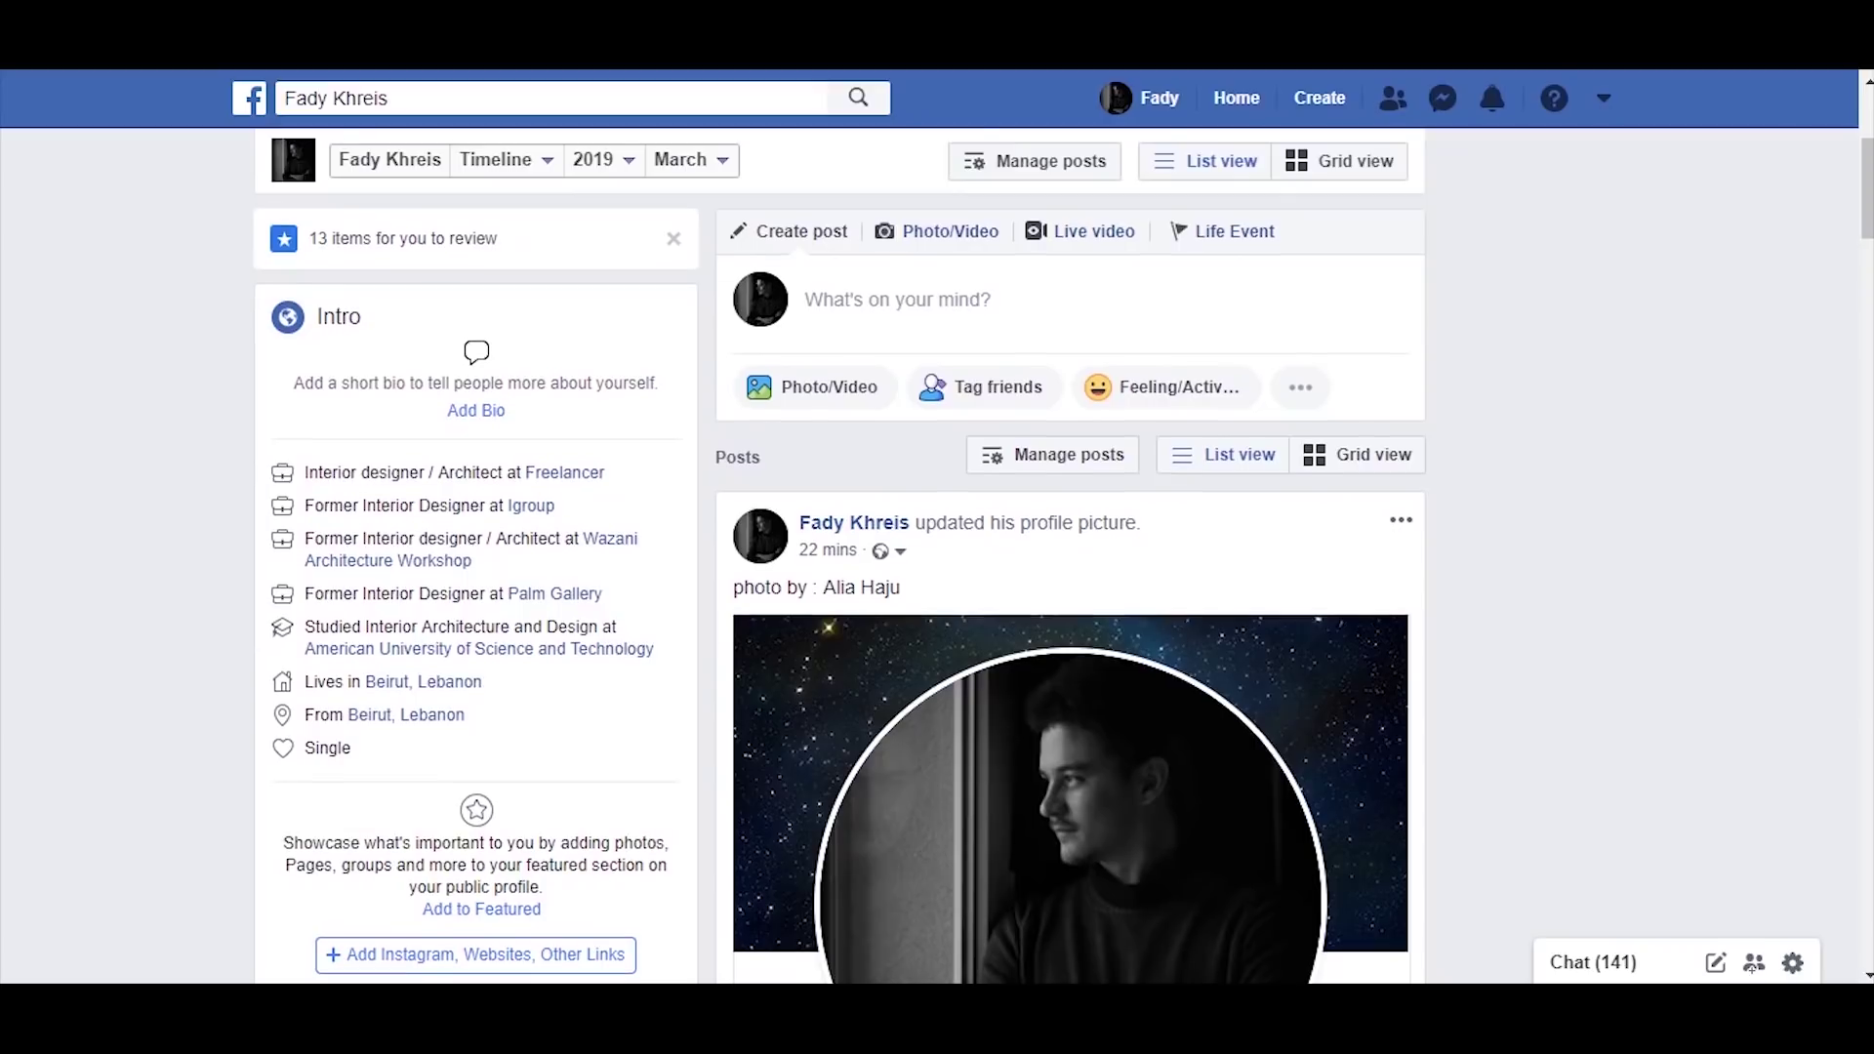
View the Facebook profile pages and highlight the address of the facebook.com/cgbandit page.
scroll(839, 556, "up", 1)
scroll(840, 557, "up", 3)
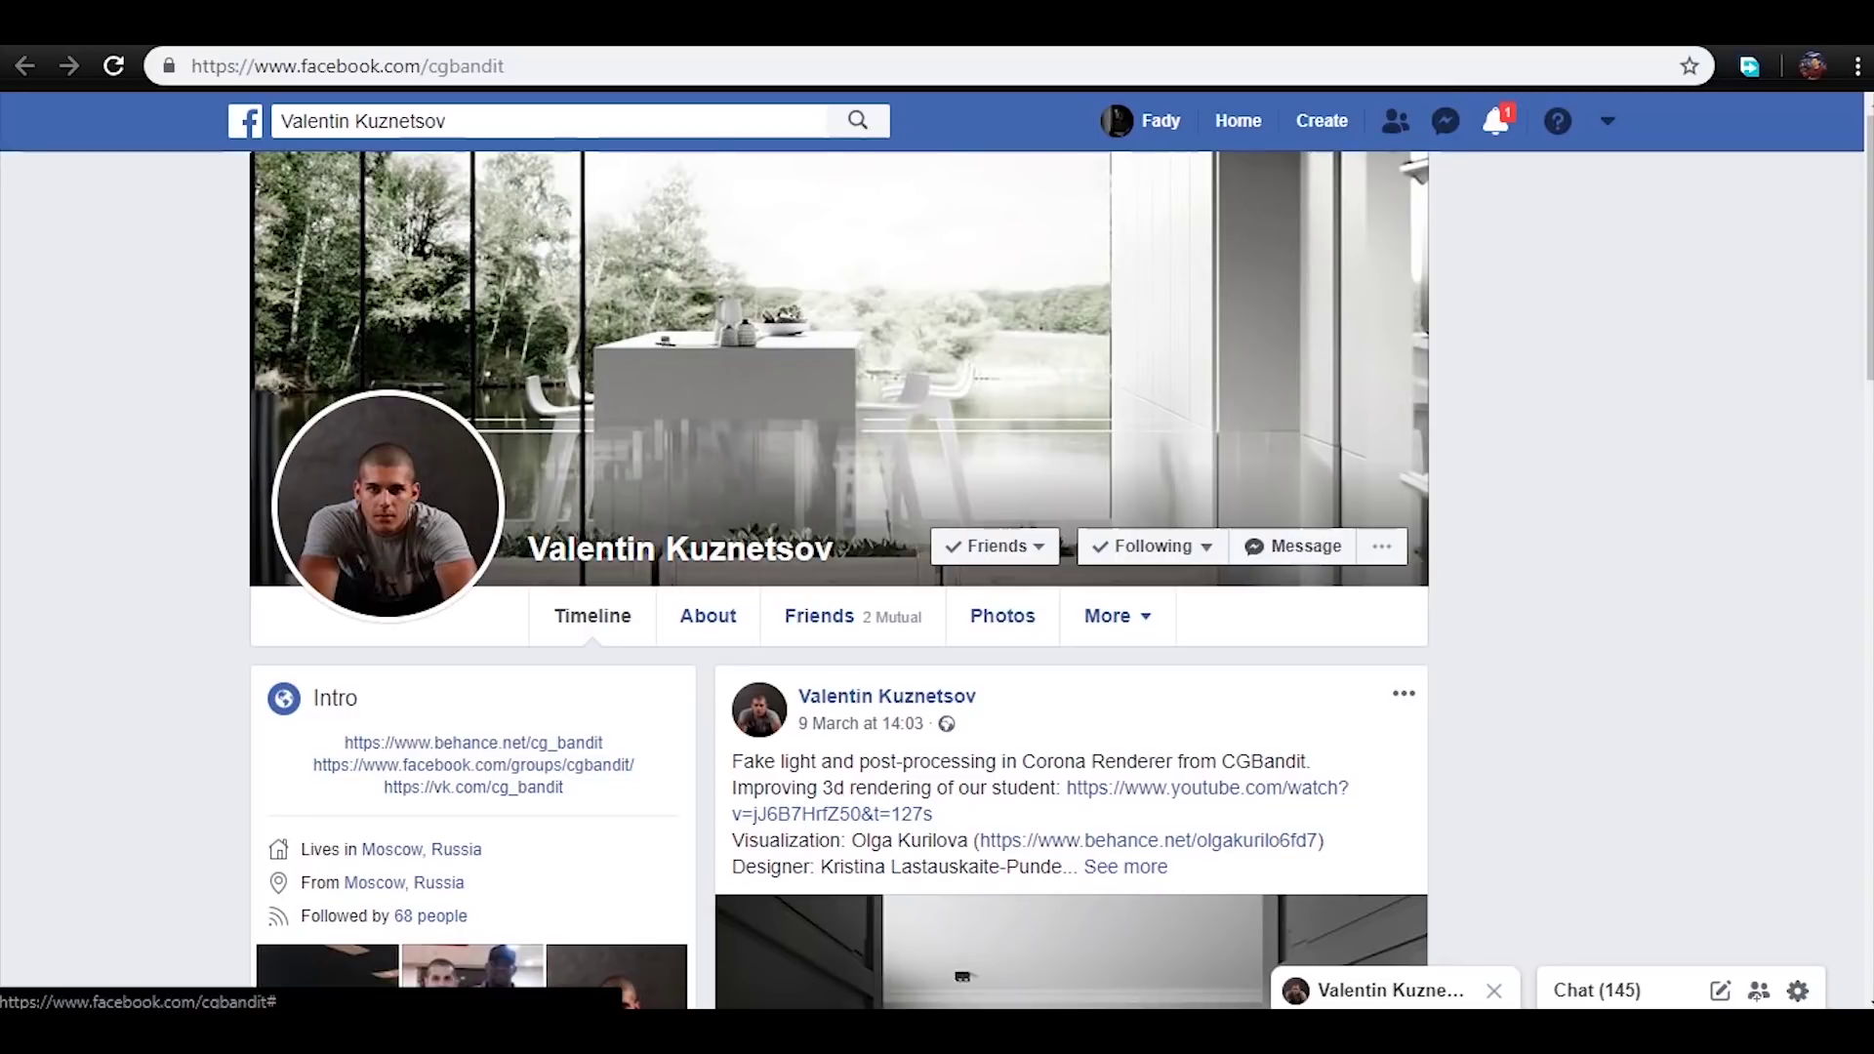
left_click_drag(518, 66, 188, 67)
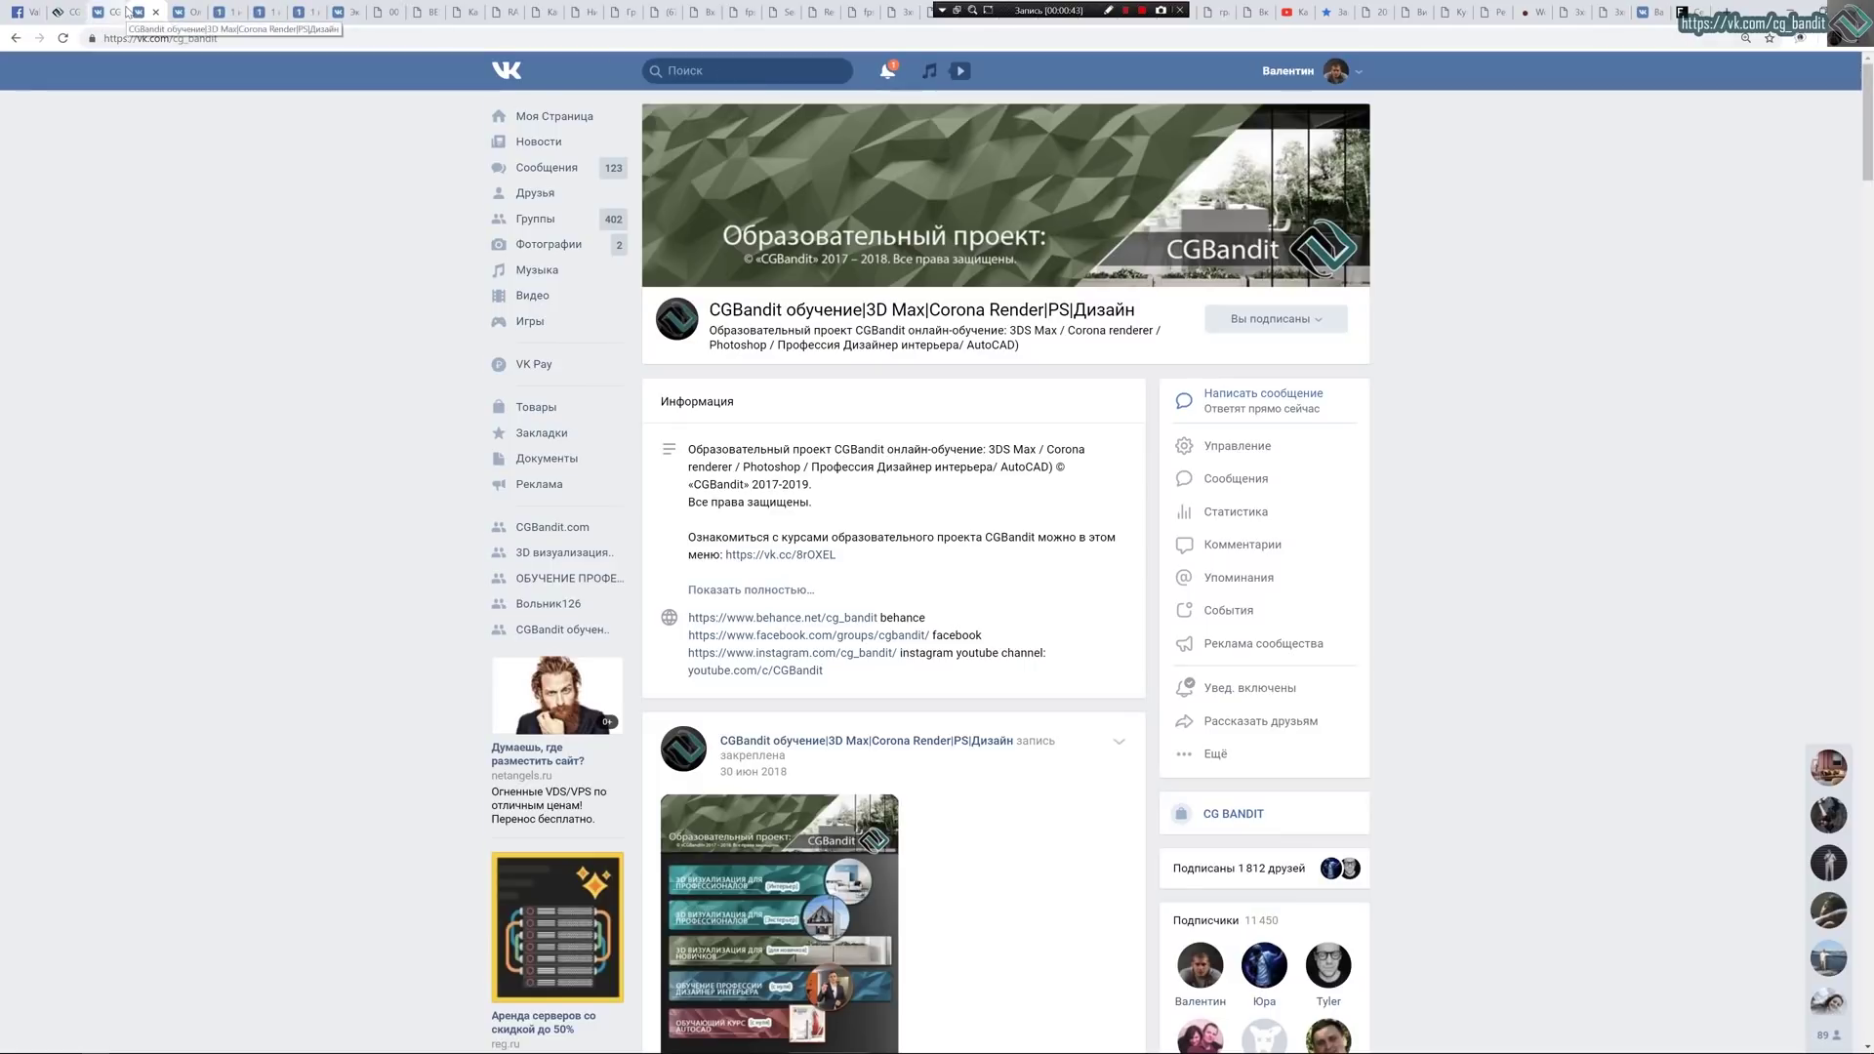
Find the raw and post-processed children's room renders in the VK discussion topic and open both images in new tabs.
left_click(189, 12)
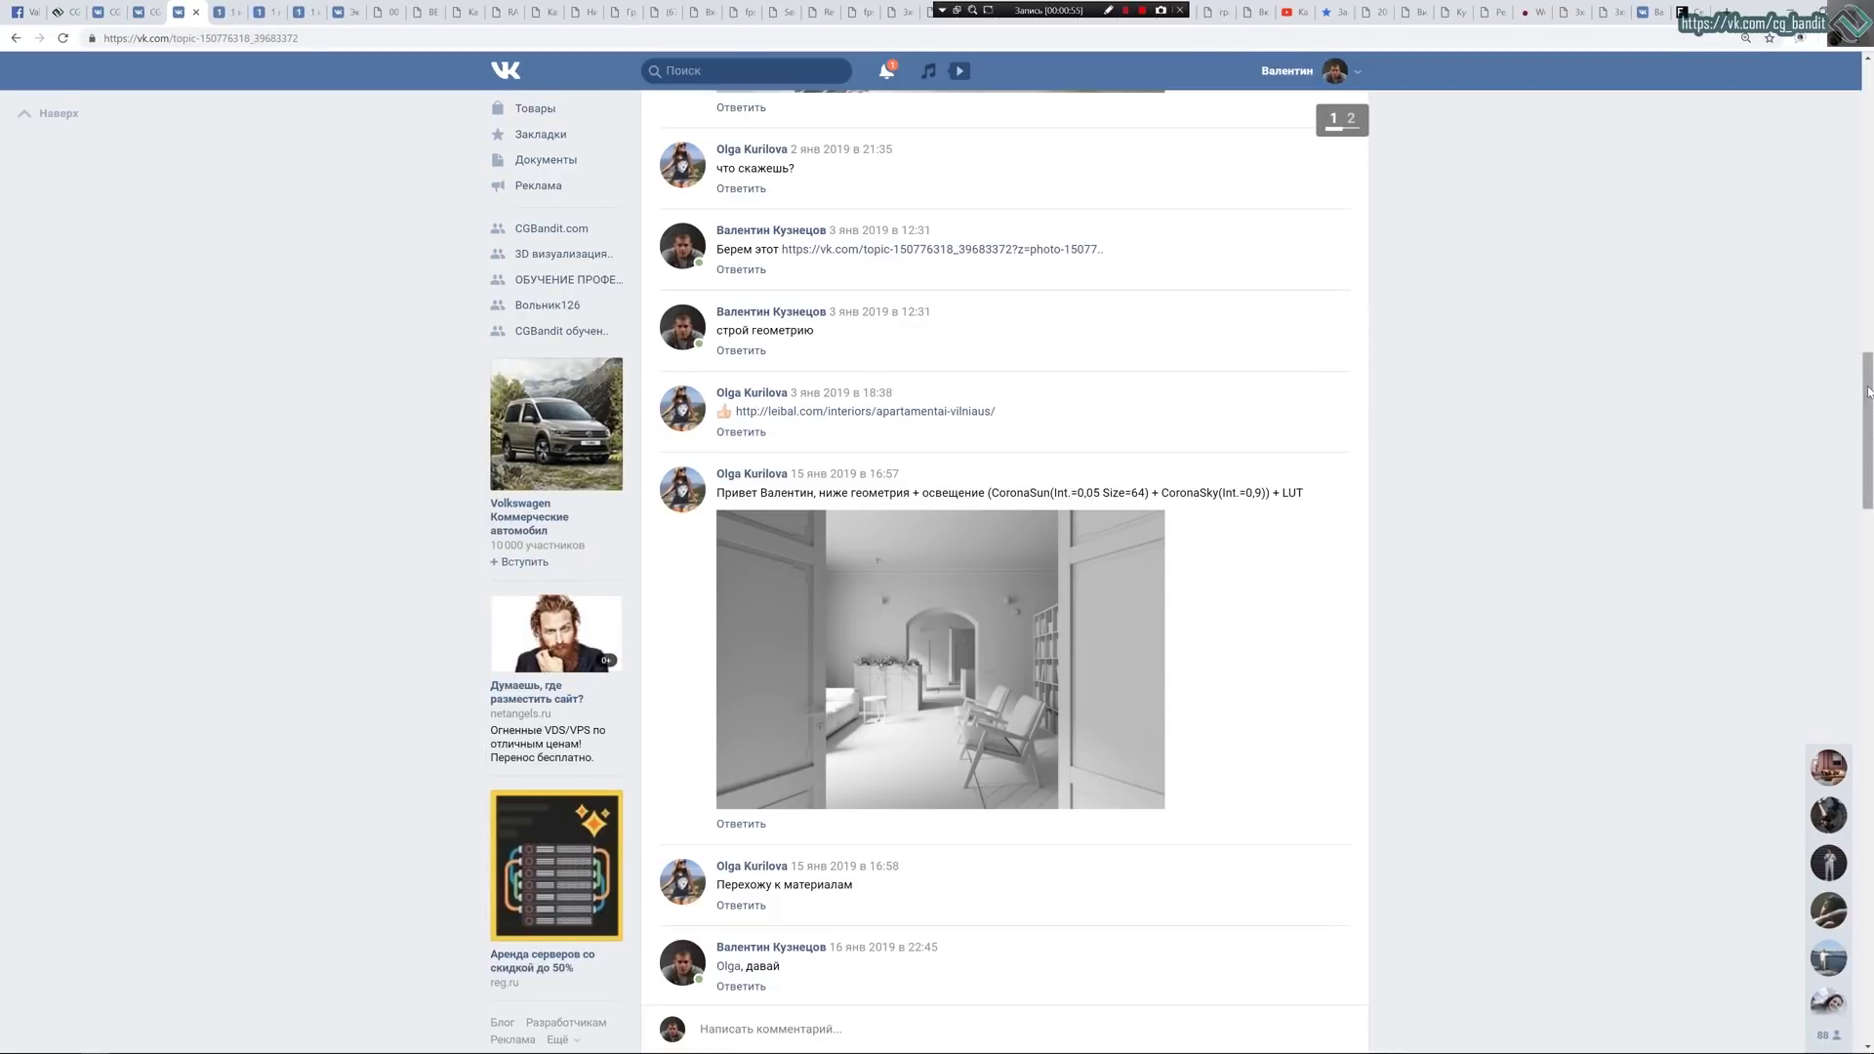
left_click_drag(1868, 392, 1870, 814)
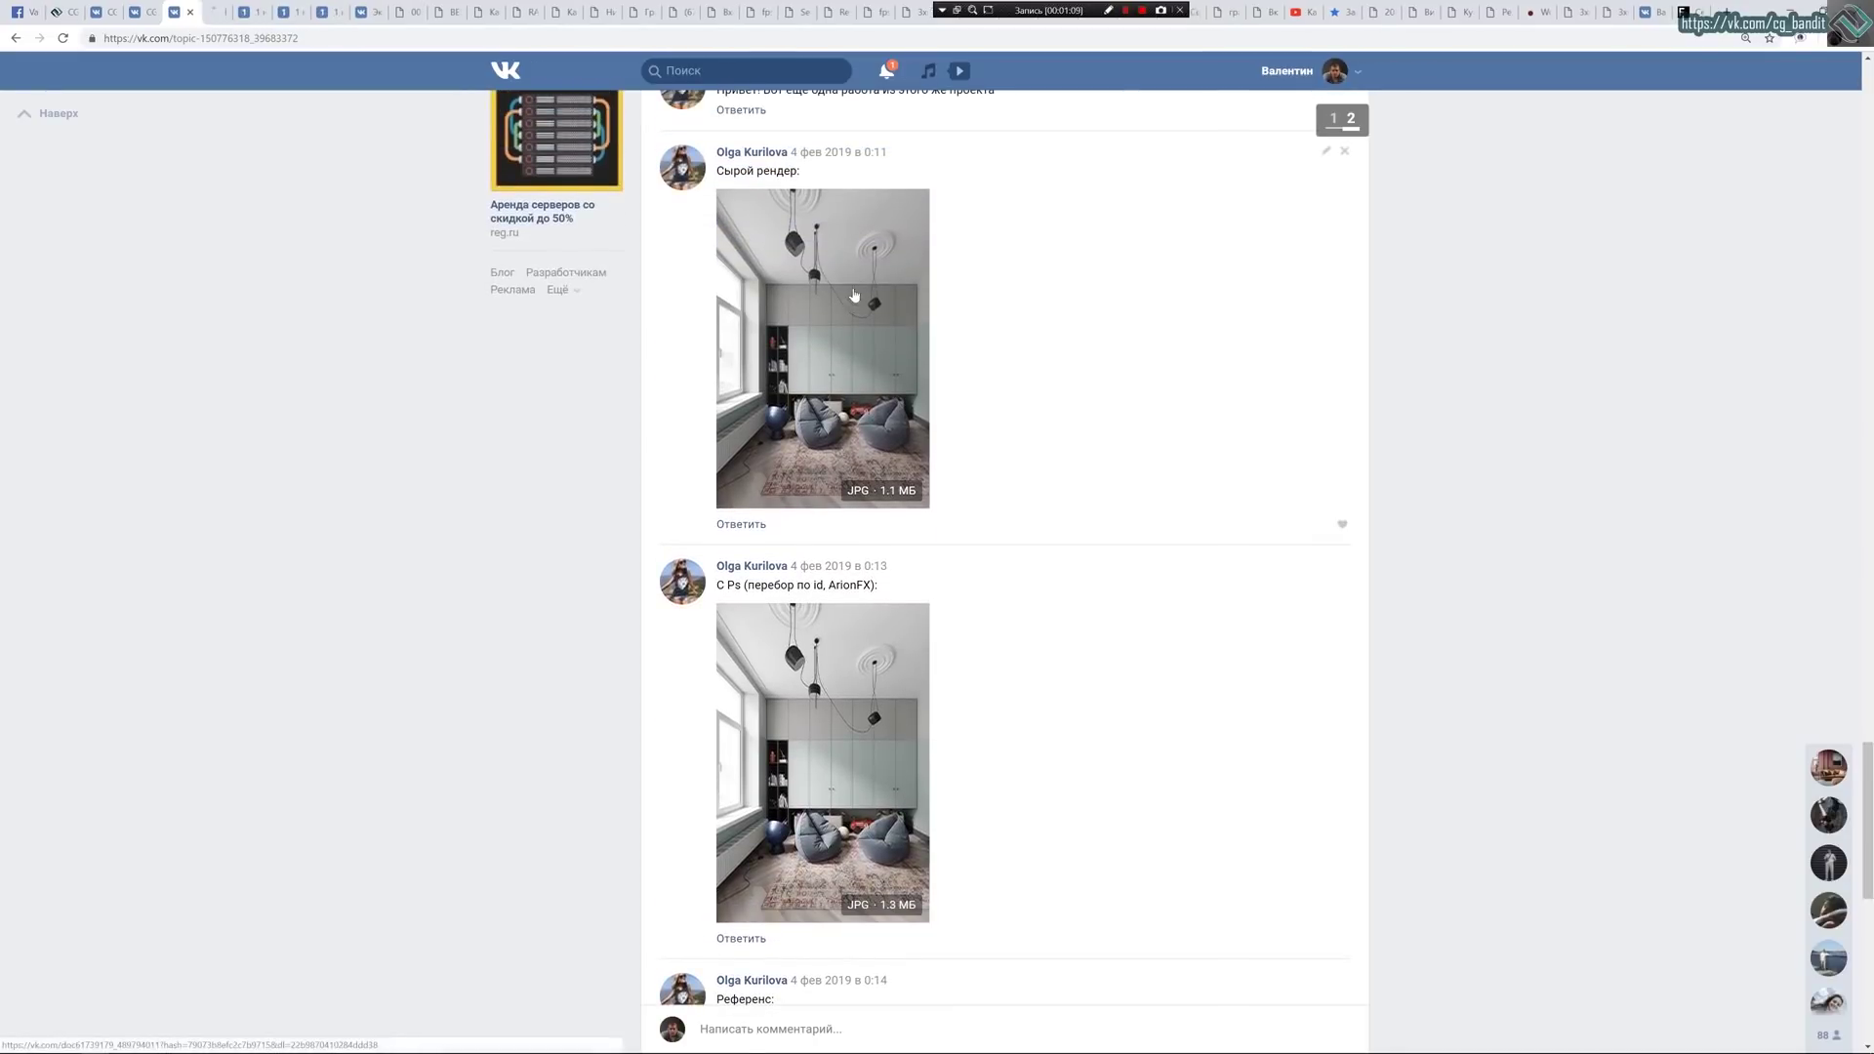
middle_click(846, 685)
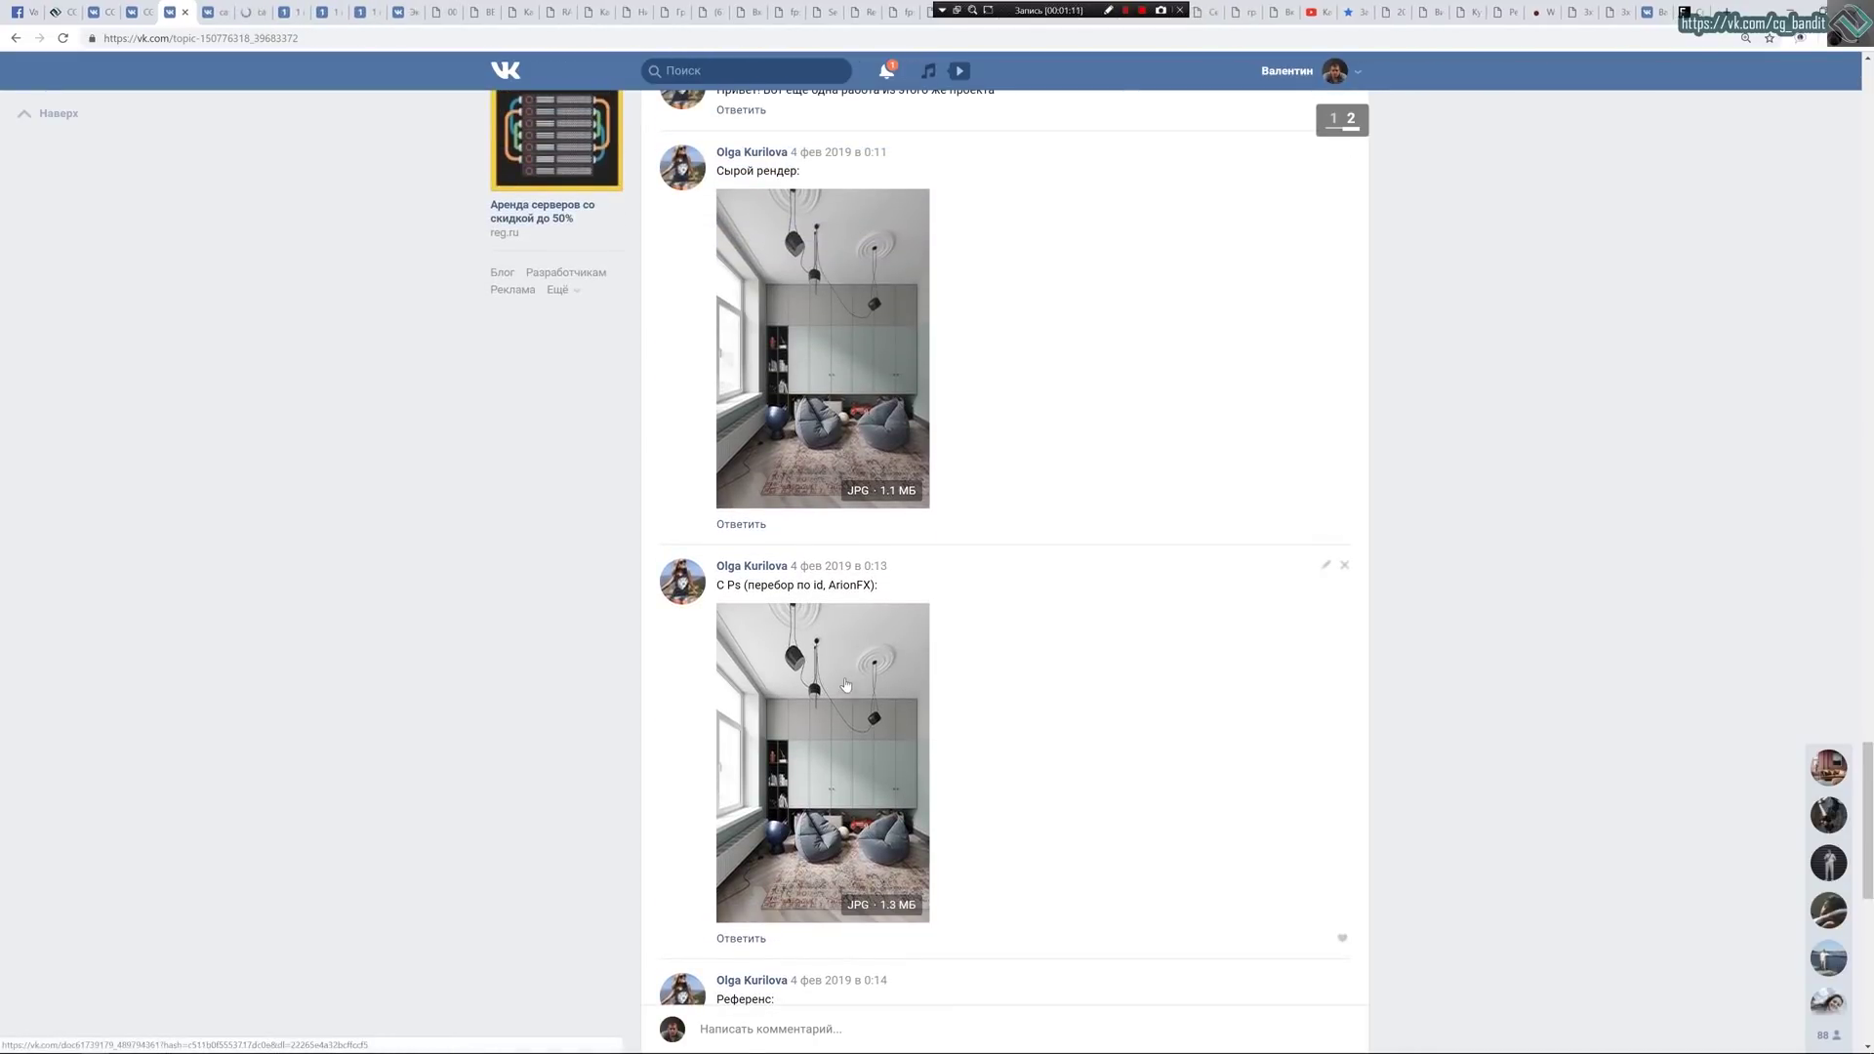
Fit the raw render cam_002_190204_raw.jpg to the page and compare it with the post-processed version.
left_click(217, 11)
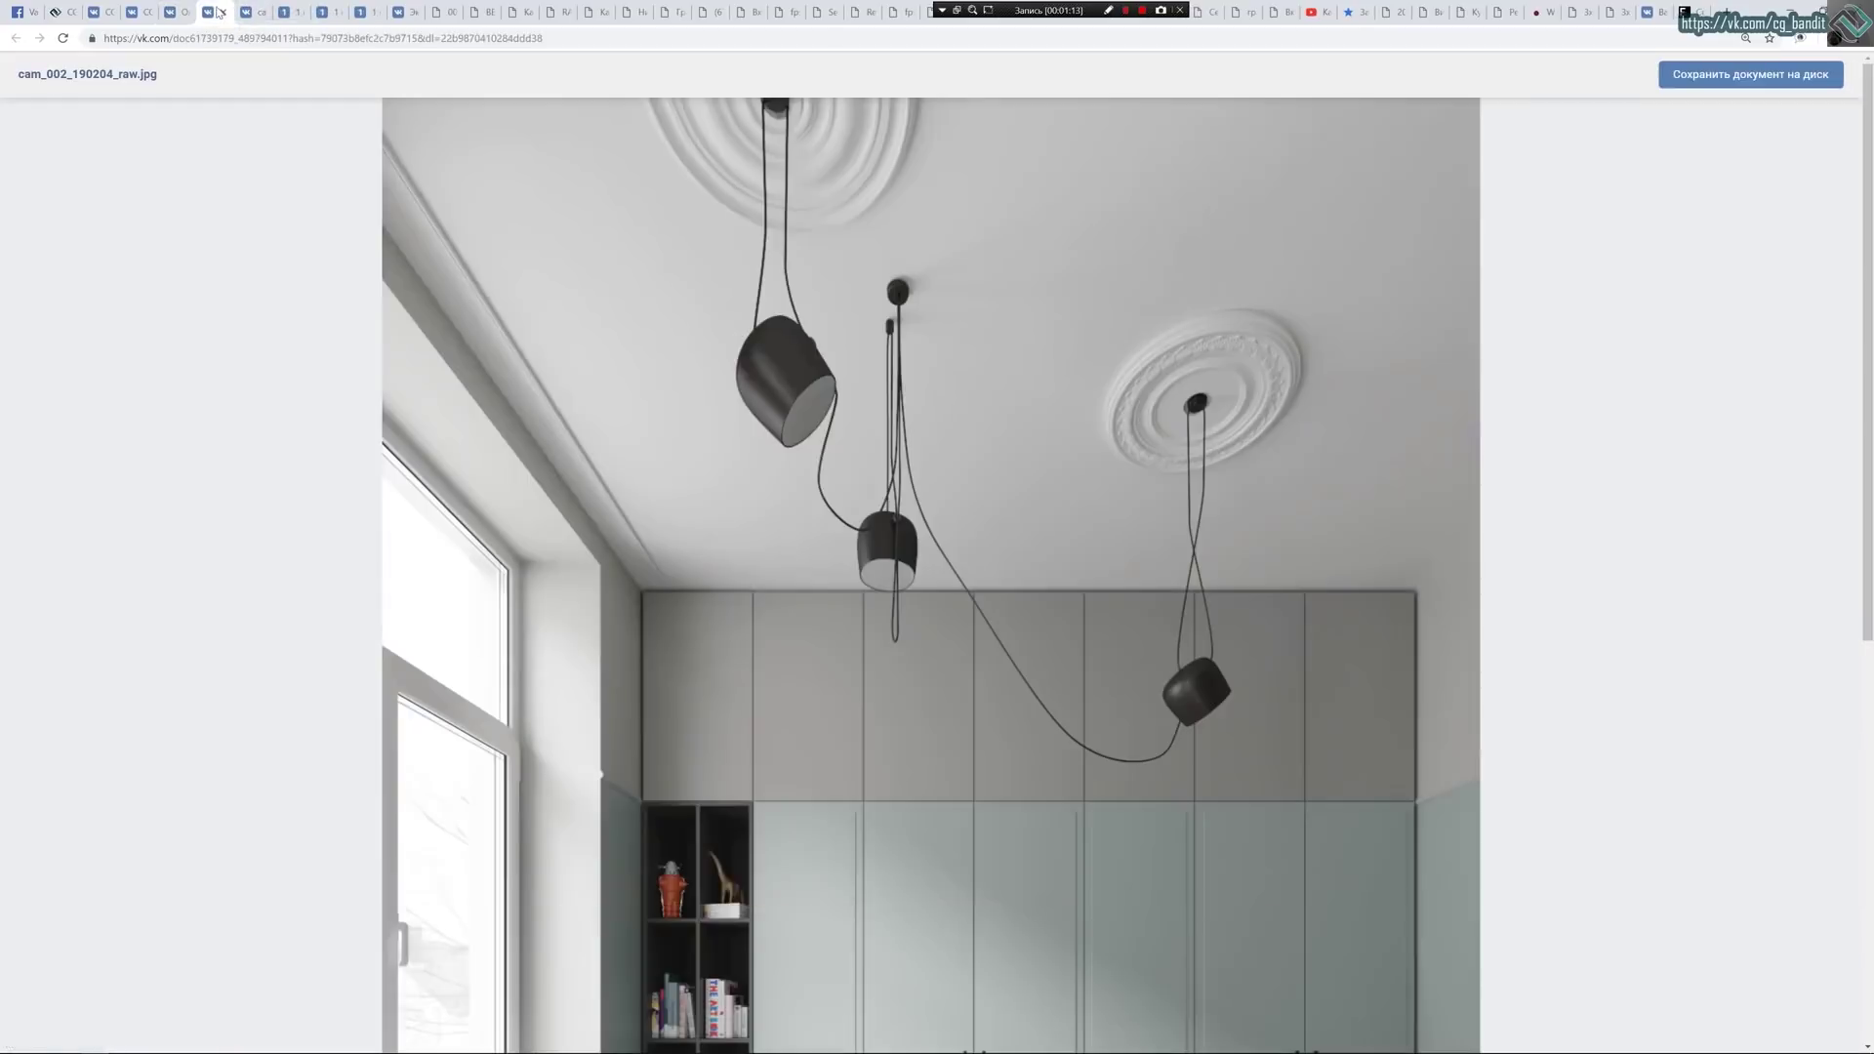
scroll(940, 401, "down", 4, "ctrl")
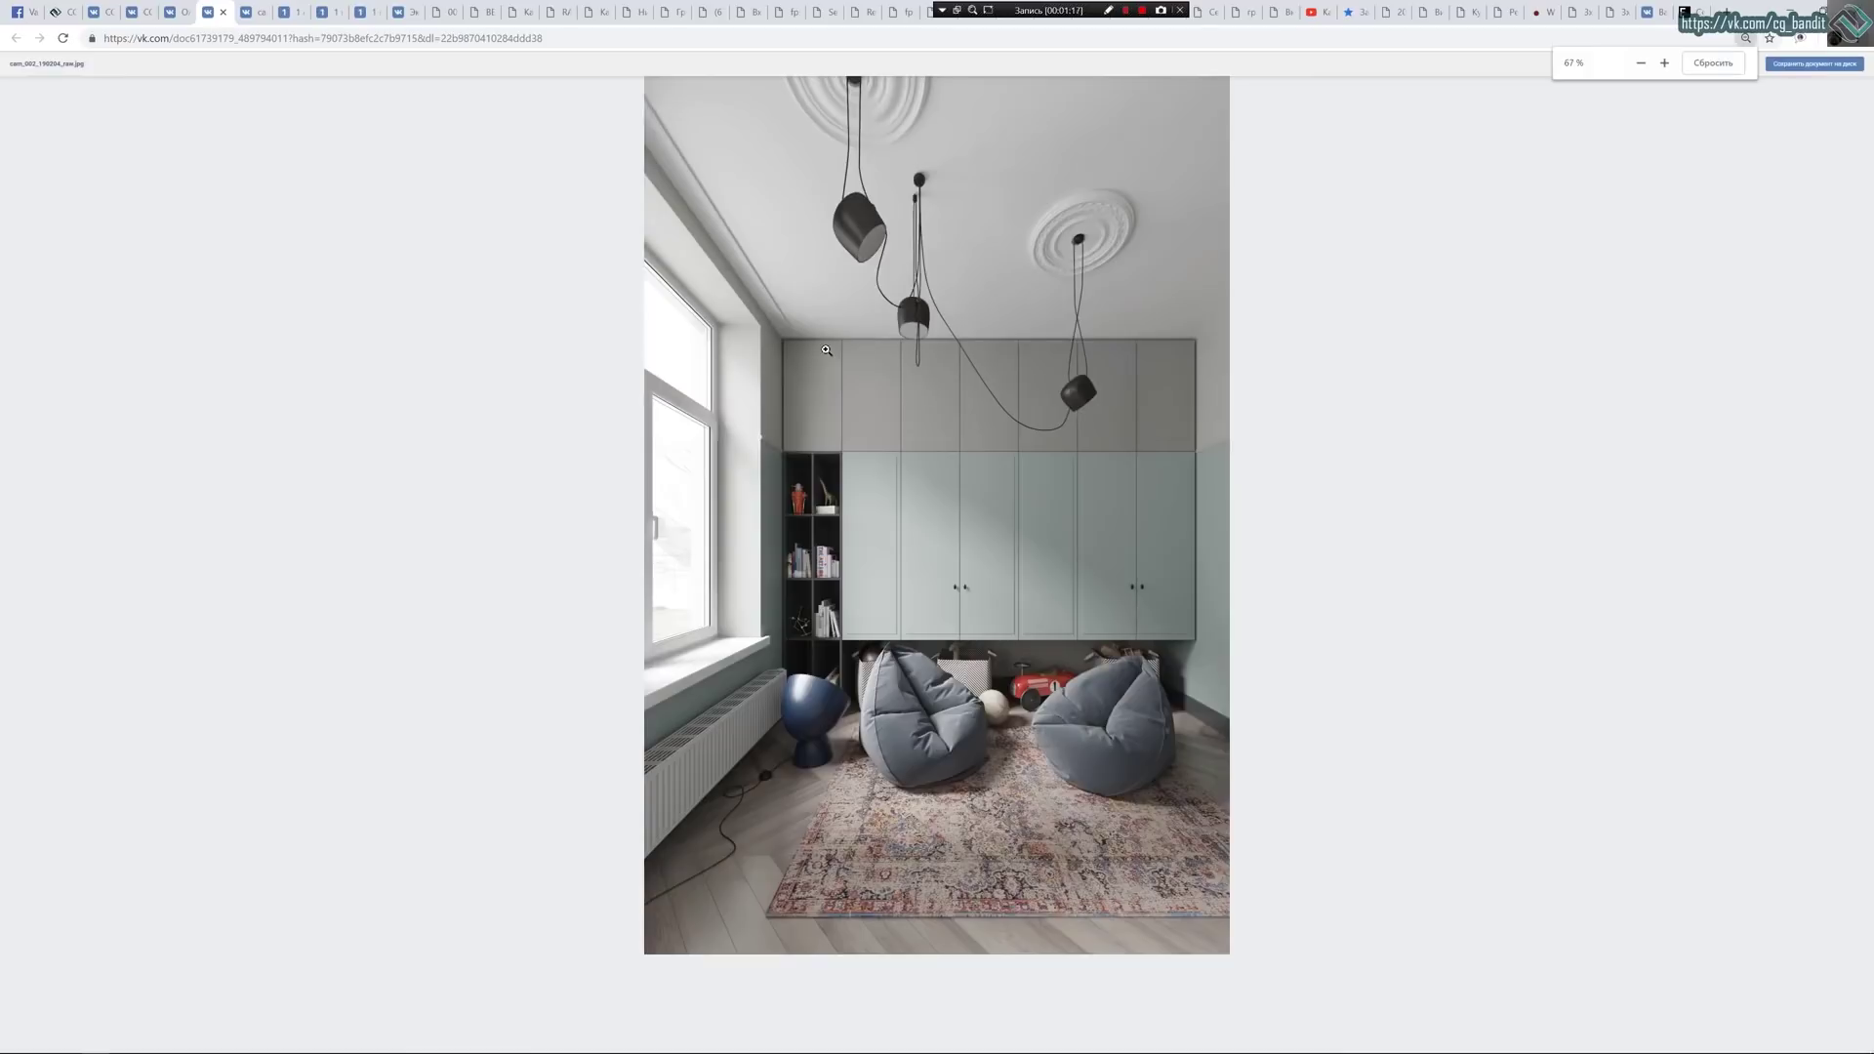
scroll(826, 350, "up", 1, "ctrl")
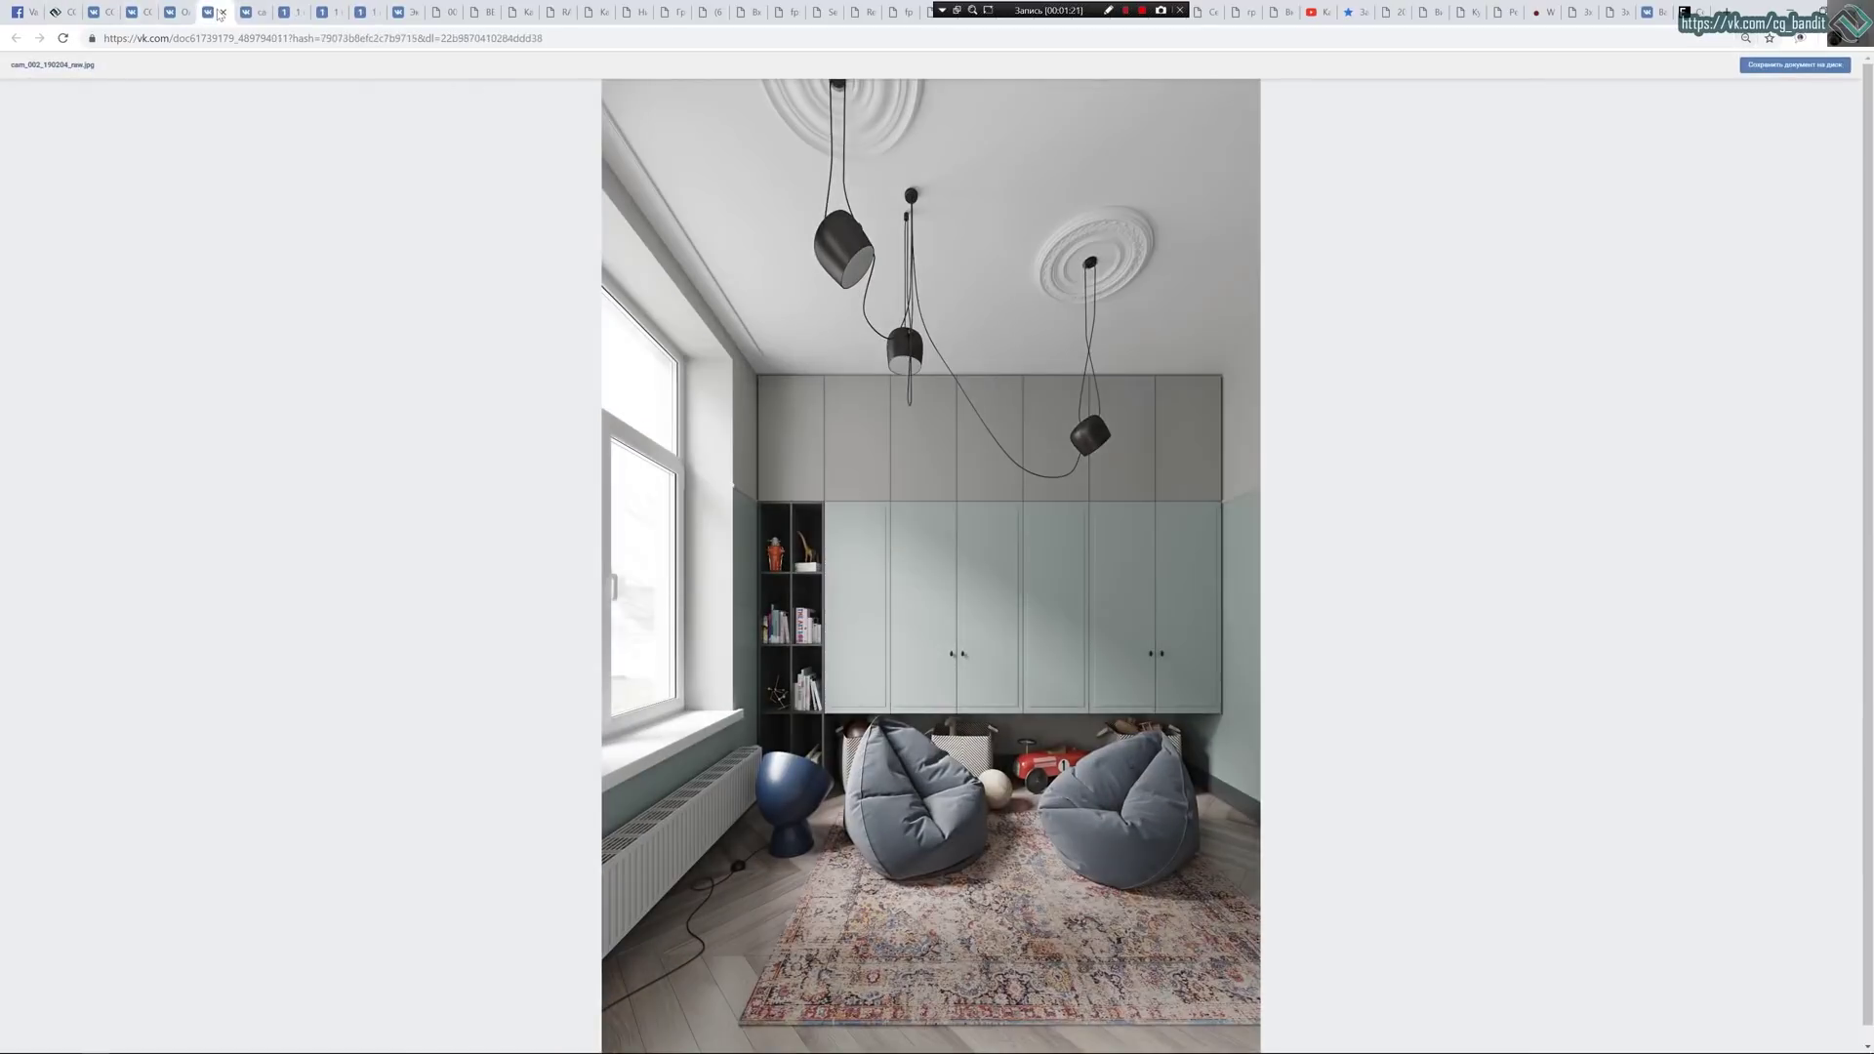
left_click(251, 15)
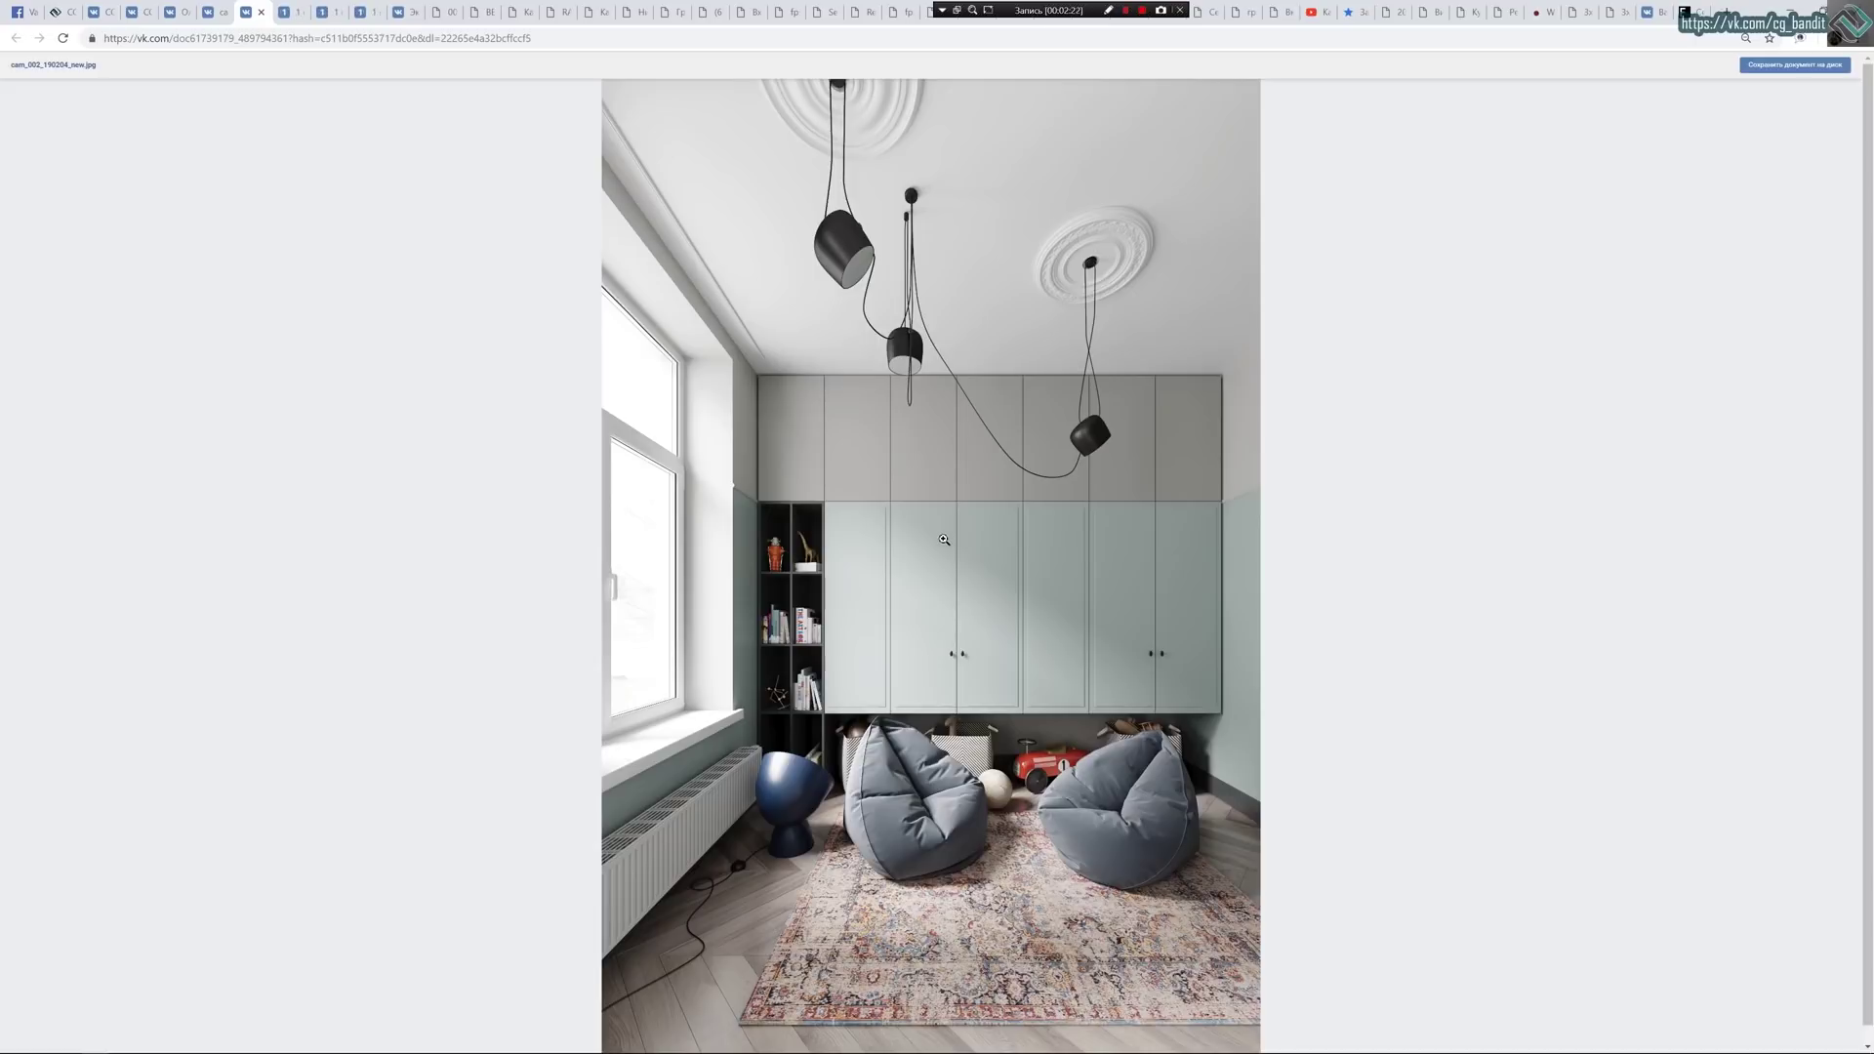
Switch to 3ds Max and enable Backface Cull in the object properties of the selected Ceiling, and deselect it.
mouse_move(205, 1045)
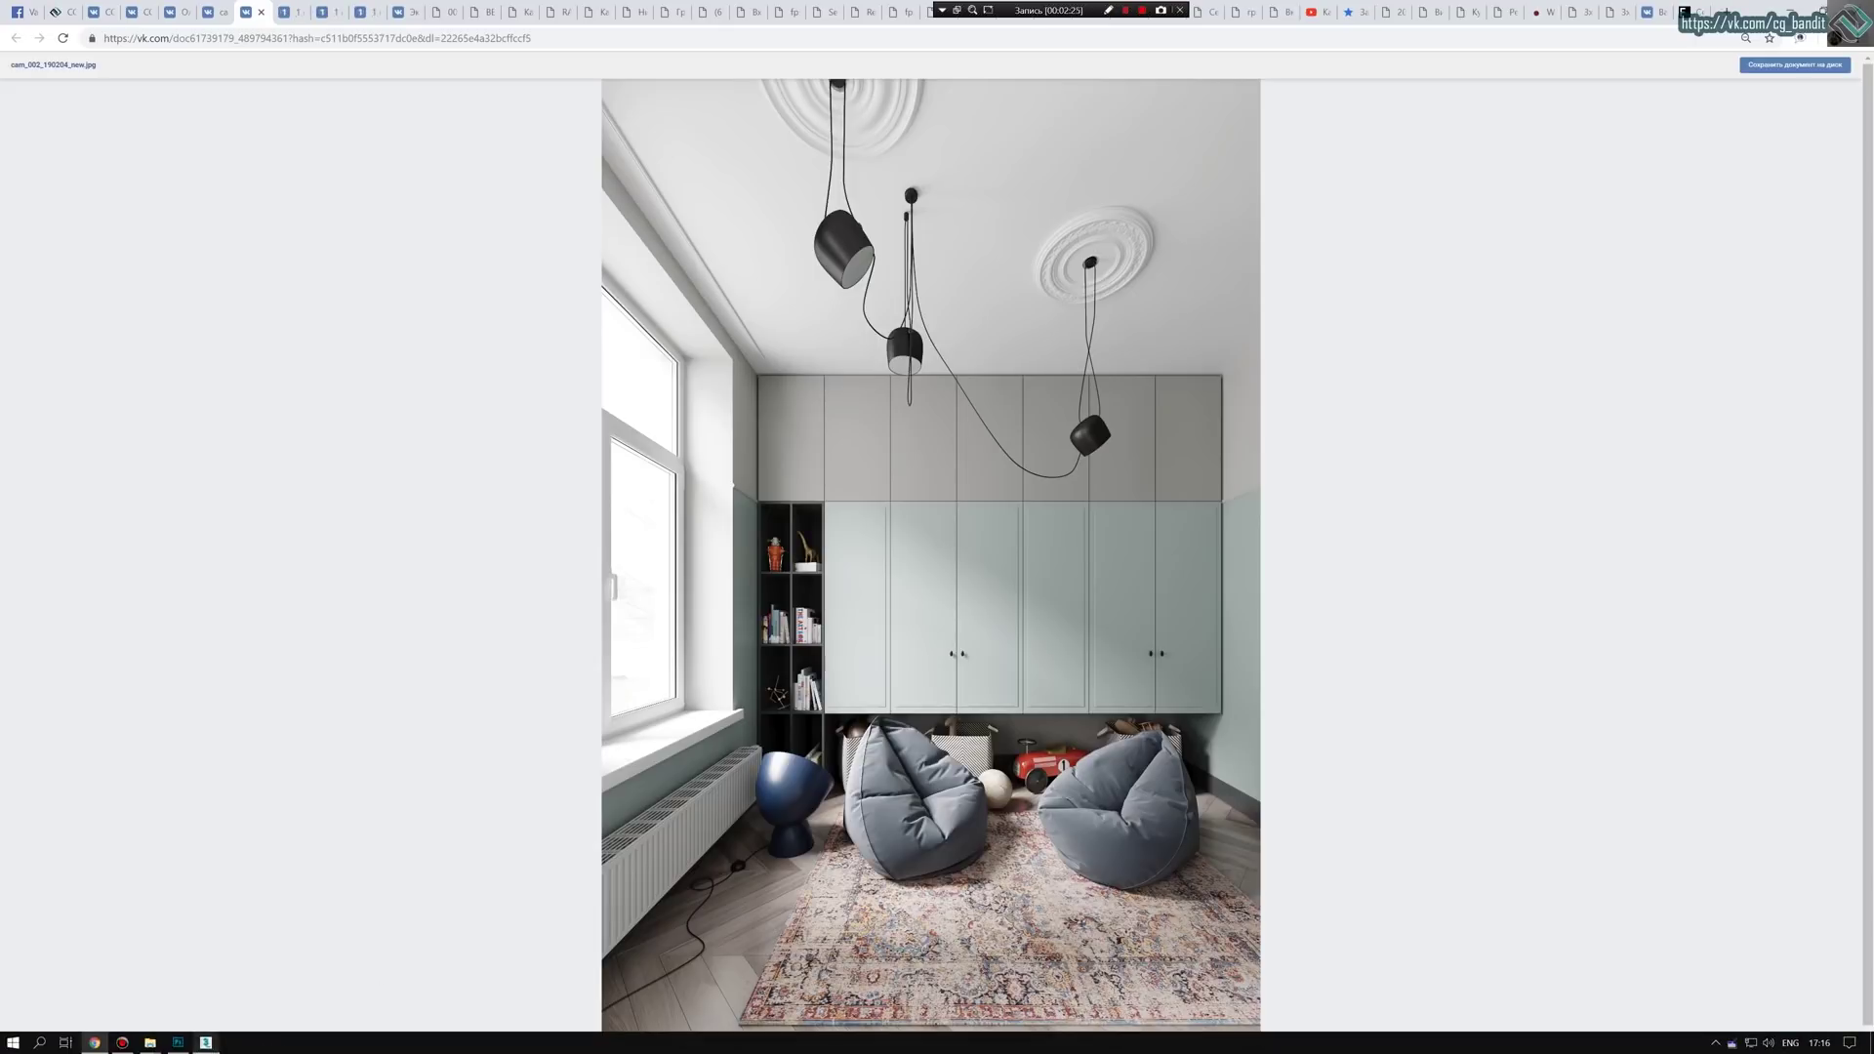
left_click(206, 1042)
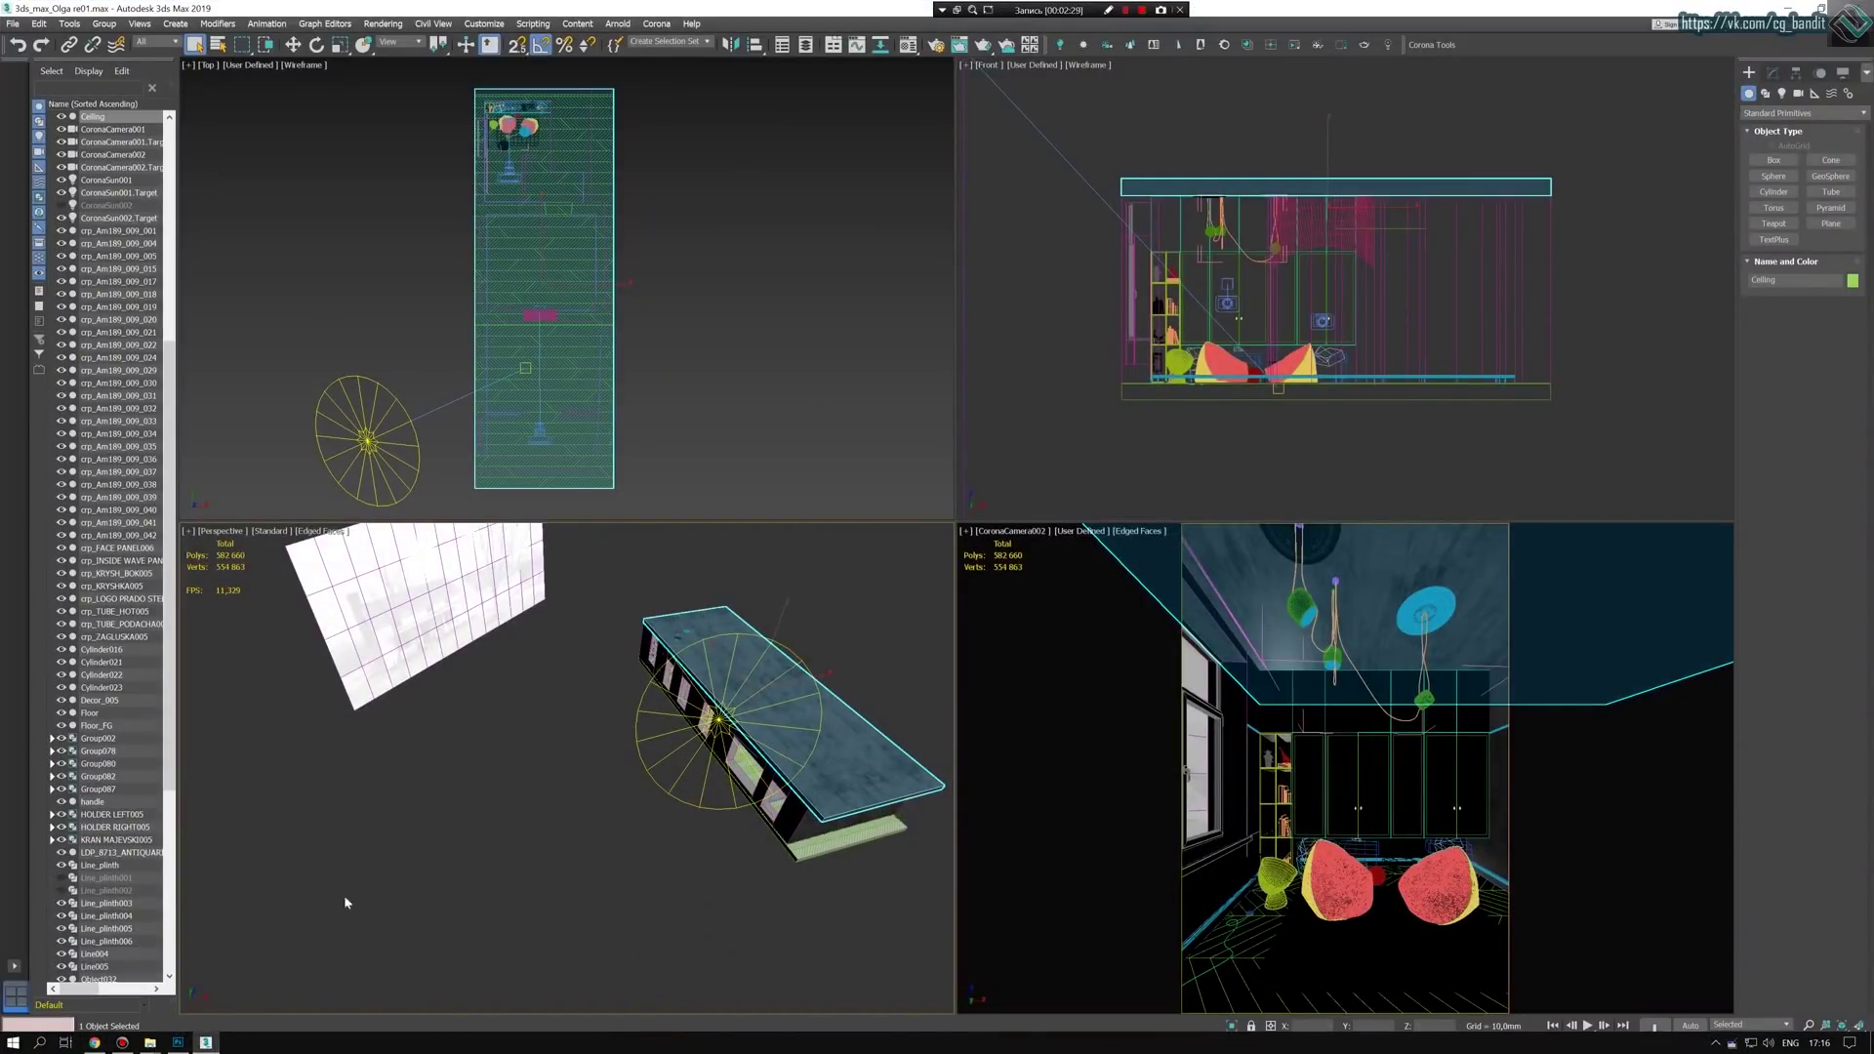
middle_click_drag(556, 648, 517, 640)
scroll(472, 704, "up", 5)
right_click(718, 650)
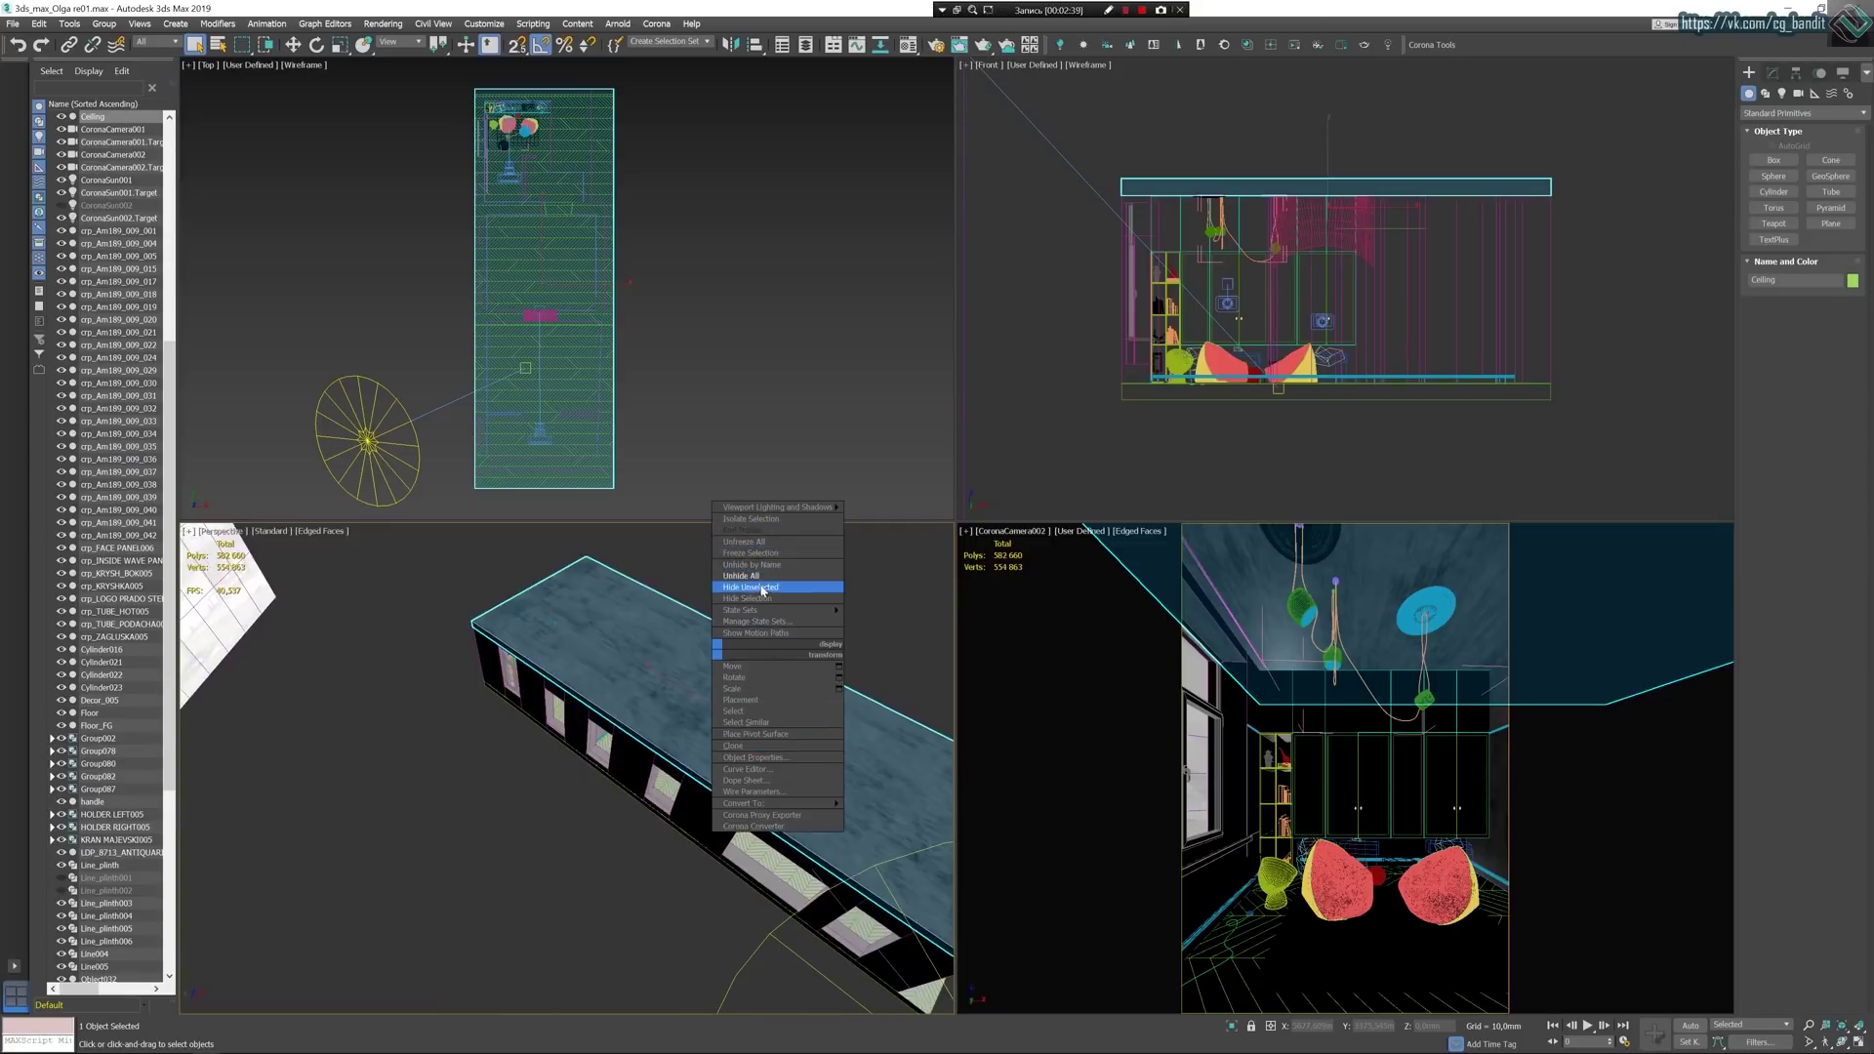
left_click(769, 759)
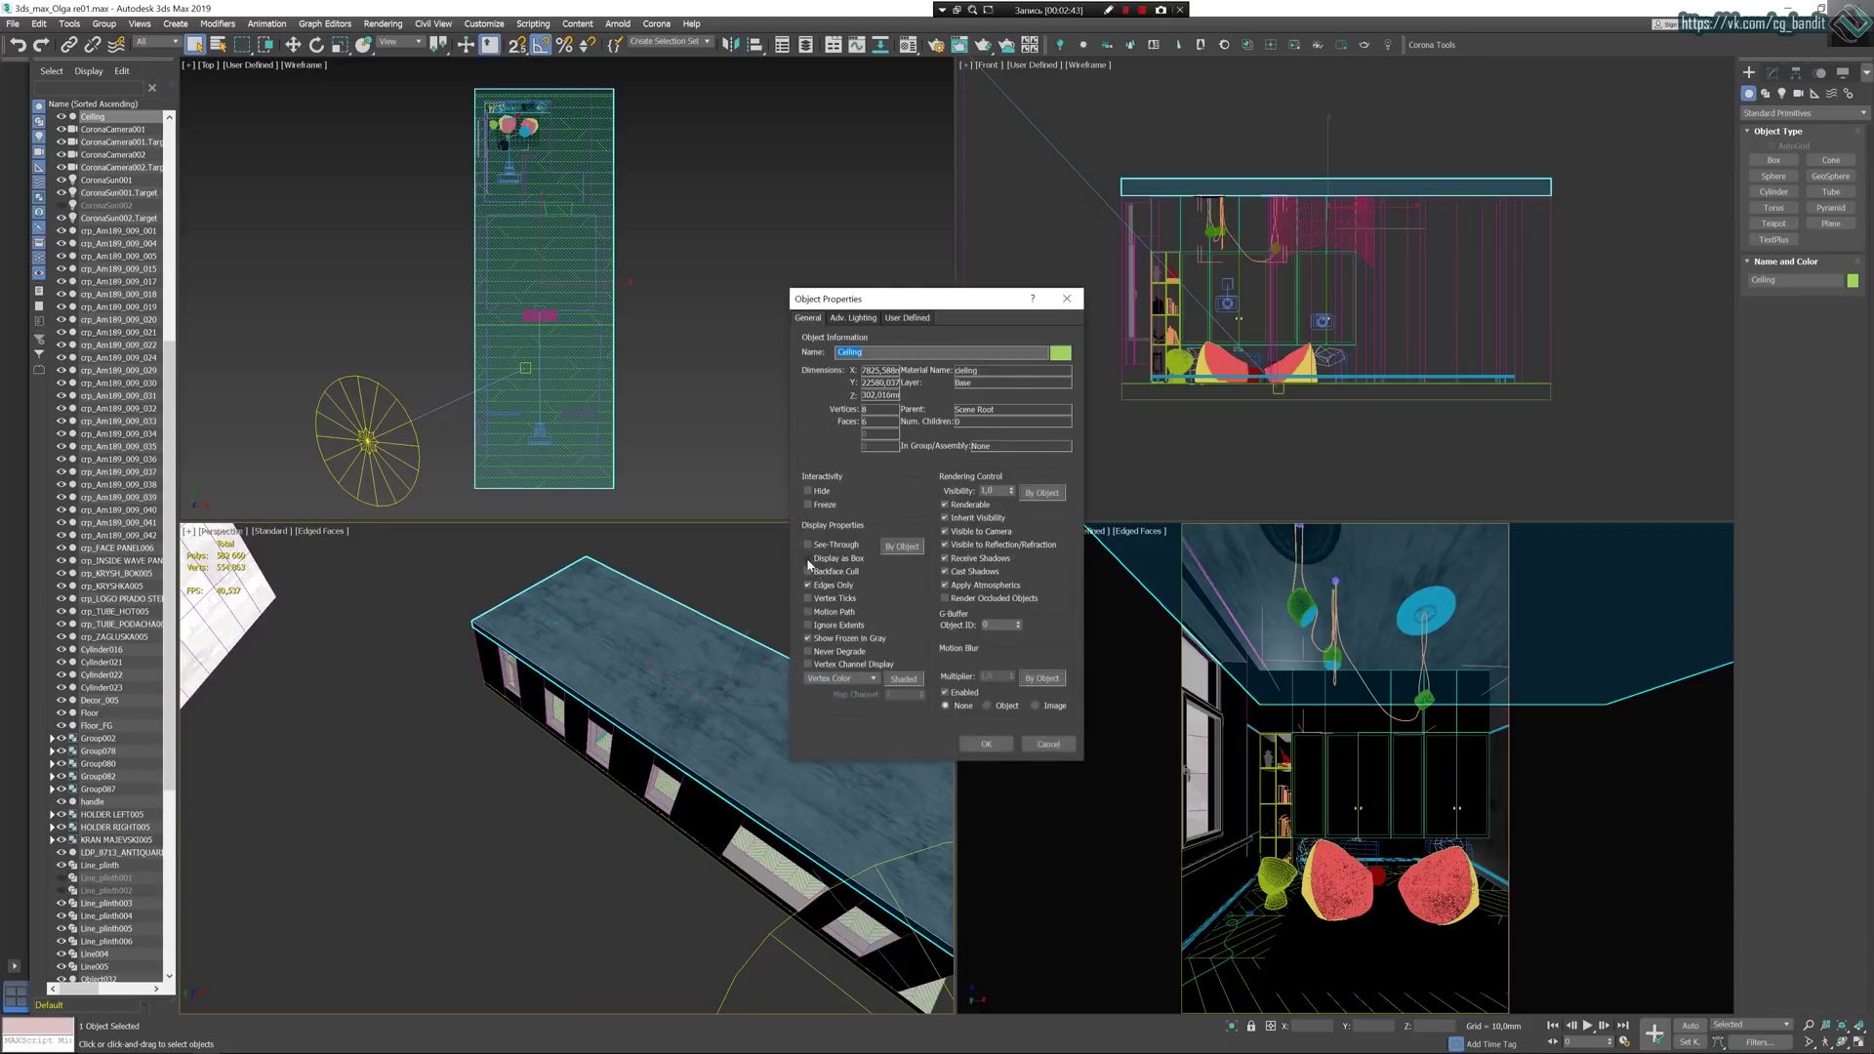
left_click(815, 572)
left_click(981, 743)
left_click(696, 600)
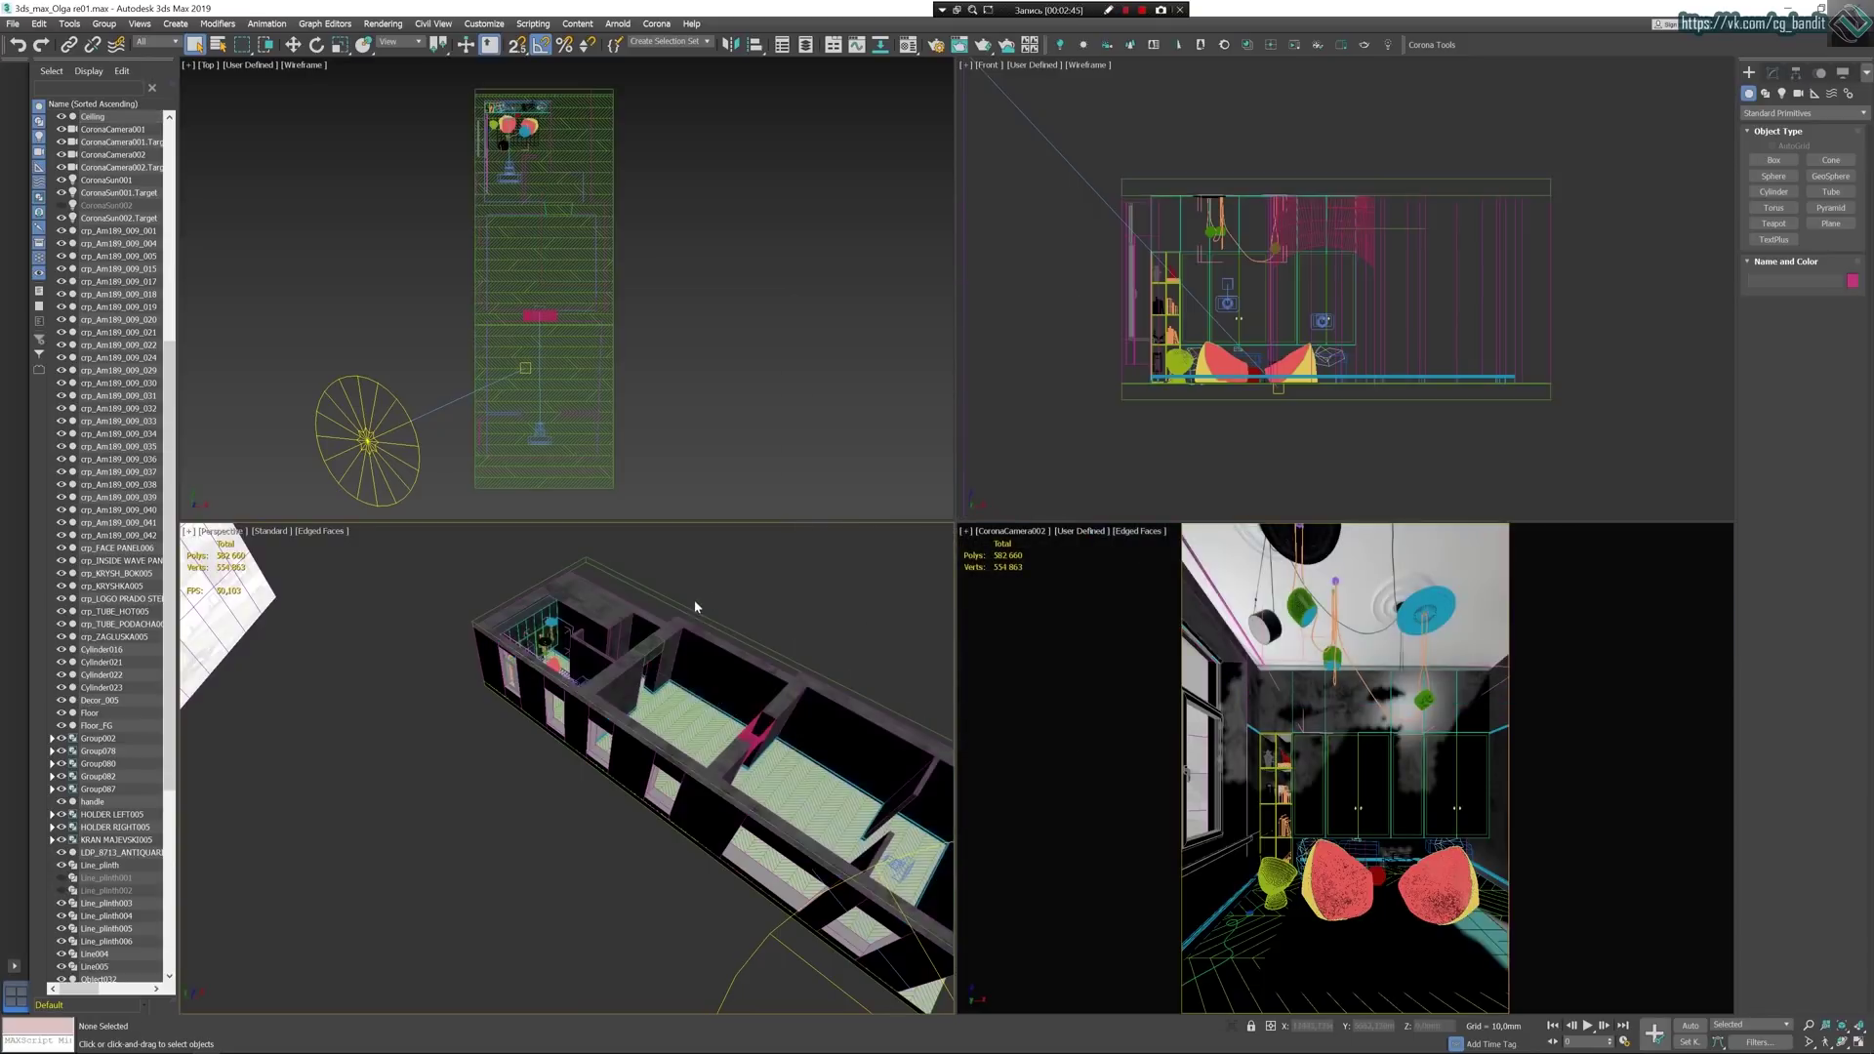
Select the bean bag farther from the window and examine the children's room around it in the perspective view.
middle_click_drag(694, 600, 756, 652)
scroll(818, 672, "up", 4)
scroll(756, 652, "up", 4)
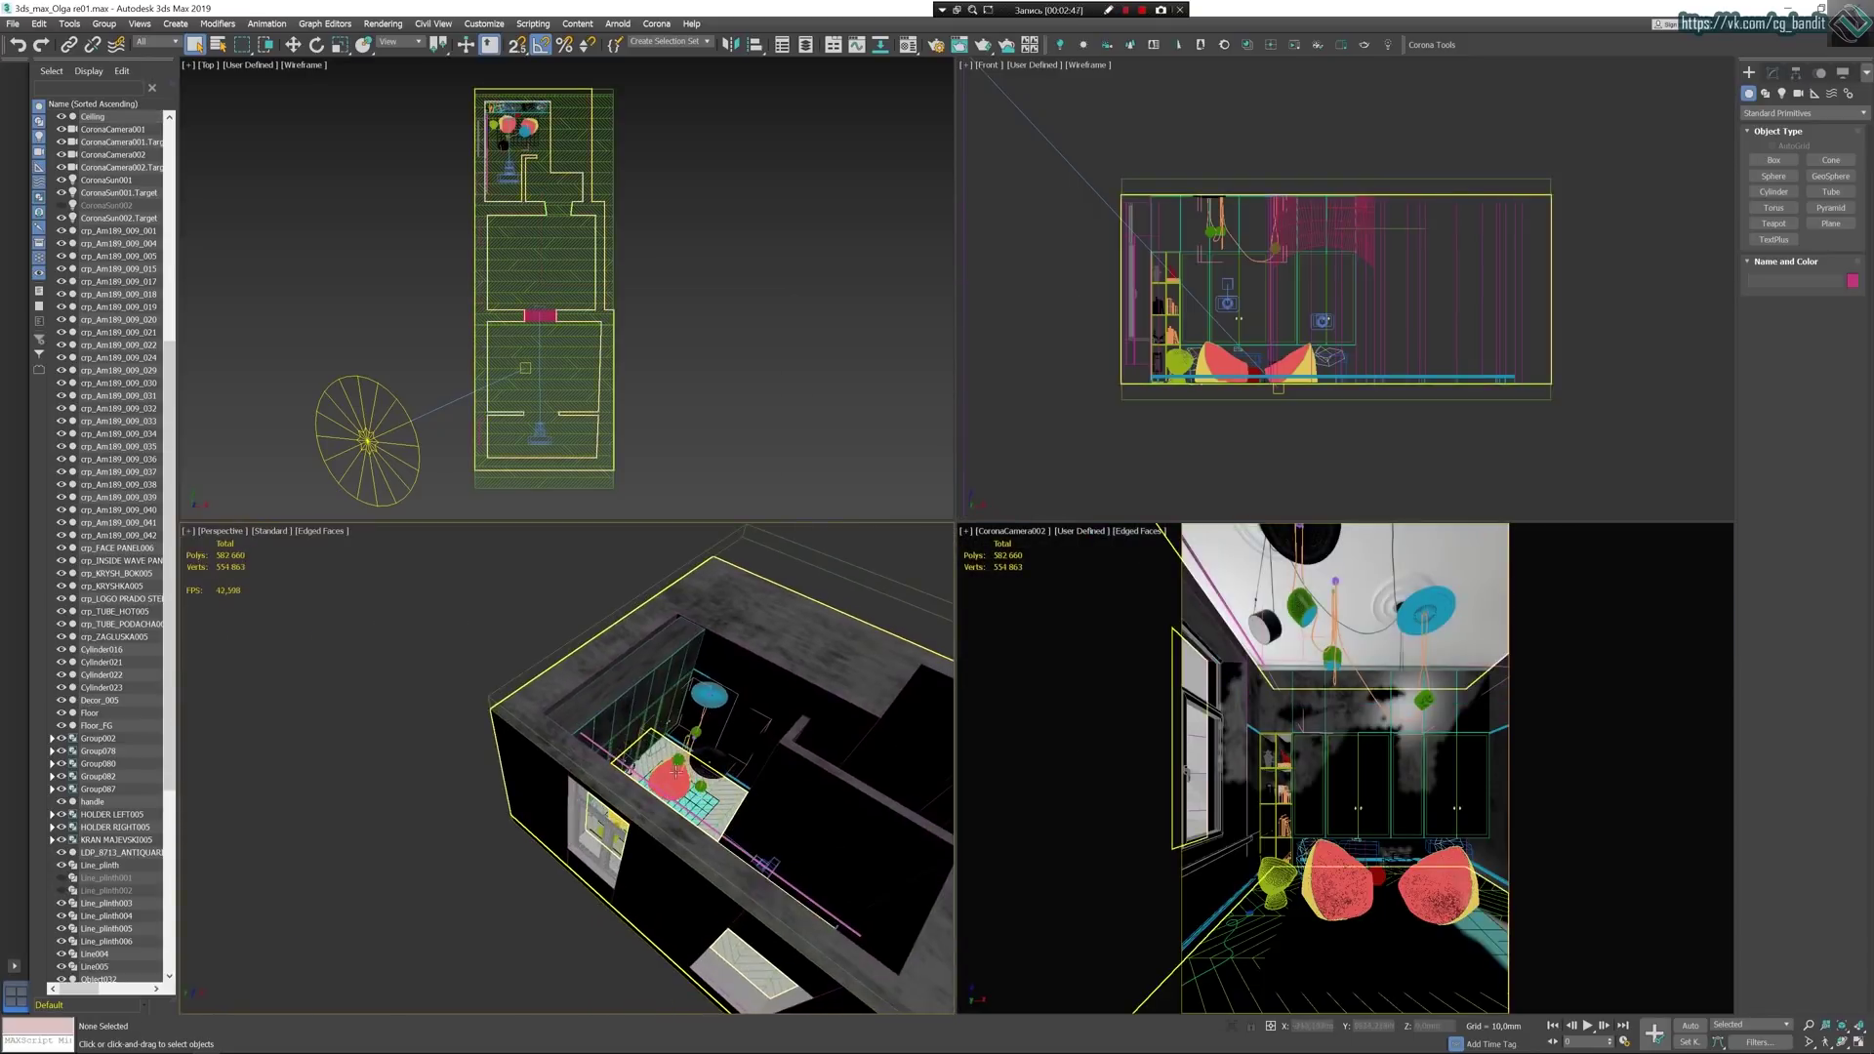
left_click(691, 755)
key("z")
middle_click_drag(691, 755, 633, 705, "alt")
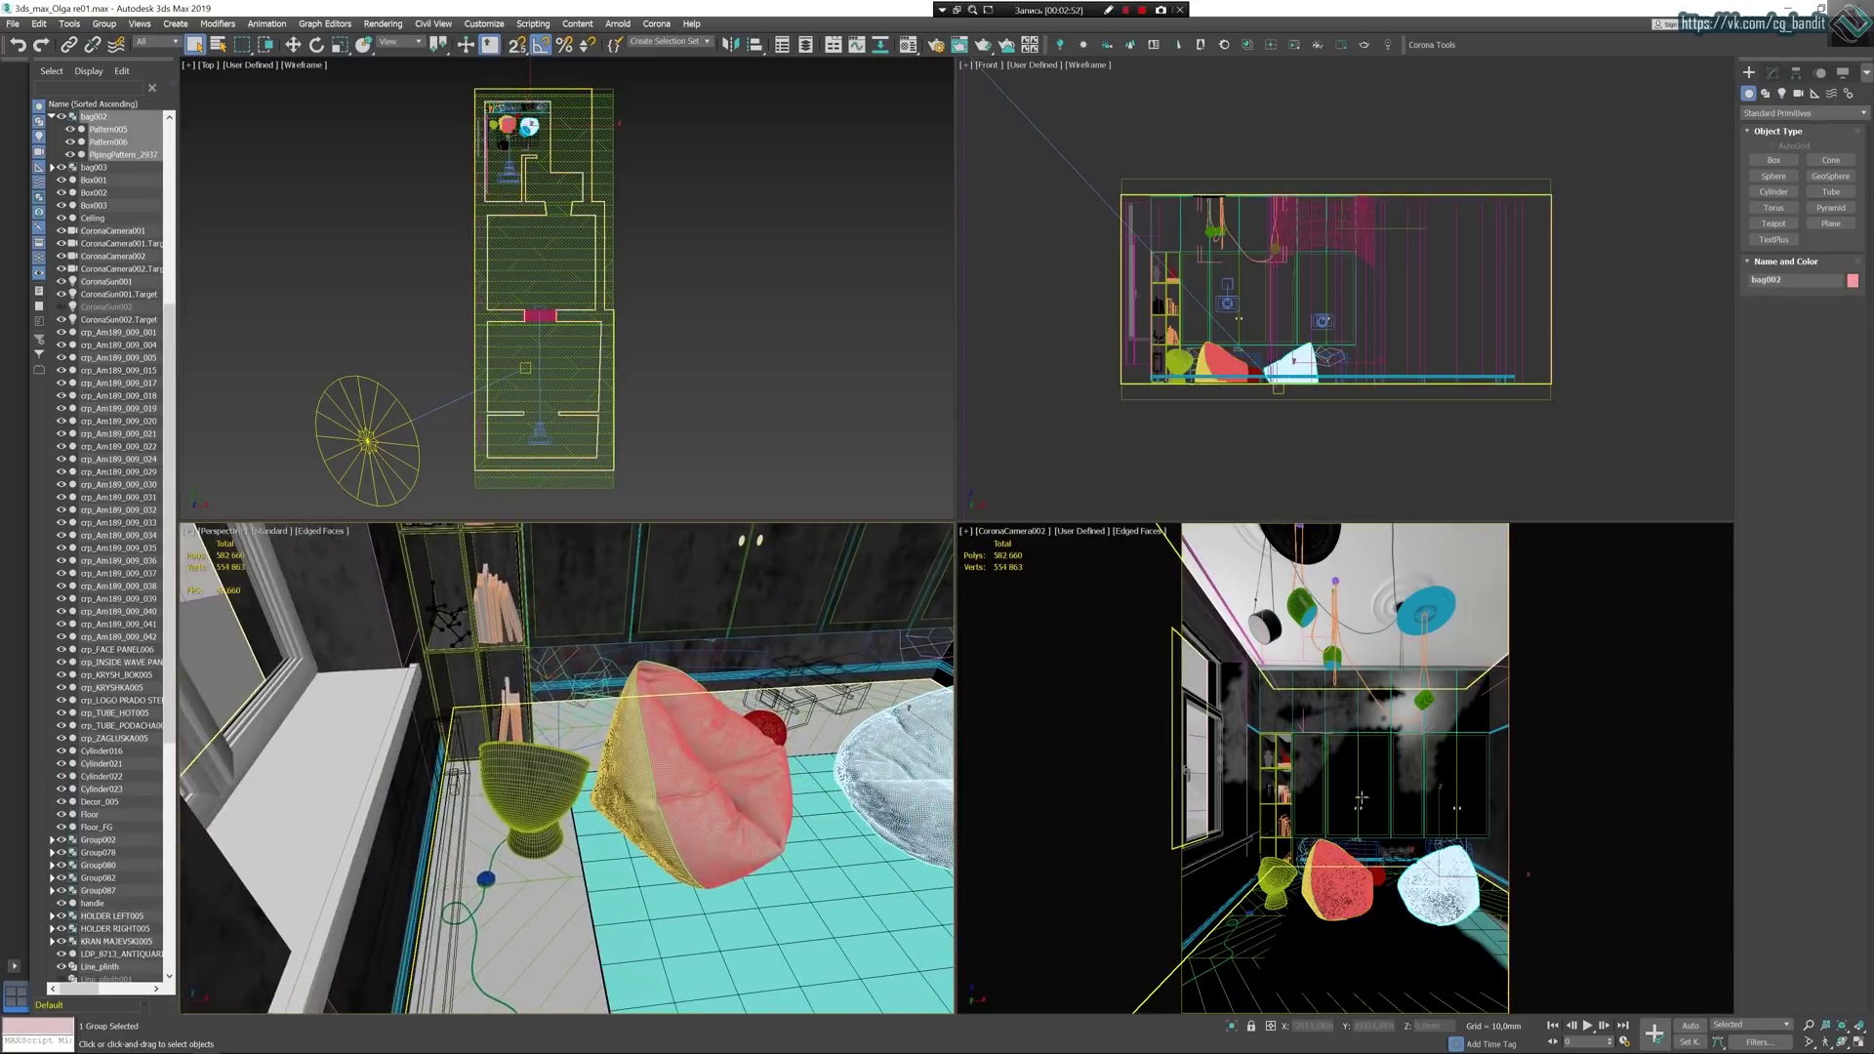
left_click(1809, 1043)
left_click_drag(724, 625, 713, 691)
middle_click_drag(719, 679, 663, 749, "alt")
scroll(663, 746, "down", 4)
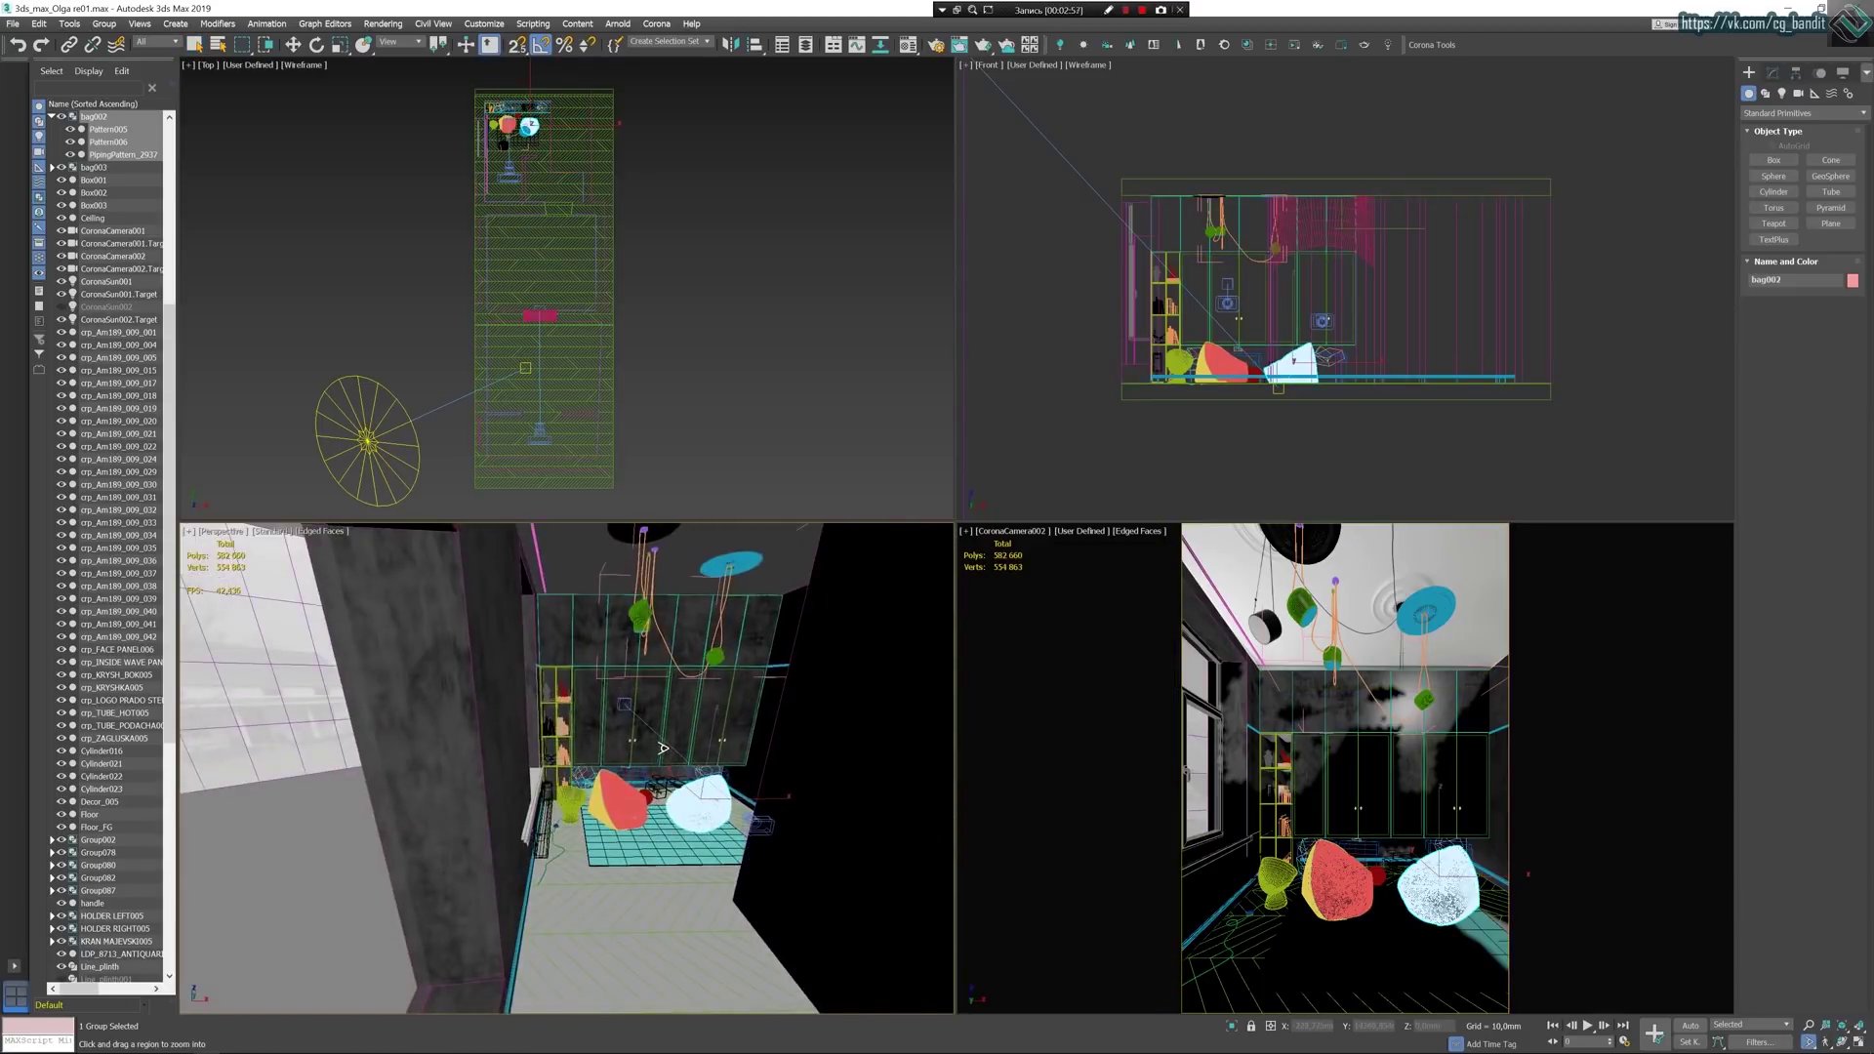
Examine the furniture, walls and overall apartment shell in the maximized perspective view.
key("alt+w")
scroll(1088, 587, "up", 3)
scroll(1088, 587, "up", 1)
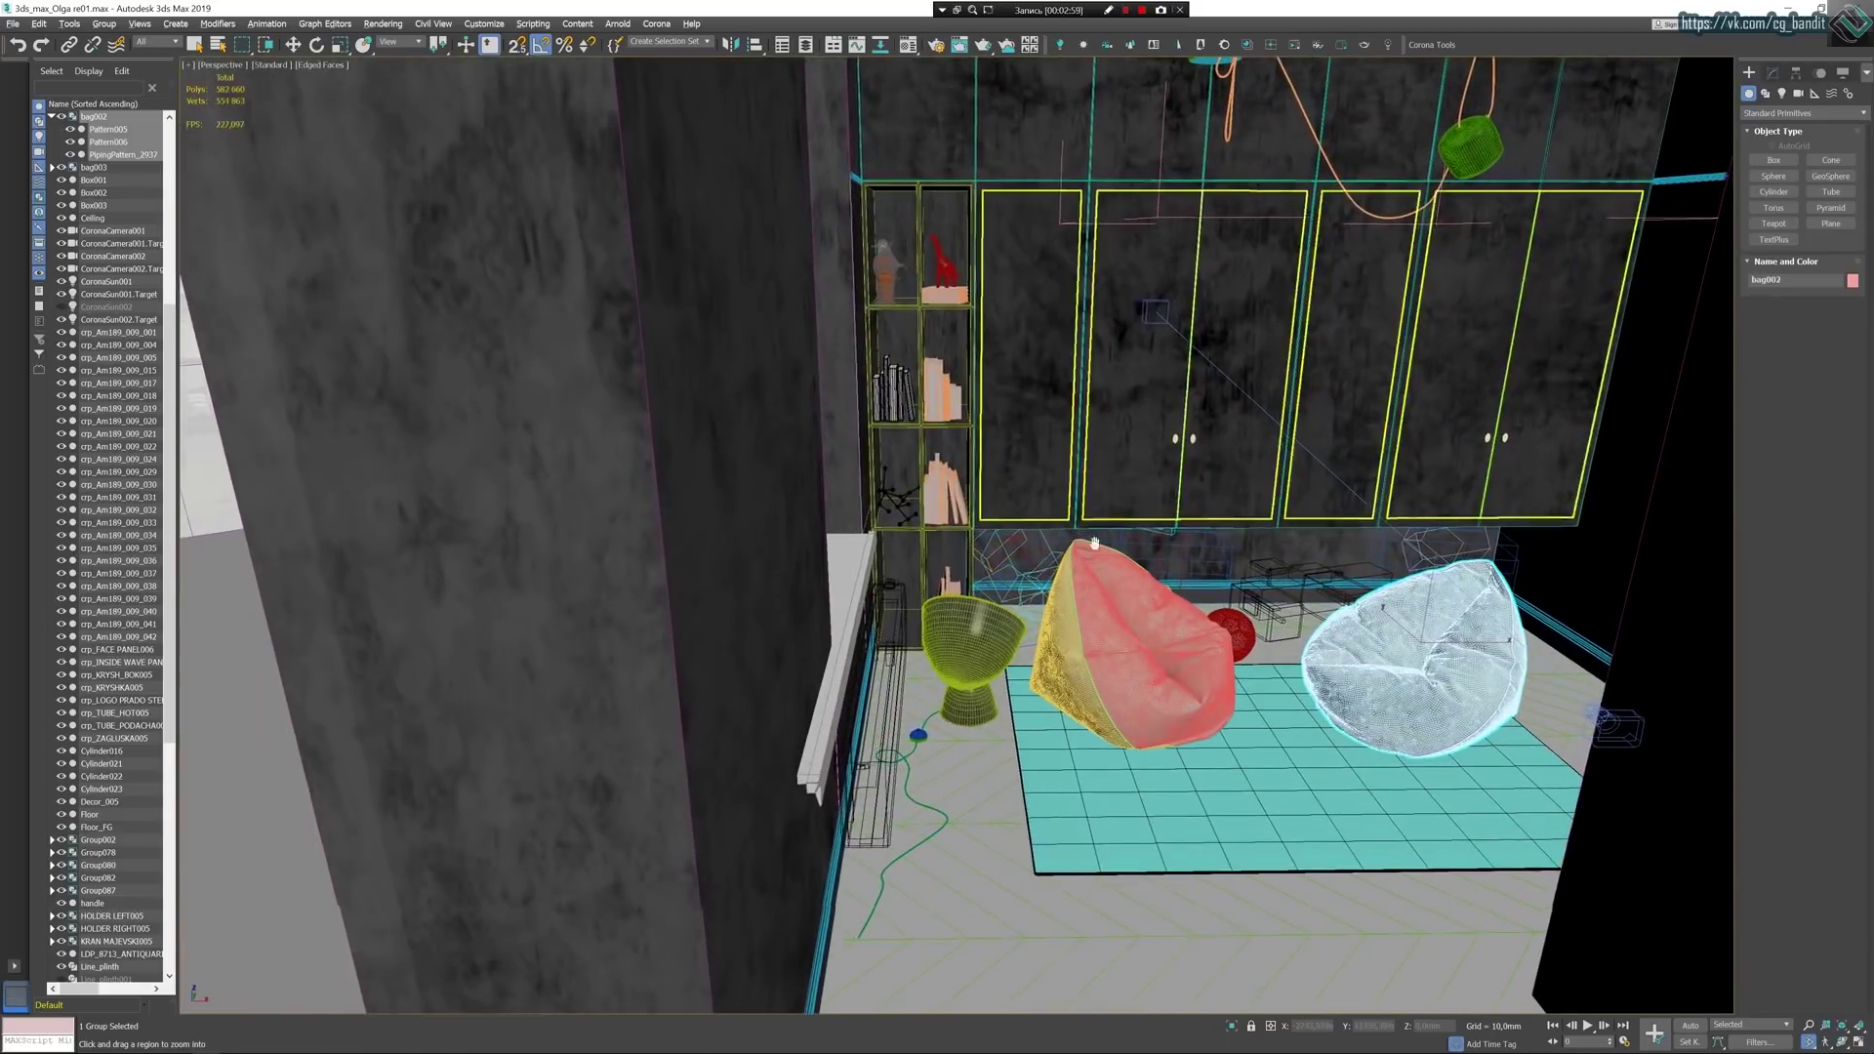
middle_click_drag(1096, 544, 979, 689)
middle_click_drag(861, 640, 915, 640, "alt")
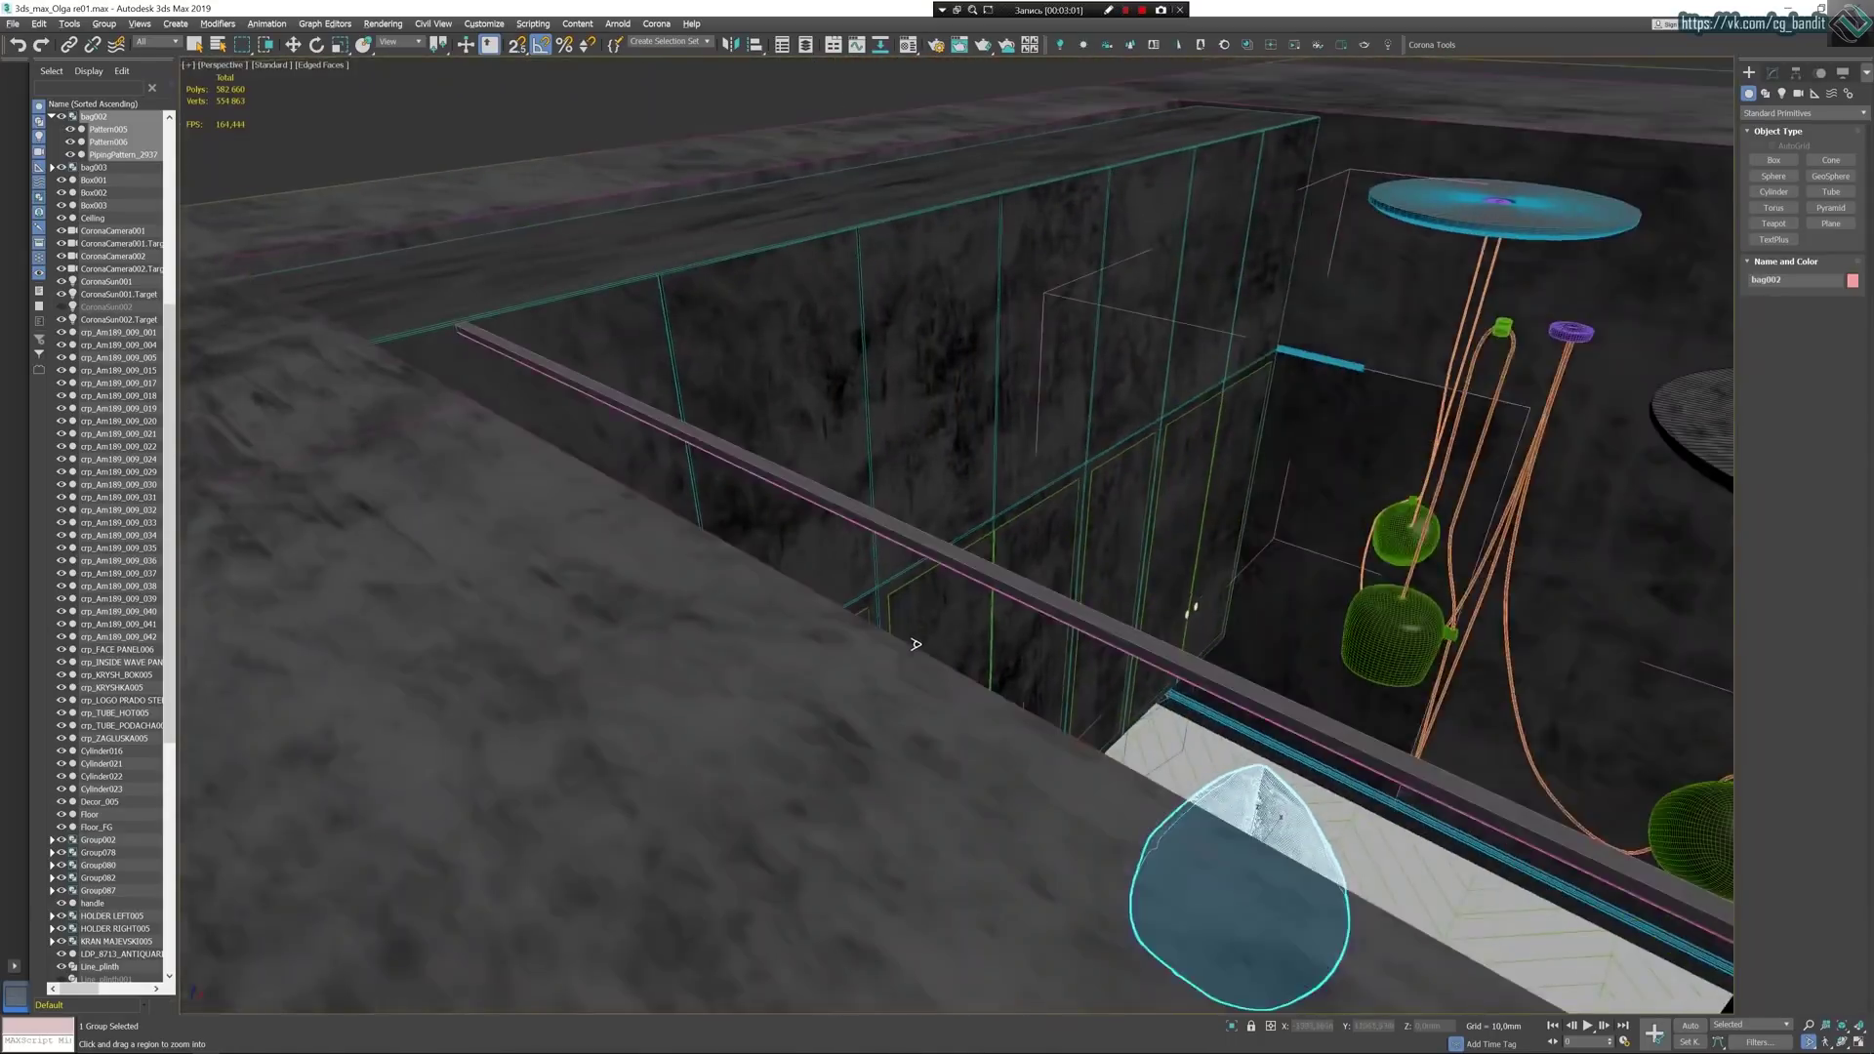
scroll(916, 640, "down", 6)
right_click(685, 557)
scroll(825, 676, "down", 5)
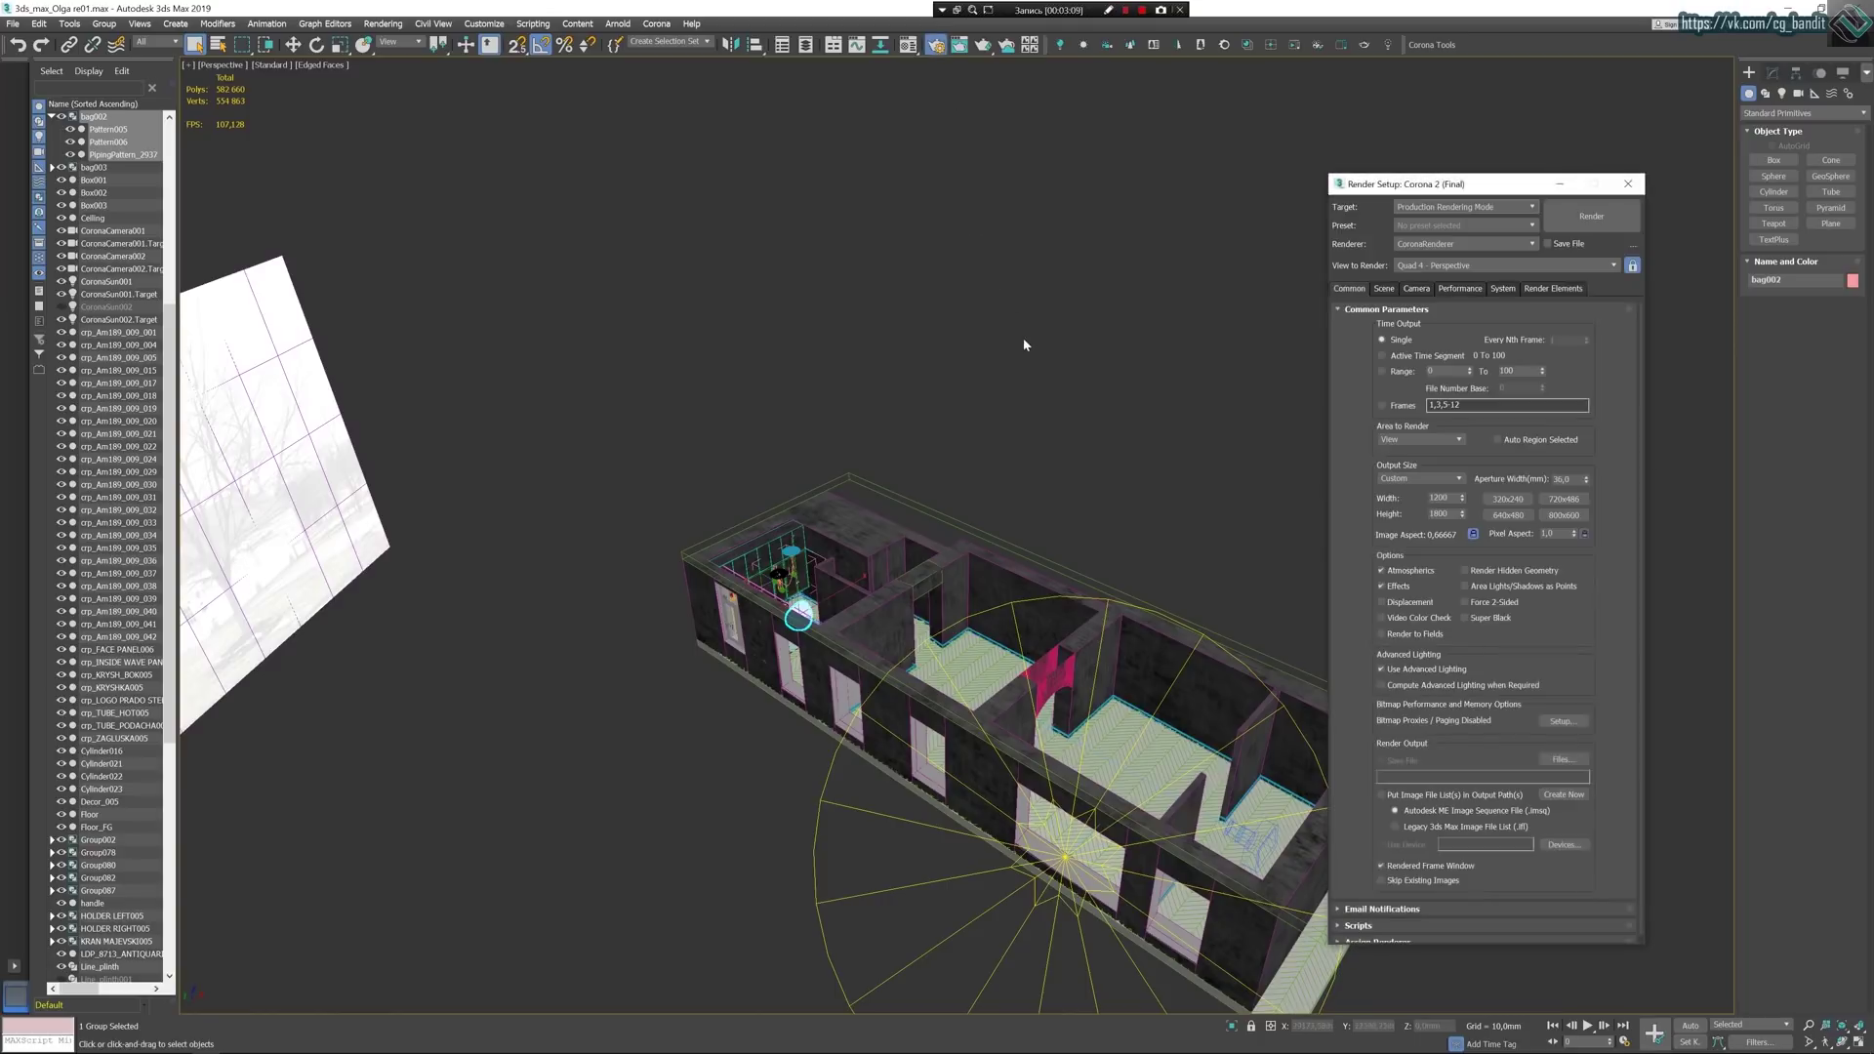
Check the Displacement option among the common parameters in Render Setup and move the window clear of the camera view.
left_click(1381, 603)
left_click(1569, 216)
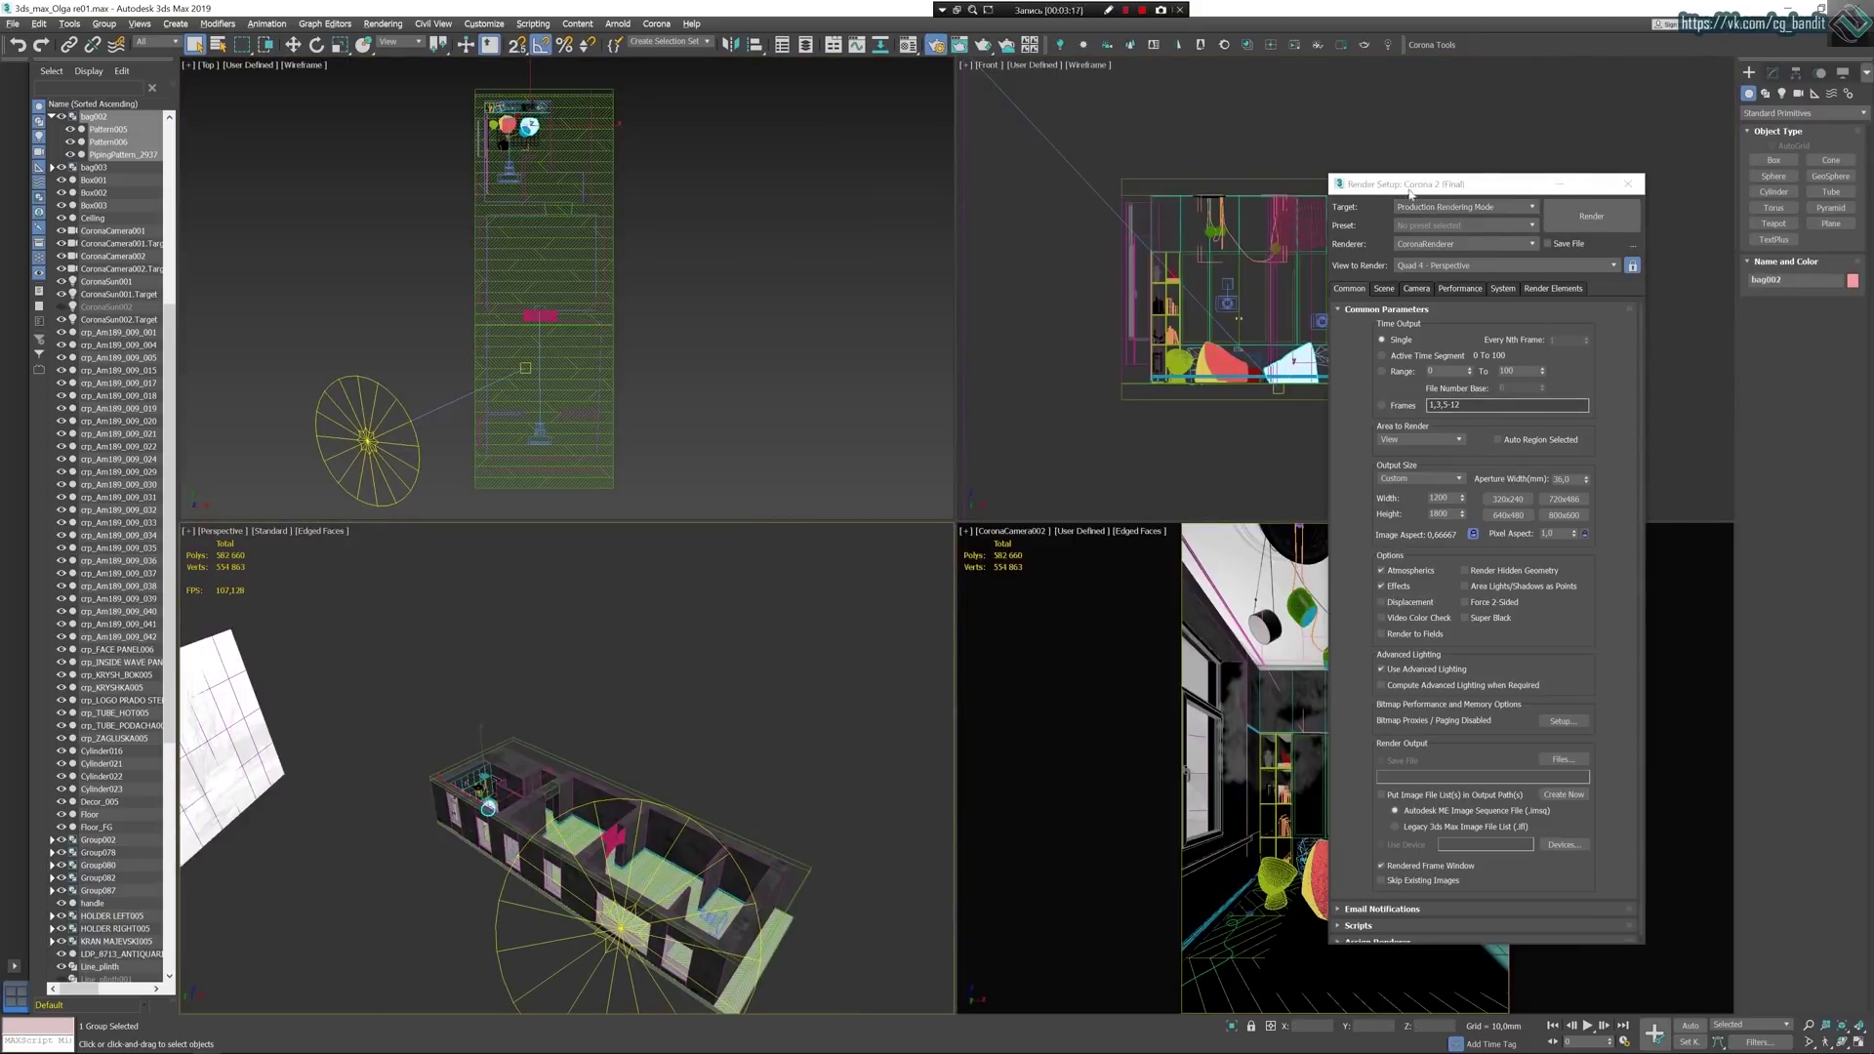
left_click_drag(1416, 185, 581, 217)
Minimize Render Setup, set the maximized CoronaCamera002 viewport to Standard shading, and return to the four-viewport layout.
key("alt+w")
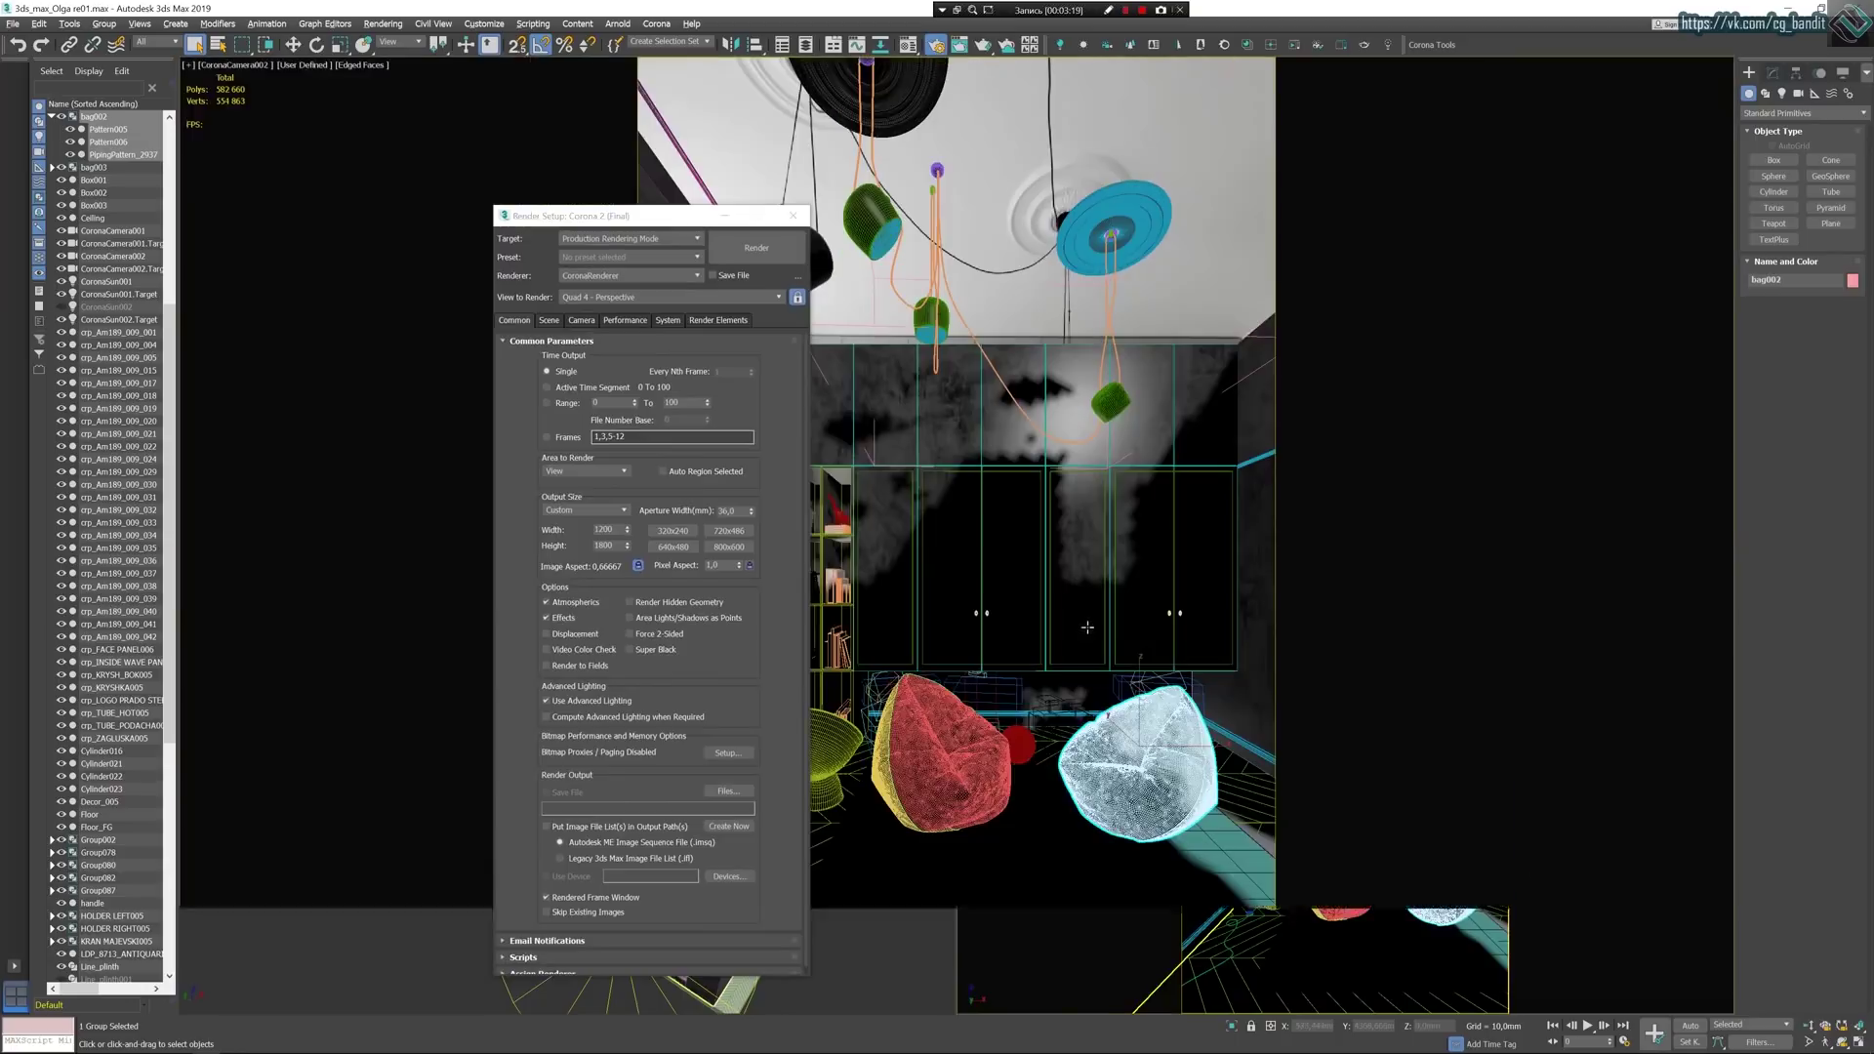
left_click(725, 214)
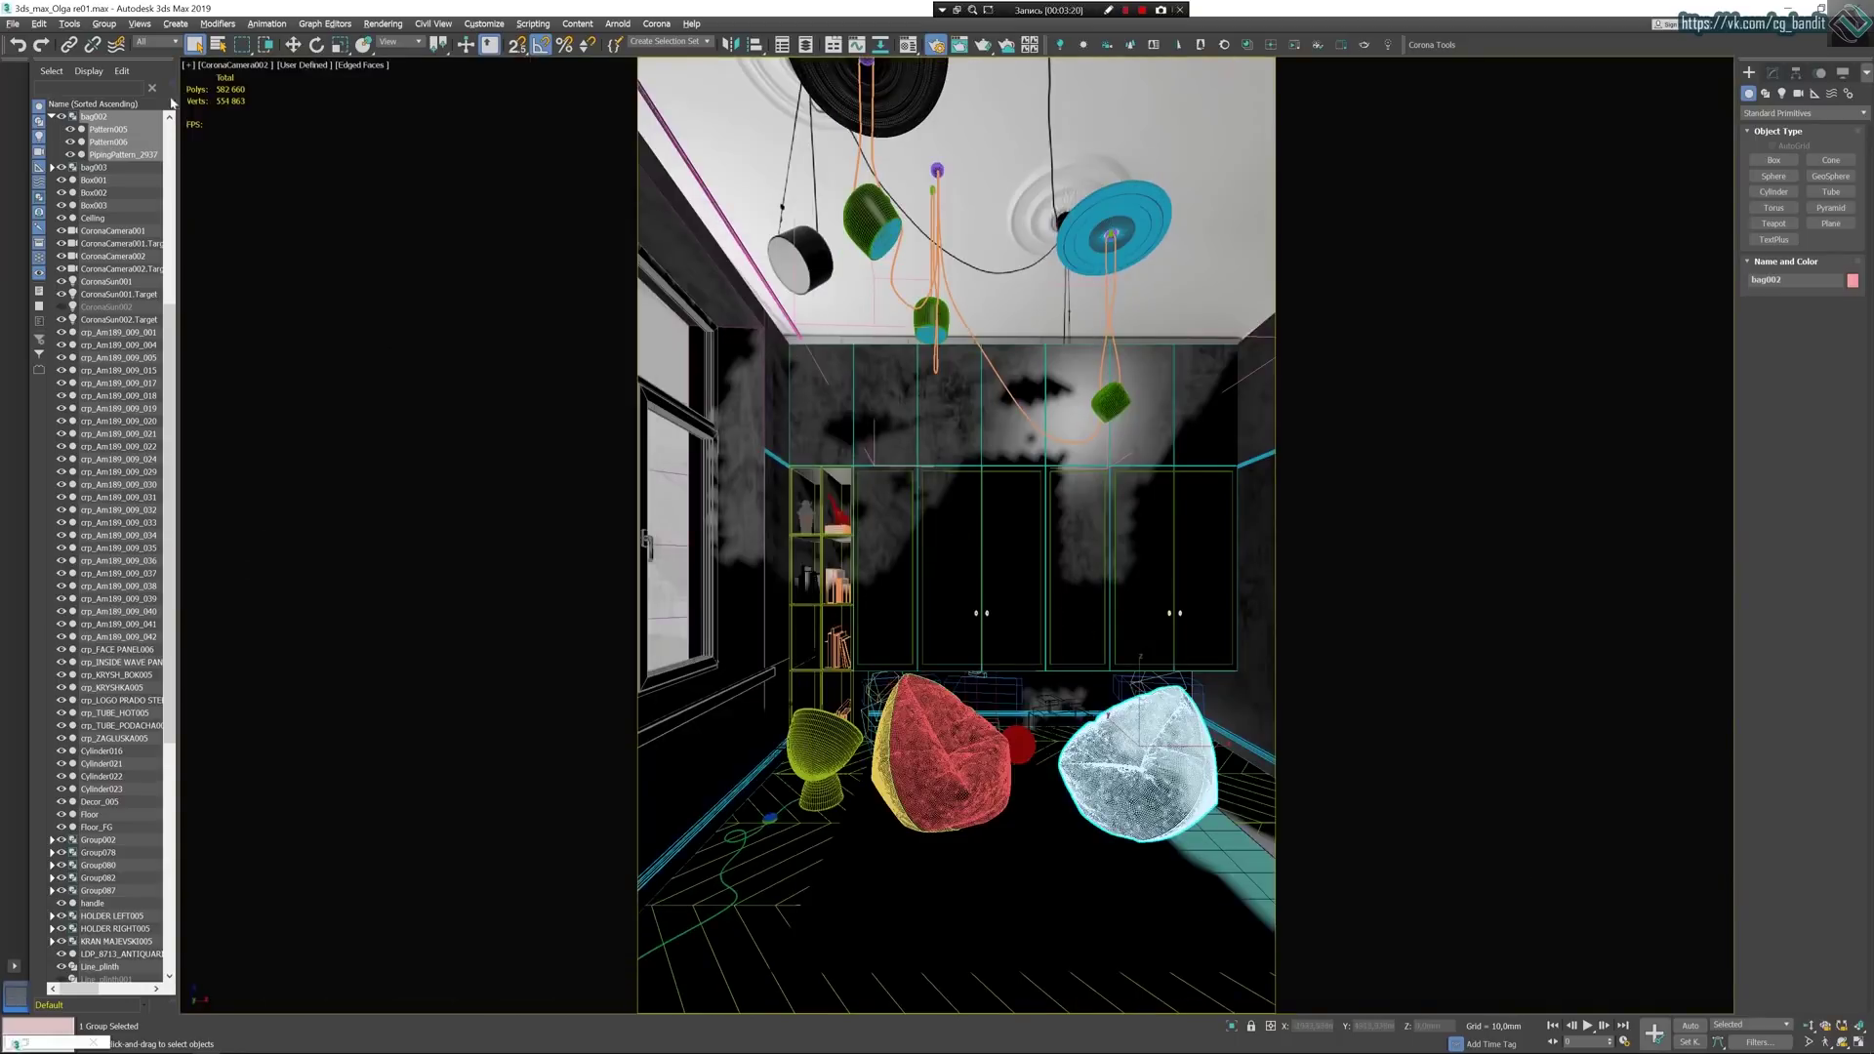
left_click(239, 66)
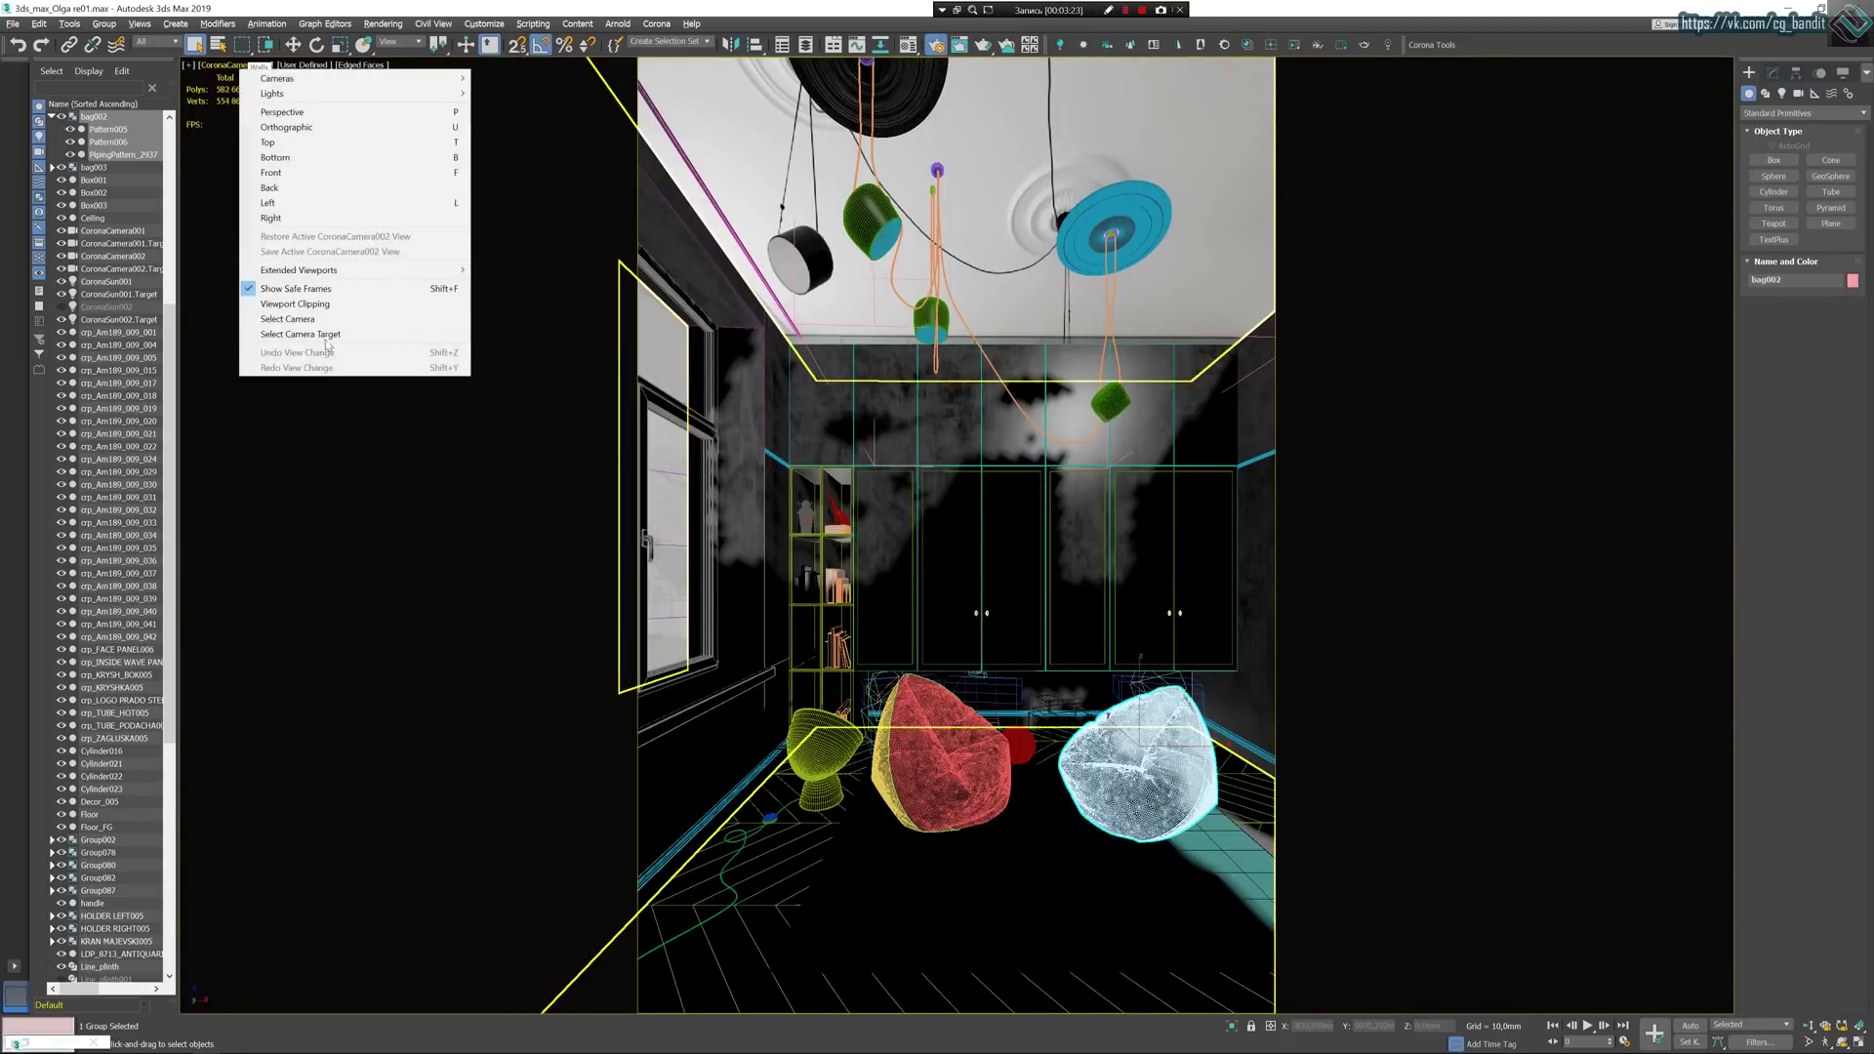
left_click(308, 65)
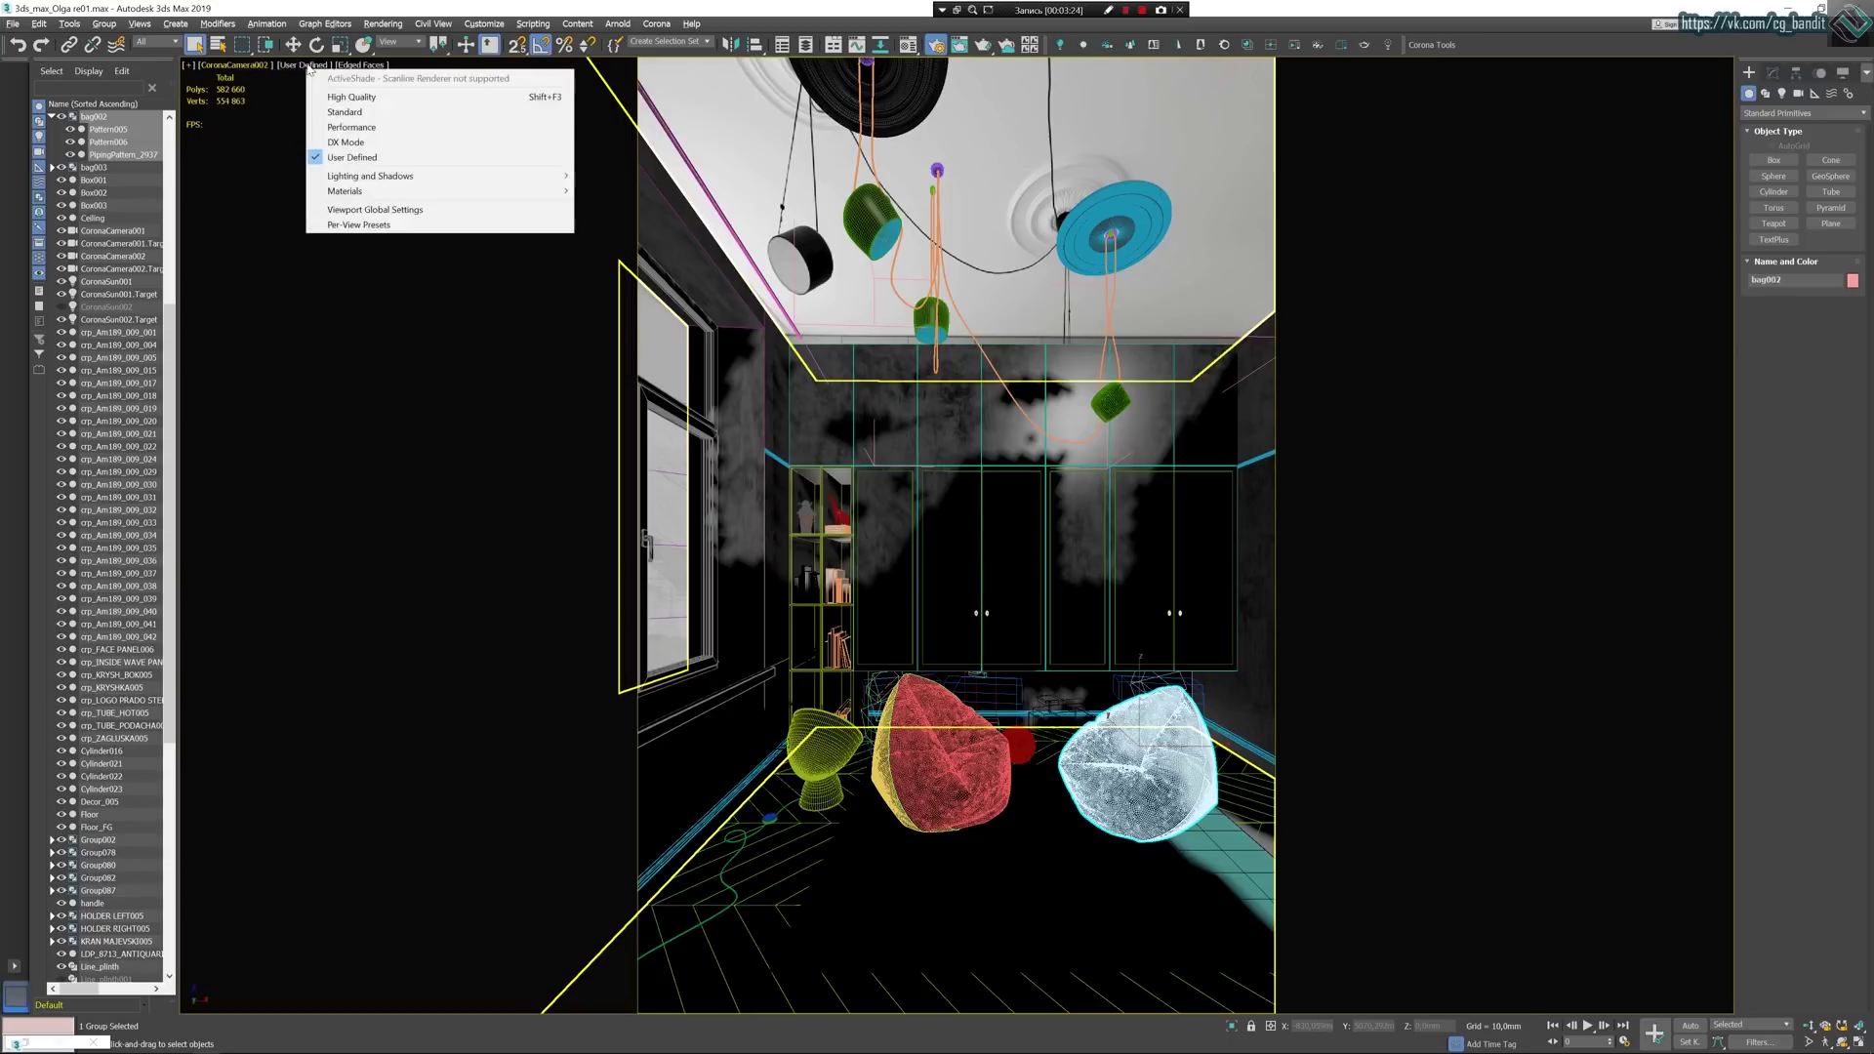
left_click(367, 112)
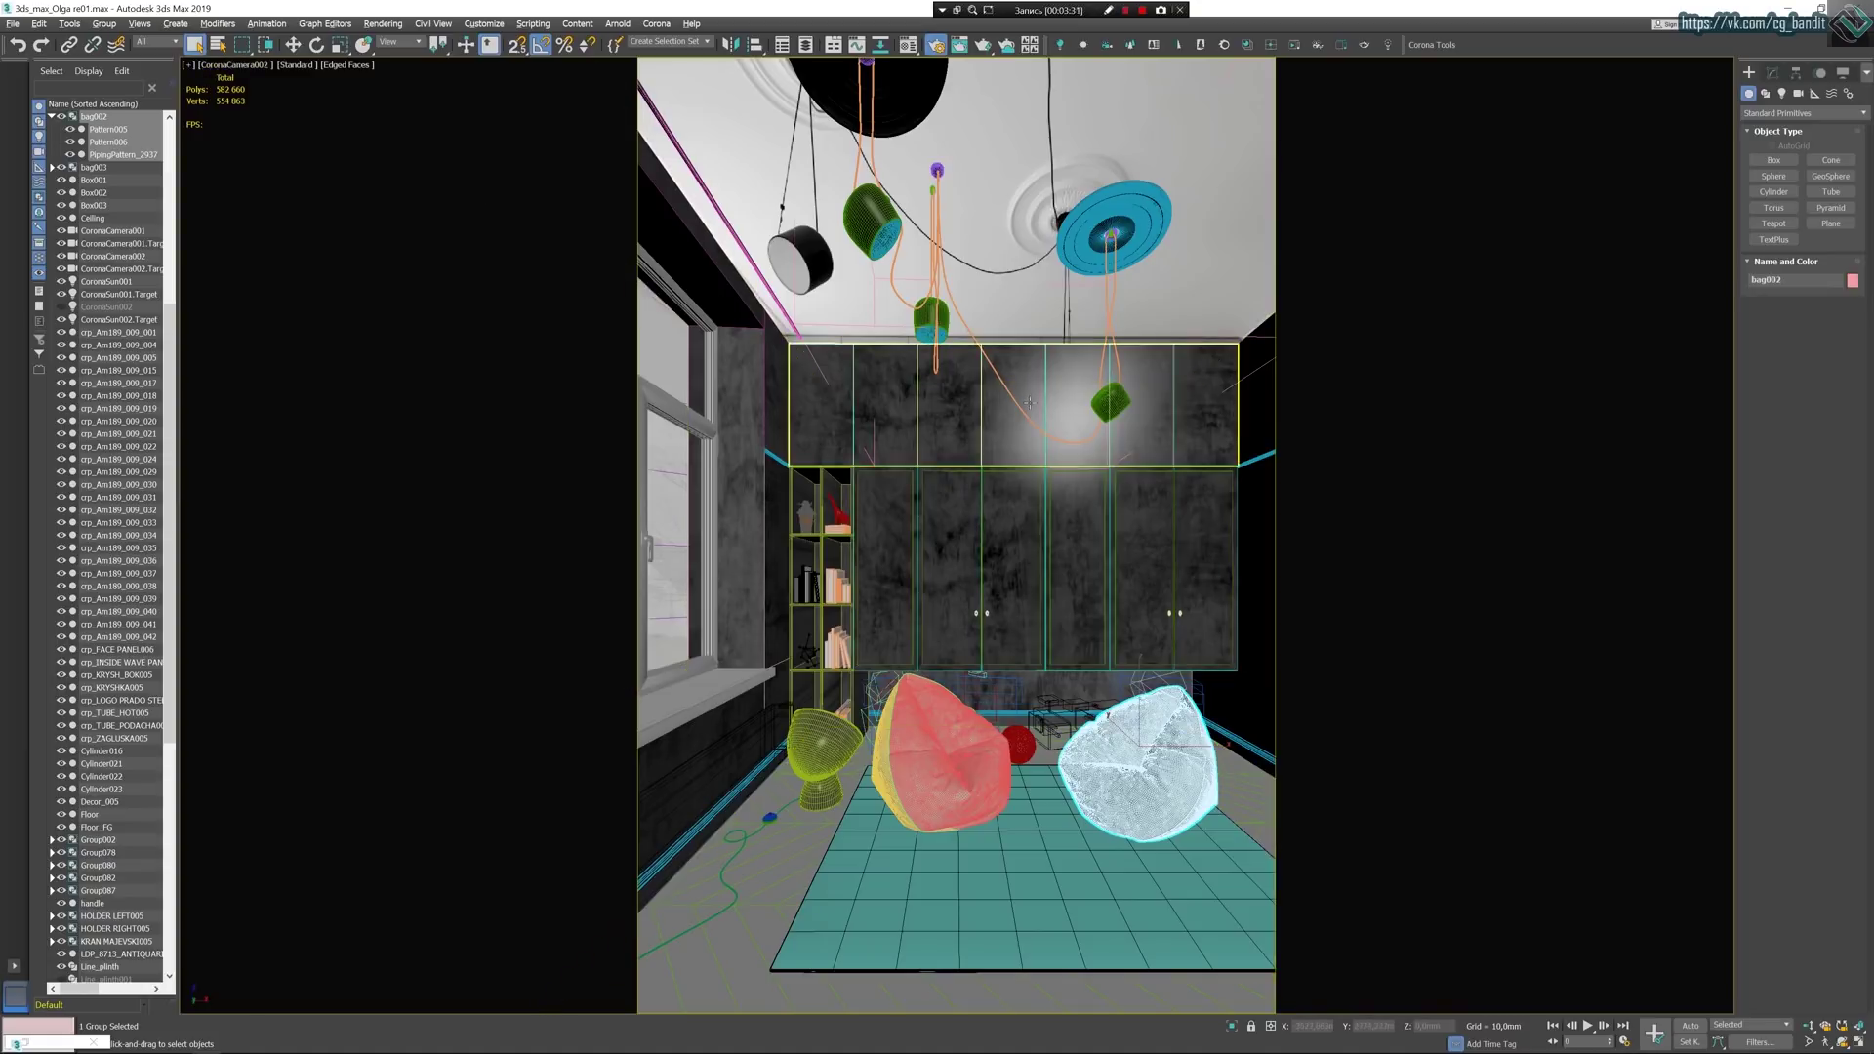
key("alt+w")
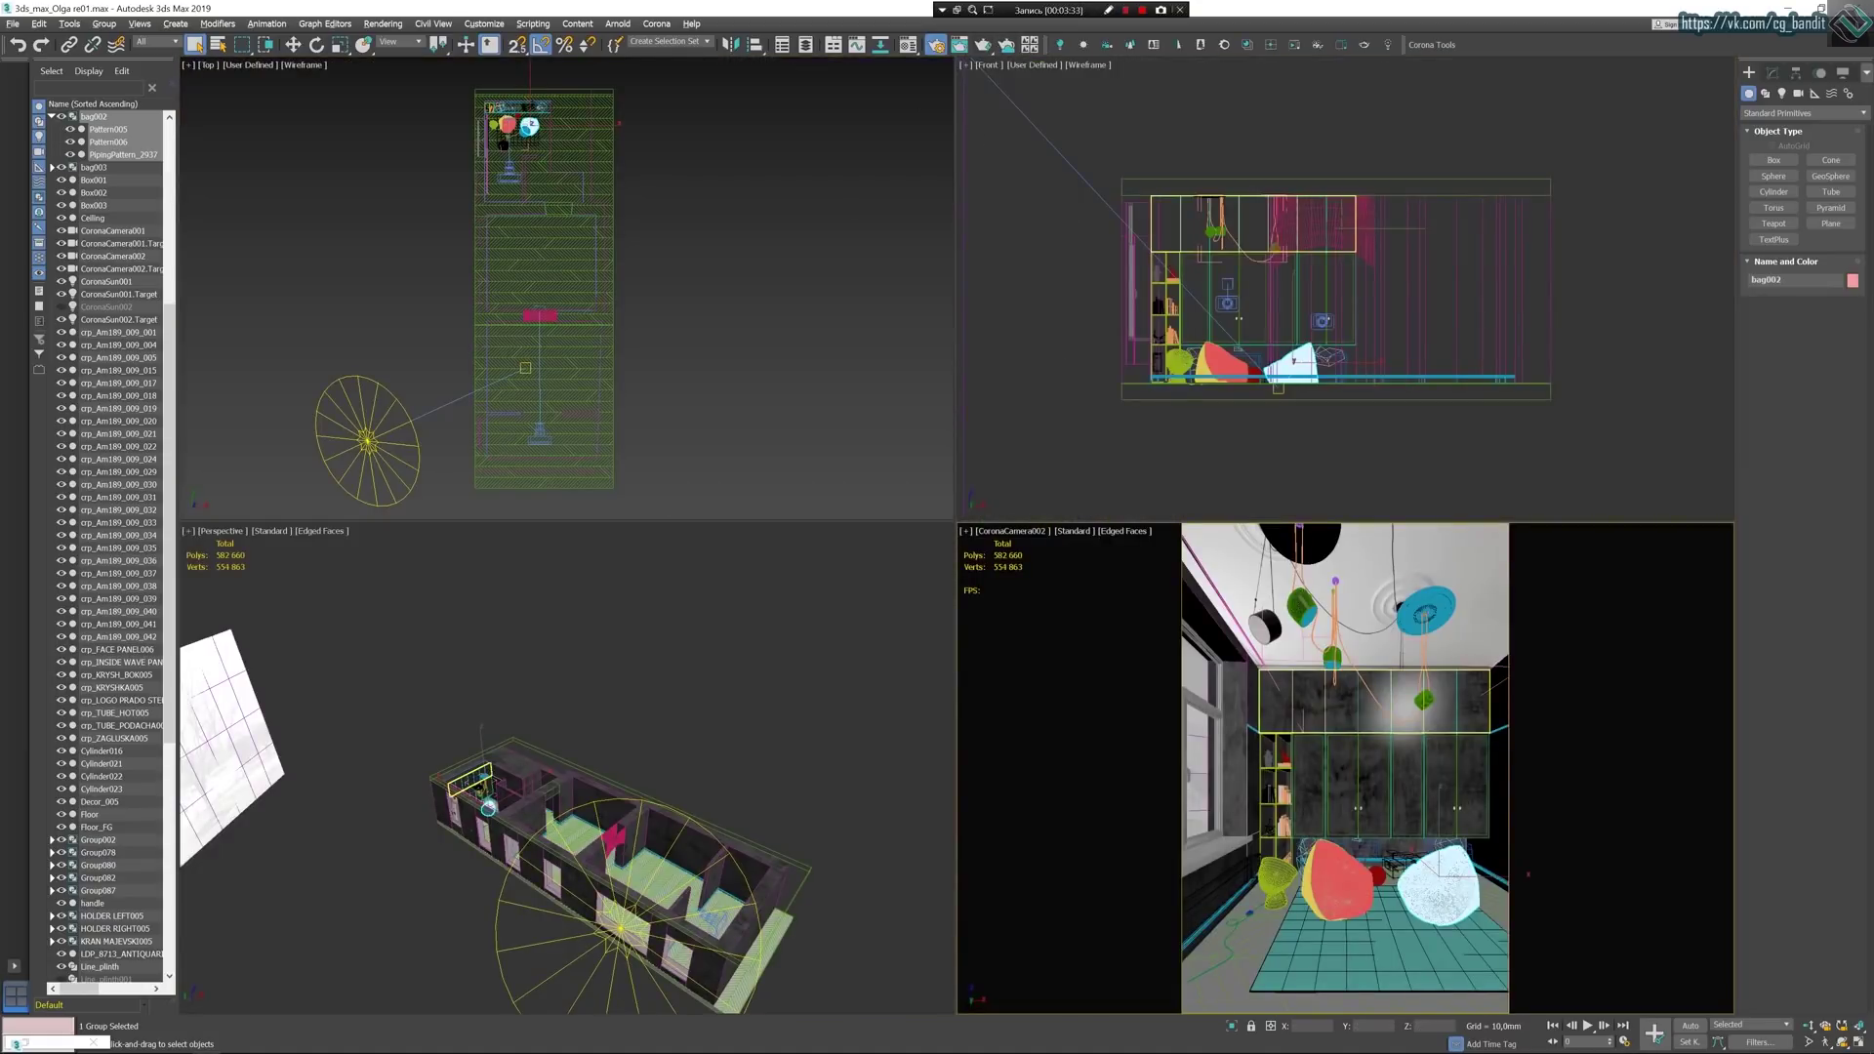
Activate the perspective viewport and reopen the Render Setup window.
right_click(366, 870)
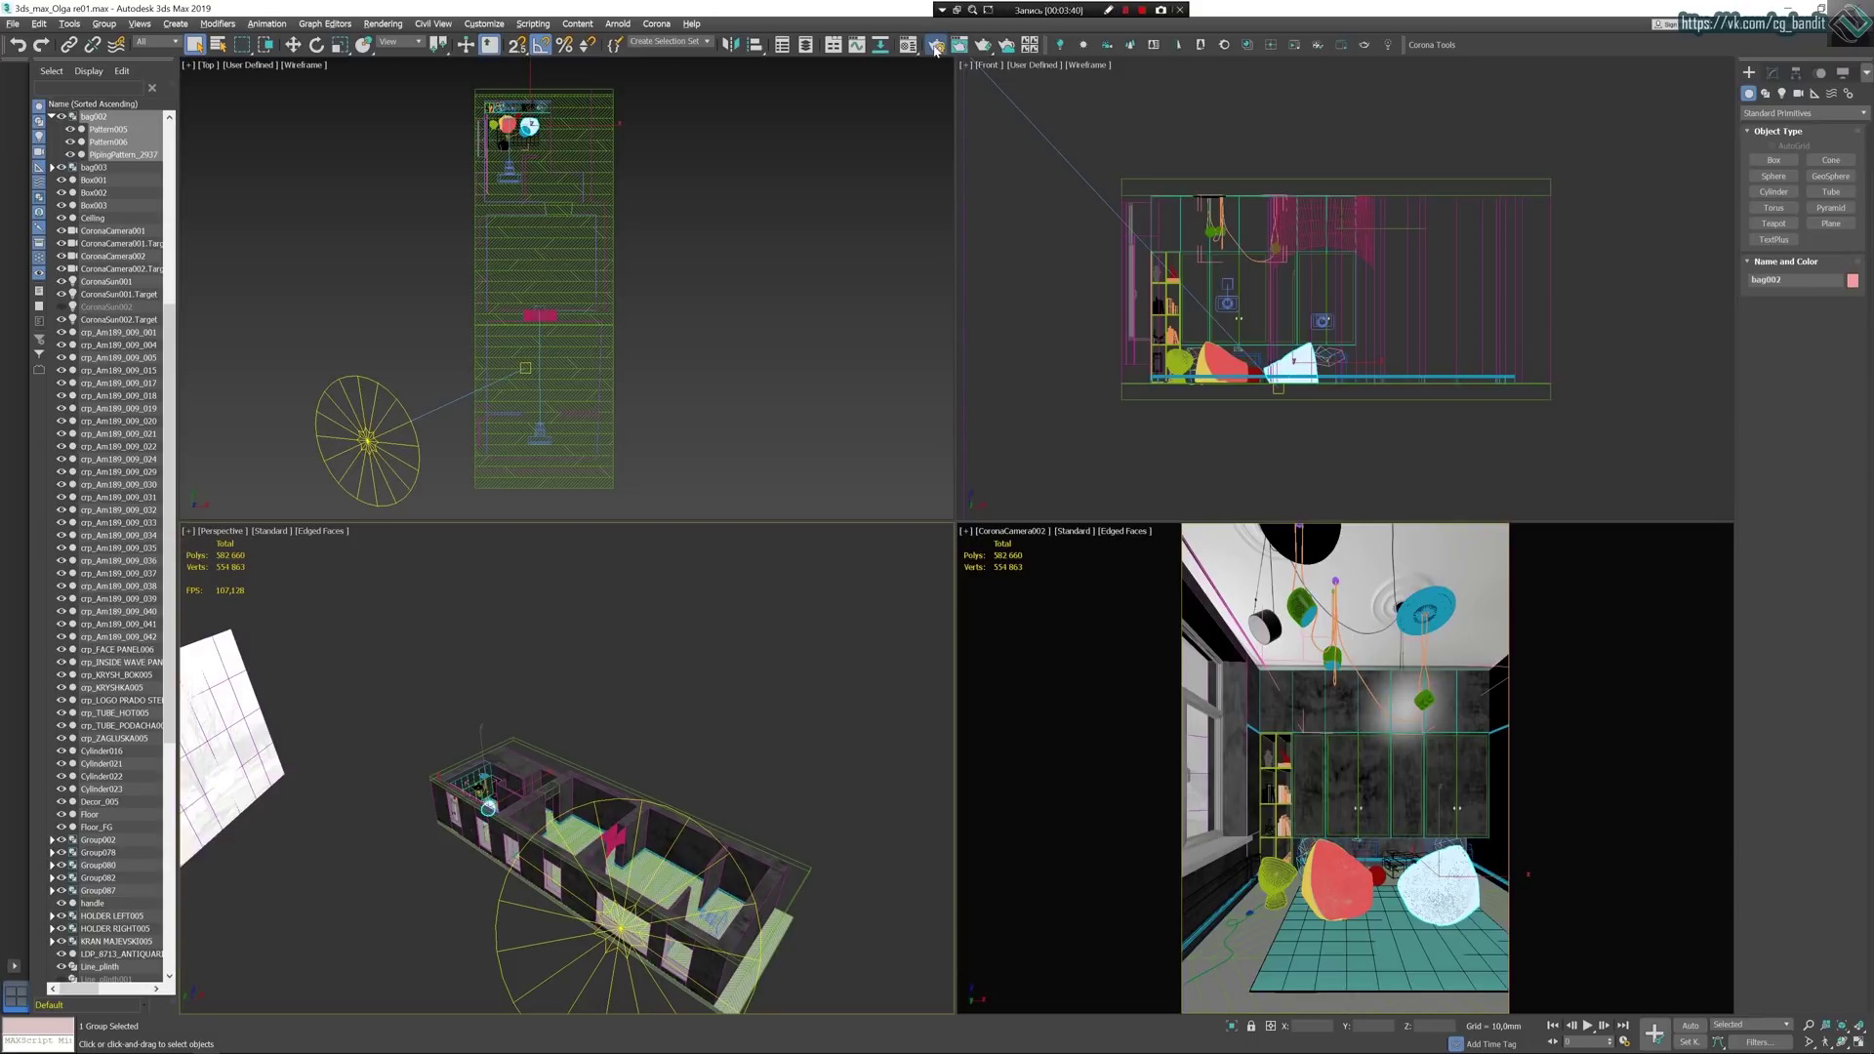
left_click(935, 49)
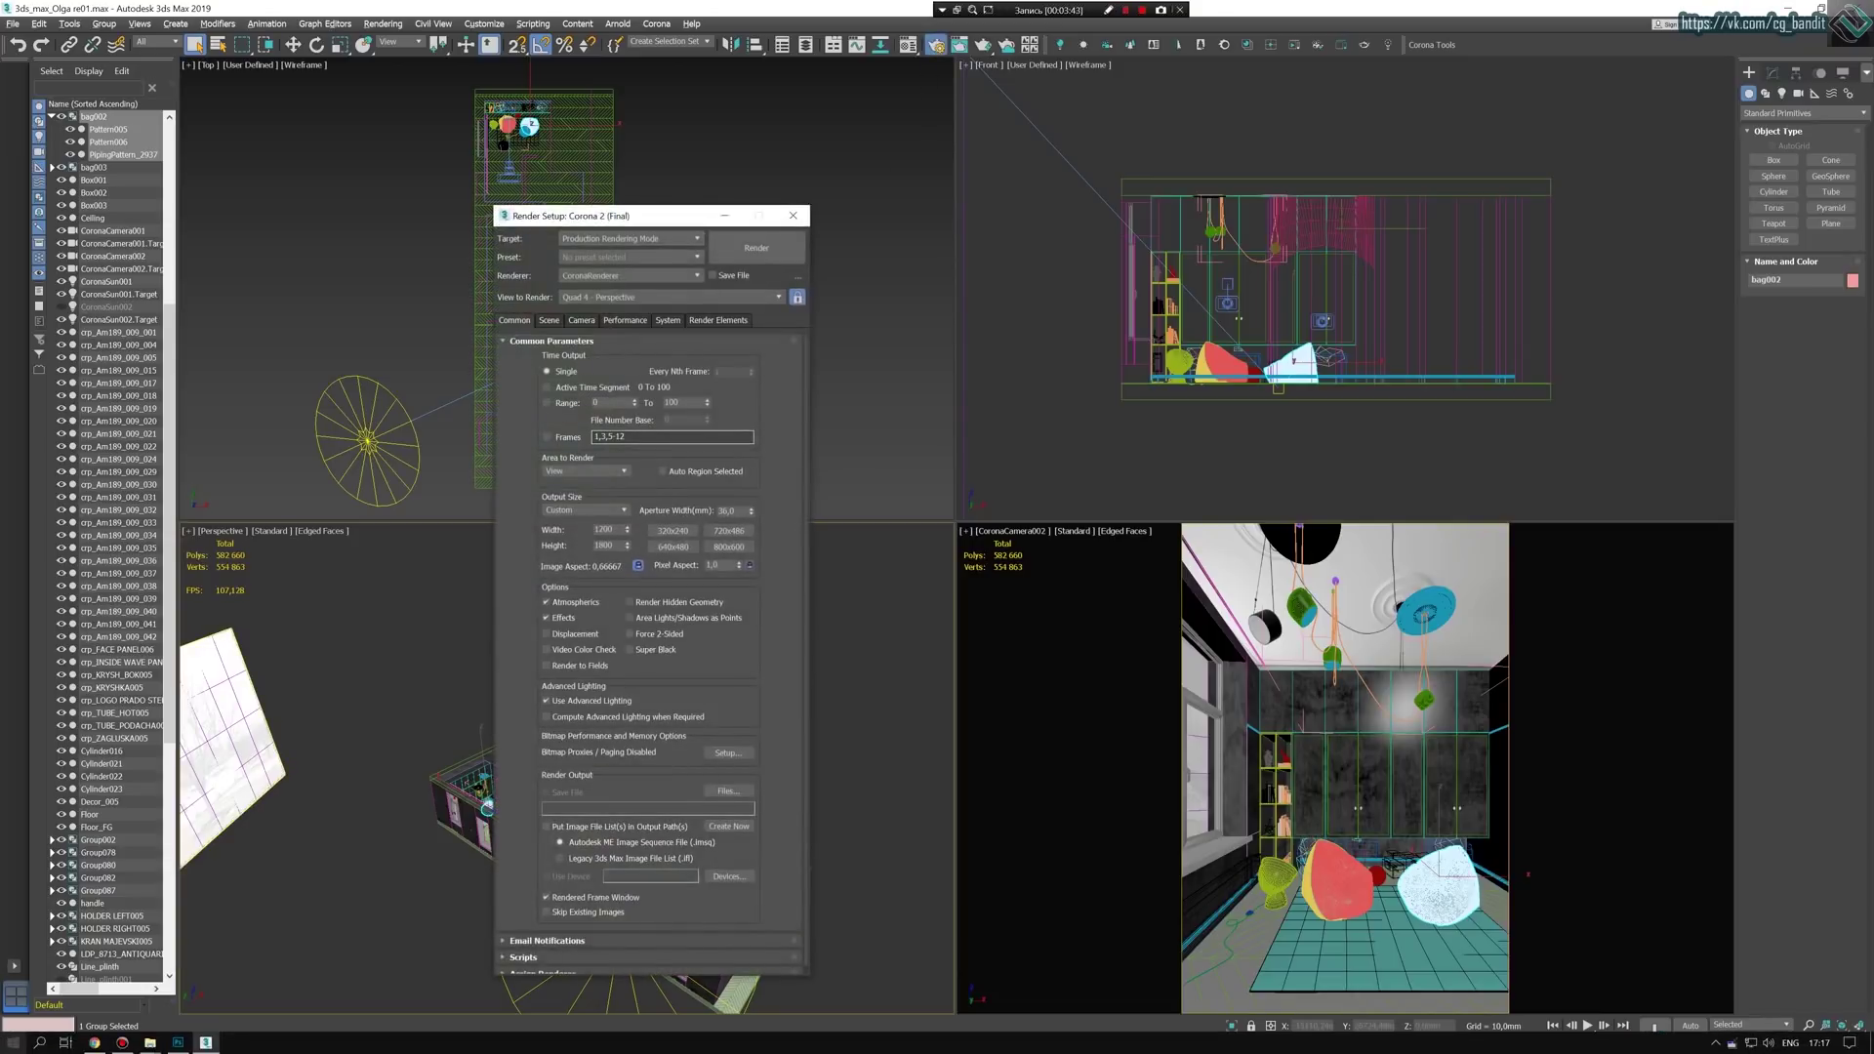
Launch KeysViewer.exe from the KeysViewer folder, nudge its key display into place, and minimize the folder window.
right_click(150, 1043)
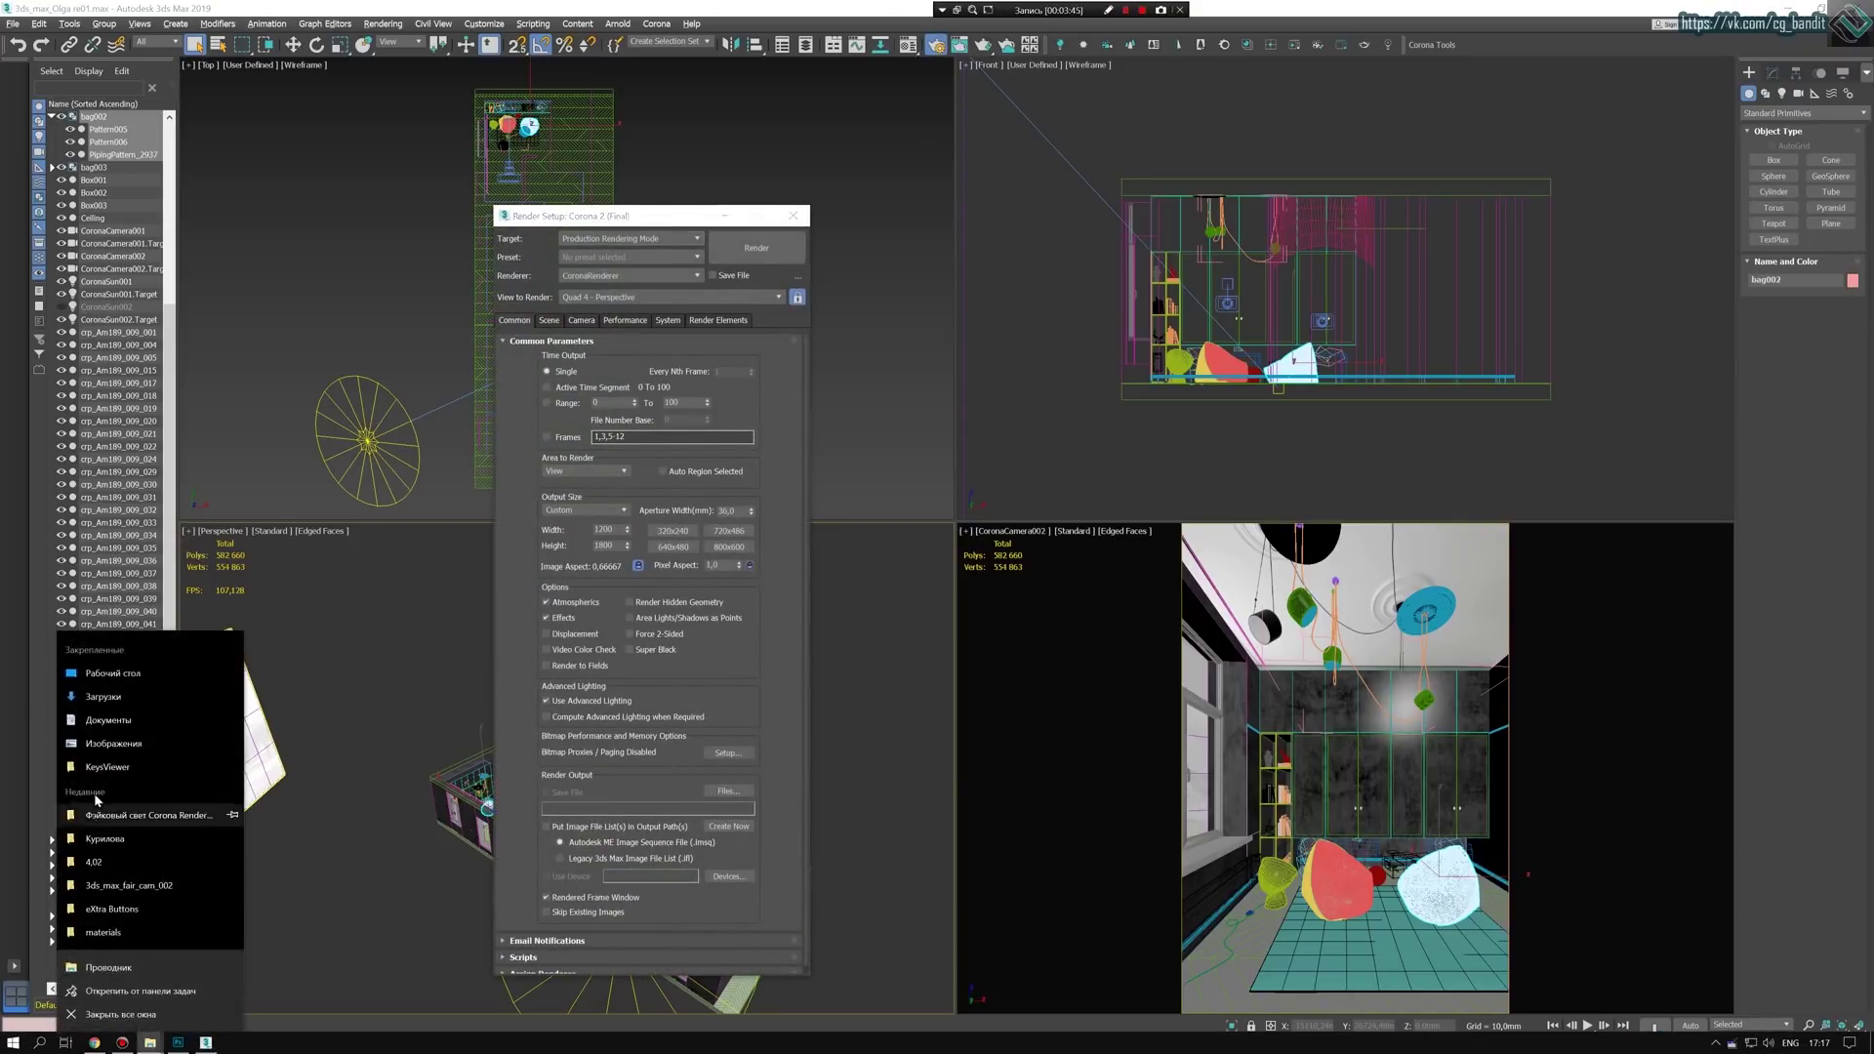
left_click(108, 767)
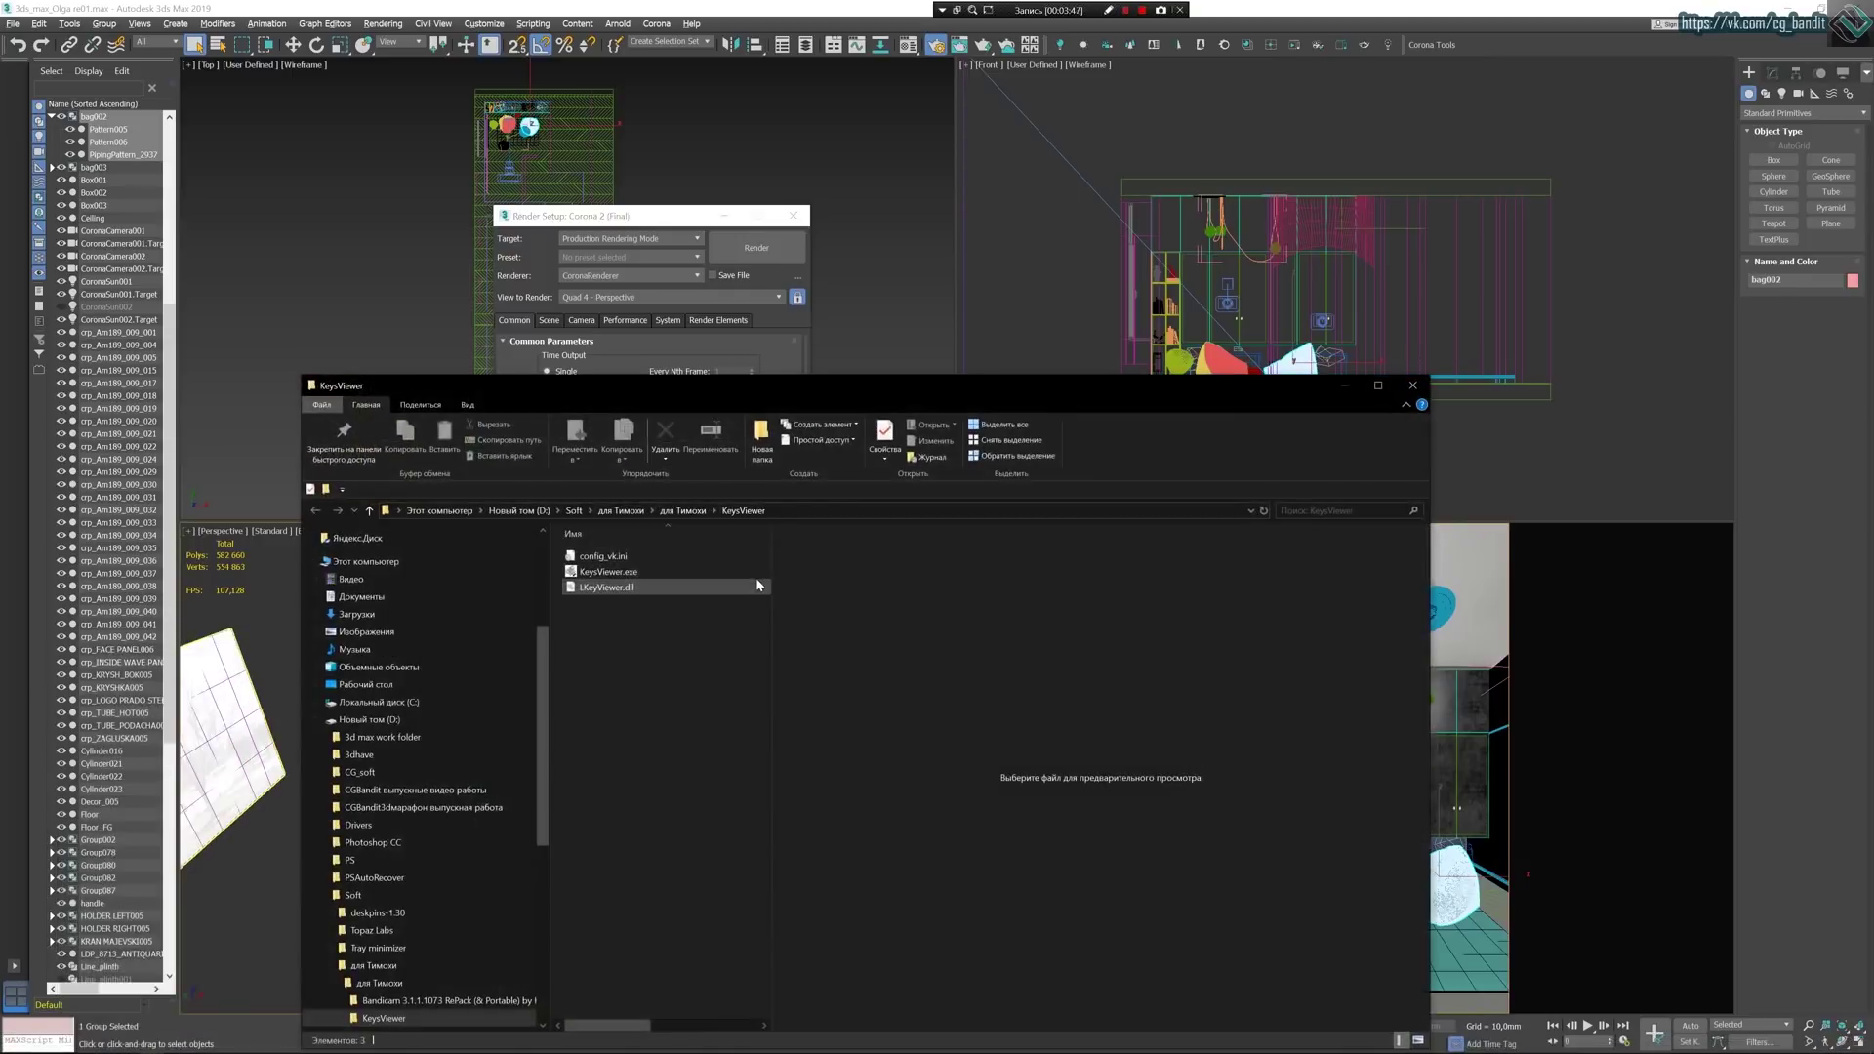
left_click(620, 576)
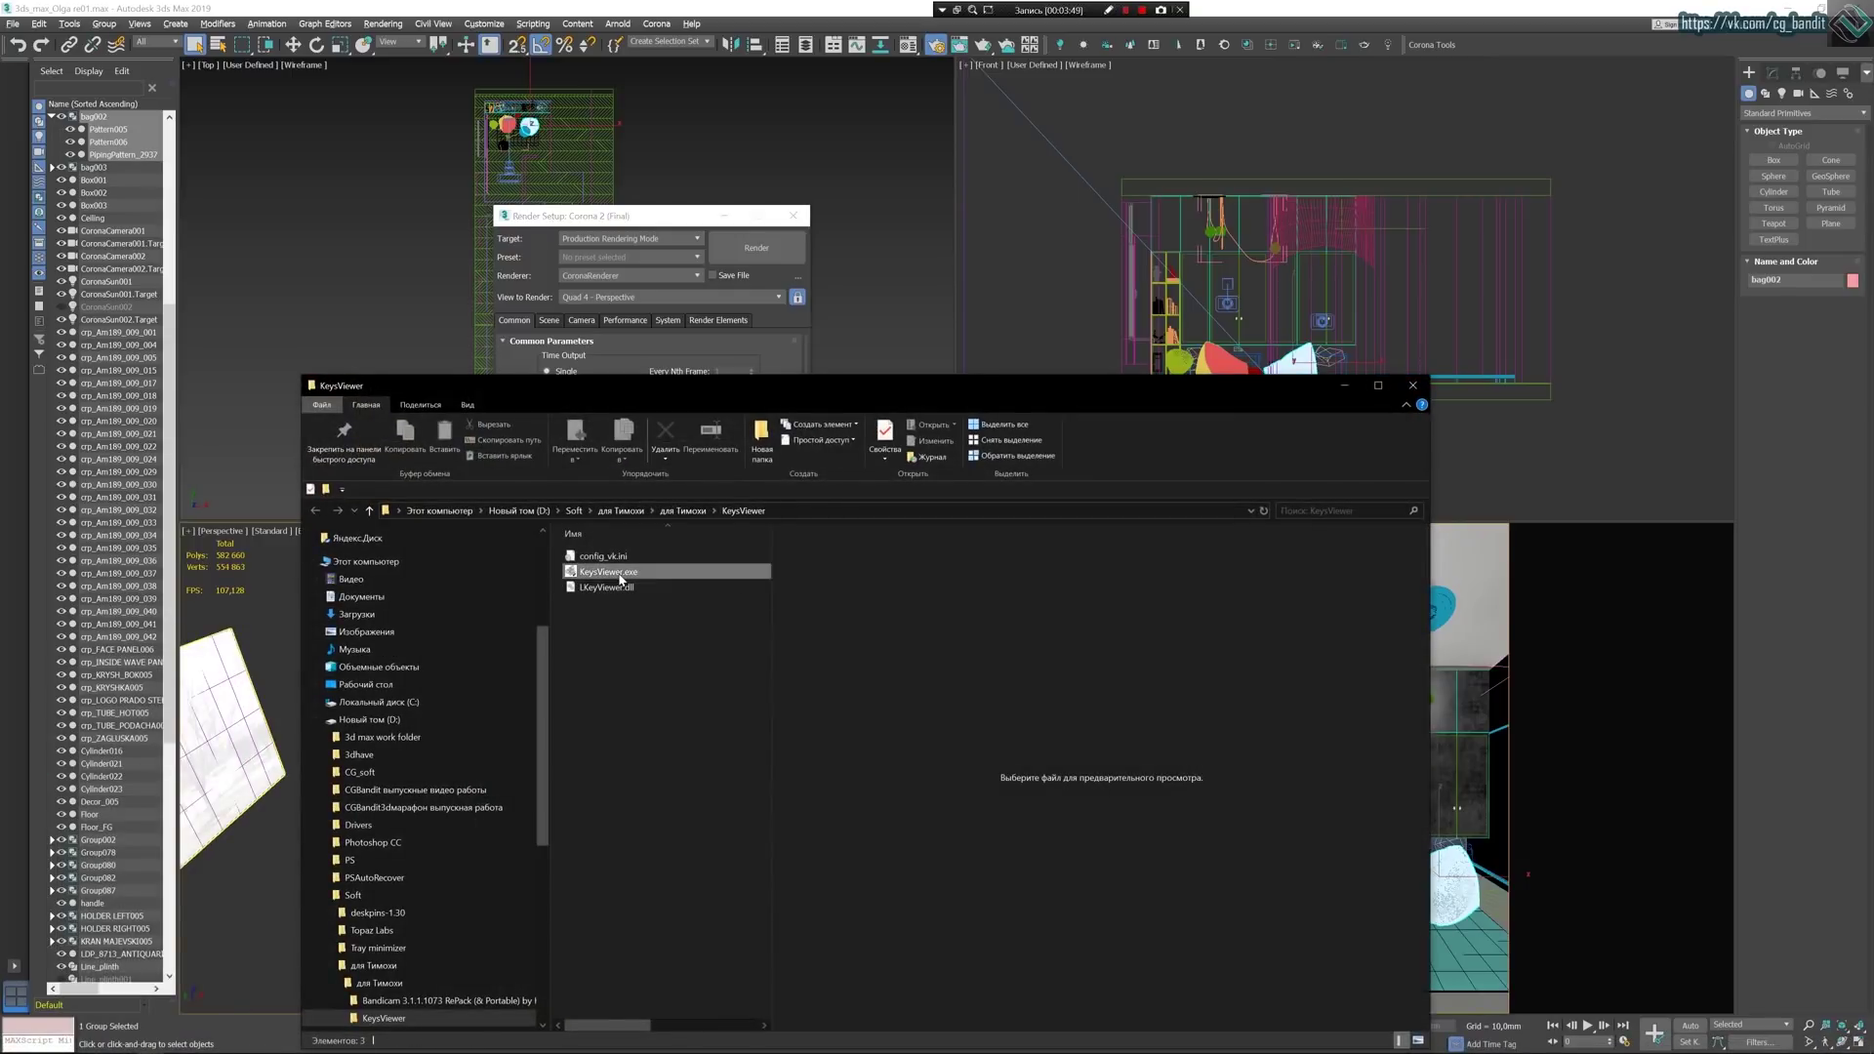
double_click(620, 576)
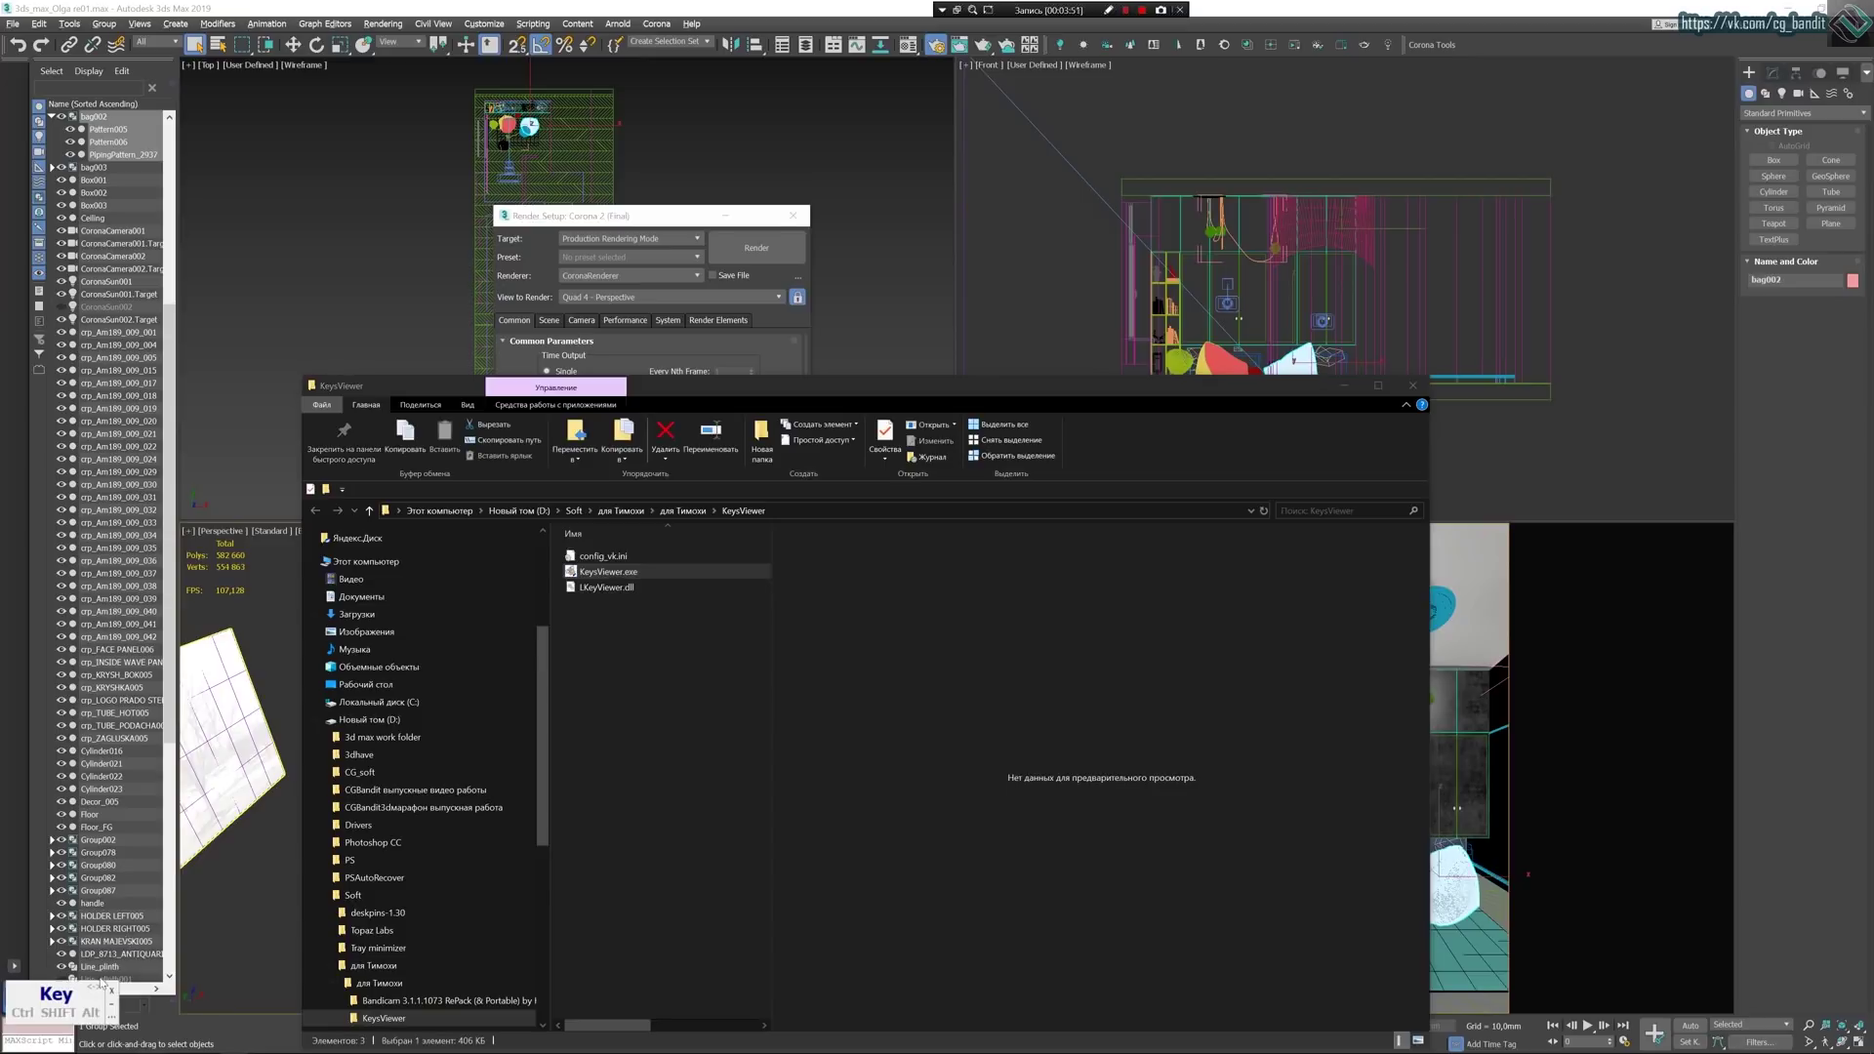
left_click_drag(92, 986, 104, 985)
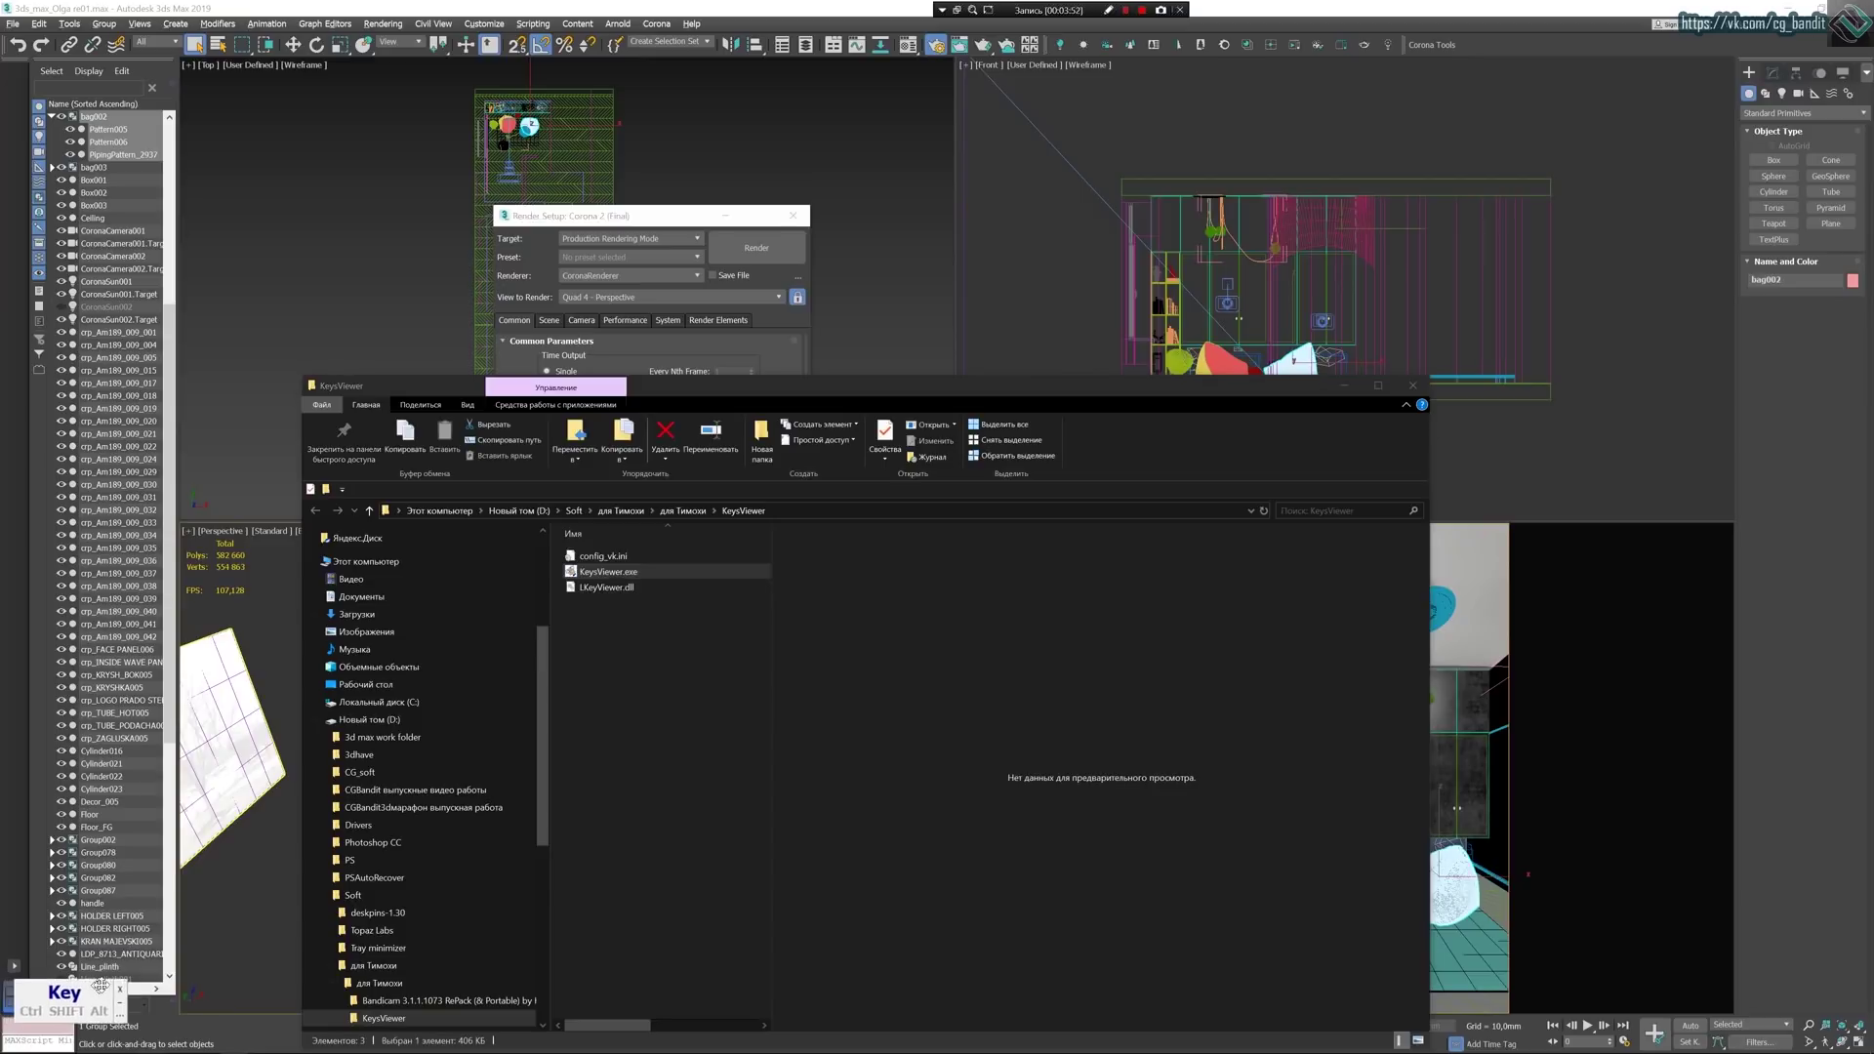
left_click(1343, 388)
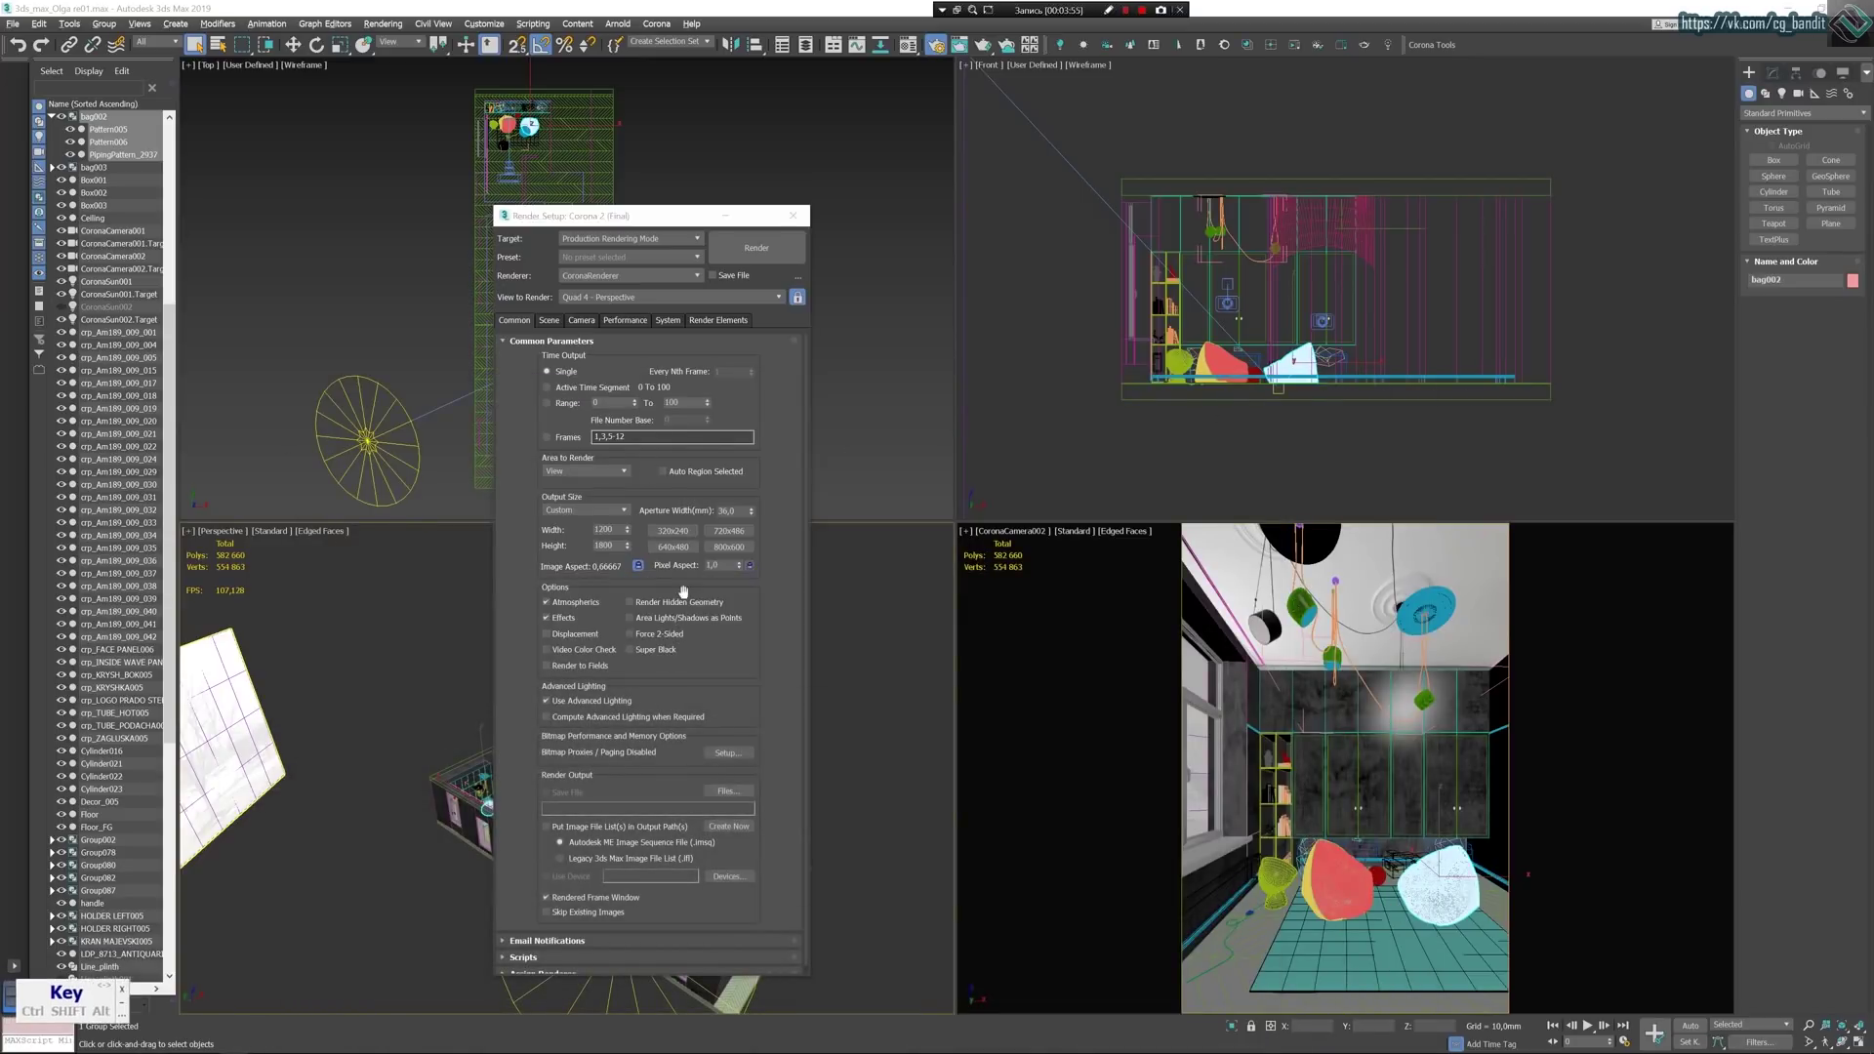
Start a production render of the scene, shift the render windows out of the way, and close the Corona error message window.
left_click(753, 256)
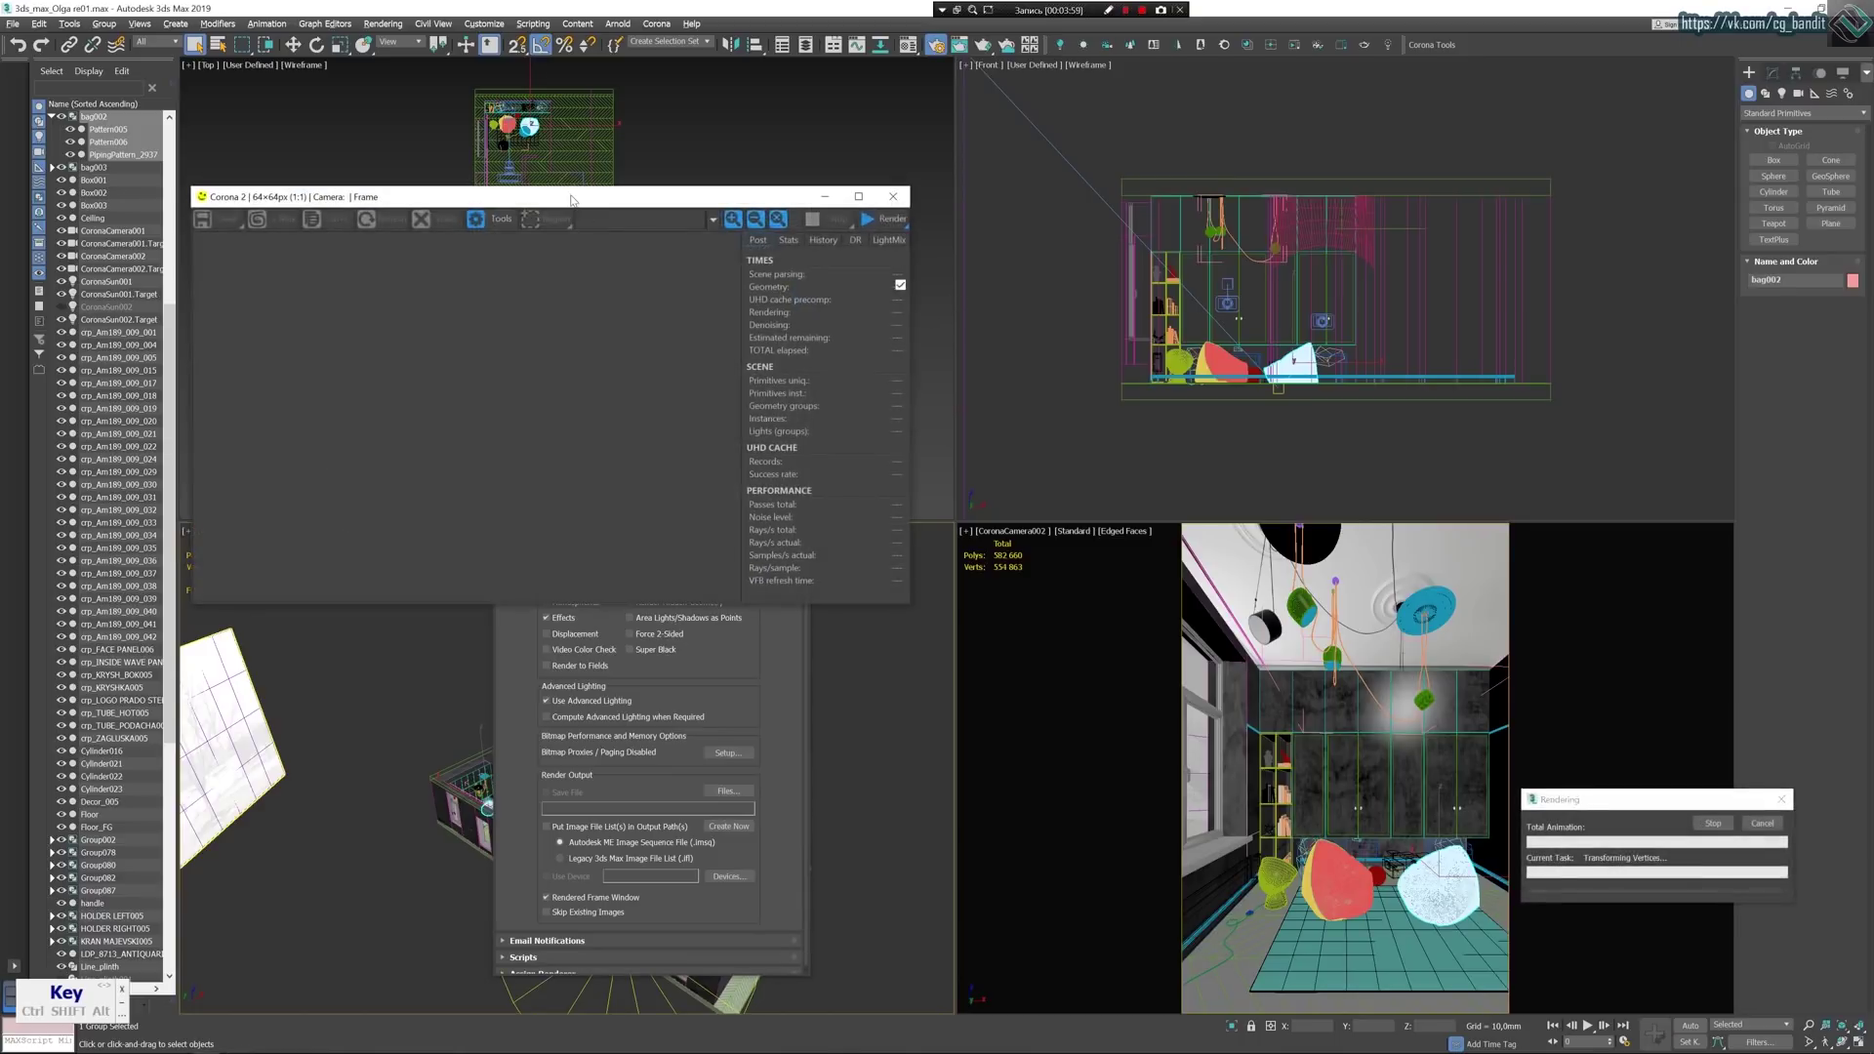
left_click_drag(653, 205, 523, 430)
left_click(646, 222)
left_click_drag(645, 224, 781, 183)
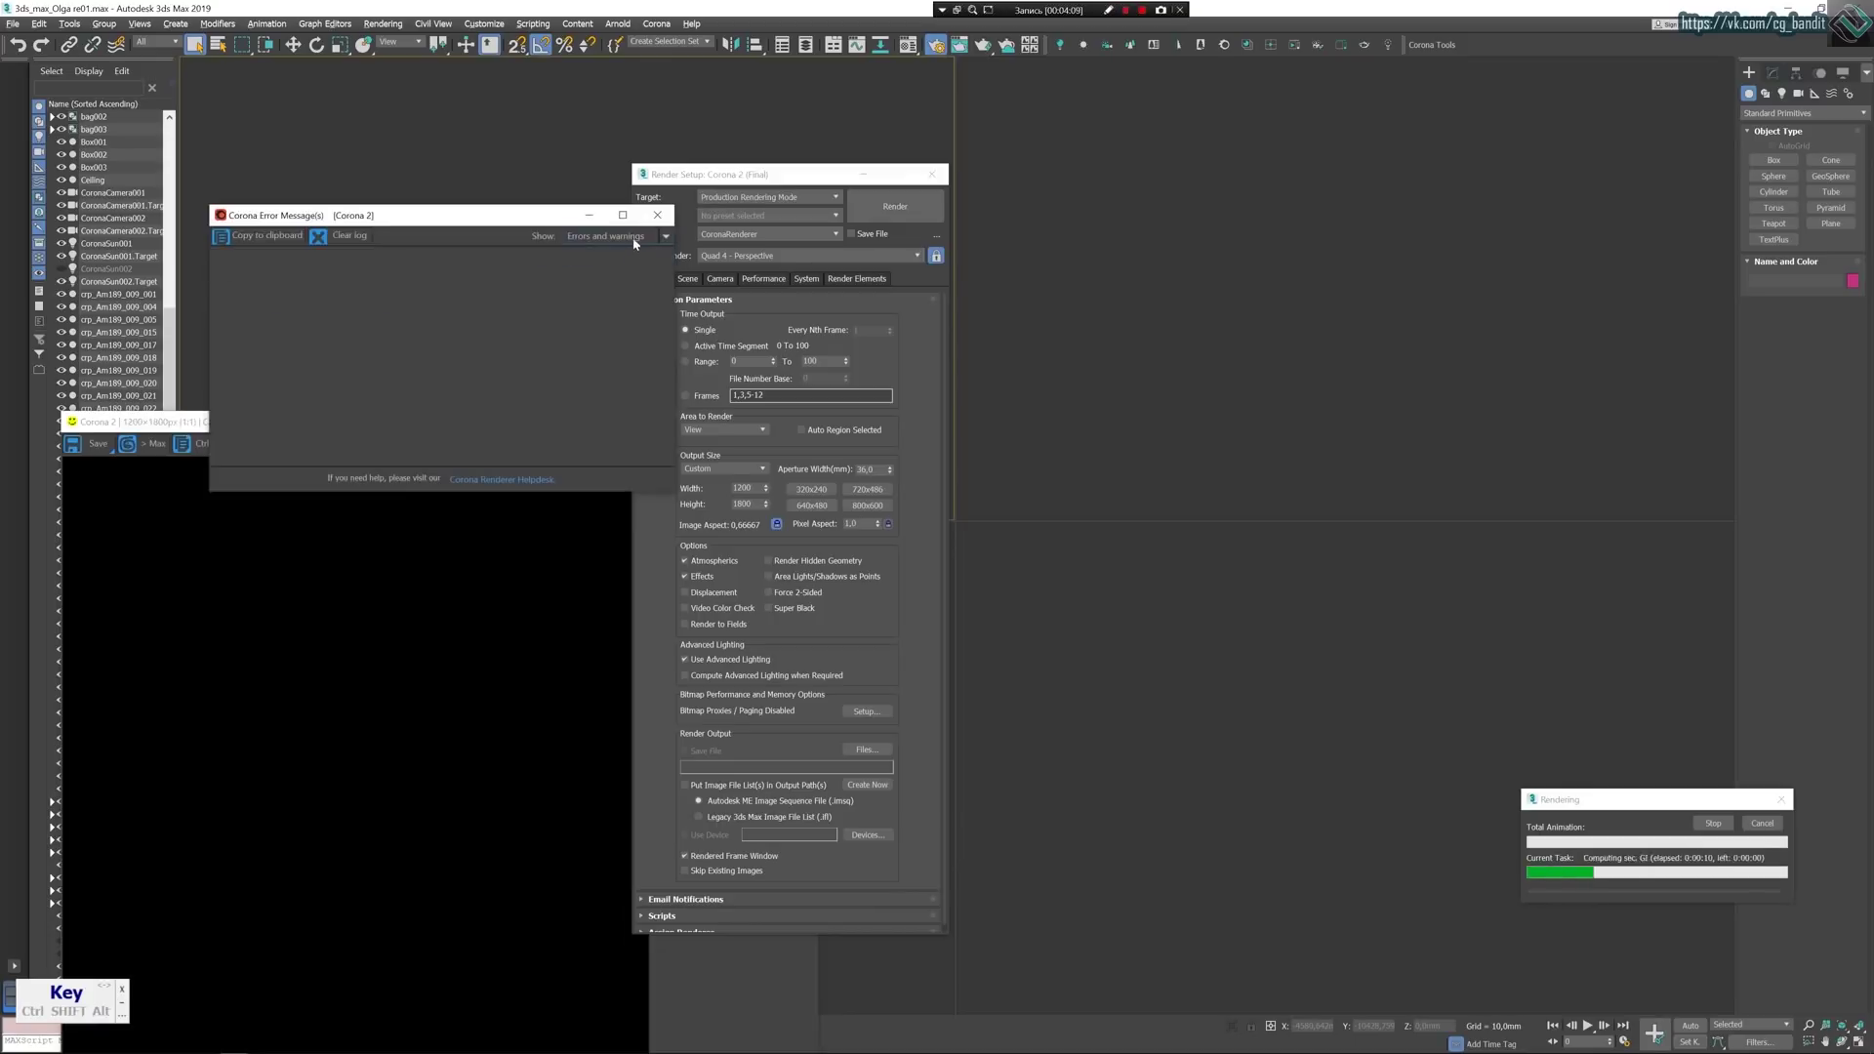
left_click(657, 214)
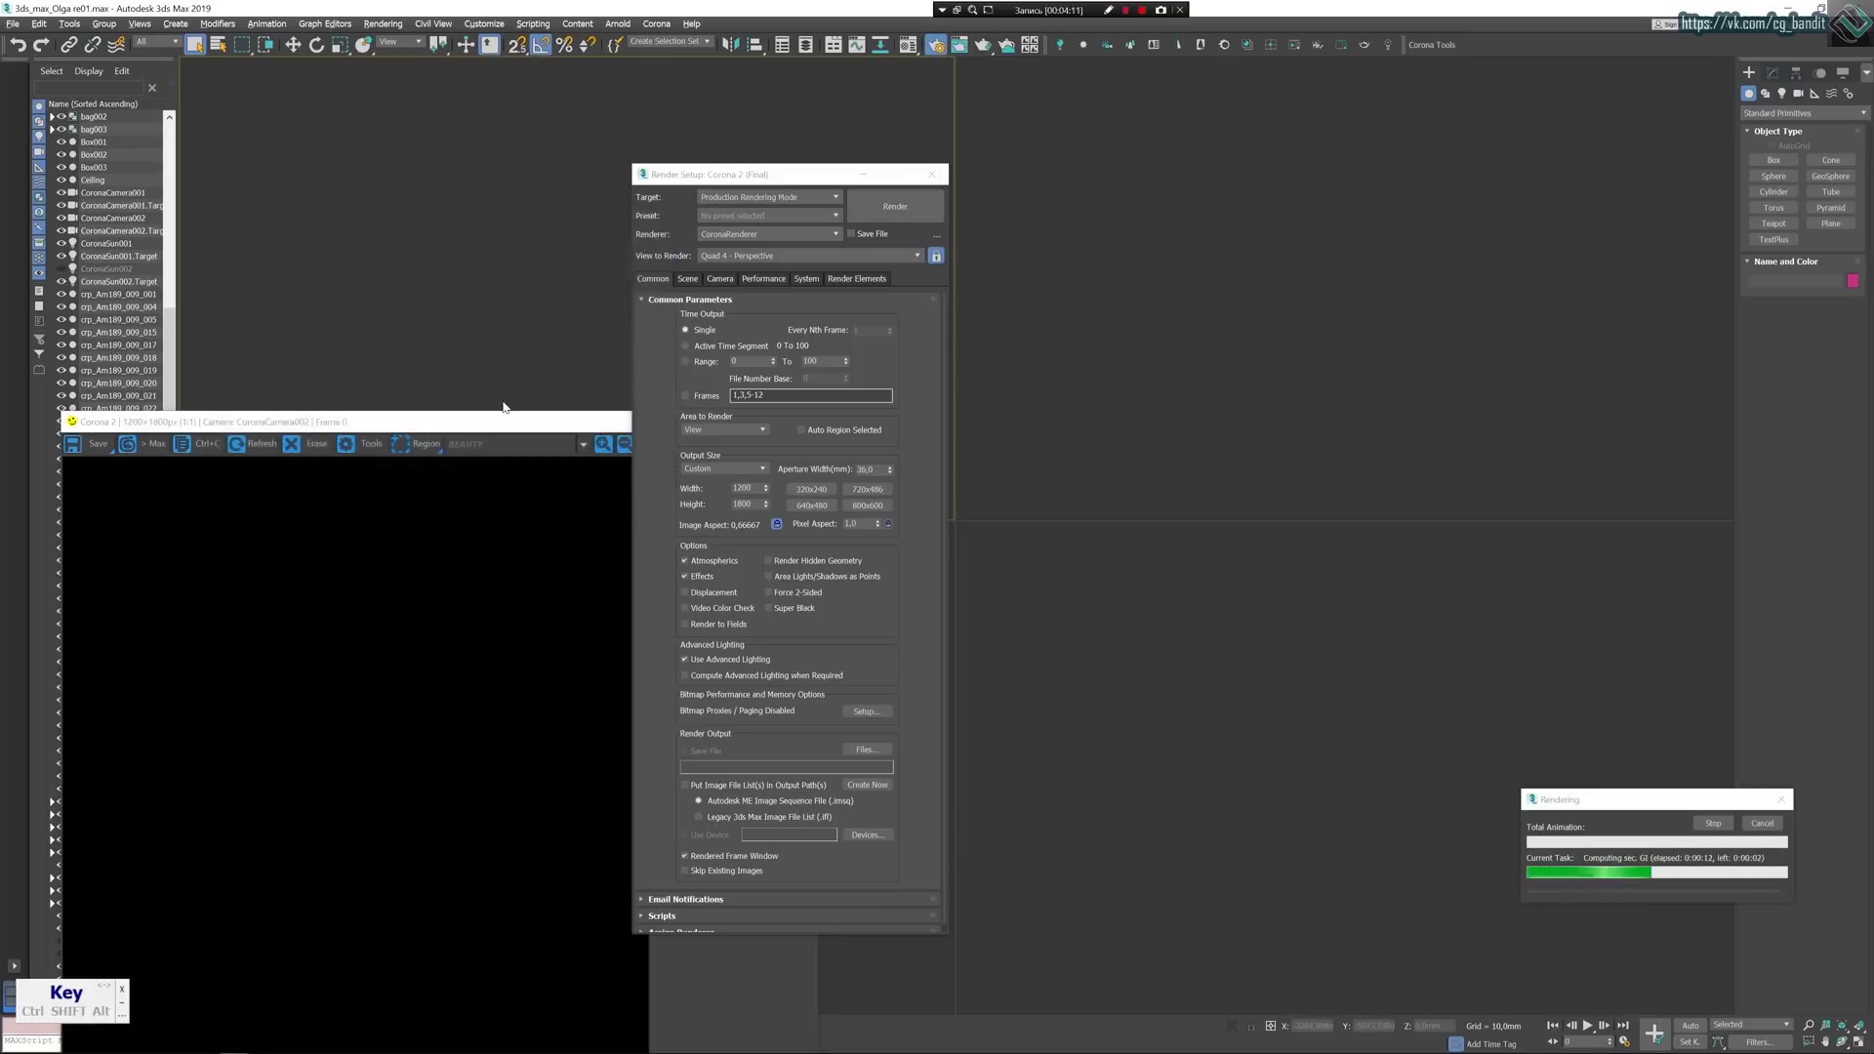
Arrange the Corona frame buffer and Render Setup side by side, and stop the render with the frame buffer minimized.
left_click_drag(515, 422, 543, 169)
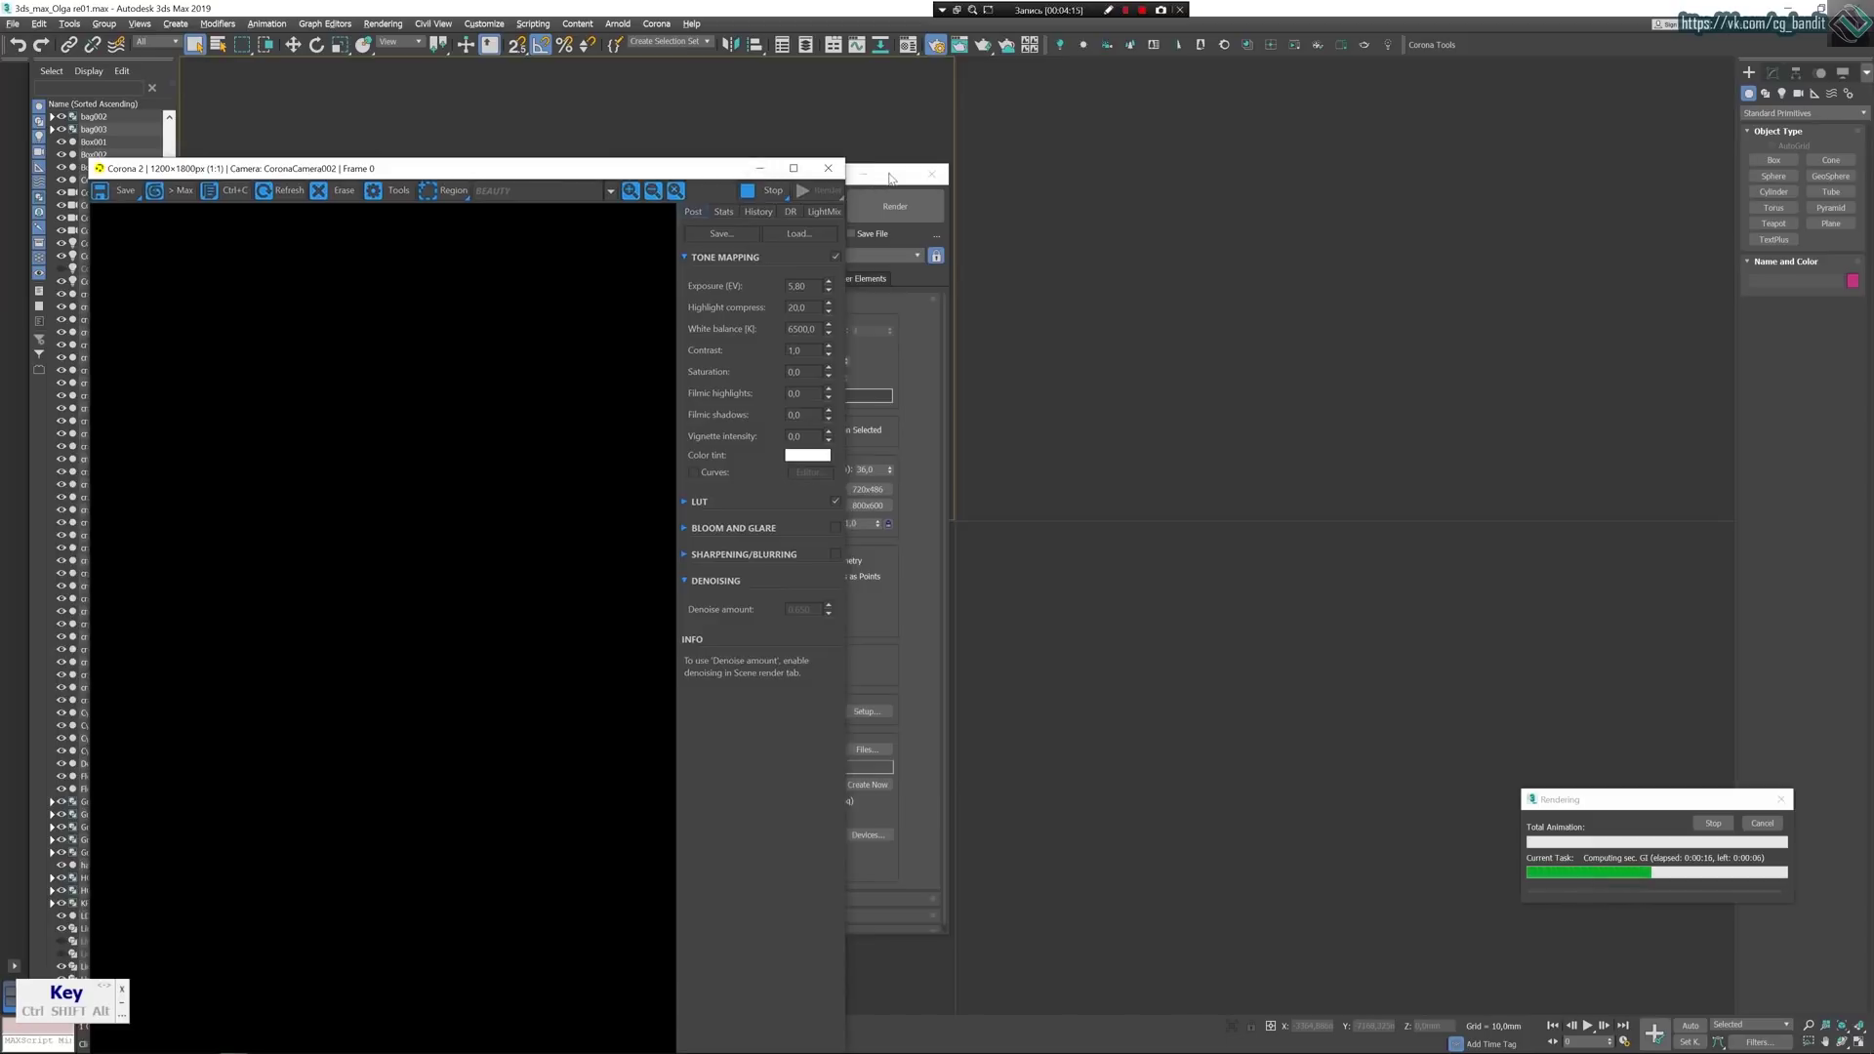
left_click(922, 381)
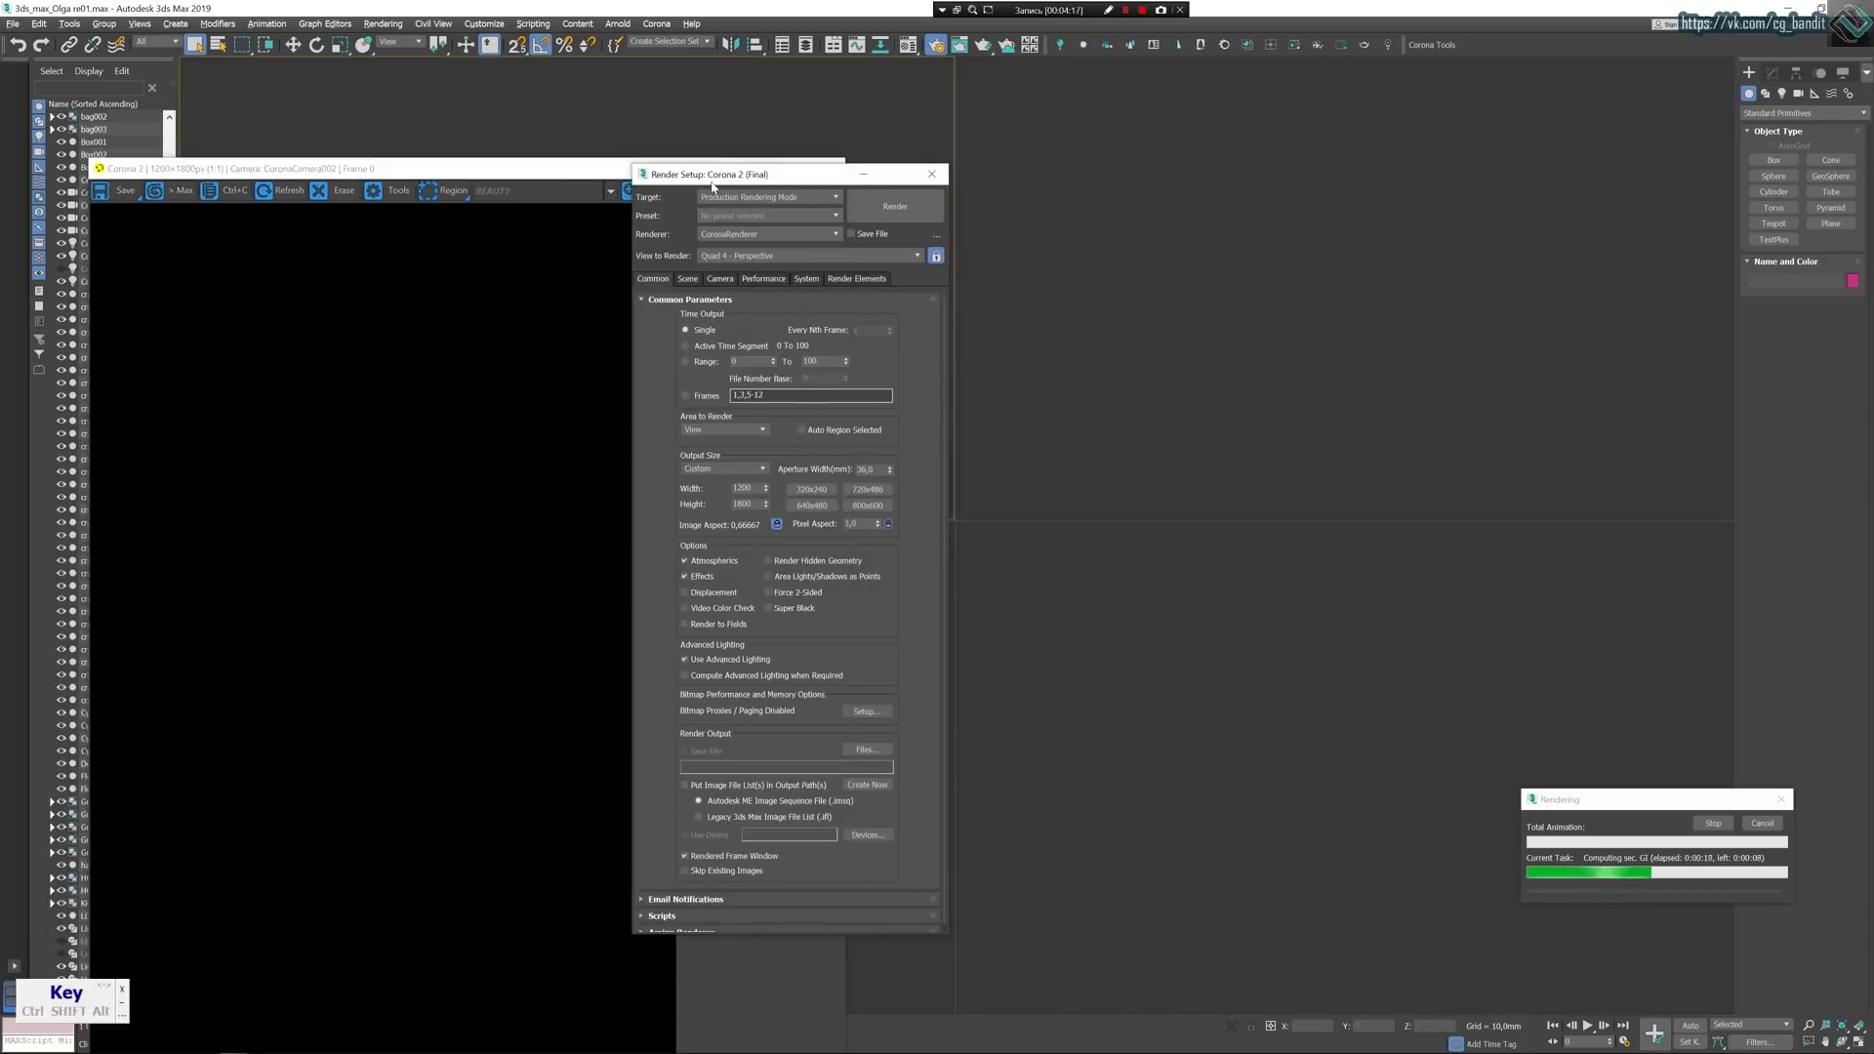
left_click_drag(718, 176, 1092, 218)
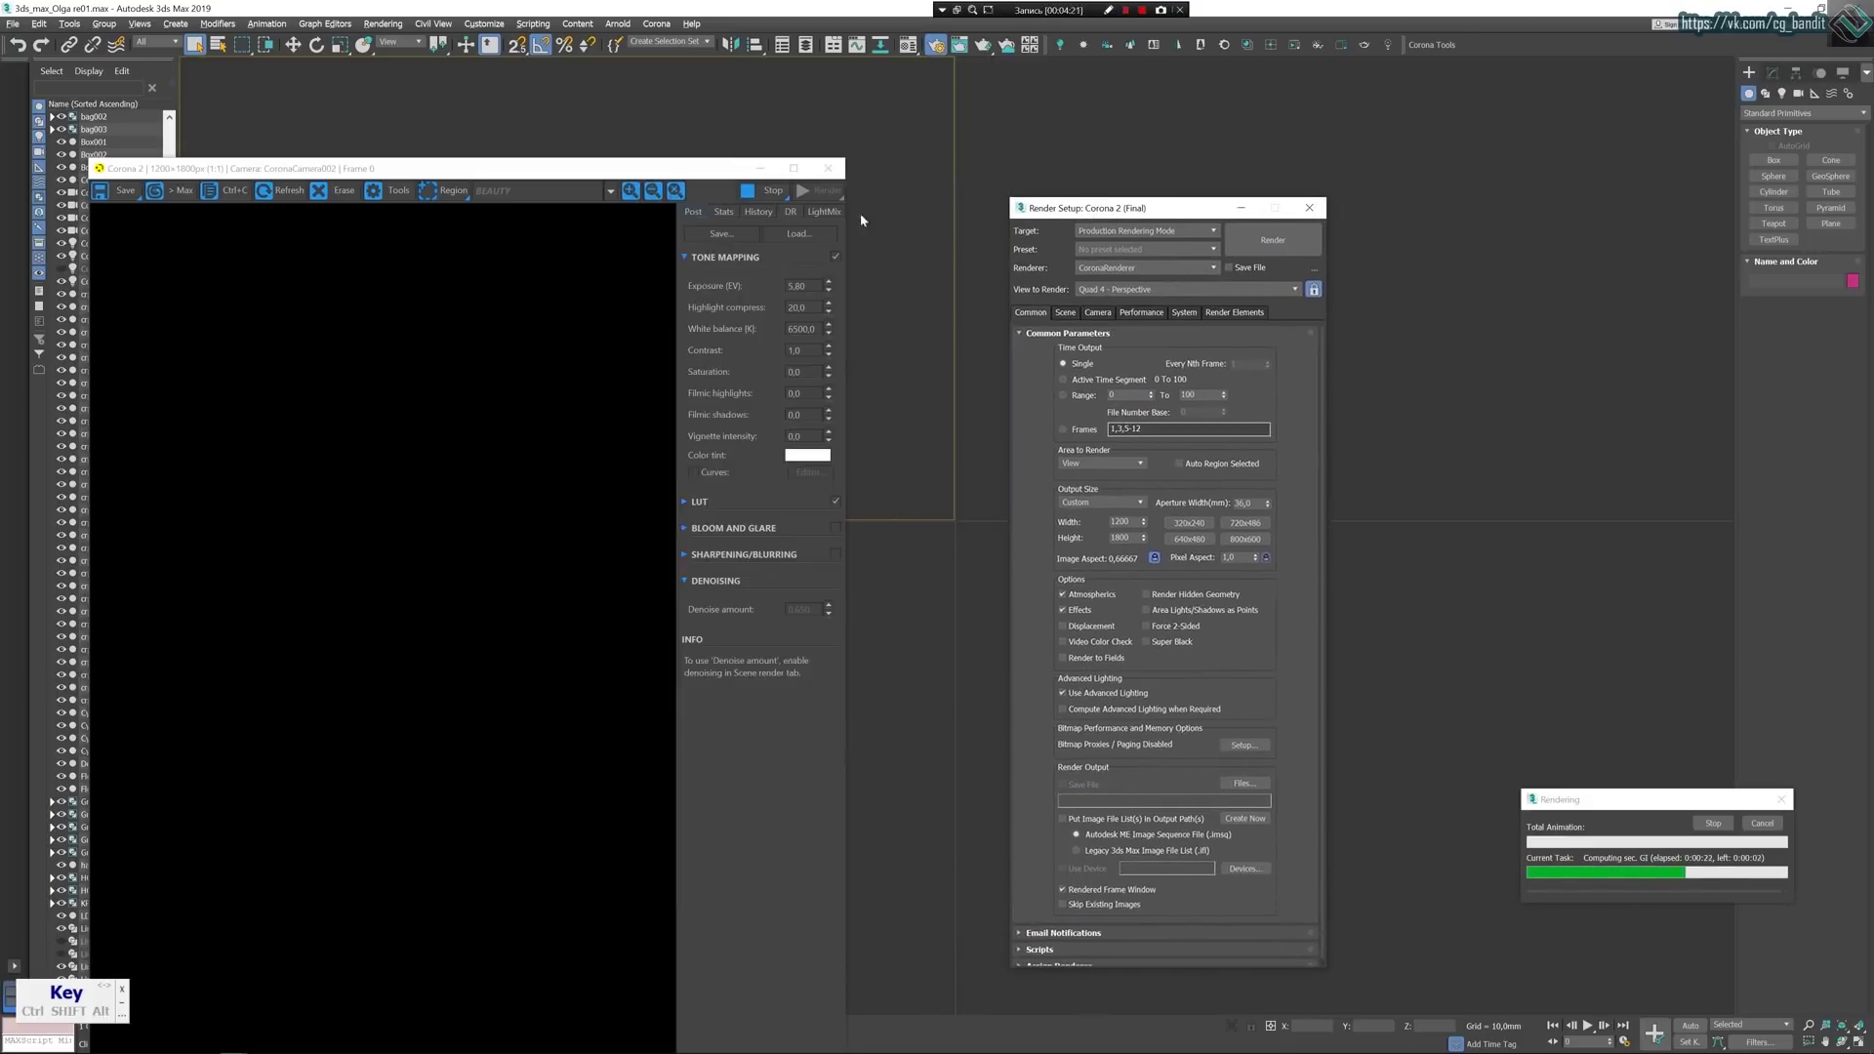
left_click_drag(639, 168, 657, 83)
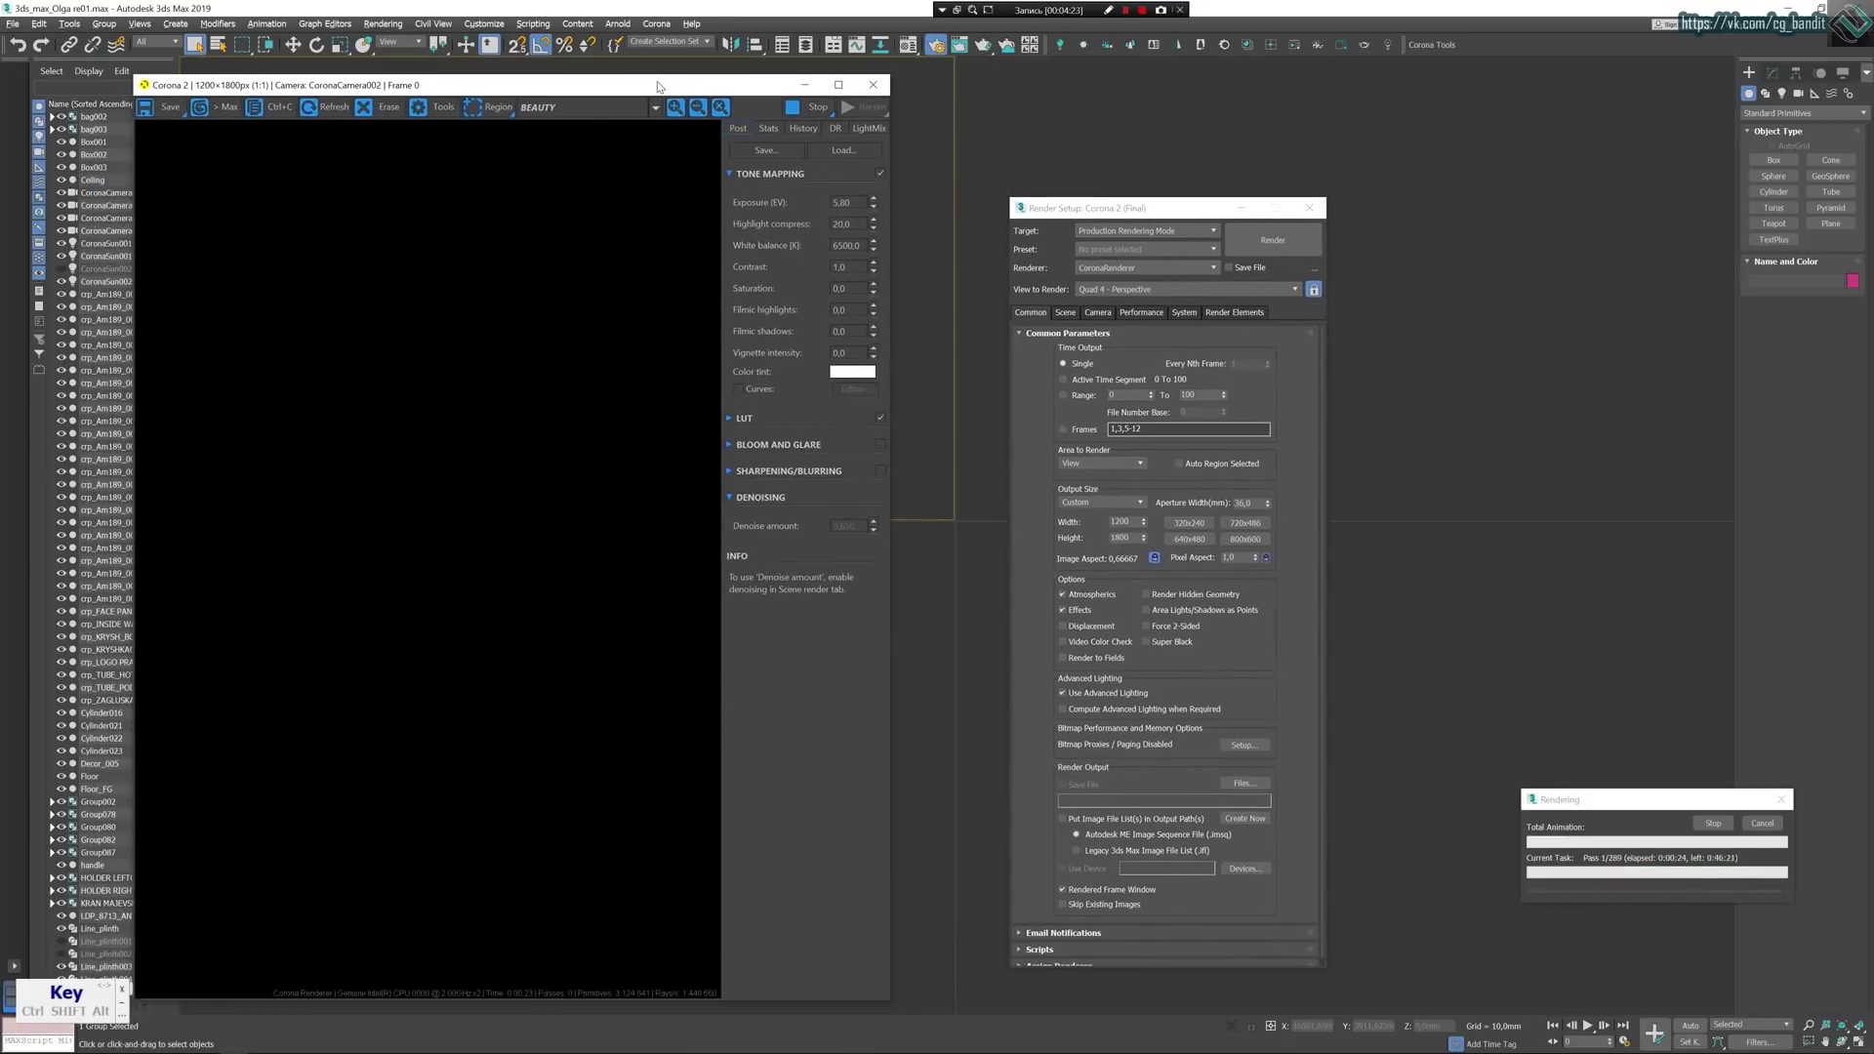
left_click(805, 109)
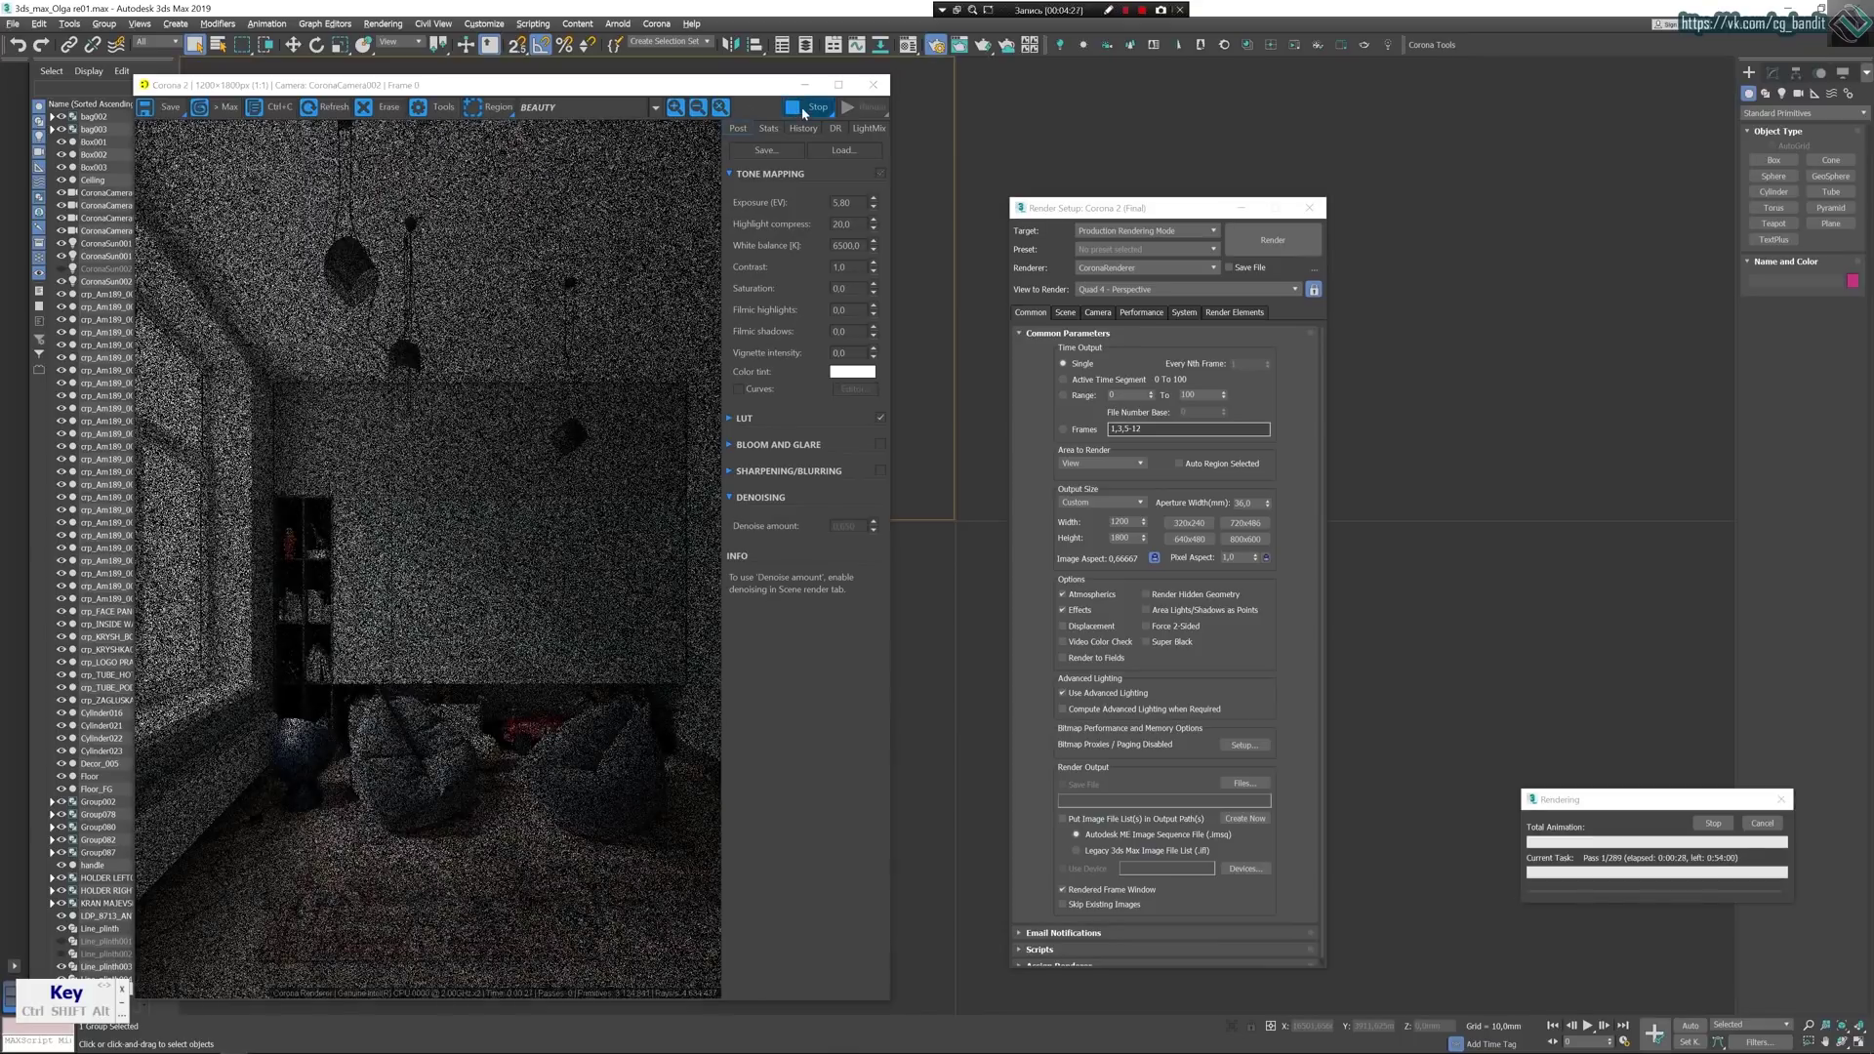
left_click(806, 87)
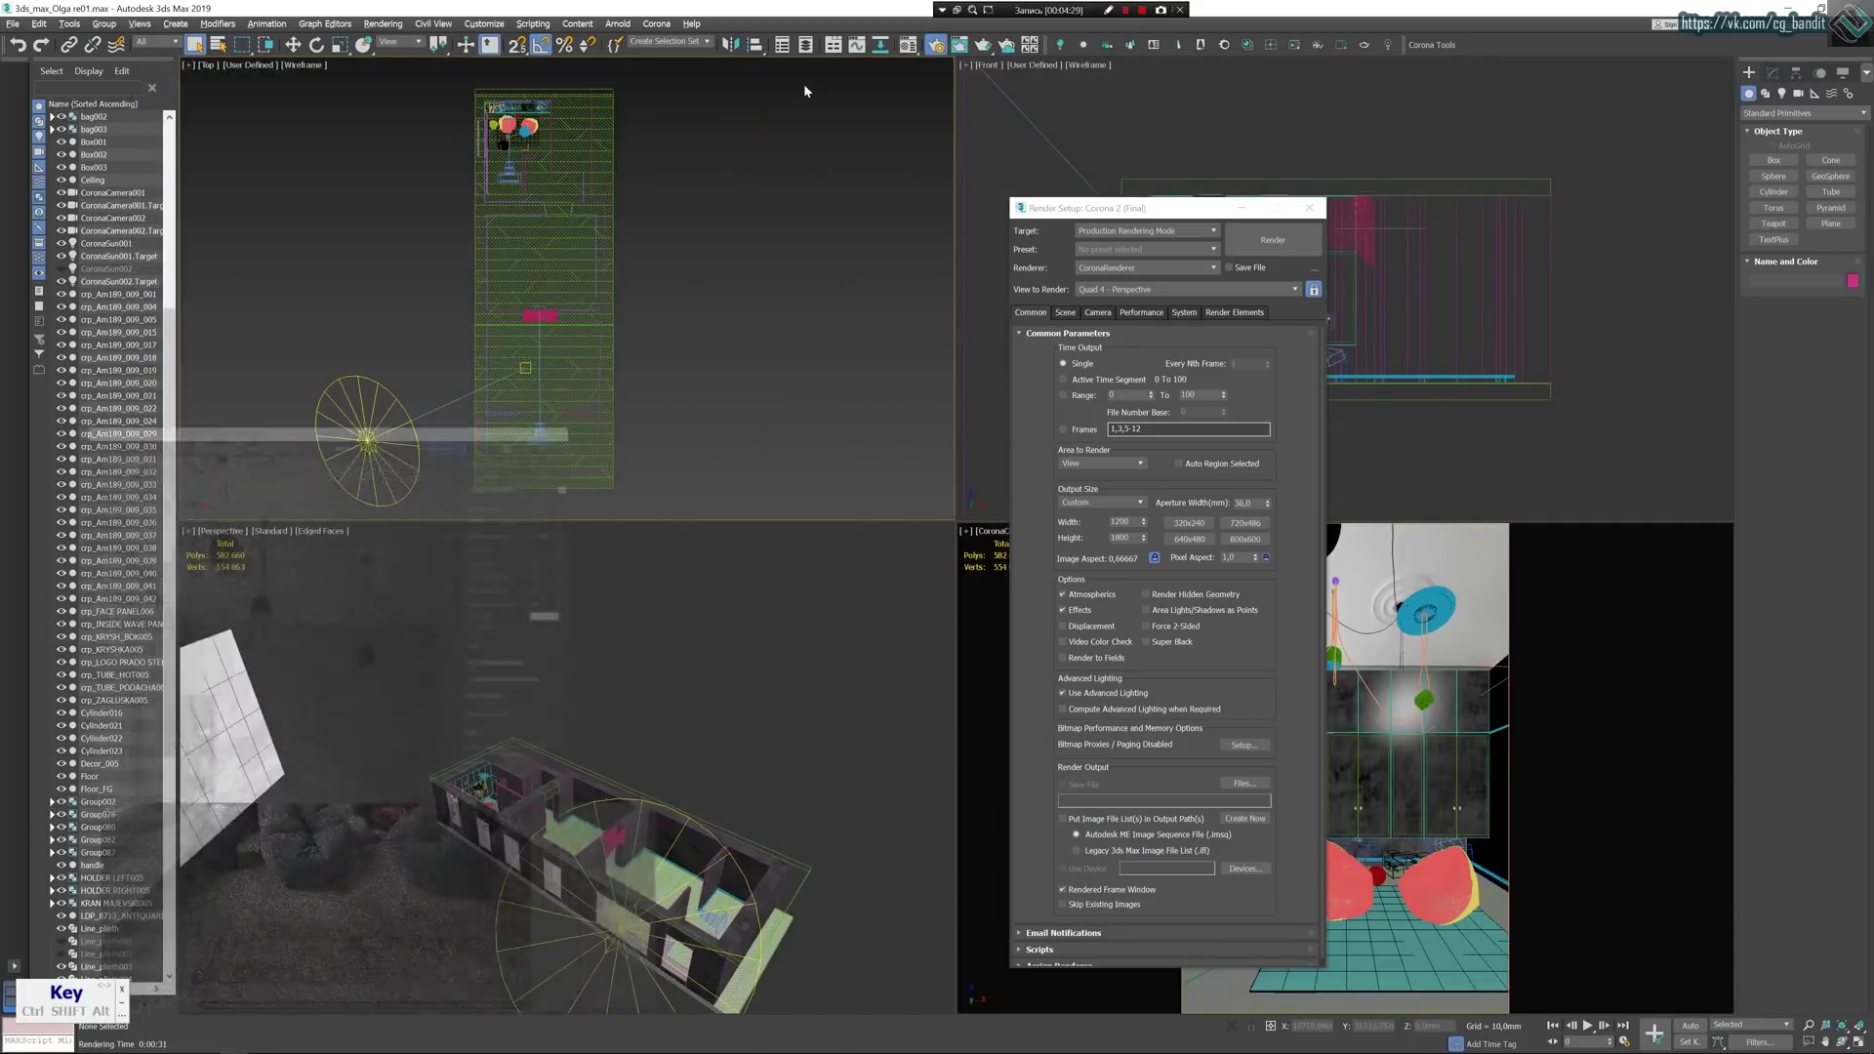
Select CoronaSun001 in the perspective viewport and examine its sun parameters together with the render's scene environment settings.
middle_click_drag(765, 673, 768, 677)
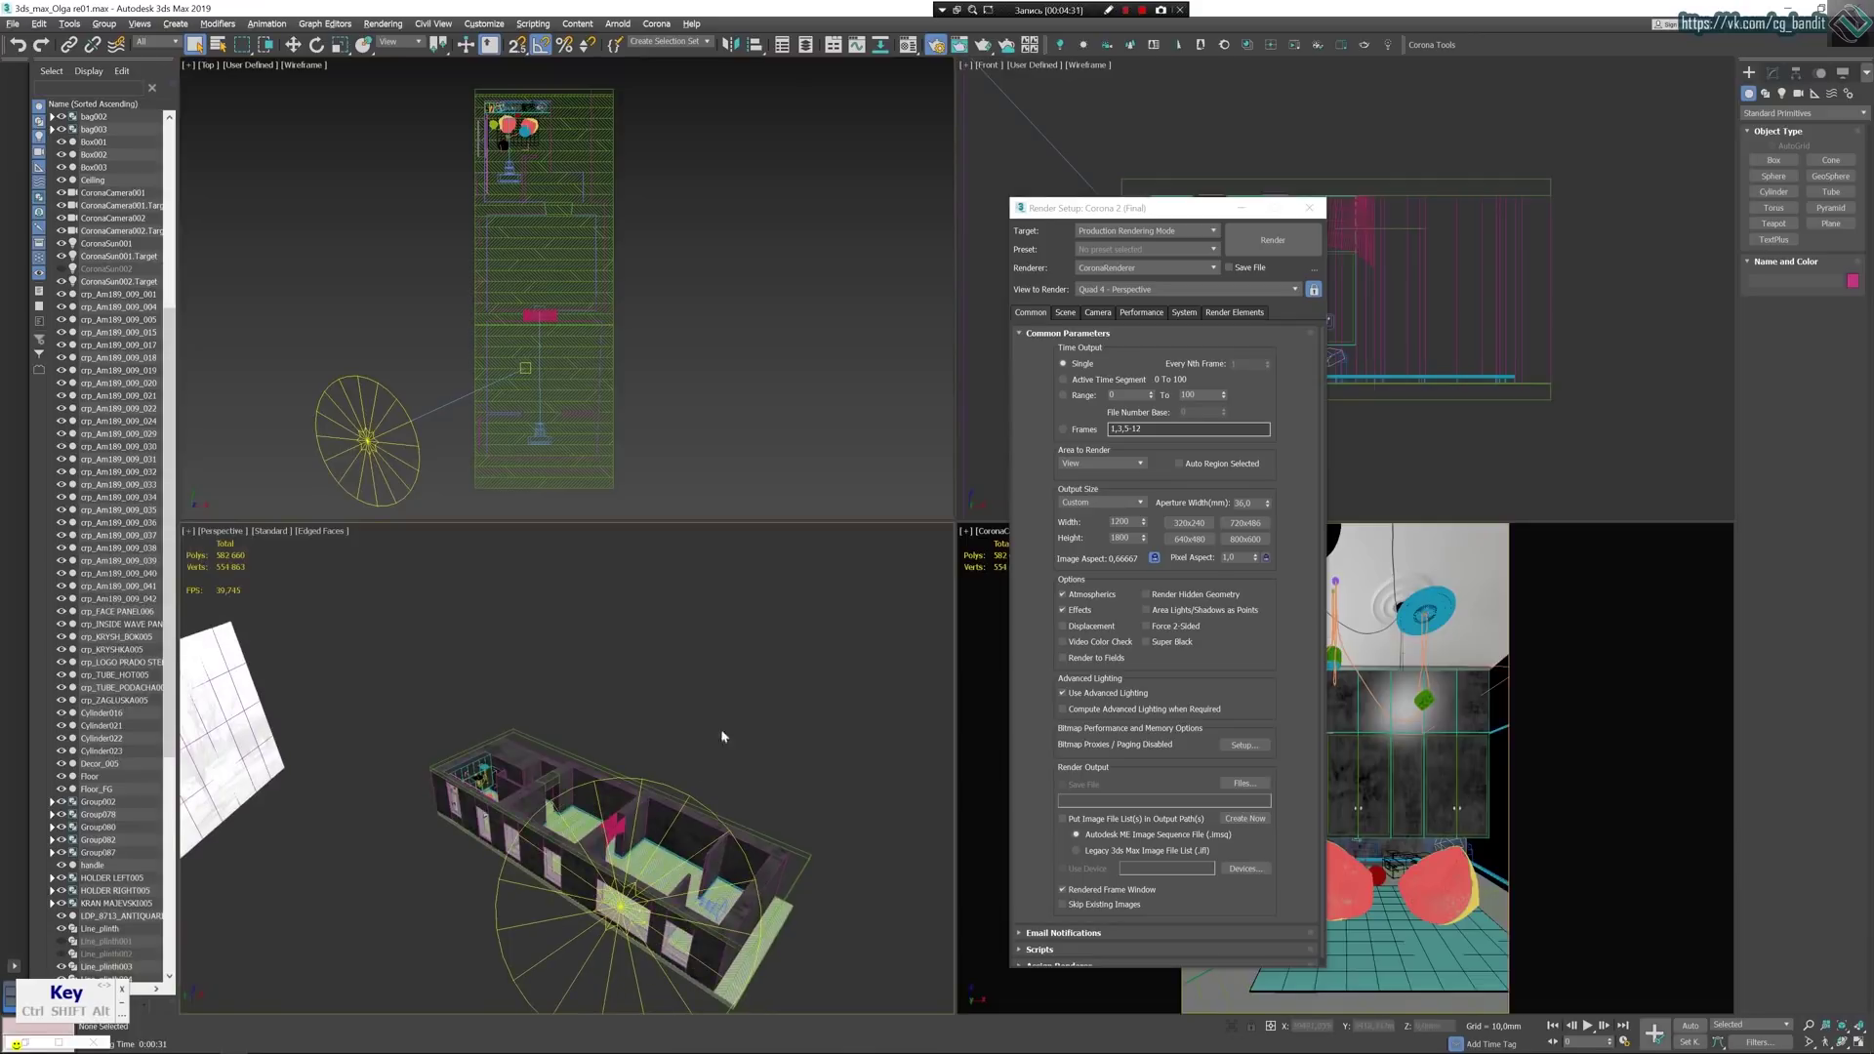
left_click(630, 885)
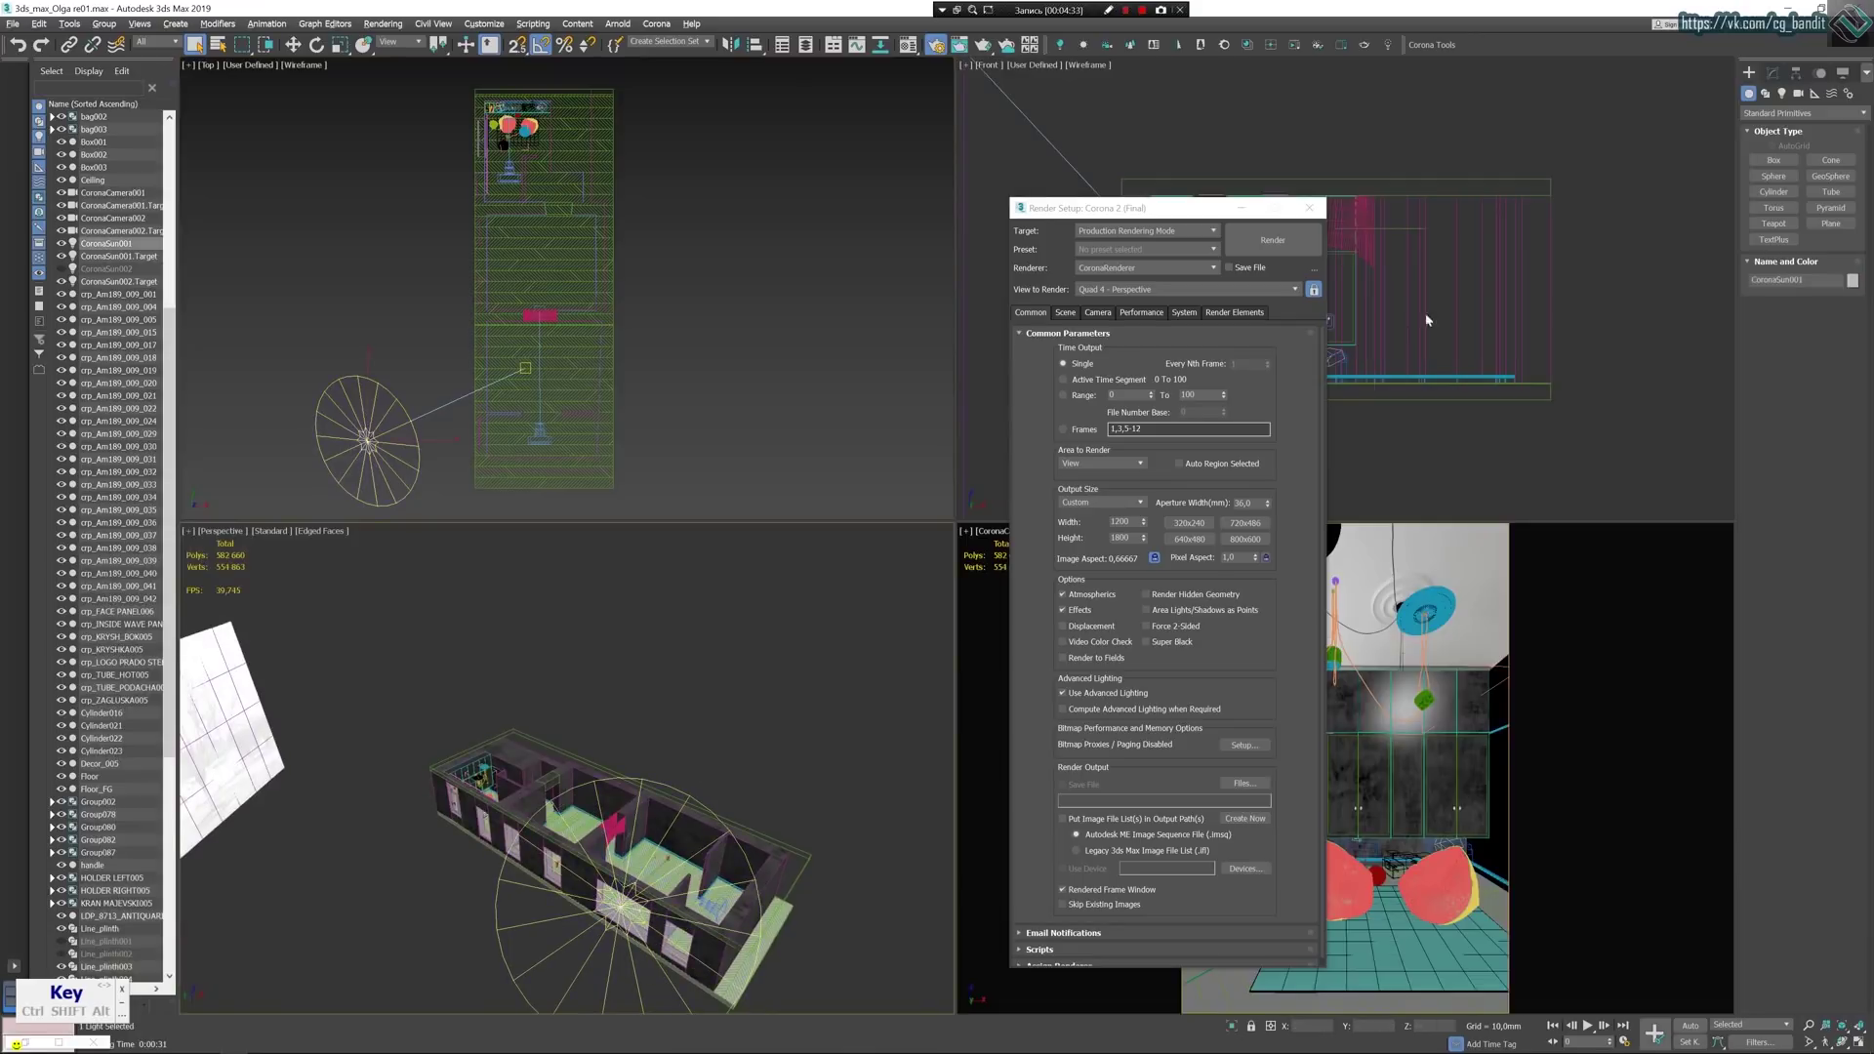
left_click(1774, 76)
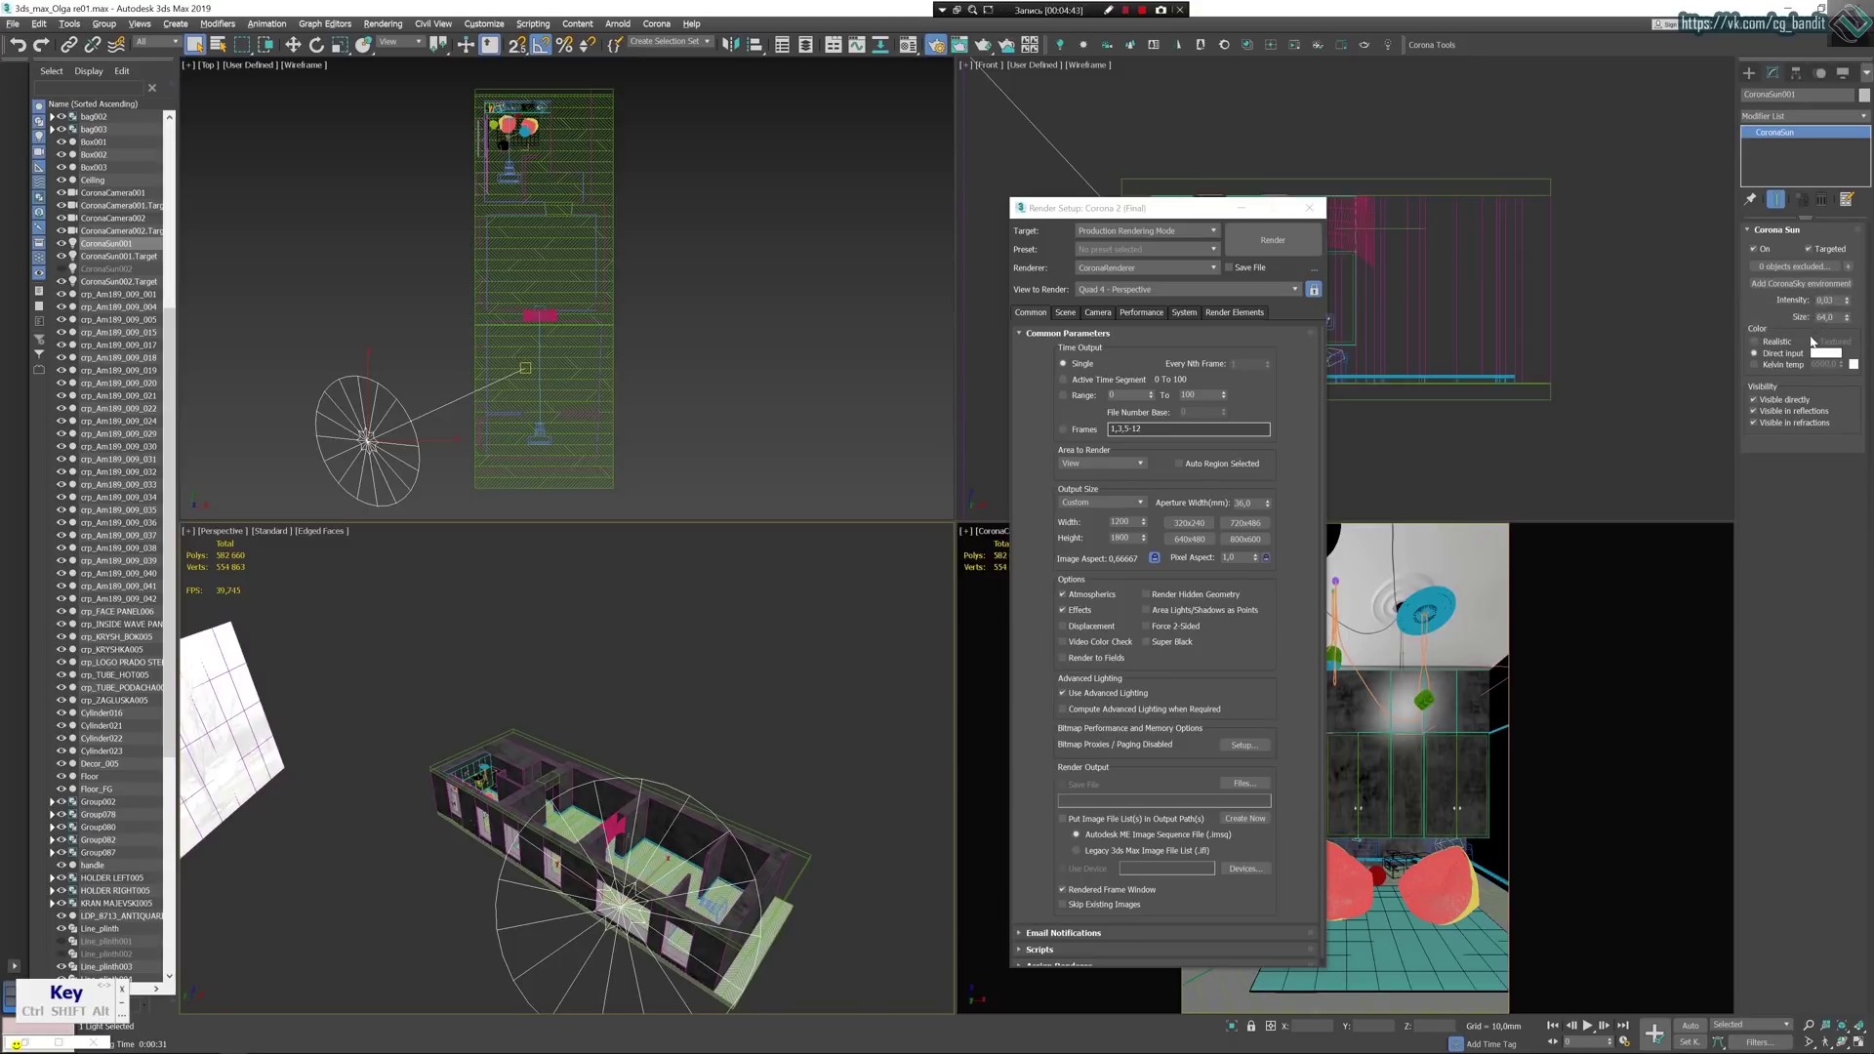
left_click(1065, 313)
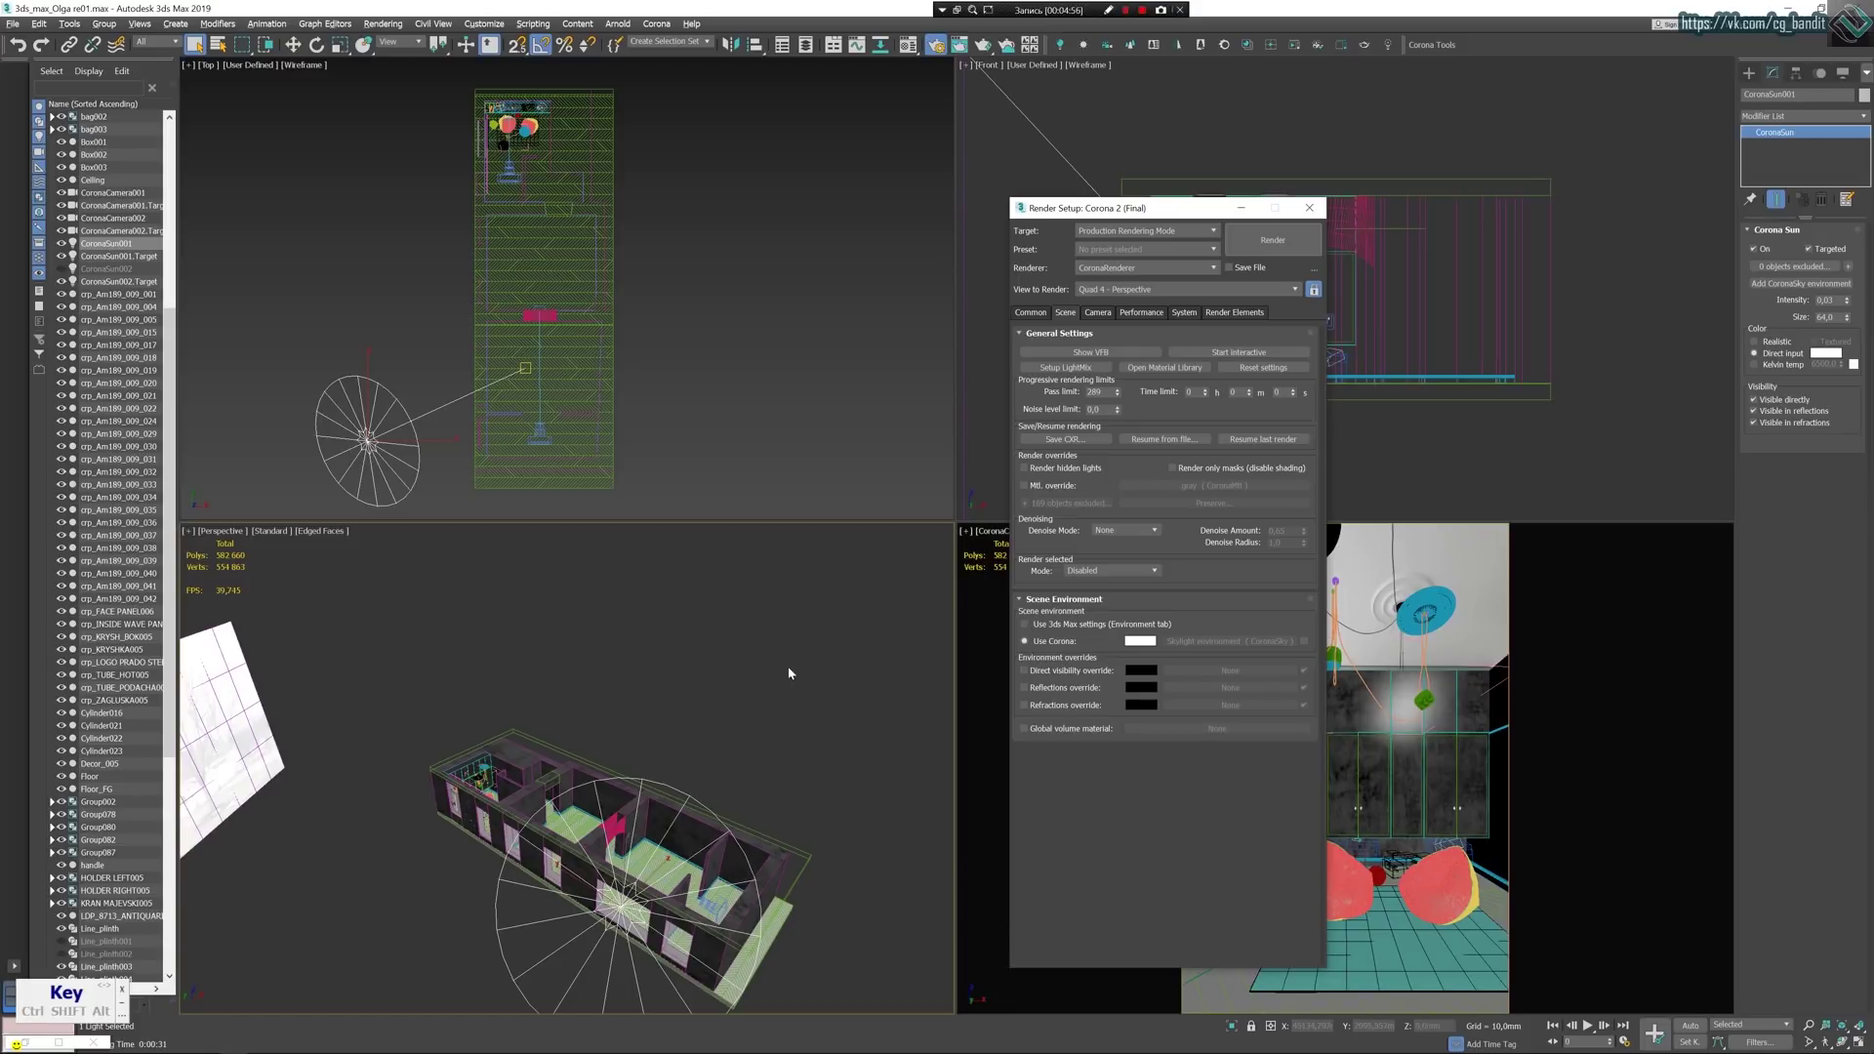
Render the camera view again and review the Common, Scene and Camera settings in Render Setup while it calculates.
left_click(1271, 248)
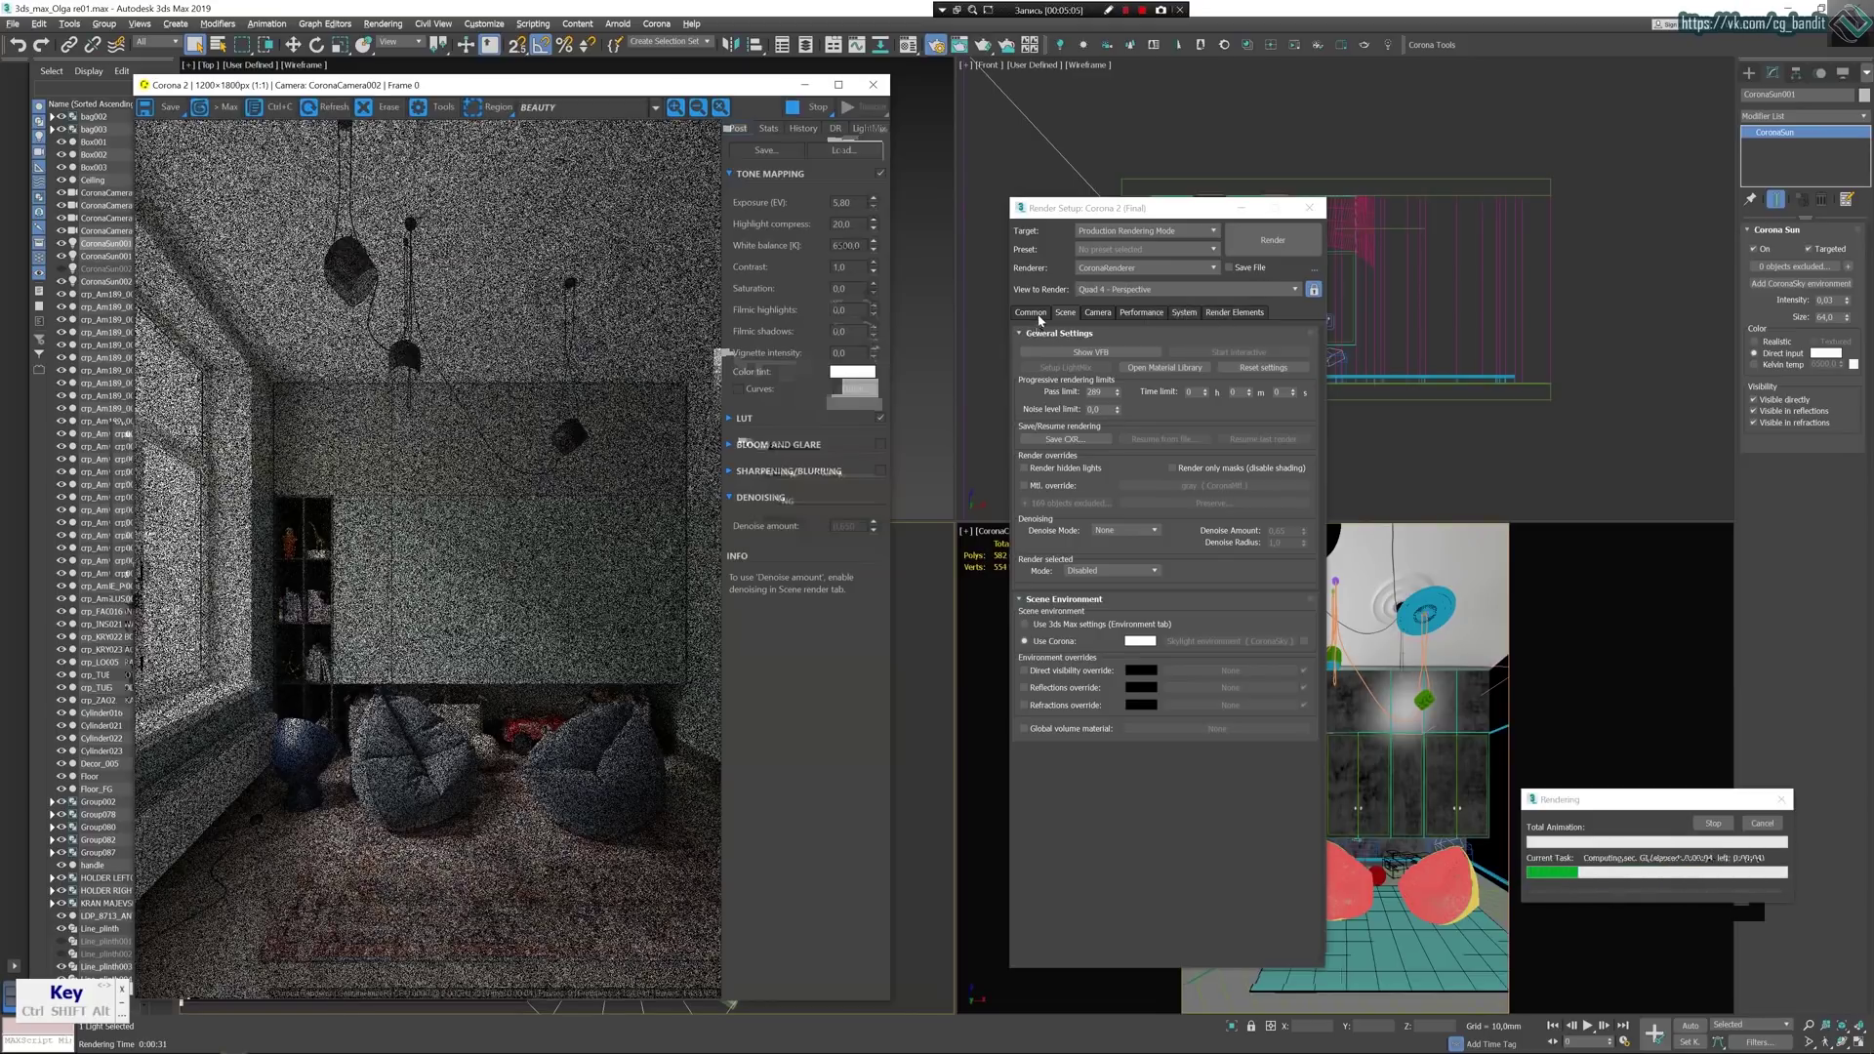
left_click(1039, 317)
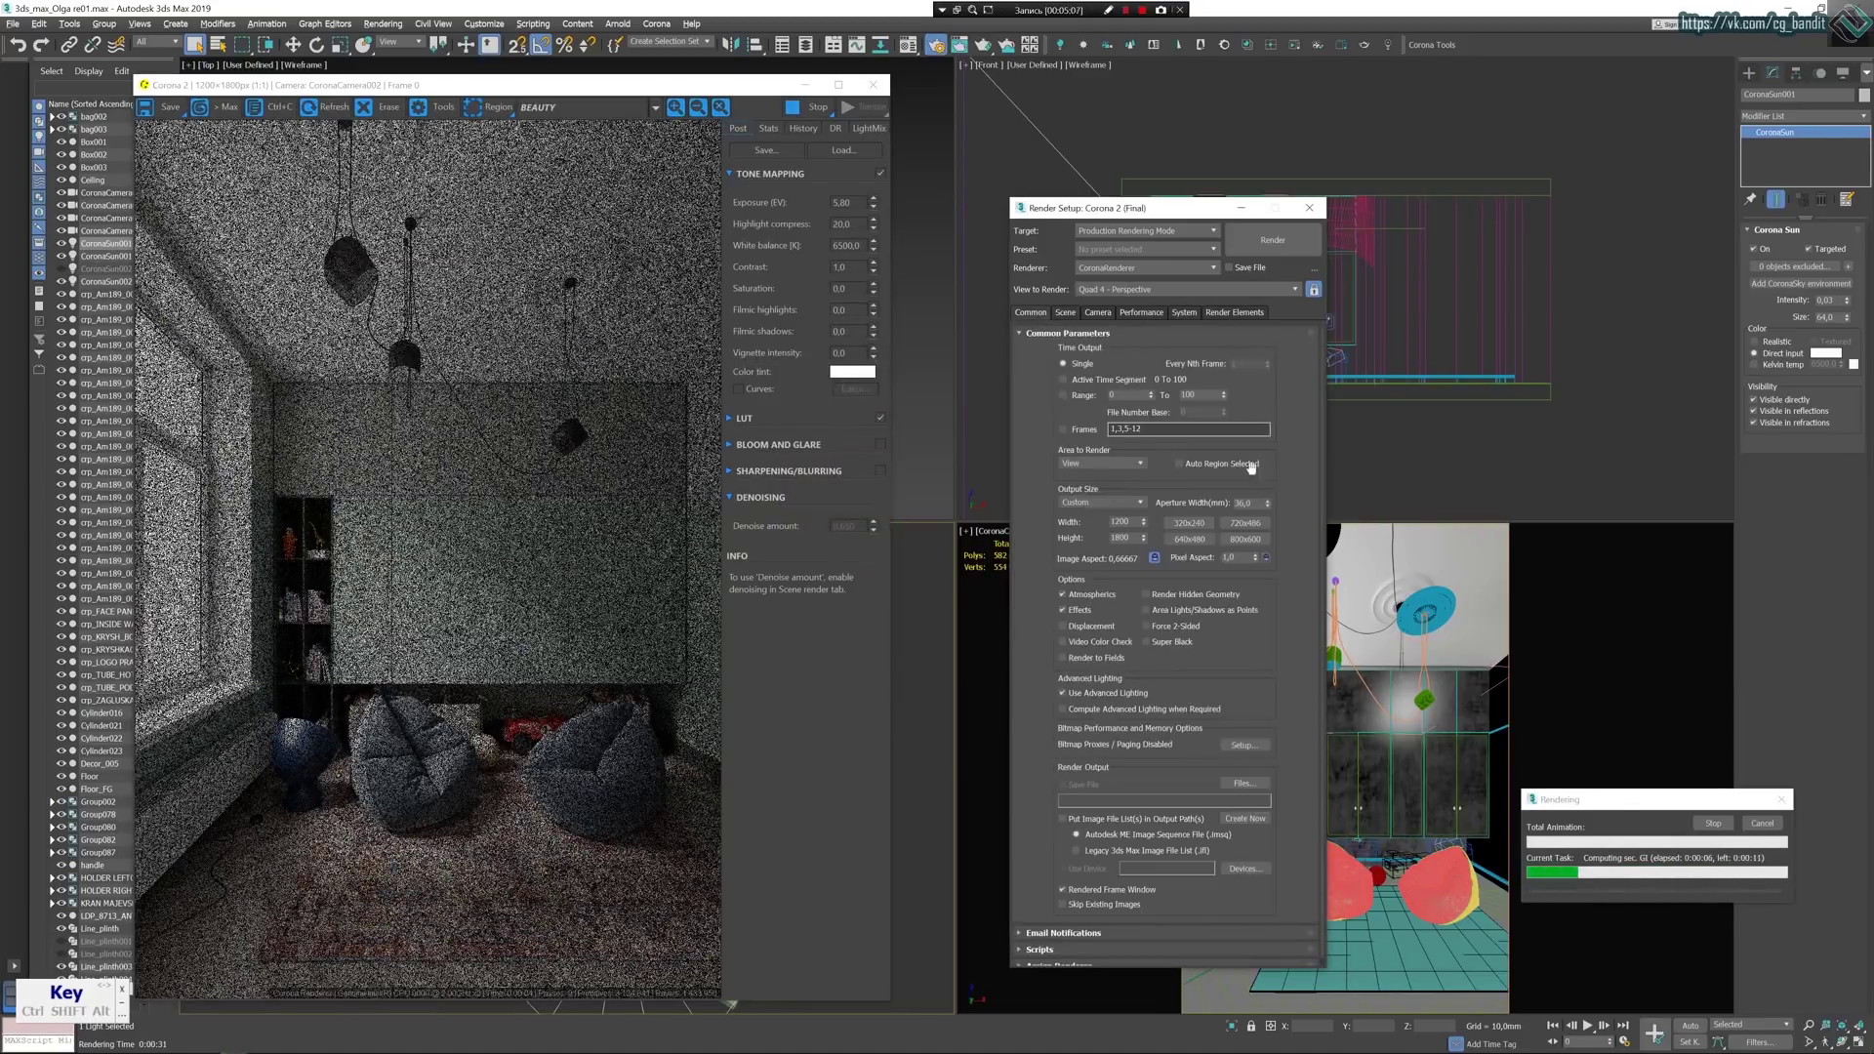
left_click(1068, 313)
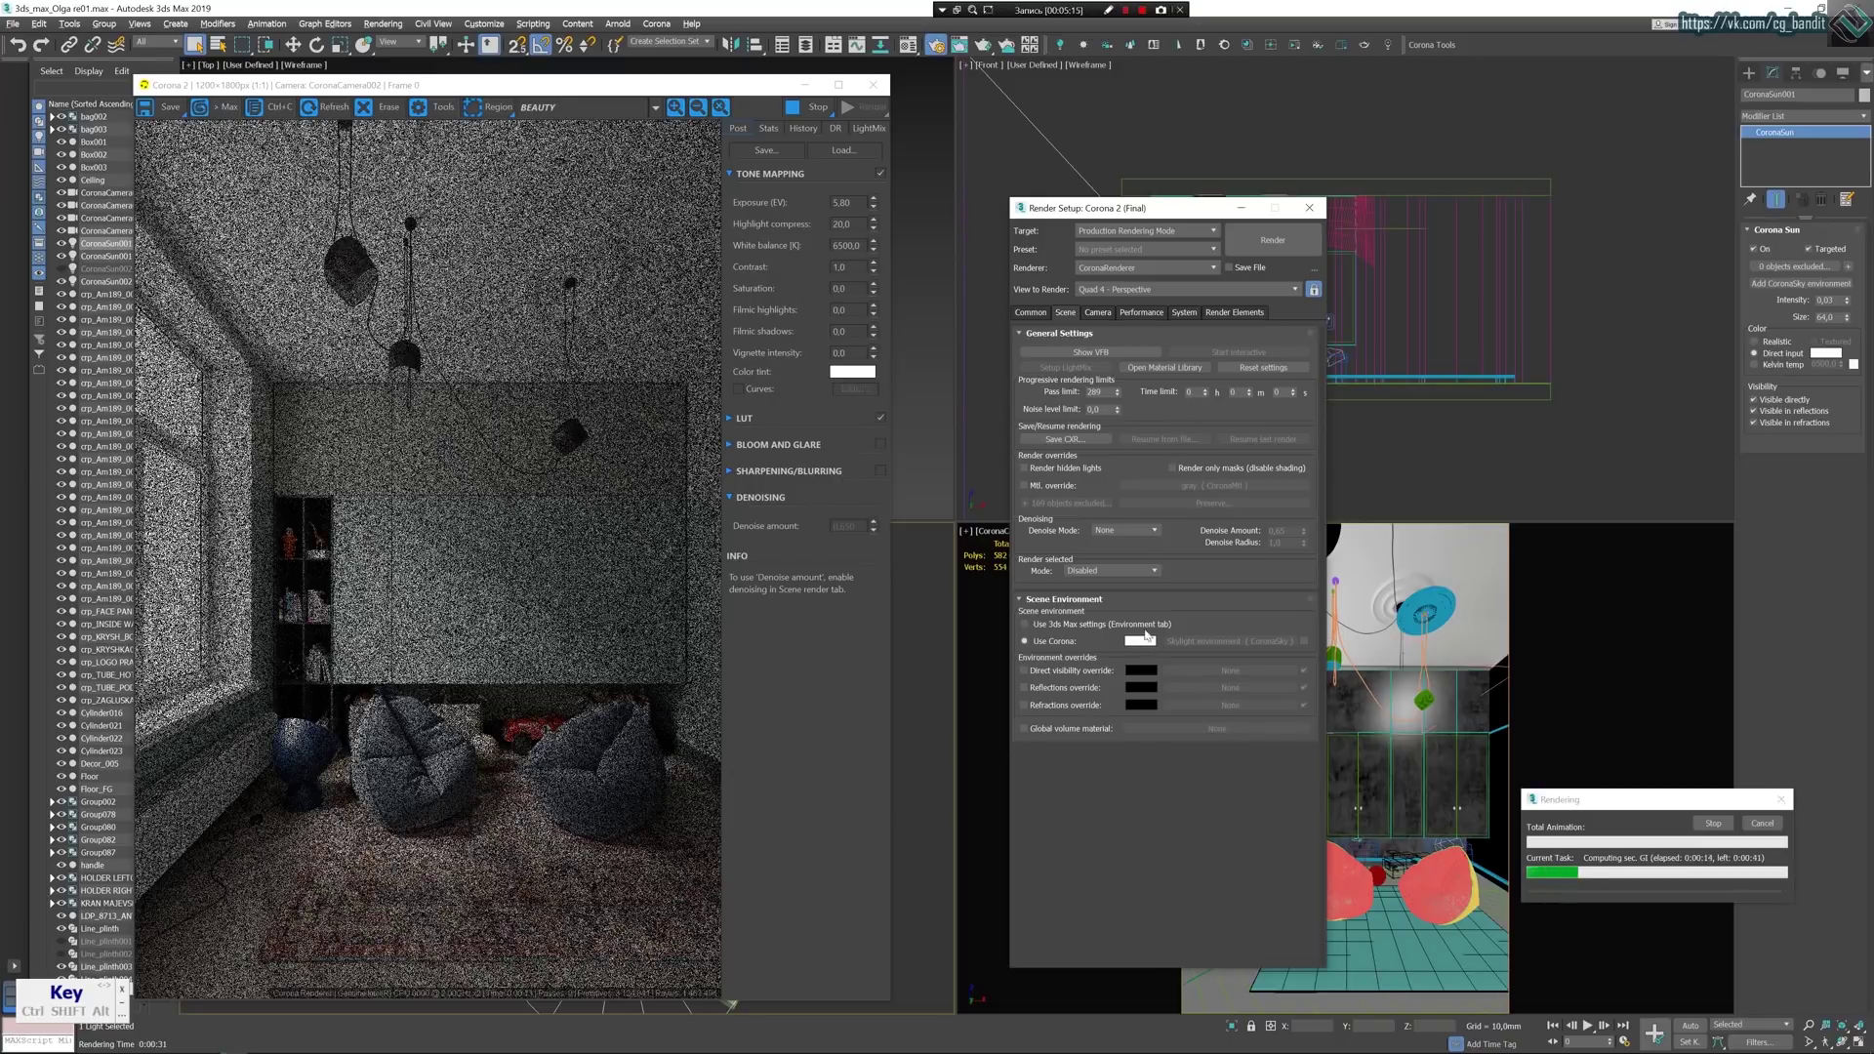
left_click(1098, 312)
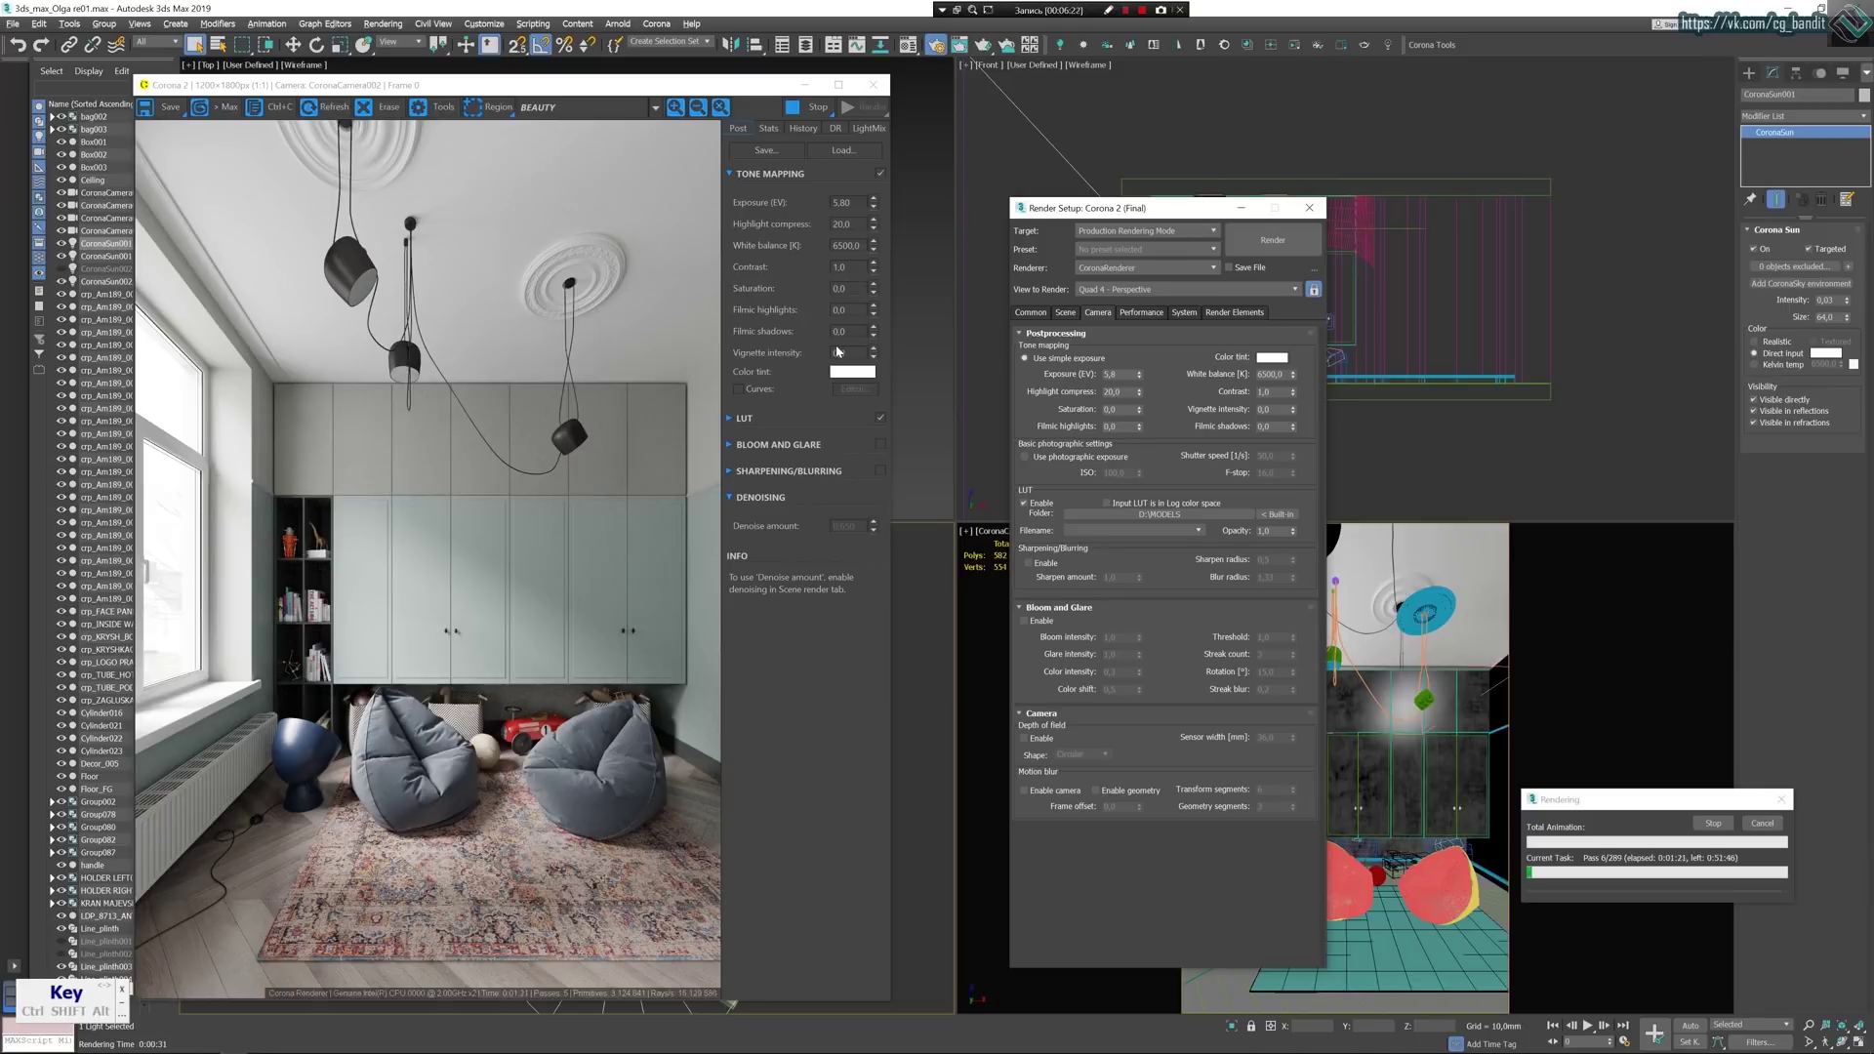
Compare the render with the LUT off and on, and check the LUT file selection without loading a new file.
left_click(879, 417)
left_click(880, 418)
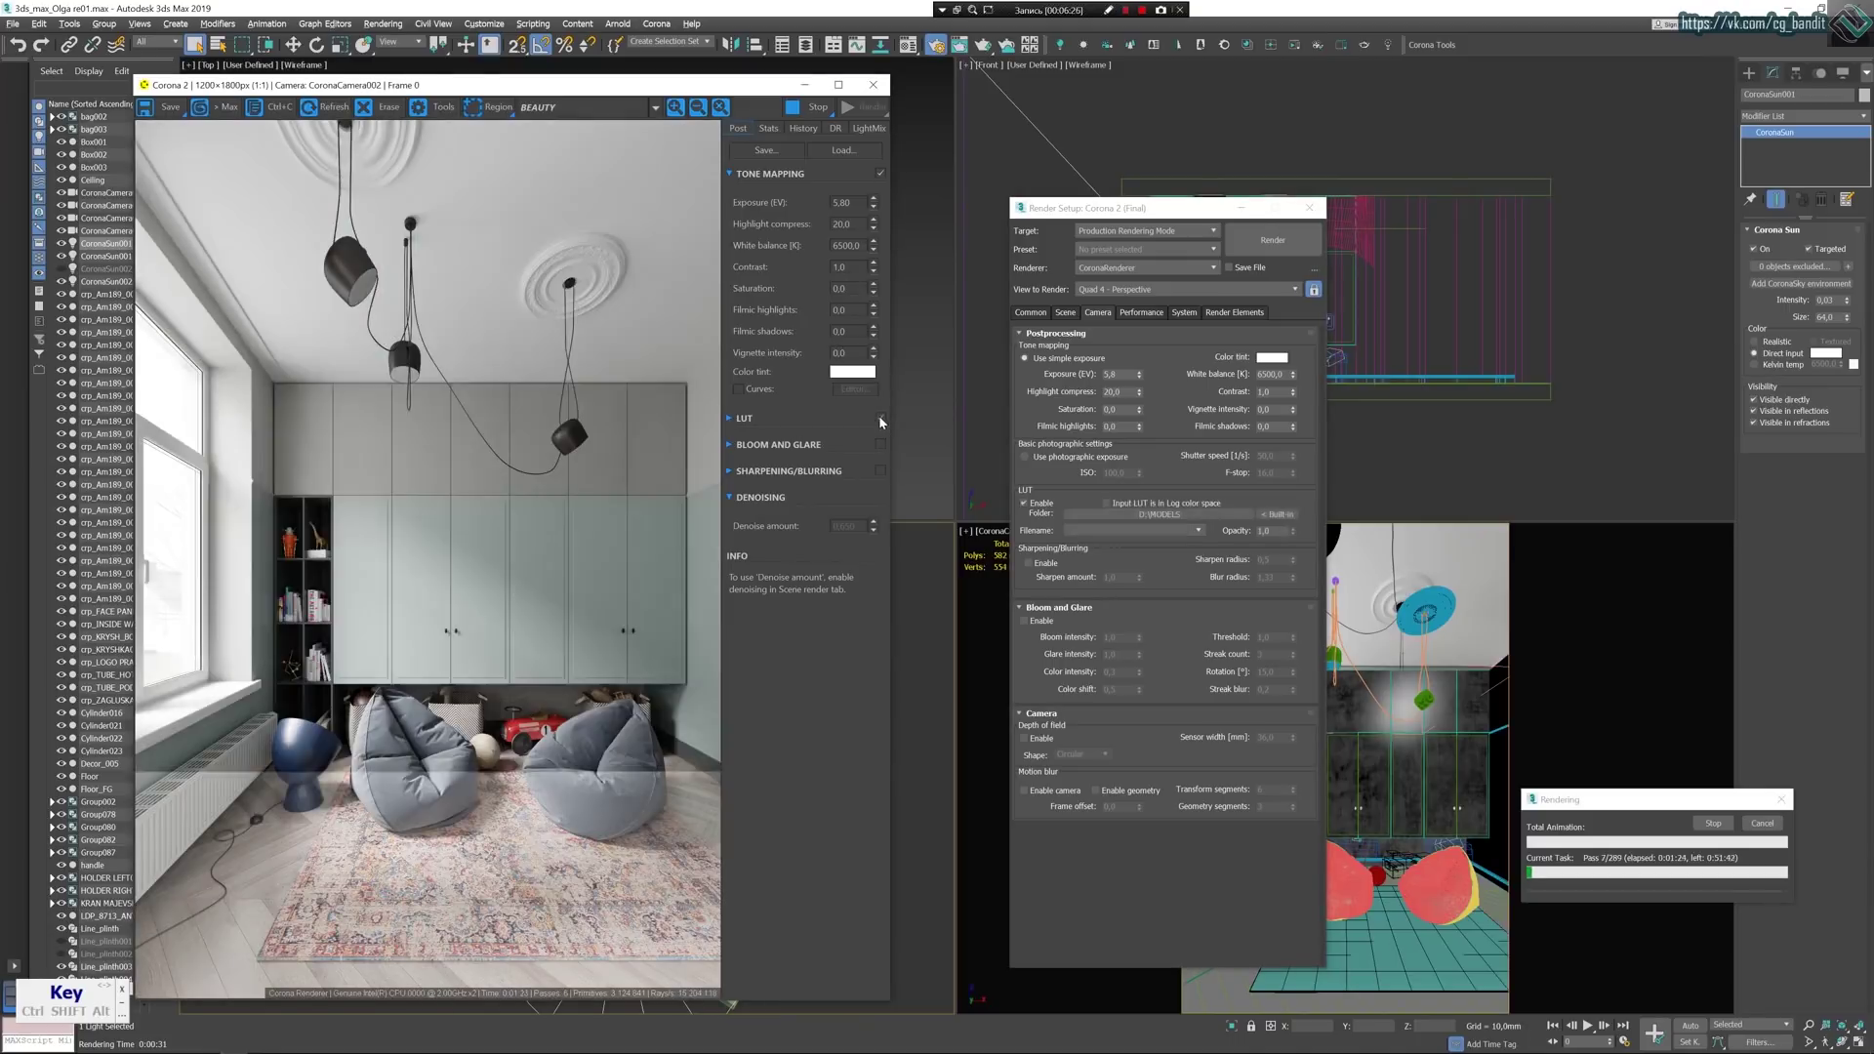
left_click(1164, 518)
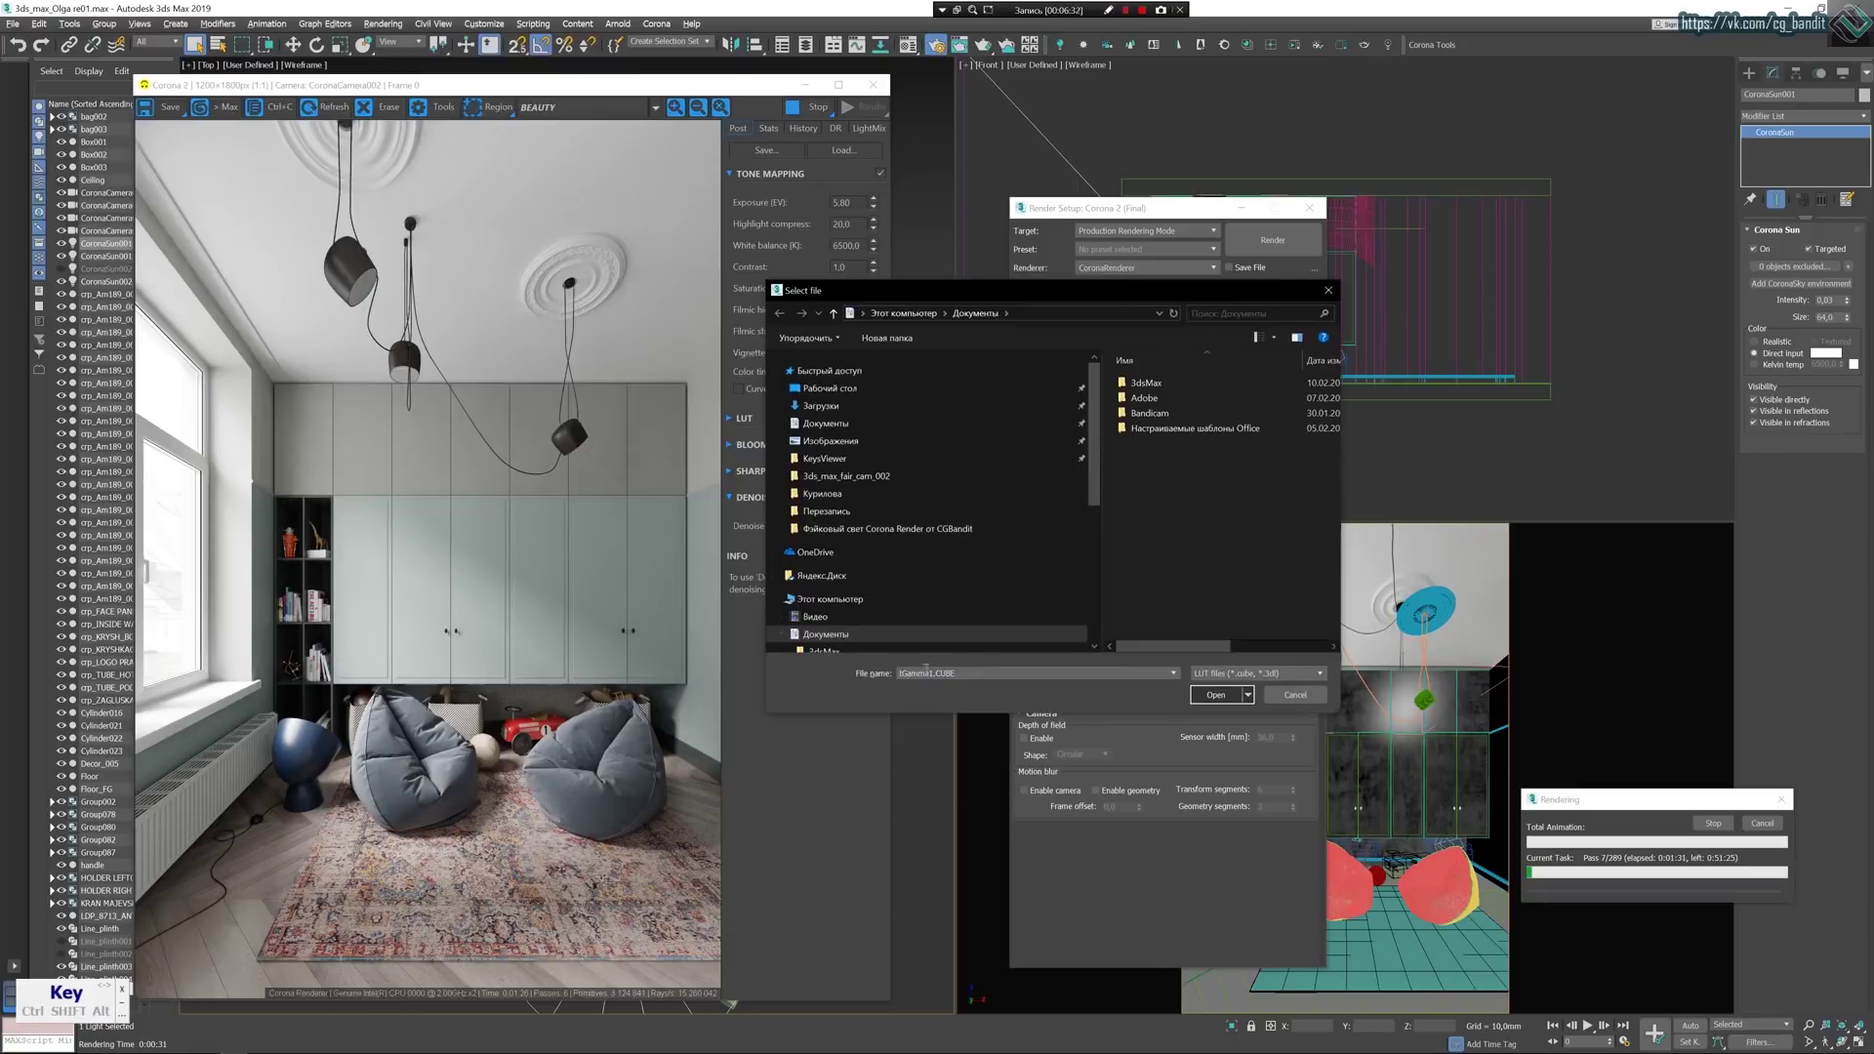
double_click(926, 670)
left_click(1317, 691)
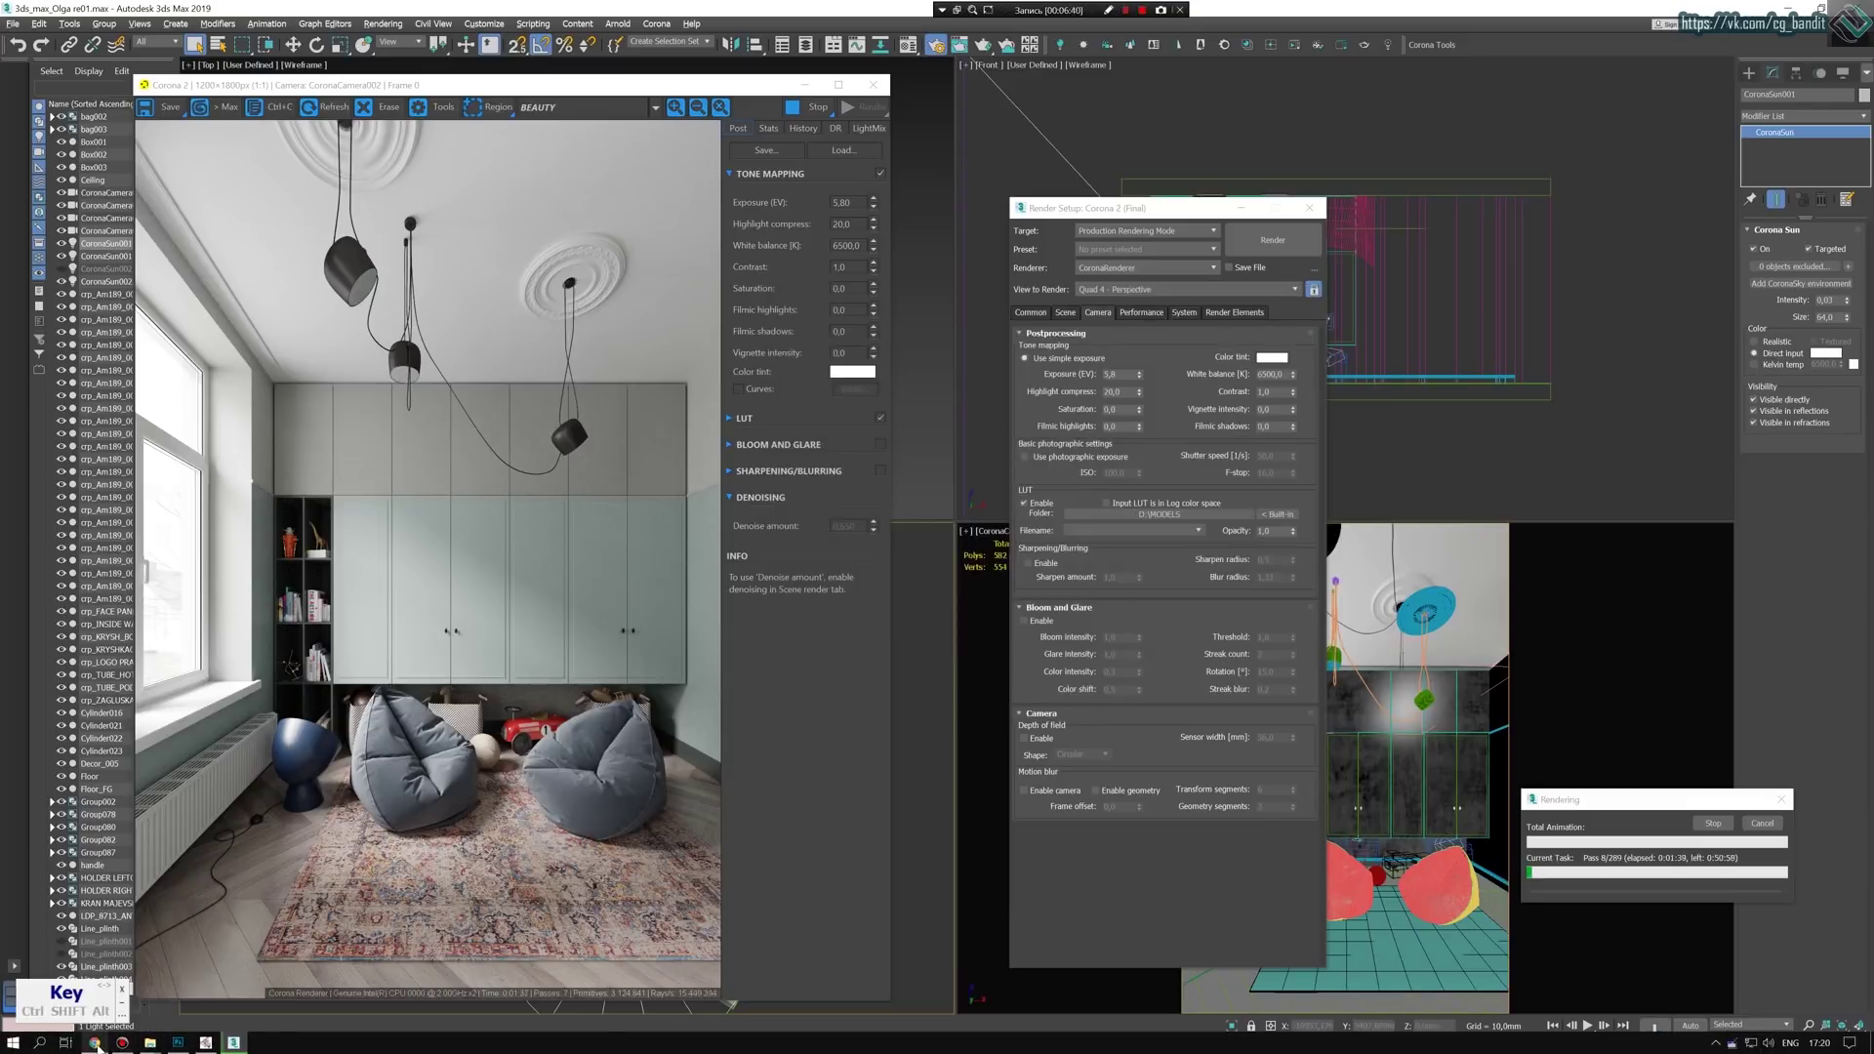
Switch to the browser and go from the open YouTube video to the CG Bandit channel page.
left_click(94, 1044)
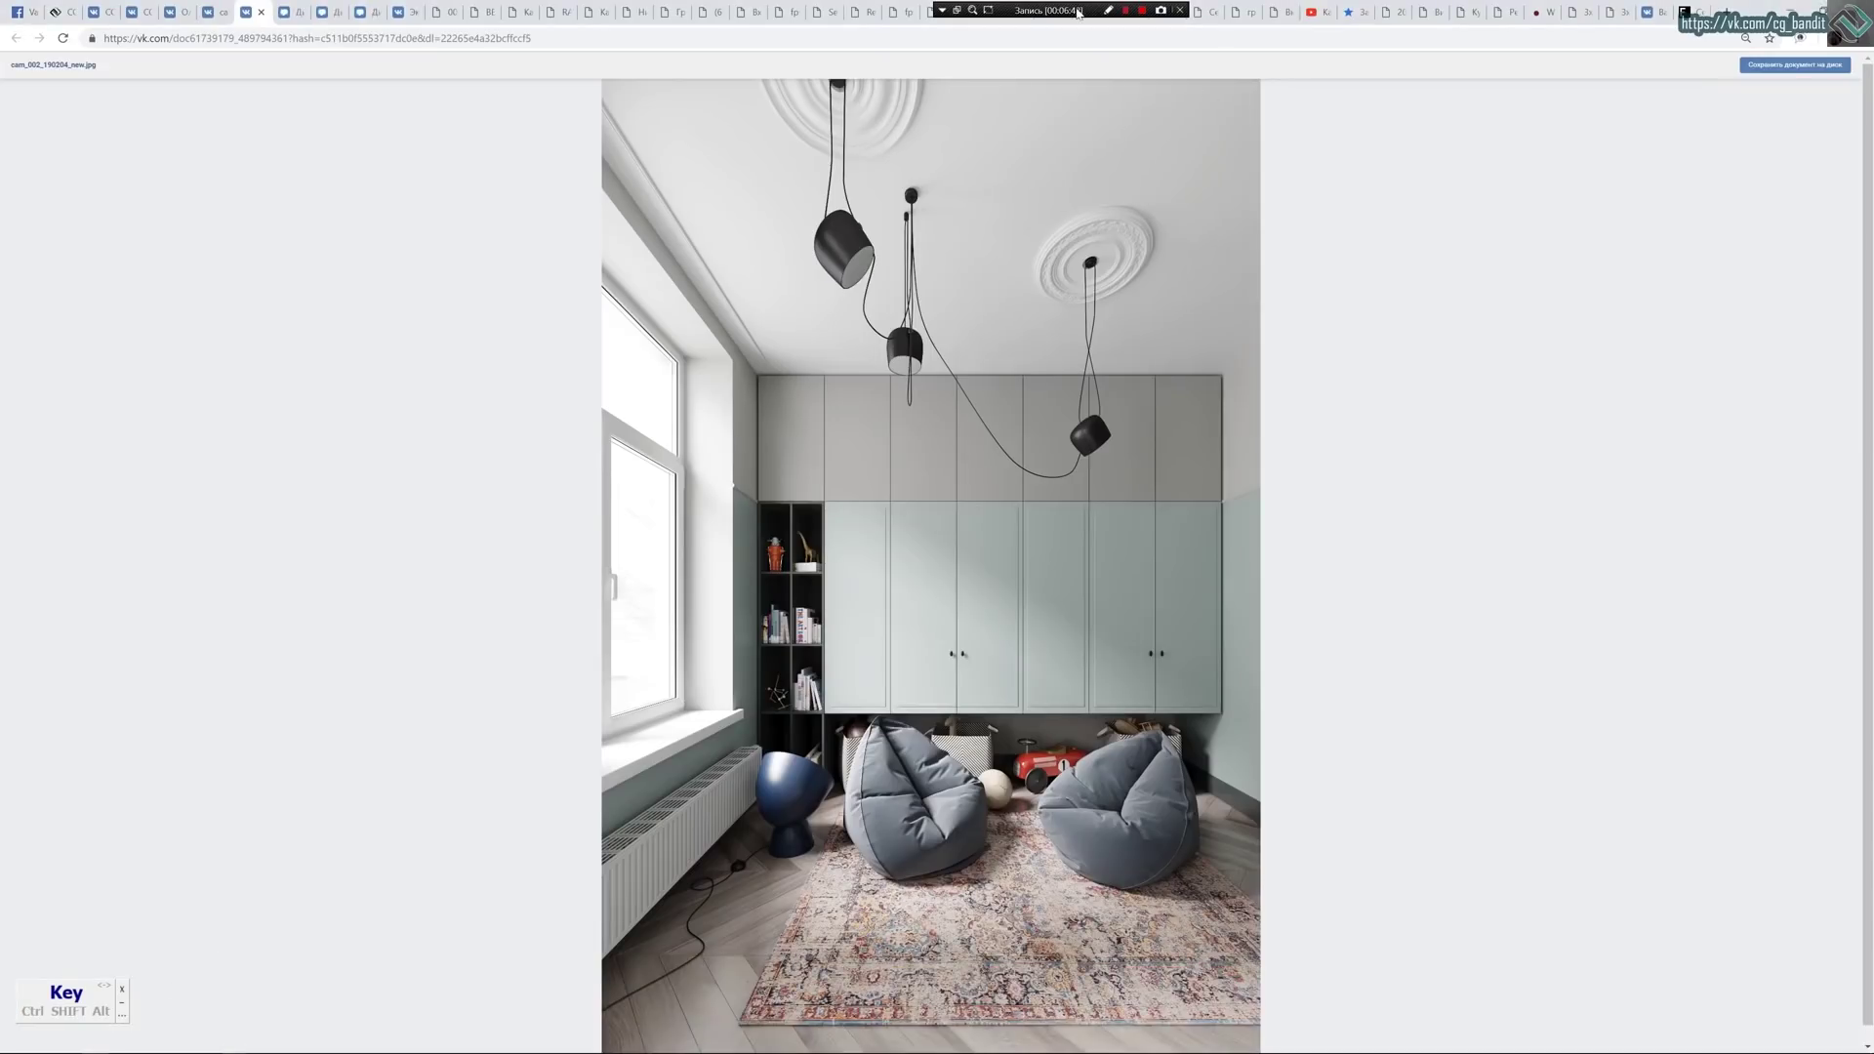
left_click_drag(1076, 11, 366, 99)
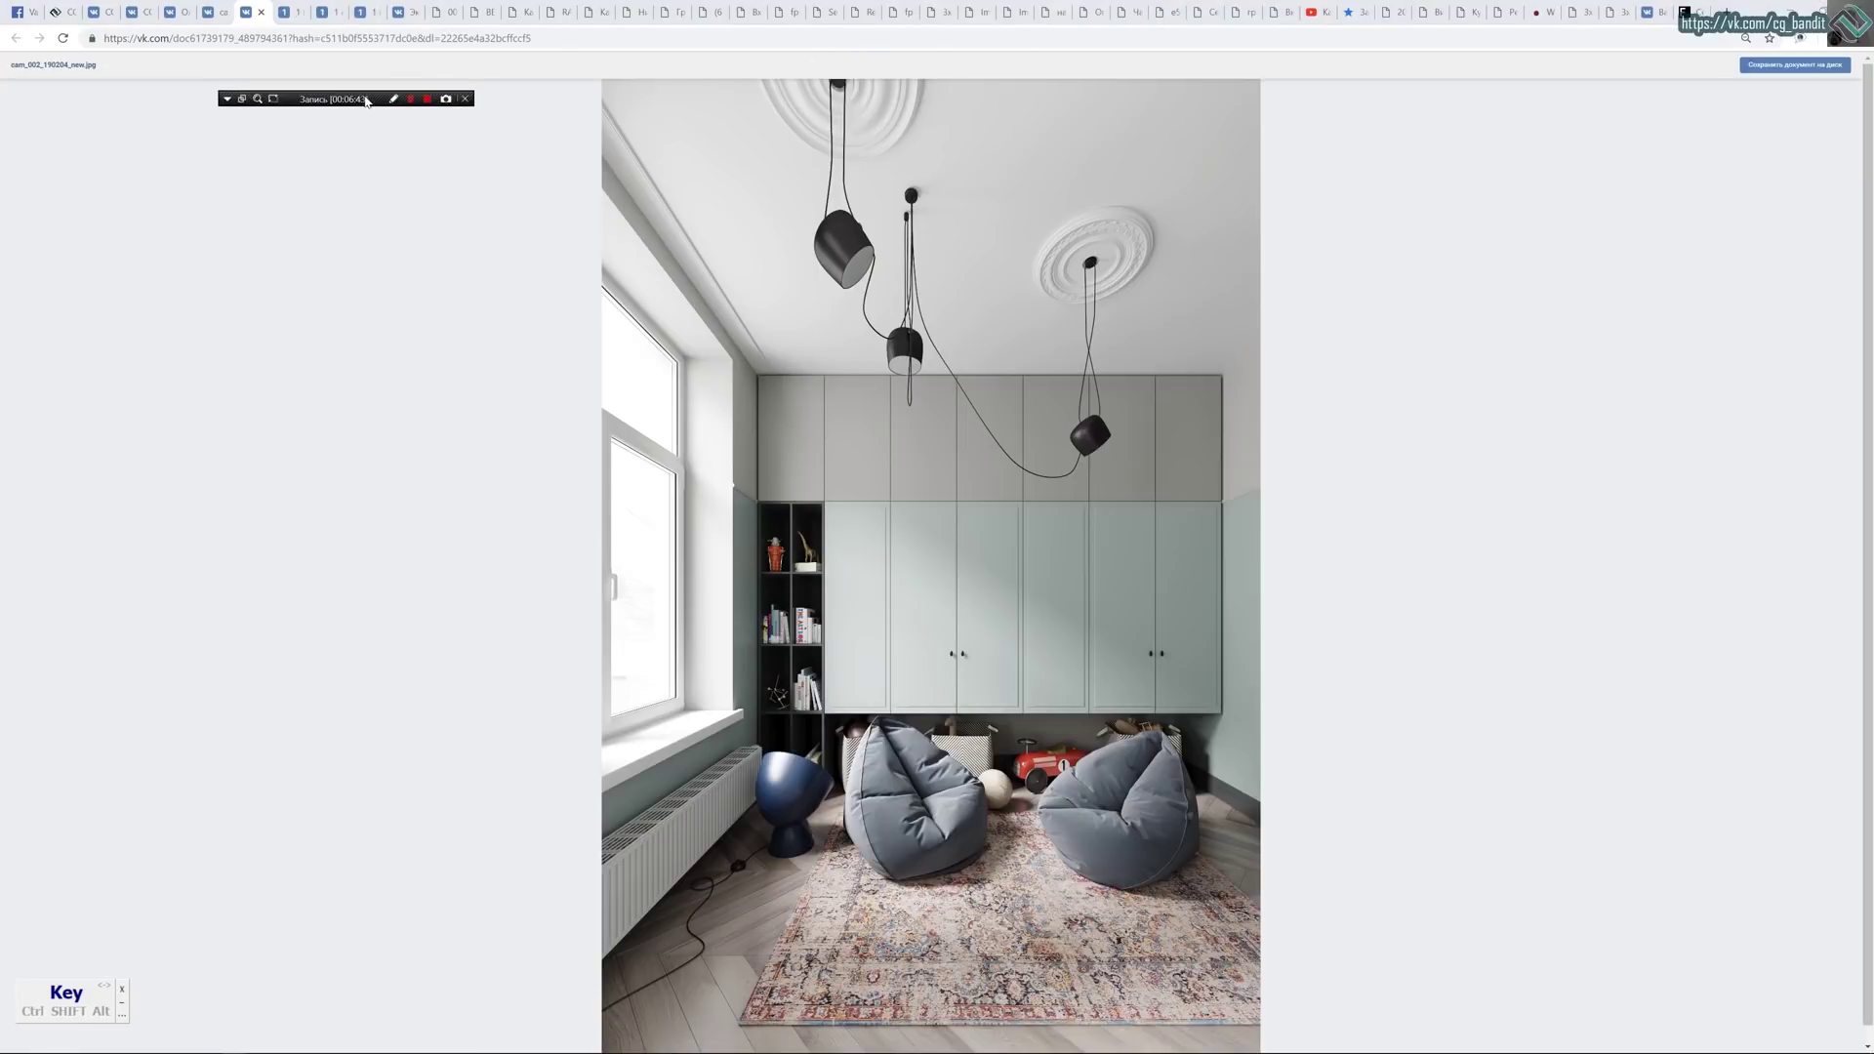
left_click(1318, 13)
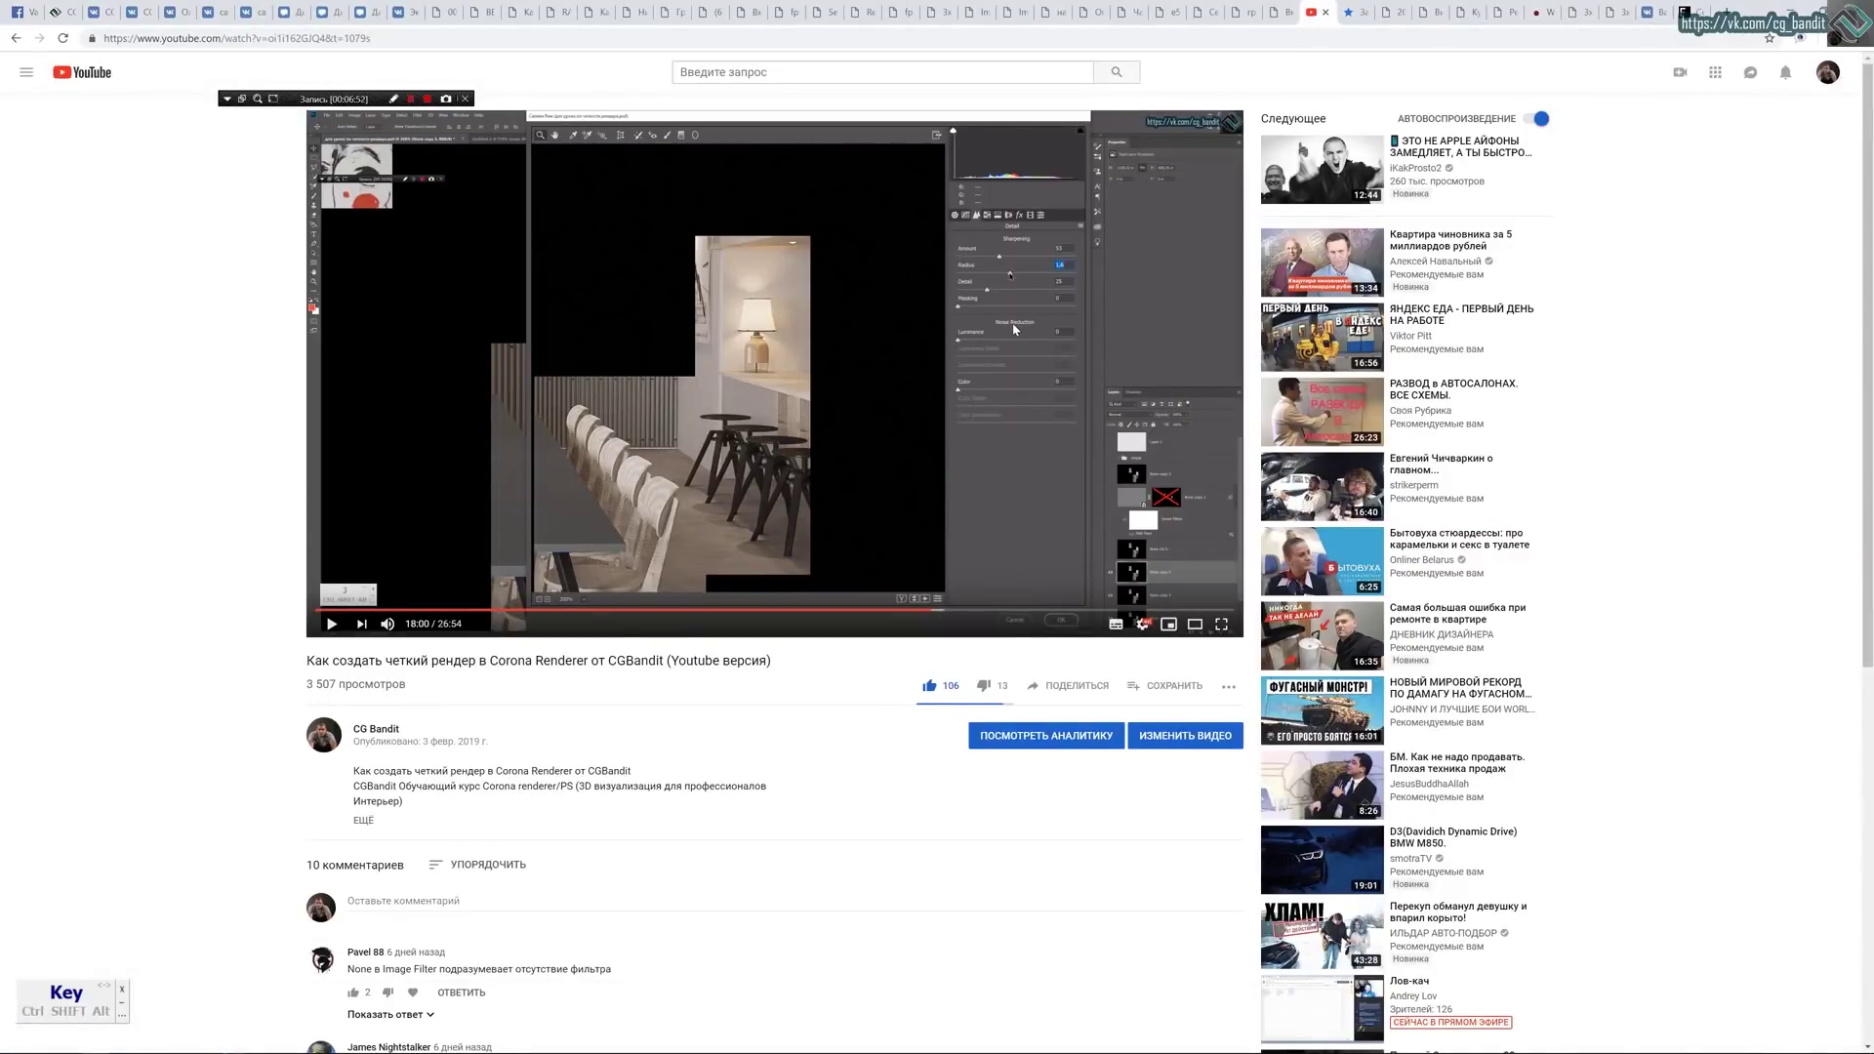
left_click(1827, 73)
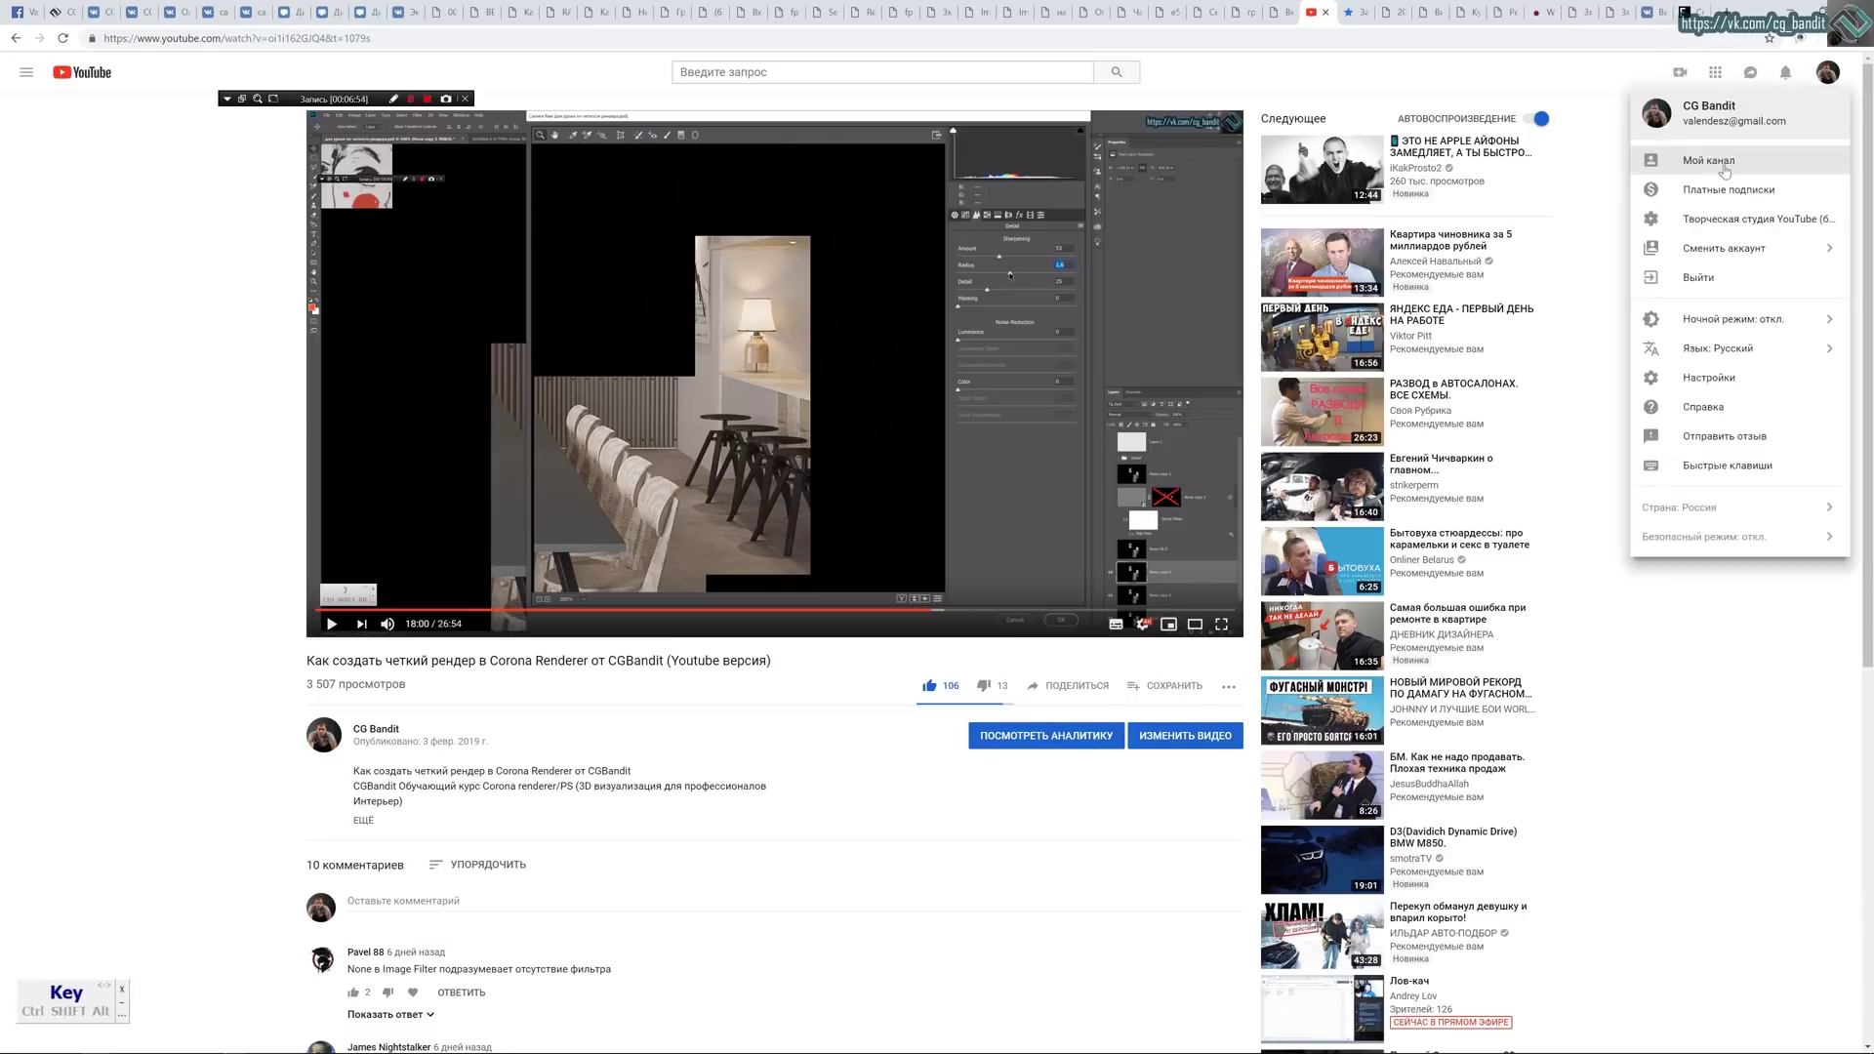
left_click(1723, 166)
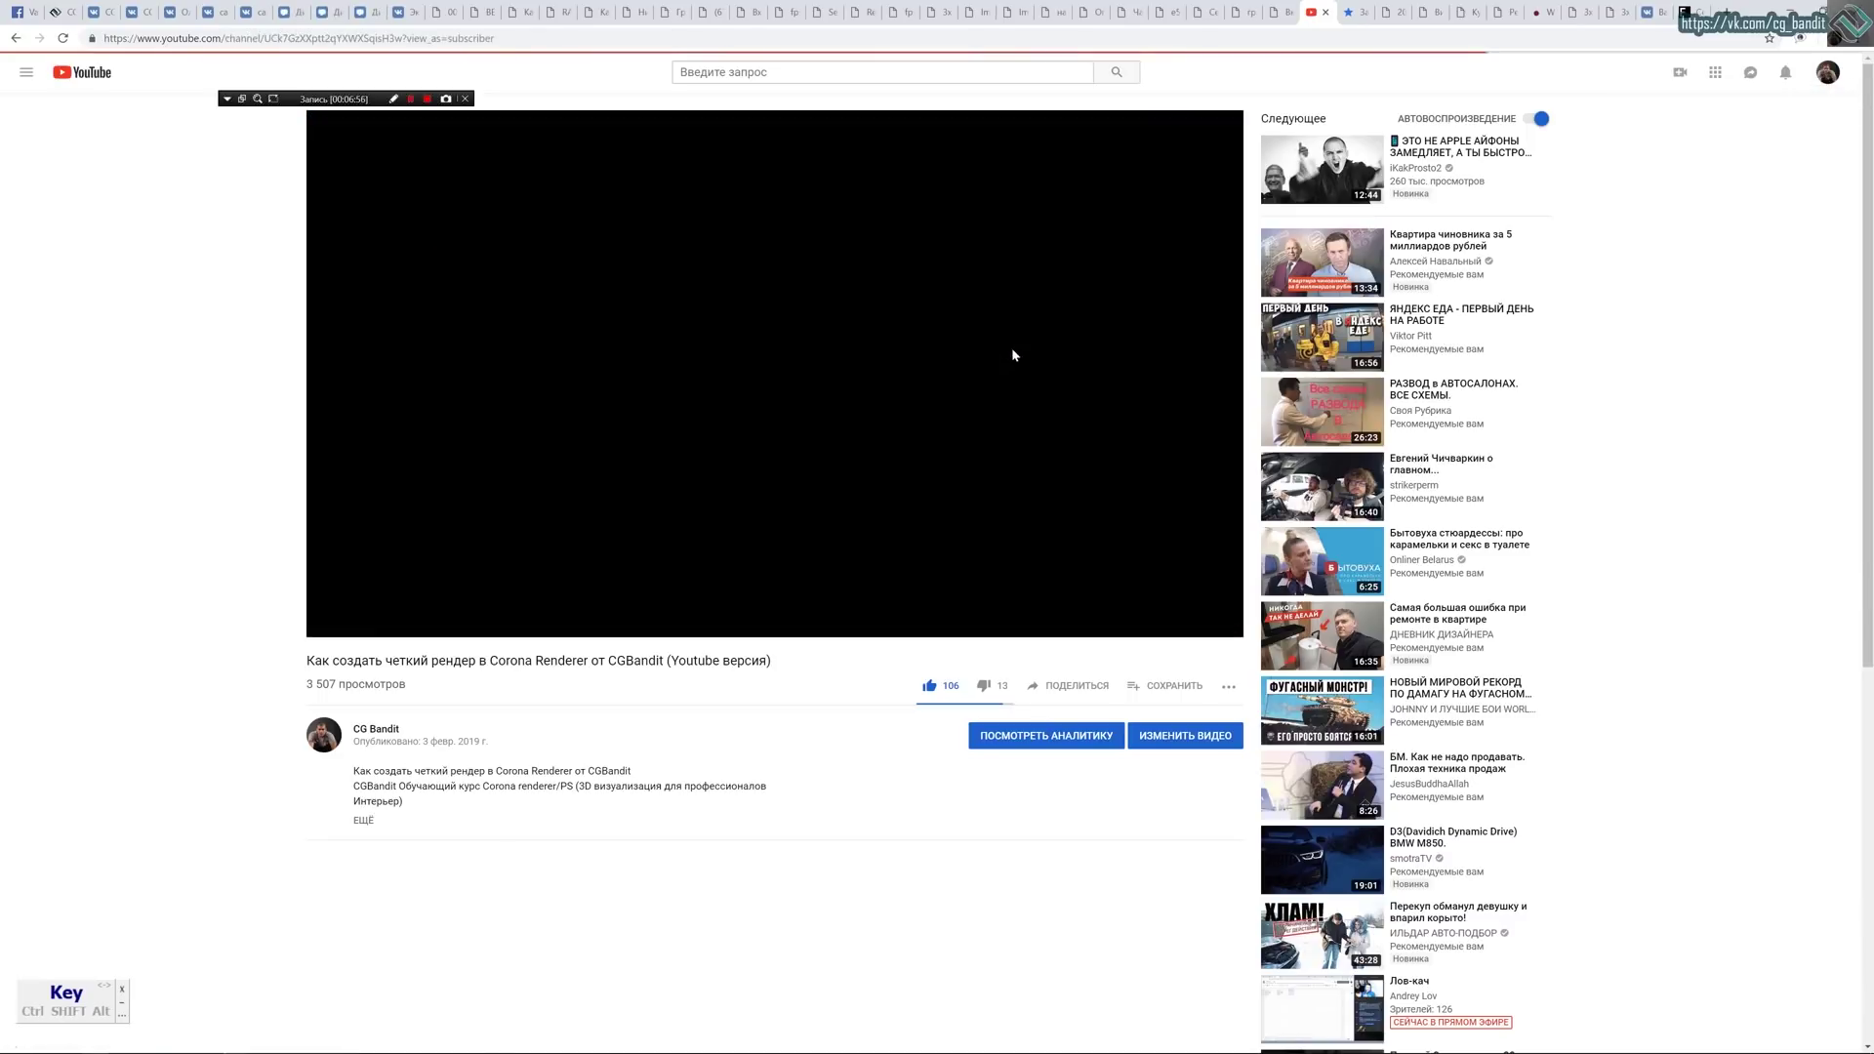
Browse the channel's uploaded videos for the lesson about the LUT alternative to the corona gamma script.
scroll(908, 411, "down", 7)
scroll(908, 411, "up", 4)
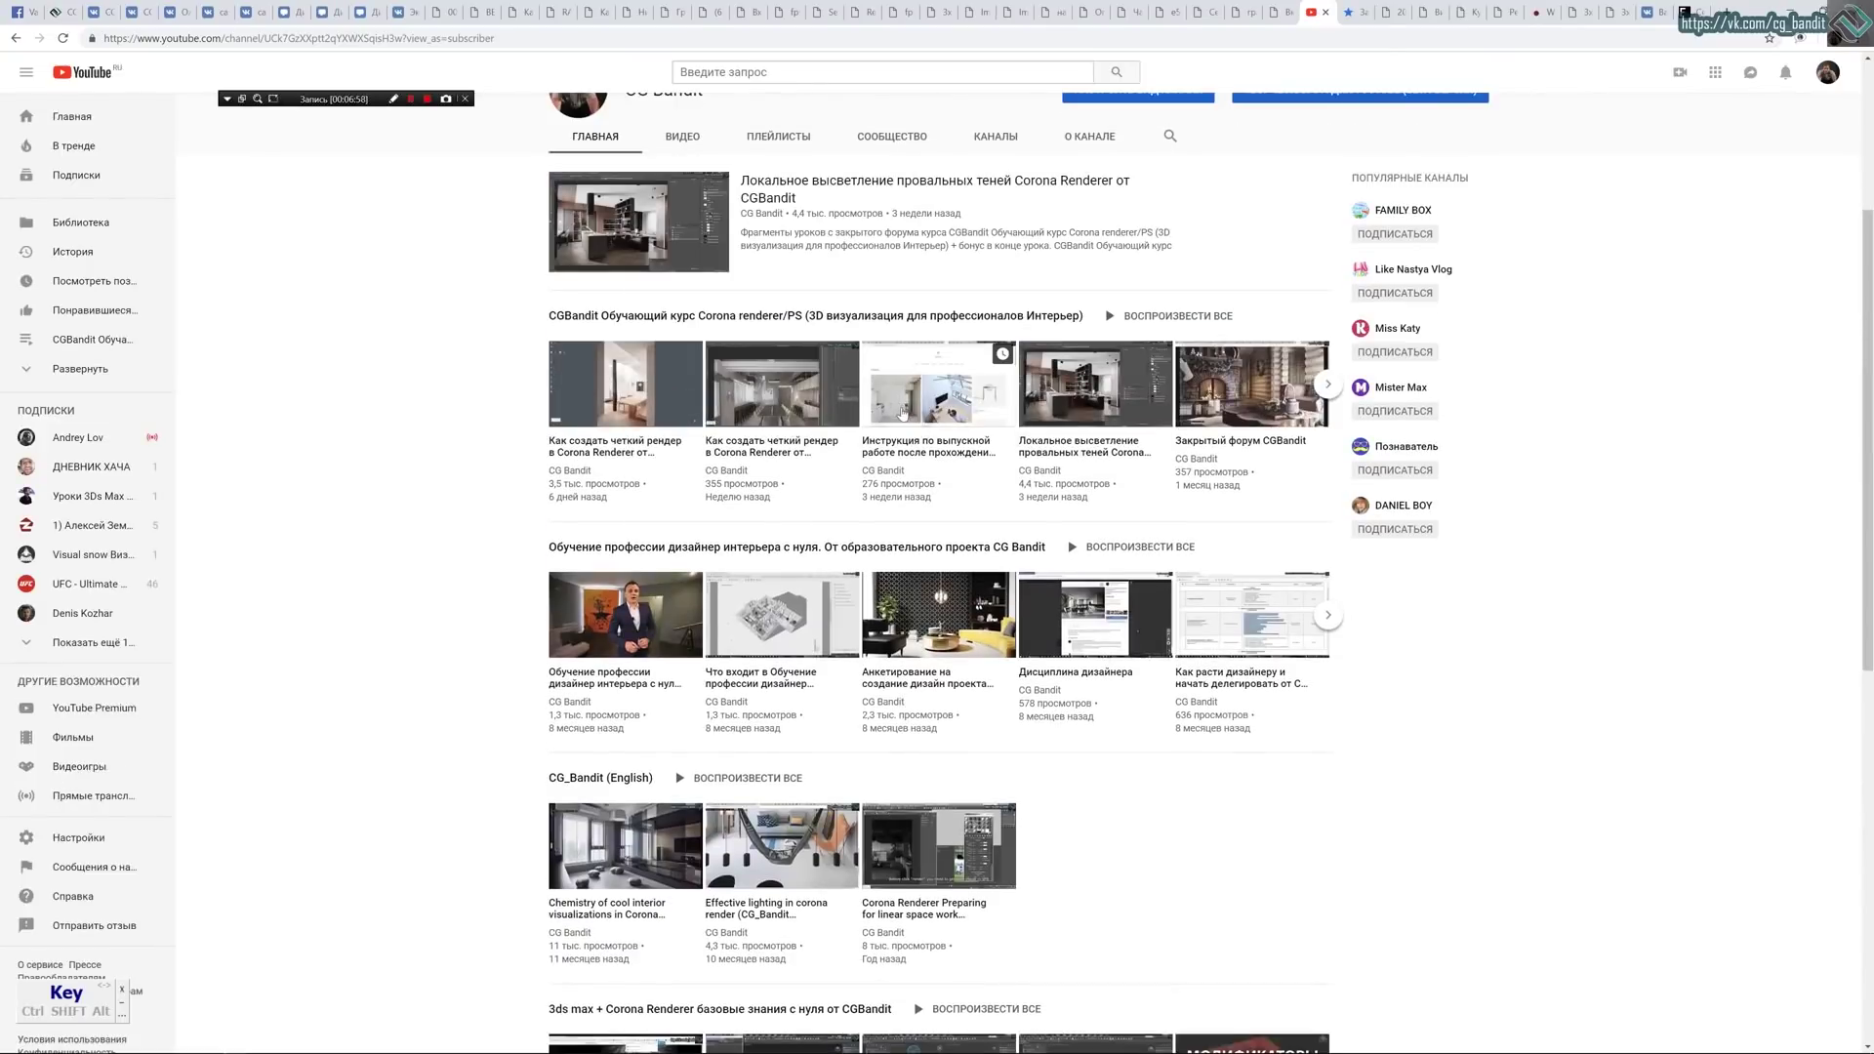
left_click(682, 137)
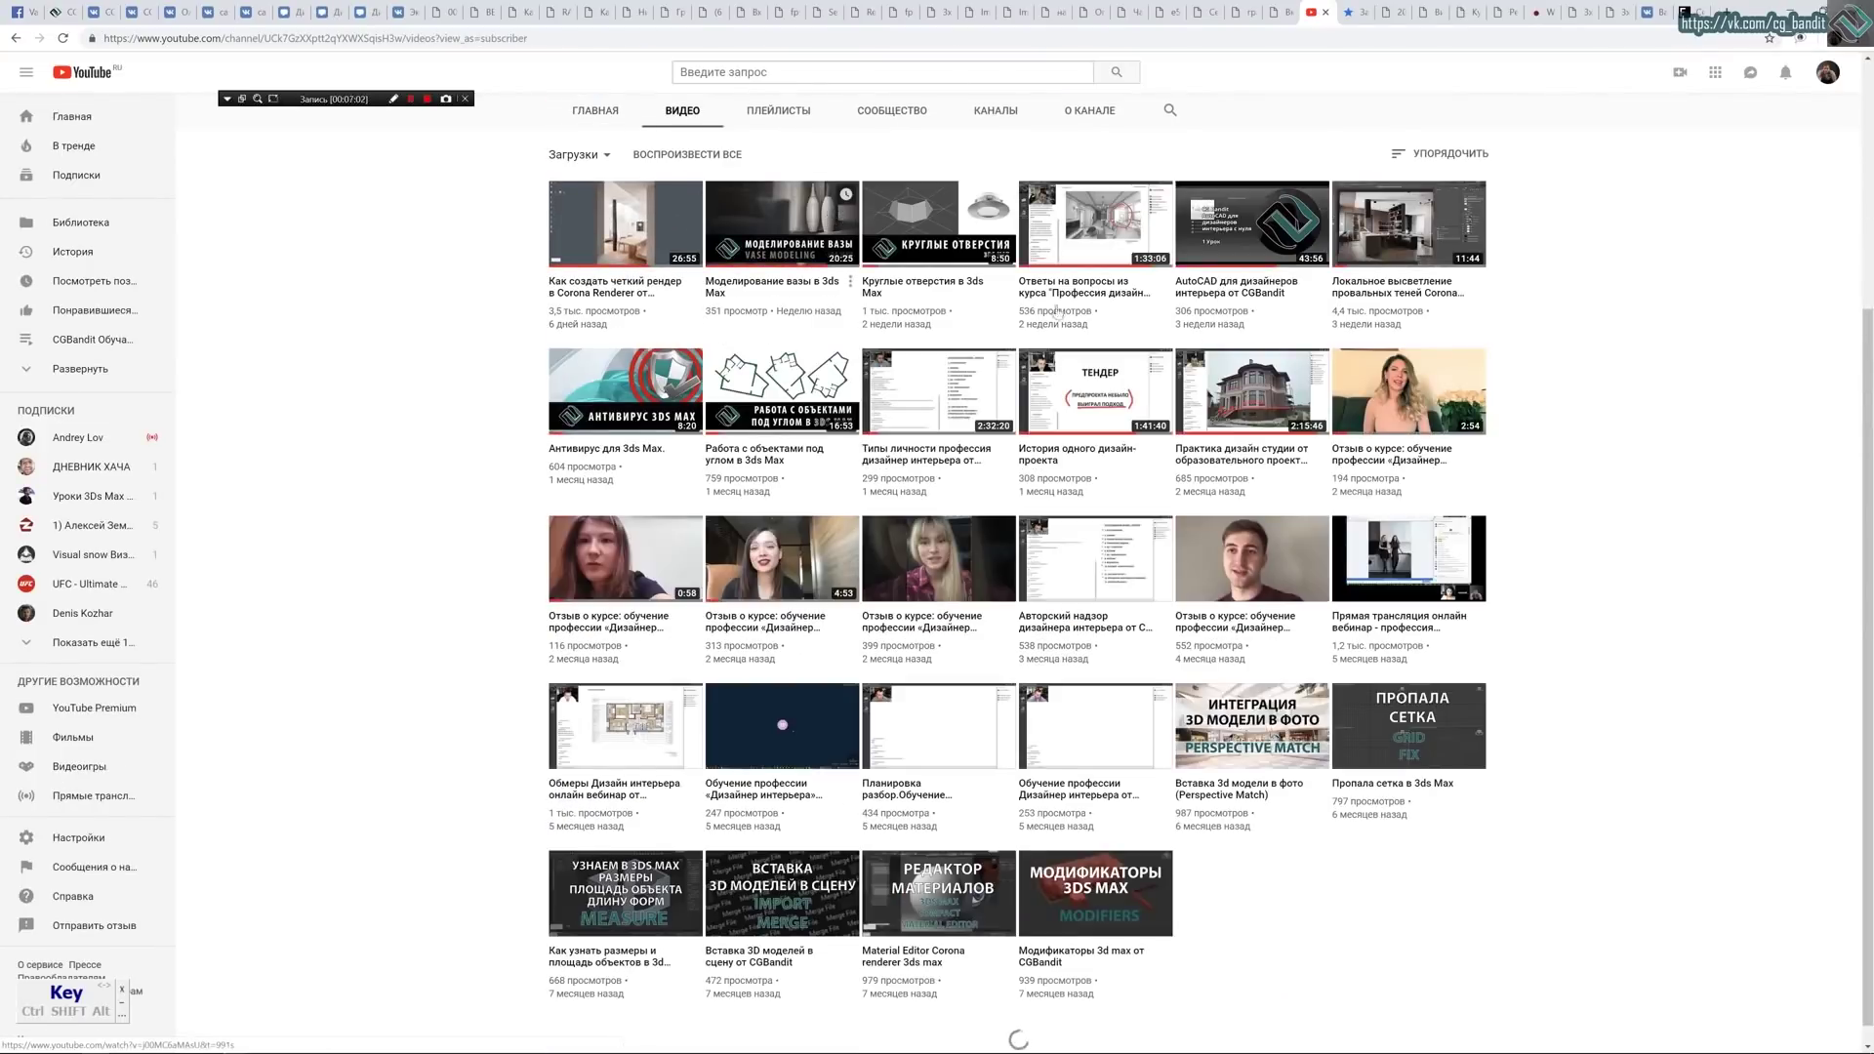
scroll(1178, 673, "down", 8)
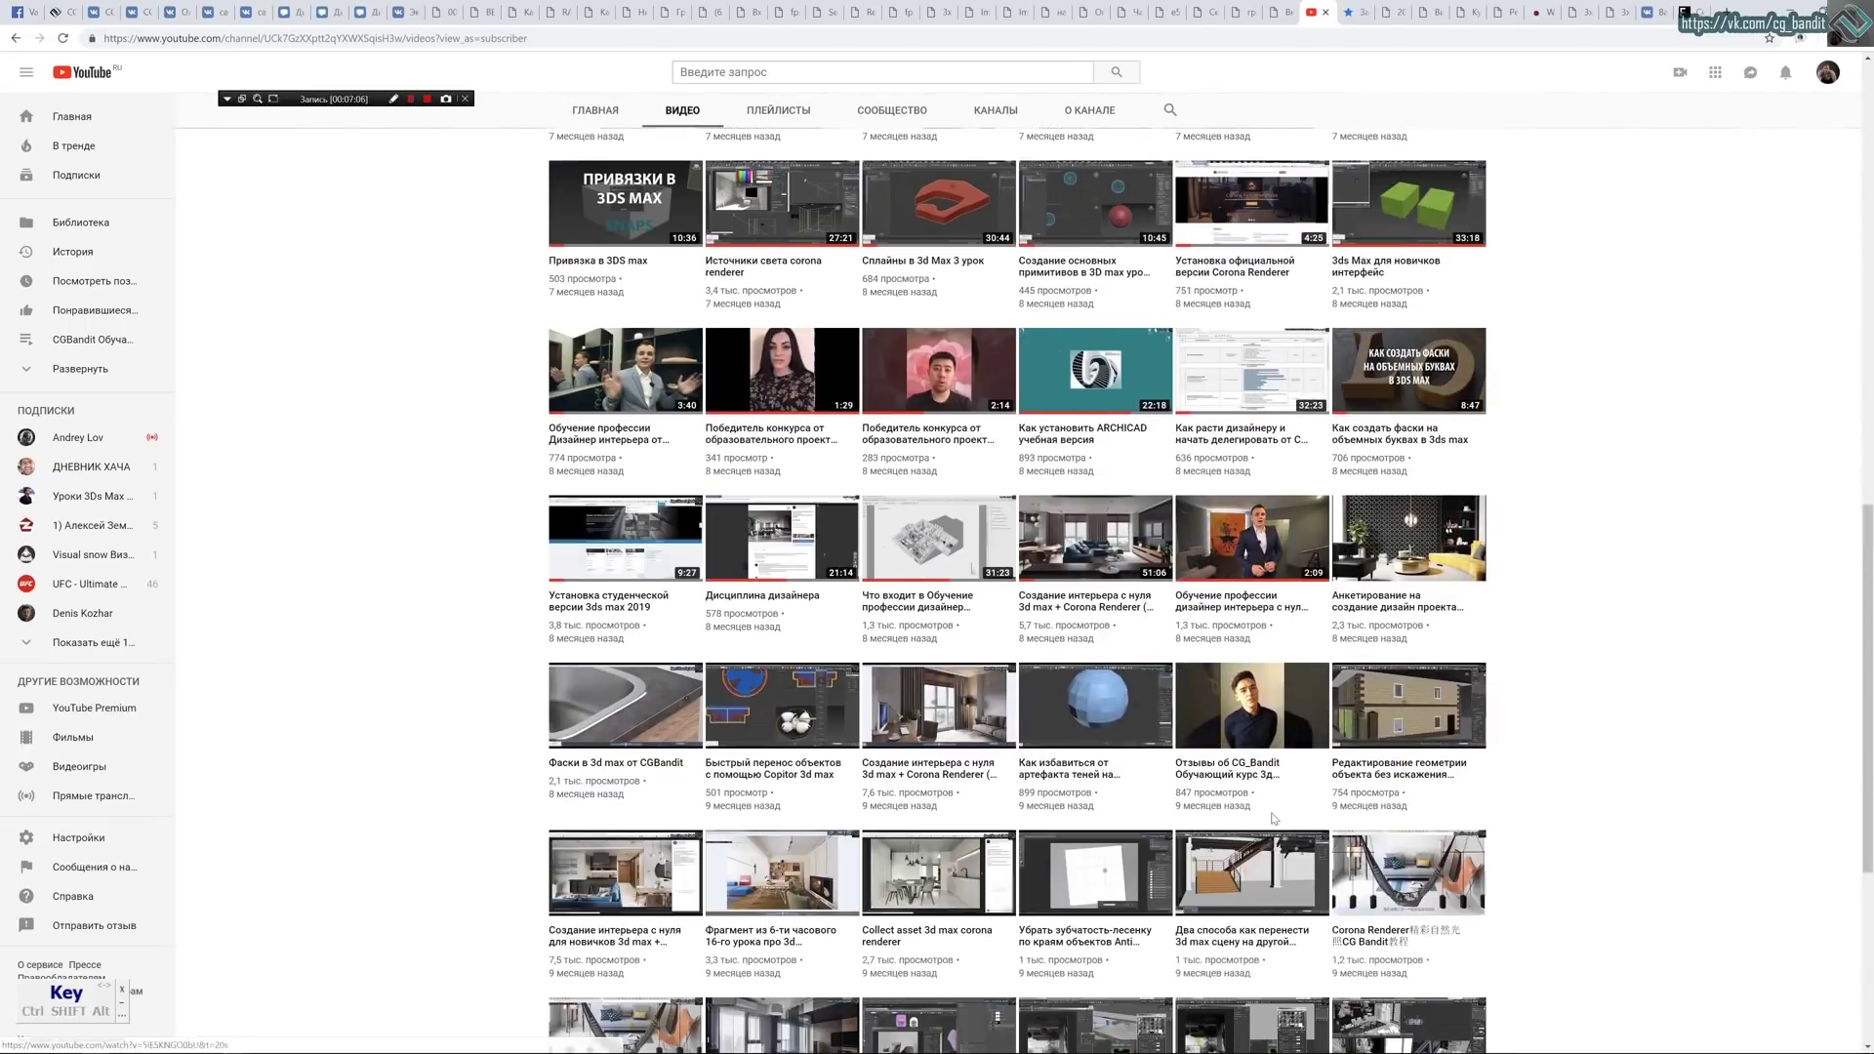
scroll(1274, 820, "down", 3)
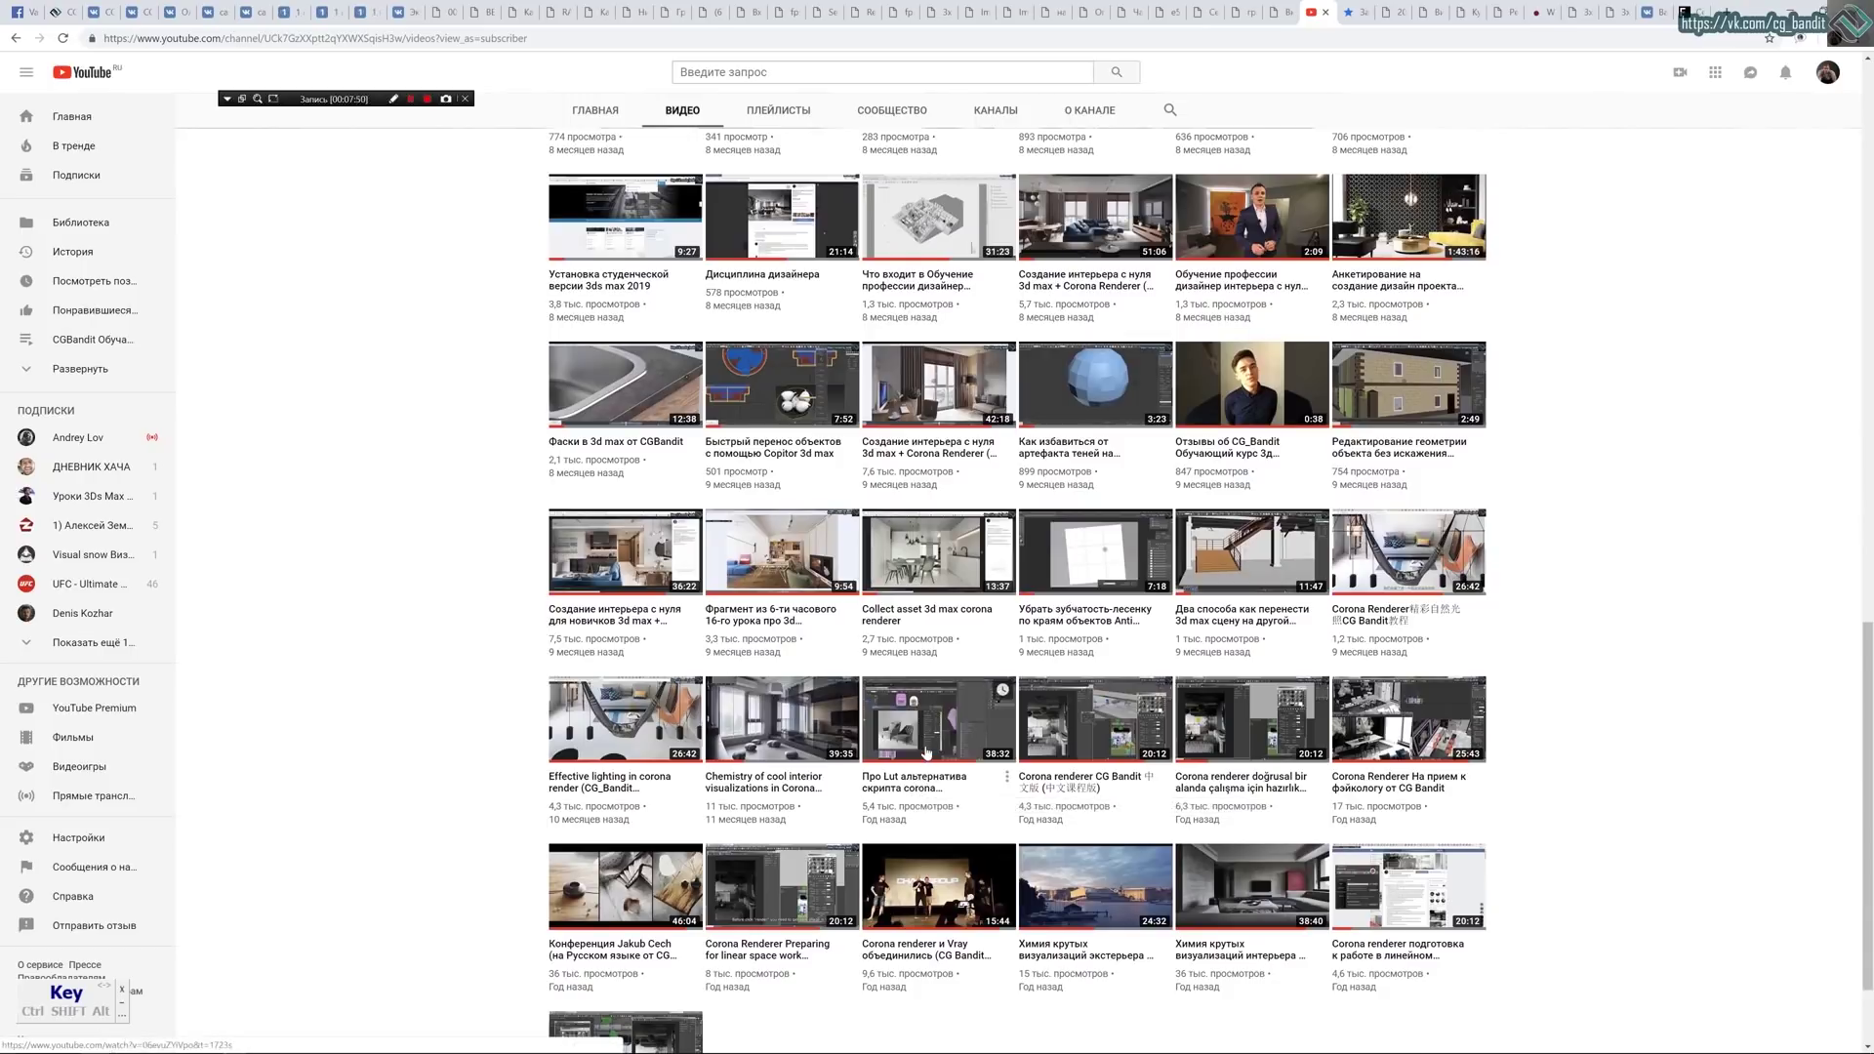
Open the video "Про Lut альтернатива скрипта corona gamma", pause playback, and expand its full description.
left_click(928, 752)
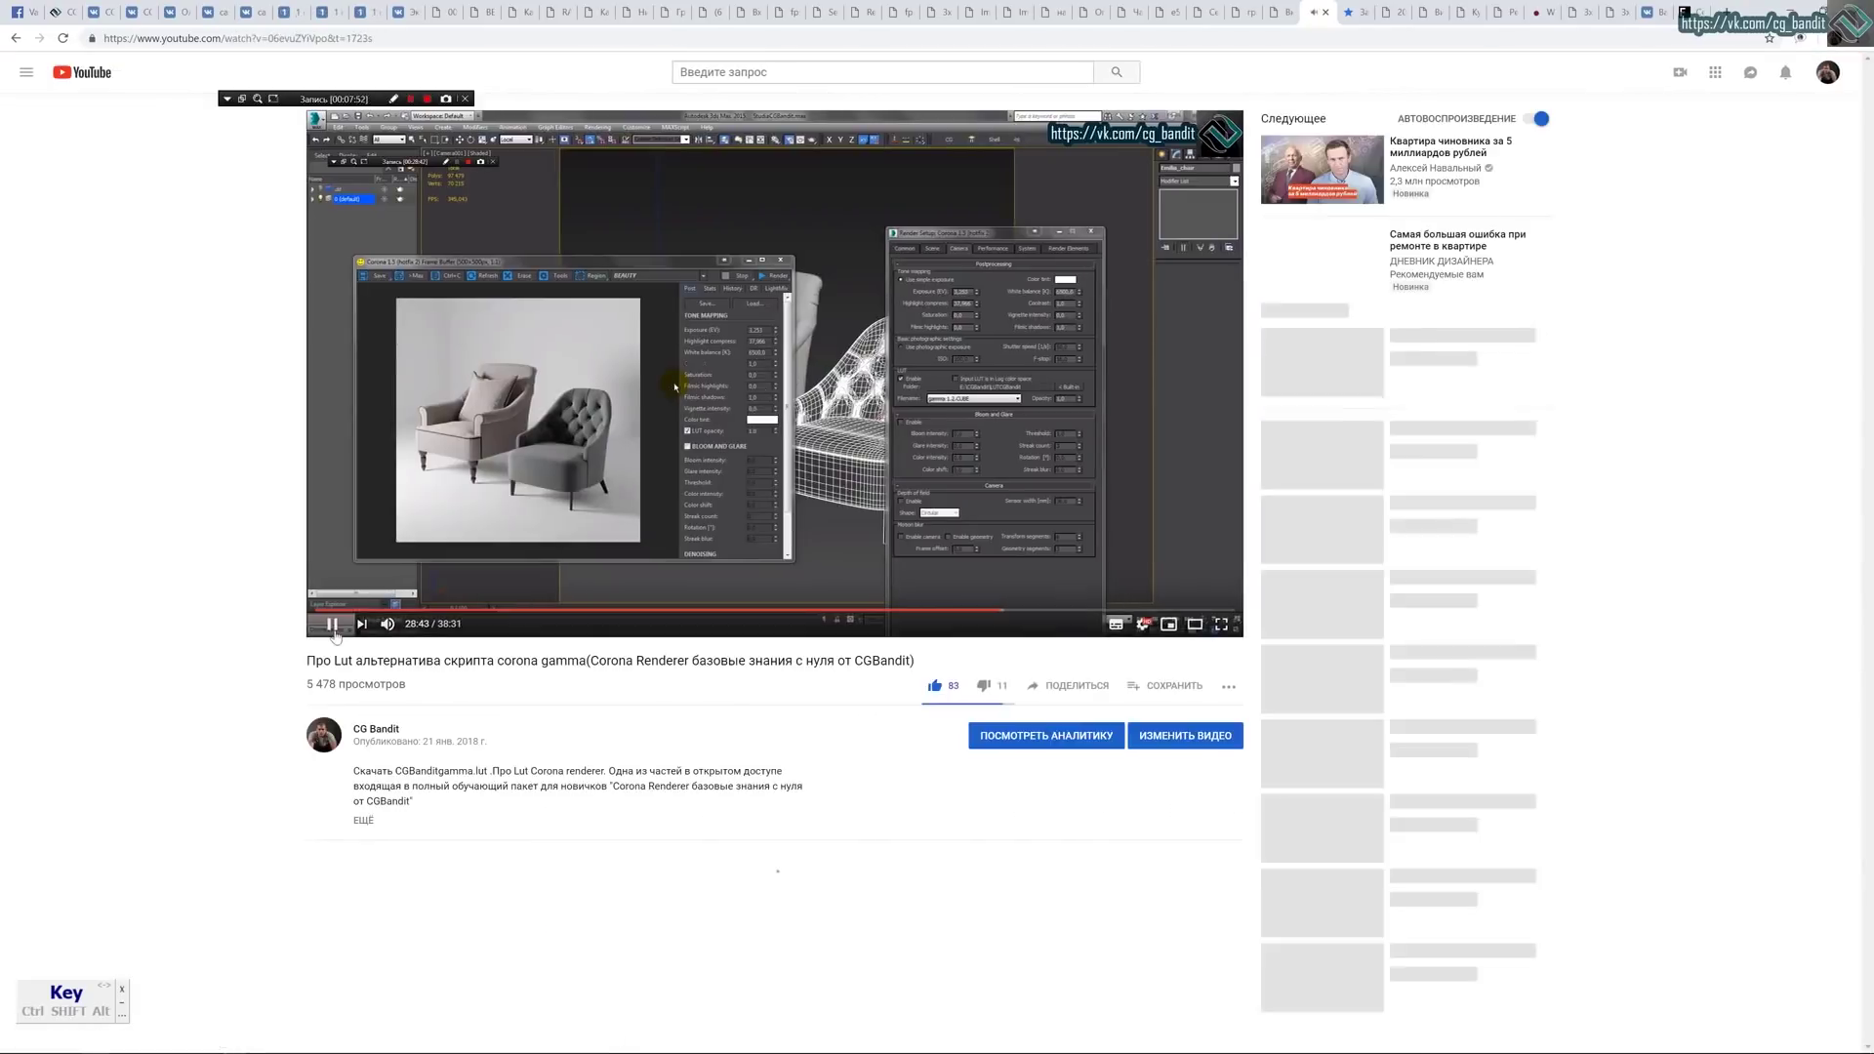
left_click(332, 625)
left_click(363, 820)
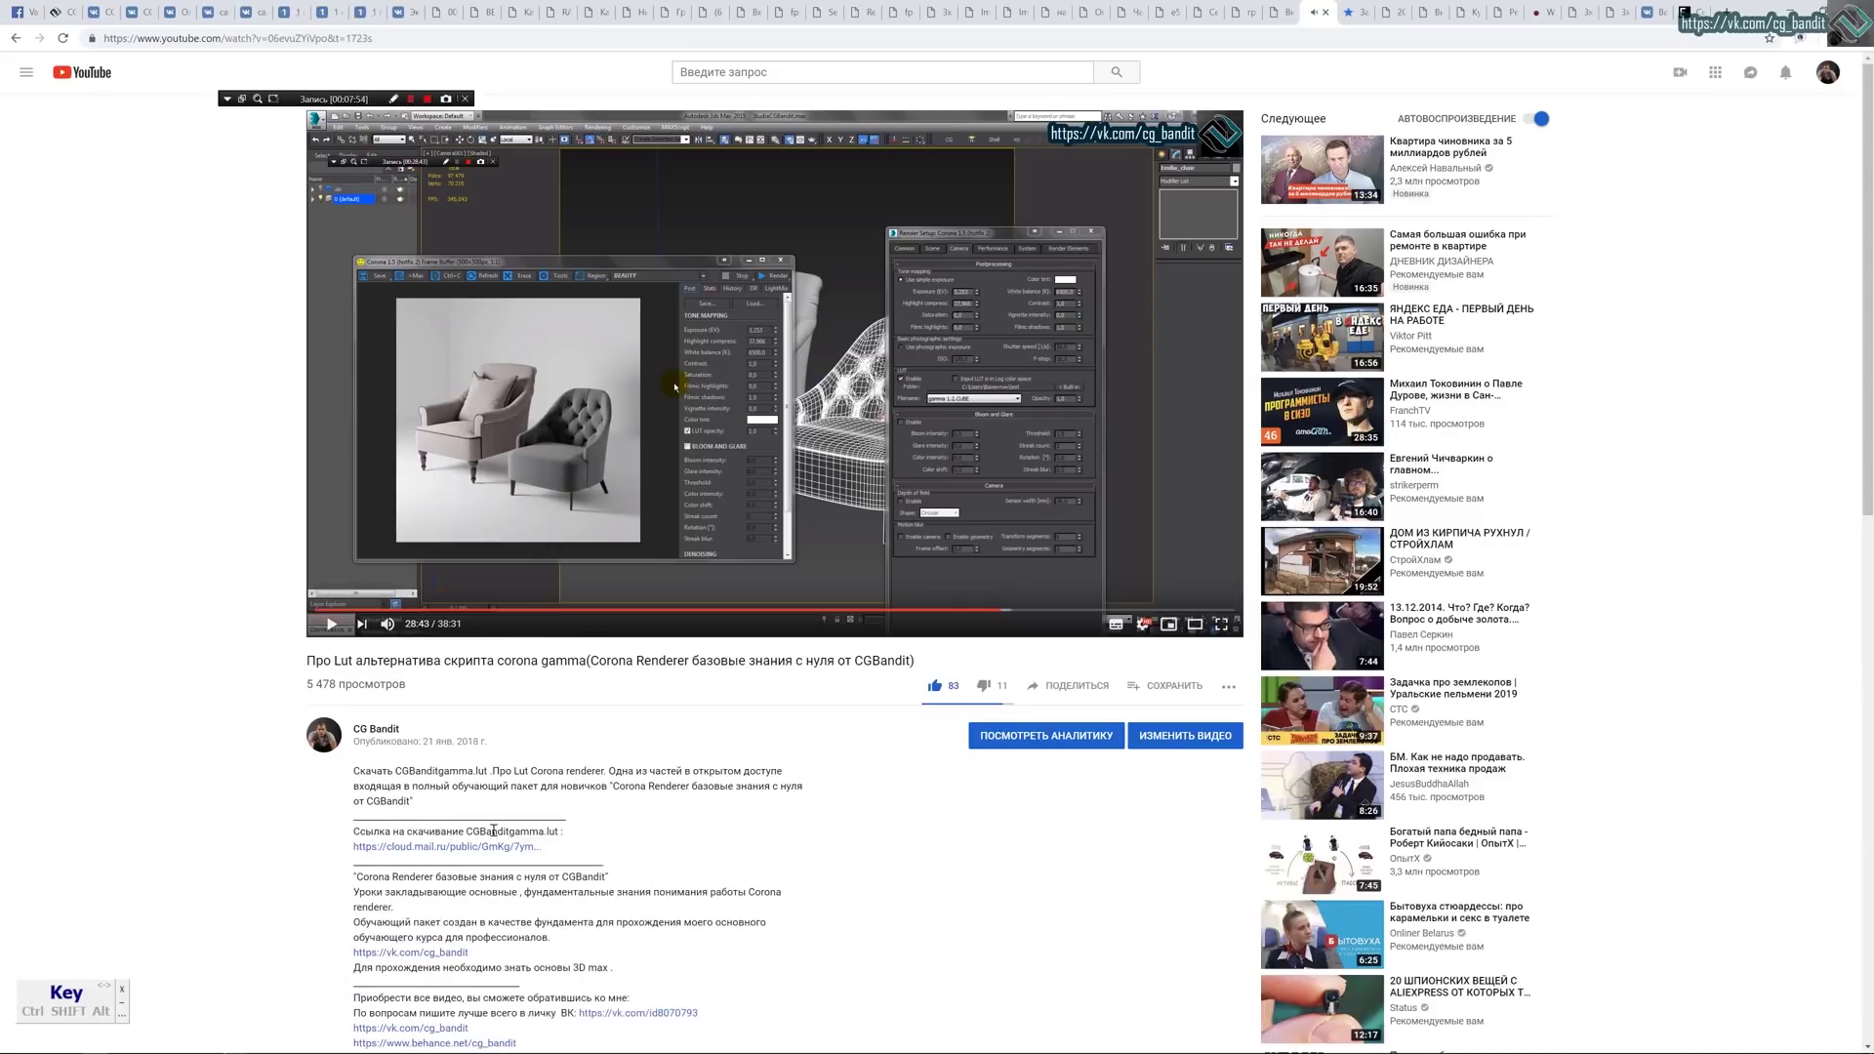
View the CGBanditGamma1.CUBE download page linked in the description without its promotional pop-up, and return to 3ds Max.
left_click(477, 848)
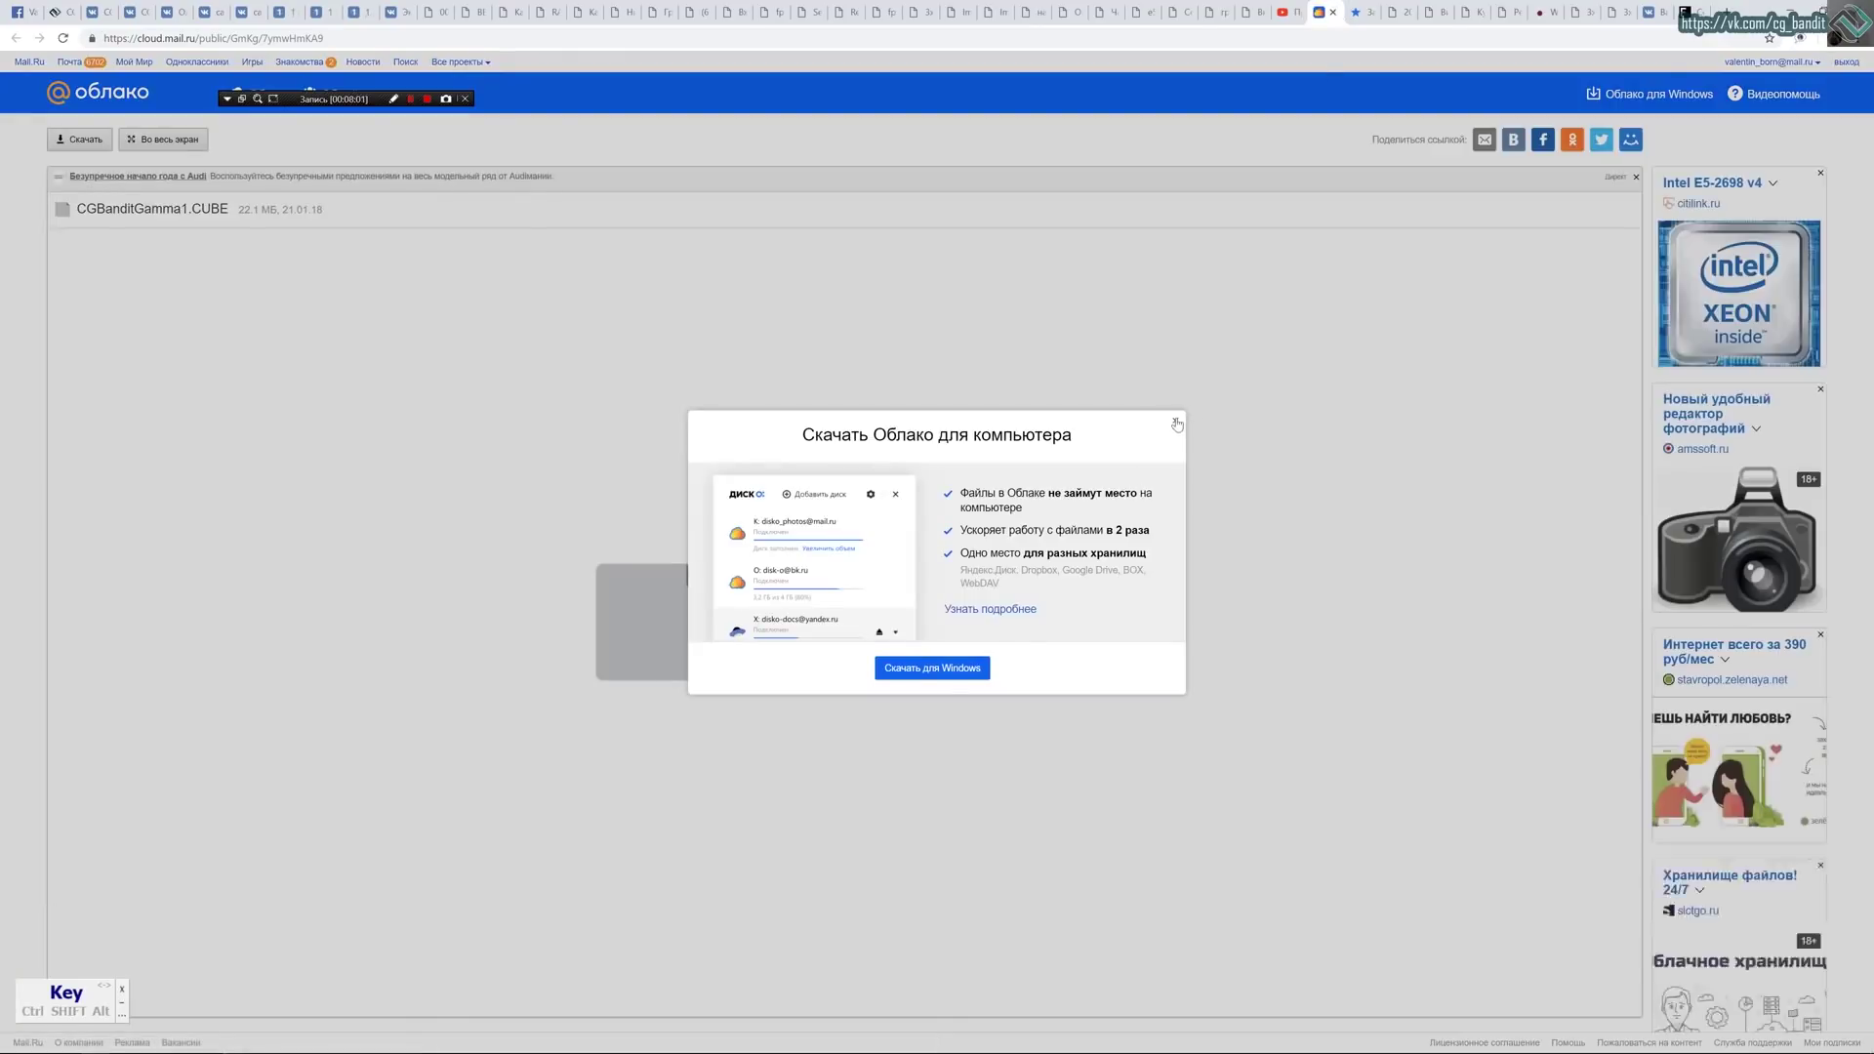
left_click(1175, 420)
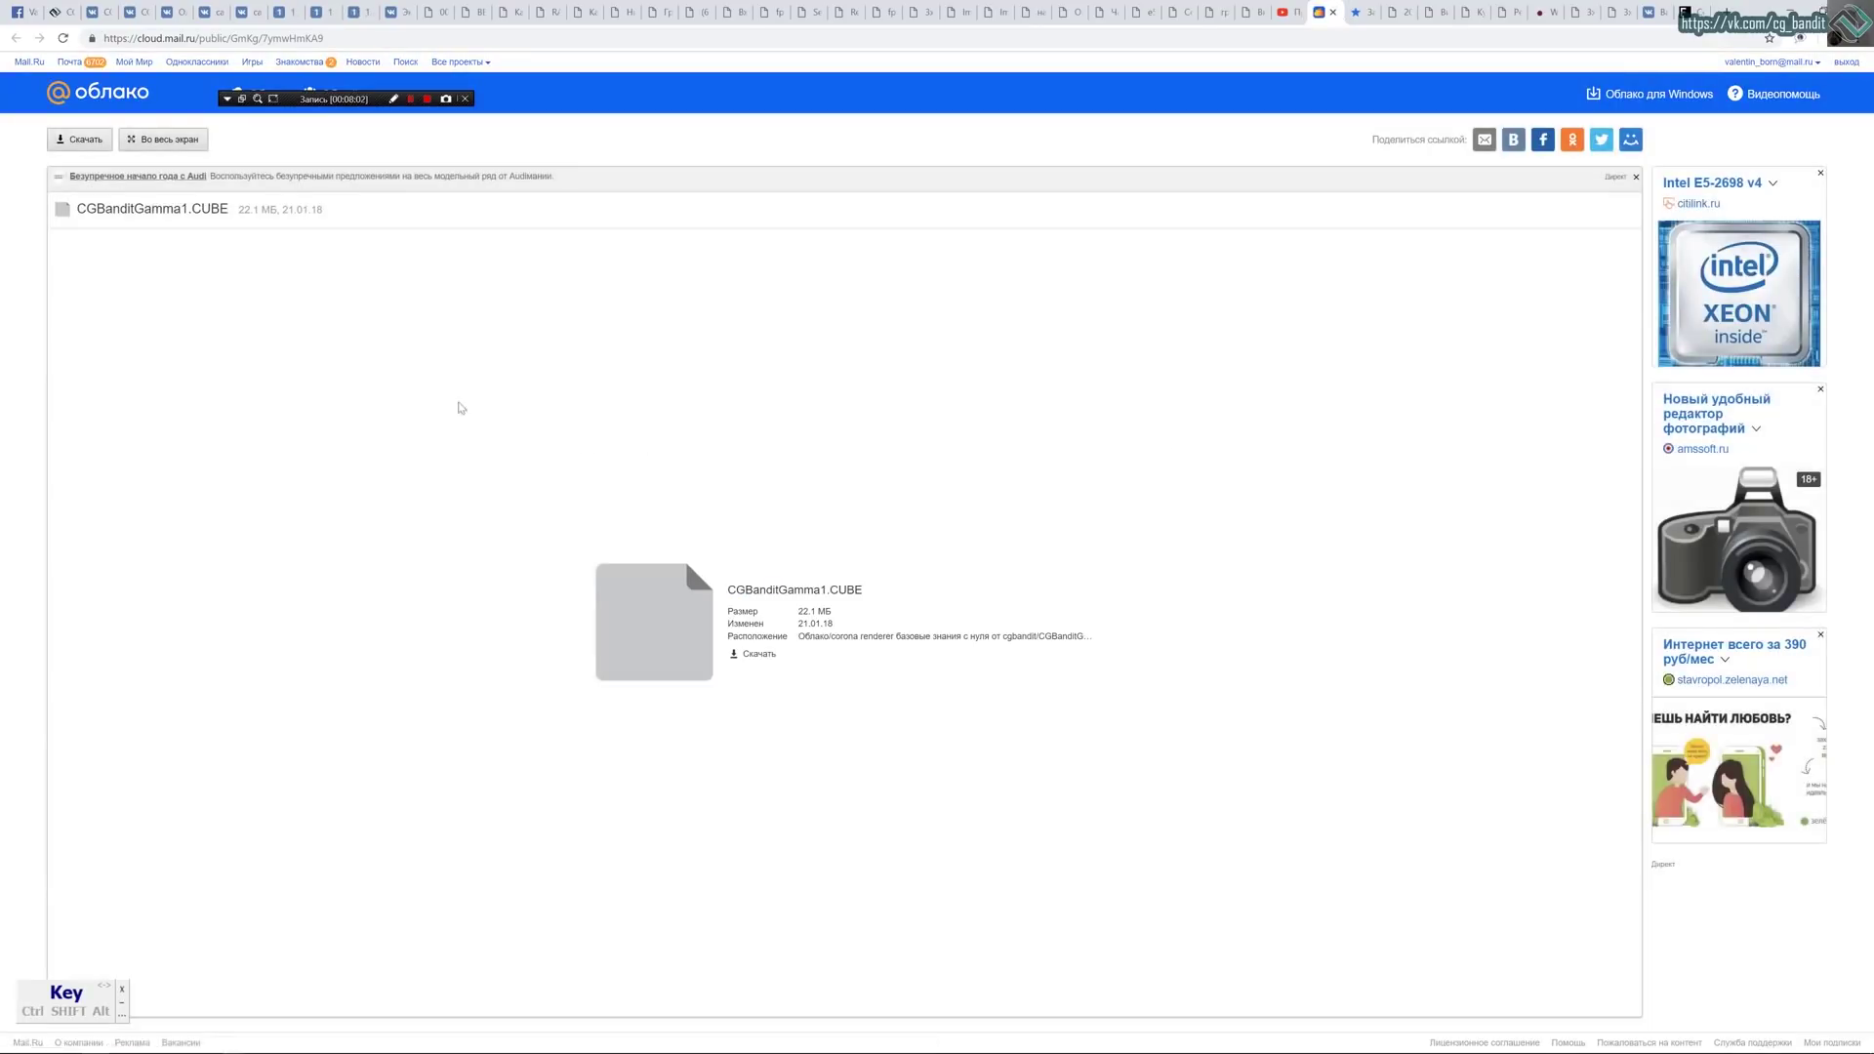
left_click(1299, 14)
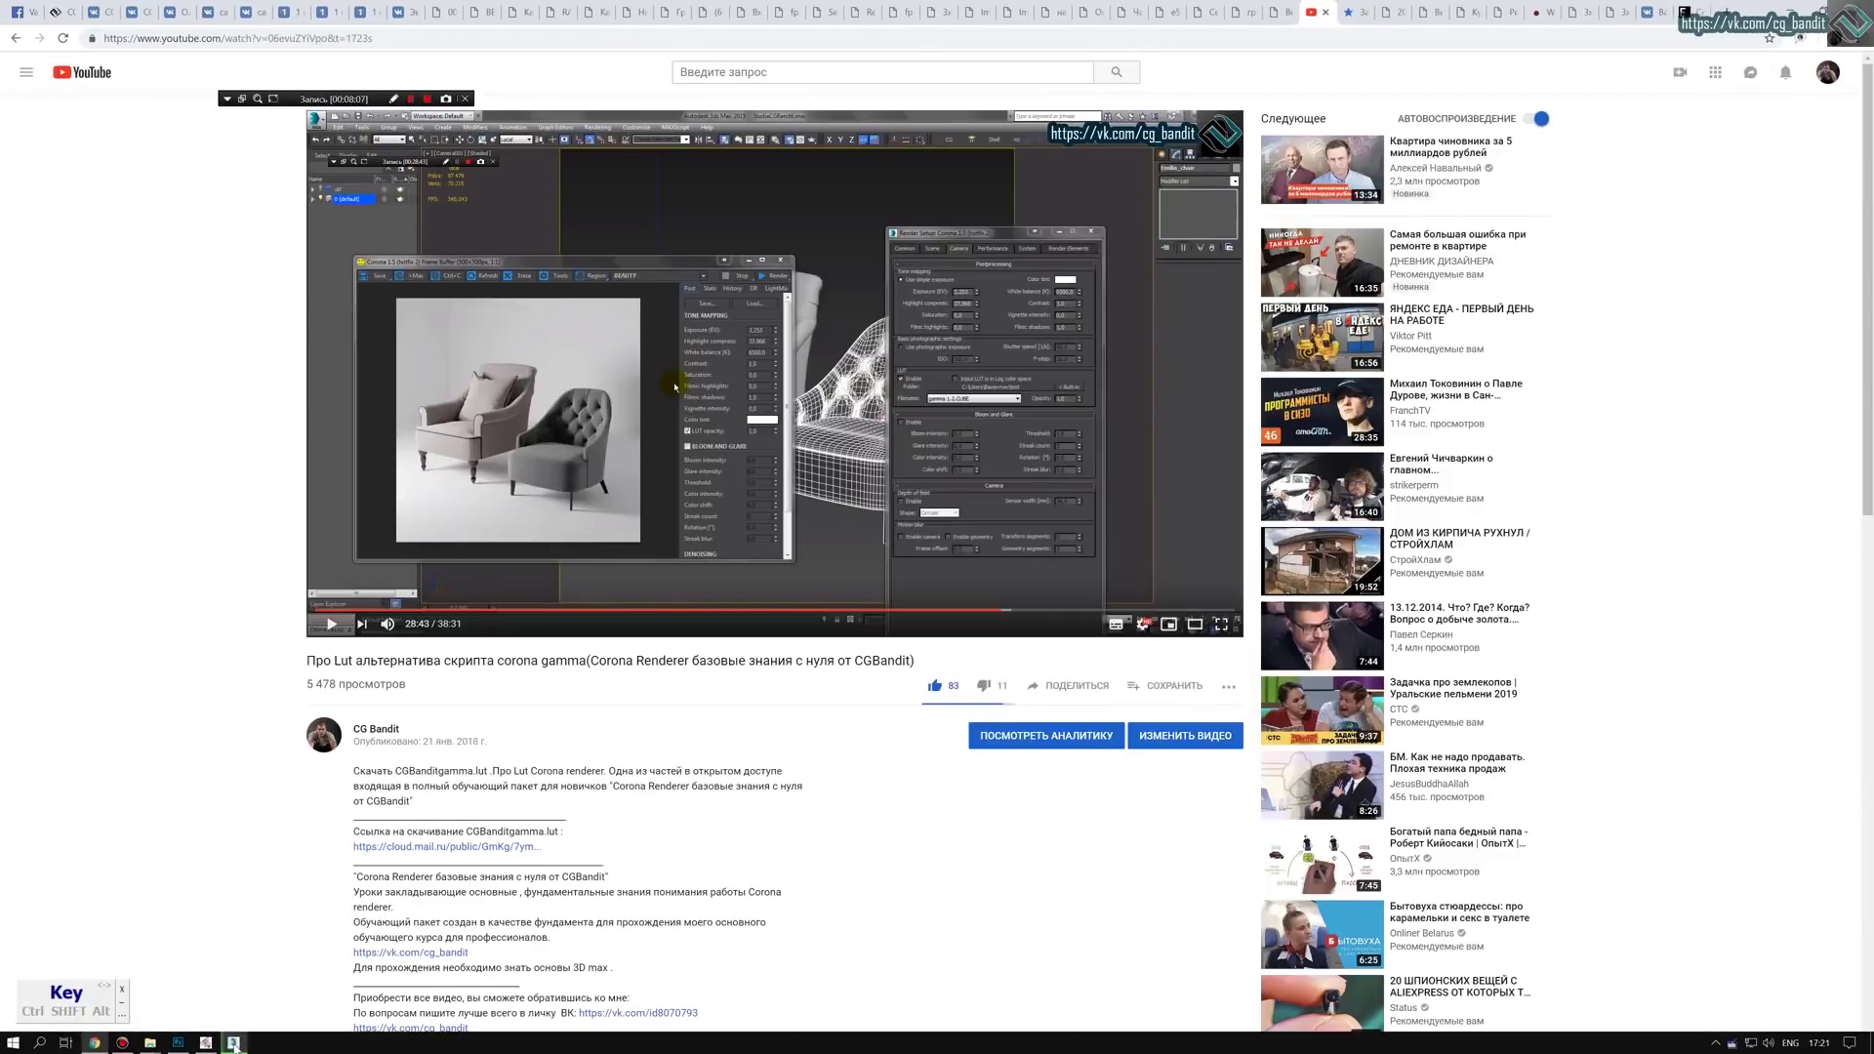
left_click(236, 1042)
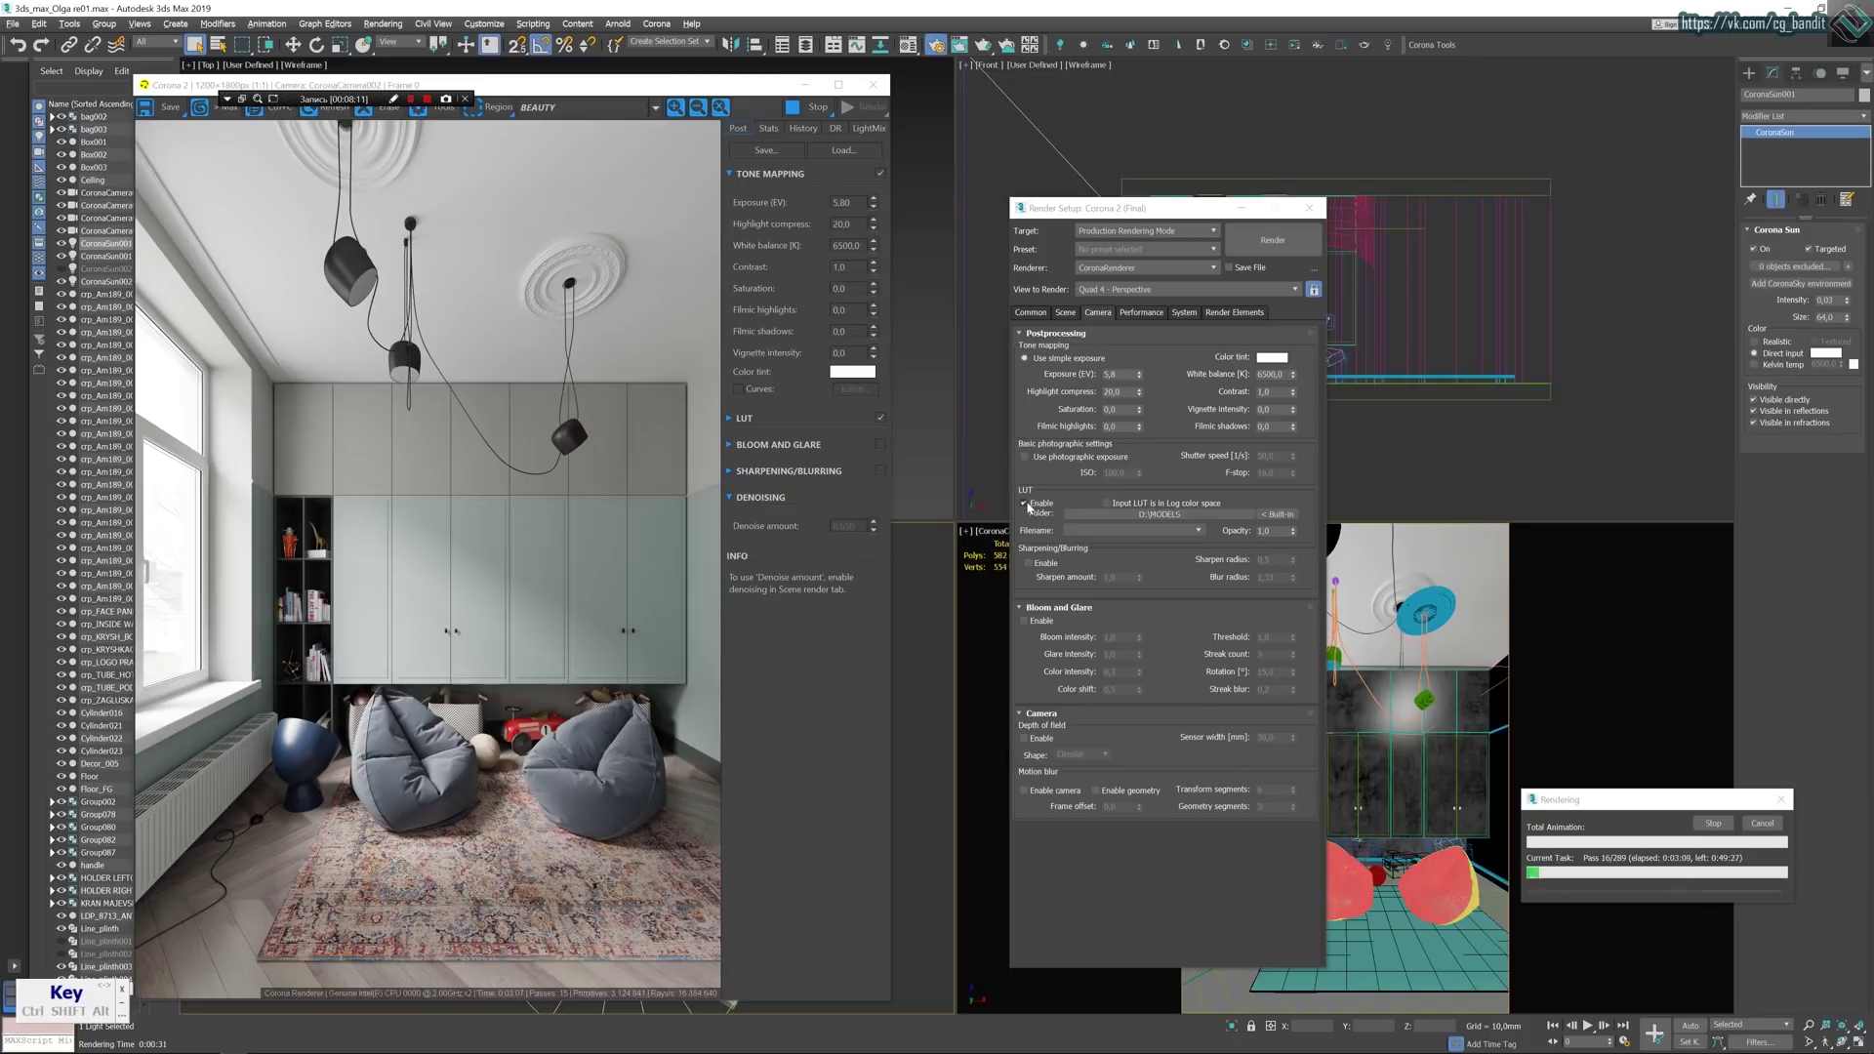
Compare the Corona render with the LUT disabled and enabled in the camera postprocessing settings, leaving it enabled.
left_click(1025, 503)
left_click(1024, 503)
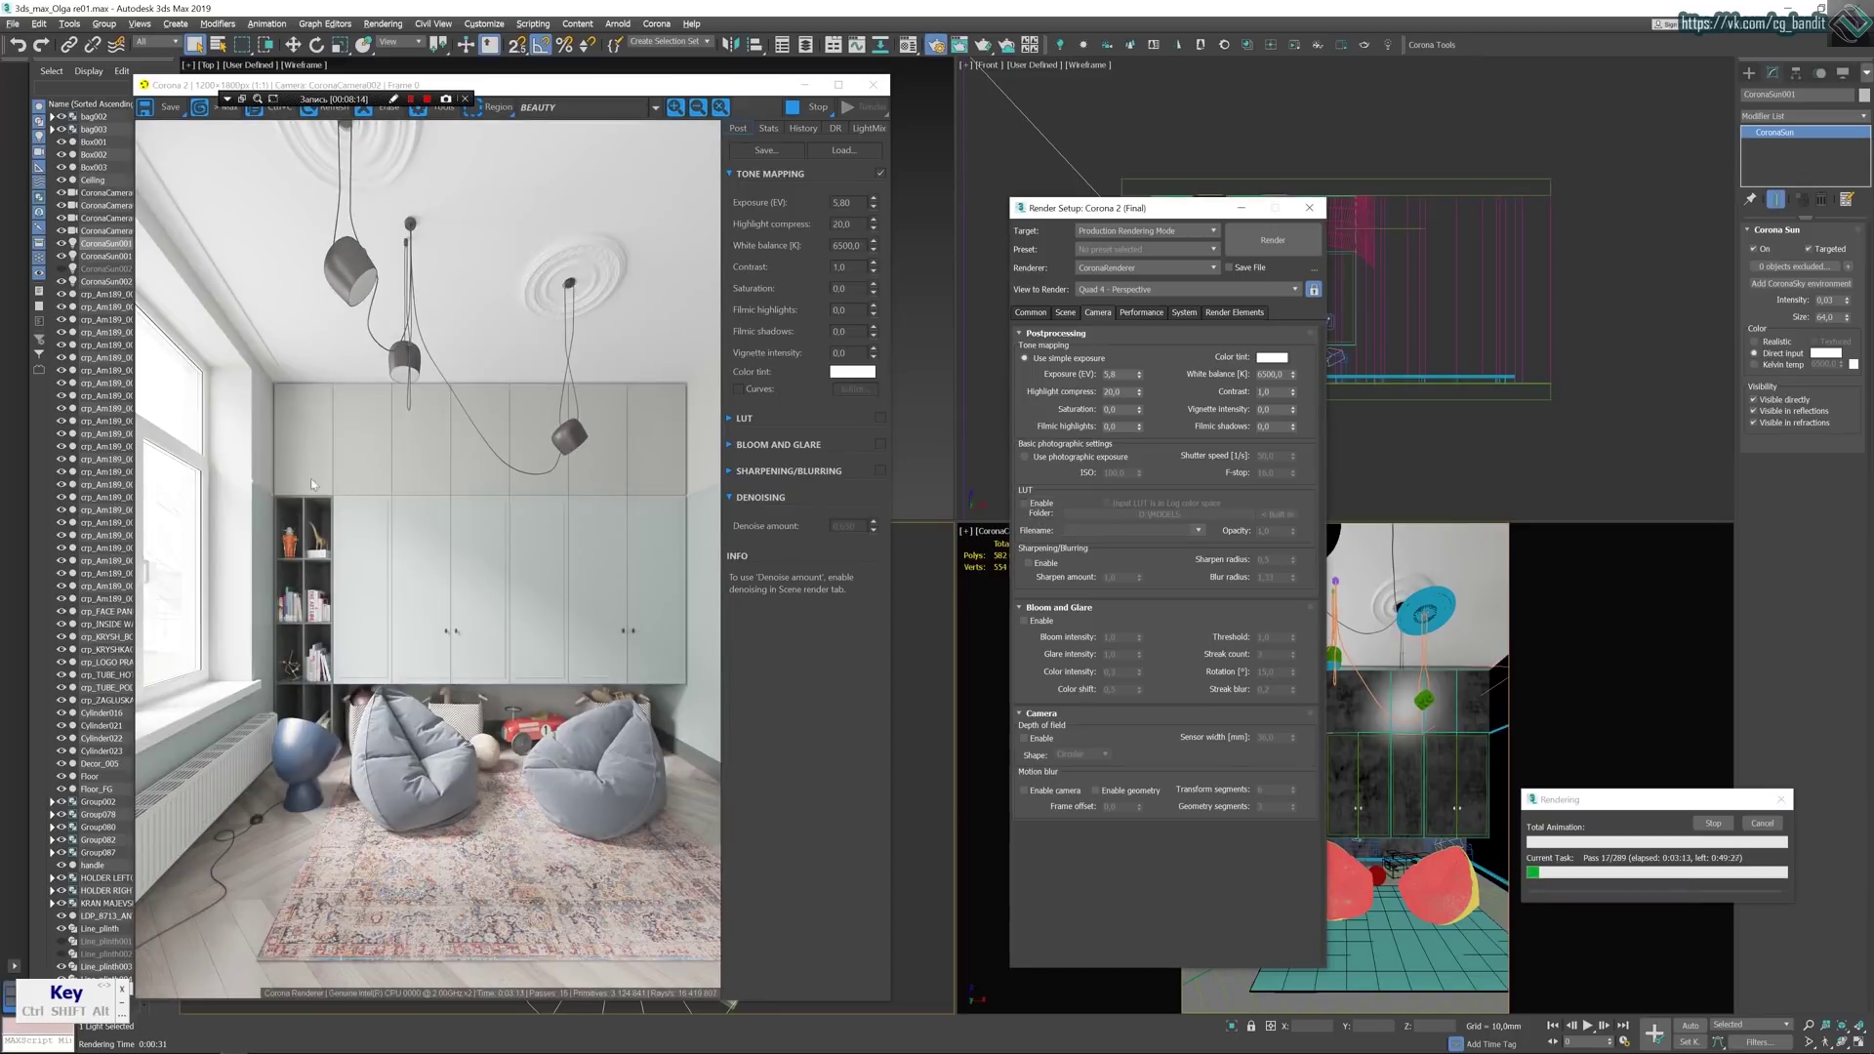
left_click(1024, 503)
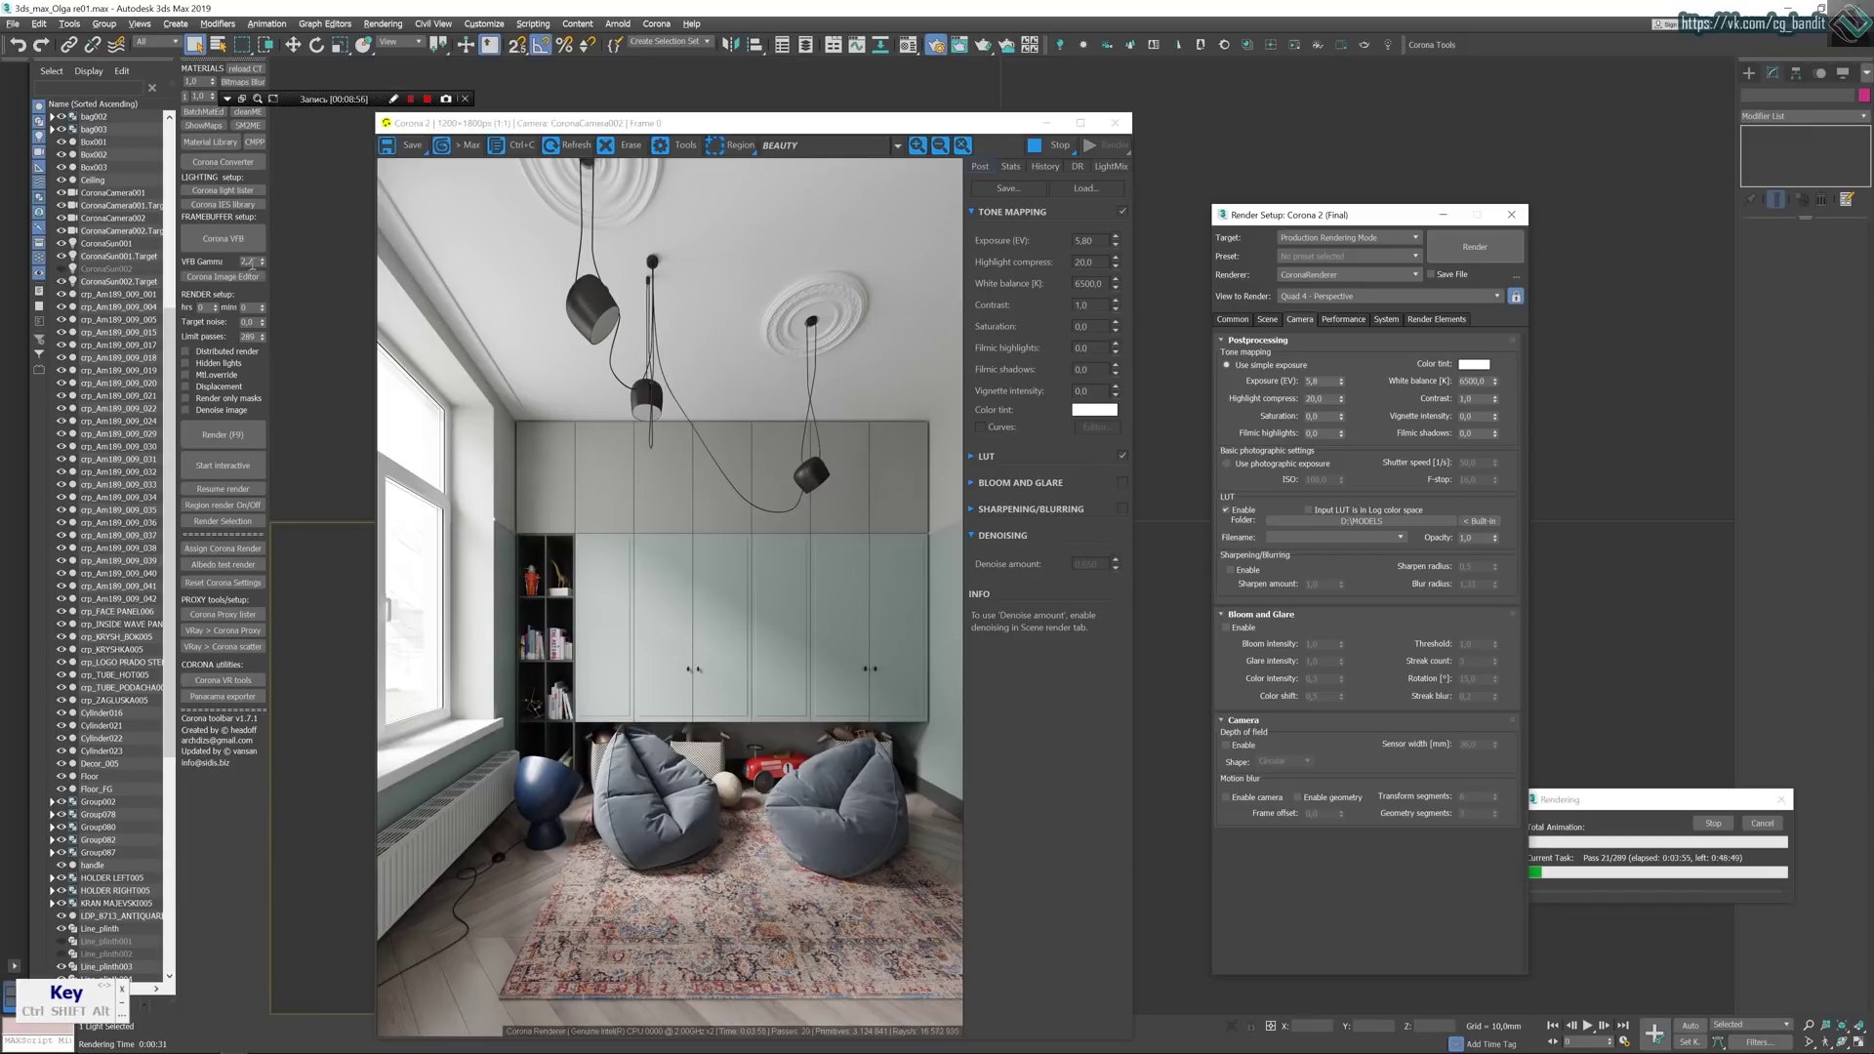
Try a VFB gamma of 1,0 on the render, and set the gamma back to 2,2.
left_click(246, 261)
type("1")
key("Return")
key("BackSpace")
type("1,1")
key("BackSpace")
type("0")
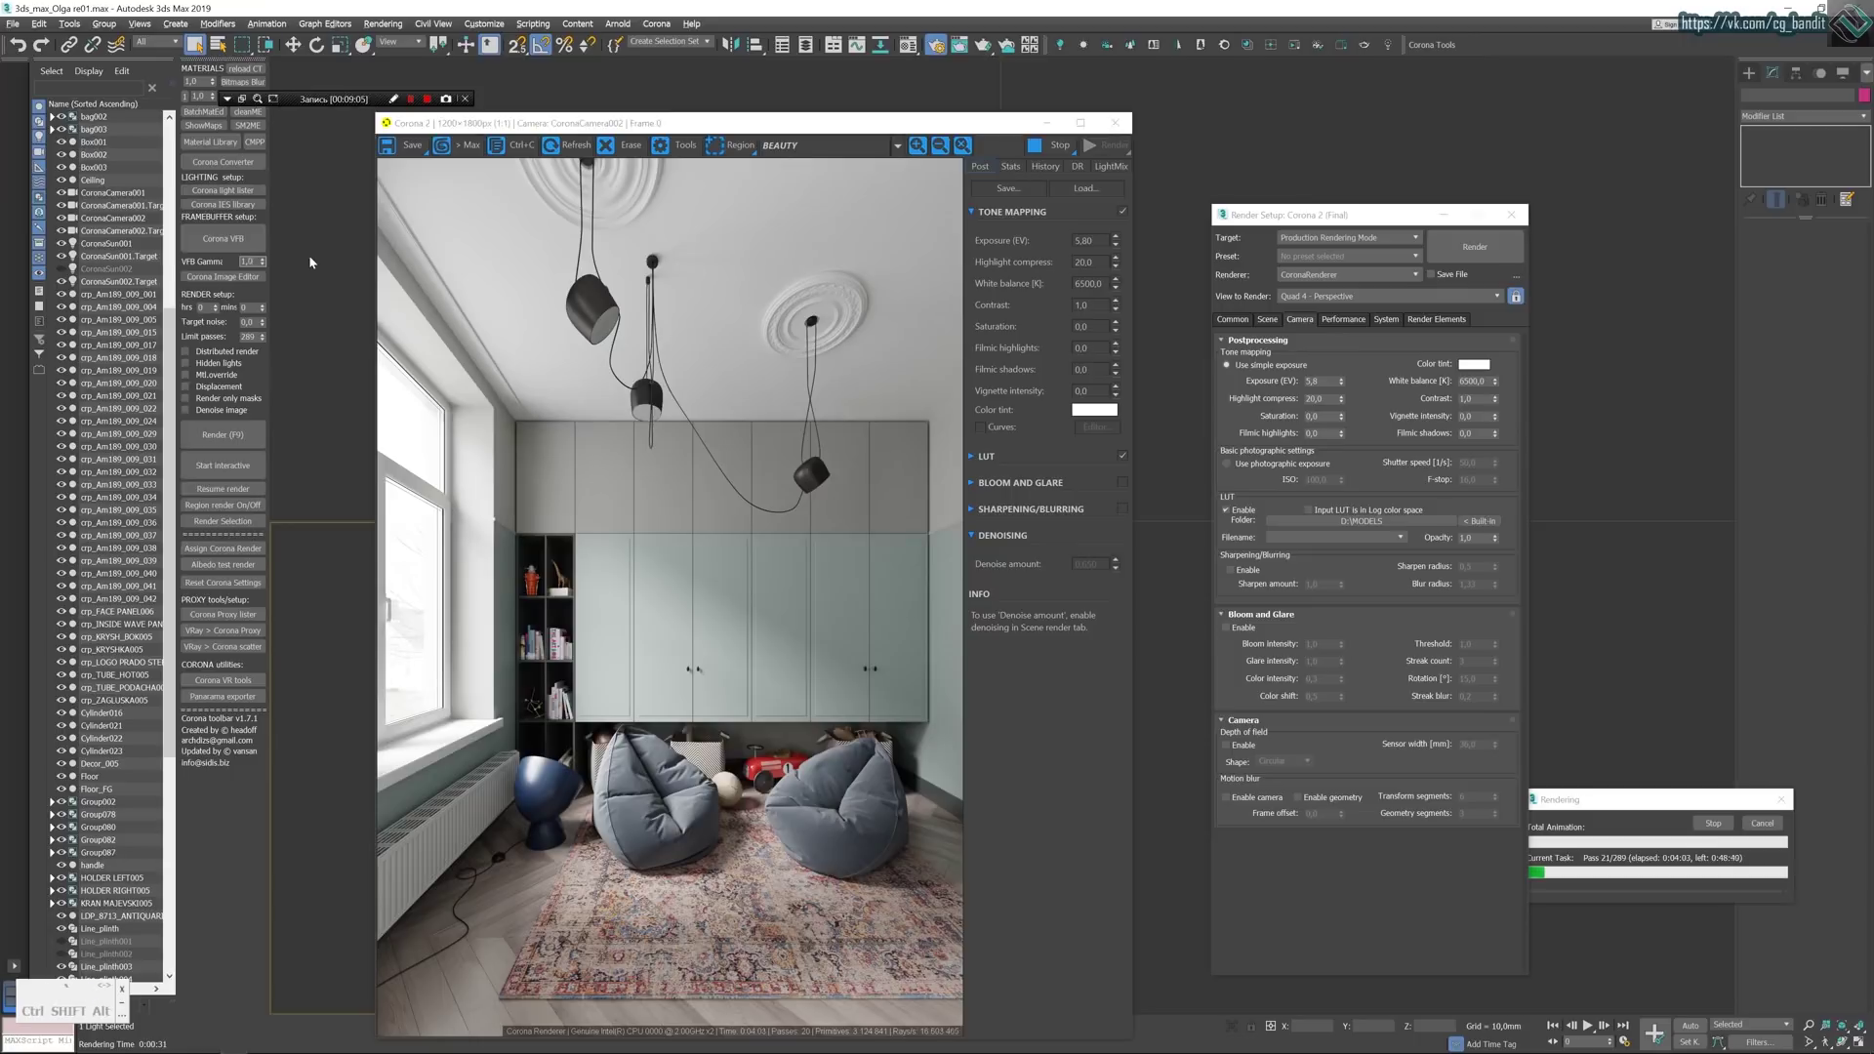
key("Return")
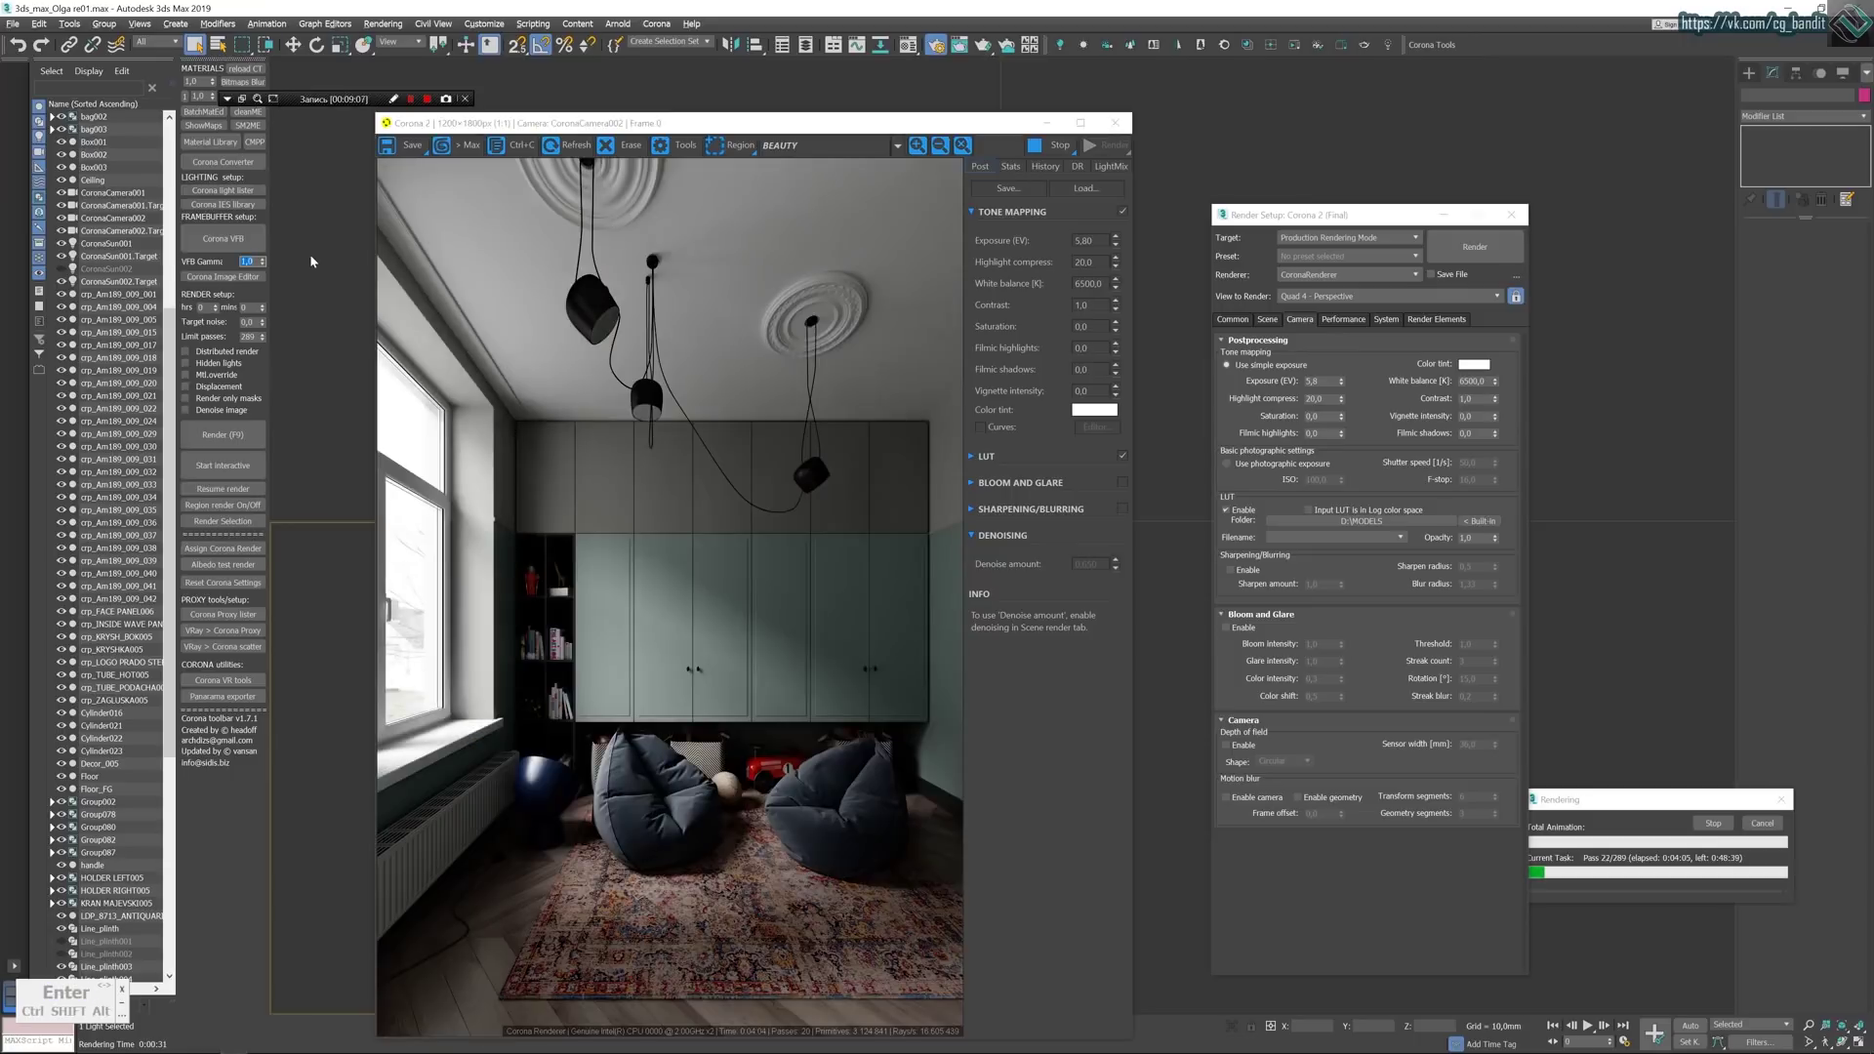
type("2,2")
key("Return")
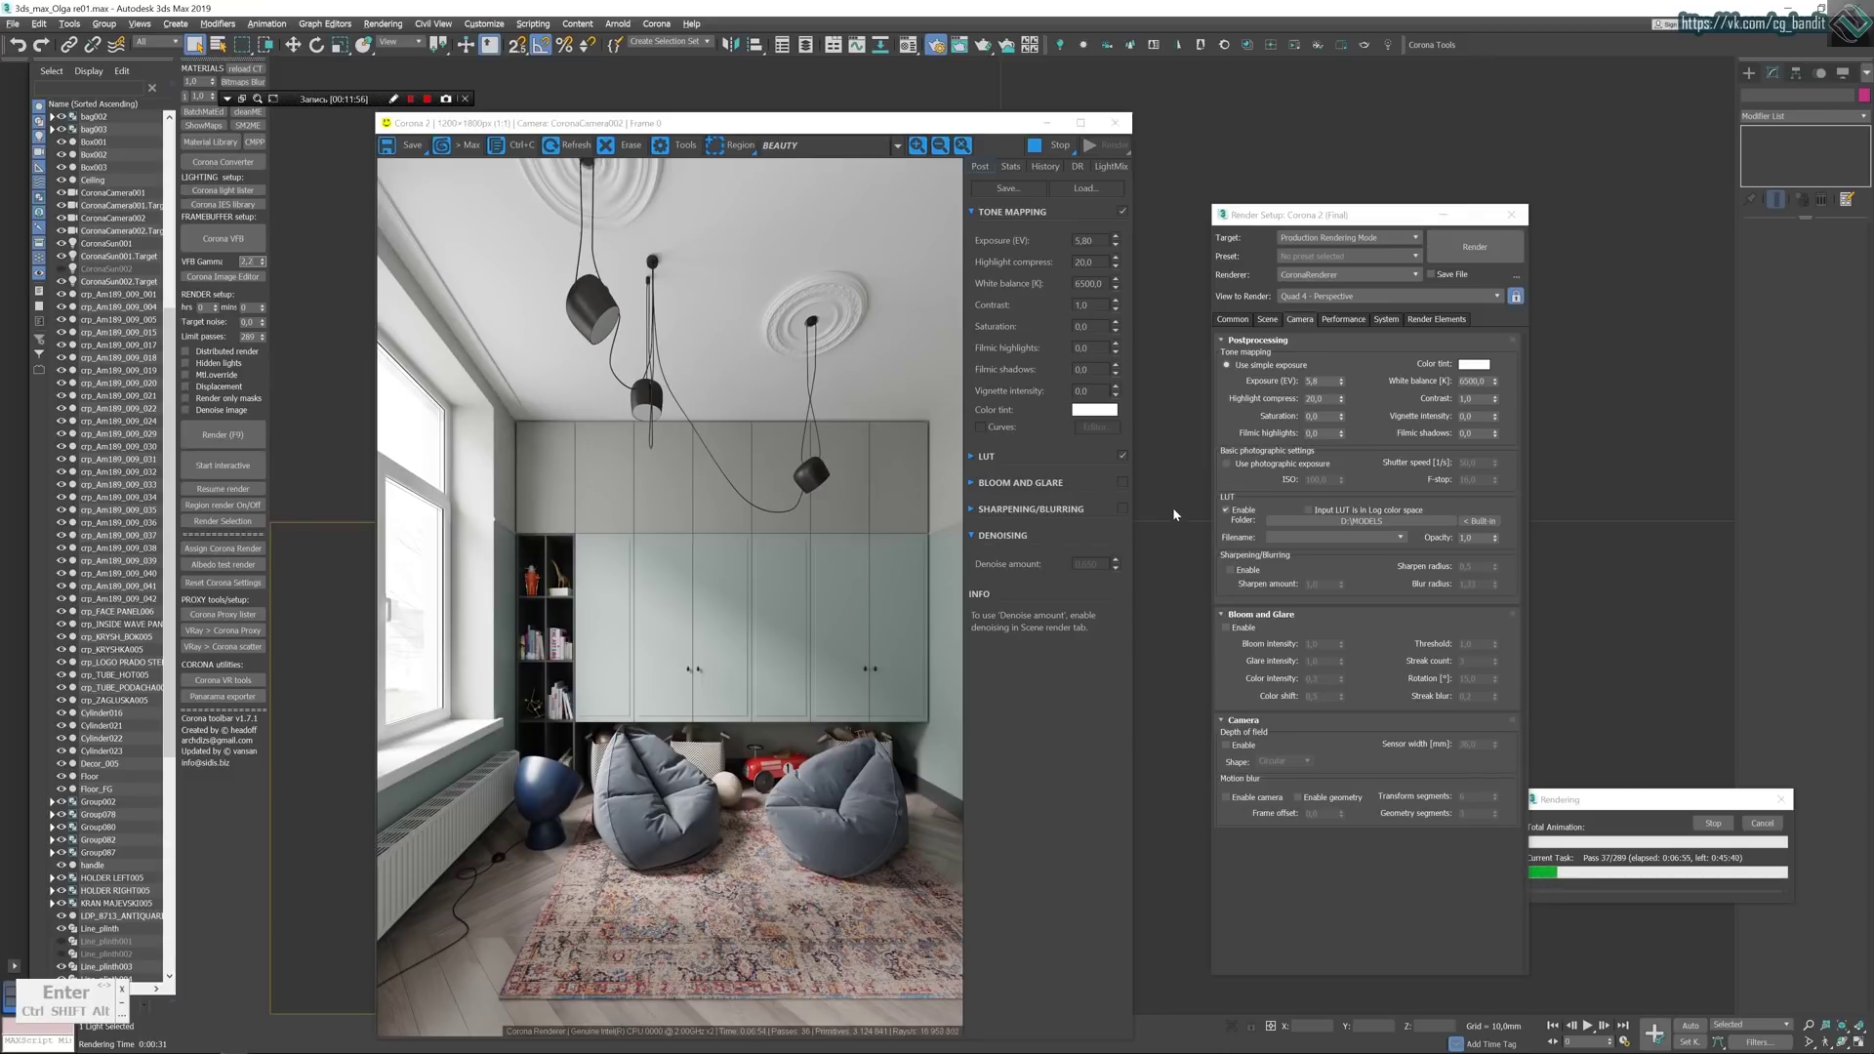
Disable and re-enable the LUT once more to examine its effect at a VFB gamma of 2,2.
left_click(1227, 511)
left_click(1227, 511)
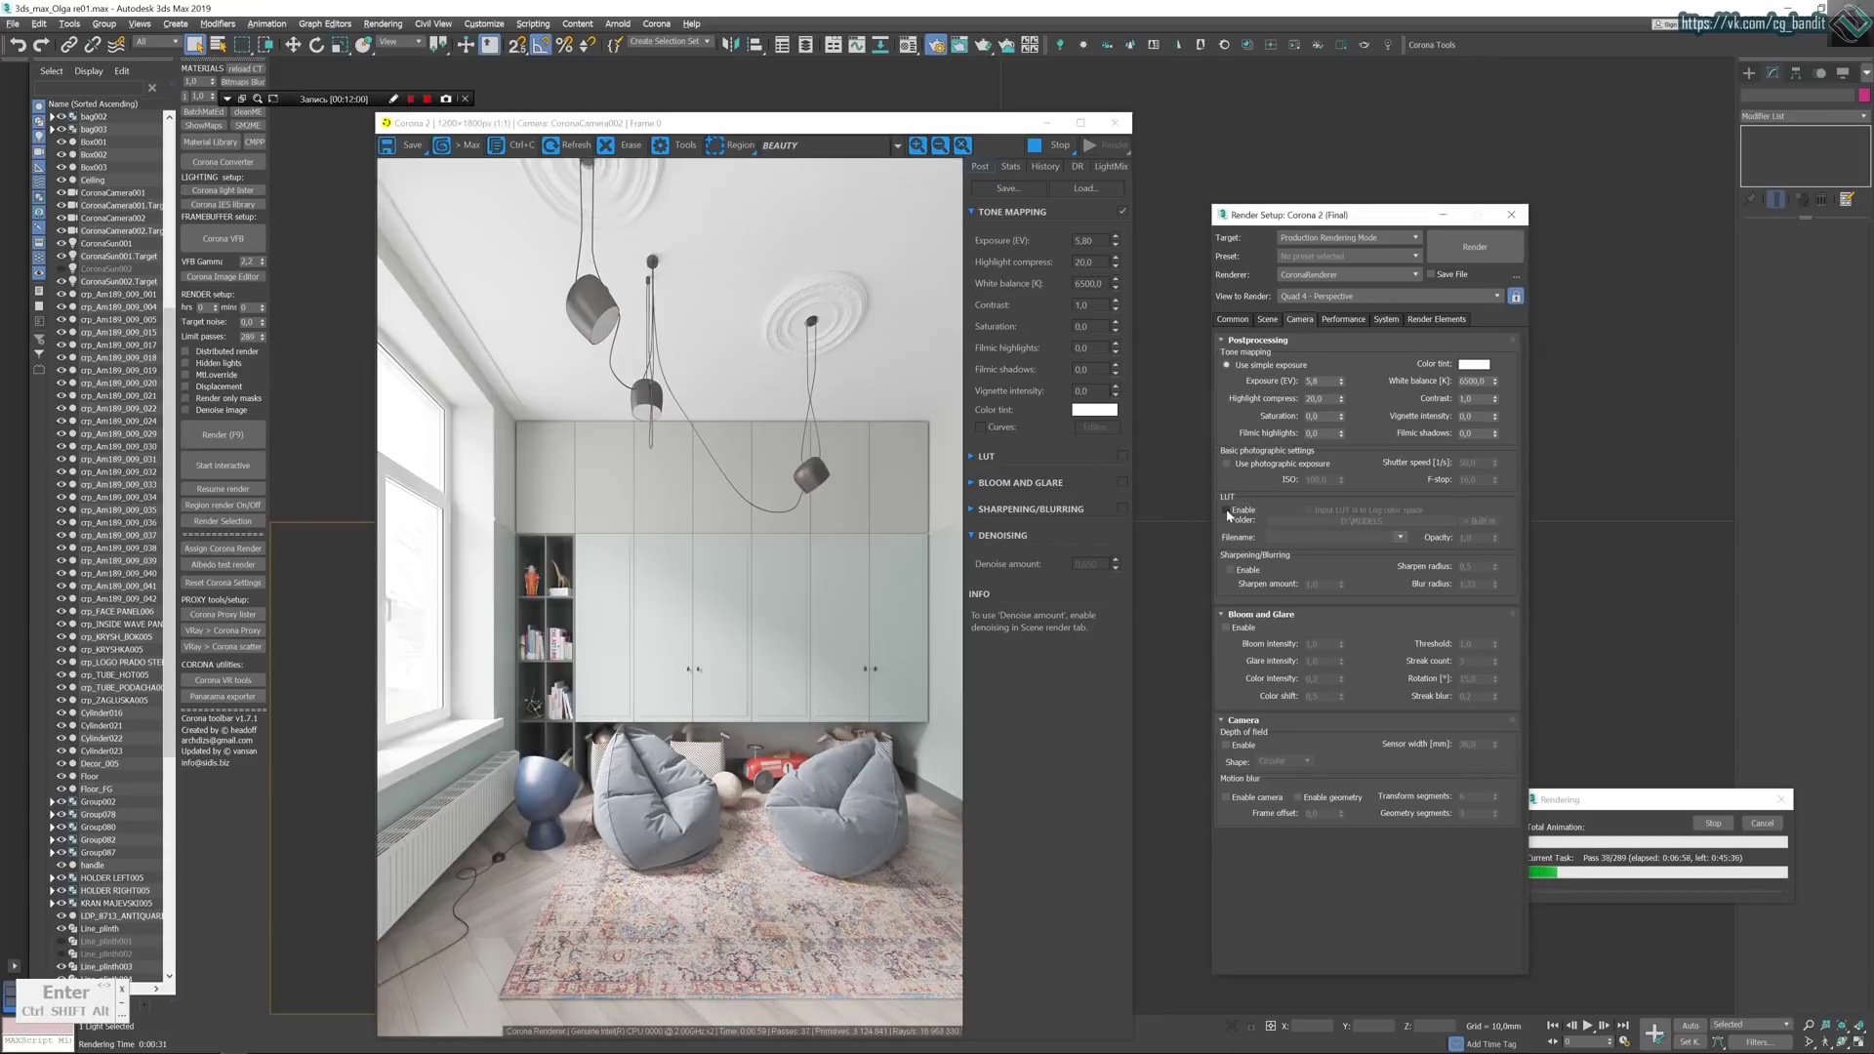
left_click(1227, 510)
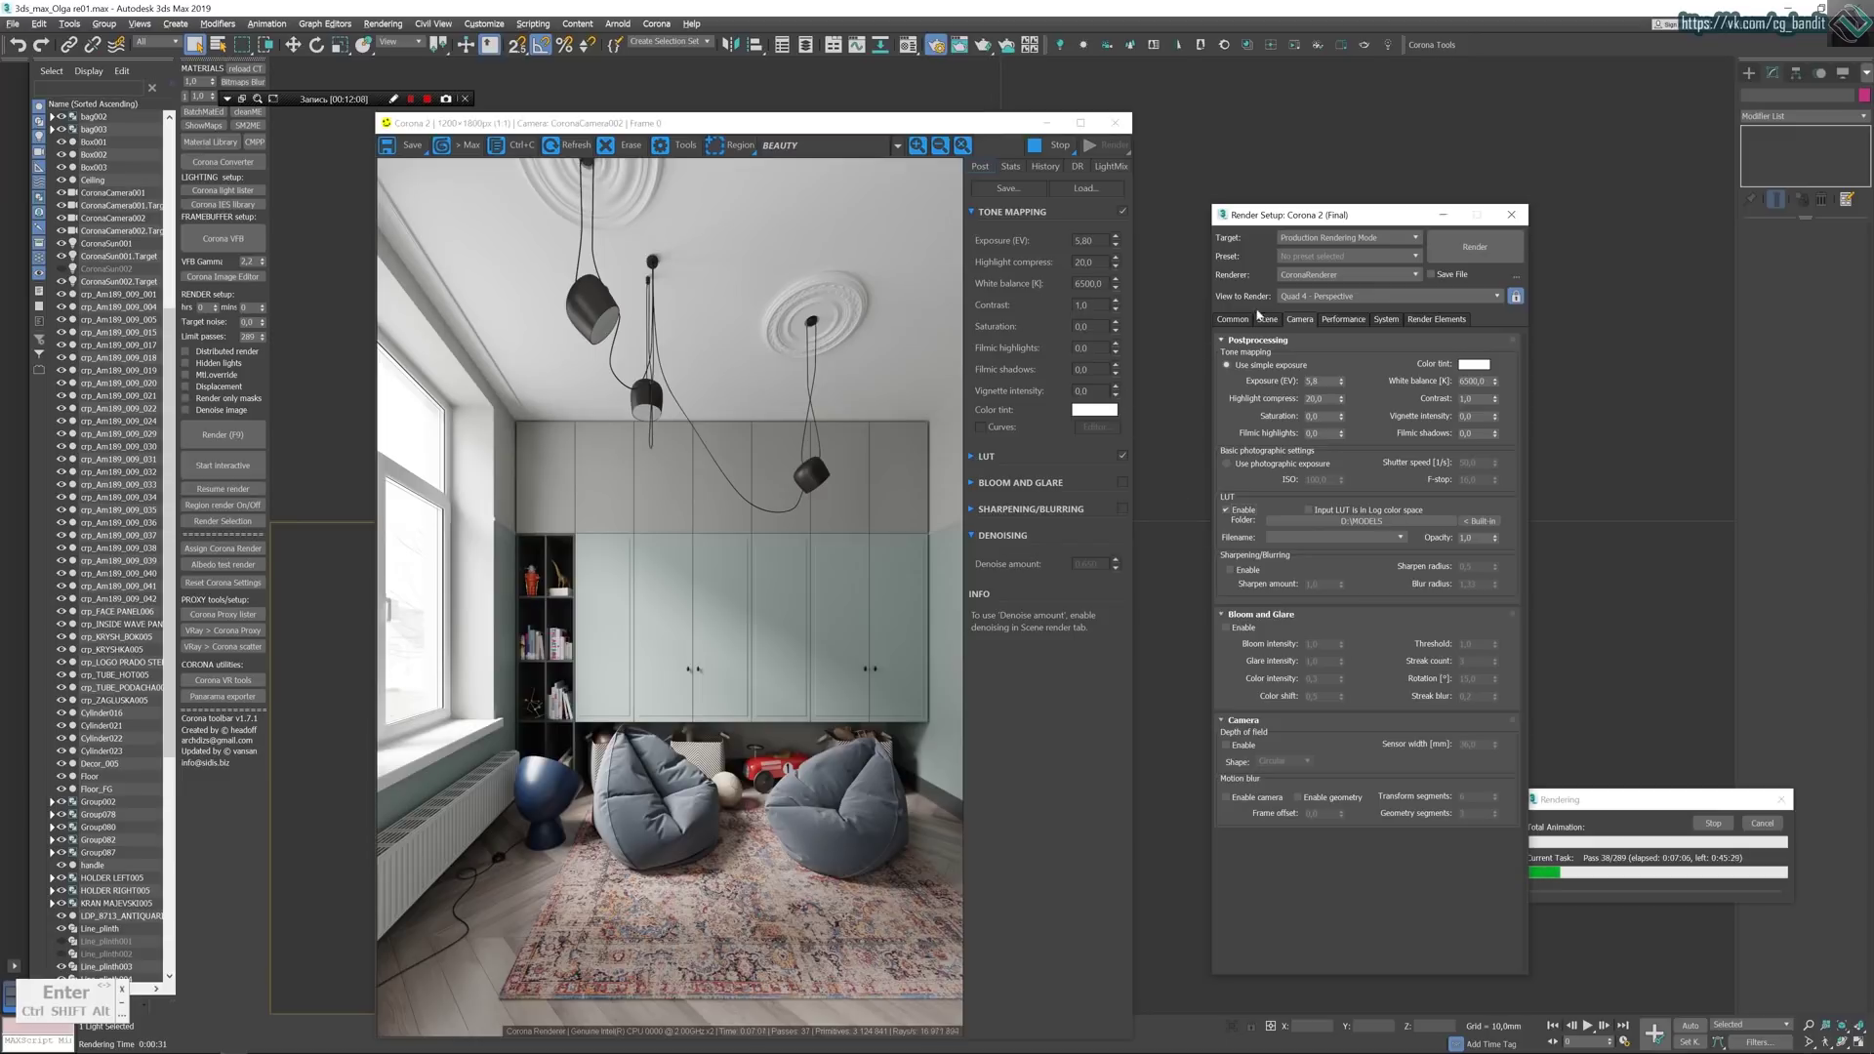
Review the render's performance settings with Development/Experimental Stuff collapsed, and its frame buffer and image filter settings.
left_click(1327, 322)
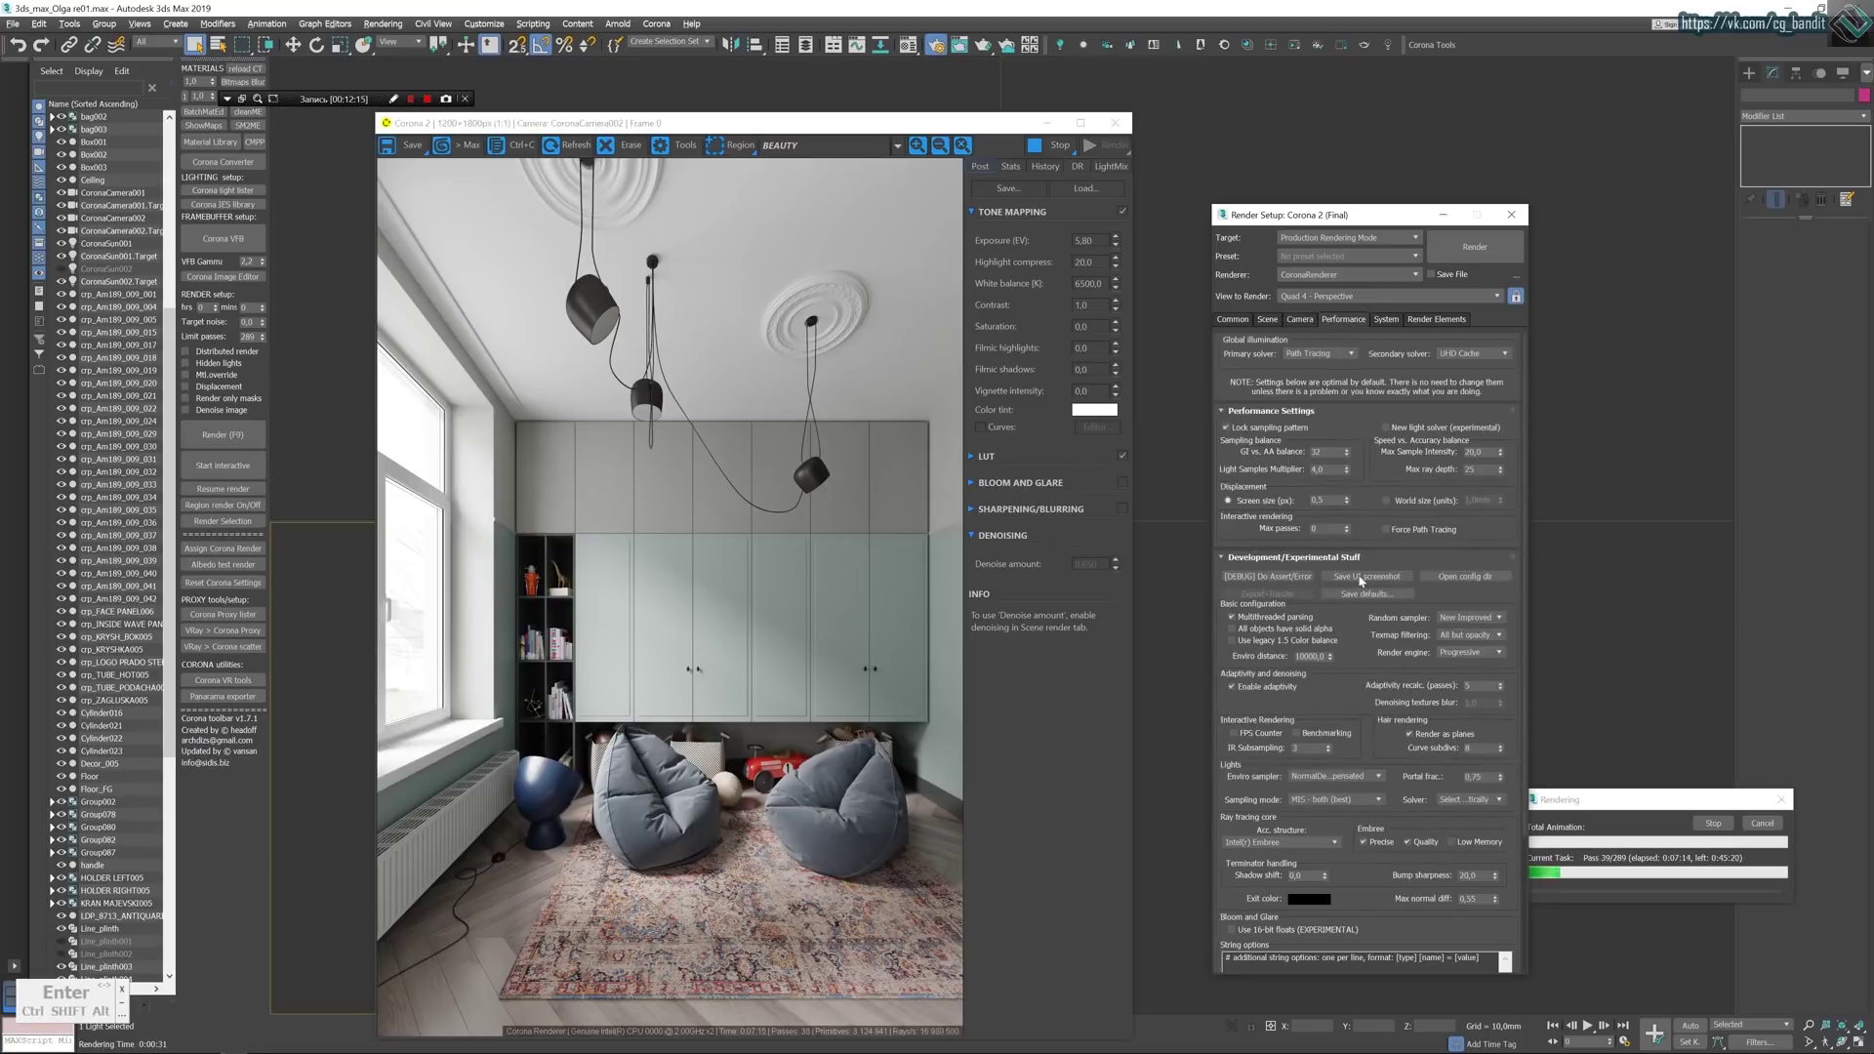
left_click(1230, 558)
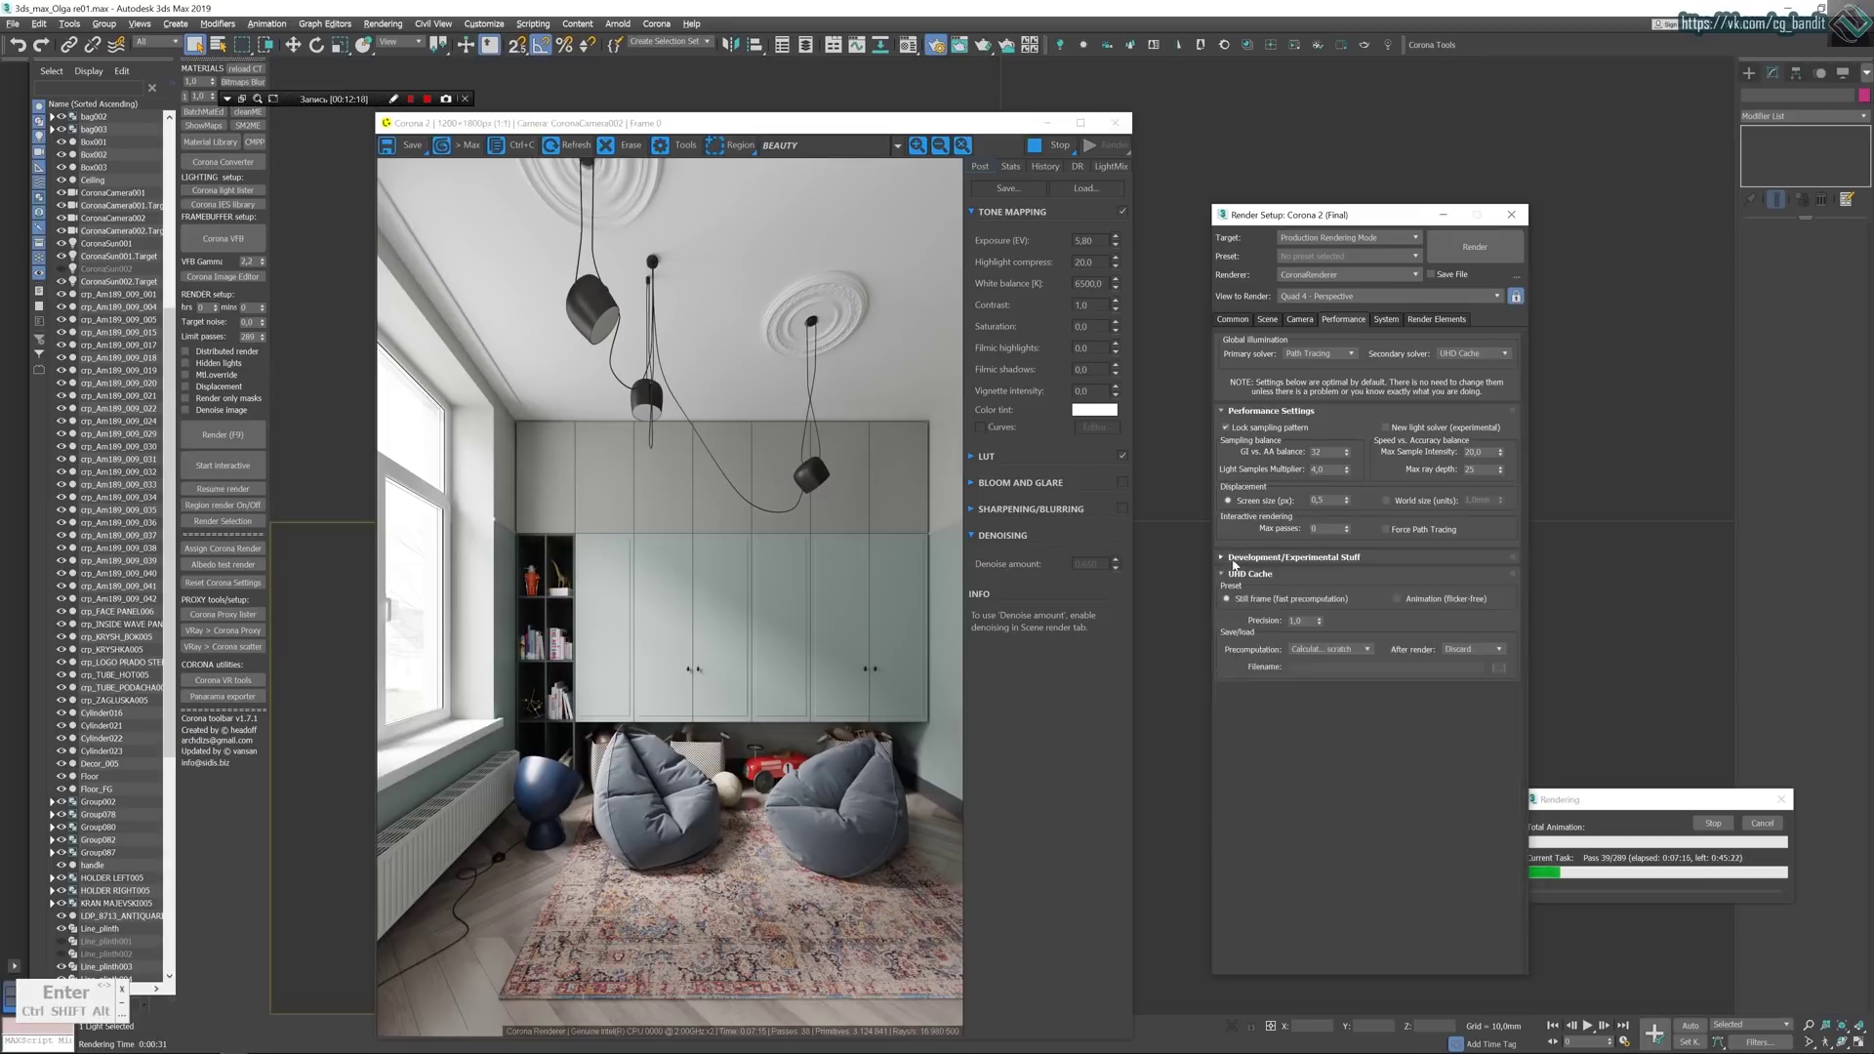
left_click(1381, 320)
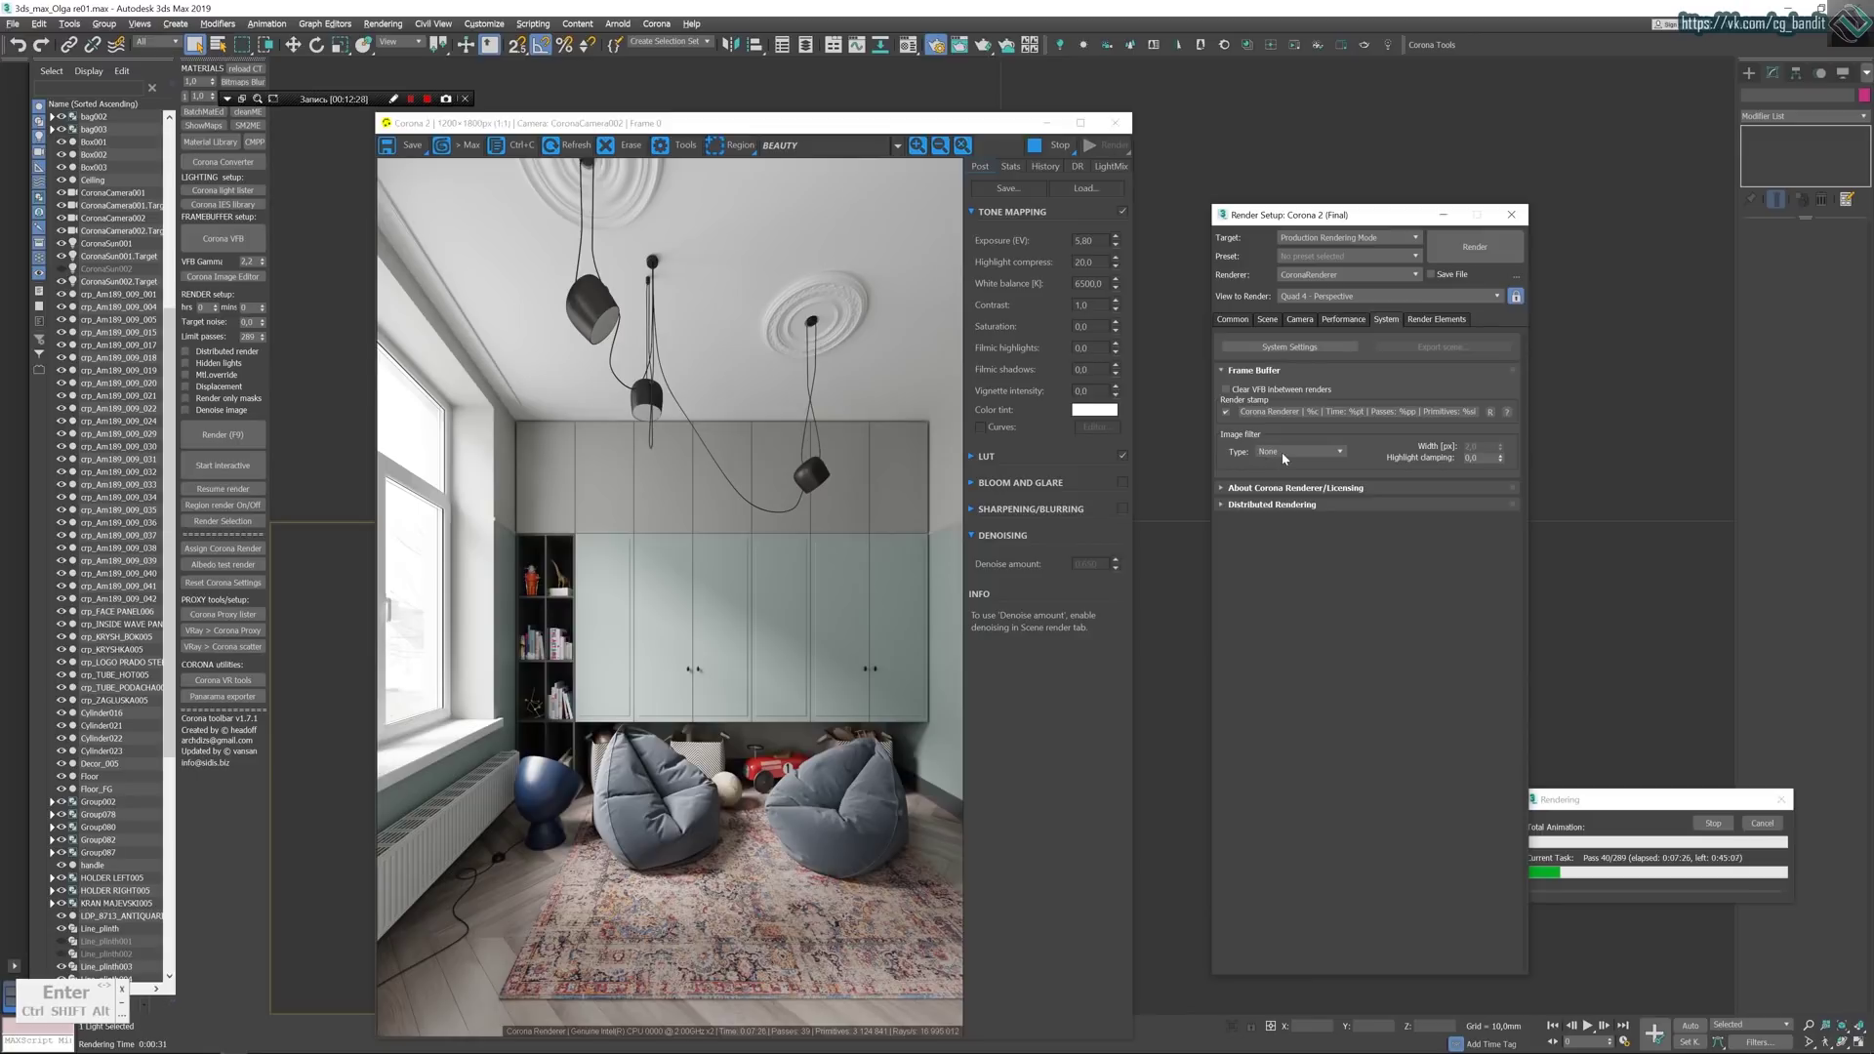
mouse_move(1289, 463)
Stop the rendering, reposition the frame buffer window, and copy the rendered image to the clipboard.
left_click(1043, 148)
left_click(1043, 147)
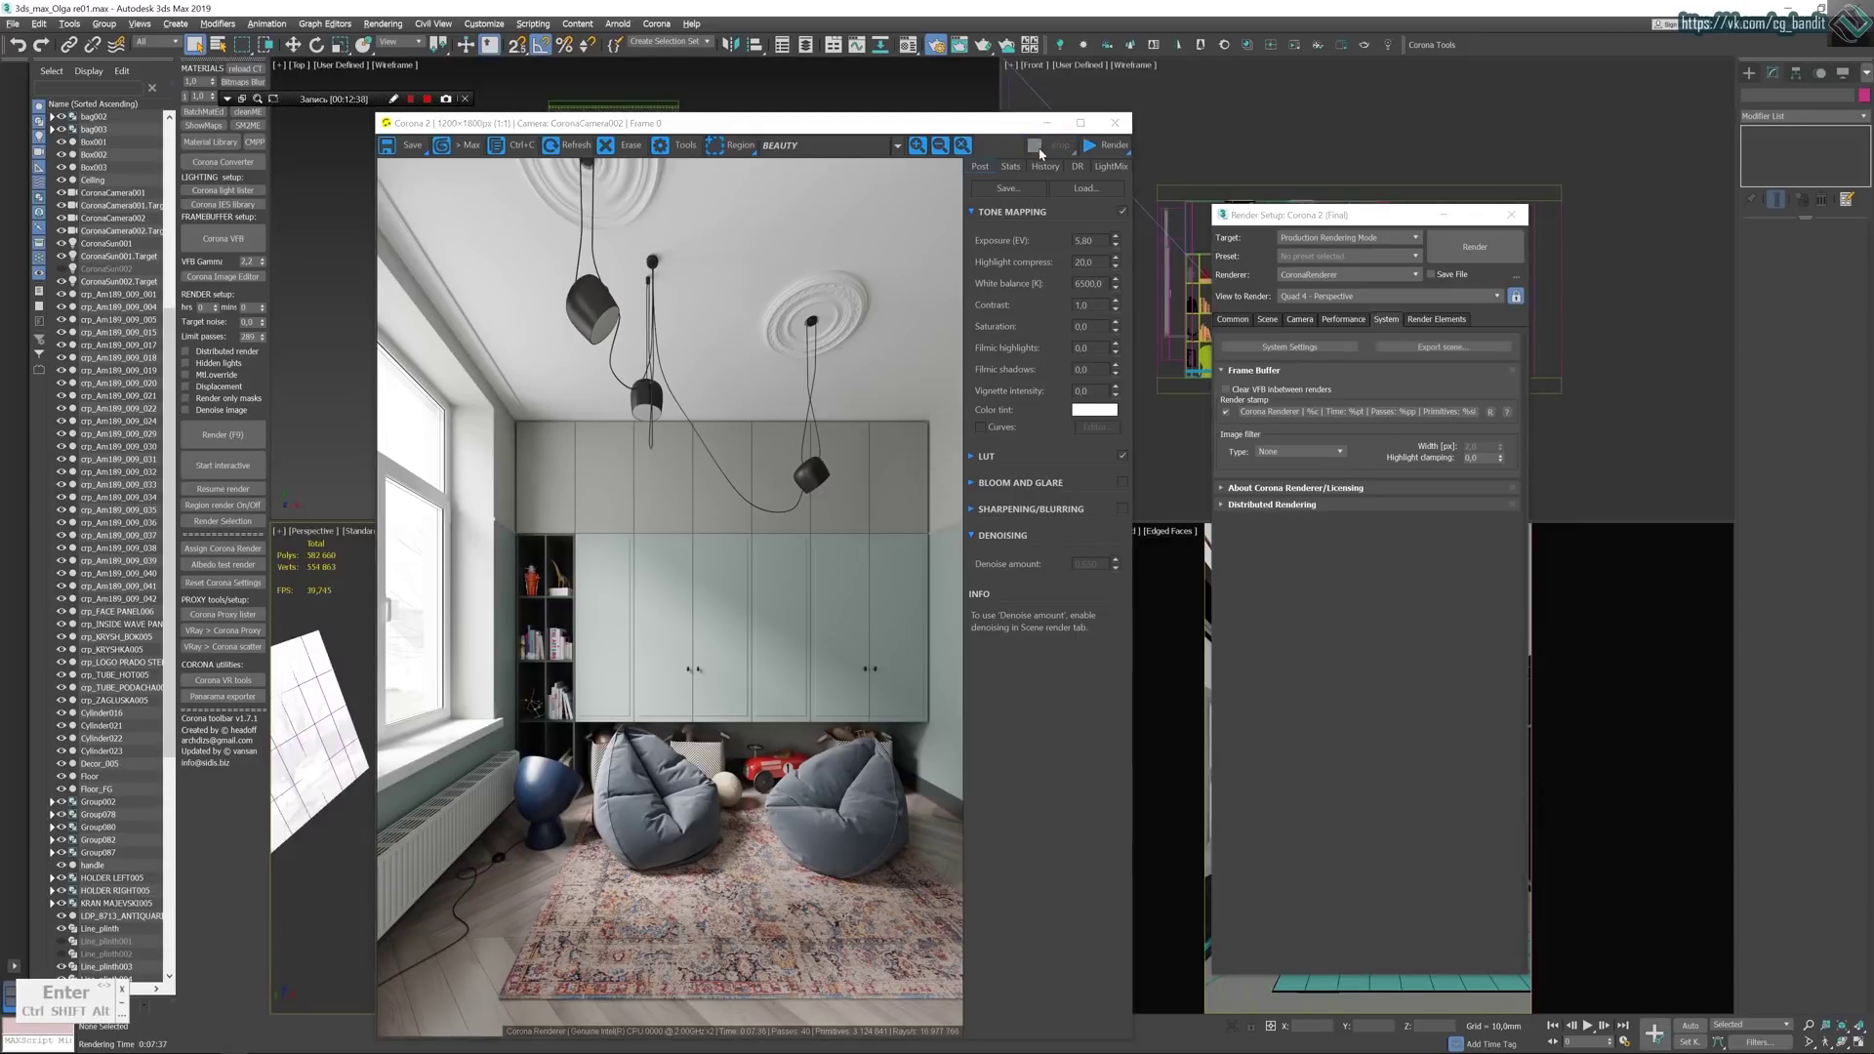
left_click_drag(799, 130, 802, 86)
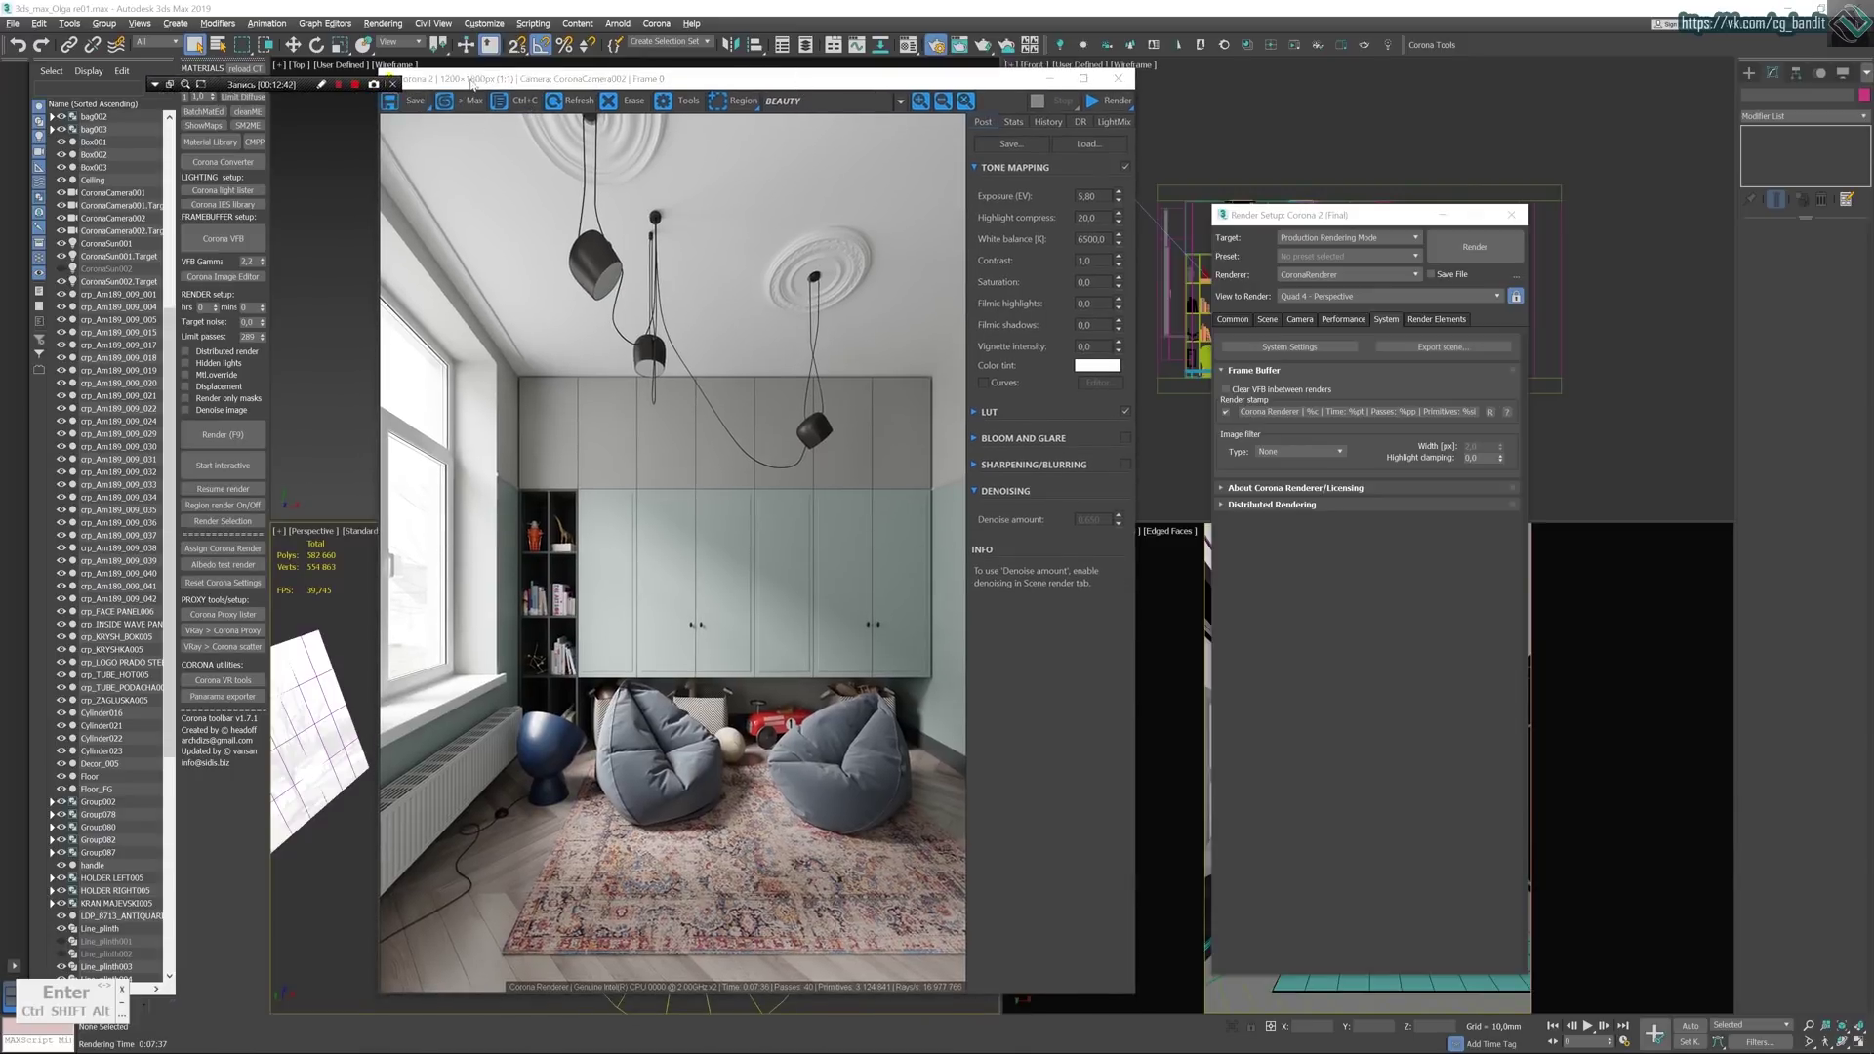
left_click_drag(472, 83, 495, 89)
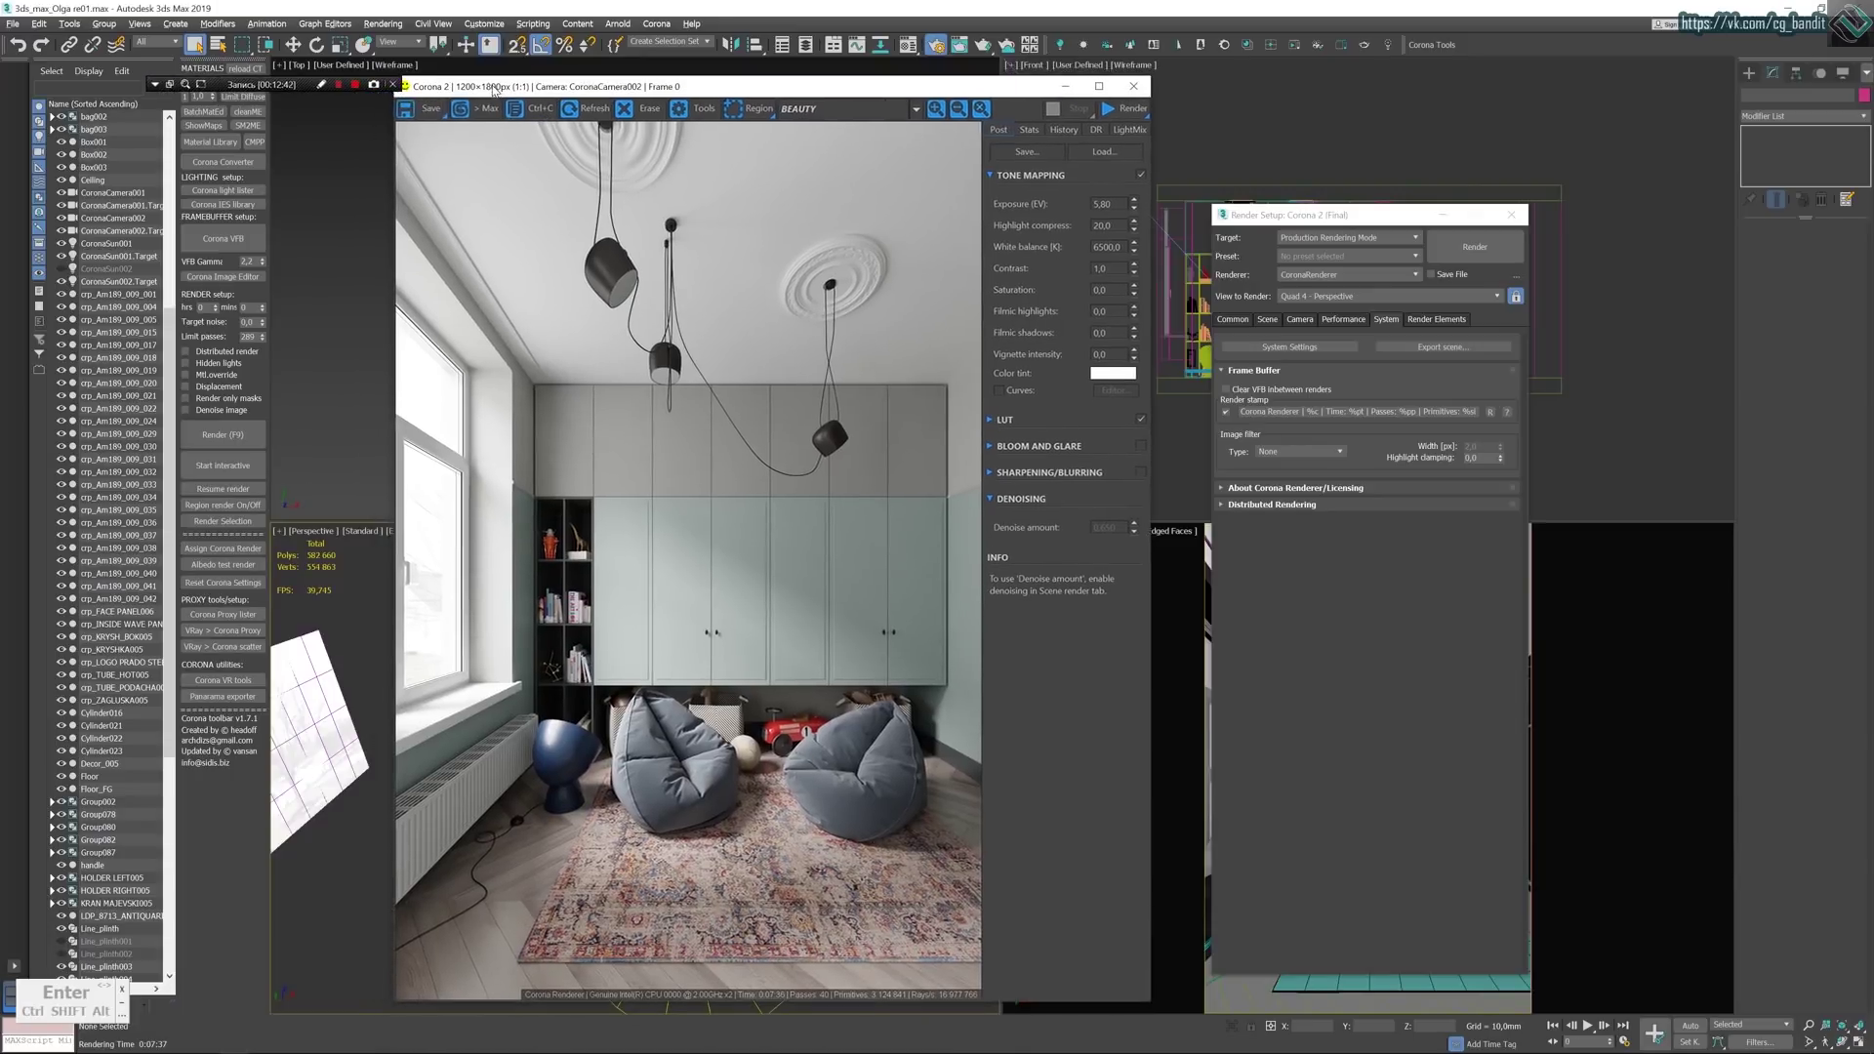
left_click(542, 117)
Switch to Photoshop, show the "Exp 5,8 Raw VFB corona" layer, and paste the copied render as a new layer above it.
mouse_move(111, 1051)
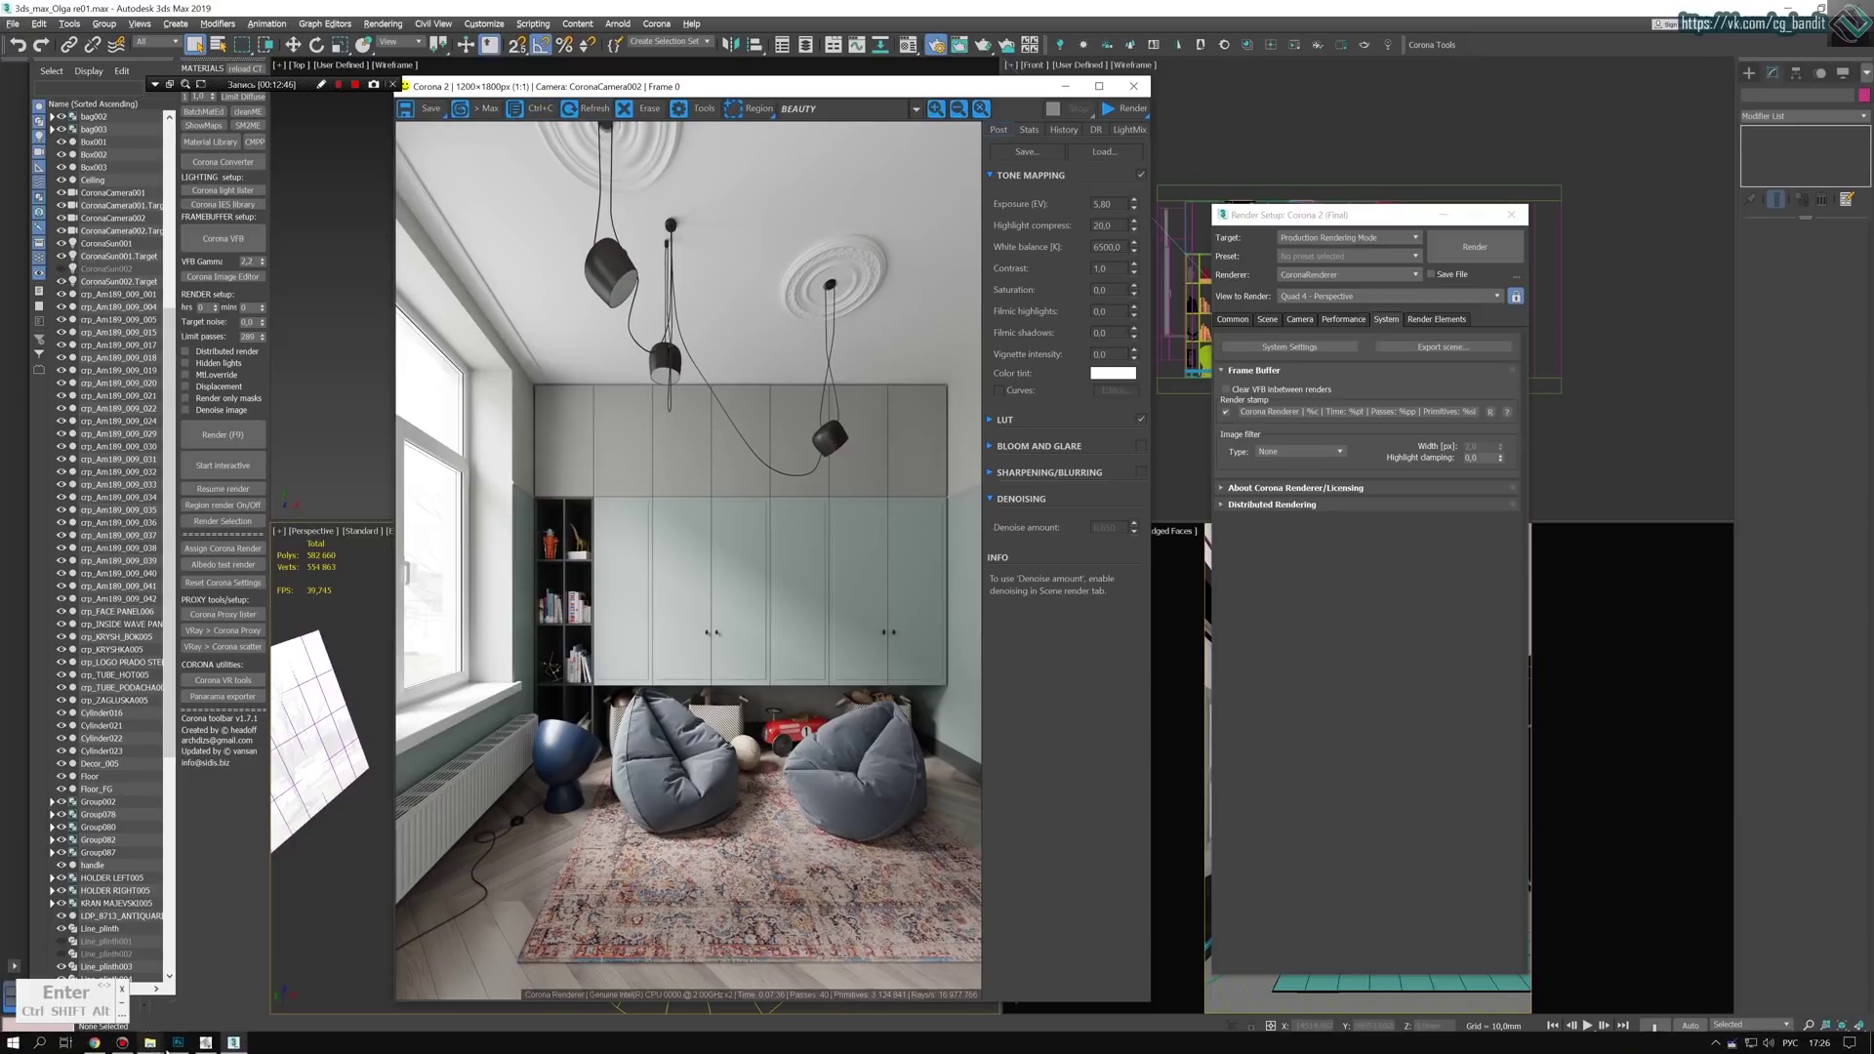
left_click(175, 1044)
key("space")
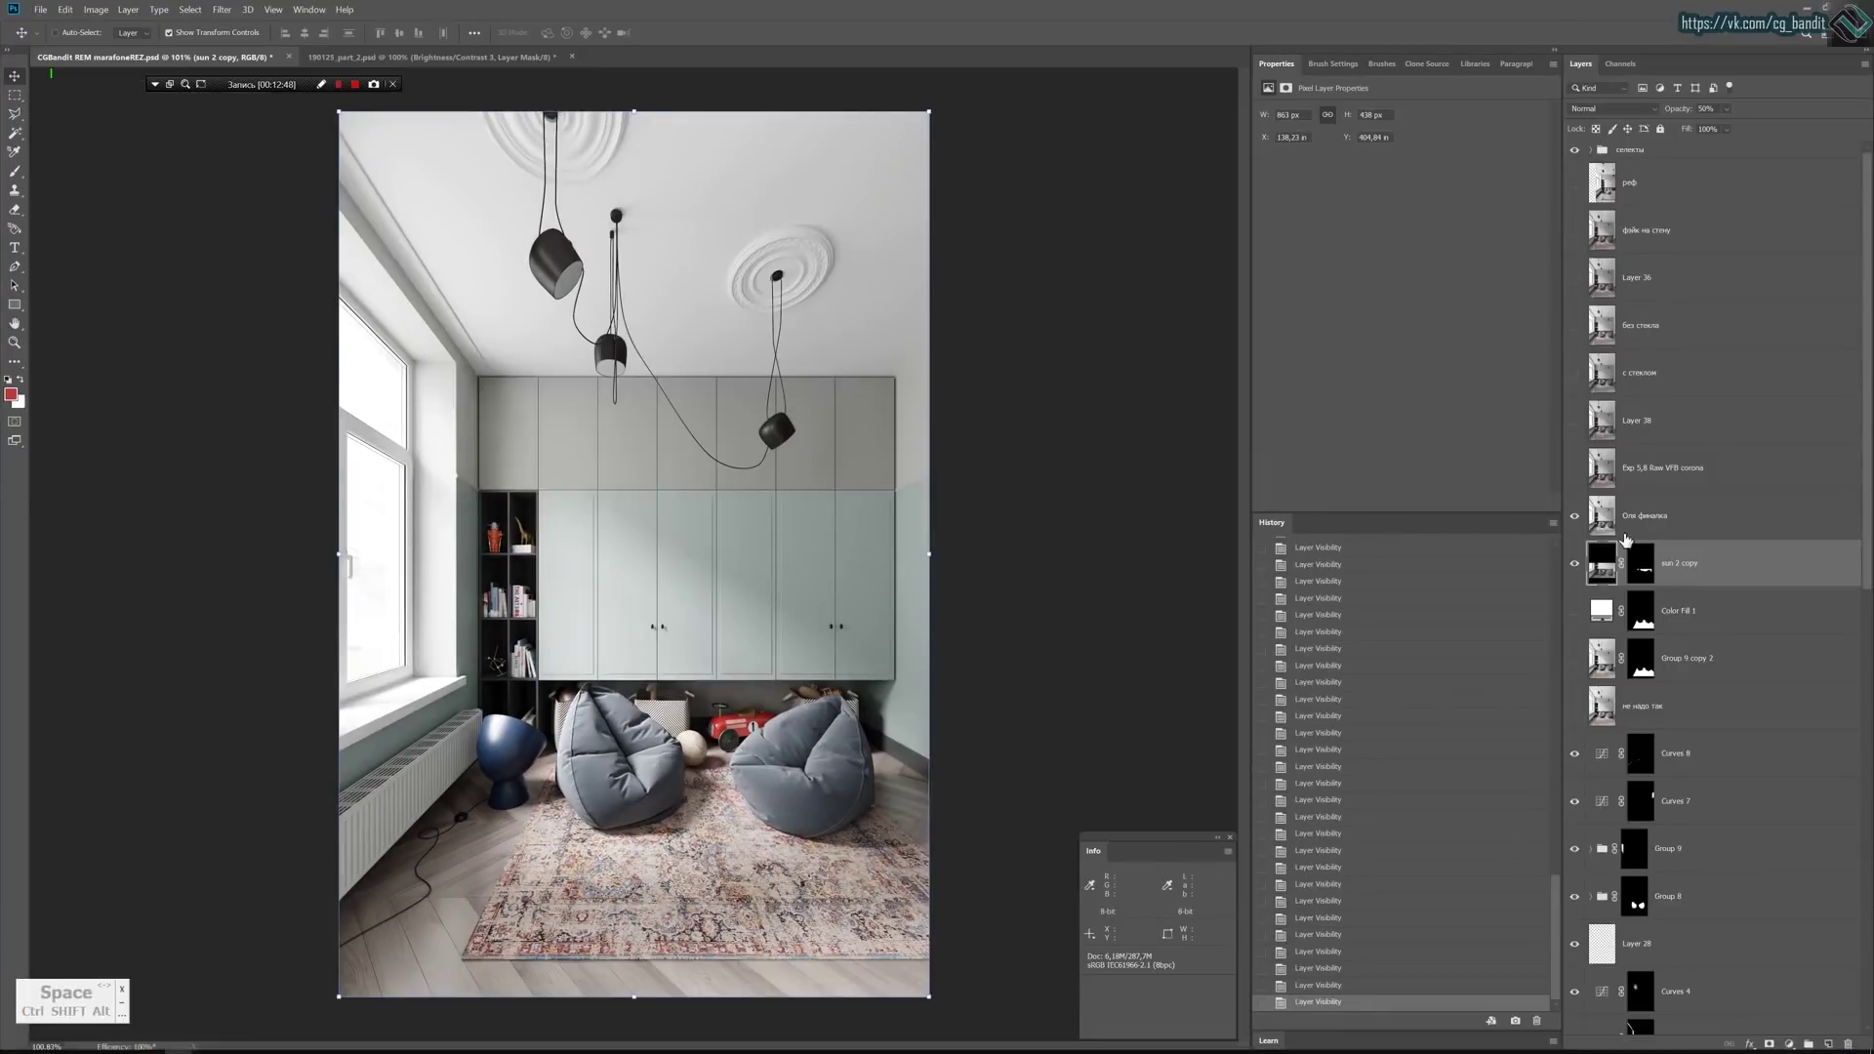
left_click(1640, 518)
left_click(1652, 472)
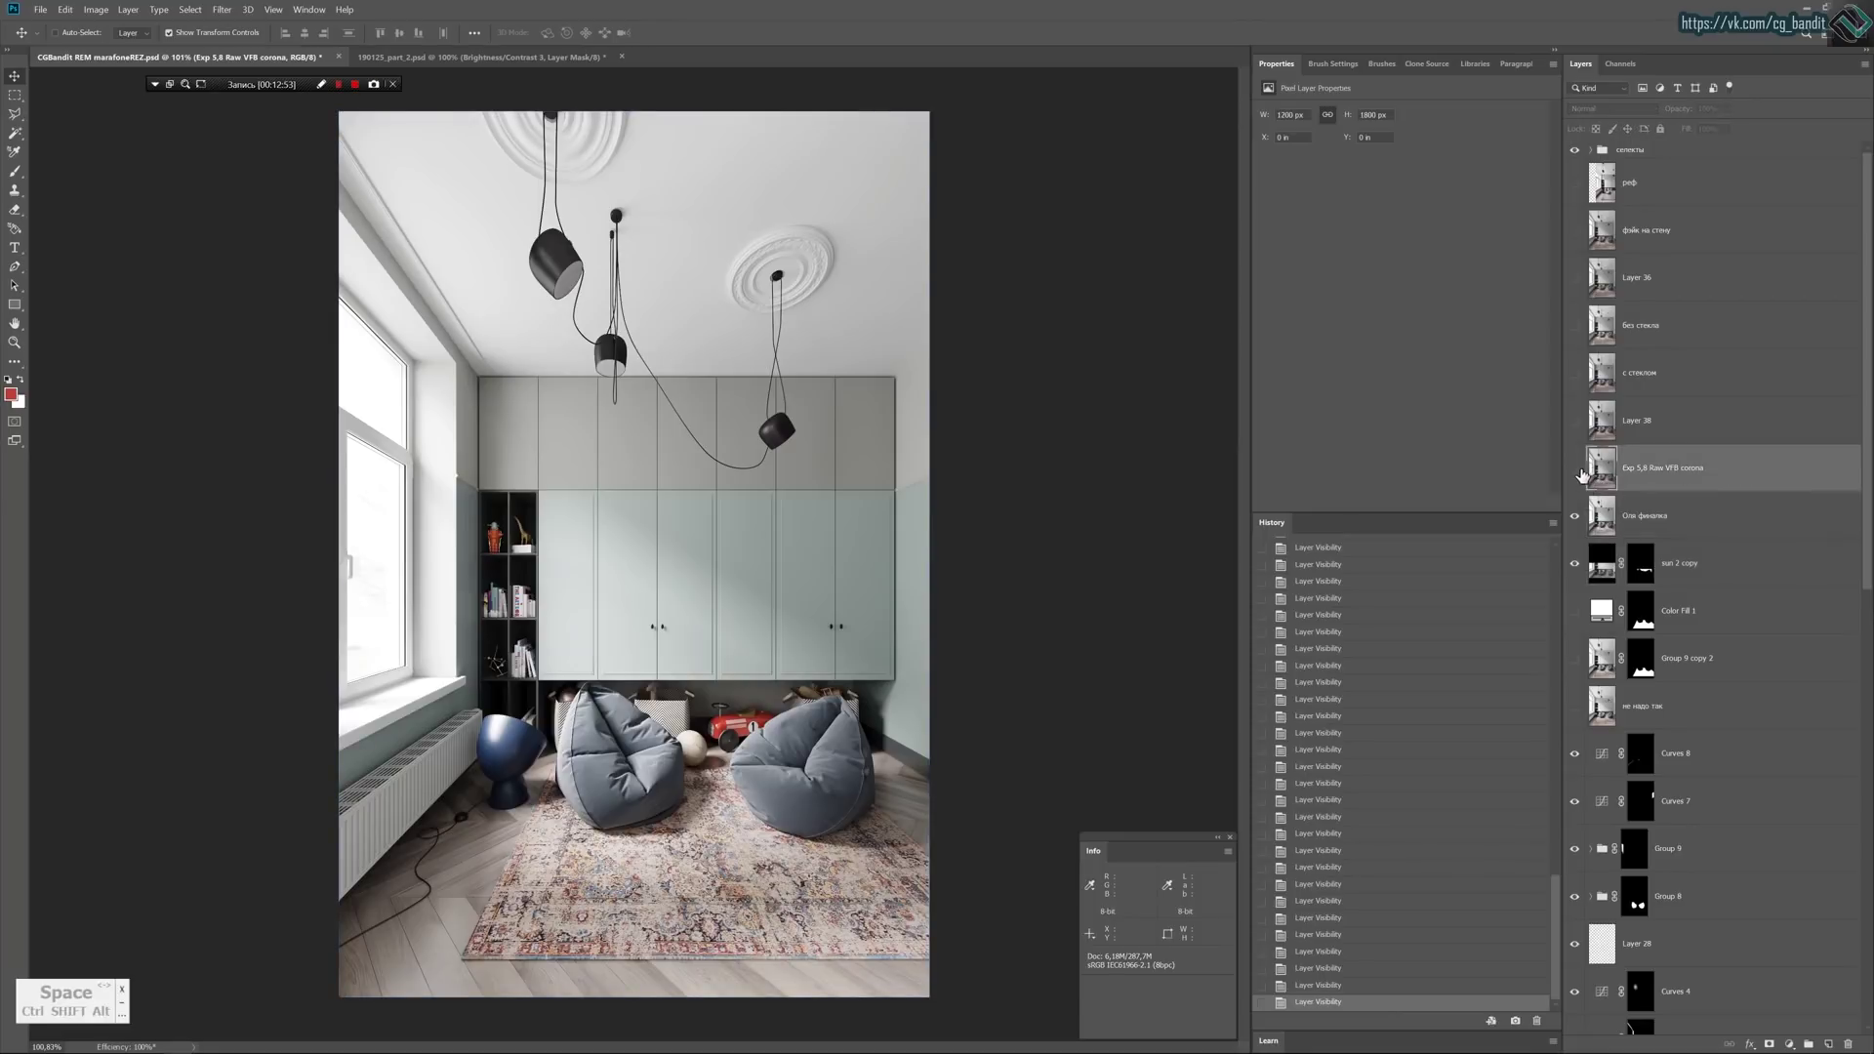
left_click(1576, 473)
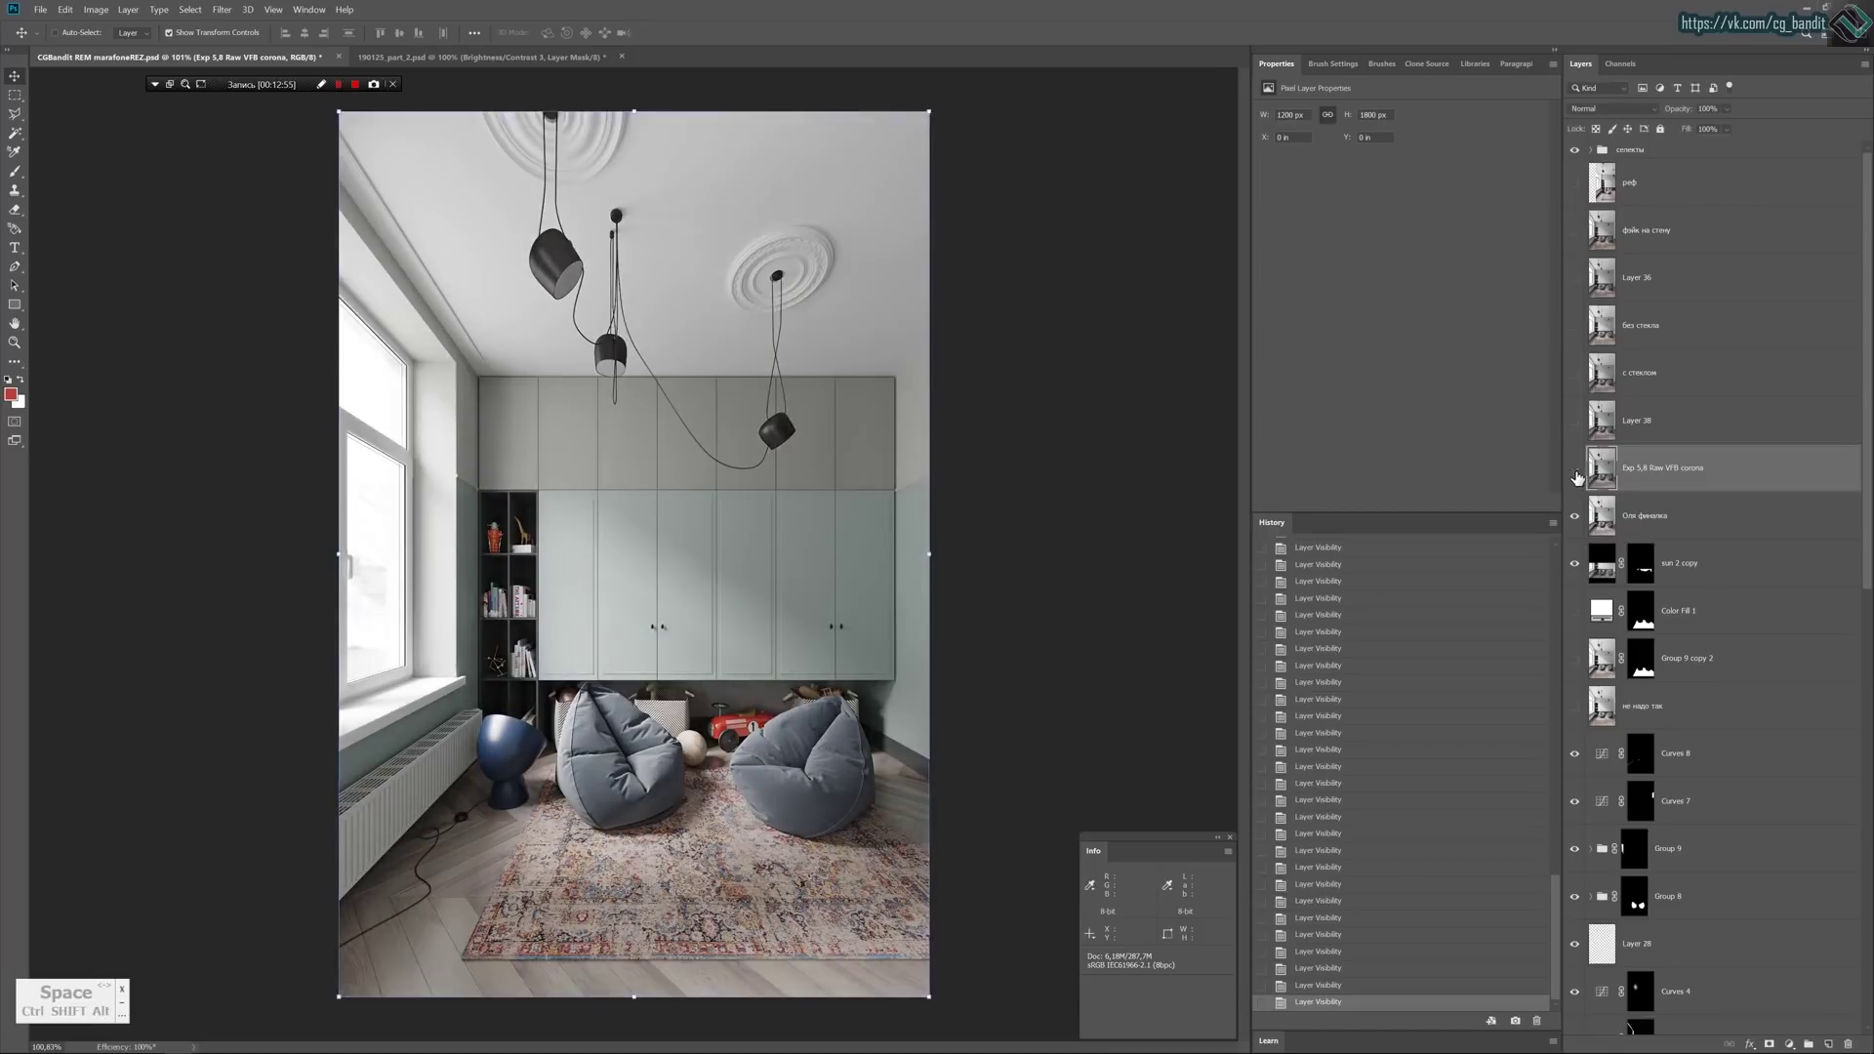
left_click(1577, 475)
left_click(1577, 475)
key("ctrl+v")
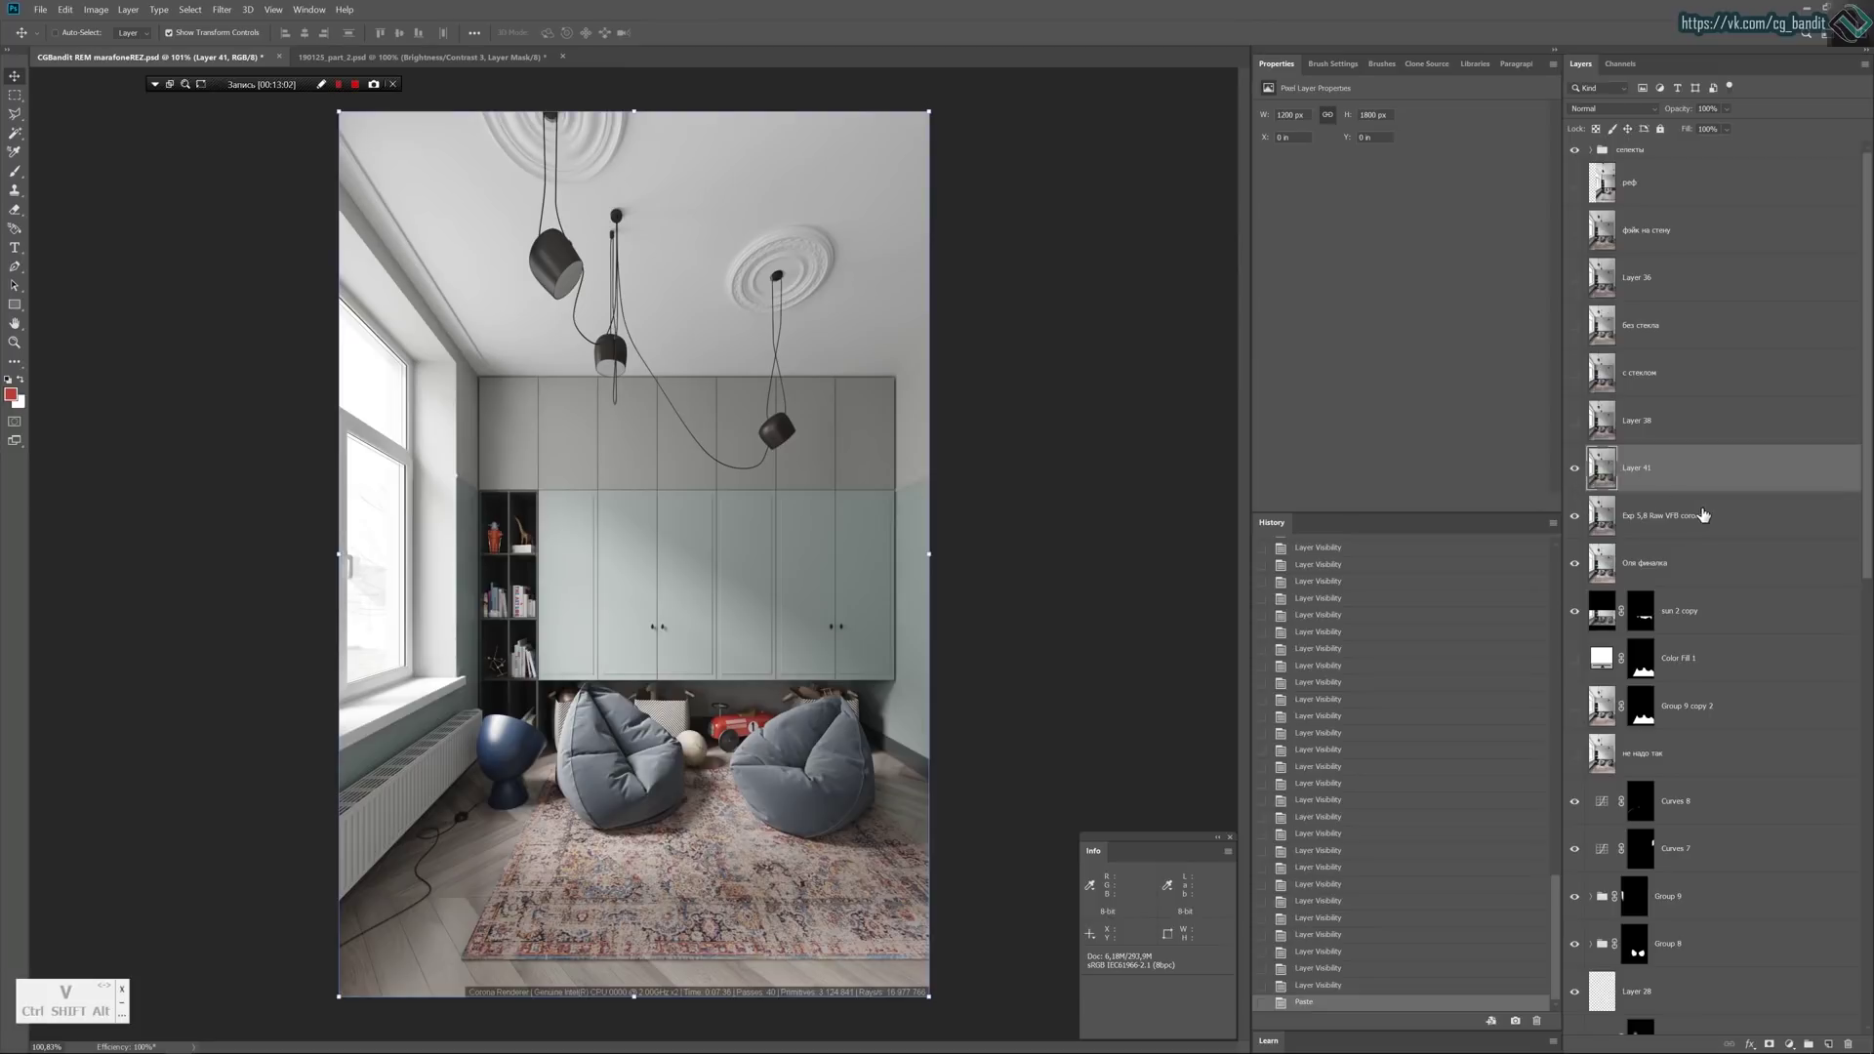
Compare the pasted render with the "Exp 5,8 Raw VFB corona" layer below by toggling the pasted layer's visibility.
left_click(1736, 515)
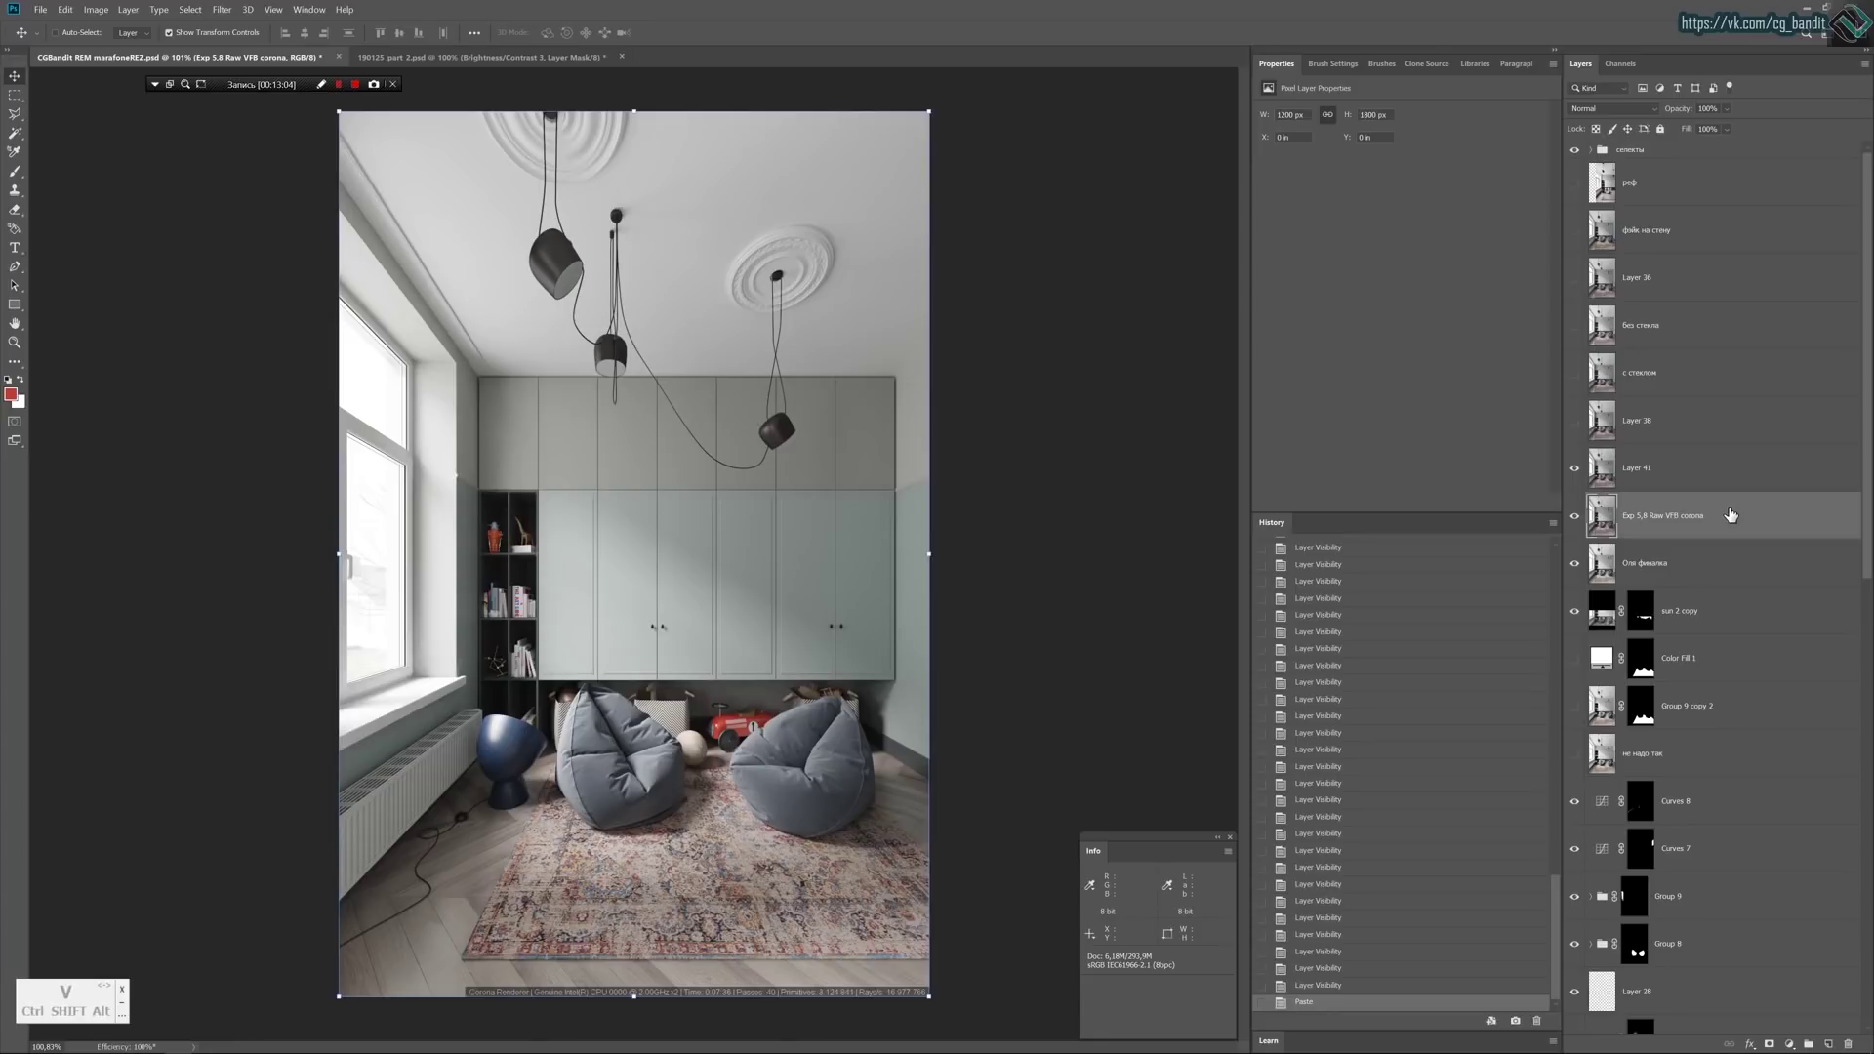
left_click(1657, 480)
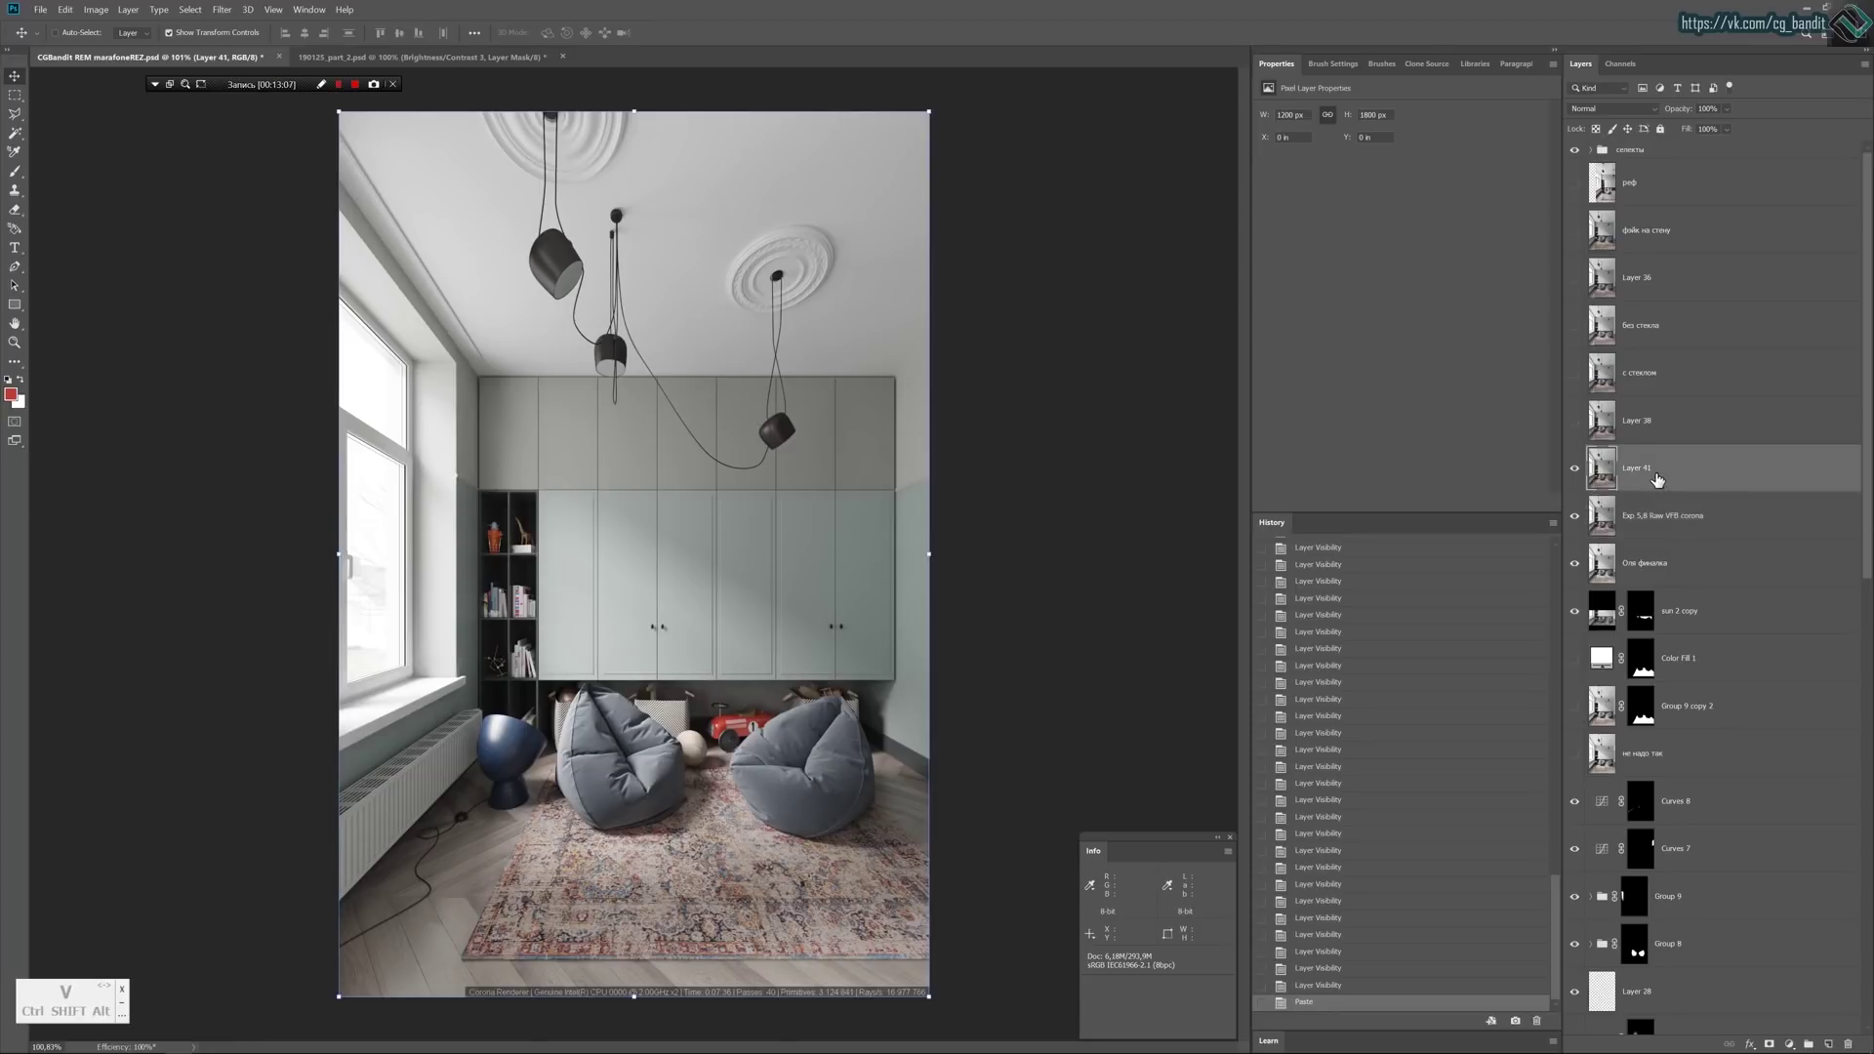
left_click(1575, 470)
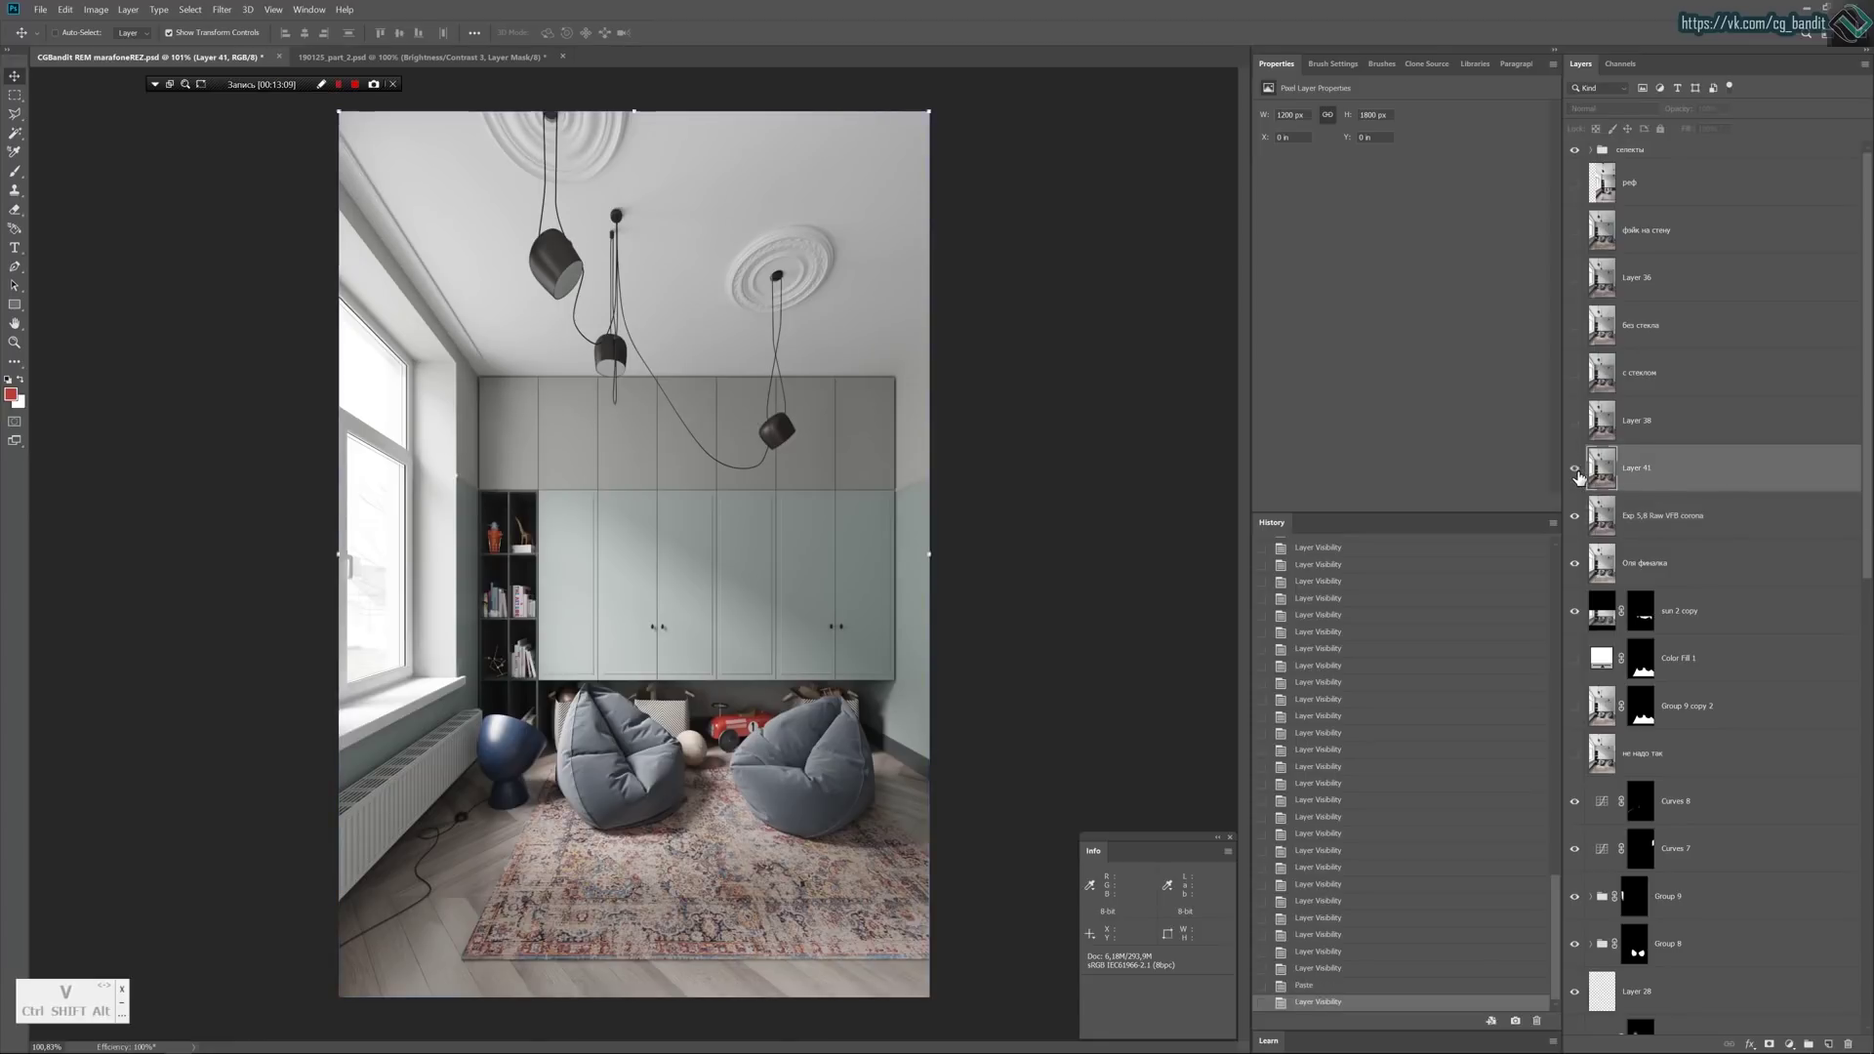
left_click(1575, 472)
left_click(1575, 471)
left_click(1574, 470)
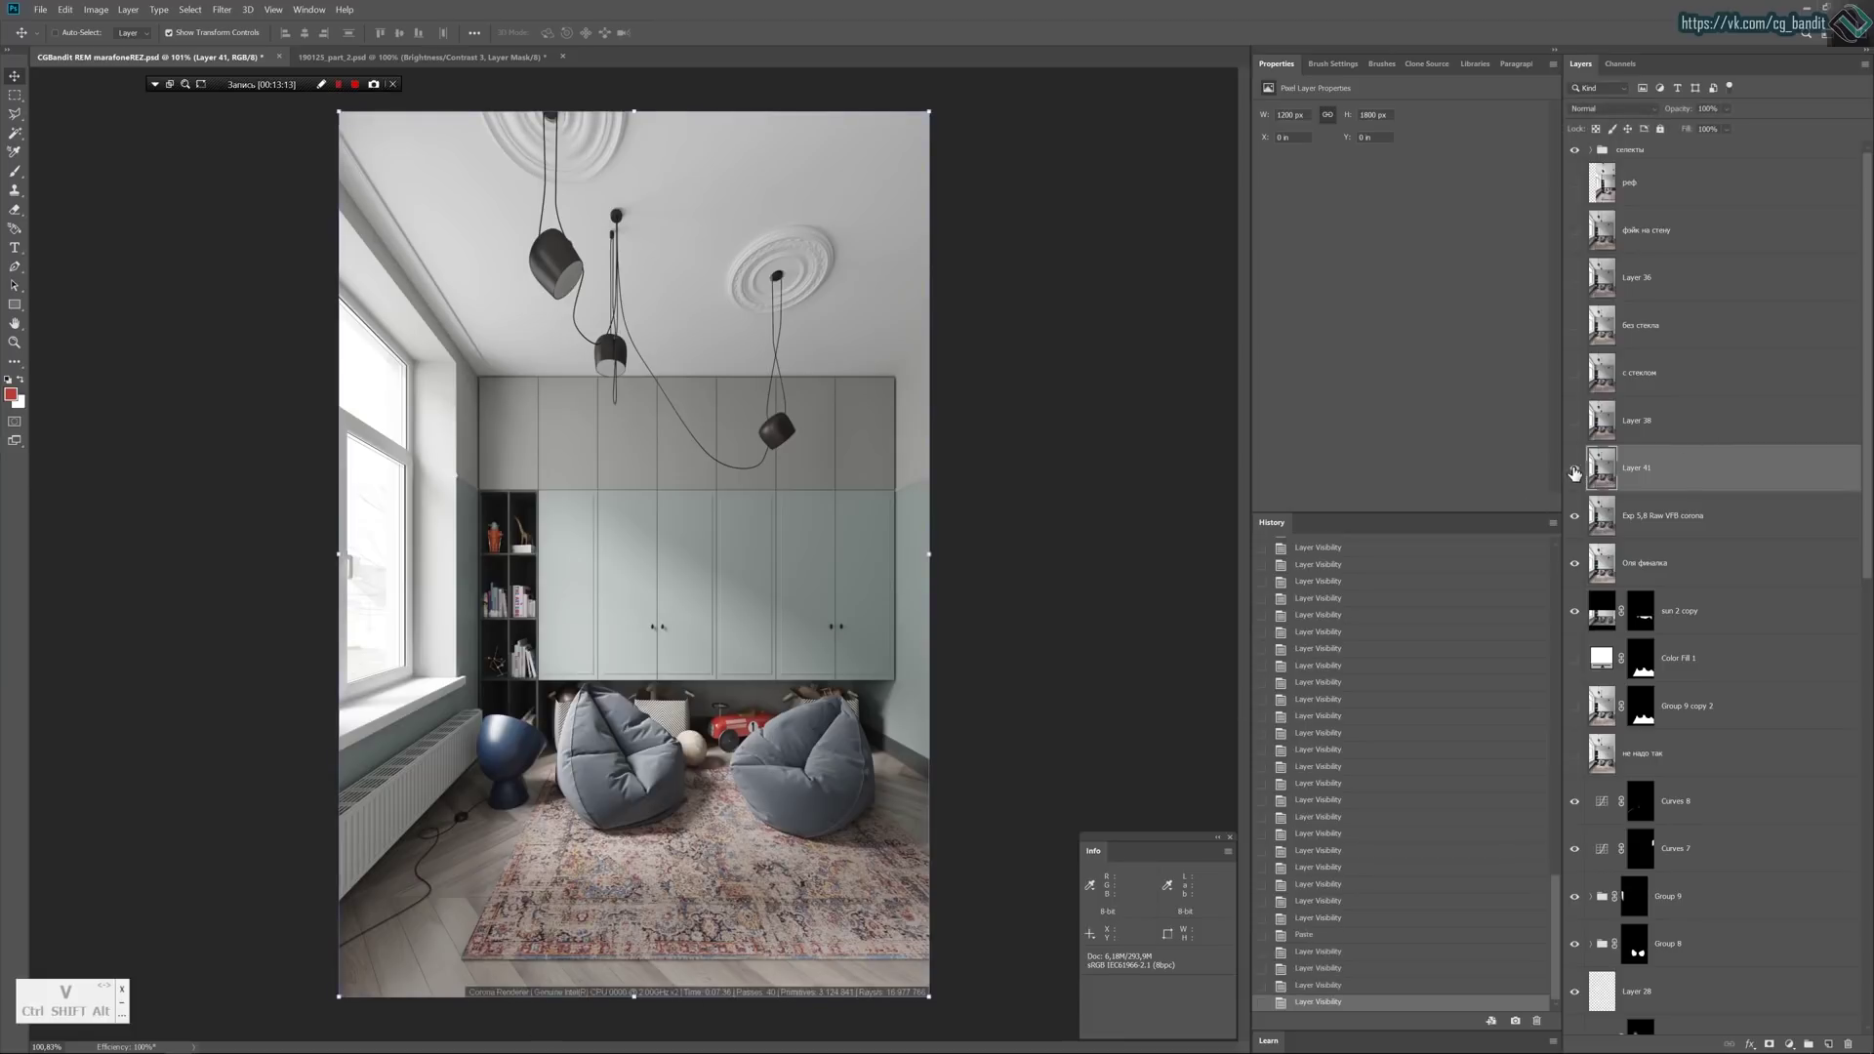
left_click(1575, 472)
left_click(1574, 471)
Switch to 3ds Max to examine the Scene Environment settings in Render Setup, and return to Photoshop.
mouse_move(303, 1042)
left_click(235, 1043)
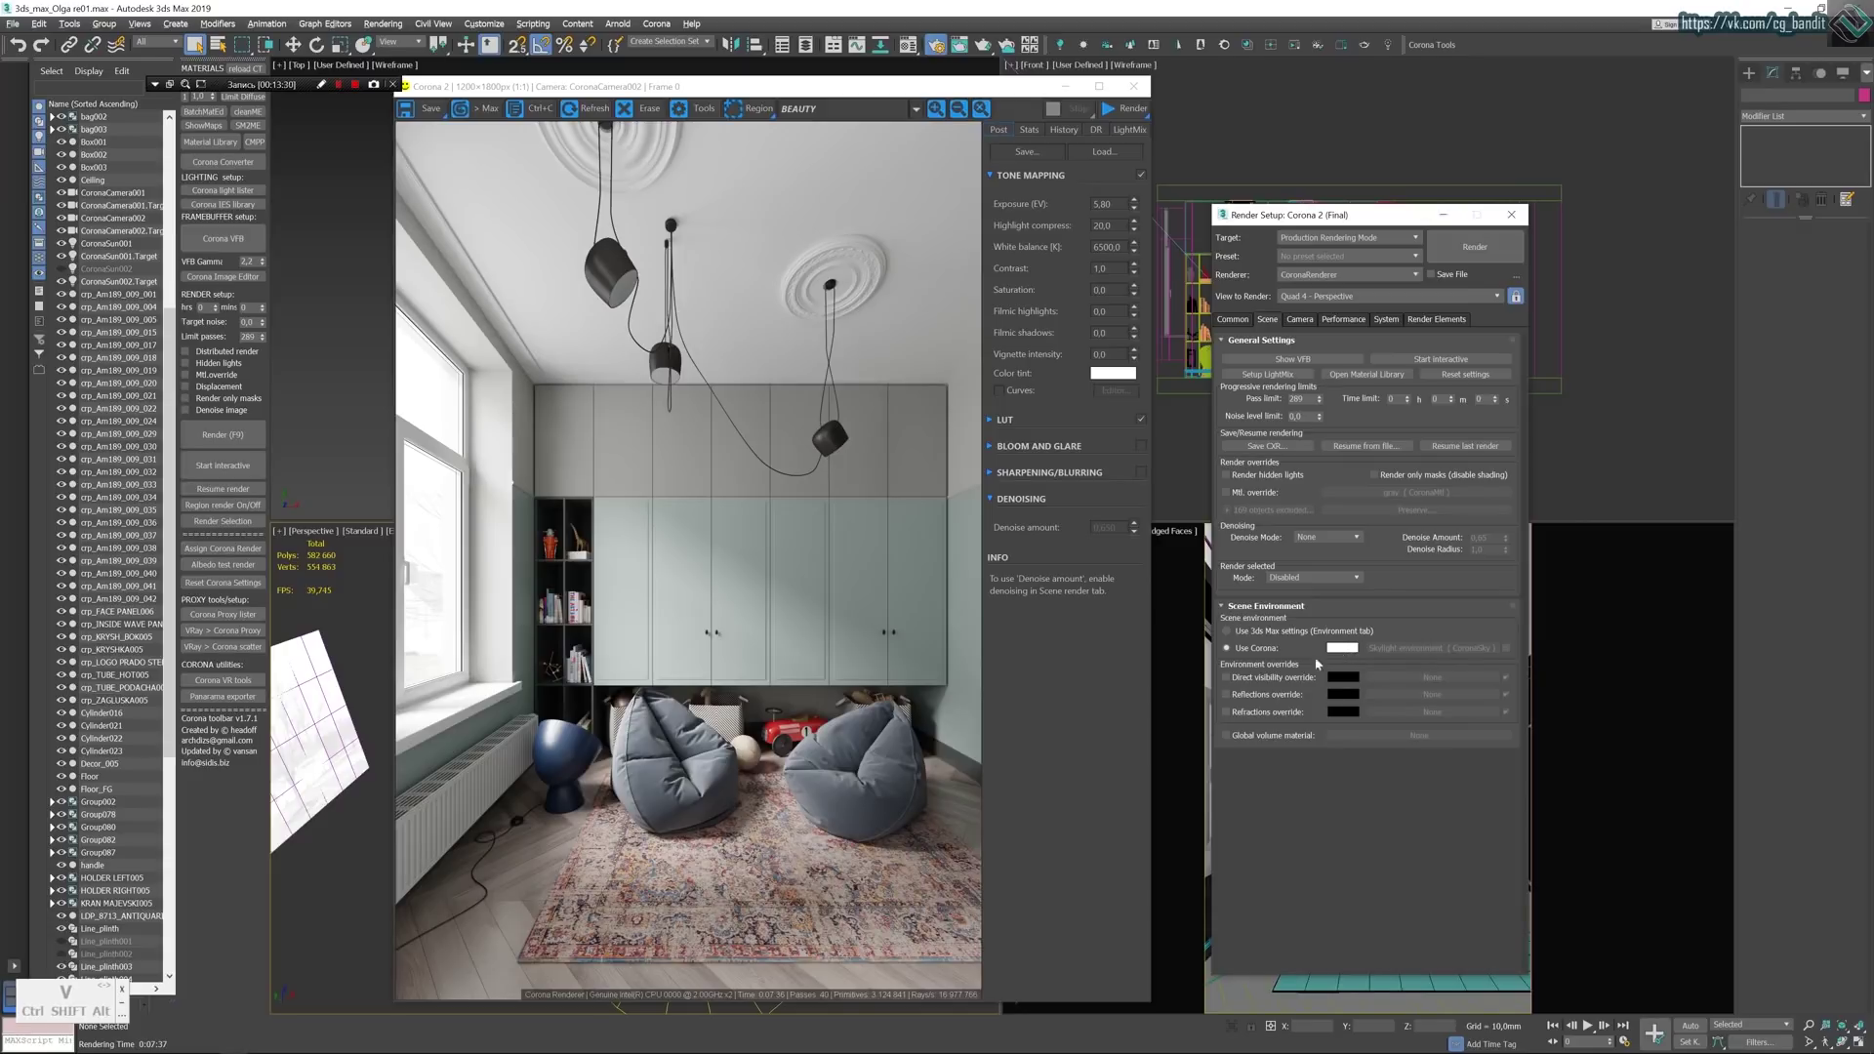
left_click(177, 1042)
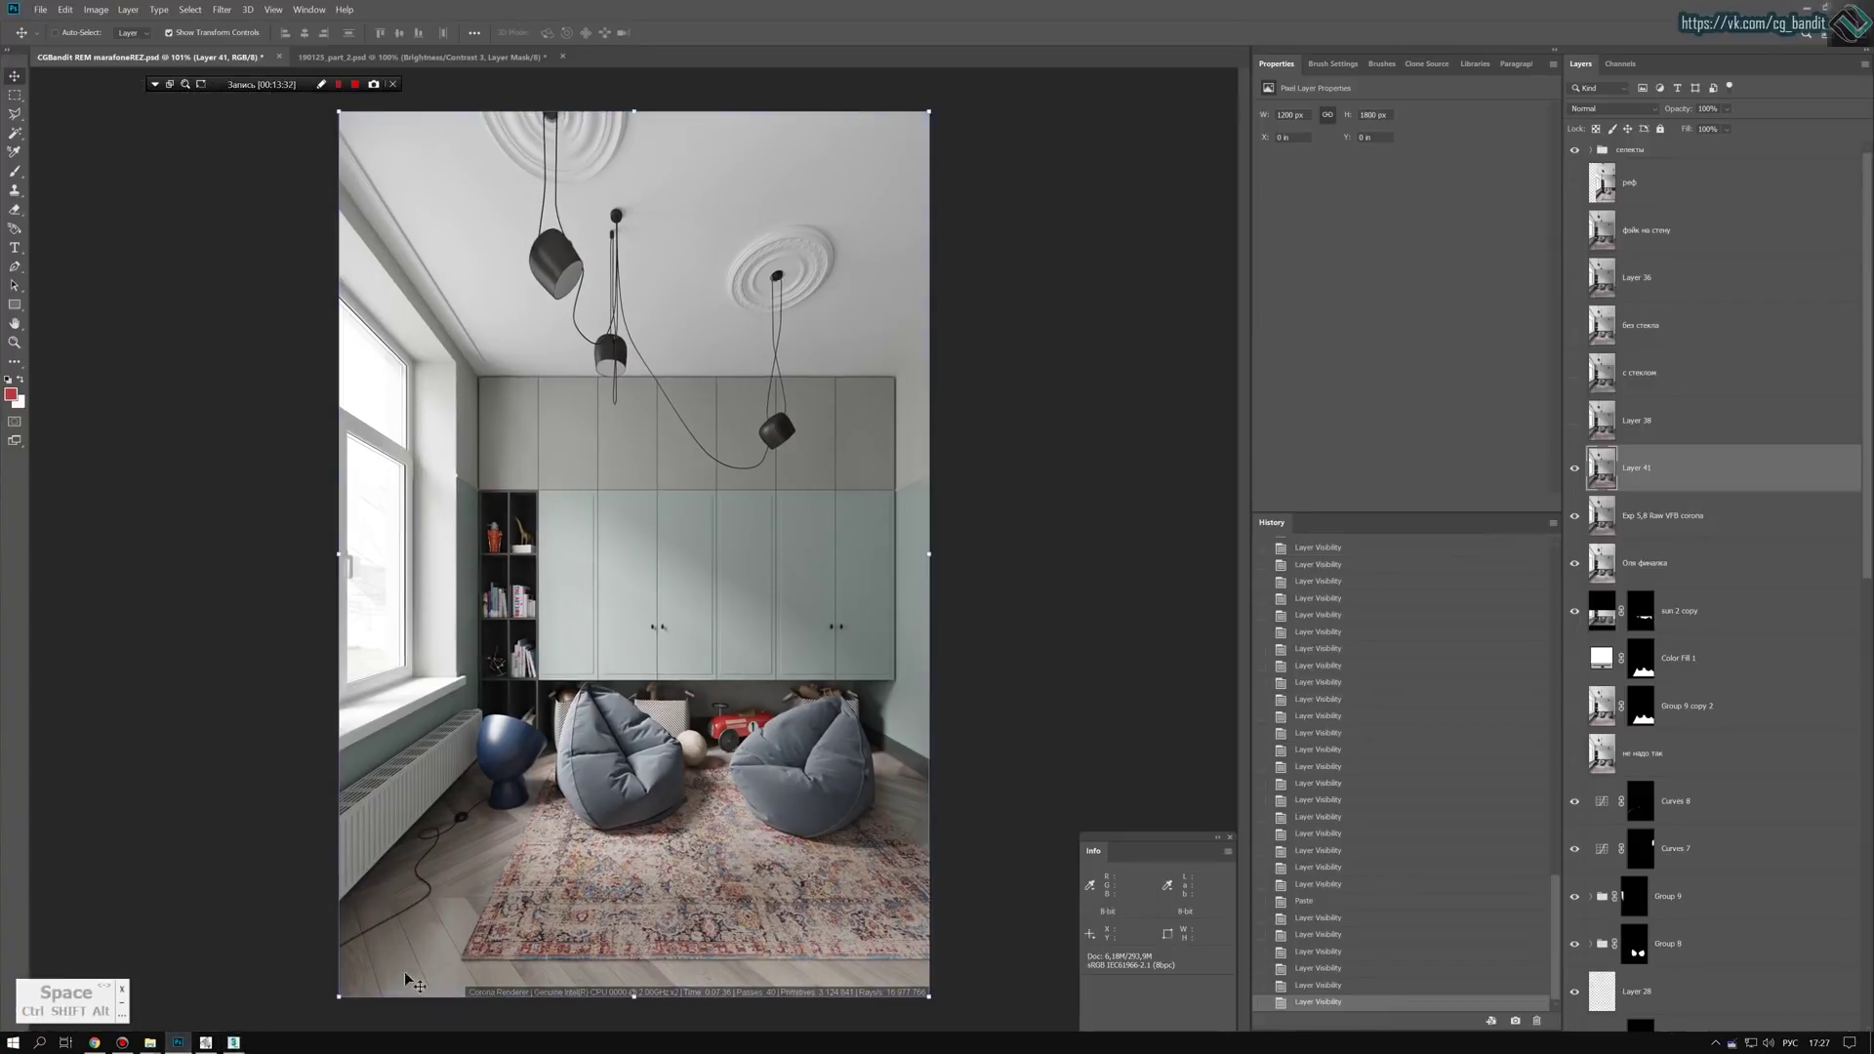
Hide the pasted render and the "Exp 5,8 Raw VFB corona" layer, and select the student's final image layer.
left_click(1573, 468)
left_click(1574, 515)
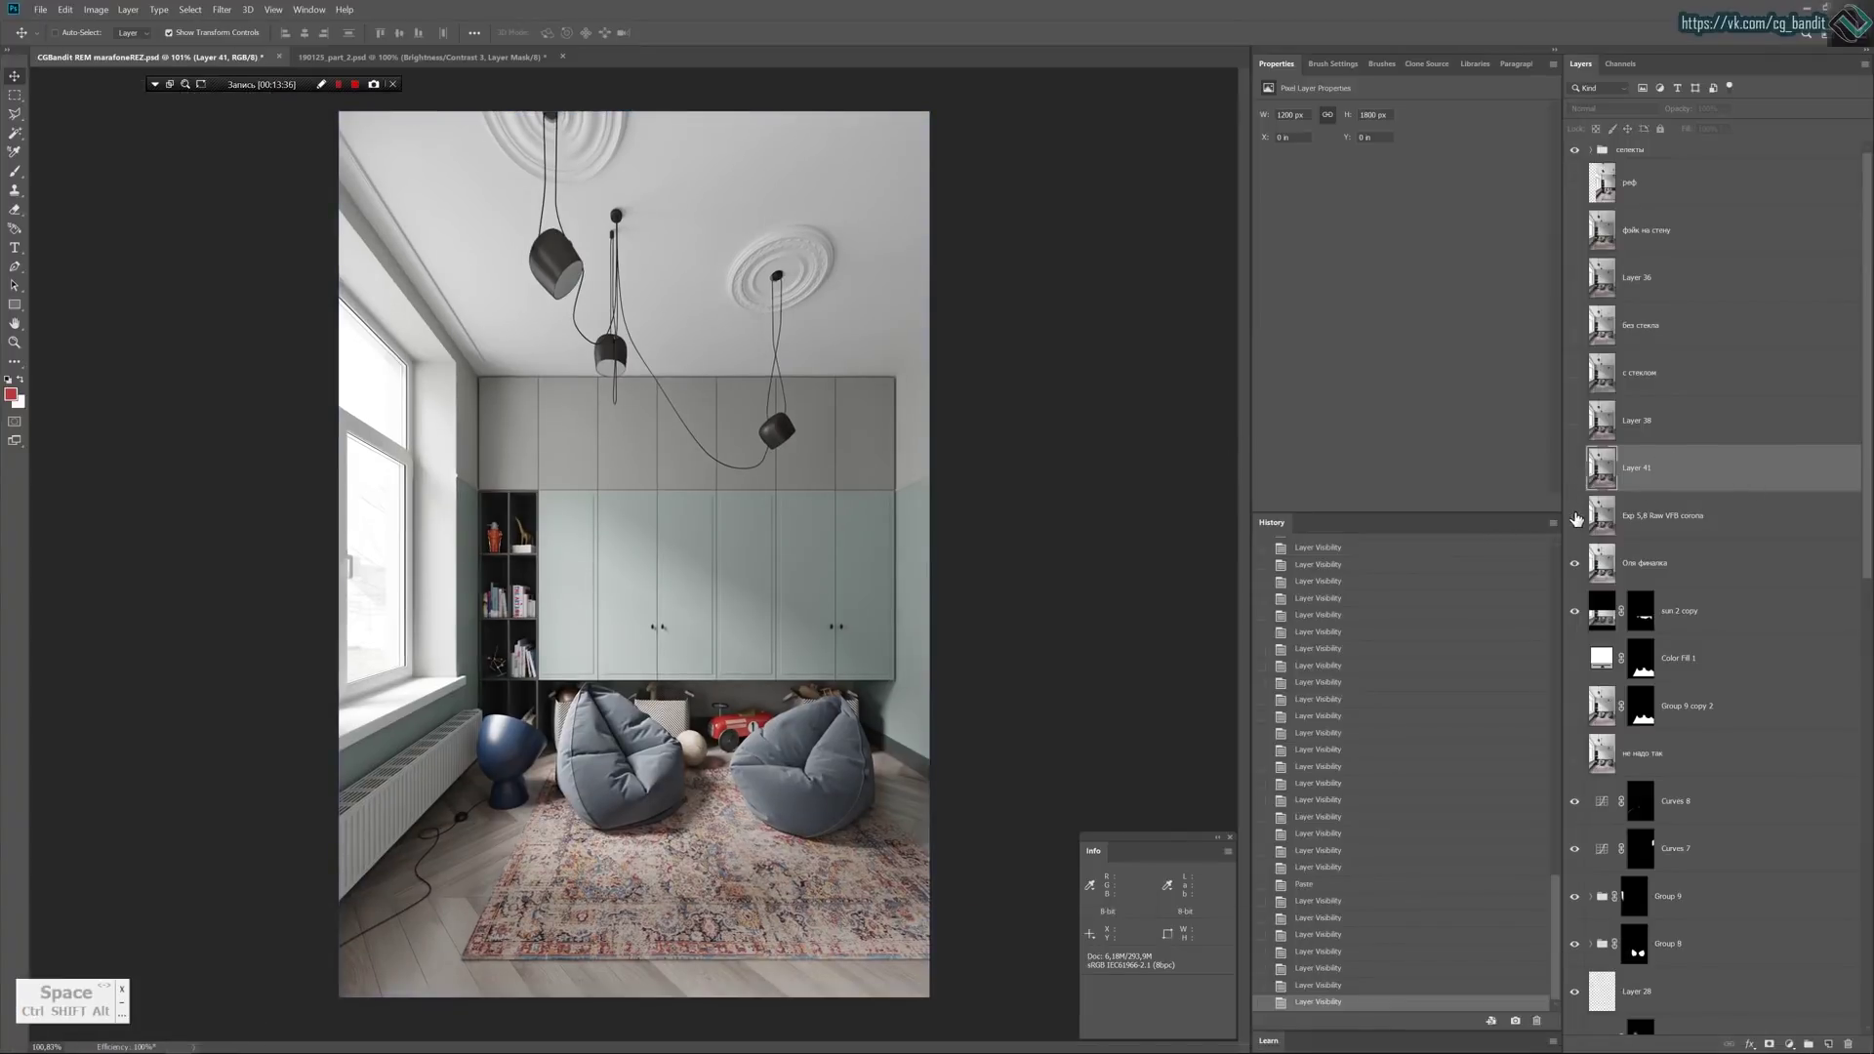
left_click(1724, 573)
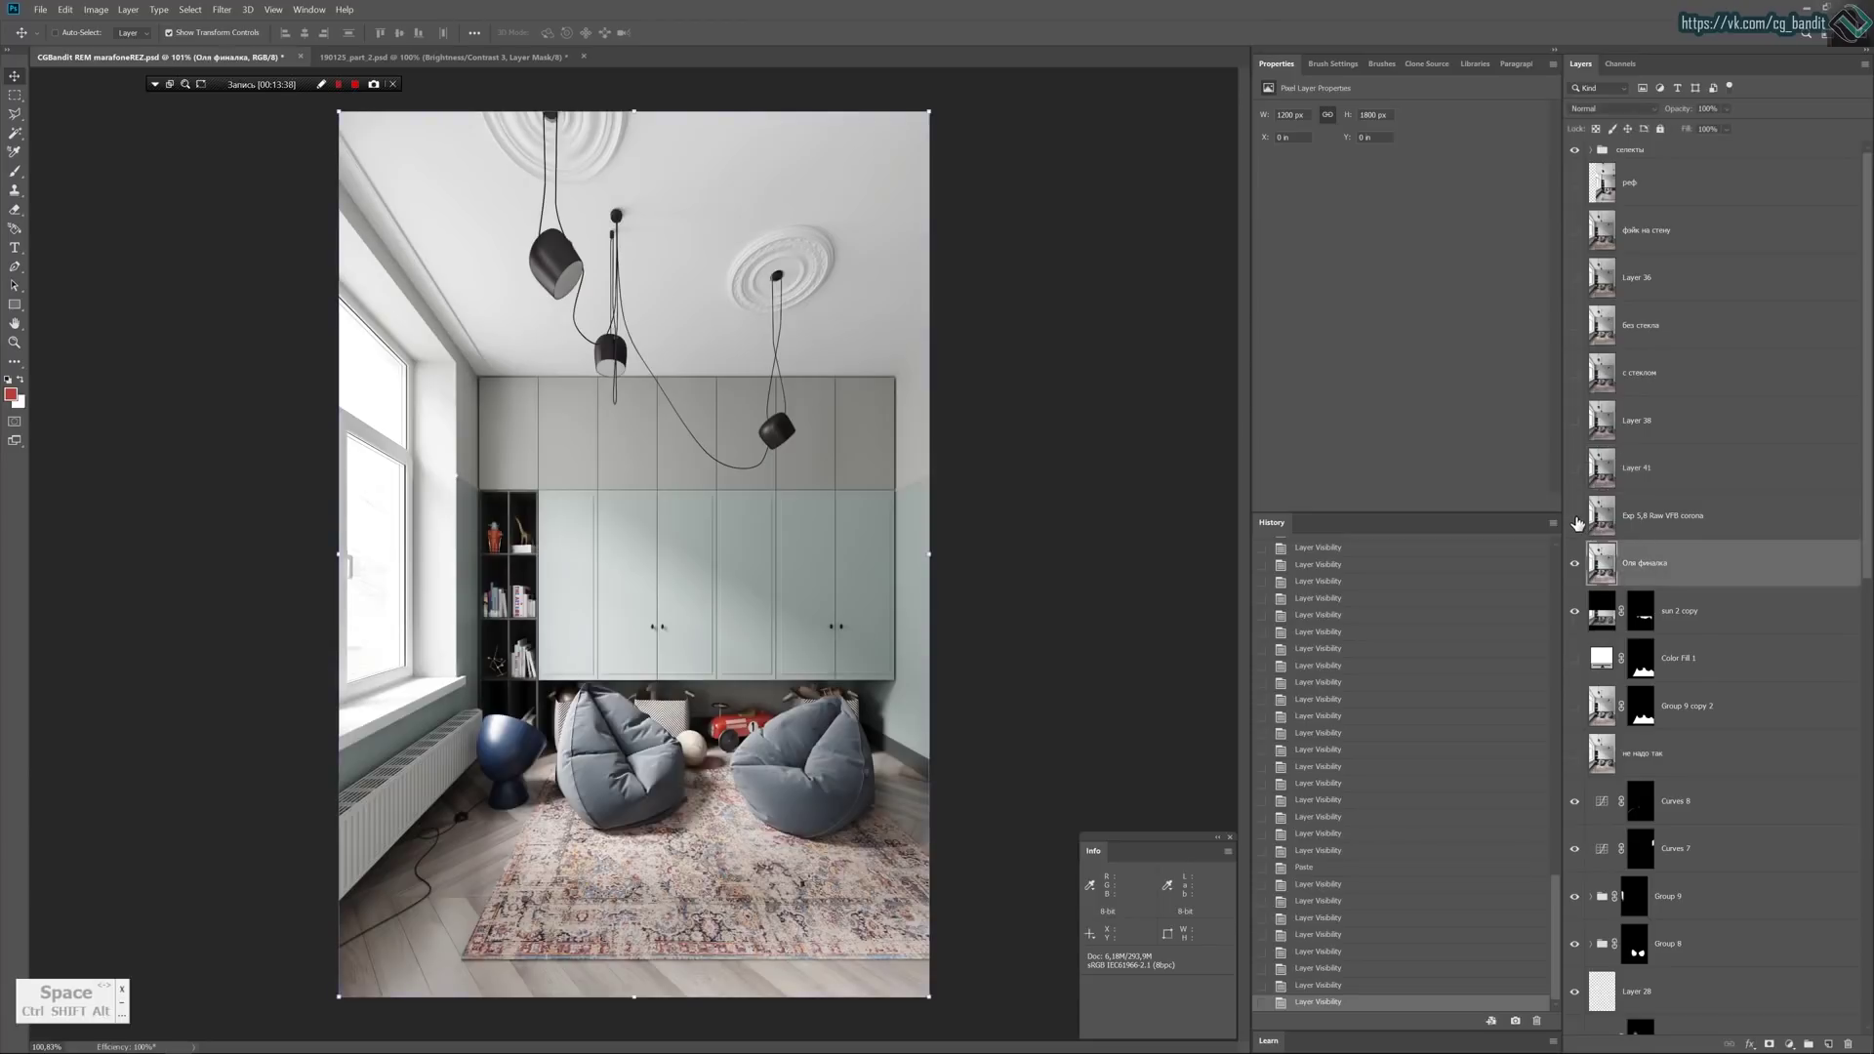
Compare the raw Corona render with the student's final image by toggling the "Exp 5,8 Raw VFB corona" layer's visibility.
left_click(1575, 517)
scroll(724, 578, "up", 1, "alt")
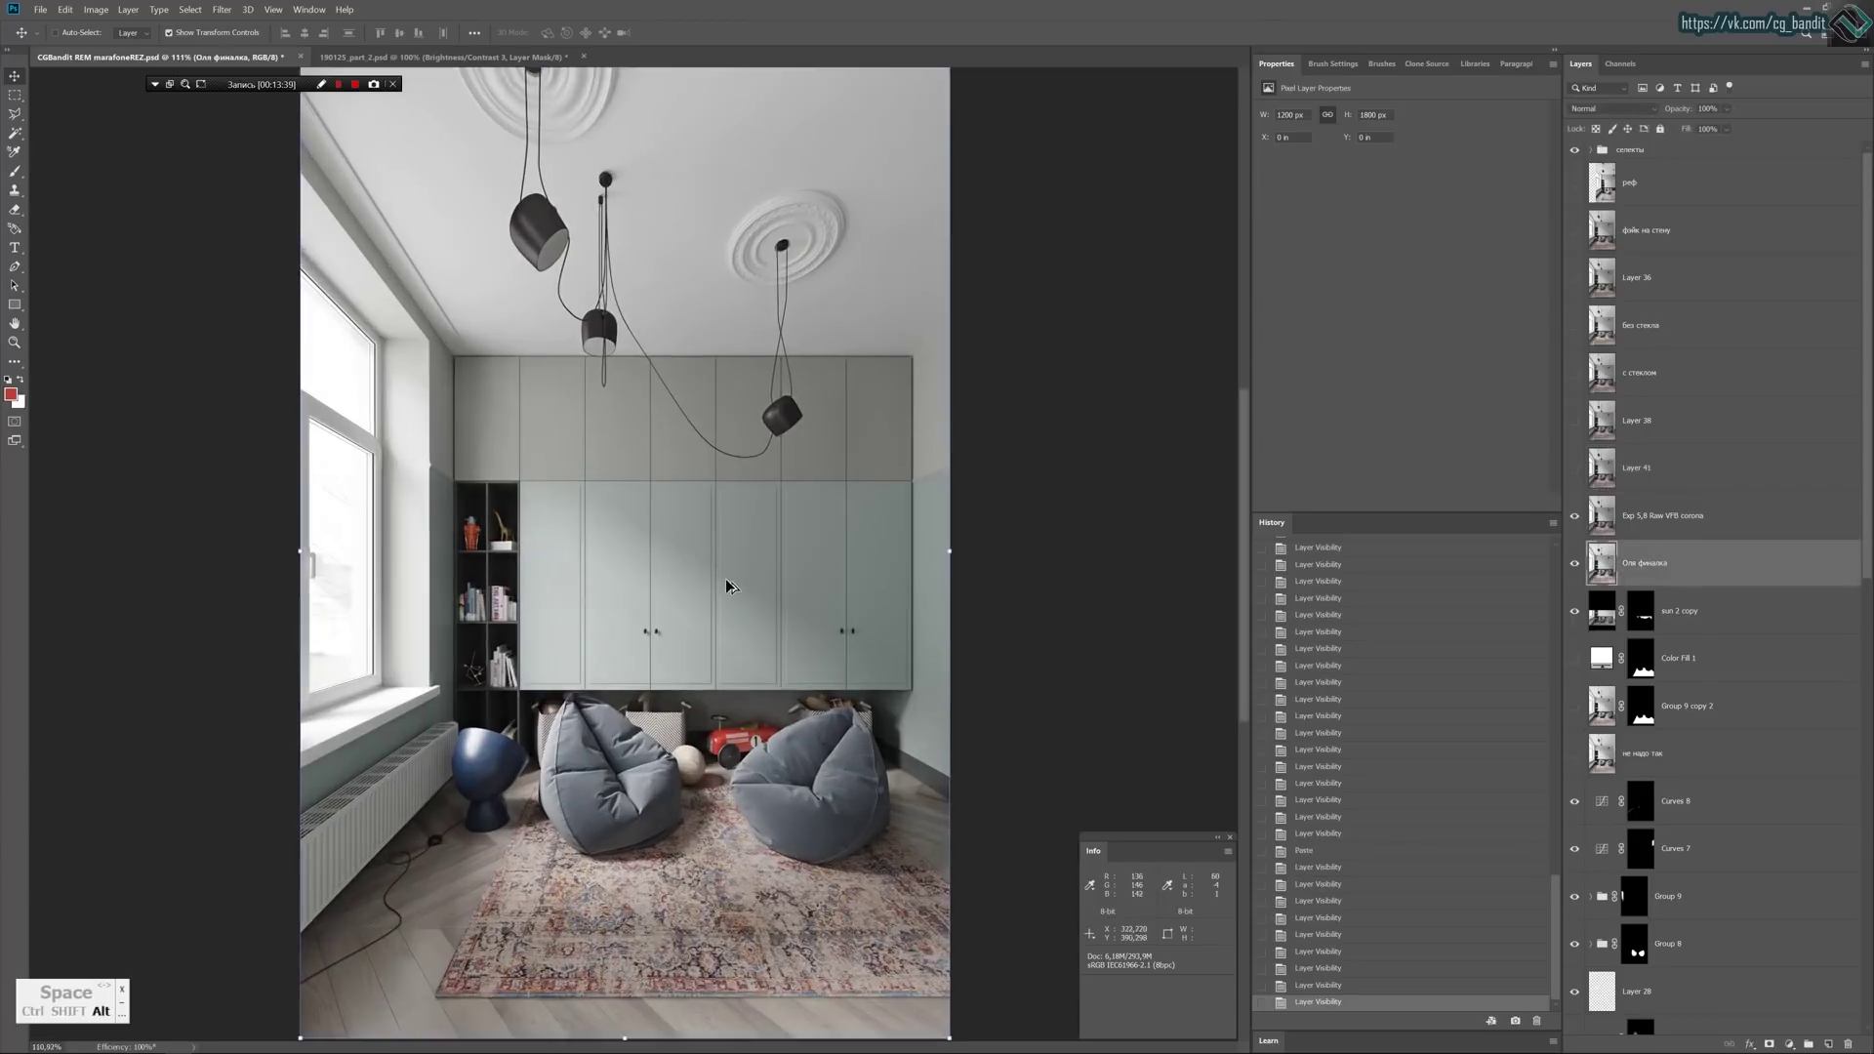
scroll(724, 578, "up", 1, "alt")
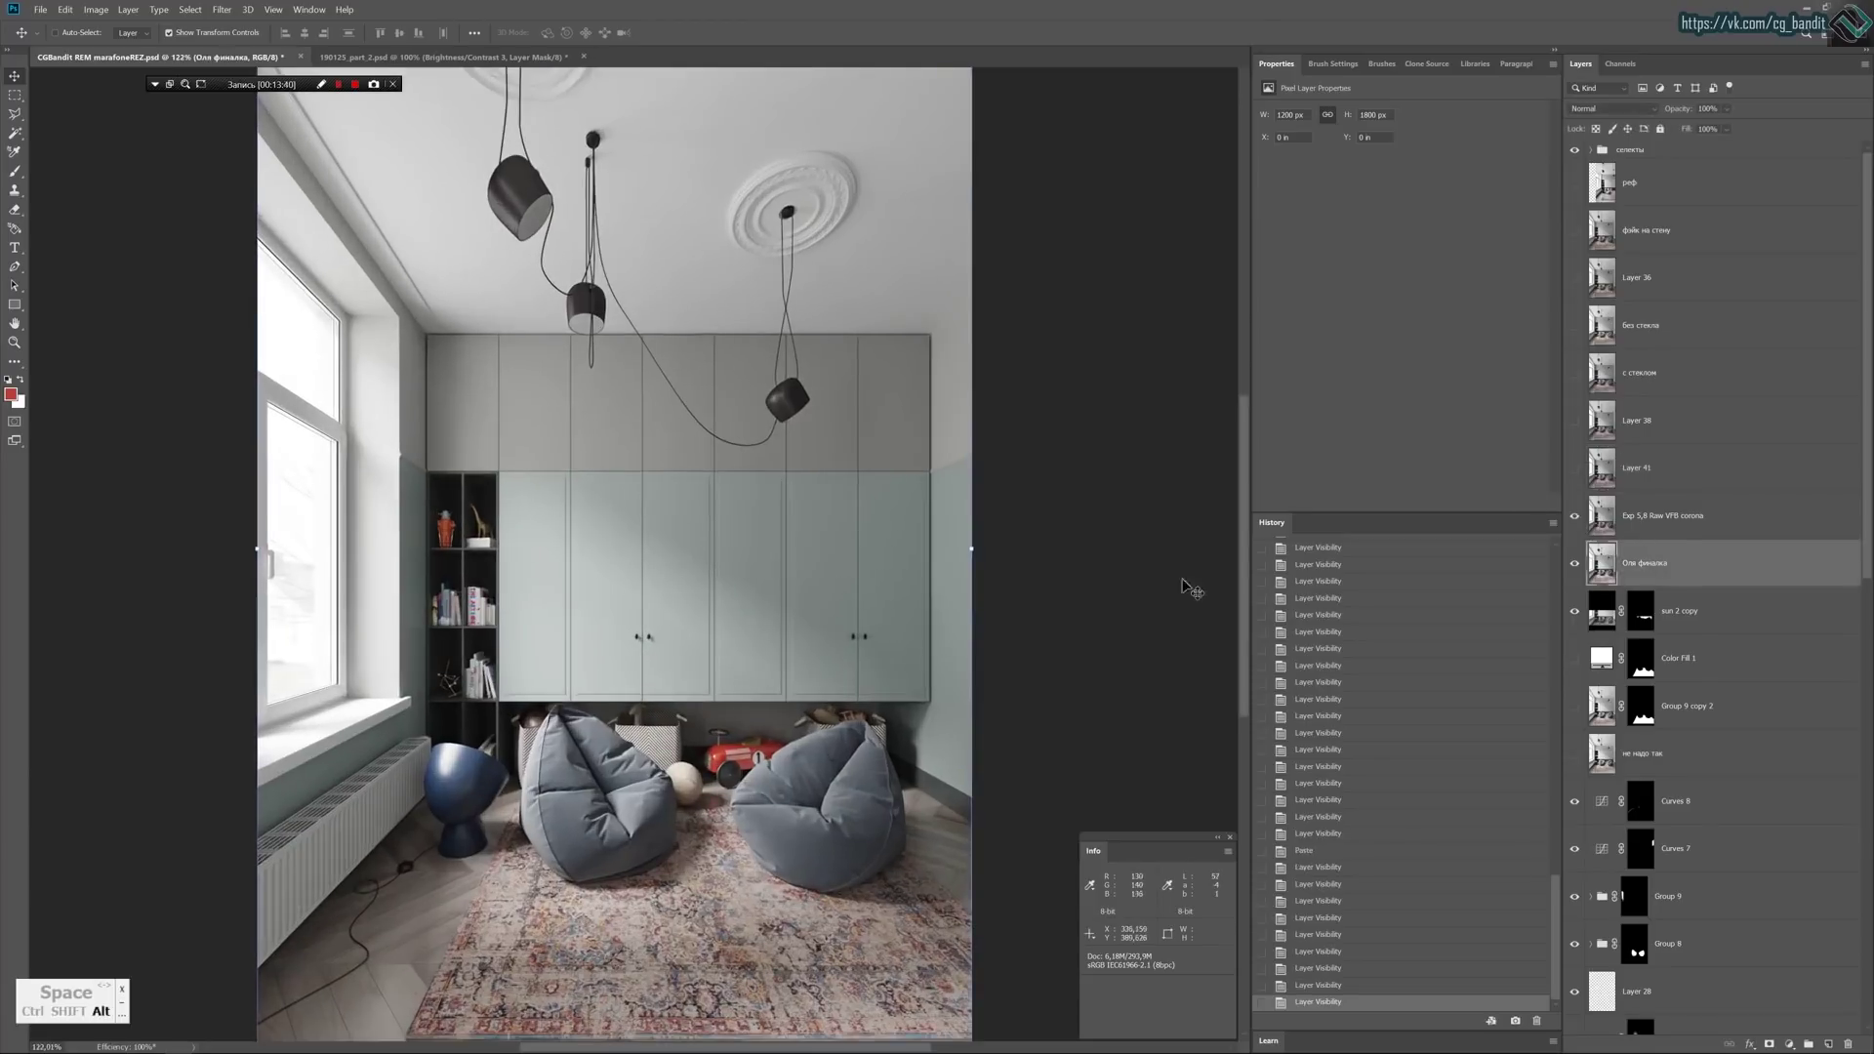
left_click(1575, 517)
left_click(1575, 523)
left_click(1575, 523)
left_click(1576, 524)
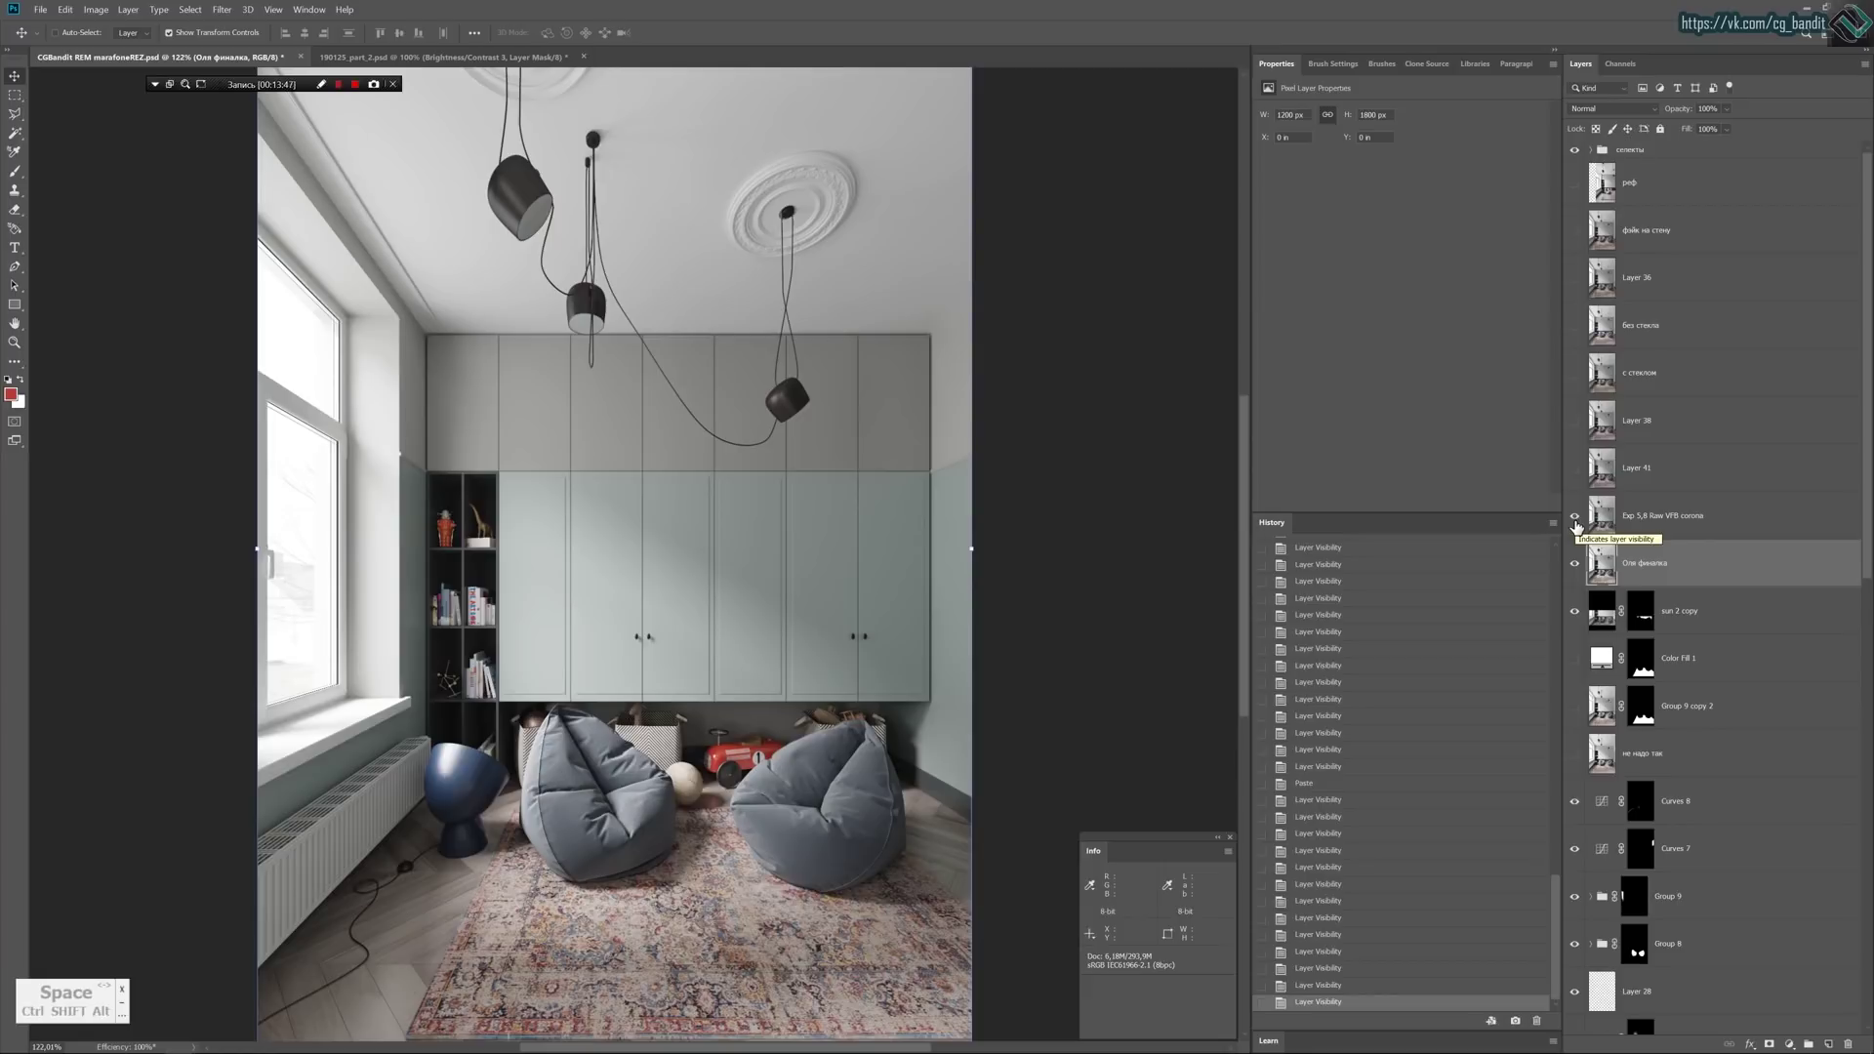
left_click(1575, 523)
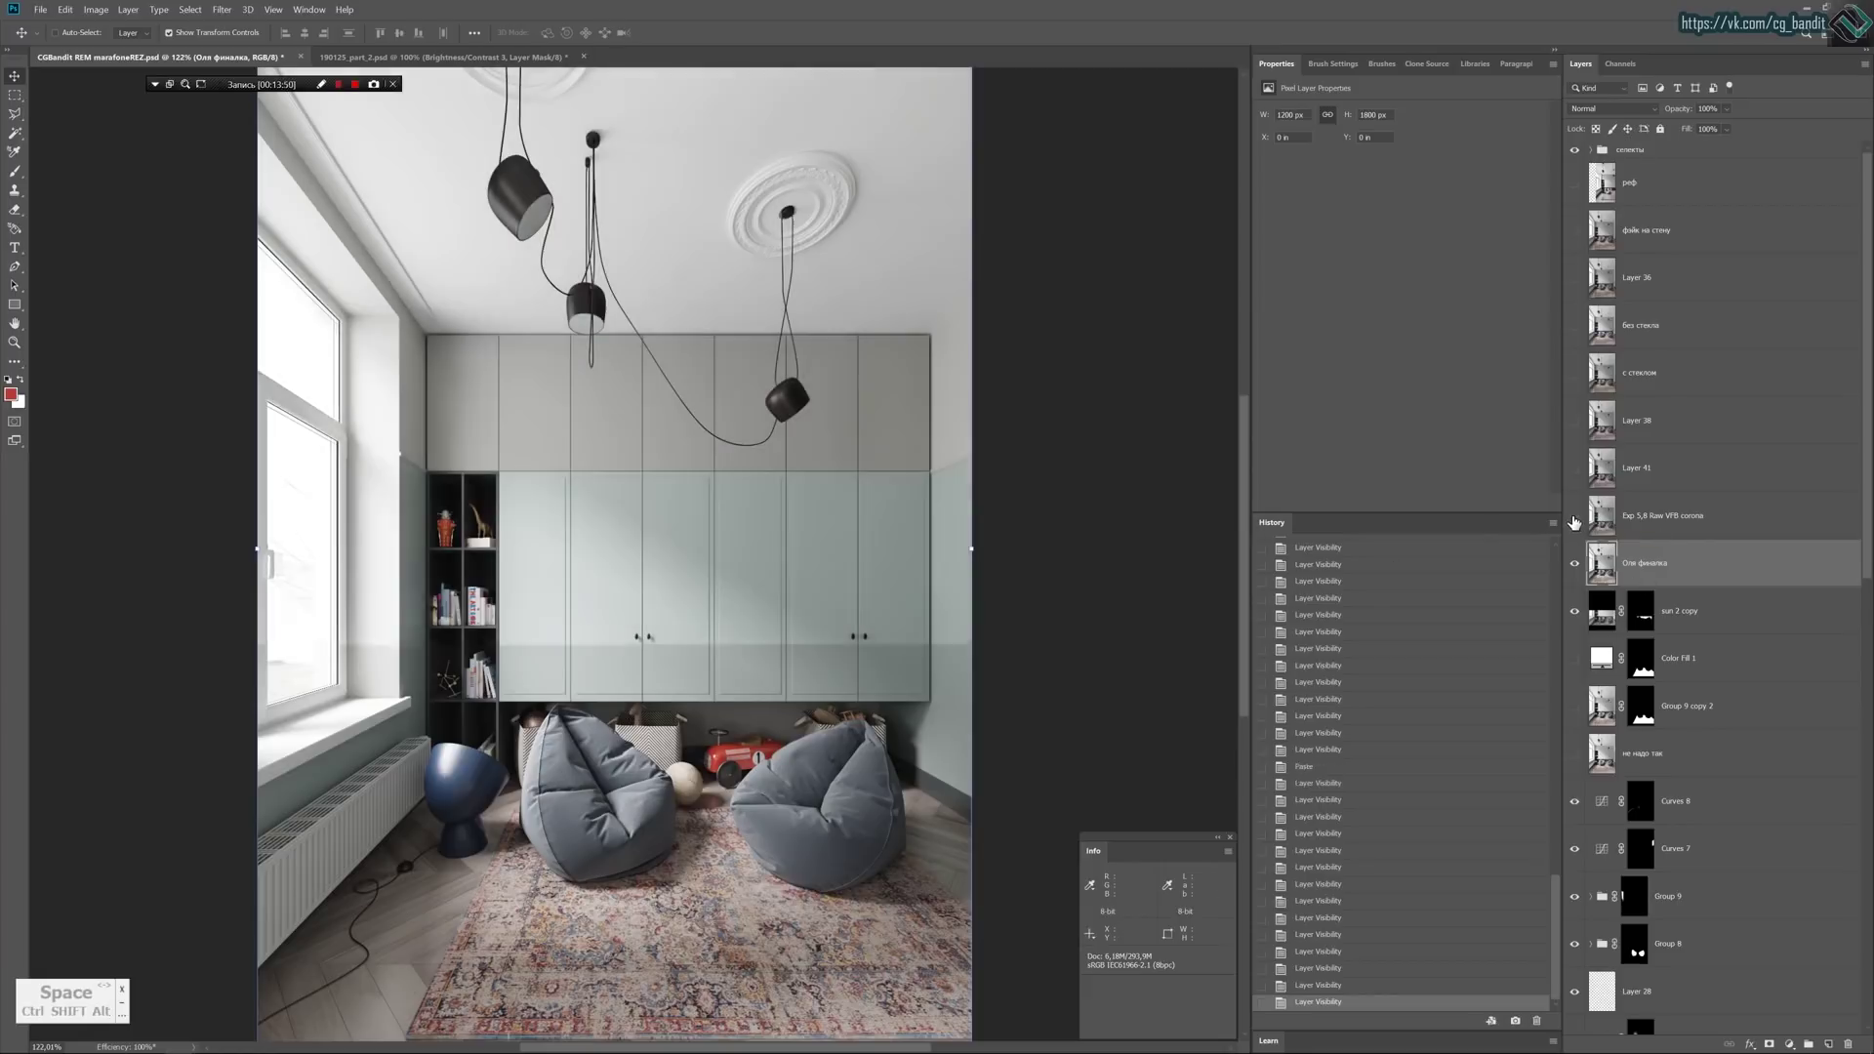
Compare the student's final image with the reworked composite beneath it by toggling the final image layer's visibility.
scroll(715, 510, "down", 4)
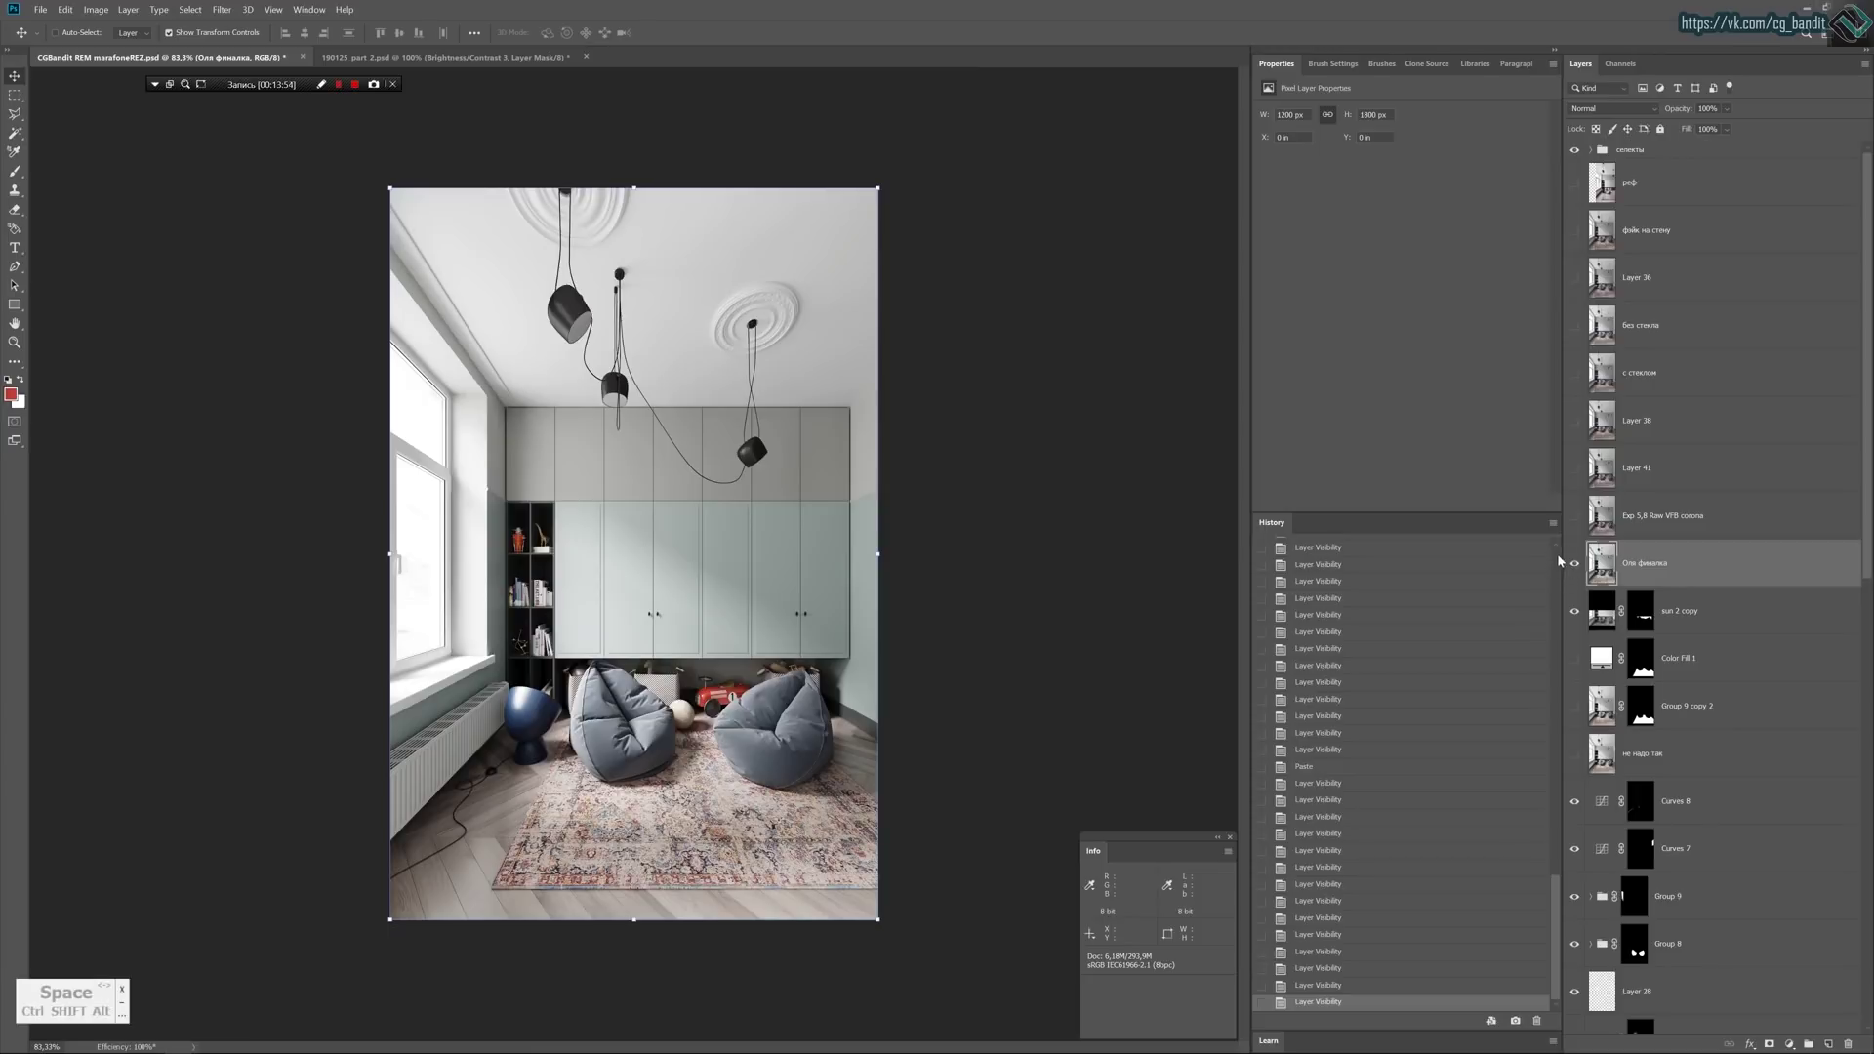
left_click(1574, 613)
scroll(776, 615, "up", 2, "alt")
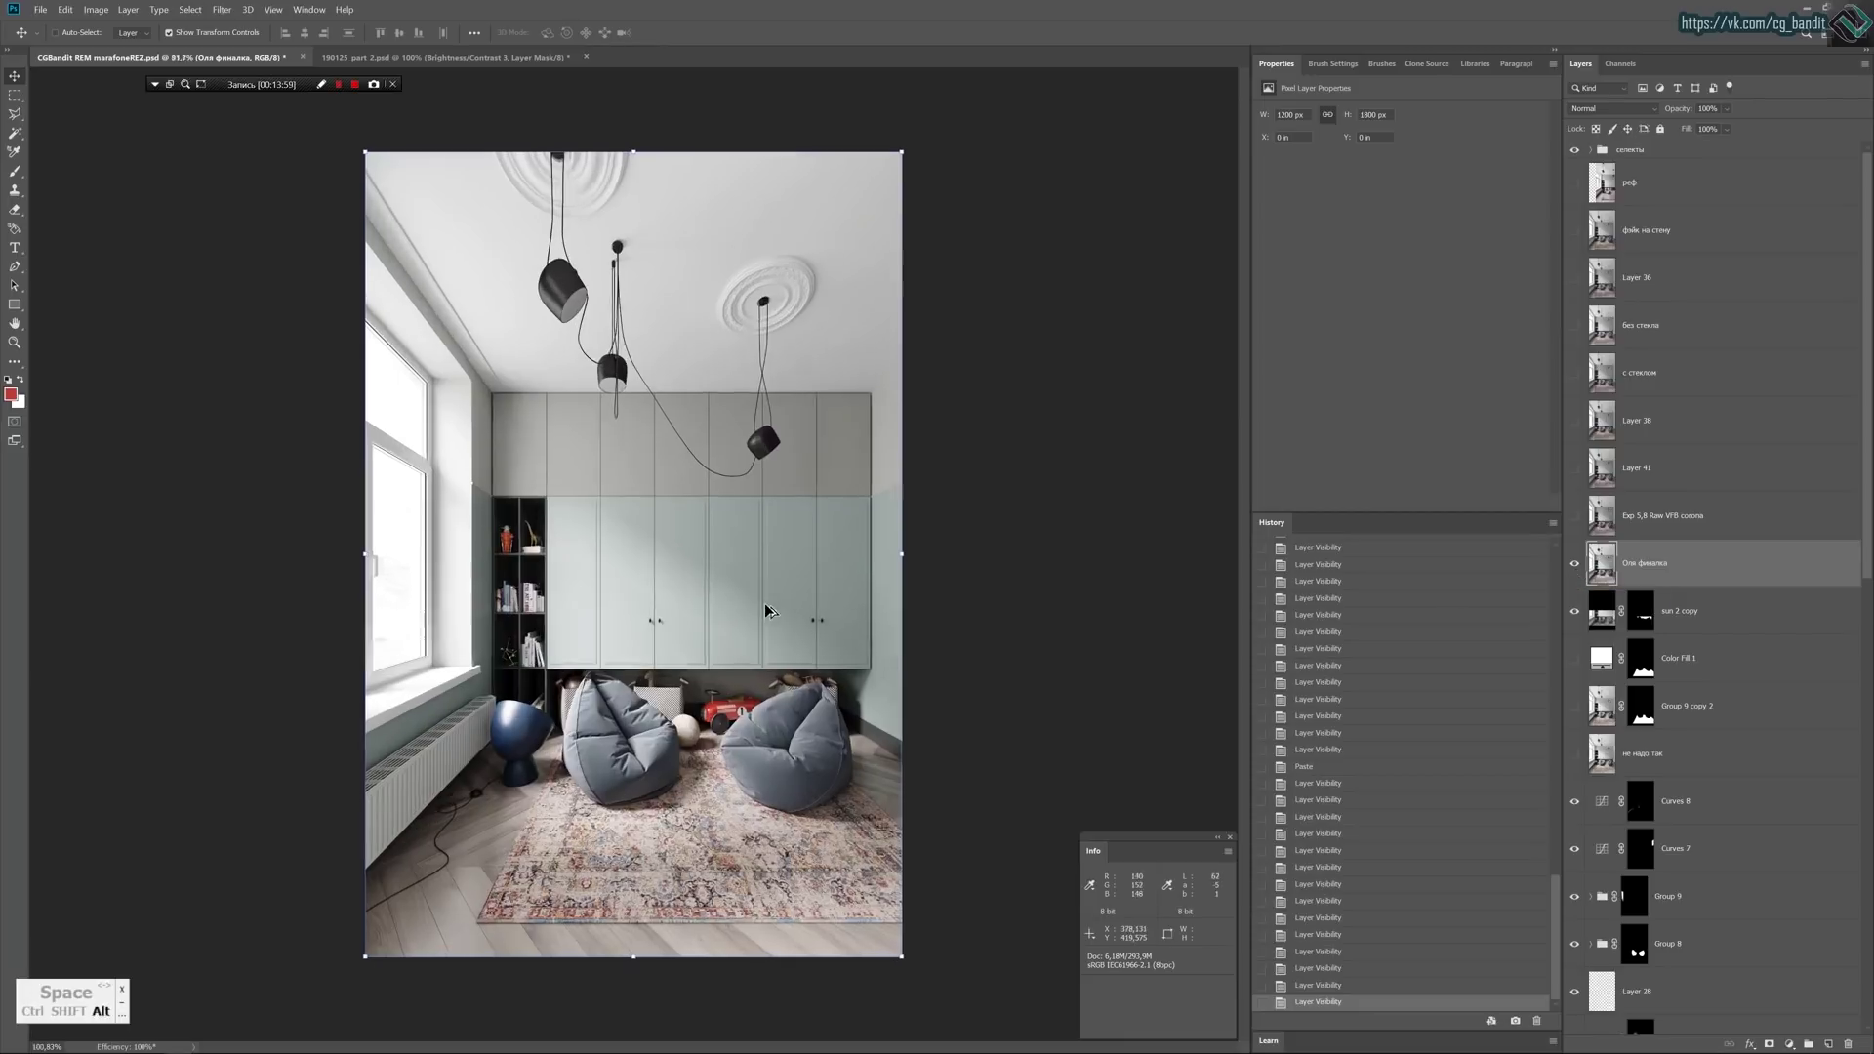
left_click(1578, 569)
left_click(1580, 572)
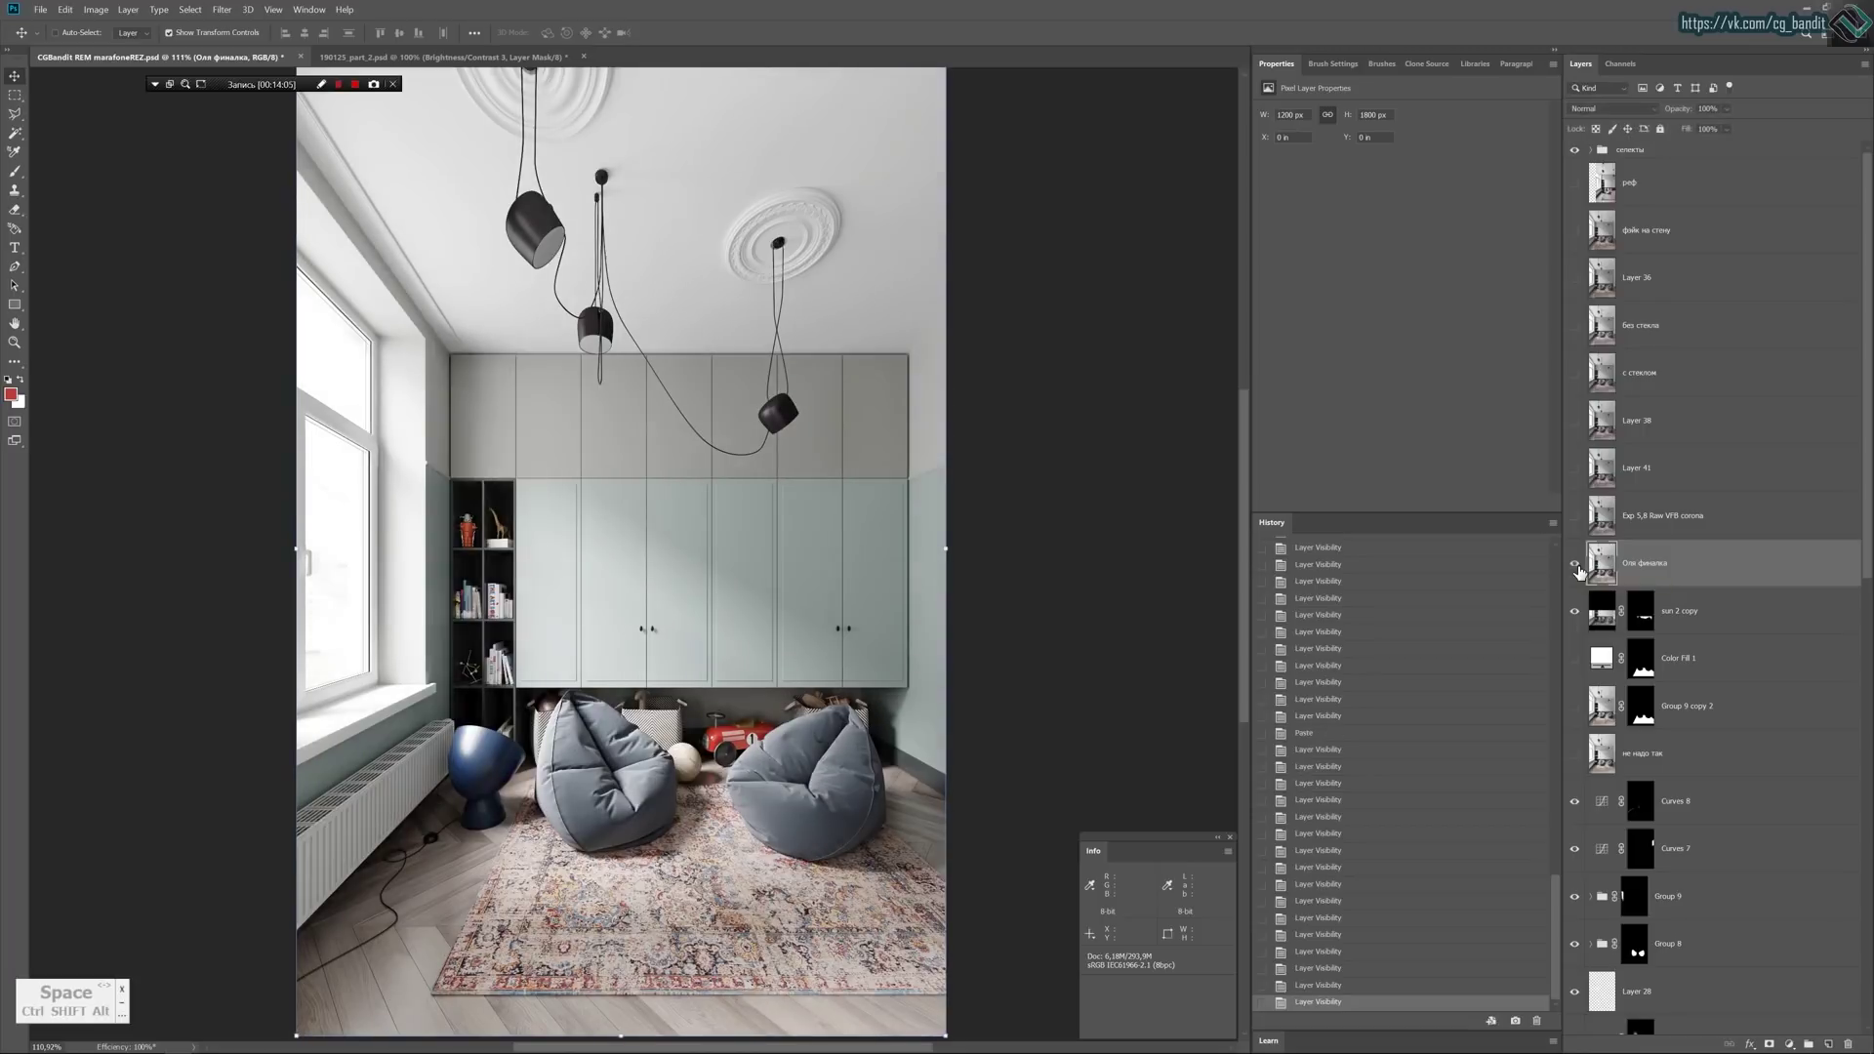
left_click(1580, 572)
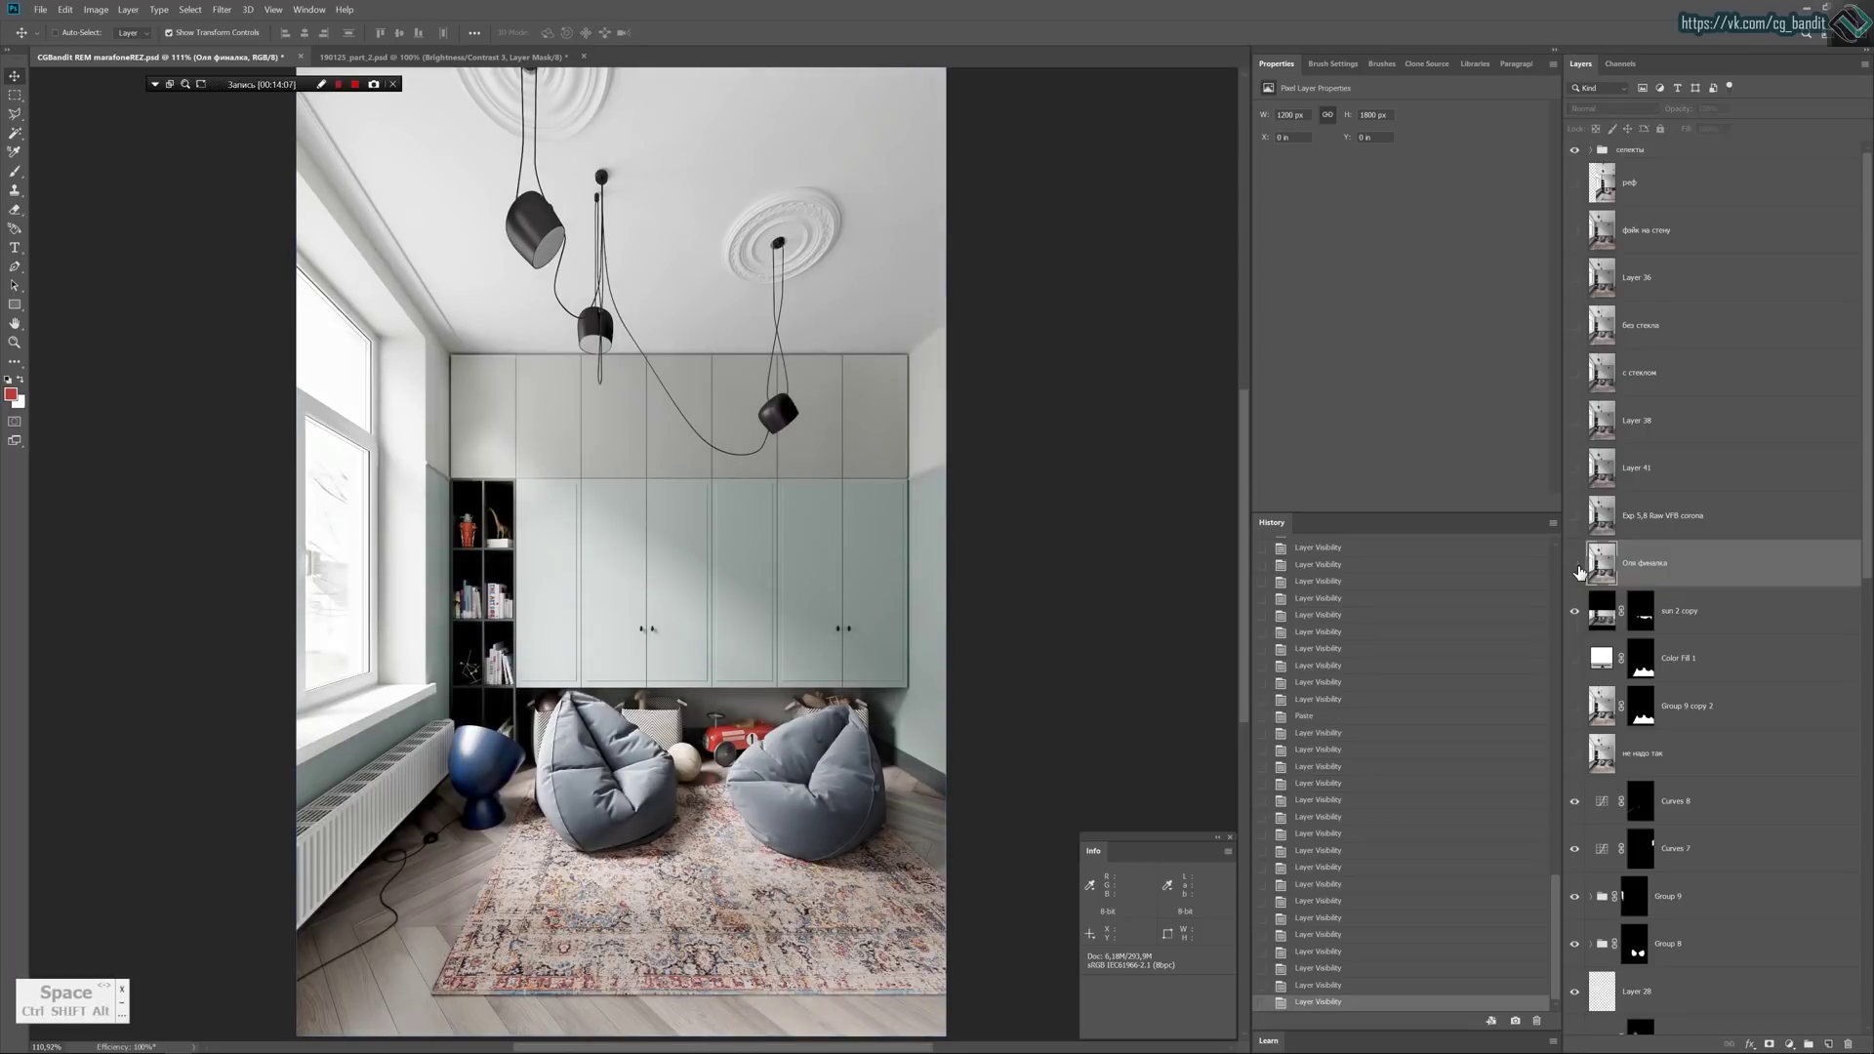
left_click(1581, 572)
left_click(1580, 572)
left_click_drag(233, 85, 994, 49)
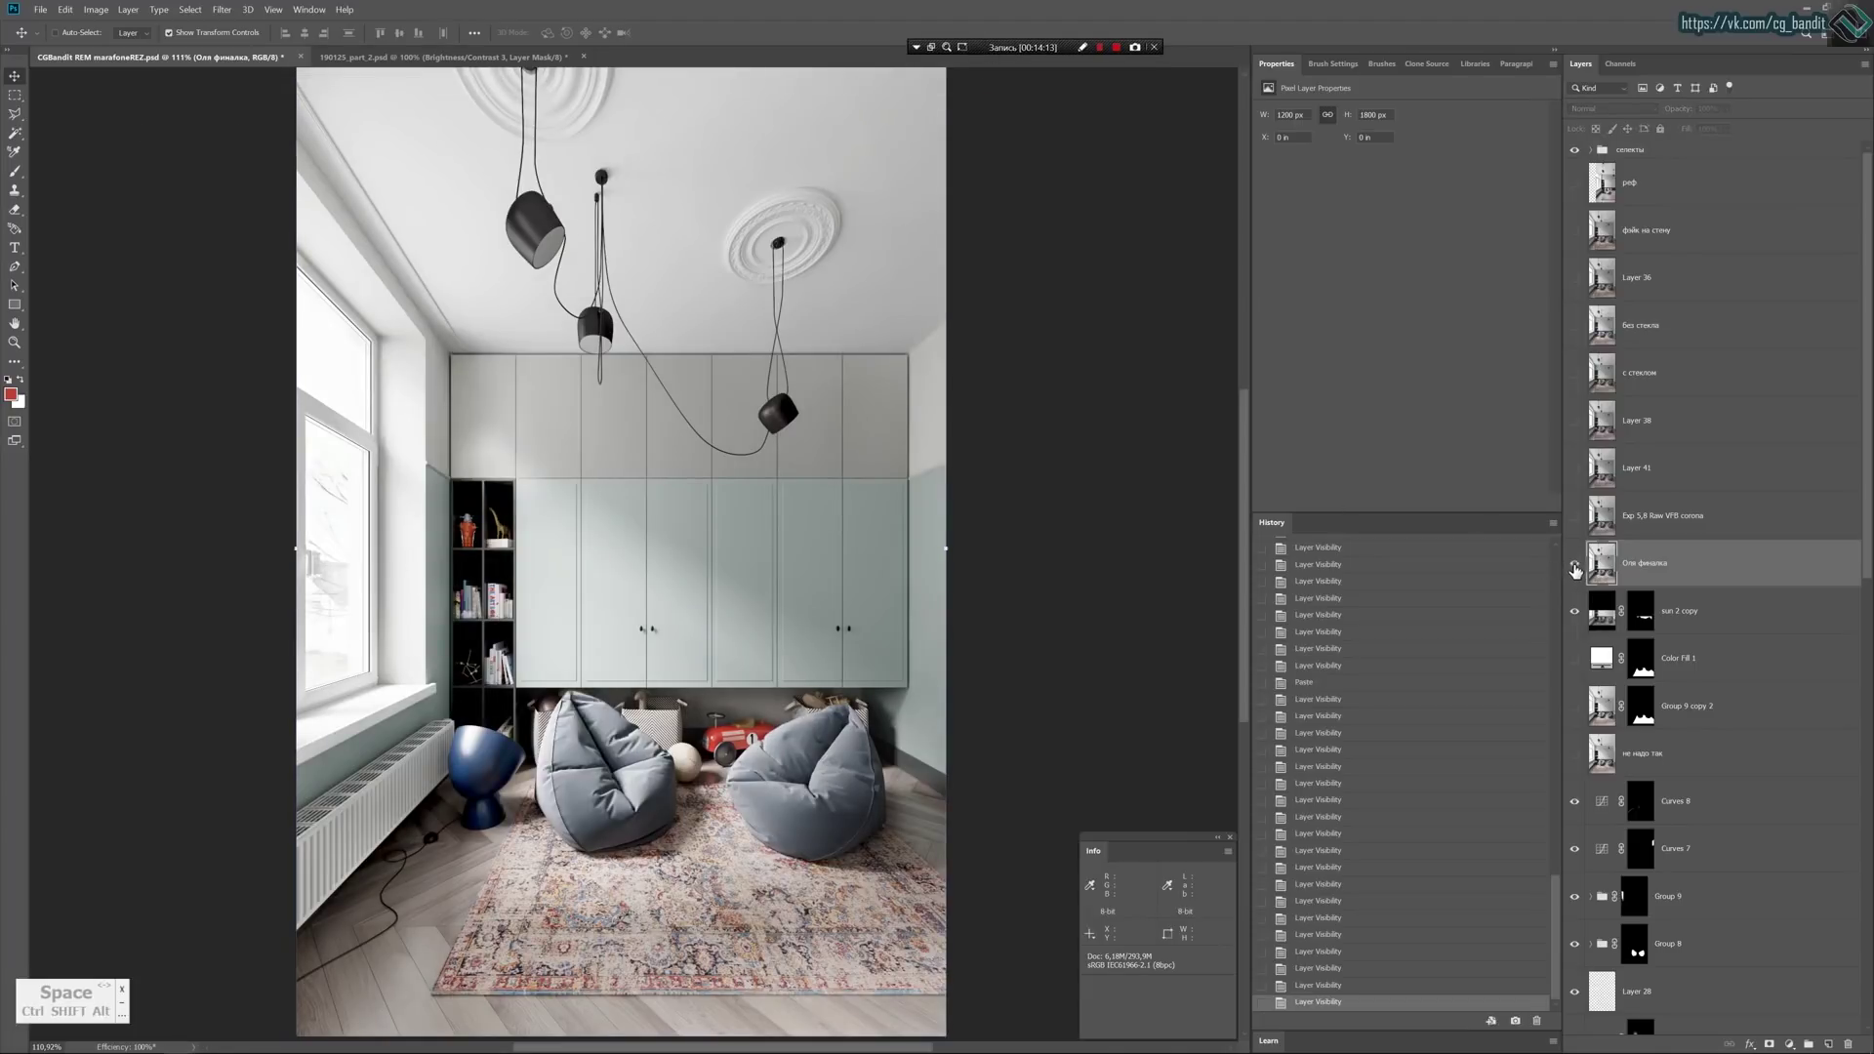
Toggle the student's final image layer repeatedly to compare it with the post-processed composite at full view, leaving that layer hidden.
left_click(1575, 571)
left_click(1575, 571)
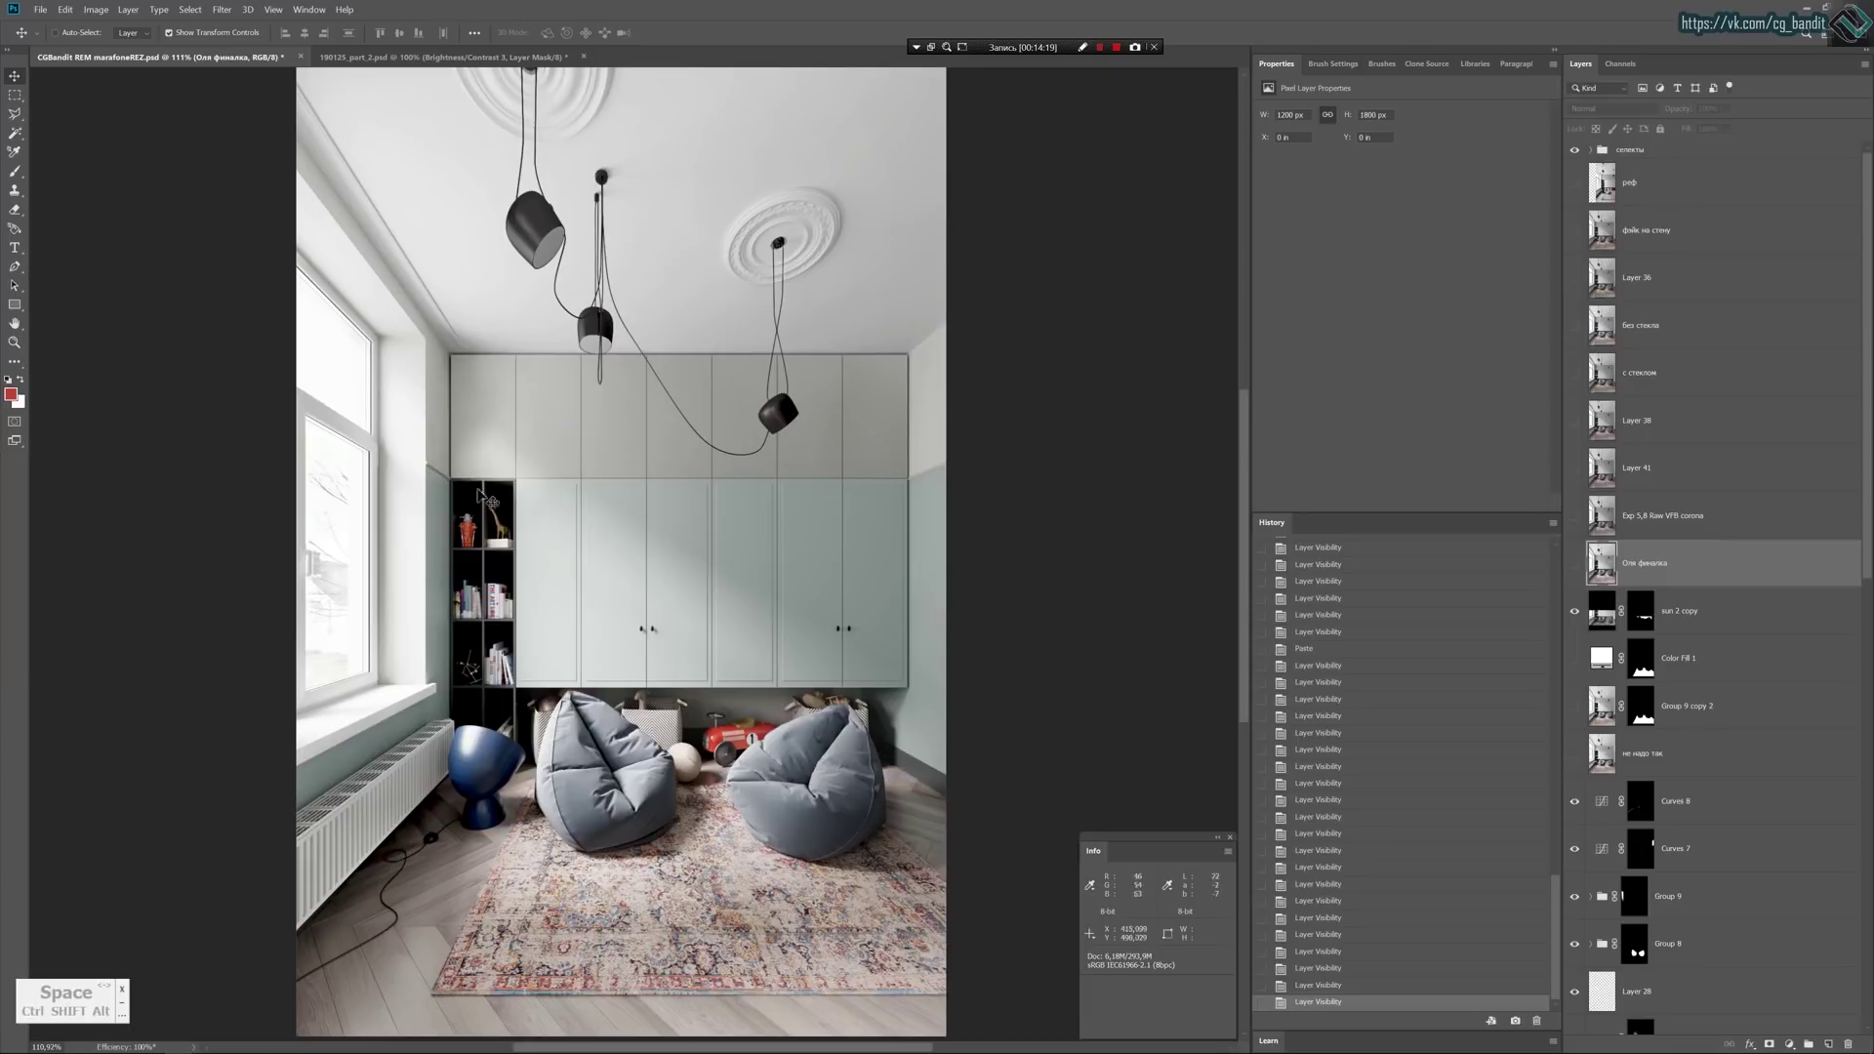
left_click(1575, 568)
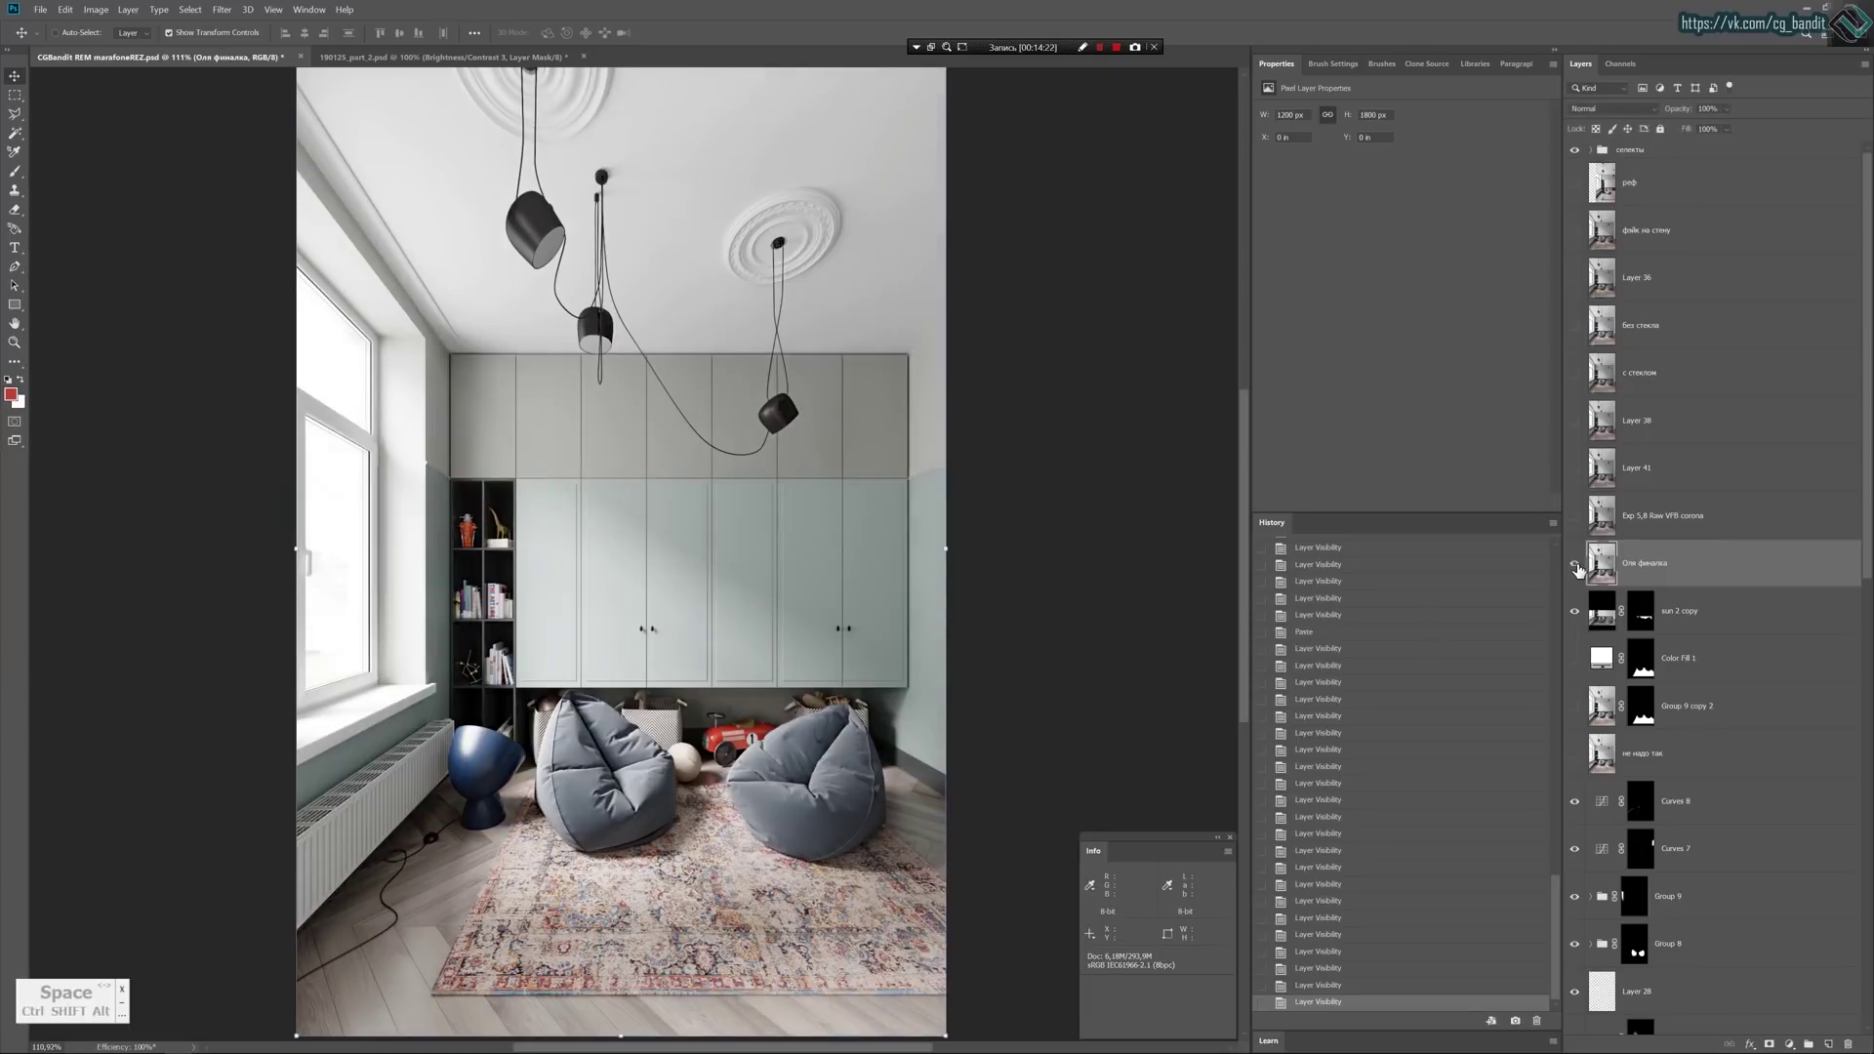
left_click(1577, 569)
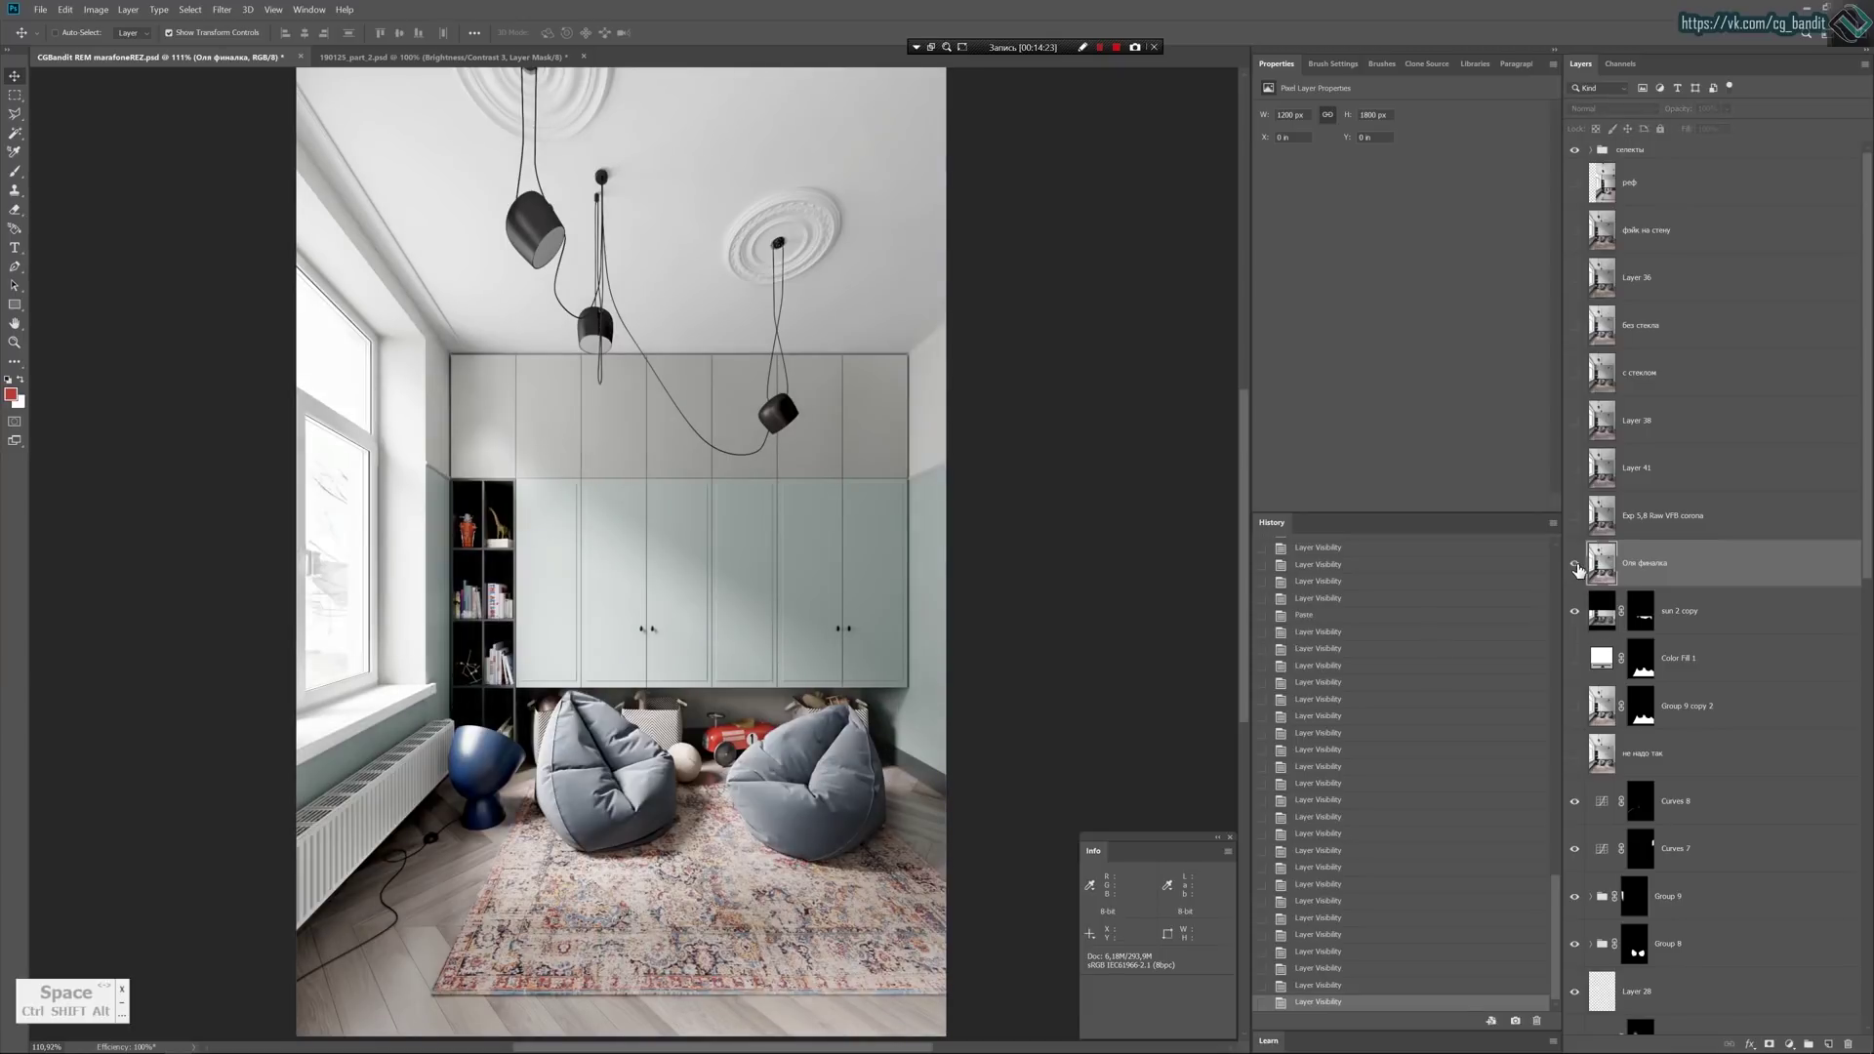
left_click(1577, 568)
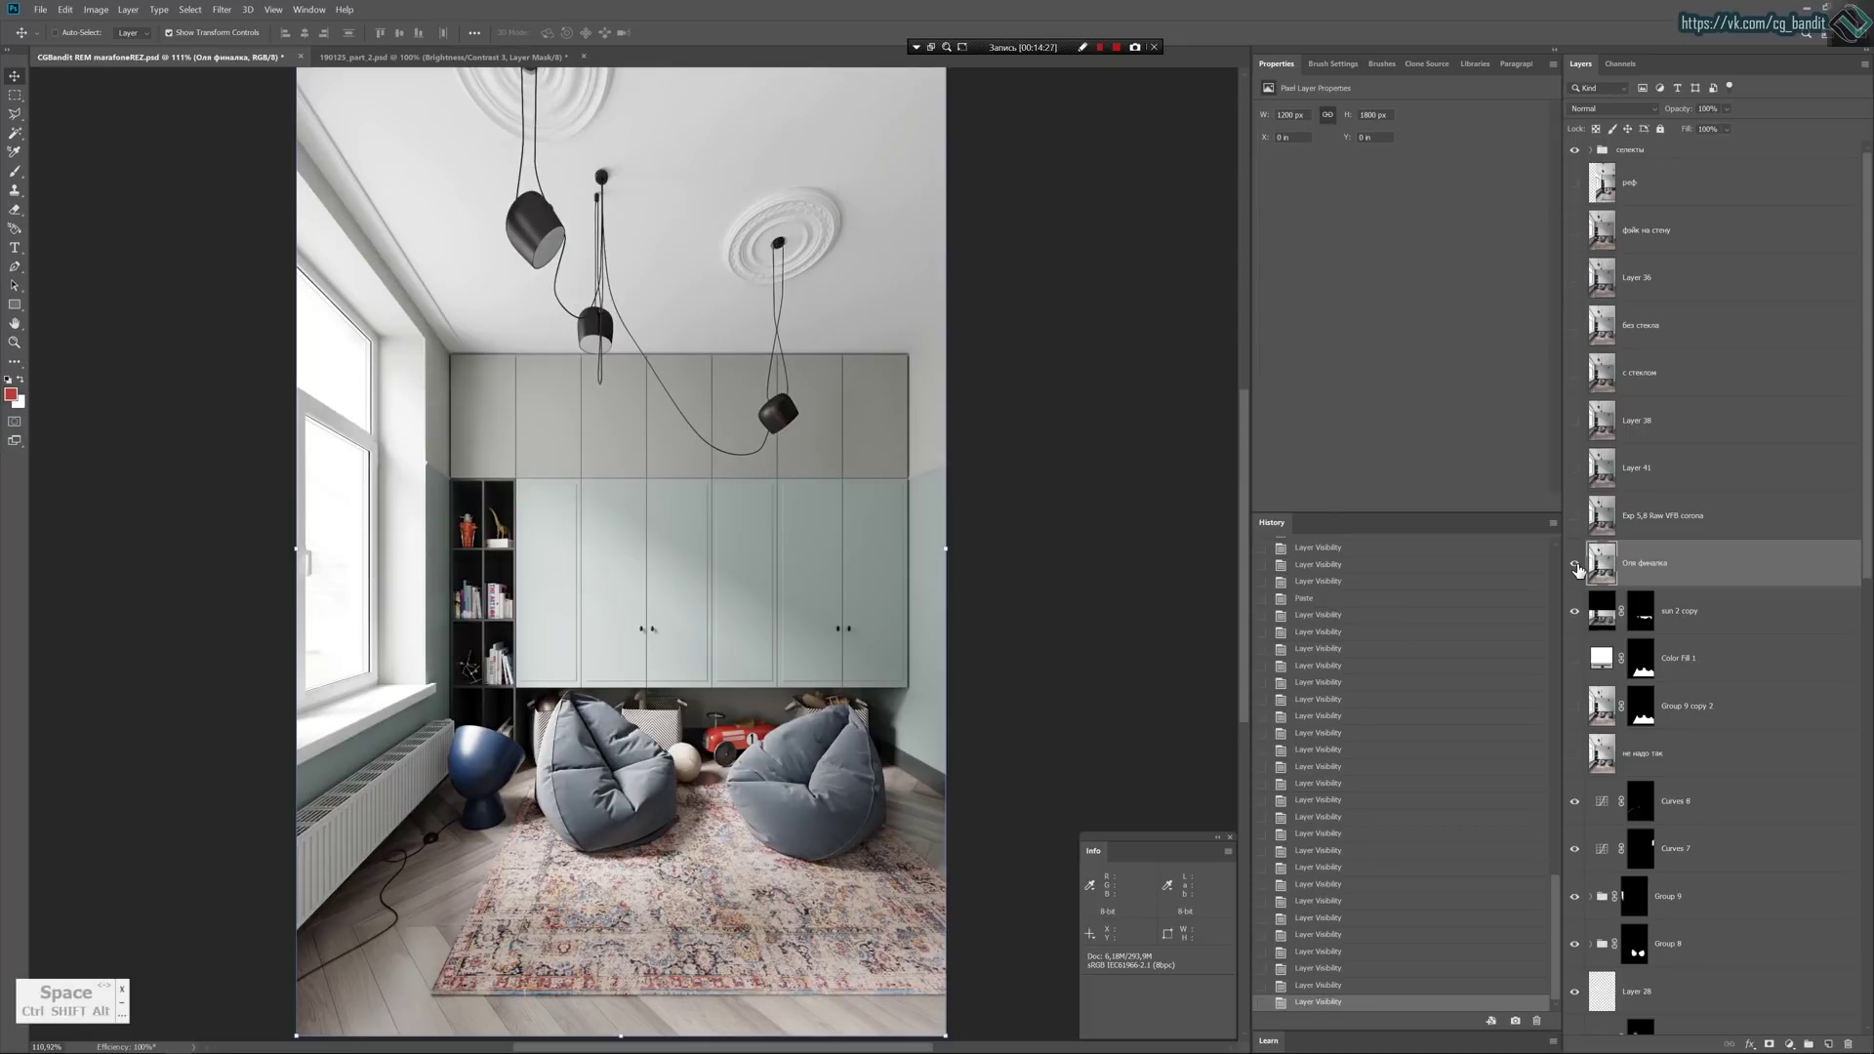
left_click(1577, 568)
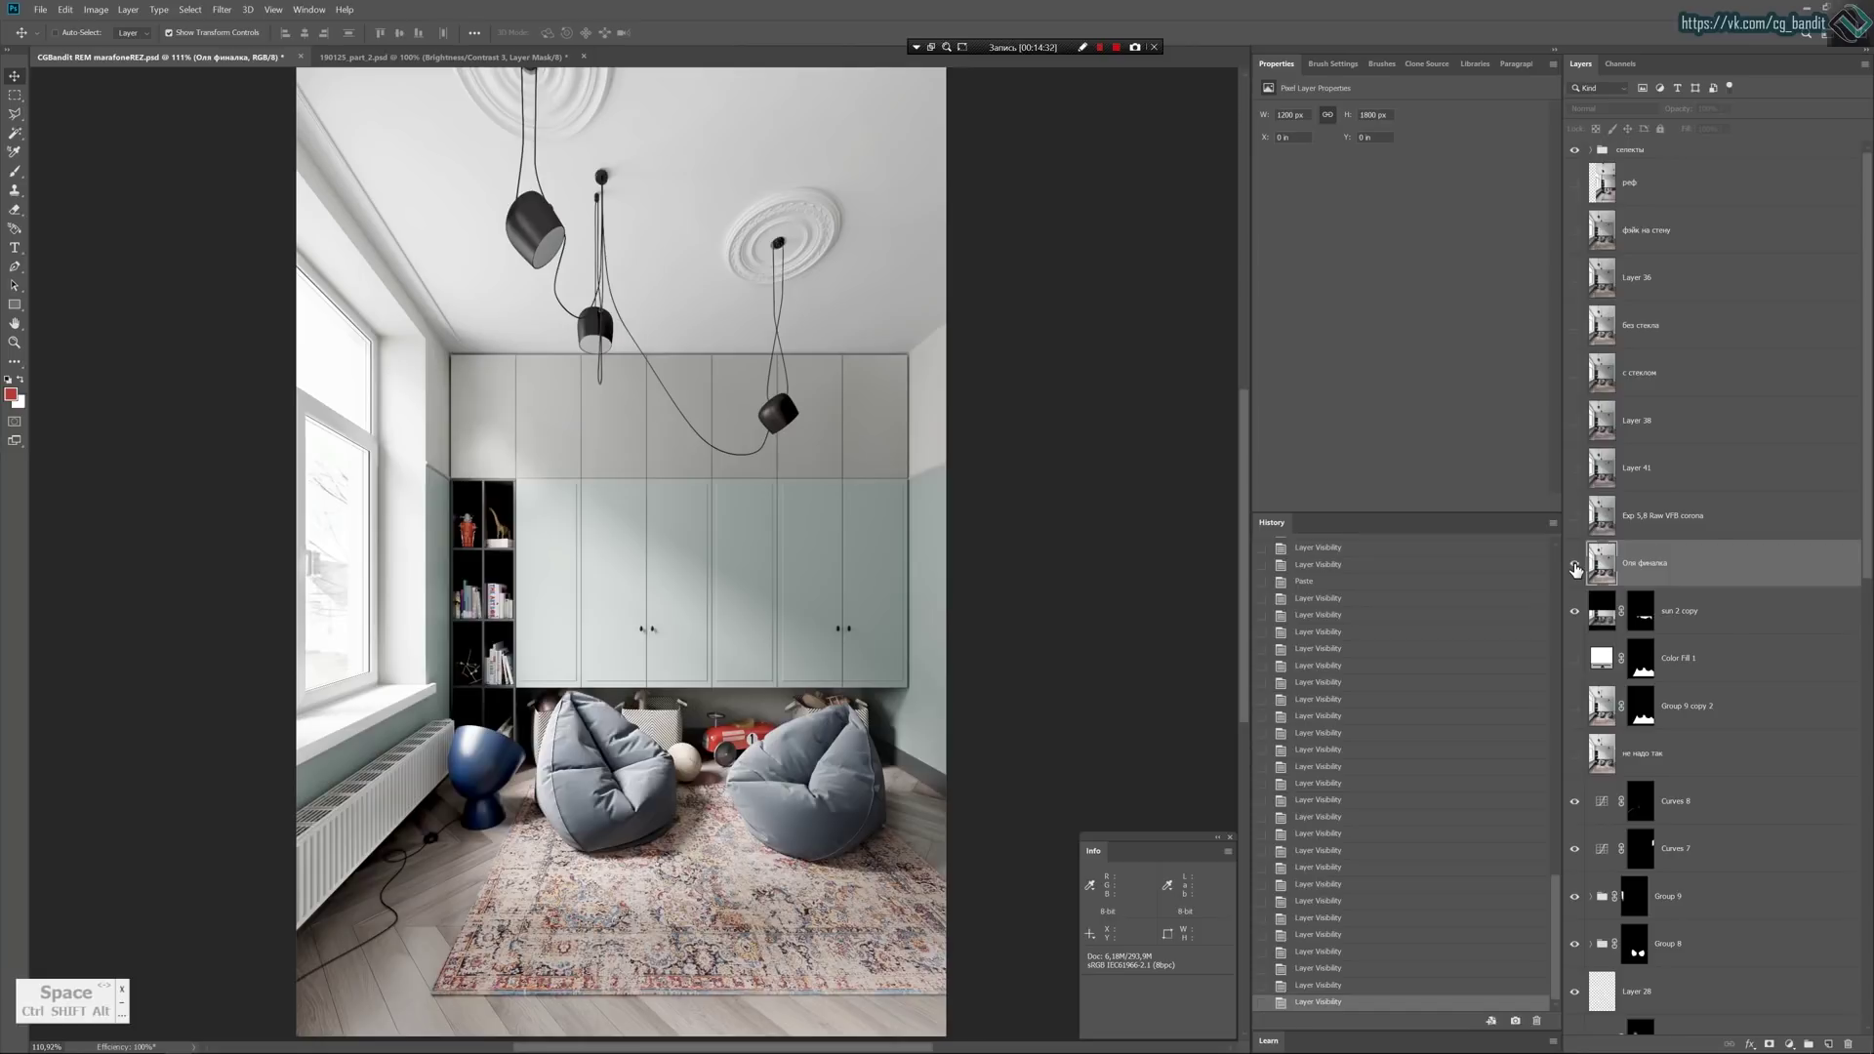
left_click(1576, 568)
left_click(1577, 568)
left_click(1577, 568)
left_click(1576, 568)
left_click(1577, 568)
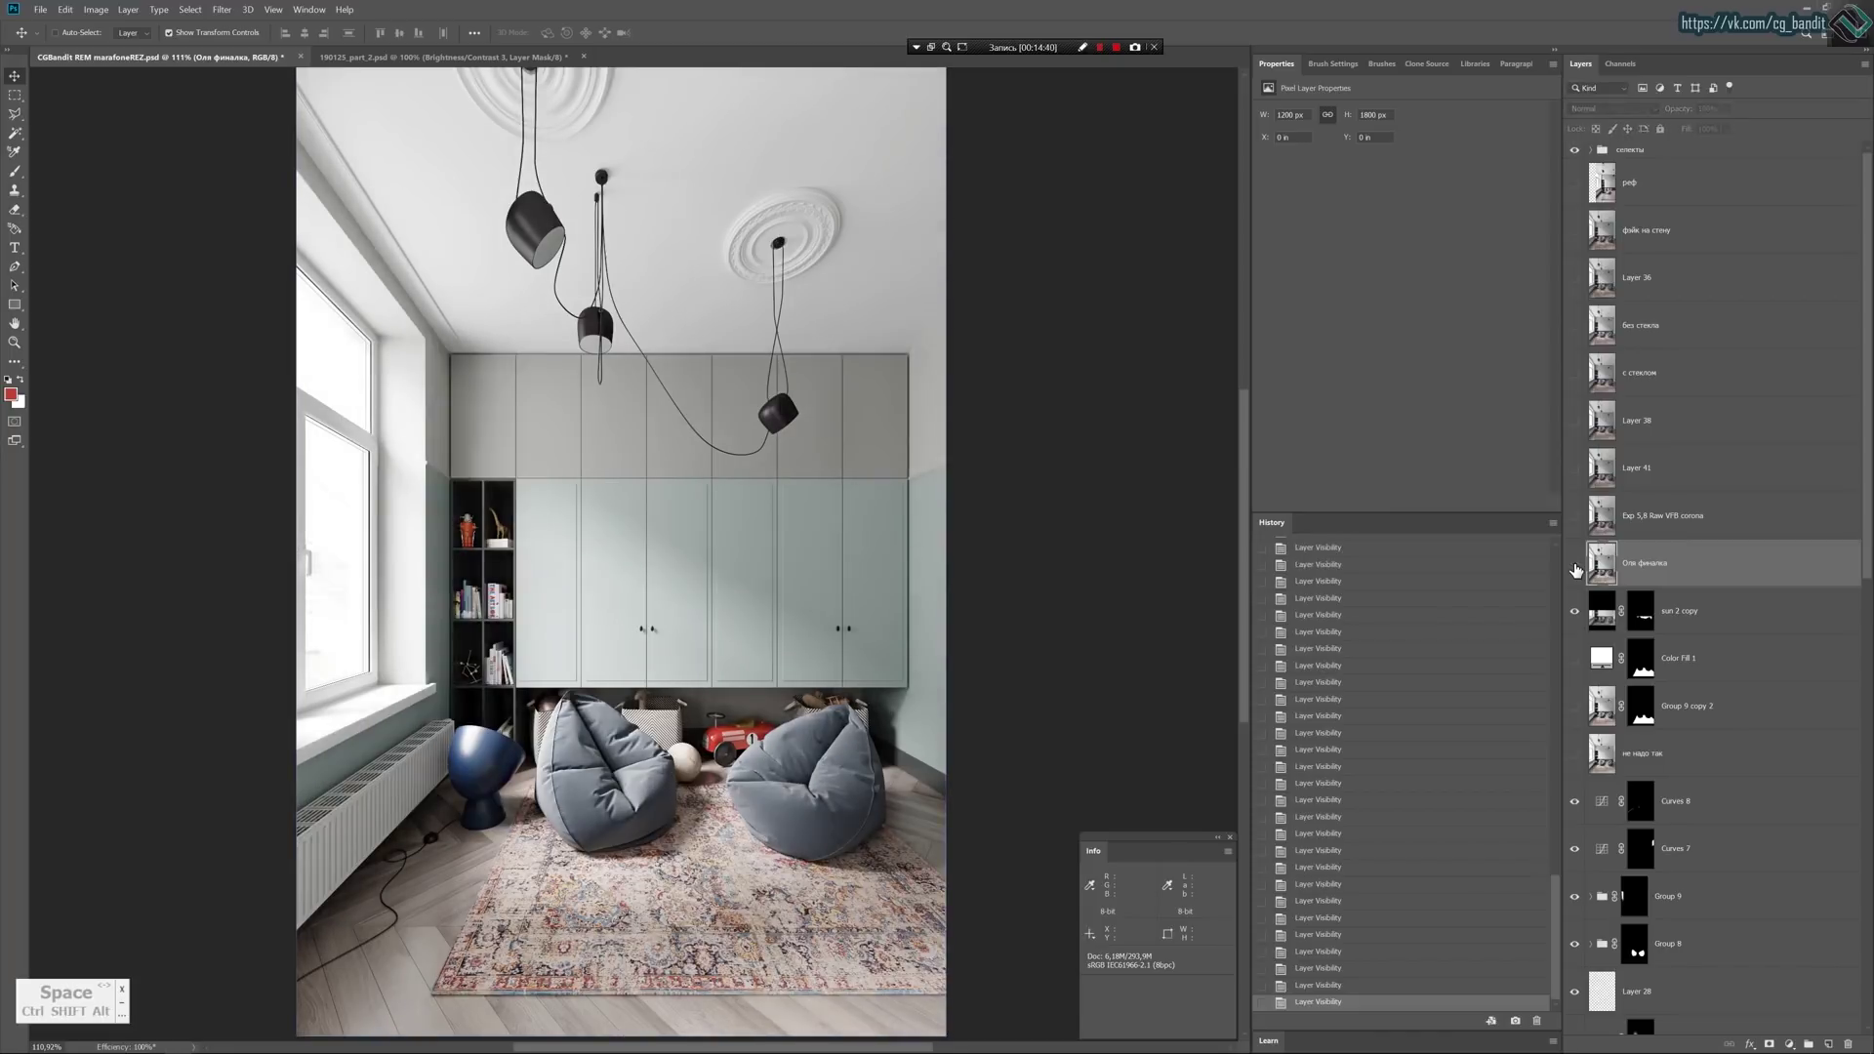
left_click(1576, 568)
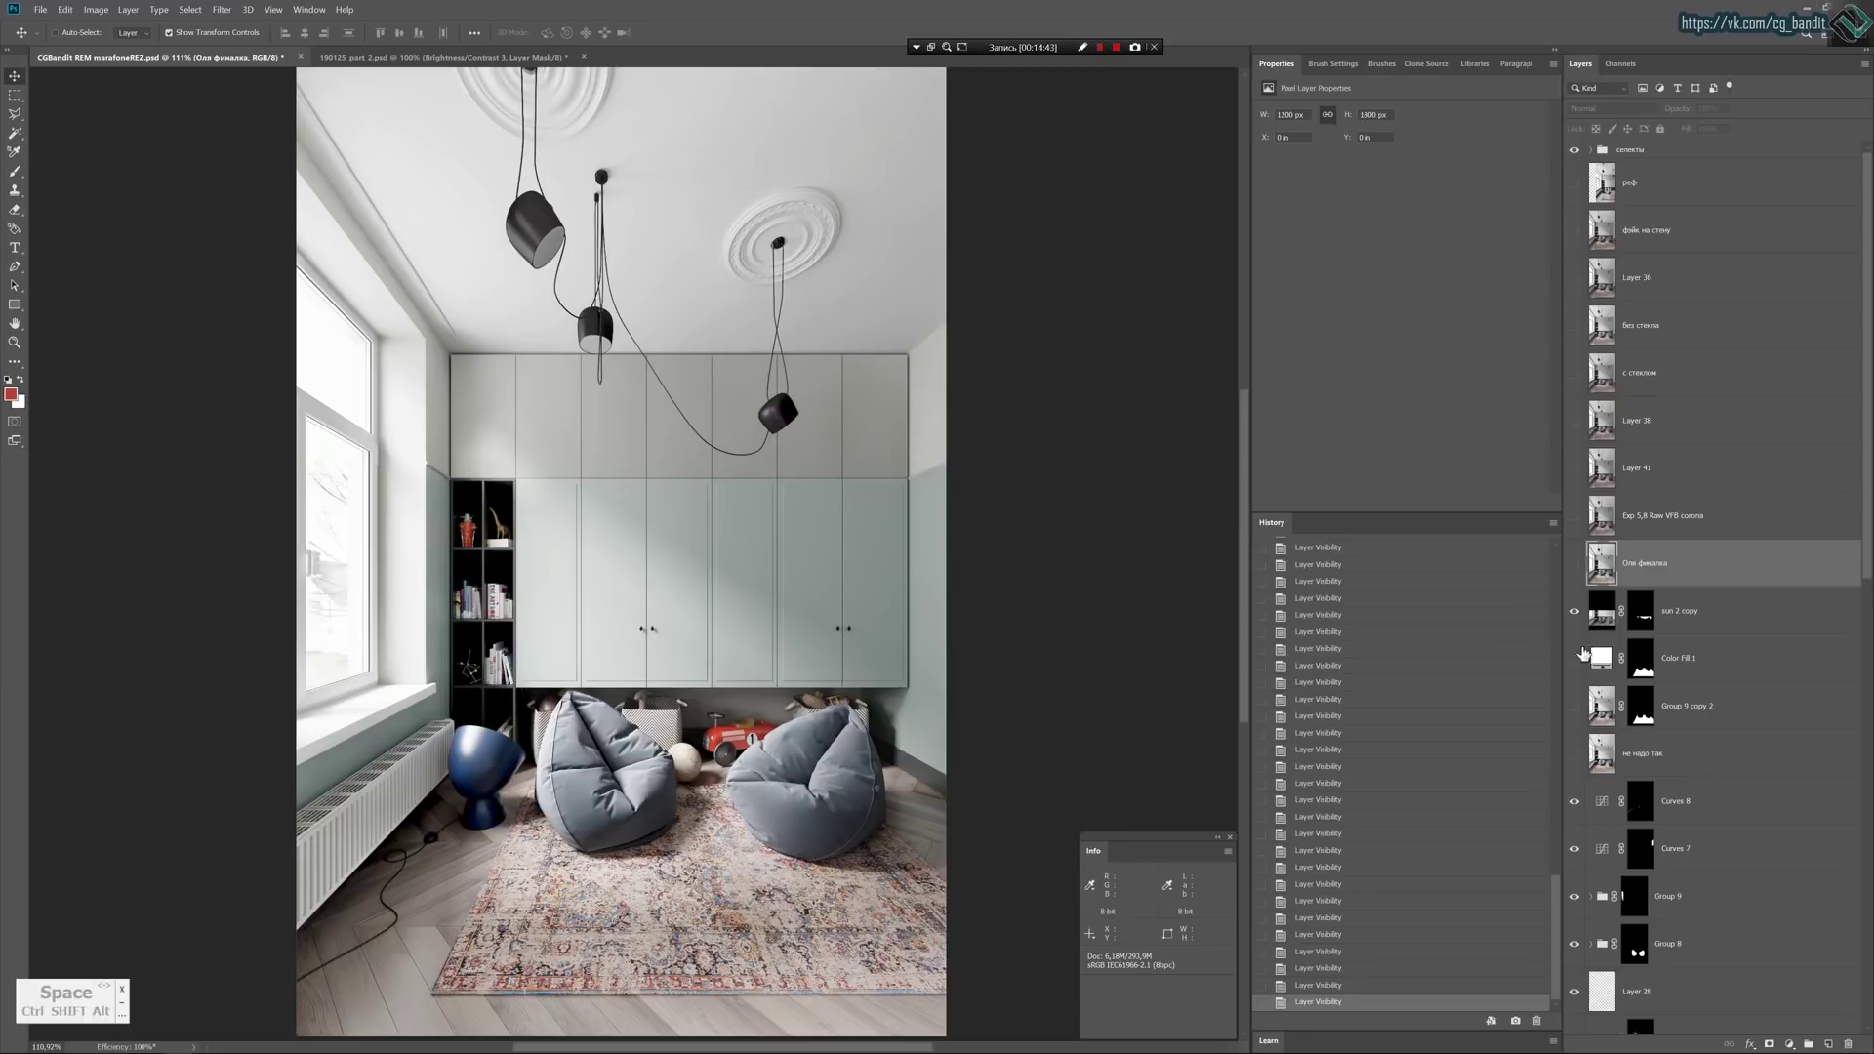
Examine what the "sun 2 copy" layer adds around the toys and beanbags below the wardrobe by toggling its visibility up close.
left_click(1576, 613)
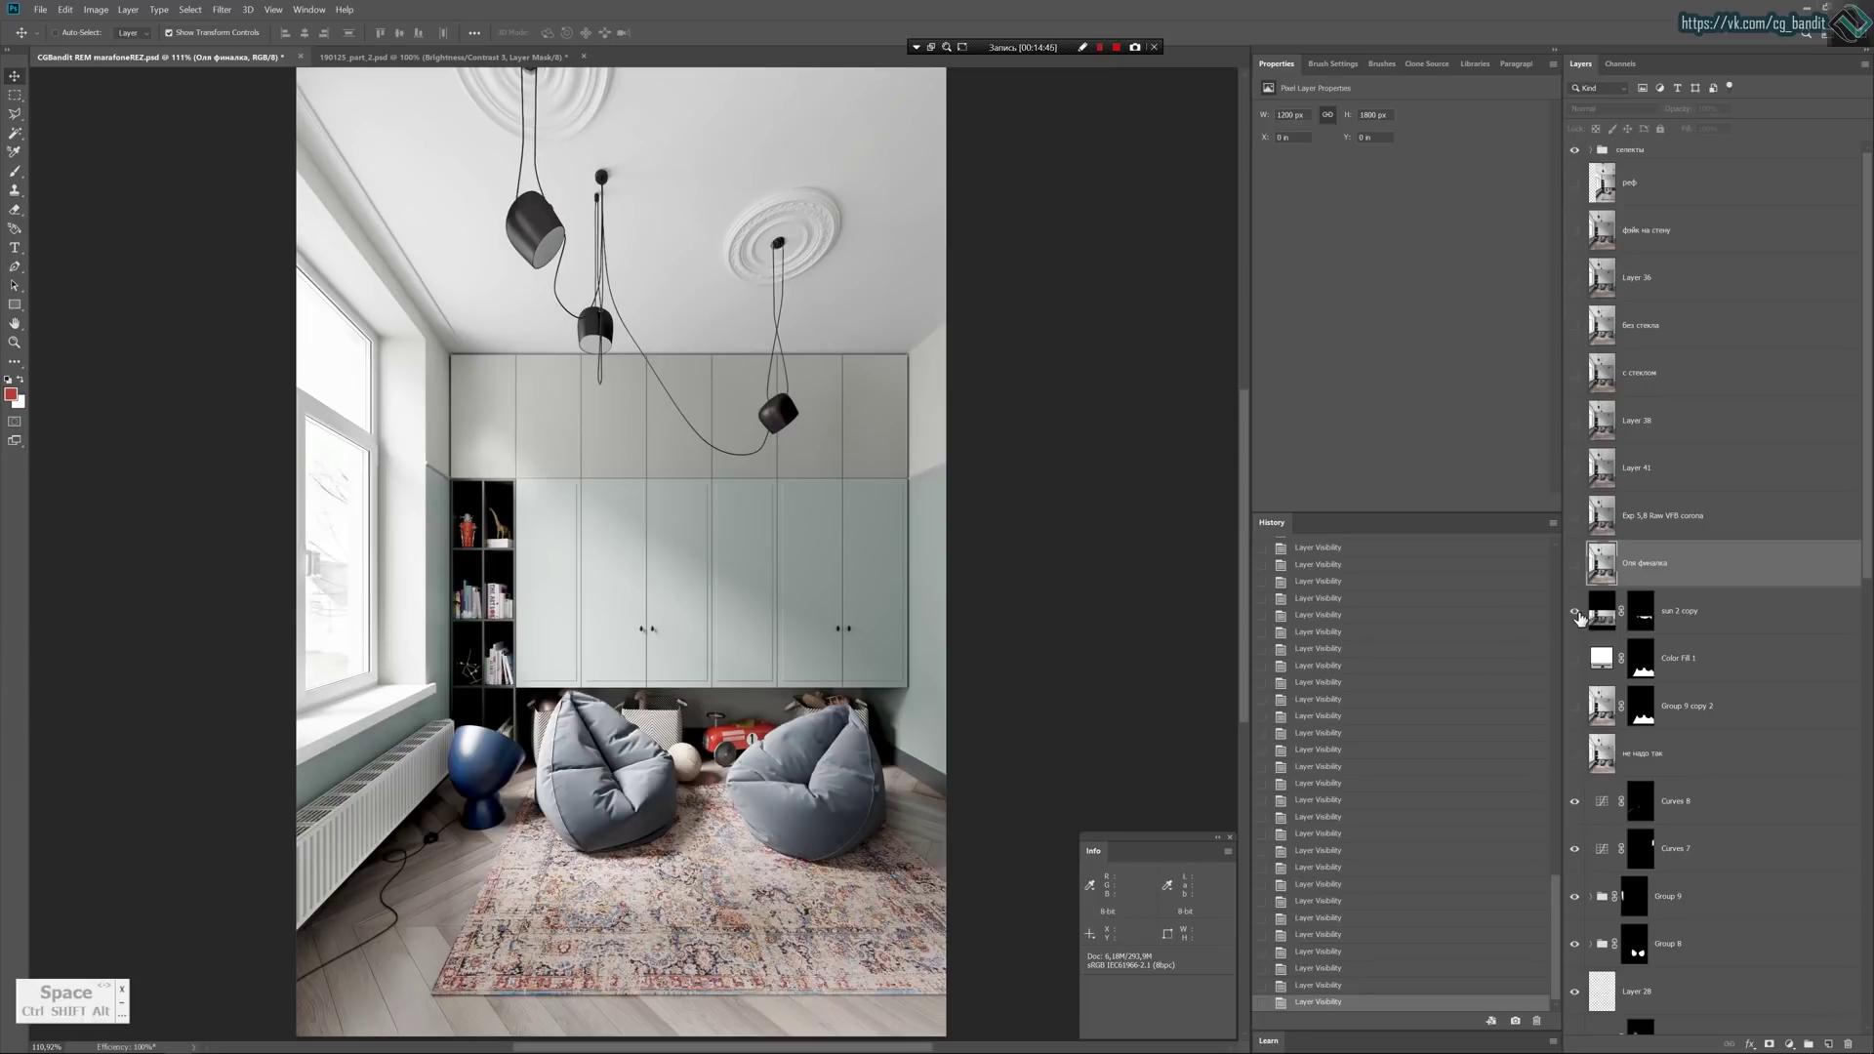
left_click(1576, 613)
scroll(721, 754, "up", 5, "alt")
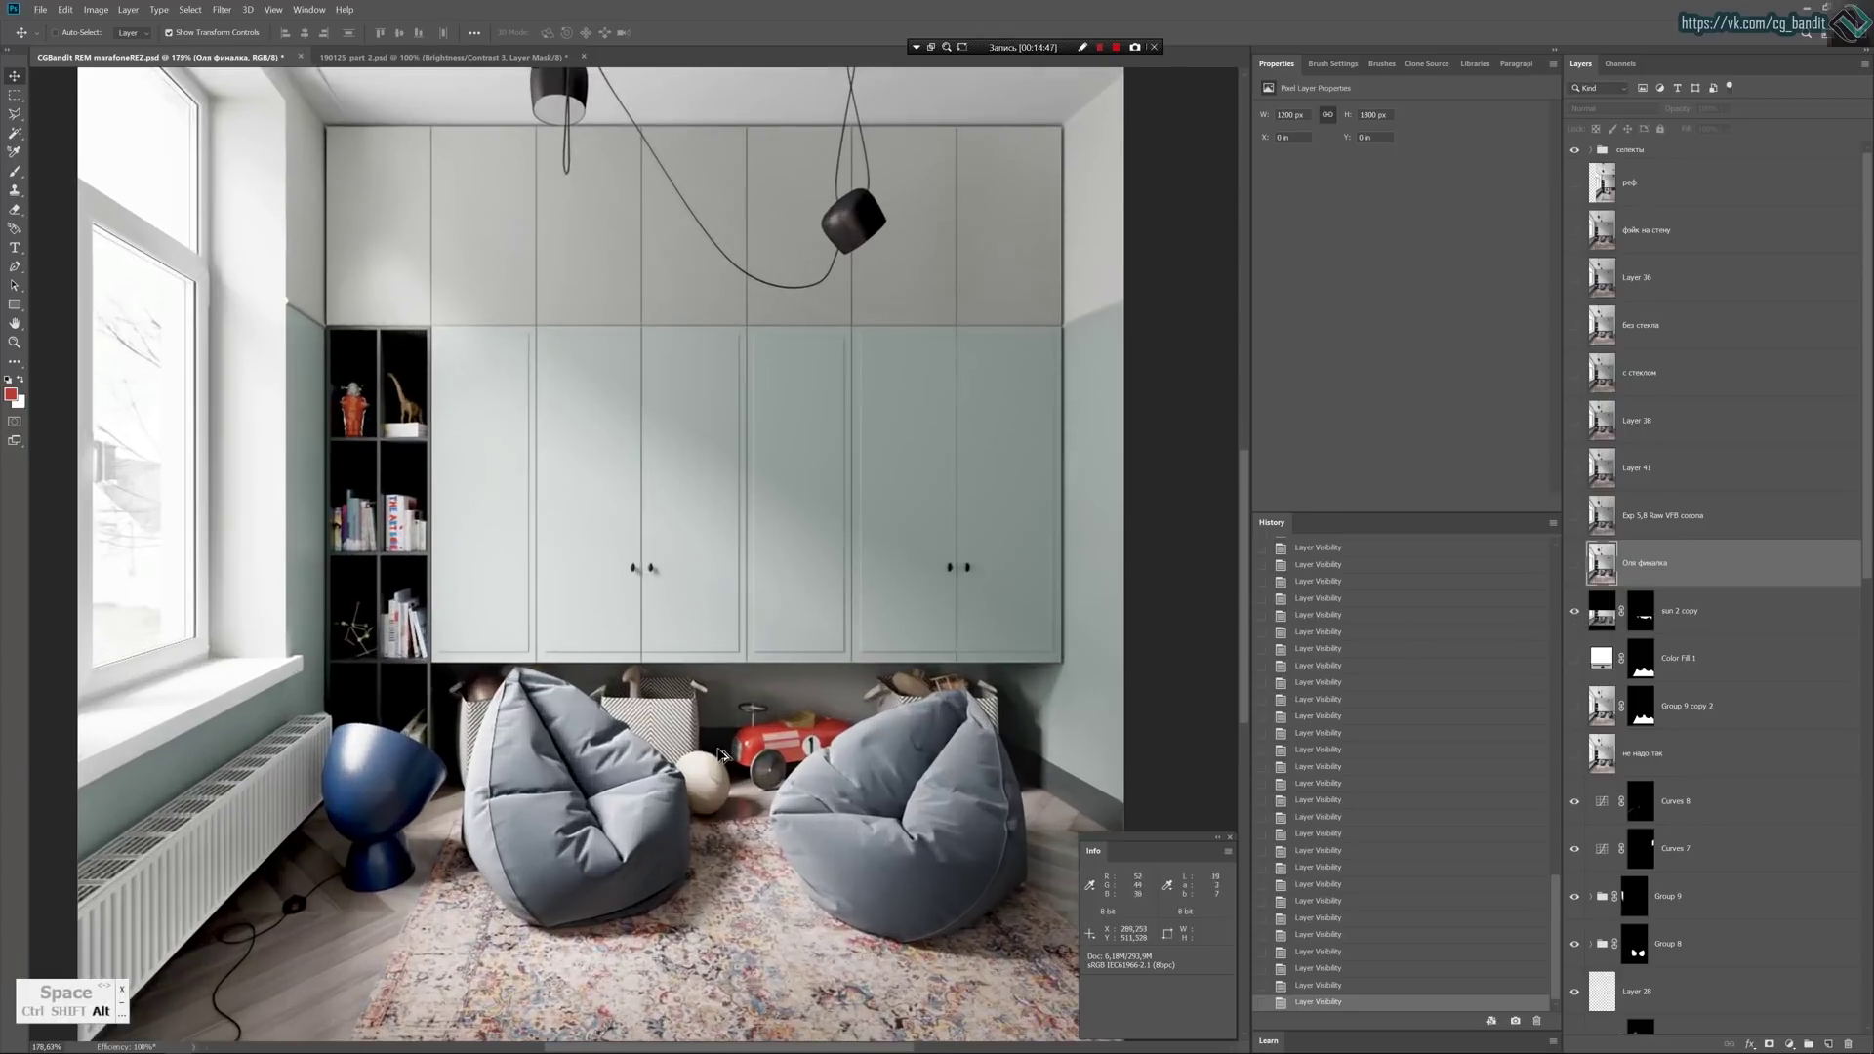
scroll(721, 755, "up", 1, "alt")
left_click_drag(844, 633, 820, 590)
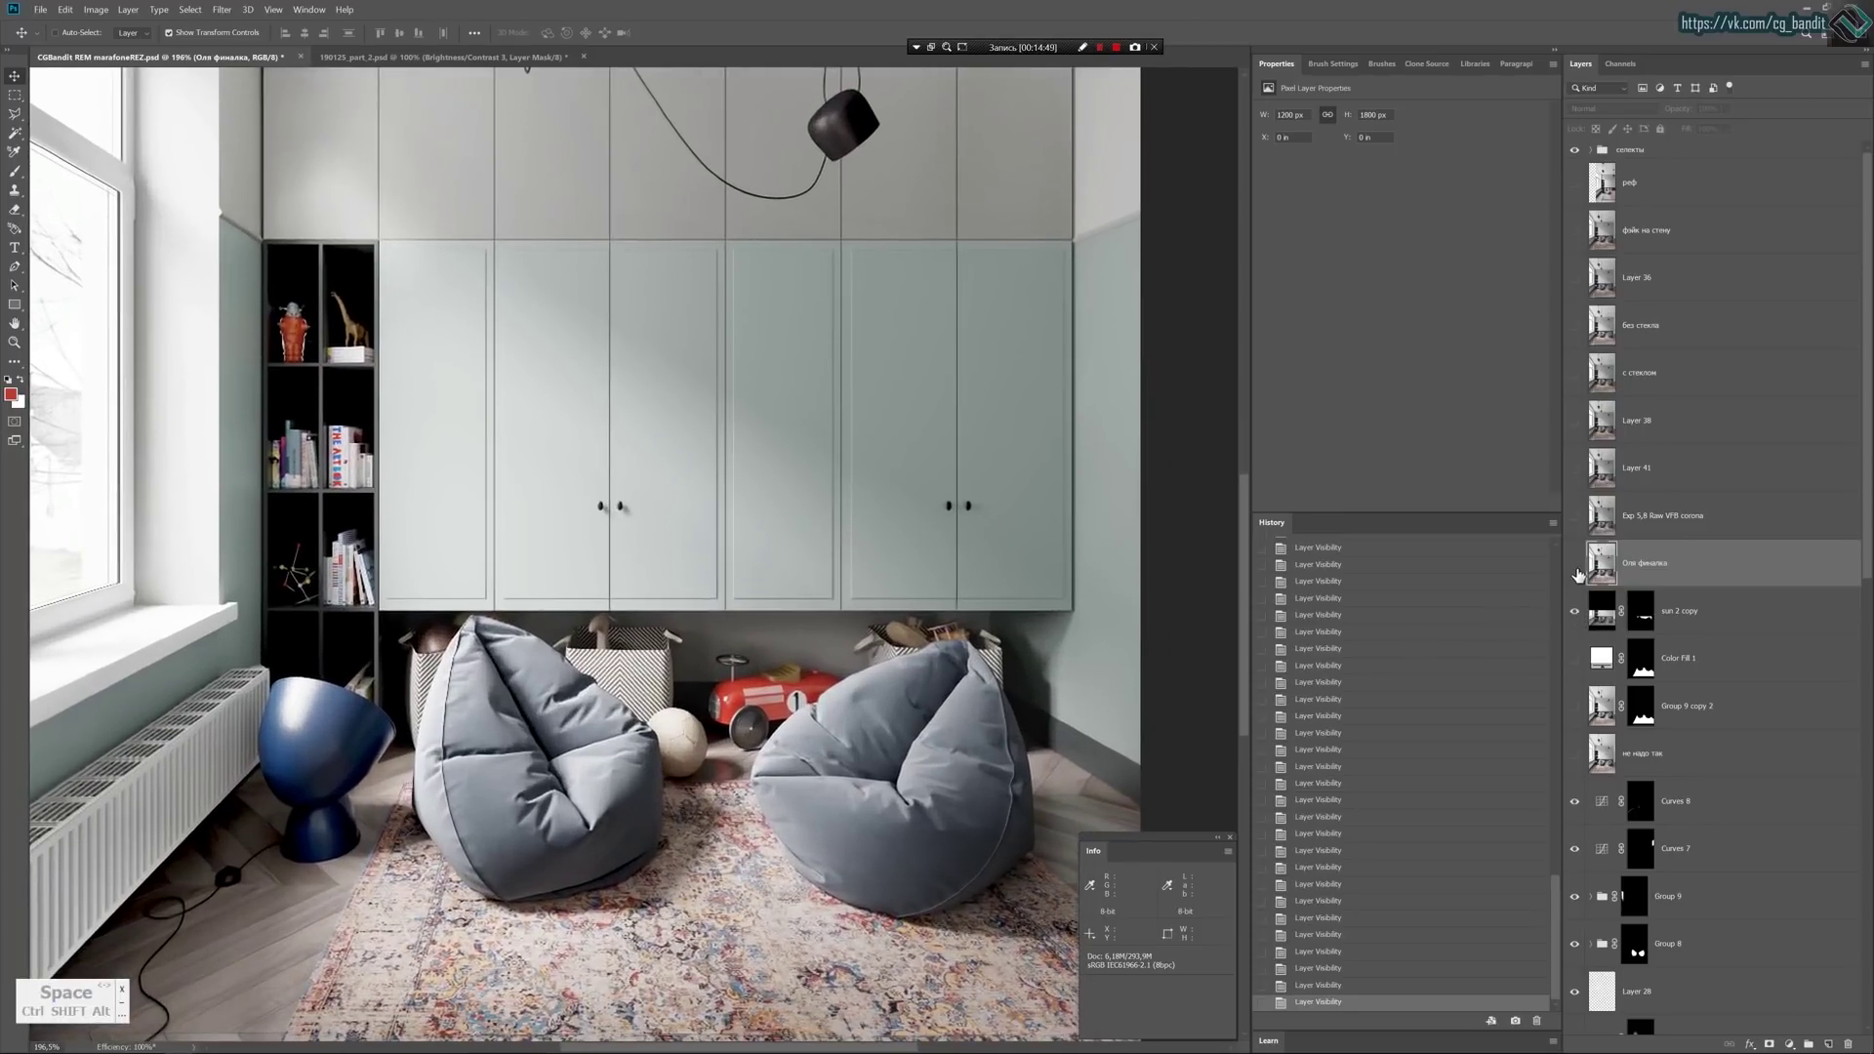
left_click(1577, 613)
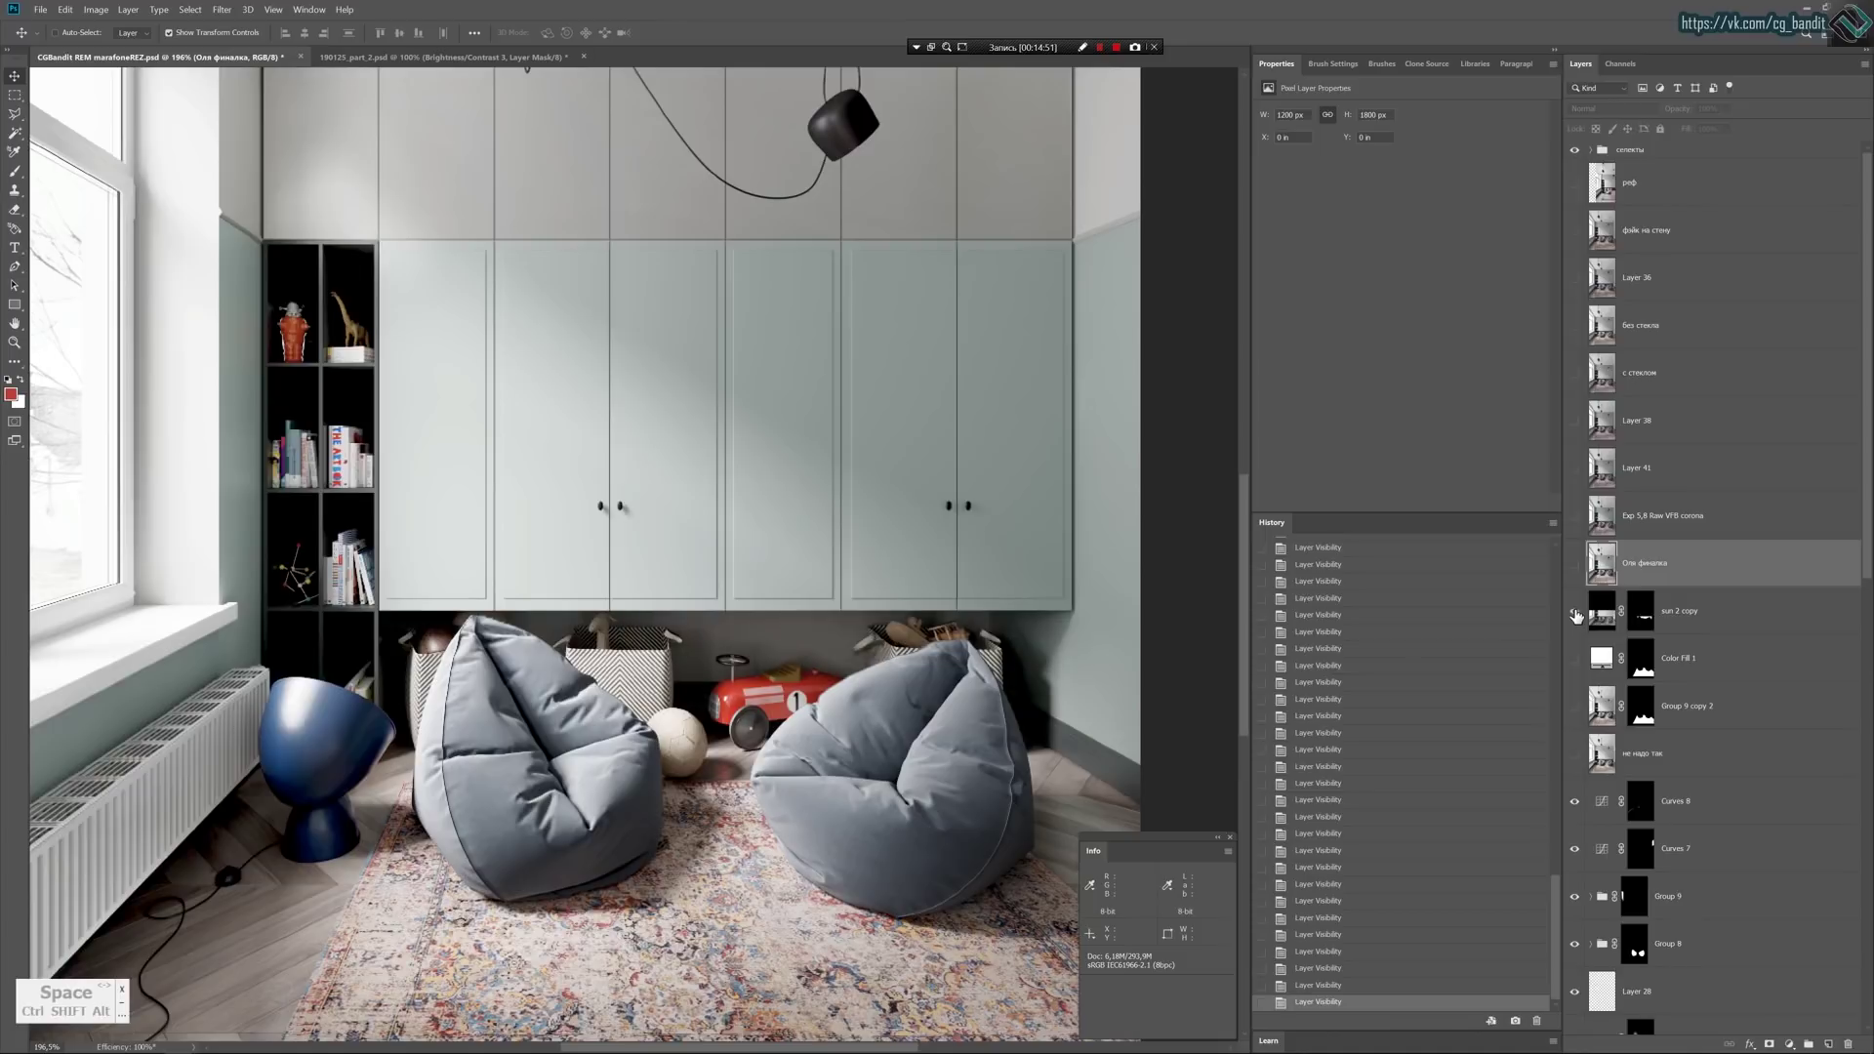
left_click(1577, 613)
left_click(1576, 614)
left_click(1574, 615)
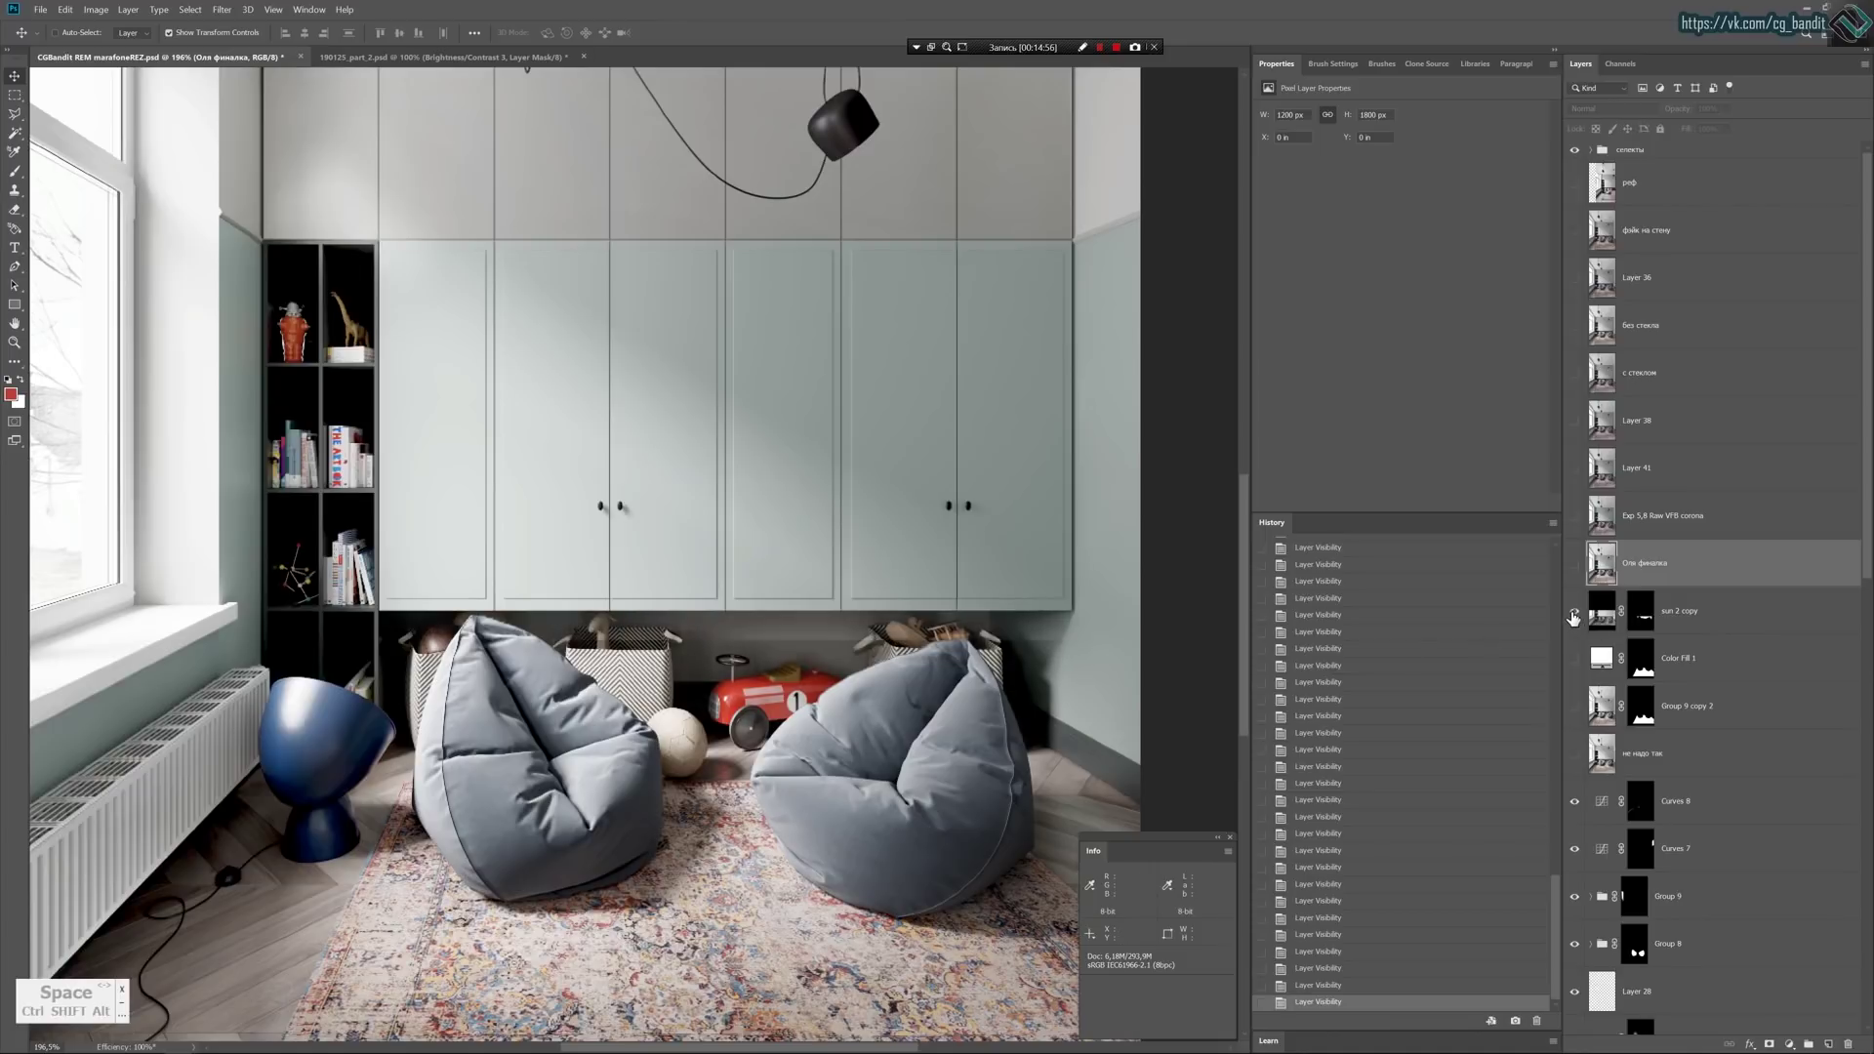
left_click(1574, 615)
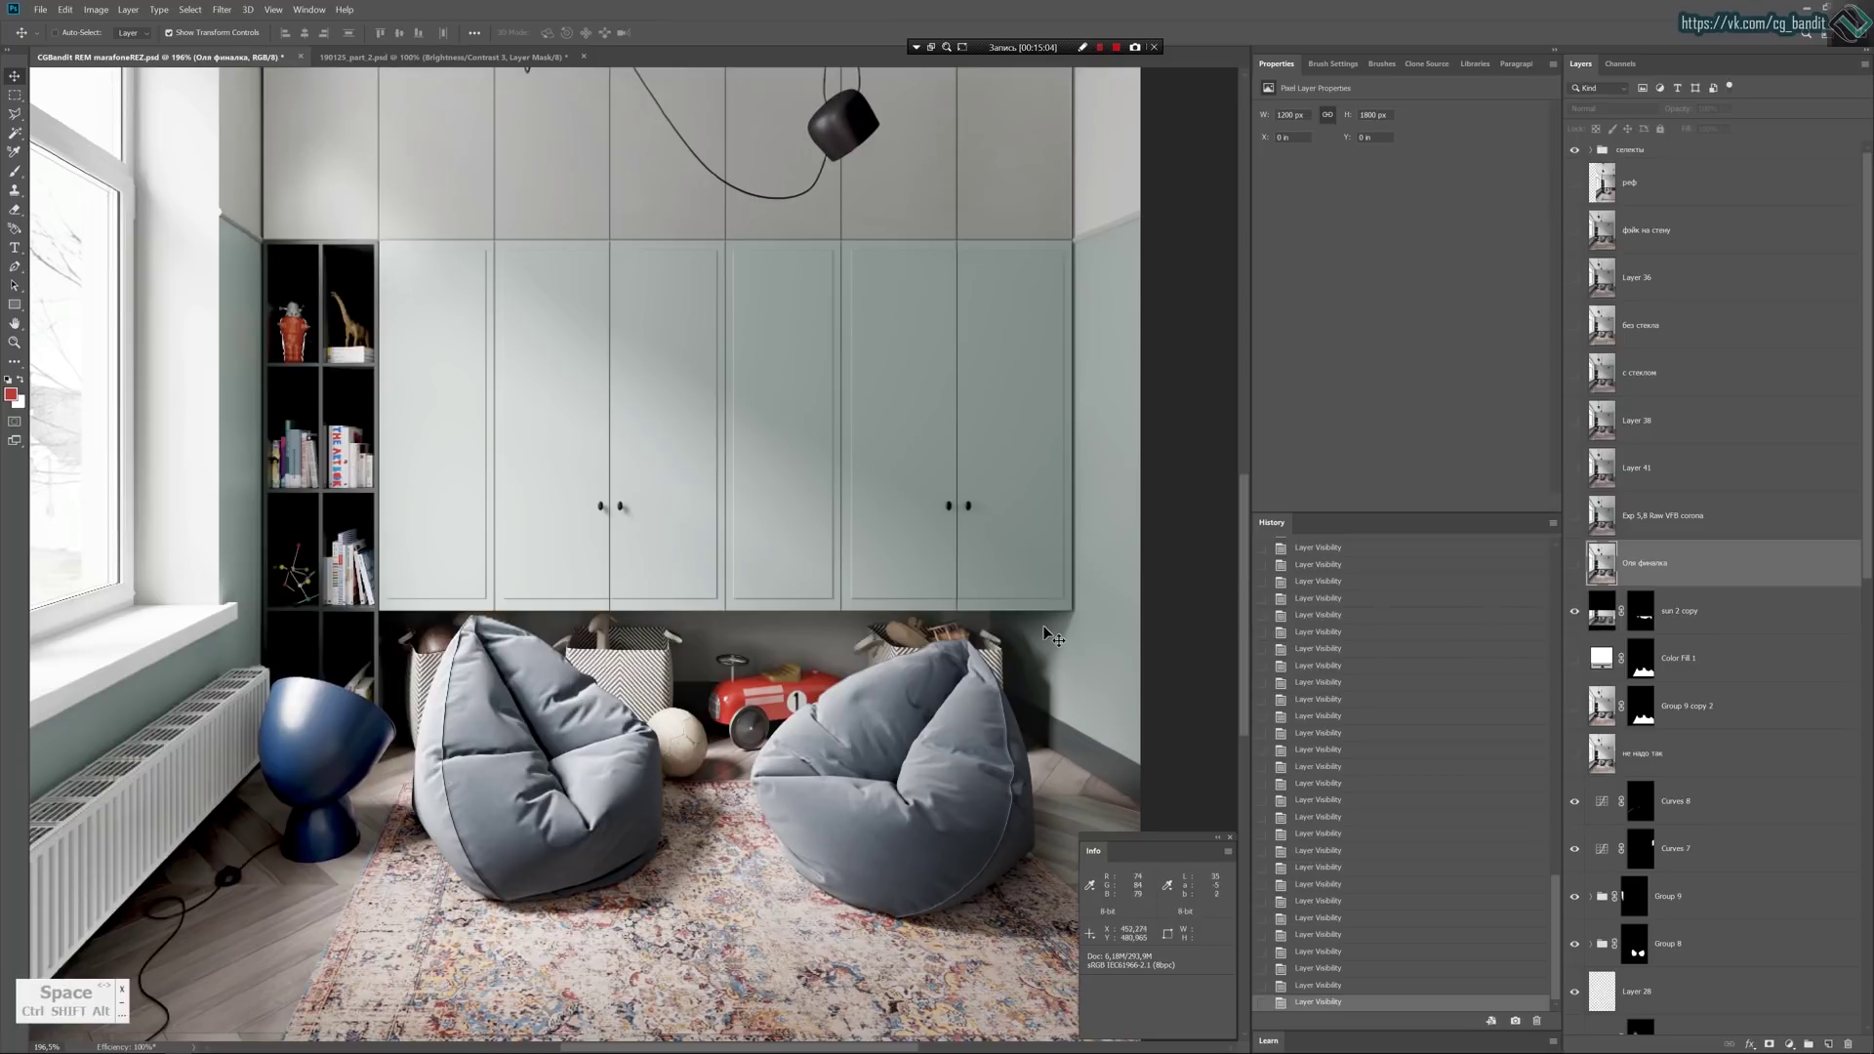
Compare the wardrobe, walls and ceiling of the student's final image with the composite by showing and hiding the final image layer.
scroll(925, 625, "down", 2, "alt")
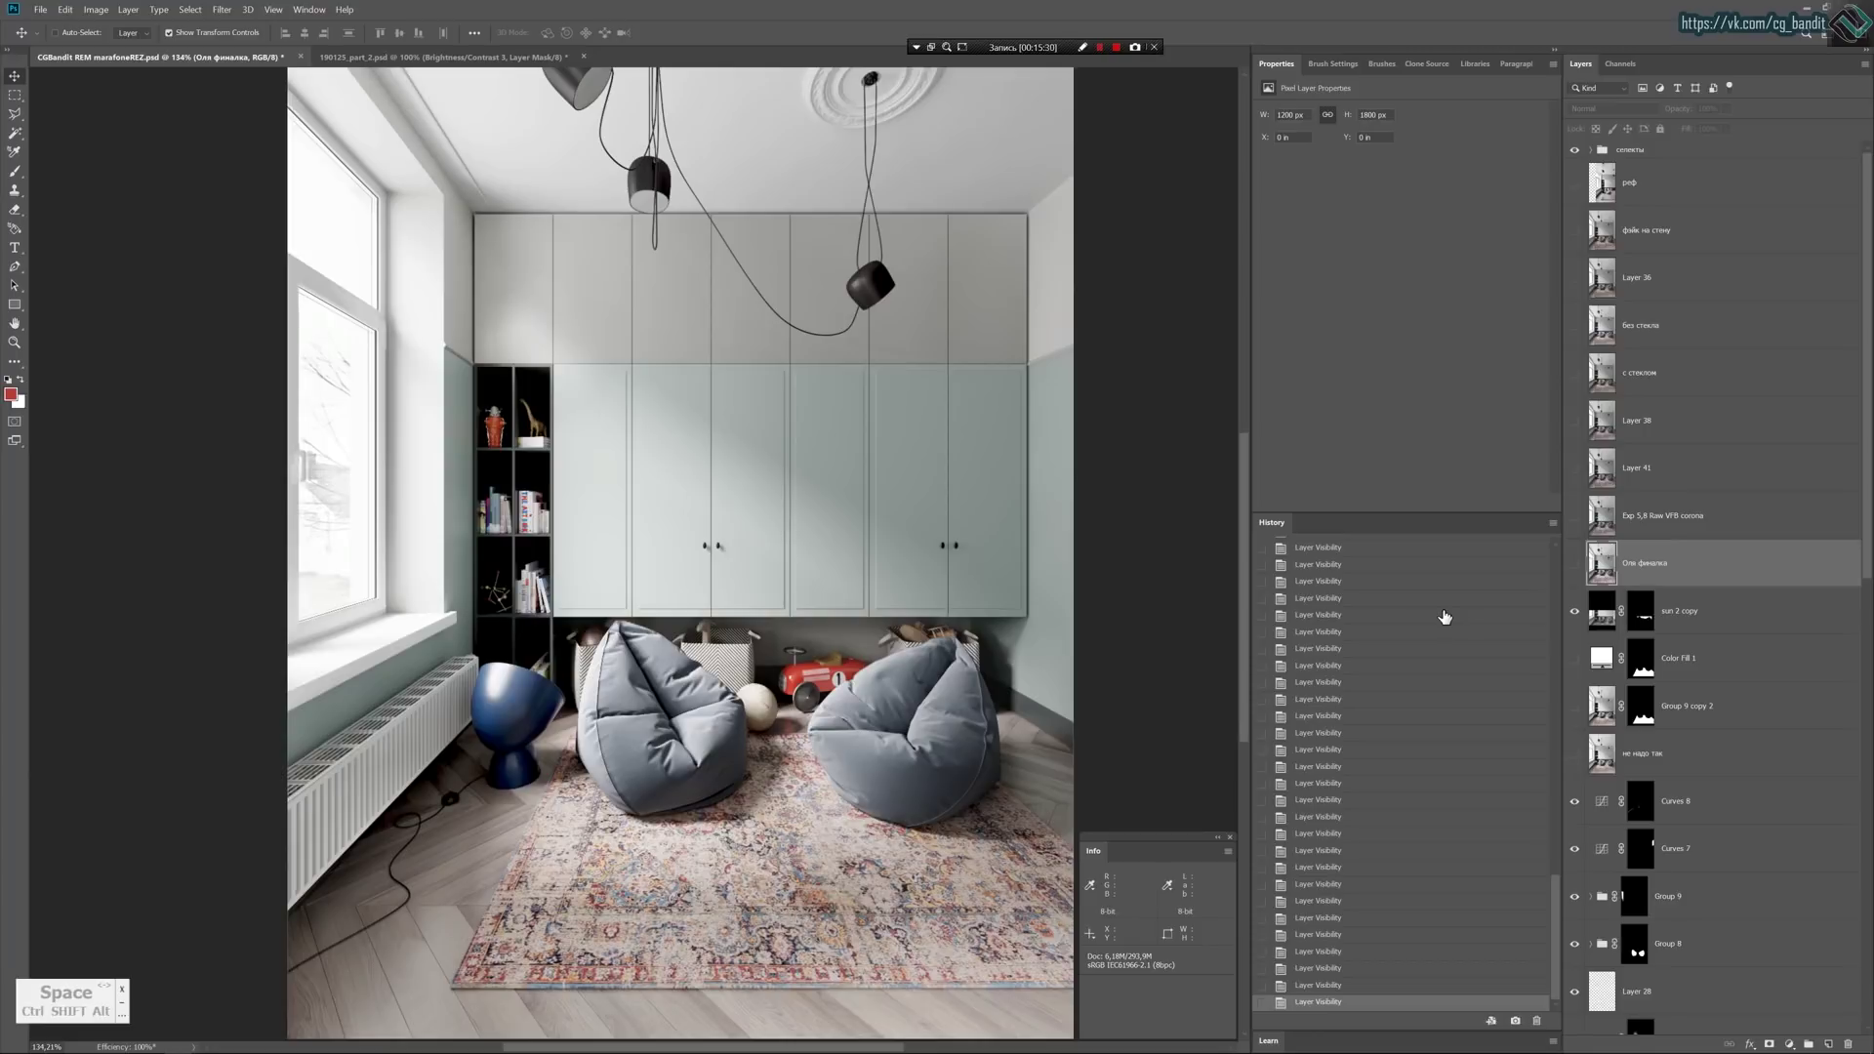
left_click(1575, 564)
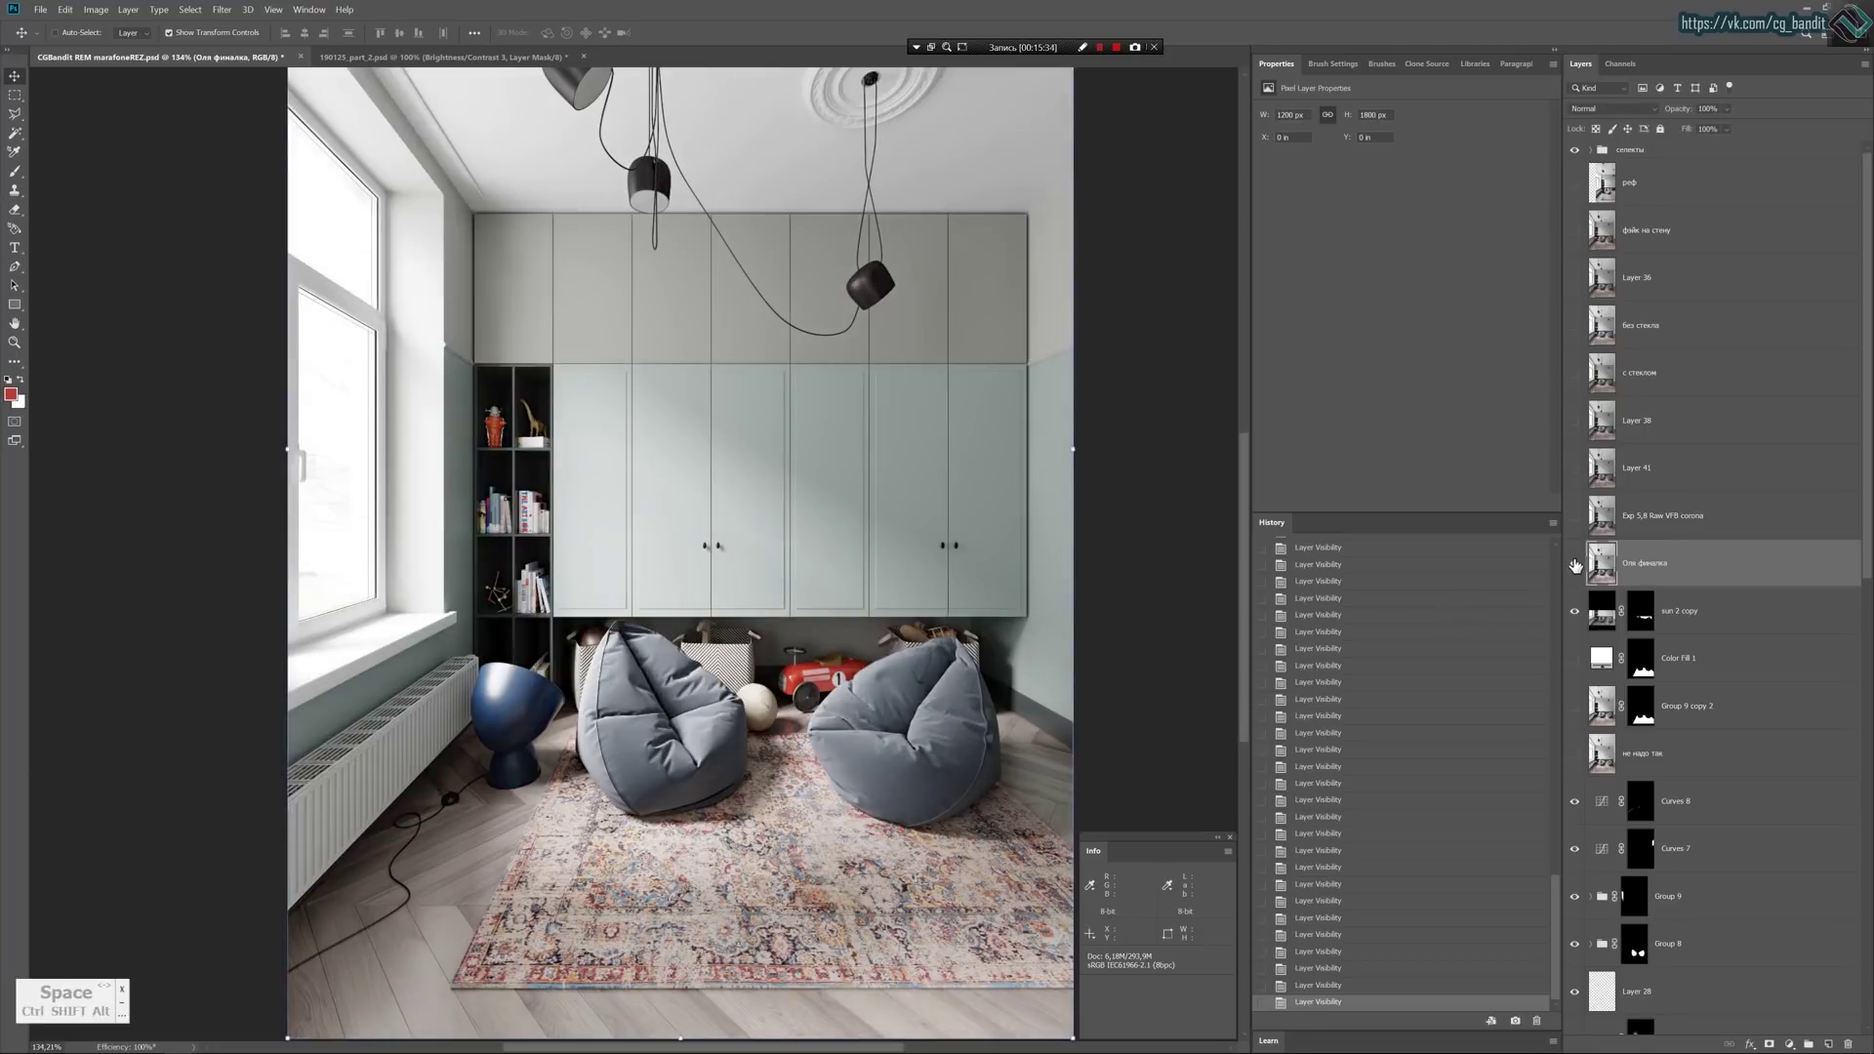
left_click(1575, 564)
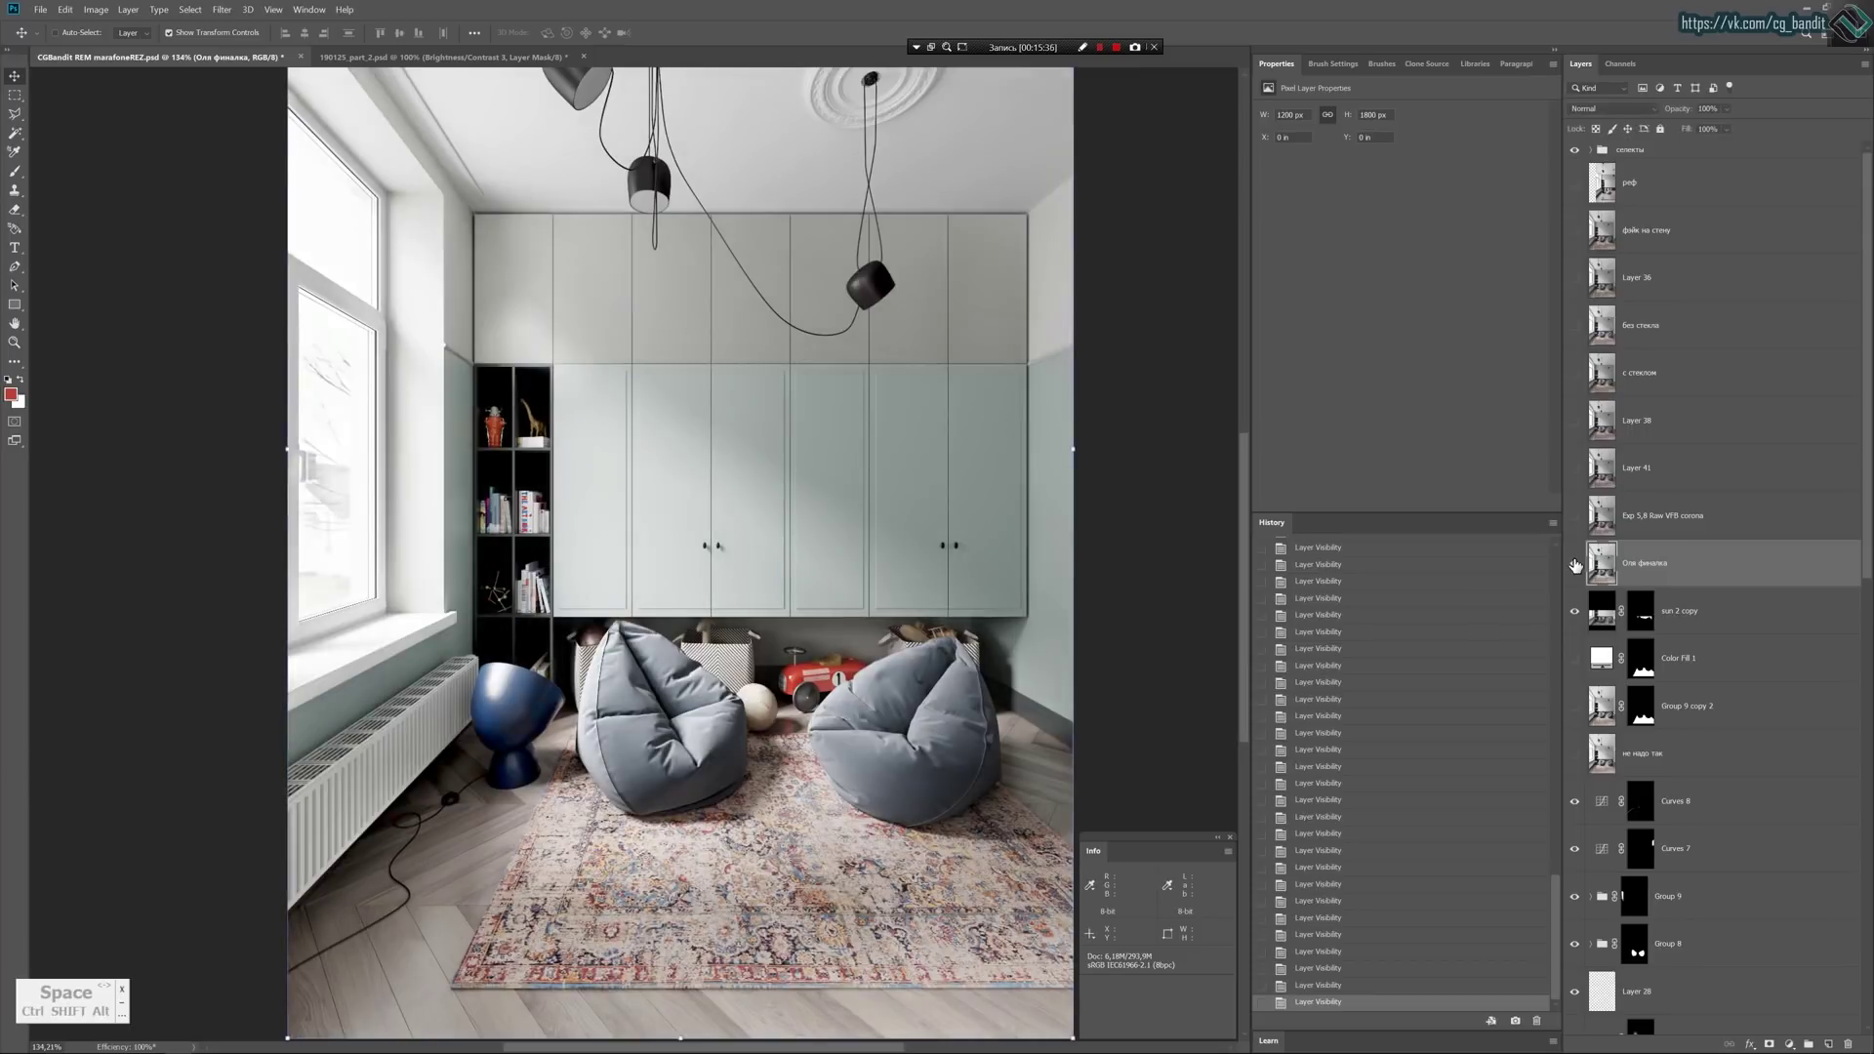
left_click_drag(1059, 293, 1025, 395)
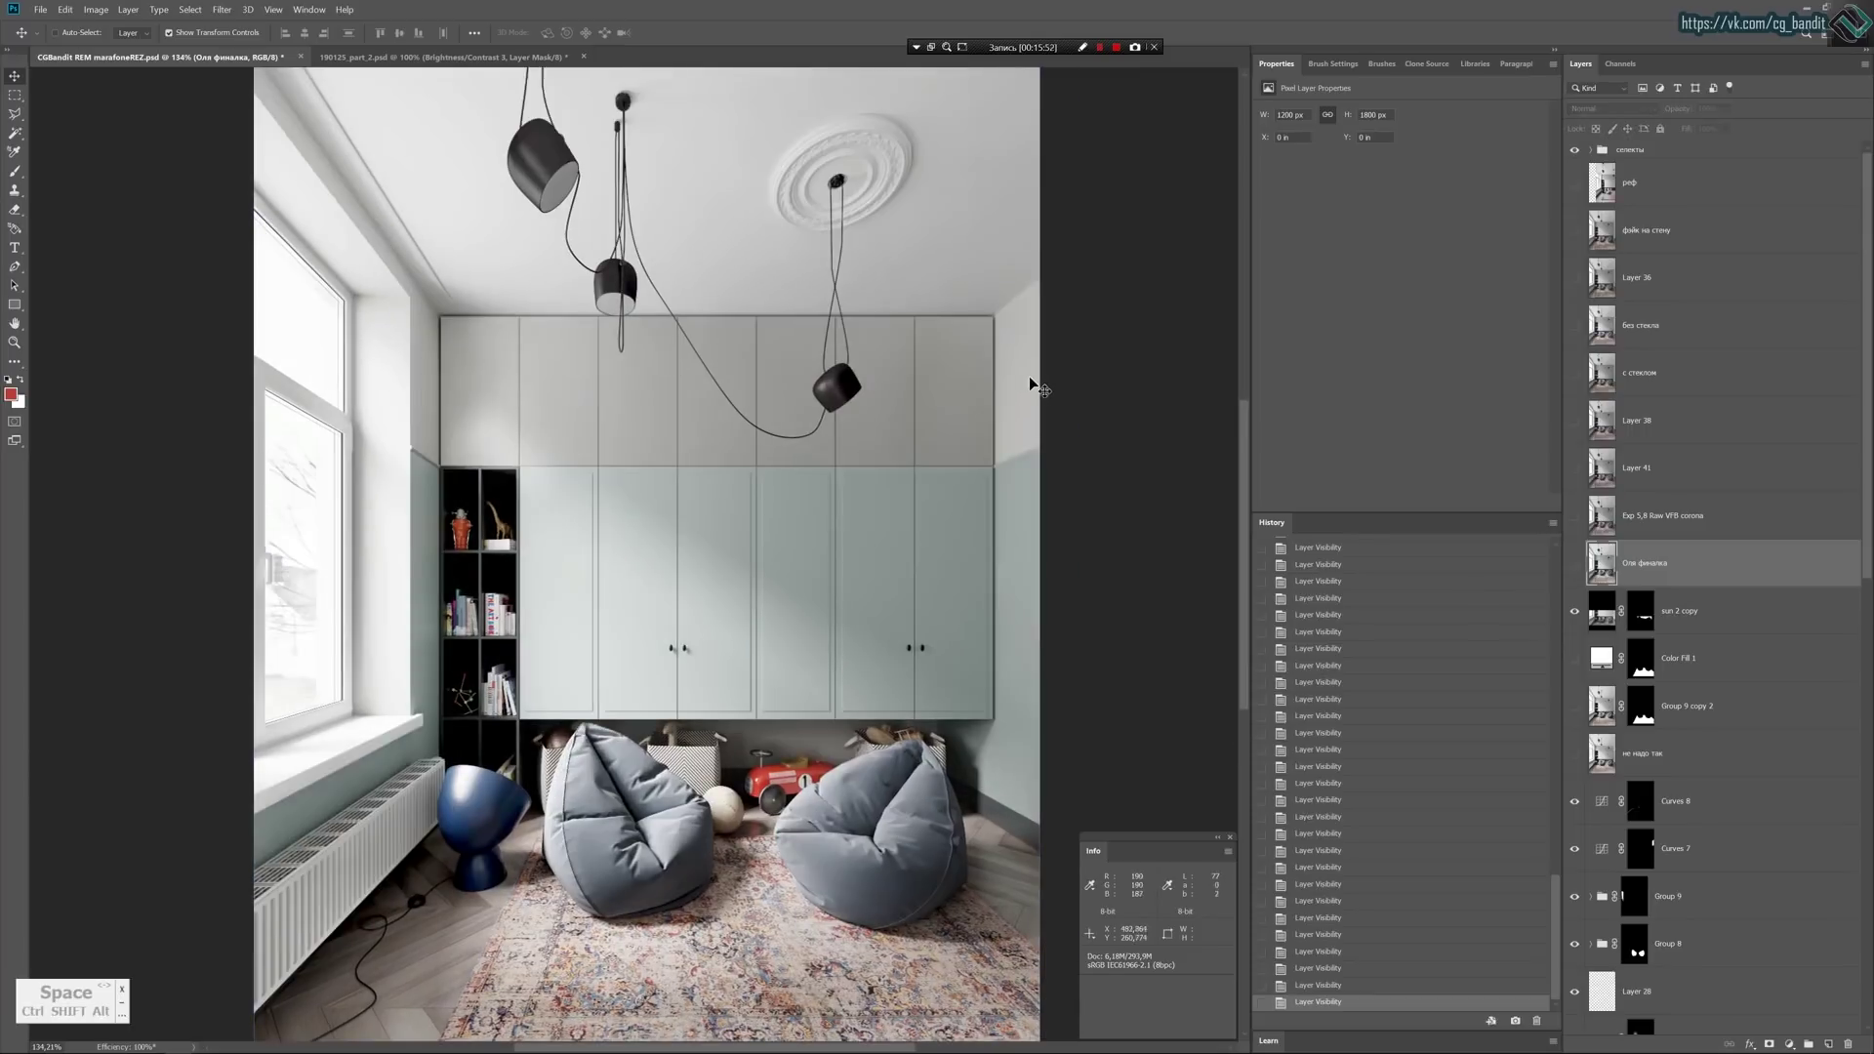
left_click(1575, 565)
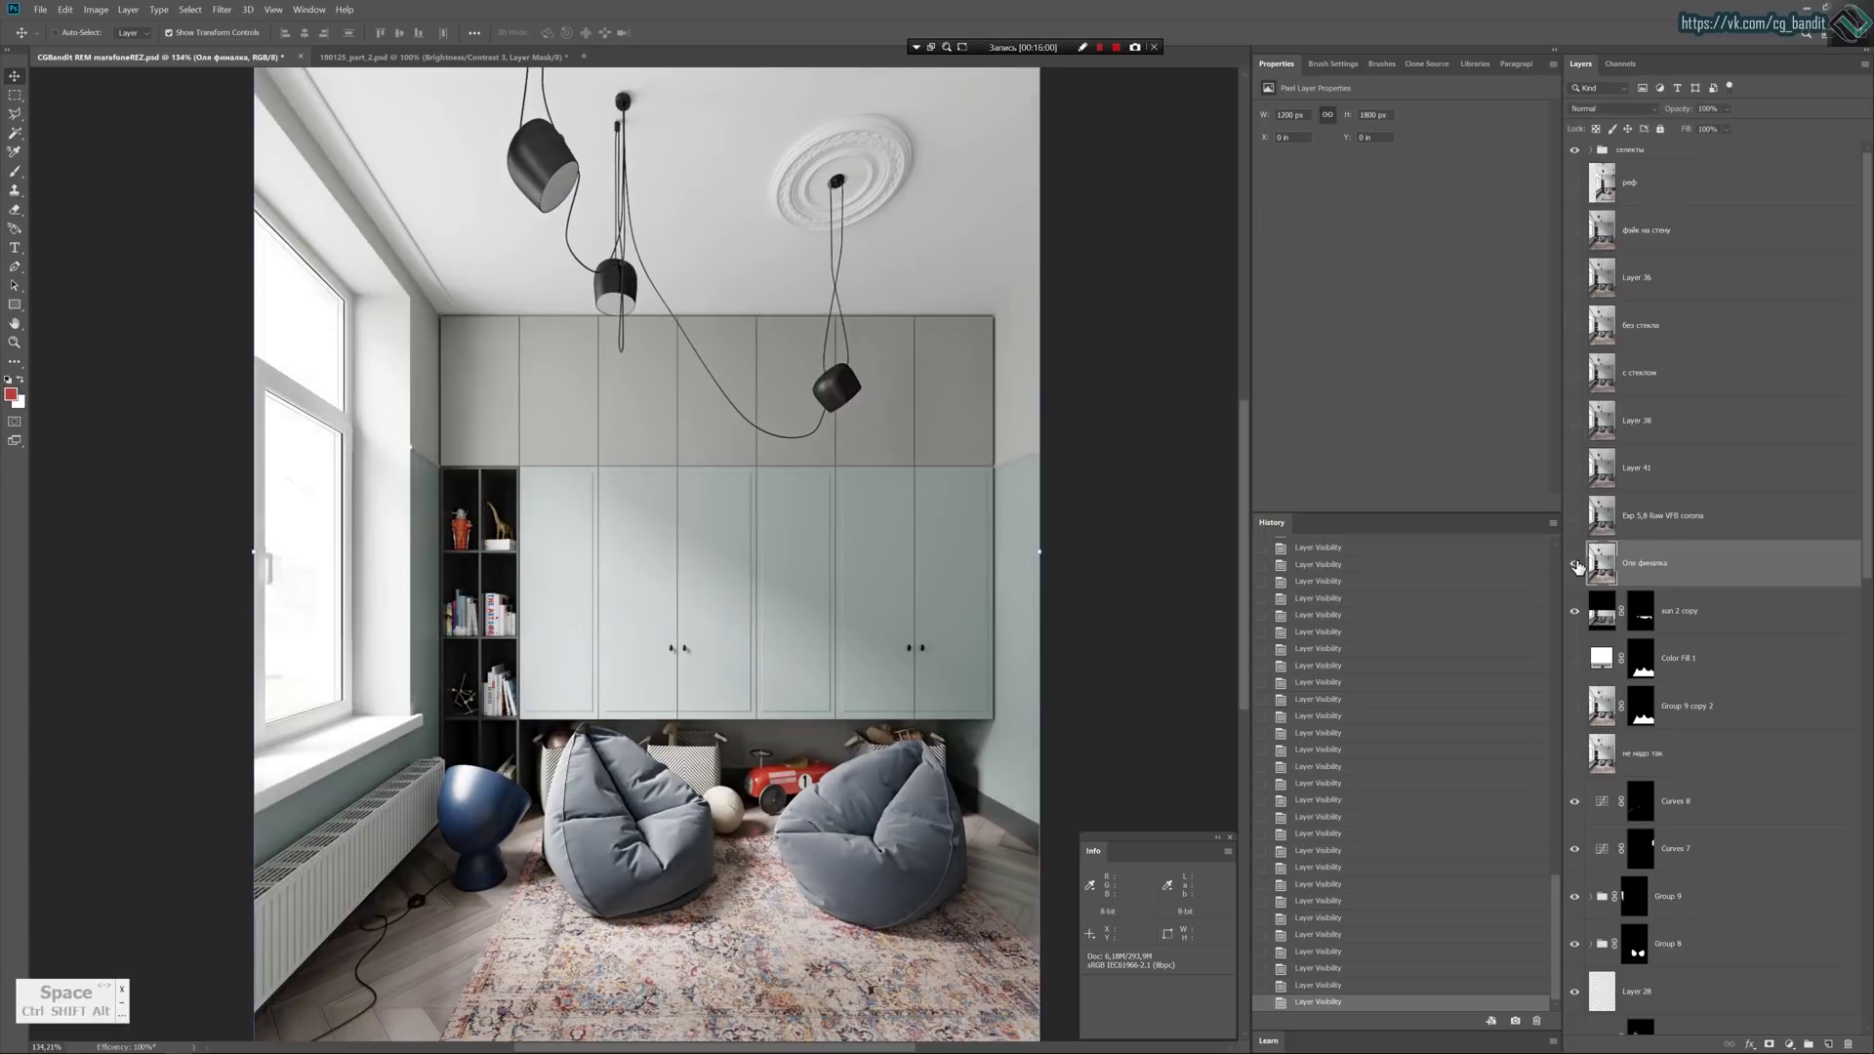
left_click(1576, 564)
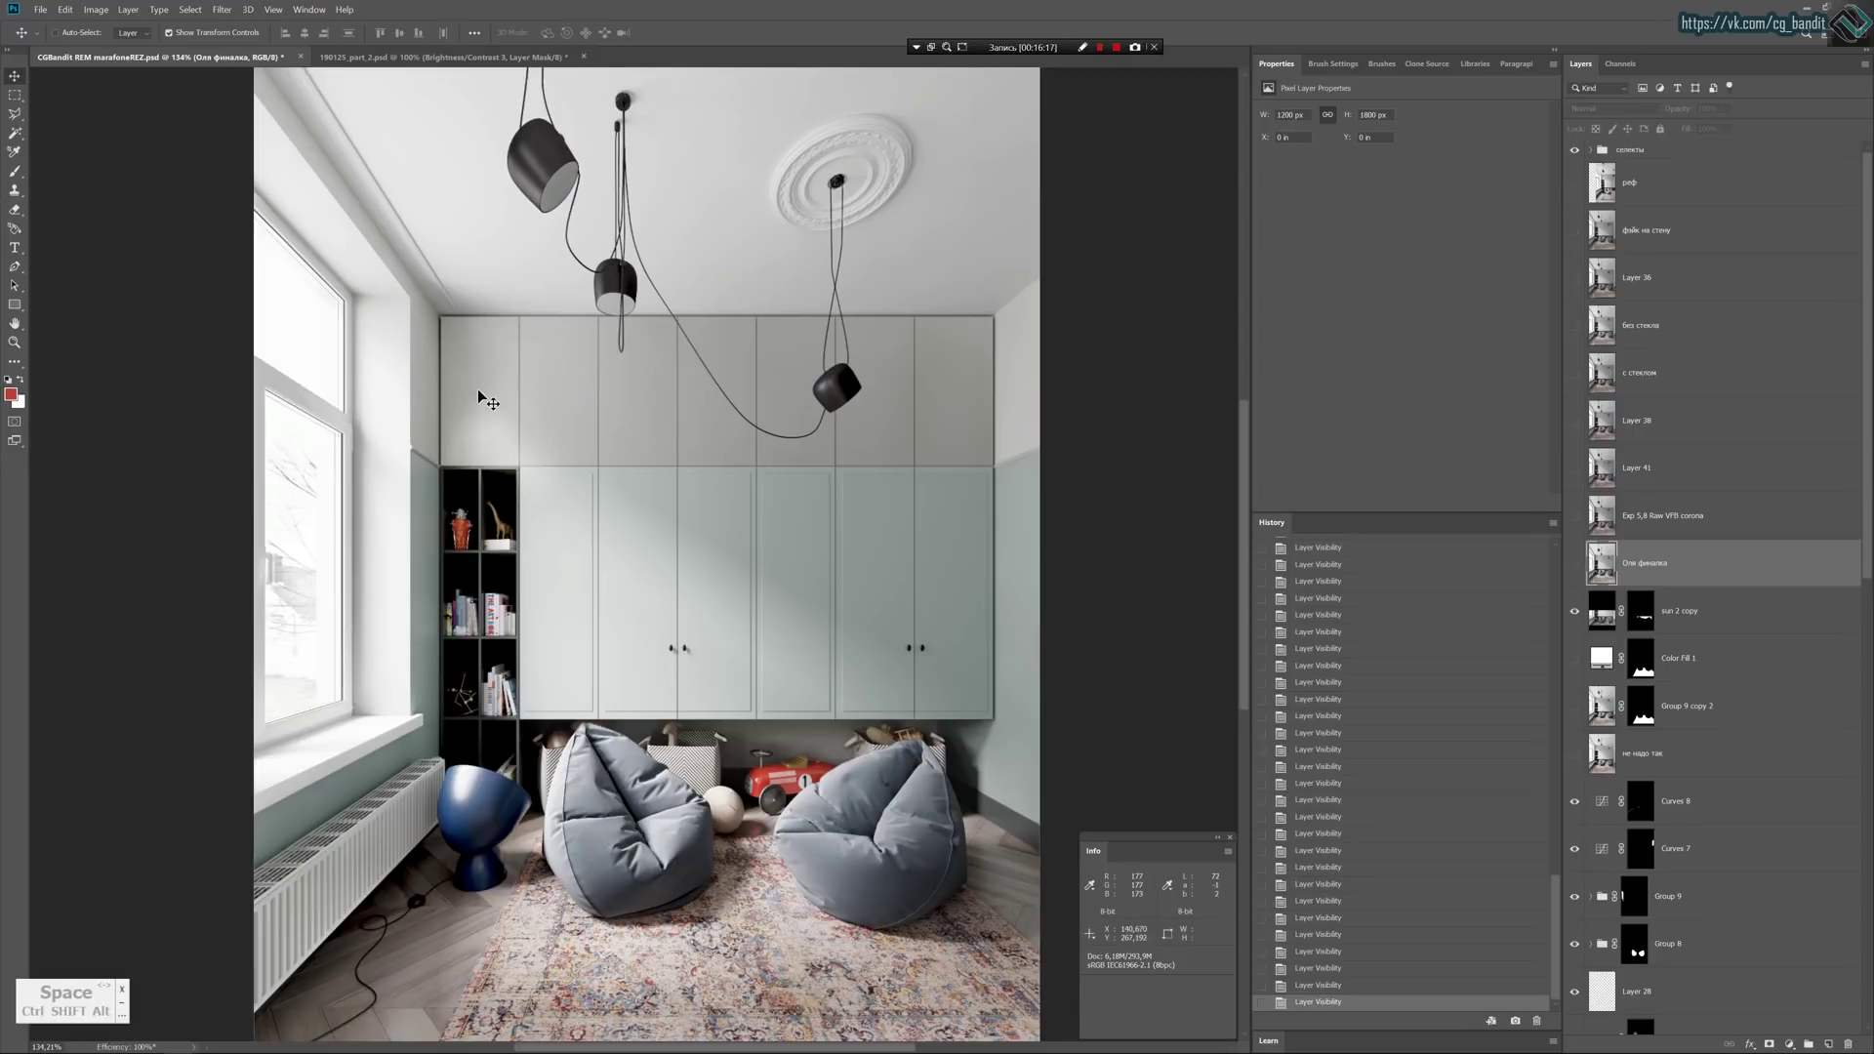
Compare the upper grey cabinets between the student's final image and the composite, and recheck the "sun 2 copy" layer's effect.
key("a")
left_click(1576, 564)
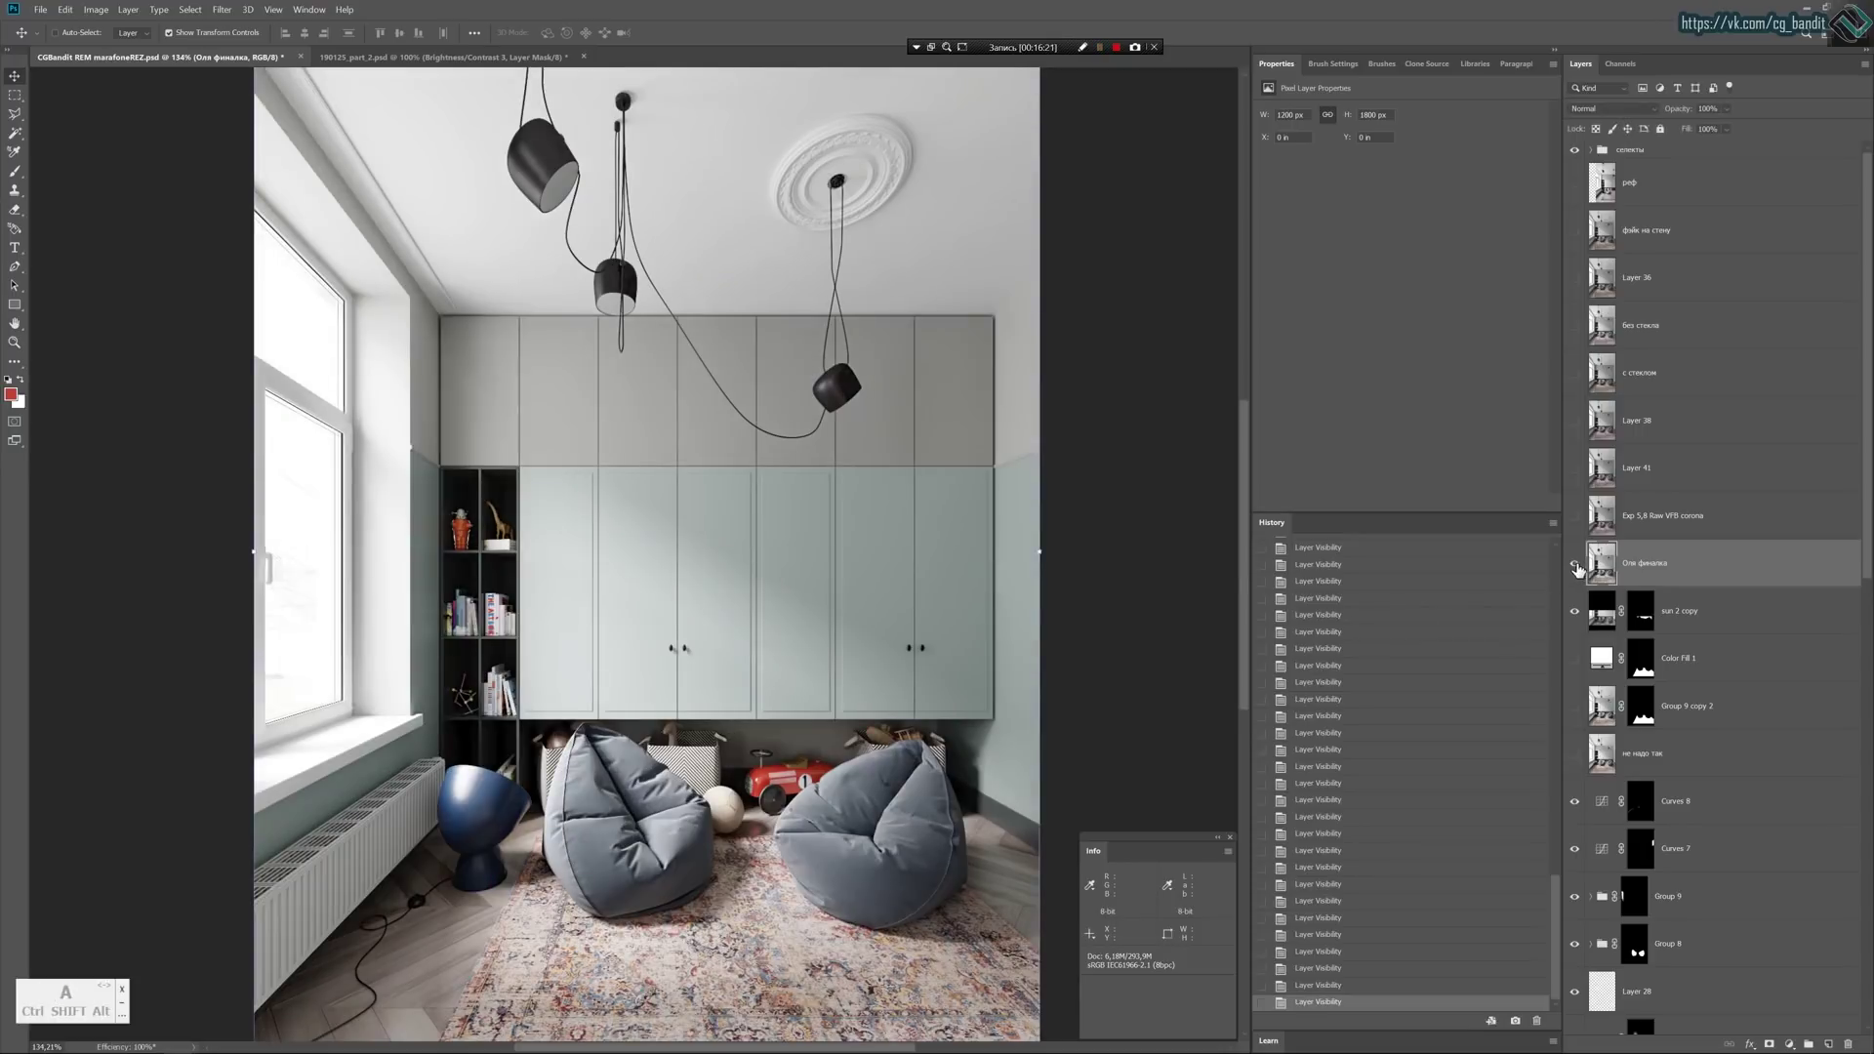
left_click(1576, 565)
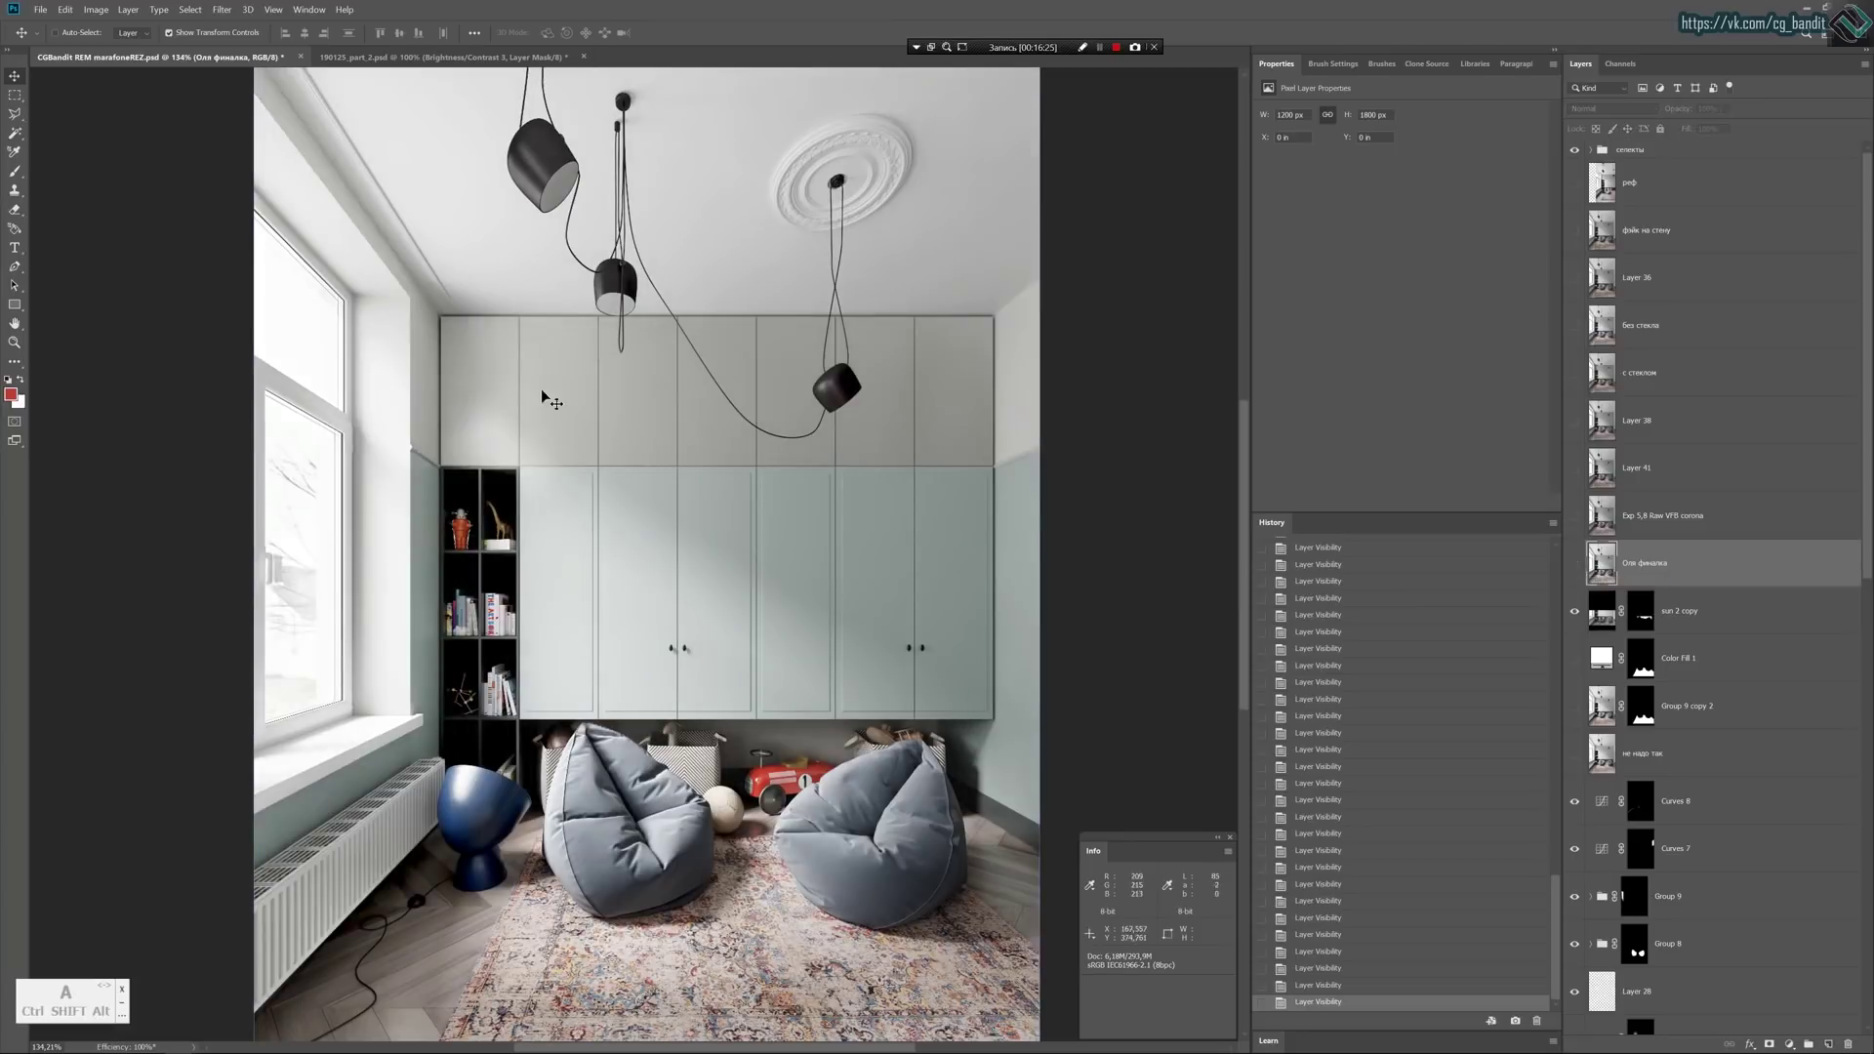
left_click(1578, 566)
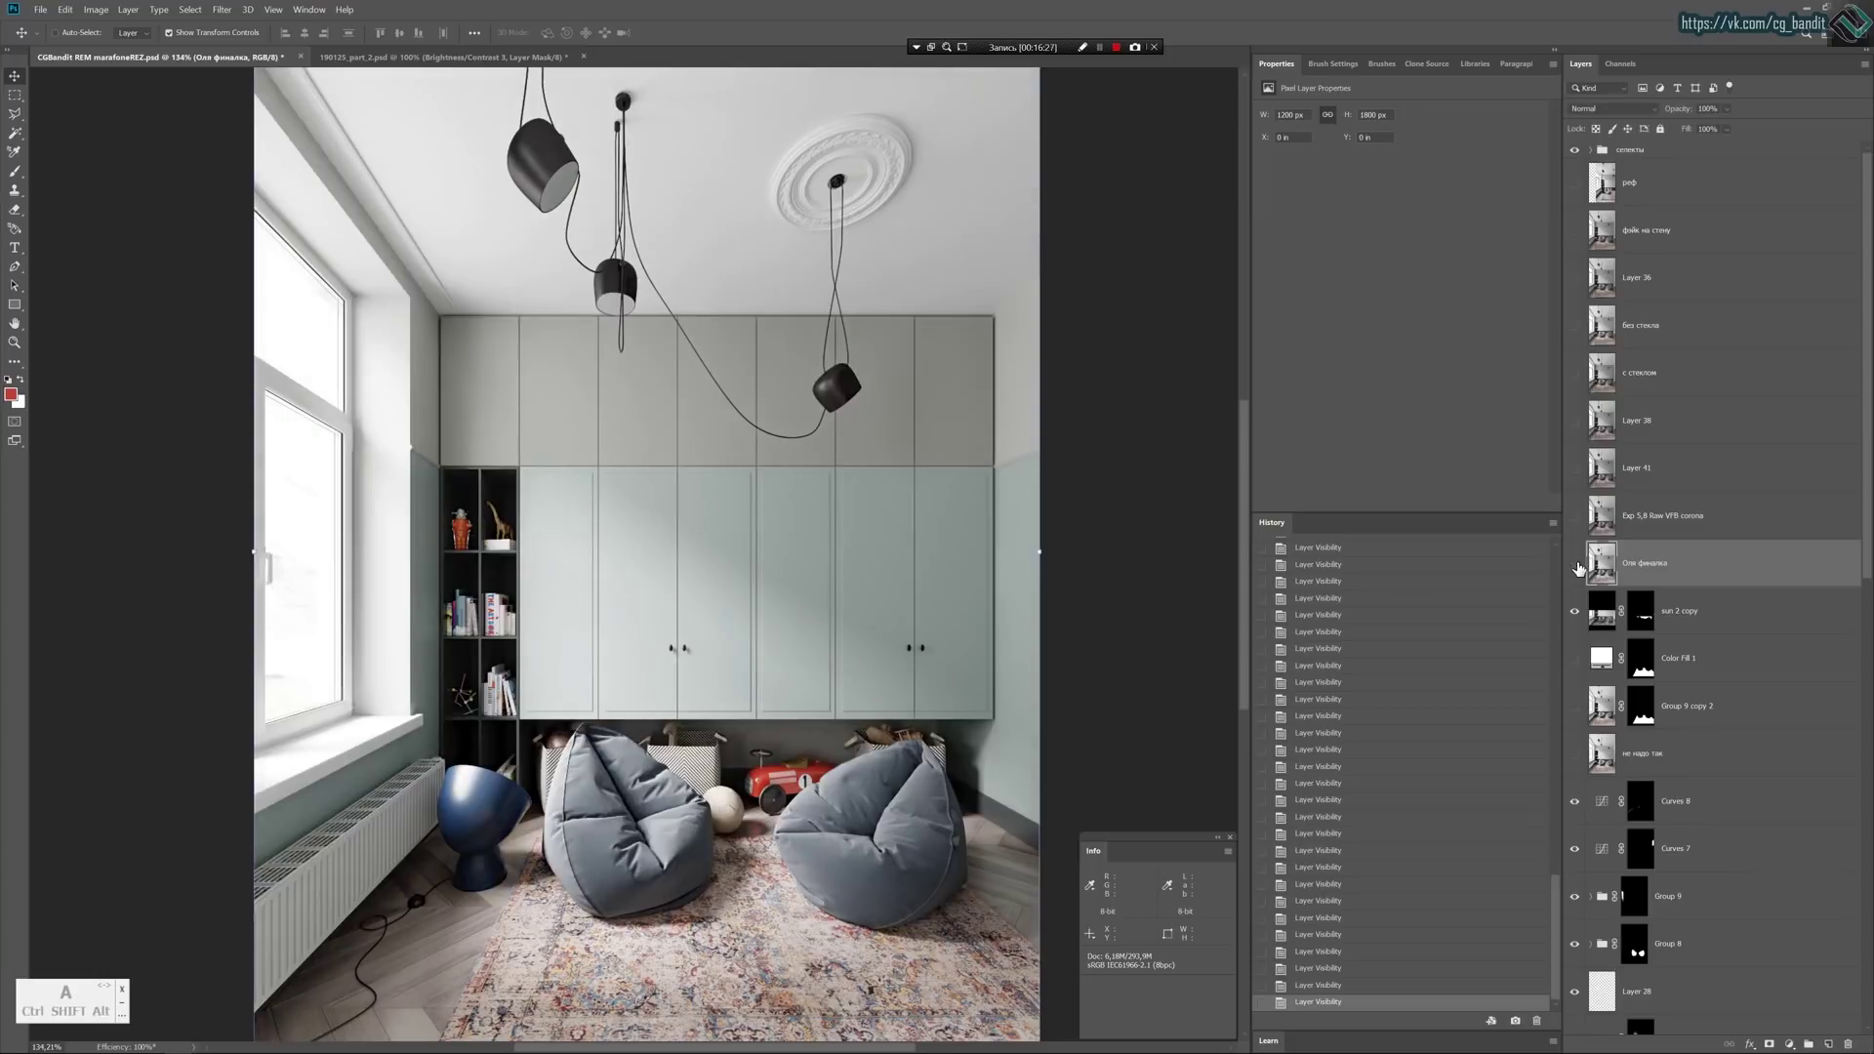
left_click(1577, 565)
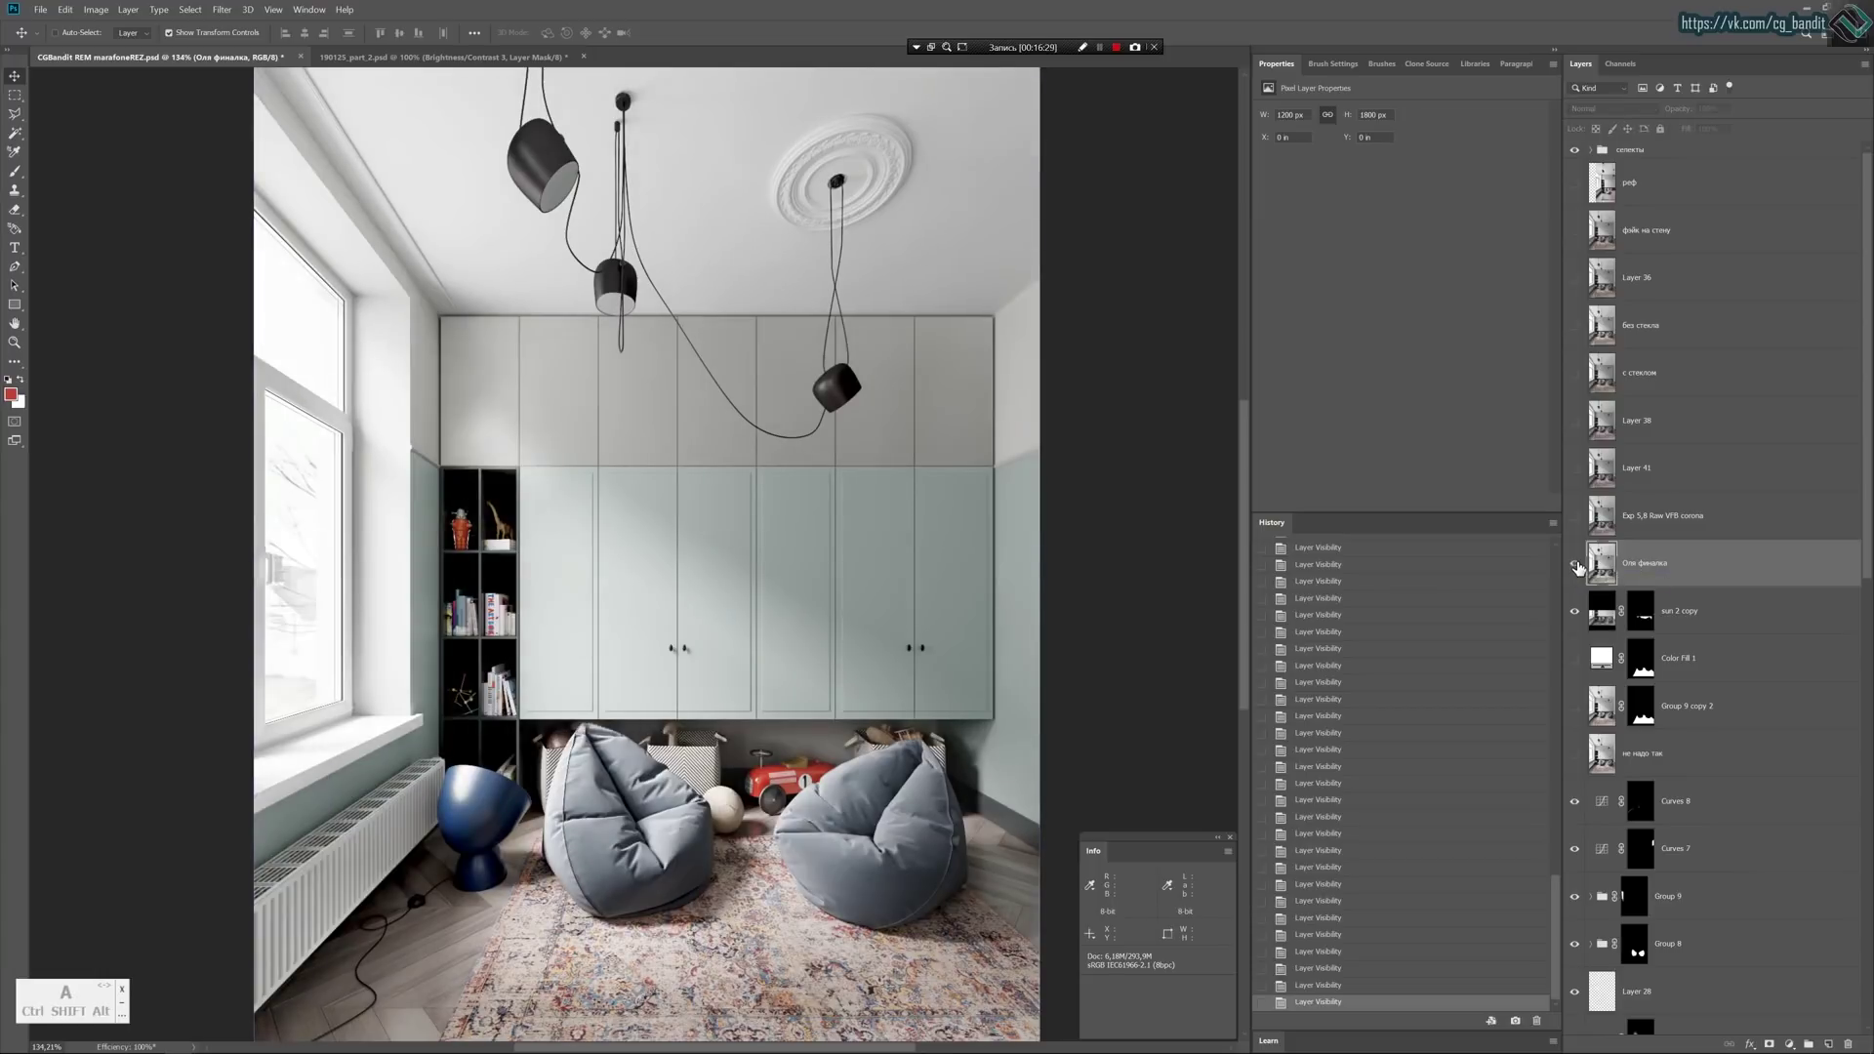
left_click(1577, 565)
left_click(1577, 565)
left_click(1574, 566)
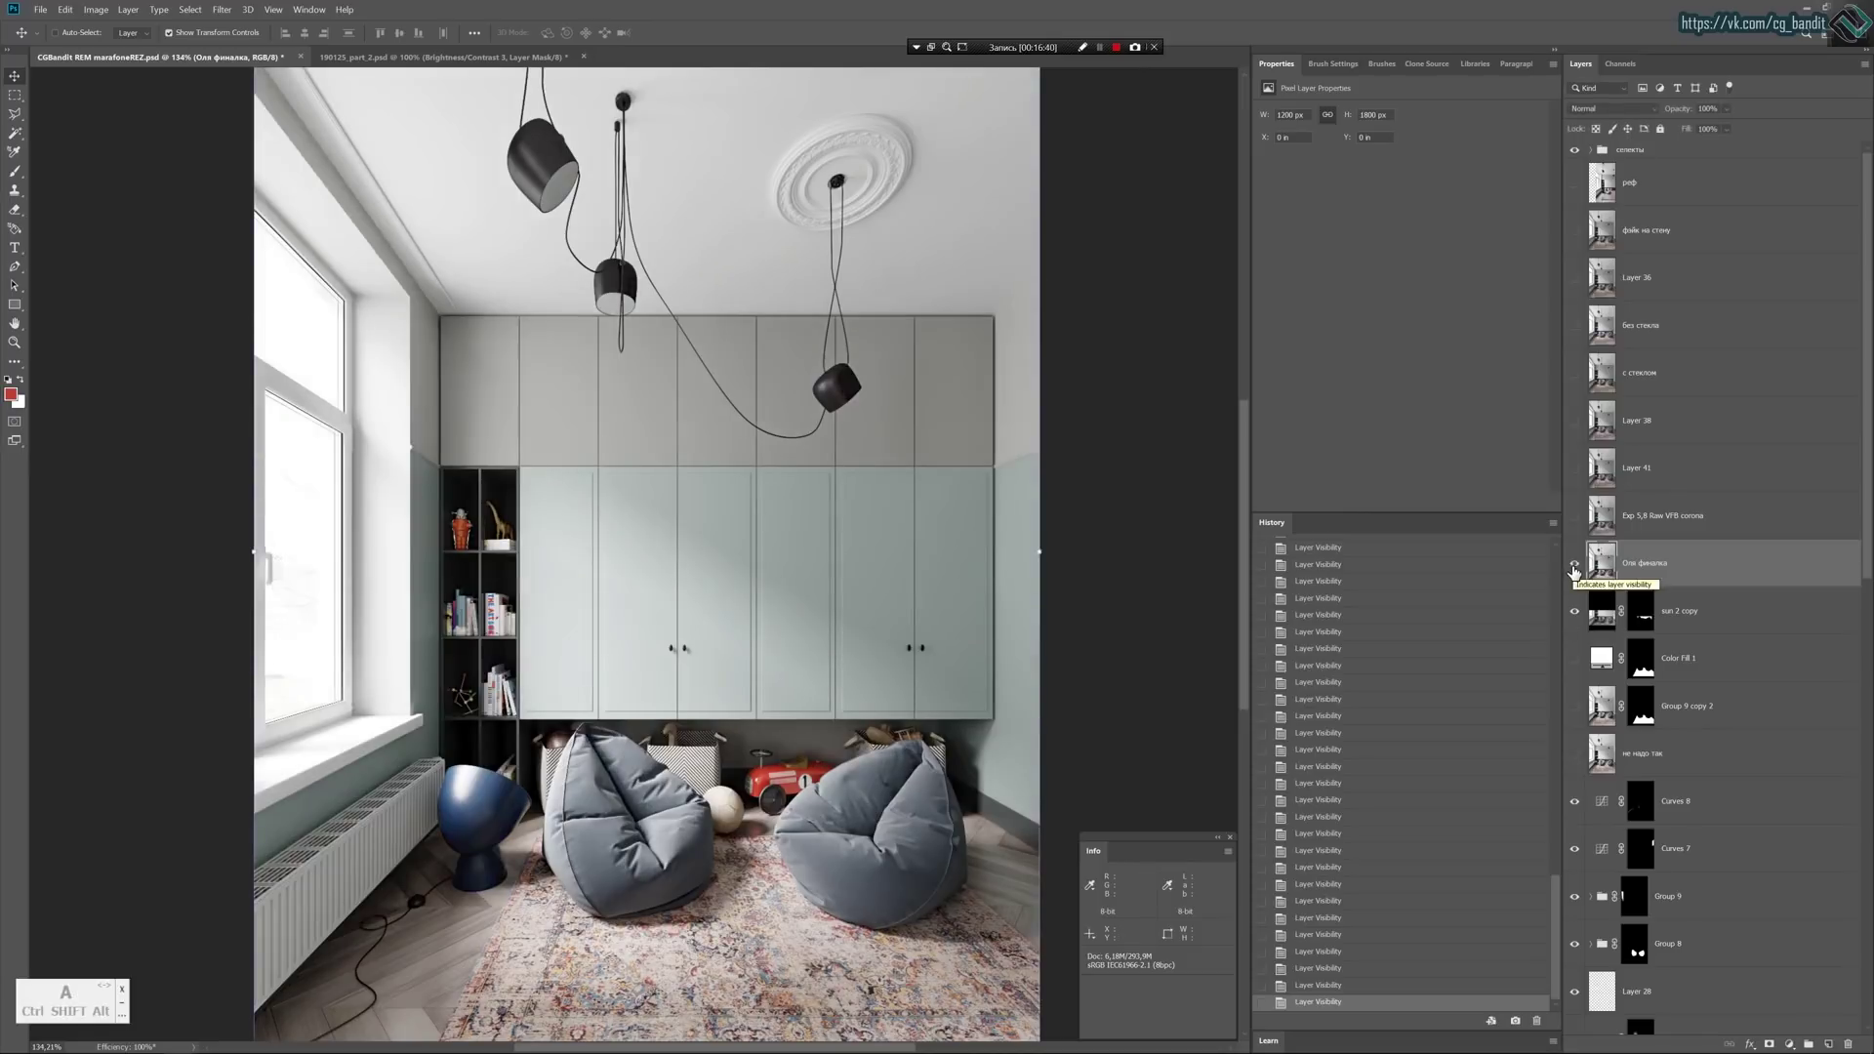
left_click(1575, 566)
left_click(1575, 566)
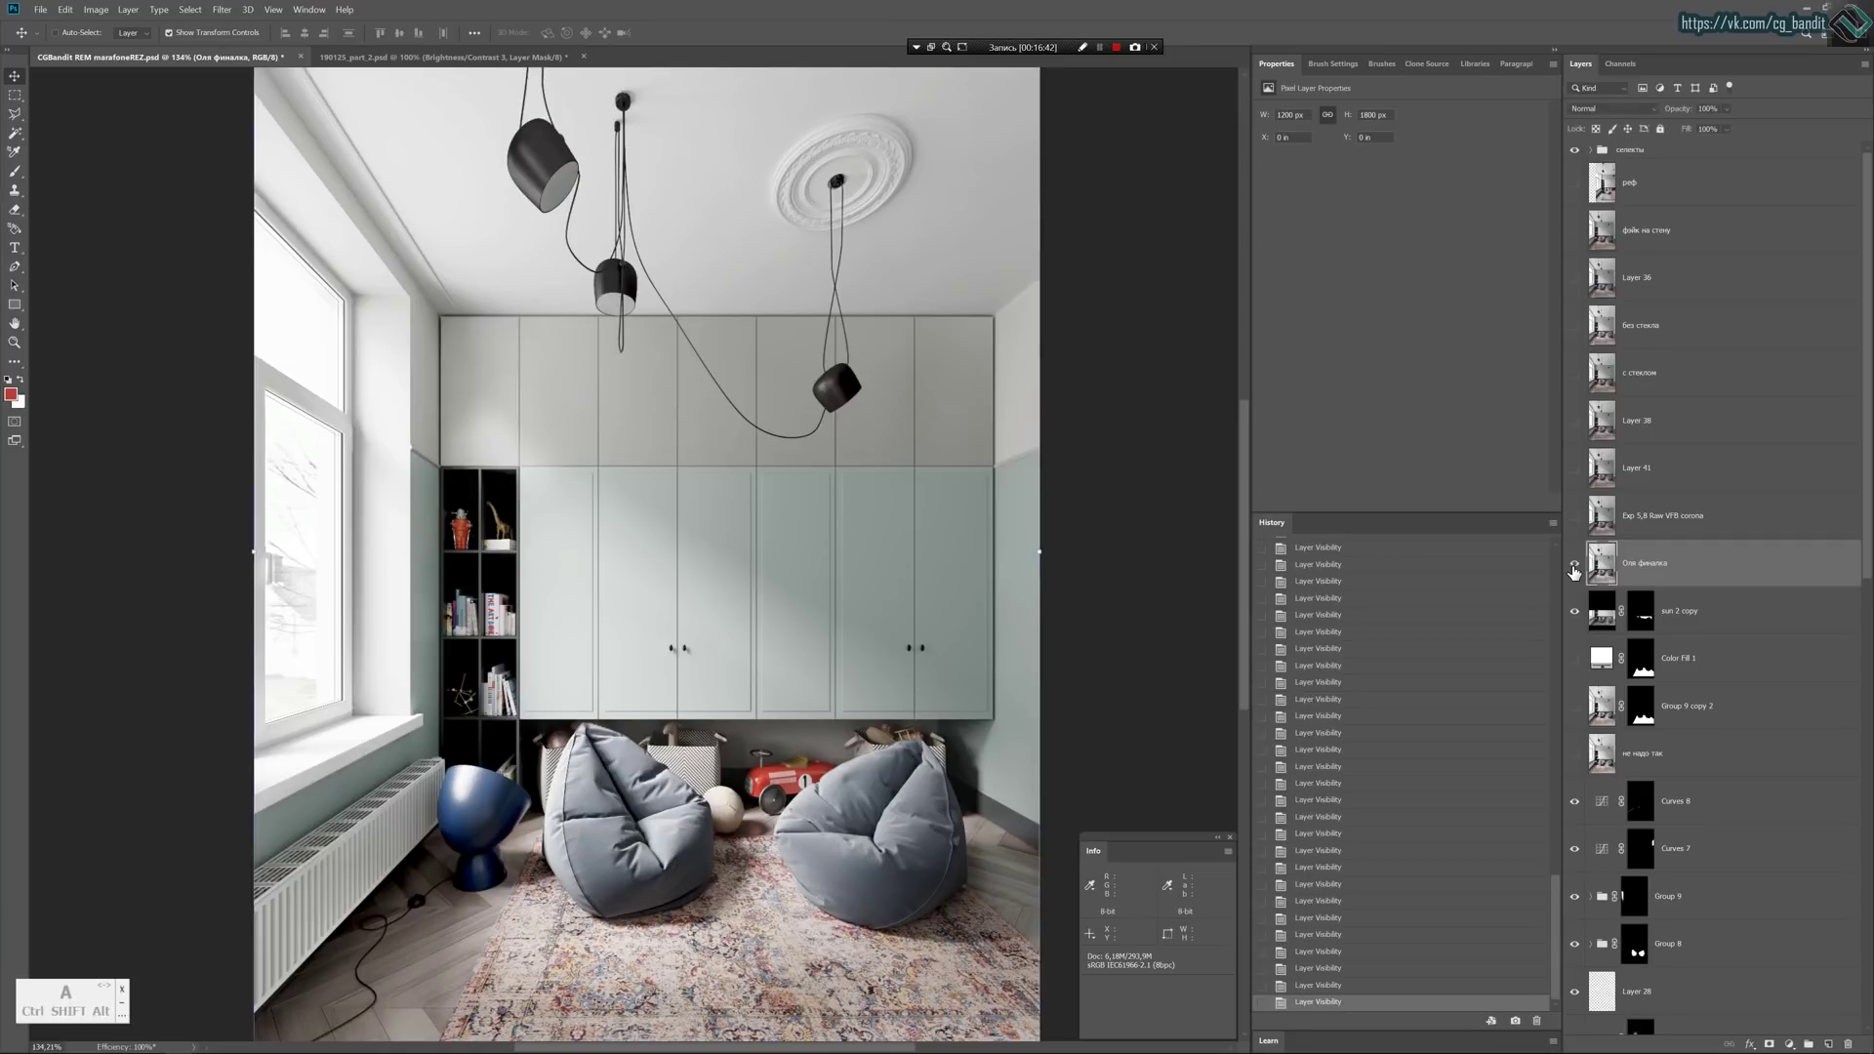
left_click(1574, 566)
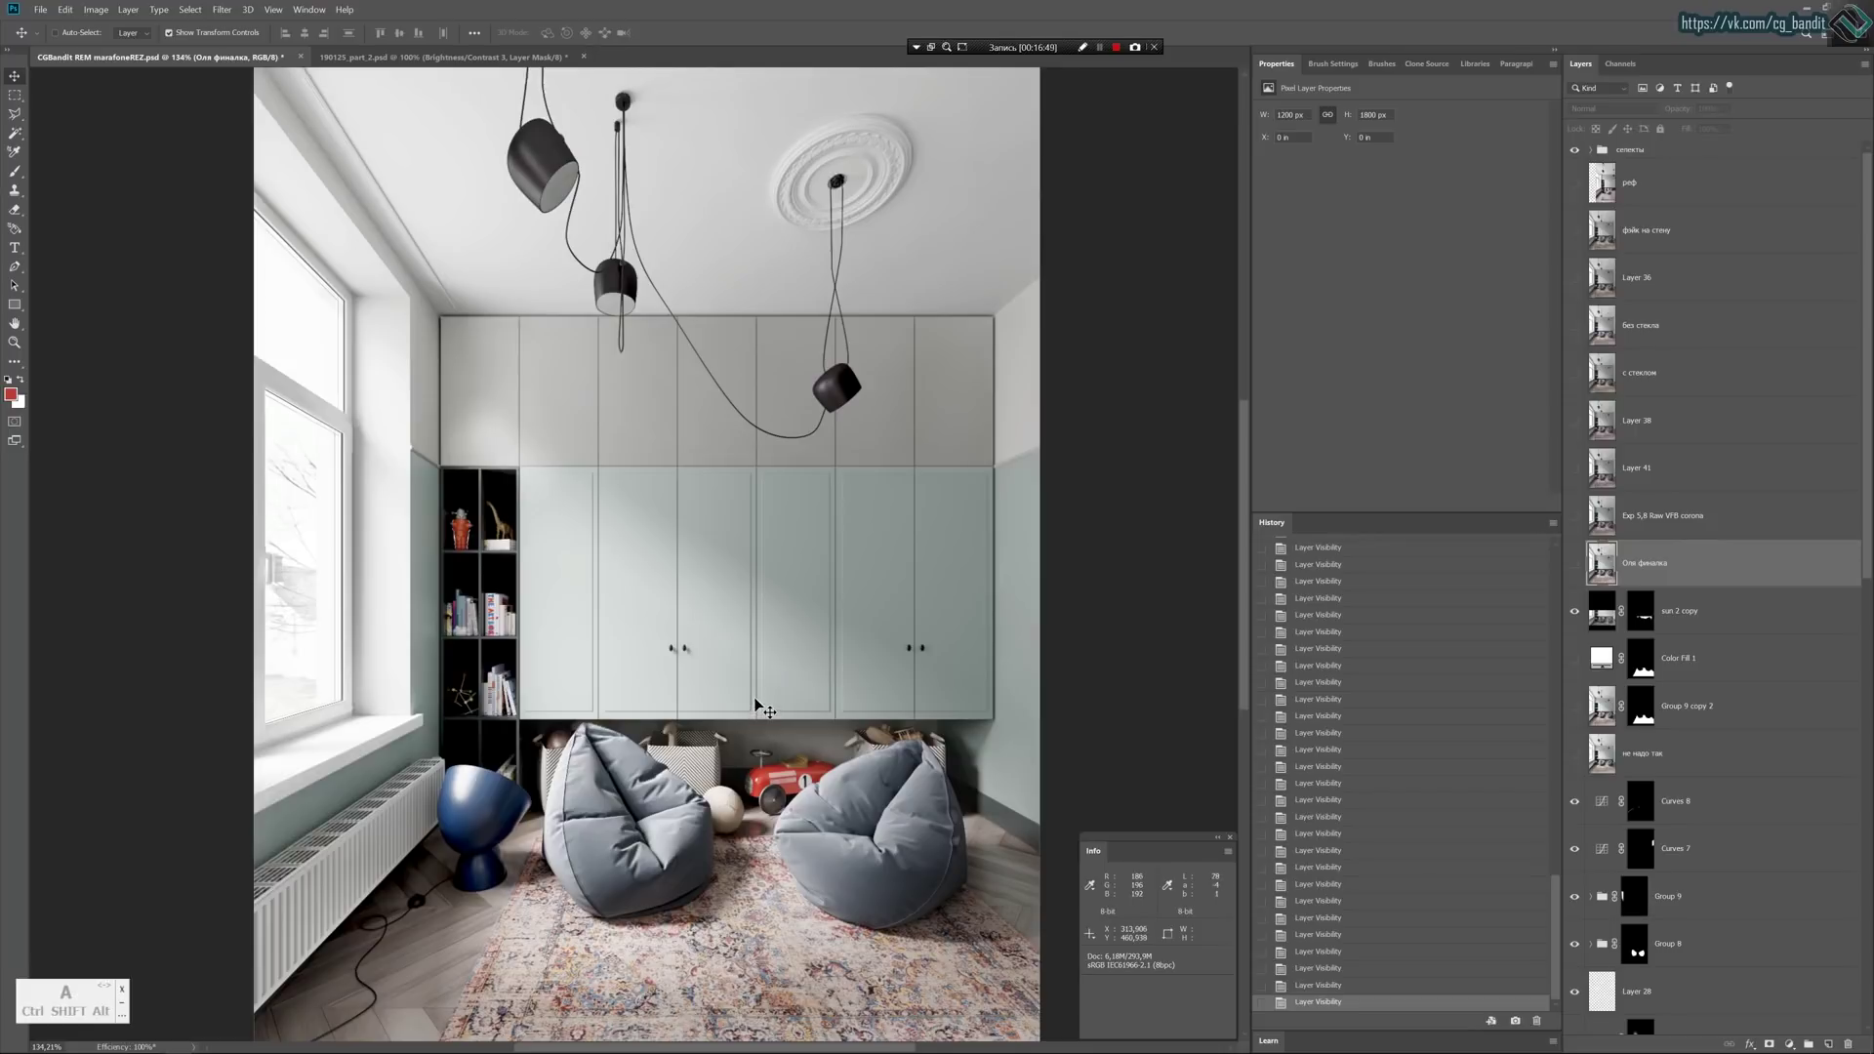
left_click(1576, 618)
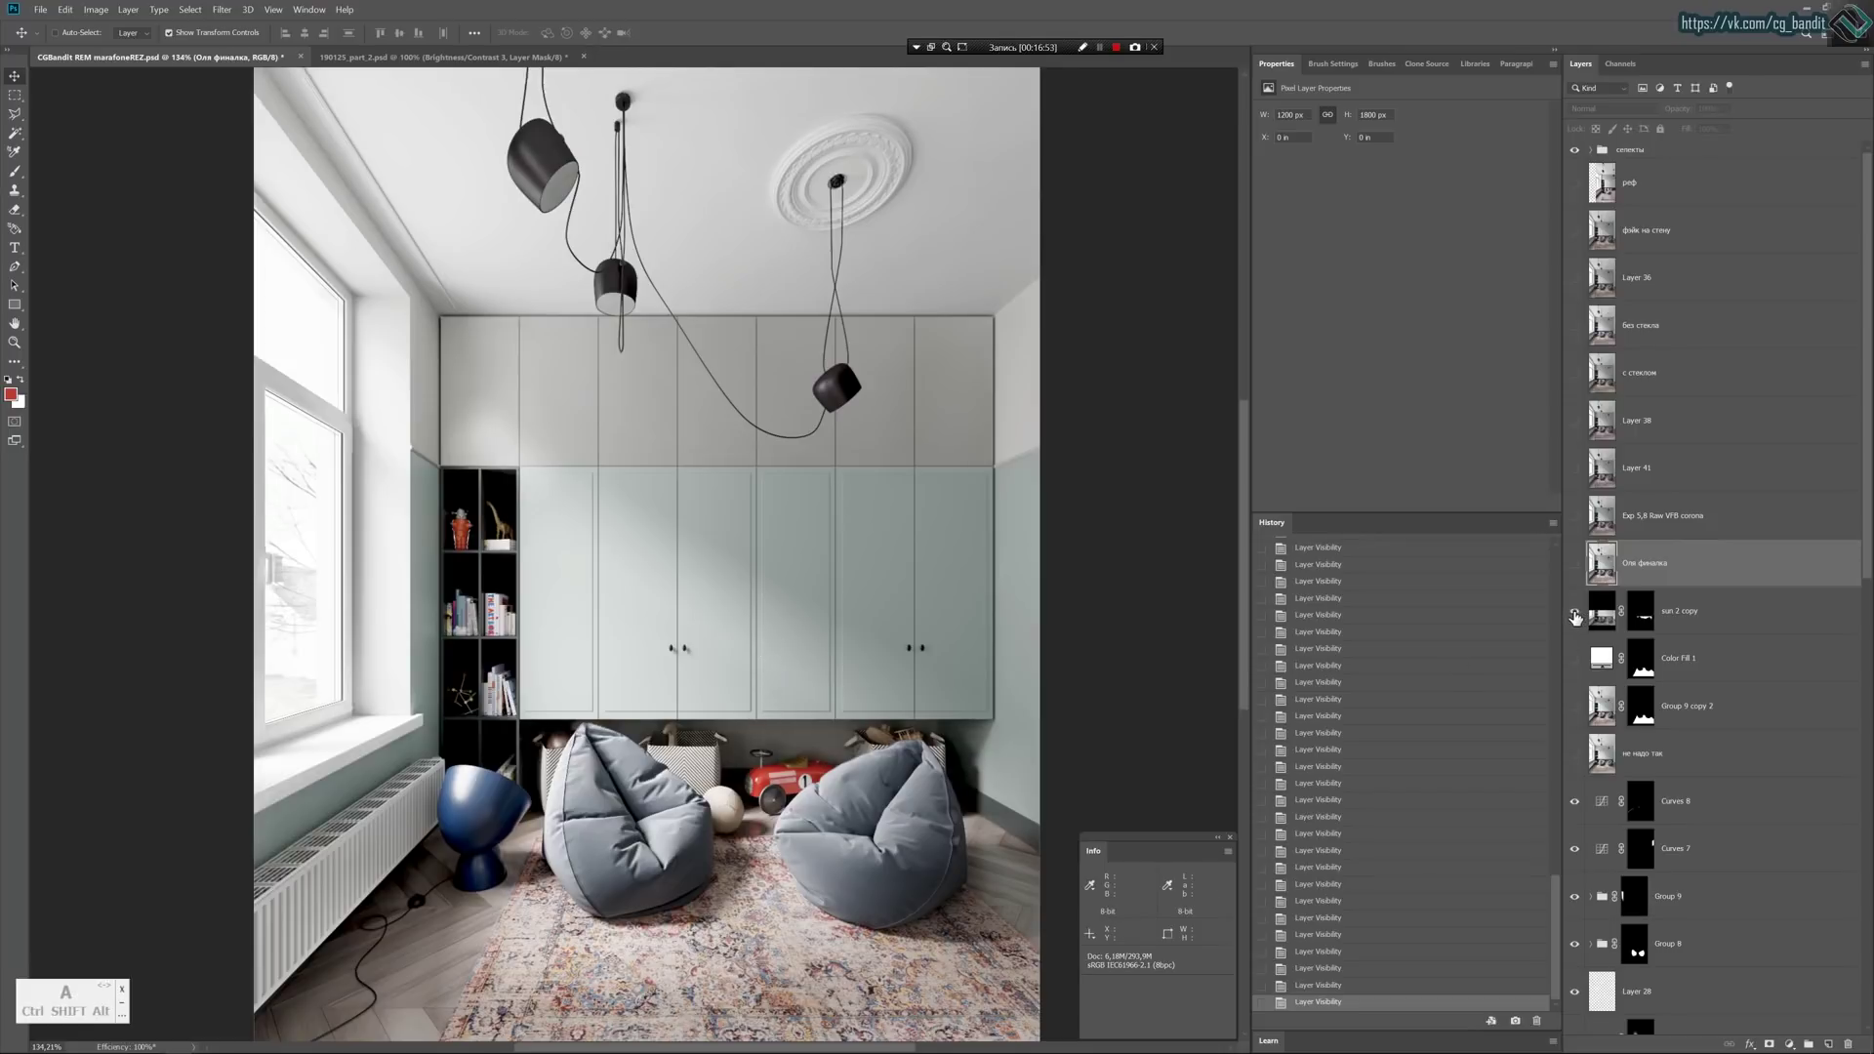
left_click(1576, 618)
Examine the effect of the "не надо так" layer on the ceiling and the whole room by toggling its visibility repeatedly.
scroll(1715, 668, "down", 1)
scroll(1715, 669, "down", 5)
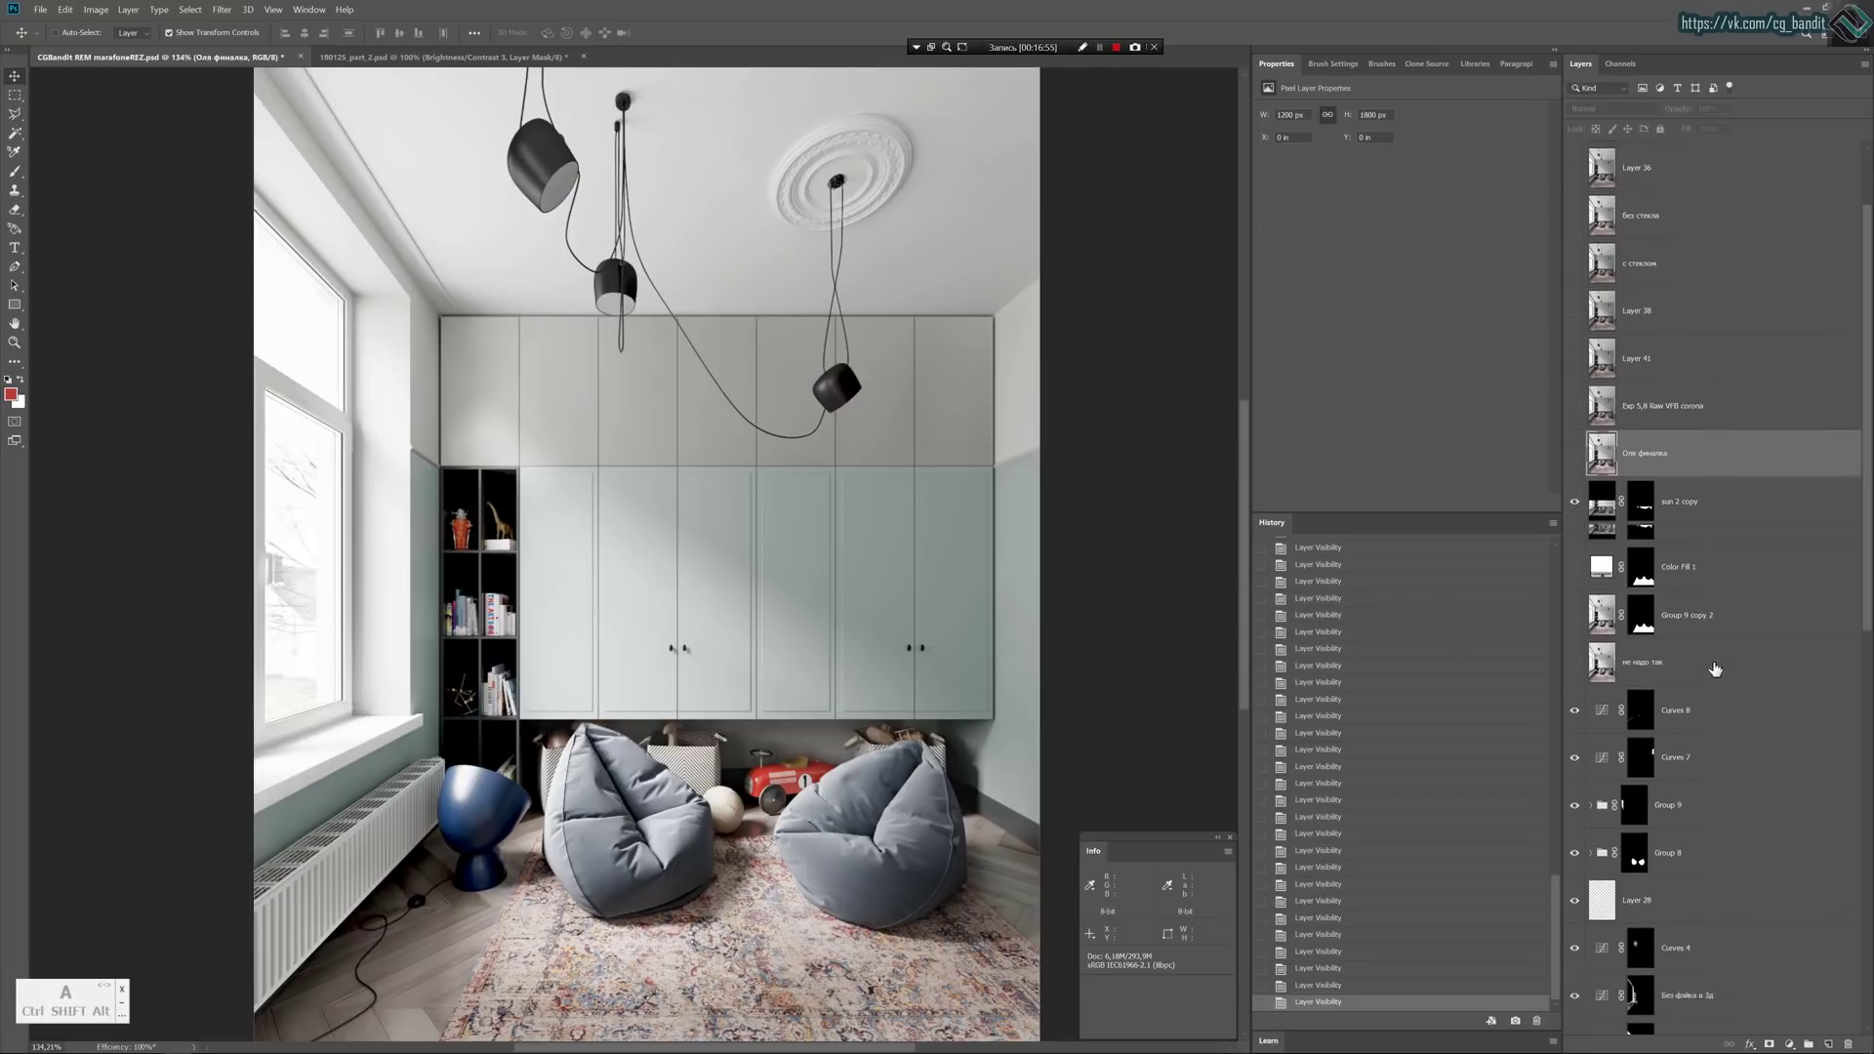
scroll(1715, 668, "down", 5)
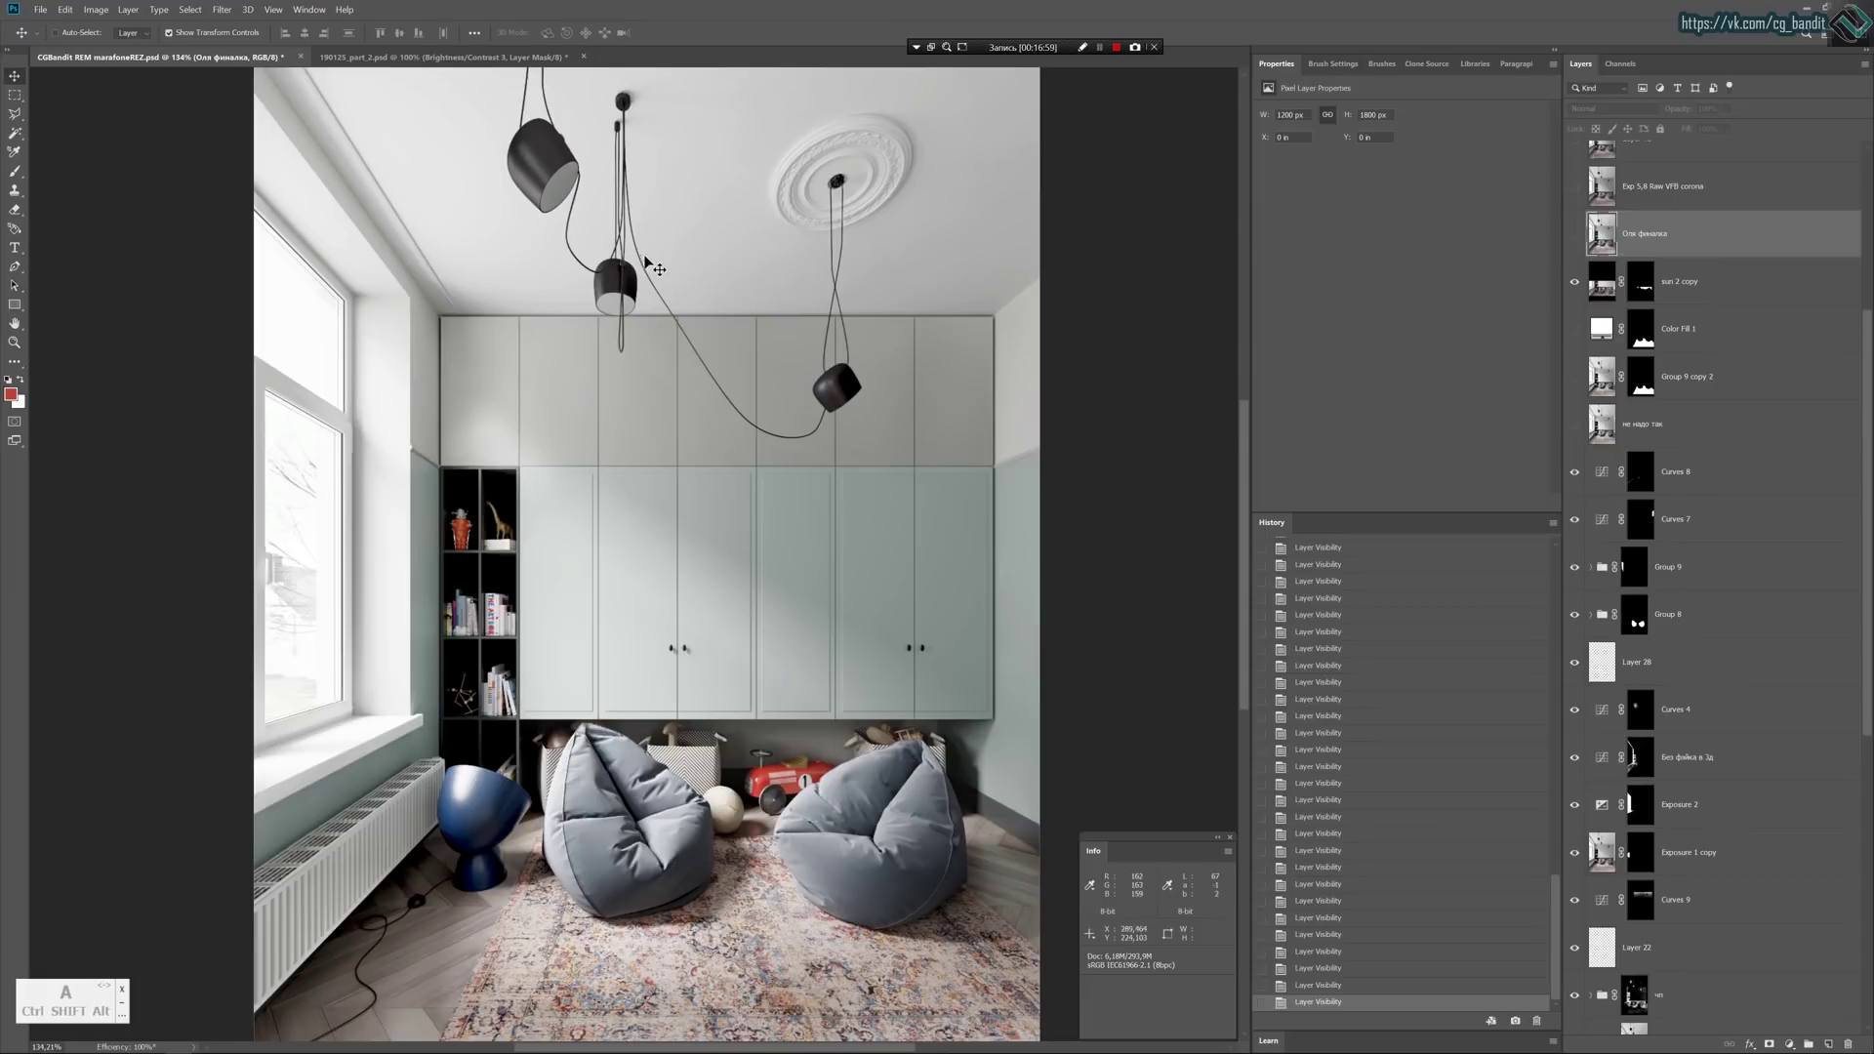
key("b")
key("v")
key("space")
left_click_drag(673, 188, 655, 403)
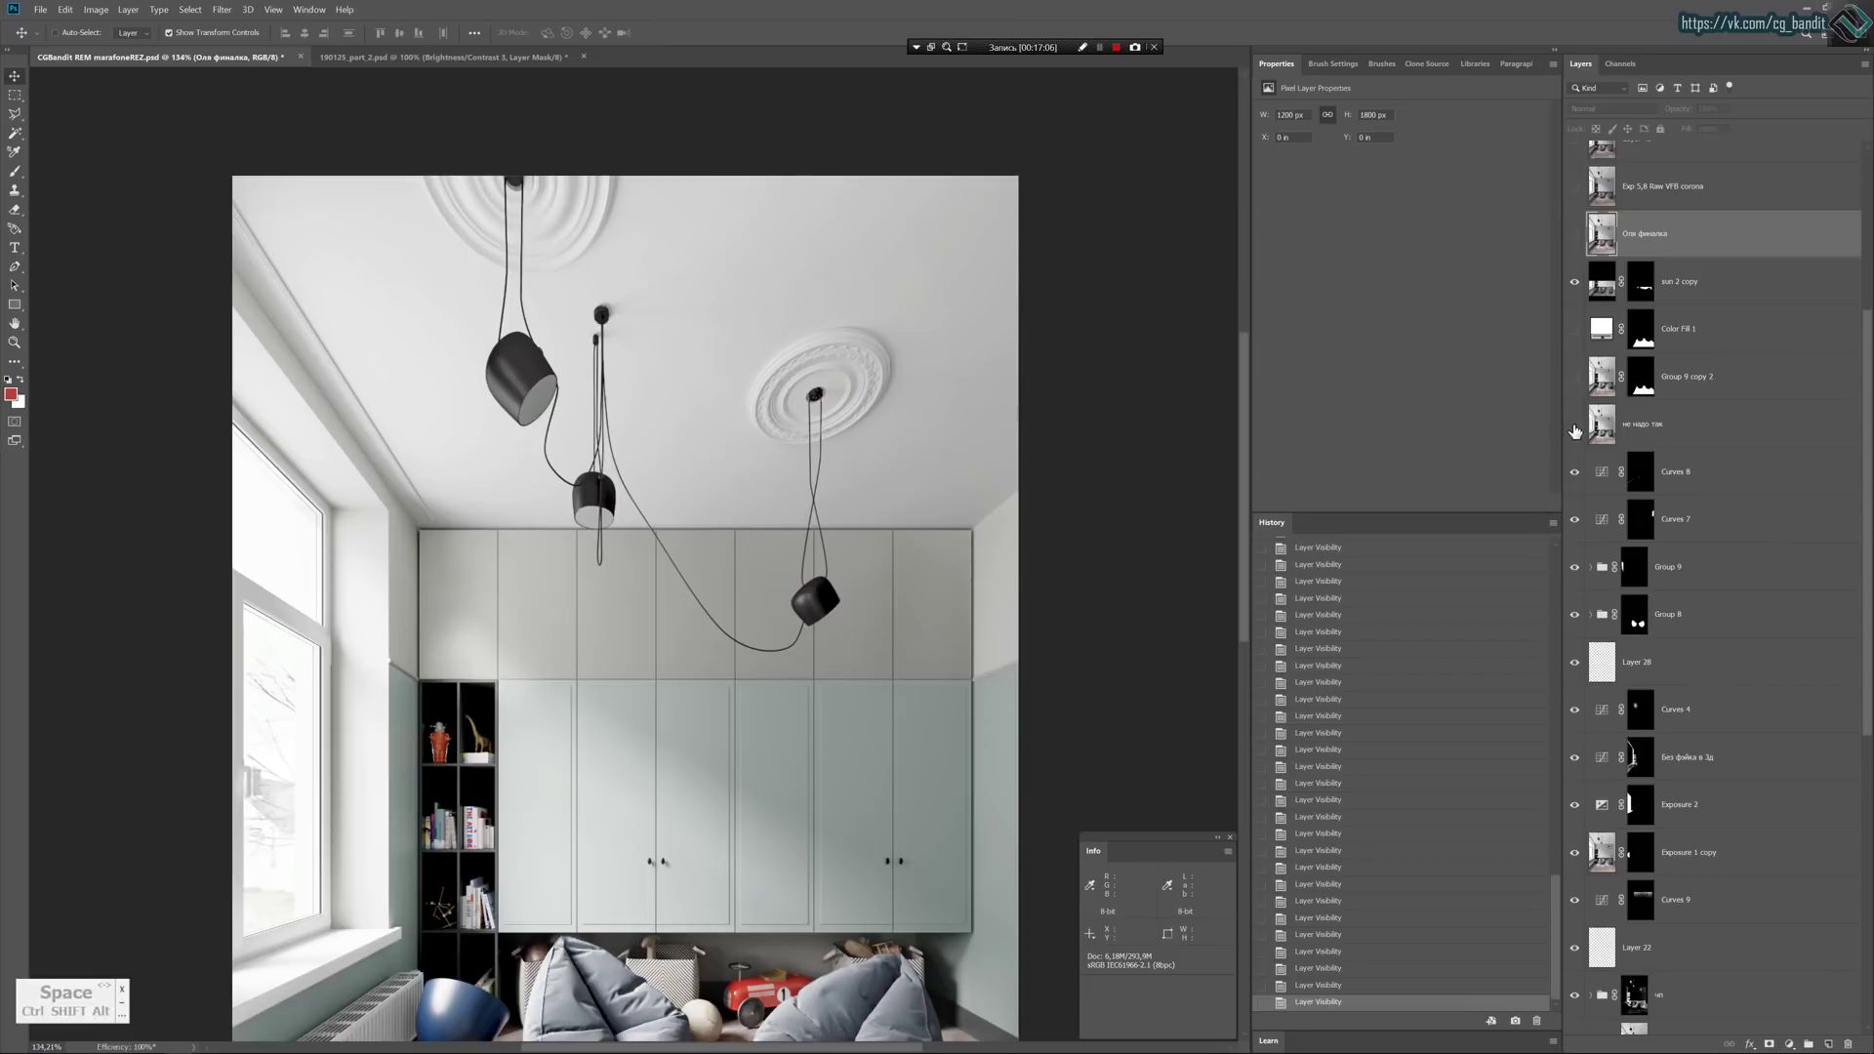
left_click(1575, 425)
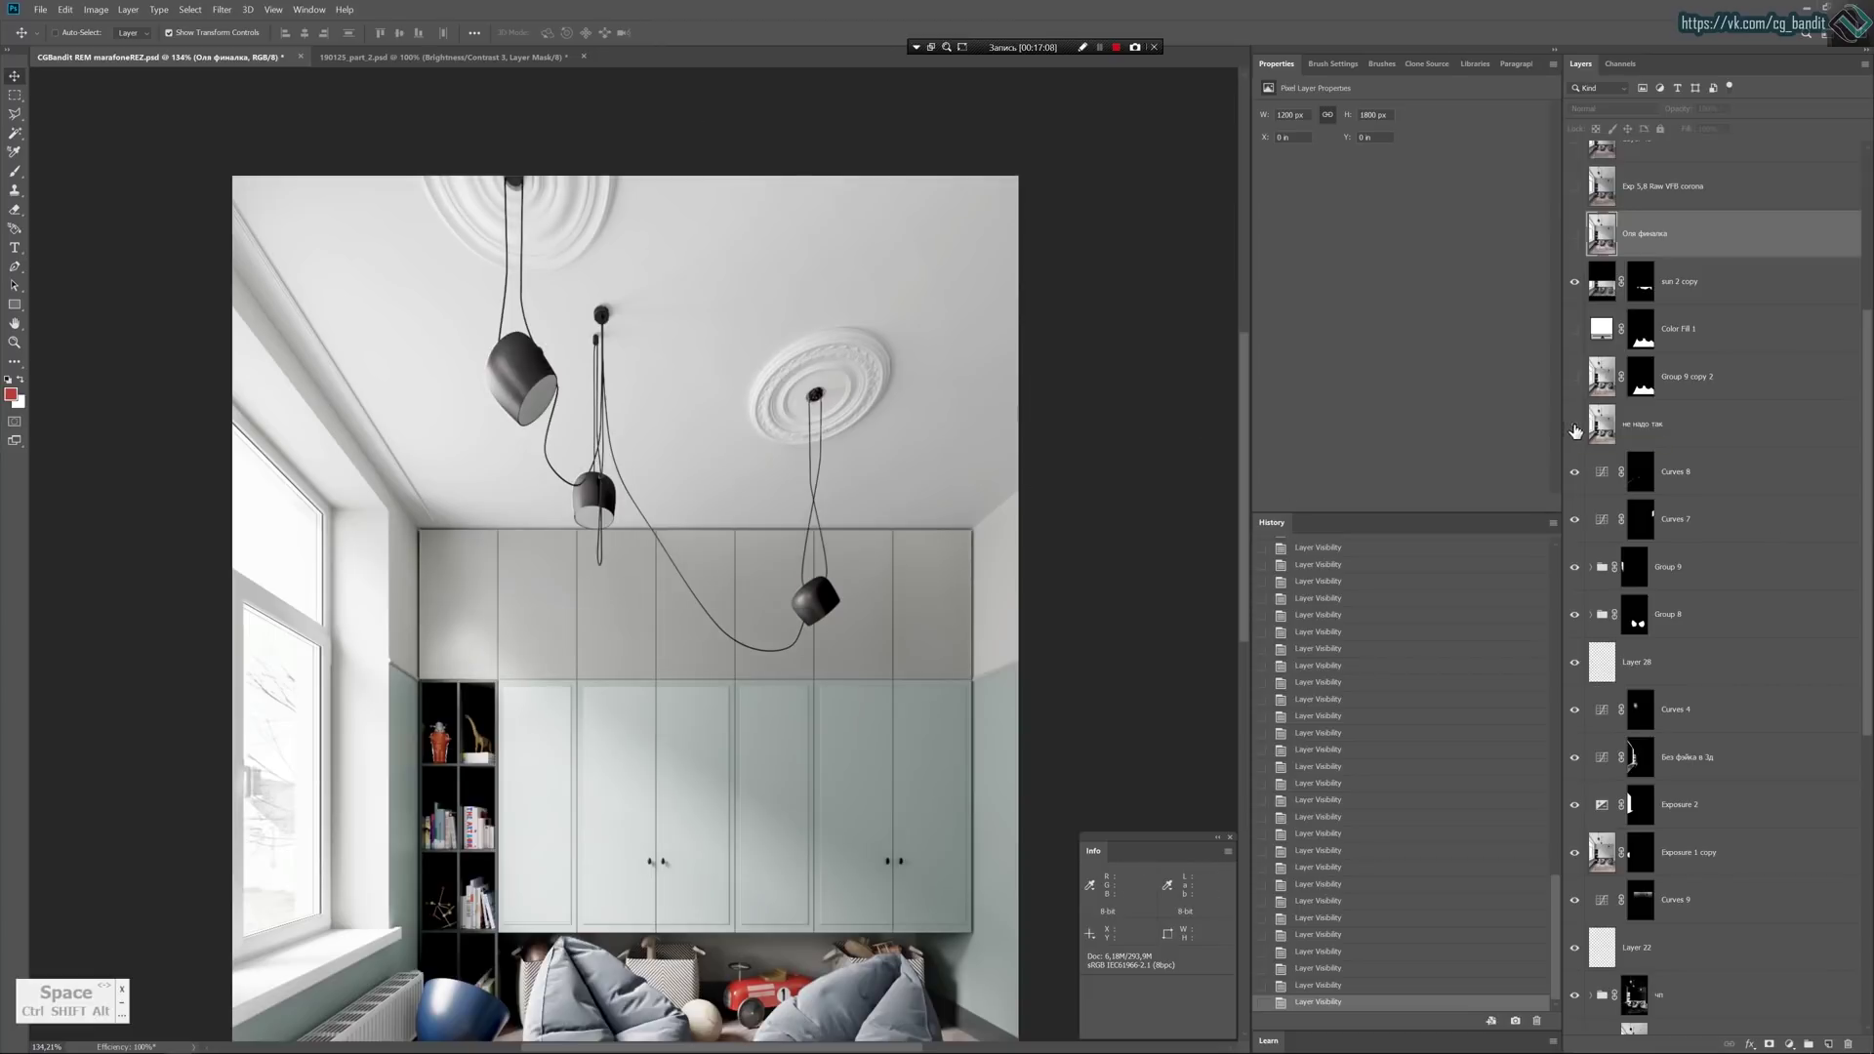
left_click(1575, 426)
left_click(1574, 425)
left_click(1575, 426)
left_click(1575, 426)
left_click(1574, 425)
left_click(1574, 425)
left_click(1575, 426)
left_click(1578, 427)
left_click(1577, 426)
left_click(1578, 427)
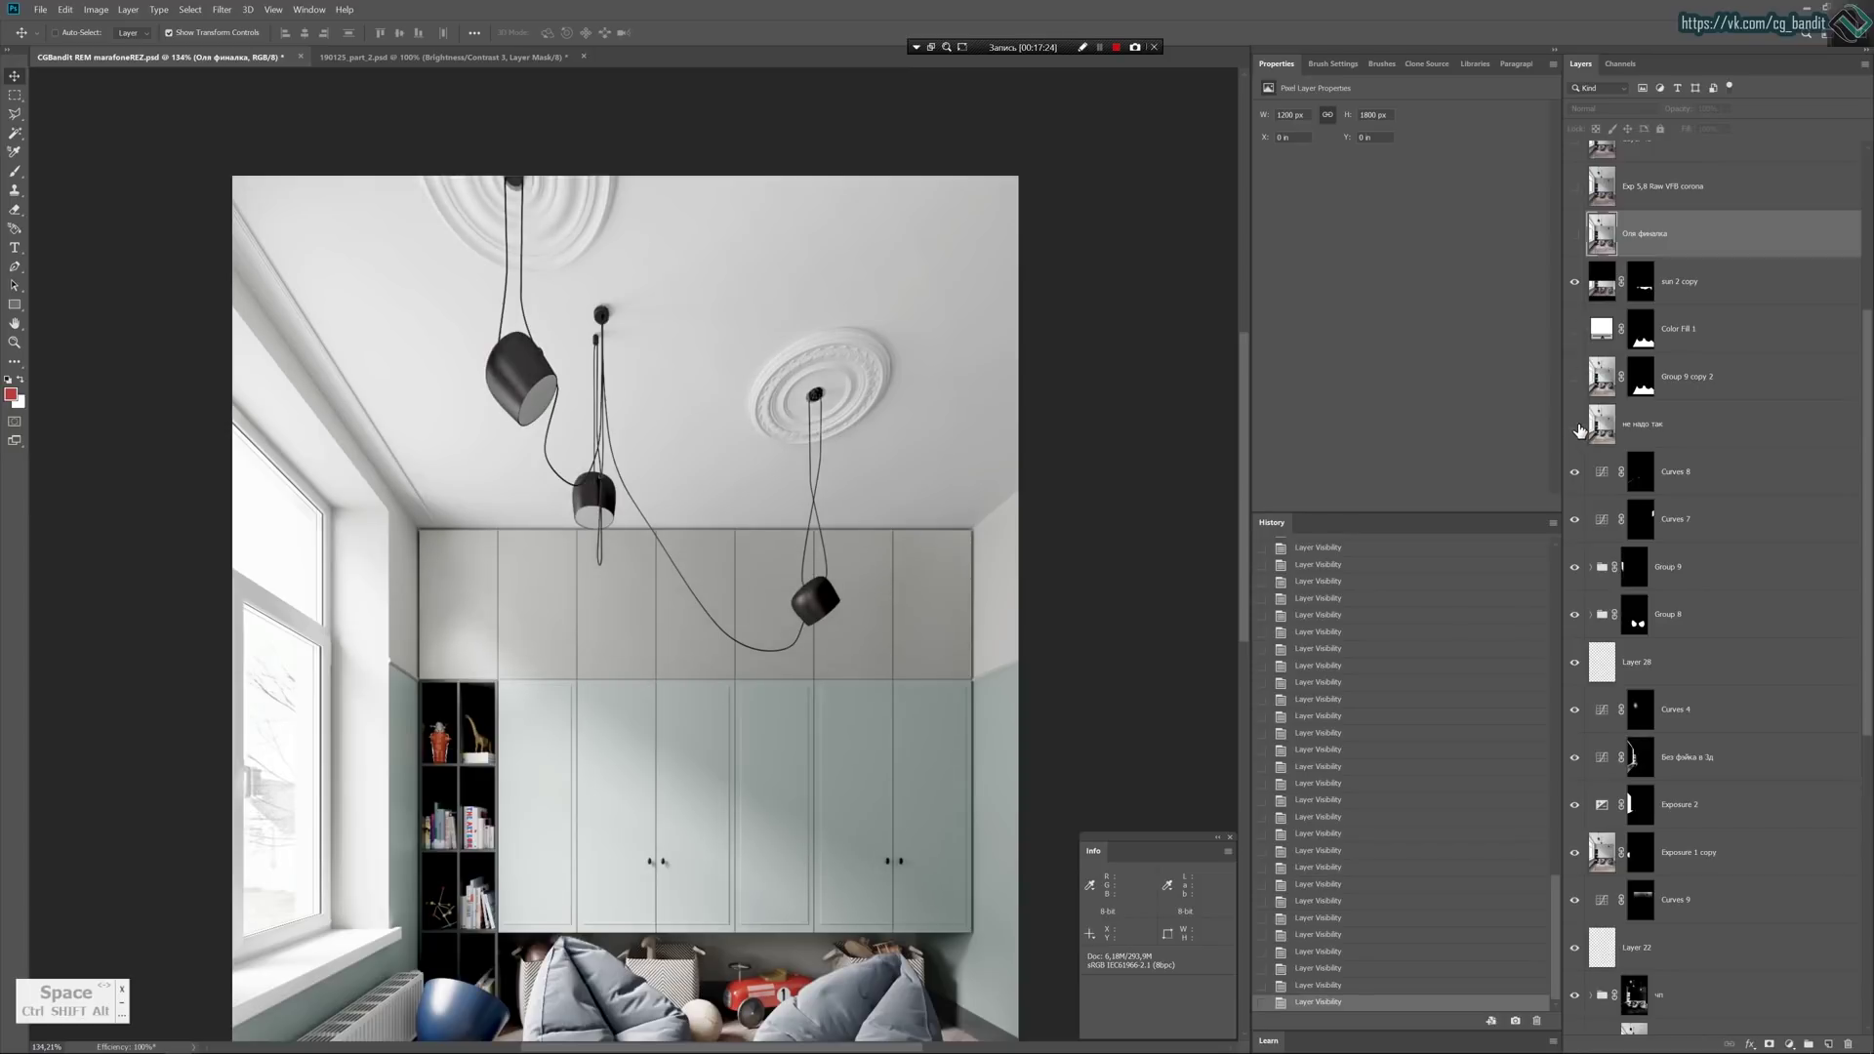
left_click(1577, 427)
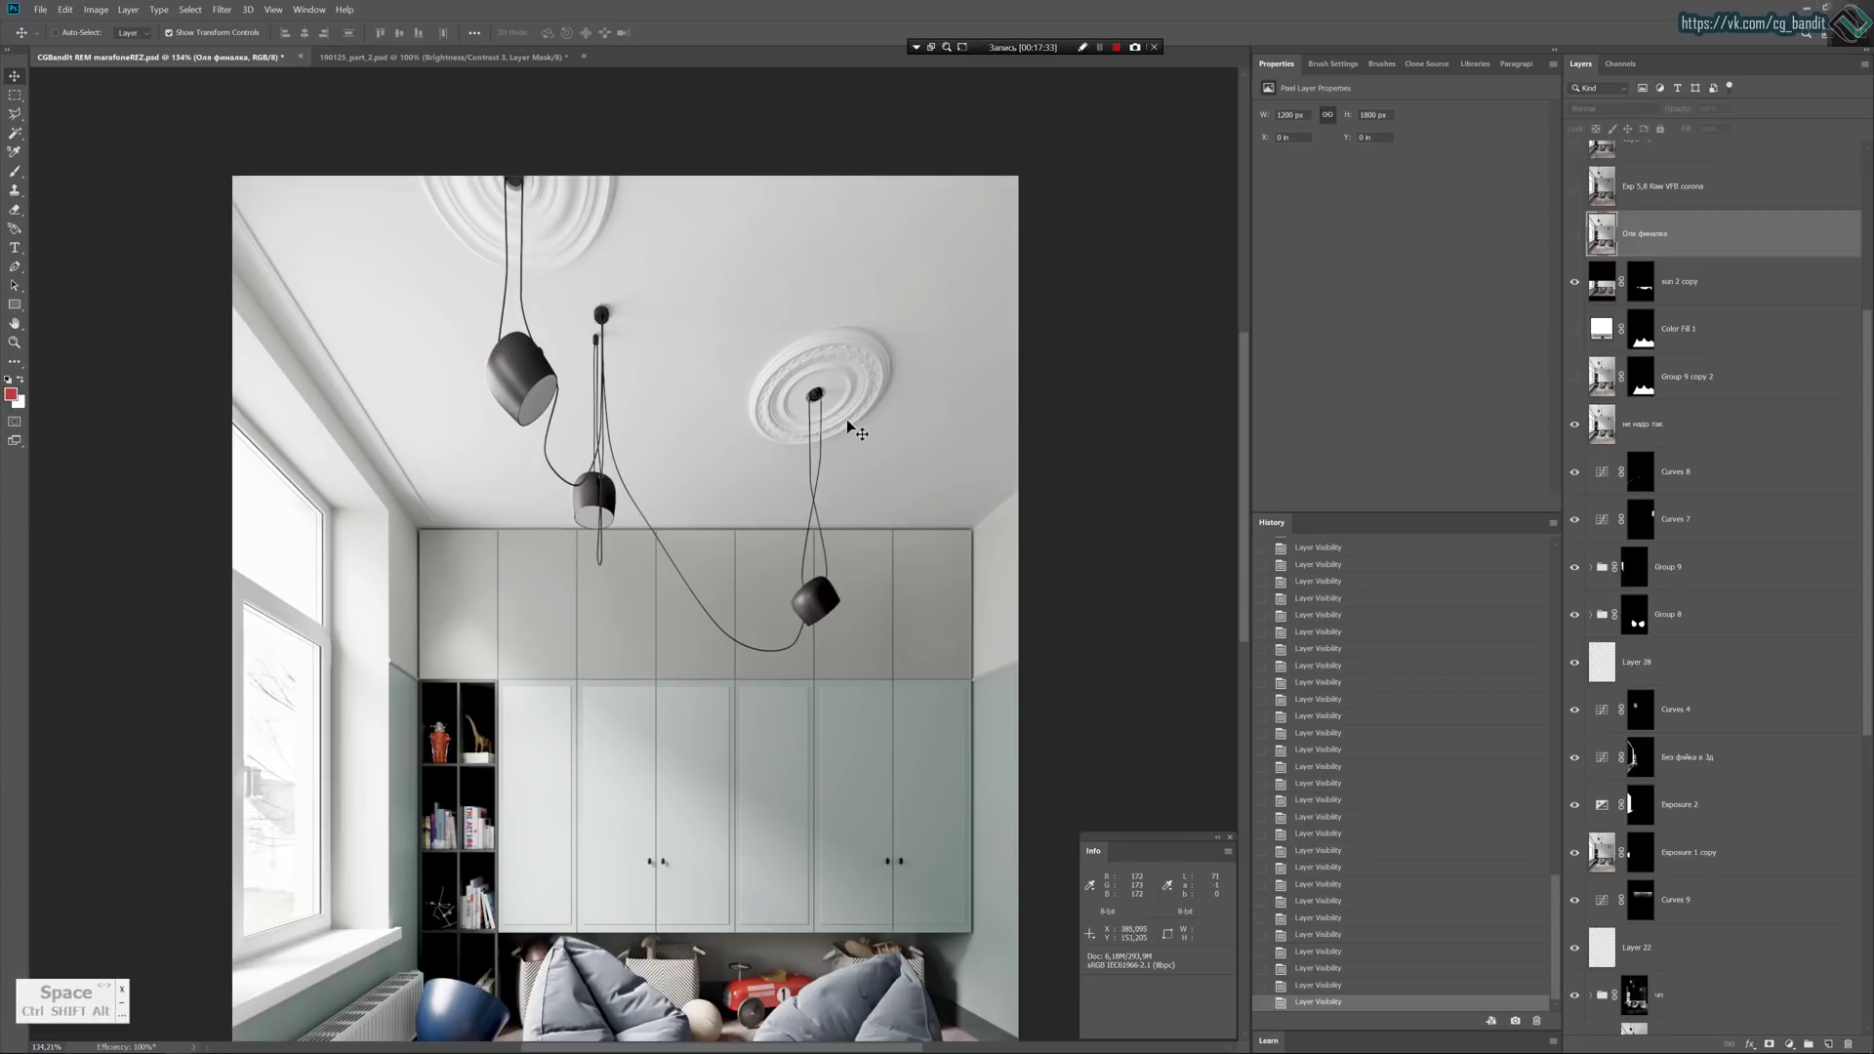
scroll(883, 429, "down", 3, "alt")
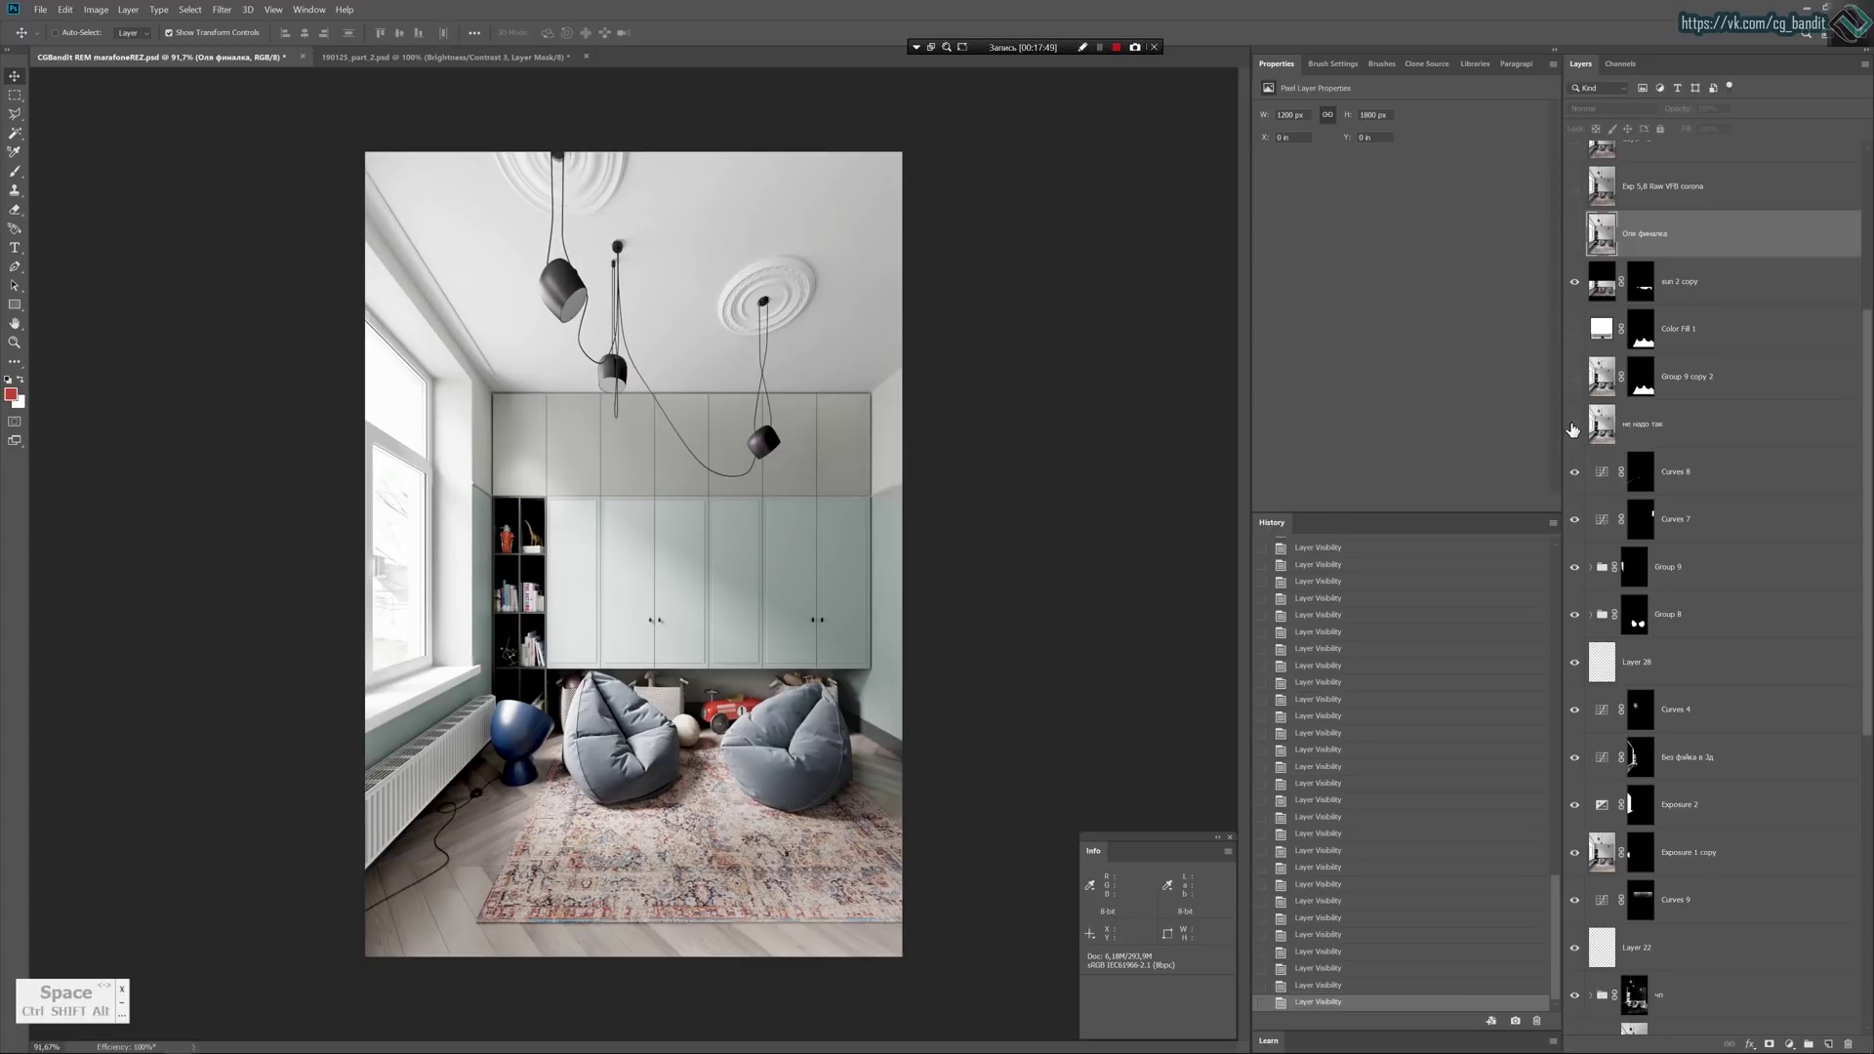
left_click(1572, 426)
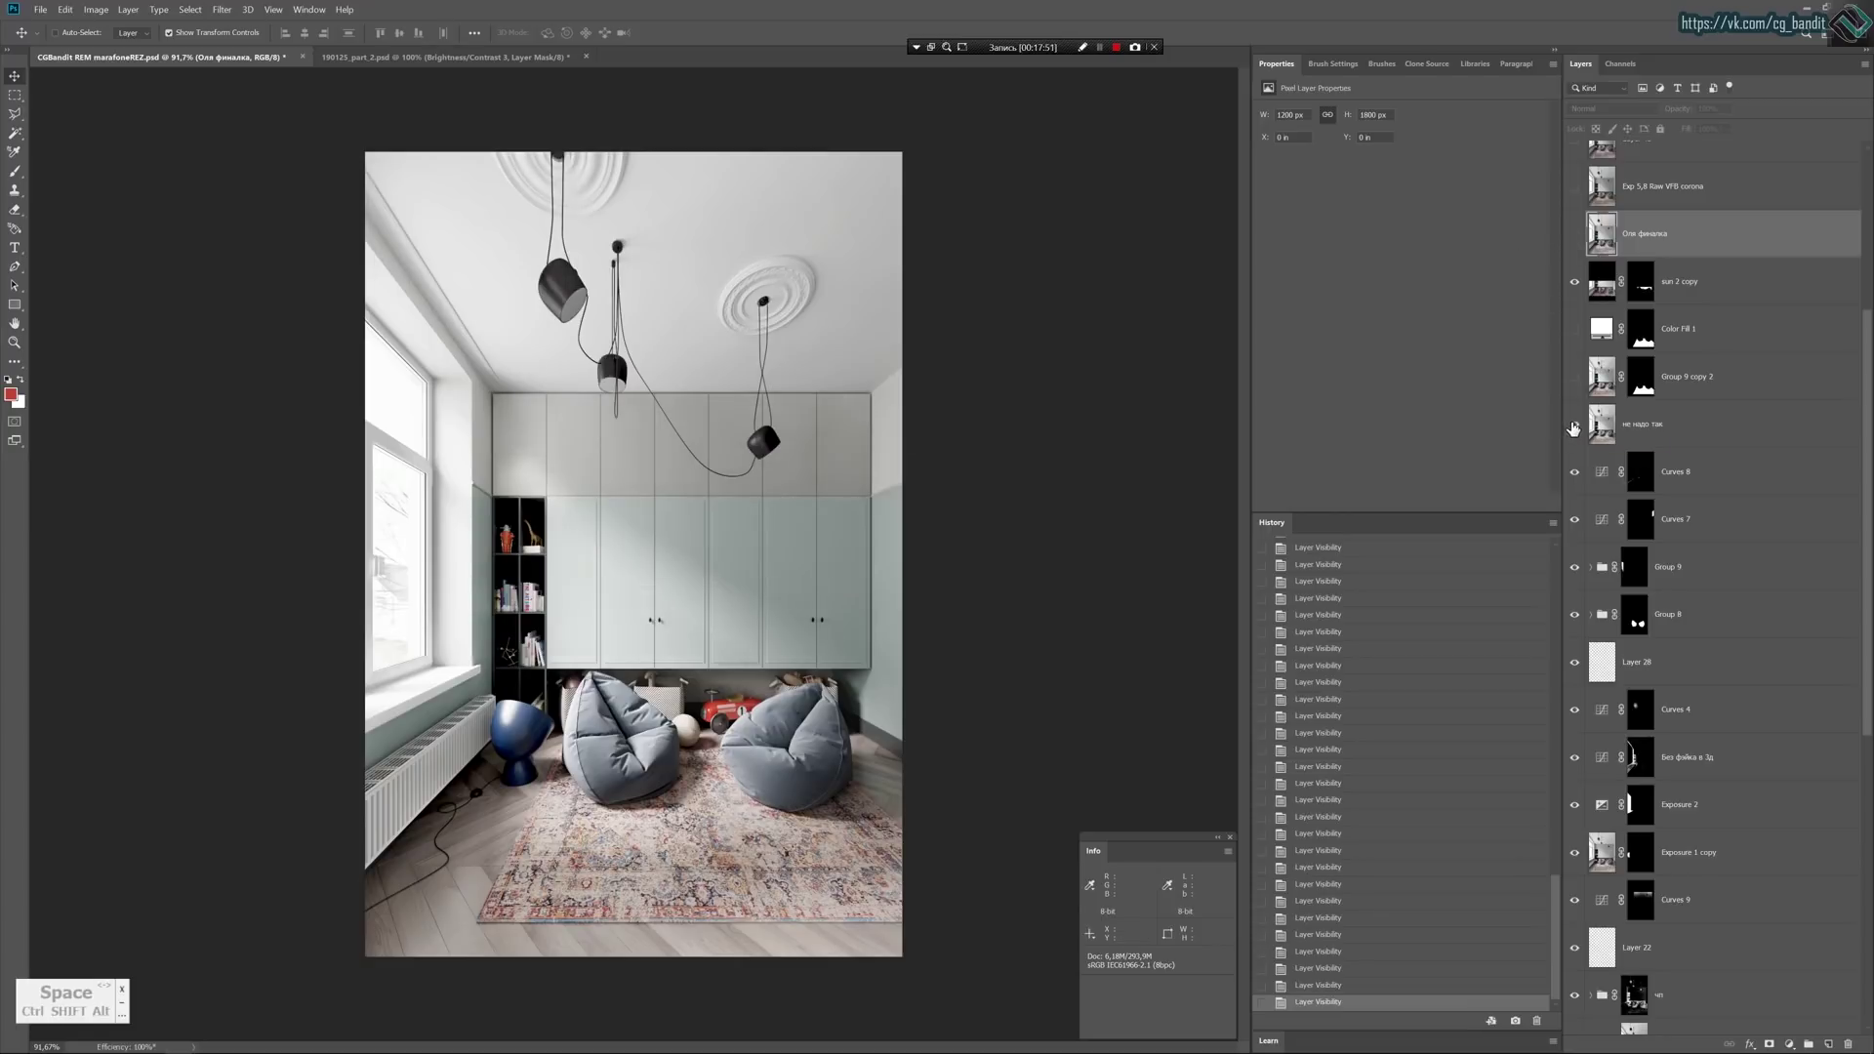
Recheck how the "не надо так" layer changes the wardrobe, ceiling and toys by showing and hiding it at full view and slightly enlarged.
left_click(1574, 428)
left_click(1573, 427)
left_click(1573, 428)
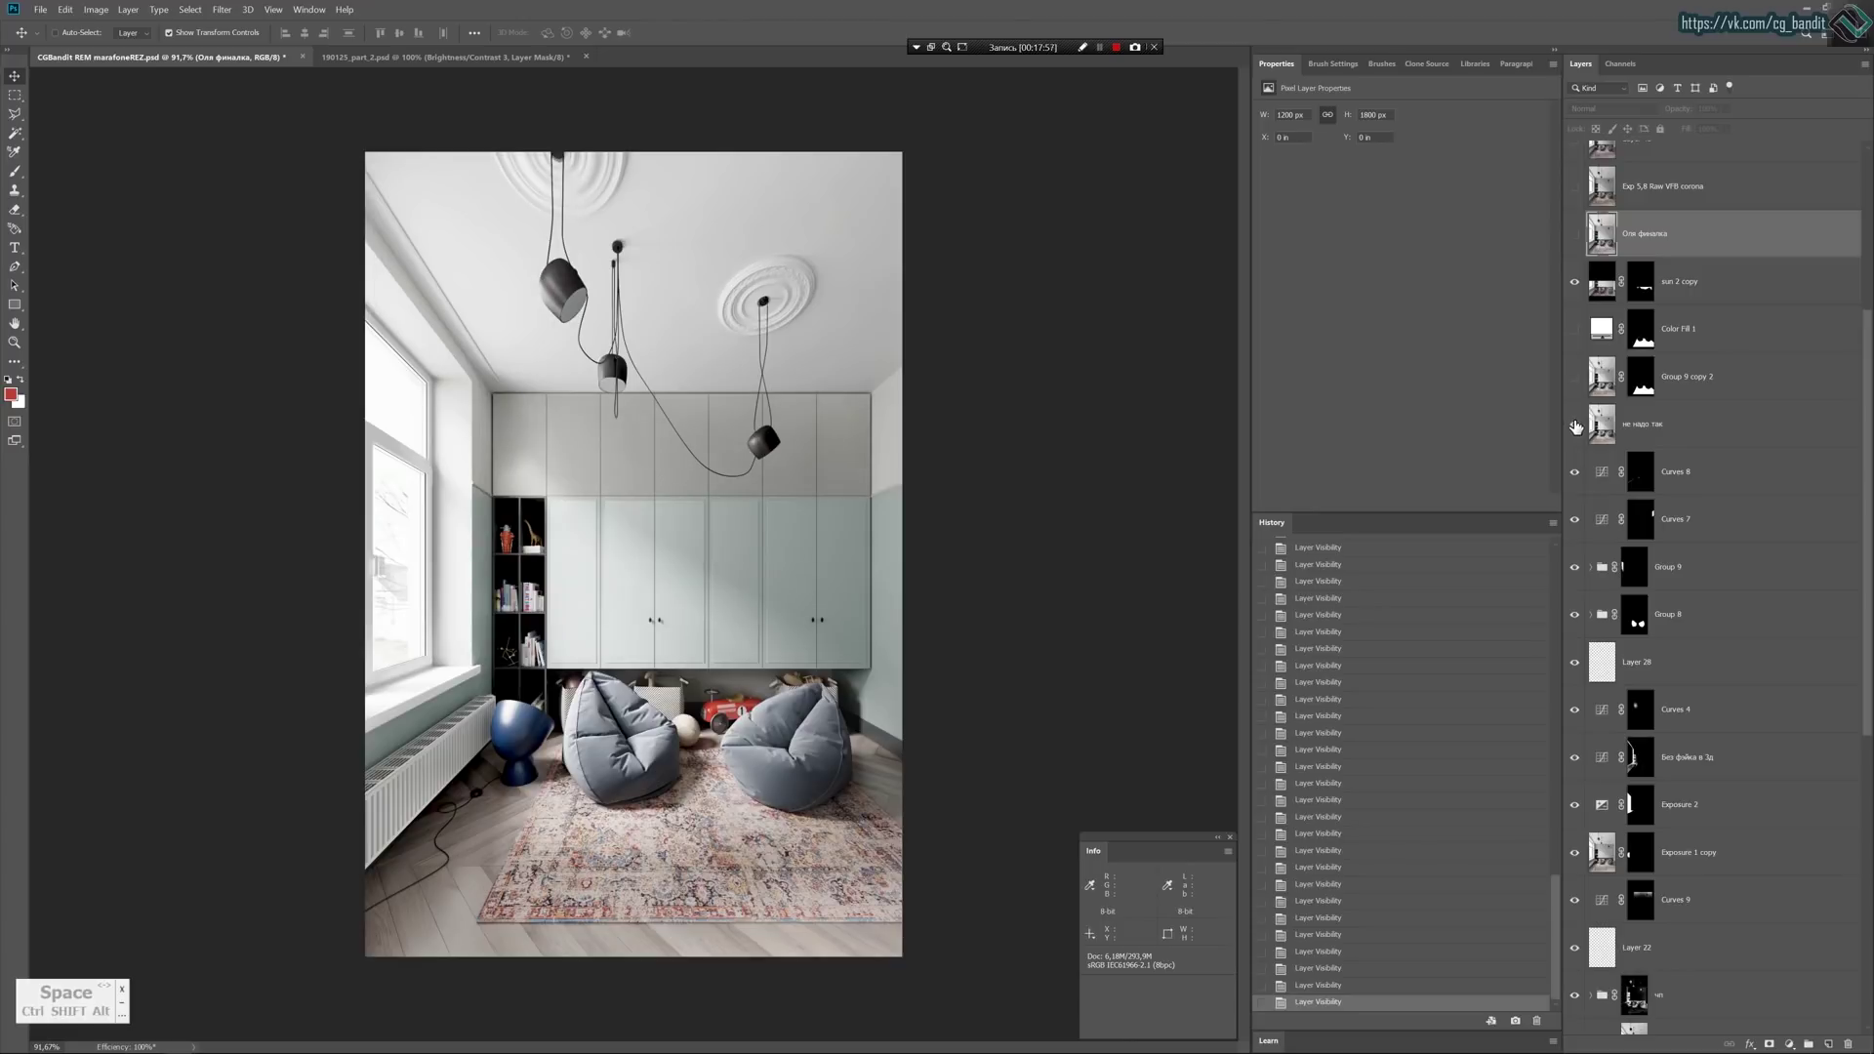
left_click(1574, 427)
left_click(1574, 426)
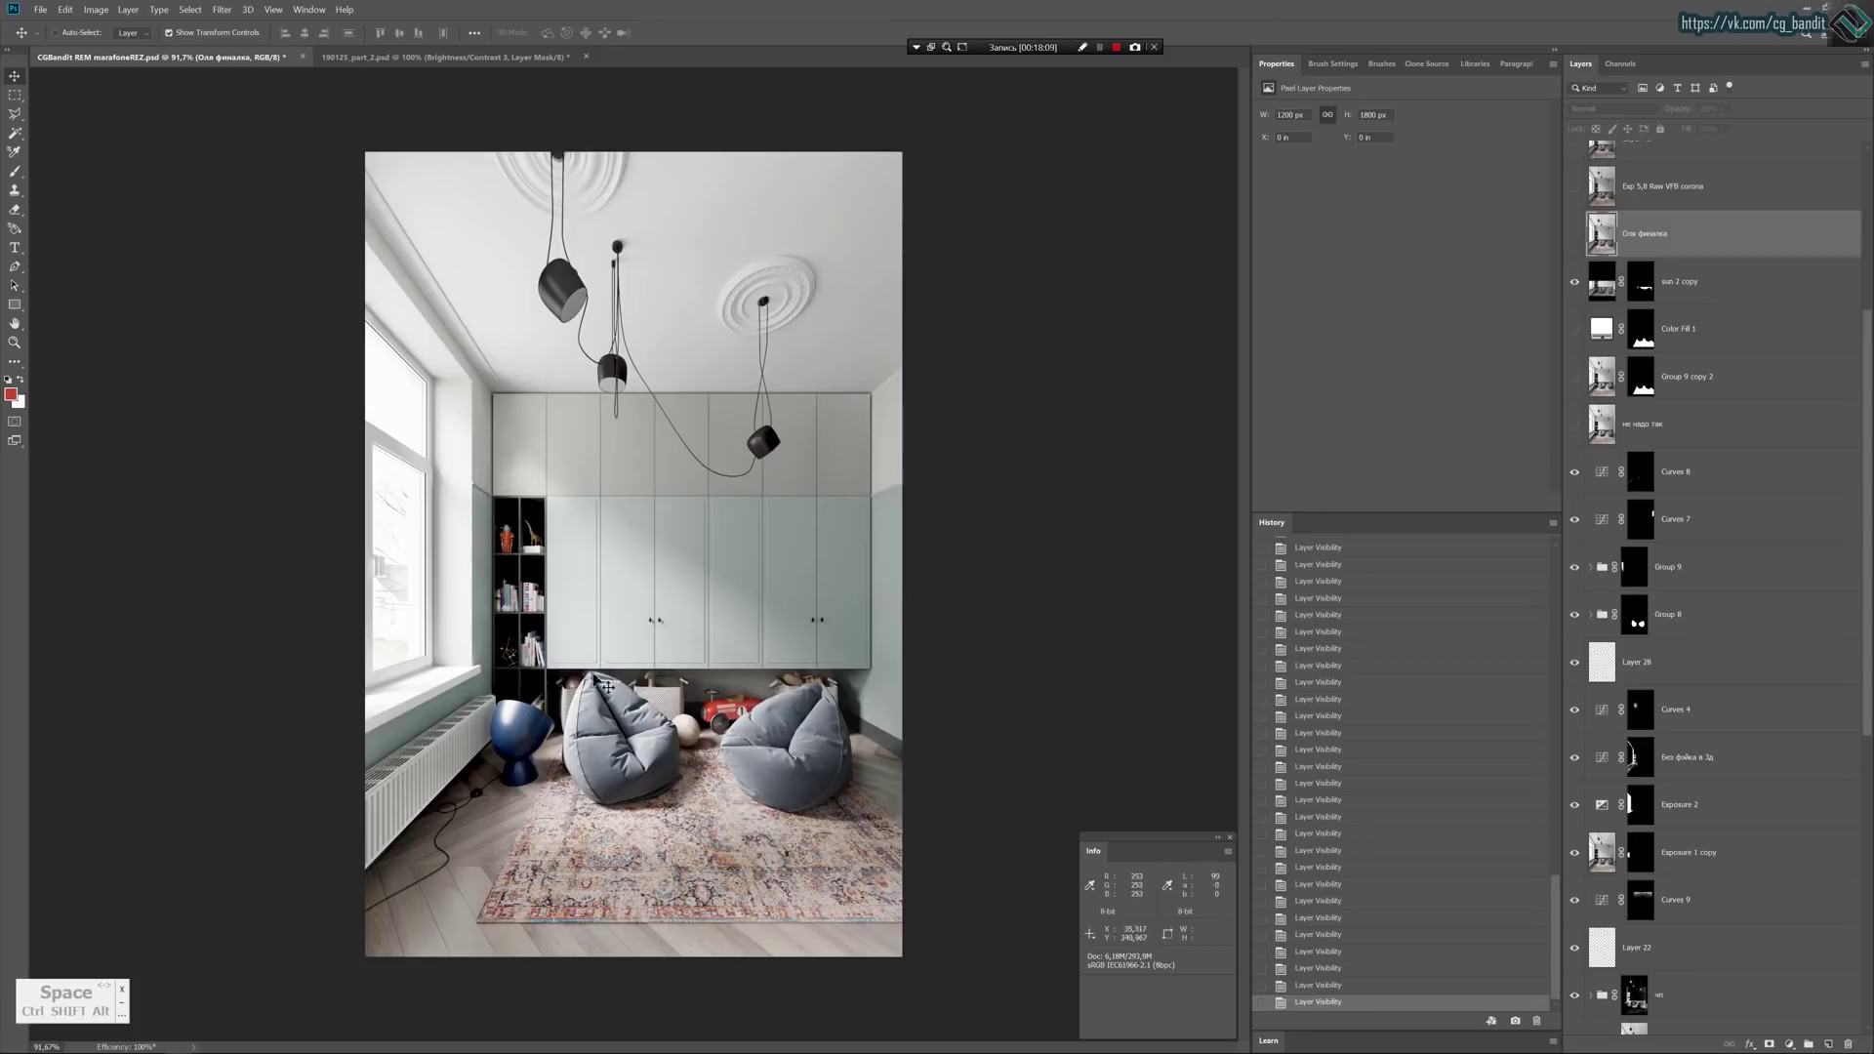
left_click(1574, 424)
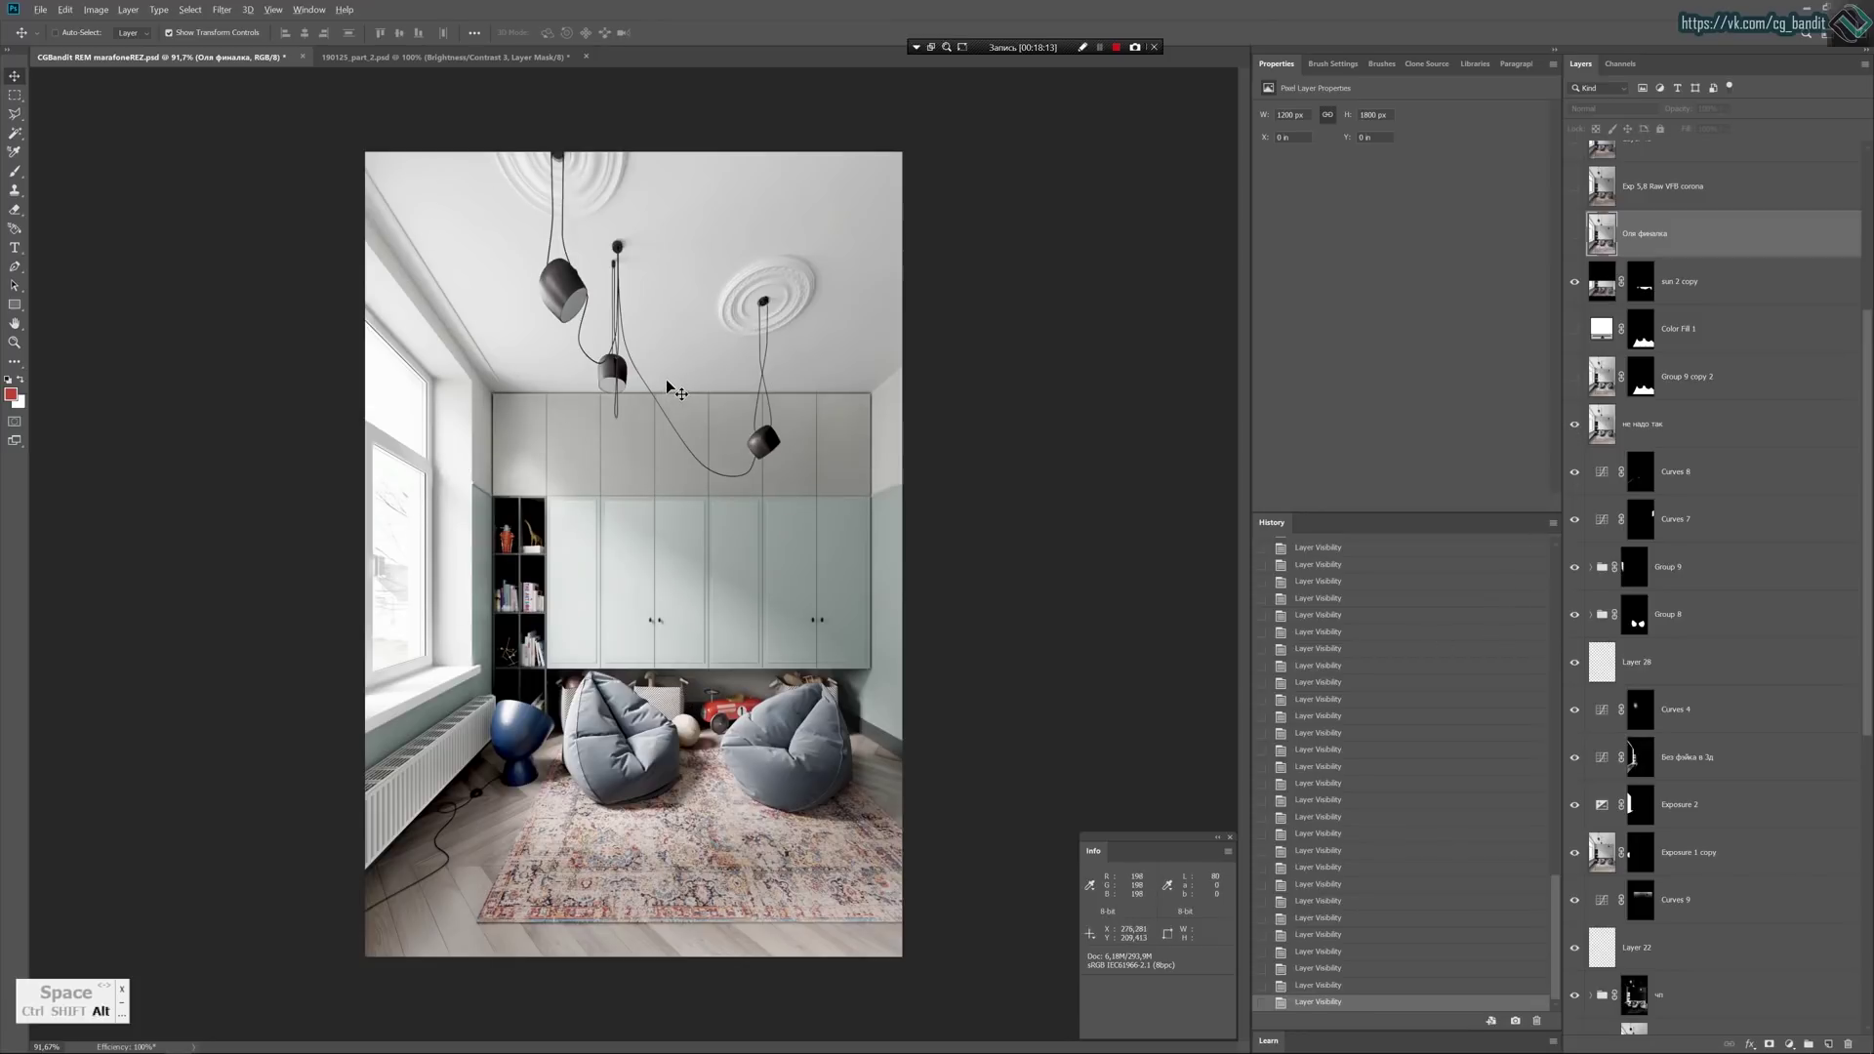
scroll(671, 388, "up", 2, "alt")
scroll(671, 388, "down", 1, "alt")
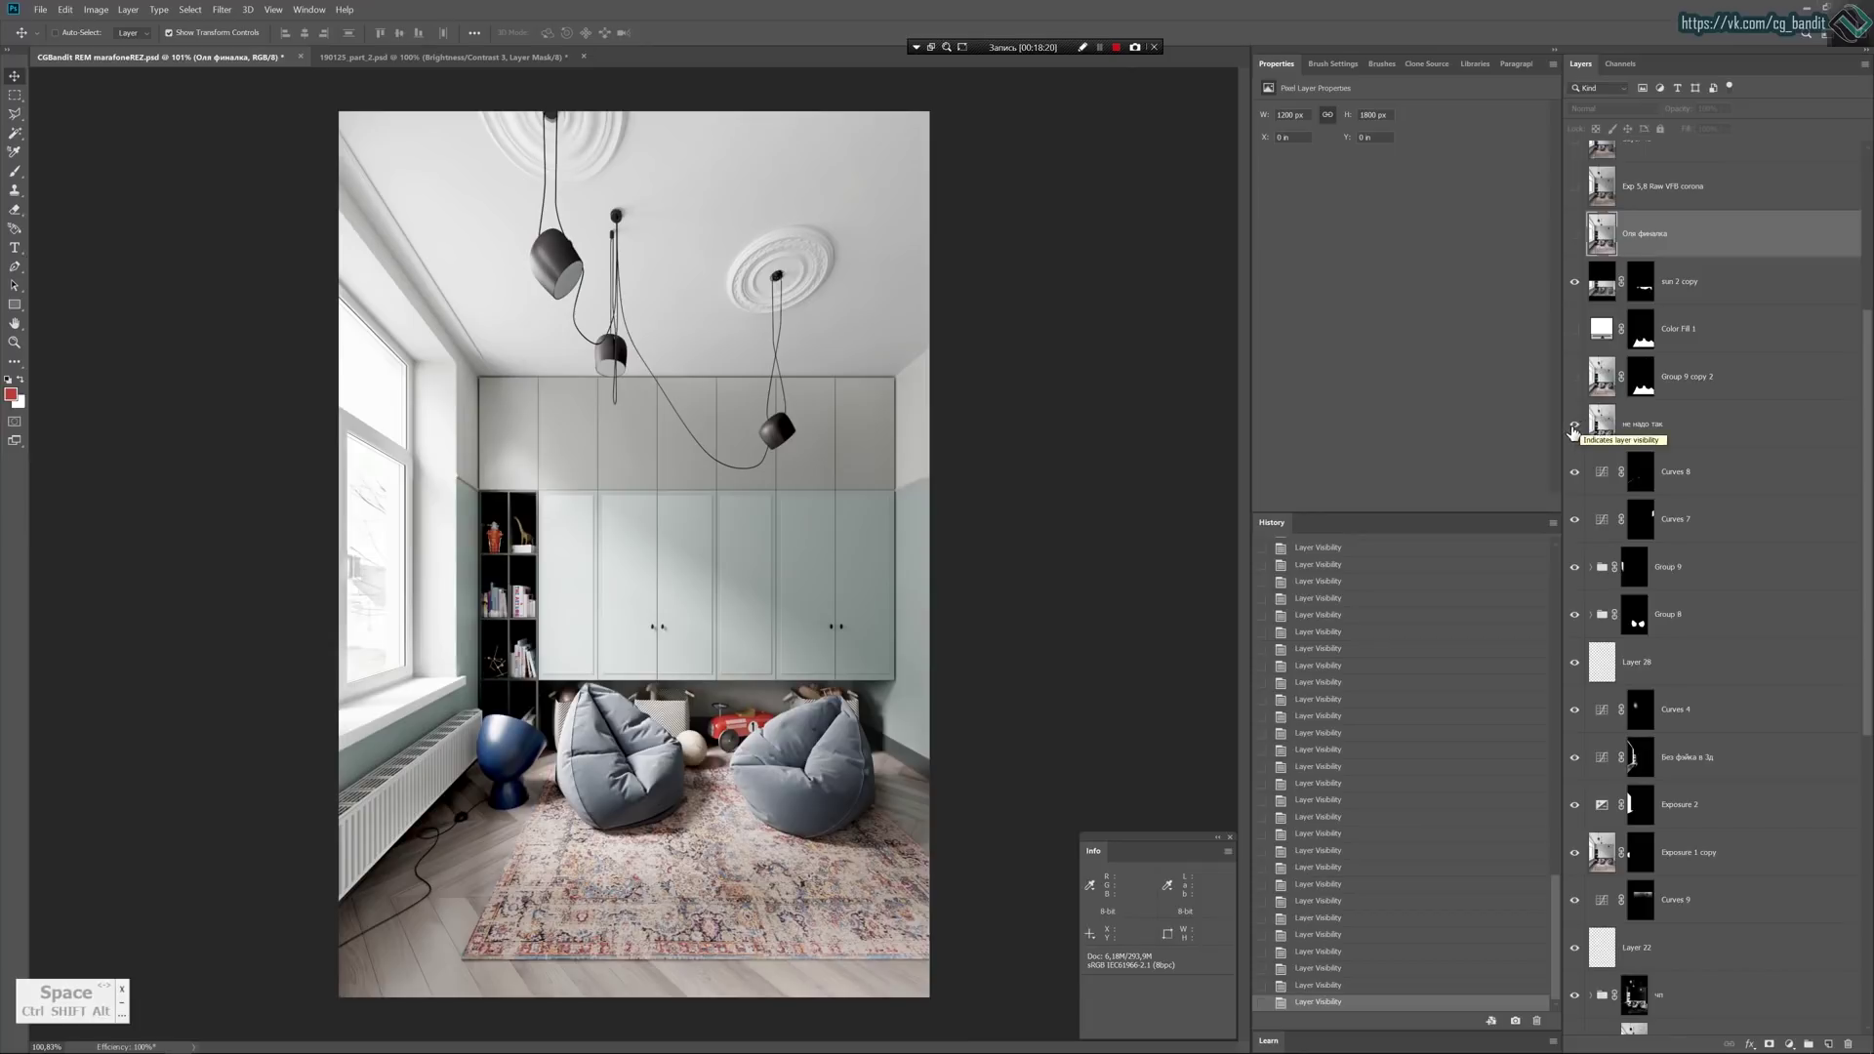
left_click(1575, 427)
left_click(1574, 430)
Select the "sun 2 copy" layer and lower its opacity.
left_click(1710, 286)
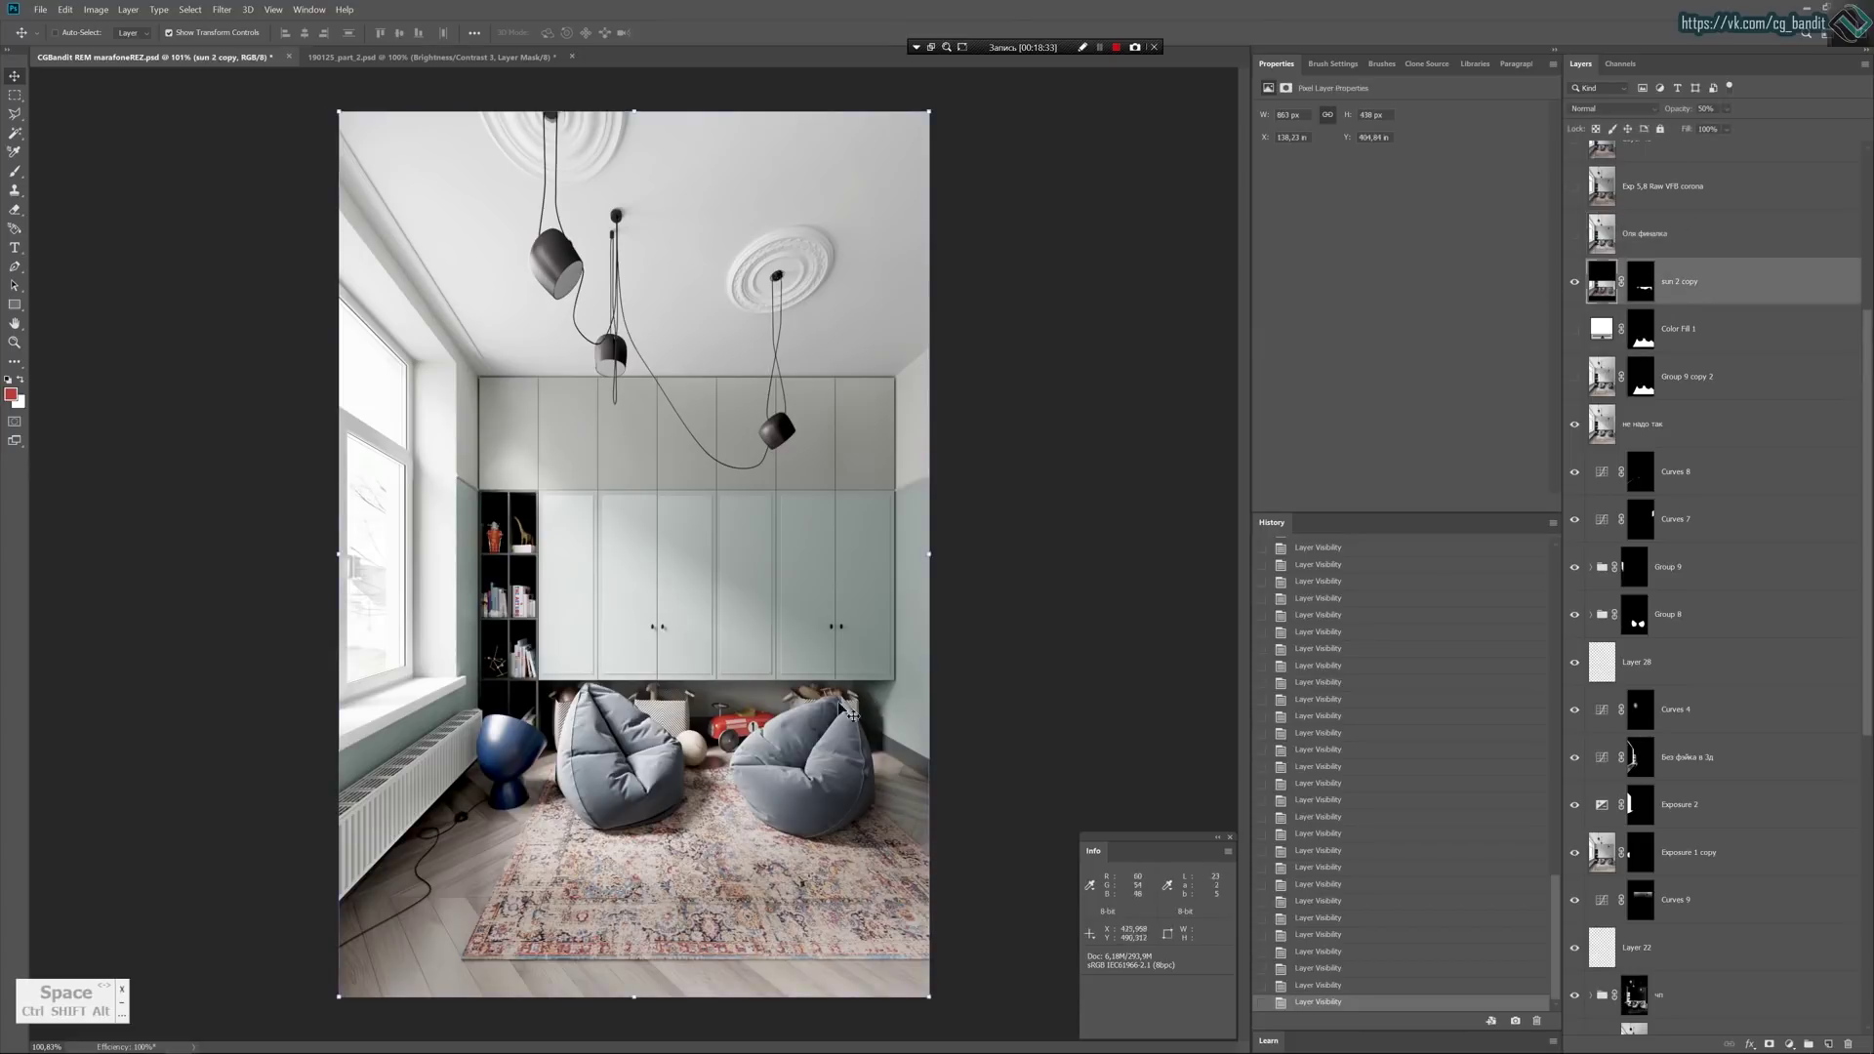
left_click(1725, 109)
left_click_drag(1831, 122, 1740, 128)
Select the "не надо так" layer, compare the room with and without it, and leave it hidden.
left_click(1711, 427)
left_click(1575, 428)
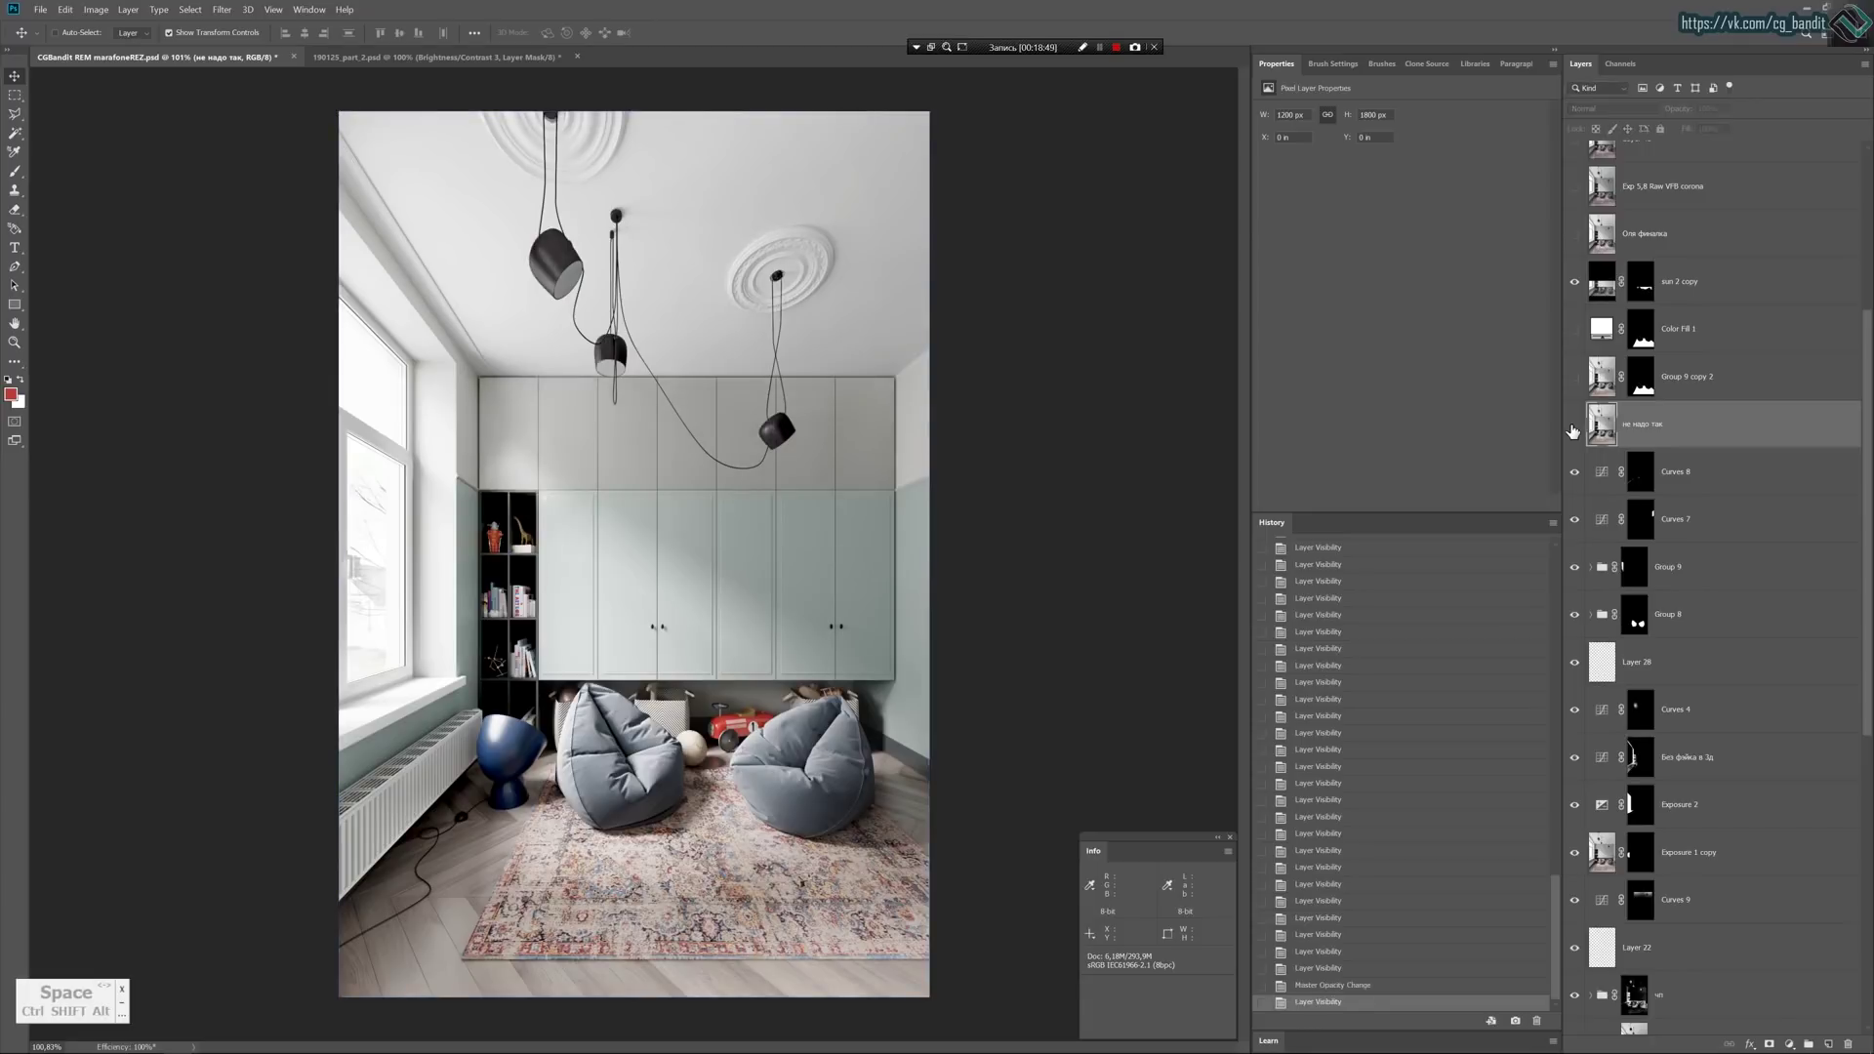
left_click(1574, 428)
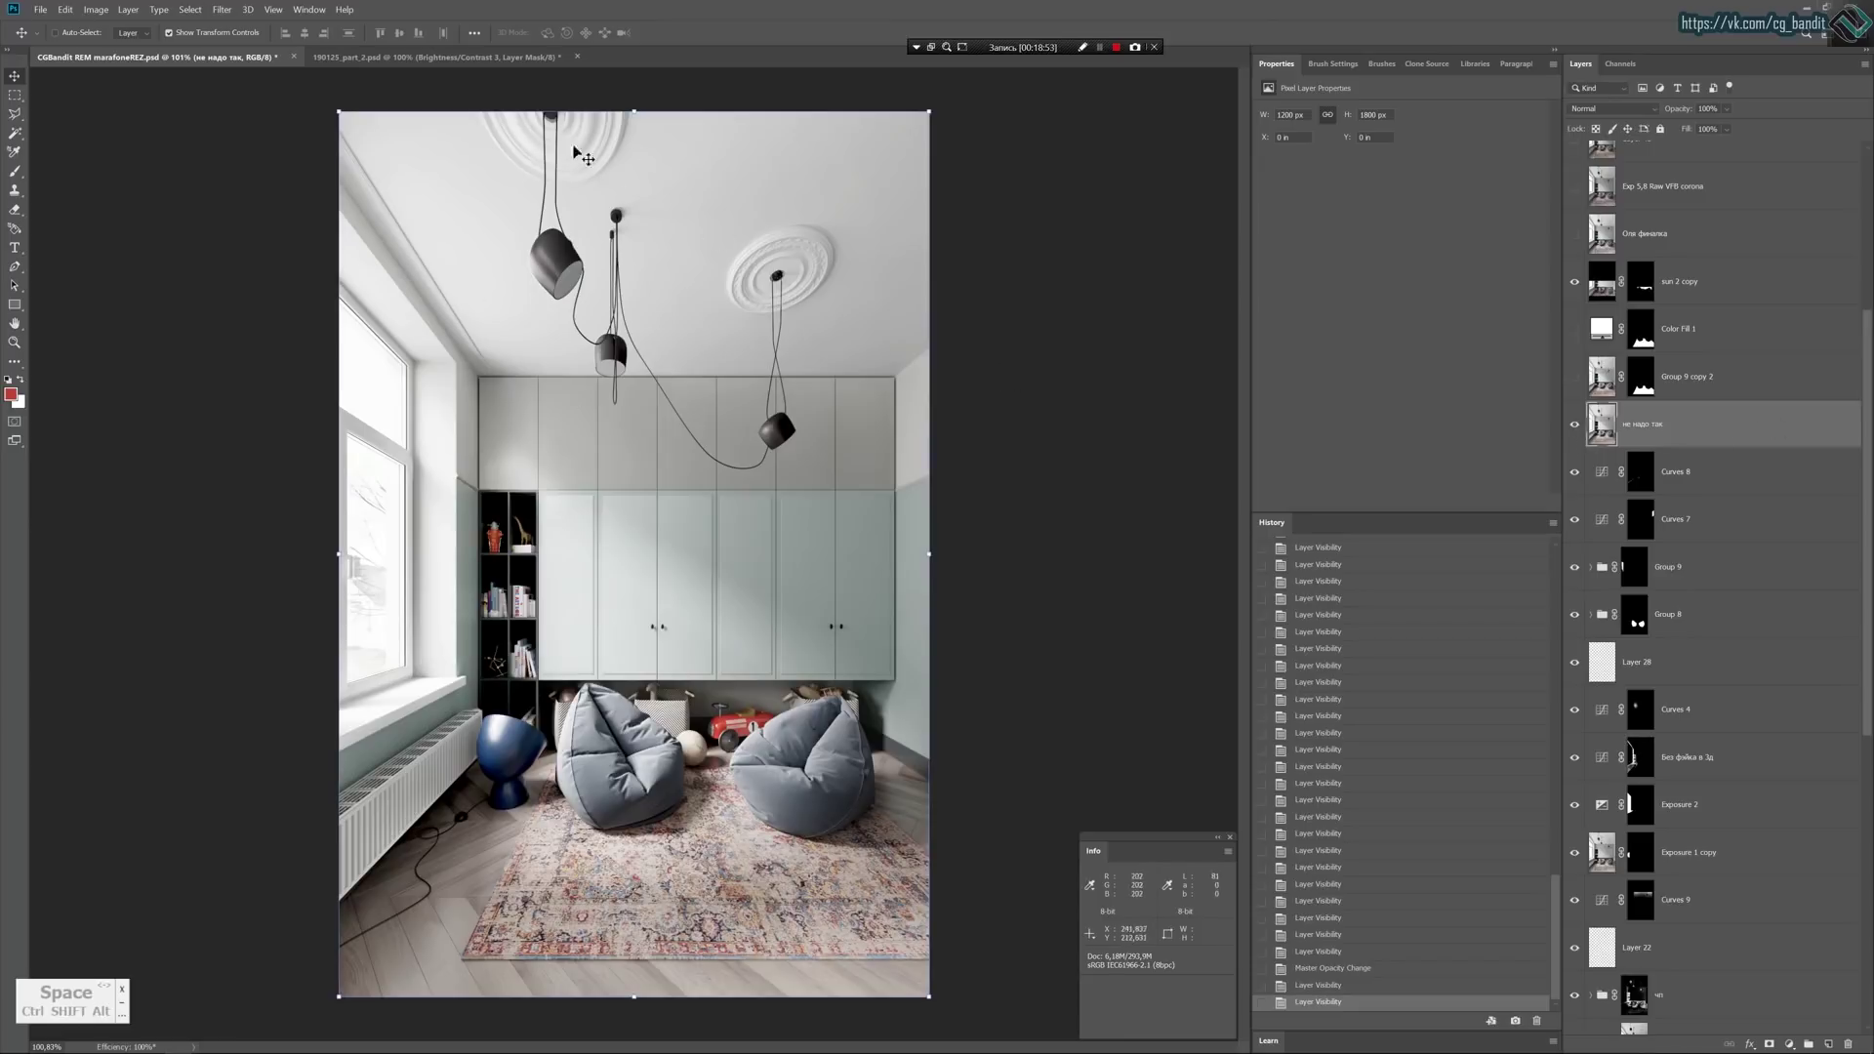
left_click(1573, 423)
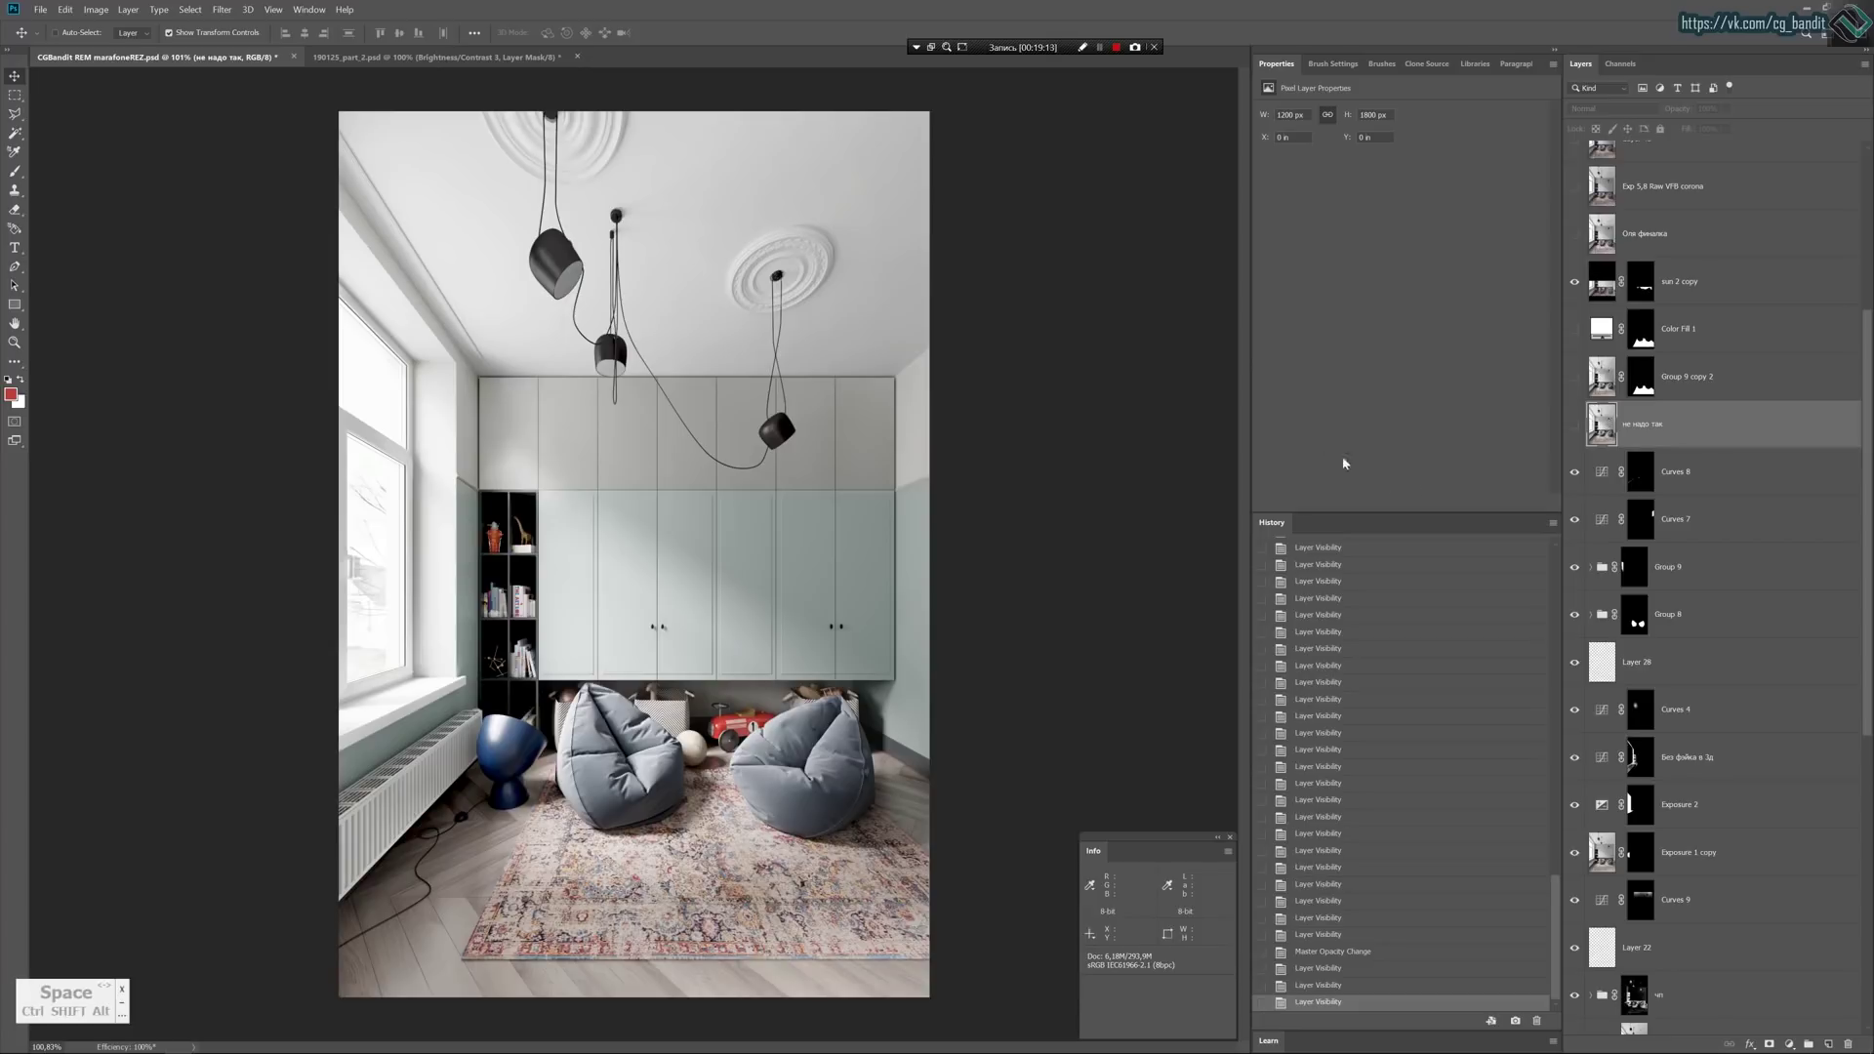
Compare the student's final image layer with the composite and with the "не надо так" version by toggling their visibility.
scroll(1869, 561, "up", 3)
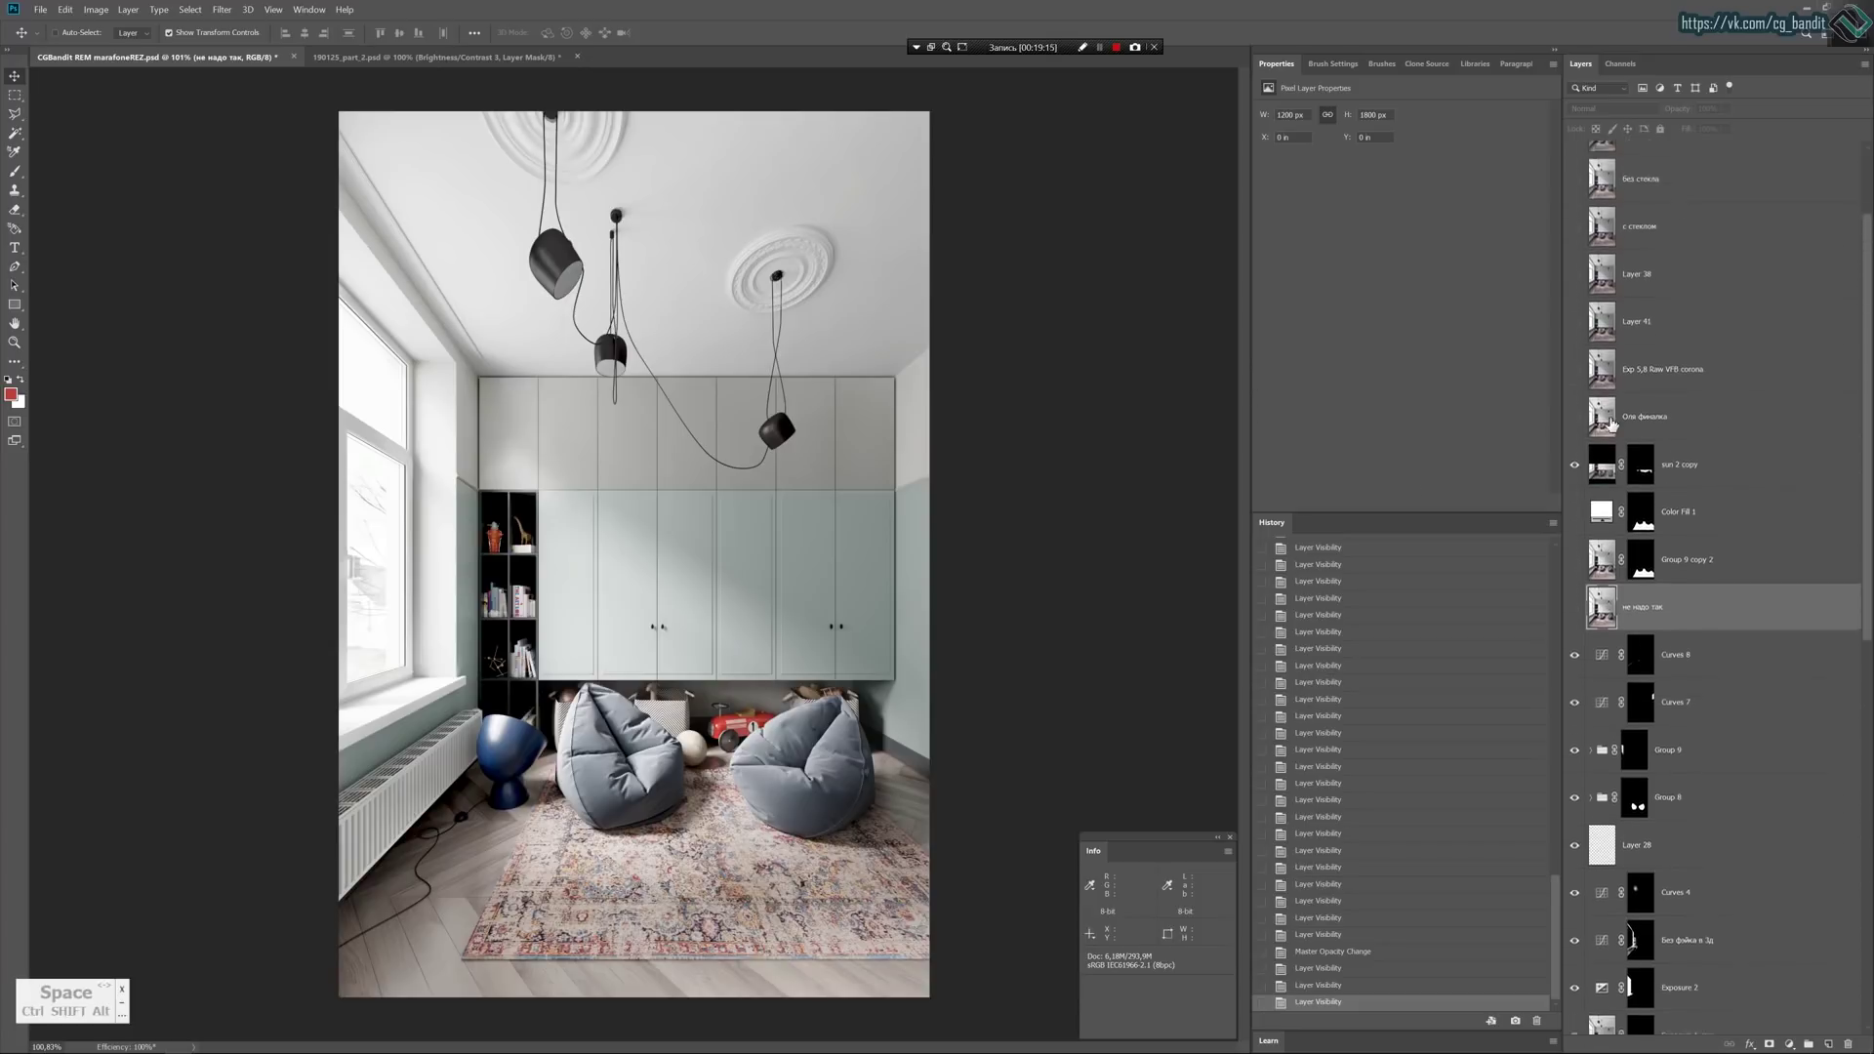
left_click(1575, 460)
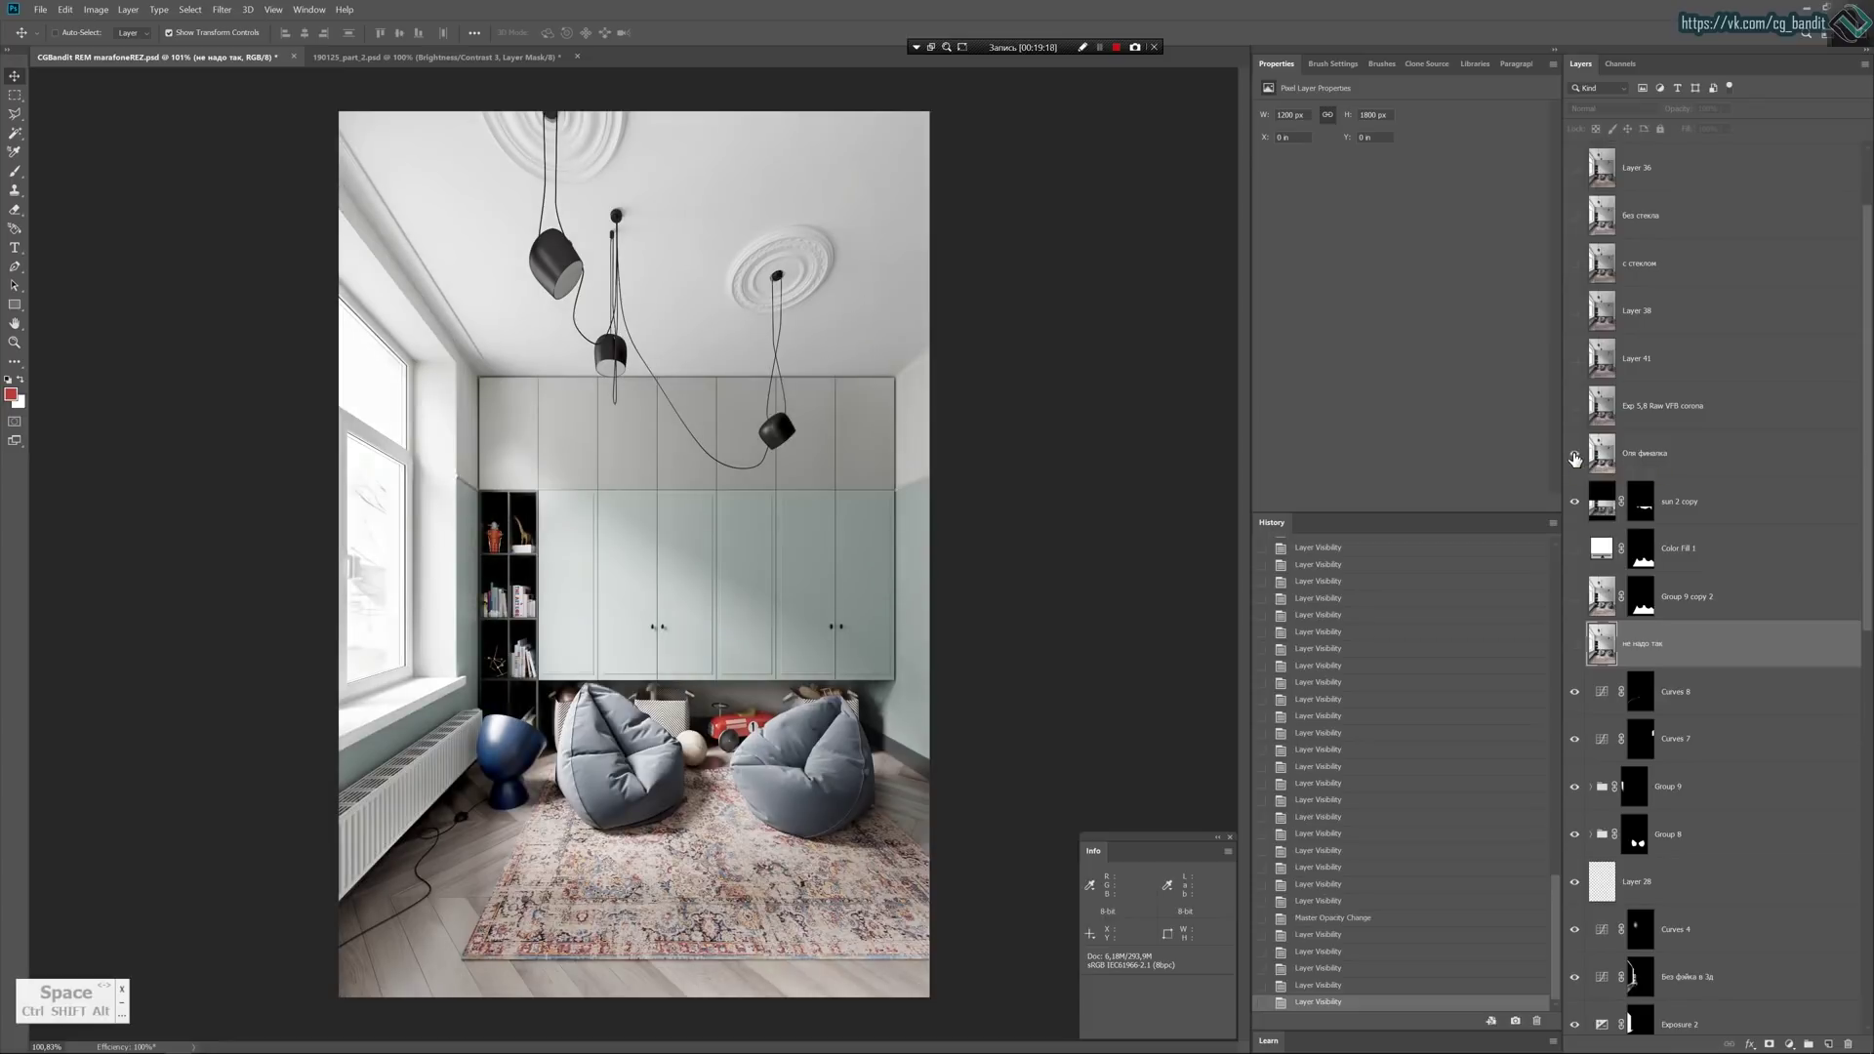
left_click(1574, 459)
left_click(1575, 459)
left_click(1576, 646)
left_click(1575, 645)
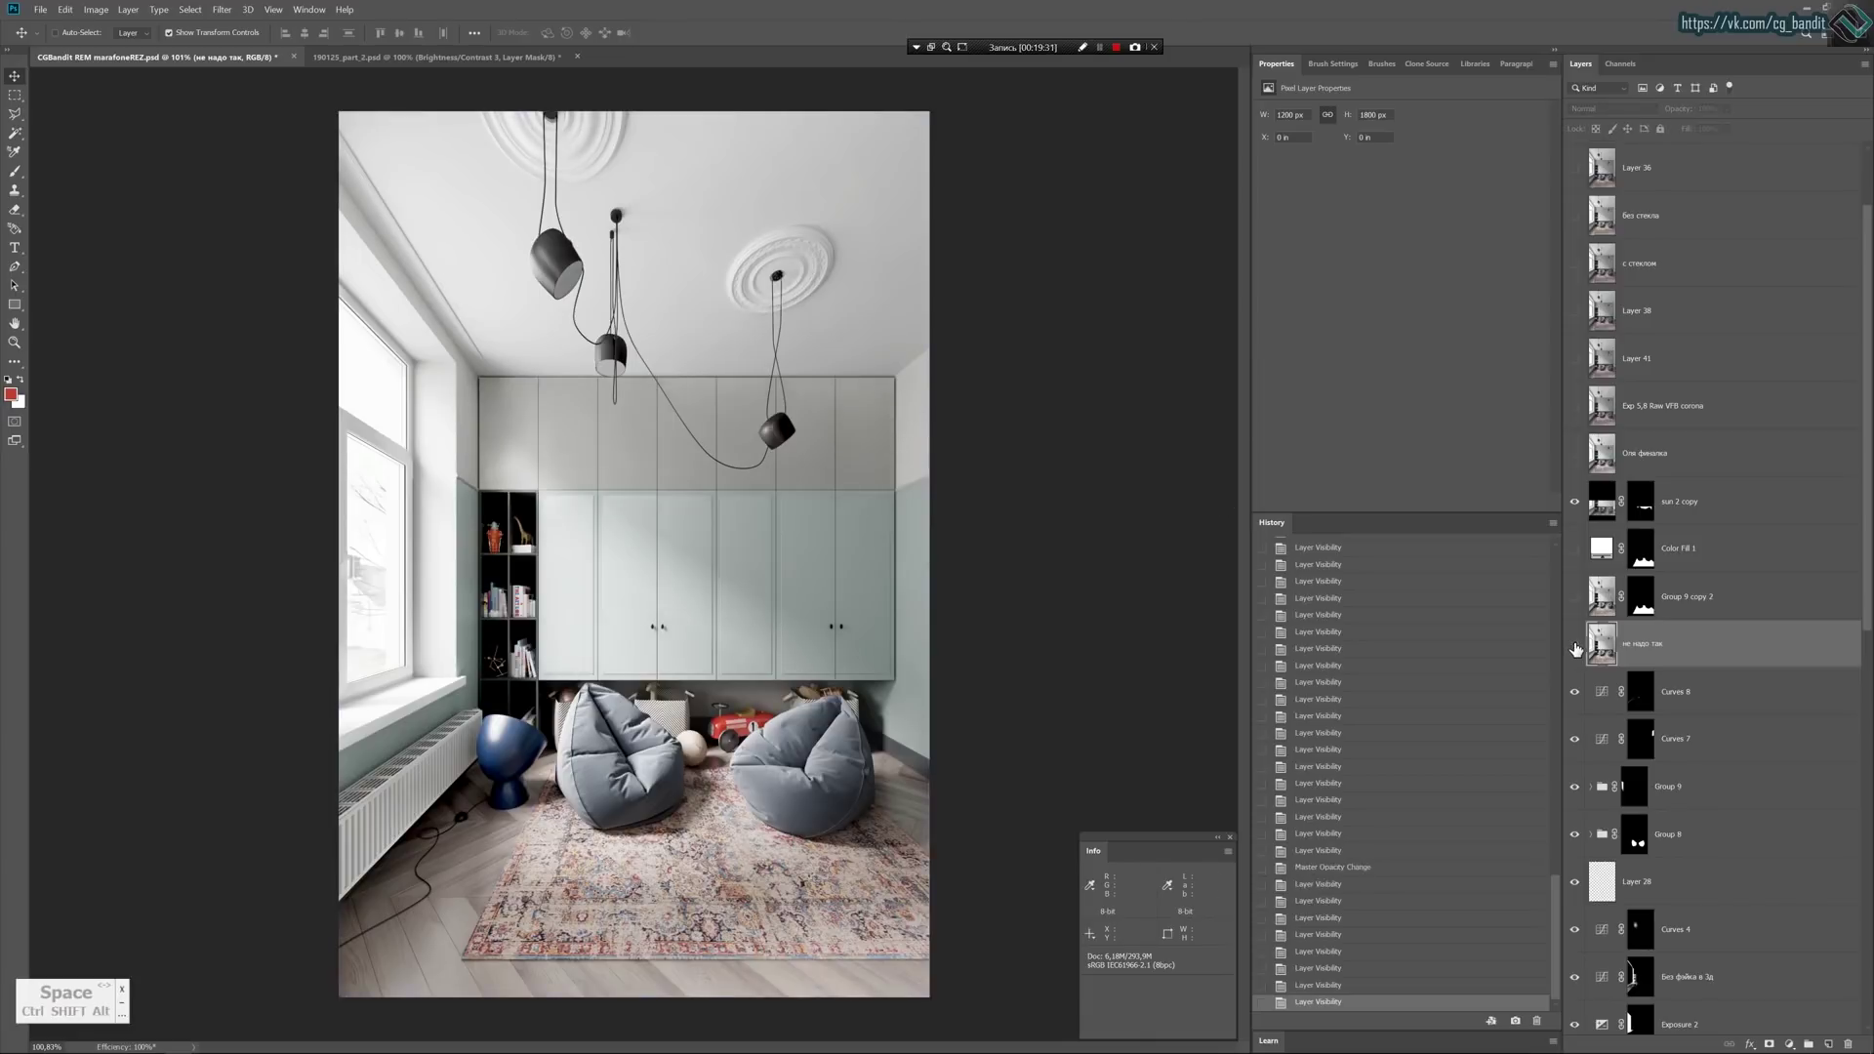
left_click(1574, 453)
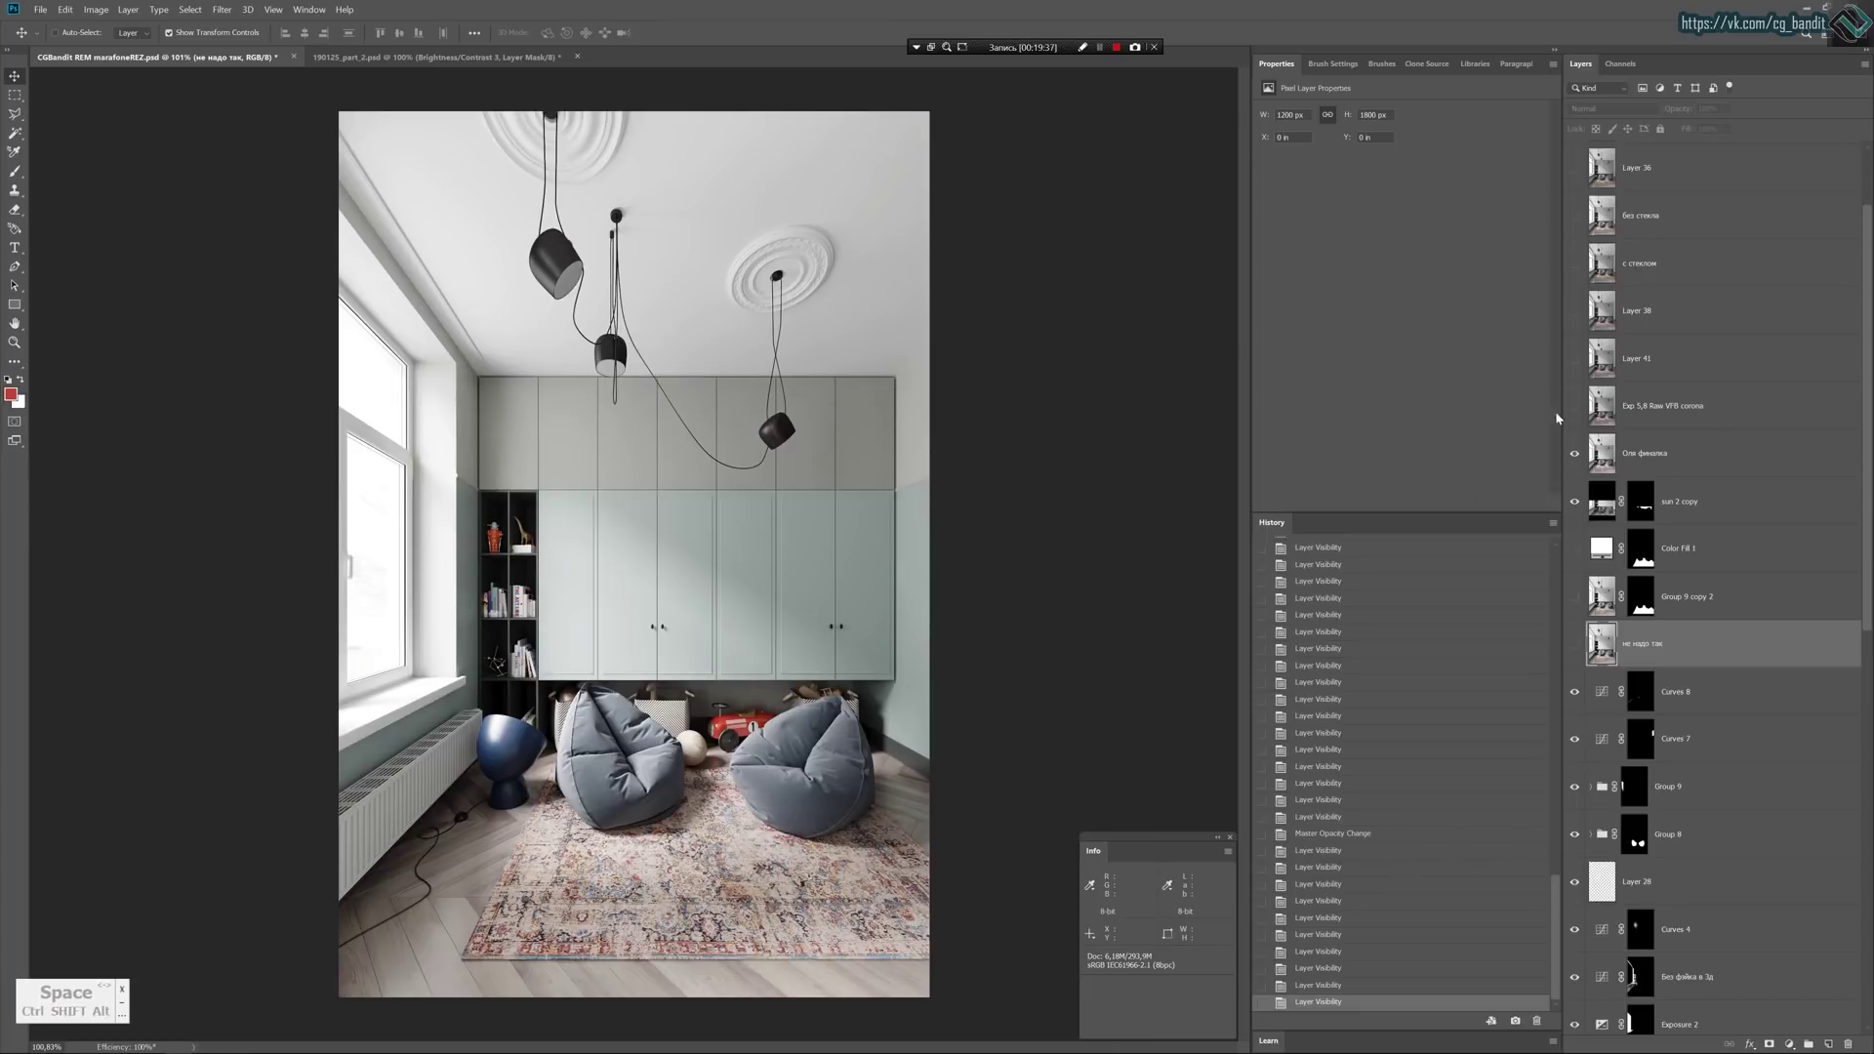
Compare the student's final image with the composite at closer zoom by showing and hiding the final image layer.
scroll(870, 418, "up", 2, "alt")
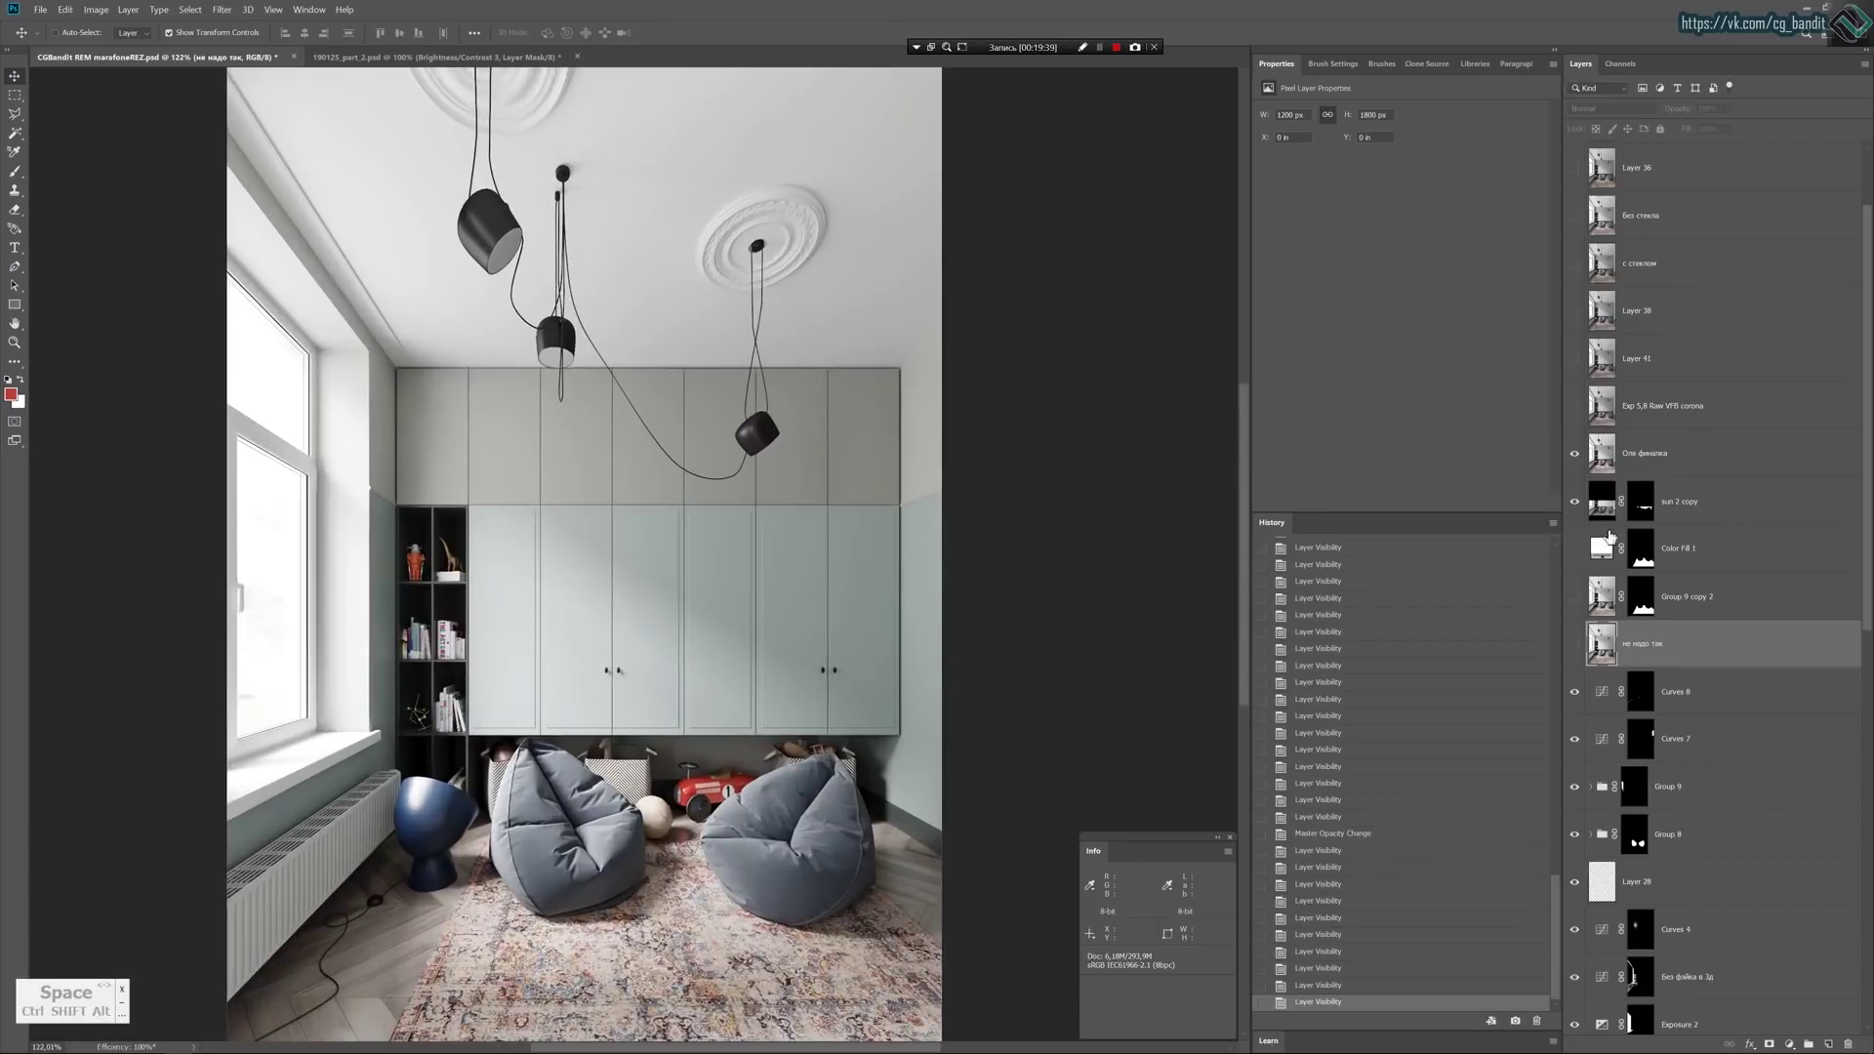
left_click(1574, 454)
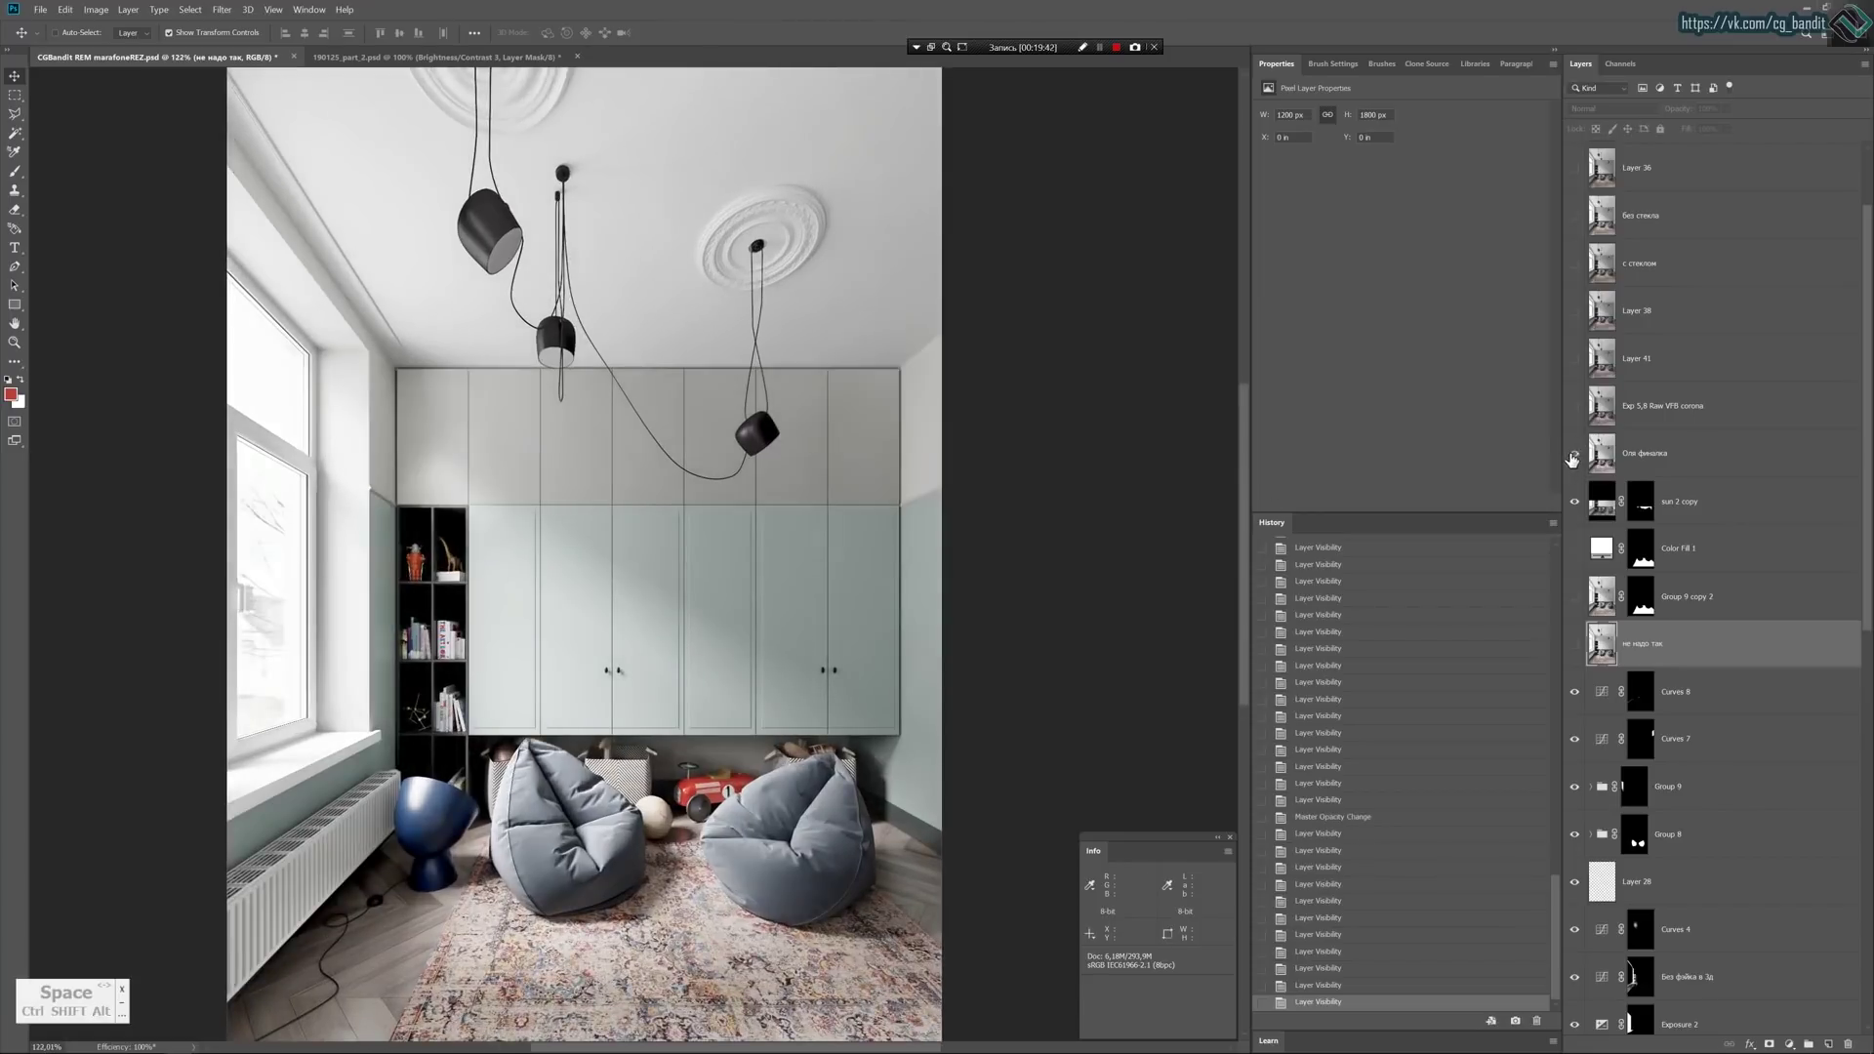
left_click(1573, 456)
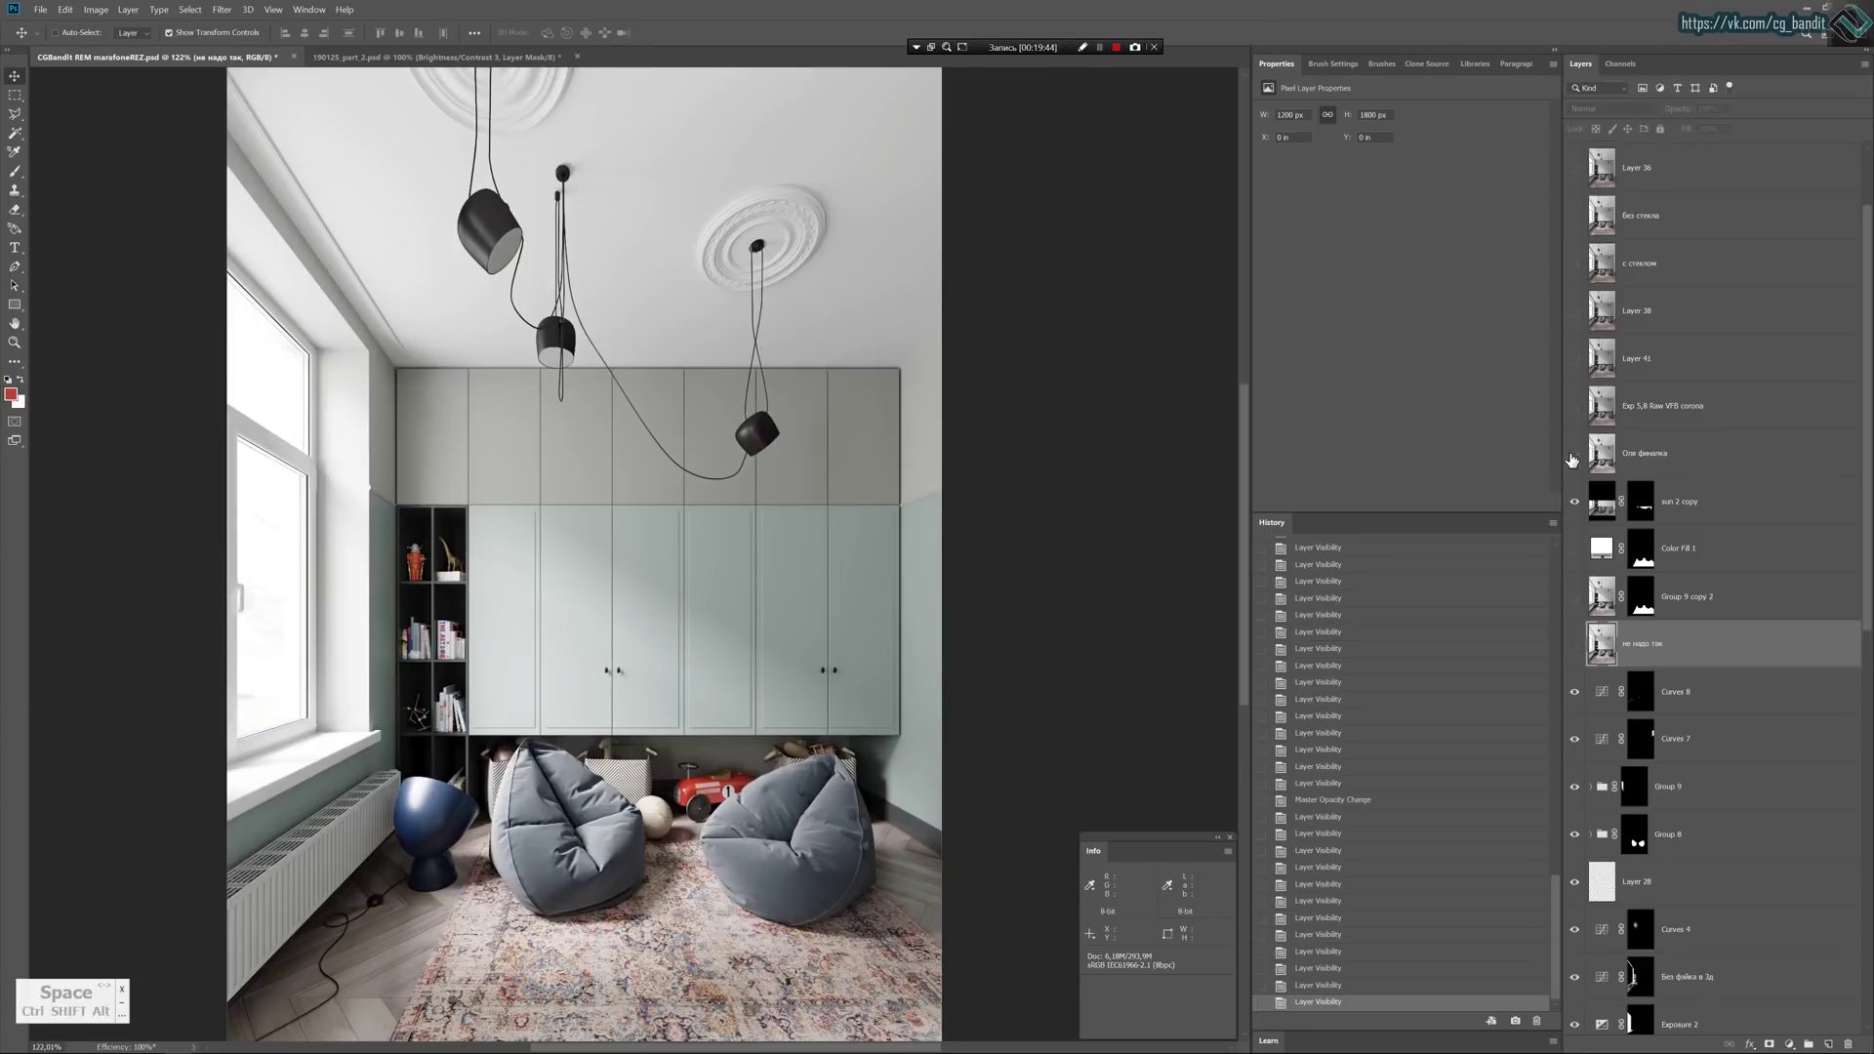
left_click(1573, 456)
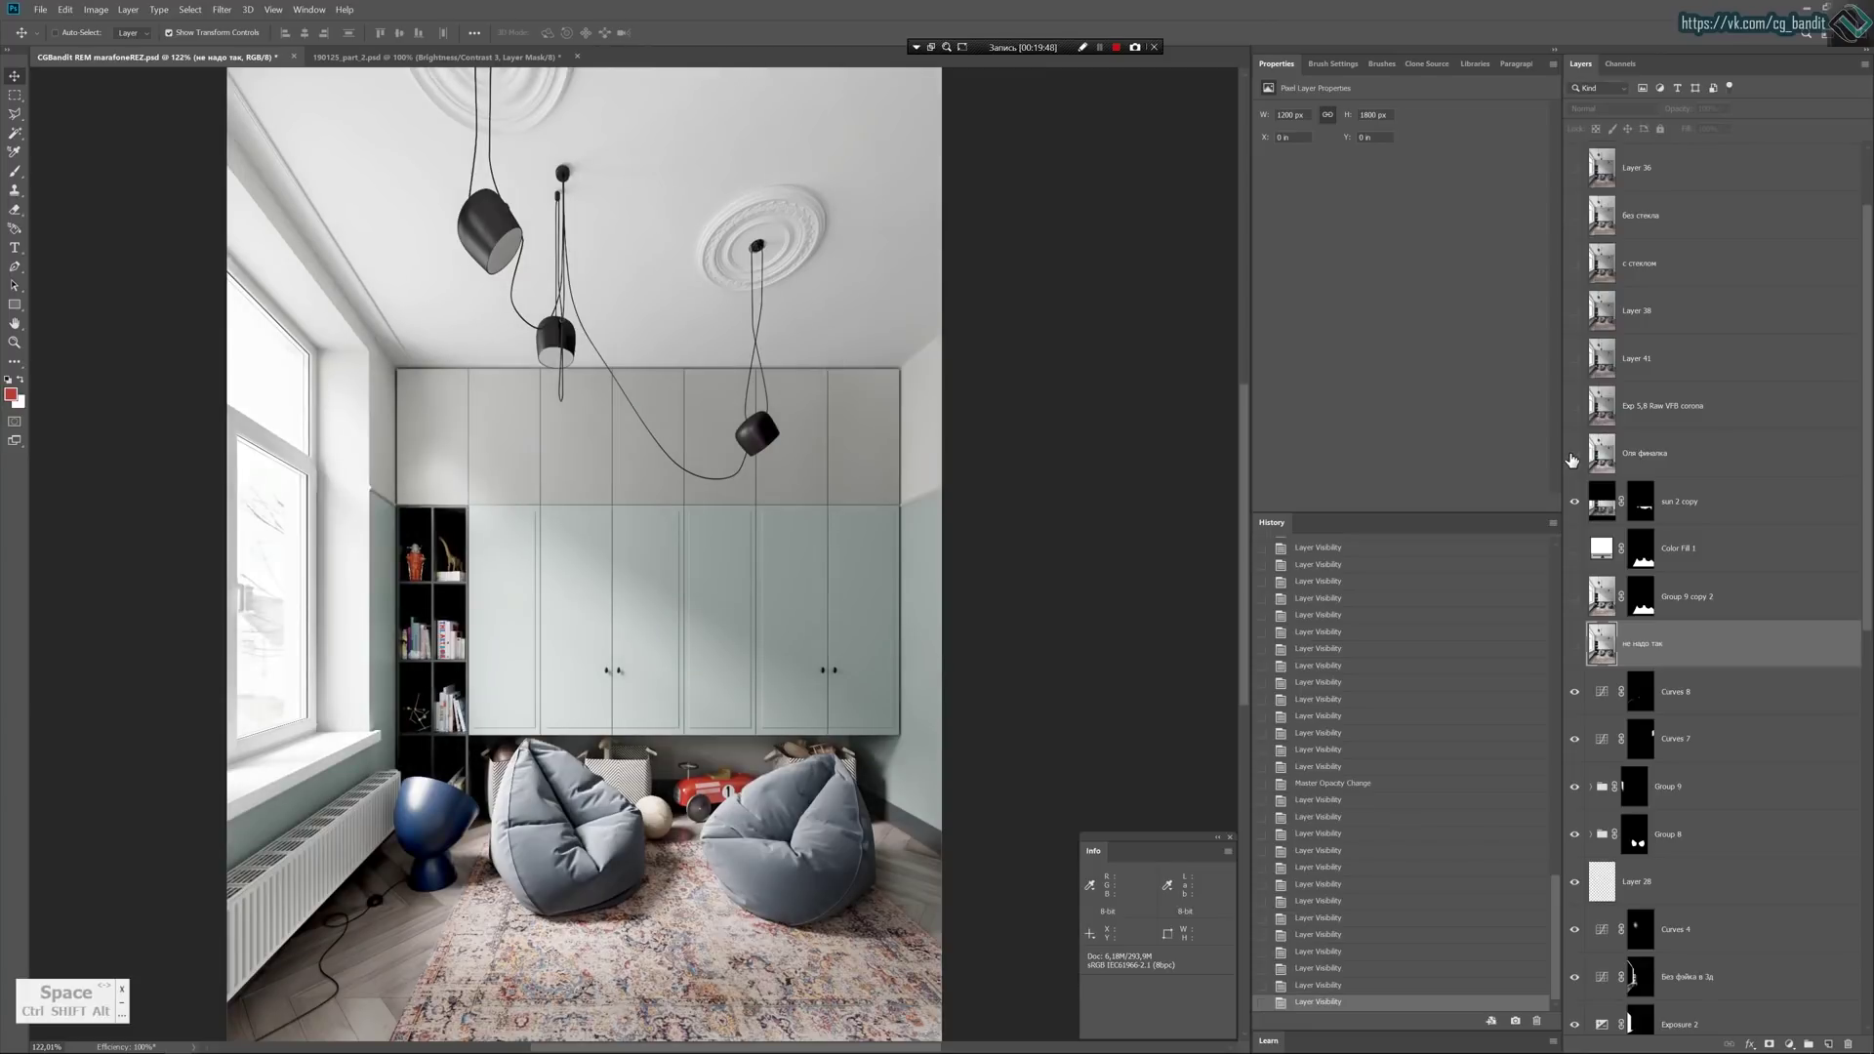
left_click(1574, 456)
left_click(1573, 456)
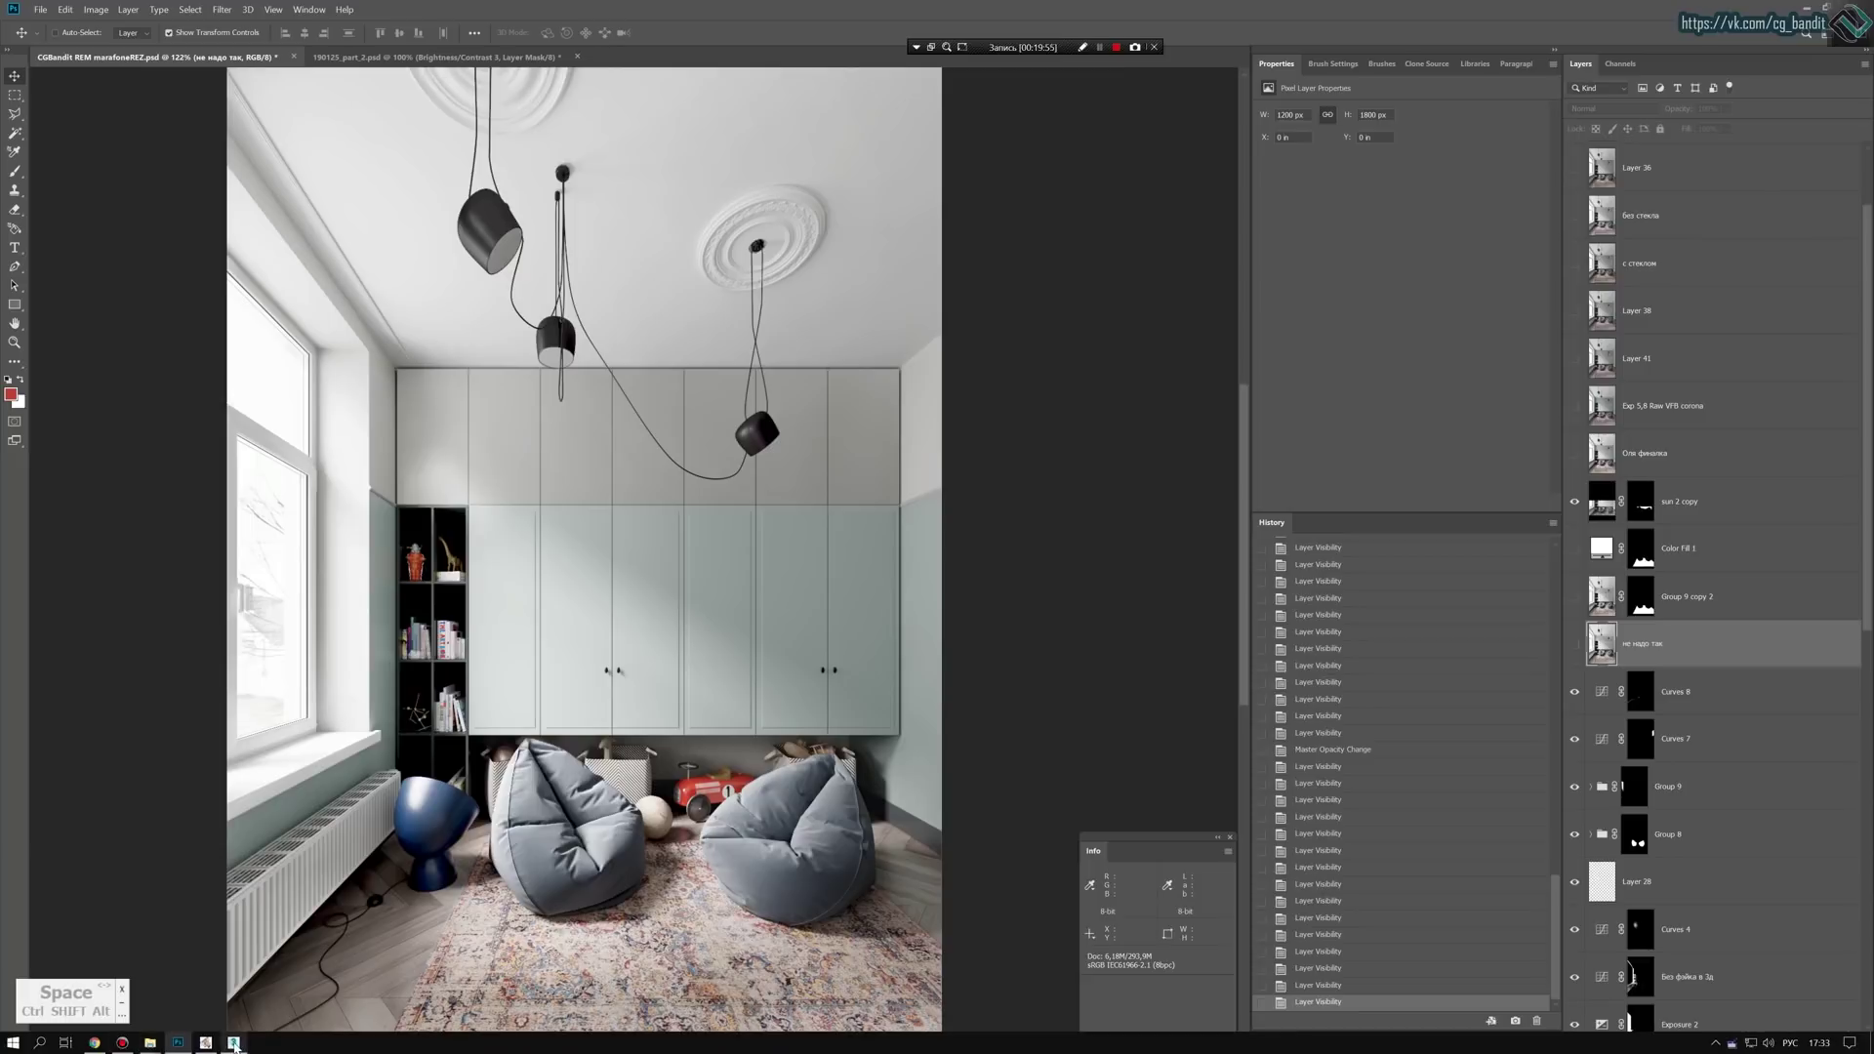
Switch to 3ds Max and minimize the Corona frame buffer to uncover the scene viewports.
left_click(235, 1043)
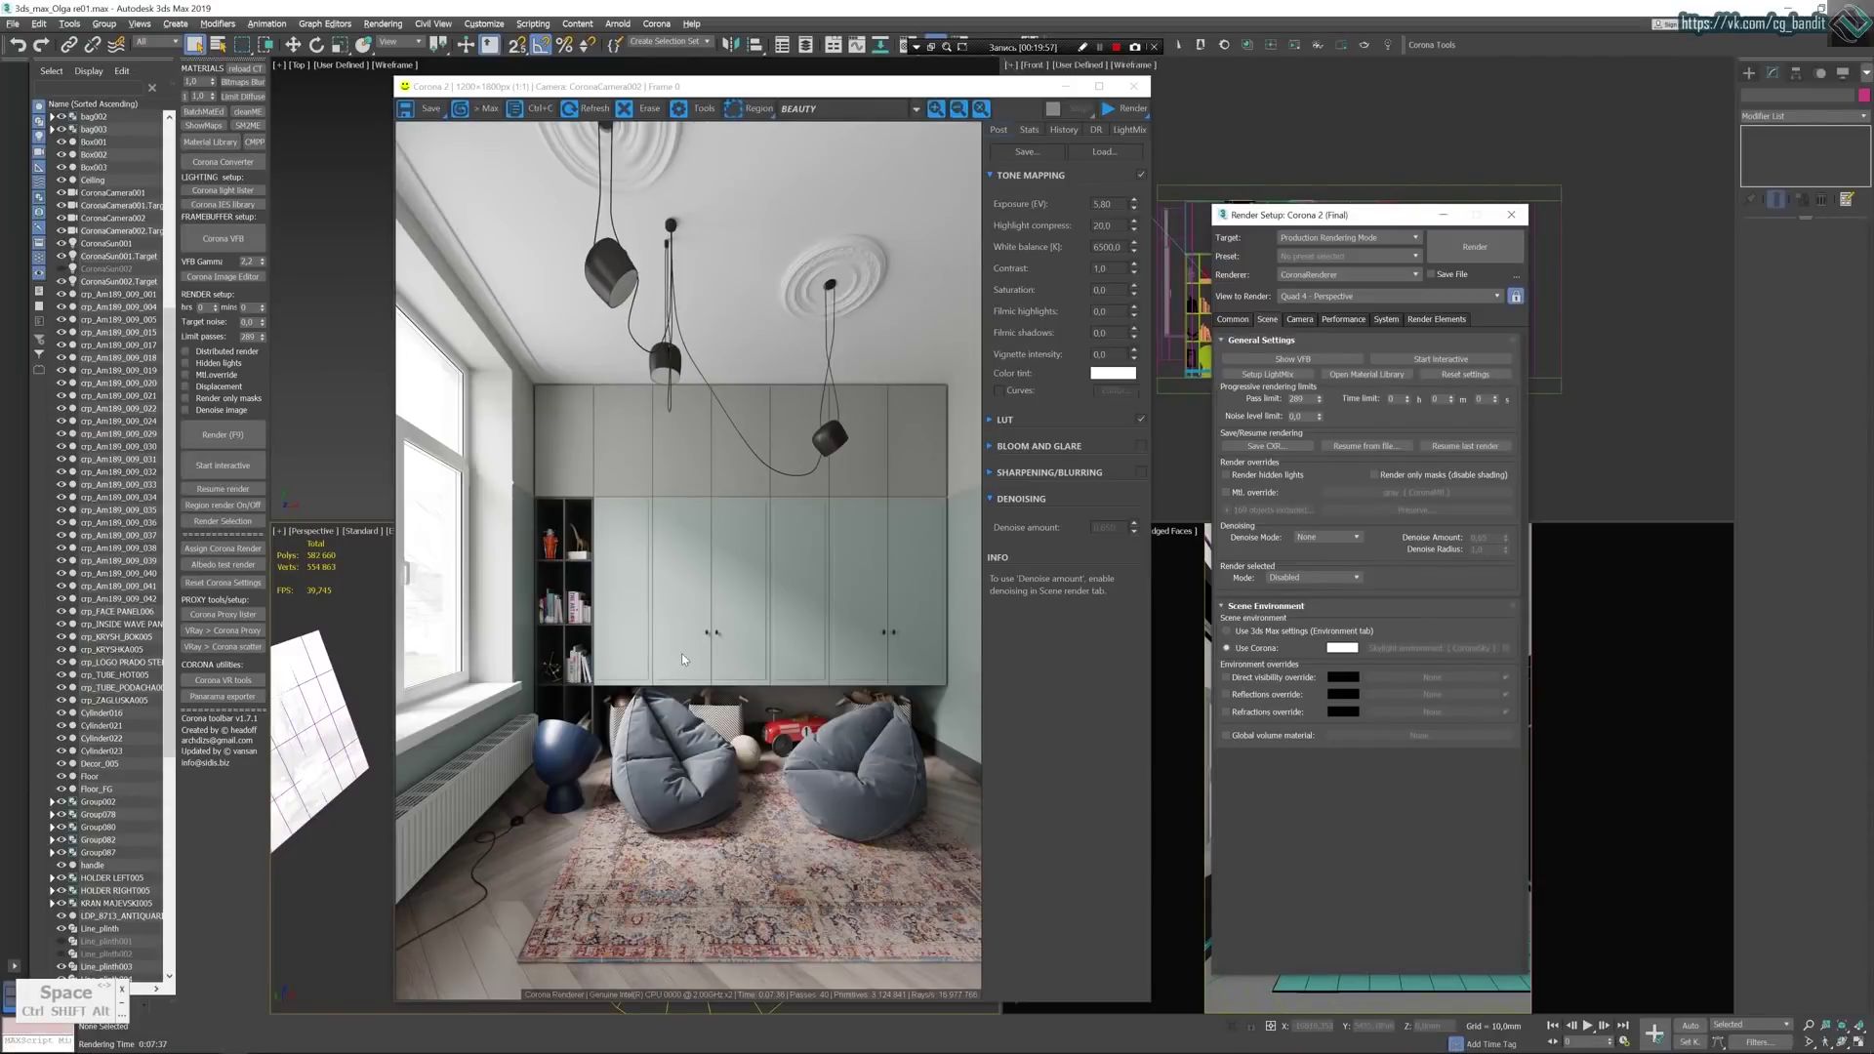
key("a")
left_click_drag(1001, 90, 994, 102)
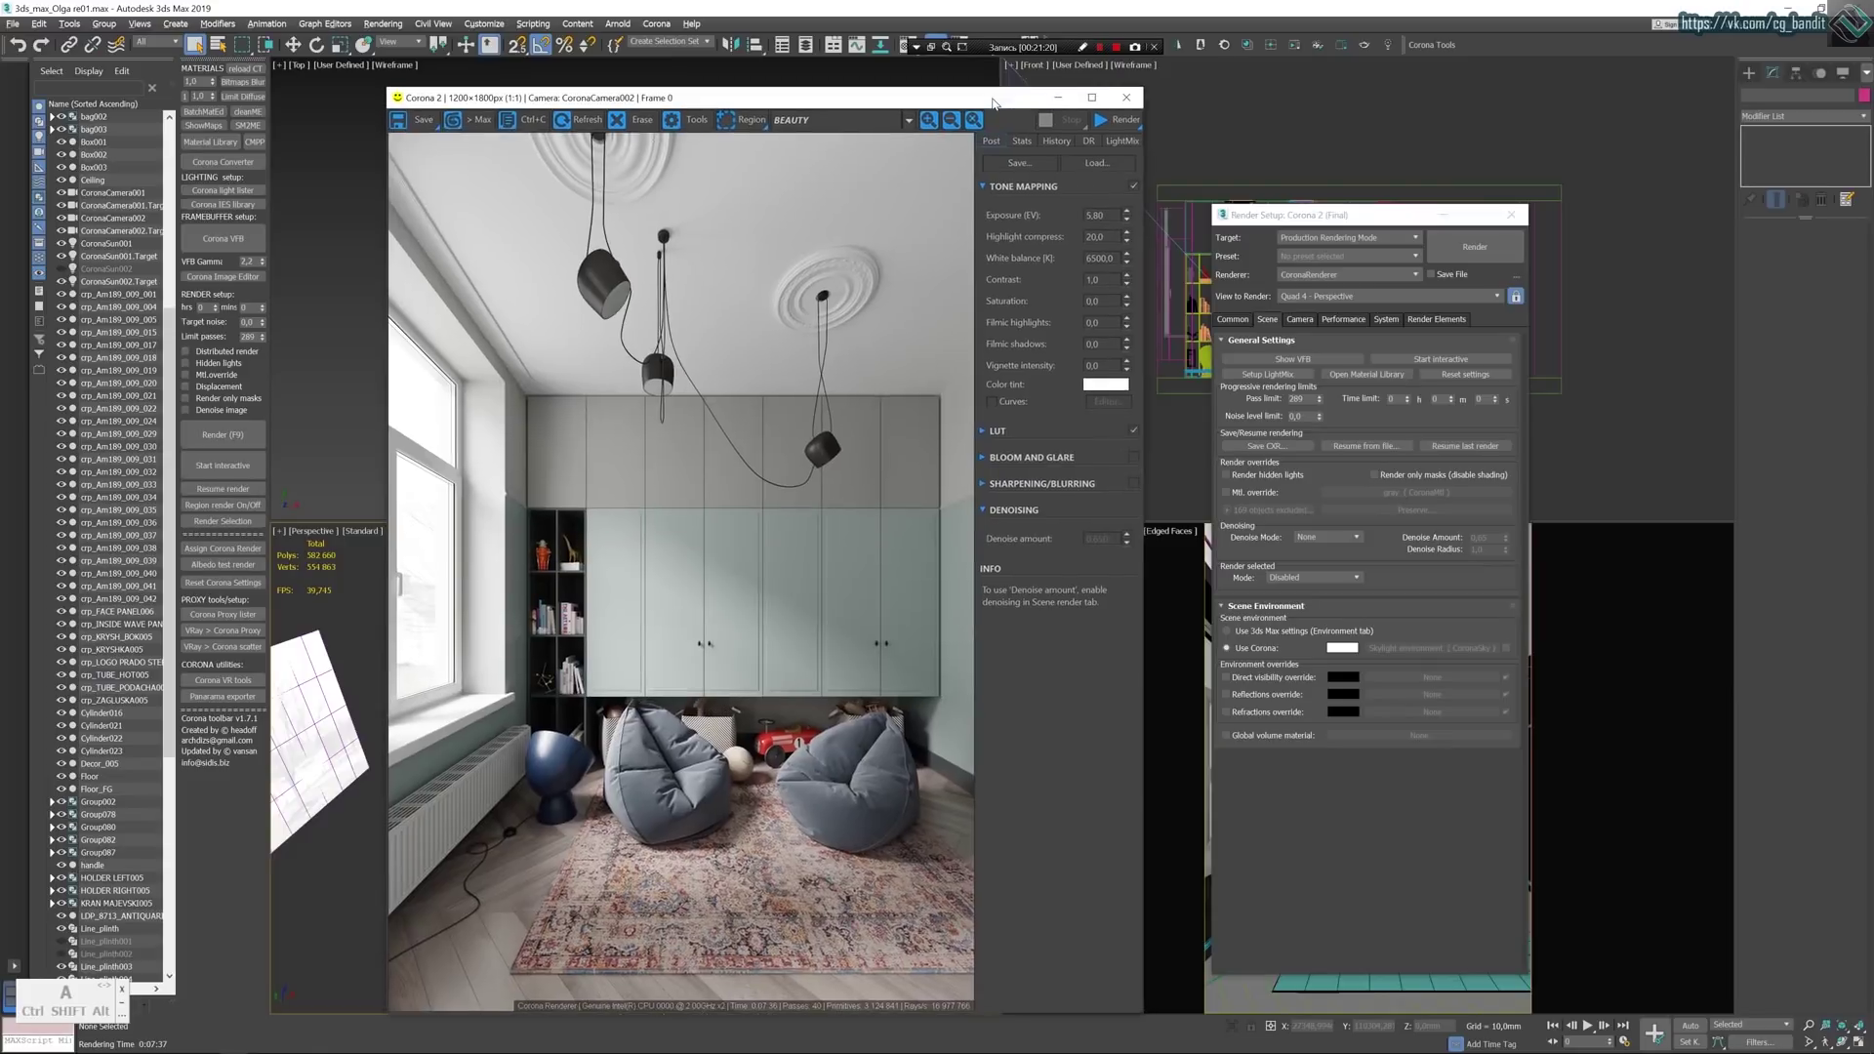
left_click(1058, 97)
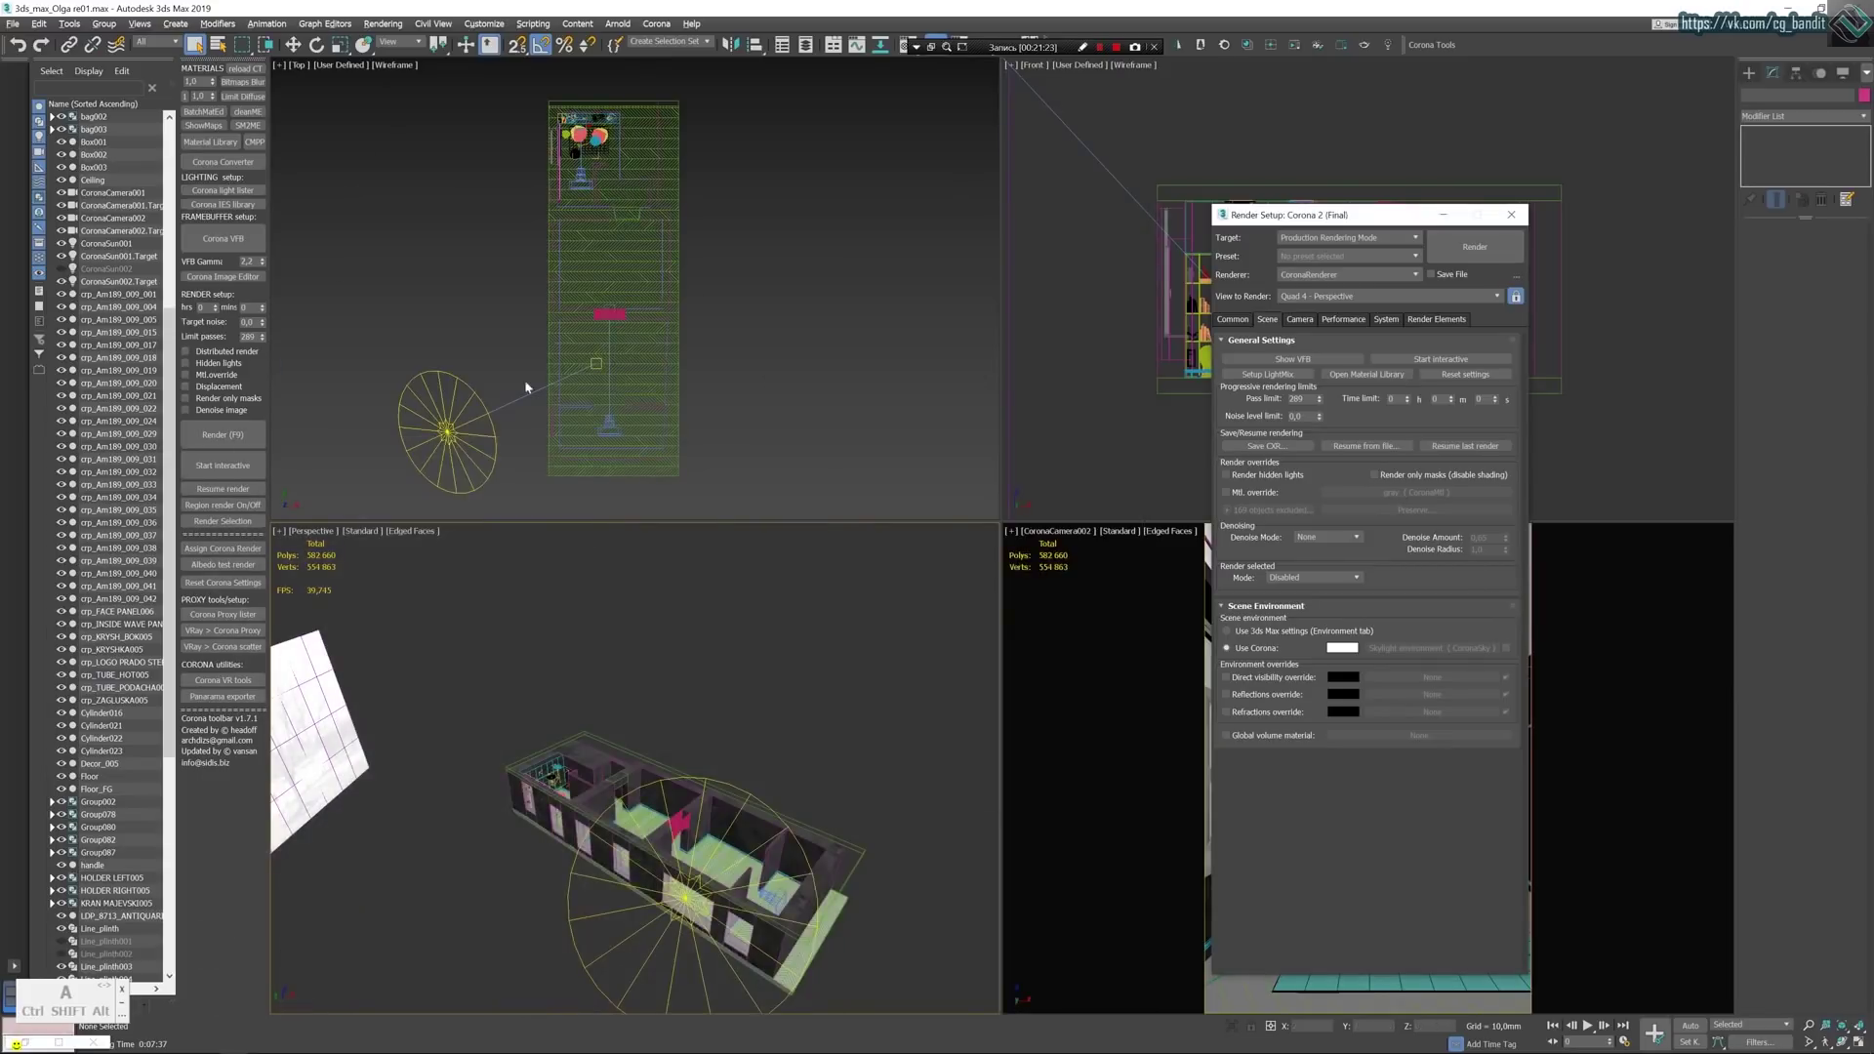
Unhide CoronaSun002 in the scene and close the Render Setup dialog.
left_click(448, 427)
left_click(514, 355)
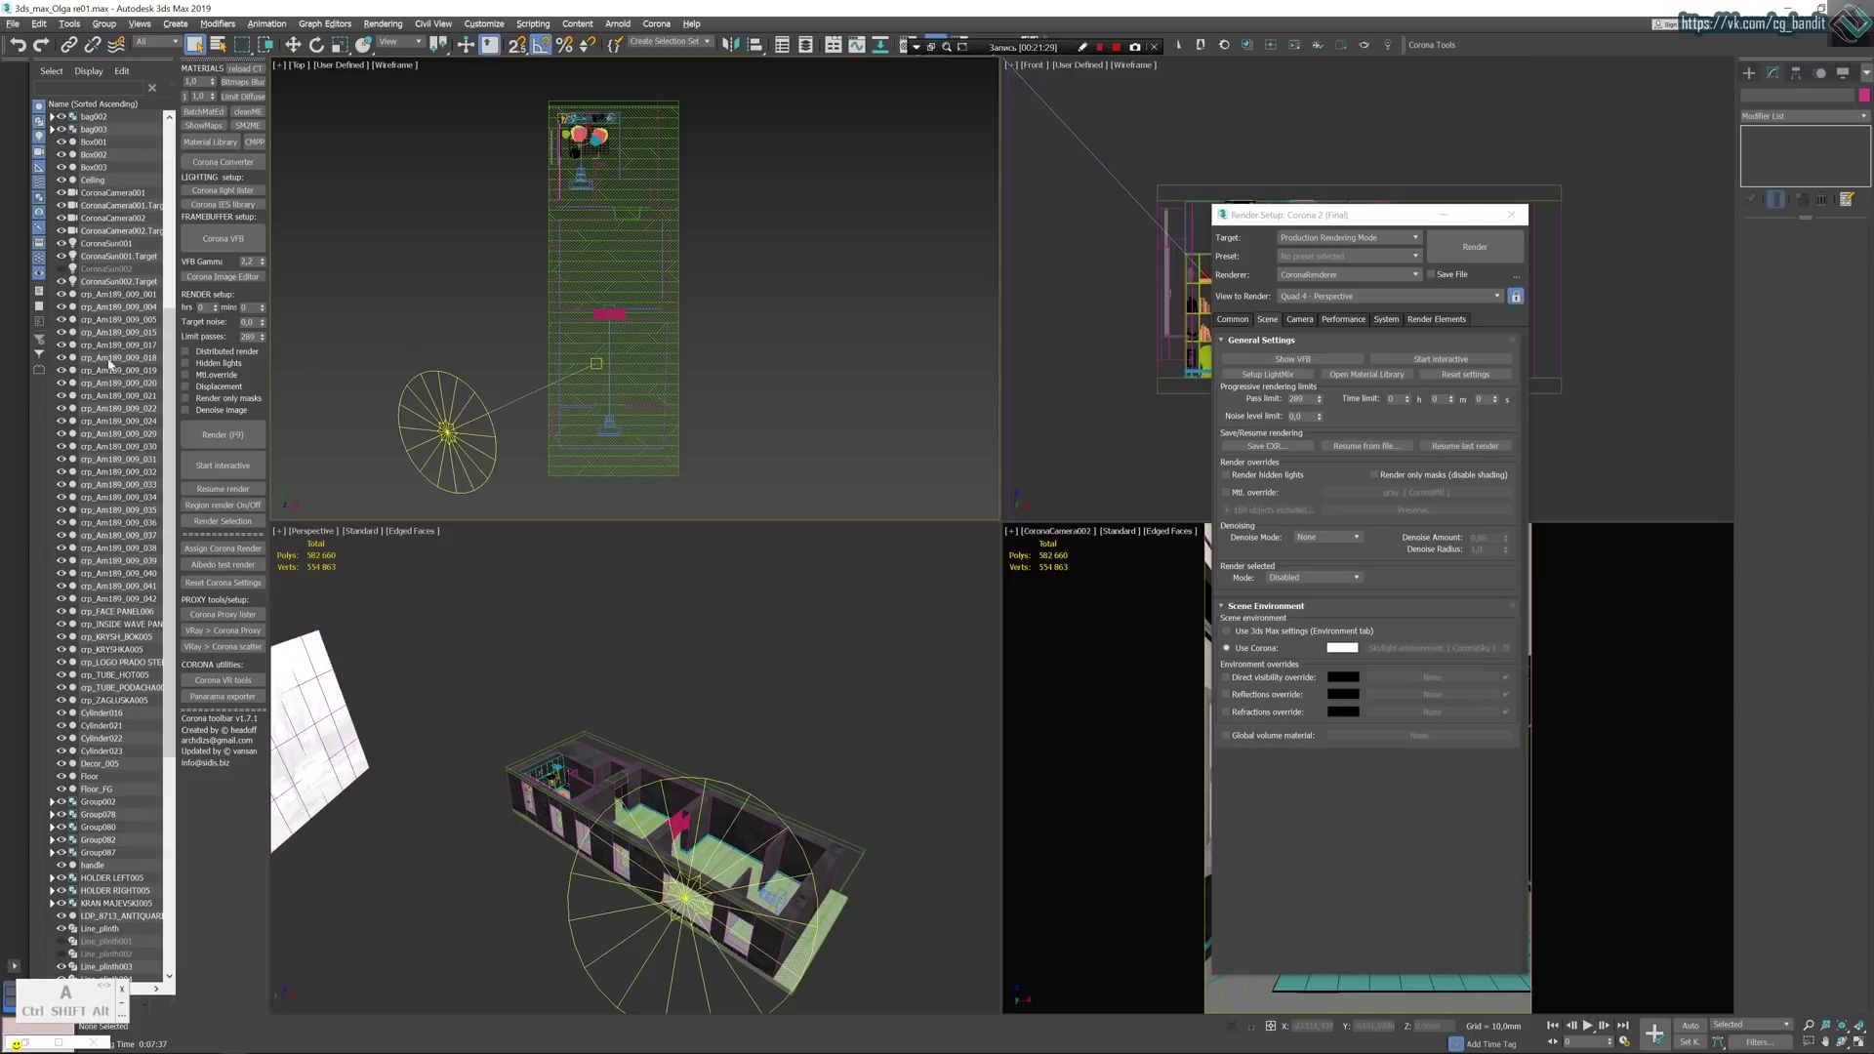
left_click(63, 269)
left_click(1511, 215)
Select CoronaSun002 outside the building in the perspective view and frame it.
middle_click_drag(525, 743, 561, 667)
scroll(518, 727, "up", 5)
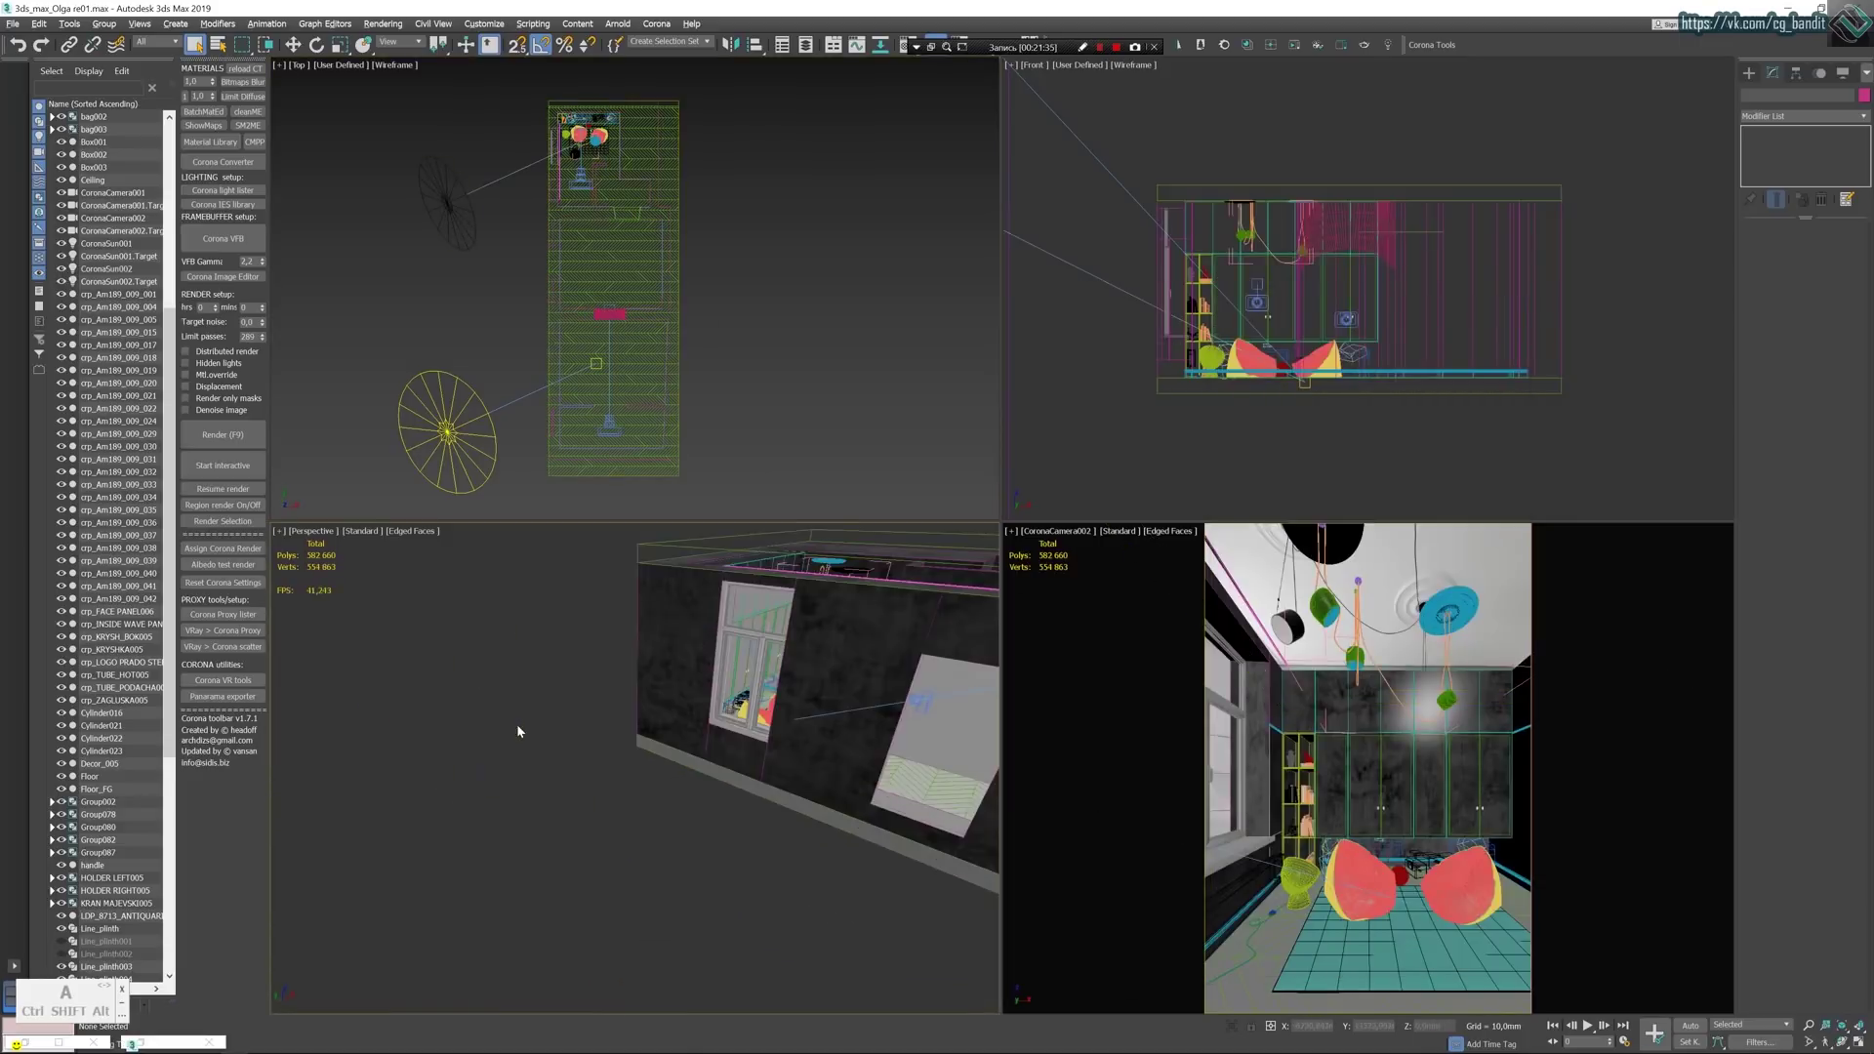
scroll(644, 712, "down", 2)
left_click(581, 644)
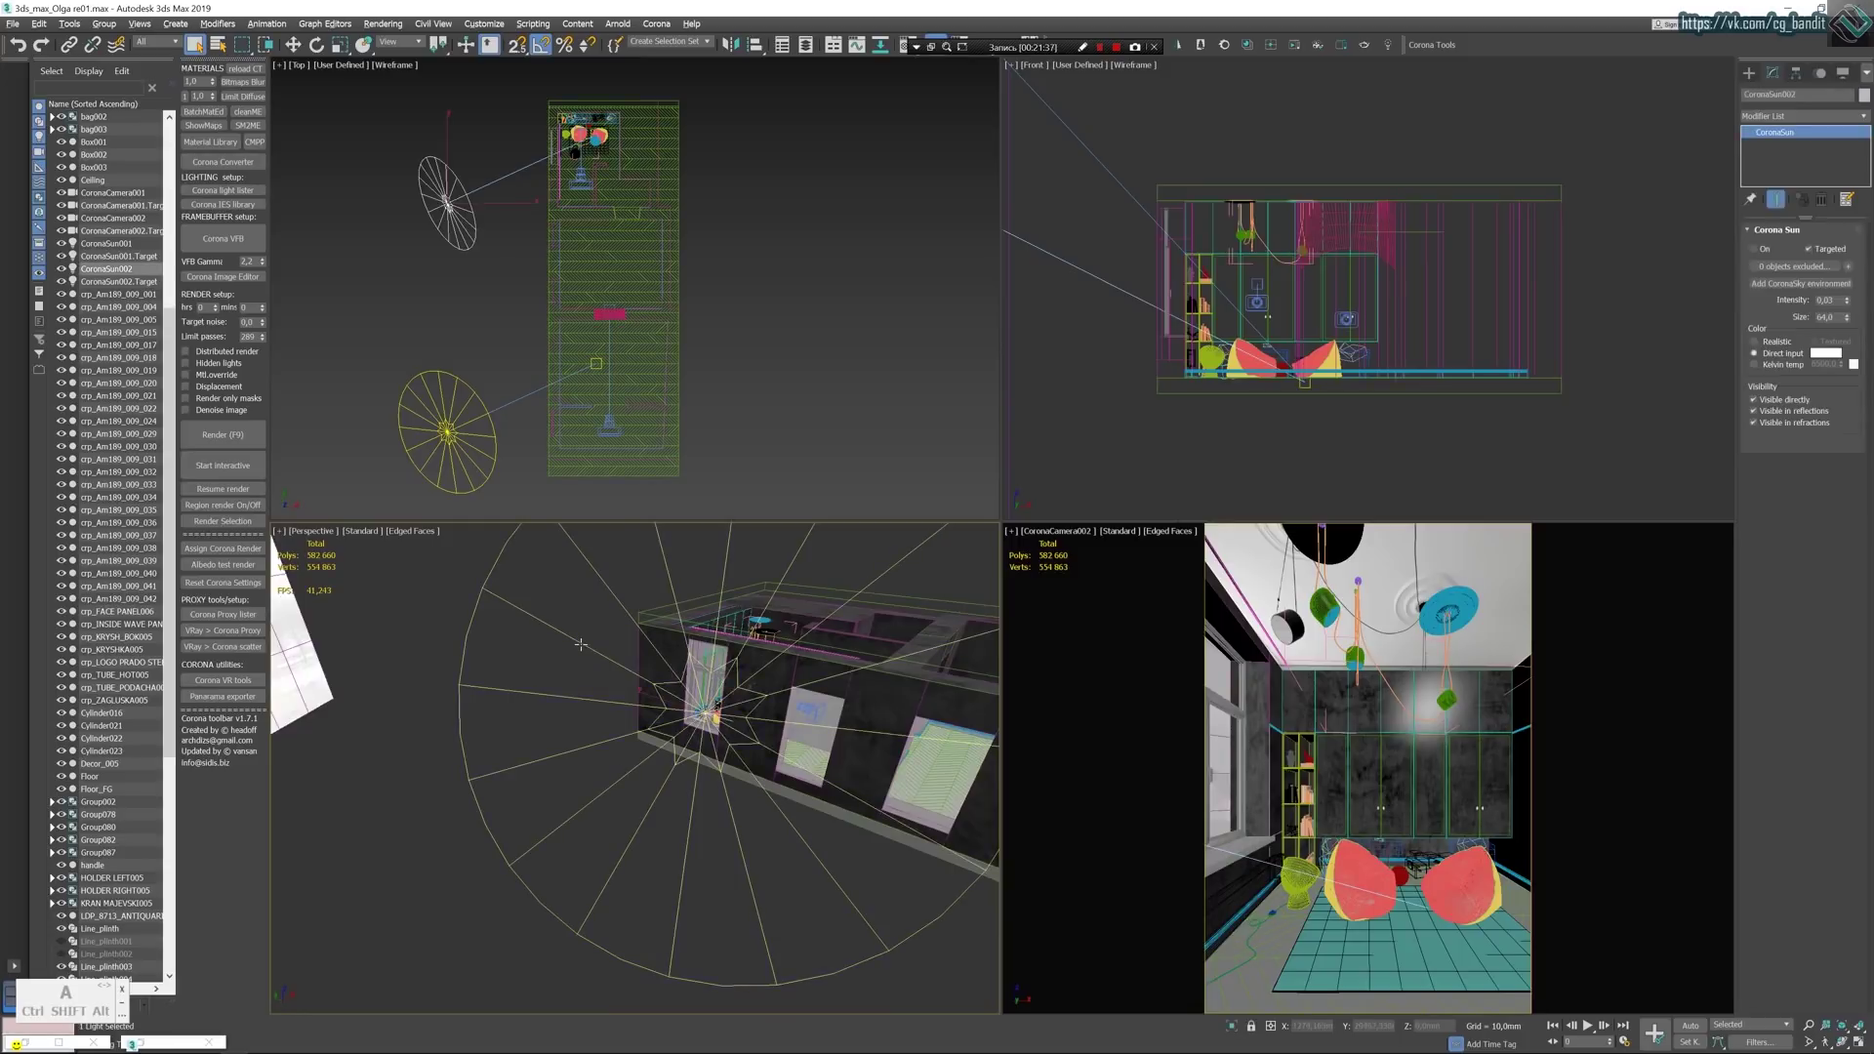
key("z")
Examine from above where CoronaSun002 stands and how it is aimed at the children's room window.
middle_click_drag(722, 742, 660, 624, "alt")
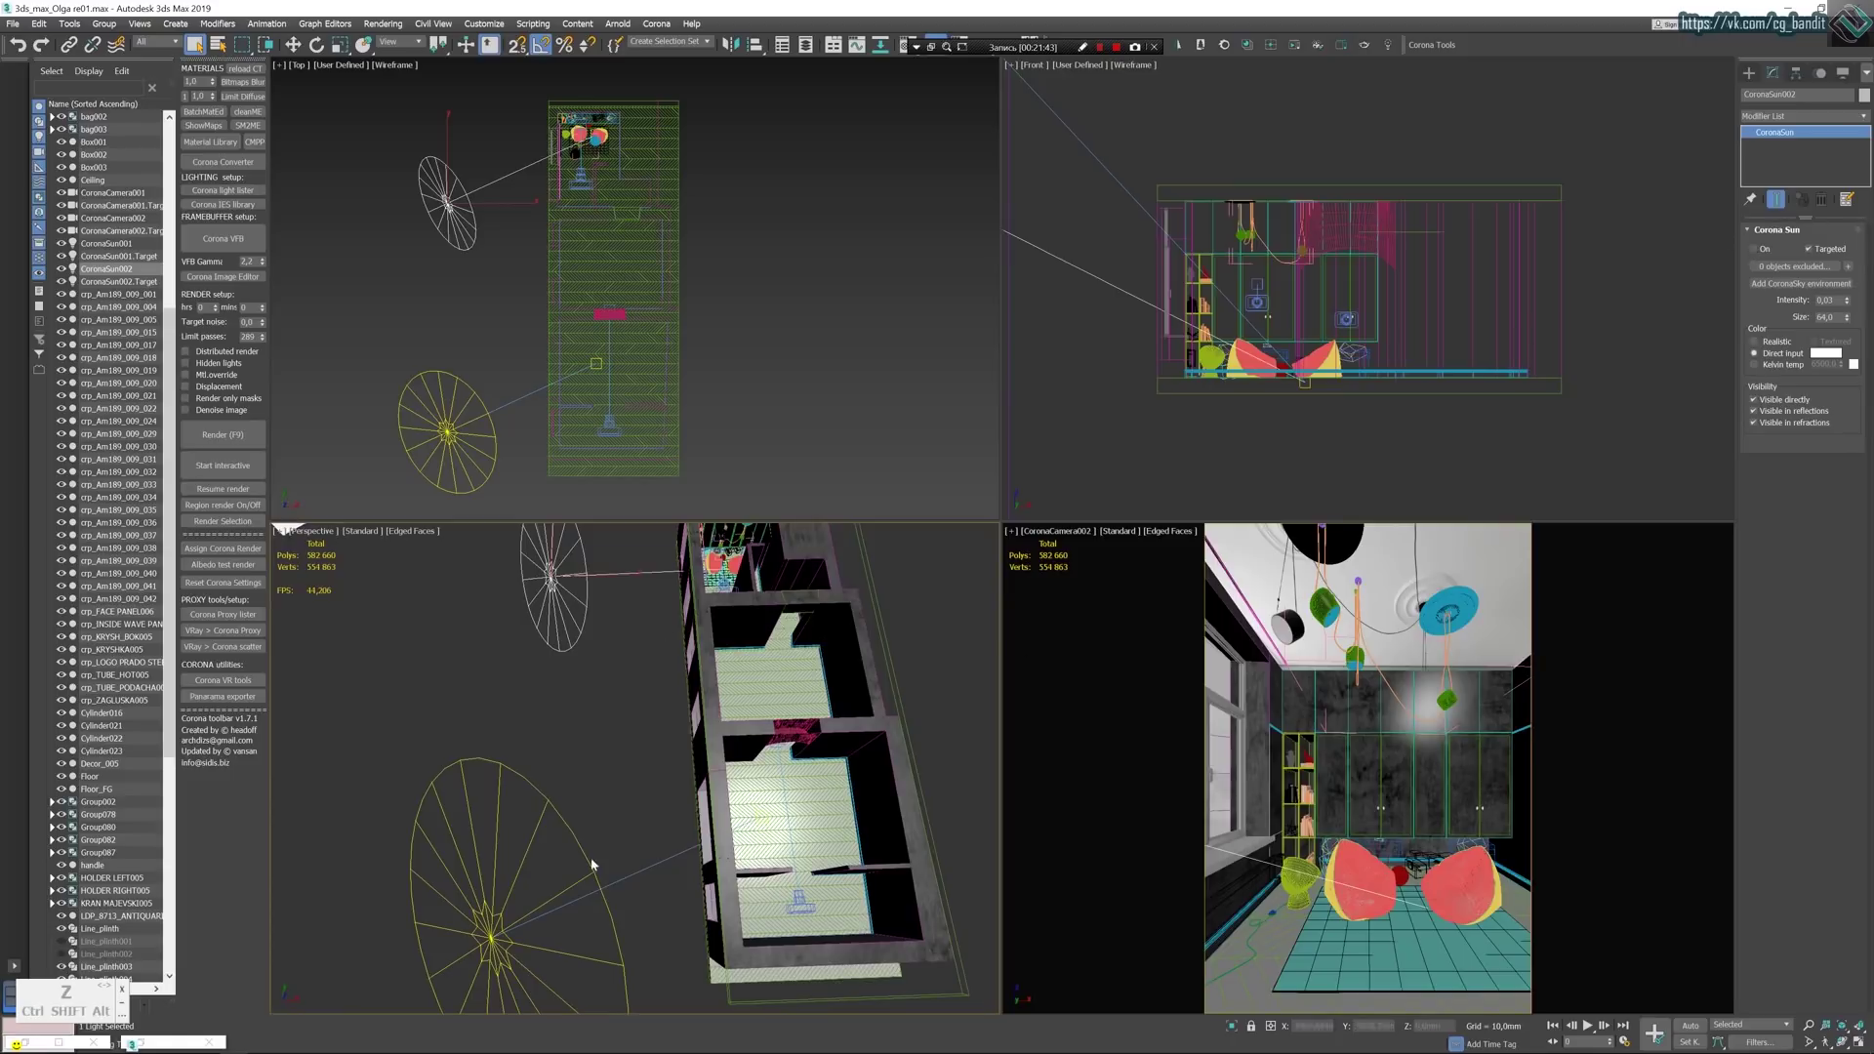
middle_click_drag(580, 683, 574, 791)
scroll(574, 793, "up", 3)
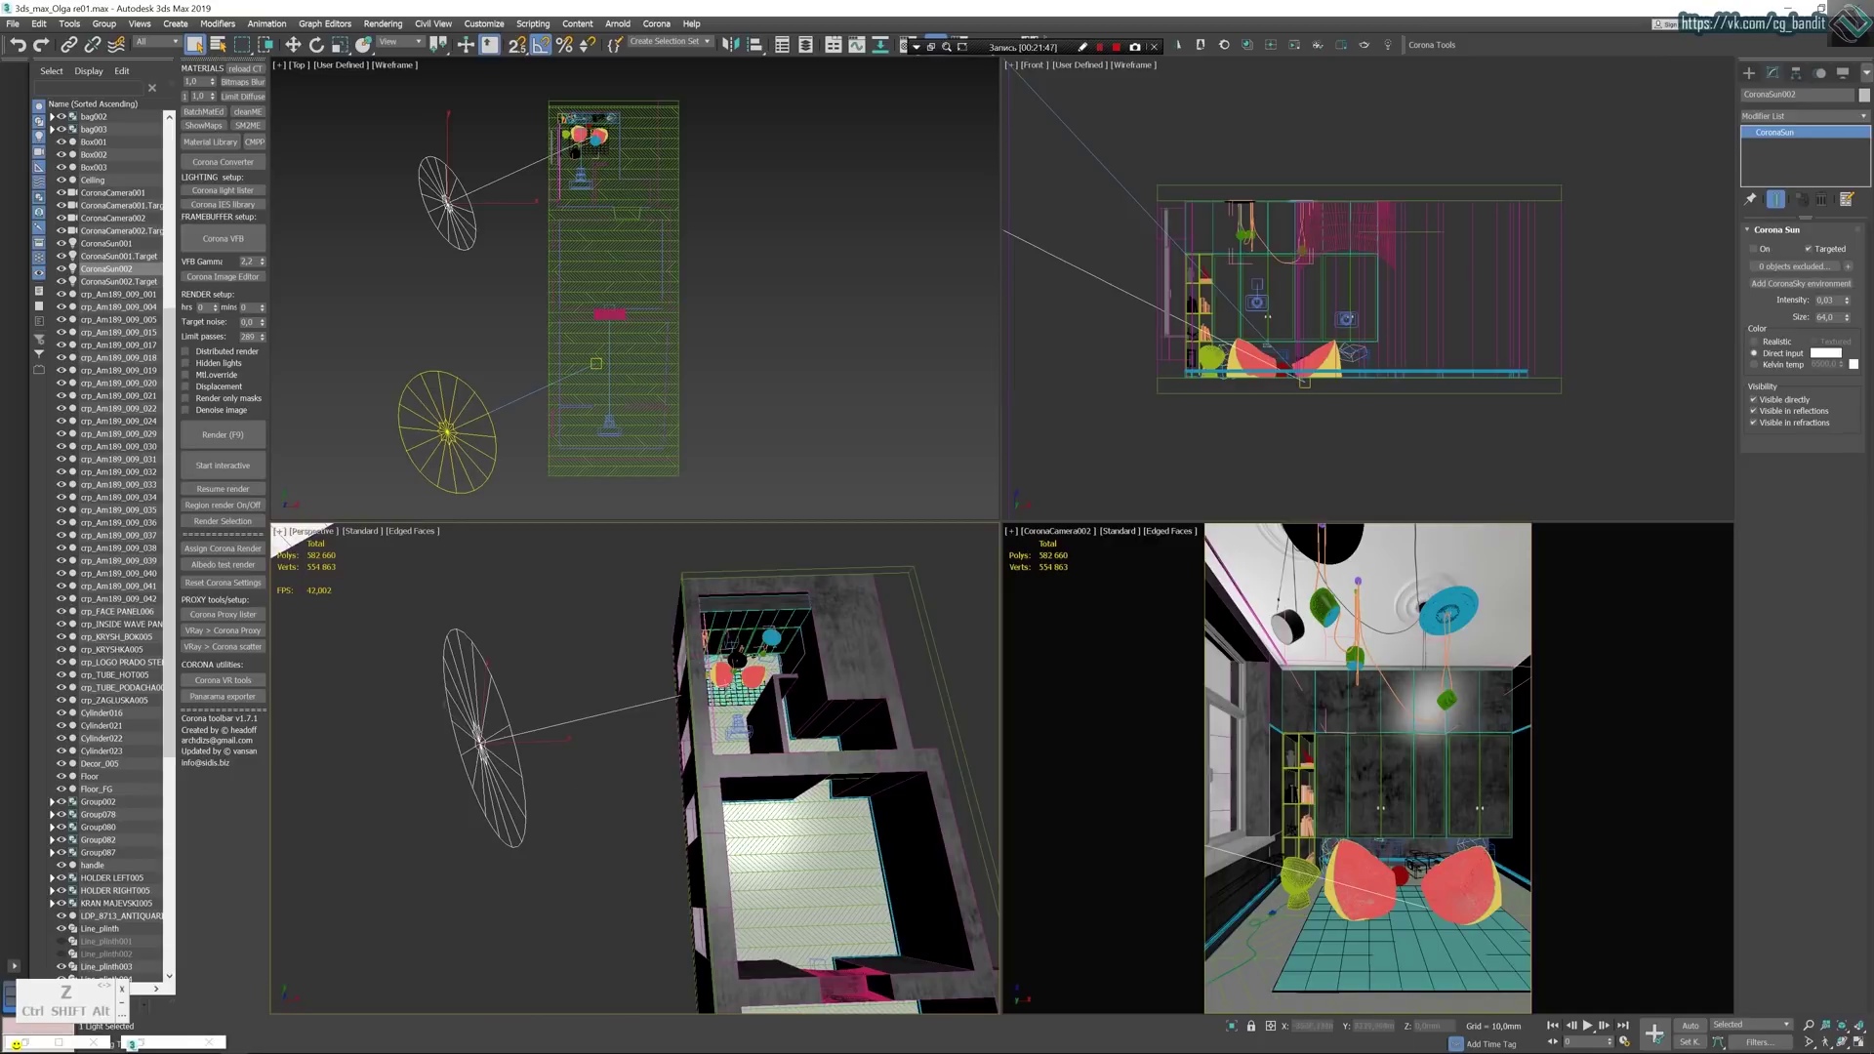
middle_click_drag(752, 686, 676, 732)
scroll(676, 733, "up", 4)
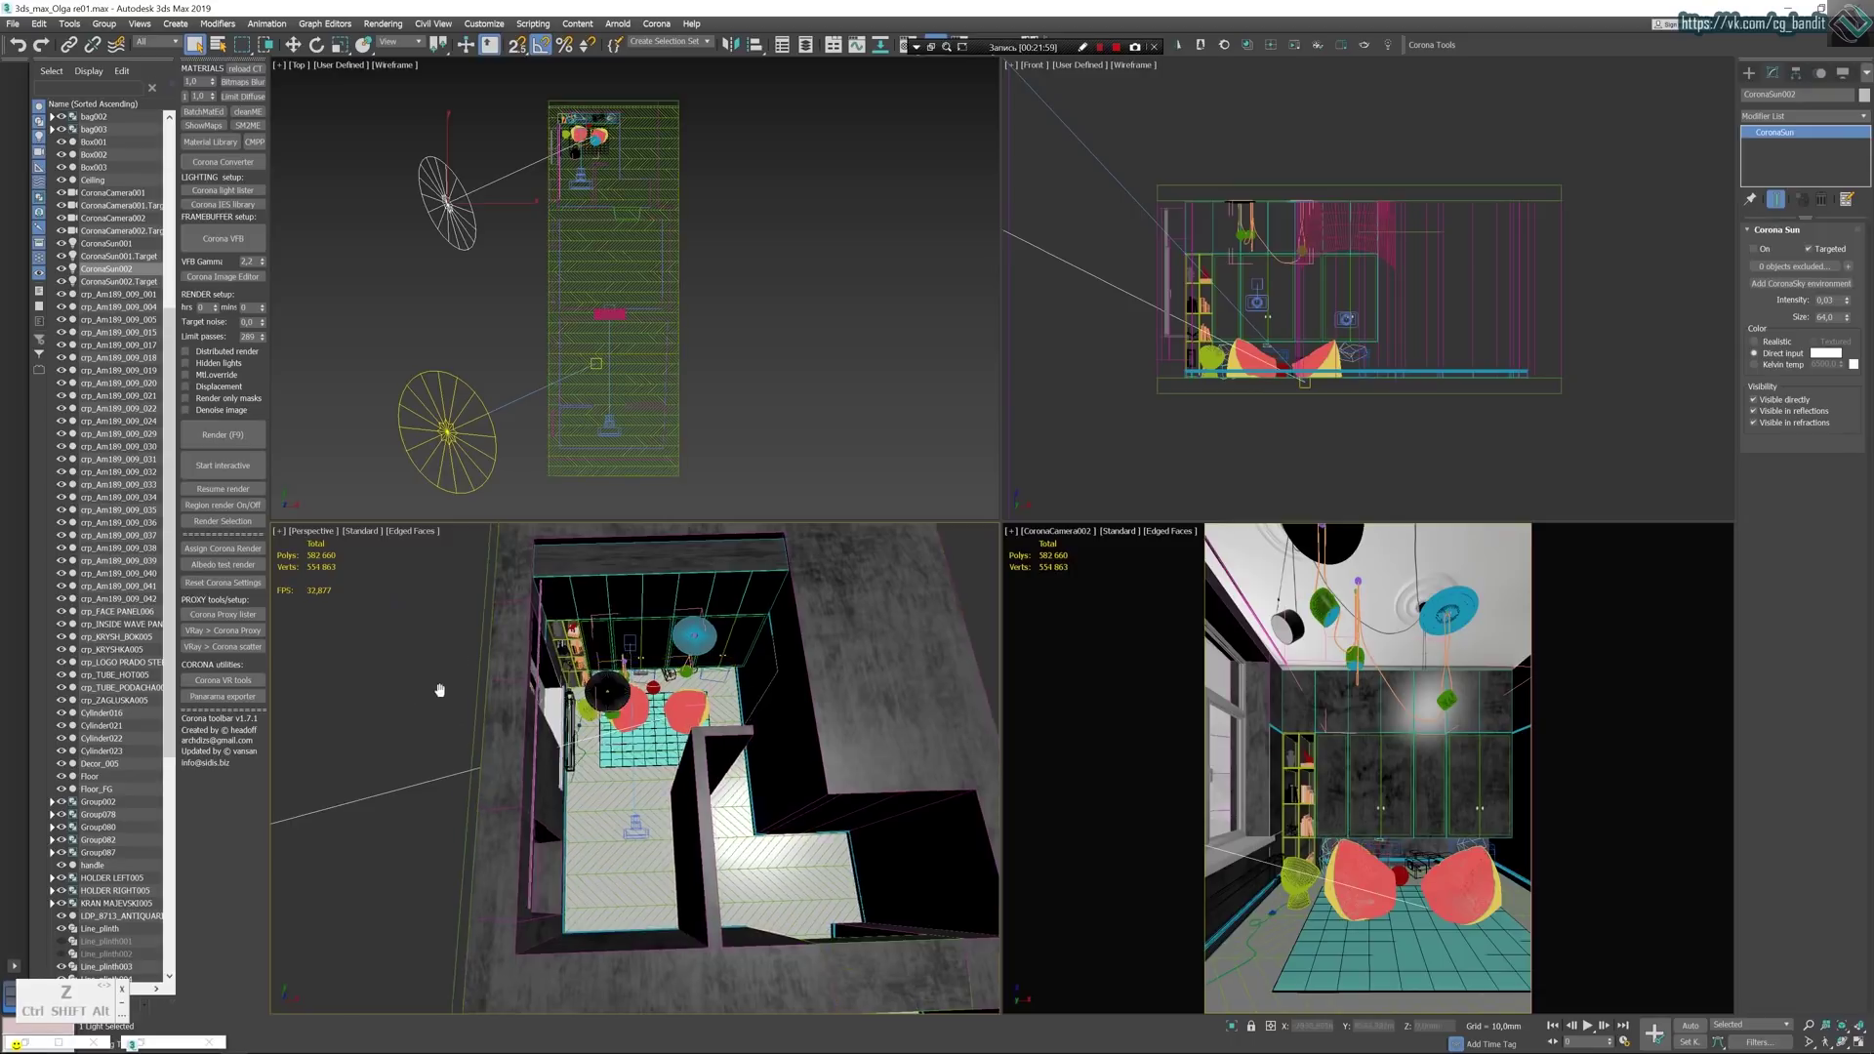
middle_click_drag(439, 690, 505, 711)
scroll(506, 712, "down", 4)
scroll(506, 710, "up", 2)
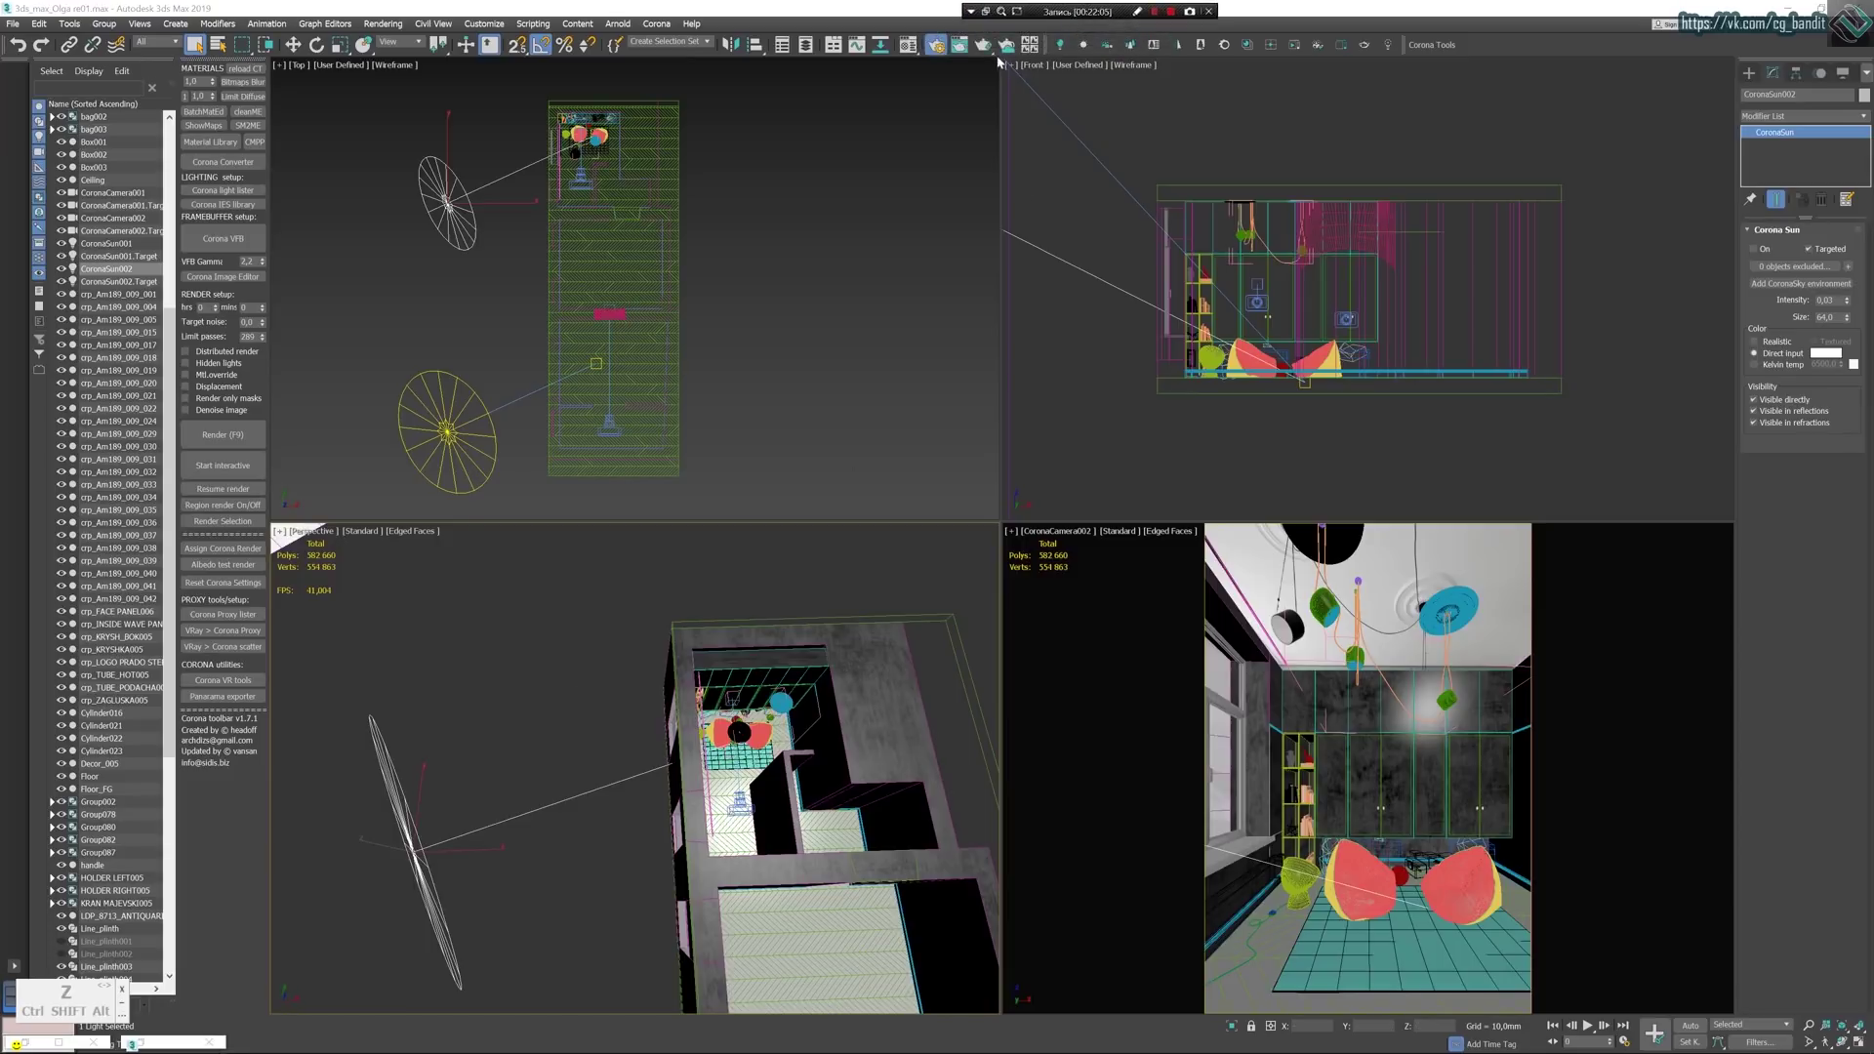
Open Render Setup and look through the Common, Scene, Camera and Performance settings.
left_click(933, 49)
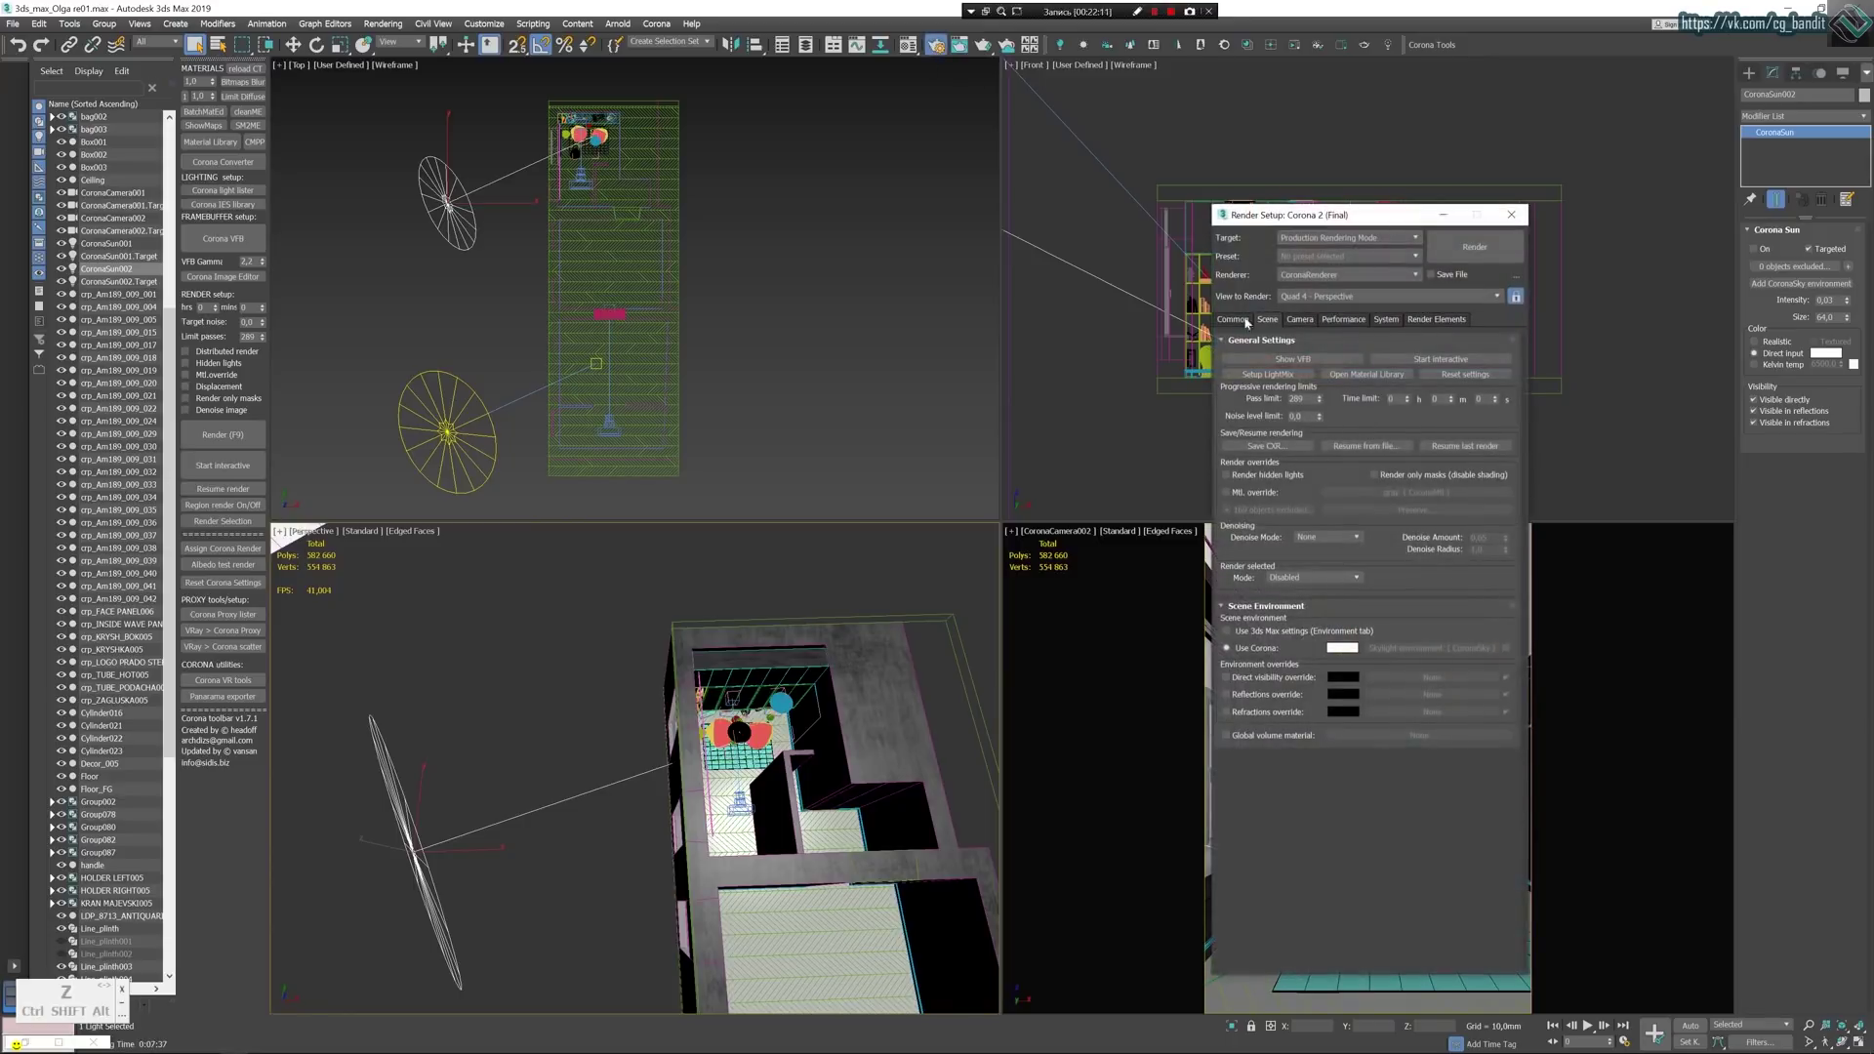
left_click(1232, 319)
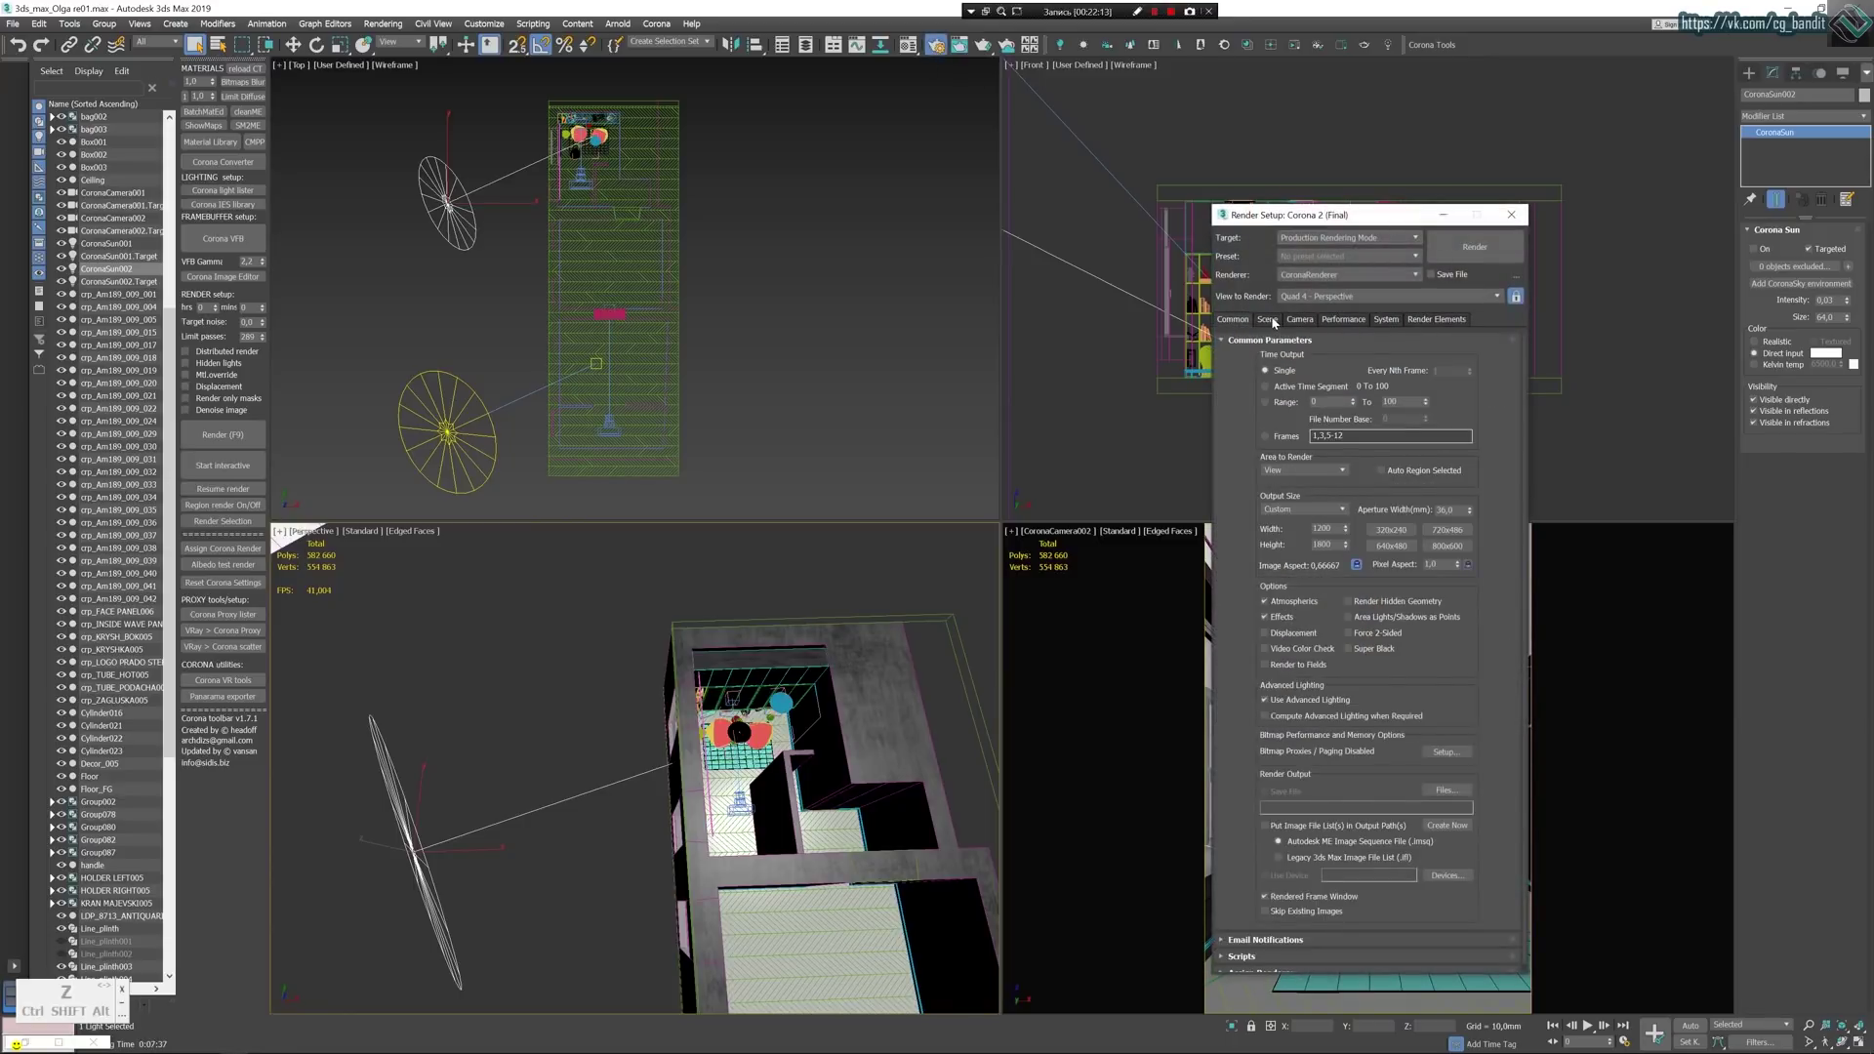
left_click(1268, 319)
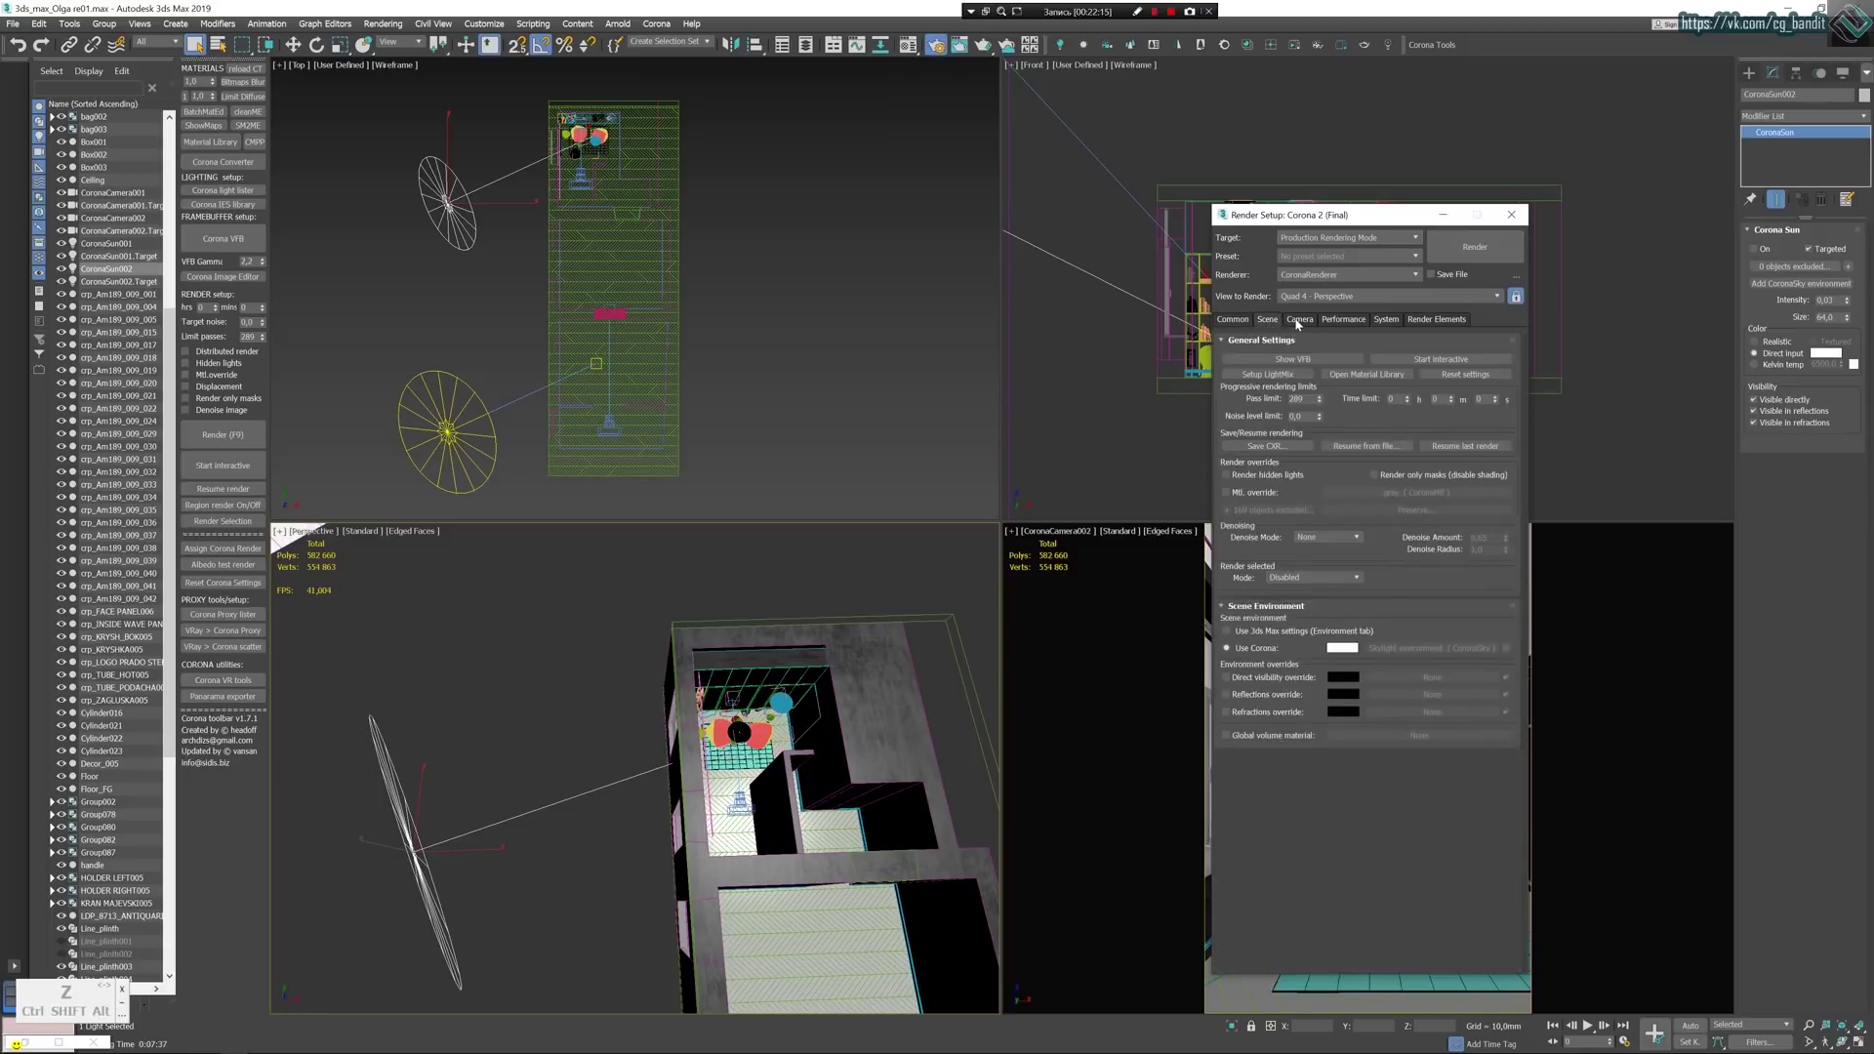
left_click(1299, 320)
left_click(1272, 321)
left_click(1250, 320)
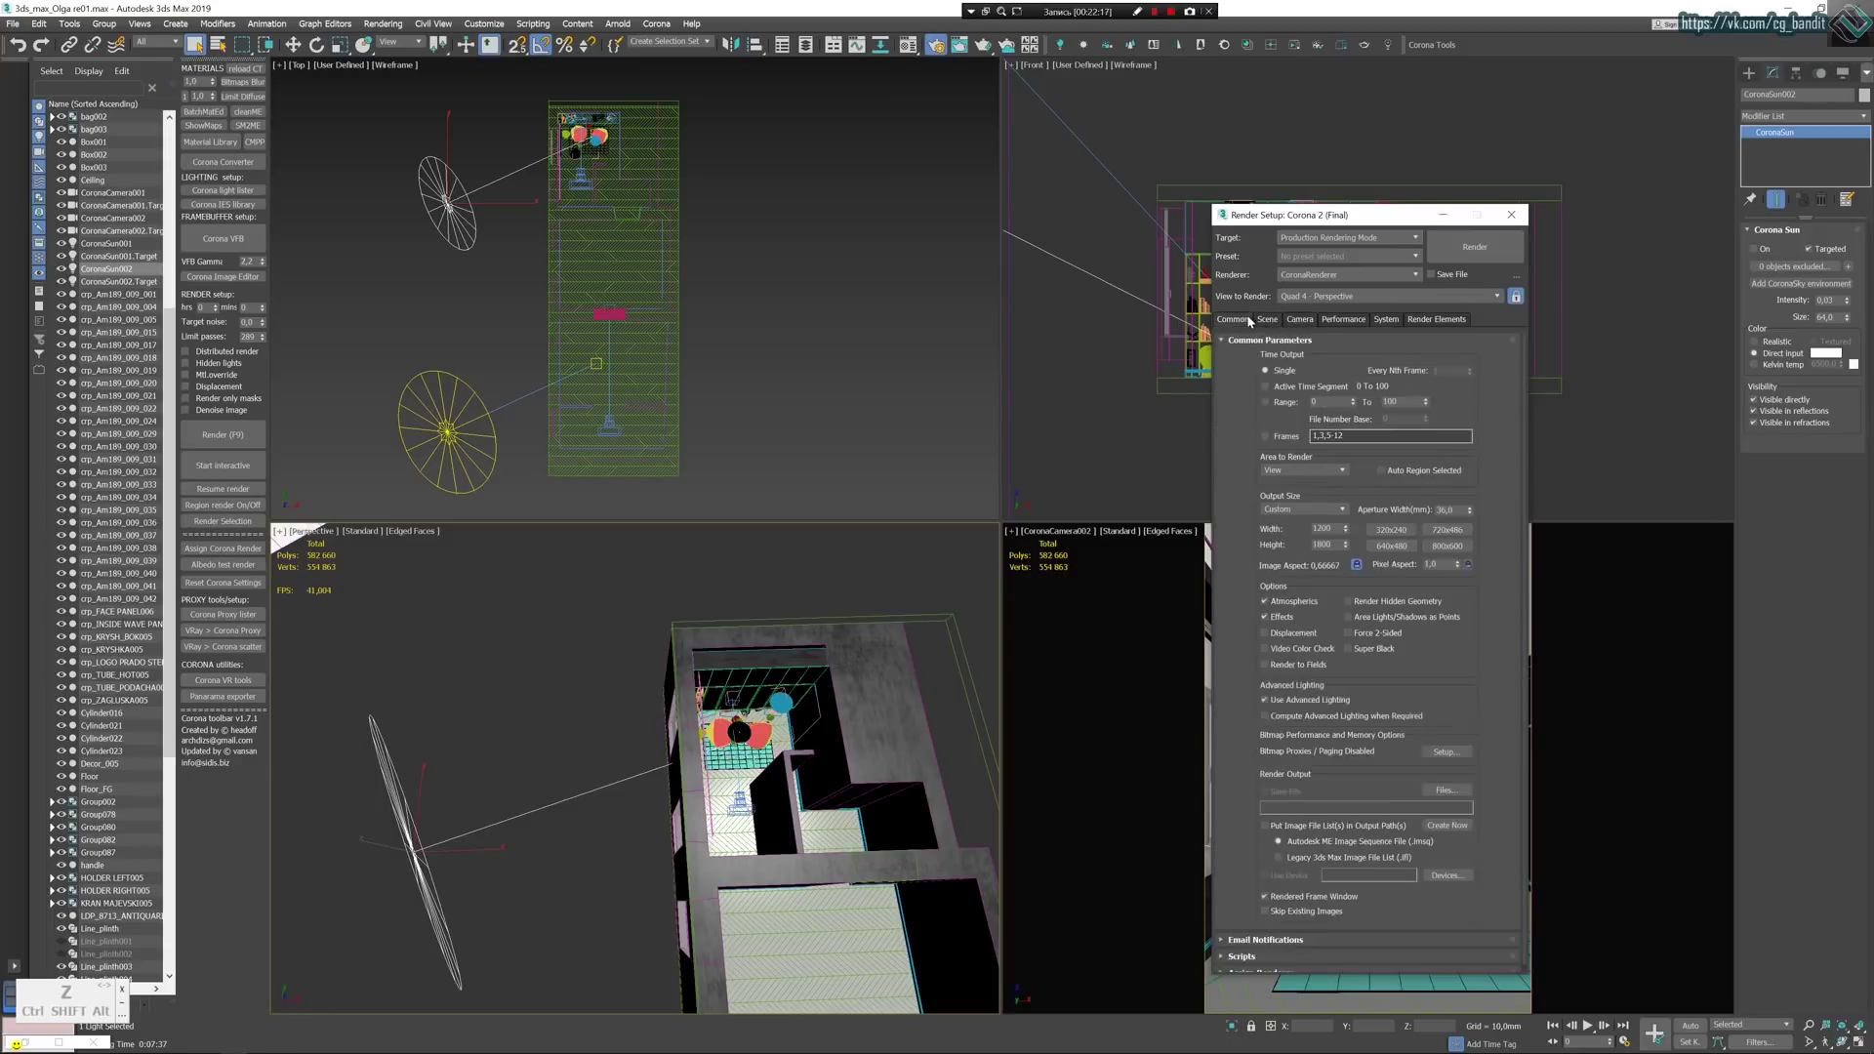
left_click(1299, 320)
left_click(1338, 320)
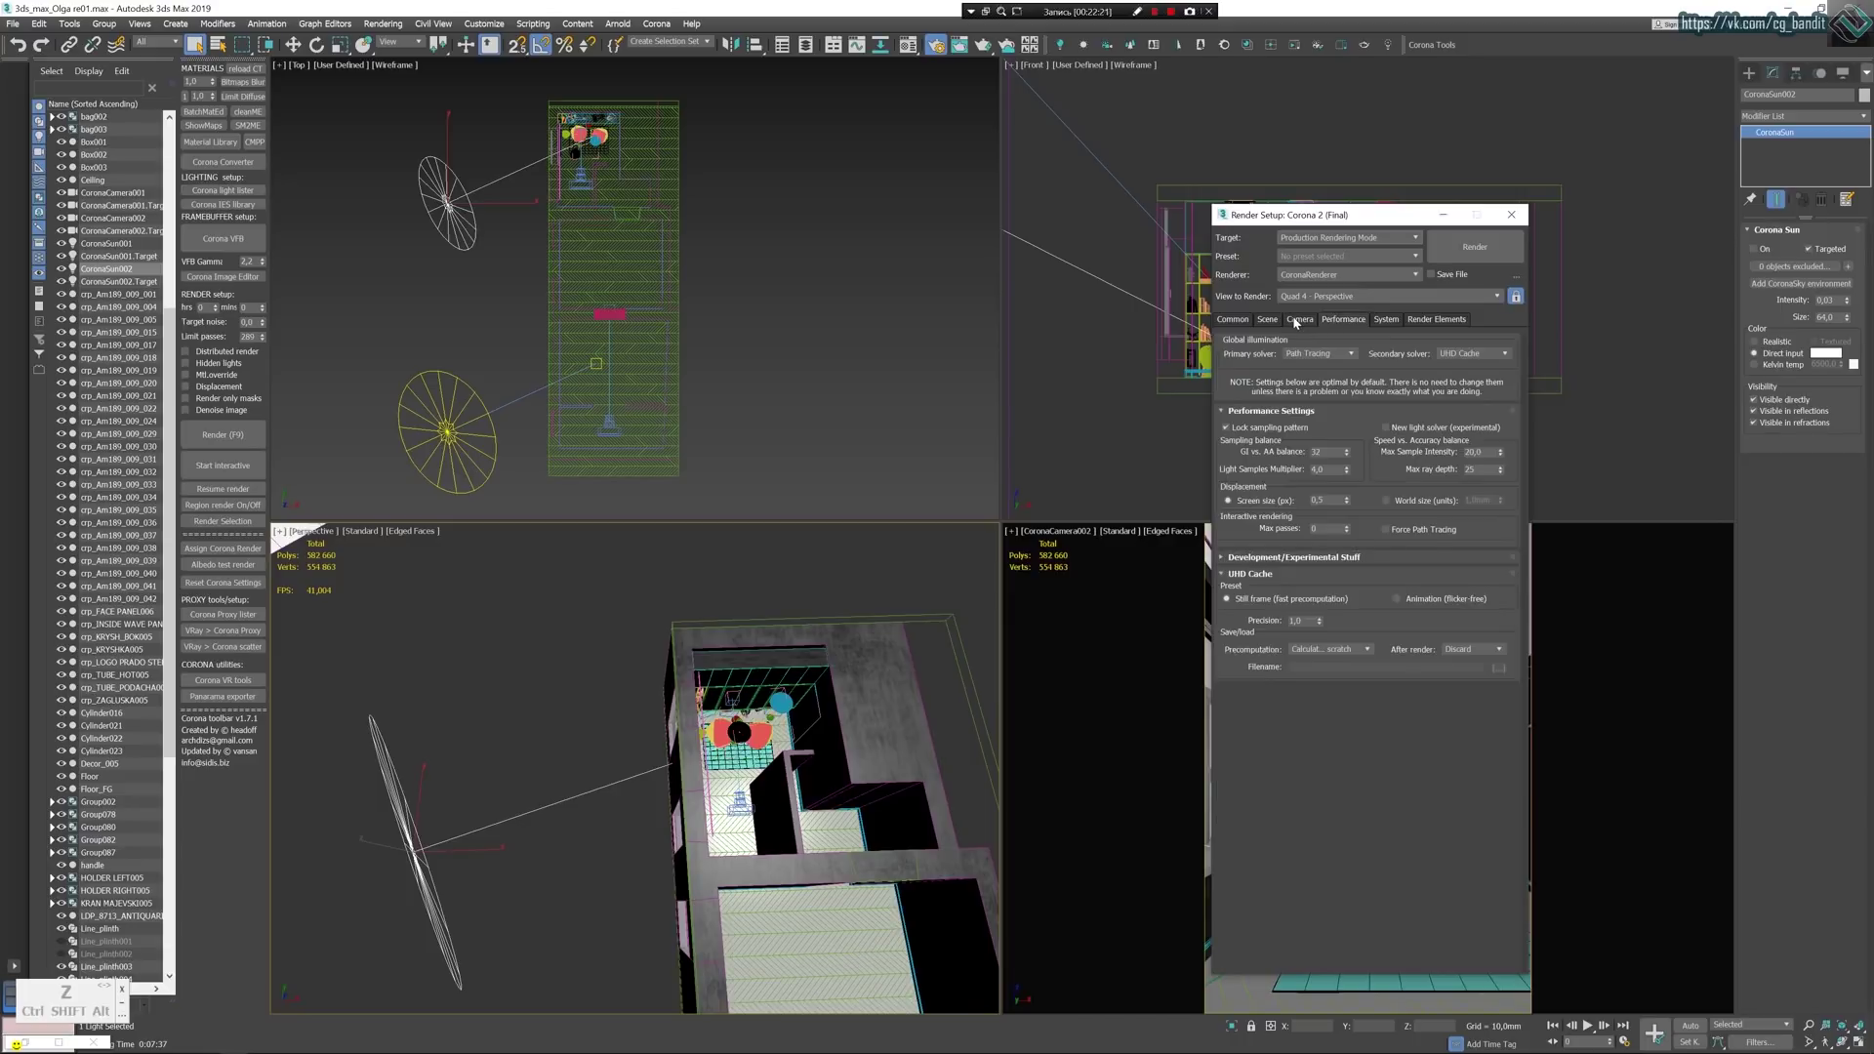
left_click(1297, 319)
left_click(1267, 320)
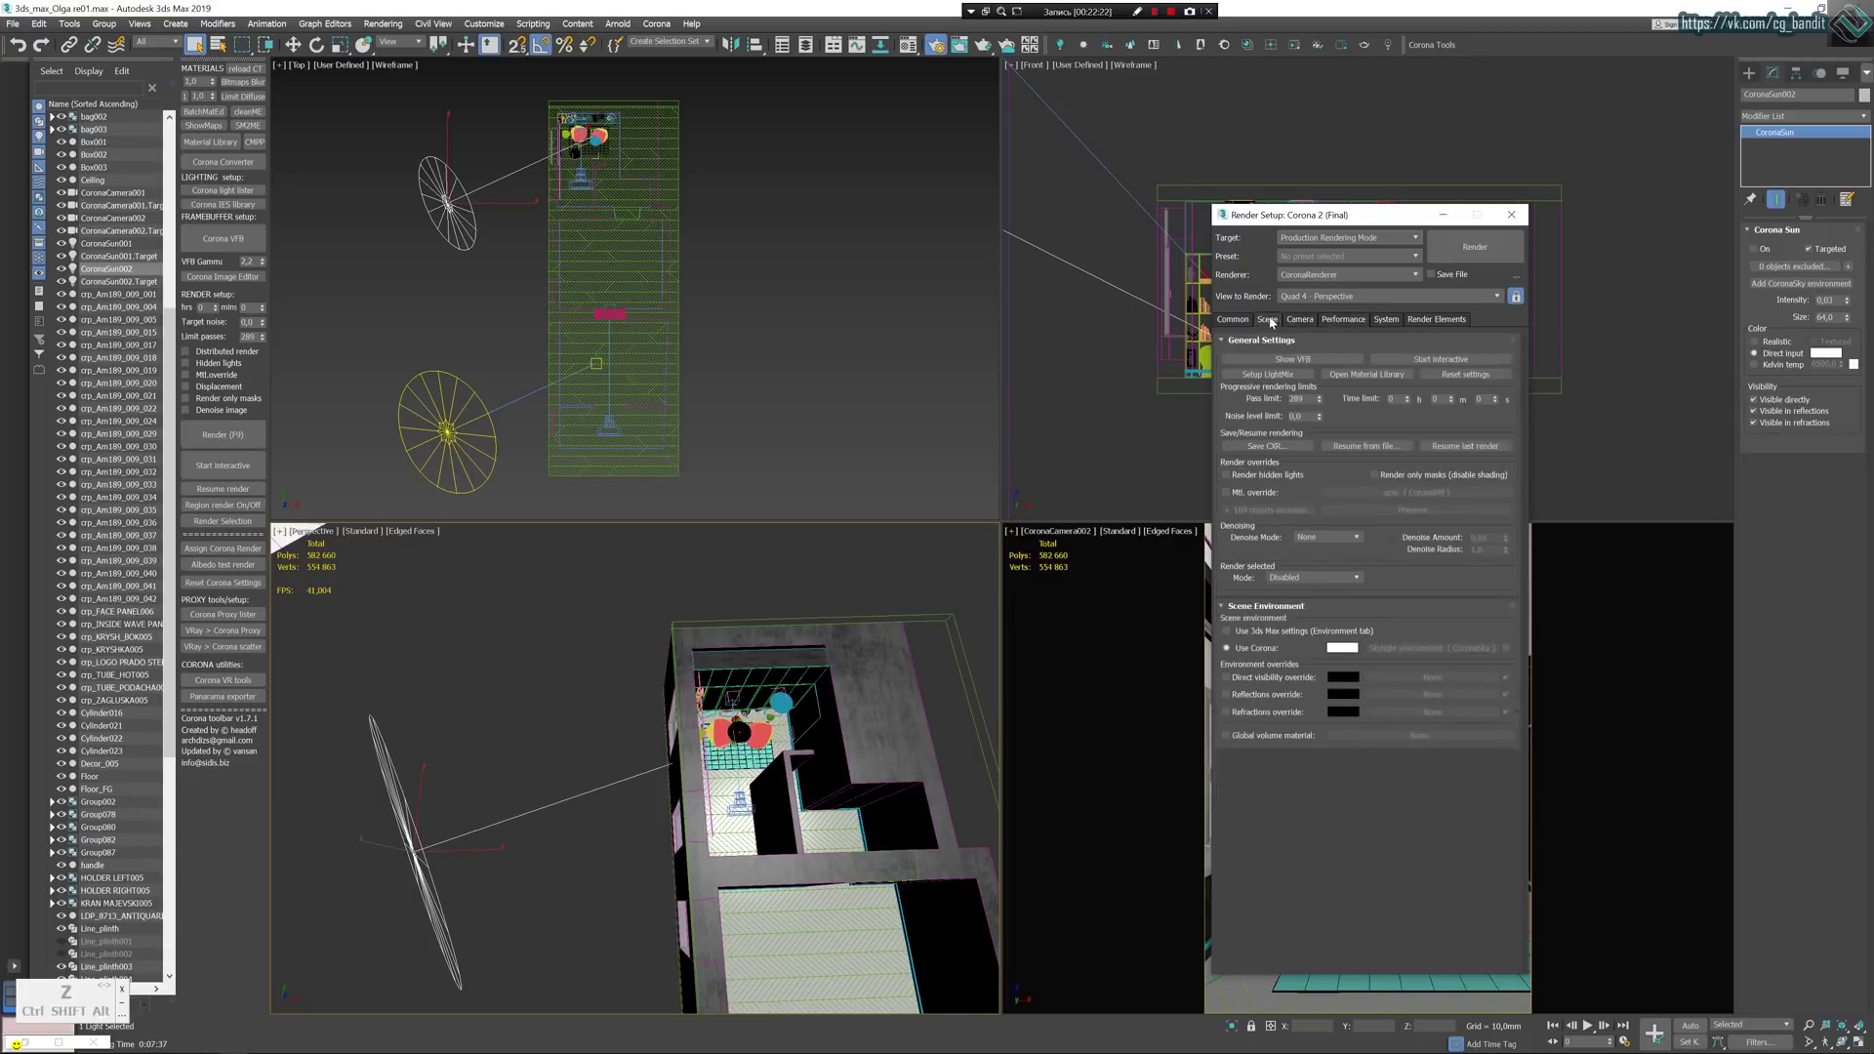
Start a Corona interactive render of the children's room and shrink the frame buffer window.
left_click(1453, 360)
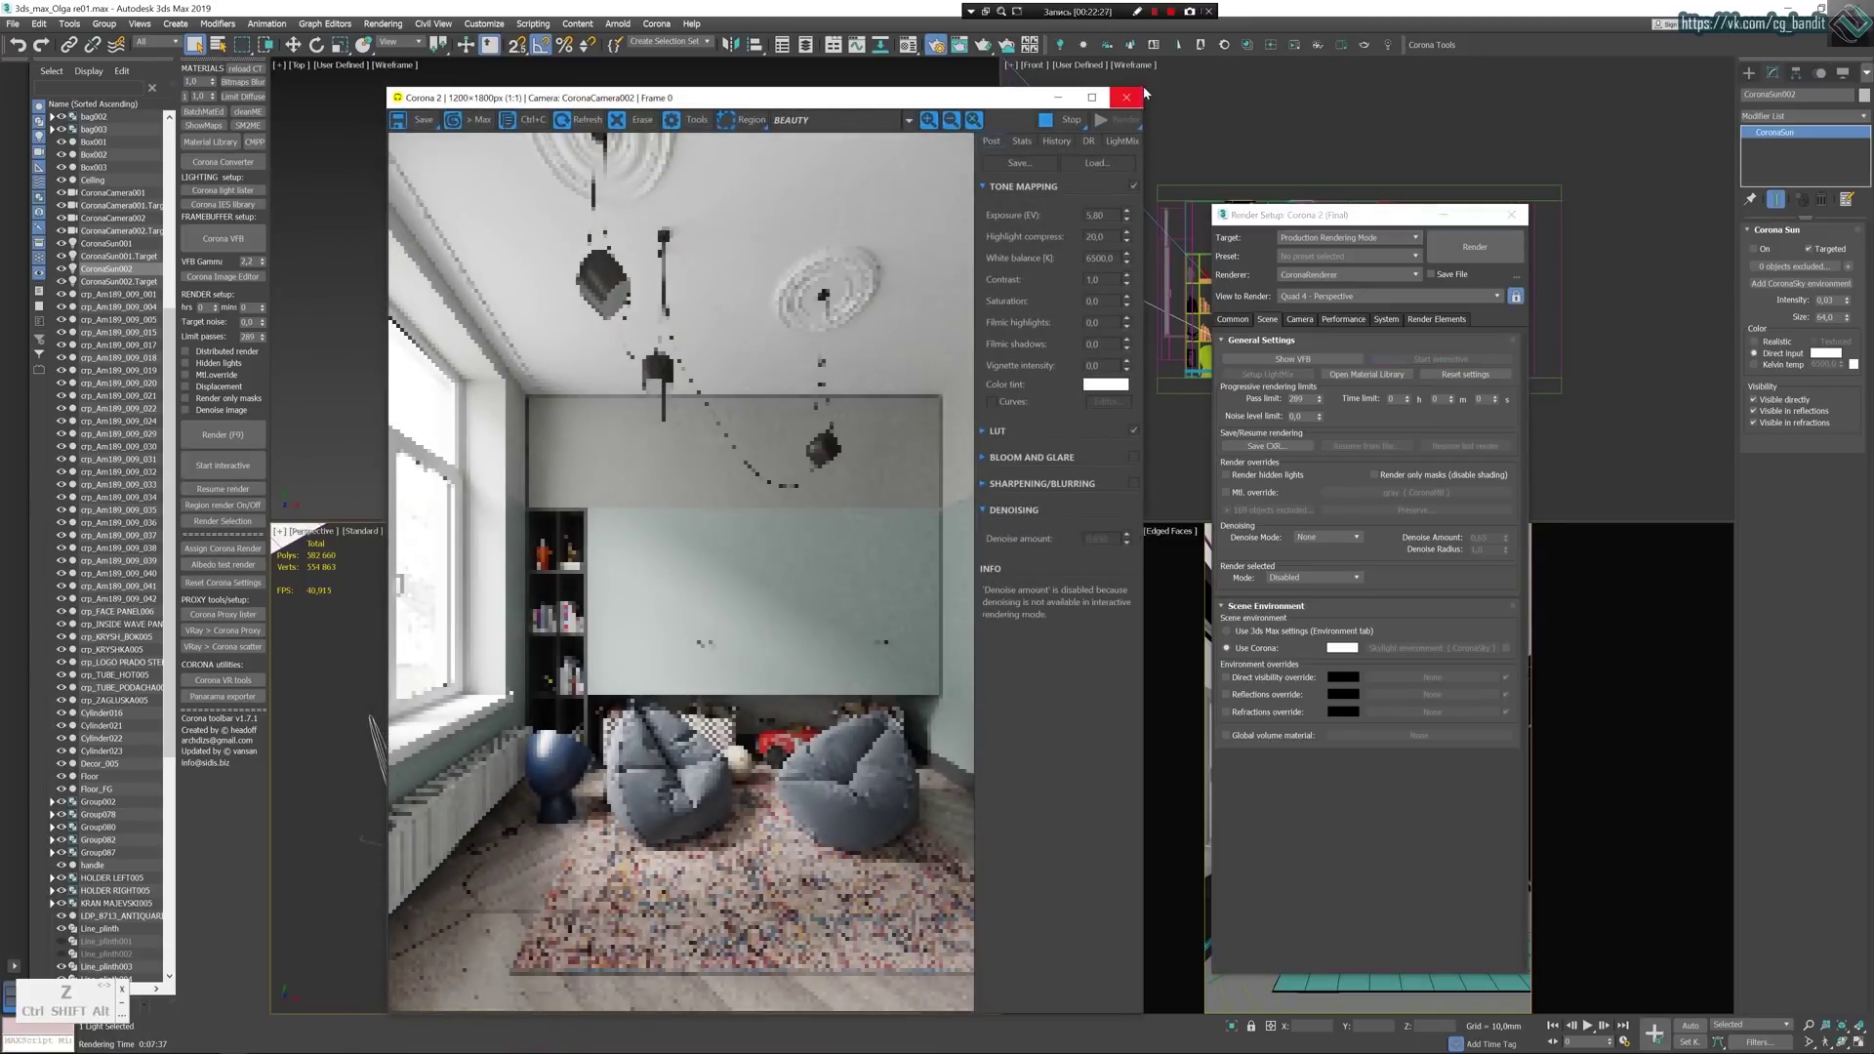
left_click_drag(1145, 85, 1106, 597)
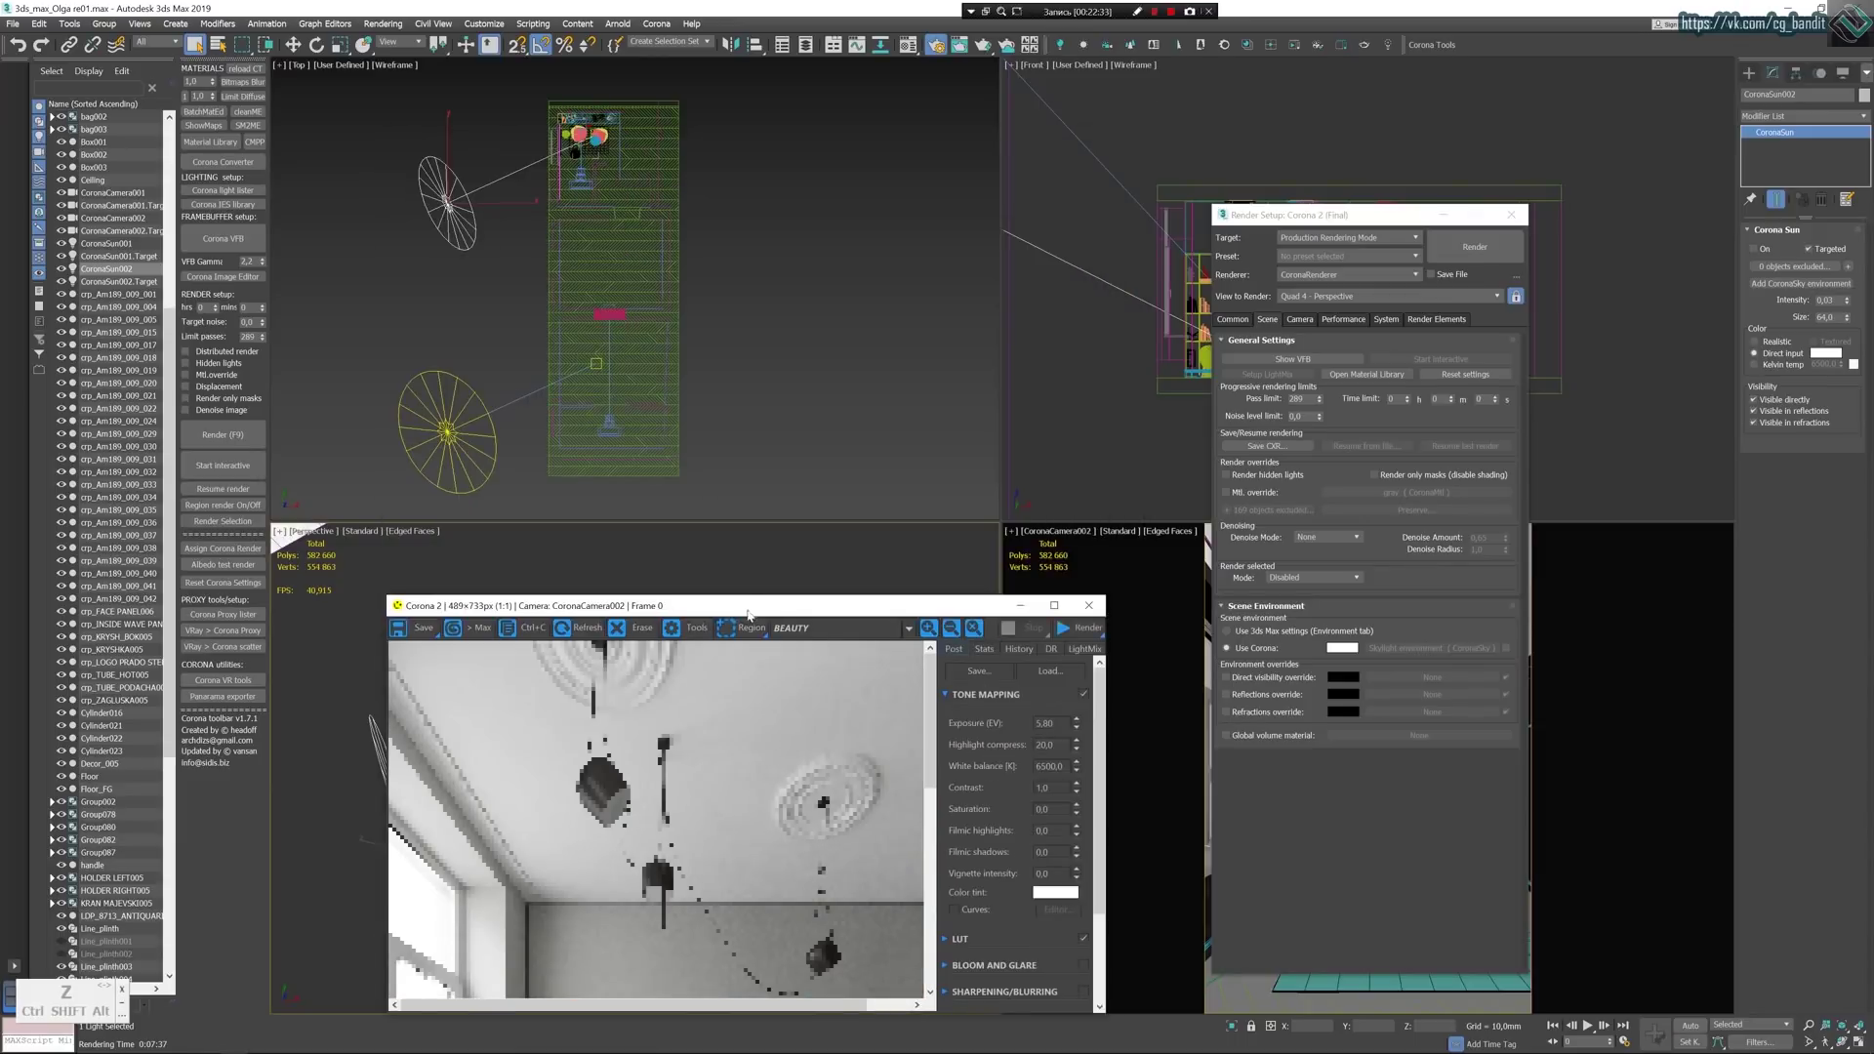
Zoom the interactive render in on the beanbag area, keep the frame buffer below the top view, and select CoronaSun001 for moving.
left_click_drag(748, 600, 768, 480)
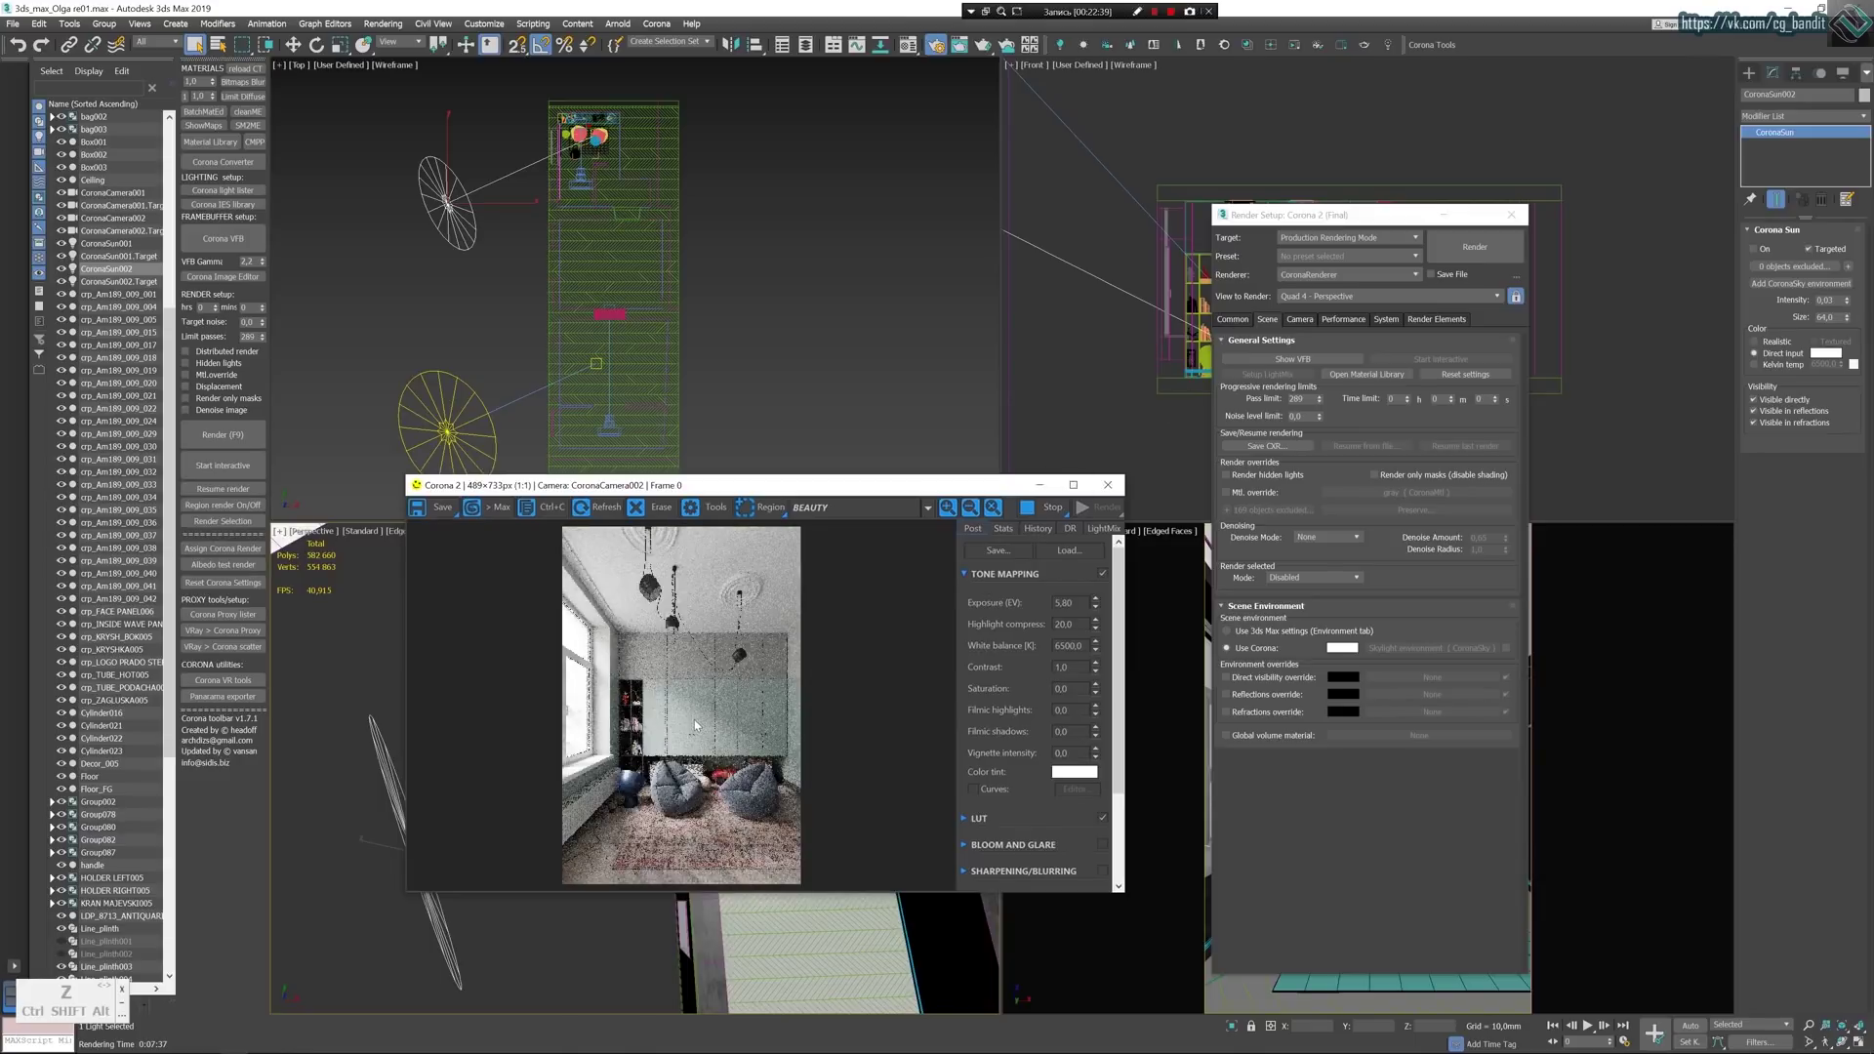
scroll(700, 736, "up", 1)
left_click_drag(700, 736, 695, 642)
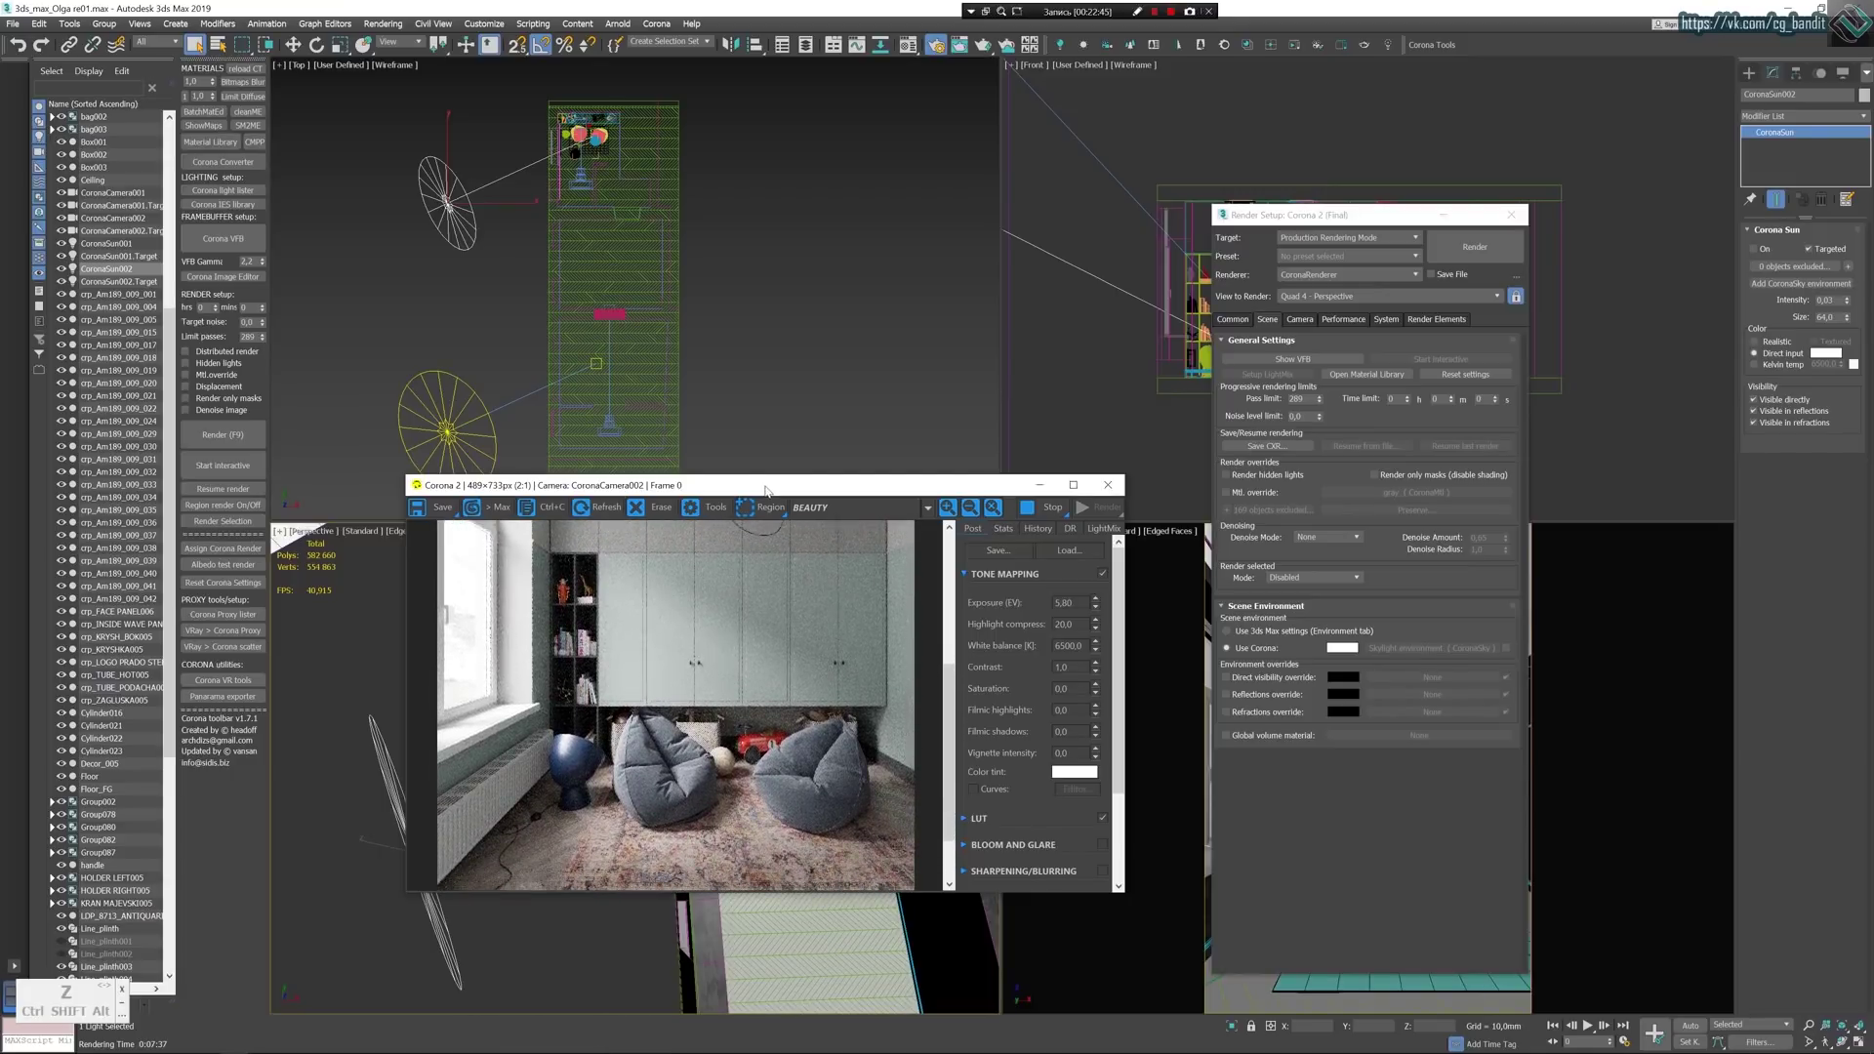
left_click_drag(766, 491, 715, 500)
left_click(447, 386)
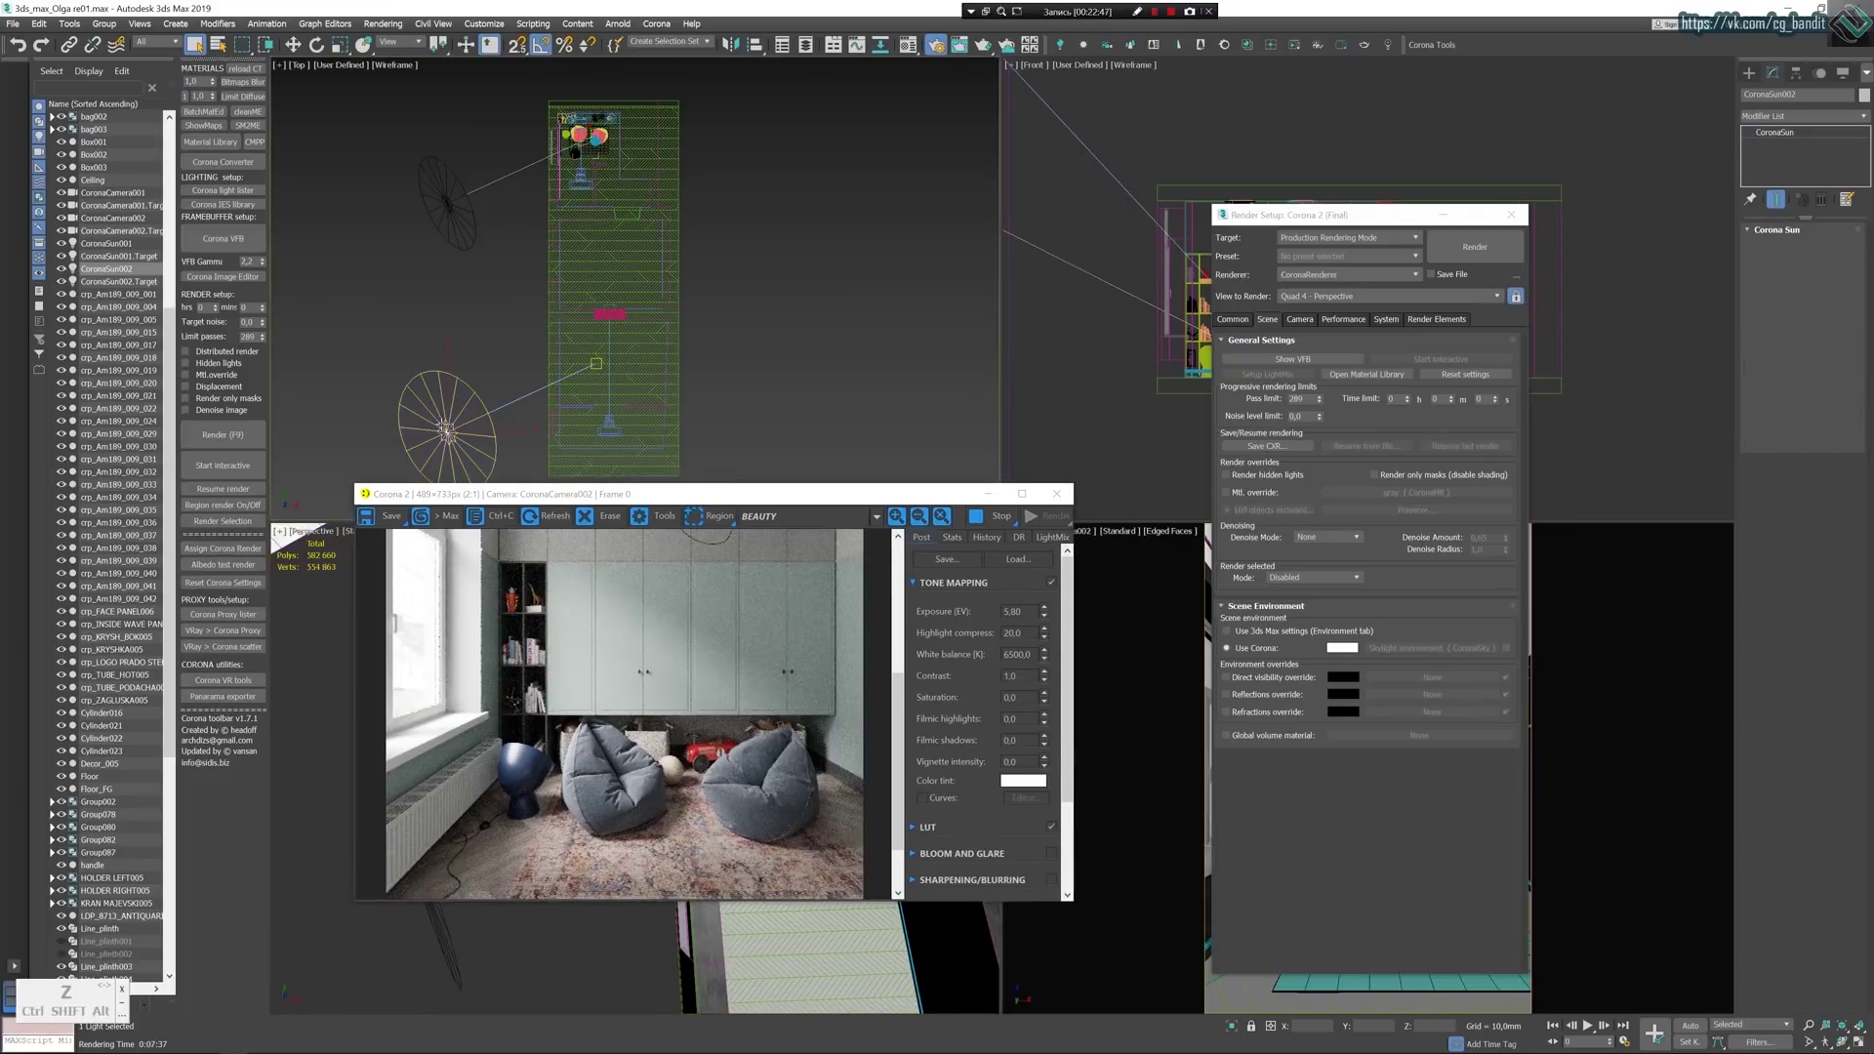
key("w")
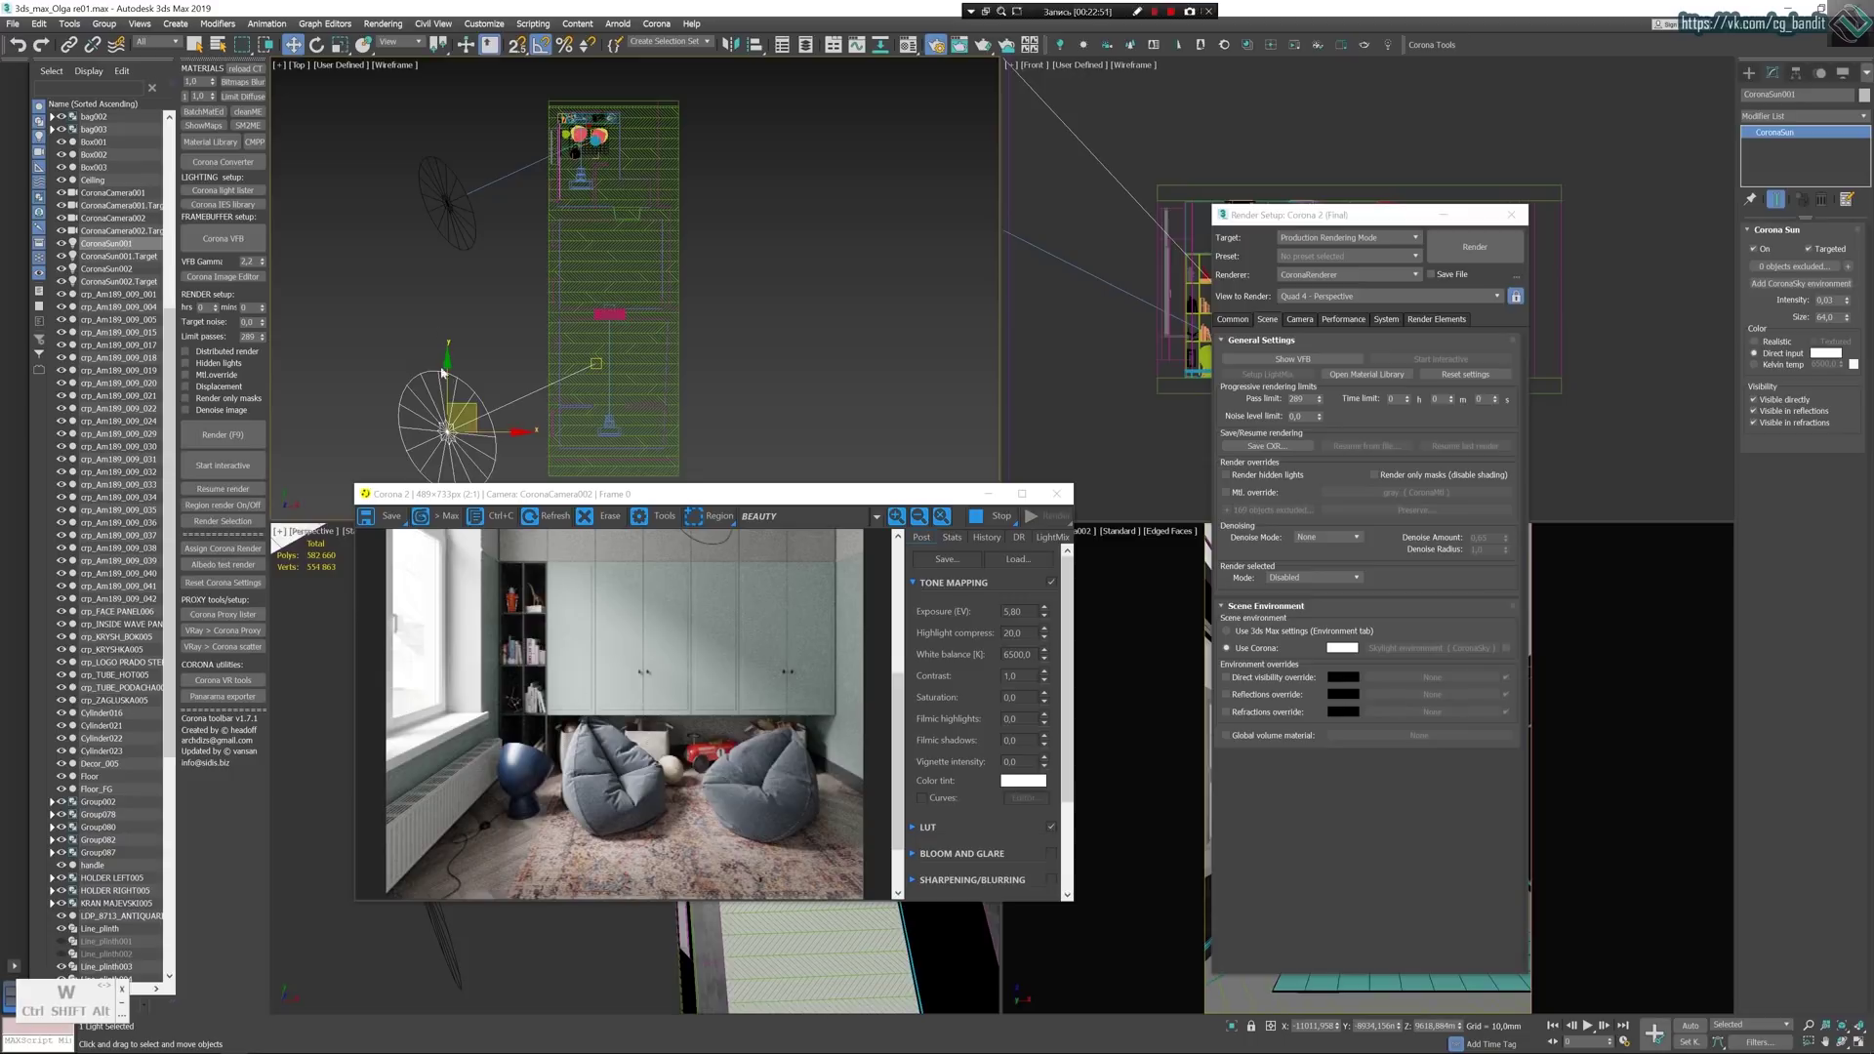
Try shifting CoronaSun001 along Y and back in the top view, and undo both moves.
left_click_drag(443, 372, 446, 343)
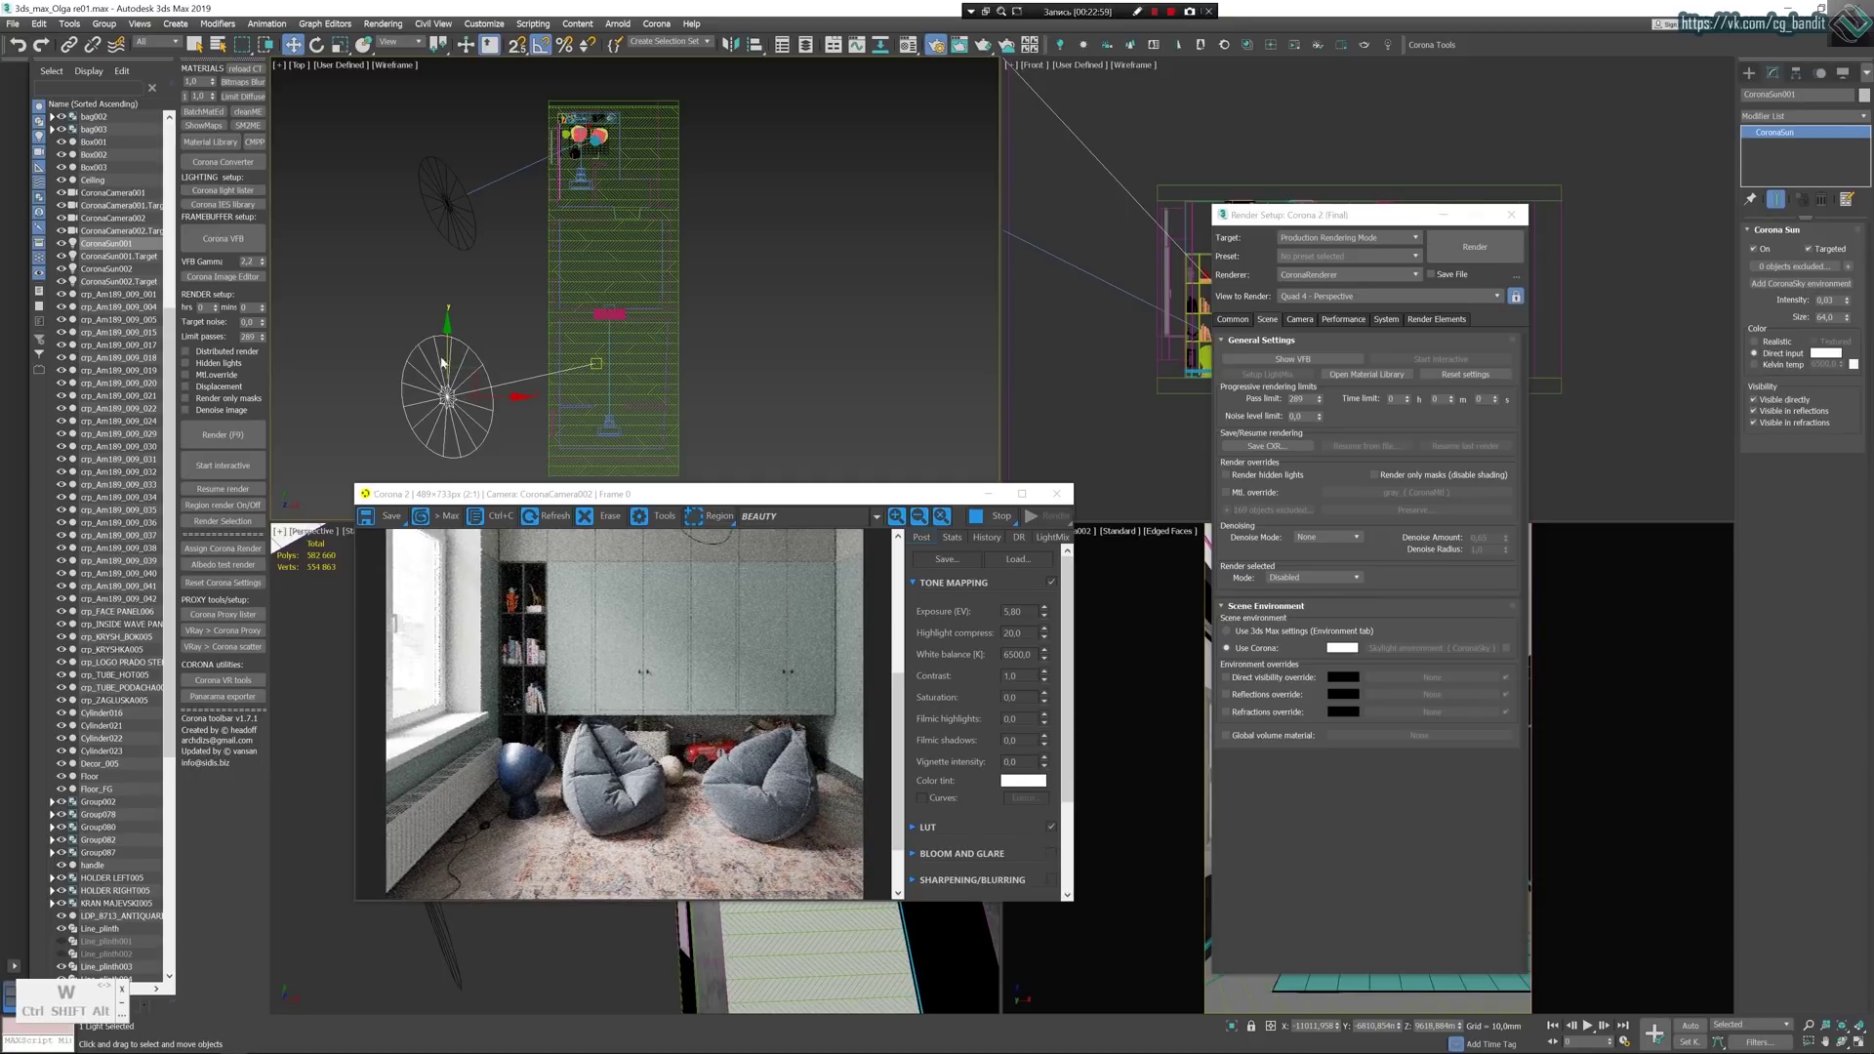
left_click_drag(445, 346, 445, 369)
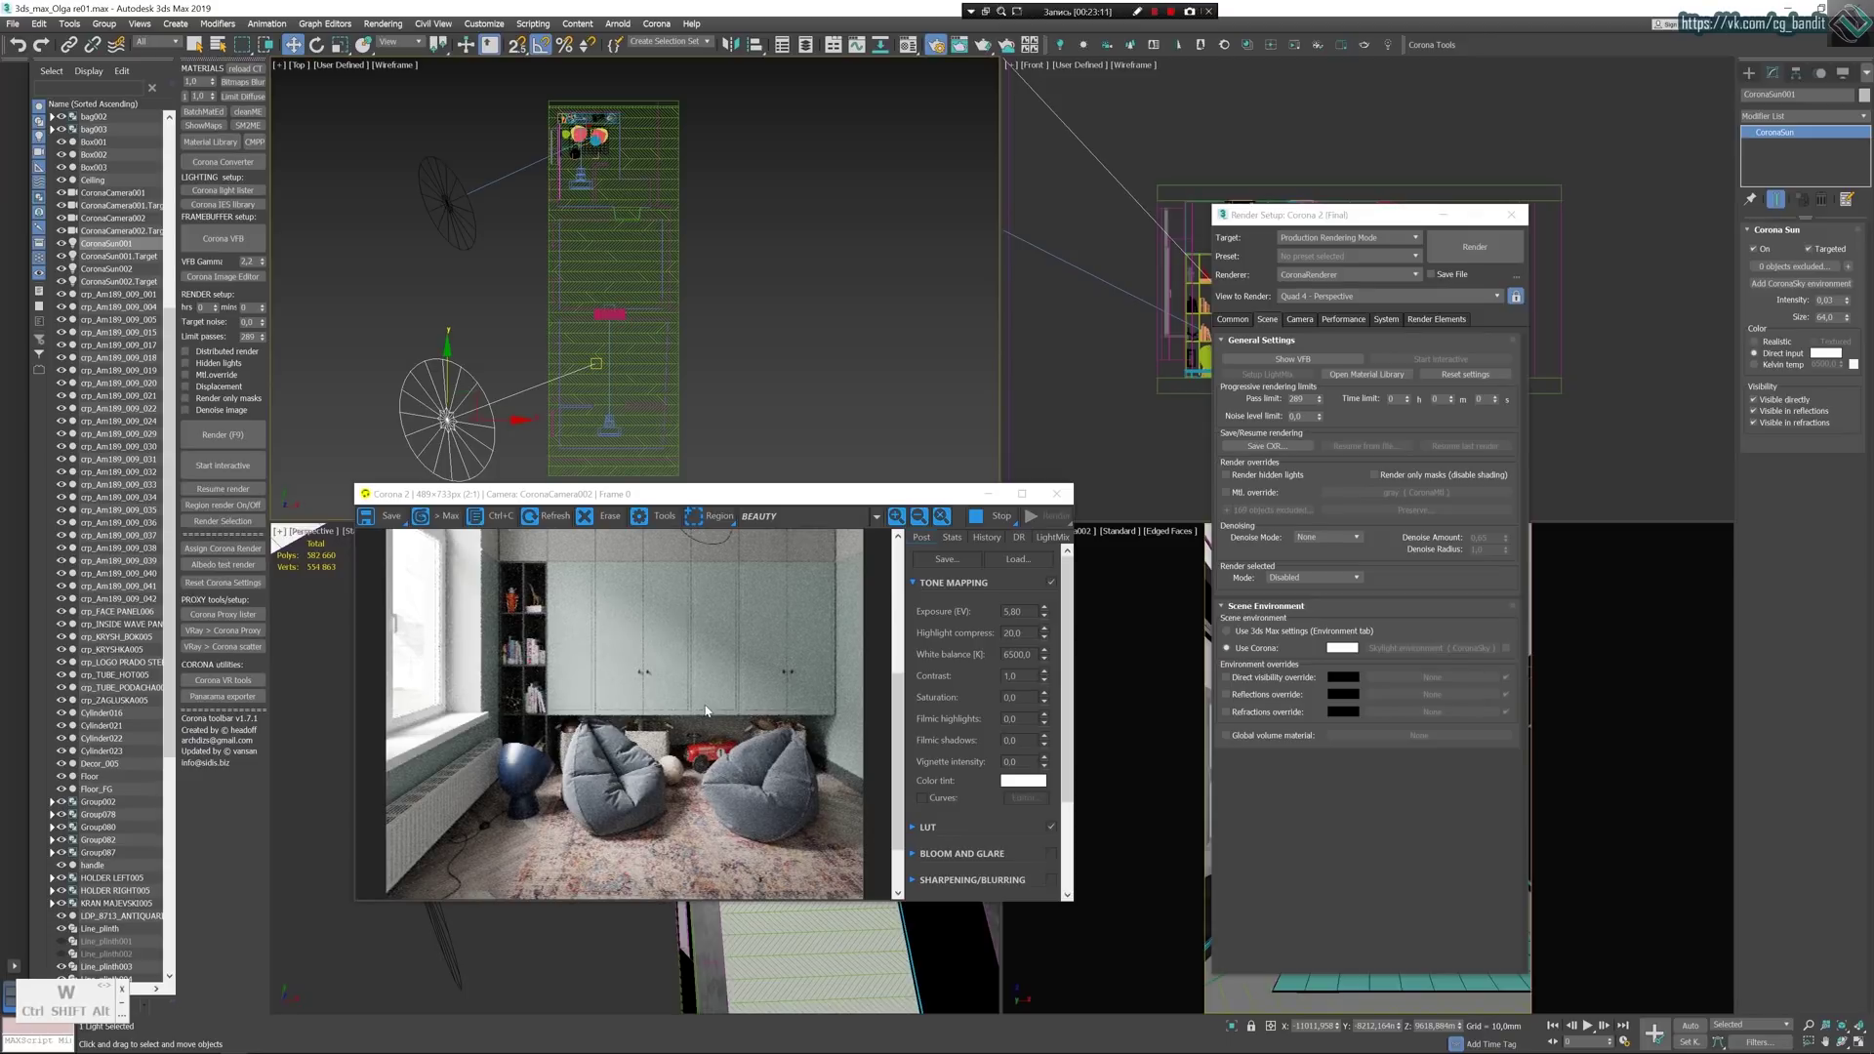
left_click(20, 48)
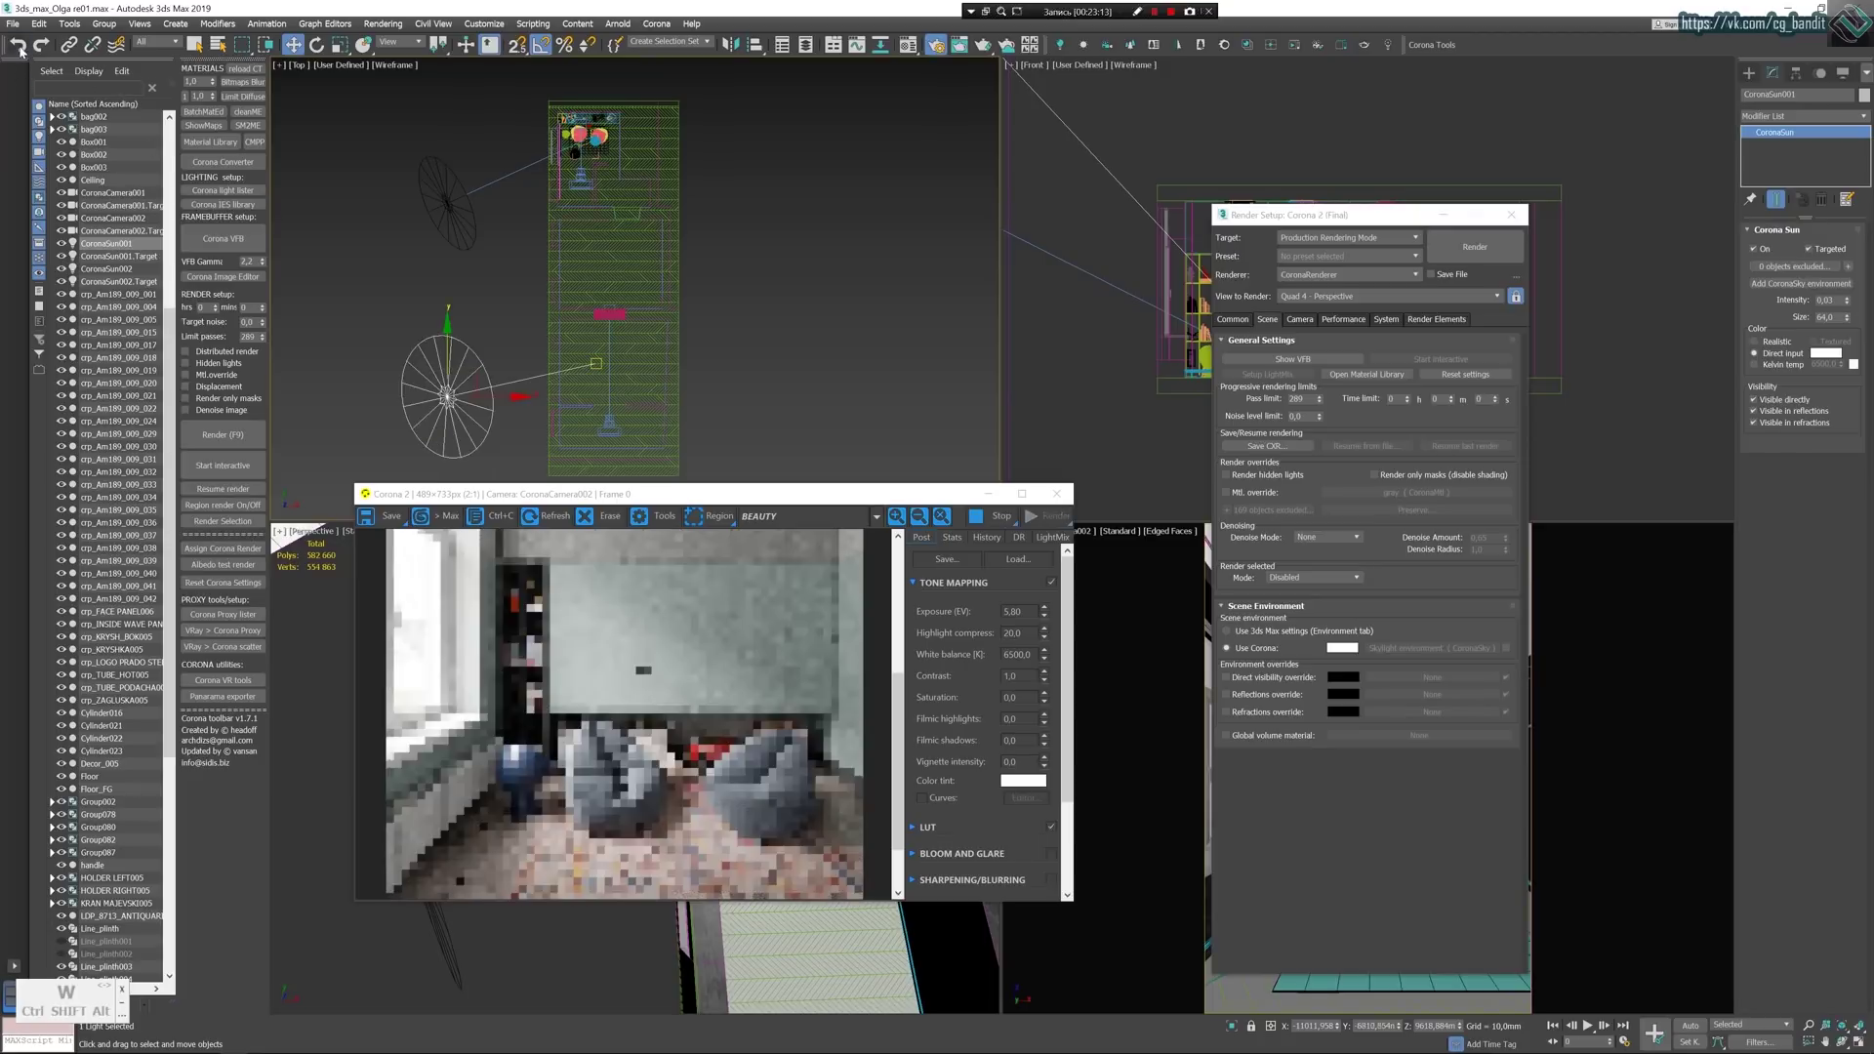
left_click(20, 48)
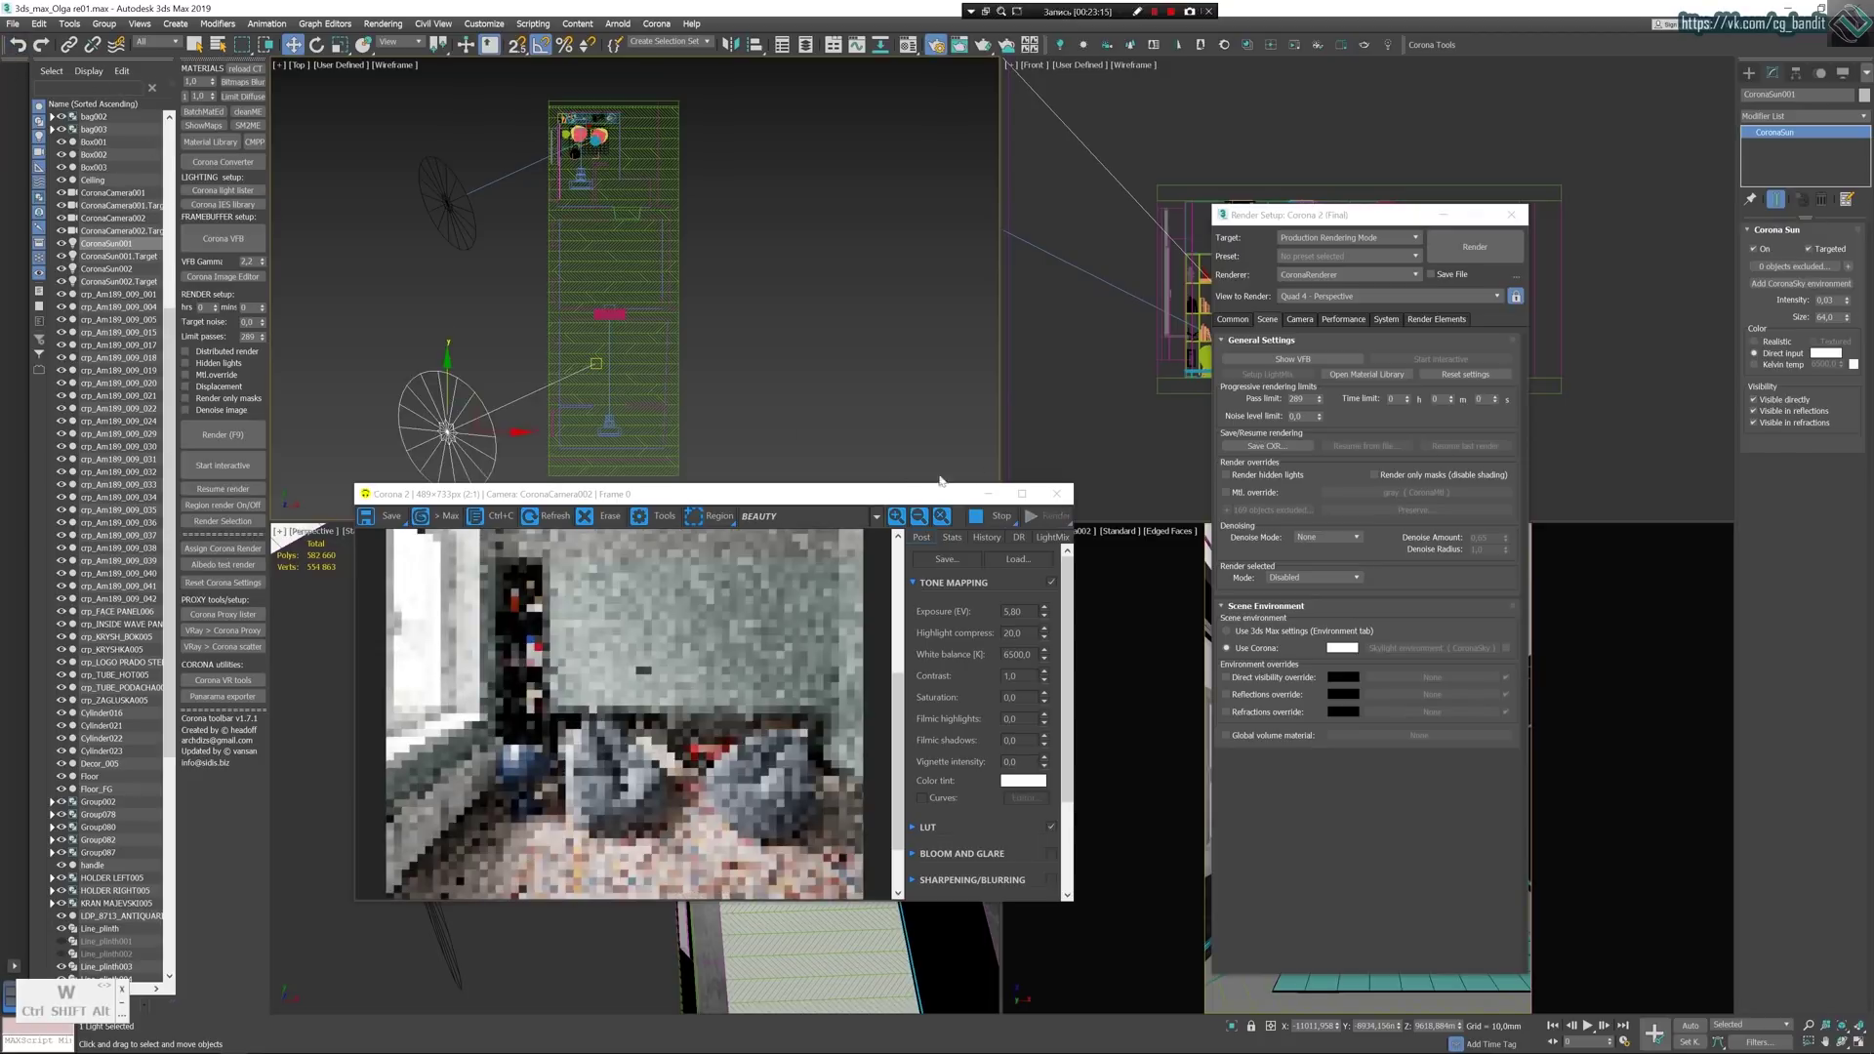
Enable devel/debug mode in the Corona system settings and expand the Development/Experimental Stuff section of the performance settings.
left_click(1386, 320)
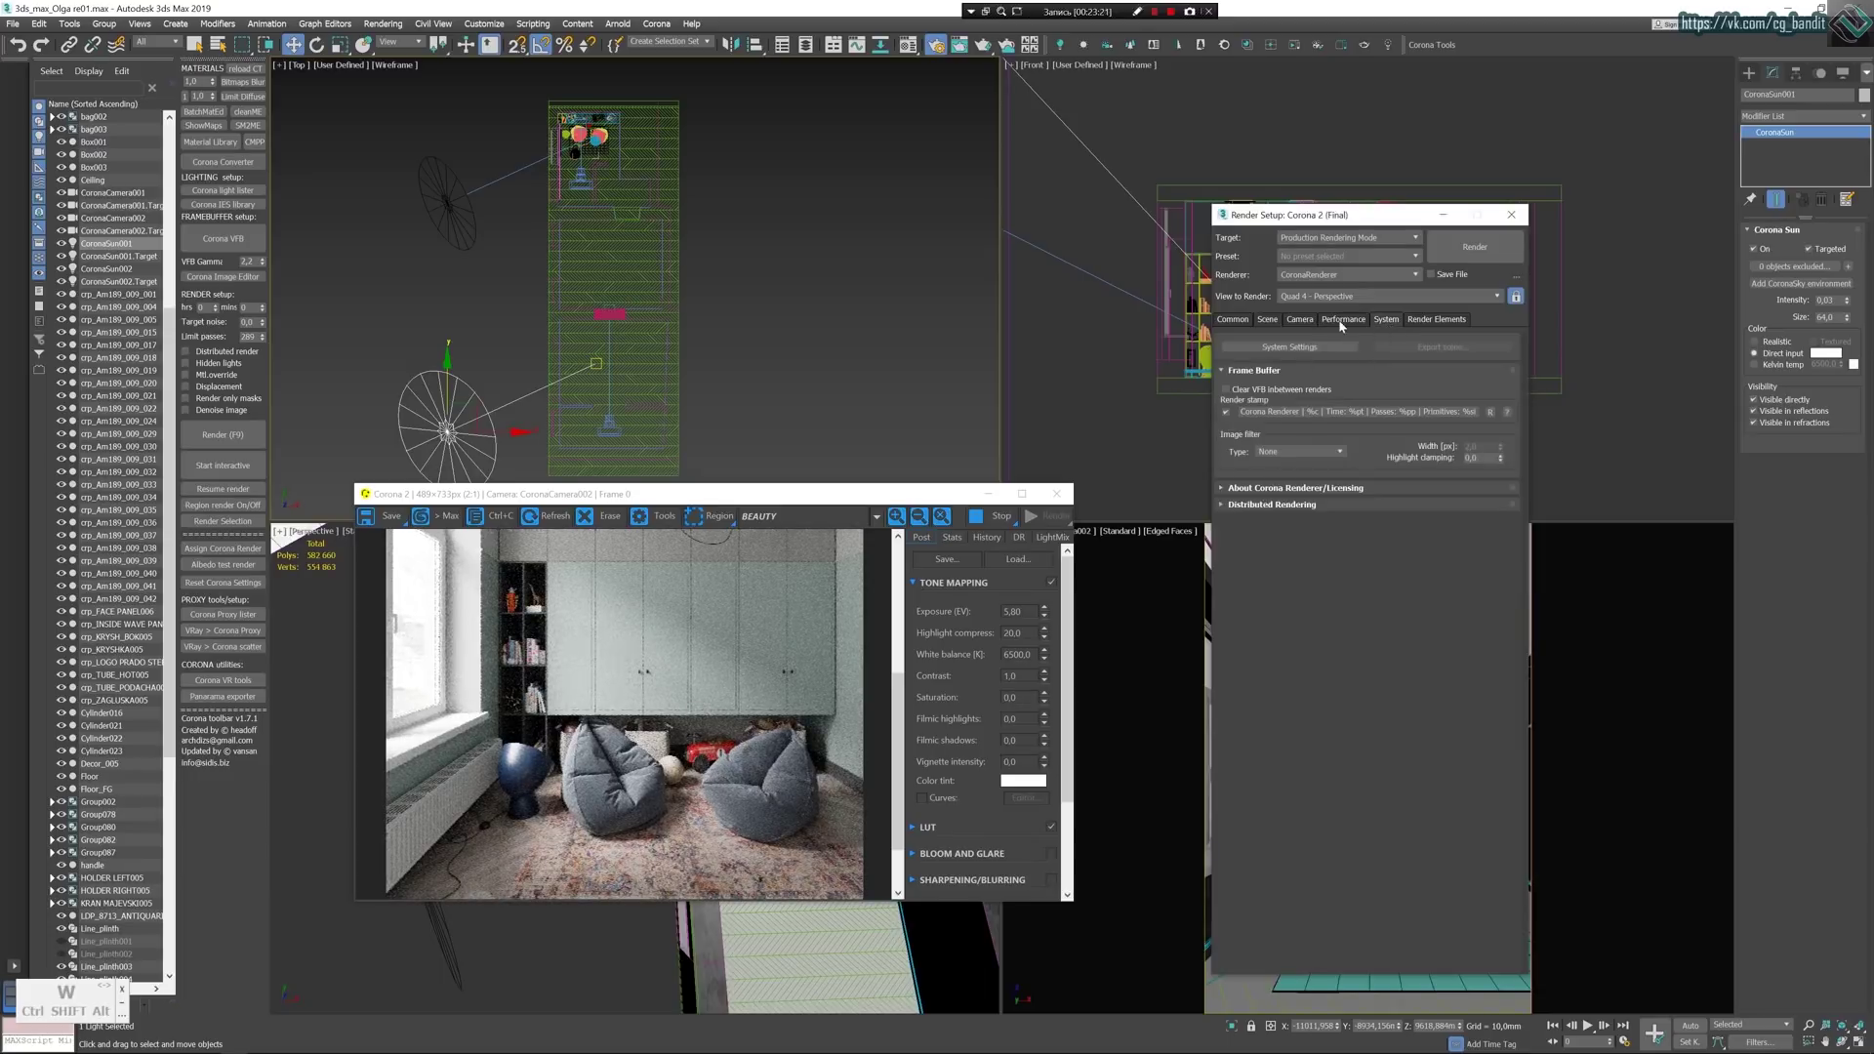
left_click(1294, 350)
left_click_drag(1305, 363, 1241, 449)
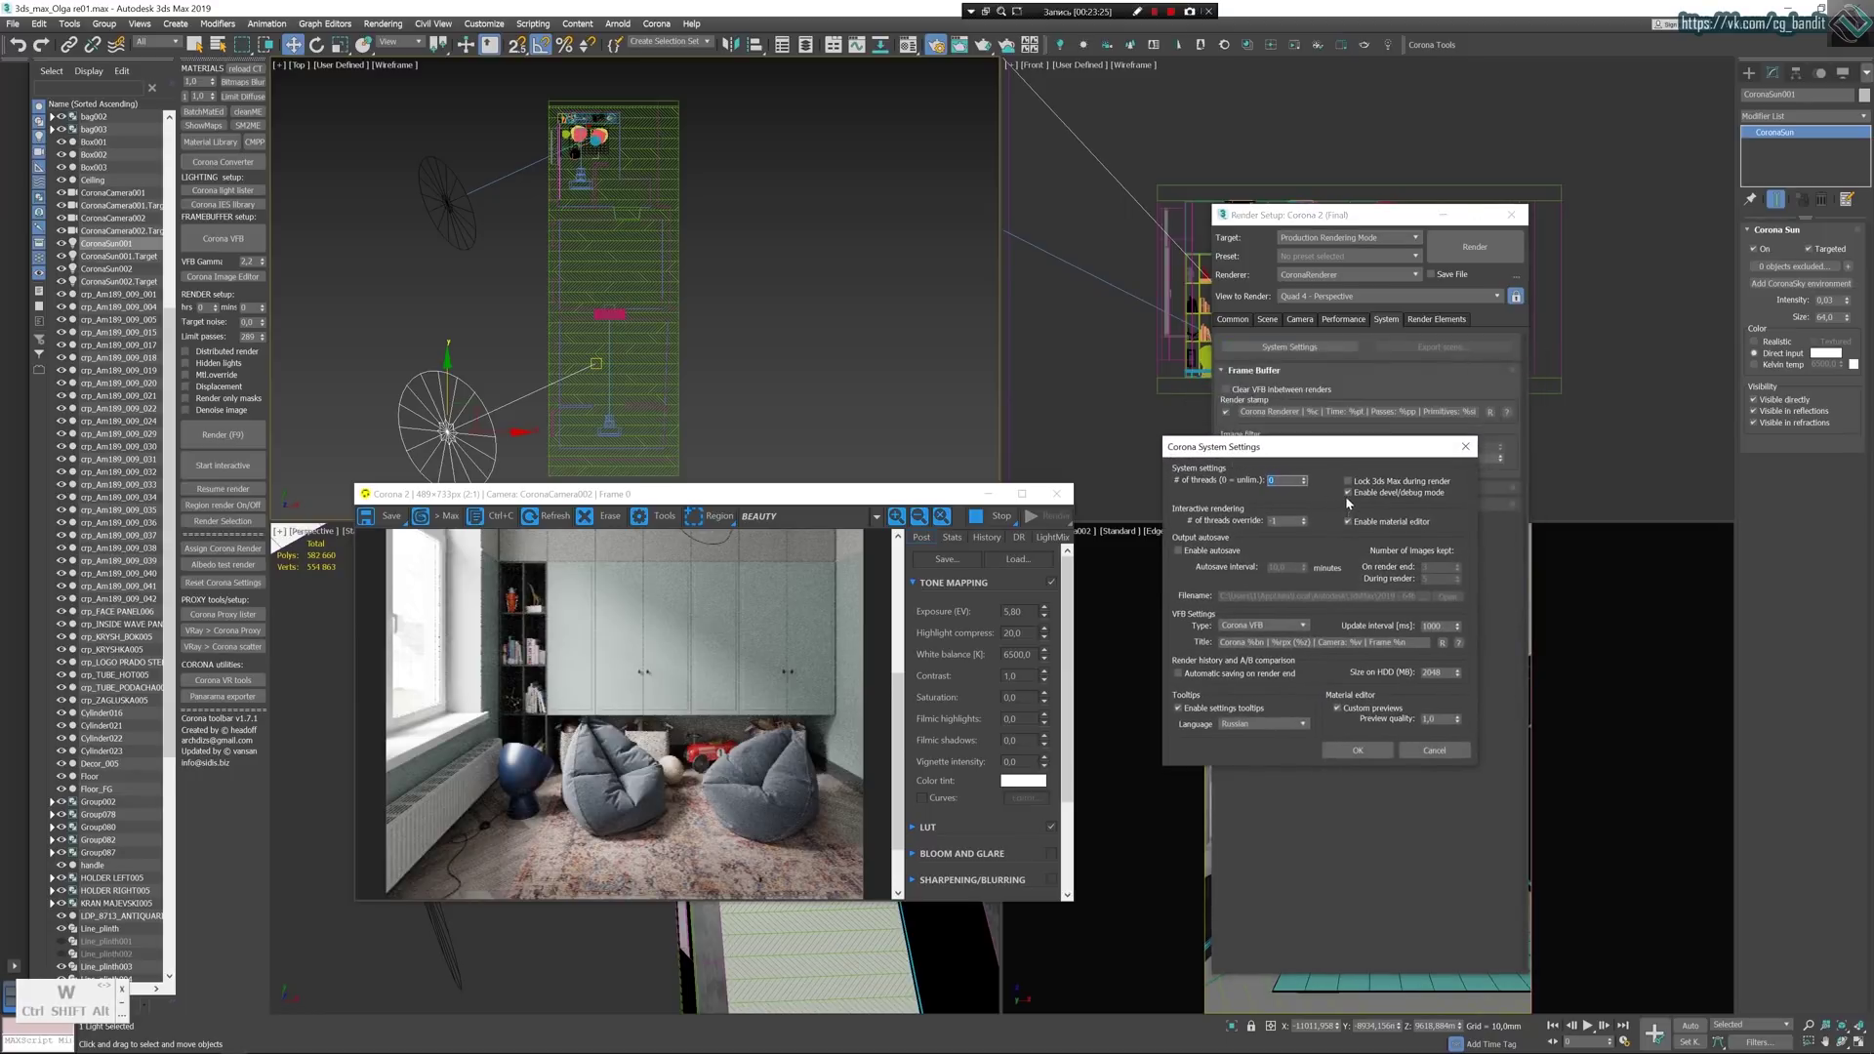
mouse_move(1351, 494)
left_click(1347, 494)
left_click(1357, 751)
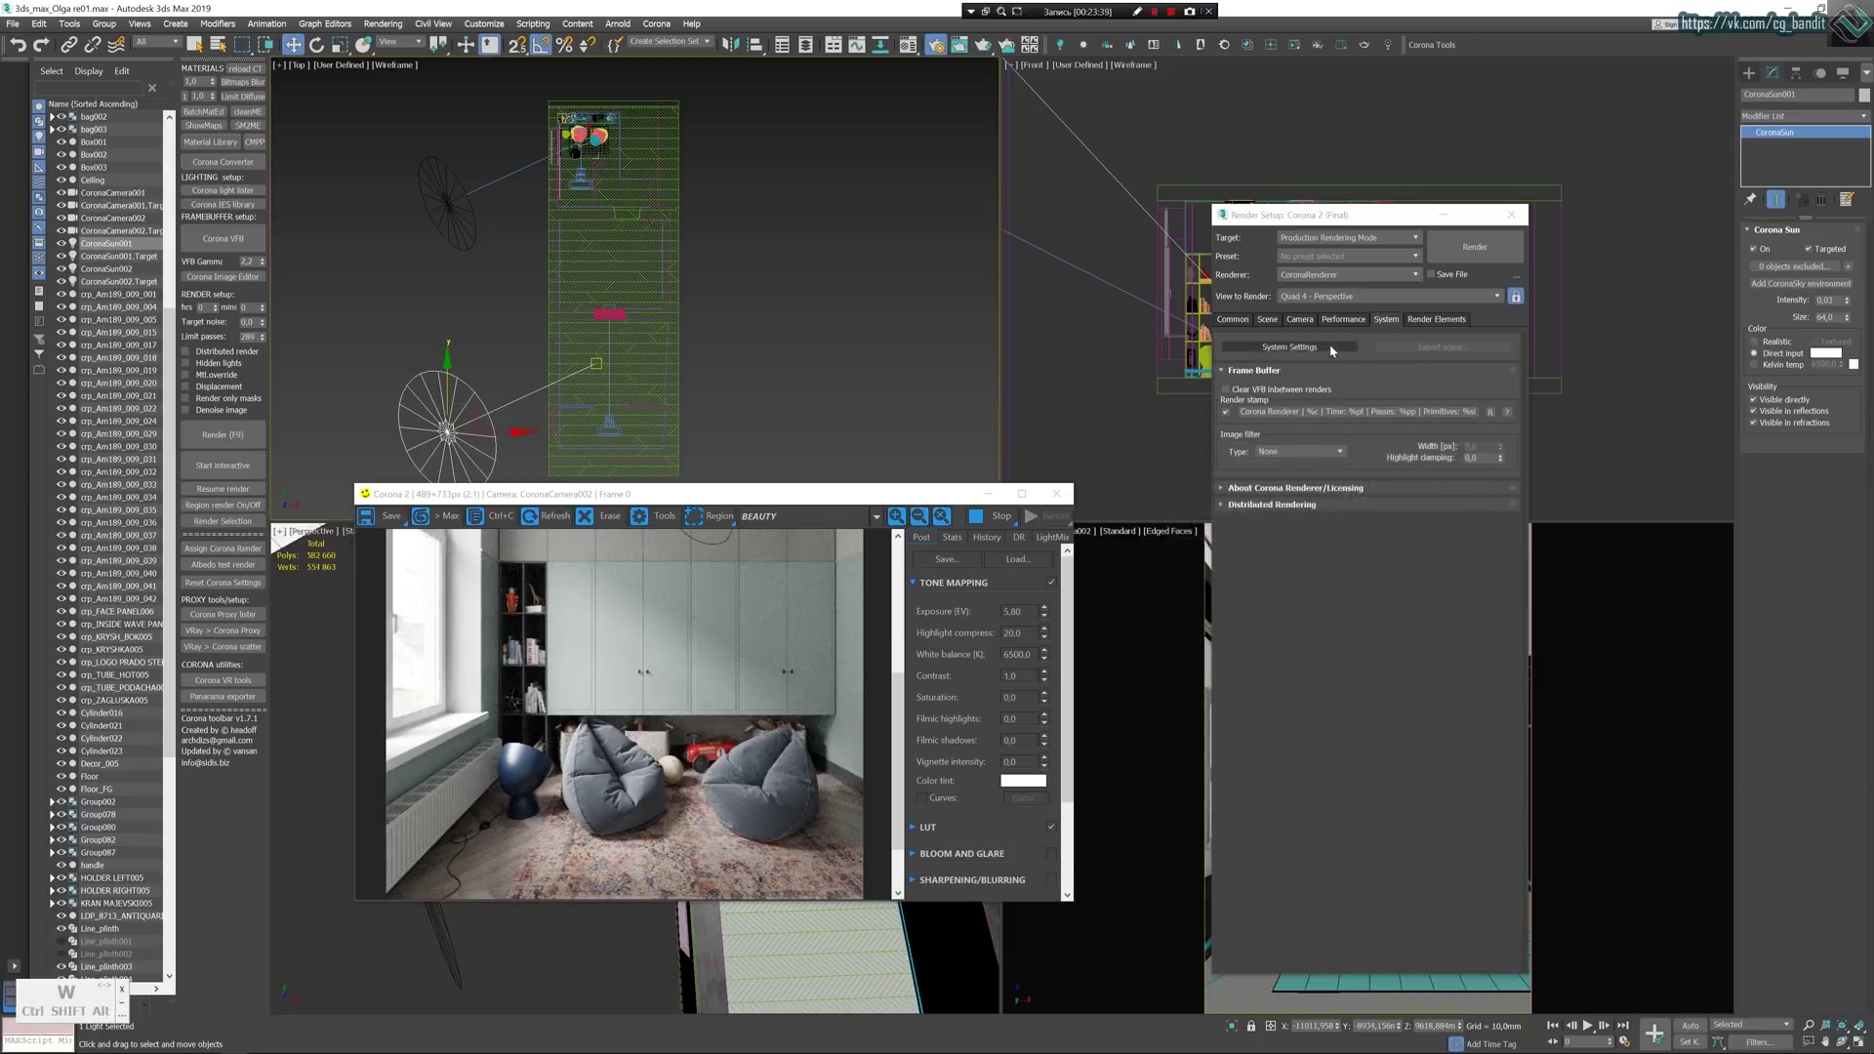
left_click(1342, 319)
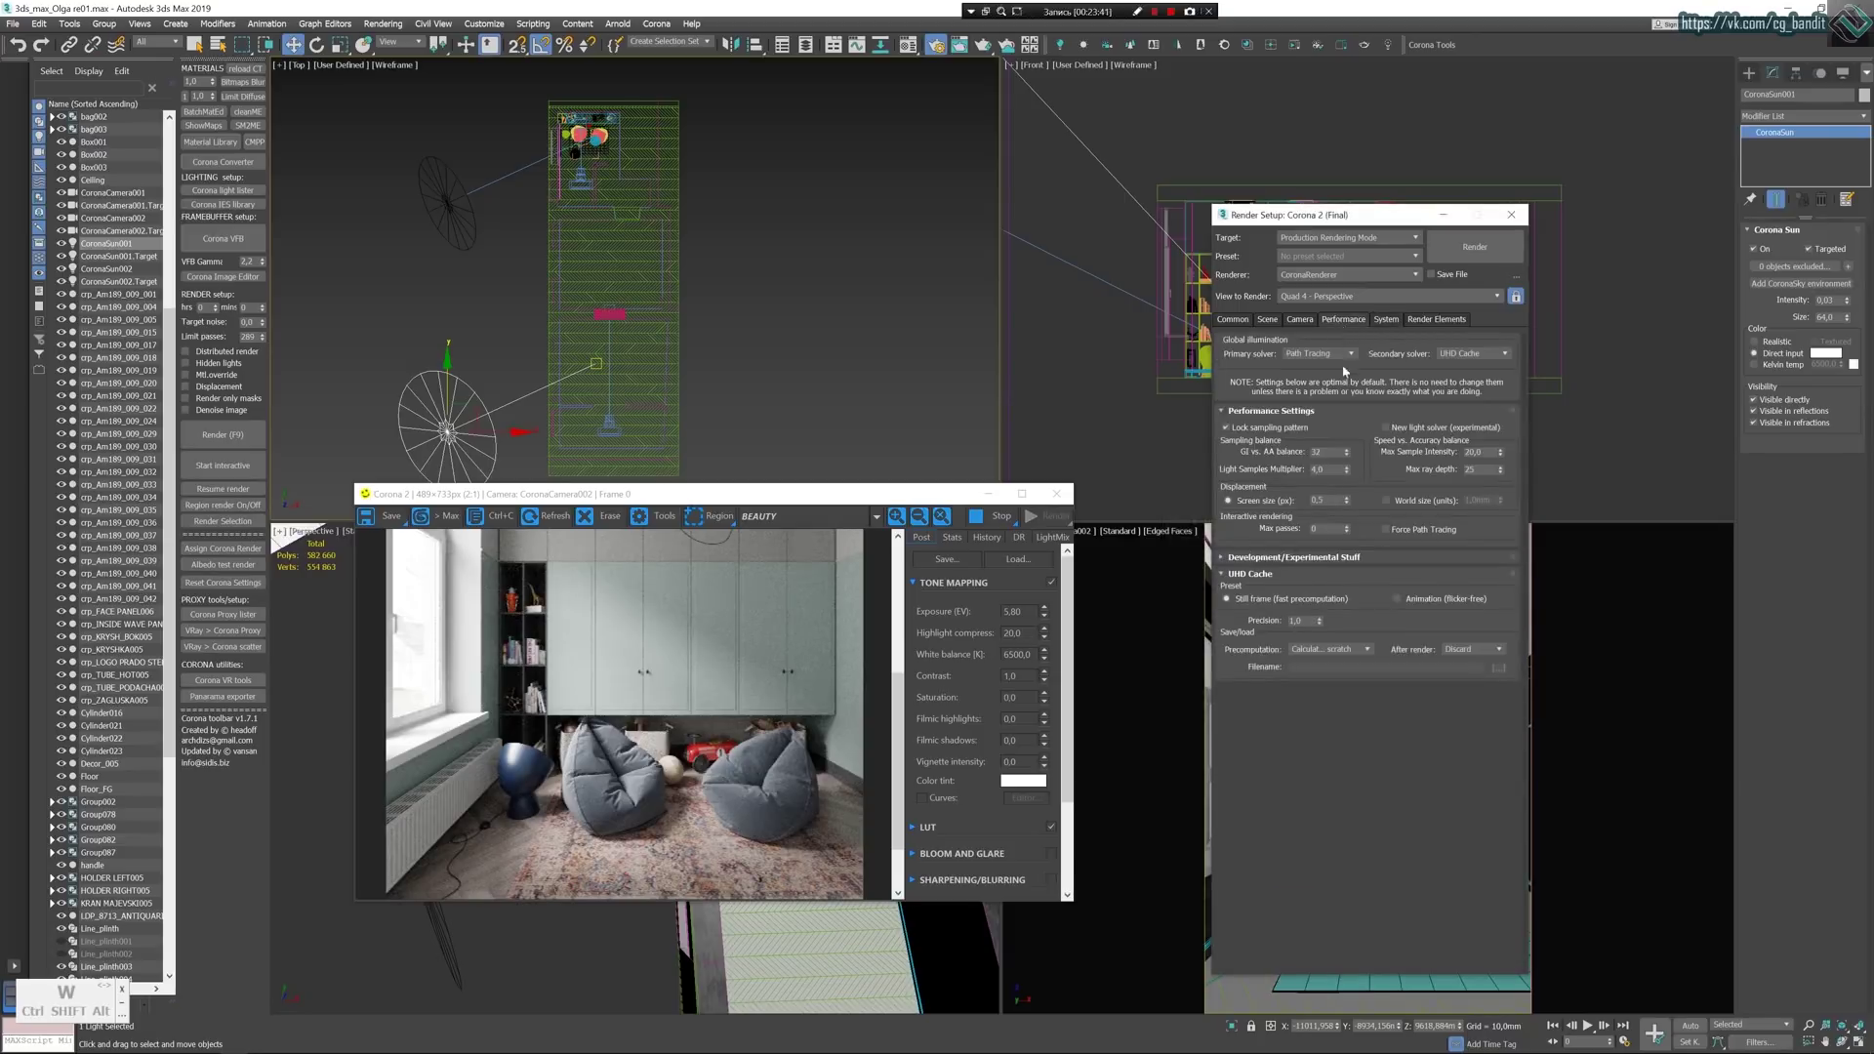
left_click(1229, 559)
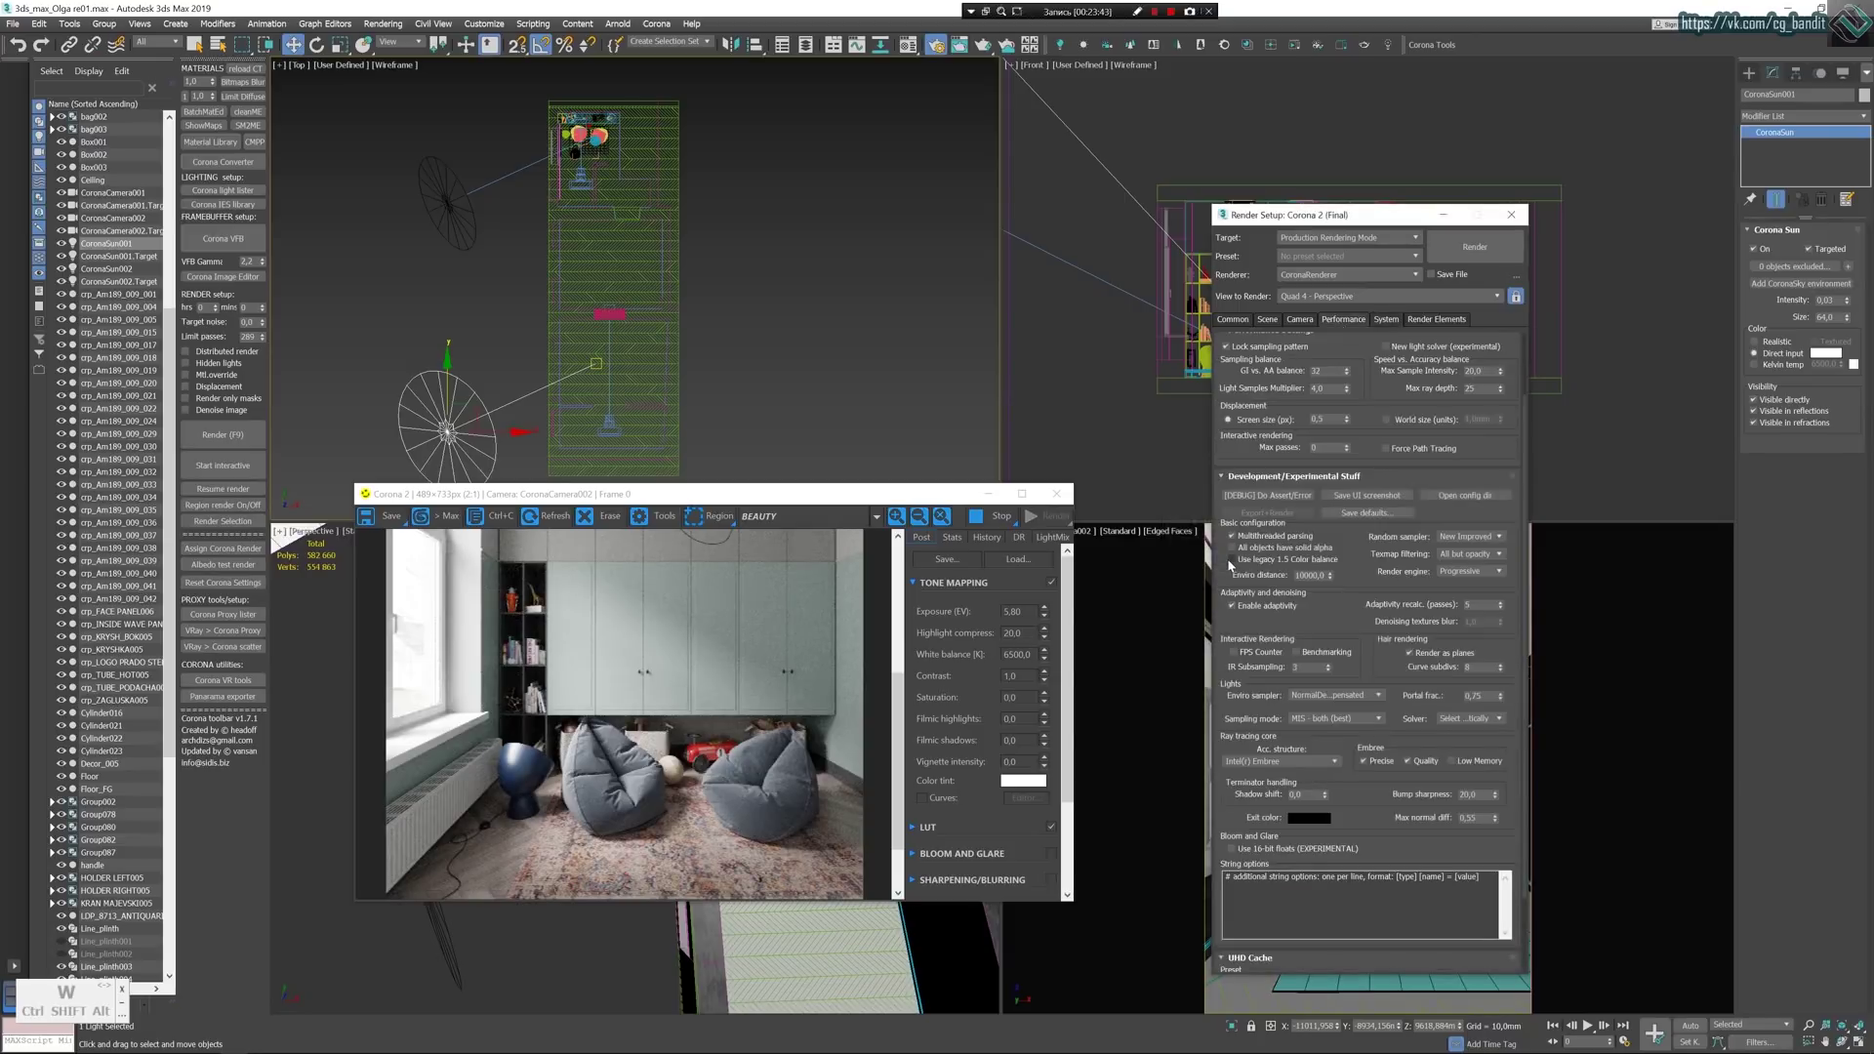
Nudge CoronaSun001 along positive Y in the top view to test the render refresh, and return it to its starting position.
left_click_drag(795, 499, 804, 527)
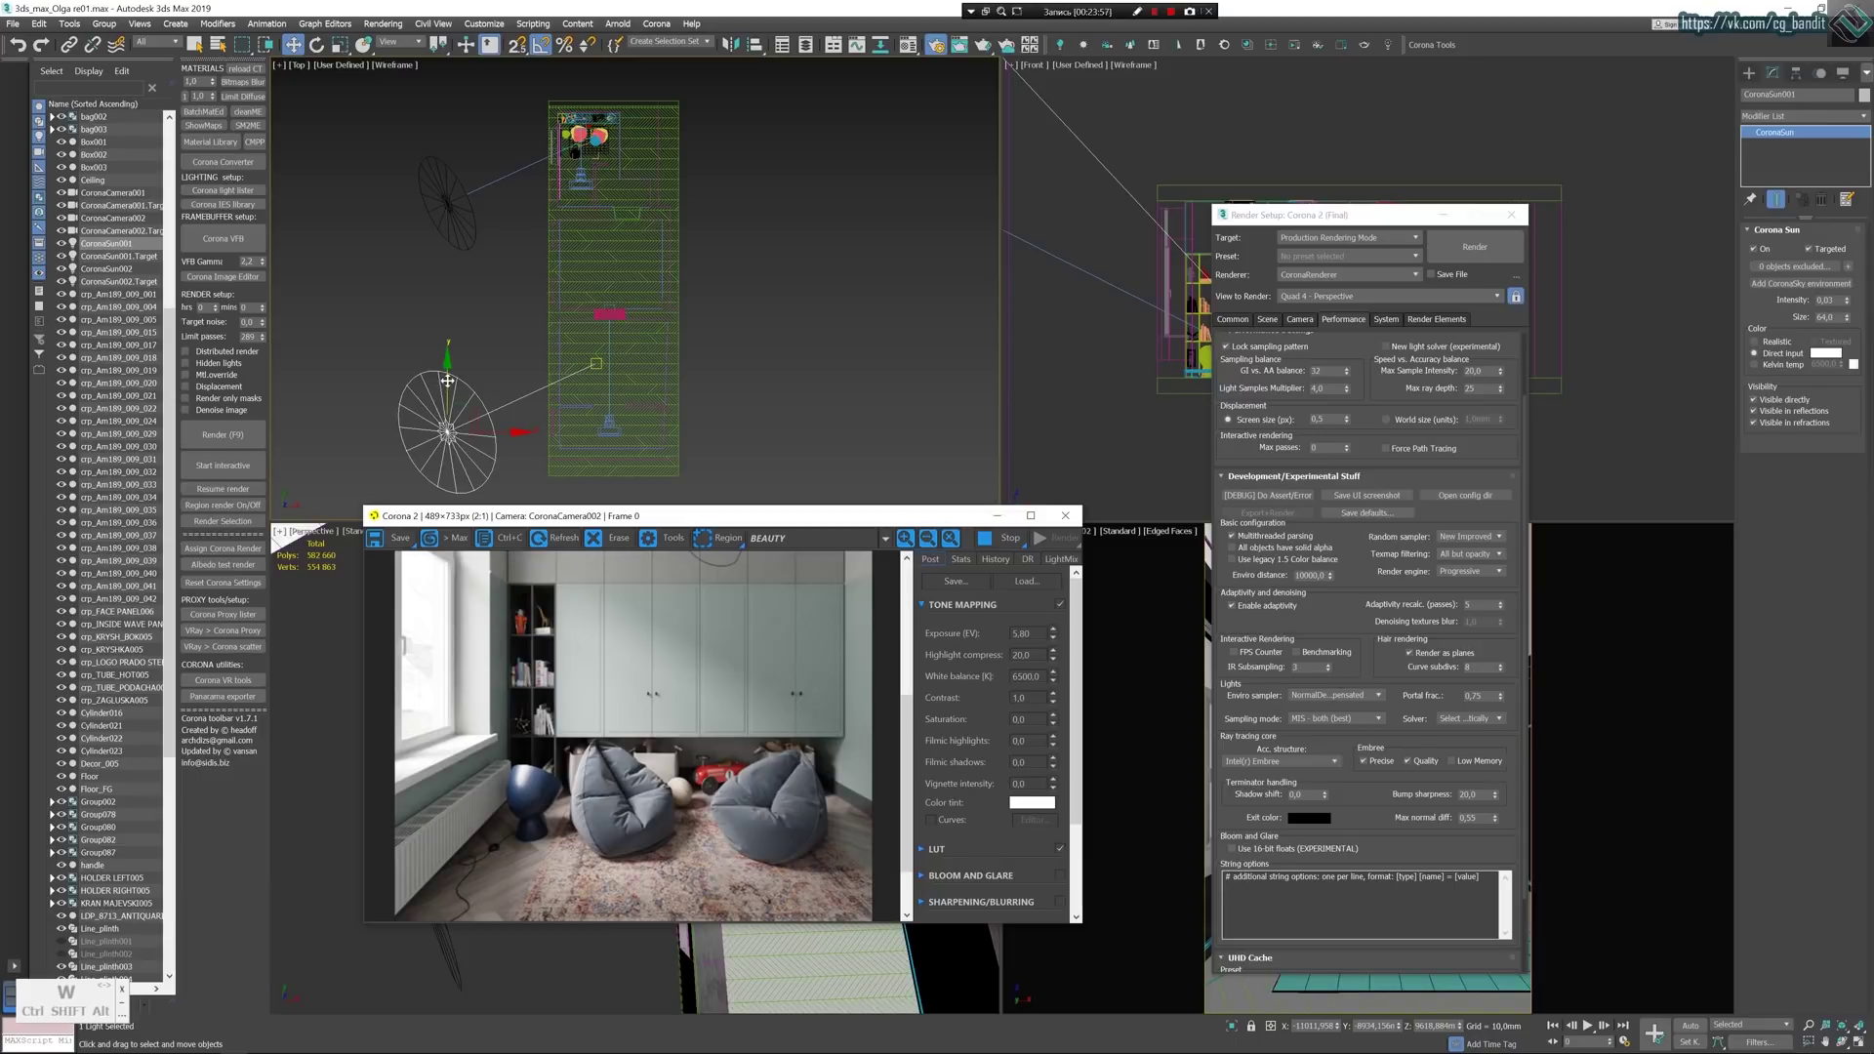
left_click_drag(447, 381, 447, 366)
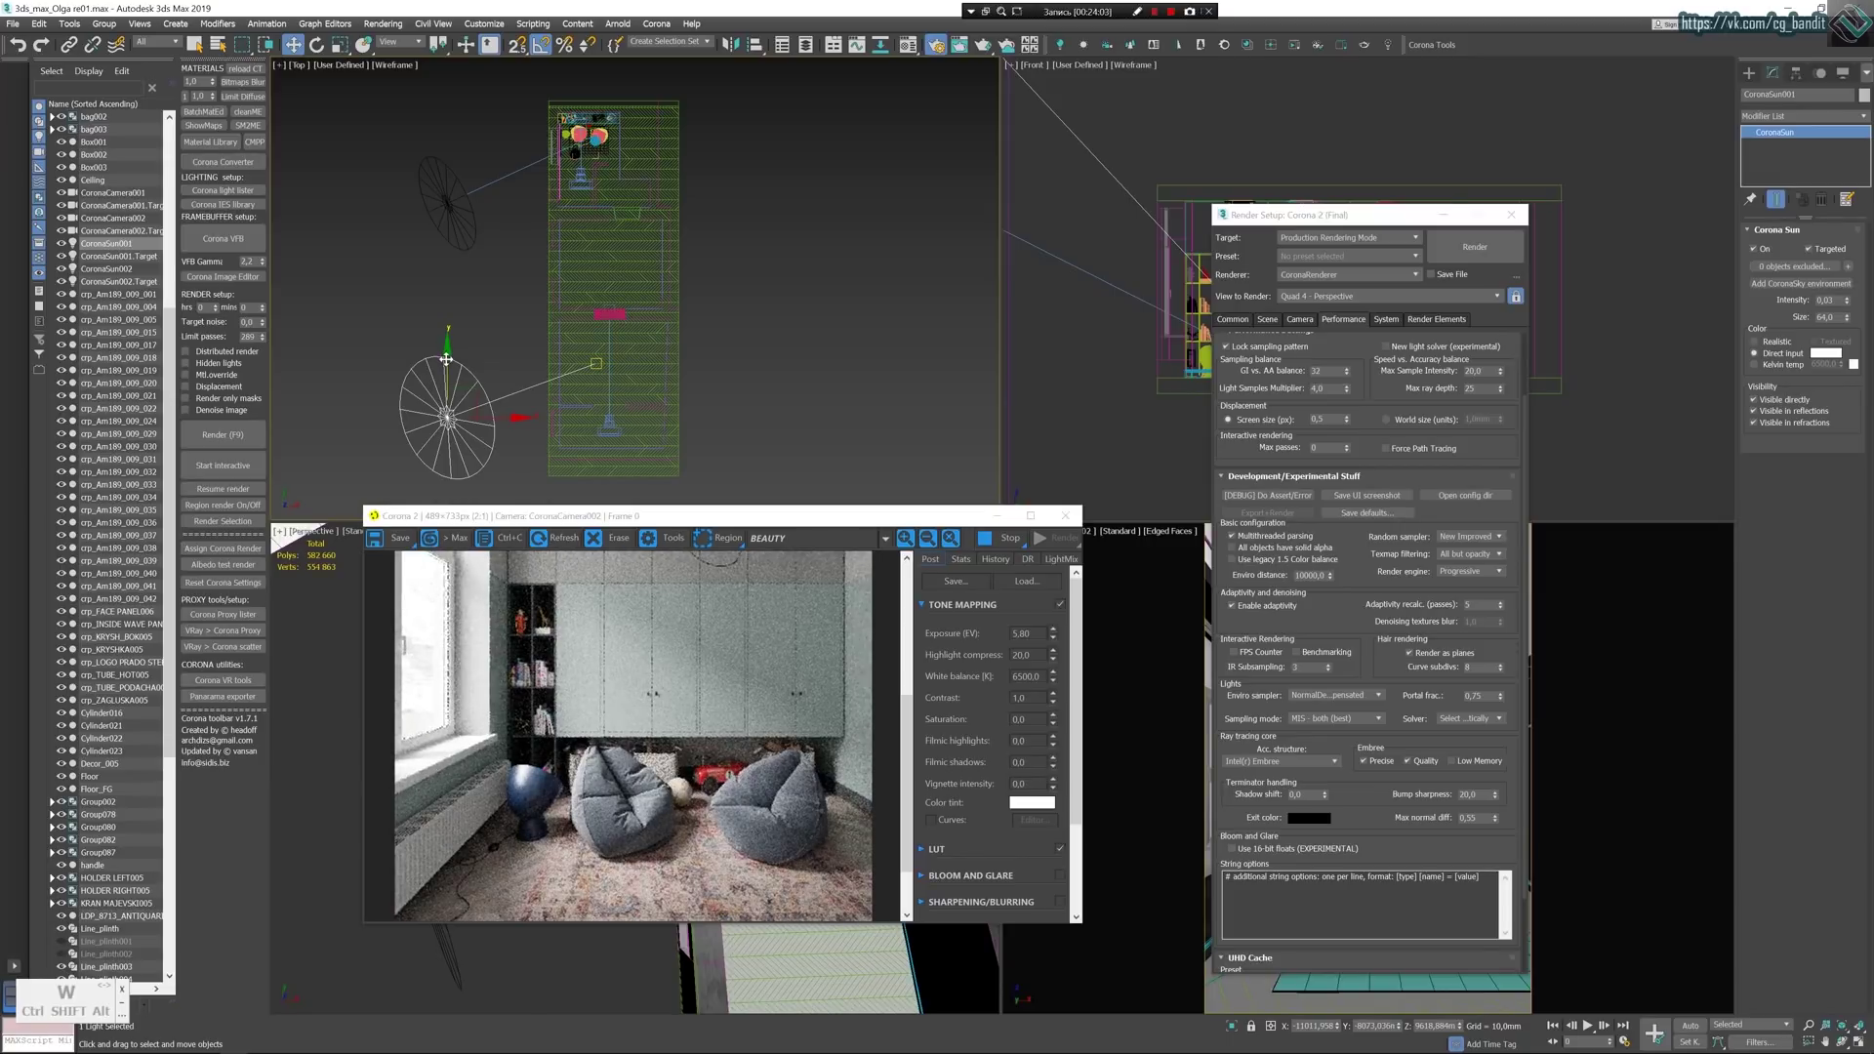
left_click_drag(447, 359, 450, 352)
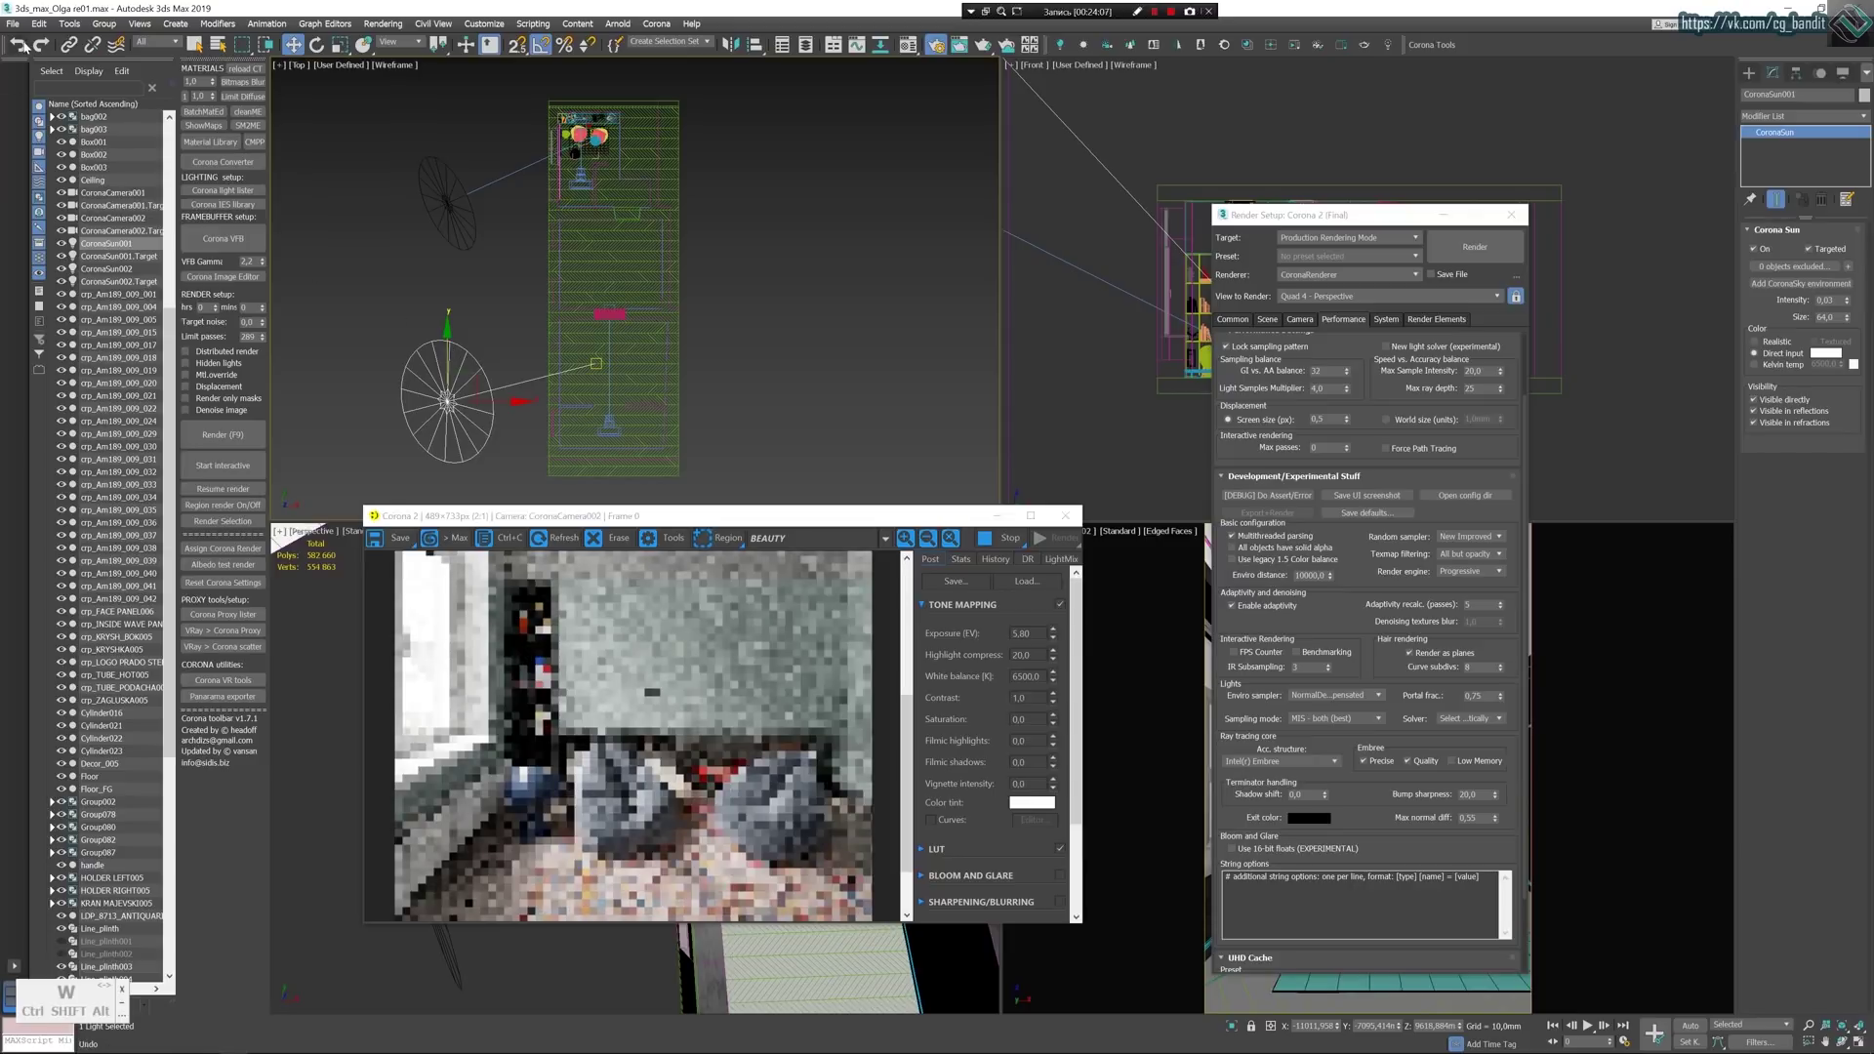
left_click_drag(447, 396, 447, 425)
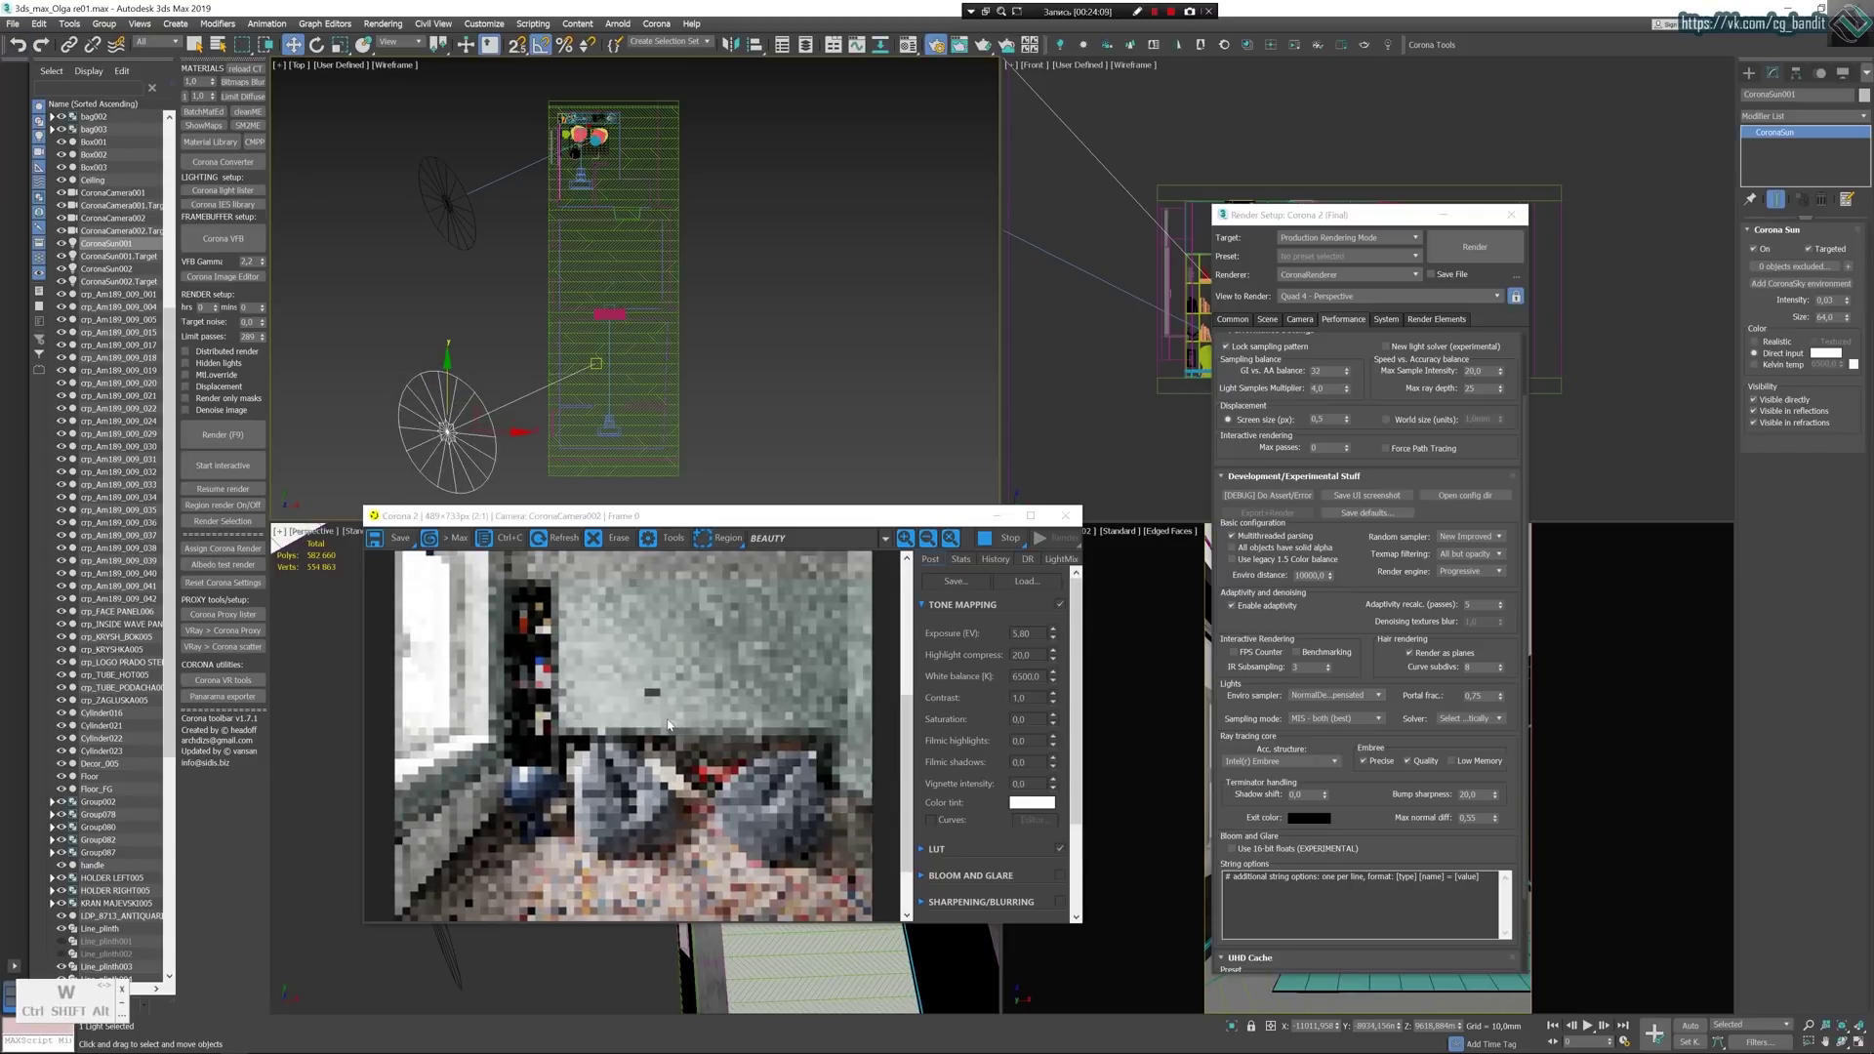
Set the interactive rendering IR Subsampling to 0.
left_click(1304, 668)
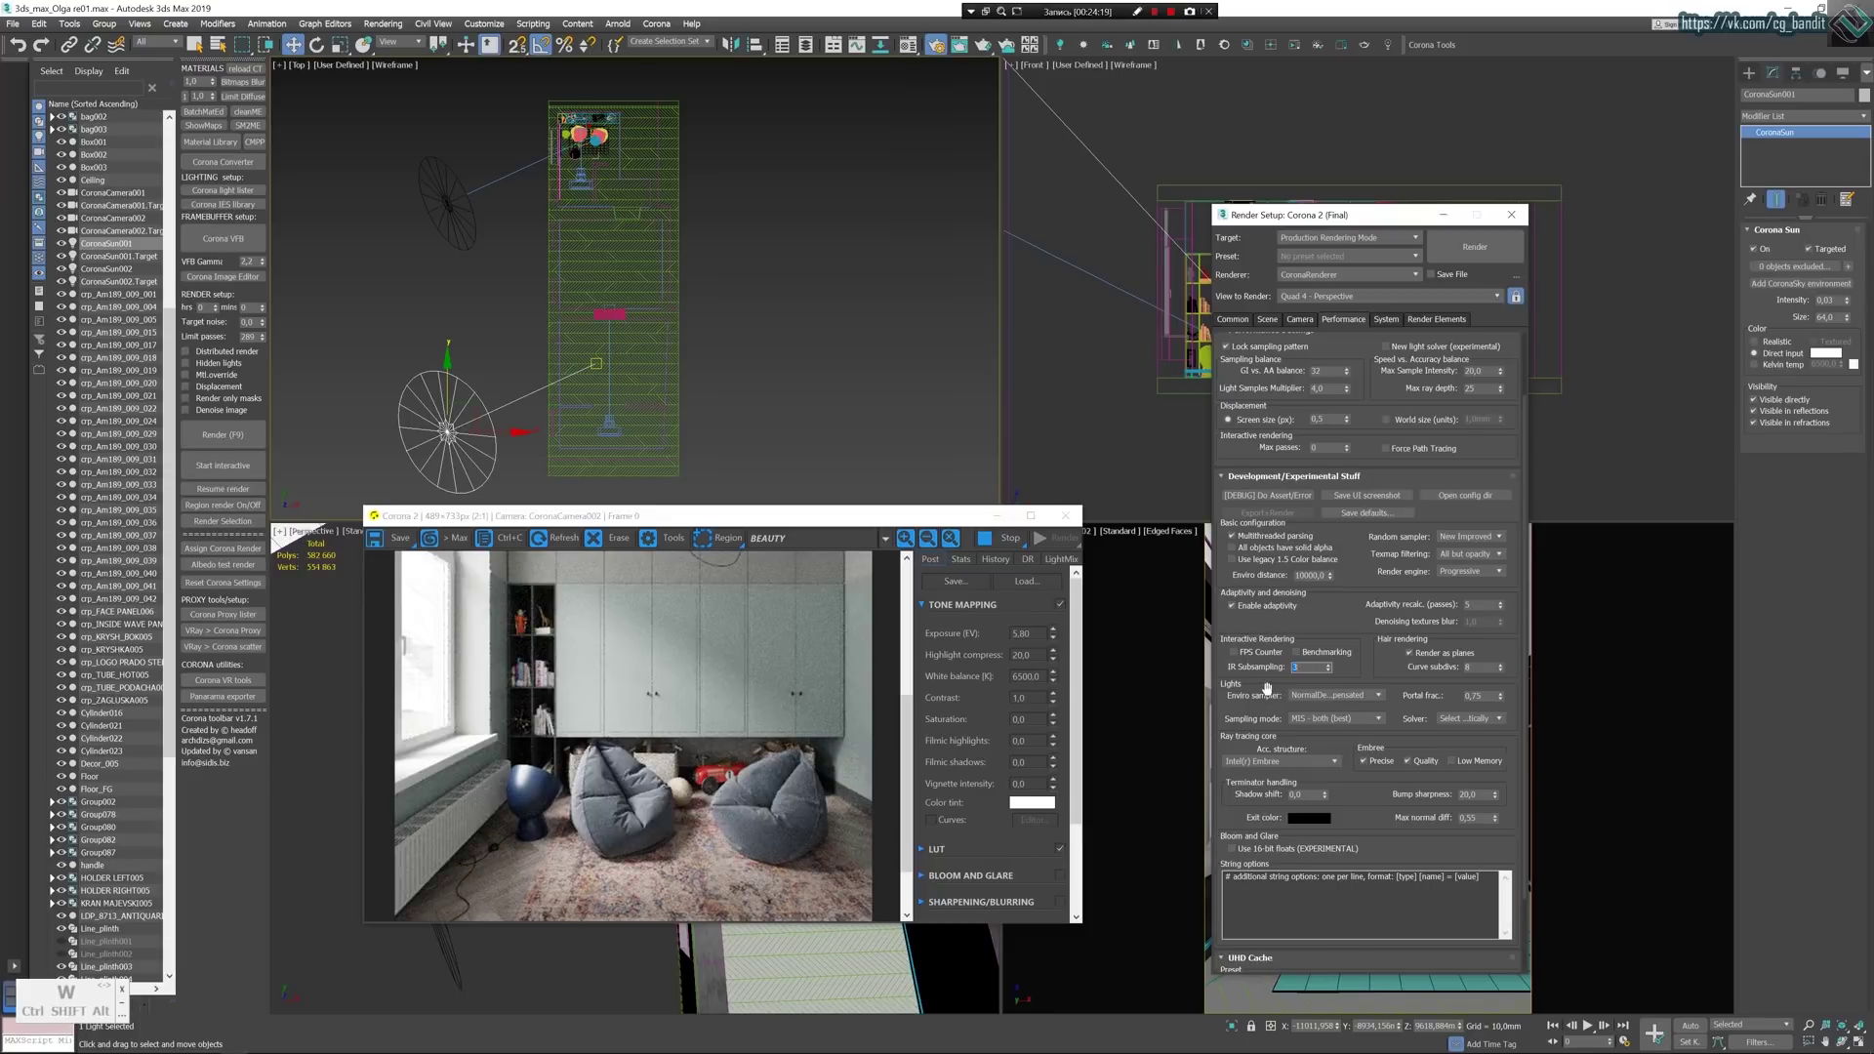
type("0")
key("Return")
Shift CoronaSun001 back and forth along Y in the top view, leaving it slightly further along positive Y.
left_click_drag(447, 381, 448, 349)
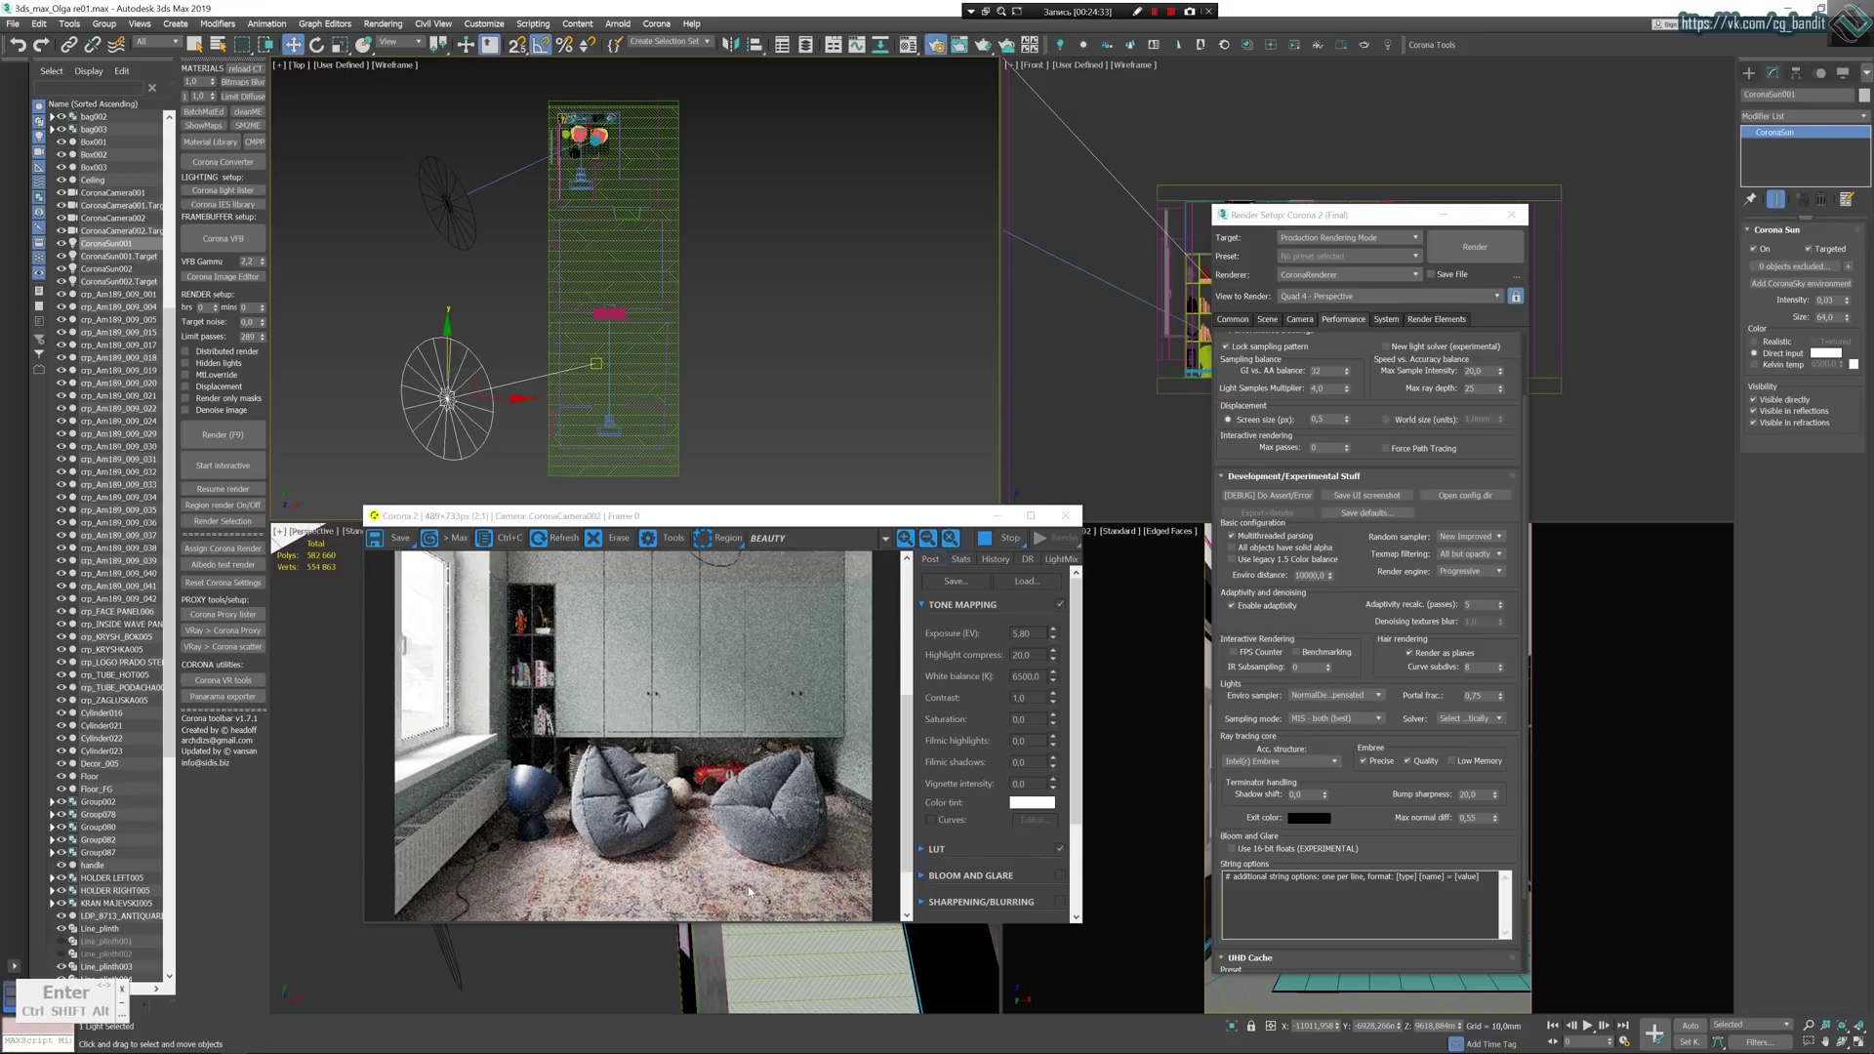
left_click_drag(448, 355, 443, 380)
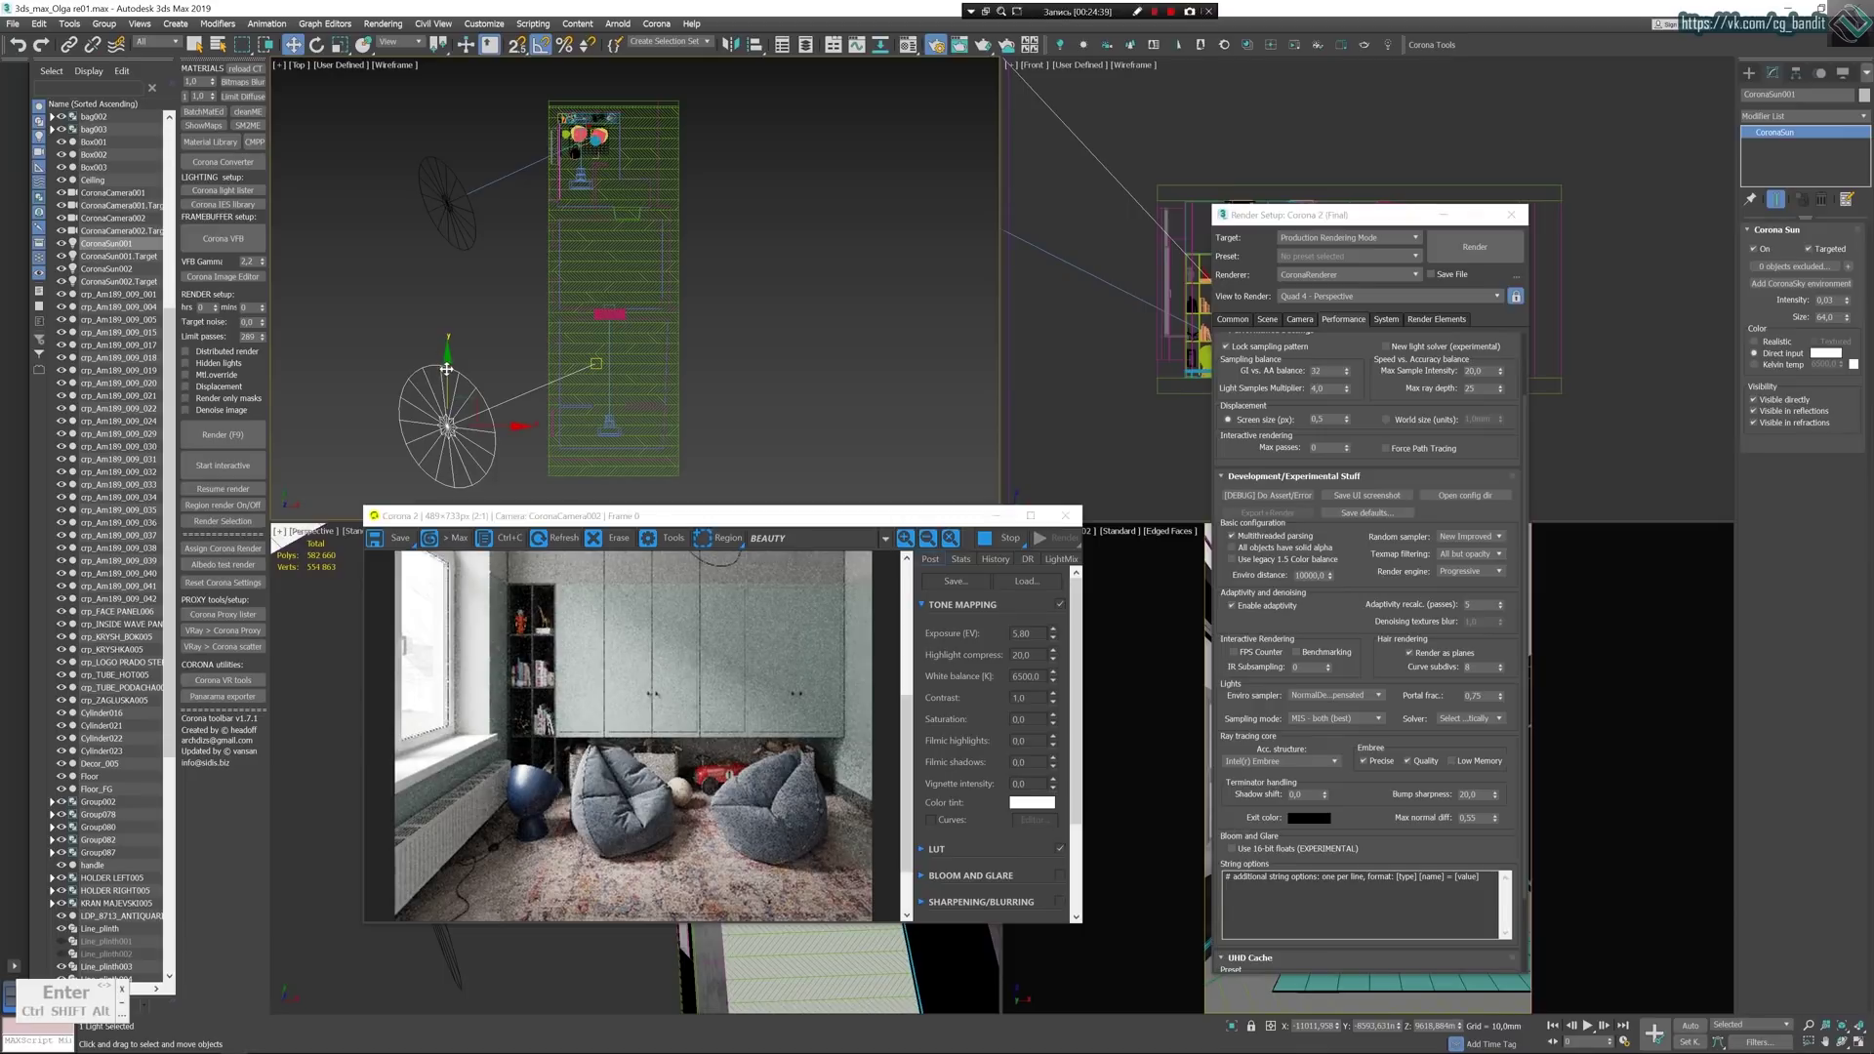
left_click_drag(445, 370, 447, 402)
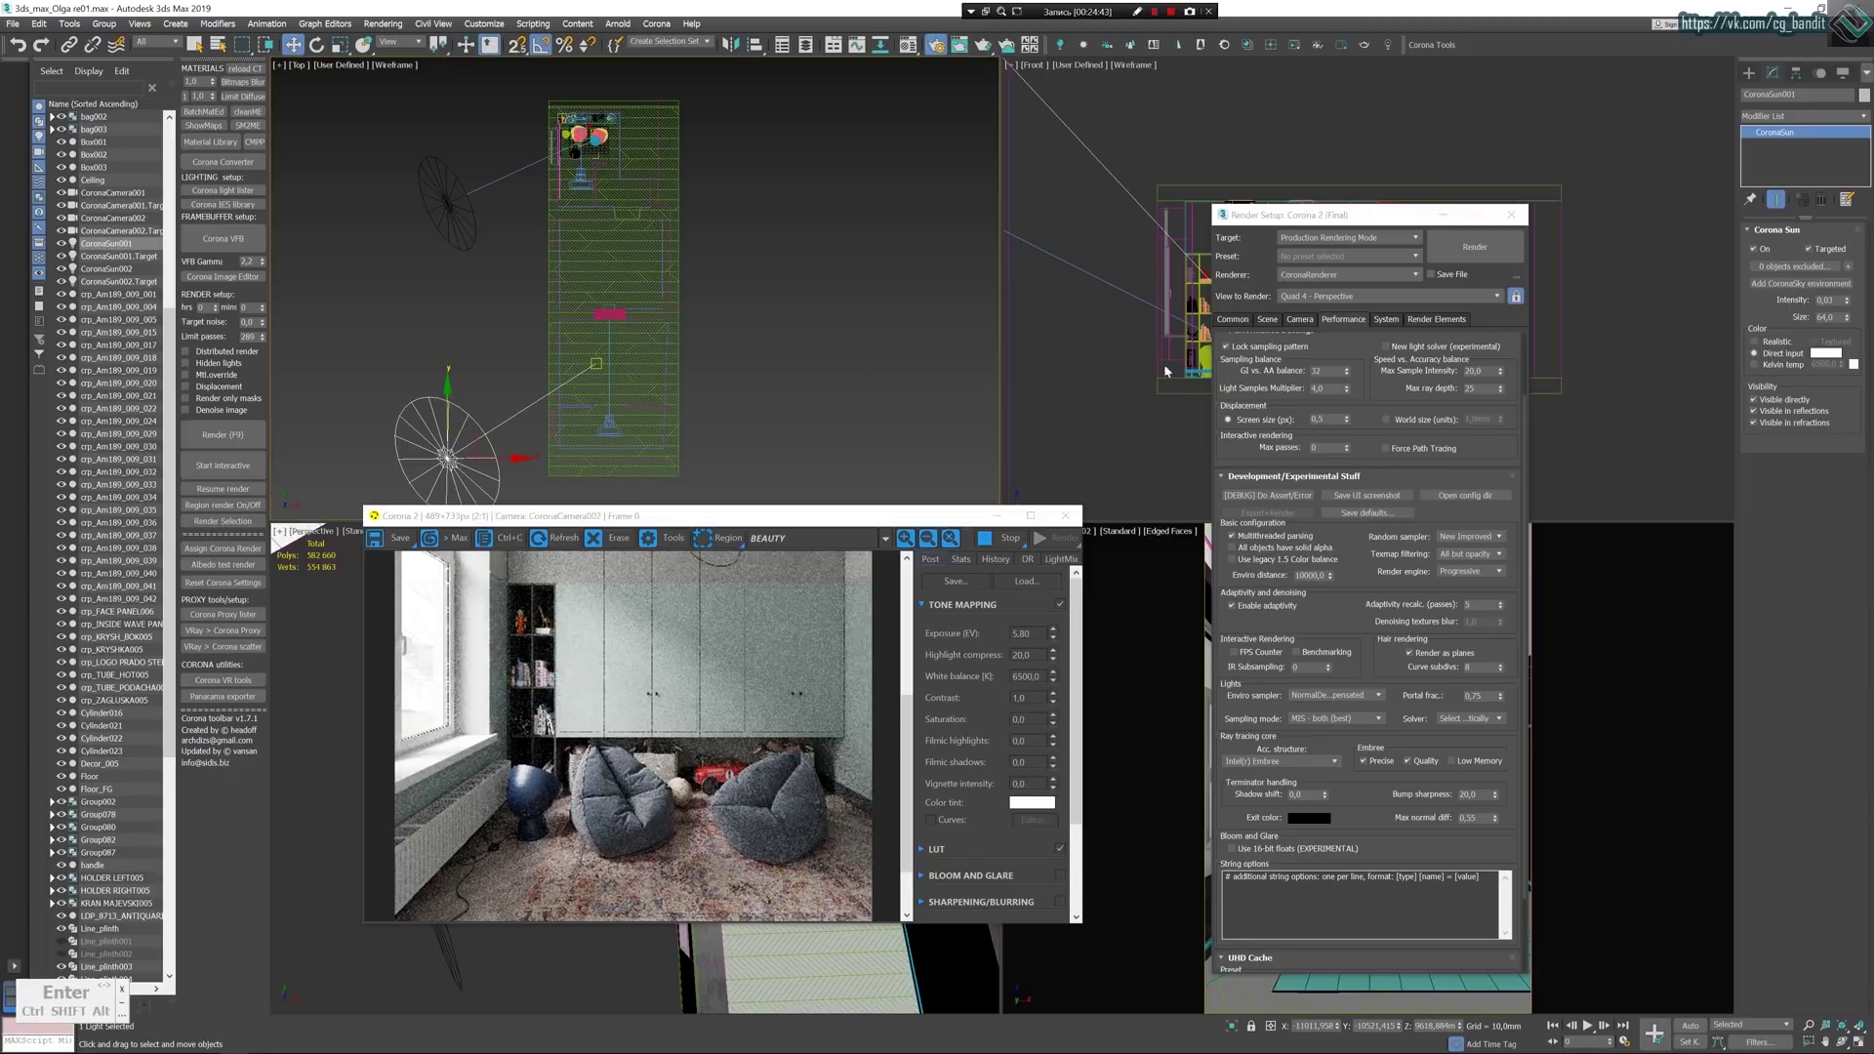
left_click_drag(448, 408, 448, 369)
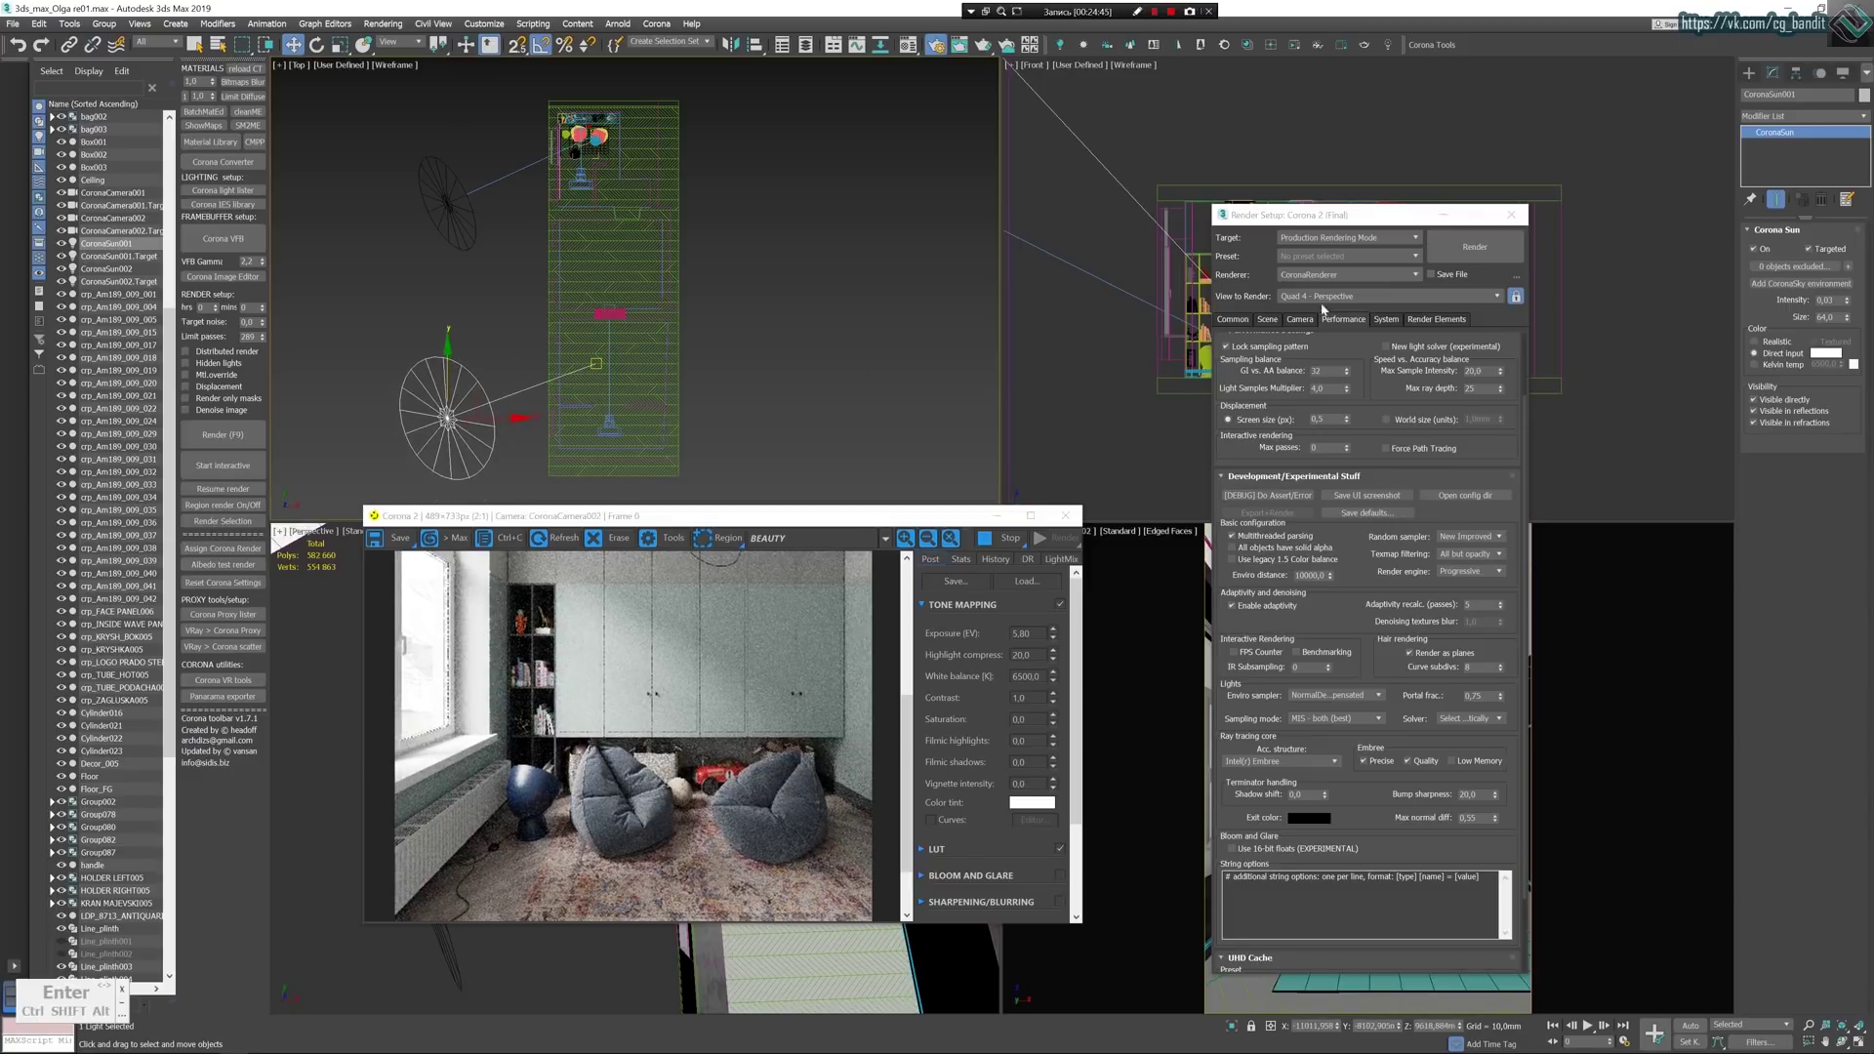
Set the size of CoronaSun001 to 32.
double_click(1823, 317)
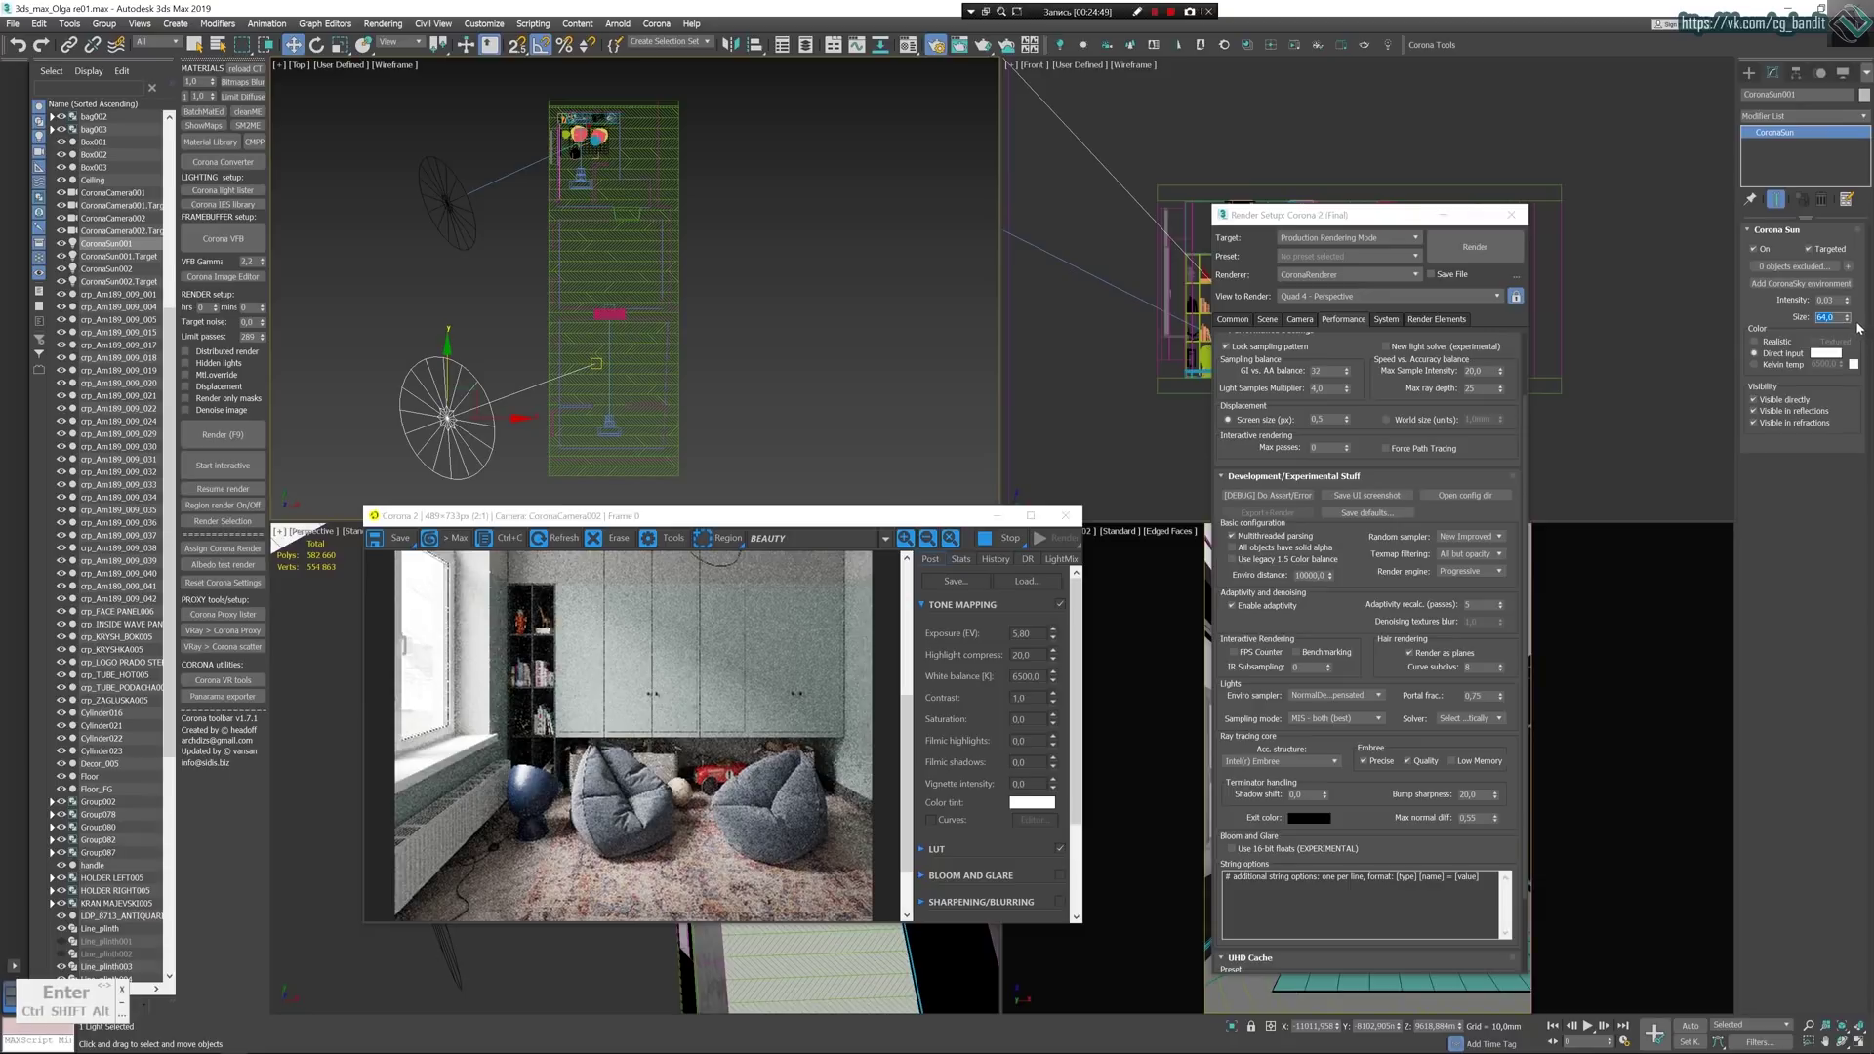
type("32")
key("Return")
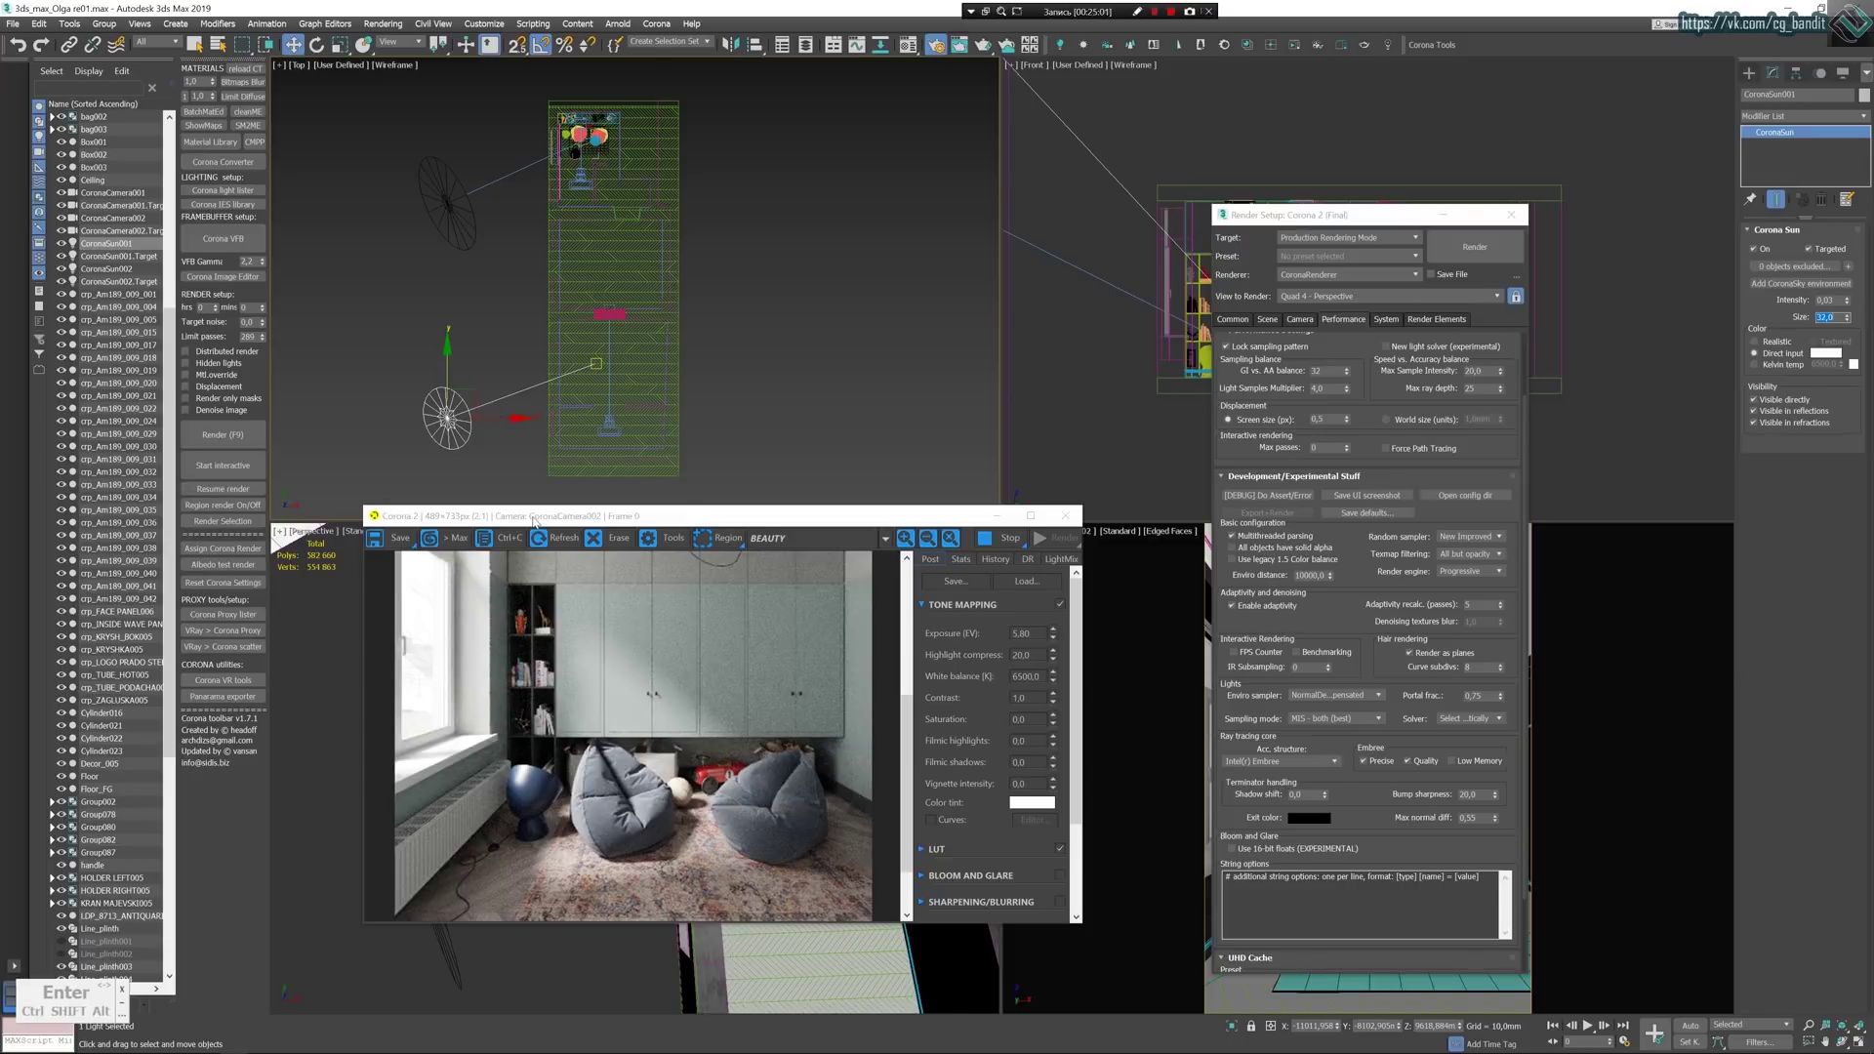
Uncover the perspective view, view the building from the side, and lower CoronaSun001 along Z.
left_click_drag(538, 520, 1002, 461)
scroll(514, 837, "down", 8)
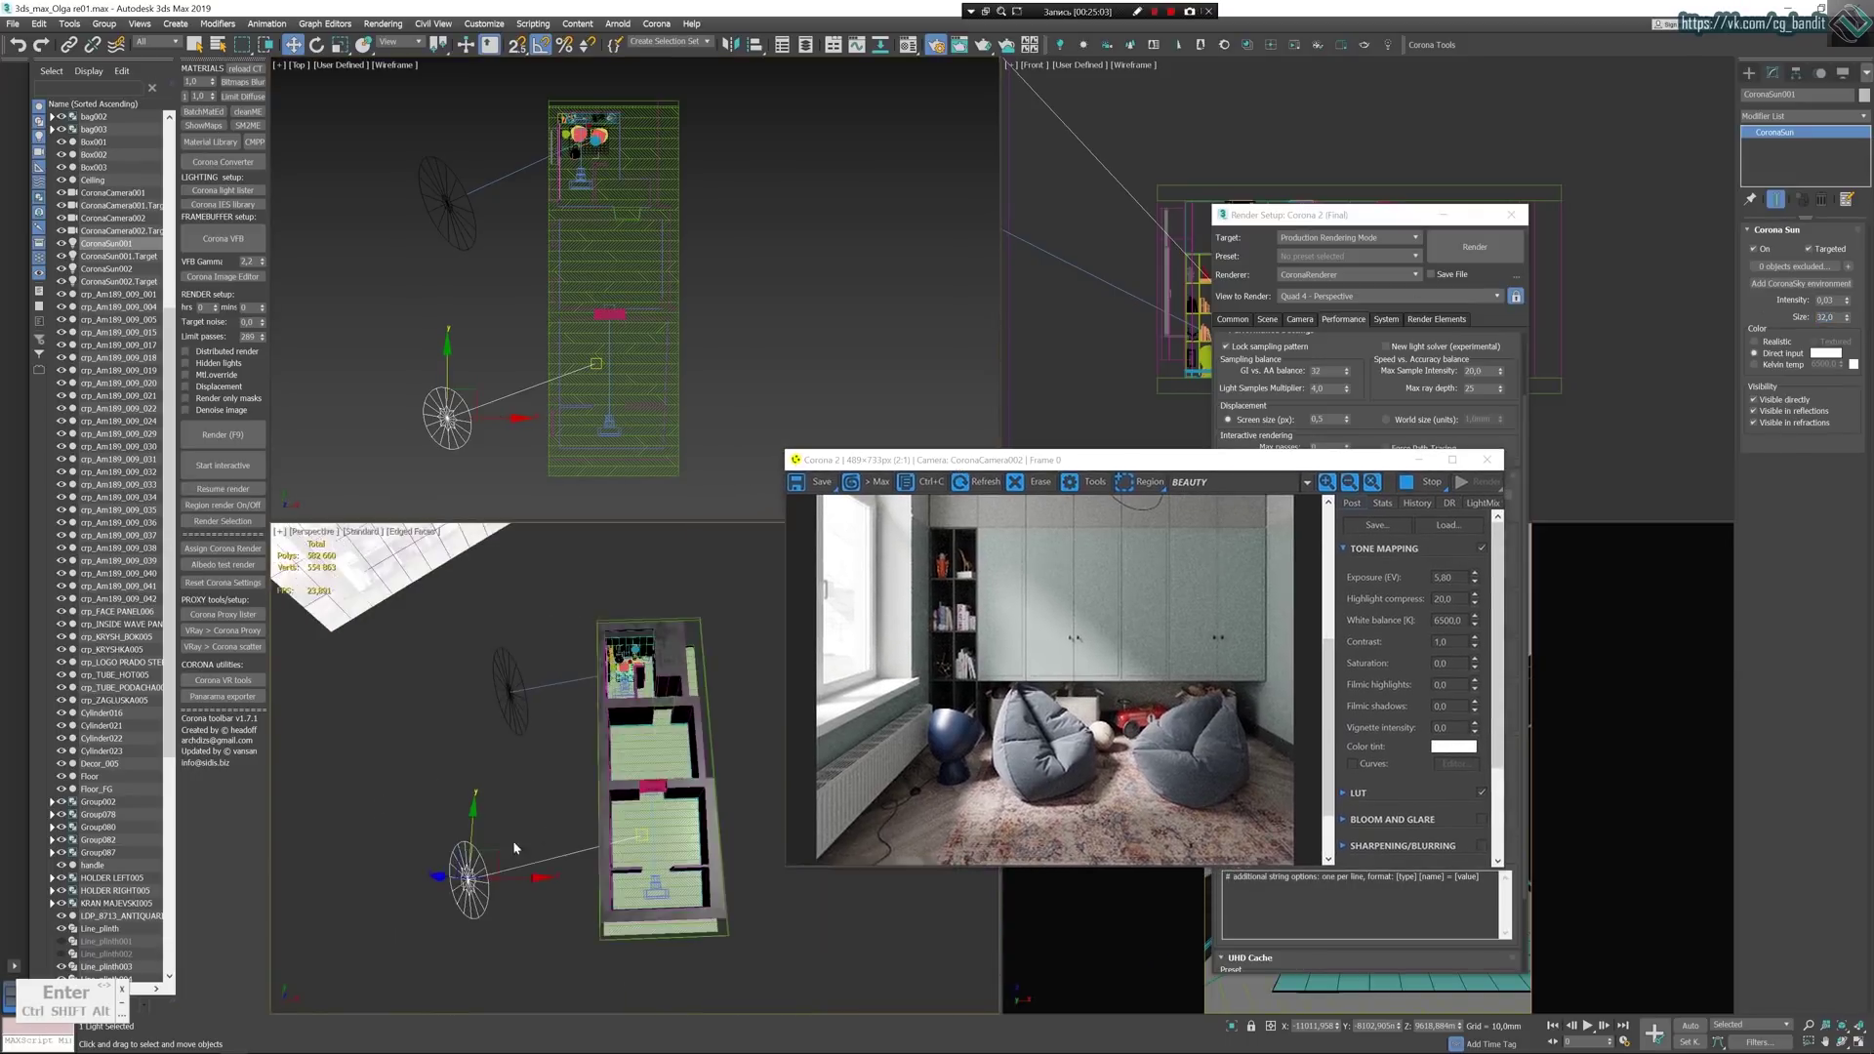
middle_click_drag(544, 786, 508, 747, "alt")
left_click_drag(508, 747, 515, 808)
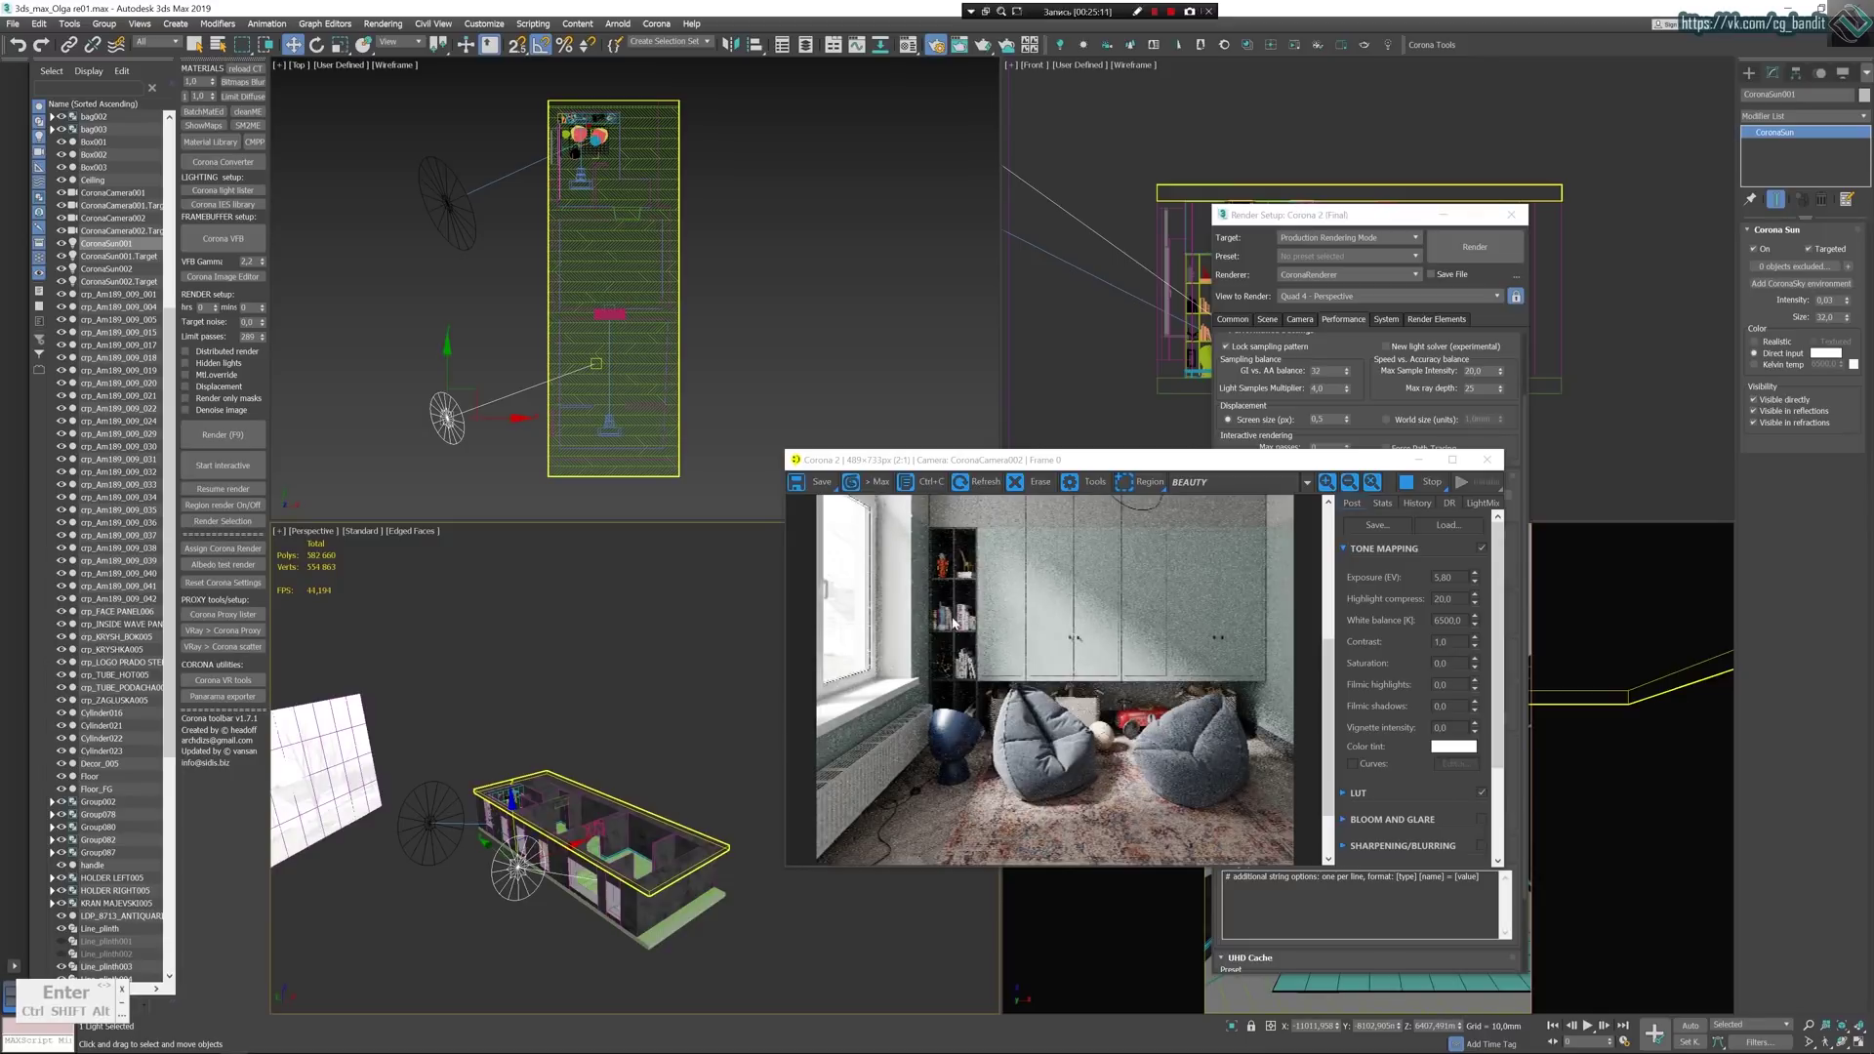
Move the Render Setup window clear of the view and set IR Subsampling to 3.
left_click_drag(1352, 215, 1378, 209)
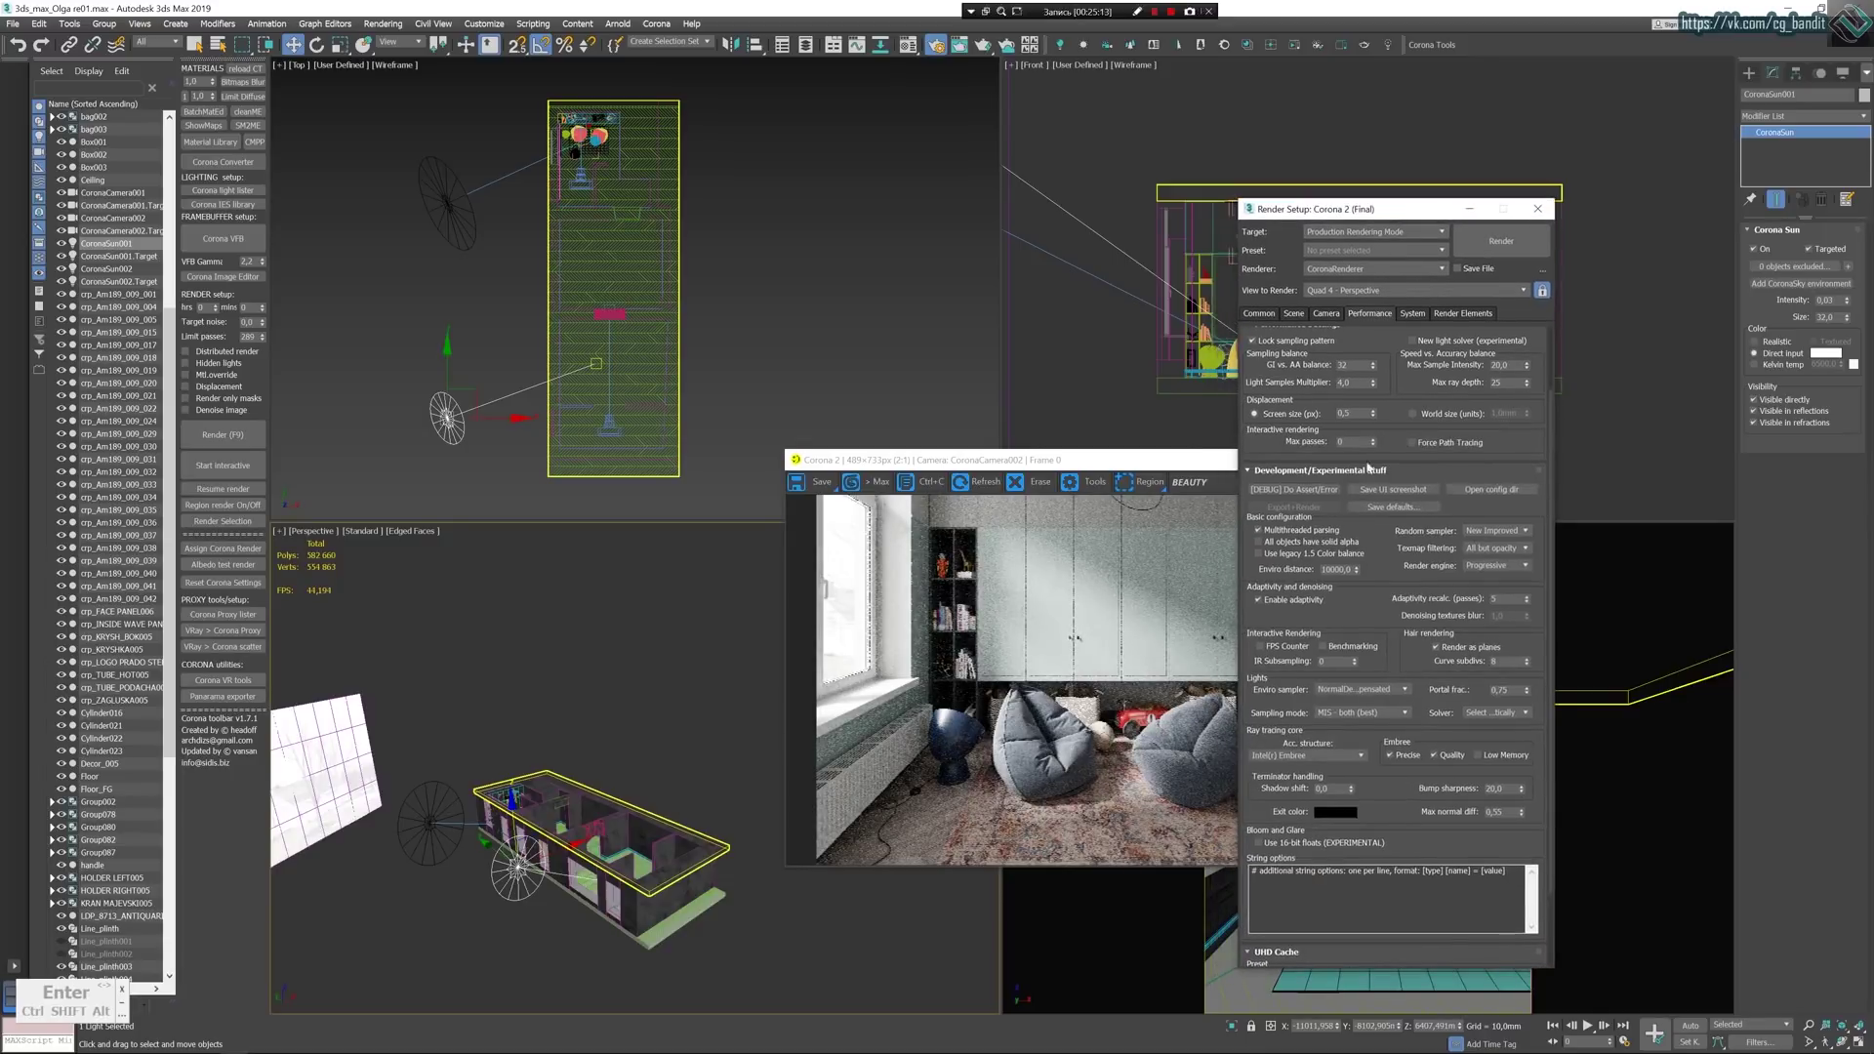
double_click(1331, 661)
type("3")
key("Return")
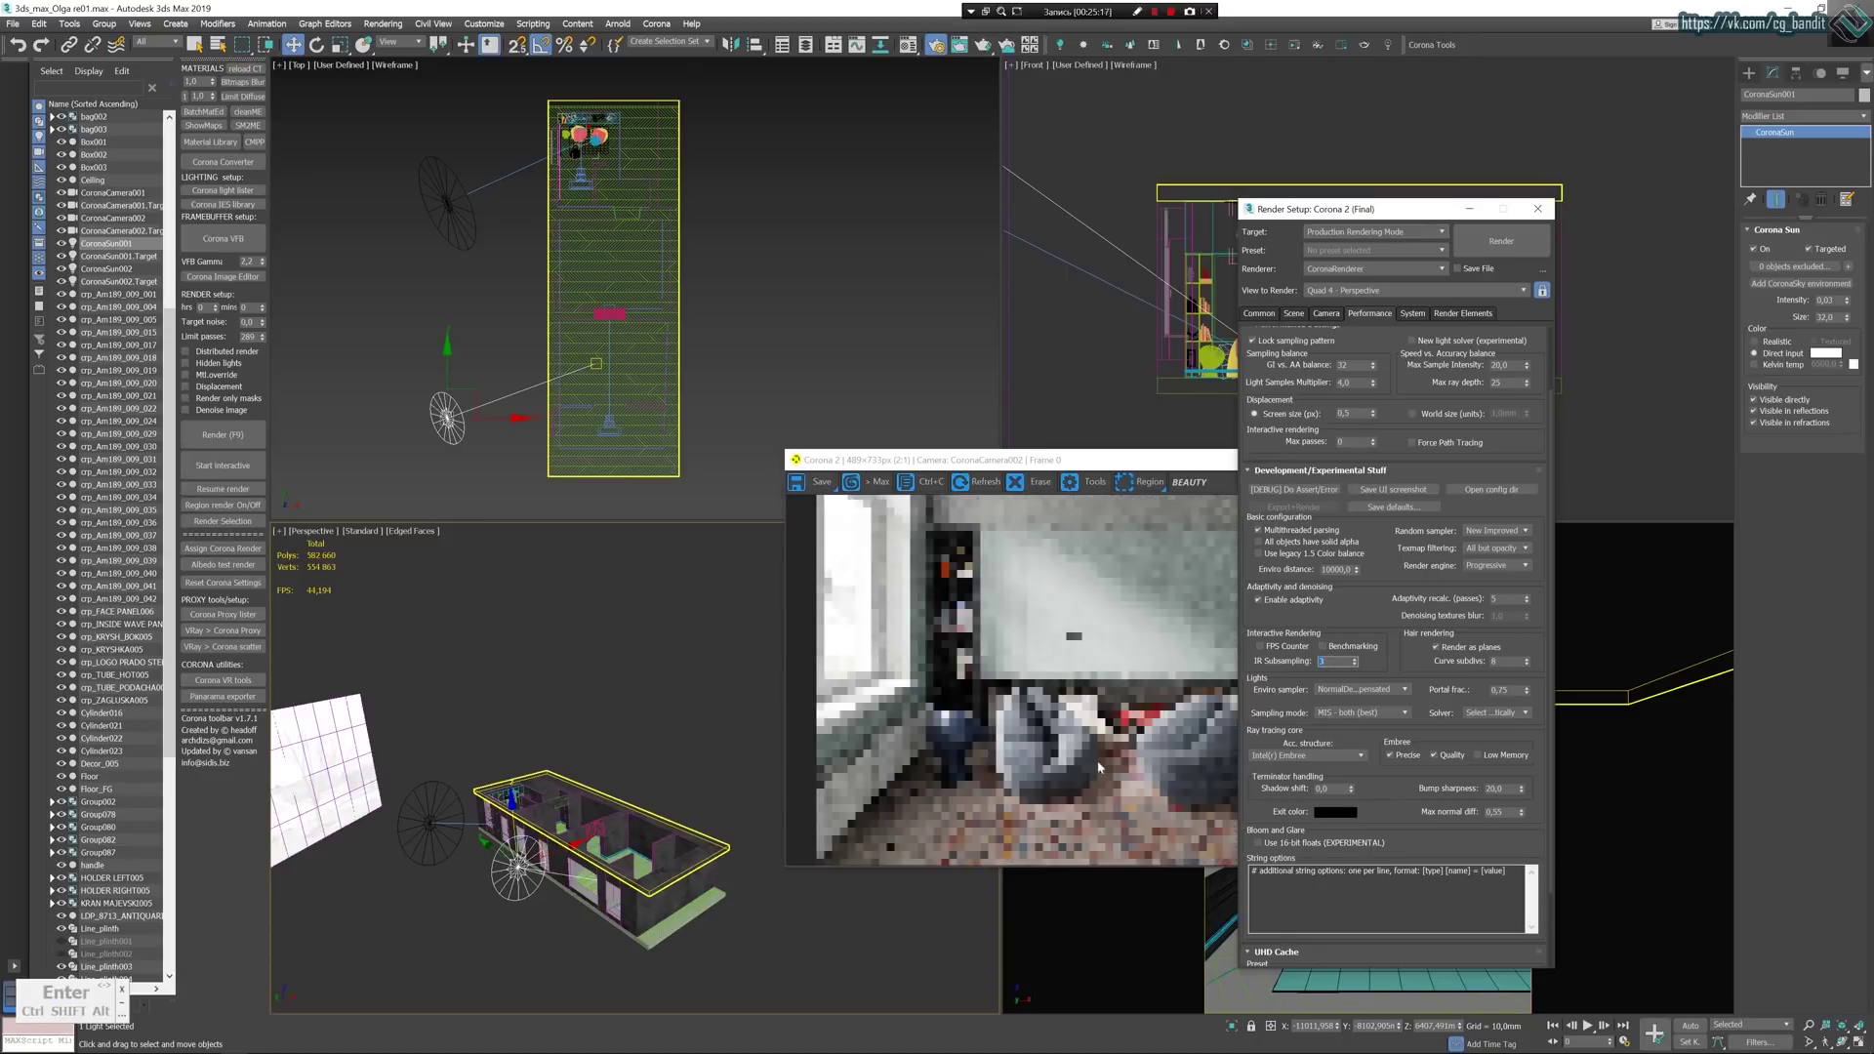
Lower CoronaSun001 further along Z in the perspective view and mark a render region over the room's beanbag area.
left_click_drag(1103, 460, 1030, 434)
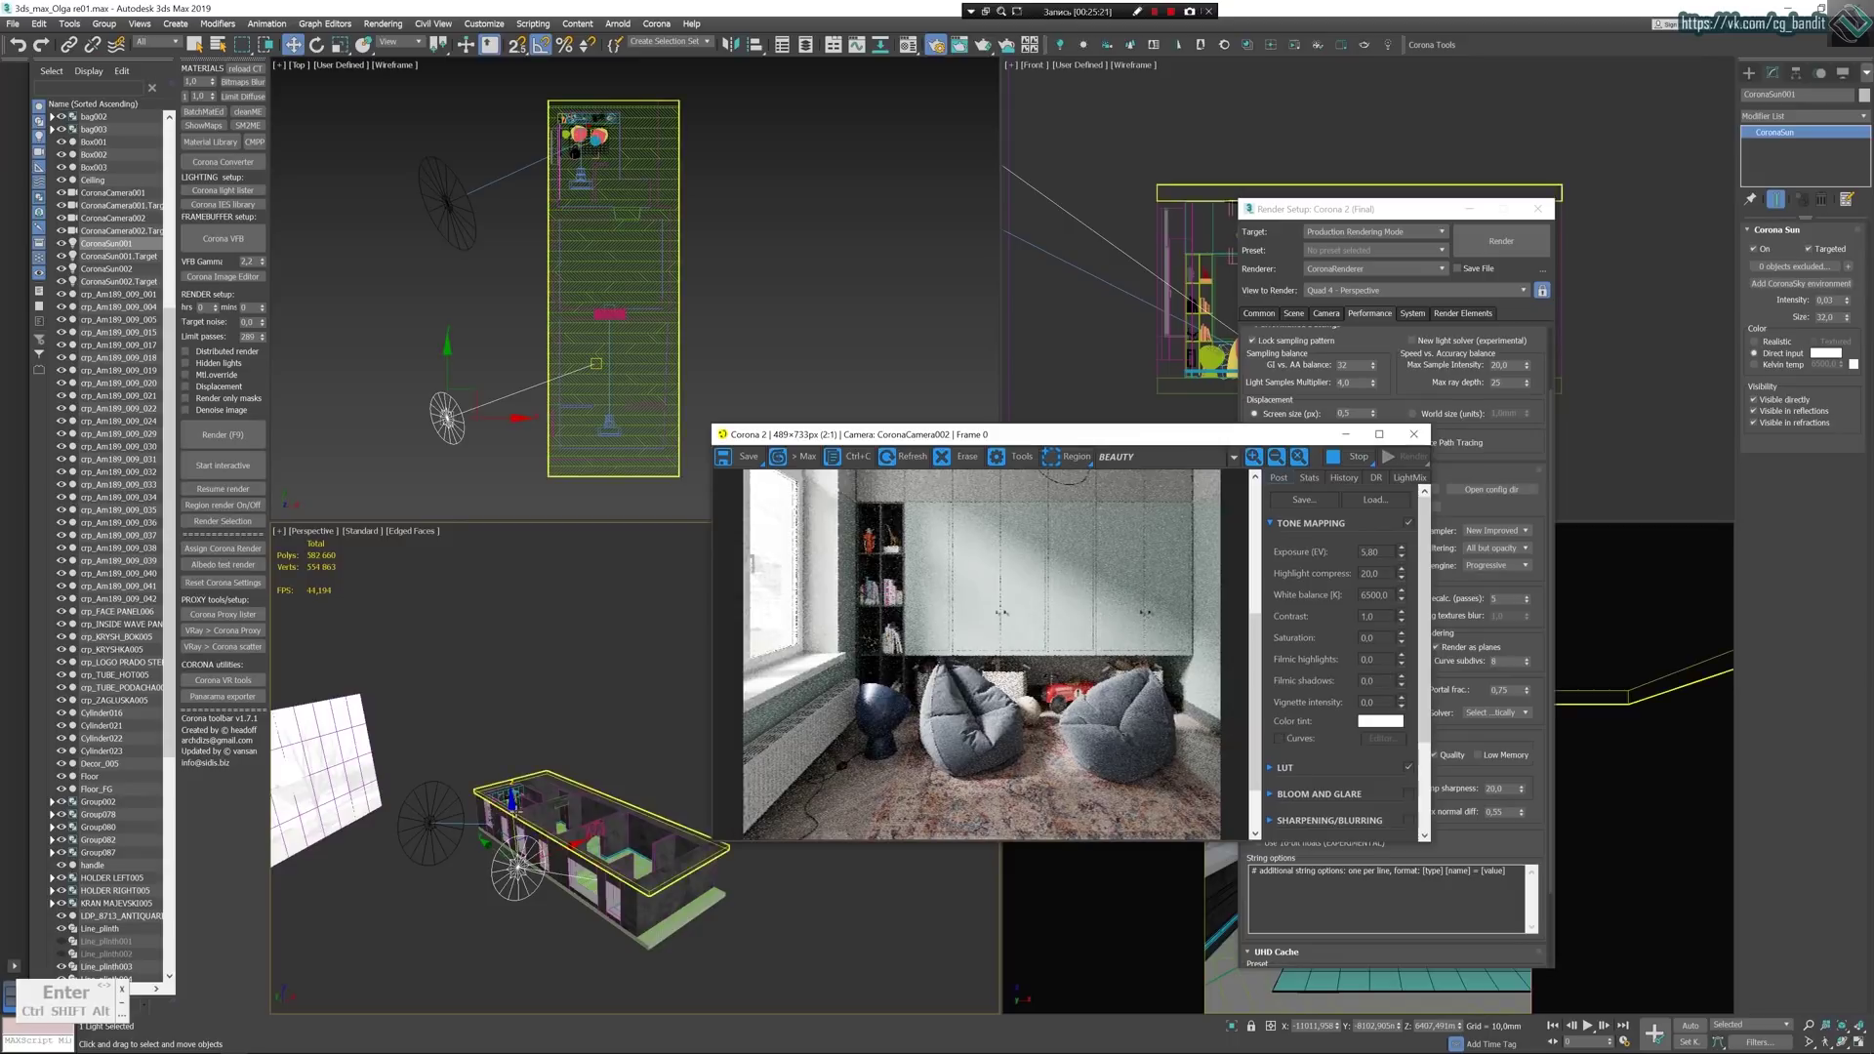
left_click_drag(515, 814, 515, 834)
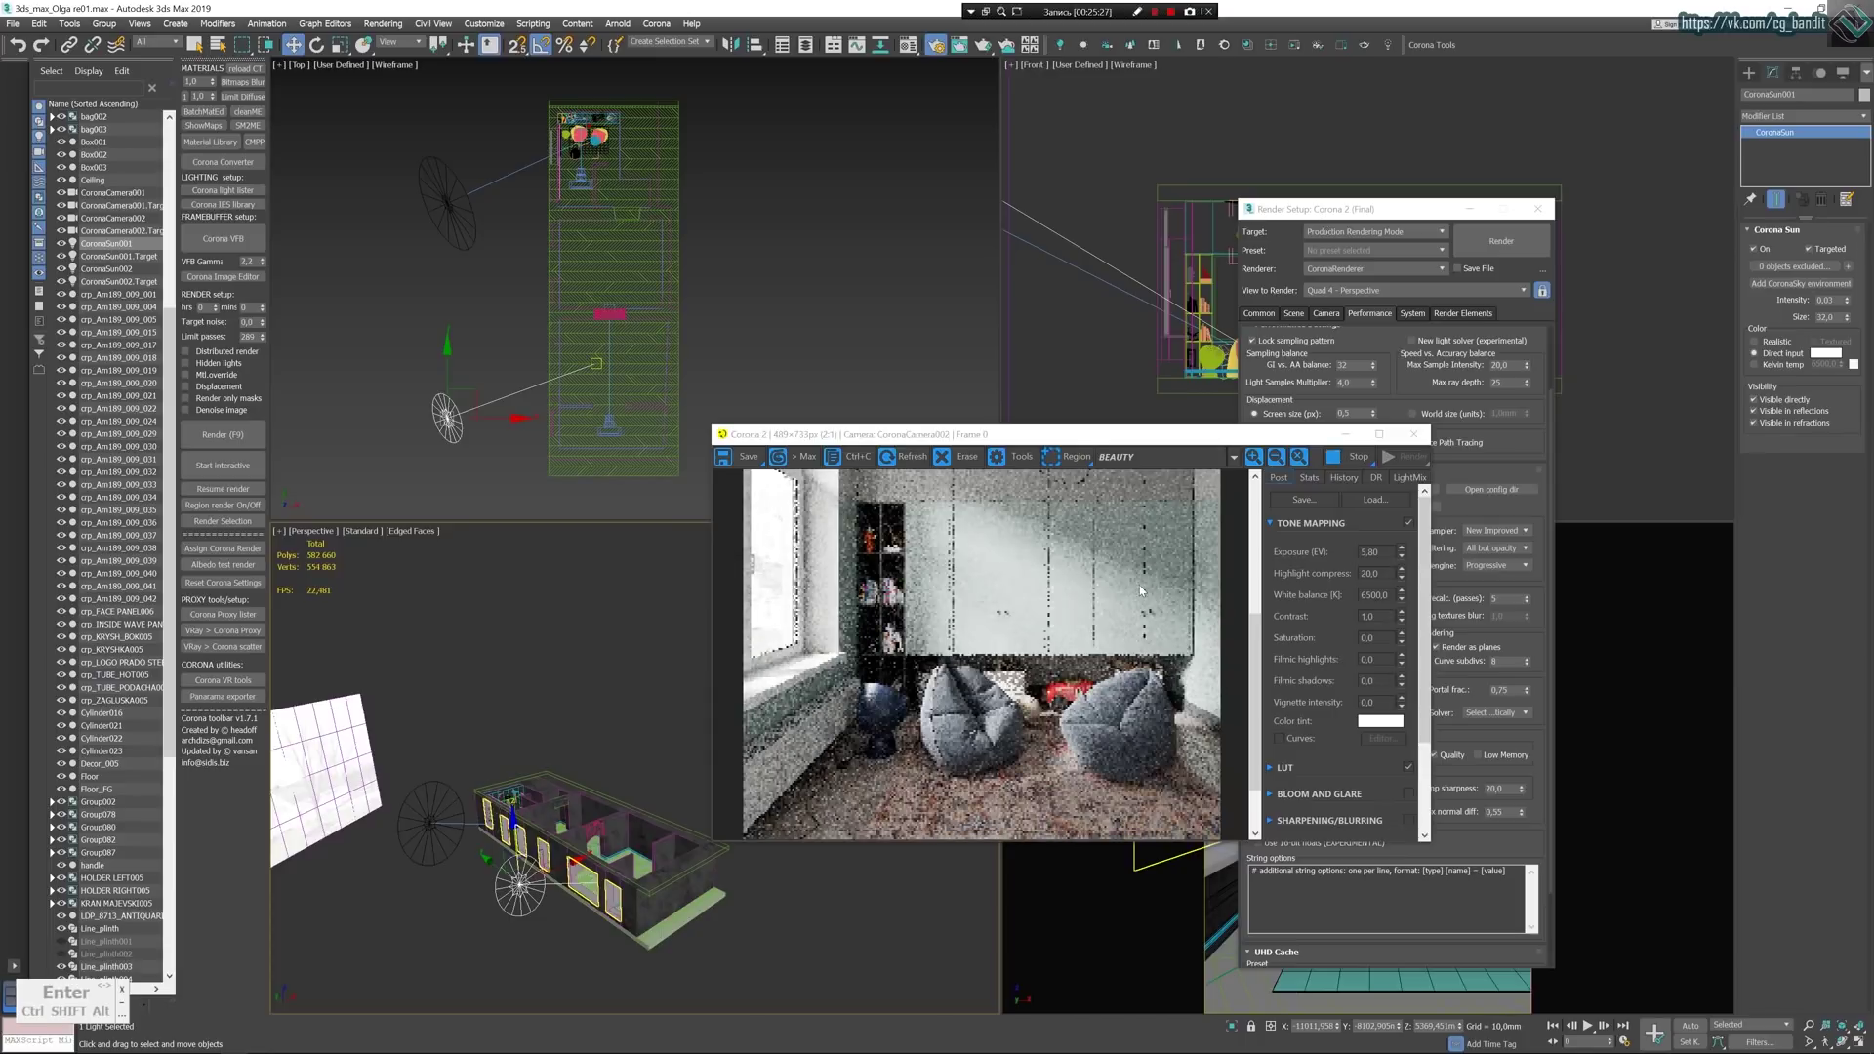
scroll(1139, 583, "down", 1)
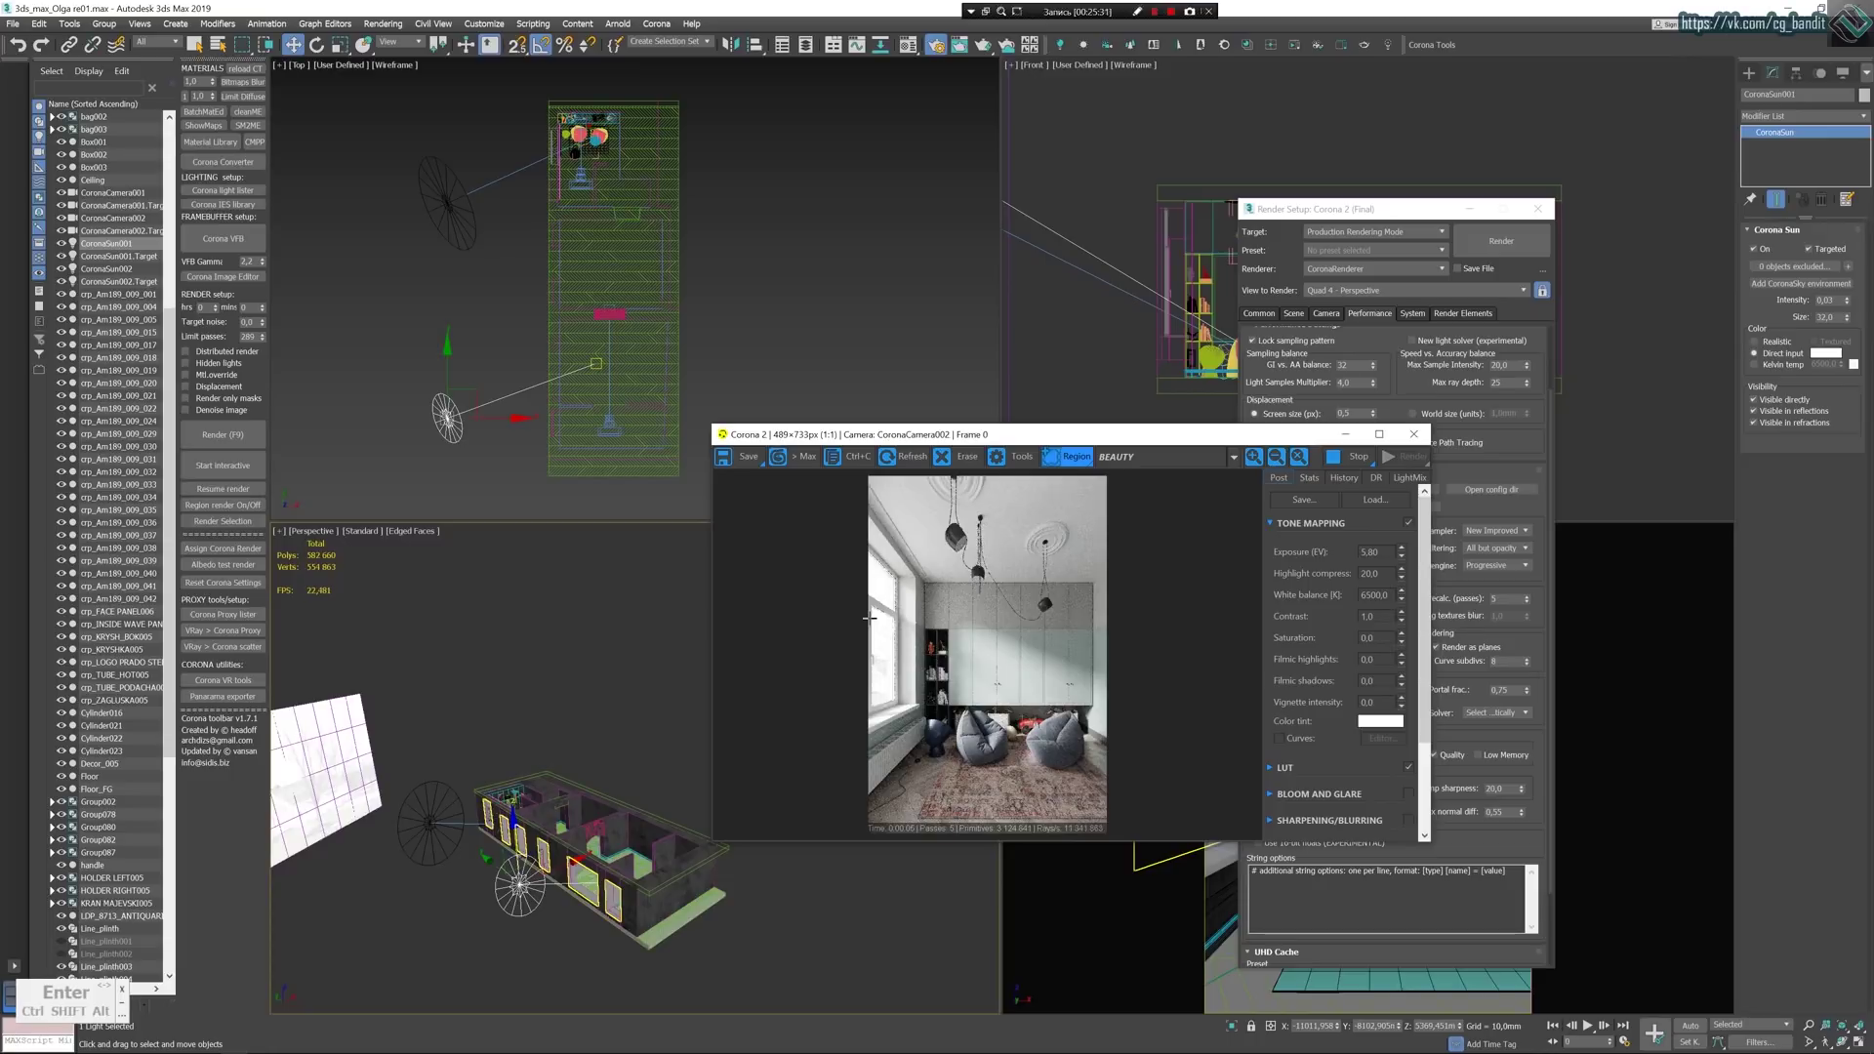
scroll(1067, 766, "up", 1)
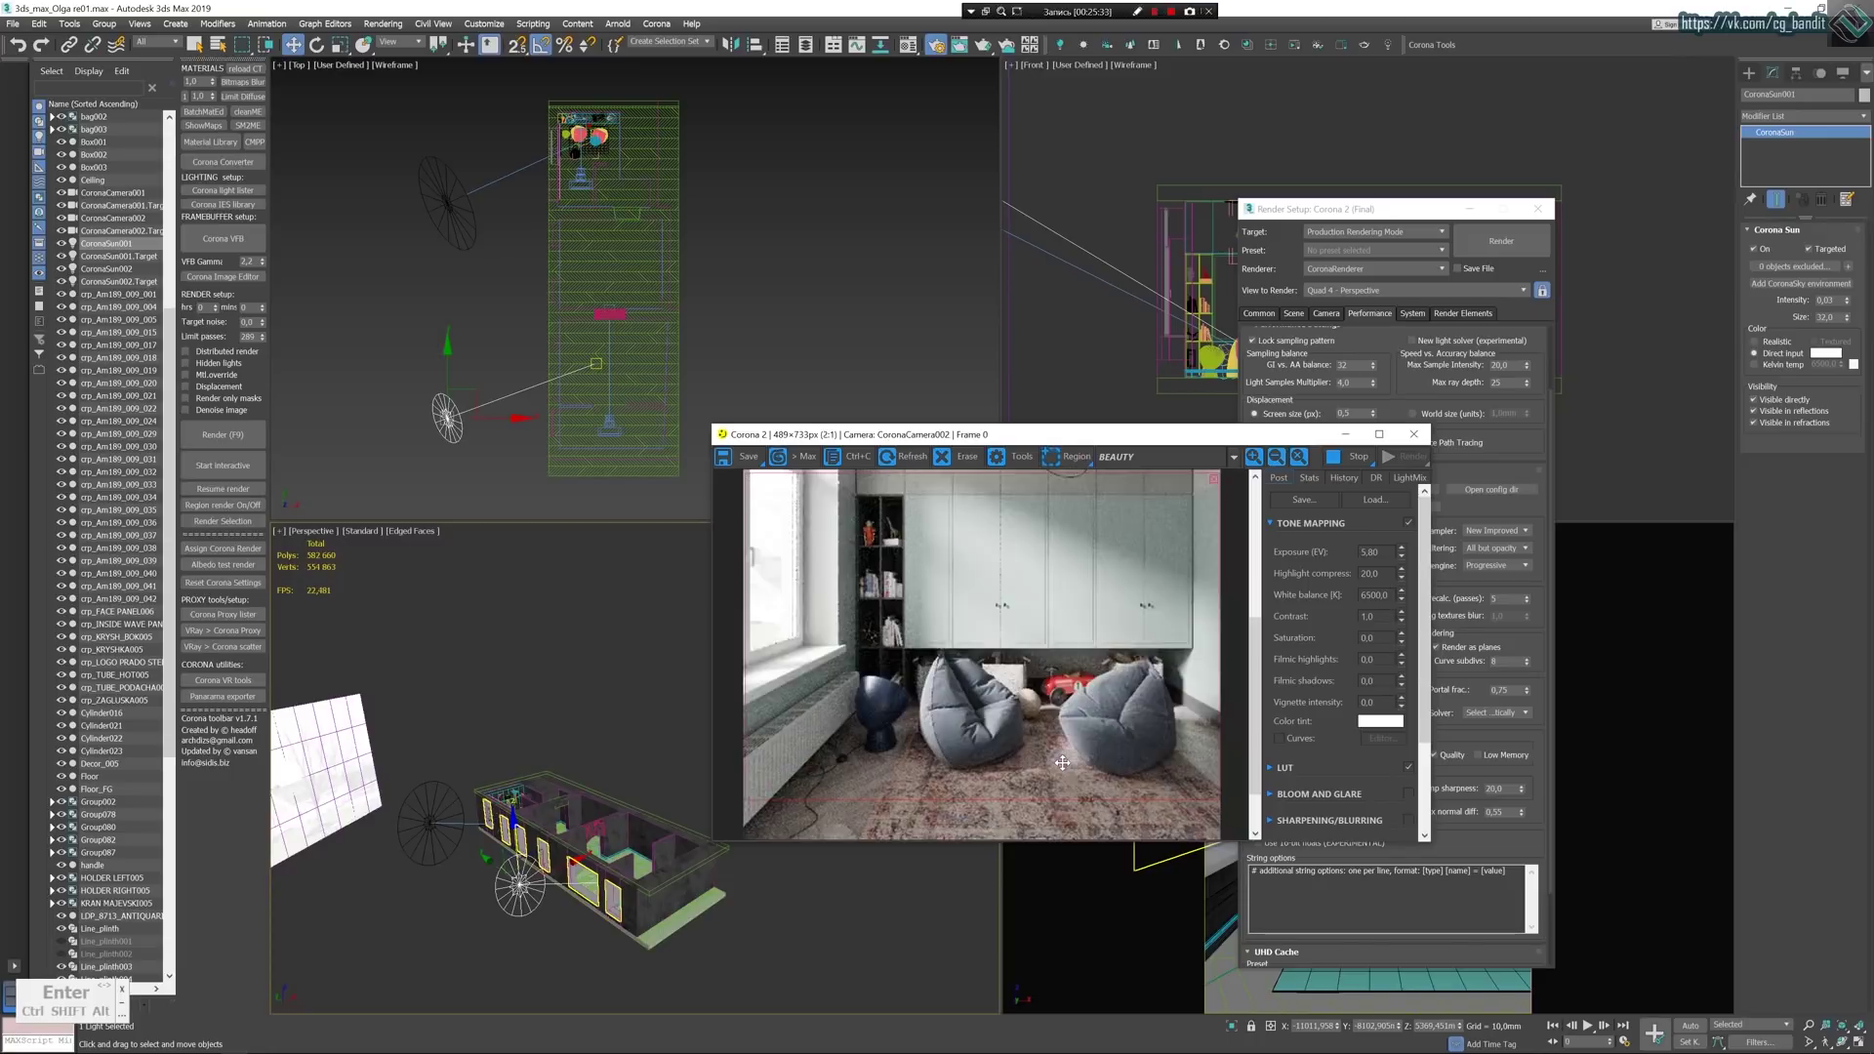
Set IR Subsampling to 0 again, and move CoronaSun001 down and partly back up along Z in the perspective view.
left_click_drag(1342, 224, 1363, 220)
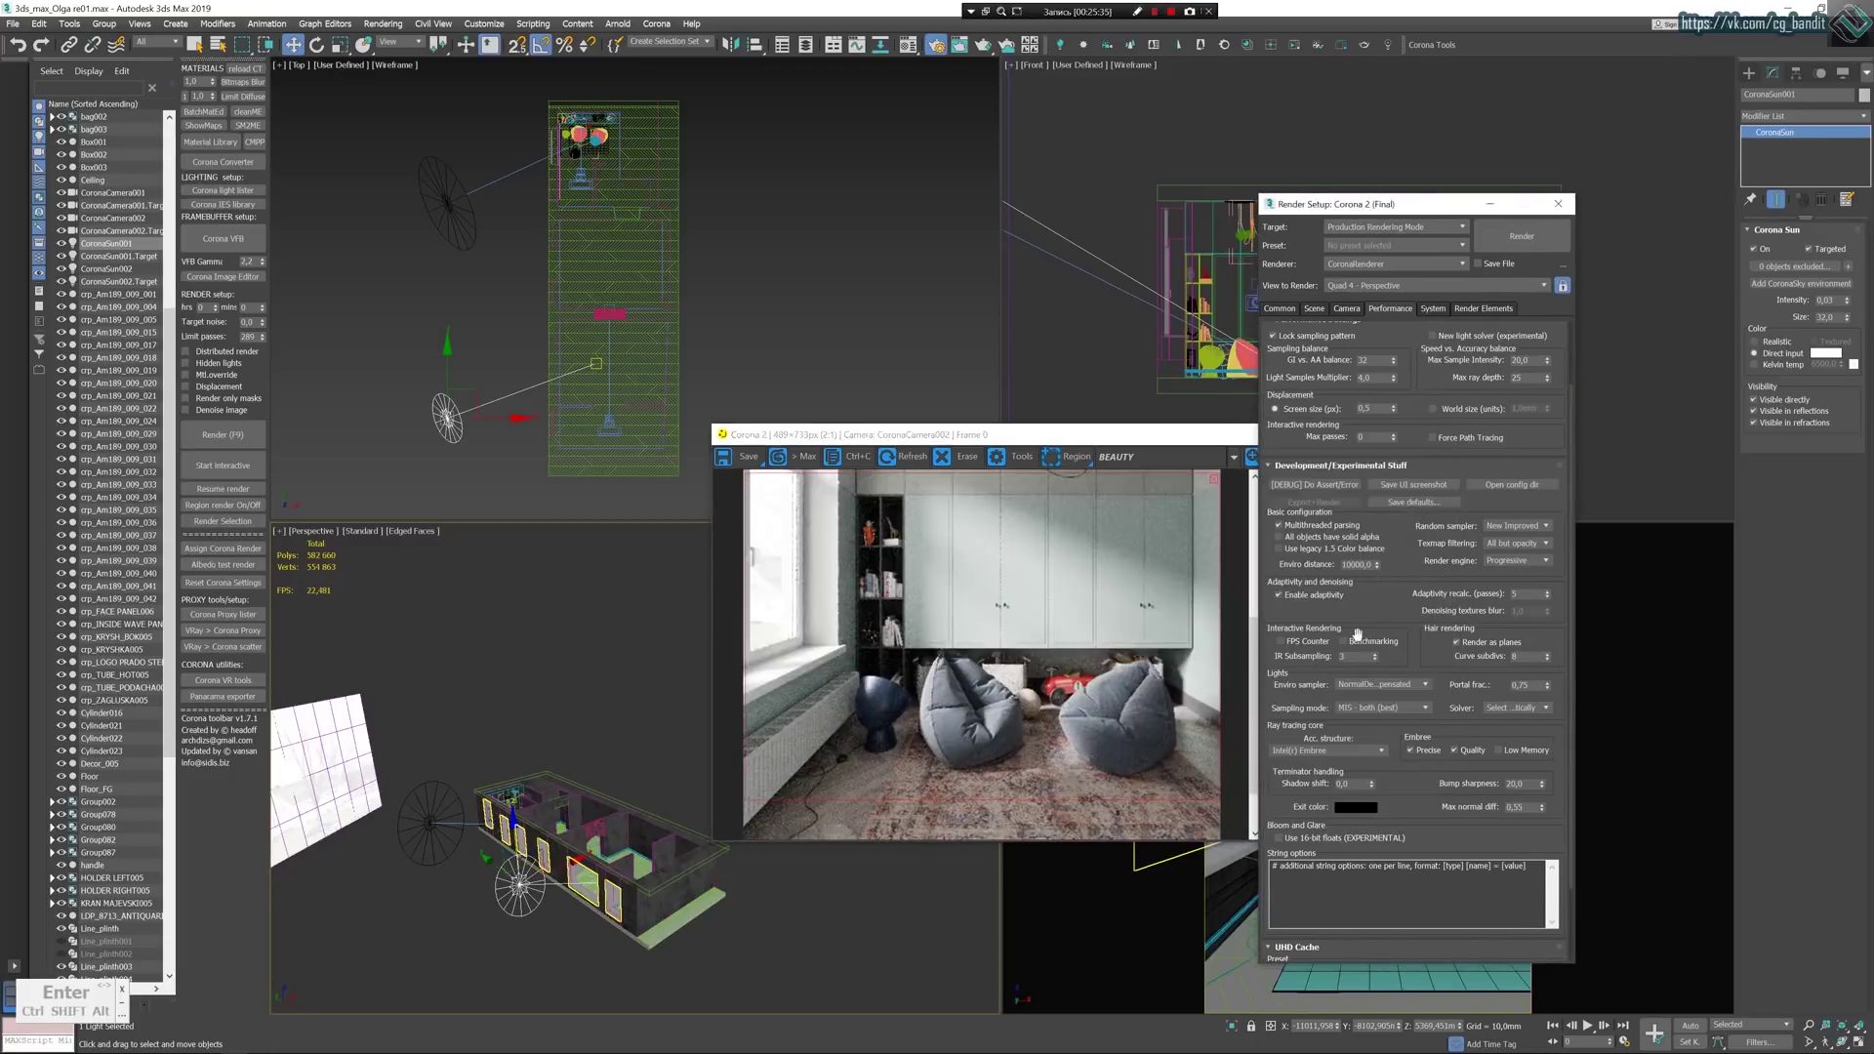
type("0")
key("Return")
left_click_drag(514, 847, 514, 851)
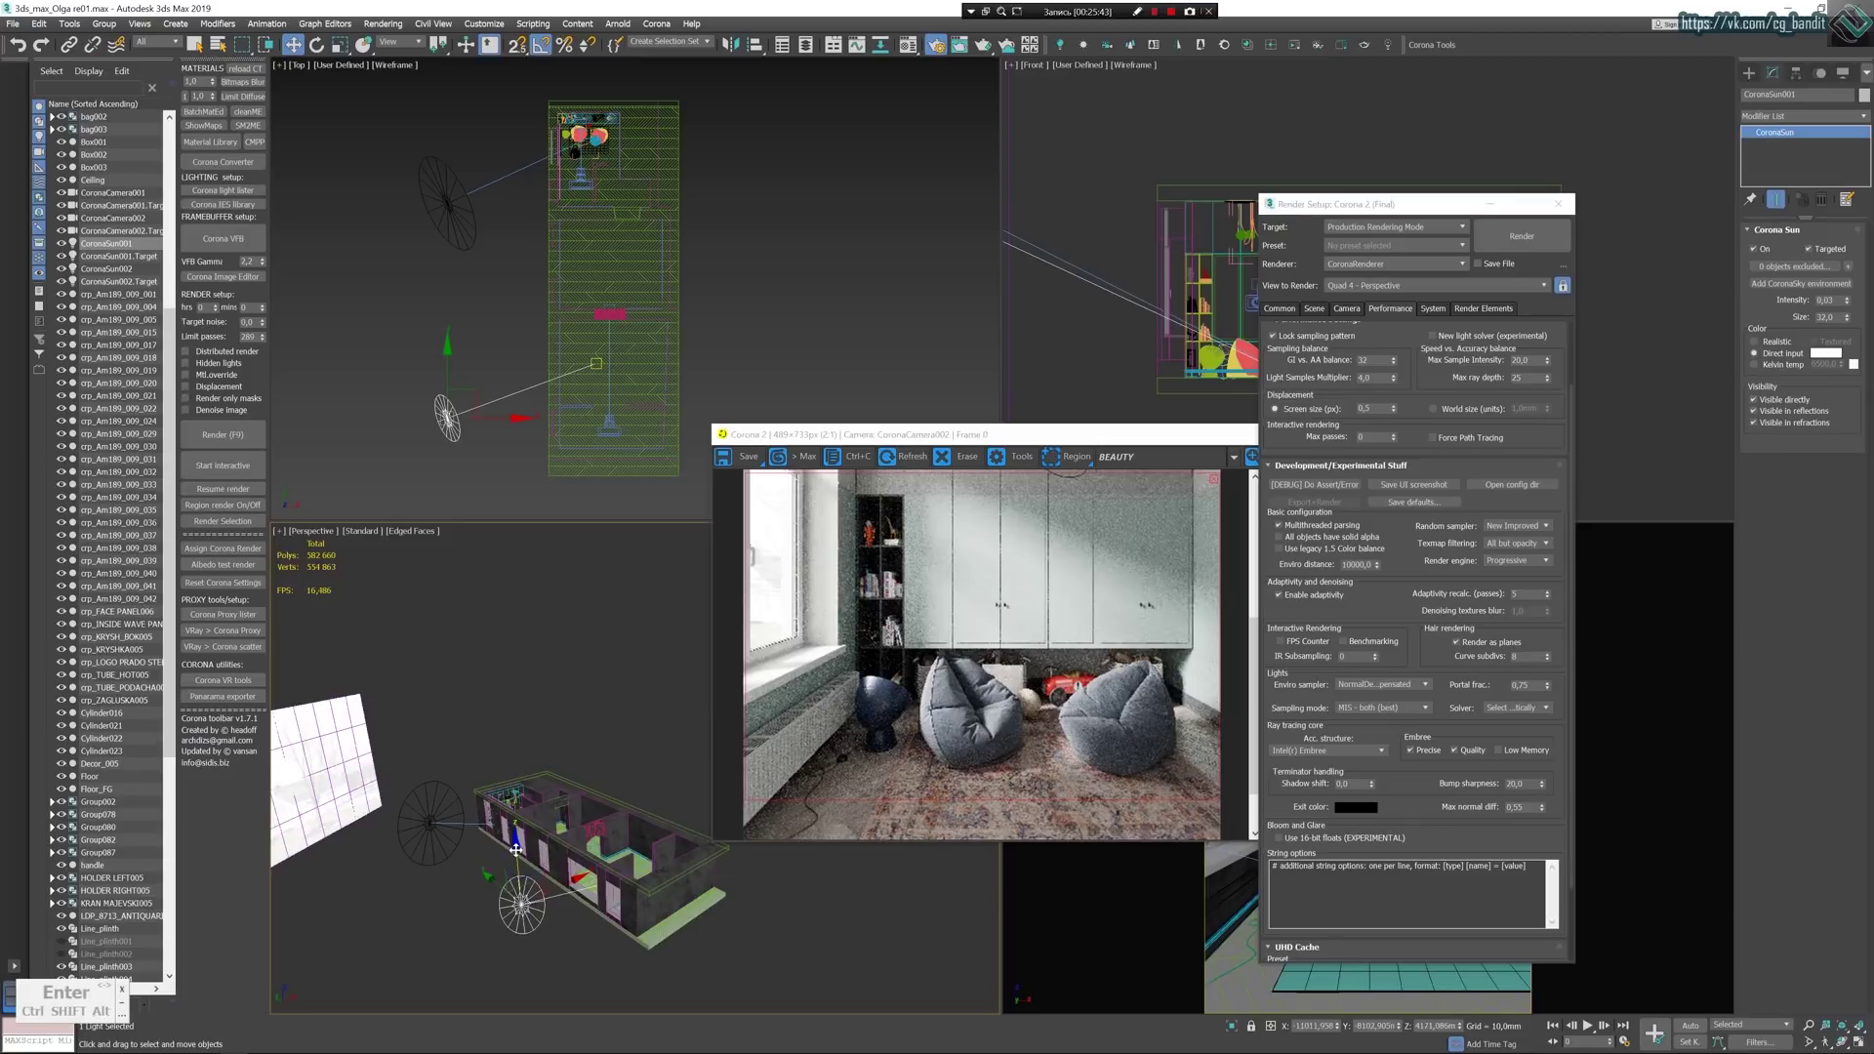
left_click_drag(519, 858, 520, 835)
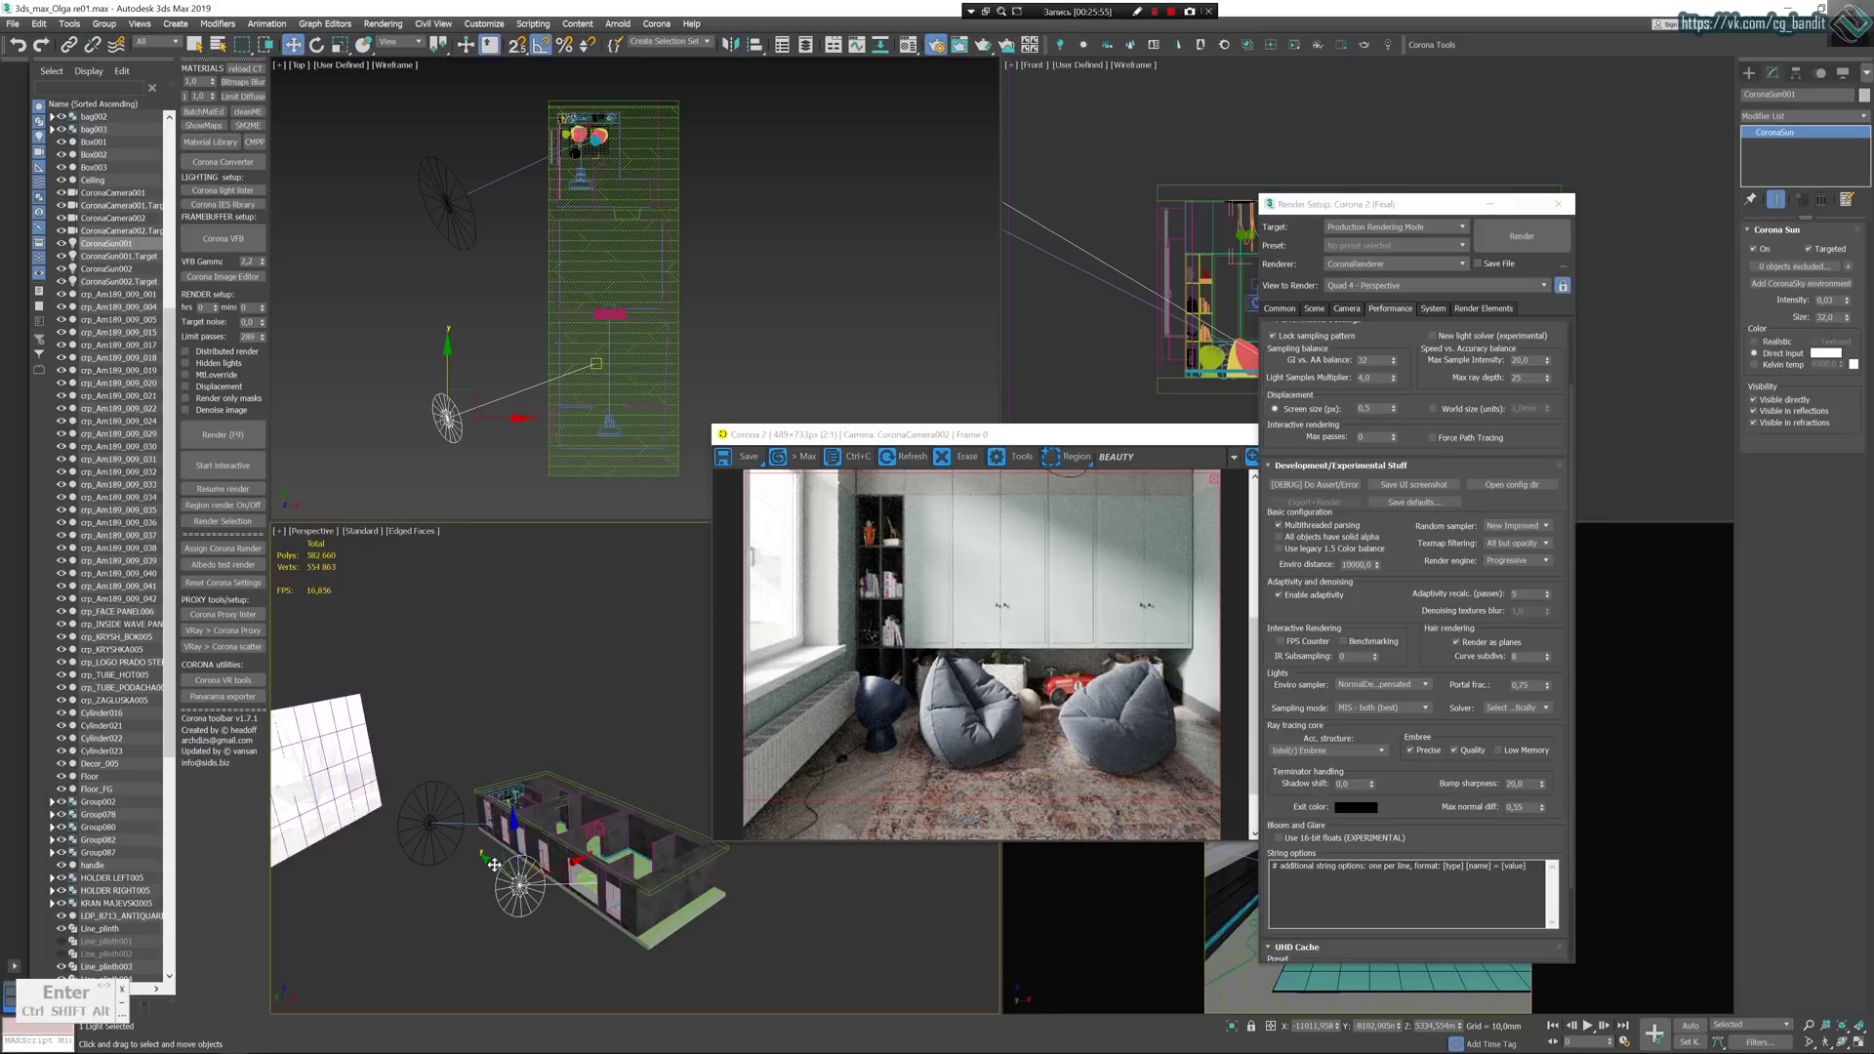
Check the diffuse colour of the gray material in the Material Editor without changing it, and close the editor.
left_click(495, 865)
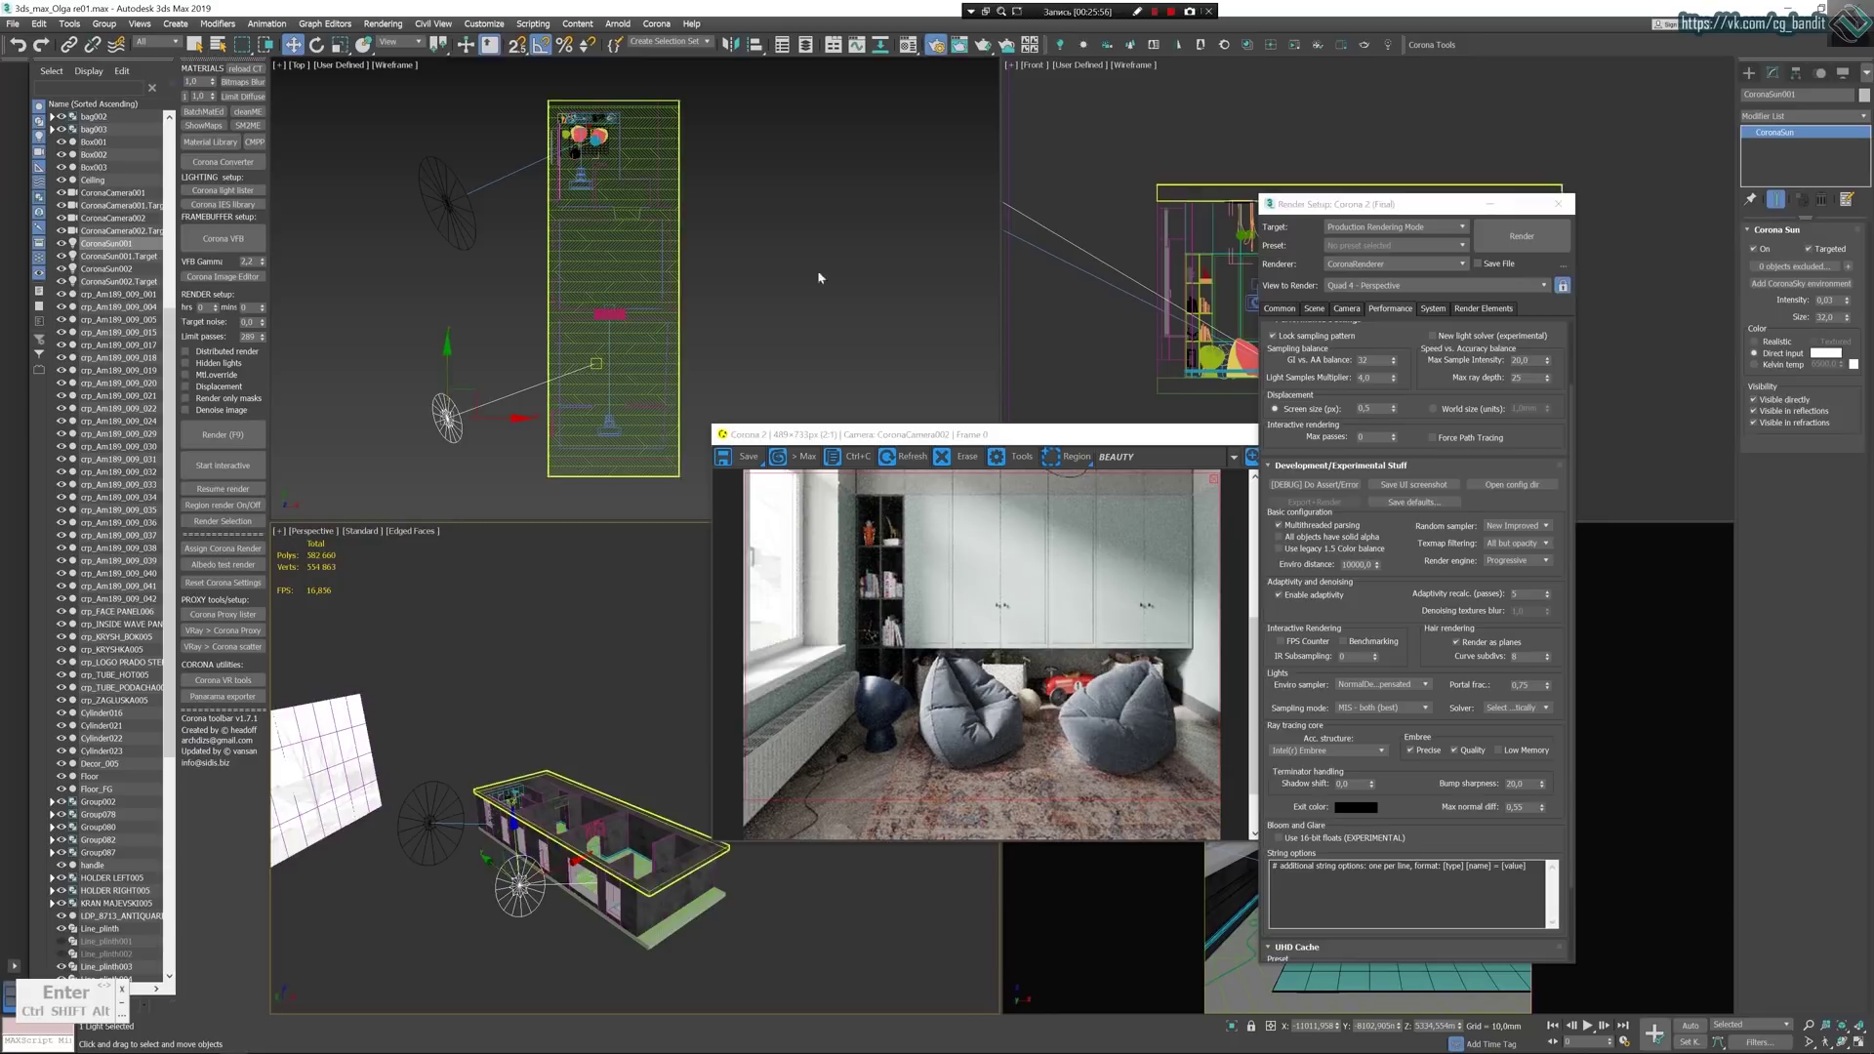
left_click(911, 49)
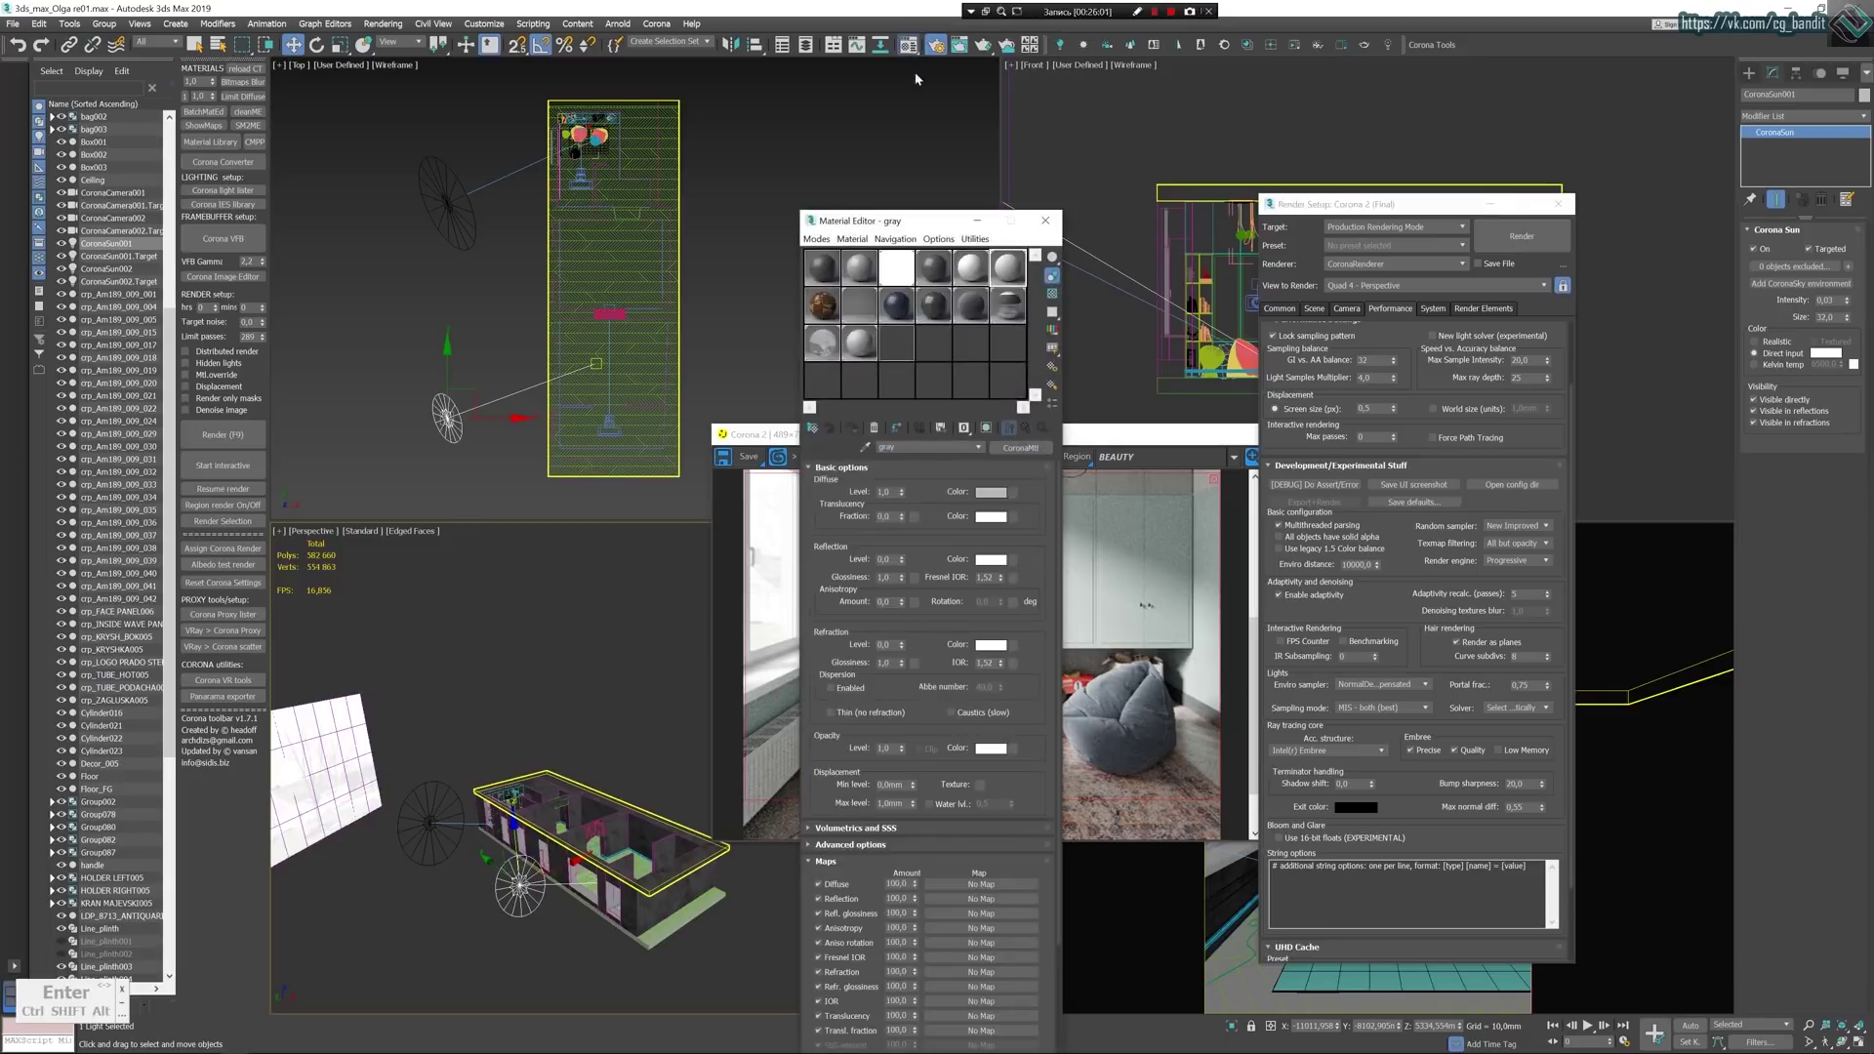
left_click(993, 493)
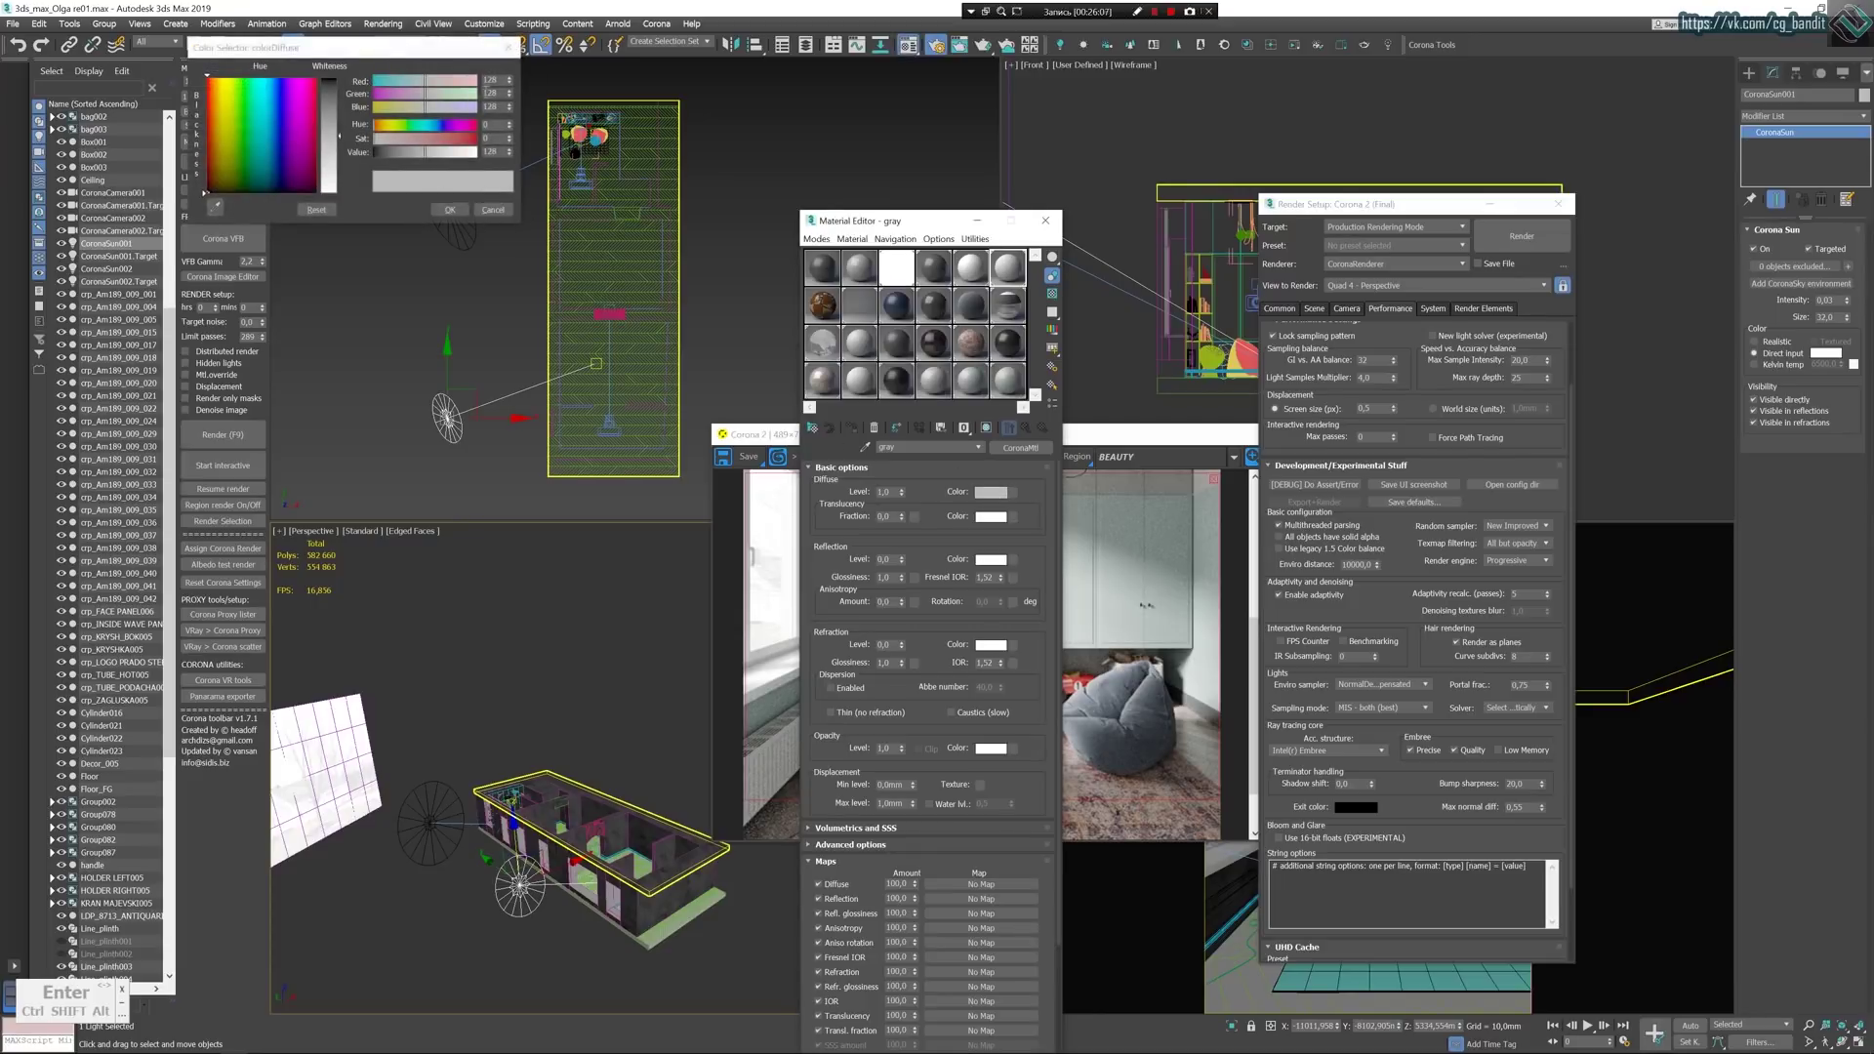
left_click(450, 210)
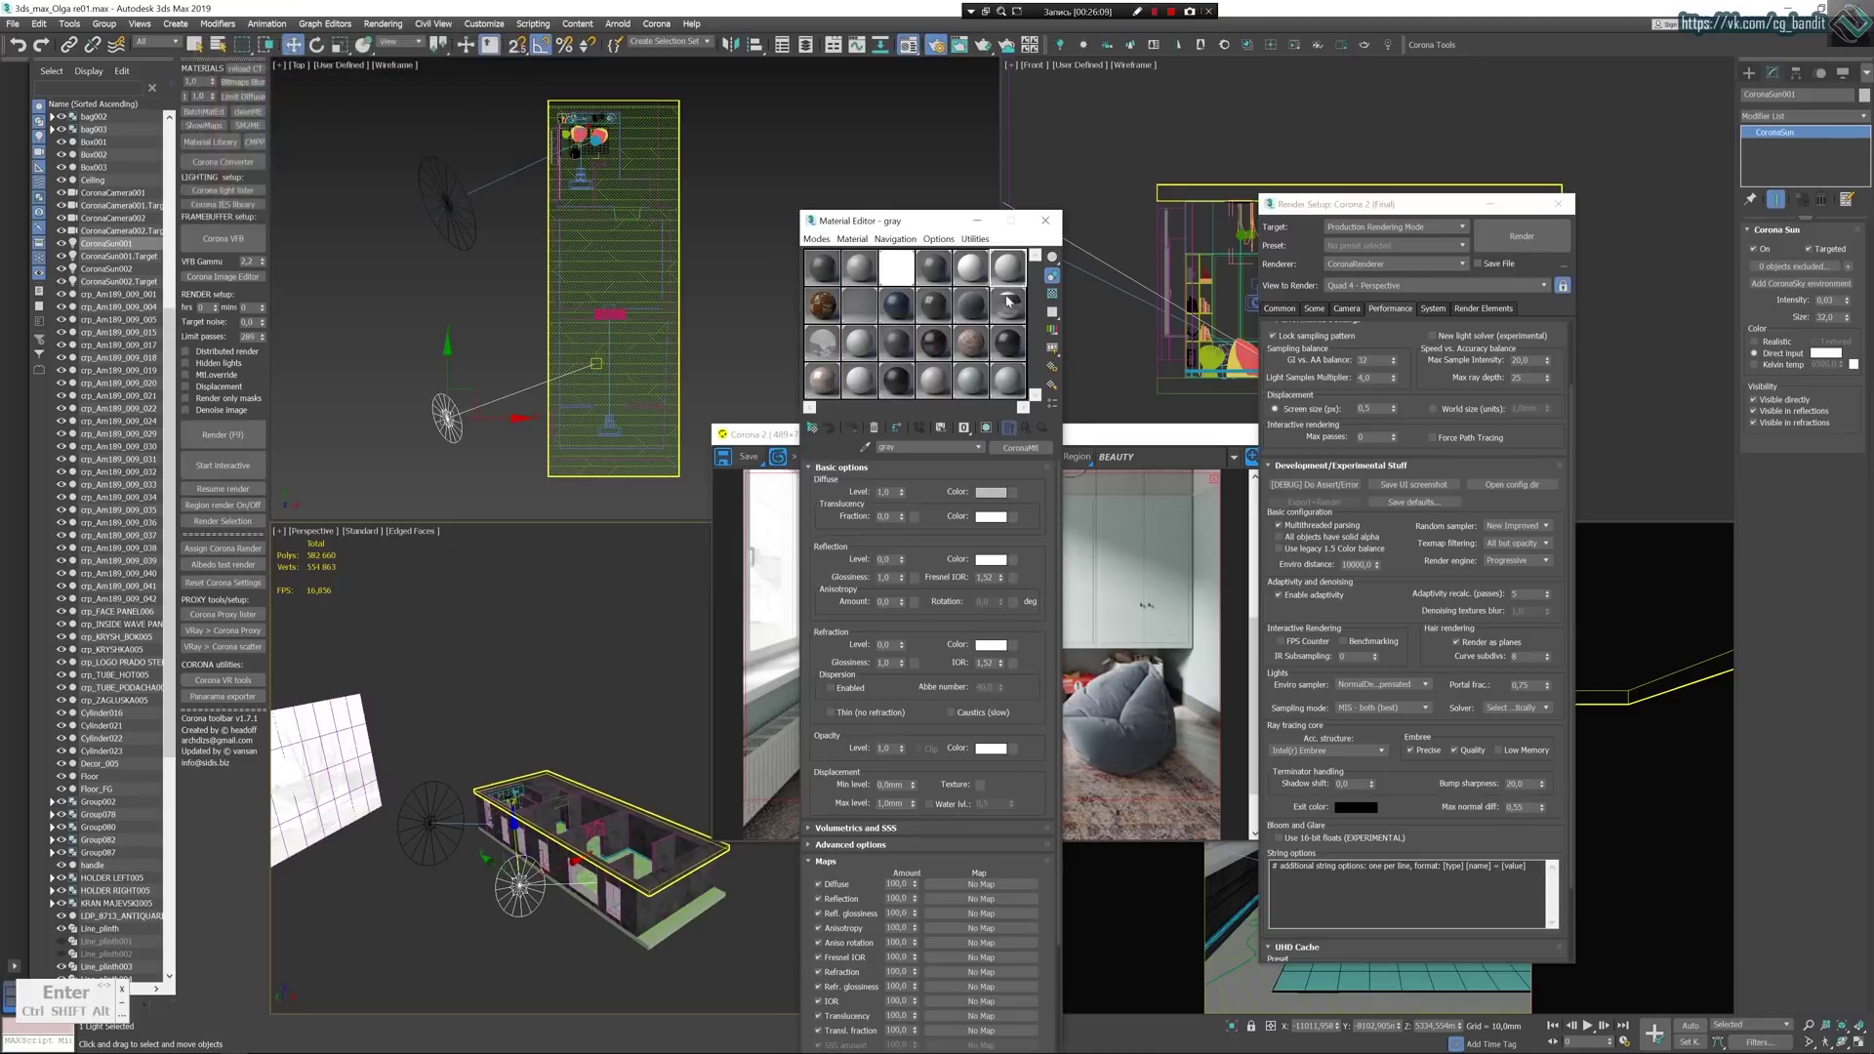
left_click(1046, 220)
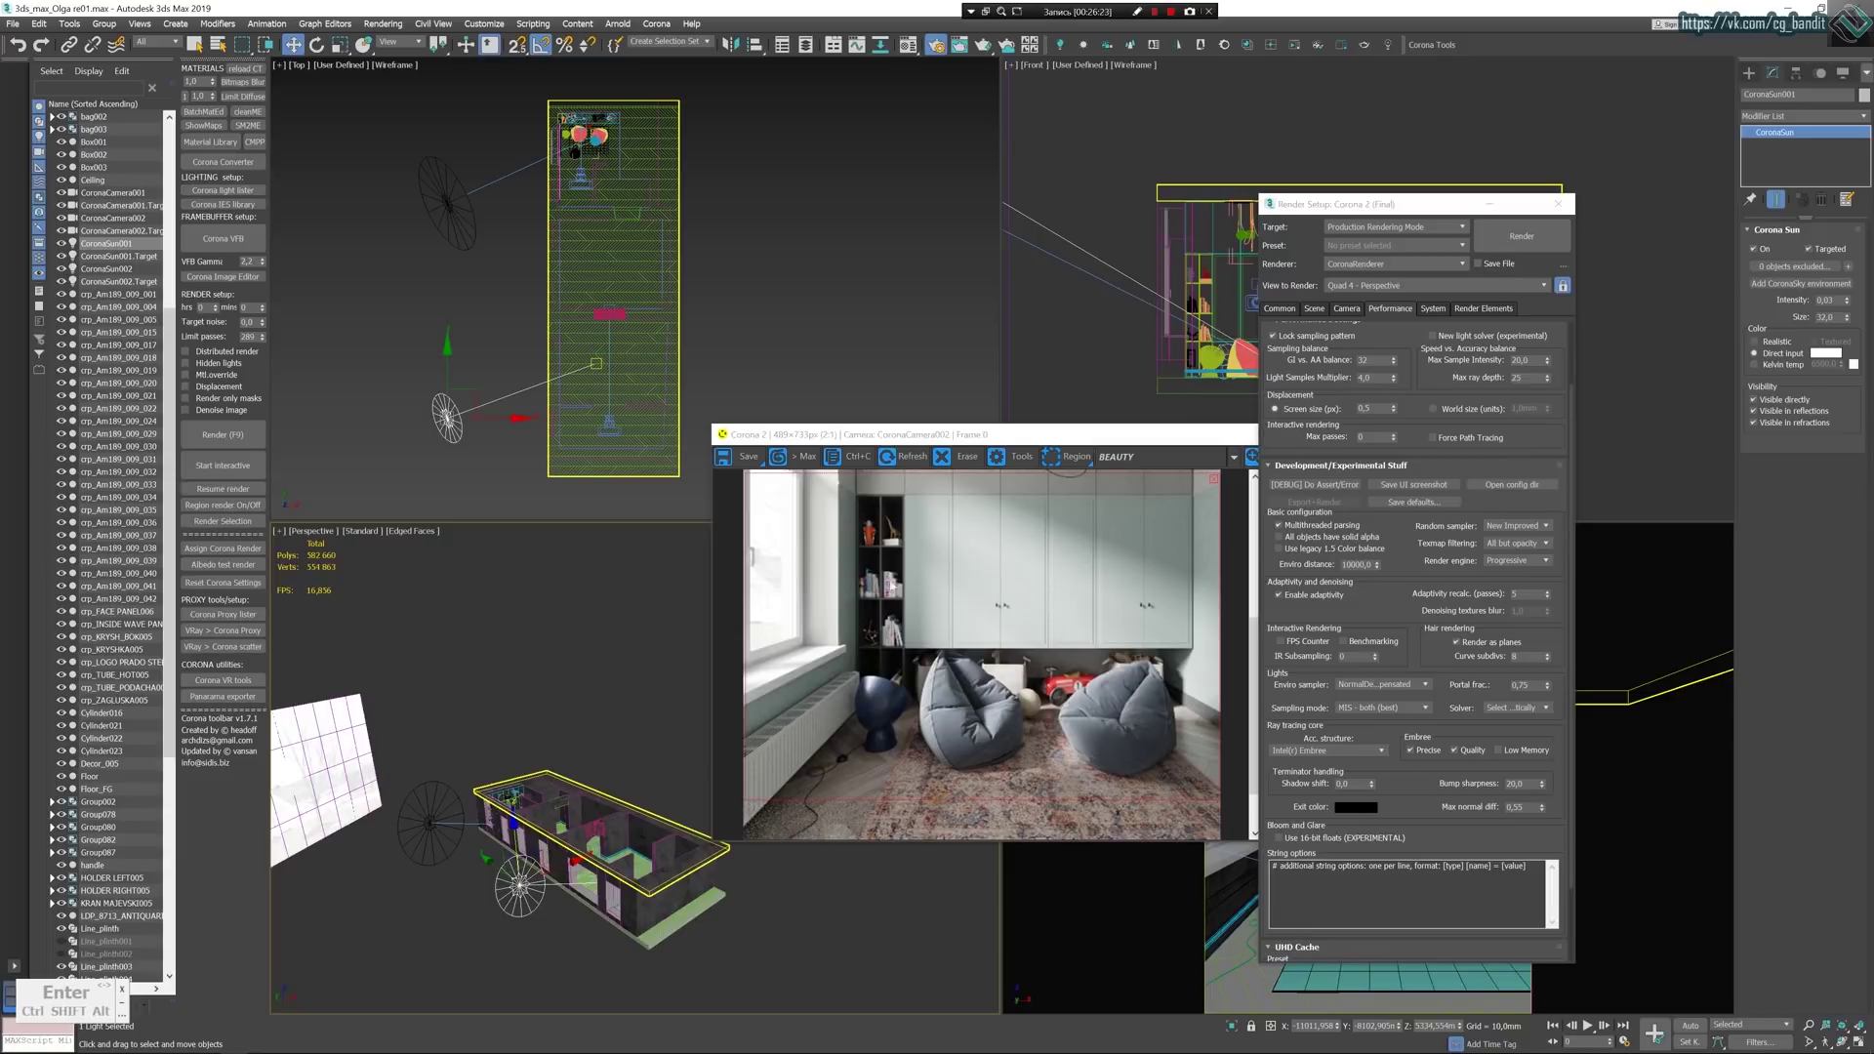
Move CoronaSun001 forward and partly back along Y in the top view.
left_click_drag(447, 364, 447, 344)
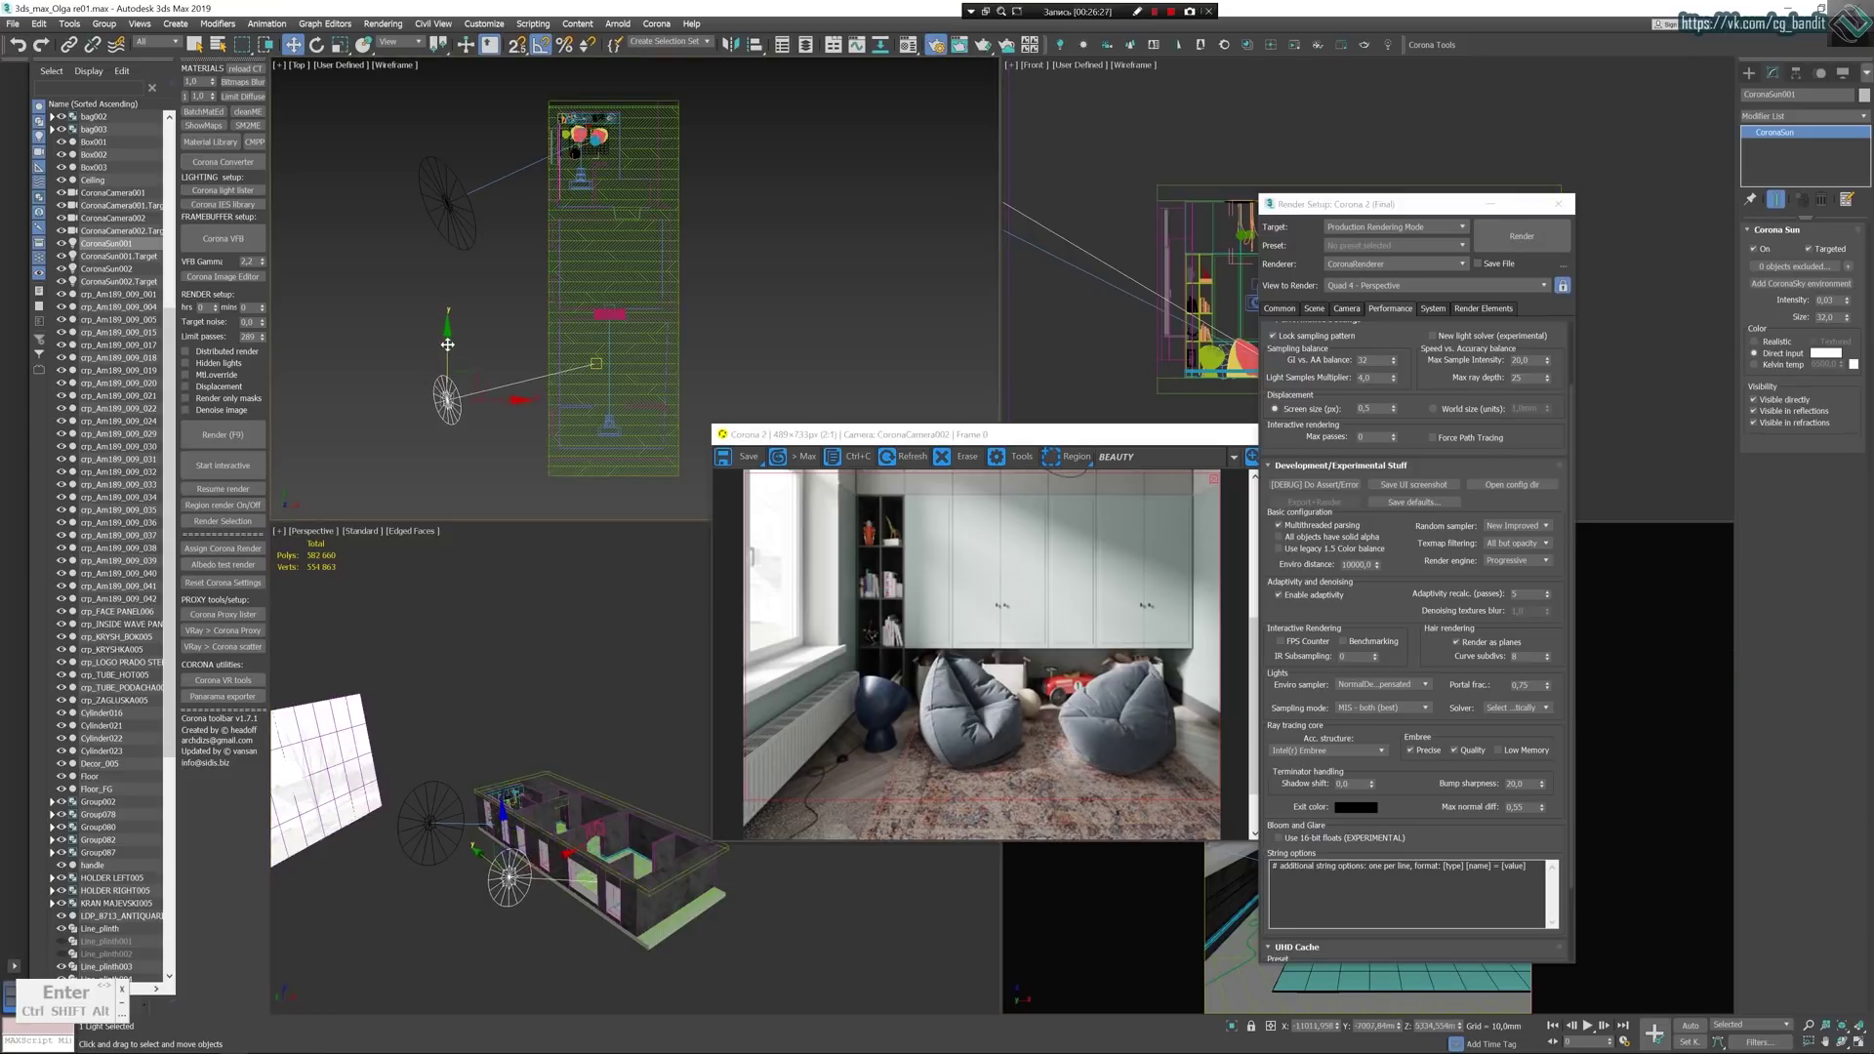
left_click_drag(447, 345, 447, 355)
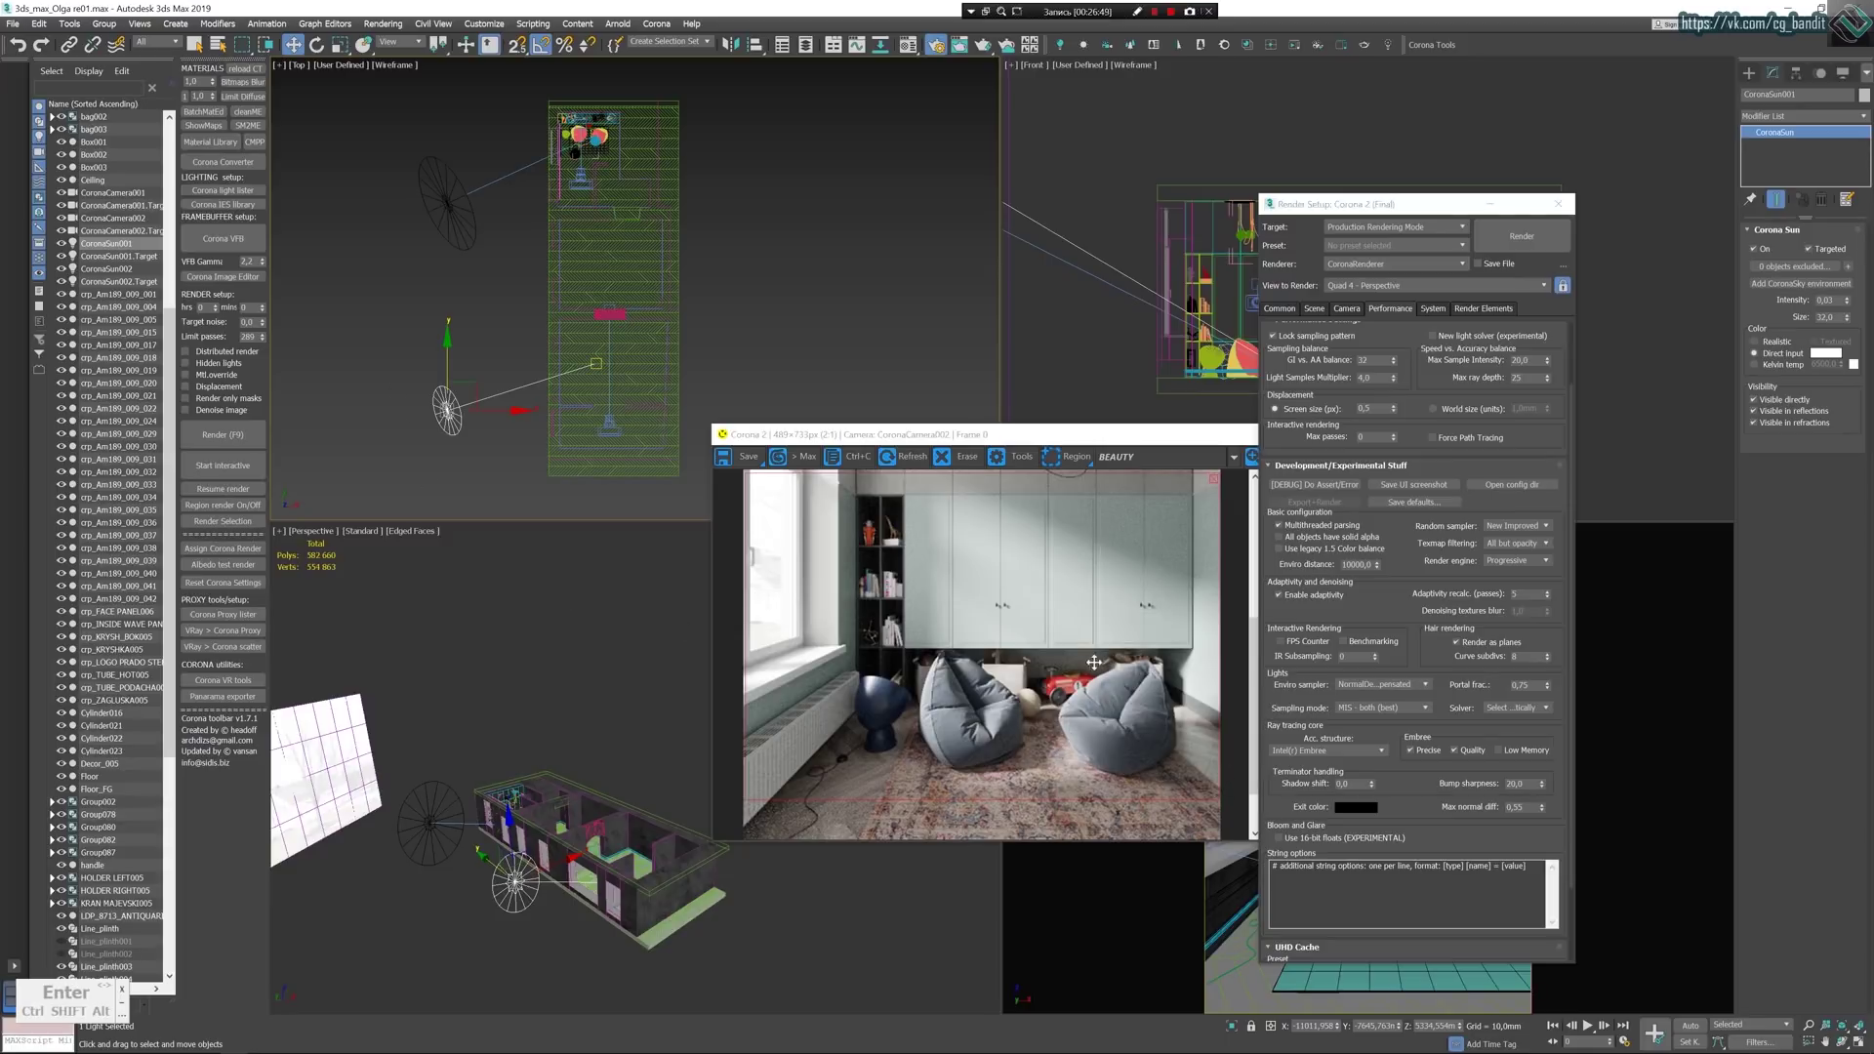
Sketch red light-bounce lines over the window, ceiling and wardrobe of the render, and clear the annotations.
scroll(1051, 551, "down", 1)
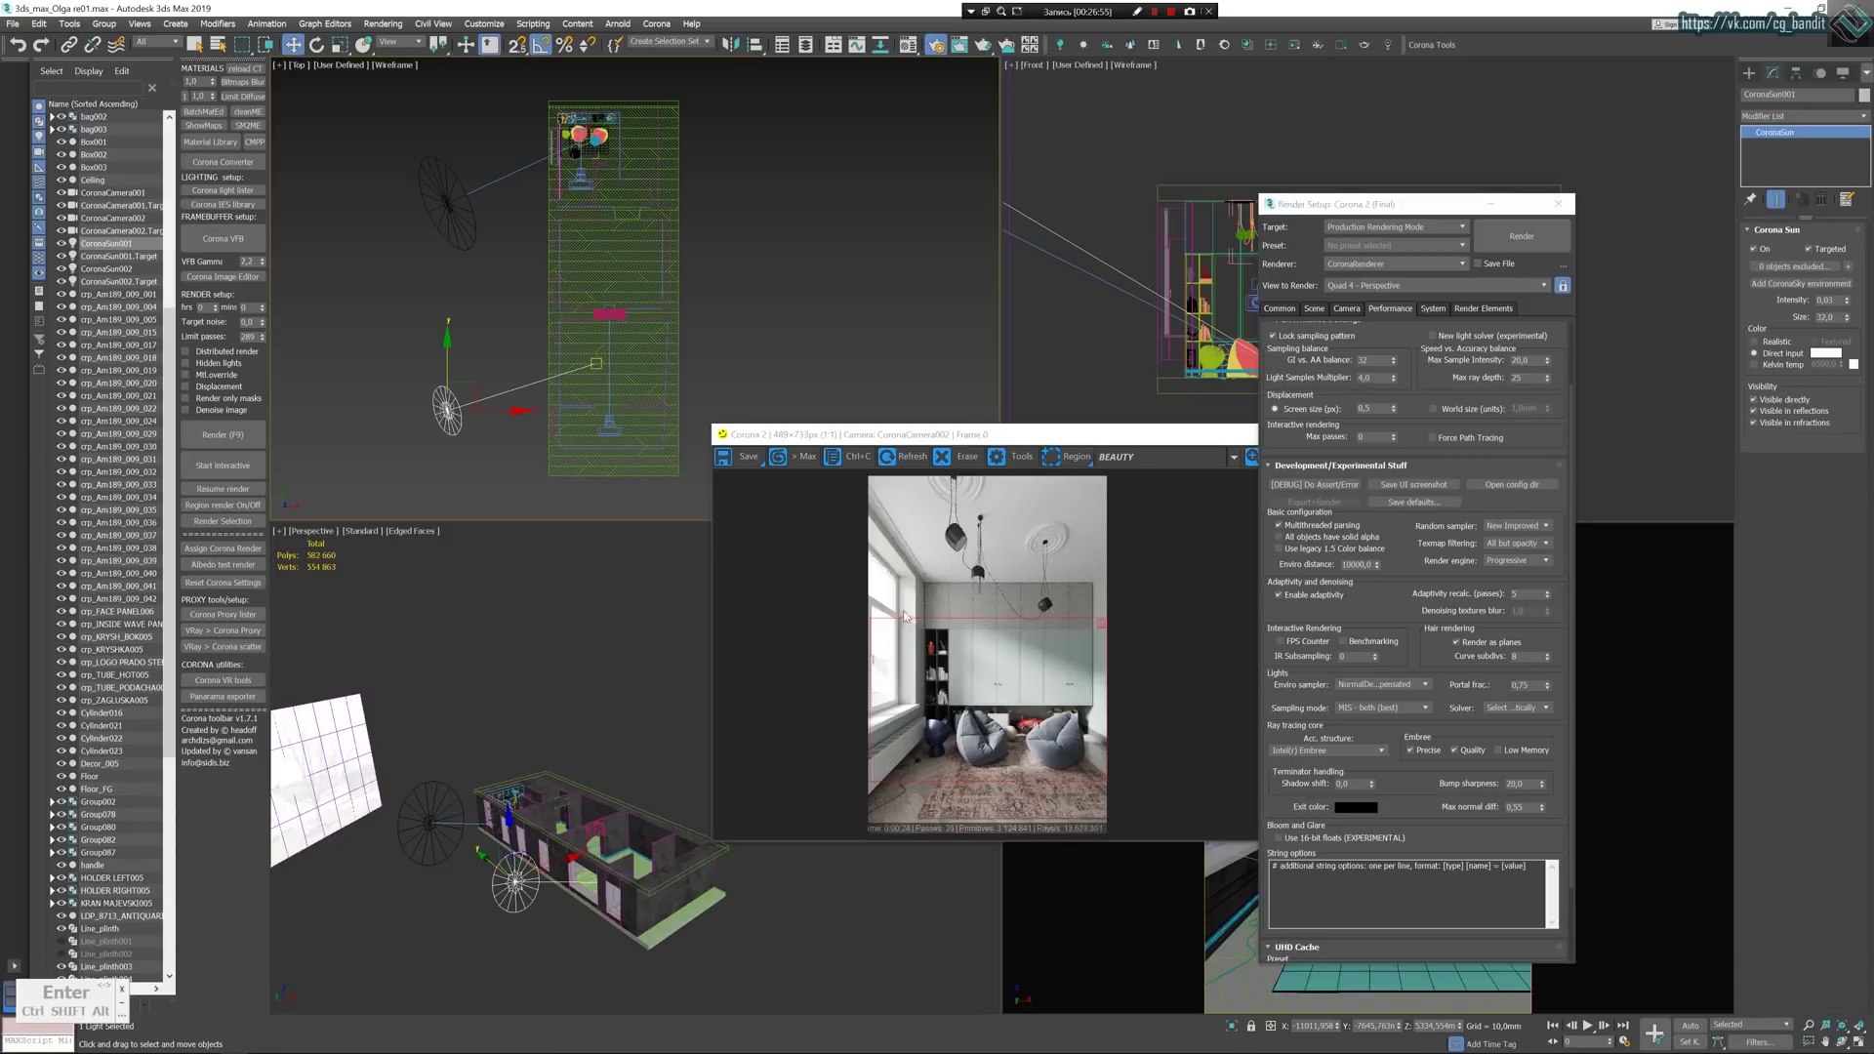
scroll(907, 605, "up", 1)
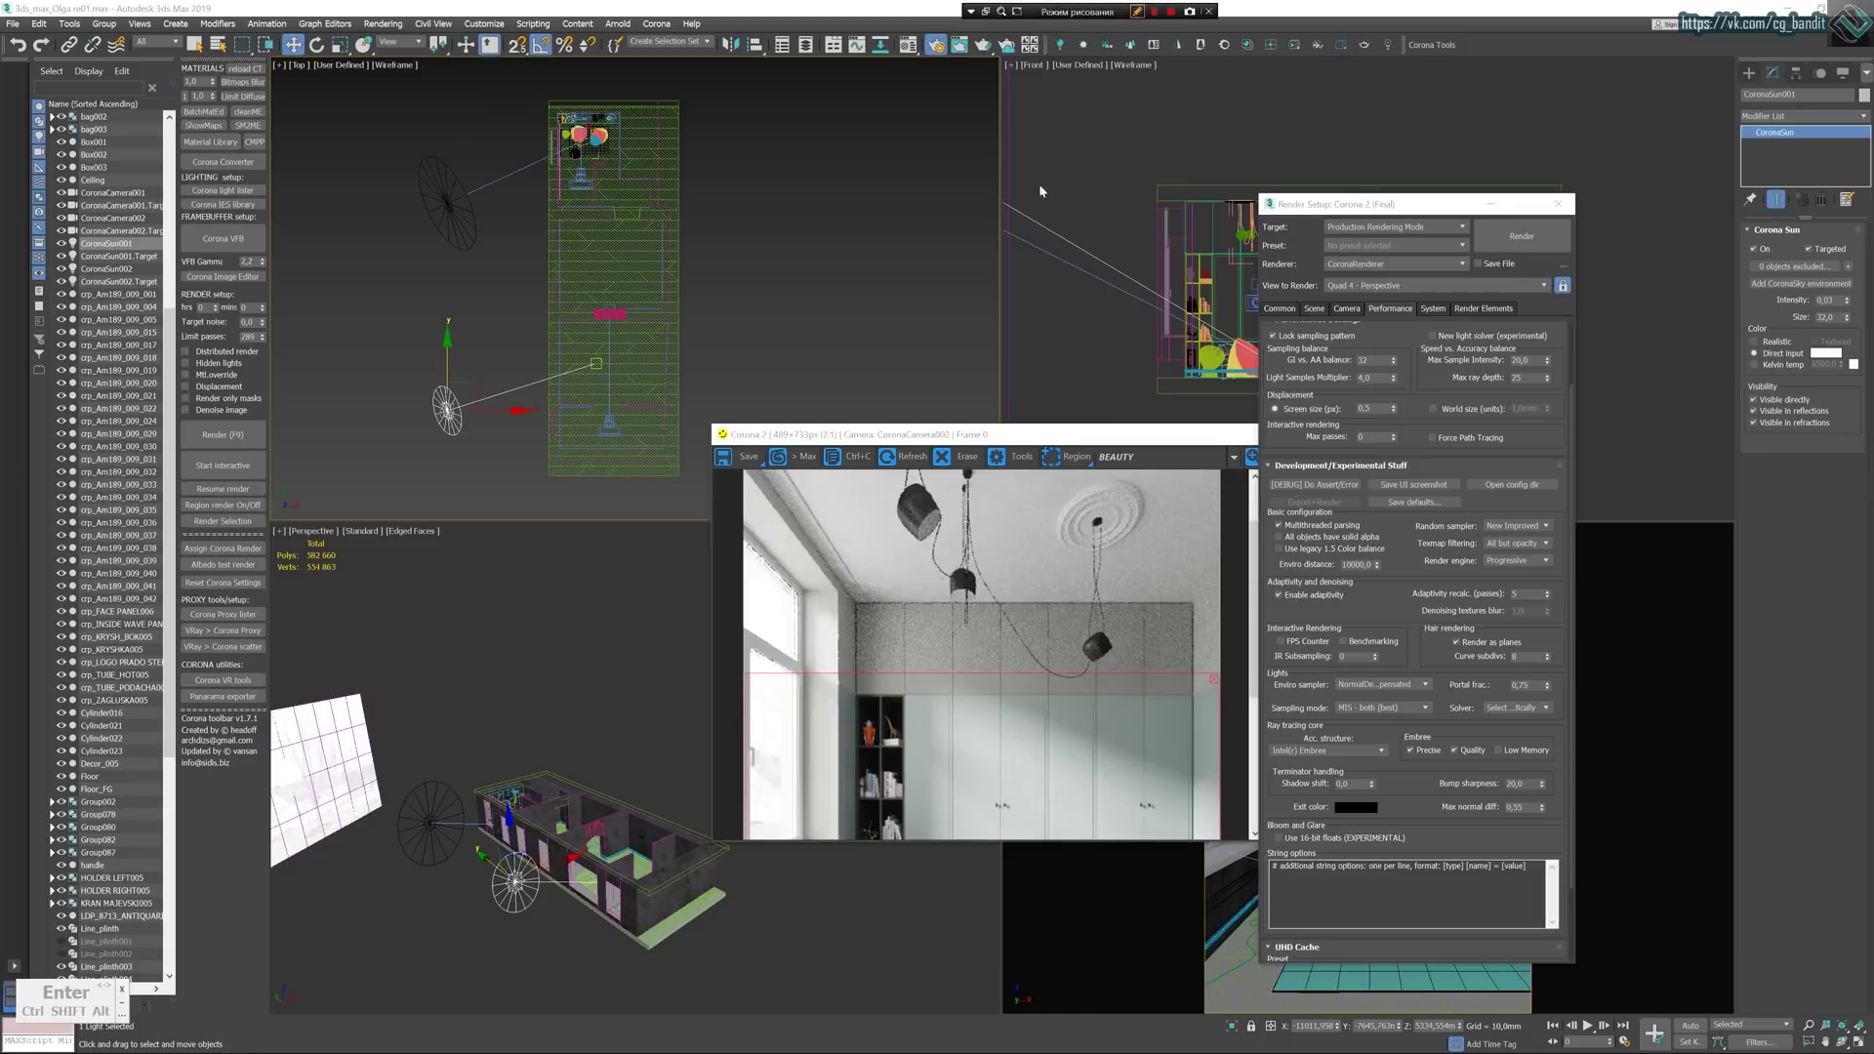
mouse_move(844, 551)
left_mouse_down()
mouse_move(776, 640)
mouse_move(939, 652)
mouse_move(952, 625)
mouse_move(990, 656)
mouse_move(913, 673)
mouse_move(813, 518)
mouse_move(842, 603)
mouse_move(996, 670)
mouse_move(1053, 566)
mouse_move(885, 771)
left_mouse_up()
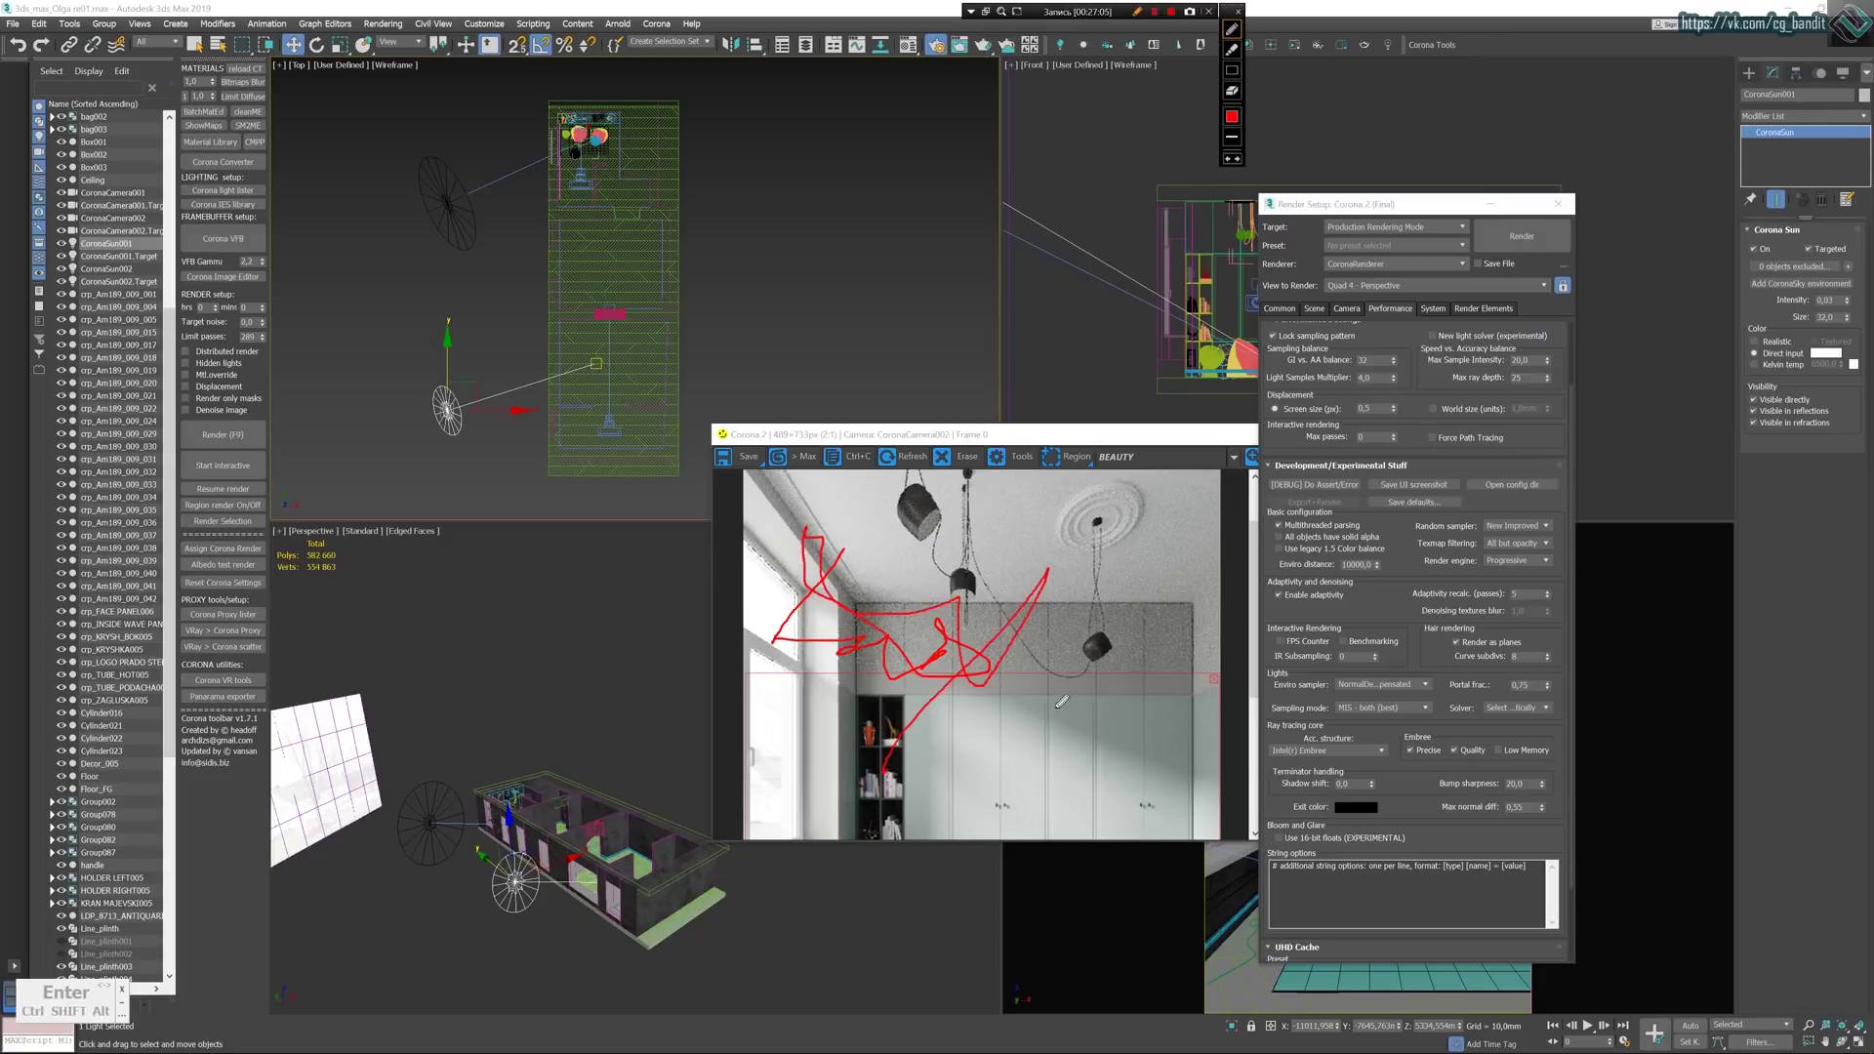
mouse_move(1120, 699)
left_mouse_down()
mouse_move(1066, 551)
mouse_move(1008, 776)
left_mouse_up()
left_click_drag(789, 705, 812, 705)
mouse_move(959, 718)
left_mouse_down()
mouse_move(1225, 712)
mouse_move(1142, 676)
mouse_move(1036, 493)
mouse_move(913, 618)
mouse_move(999, 641)
left_mouse_up()
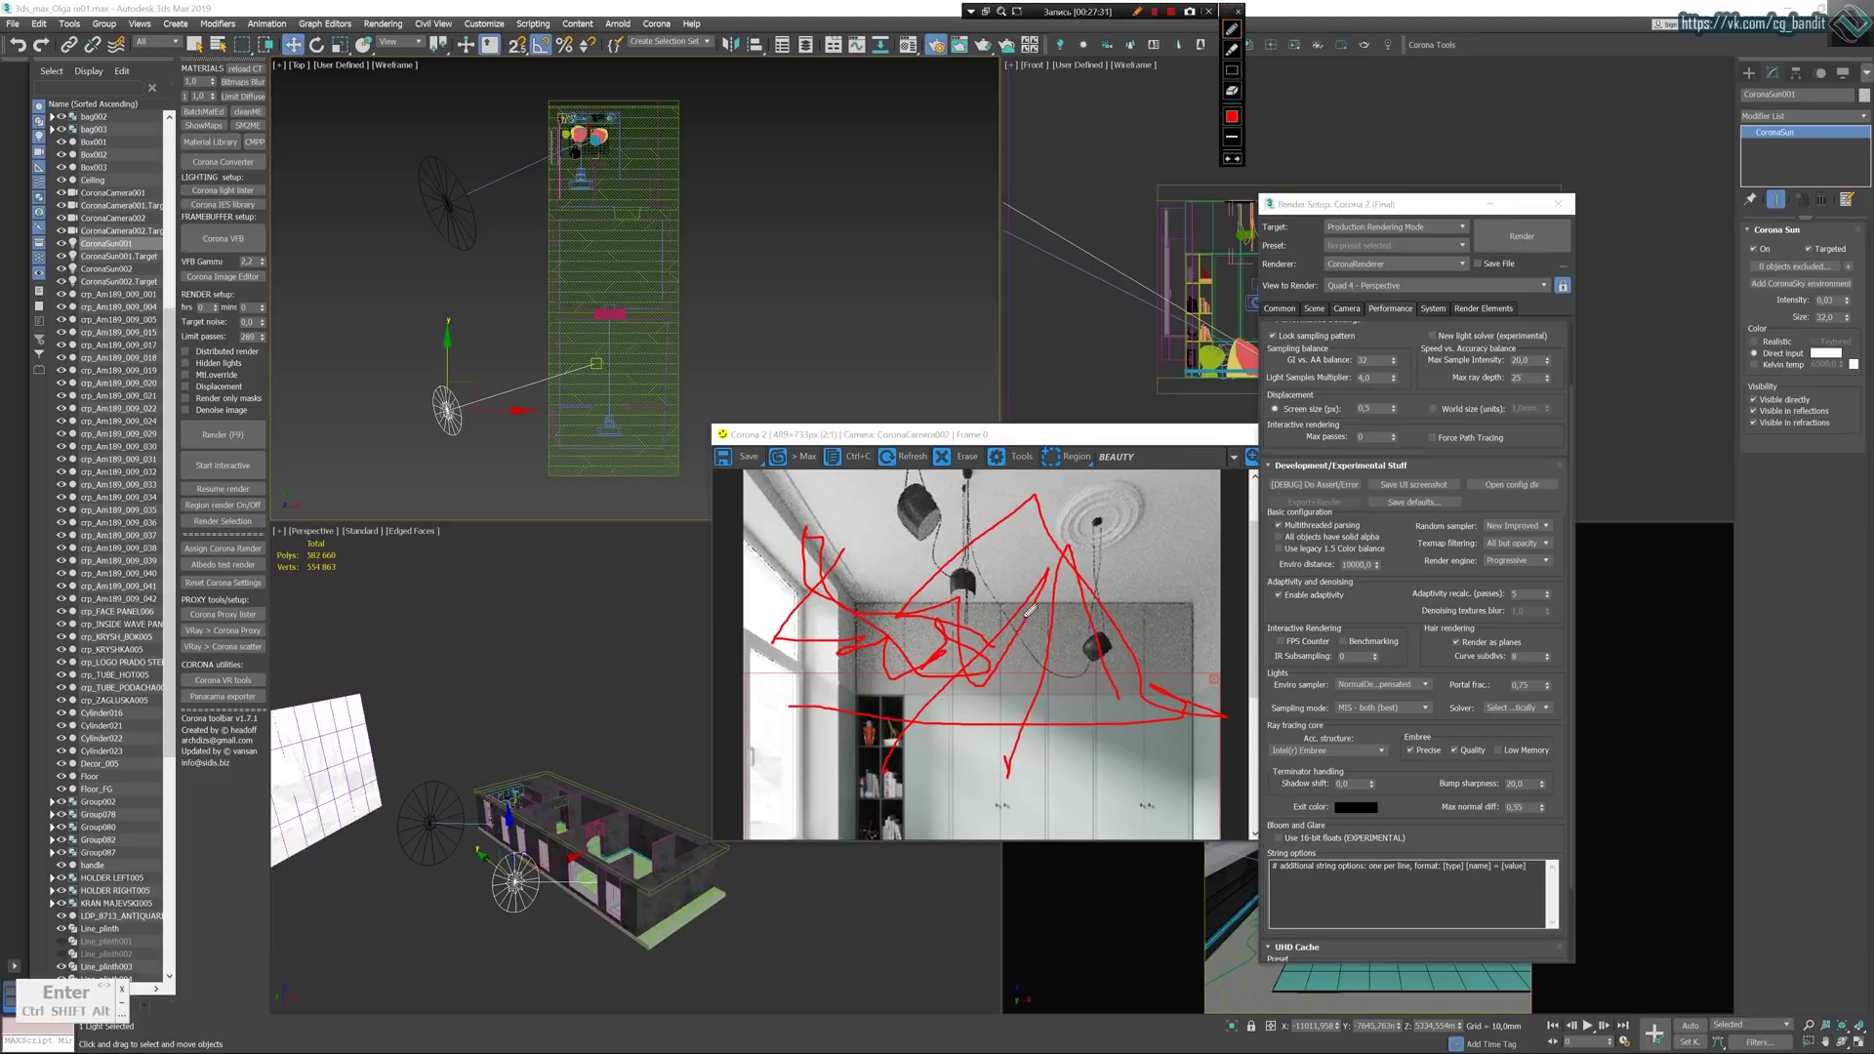
left_click(1238, 12)
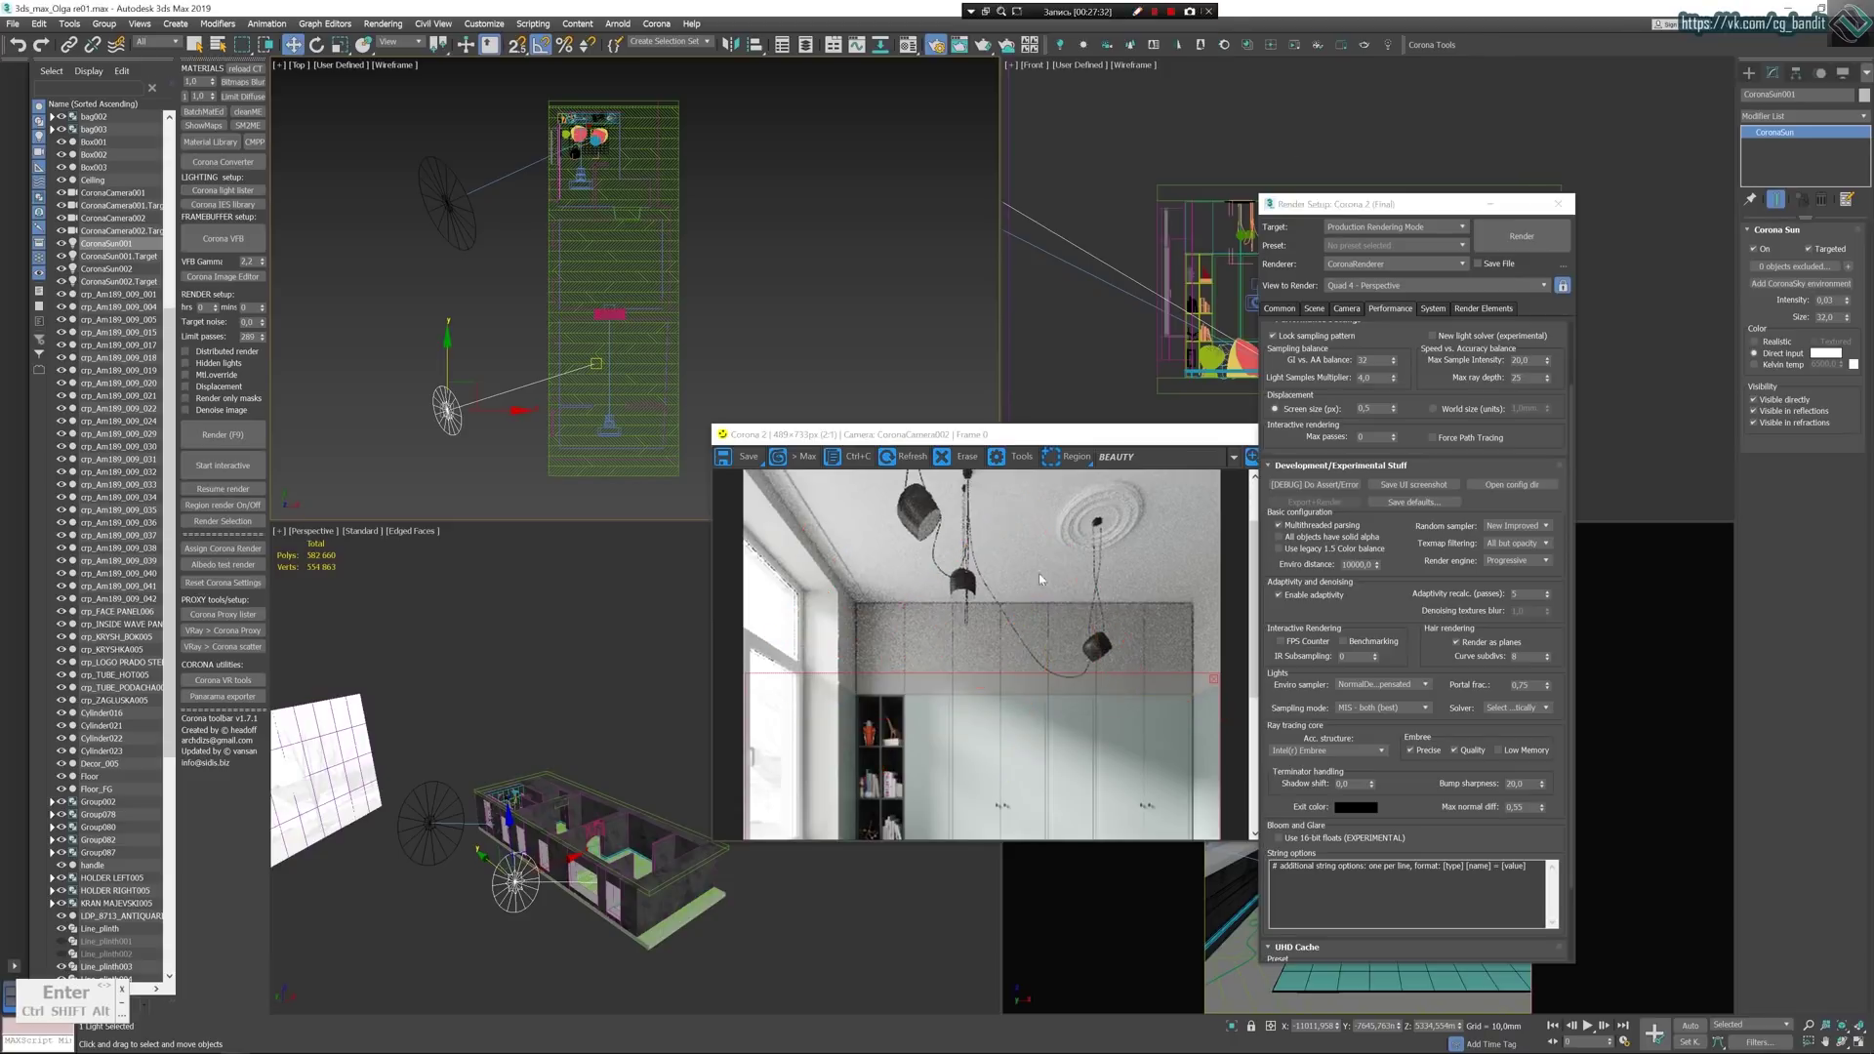
Examine the lighting on the ceiling, wardrobe and beanbag area of the rendered room, both as a whole and close up.
scroll(1039, 587, "down", 1)
scroll(1039, 587, "up", 1)
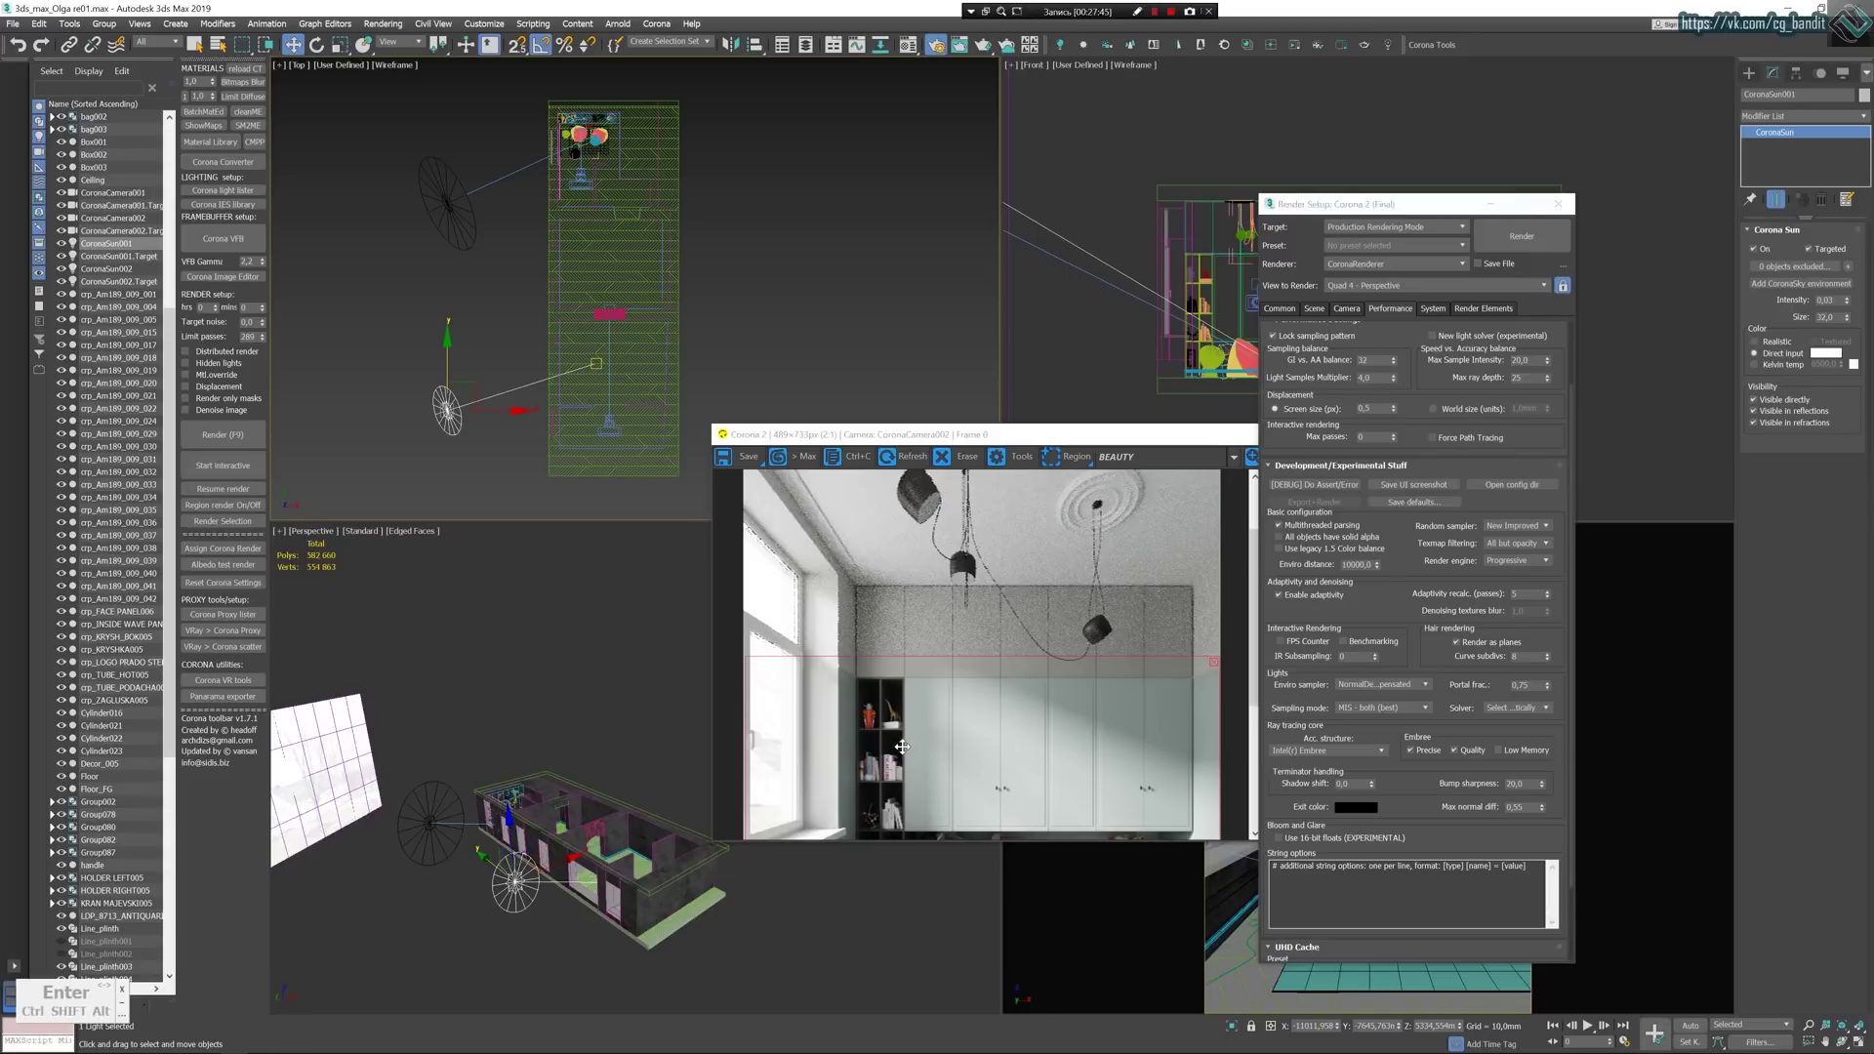
scroll(902, 746, "down", 1)
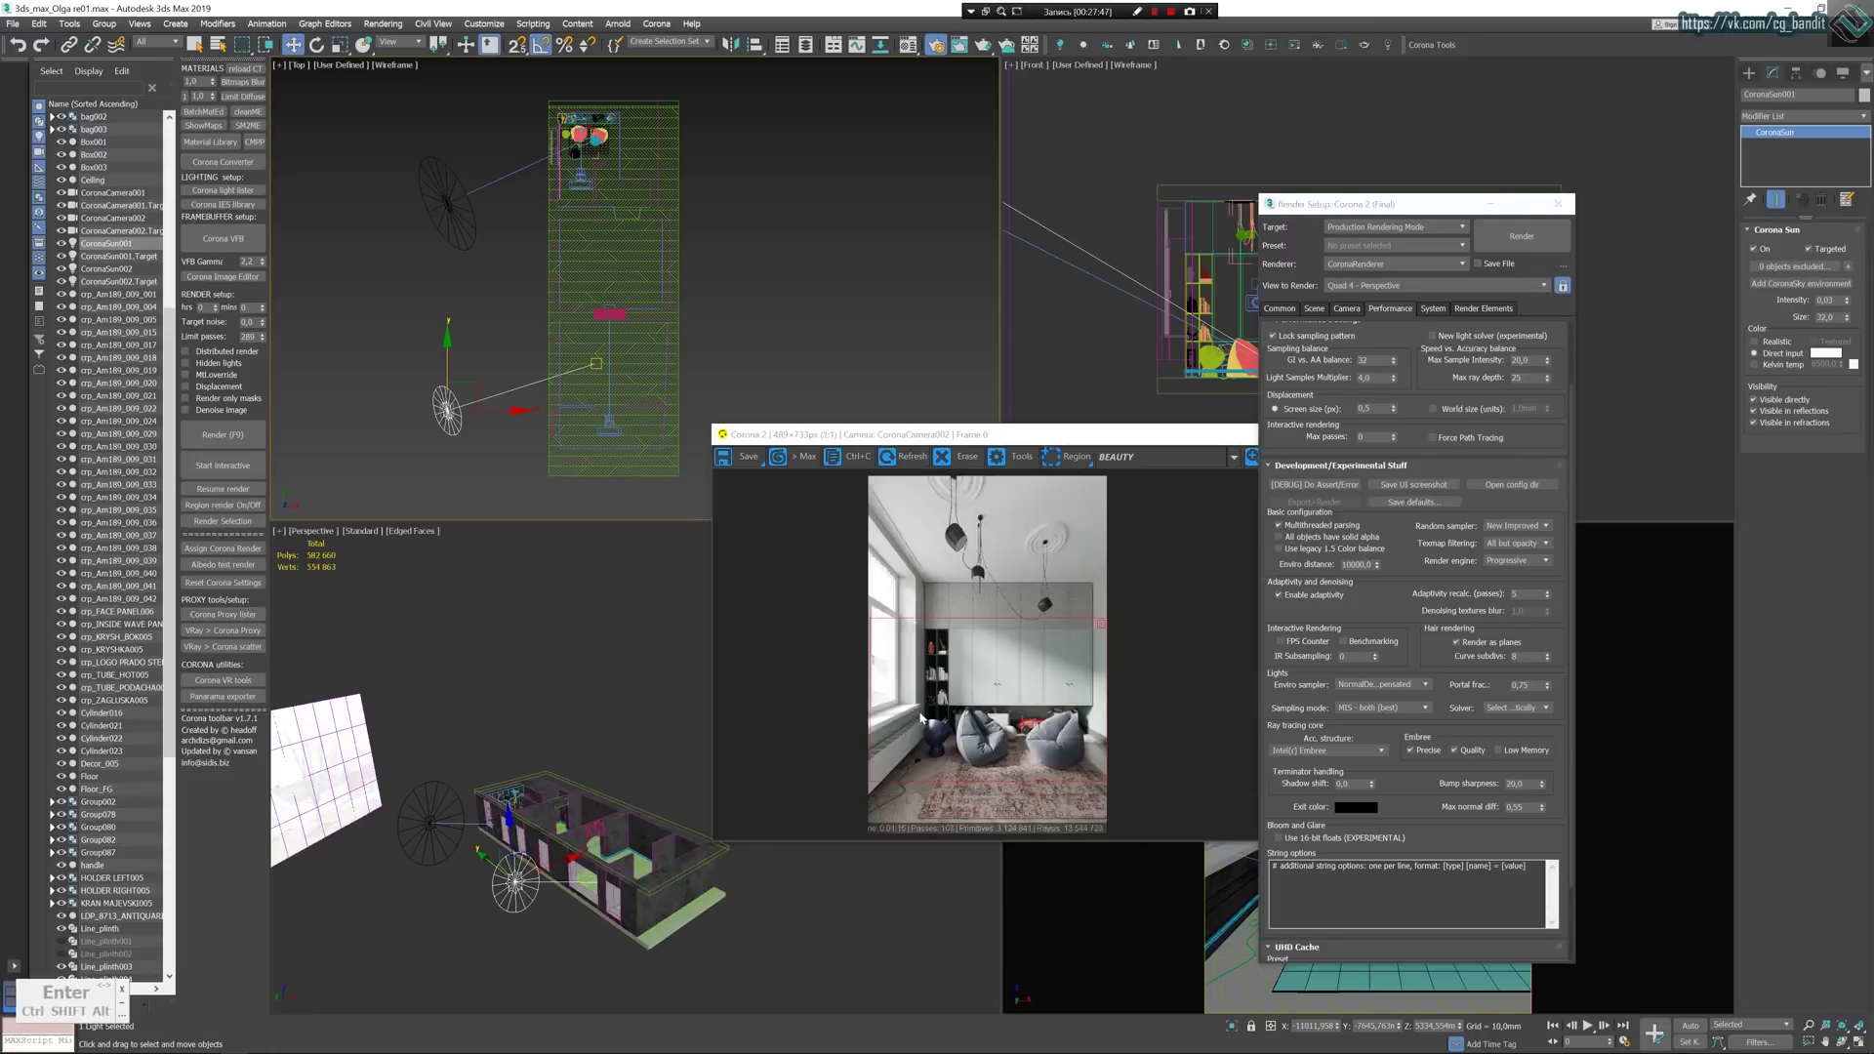
scroll(921, 714, "up", 1)
scroll(921, 714, "down", 1)
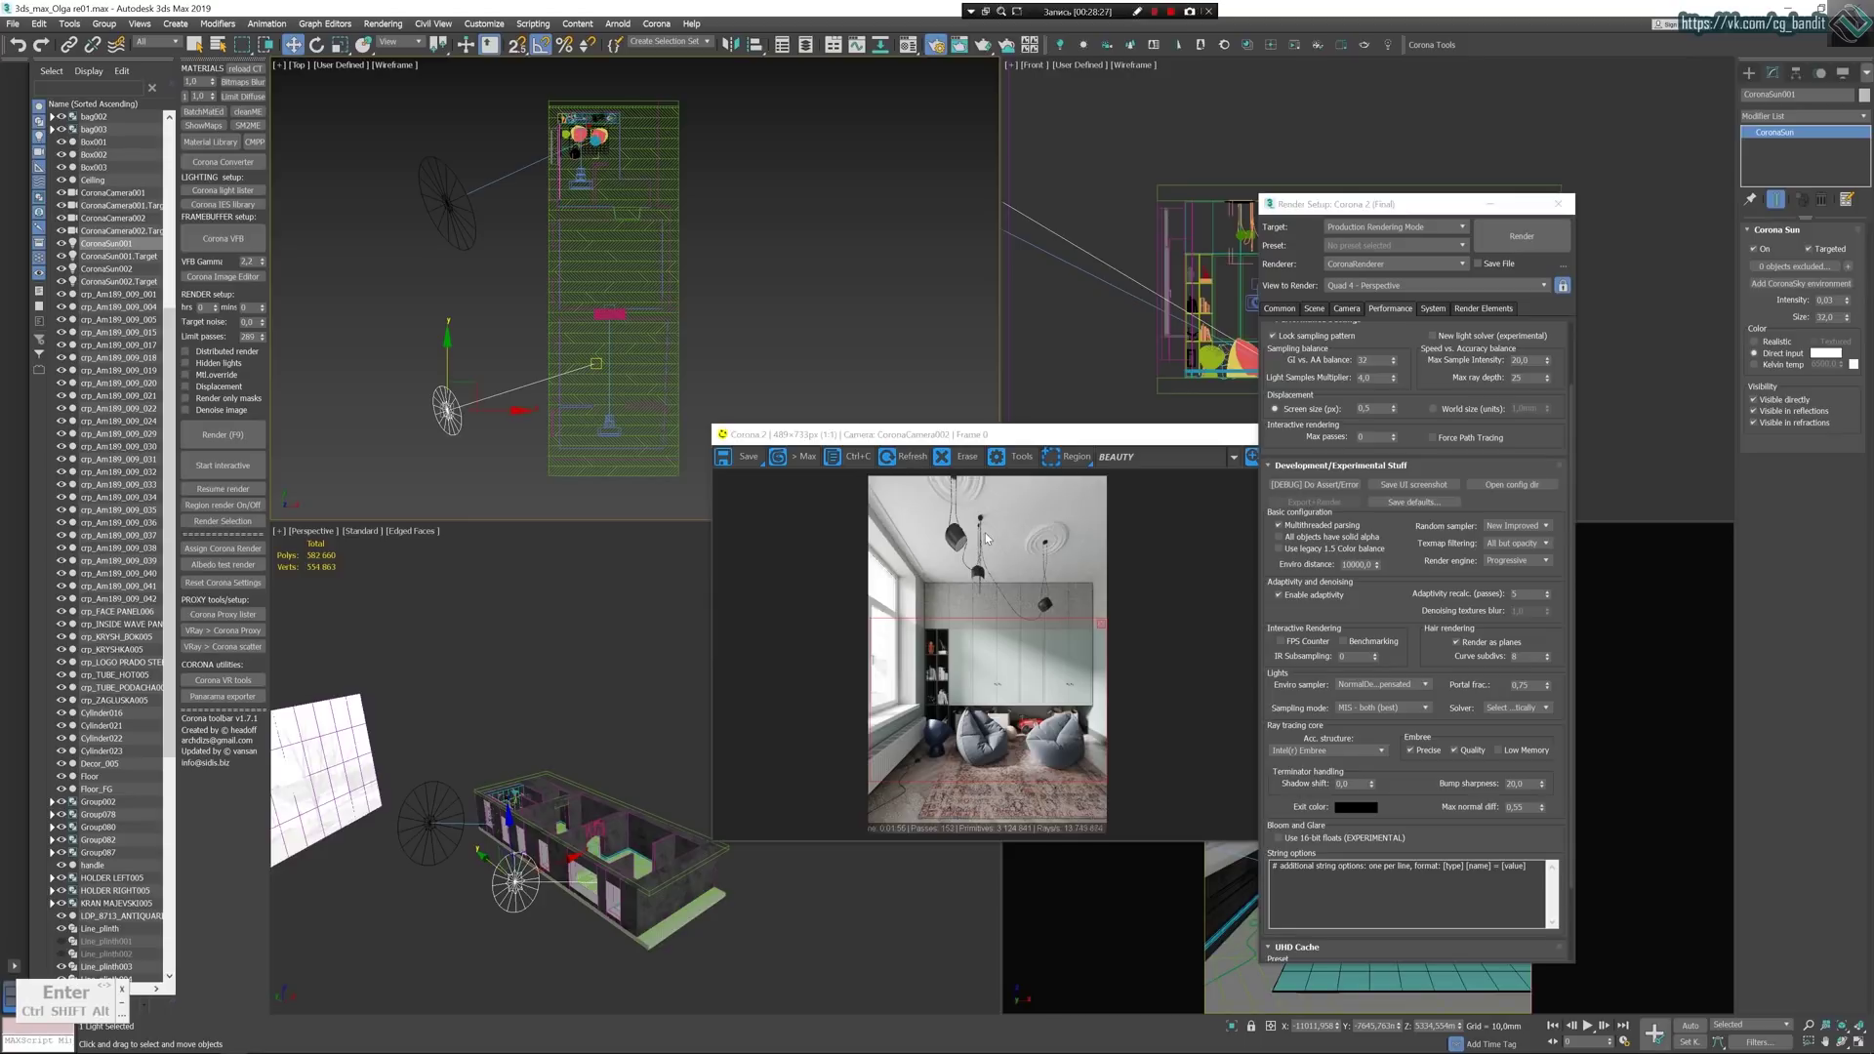
scroll(986, 535, "up", 1)
middle_click_drag(1023, 722, 1035, 627)
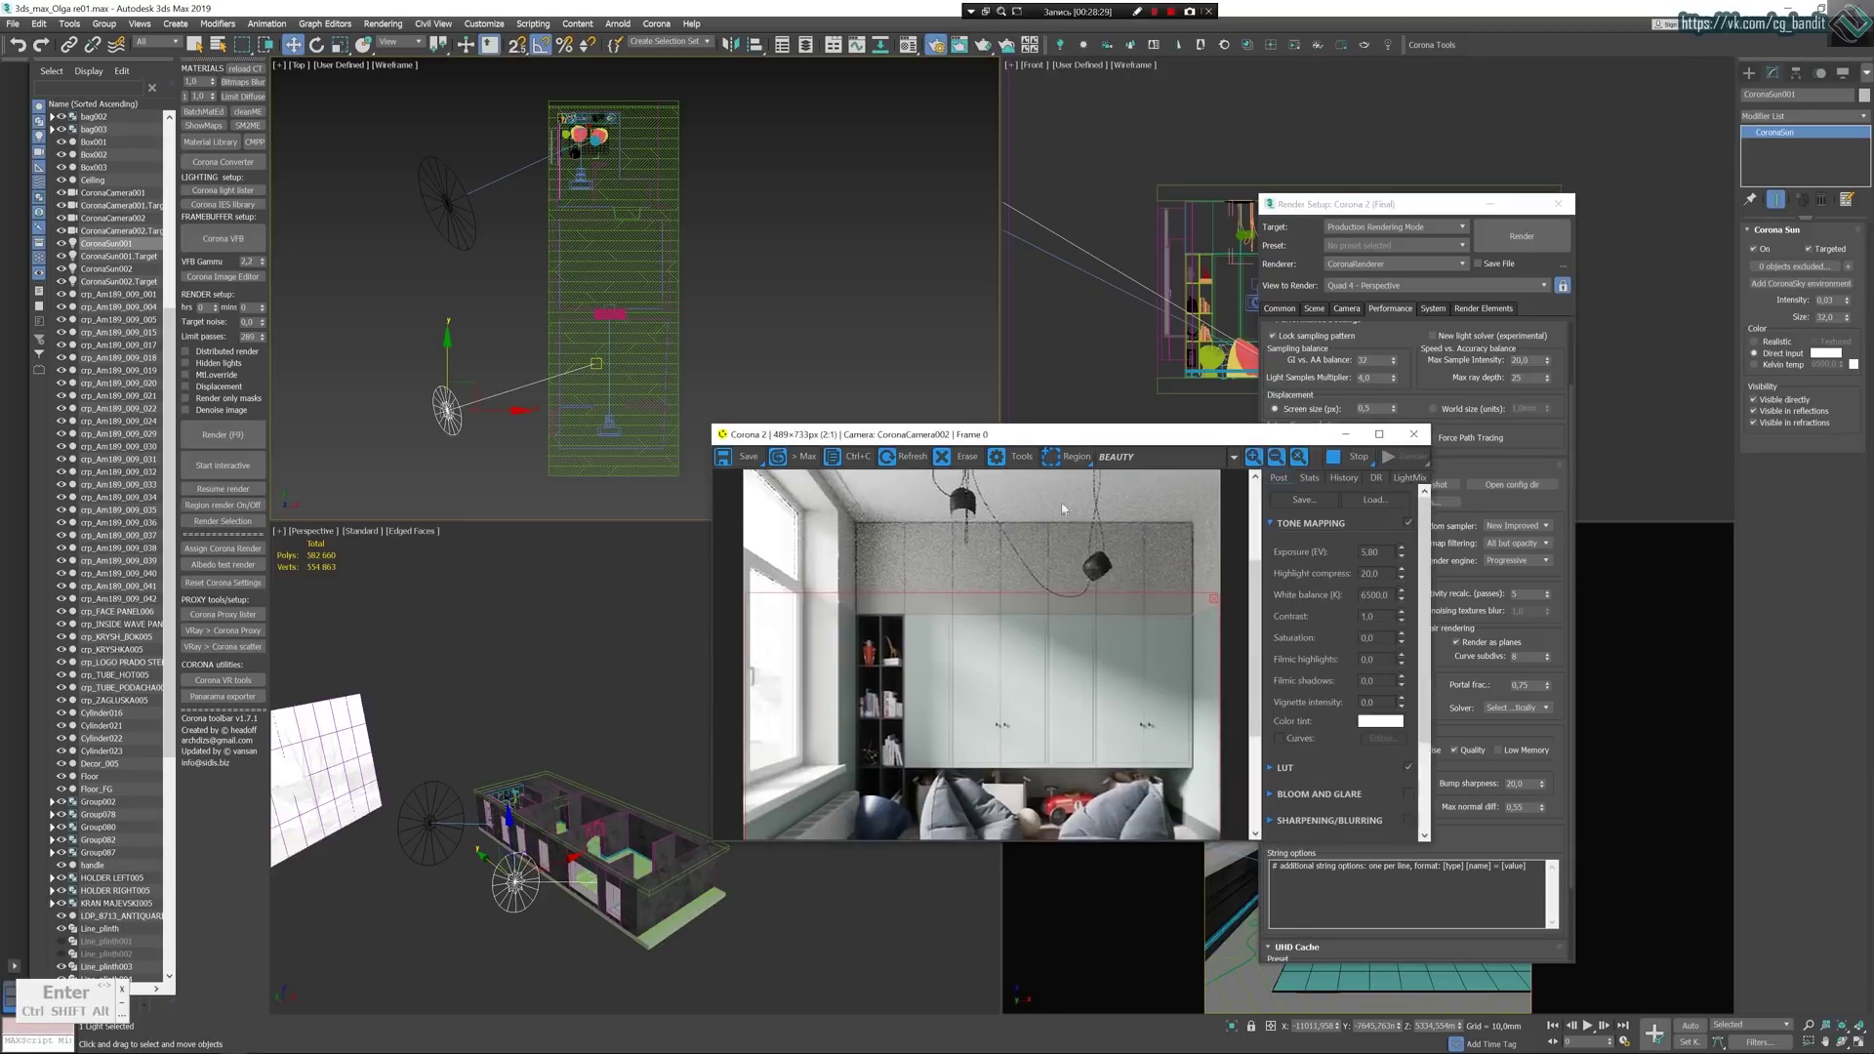
Move the frame buffer clear of the render settings and shift CoronaSun001 in the positive Y direction in the top view.
left_click_drag(1054, 444, 882, 473)
left_click_drag(447, 352, 447, 332)
left_click_drag(1085, 676, 1084, 703)
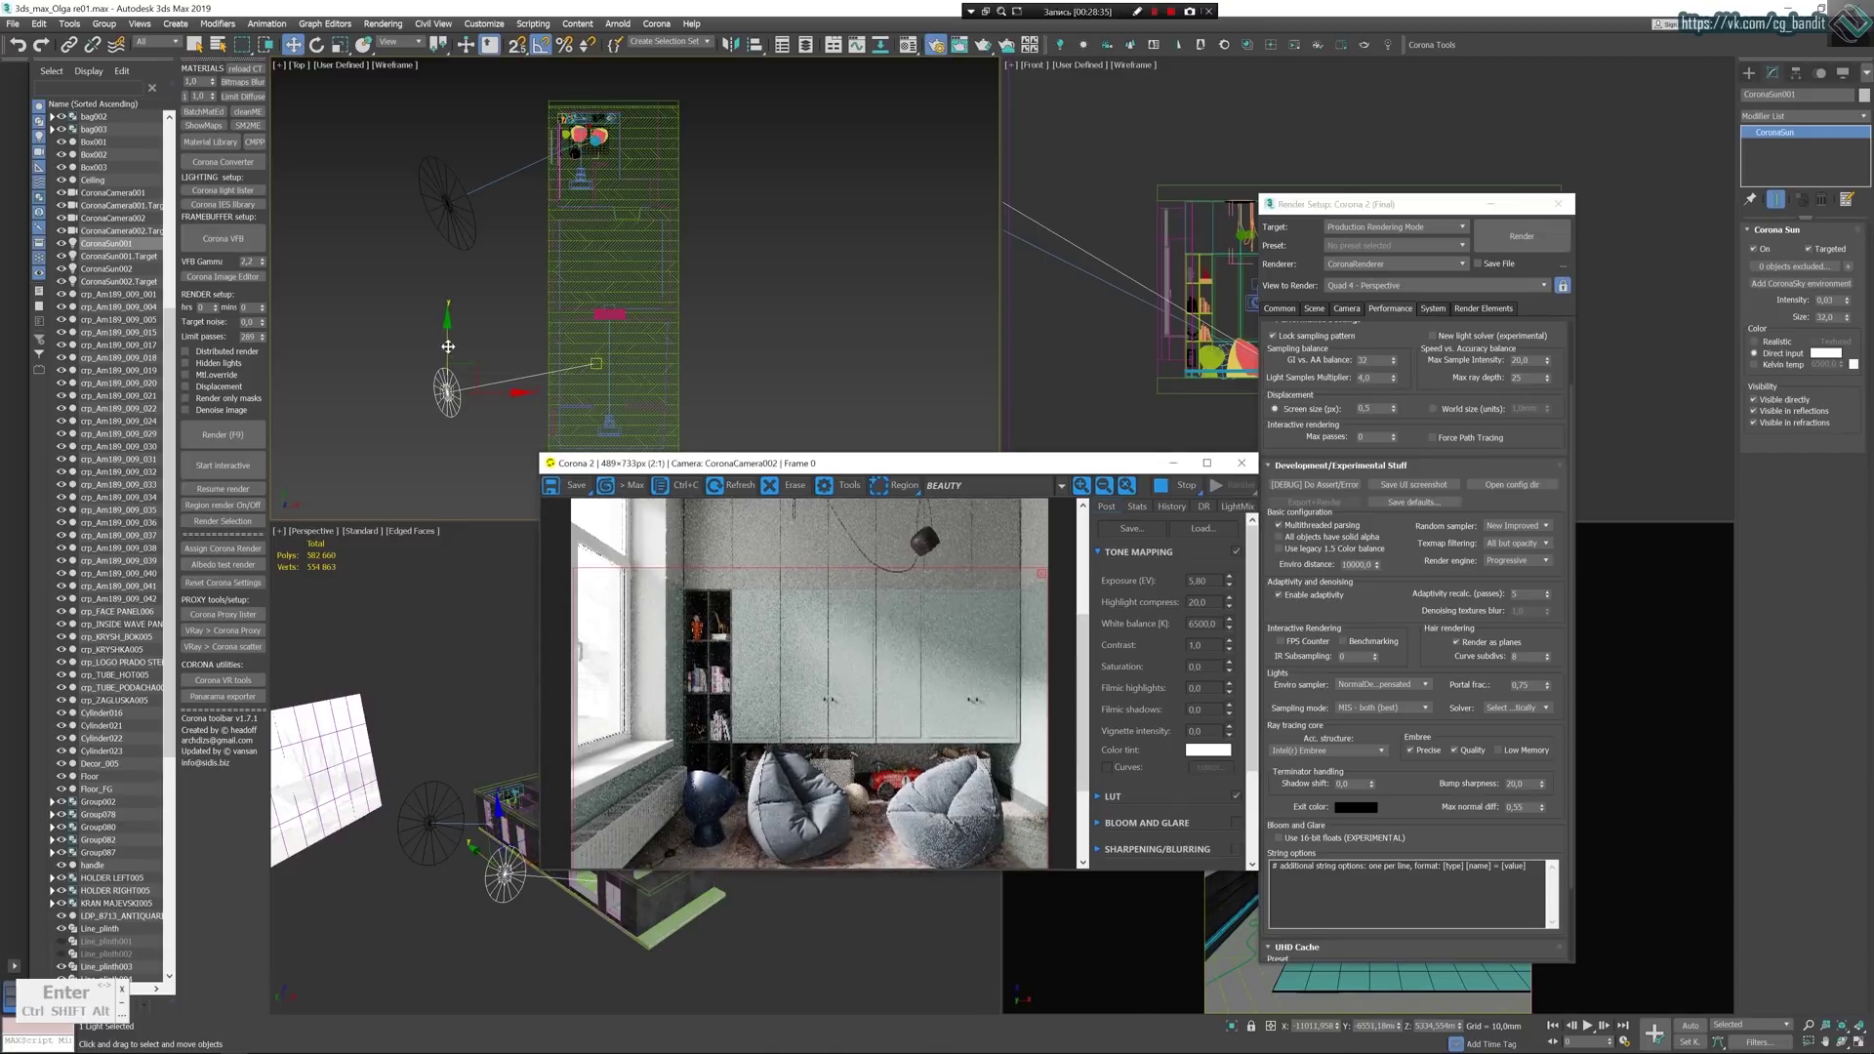
Shift CoronaSun001 back in the negative Y direction in the top view and raise it slightly along Z in the perspective view.
left_click_drag(448, 352, 448, 387)
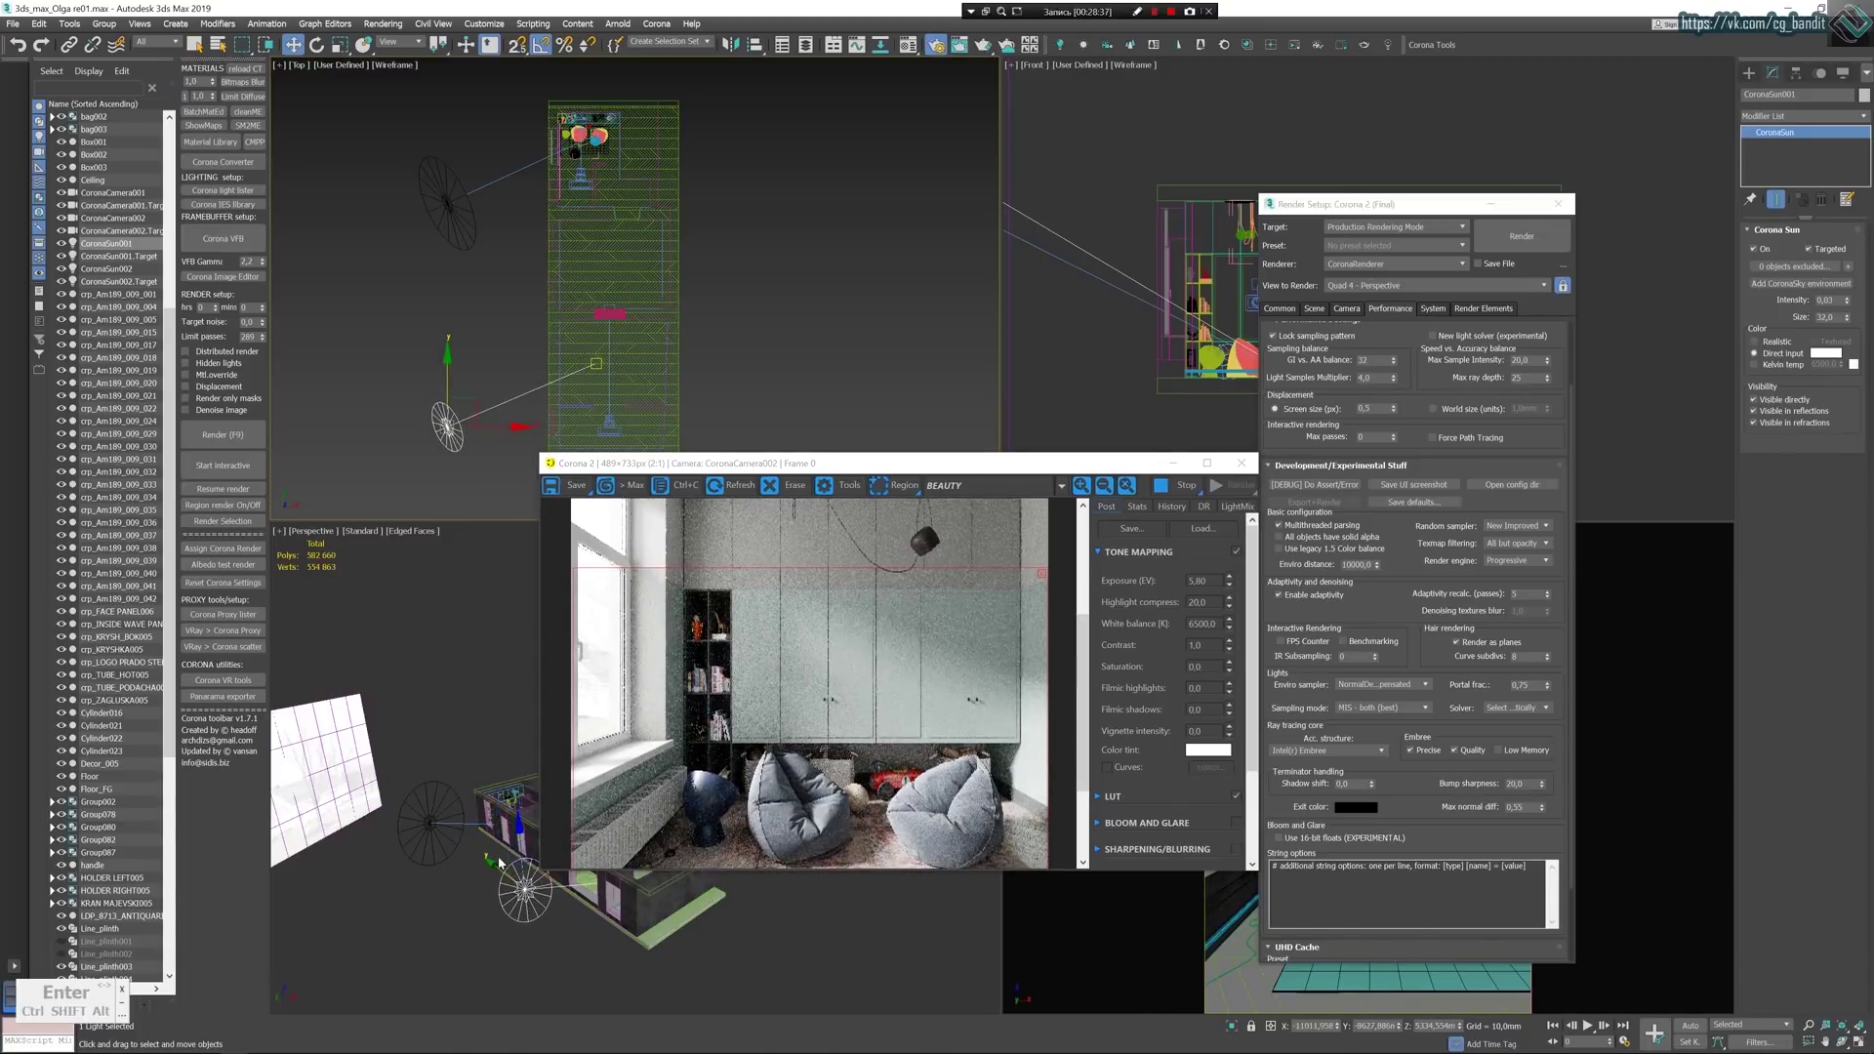
mouse_move(1086, 670)
left_mouse_down()
mouse_move(1089, 686)
mouse_move(1063, 681)
left_mouse_up()
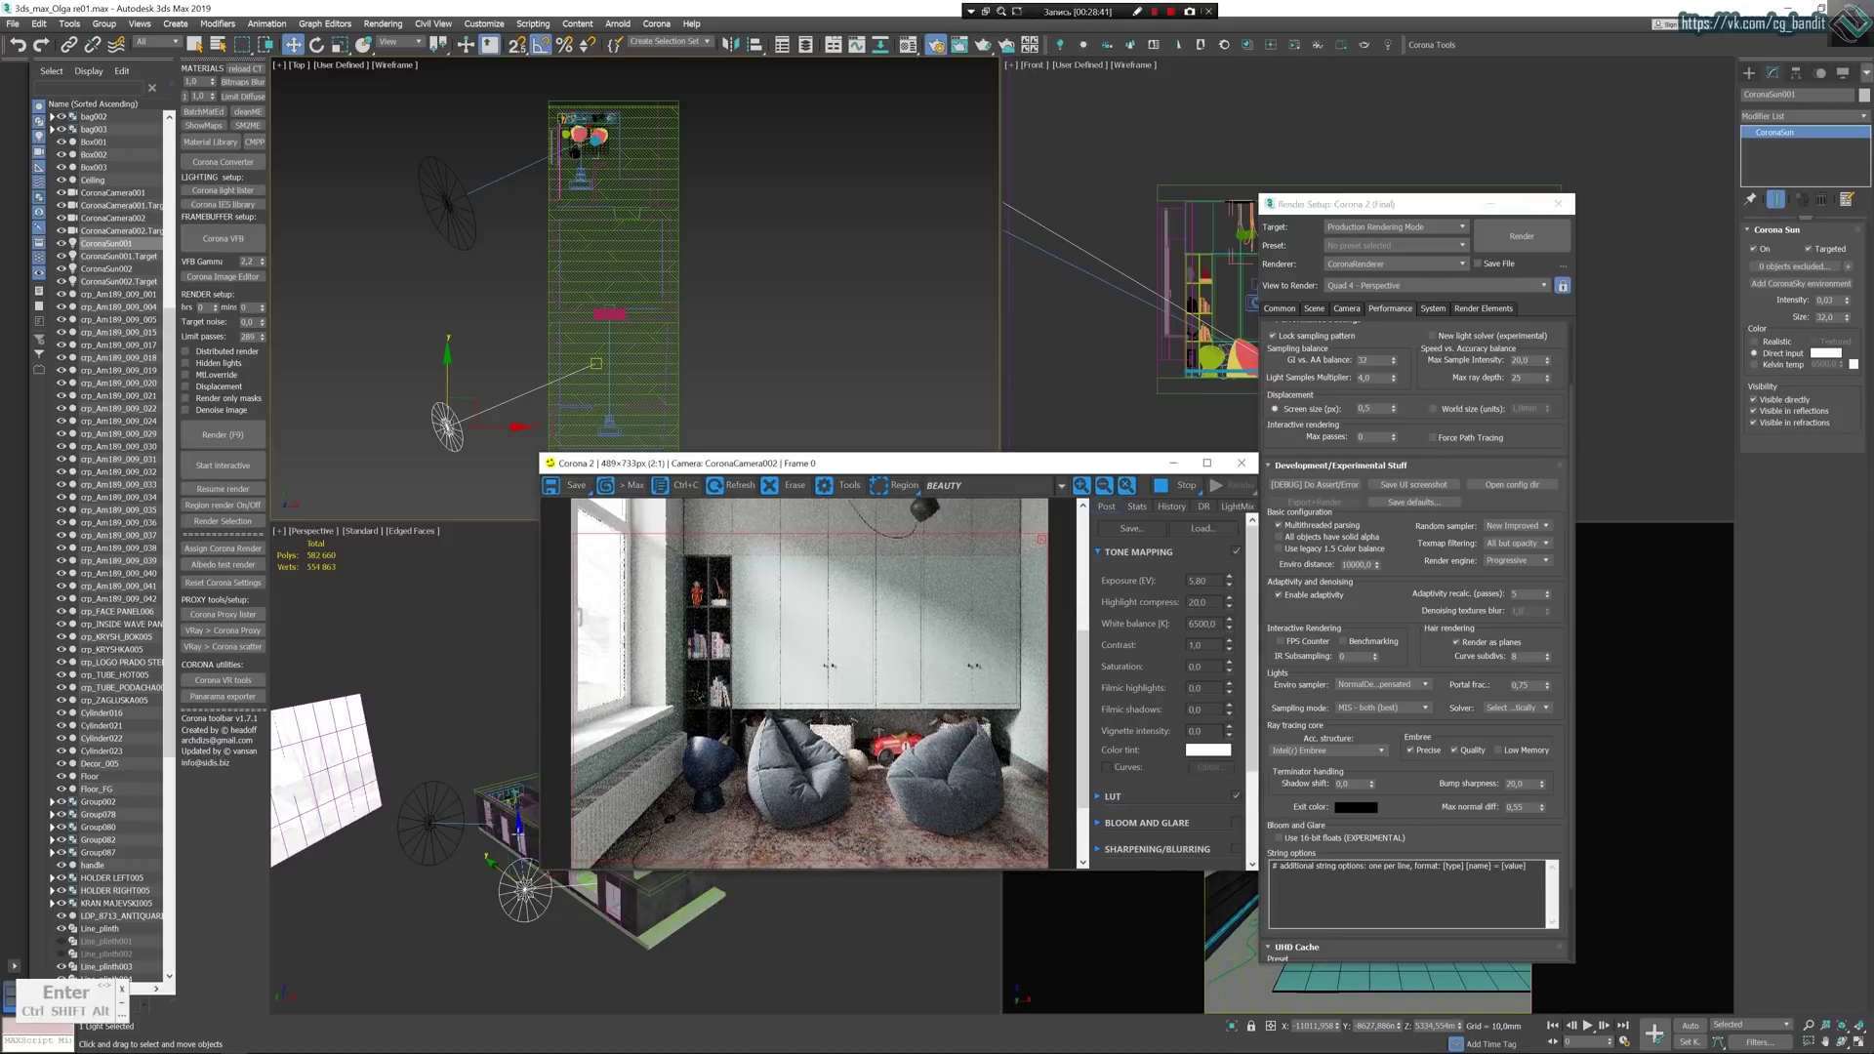
left_click_drag(521, 828, 521, 820)
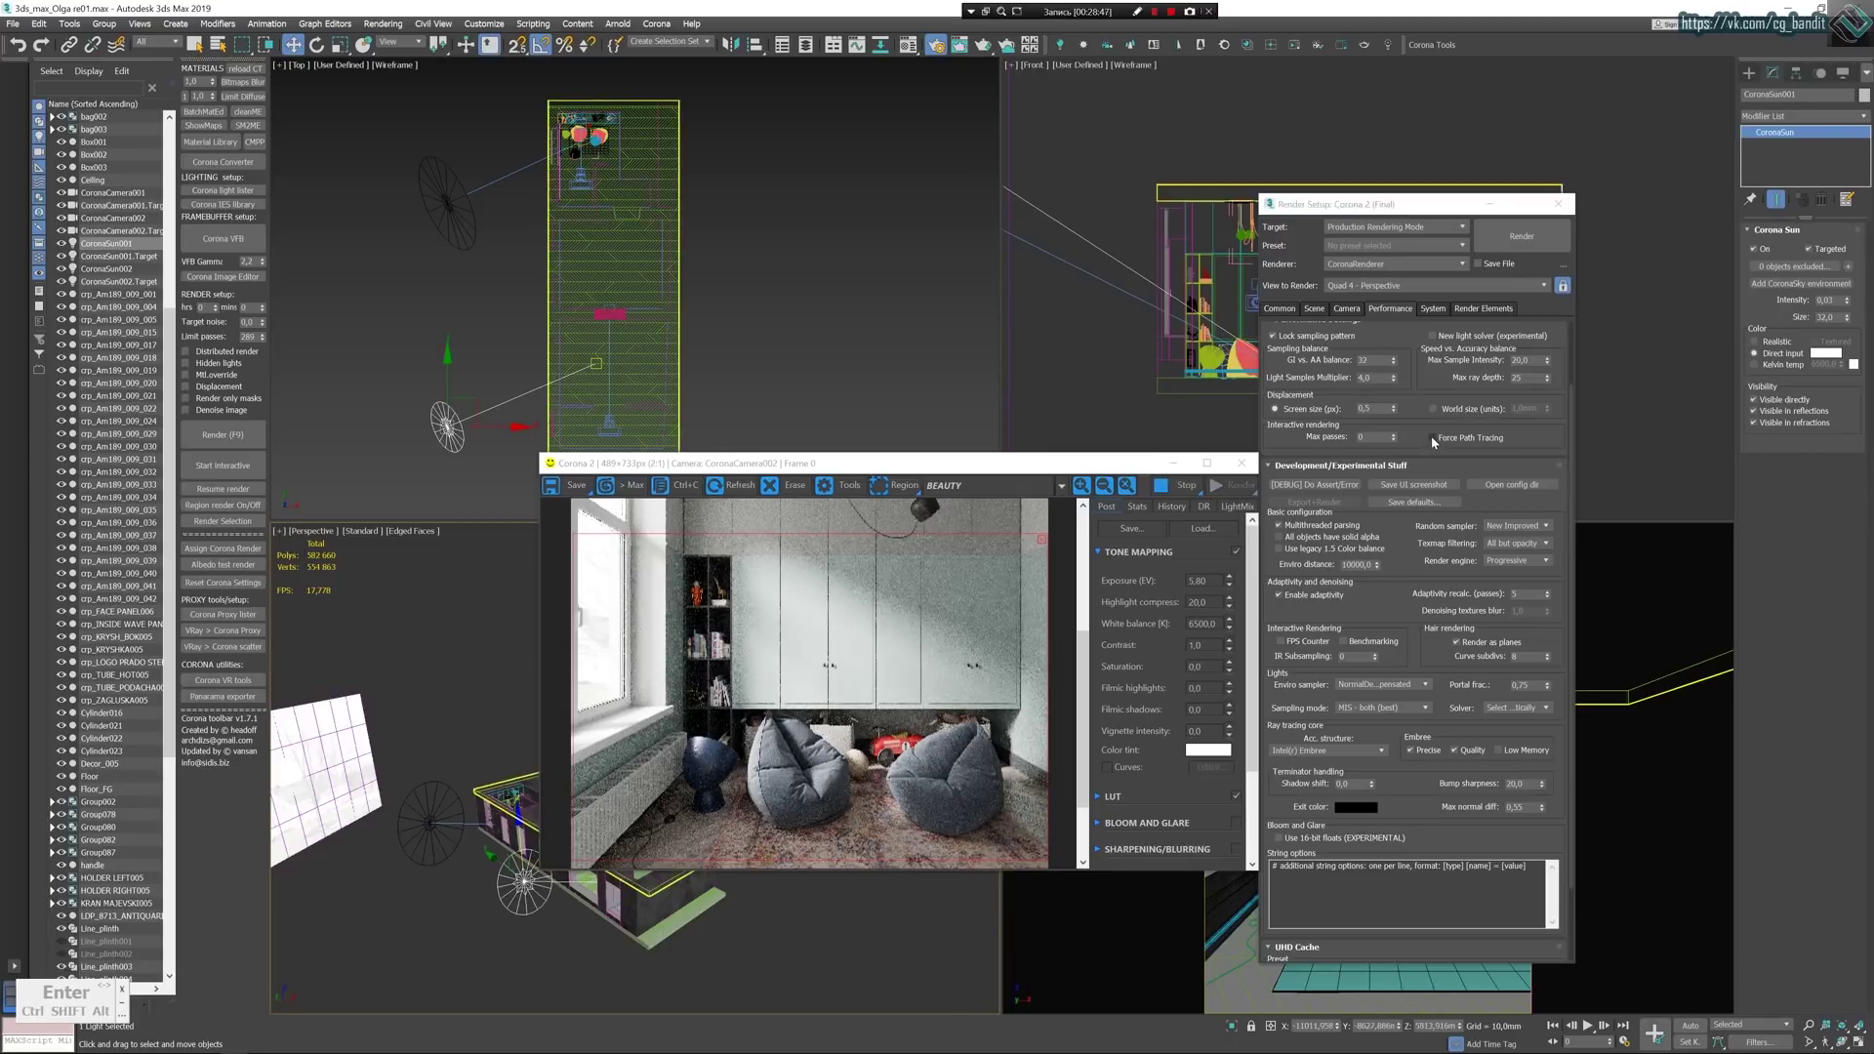
Enable Force Path Tracing for interactive rendering and check the secondary solver setting.
left_click(1432, 437)
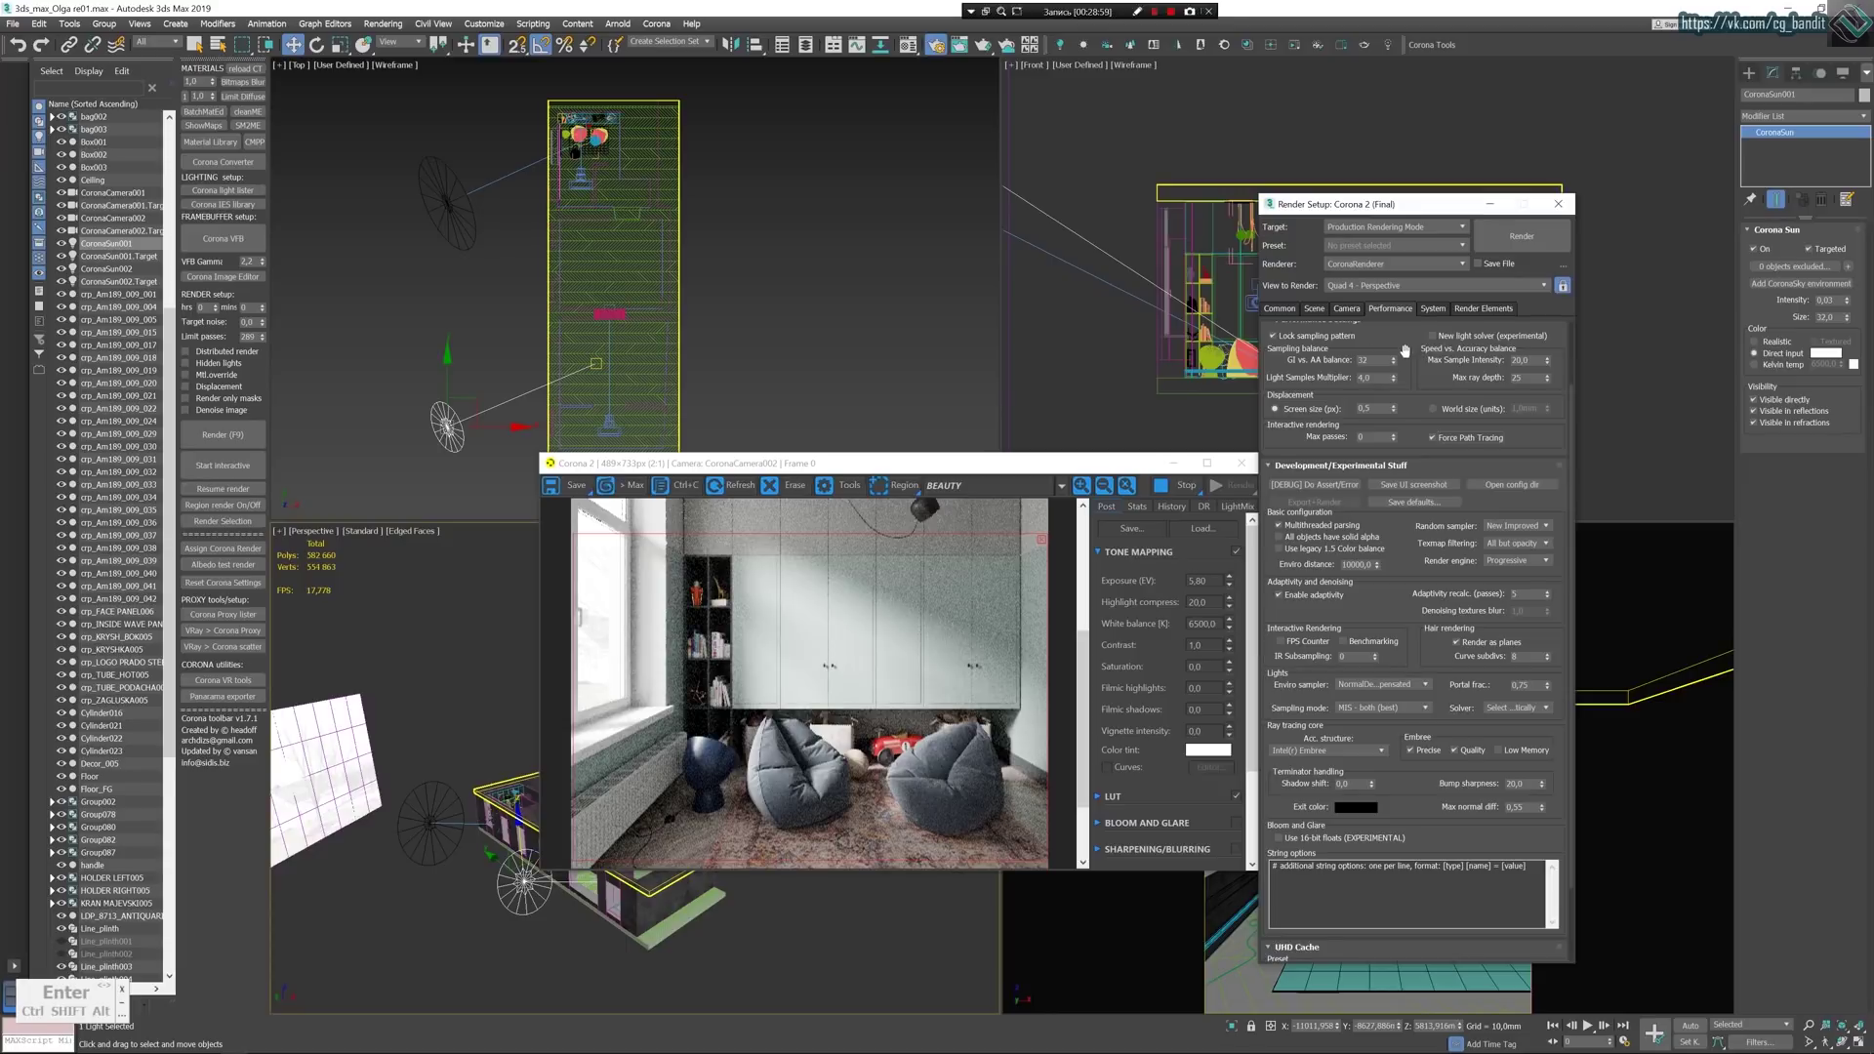
scroll(1415, 479, "up", 2)
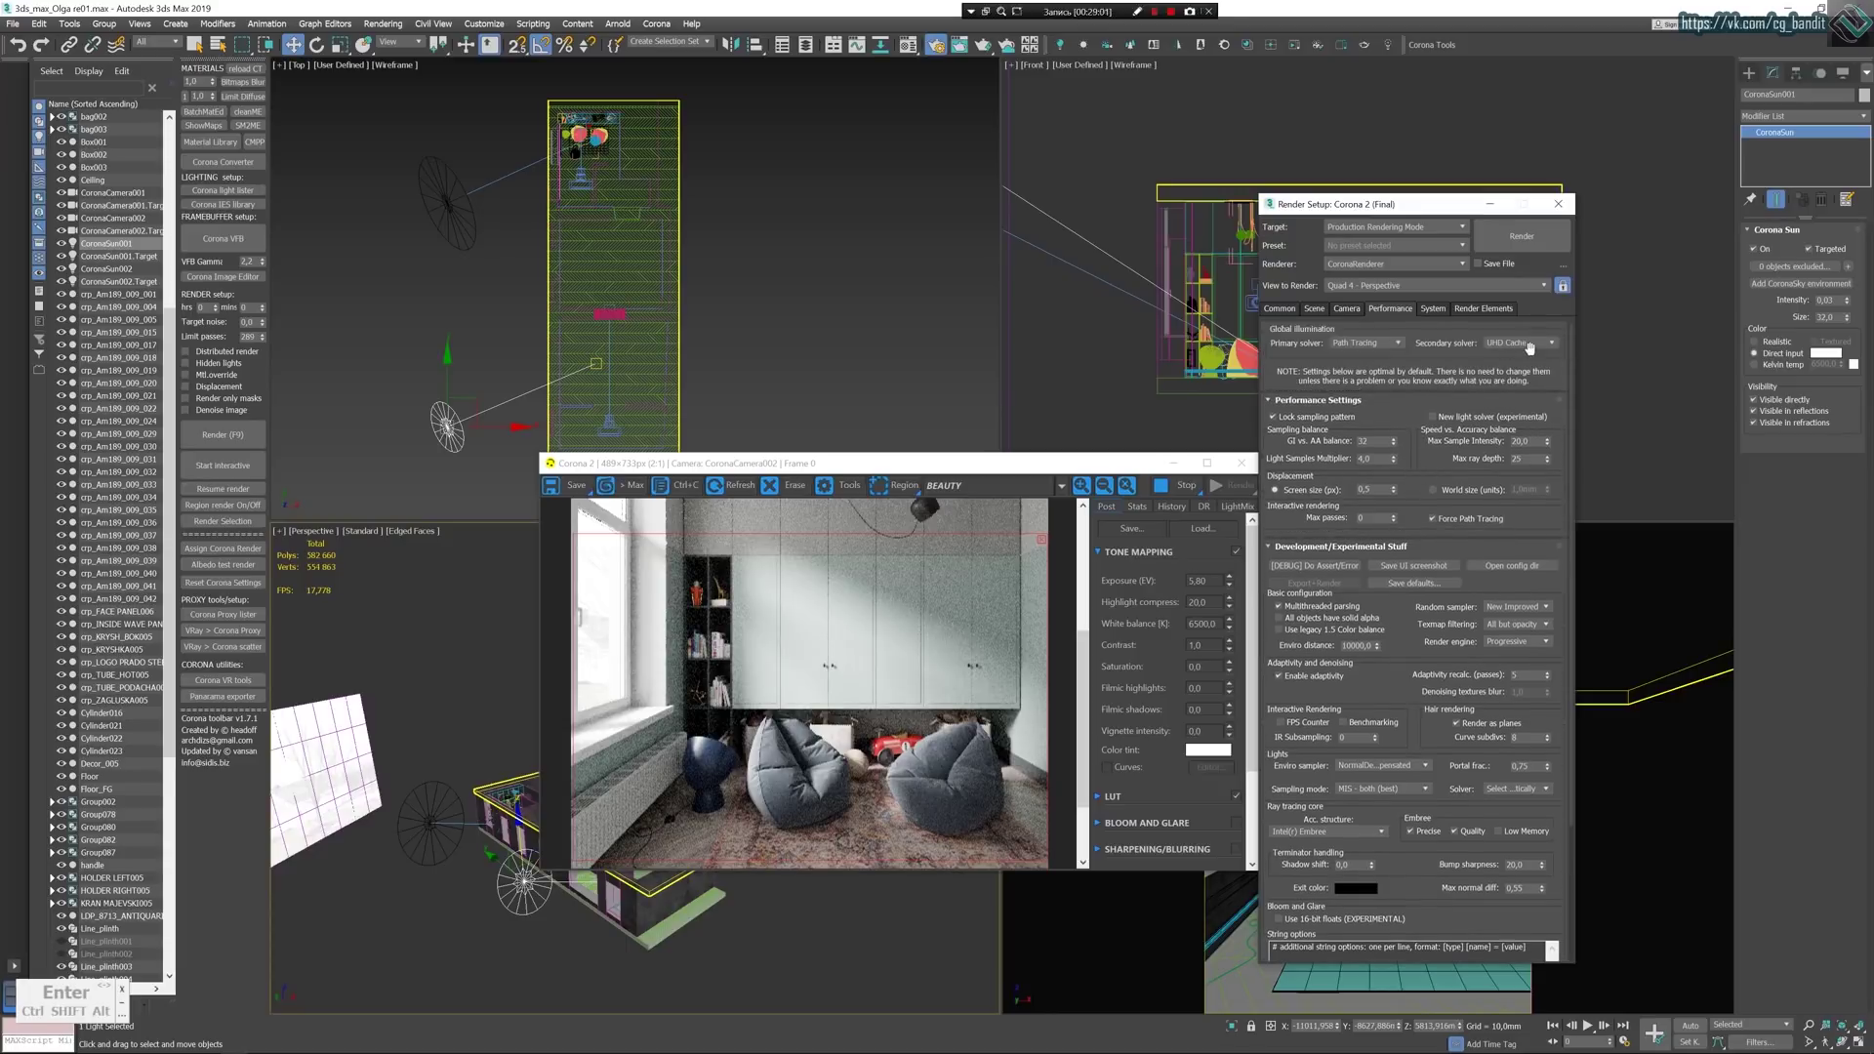
mouse_move(1531, 347)
Move CoronaSun001 in the positive Y direction in the top view, turn it off, and select the other, larger Corona sun.
right_click(450, 384)
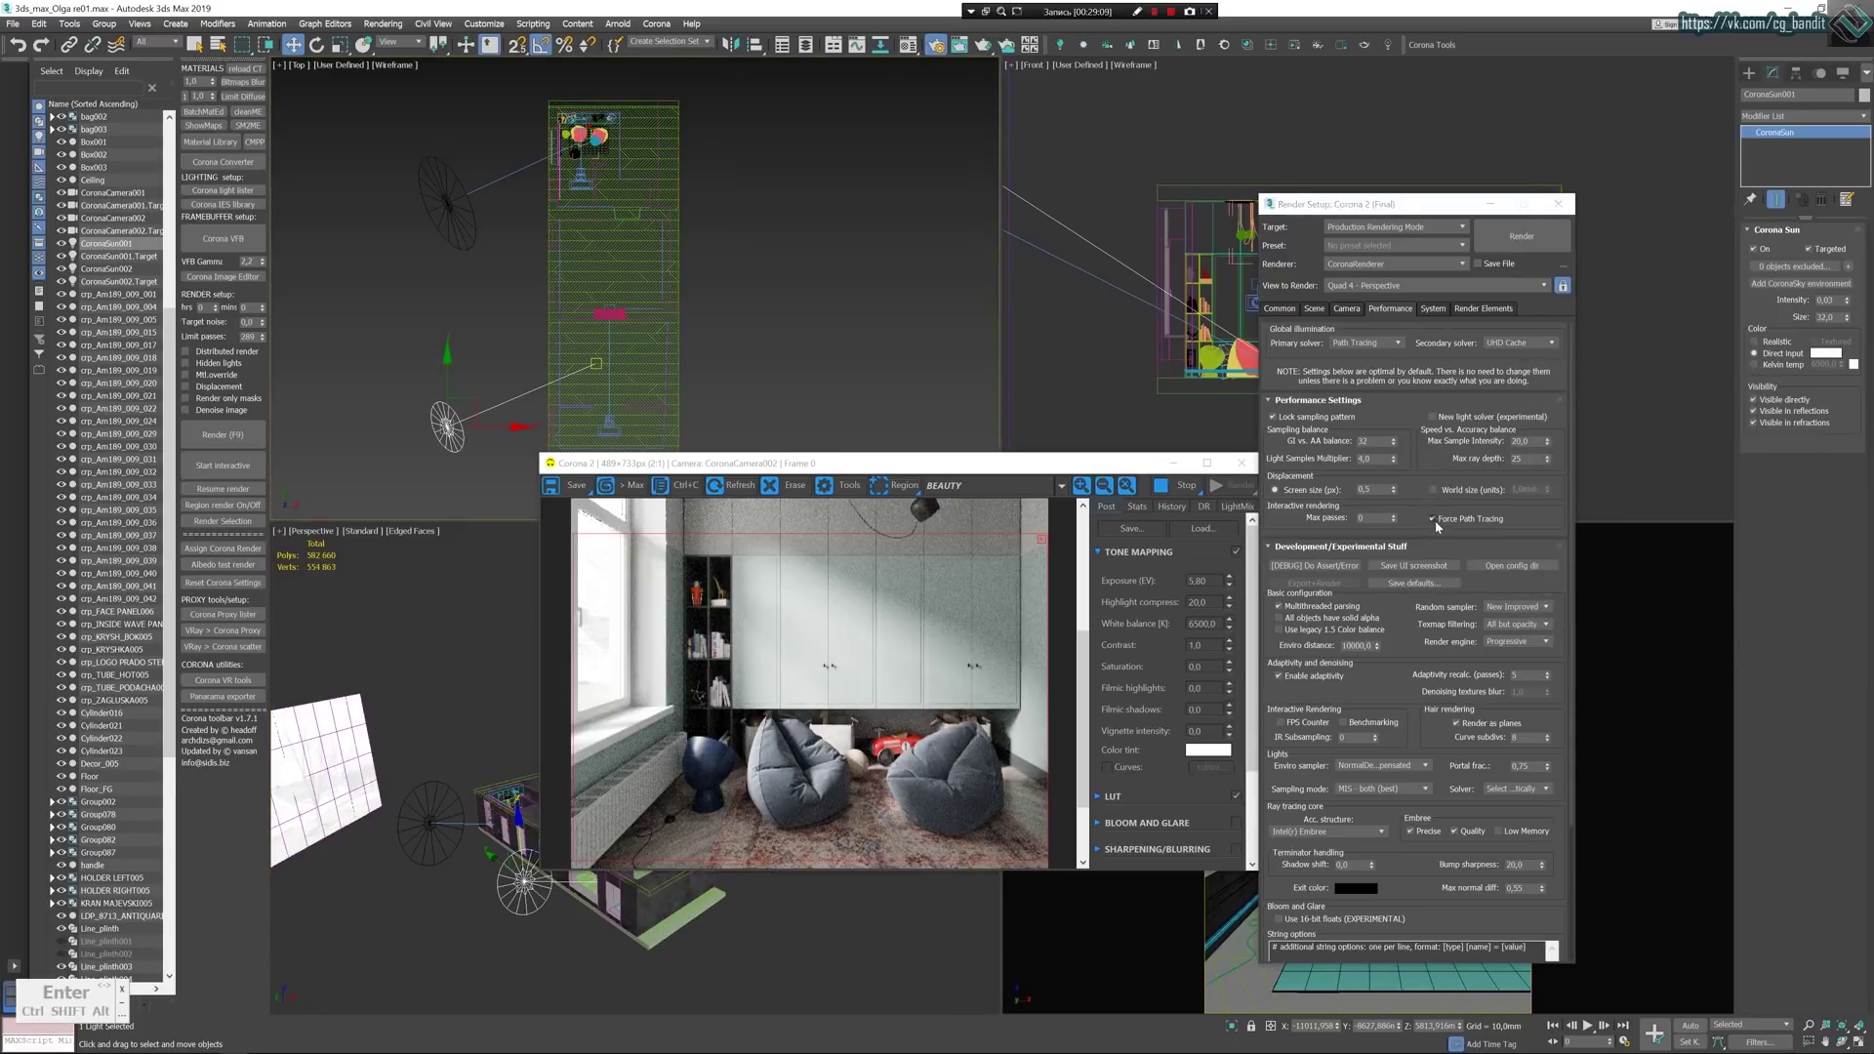
mouse_move(1440, 525)
left_click_drag(448, 369, 452, 344)
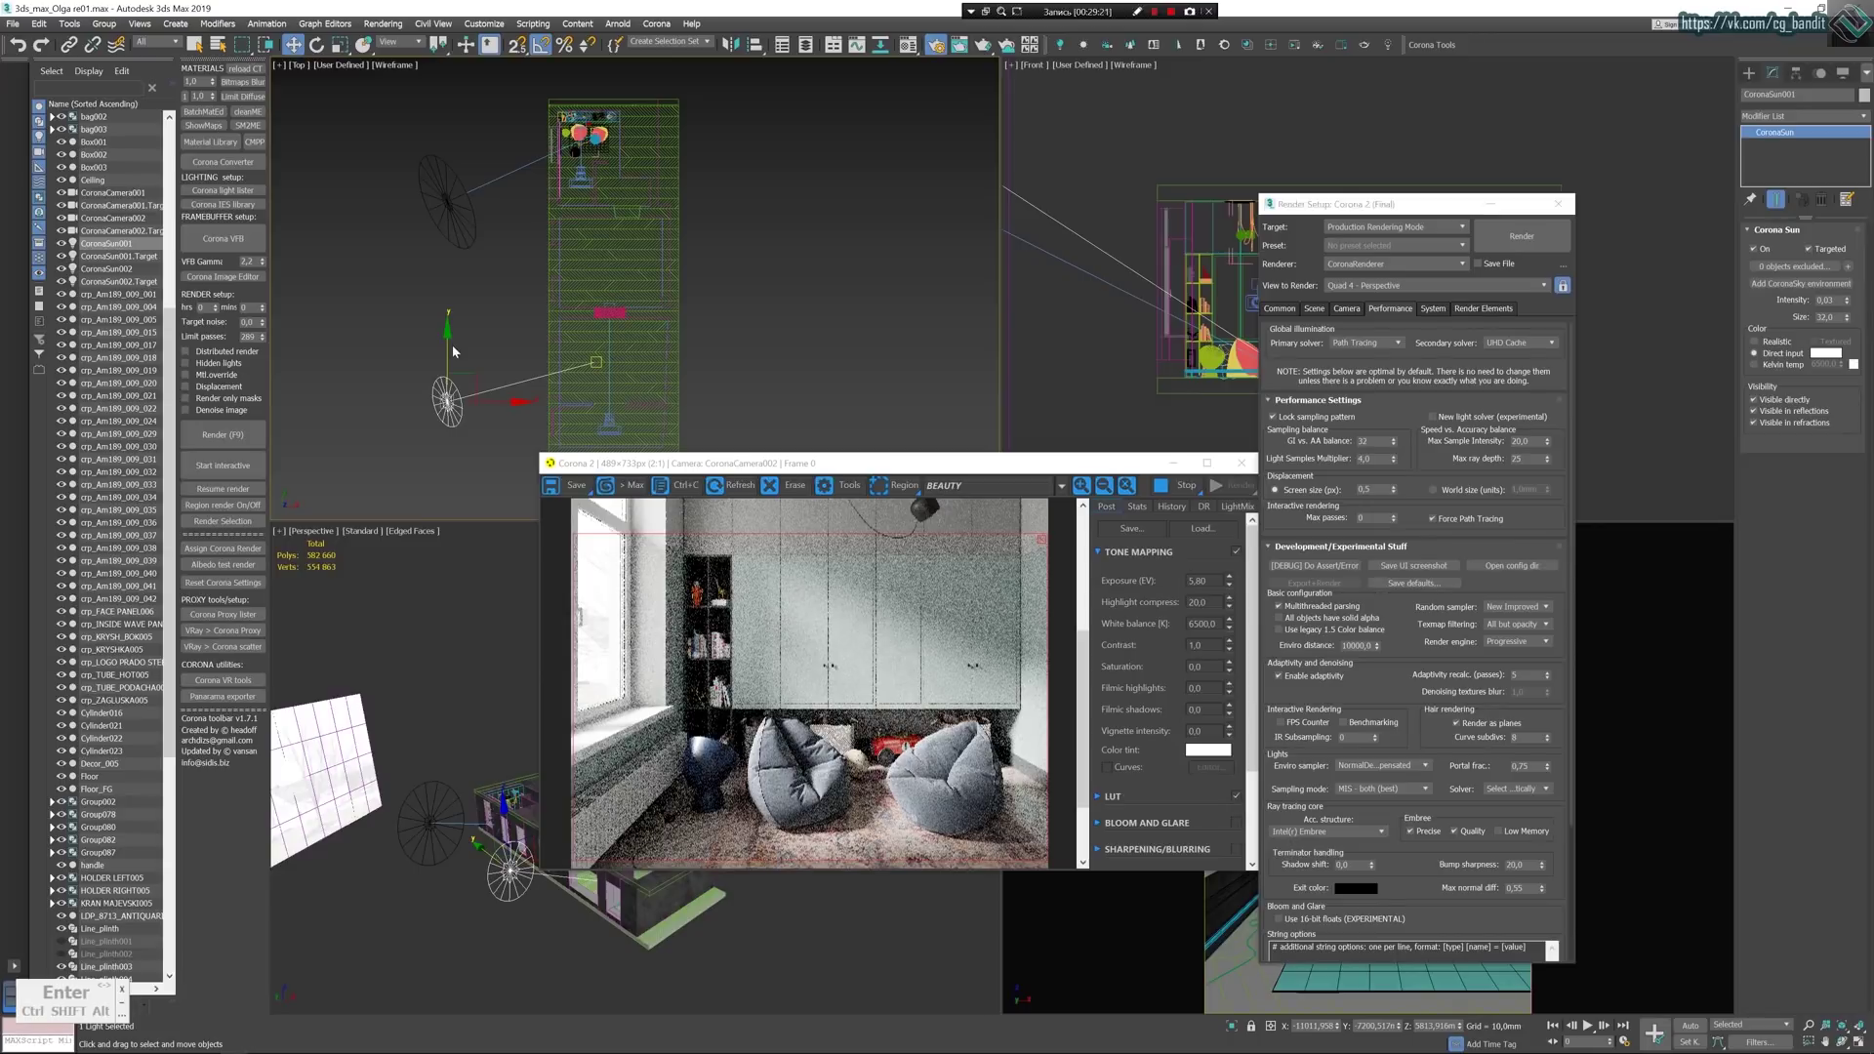
left_click(1754, 249)
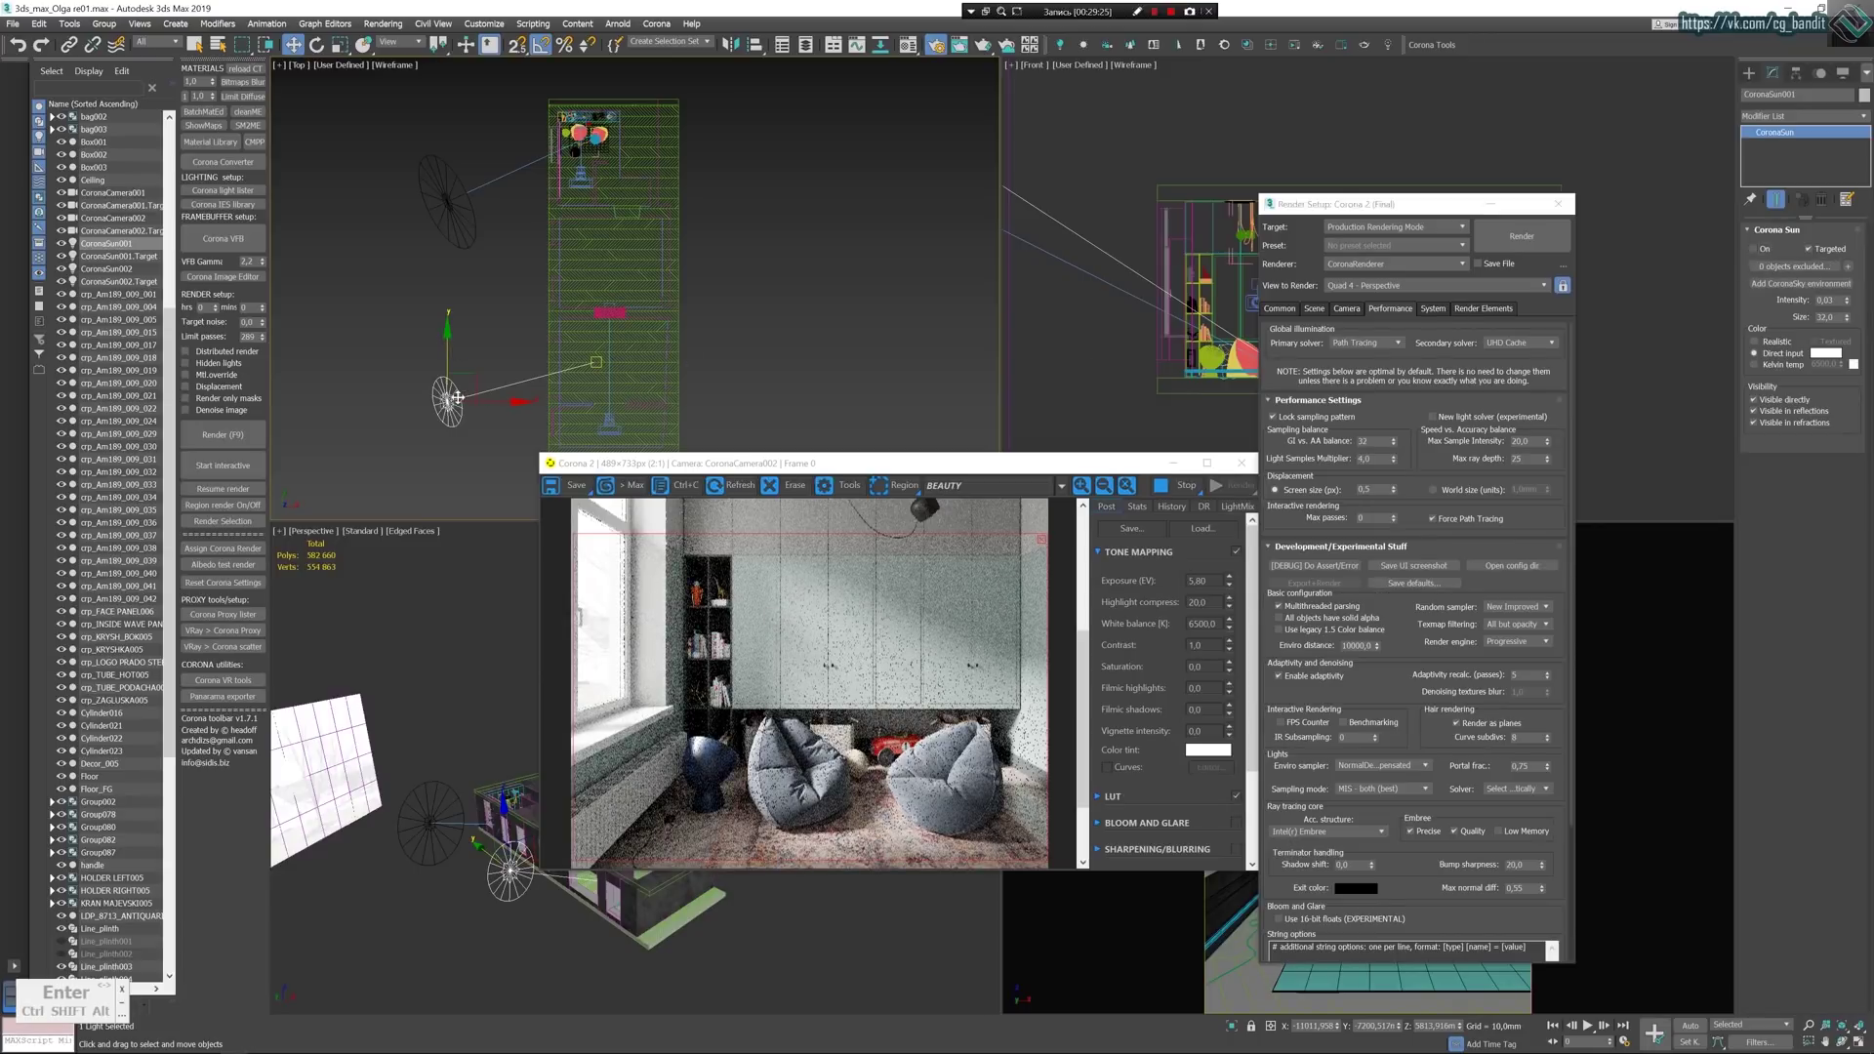
left_click(429, 817)
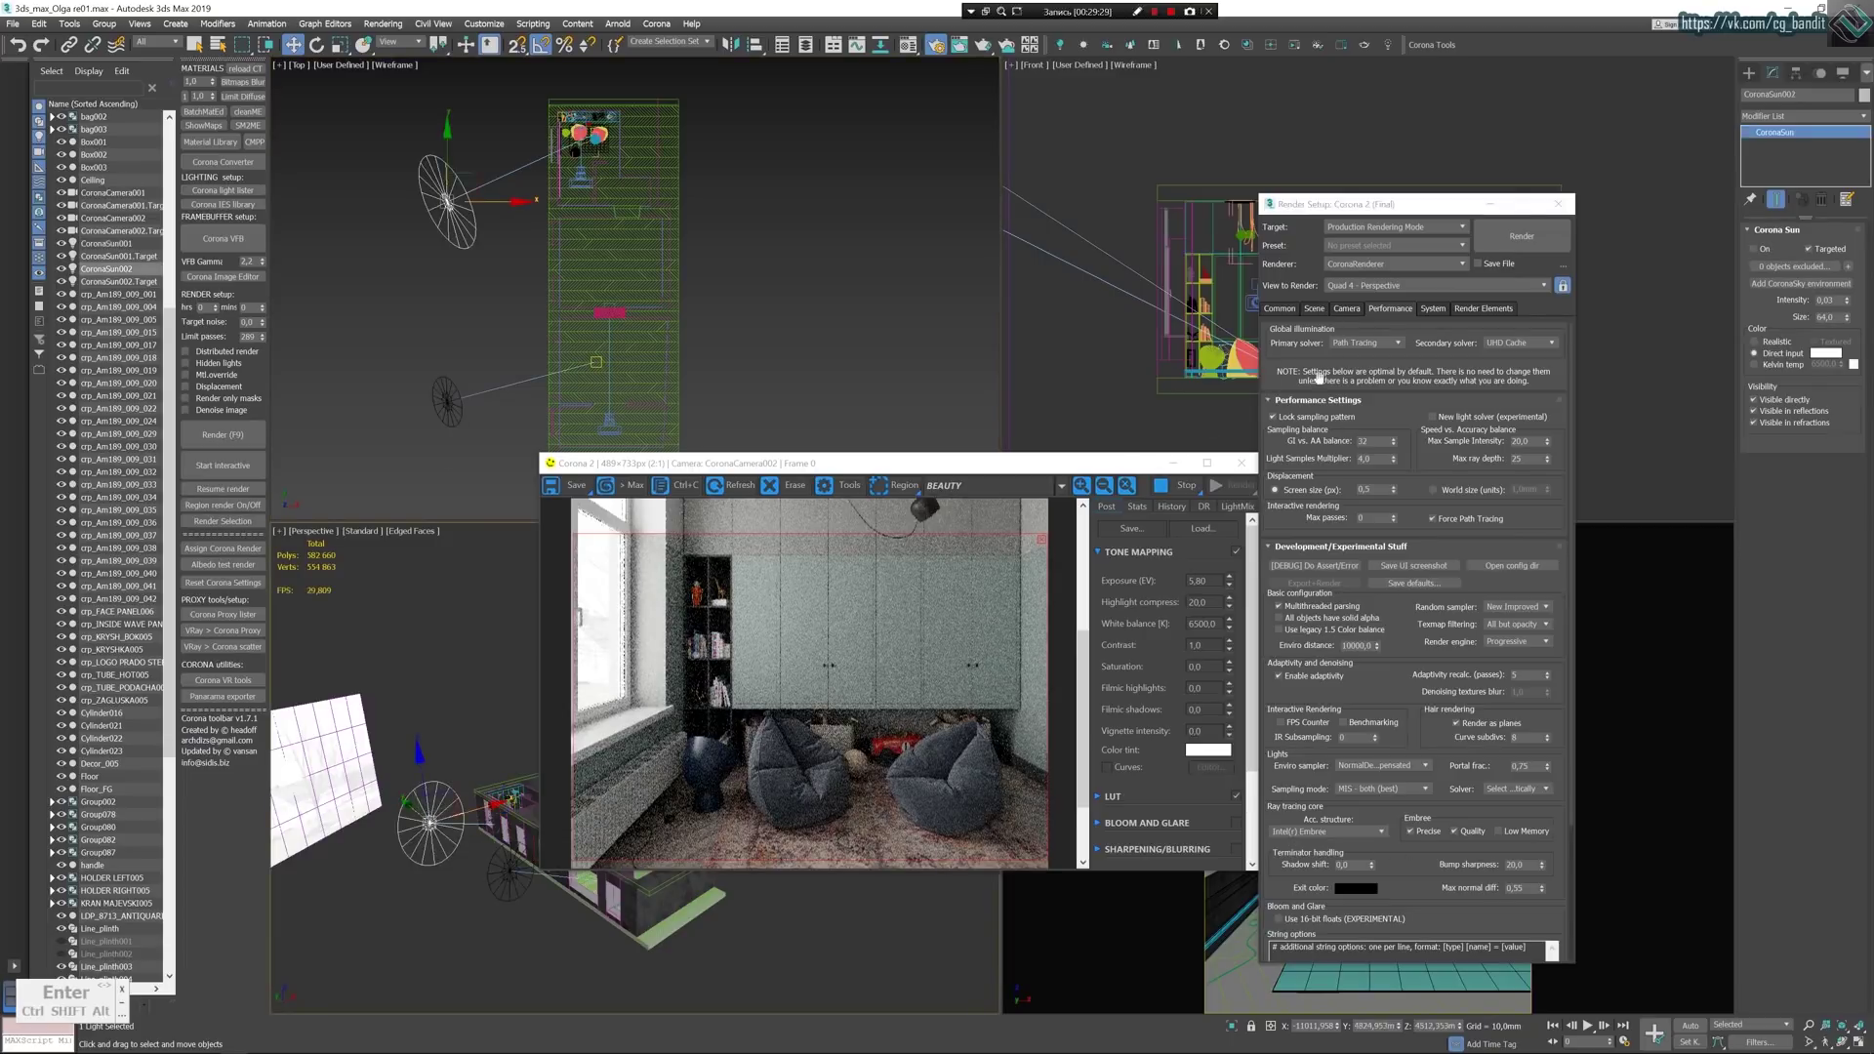
Set the Corona scene environment colour to black and restore it to white.
left_click(1316, 309)
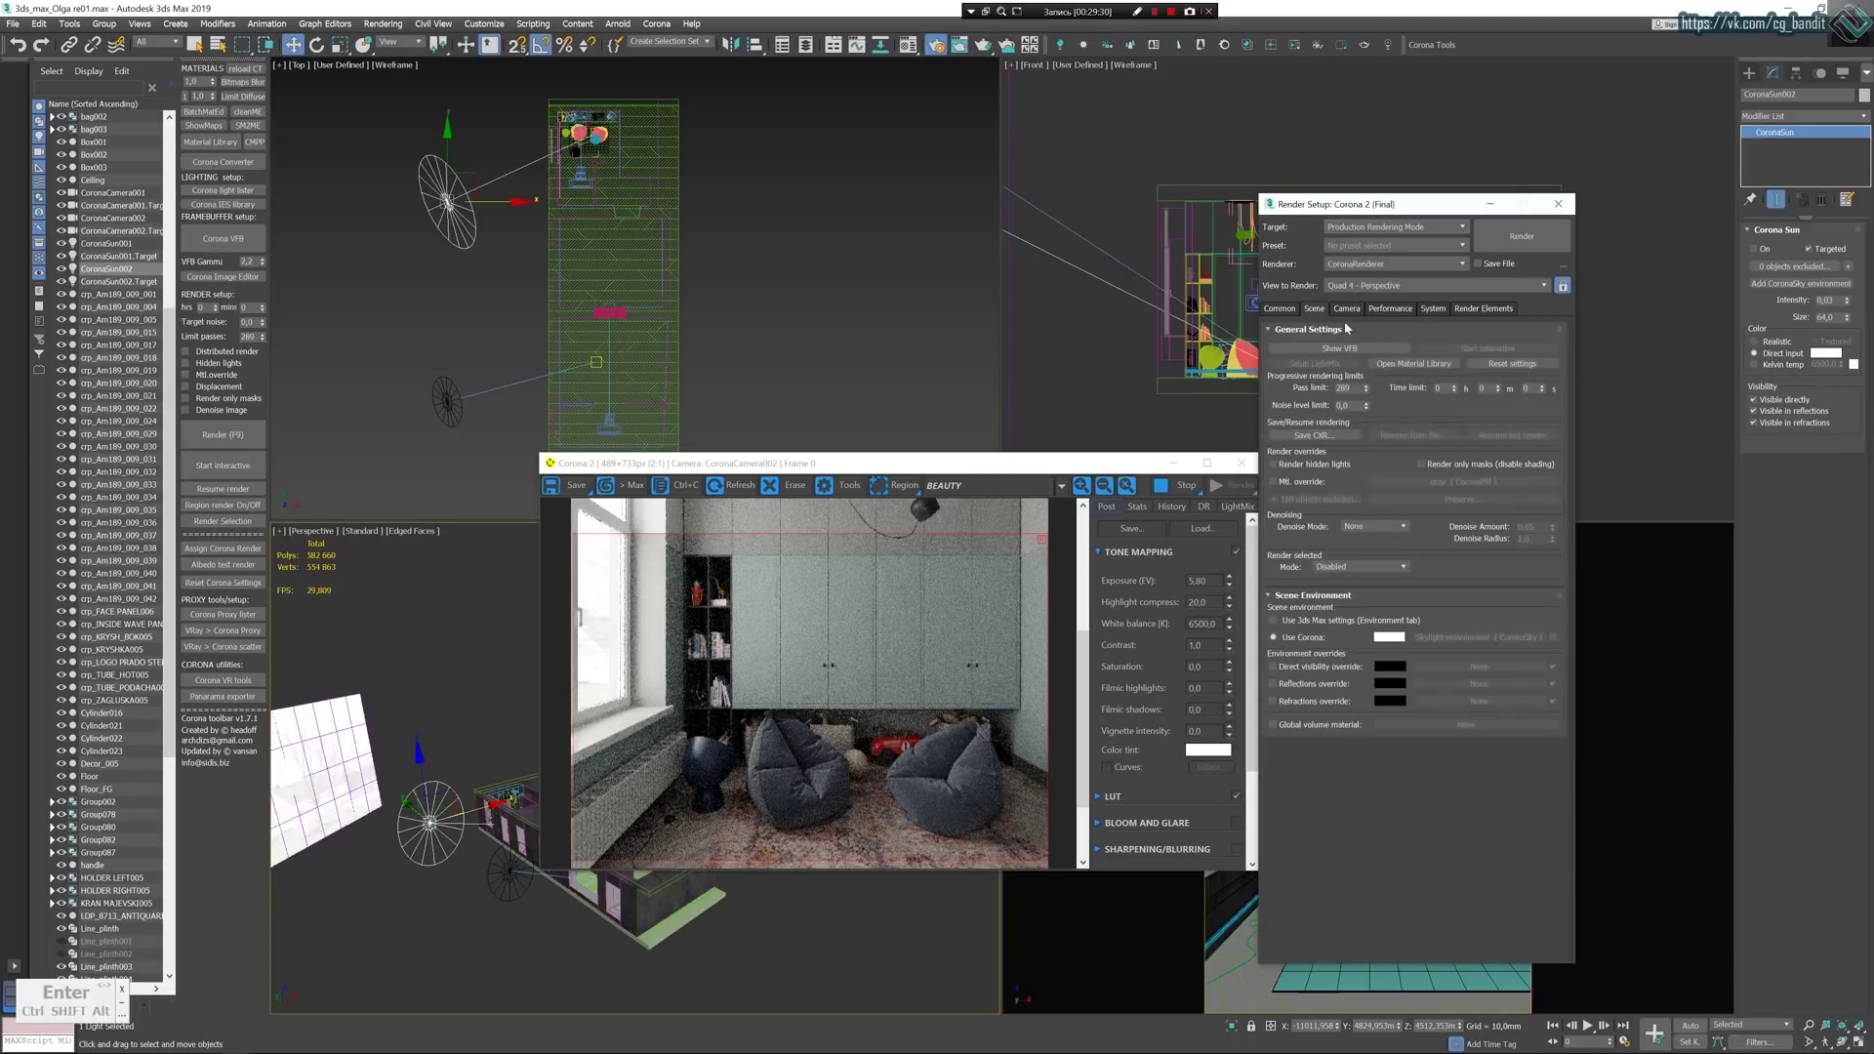
left_click(1384, 639)
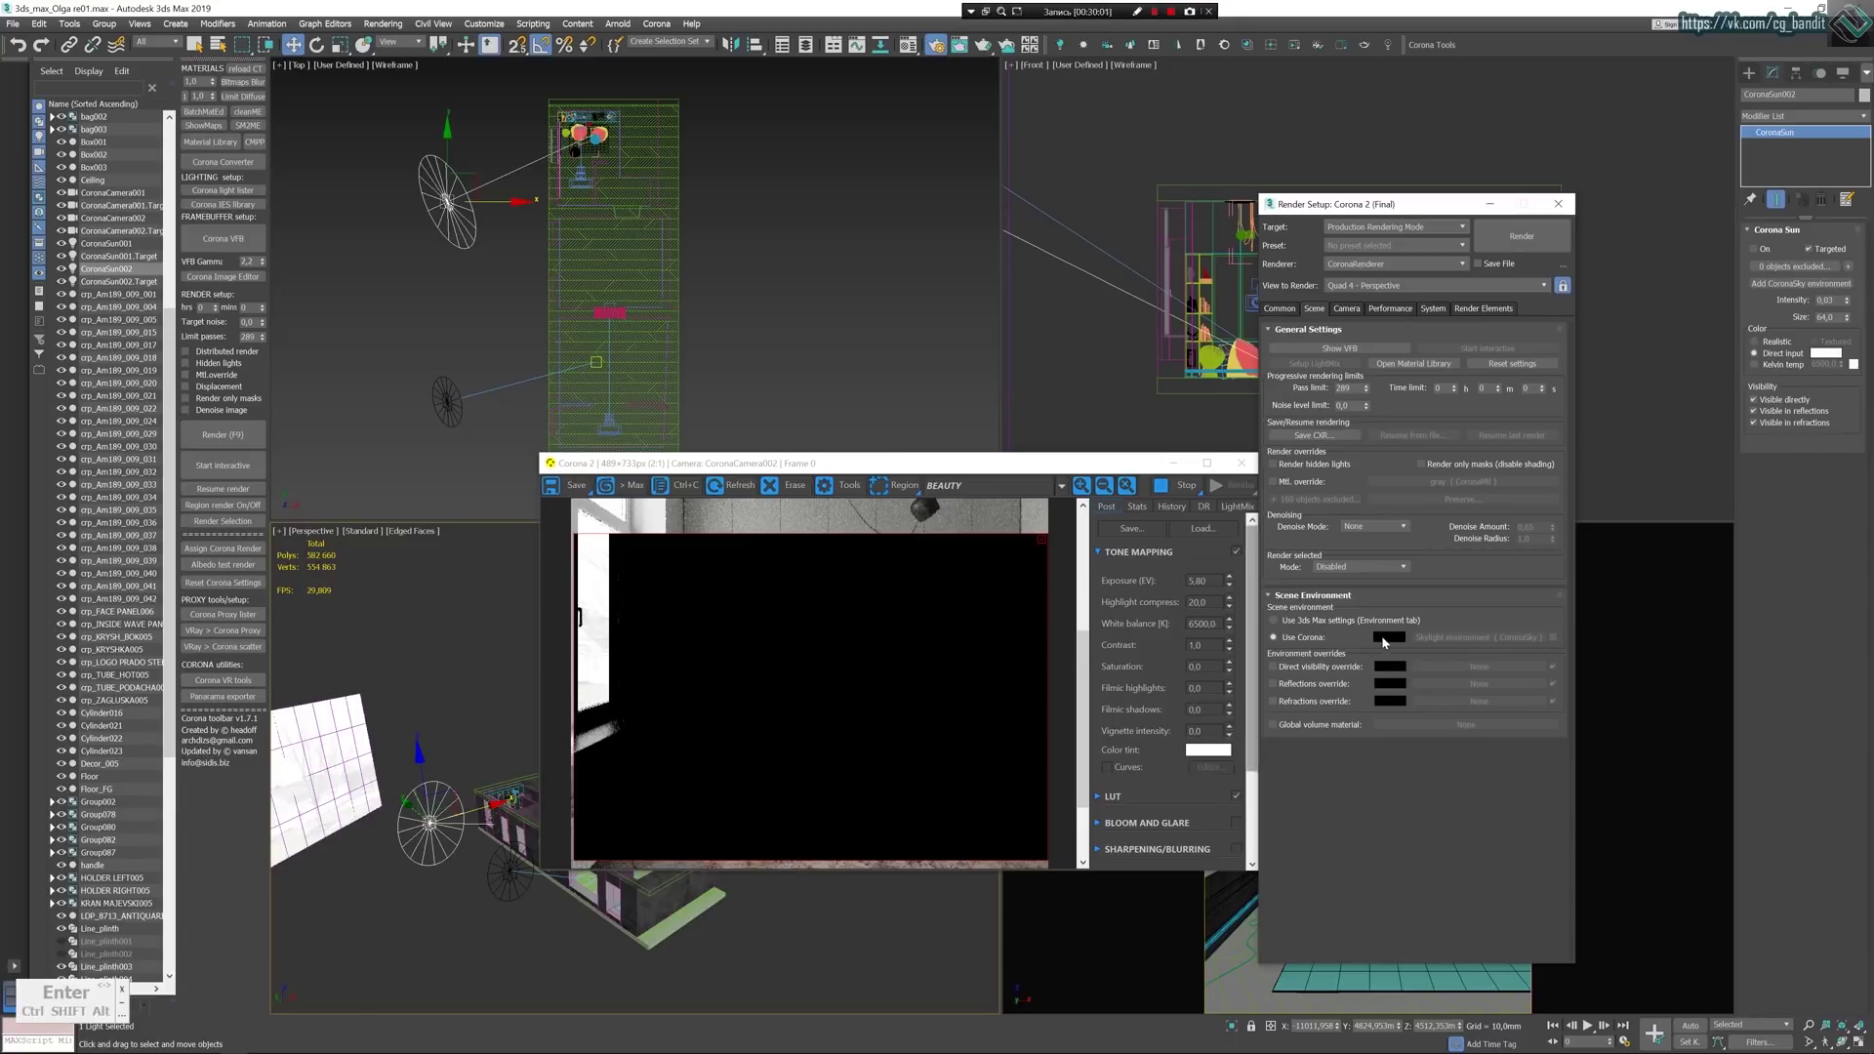
left_click(1383, 641)
left_click_drag(328, 181, 329, 197)
left_click(456, 213)
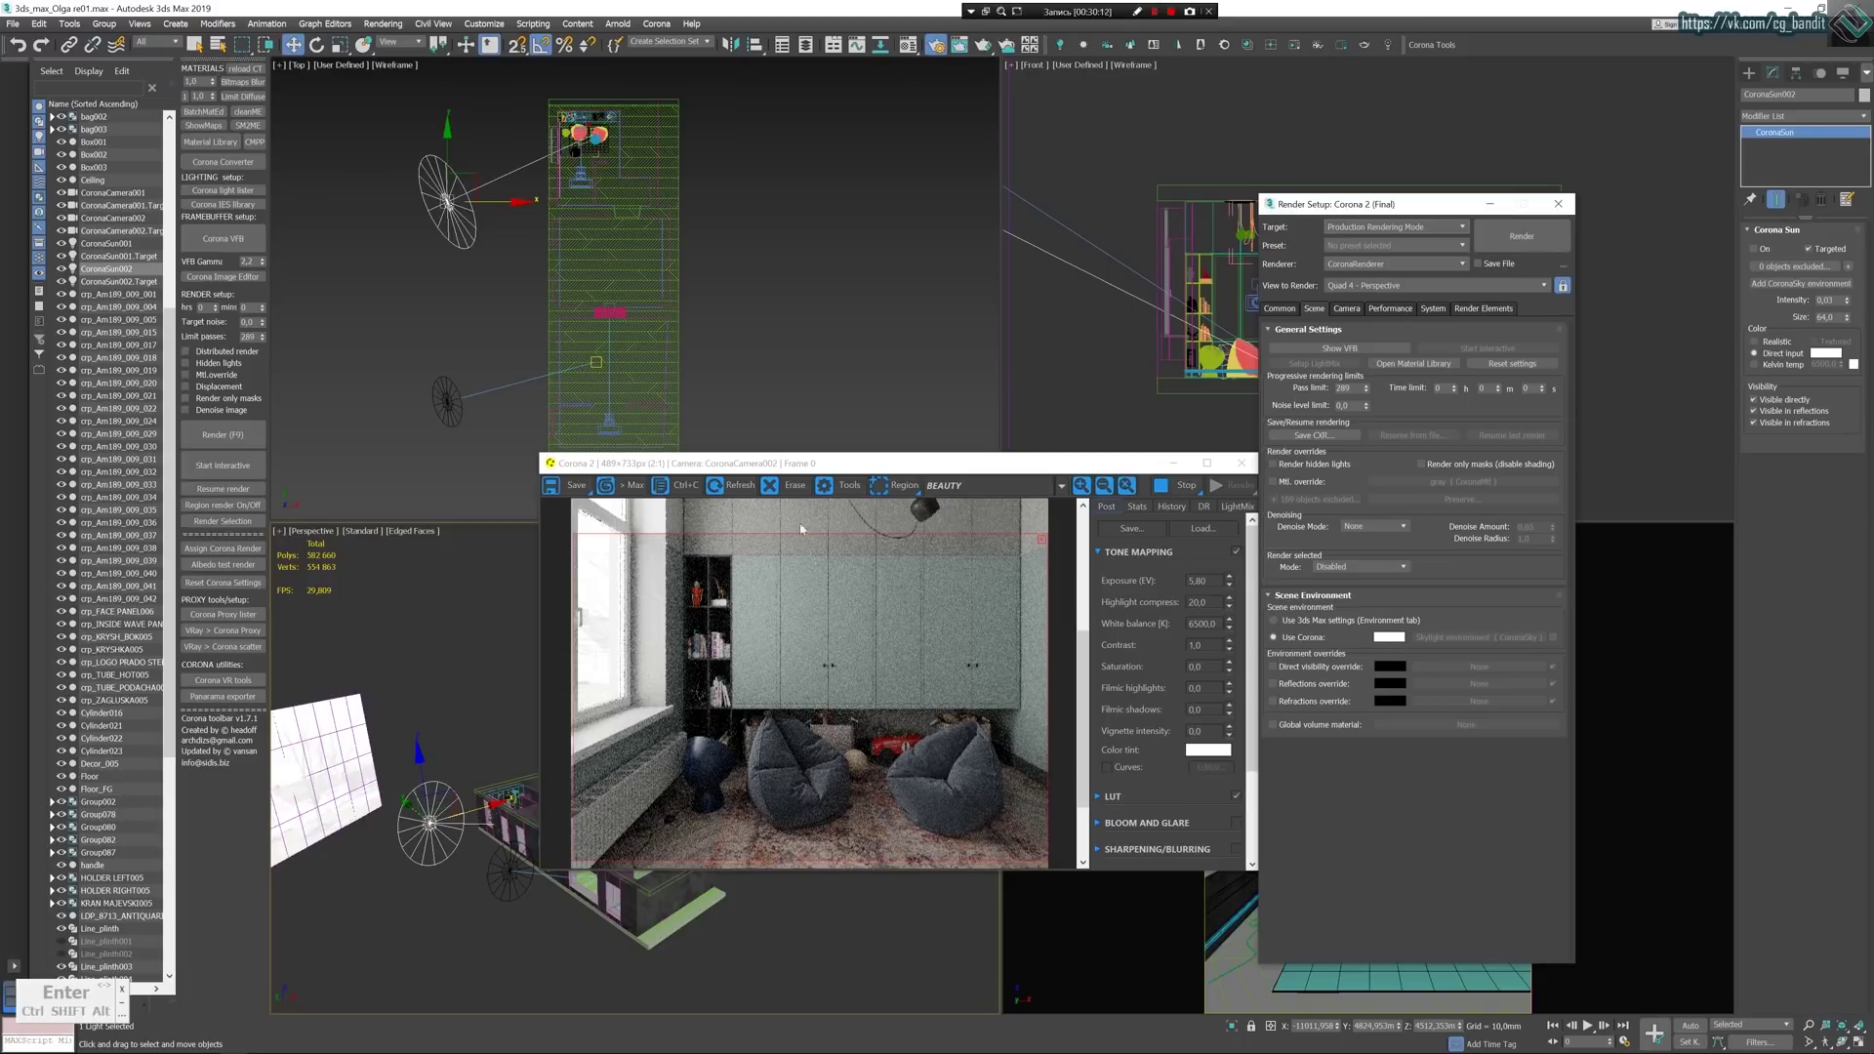
Turn on the larger Corona sun and inspect its light on the beanbags and toy car in the render close up.
left_click(452, 185)
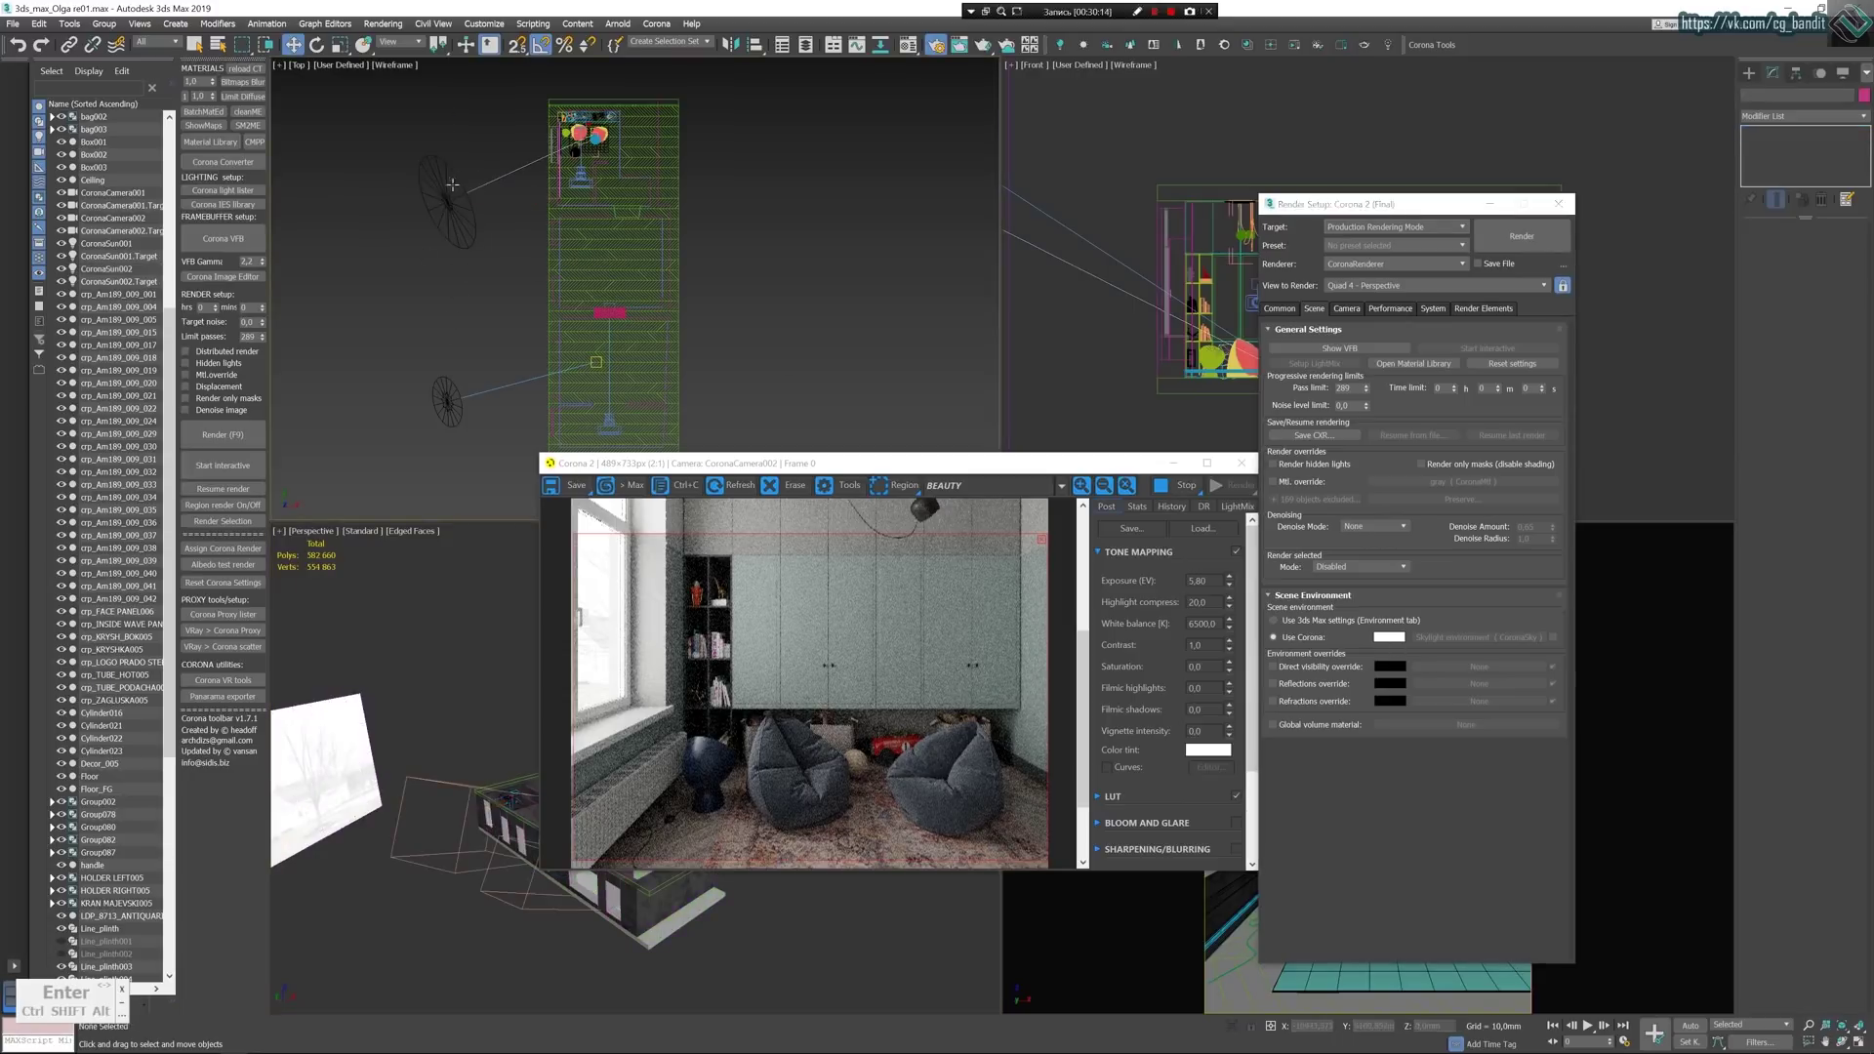
left_click(442, 203)
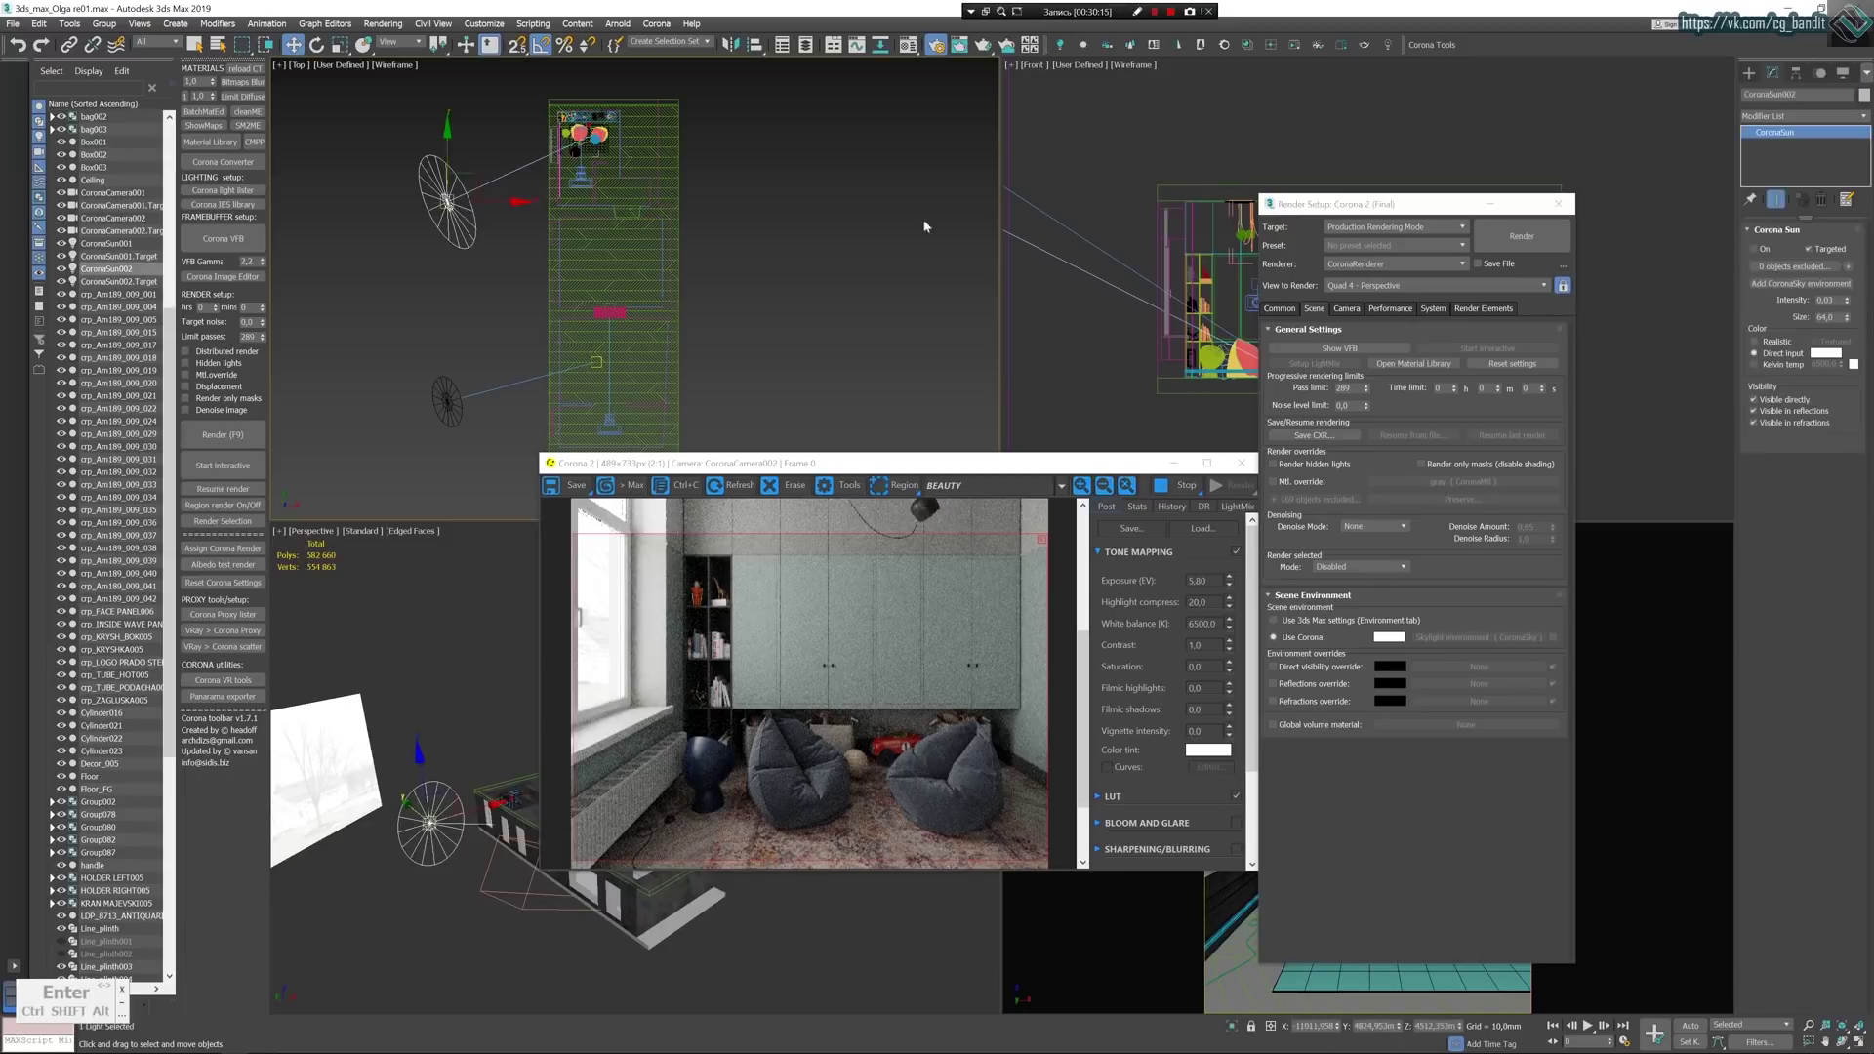
left_click(1754, 250)
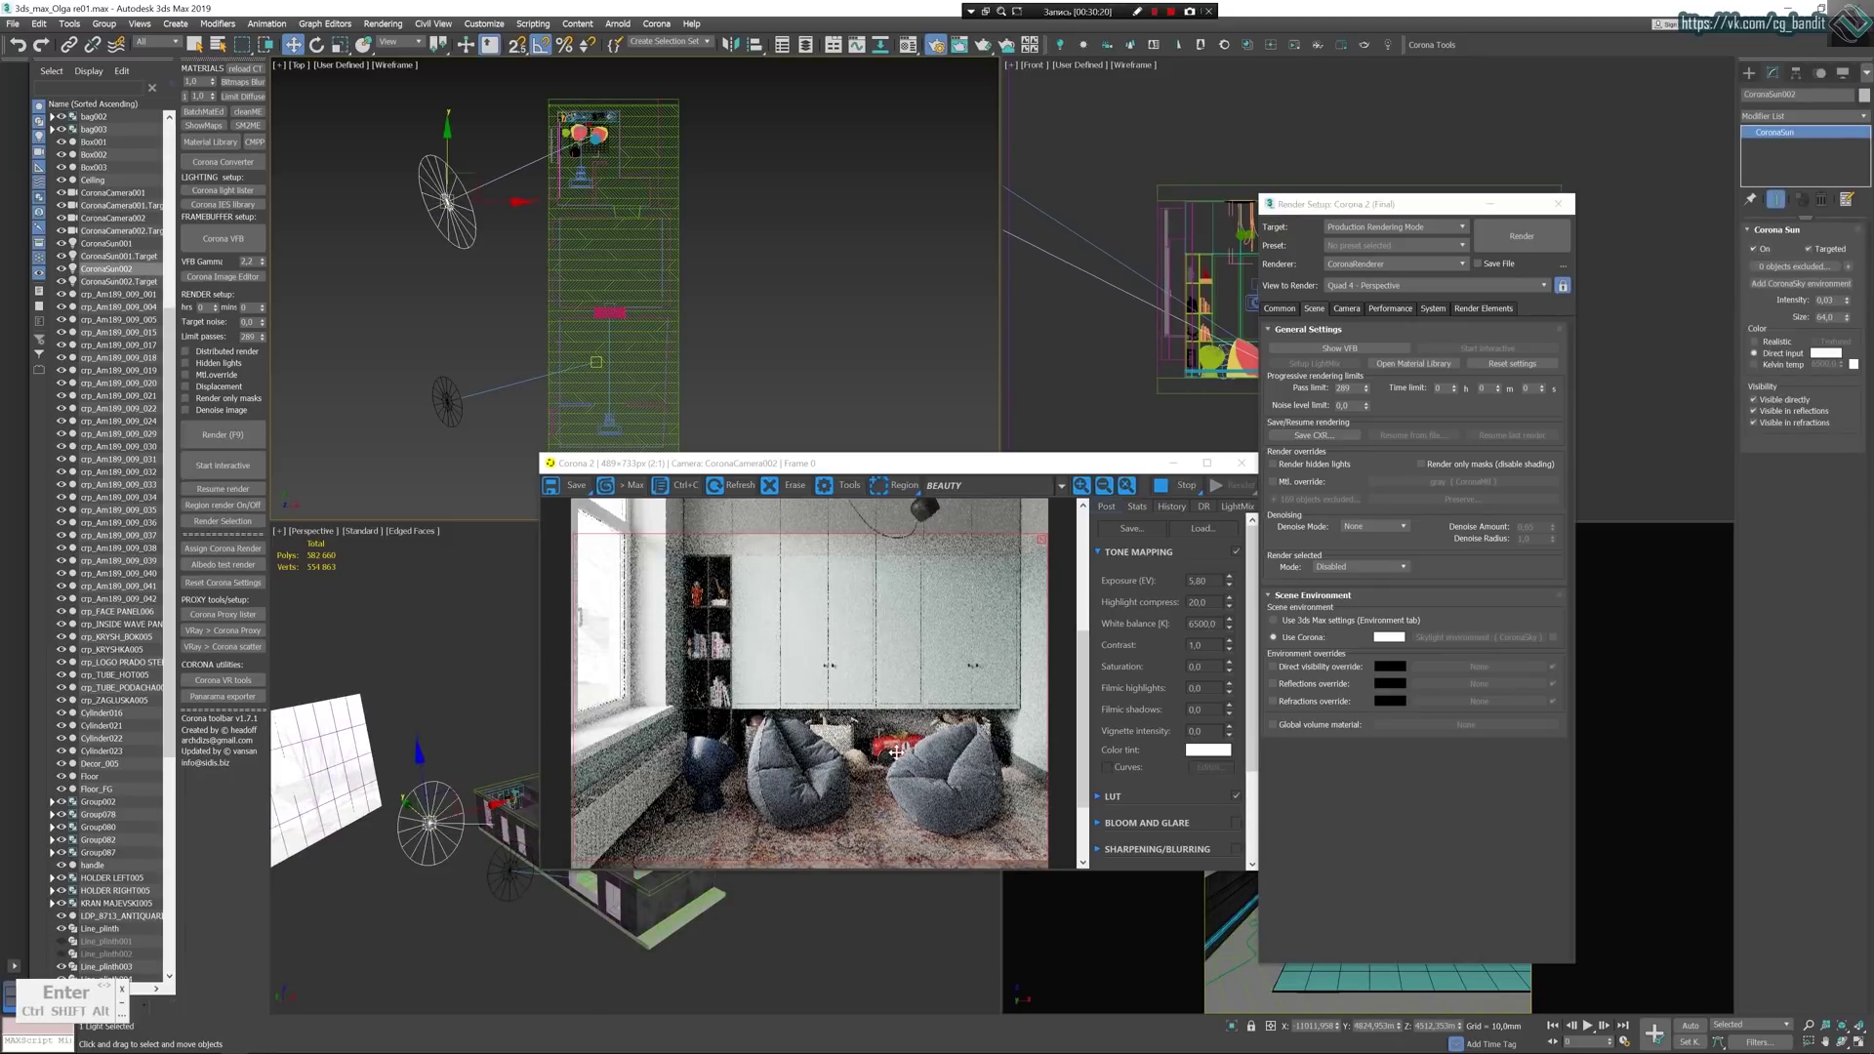
scroll(898, 756, "up", 2)
left_click_drag(962, 739, 895, 683)
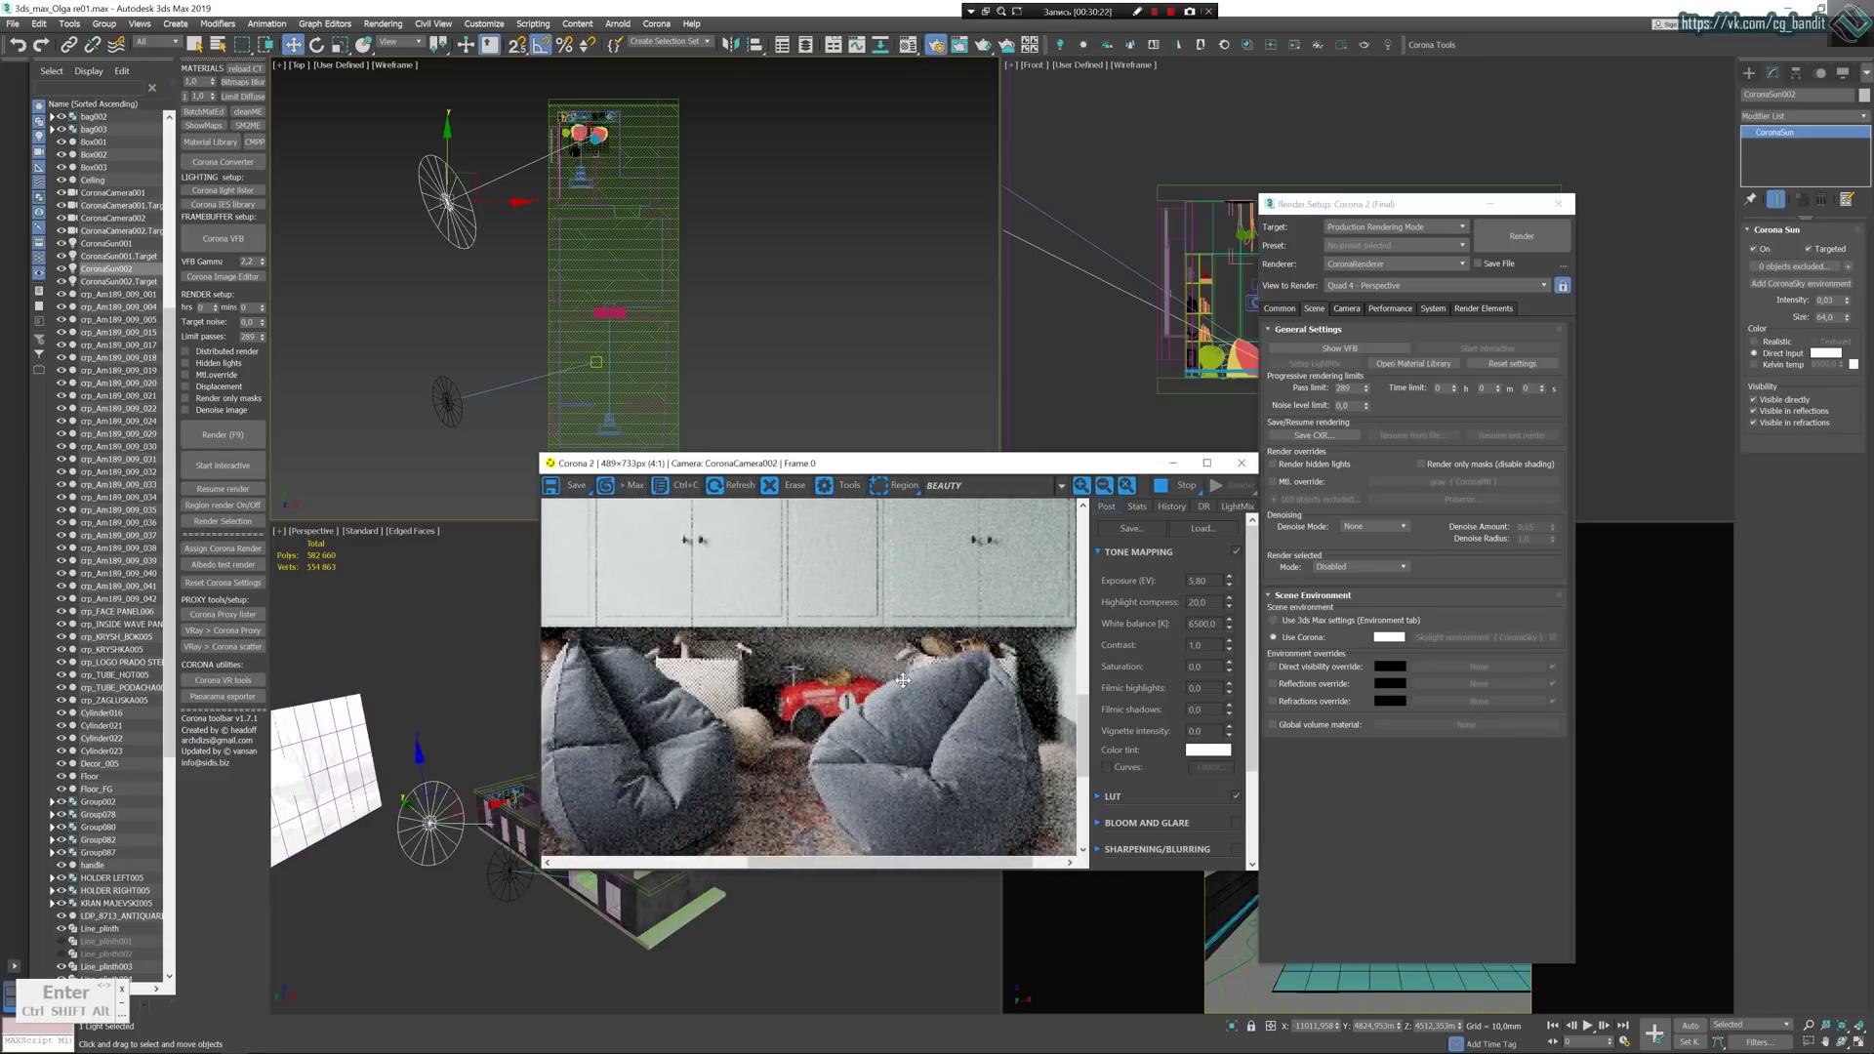
scroll(898, 683, "down", 2)
scroll(905, 681, "up", 2)
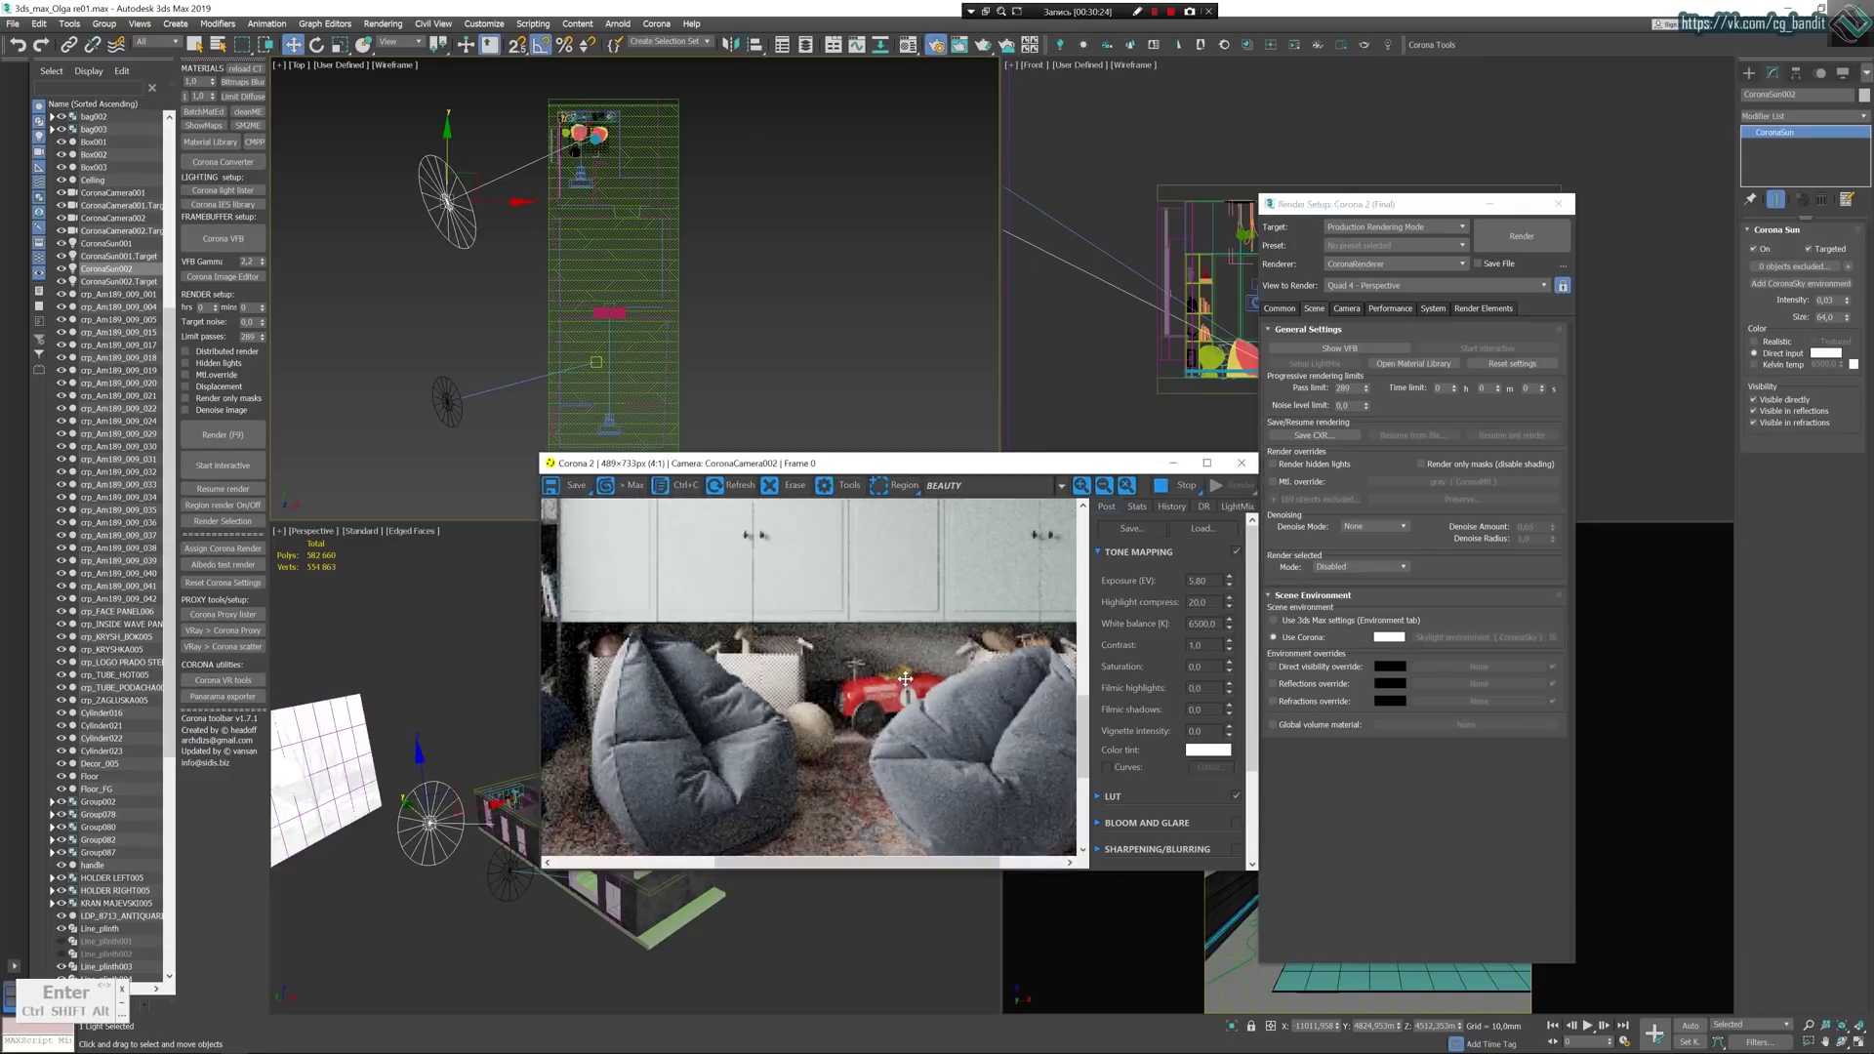
scroll(909, 680, "down", 2)
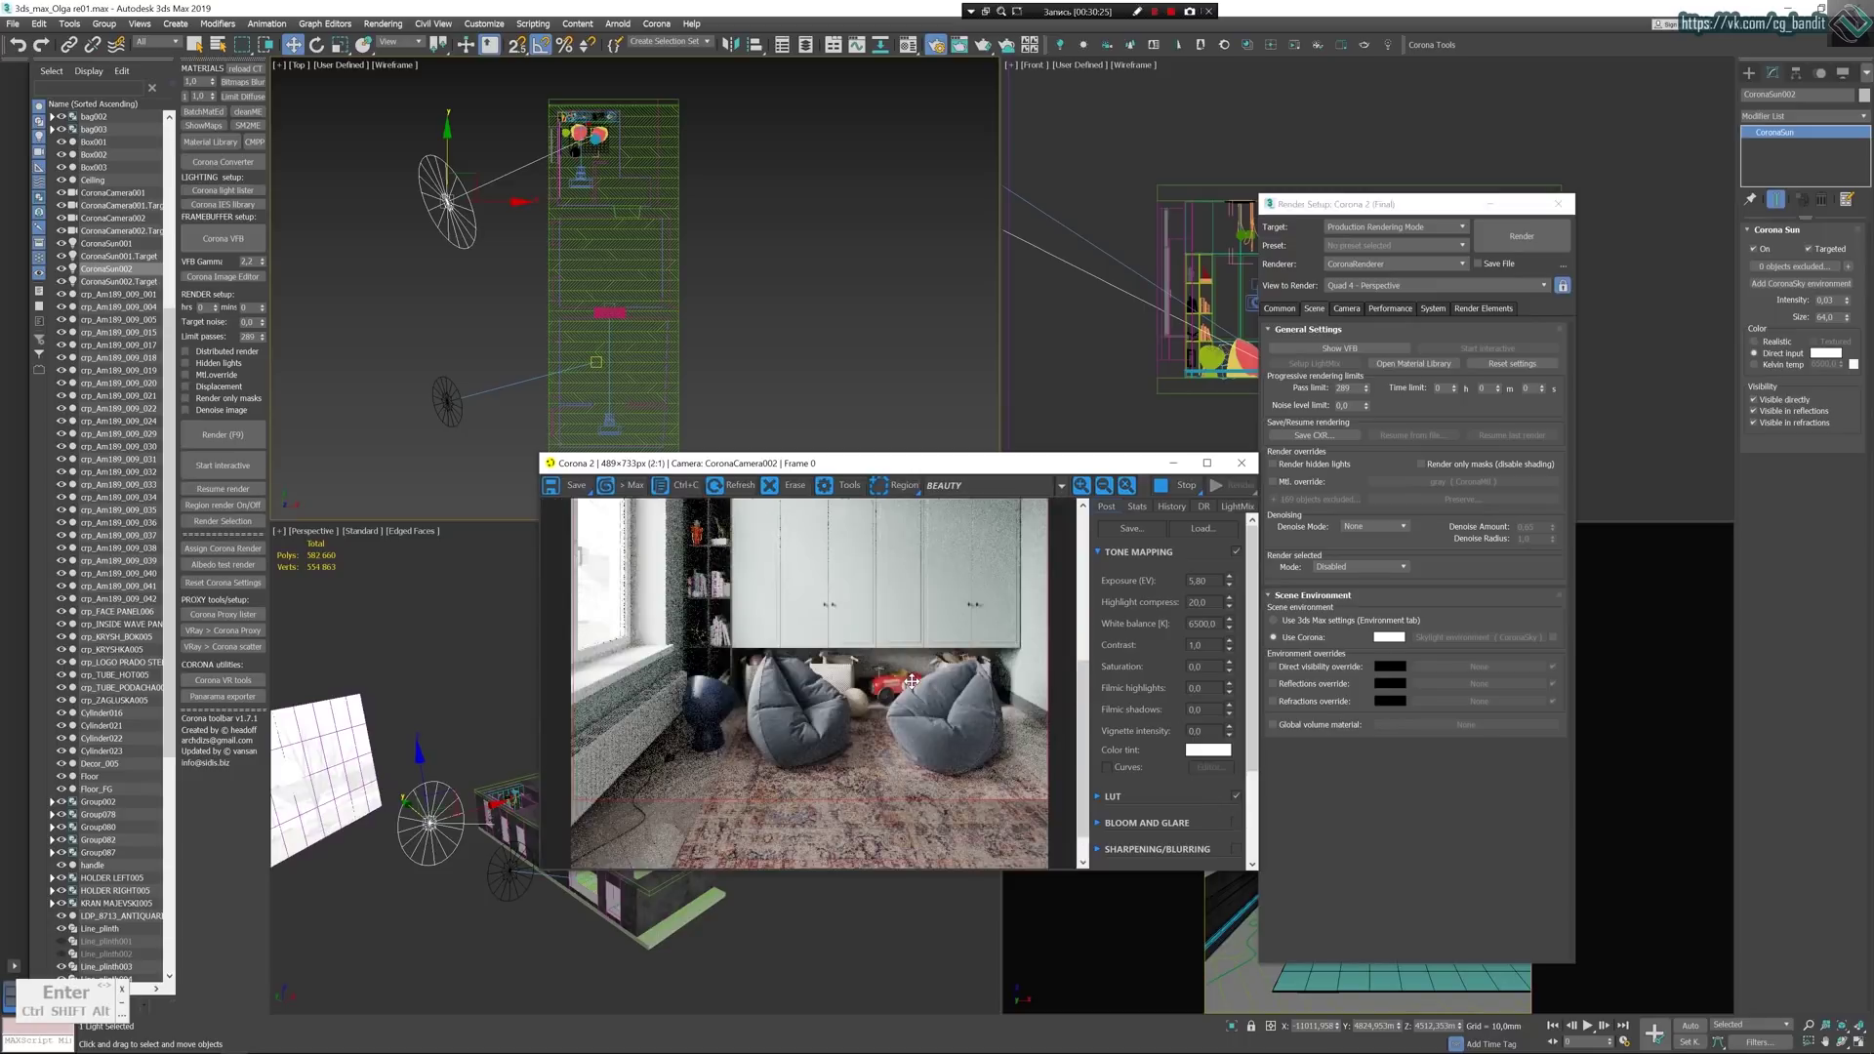
Check the beanbags and toy car in the render close up and reduce the selected Corona sun's size to 34.
scroll(911, 676, "up", 2)
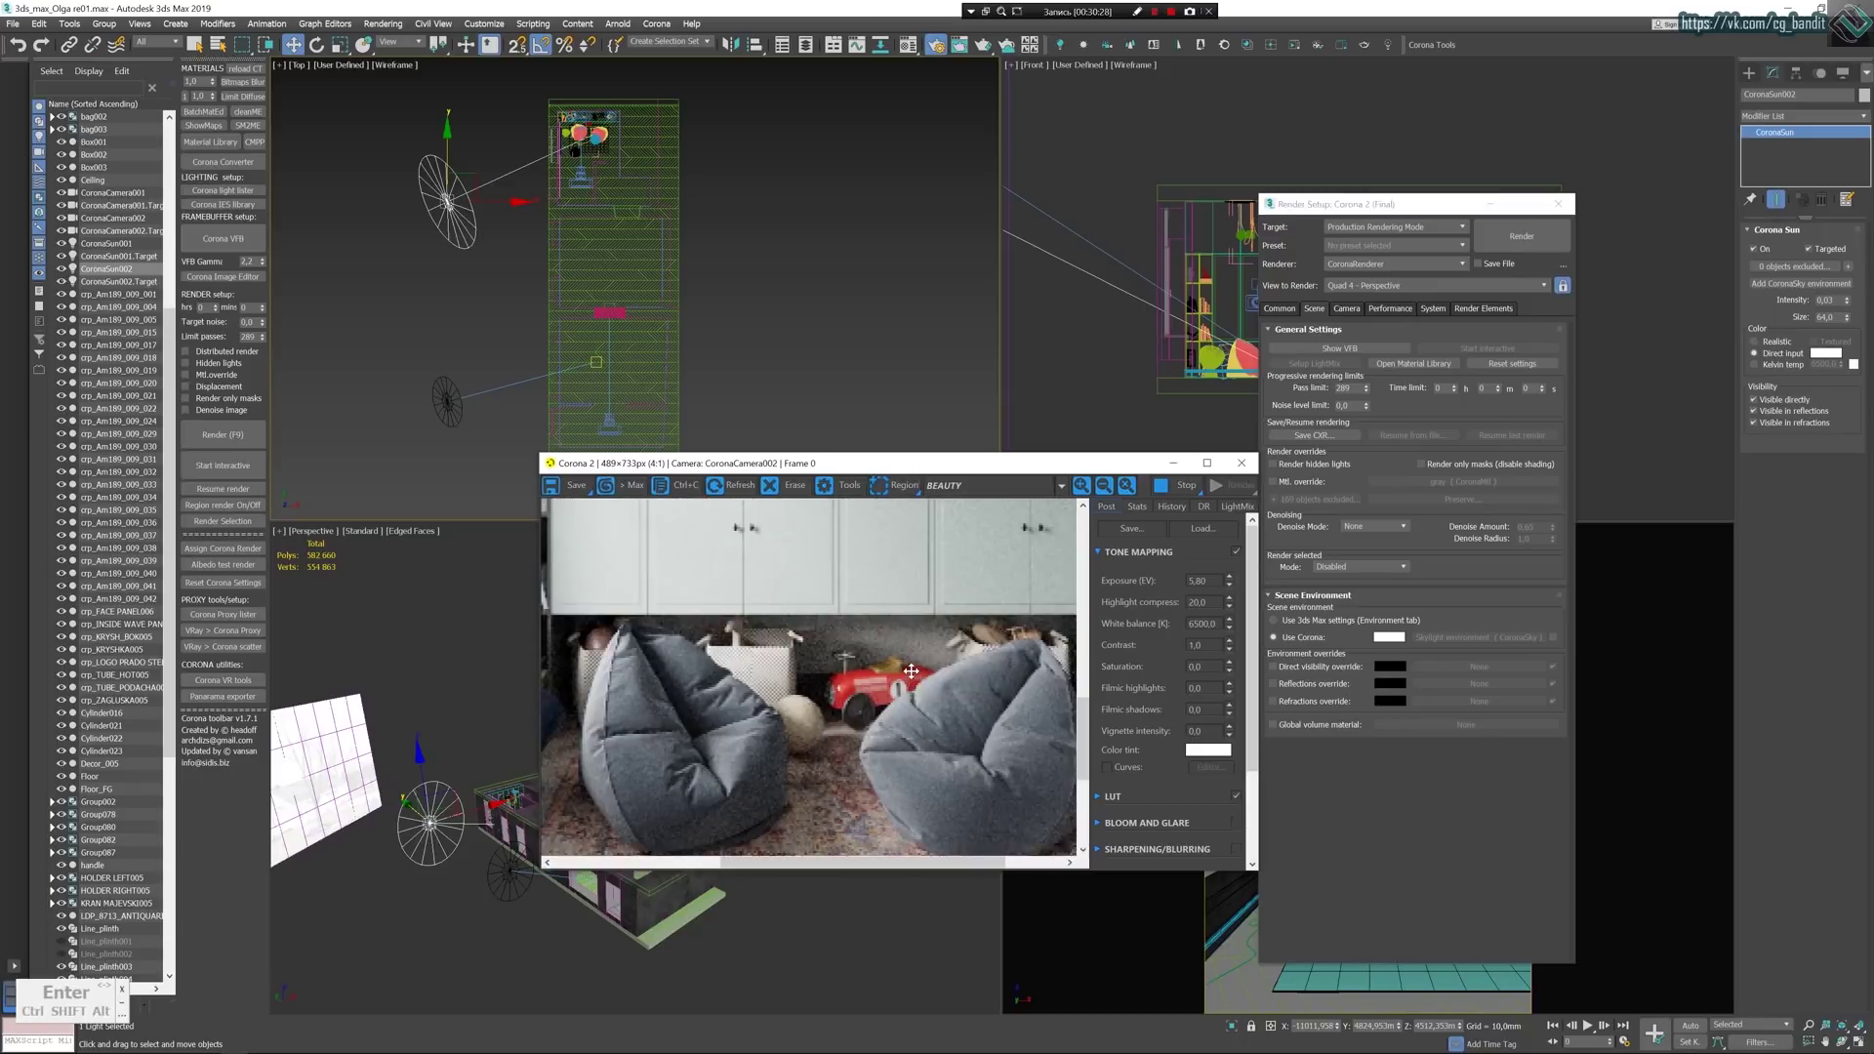
scroll(911, 672, "down", 1)
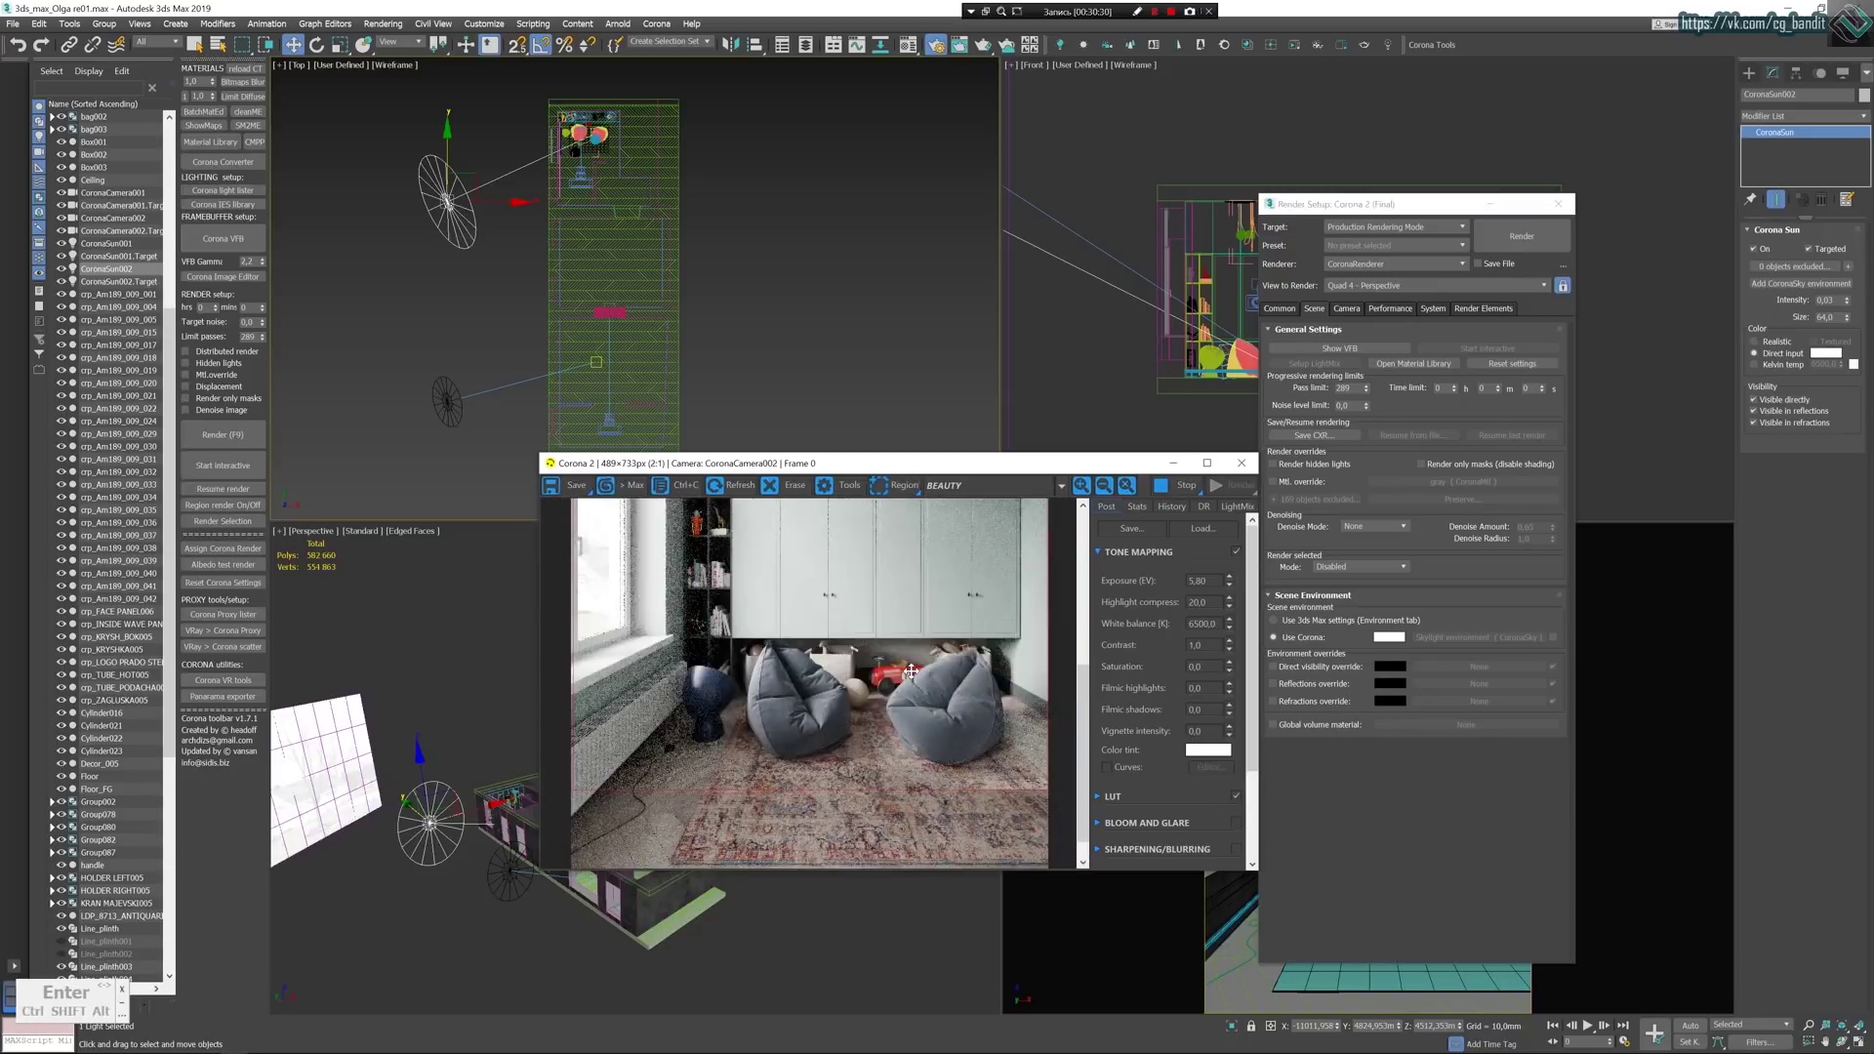
scroll(911, 672, "up", 1)
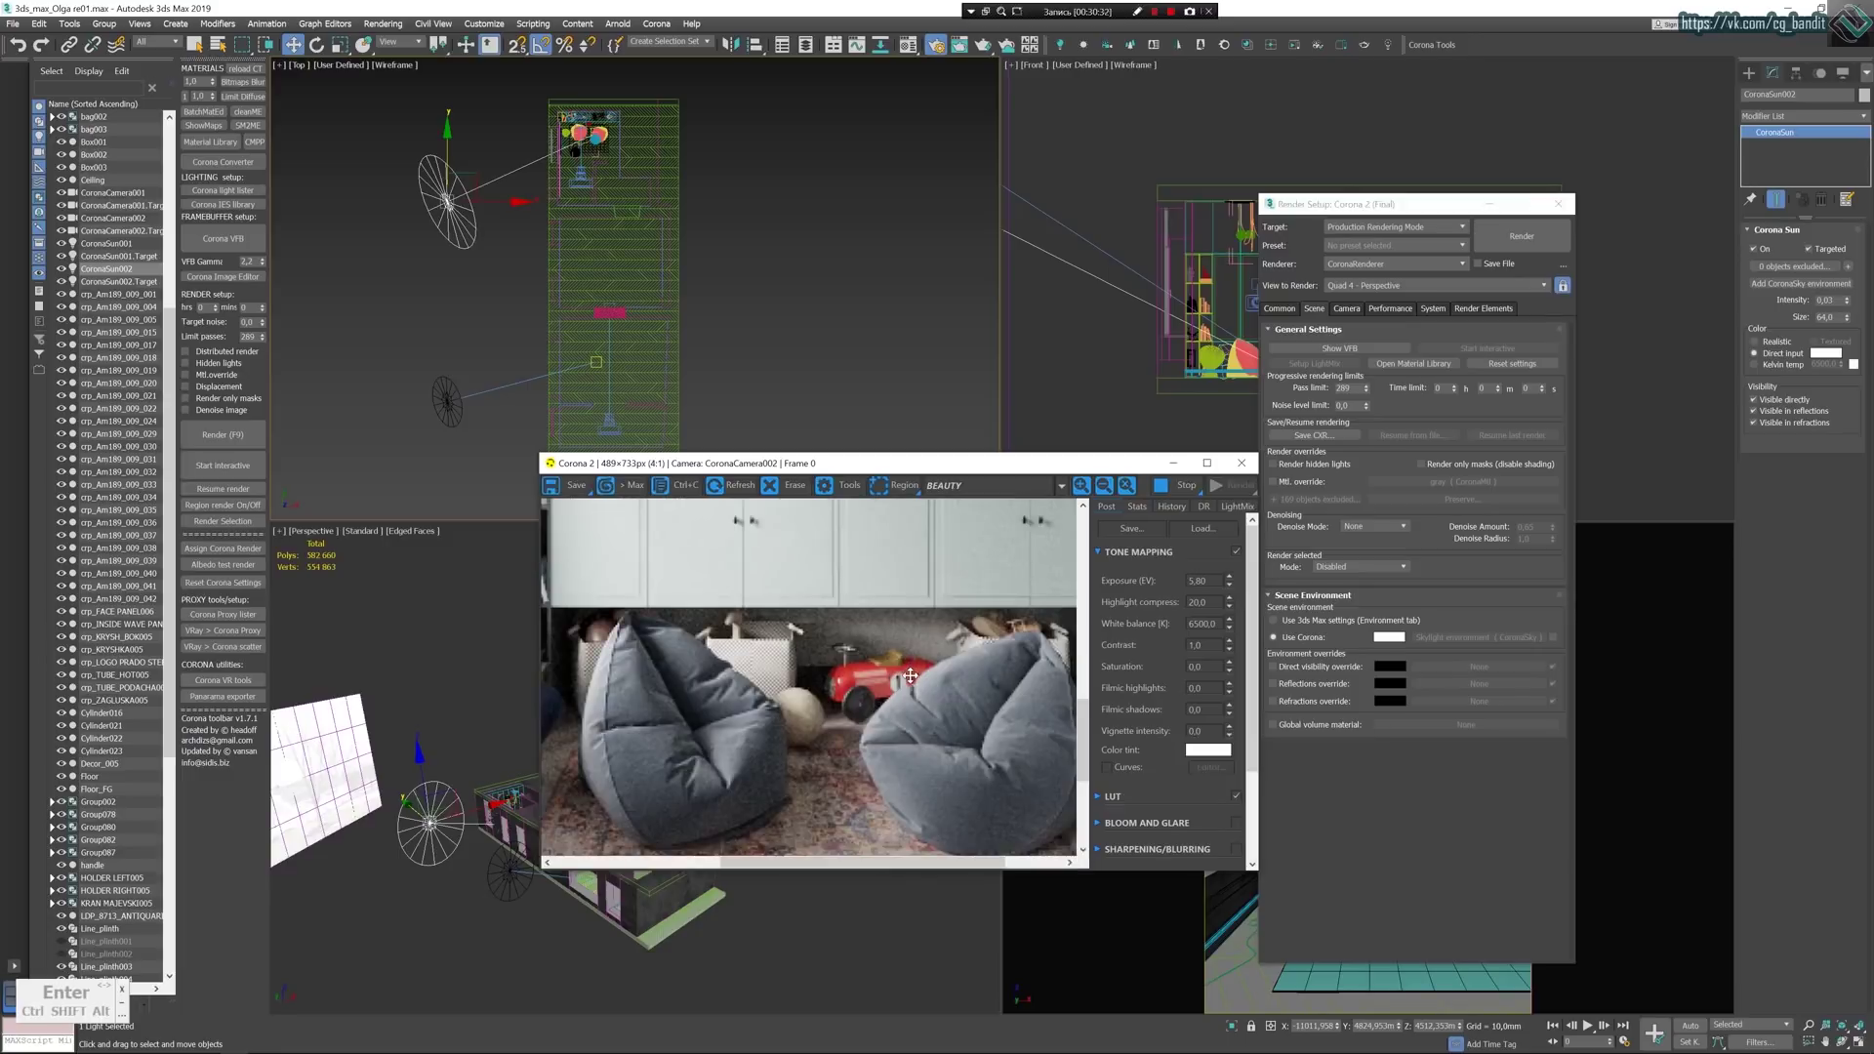
scroll(909, 675, "down", 1)
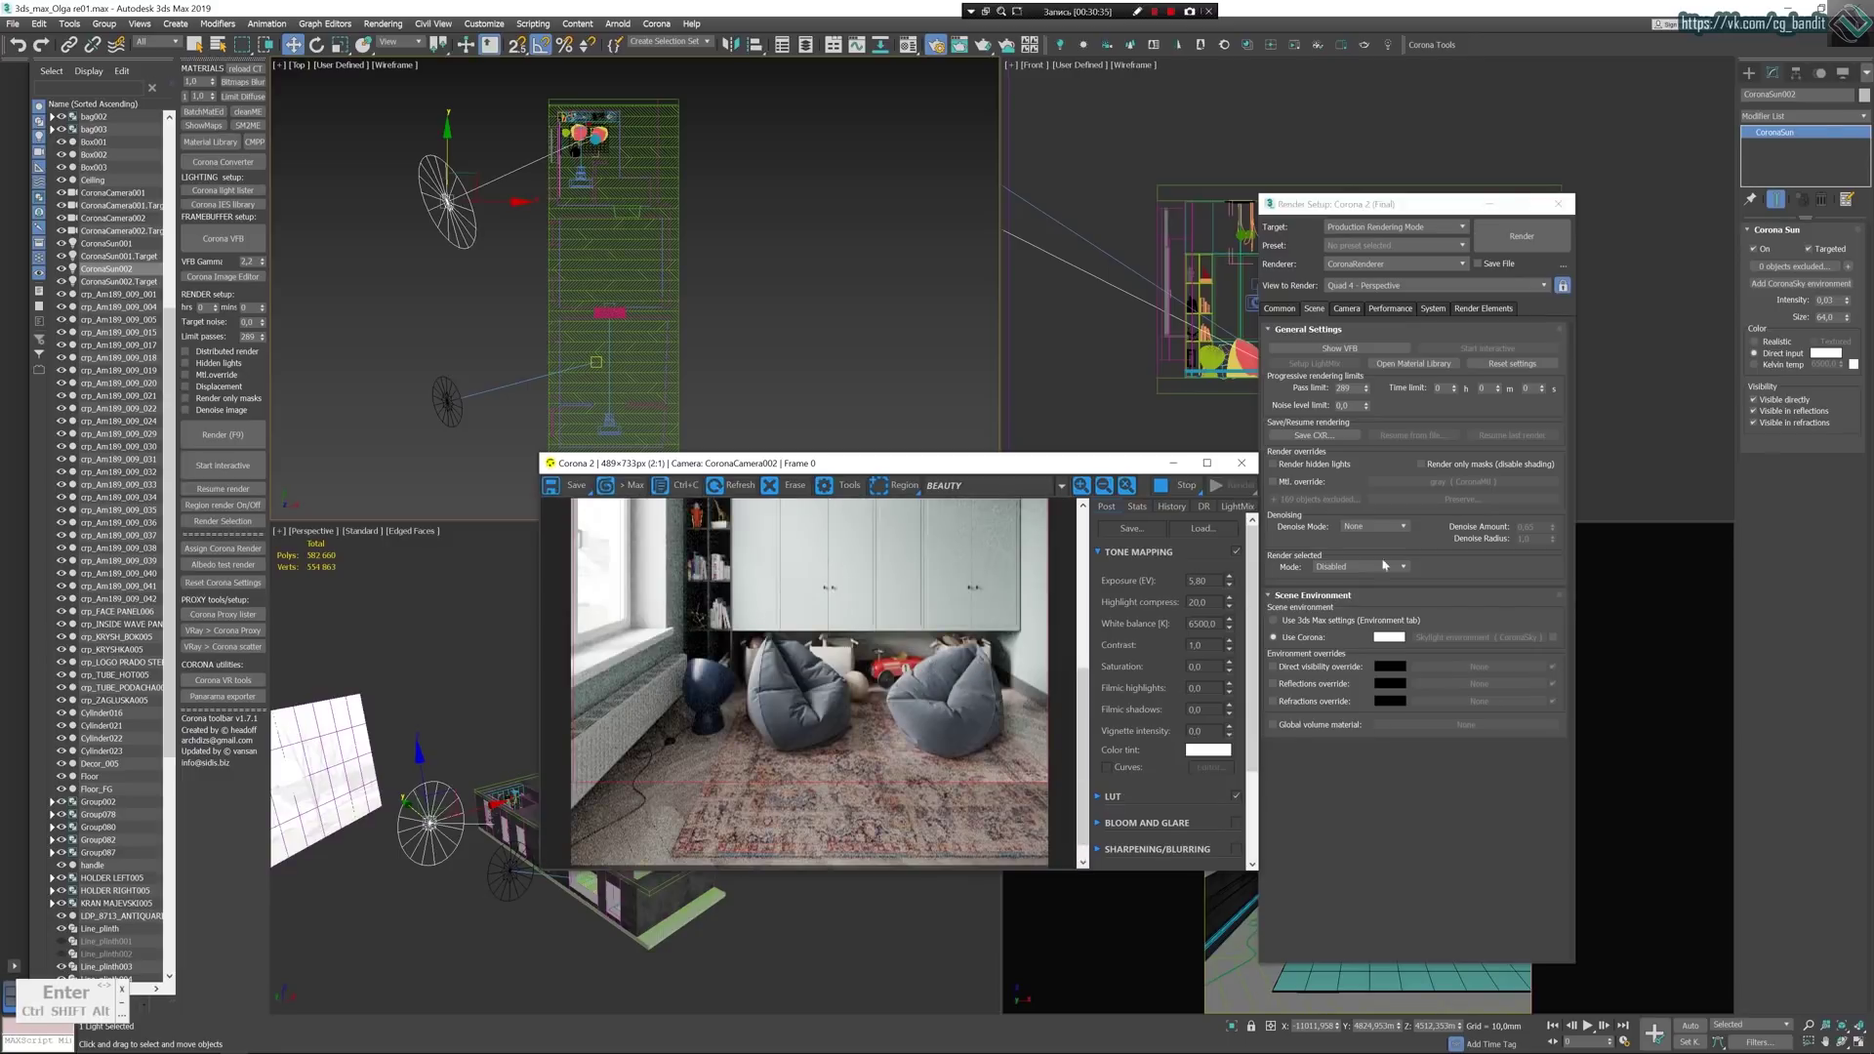
left_click(1832, 318)
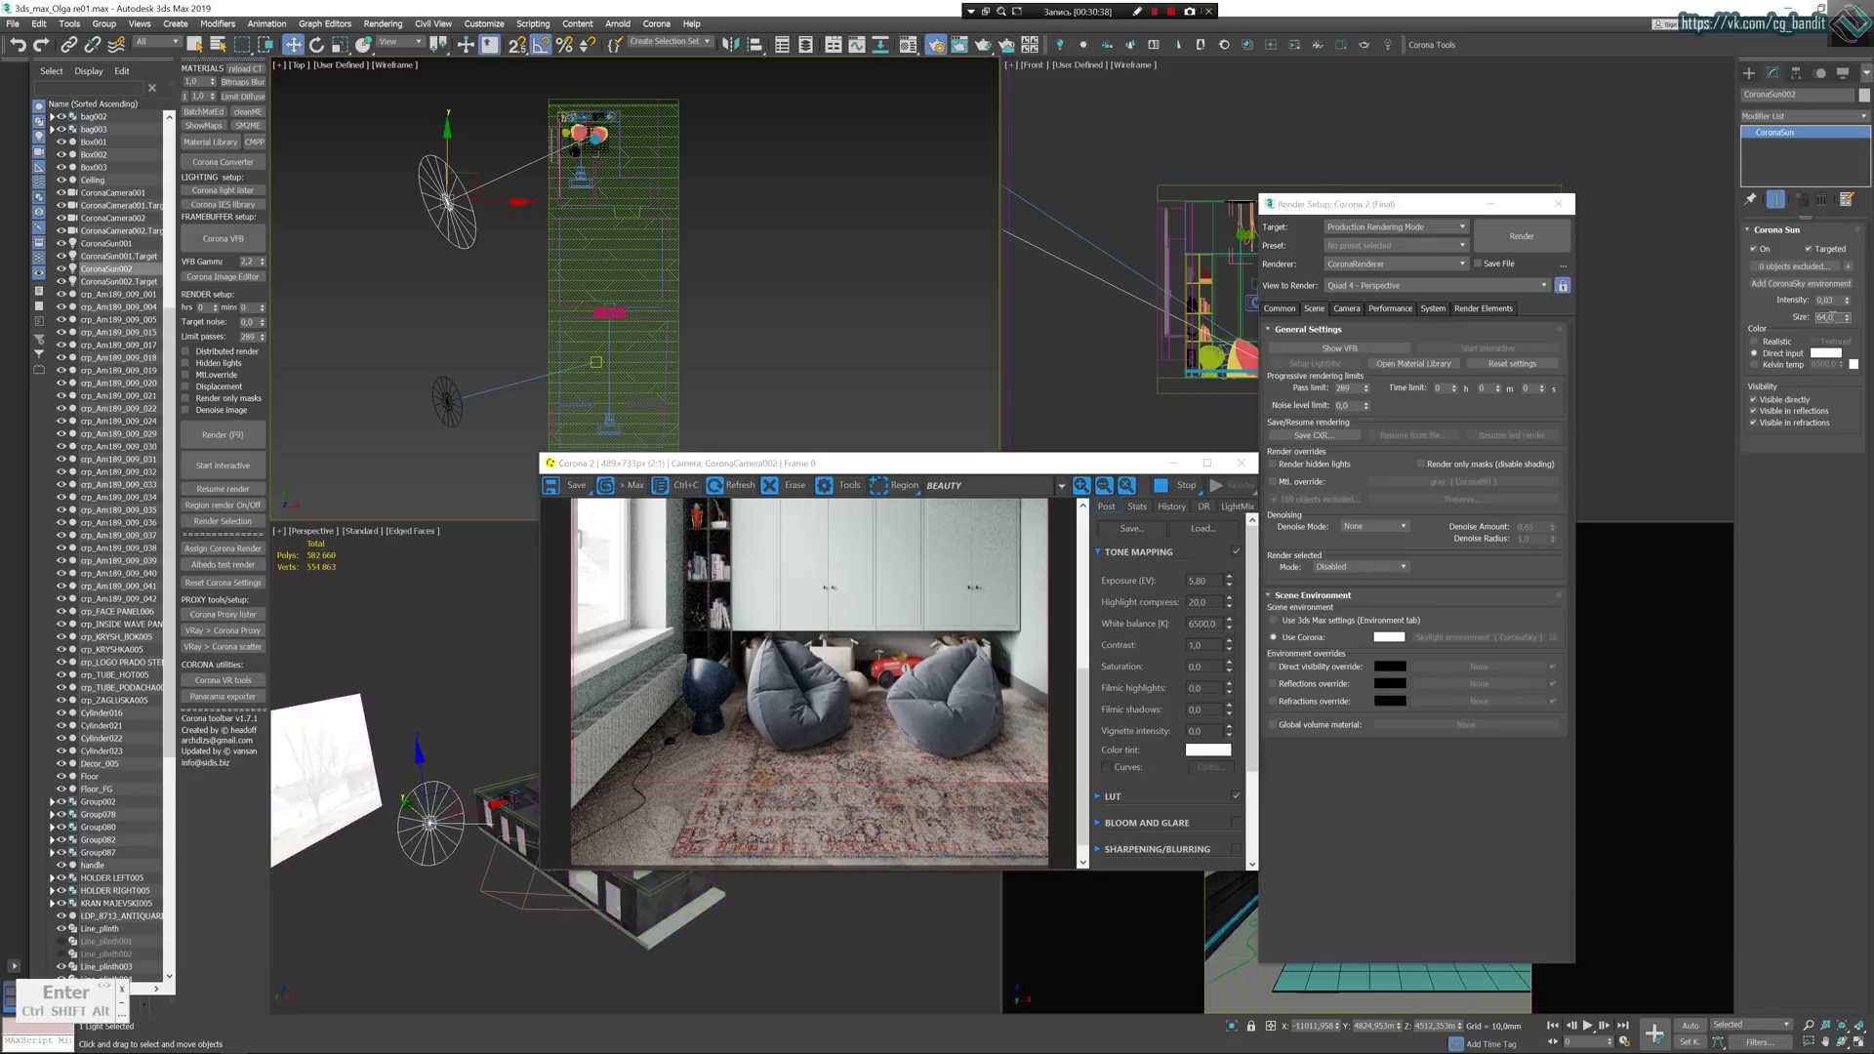
double_click(1834, 317)
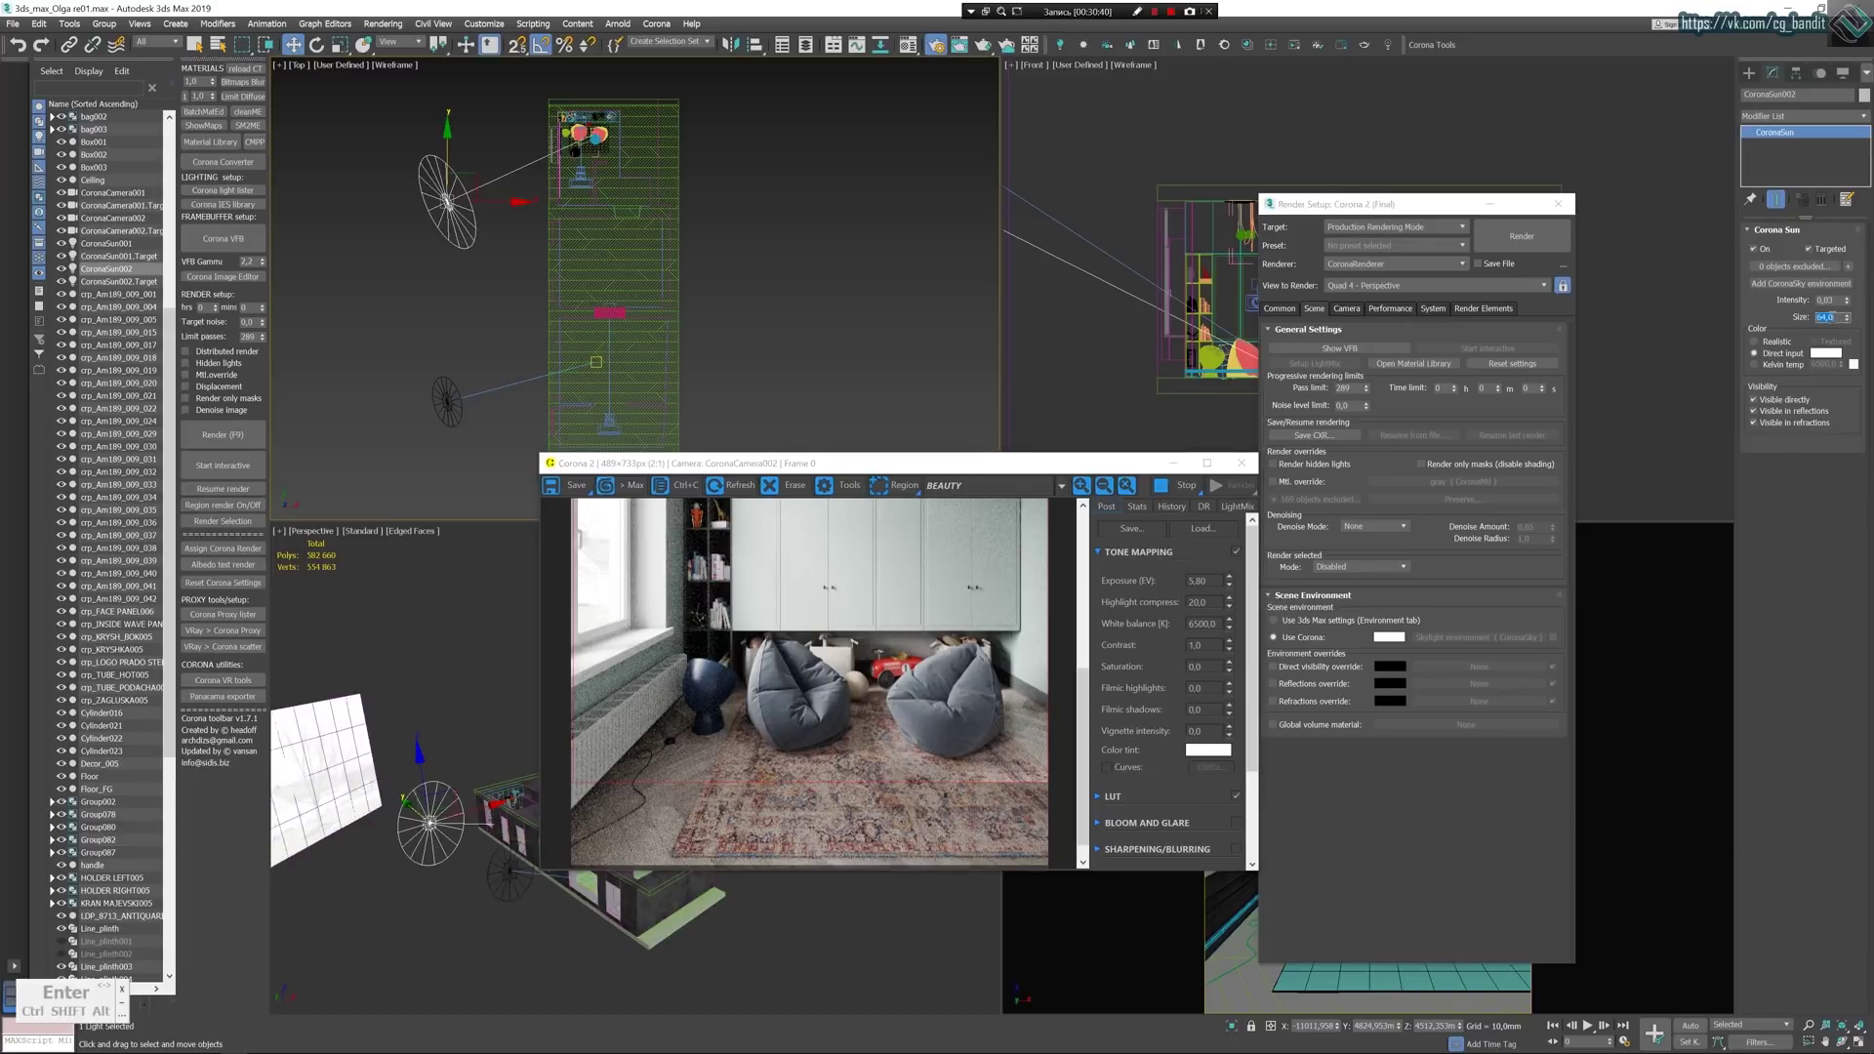
type("34")
key("Return")
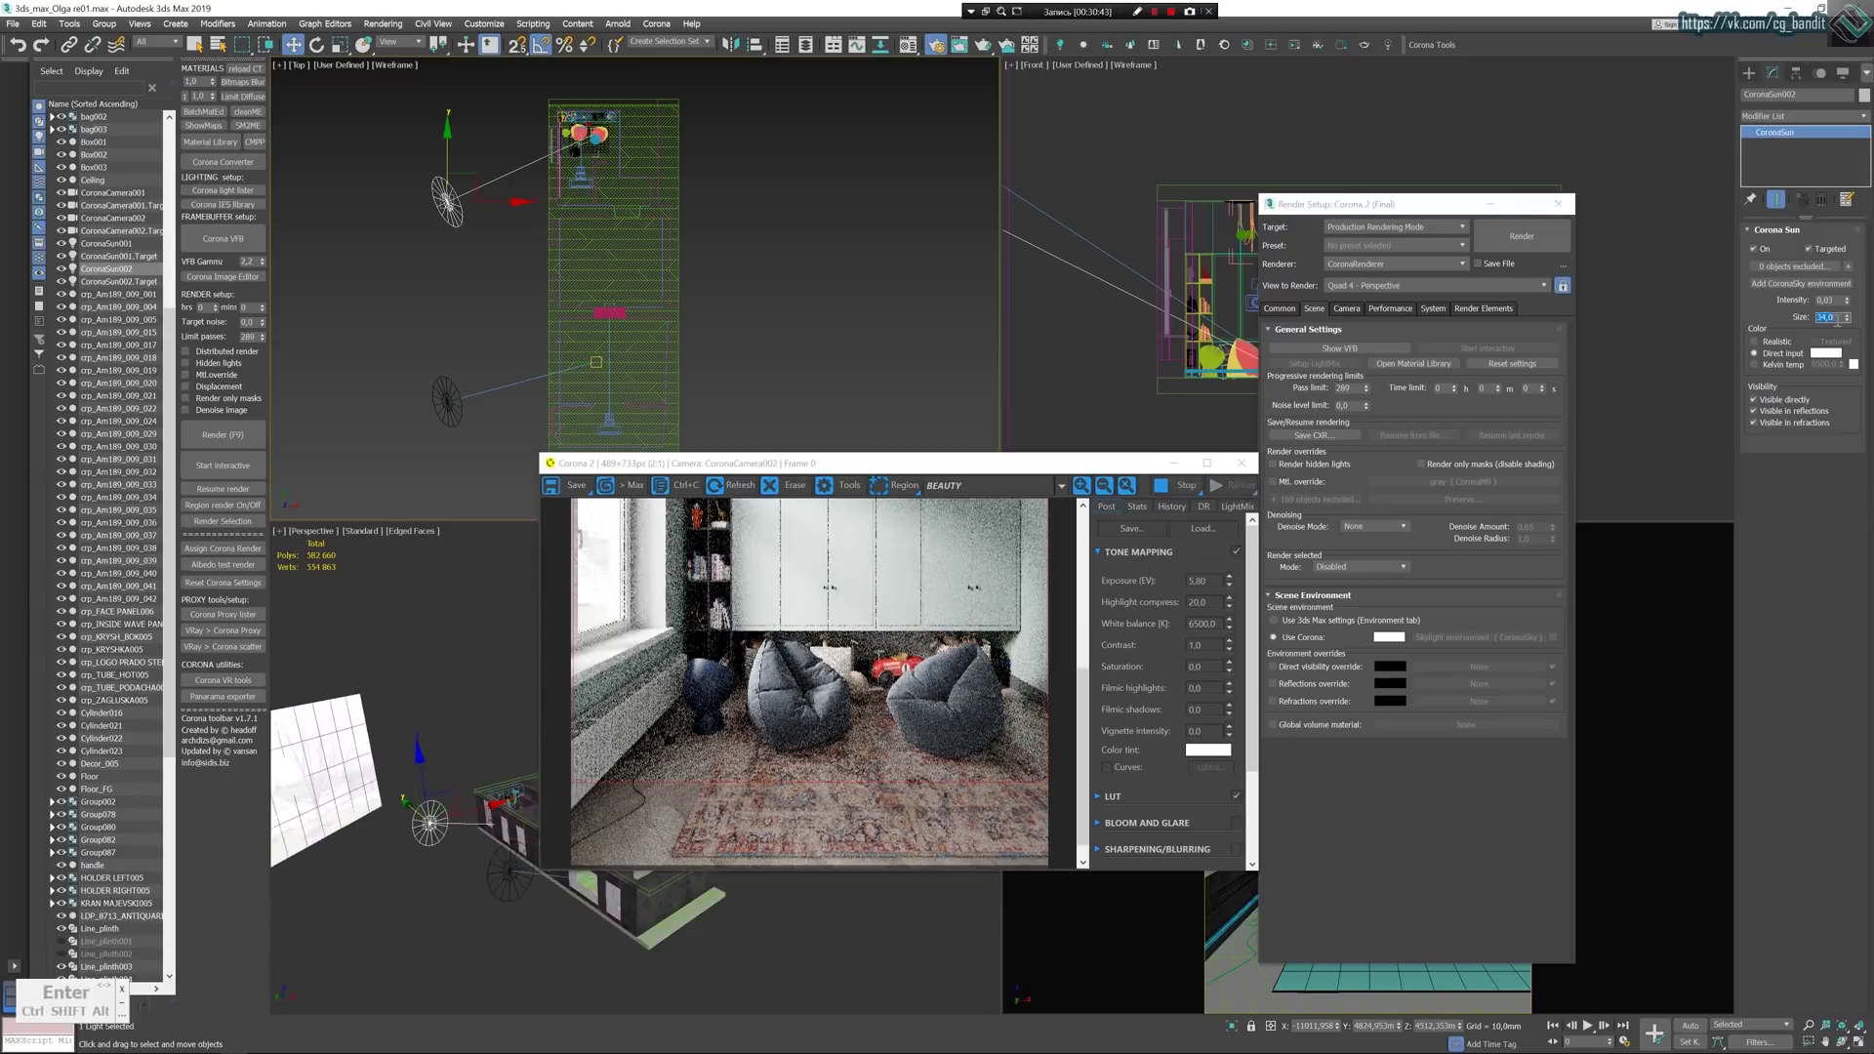
Set the Corona sun's size to 12 and inspect the light and shadows on the cabinets, beanbags and toy car.
type("12")
key("Return")
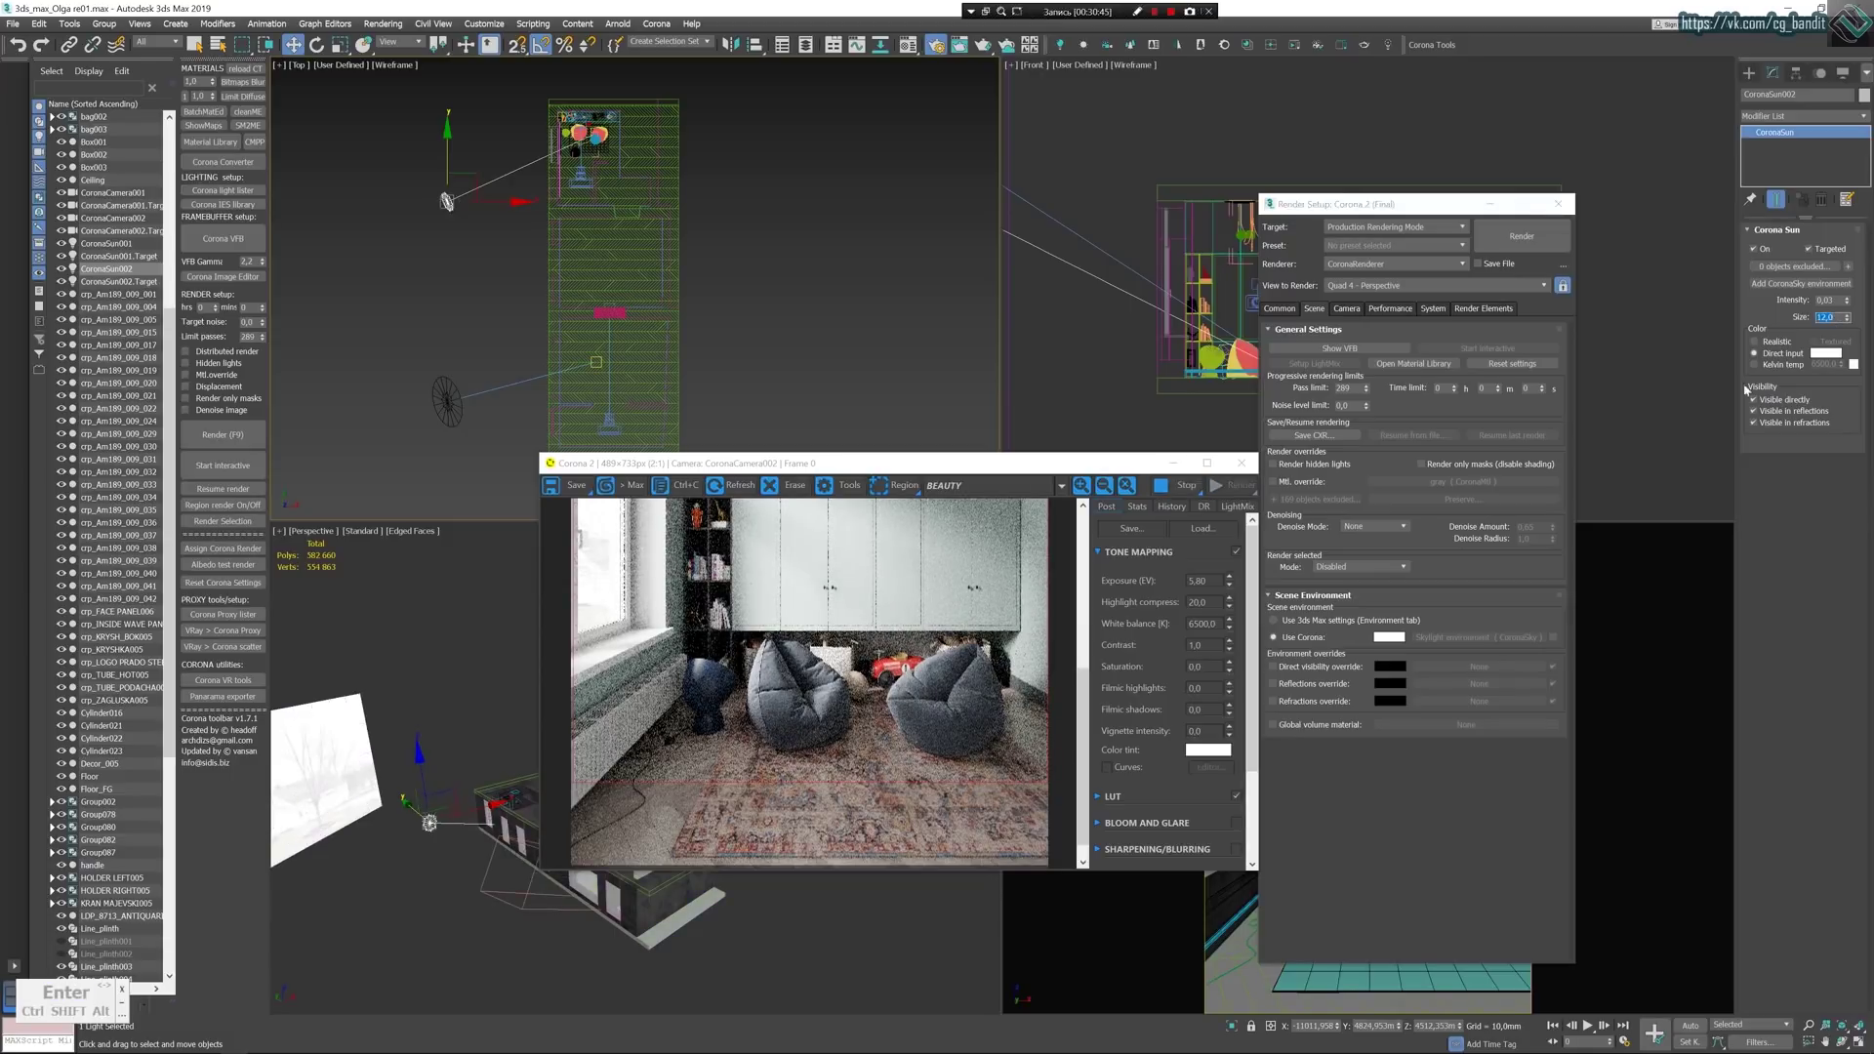
scroll(925, 675, "up", 1)
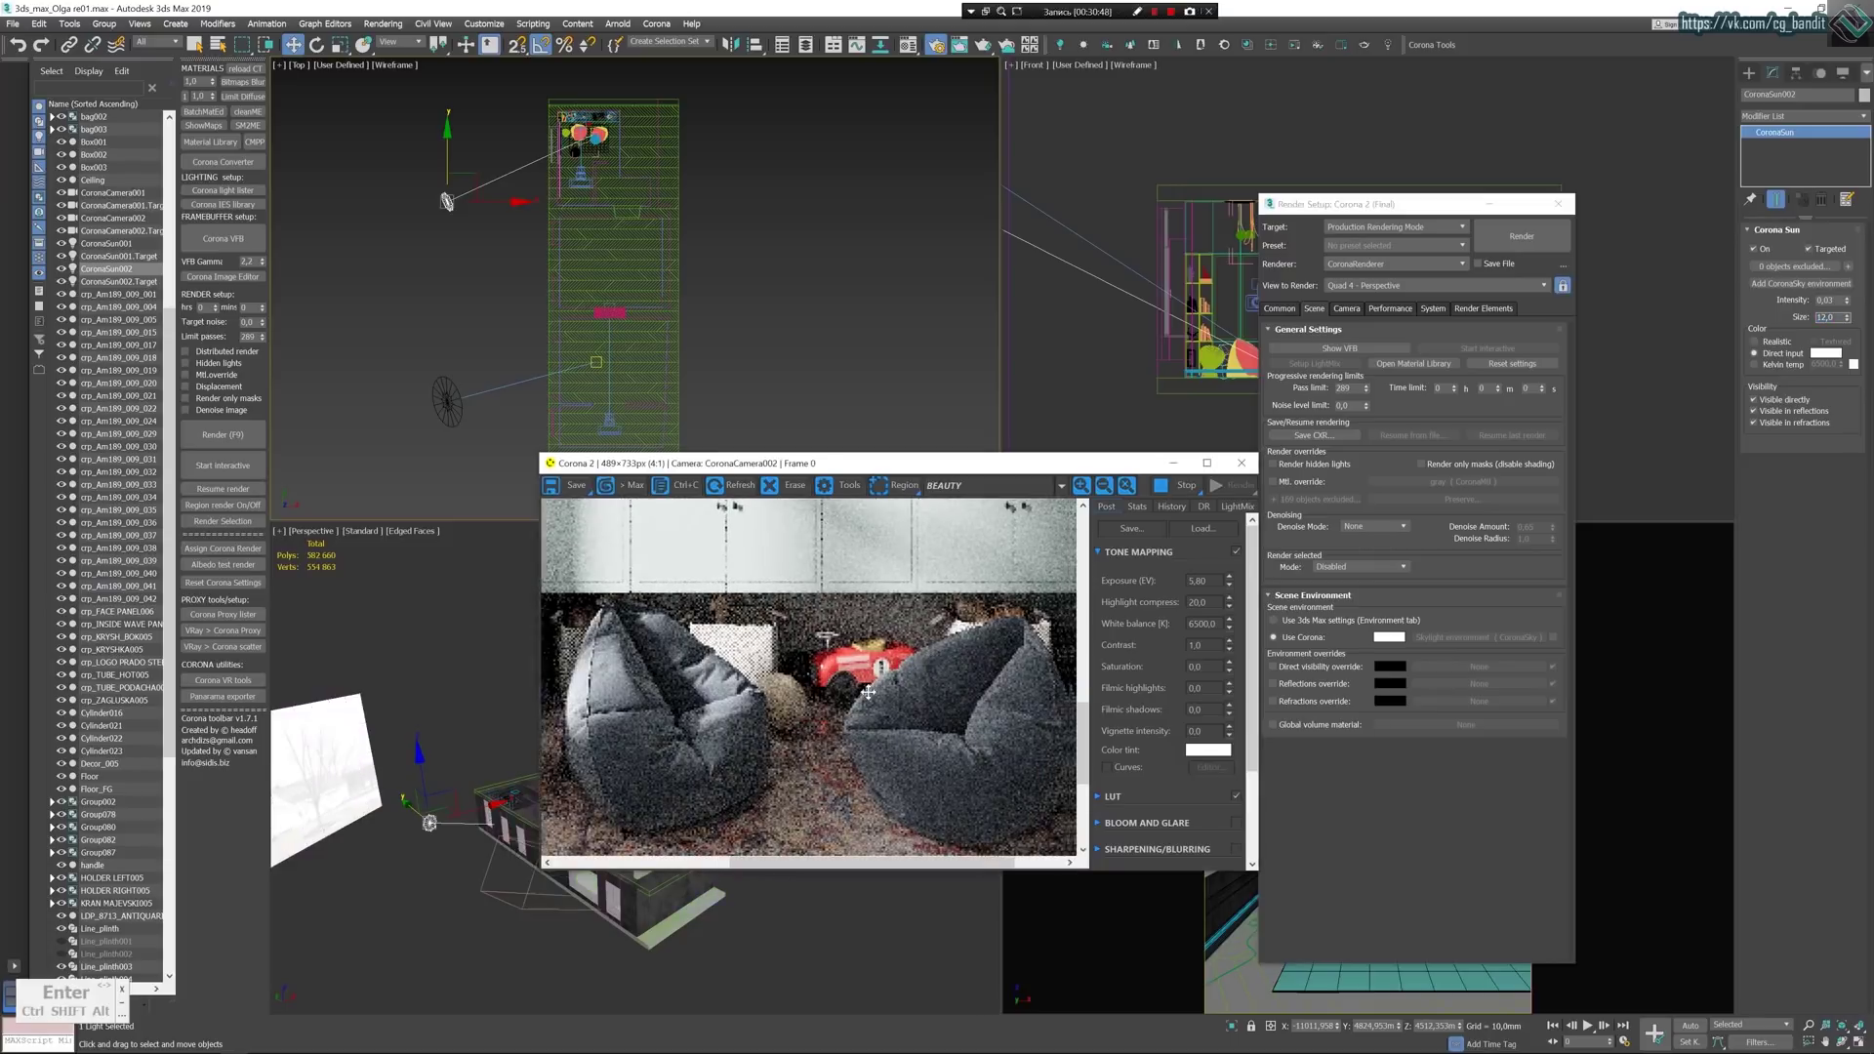
left_click_drag(926, 675, 892, 699)
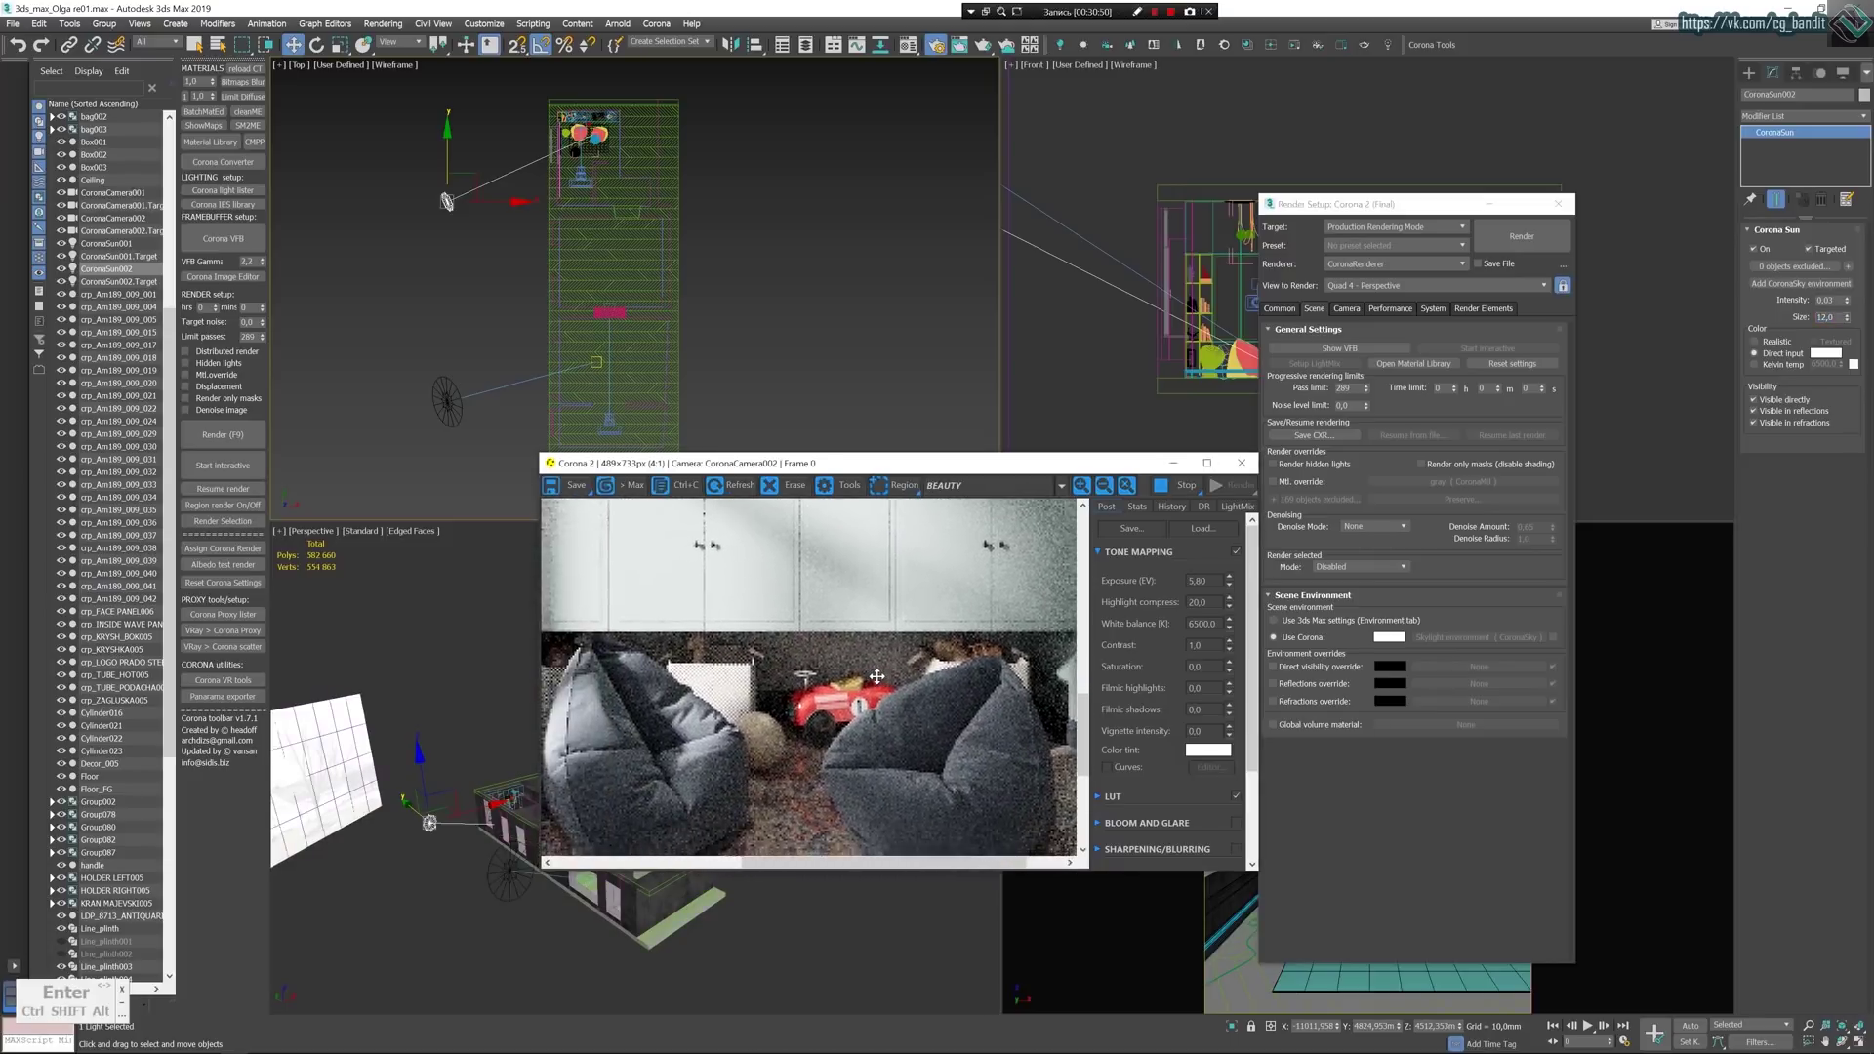
scroll(877, 675, "down", 1)
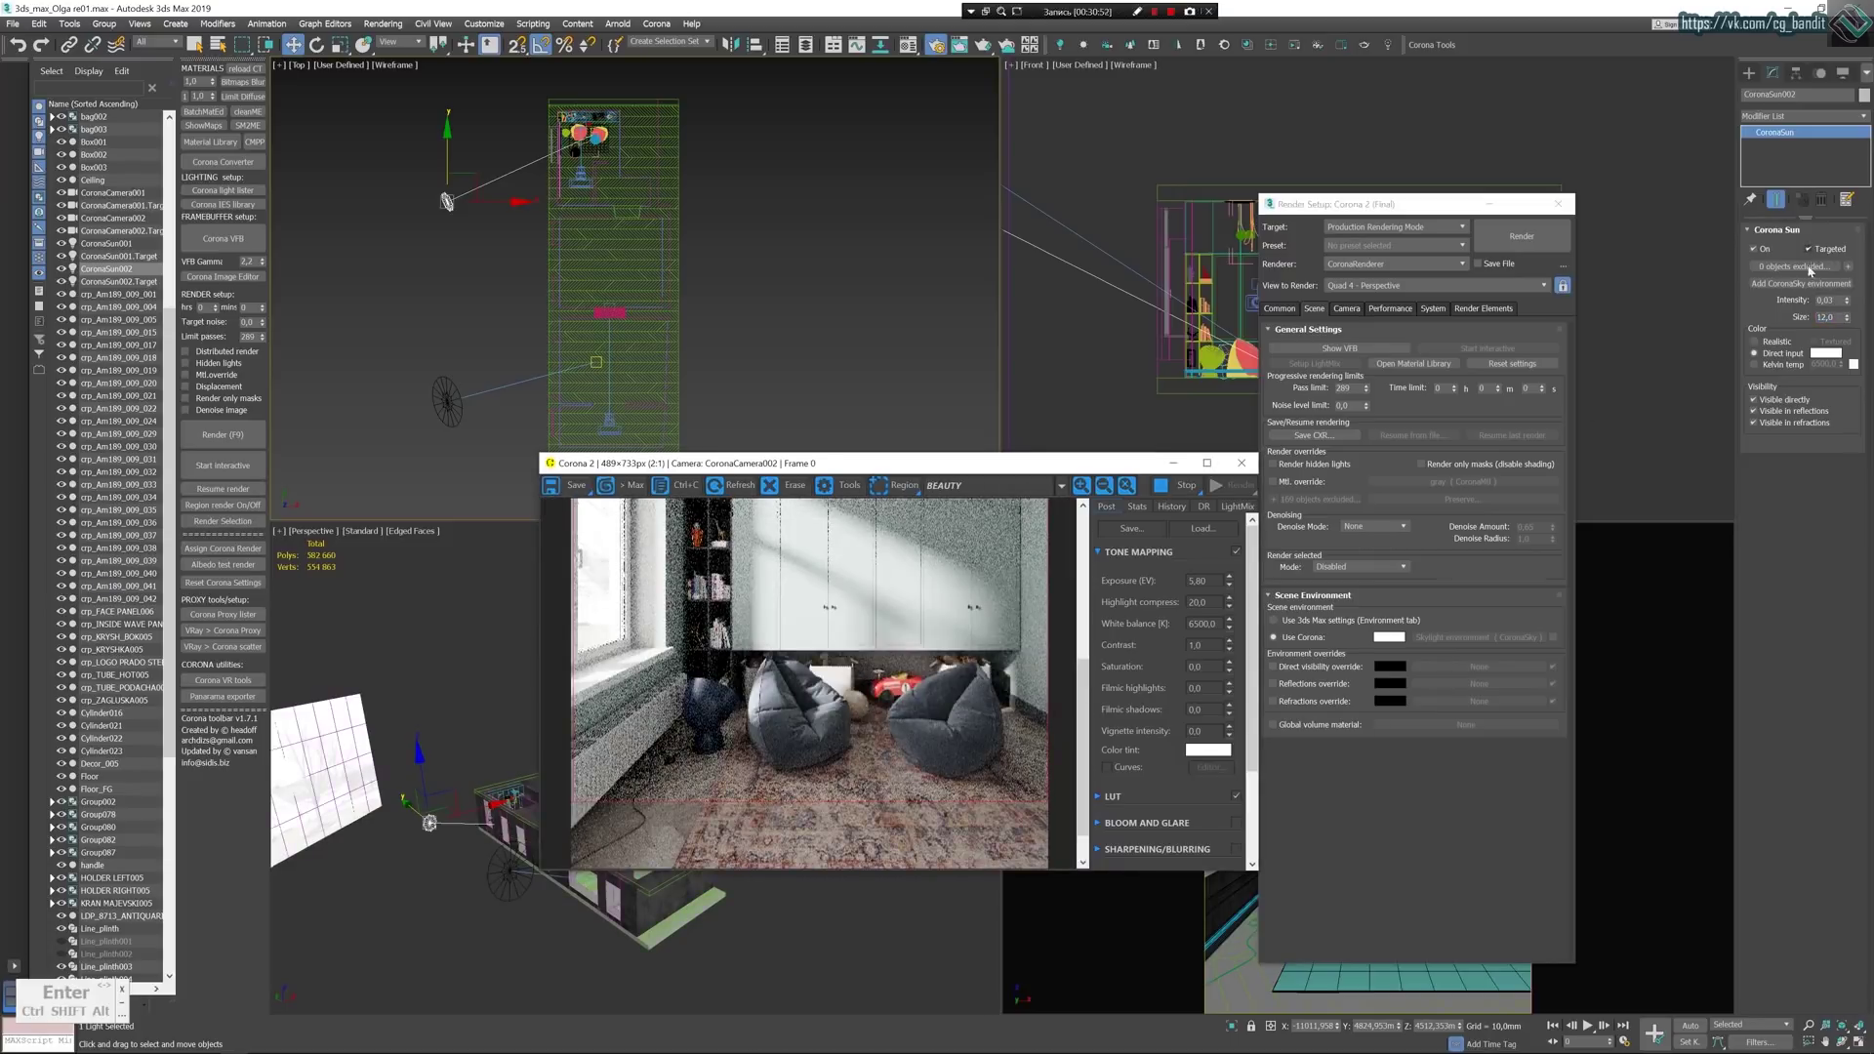
Set the Corona sun's size to 64 and stop the interactive rendering.
double_click(1826, 317)
type("6")
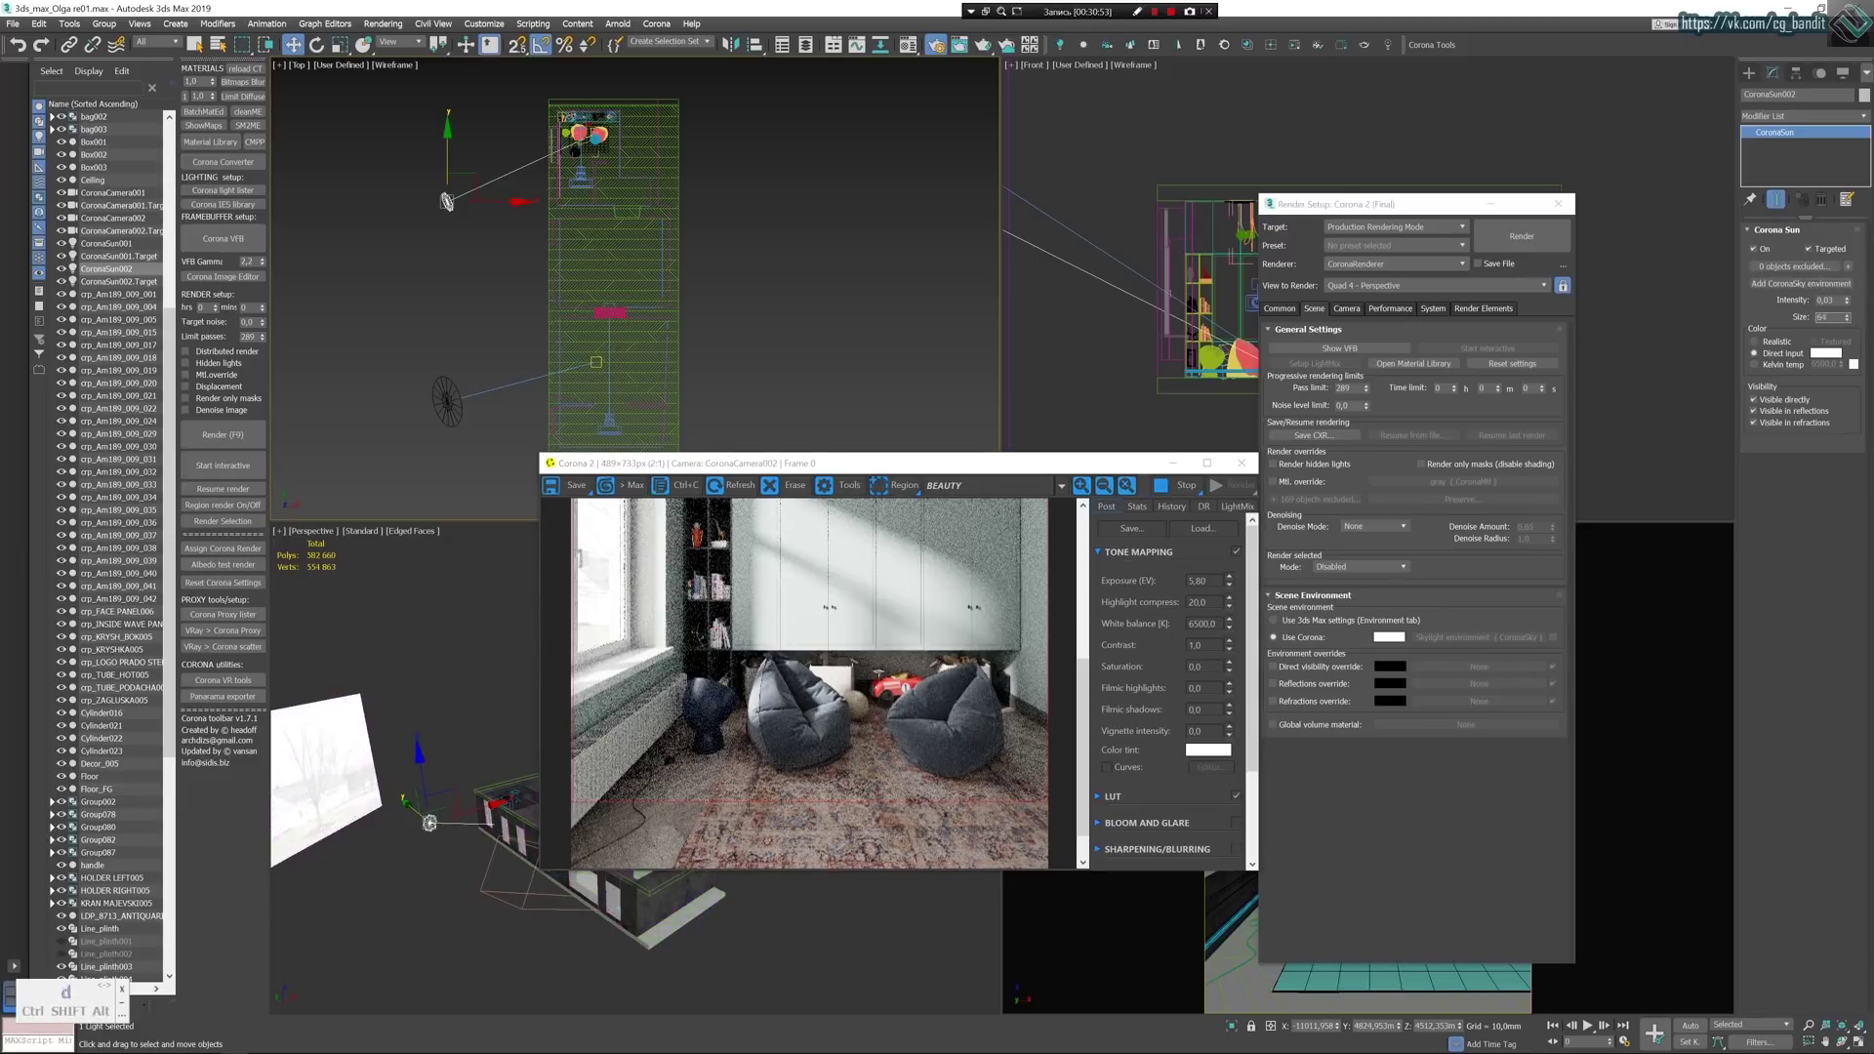
type("4")
key("Return")
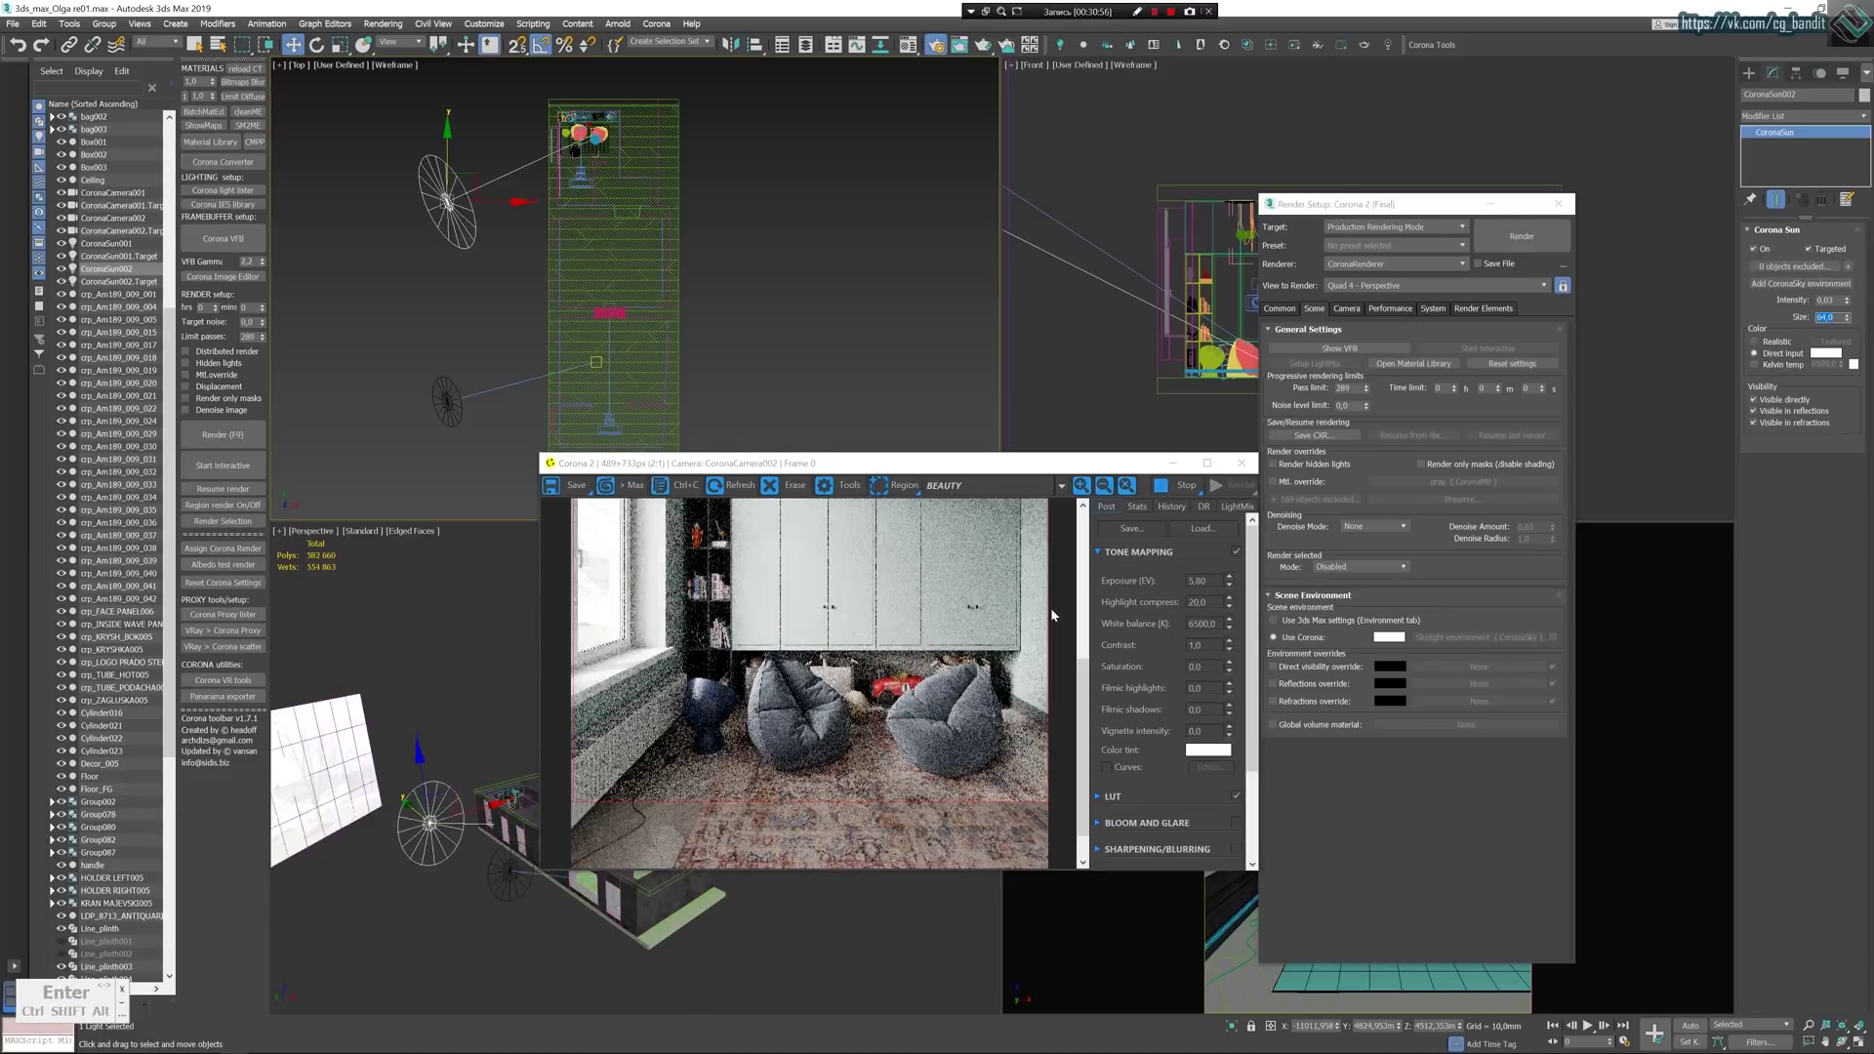
scroll(947, 617, "down", 1)
left_click(1187, 485)
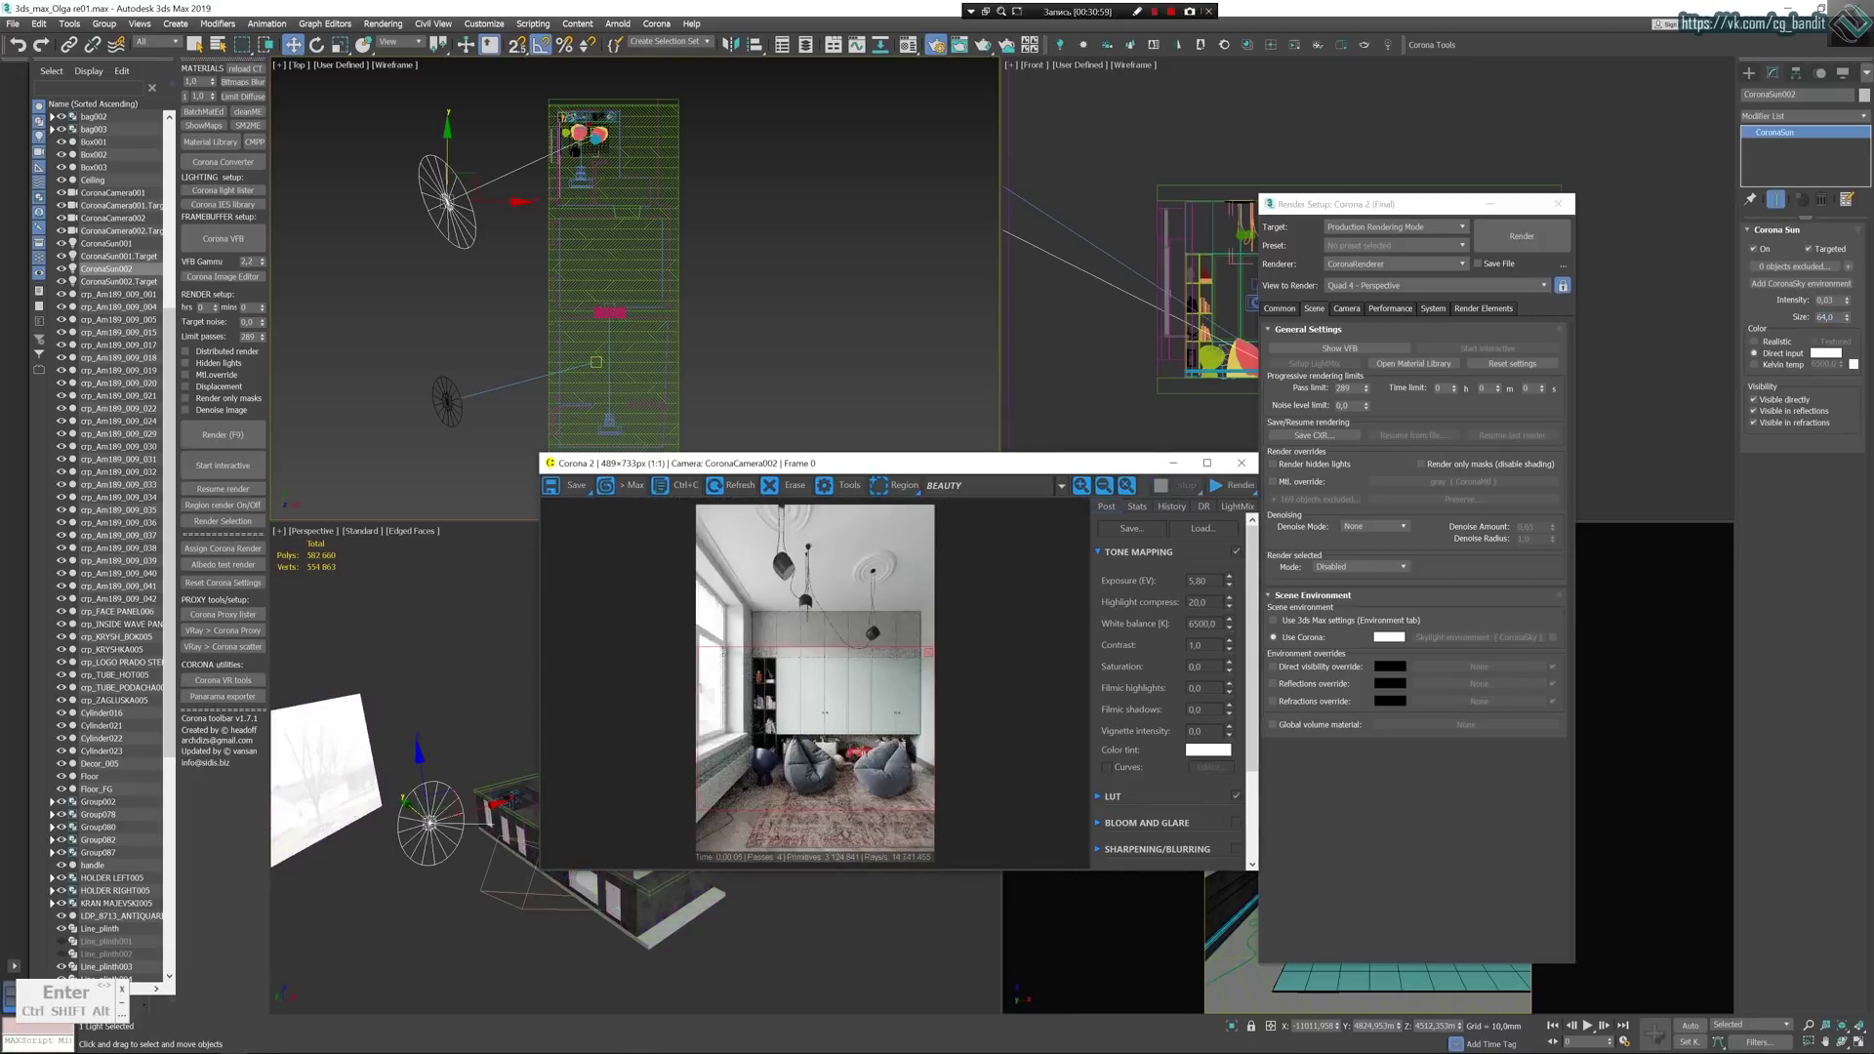
Switch to Photoshop, disable the mask of the "sun 2 copy" layer and set the layer's opacity to 100%.
left_click(178, 1042)
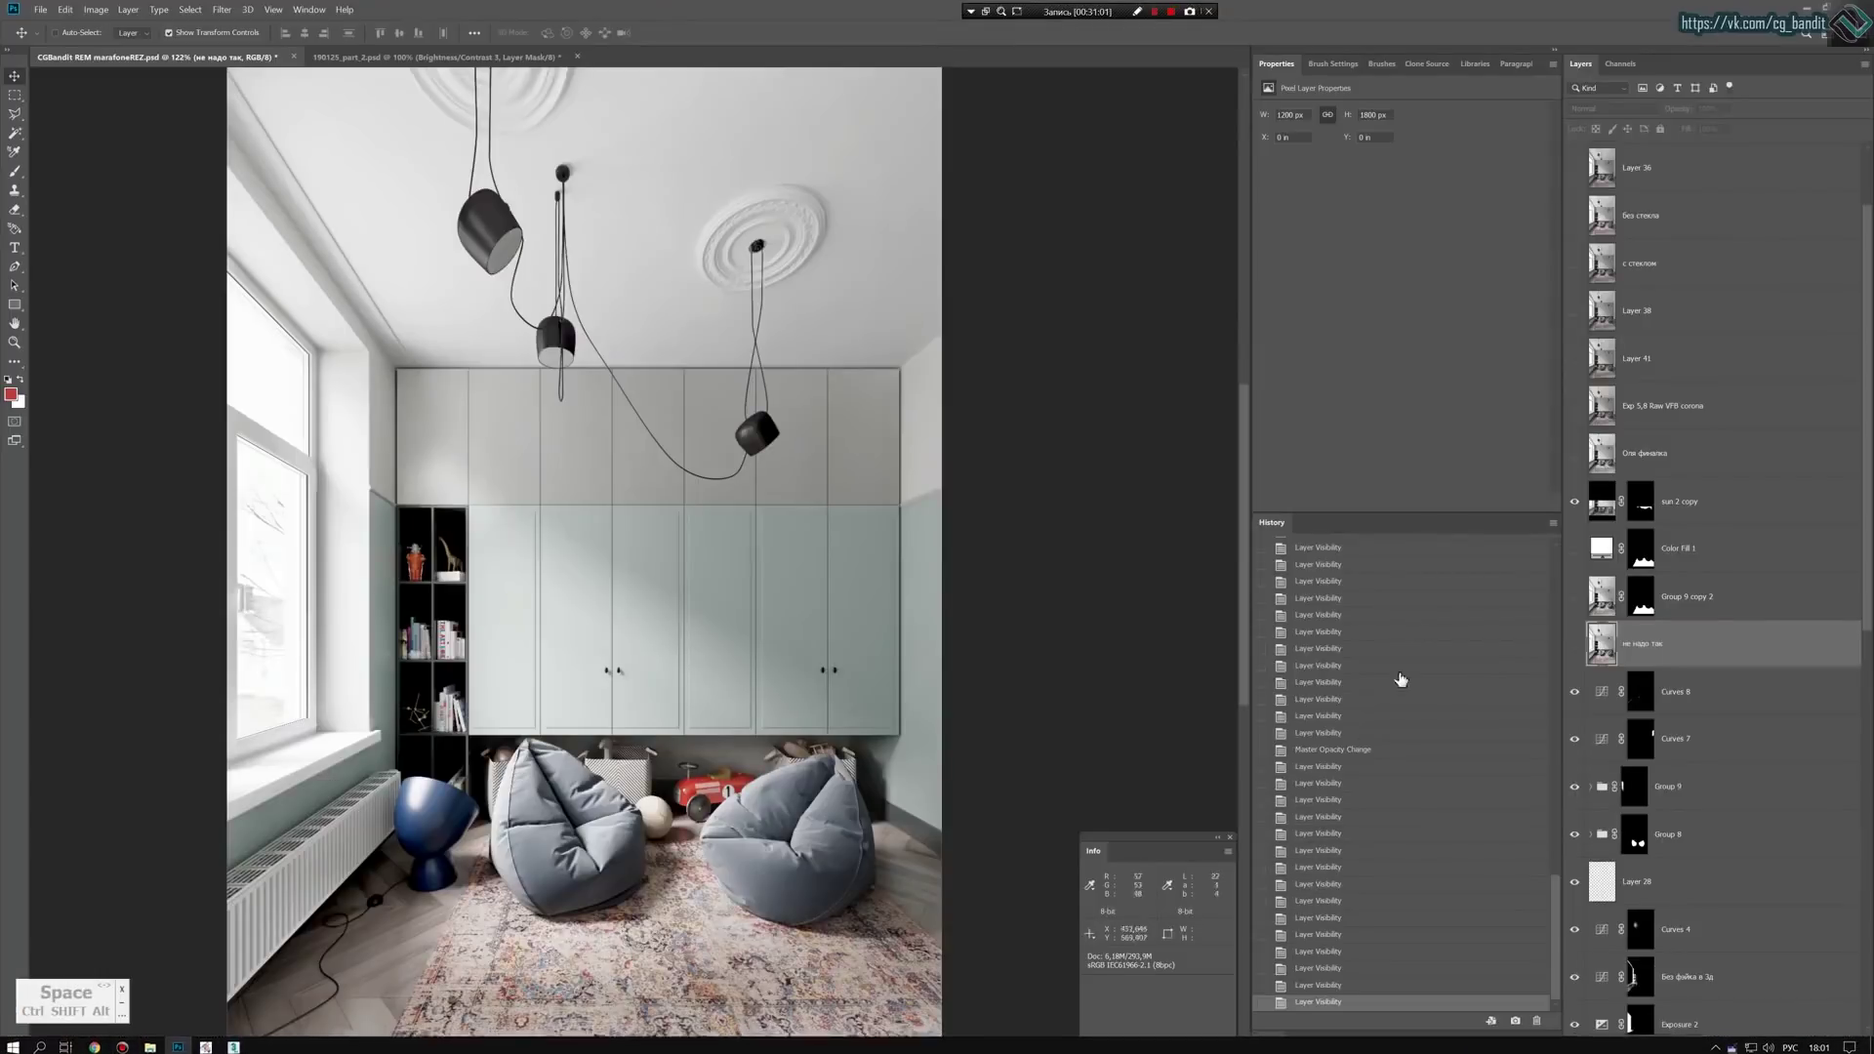
left_click(1712, 506)
left_click(1641, 501, "shift")
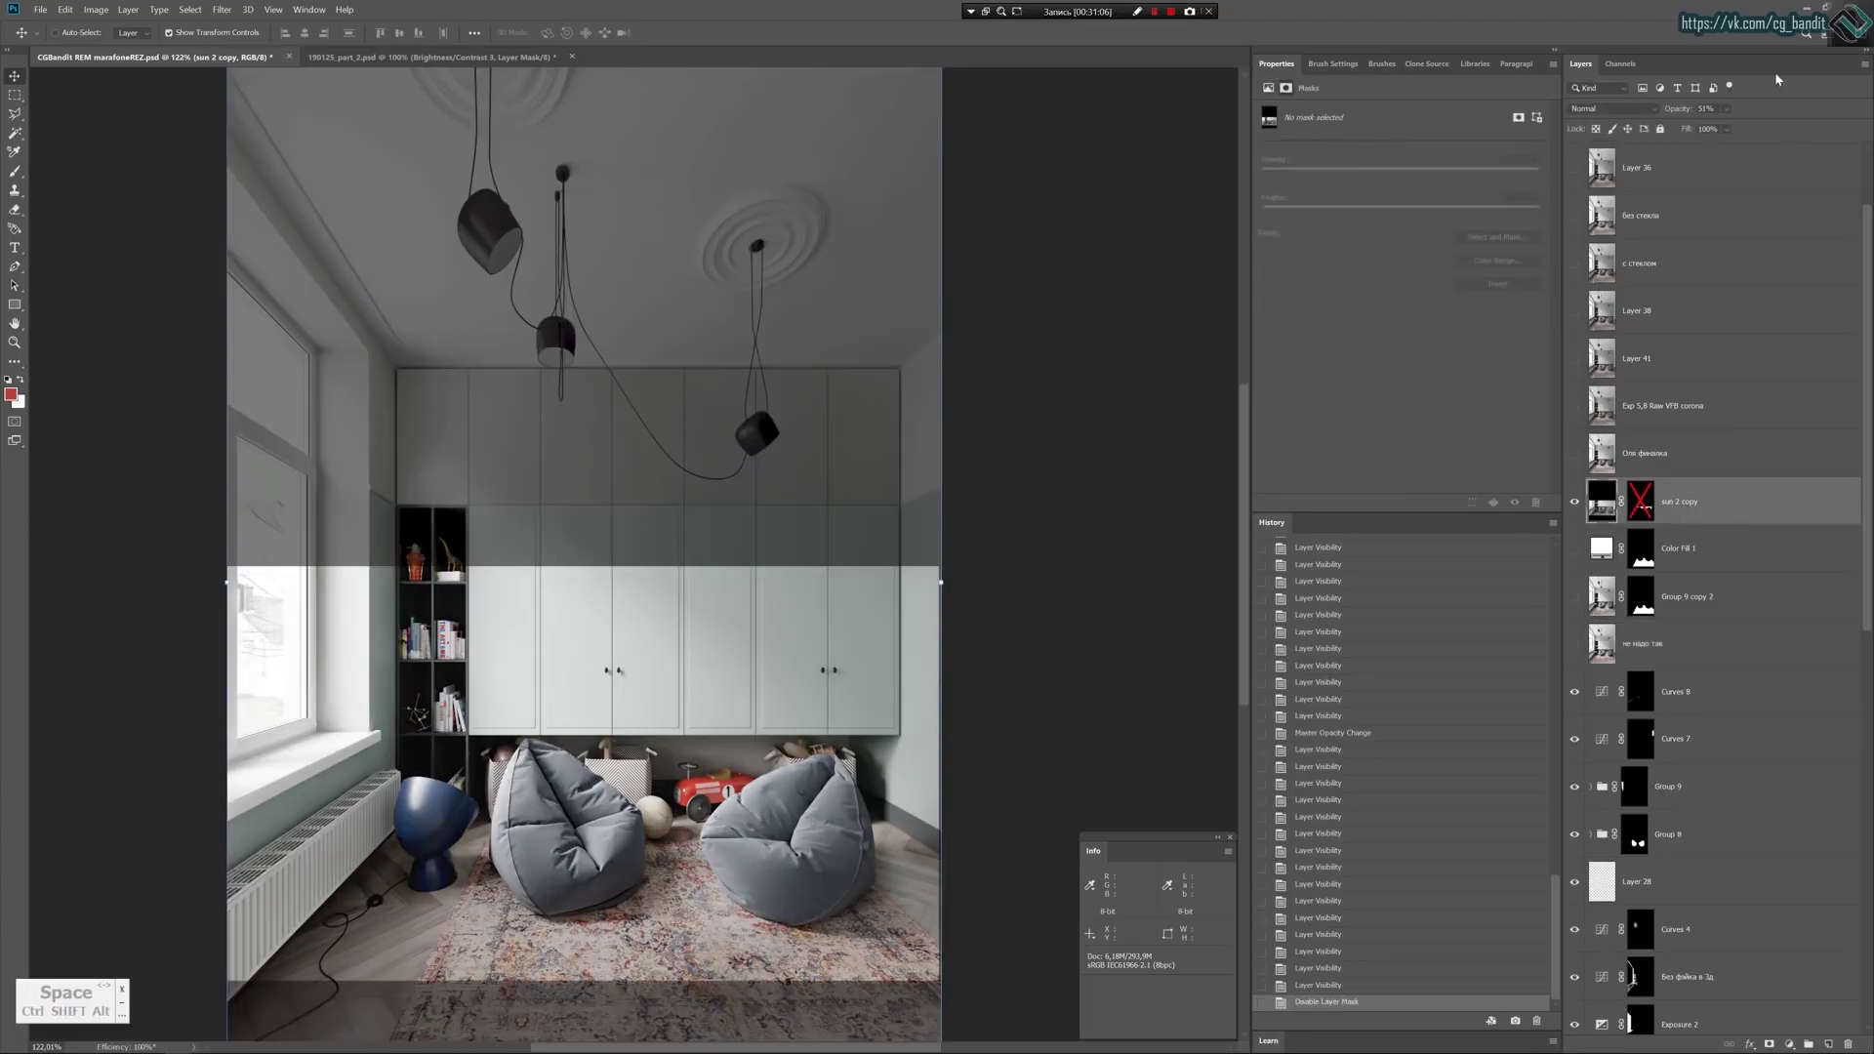
left_click(1725, 108)
left_click_drag(1832, 128, 1831, 130)
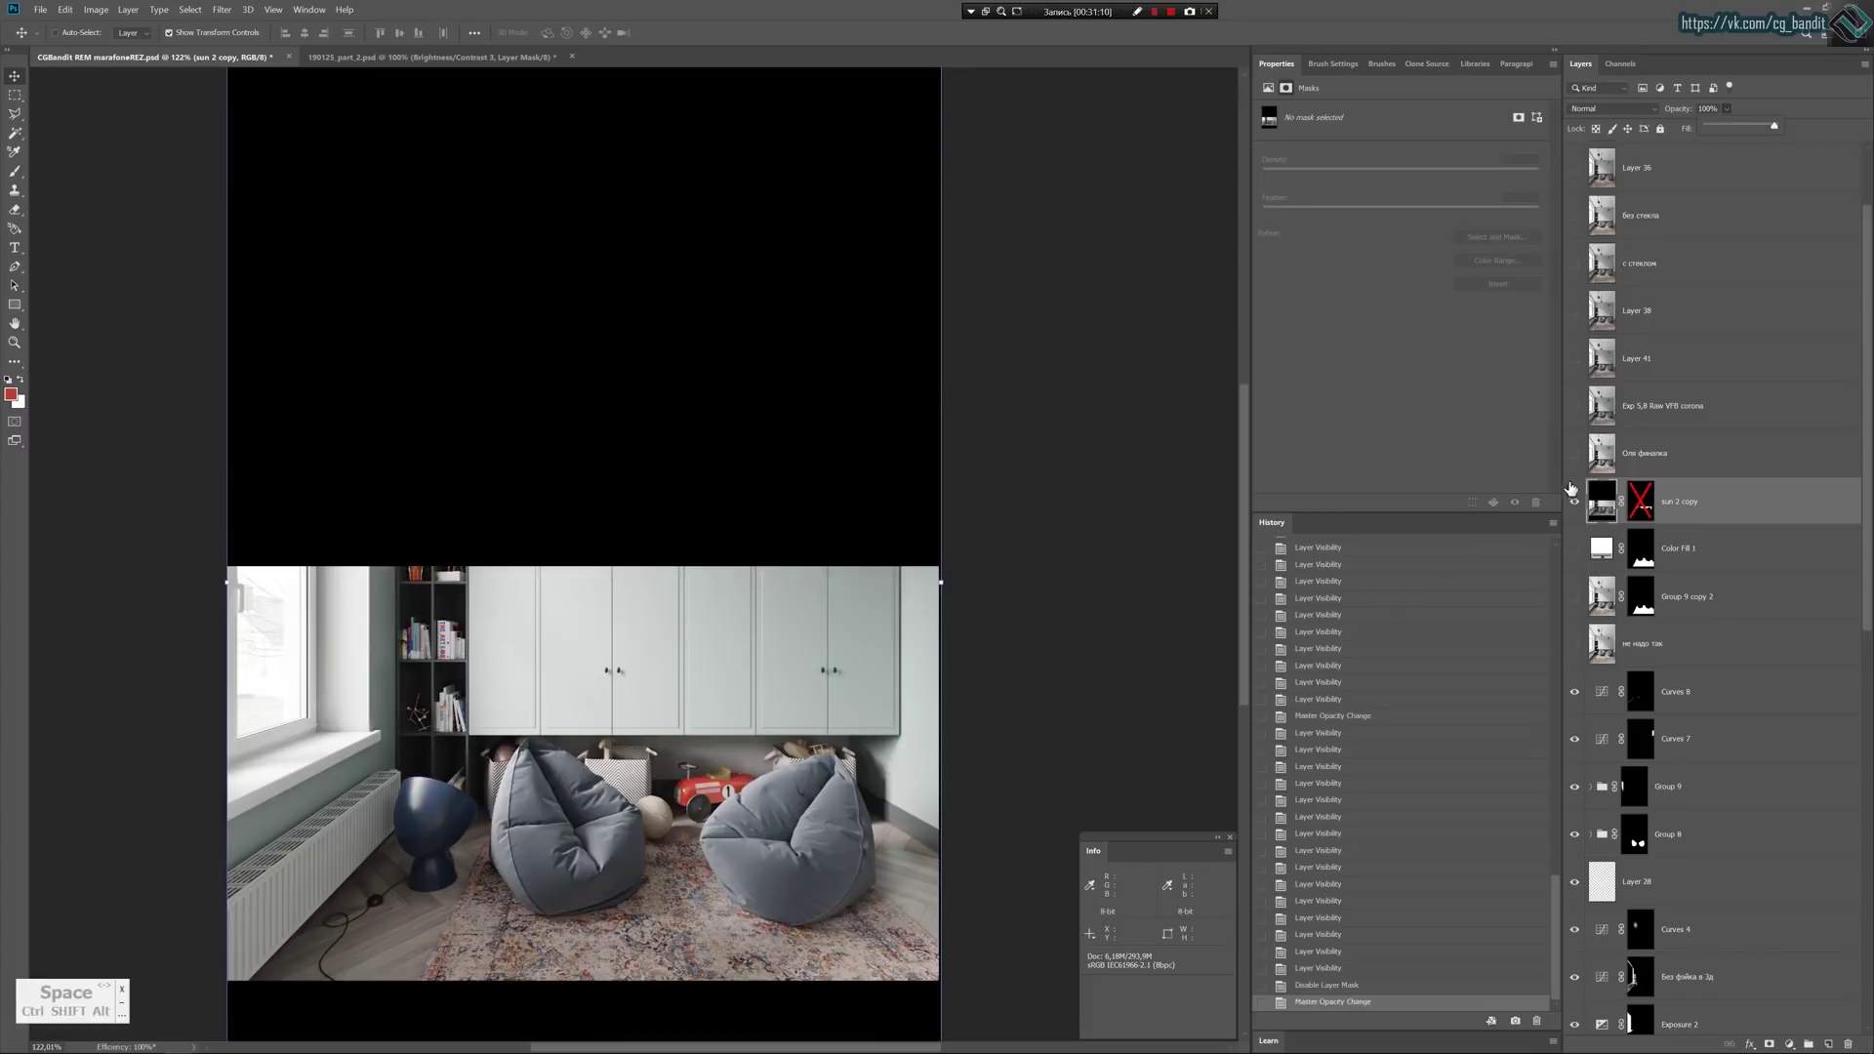
Compare the unmasked "sun 2 copy" layer with the image below by repeatedly hiding and showing it.
left_click(1574, 502)
left_click(1574, 504)
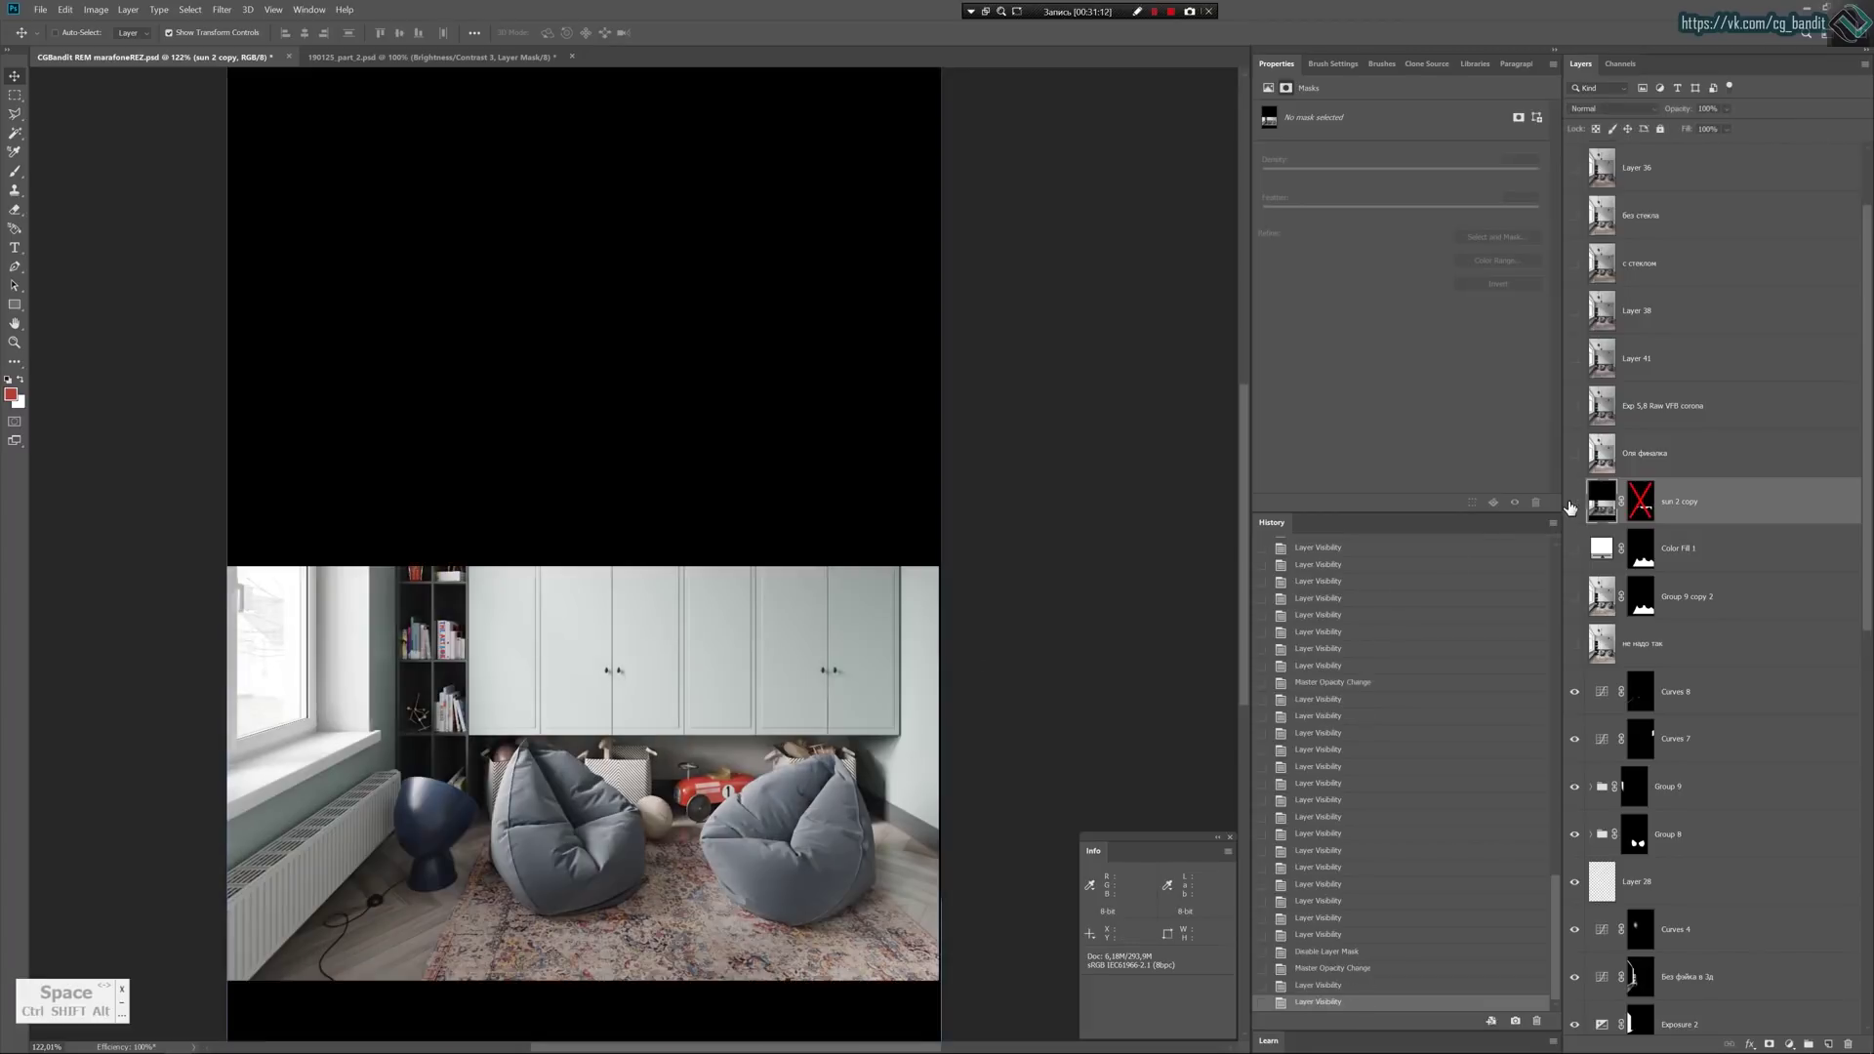
left_click(1574, 503)
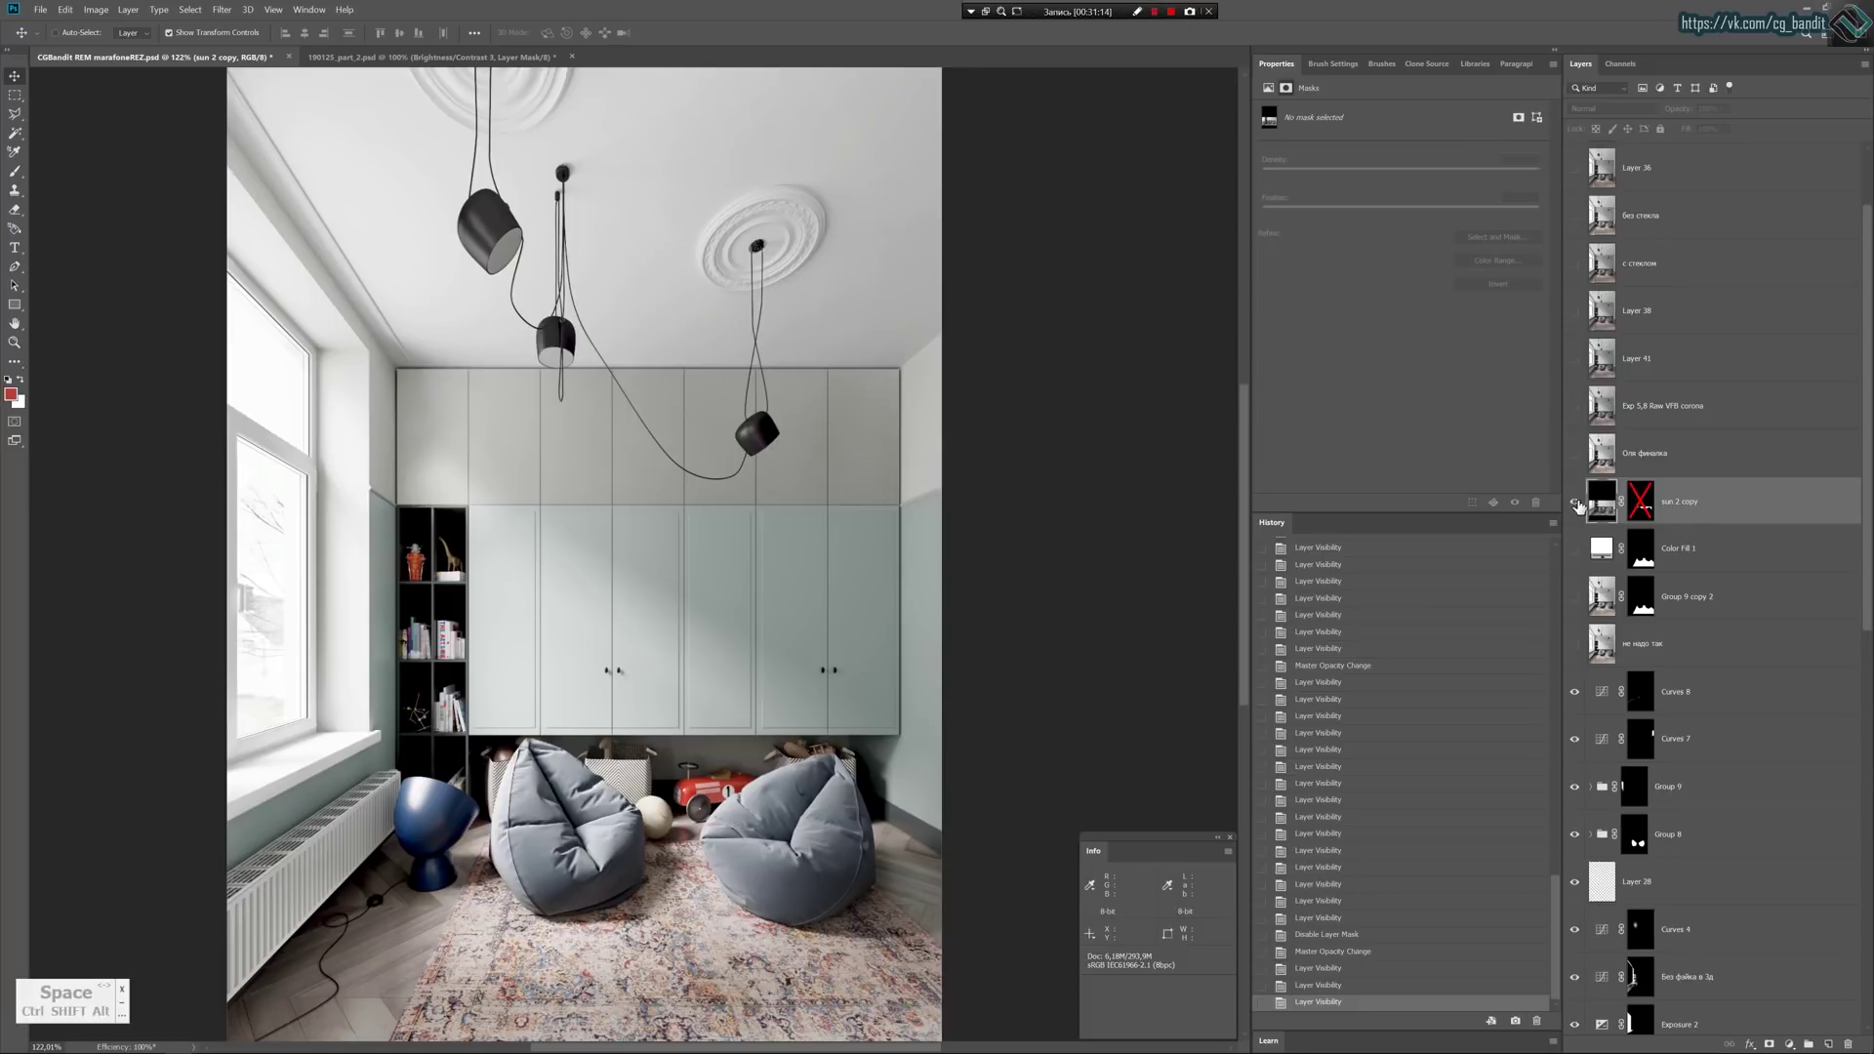
left_click(1576, 503)
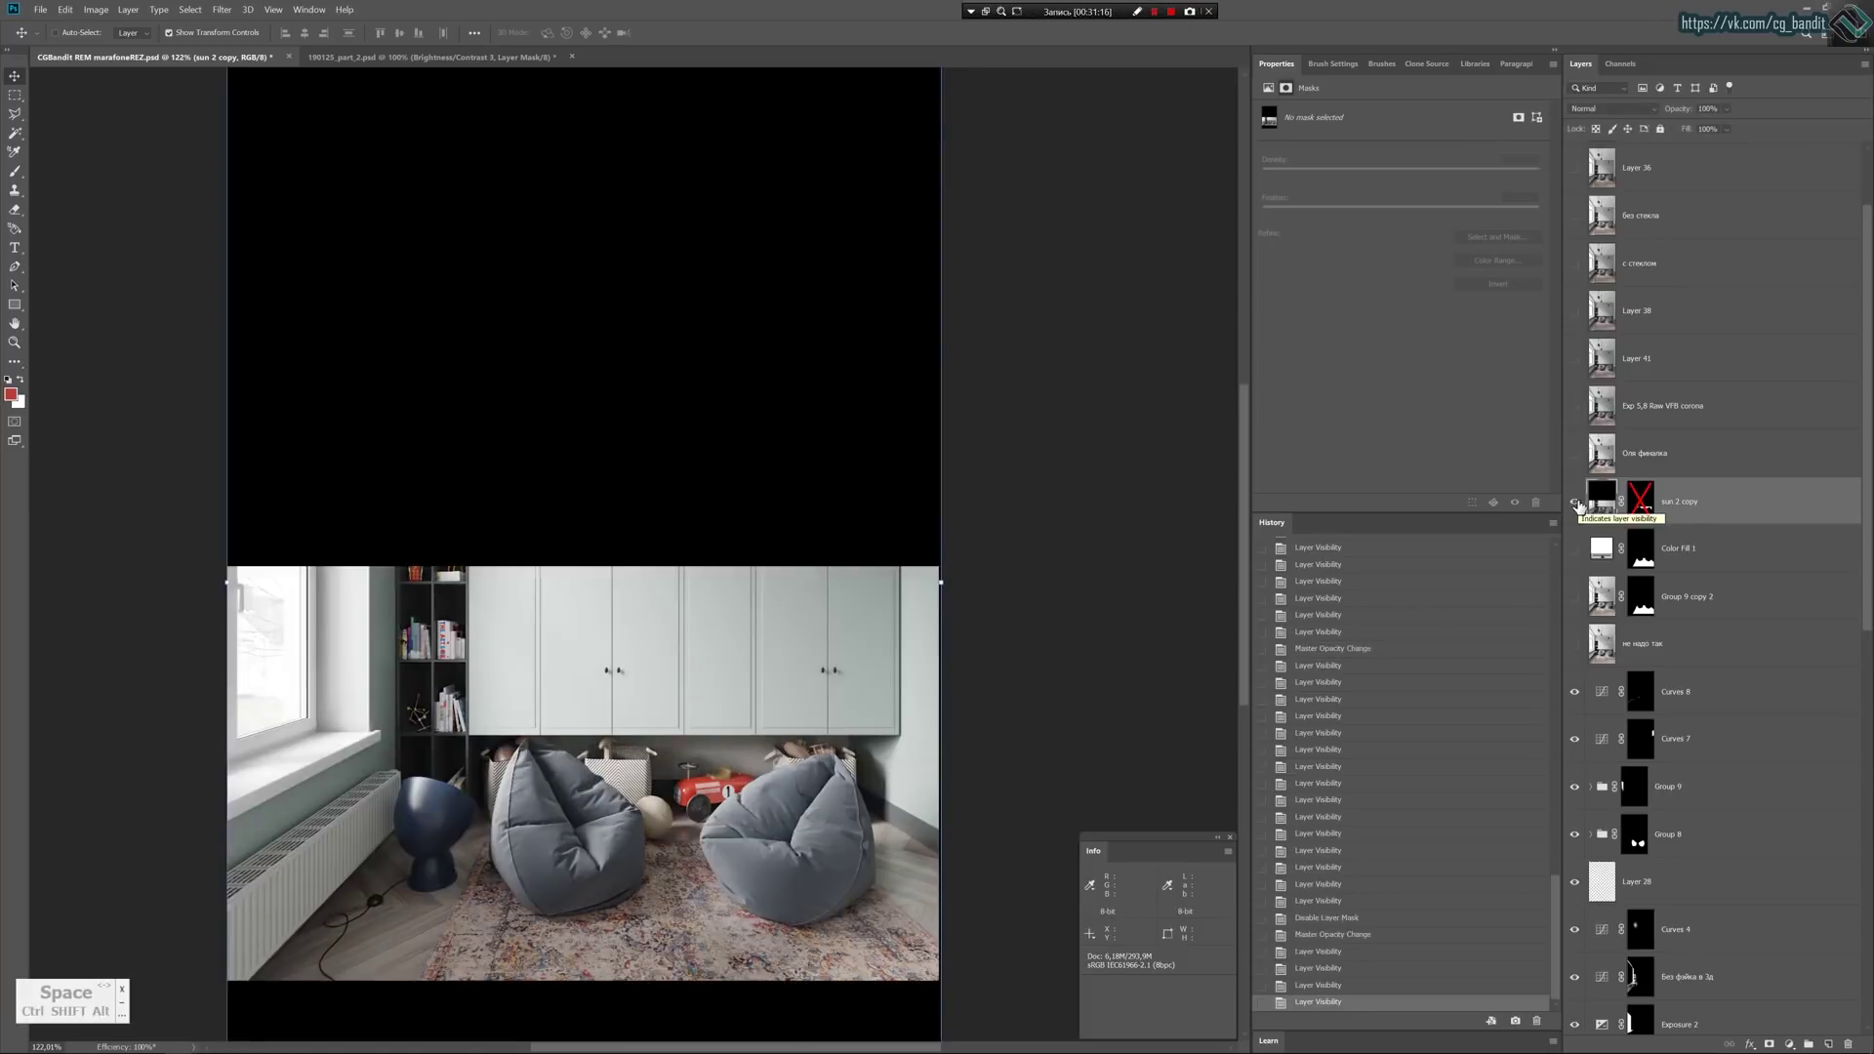
left_click(1579, 505)
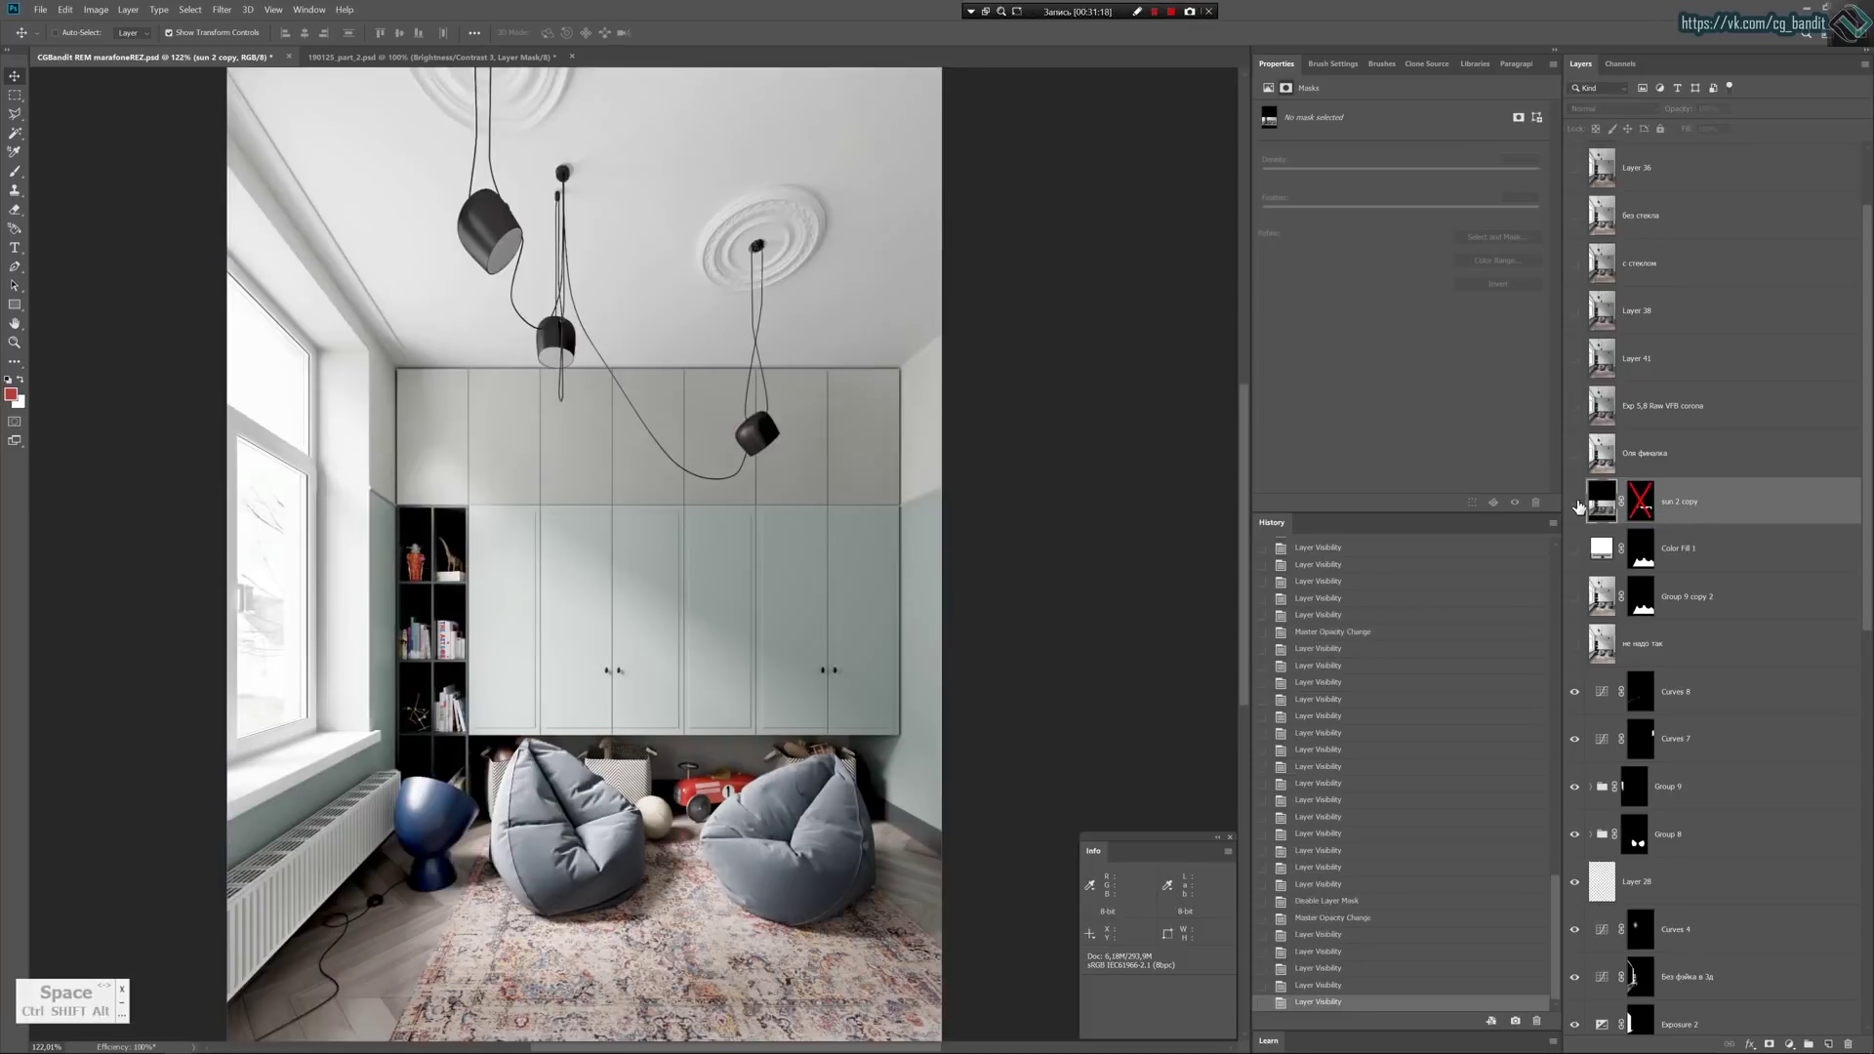
left_click(1578, 505)
left_click(1578, 505)
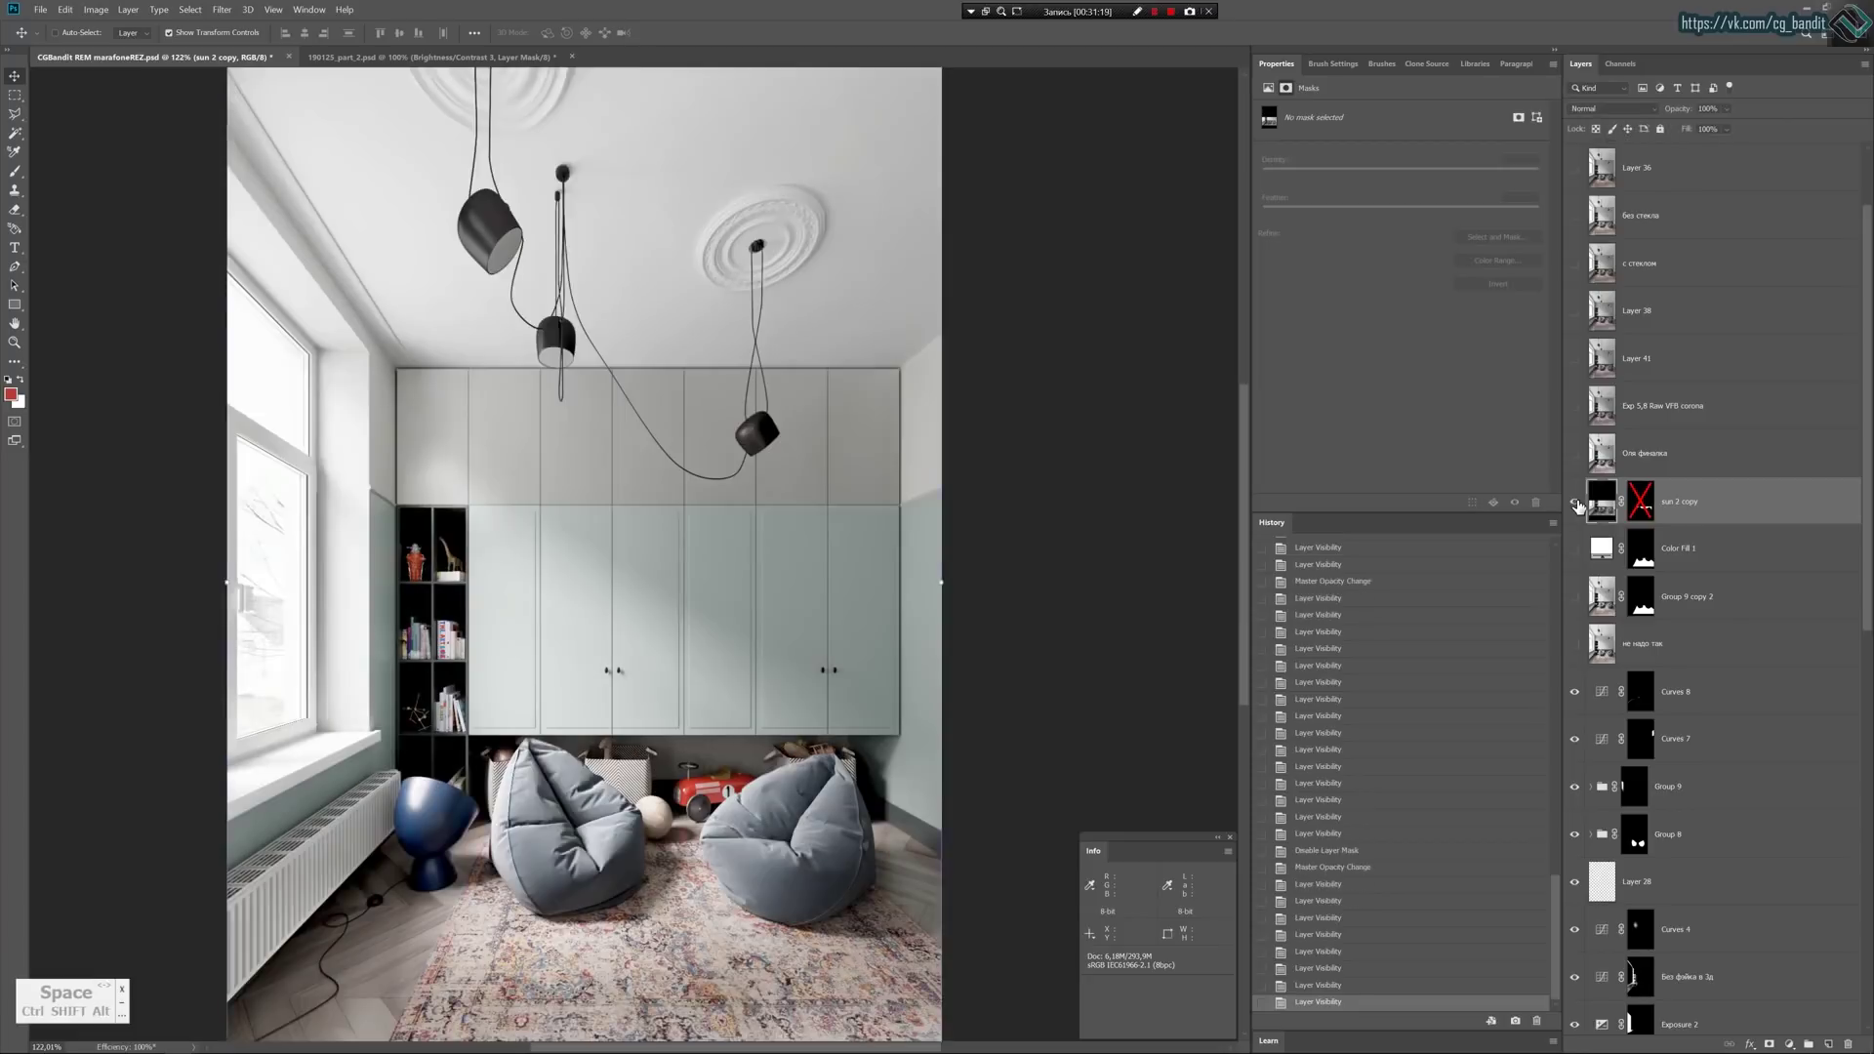
left_click(1579, 505)
left_click(1579, 504)
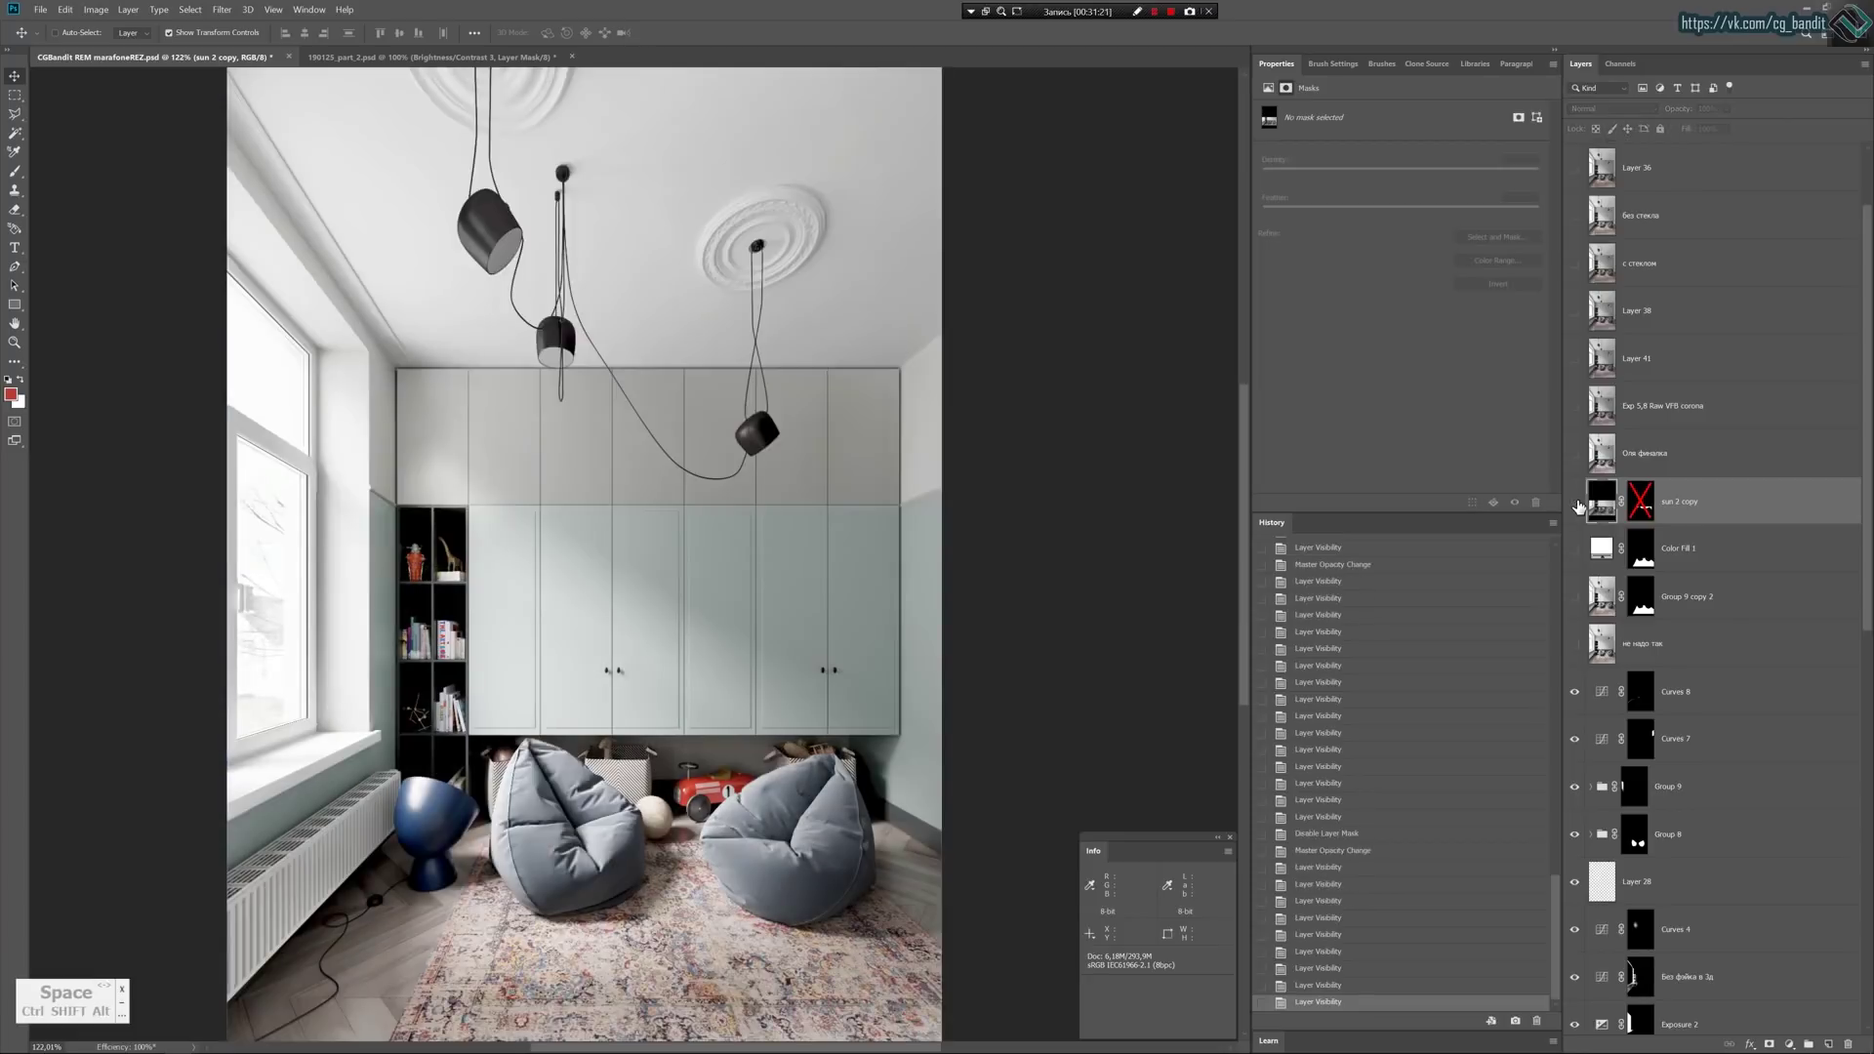
left_click(1578, 504)
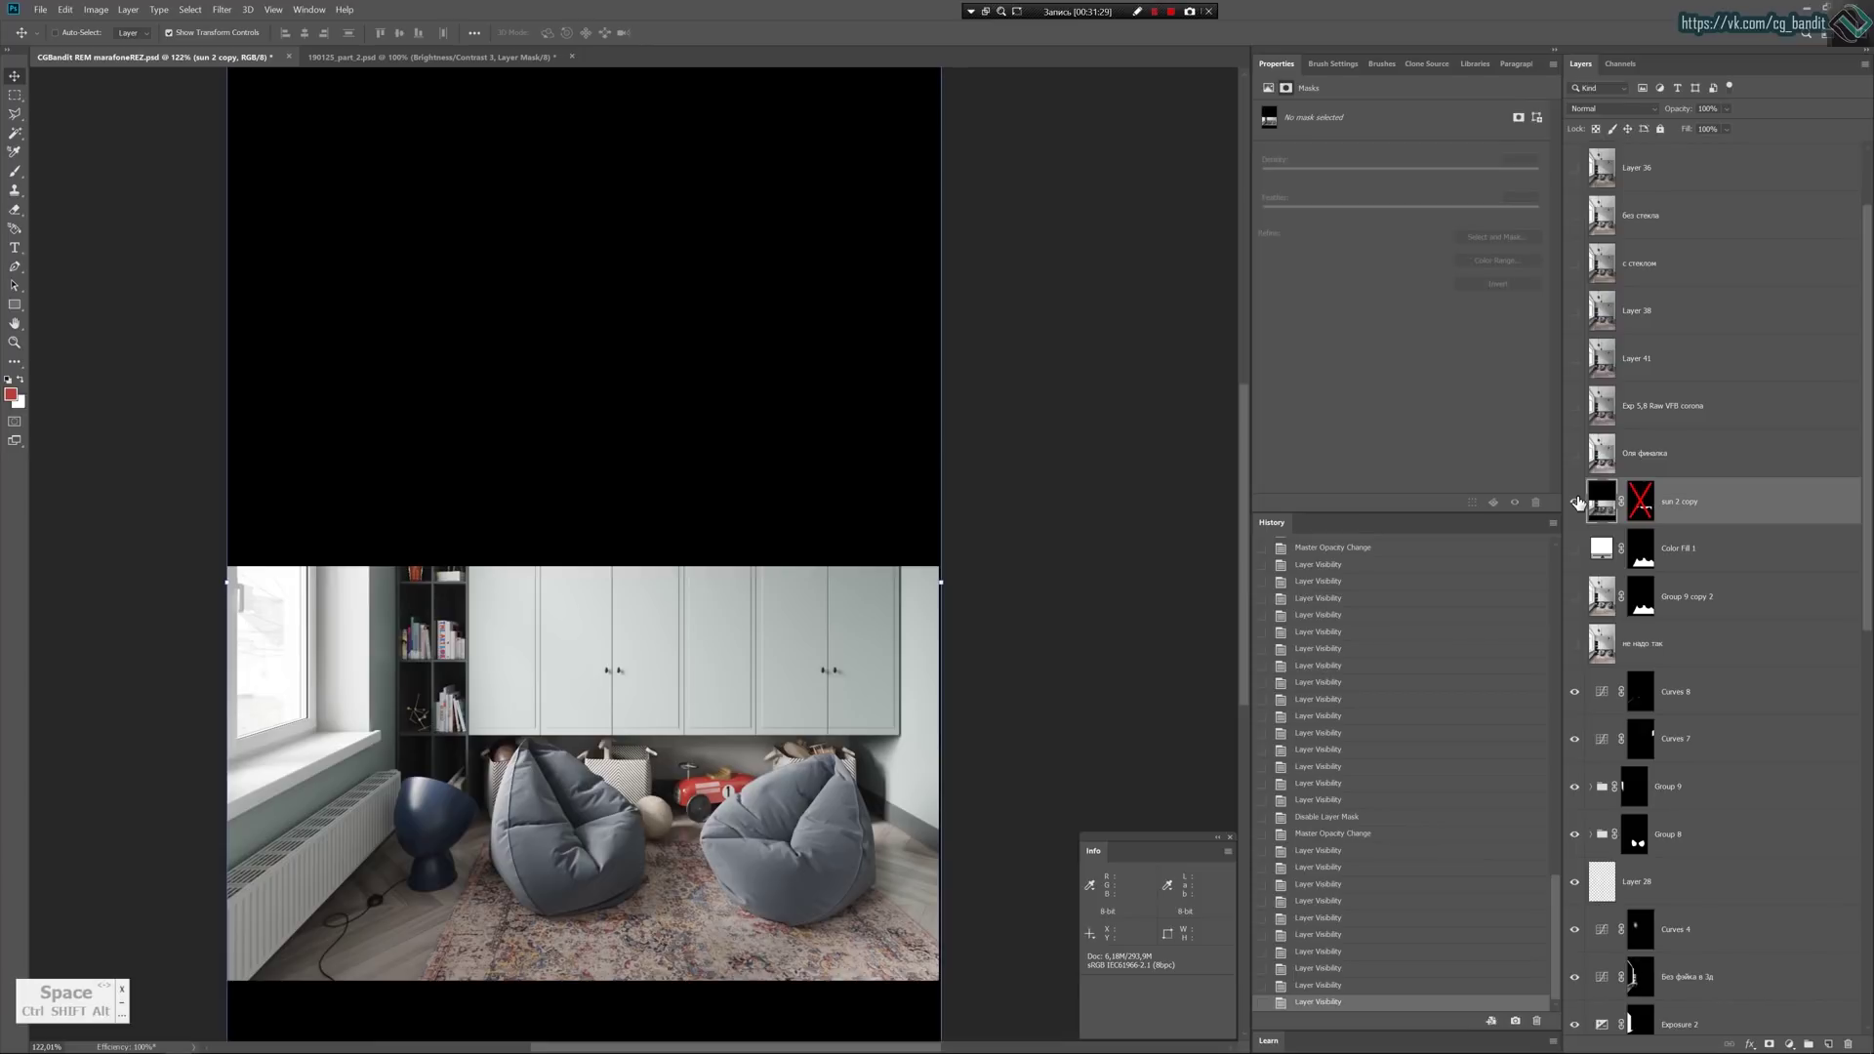
left_click(1576, 502)
left_click(1575, 502)
left_click(1576, 502)
left_click(1576, 502)
left_click(1576, 502)
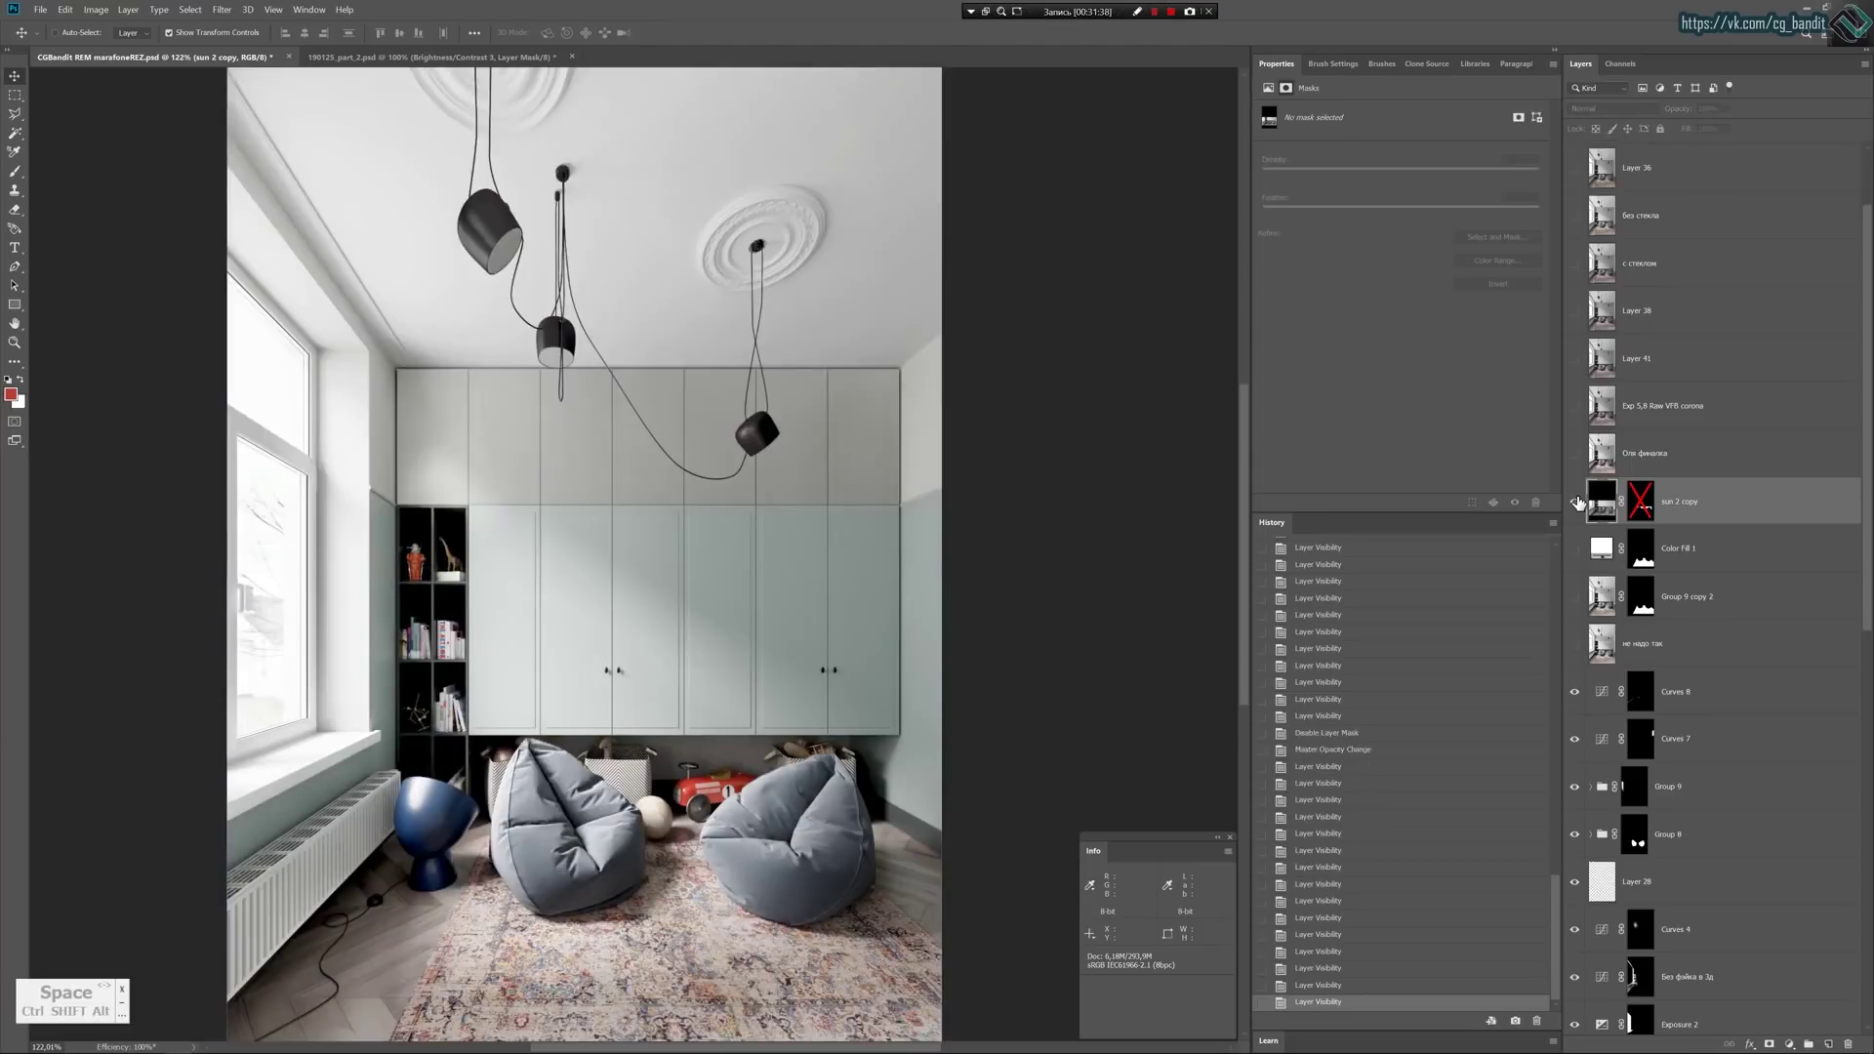
left_click(1575, 502)
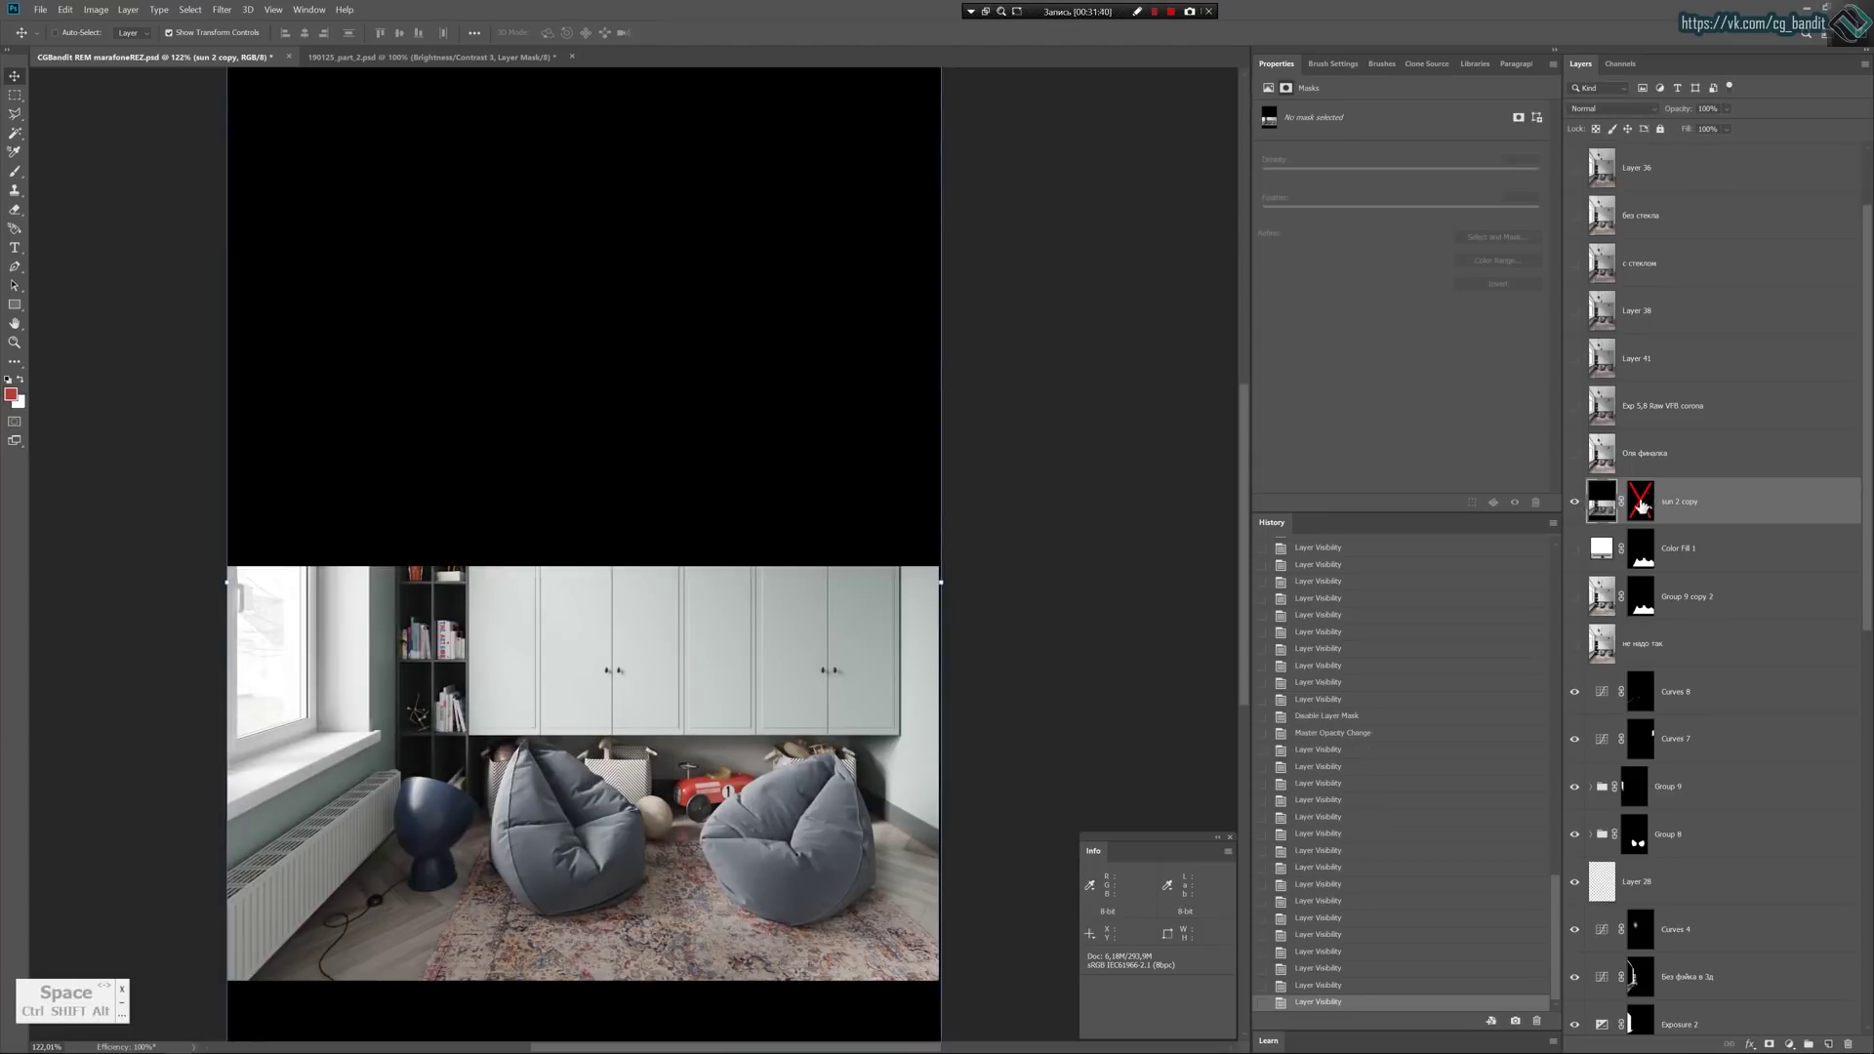
Re-enable the mask of the "sun 2 copy" layer, view the mask on its own, and return to the layer's image.
left_click(1643, 503, "shift")
left_click(1643, 503, "alt")
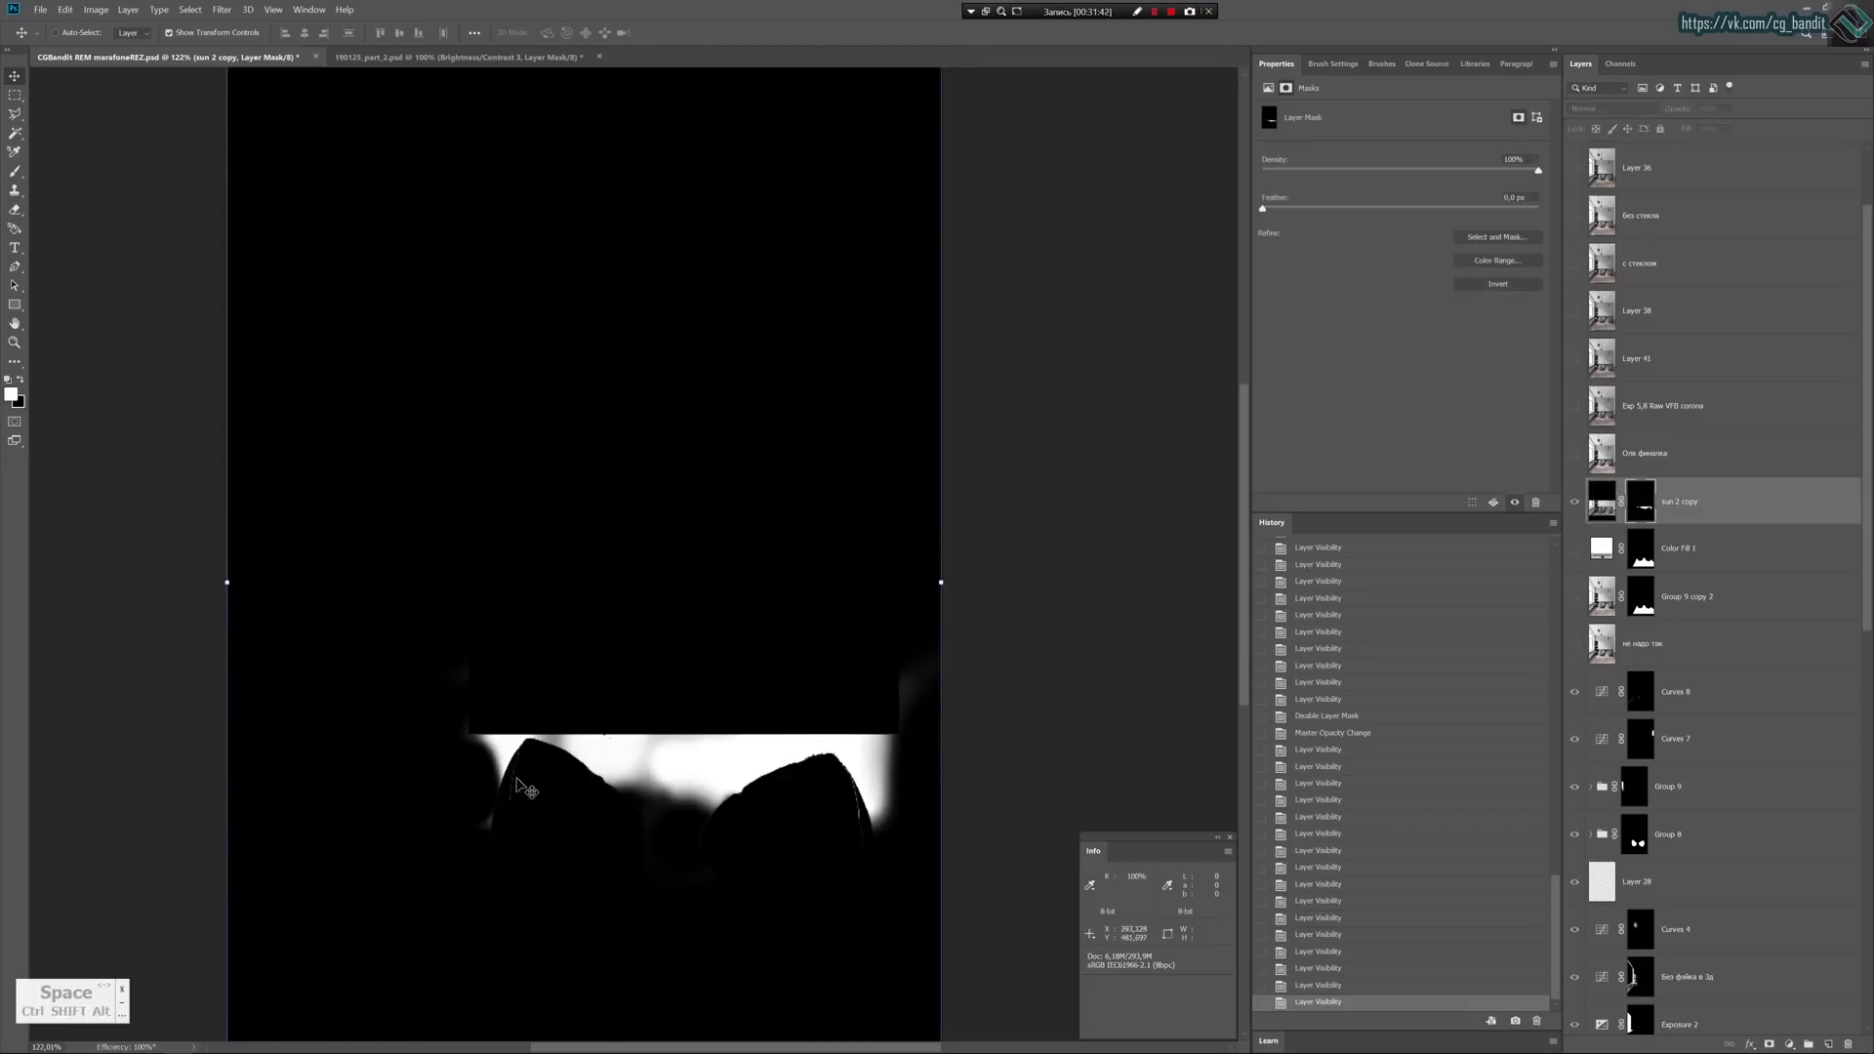
scroll(739, 798, "up", 3, "alt")
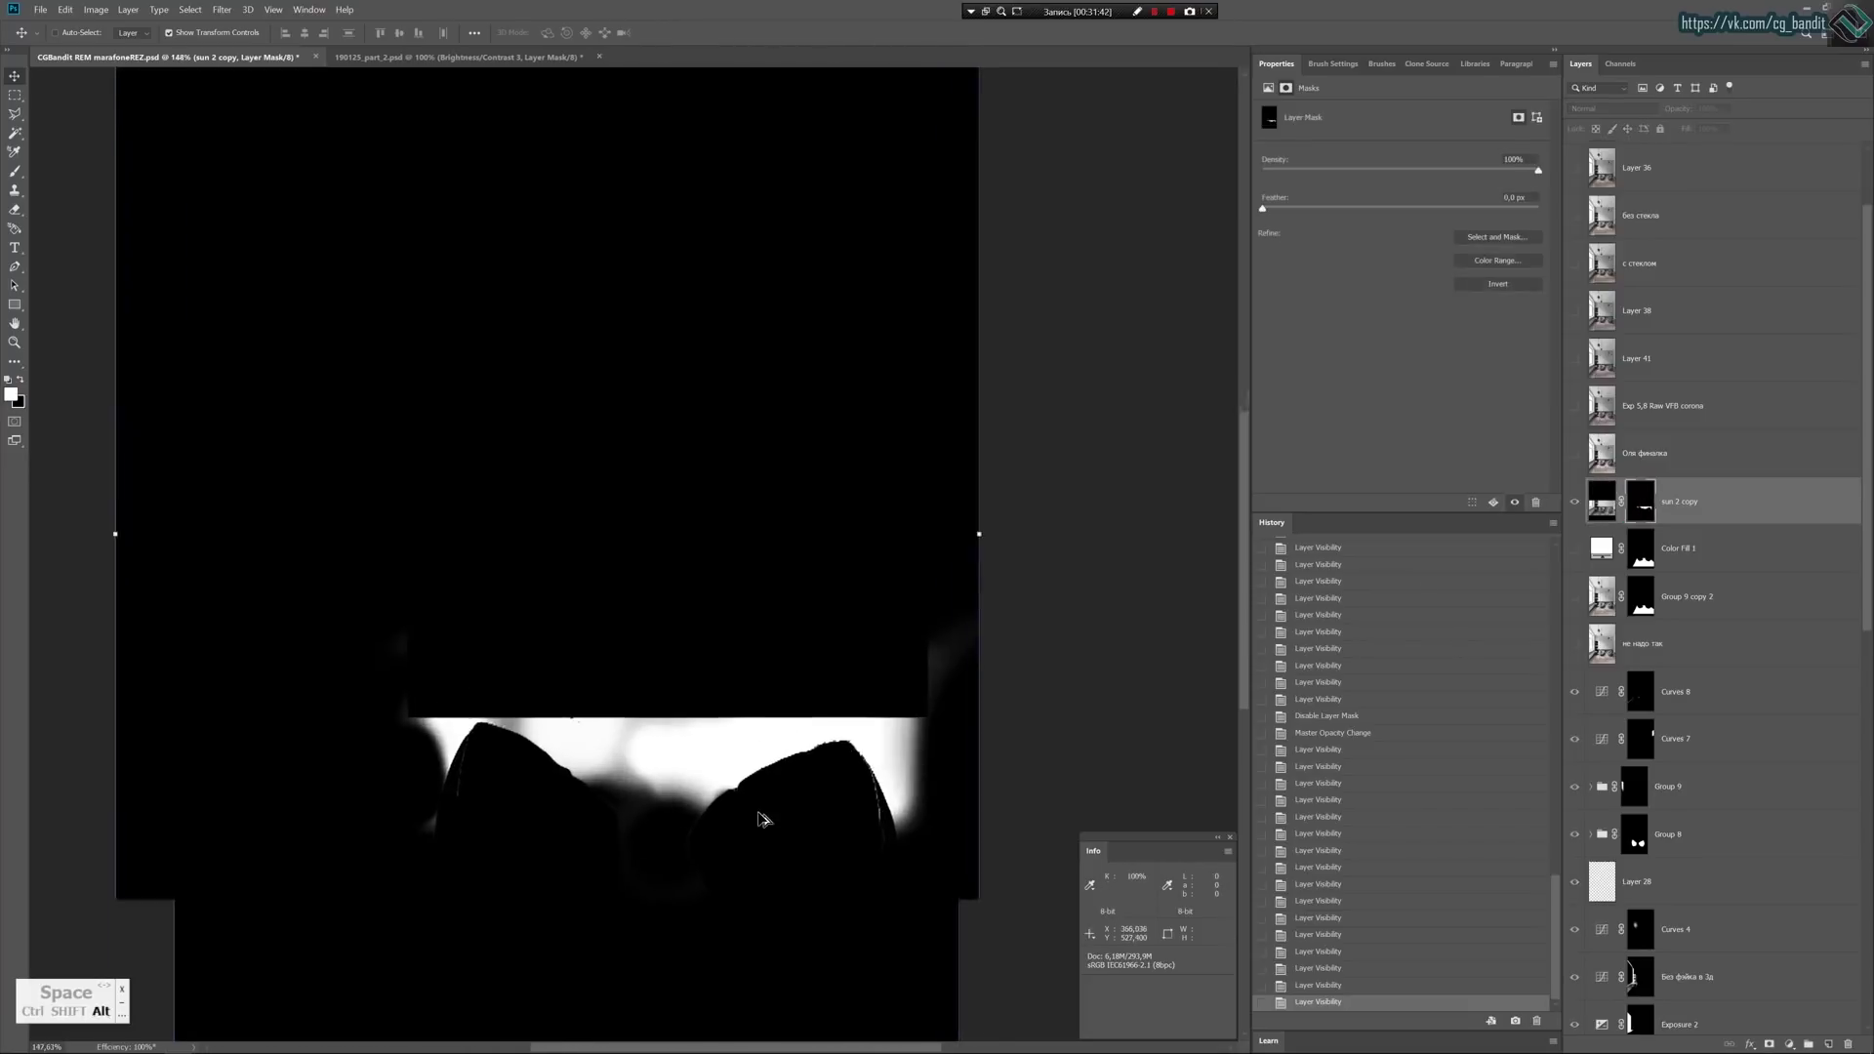
left_click(1602, 501)
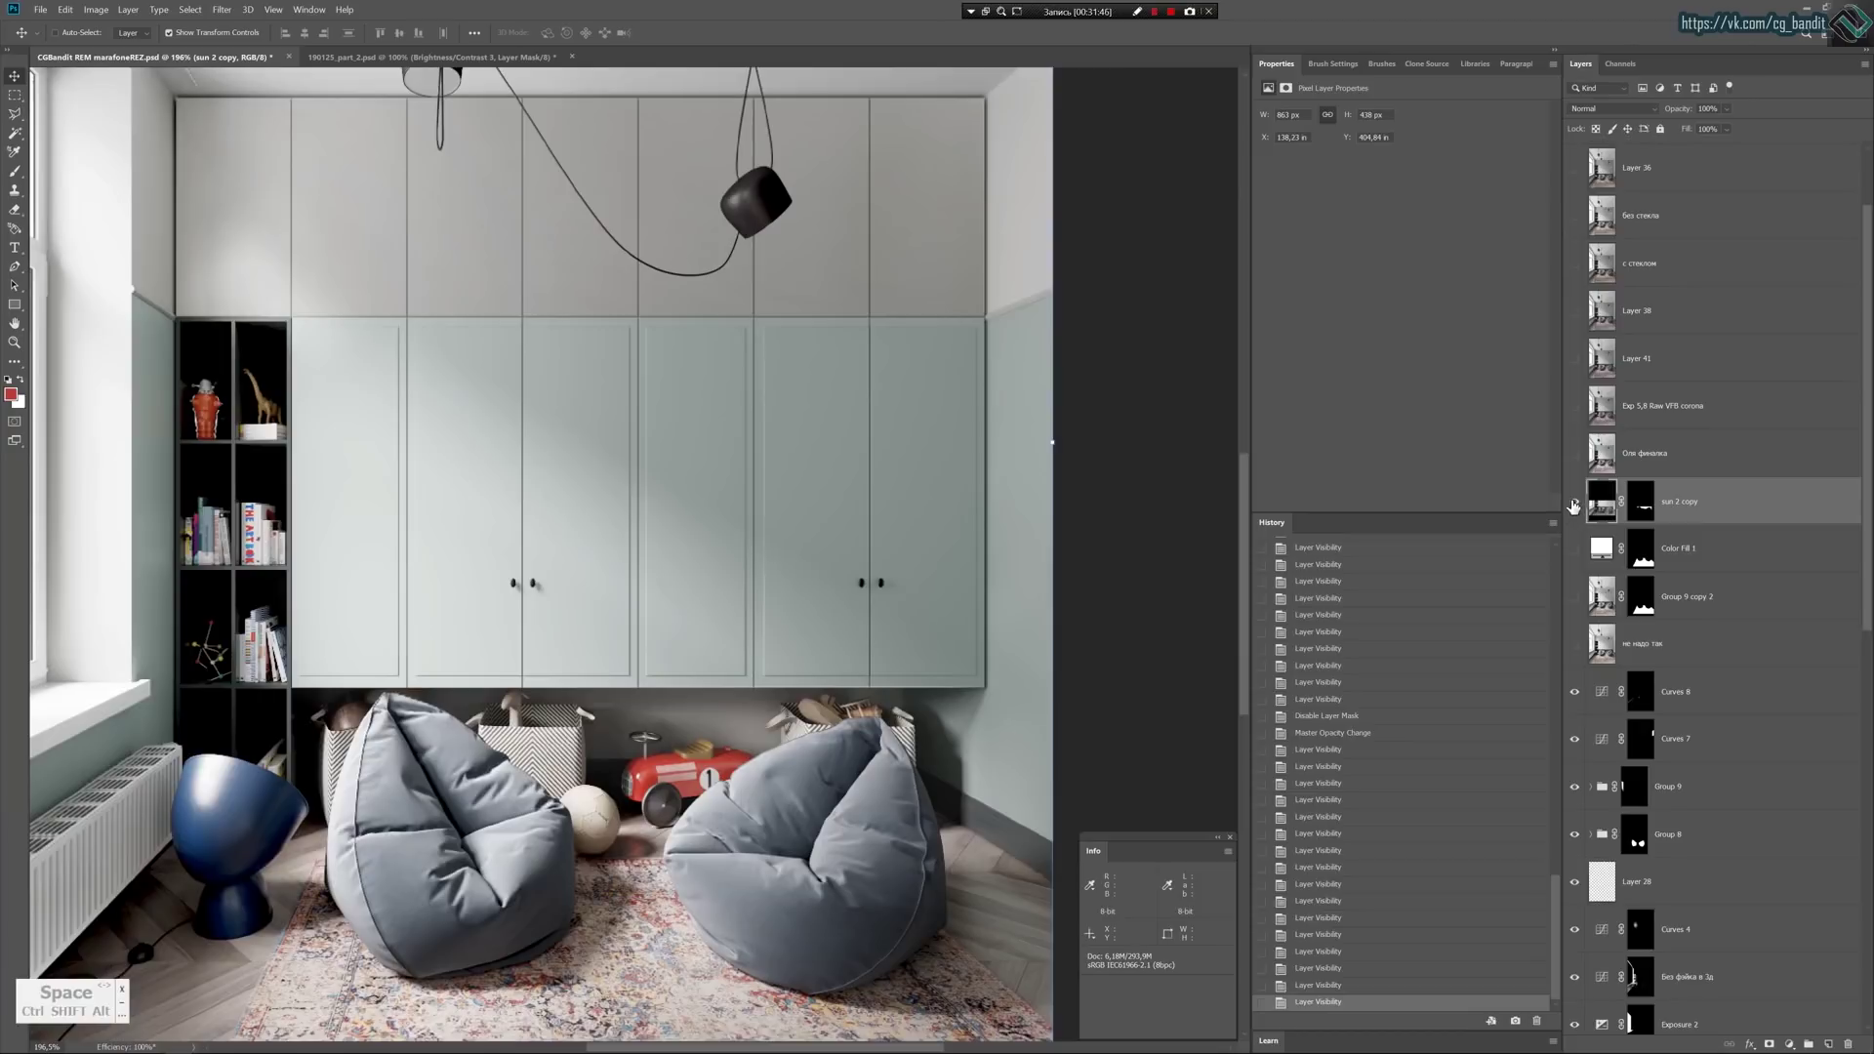
Examine how the masked "sun 2 copy" layer affects the toy niche behind the beanbags by toggling its visibility close up.
left_click(1574, 502)
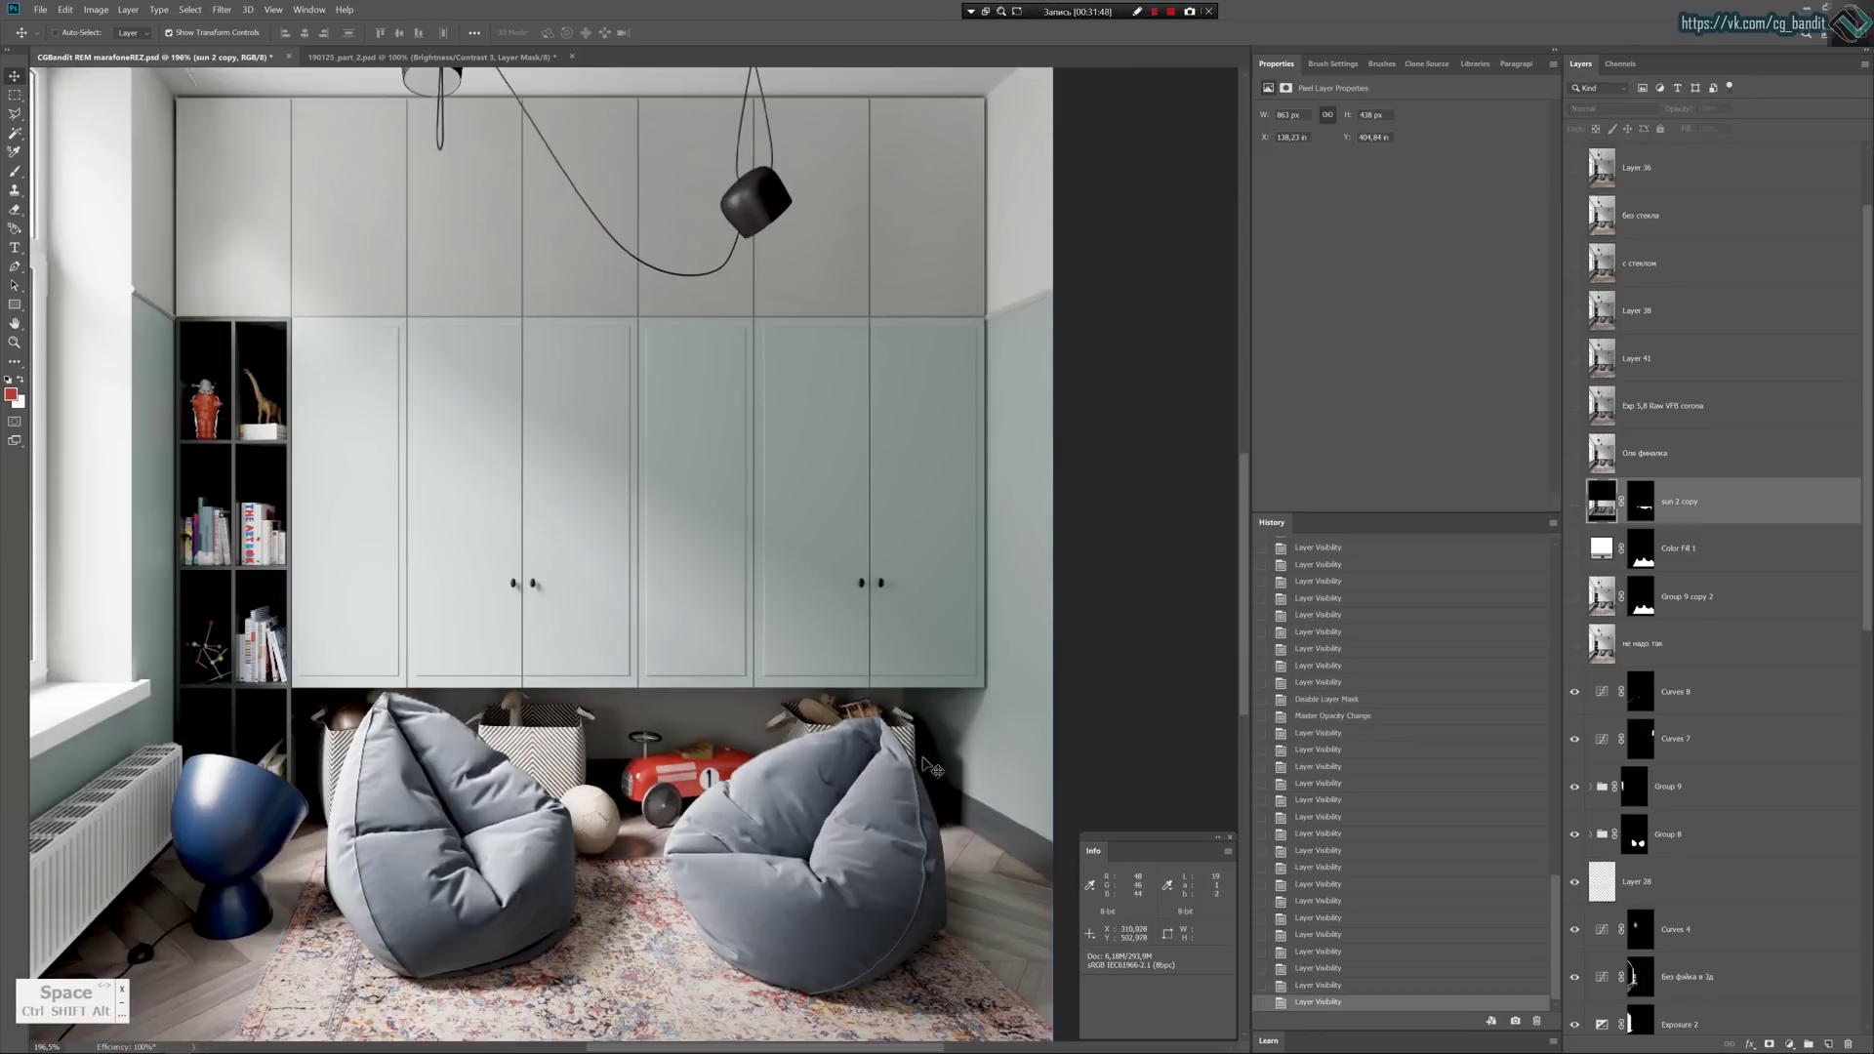
left_click(1573, 503)
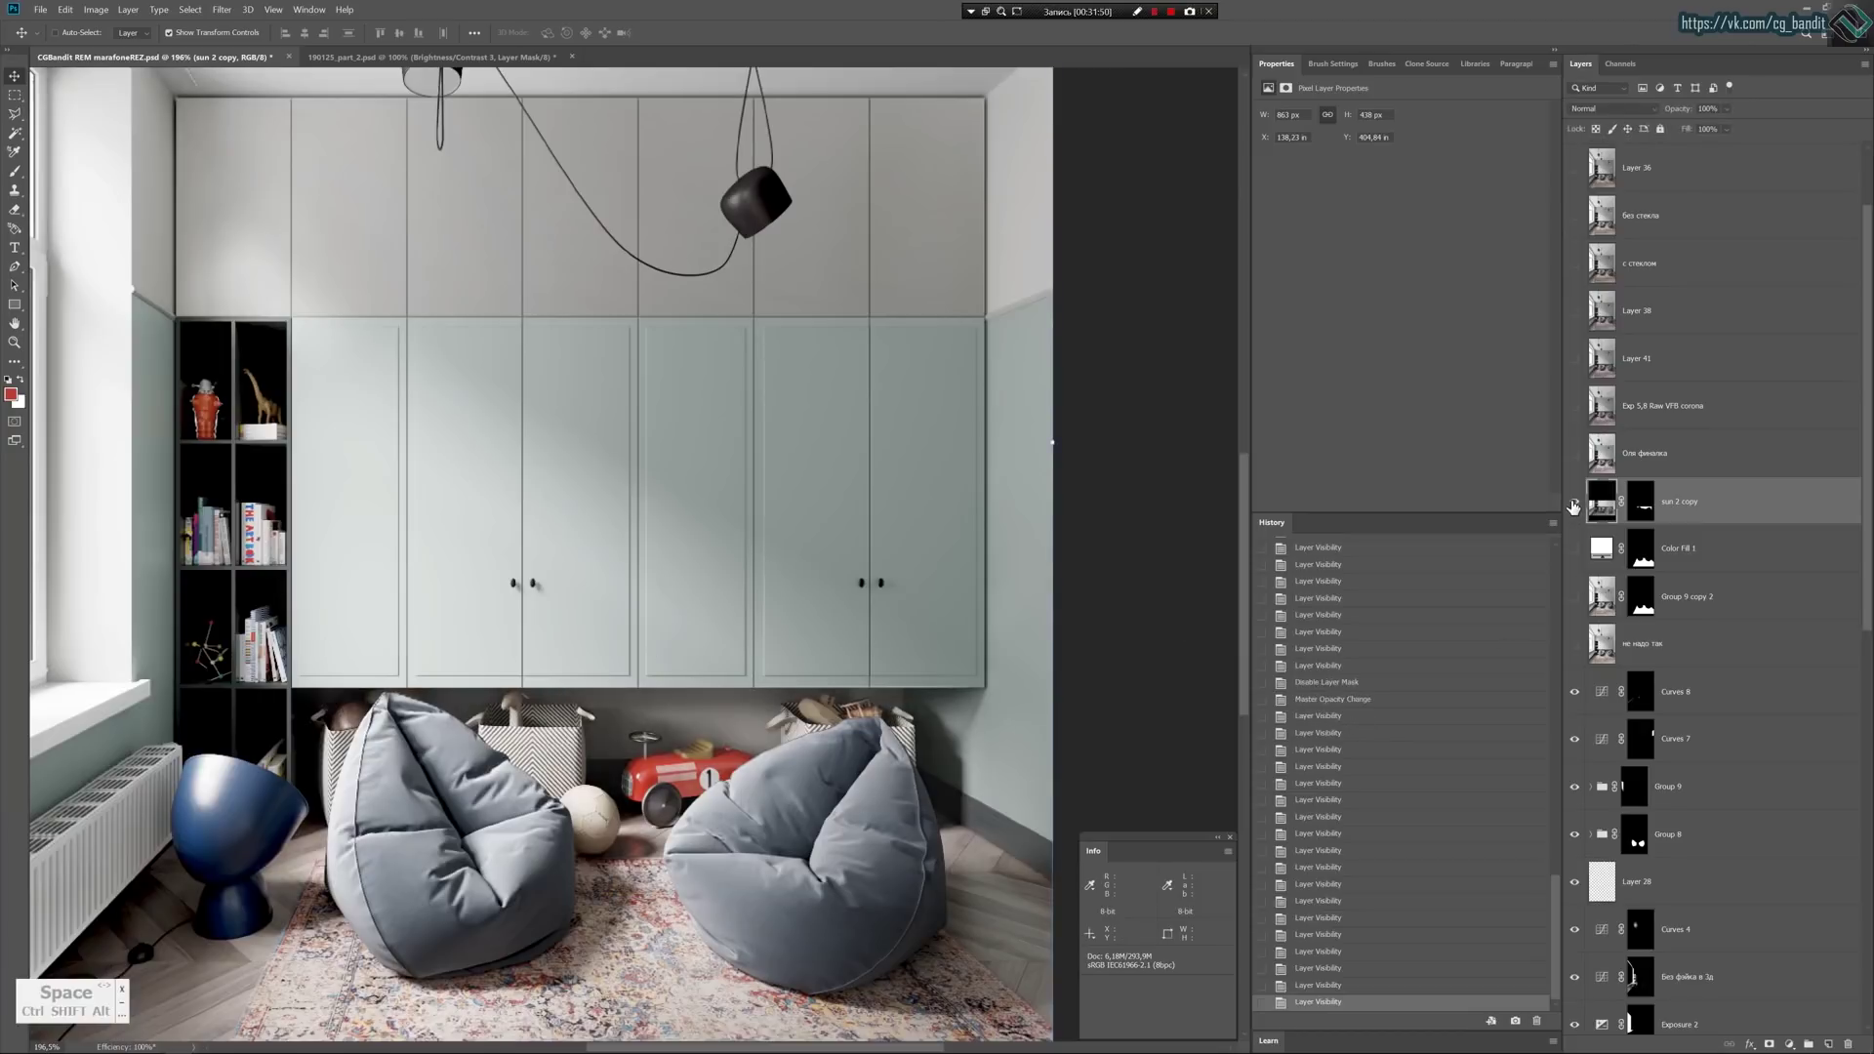
left_click(1573, 503)
left_click(1574, 507)
scroll(613, 864, "up", 3, "alt")
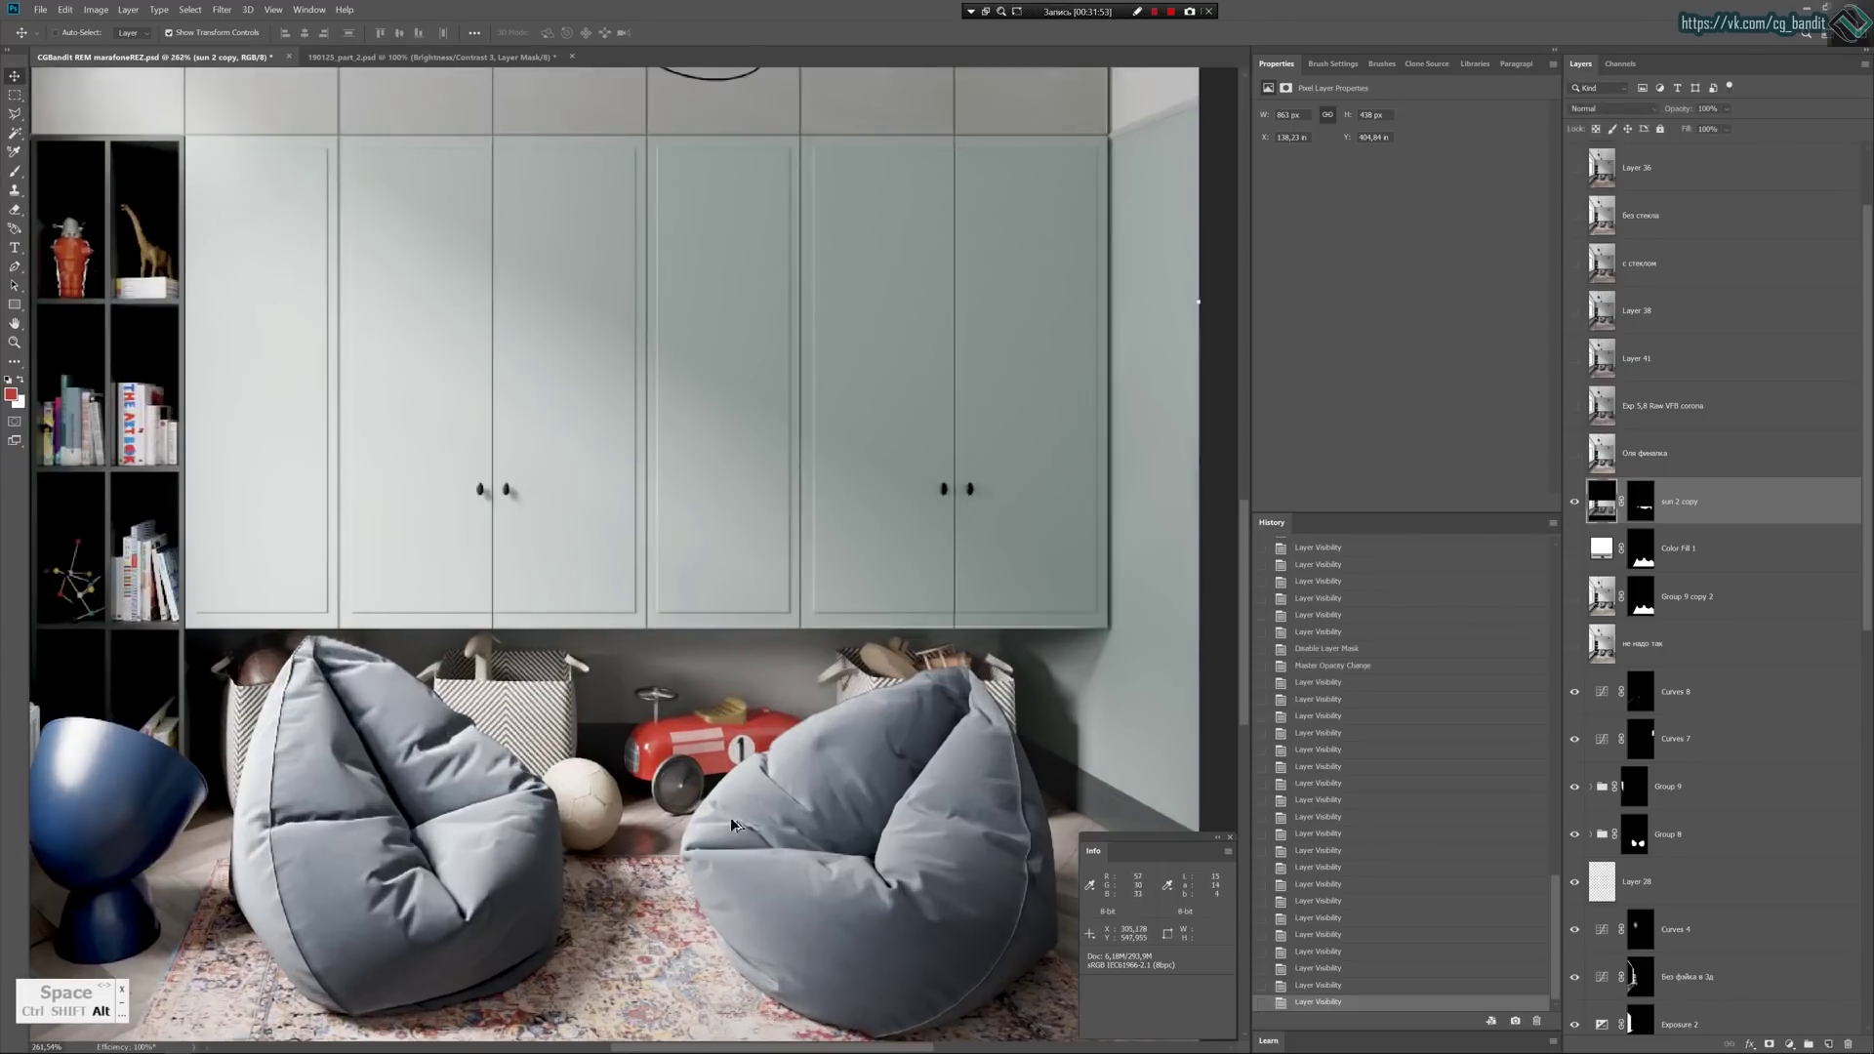
left_click(1574, 502)
left_click(1574, 502)
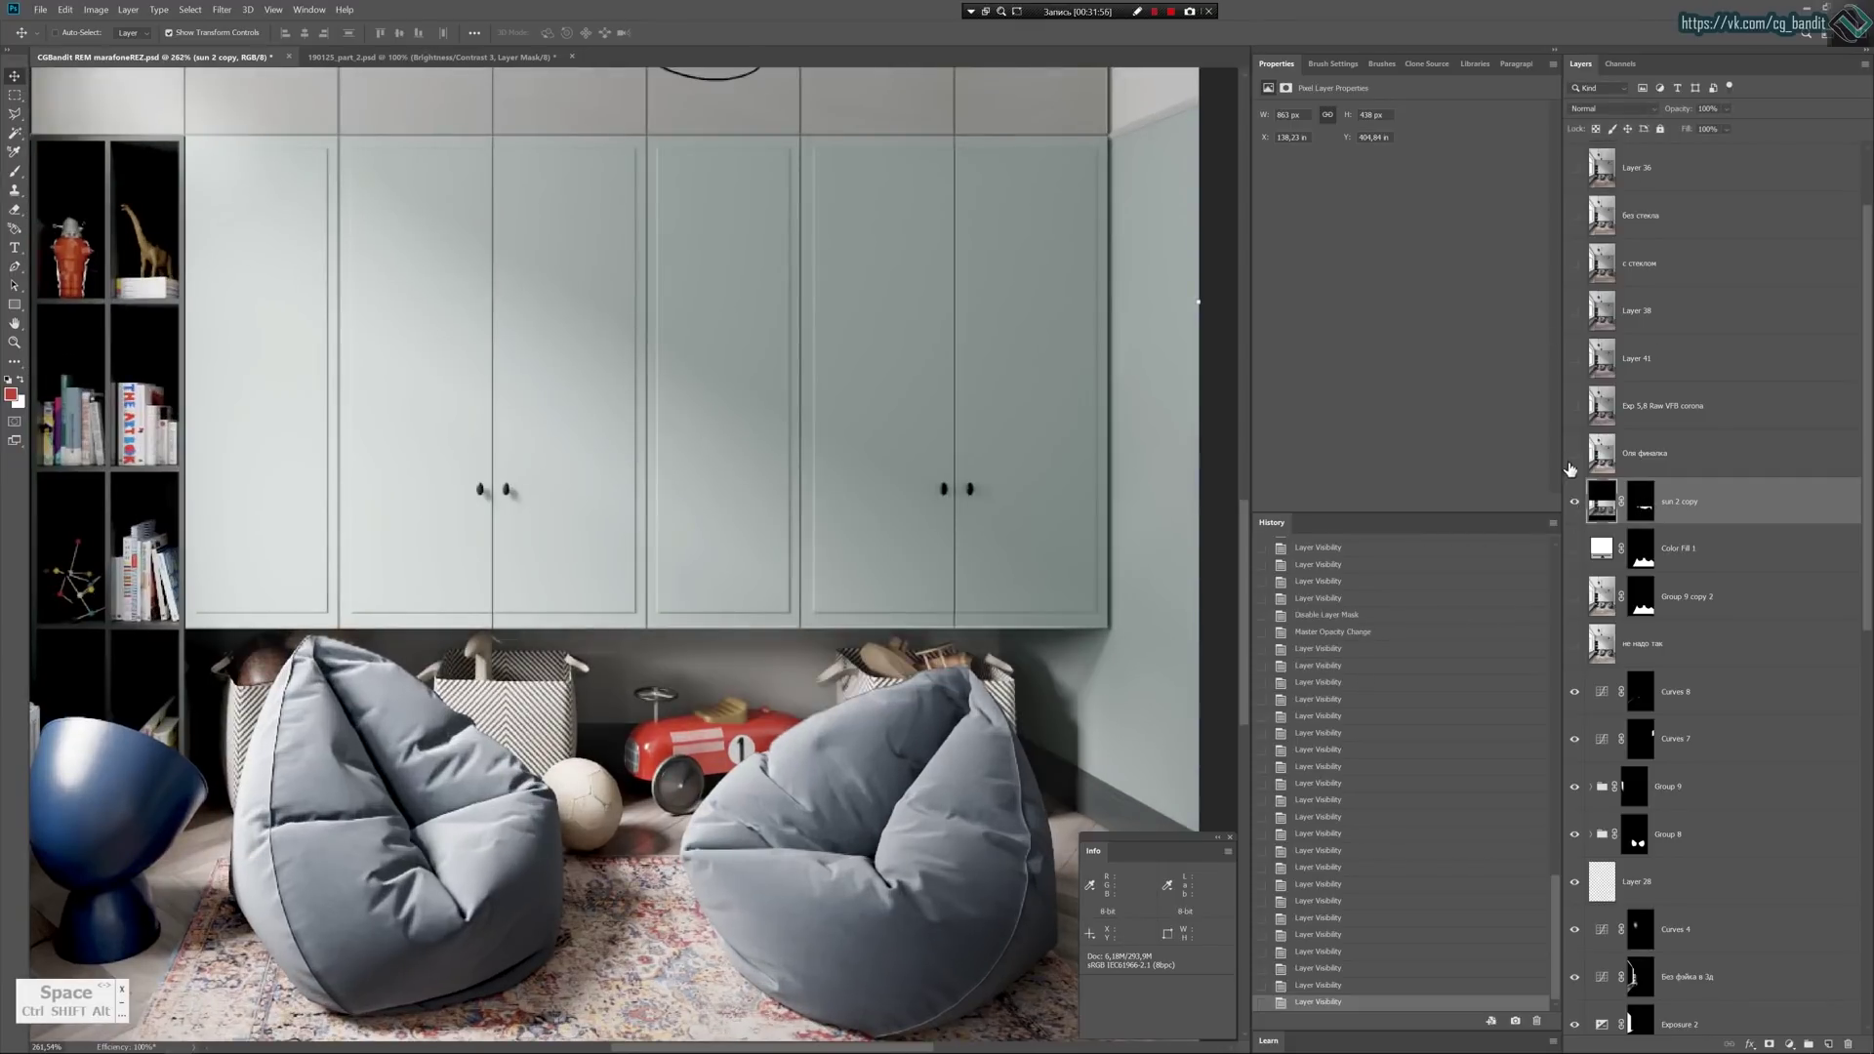
left_click(1573, 501)
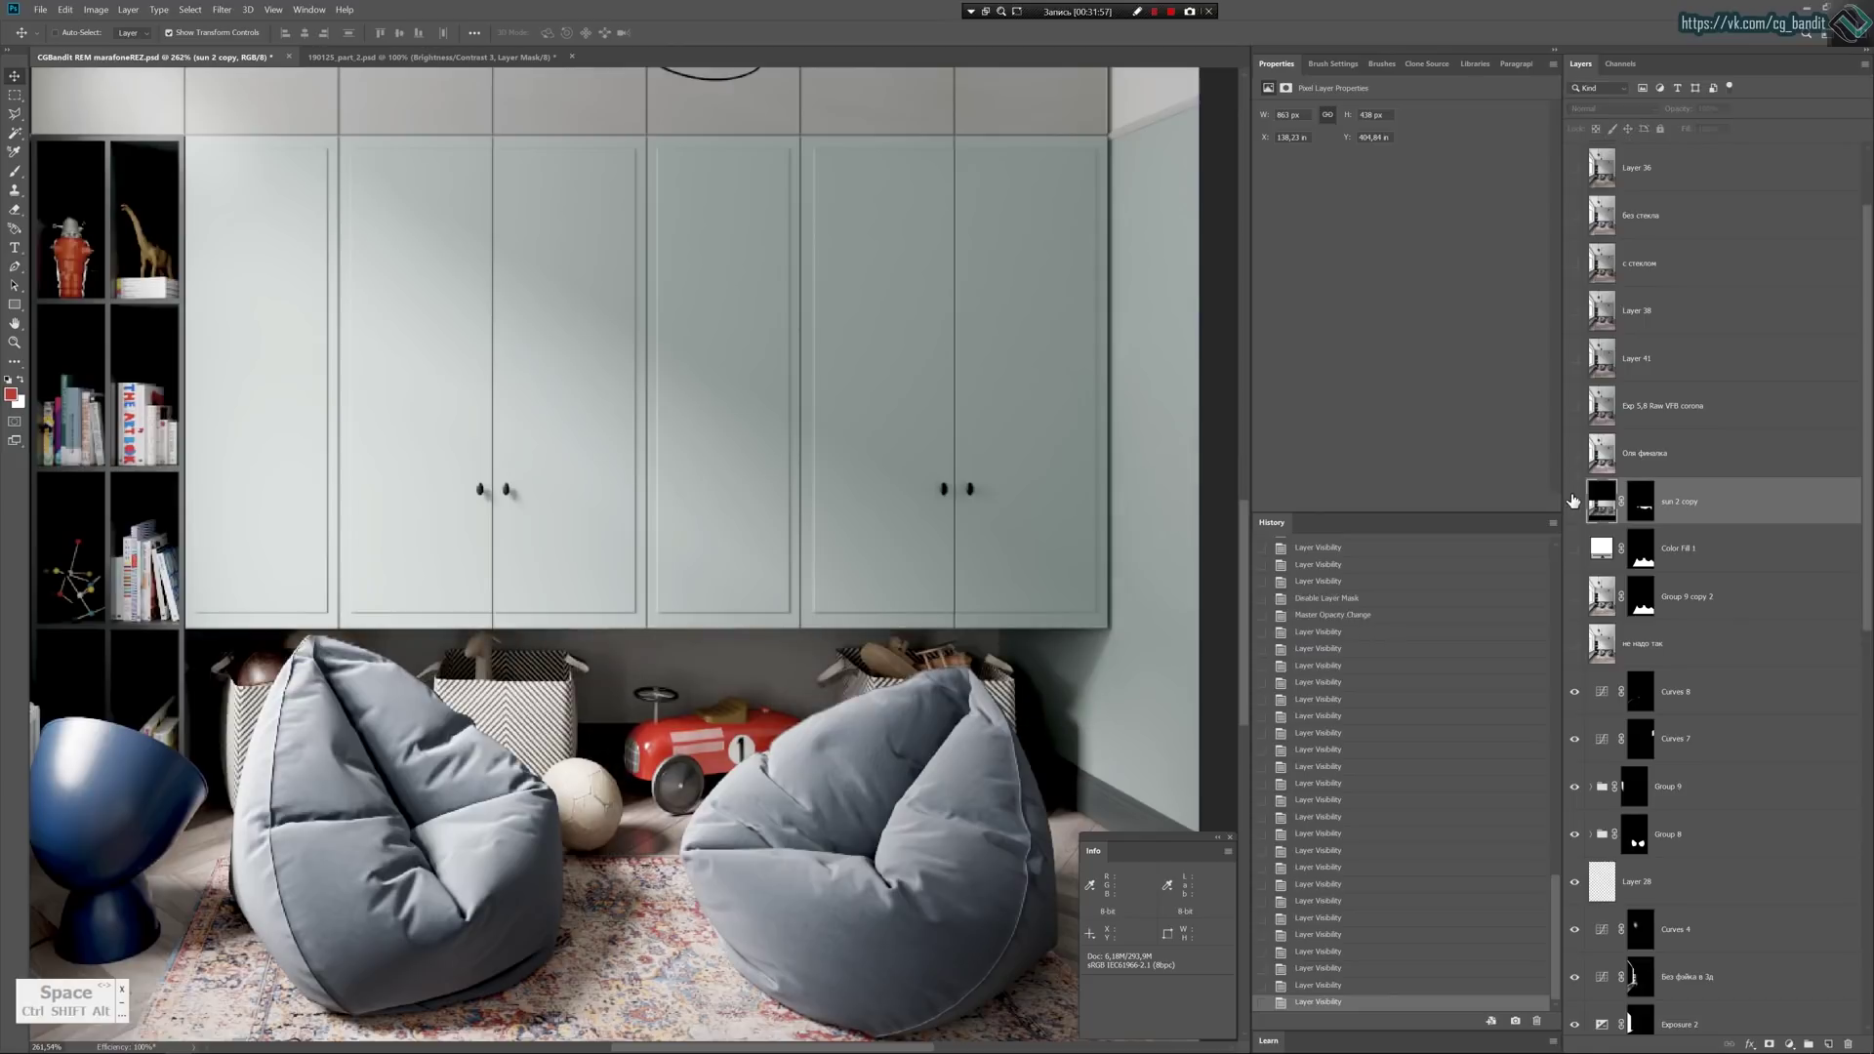
left_click(1574, 502)
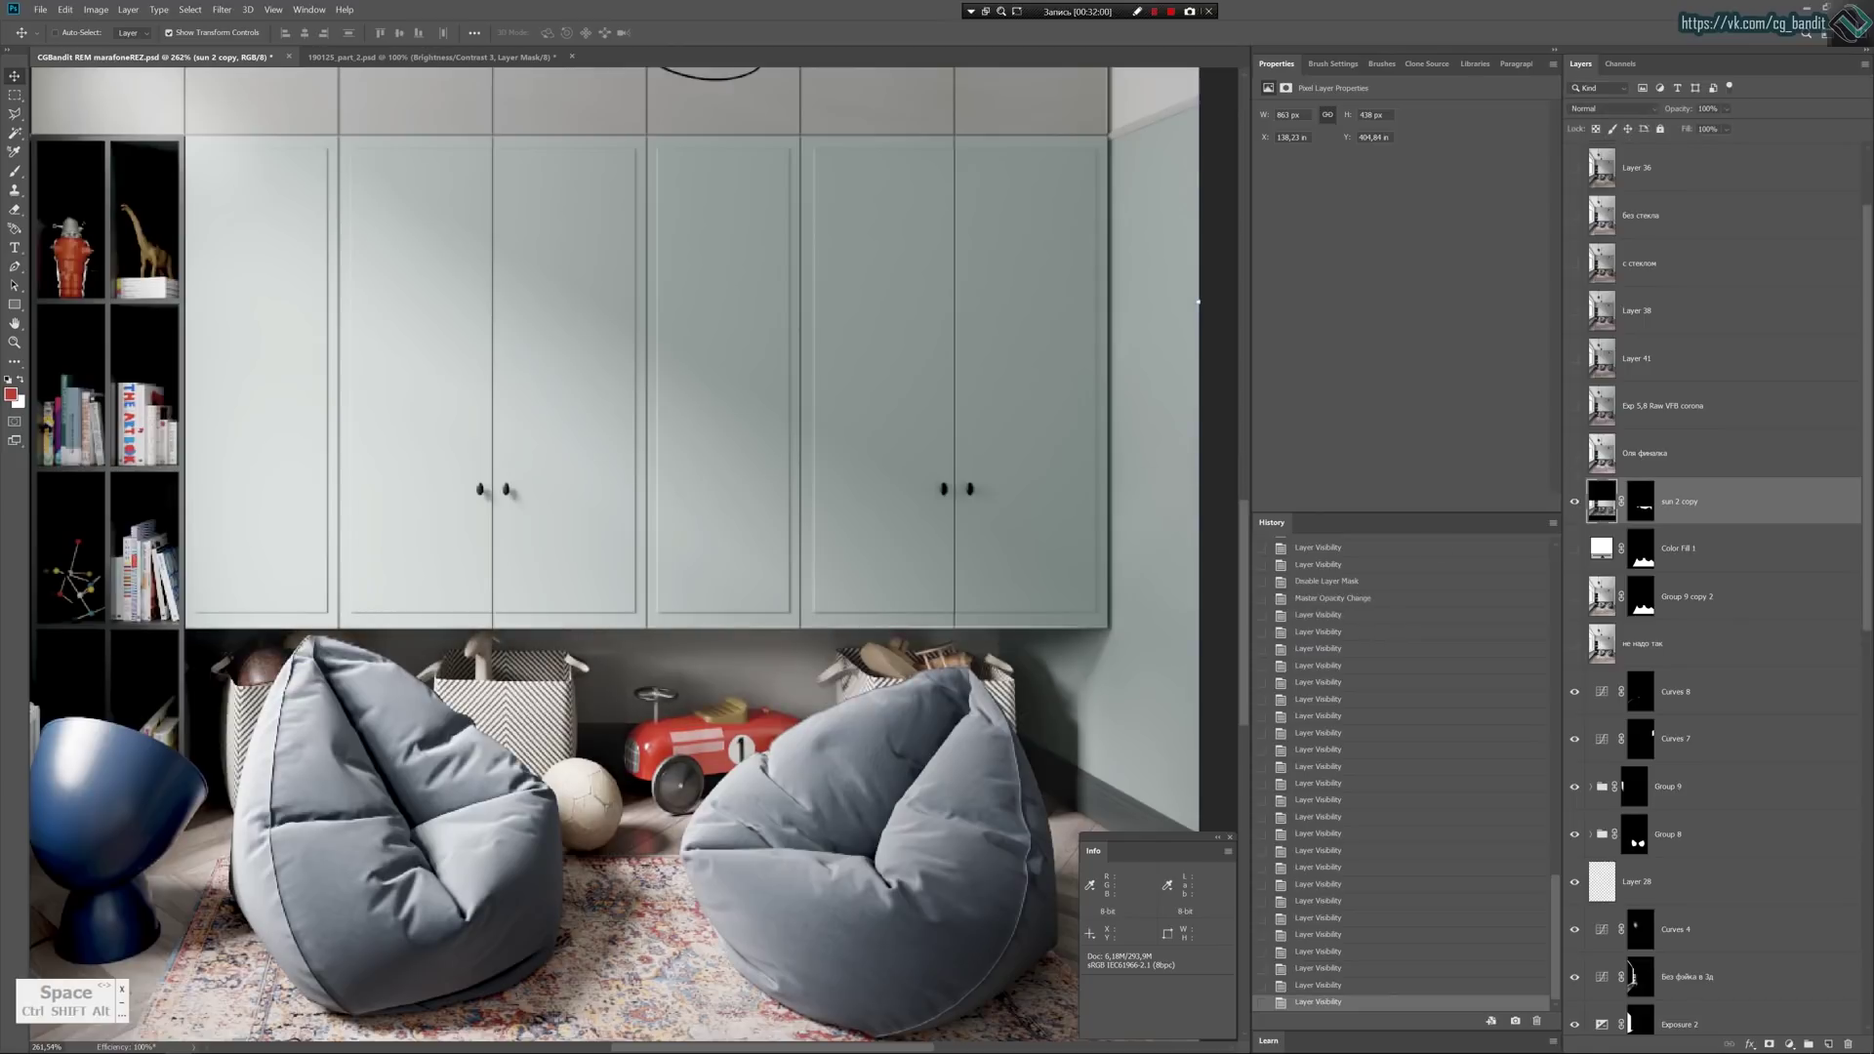
Compare the toy niche with the "sun 2 copy" layer shown and hidden several more times.
left_click(232, 1043)
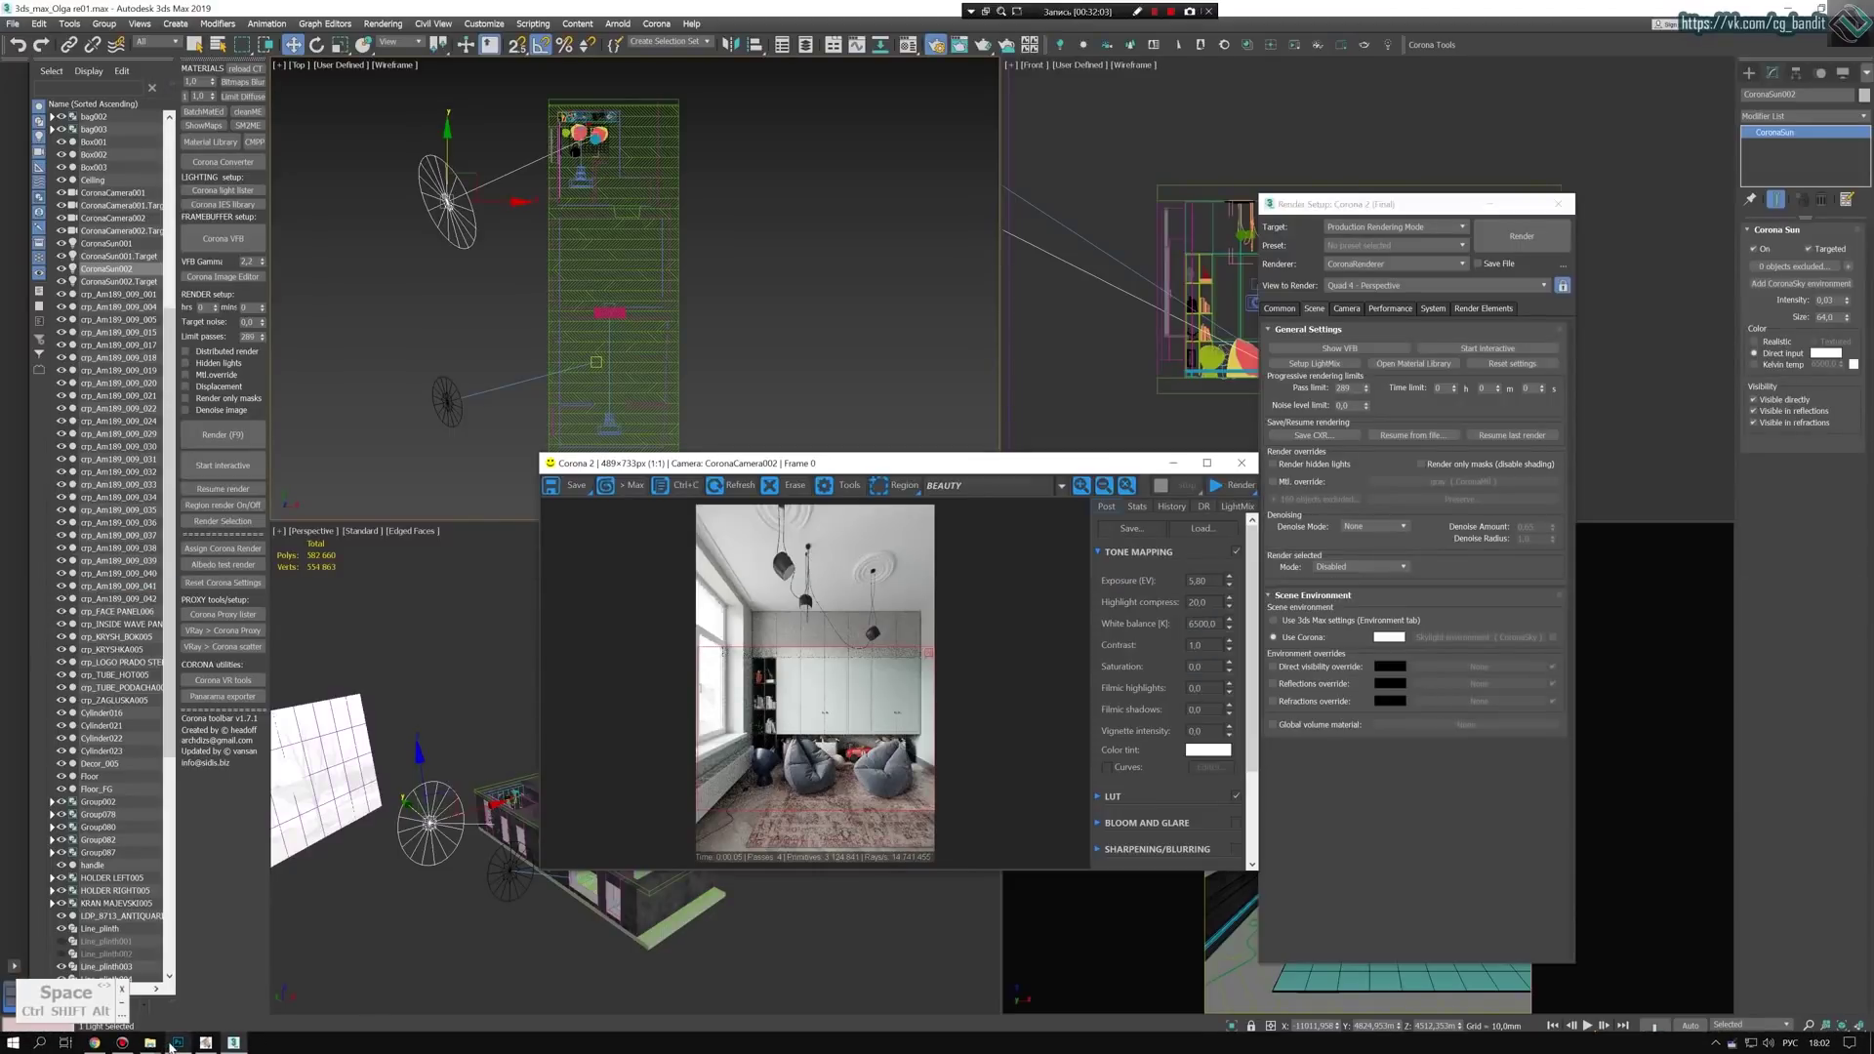
left_click(179, 1042)
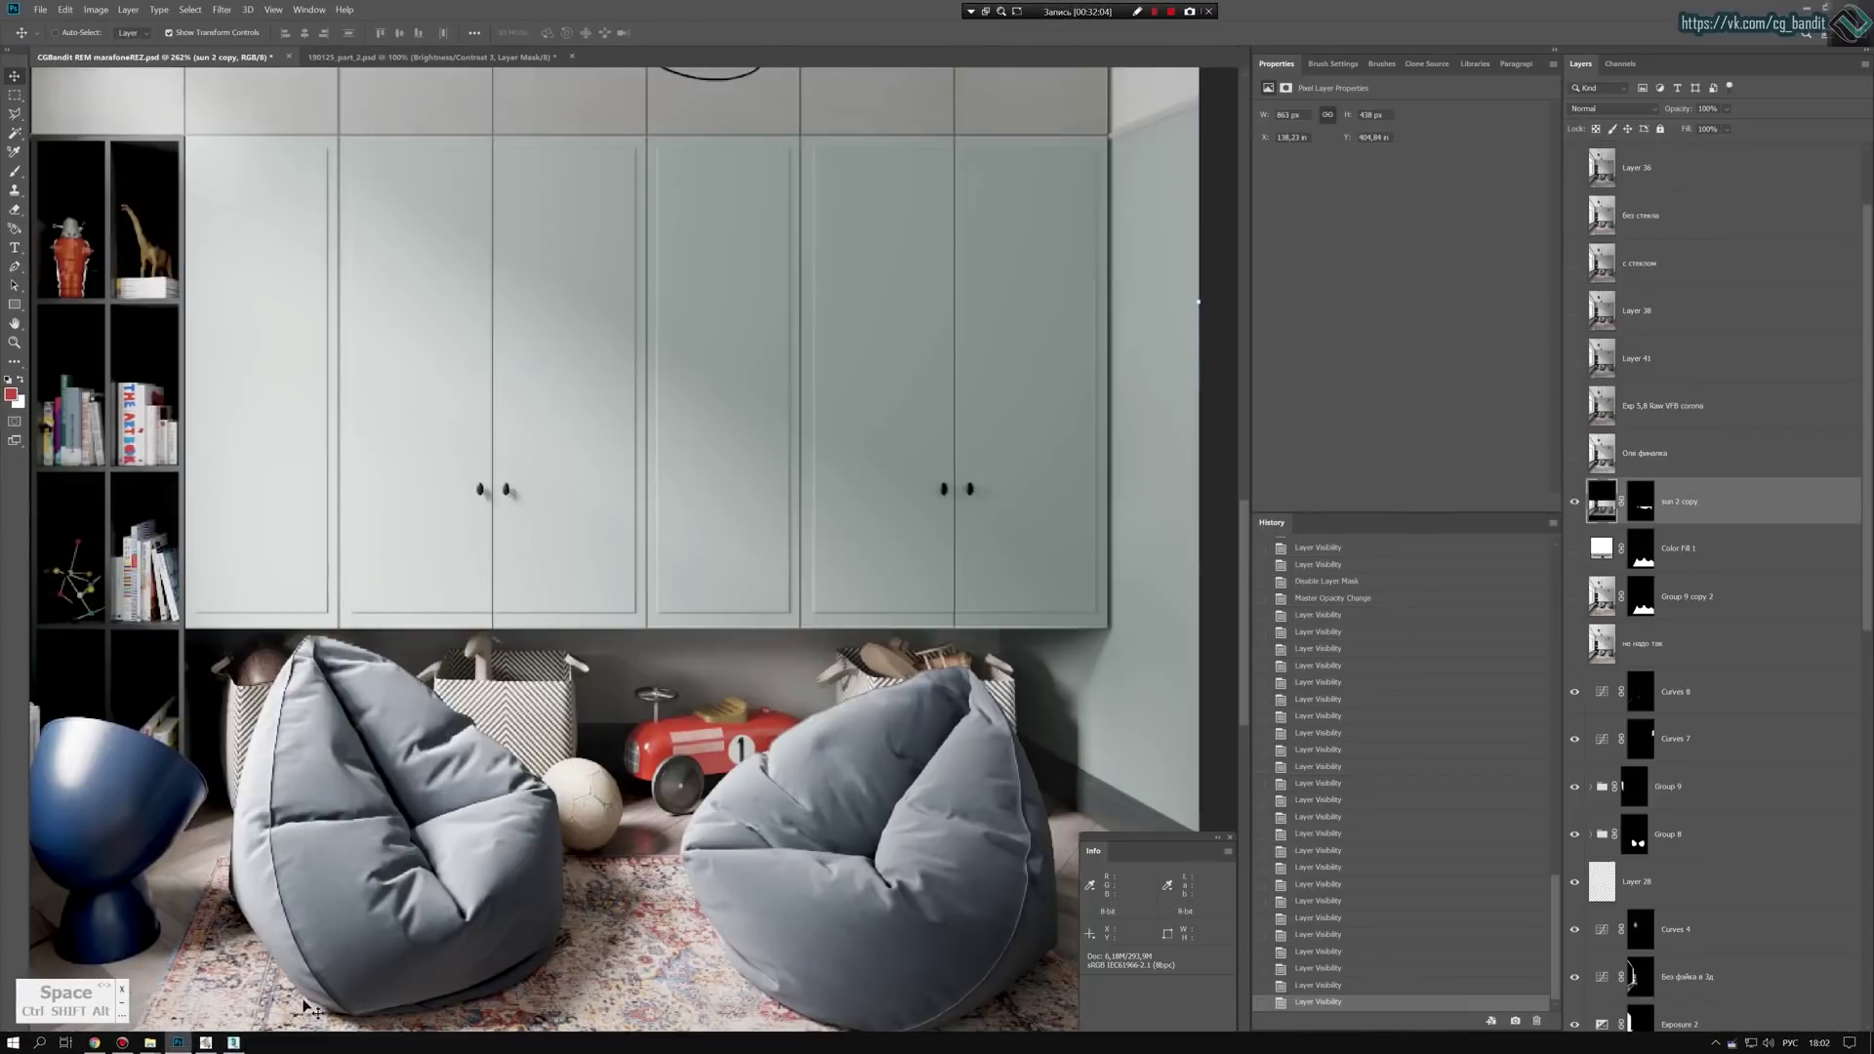
left_click(1574, 502)
left_click(1575, 501)
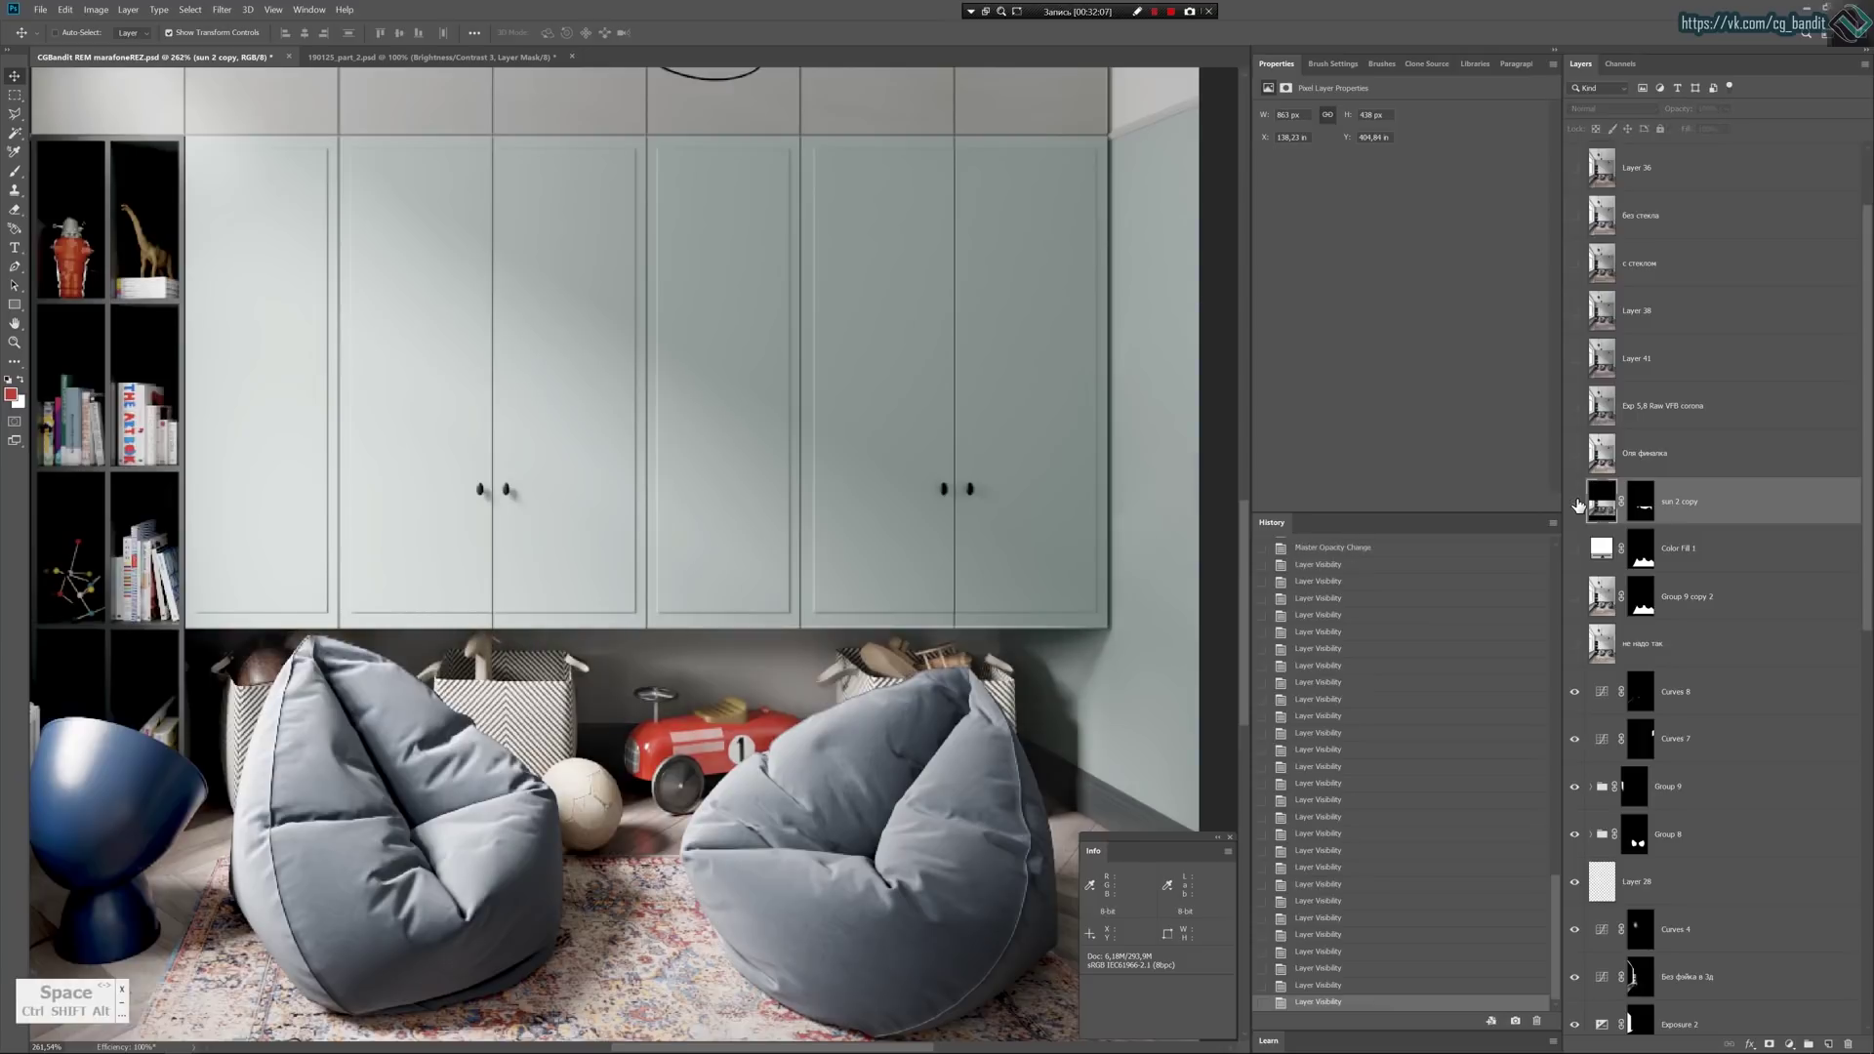
left_click(1575, 501)
left_click(1574, 502)
left_click(1575, 501)
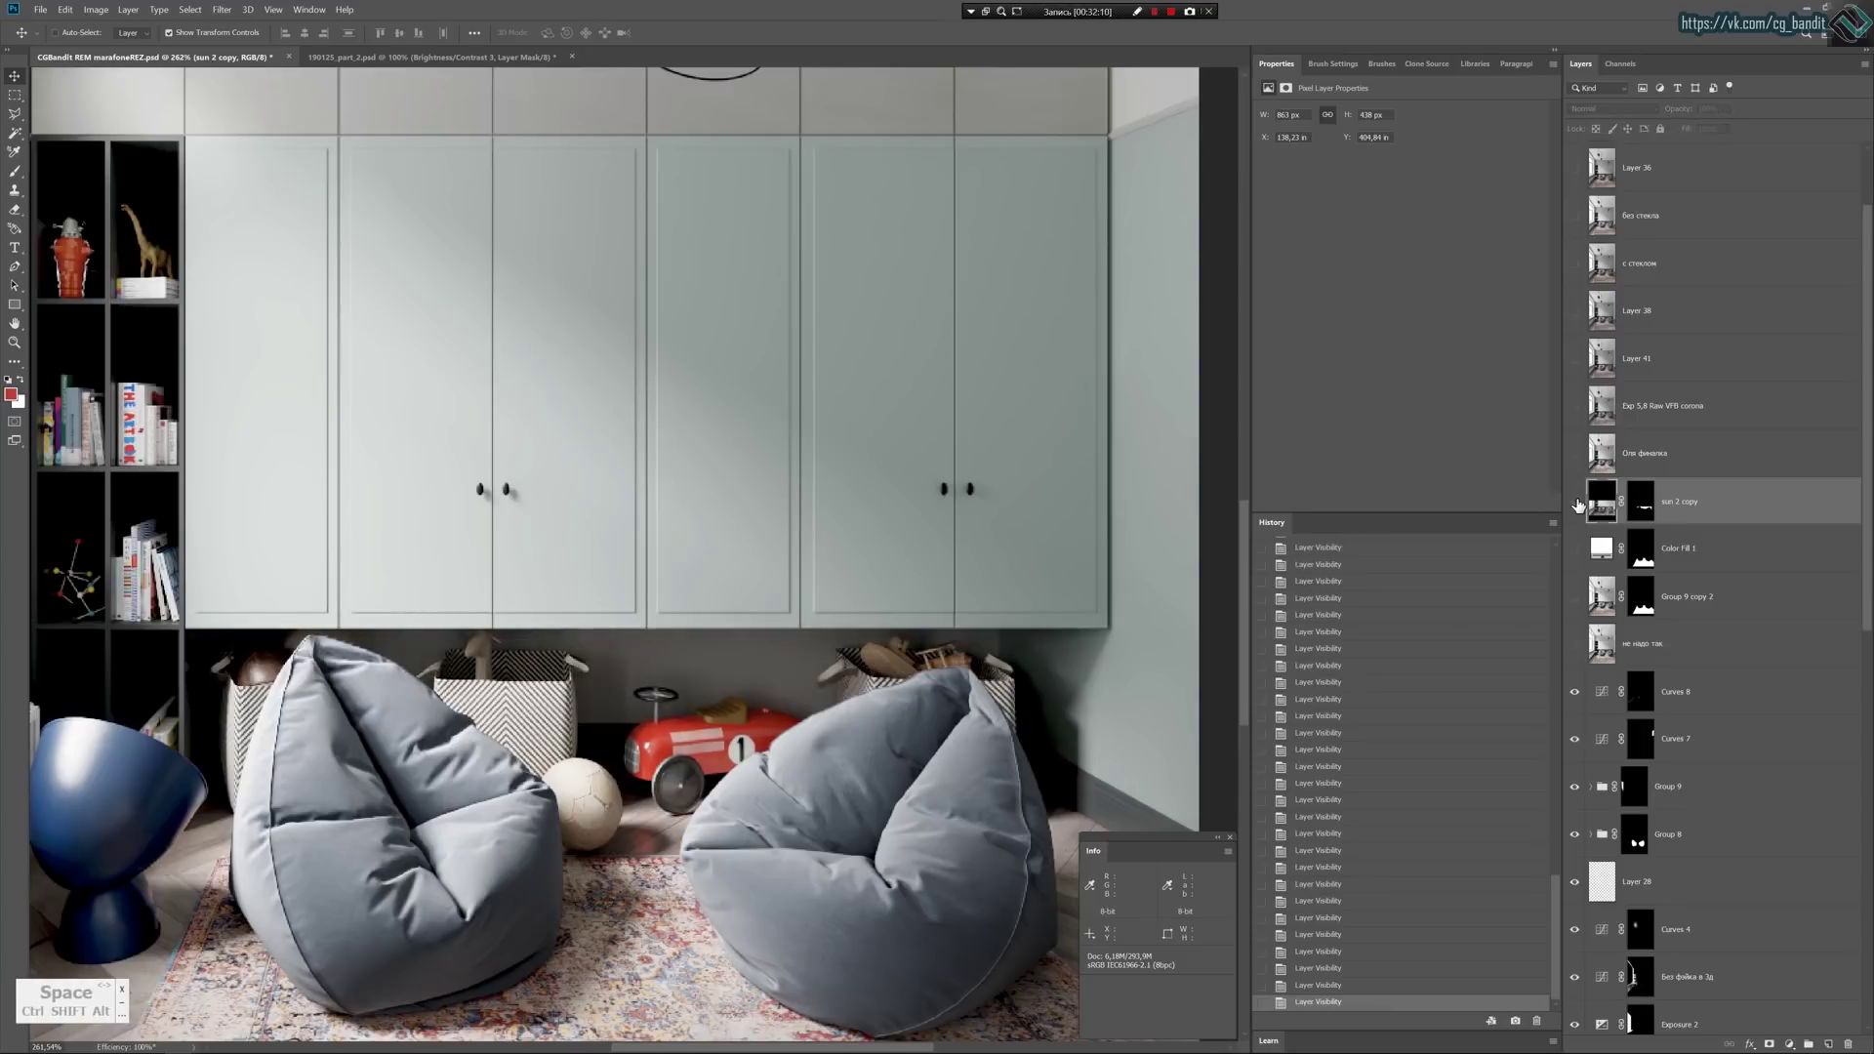
left_click(1575, 502)
left_click(1575, 502)
left_click(1575, 502)
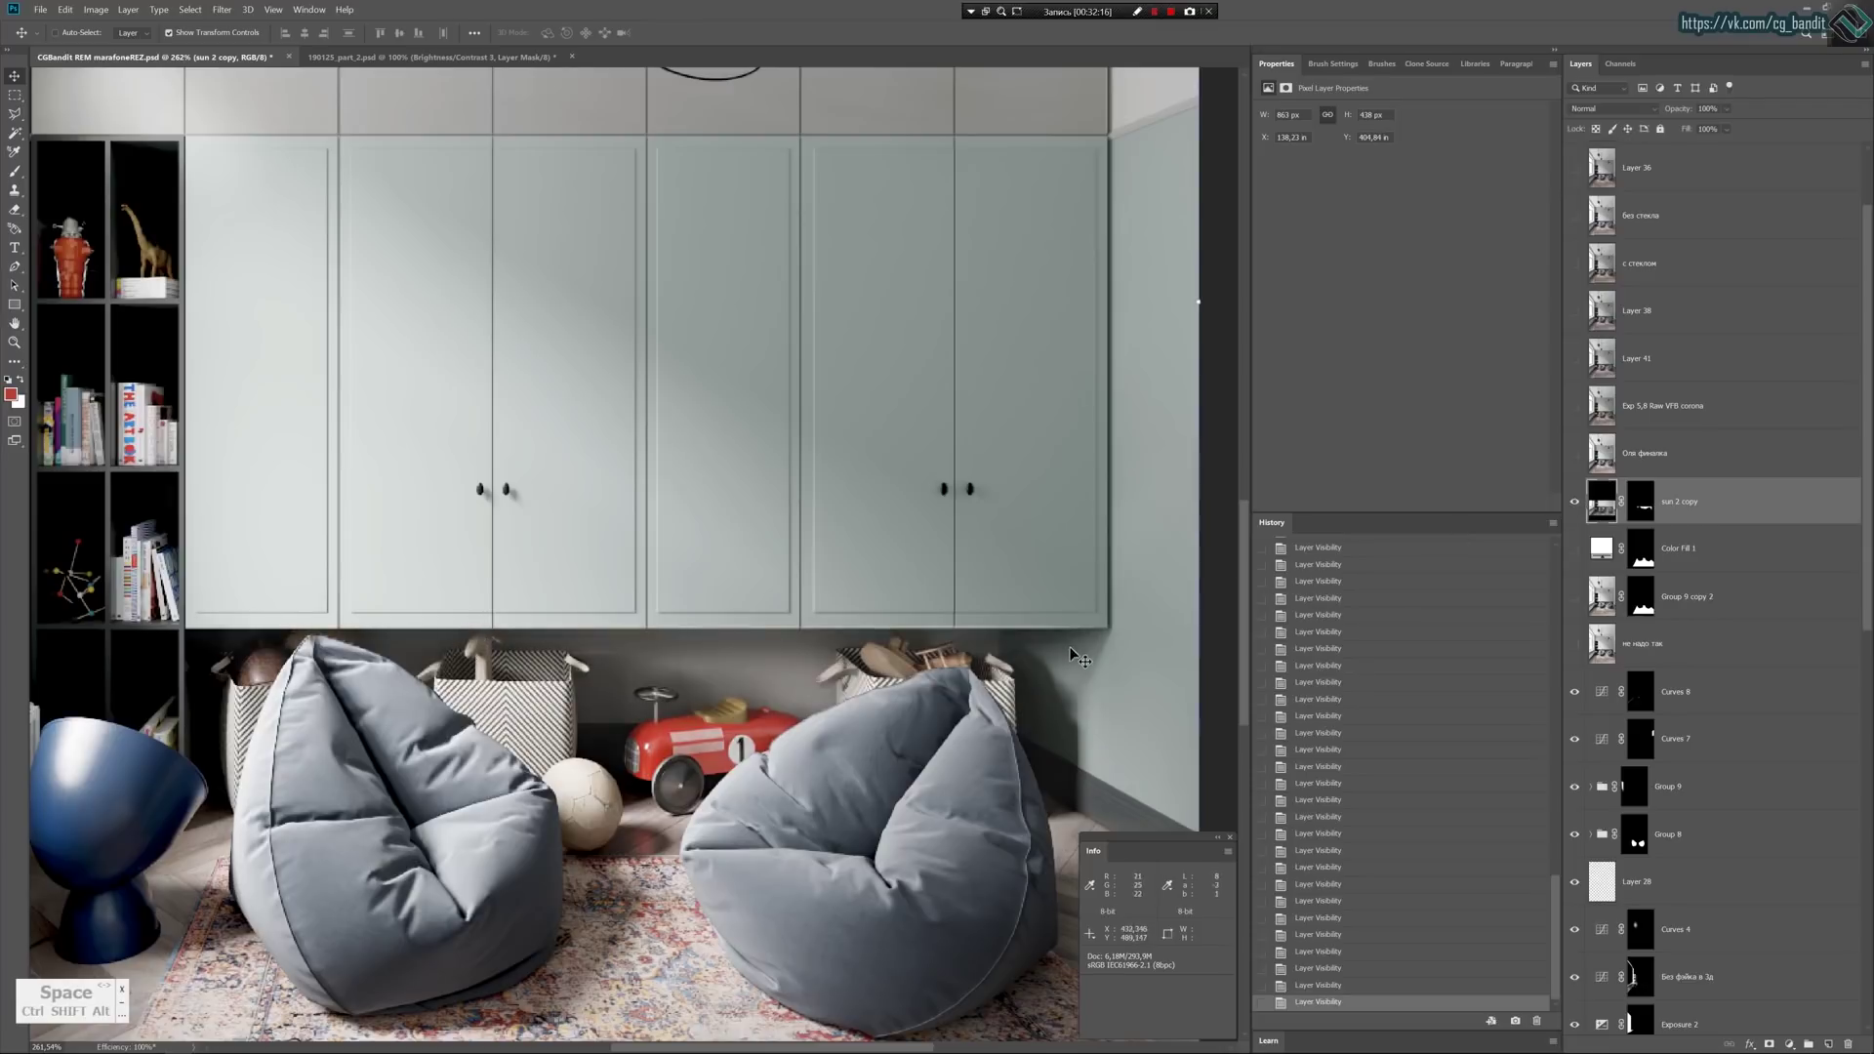
left_click(1574, 502)
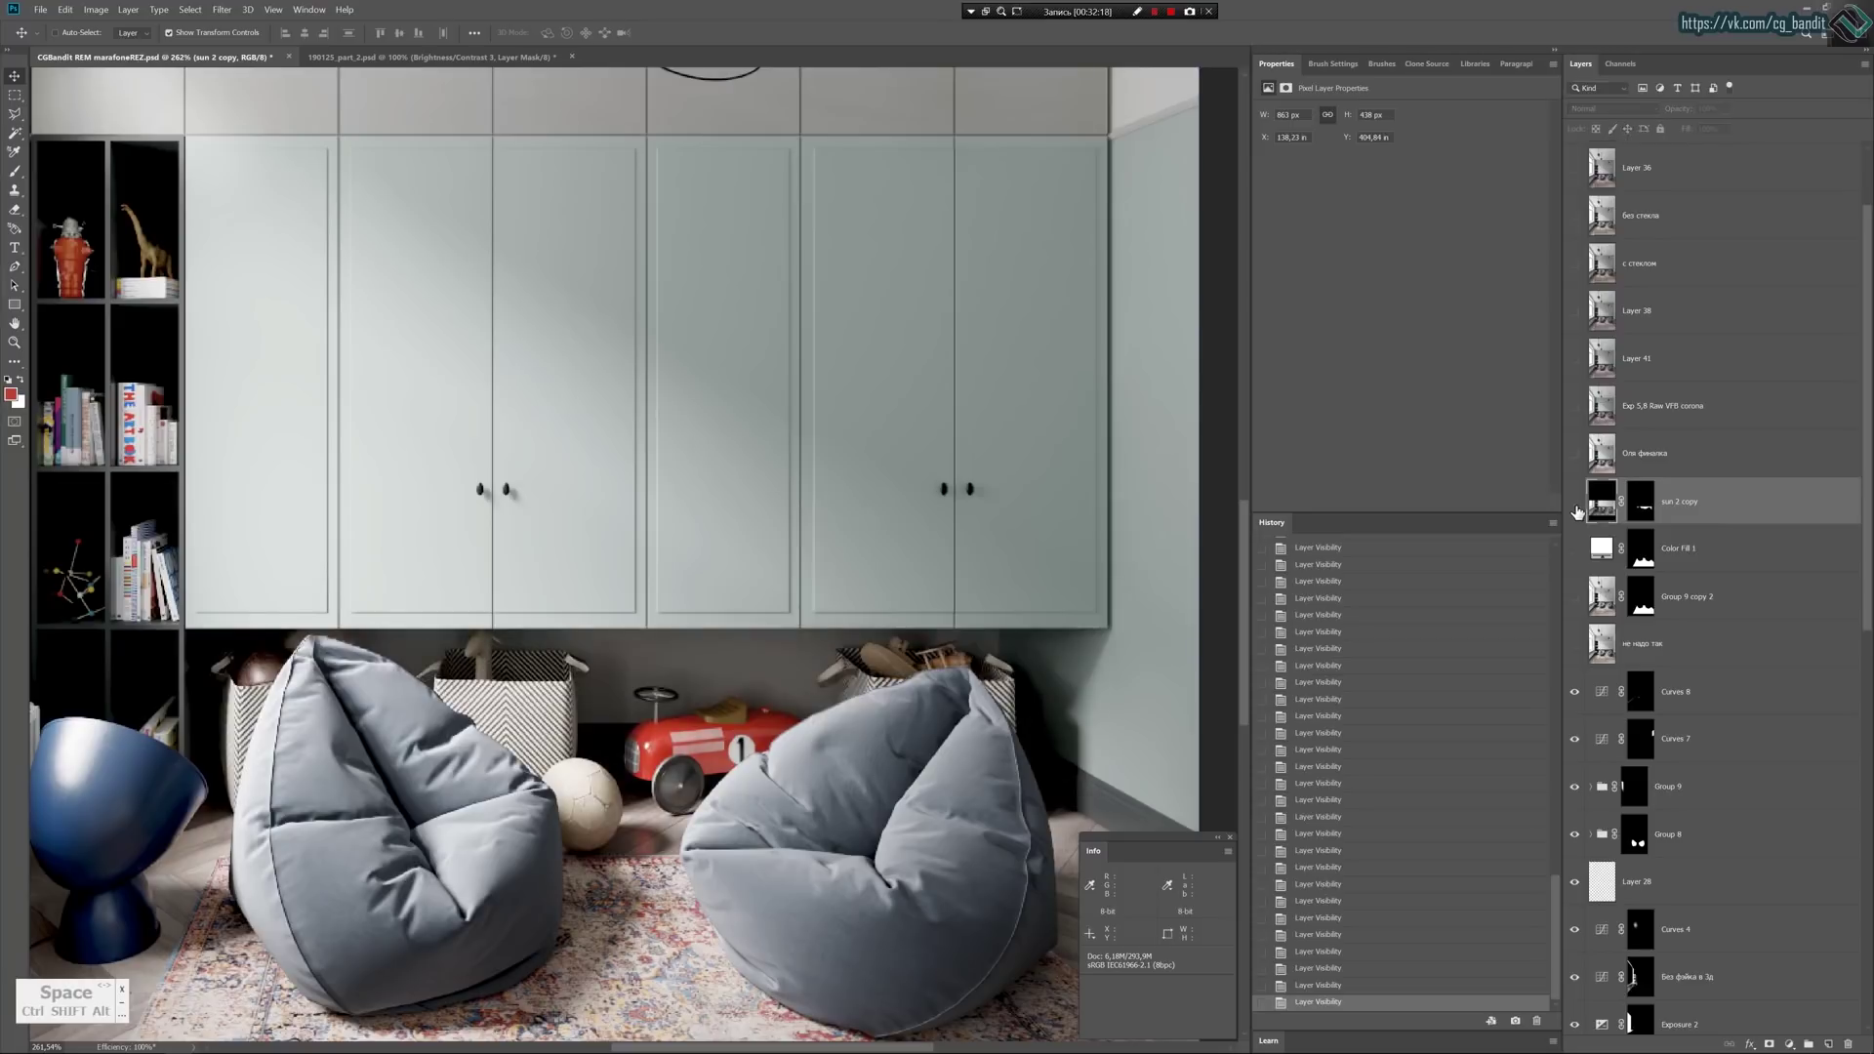
left_click(1575, 501)
left_click(1576, 504)
left_click(1576, 503)
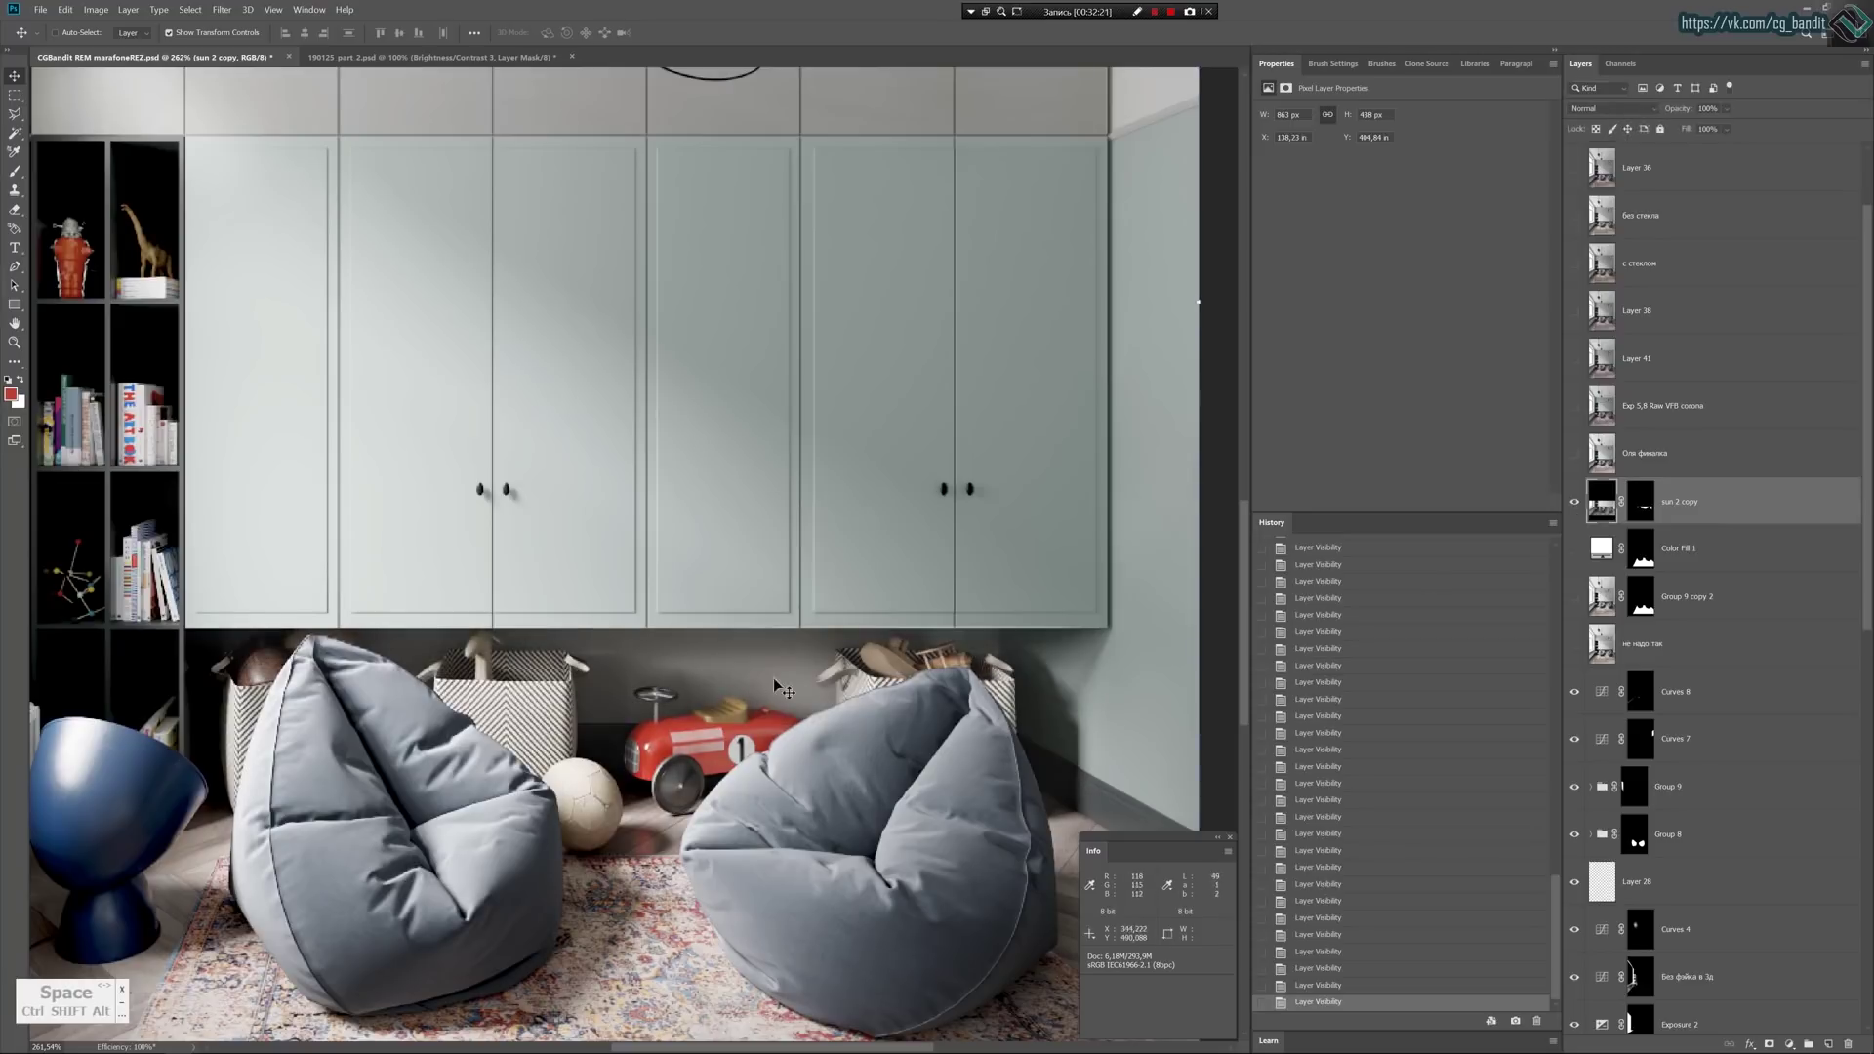
left_click(1574, 504)
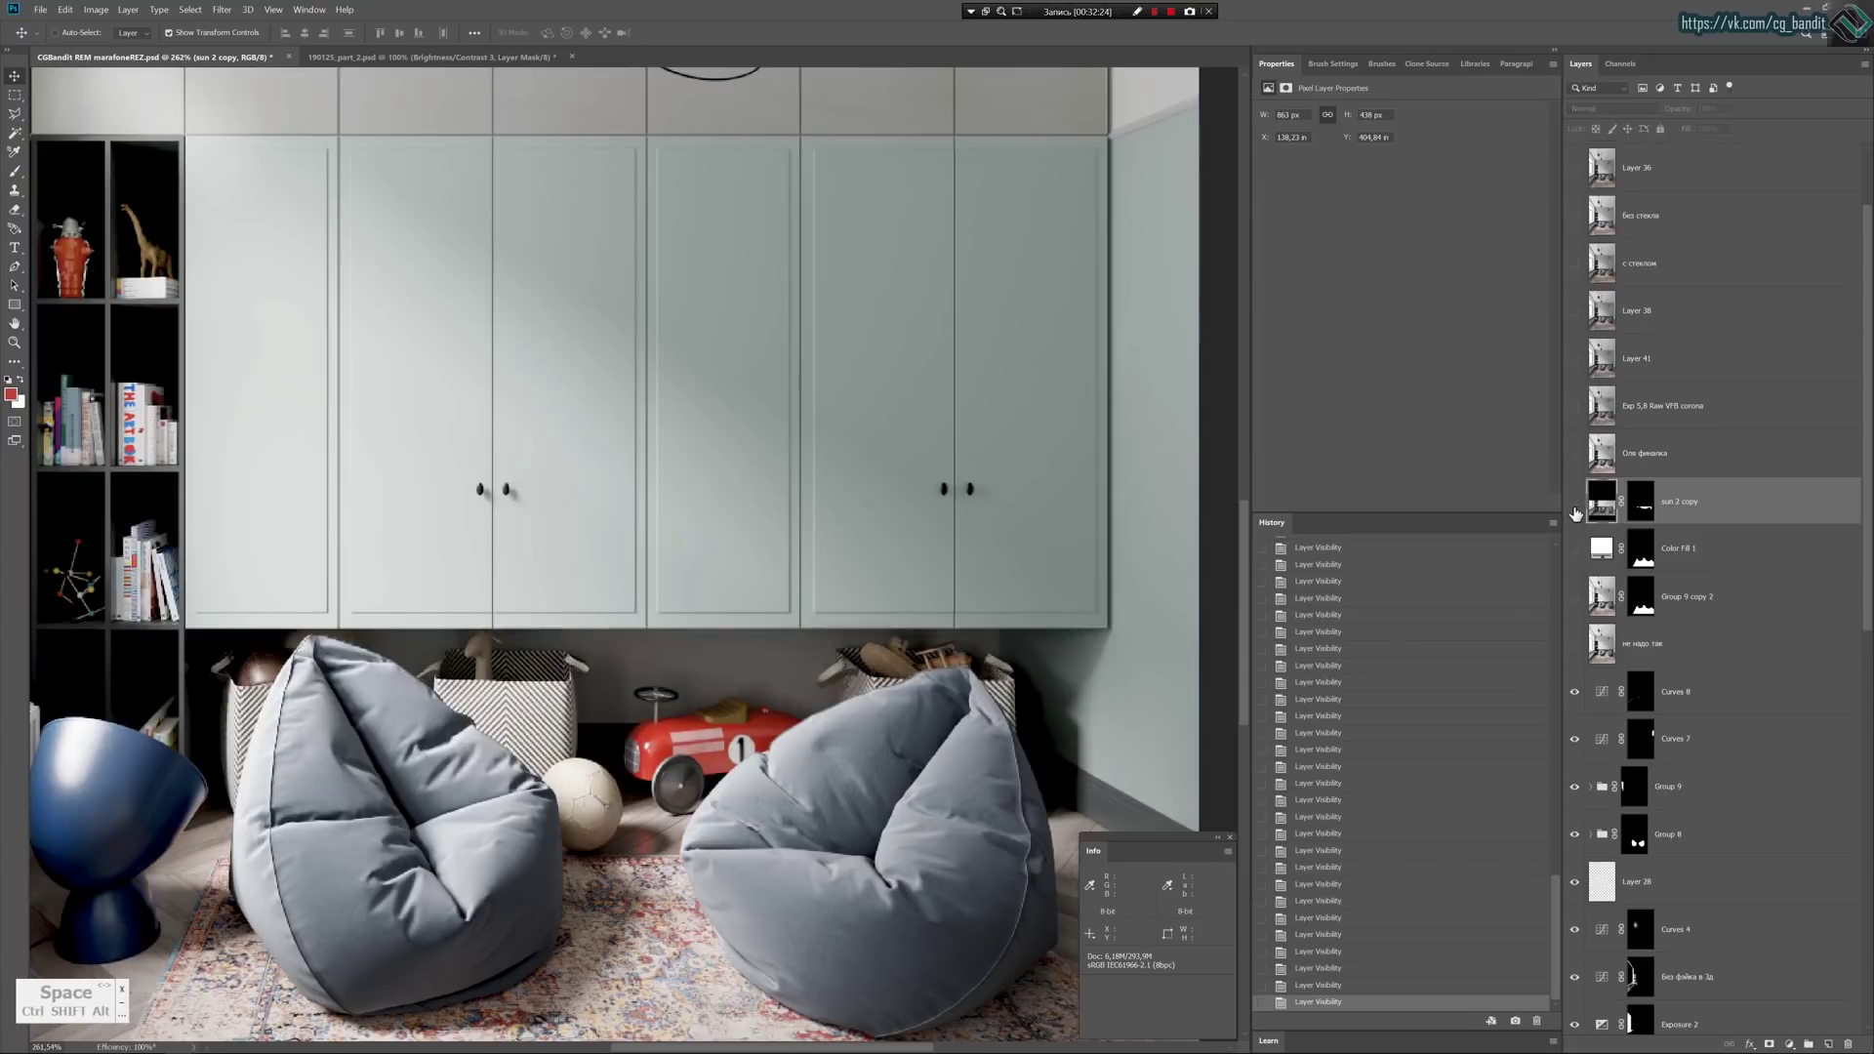
left_click(1575, 506)
Check the "sun 2 copy" layer's effect on the whole room by hiding and showing it.
scroll(908, 669, "down", 2, "alt")
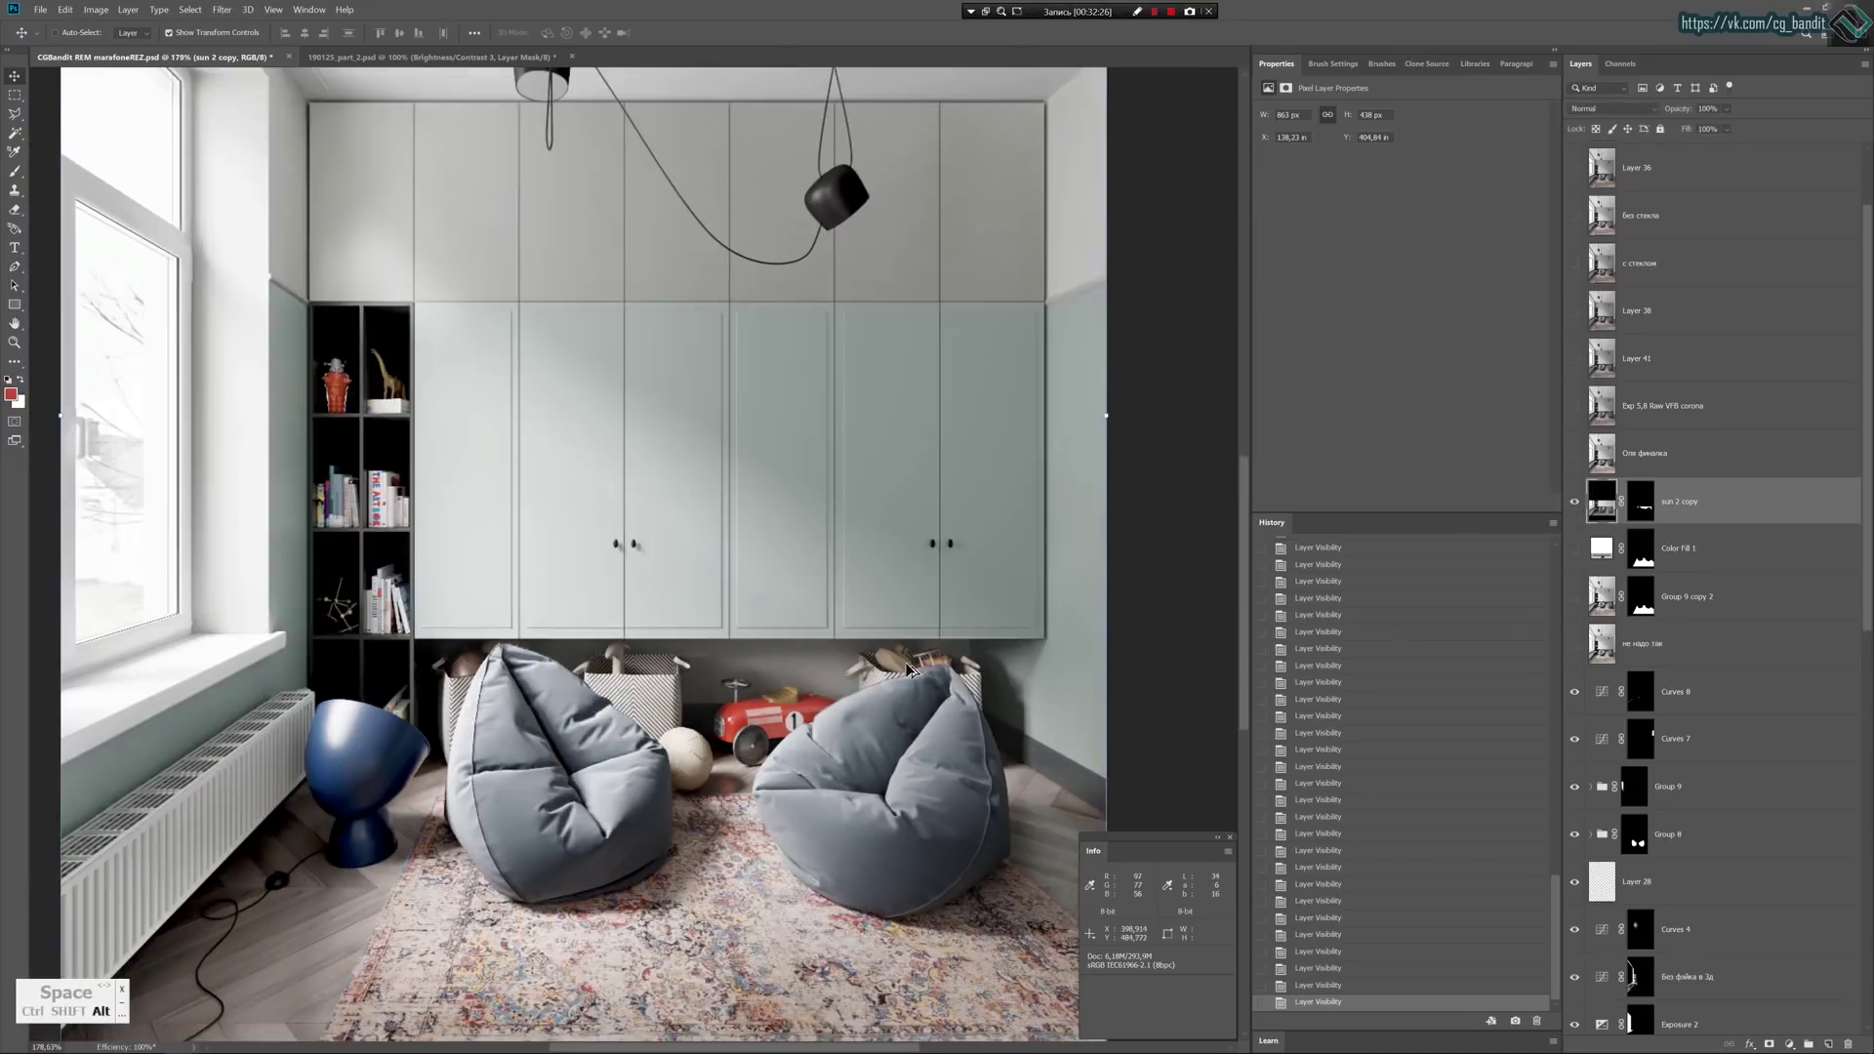
scroll(908, 669, "down", 2, "alt")
scroll(888, 668, "up", 1, "alt")
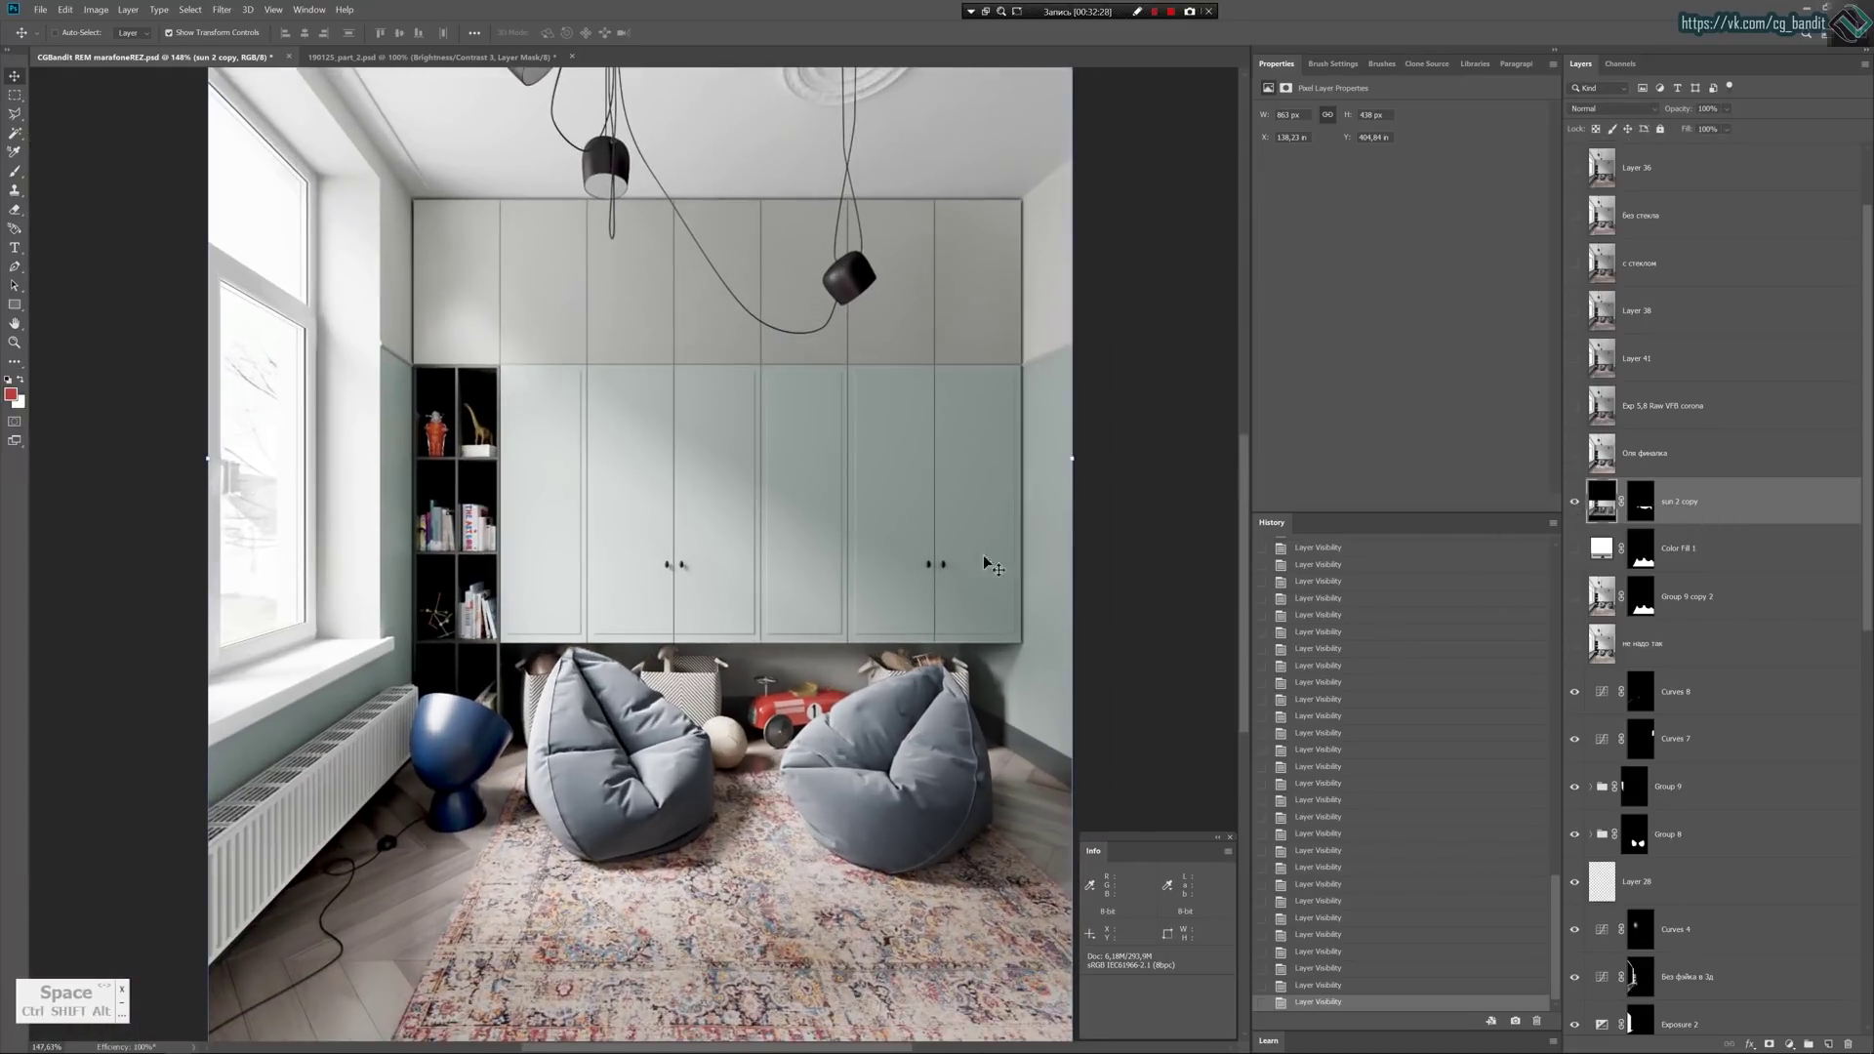
left_click(1572, 503)
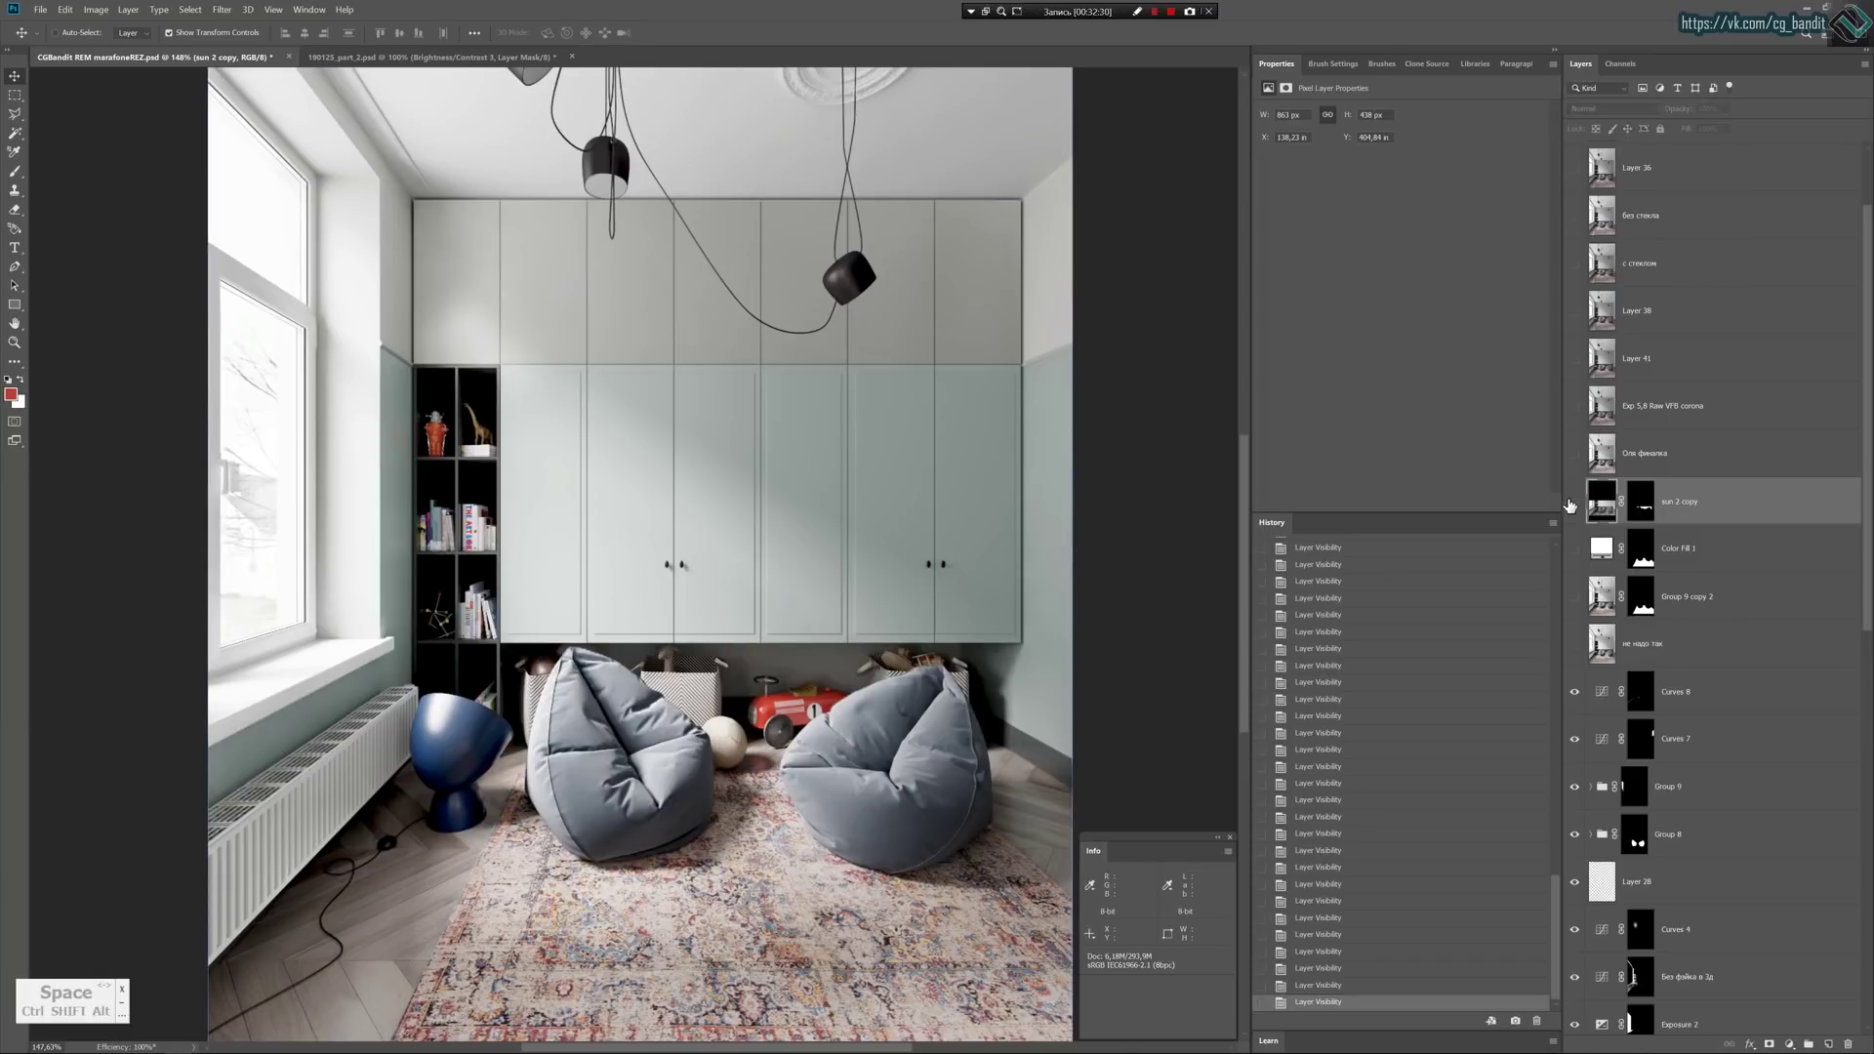
scroll(995, 514, "down", 1, "alt")
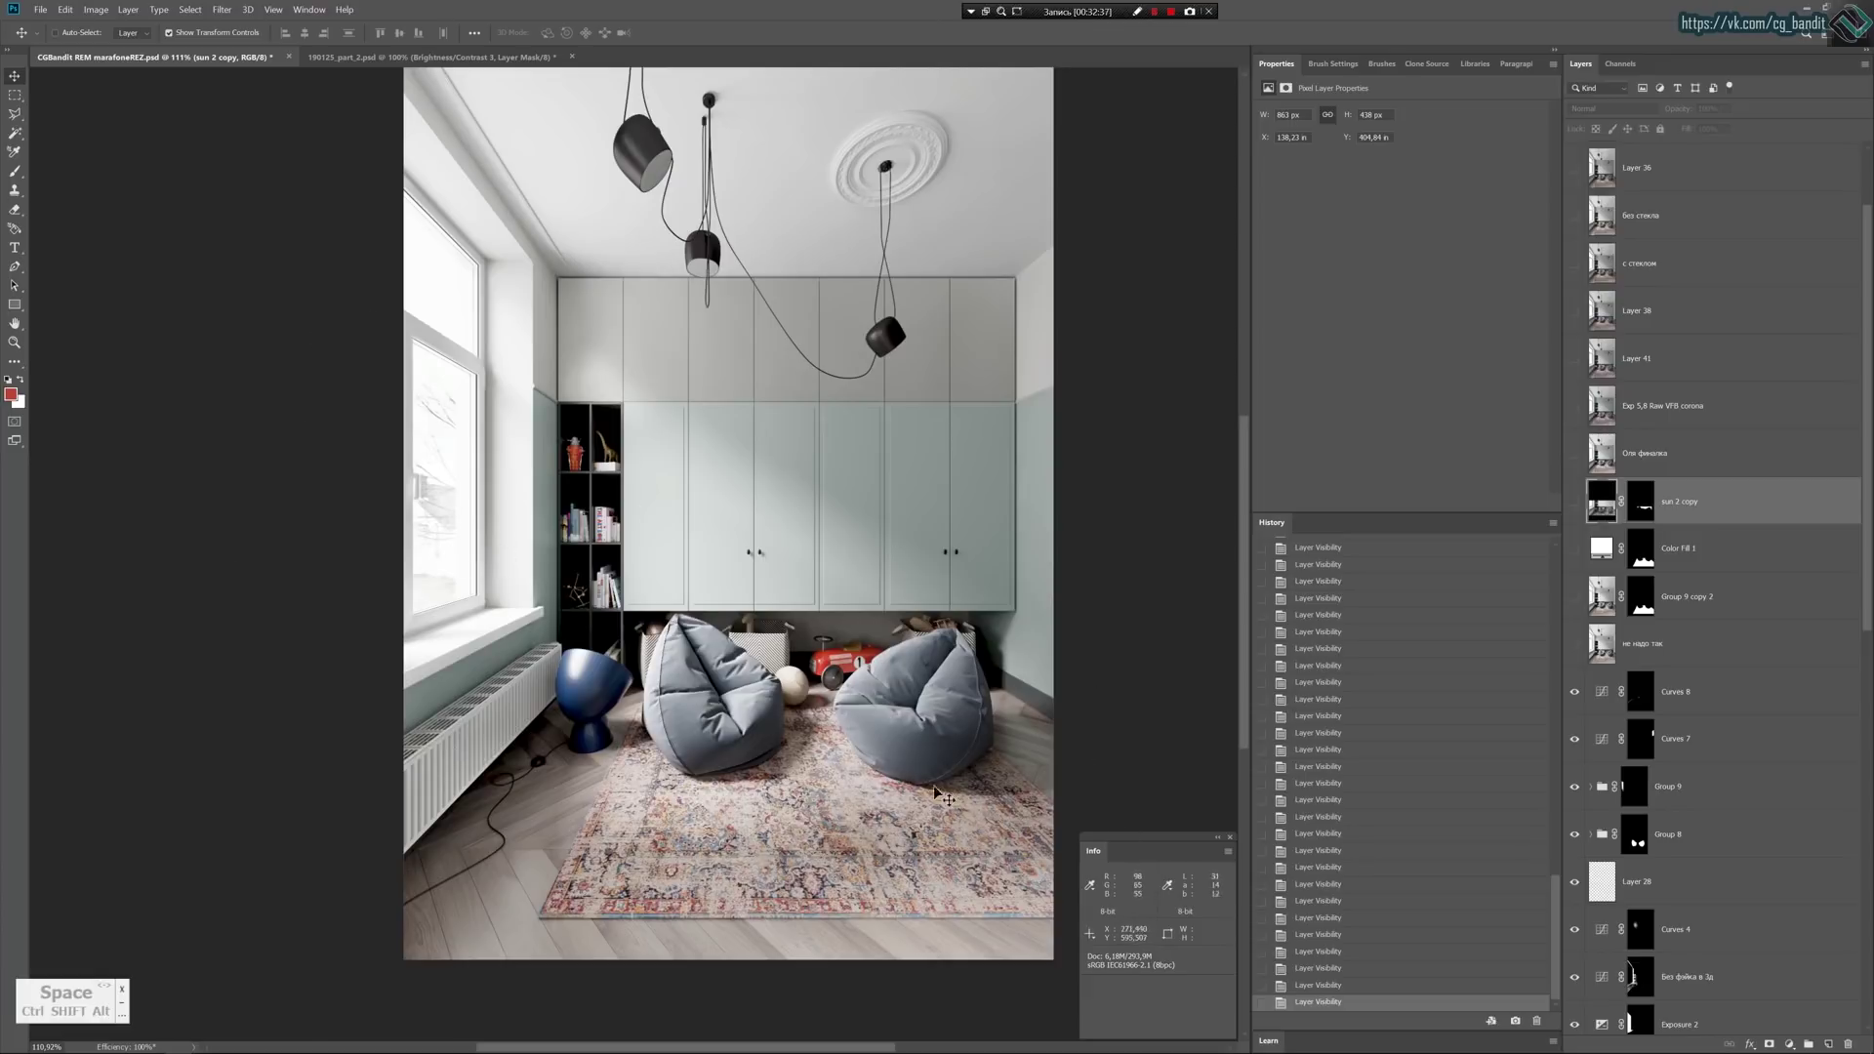
left_click(1574, 502)
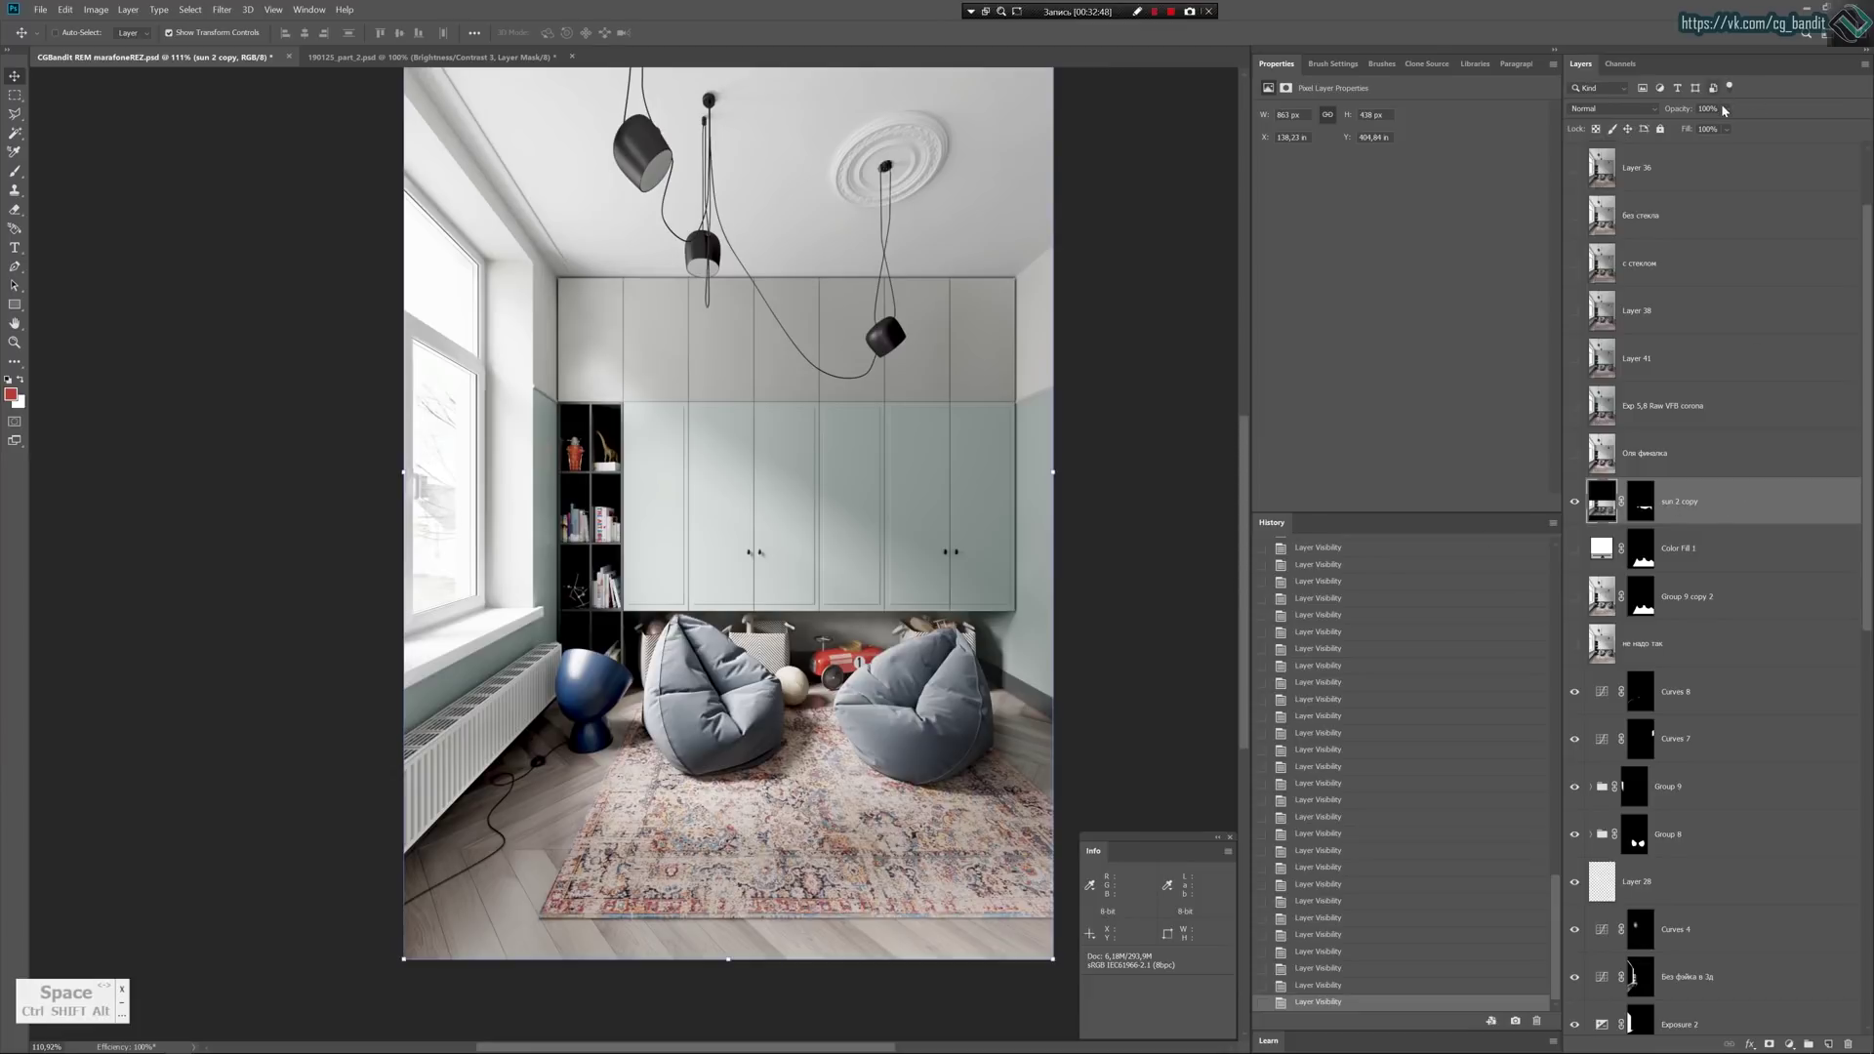
Set the "sun 2 copy" layer's opacity to 50% and toggle the layer to judge the weaker effect.
left_click_drag(1719, 127, 1719, 128)
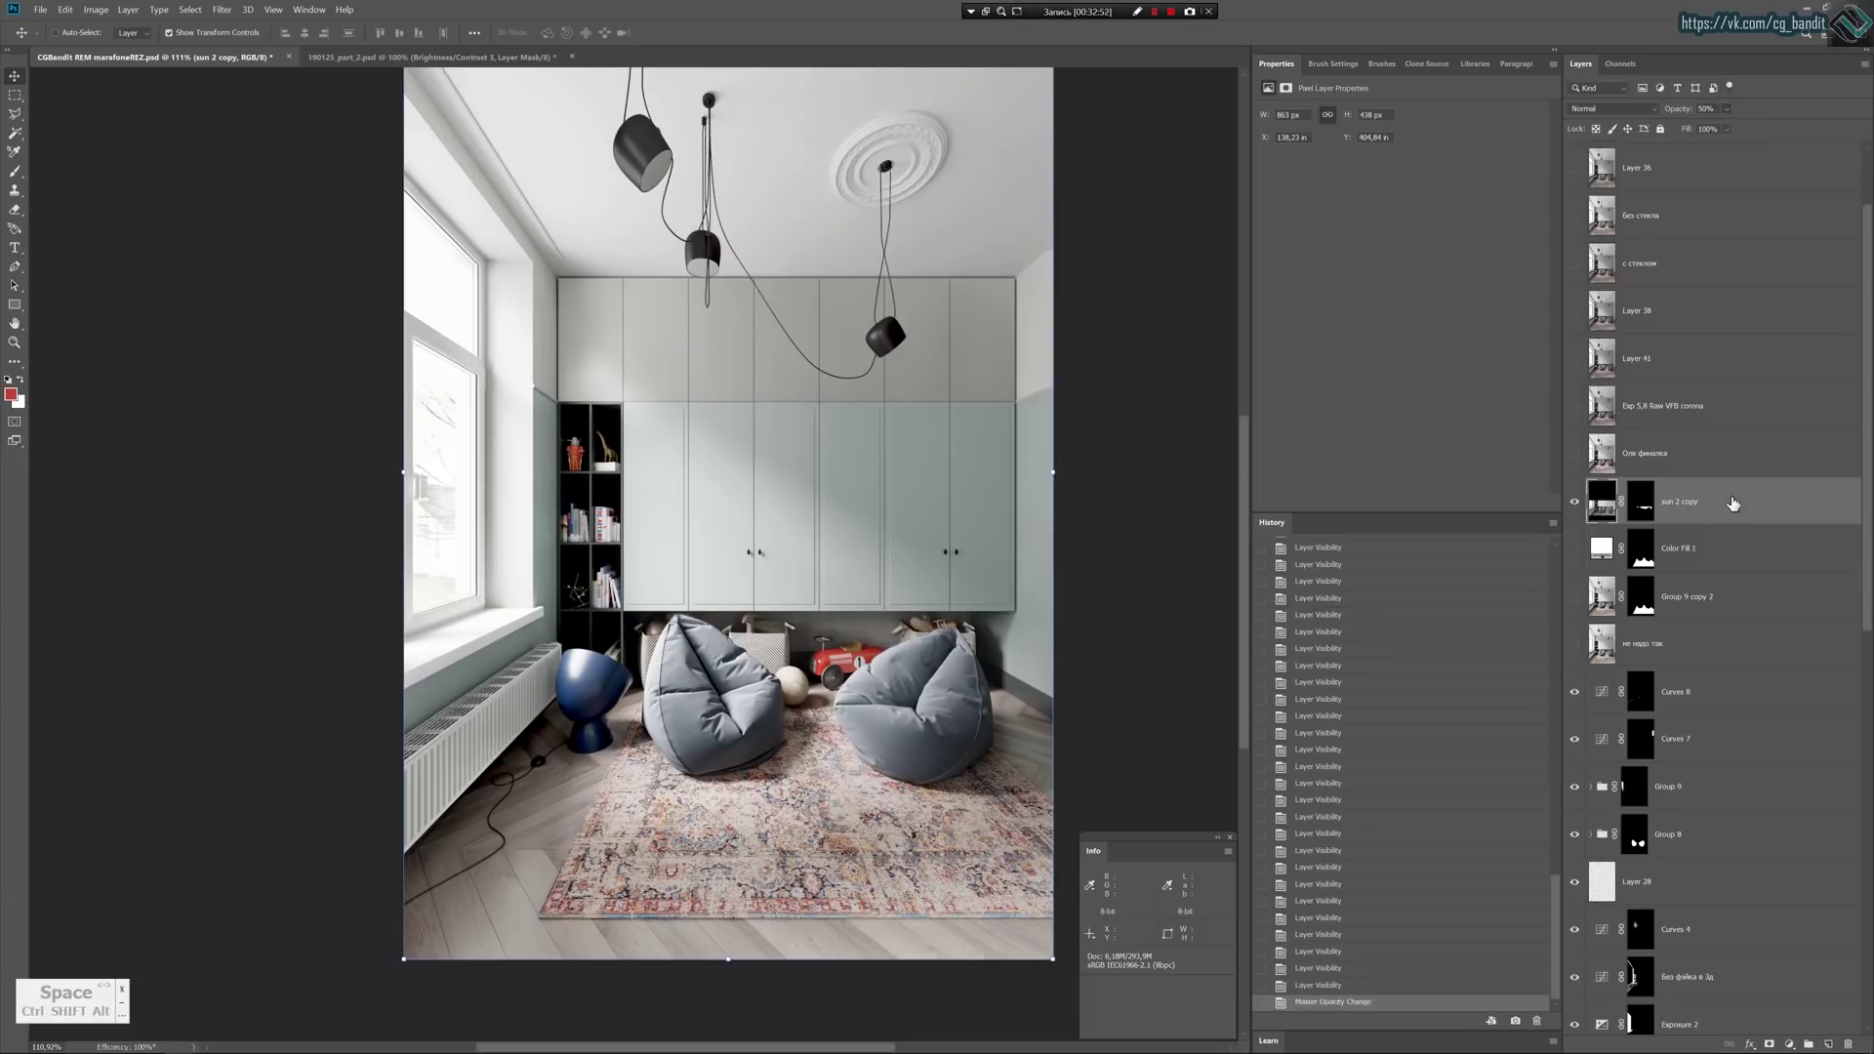
left_click(1576, 504)
left_click(1576, 504)
left_click(1575, 504)
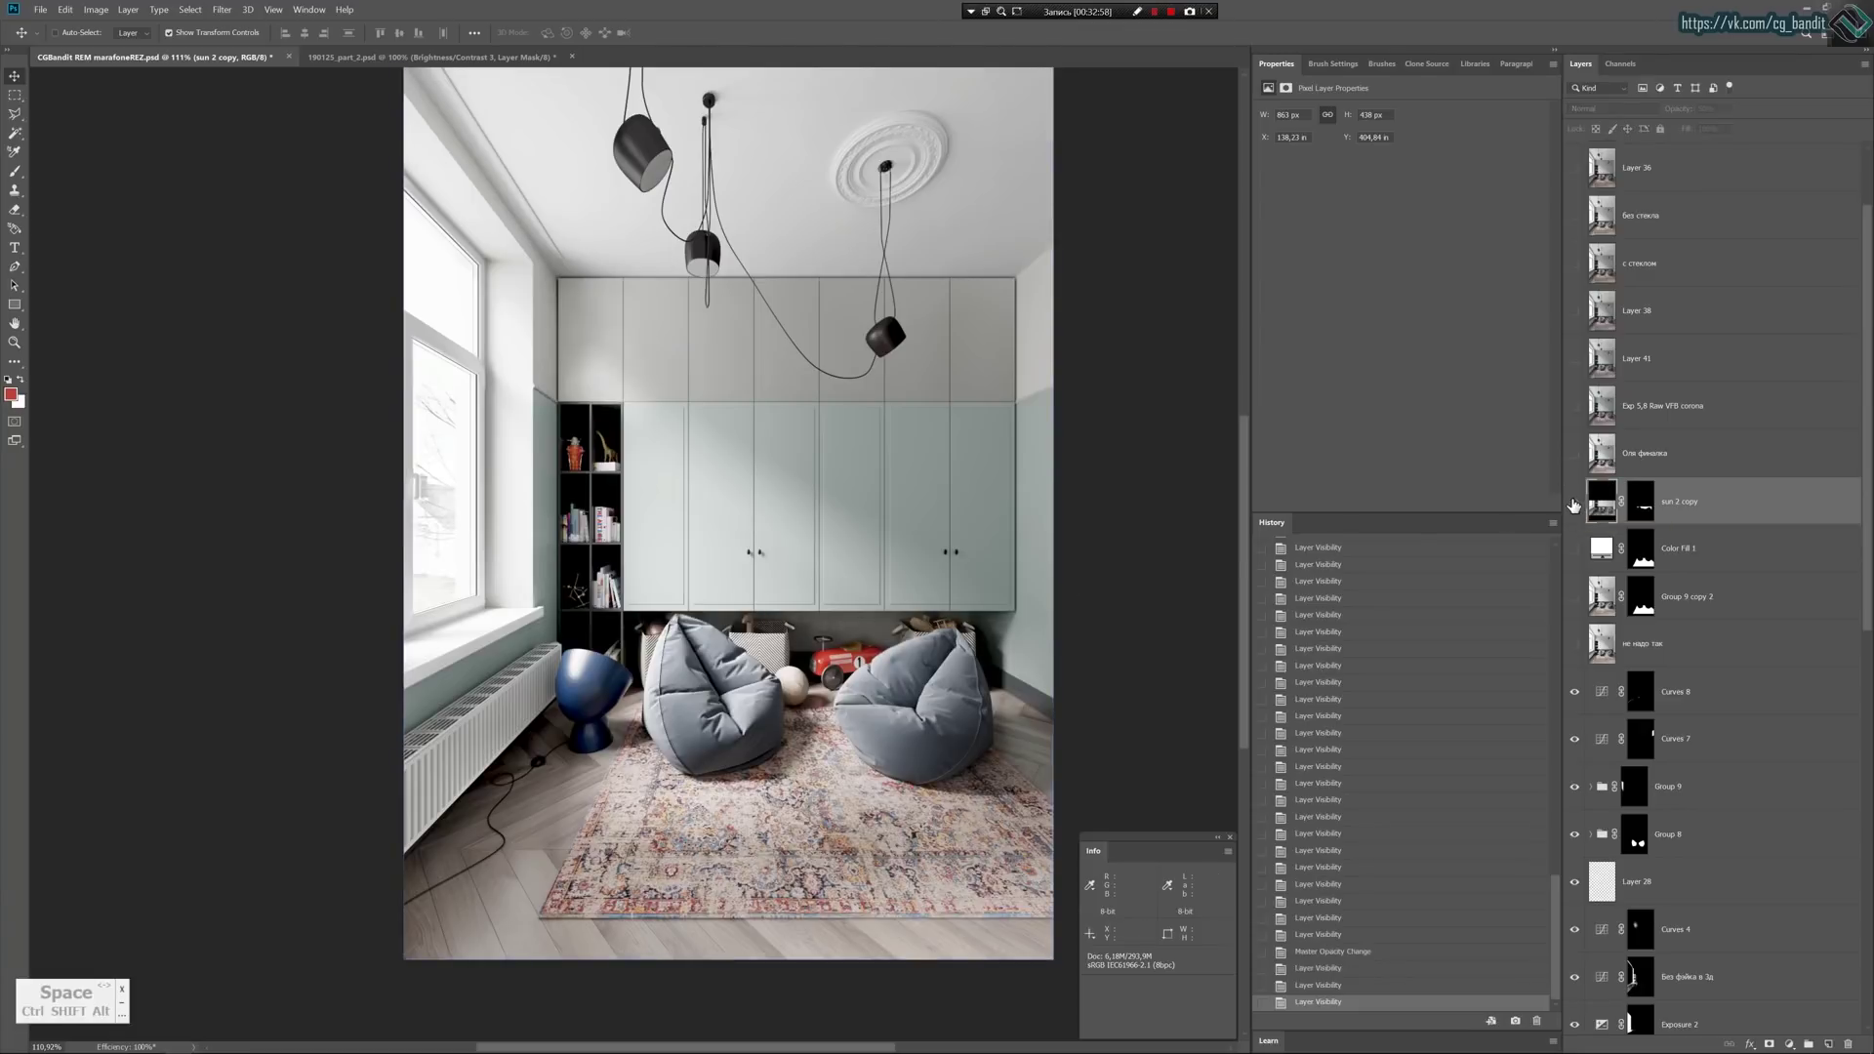
left_click(1575, 504)
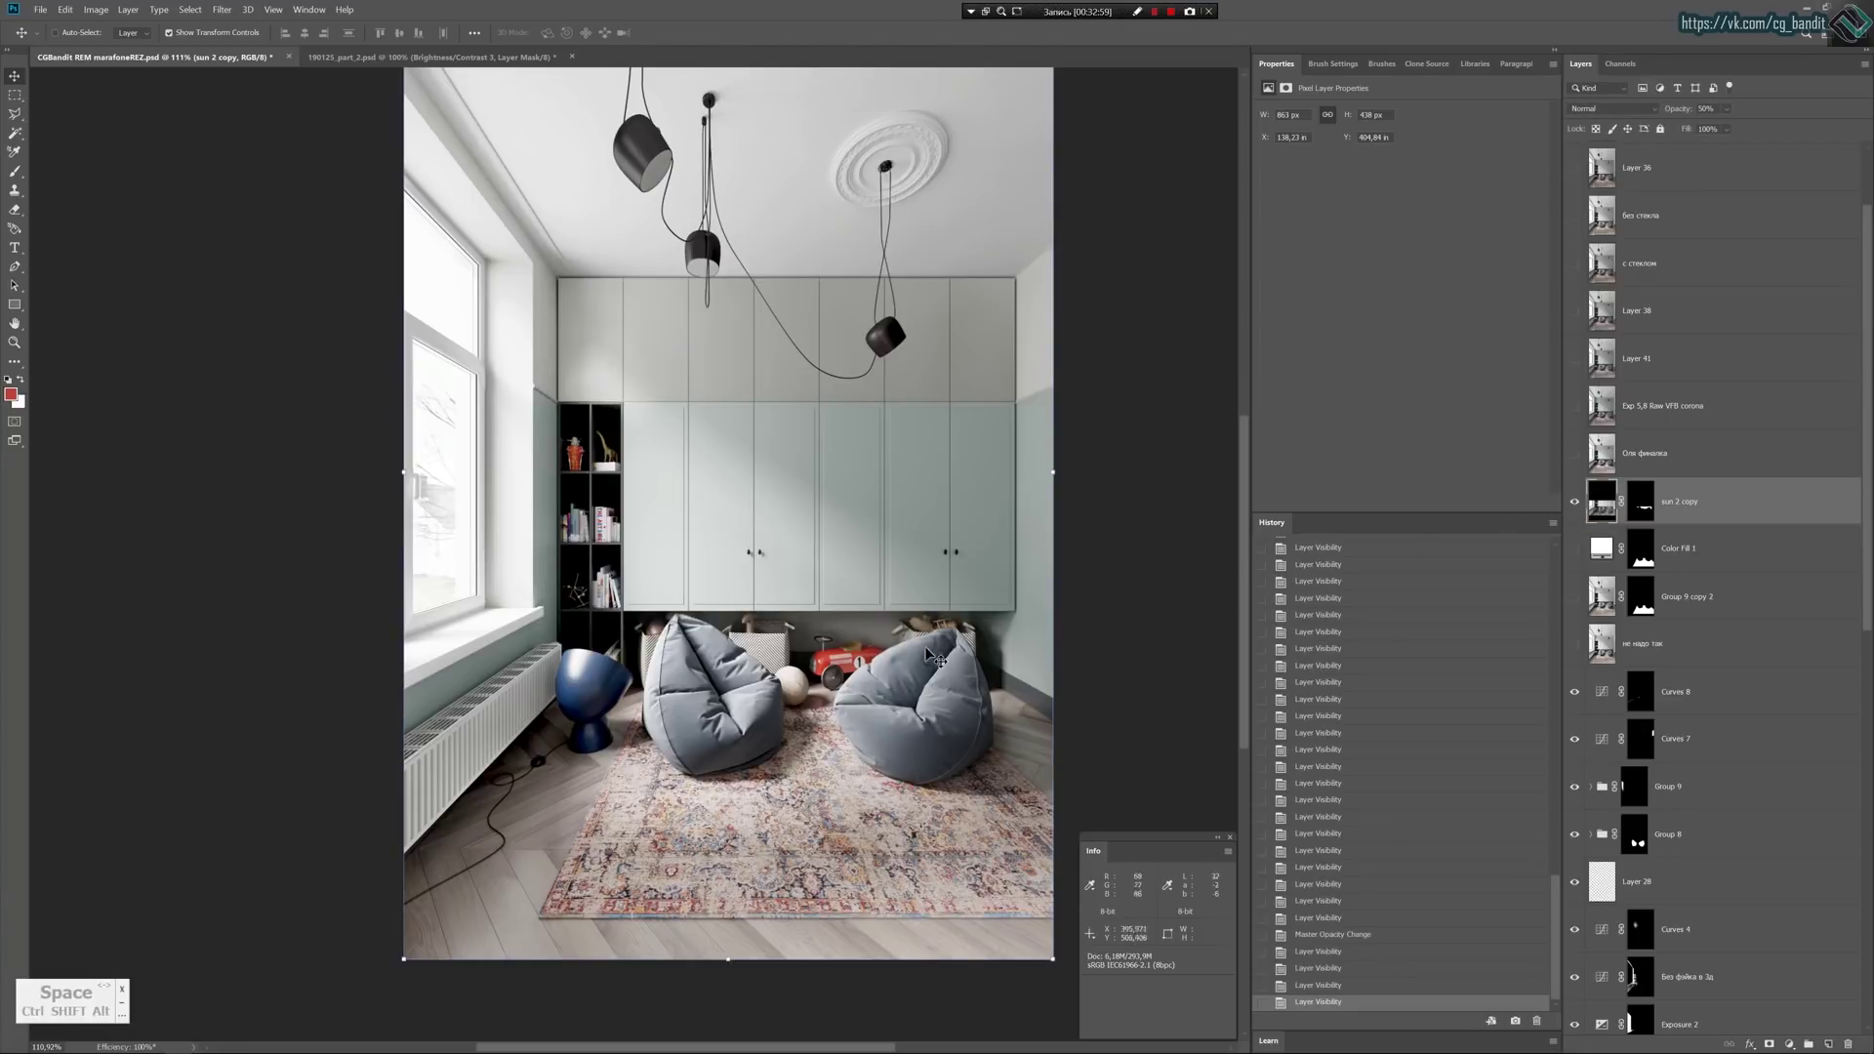
Inspect the mask of the "sun 2 copy" layer on its own and return to the layer's image.
scroll(953, 646, "up", 3, "alt")
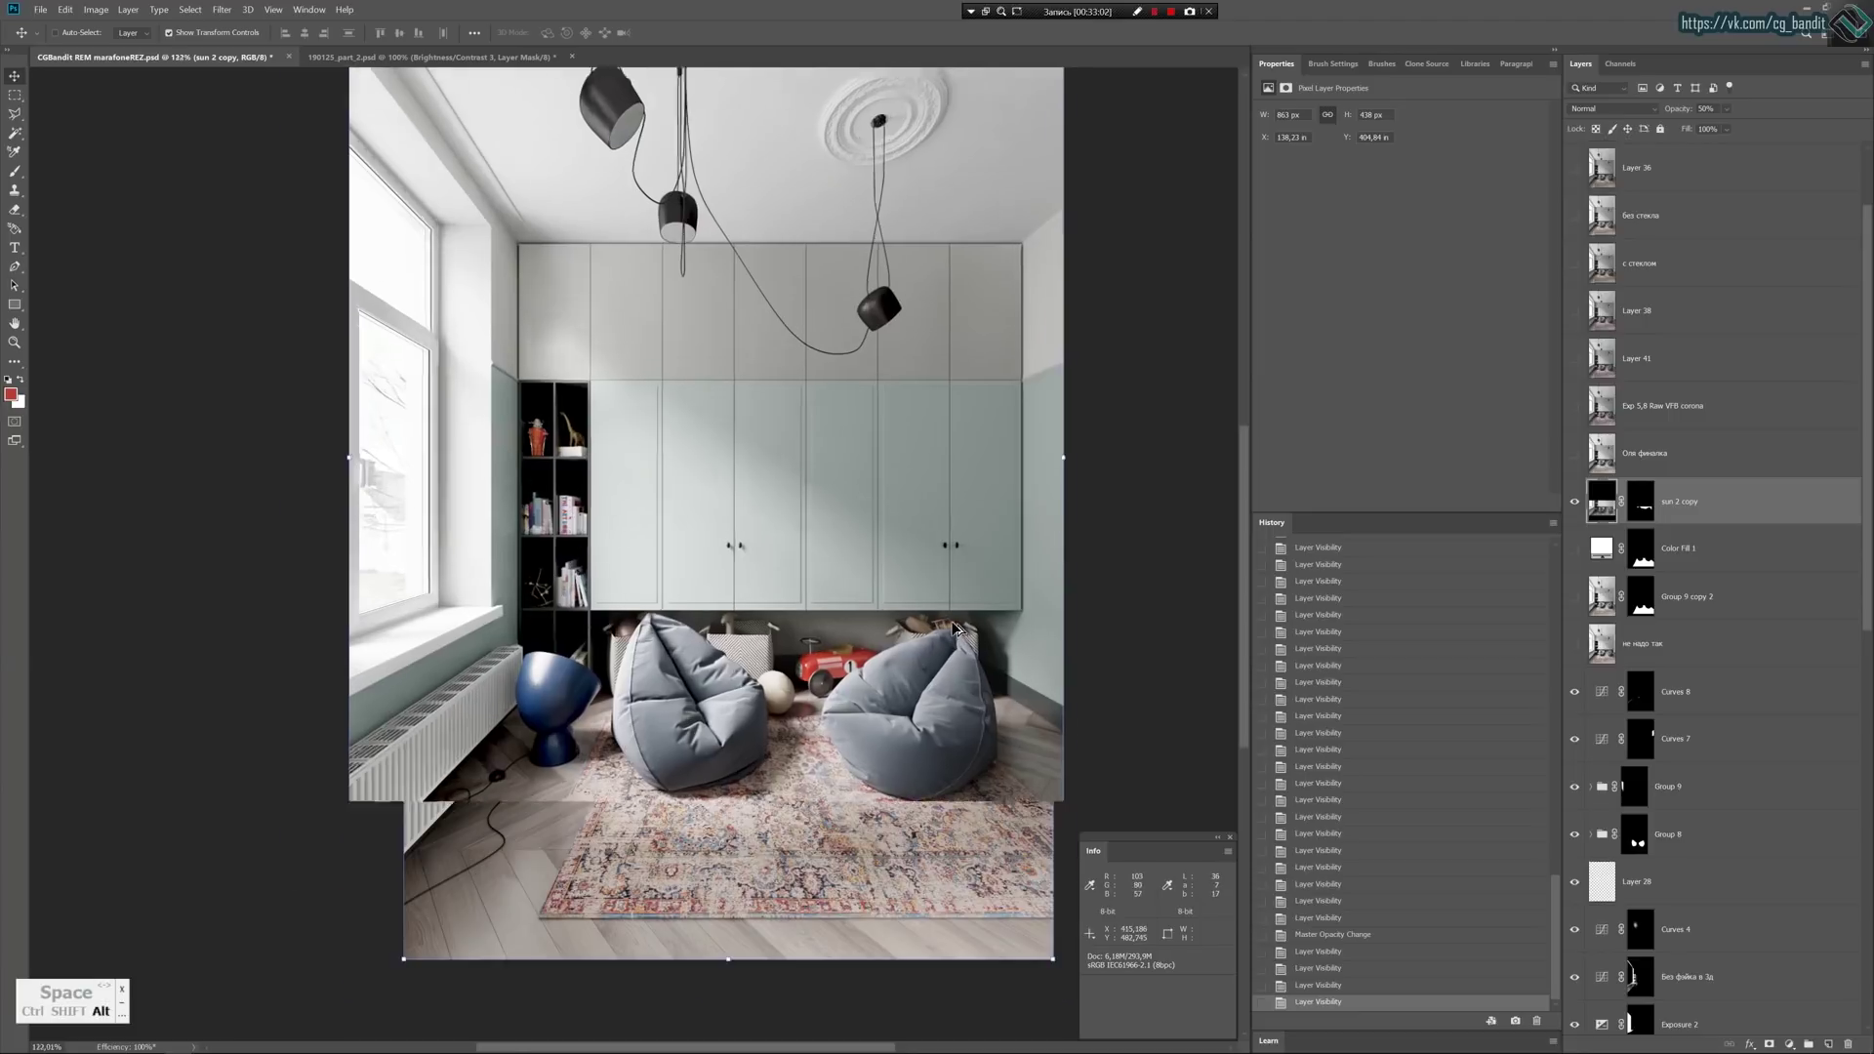
scroll(947, 632, "up", 1, "alt")
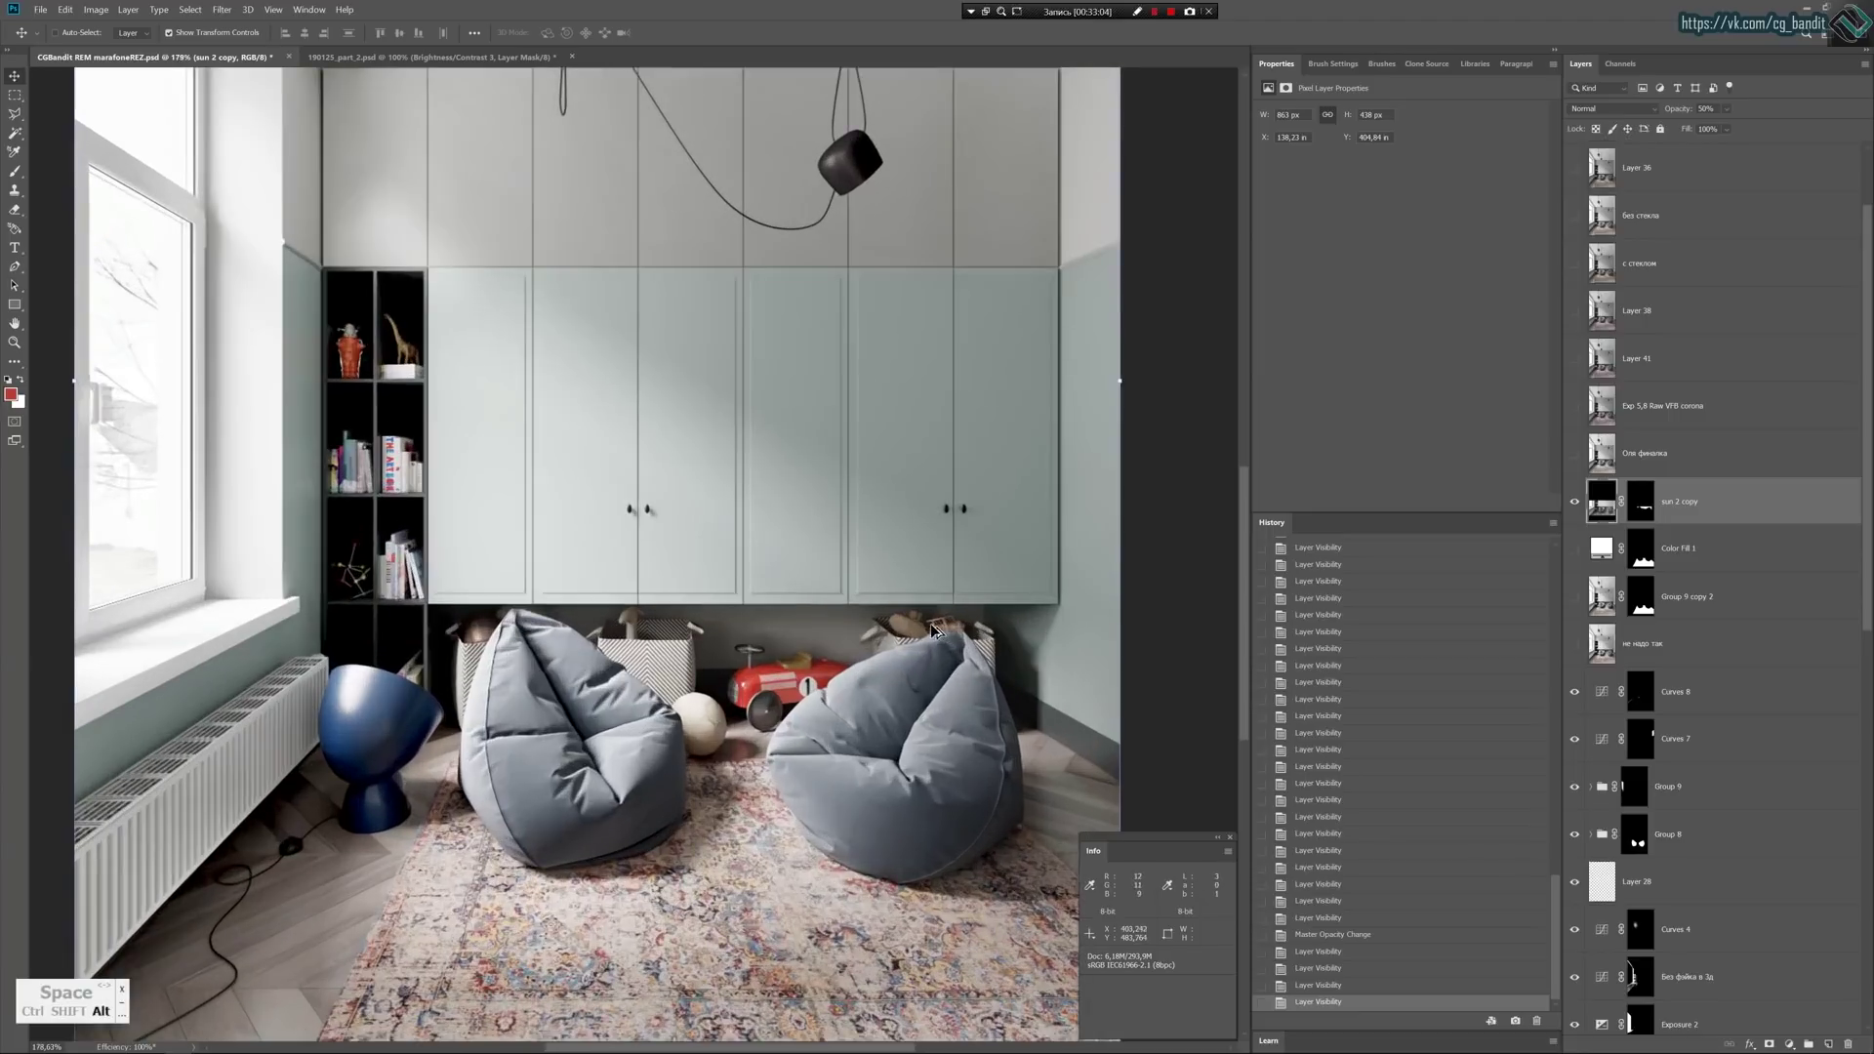
left_click(1642, 506, "alt")
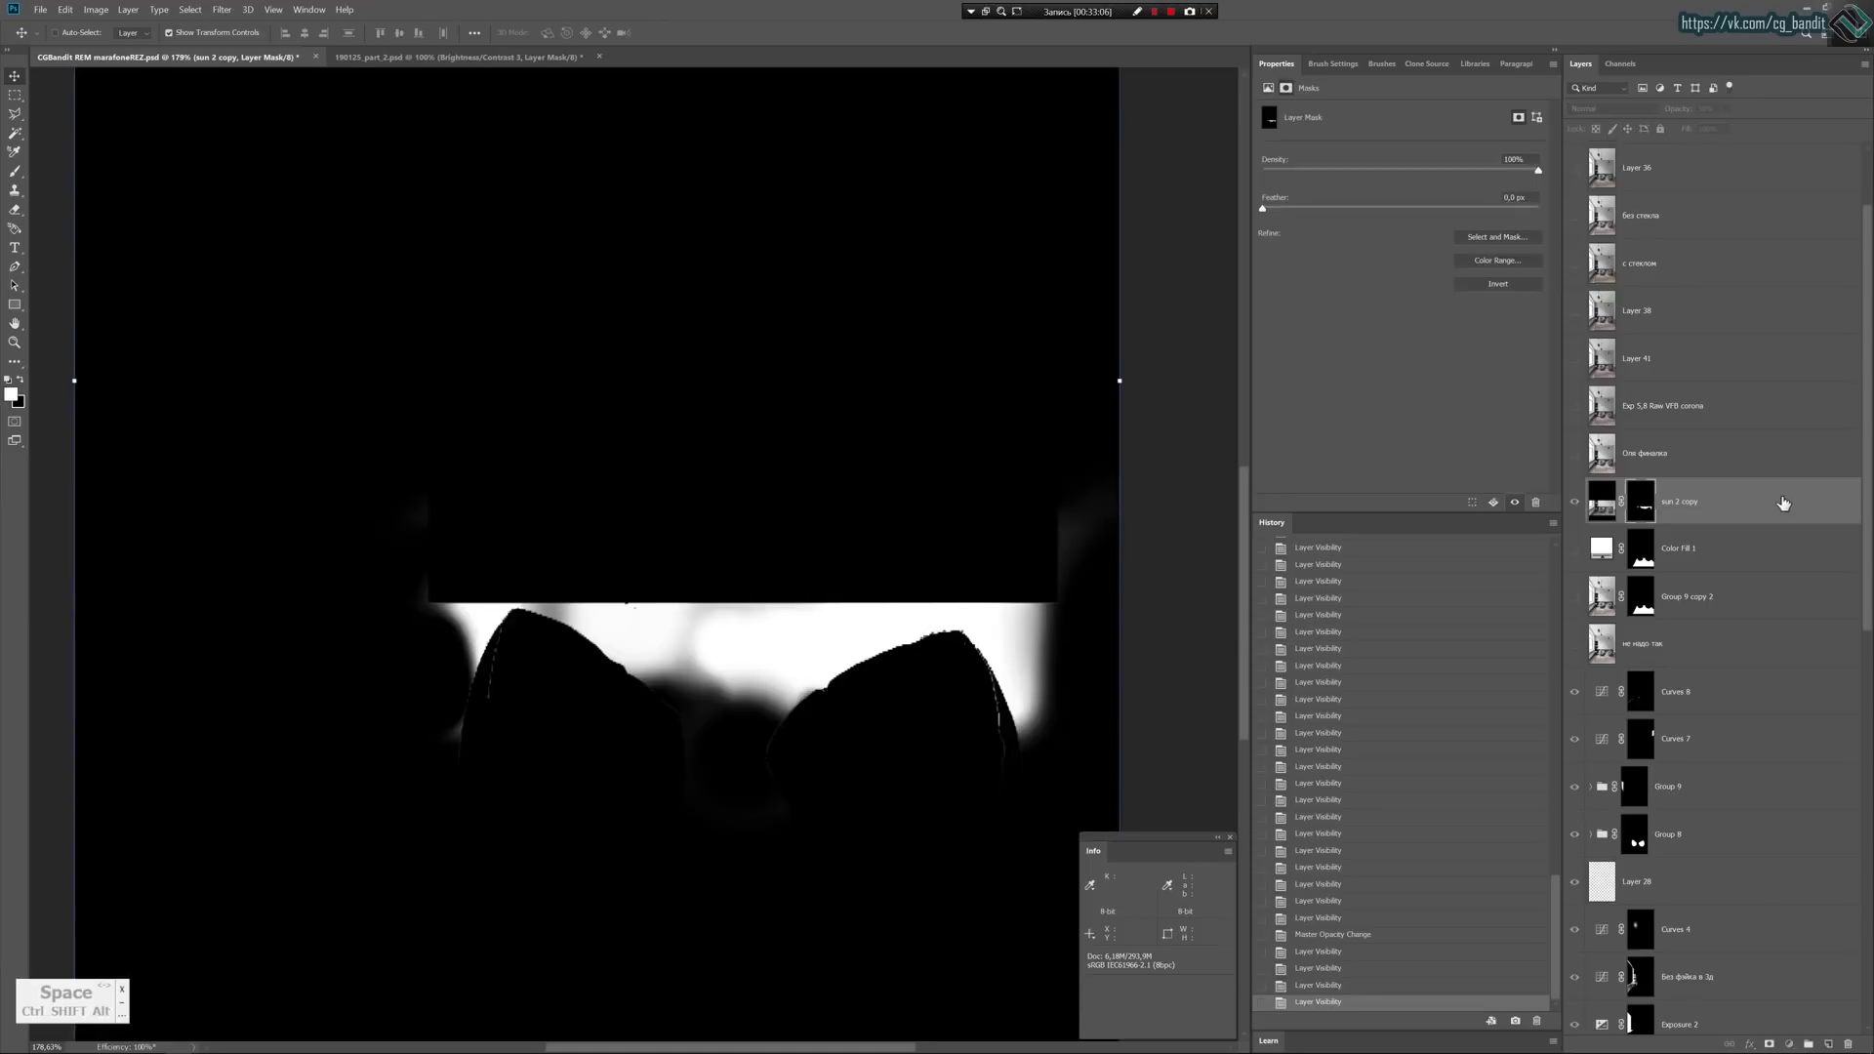
left_click(1593, 509)
Duplicate the "sun 2 copy" layer, hide the original and delete the duplicate's layer mask.
key("ctrl+j")
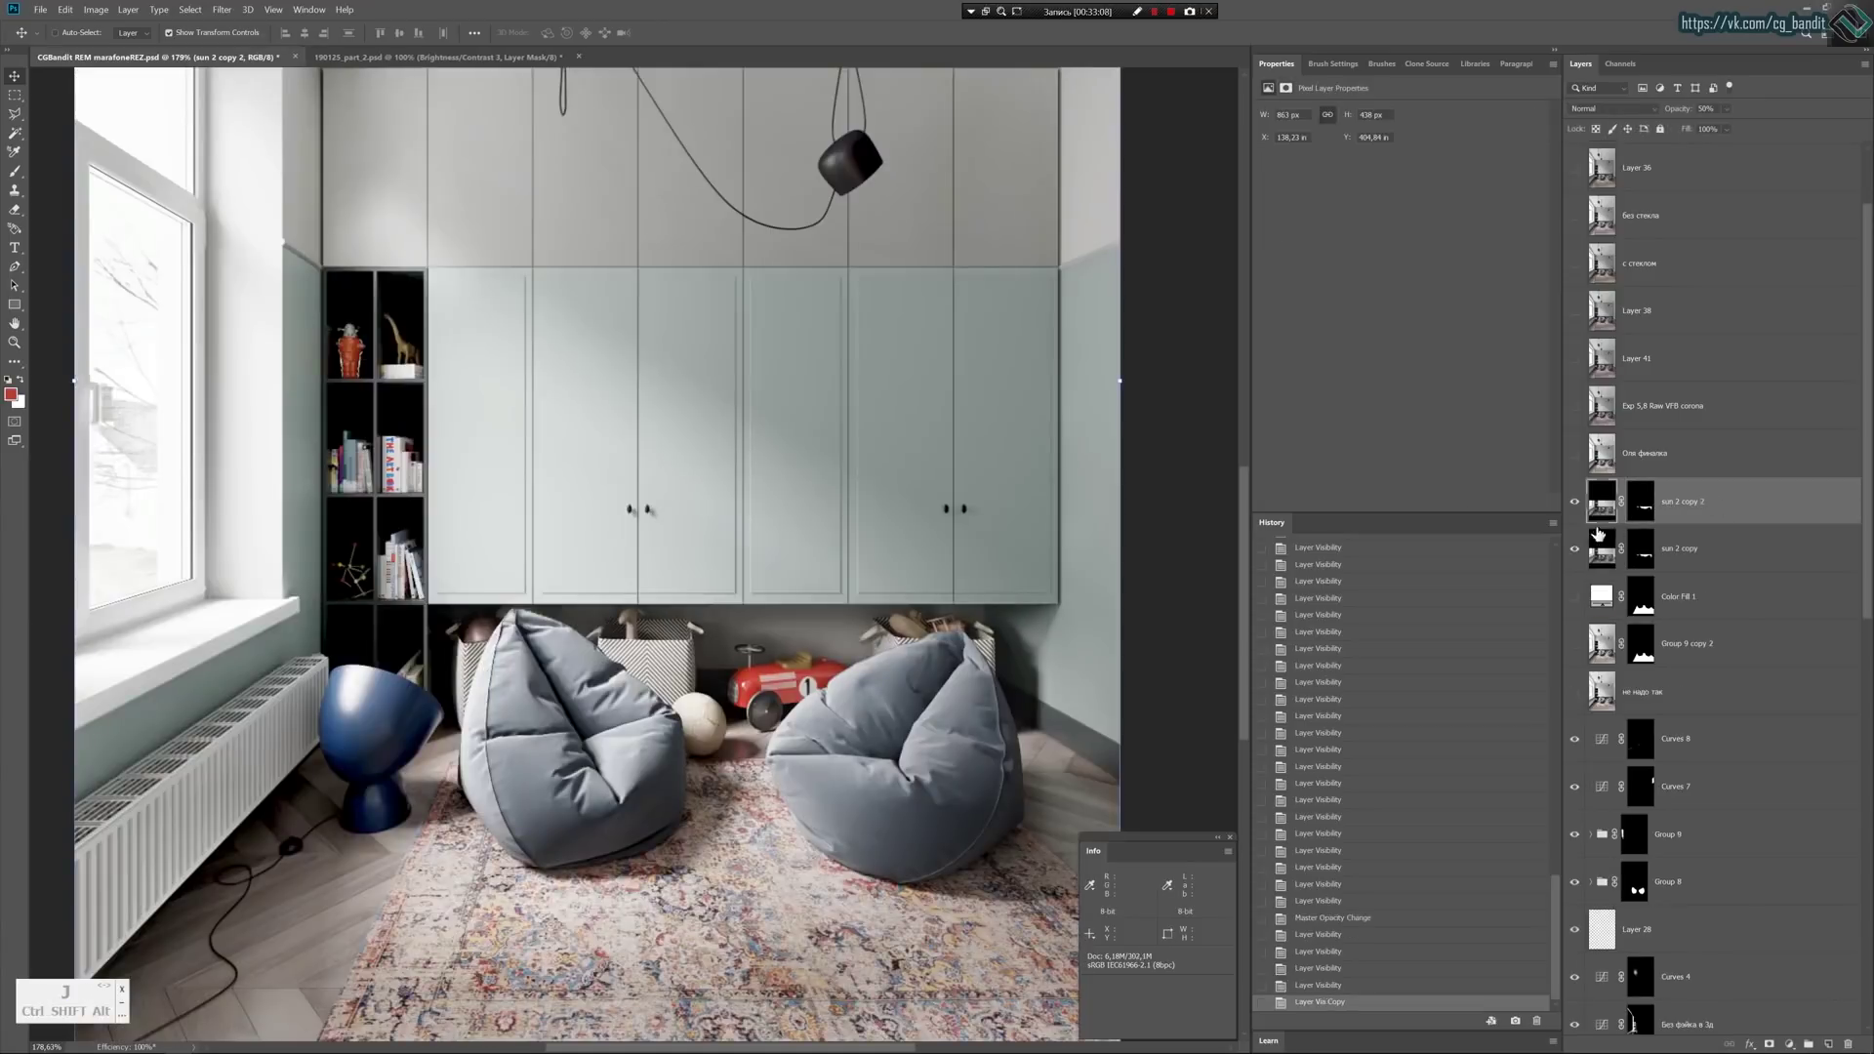
left_click(1577, 552)
left_click(1641, 501)
right_click(1646, 500)
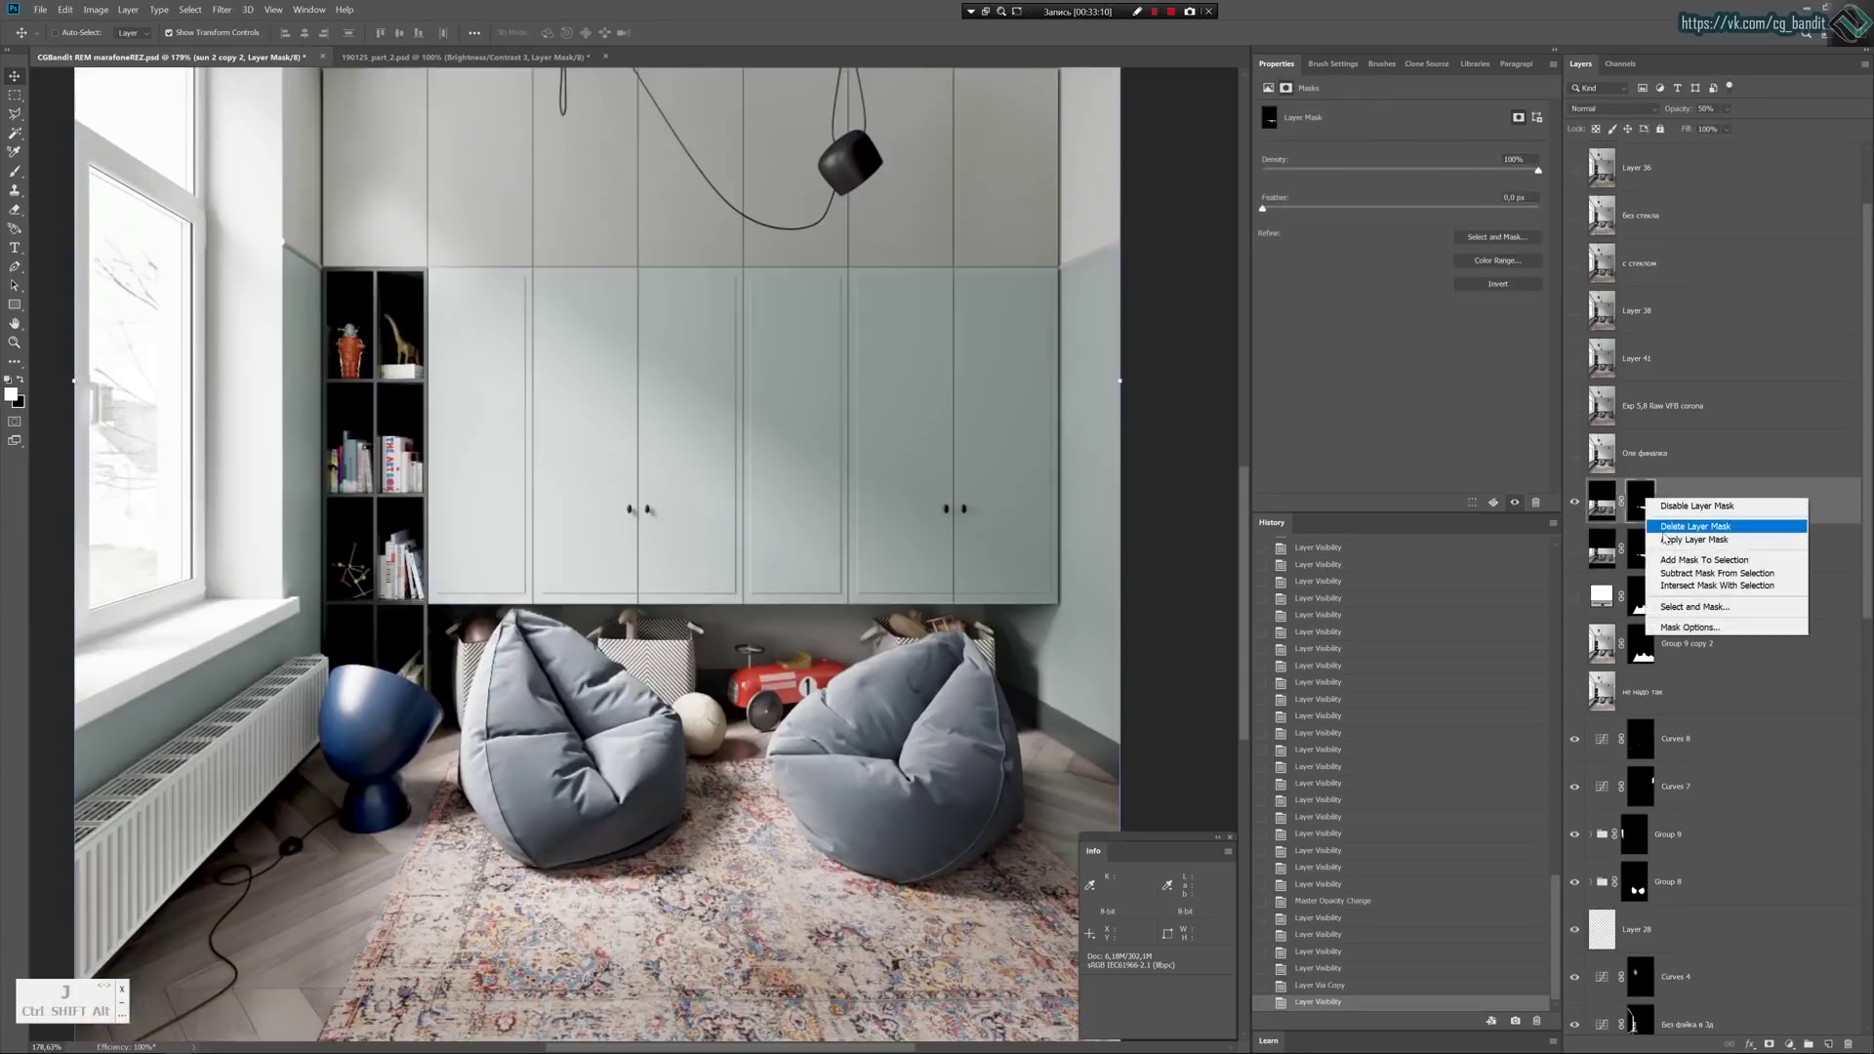
left_click(1675, 528)
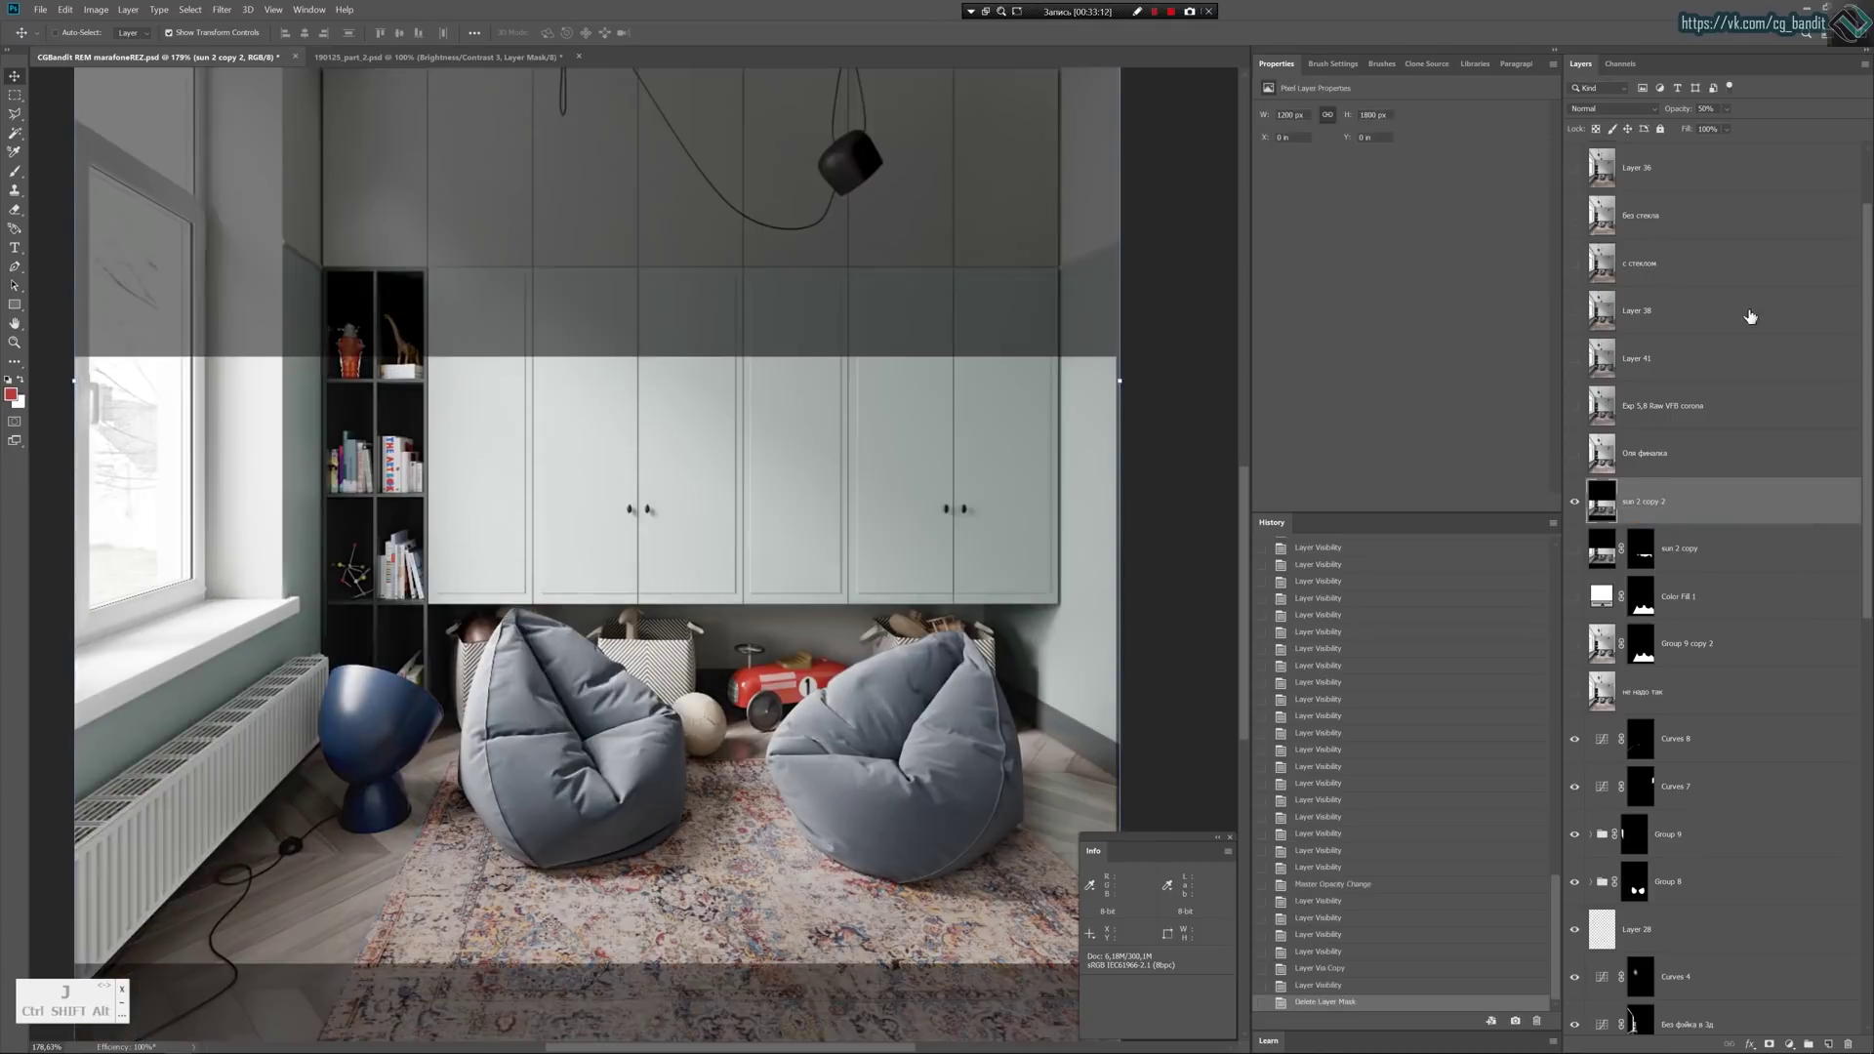
Set the duplicated sun layer's opacity to 100% and give it a black mask that hides it completely.
key("0")
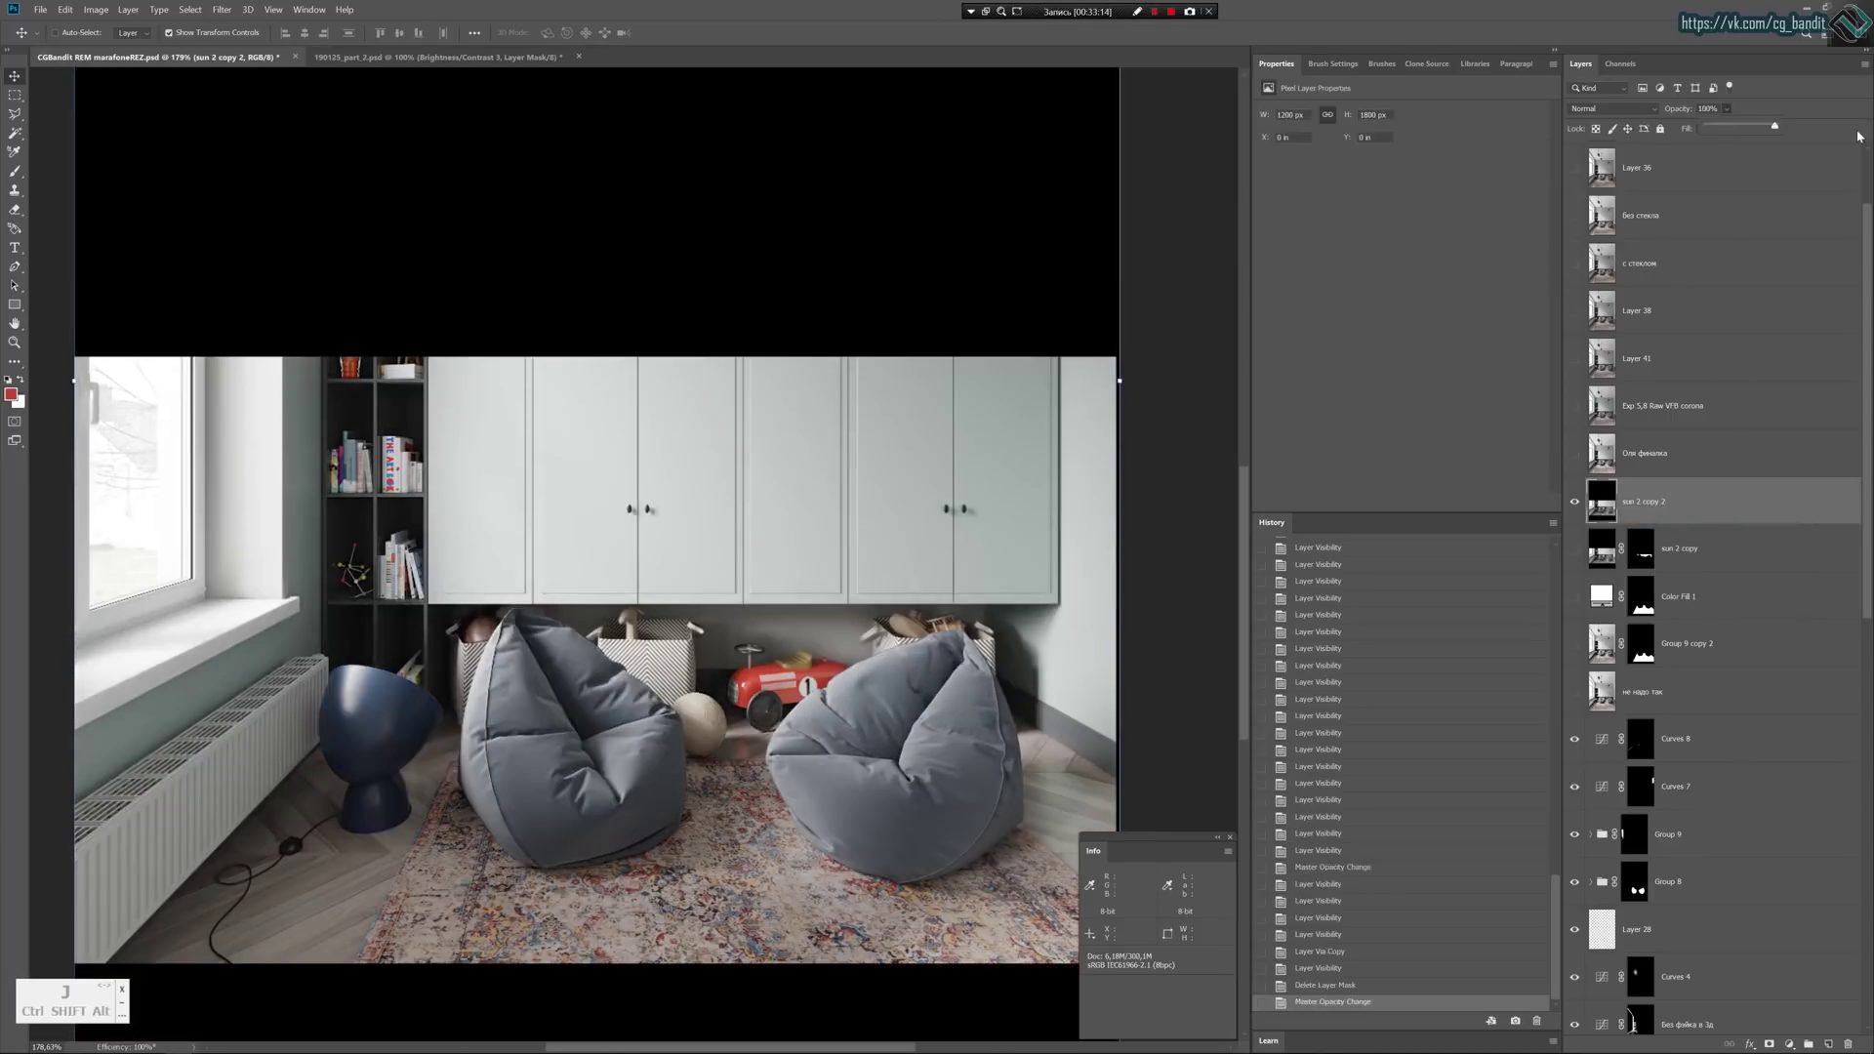
scroll(719, 573, "down", 5, "alt")
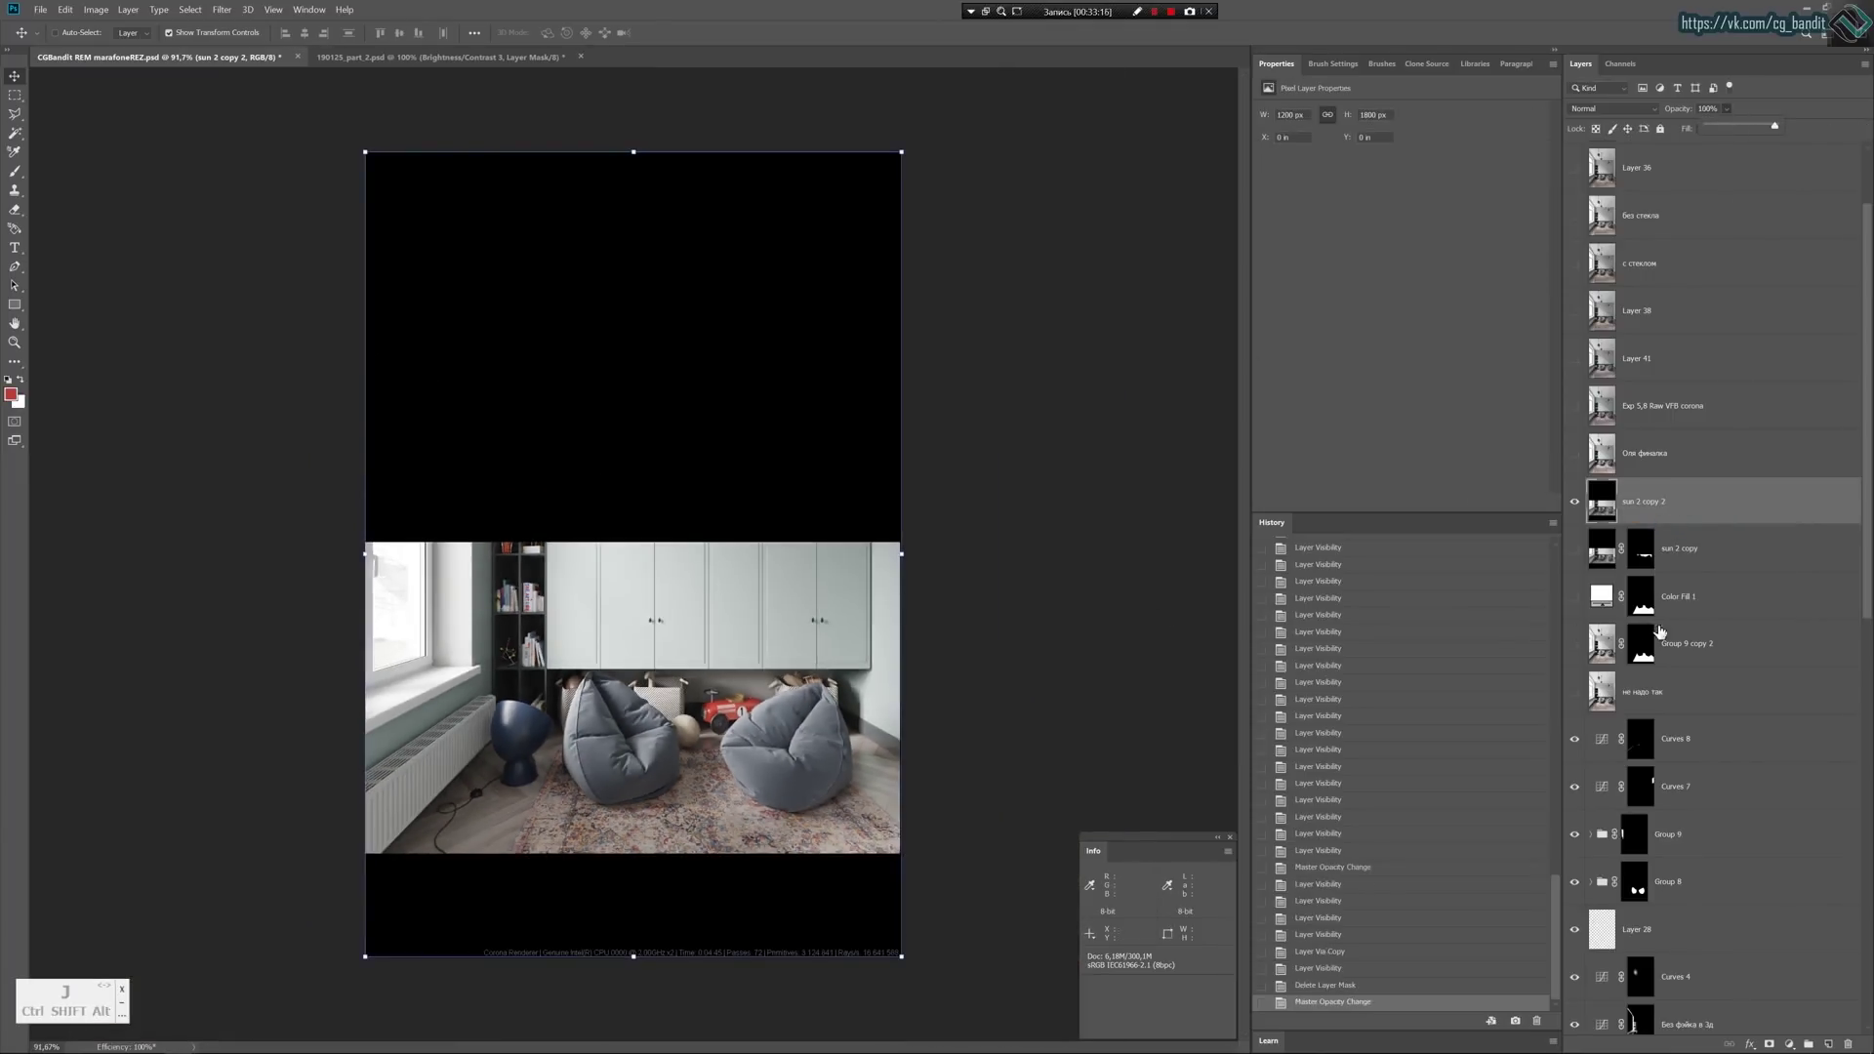
scroll(1743, 537, "up", 2)
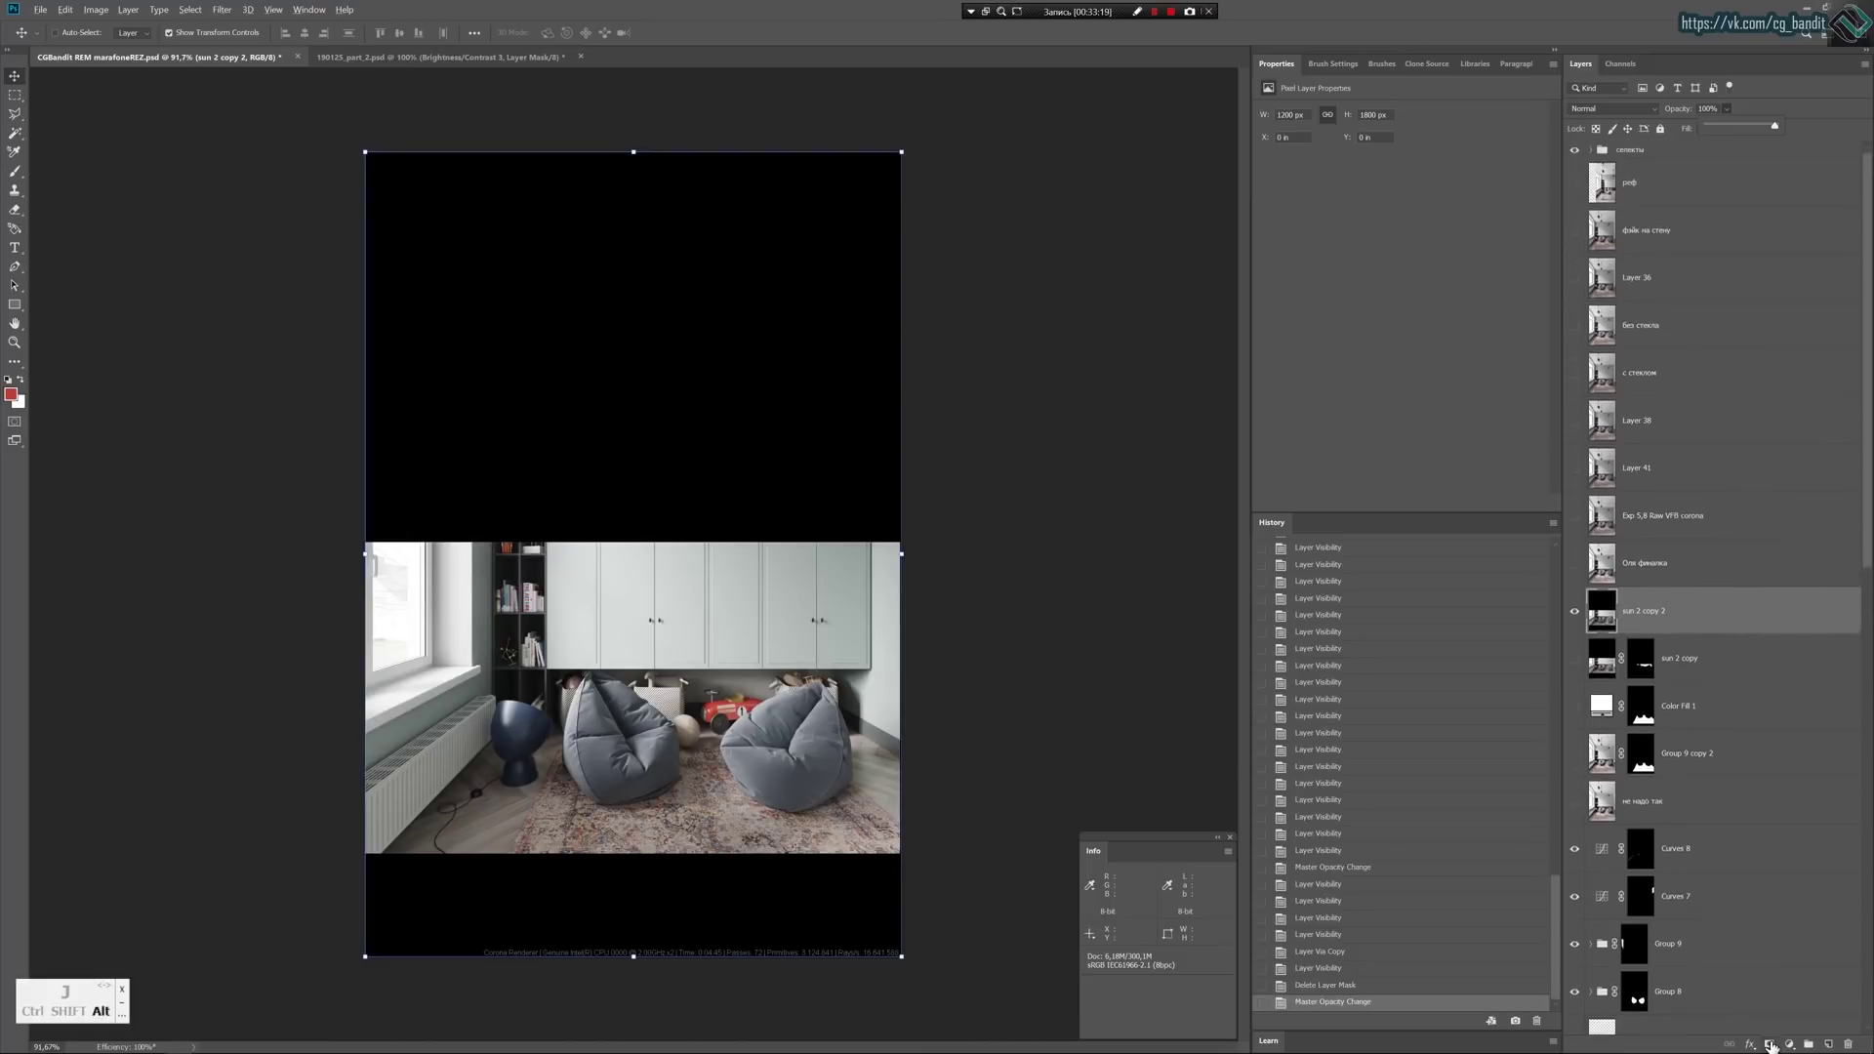
left_click(1771, 1046, "alt")
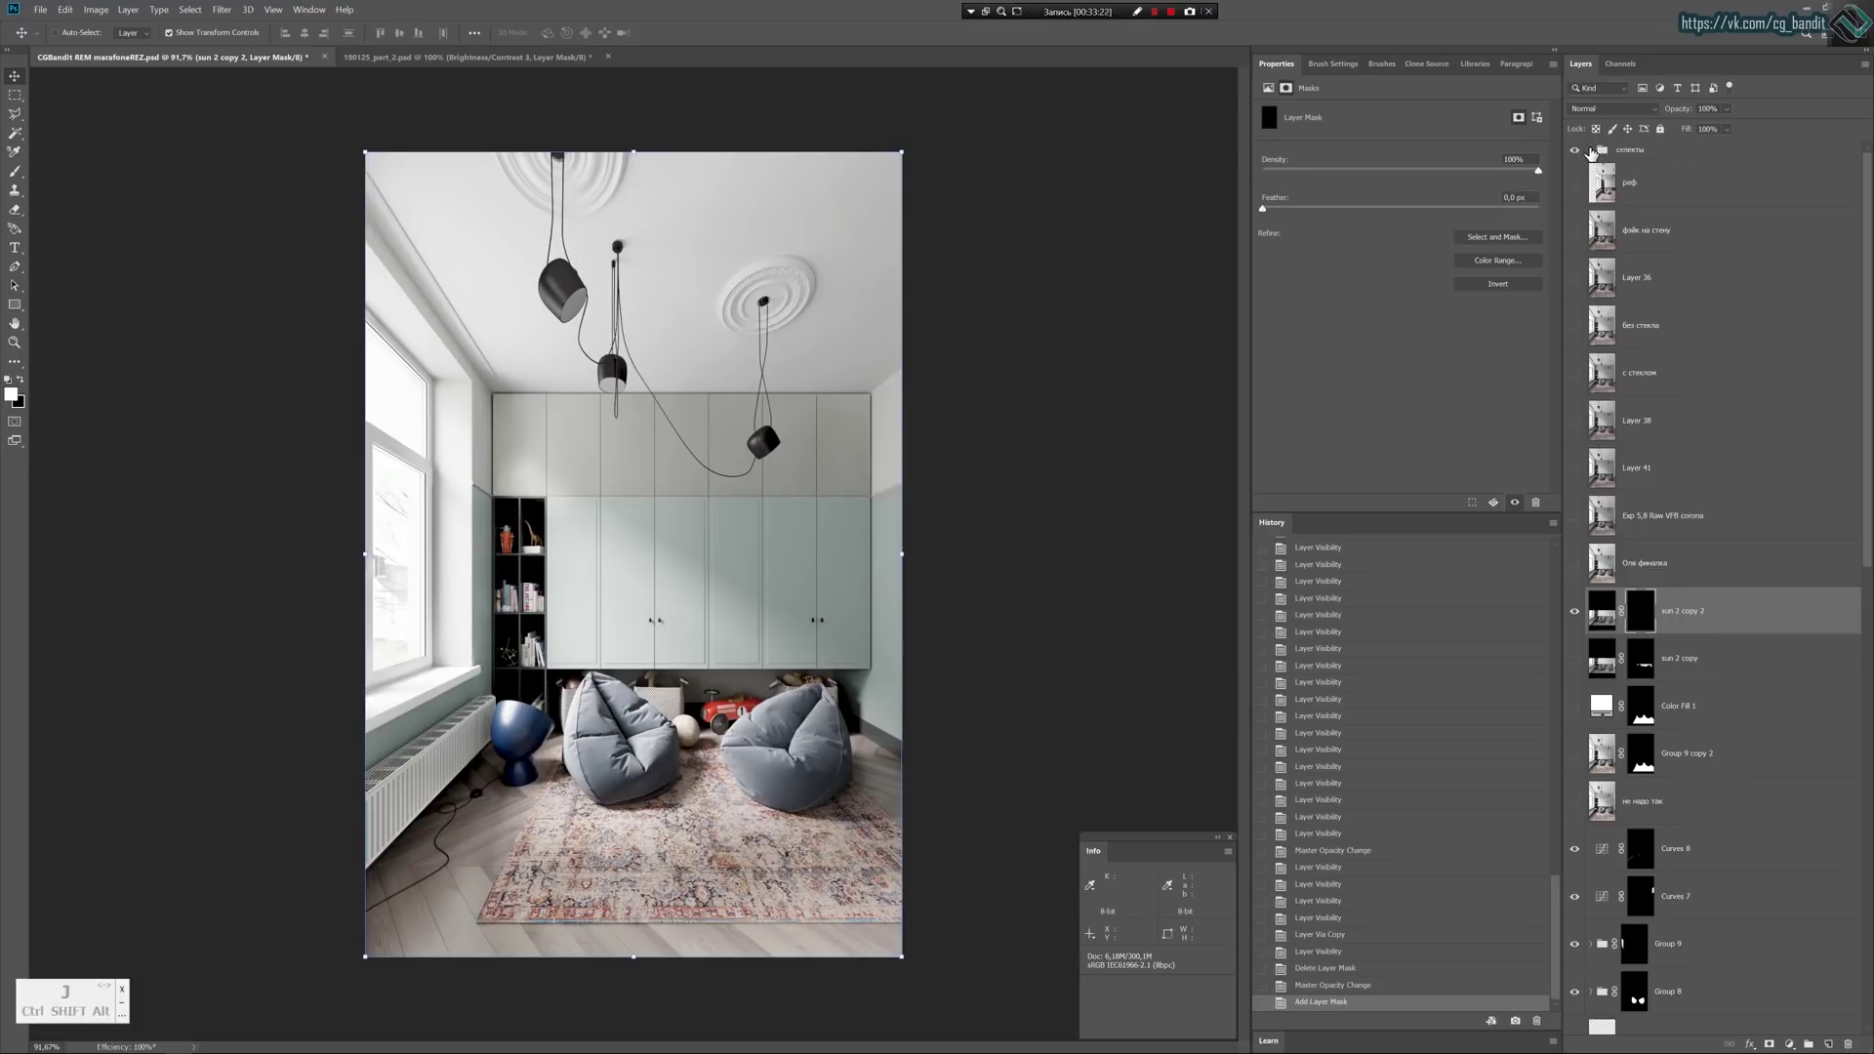
Expand the group holding the render masks and display Layer 1's color mask, briefly checking Layer 40 as well.
left_click(1593, 150)
scroll(1702, 746, "down", 1)
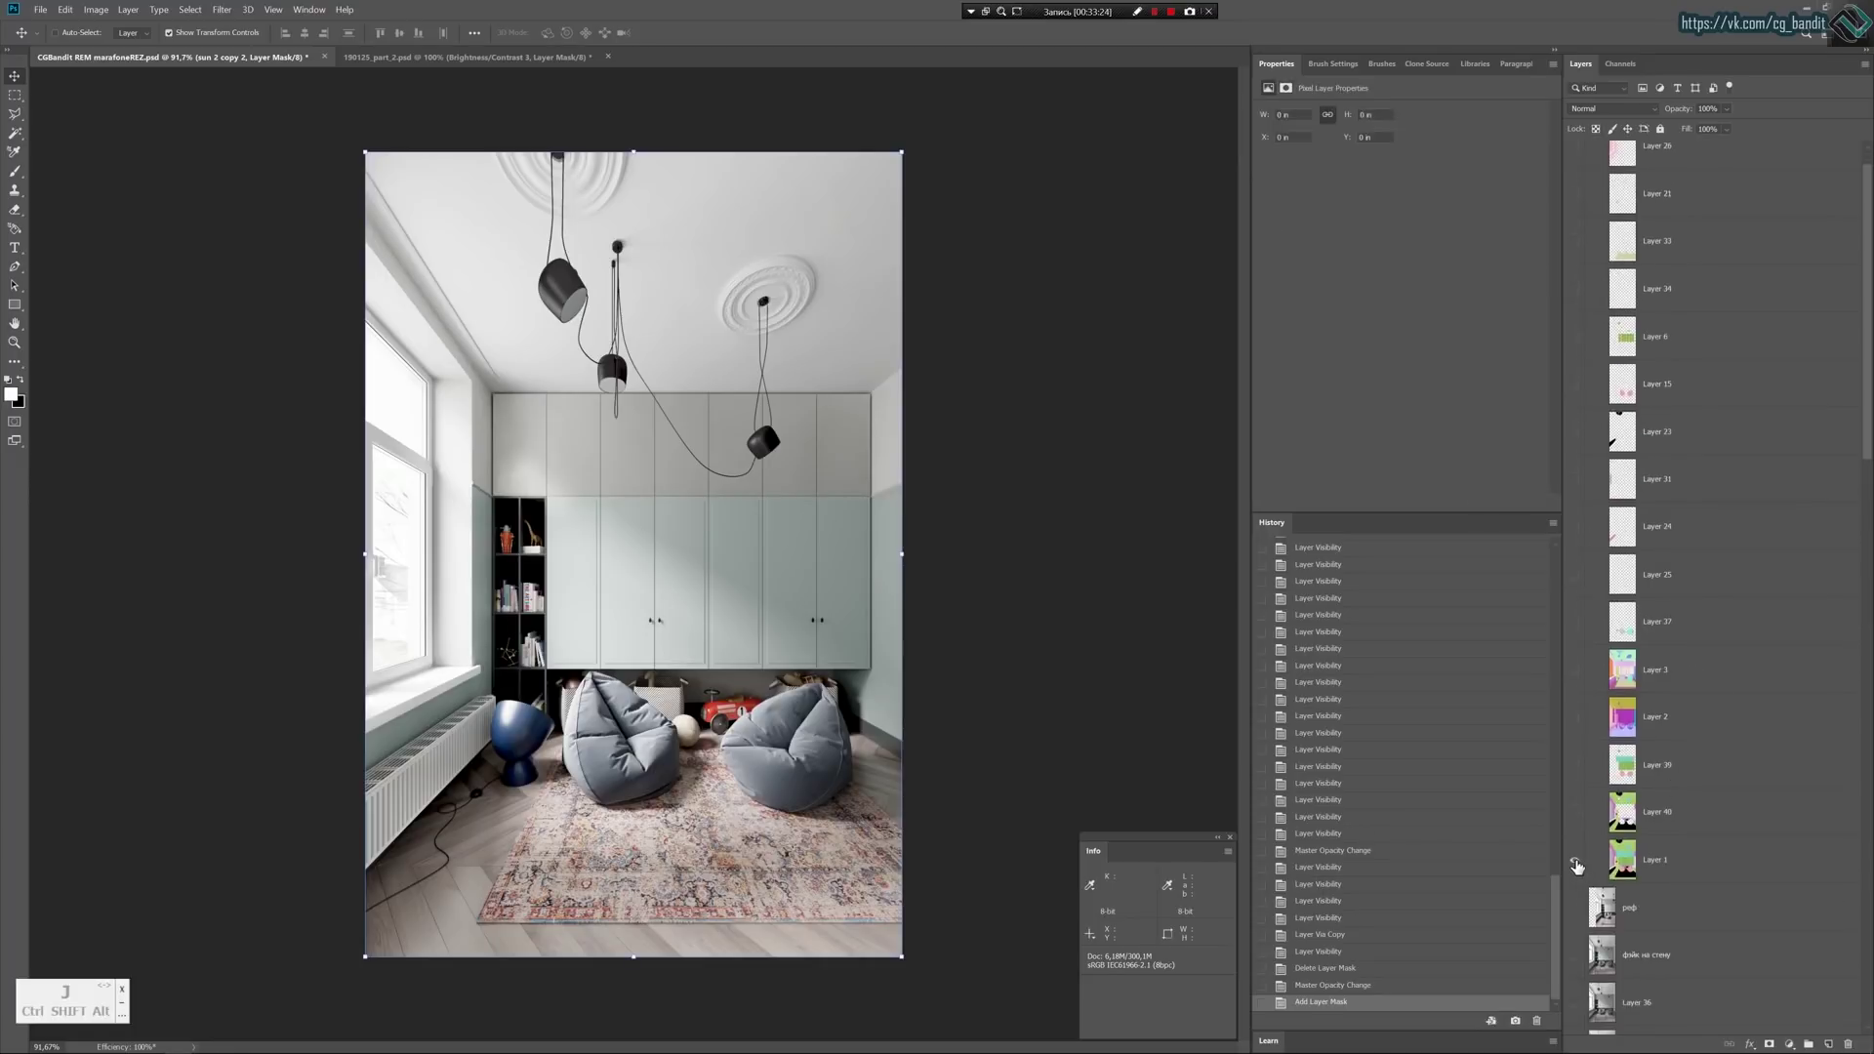
left_click(1575, 863)
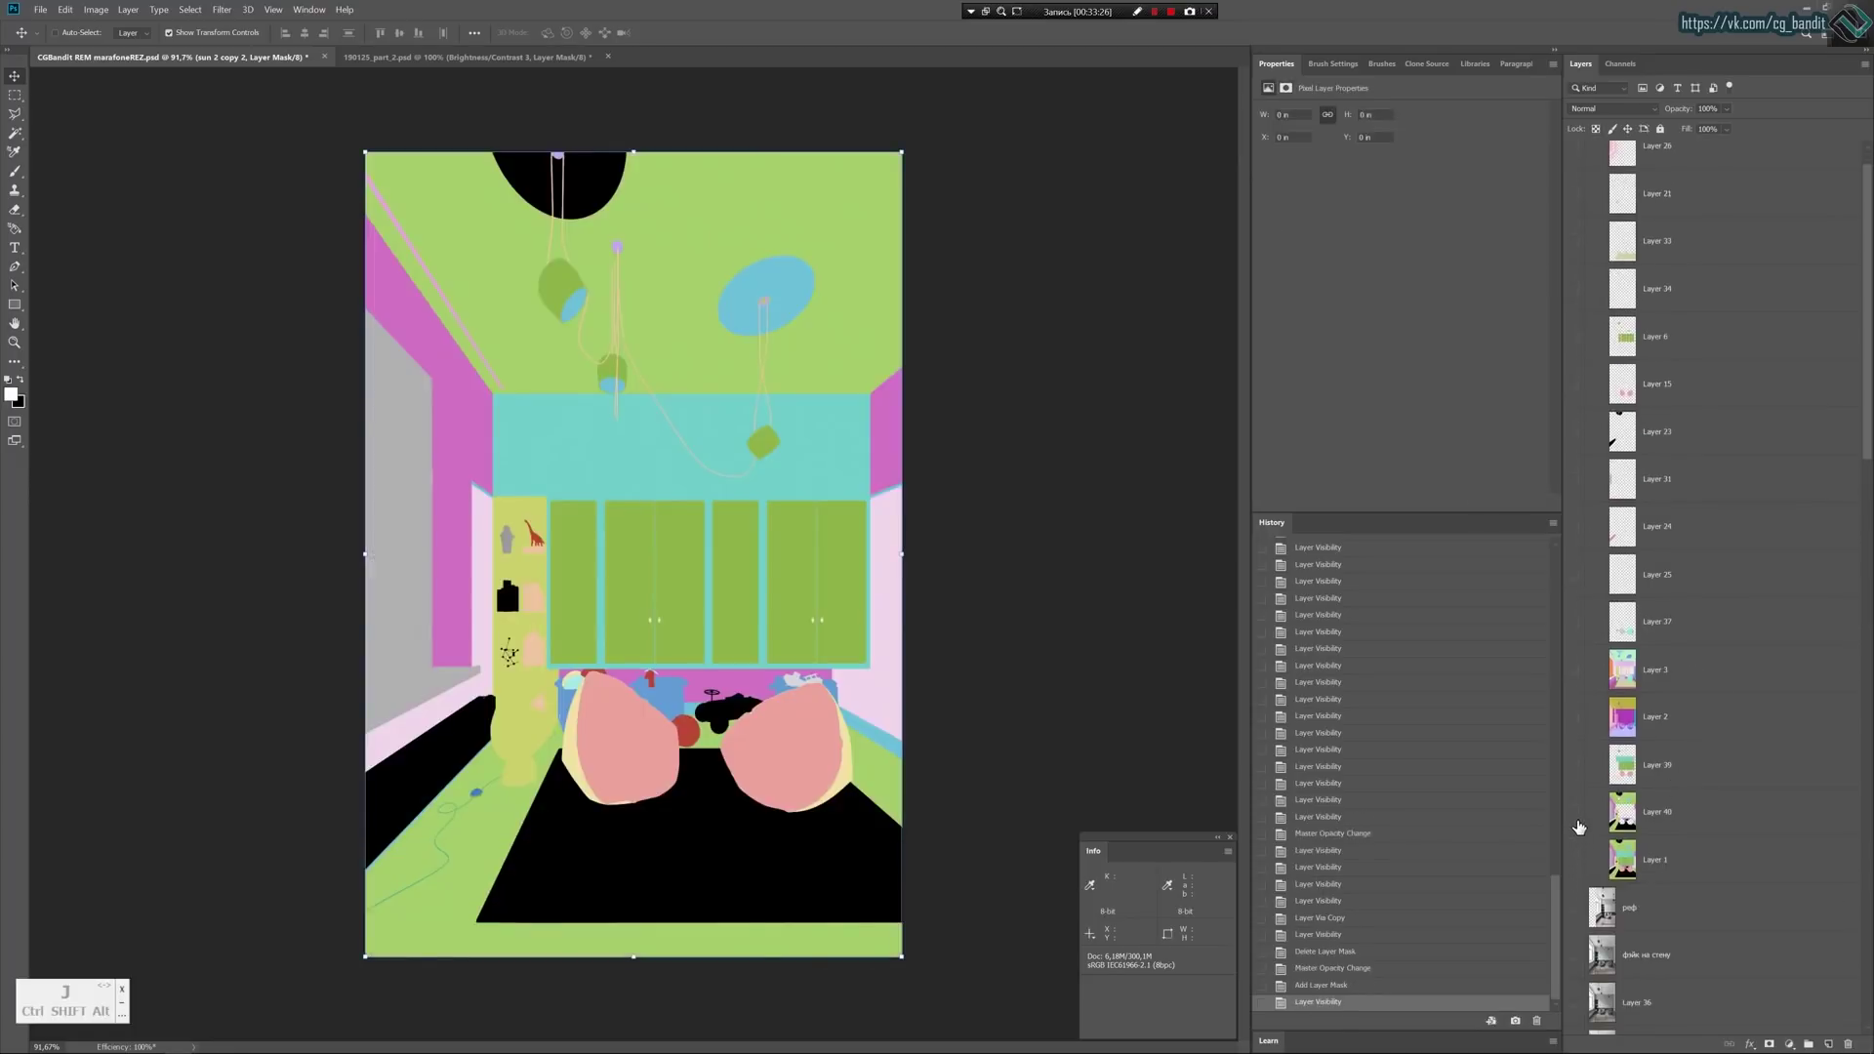
left_click(1577, 822)
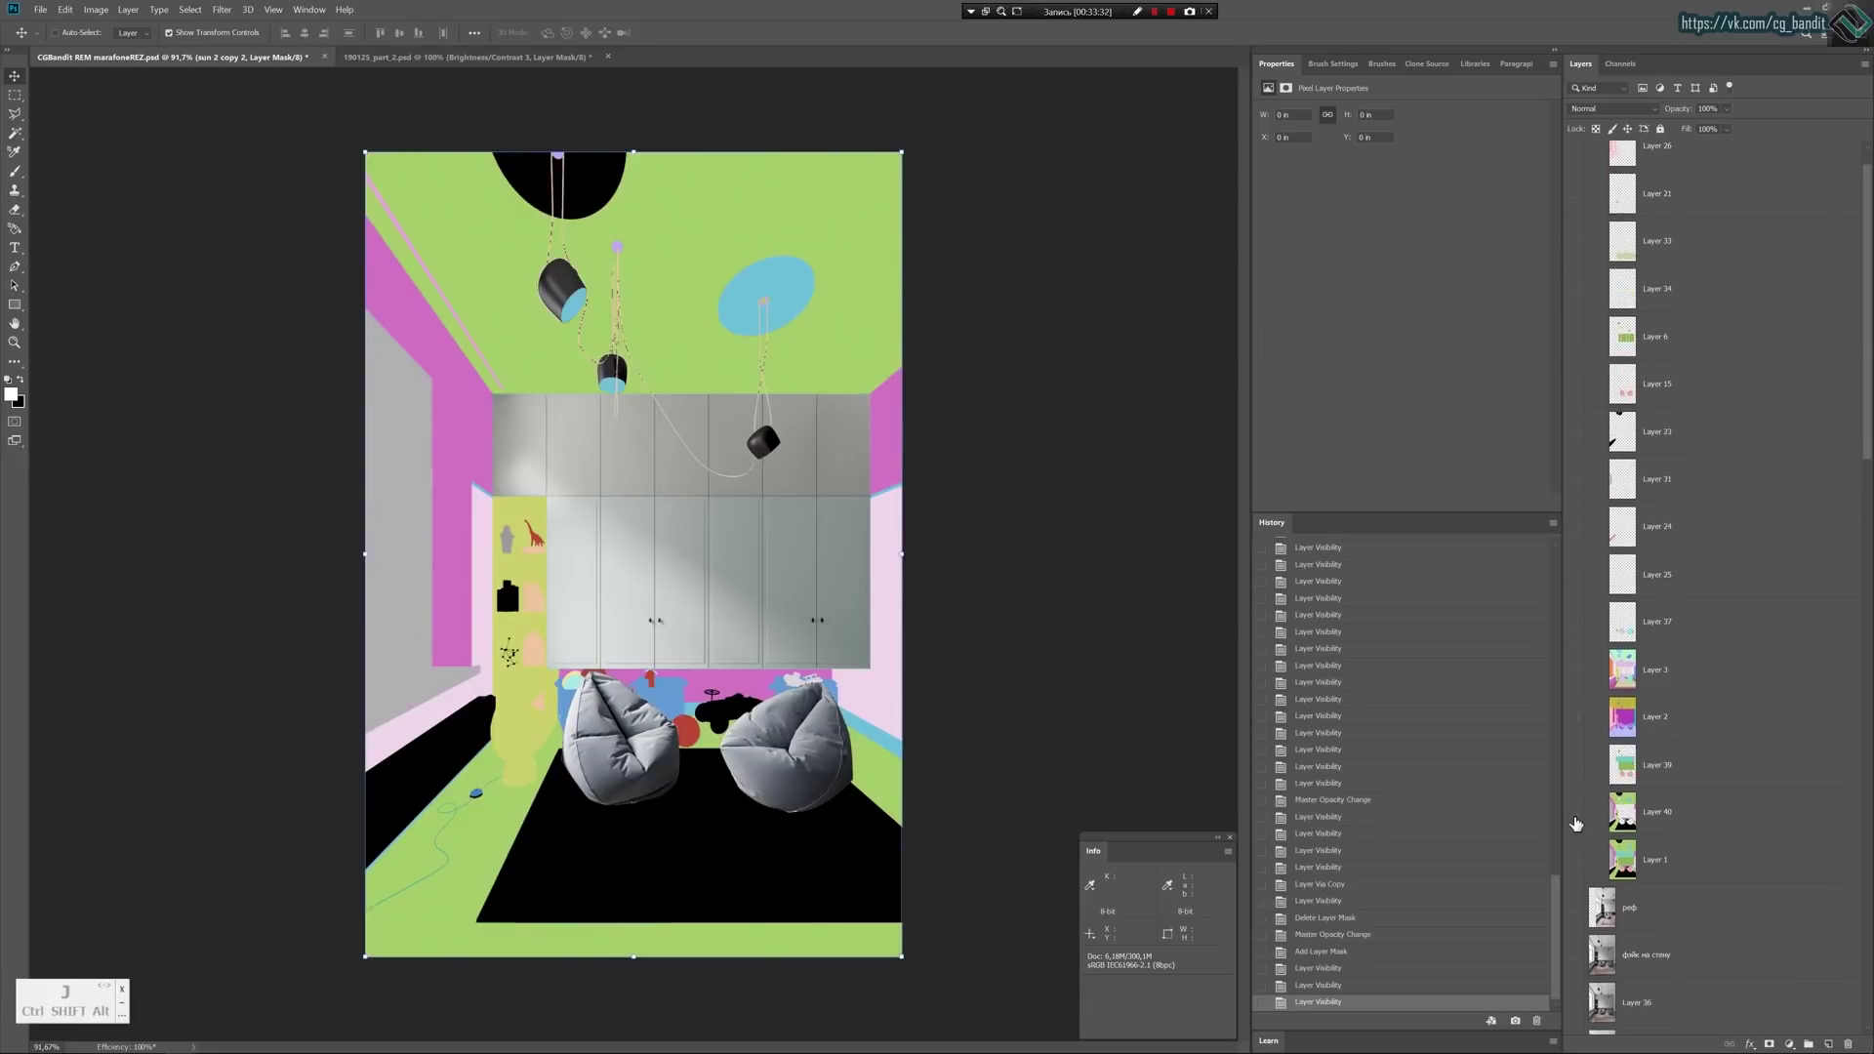
left_click(1576, 823)
left_click(1577, 863)
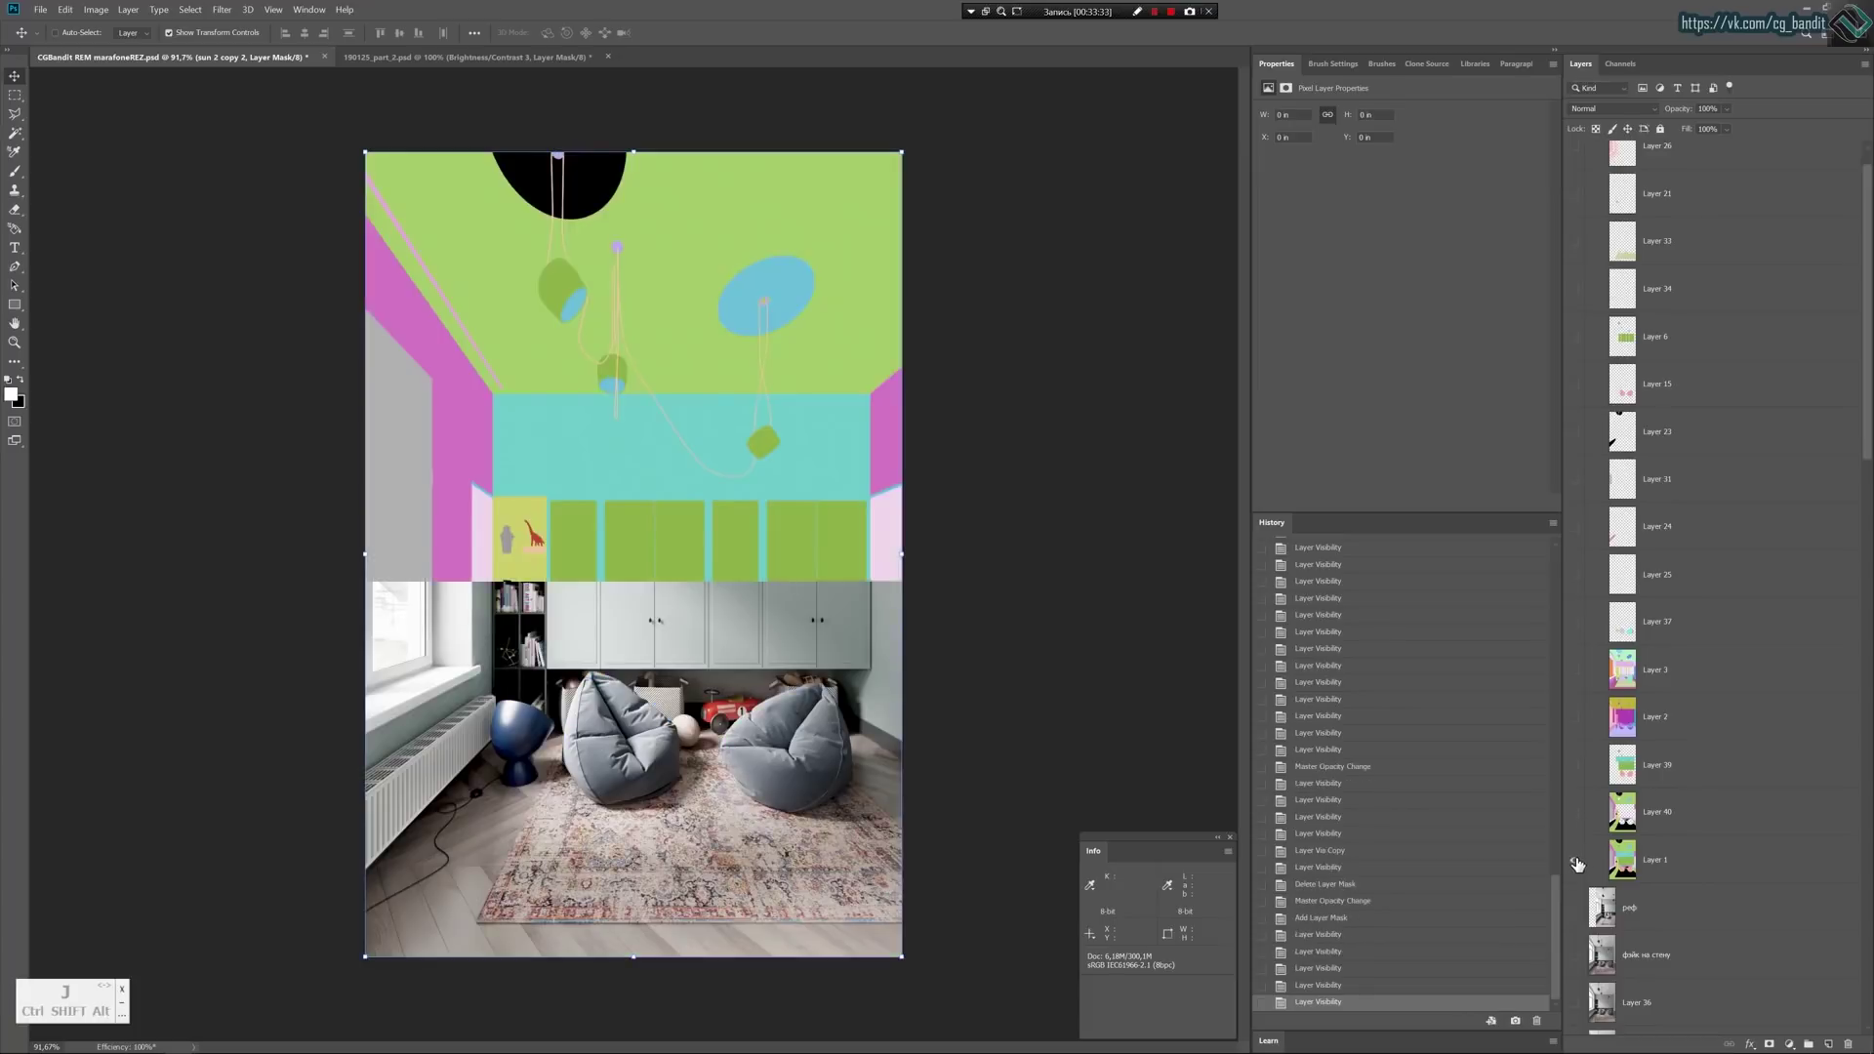
On Layer 1, select the two bean bags by their mask colour with the Magic Wand.
key("w")
left_click(662, 729)
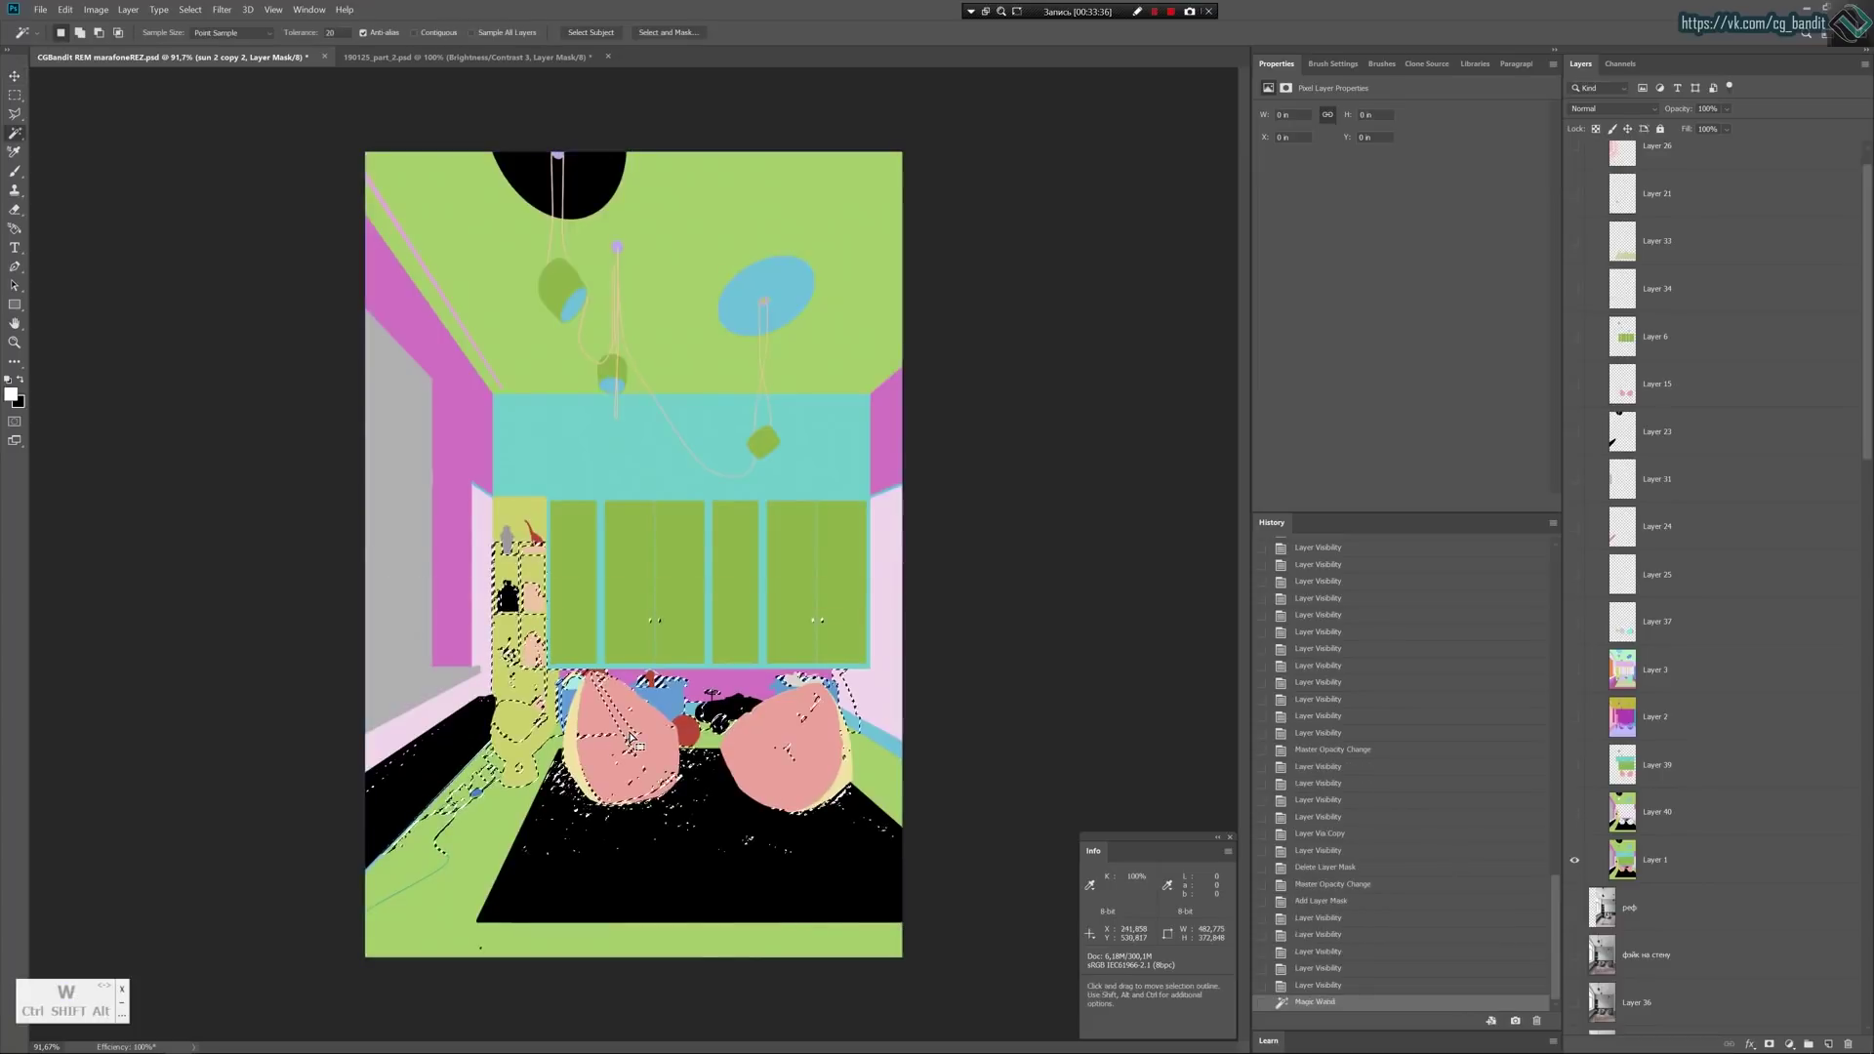
left_click(1659, 859)
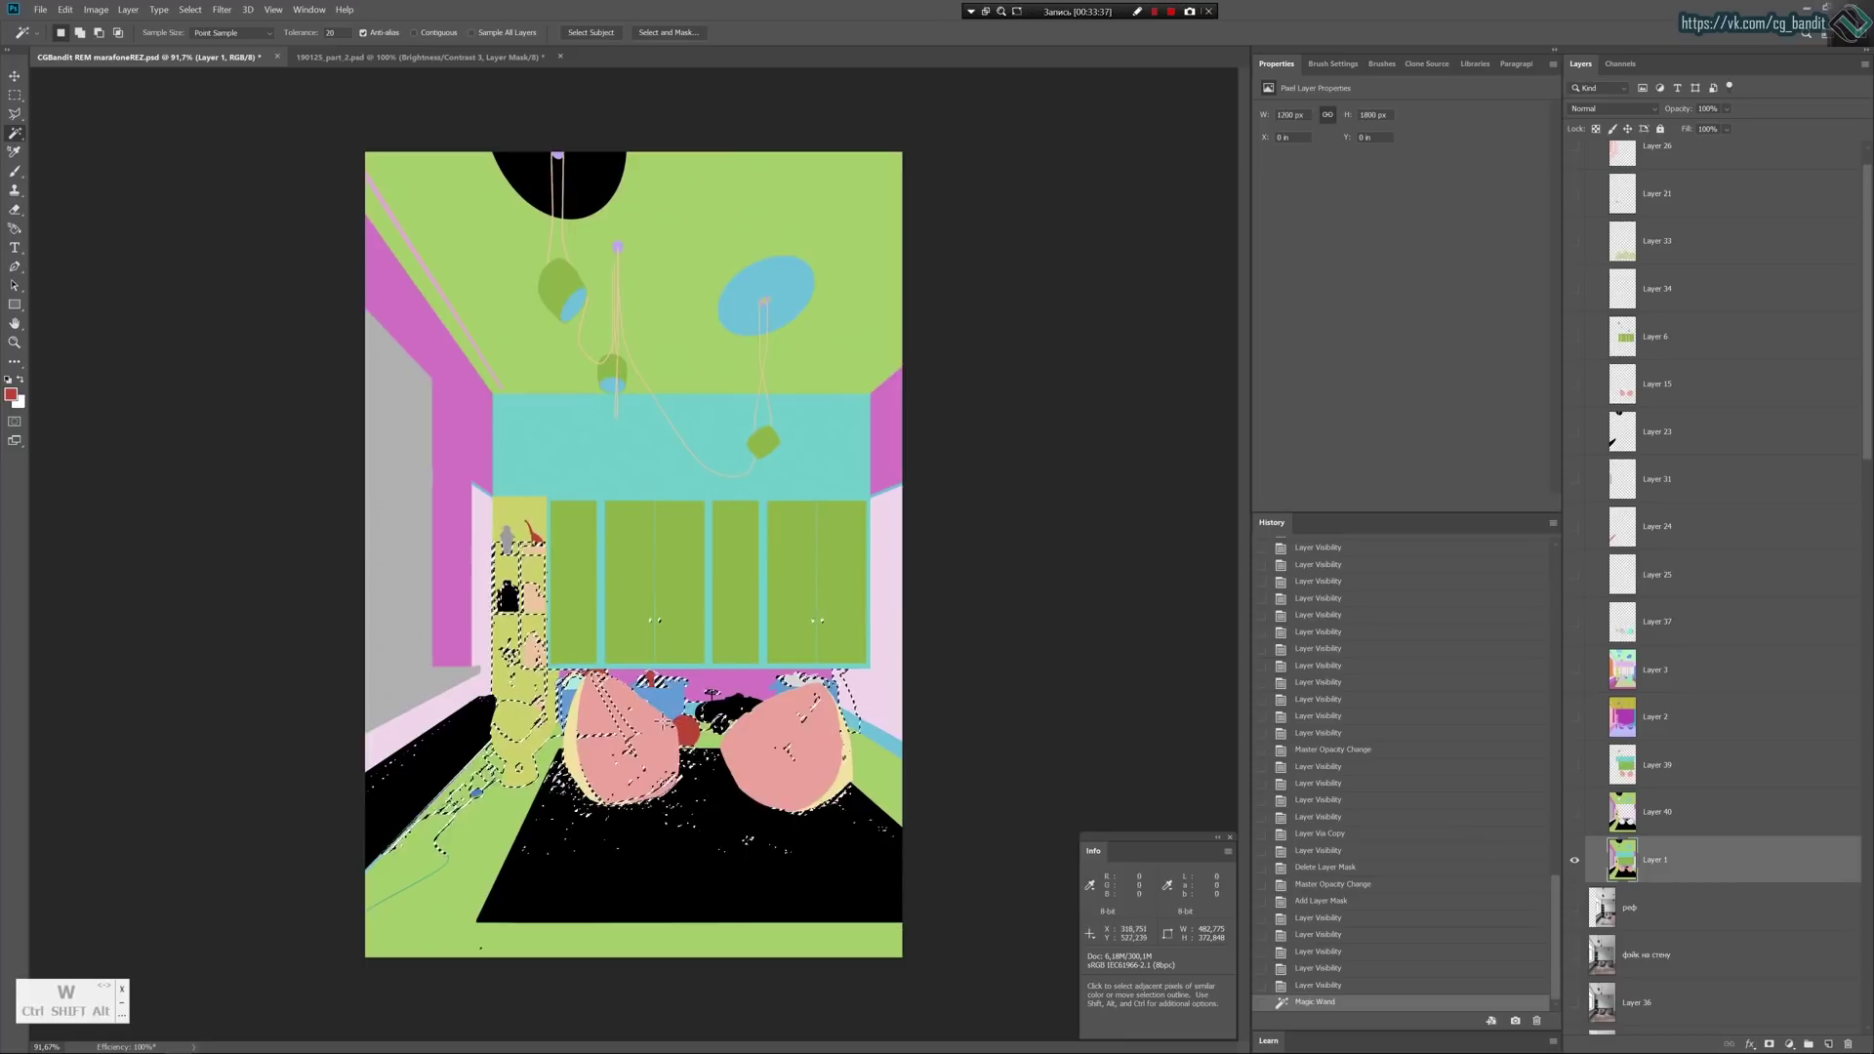
left_click(781, 725)
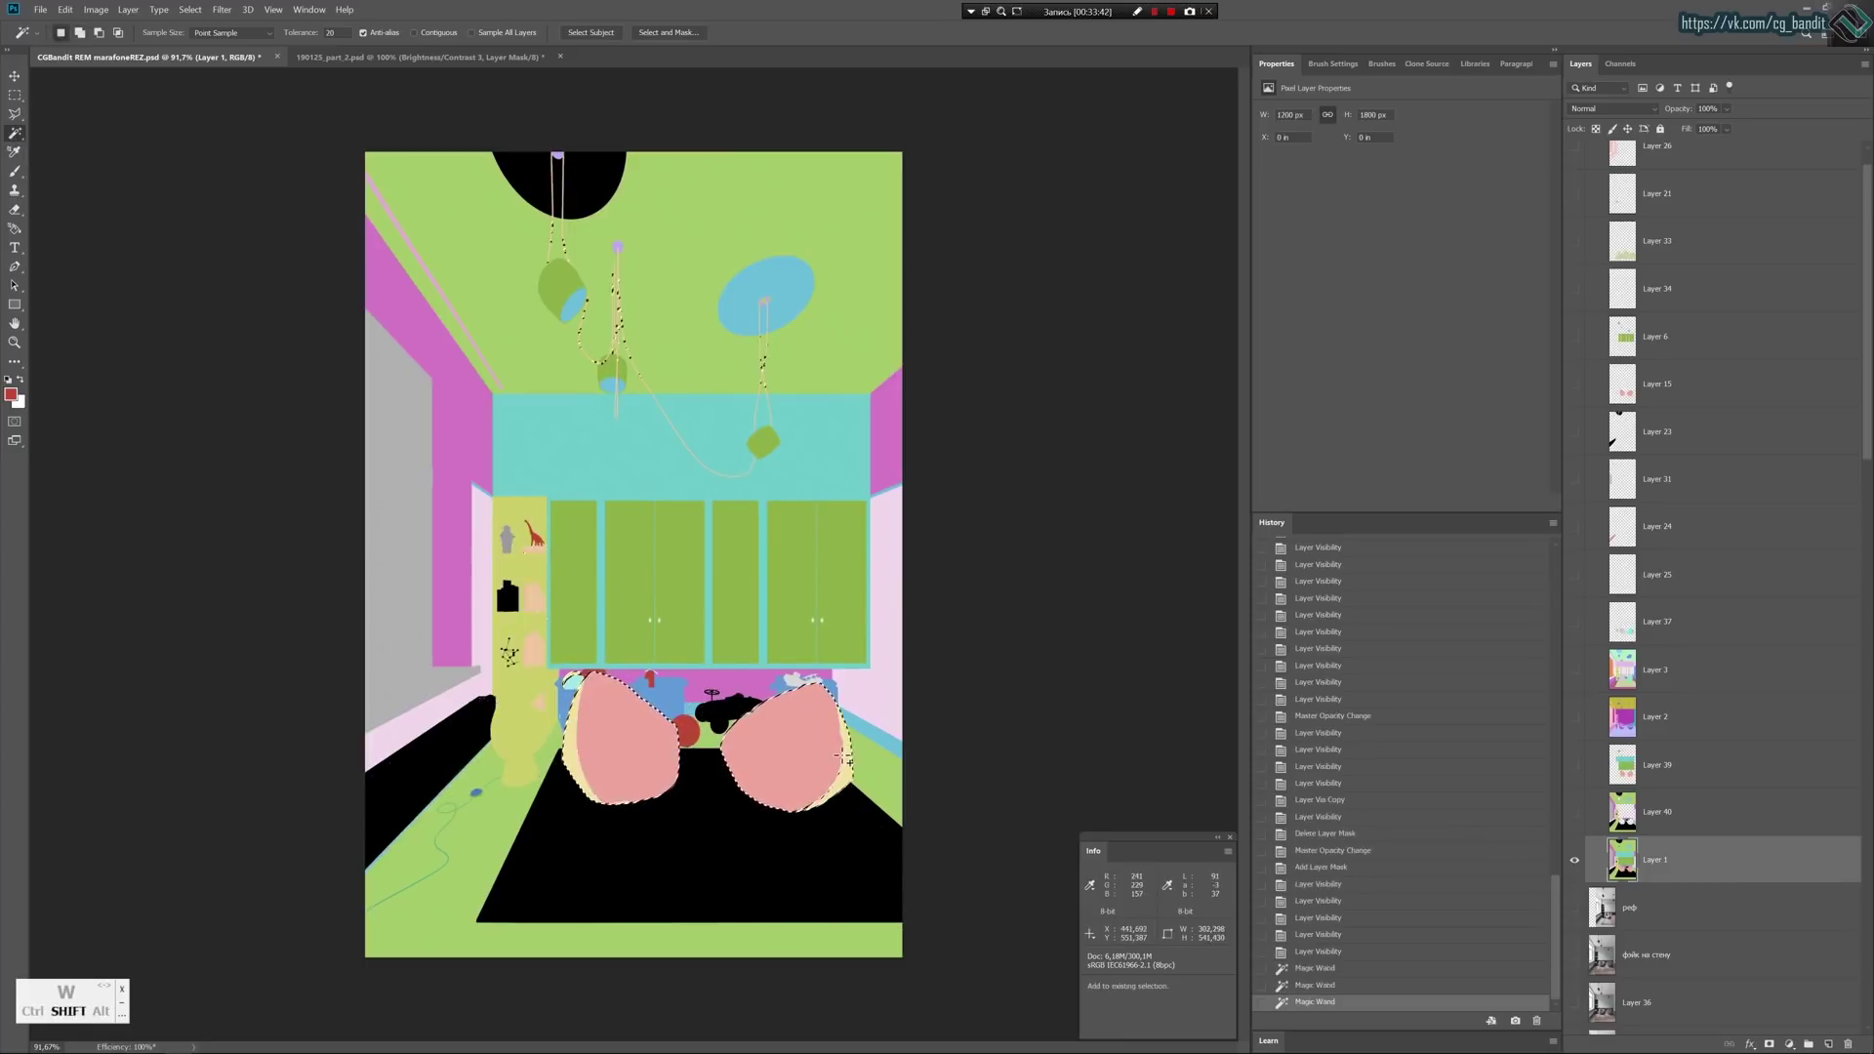
Add the turquoise back wall and the green cabinet doors to the bean bag selection by colour.
scroll(621, 710, "up", 3, "alt")
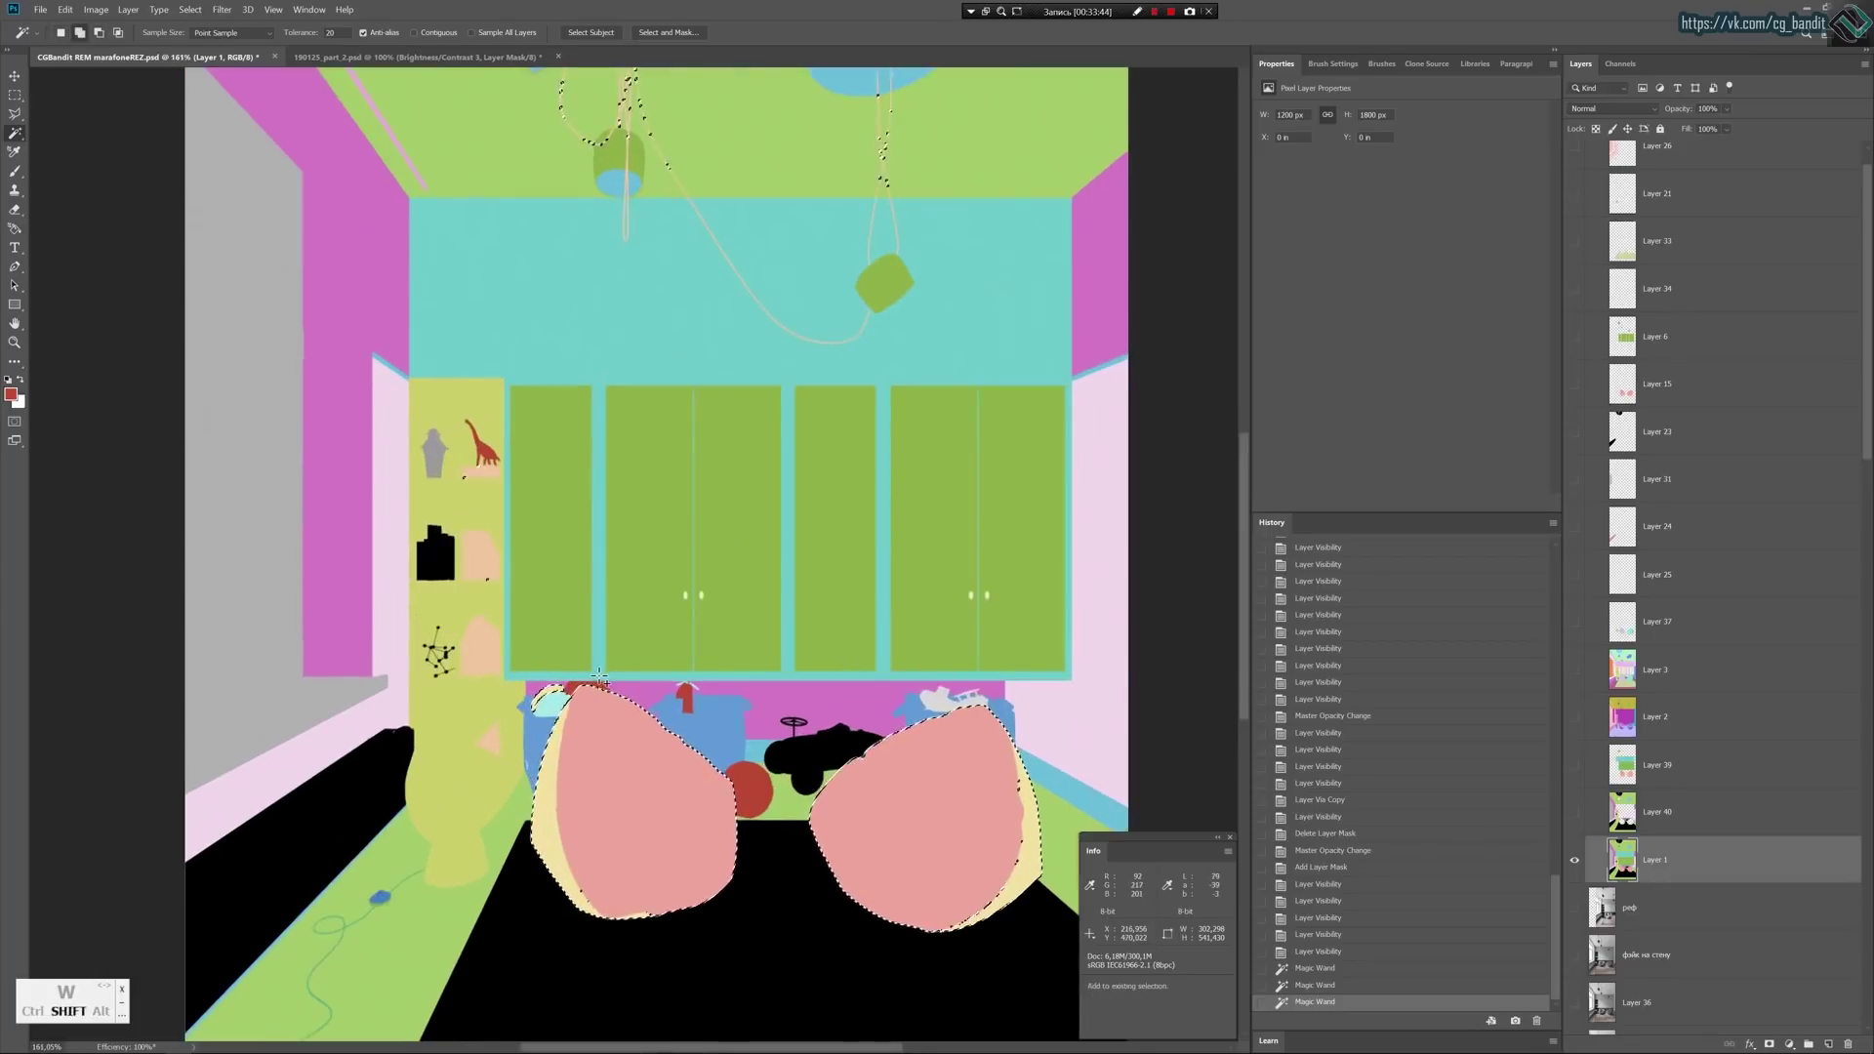
left_click(601, 668, "shift")
left_click(674, 661, "shift")
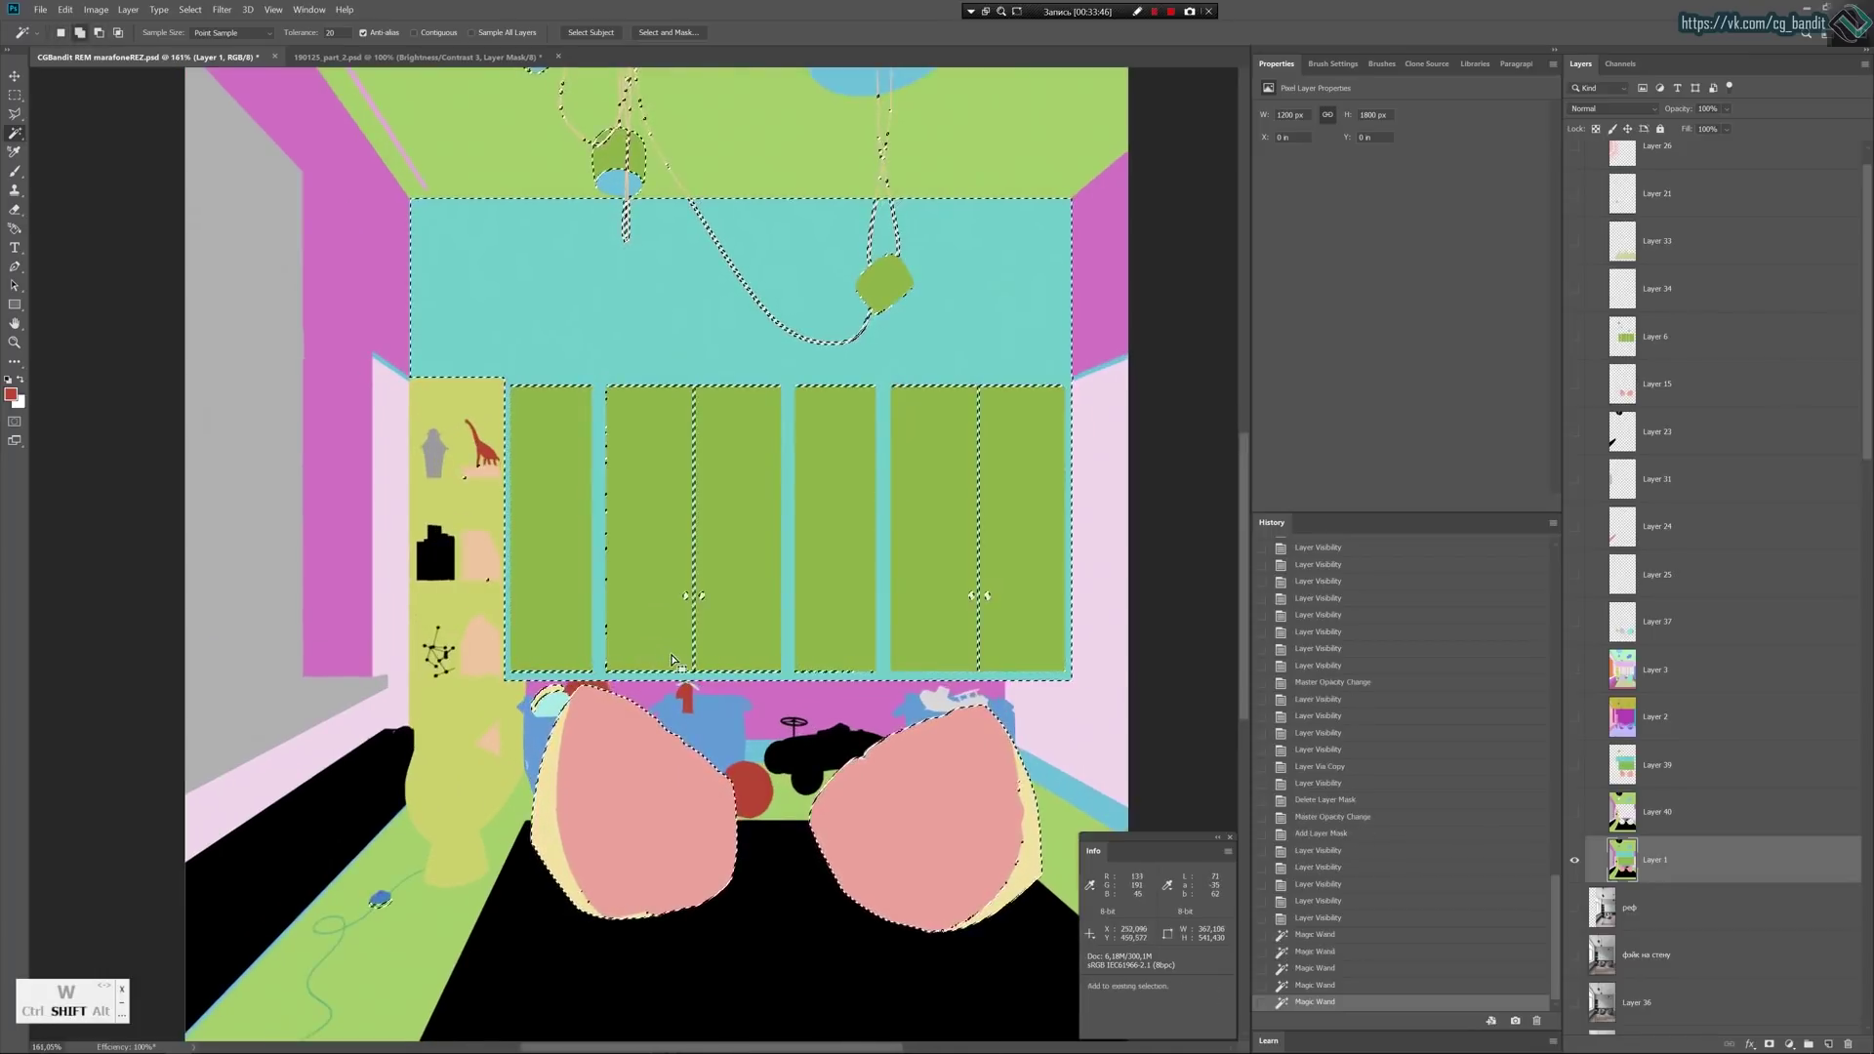
Subtract a rectangle covering the wall cabinets and the stray spots on the open shelf from the selection.
key("m")
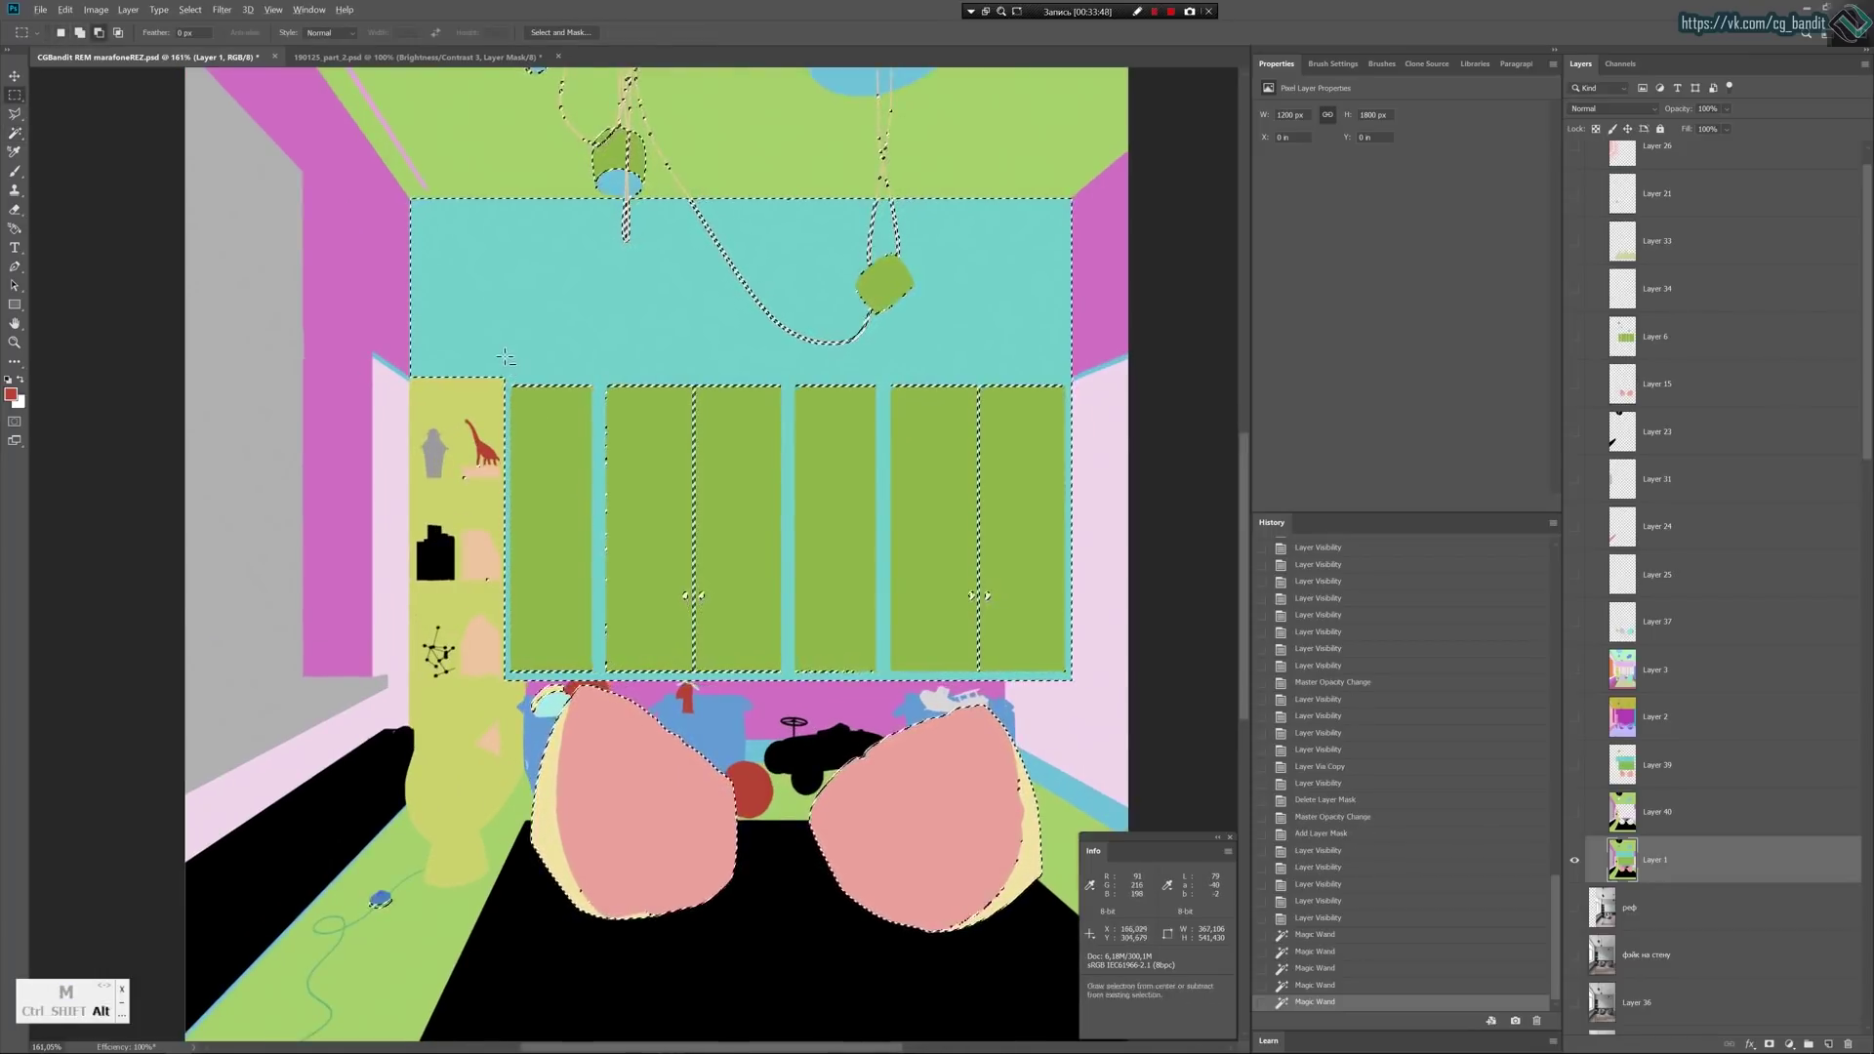
left_click_drag(508, 357, 1074, 681, "alt")
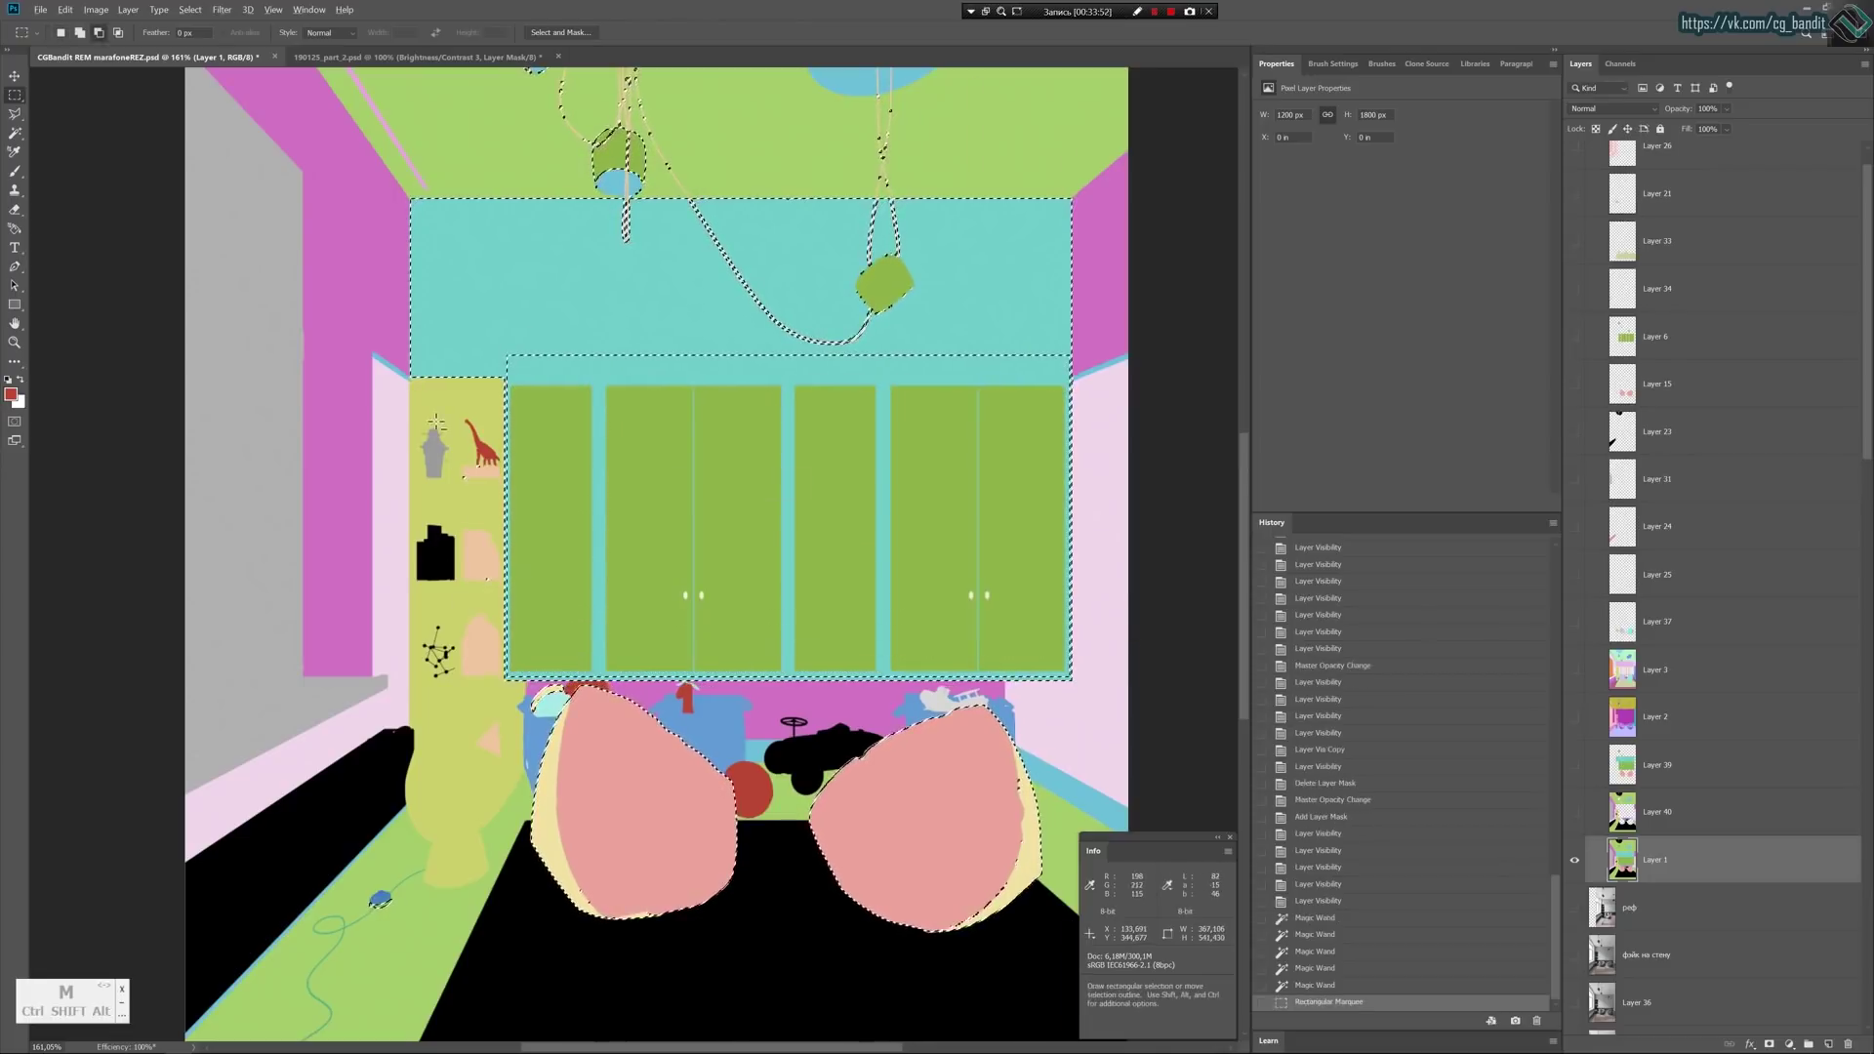
left_click_drag(435, 427, 497, 615, "alt")
Subtract the stray cream areas around the toy behind the left bean bag from the selection.
scroll(537, 703, "up", 5, "alt")
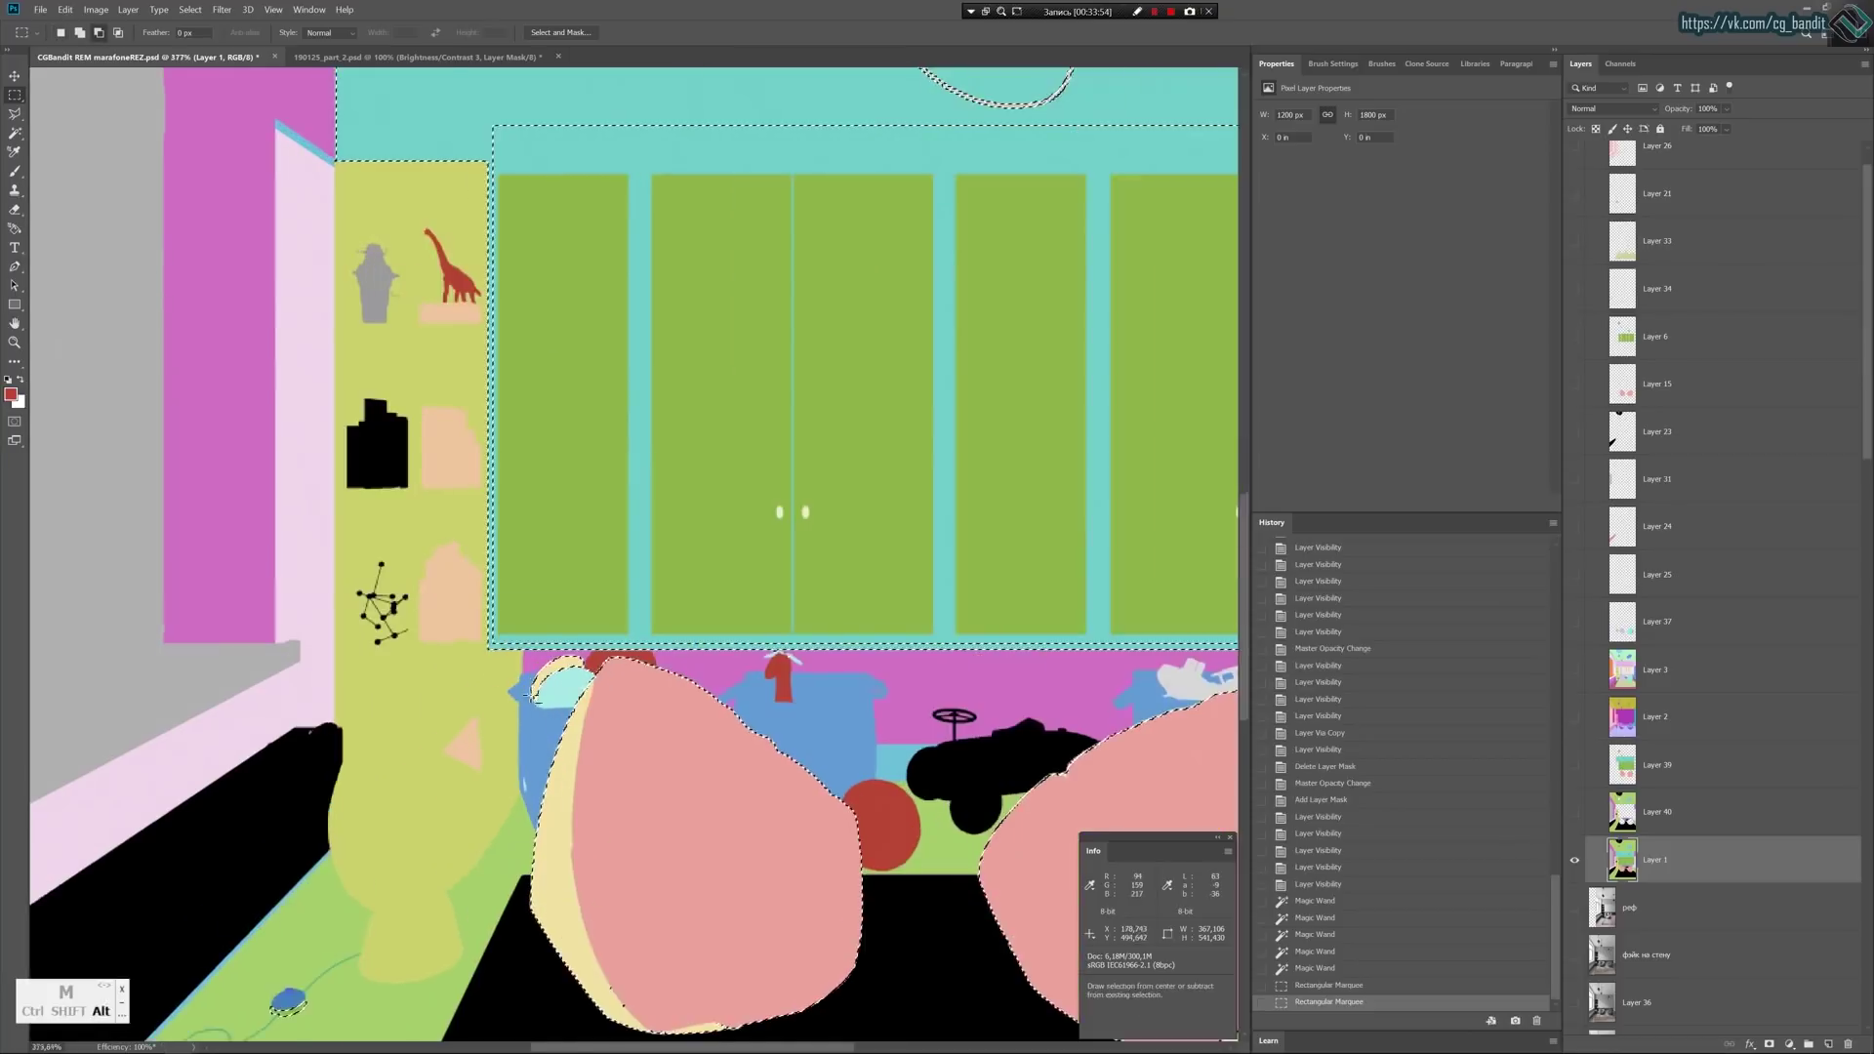
scroll(559, 664, "up", 4, "alt")
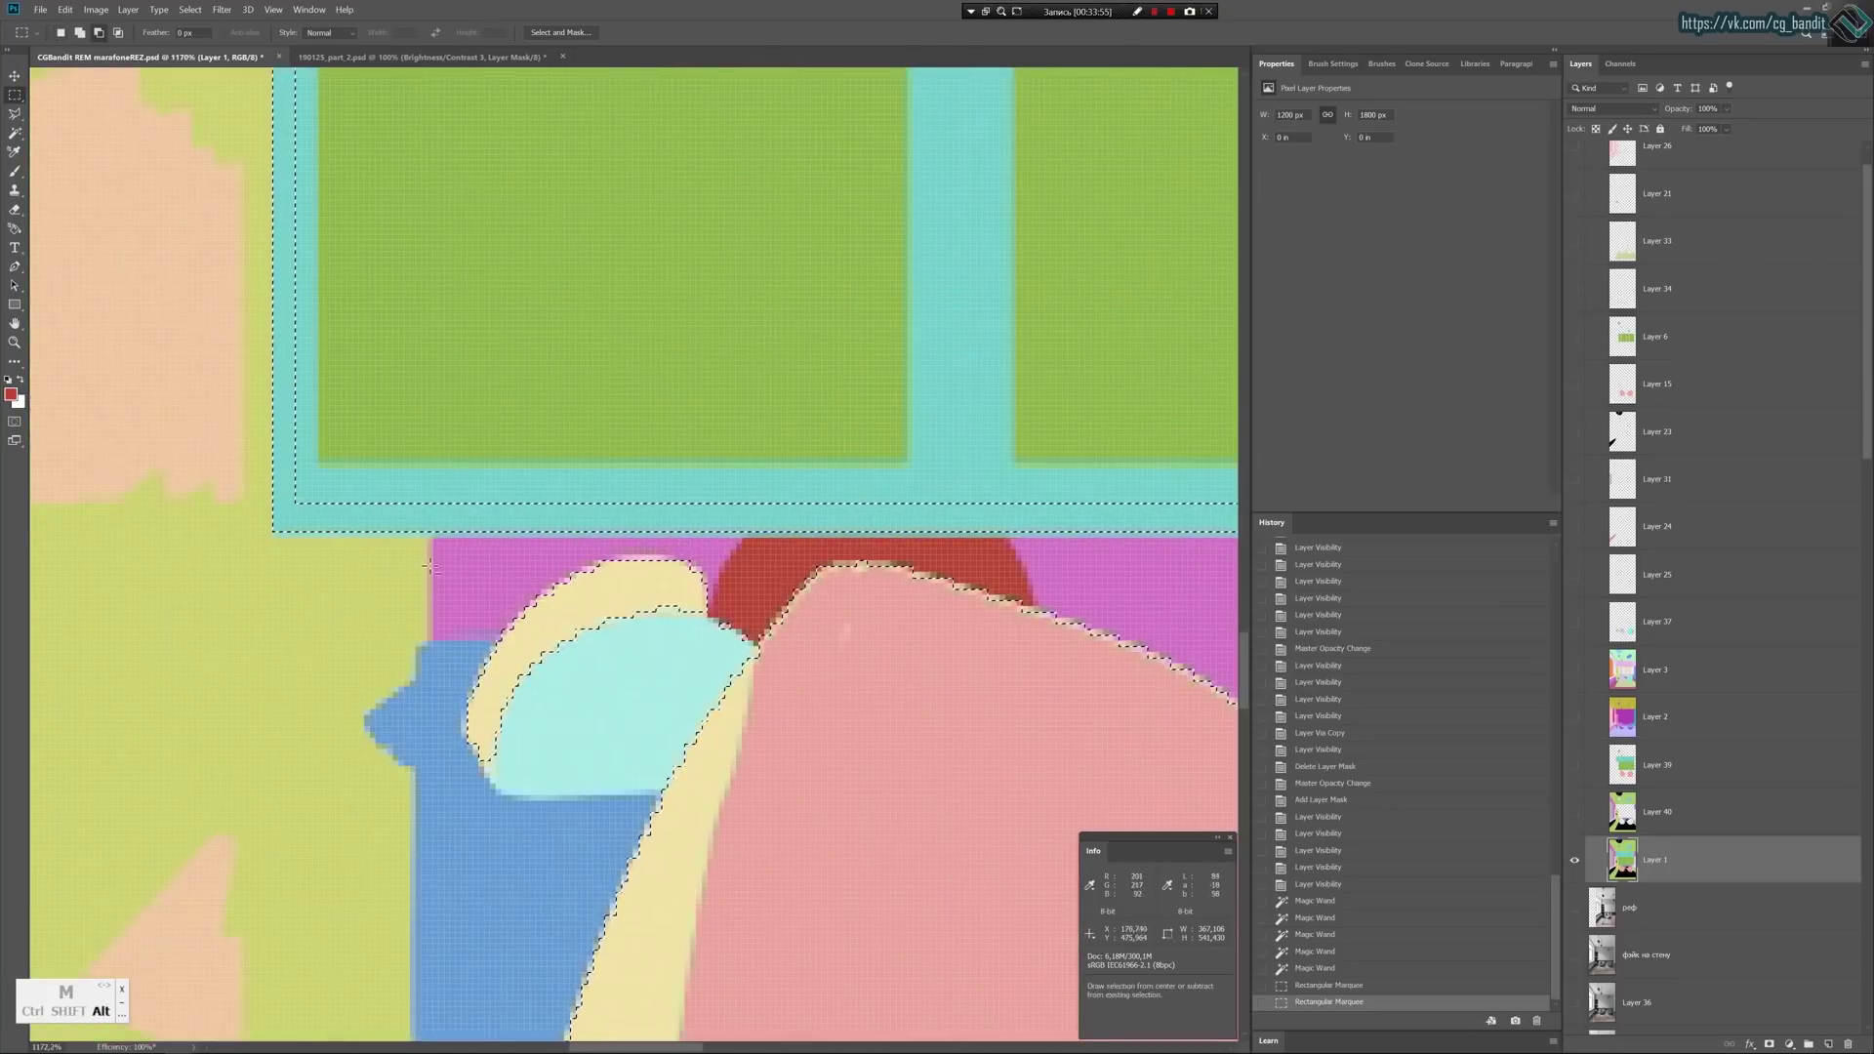
left_click_drag(417, 561, 713, 649, "alt")
left_click_drag(398, 621, 632, 802, "alt")
left_click_drag(716, 615, 759, 646, "alt")
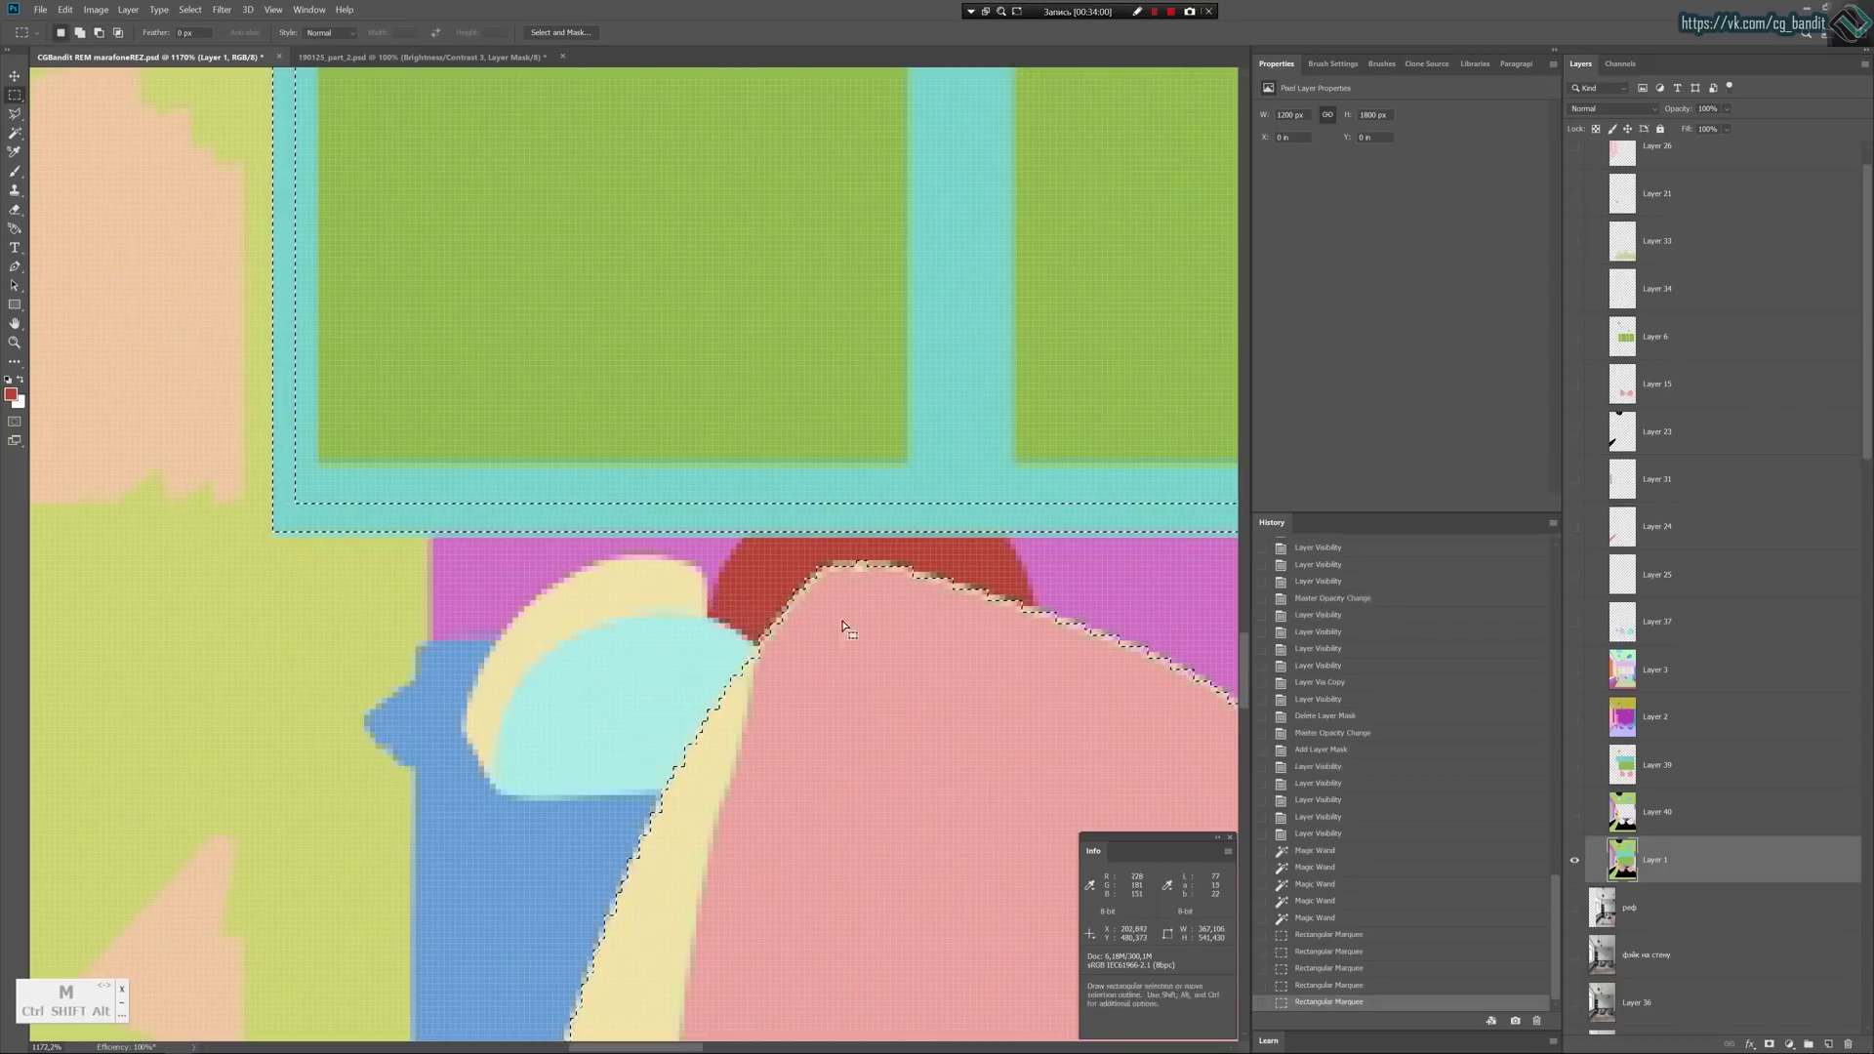
Add the whole wall cabinet block, including doors, frames, gaps and handles, back to the selection.
scroll(969, 664, "down", 8, "alt")
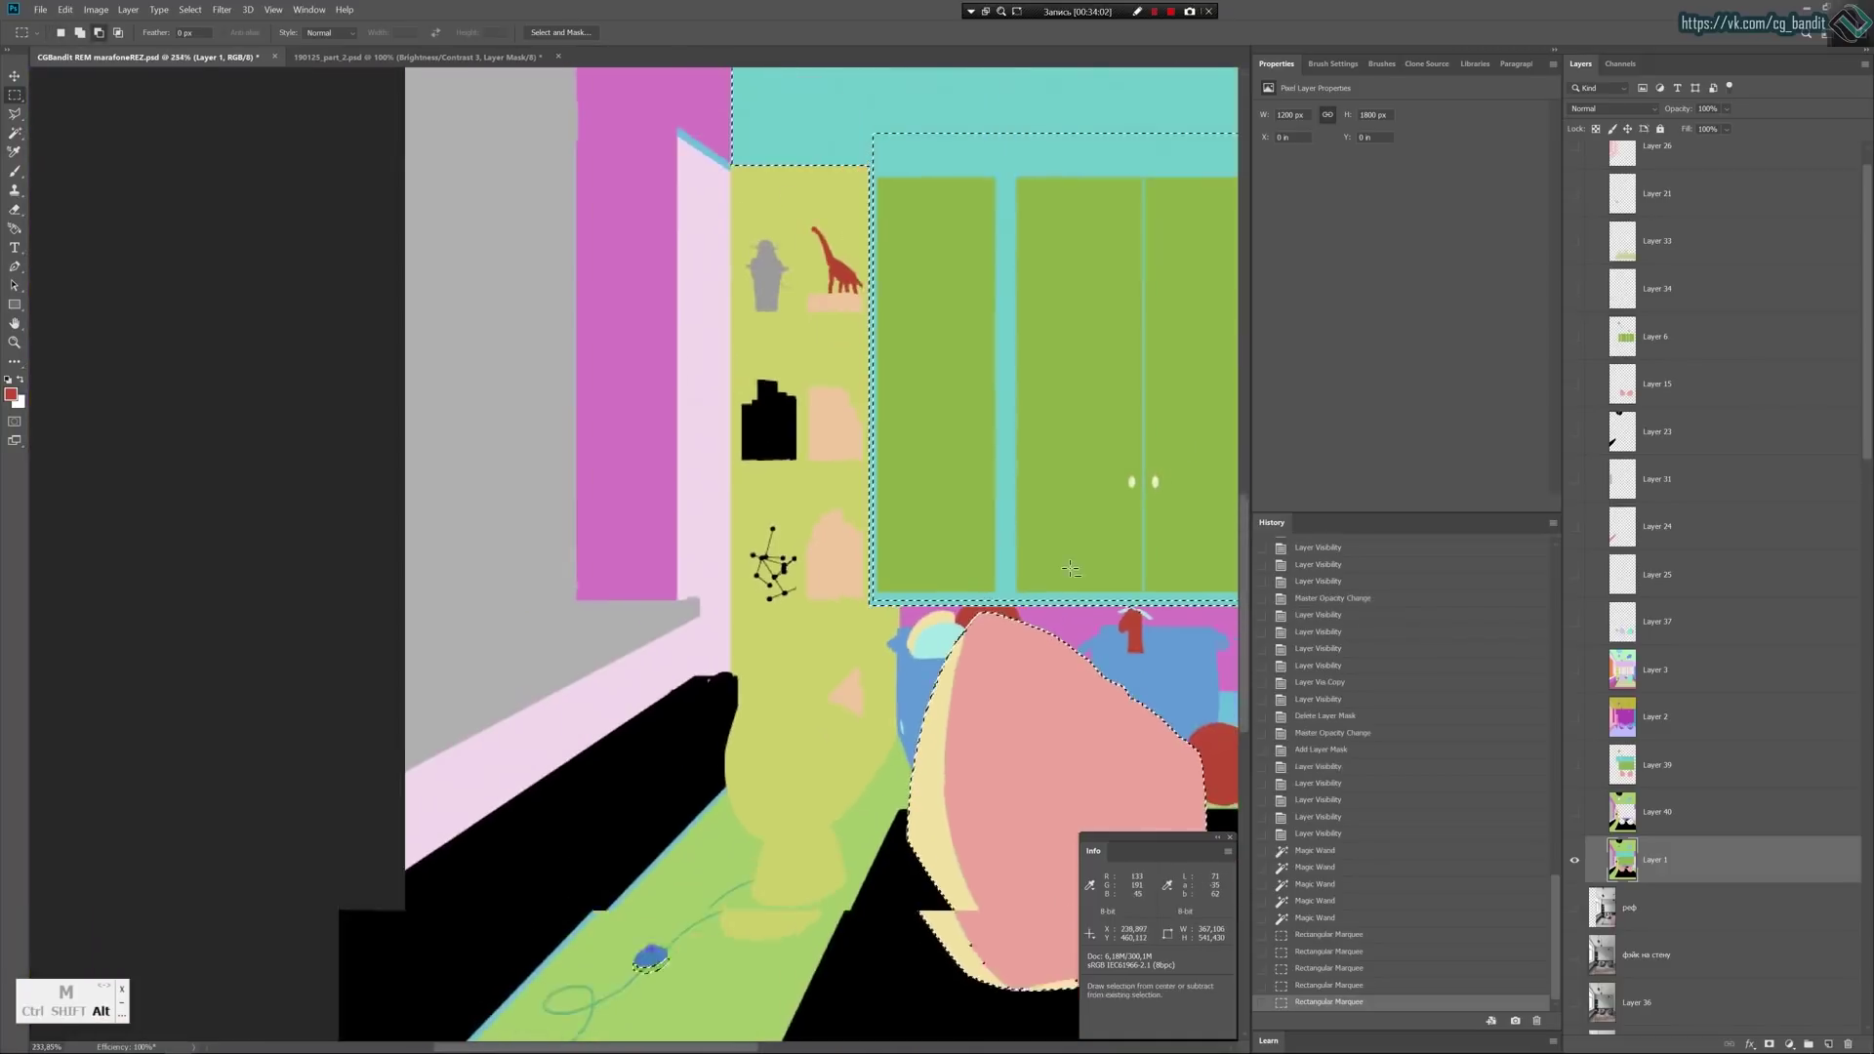
scroll(1071, 569, "down", 3, "alt")
left_click_drag(1042, 348, 609, 465)
scroll(824, 415, "up", 3, "alt")
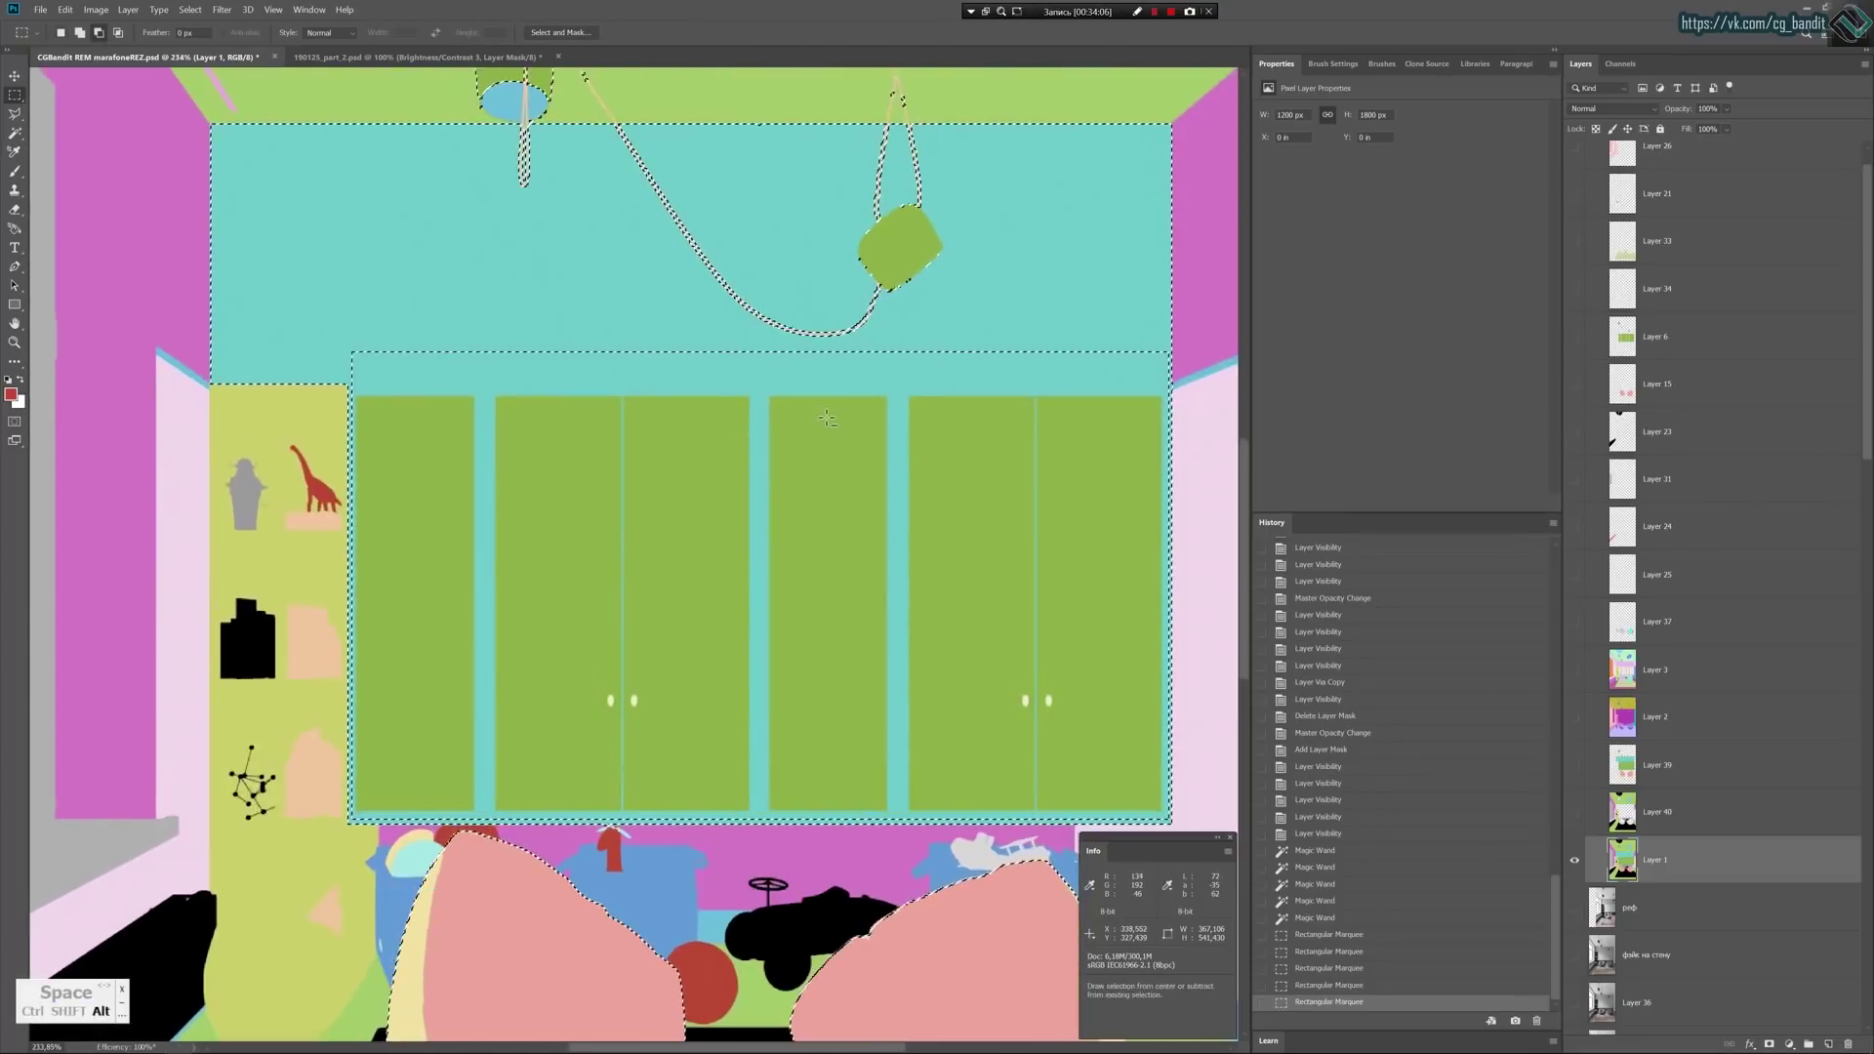
key("w")
left_click(536, 758, "shift")
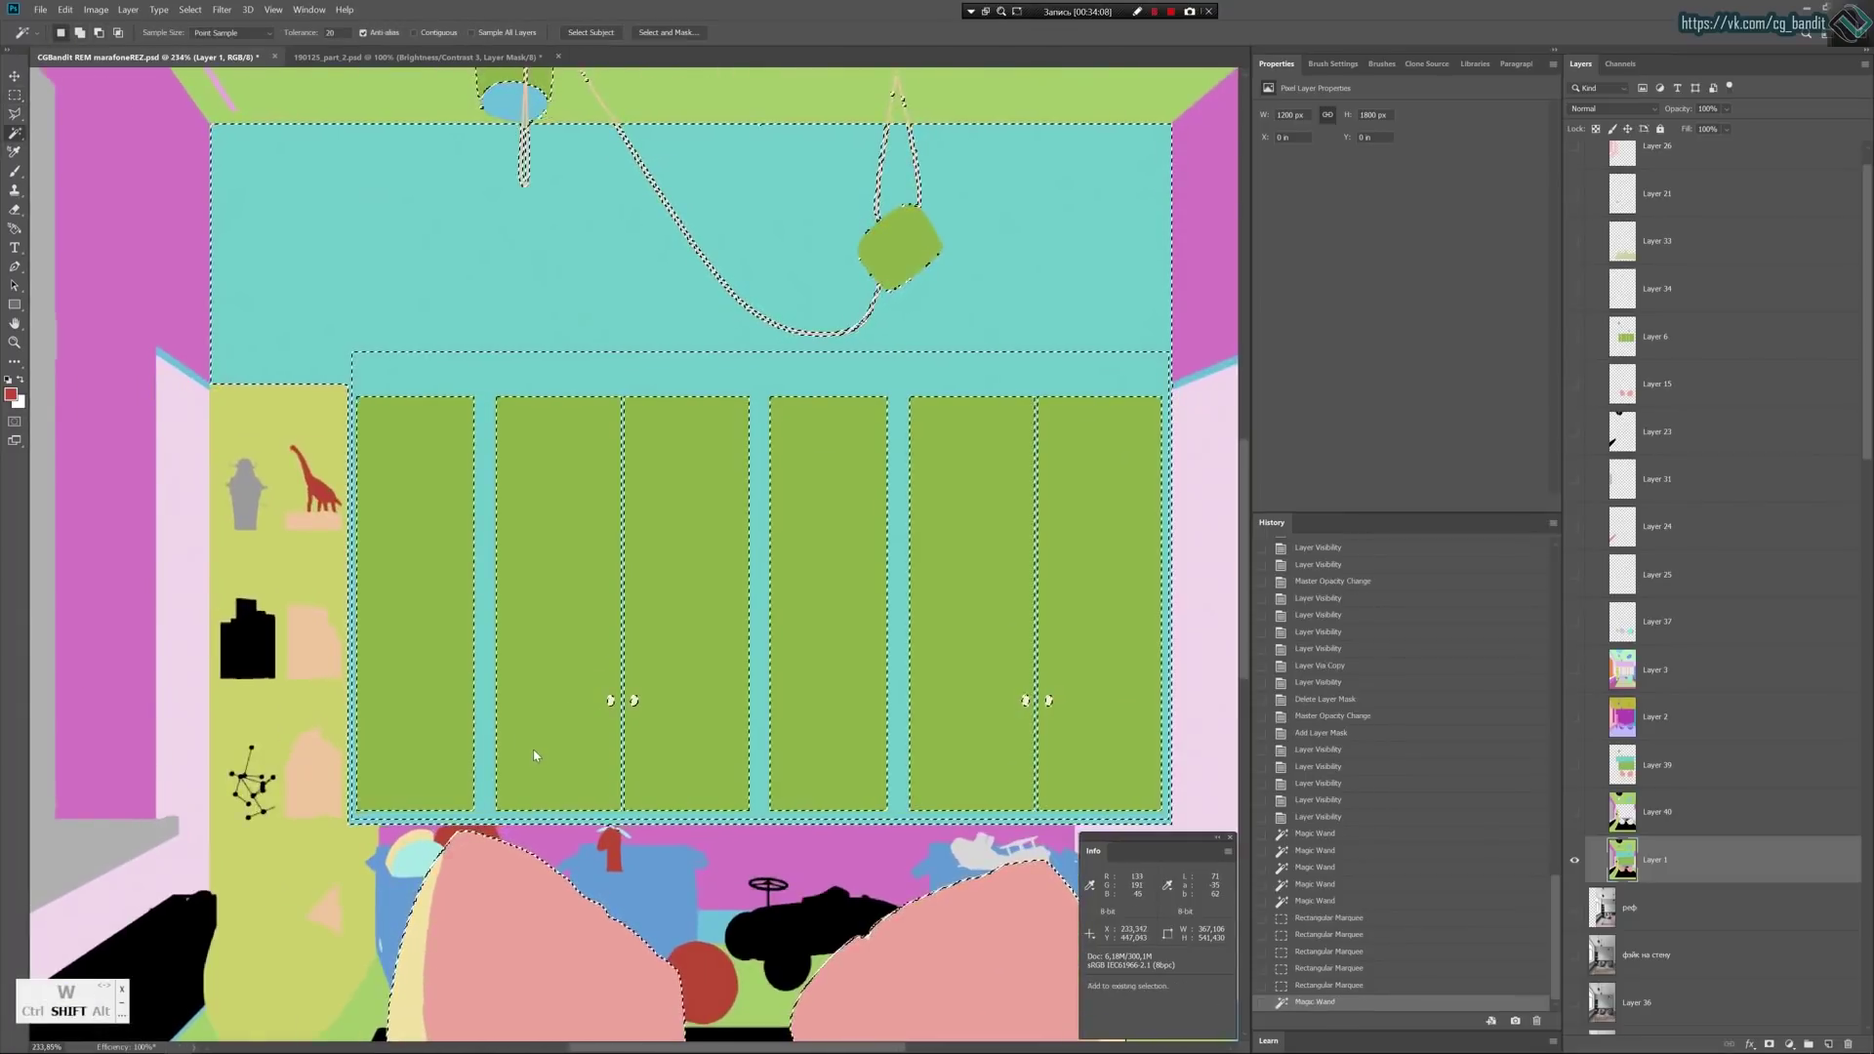
left_click(409, 378, "shift")
key("m")
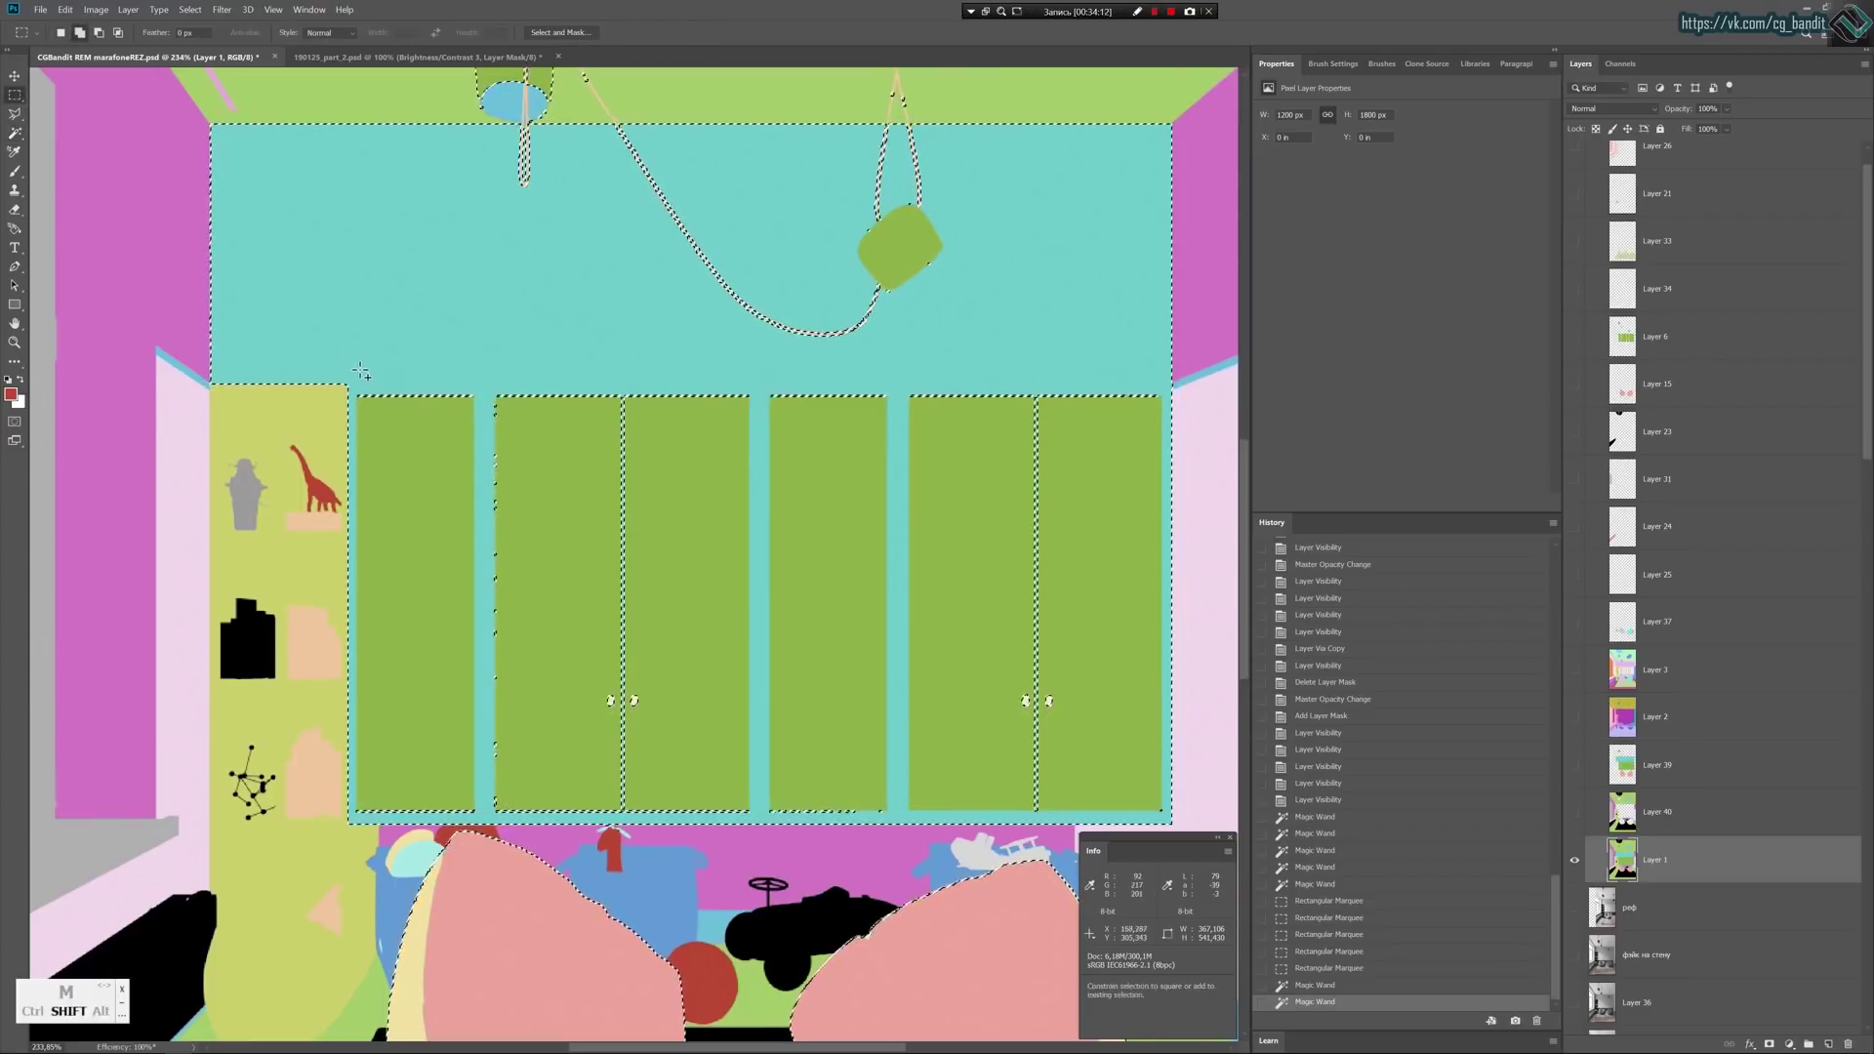
left_click_drag(354, 361, 1174, 823, "shift")
Copy the selected areas of Layer 1 to a new layer and load that layer's outline as a selection.
scroll(1034, 759, "down", 2, "alt")
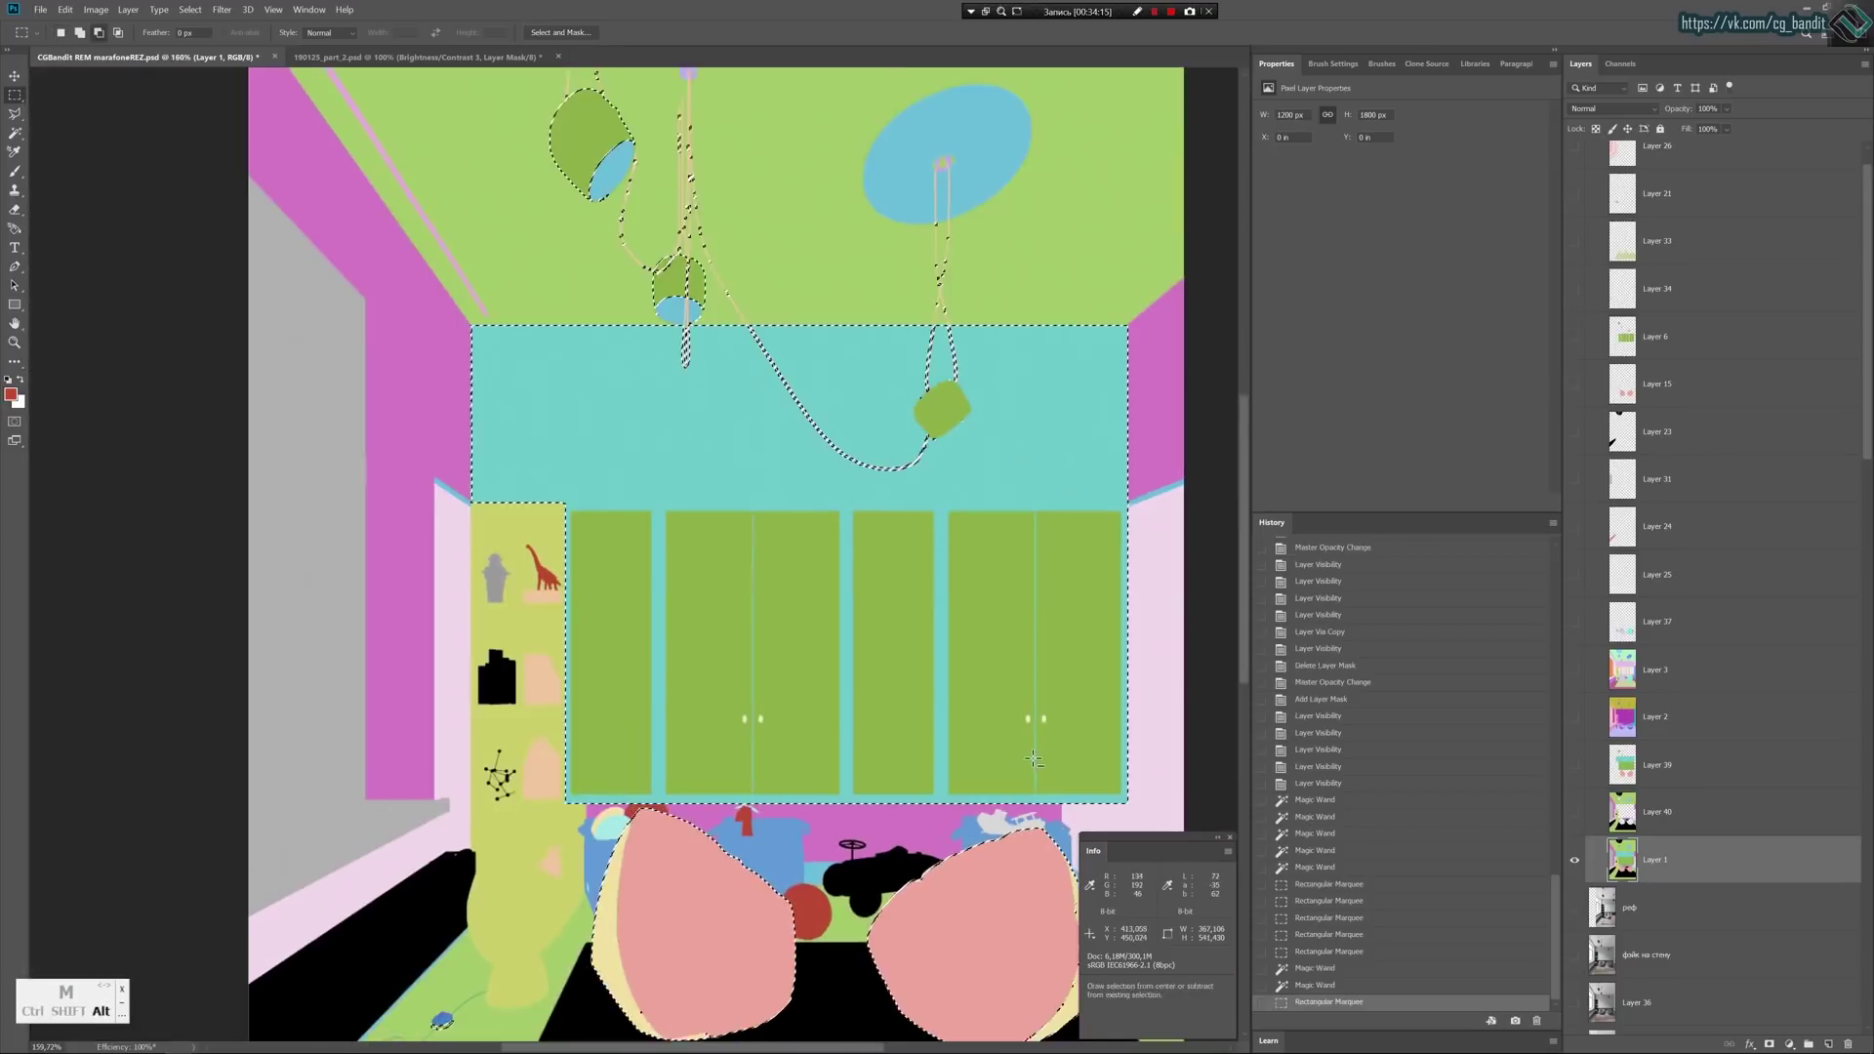
scroll(1034, 760, "up", 2, "alt")
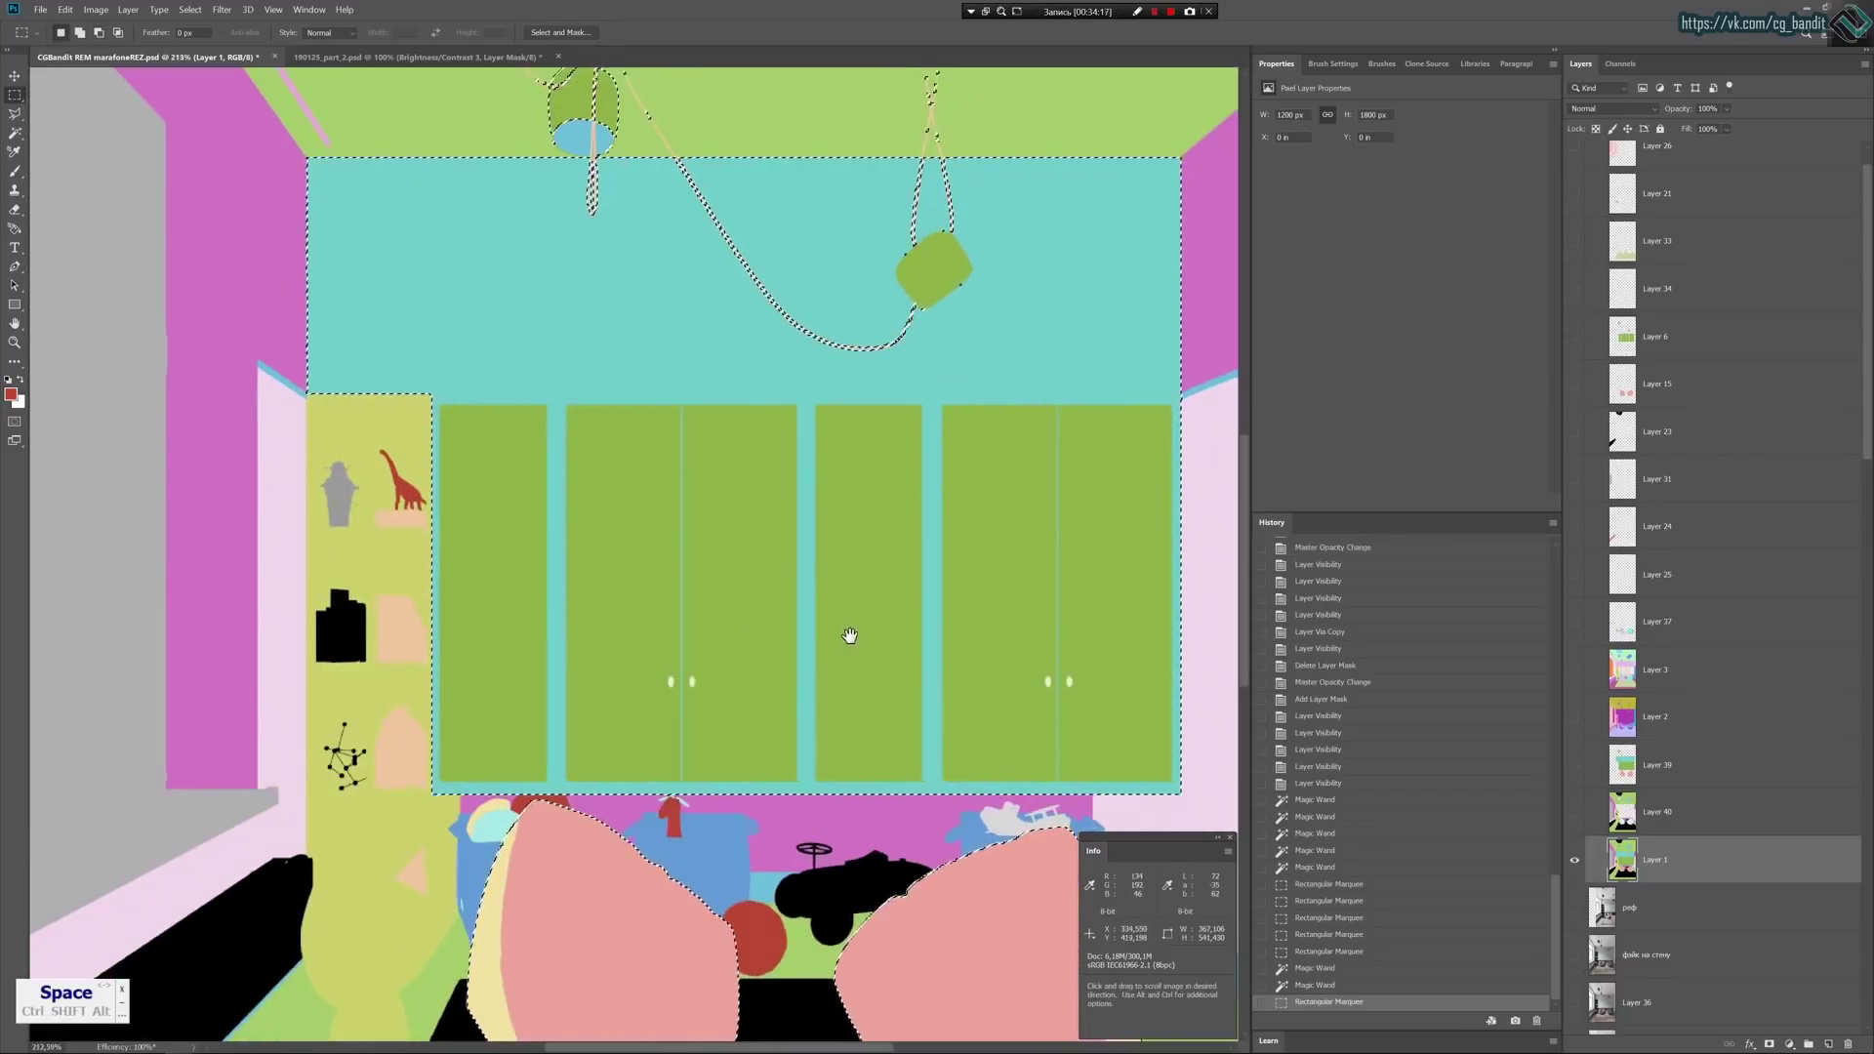
left_click_drag(849, 636, 685, 495)
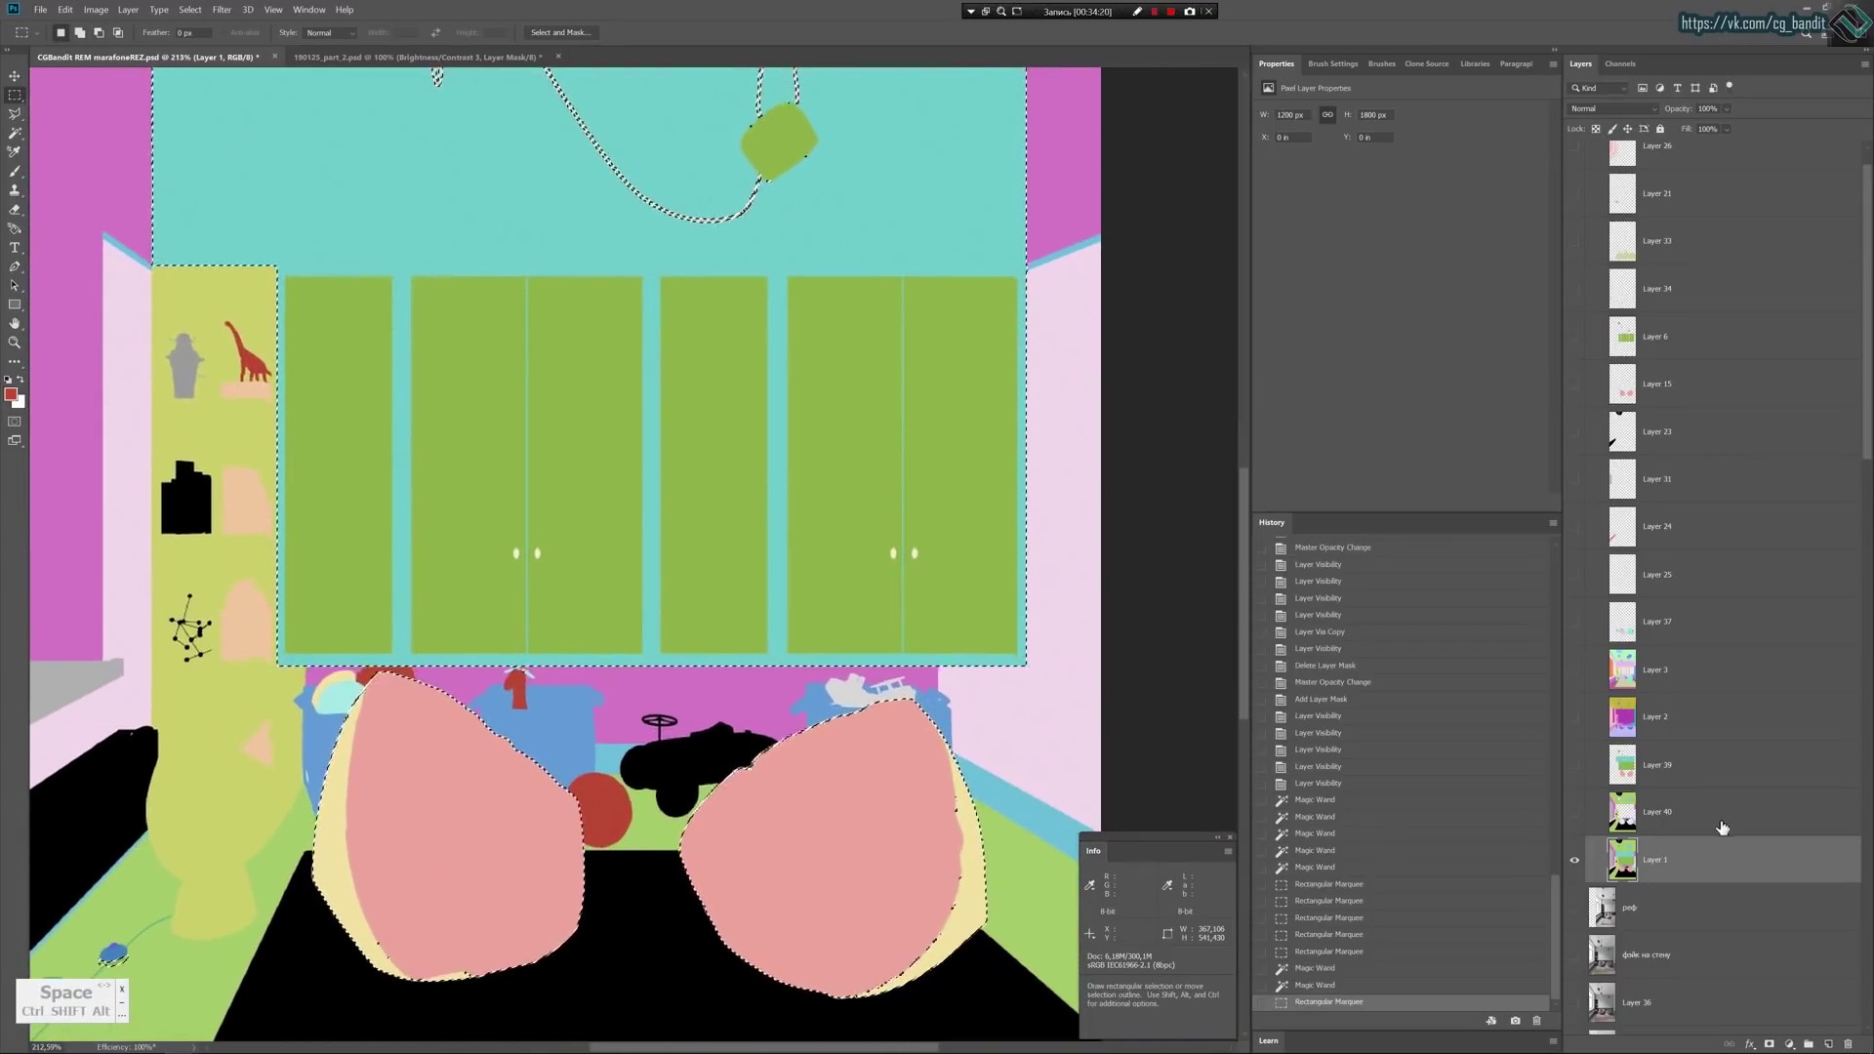
key("ctrl+j")
left_click(1628, 867, "ctrl")
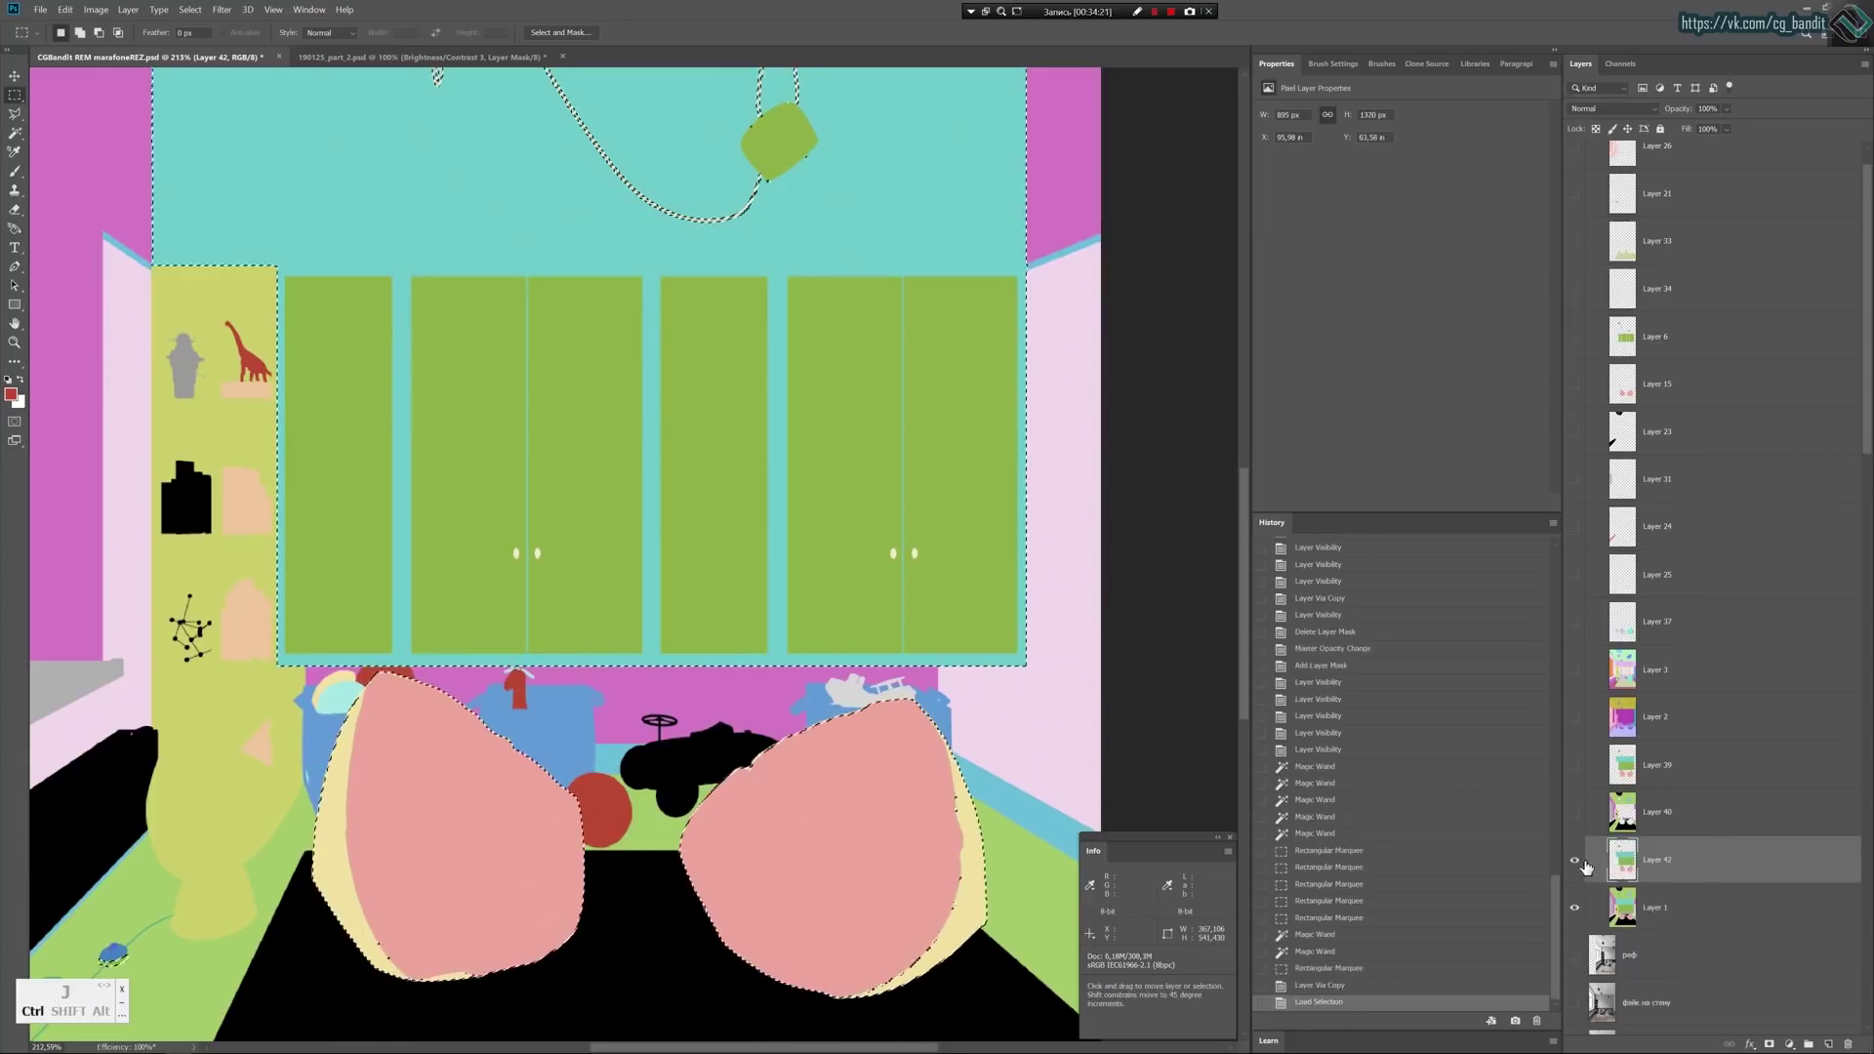
Hide the color map layers Layer 42 and Layer 1, and invert the current selection.
left_click(1578, 908)
key("w")
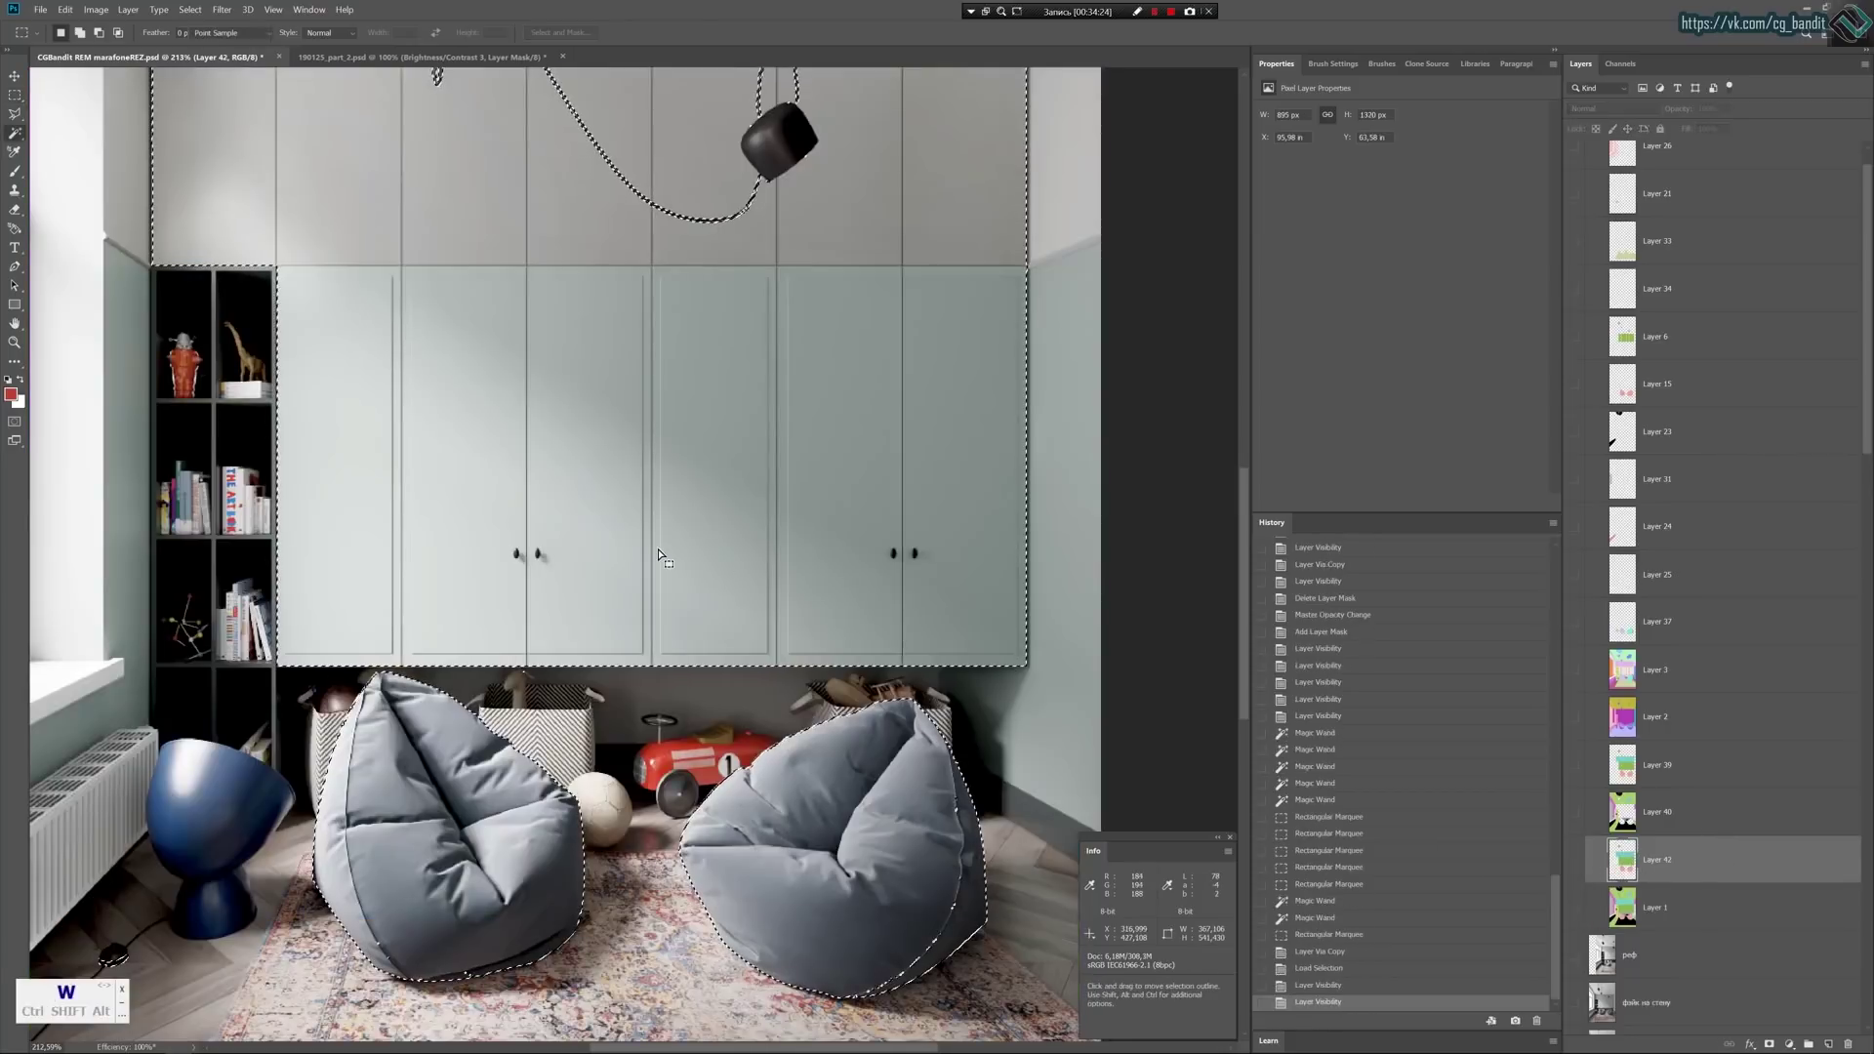
left_click(17, 95)
right_click(581, 418)
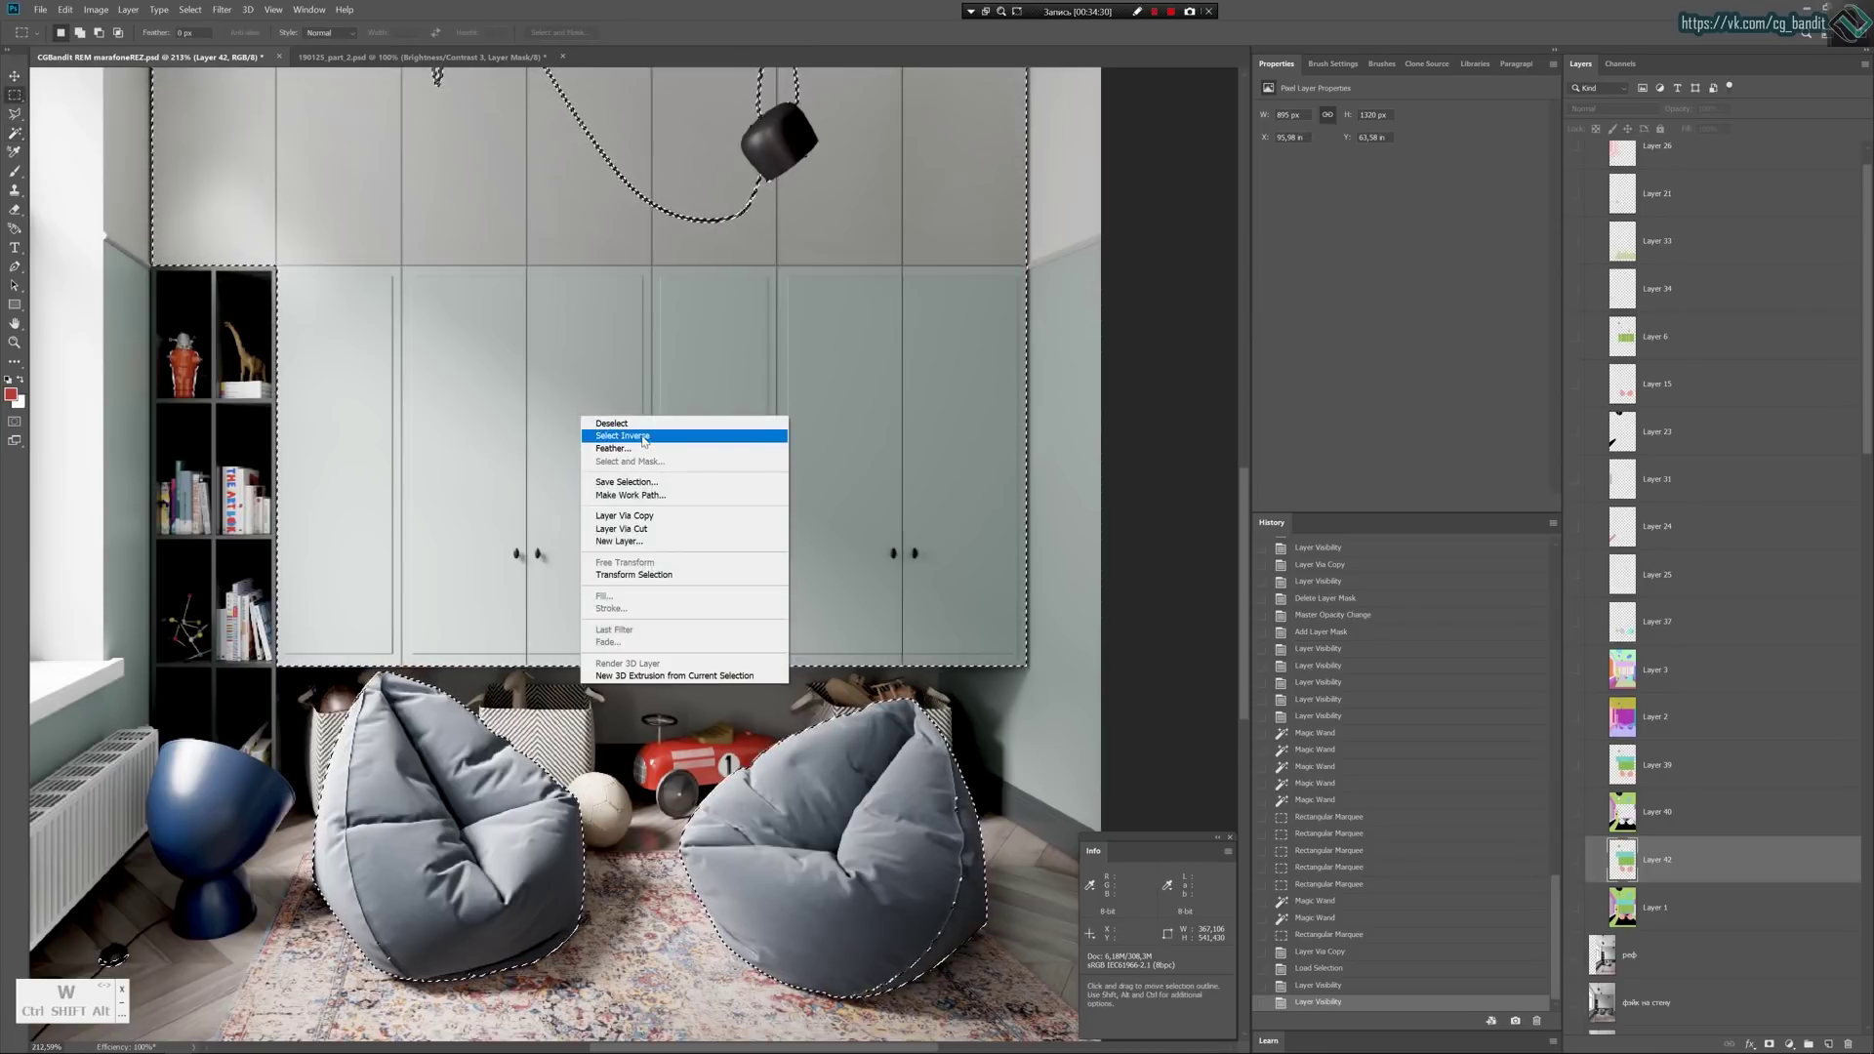
left_click(643, 441)
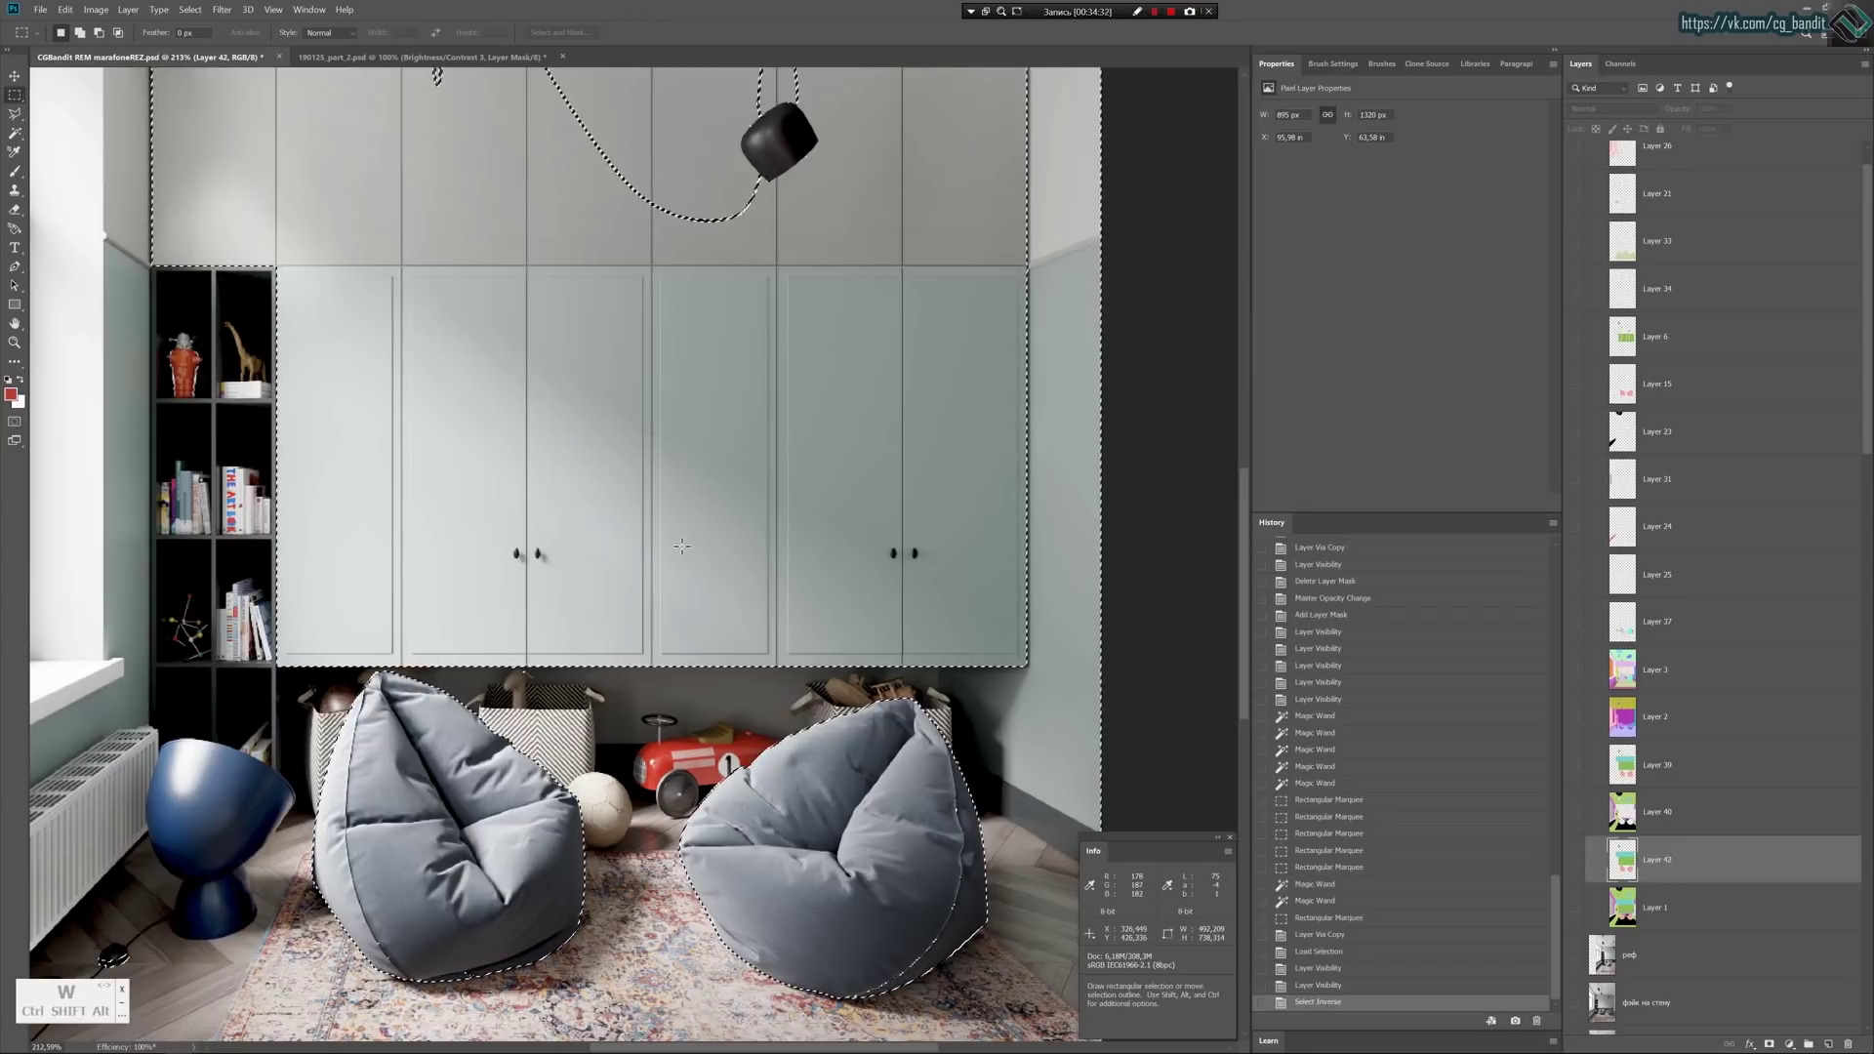
Show Layer 1 and copy its selected area to a new layer.
key("v")
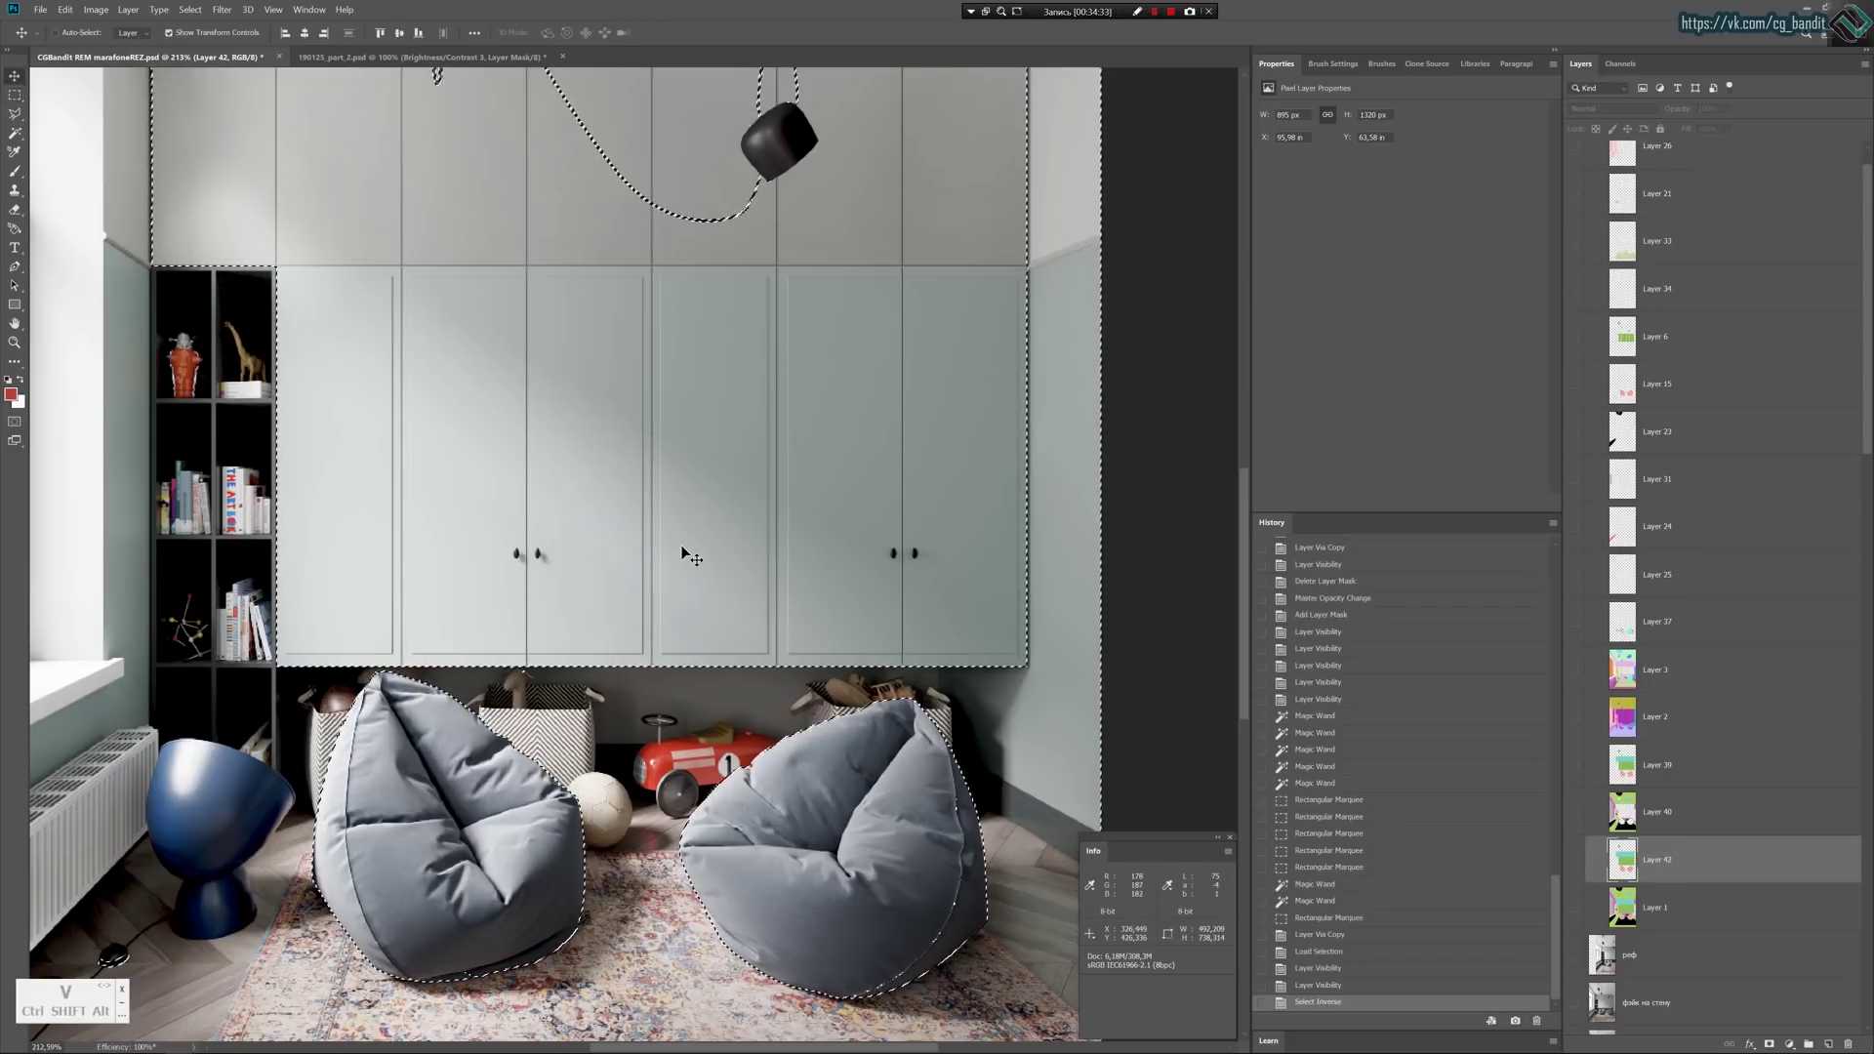
left_click(1575, 908)
key("ctrl+j")
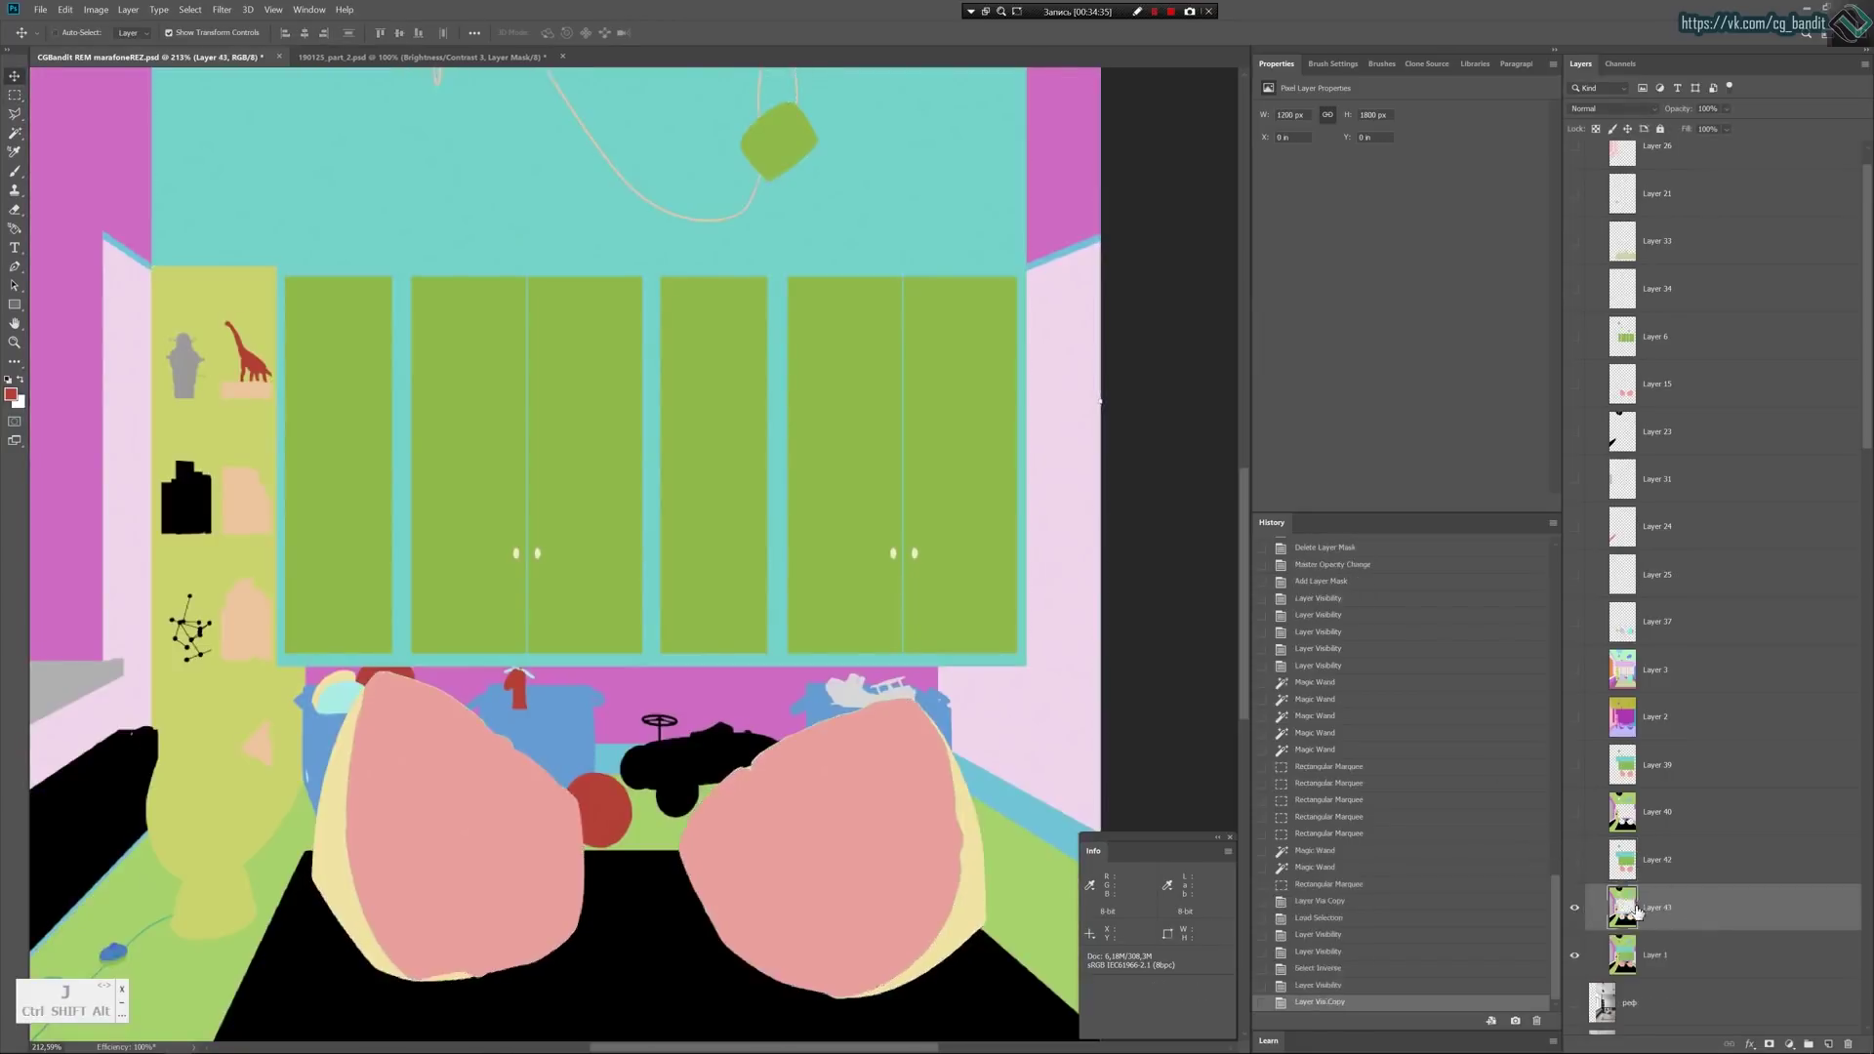
Load the outline of Layer 43 as a selection, and hide Layer 43 and Layer 1.
left_click(1623, 913, "ctrl")
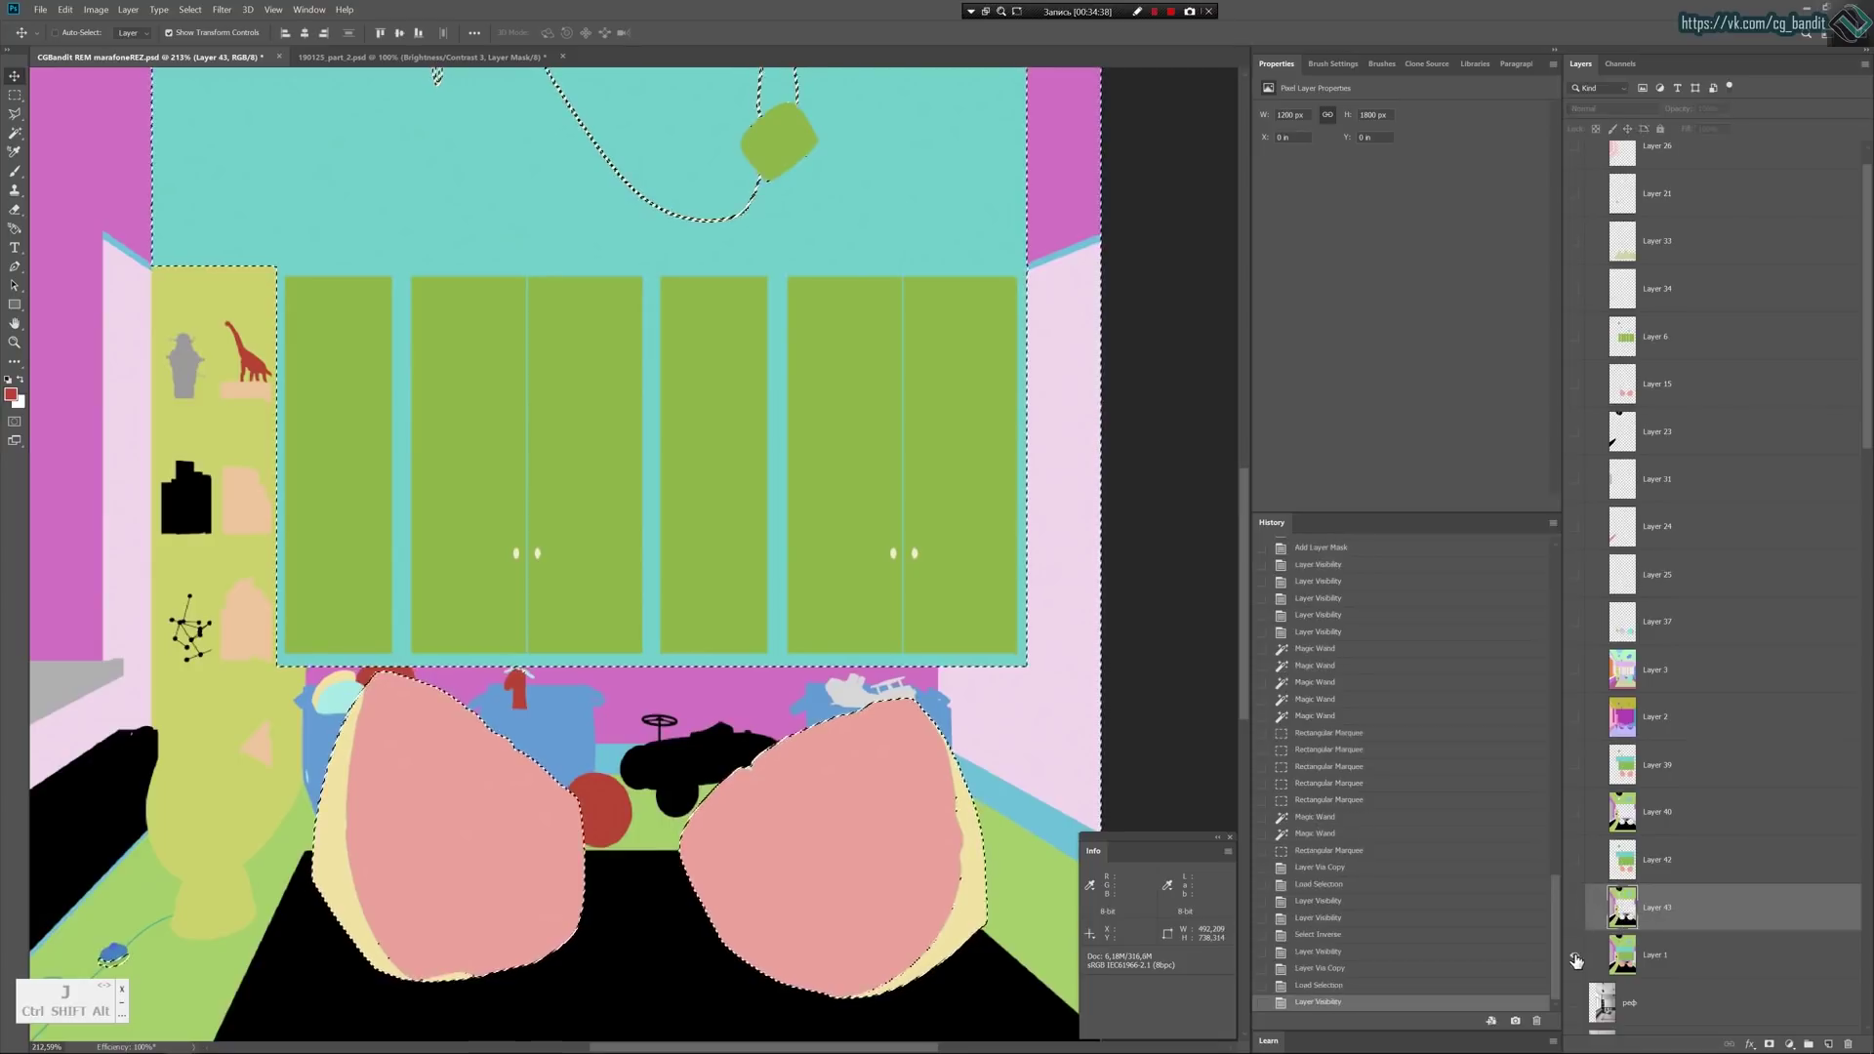
left_click(1574, 908)
left_click(1575, 956)
Activate the layer mask of "sun 2 copy 2" for painting and enlarge the soft brush.
key("b")
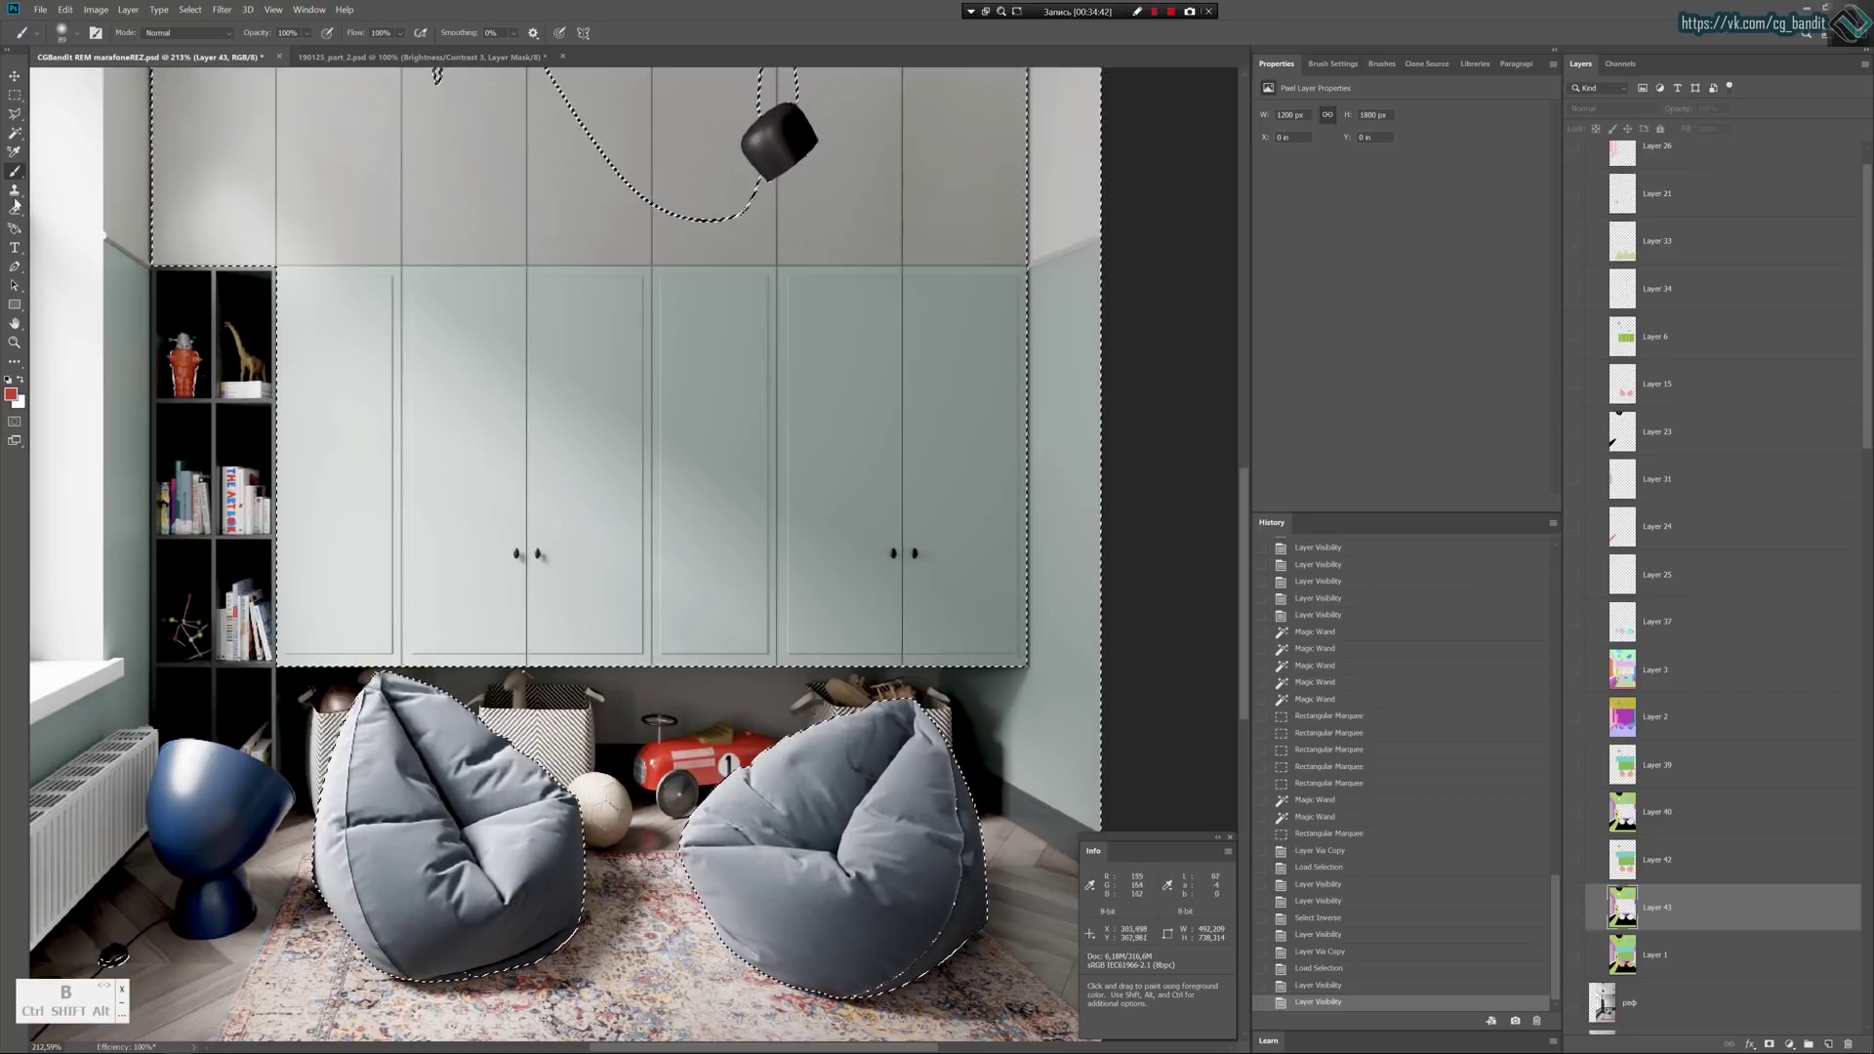
scroll(822, 648, "down", 8, "alt")
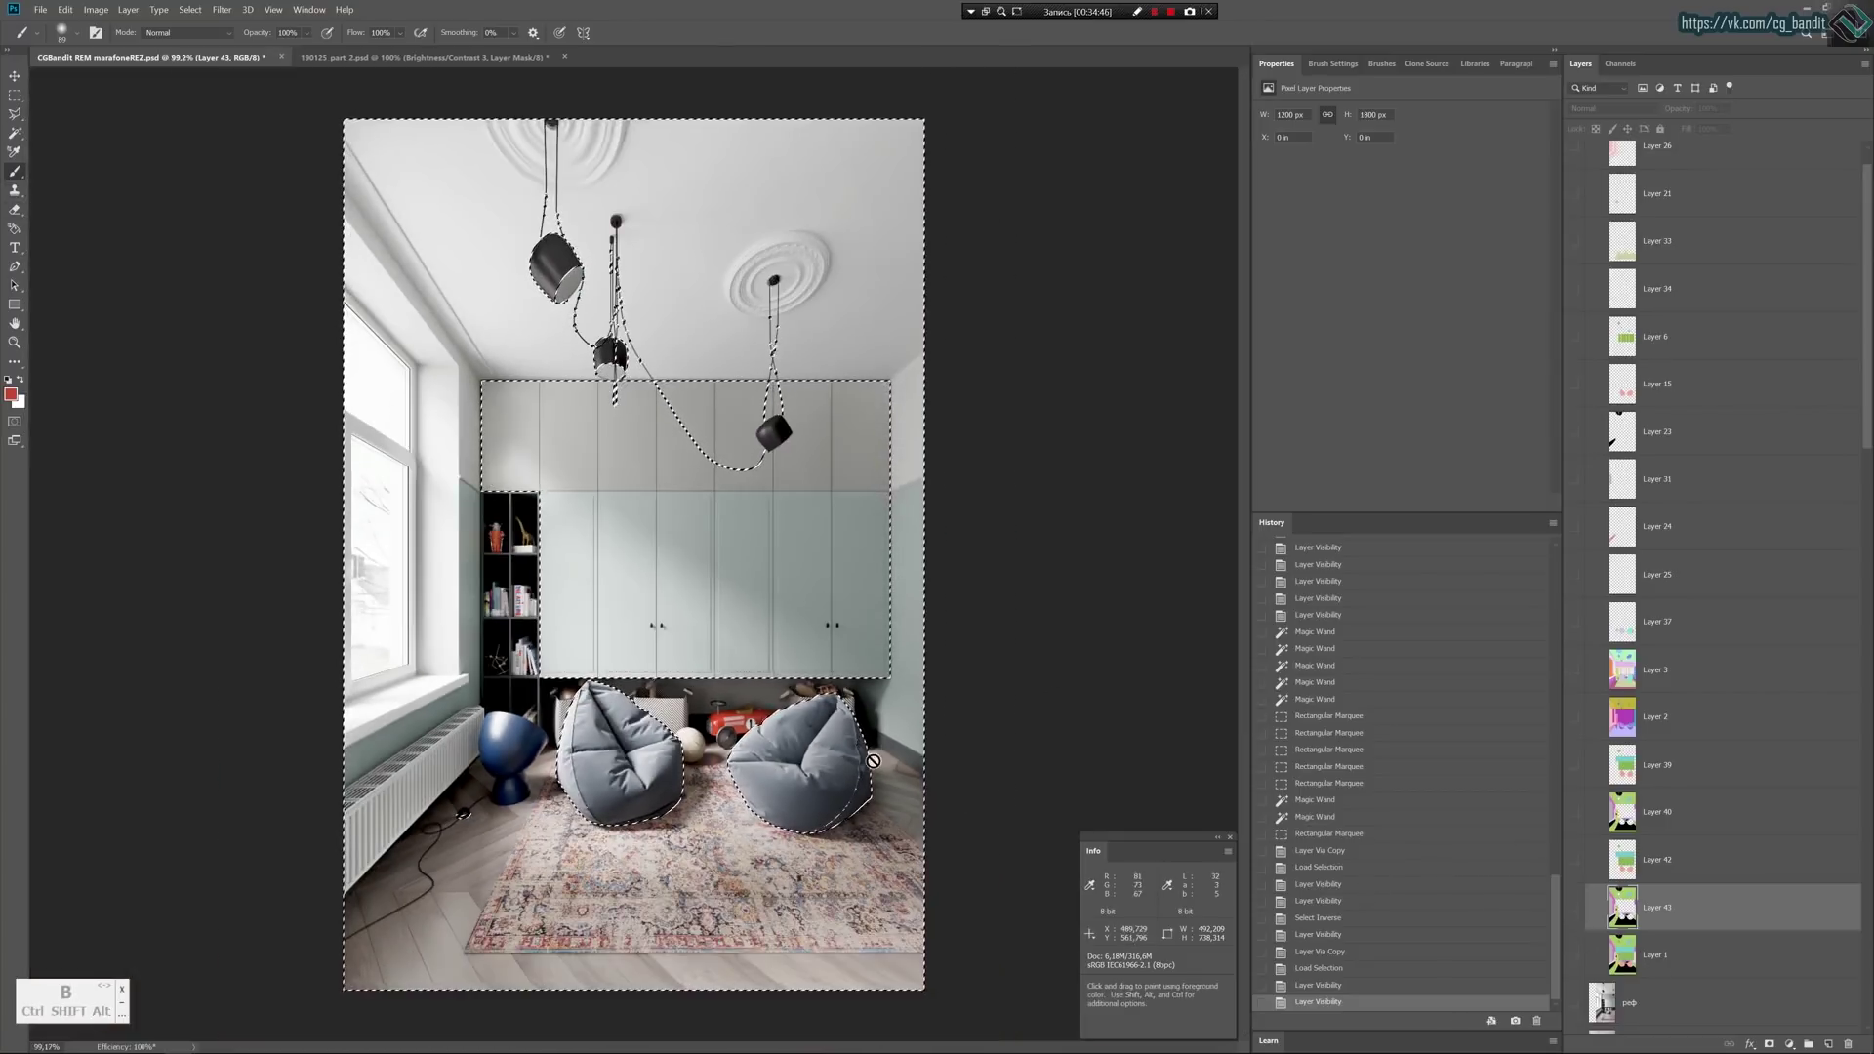
scroll(1734, 809, "down", 4)
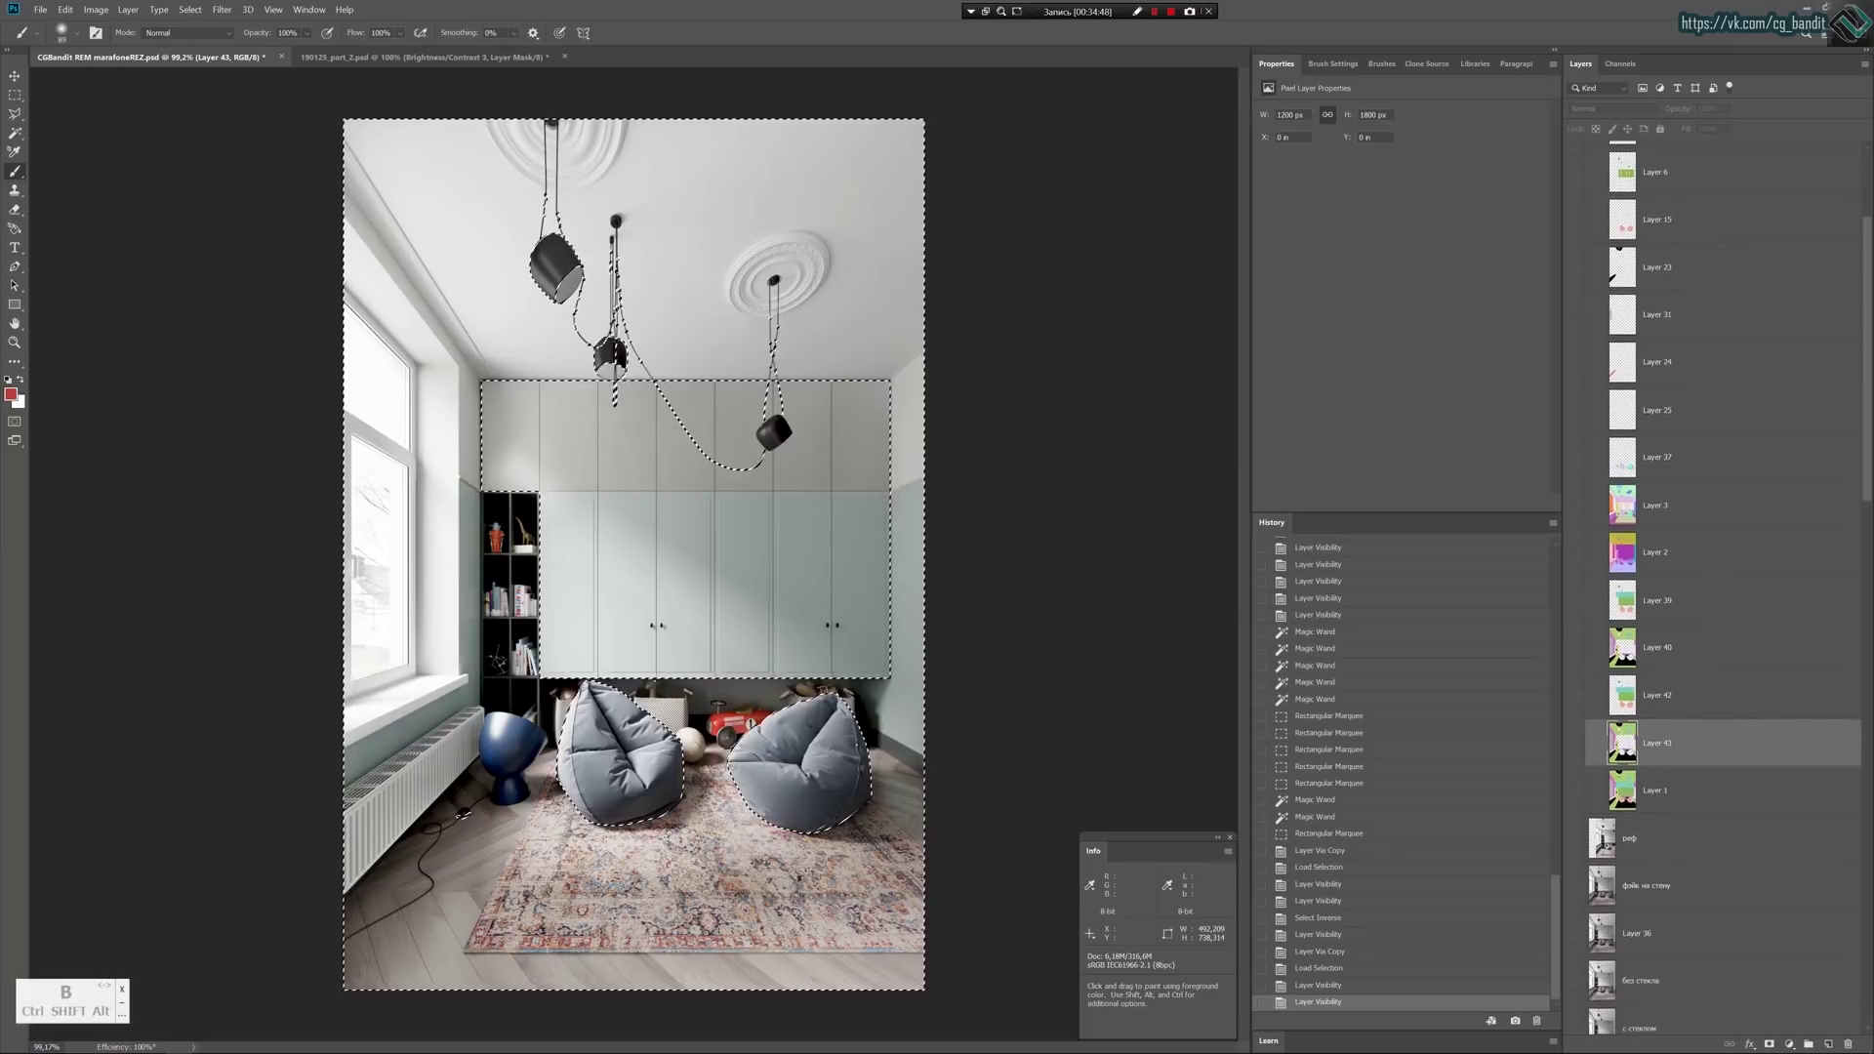
scroll(1867, 481, "down", 14)
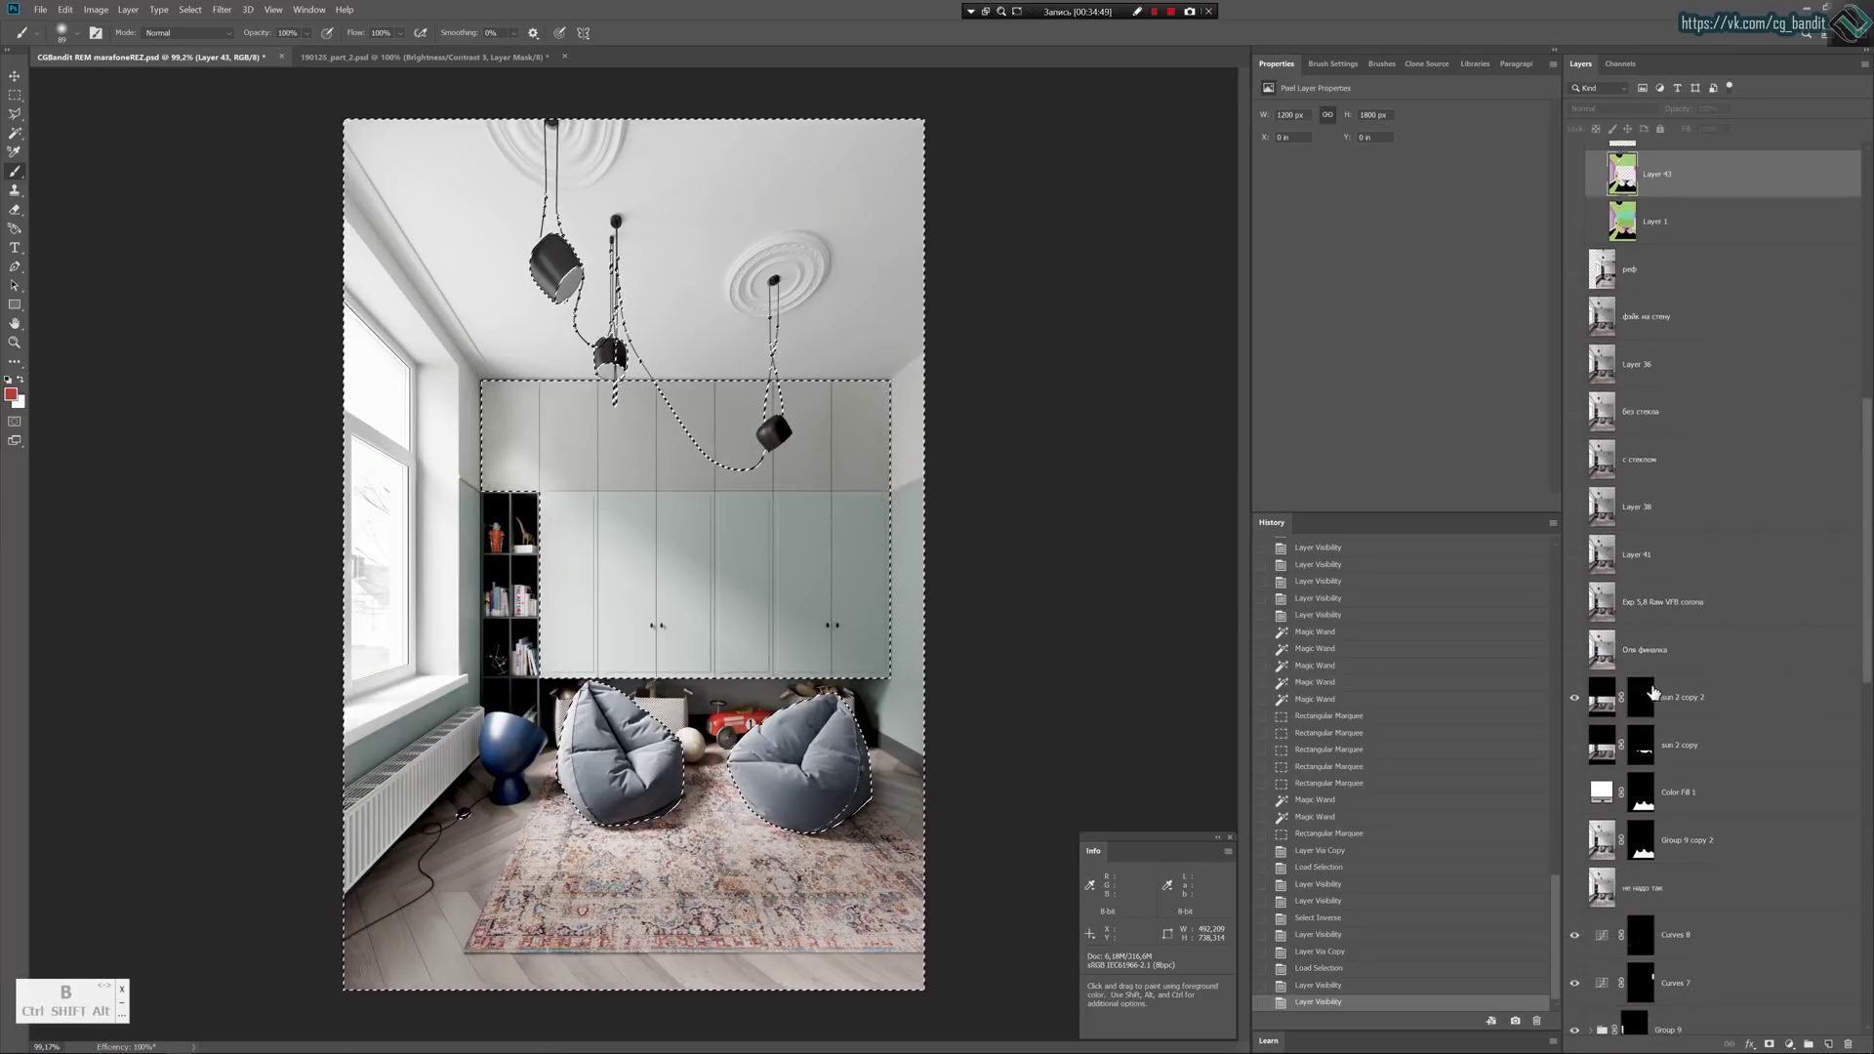
left_click(1638, 699)
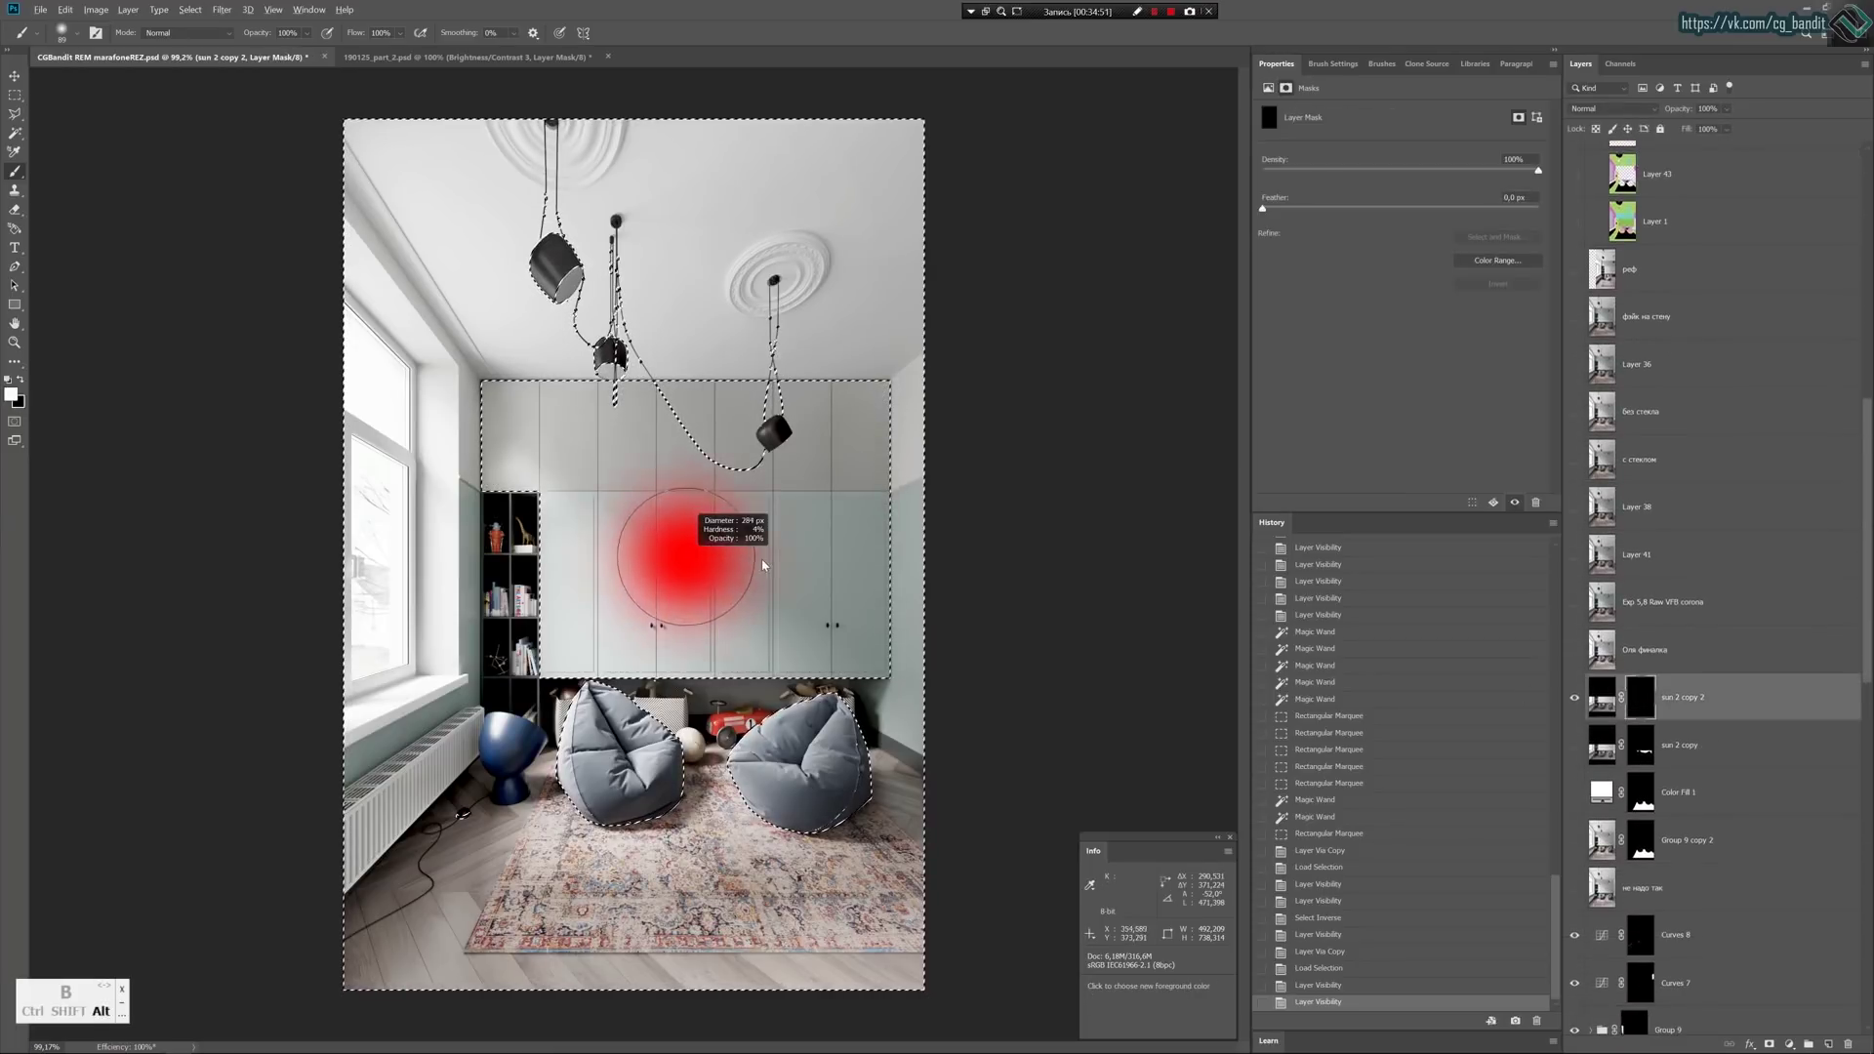
right_click_drag(763, 564, 764, 566, "alt")
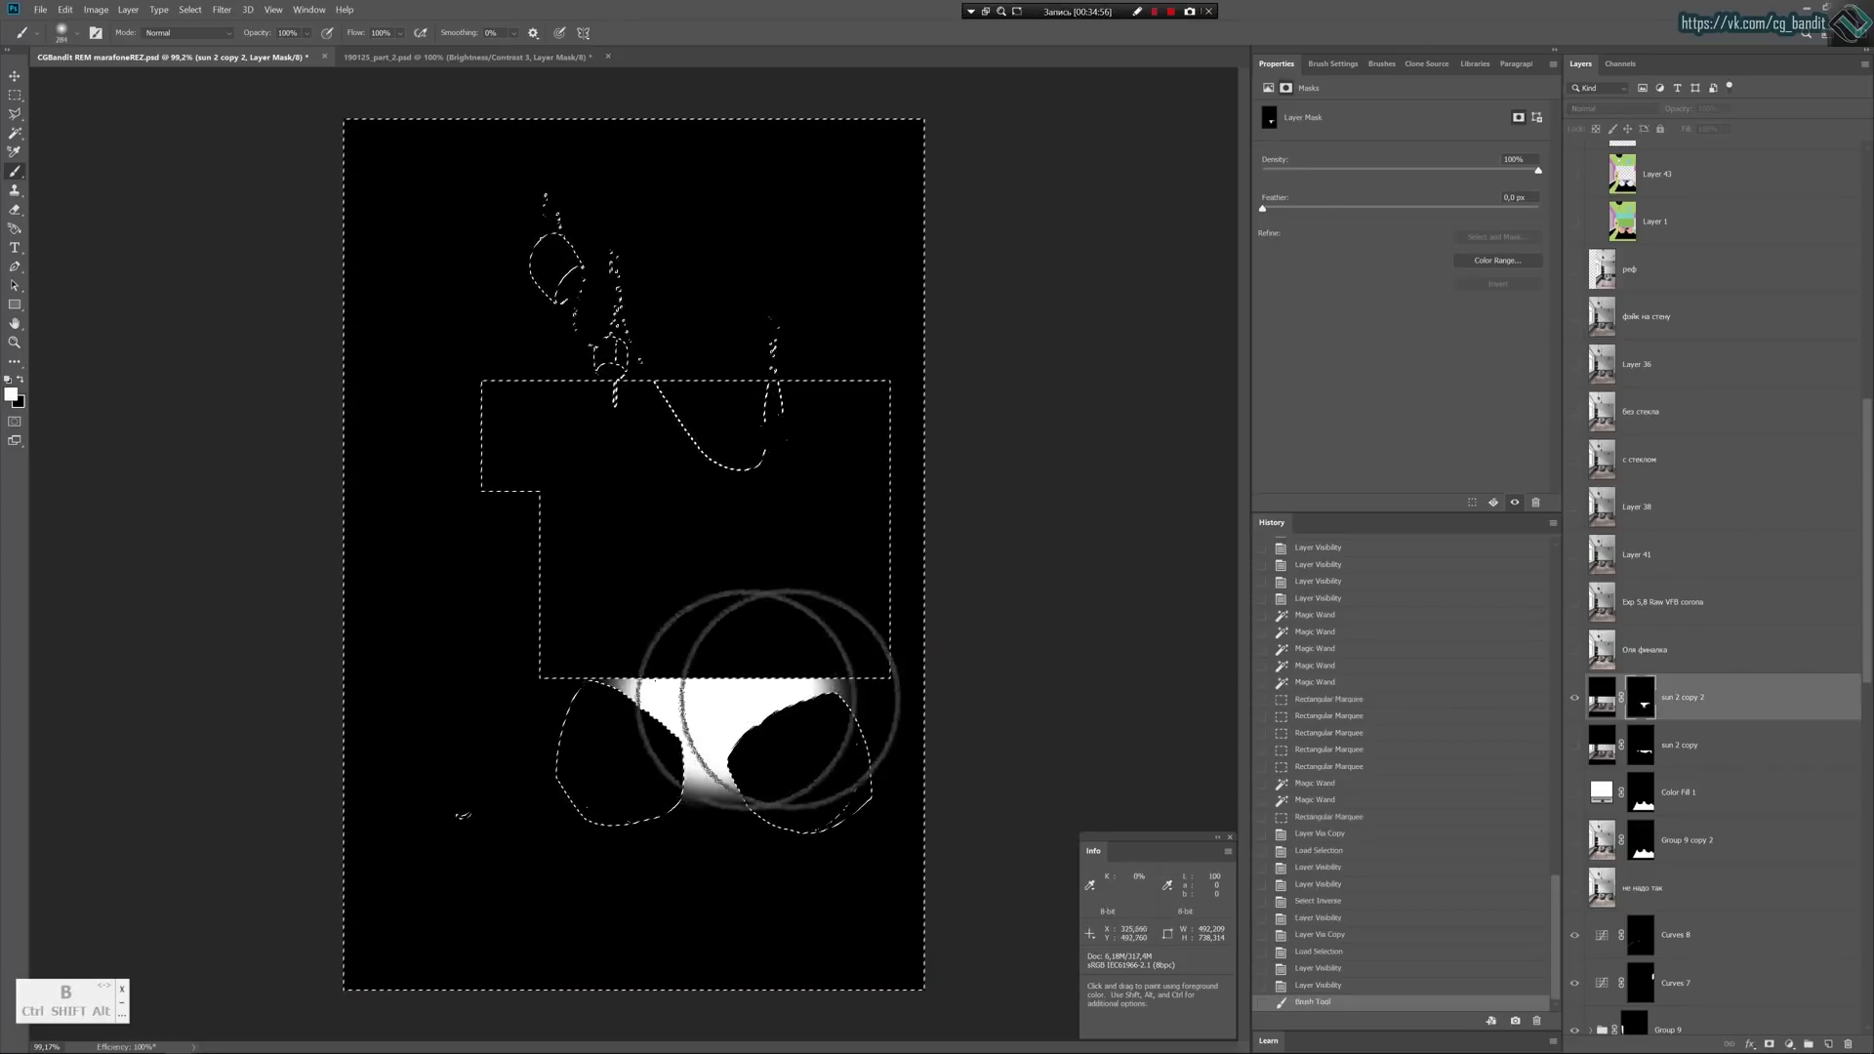
Try painting the mask white within the selection below the cabinets and around the bean bags, and undo the strokes.
key("ctrl+z")
left_click_drag(578, 692, 766, 700)
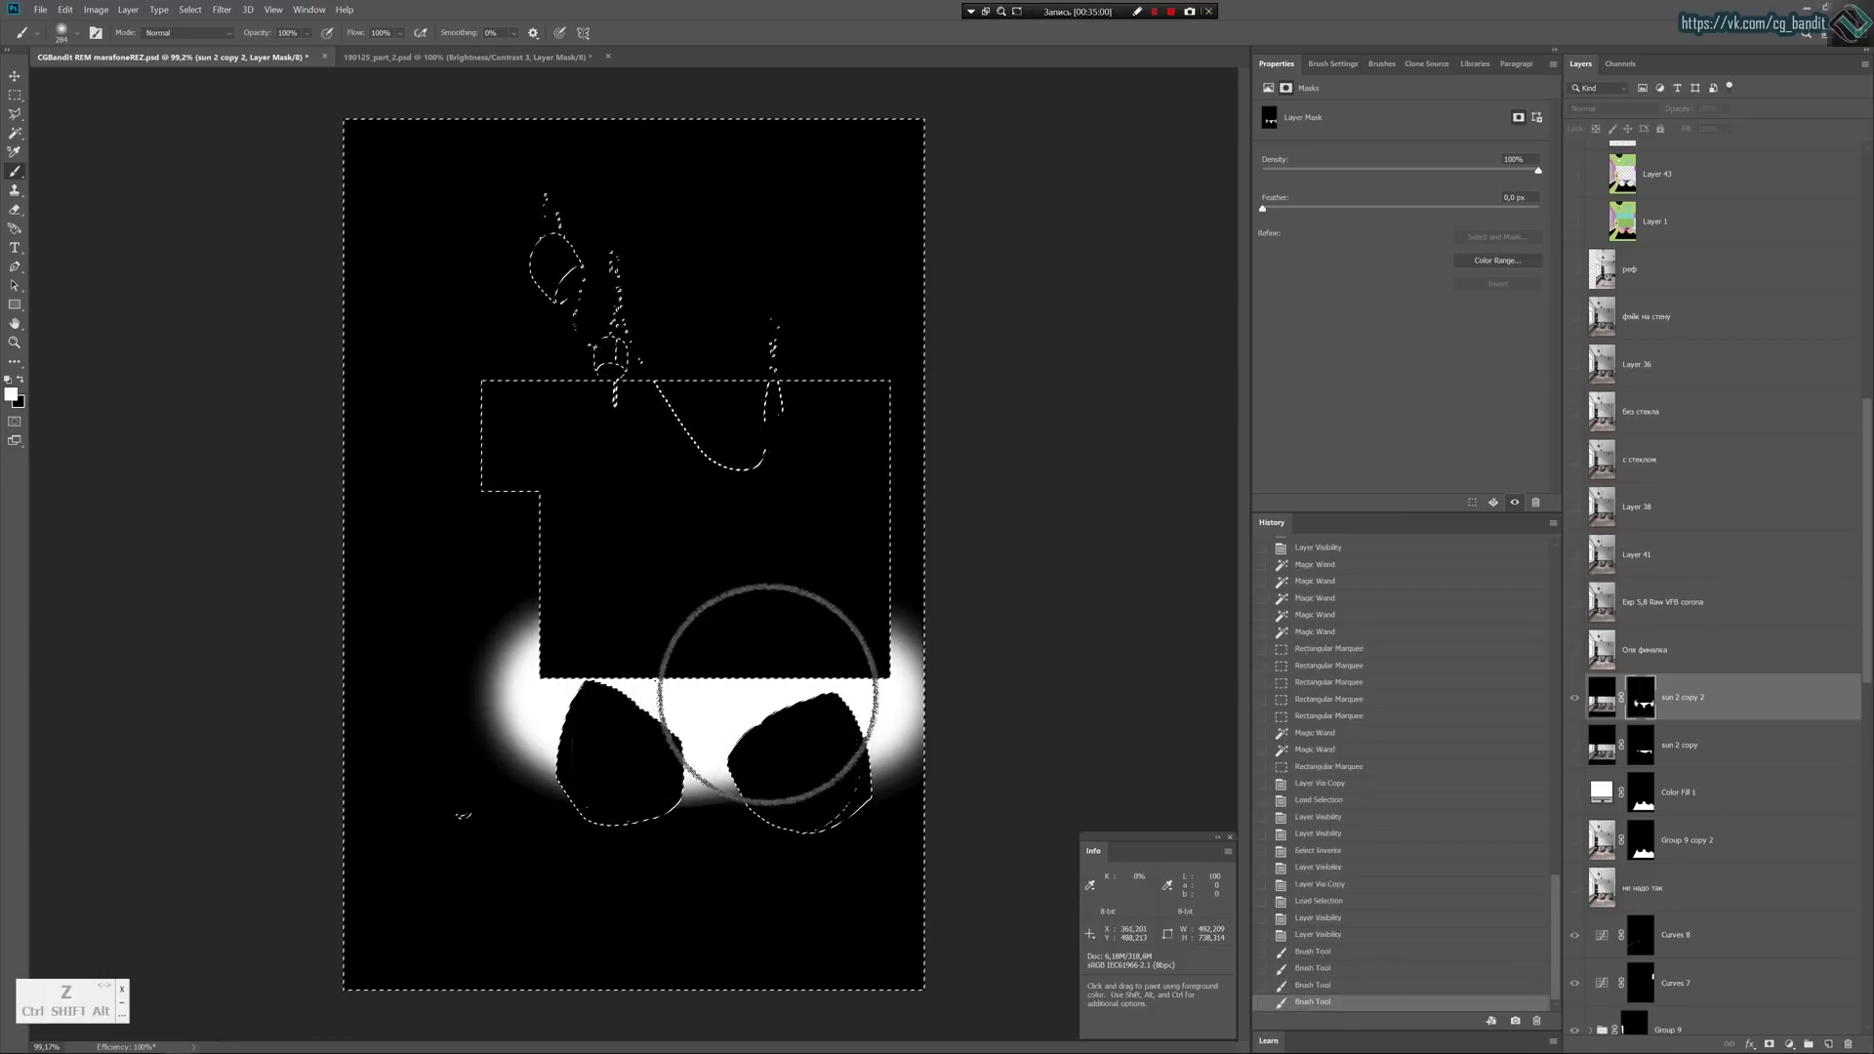
key("ctrl+z")
key("ctrl+alt+z")
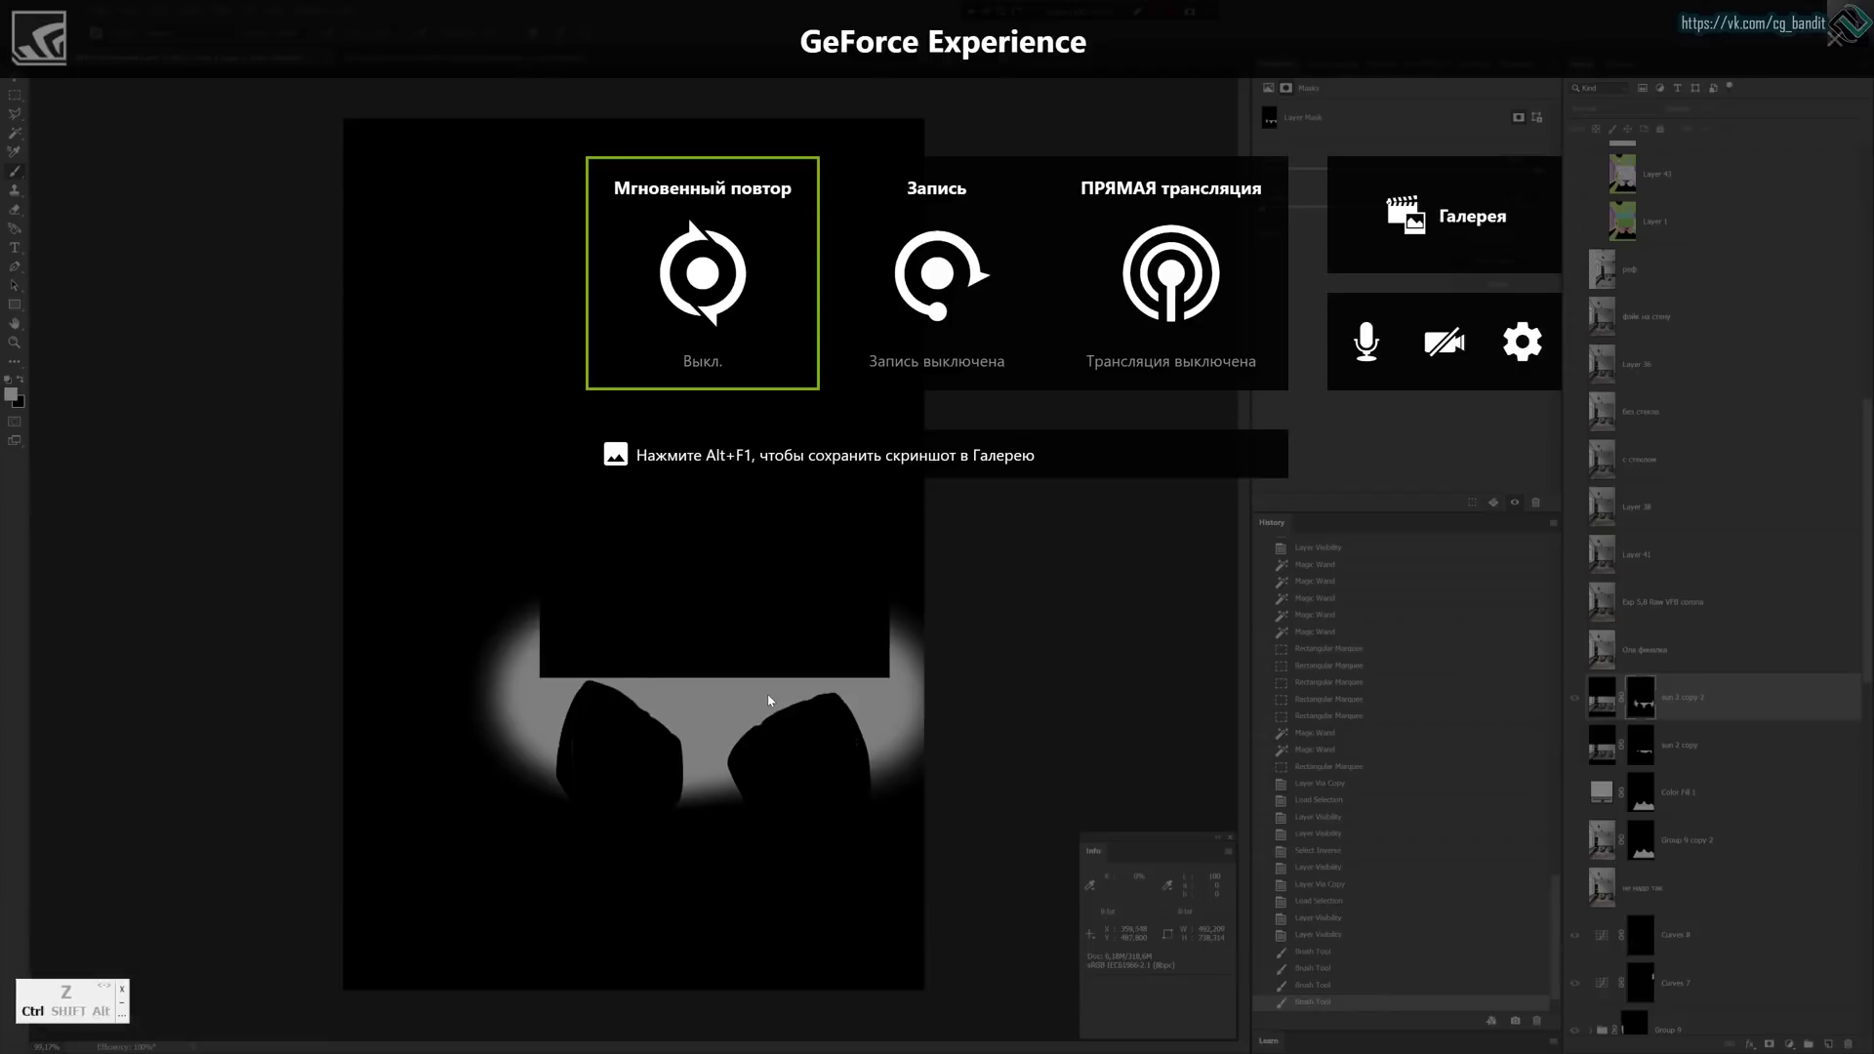
left_click(1836, 47)
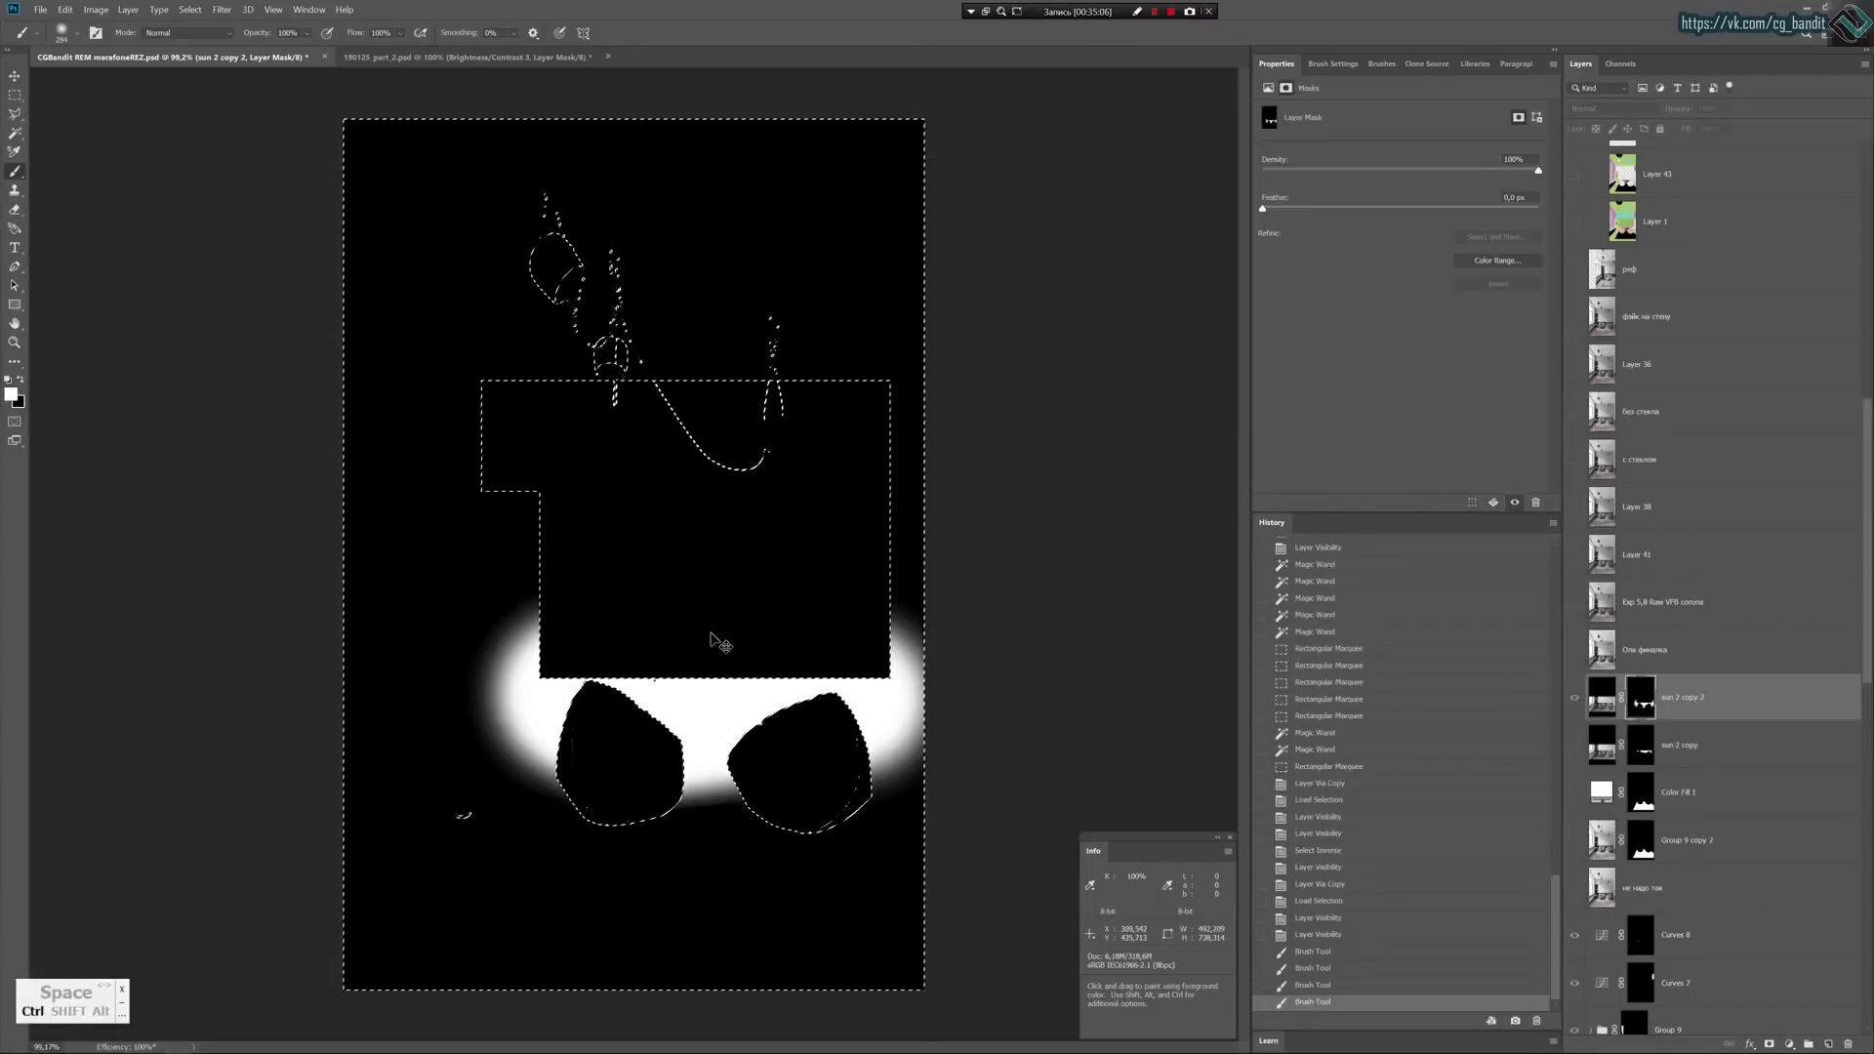
key("ctrl+z")
key("ctrl+z")
key("ctrl+z")
key("ctrl+z")
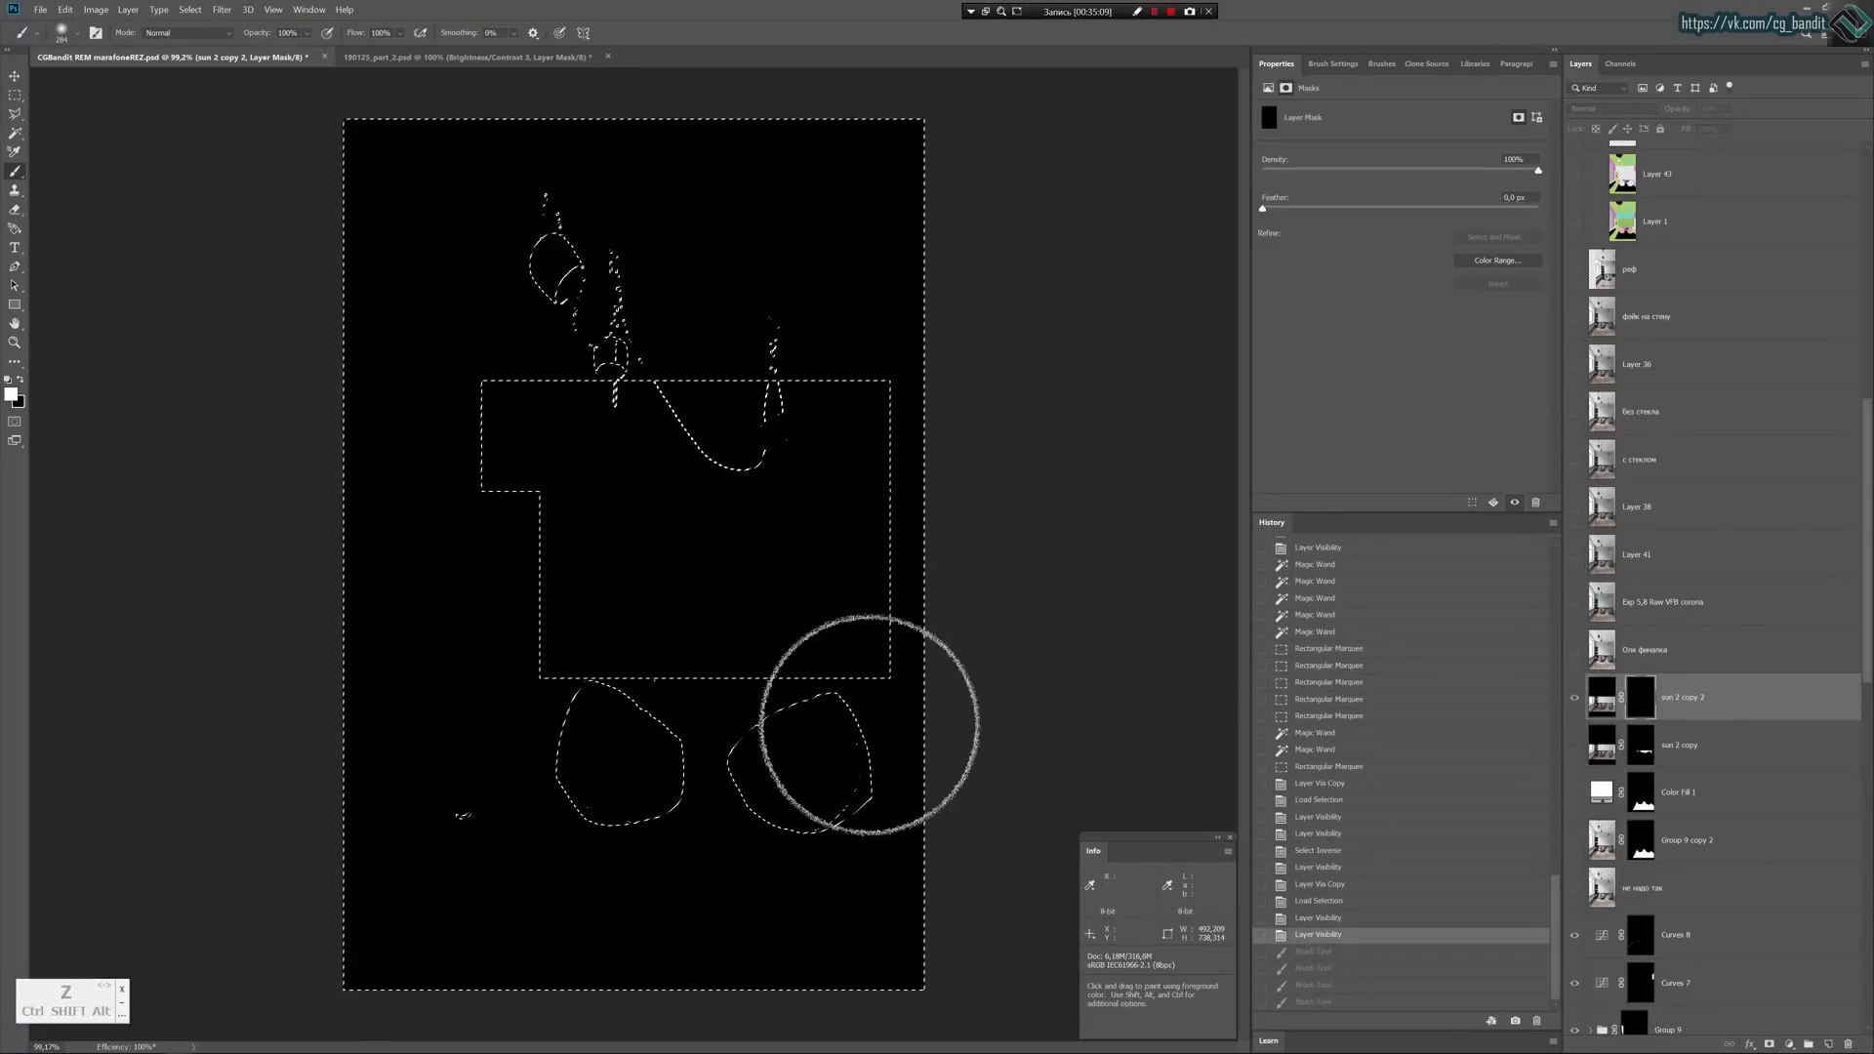
Paint the mask white below the cabinets within the selection and cover the strokes with black.
mouse_move(828, 709)
left_mouse_down()
mouse_move(645, 678)
mouse_move(527, 711)
mouse_move(640, 696)
left_mouse_up()
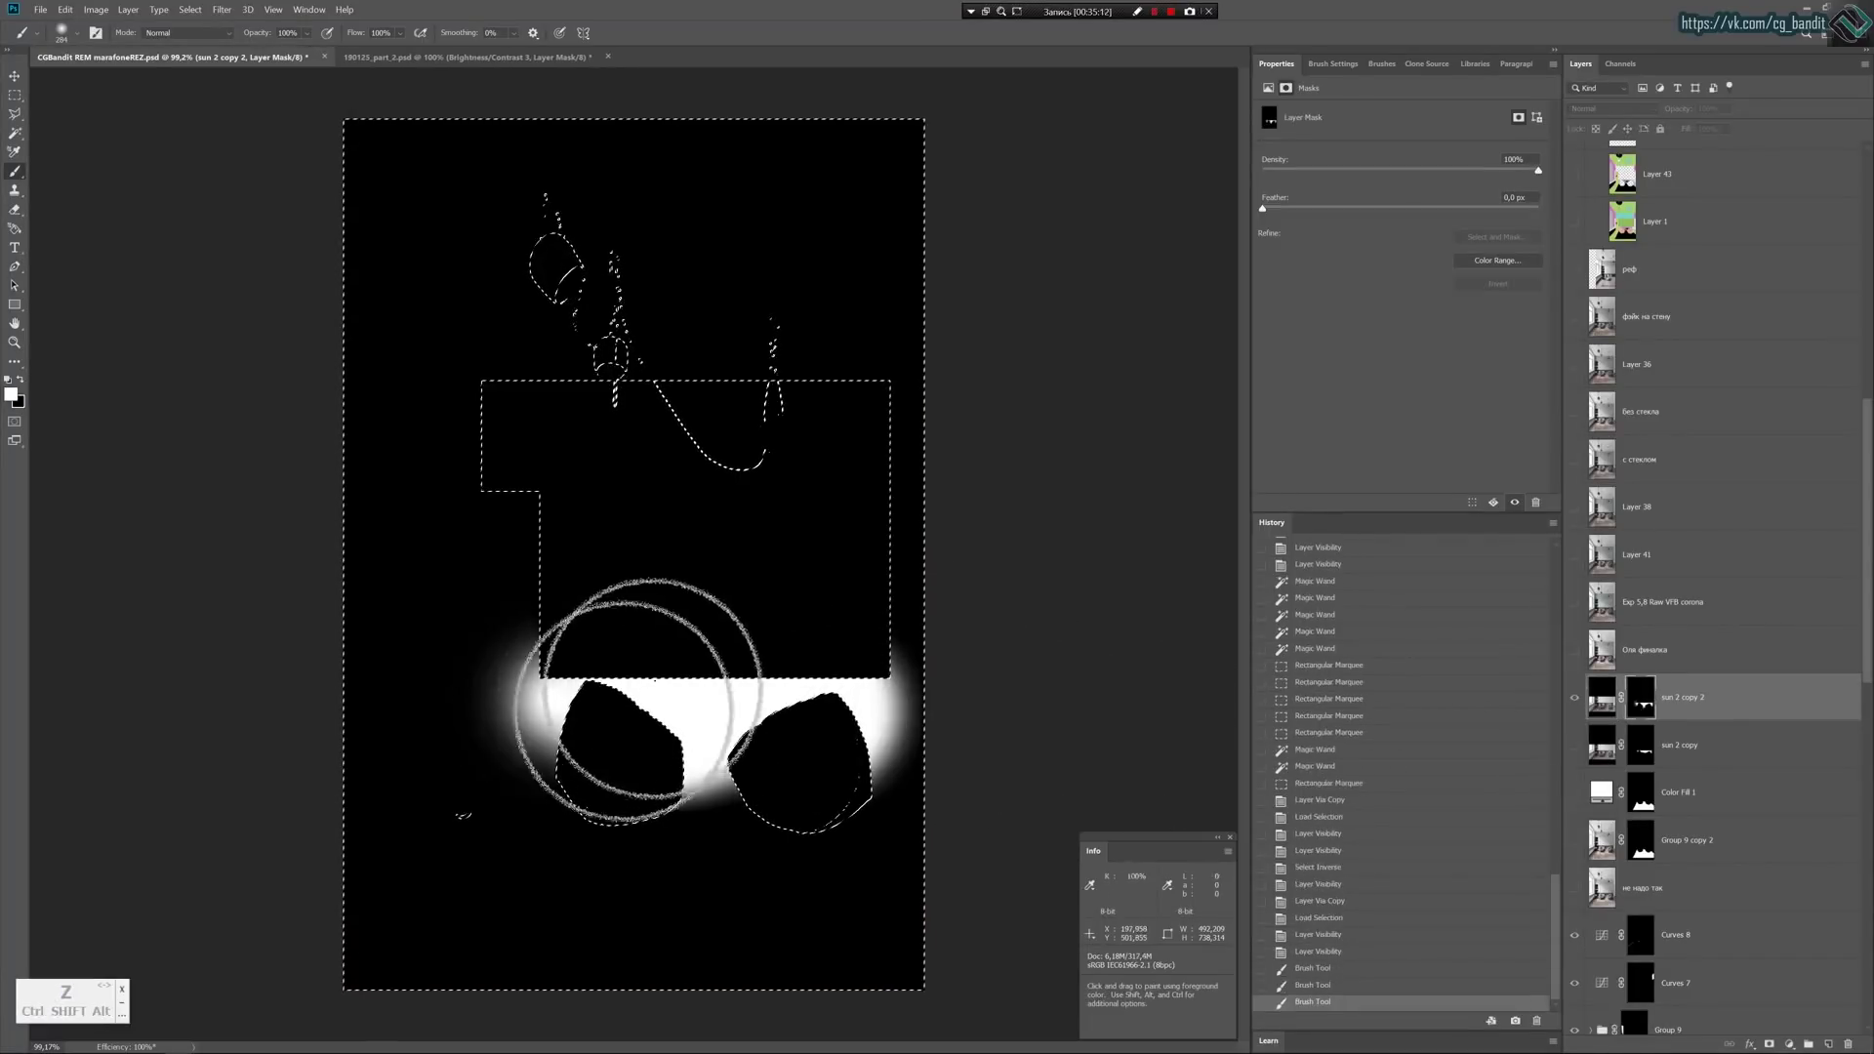
left_click_drag(879, 678, 858, 653)
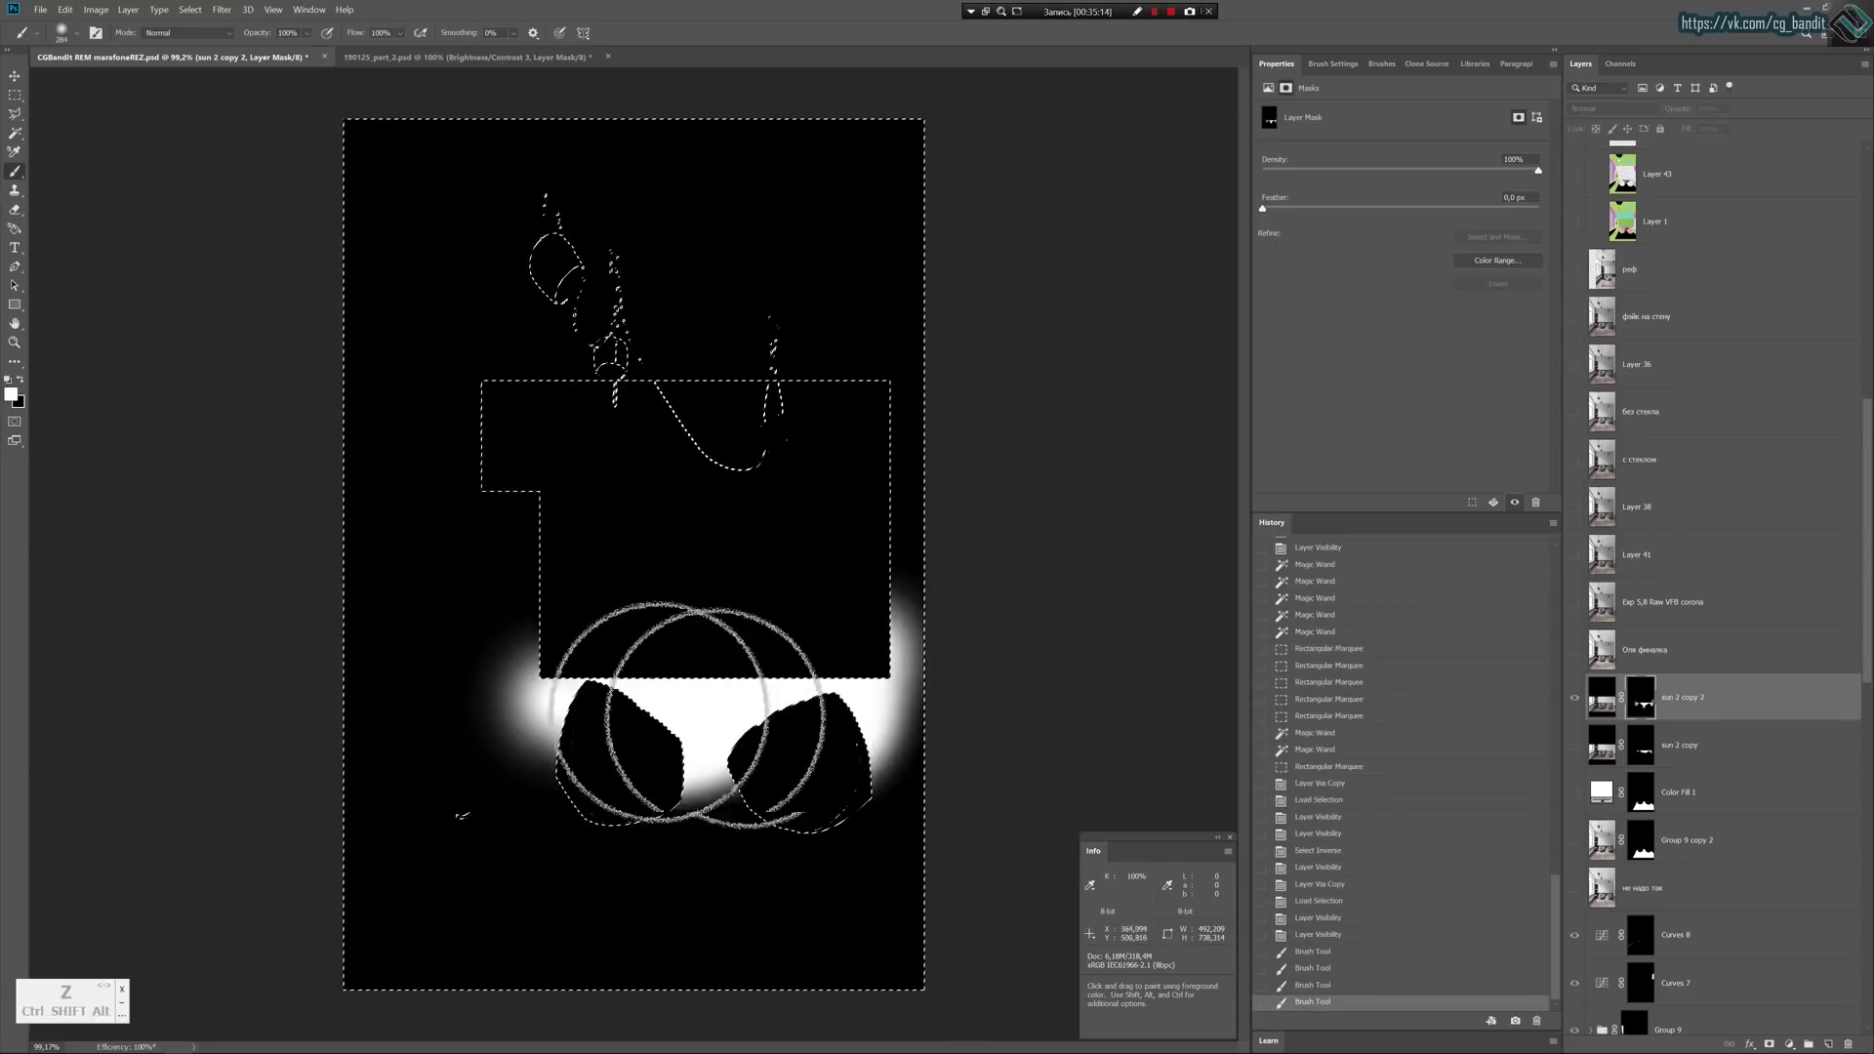
mouse_move(555, 686)
left_mouse_down()
mouse_move(536, 712)
mouse_move(586, 732)
mouse_move(794, 692)
mouse_move(837, 719)
left_mouse_up()
key("x")
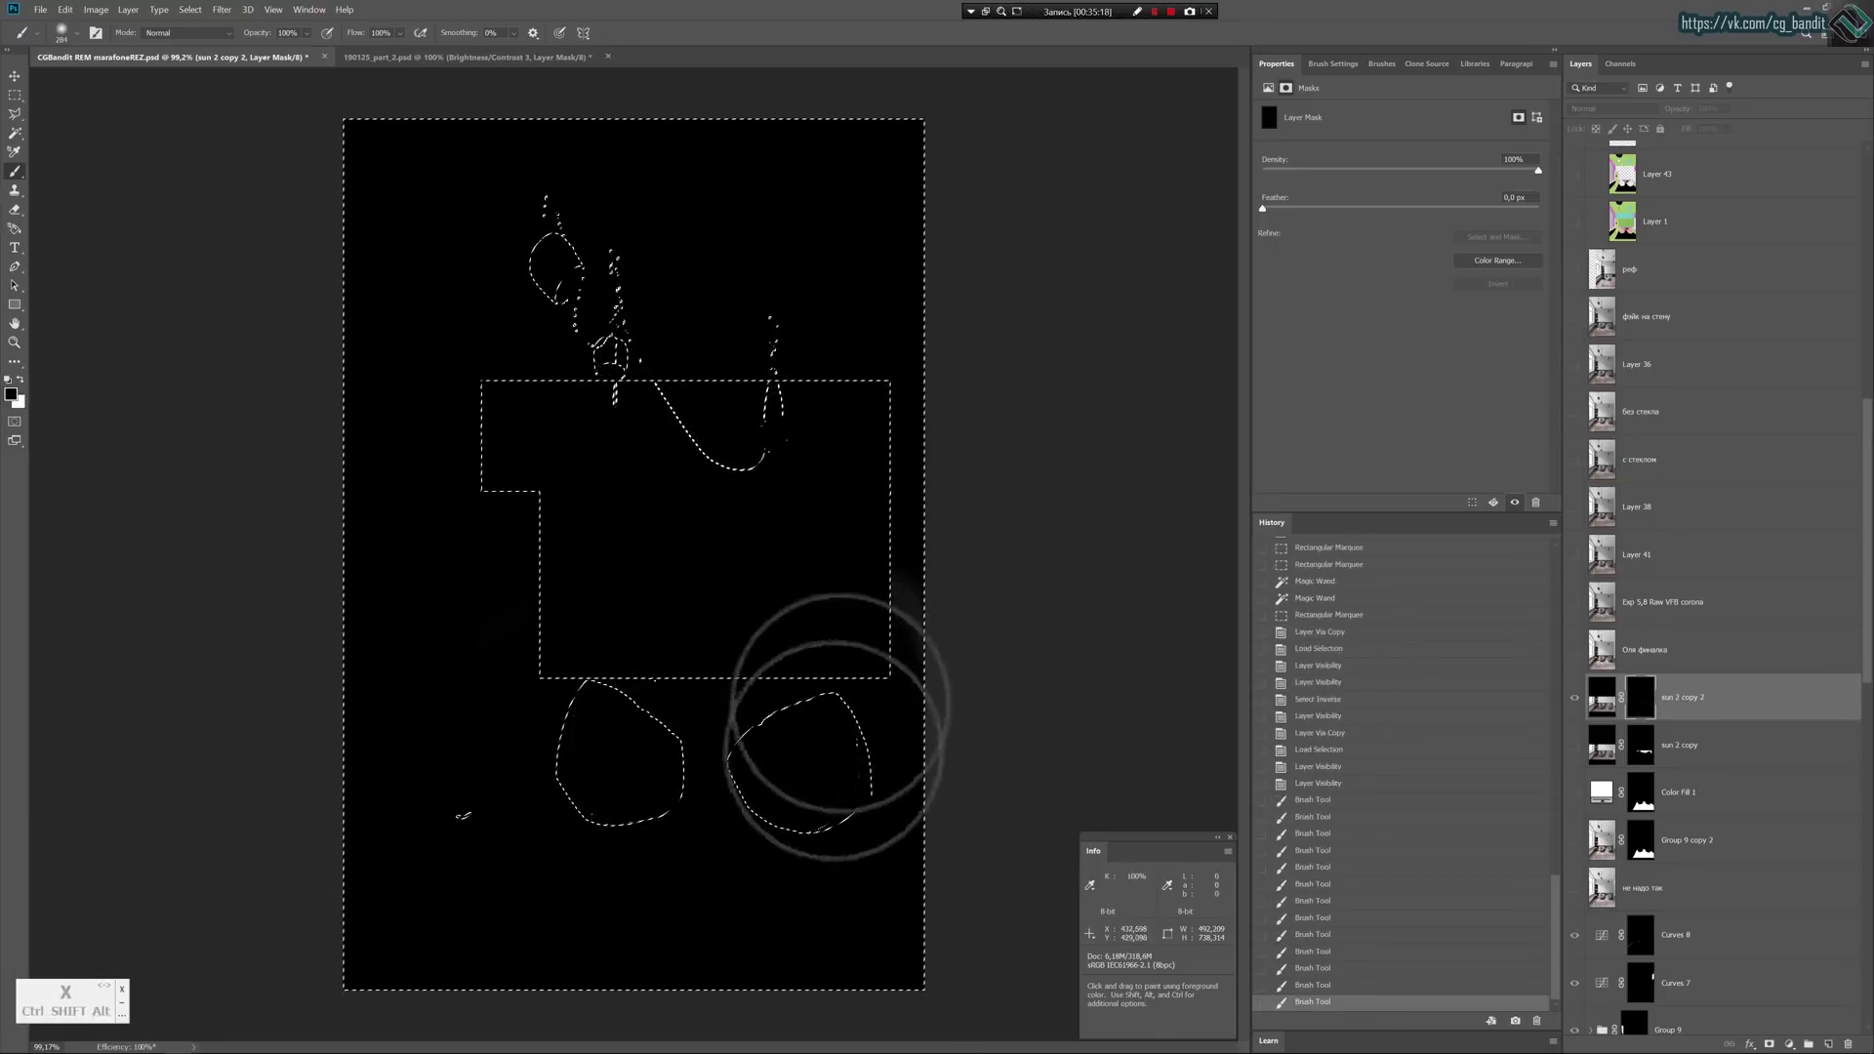
Hide the selection edges, paint the mask white below the cabinets again, and cover it with black.
key("ctrl+h")
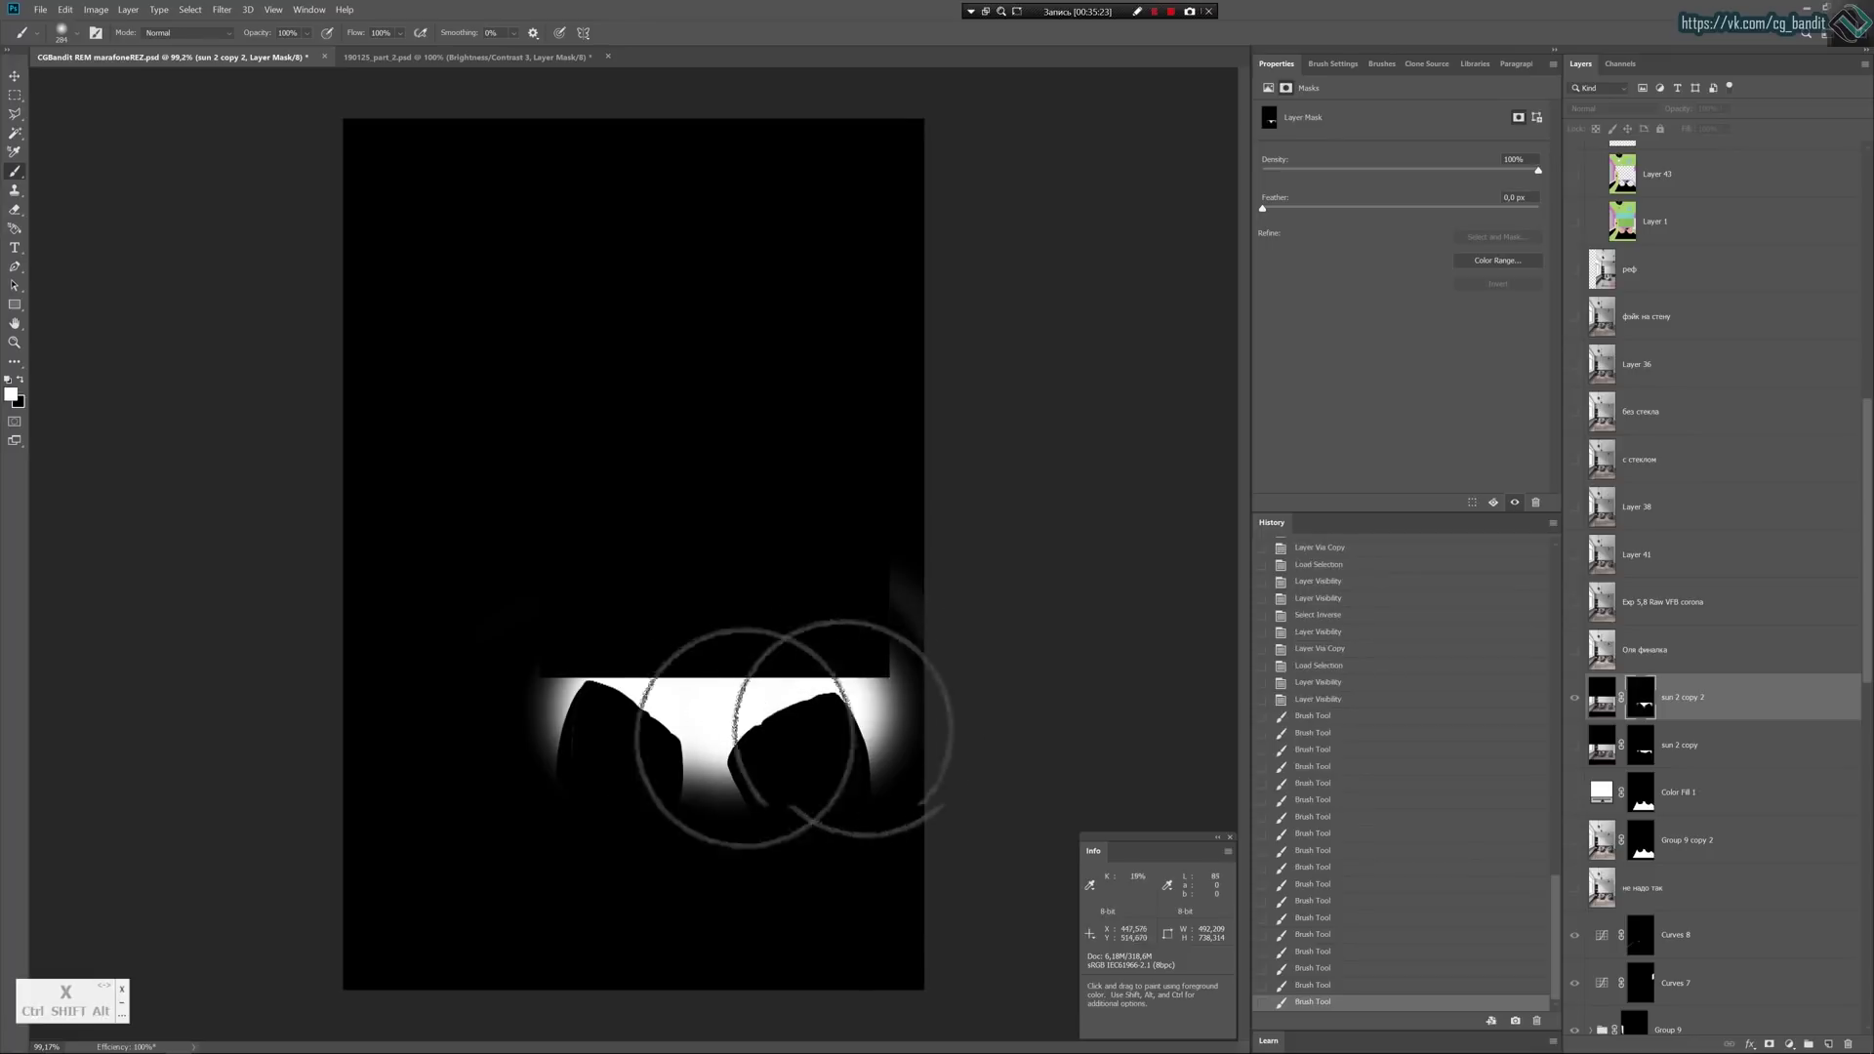
left_click_drag(558, 703, 522, 697)
mouse_move(512, 695)
left_mouse_down()
mouse_move(465, 753)
mouse_move(488, 732)
left_mouse_up()
key("x")
mouse_move(576, 661)
left_mouse_down()
mouse_move(521, 700)
mouse_move(690, 712)
mouse_move(753, 752)
mouse_move(824, 670)
left_mouse_up()
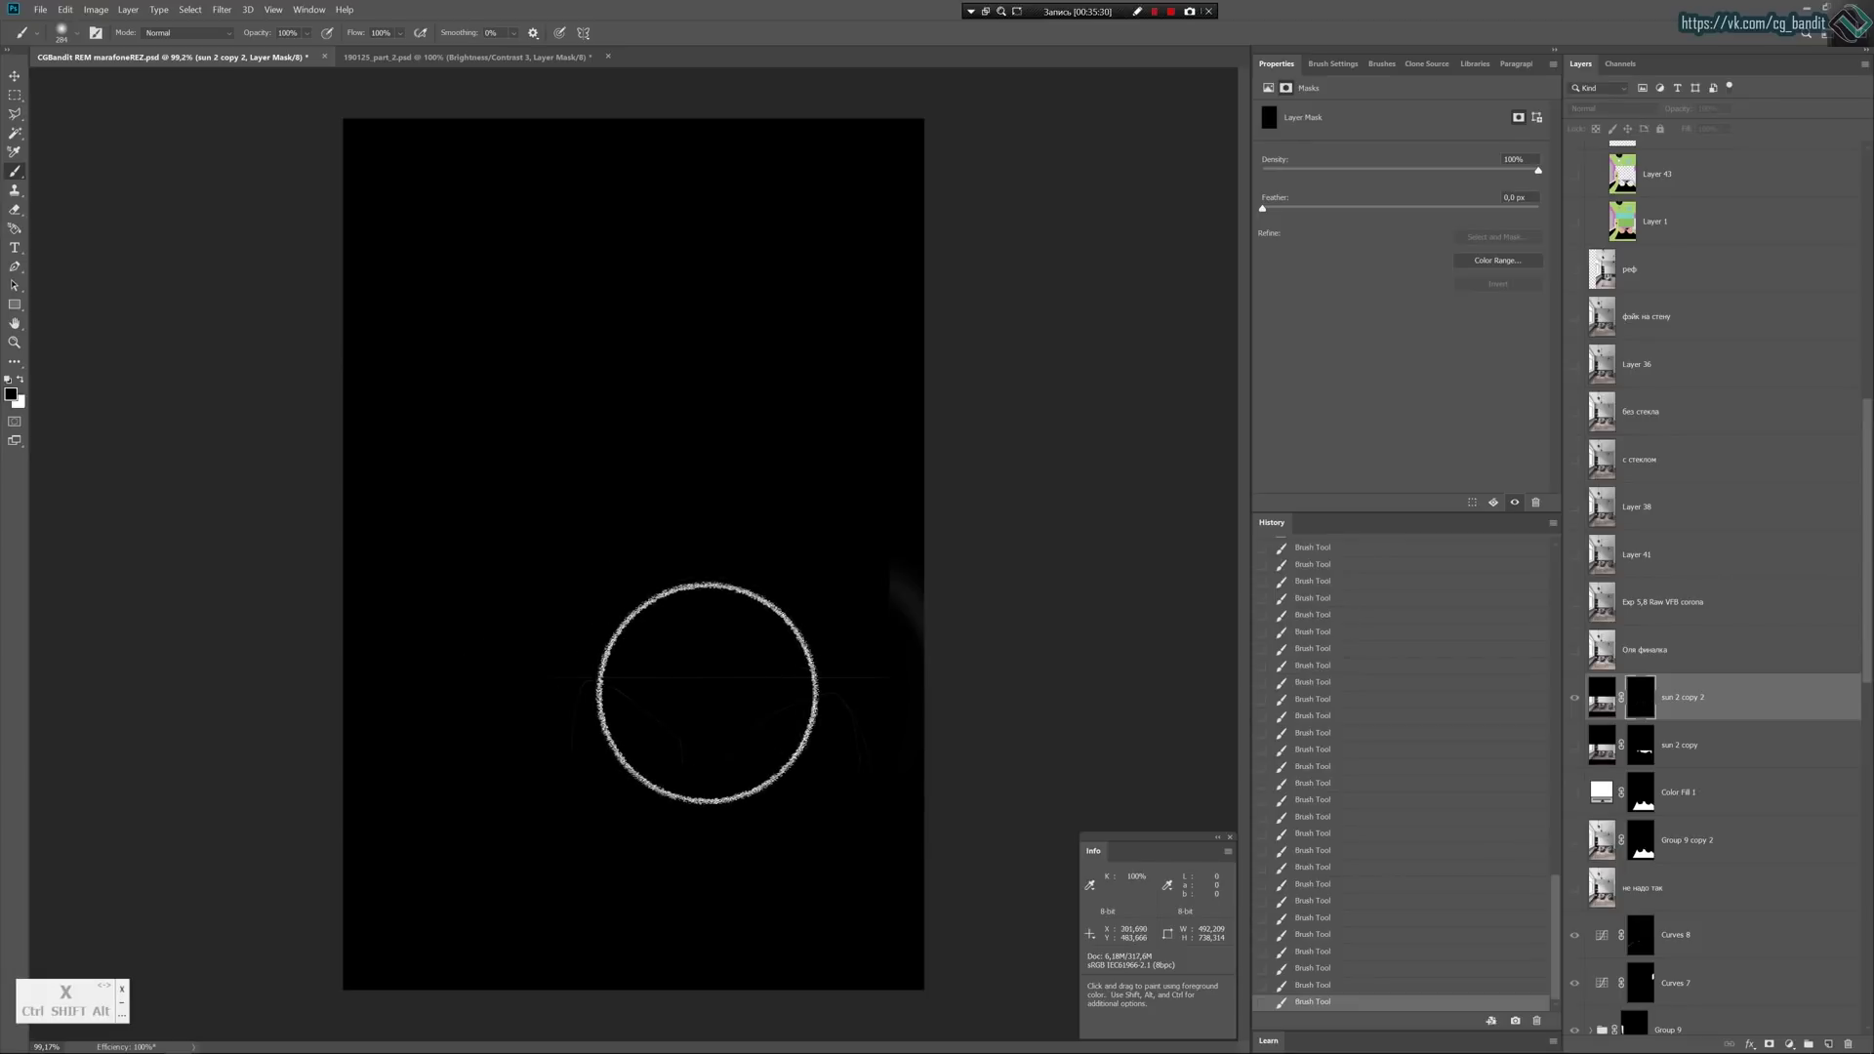
Paint the mask white with a larger brush at 20% opacity, and cover it with black at 100% opacity.
right_click_drag(774, 718, 818, 717, "alt")
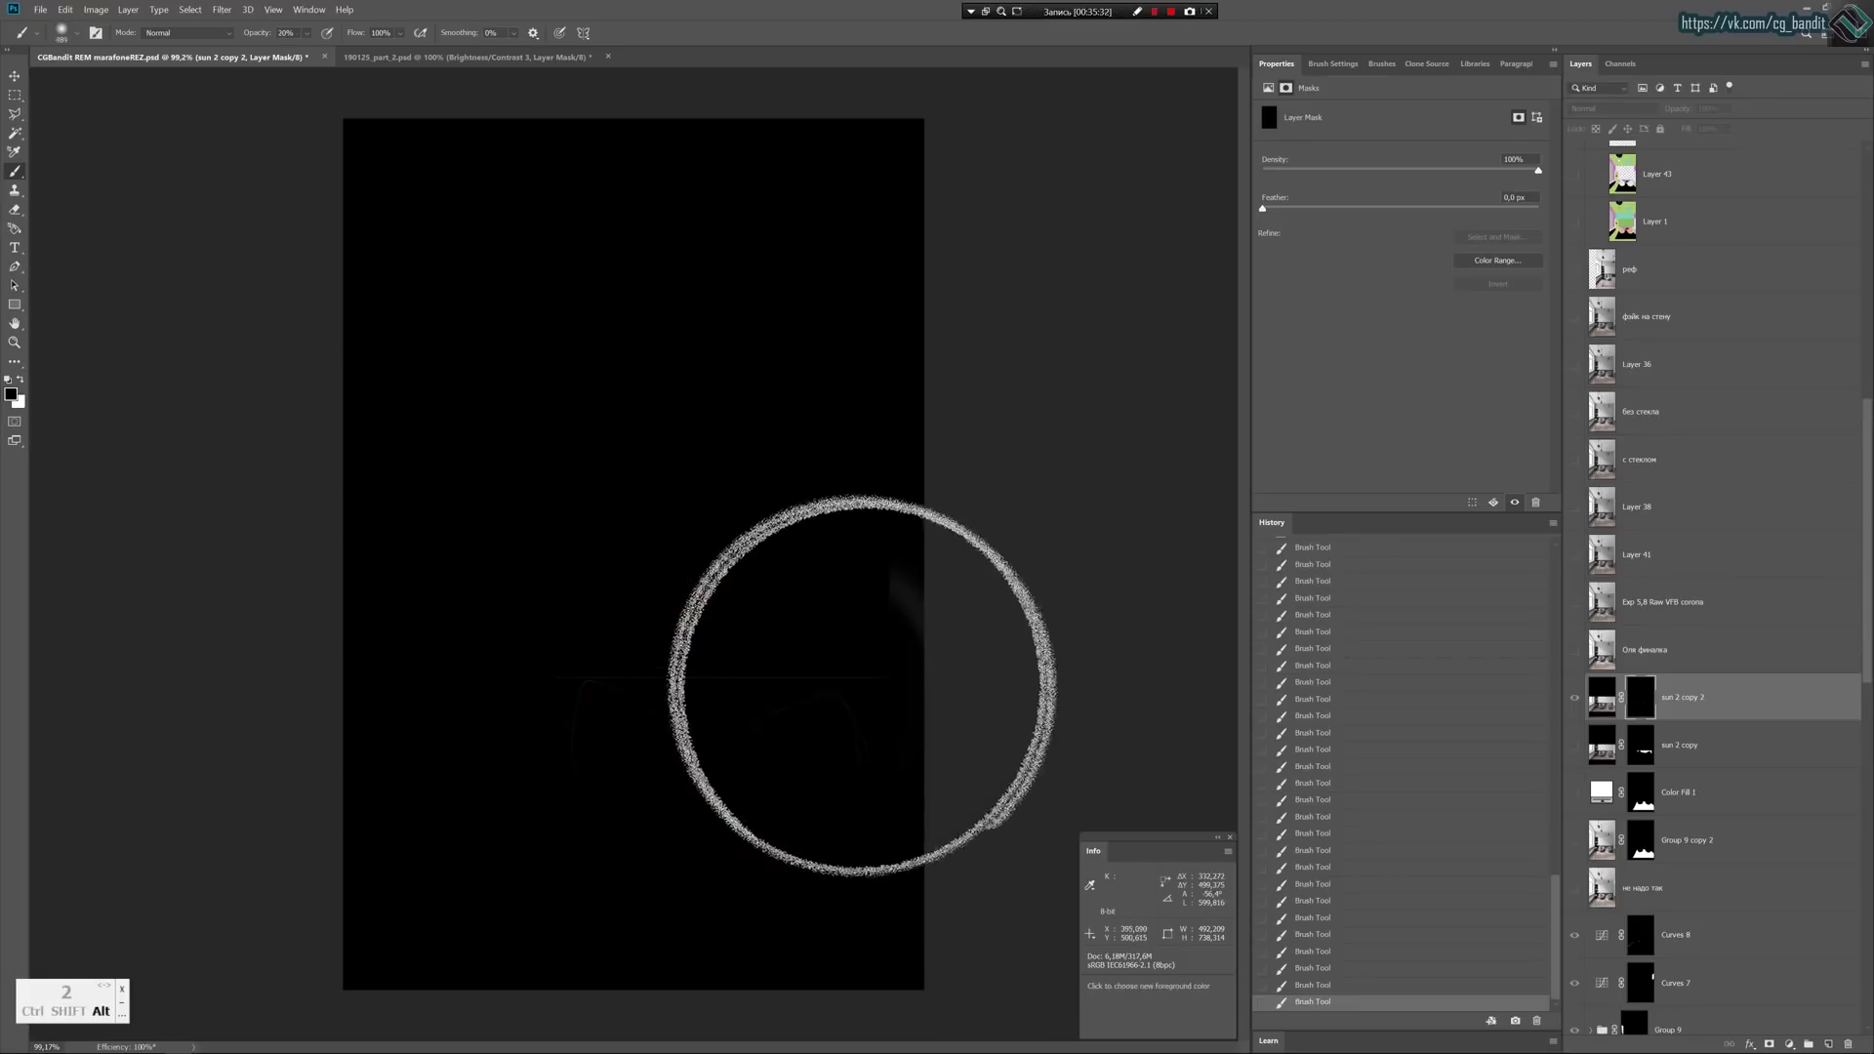
key("x")
mouse_move(758, 700)
left_mouse_down()
mouse_move(518, 690)
mouse_move(673, 685)
left_mouse_up()
key("x")
left_click_drag(523, 626, 550, 663)
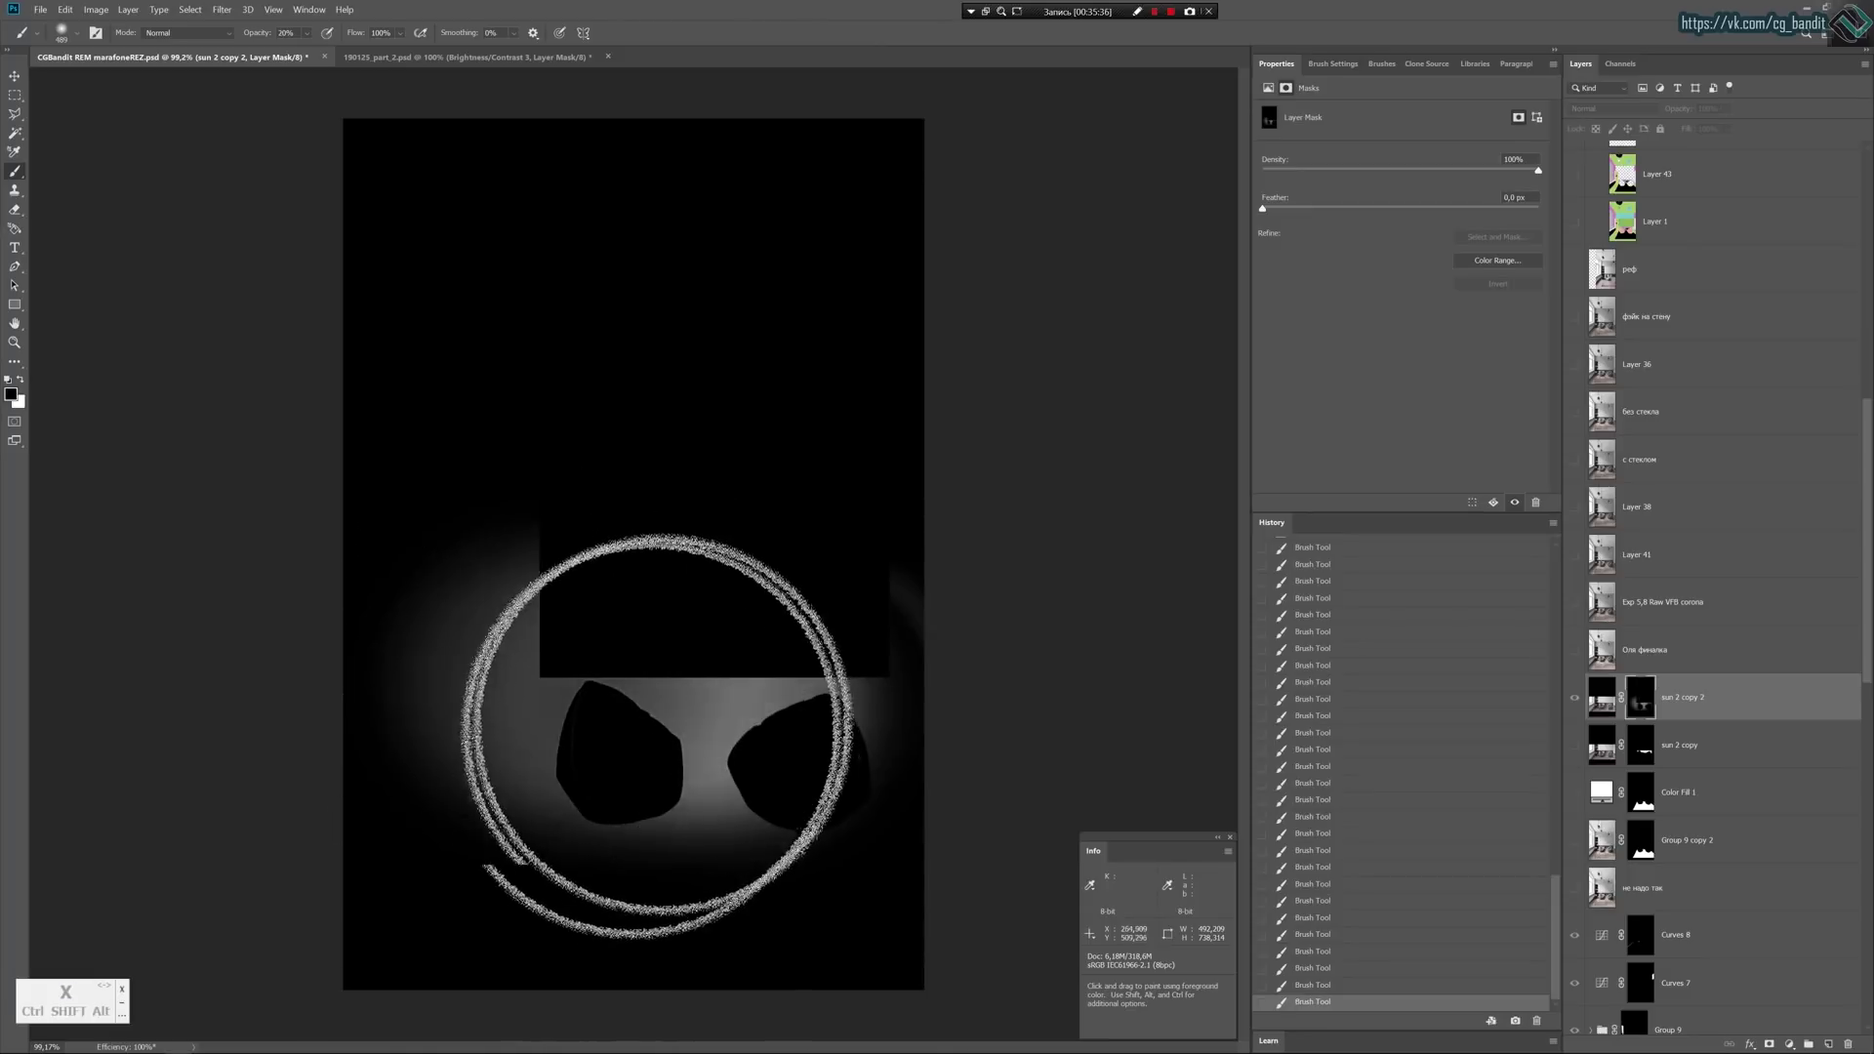
key("0")
mouse_move(690, 694)
left_mouse_down()
mouse_move(669, 682)
mouse_move(822, 746)
left_mouse_up()
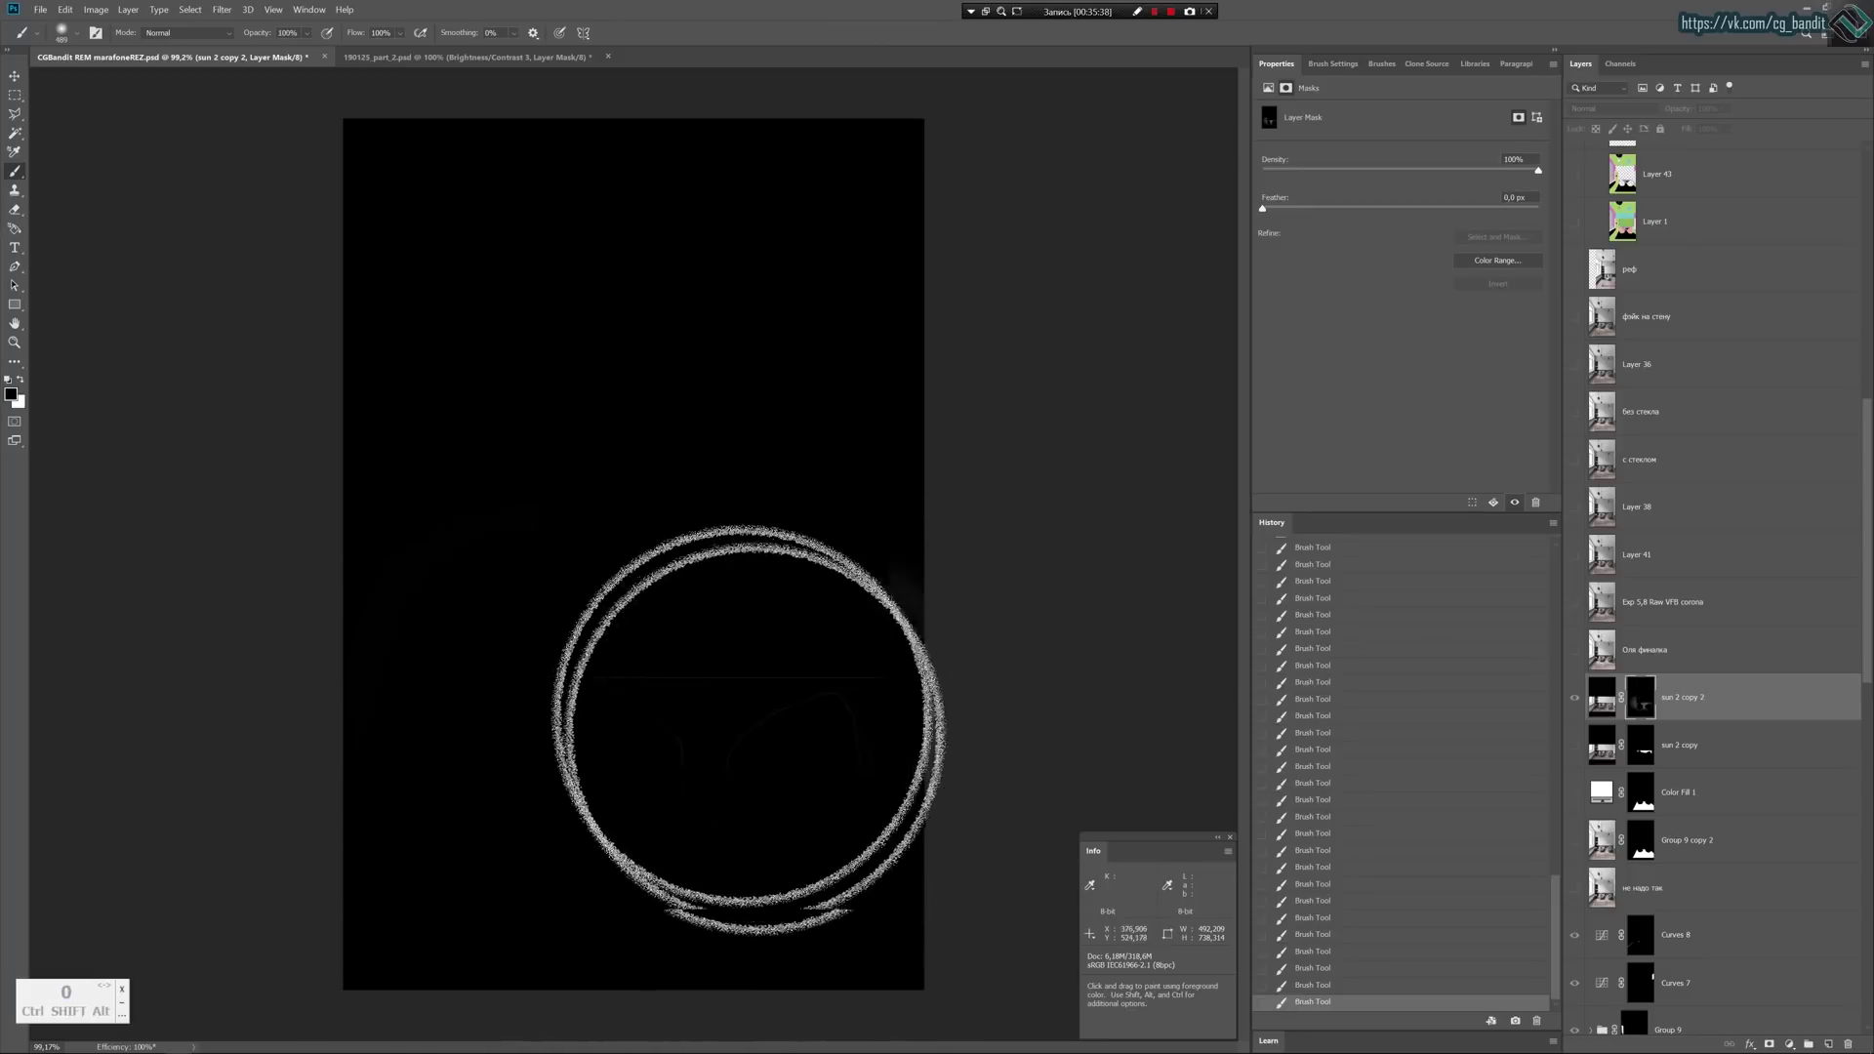
Return from the mask view to the image and paint white at 100% opacity across the toy niche below the cabinets with a smaller brush.
left_click(1641, 699)
left_click(1641, 701)
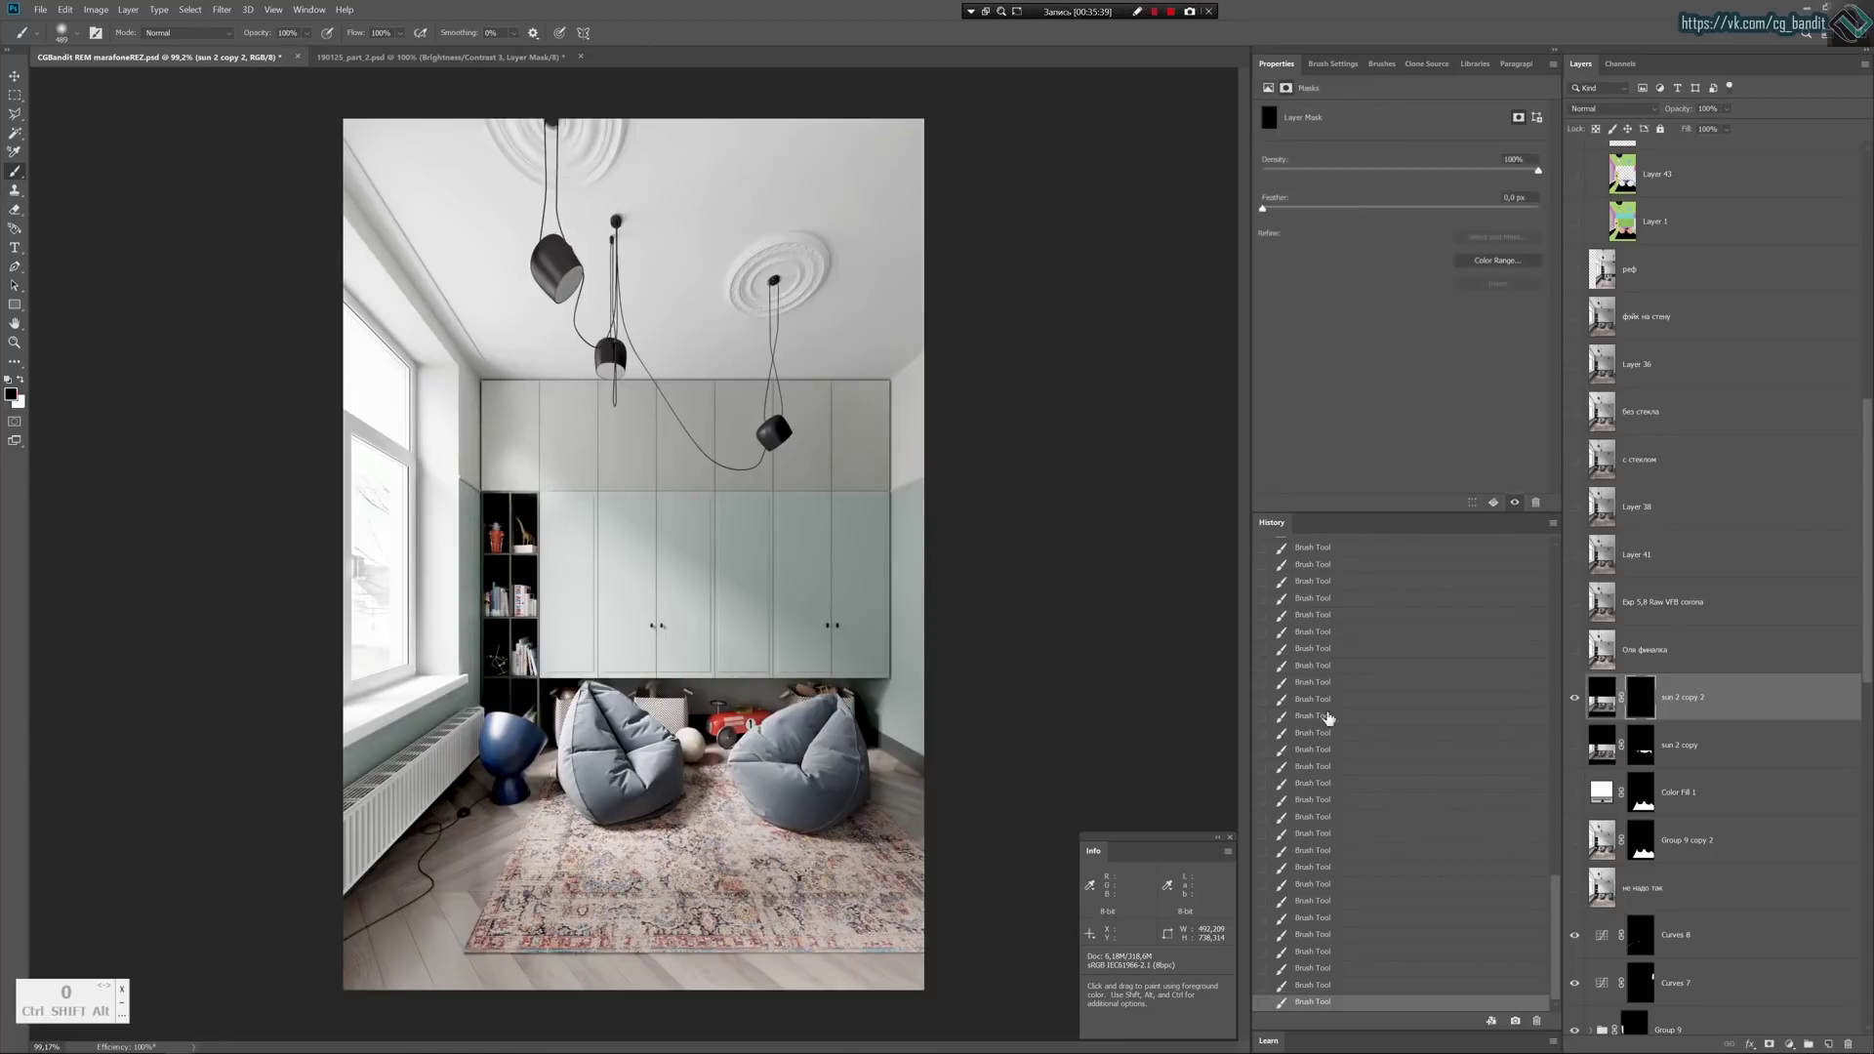
scroll(762, 683, "up", 5, "alt")
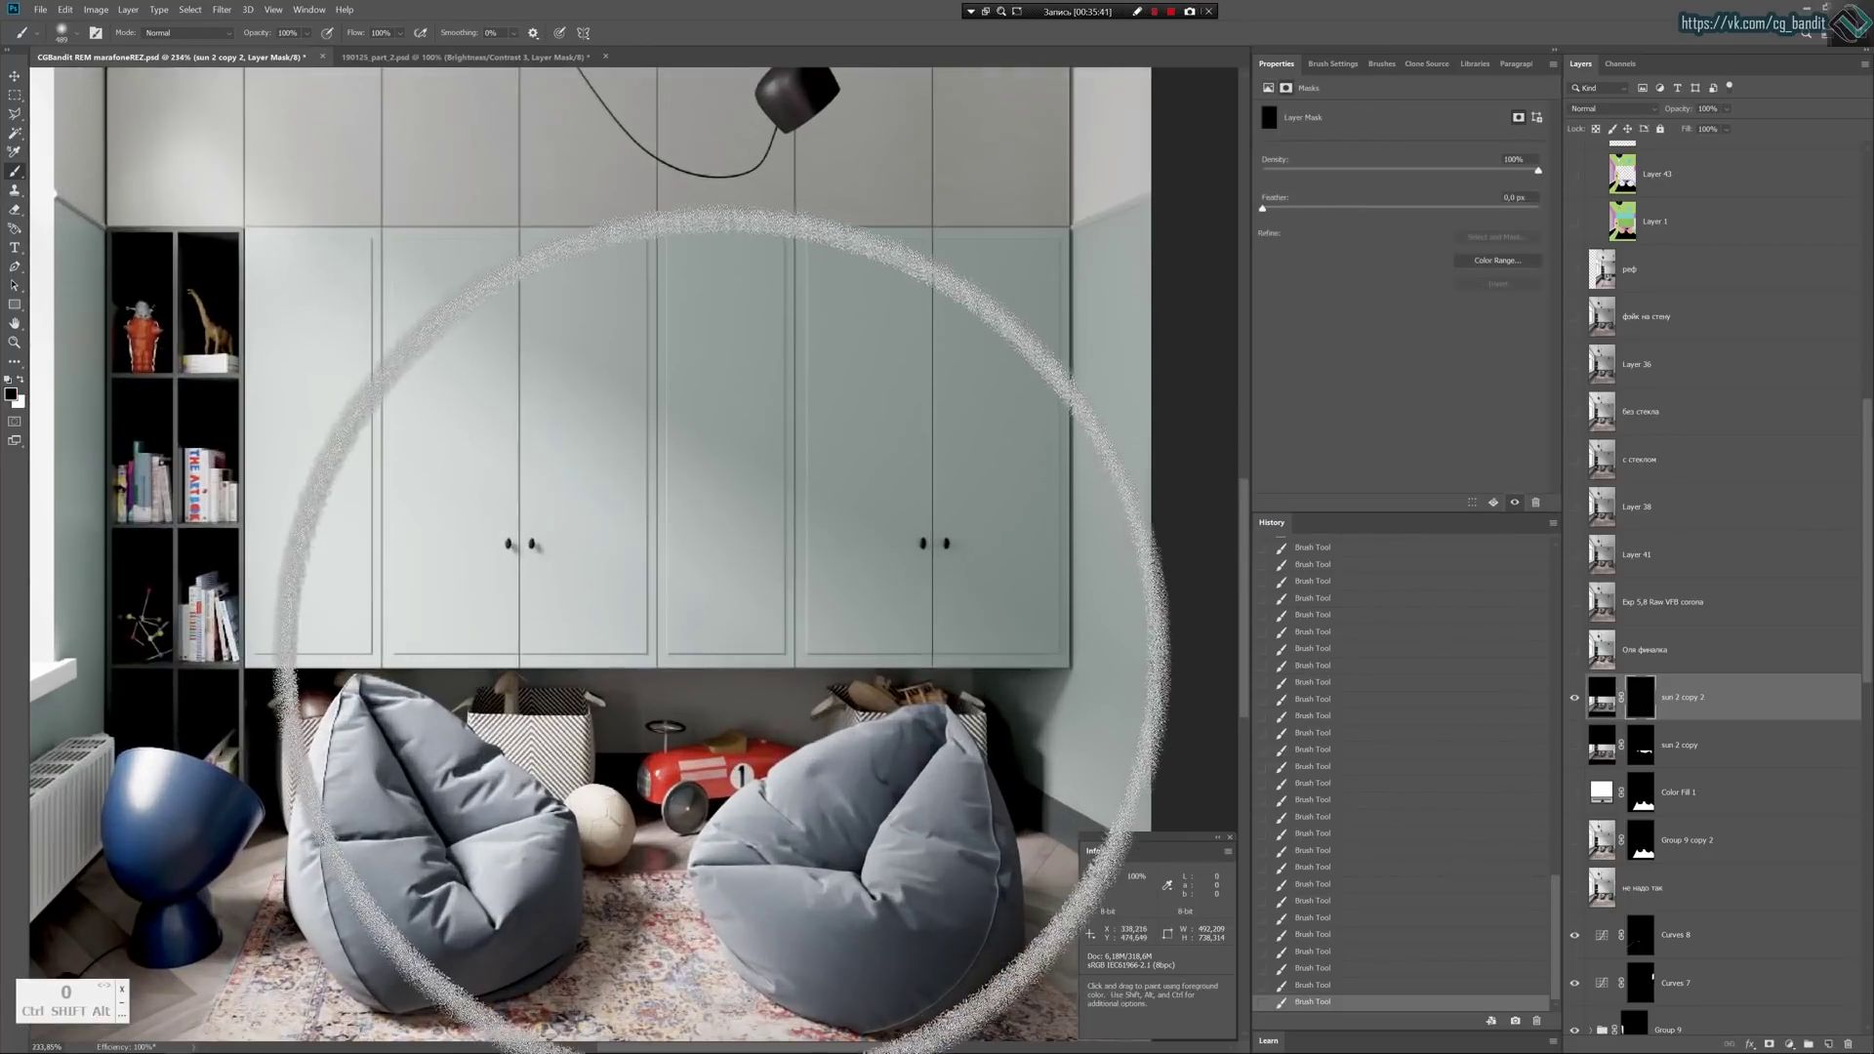
left_click_drag(712, 612, 704, 446)
mouse_move(681, 478)
right_mouse_down("alt")
mouse_move(569, 500)
mouse_move(397, 473)
right_mouse_up("alt")
key("0")
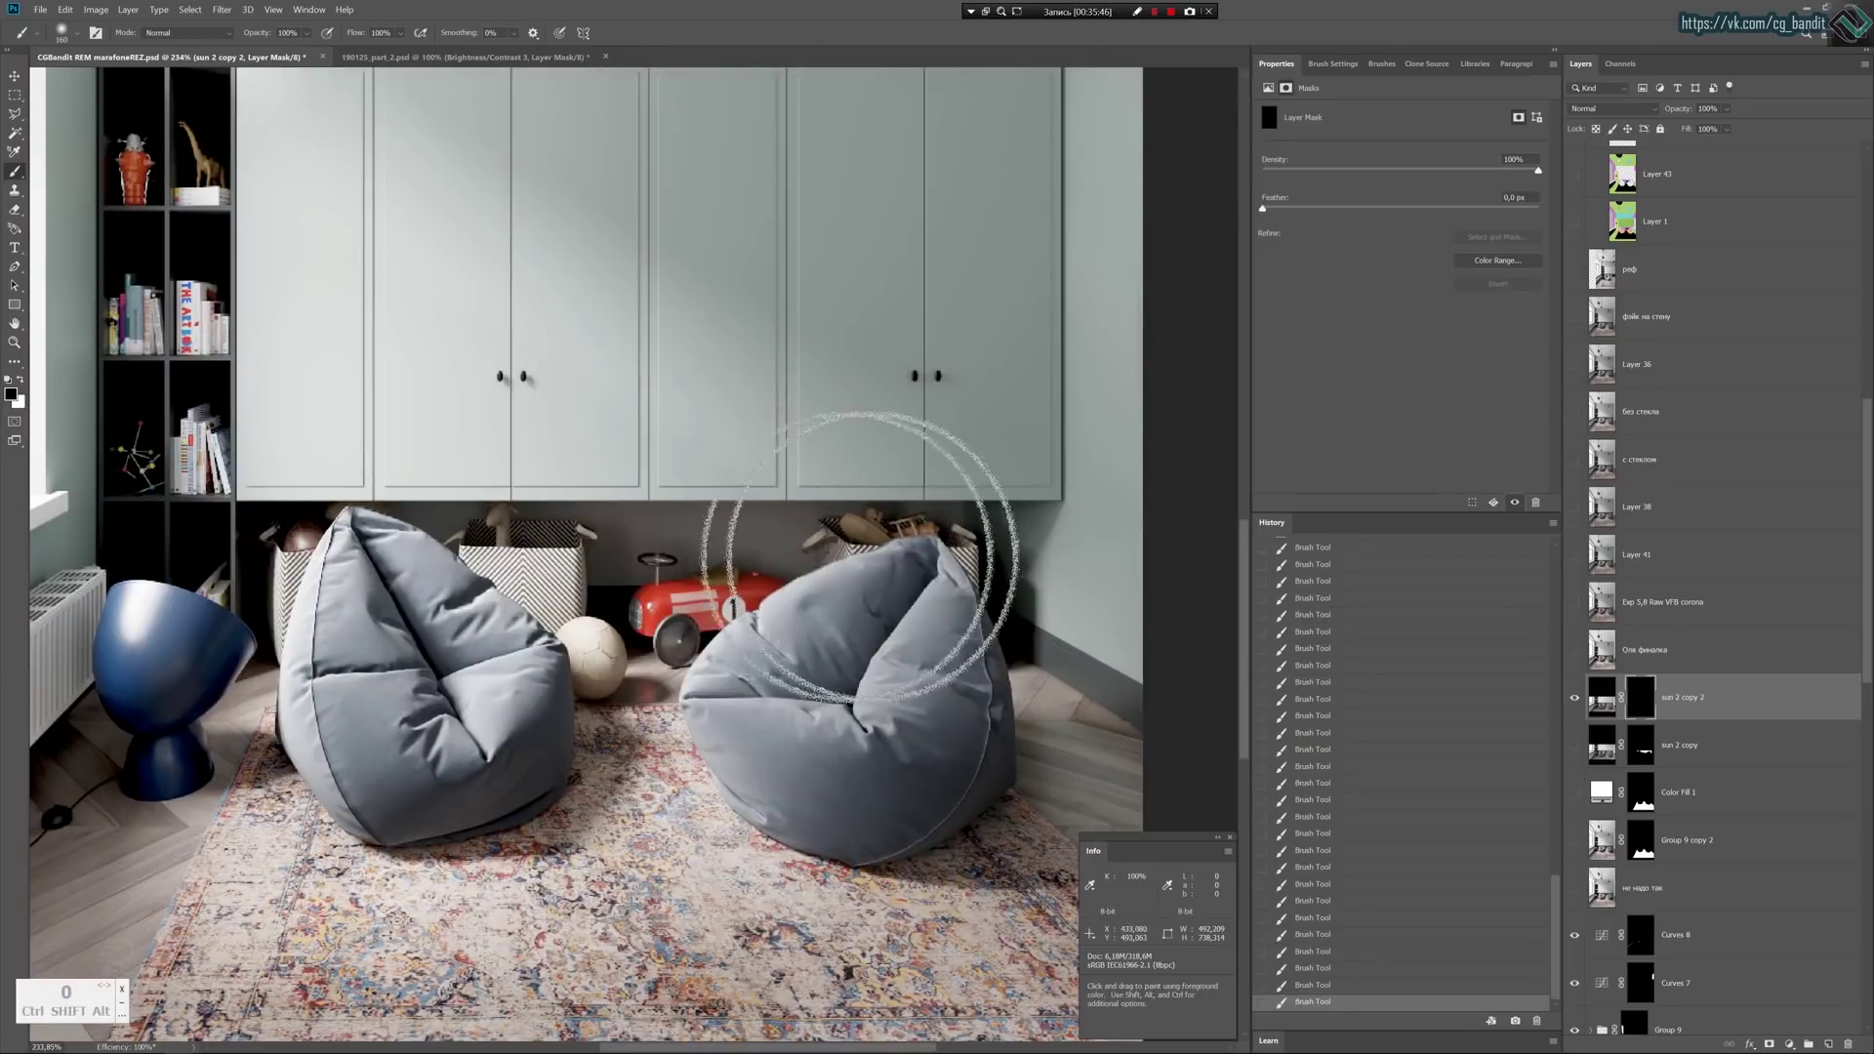
key("x")
mouse_move(724, 545)
left_mouse_down()
mouse_move(555, 524)
mouse_move(354, 464)
left_mouse_up()
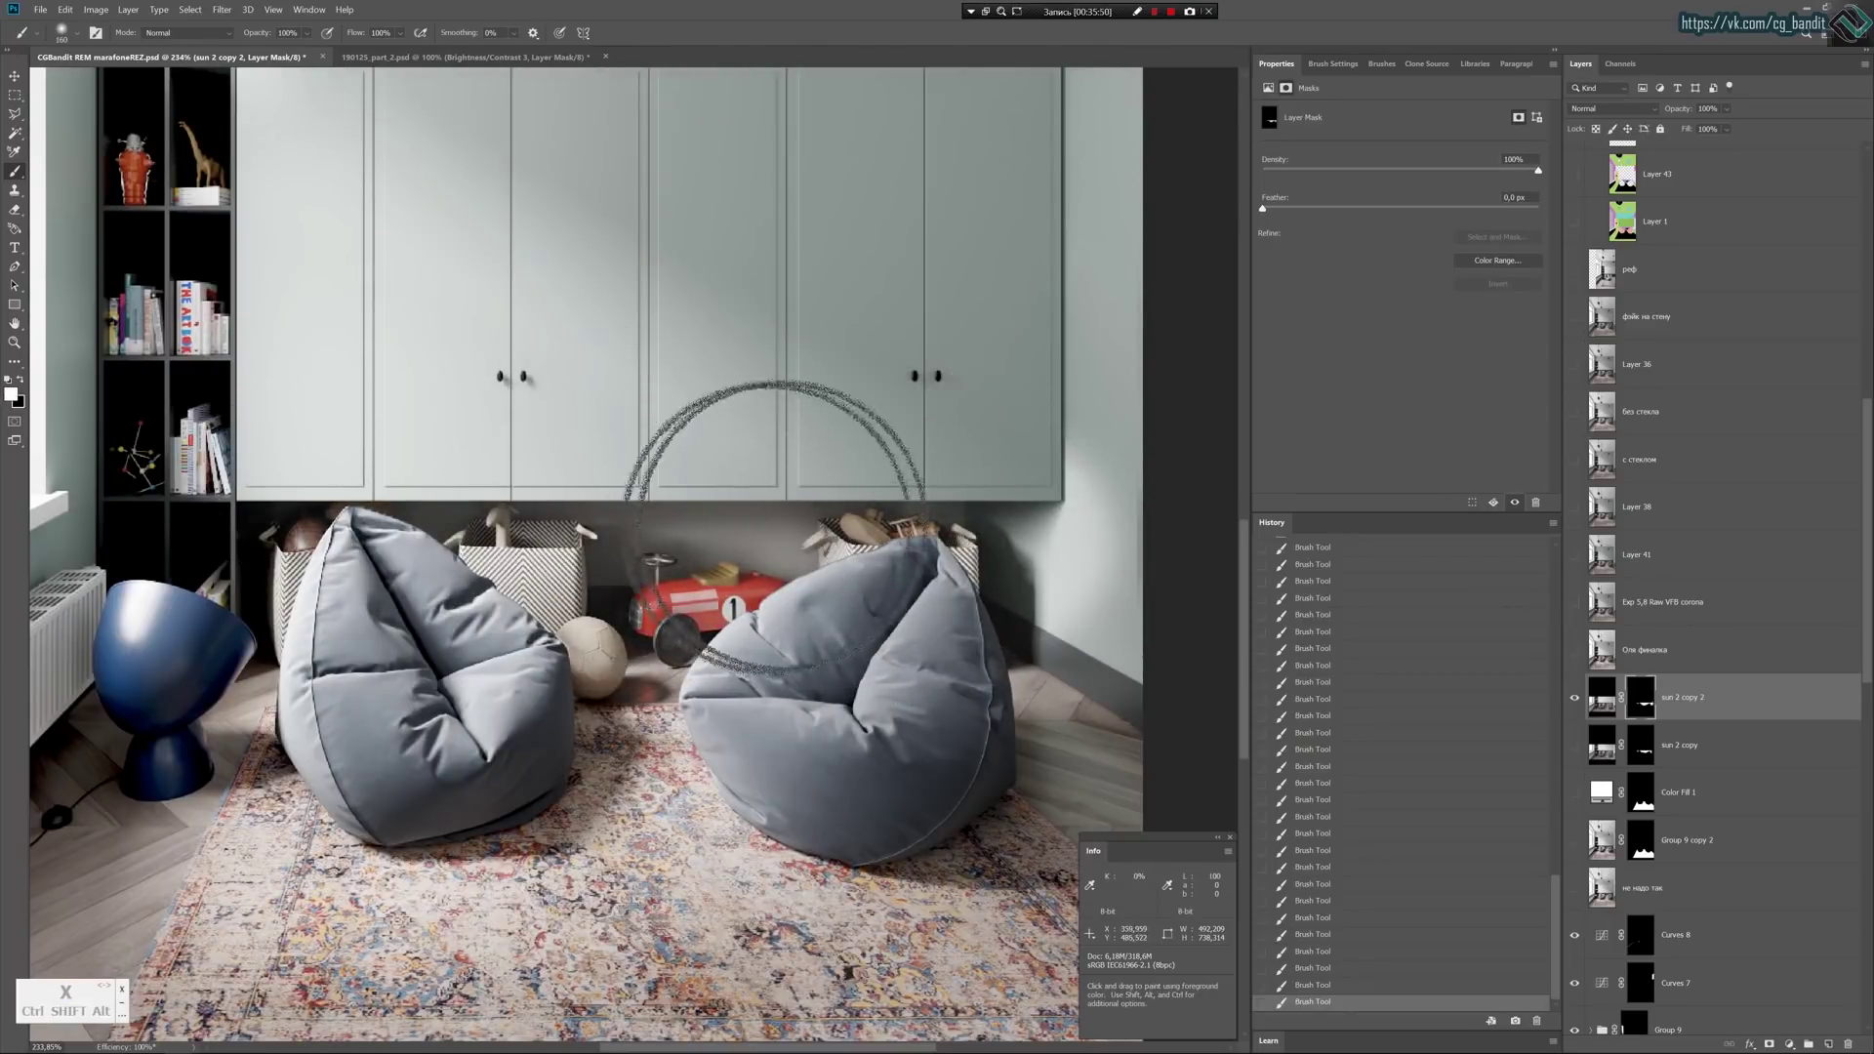
Paint the mask black over the wall beside the cabinets and compare the image with "sun 2 copy 2" hidden and shown.
key("x")
left_click_drag(1108, 536, 1096, 465)
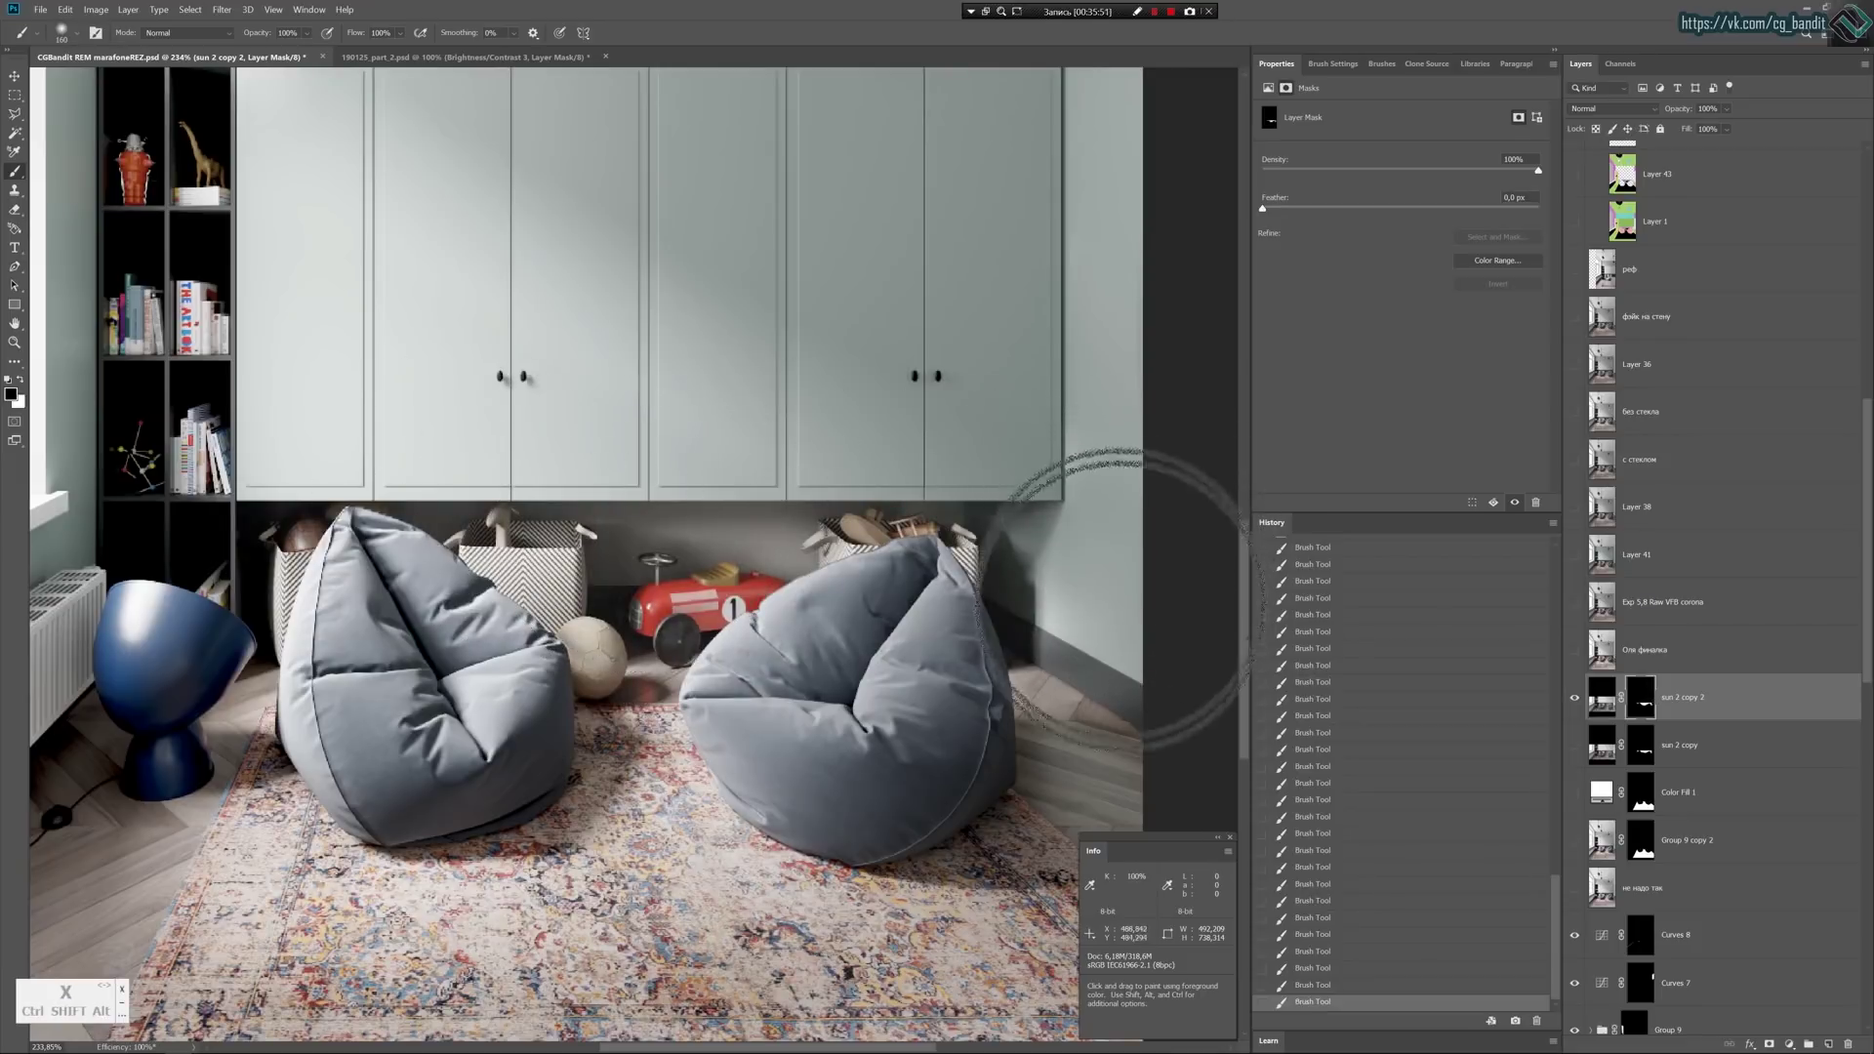
left_click(1571, 701)
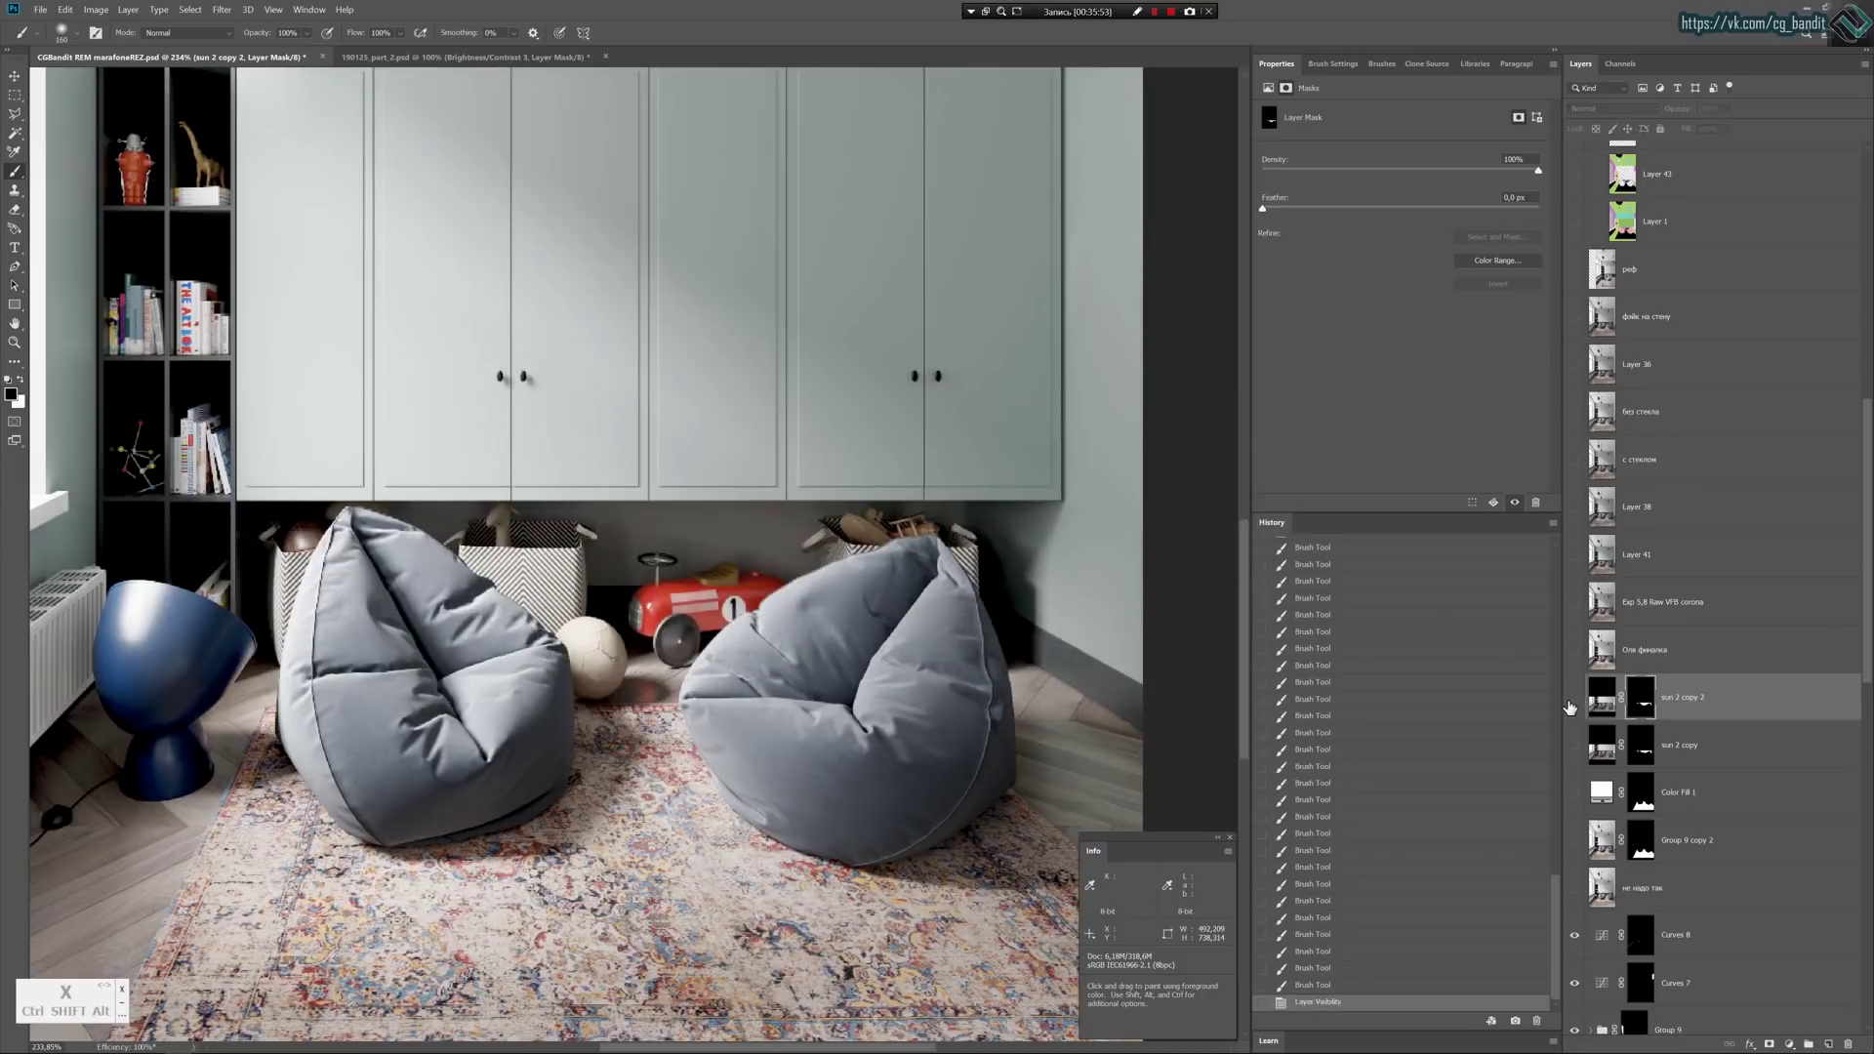
left_click(1571, 701)
left_click(1571, 701)
left_click(1571, 700)
Set the brush to 20% opacity, reduce its size, and compare the image with "sun 2 copy 2" hidden and shown.
right_click_drag(1056, 542, 1133, 544, "alt")
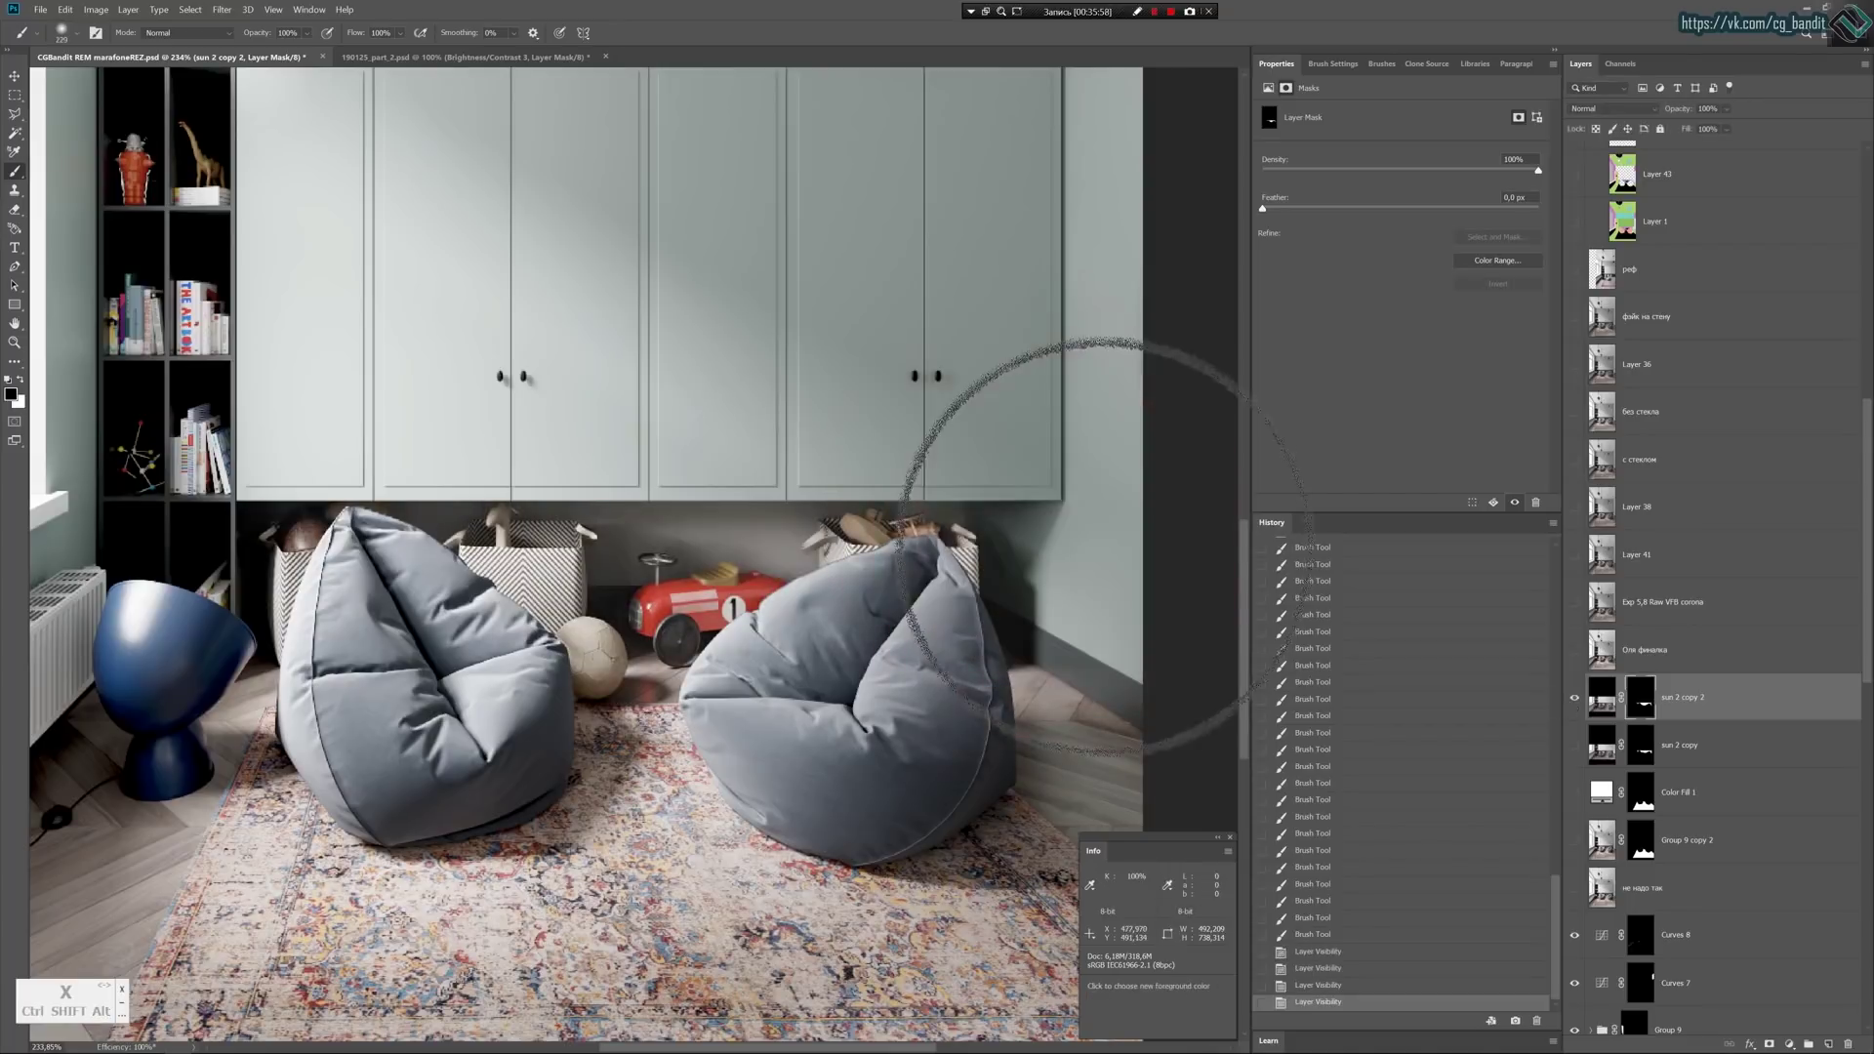
key("2")
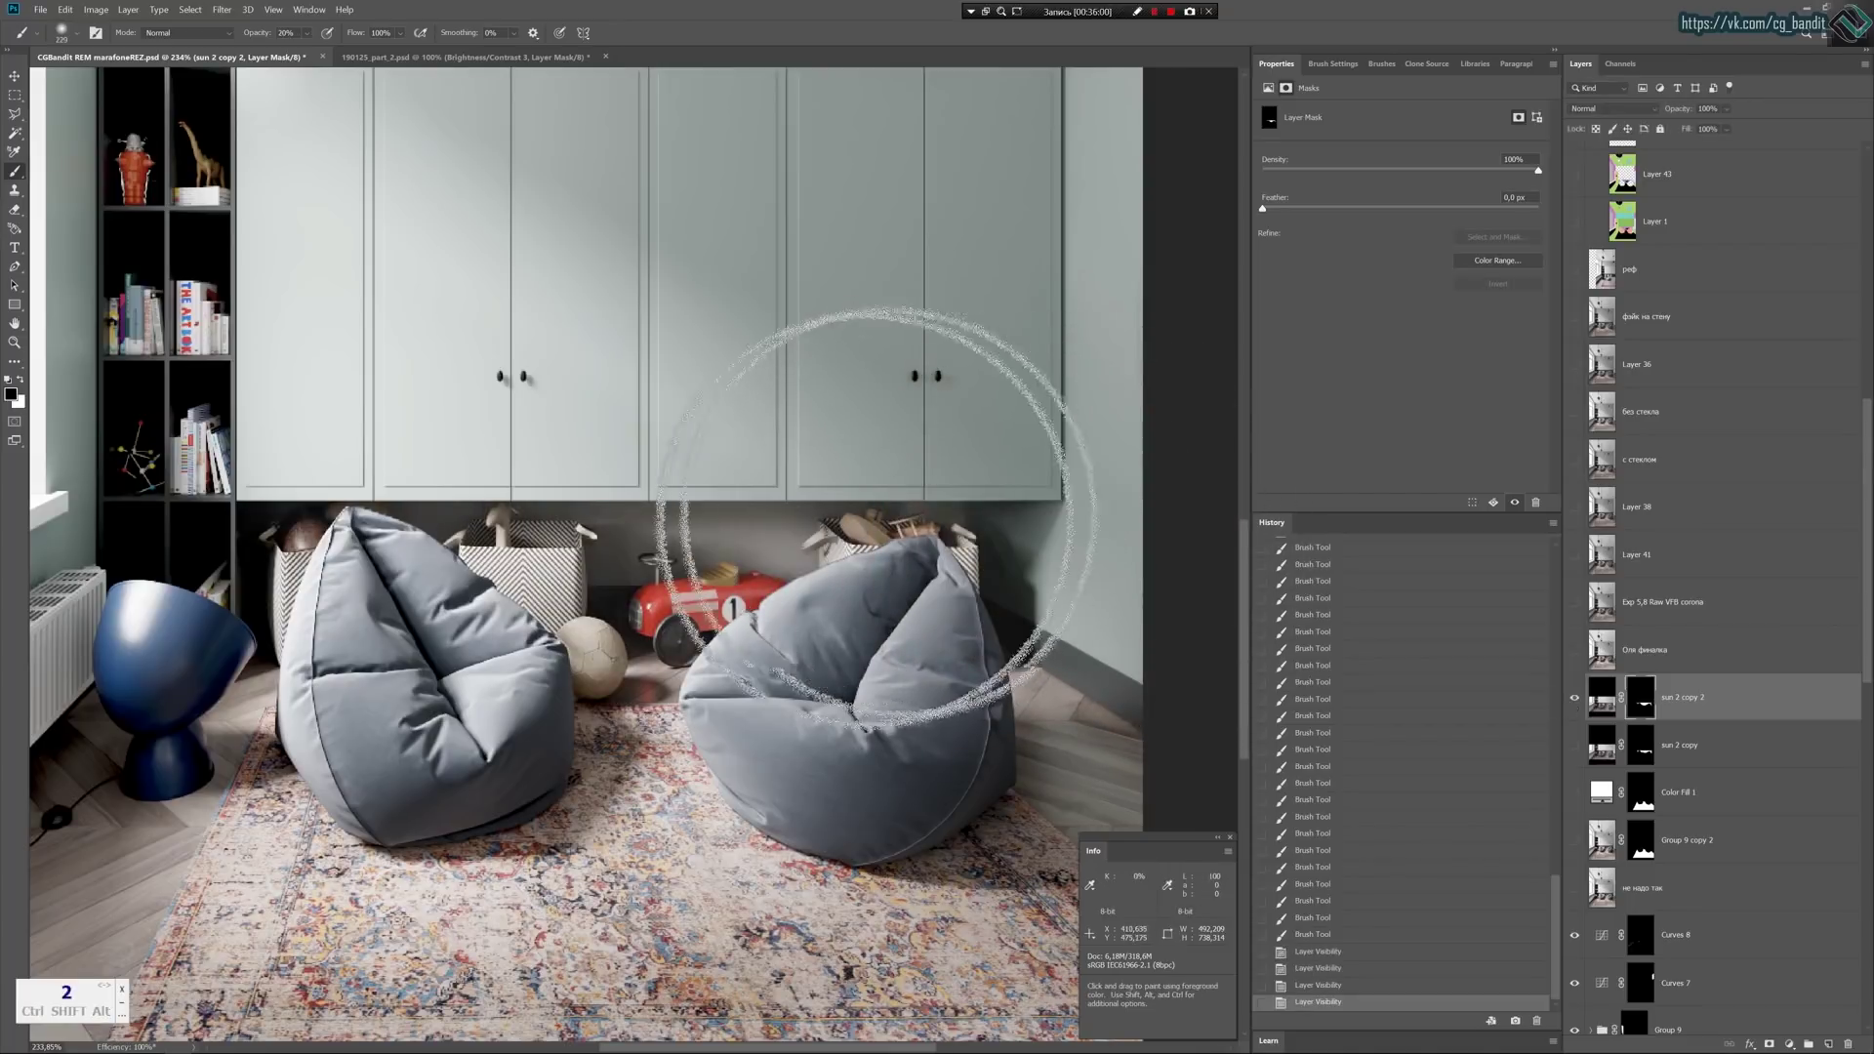
right_click_drag(847, 515, 753, 533, "alt")
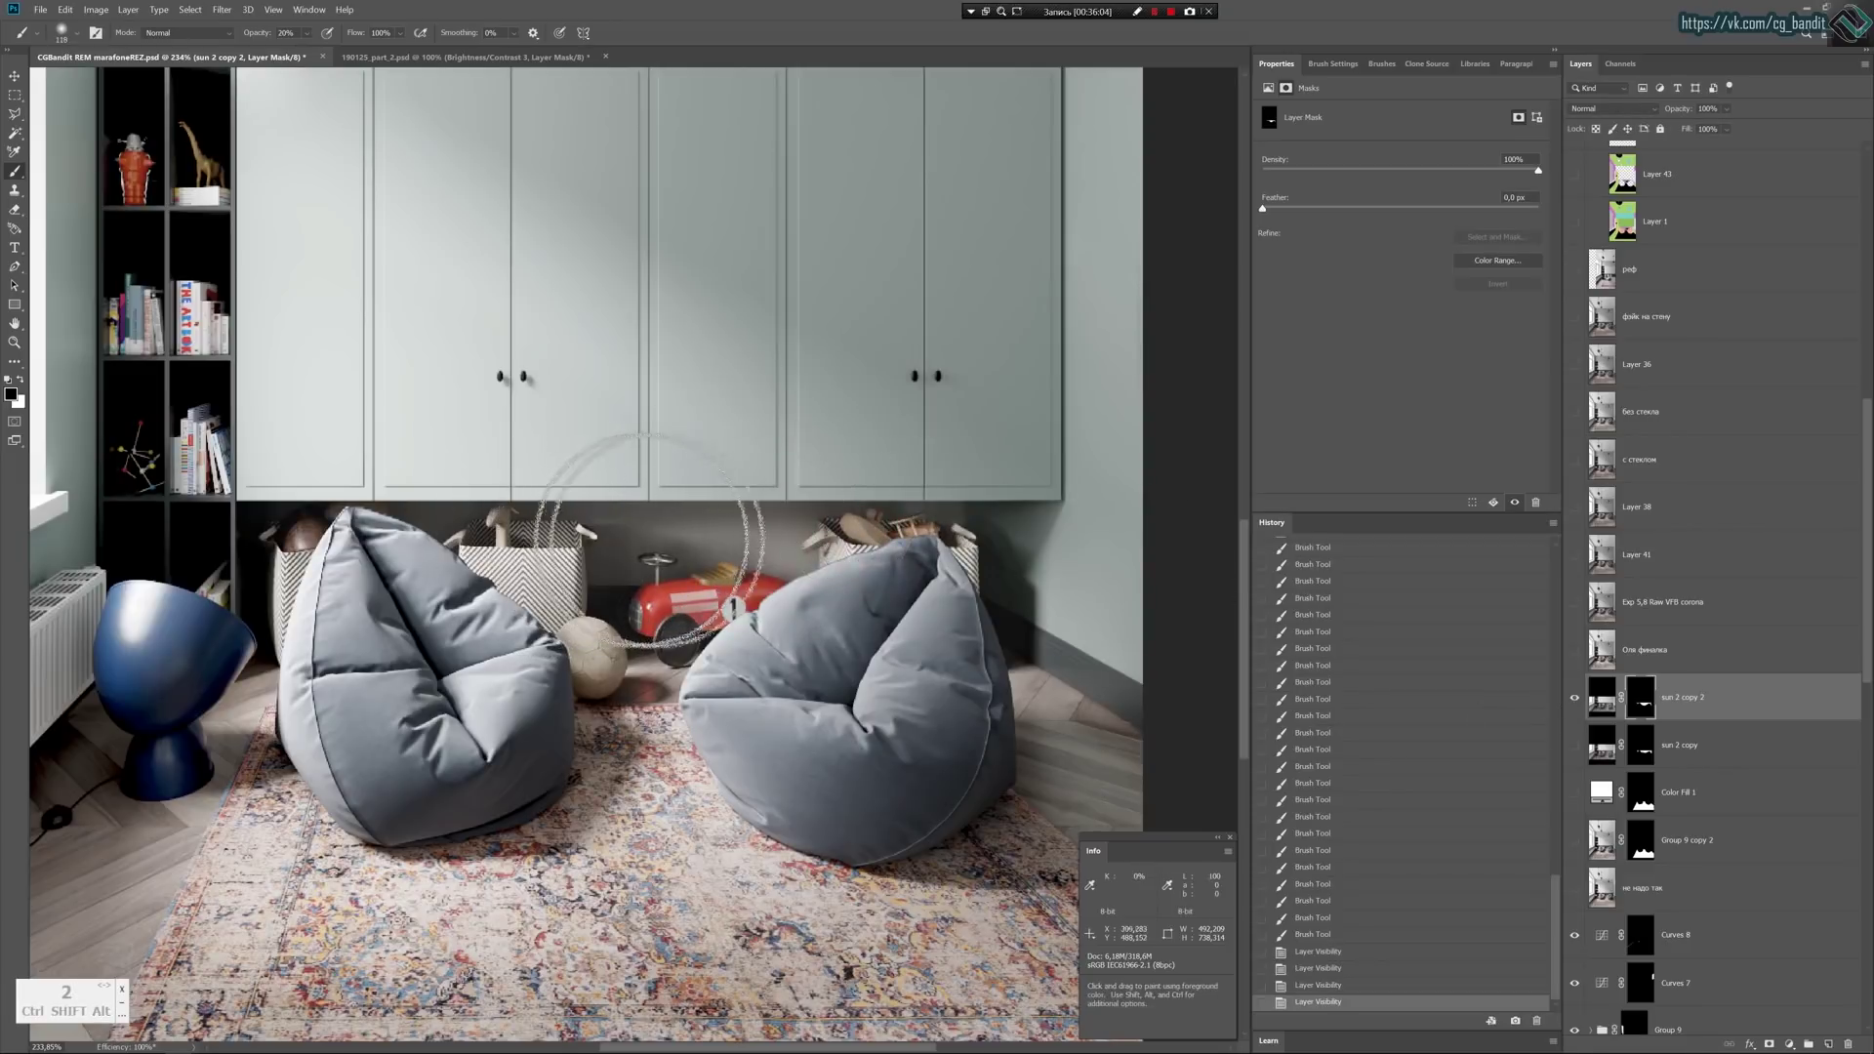
left_click(1574, 698)
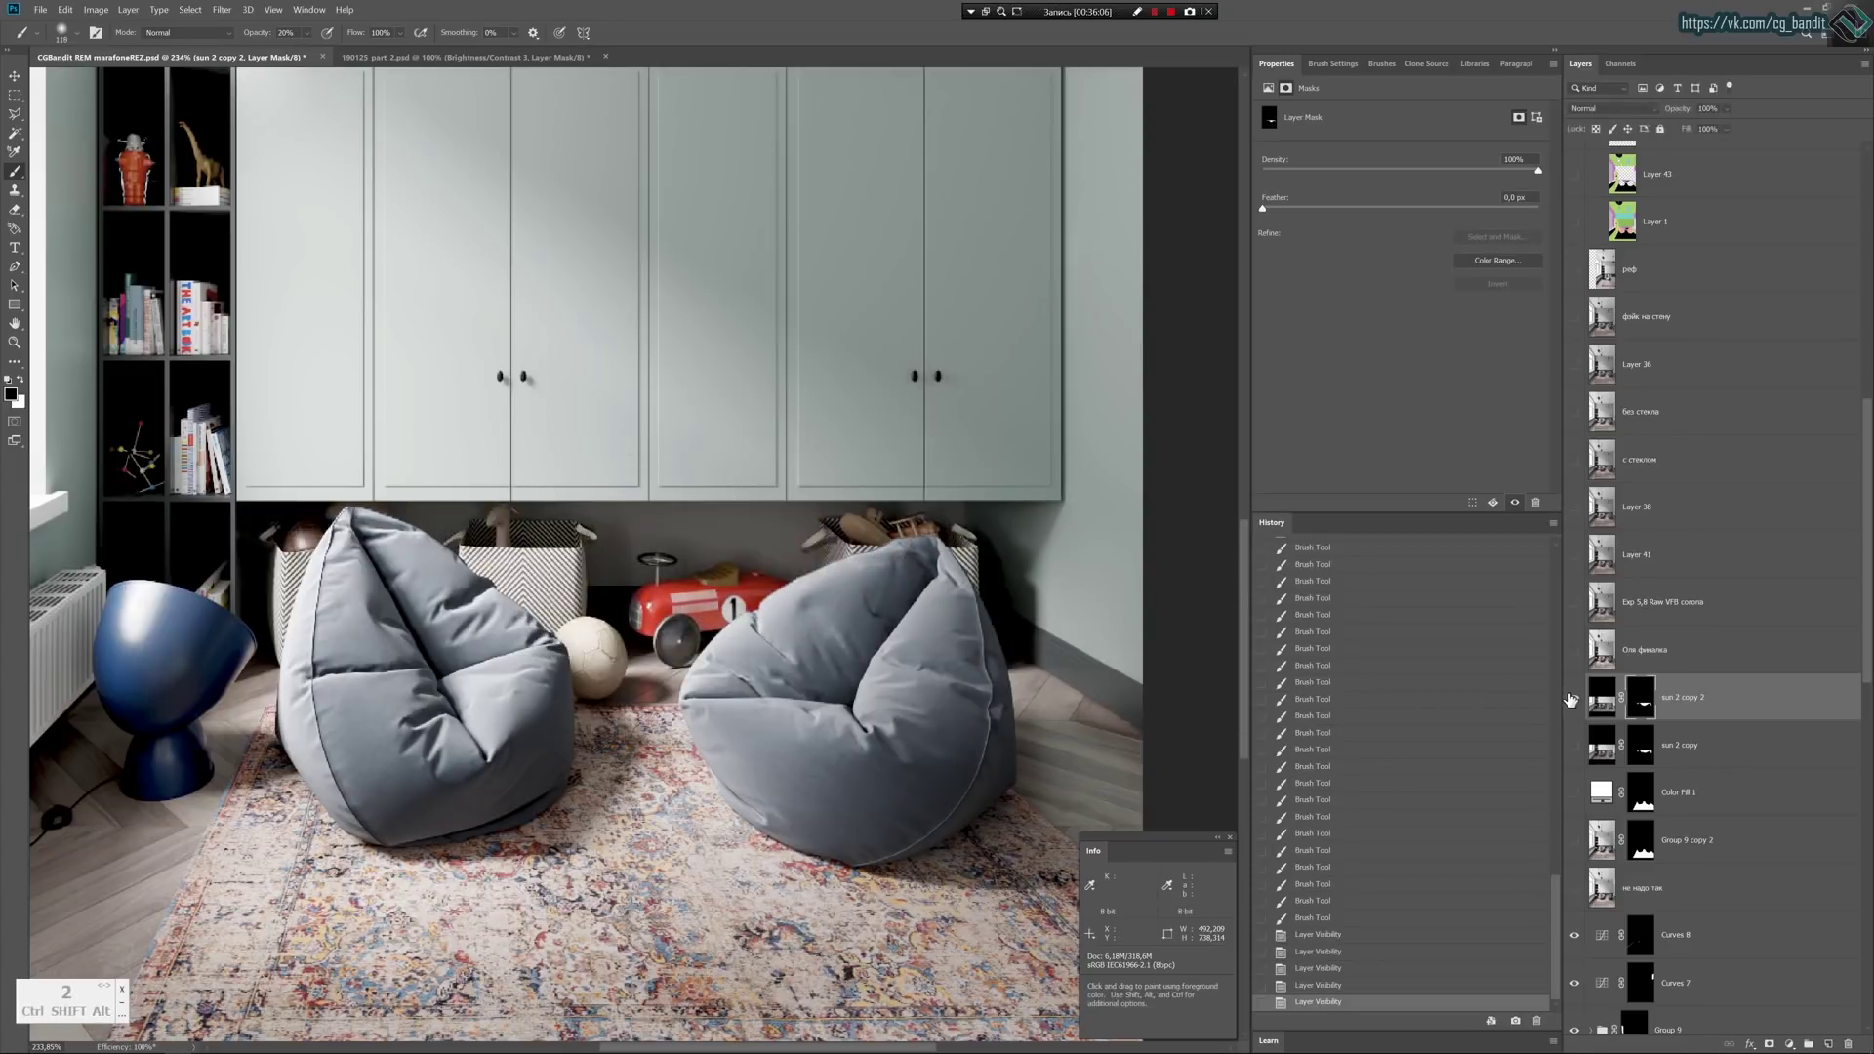
left_click(1571, 700)
Paint the mask white at 20% opacity in a row of dabs along the niche below the cabinets.
left_click(973, 532)
key("x")
left_click(974, 527)
left_click(961, 524)
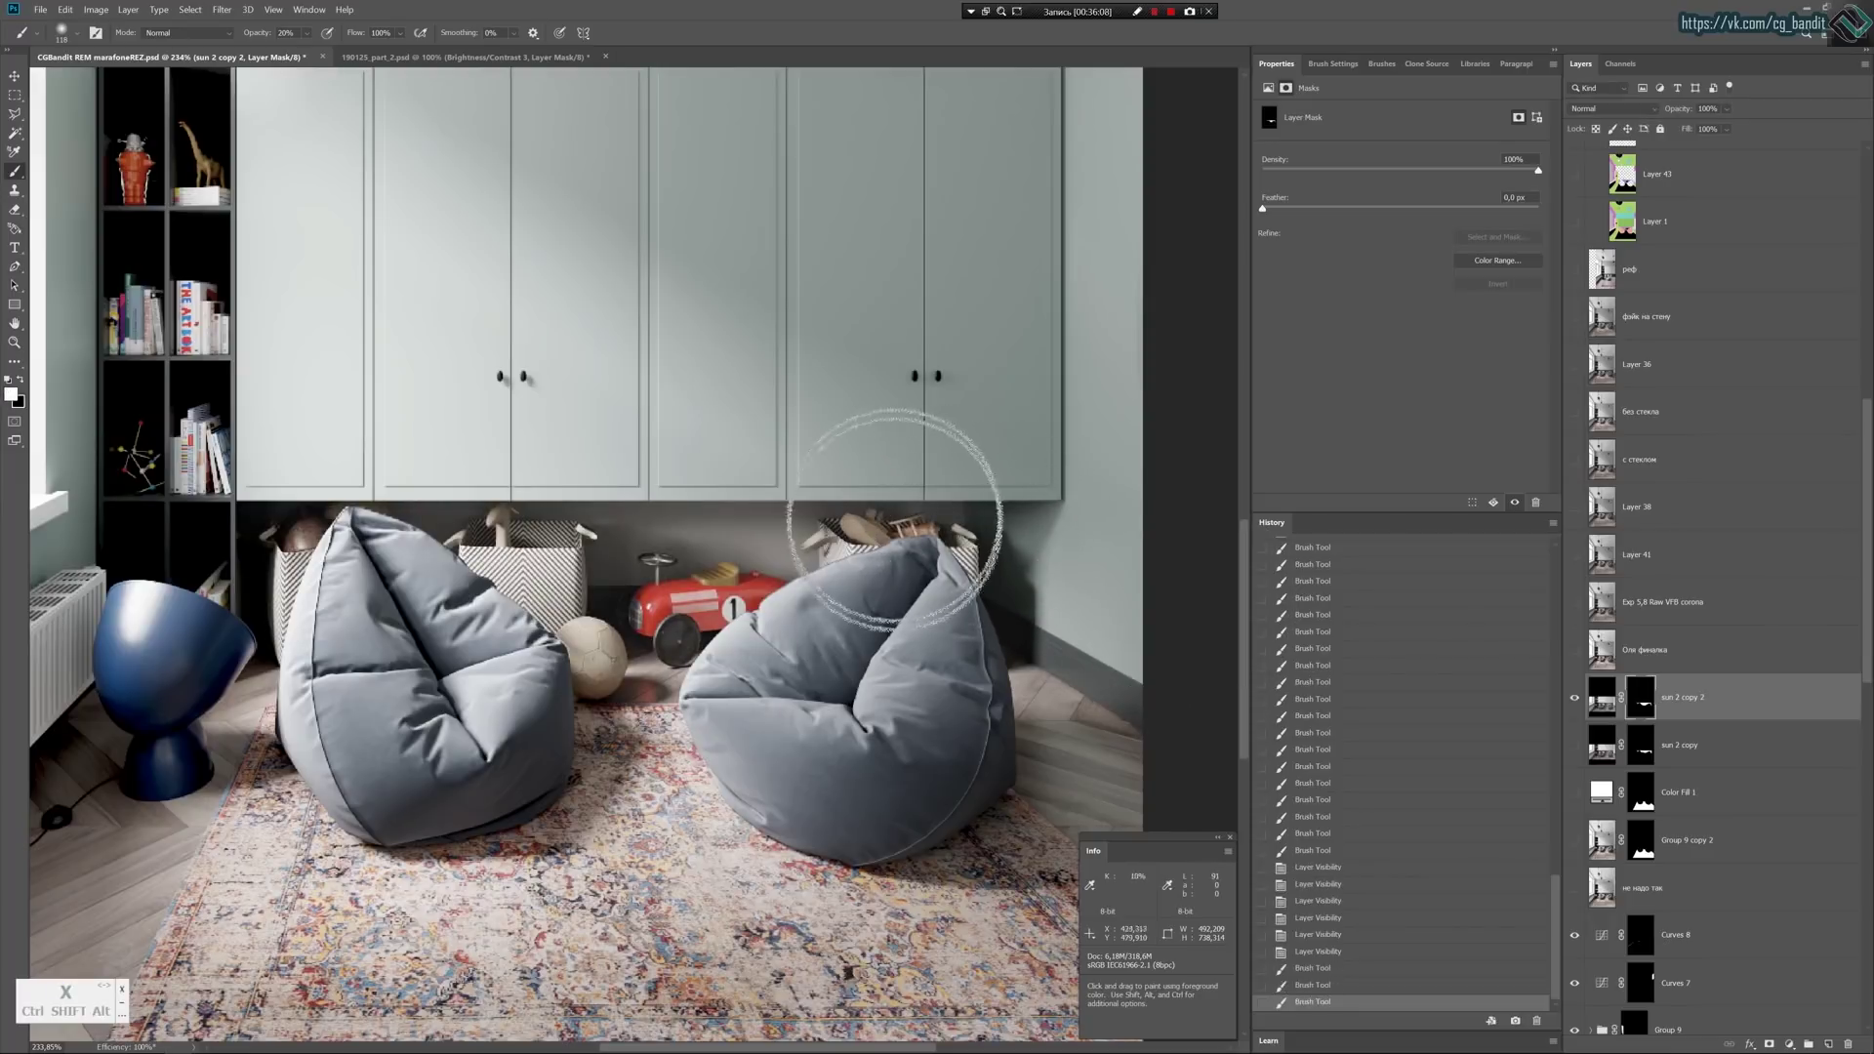
left_click(859, 523)
left_click(737, 525)
left_click(644, 523)
left_click(546, 516)
left_click(458, 512)
left_click(356, 504)
left_click(332, 506)
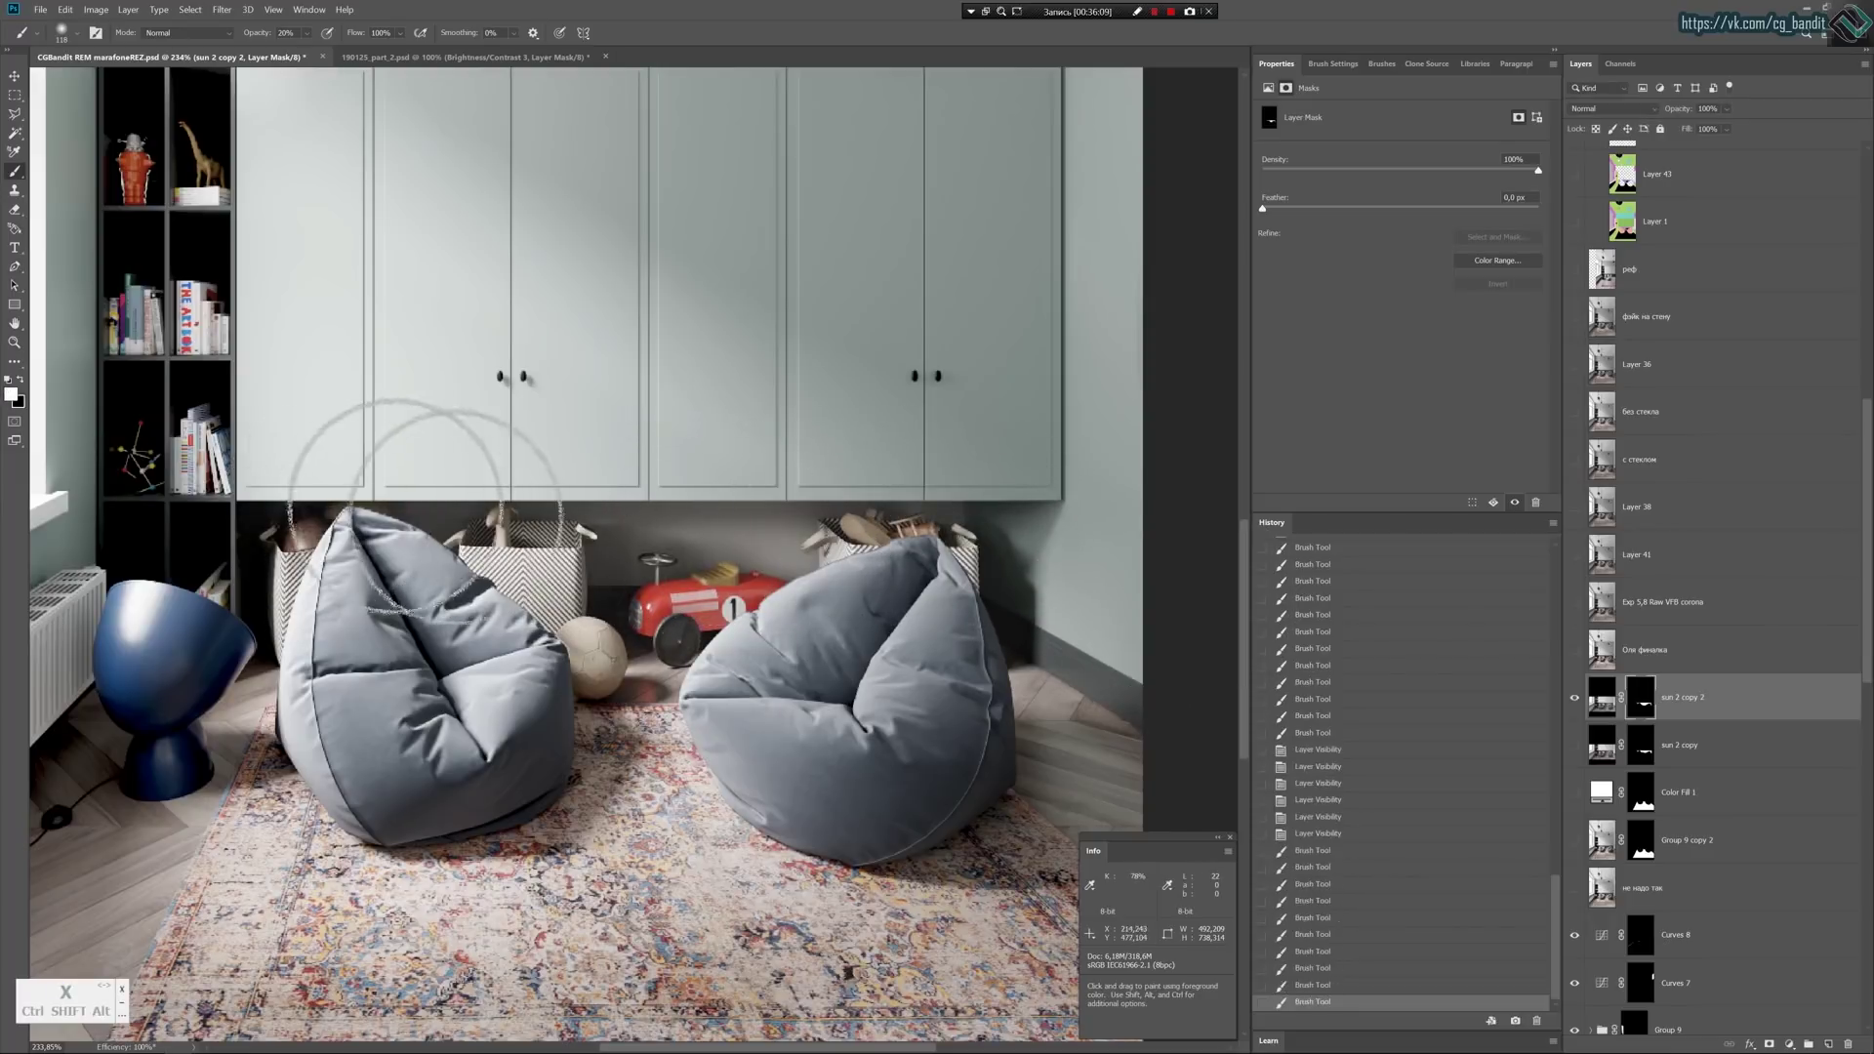
Paint the mask black at 100% opacity with a smaller brush beside the blue lamp and around the ball and rug edge.
key("0")
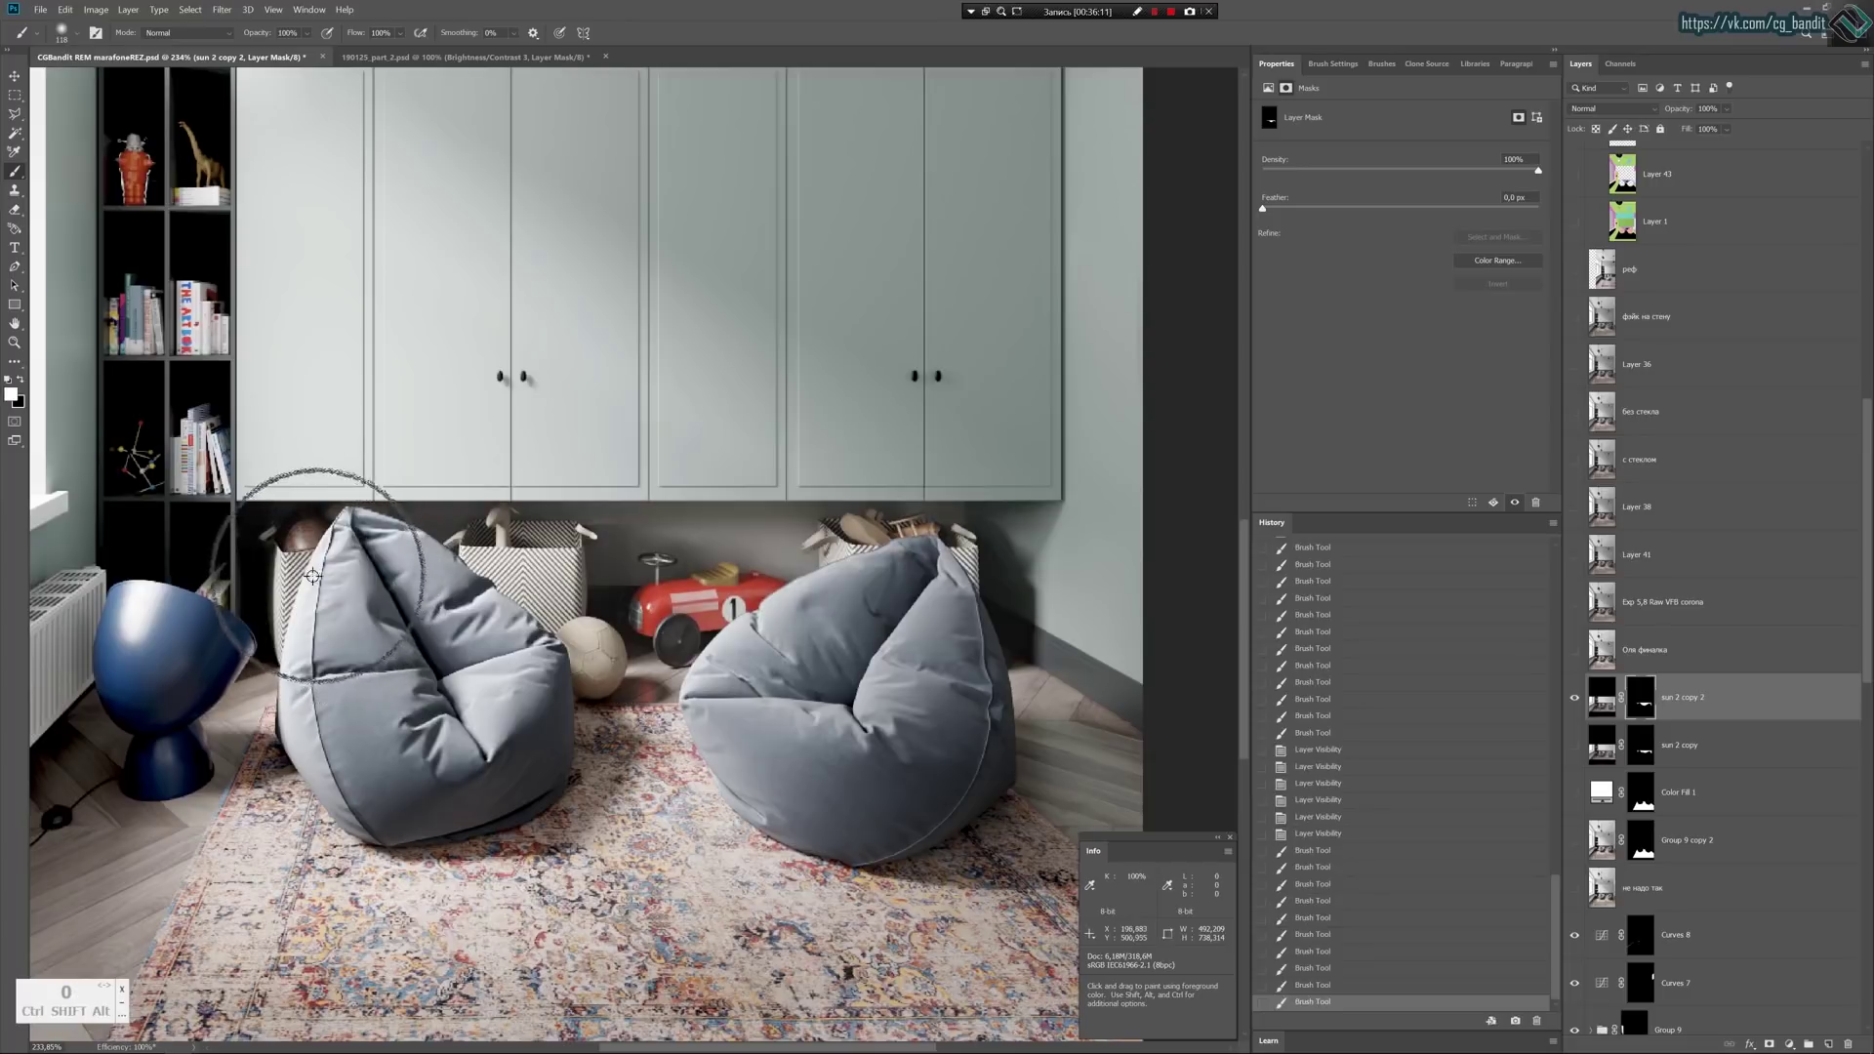
right_click_drag(312, 576, 273, 576, "alt")
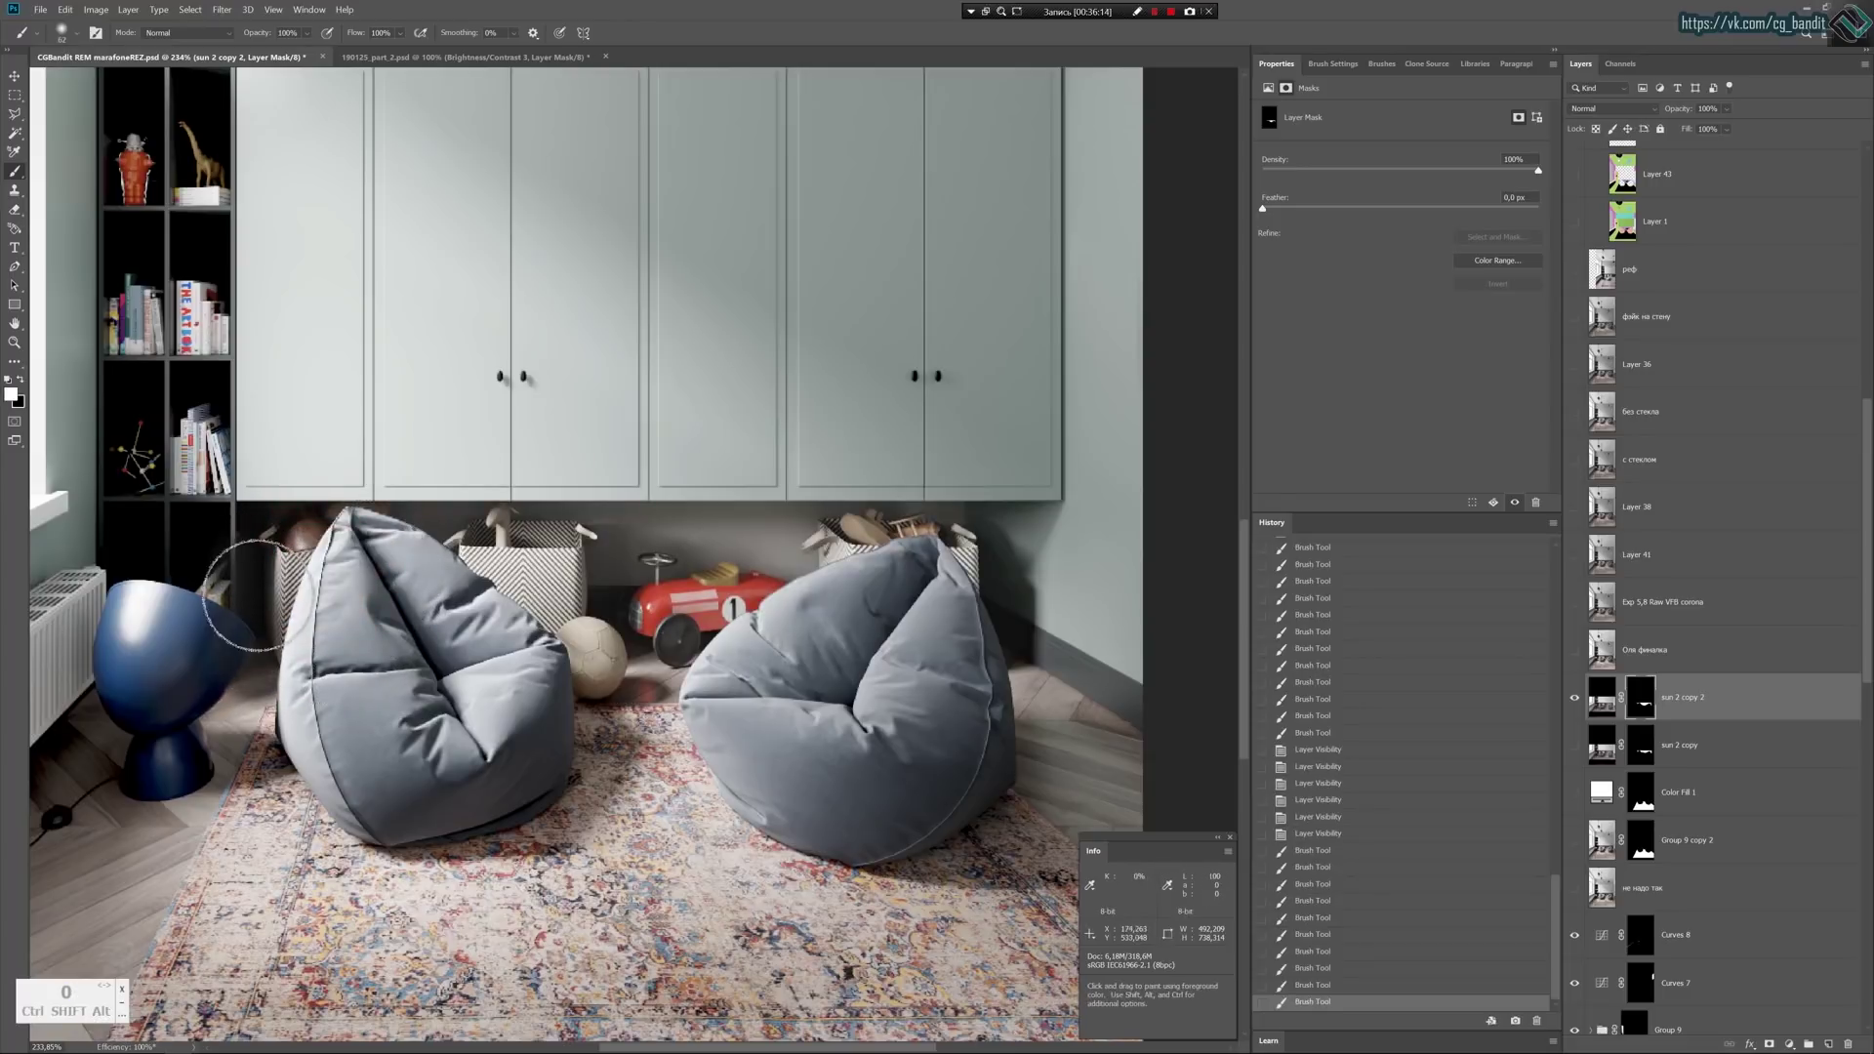
key("x")
mouse_move(259, 595)
left_mouse_down()
mouse_move(233, 619)
mouse_move(253, 563)
left_mouse_up()
mouse_move(254, 566)
left_mouse_down()
mouse_move(226, 709)
mouse_move(221, 680)
left_mouse_up()
left_click_drag(602, 670, 615, 721)
left_click_drag(624, 721, 659, 748)
mouse_move(664, 745)
left_mouse_down()
mouse_move(662, 727)
mouse_move(588, 707)
mouse_move(587, 658)
left_mouse_up()
key("x")
key("x")
right_click_drag(590, 658, 576, 649, "alt")
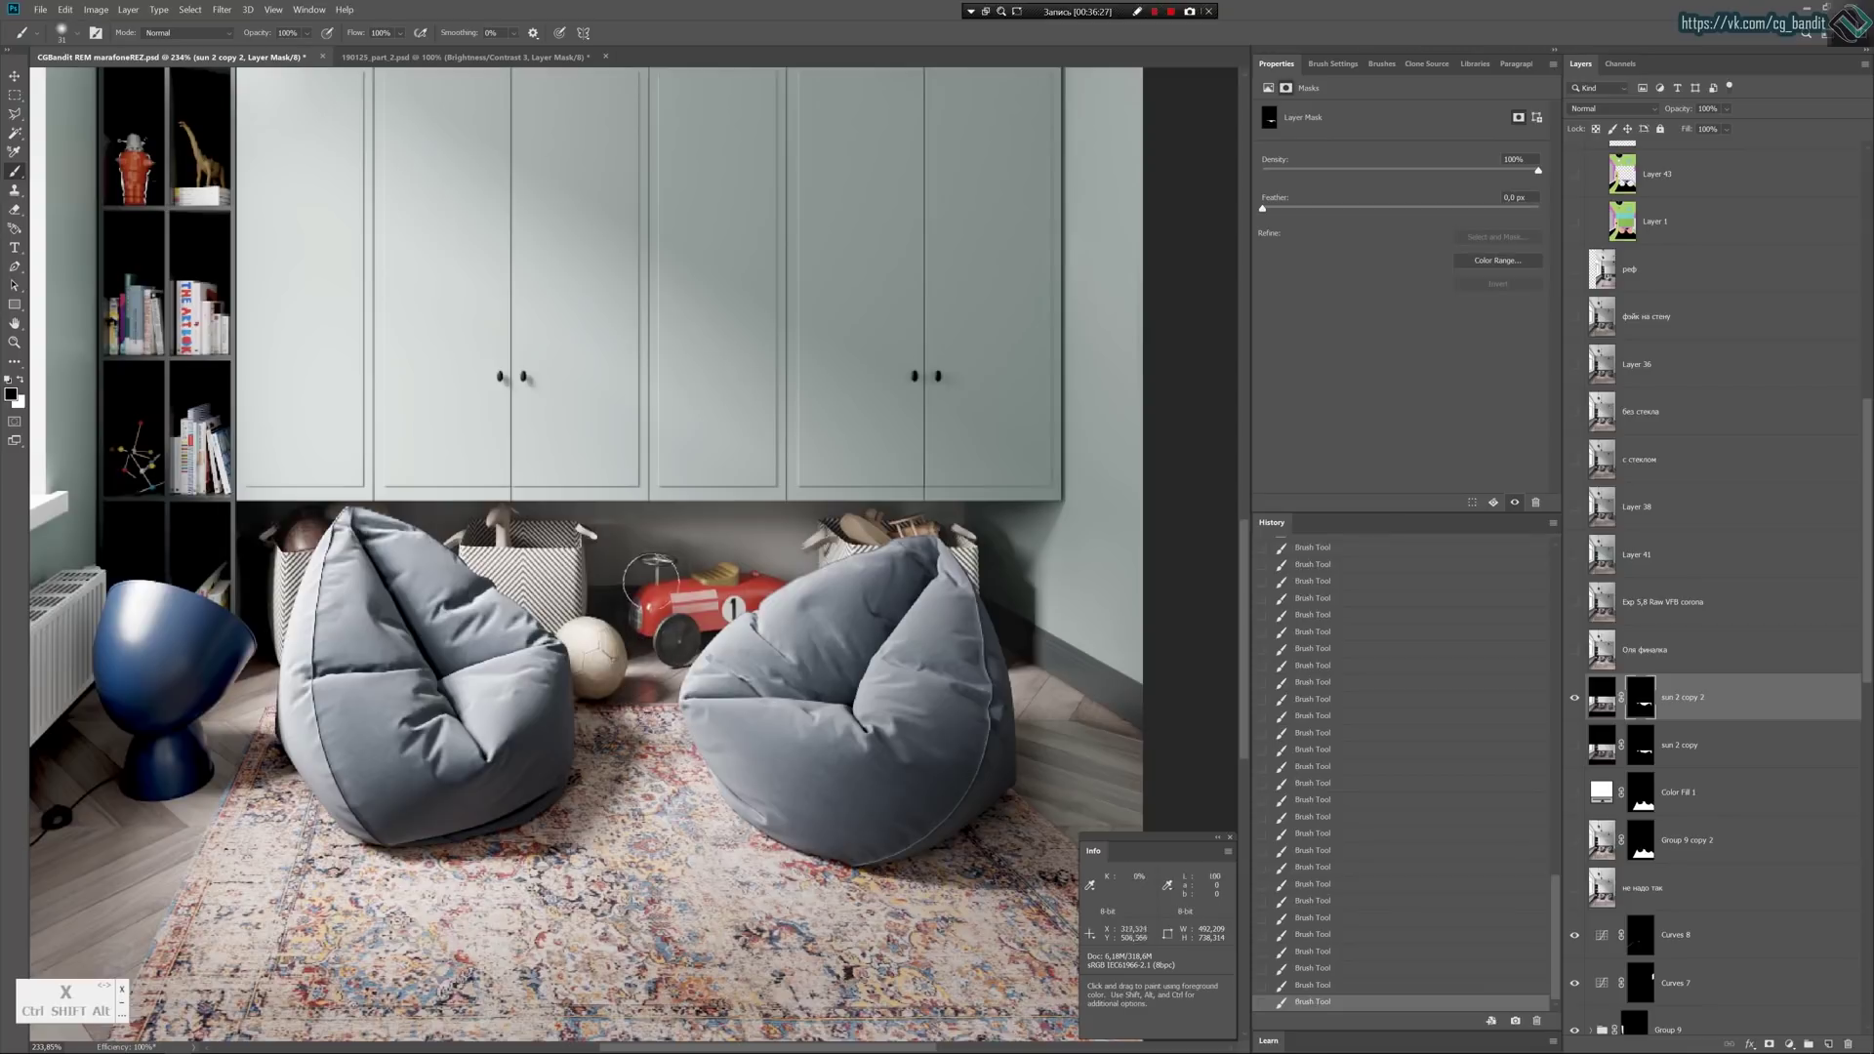
Paint the mask white over the dark wall corner beside the niche, enlarging the brush between strokes.
key("x")
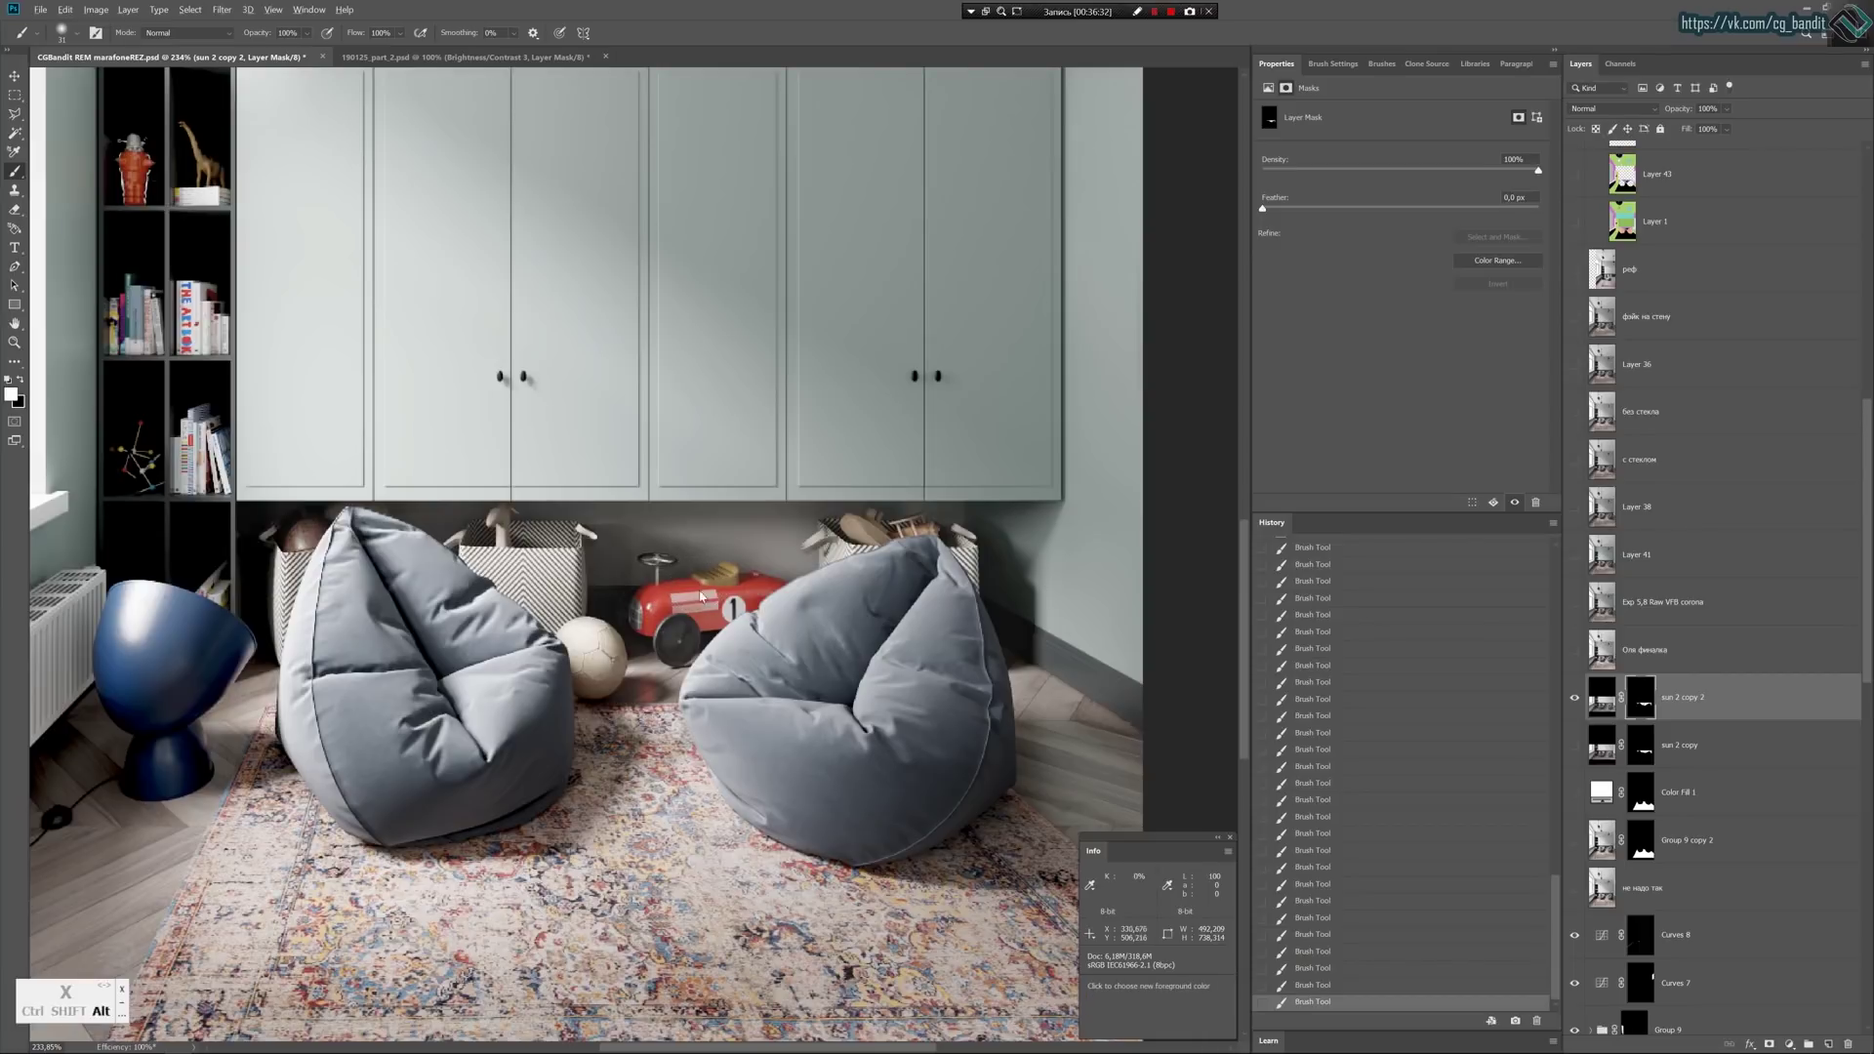
right_click_drag(697, 584, 706, 589, "alt")
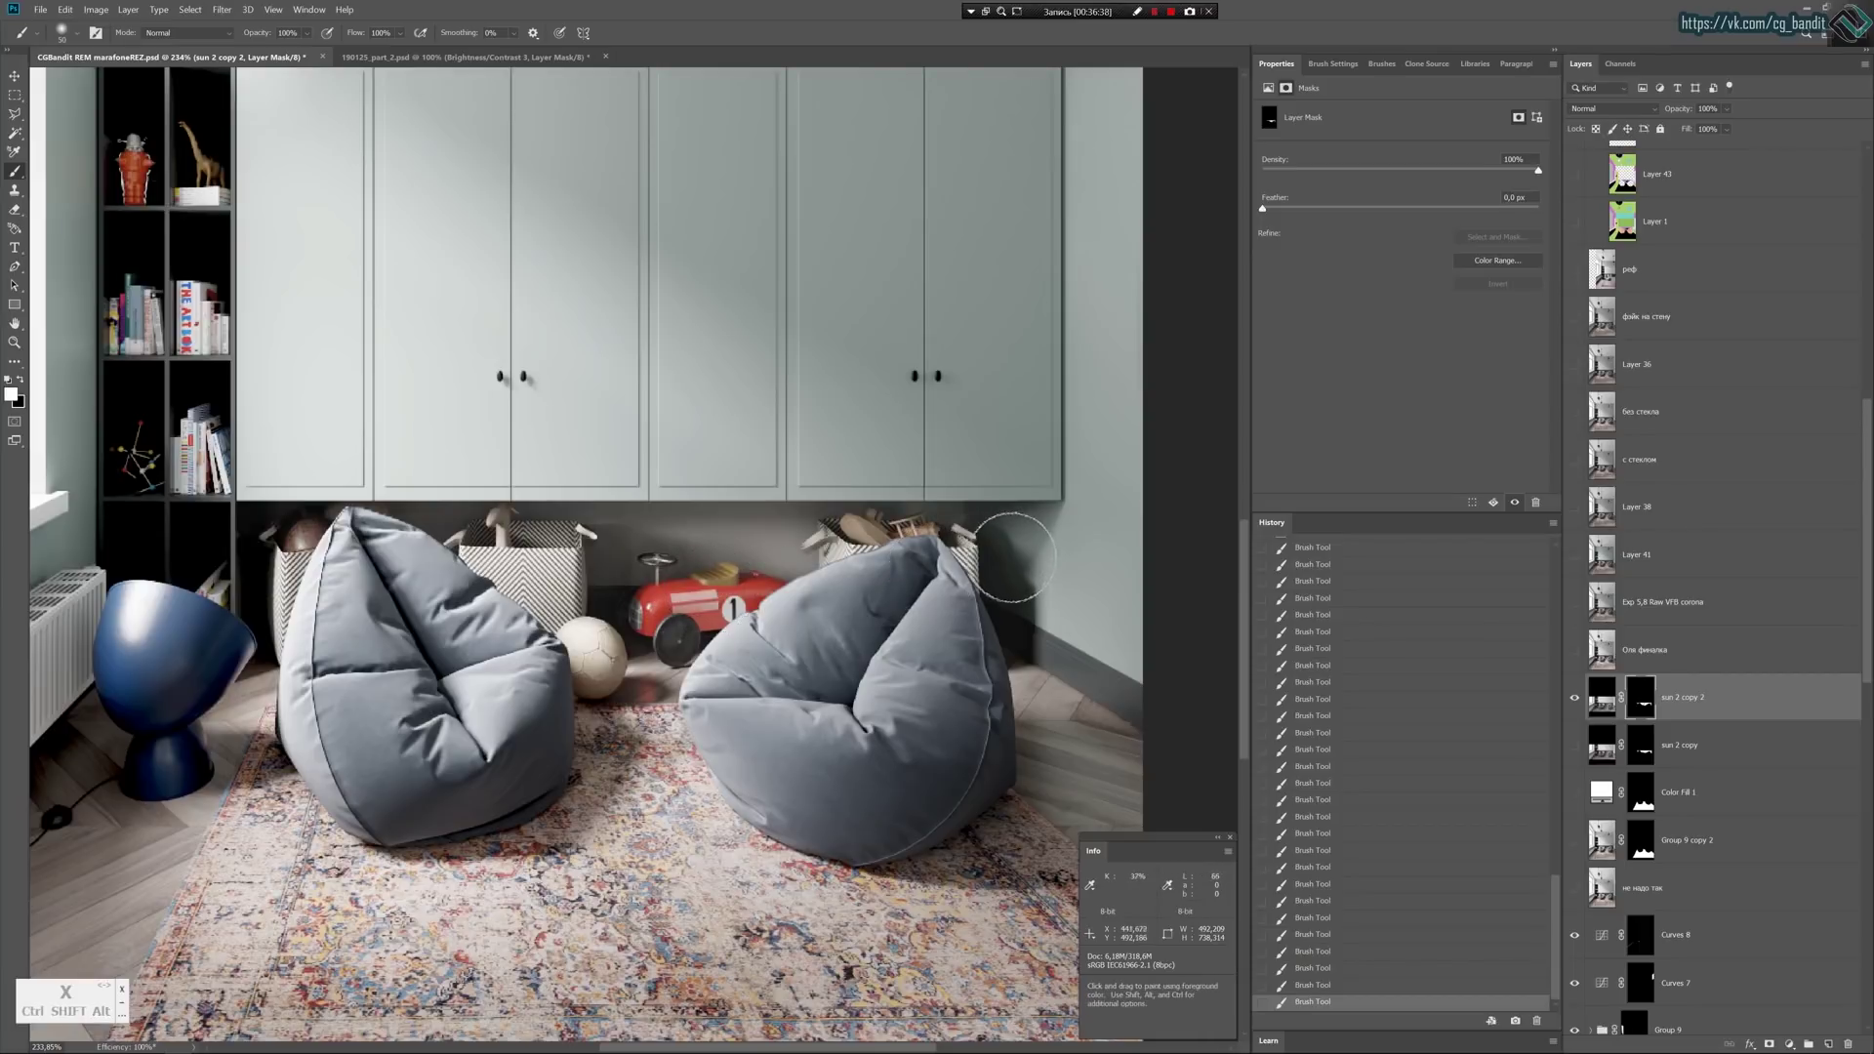
left_click_drag(1015, 560, 1040, 554)
right_click_drag(1022, 568, 1050, 569, "alt")
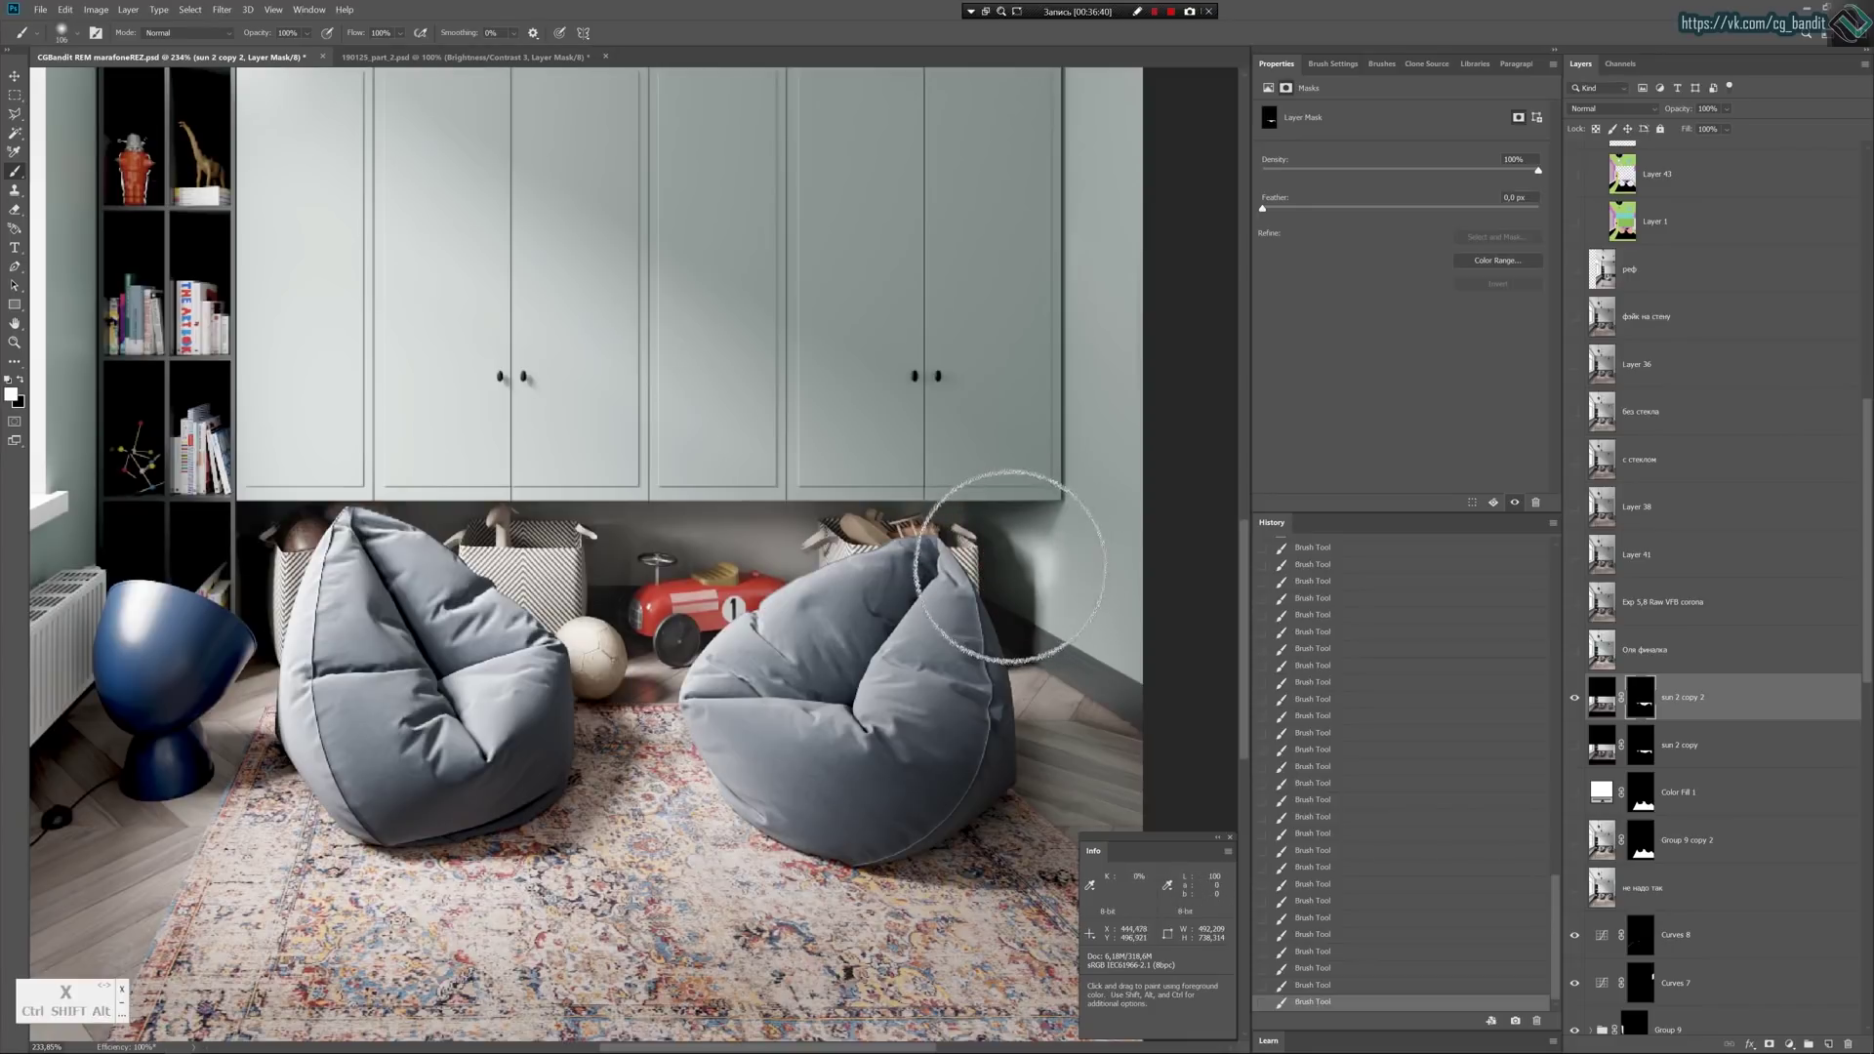
left_click_drag(1023, 569, 1043, 568)
Enlarge the brush, switch to black, and compare the whole image with "sun 2 copy 2" hidden and shown.
key("ctrl+0")
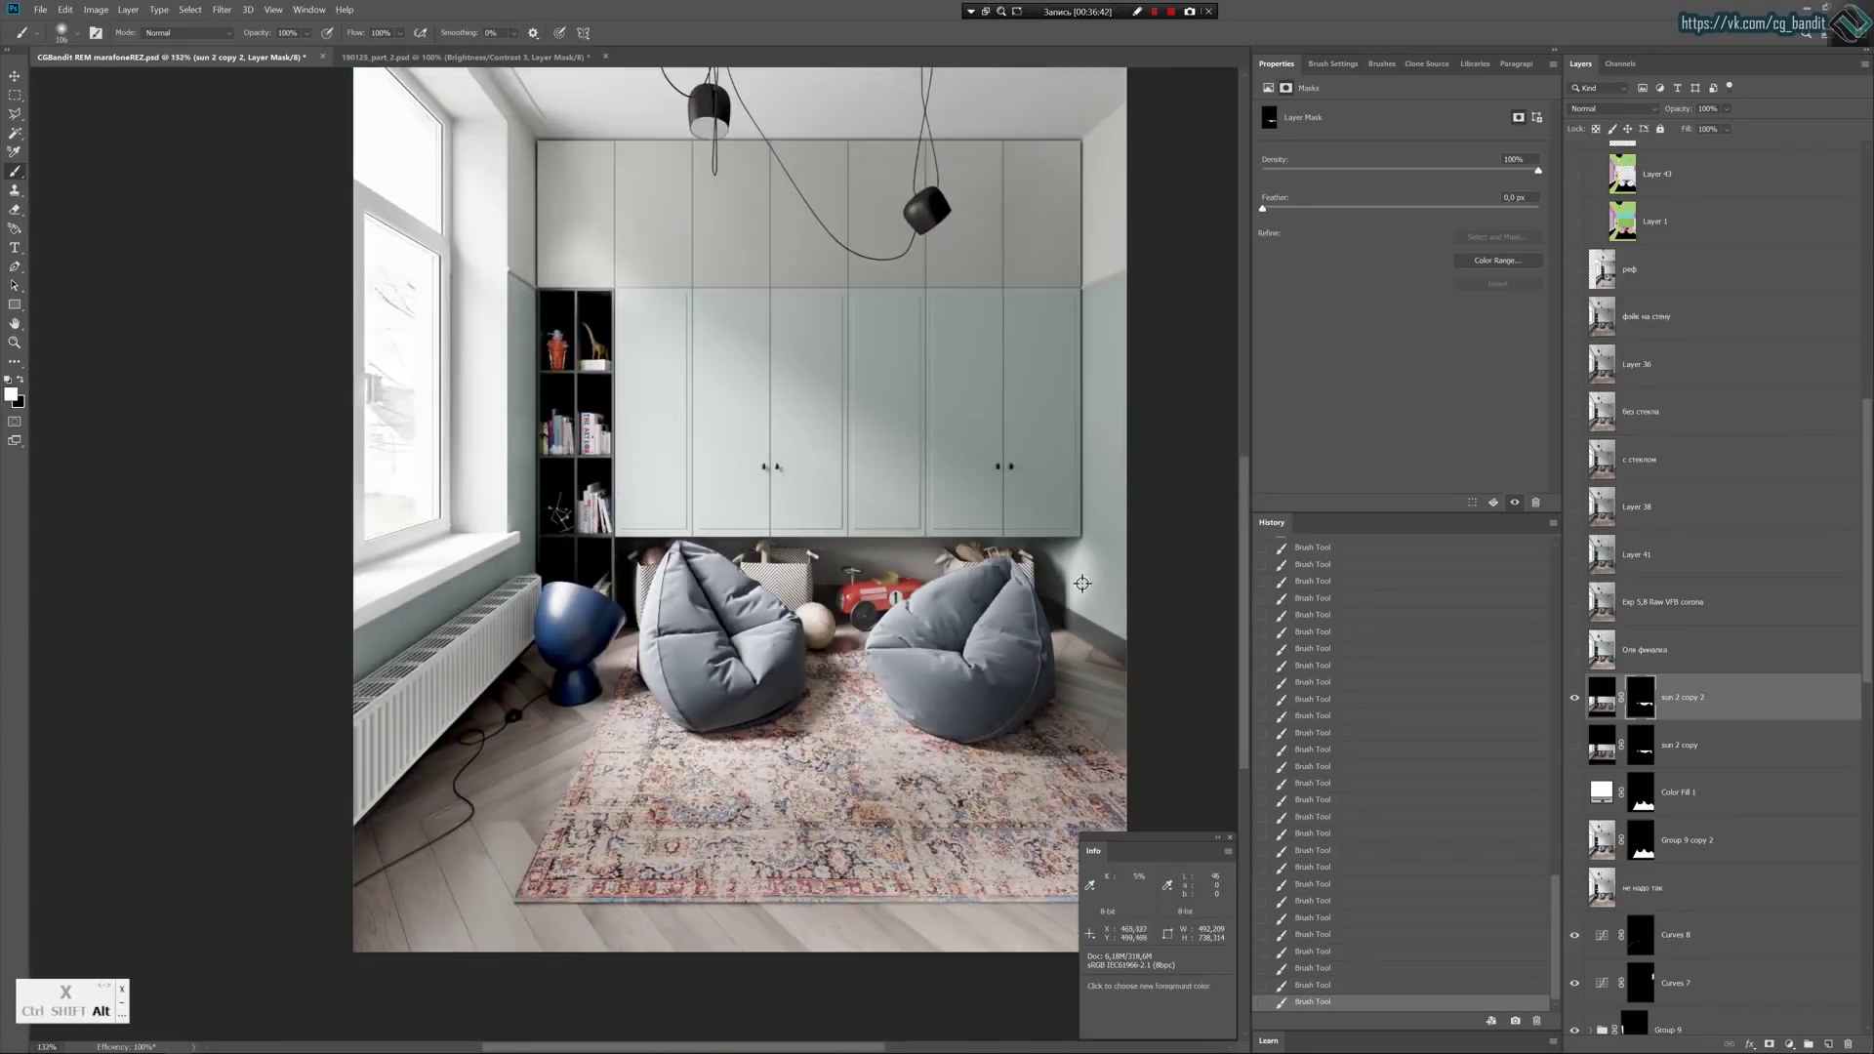
mouse_move(938, 701)
right_mouse_down("alt")
mouse_move(958, 703)
mouse_move(888, 743)
mouse_move(1012, 734)
mouse_move(996, 737)
right_mouse_up("alt")
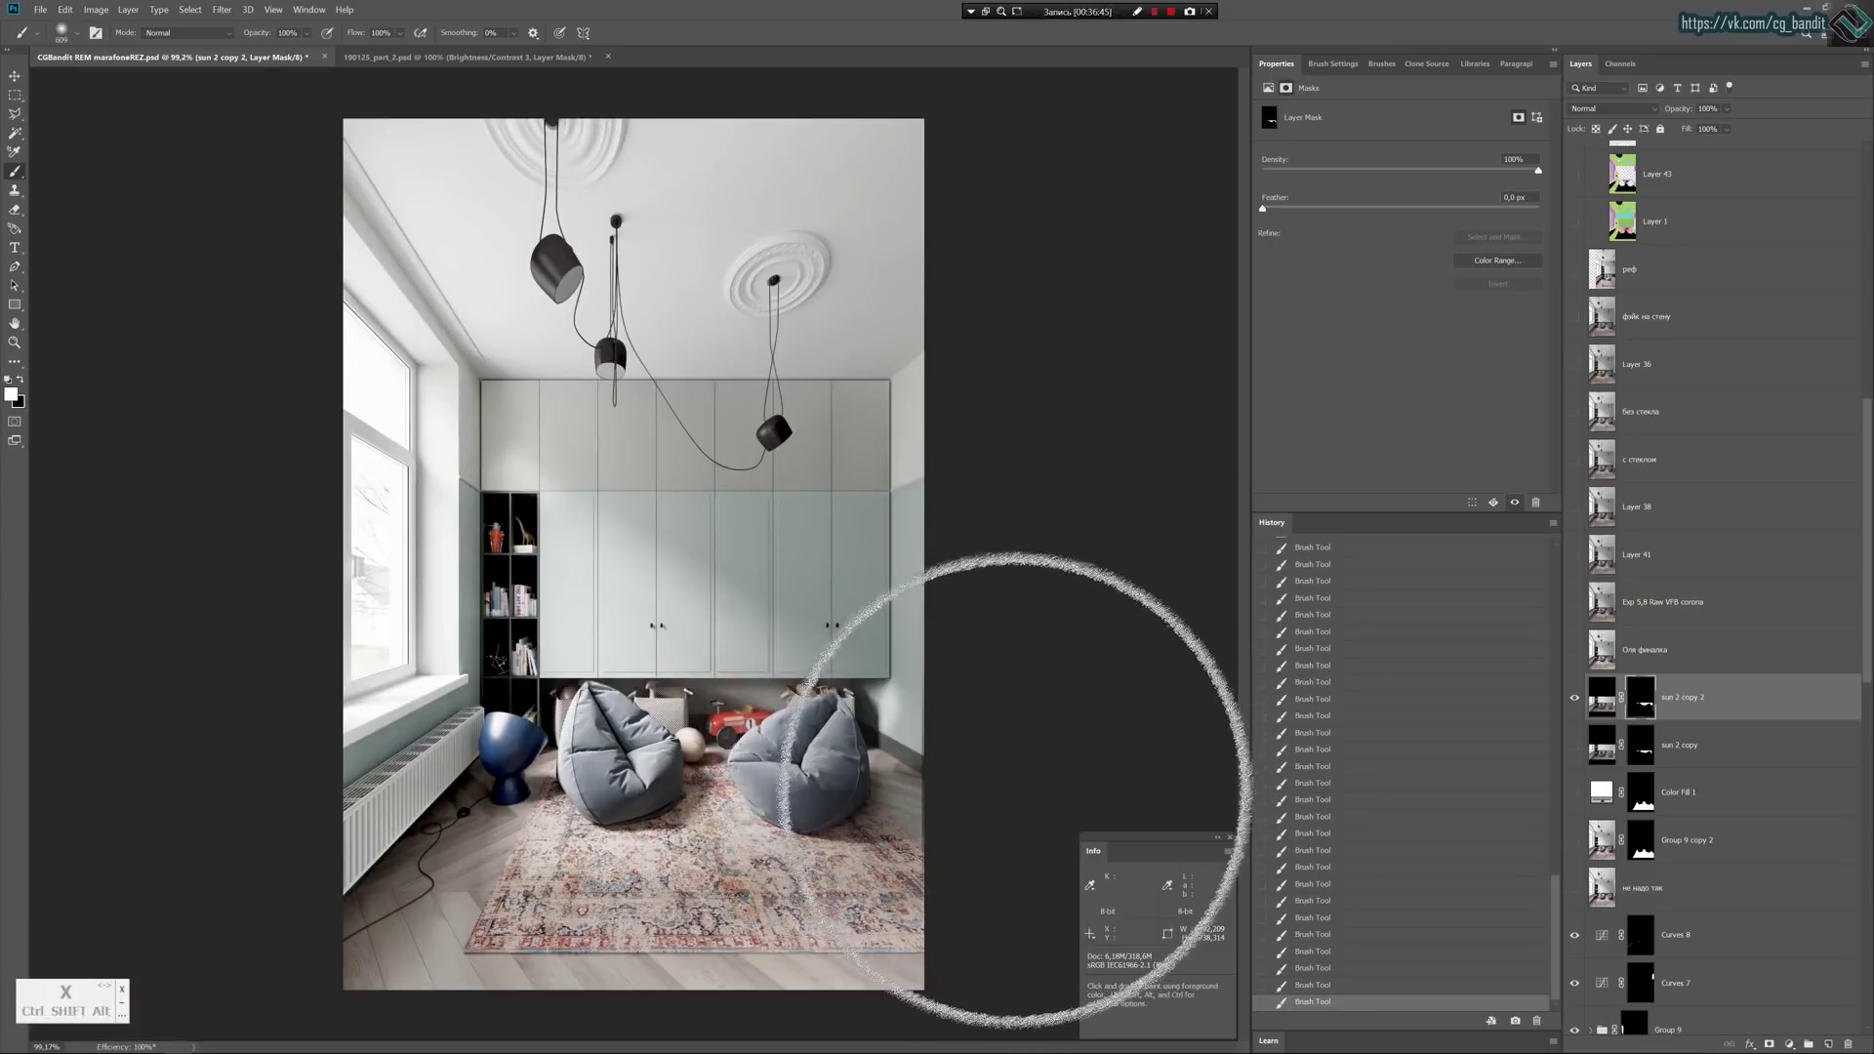
key("x")
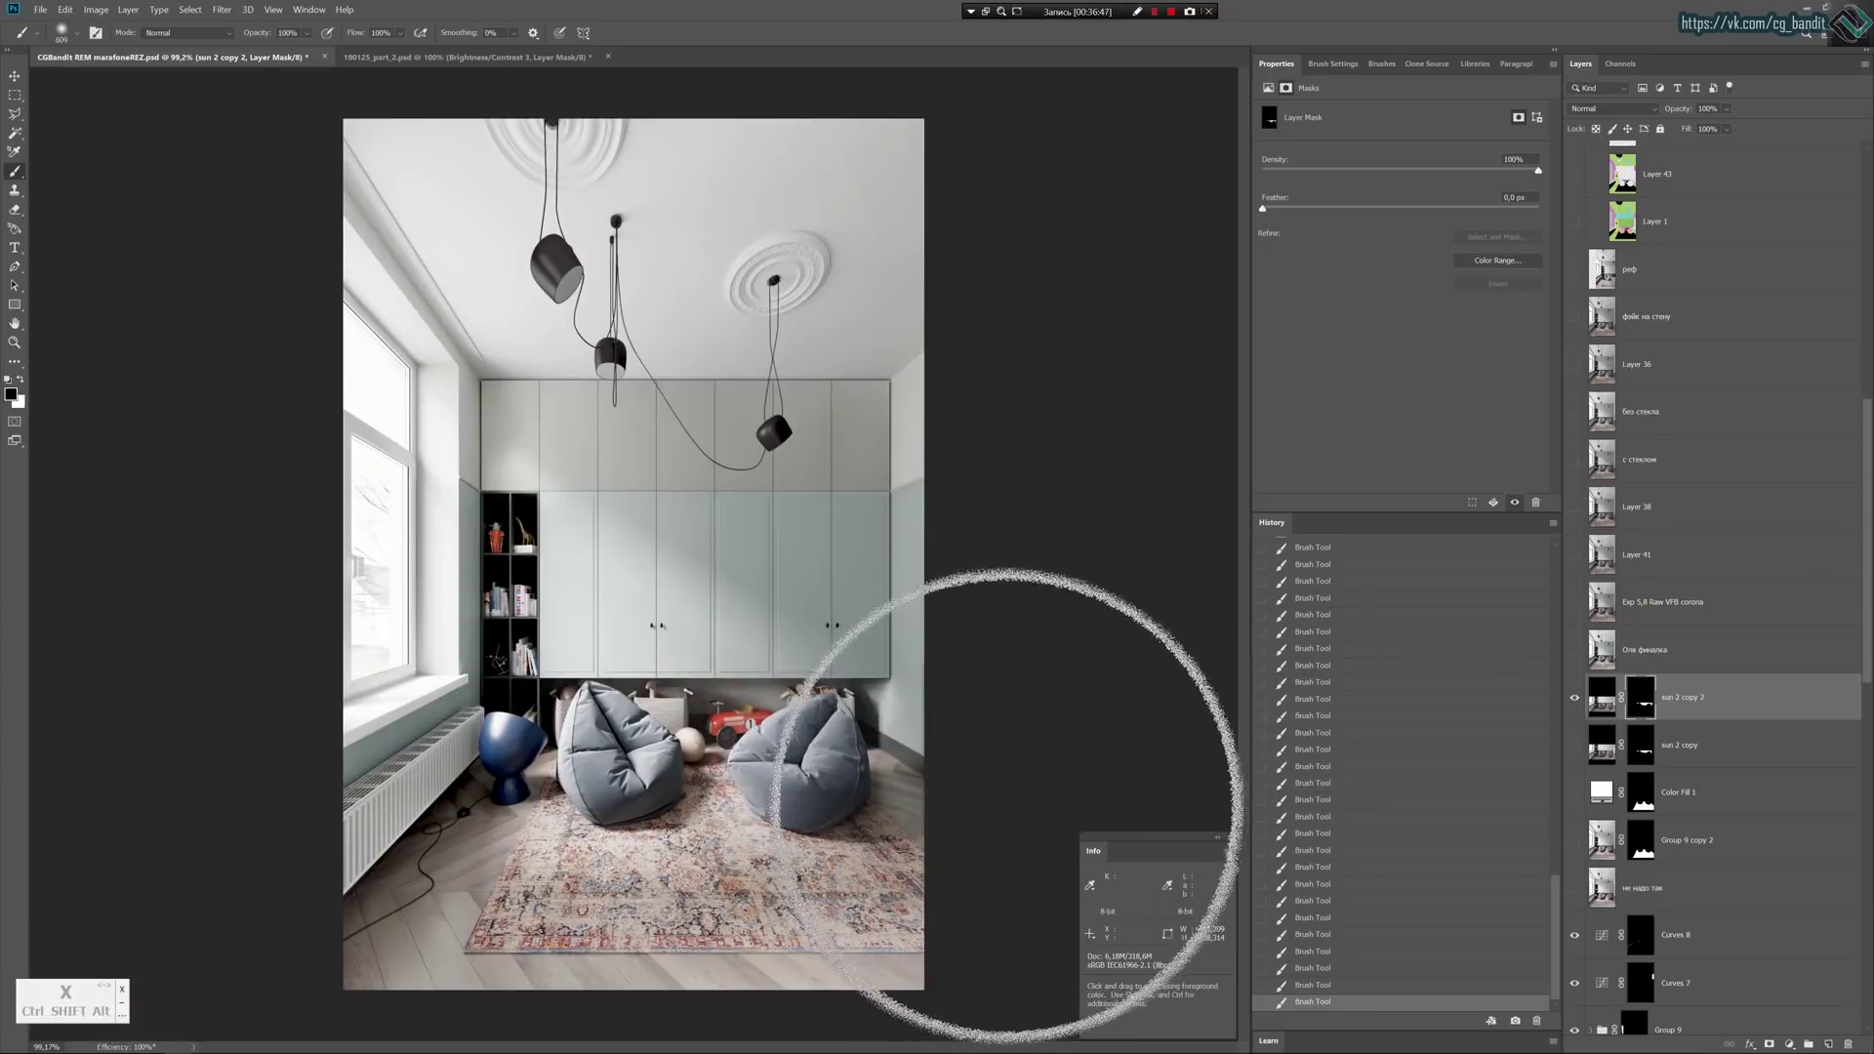
left_click(1572, 697)
left_click(1572, 697)
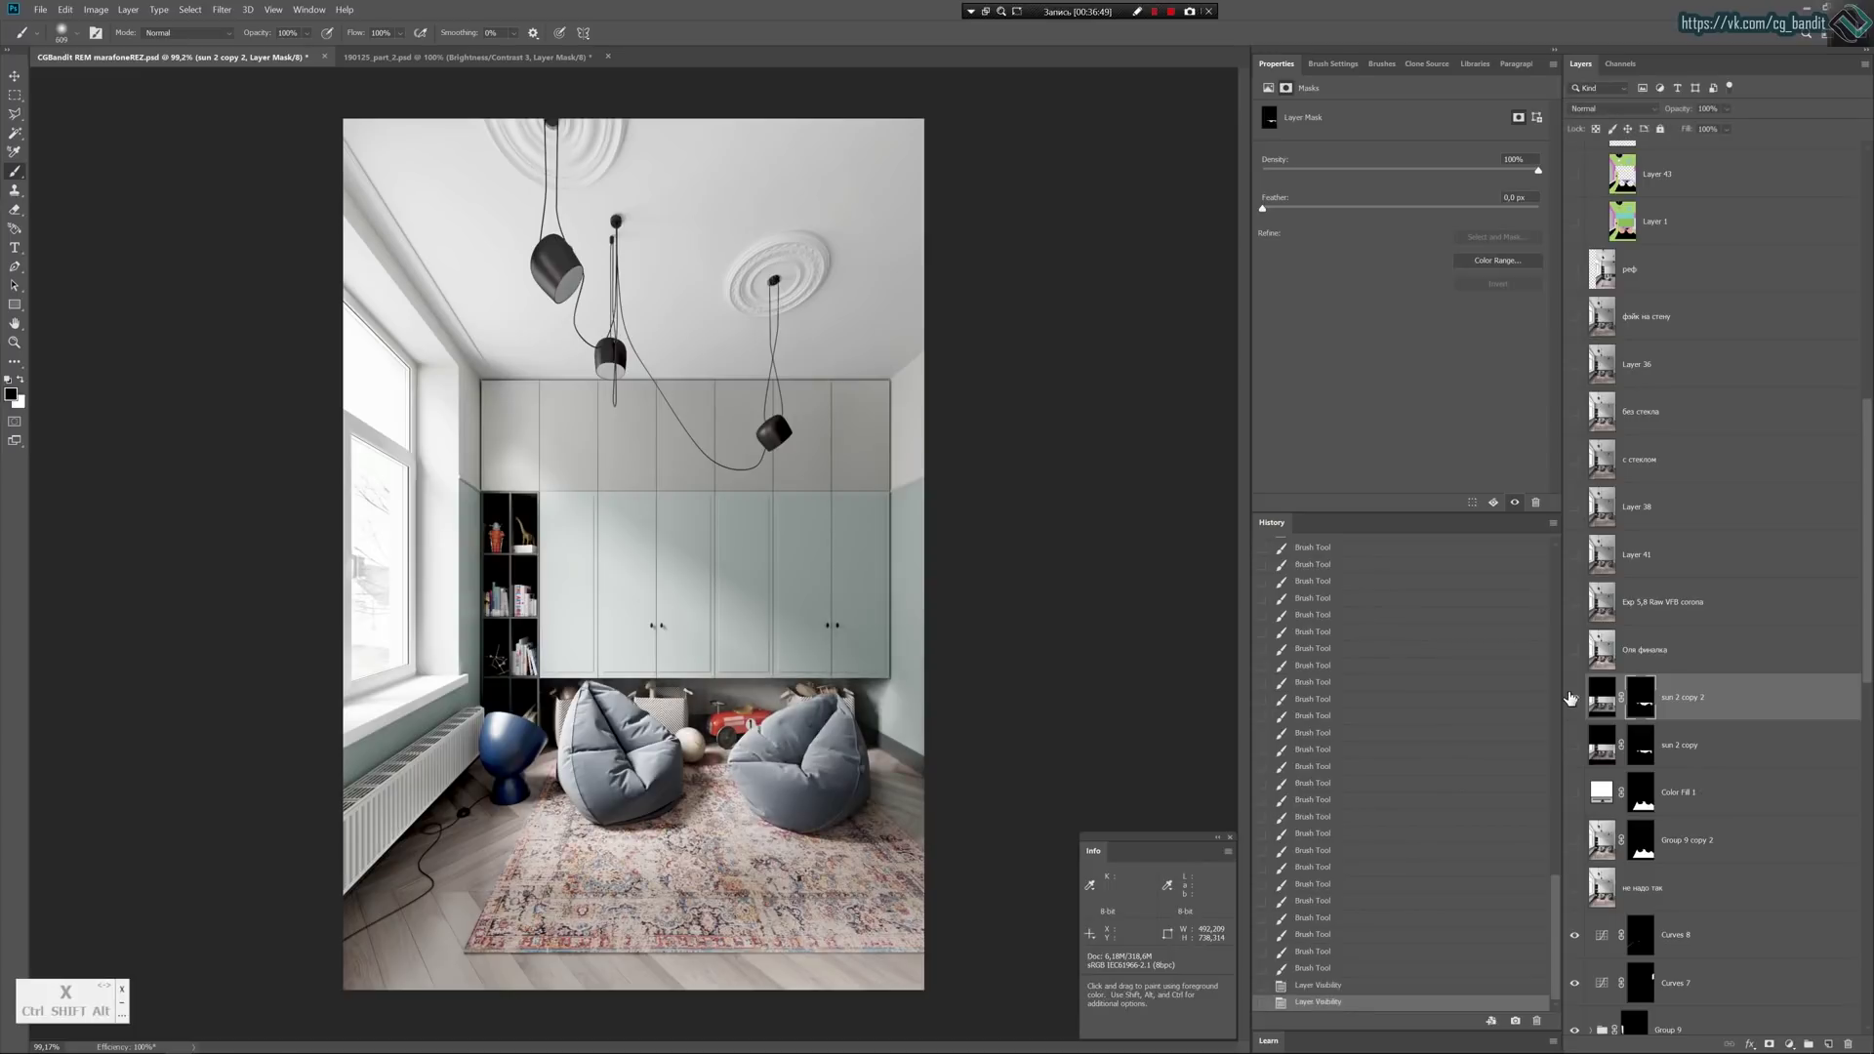
left_click(1572, 697)
left_click(1571, 697)
Paint the mask black with a small brush over the beanbag edge and striped basket beside the ball.
scroll(683, 723, "up", 5, "alt")
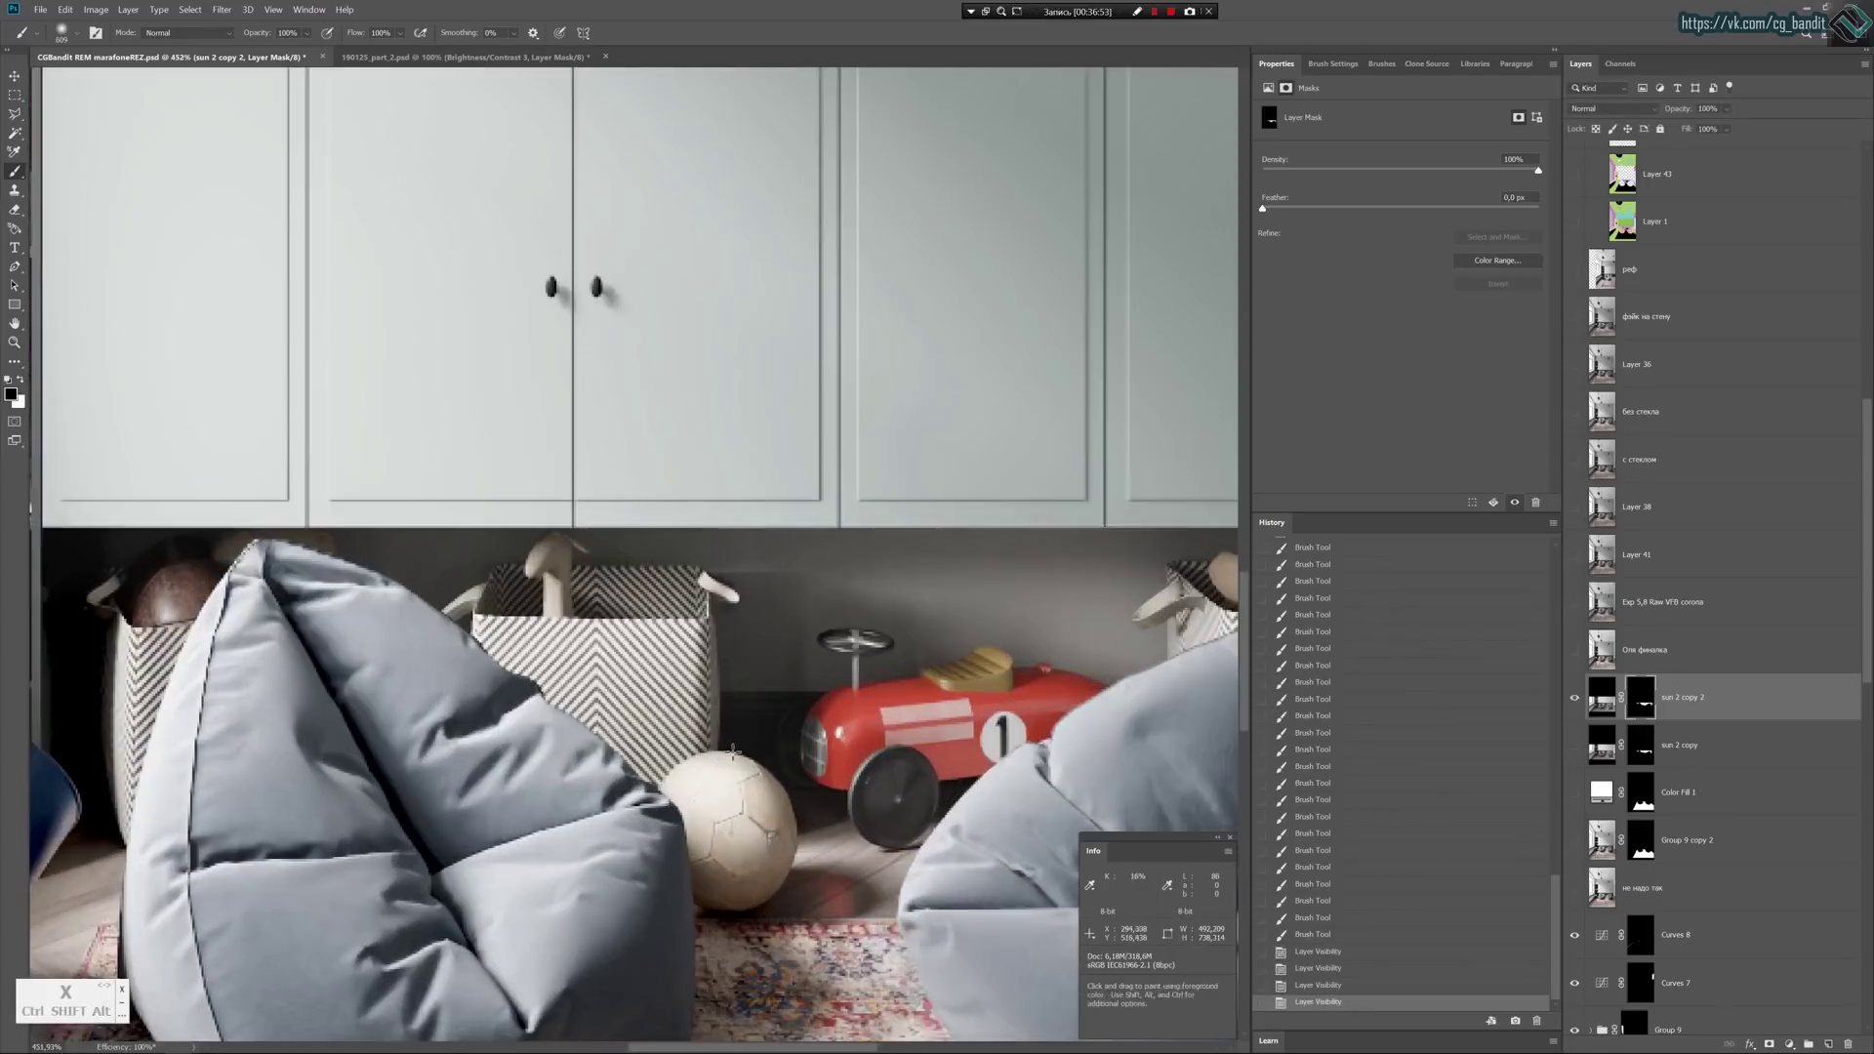
mouse_move(734, 753)
right_mouse_down("alt")
mouse_move(546, 770)
mouse_move(487, 803)
right_mouse_up("alt")
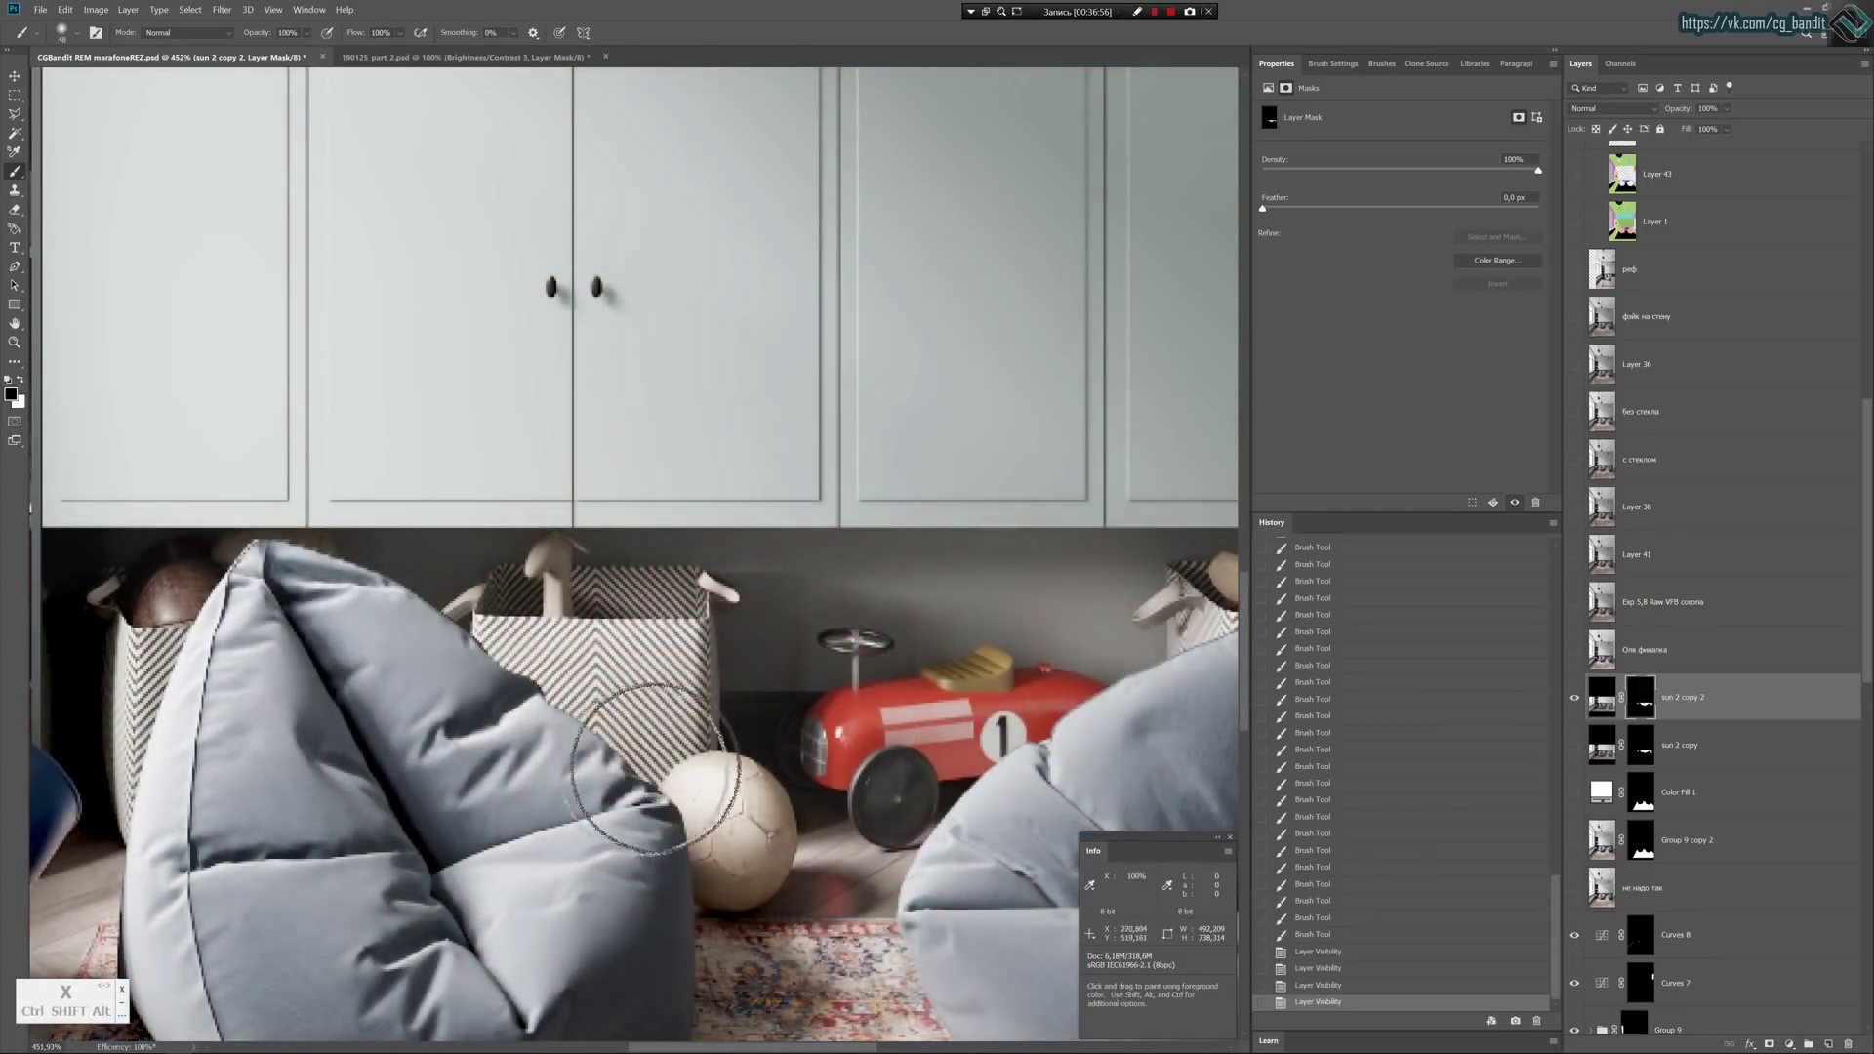
key("x")
left_click(649, 761)
key("x")
left_click(649, 760)
left_click(652, 765)
left_click(641, 739)
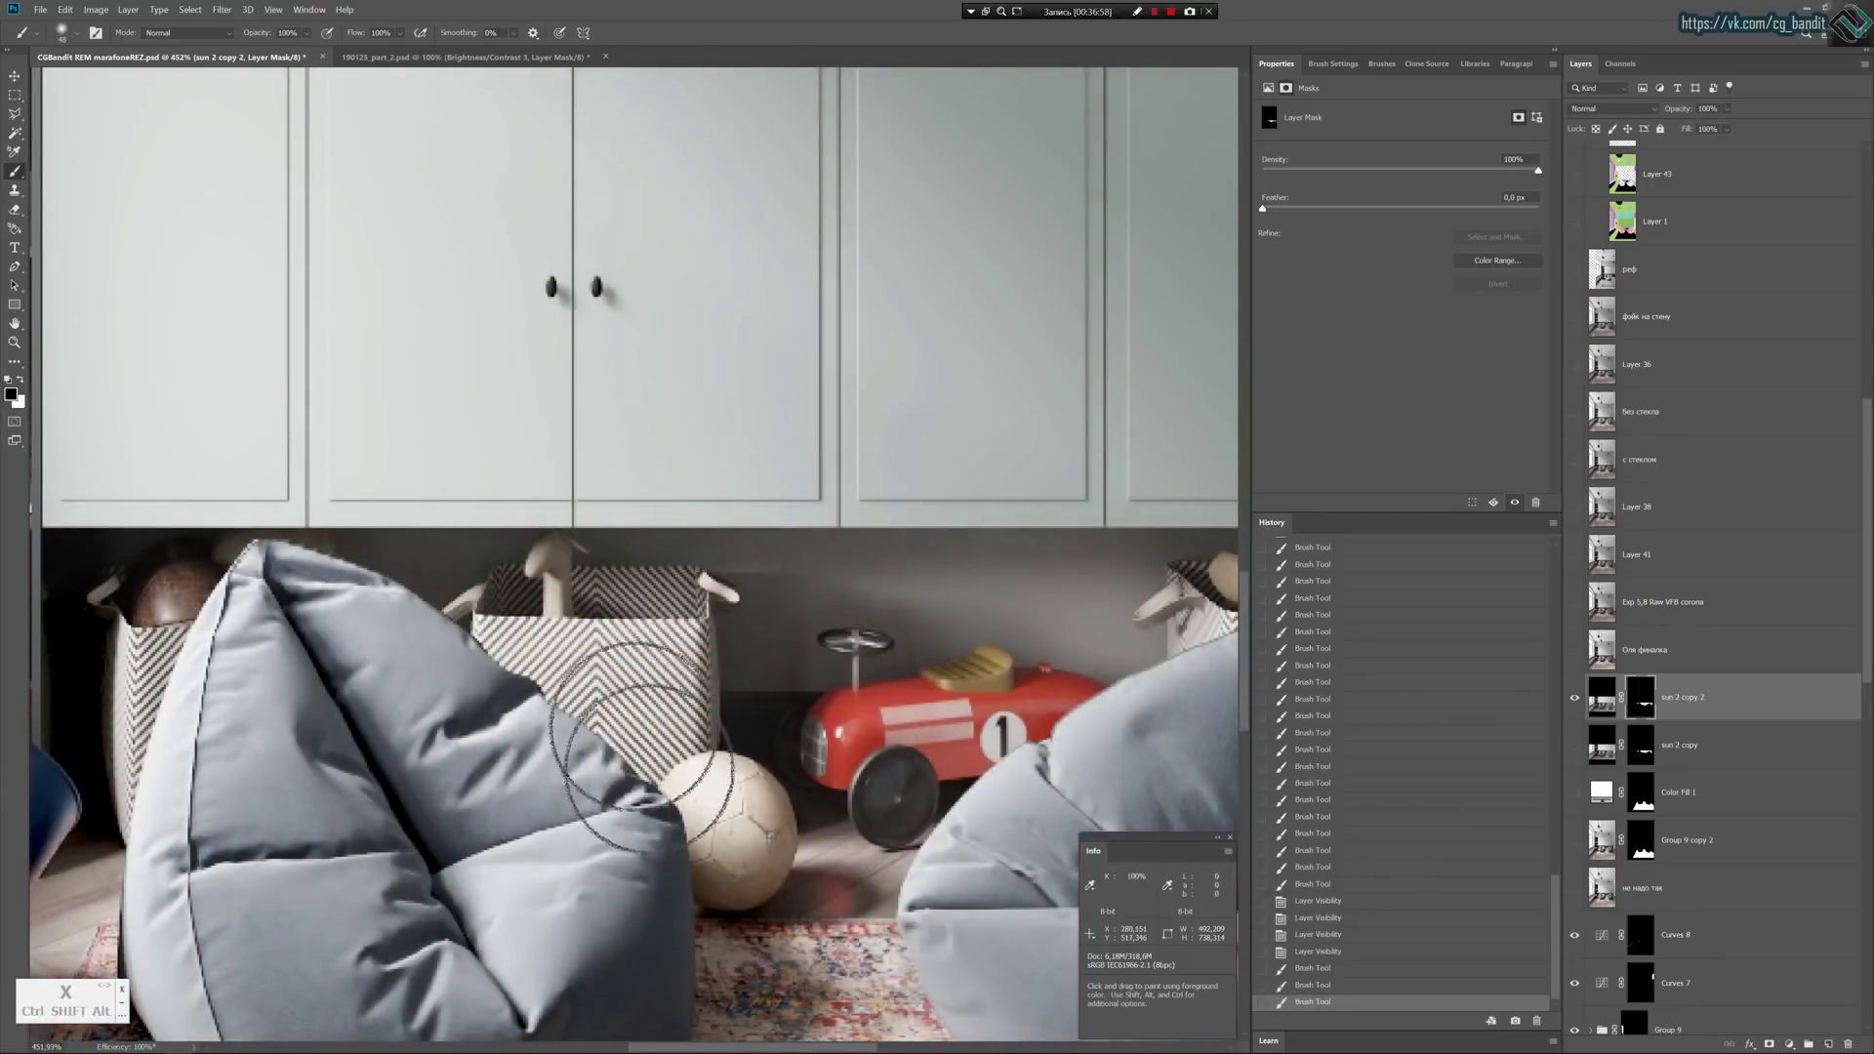
left_click(637, 715)
left_click(659, 744)
left_click(660, 744)
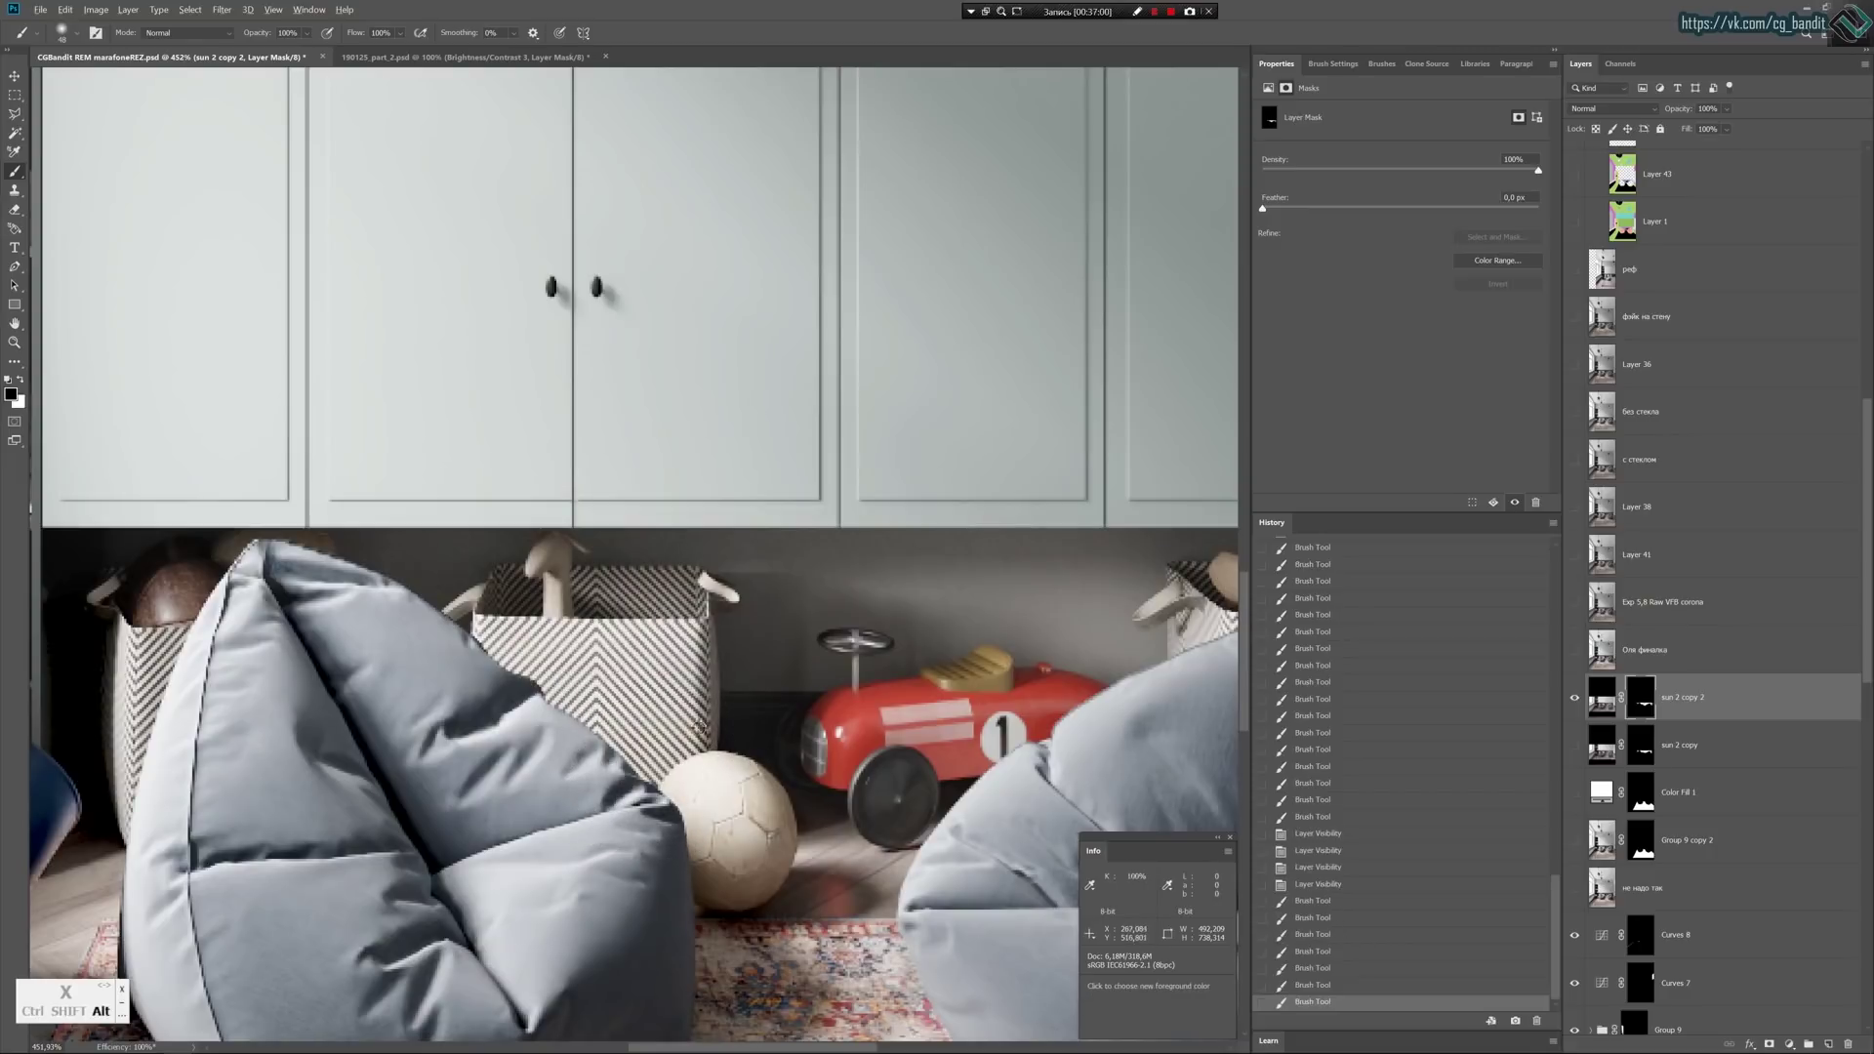
Check the retouched beanbag edge and niche by hiding and showing "sun 2 copy 2" repeatedly.
scroll(655, 672, "down", 3, "alt")
scroll(655, 672, "down", 1, "alt")
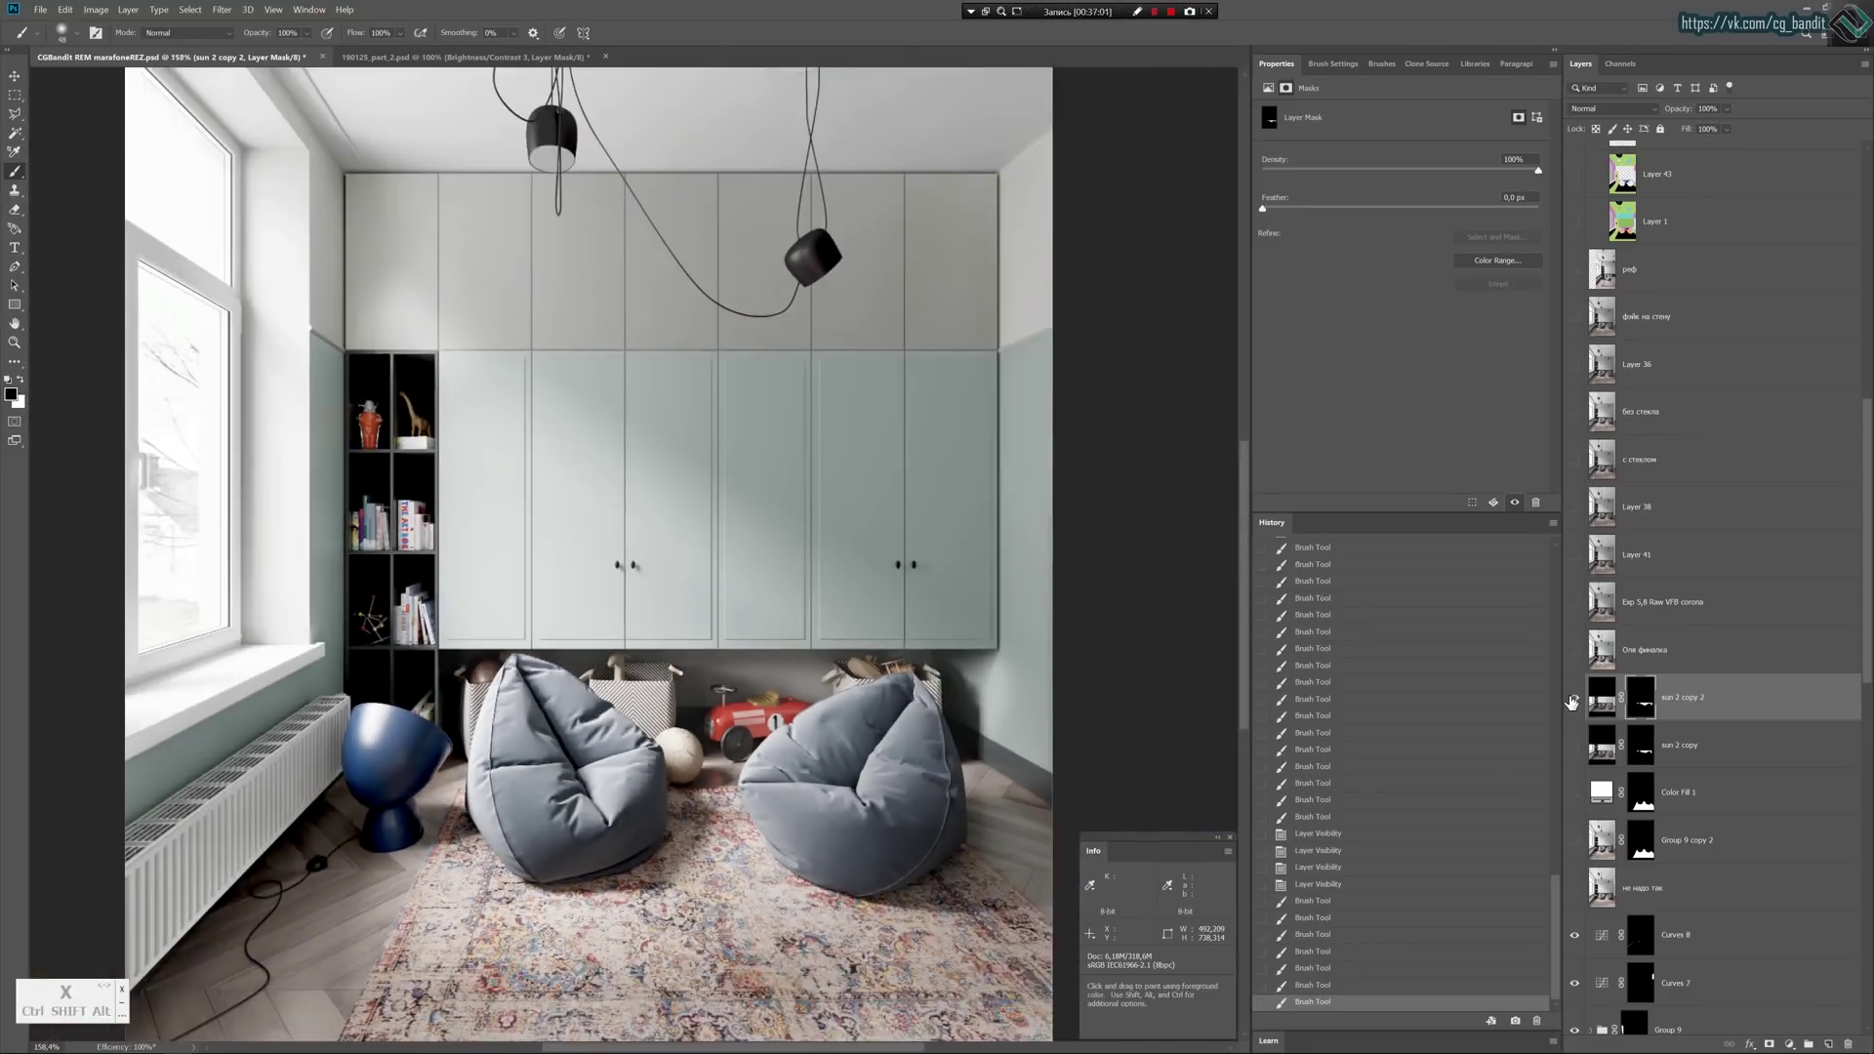
left_click(1574, 698)
left_click(1574, 698)
left_click(1574, 698)
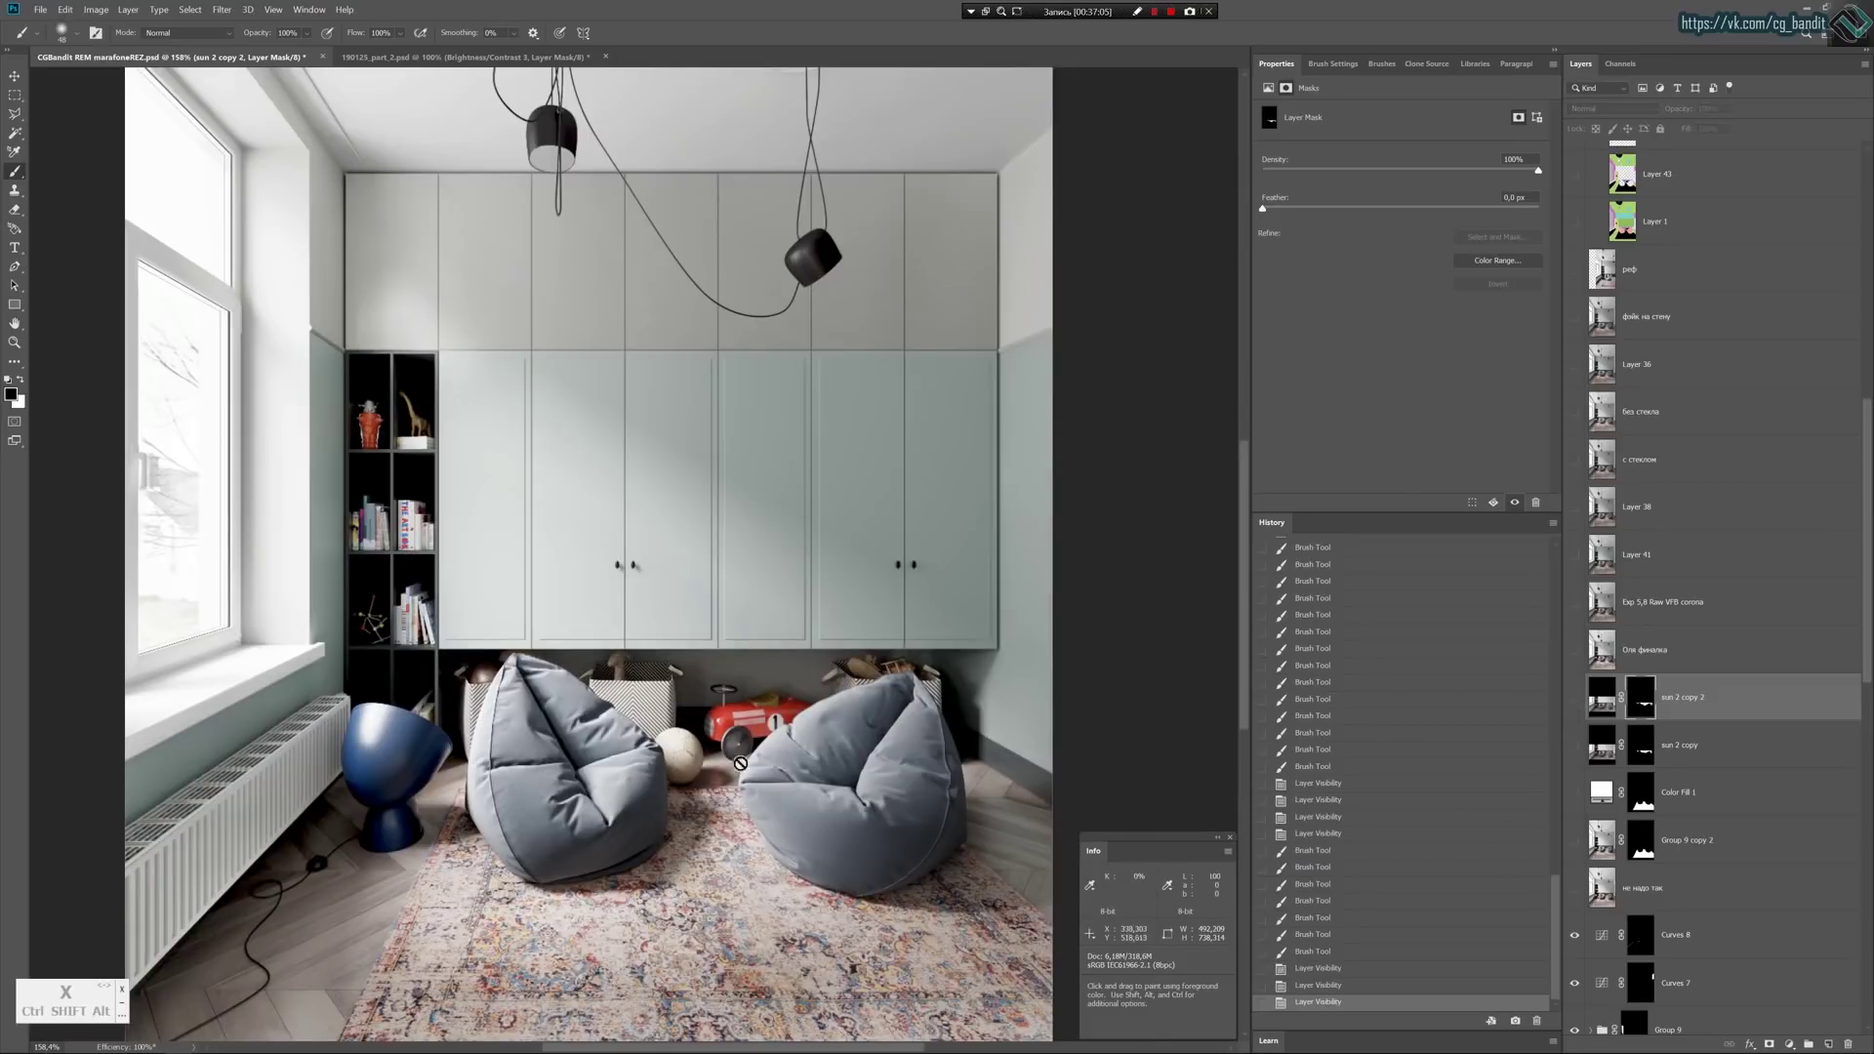
left_click(1574, 698)
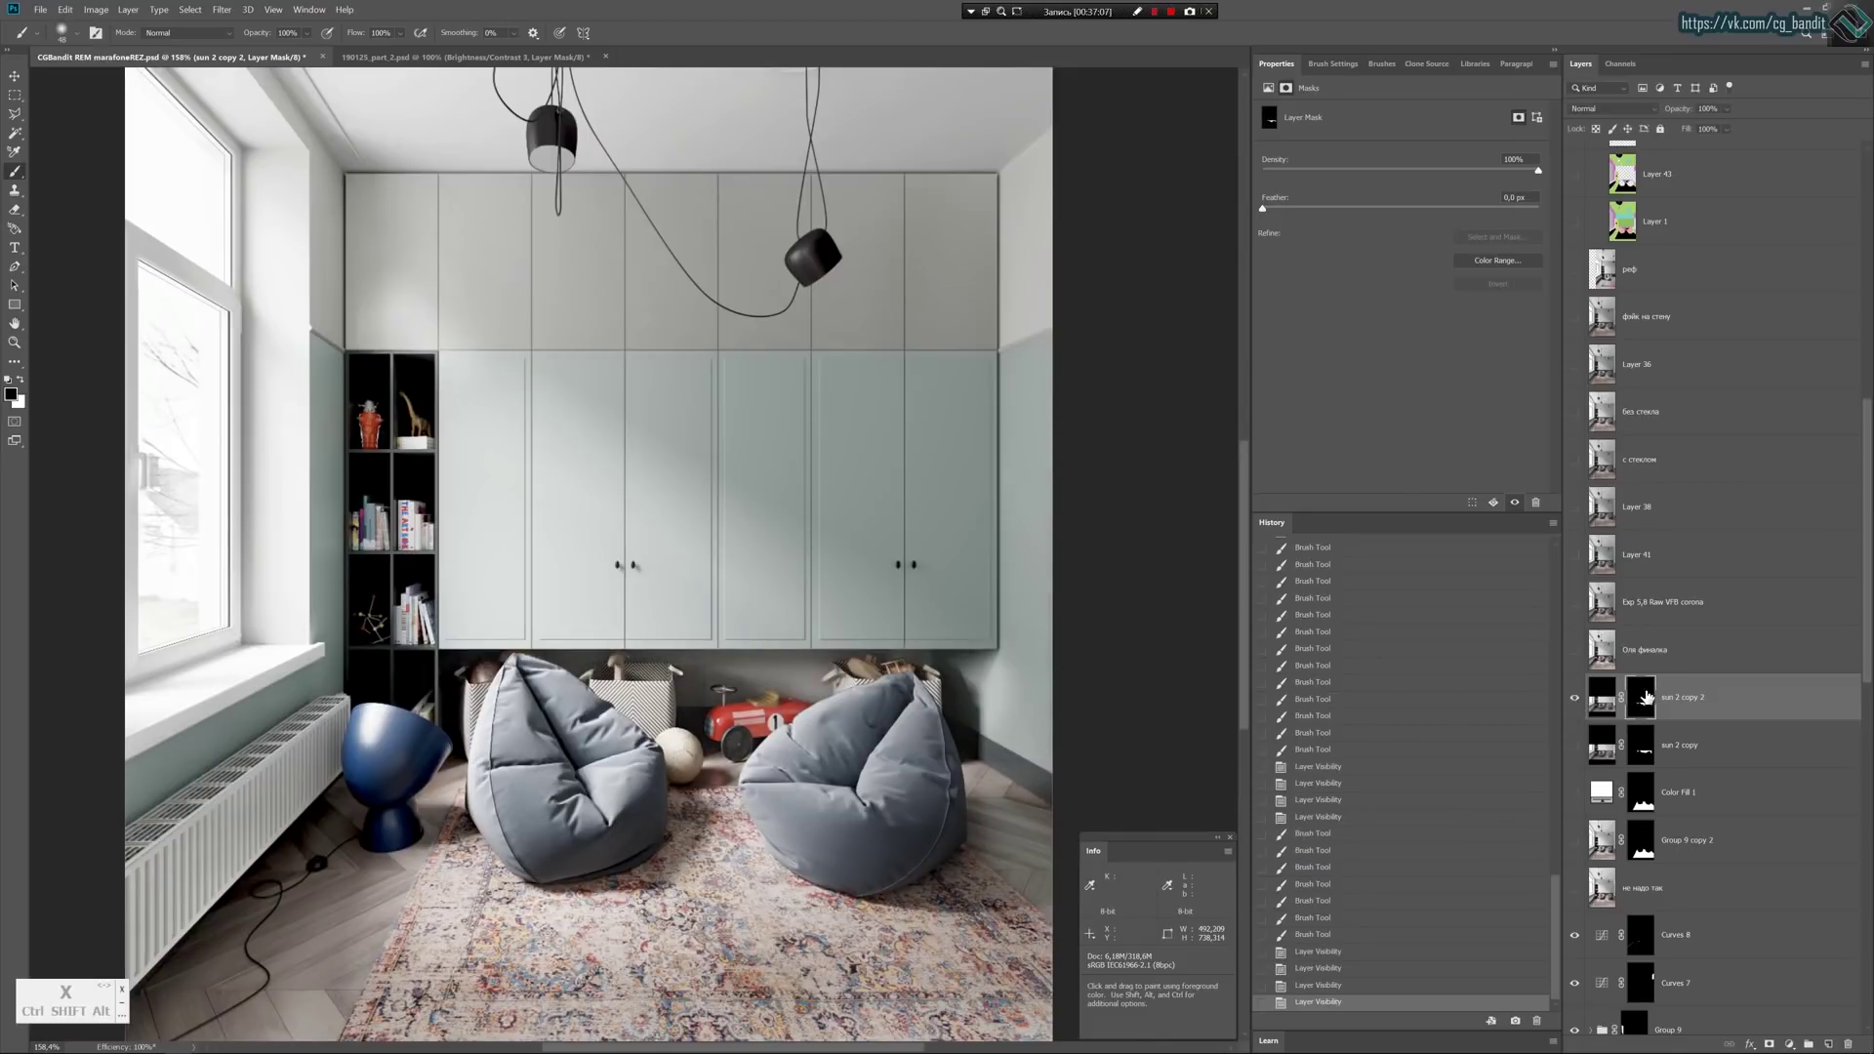
Paint the mask over the toy car's front wheel with small dabs, and compare the image with "sun 2 copy 2" hidden and shown.
left_click(731, 758)
key("x")
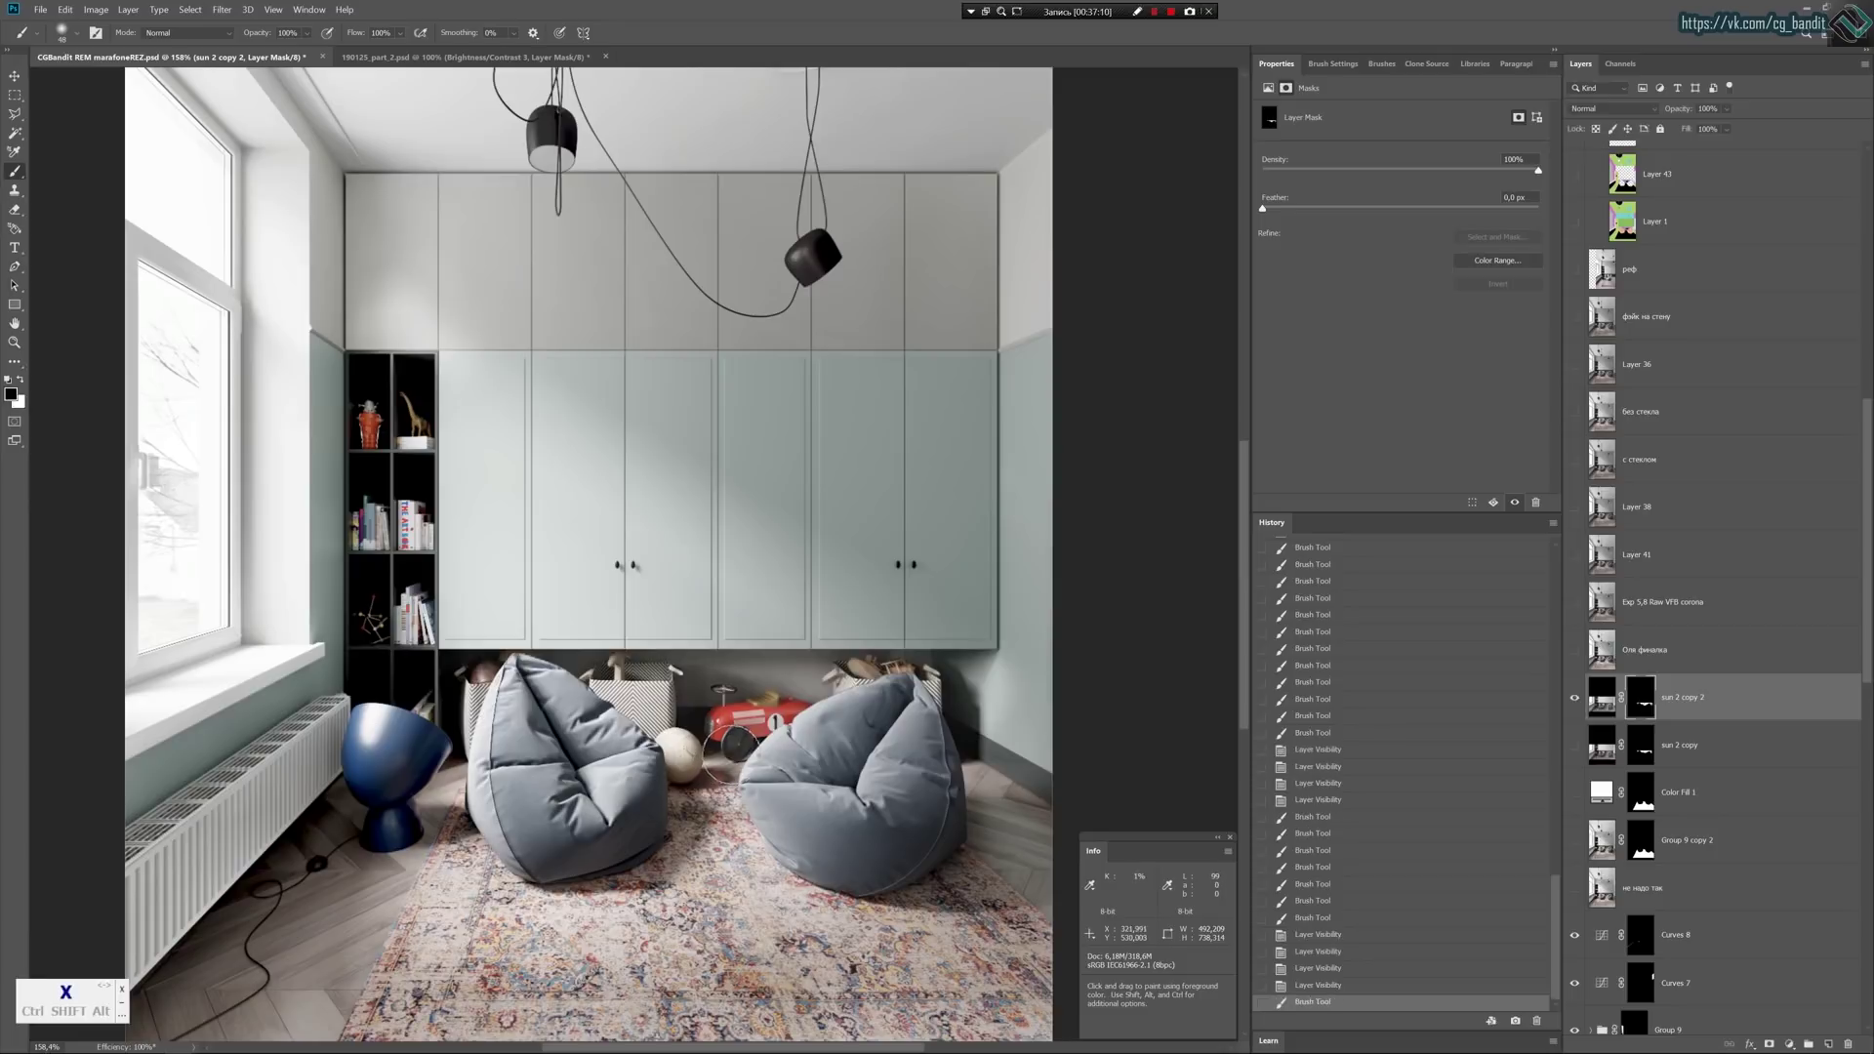
left_click(733, 754)
left_click(724, 754)
left_click(734, 748)
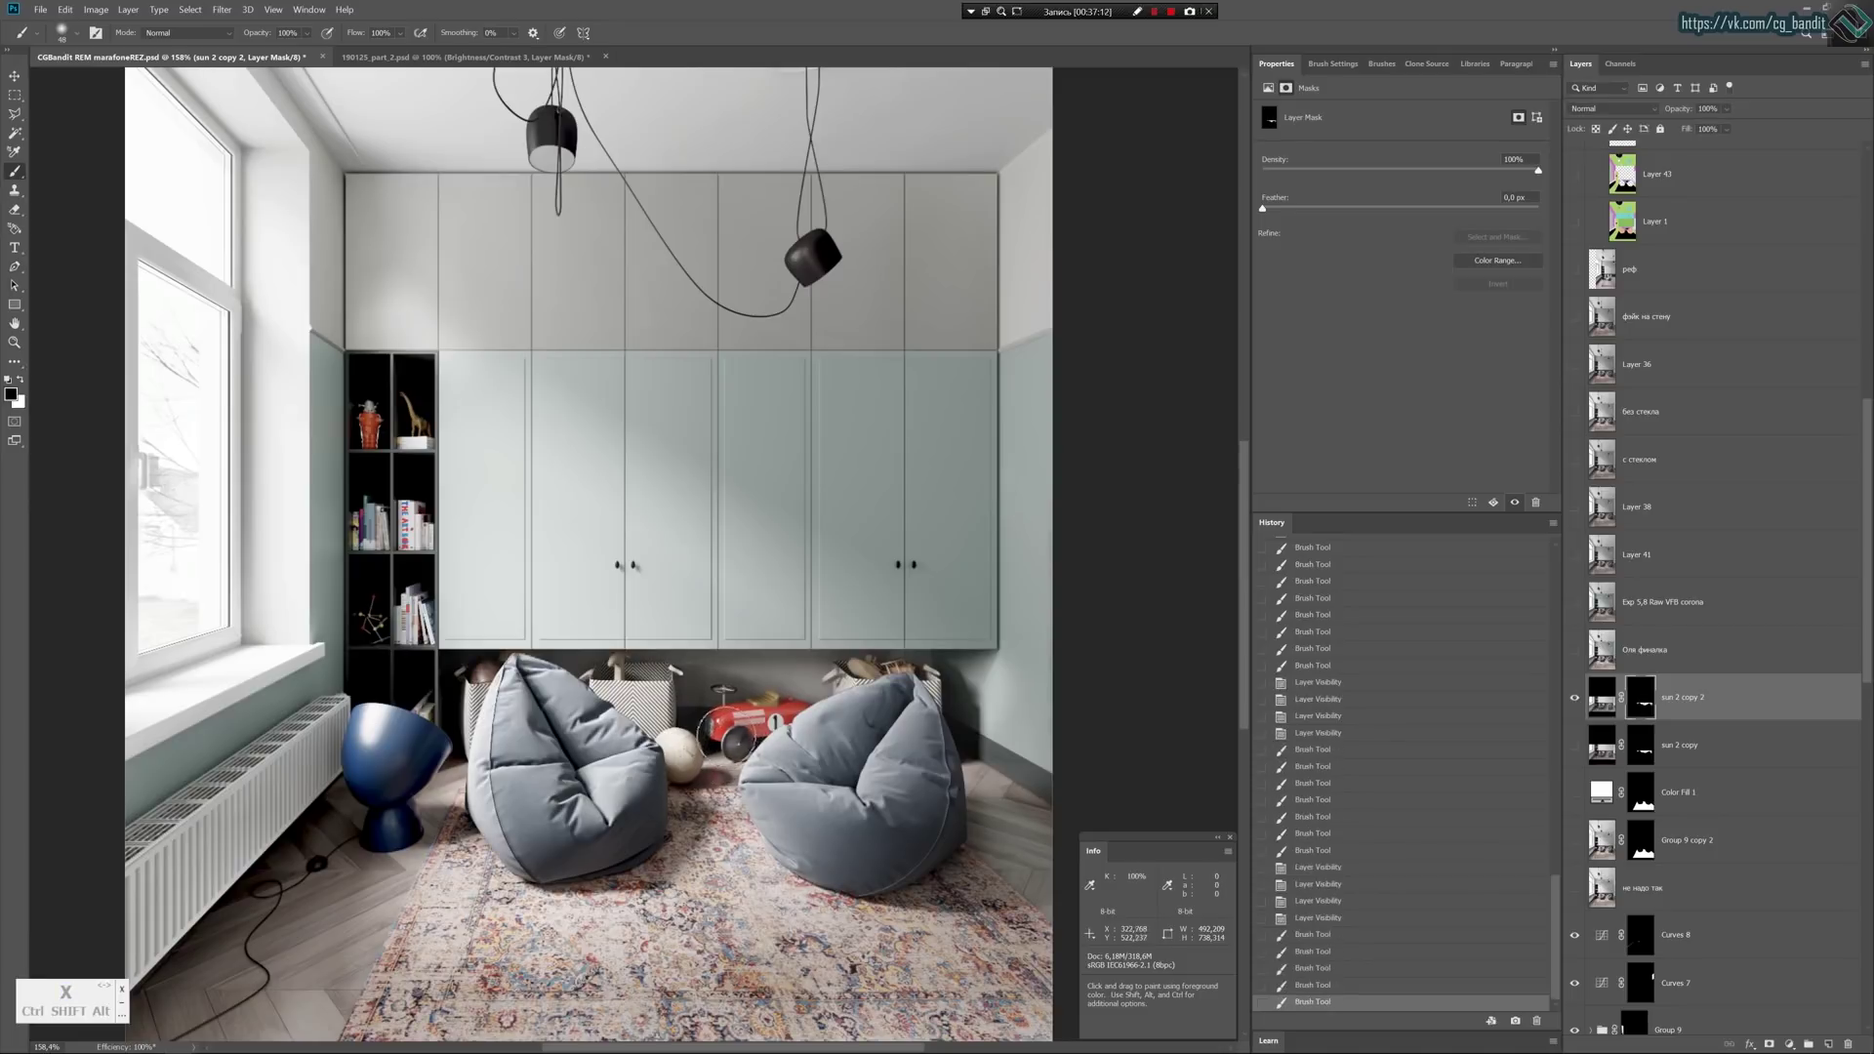
left_click(722, 747)
left_click(731, 752)
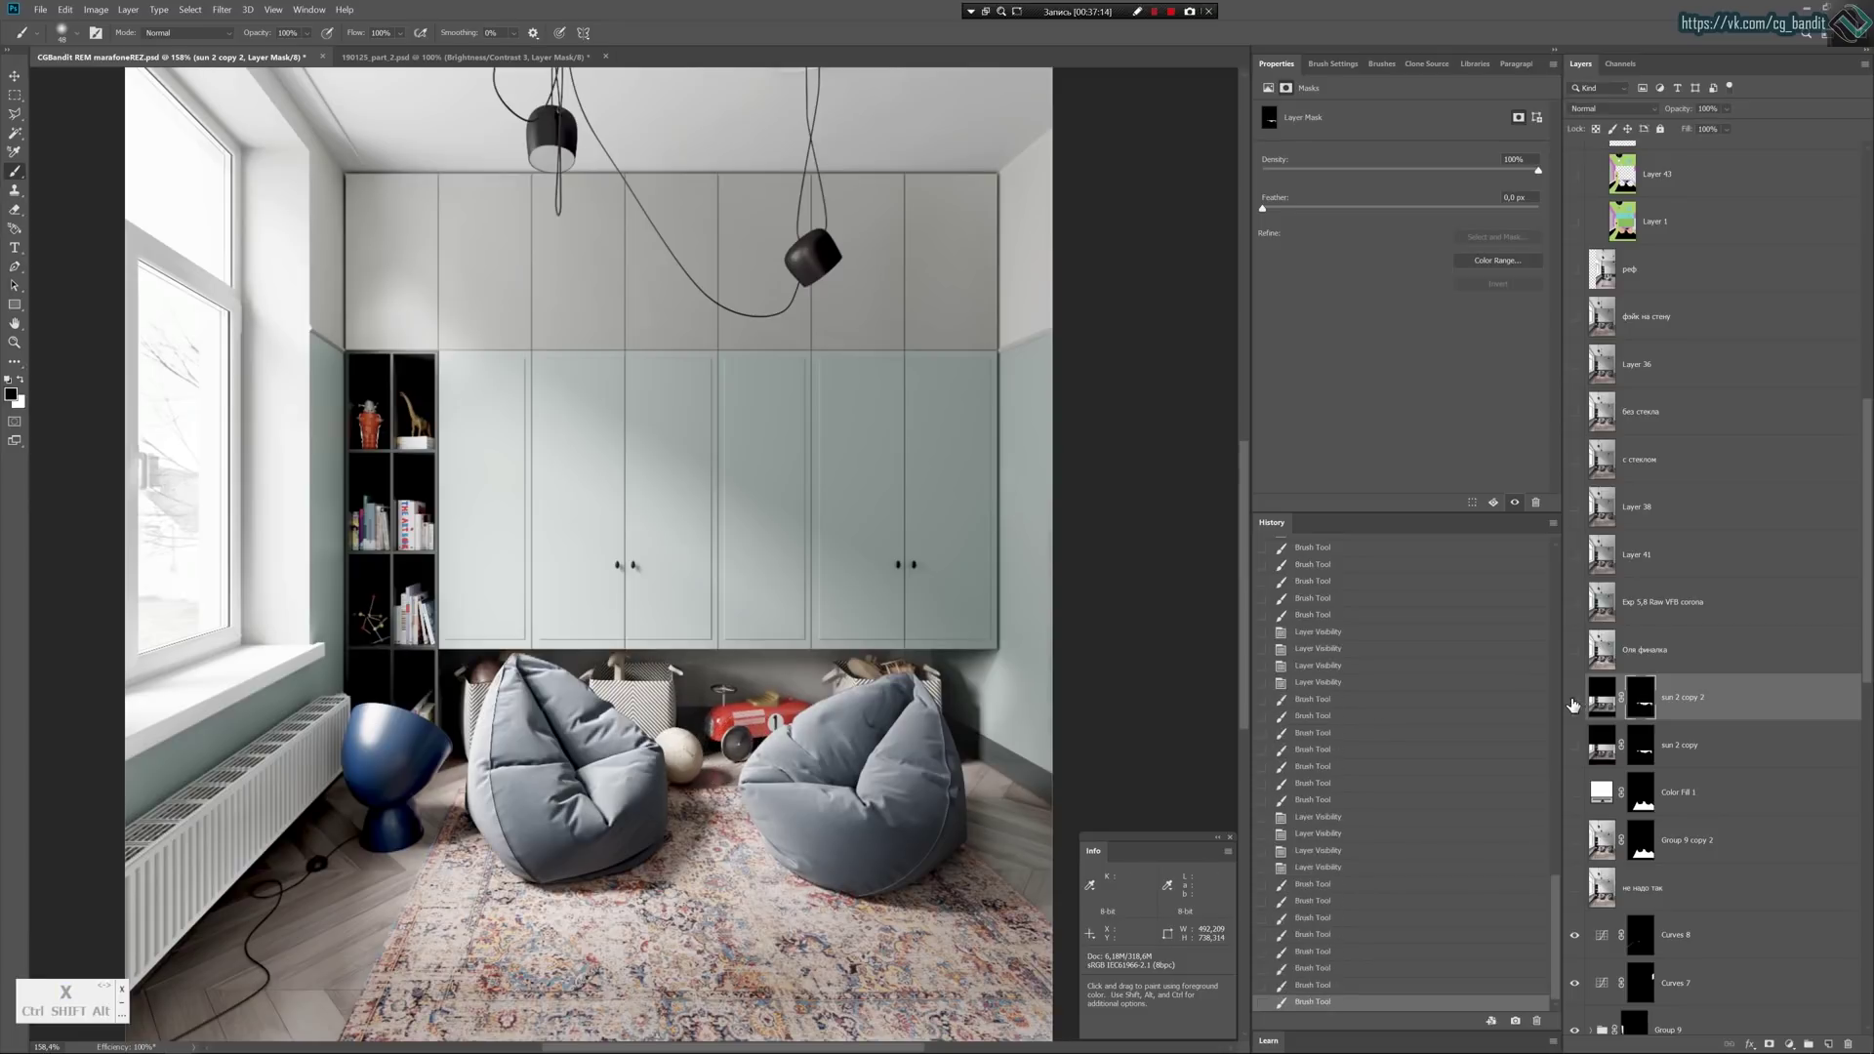
left_click(1573, 701)
left_click(1573, 701)
left_click(1573, 701)
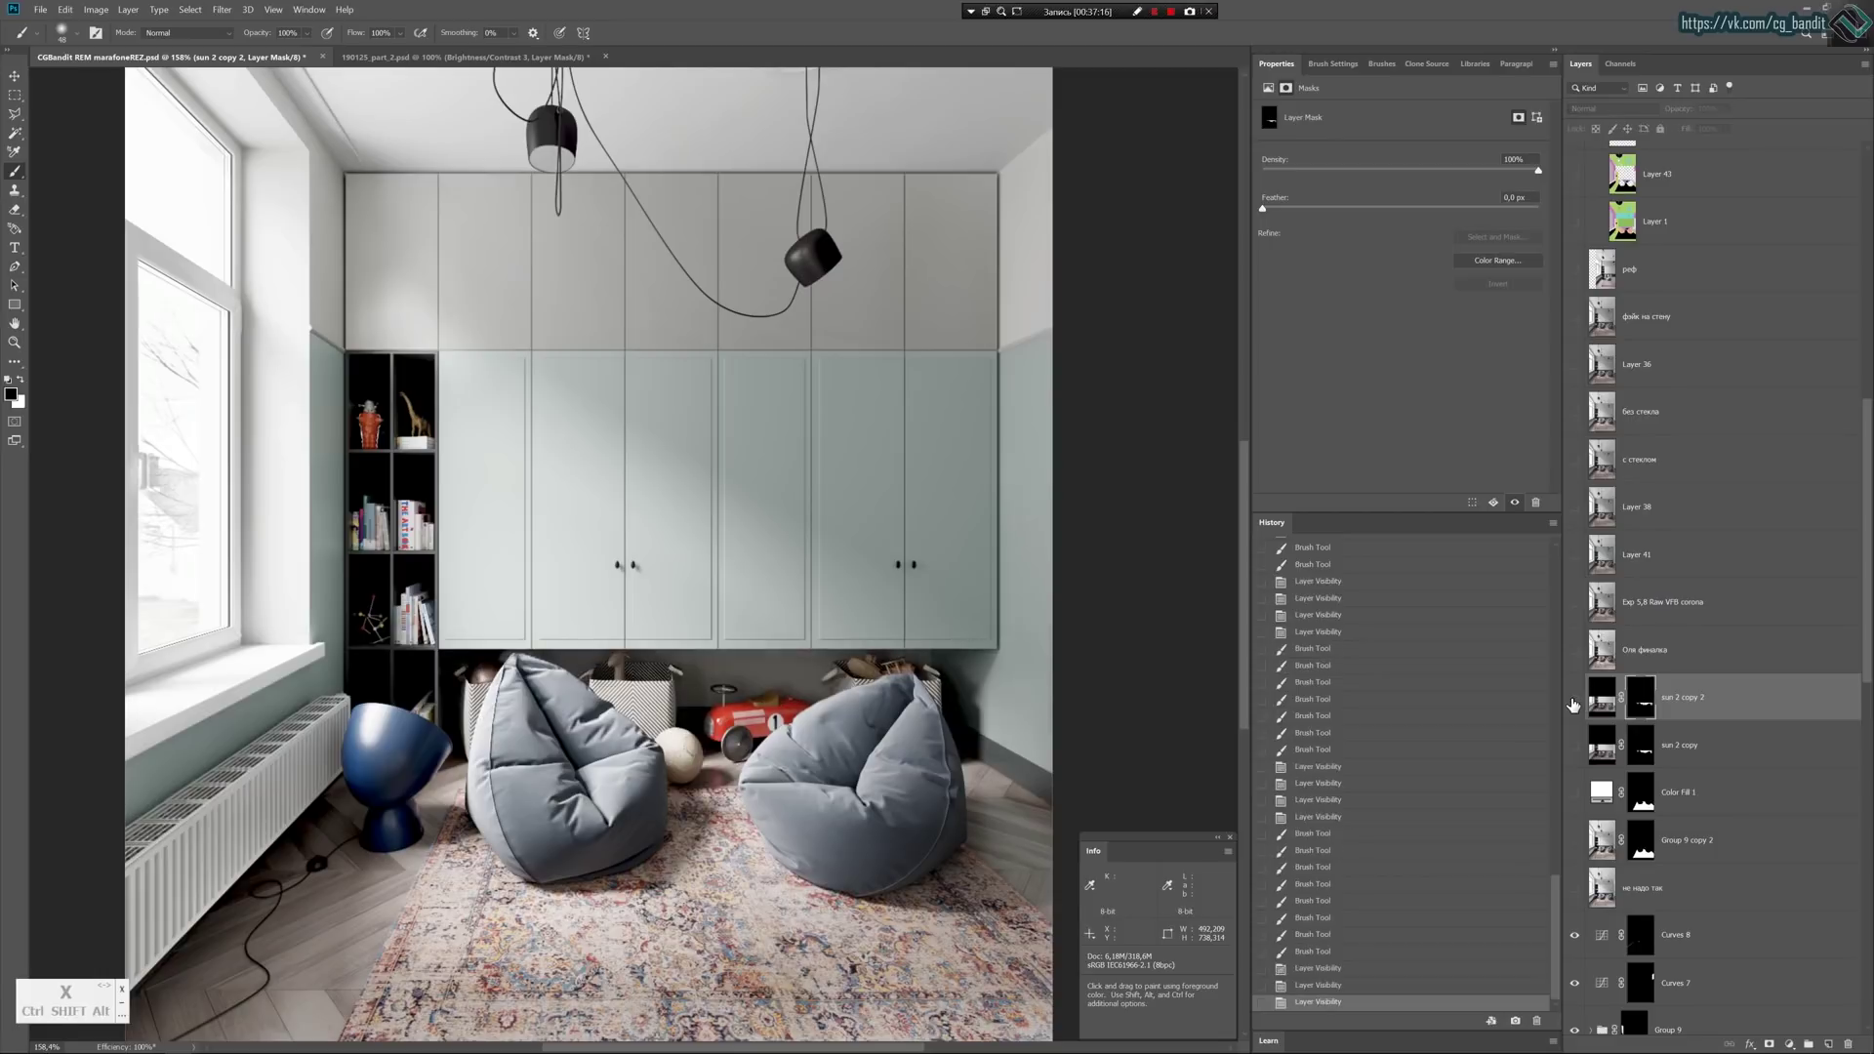
left_click(1573, 701)
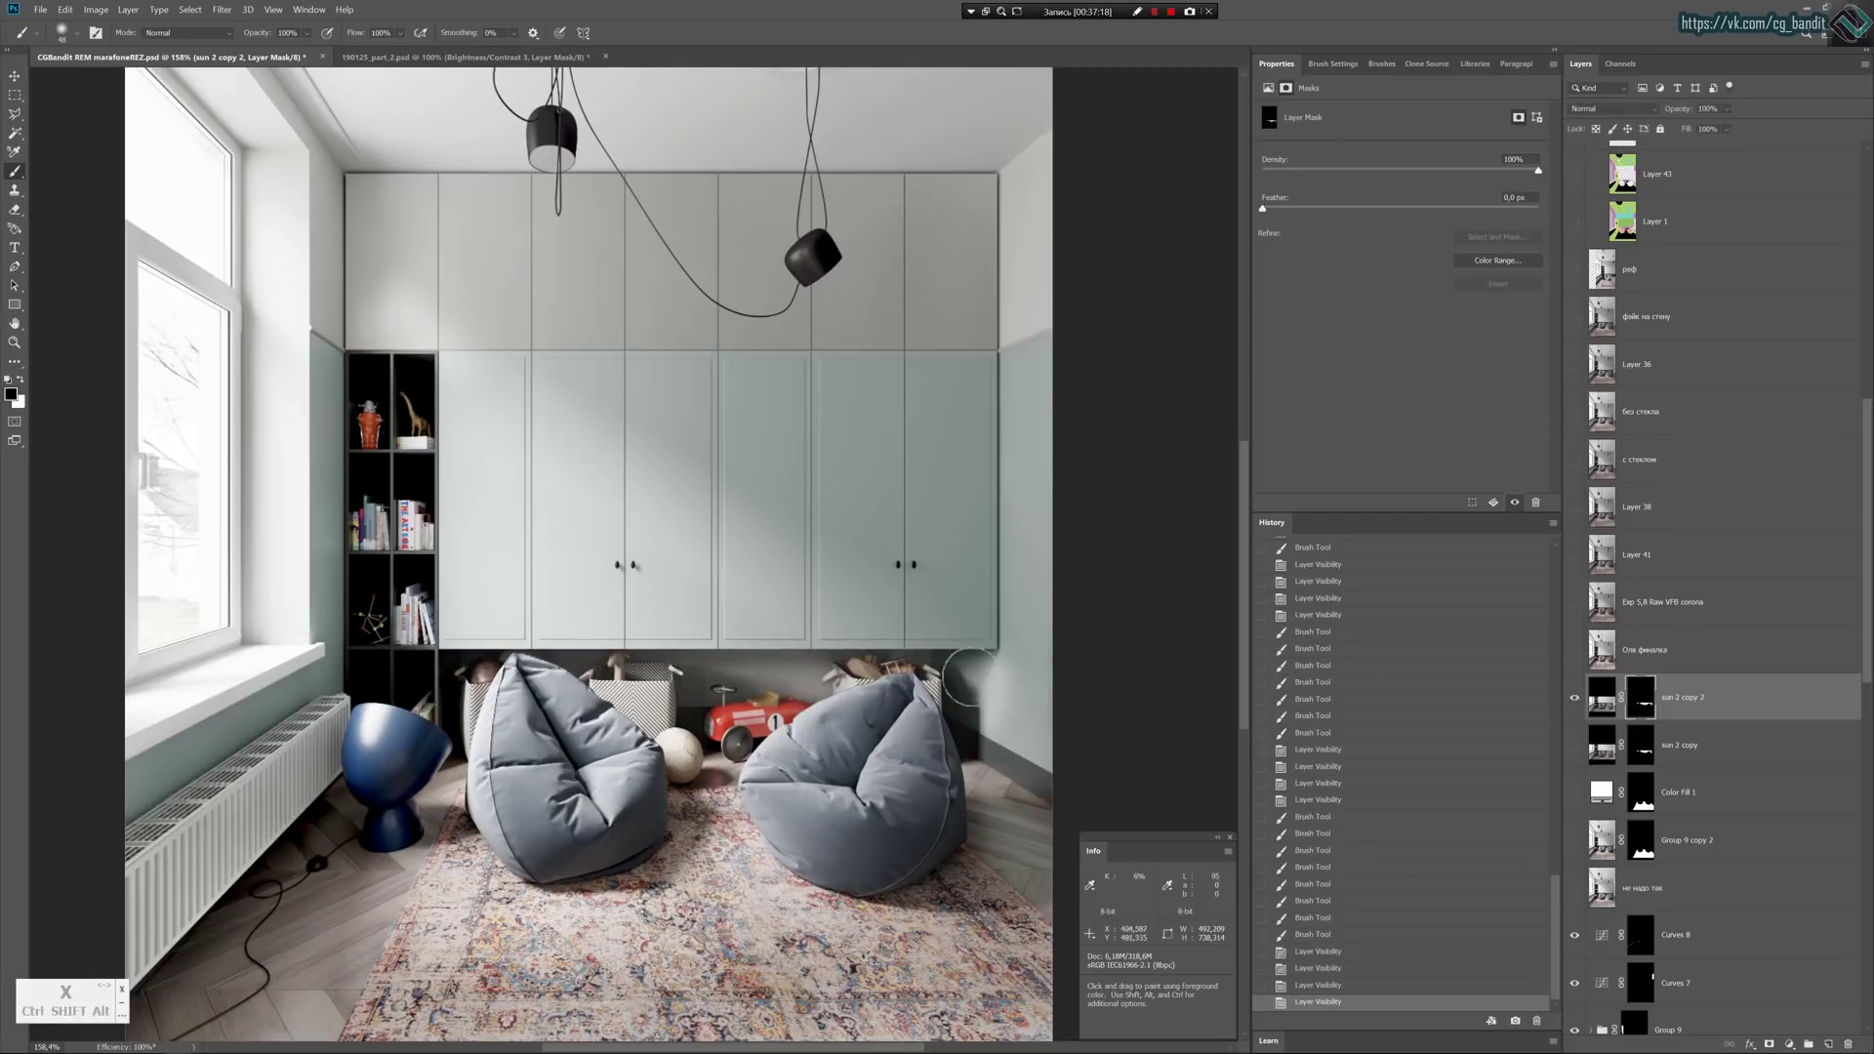
Display the mask, step back before the last huge brush stroke, and darken the niche area with one very large soft black dab.
scroll(968, 677, "down", 3, "alt")
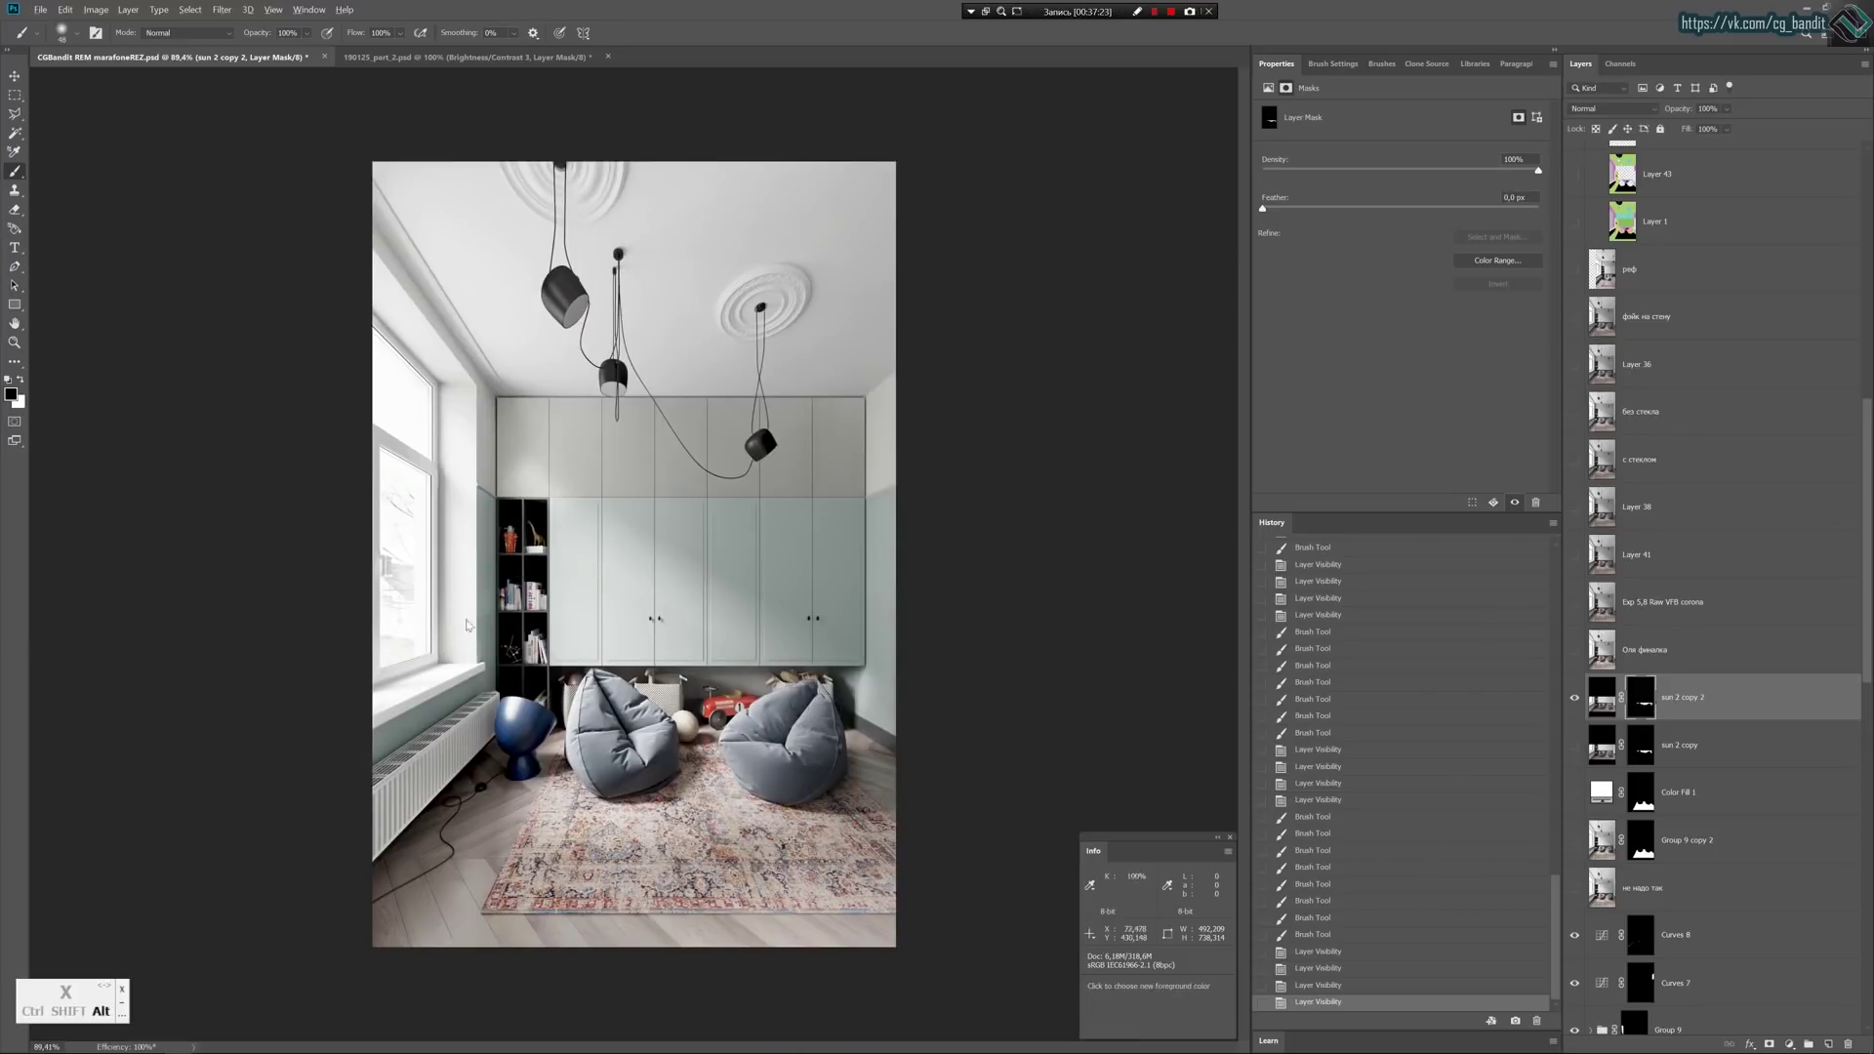
mouse_move(433, 625)
right_mouse_down("alt")
mouse_move(678, 607)
mouse_move(916, 521)
mouse_move(880, 849)
mouse_move(804, 469)
mouse_move(778, 636)
mouse_move(728, 502)
mouse_move(717, 326)
mouse_move(760, 277)
mouse_move(1151, 283)
right_mouse_up("alt")
scroll(825, 645, "down", 5, "alt")
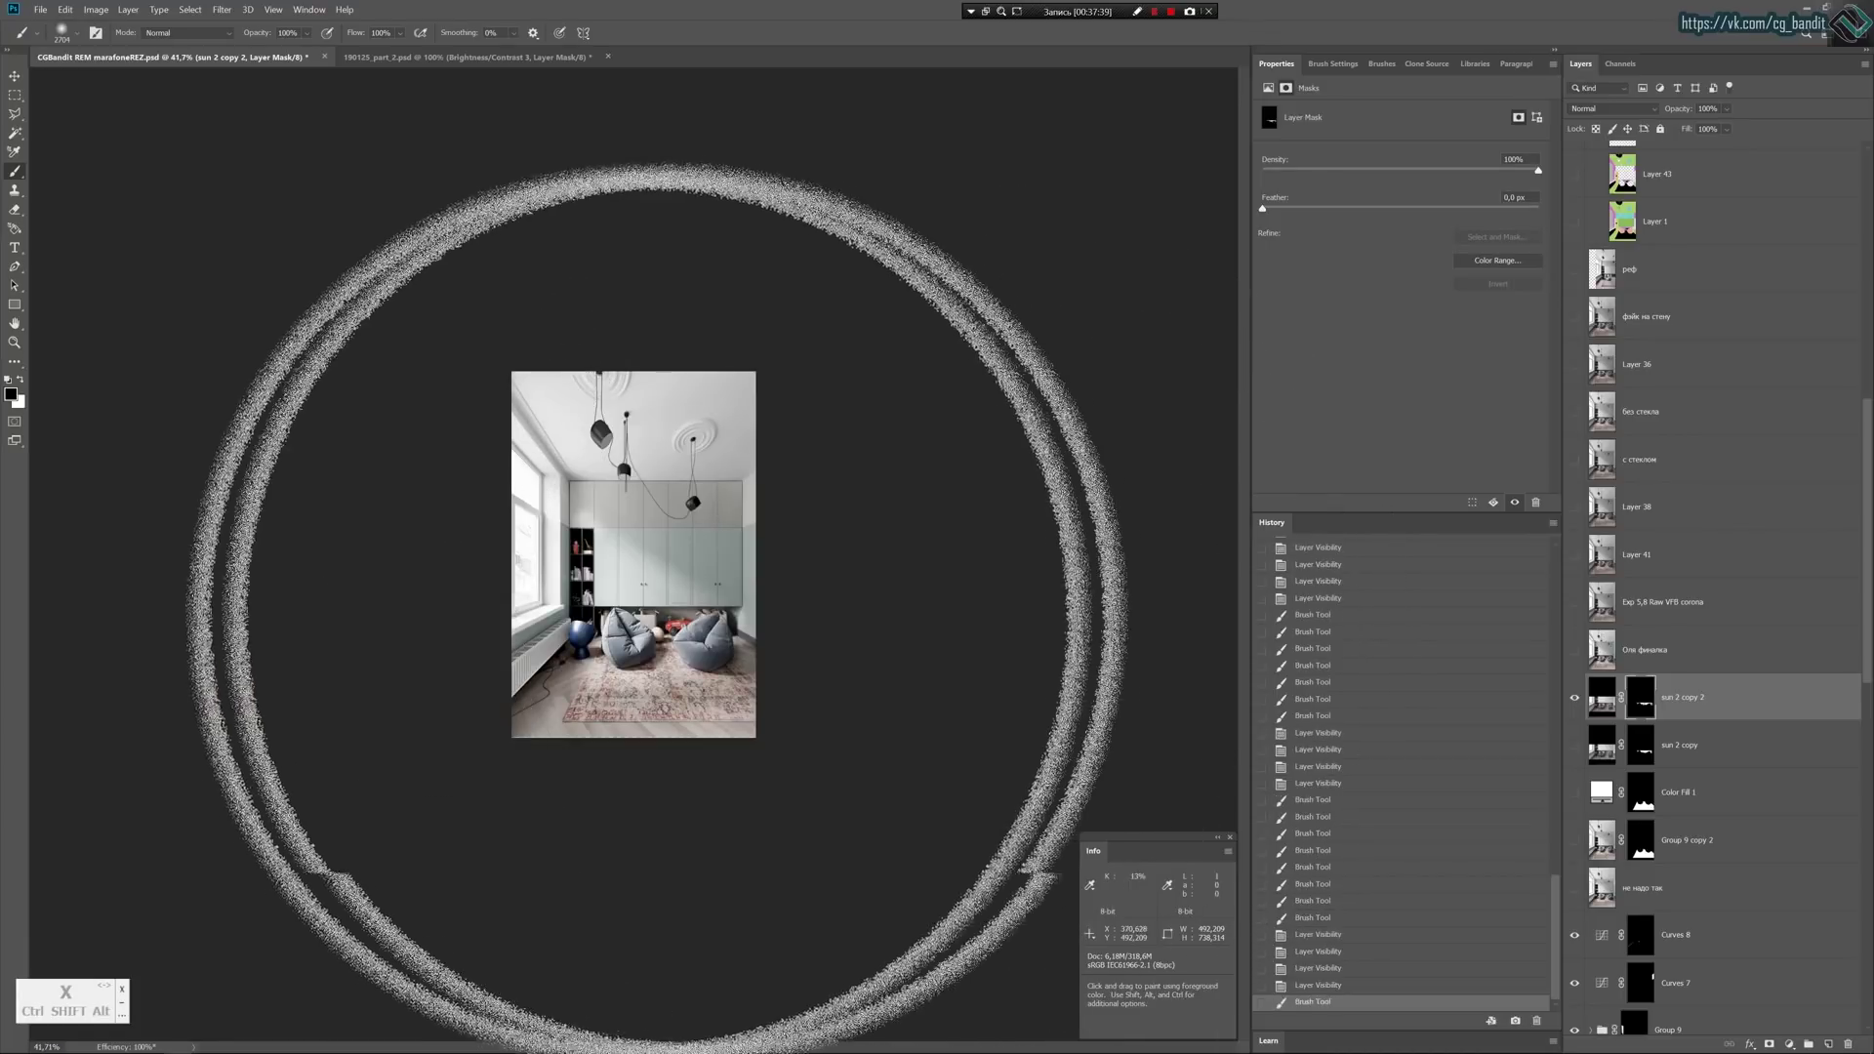
left_click(1650, 701, "alt")
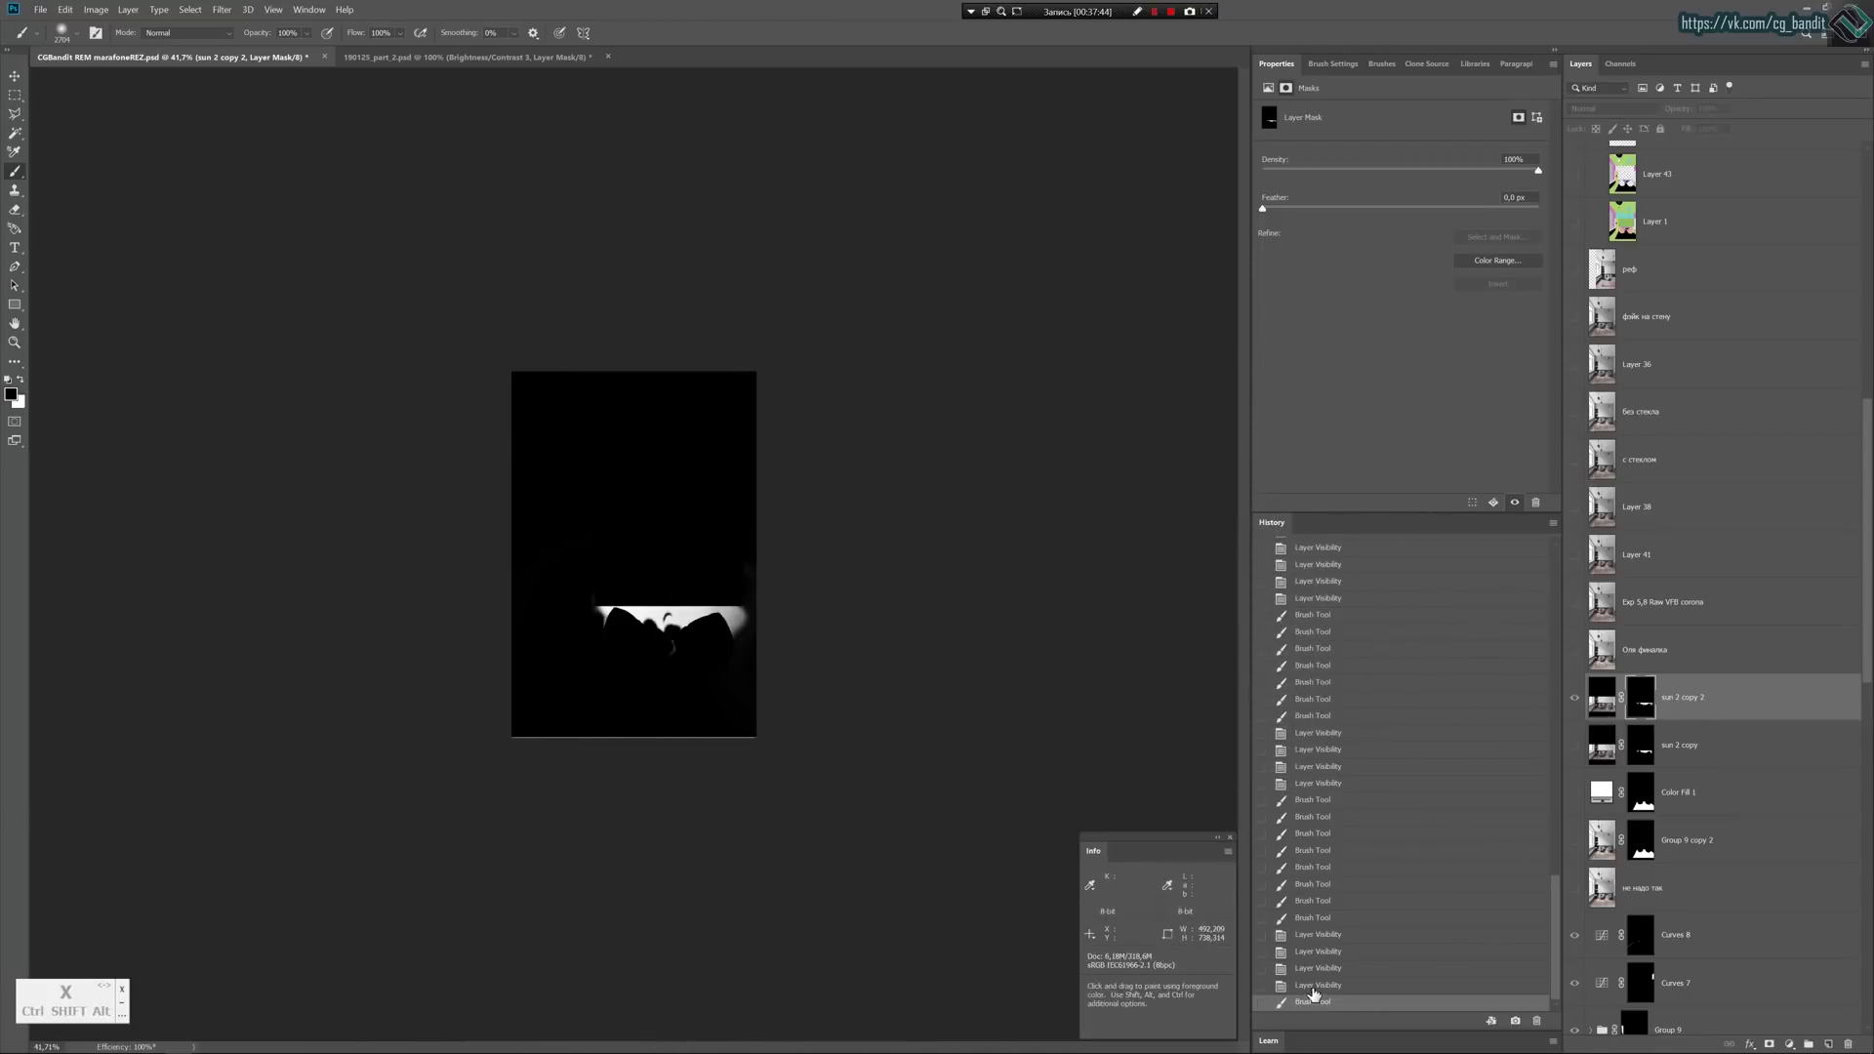
left_click(1313, 988)
left_click(877, 640)
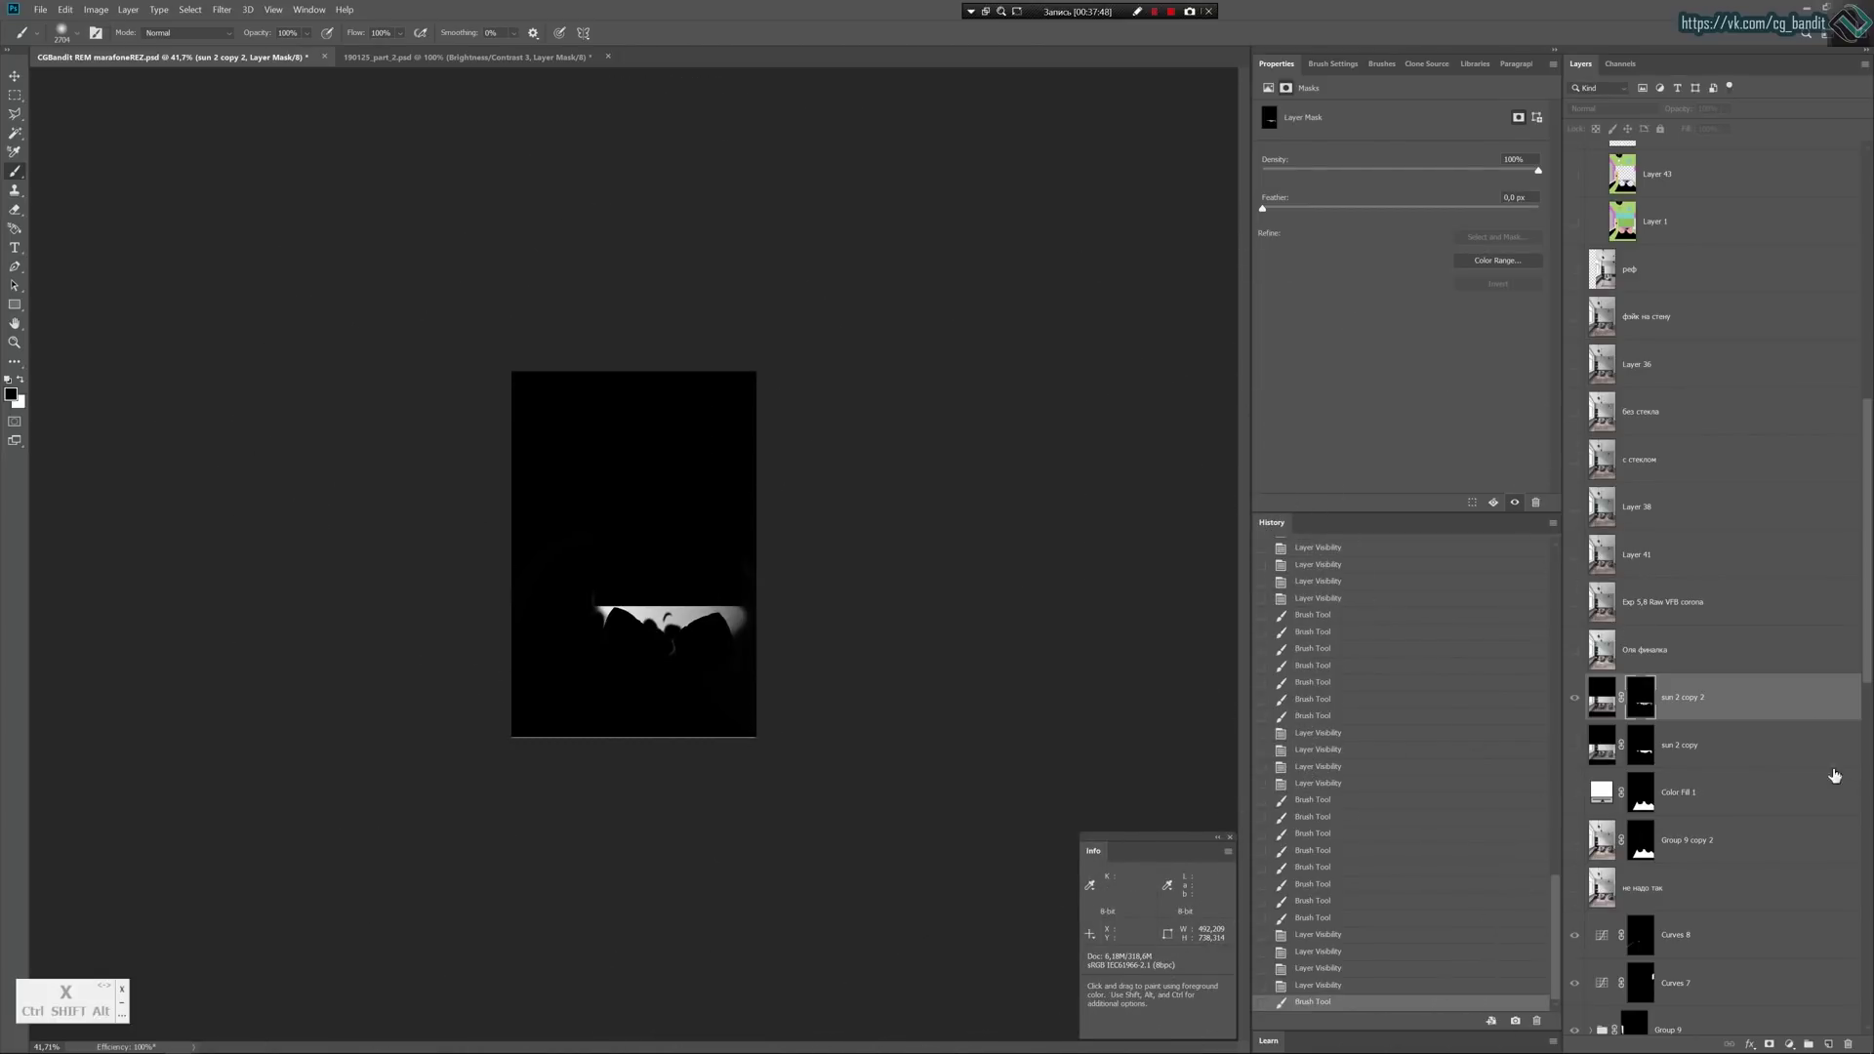
Return from the mask view to the image, compare it with "sun 2 copy 2" hidden and shown, and shrink the brush.
left_click(1801, 697)
scroll(744, 640, "up", 7, "alt")
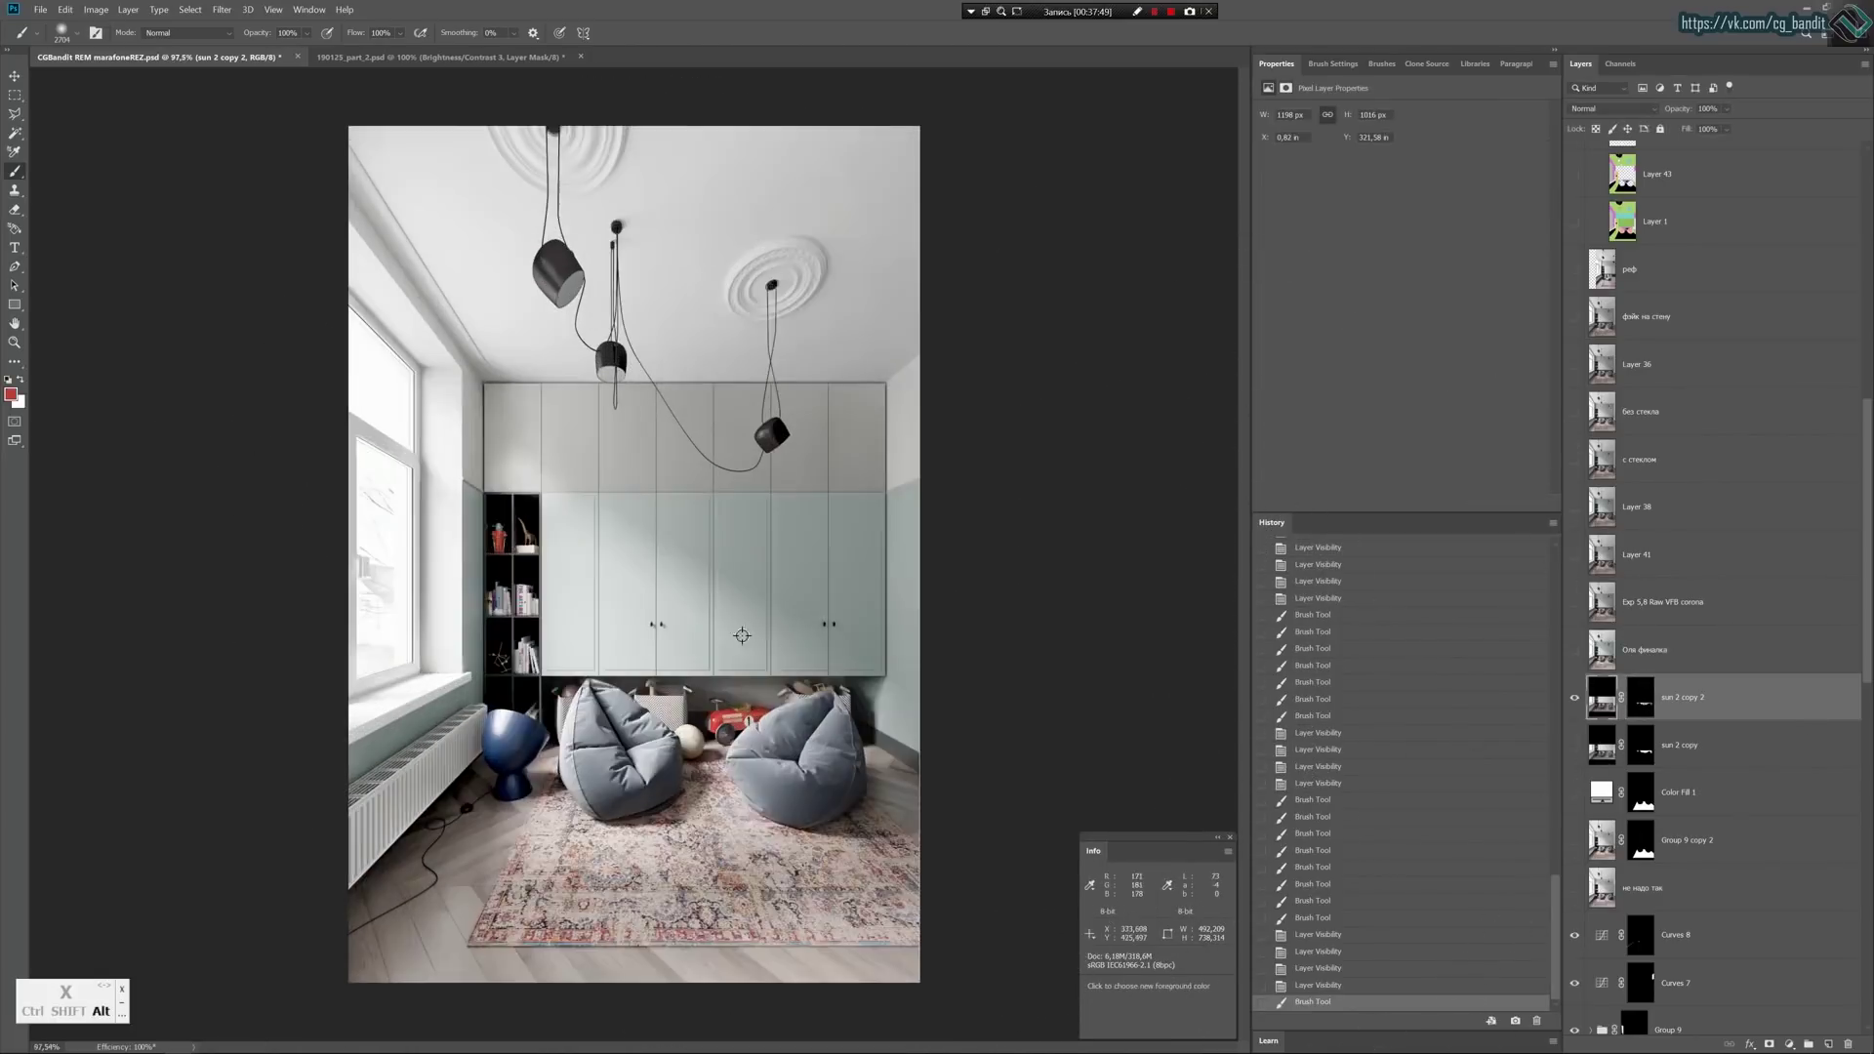
left_click(1574, 697)
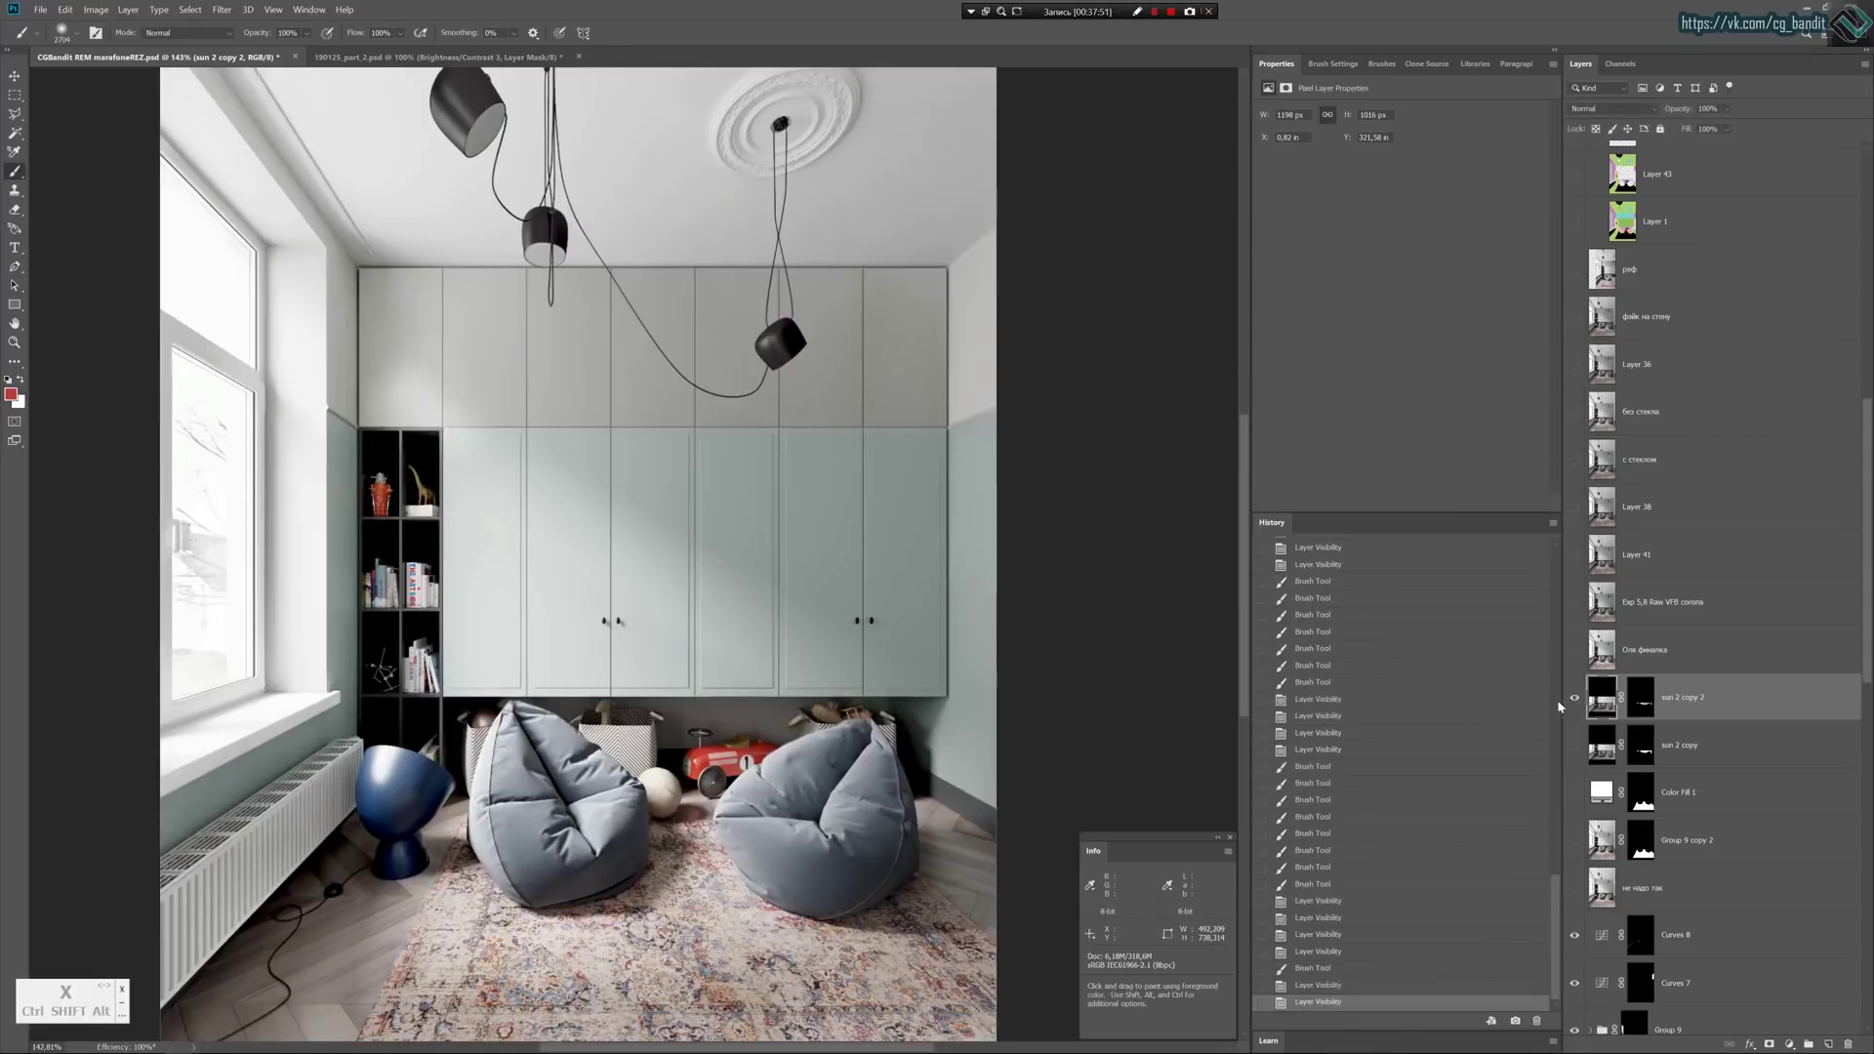
left_click(1575, 697)
right_click_drag(669, 705, 166, 712, "alt")
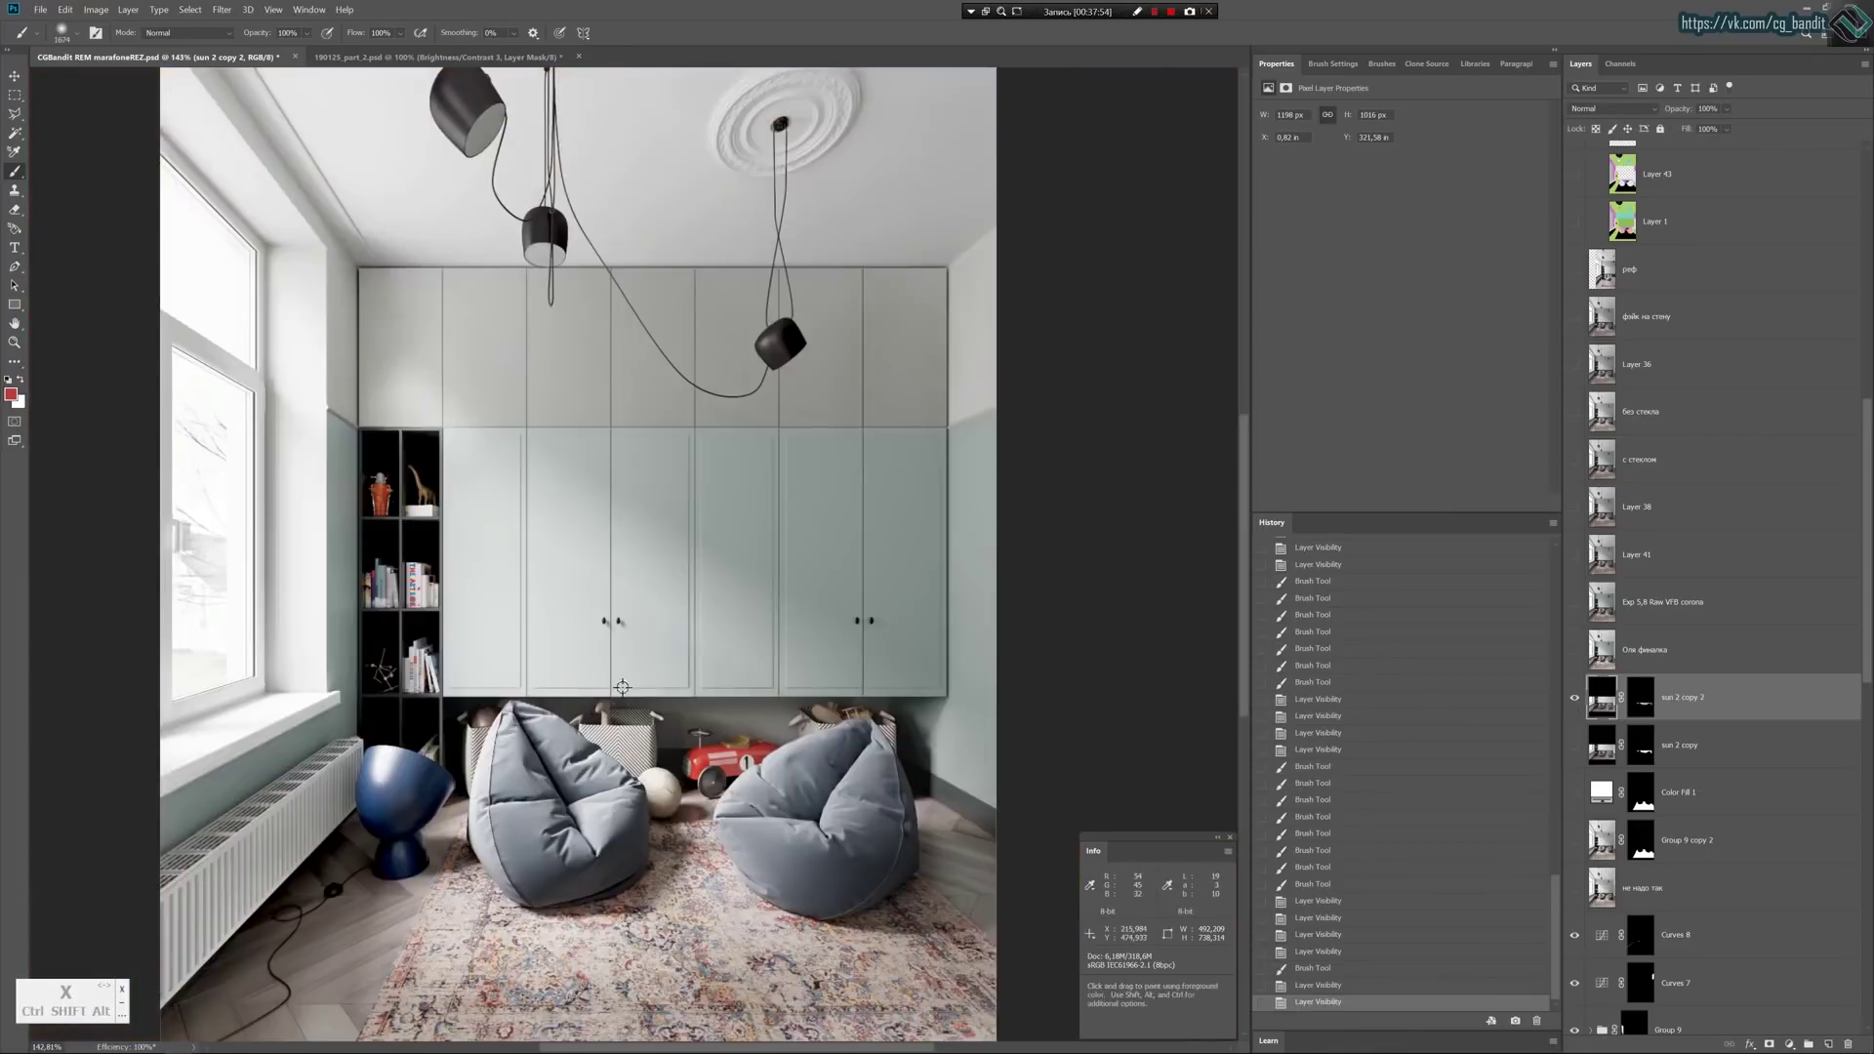
Shrink the brush for the basket behind the left beanbag, and undo a stray red dab painted on the layer itself.
mouse_move(683, 650)
right_mouse_down("alt")
mouse_move(378, 692)
mouse_move(0, 692)
mouse_move(514, 644)
right_mouse_up("alt")
scroll(600, 702, "up", 5, "alt")
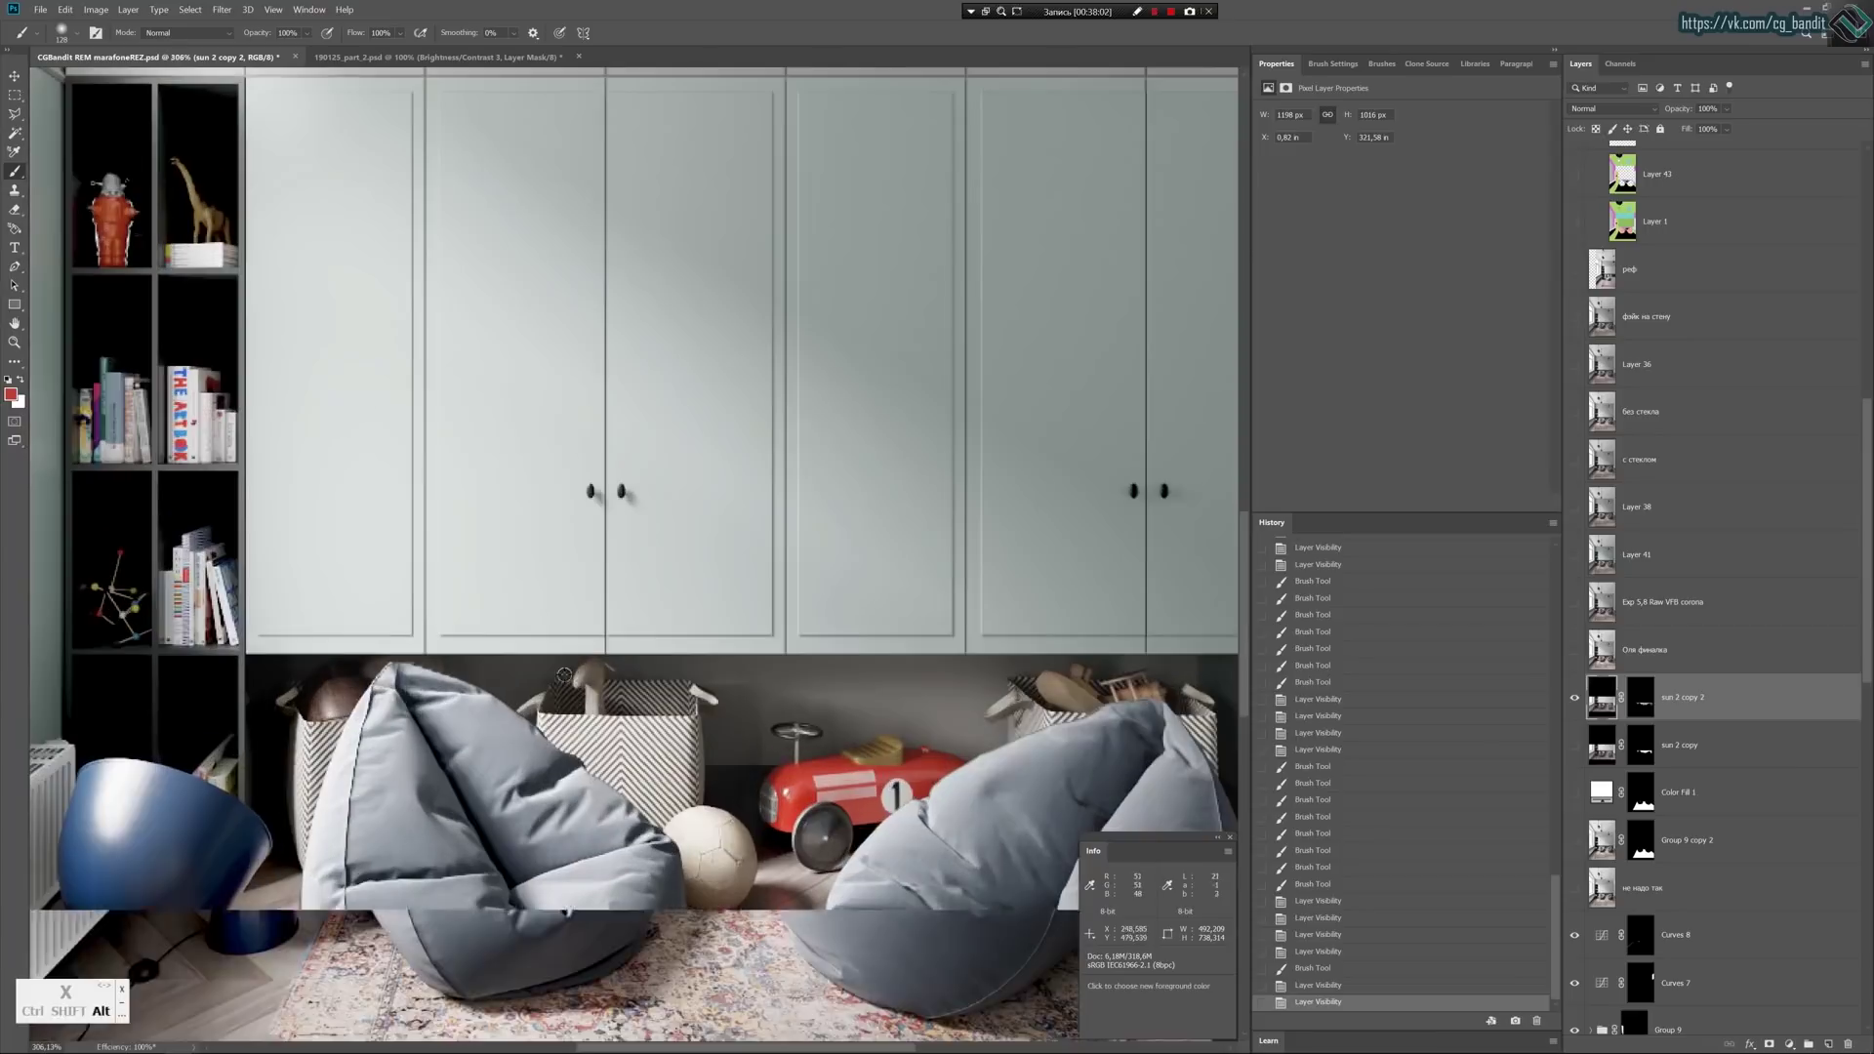
right_click_drag(642, 700, 571, 699, "alt")
left_click(569, 696)
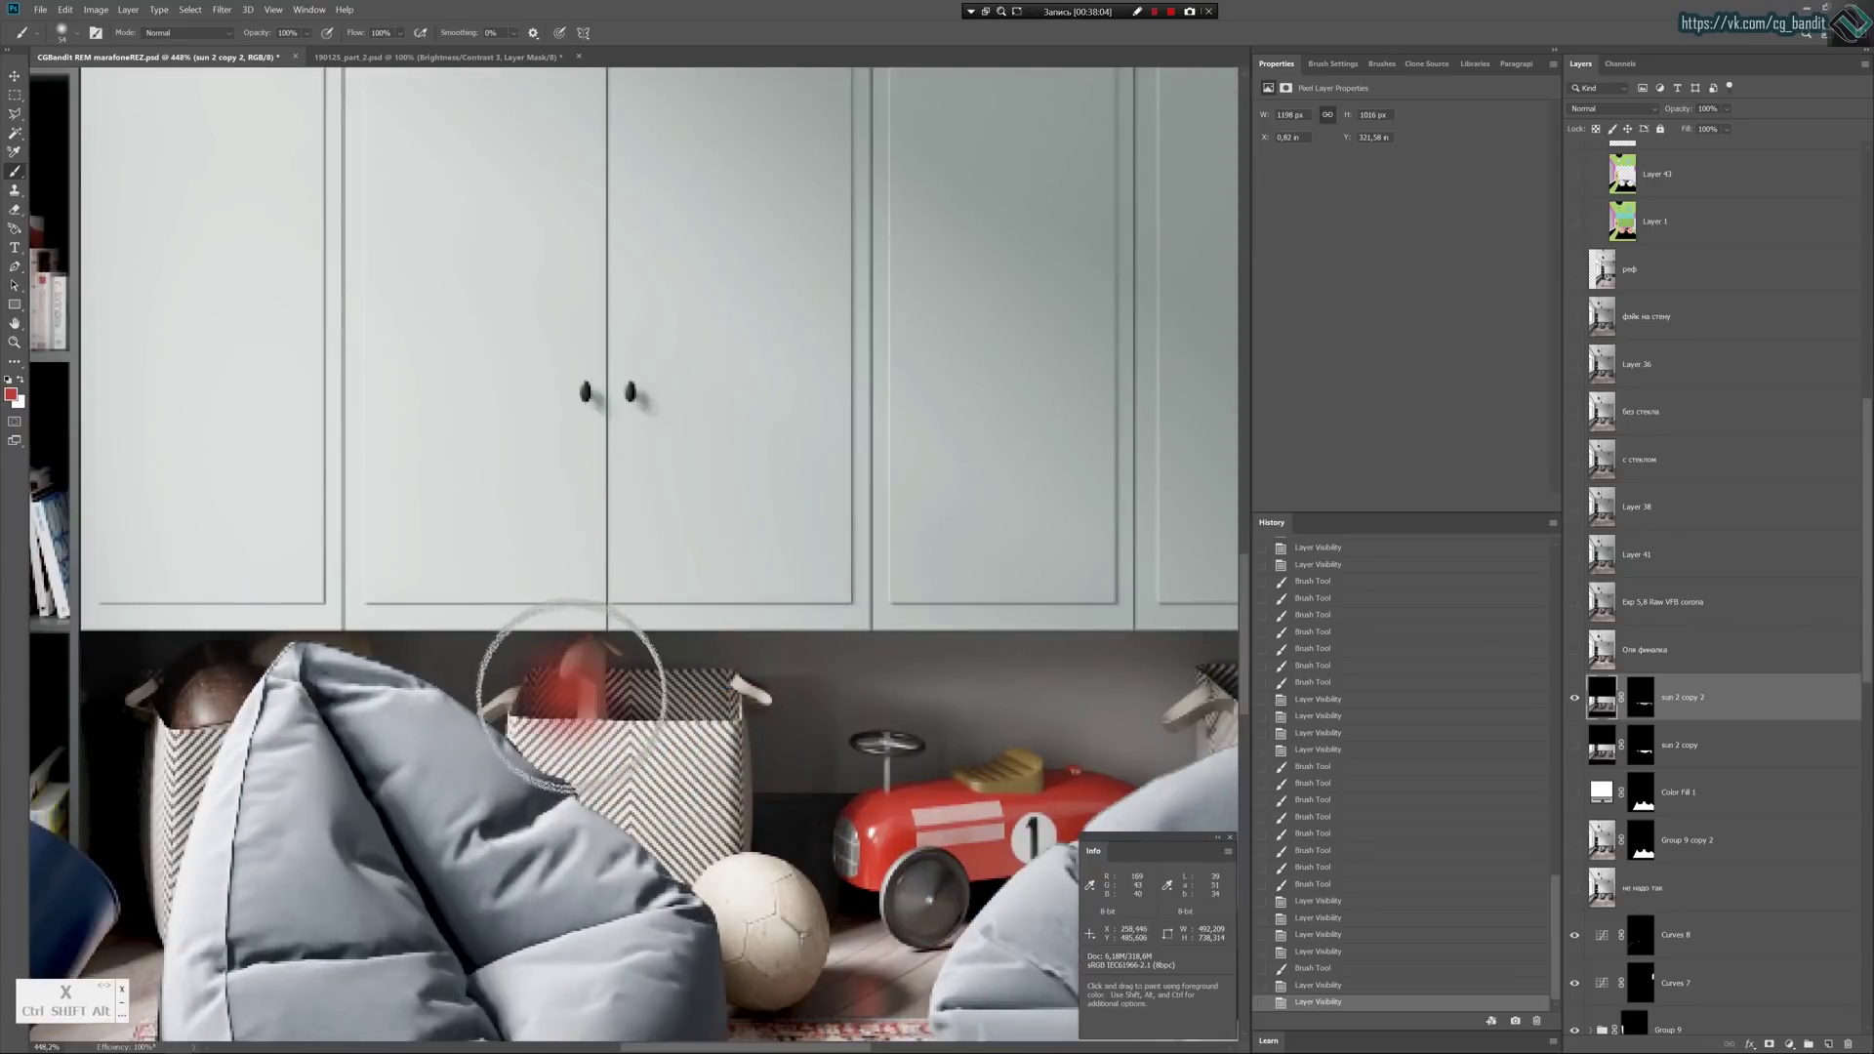
key("ctrl+z")
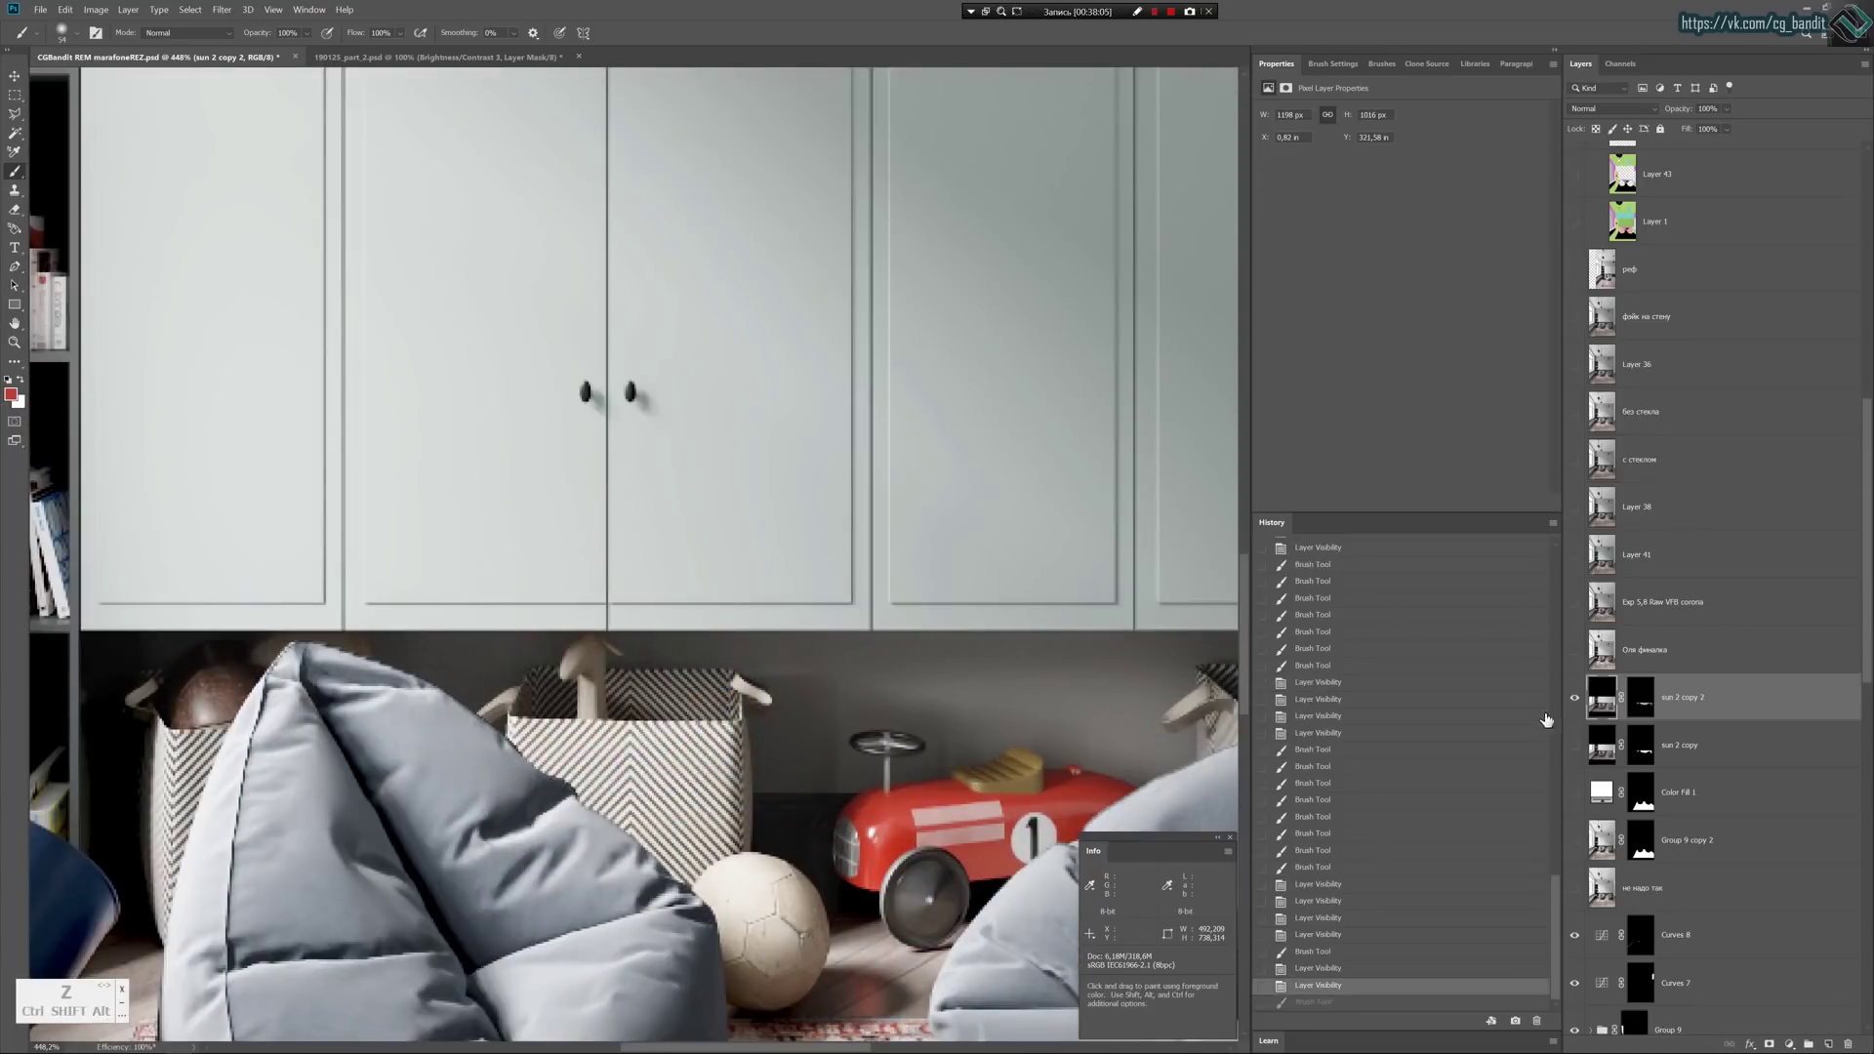
Paint white dabs on the "sun 2 copy 2" mask over the basket, and compare with the layer hidden and shown.
left_click(1647, 697)
key("x")
left_click(569, 664)
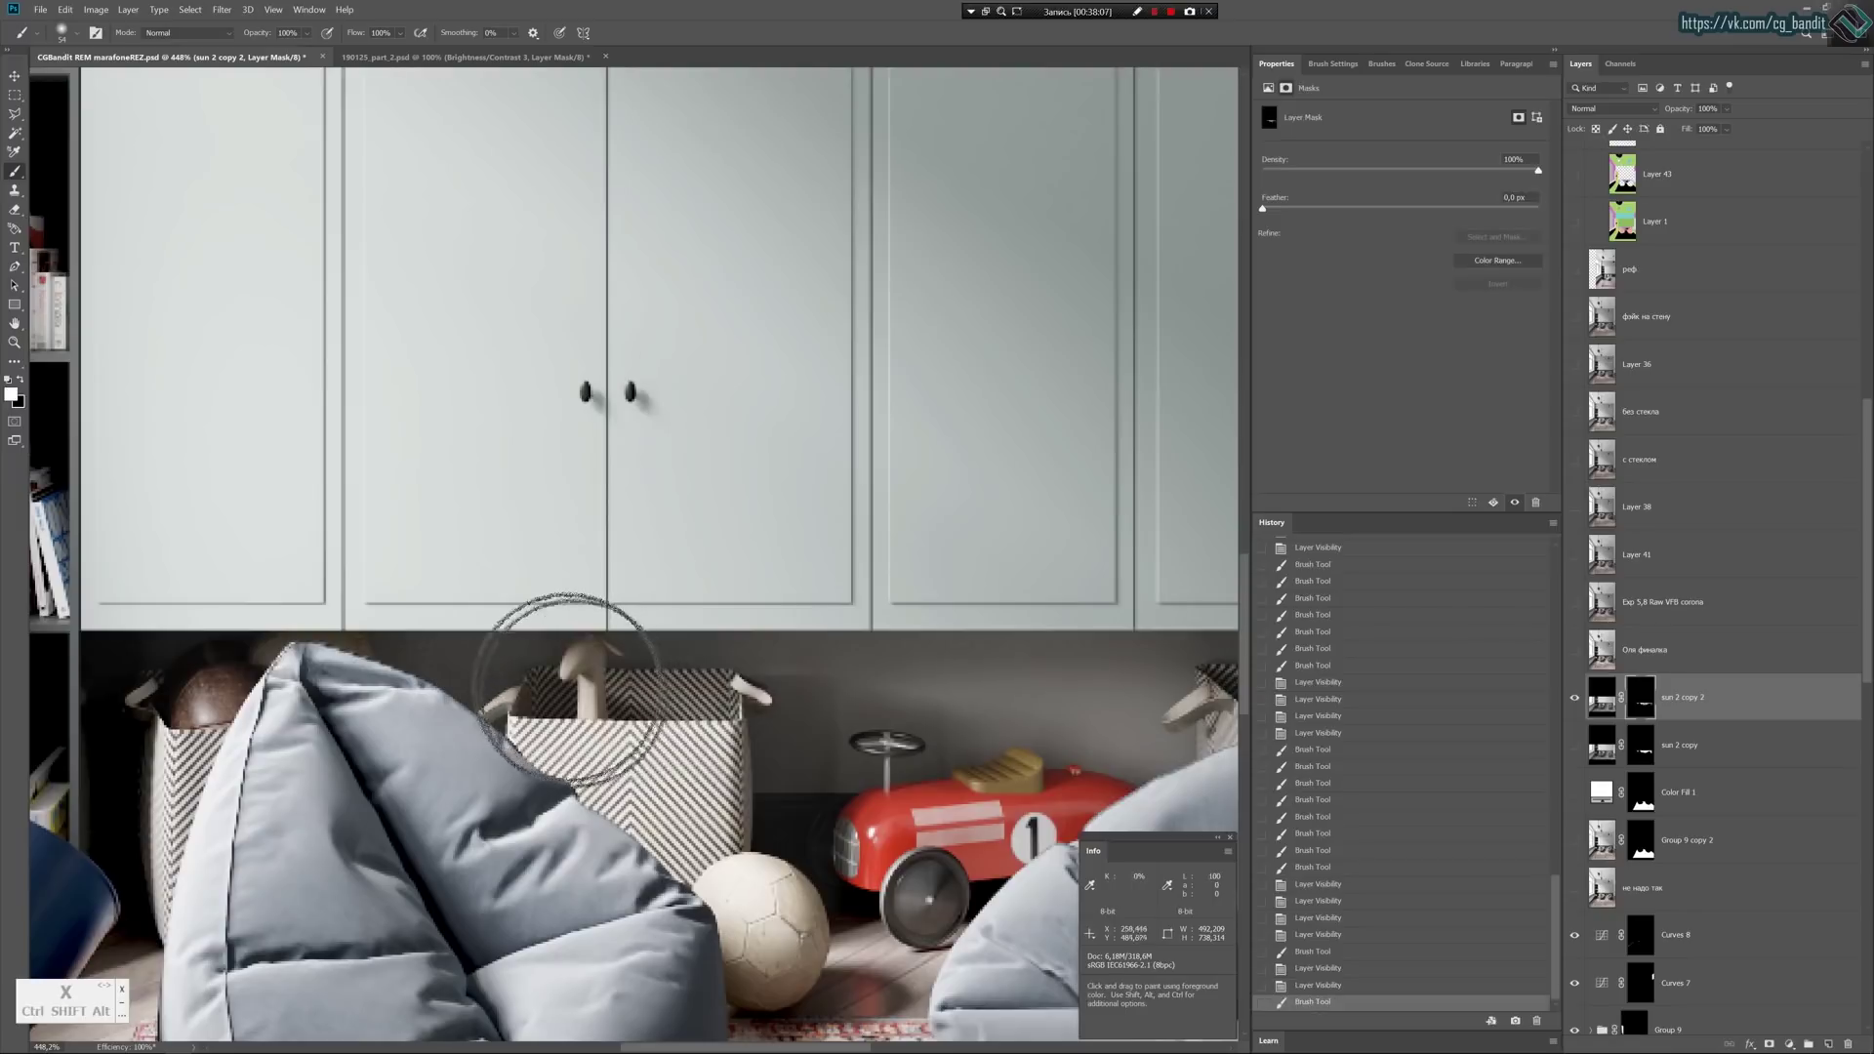
left_click(711, 710)
left_click(684, 703)
left_click(566, 691)
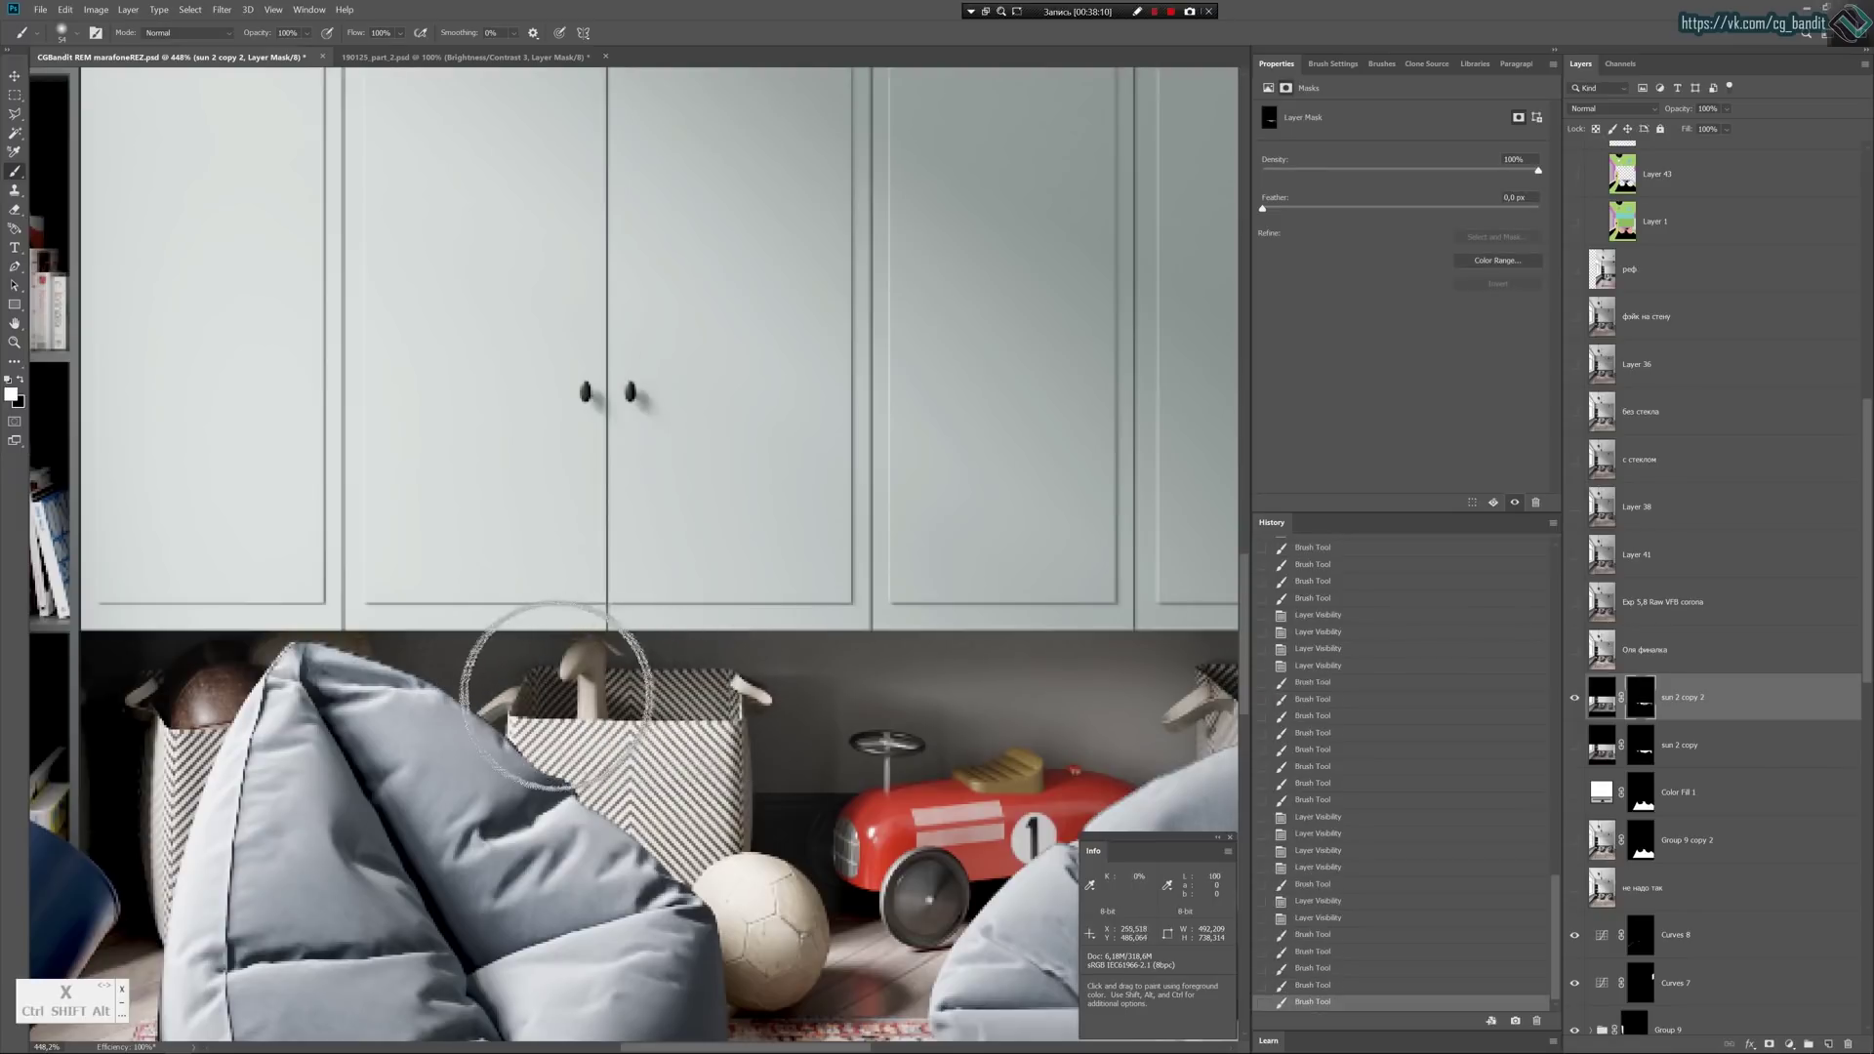
left_click(674, 708)
left_click(1575, 698)
left_click(1575, 698)
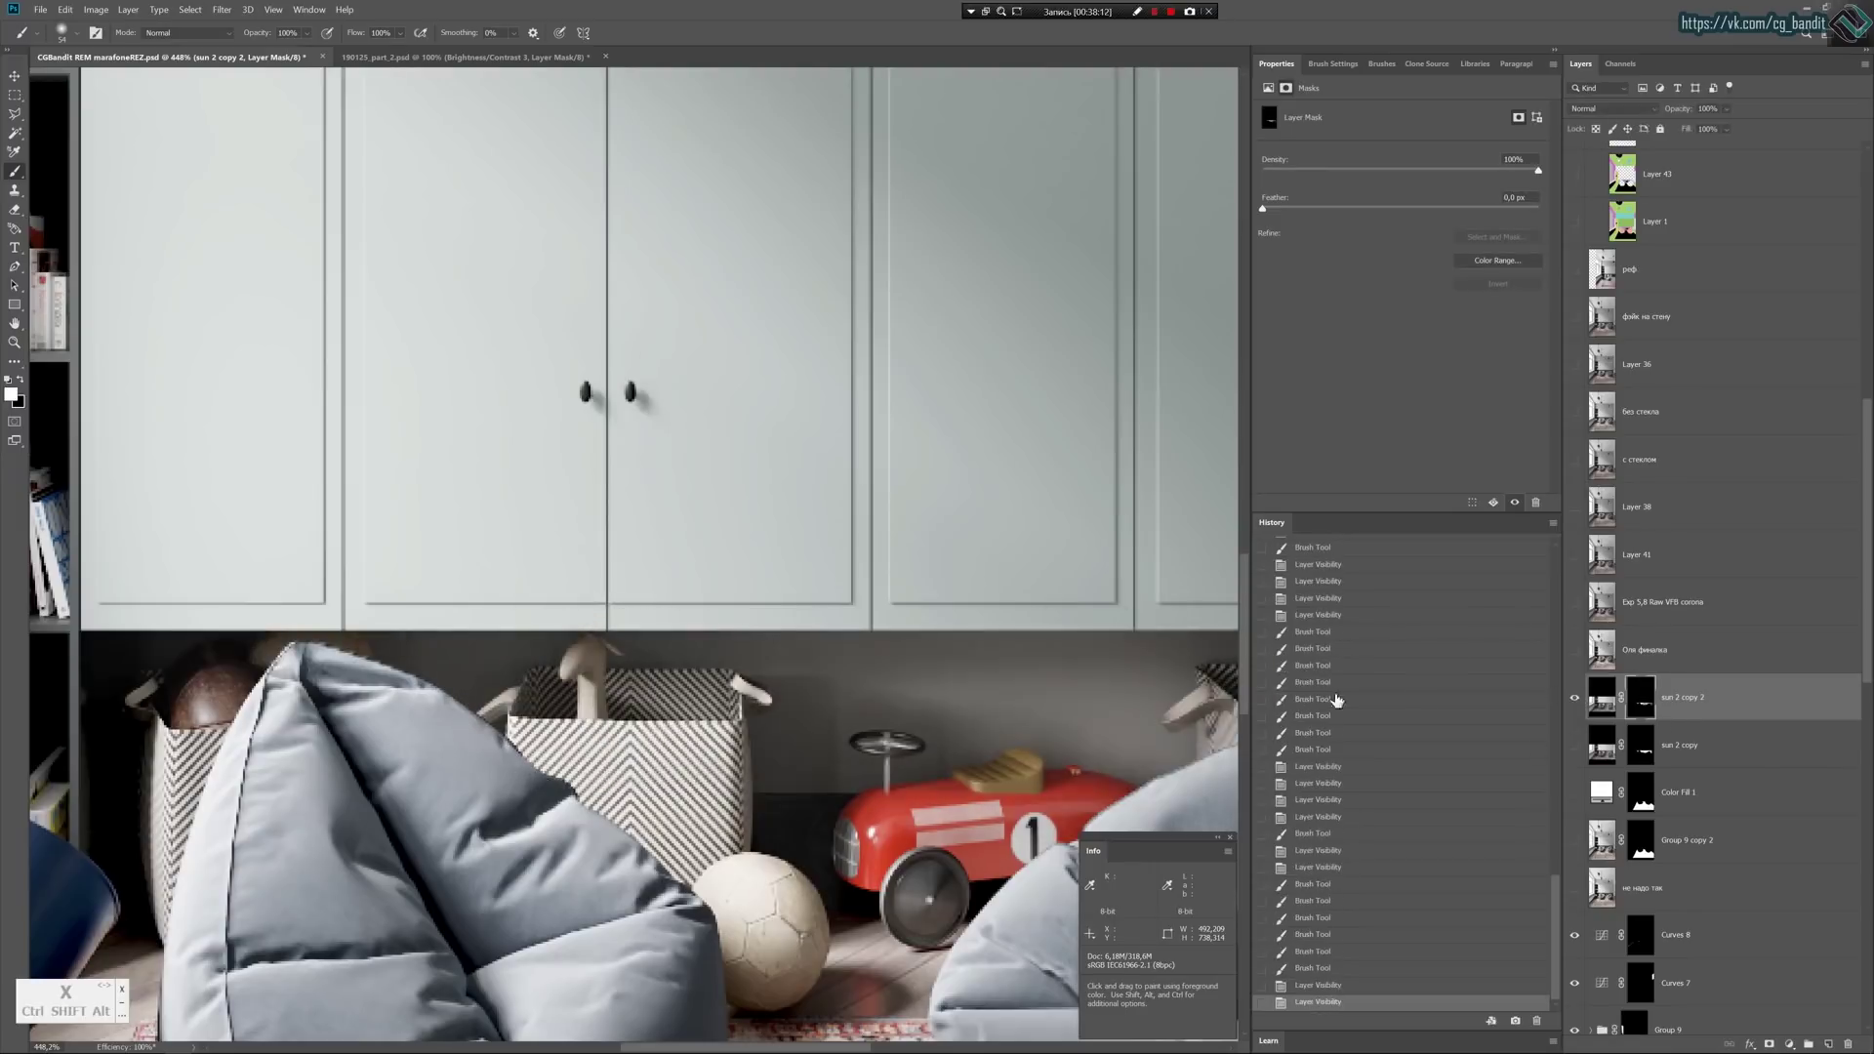
Touch up the mask between the ball and the toy car's nose with black and white dabs.
key("x")
left_click(857, 803)
left_click(845, 800)
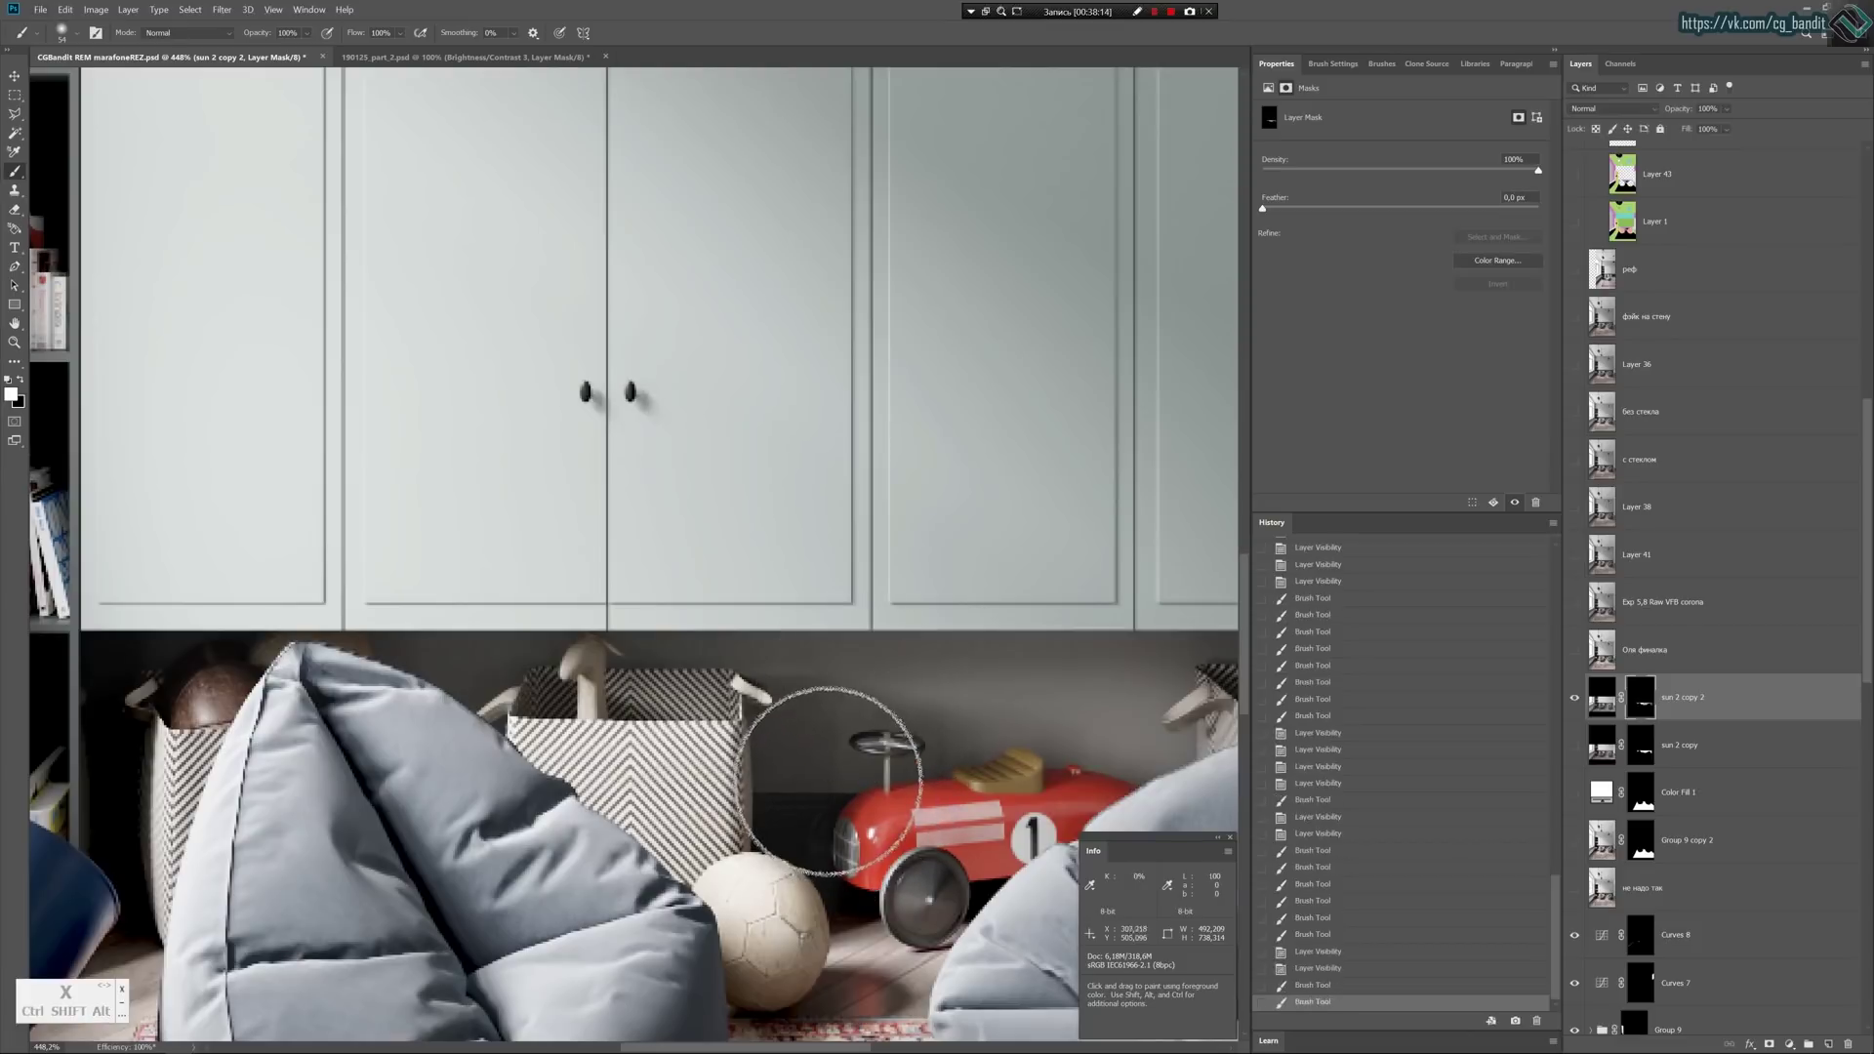
left_click(833, 784)
left_click(832, 790)
left_click(838, 780)
key("x")
left_click(831, 791)
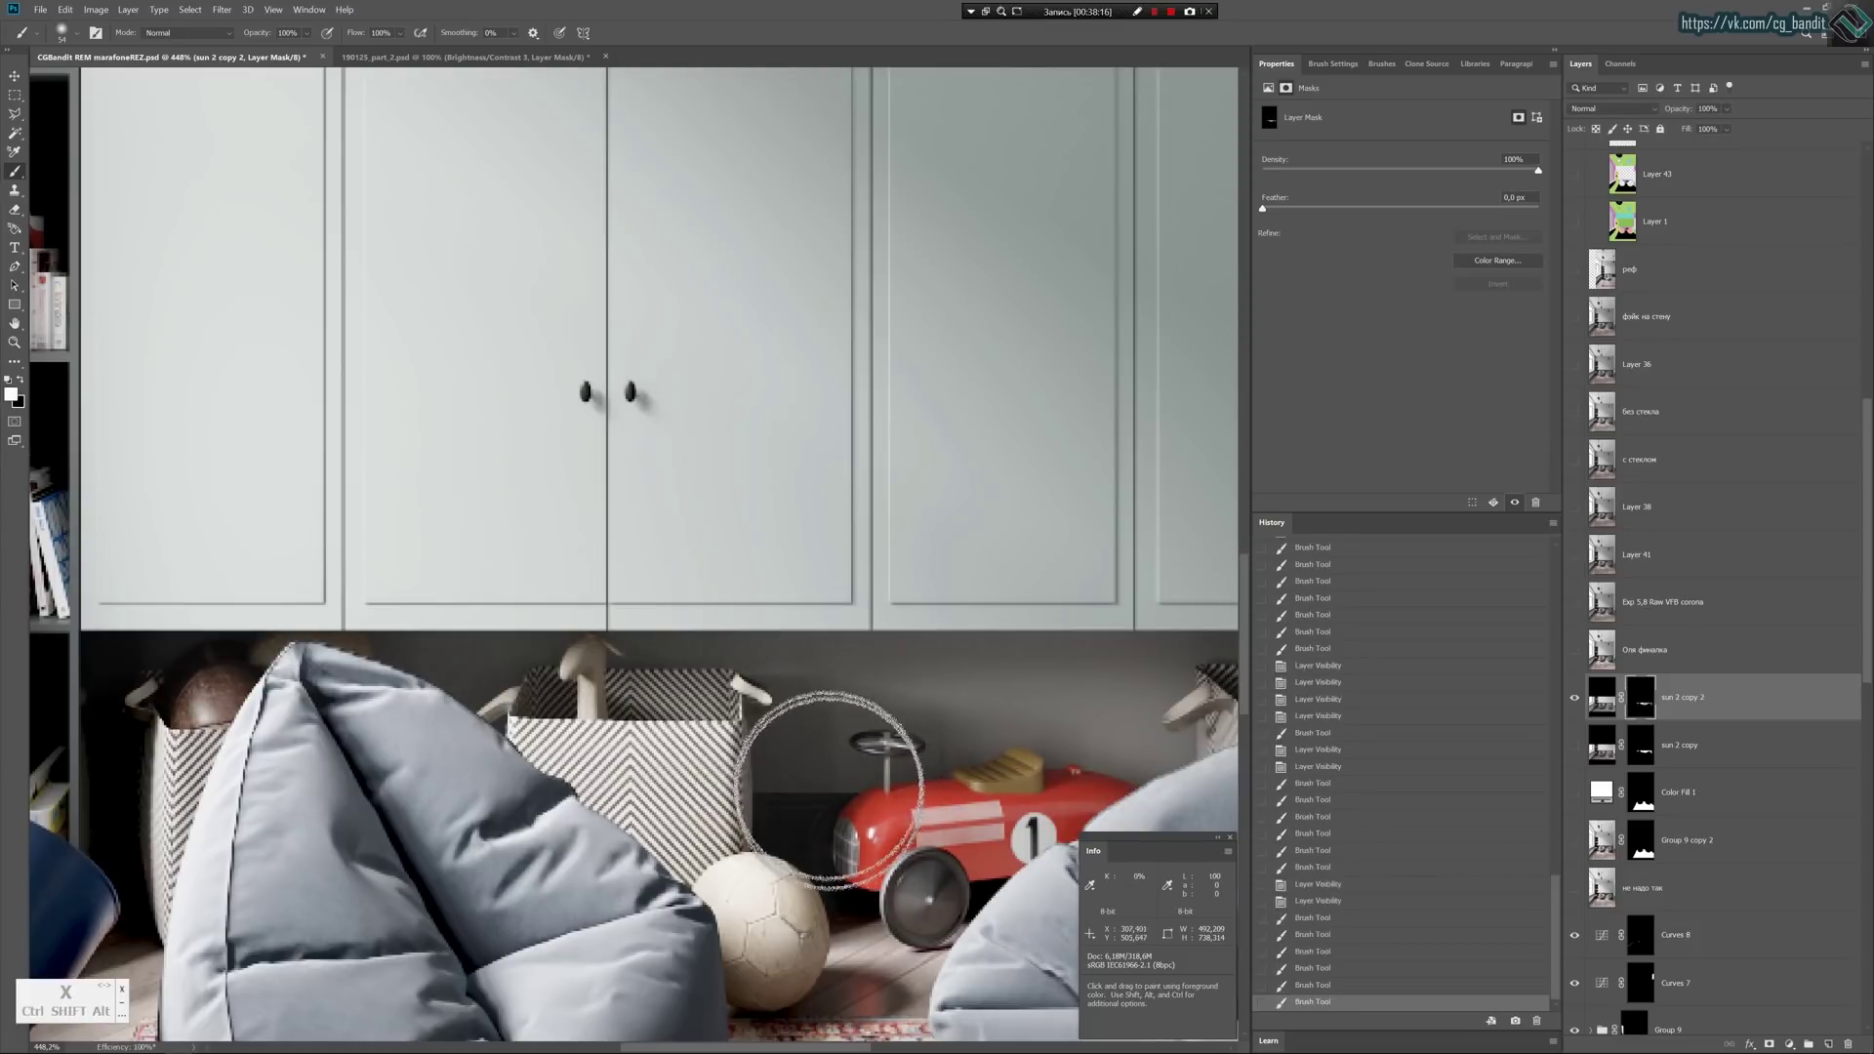
left_click(828, 789)
Paint white dabs on the mask along the niche's back wall, from the toy car's steering wheel to behind its seat.
left_click(826, 754)
left_click(843, 745)
left_click(865, 742)
left_click(873, 741)
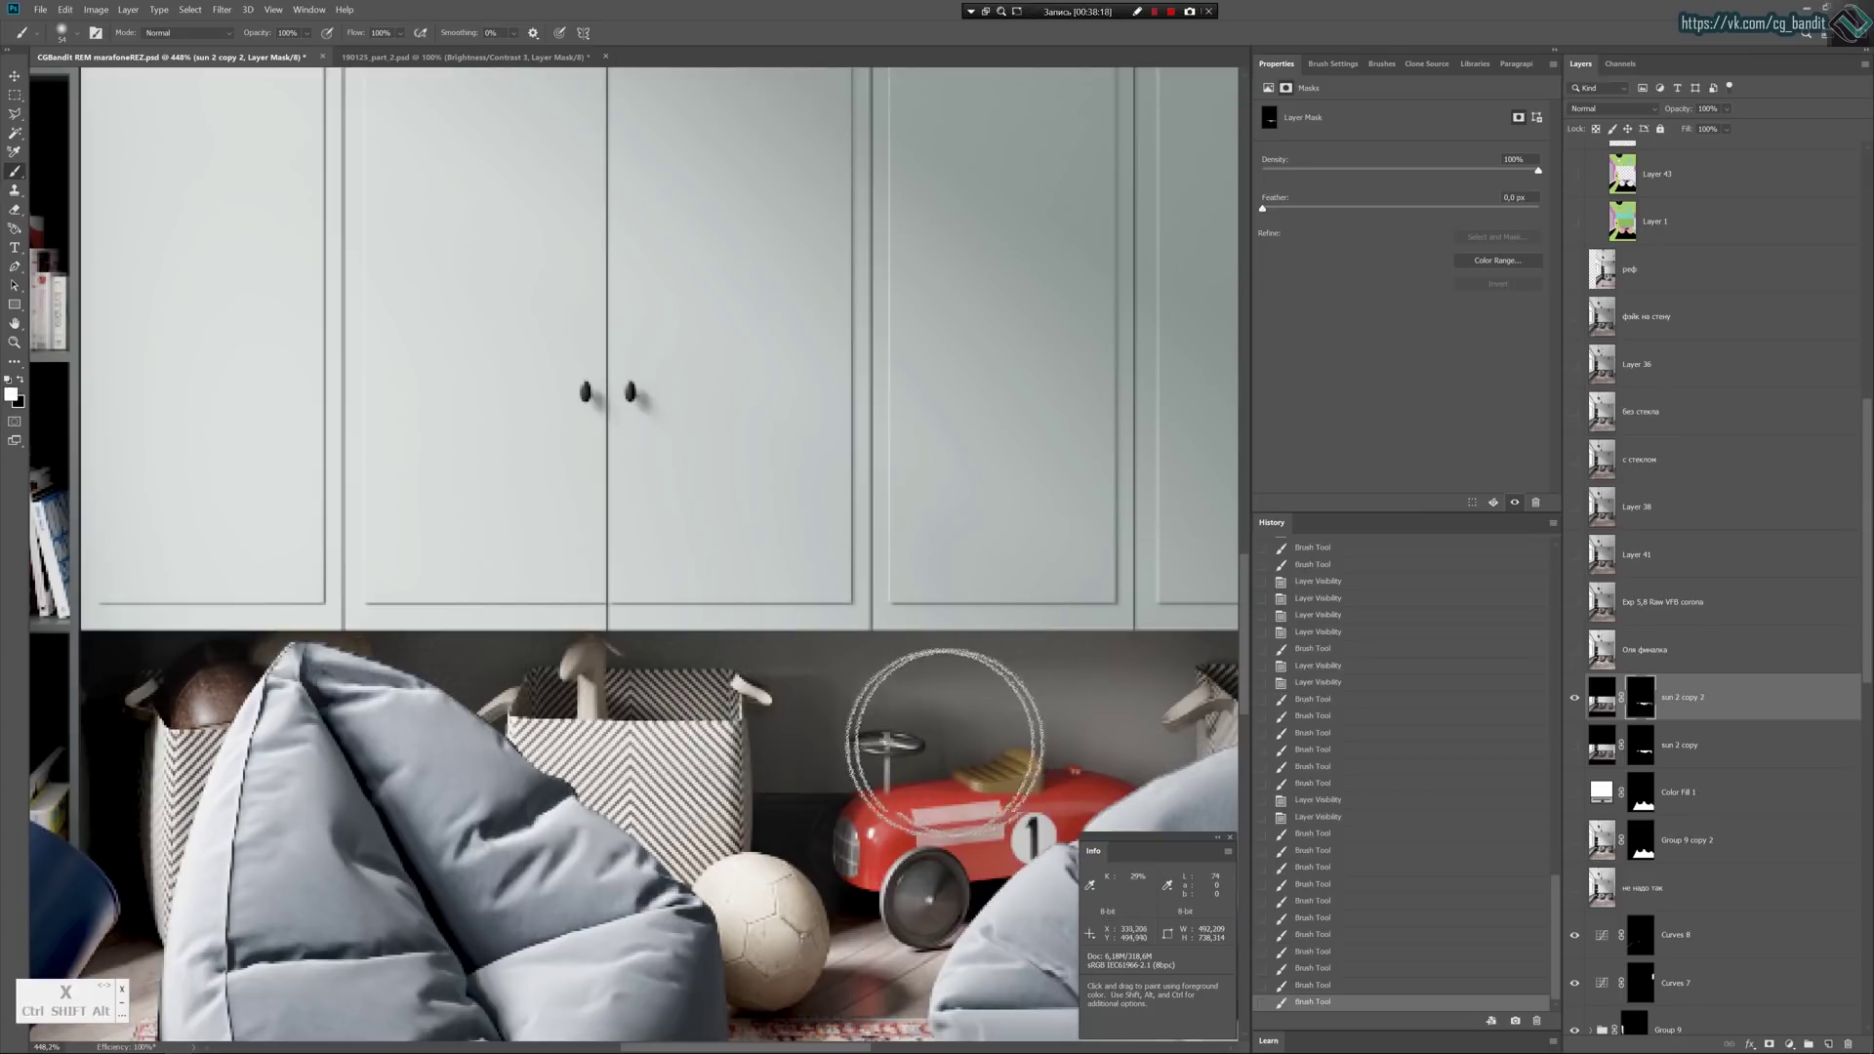
left_click(942, 734)
left_click(984, 742)
left_click(1037, 744)
left_click(1074, 739)
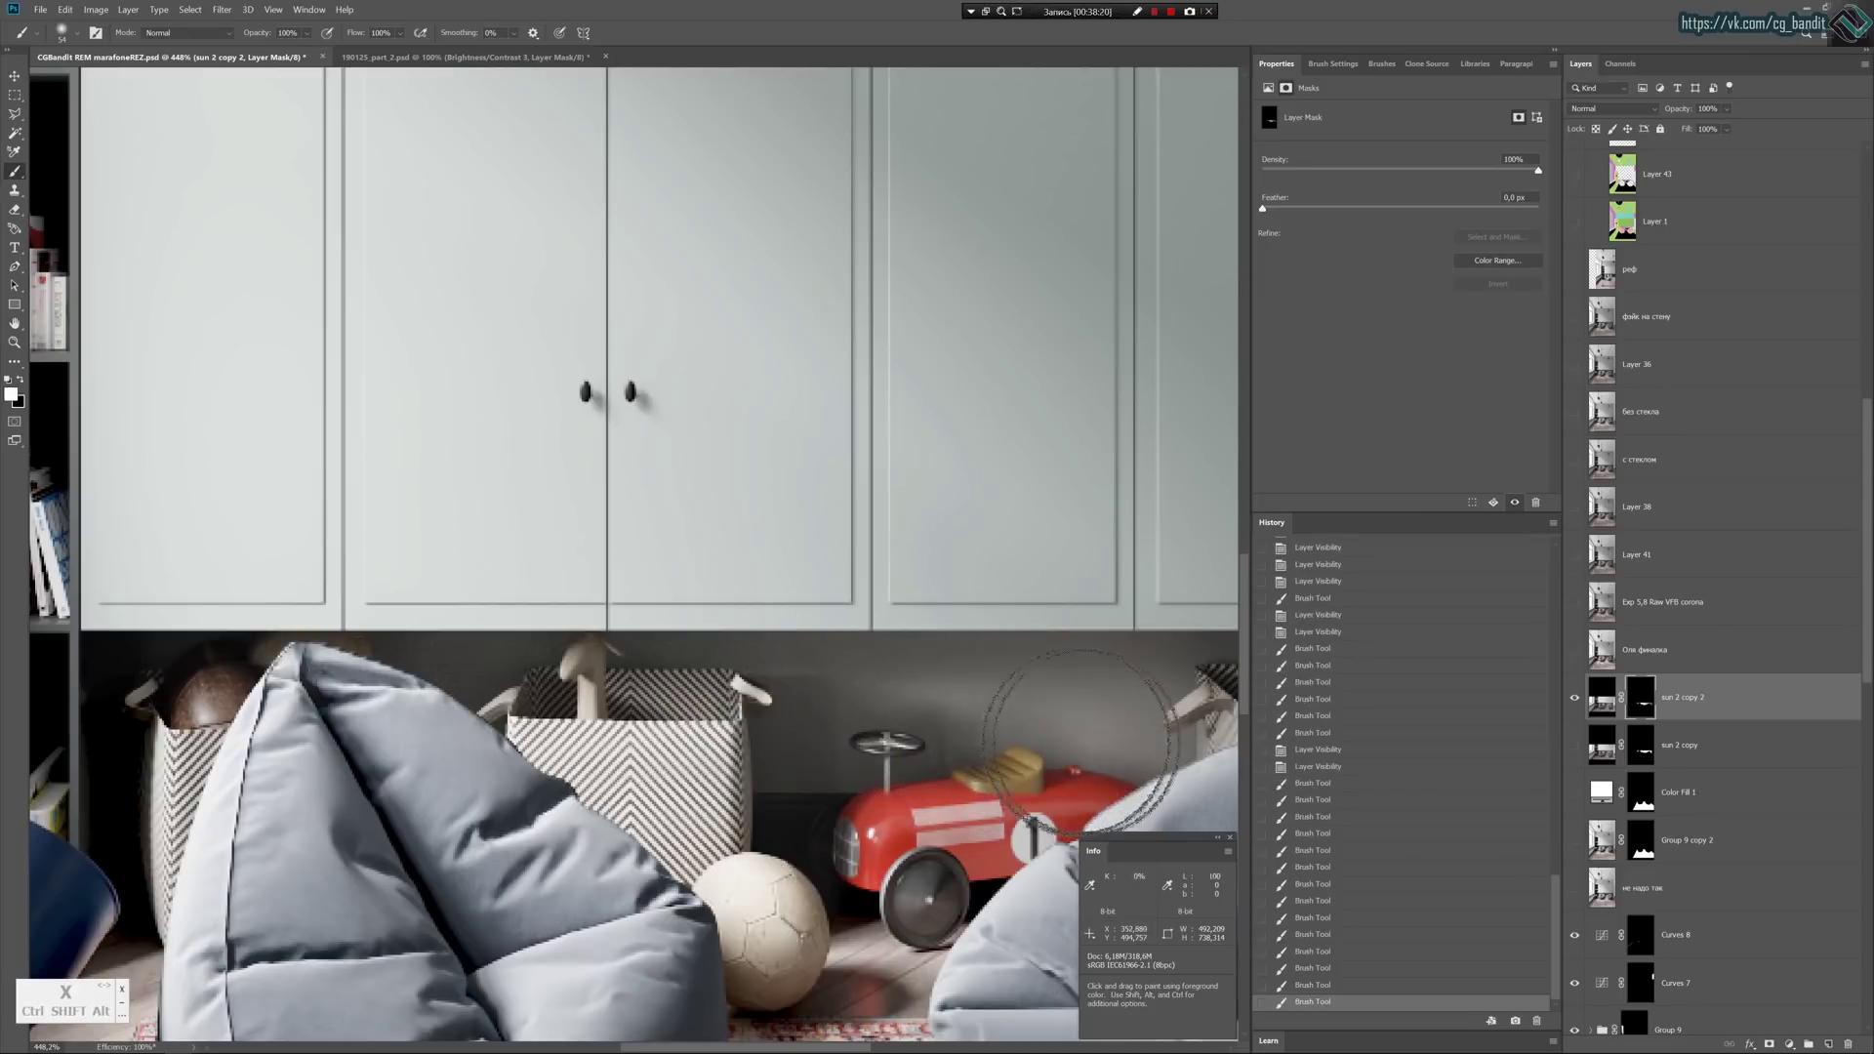
Compare the whole image with "sun 2 copy 2" hidden and shown repeatedly to judge the brightened niche.
key("ctrl+0")
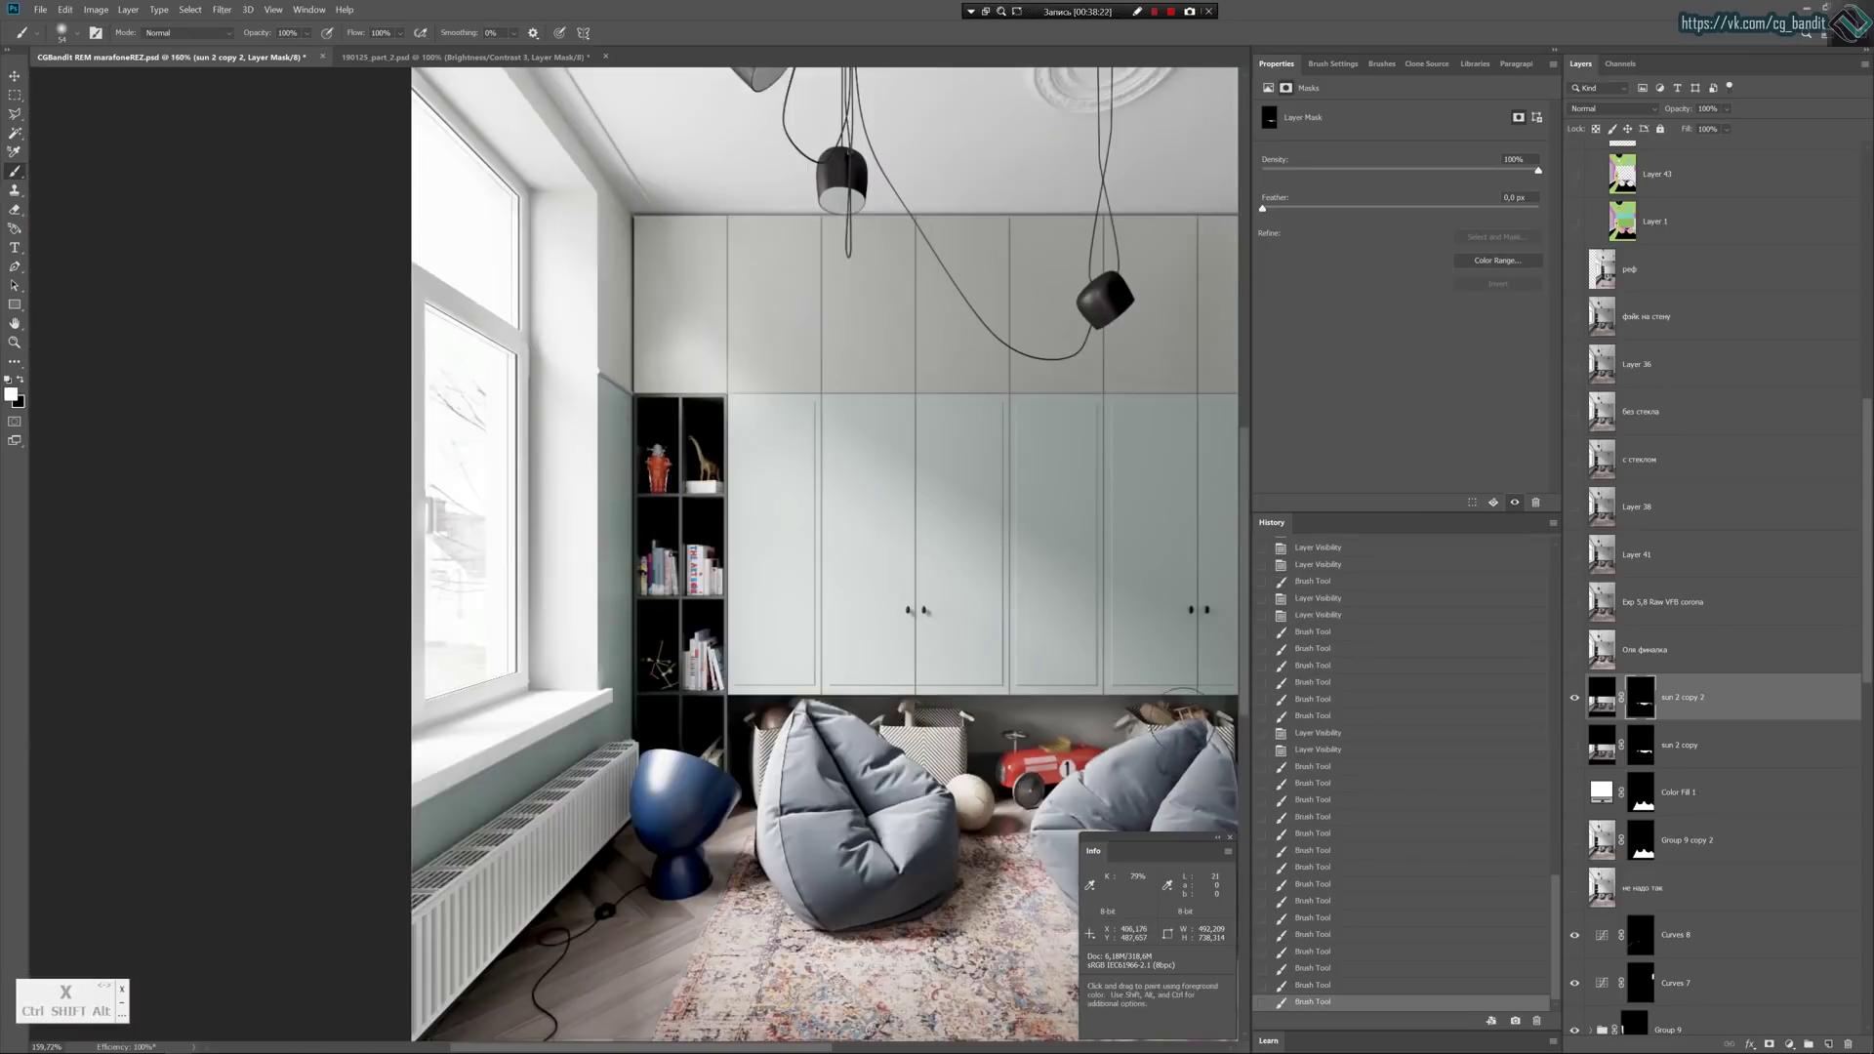
key("ctrl+alt+z")
key("ctrl+shift+z")
scroll(929, 688, "down", 3, "alt")
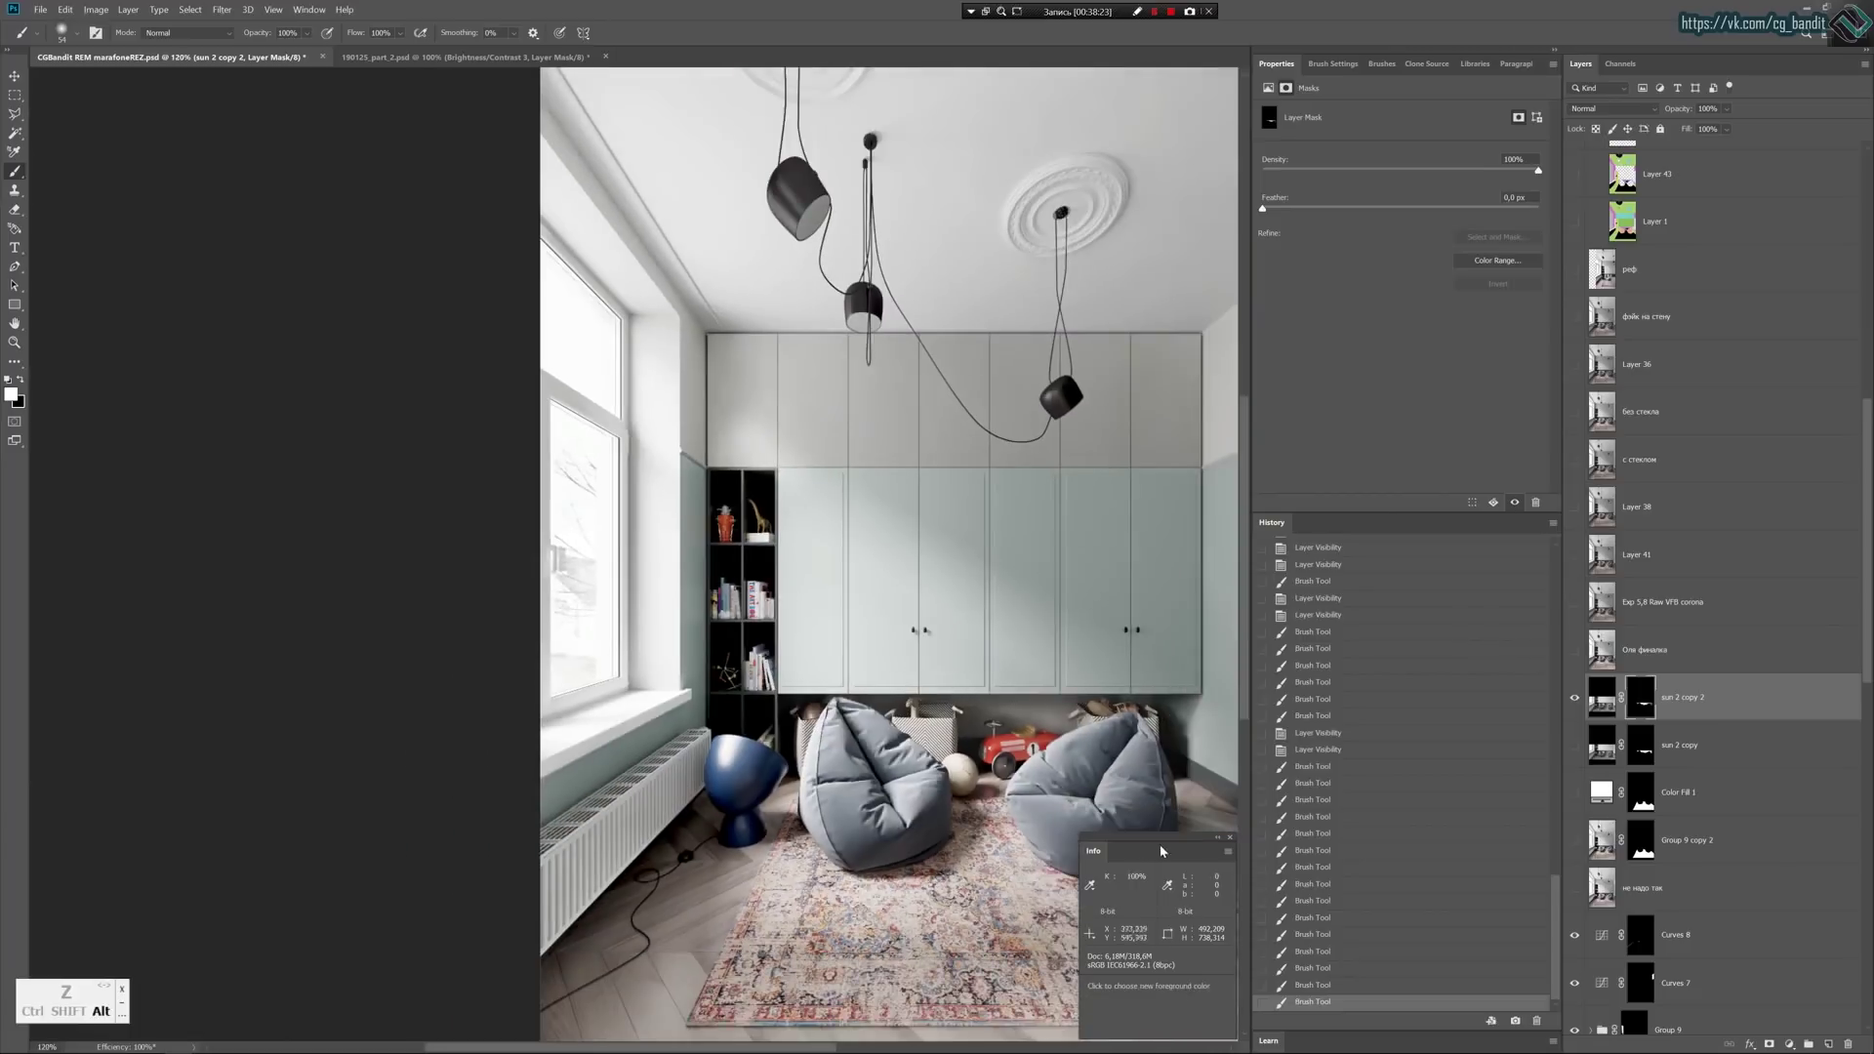
left_click_drag(953, 601, 738, 619)
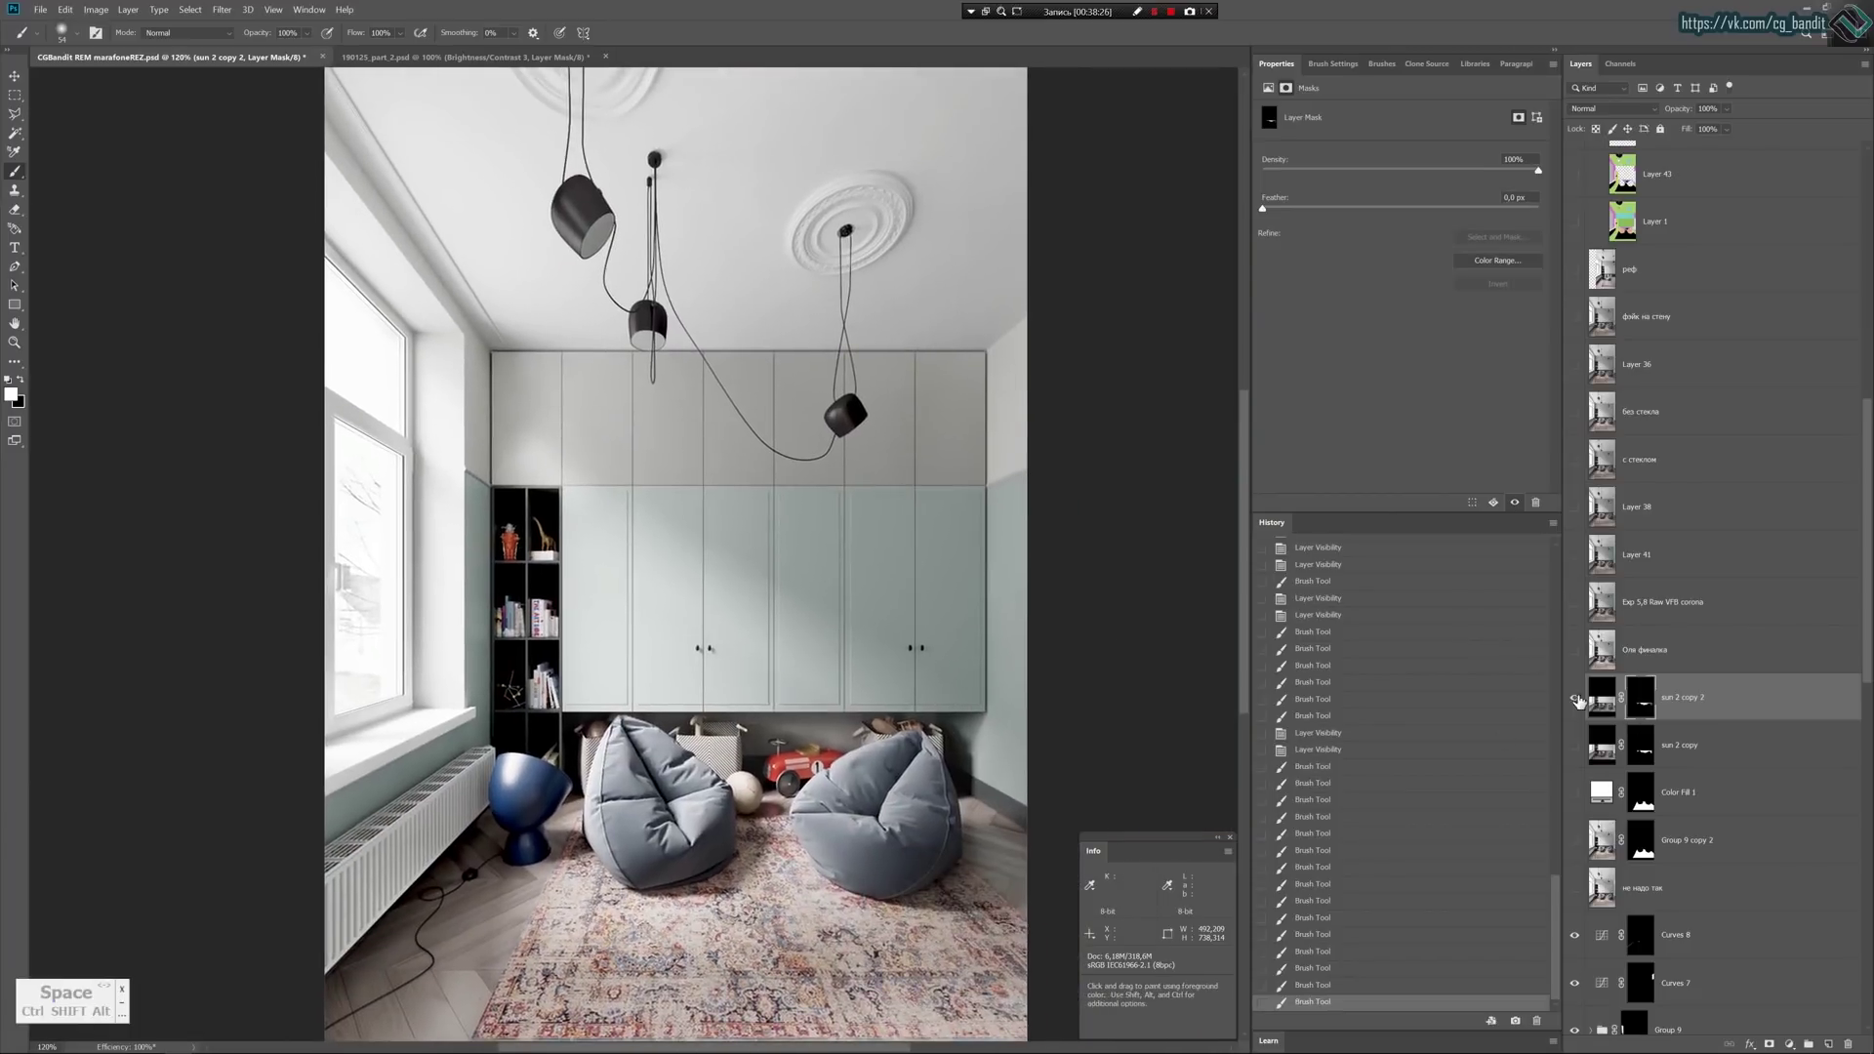
left_click(1573, 698)
left_click(1574, 699)
left_click(1573, 699)
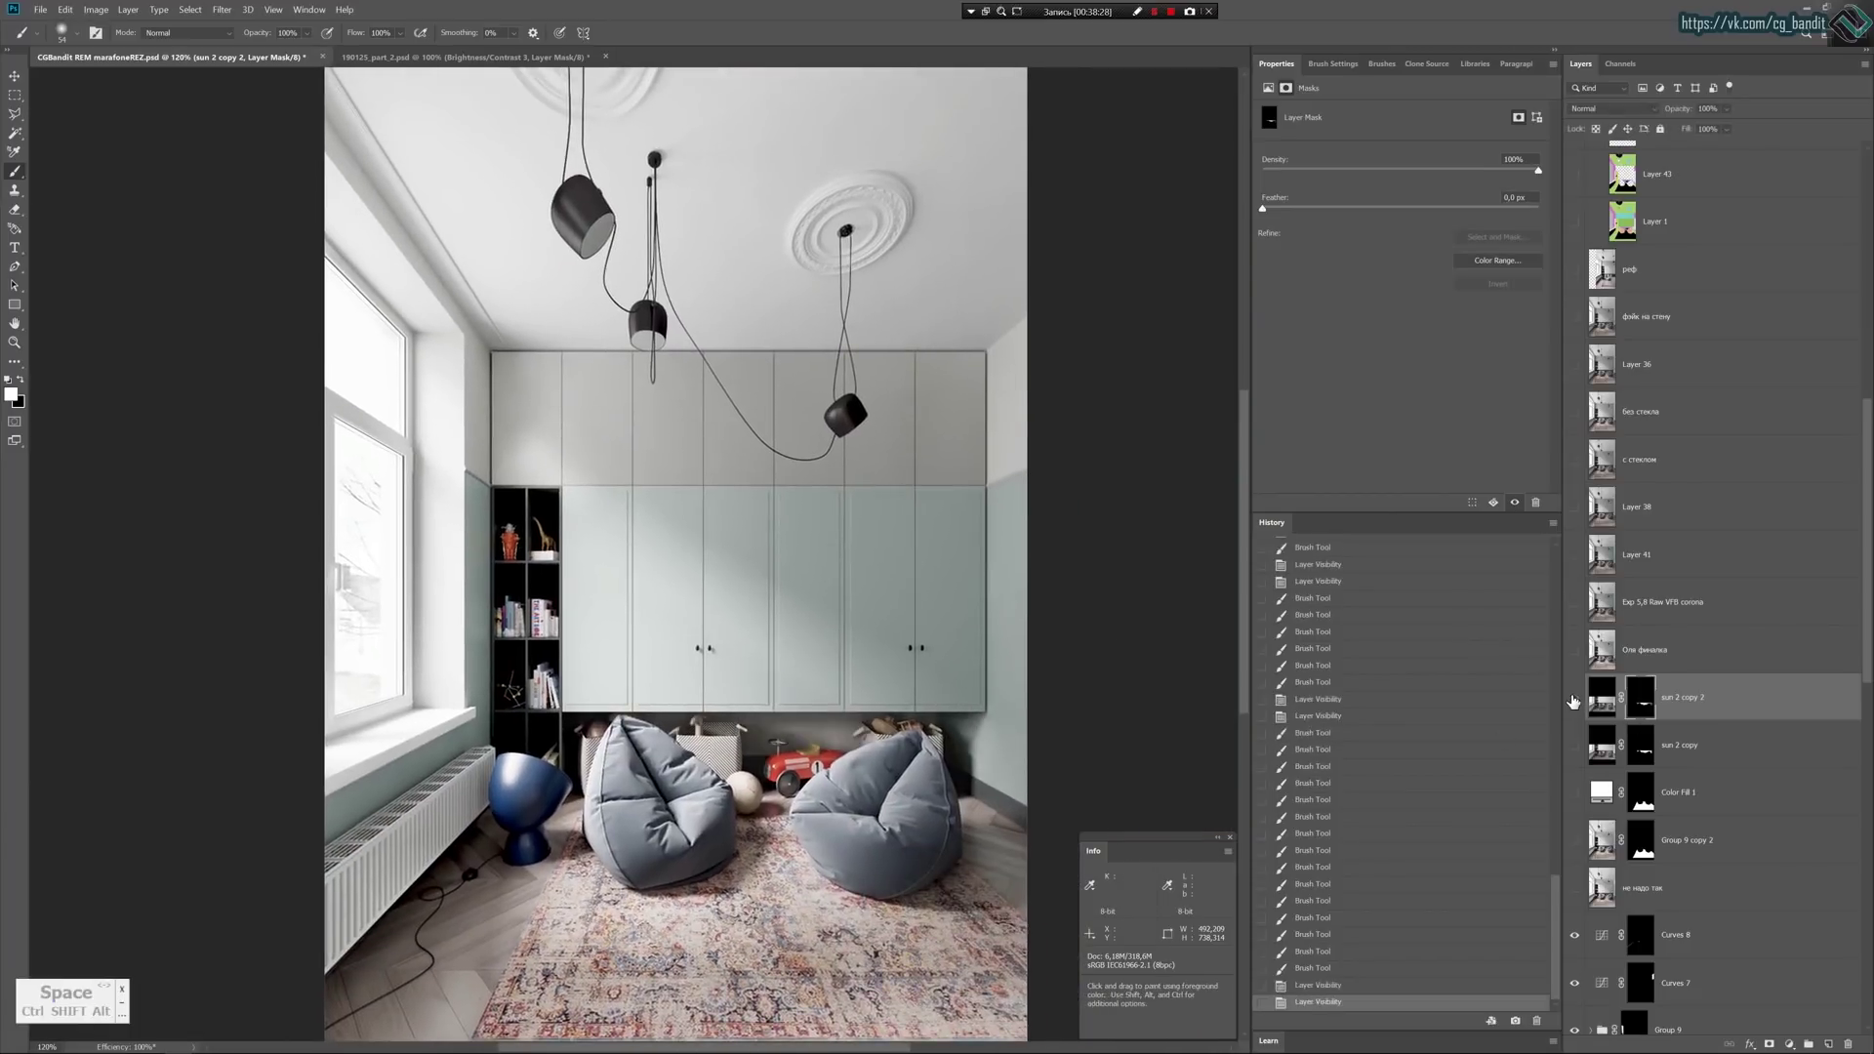
left_click(1574, 699)
left_click(1574, 698)
left_click(1573, 699)
left_click(1574, 699)
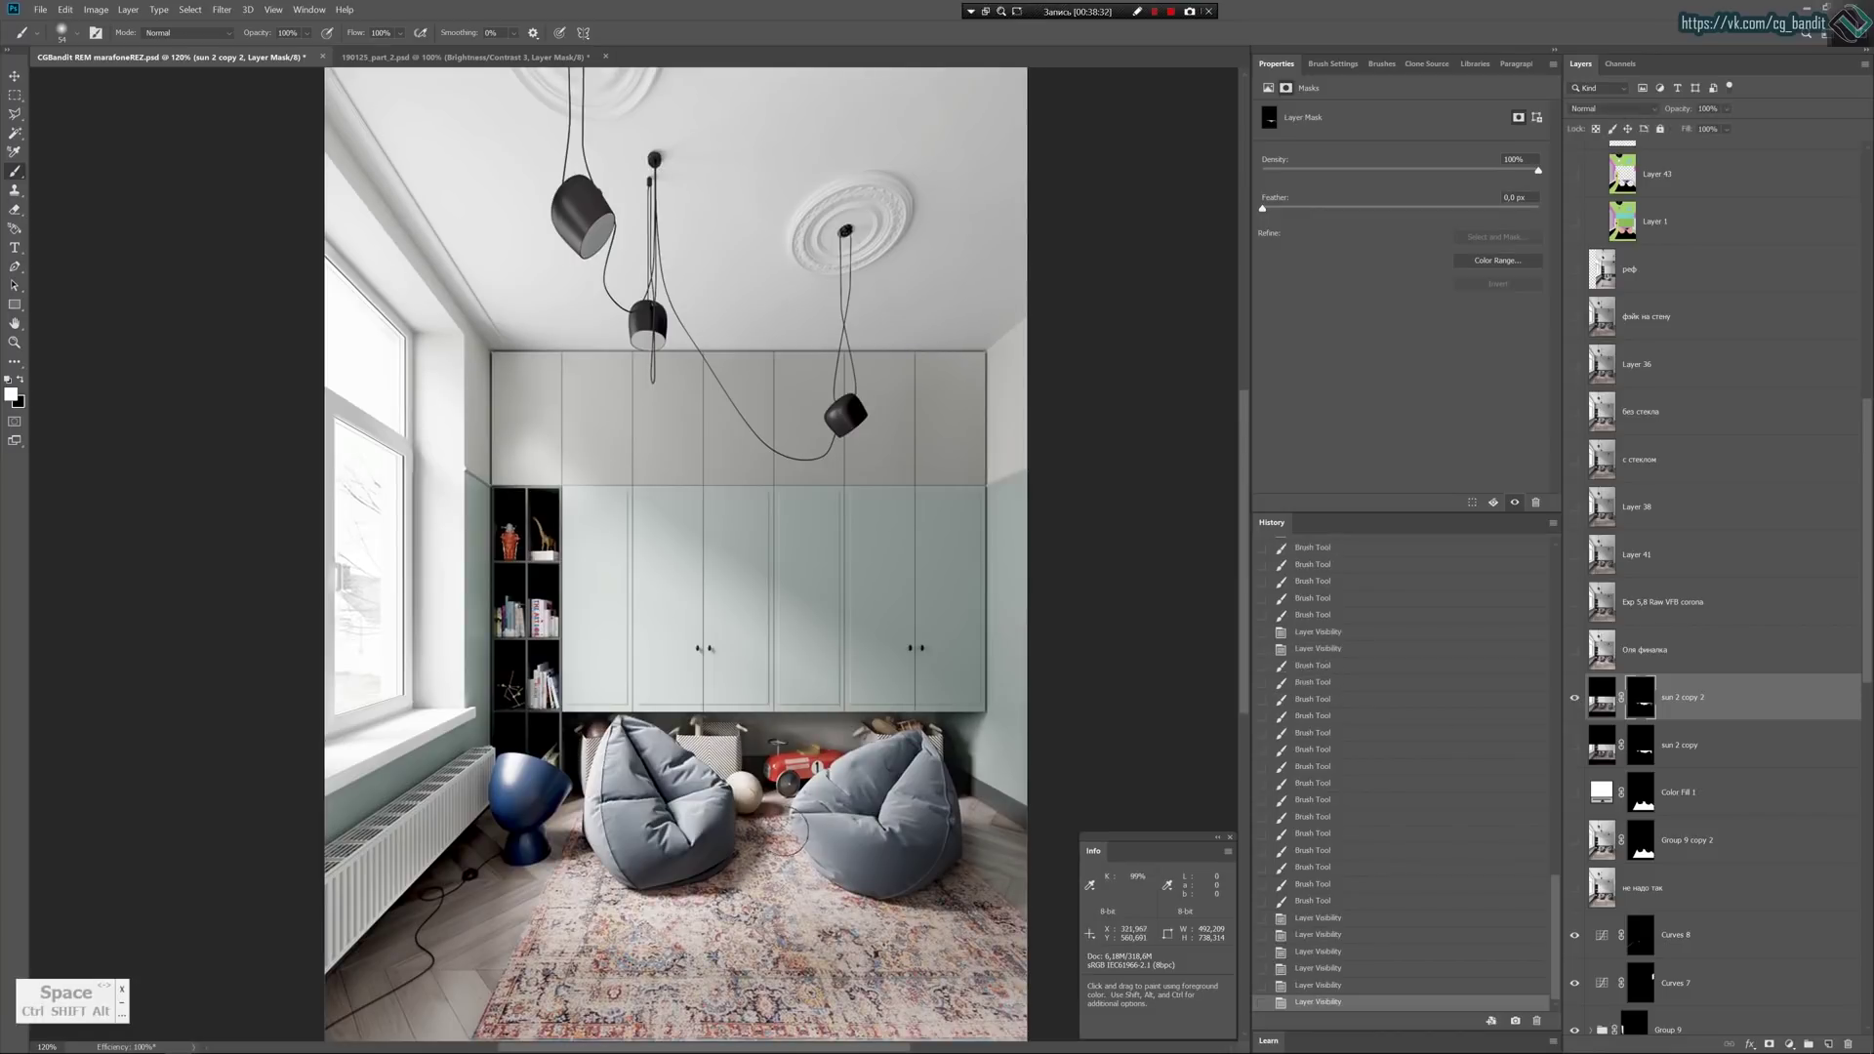
Paint black dabs on the mask at the right beanbag's left edge, and switch to the Move tool.
key("x")
left_click(788, 841)
left_click(789, 841)
left_click(788, 842)
key("v")
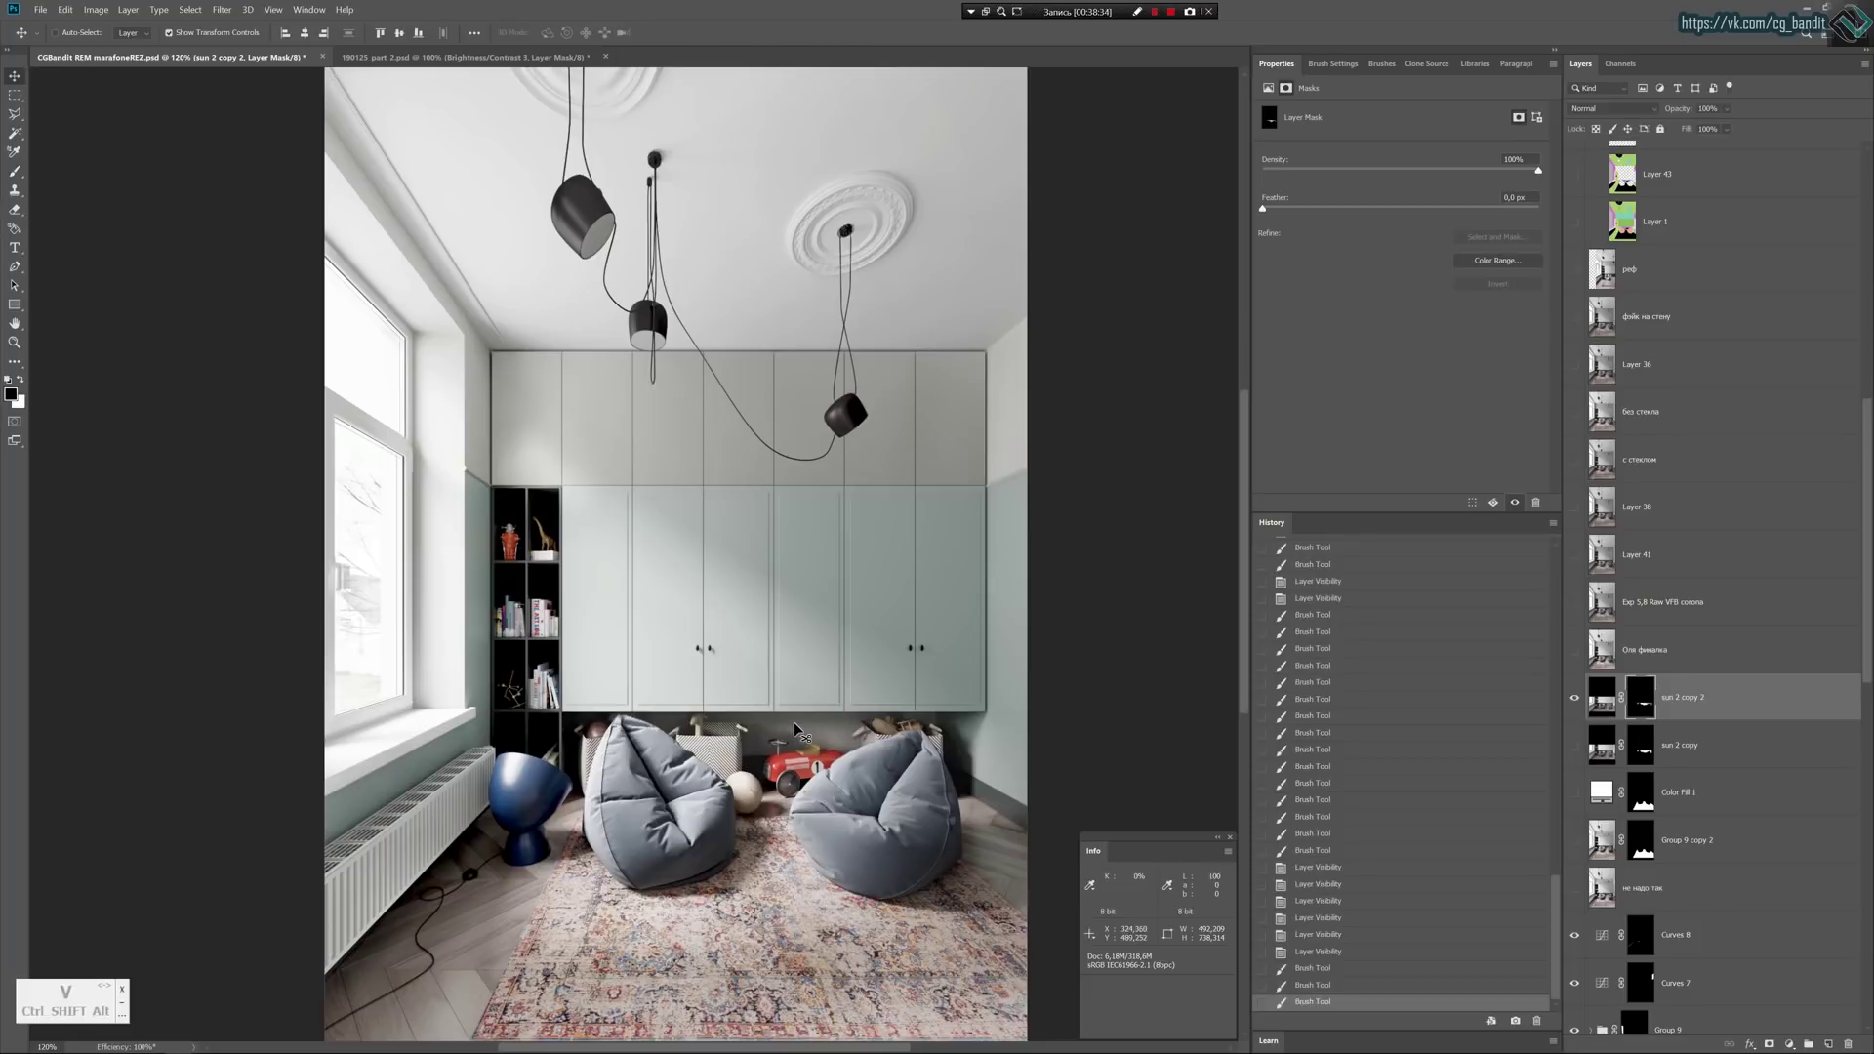
Check the full image with "sun 2 copy 2" hidden and shown, and lower the layer's opacity to 51%.
scroll(798, 722, "down", 2, "alt")
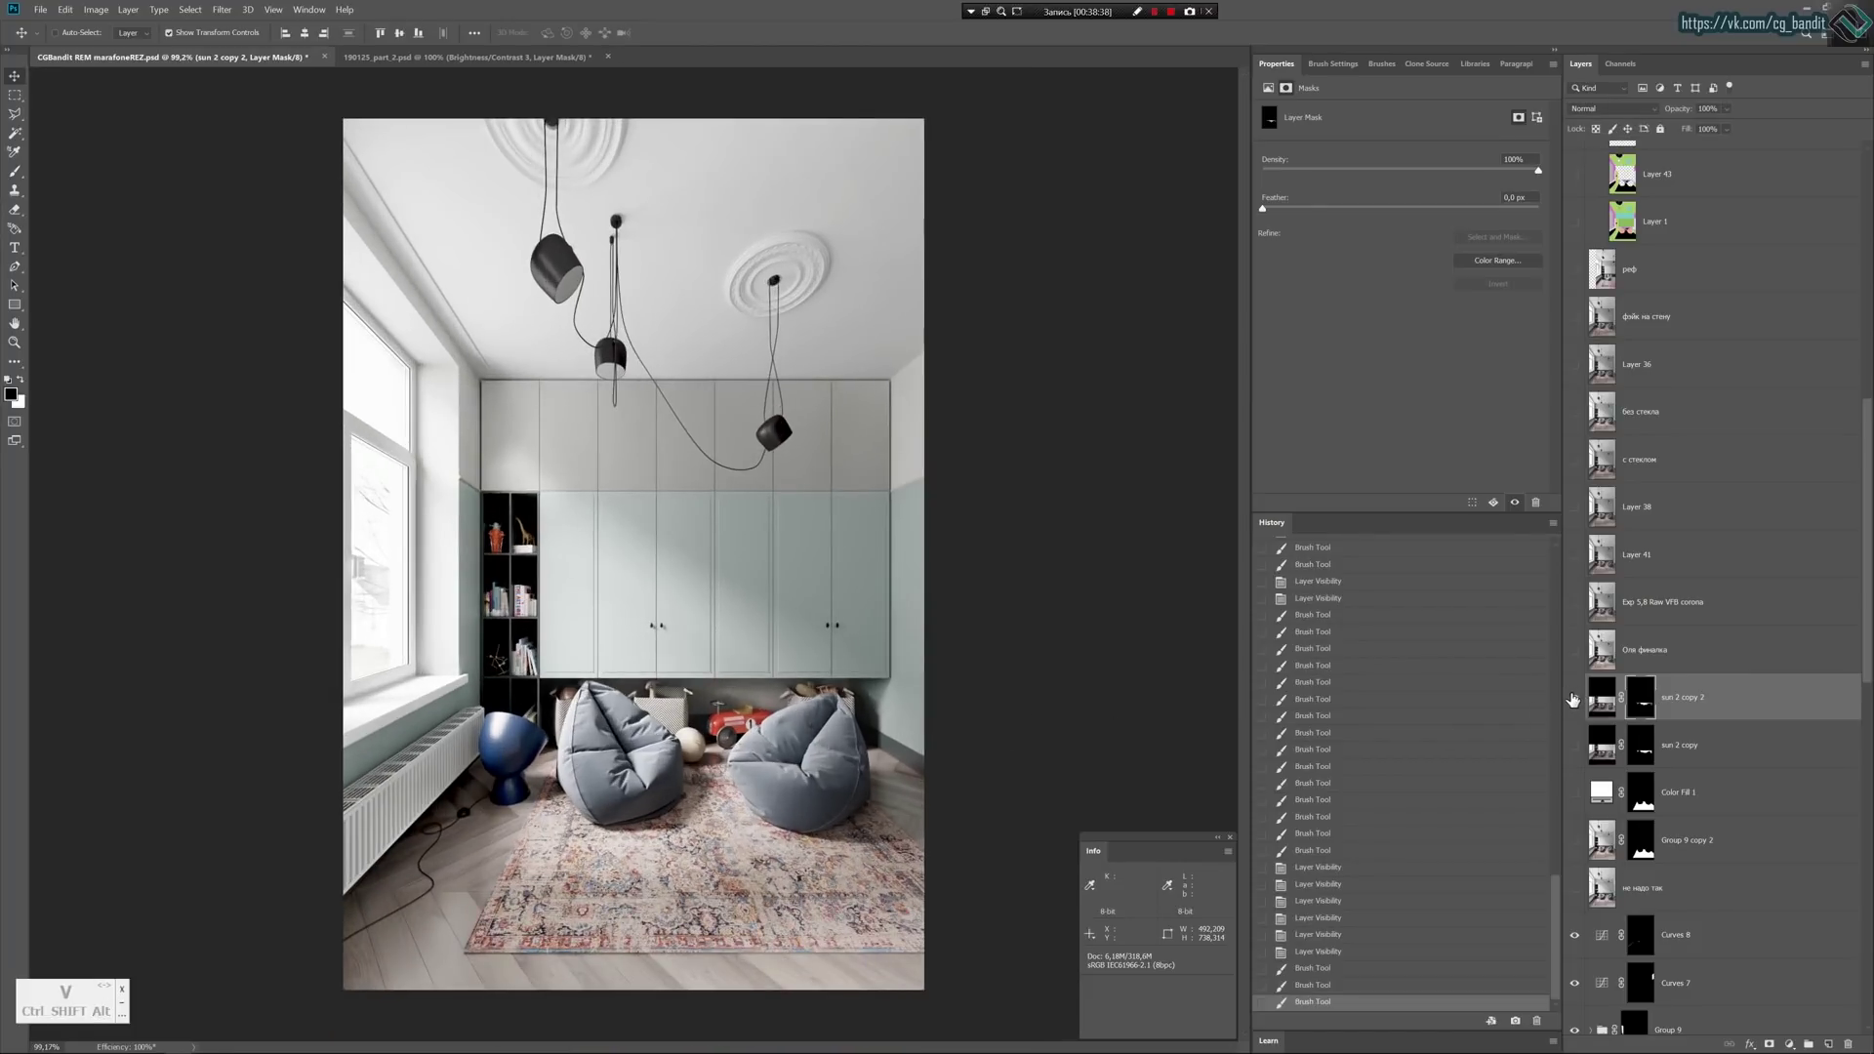
left_click(1574, 699)
left_click(1573, 699)
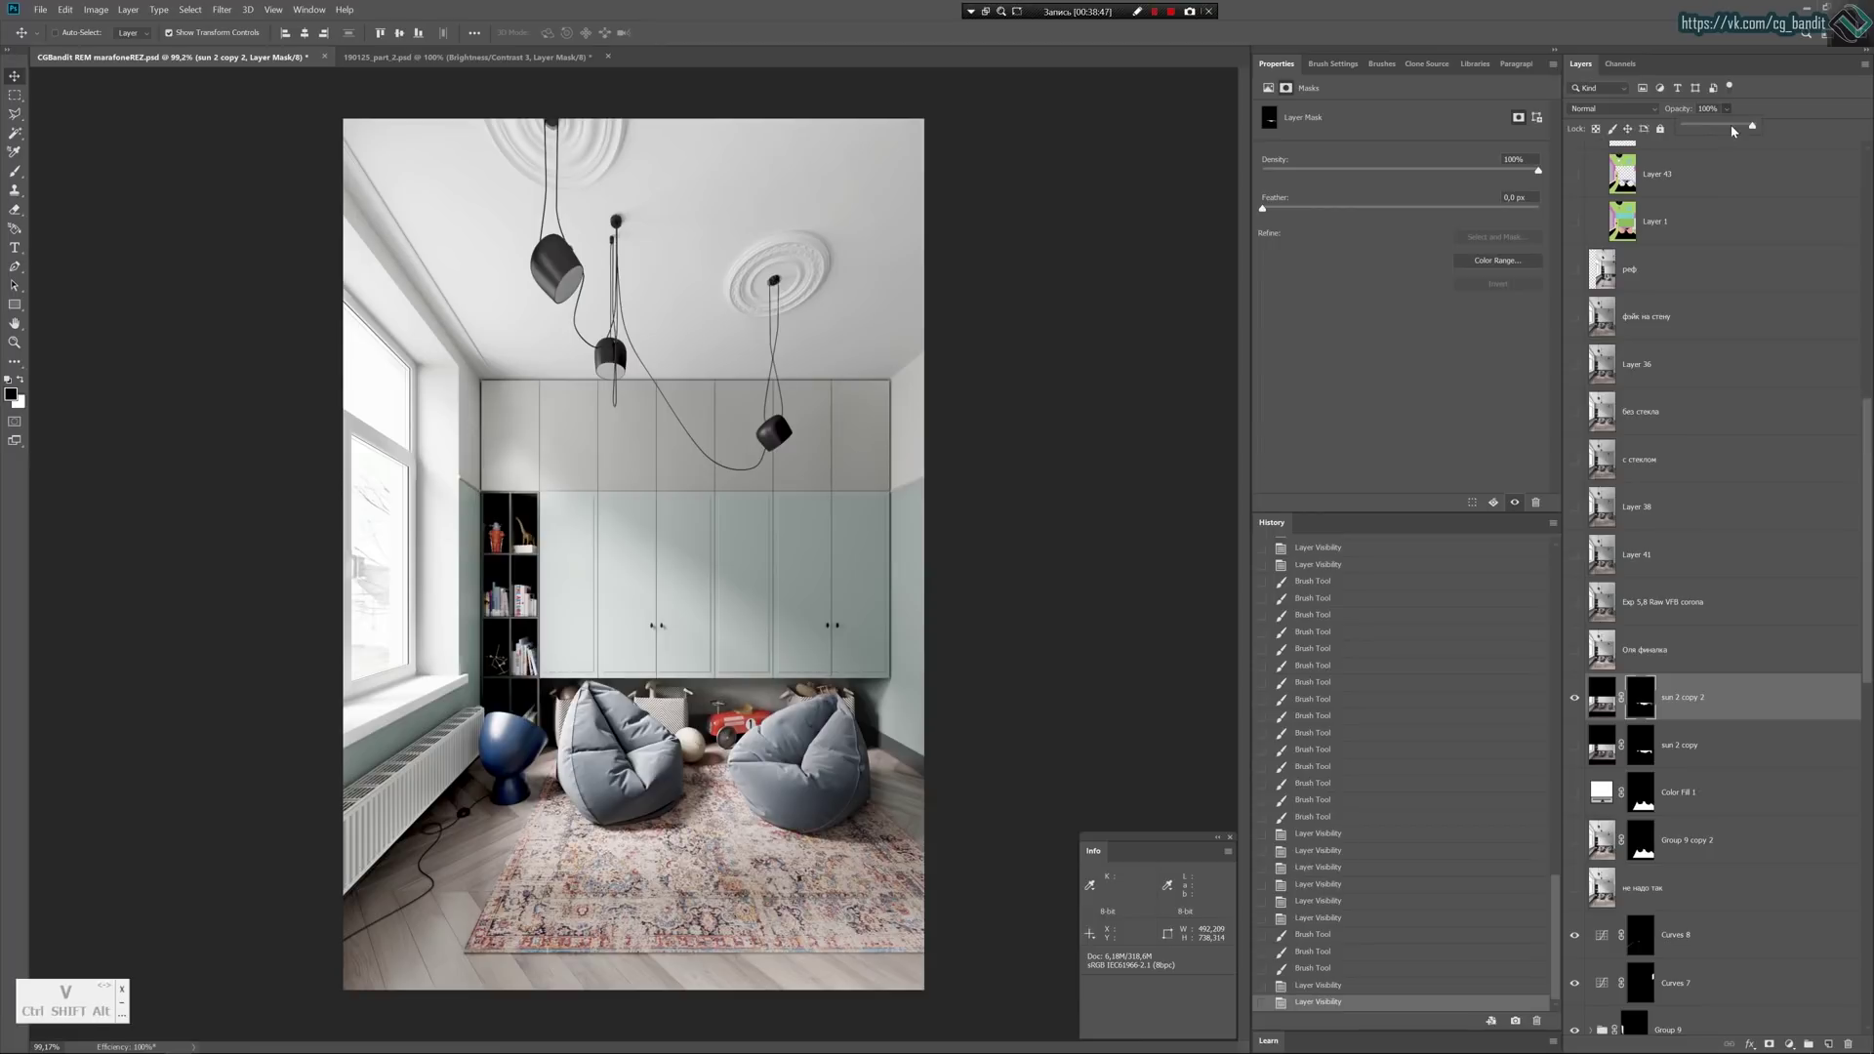
mouse_move(1734, 131)
left_mouse_down()
mouse_move(1692, 135)
mouse_move(1759, 129)
left_mouse_up()
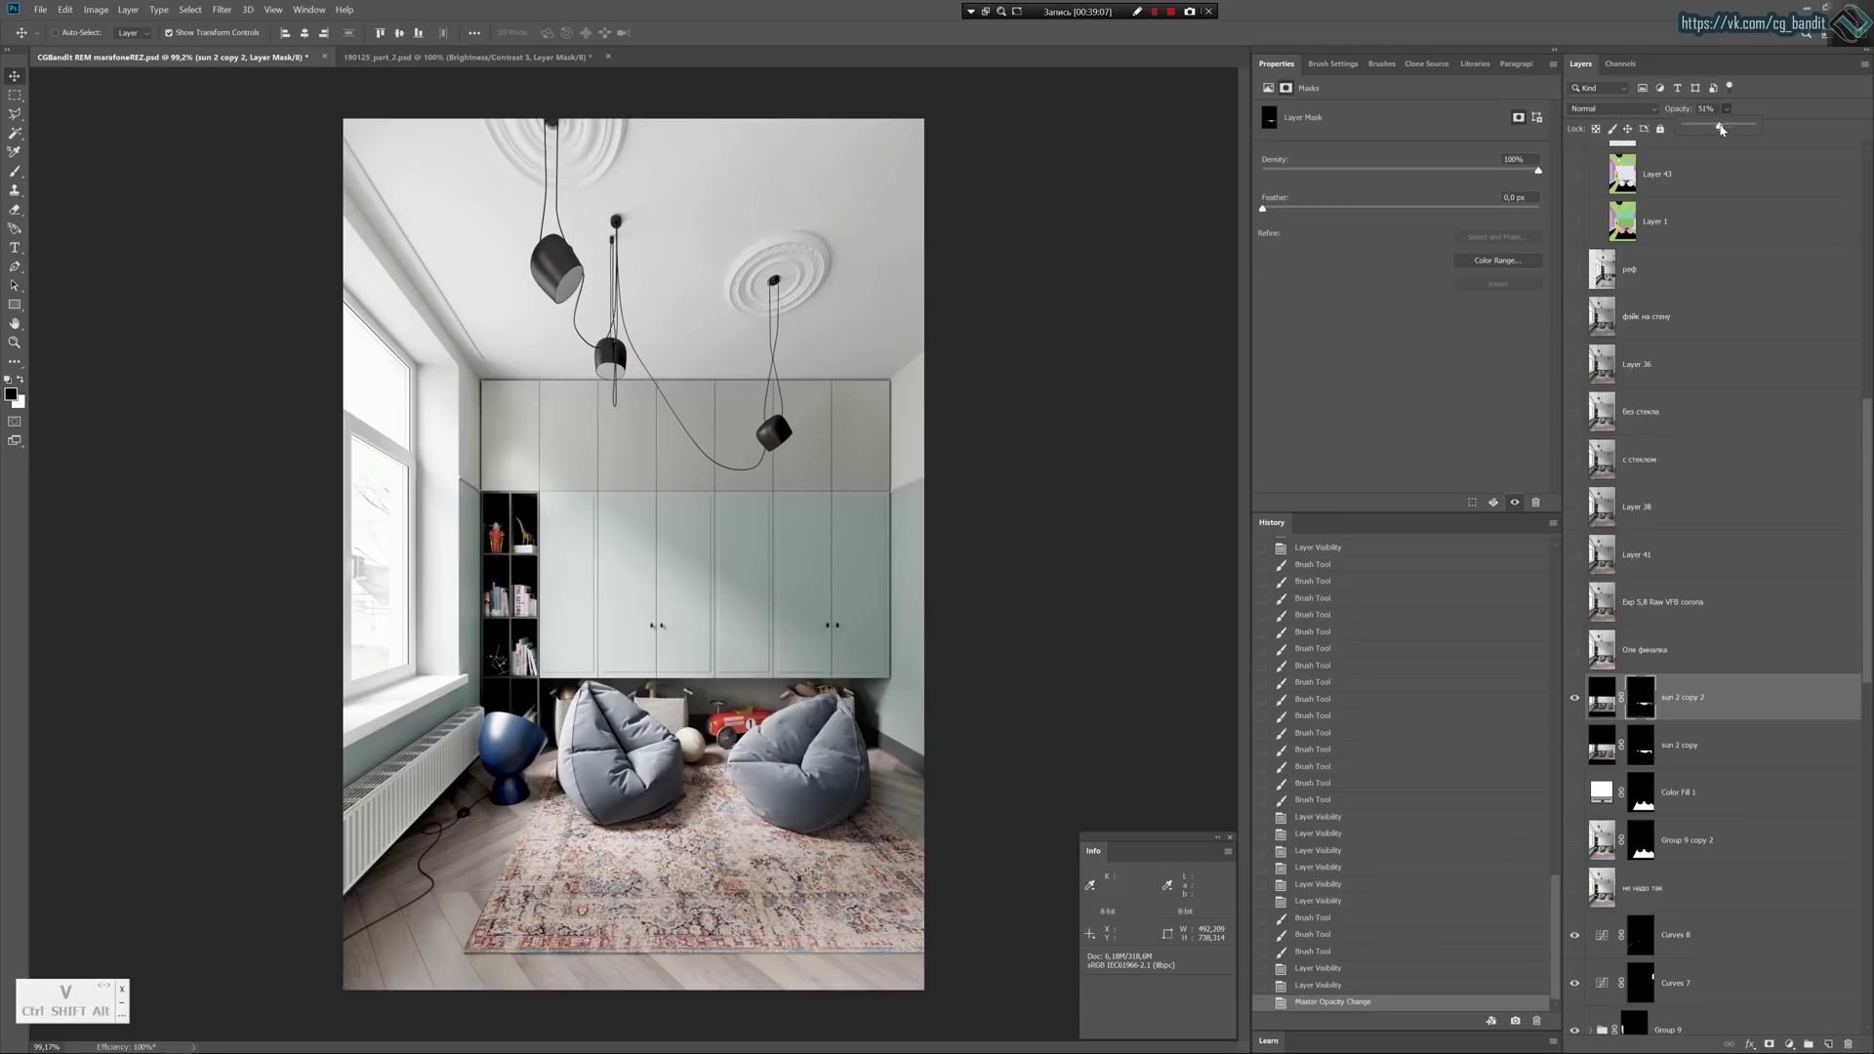
Judge the reduced-opacity niche lighting by hiding and showing "sun 2 copy 2" several times.
left_click(1574, 703)
left_click(1574, 703)
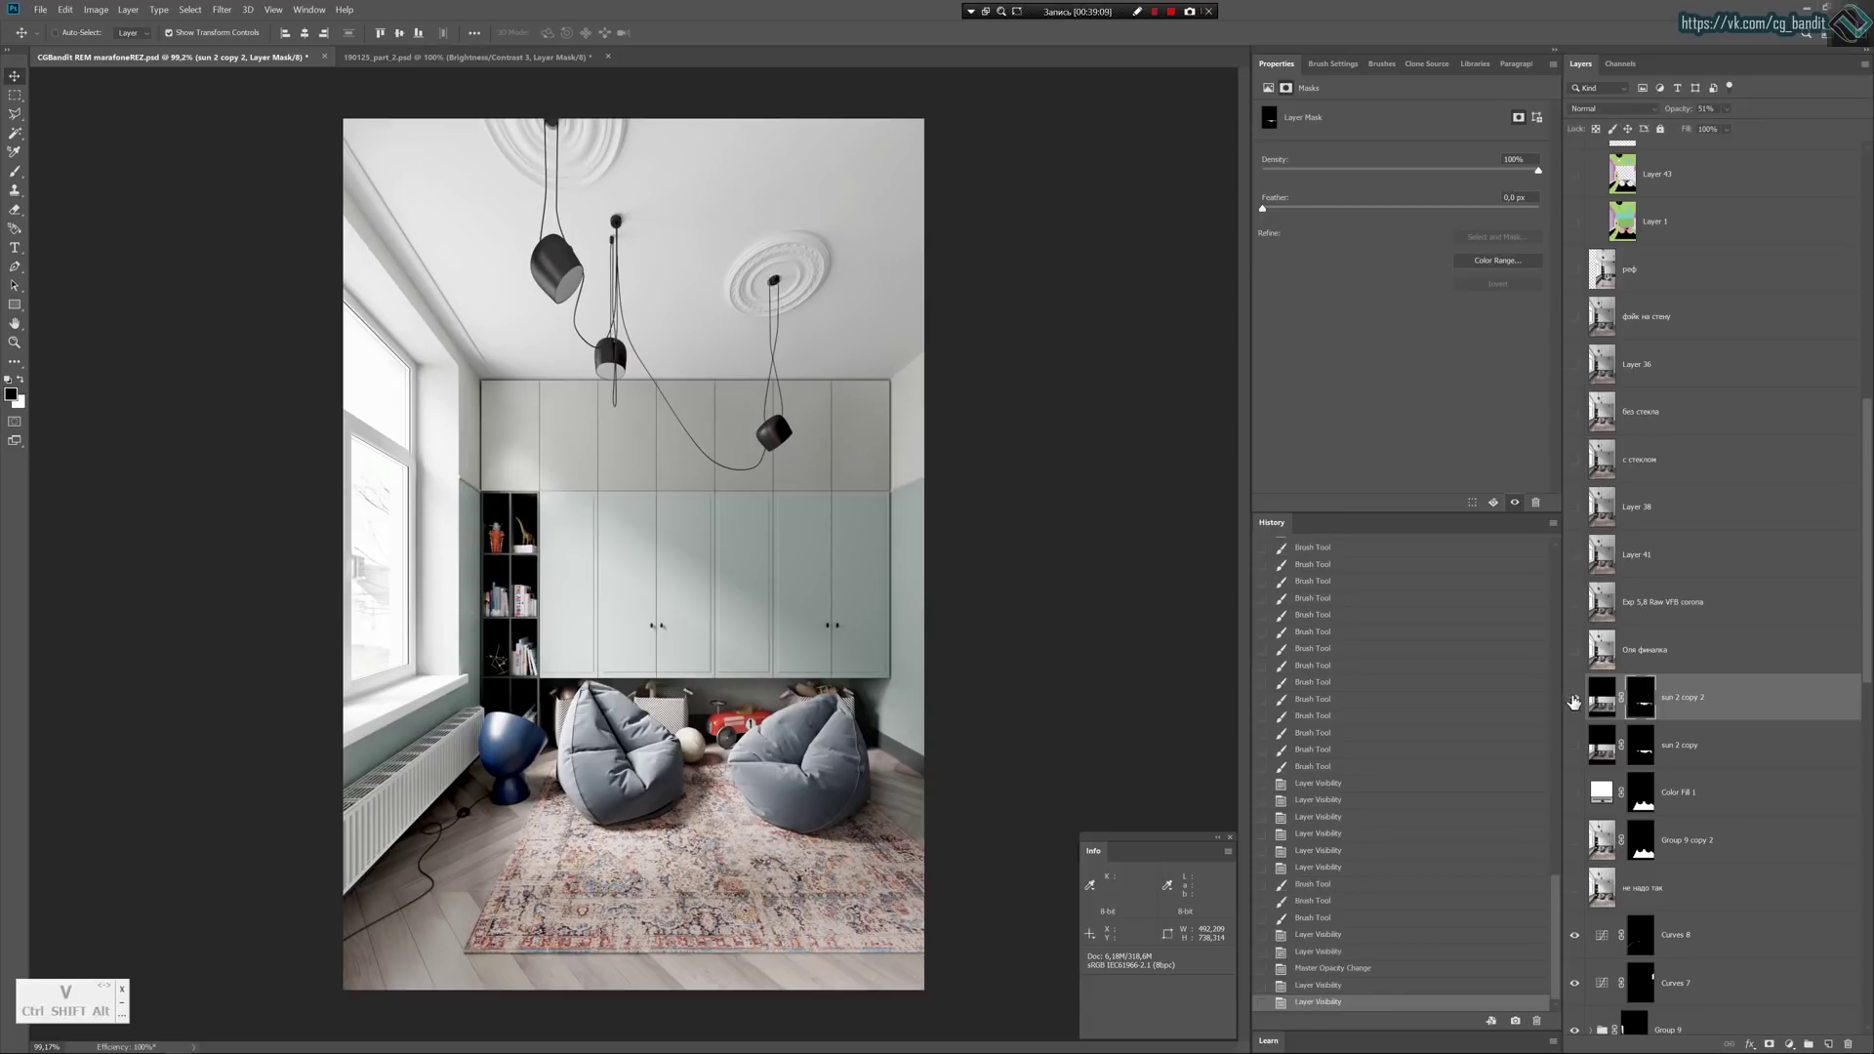
left_click(1574, 703)
left_click(1574, 703)
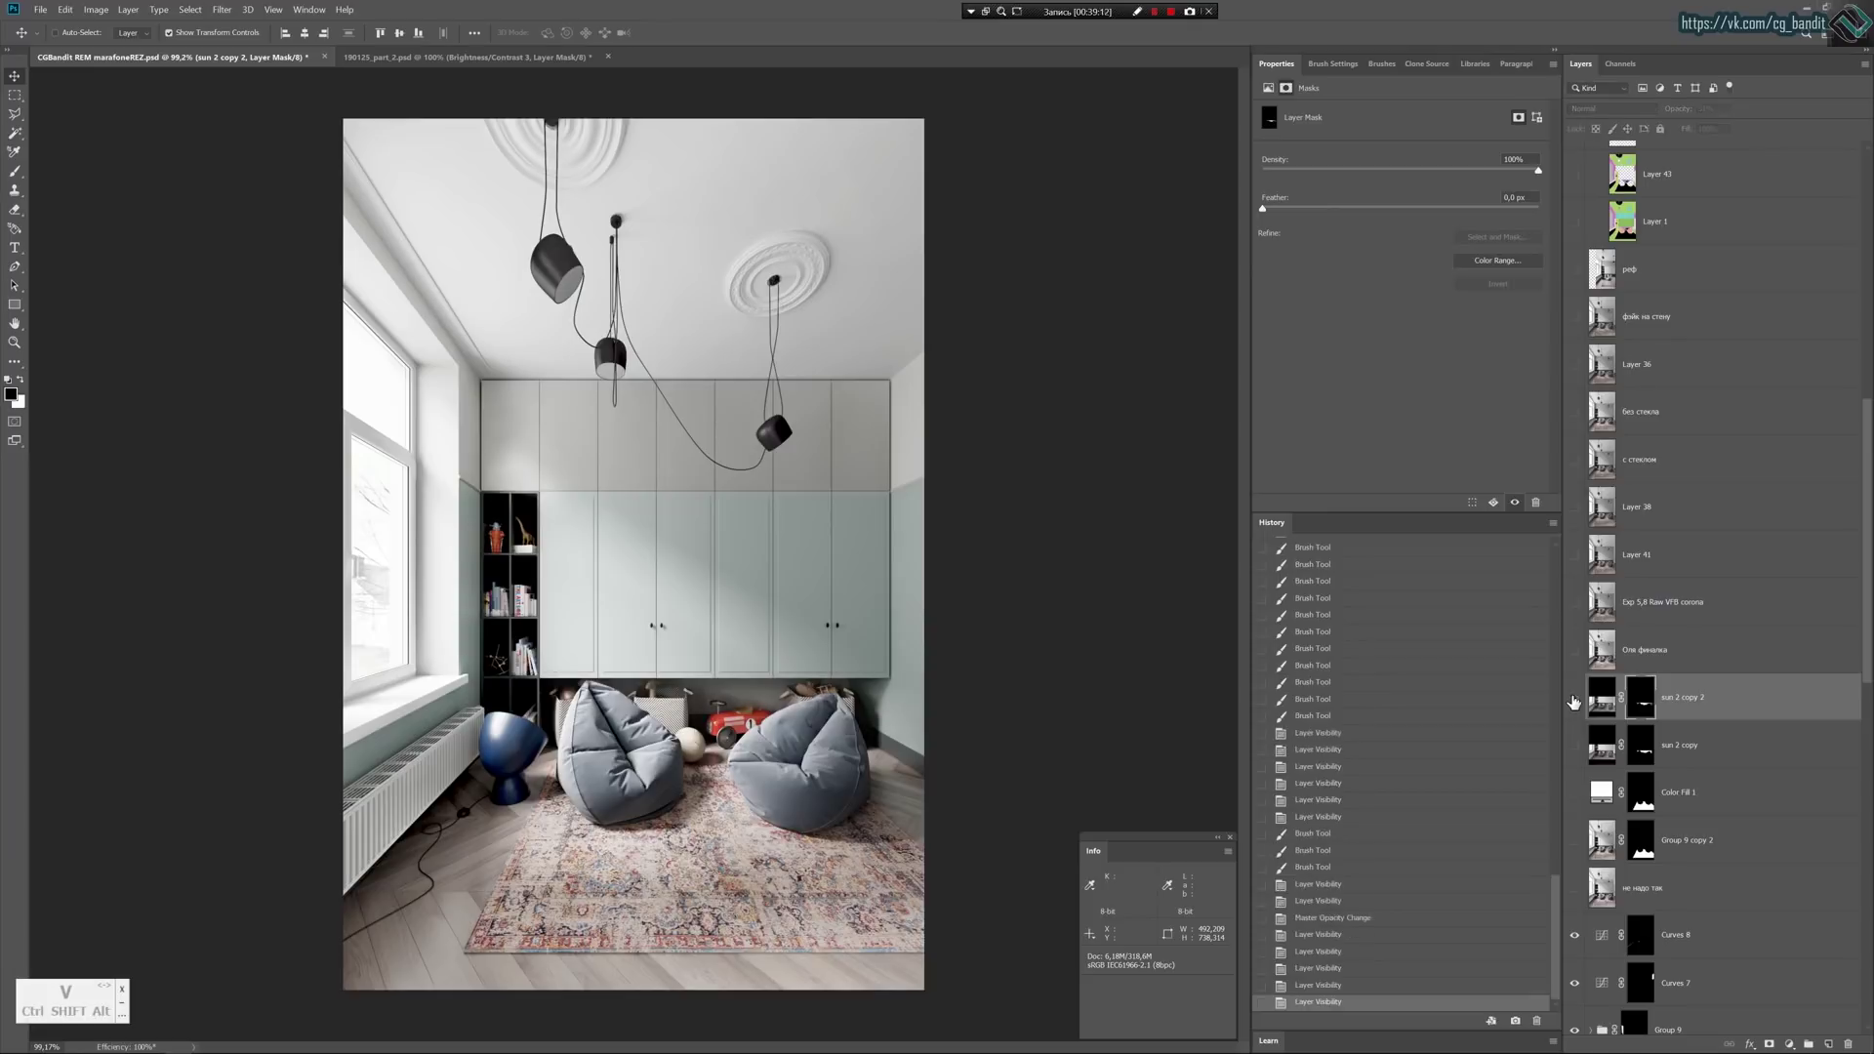
left_click(1573, 703)
left_click(1574, 703)
left_click(1574, 702)
left_click(1573, 703)
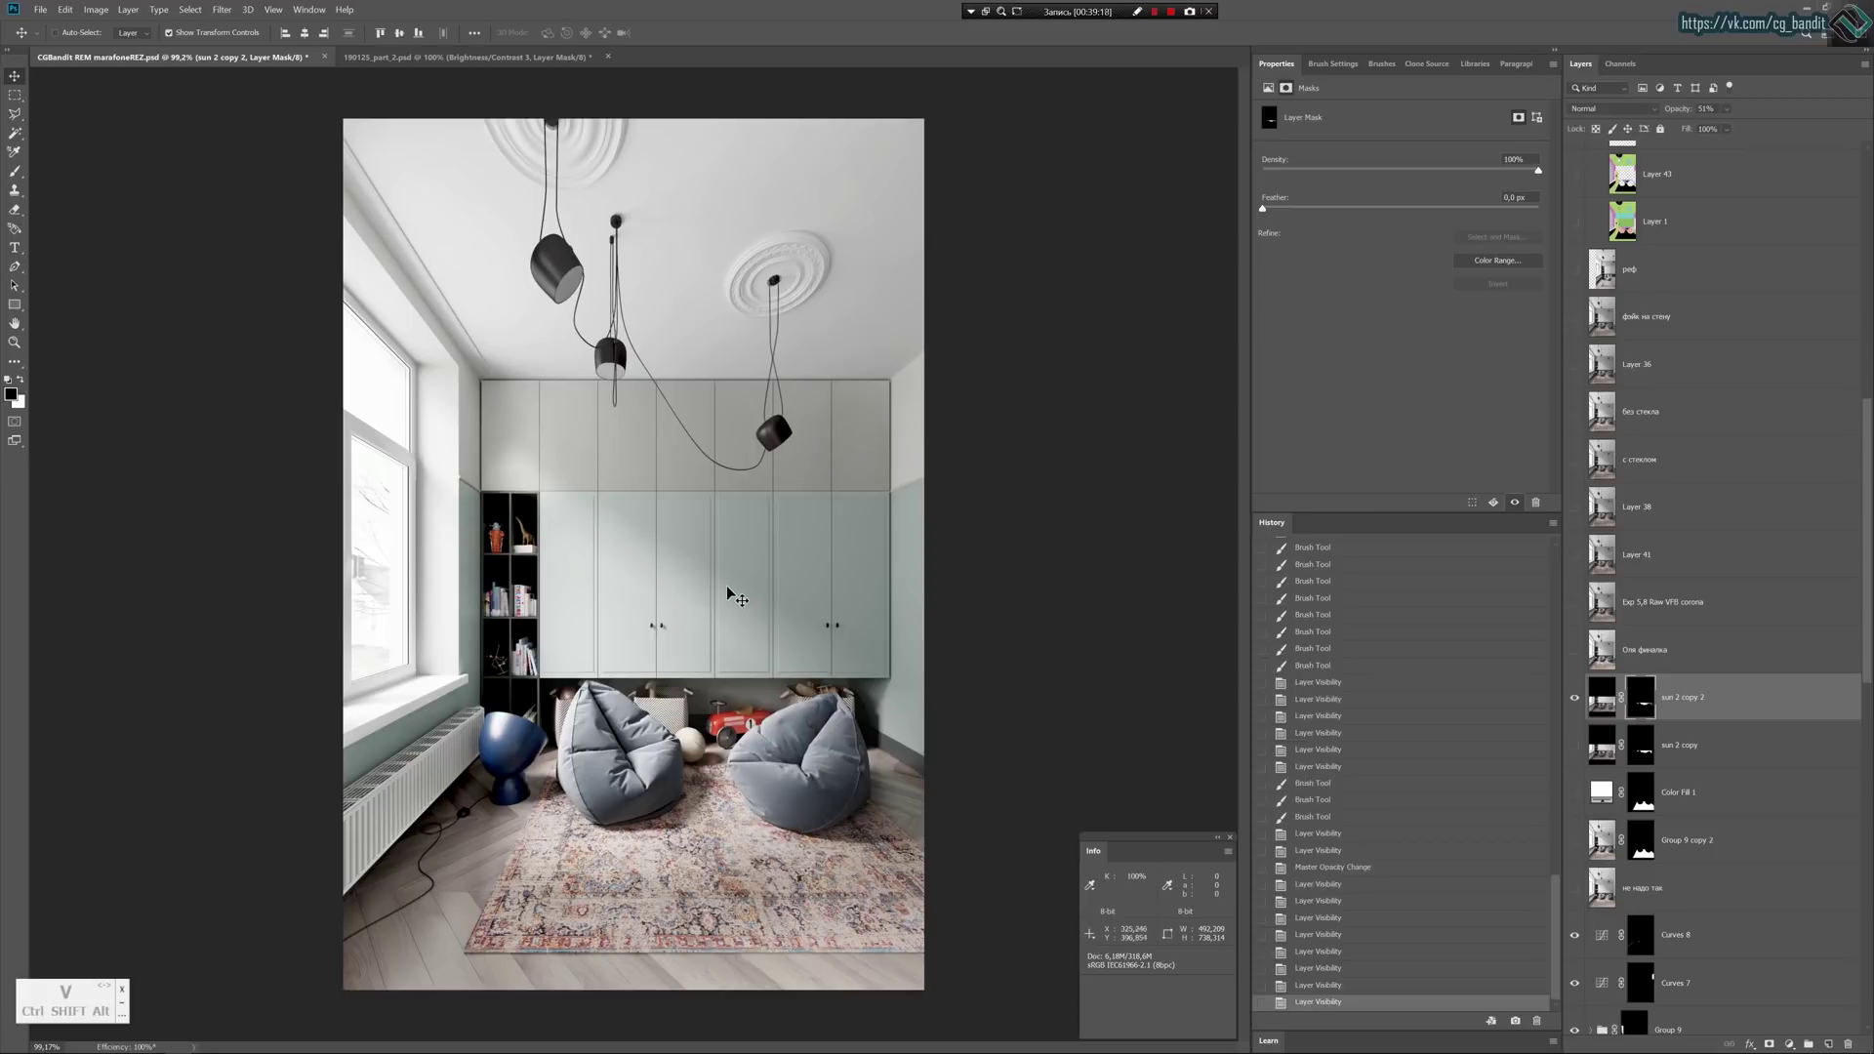
Compare the current retouch with the full-image version on the layer directly above "sun 2 copy 2" by showing and hiding that version.
left_click(1569, 652)
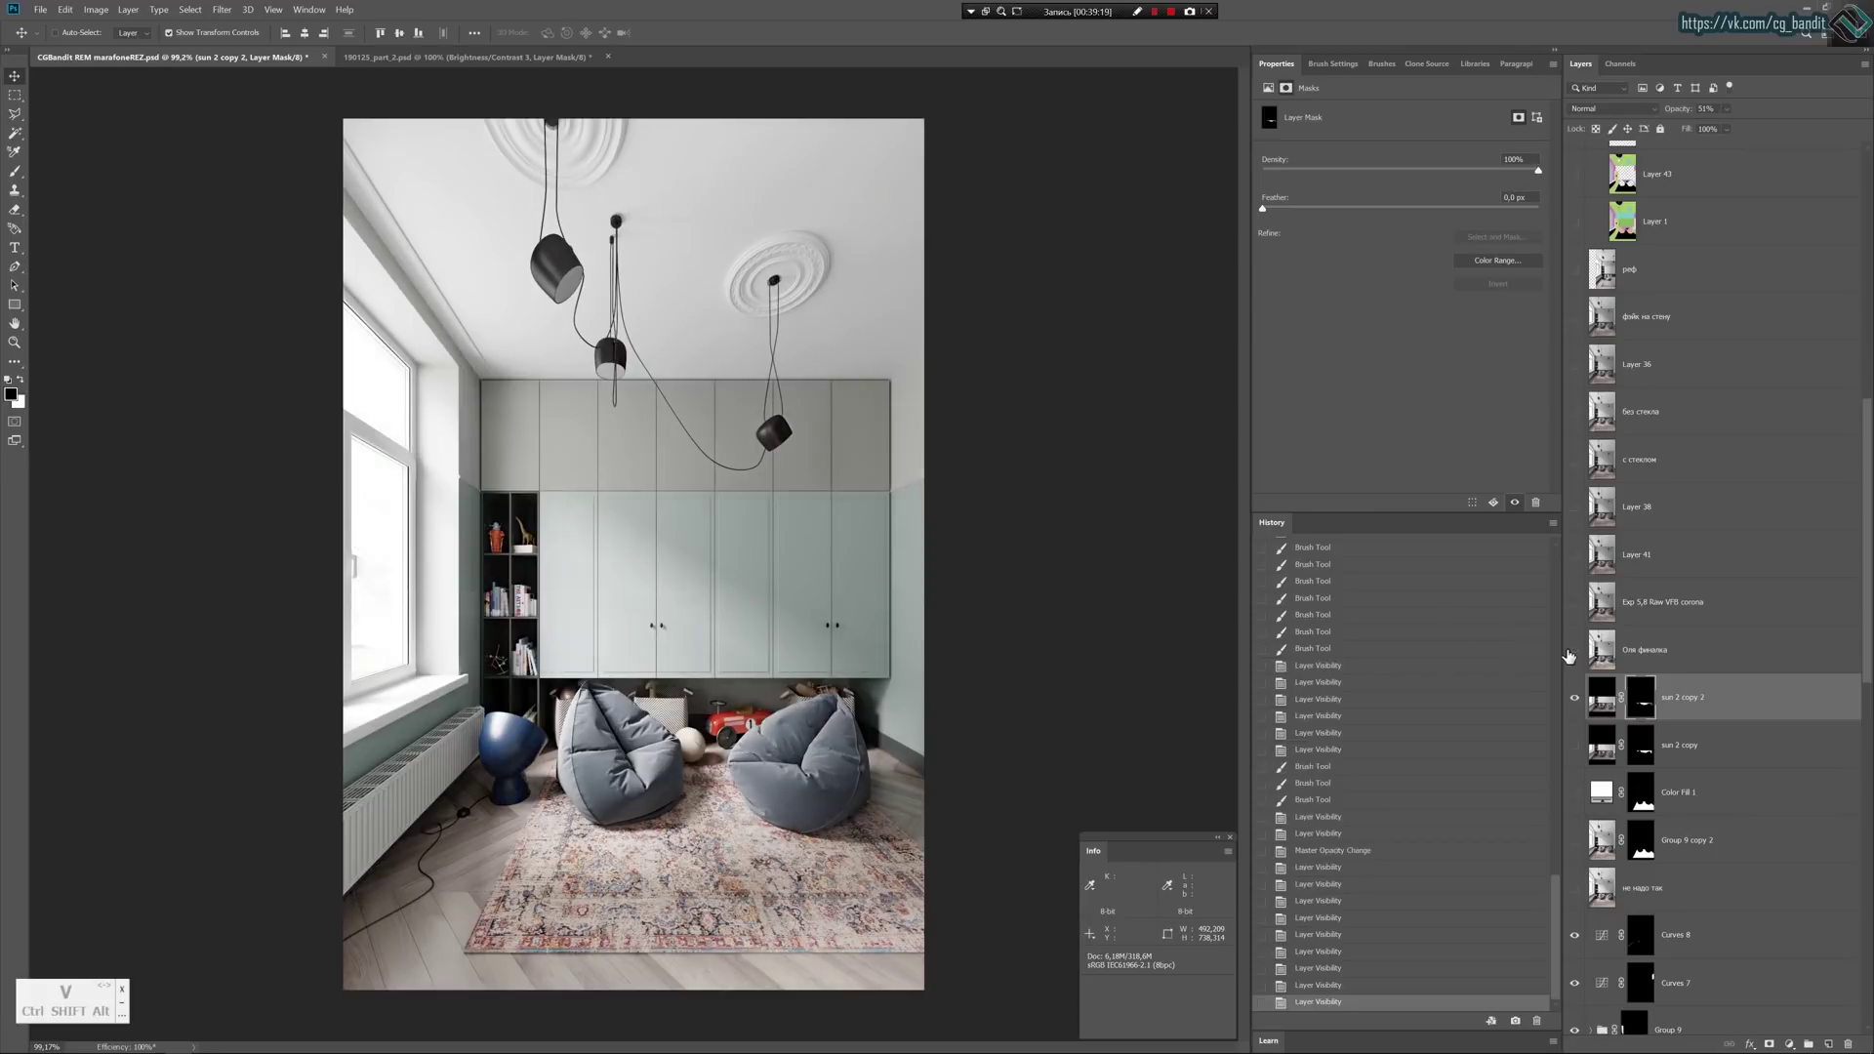
left_click(1569, 653)
left_click(1569, 652)
left_click(1569, 654)
scroll(590, 607, "up", 2, "alt")
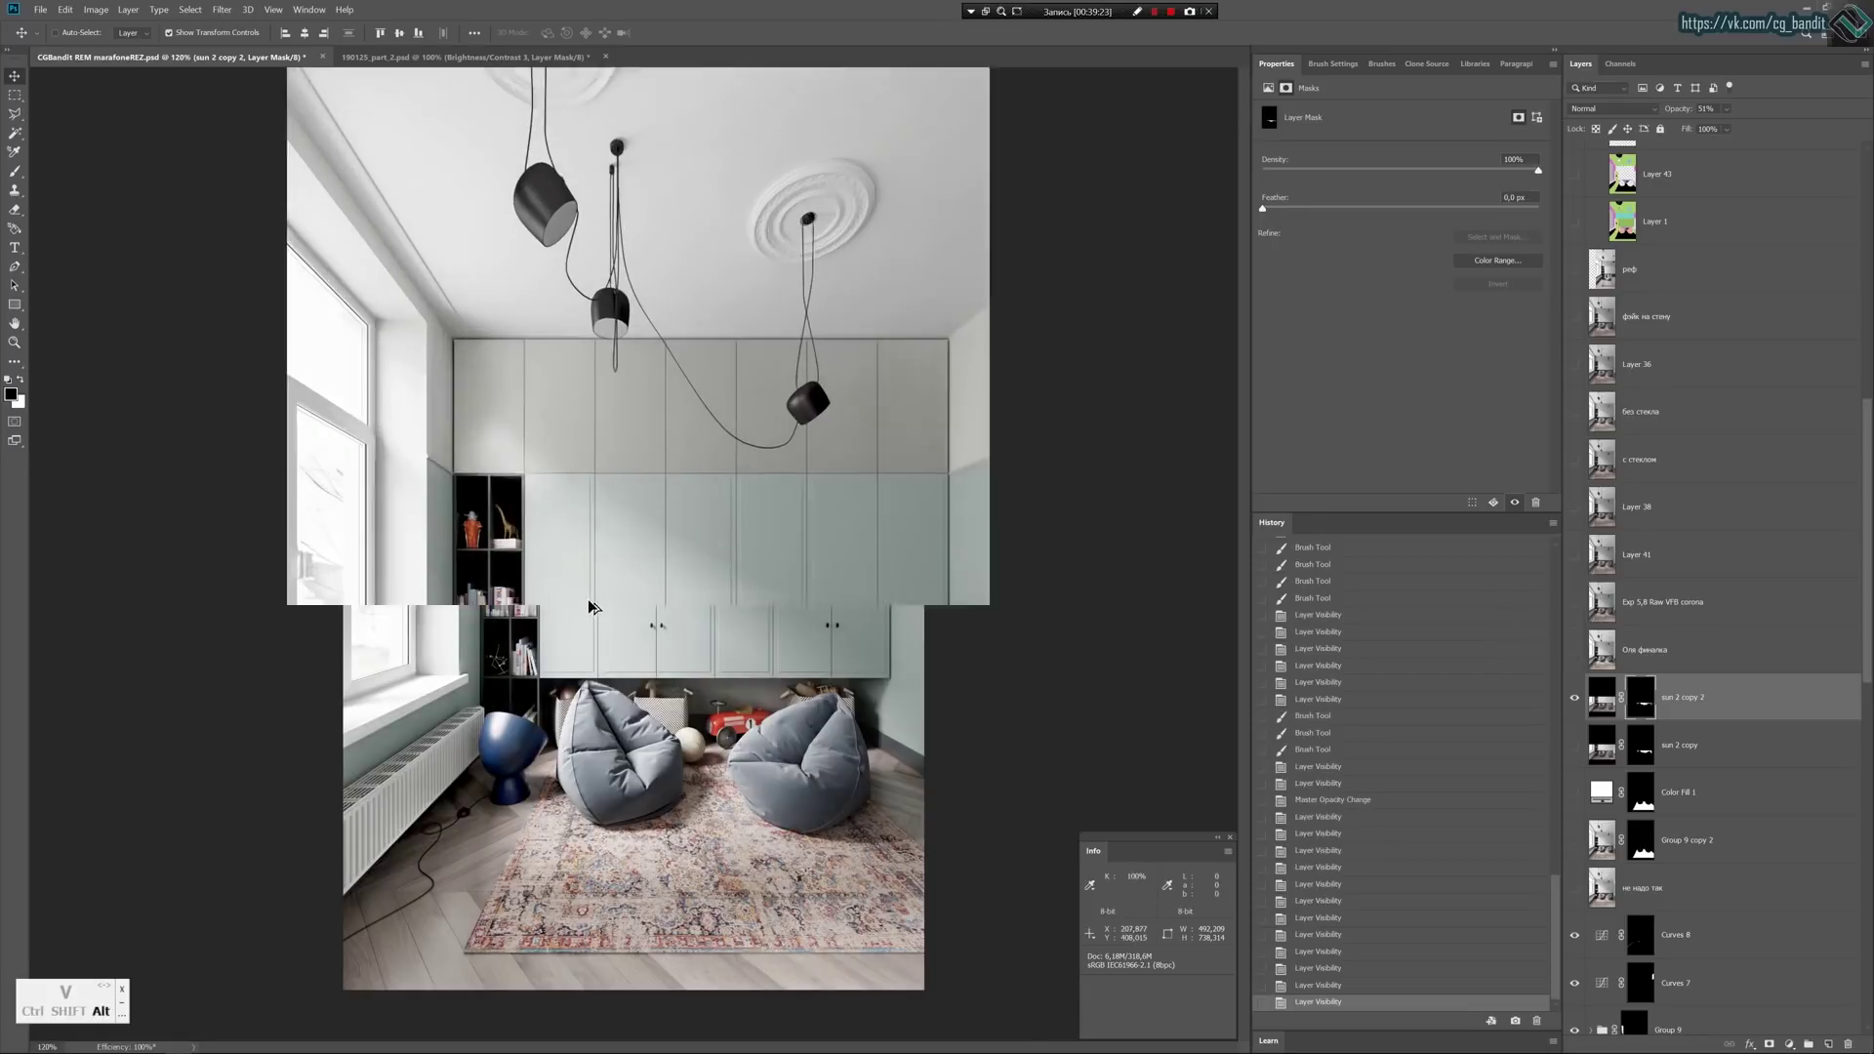
left_click(1576, 652)
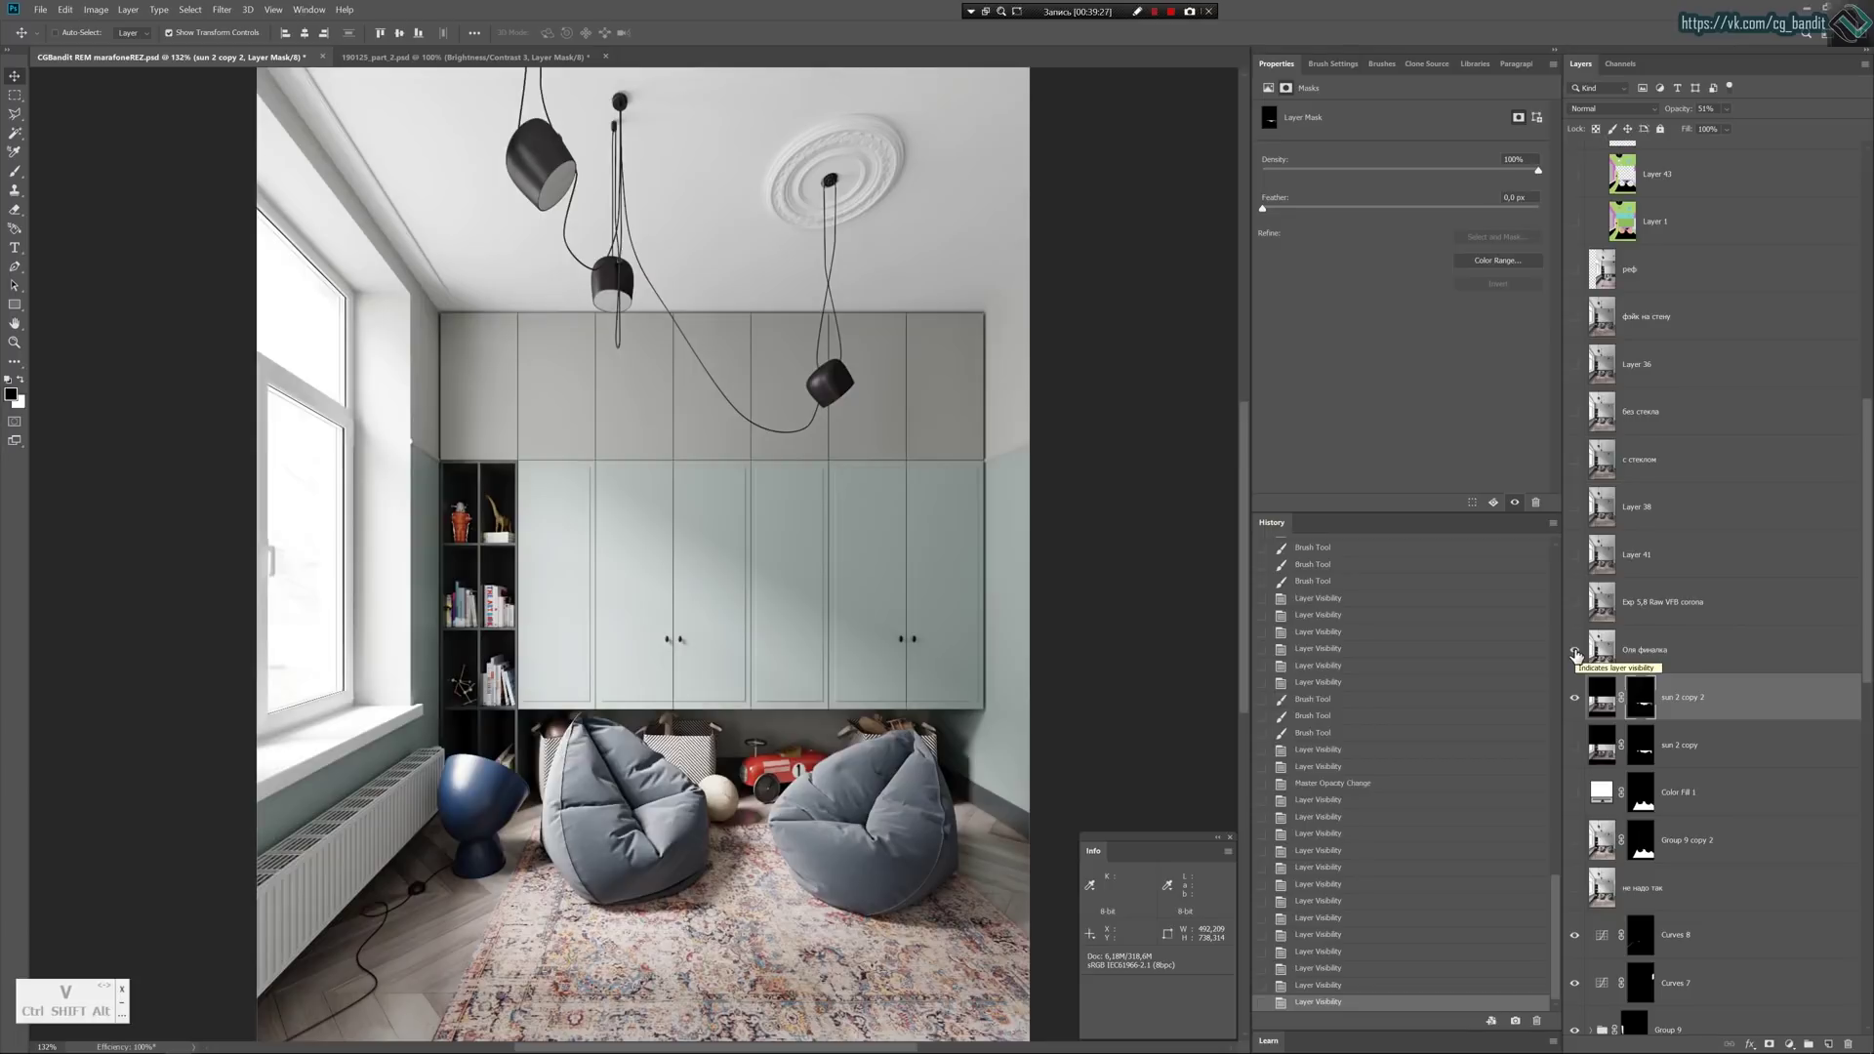
left_click(1576, 652)
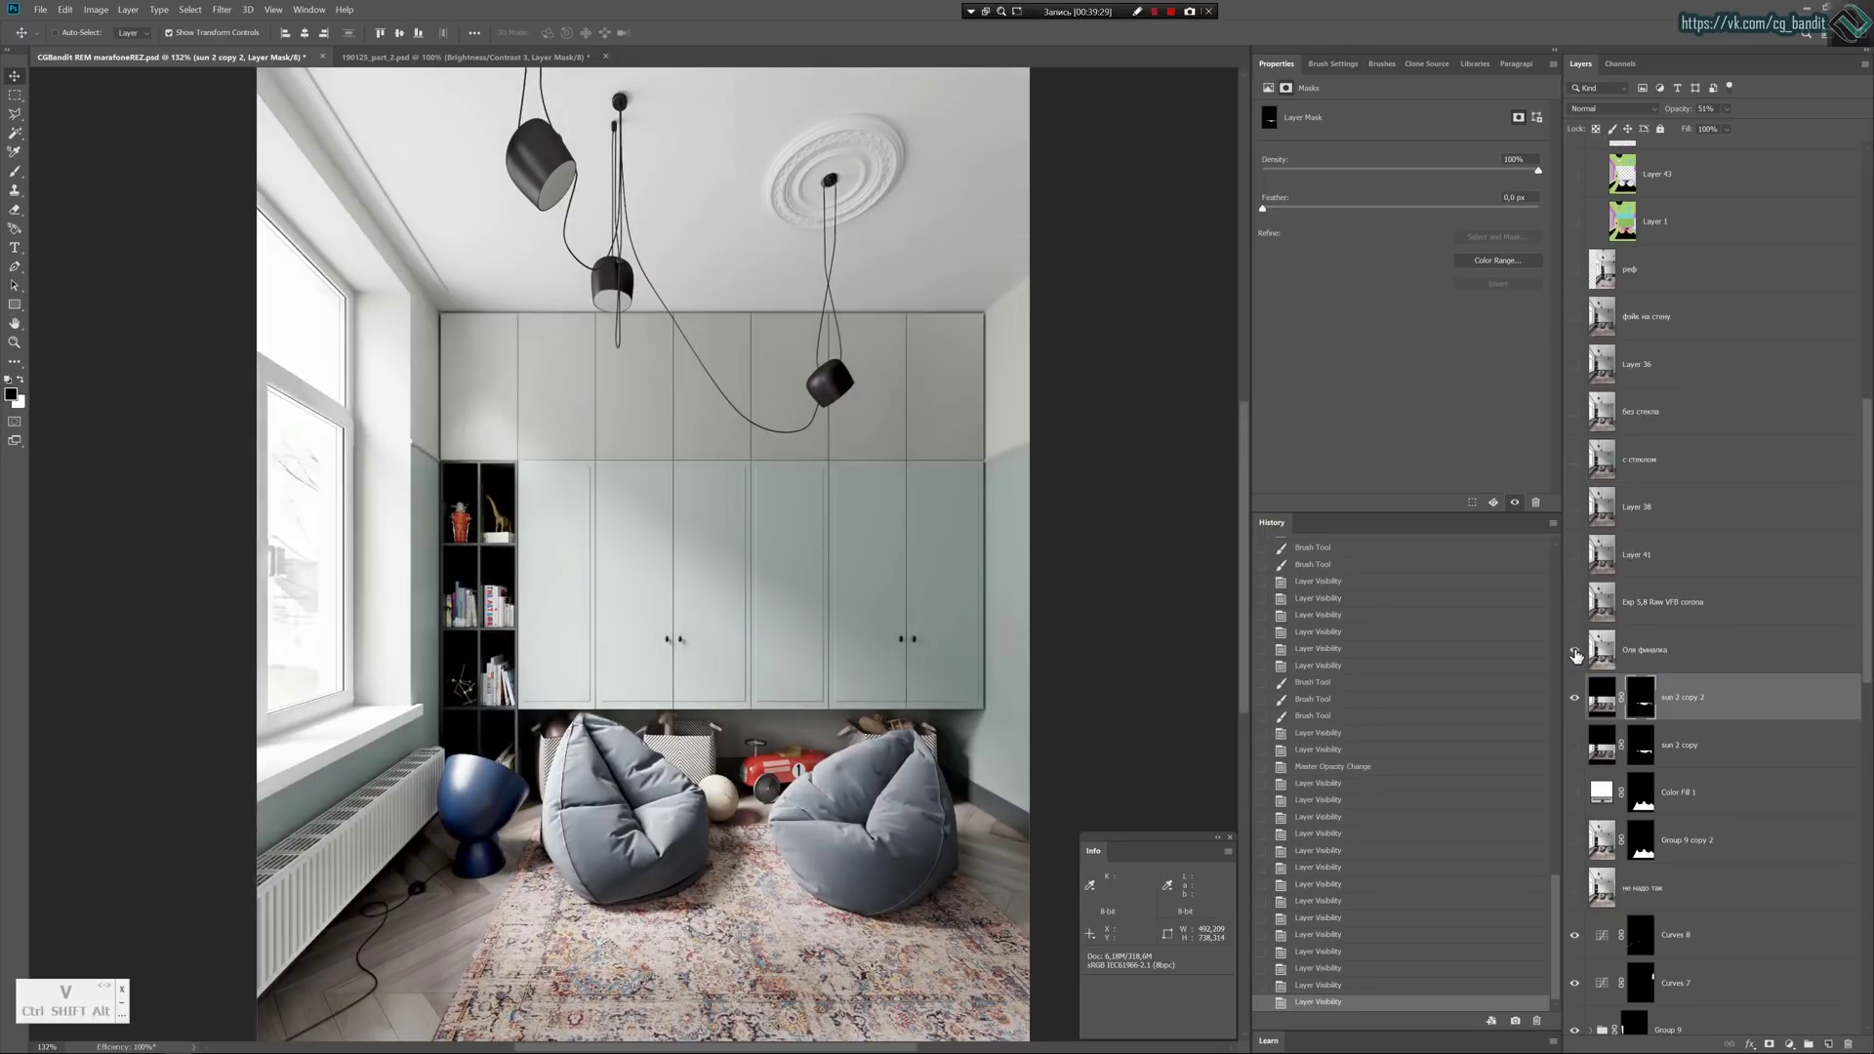
left_click(1575, 652)
left_click(1576, 652)
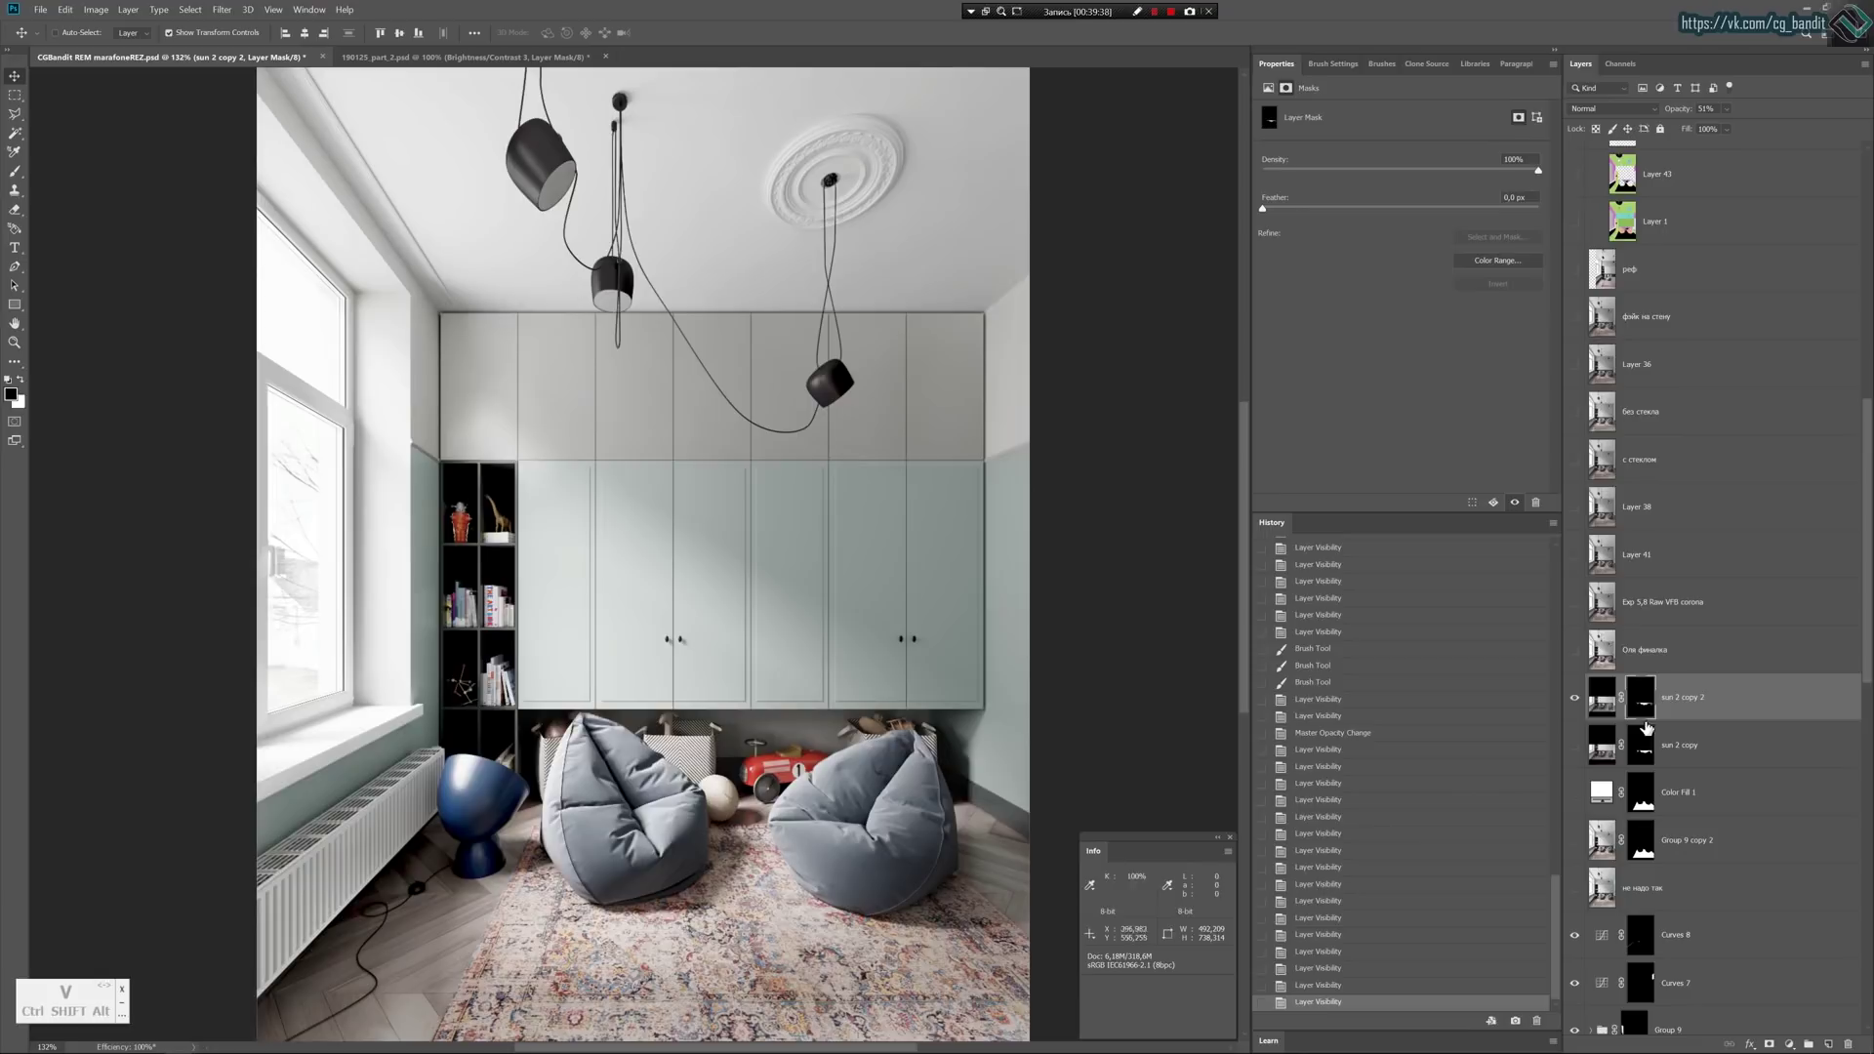
Toggle "sun 2 copy 2" once, and compare the result again with the full-image layer above it shown and hidden.
left_click(1574, 698)
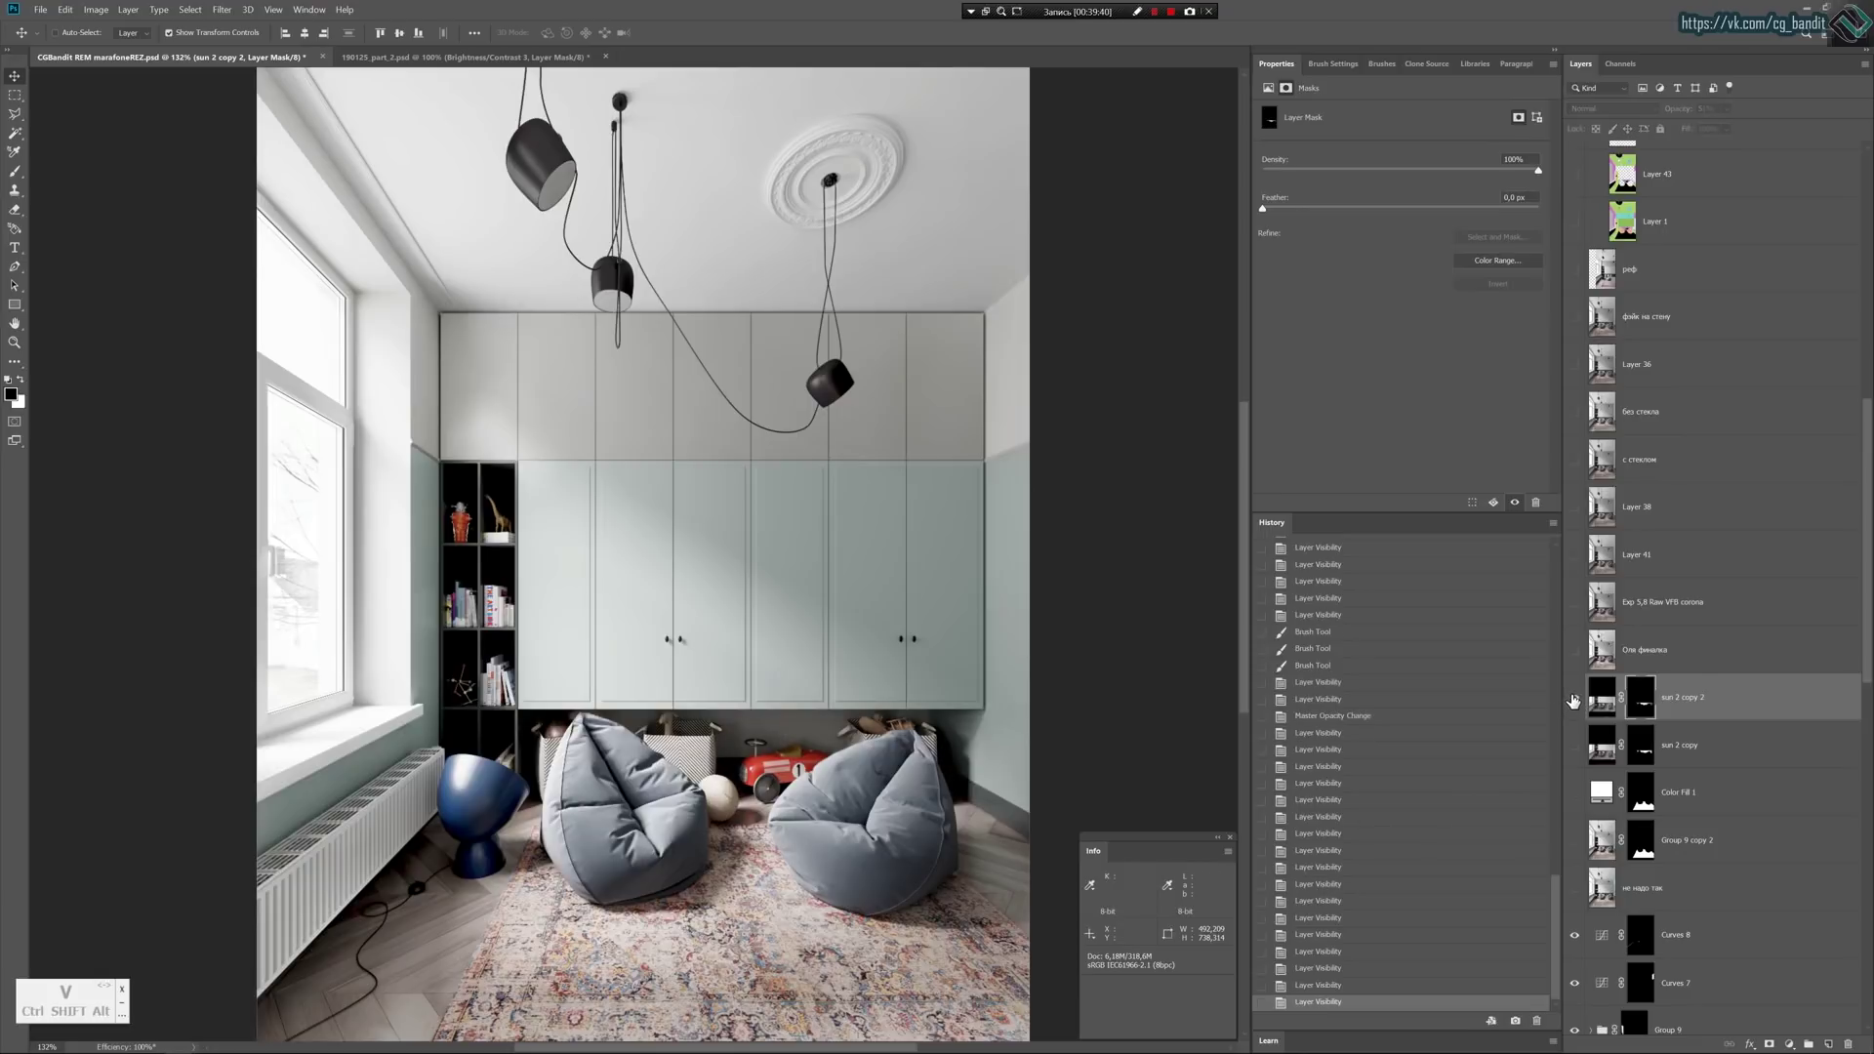
left_click(1573, 698)
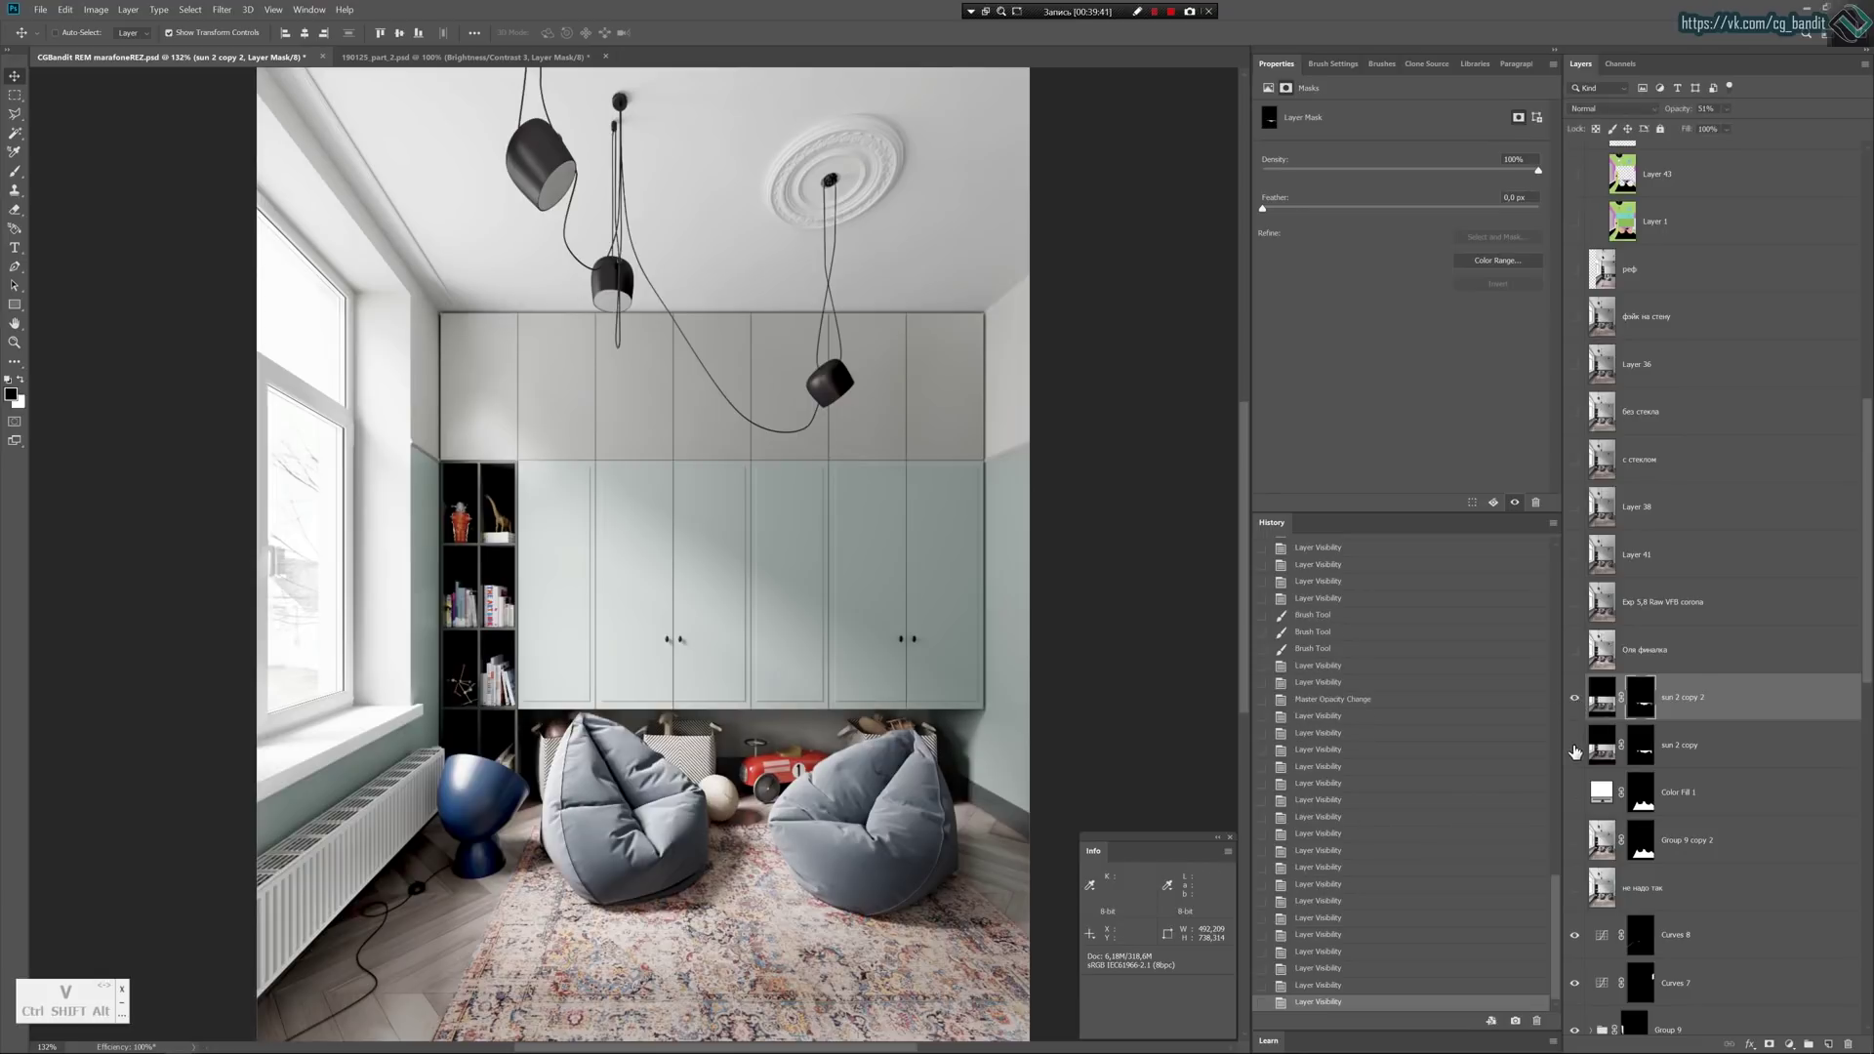
left_click(1573, 654)
left_click(1573, 653)
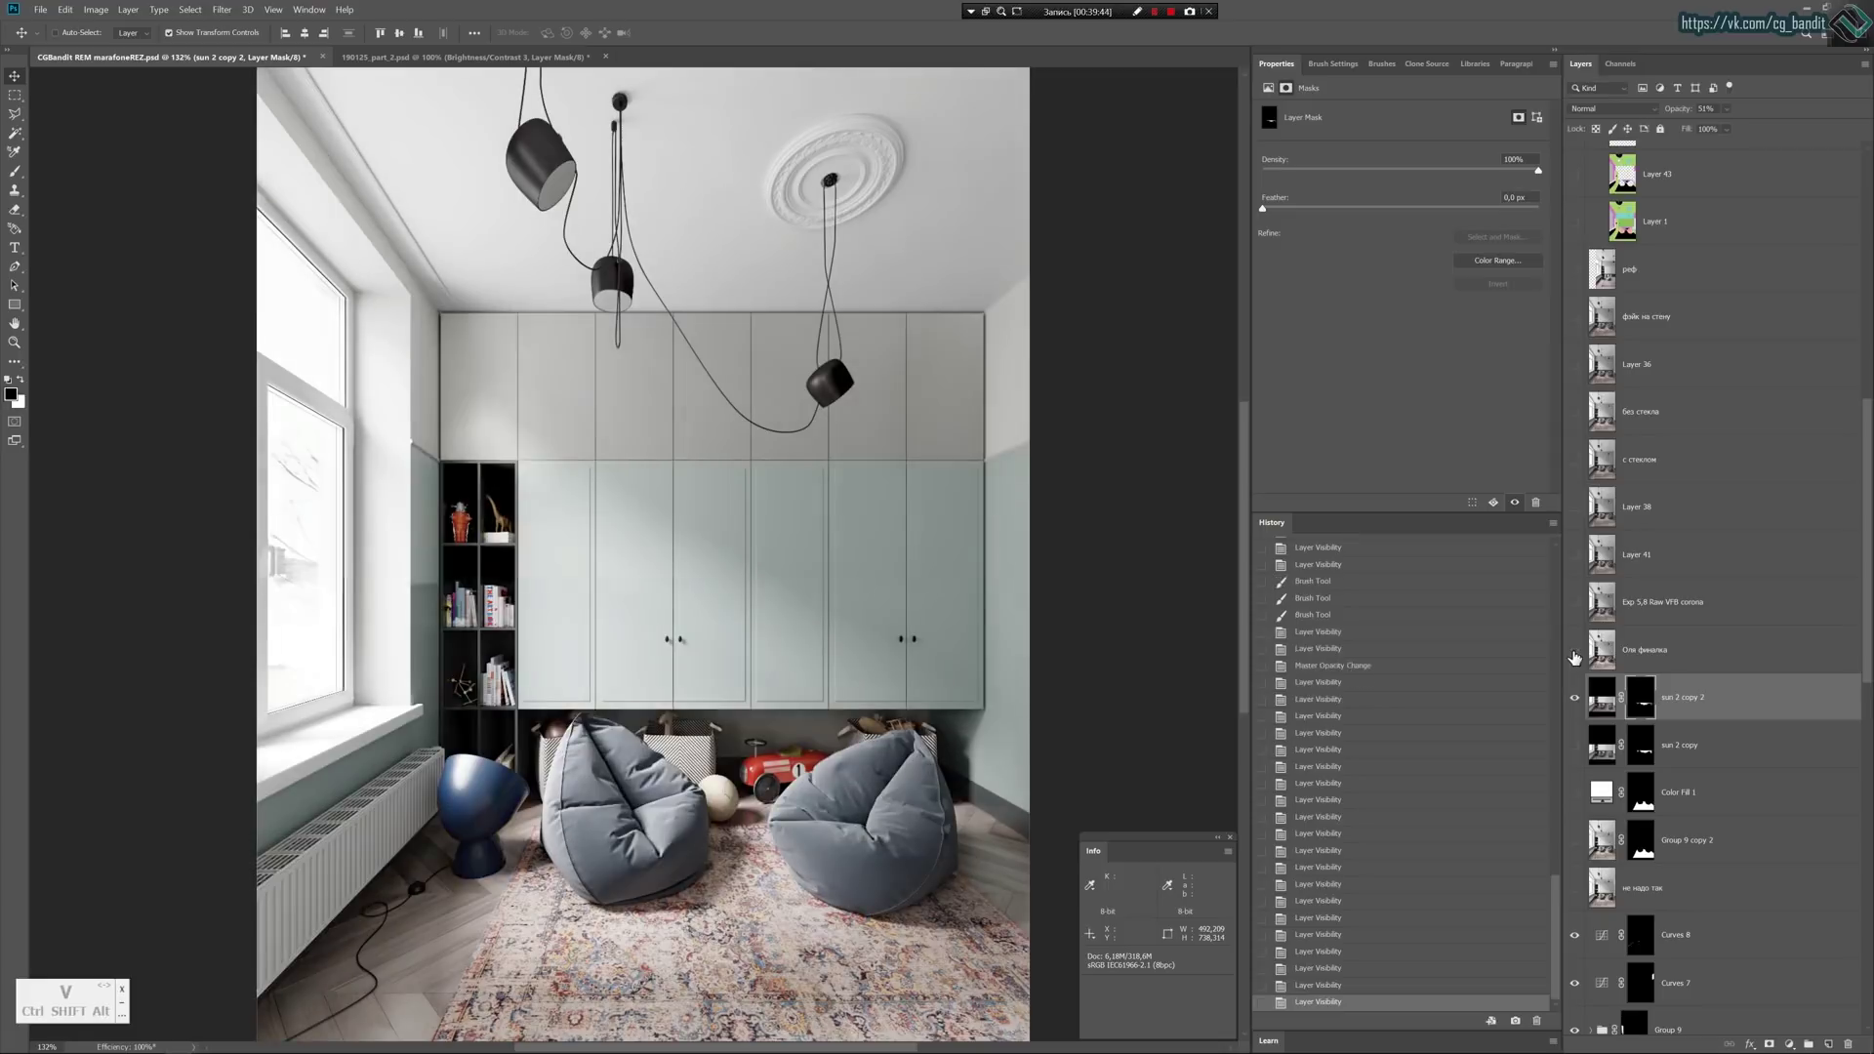
left_click(1573, 653)
left_click(1574, 653)
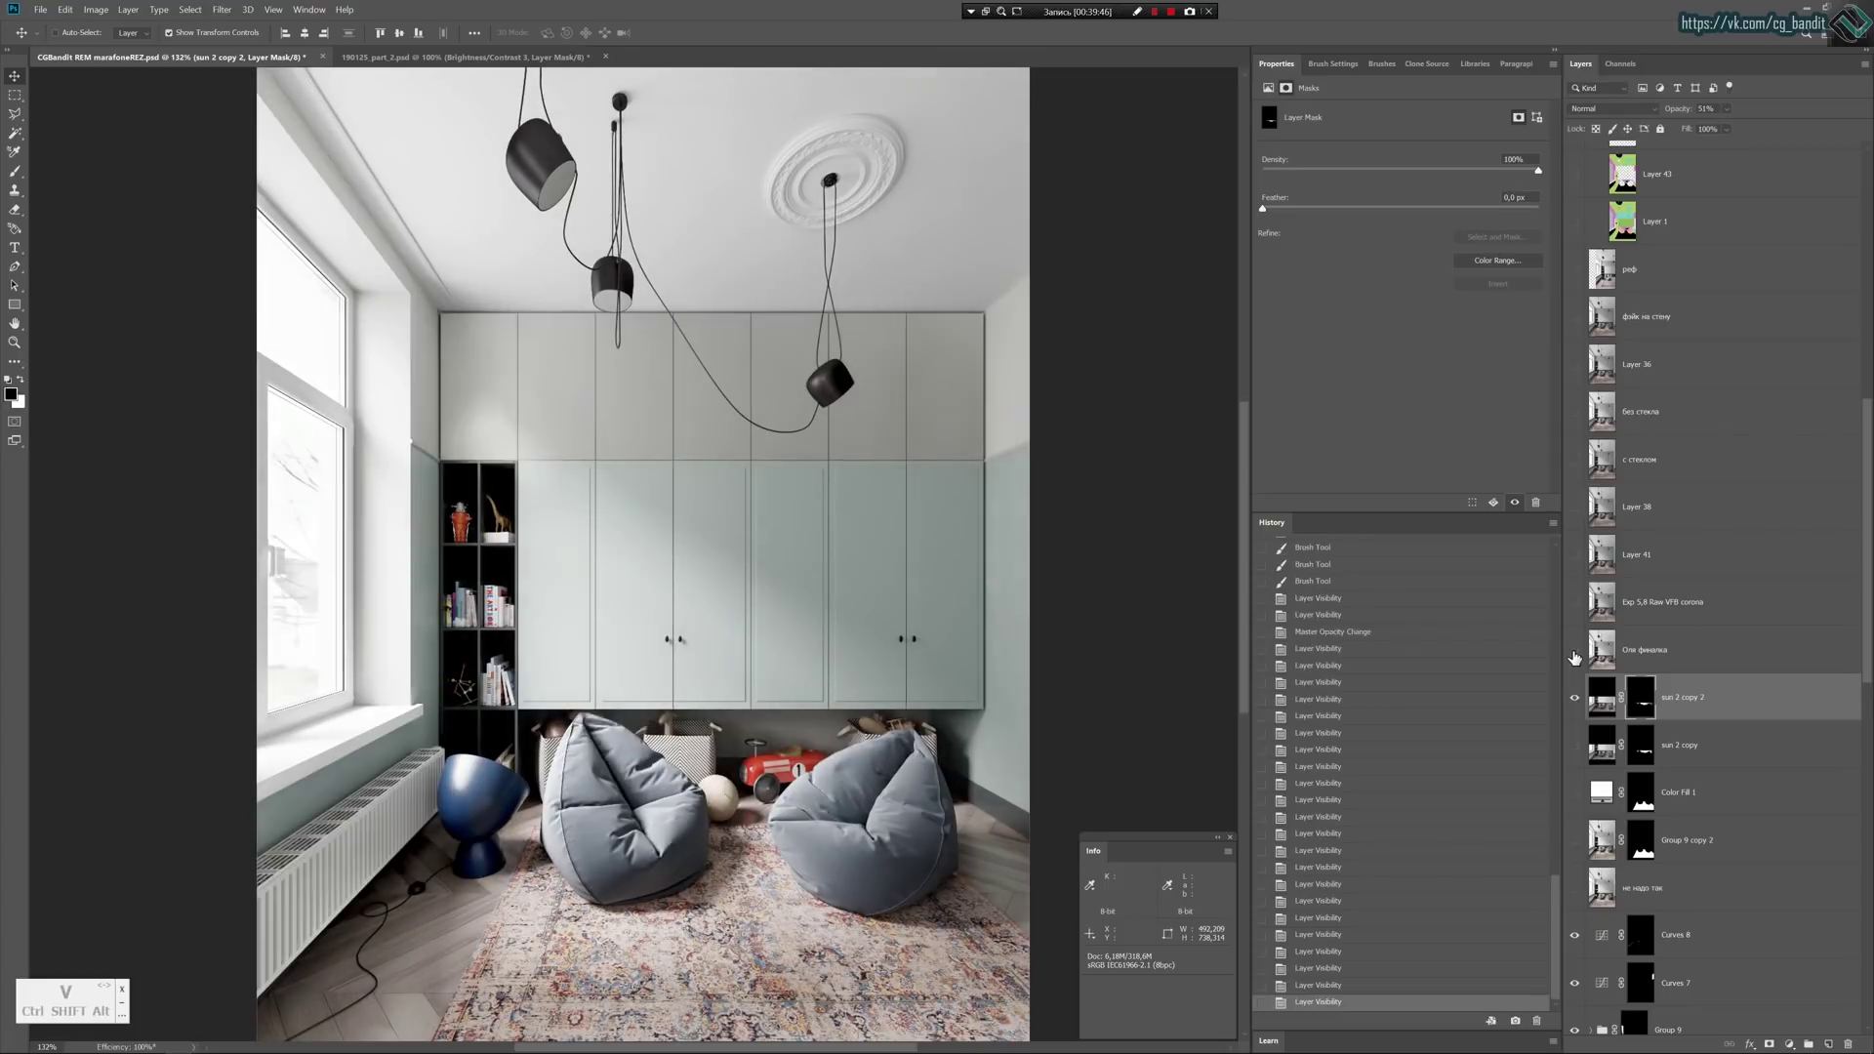
left_click(1574, 653)
left_click(1574, 653)
Recheck the niche's brightness with "sun 2 copy 2" hidden and shown.
left_click(1572, 697)
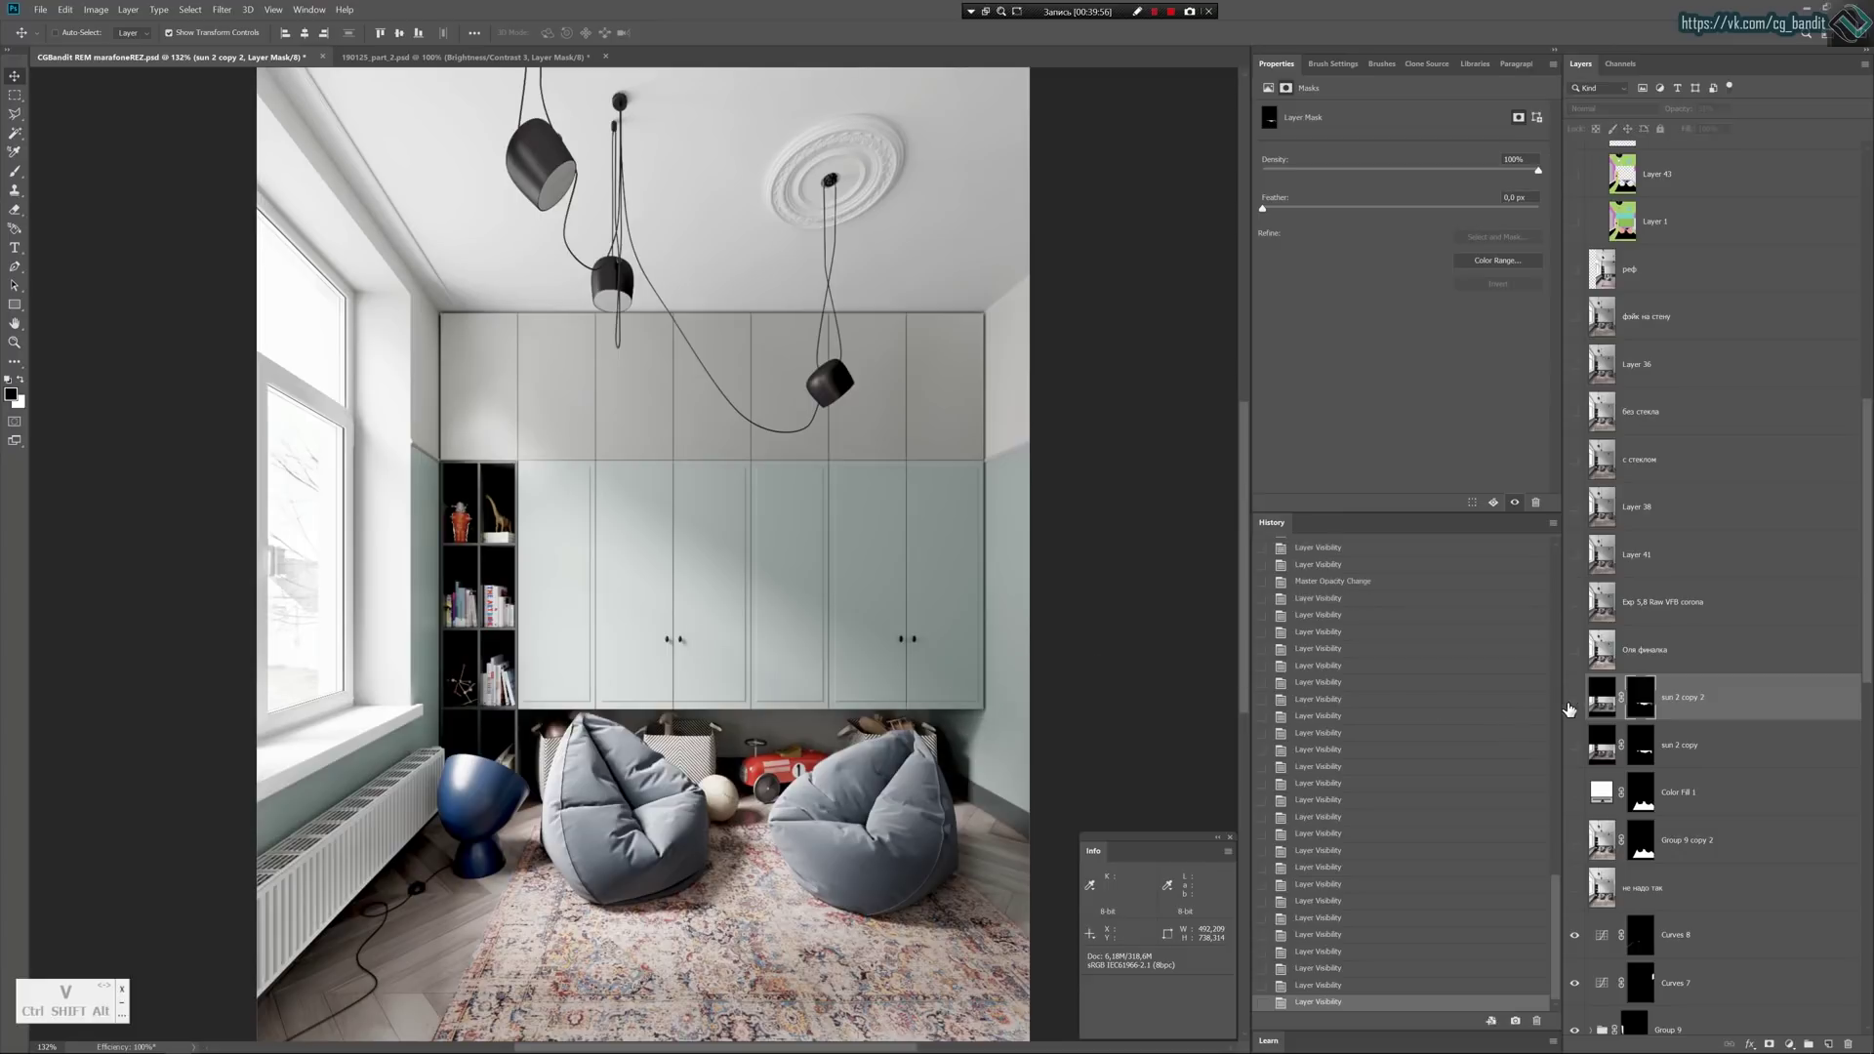
left_click(1570, 703)
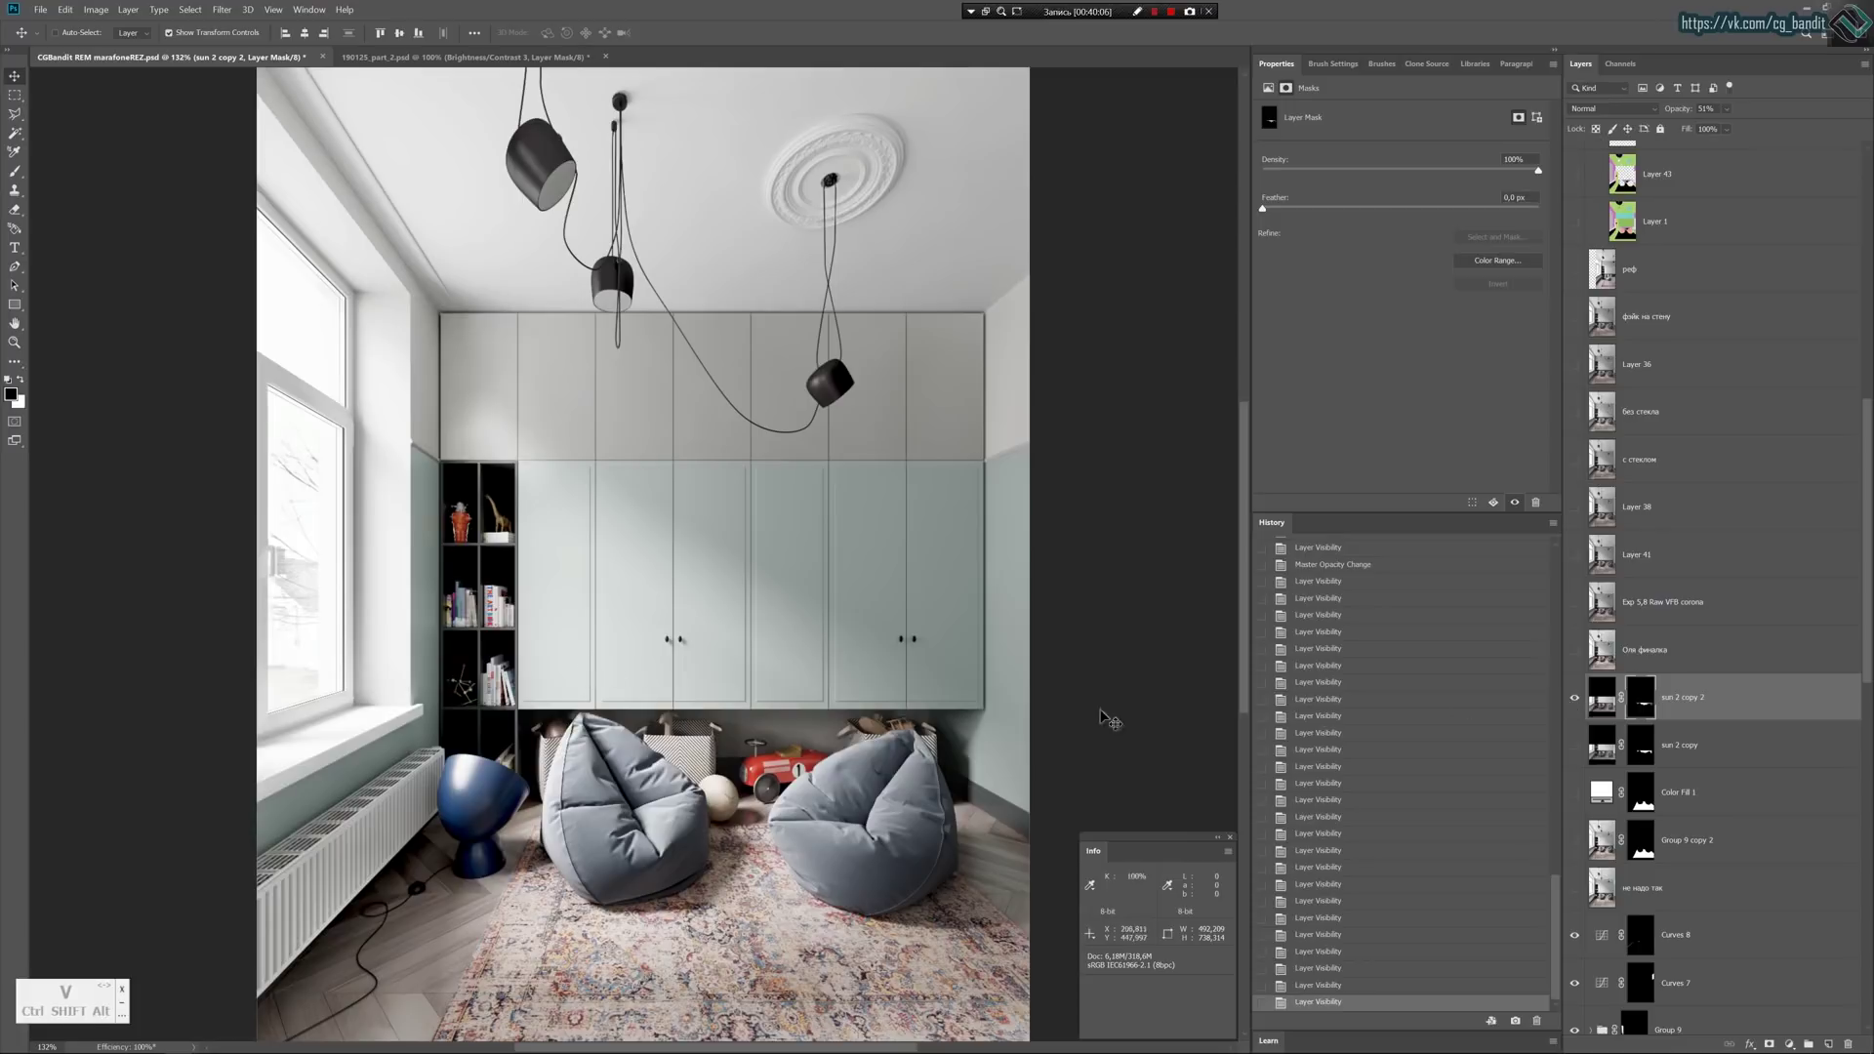
left_click(1574, 696)
left_click(1574, 696)
Show the full-image layer above "sun 2 copy 2" and examine the radiator, blue lamp and shelves up close.
left_click(1573, 650)
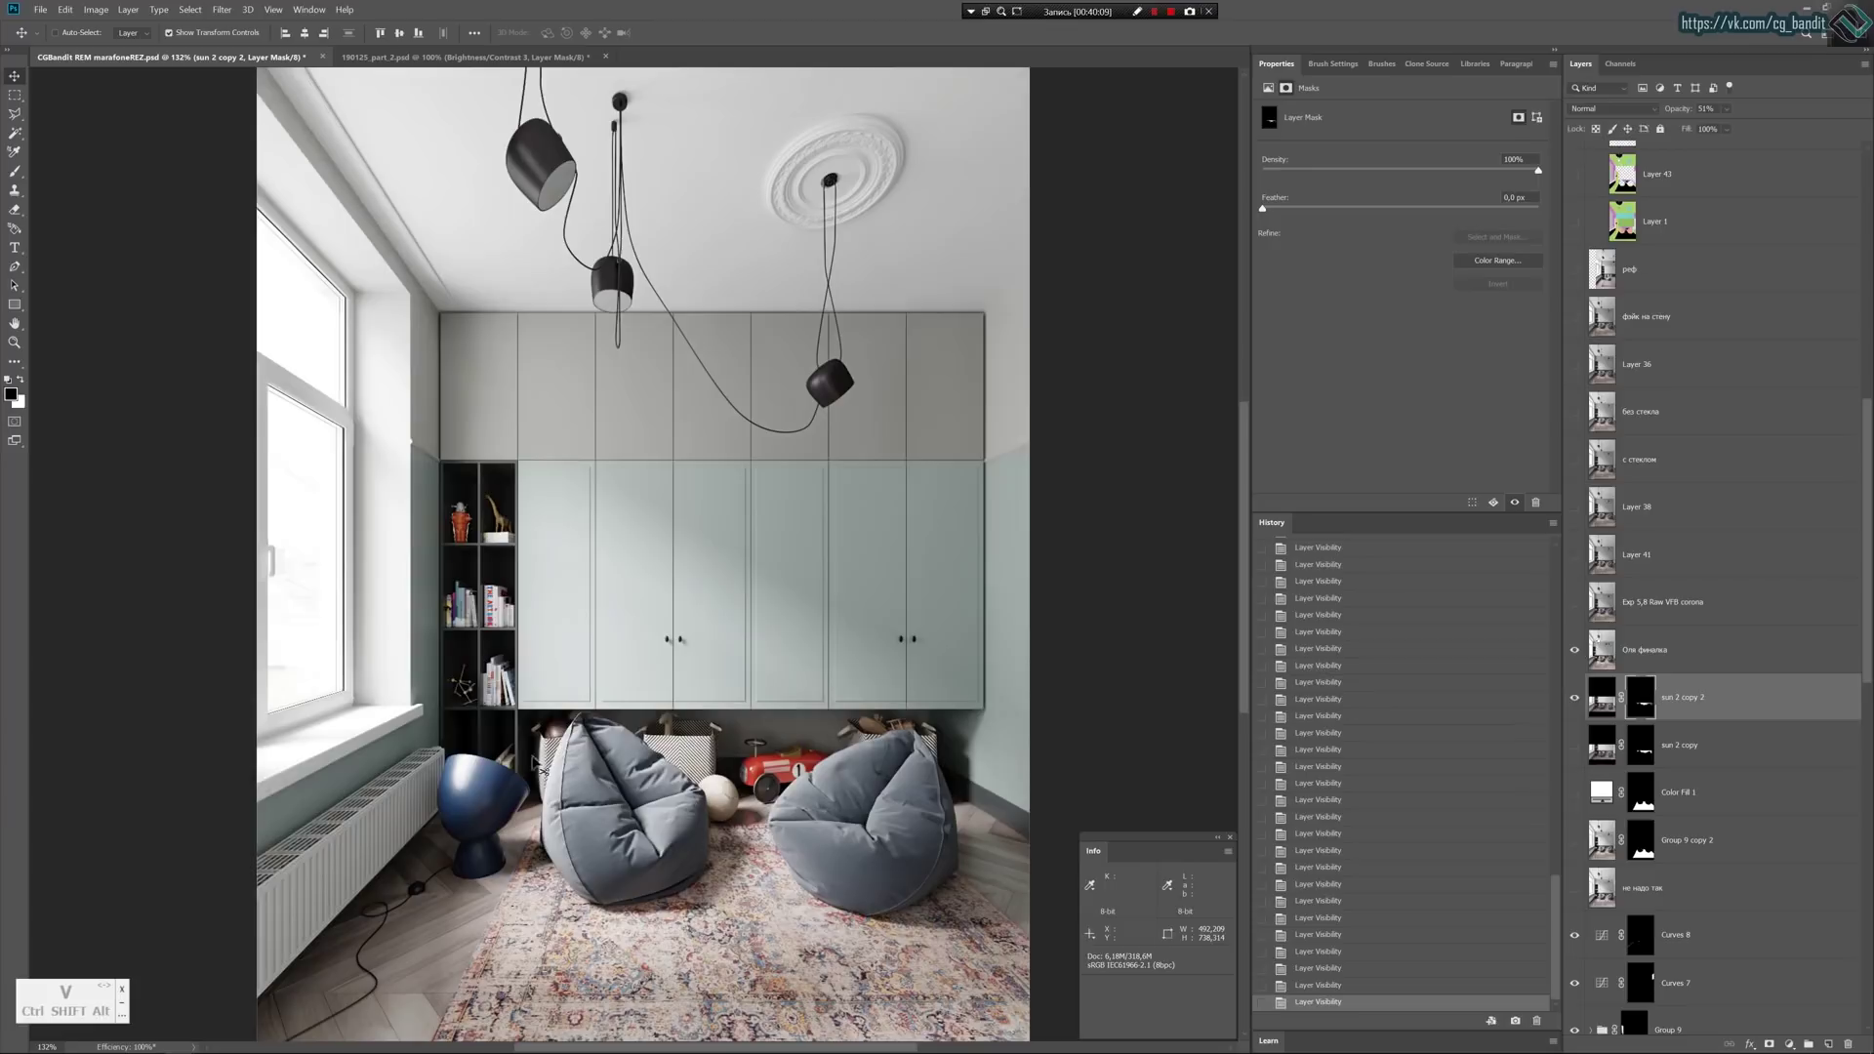
scroll(295, 826, "up", 2, "alt")
scroll(324, 830, "up", 2, "alt")
left_click_drag(337, 822, 384, 731)
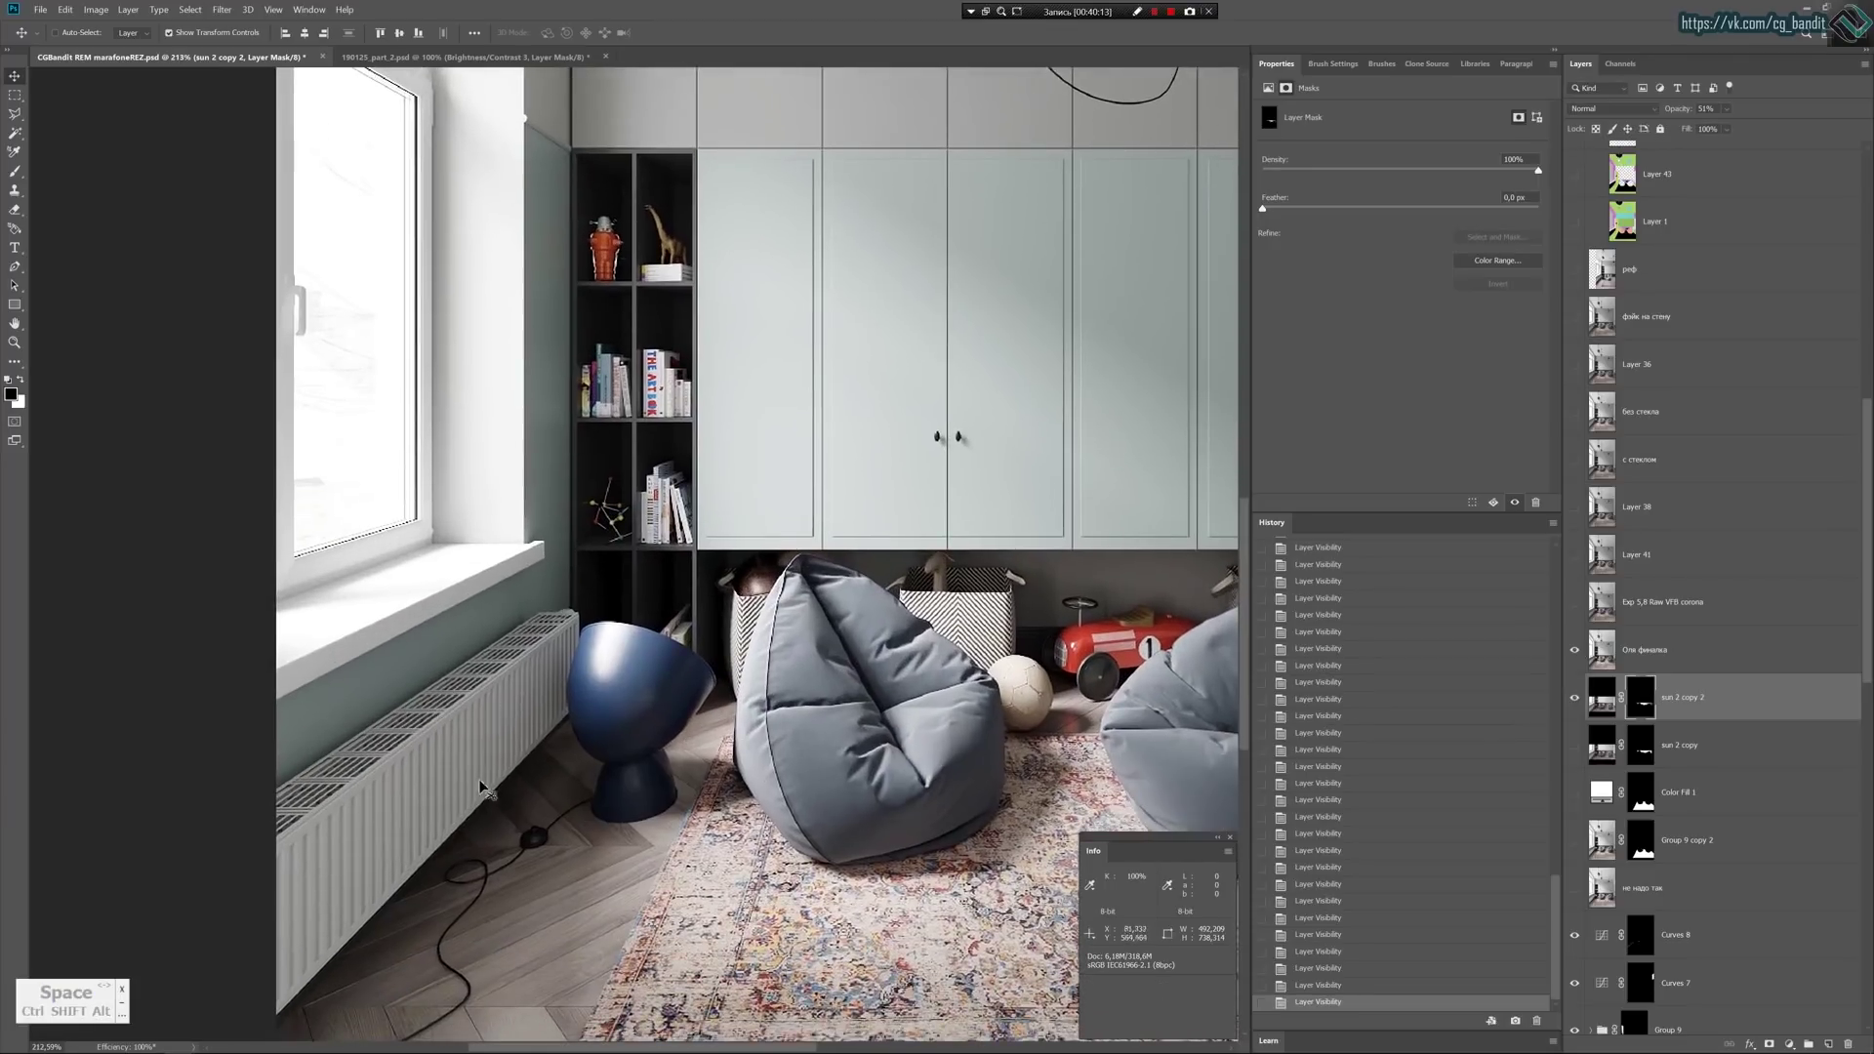
Compare the radiator, blue lamp and lower cabinets with the full-image layer above "sun 2 copy 2" repeatedly hidden and shown.
left_click(1573, 651)
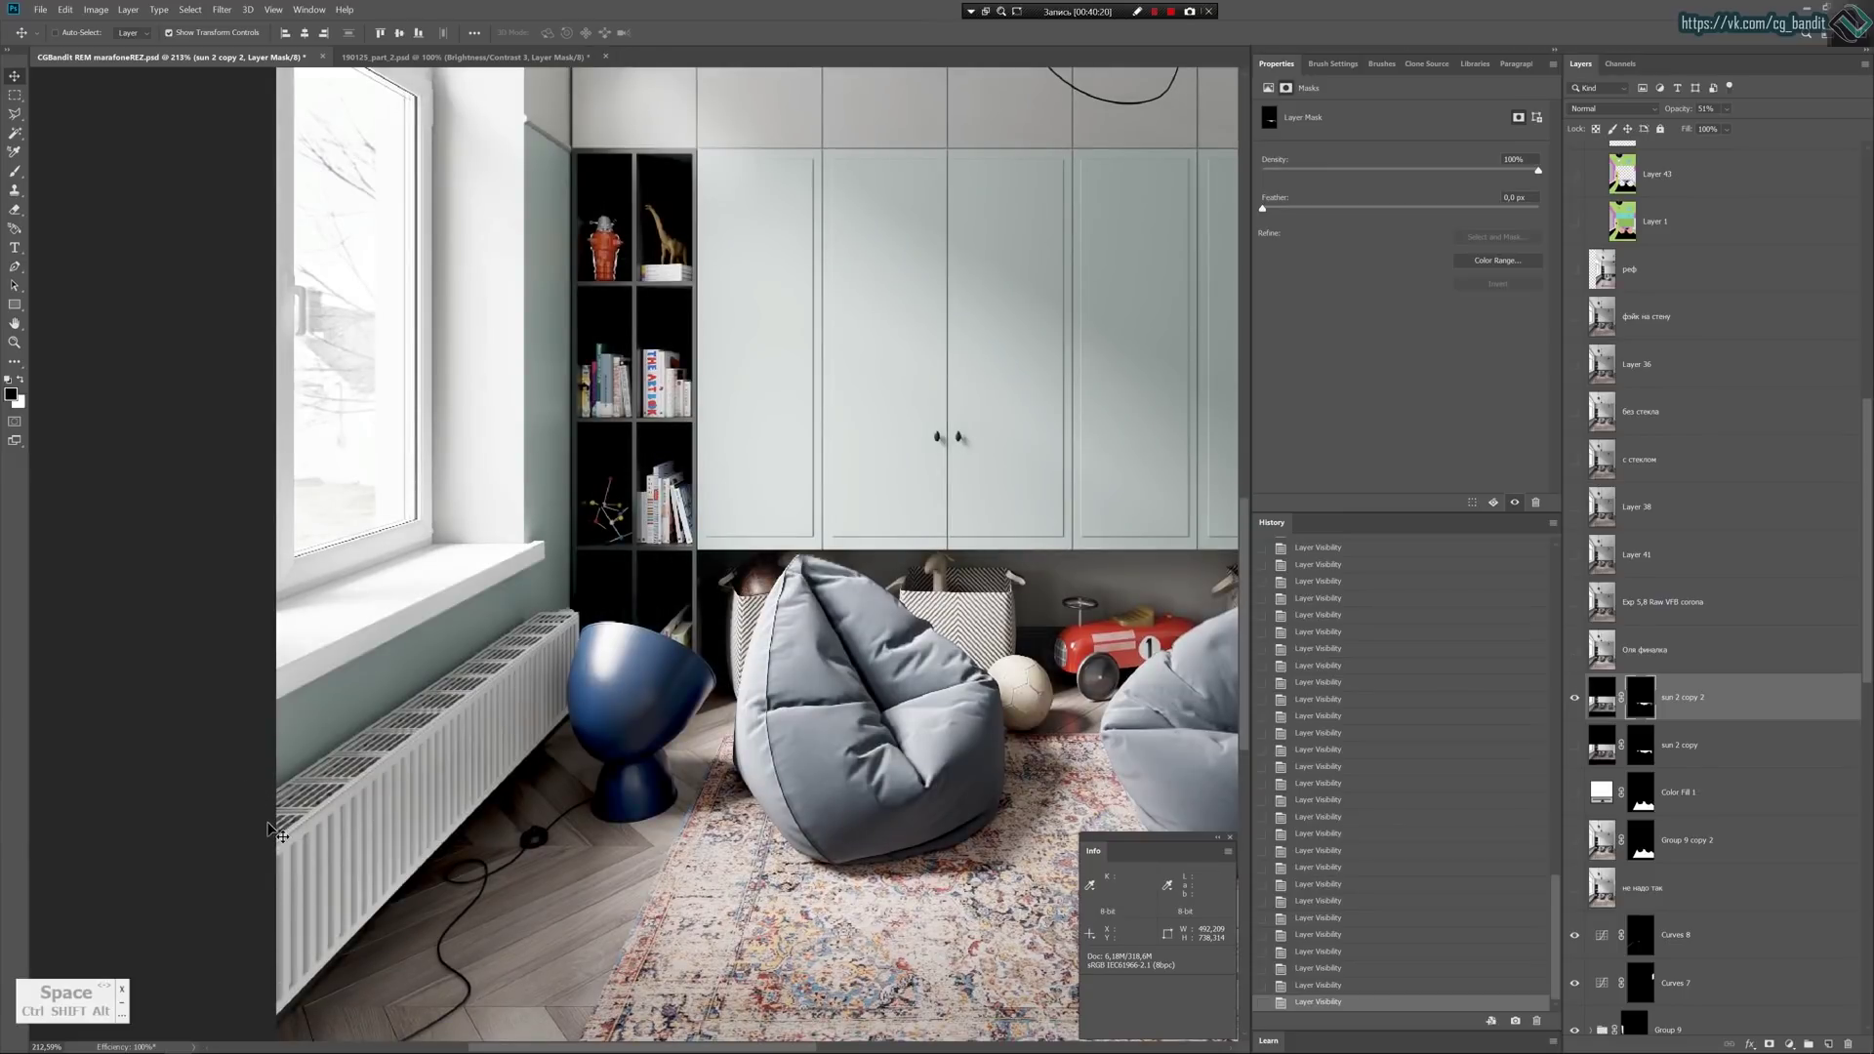
left_click(1573, 654)
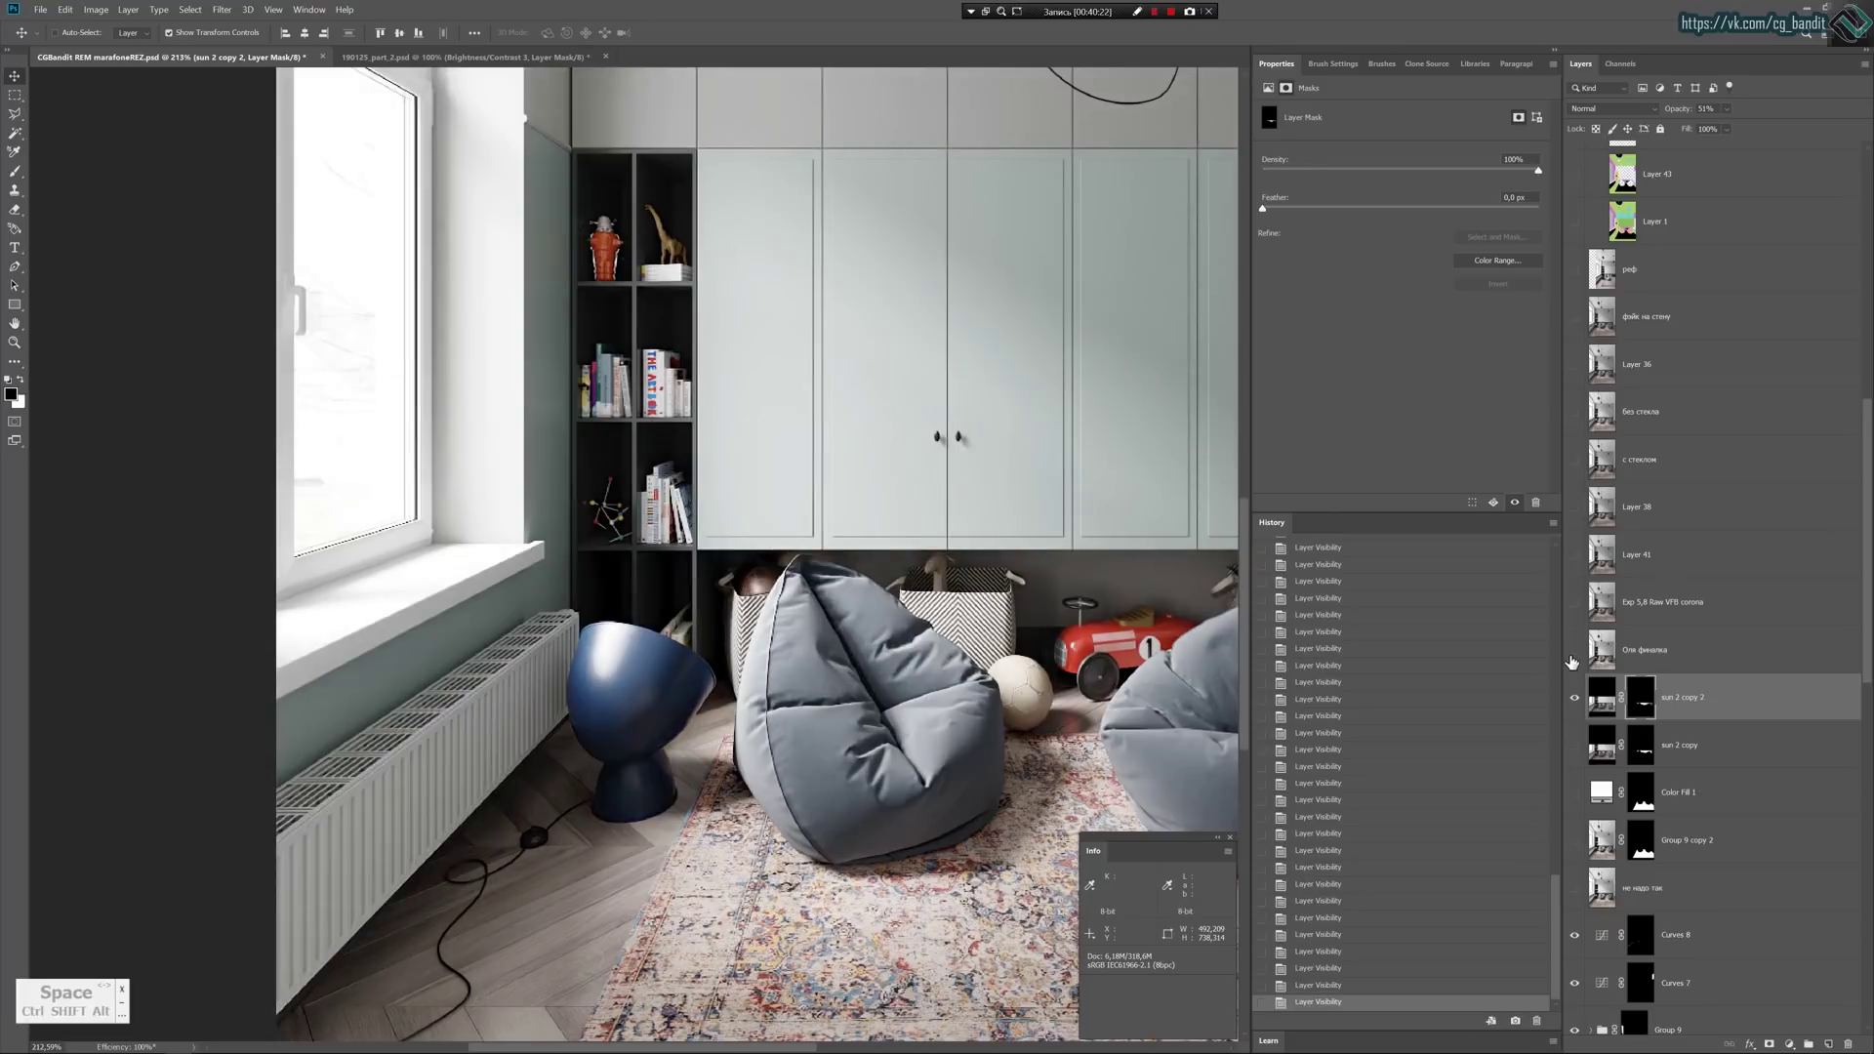
left_click(1573, 654)
left_click(1573, 654)
left_click(1572, 654)
left_click(1573, 654)
left_click(1572, 654)
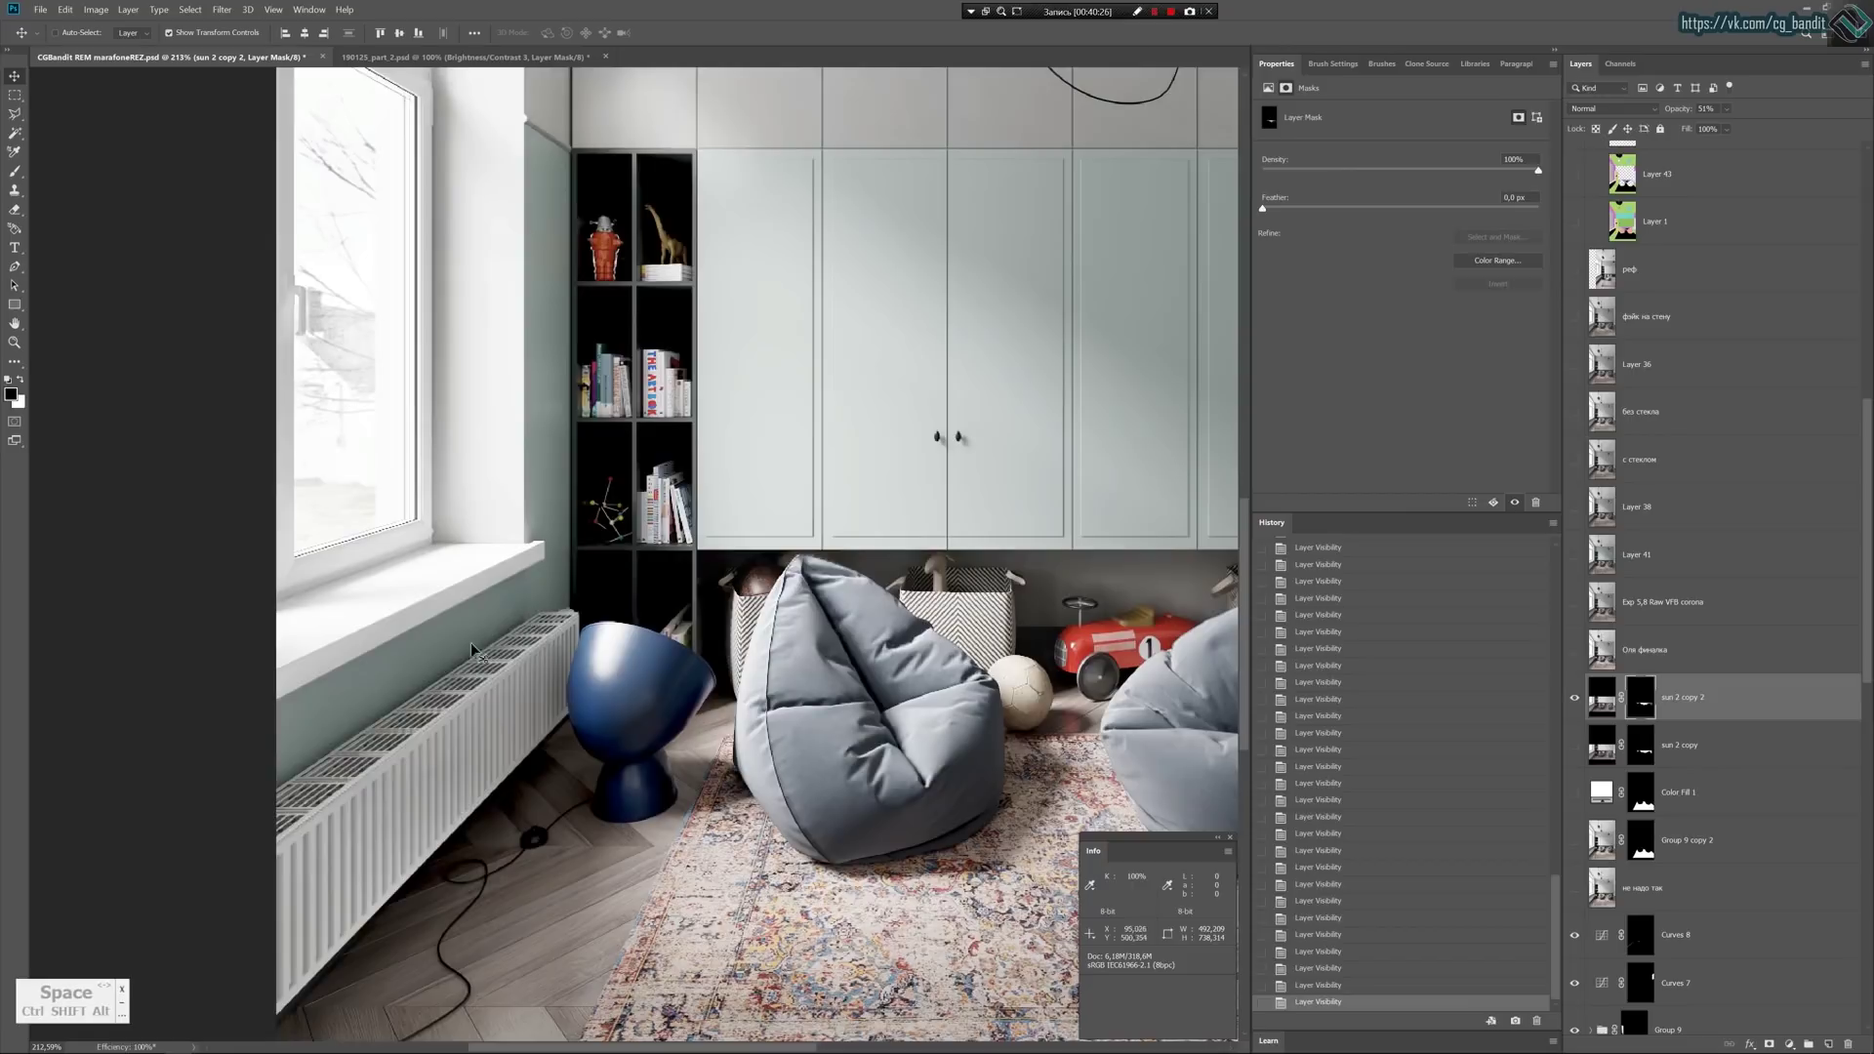
left_click(1573, 654)
left_click(1572, 654)
Compare the window, ceiling and upper cabinets between the current retouch and the full-image version above "sun 2 copy 2".
left_click_drag(684, 275, 738, 585)
scroll(737, 586, "down", 3, "alt")
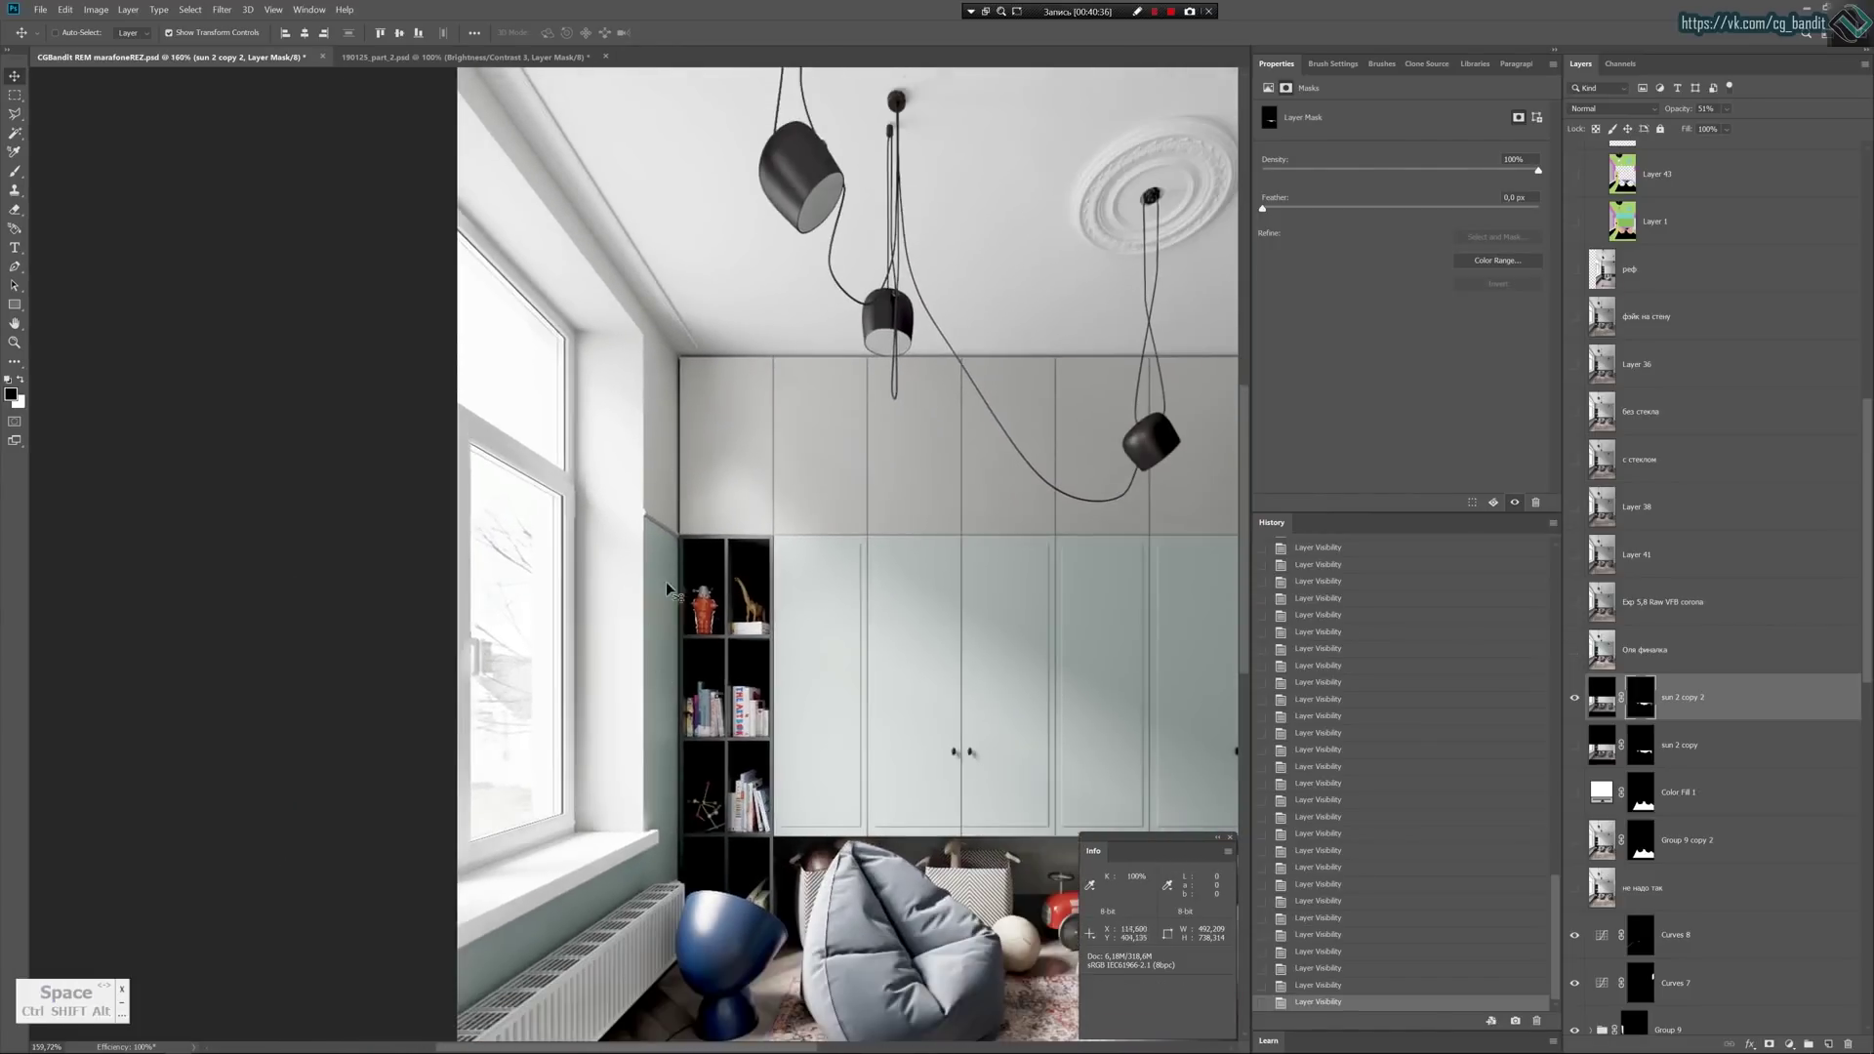
left_click(1574, 649)
left_click(1574, 650)
left_click(1574, 649)
left_click(1574, 649)
Show the "реф" reference layer and move it horizontally to X 0 so it covers the whole canvas.
scroll(1868, 421, "up", 3)
left_click(1575, 452)
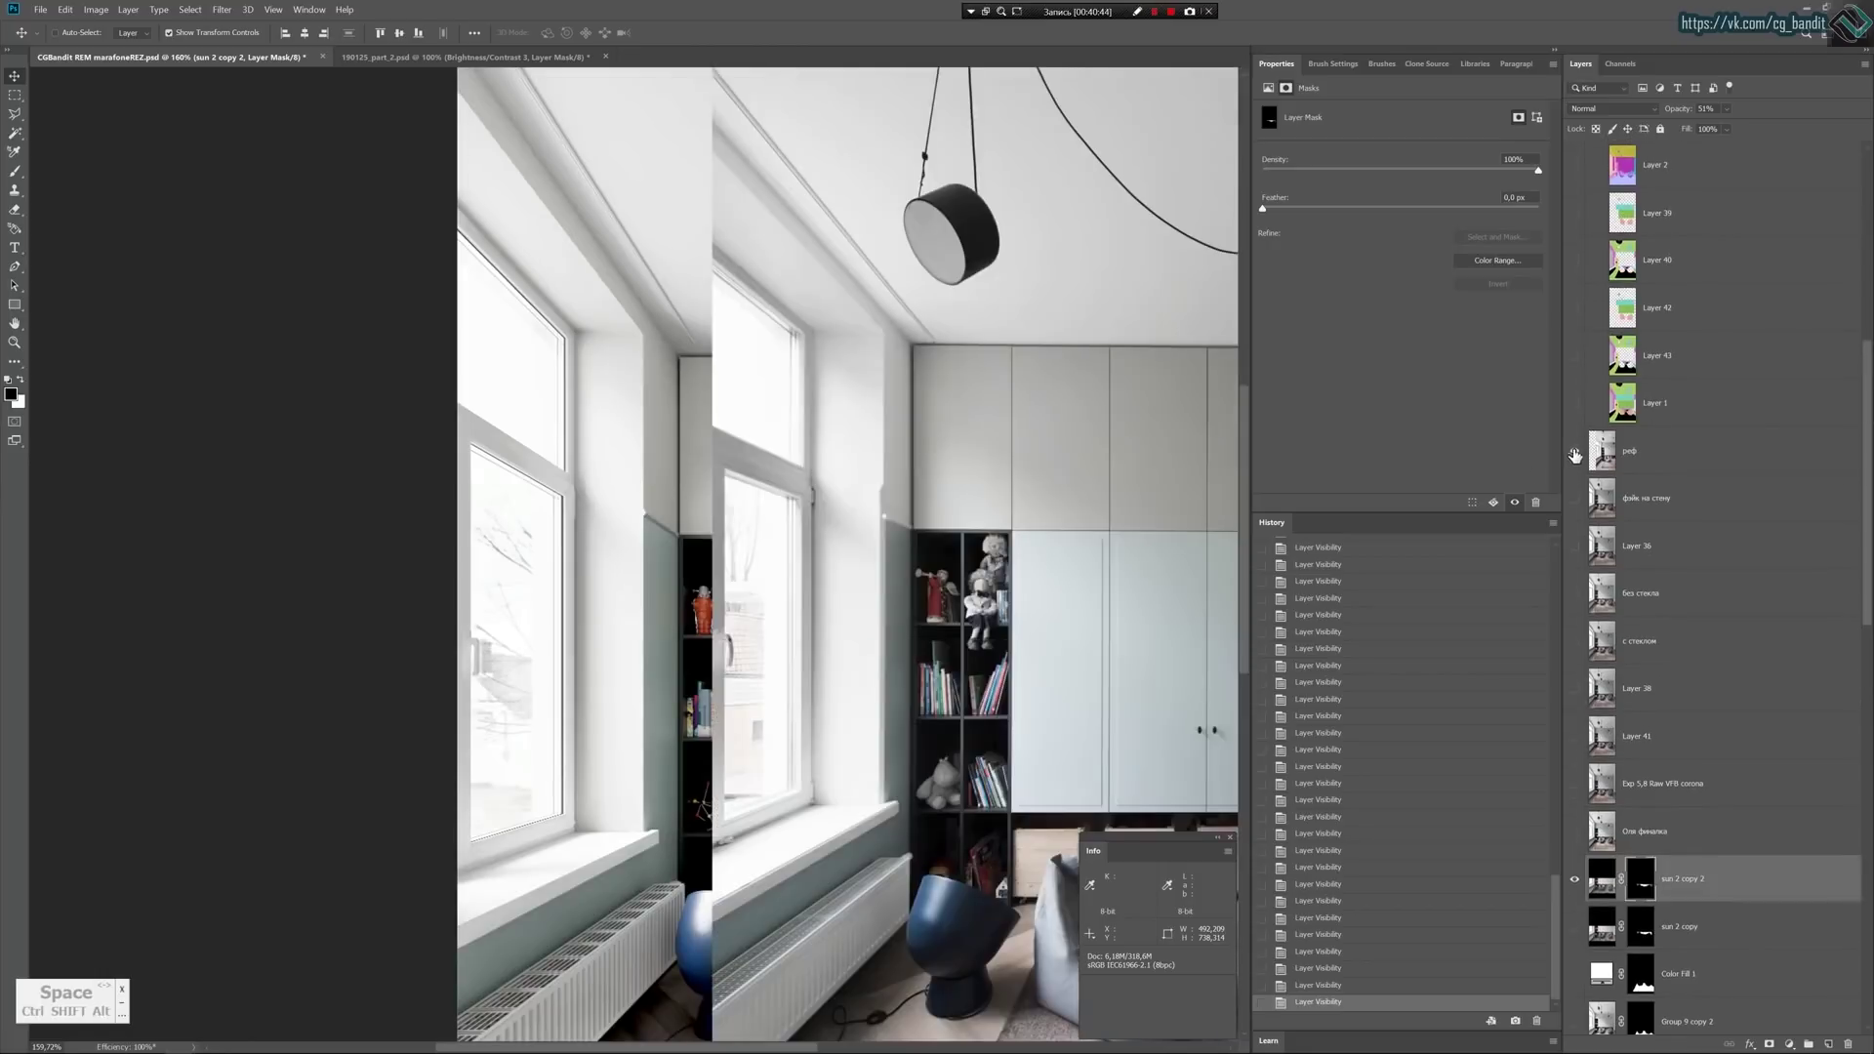
scroll(967, 548, "down", 5, "alt")
left_click_drag(744, 515, 601, 518)
key("ctrl+z")
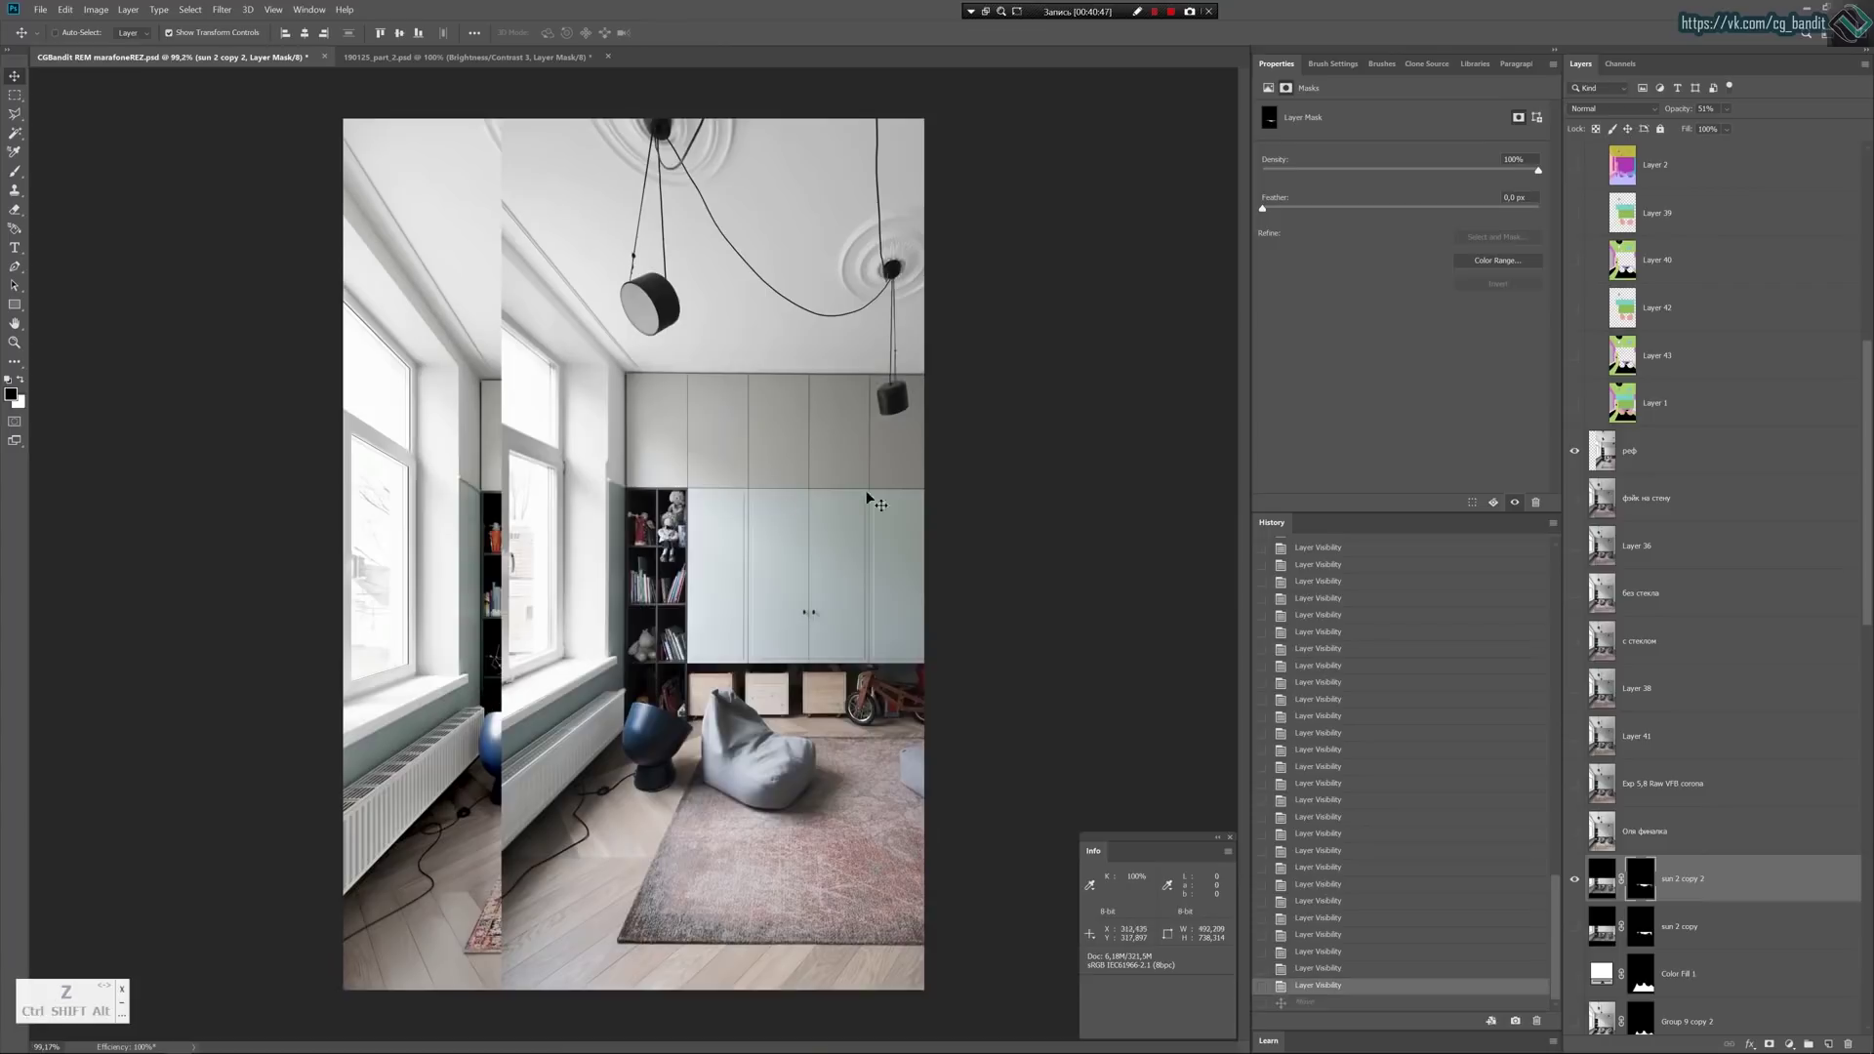
left_click(1696, 464)
left_click_drag(701, 461, 549, 455)
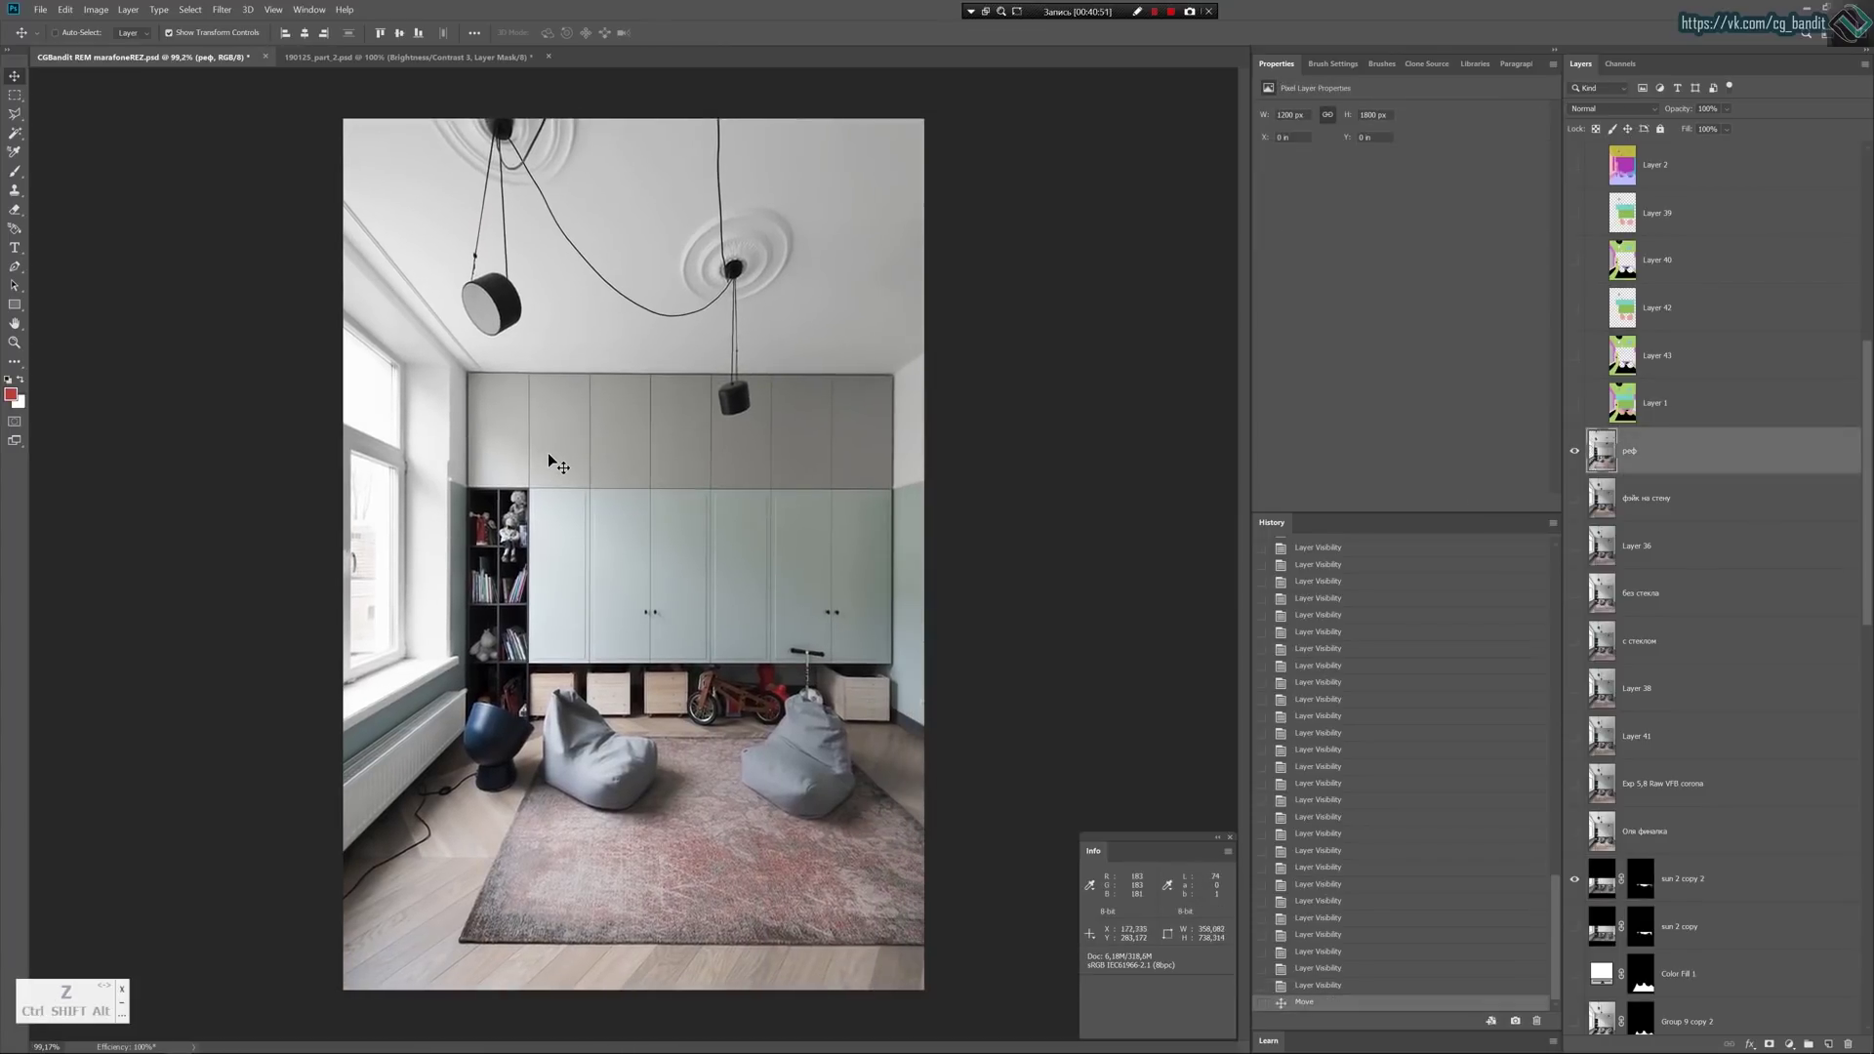
Check the render against the "реф" layer, and offset that layer to the right for a side-by-side comparison of the shelves.
left_click(1575, 452)
left_click(1575, 452)
left_click_drag(518, 530, 658, 530)
scroll(543, 503, "up", 2, "alt")
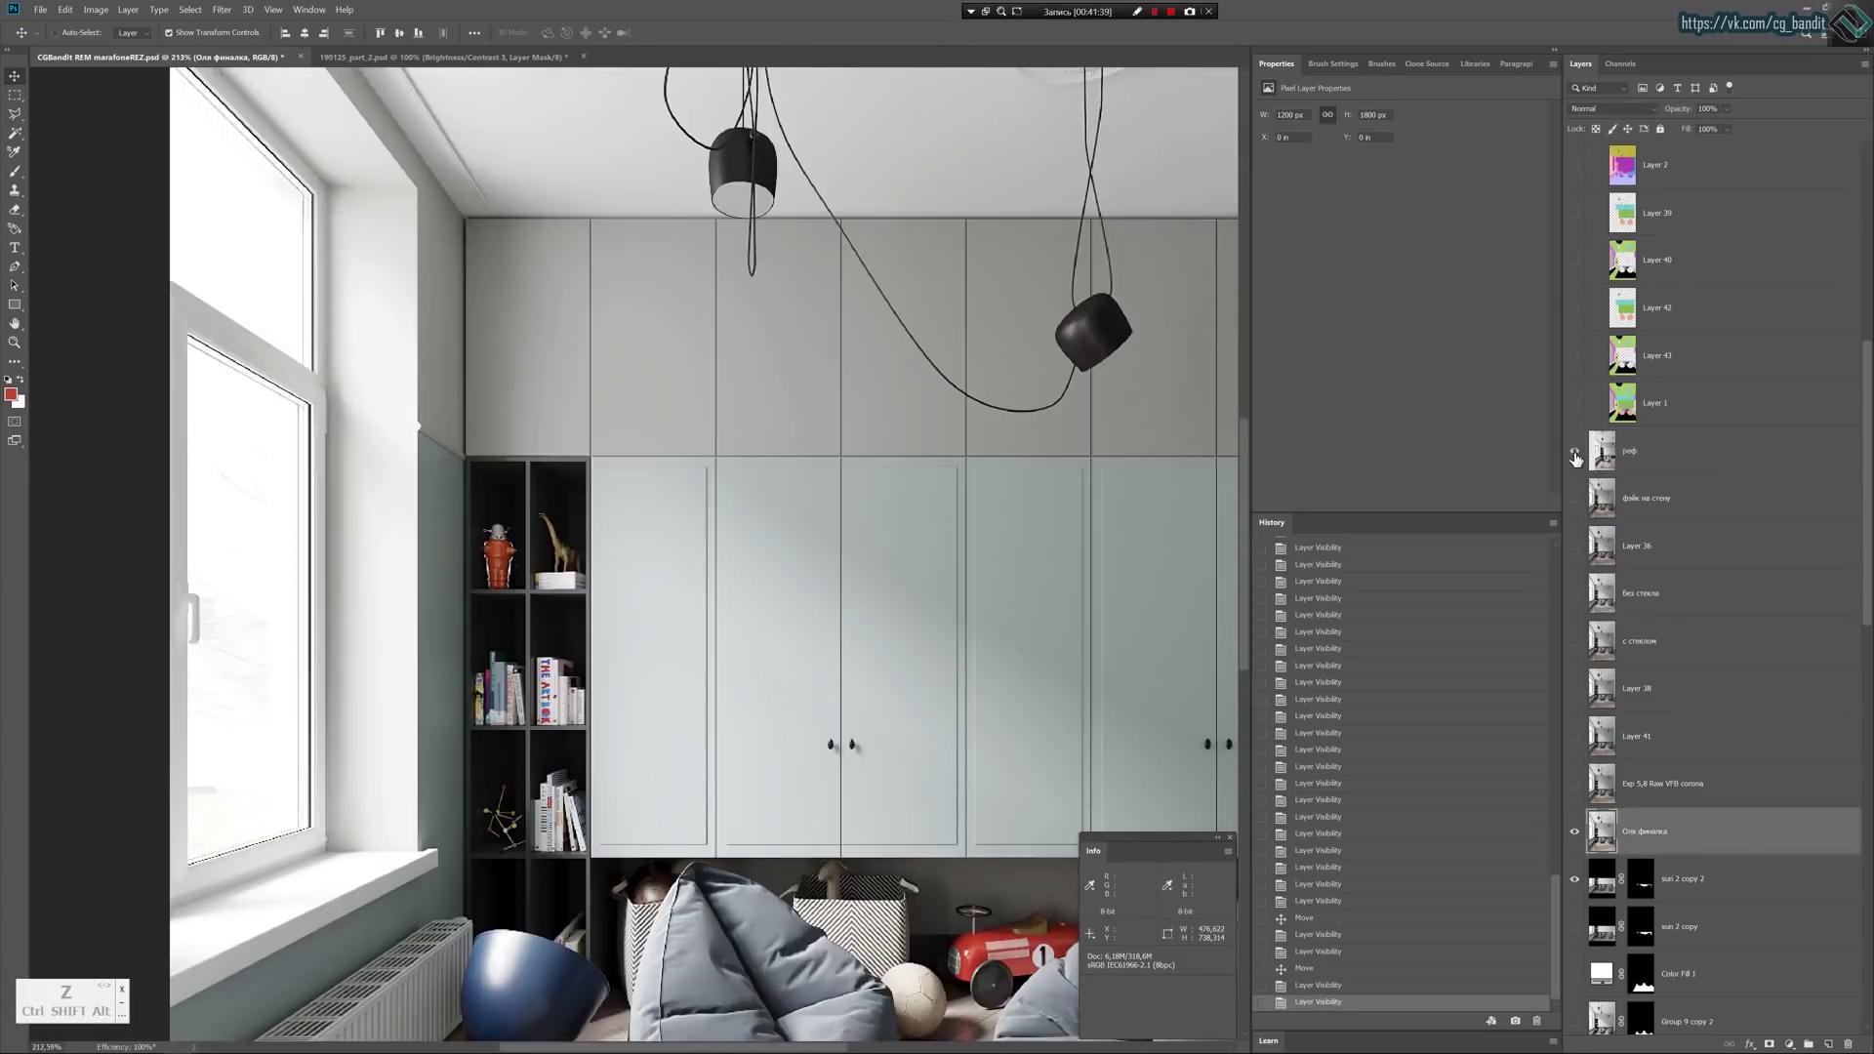
left_click(1575, 452)
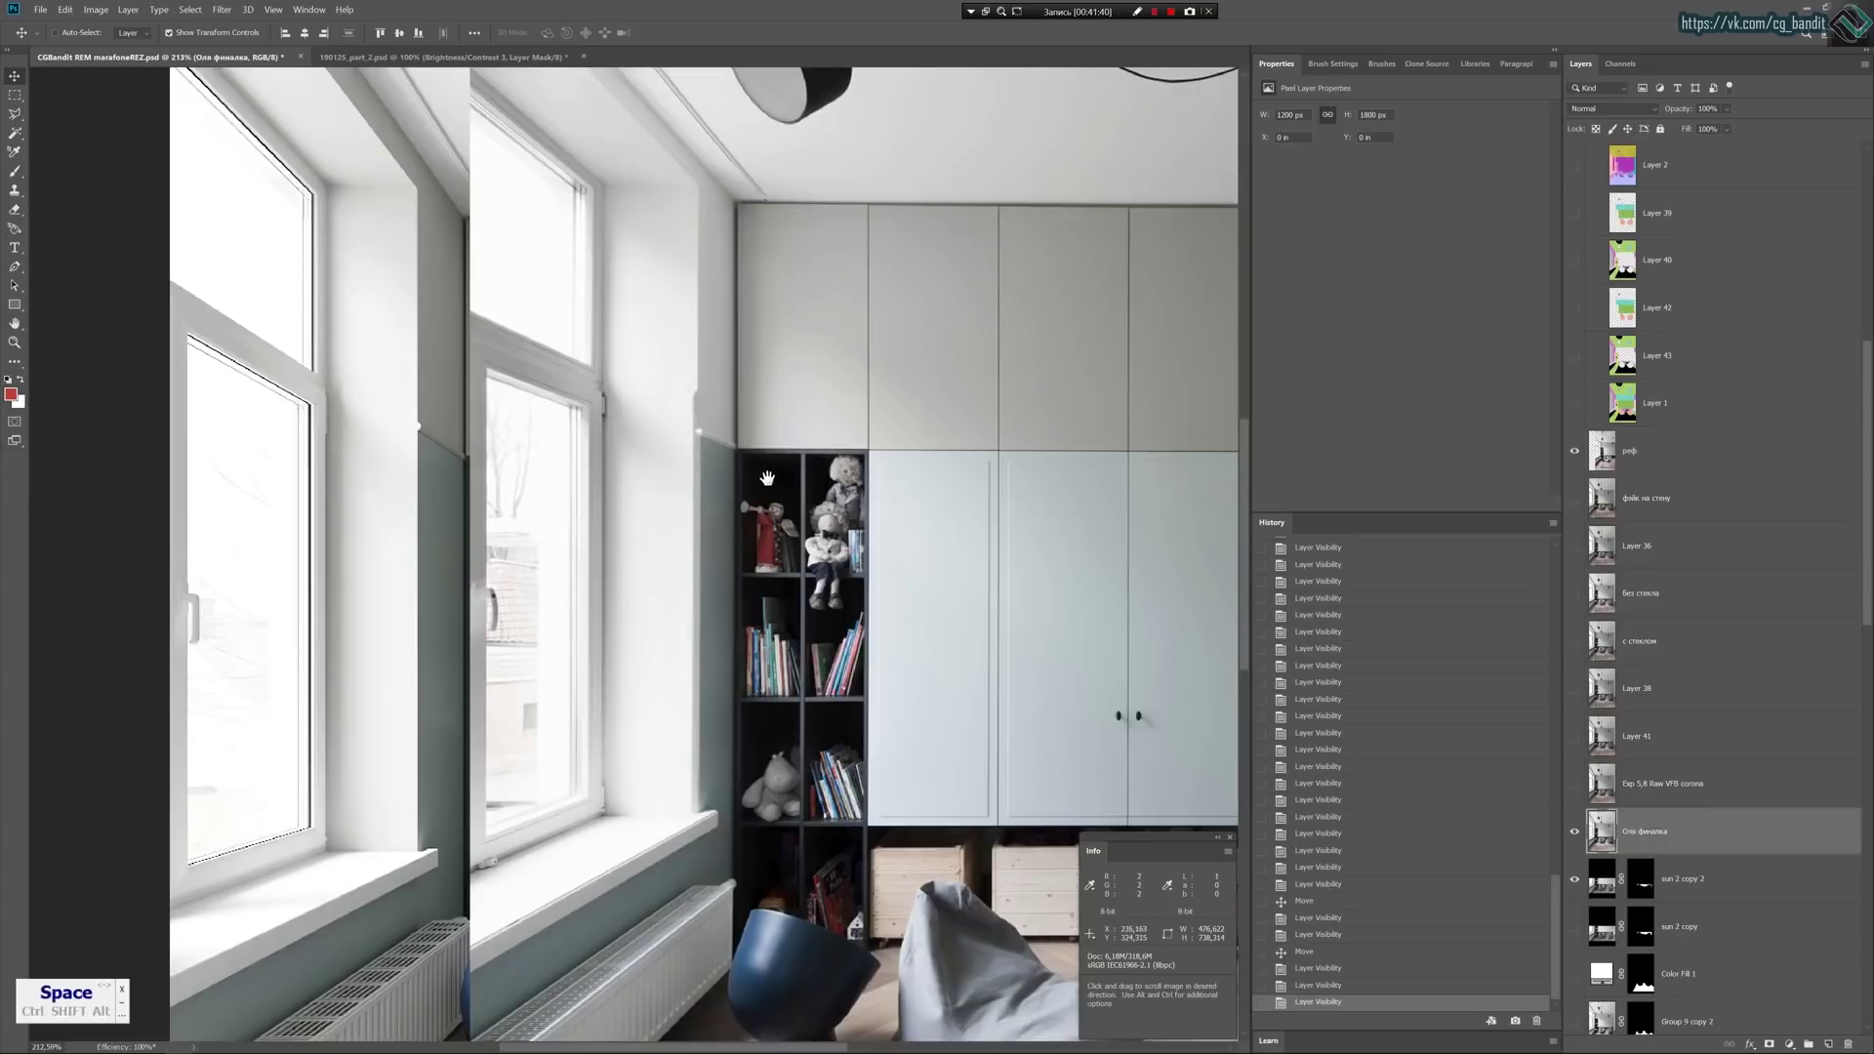
left_click_drag(695, 473, 782, 535)
key("ctrl+z")
left_click(1673, 459)
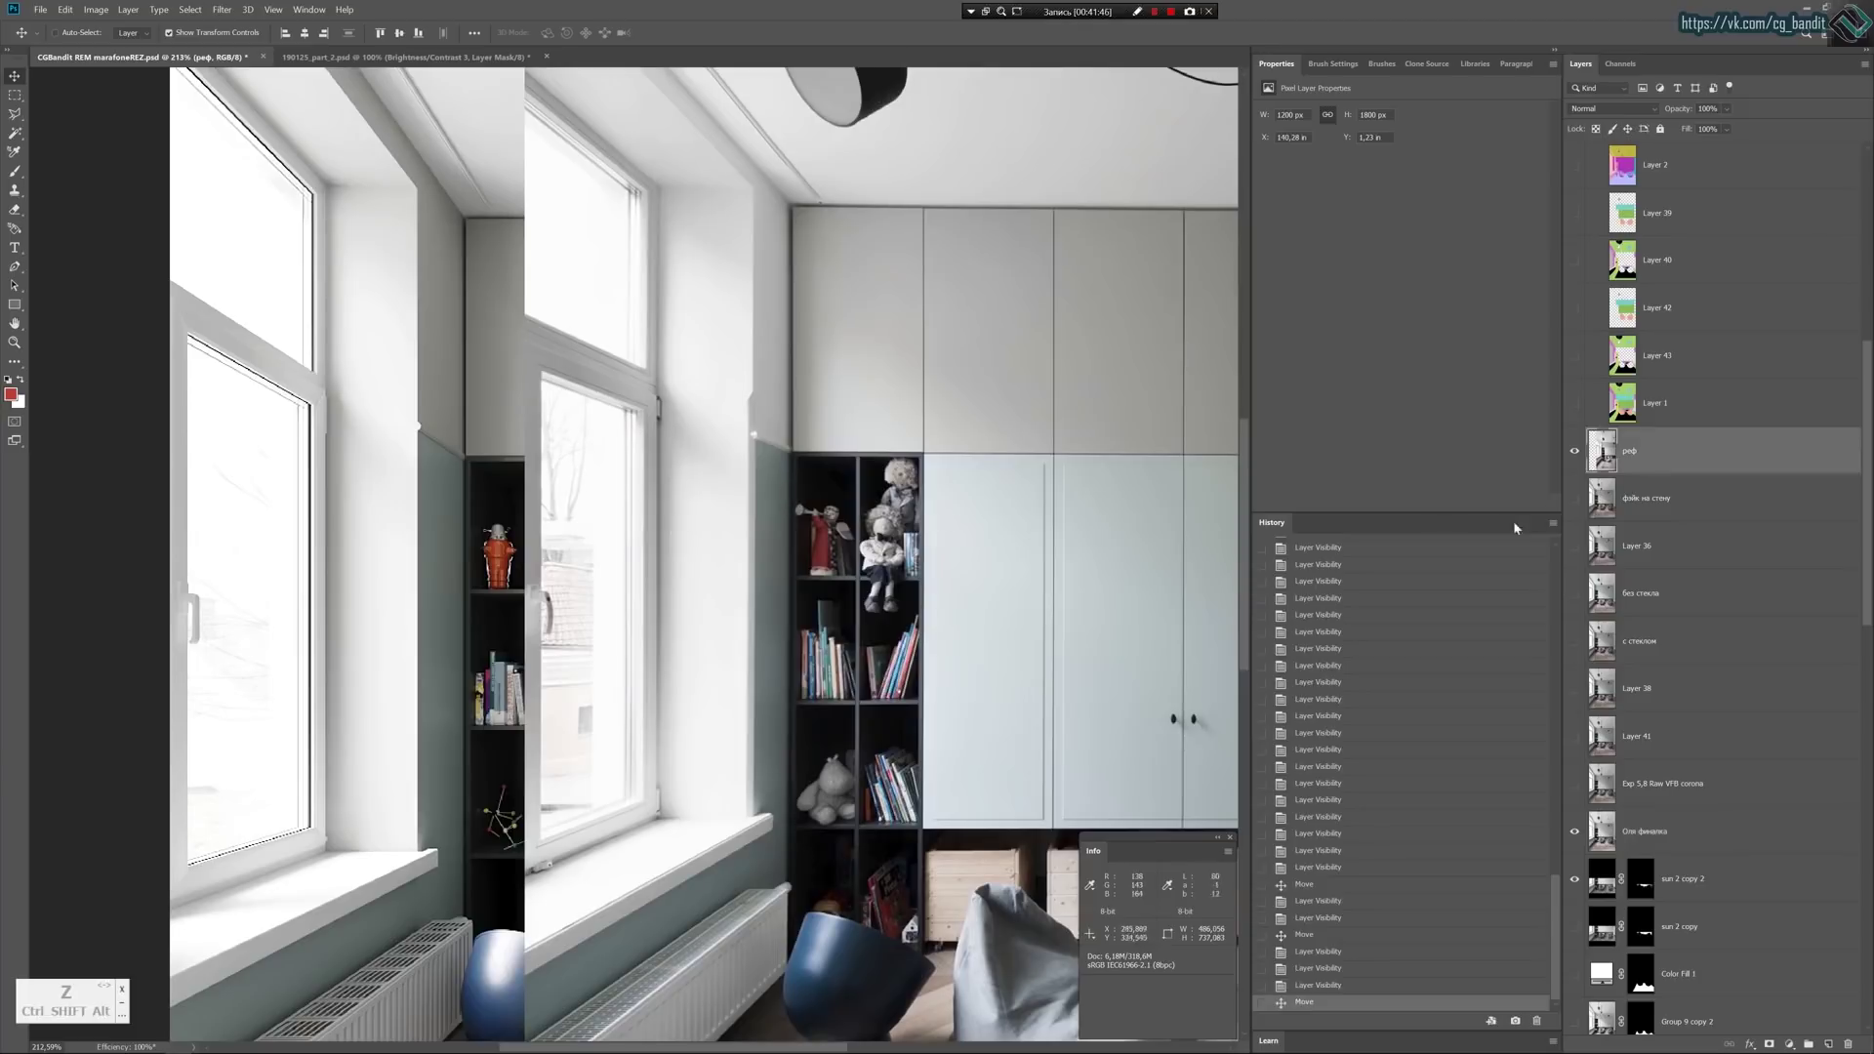
Compare both retouch versions with the offset "реф" photo by switching the reference and full-image layers off and on.
left_click(1574, 451)
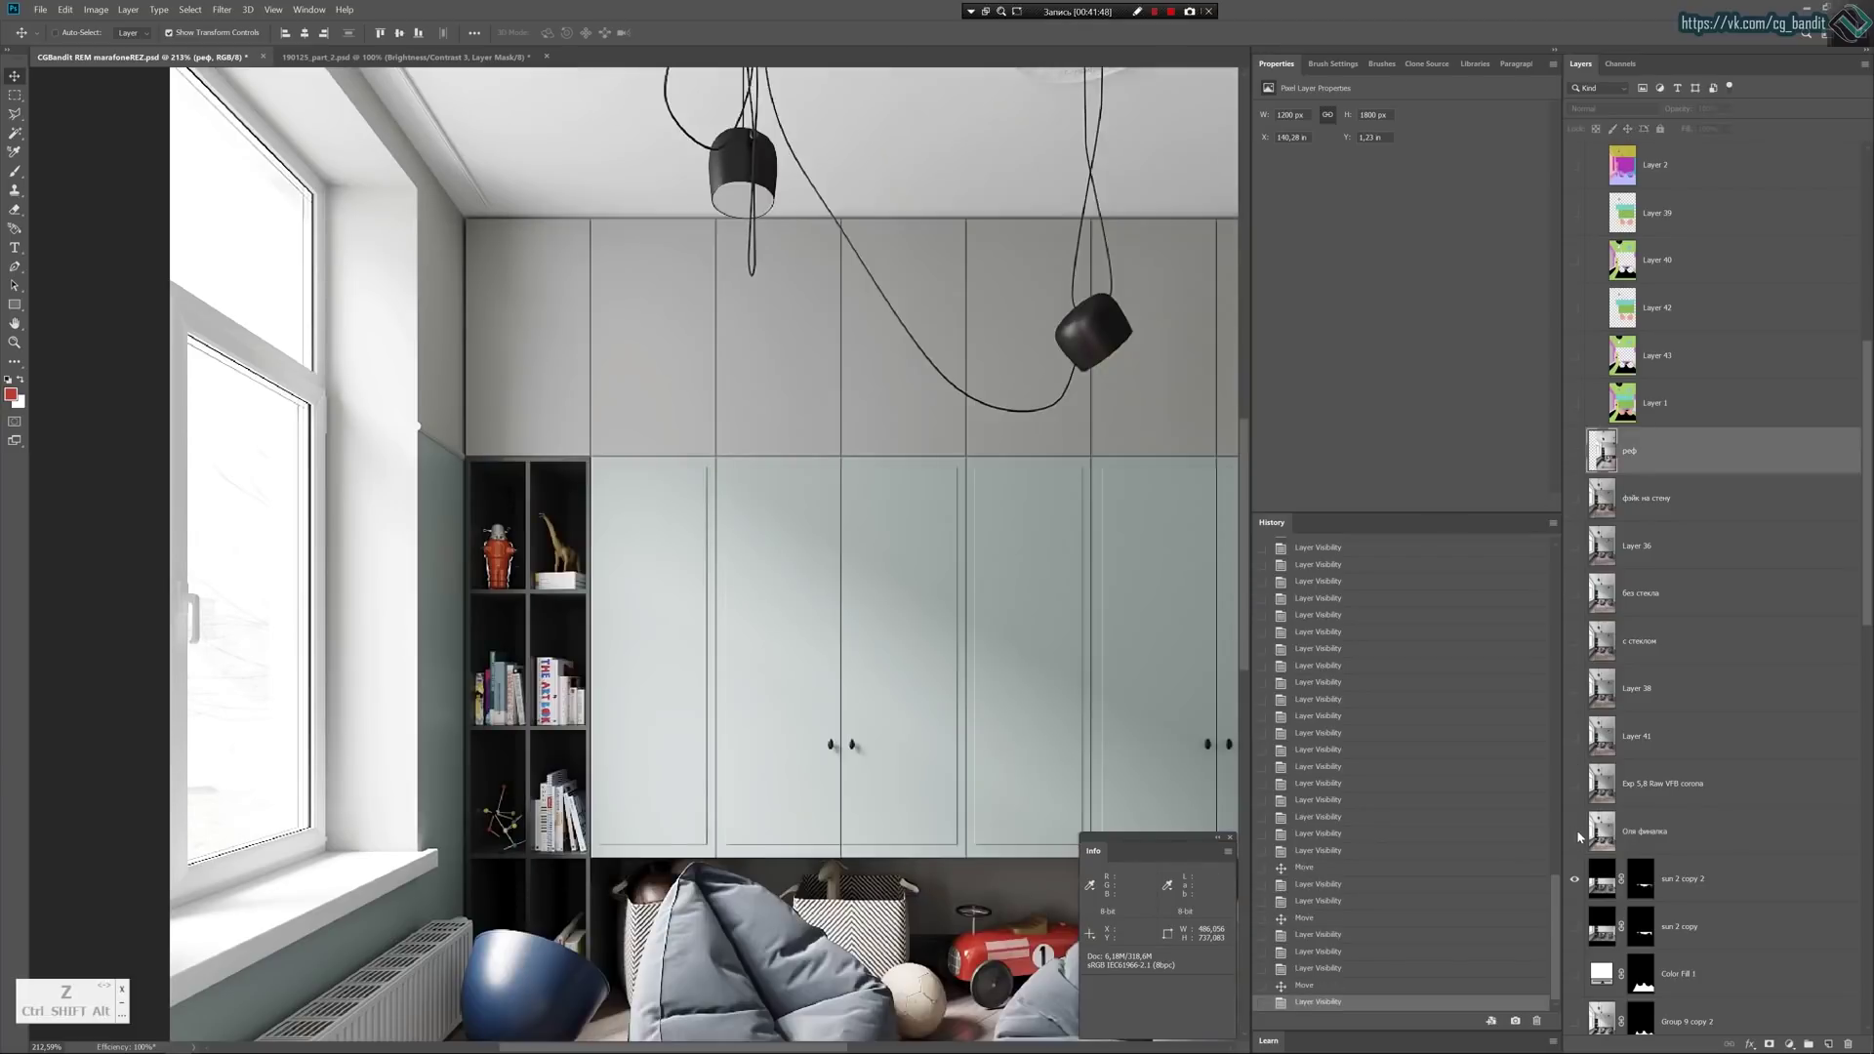
left_click(1575, 831)
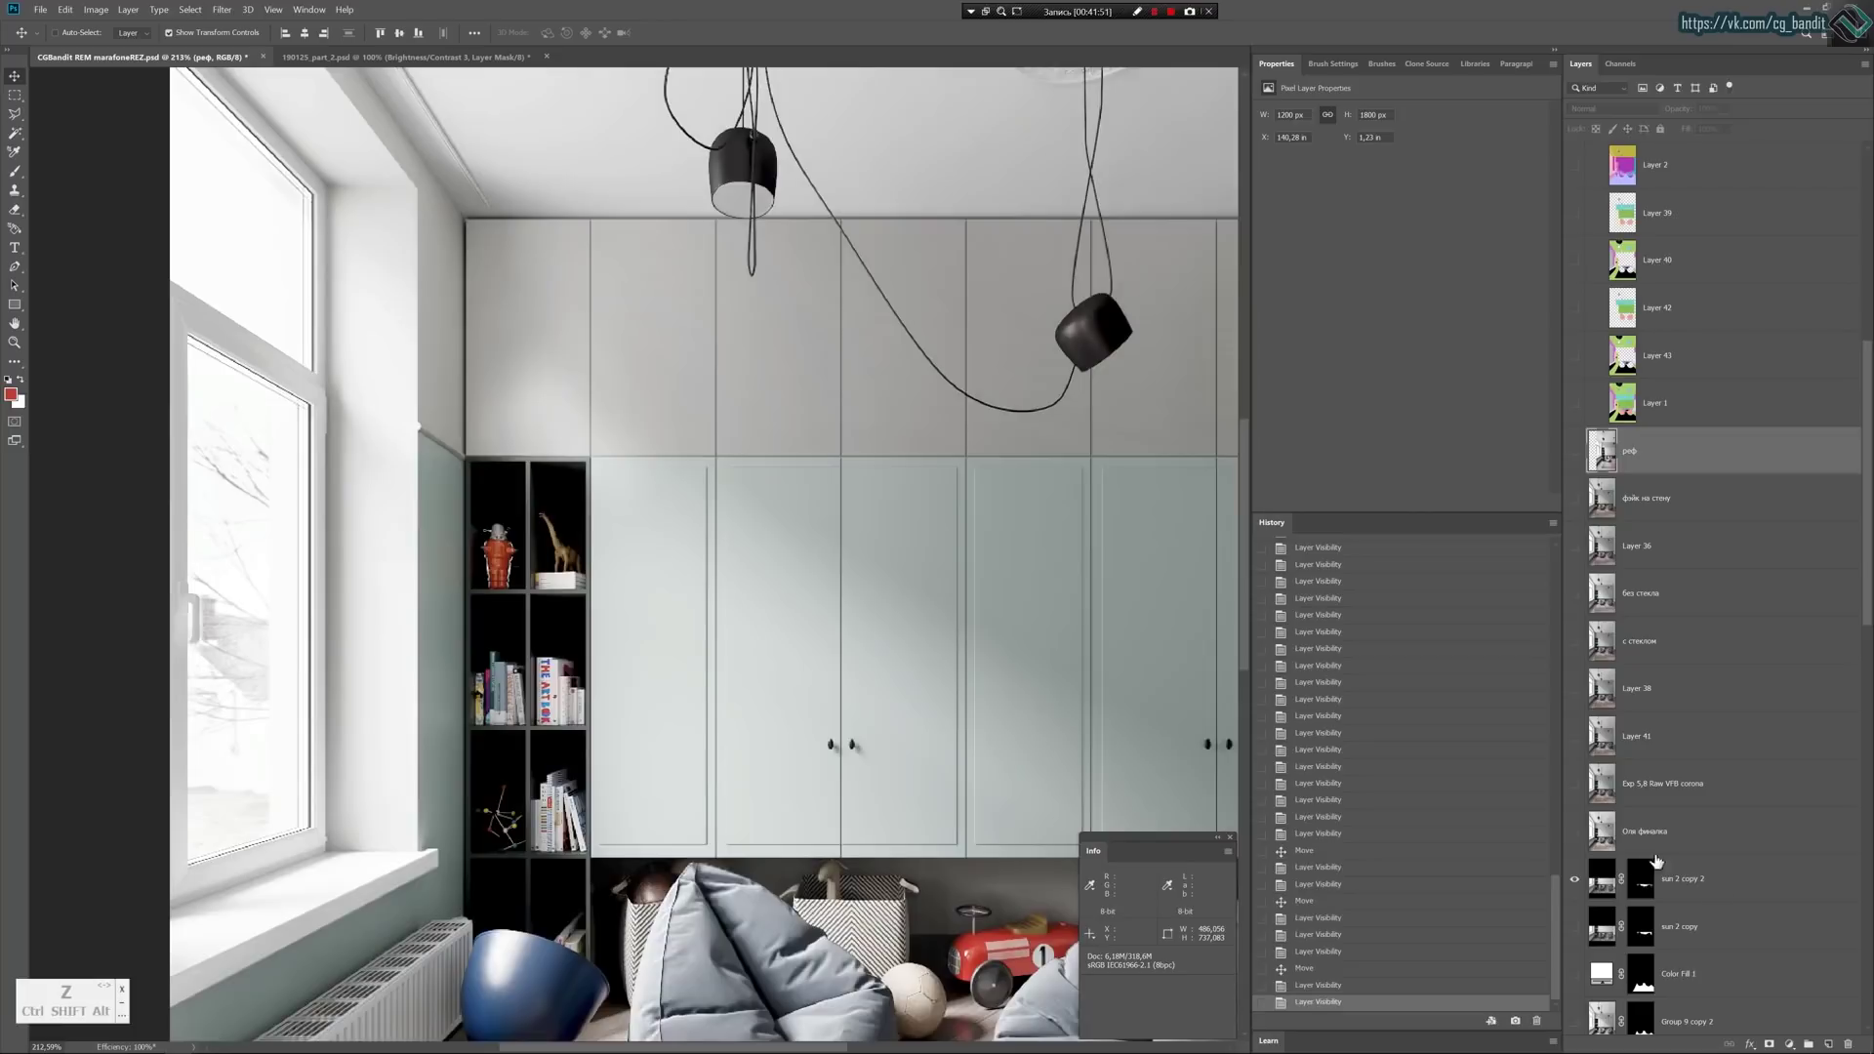
left_click(1574, 832)
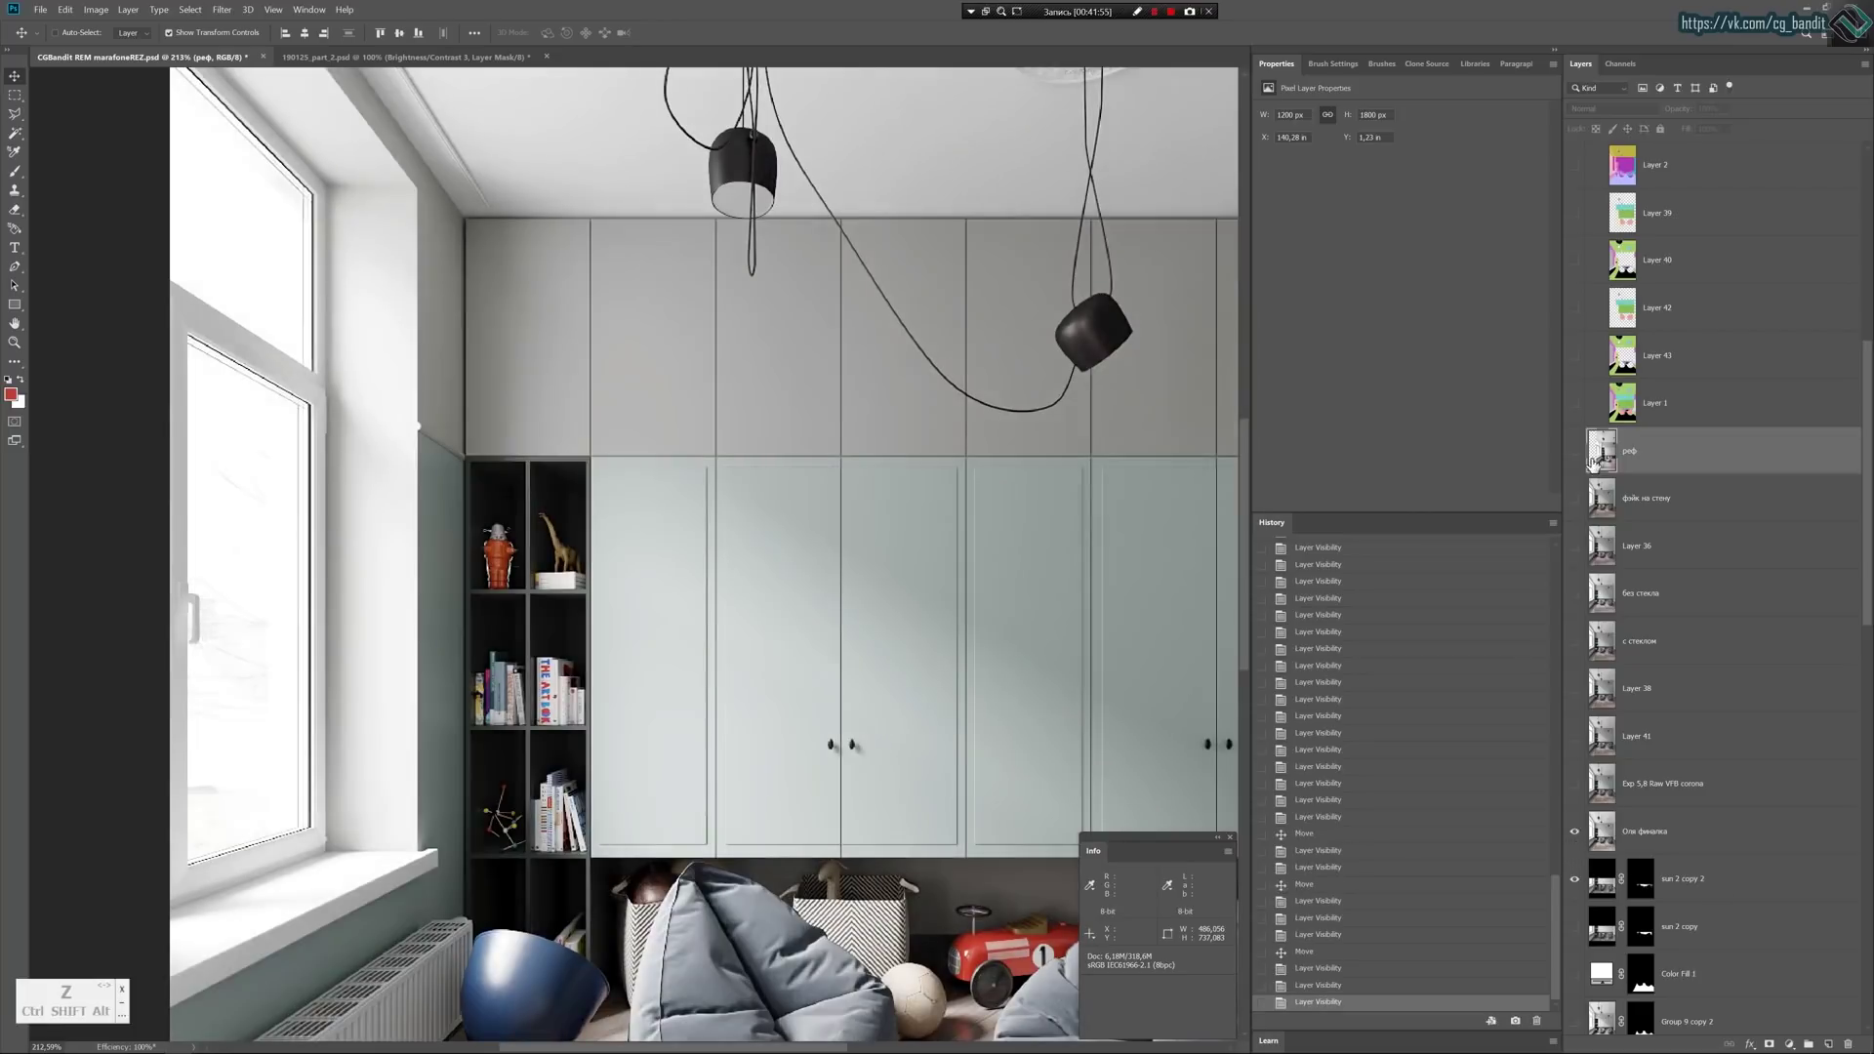
left_click(1575, 451)
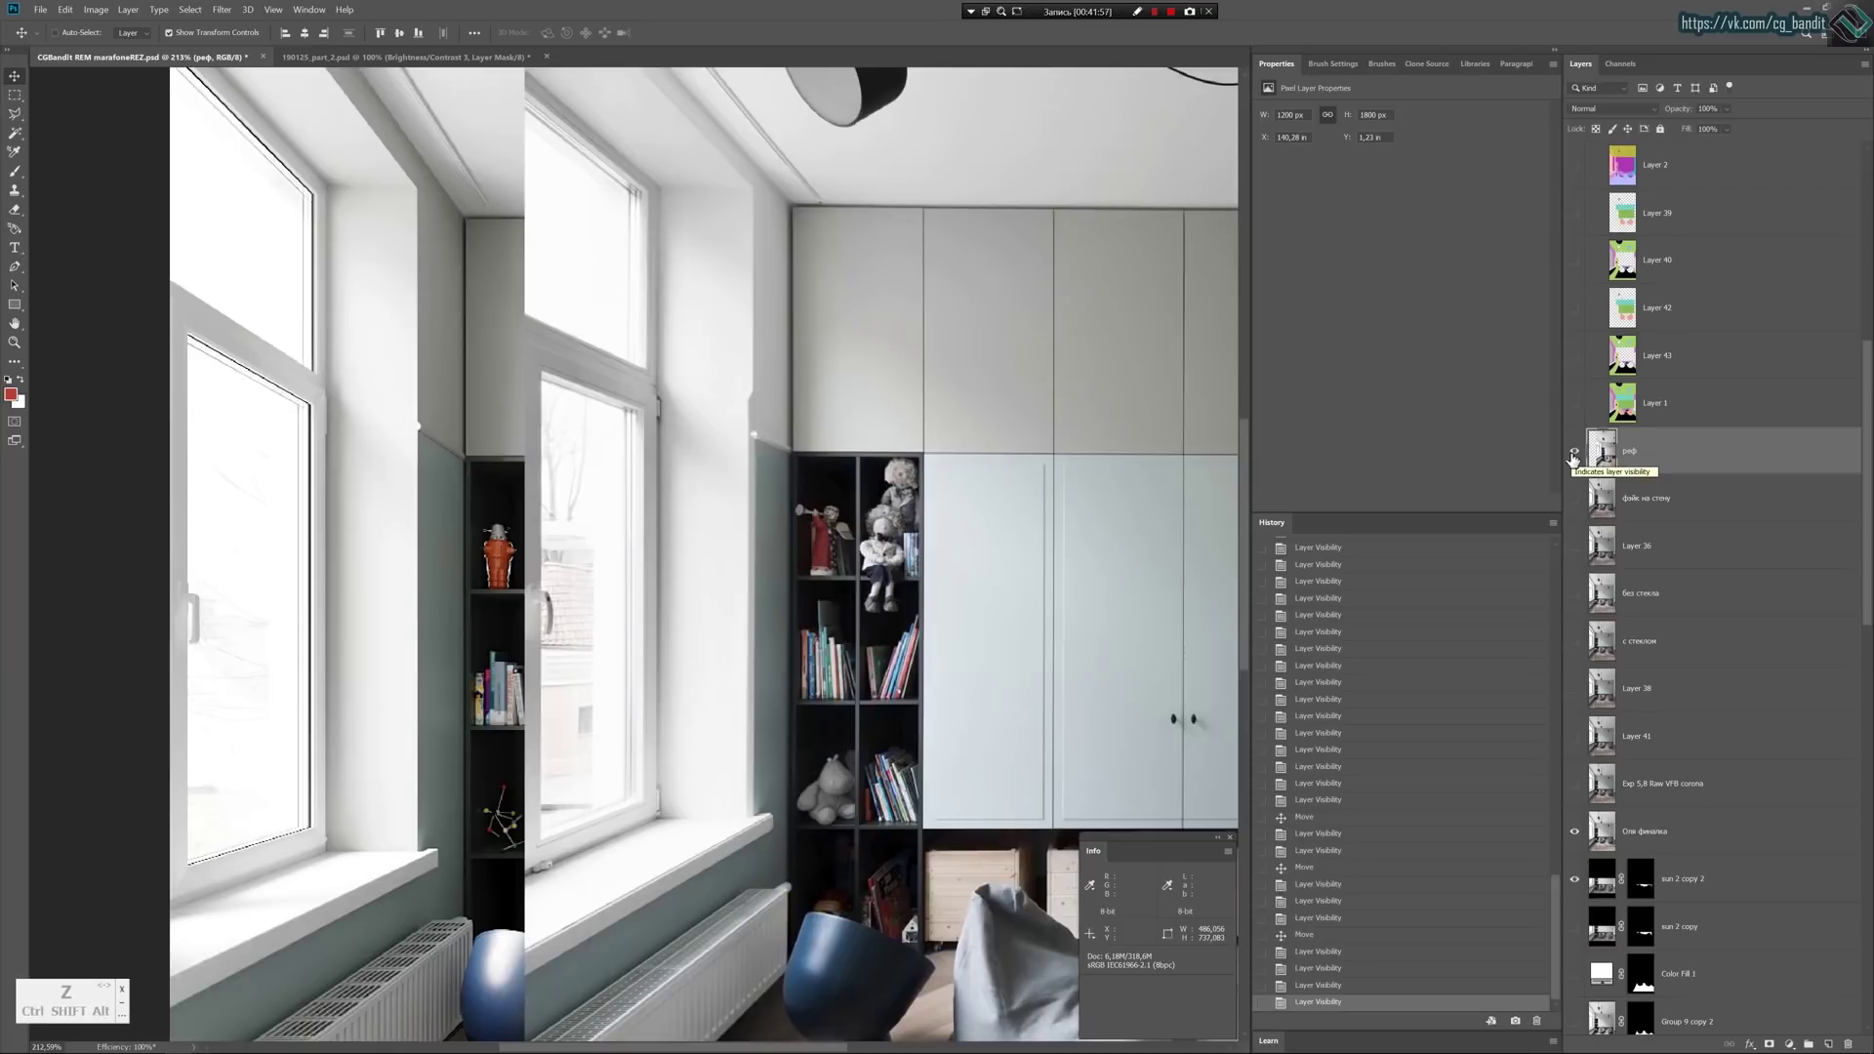
left_click(1575, 834)
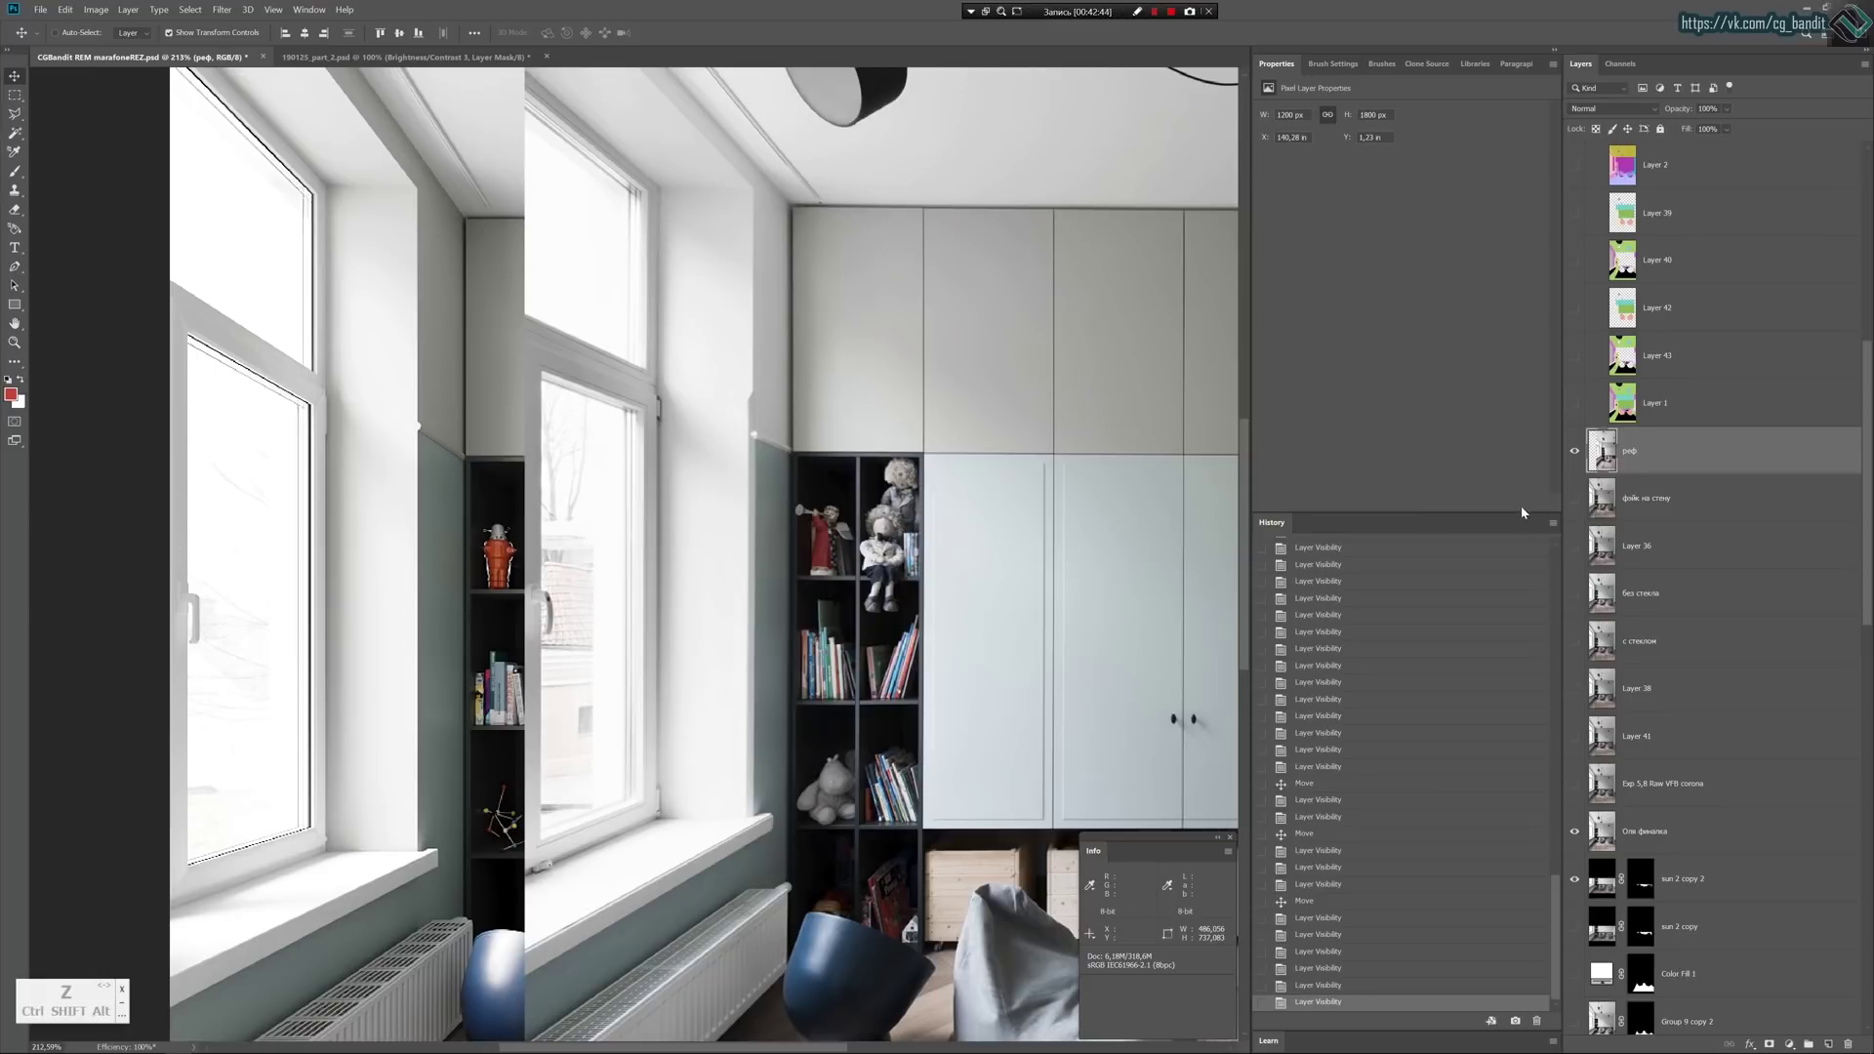
Hide the "реф" layer and compare the whole image with the full-image version above "sun 2 copy 2" shown and hidden.
left_click(1574, 451)
scroll(808, 555, "down", 5, "alt")
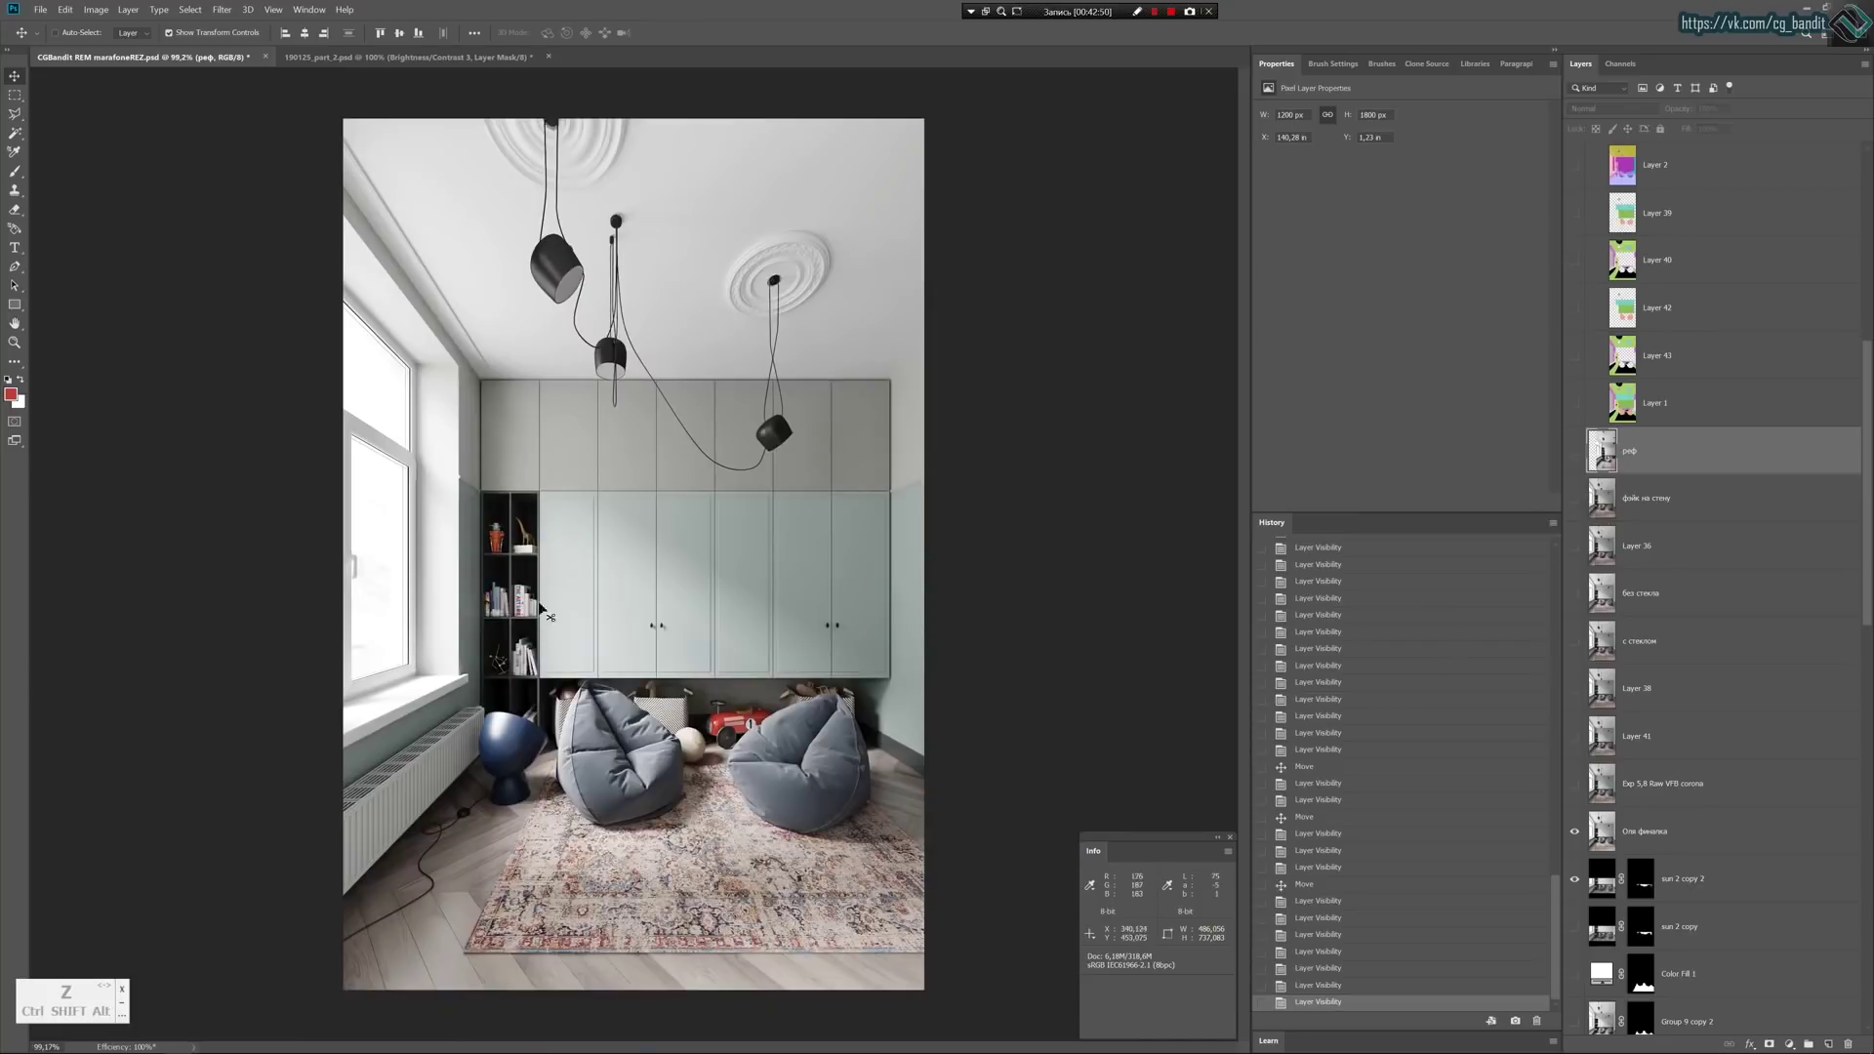
left_click(1574, 832)
left_click(1571, 834)
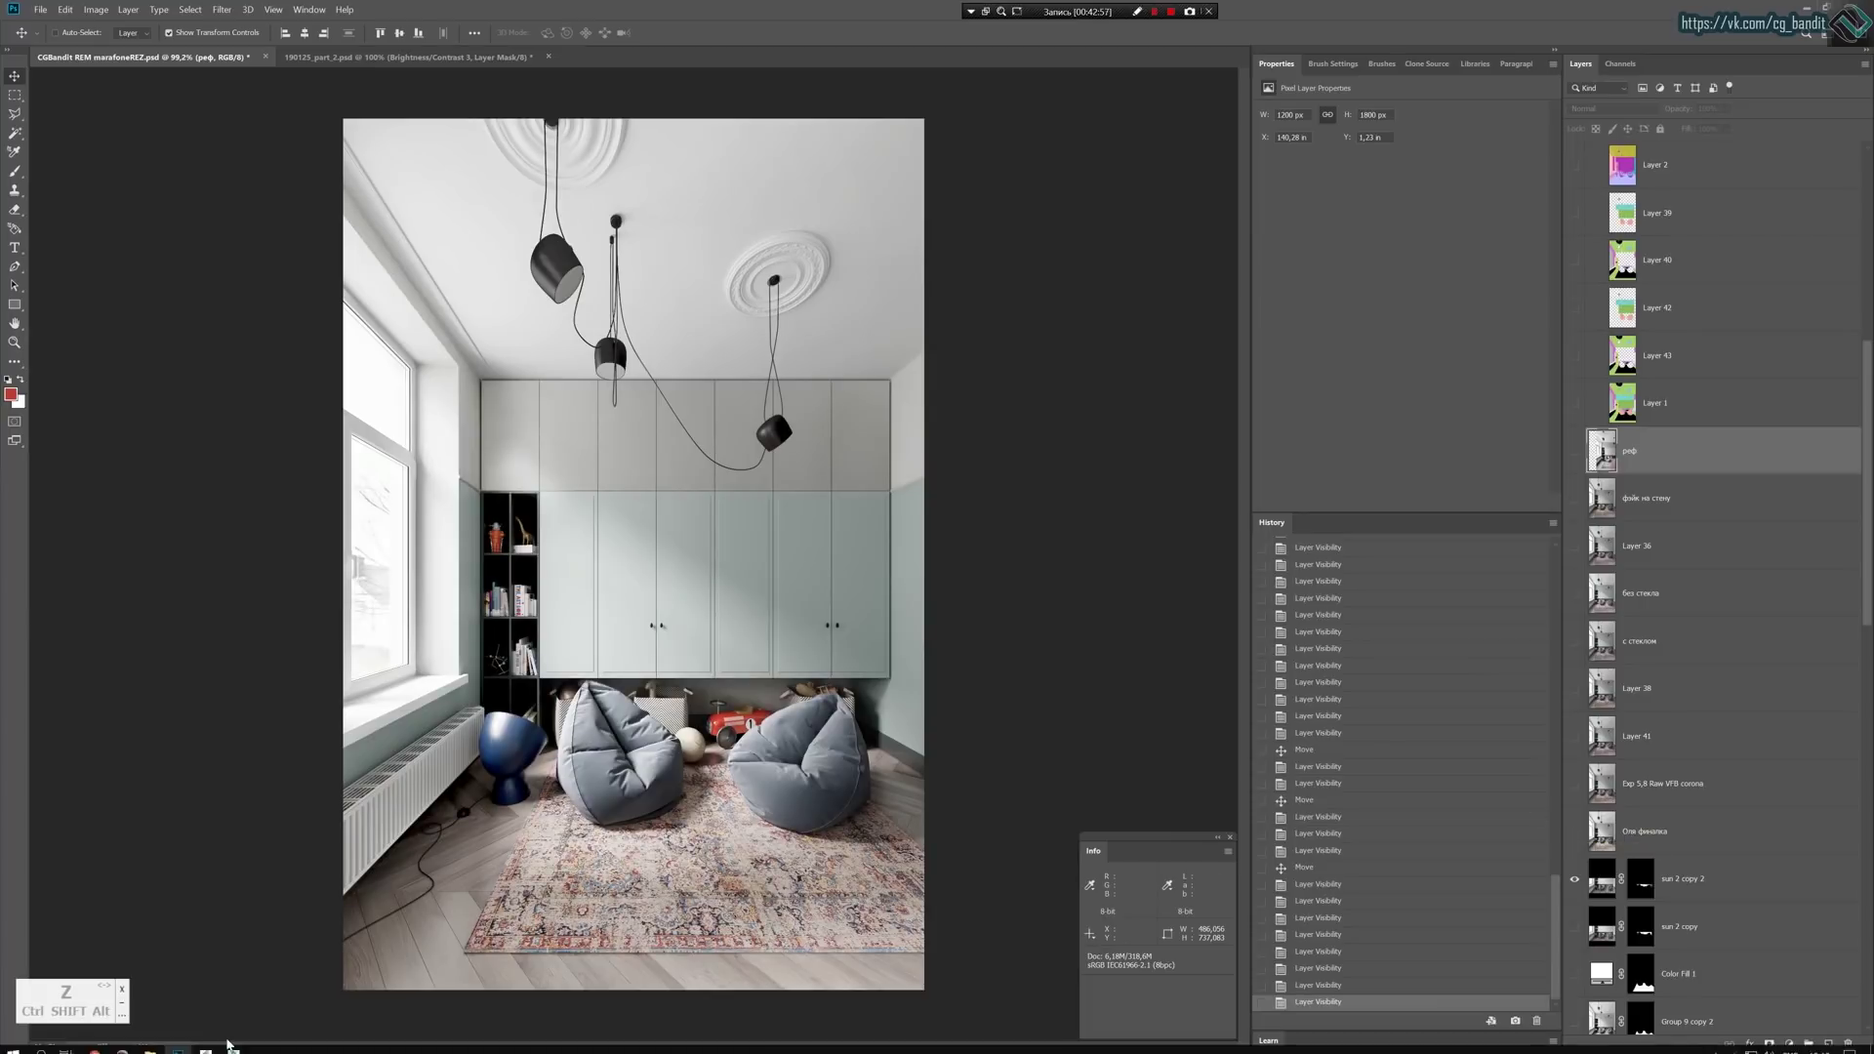
Switch to 3ds Max, dismiss Render Setup, unhide the light listed below Sphere018 and move the Corona frame buffer out of the way.
left_click(233, 1043)
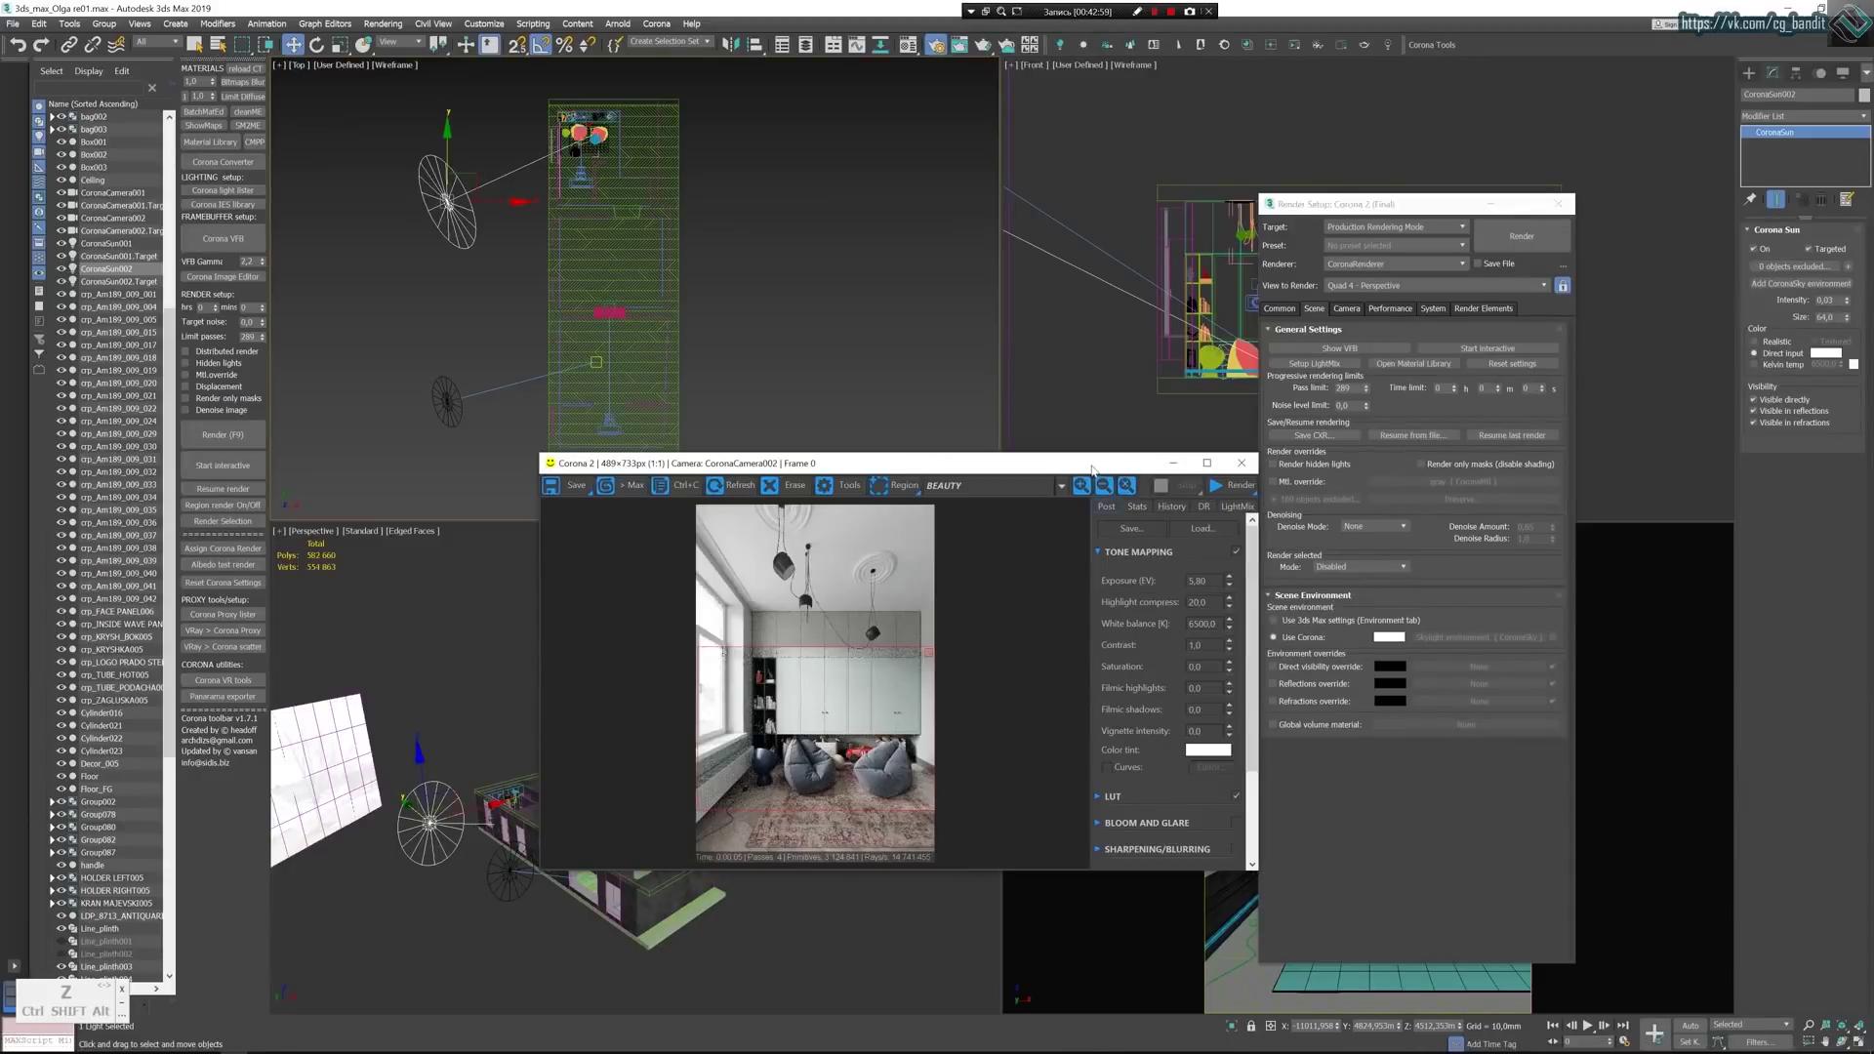
left_click(1490, 204)
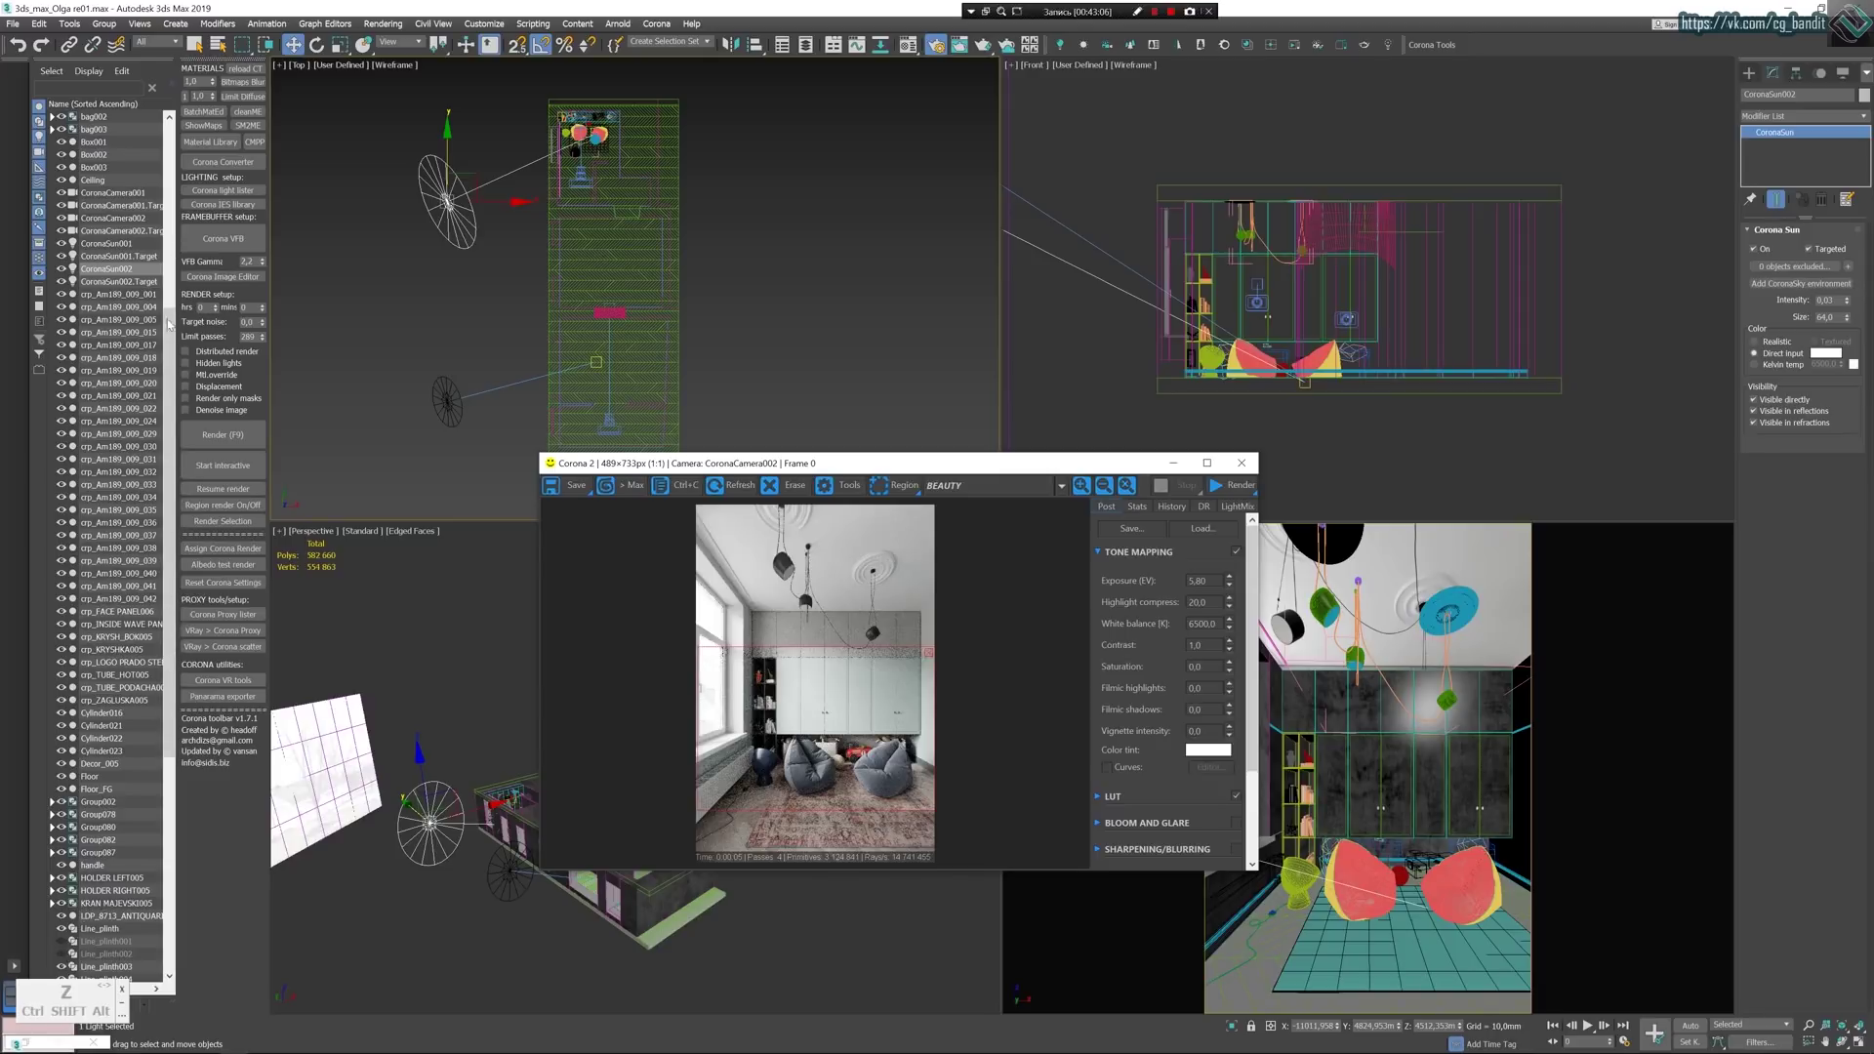
left_click_drag(169, 324, 207, 737)
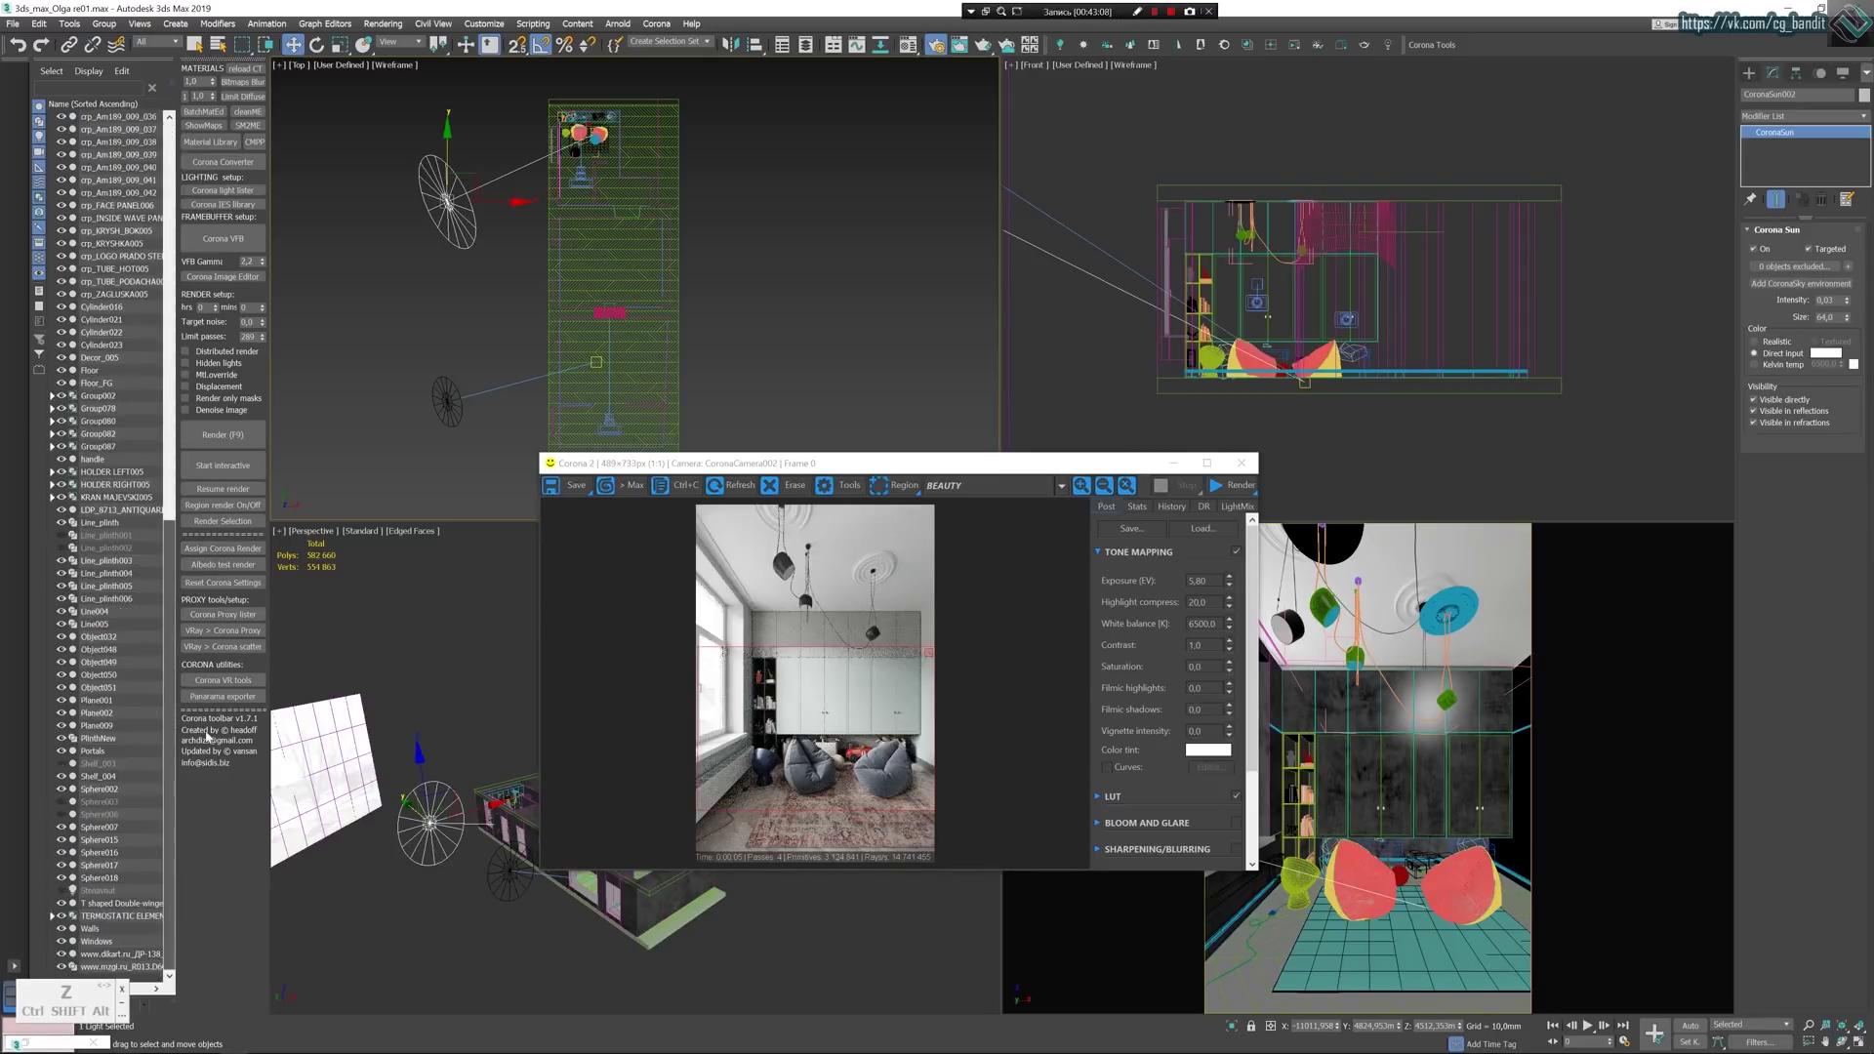
left_click(61, 892)
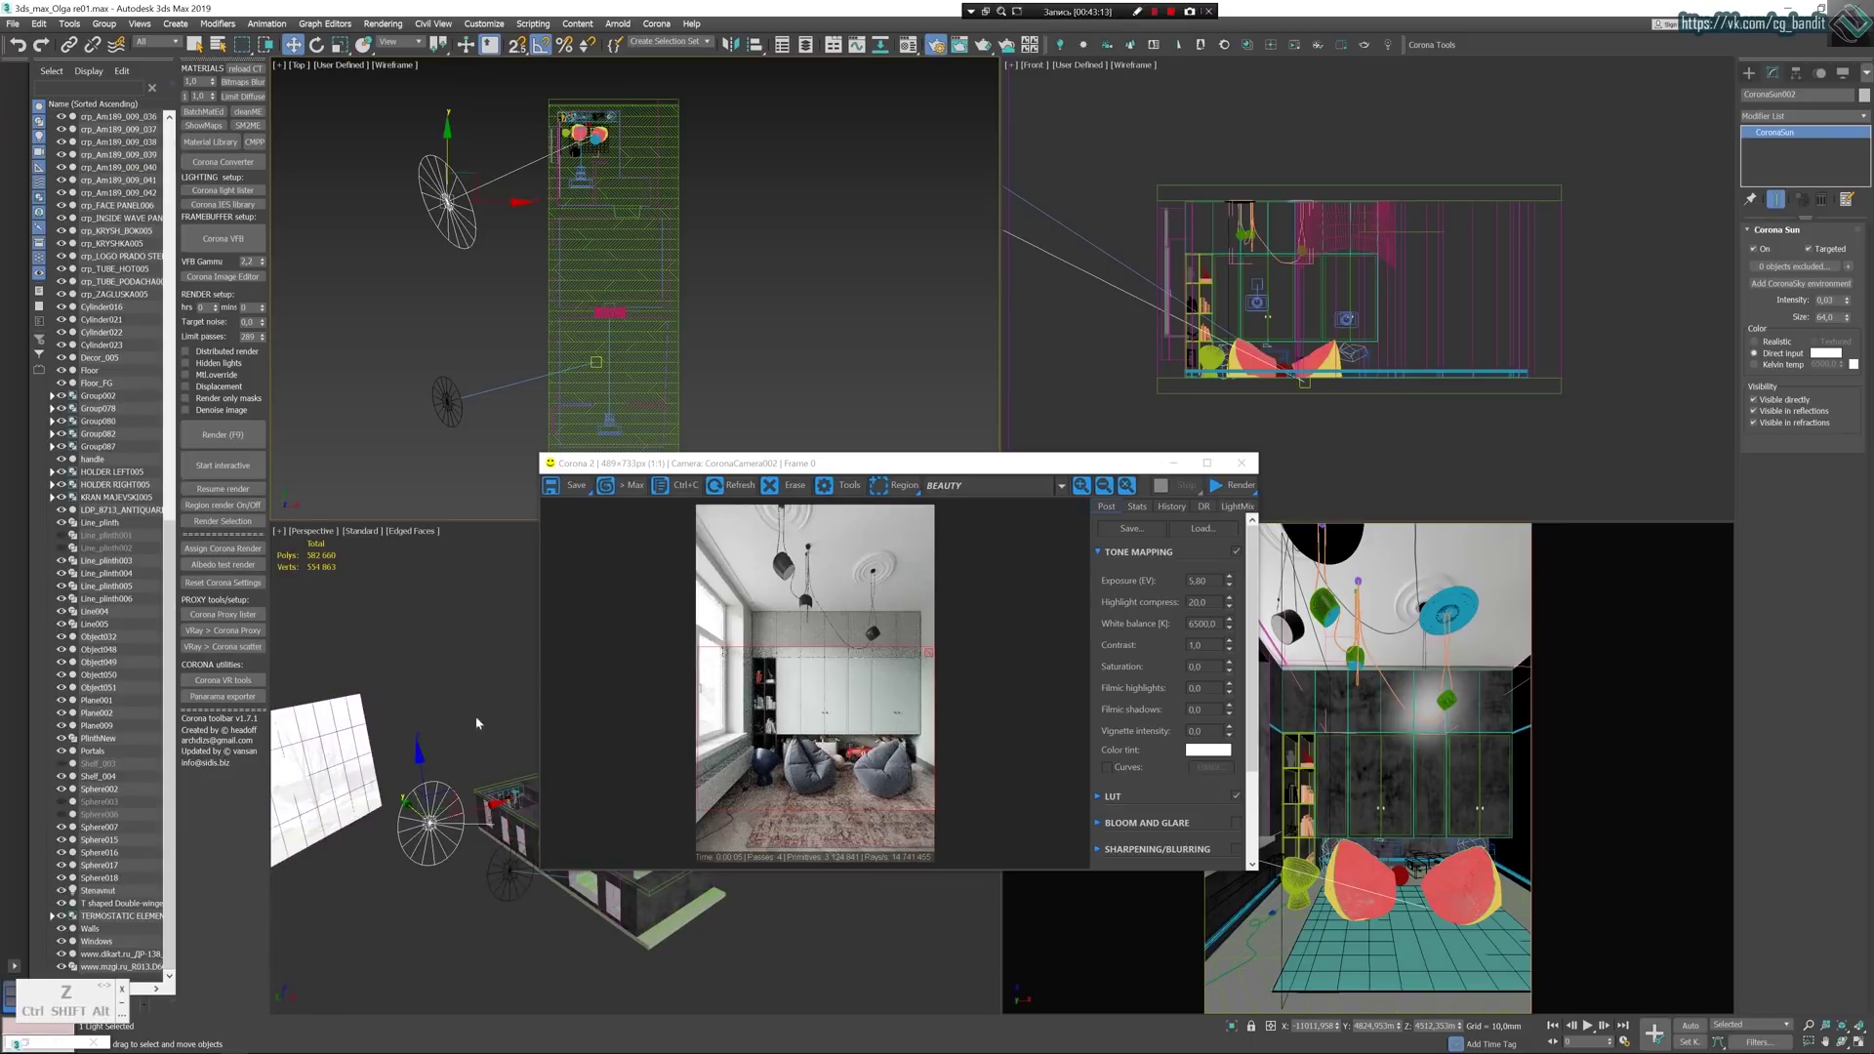
key("z")
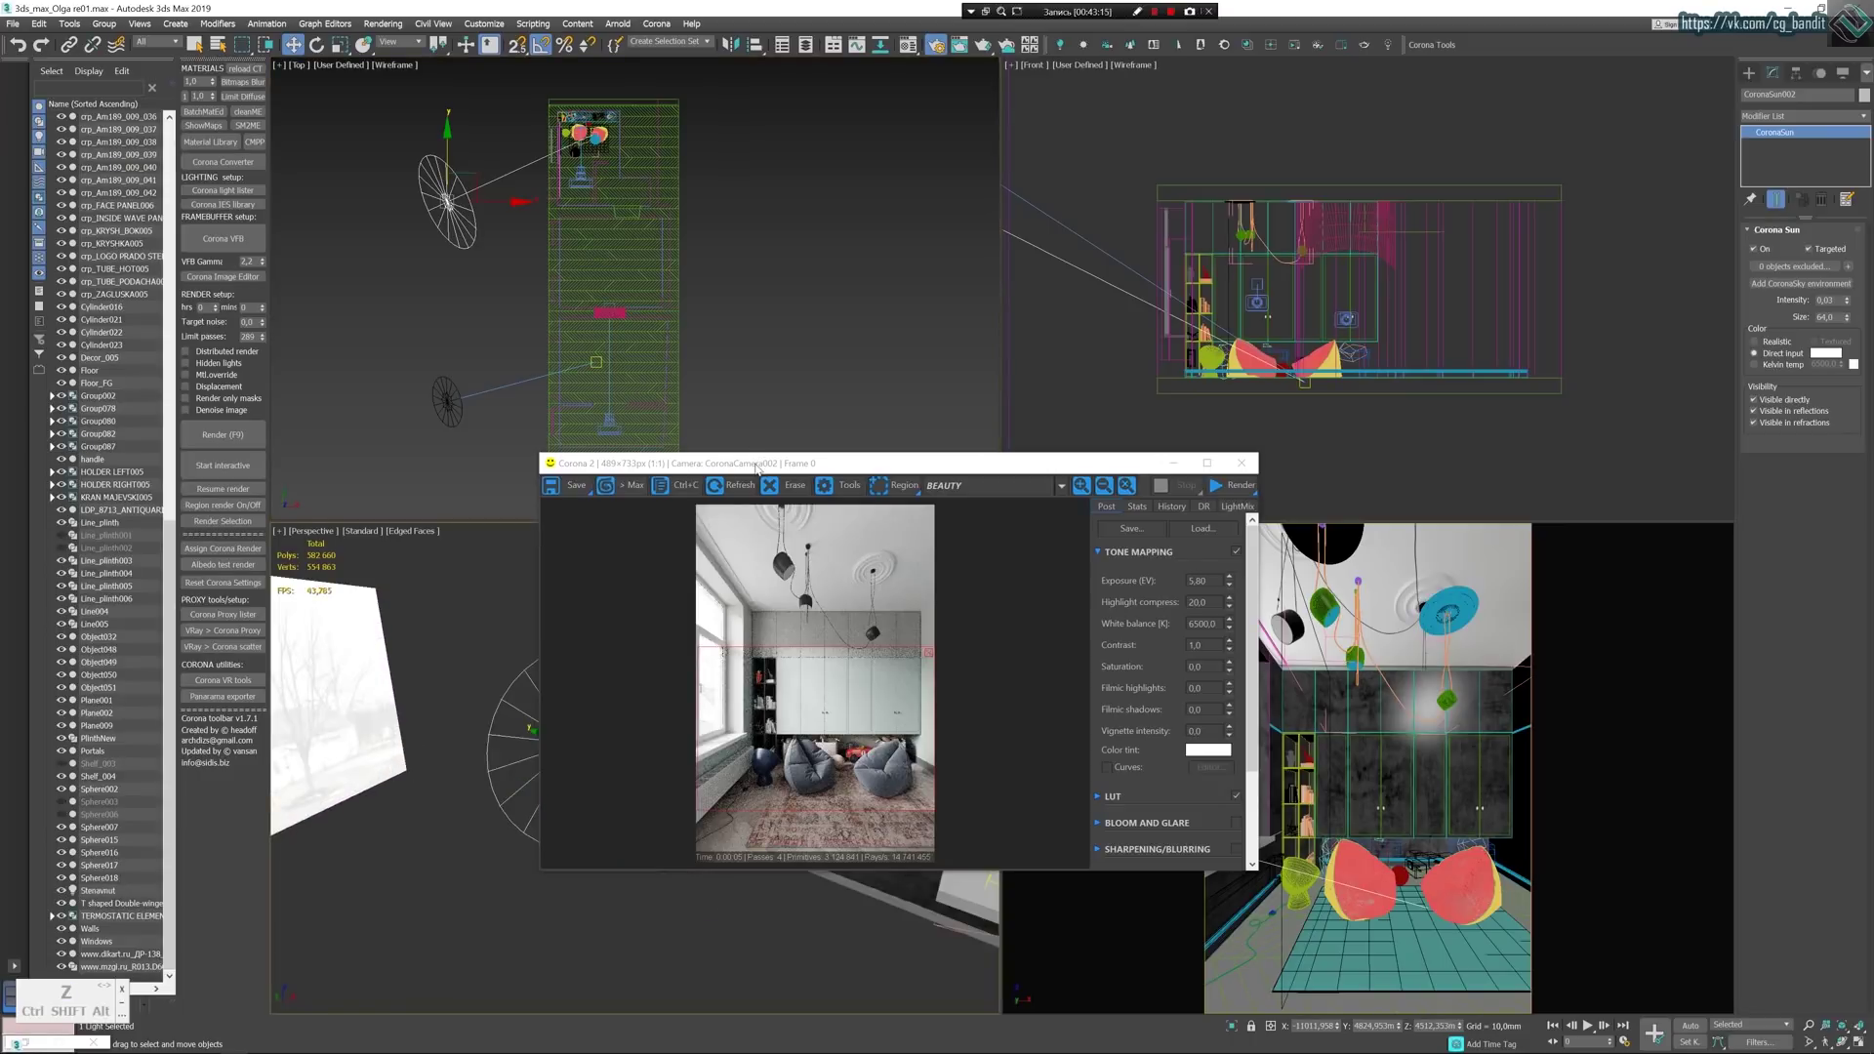
left_click_drag(758, 467, 1193, 854)
Select the unhidden rectangular Corona light inside the room and maximize the Perspective view.
middle_click_drag(741, 648, 727, 732, "alt")
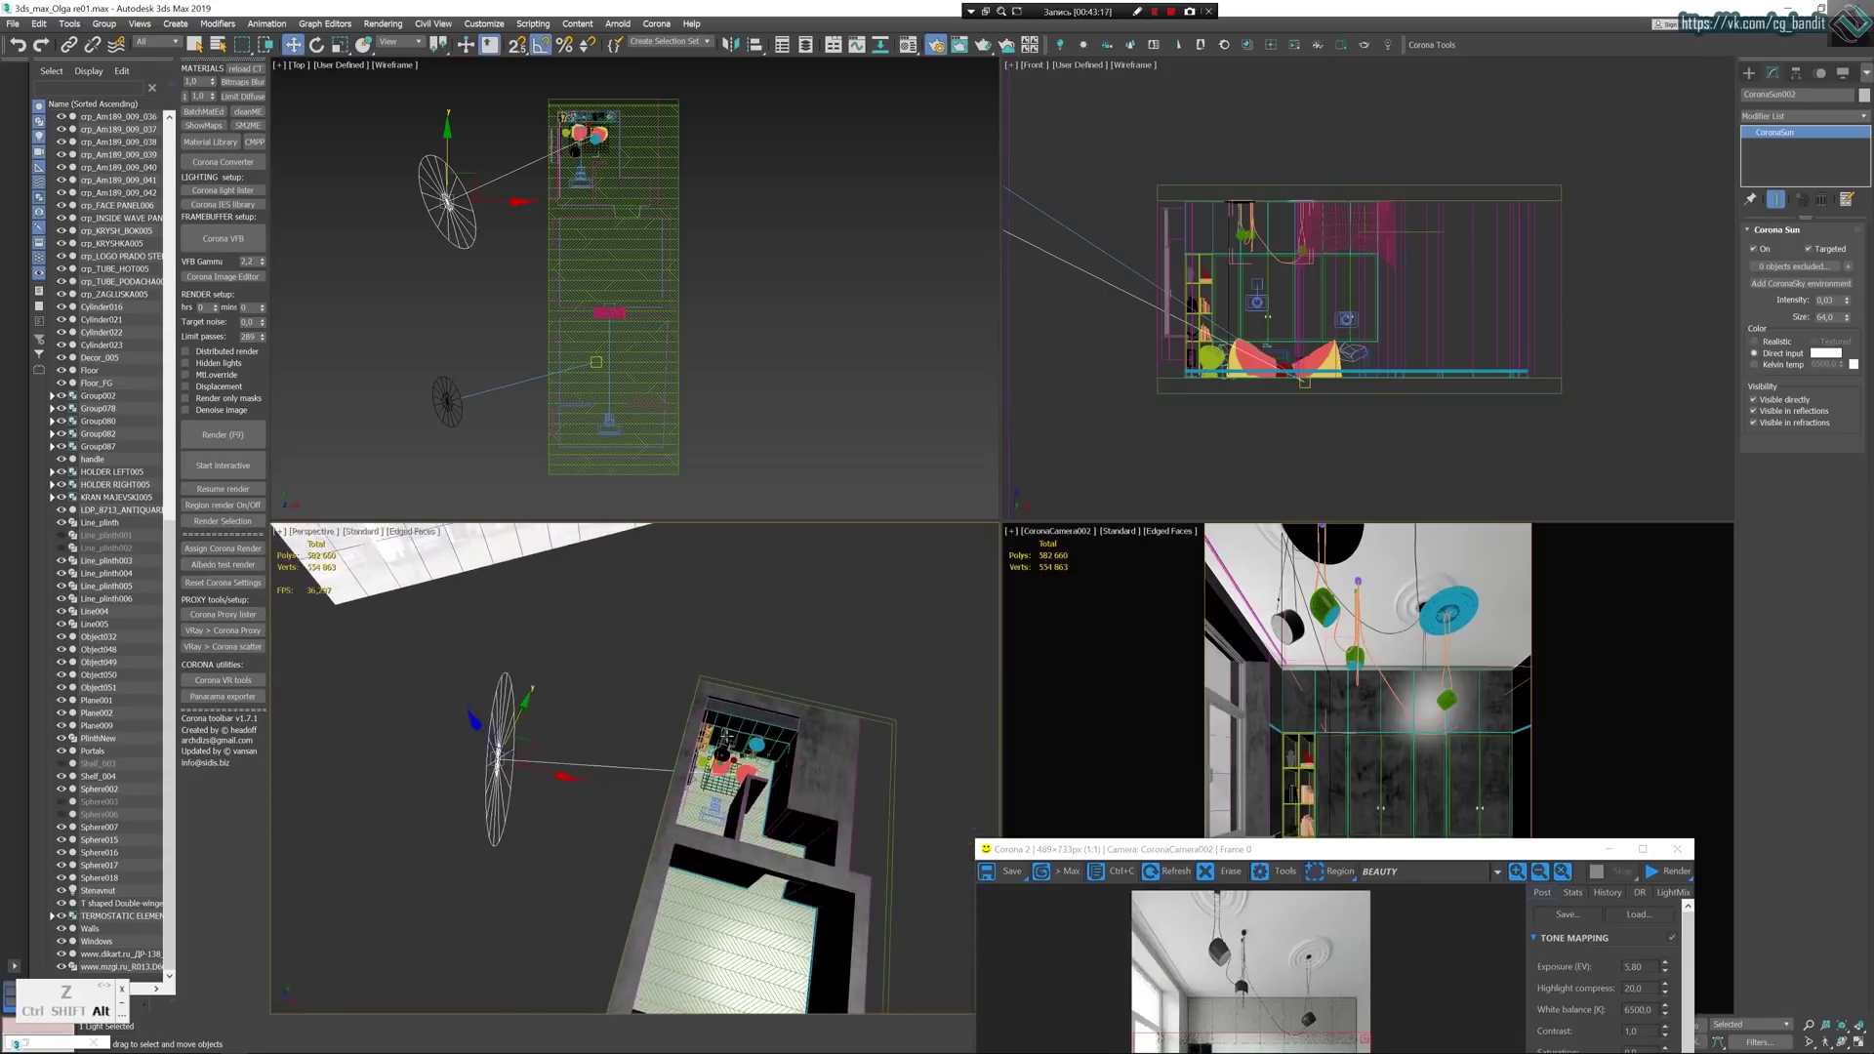
scroll(846, 753, "up", 4)
scroll(605, 756, "up", 2)
scroll(496, 805, "up", 4)
scroll(496, 805, "down", 2)
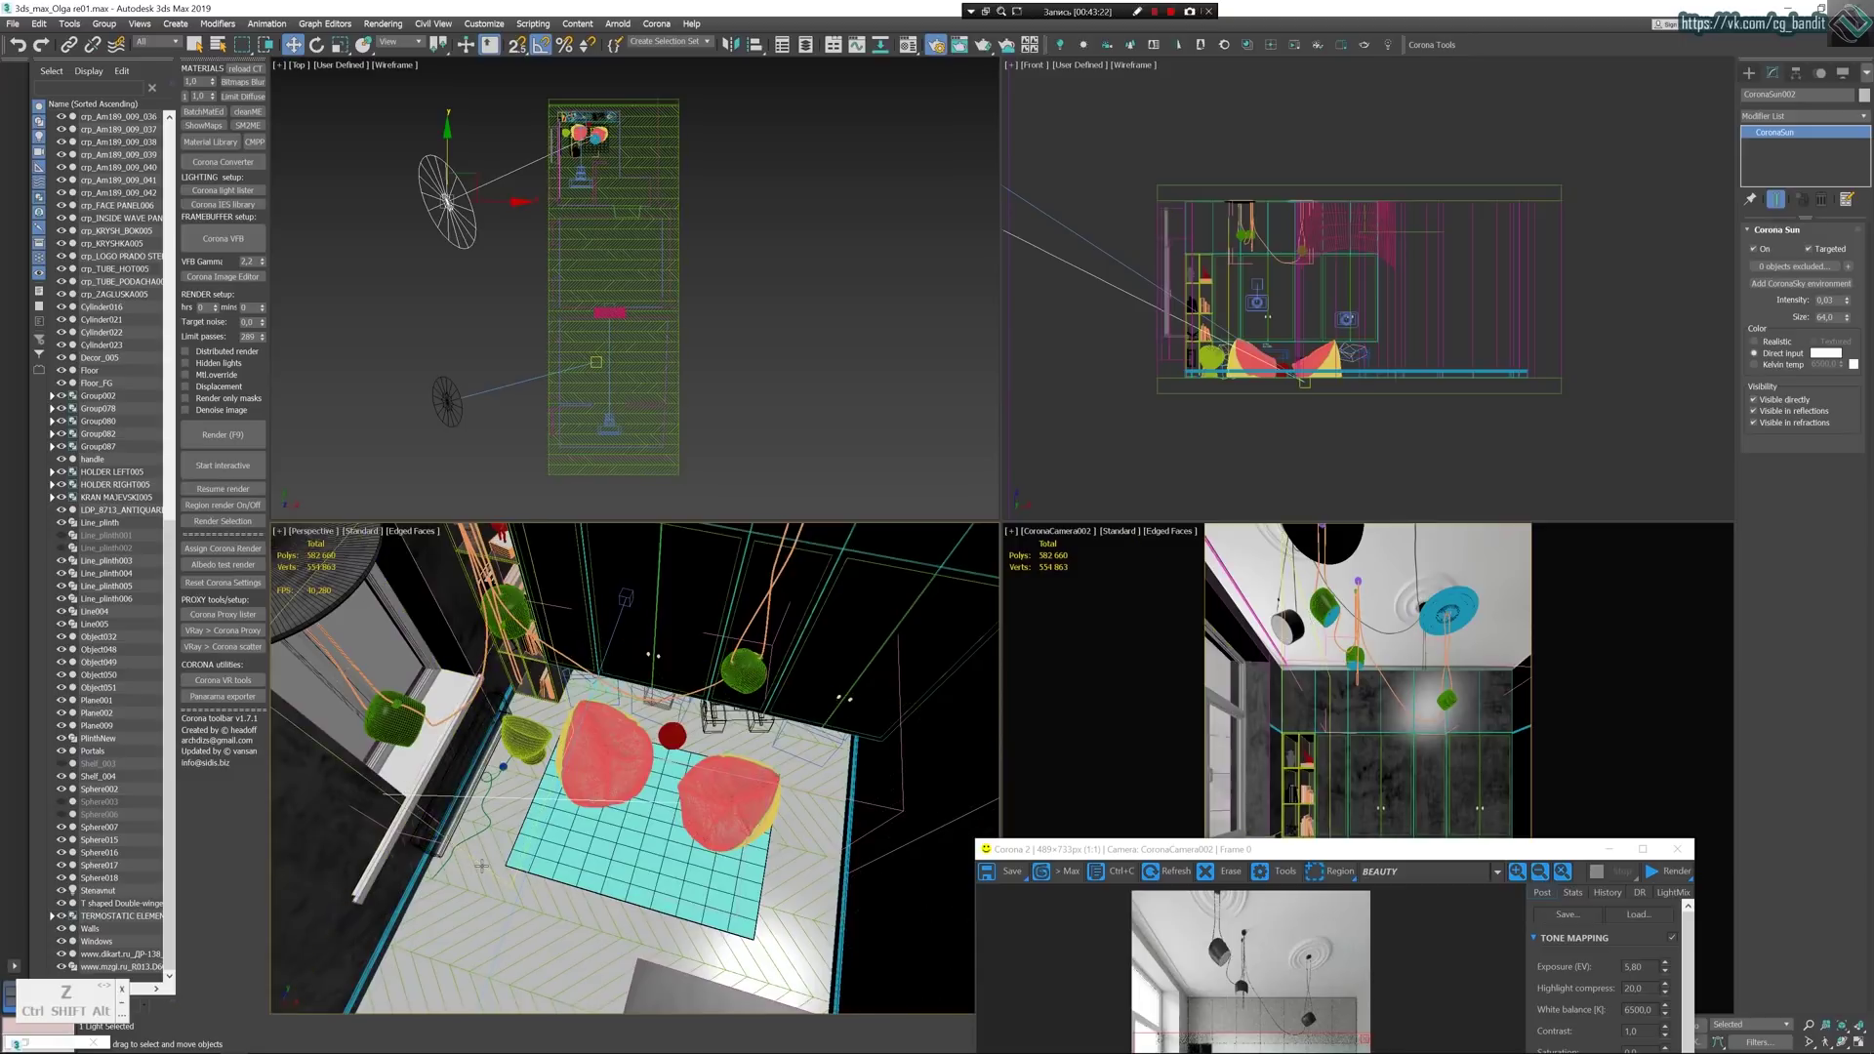
left_click(481, 865)
key("alt+w")
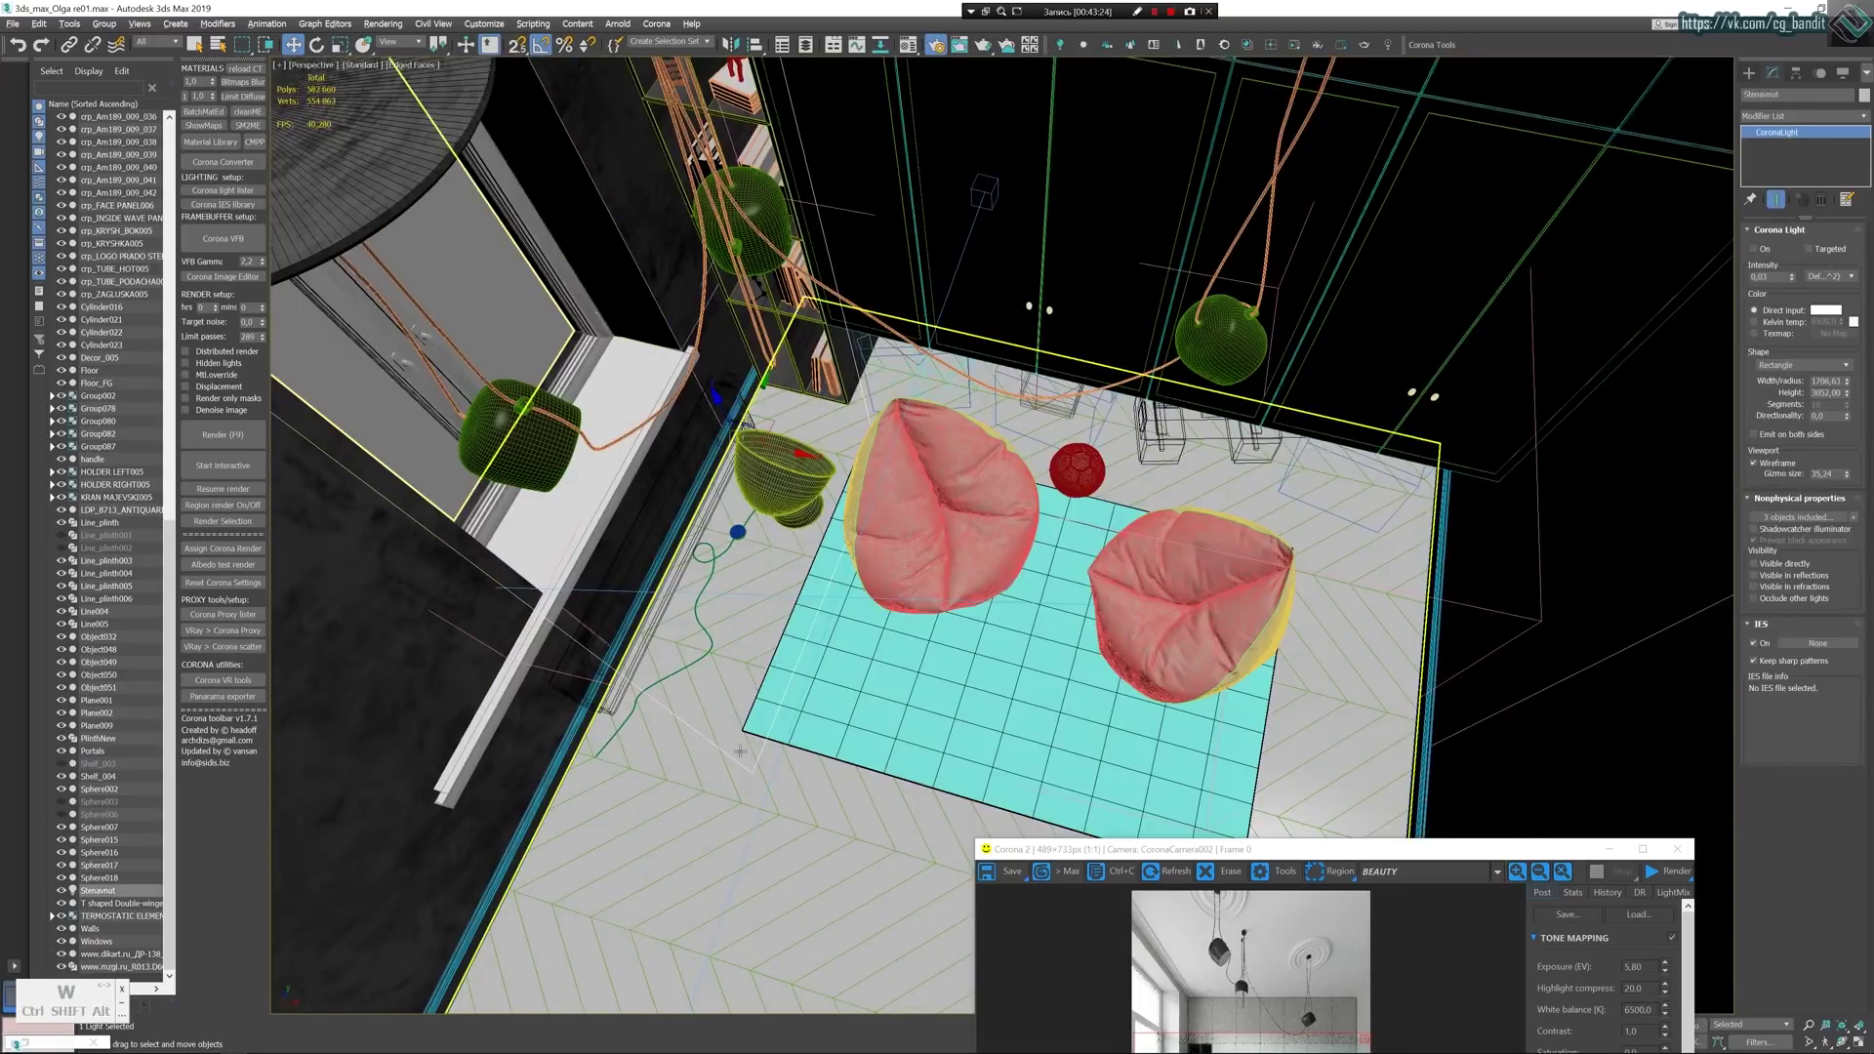
Turn on the selected Corona light and set its intensity to 20.
mouse_move(863, 610)
middle_mouse_down("alt")
mouse_move(870, 586)
mouse_move(857, 603)
middle_mouse_up("alt")
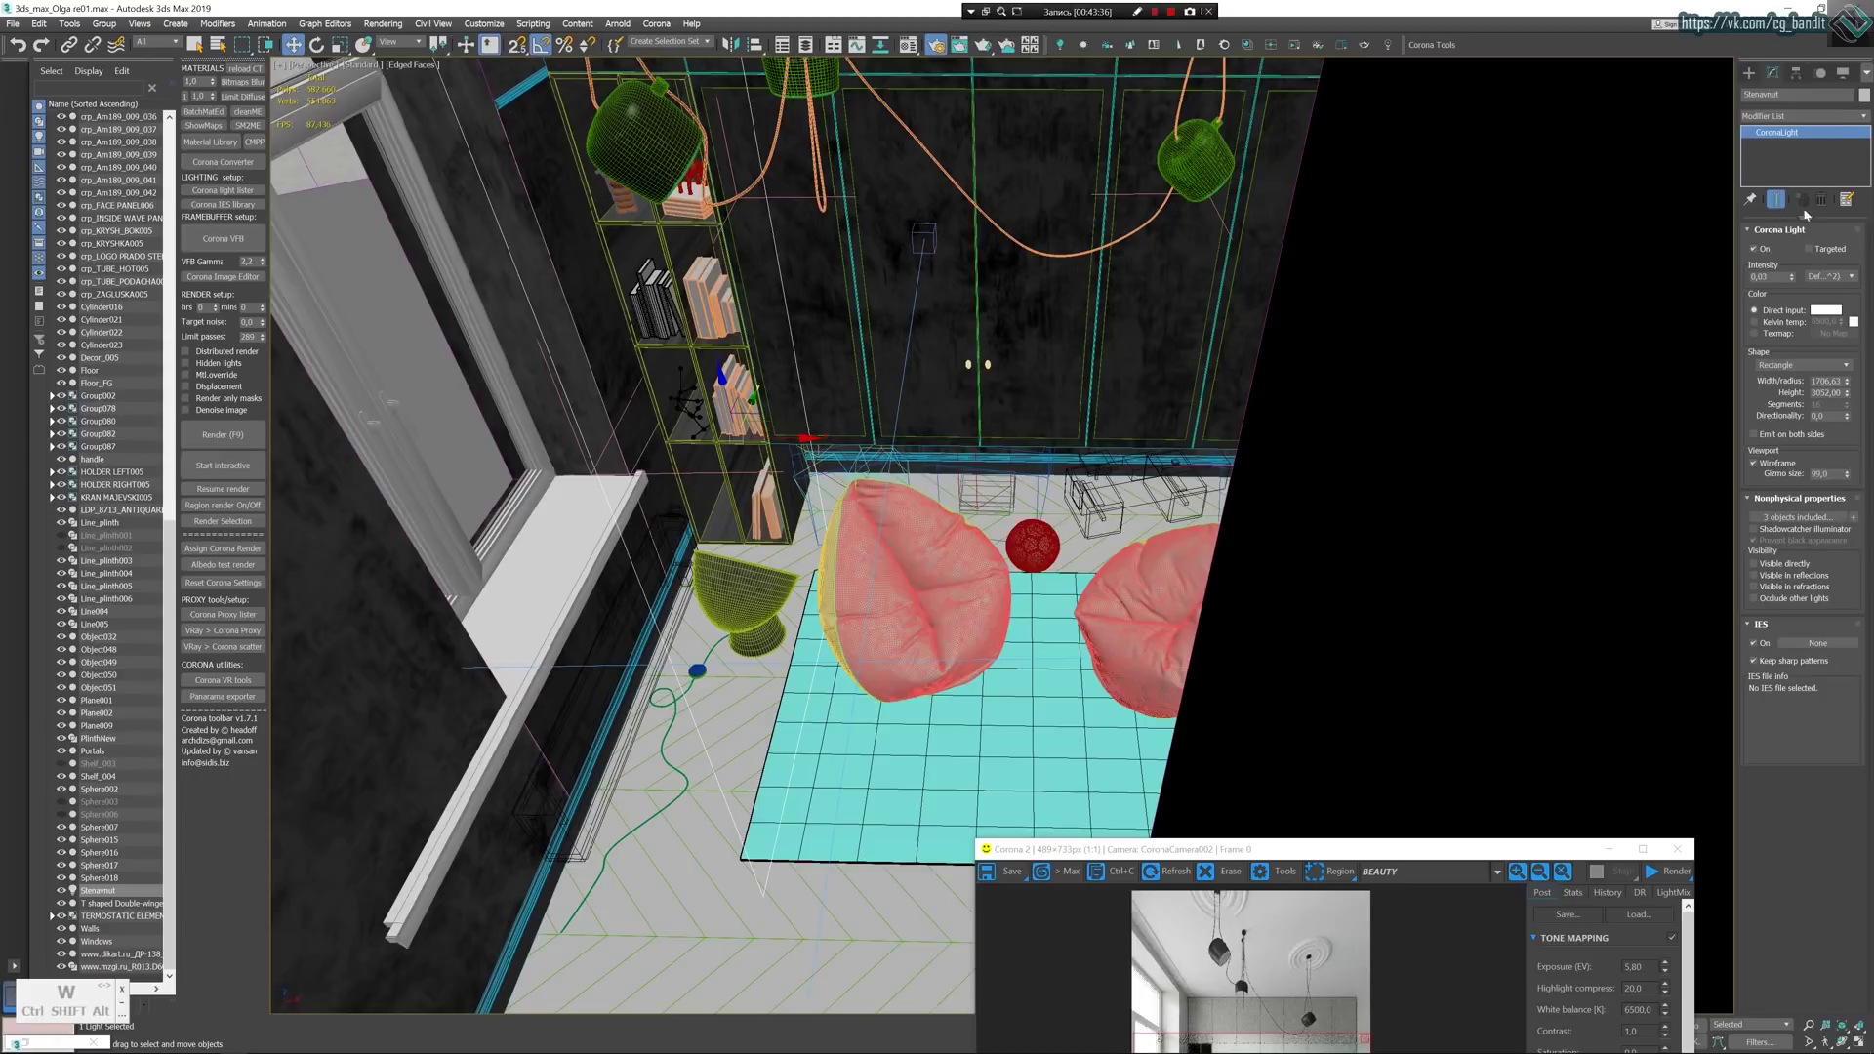
double_click(1768, 274)
type("20")
key("Return")
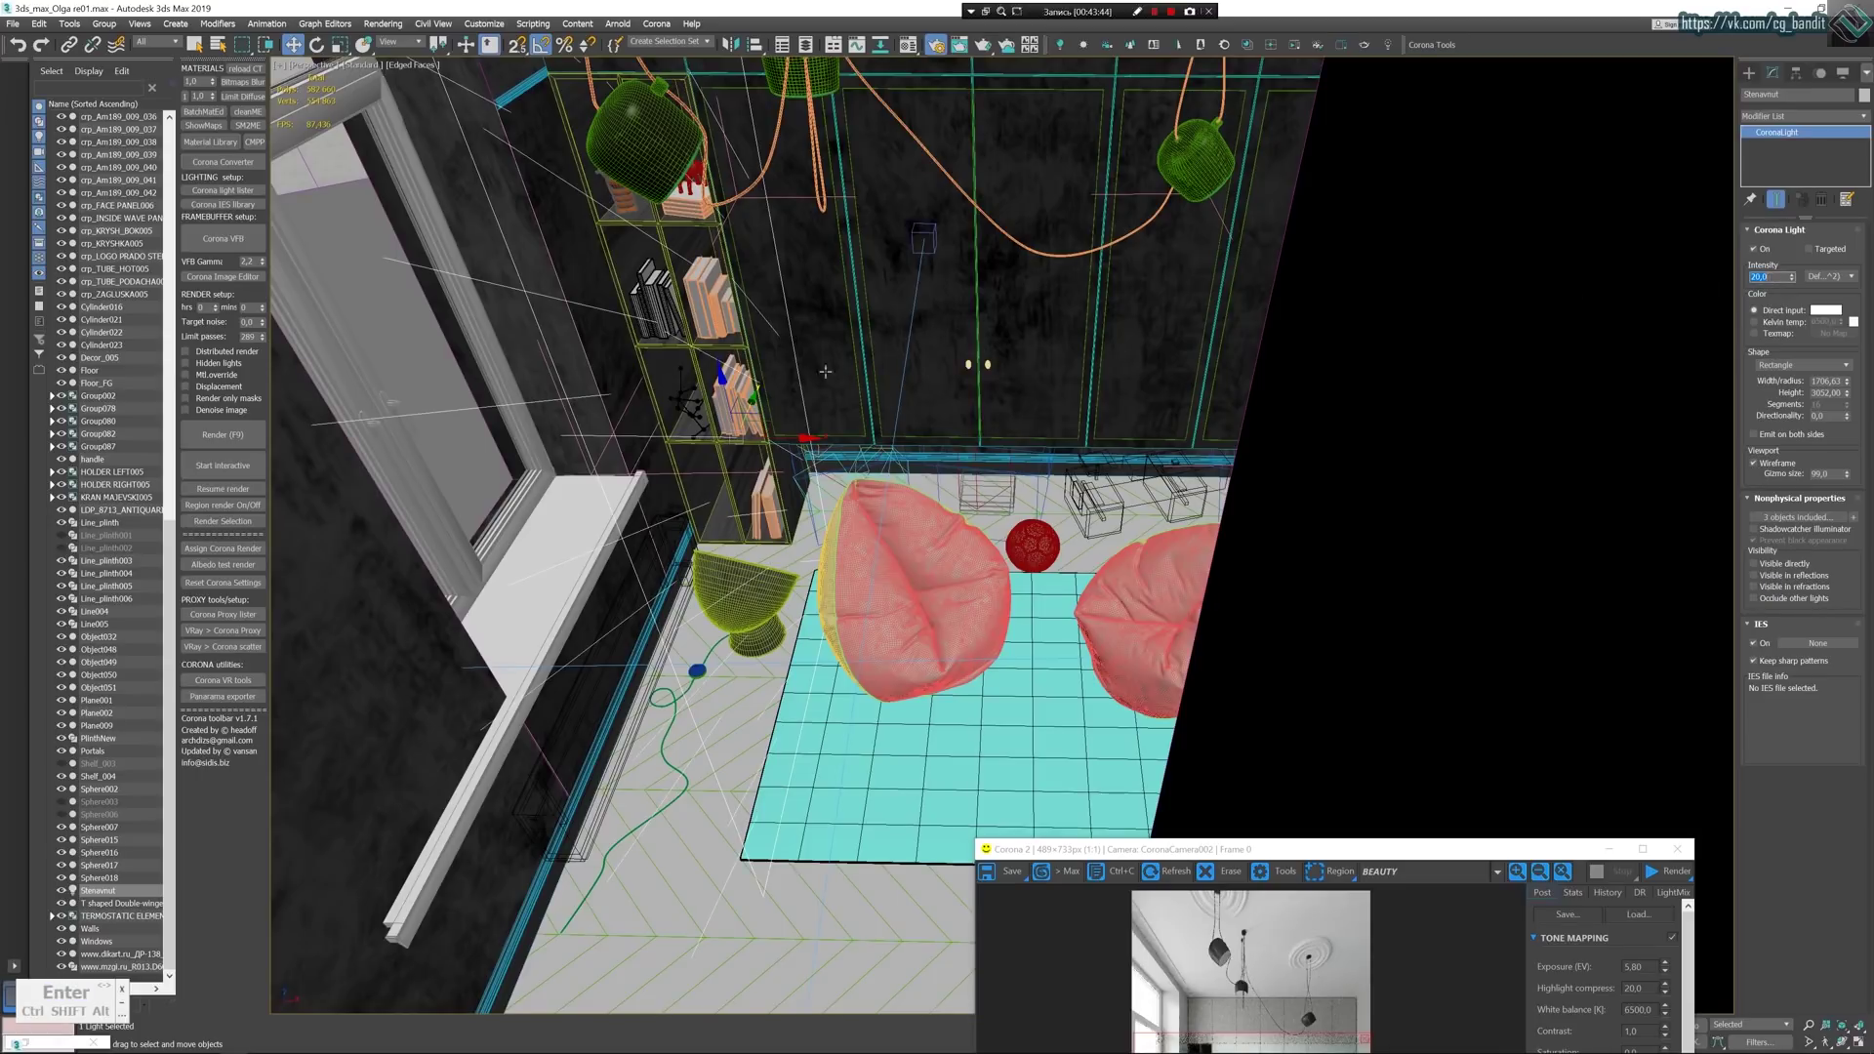
Examine the light's placement relative to the window, shelves and cabinets from several angles.
middle_click_drag(856, 413, 841, 450, "alt")
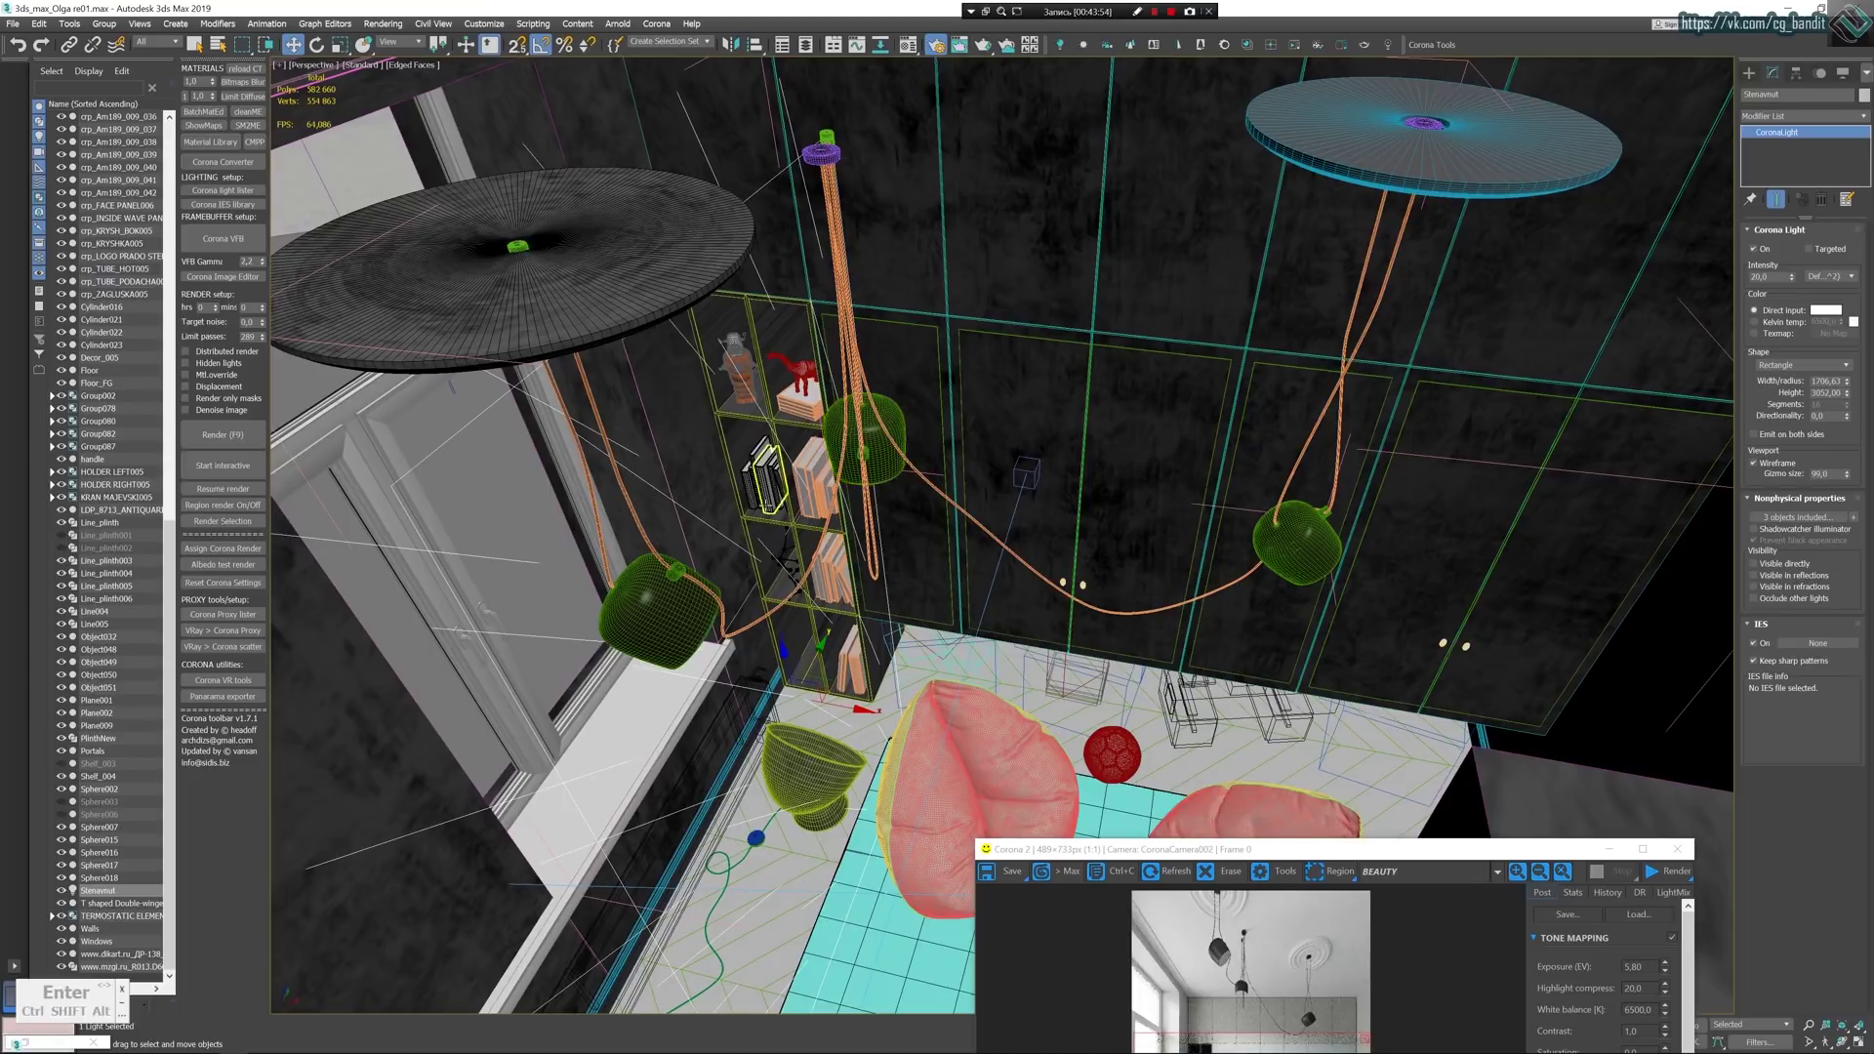
middle_click_drag(806, 439, 930, 456)
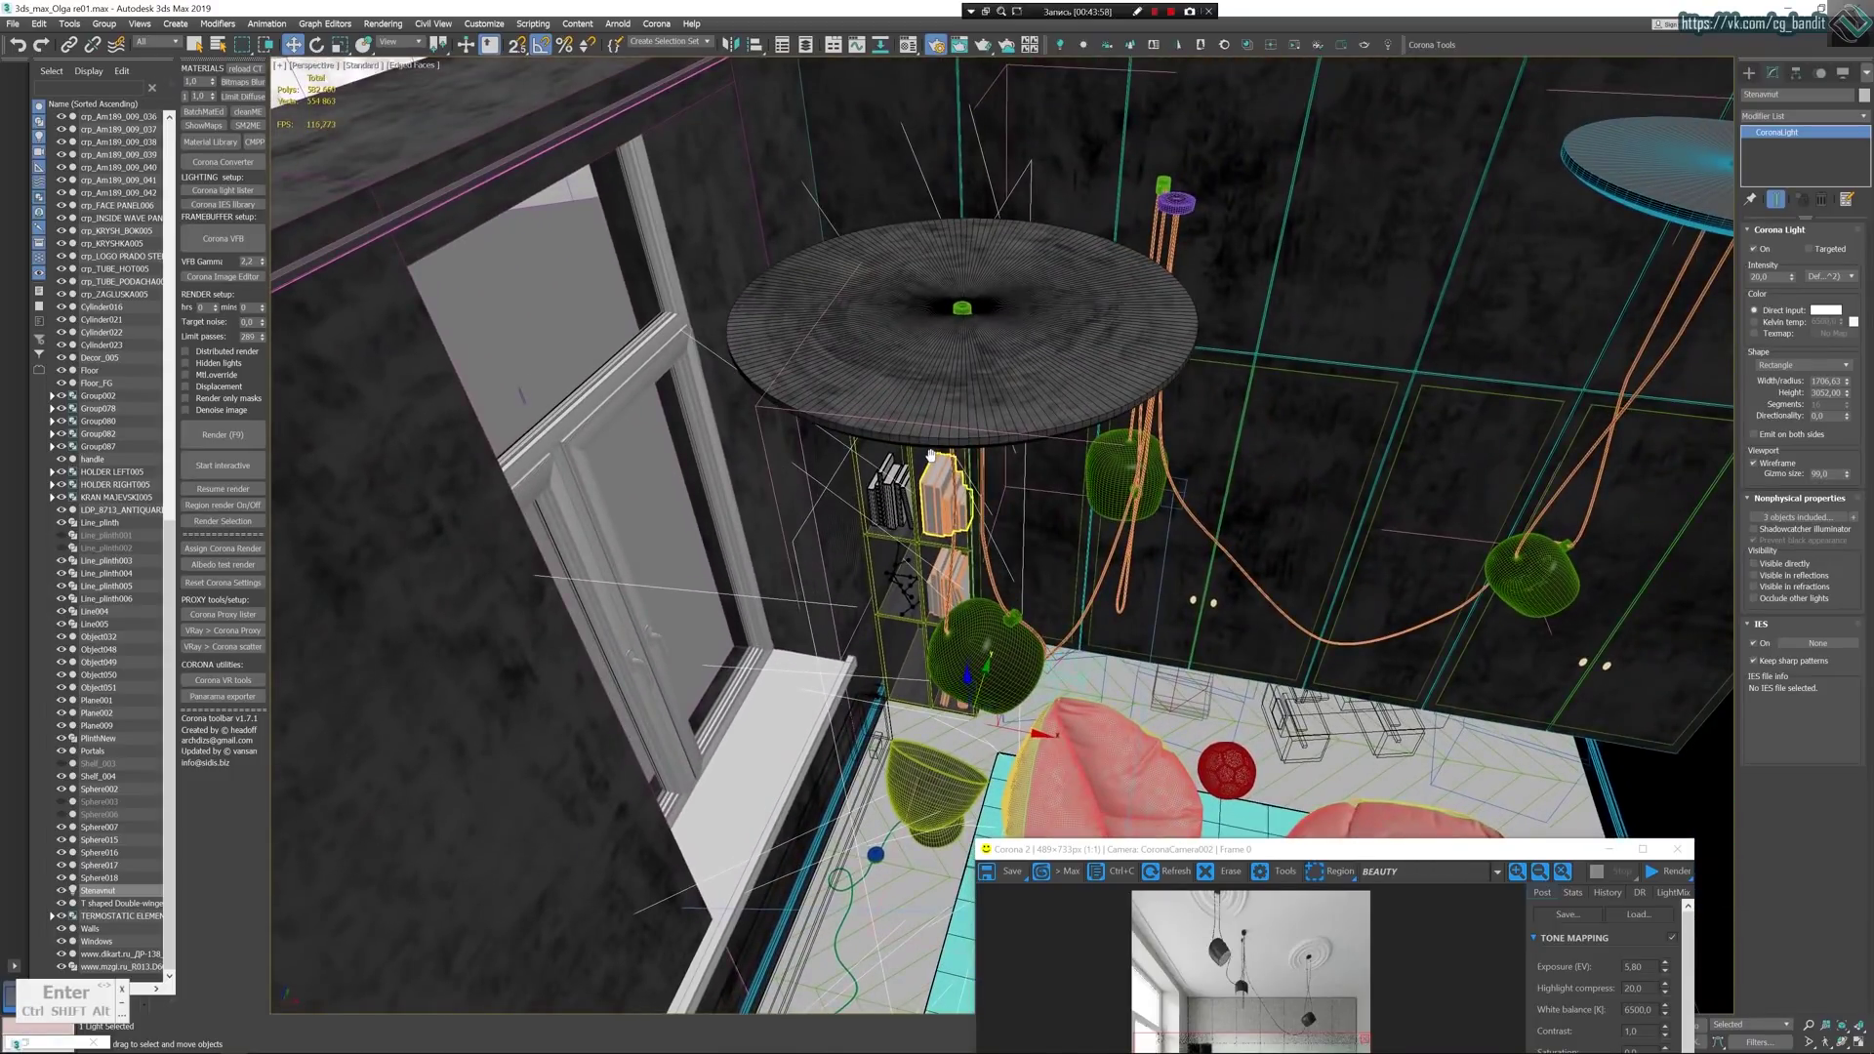
middle_click_drag(930, 456, 922, 532, "alt")
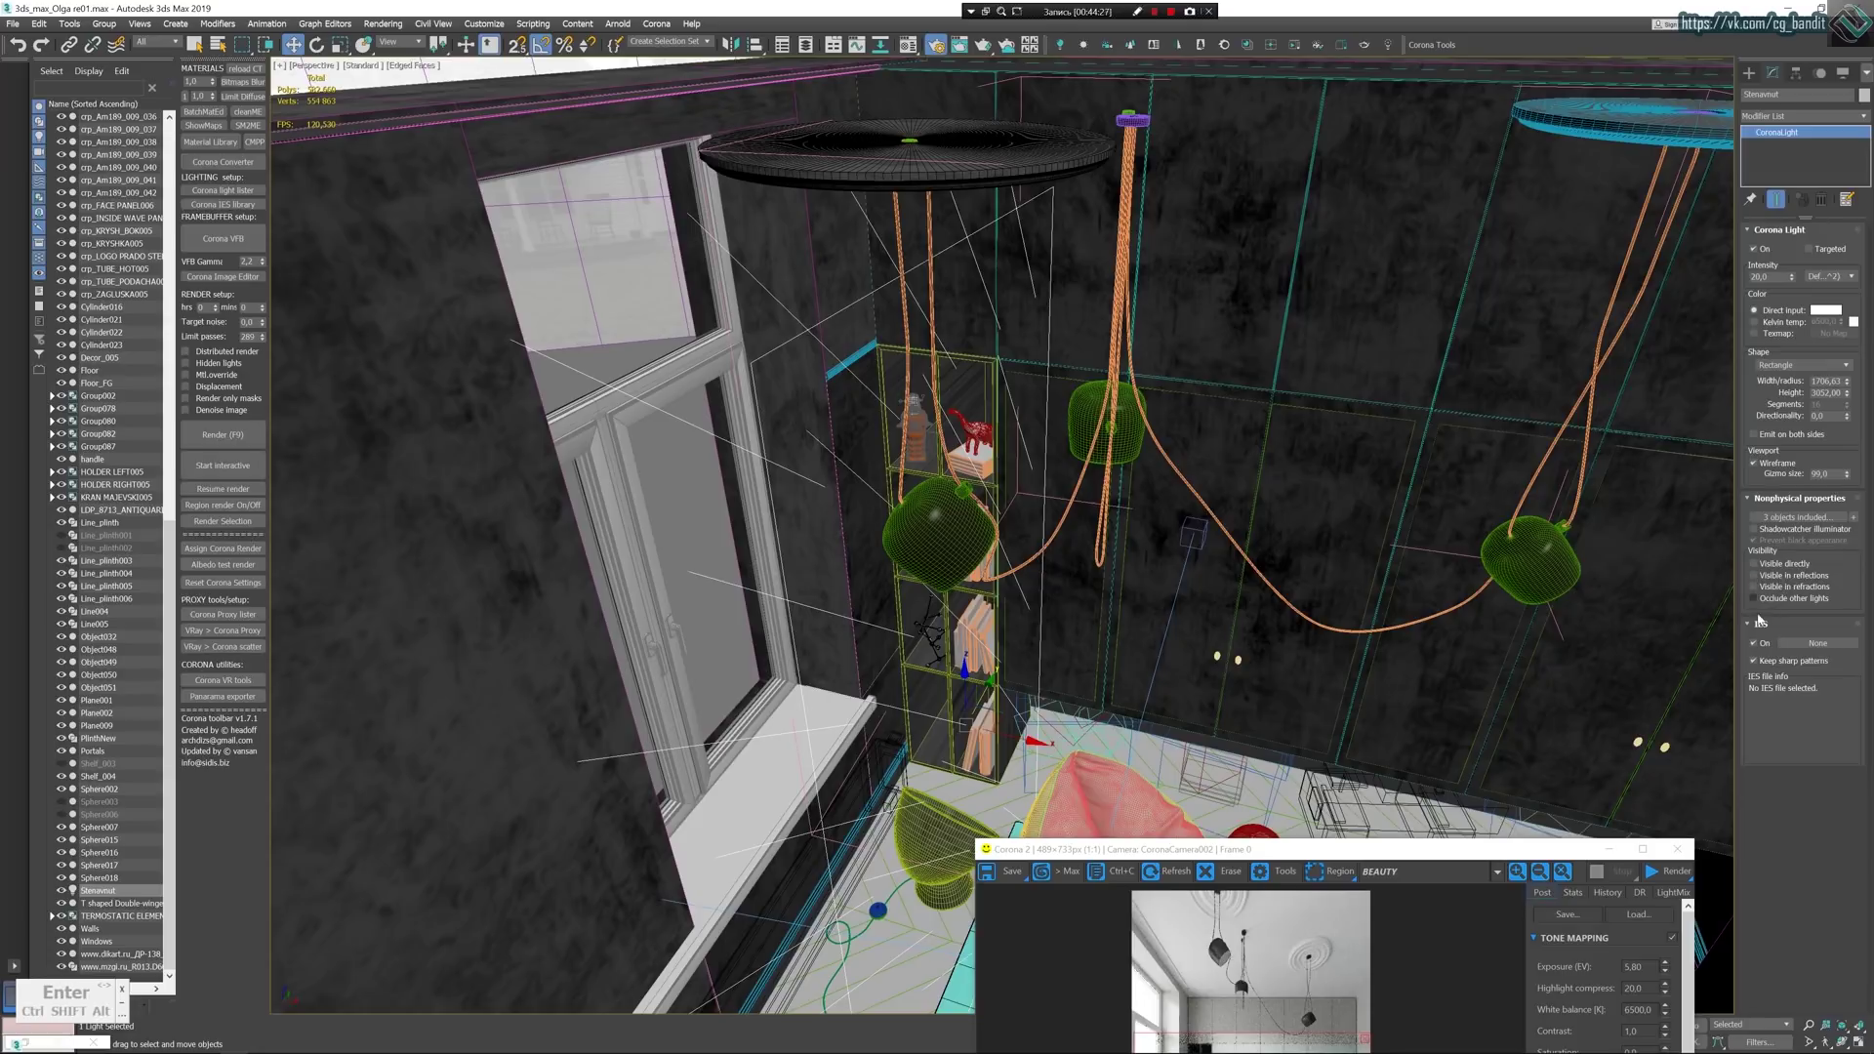
mouse_move(1758, 605)
middle_click_drag(1035, 508, 986, 586, "alt")
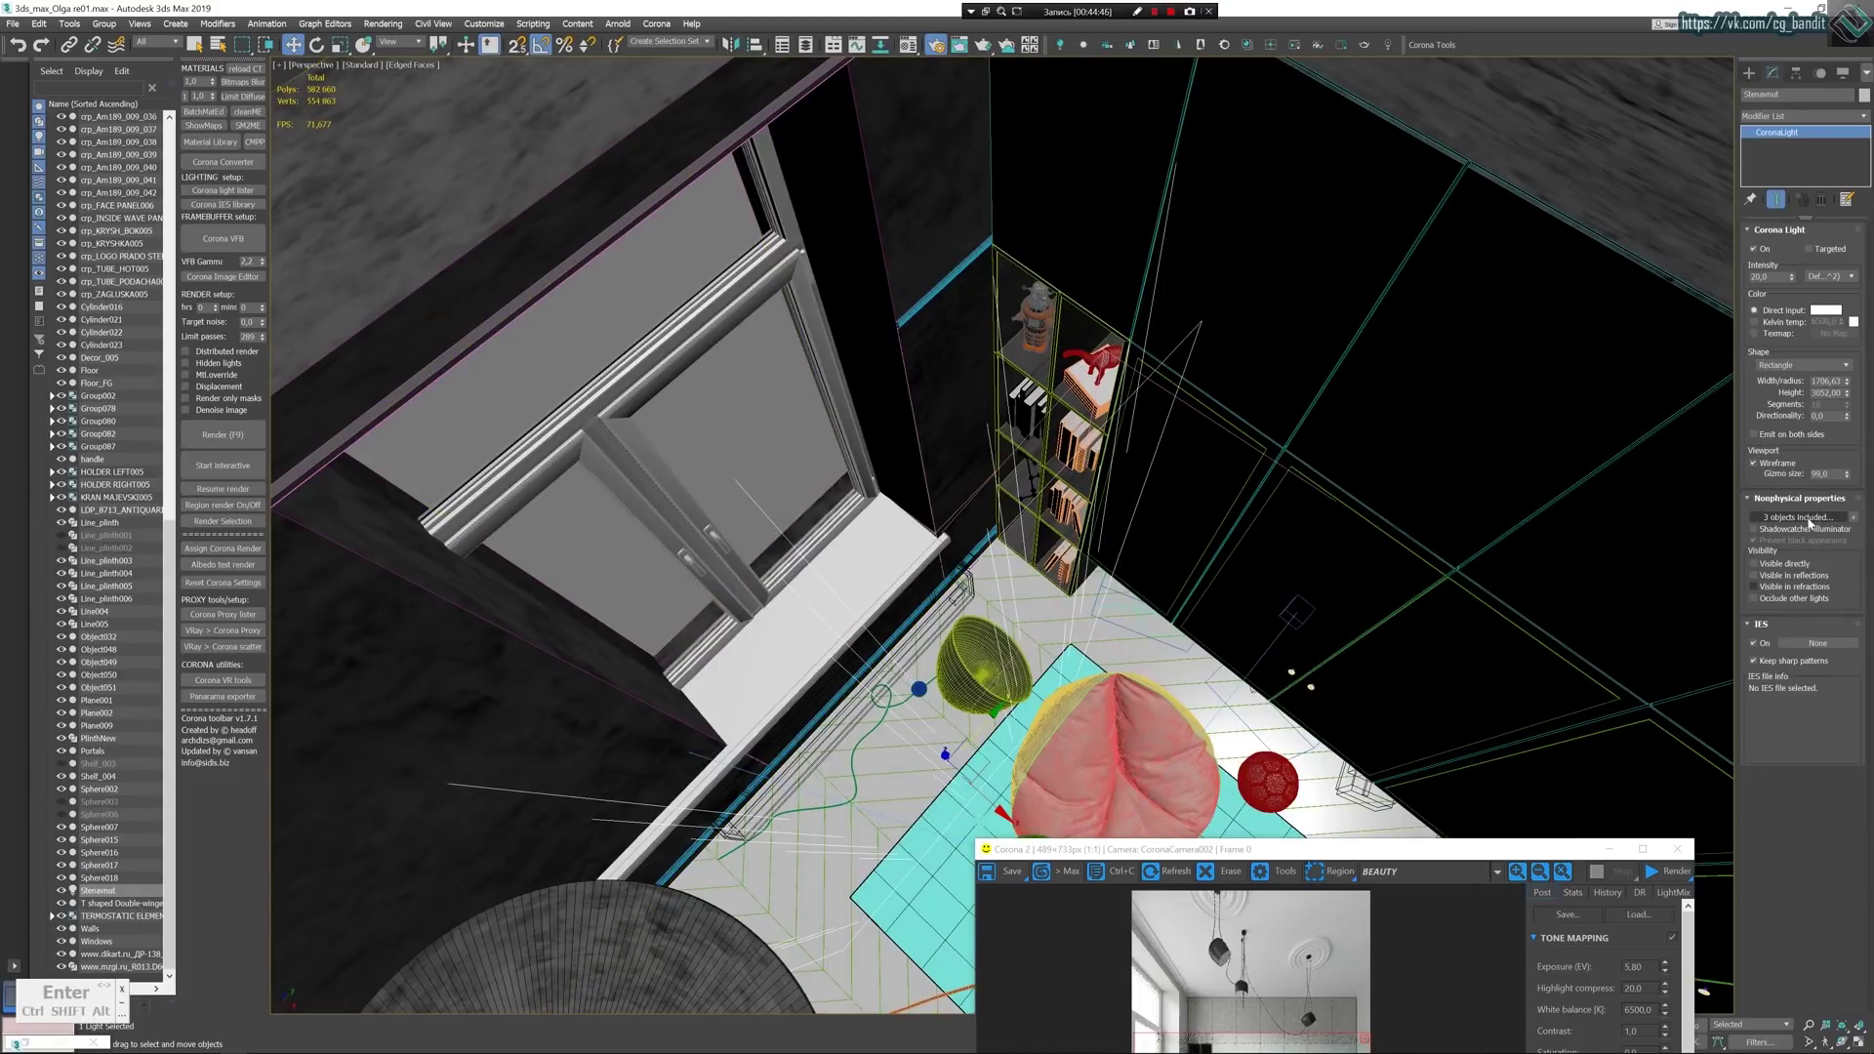
Review the objects in the light's Include/Exclude list, accept the list and leave object picking in the view.
left_click(1808, 518)
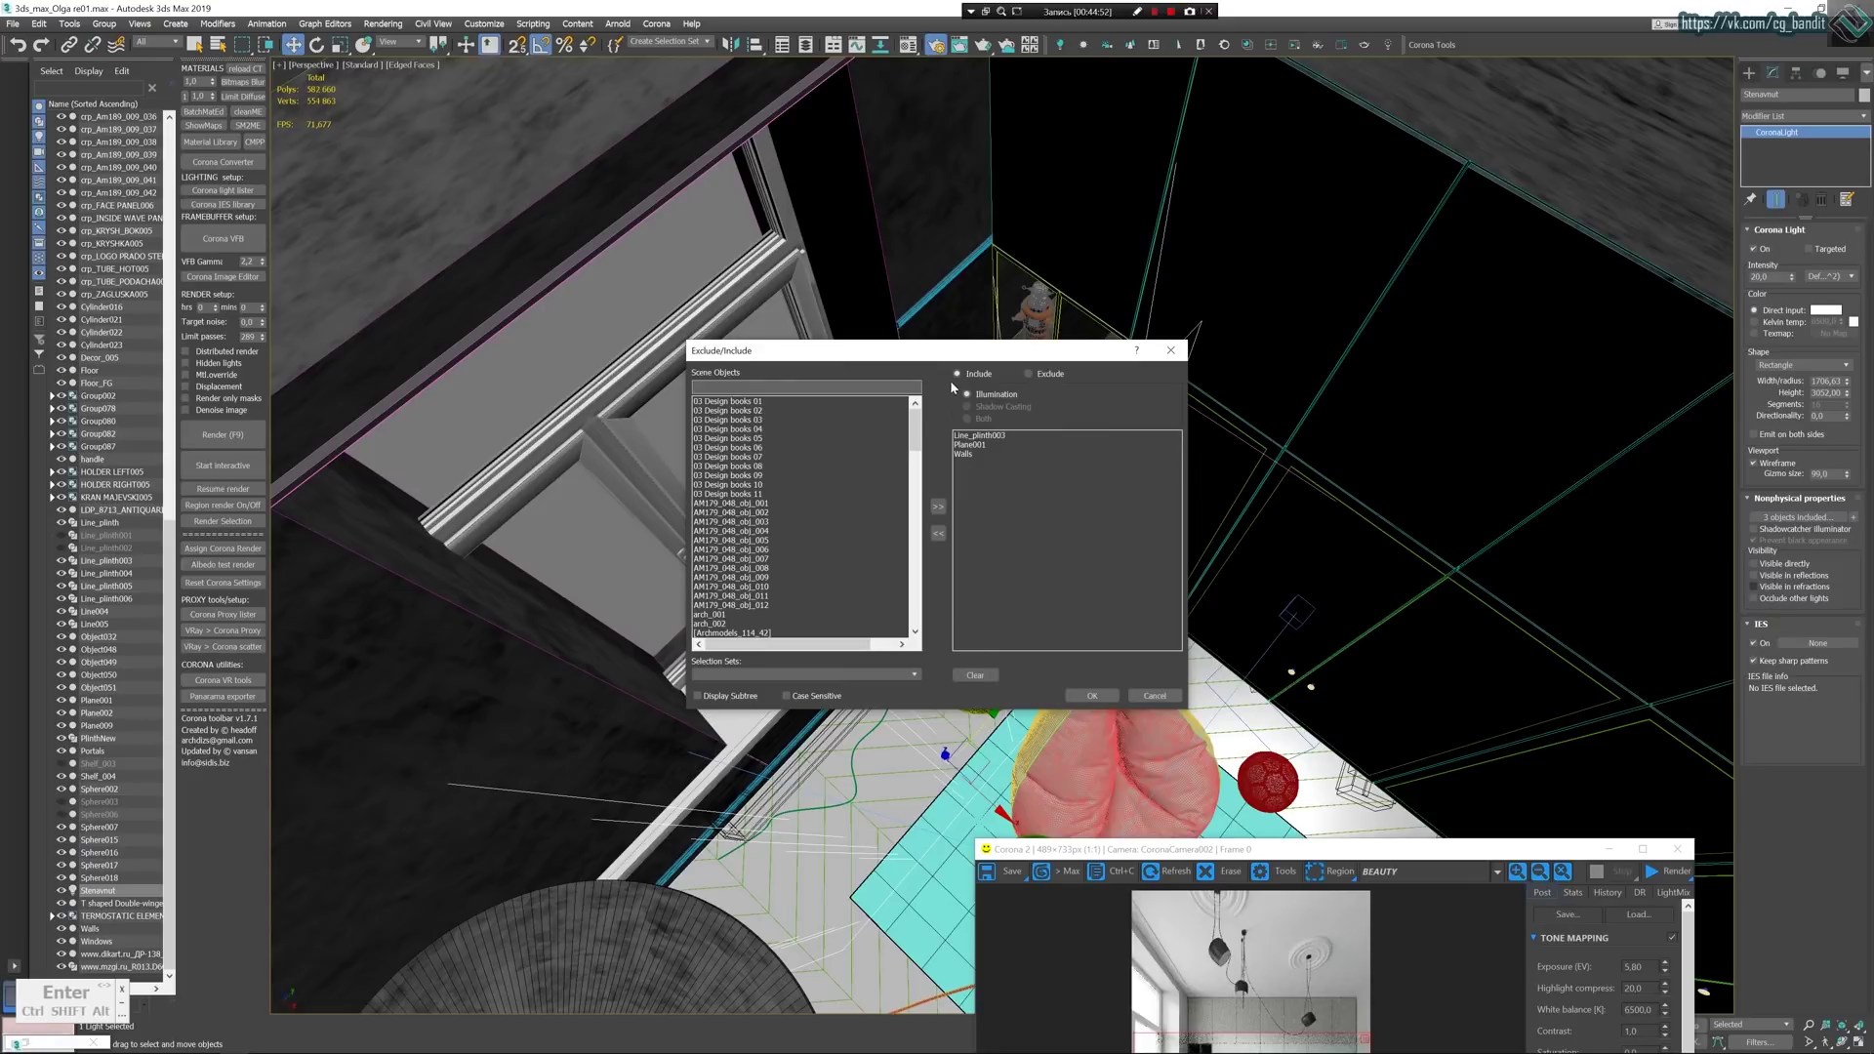
left_click_drag(966, 361, 1038, 349)
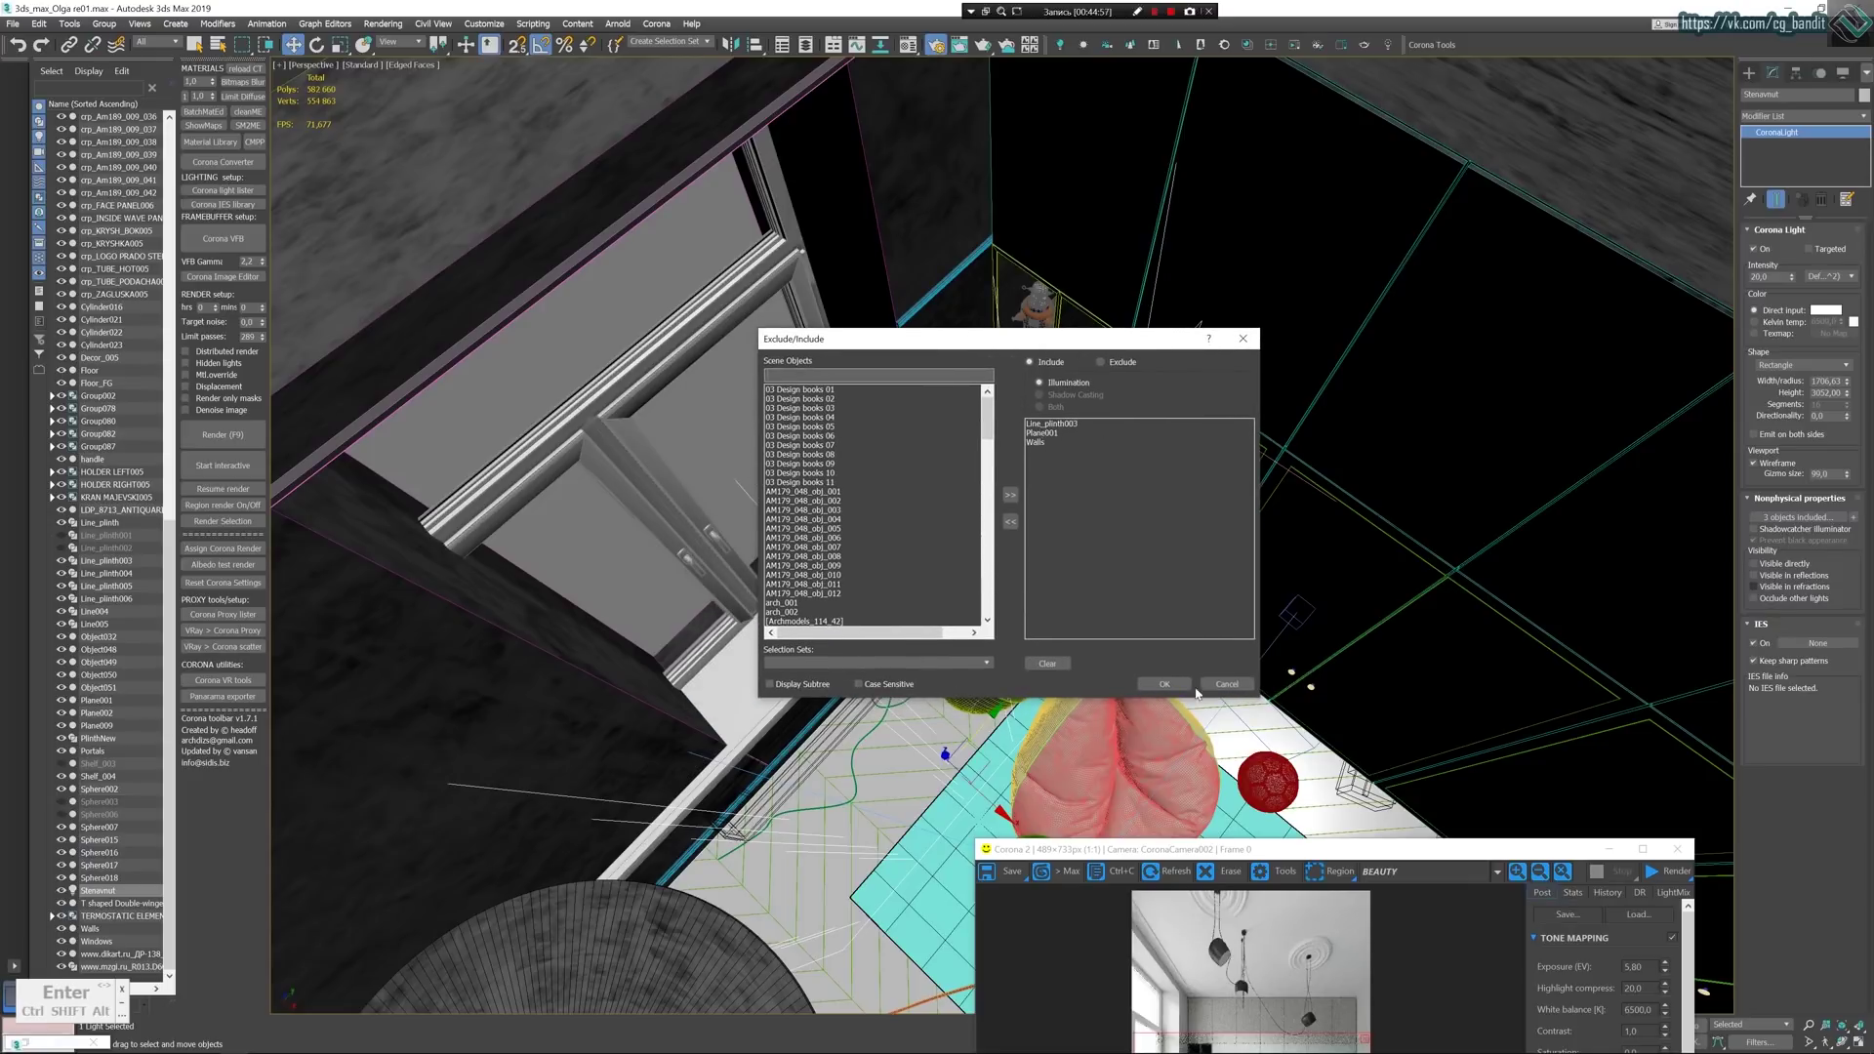
left_click(1164, 684)
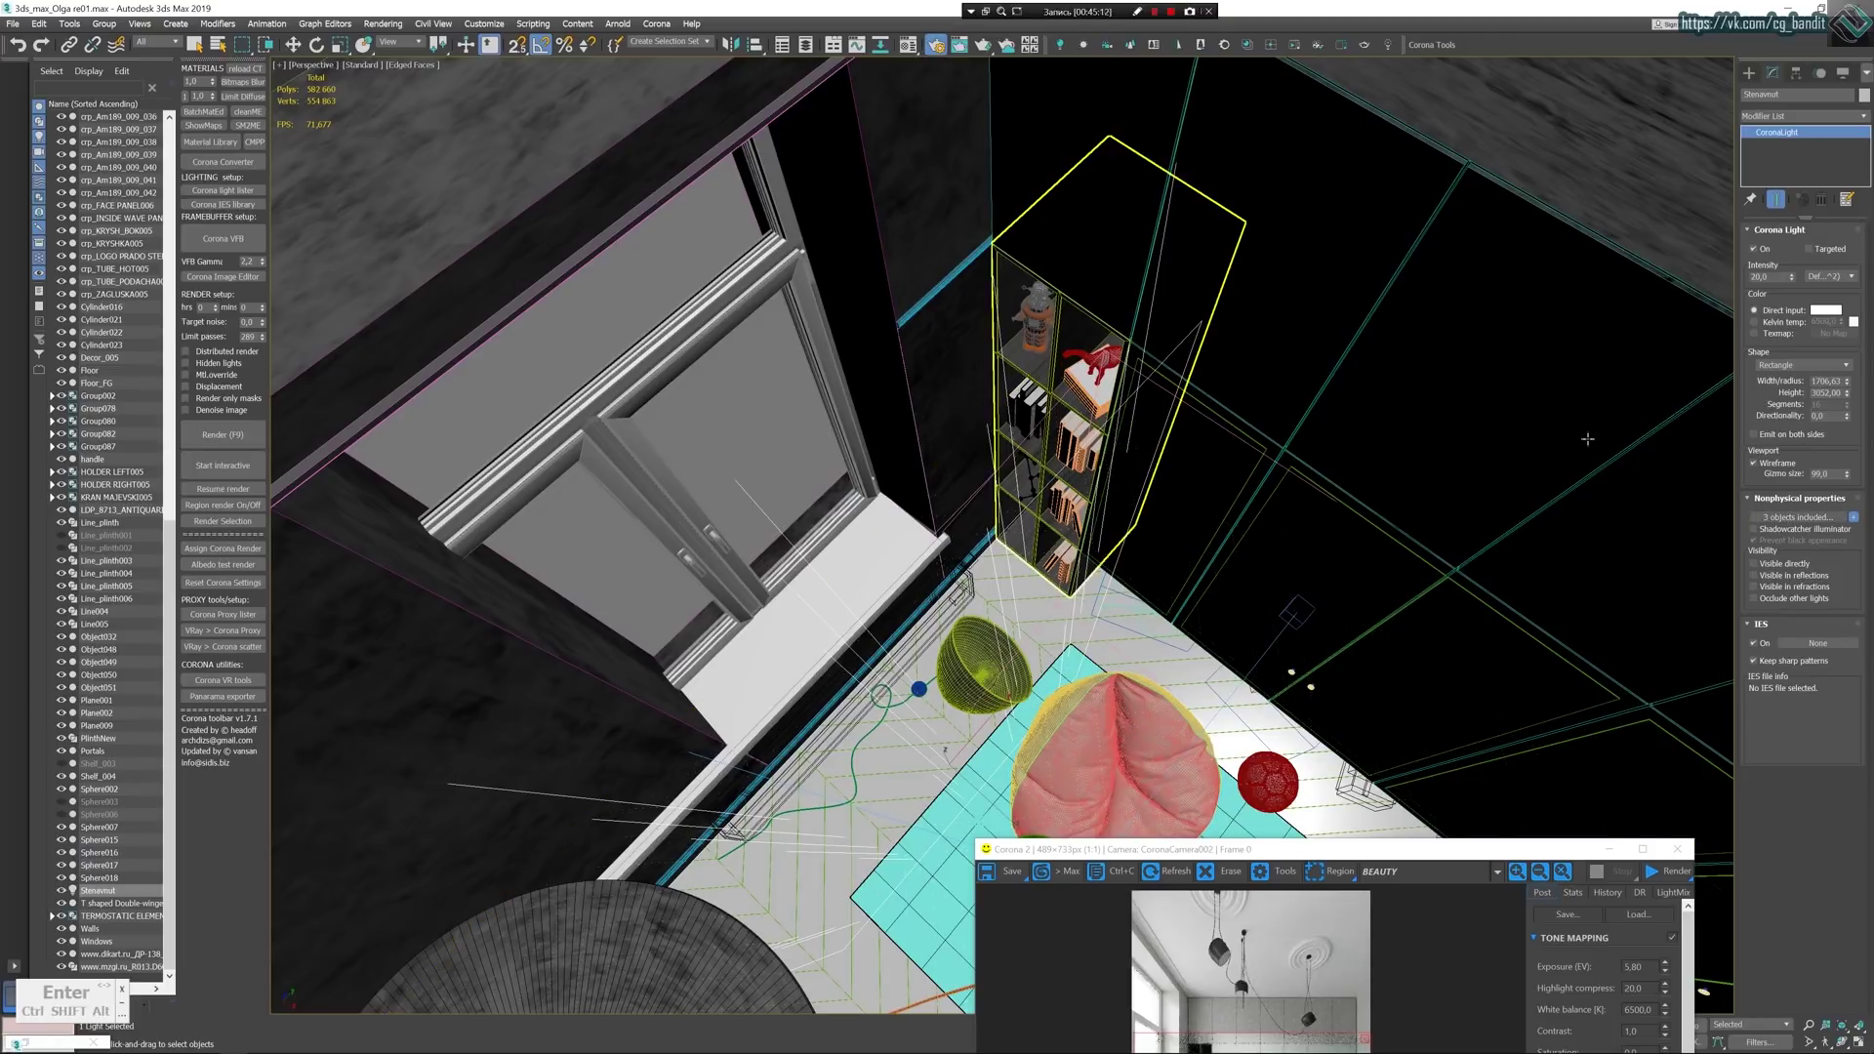
key("w")
right_click(1142, 313)
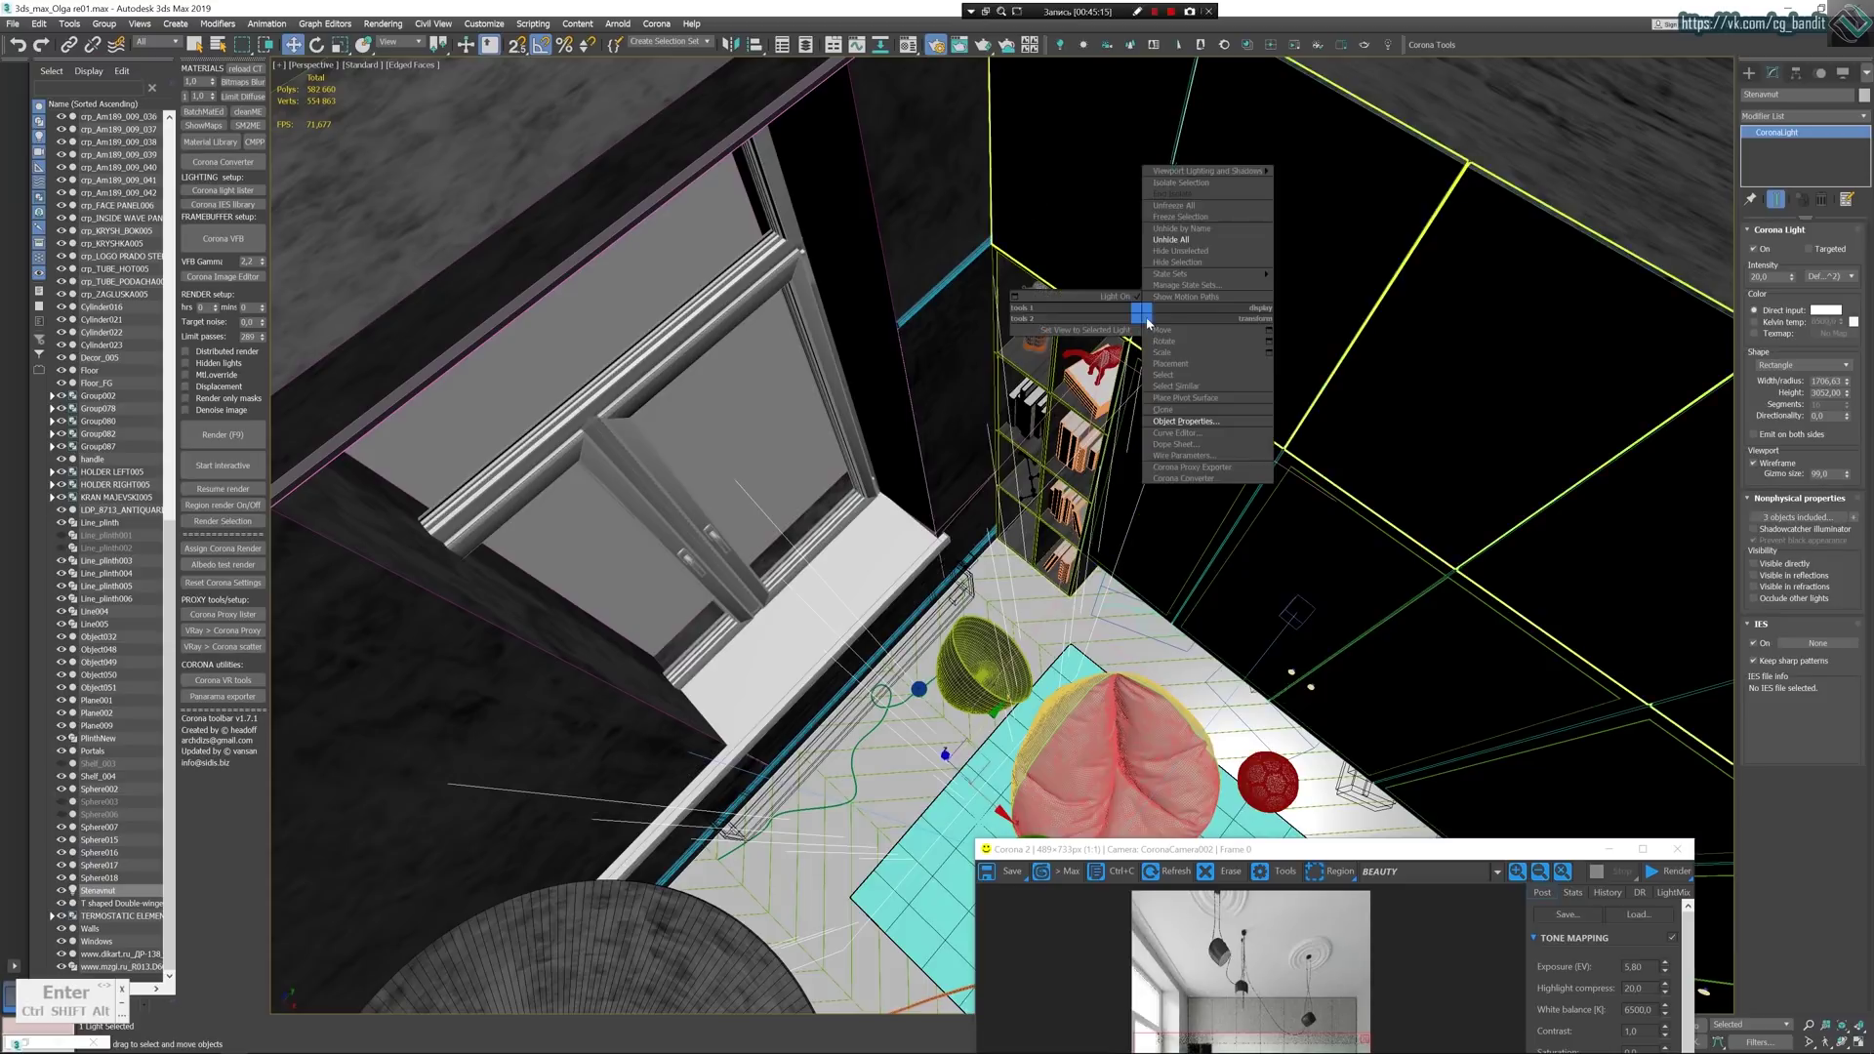
Recheck the objects in the rectangular light's Include list and examine the light beside the shelves from a lower angle.
left_click(1172, 375)
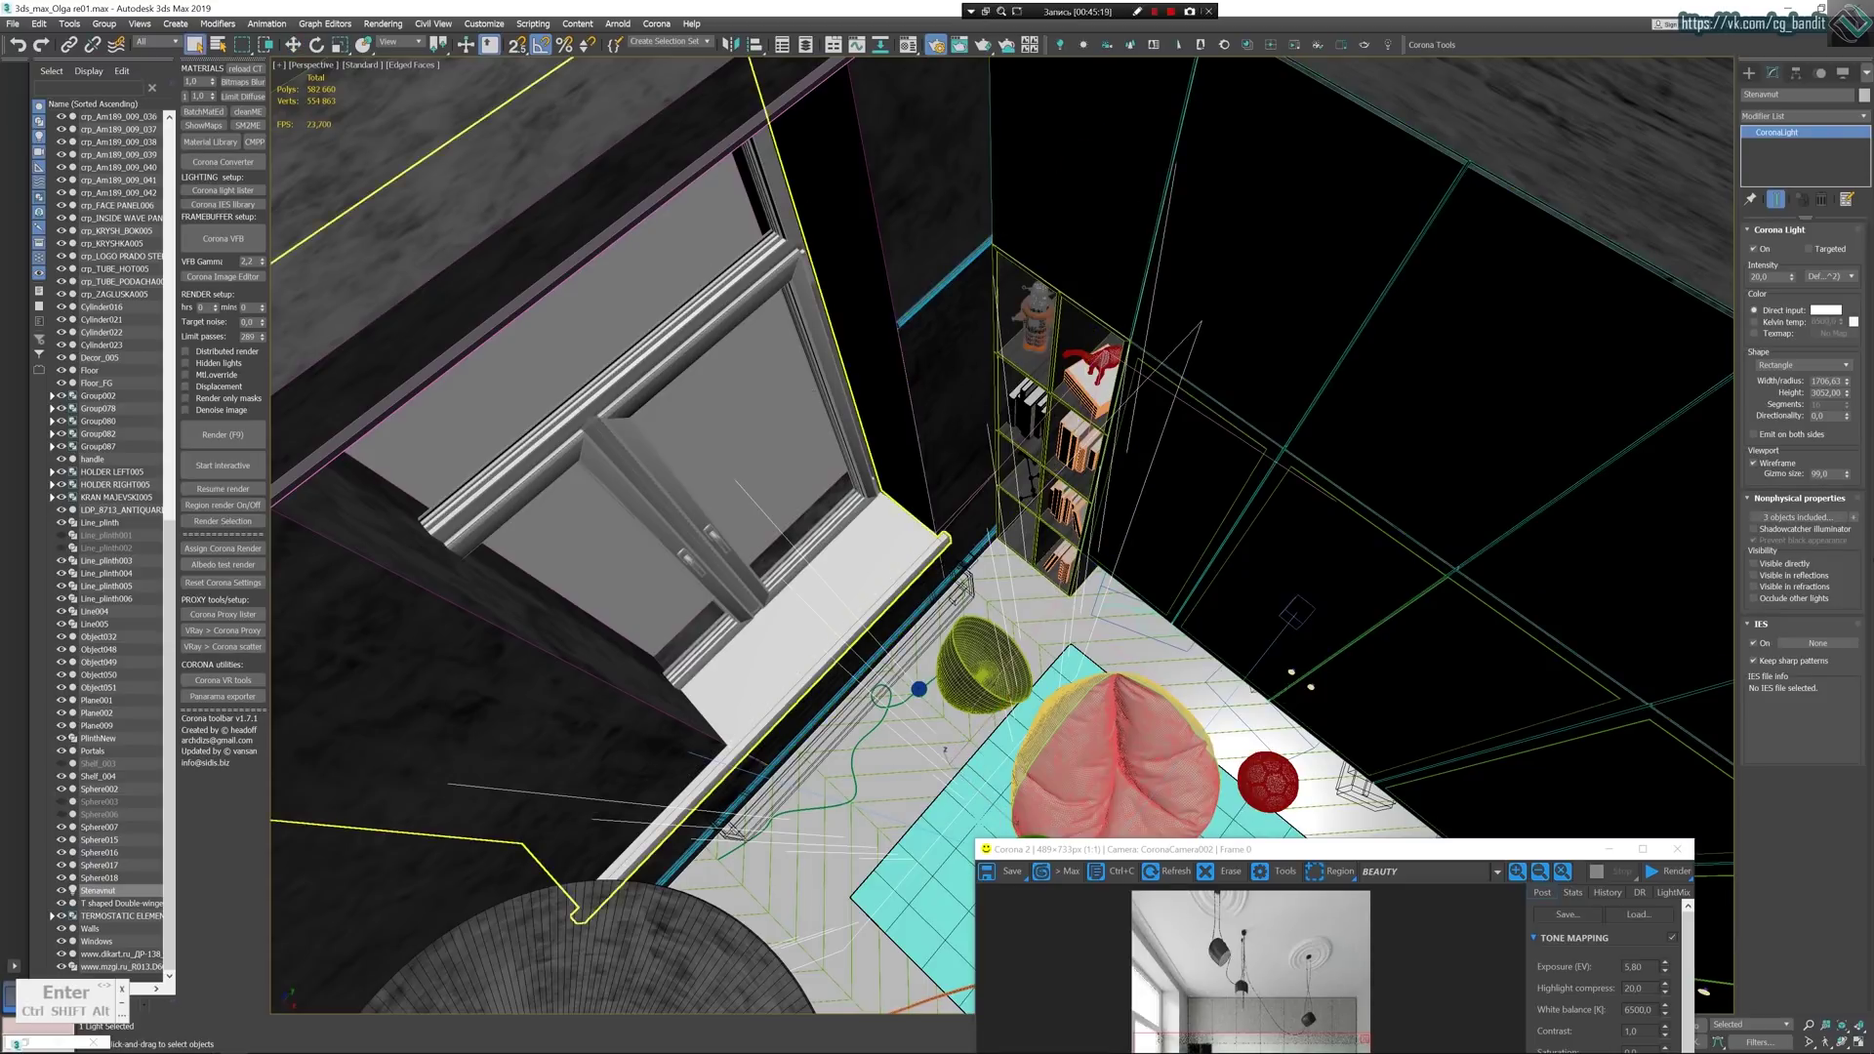
left_click(1802, 519)
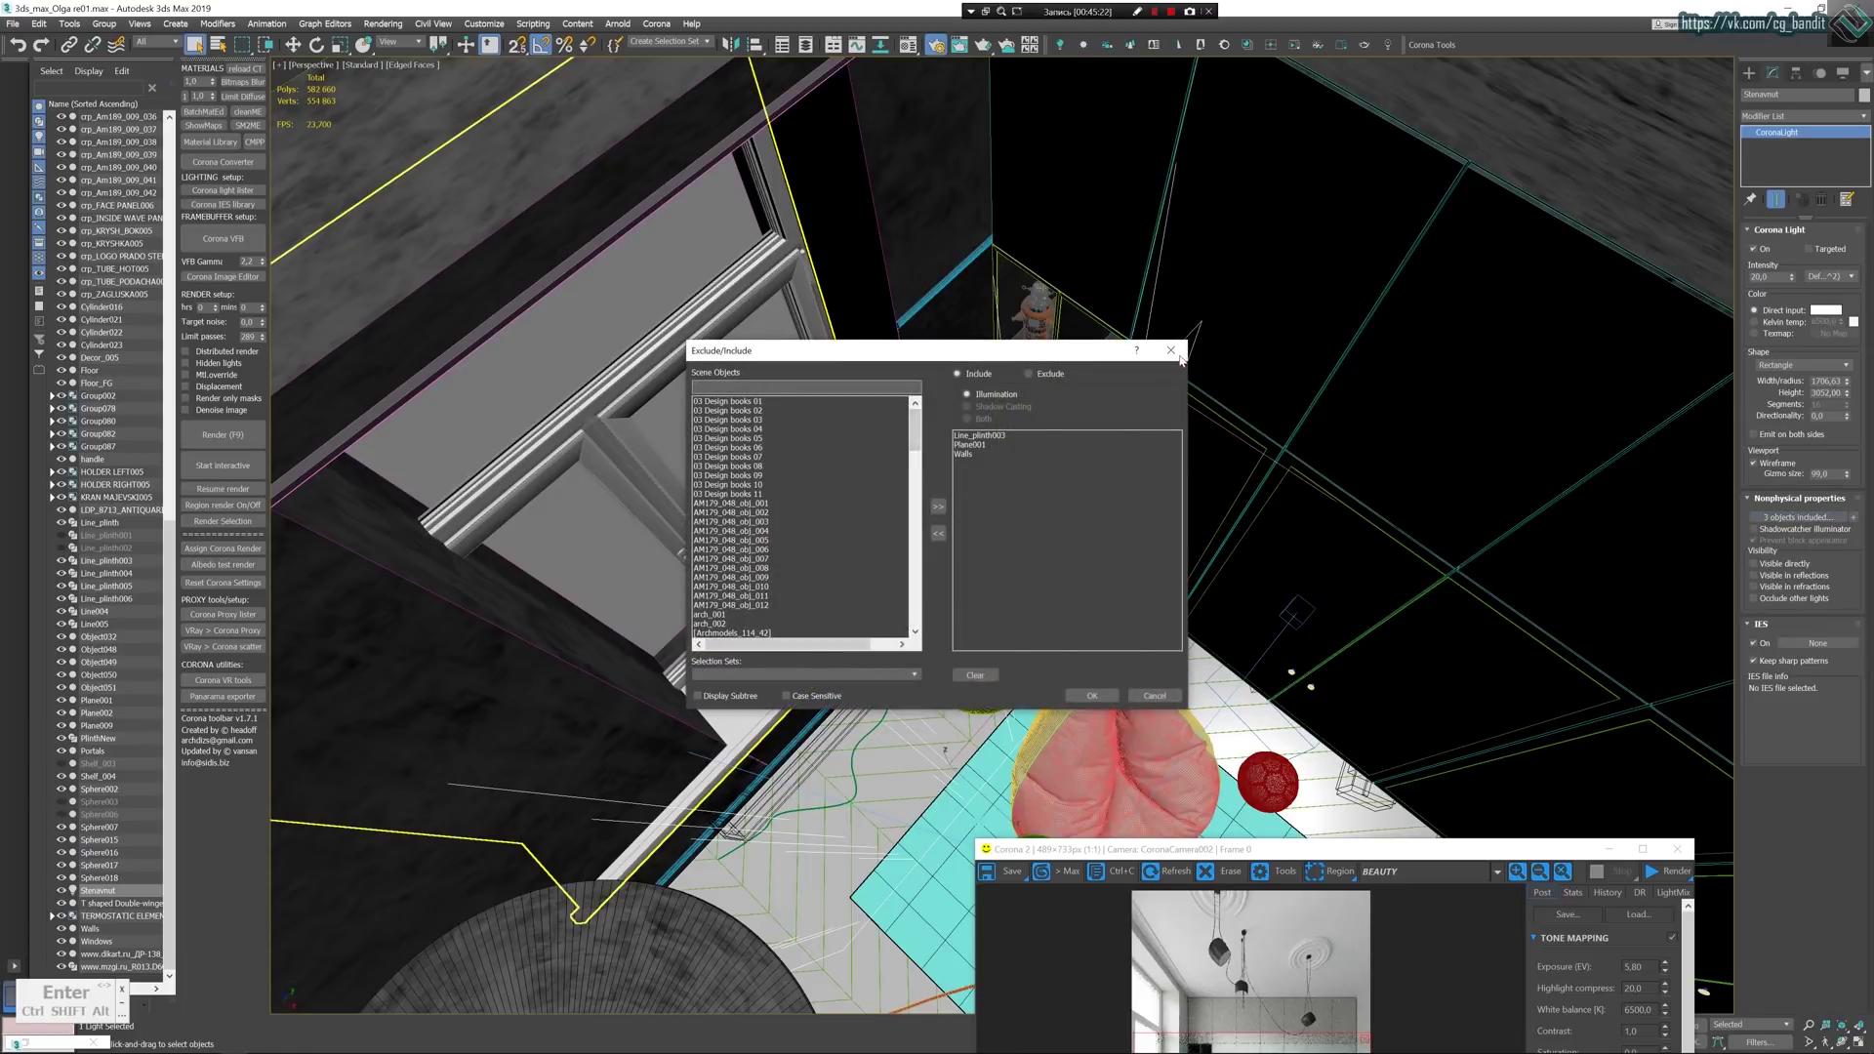
left_click(1172, 350)
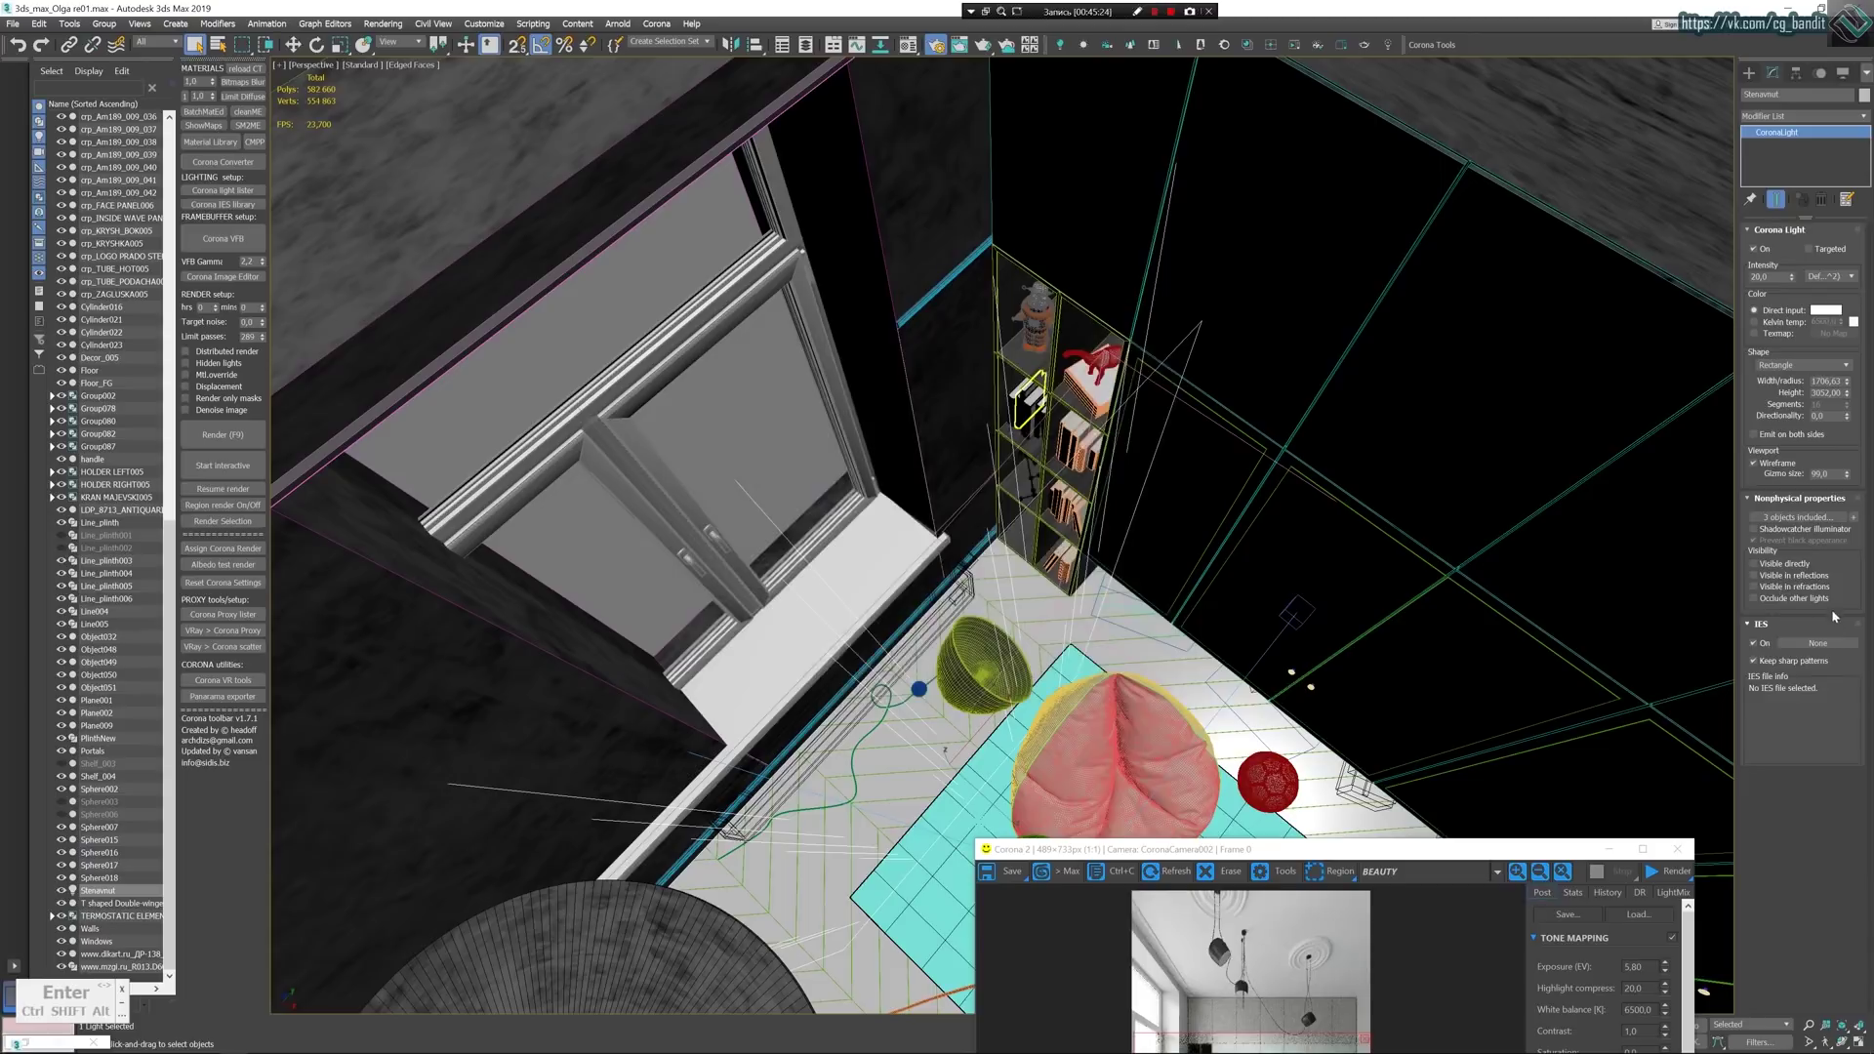
middle_click_drag(1122, 439, 986, 527, "alt")
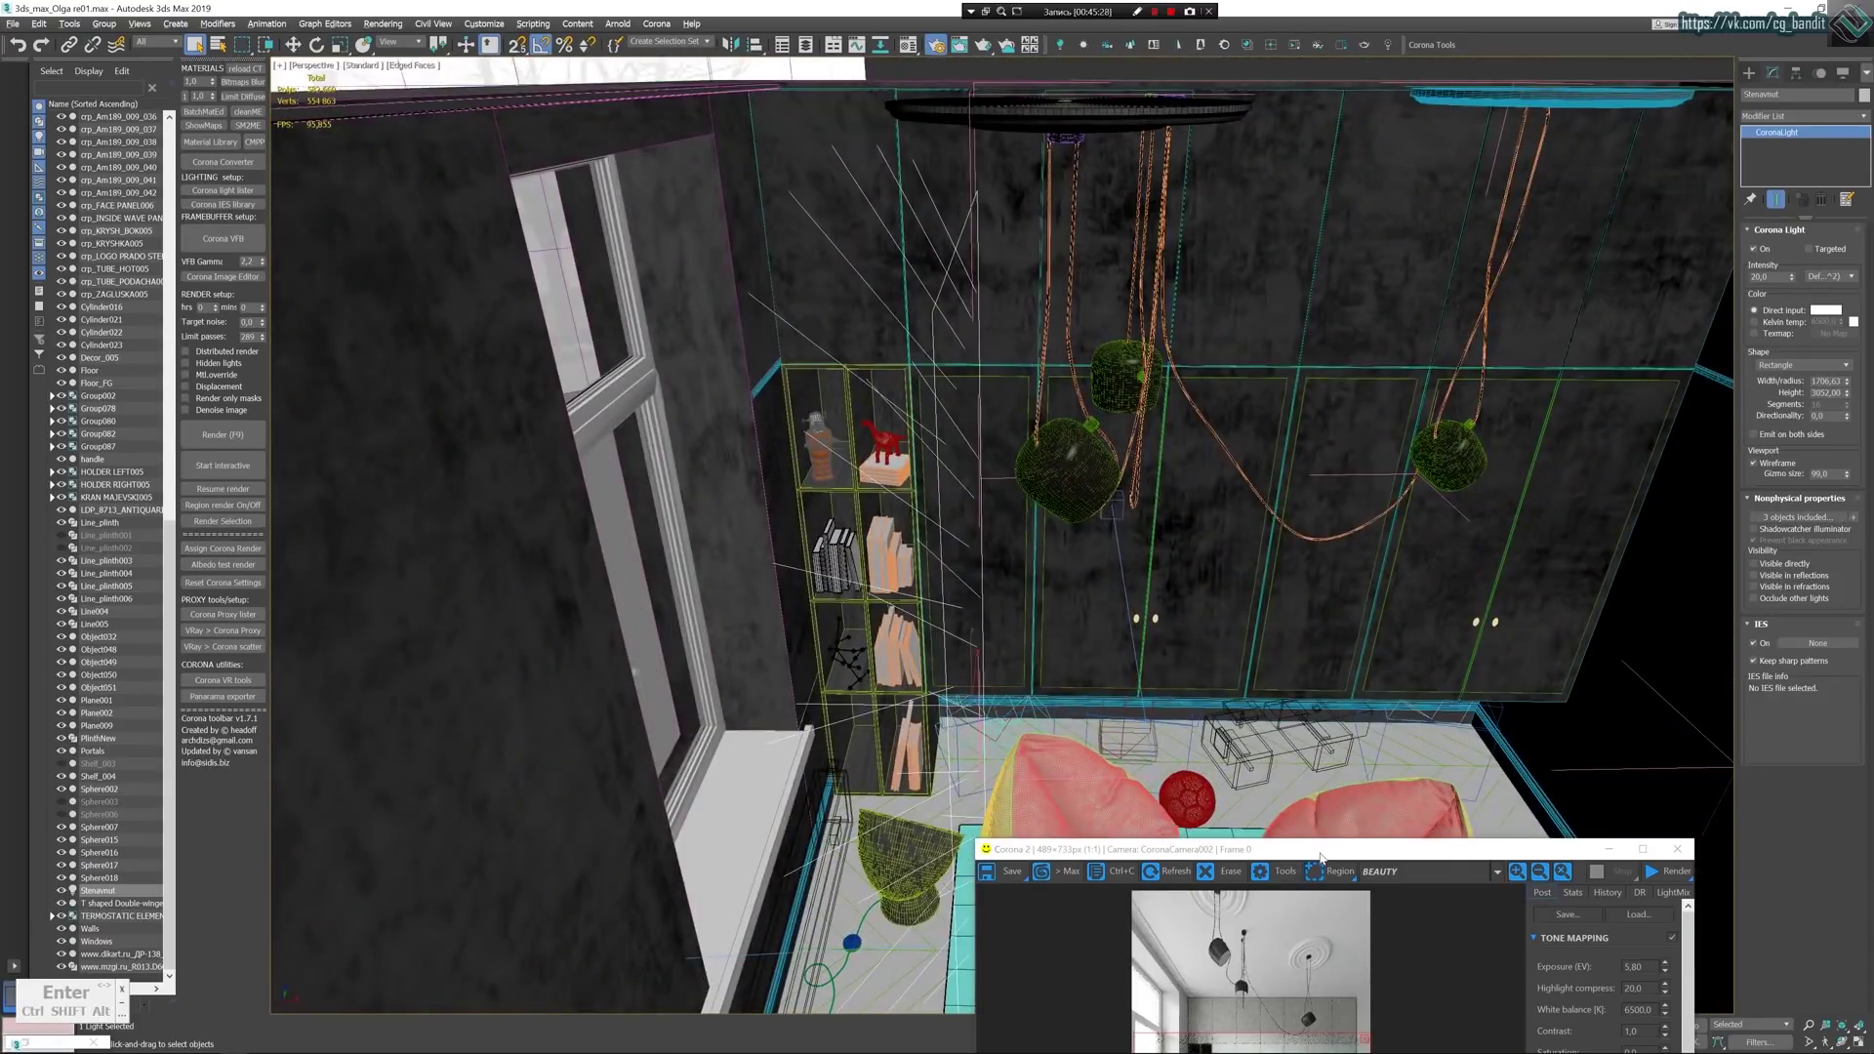
Move the frame buffer clear of the cabinets, start rendering CoronaCamera002 and restore the four-viewport layout.
left_click_drag(1324, 852, 1377, 381)
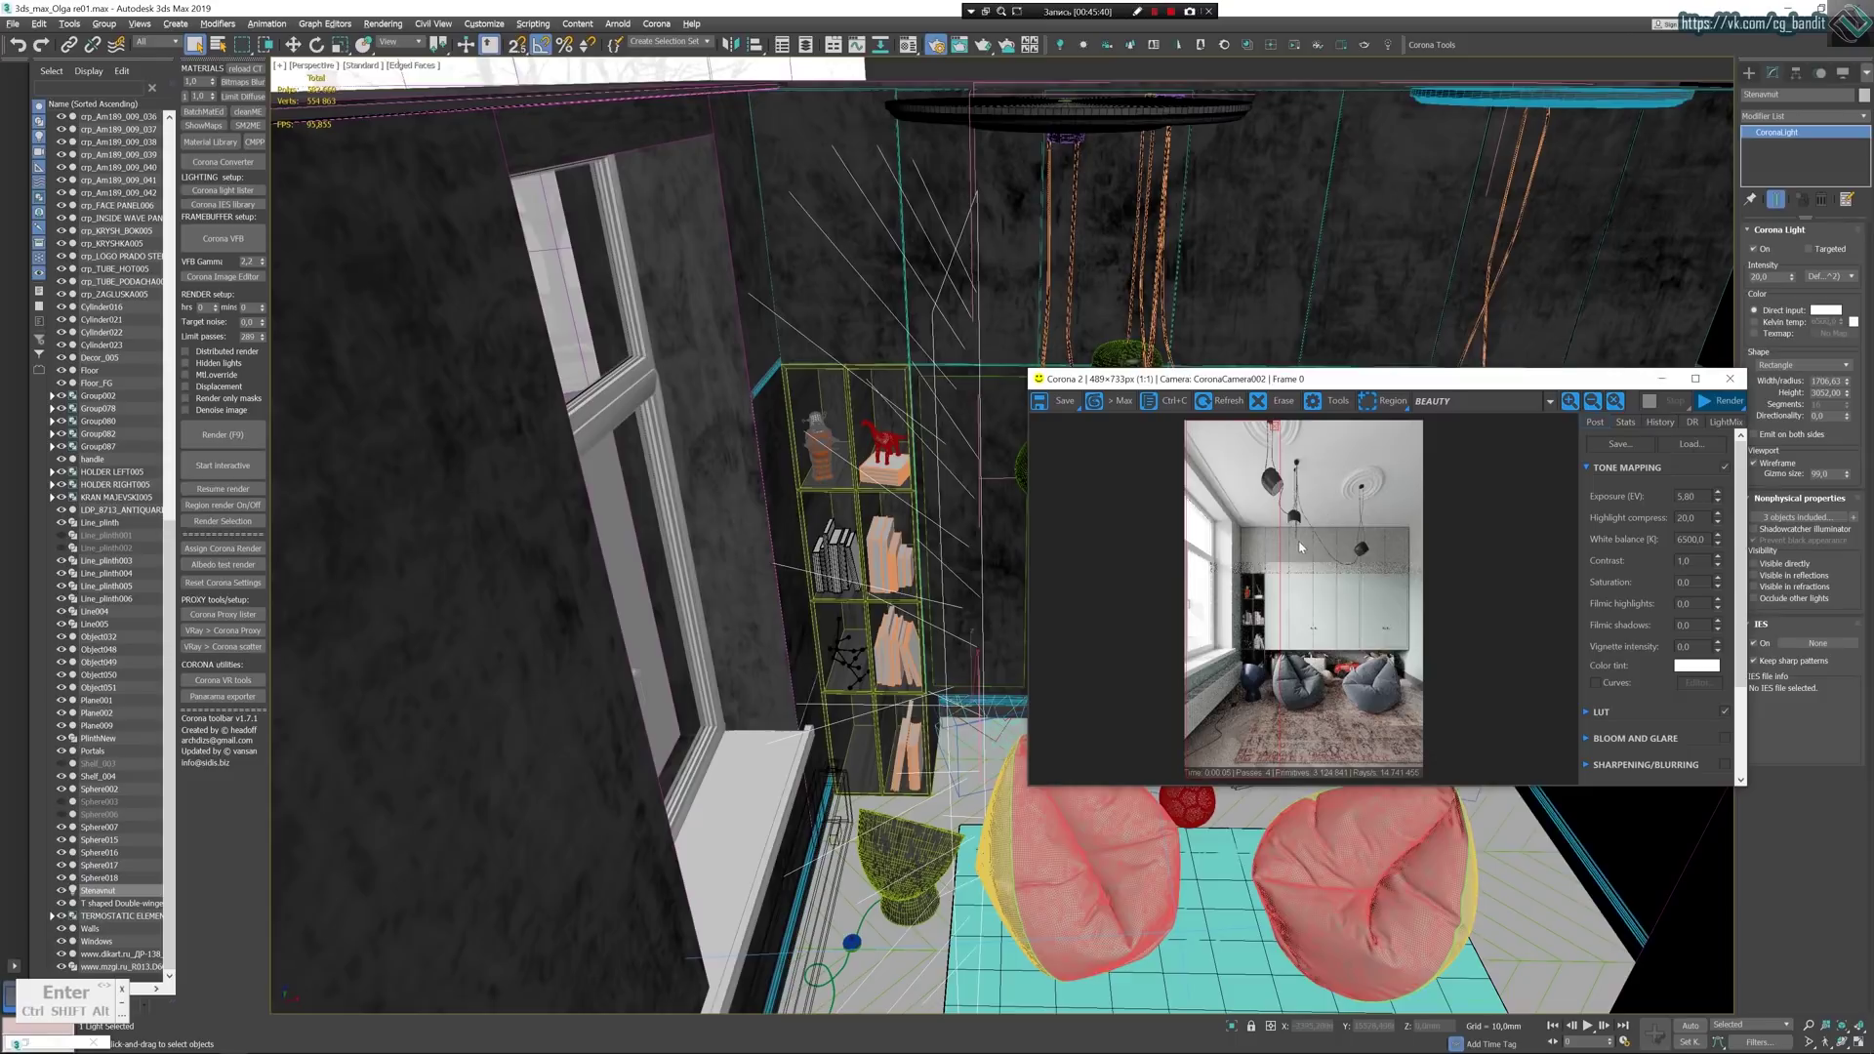
key("shift+q")
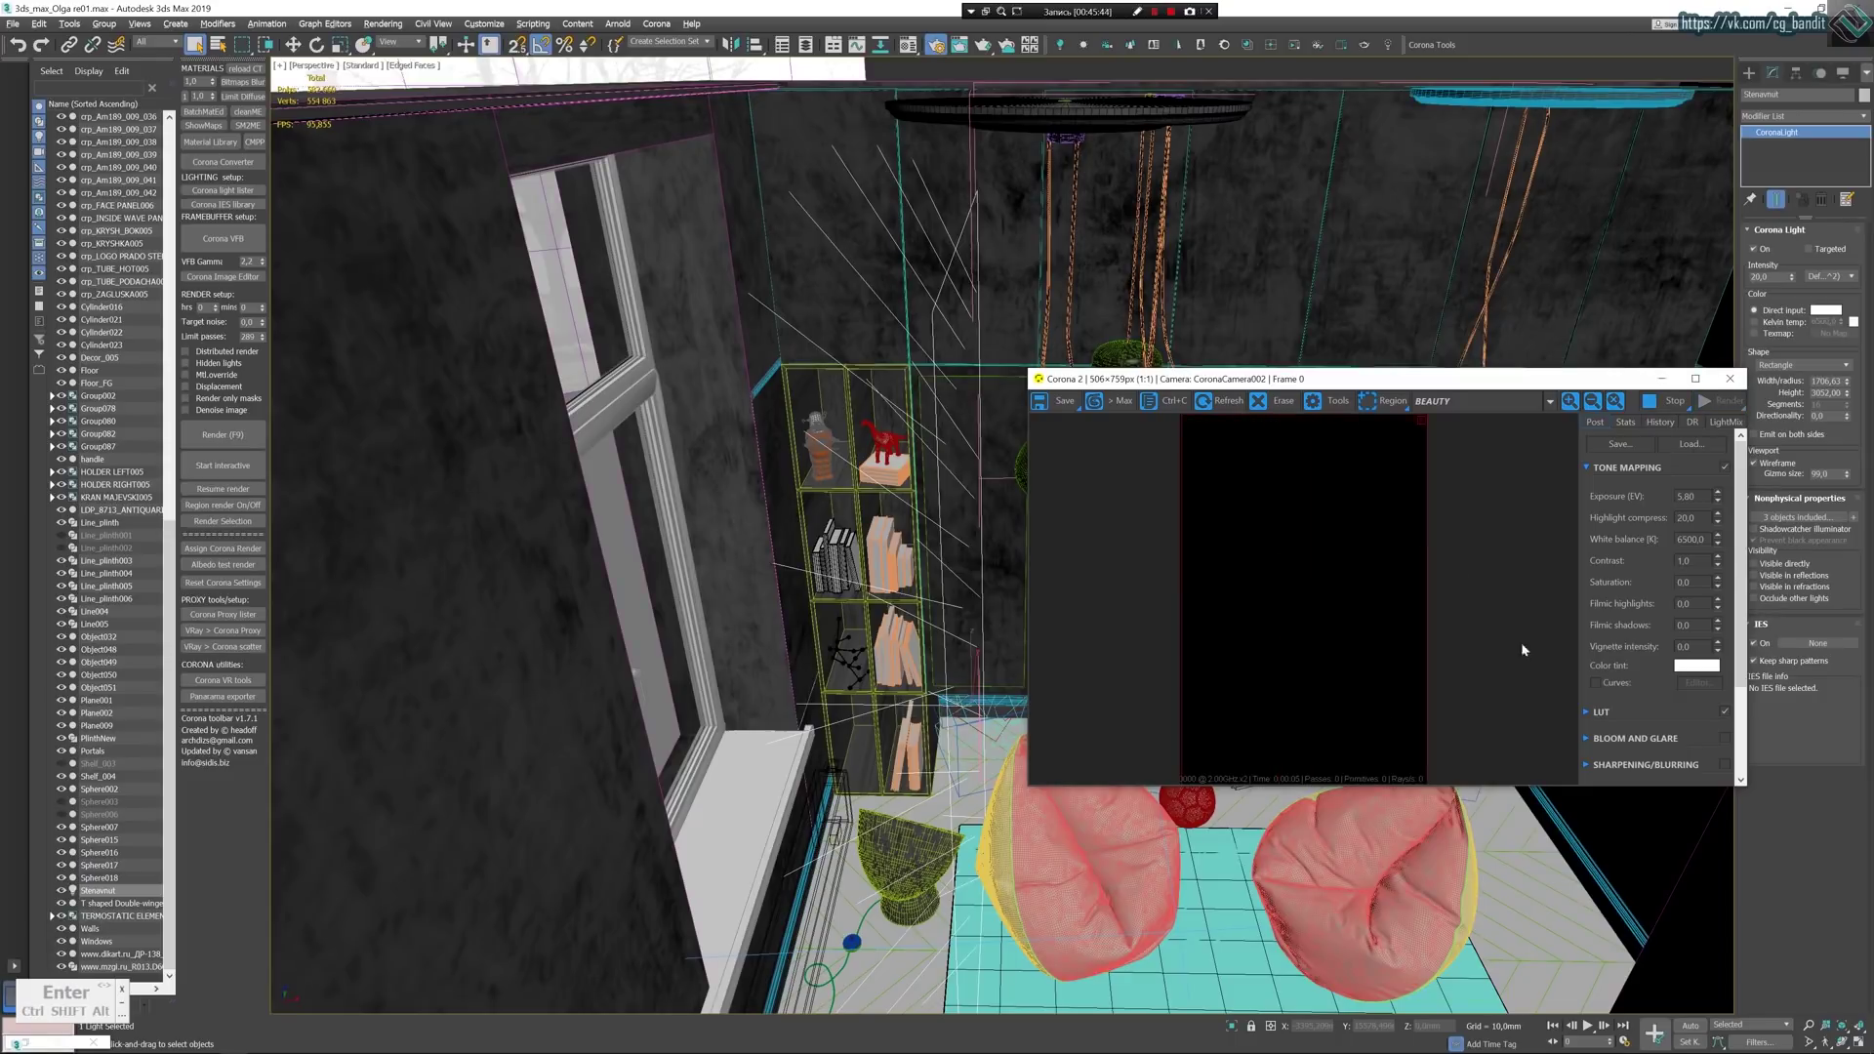
left_click(1861, 1041)
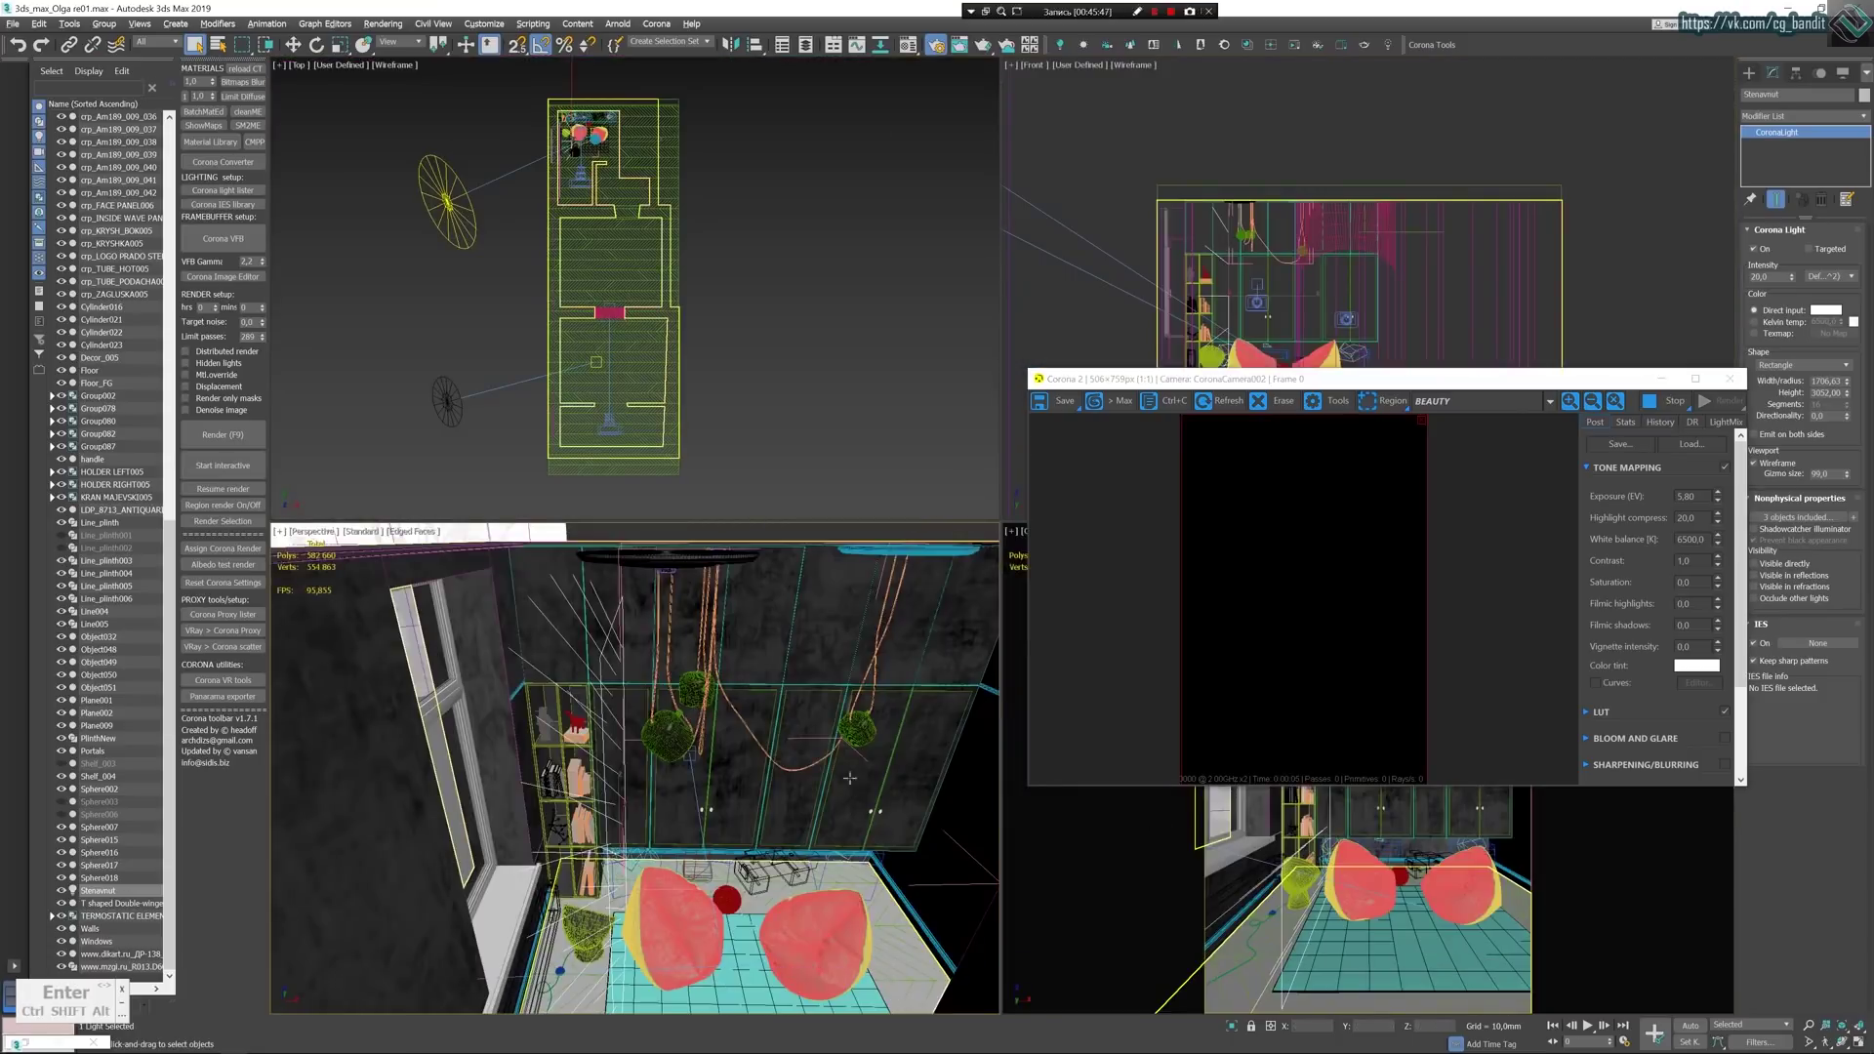
Set CoronaSun001's size to 64 and make it the active sun in place of CoronaSun002.
left_click(444, 394)
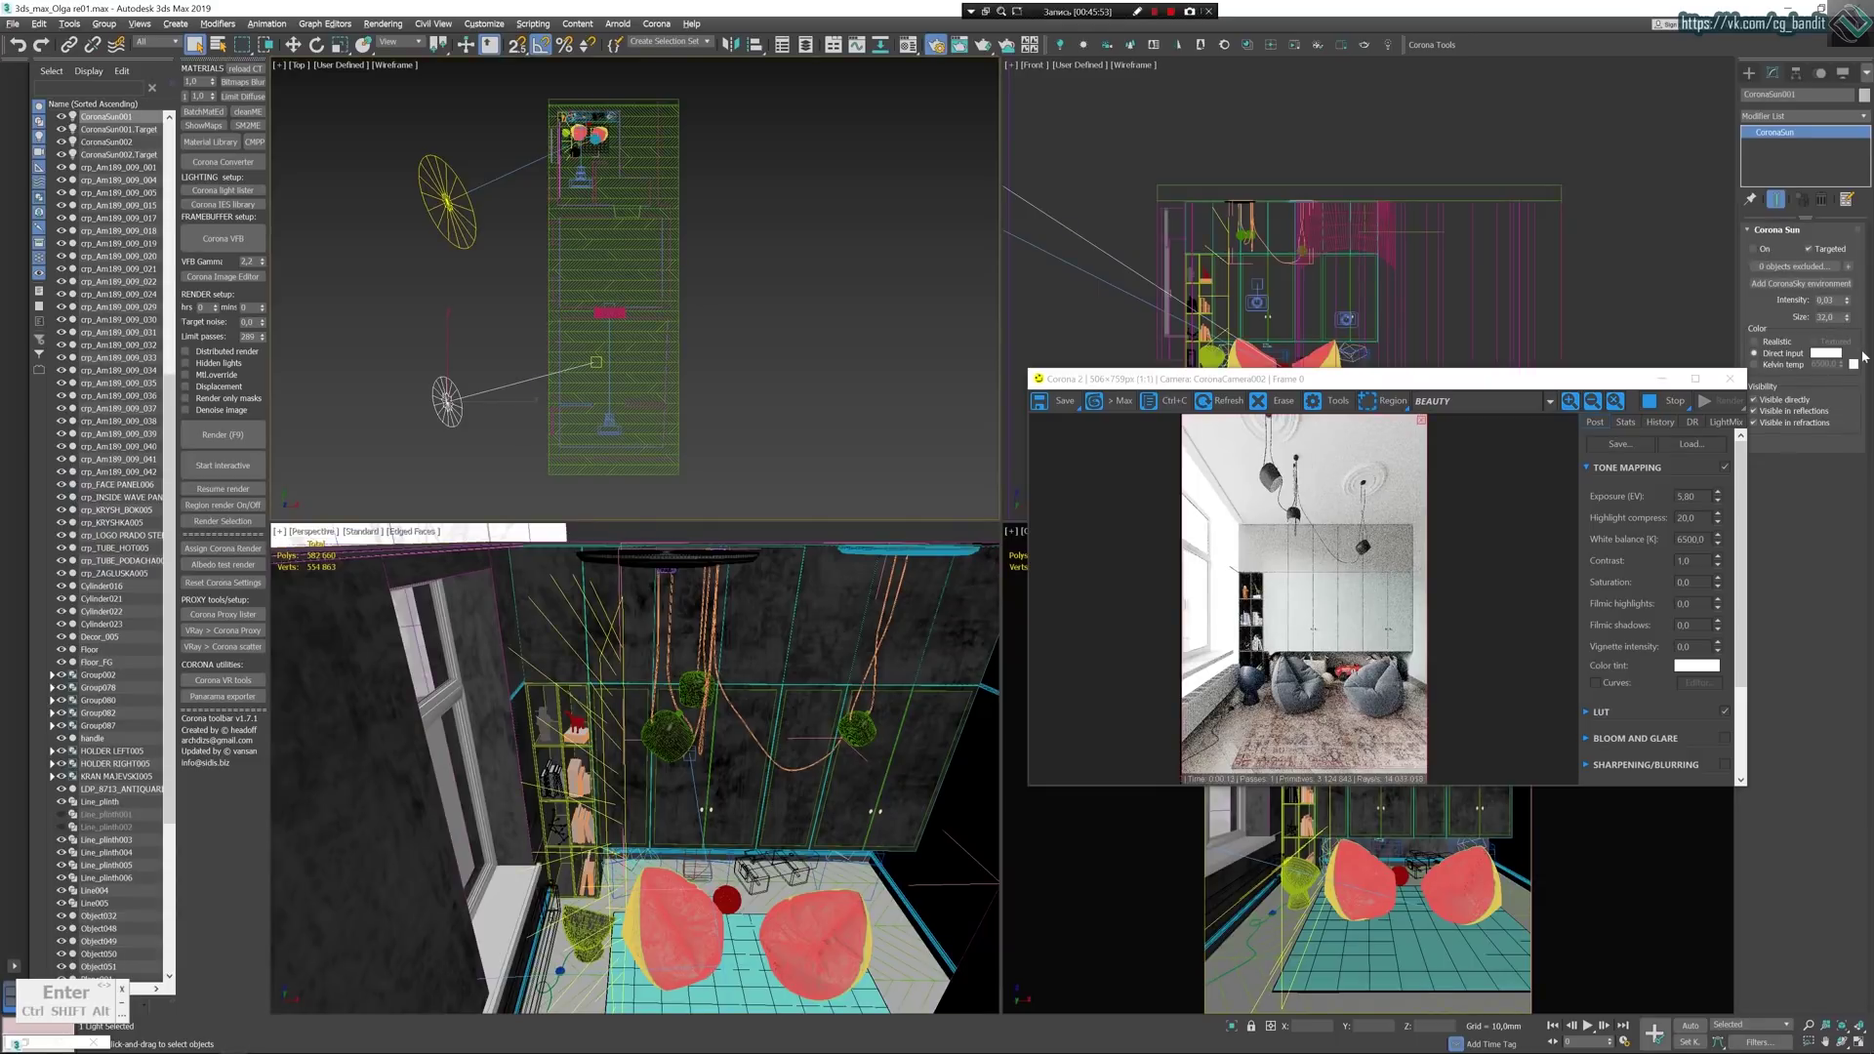
left_click(1839, 318)
type("64")
key("Return")
left_click(452, 199)
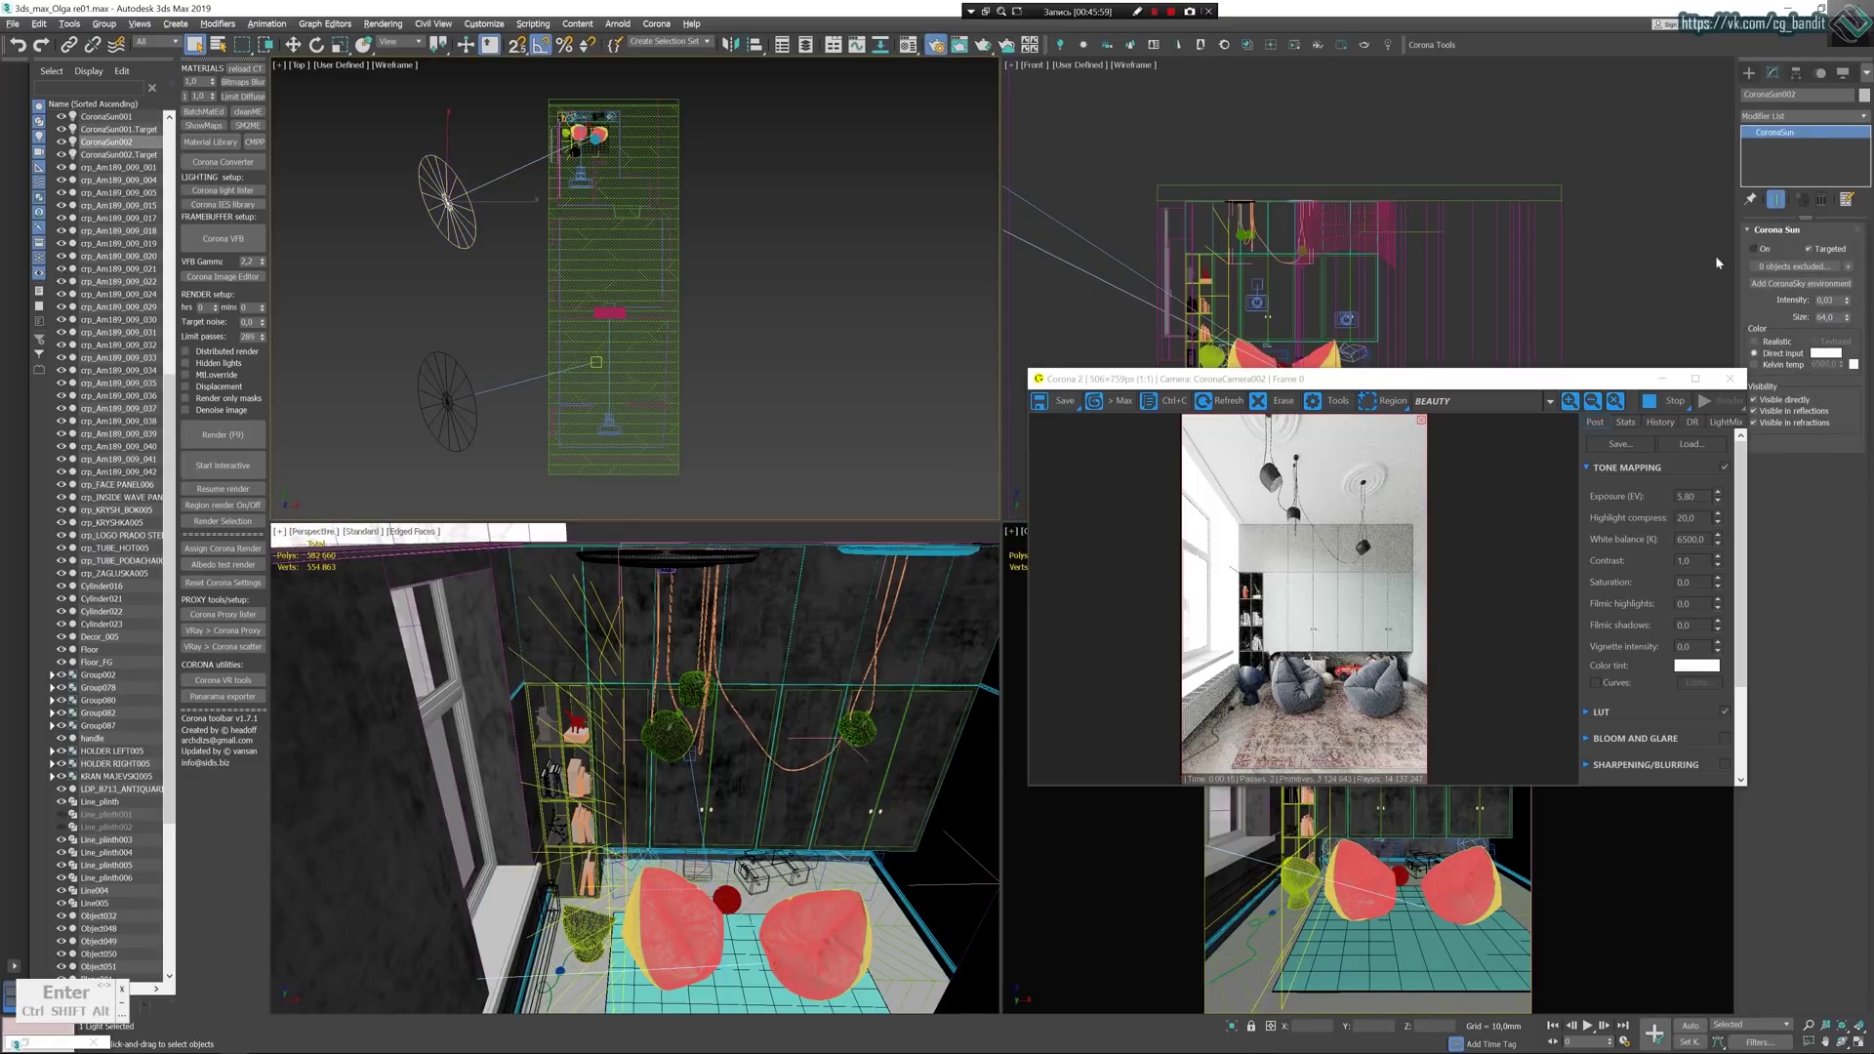
left_click(450, 401)
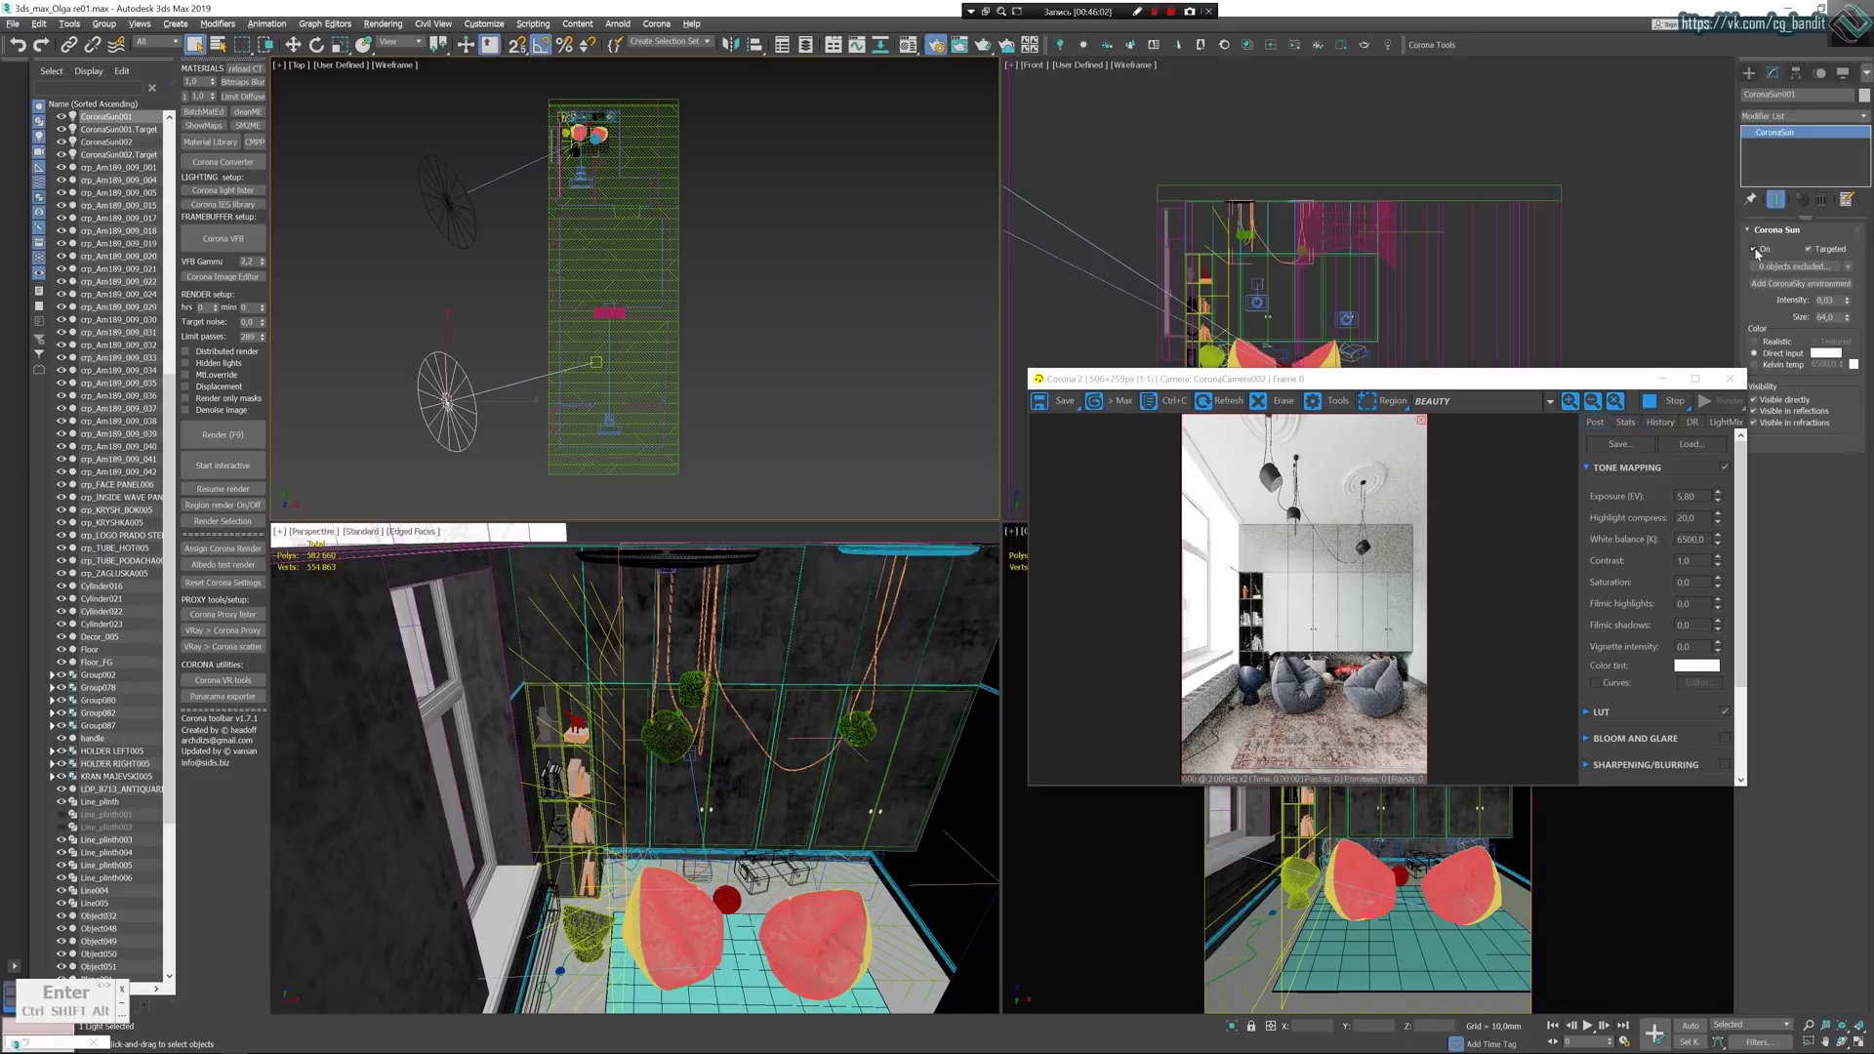
Limit the render region to the window-side strip of the image and make the frame buffer taller.
left_click_drag(1243, 373, 810, 315)
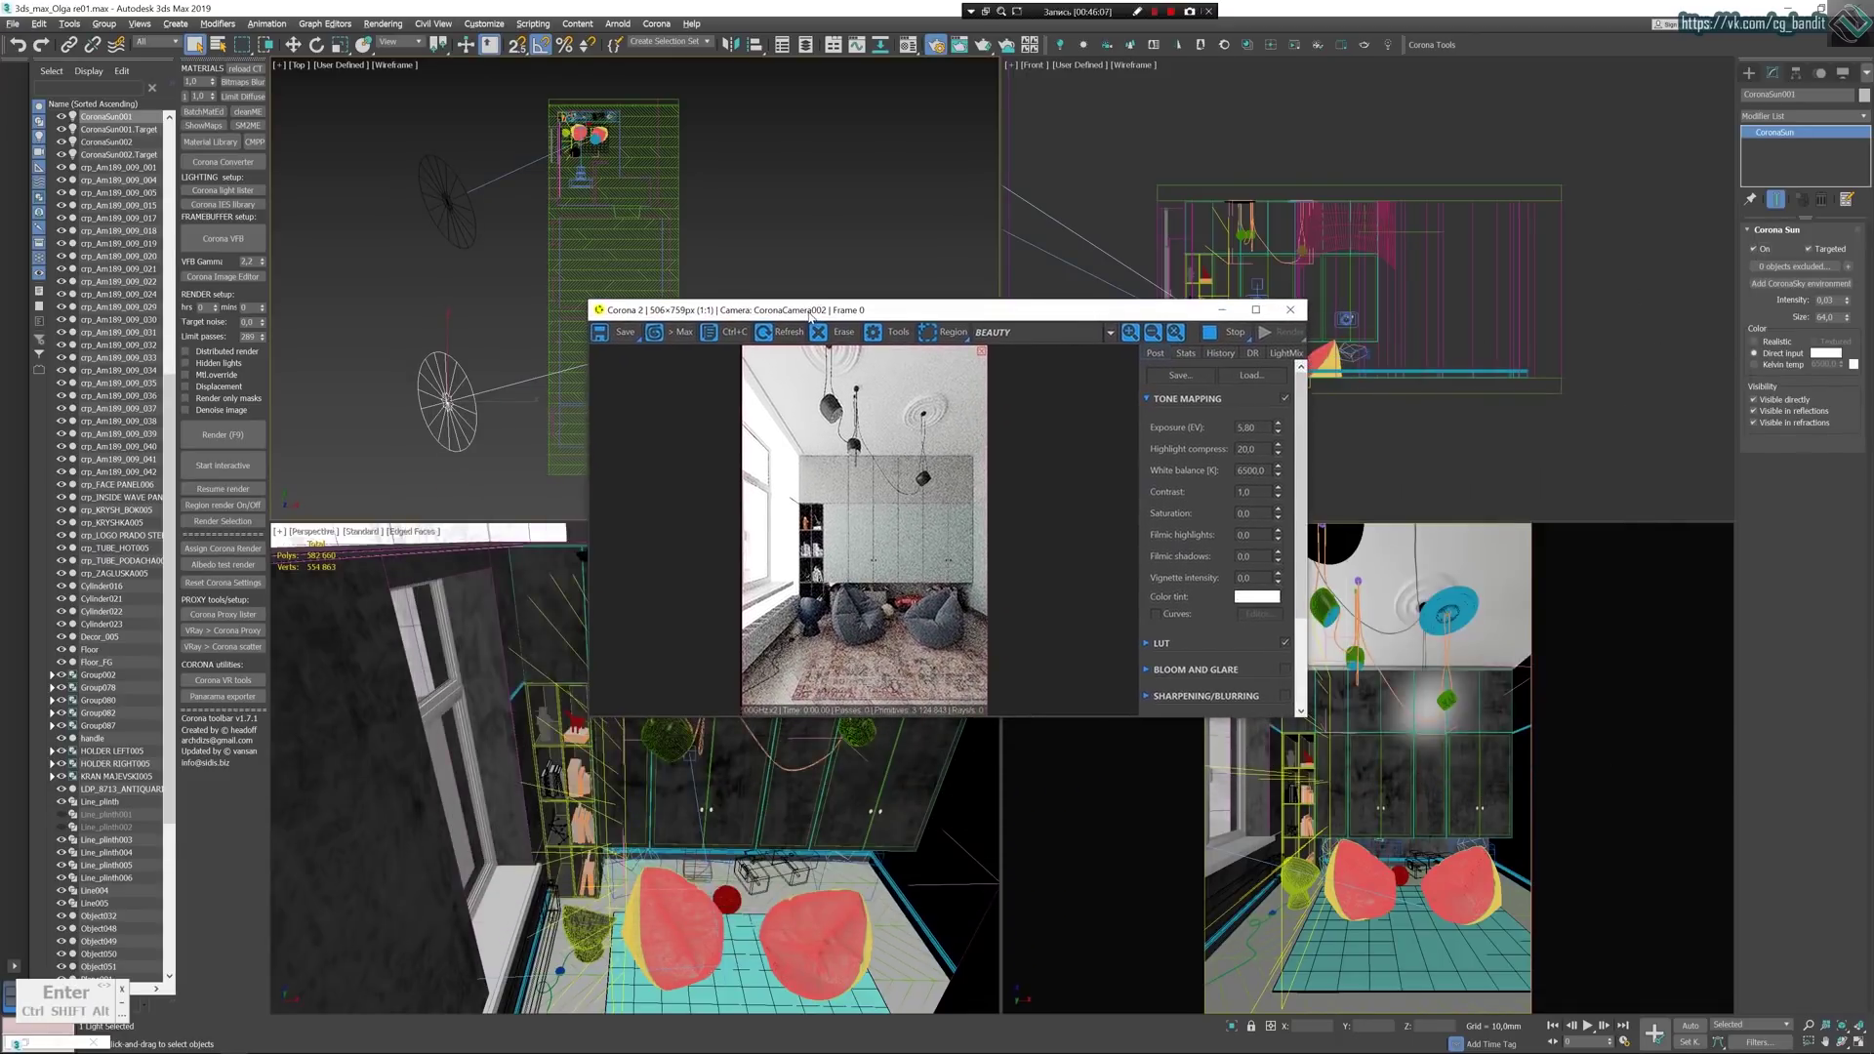
scroll(758, 507, "up", 1)
scroll(758, 507, "down", 1)
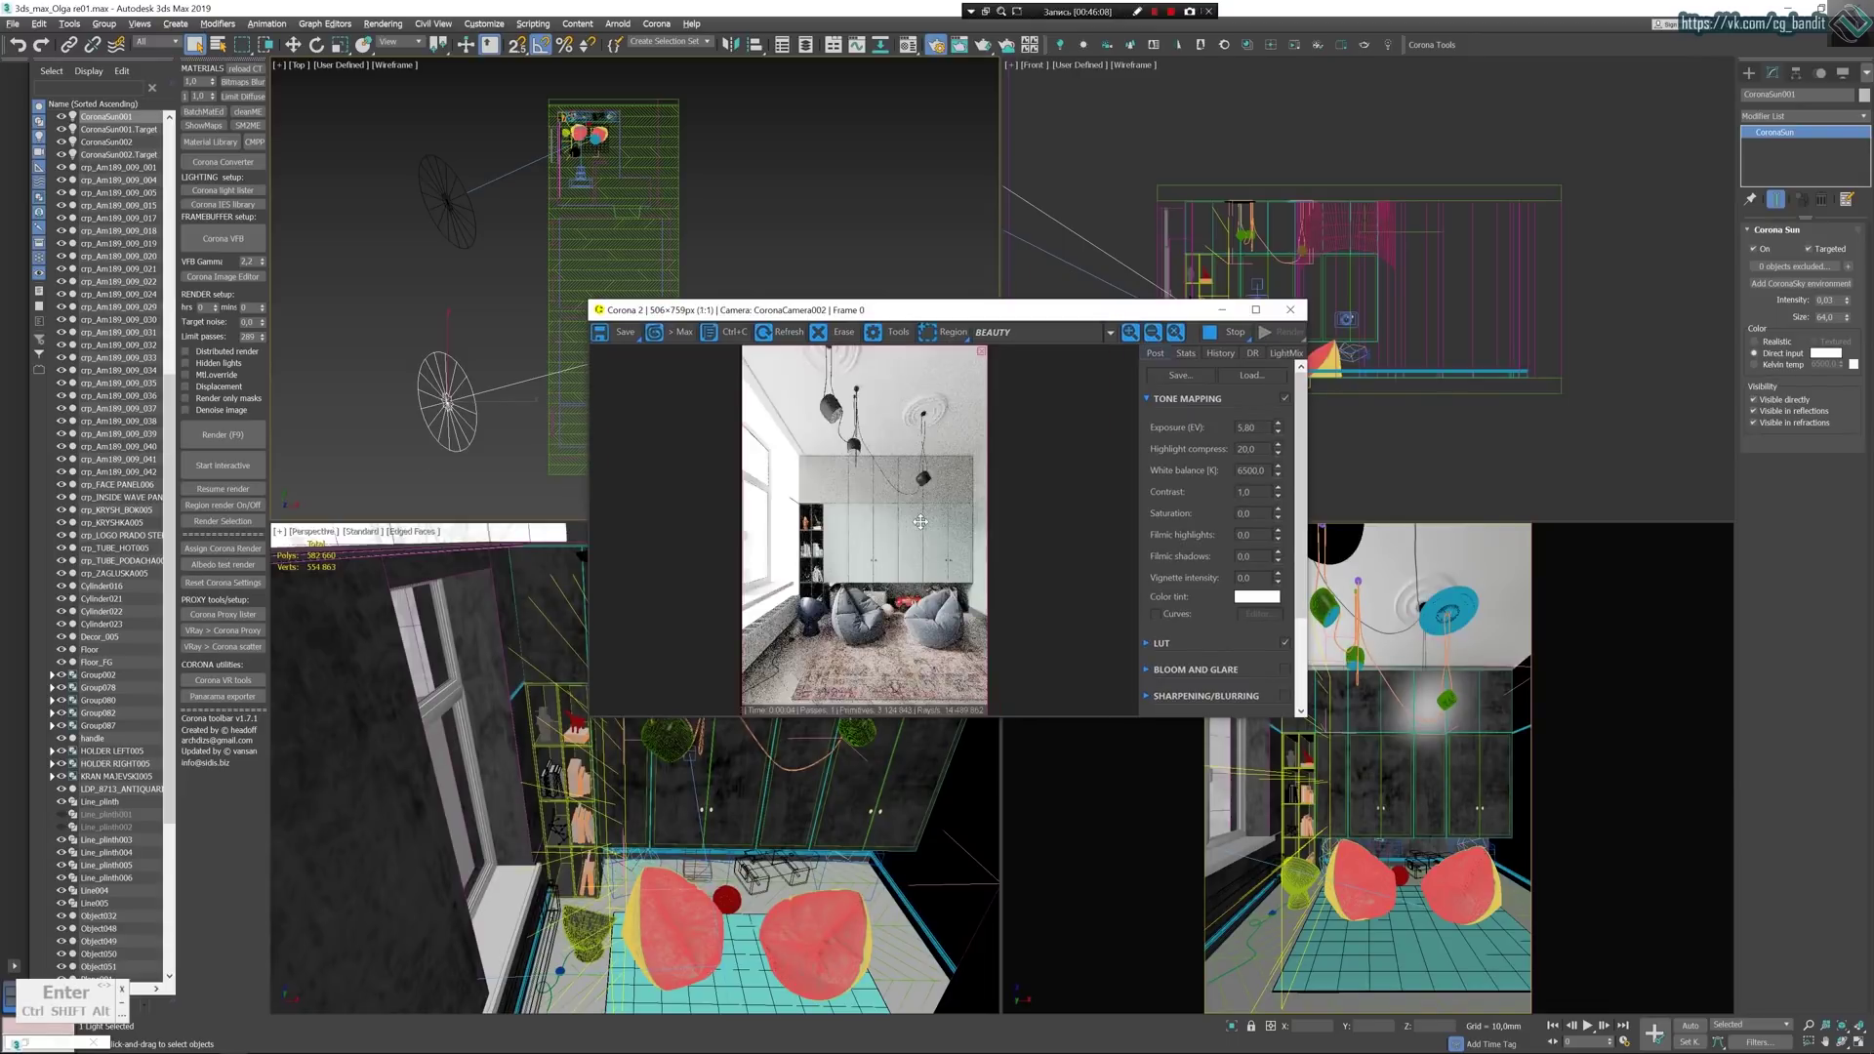
left_click_drag(987, 387, 803, 425)
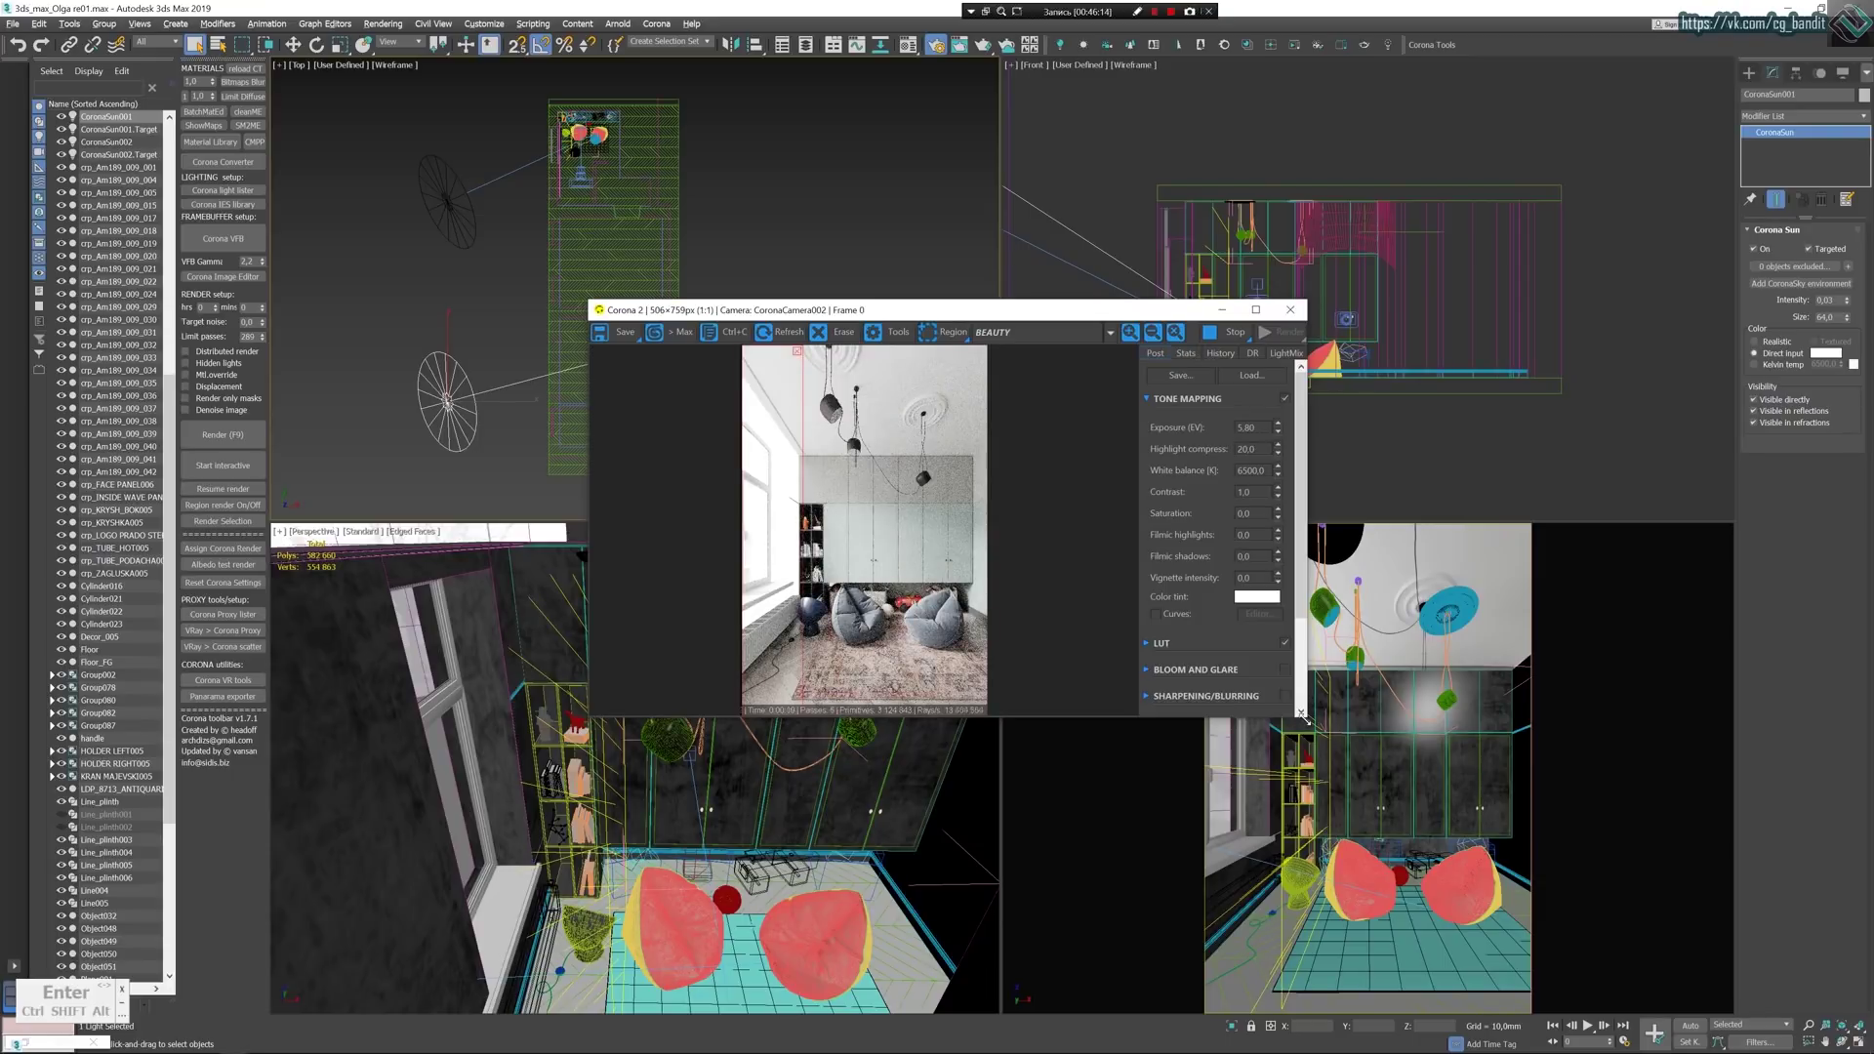
left_click_drag(1305, 720, 1302, 837)
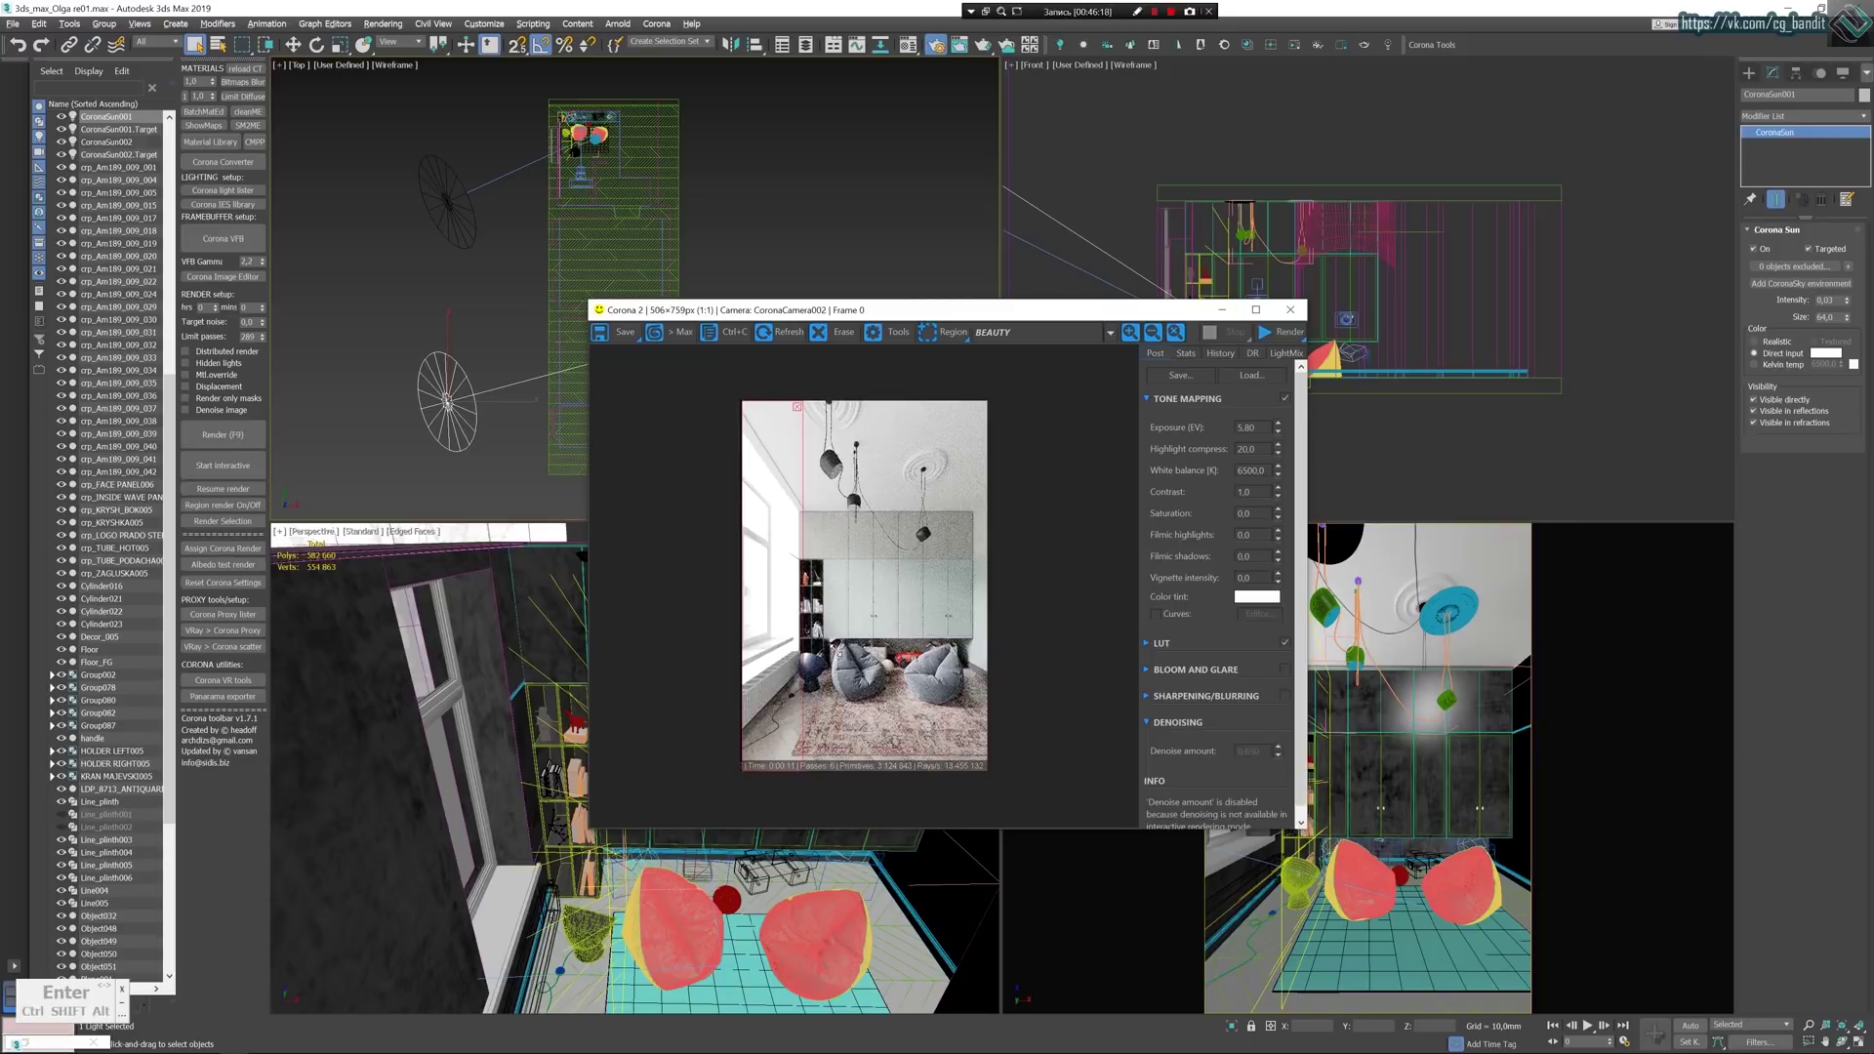
Render again at 659×988 px and inspect the window and shelf side of the room in the frame buffer.
scroll(856, 588, "up", 1)
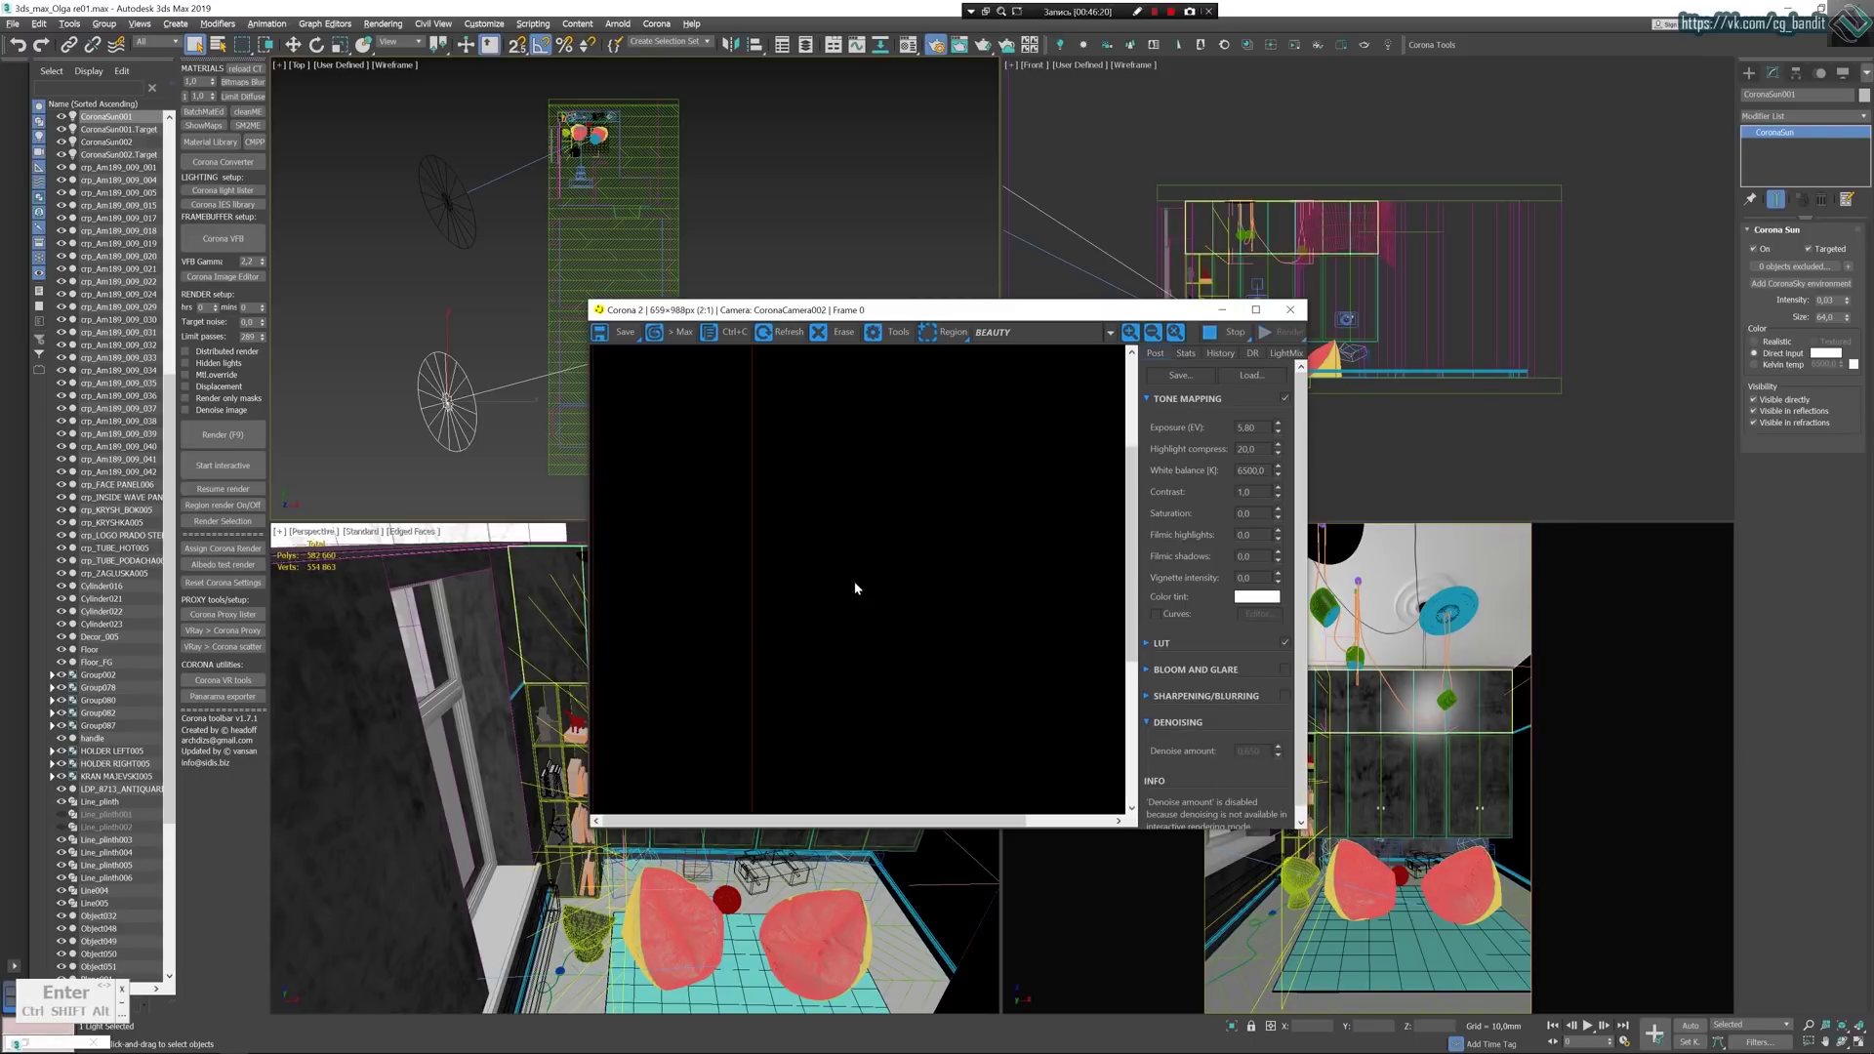
scroll(855, 589, "down", 1)
scroll(748, 584, "up", 1)
middle_click_drag(694, 509, 754, 713)
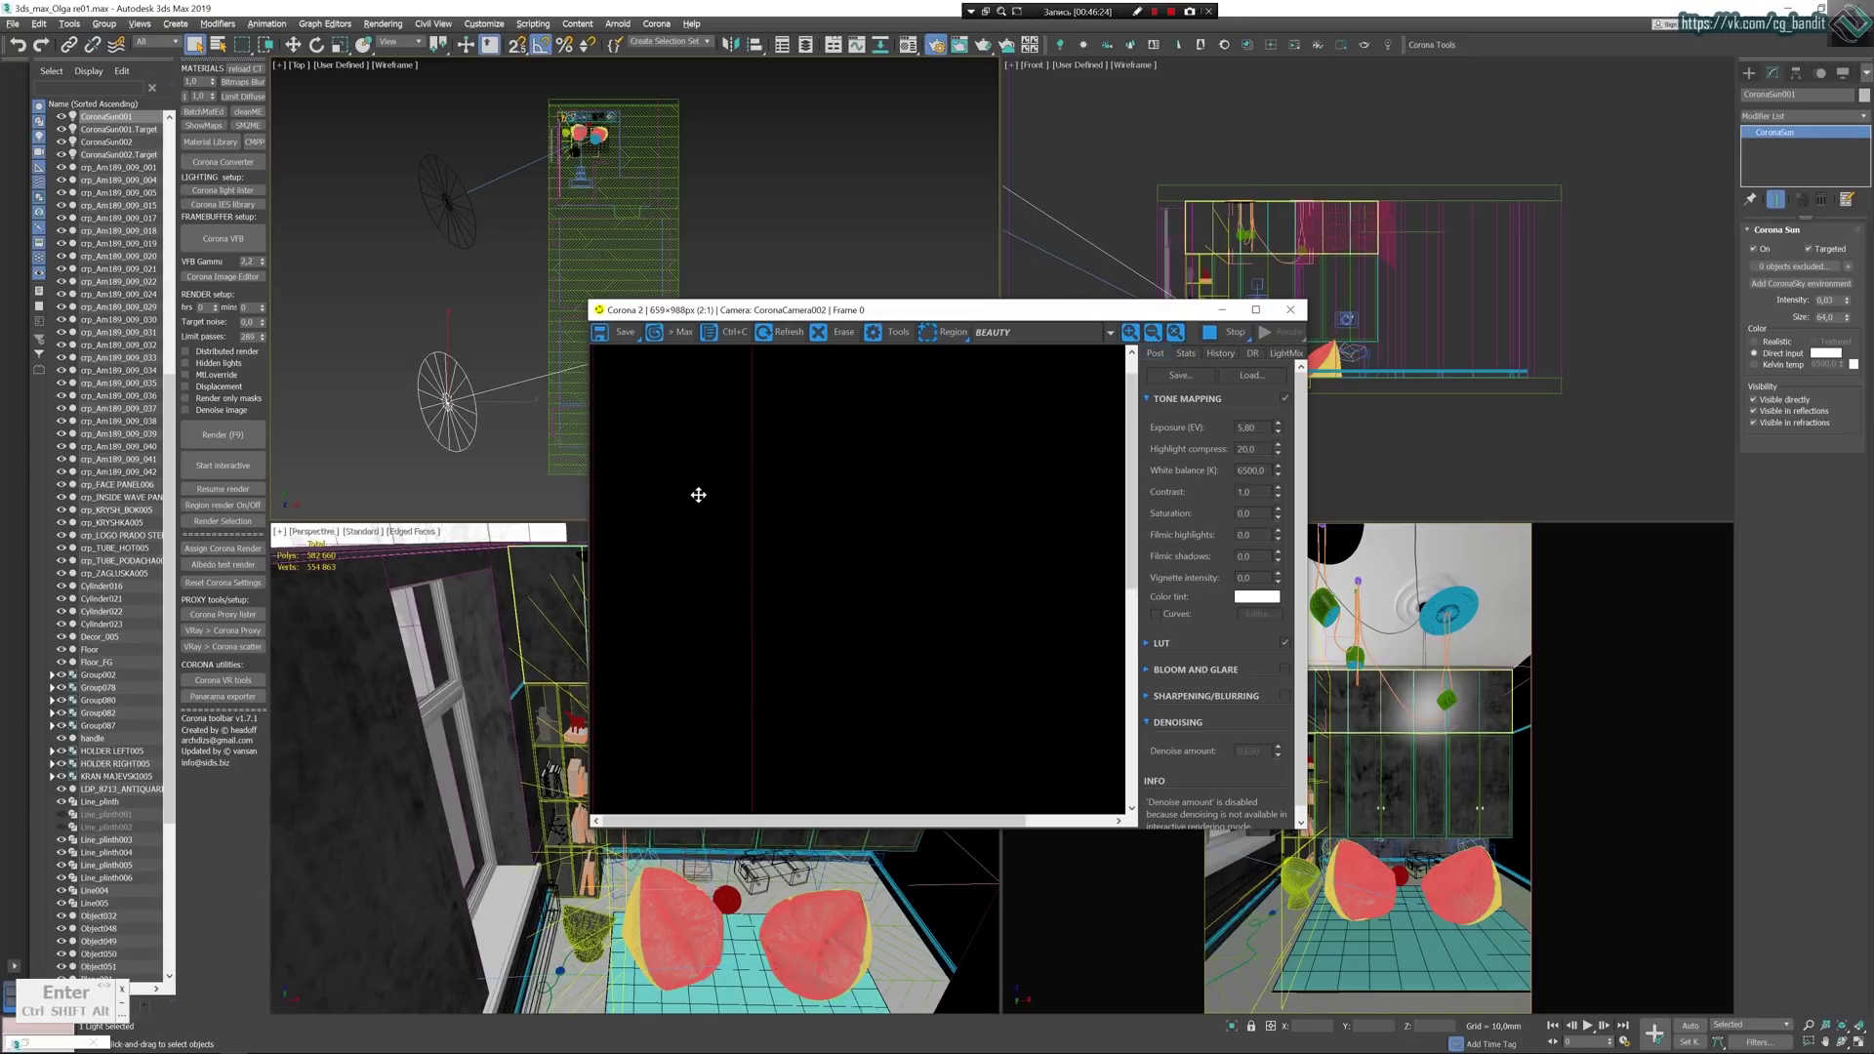
scroll(699, 512, "down", 1)
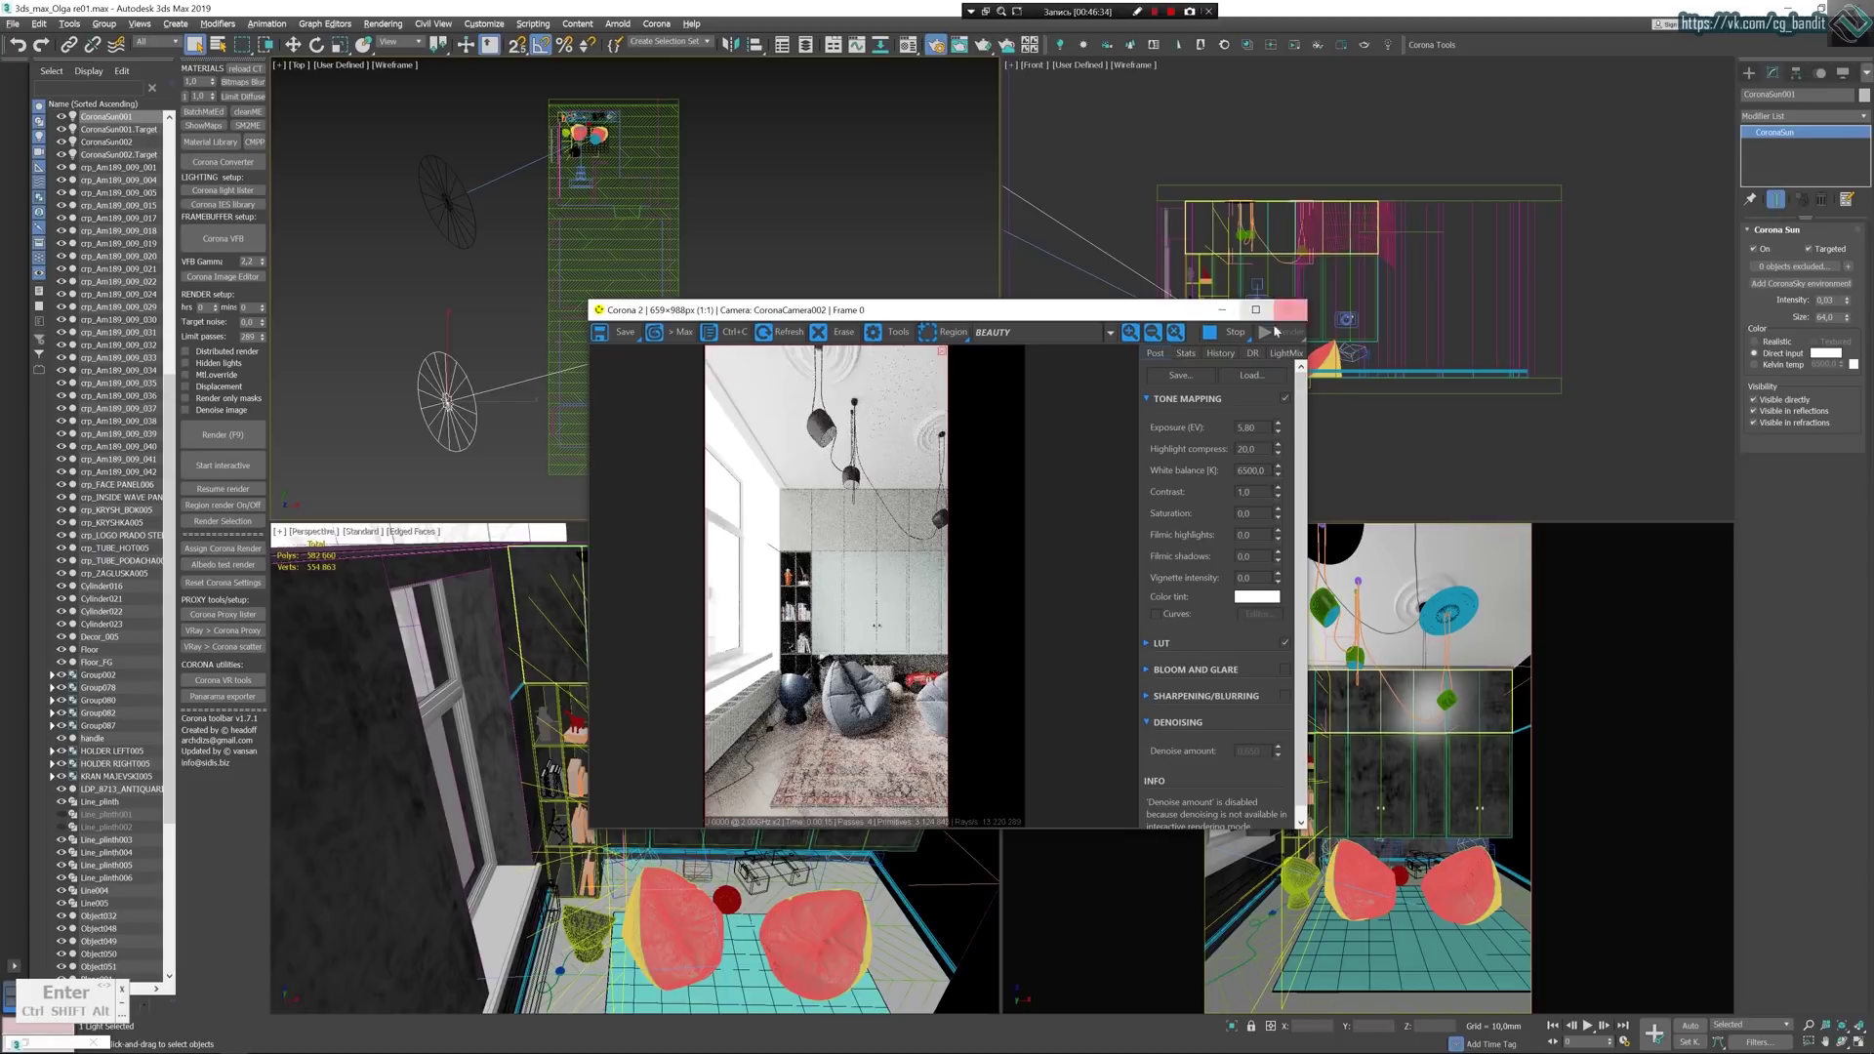
left_click_drag(1025, 314, 1069, 263)
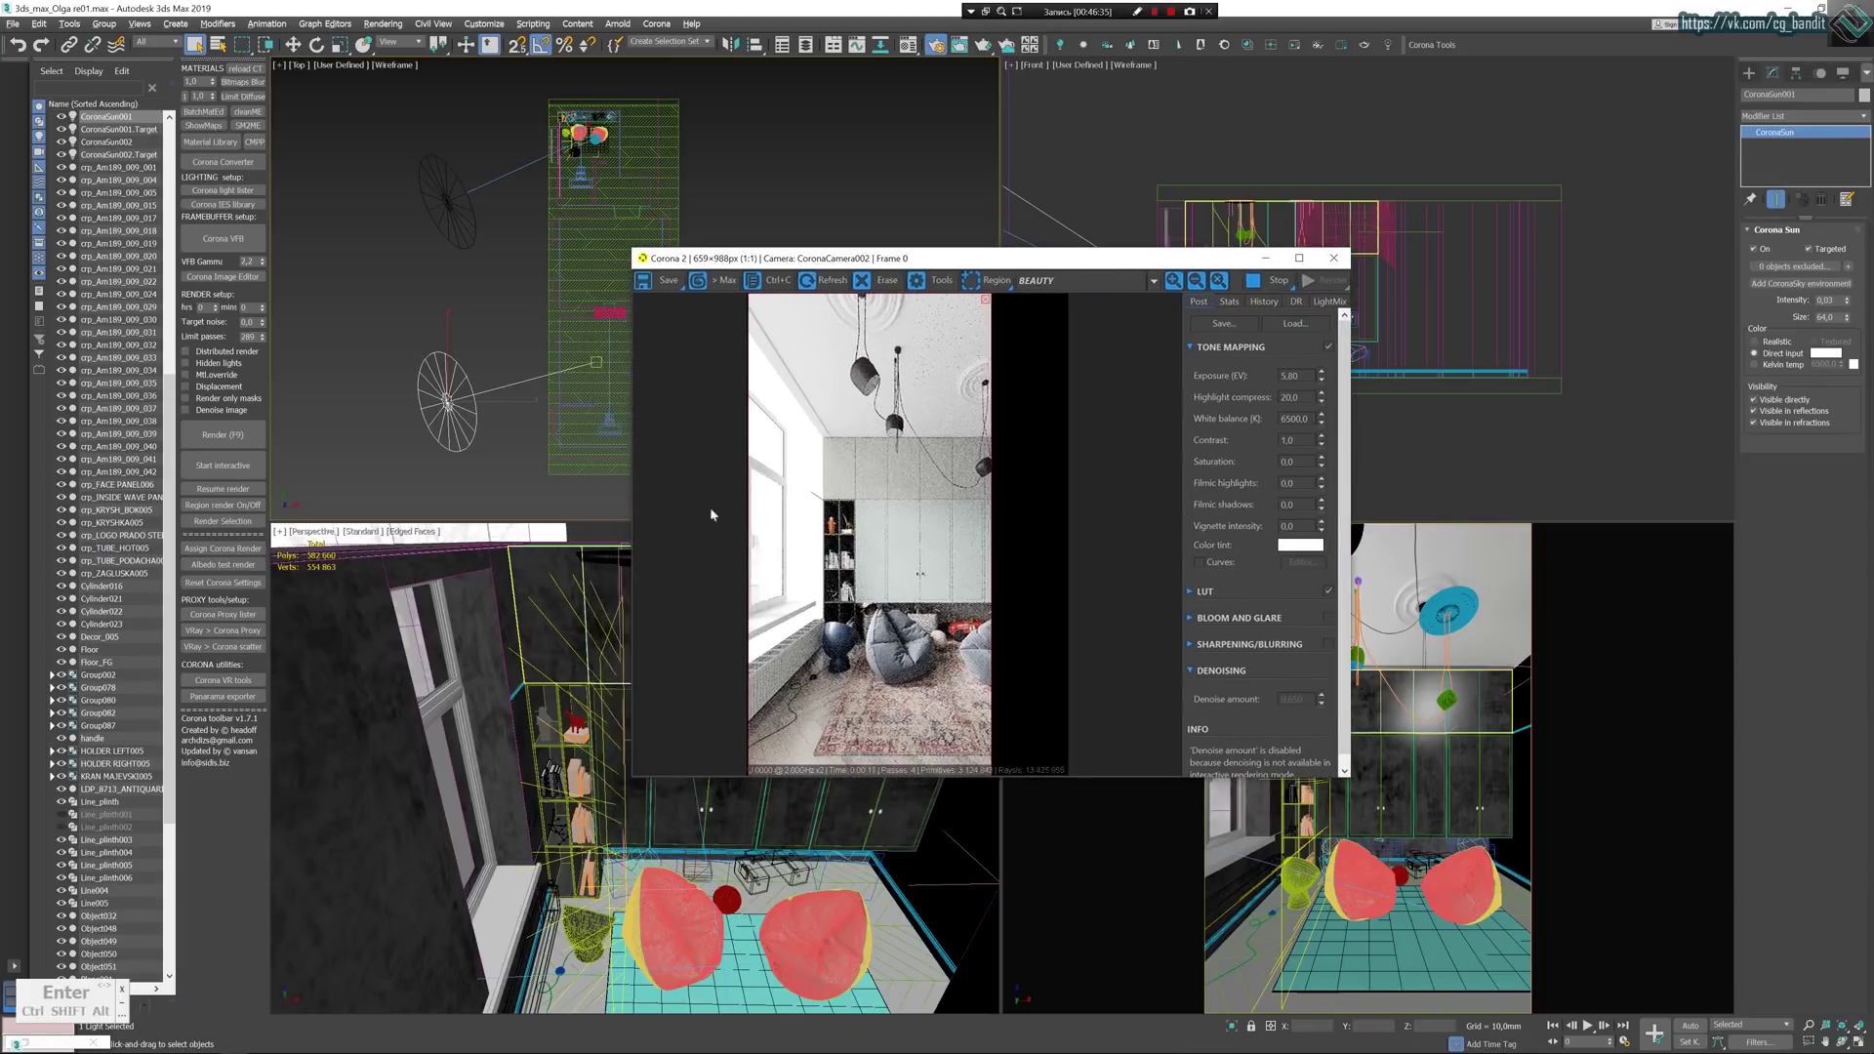
Set the rectangular Corona light's intensity to 1 and inspect the rendered wall, shelves and radiator.
left_click(598, 658)
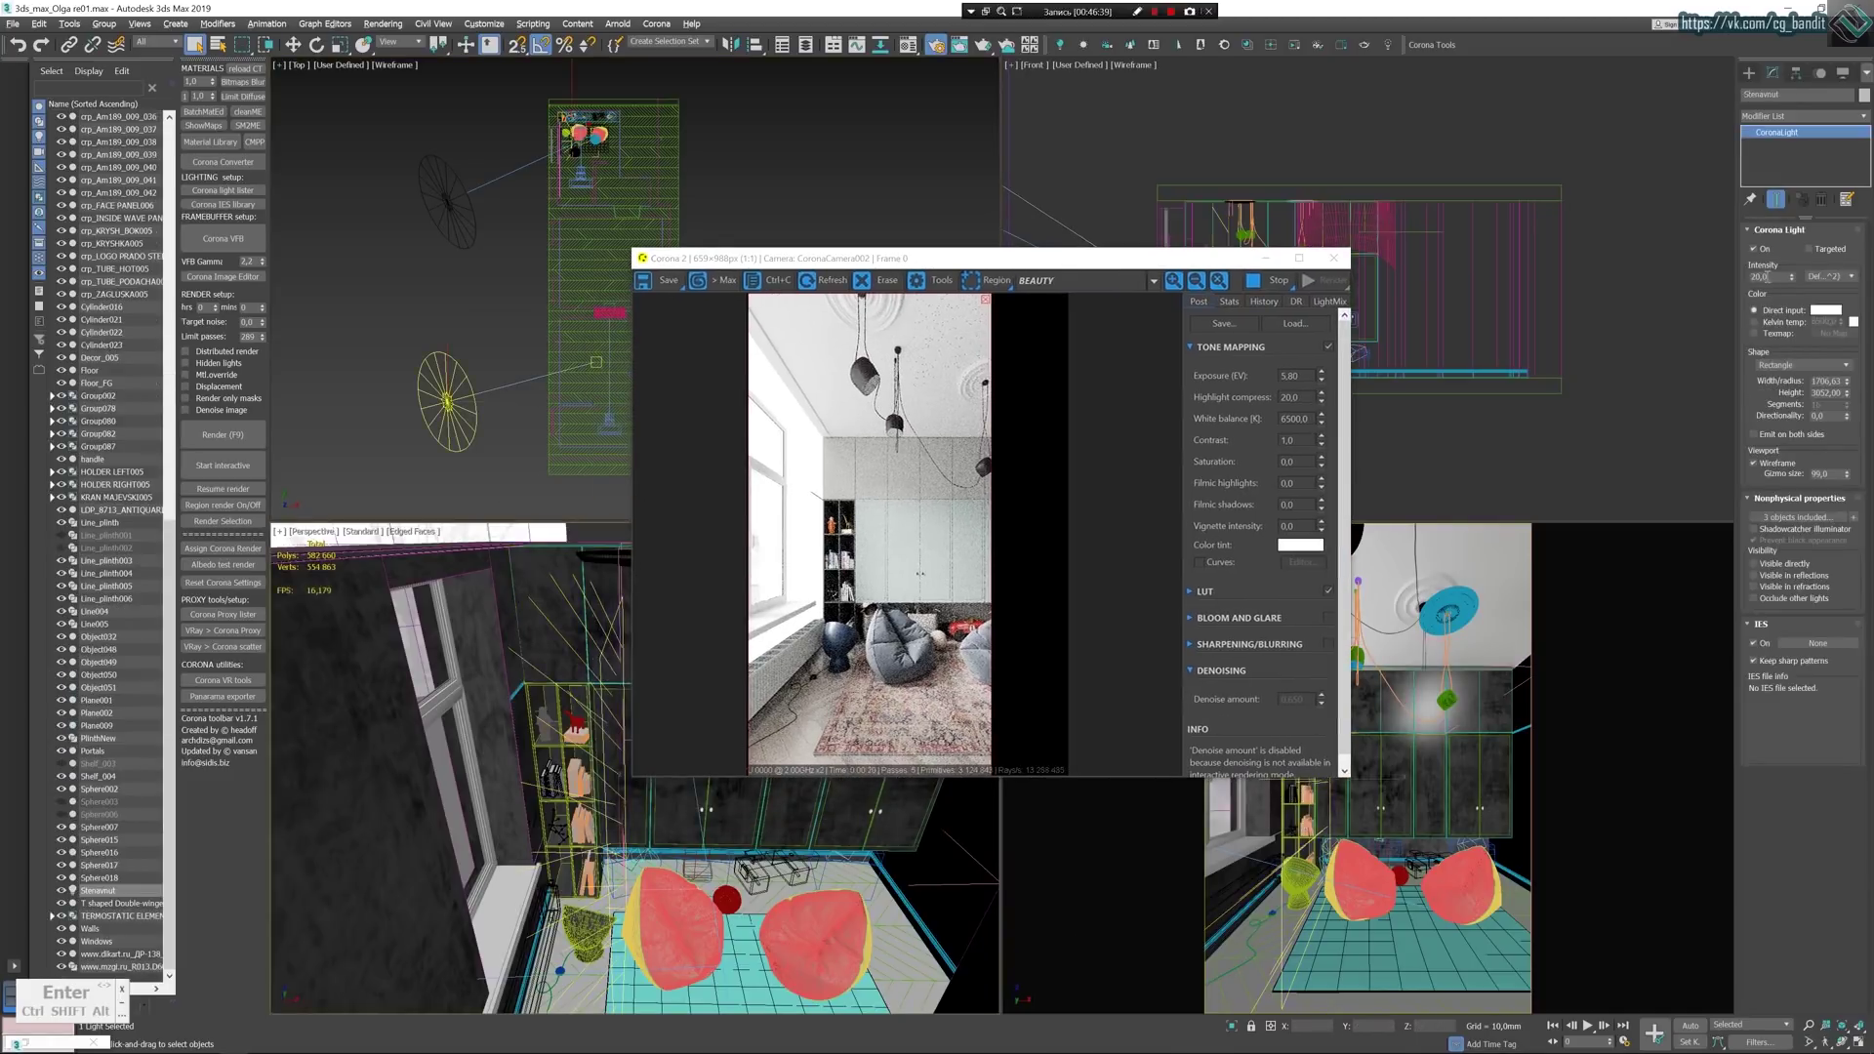
left_click(1765, 278)
type("1")
key("Return")
scroll(772, 486, "up", 1)
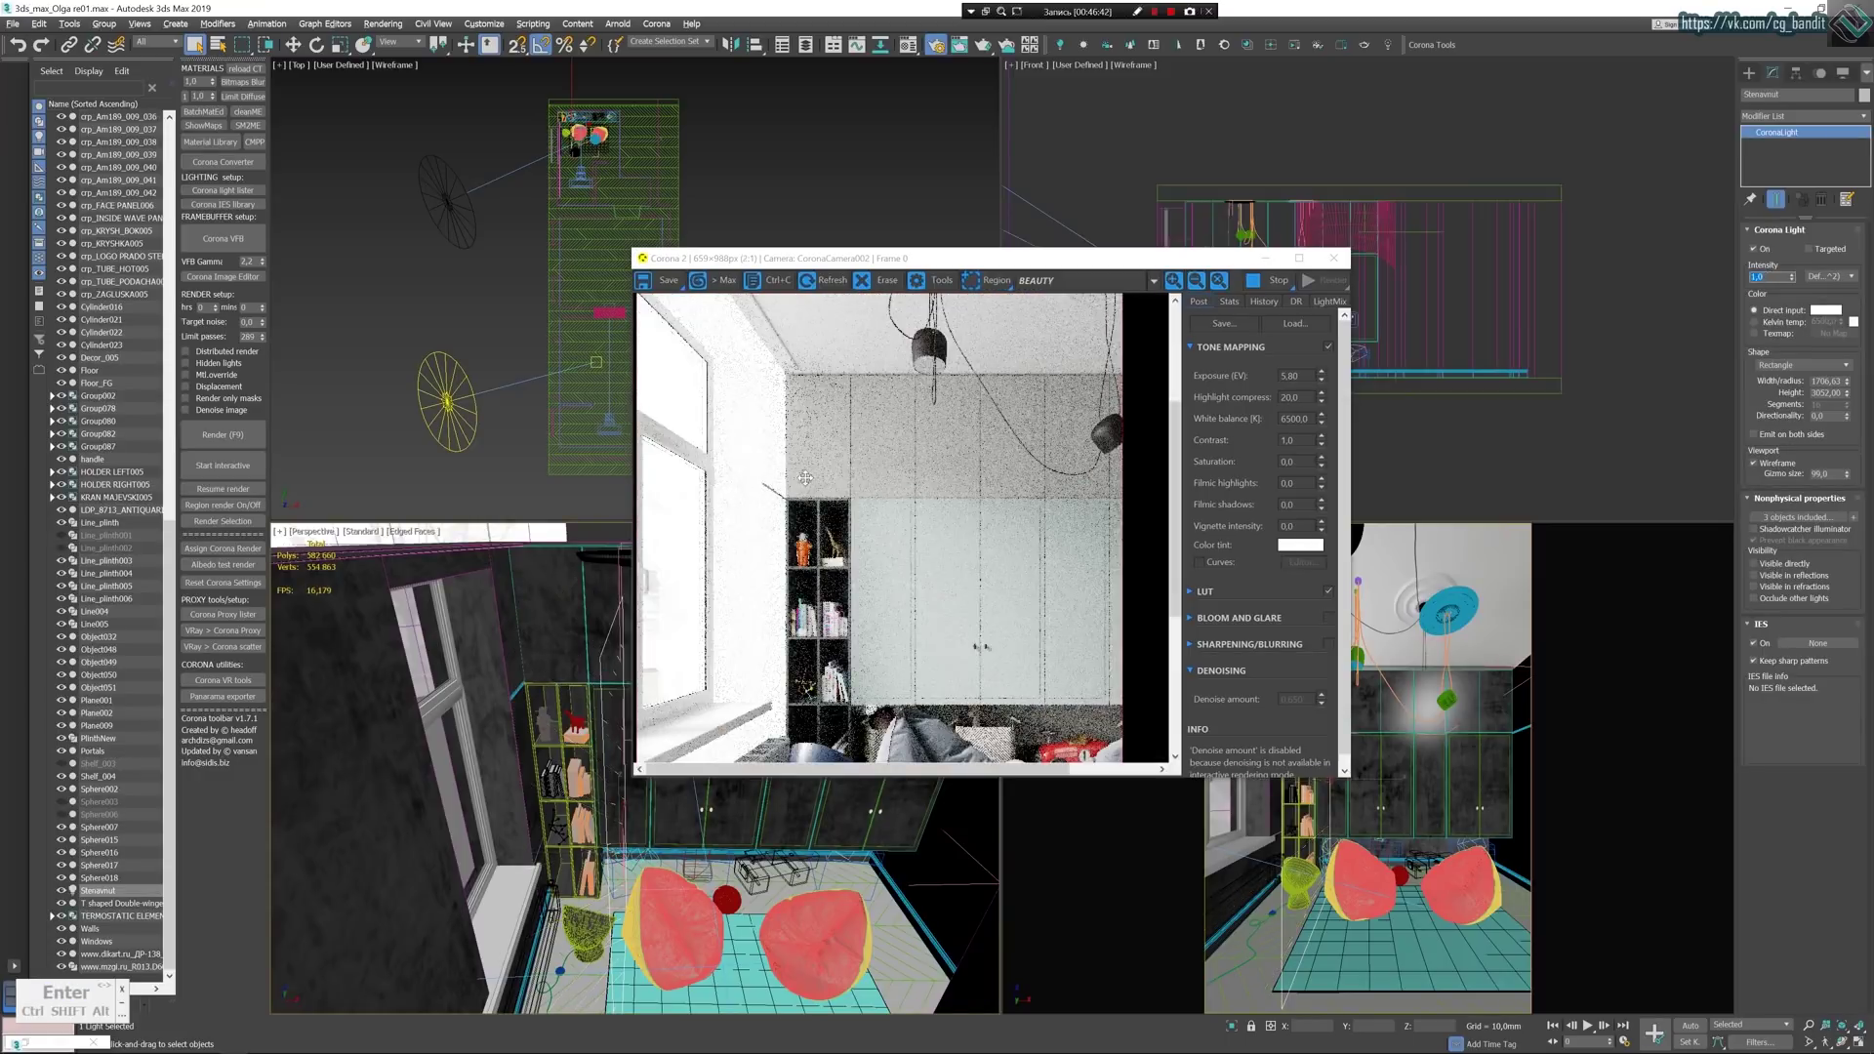
left_click_drag(829, 473, 868, 464)
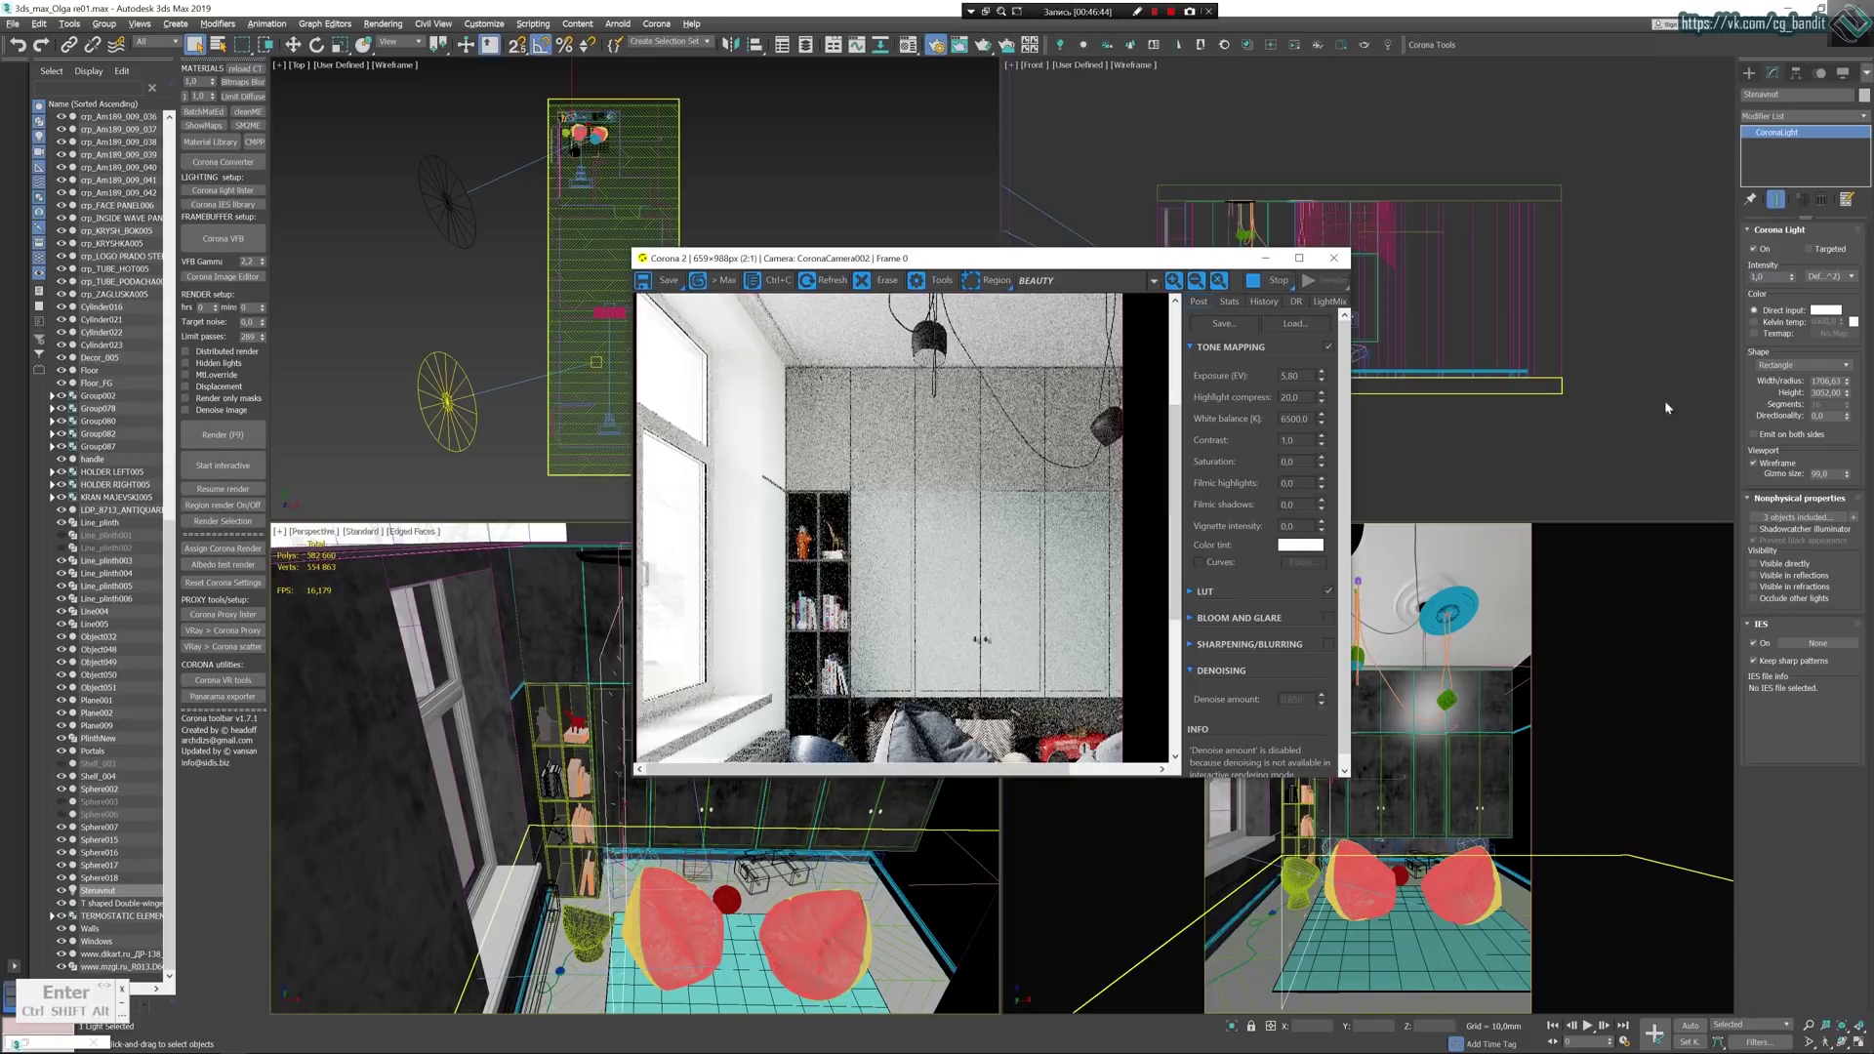
left_click_drag(770, 530, 816, 410)
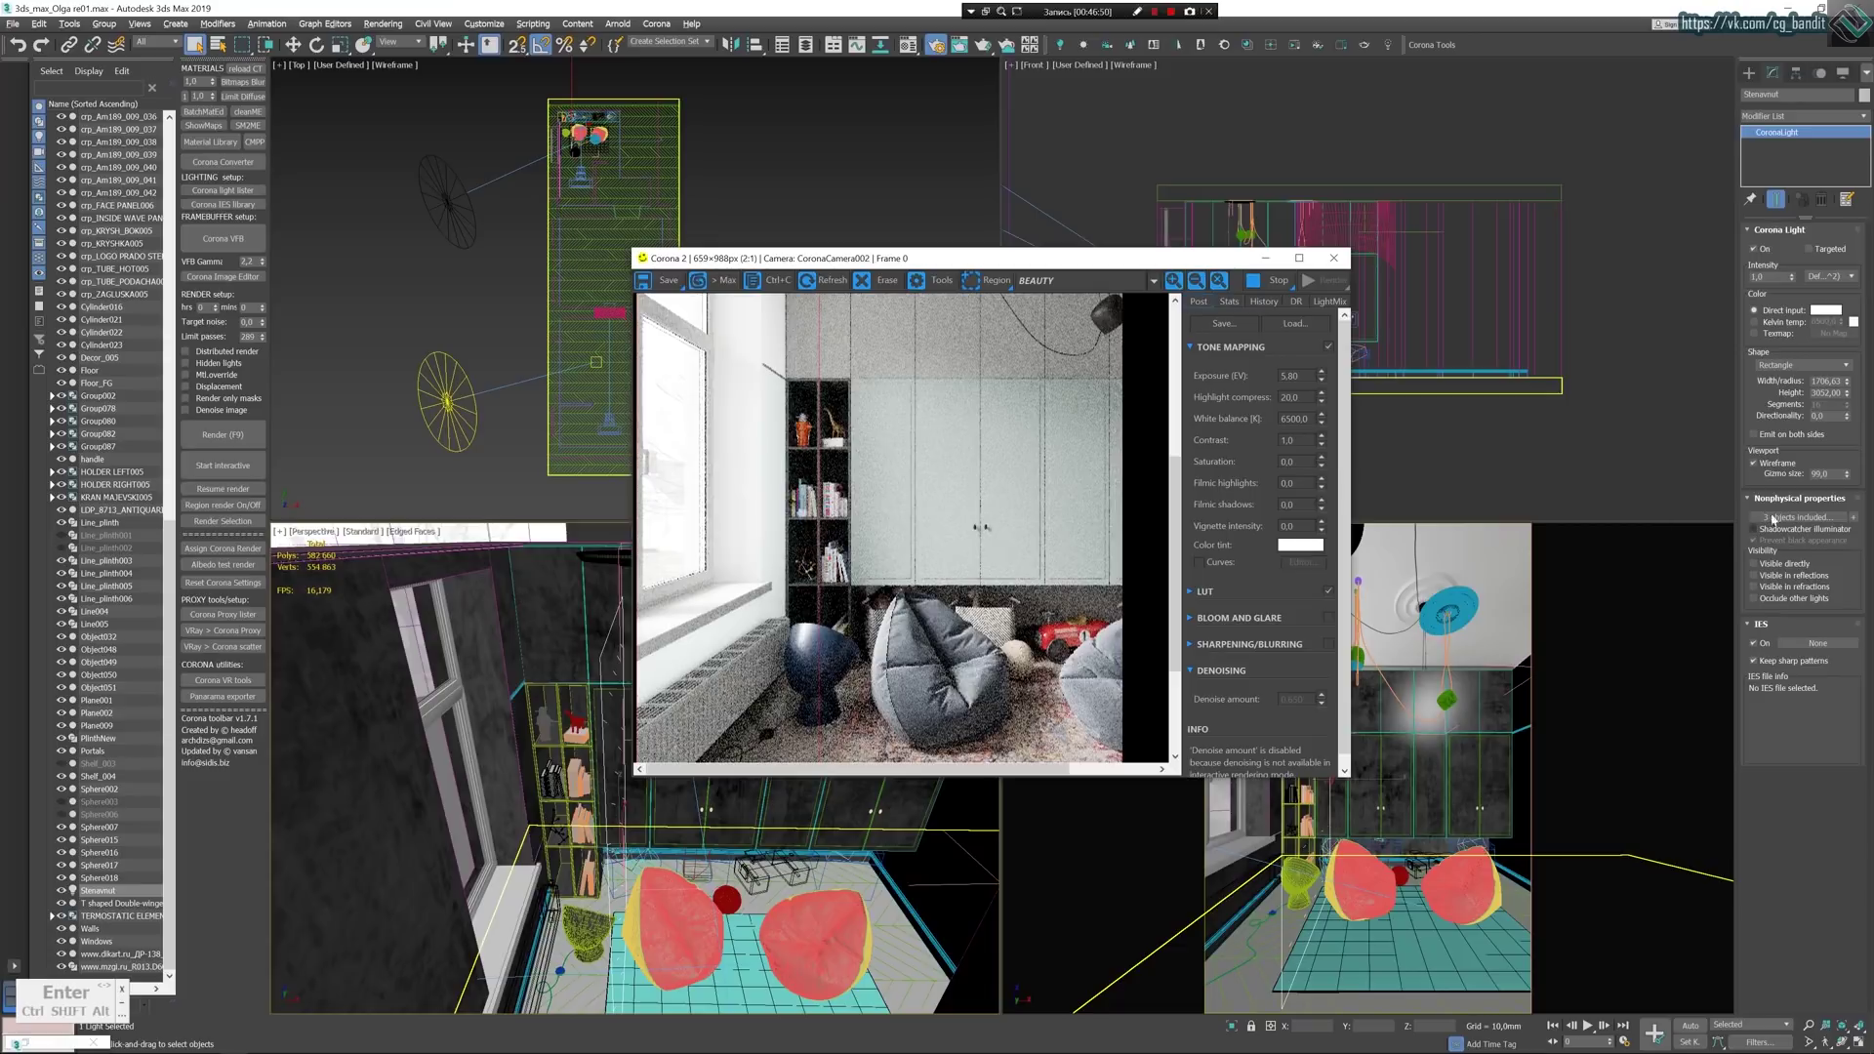
Set the rectangular light's intensity to 0.03 and inspect the render from the shelves up to the ceiling corner.
double_click(1774, 278)
type("0,0")
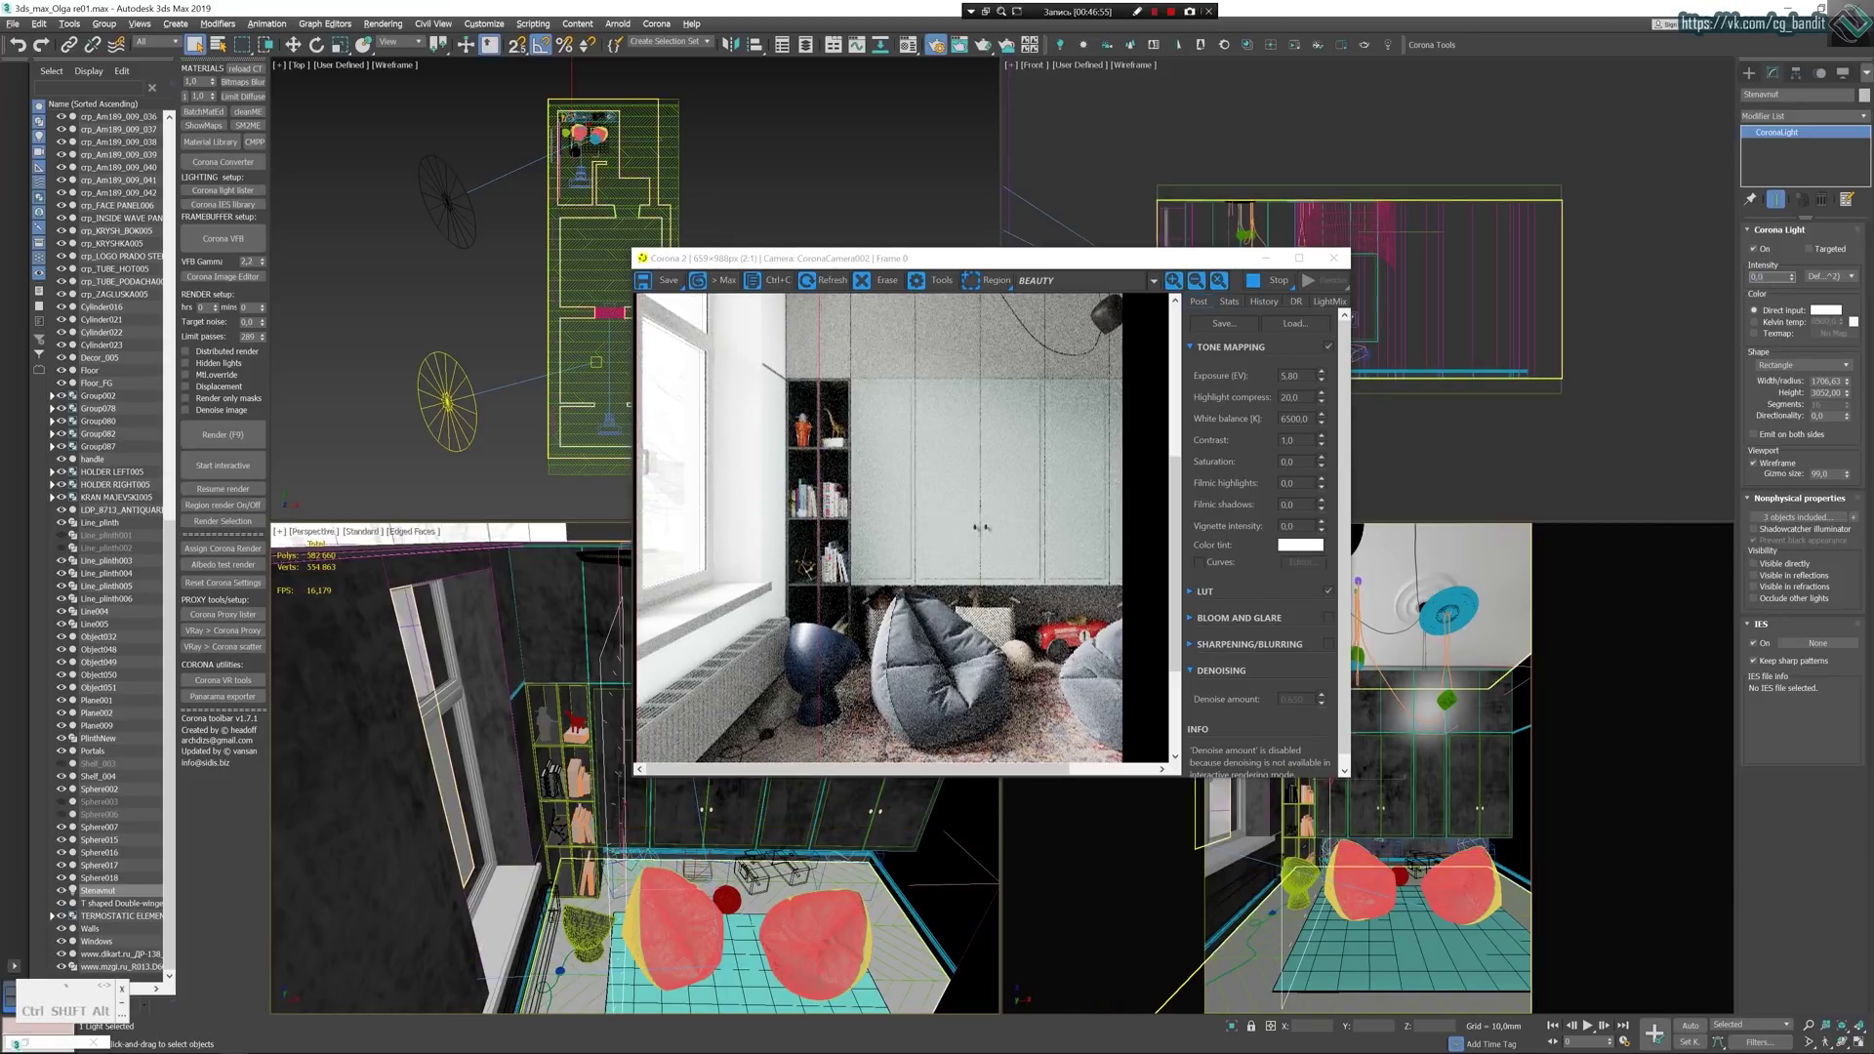
type("3")
key("Return")
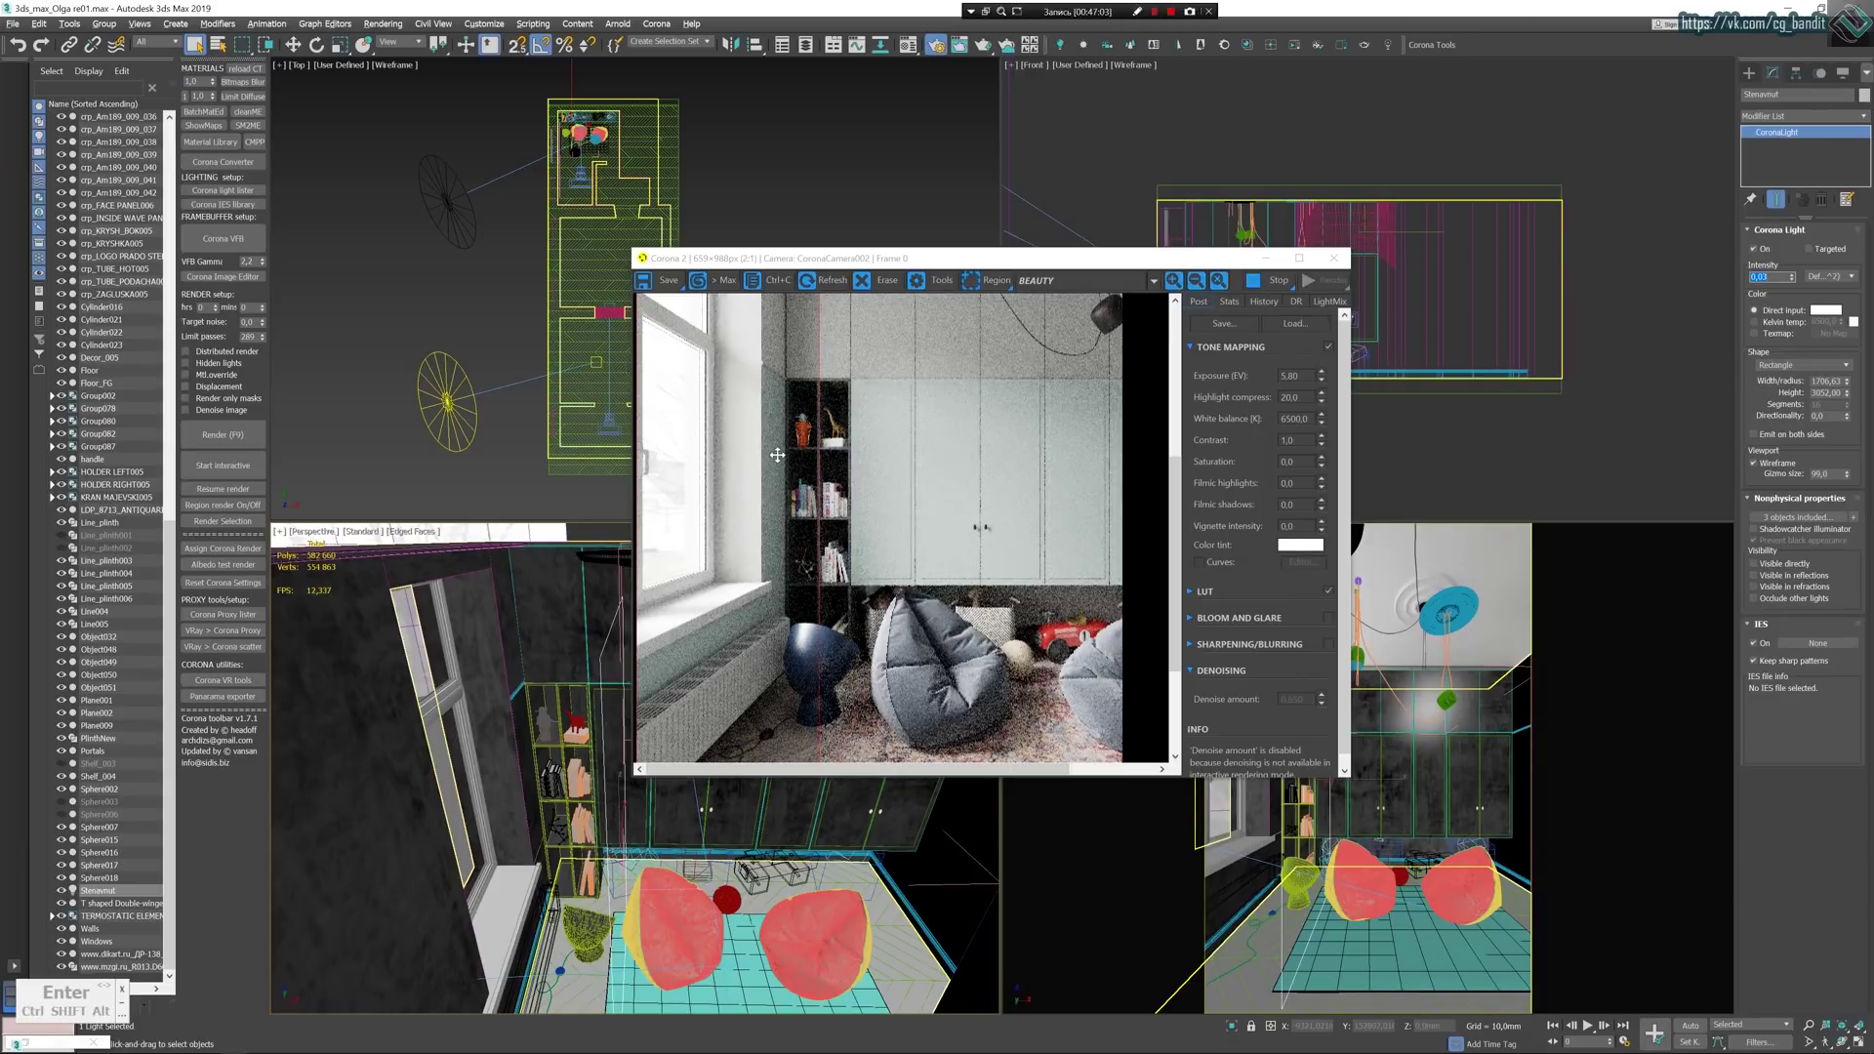
left_click_drag(786, 422, 773, 625)
left_click_drag(767, 485, 771, 581)
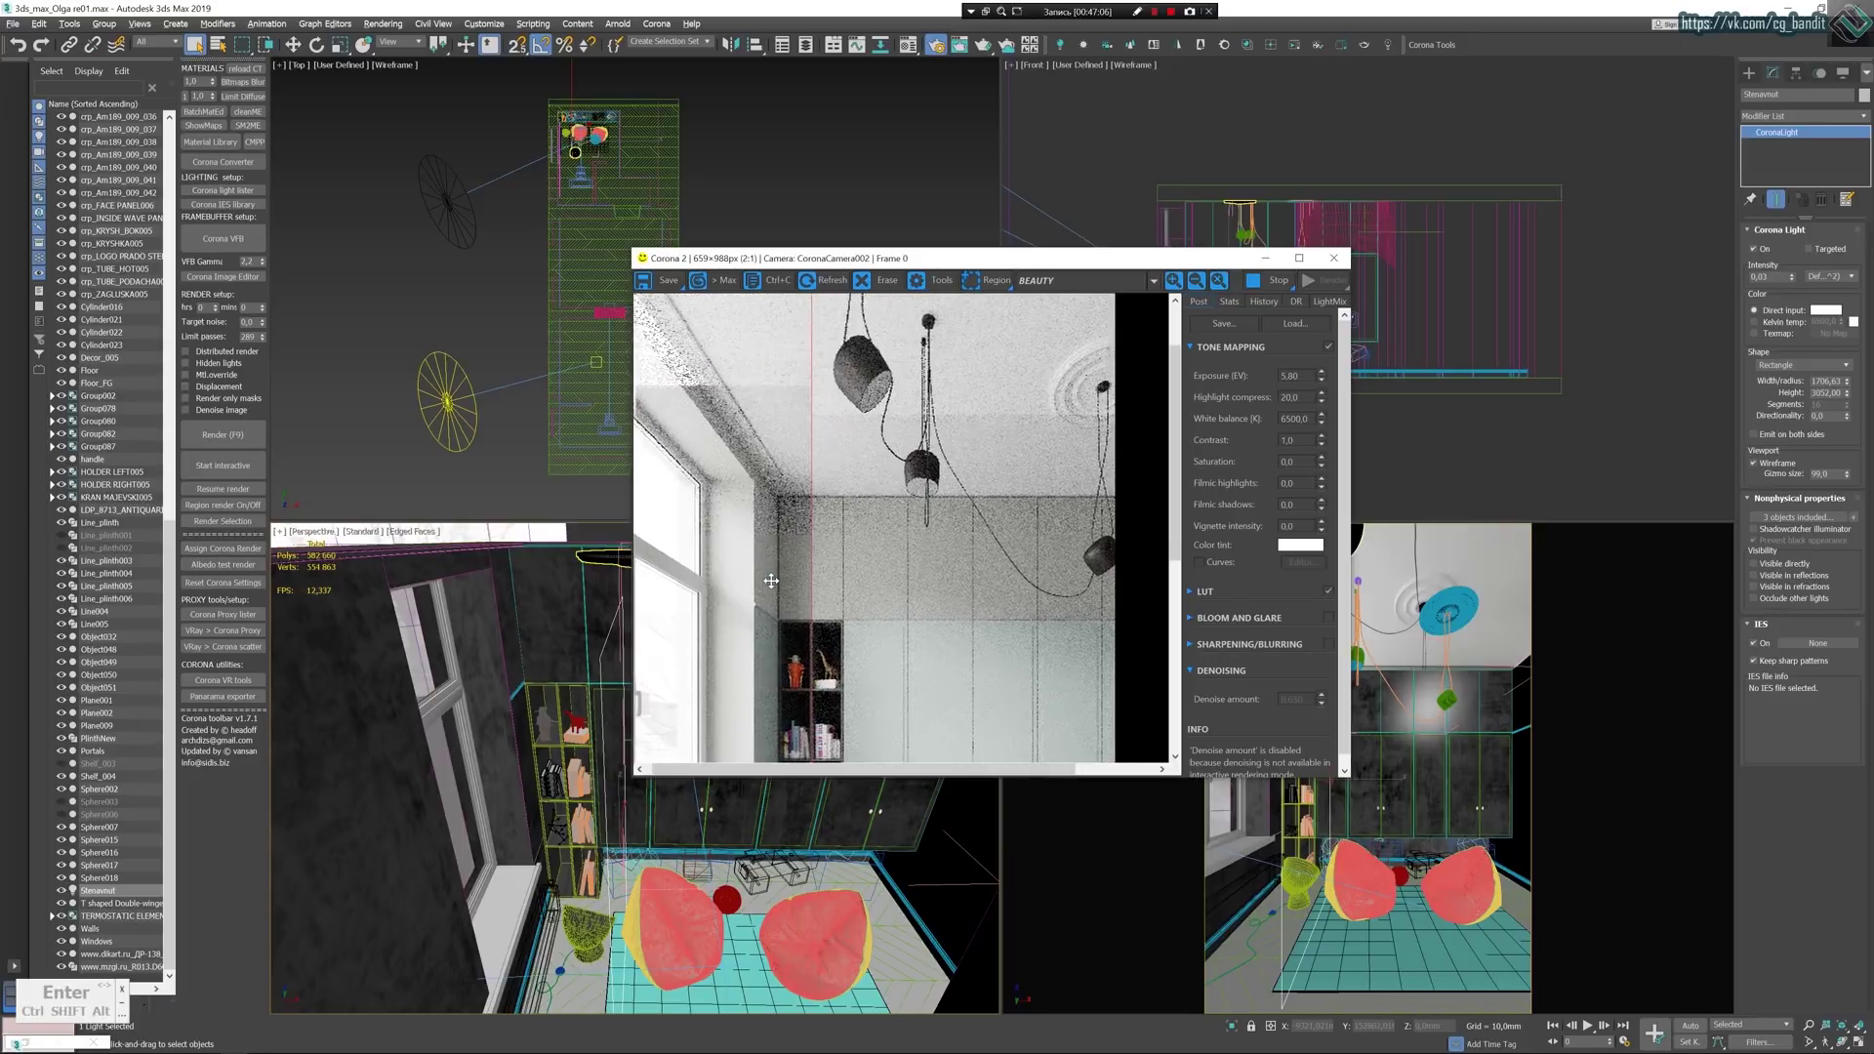
scroll(772, 581, "down", 1)
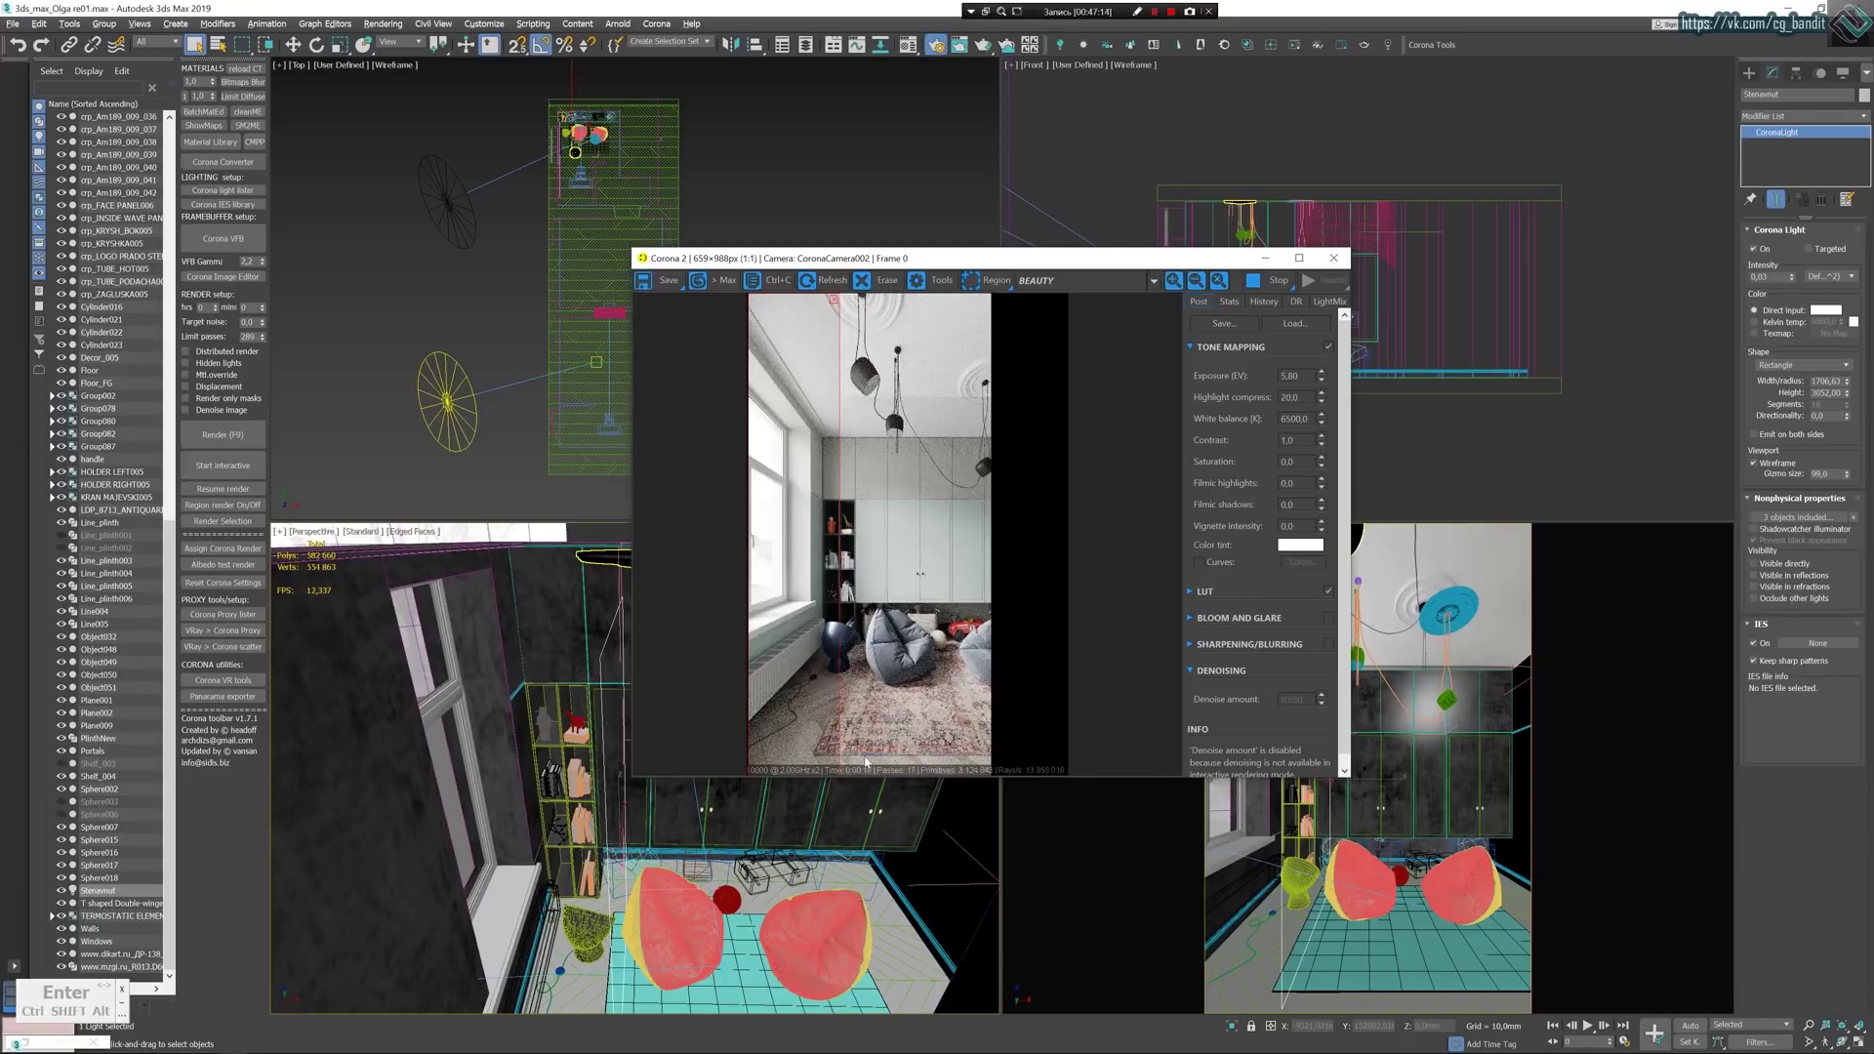
Turn off the rectangular light, limit the render region to the shelf corner and inspect the wall there up close.
scroll(795, 626, "up", 1)
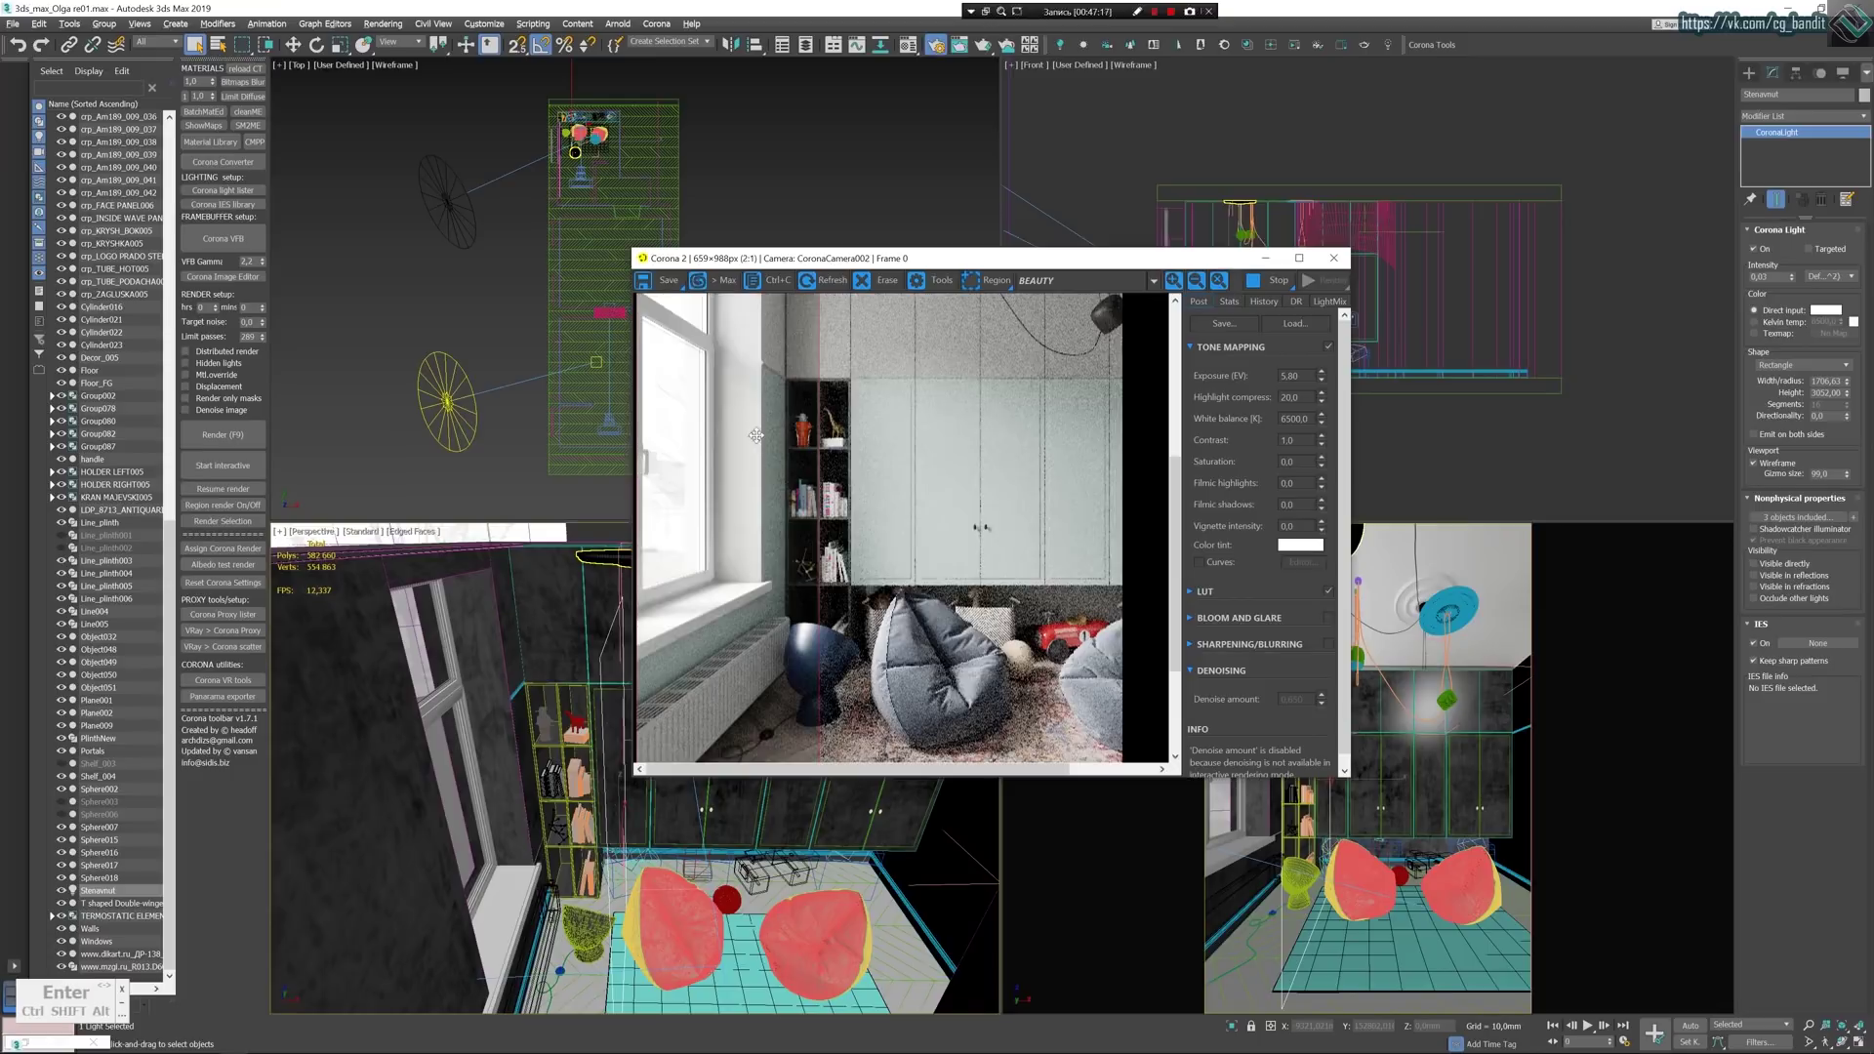
mouse_move(755, 434)
left_mouse_down()
mouse_move(771, 466)
mouse_move(771, 448)
left_mouse_up()
left_click(1754, 250)
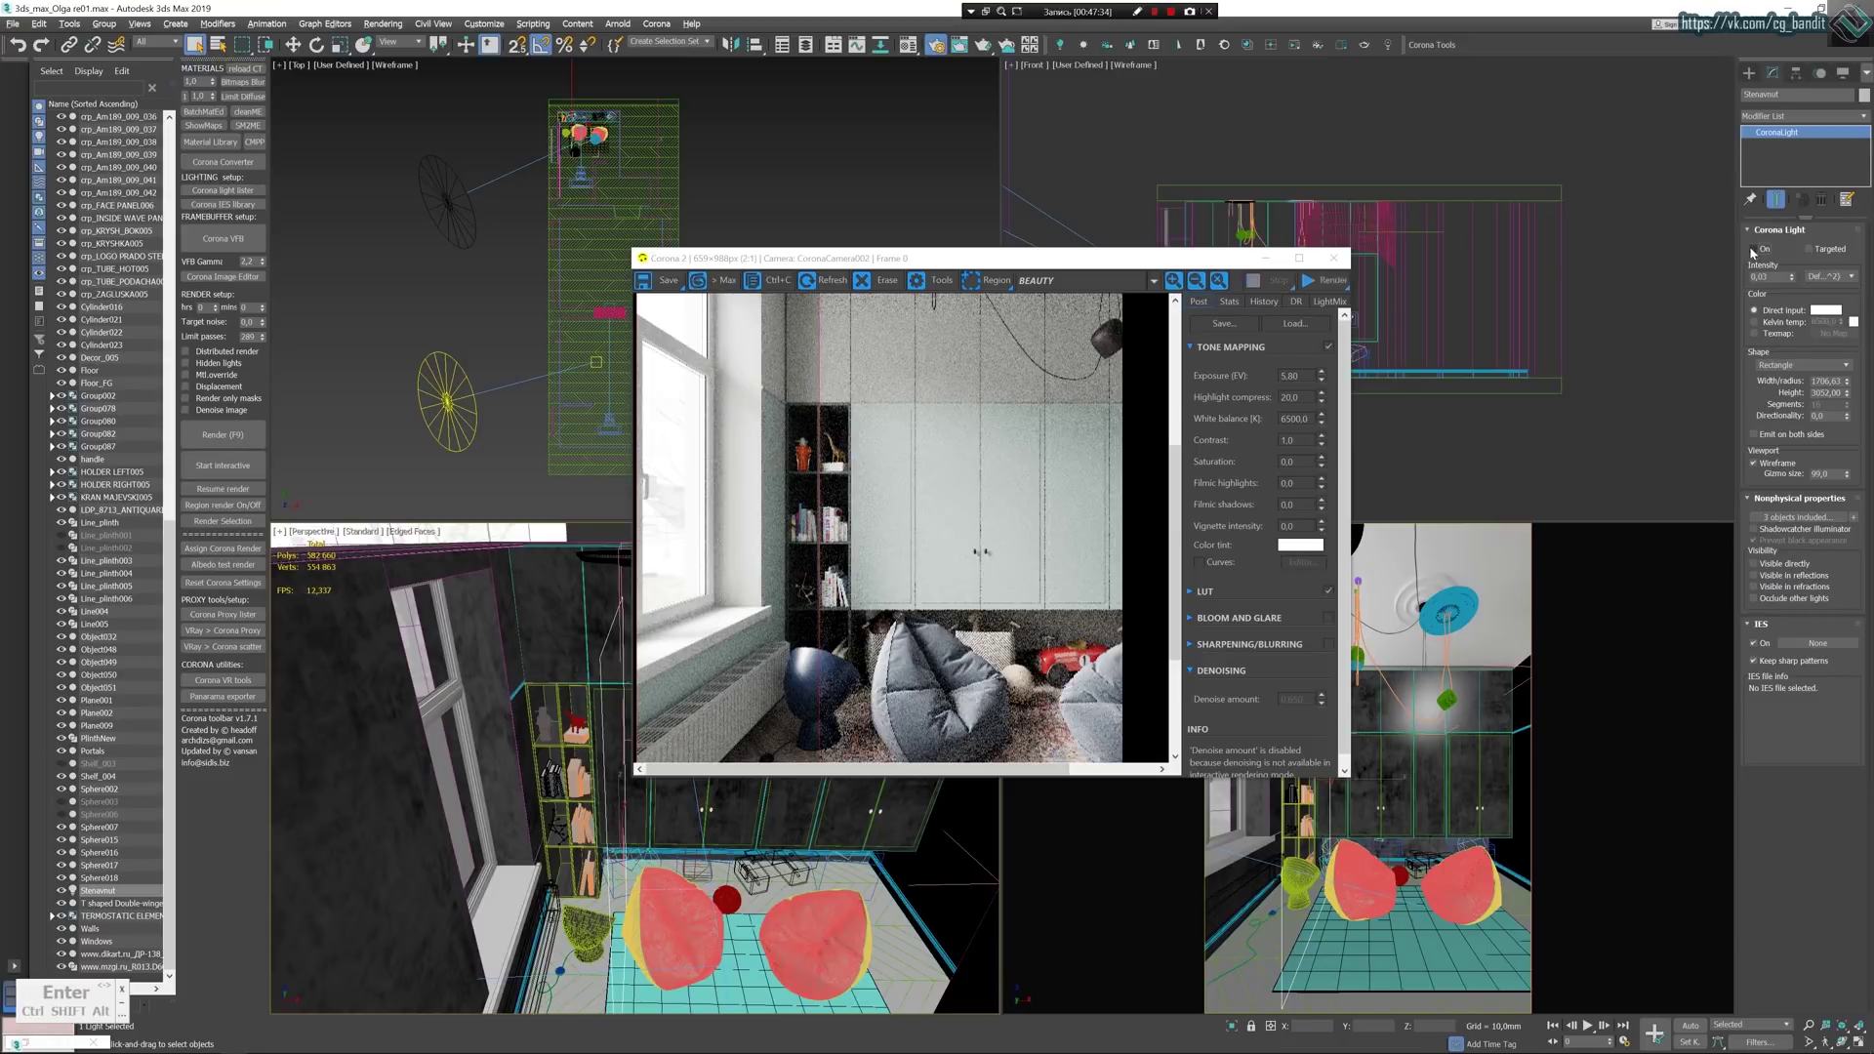
scroll(810, 552, "down", 1)
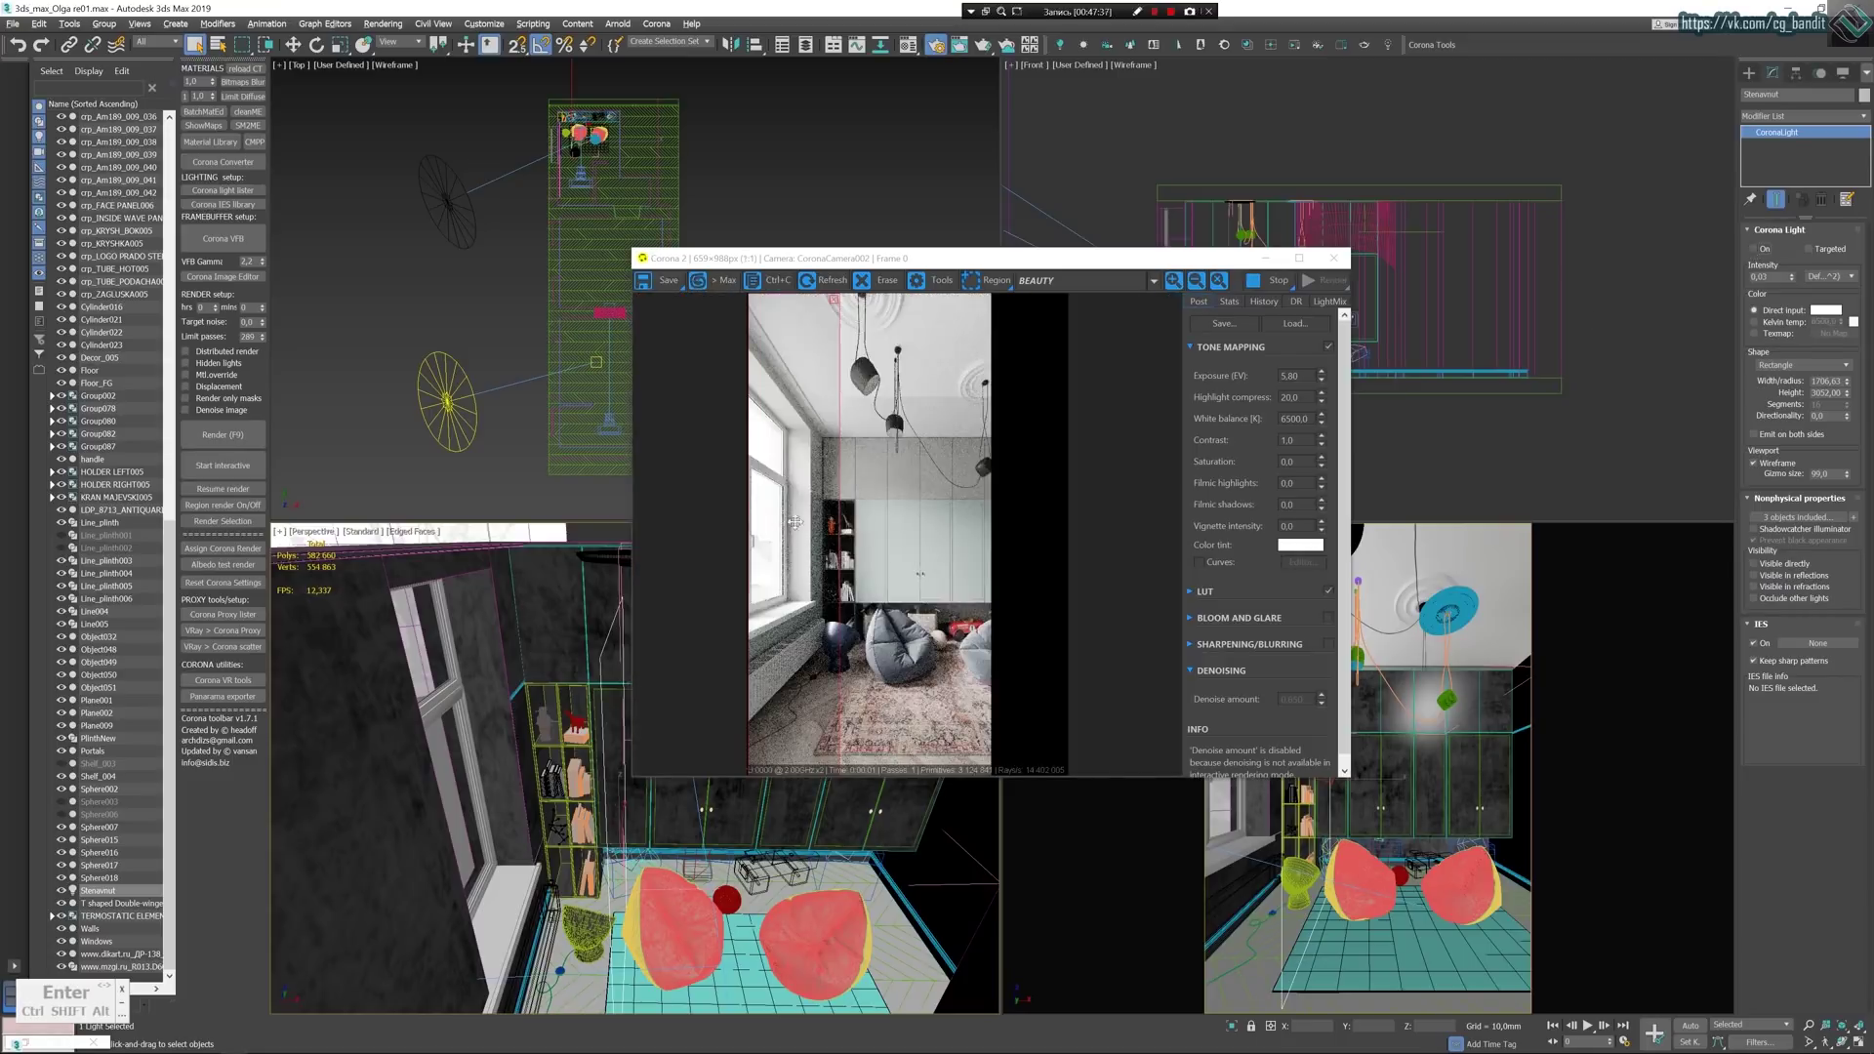
left_click_drag(839, 293, 778, 623)
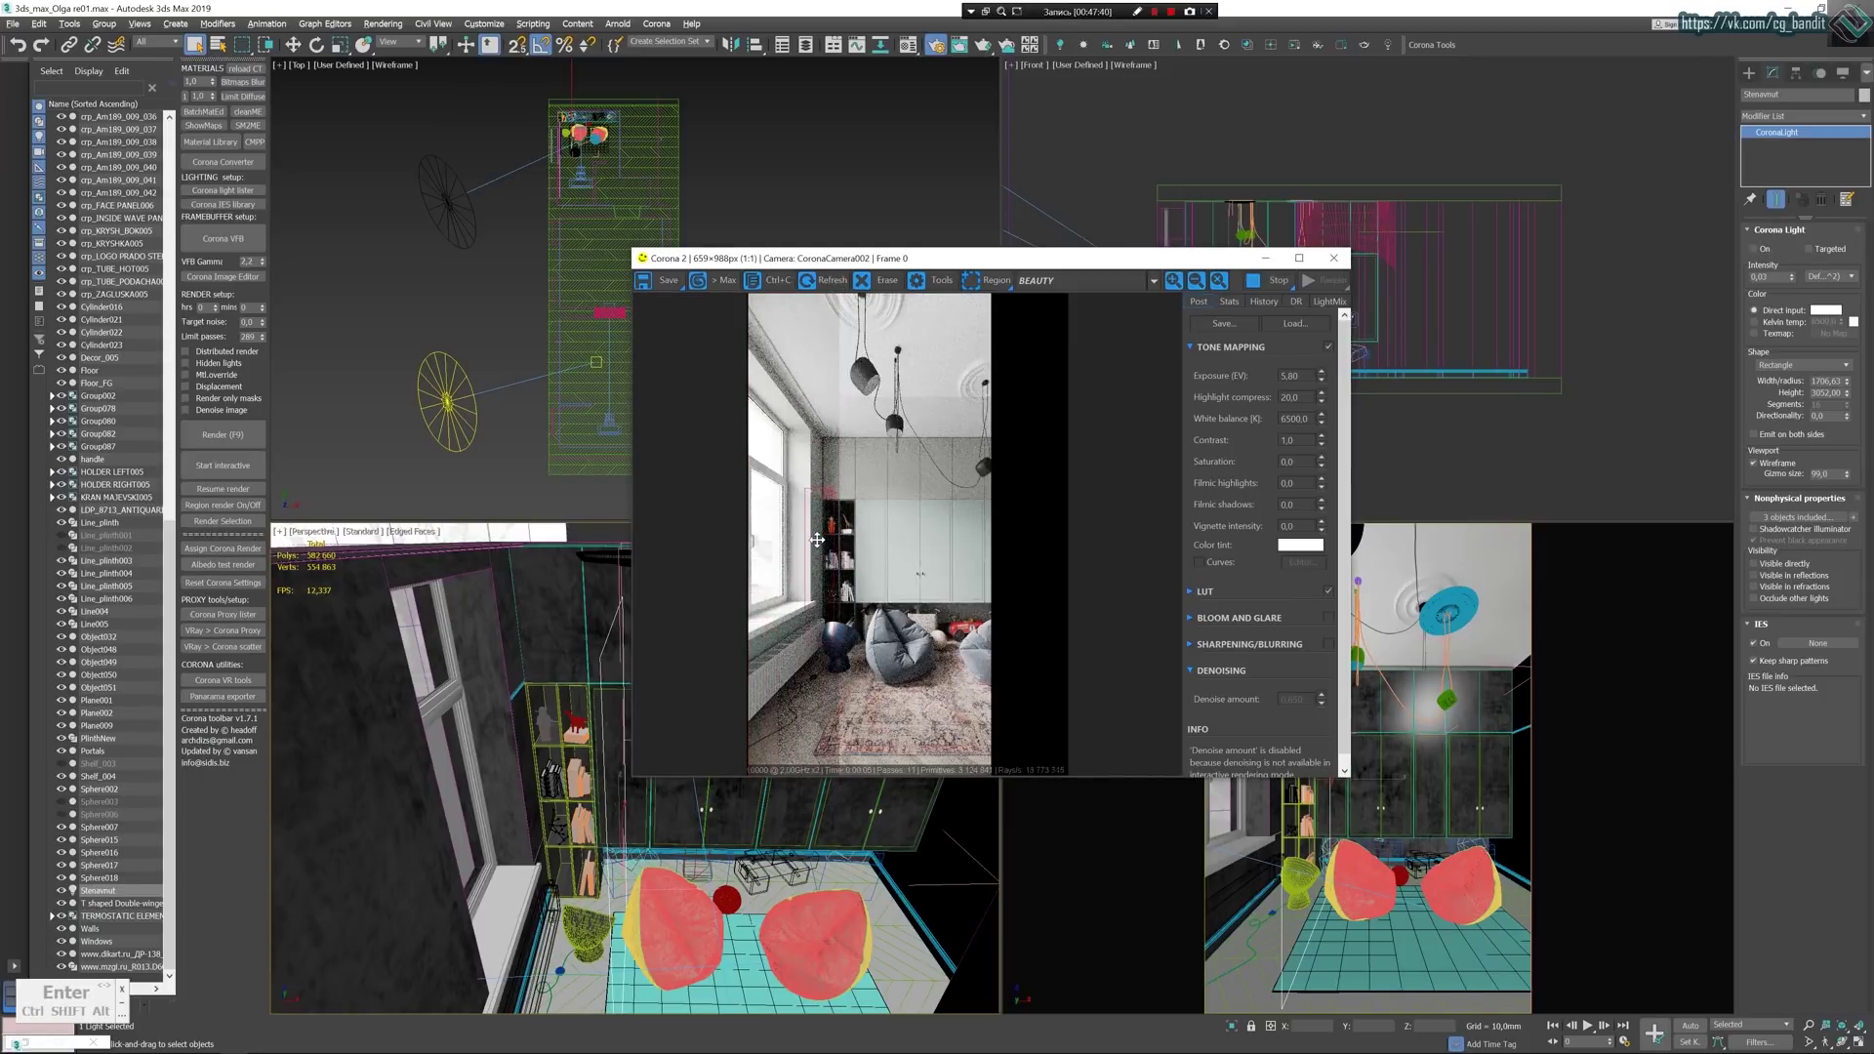
scroll(818, 566, "up", 1)
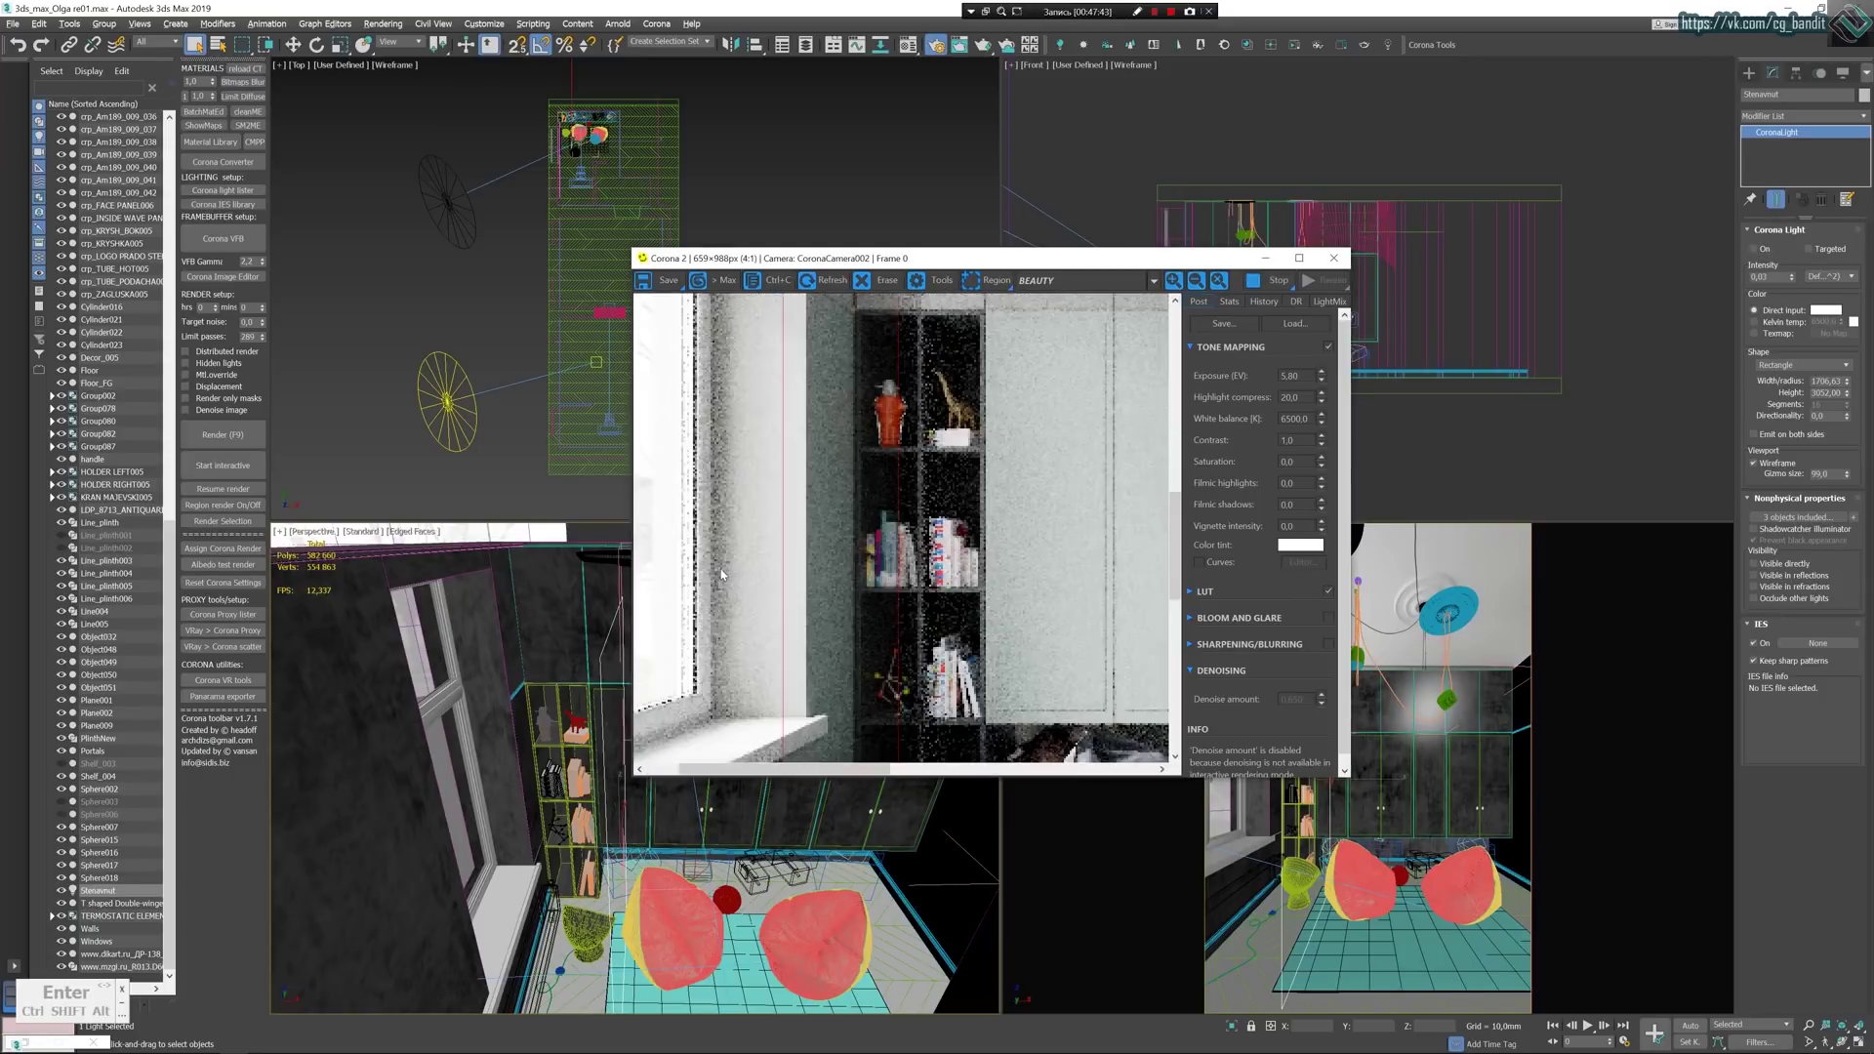
Toggle the rectangular light to compare the render with and without it around the shelves, window sill and radiator.
left_click(1754, 251)
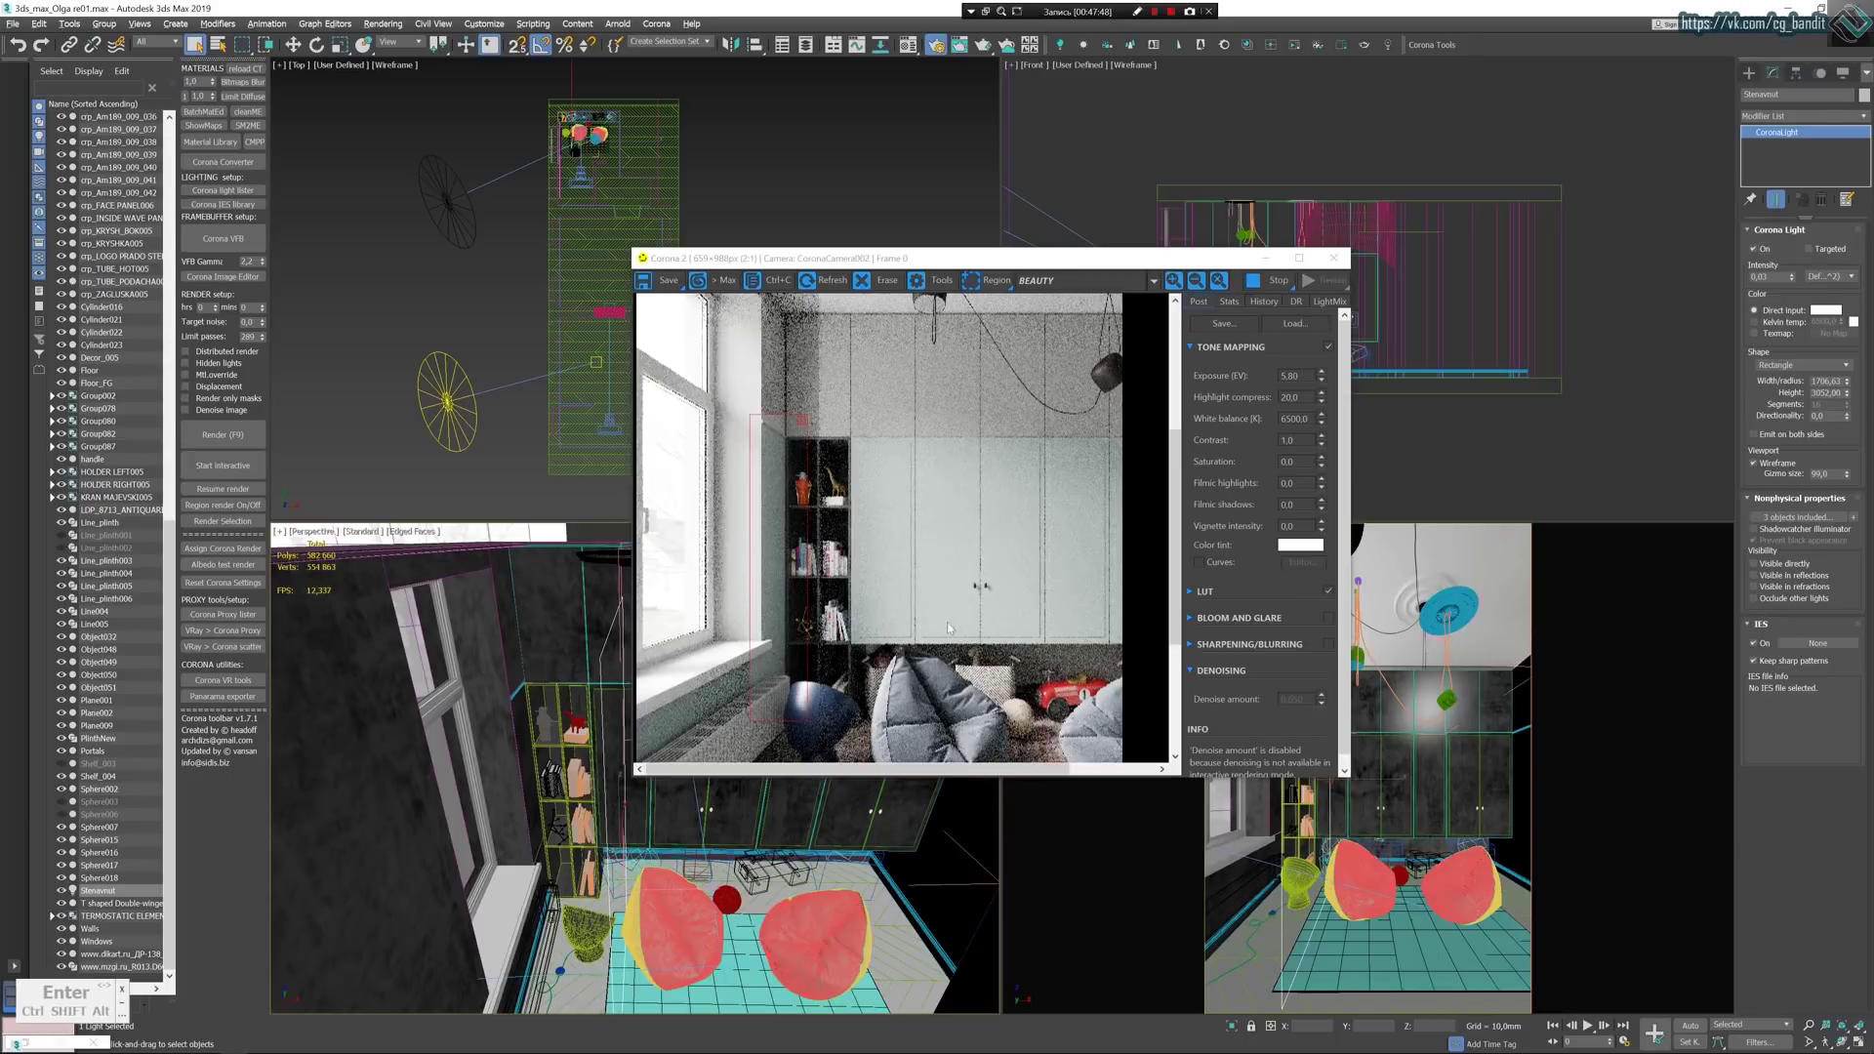
left_click(1755, 250)
scroll(761, 640, "up", 1)
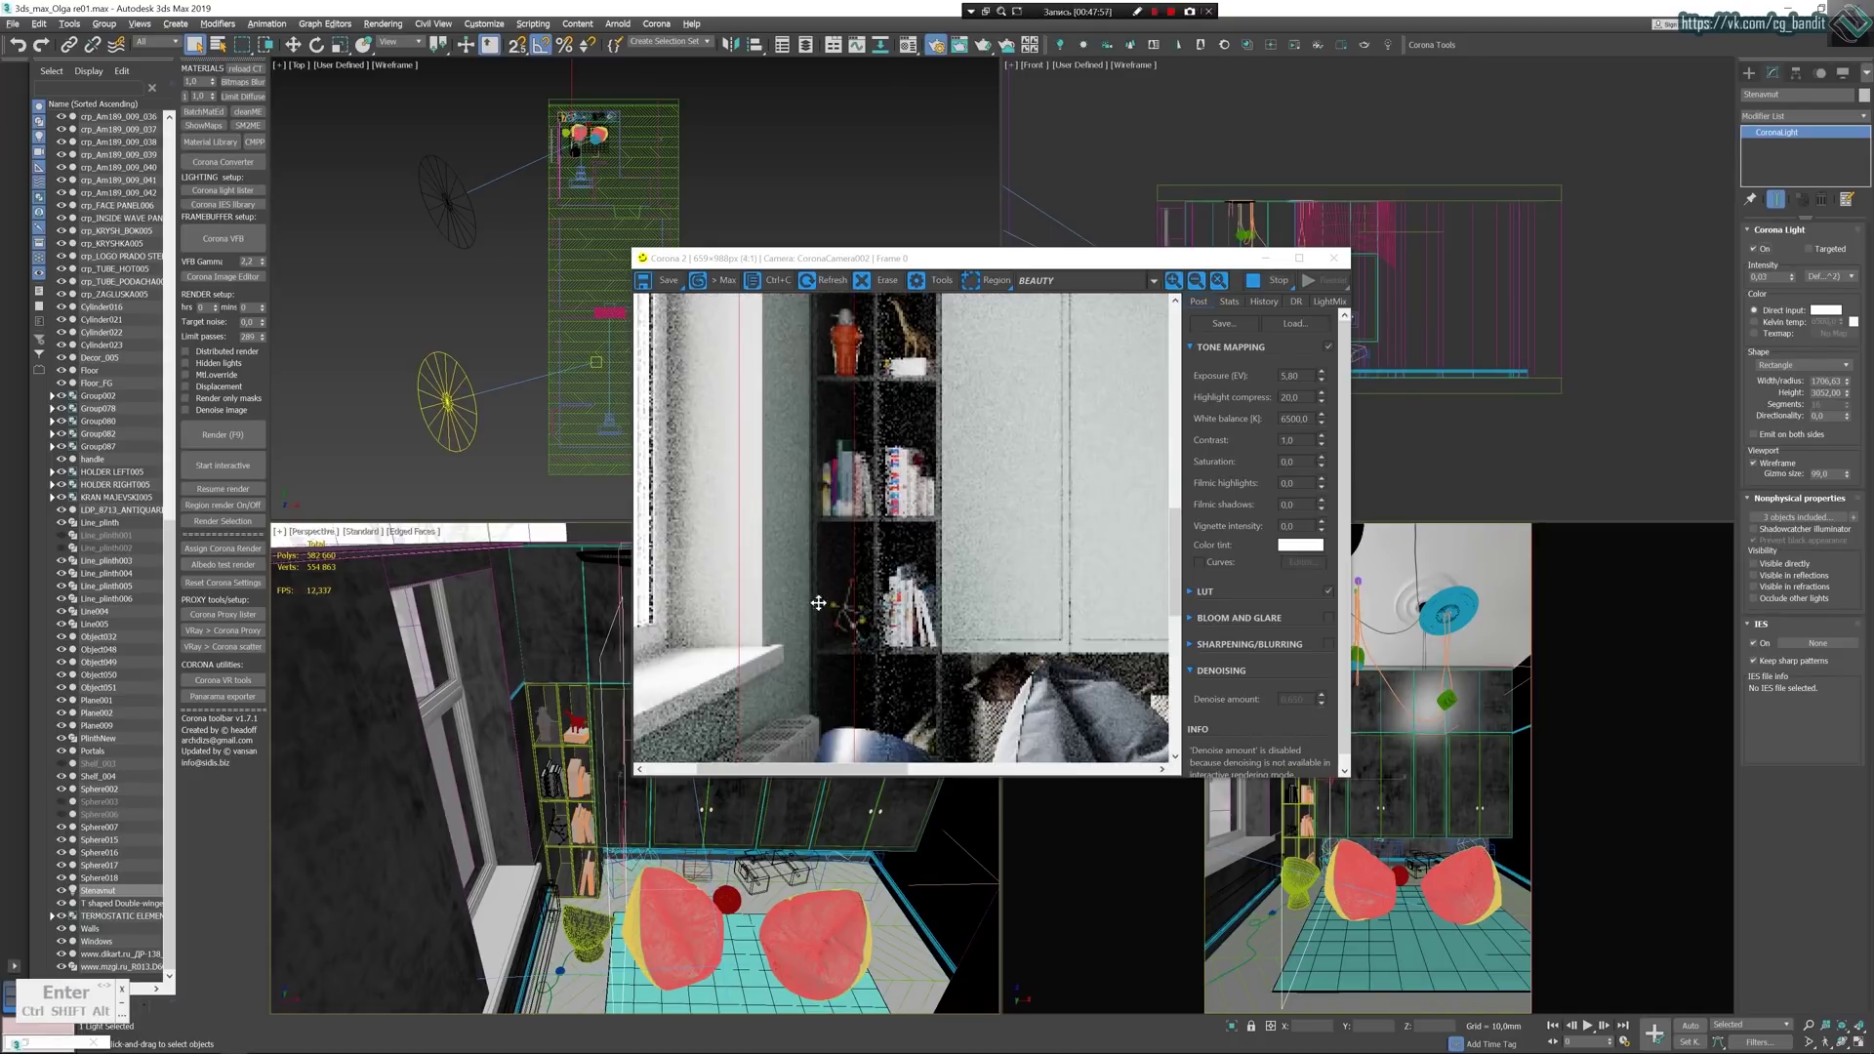
left_click_drag(818, 603, 857, 509)
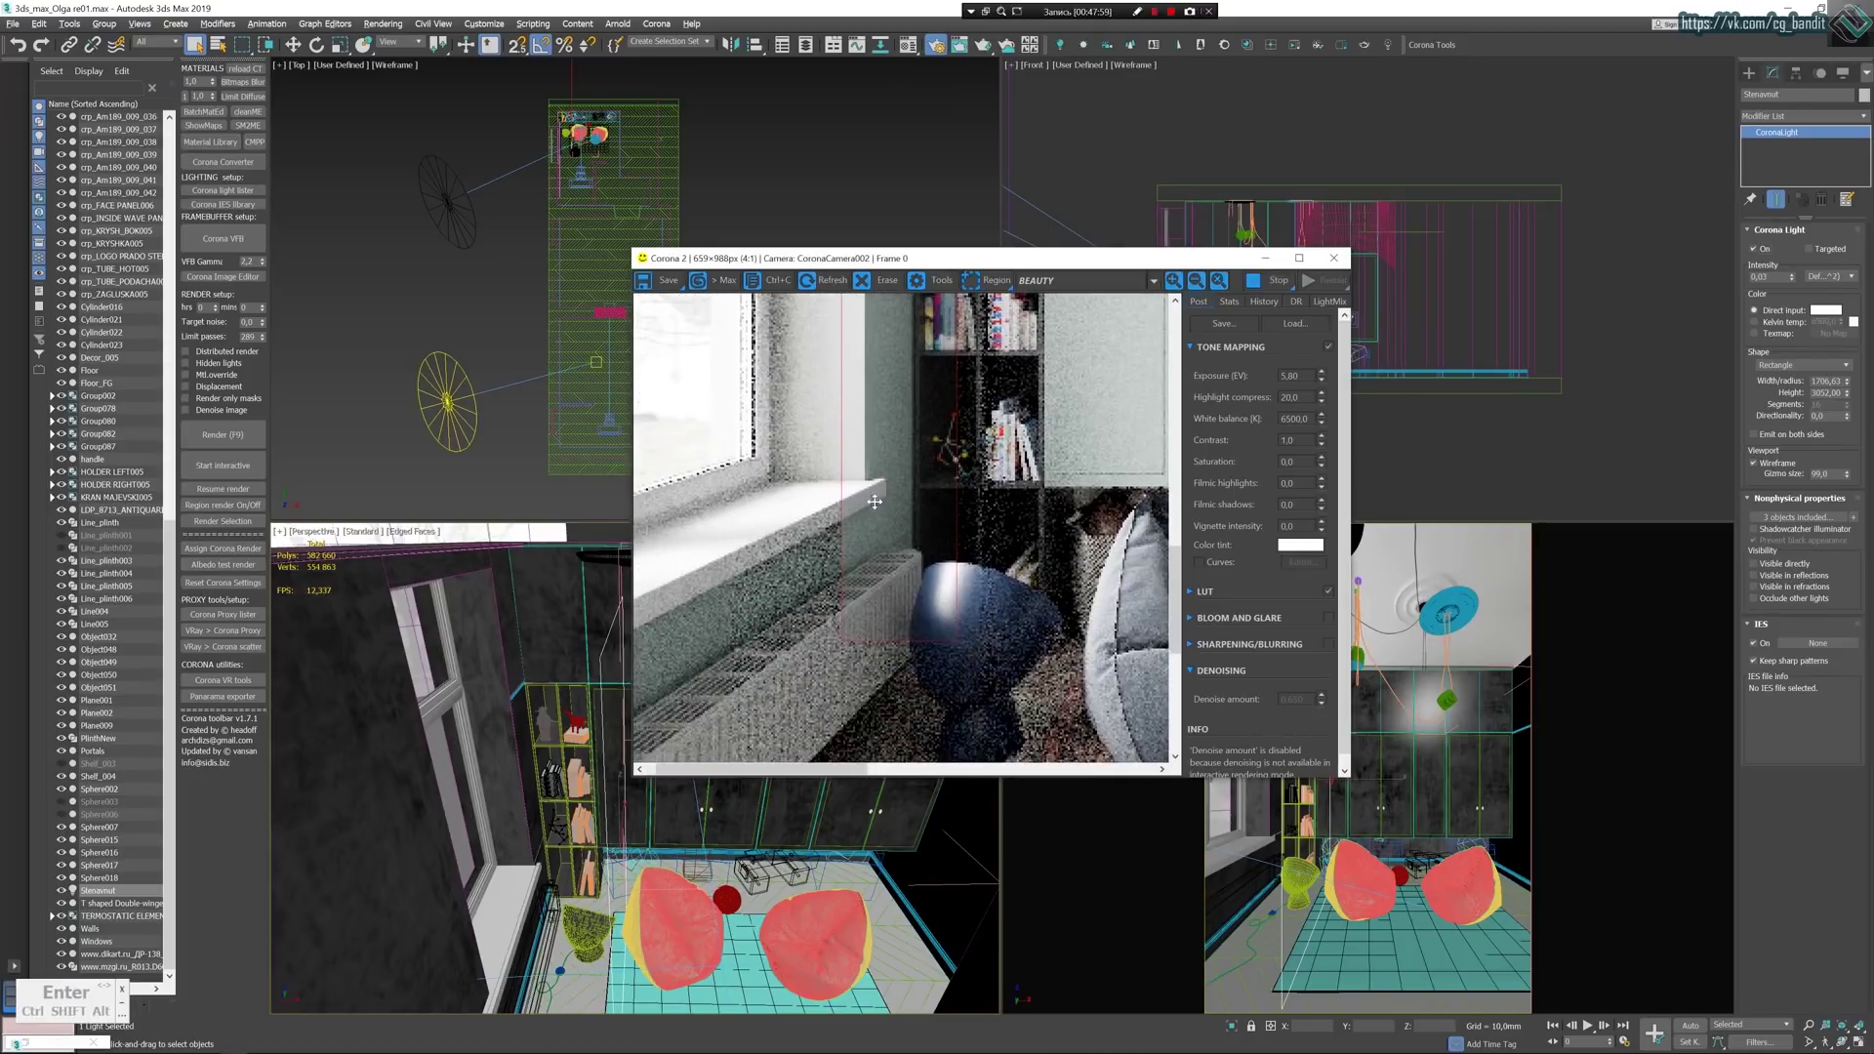
scroll(764, 443, "down", 2)
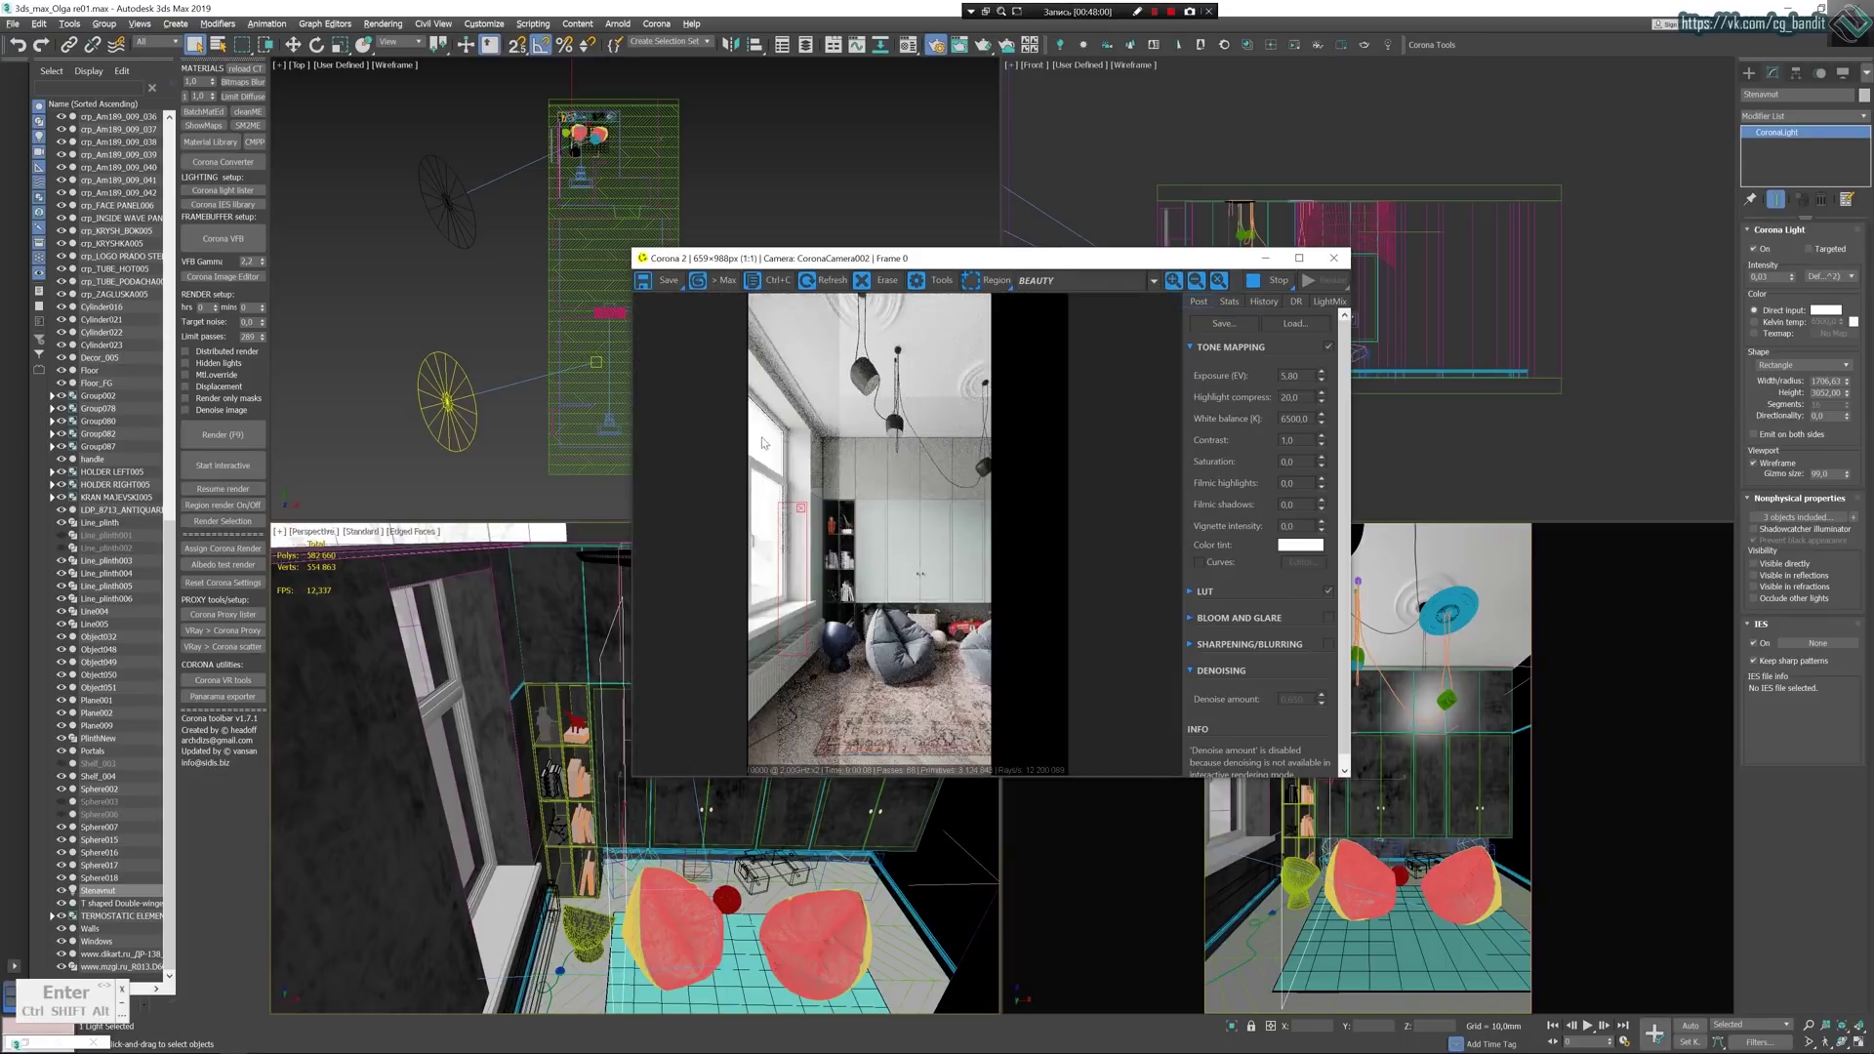
Extend the render region up the window wall to the ceiling and toggle the rectangular light to compare the ceiling corner up close.
left_click_drag(810, 497, 841, 411)
left_click_drag(779, 652, 747, 652)
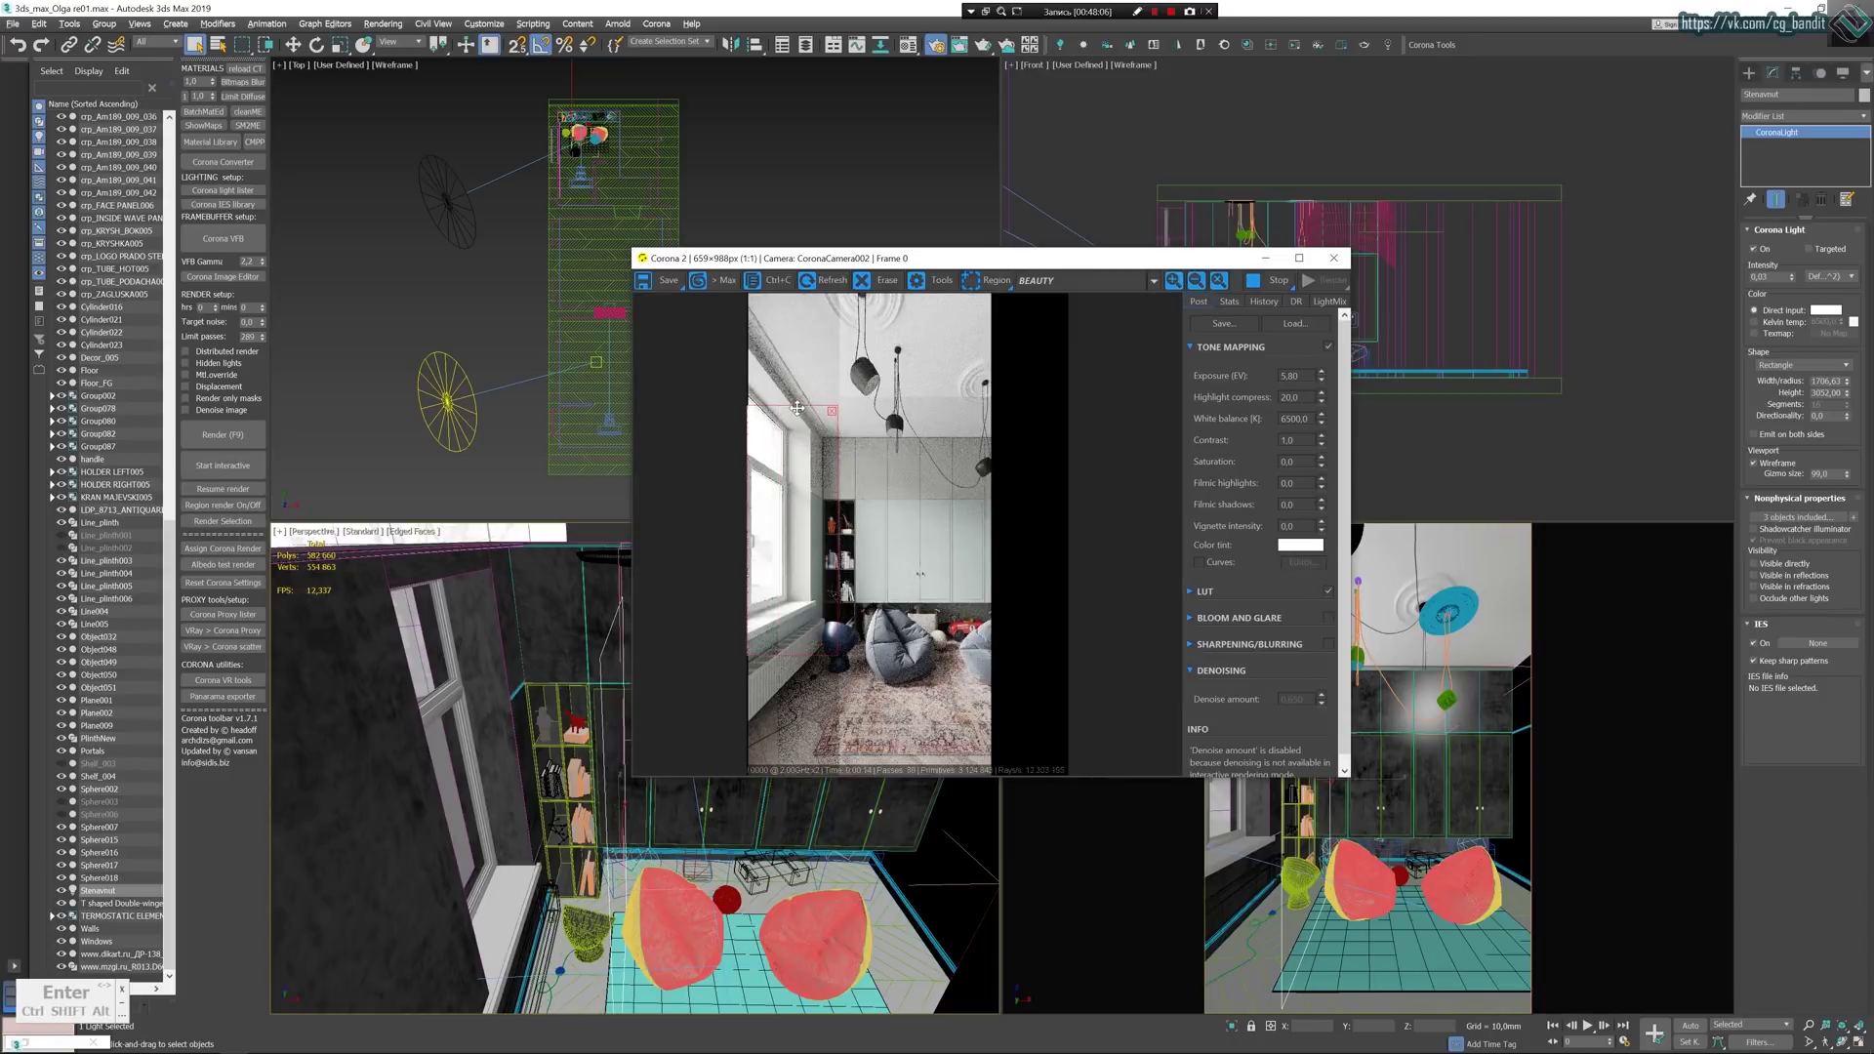
left_click_drag(800, 410, 781, 333)
scroll(772, 362, "up", 2)
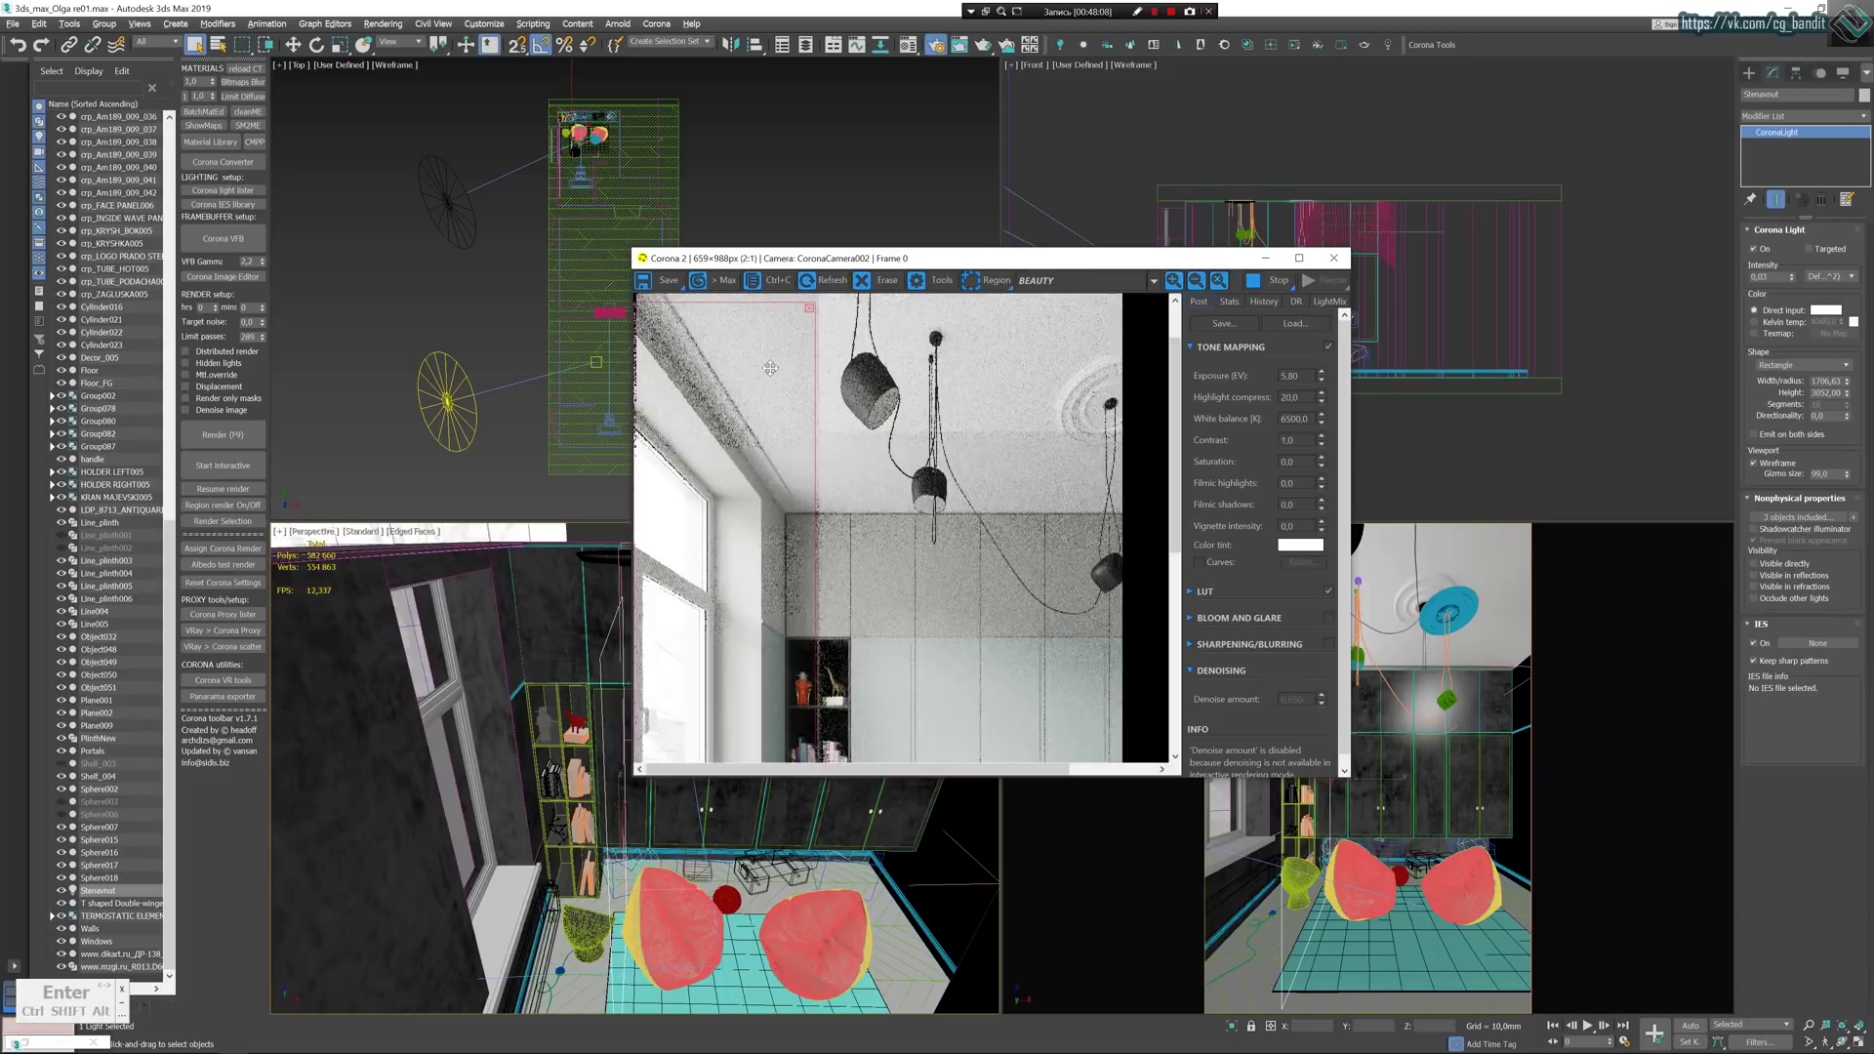
left_click_drag(838, 422, 941, 536)
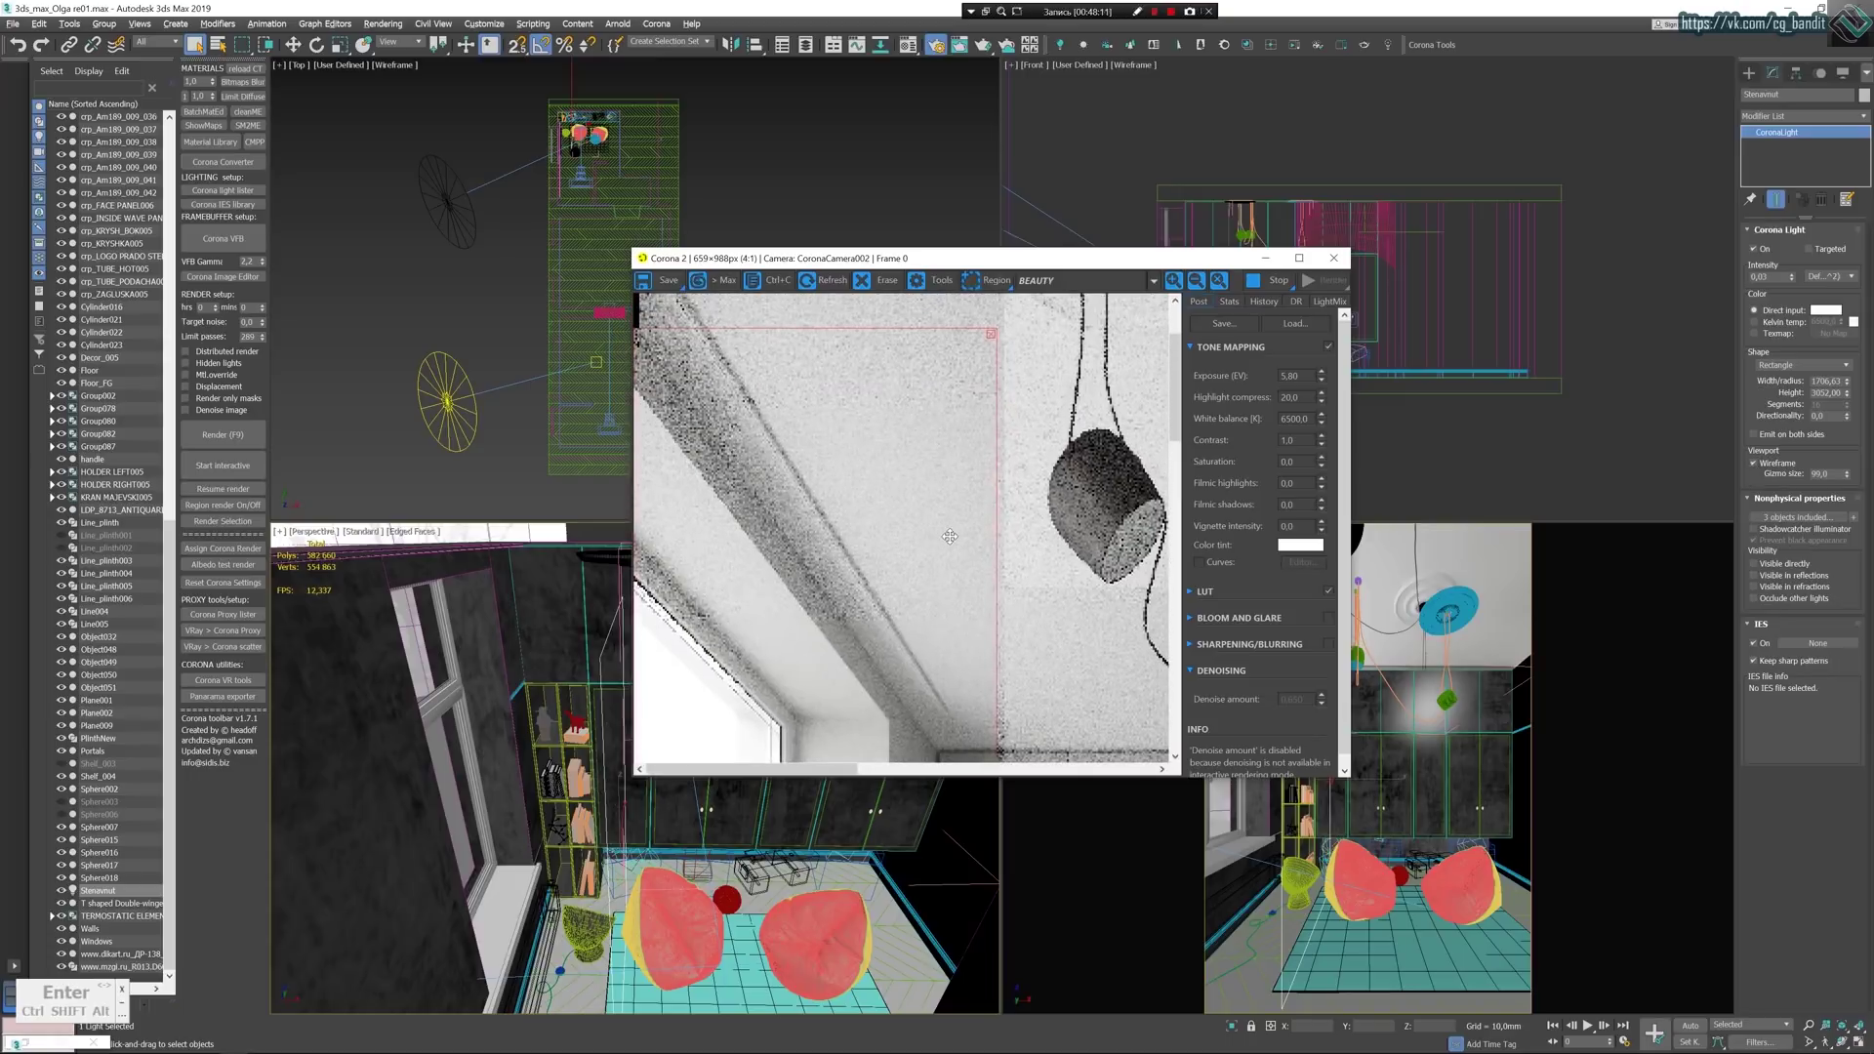
left_click(1754, 250)
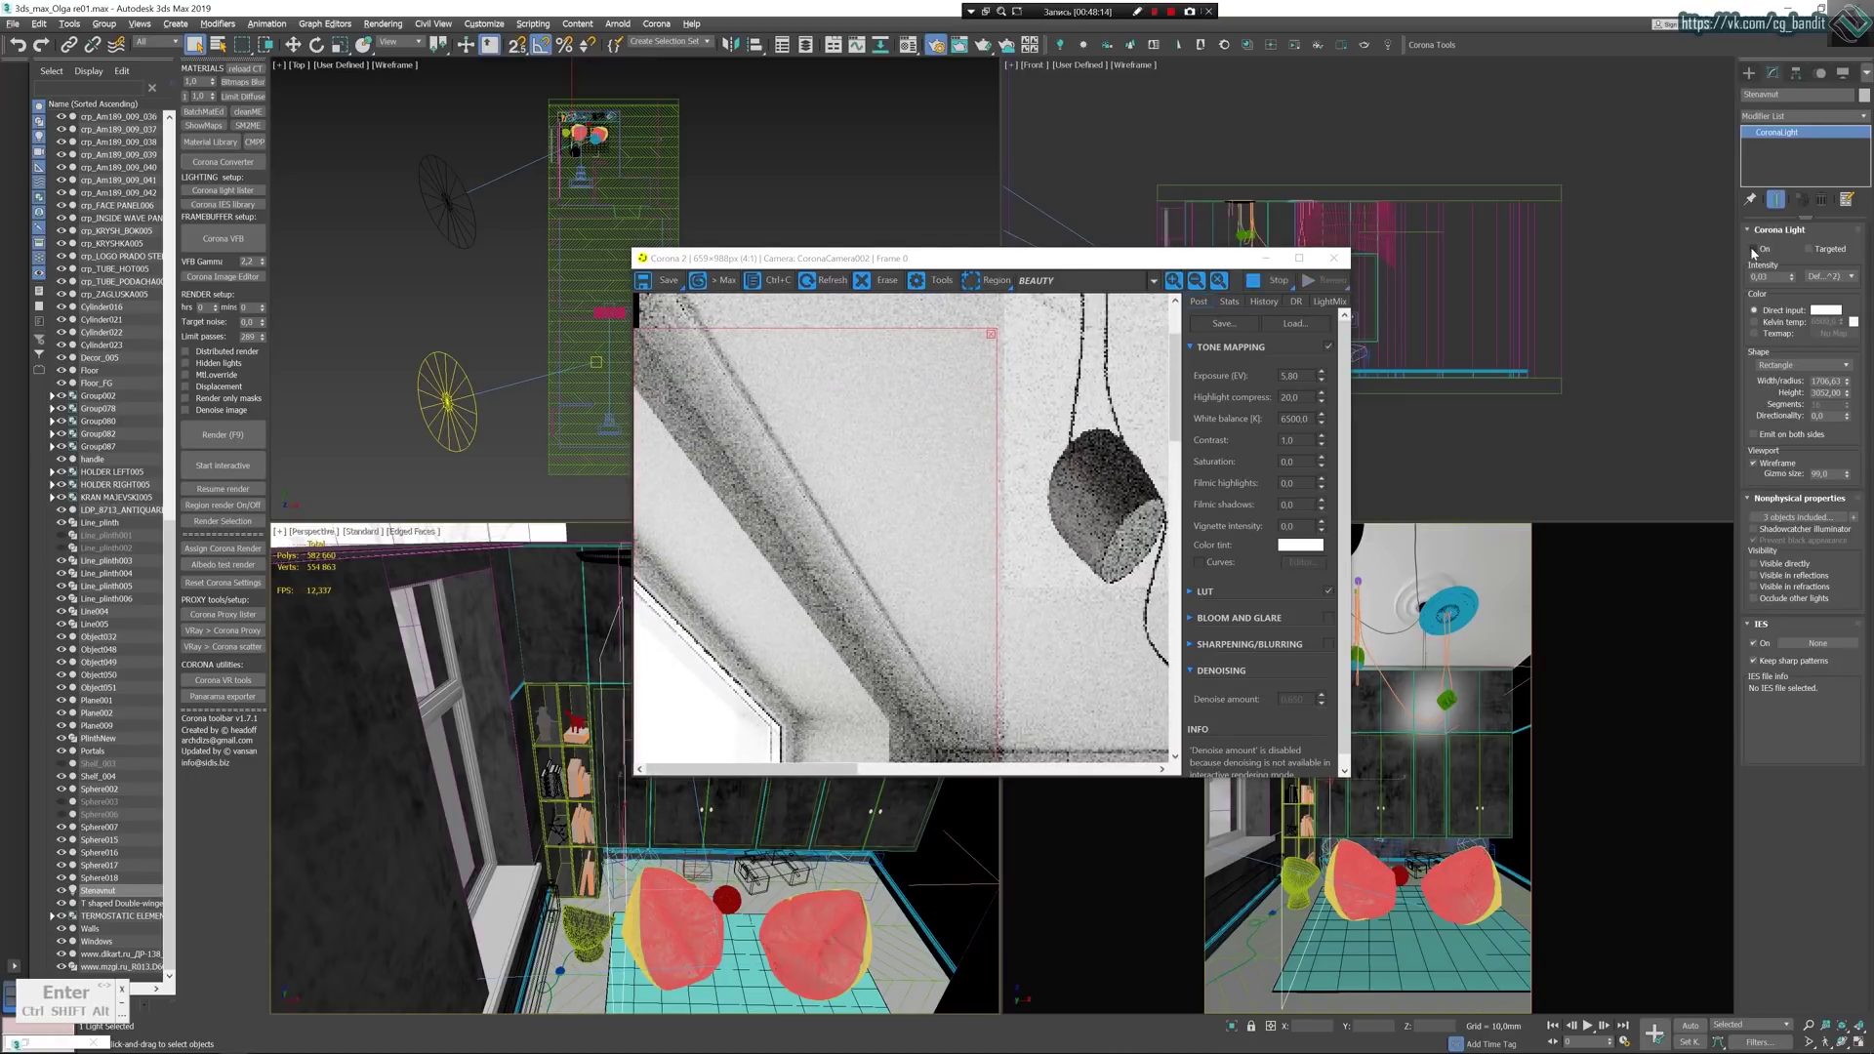
scroll(955, 493, "down", 2)
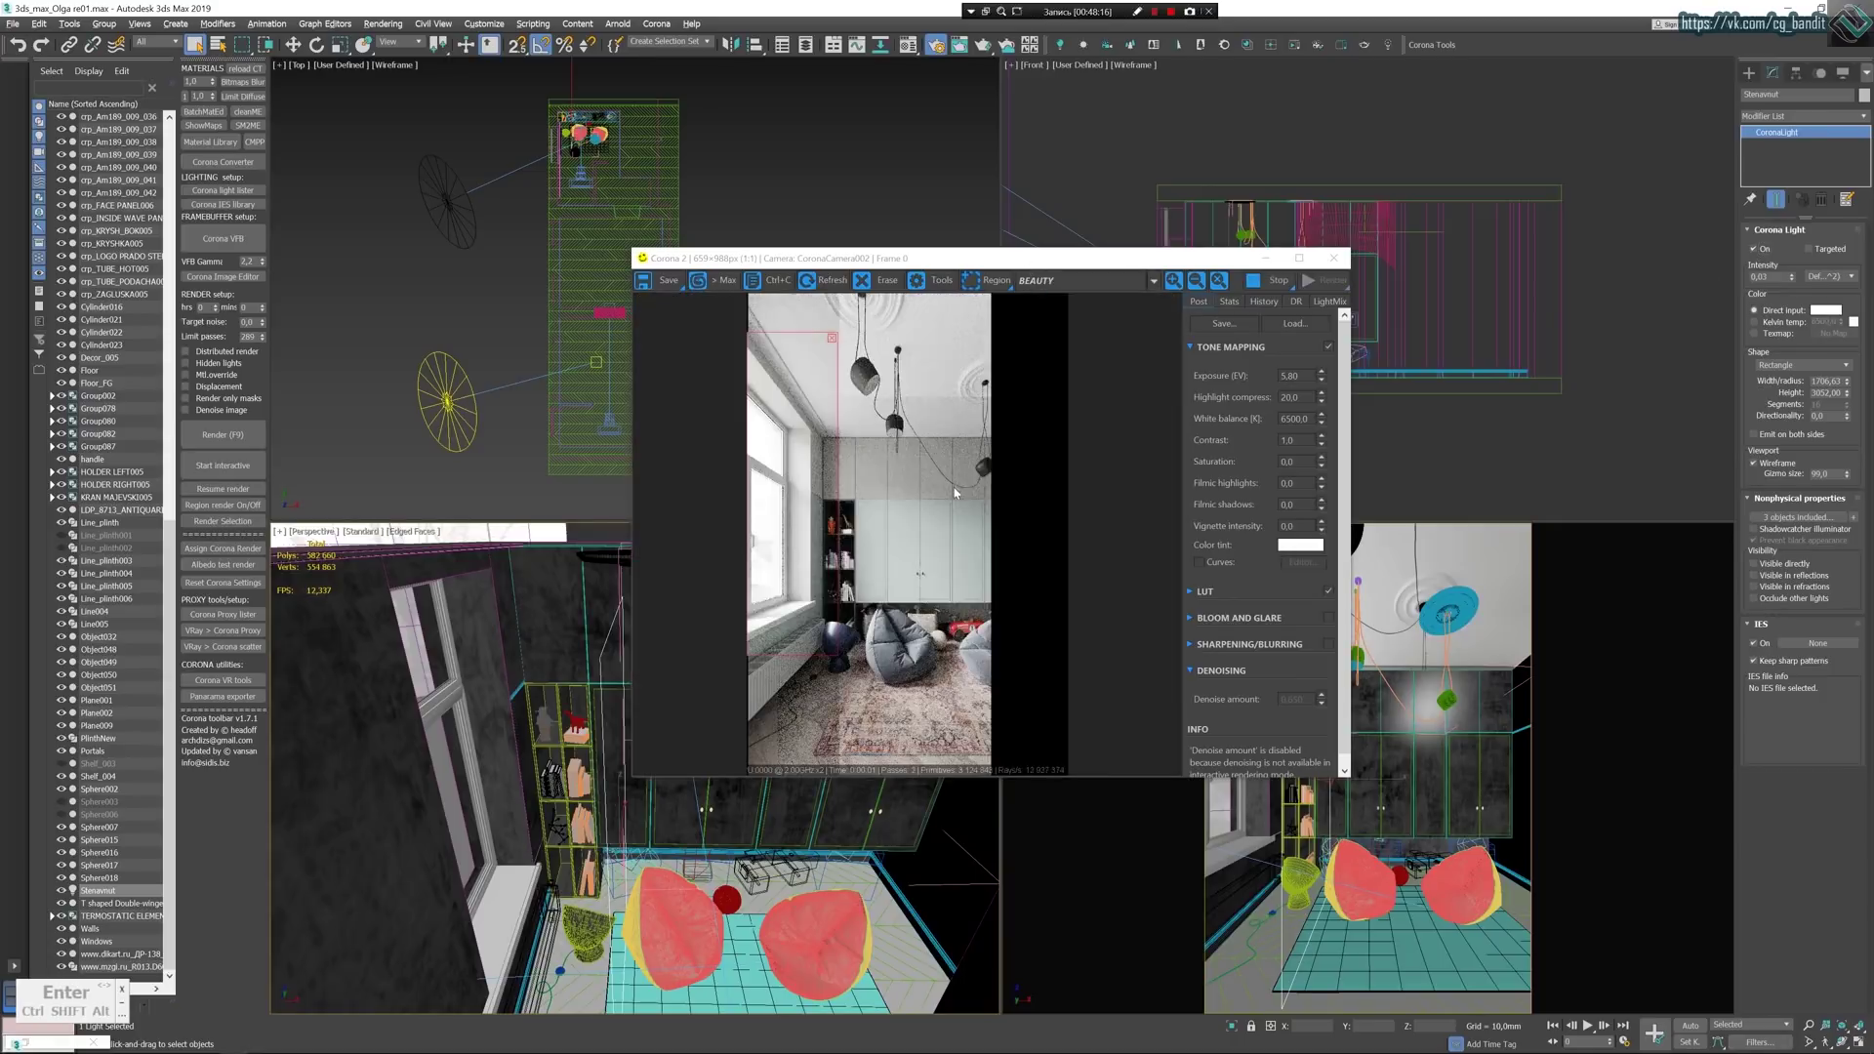
Maximize the perspective view and select the rectangular Corona light in front of the shelves to examine its placement.
left_click_drag(1203, 264, 809, 929)
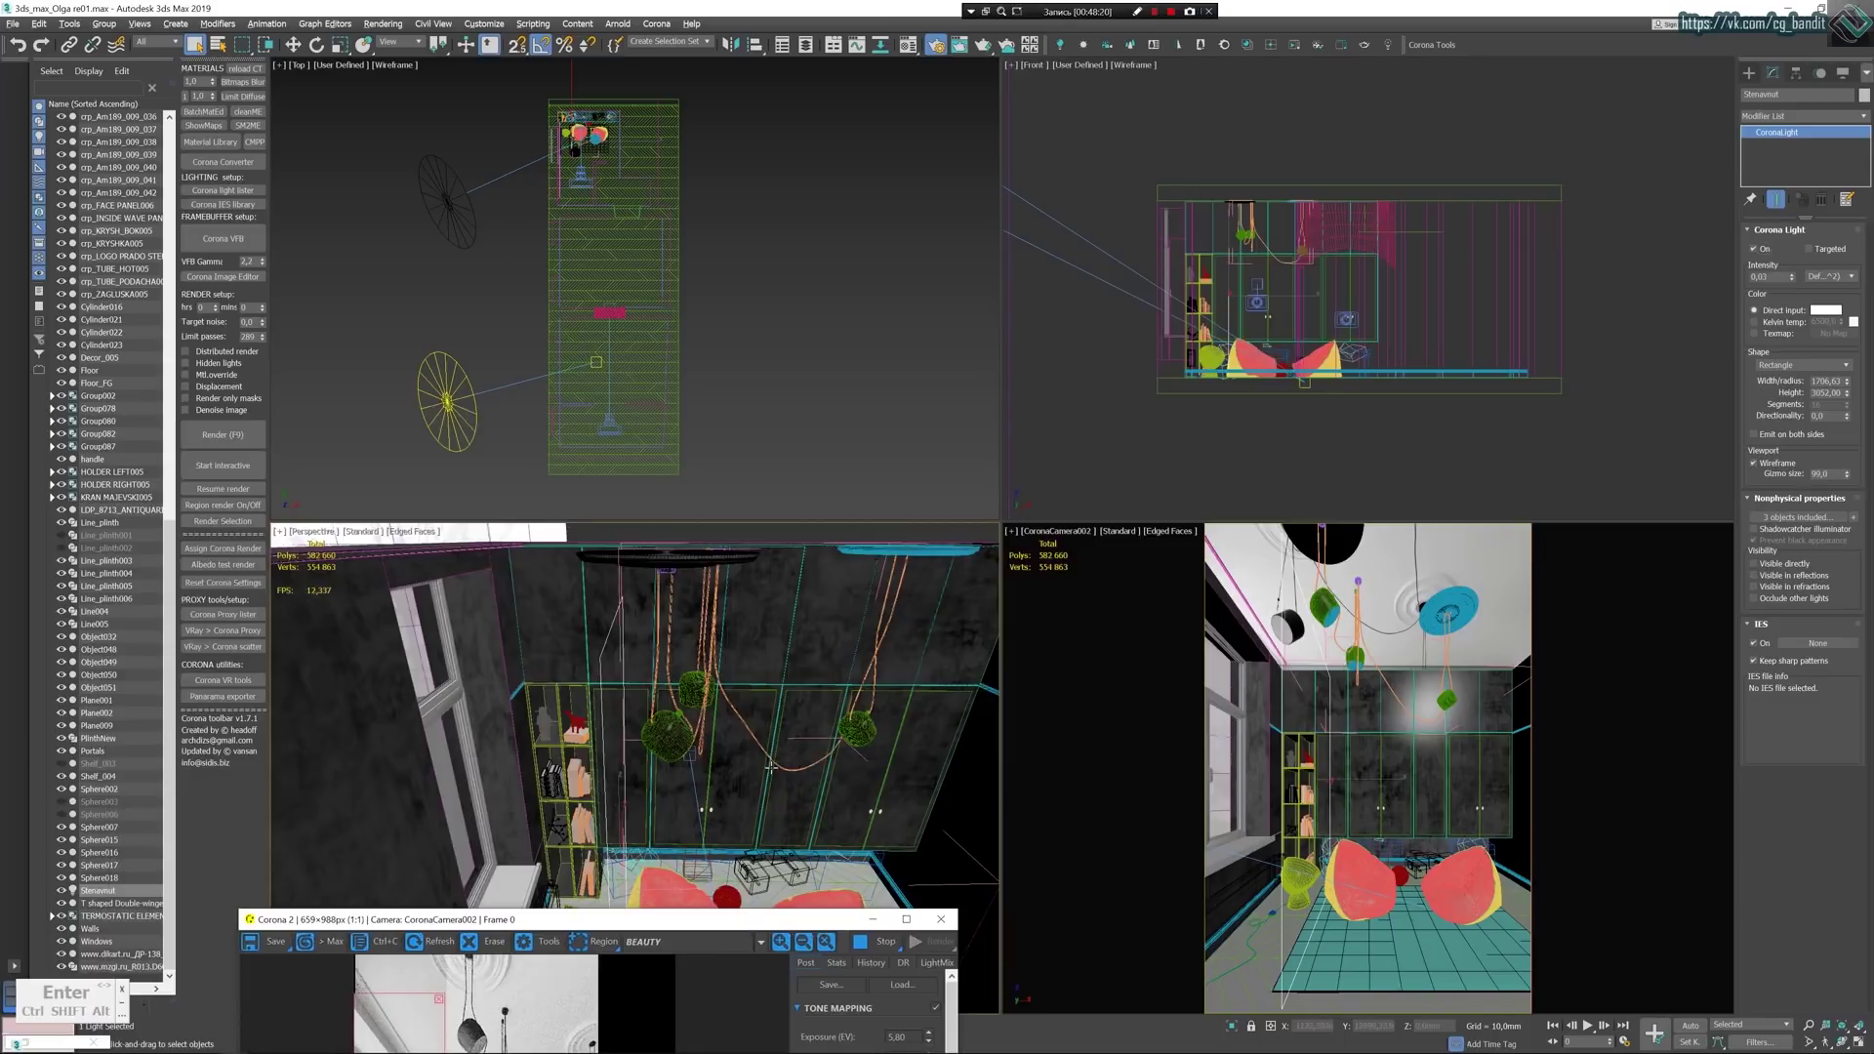
mouse_move(775, 748)
middle_mouse_down("alt")
mouse_move(718, 772)
mouse_move(767, 747)
middle_mouse_up("alt")
key("alt+w")
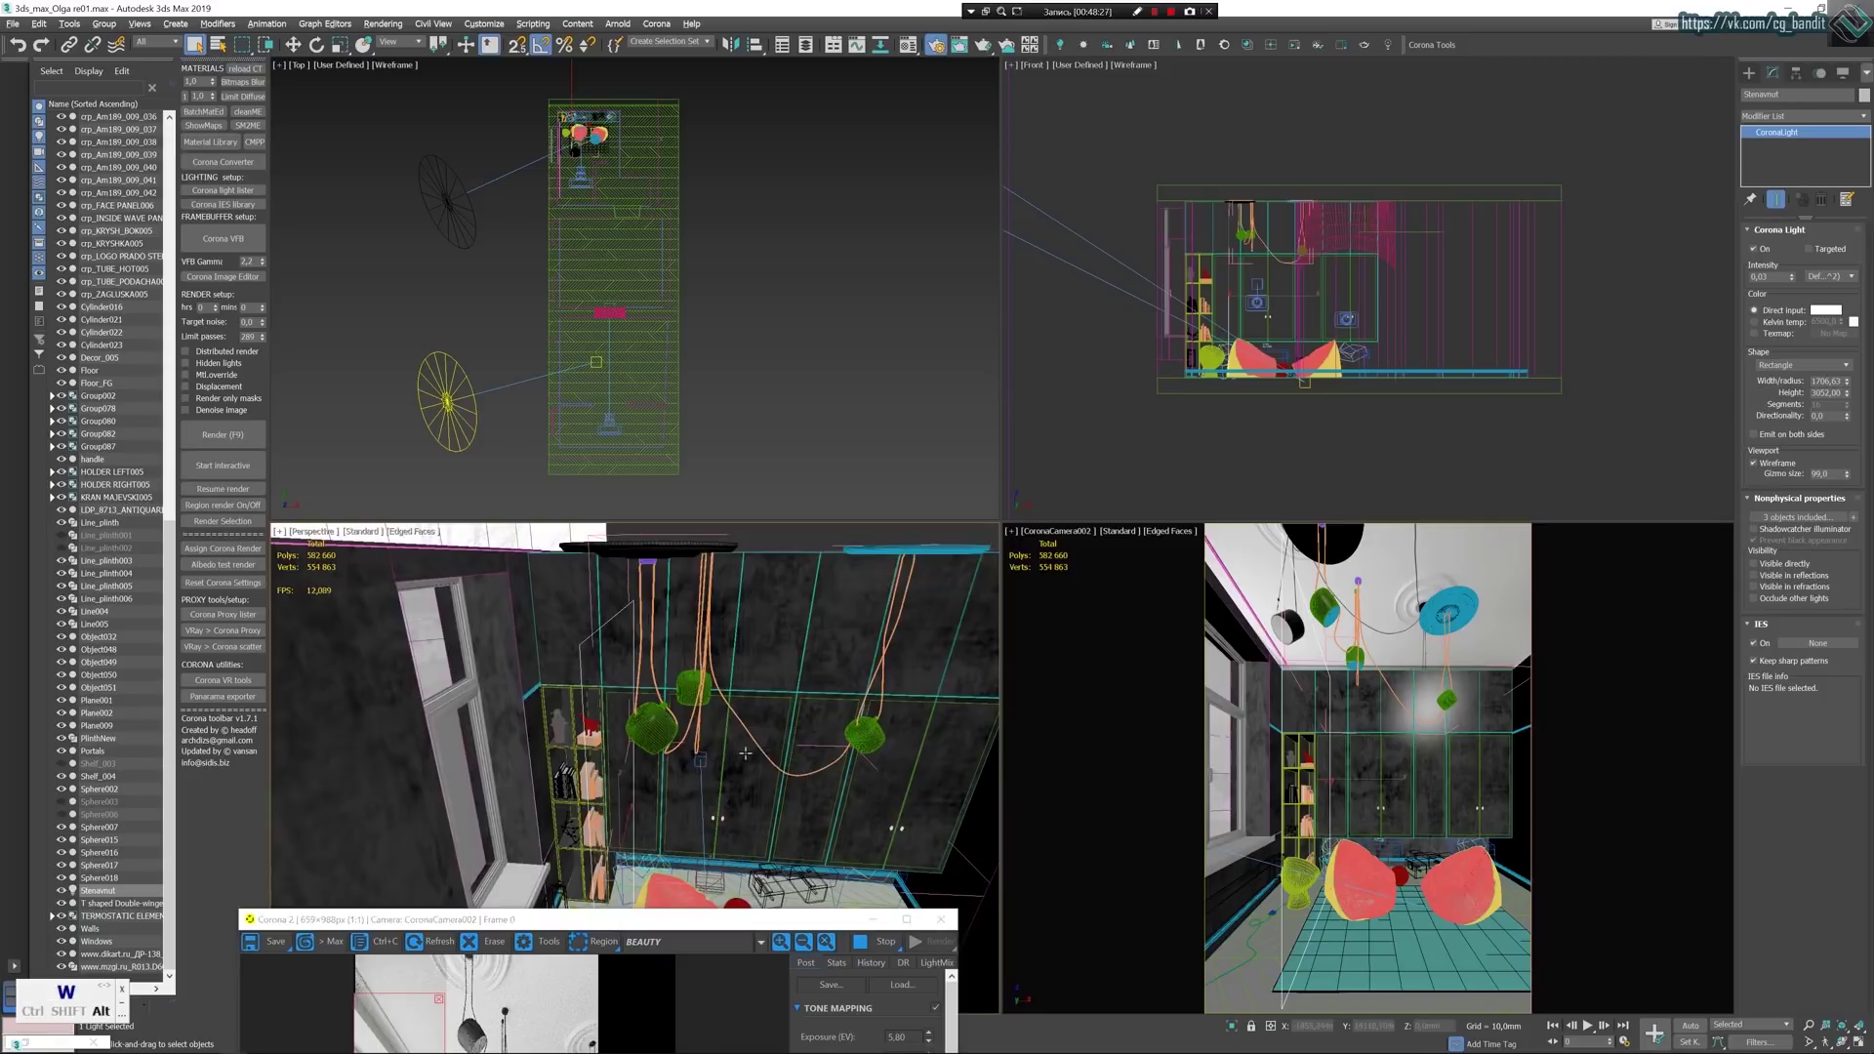
middle_click_drag(1208, 628, 879, 508, "alt")
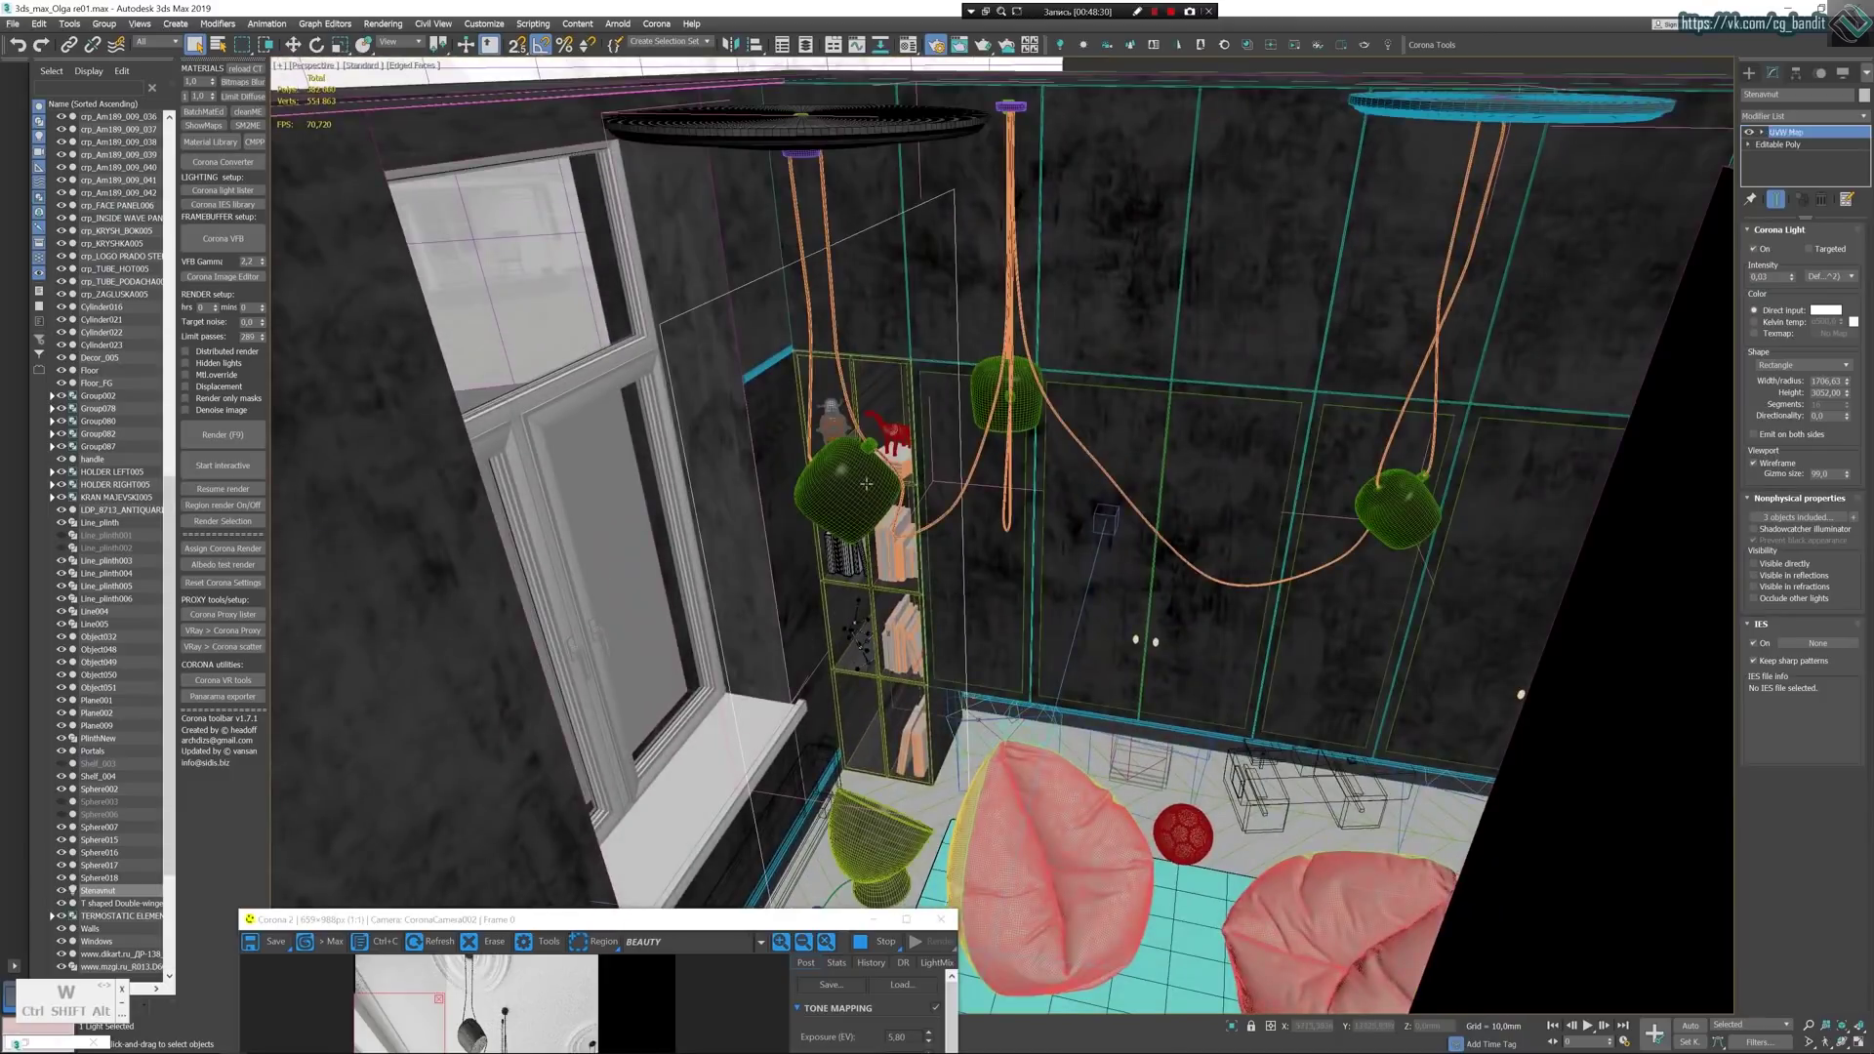
left_click(866, 482)
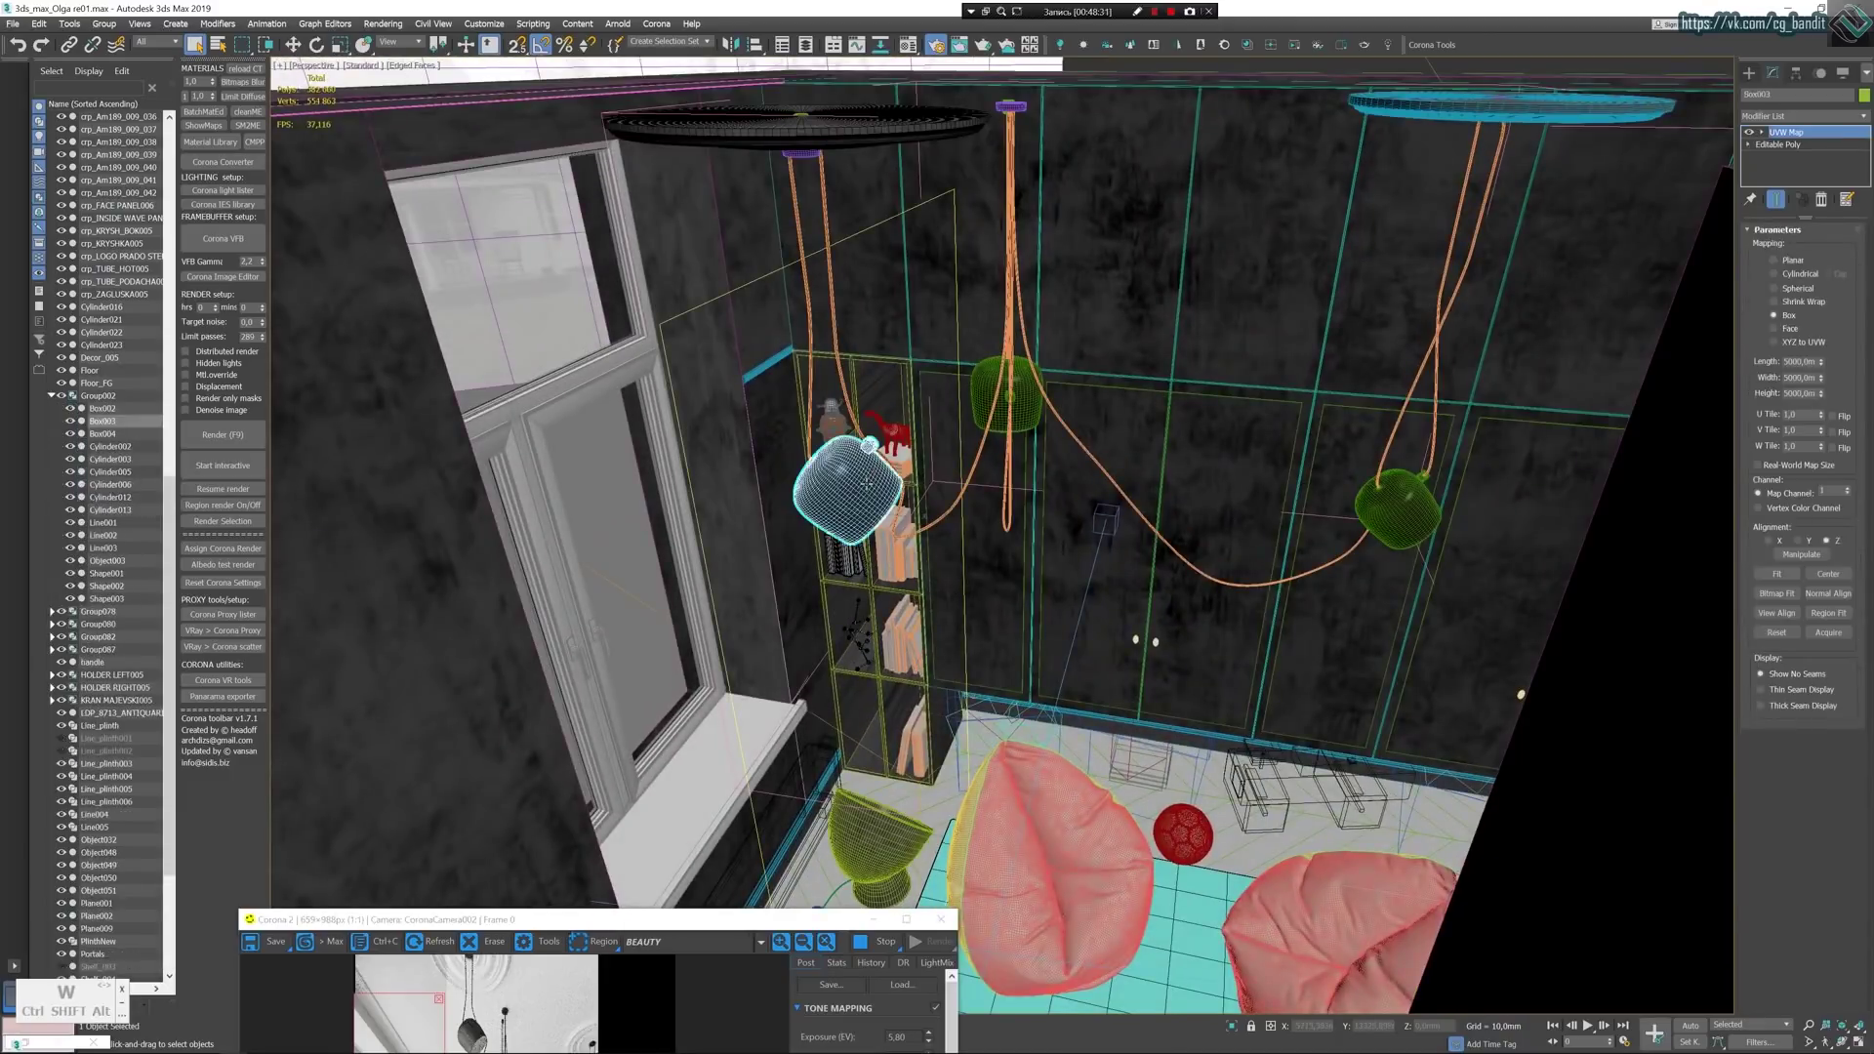
left_click(957, 315)
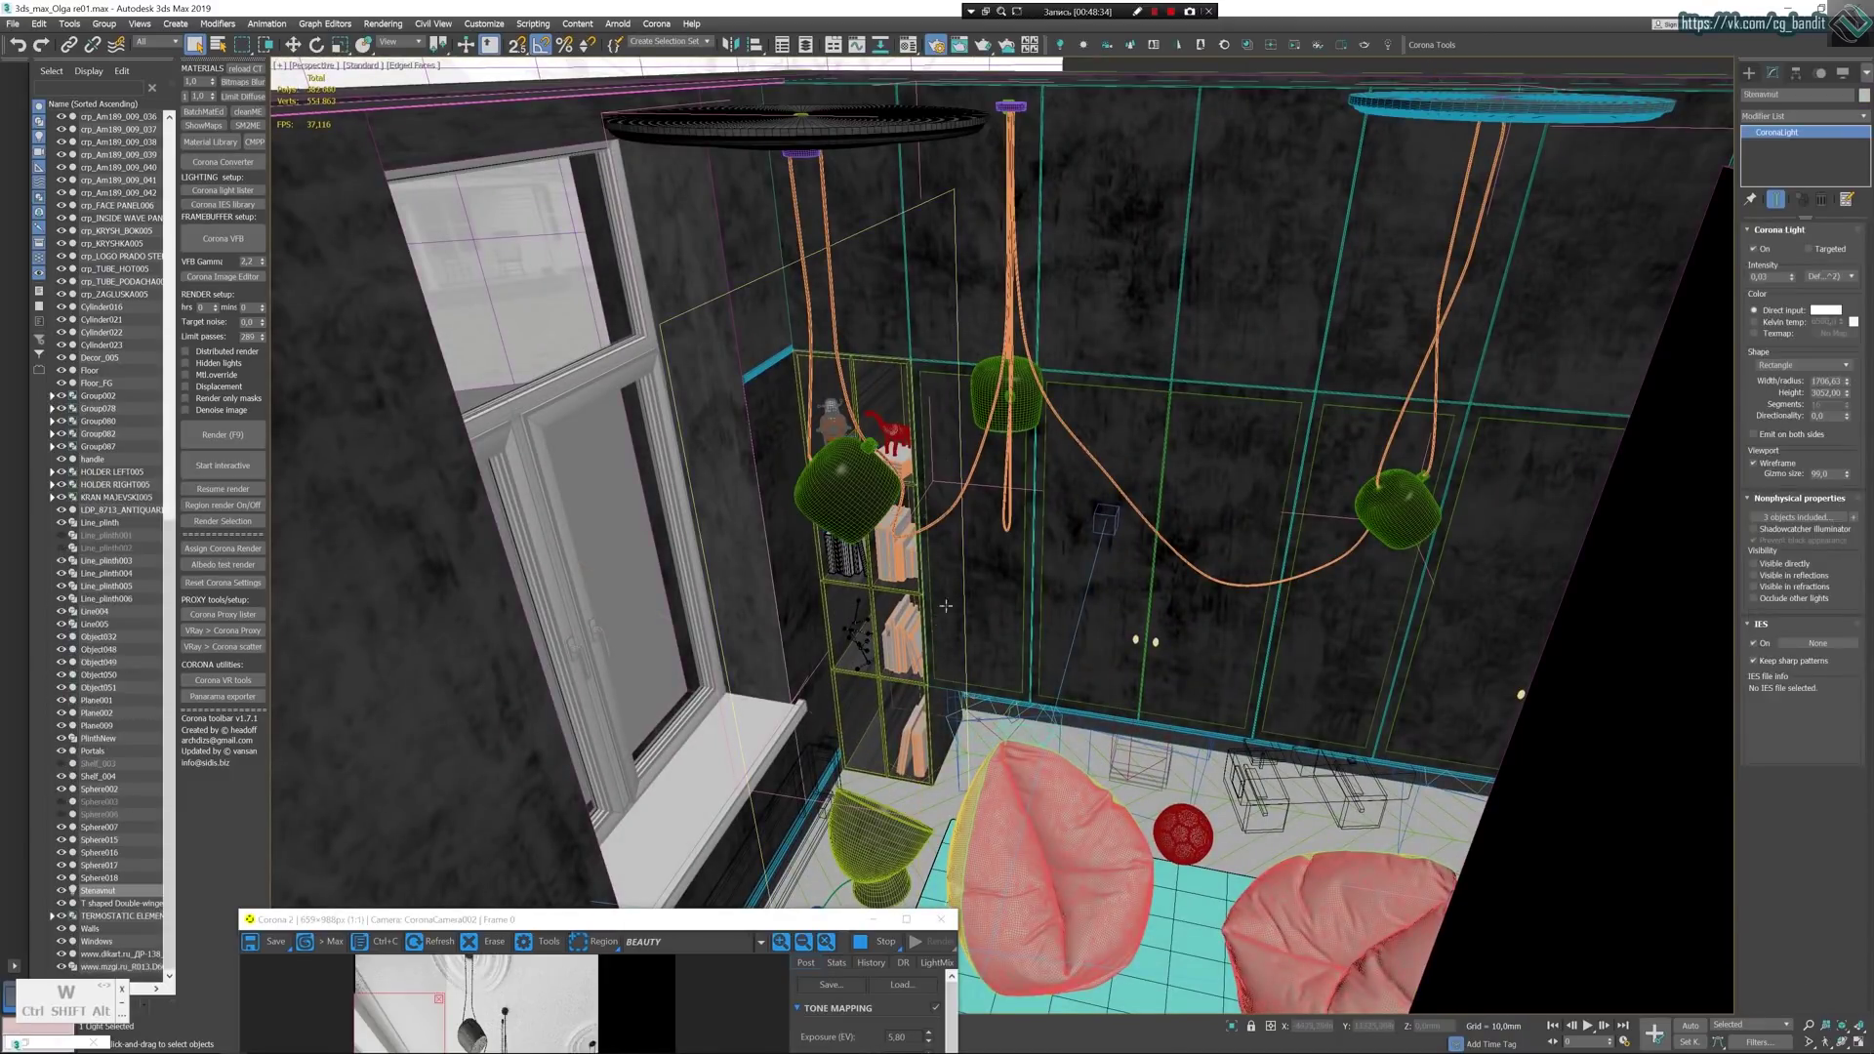
middle_click_drag(947, 607, 994, 593)
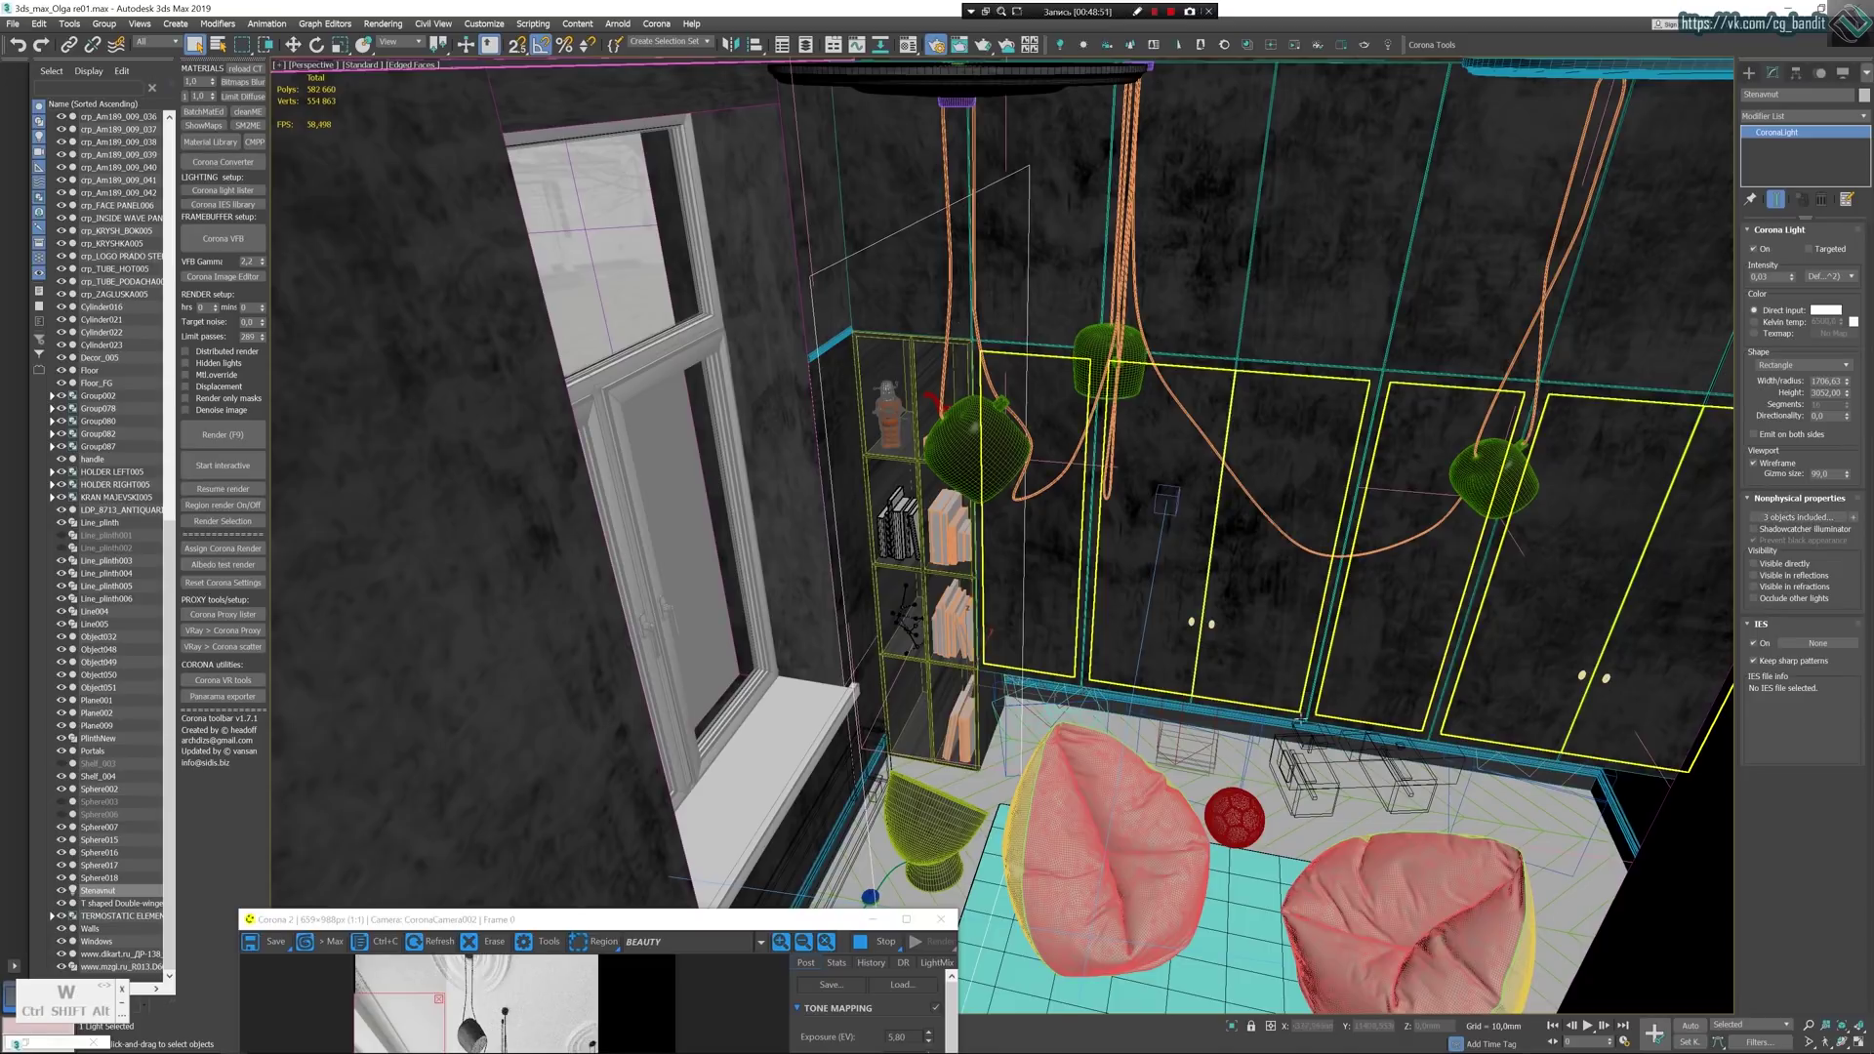
Bring the render window into view, switch to Photoshop and toggle the final image layer's visibility for comparison.
left_click_drag(706, 918, 788, 390)
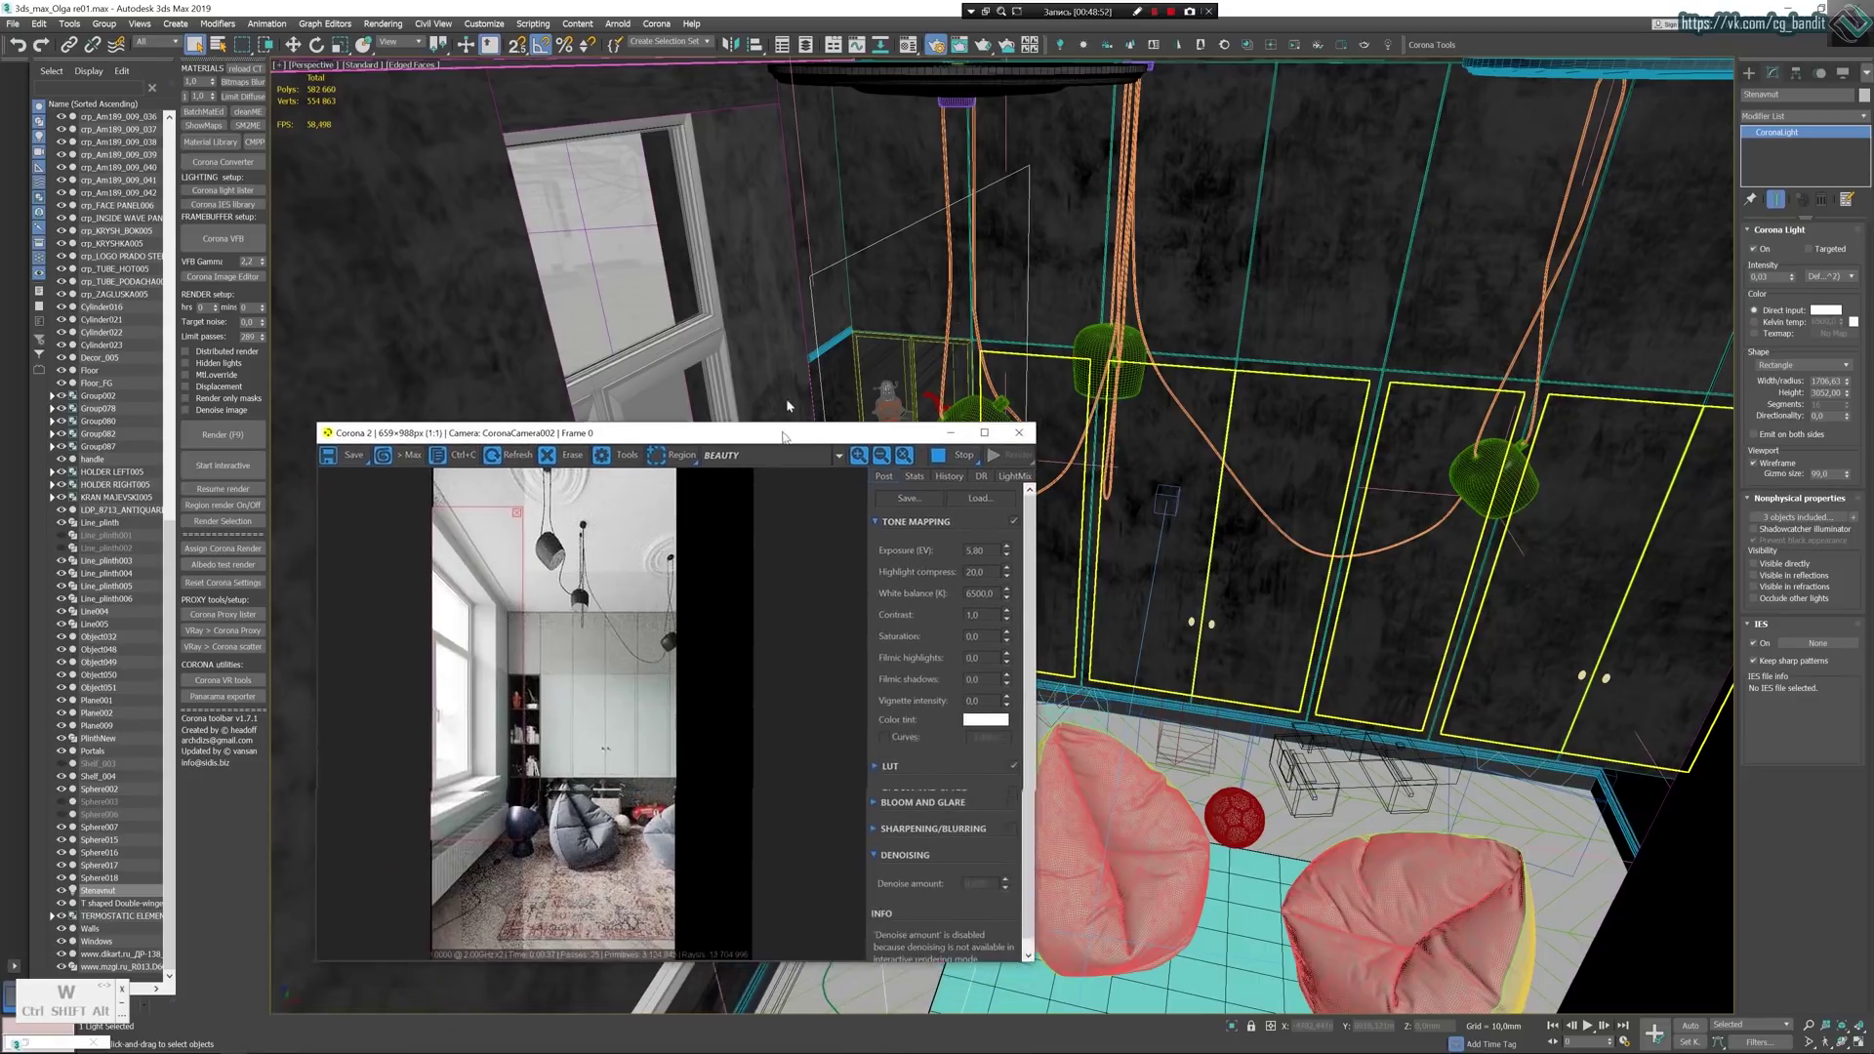
scroll(460, 614, "up", 1)
scroll(459, 614, "down", 1)
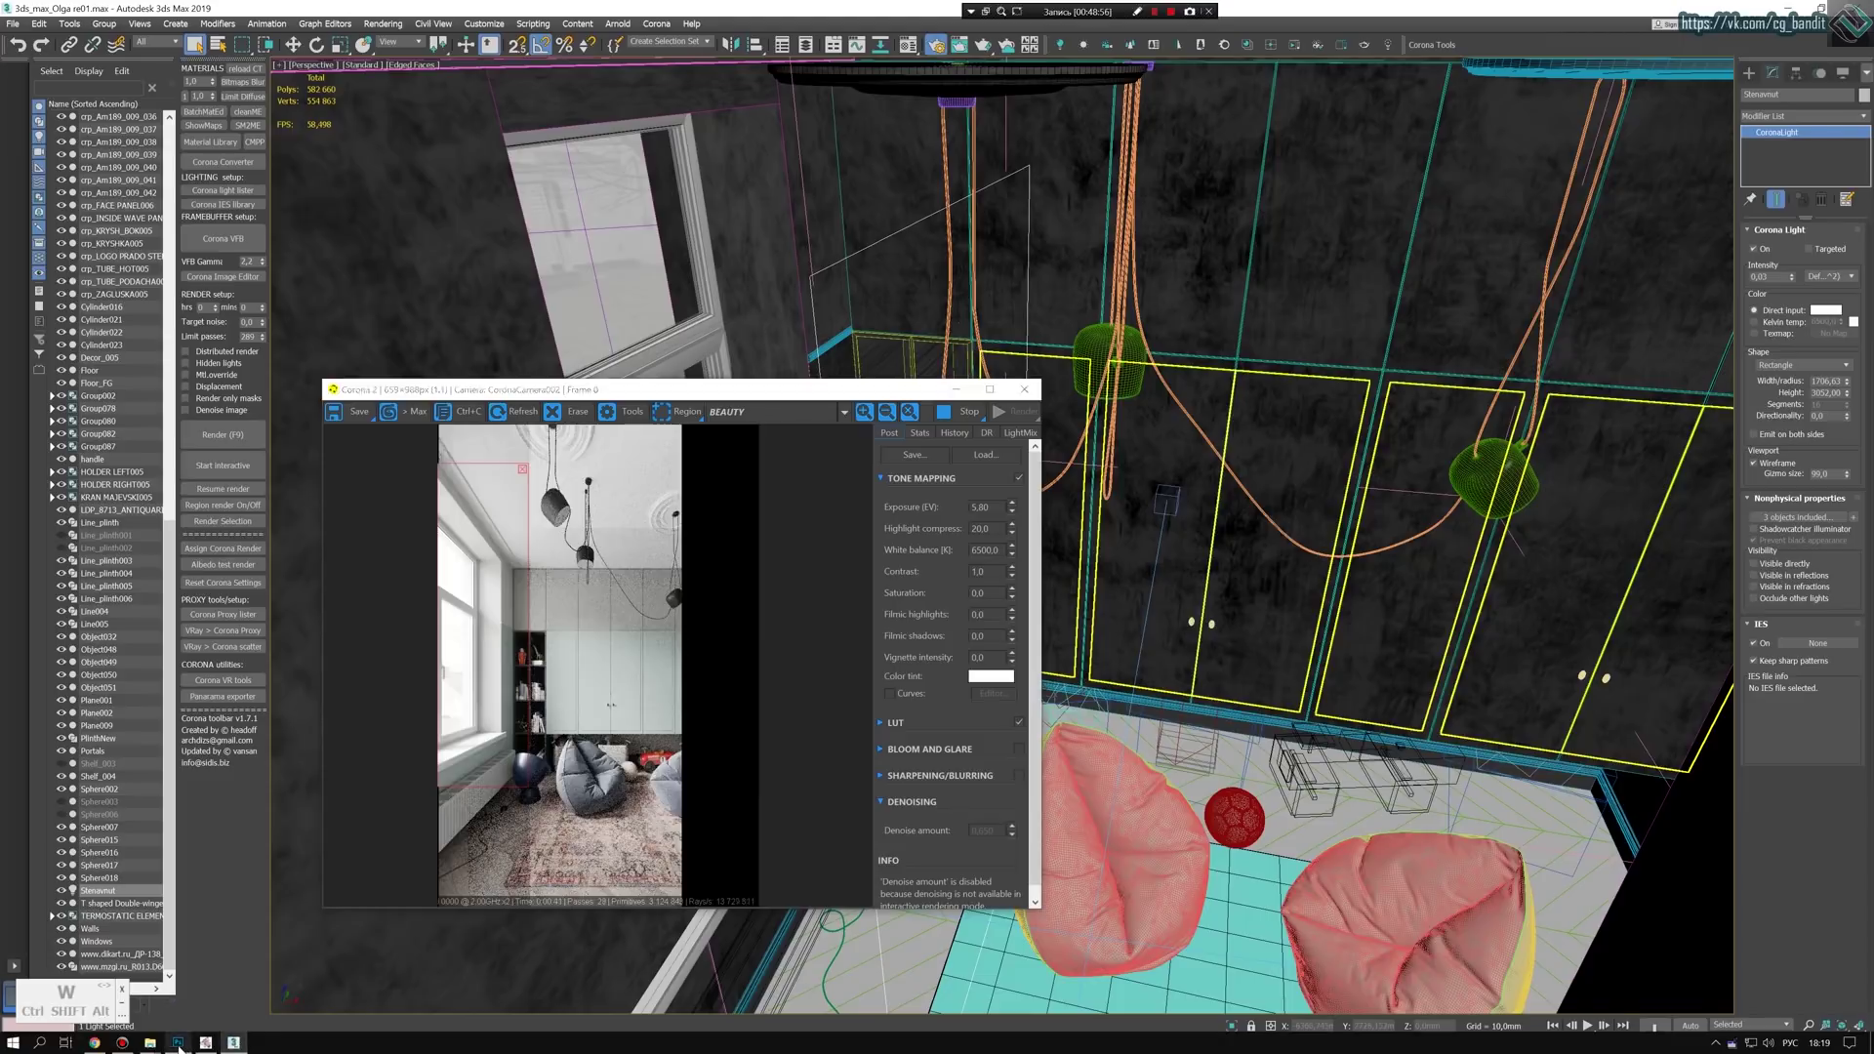
left_click(178, 1043)
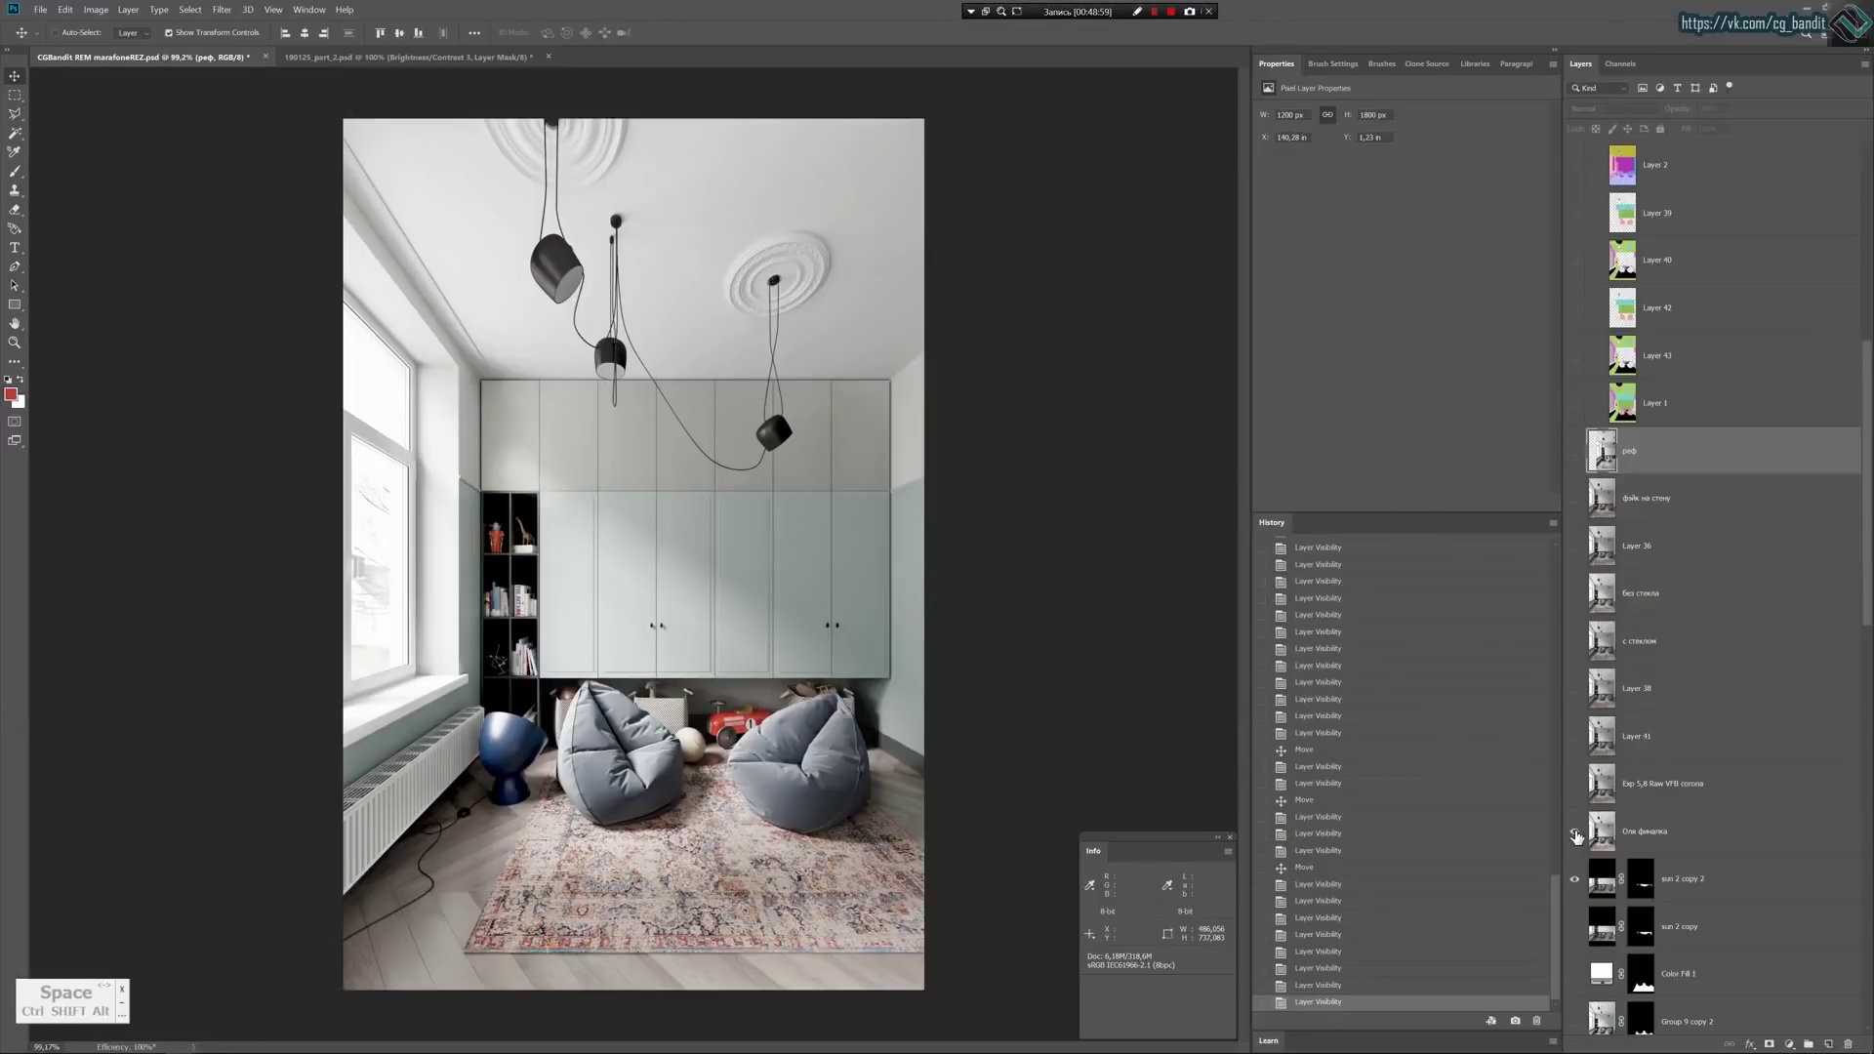
left_click(1575, 833)
left_click(1574, 833)
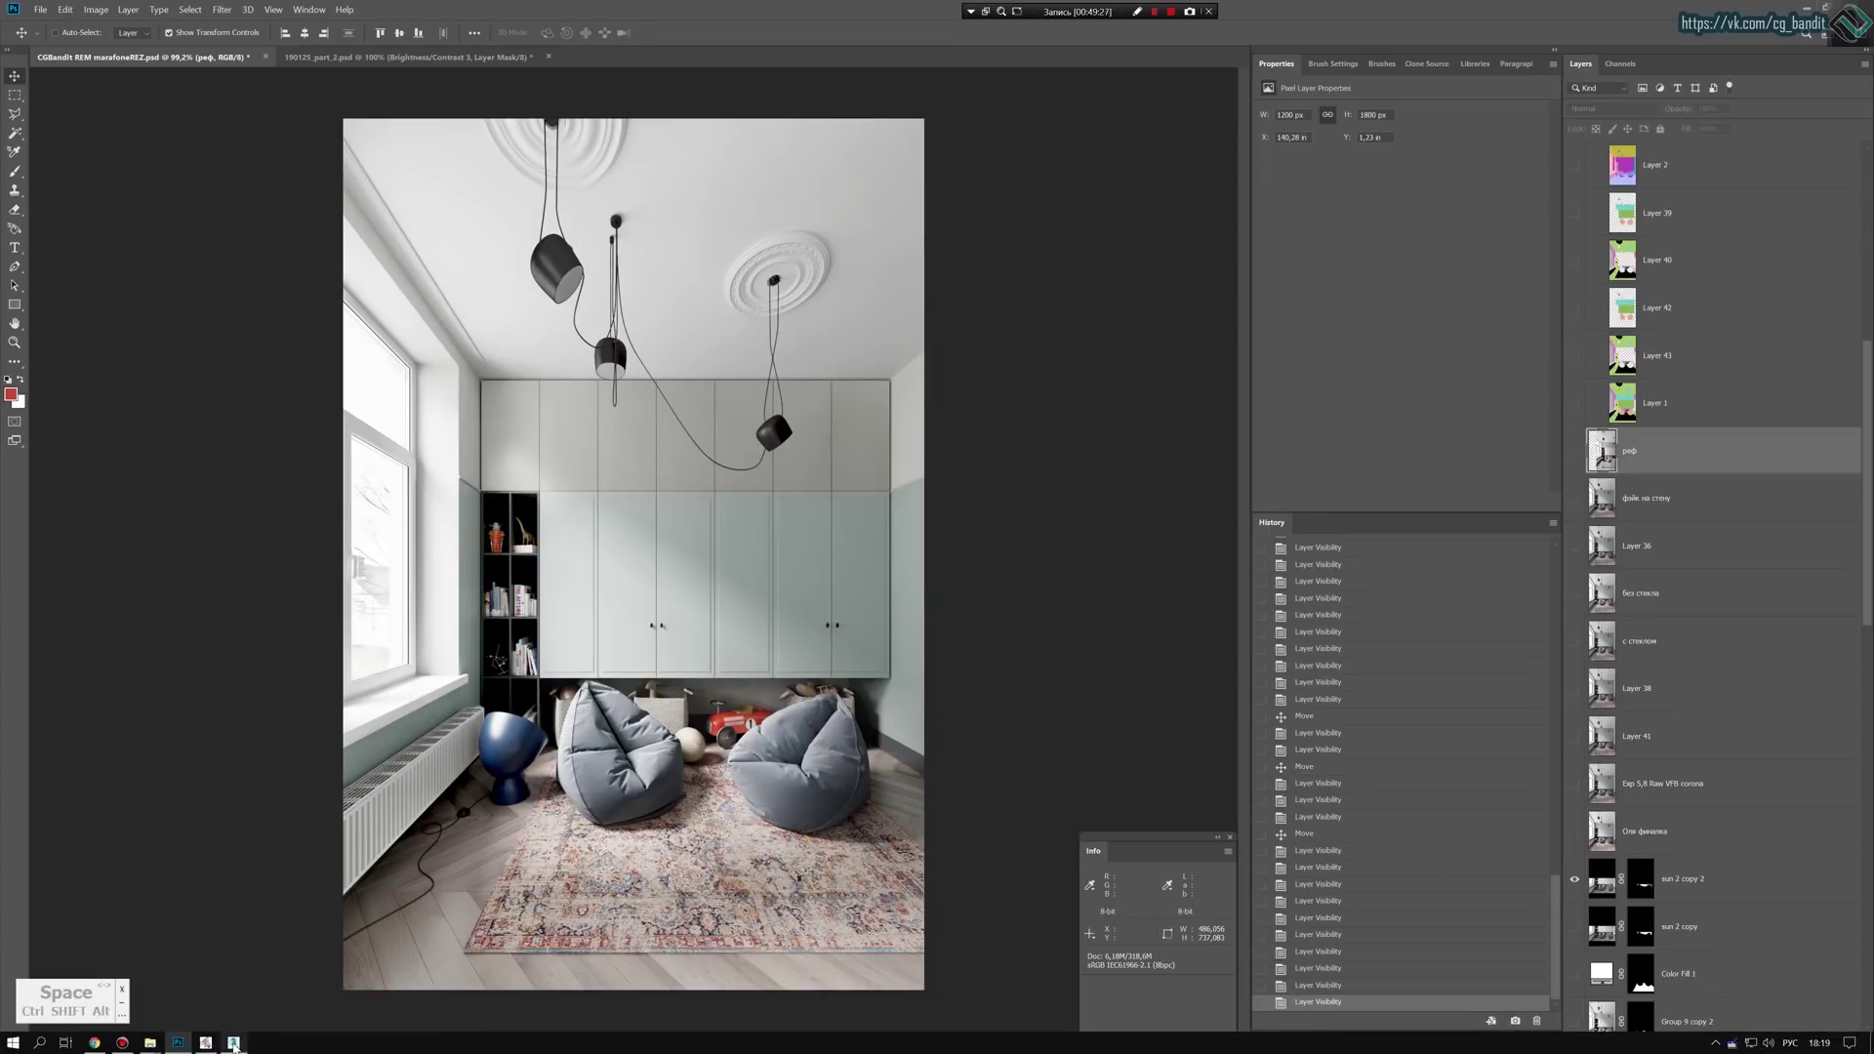
Switch back to 3ds Max, stop the interactive render and minimize the frame buffer.
left_click(235, 1043)
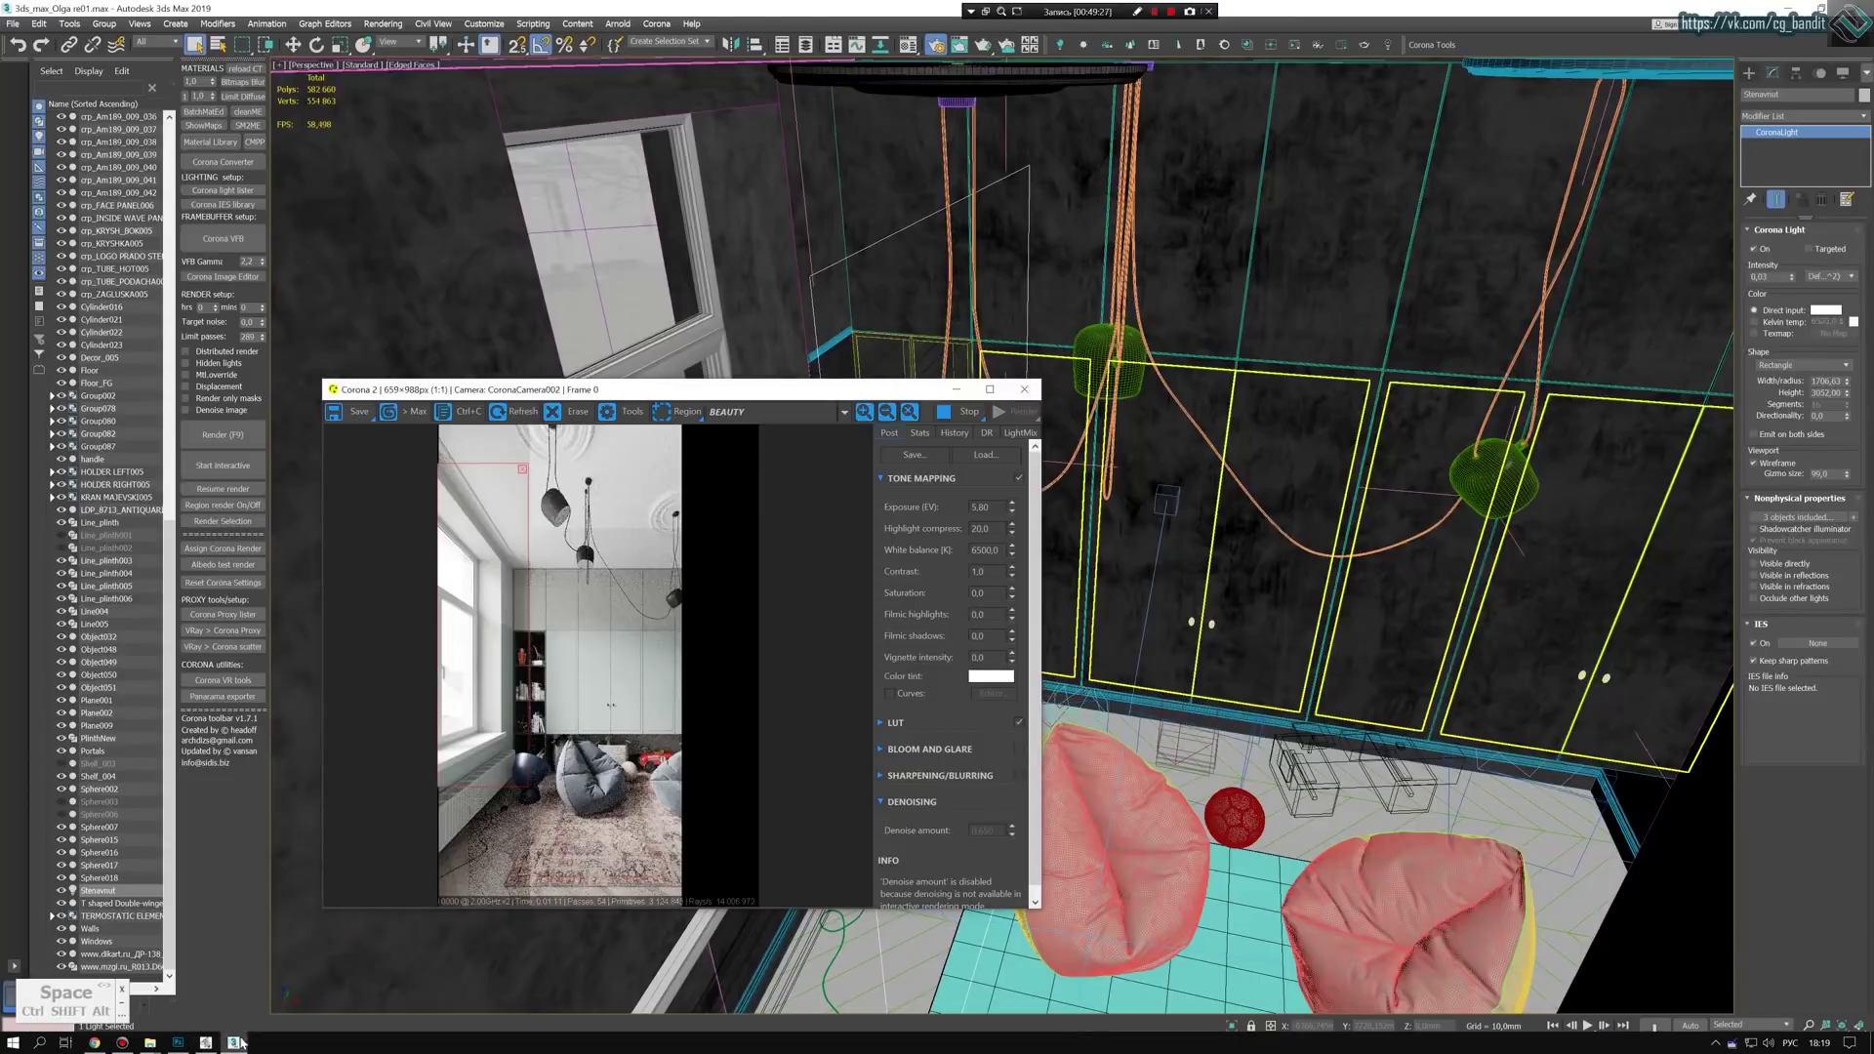
left_click(962, 412)
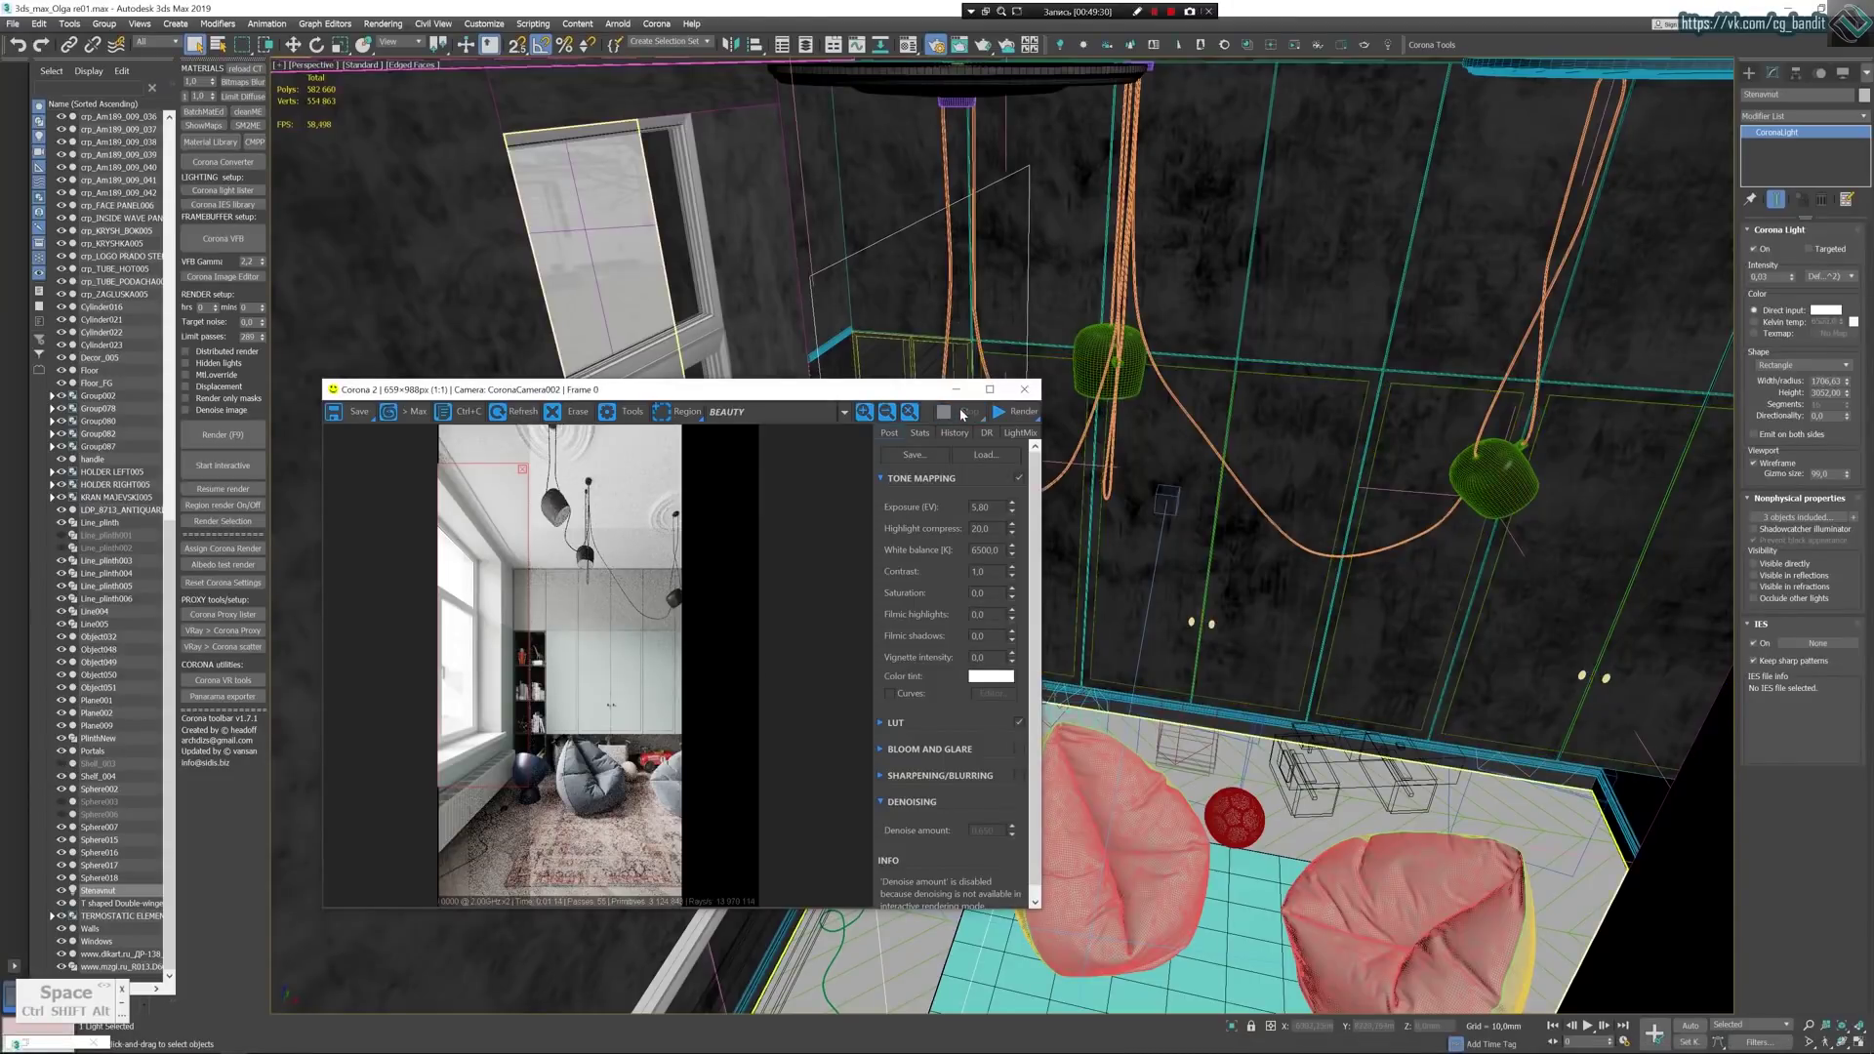
key("a")
left_click(957, 388)
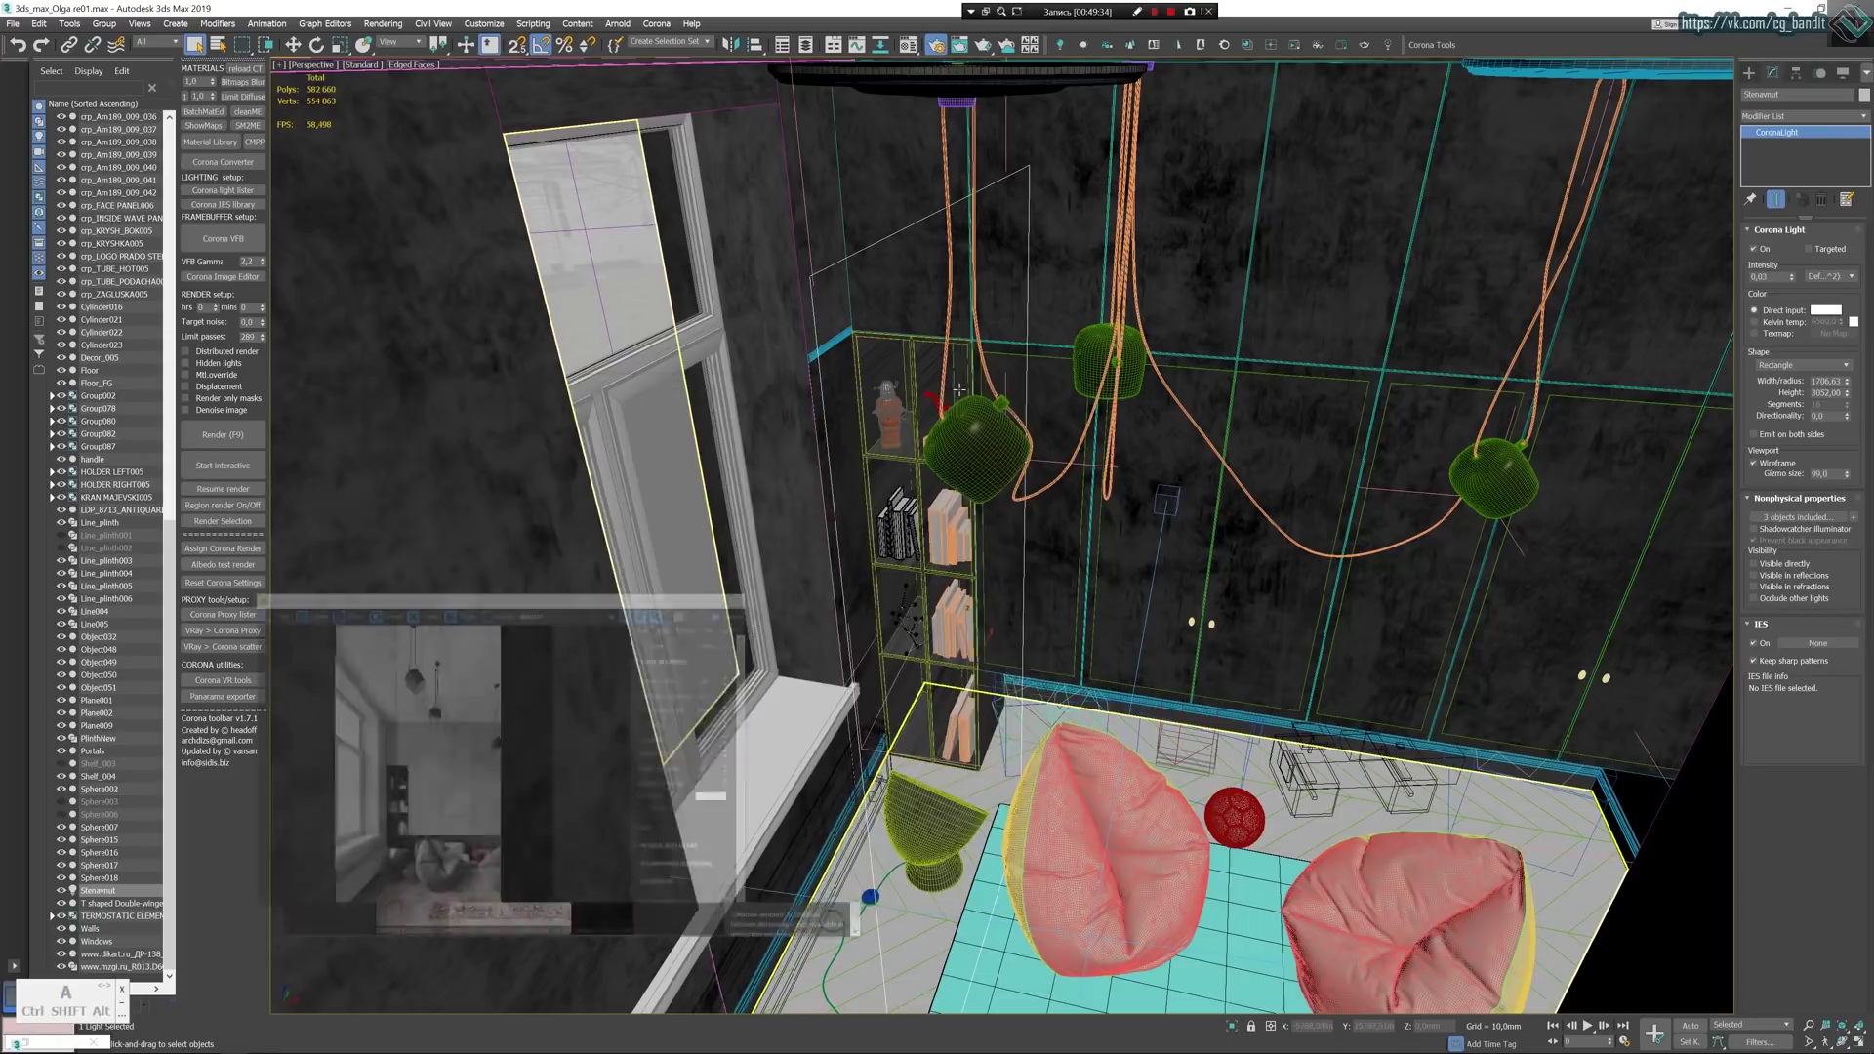
Select the Portals object from outside the building, move its planes out of the window openings and undo the move.
middle_click_drag(714, 443, 952, 536, "alt")
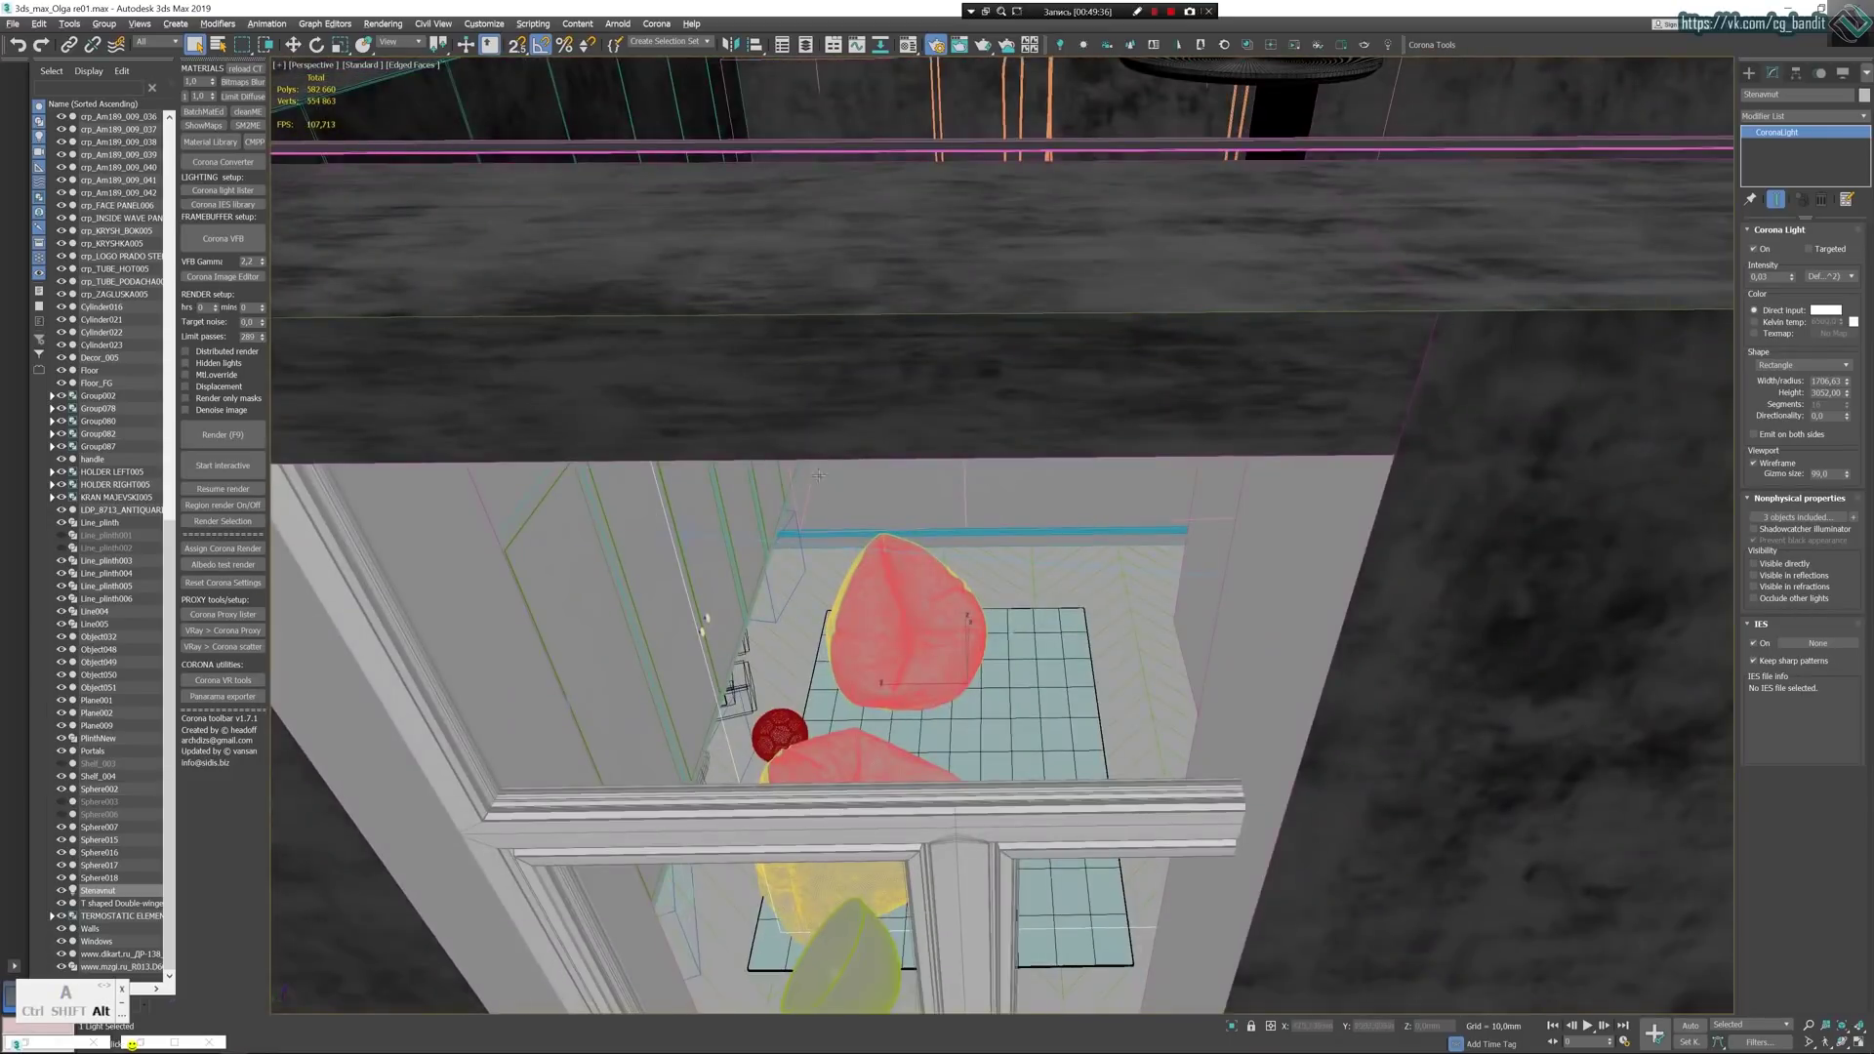
scroll(952, 536, "down", 3)
left_click(1001, 498)
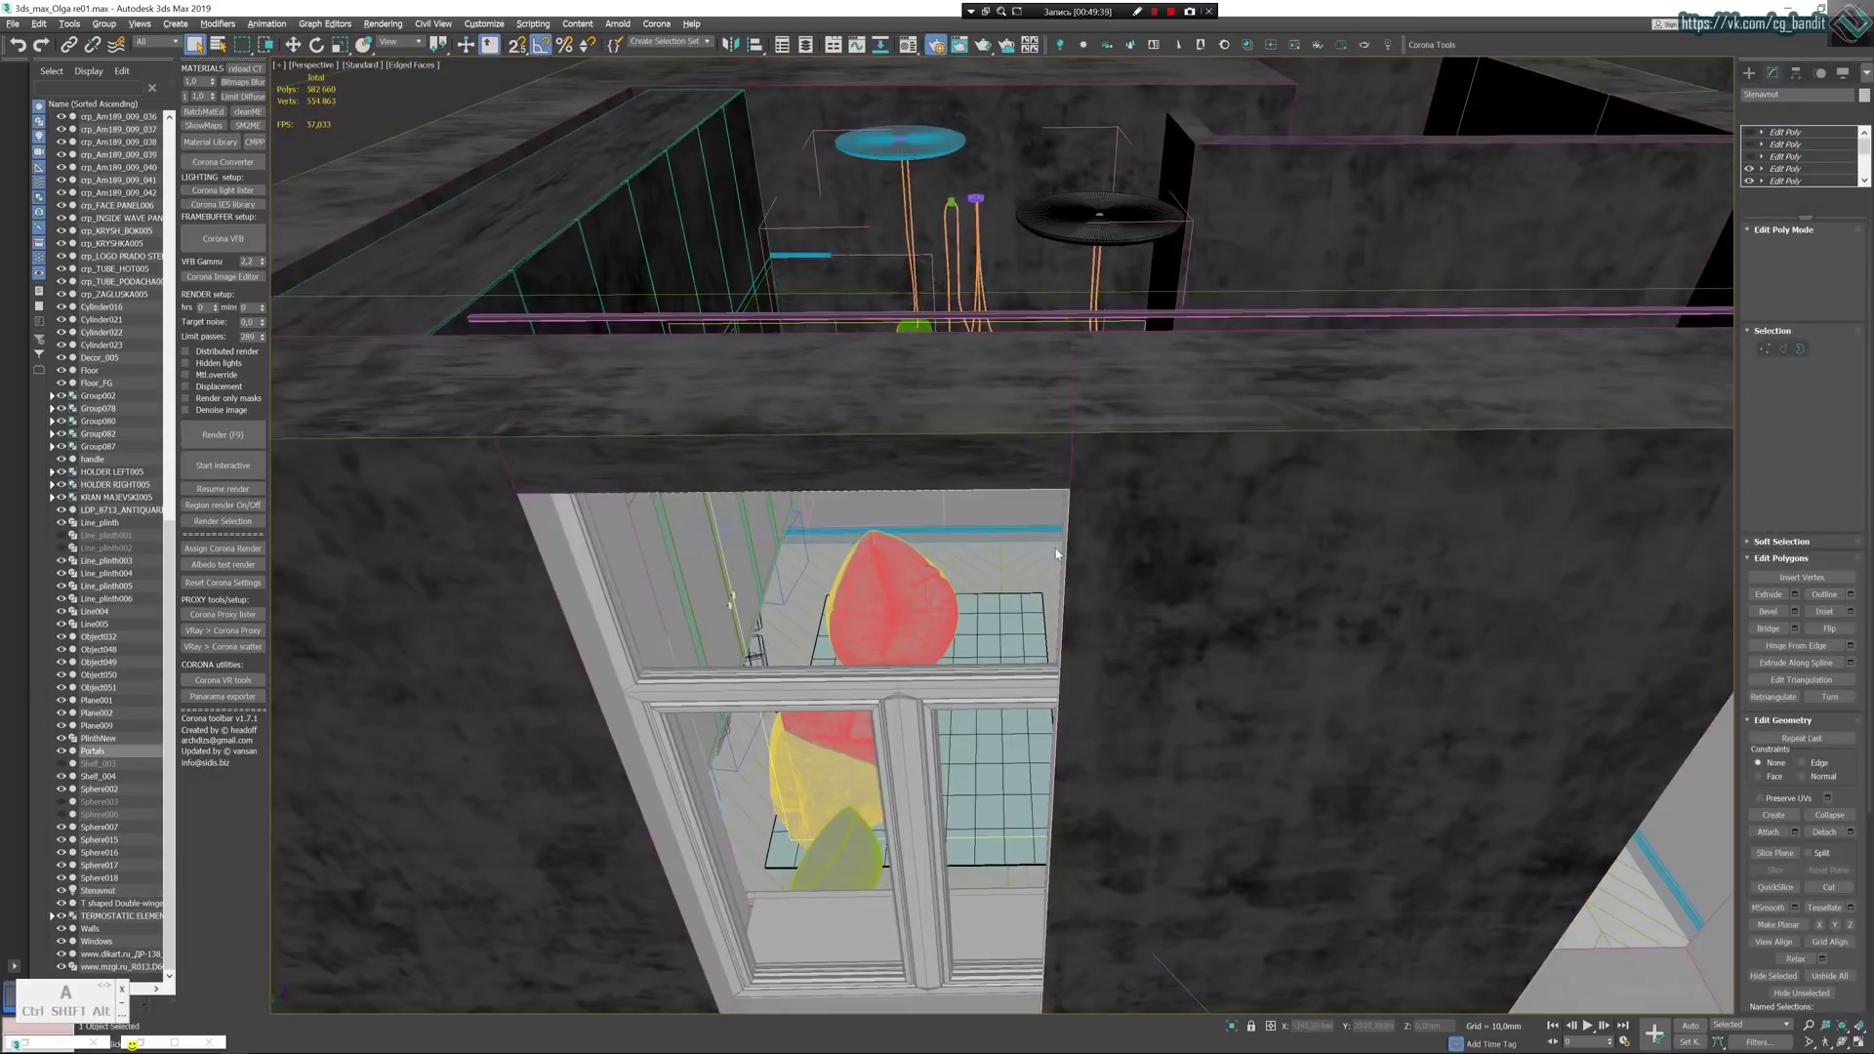
key("w")
middle_click_drag(1001, 498, 1126, 553, "alt")
left_click(1749, 72)
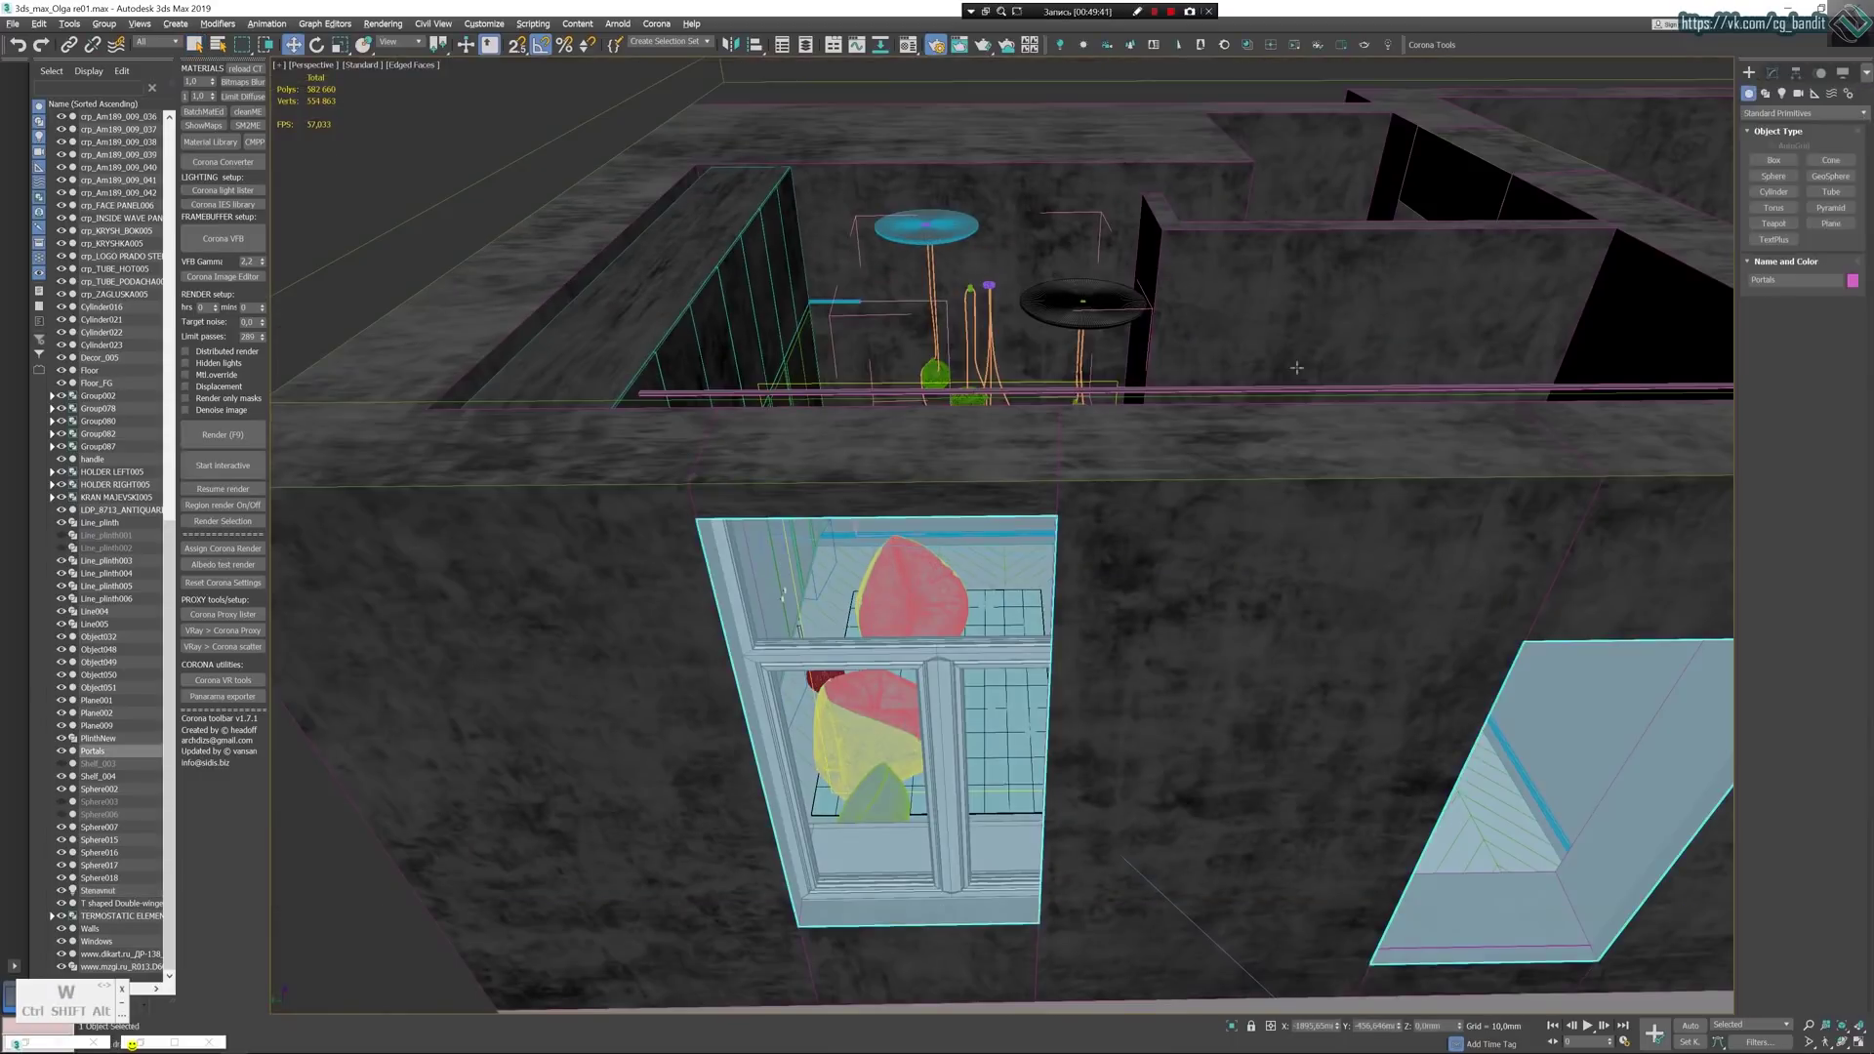
scroll(825, 669, "down", 5)
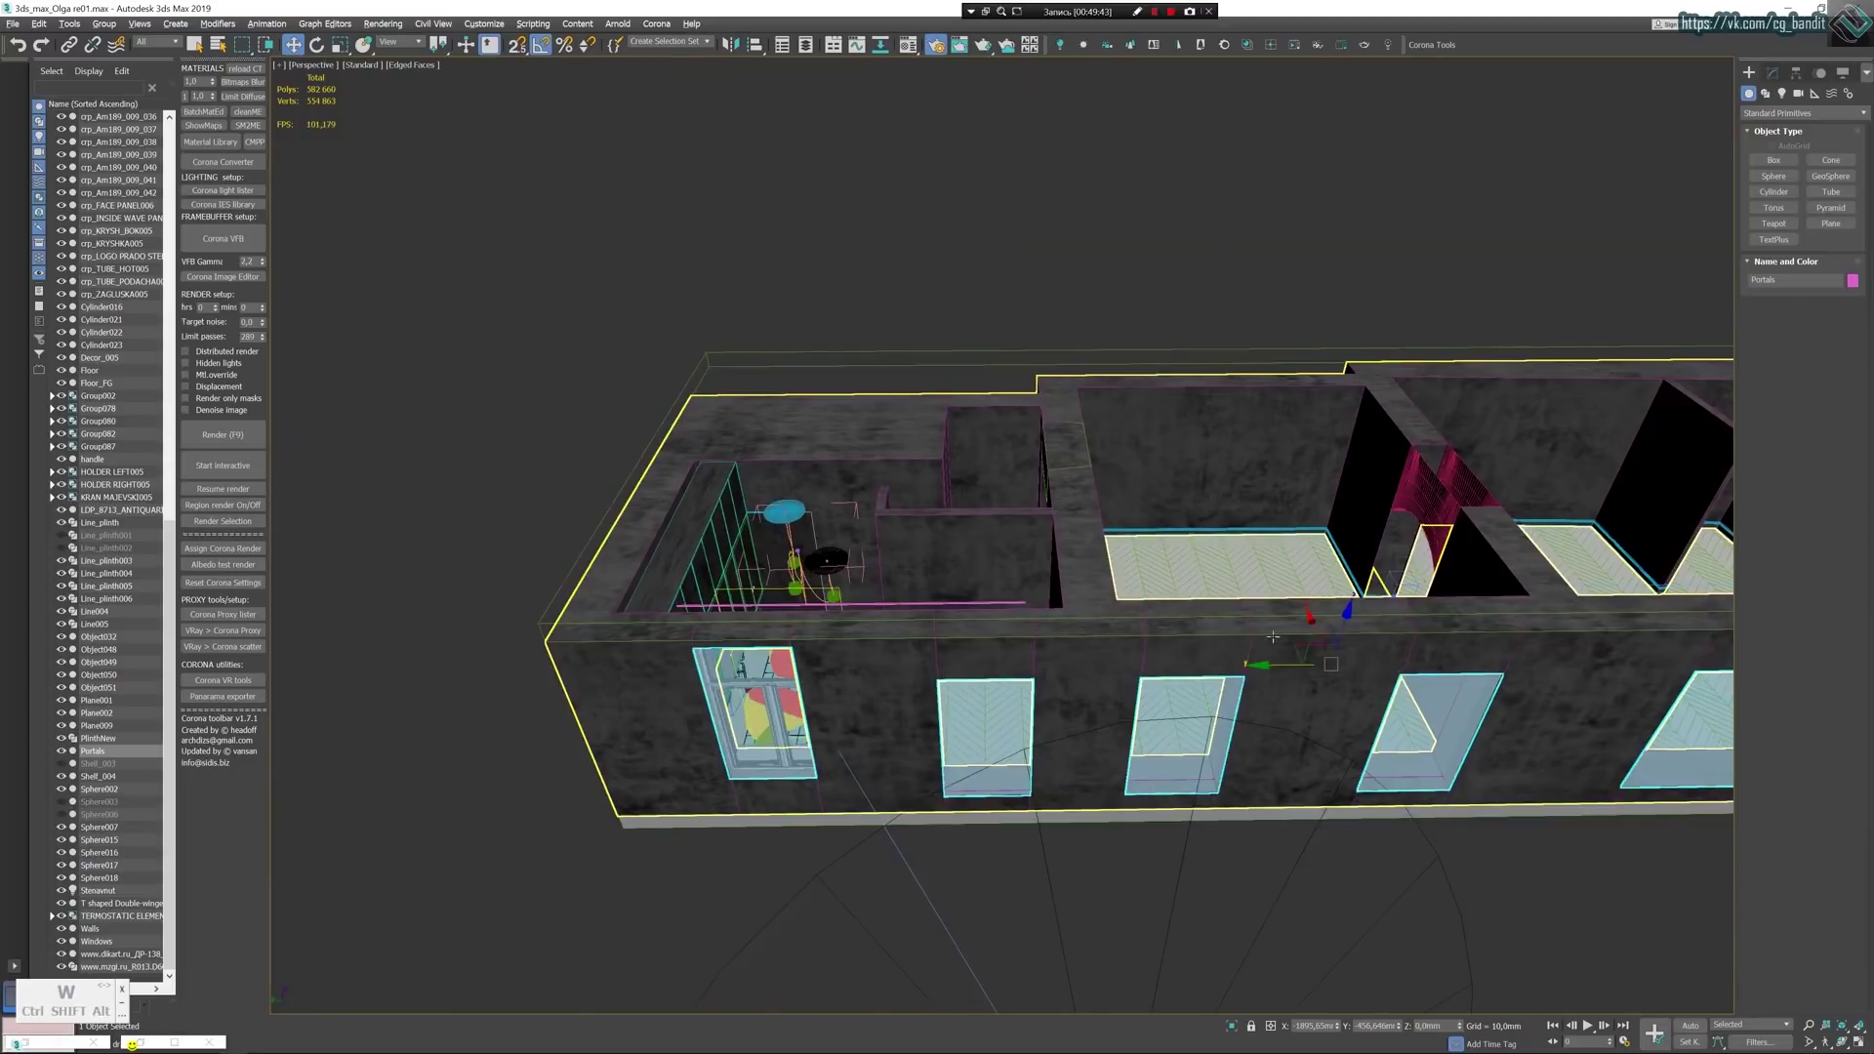
middle_click_drag(1273, 637, 1637, 808, "alt")
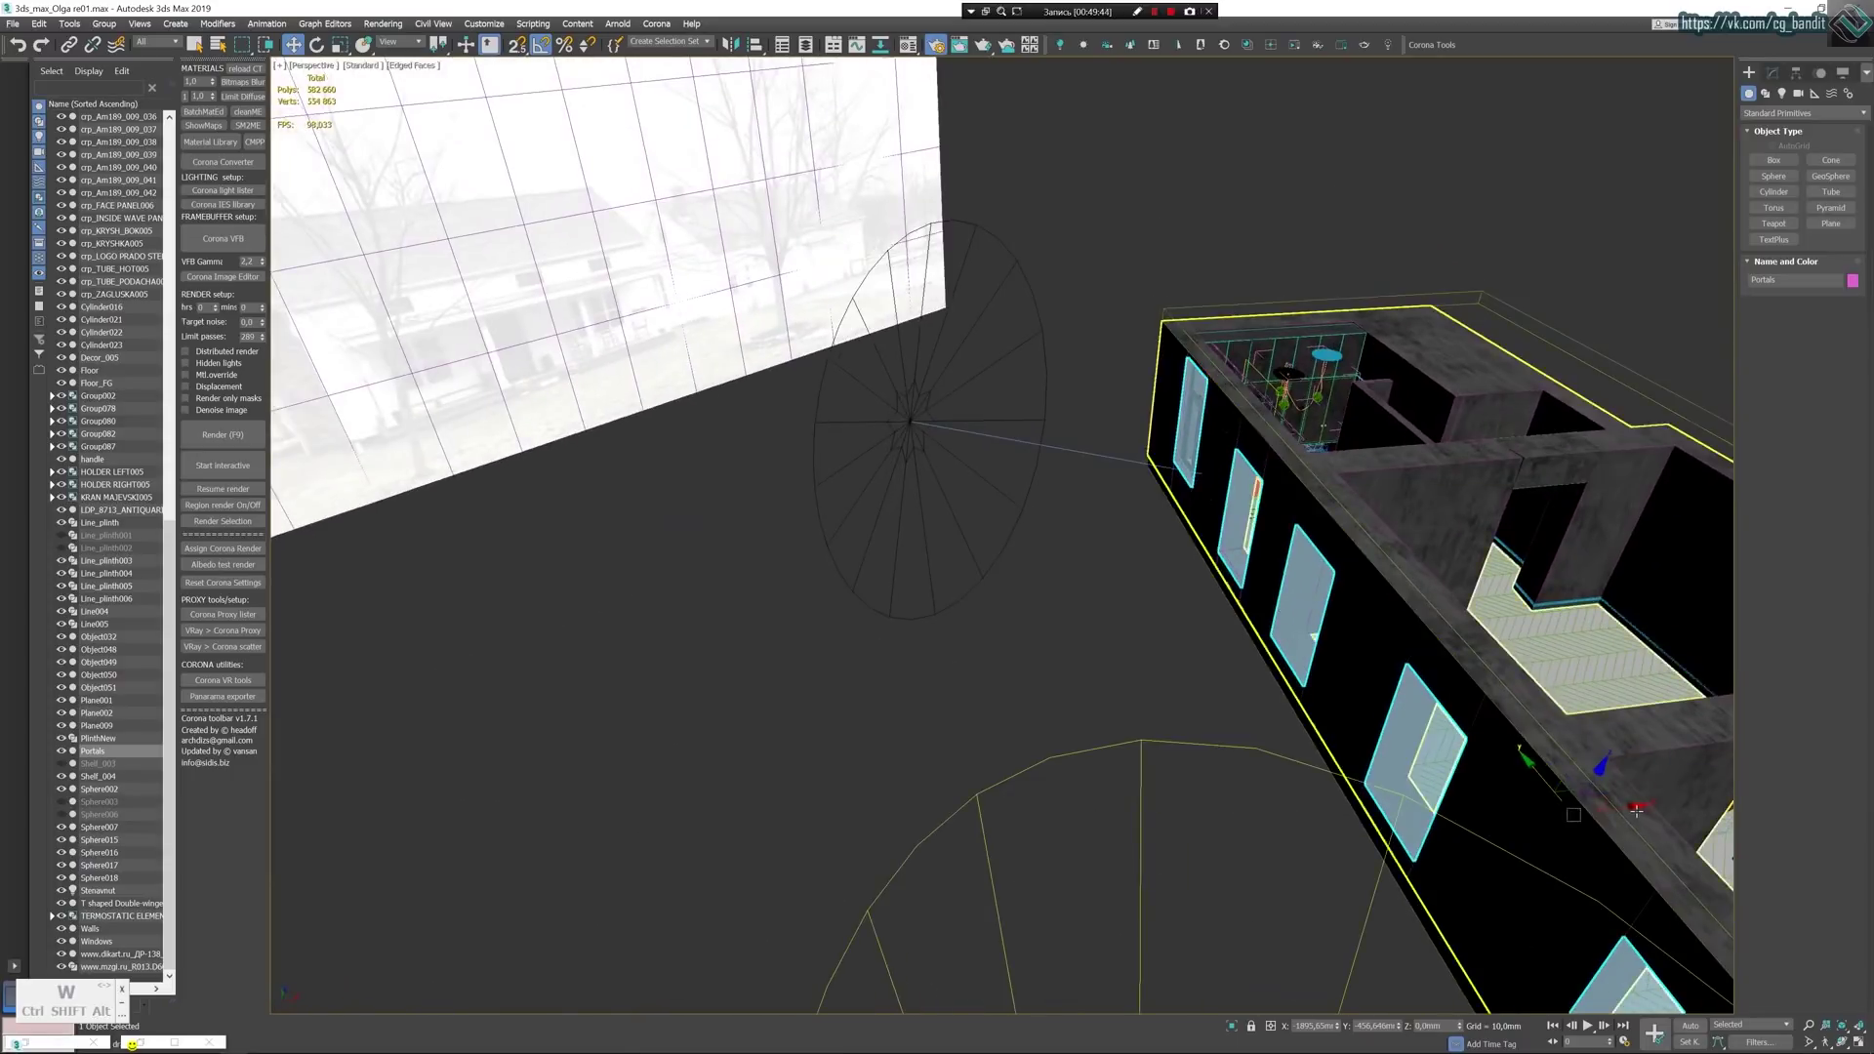
left_click_drag(1637, 809, 1555, 811)
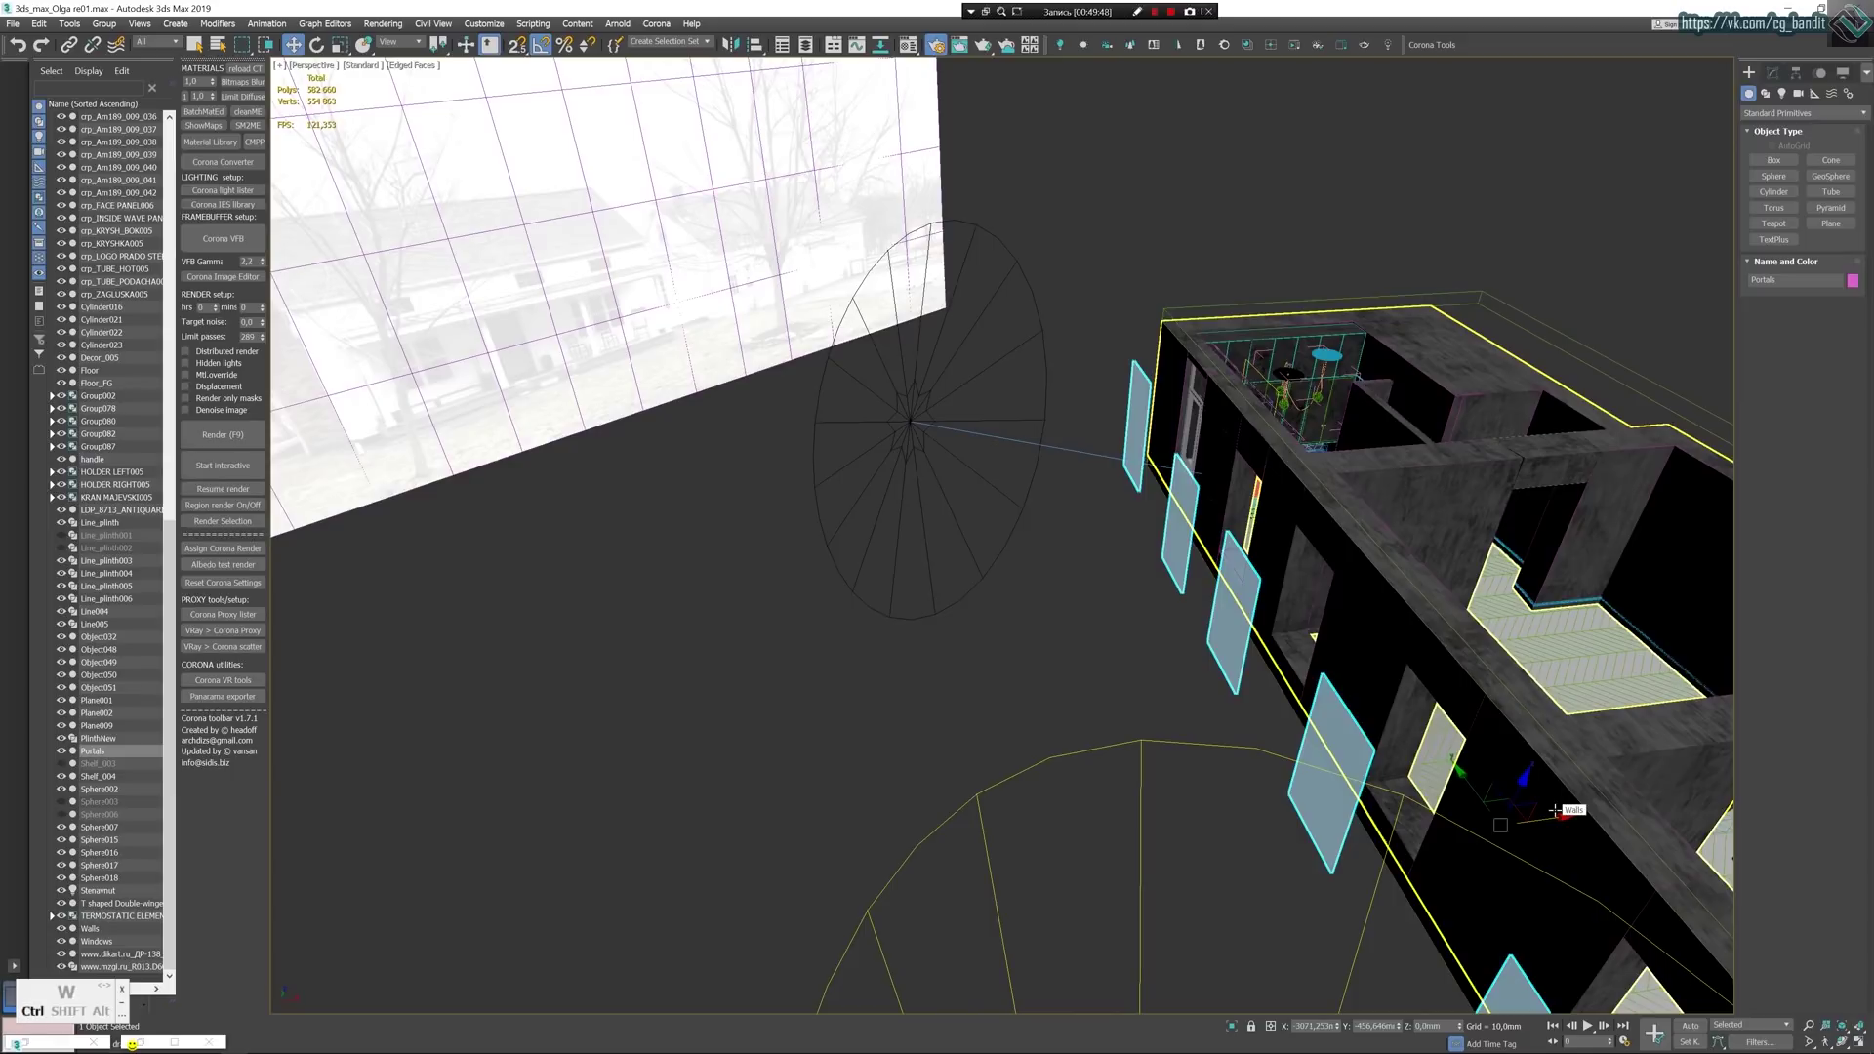
key("ctrl+z")
middle_click_drag(1265, 165, 1158, 276)
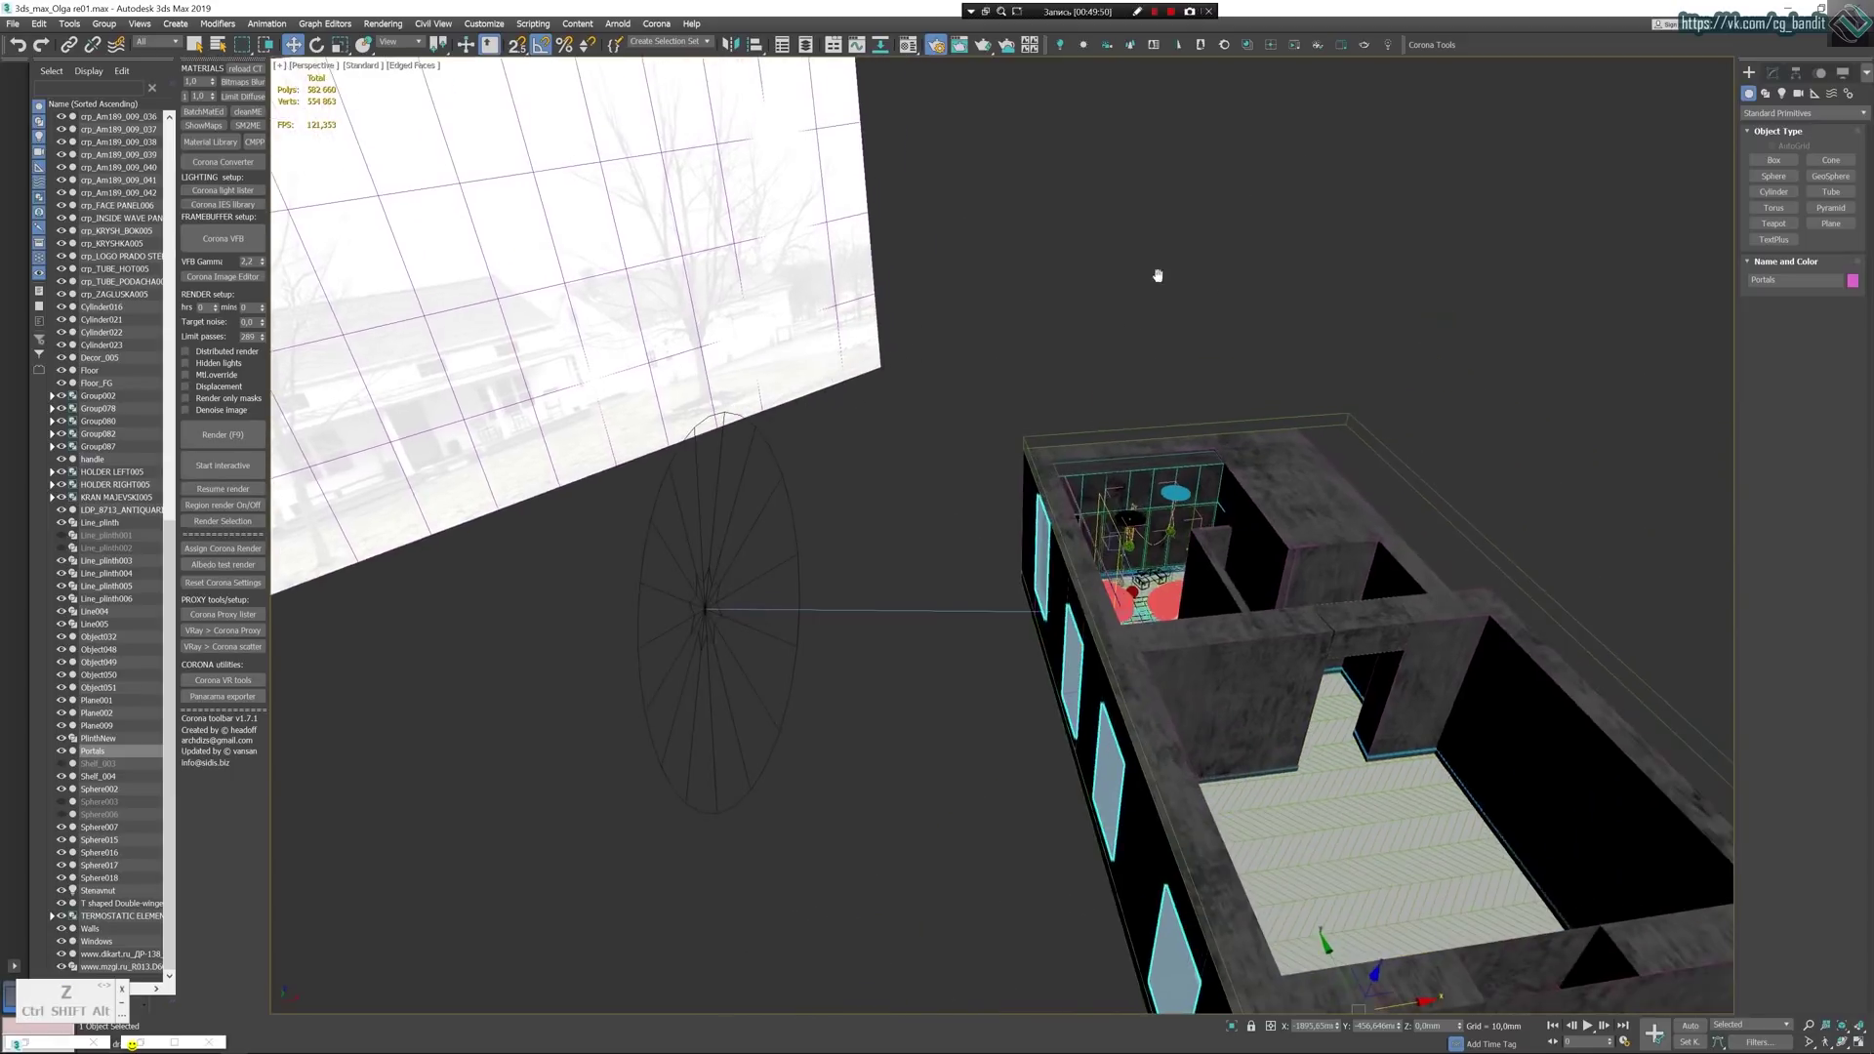
Open the Material Editor, show the second sample in its second row and close the editor.
scroll(1056, 475, "up", 8)
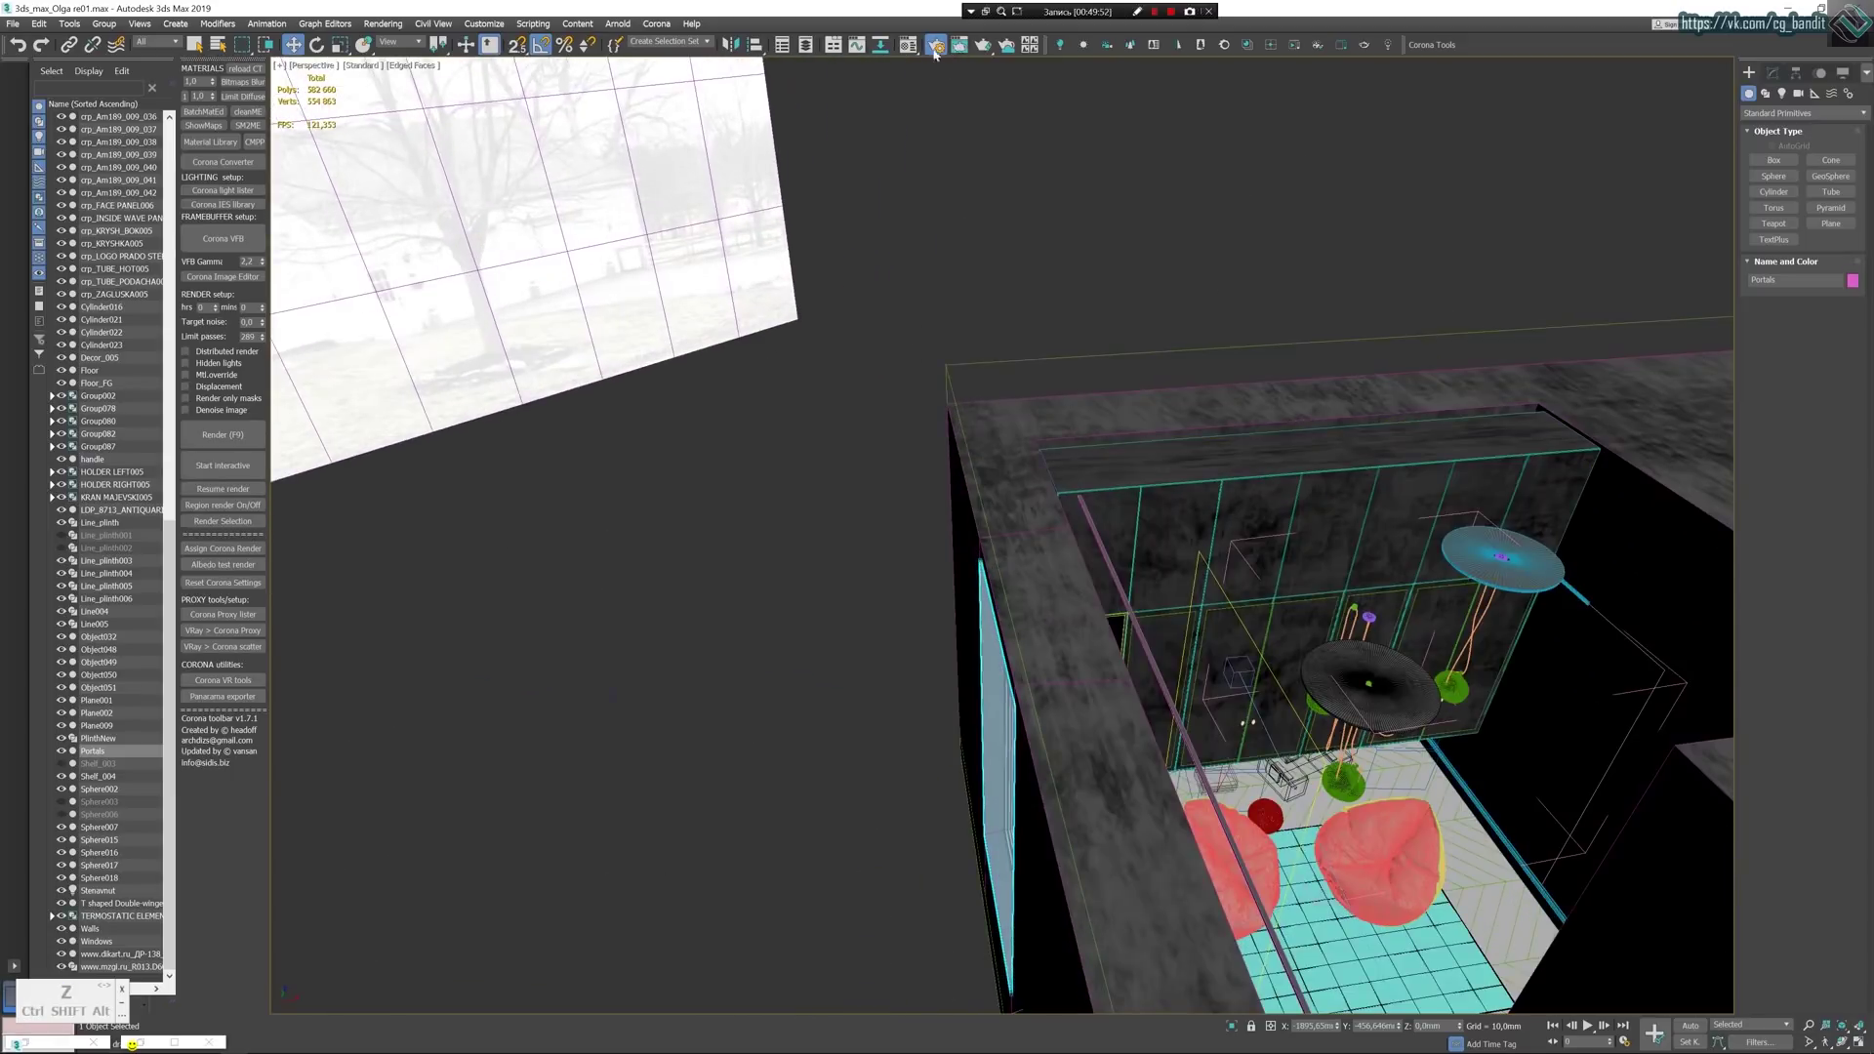
left_click(908, 45)
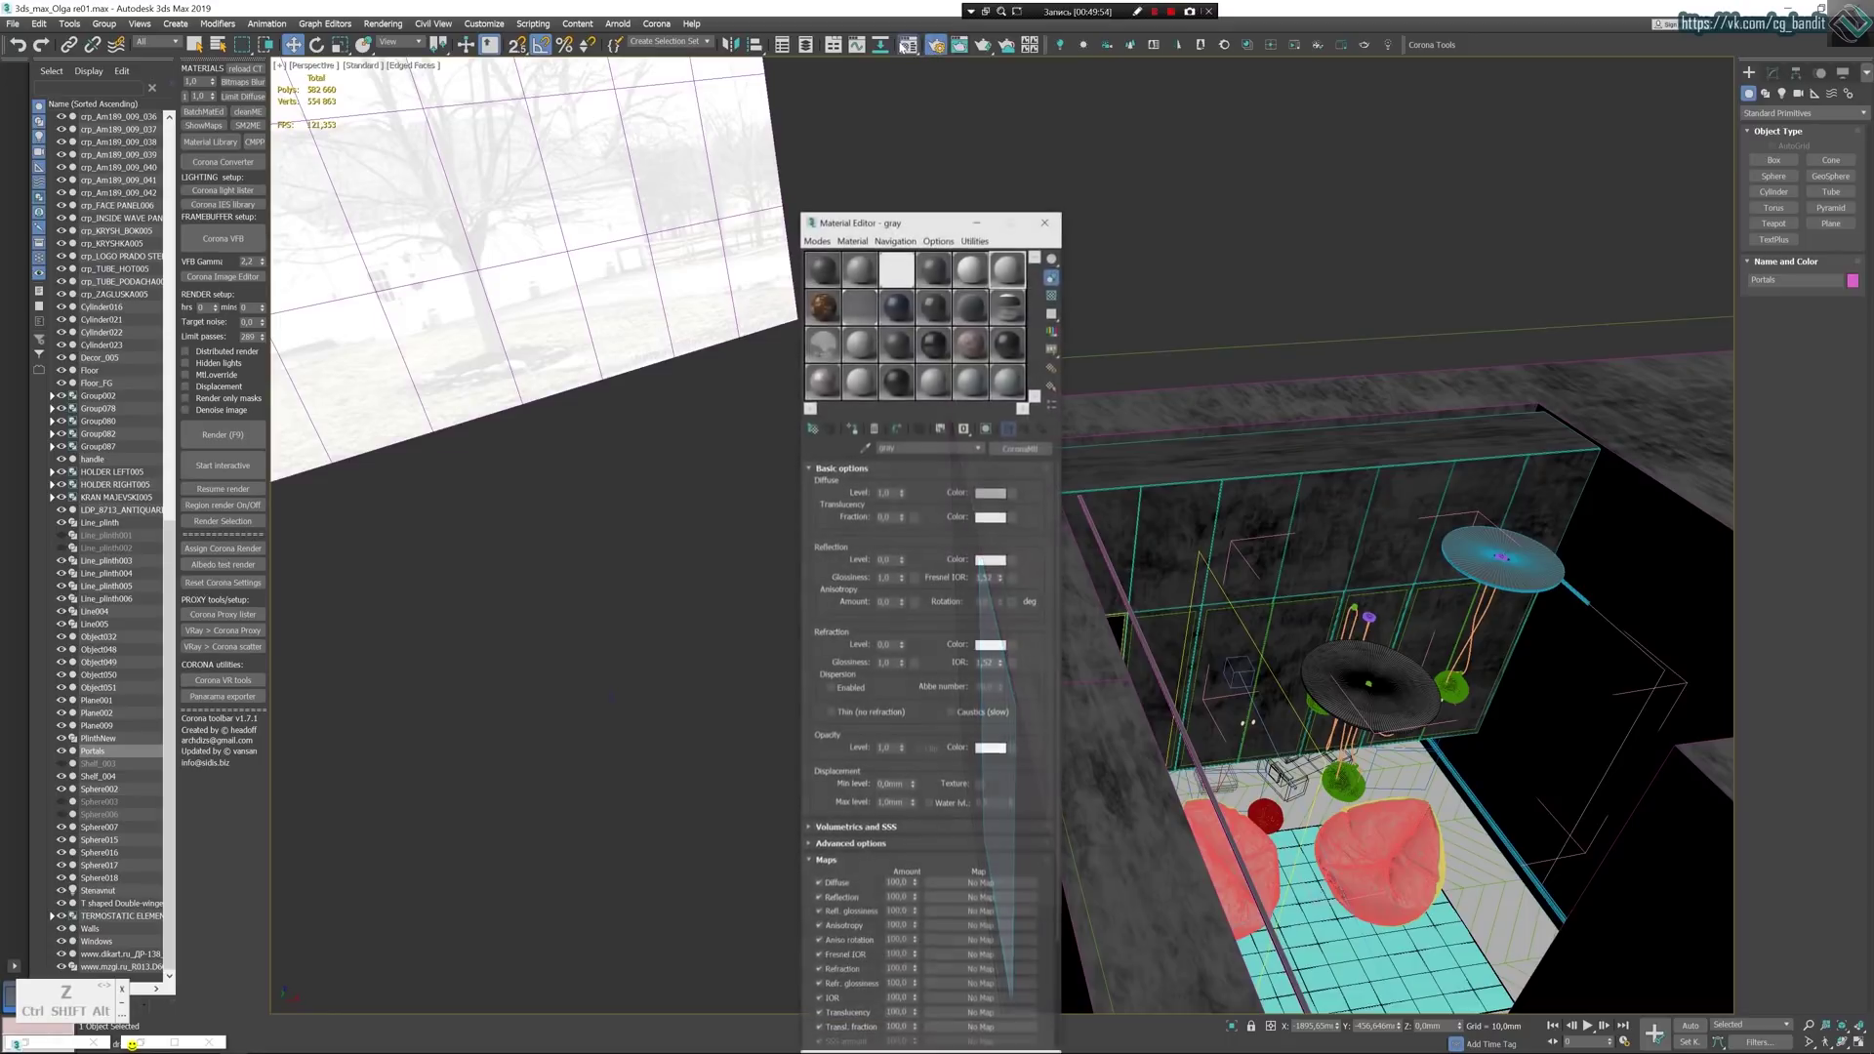
left_click(854, 317)
left_click_drag(902, 224, 548, 226)
left_click(696, 229)
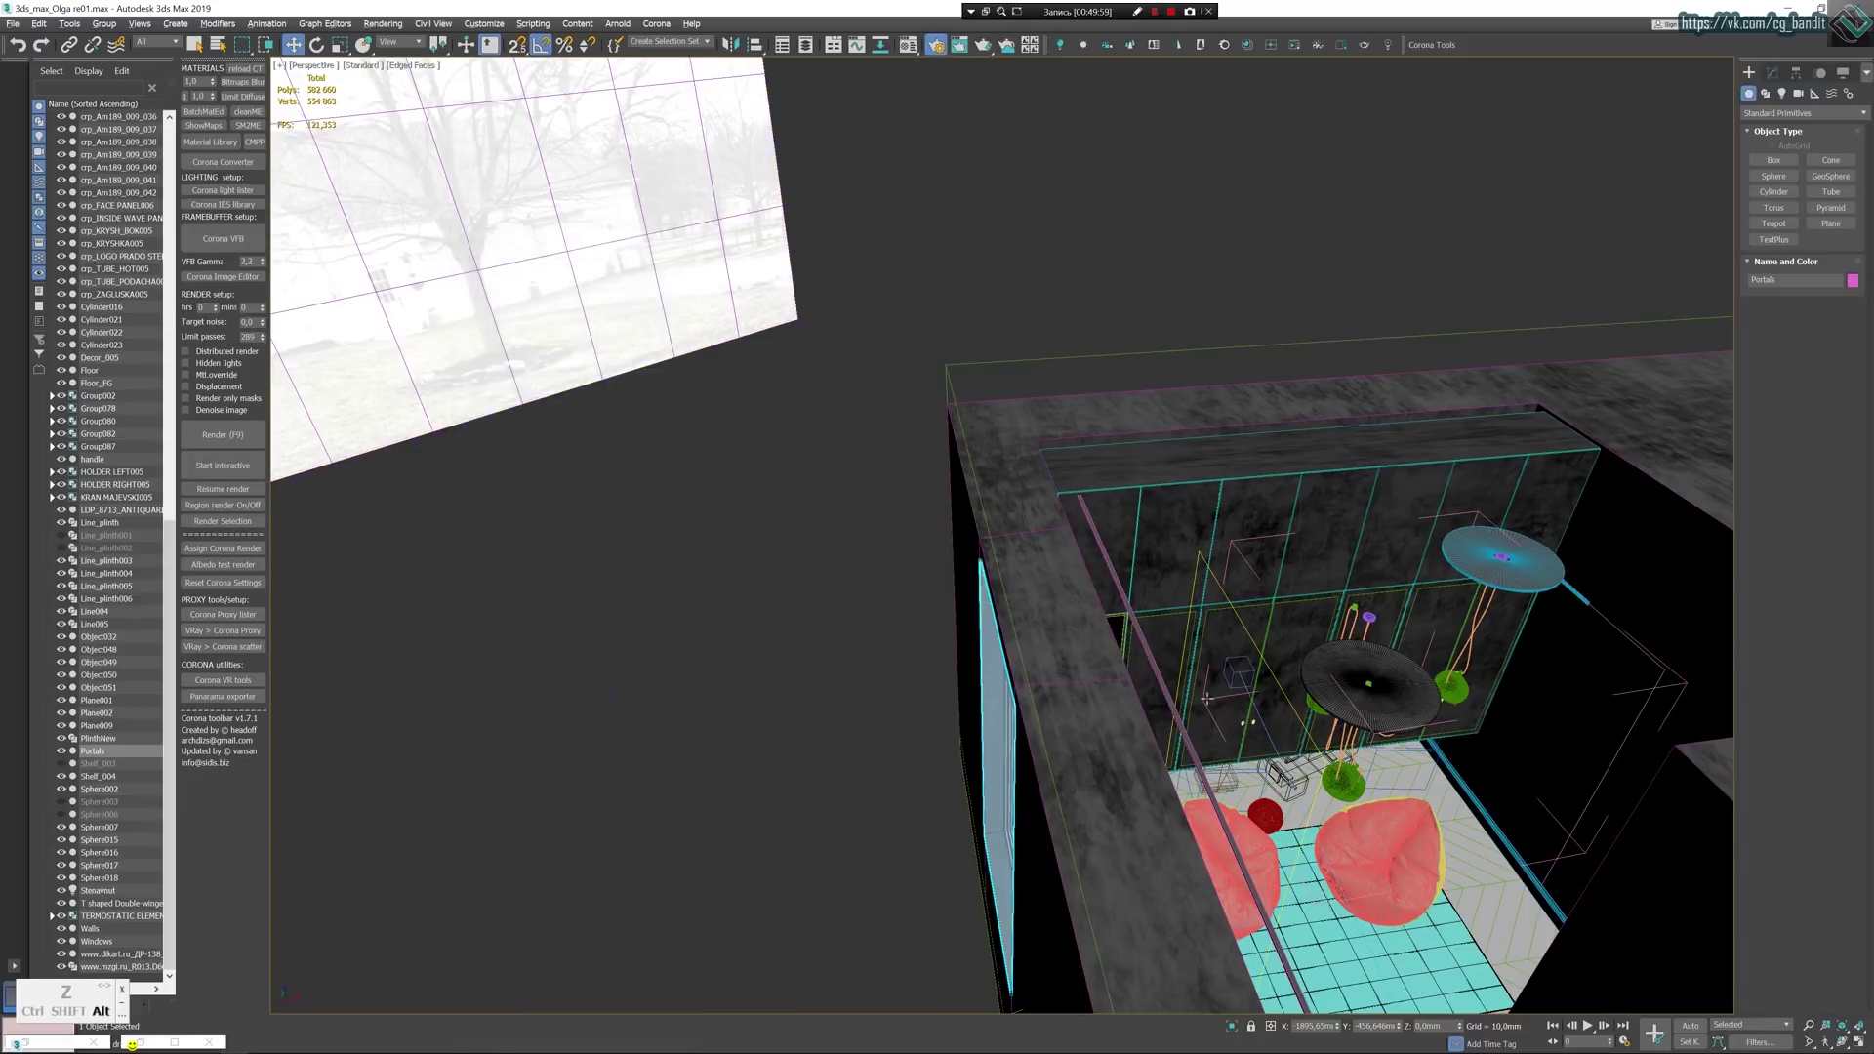
Select the T-shaped double-winged window and examine it and its opening from above, from a distance and from inside the room.
middle_click_drag(1217, 715, 1061, 630, "alt")
middle_click_drag(1135, 628, 1289, 694)
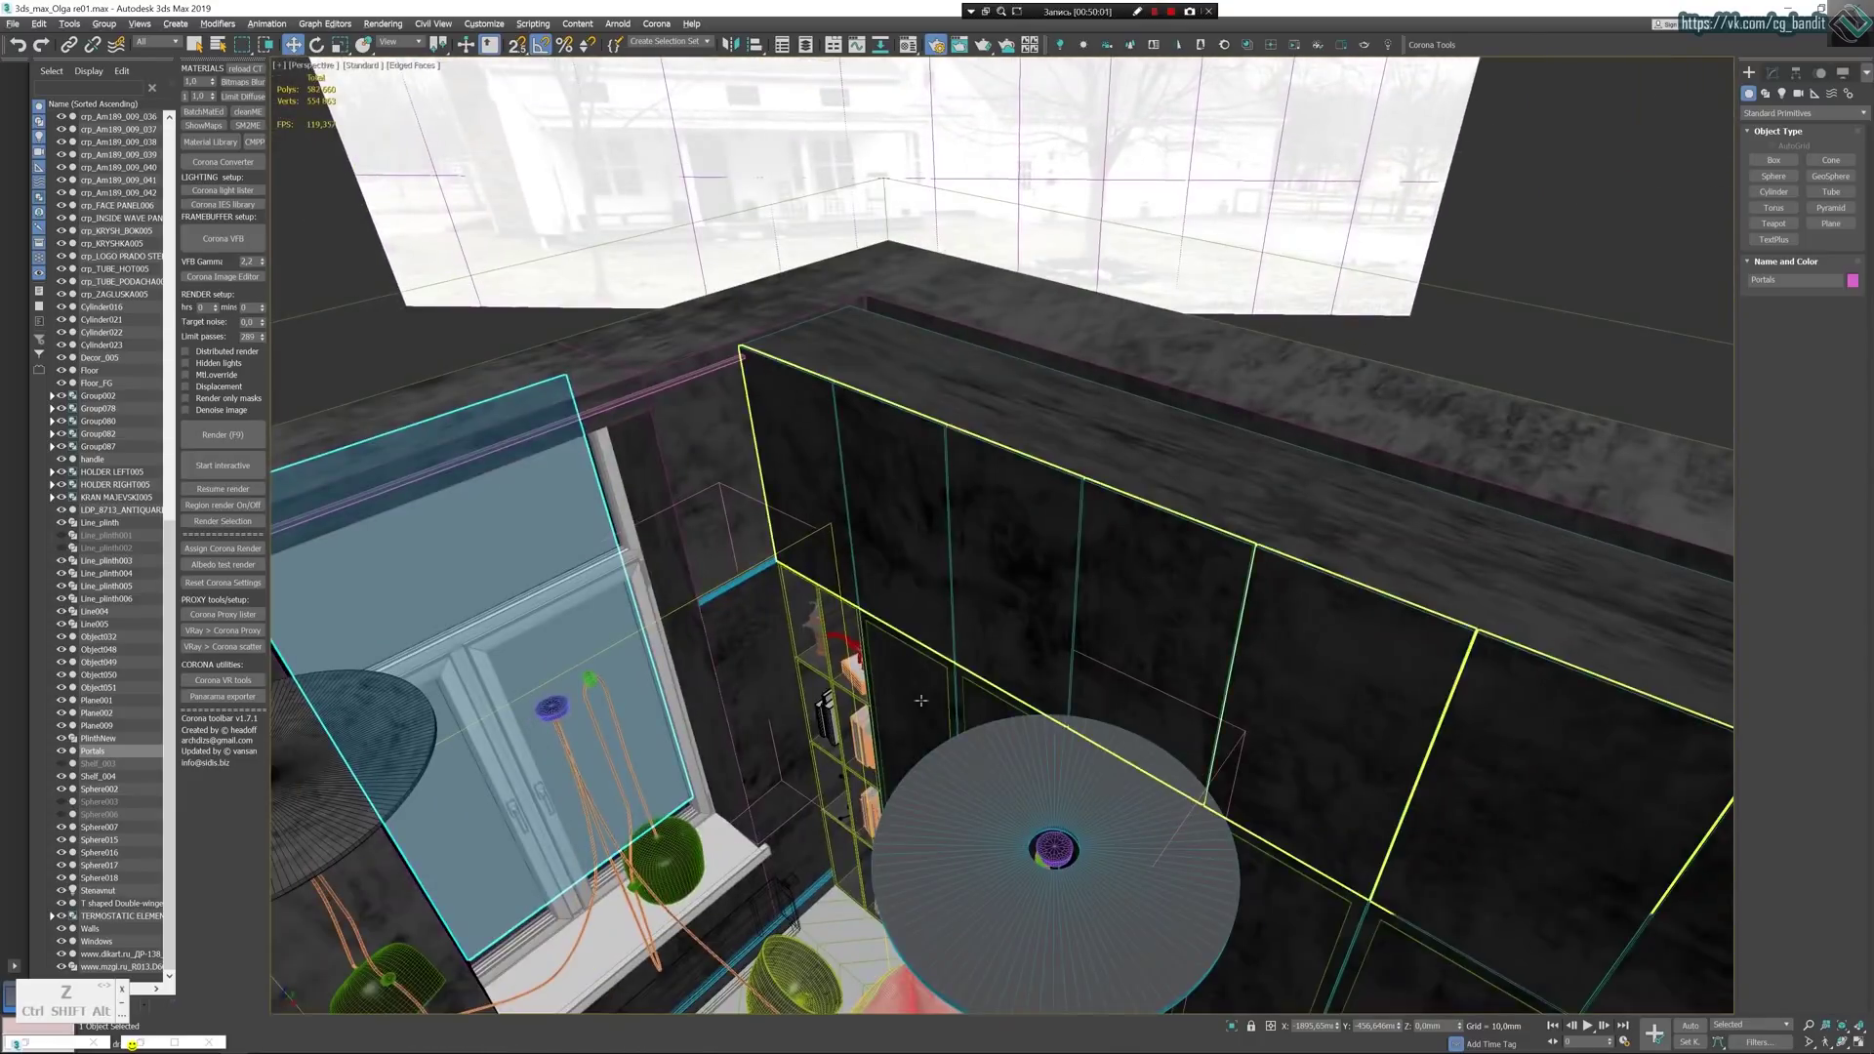
left_click(661, 646)
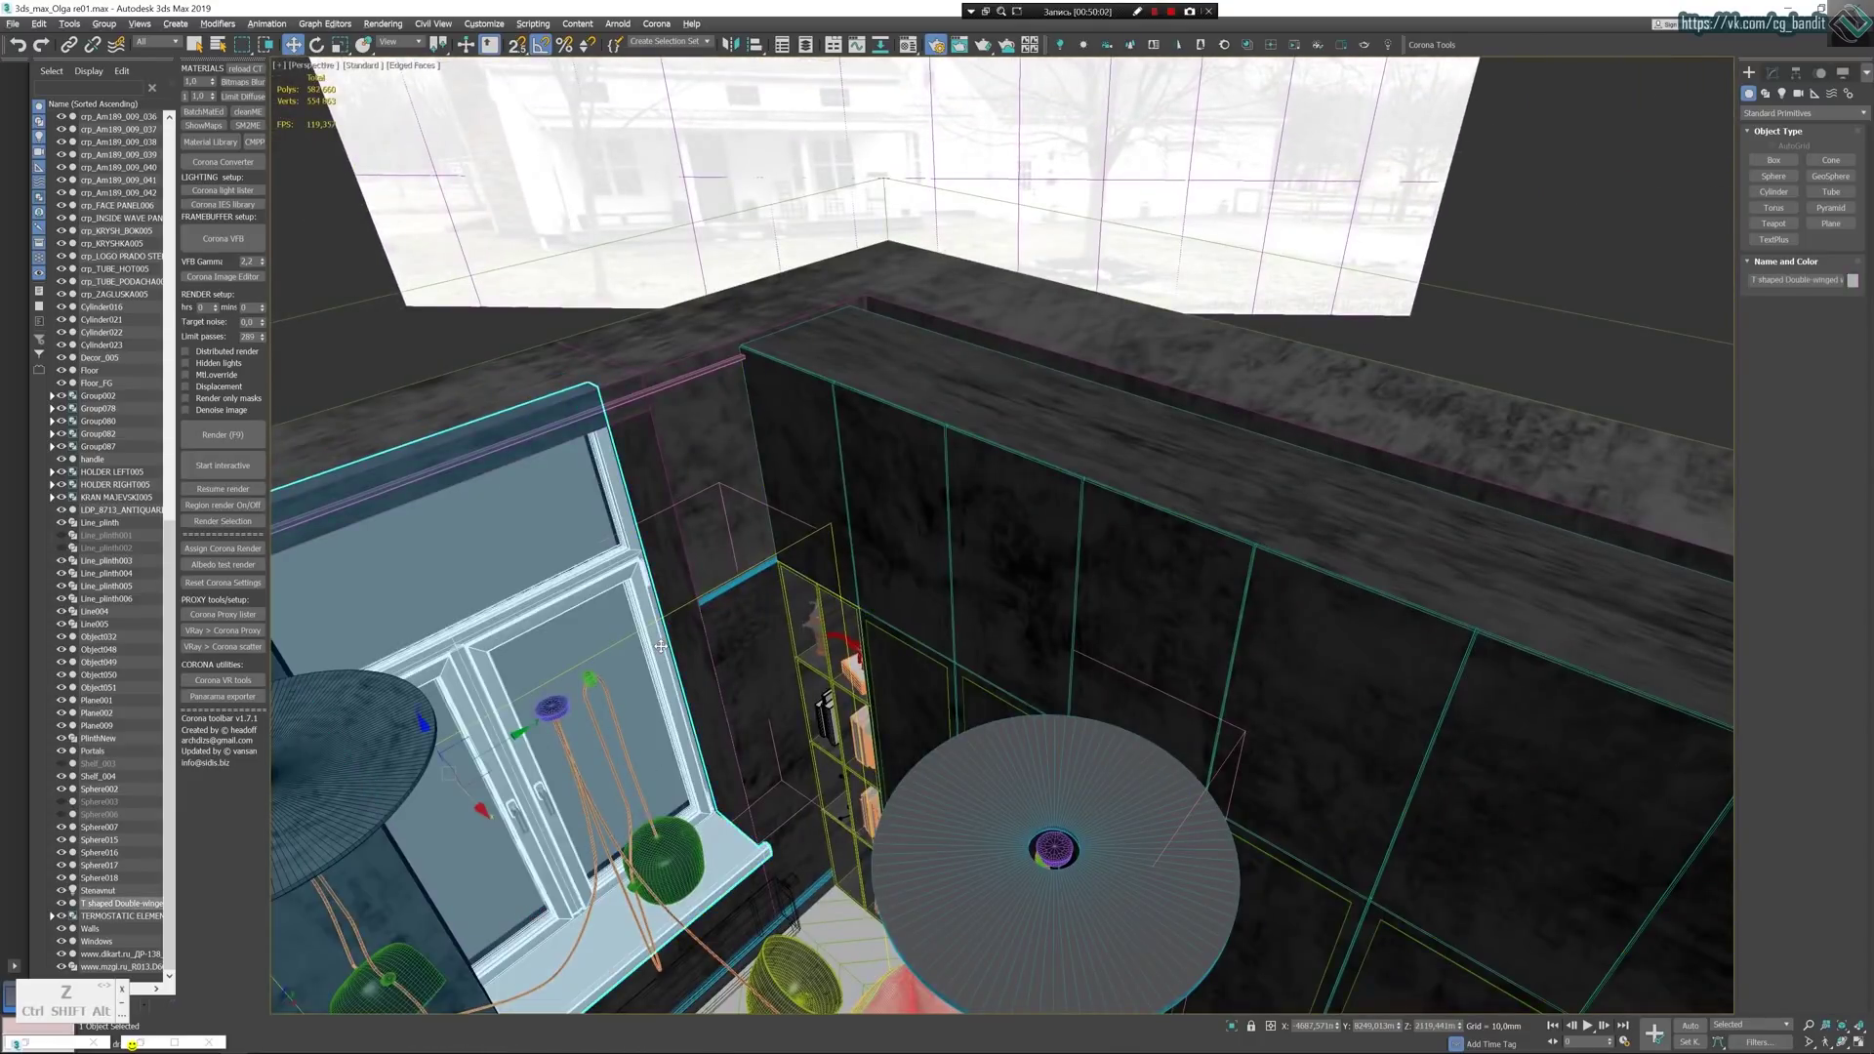
middle_click_drag(661, 646, 660, 645, "alt")
middle_click_drag(1180, 550, 1214, 579, "alt")
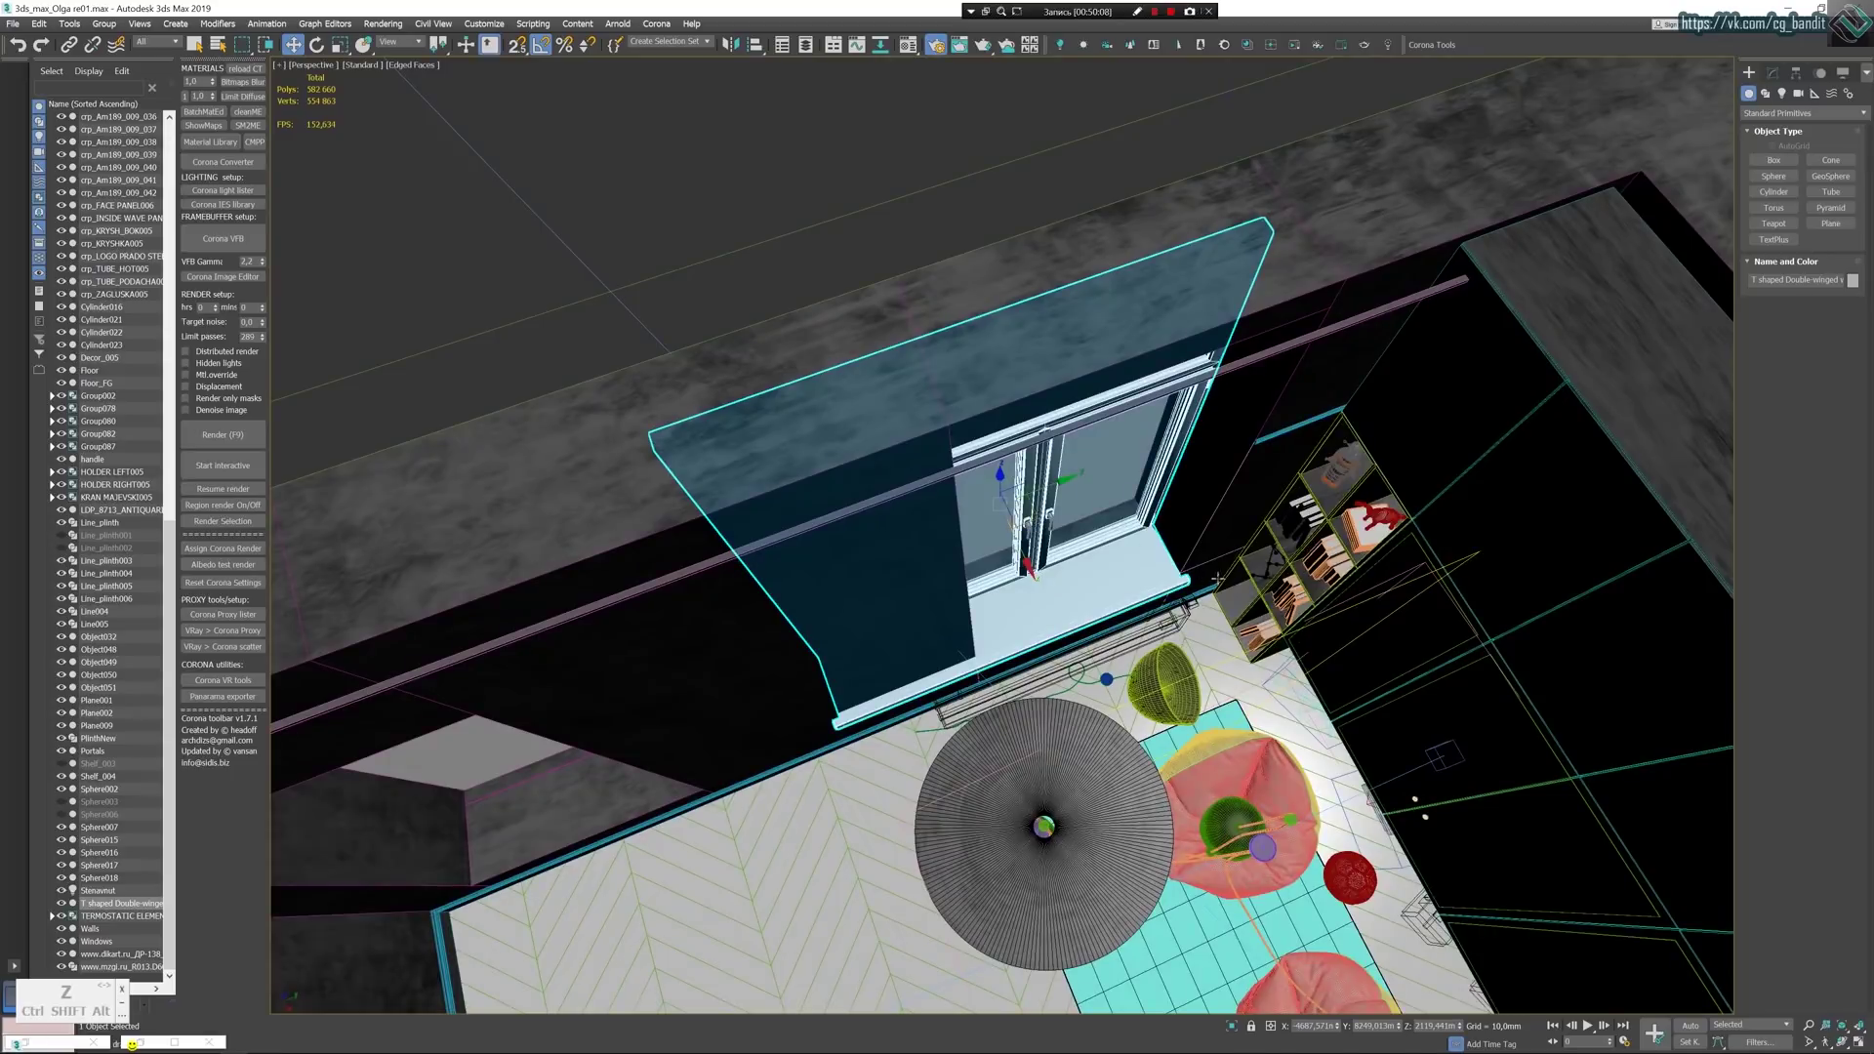
middle_click_drag(1224, 574, 1184, 623, "alt")
scroll(1184, 623, "down", 5)
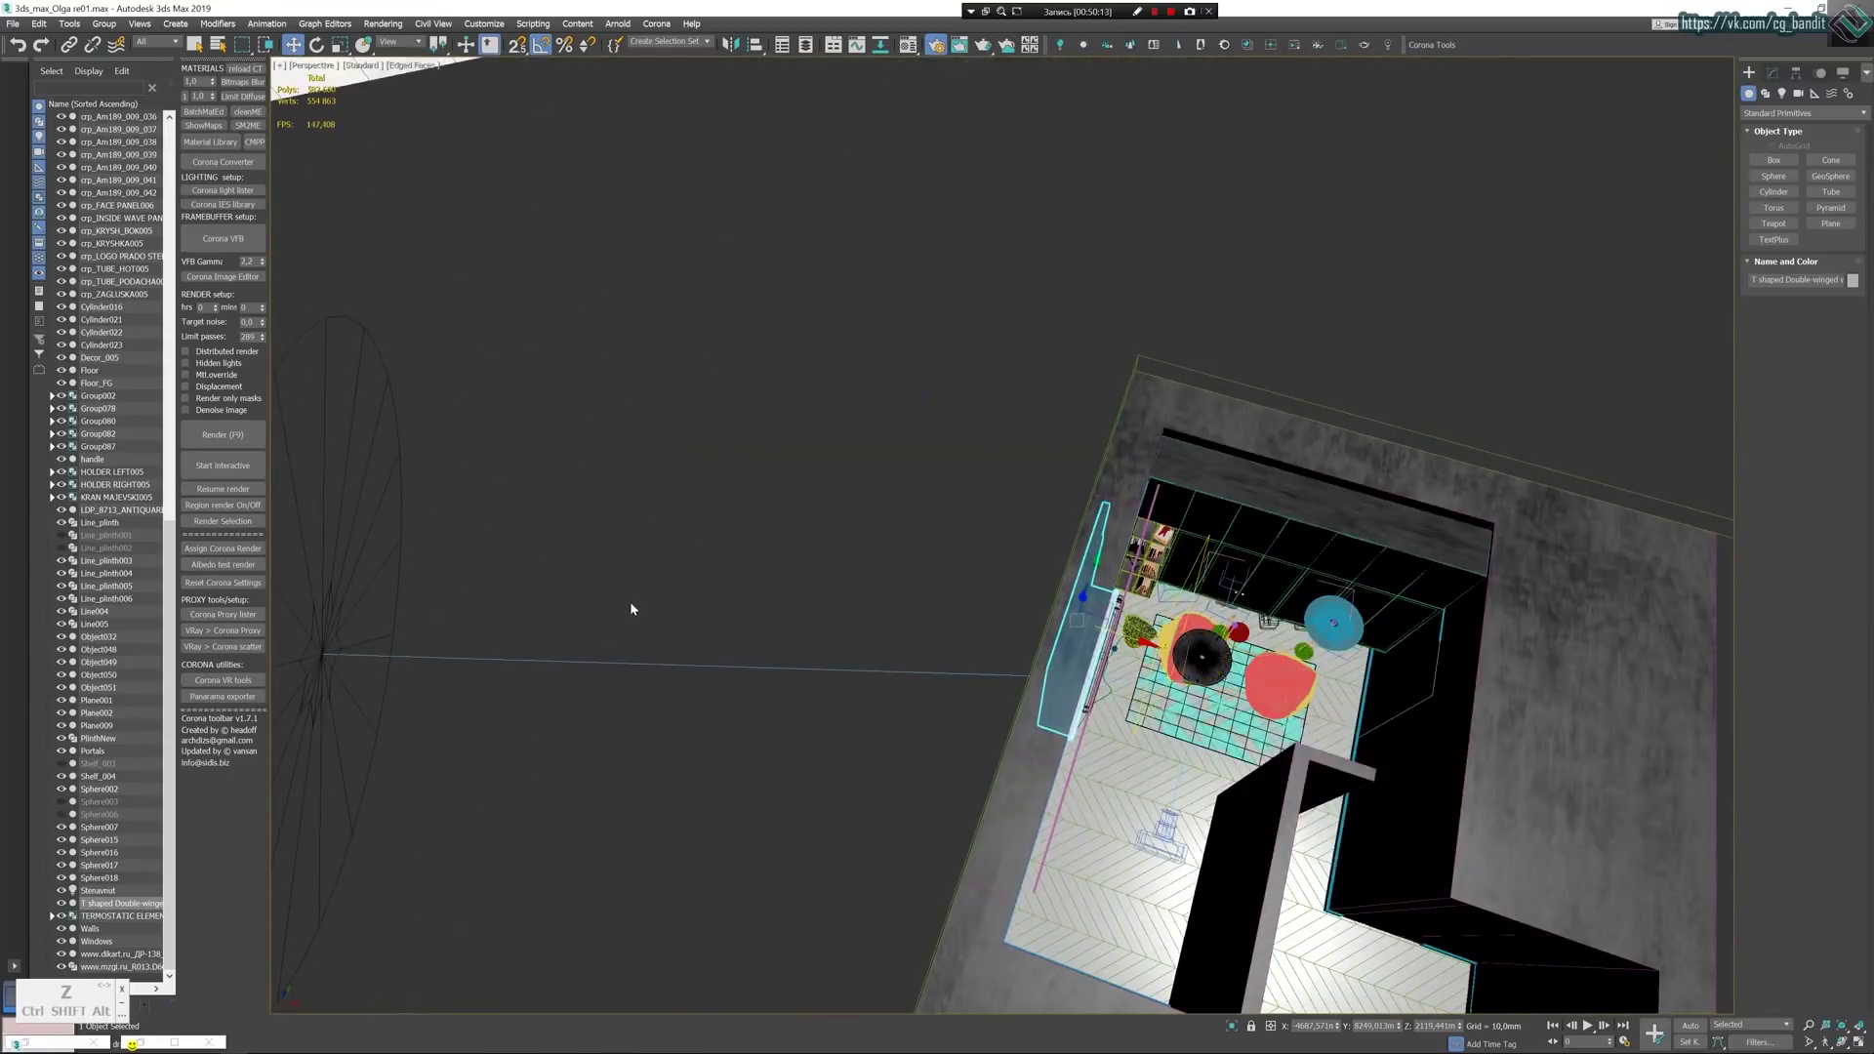
scroll(630, 601, "down", 2)
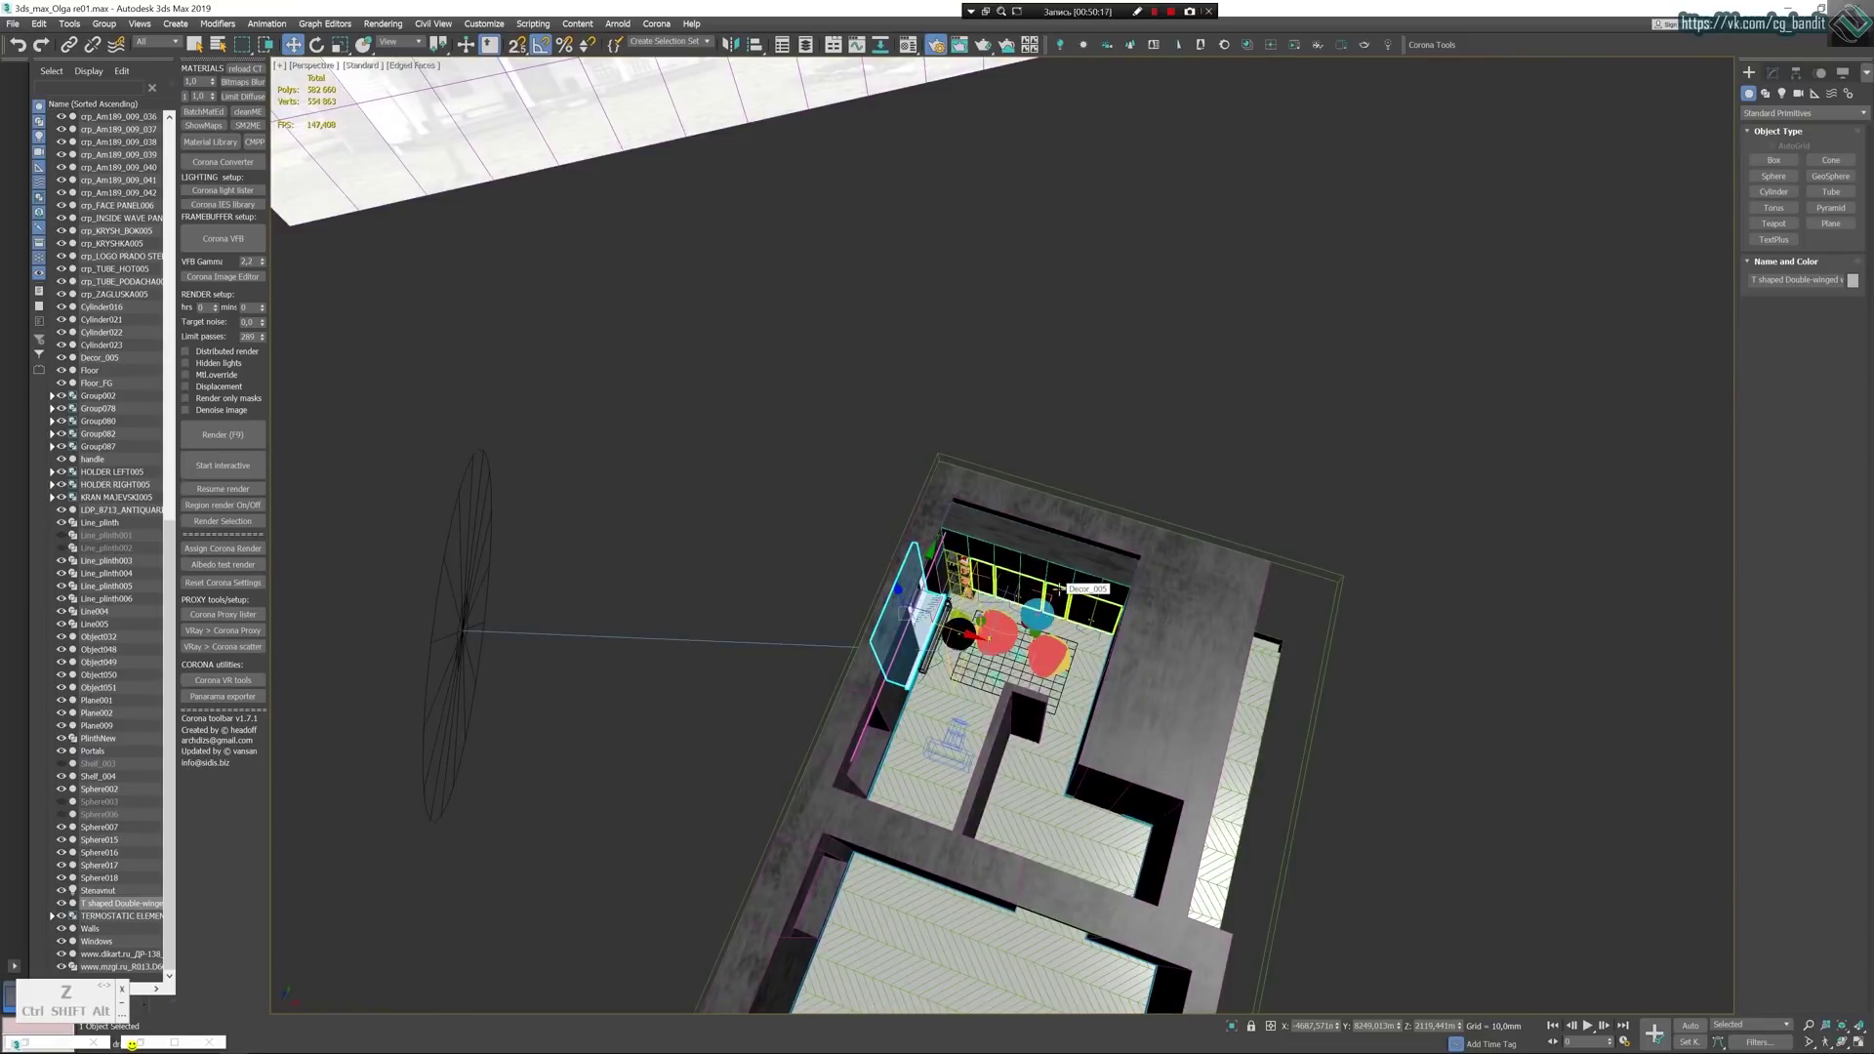
key("z")
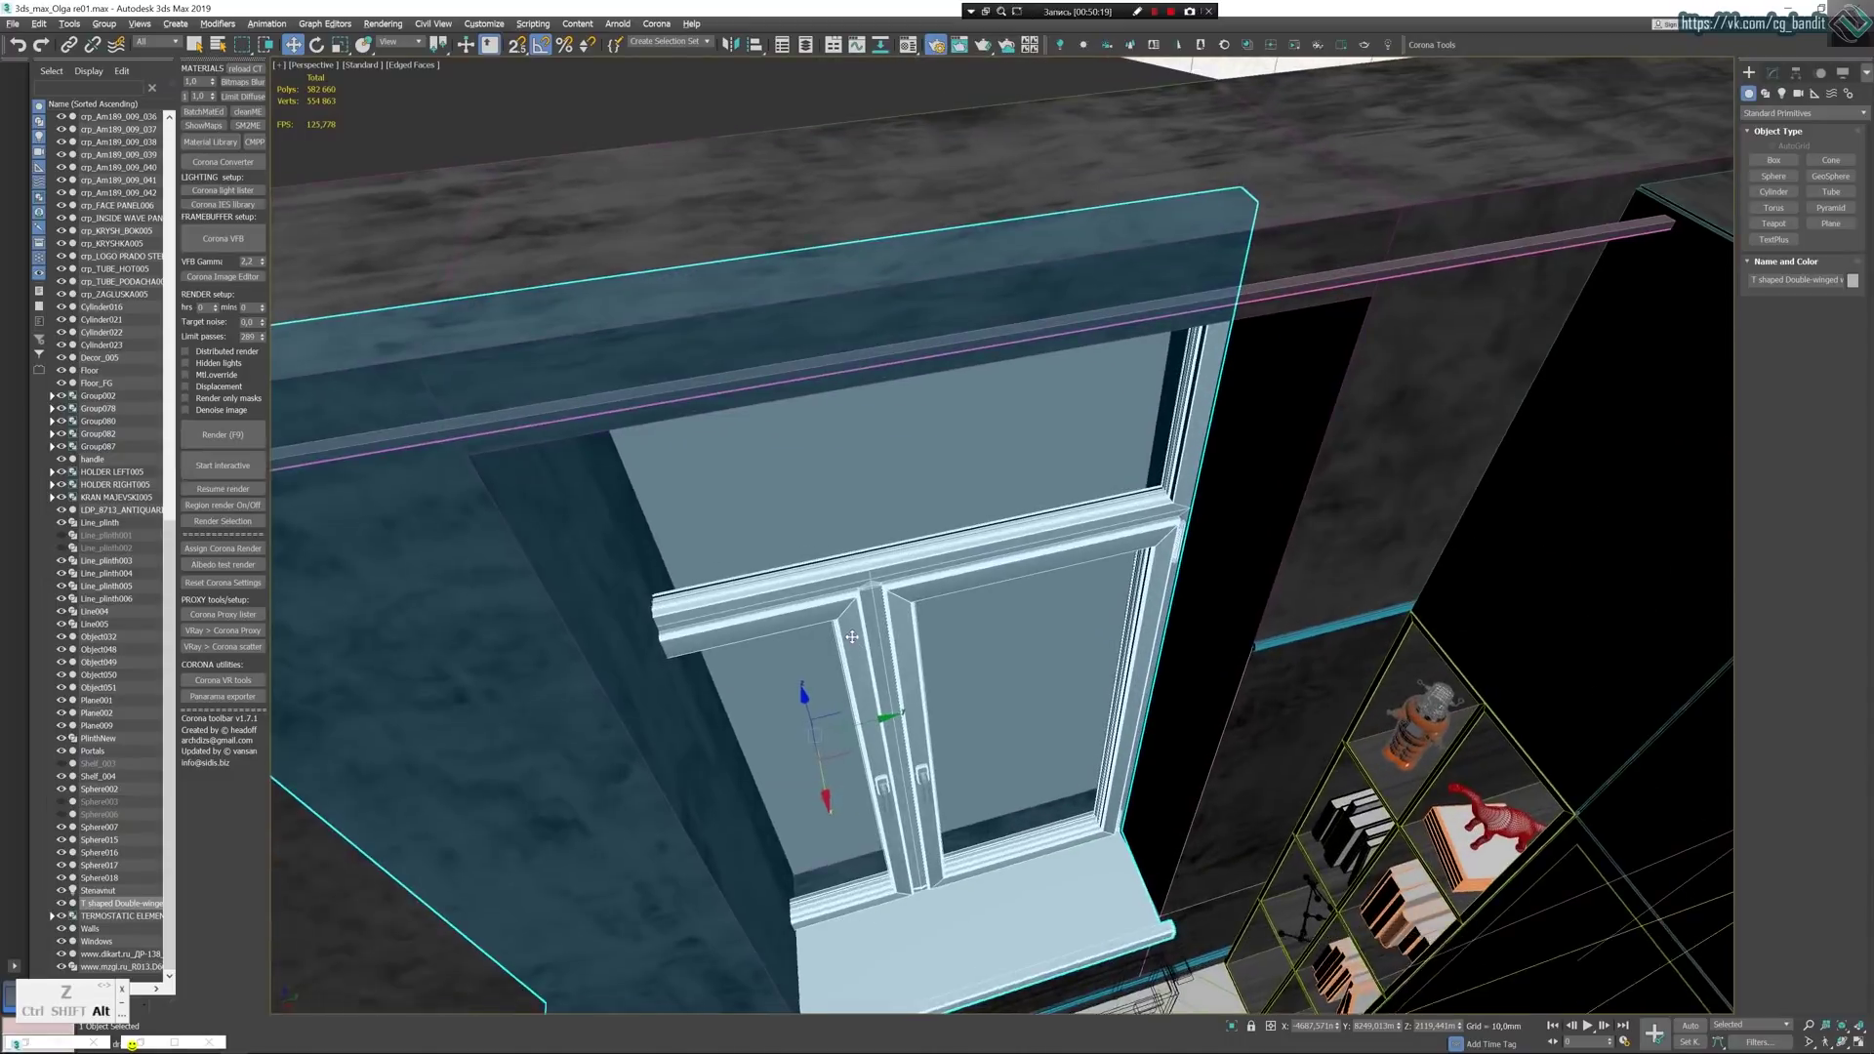
middle_click_drag(852, 637, 859, 627, "alt")
middle_click_drag(1001, 784, 1017, 667)
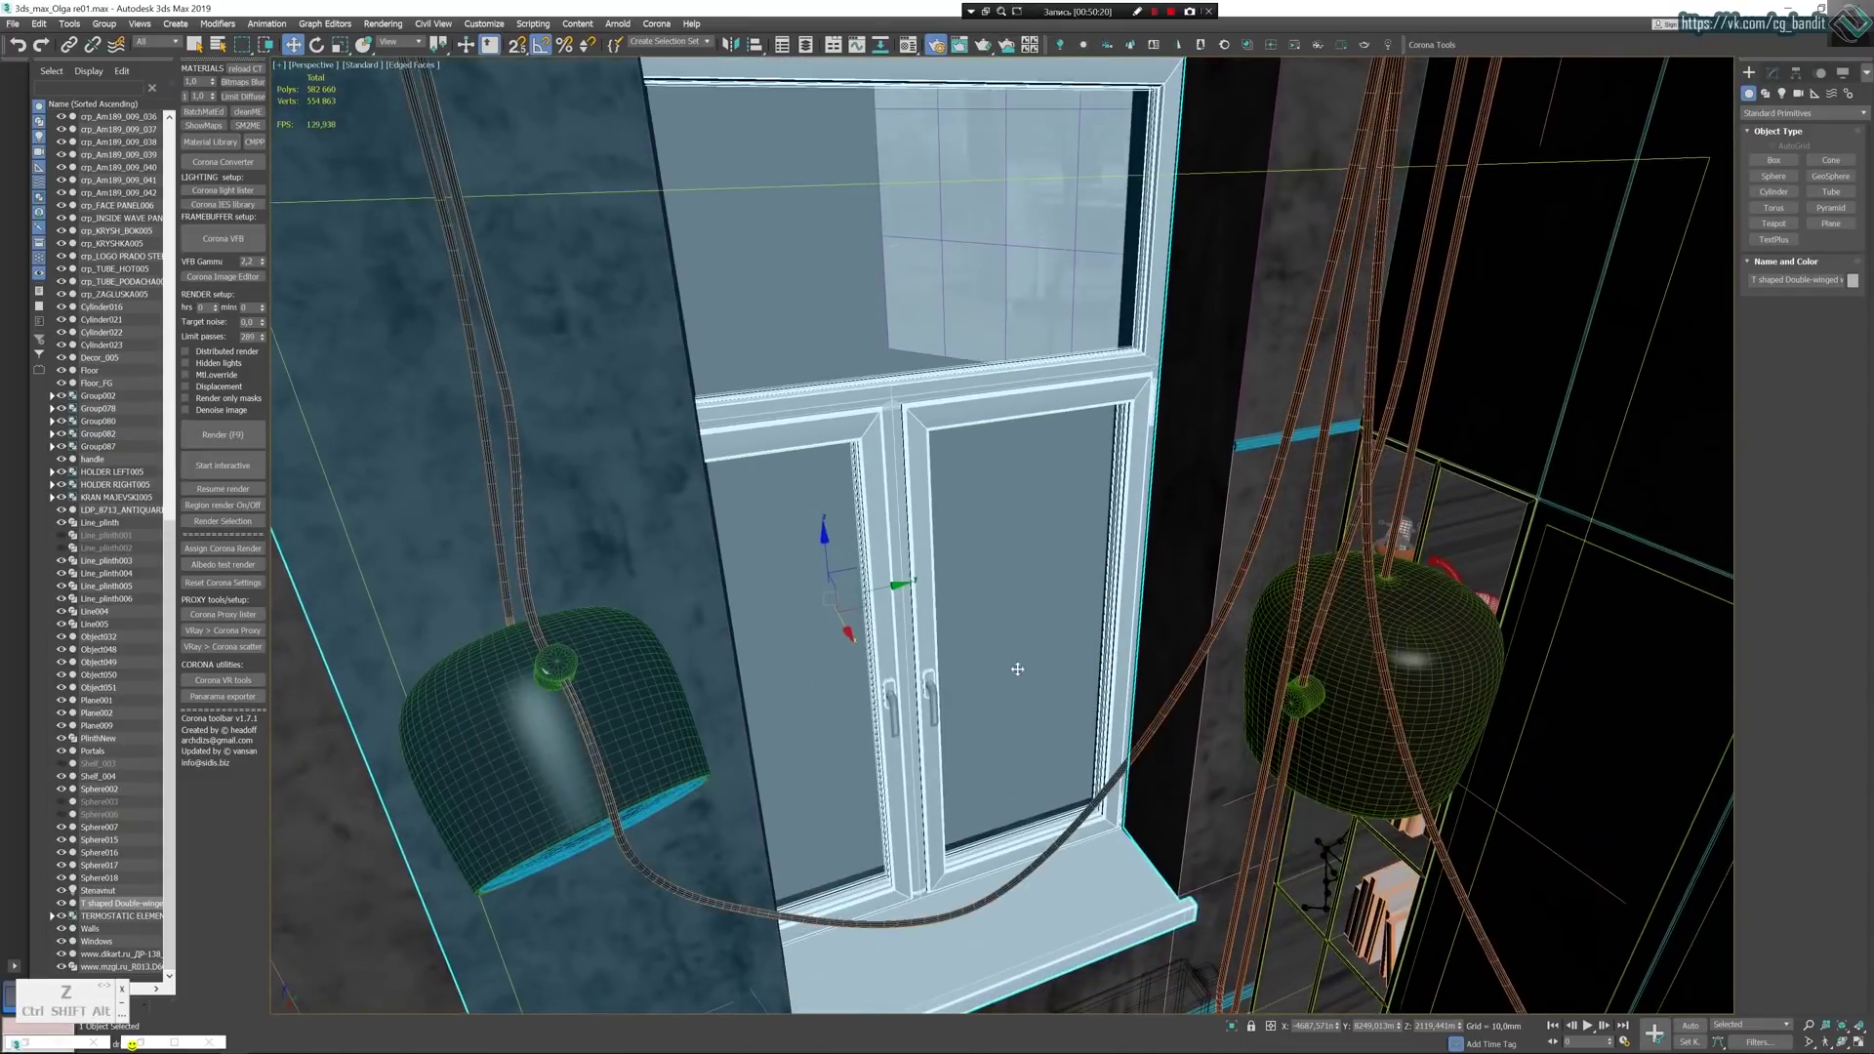
Isolate the T-shaped window, open the glass sub-material of windows_white in the Material Editor and close Render Setup.
right_click(920, 506)
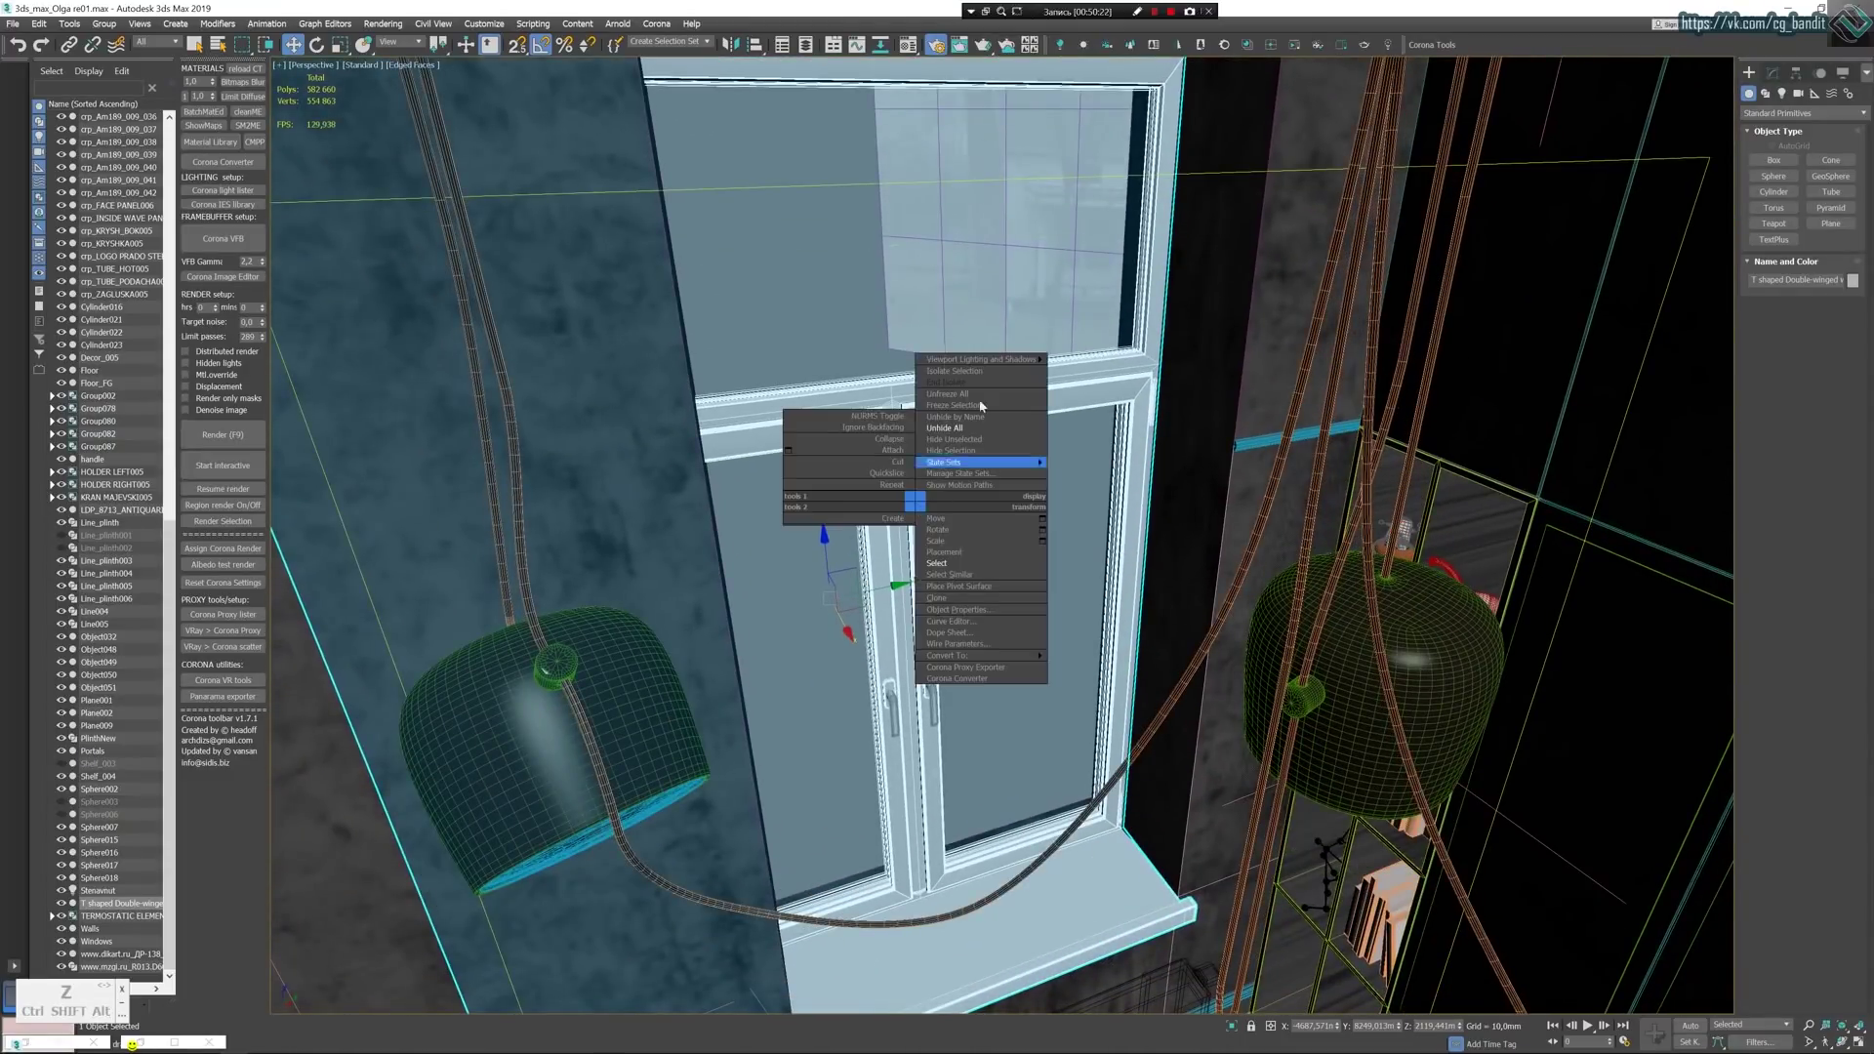
left_click(971, 371)
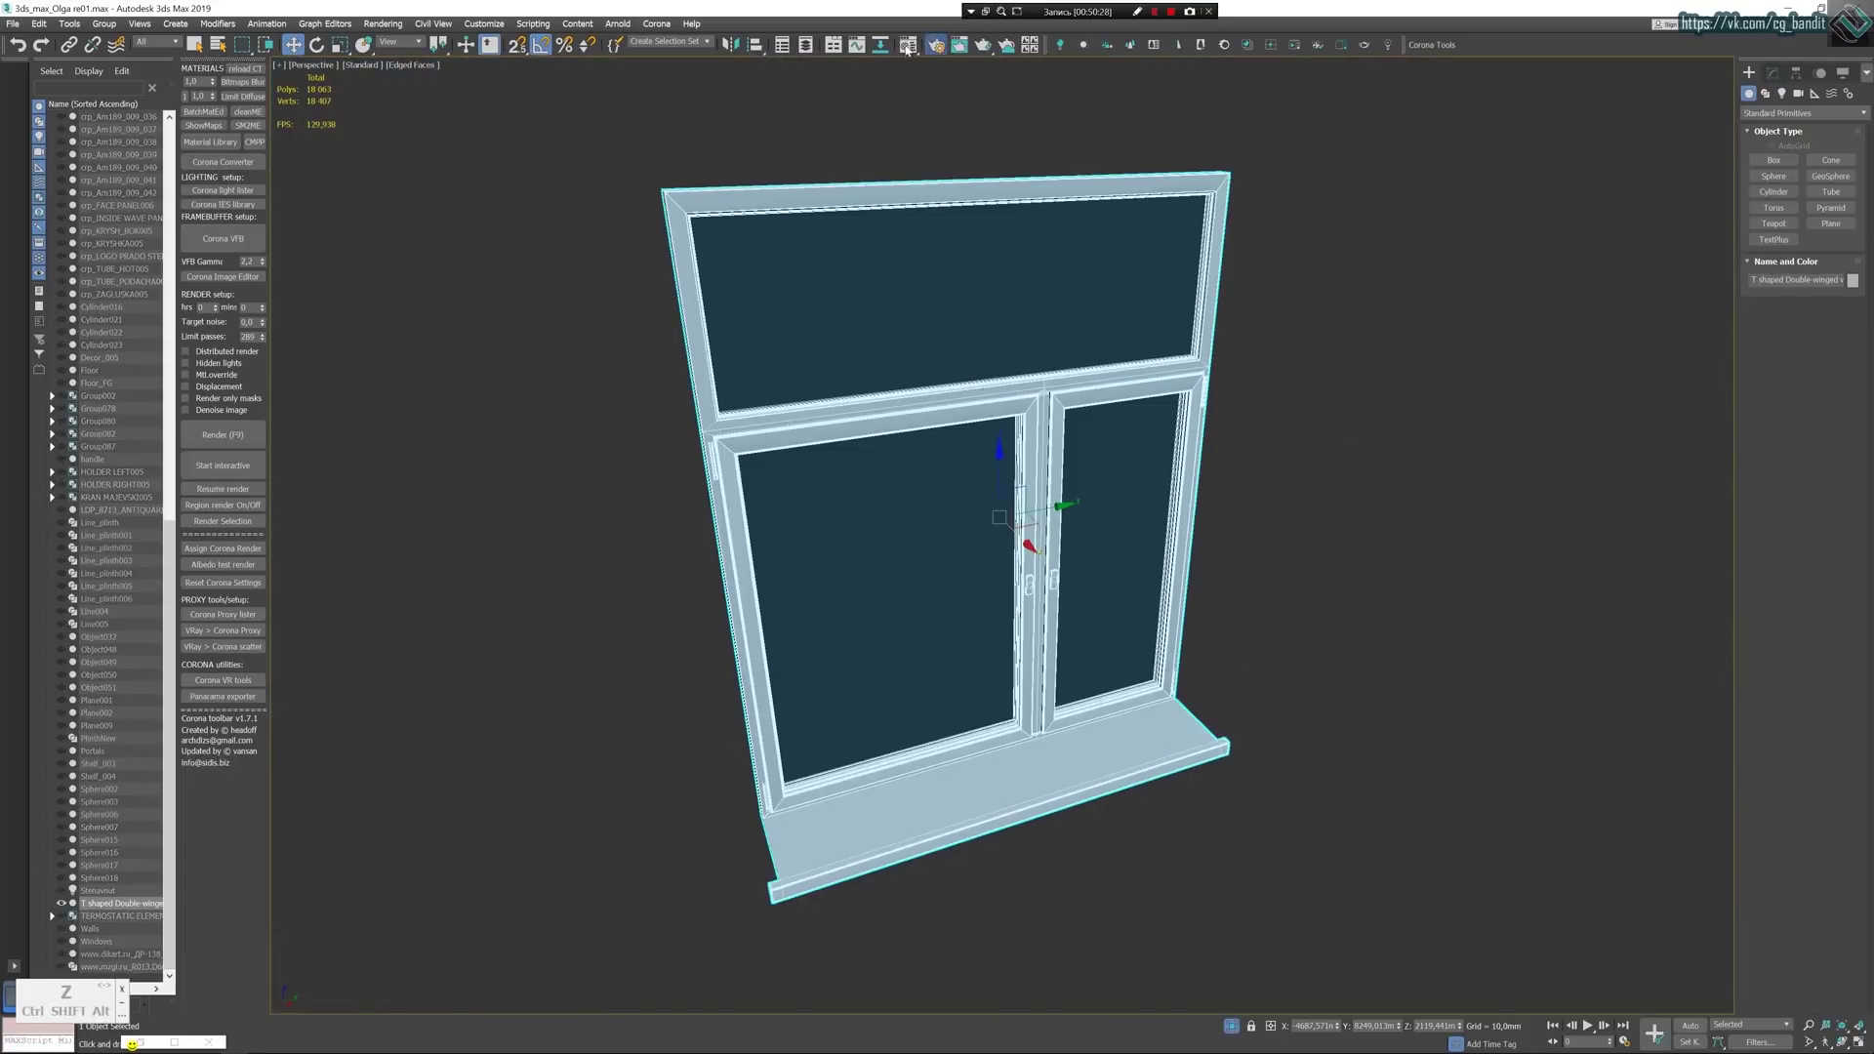
left_click(907, 47)
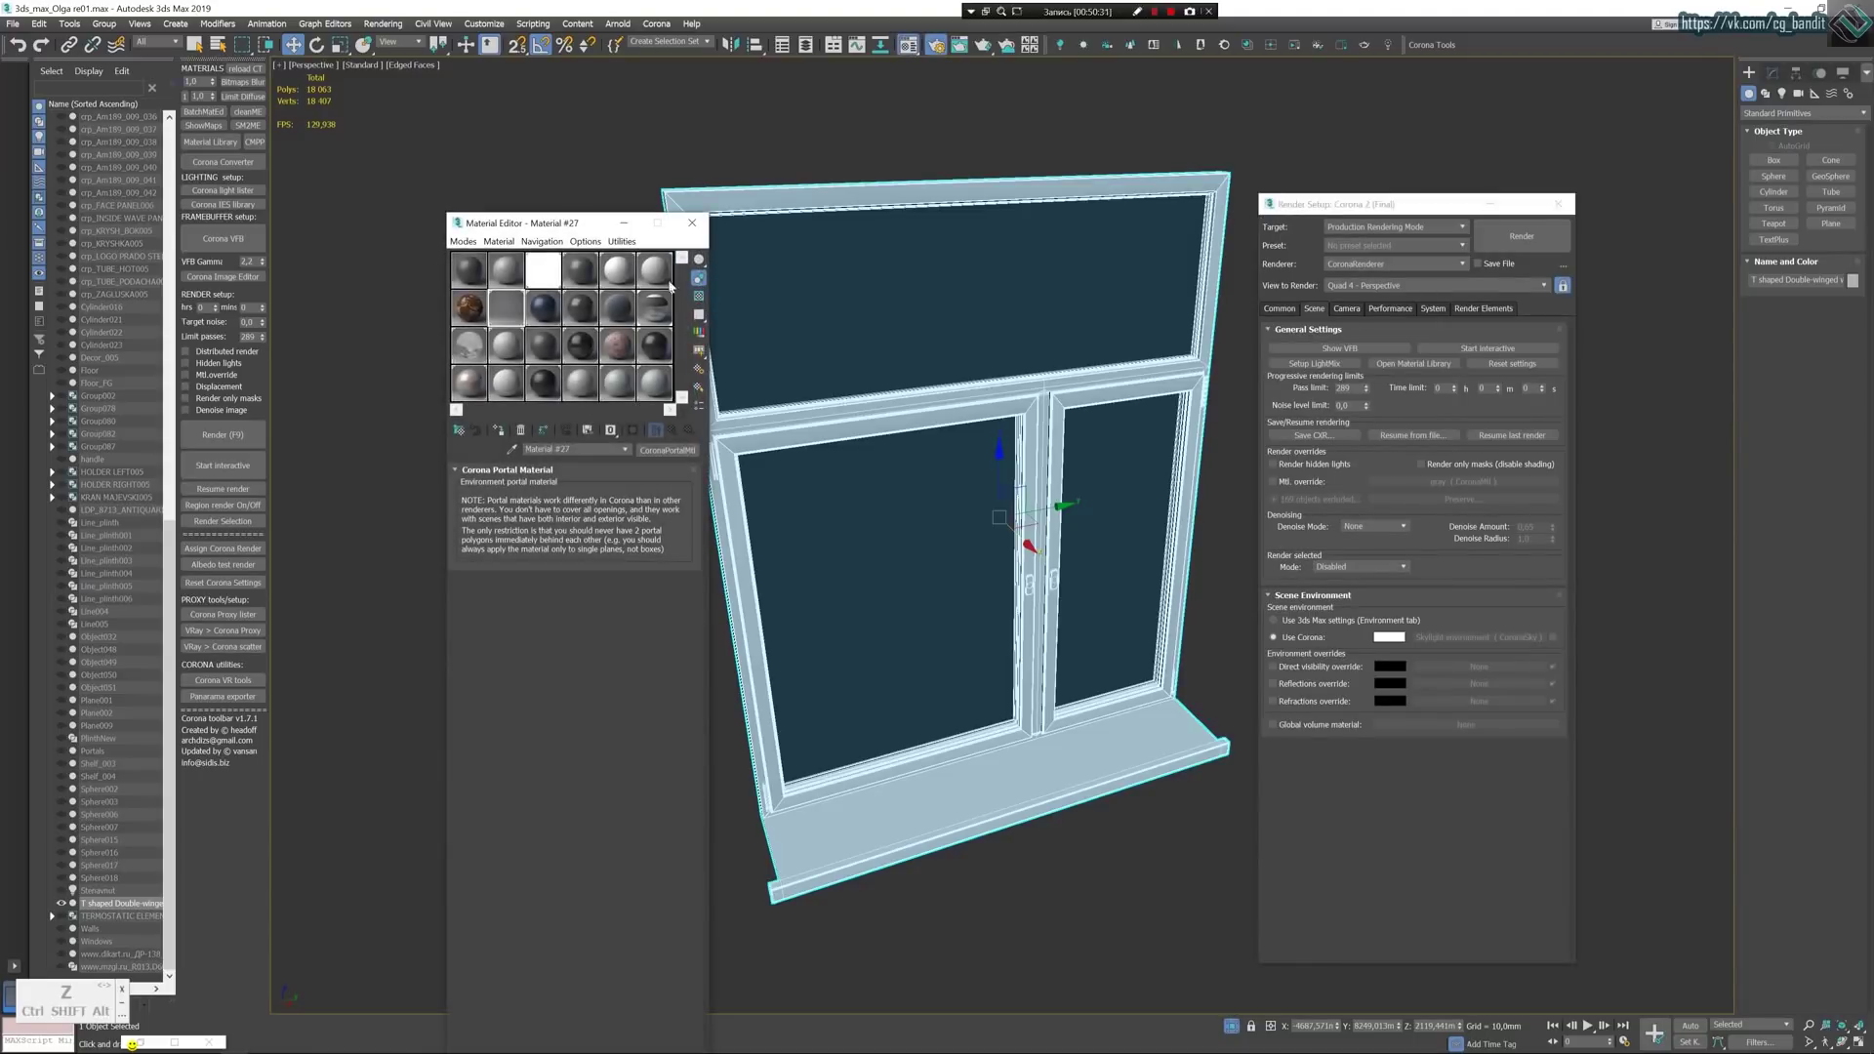
left_click(655, 315)
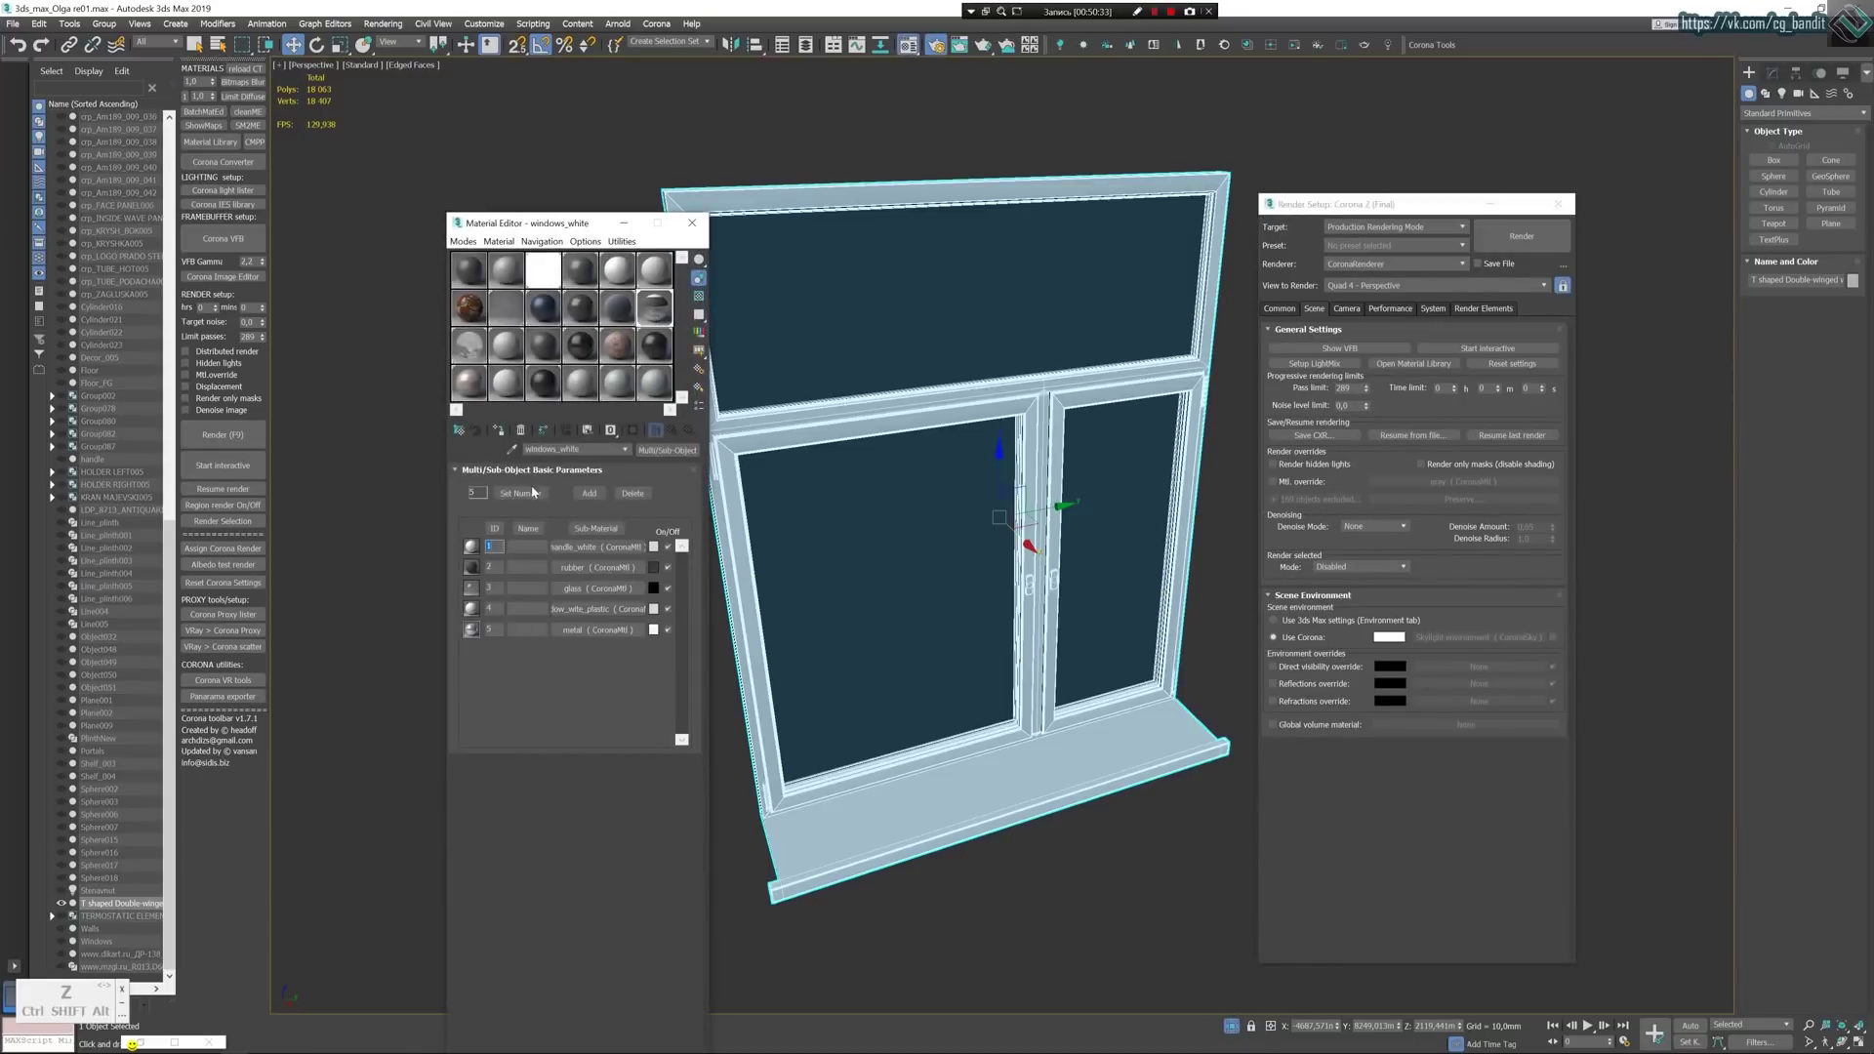
left_click(574, 588)
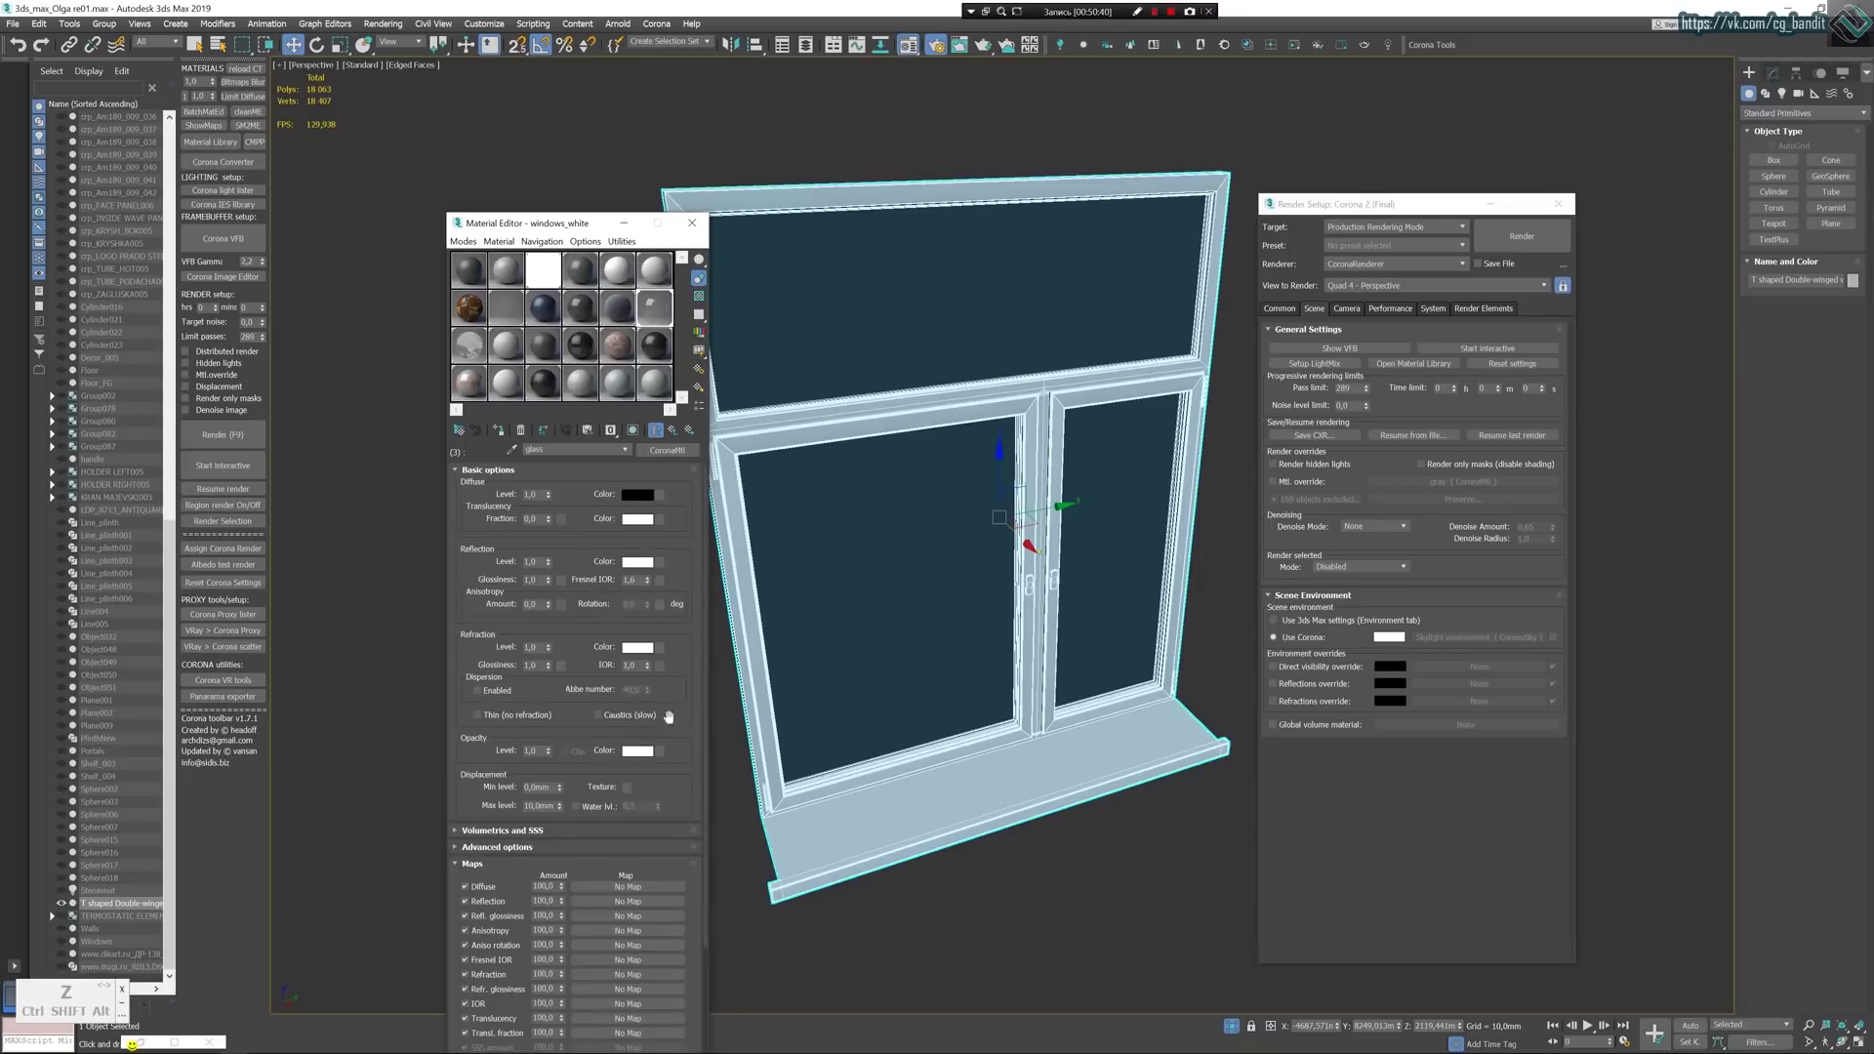
left_click(1558, 203)
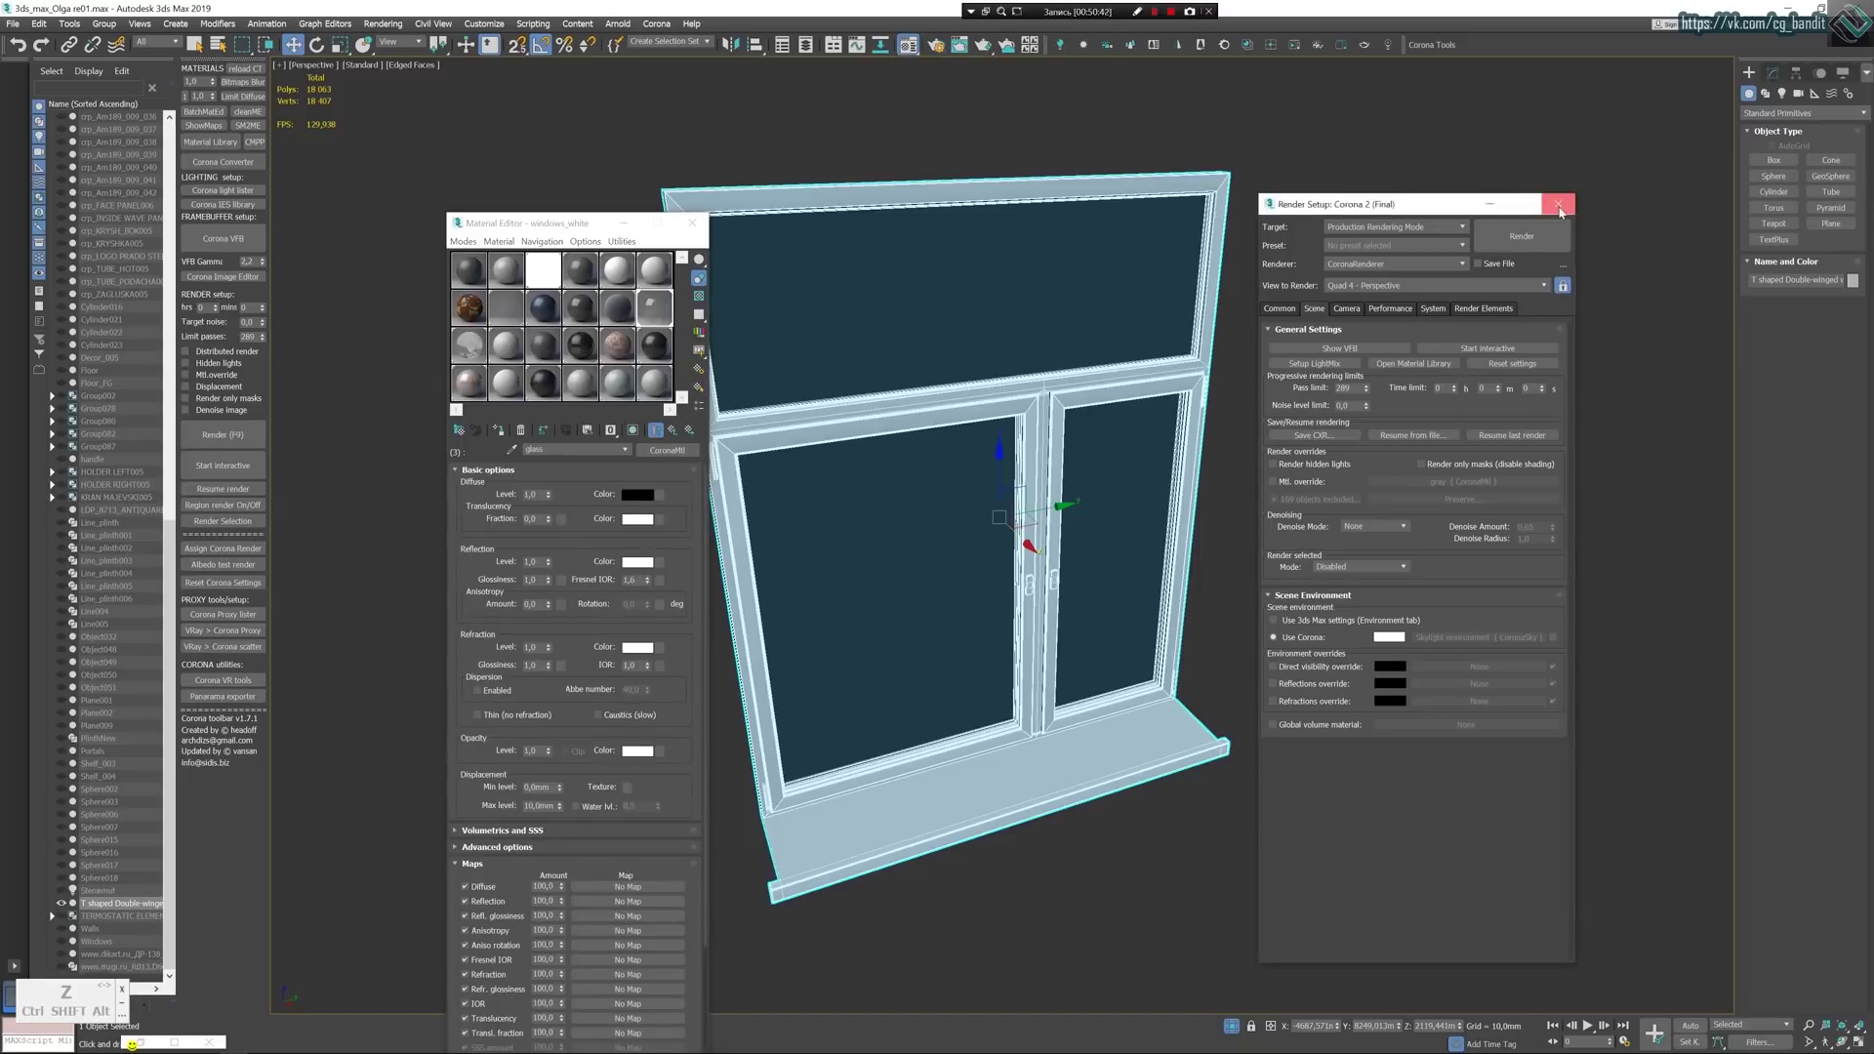
left_click(1559, 204)
left_click(1514, 247)
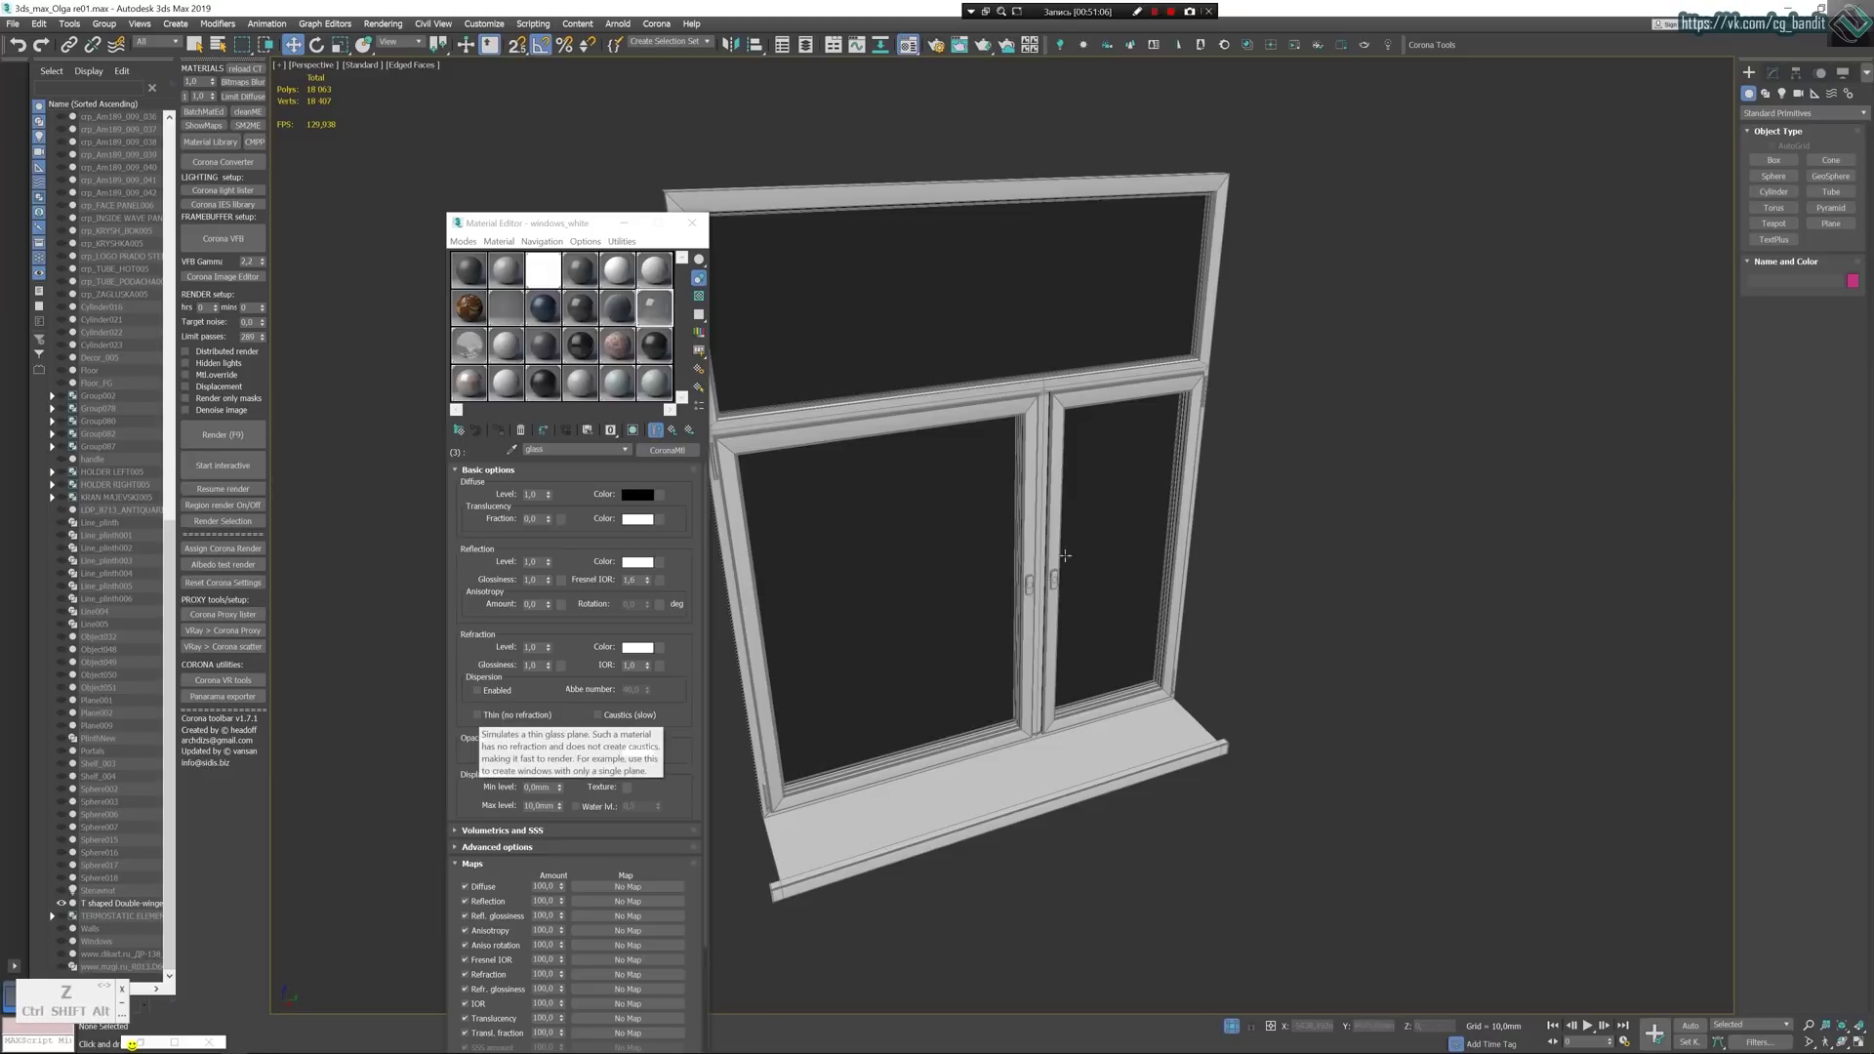
Select the glass elements of all three panes in the T-shaped window's editable poly.
left_click(895, 569)
right_click(1134, 474)
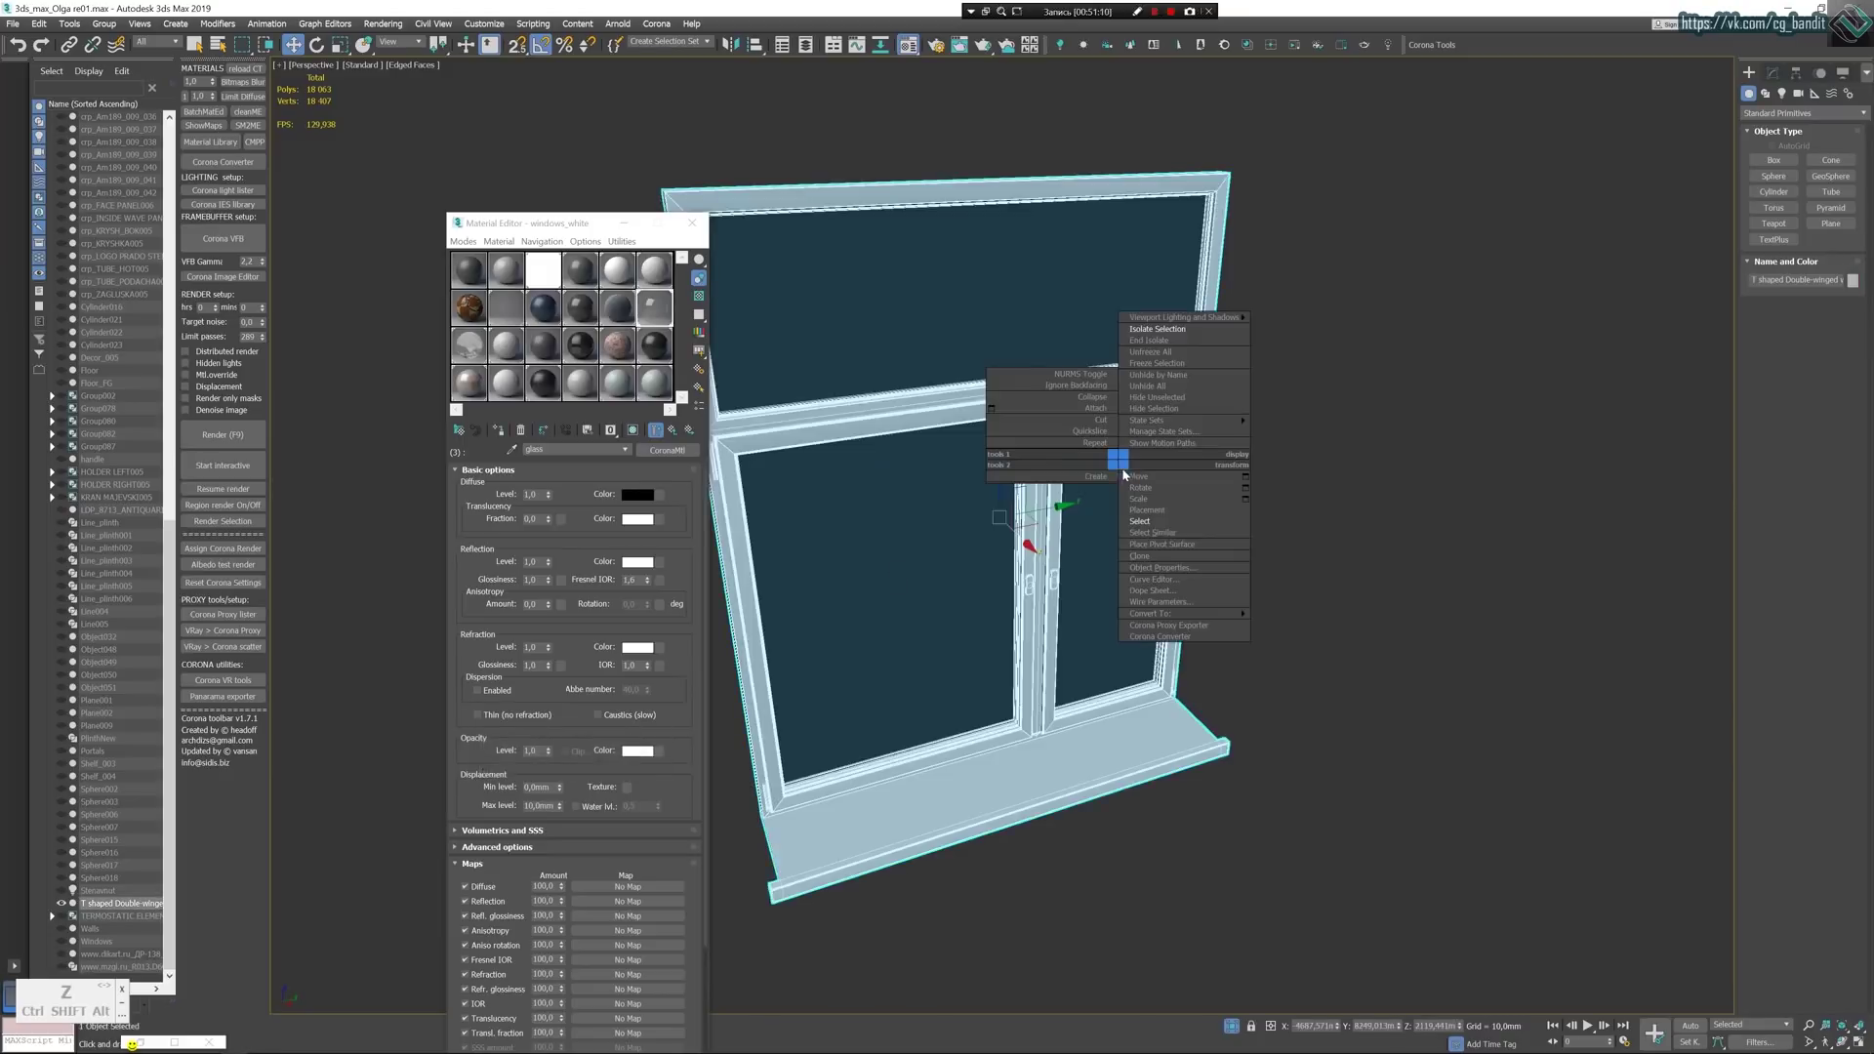
left_click(1779, 73)
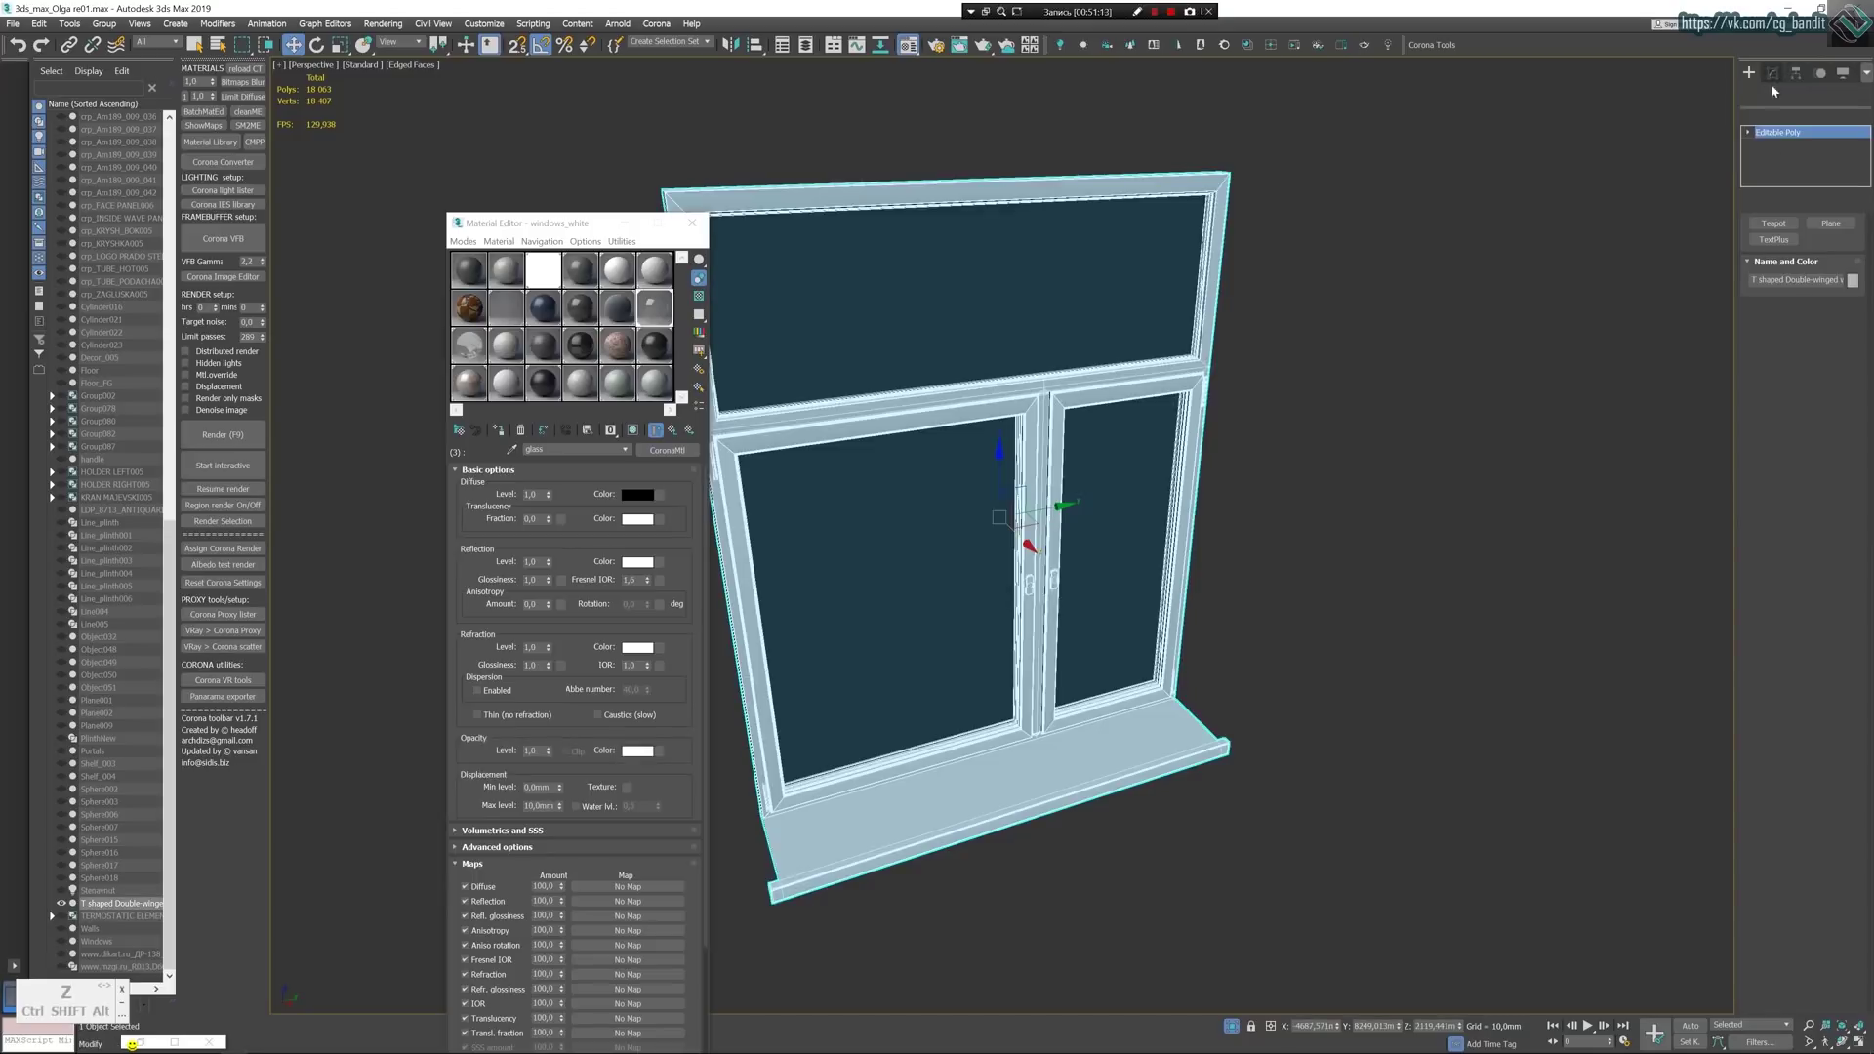
left_click(1818, 248)
right_click(898, 508)
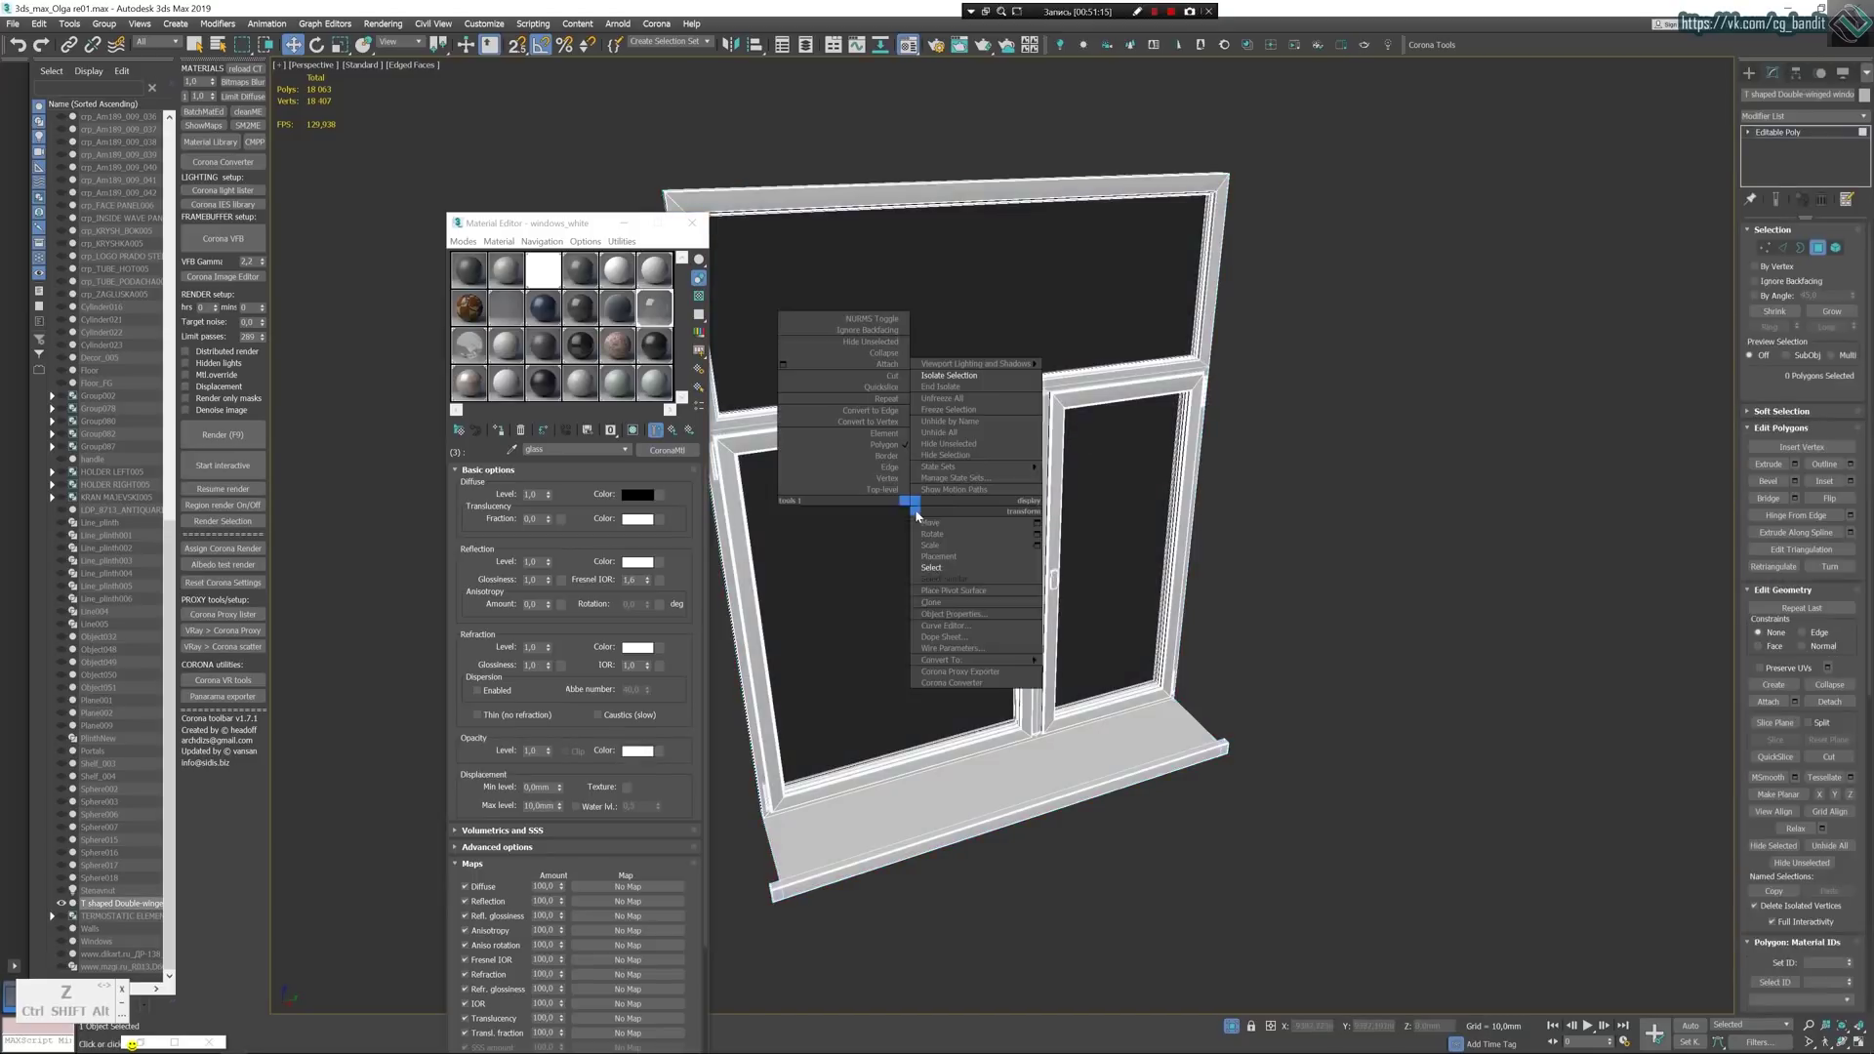
left_click(913, 576)
left_click(893, 566)
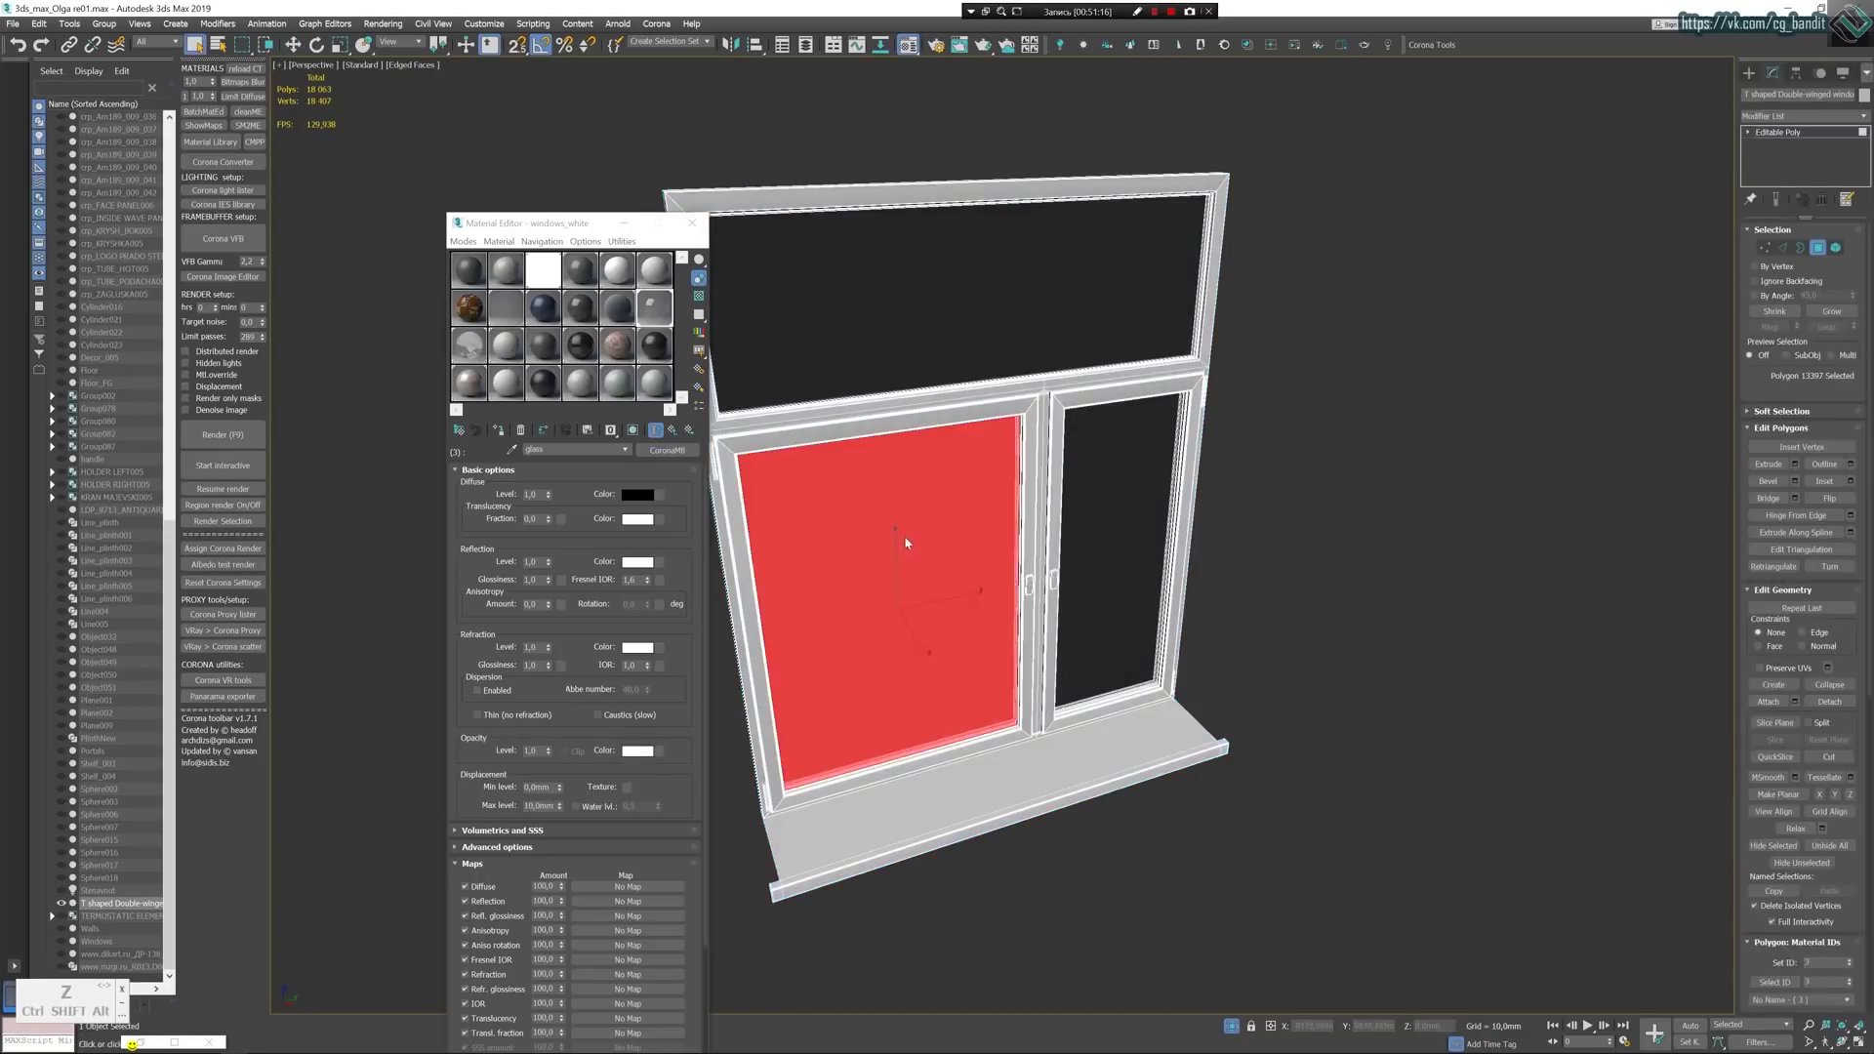
left_click(1150, 473, "ctrl")
left_click(1031, 313, "ctrl")
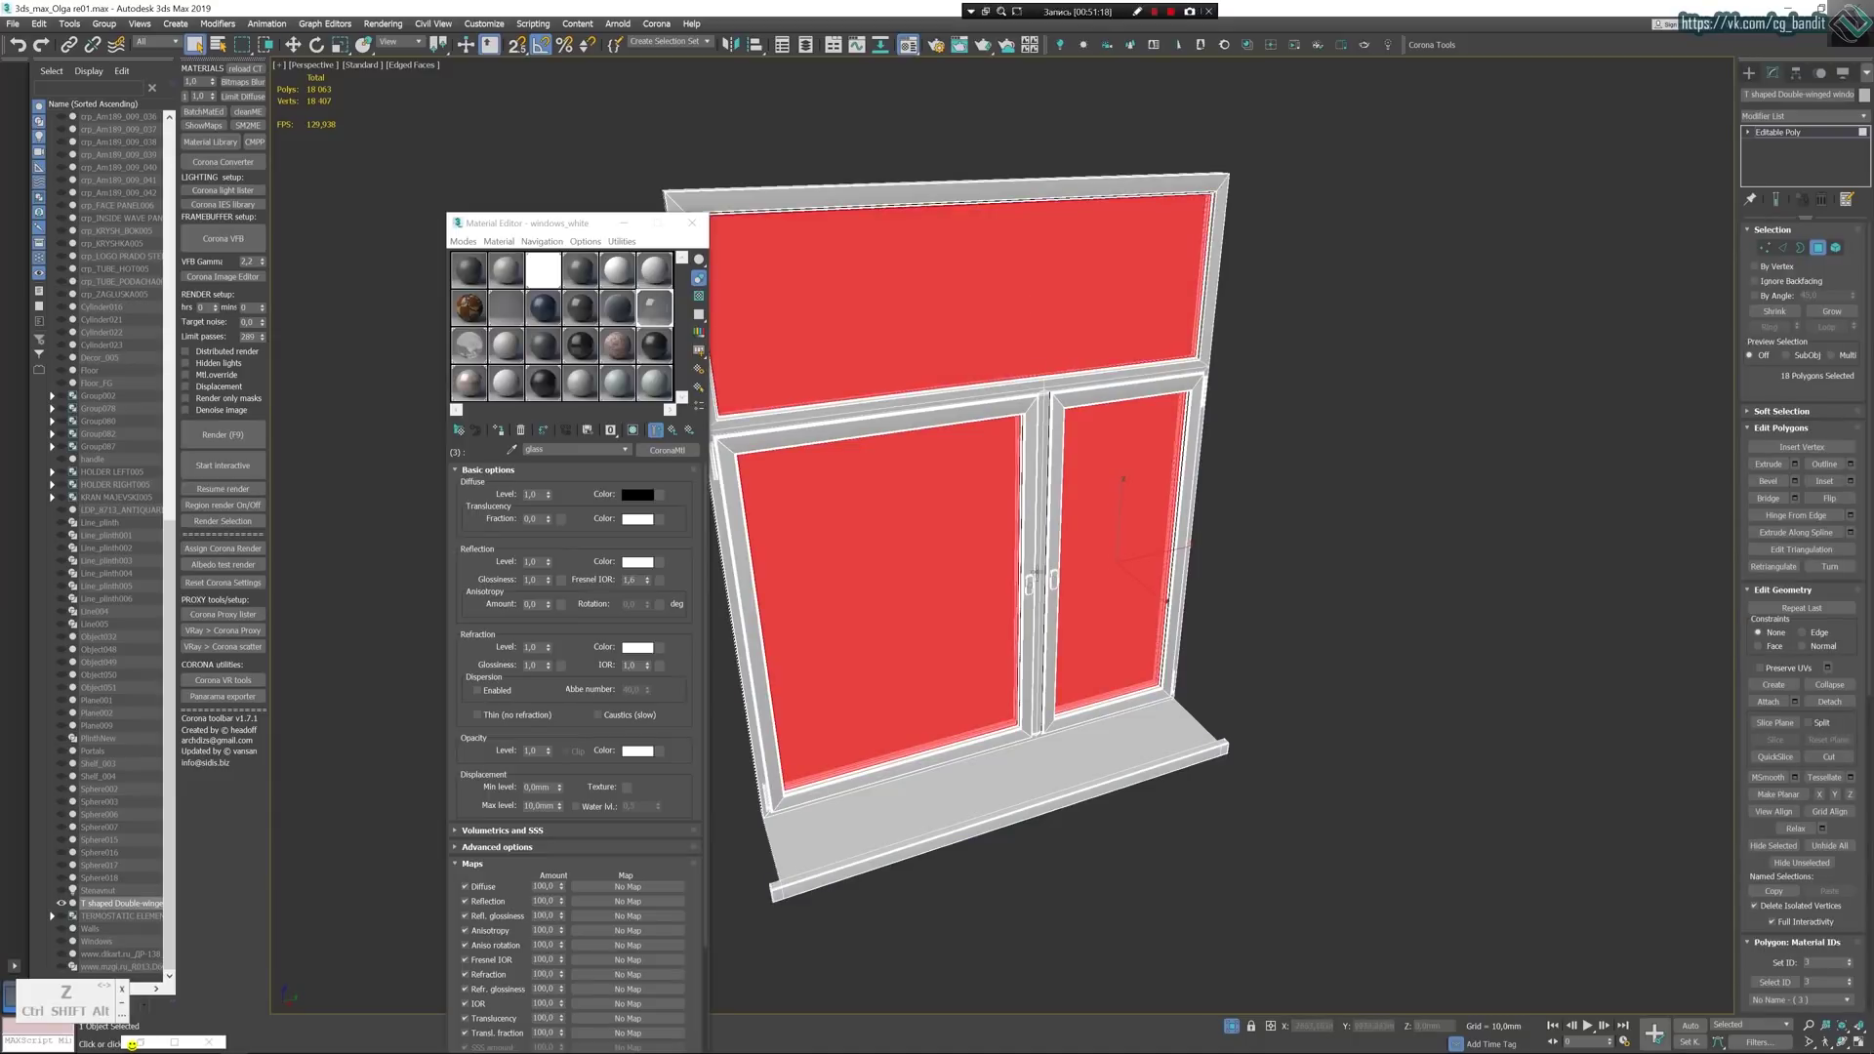
key("w")
left_click_drag(1187, 615, 1288, 674)
key("ctrl+z")
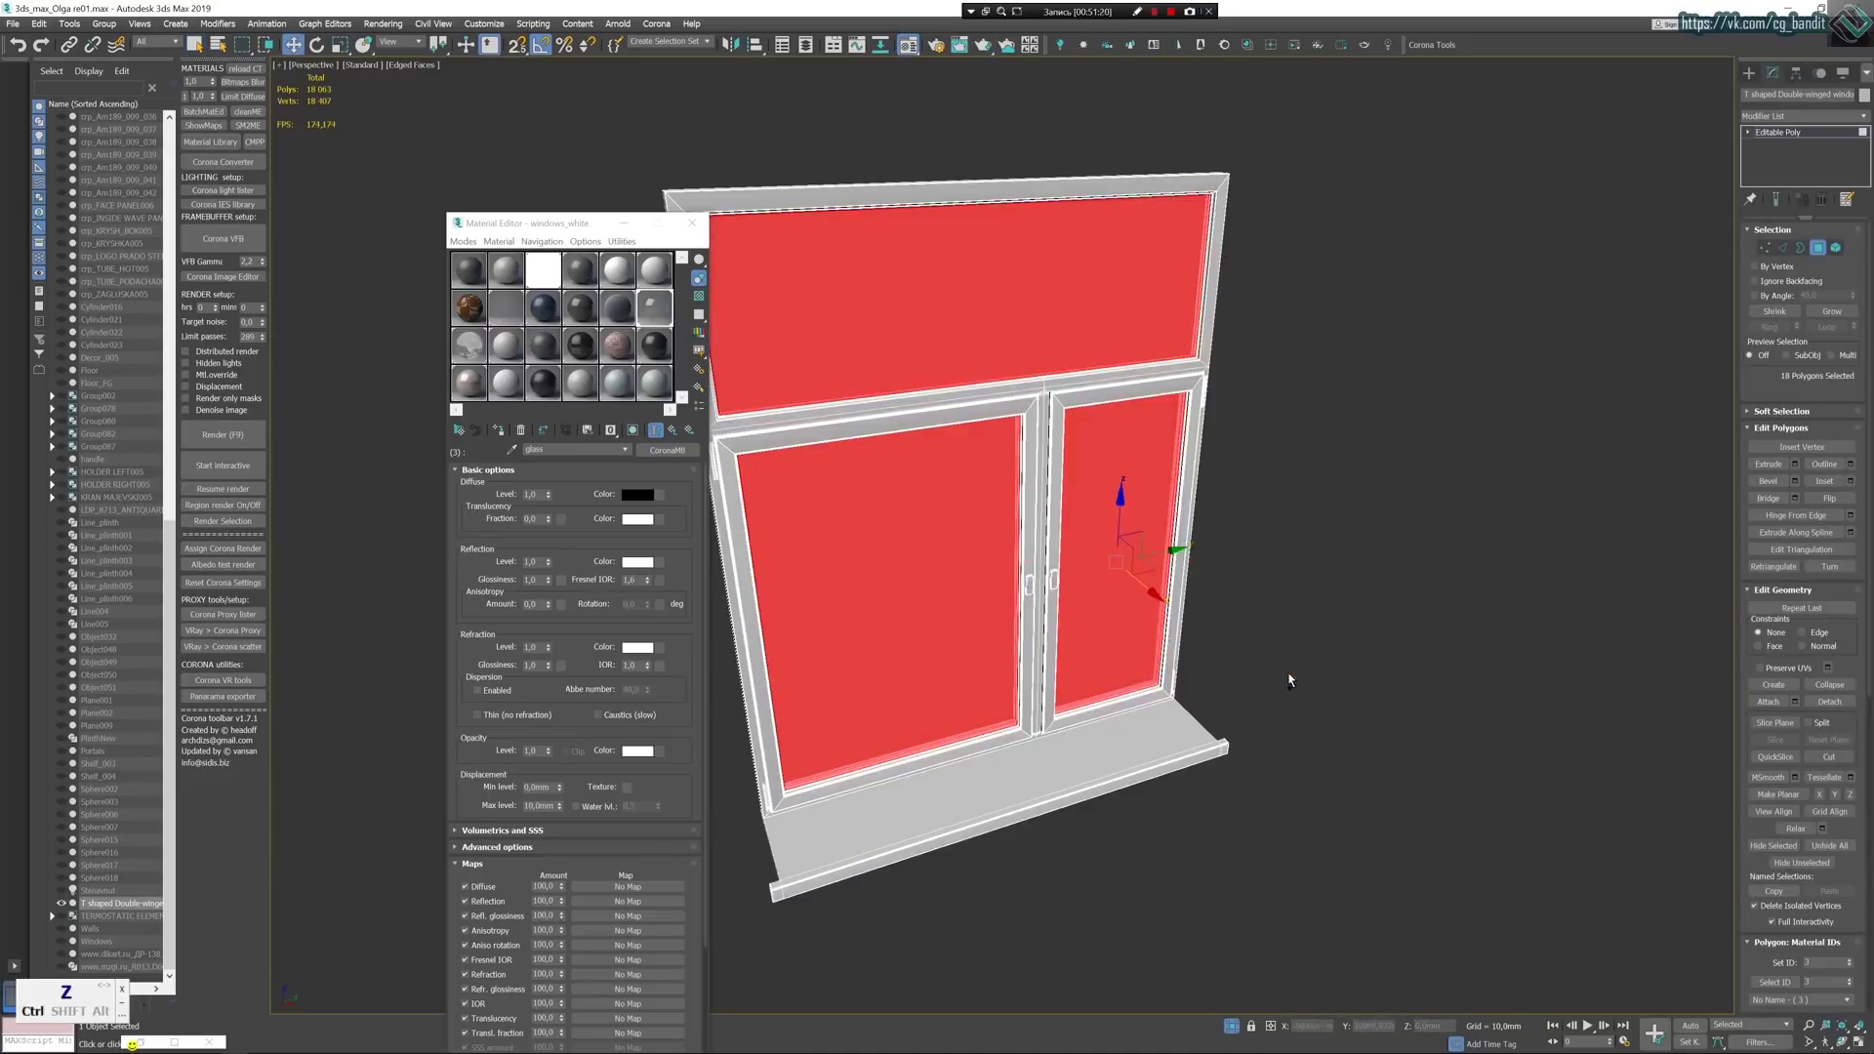
Detach the selected glass panes as a separate object and move that object well away from the window frame.
left_click(1829, 701)
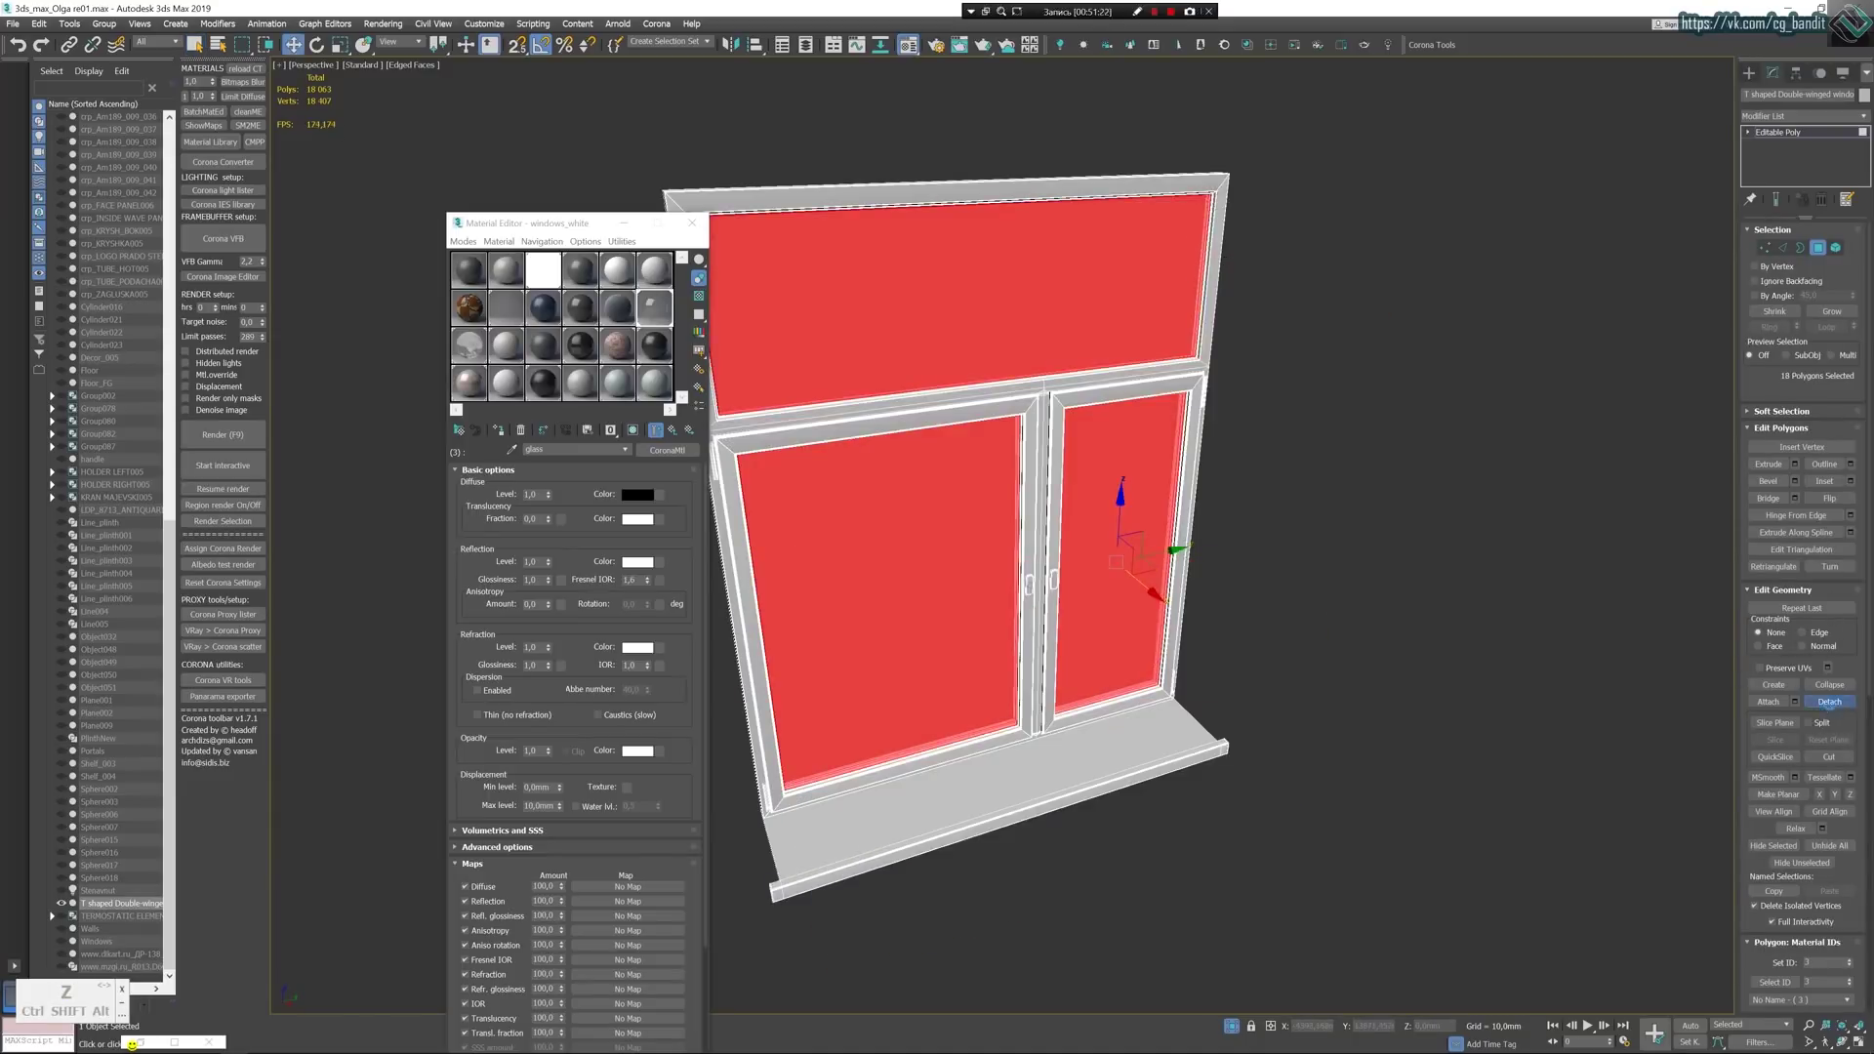
left_click(985, 543)
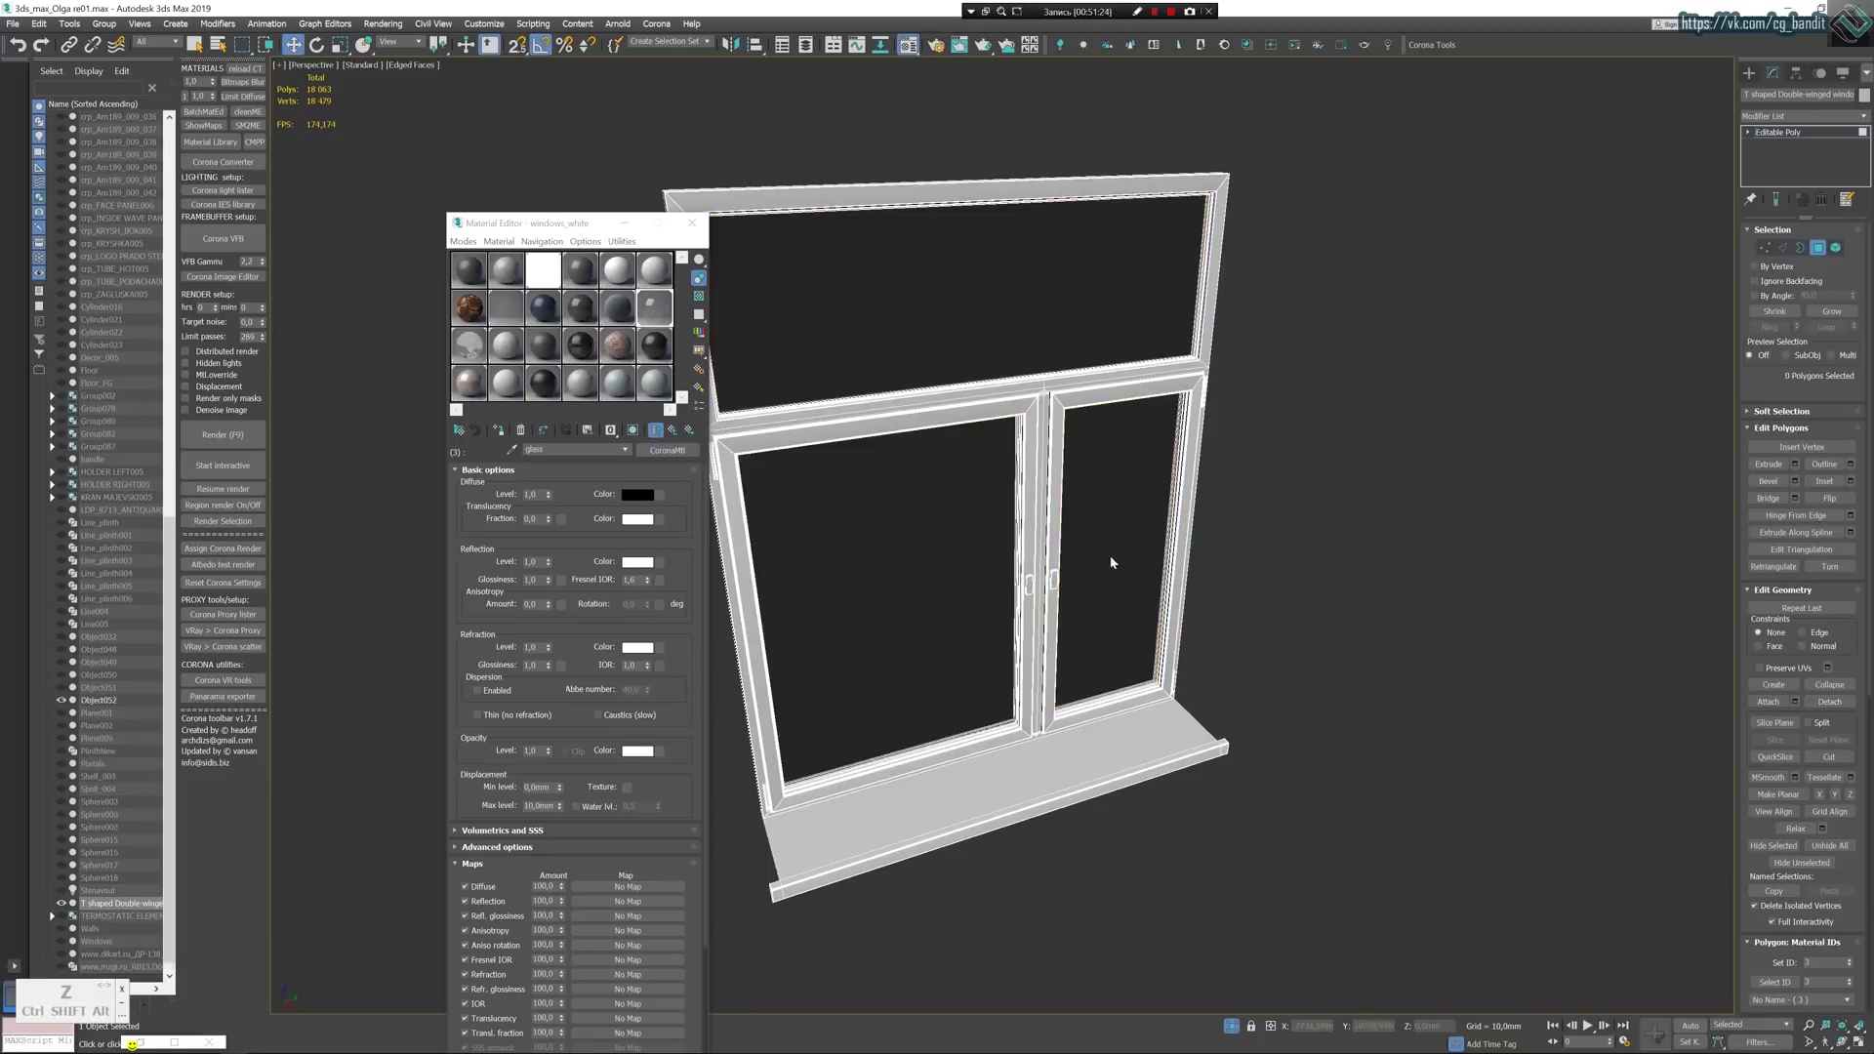
left_click(1749, 73)
left_click(1127, 493)
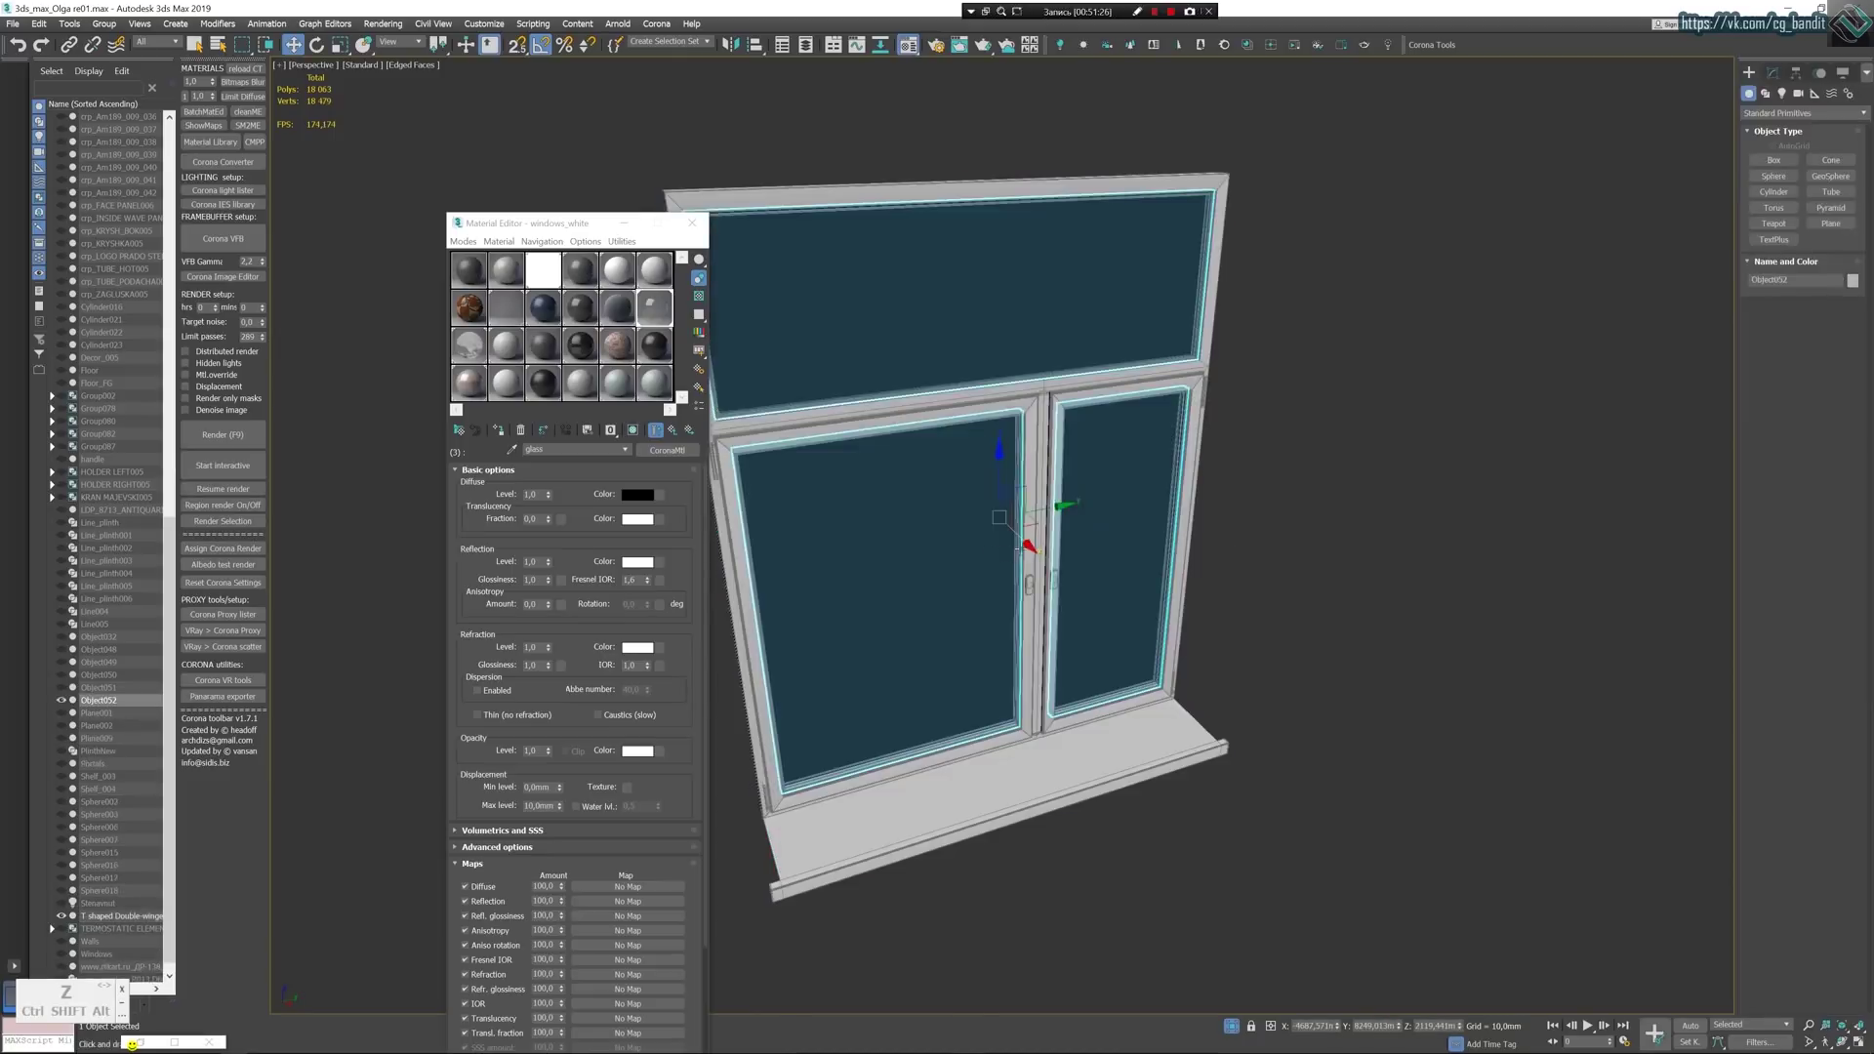
middle_click_drag(1027, 545, 1431, 572, "alt")
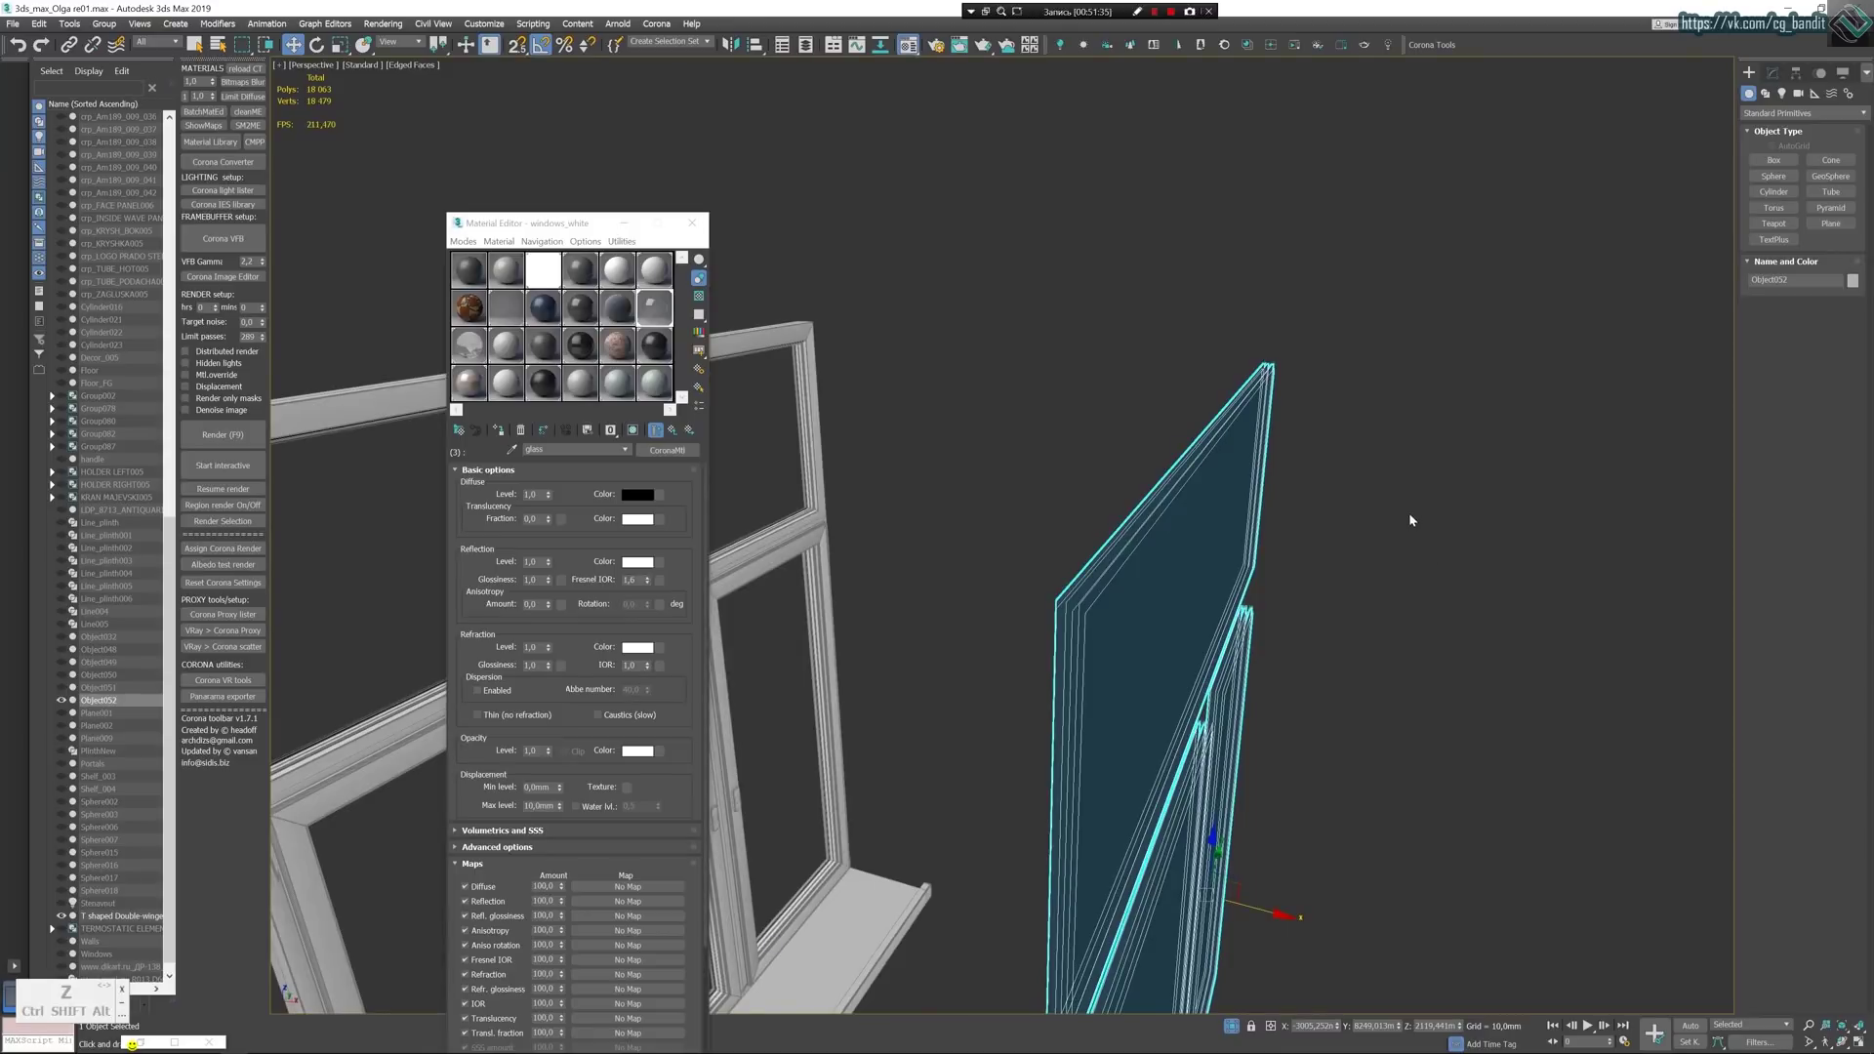
Examine the layers of the detached glass panes close up in a maximized Top view.
key("alt+w")
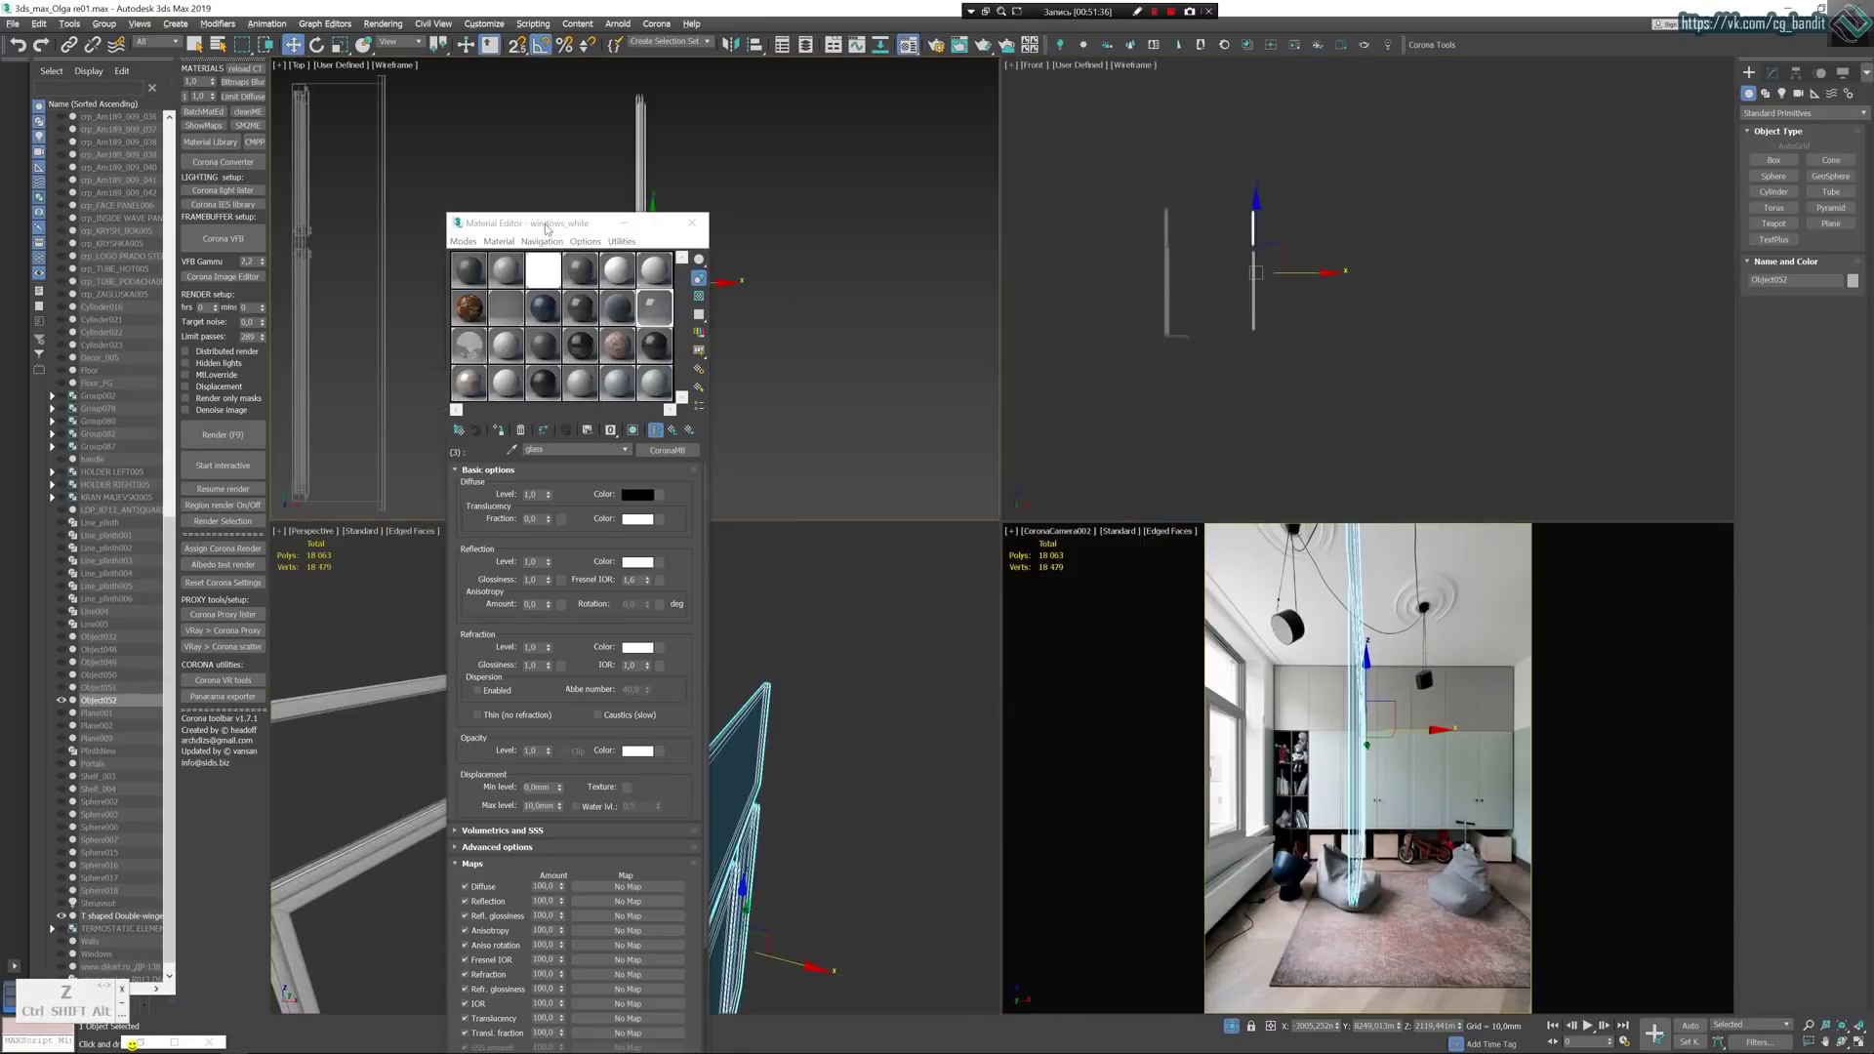
left_click_drag(547, 228, 495, 524)
left_click(634, 239)
scroll(633, 239, "up", 5)
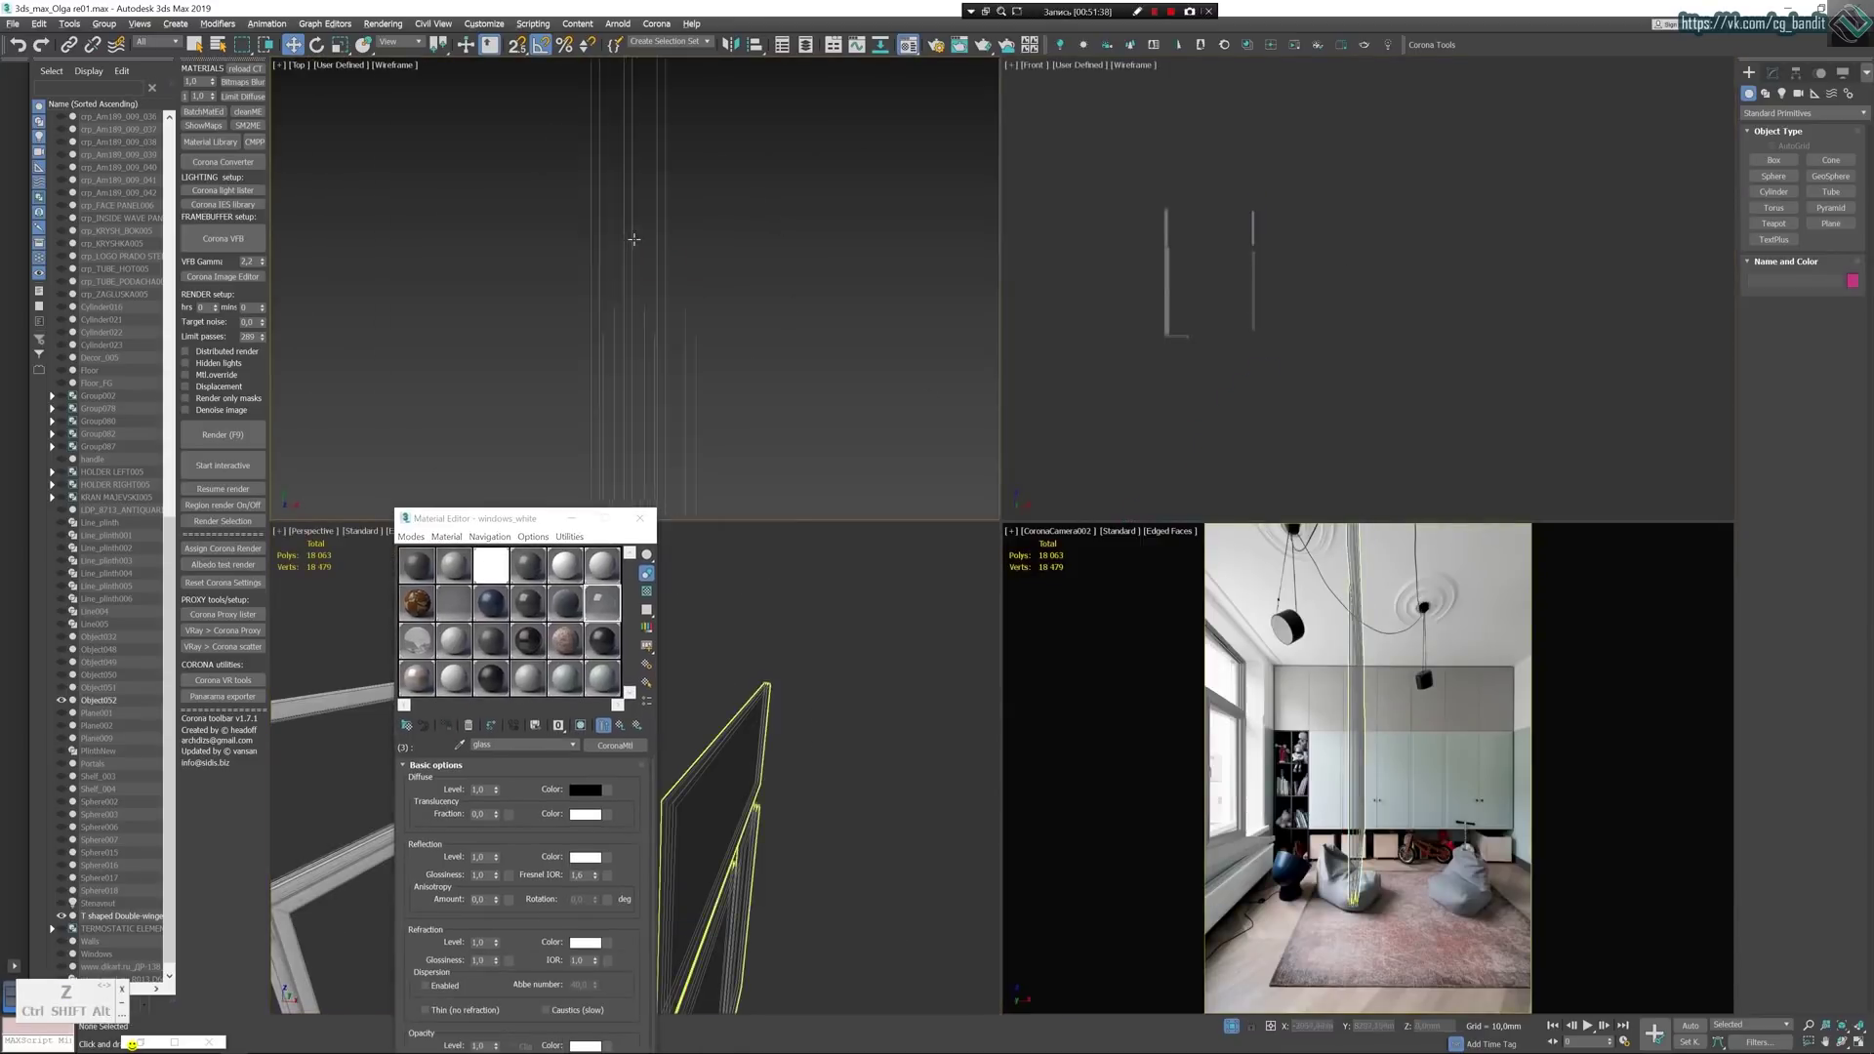
middle_click_drag(633, 239, 730, 342)
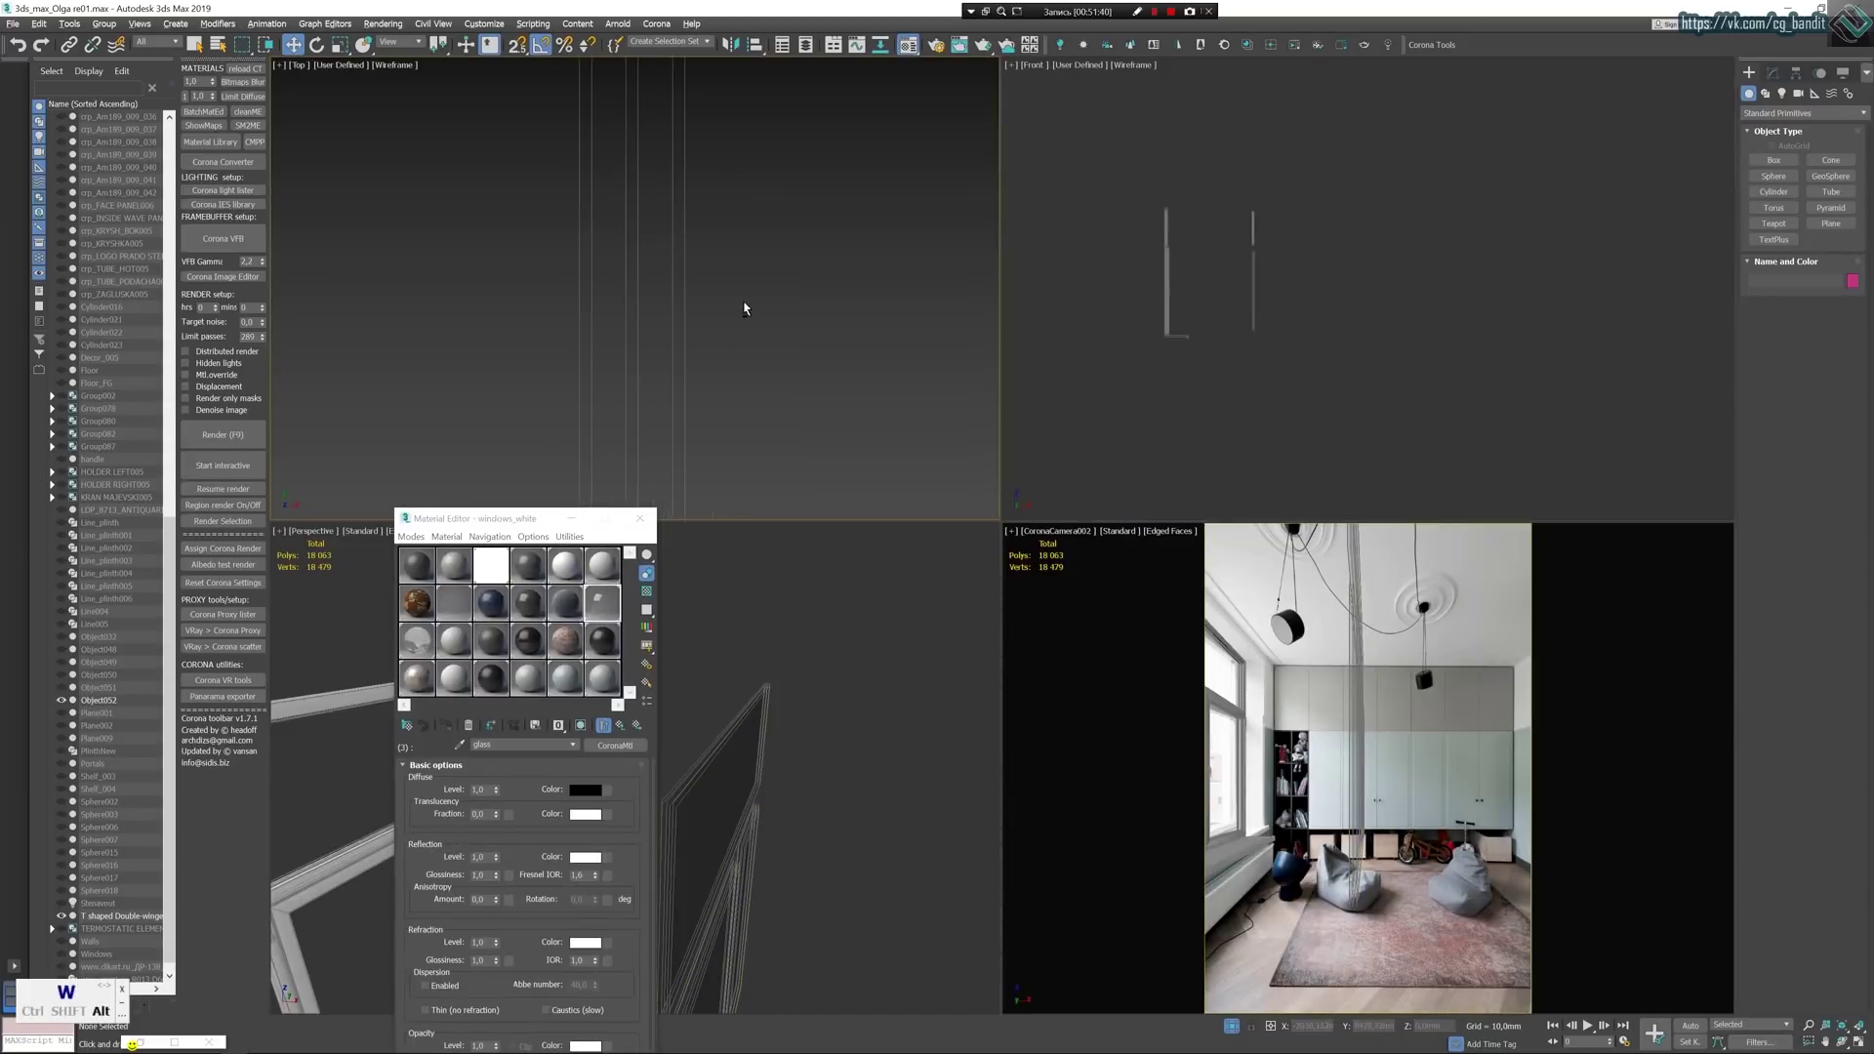
key("alt+w")
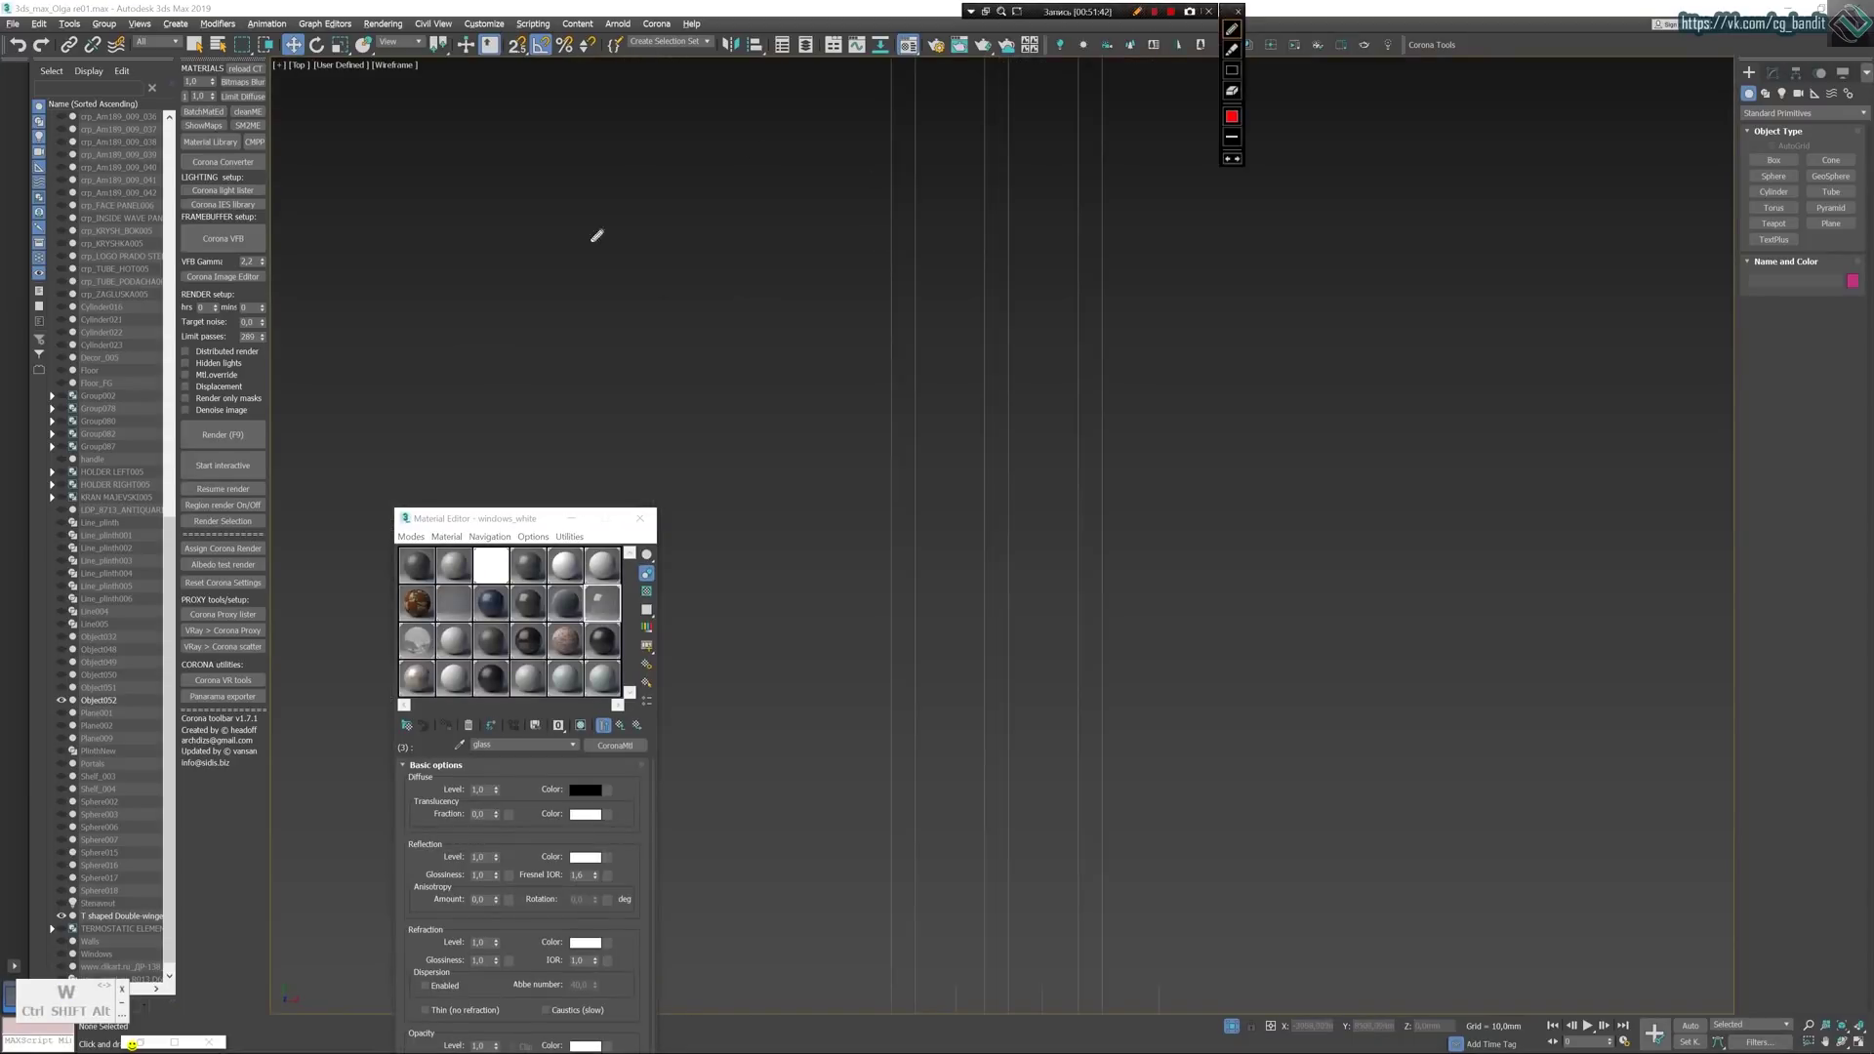
Draw a red annotation of a light ray travelling through a vertical line and bending through the glass layers, then leave drawing mode.
mouse_move(792, 88)
left_mouse_down()
mouse_move(761, 410)
mouse_move(759, 962)
left_mouse_up()
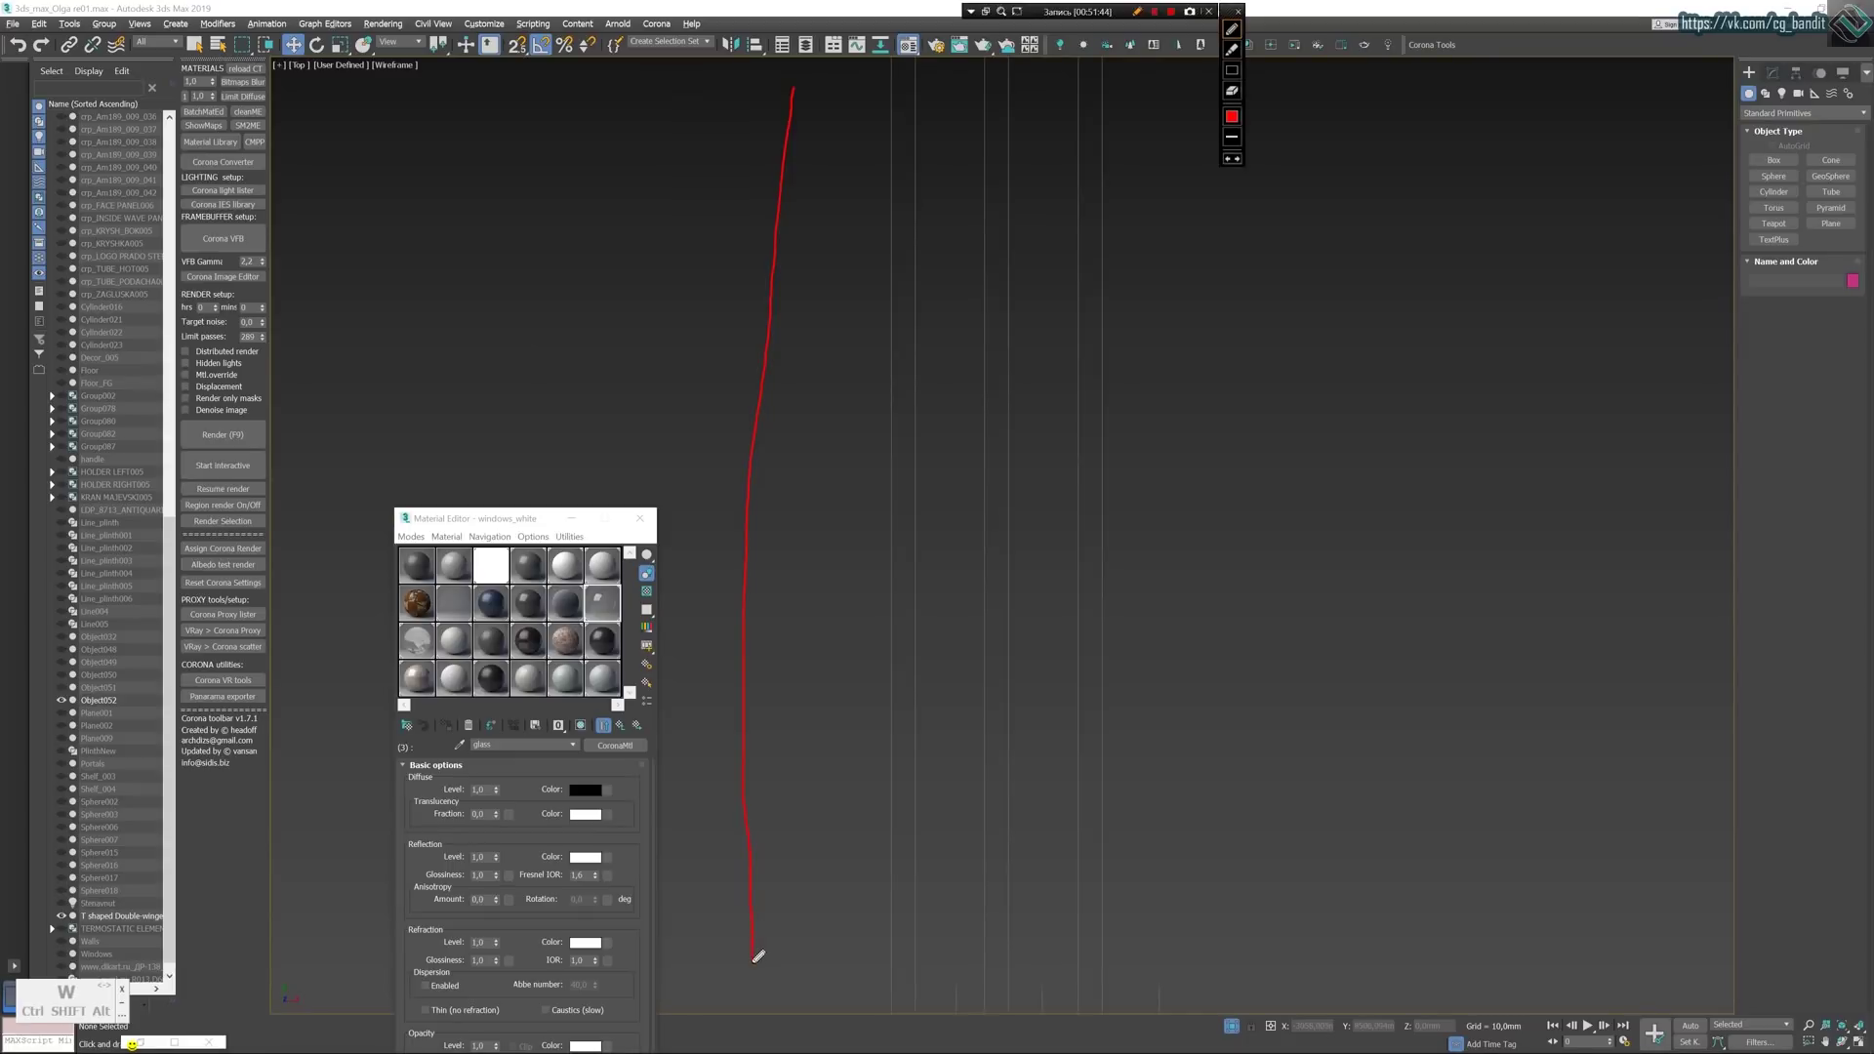
left_click_drag(306, 255, 307, 542)
mouse_move(306, 387)
left_mouse_down()
mouse_move(448, 391)
mouse_move(430, 403)
left_mouse_up()
left_click_drag(476, 385, 731, 363)
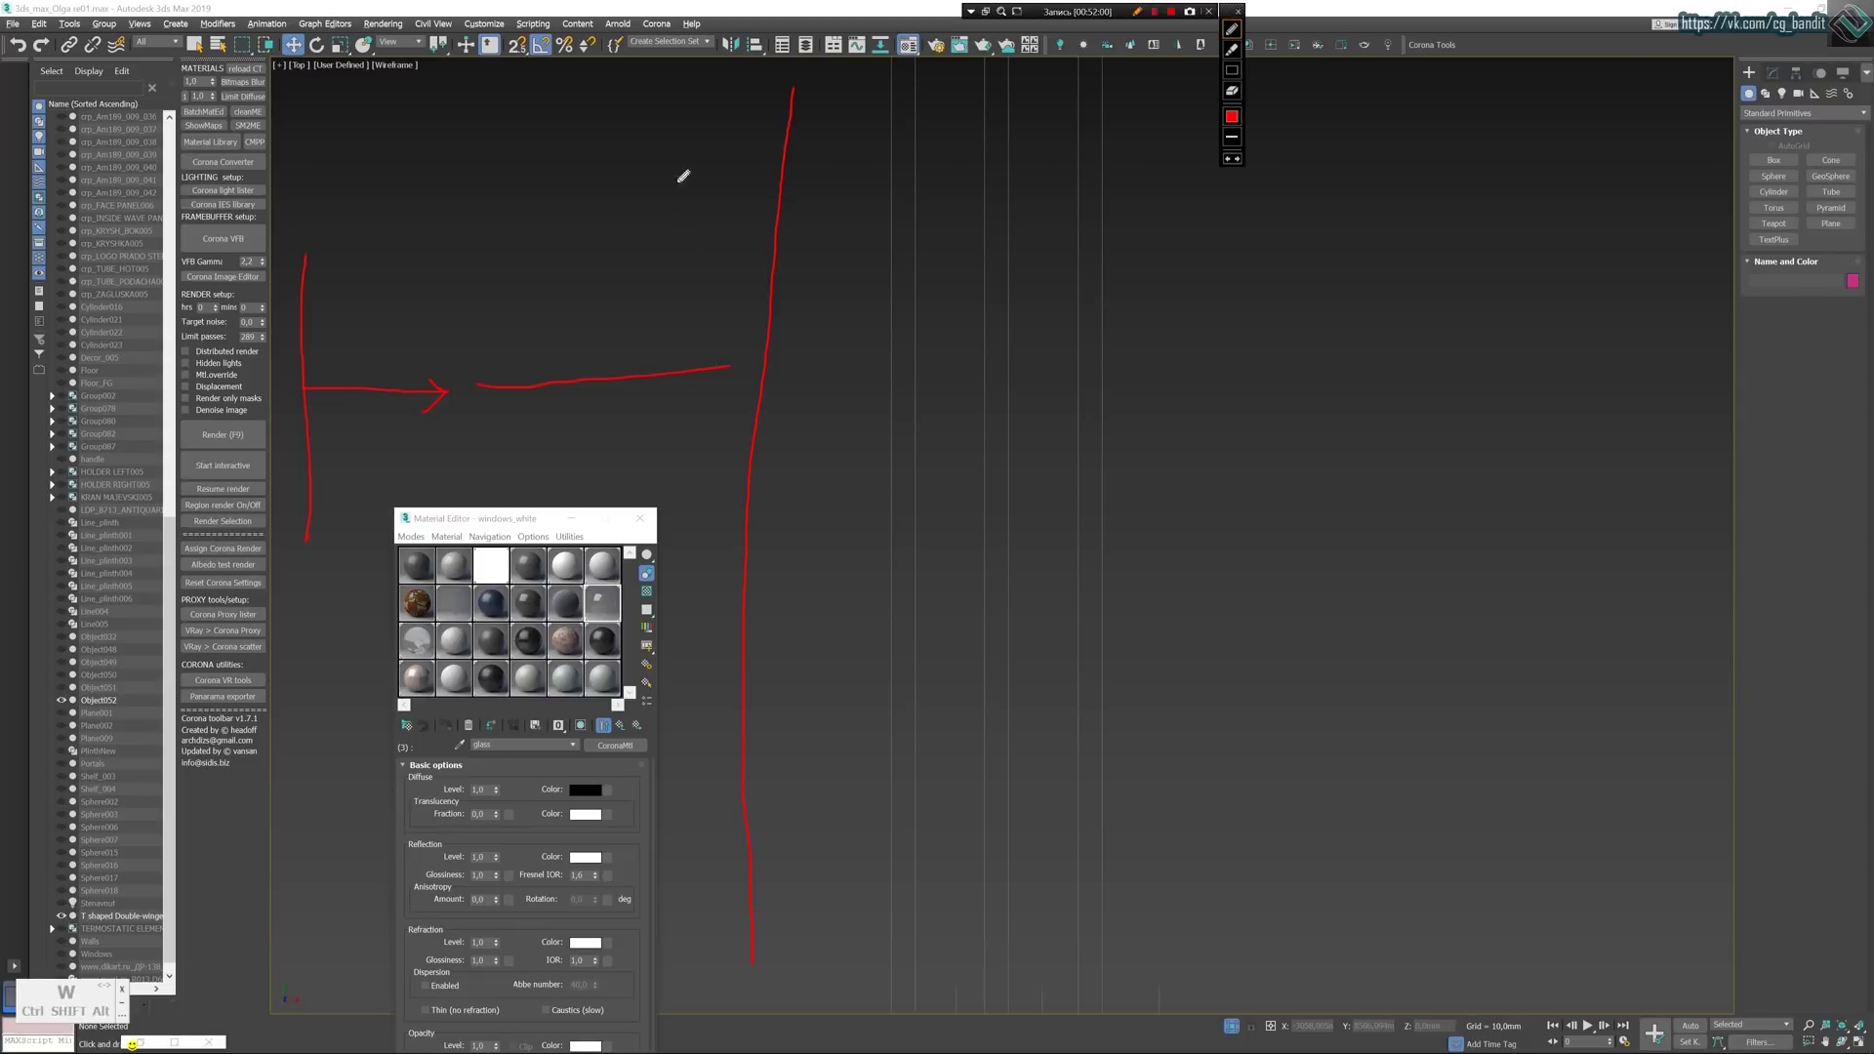
mouse_move(730, 363)
left_mouse_down()
mouse_move(909, 361)
mouse_move(939, 290)
mouse_move(957, 316)
mouse_move(988, 277)
left_mouse_up()
mouse_move(987, 277)
left_mouse_down()
mouse_move(915, 244)
mouse_move(1037, 206)
mouse_move(1025, 167)
mouse_move(1096, 146)
mouse_move(1087, 196)
mouse_move(1219, 286)
left_mouse_up()
mouse_move(1416, 282)
left_mouse_down()
mouse_move(1439, 285)
mouse_move(1325, 339)
left_mouse_up()
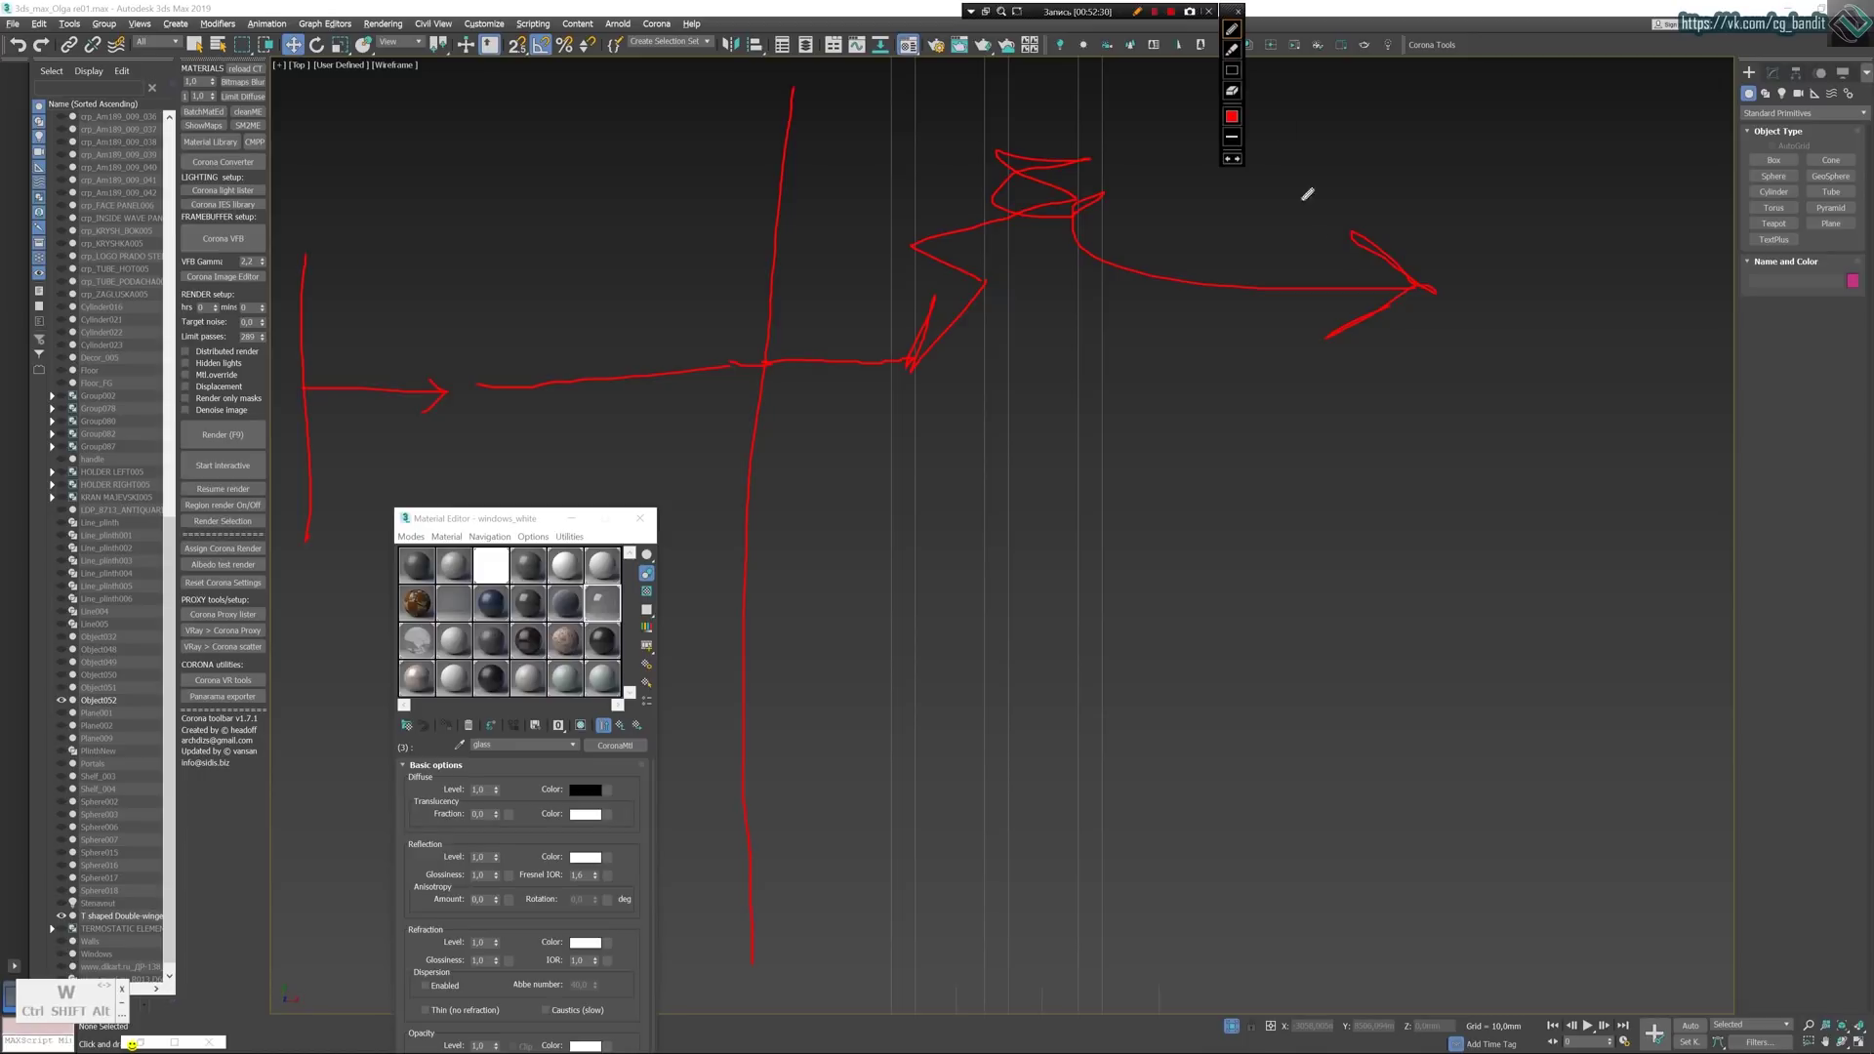
left_click(1238, 12)
Select the detached glass in the maximized Perspective view and toggle Thin (no refraction) on and off in the glass material.
key("alt+w")
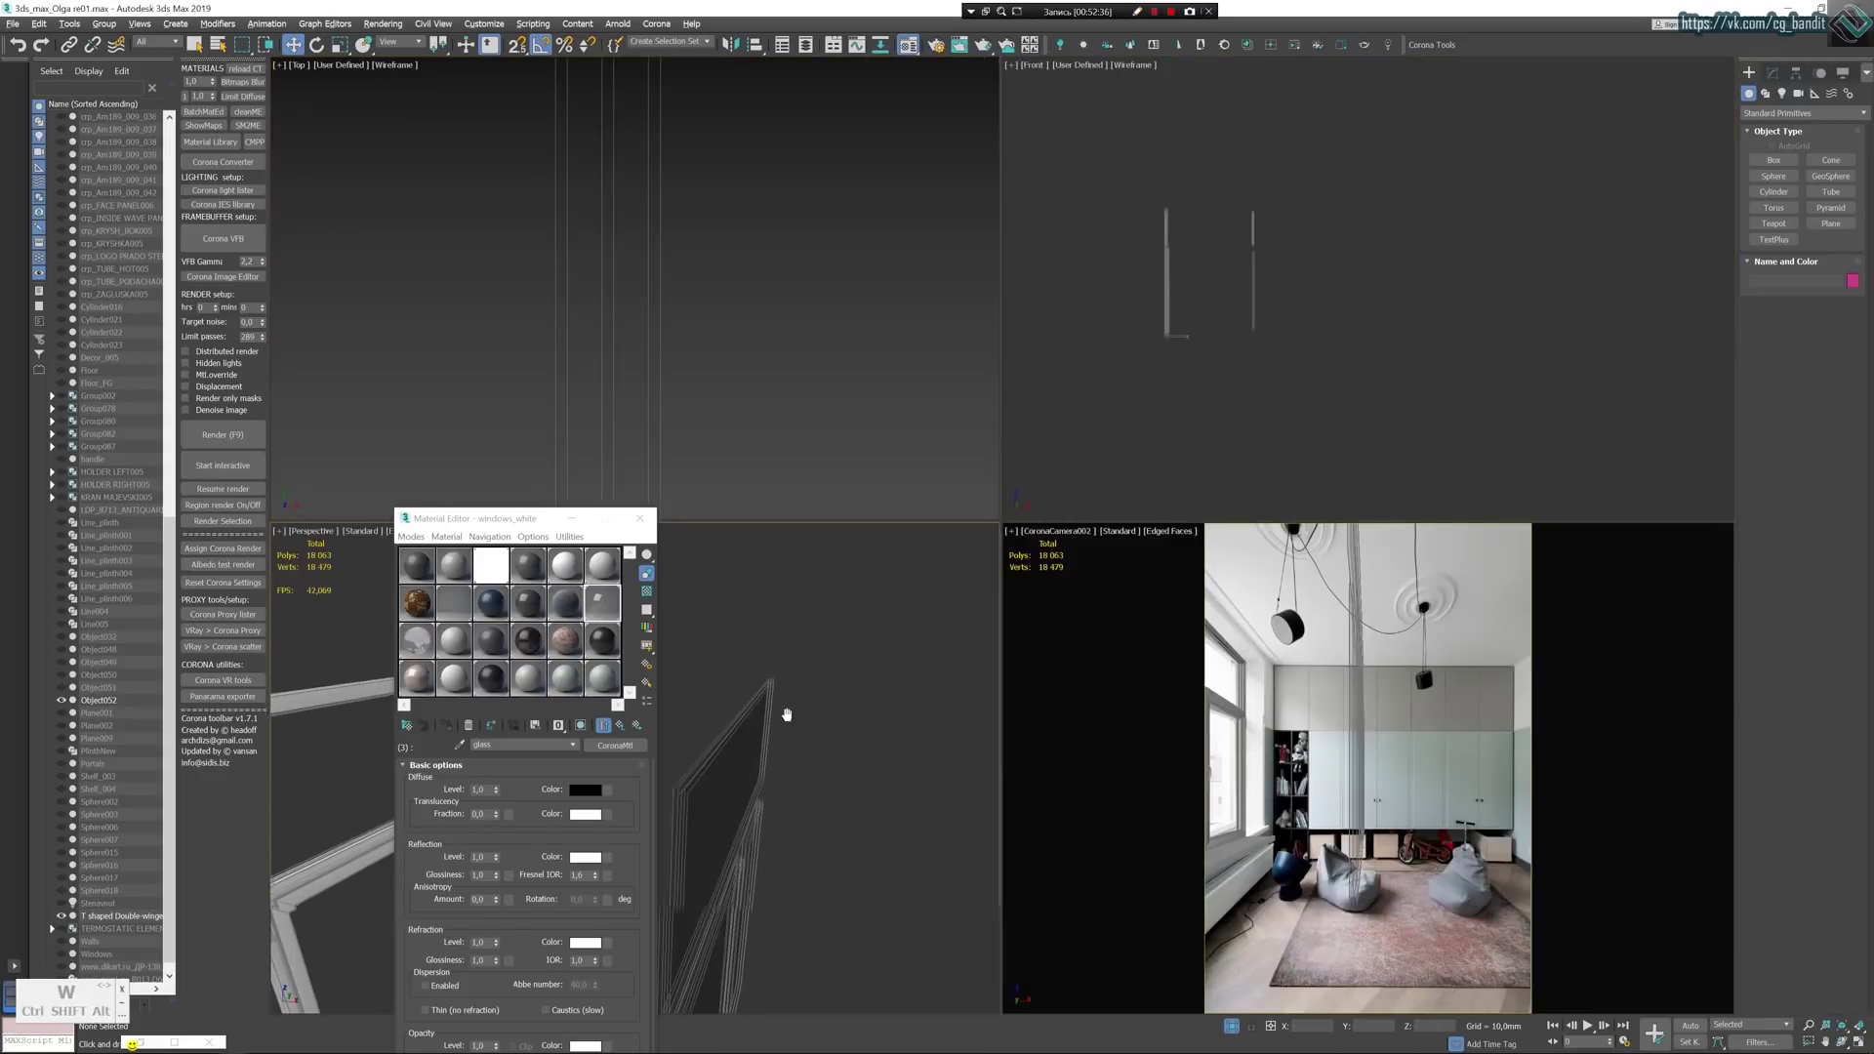
key("alt+w")
left_click(1115, 604)
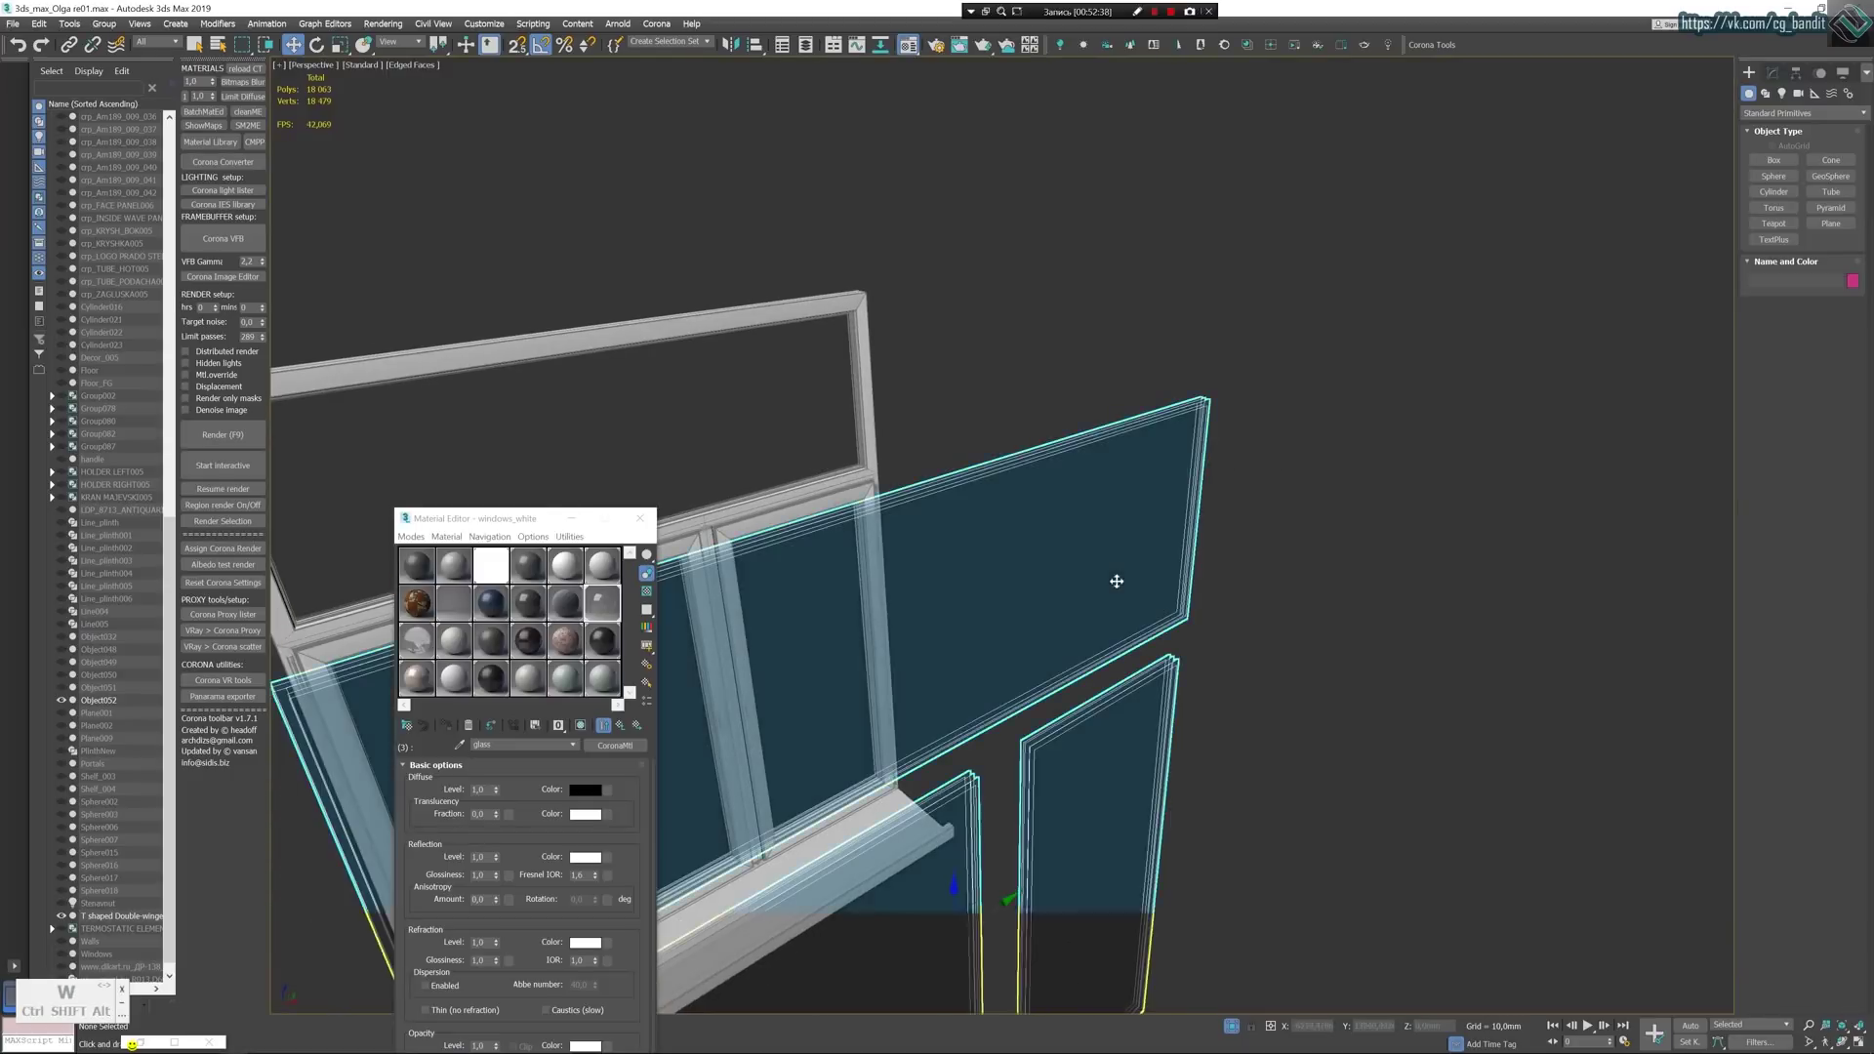
left_click_drag(511, 518, 415, 255)
left_click(330, 749)
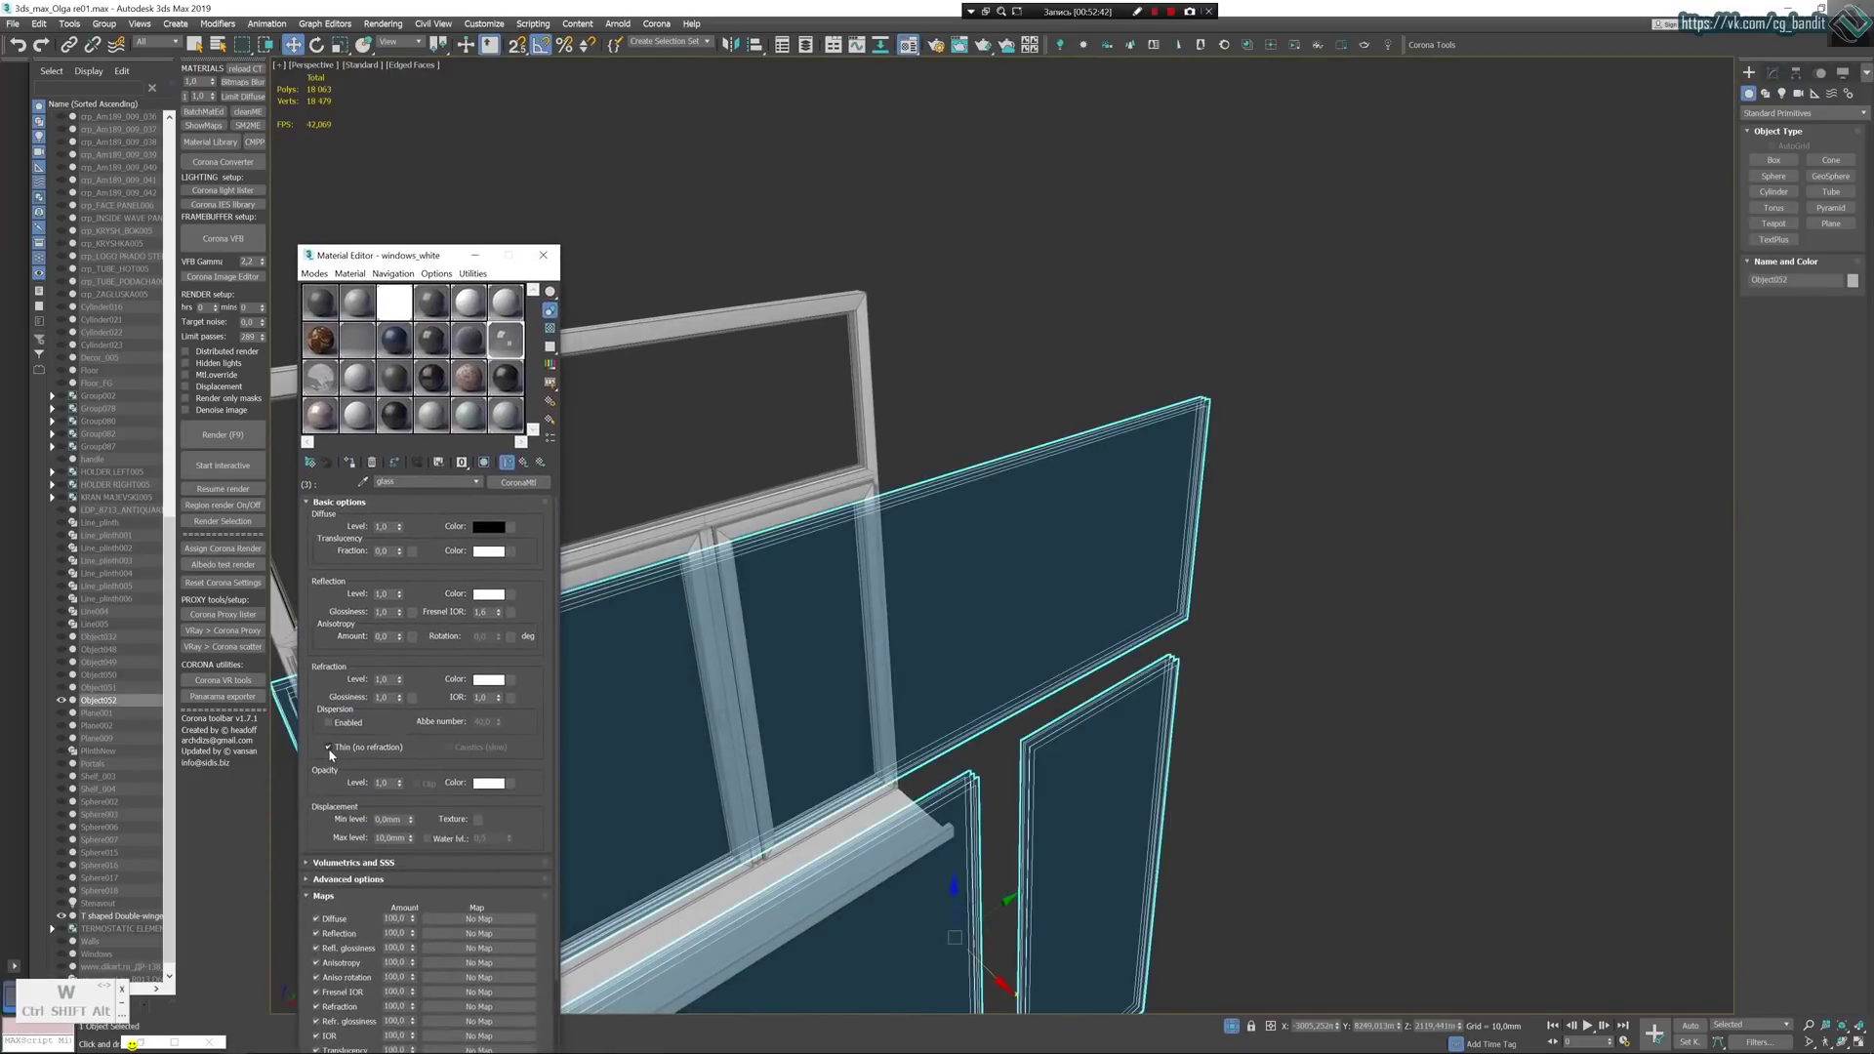
left_click(329, 749)
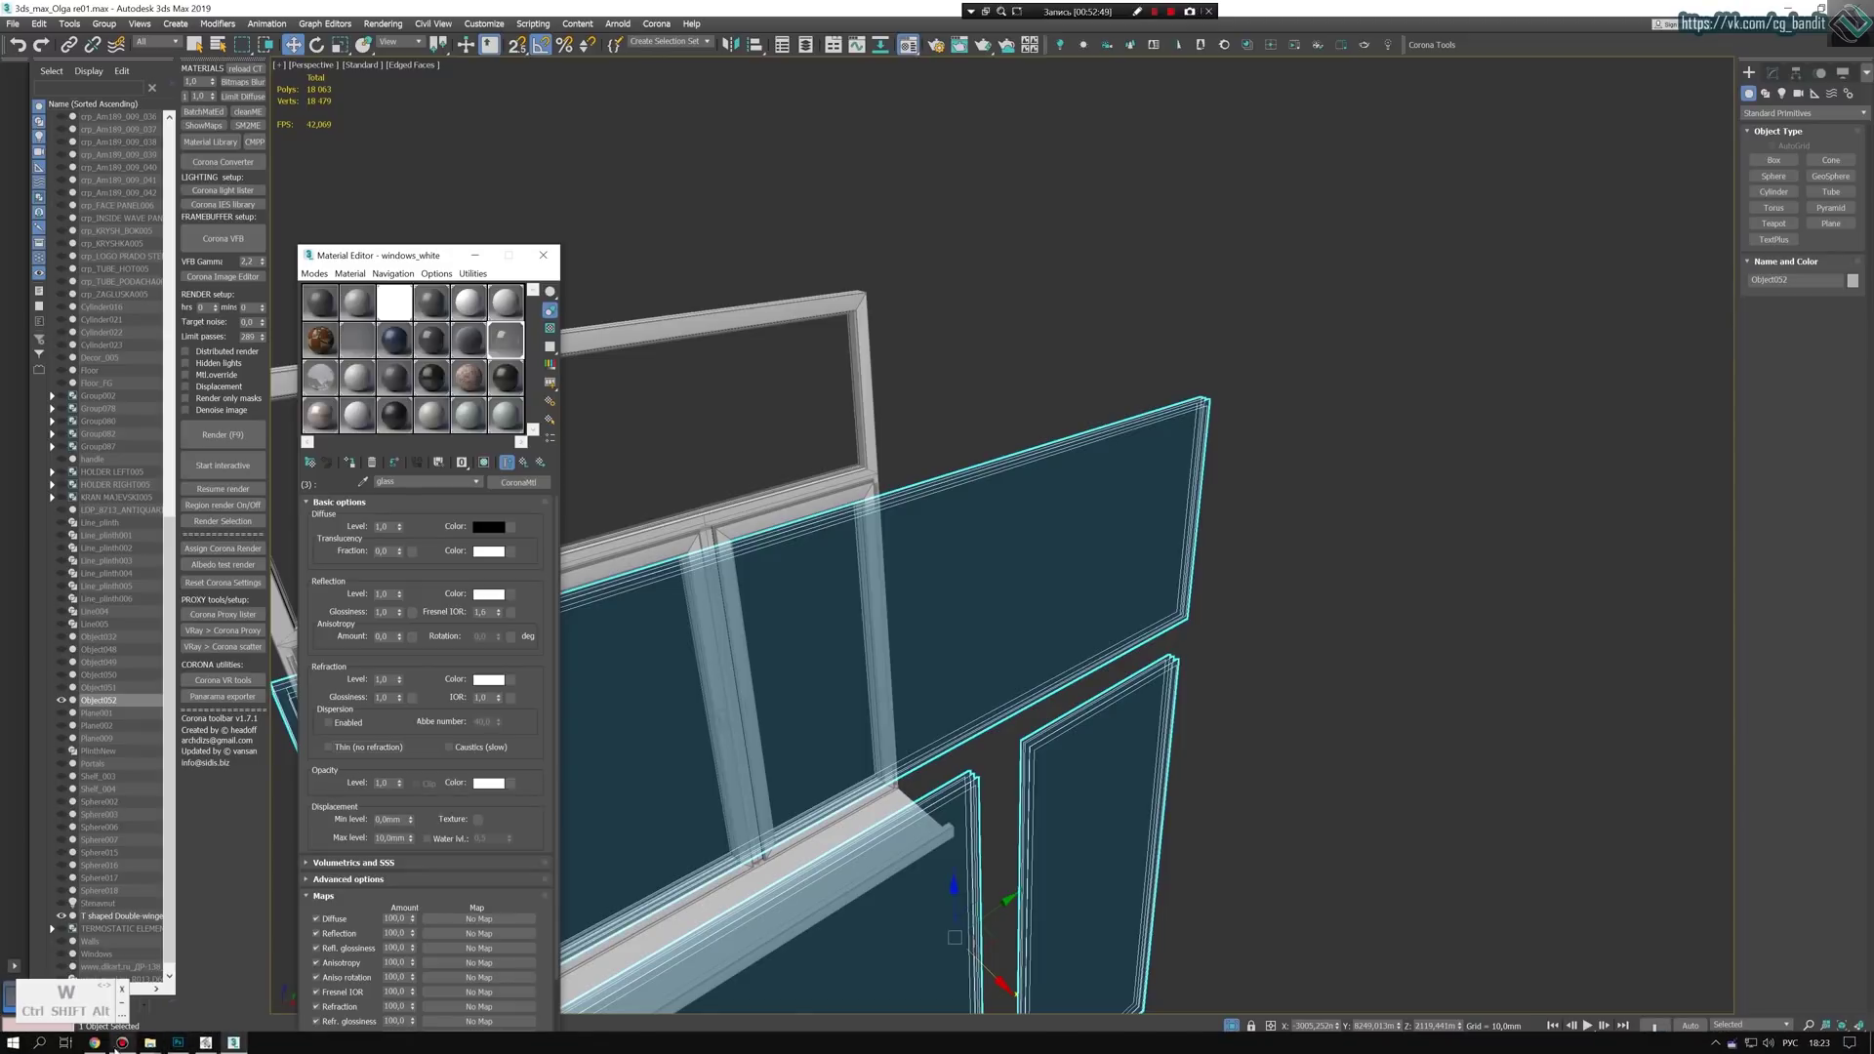
Switch to the web browser, search Google for "каустика" and show the image results.
left_click(93, 1042)
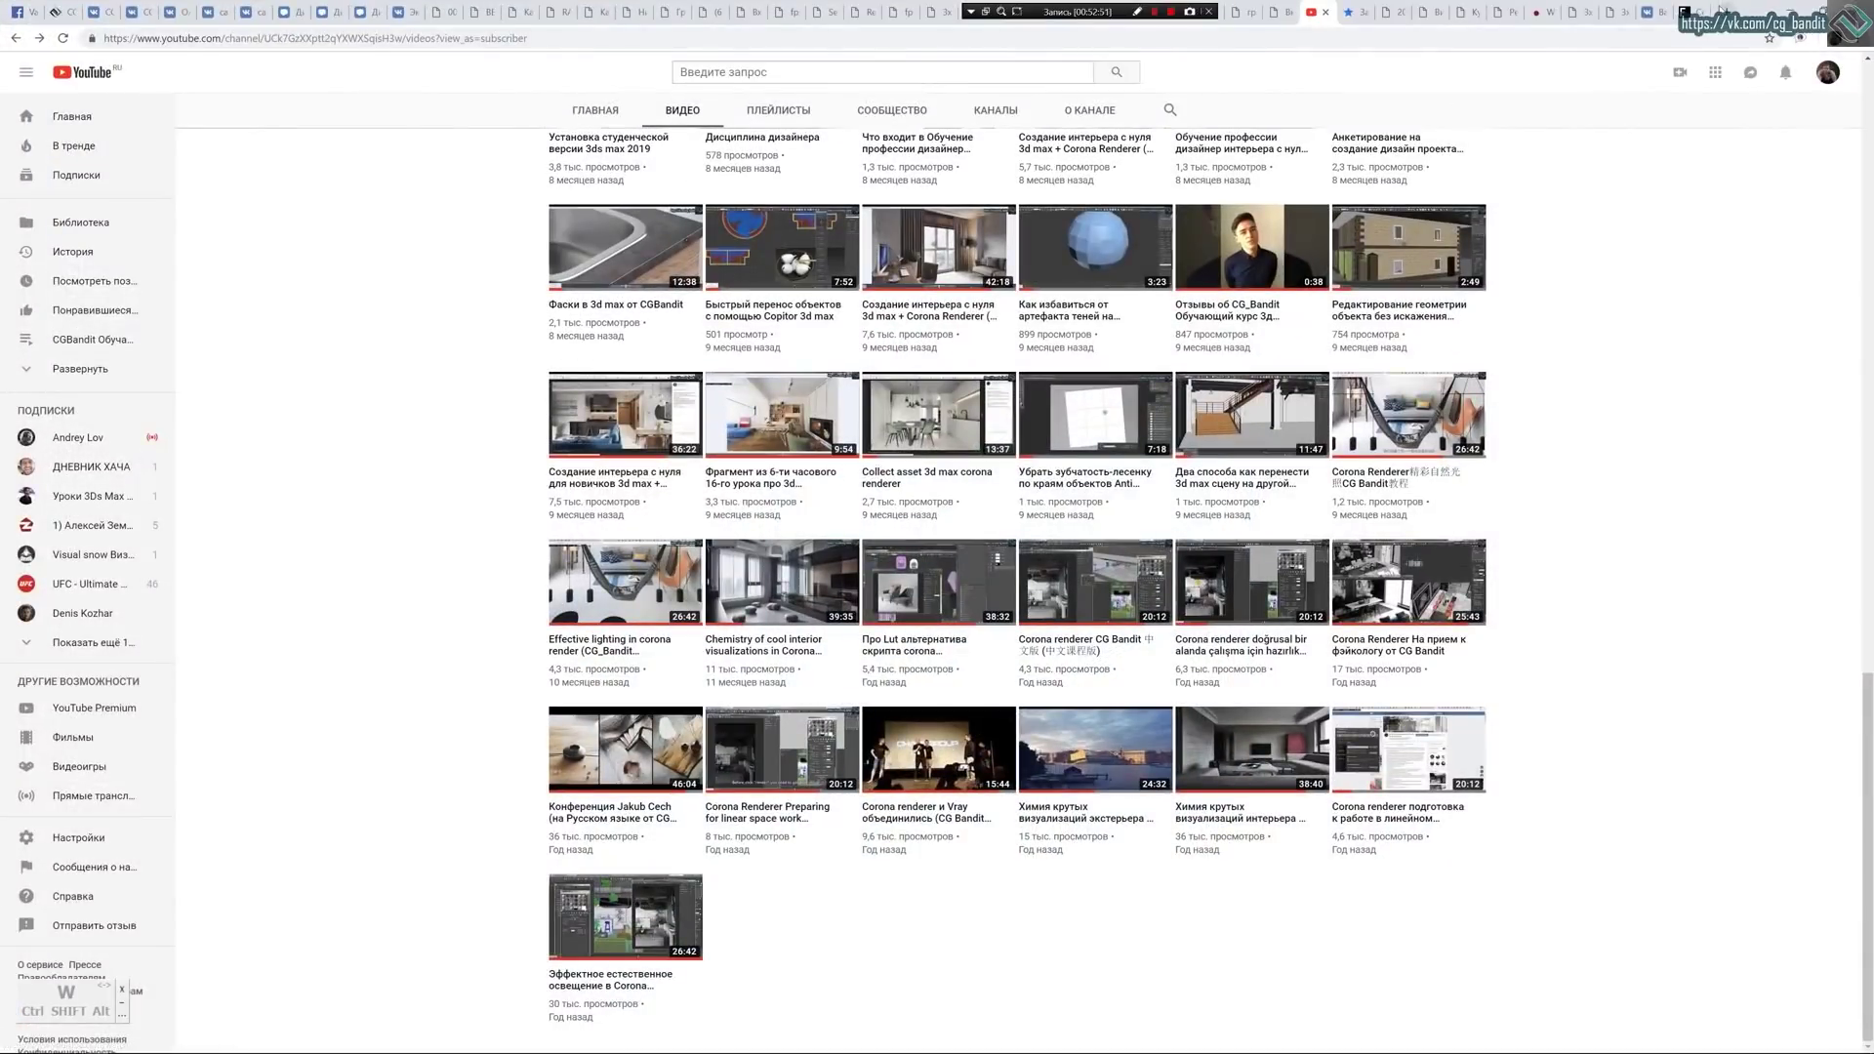
left_click(1726, 12)
left_click(1152, 327)
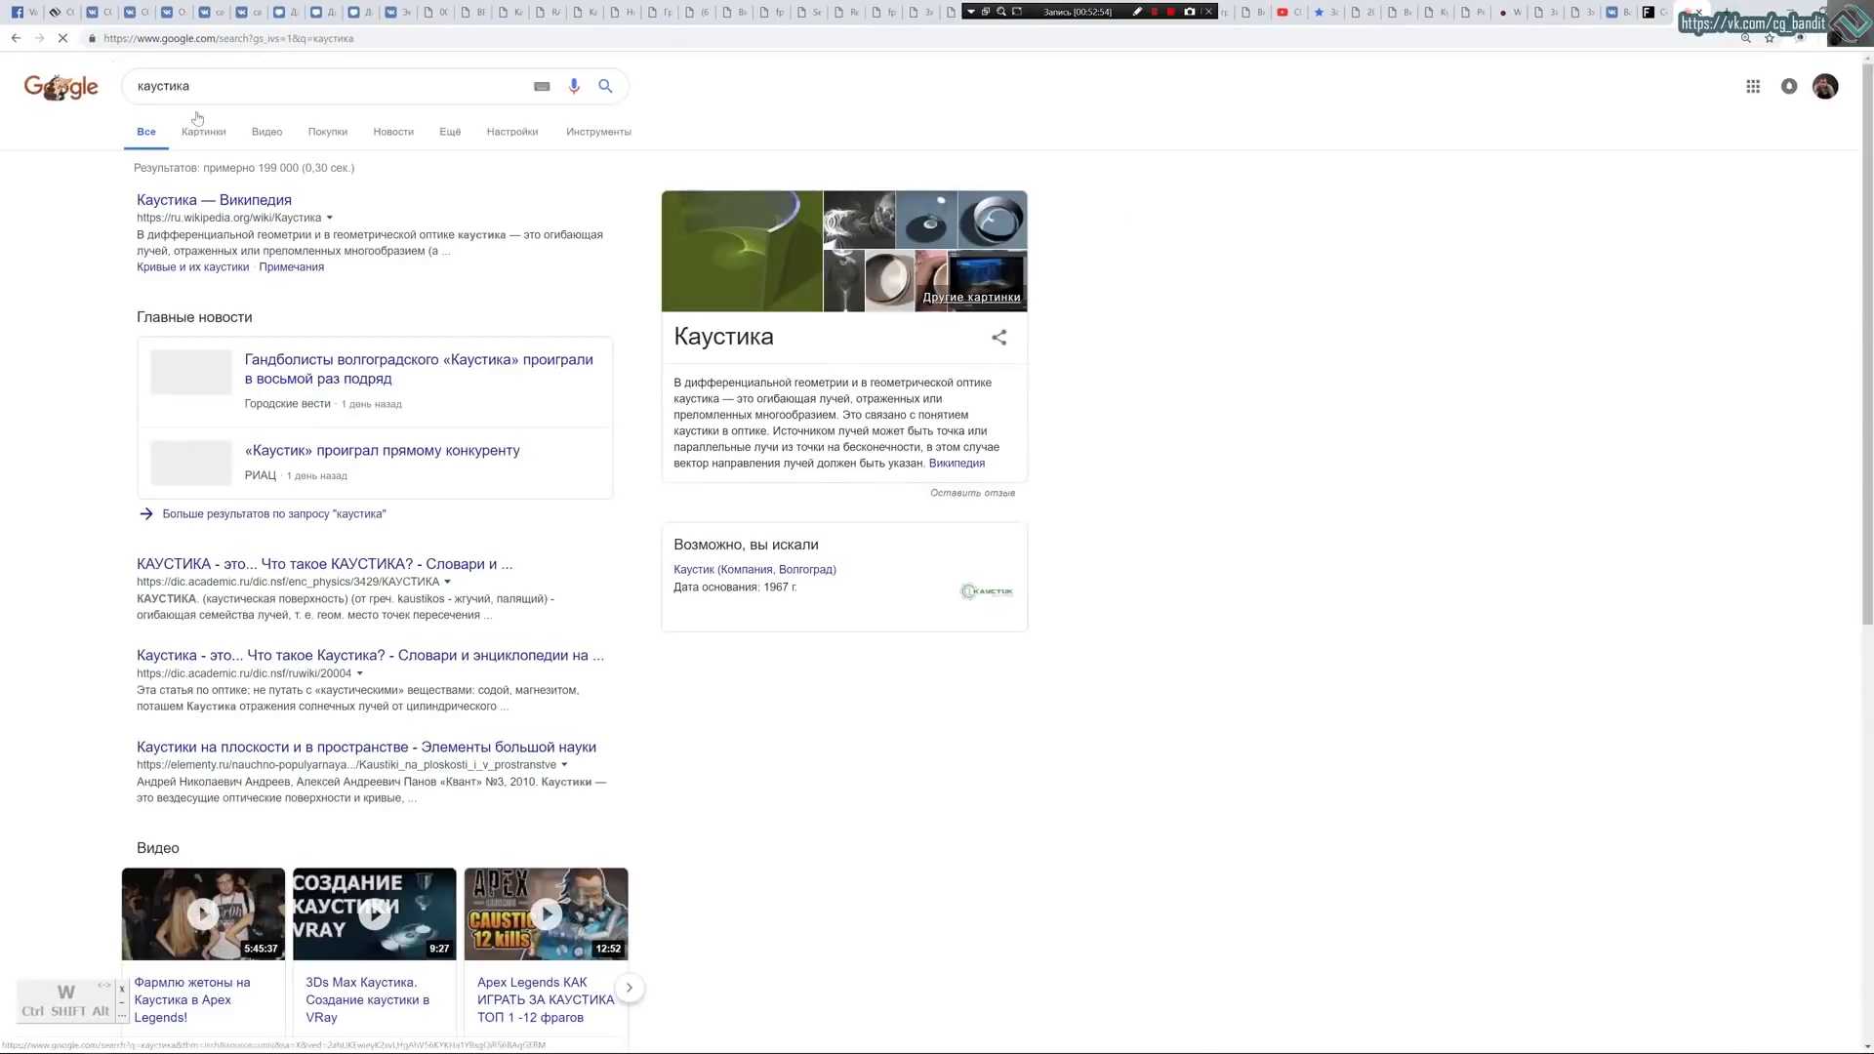
left_click(204, 132)
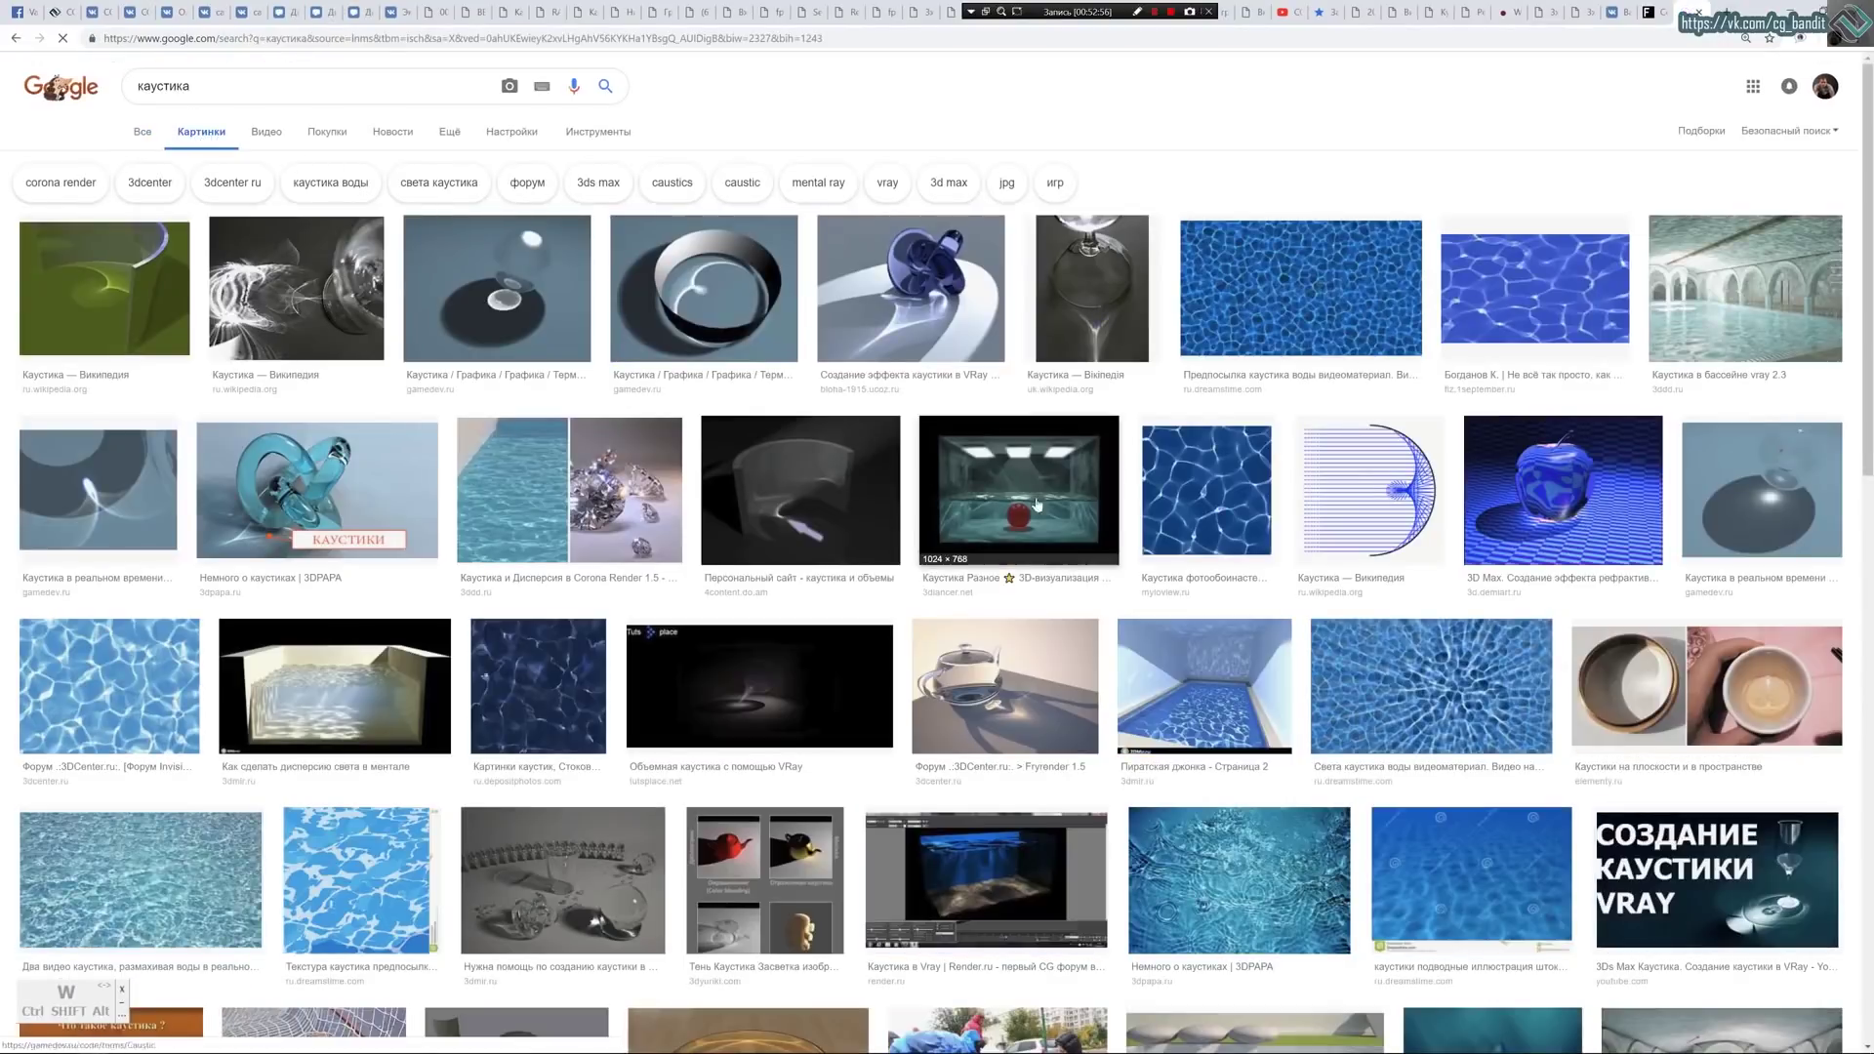
left_click(505, 272)
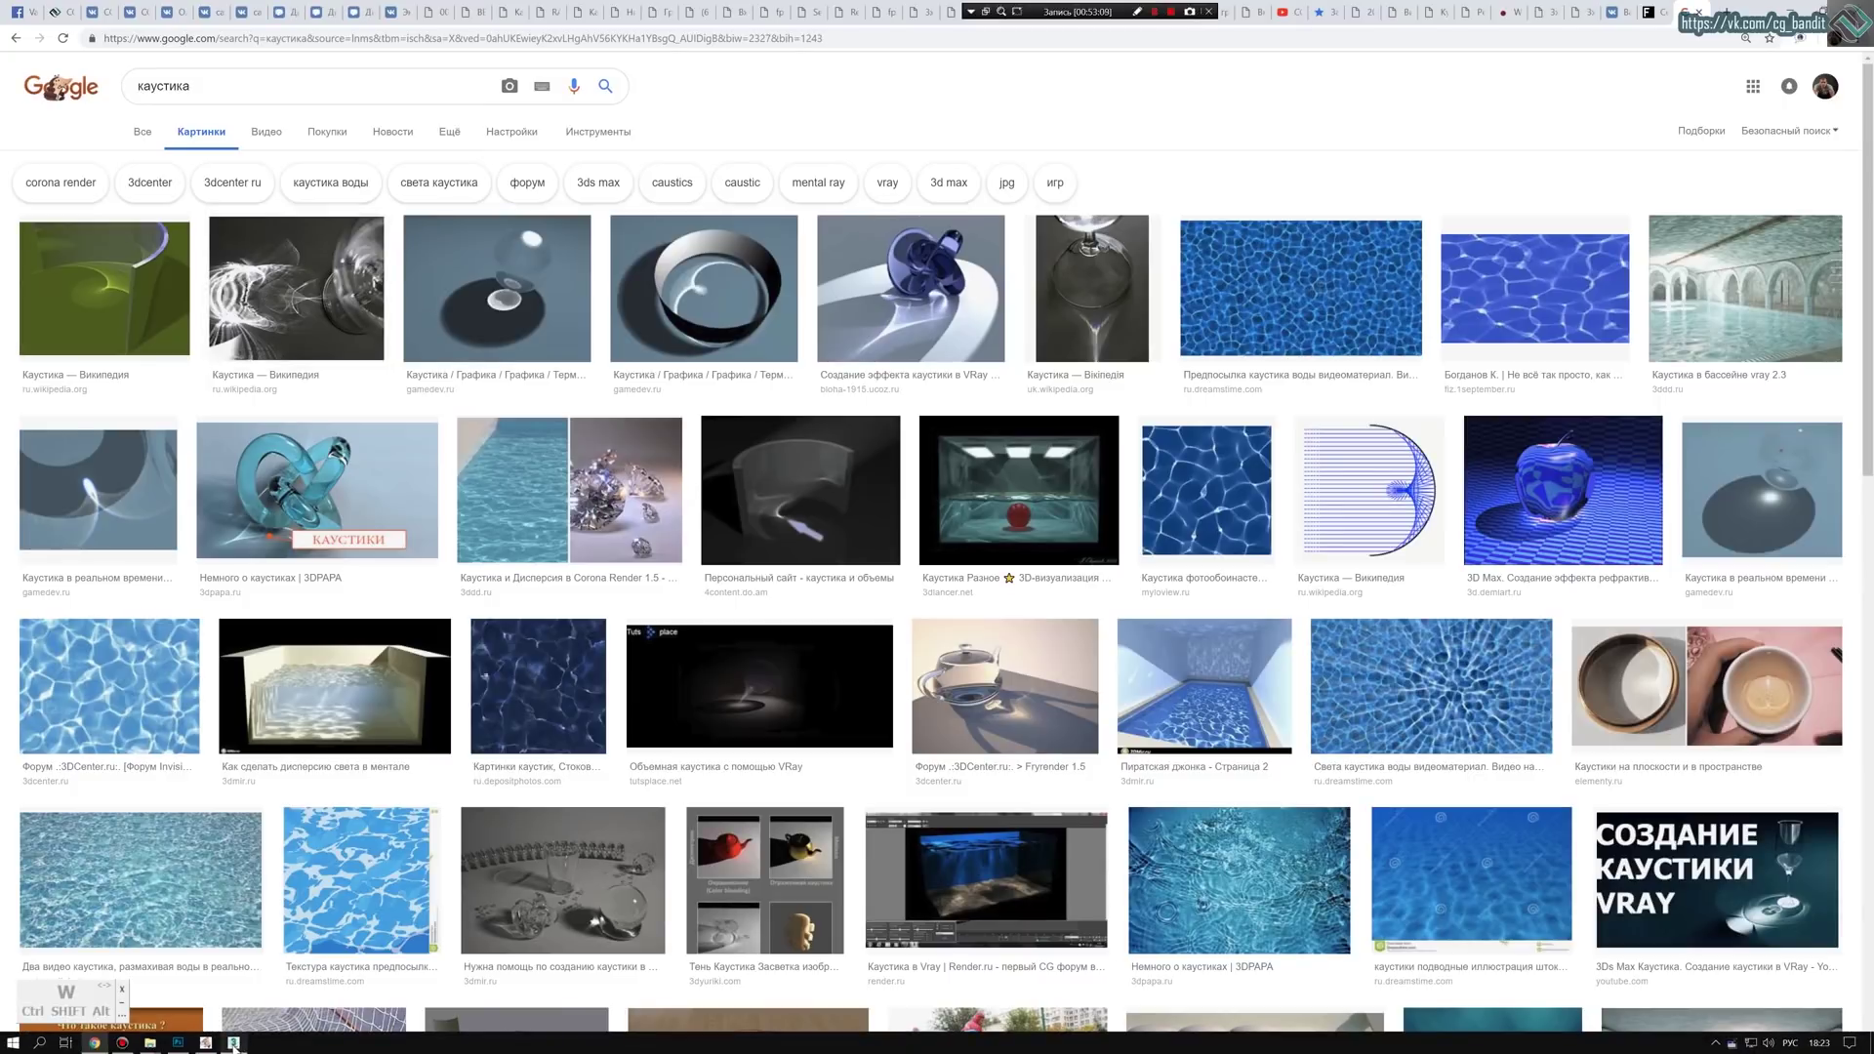
Switch back to 3ds Max and demonstrate the glass material's Thin (no refraction) option by enabling and disabling it once more.
left_click(234, 1042)
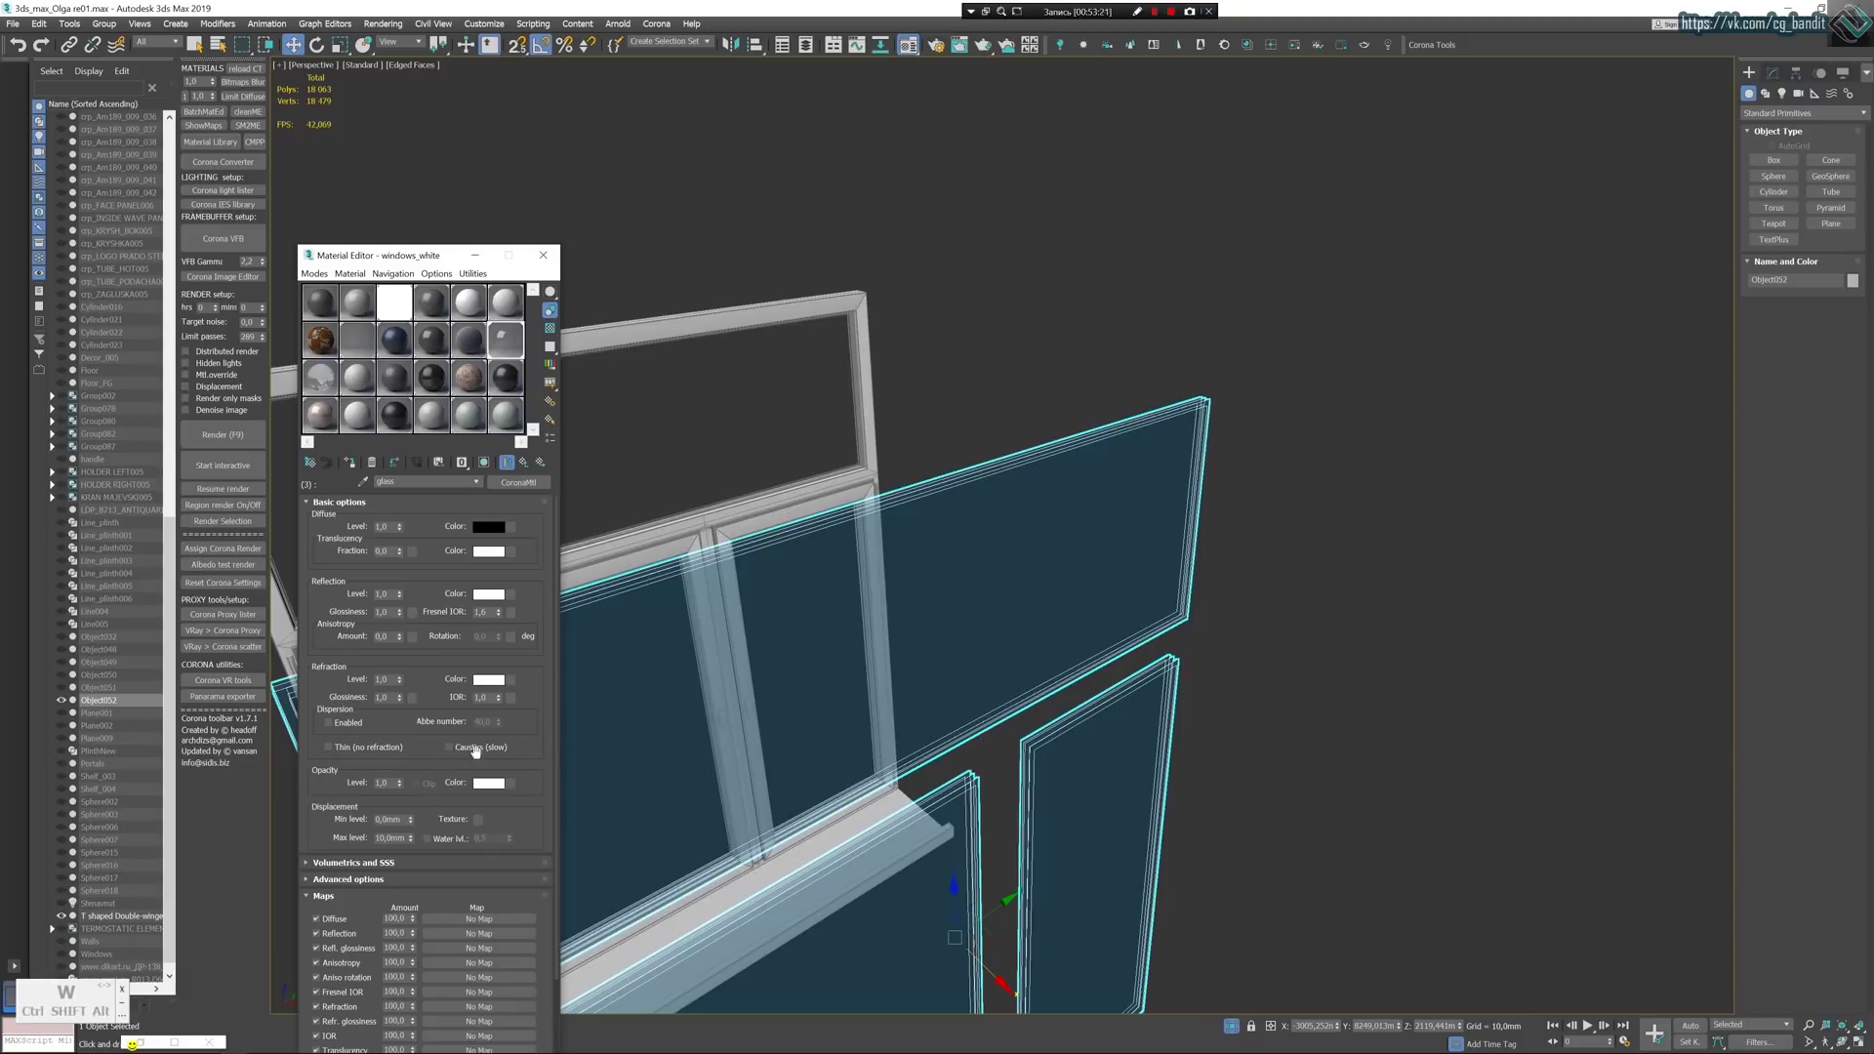
left_click(329, 749)
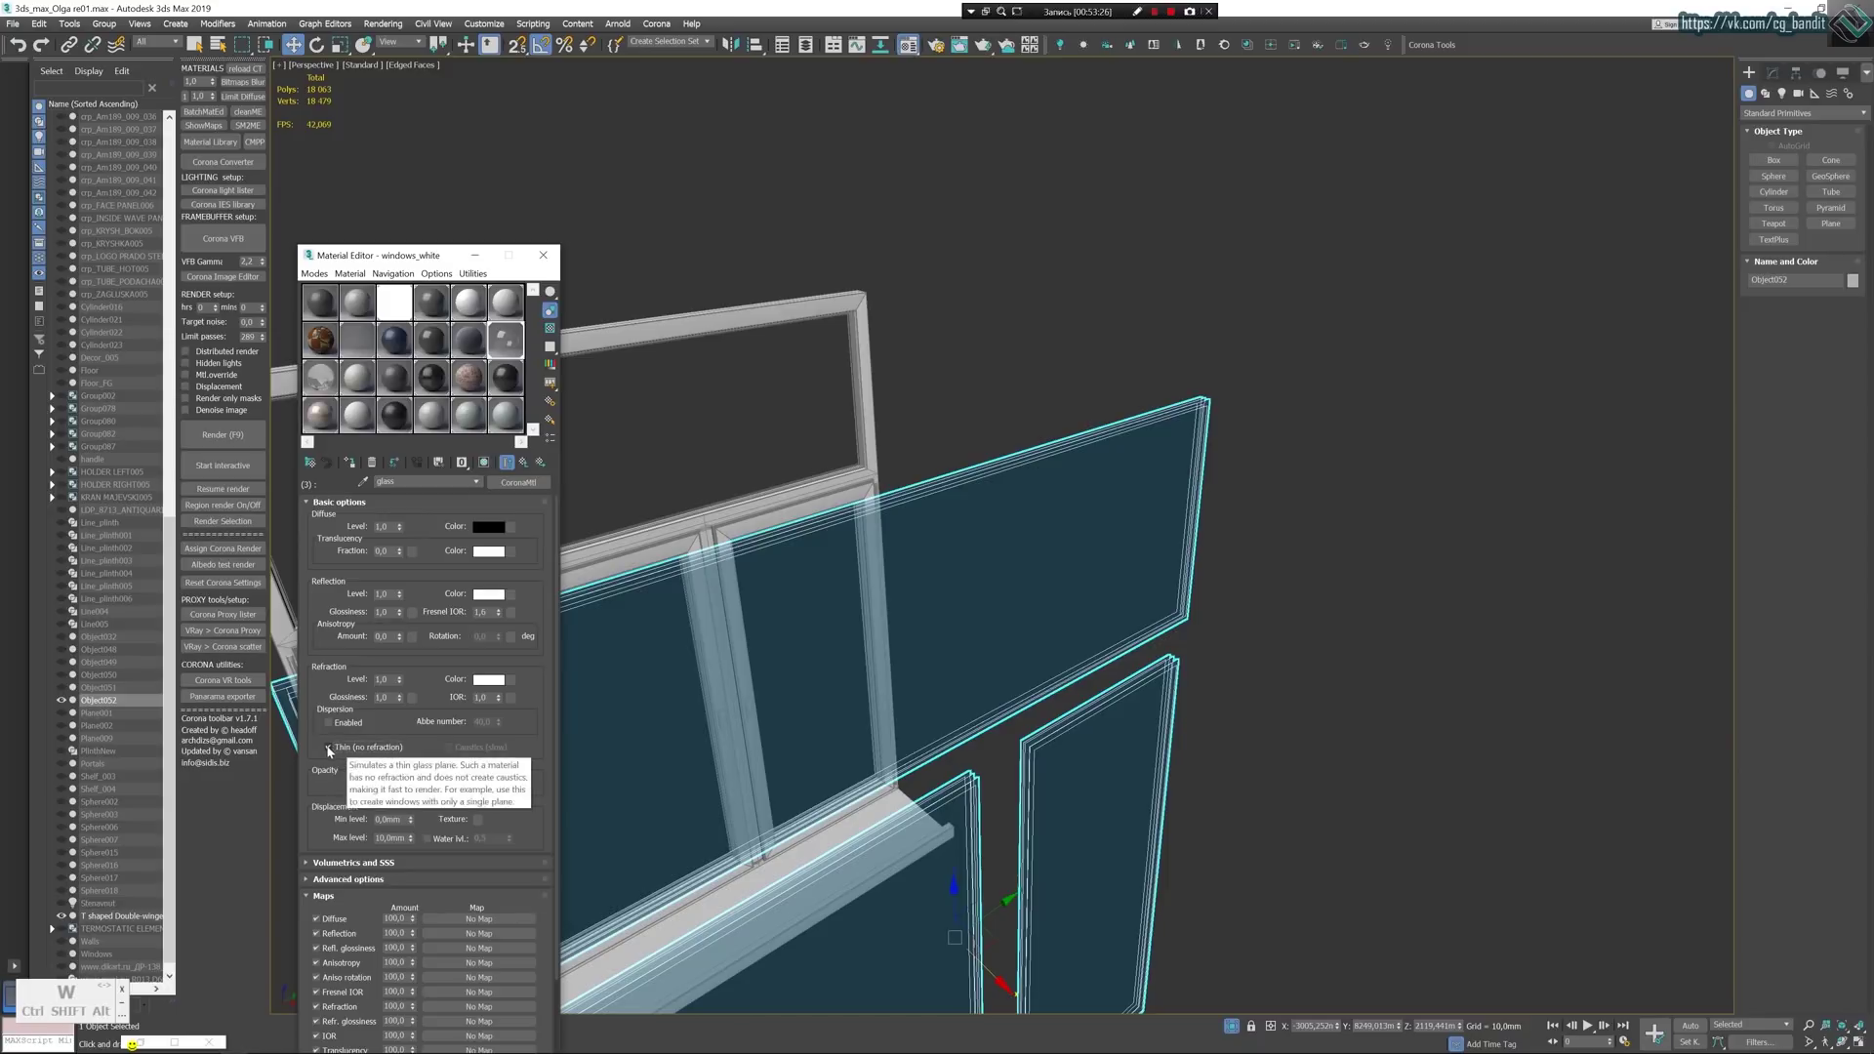
left_click(328, 748)
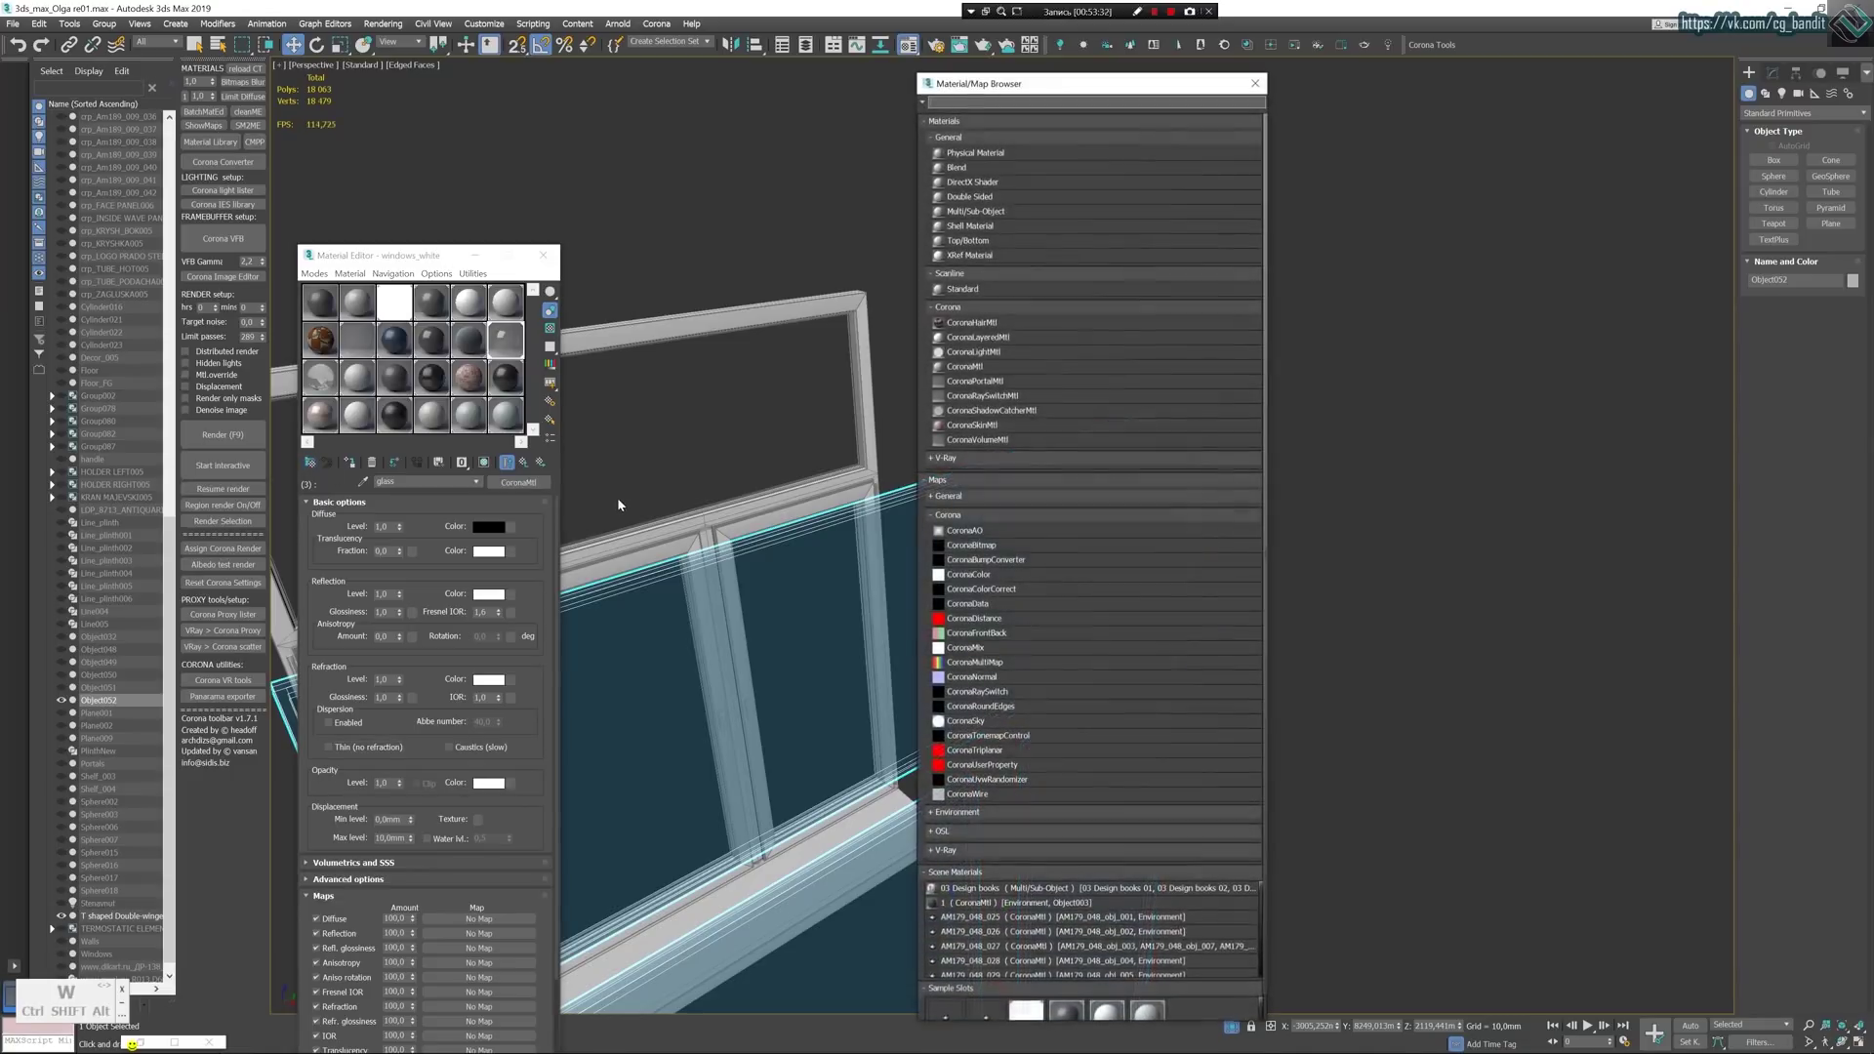
double_click(1013, 400)
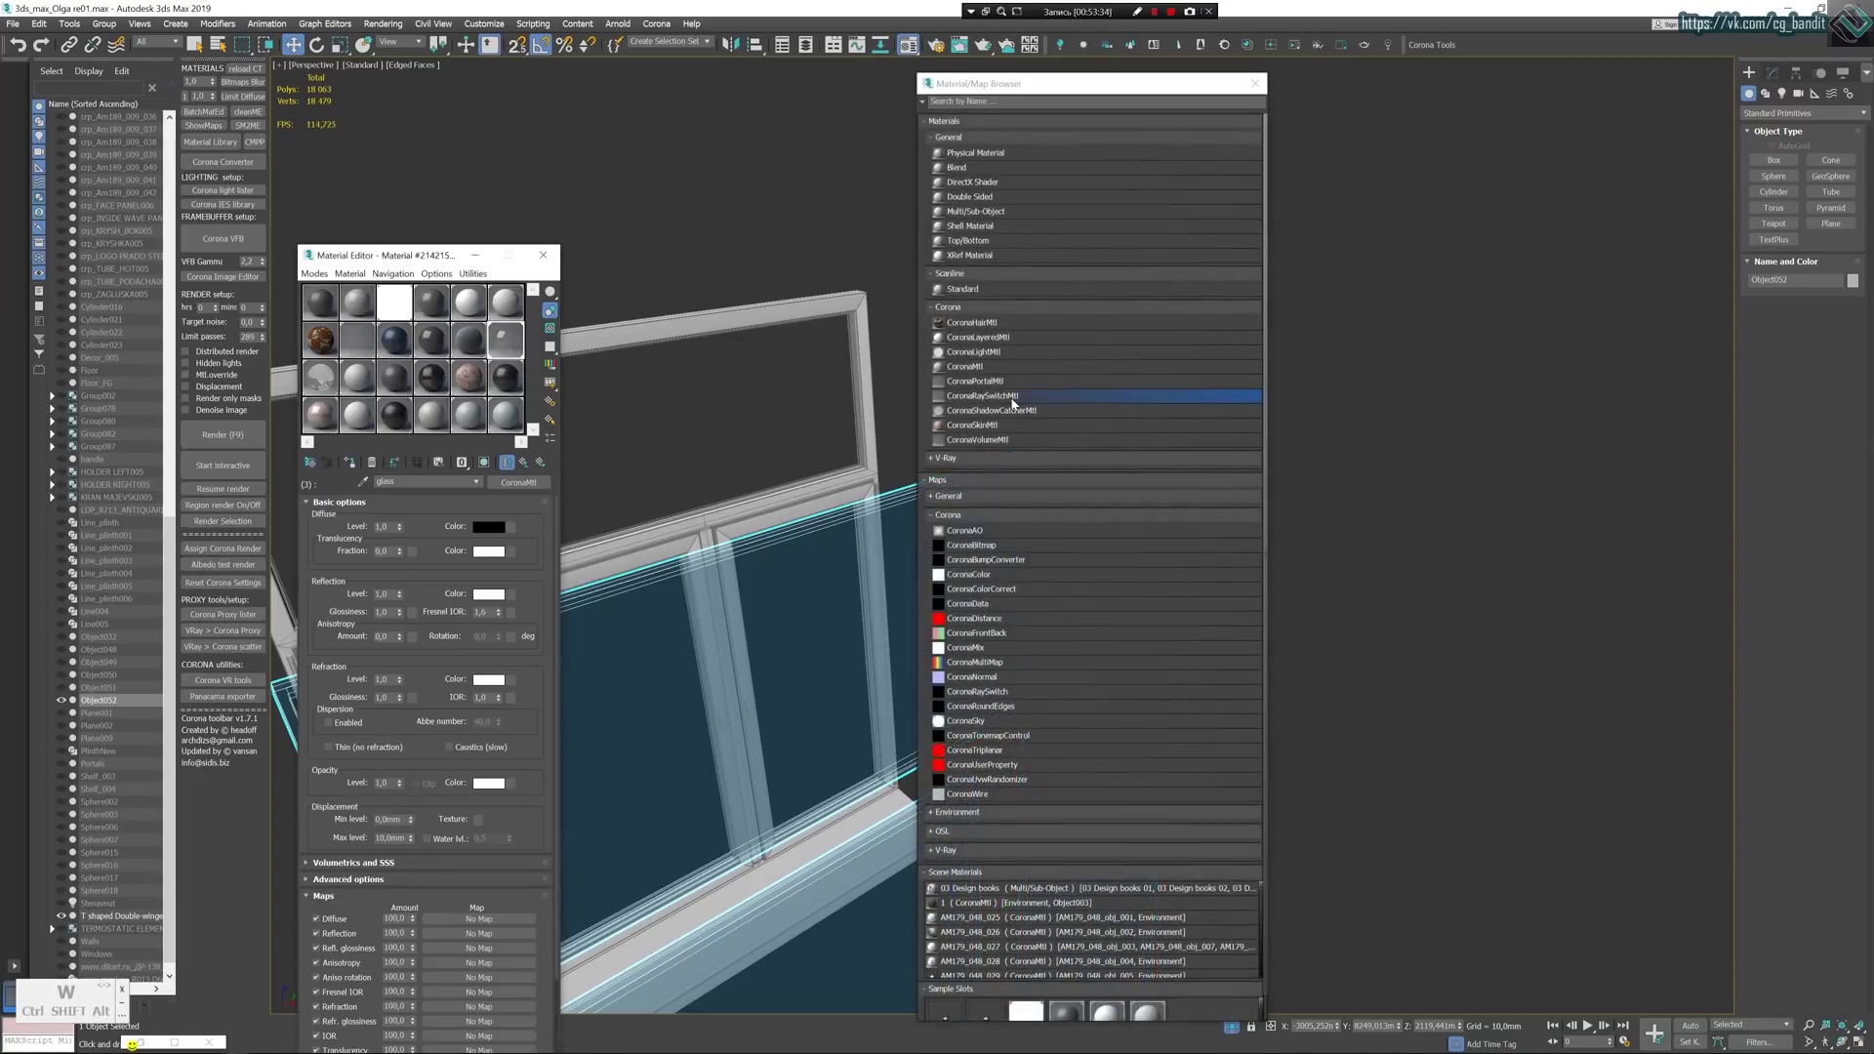
left_click(1256, 85)
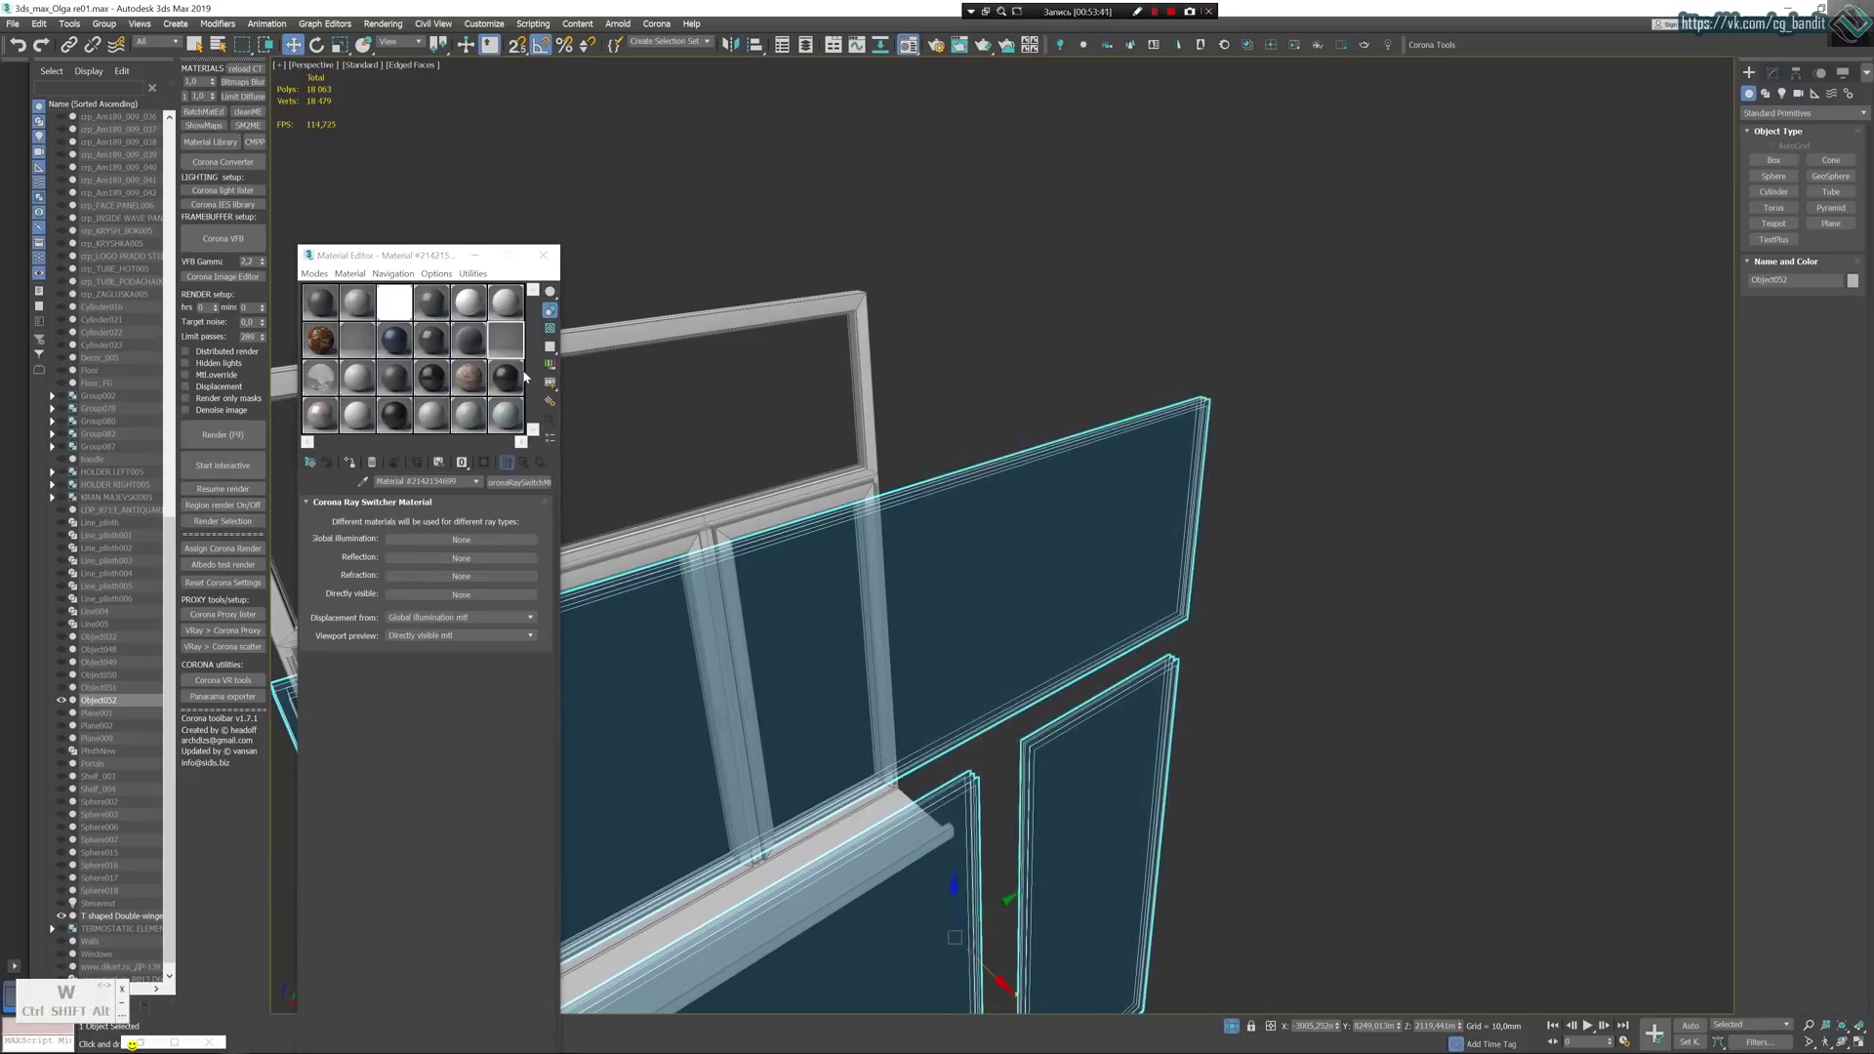
key("z")
left_click(18, 45)
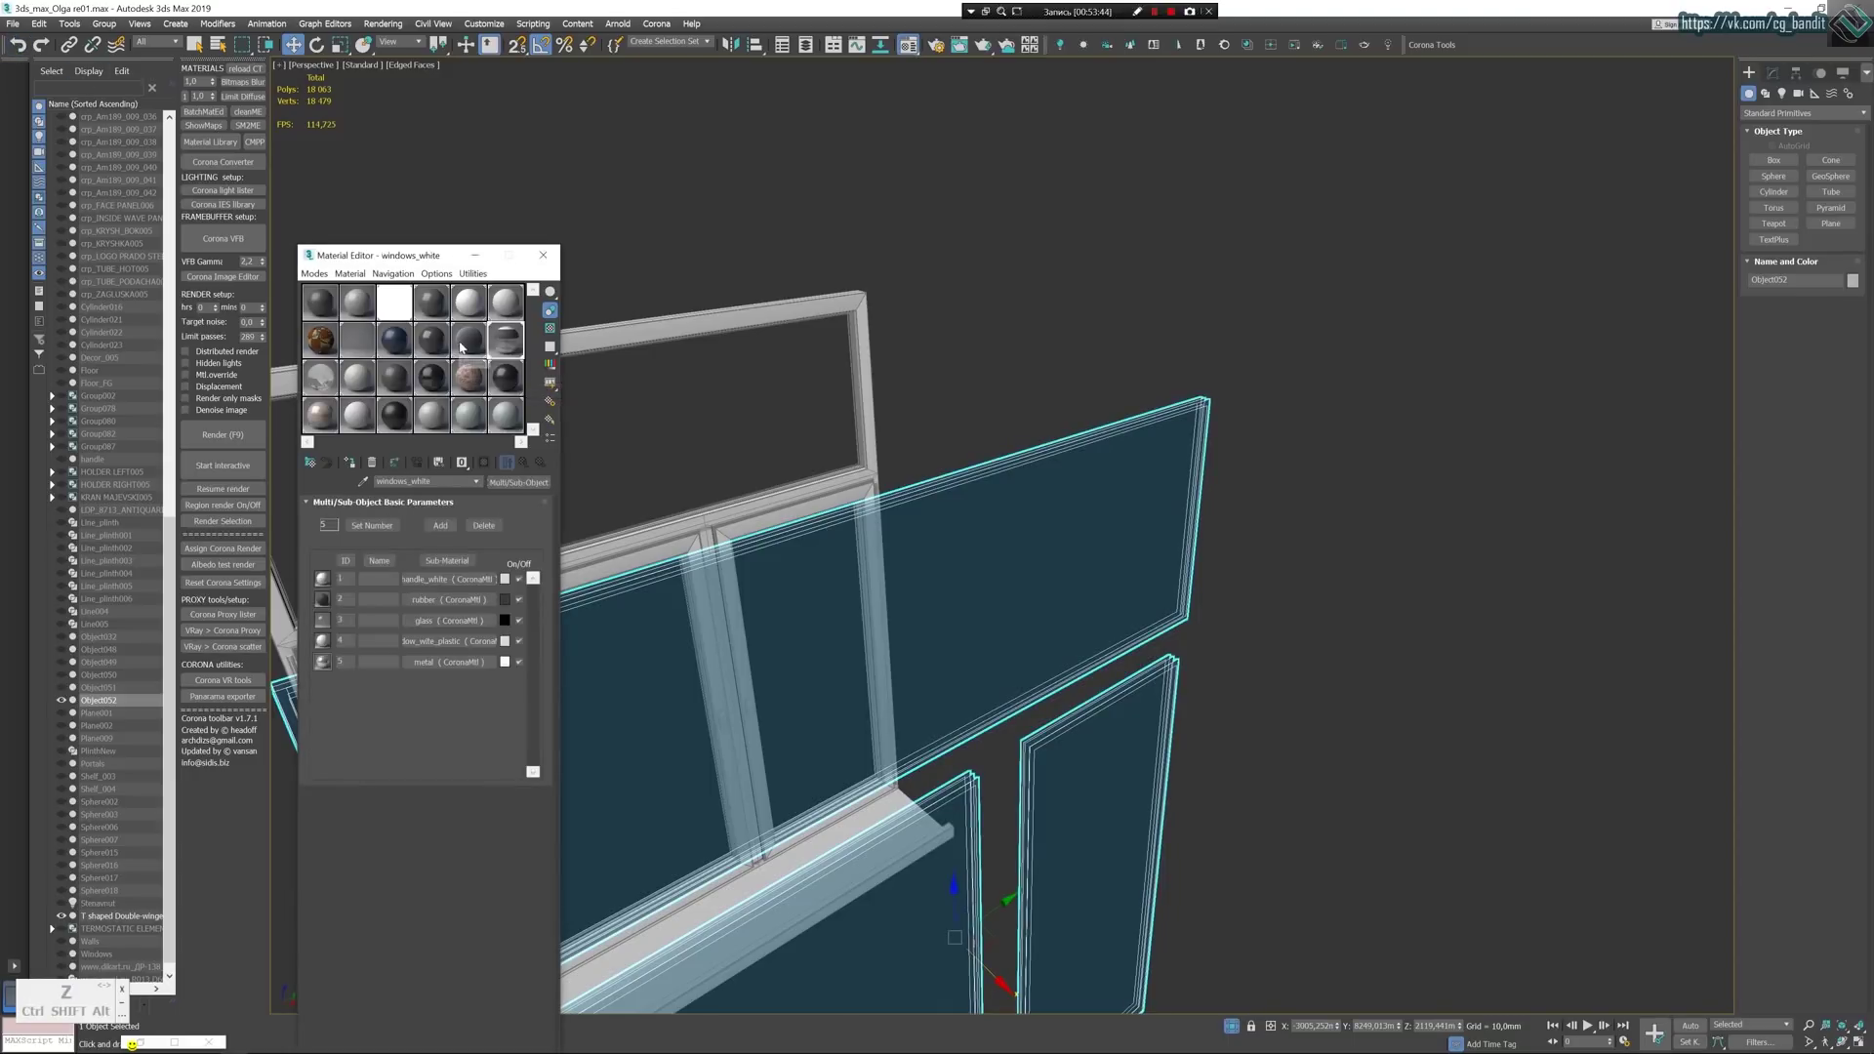
Copy the glass sub-material into its own sample slot and load a new CoronaRaySwitchMtl into the windows_white slot.
left_click_drag(428, 622, 469, 351)
left_click(401, 723)
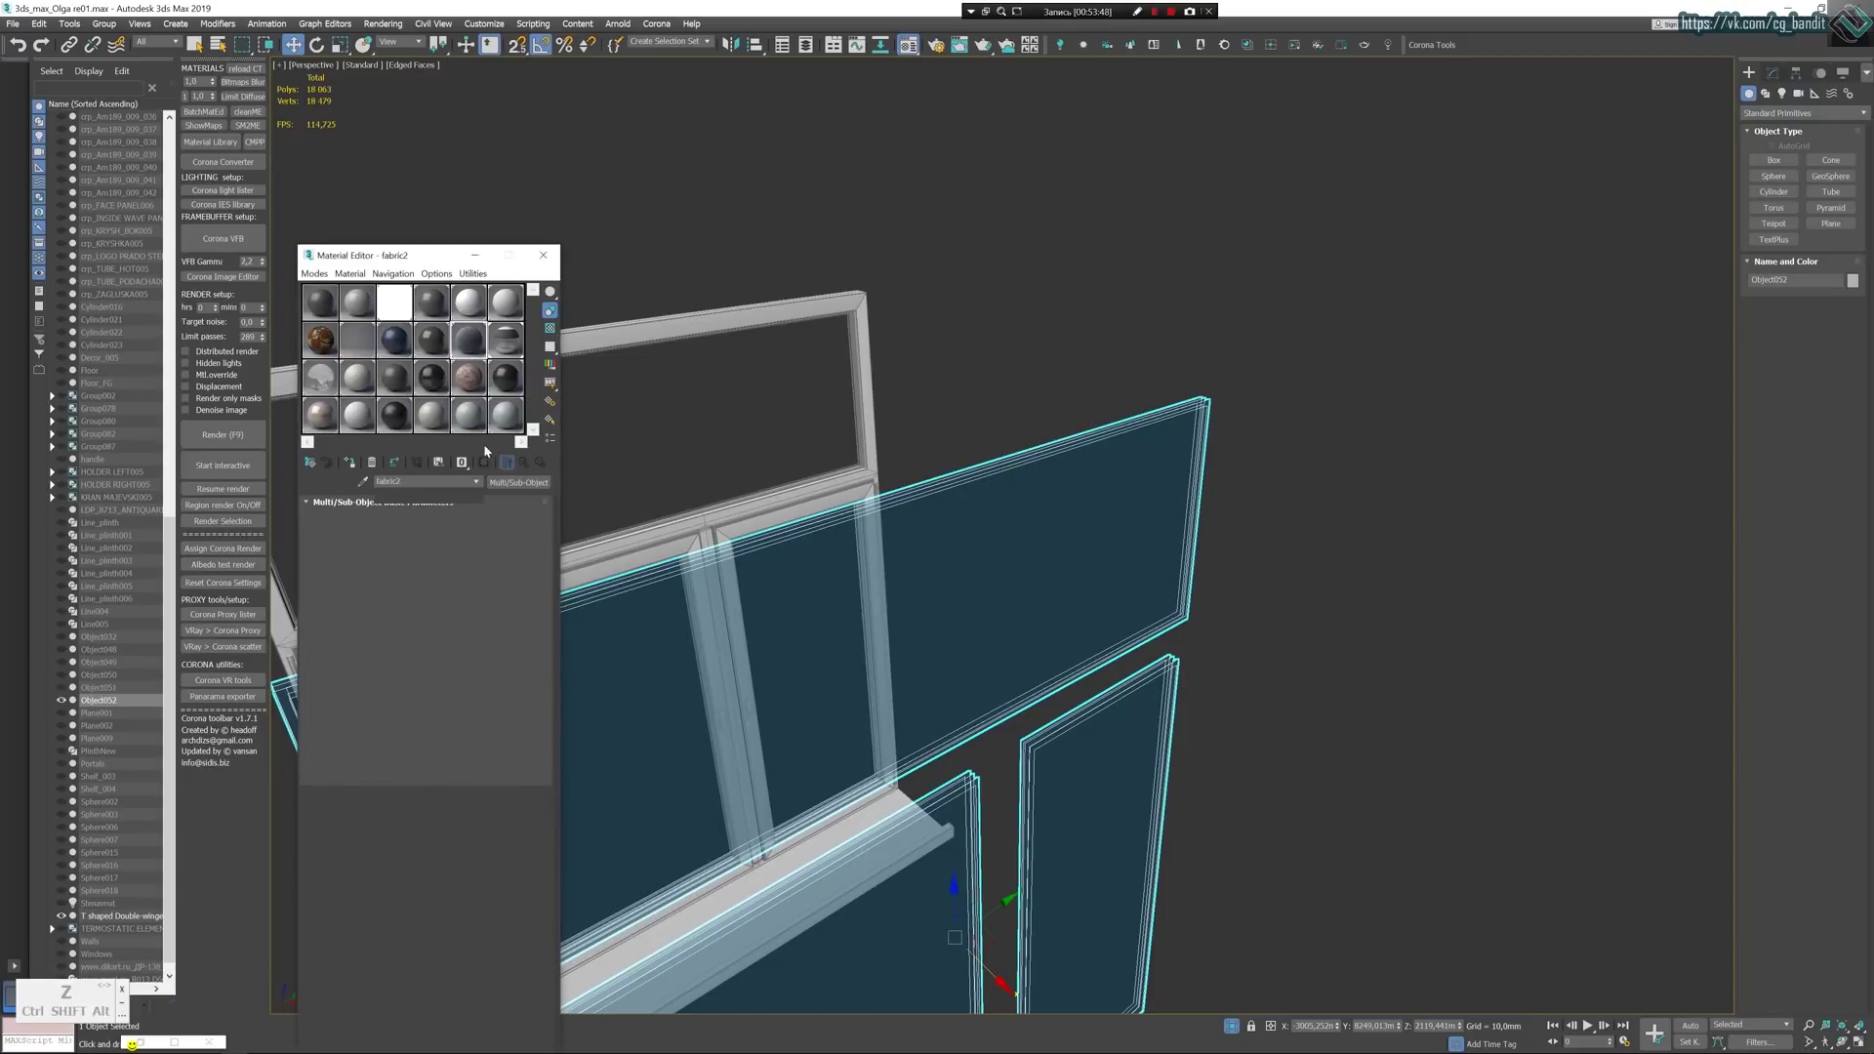
left_click(504, 344)
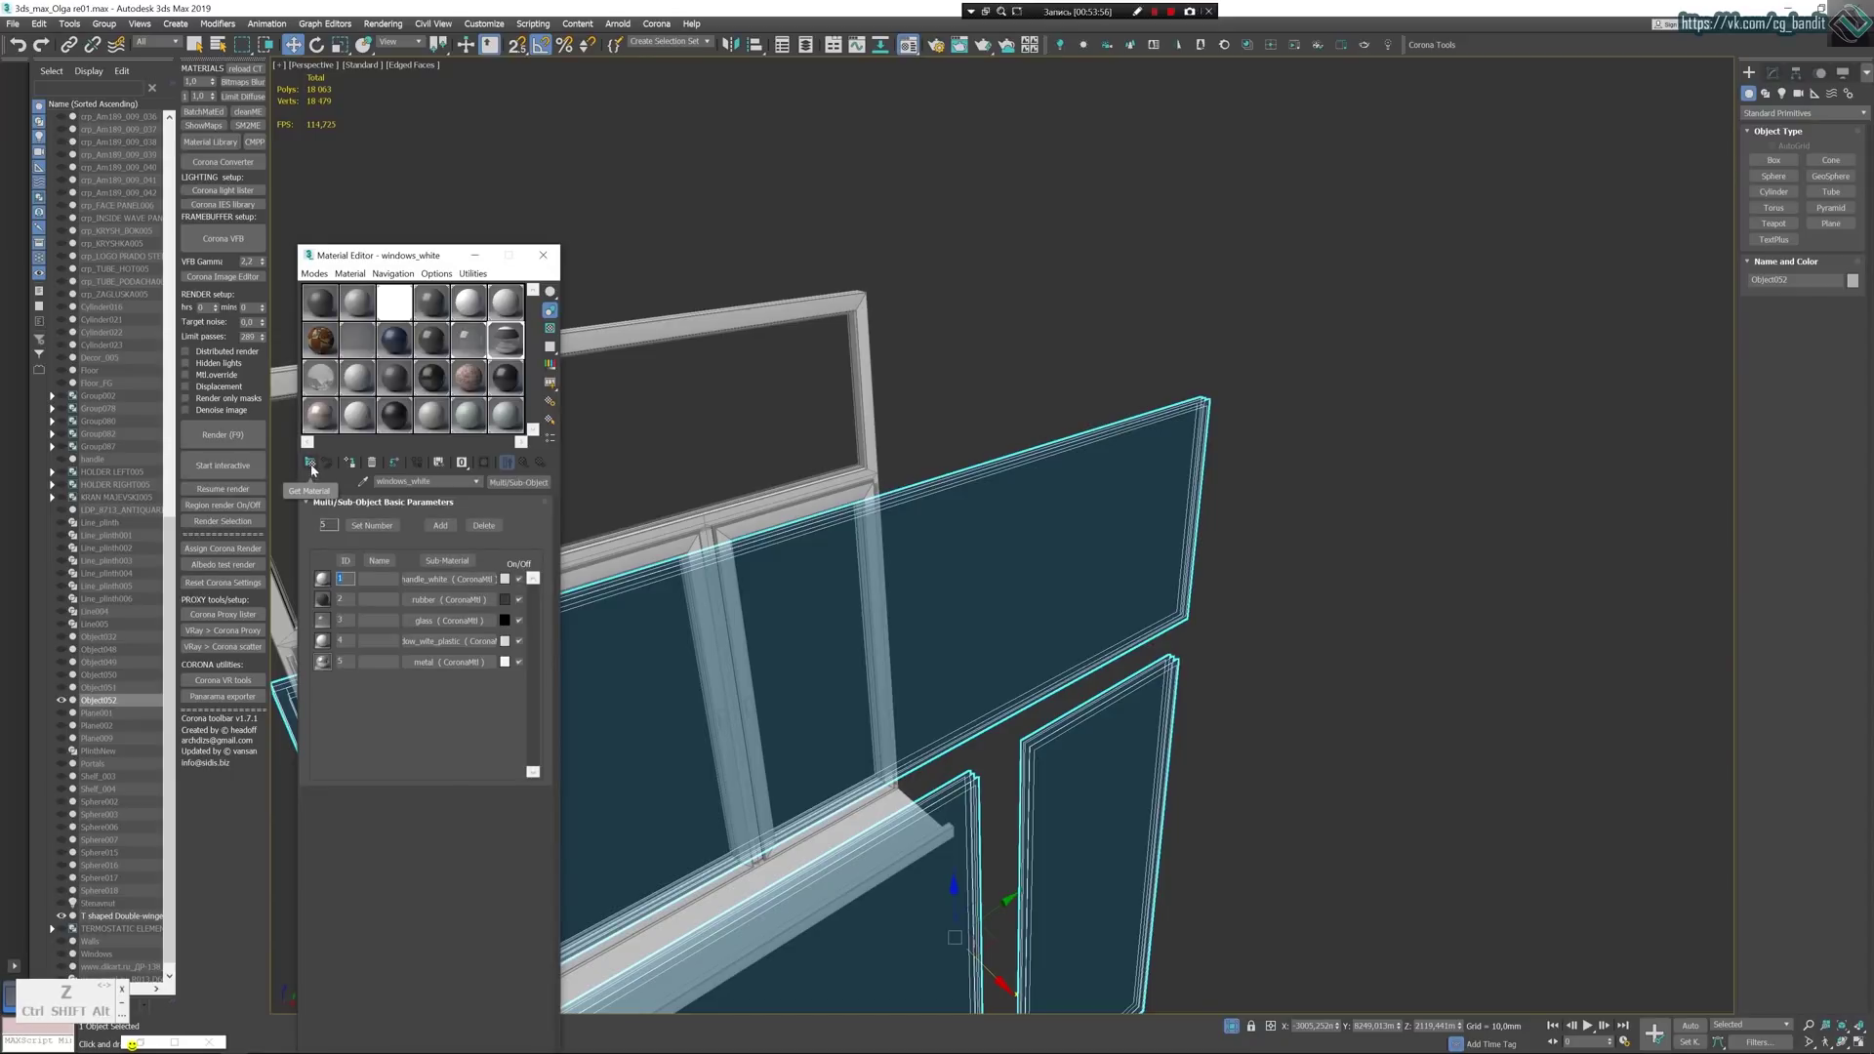
left_click(312, 463)
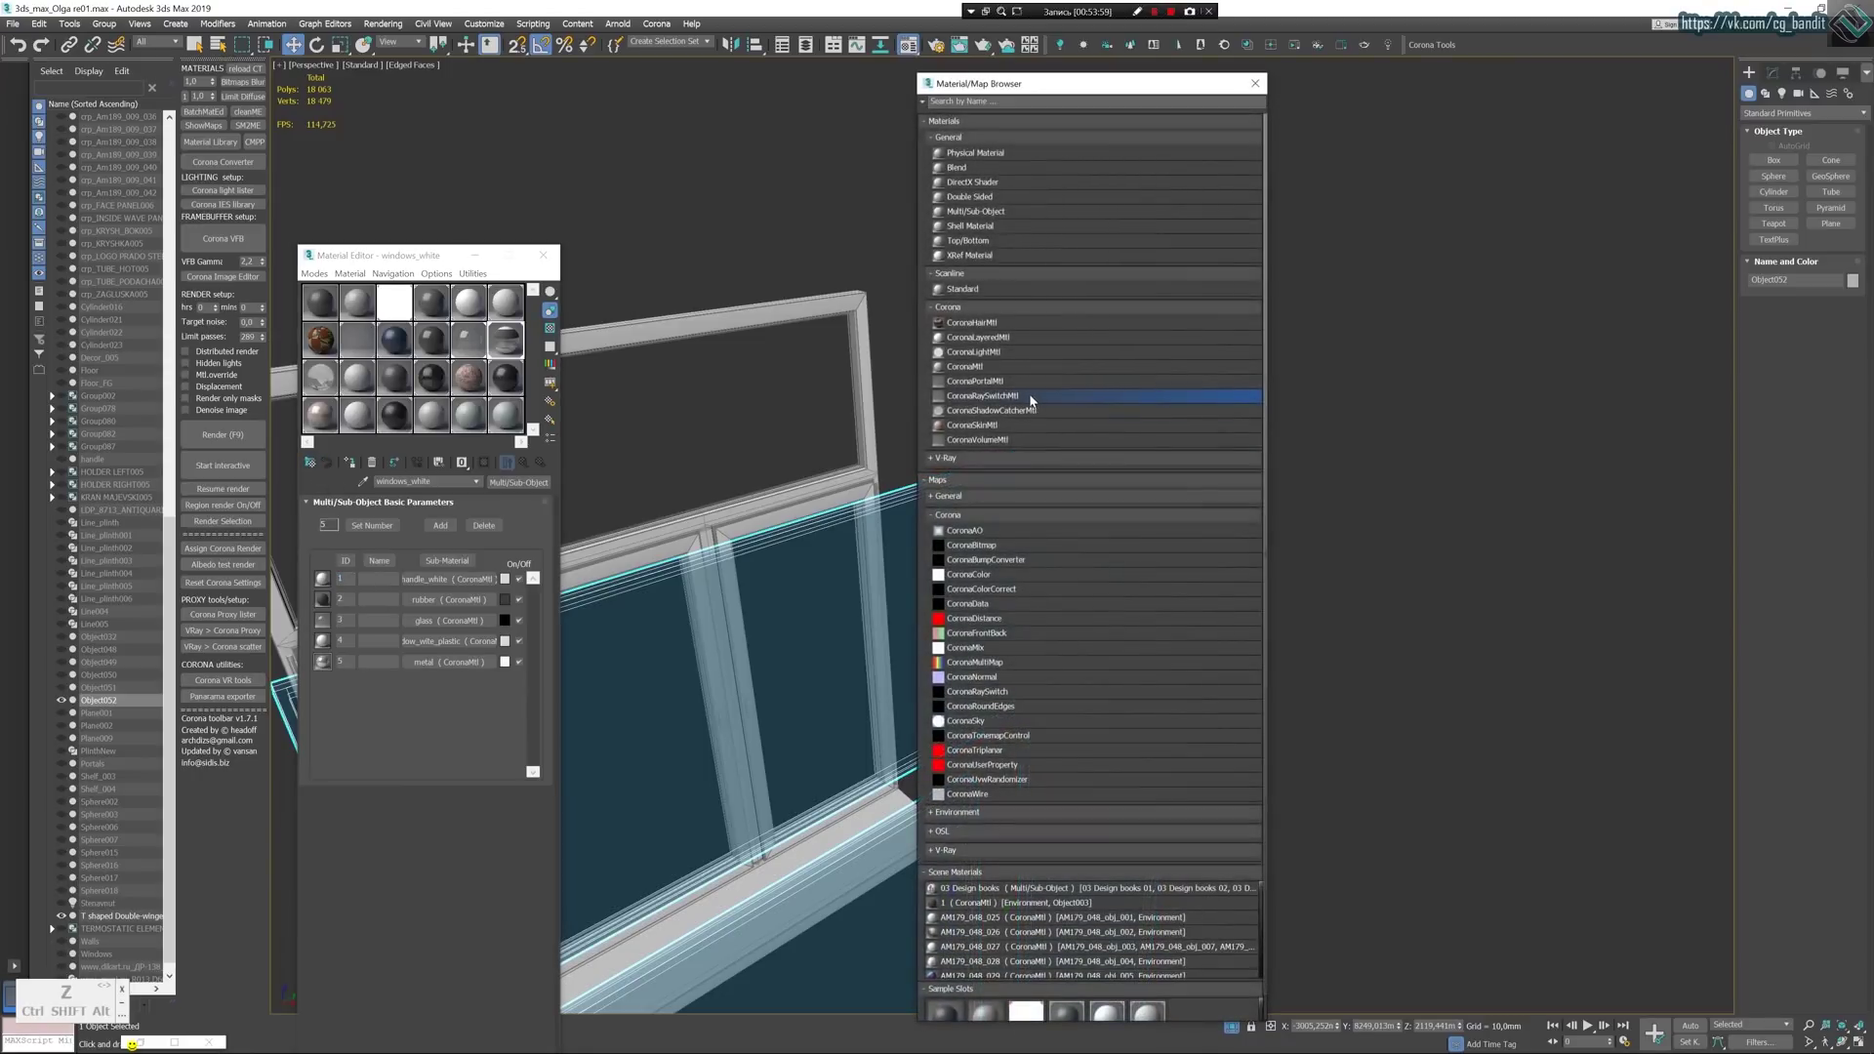
double_click(1030, 398)
left_click(1256, 83)
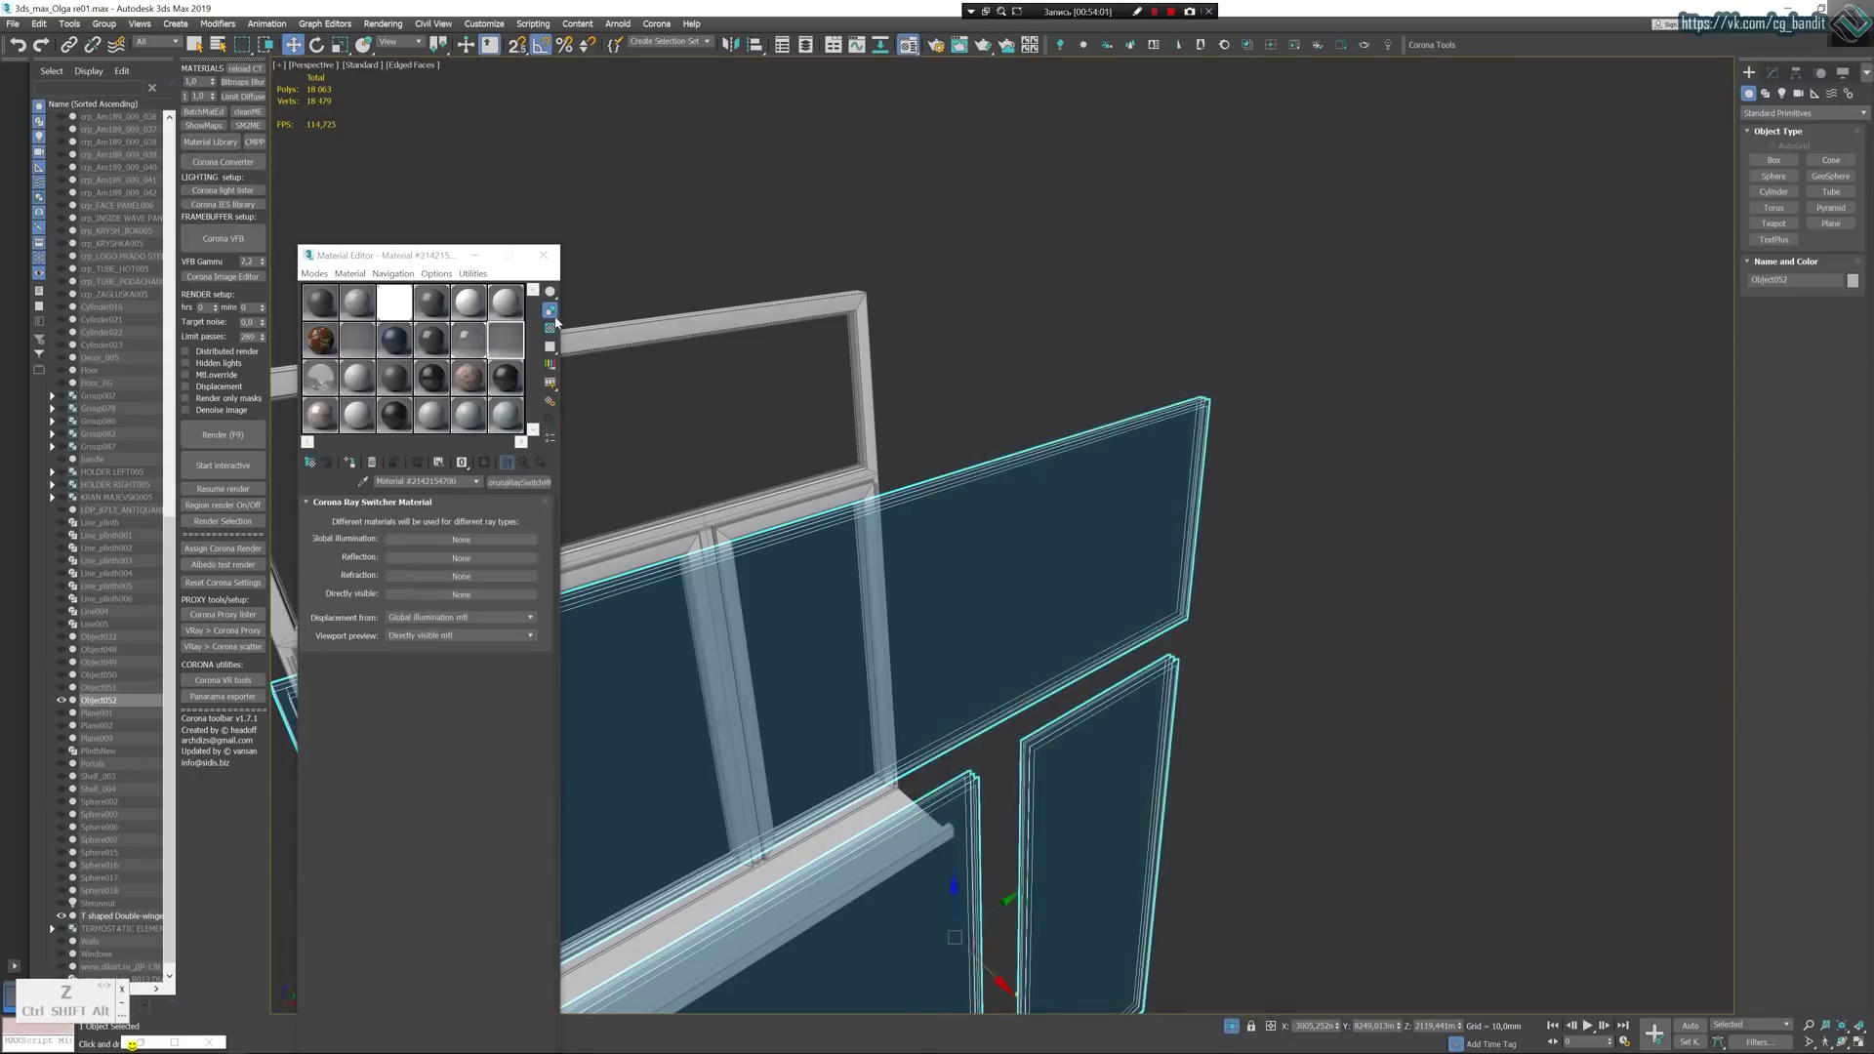
Assign the glass material to the ray switcher's Directly visible, Refraction and Reflection slots, using instances for Refraction and Reflection.
left_click(413, 594)
left_click(402, 725)
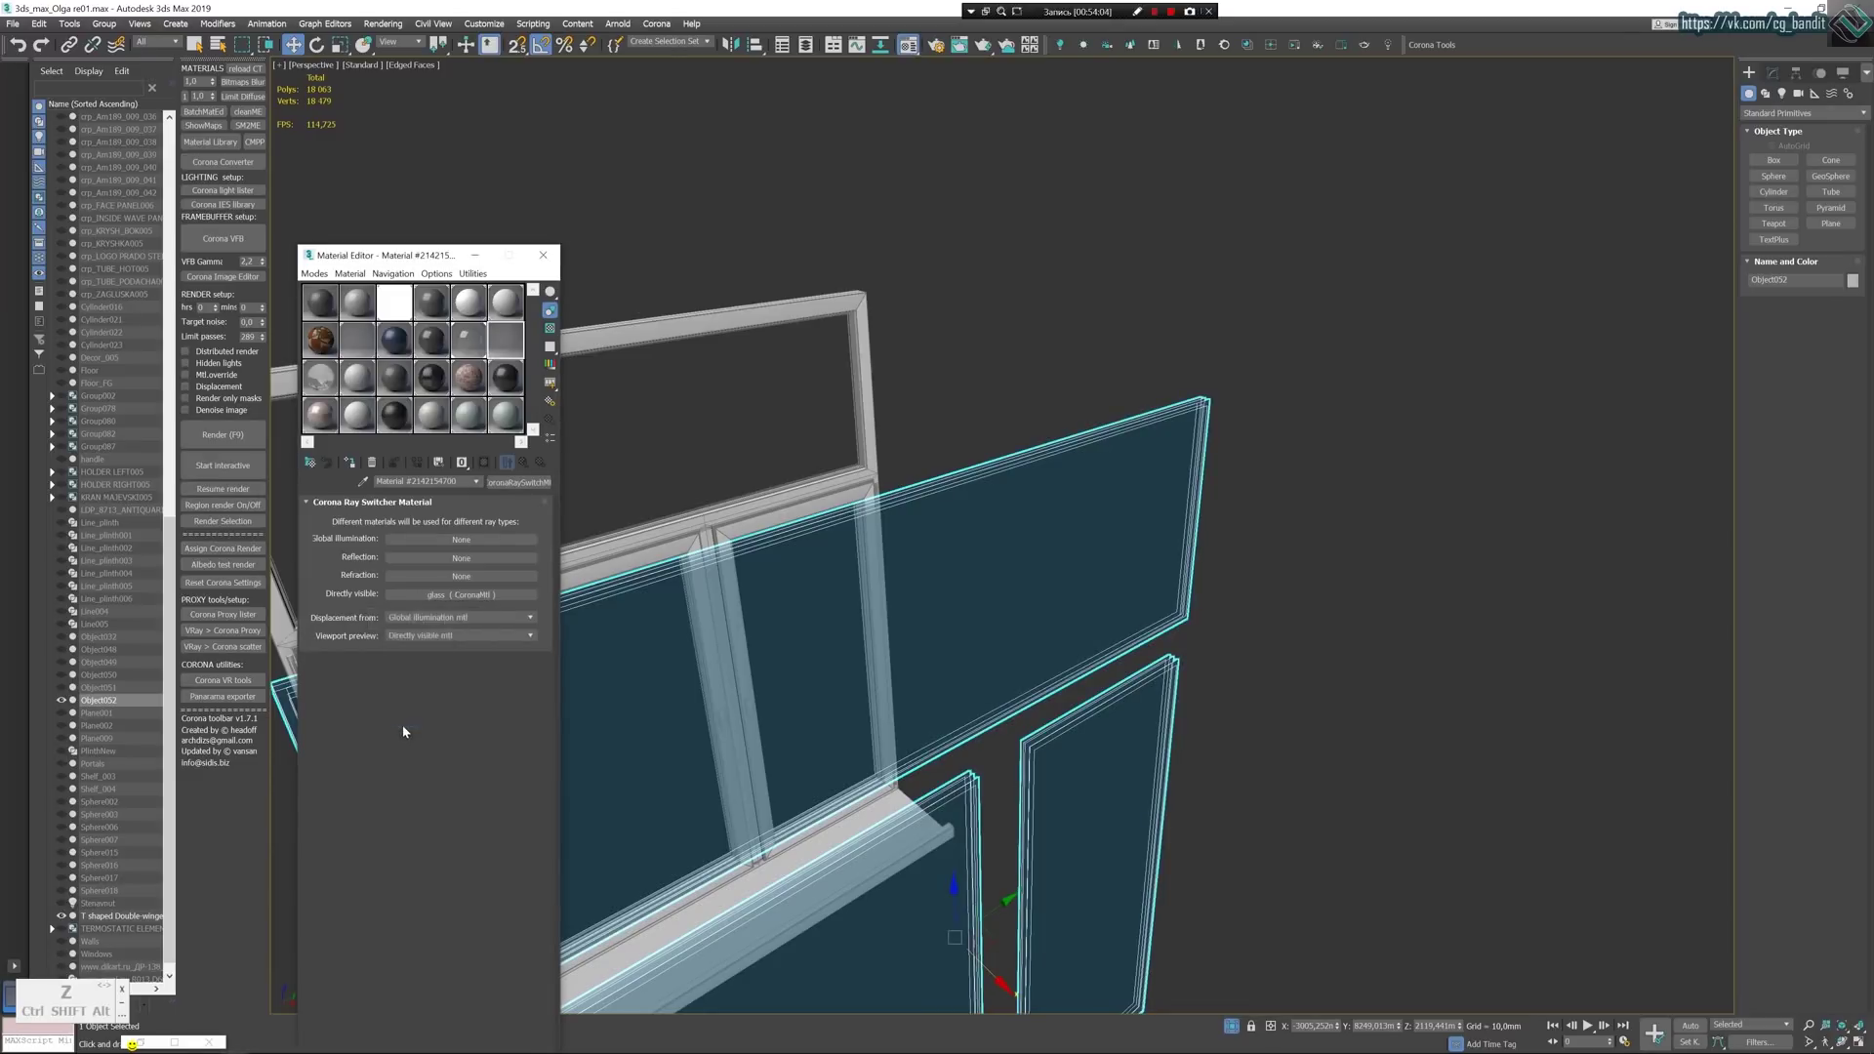
left_click_drag(411, 595, 424, 574)
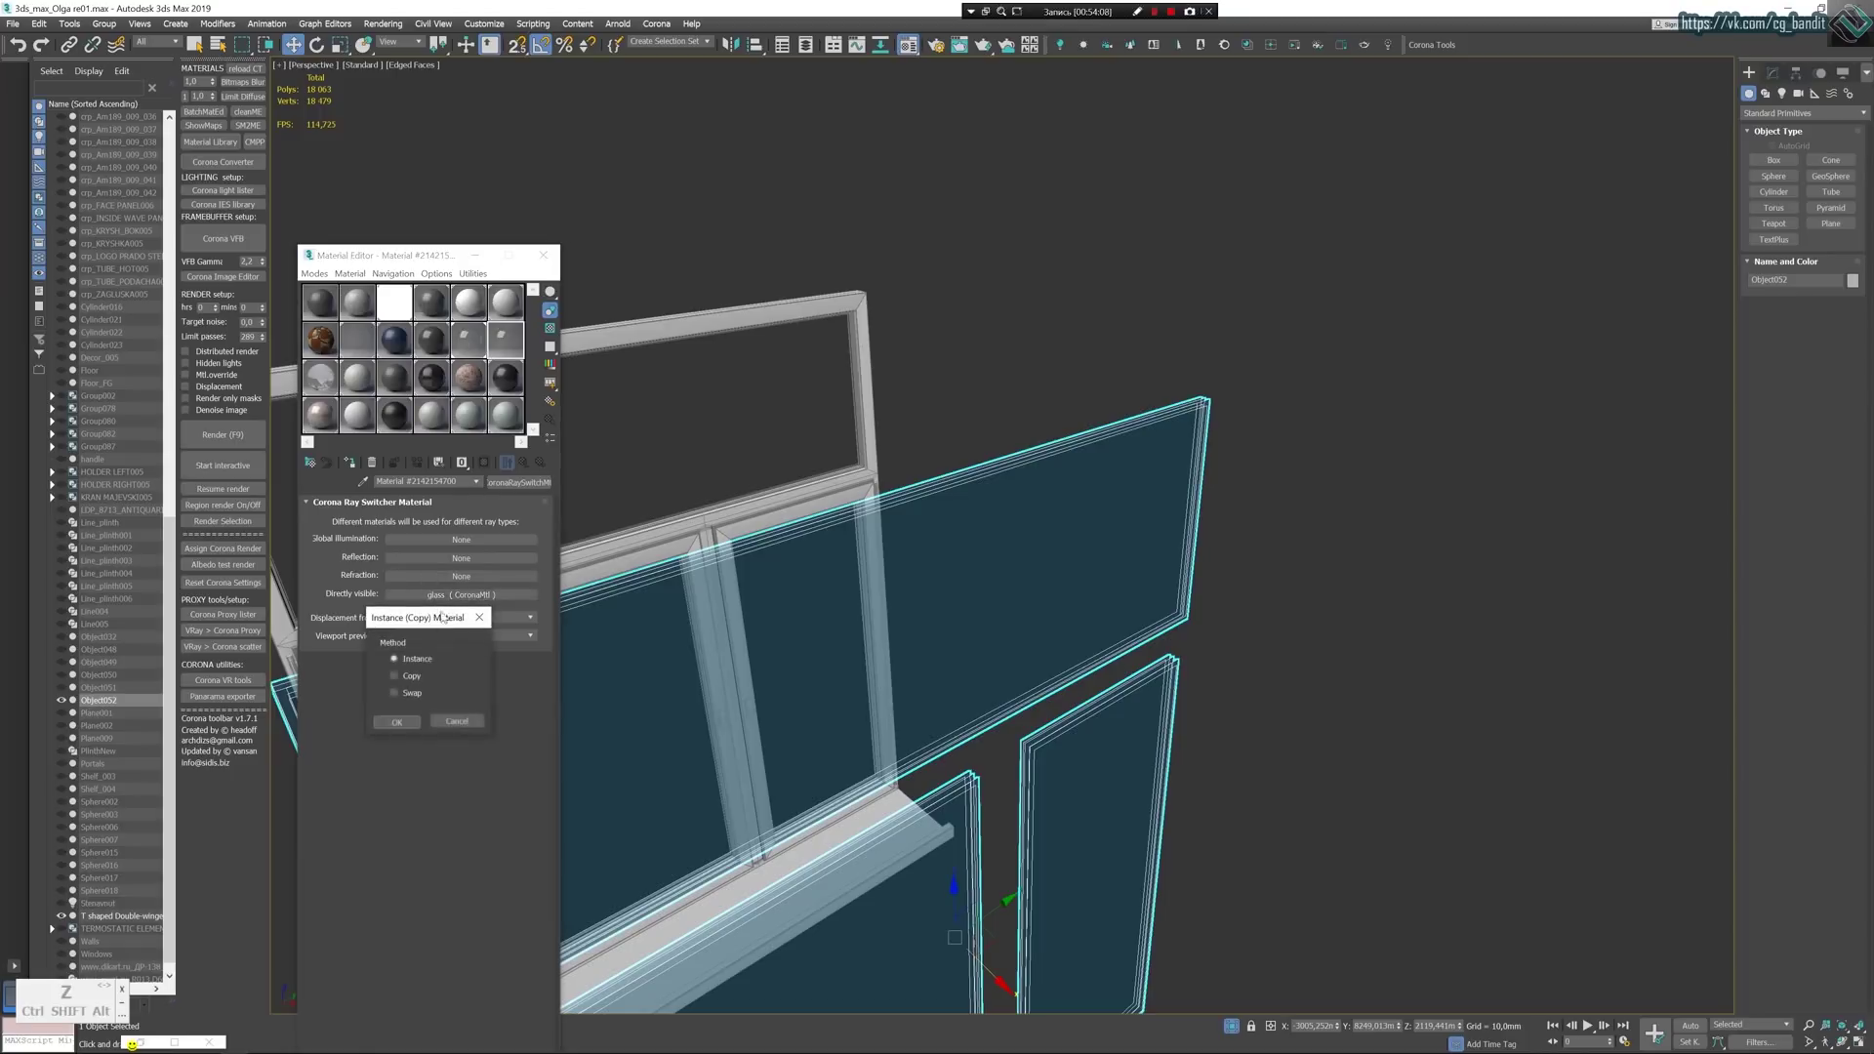
left_click(398, 722)
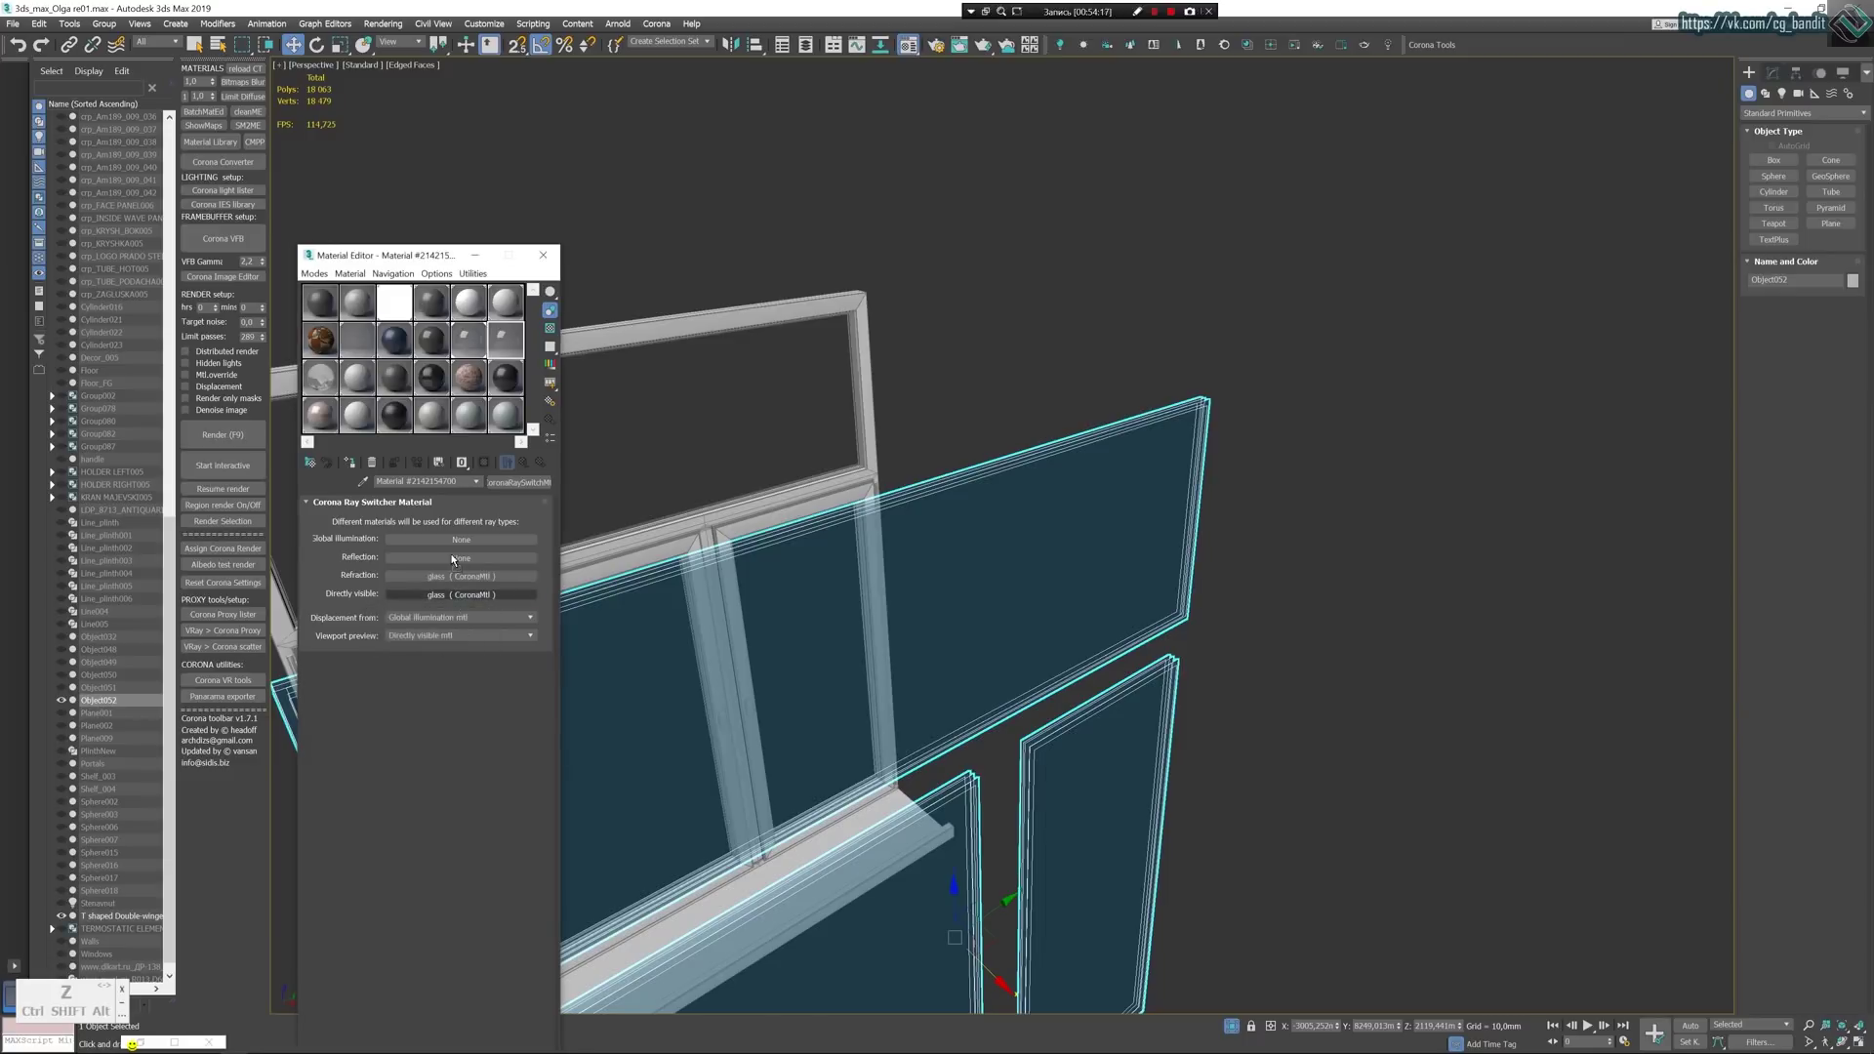
left_click_drag(454, 560, 448, 580)
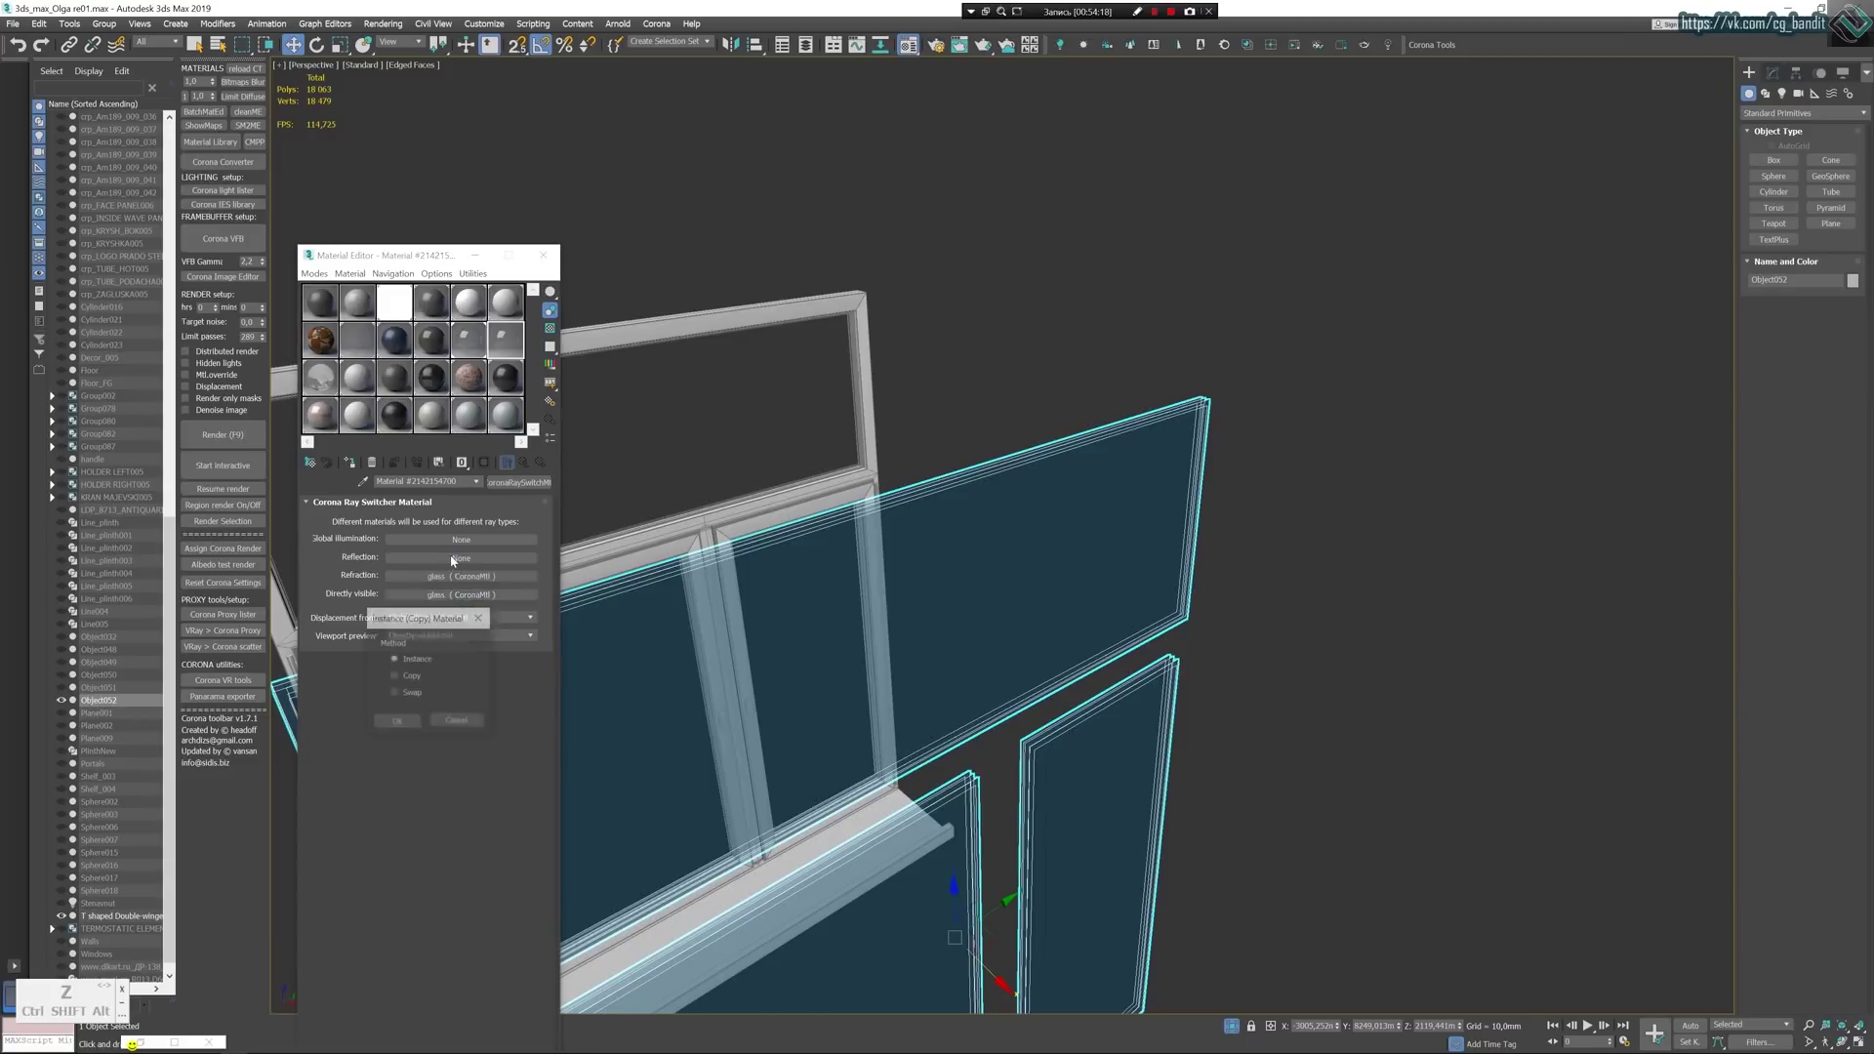
left_click(398, 727)
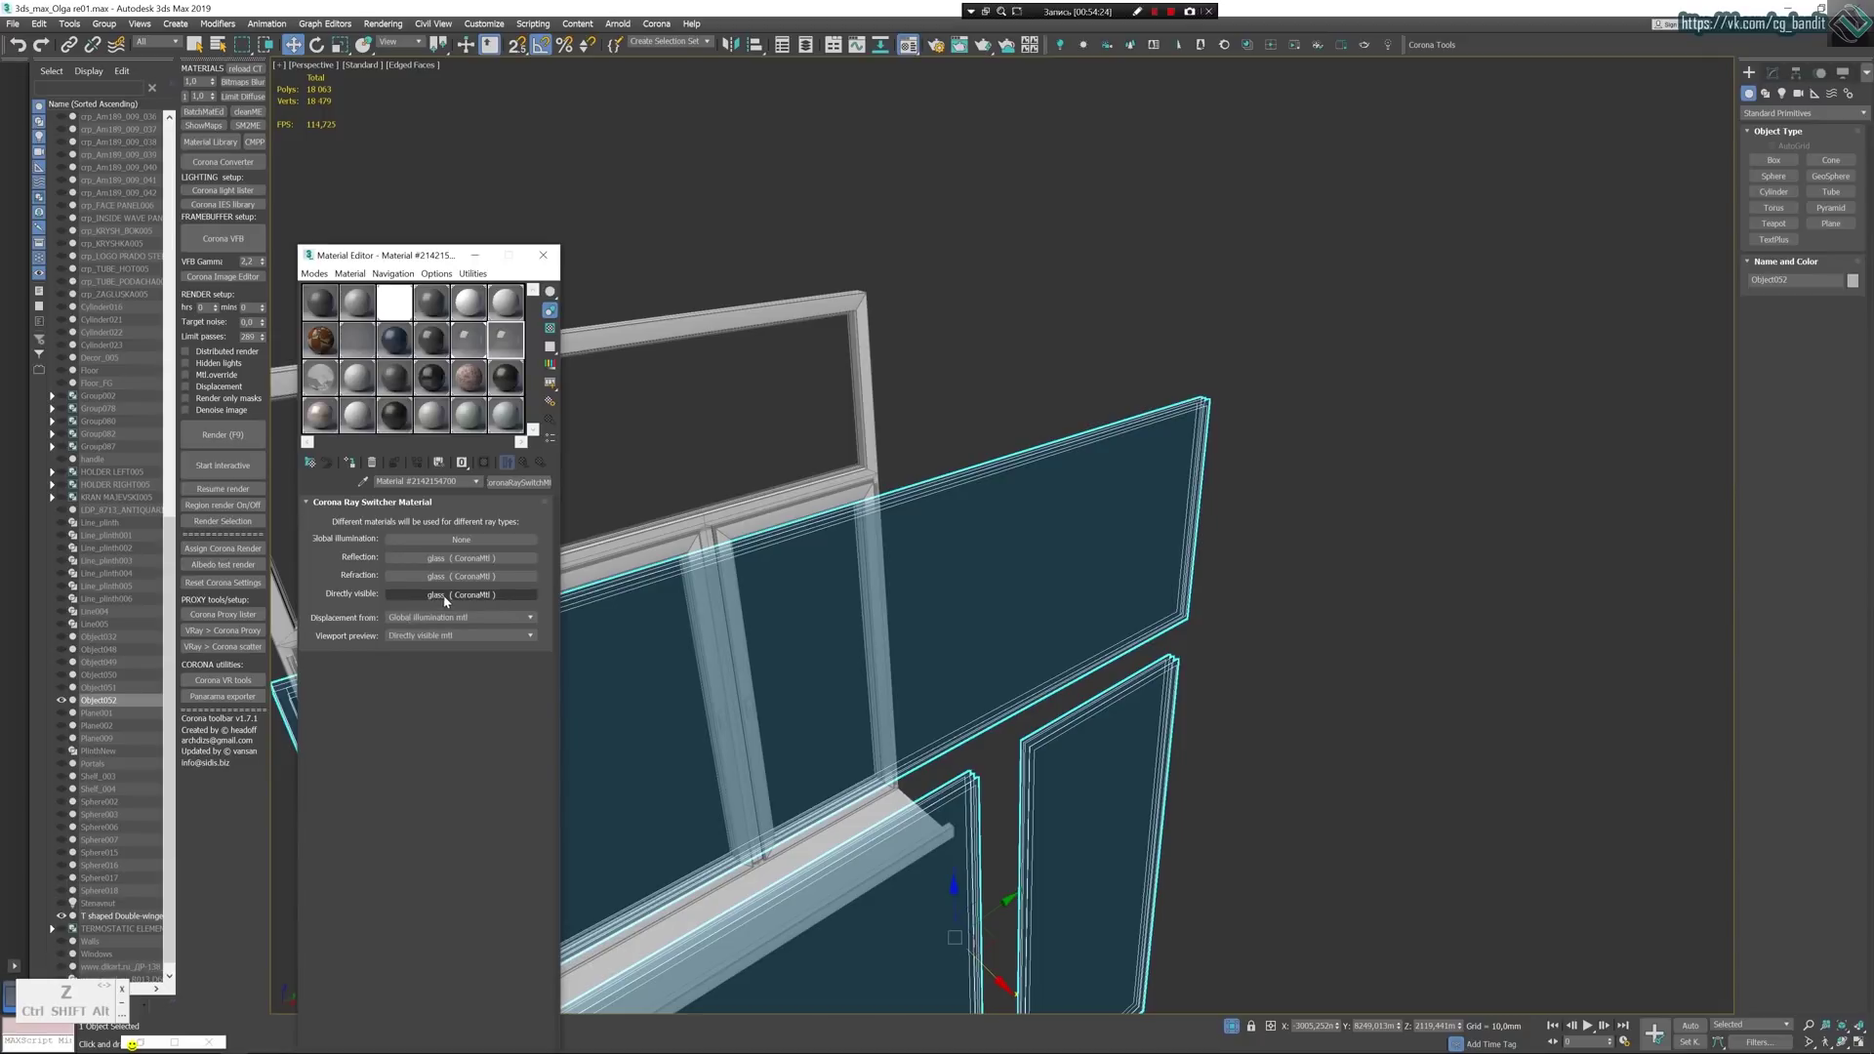
Review the glass material's settings, return to the ray switcher material and open its enlarged preview.
left_click(468, 342)
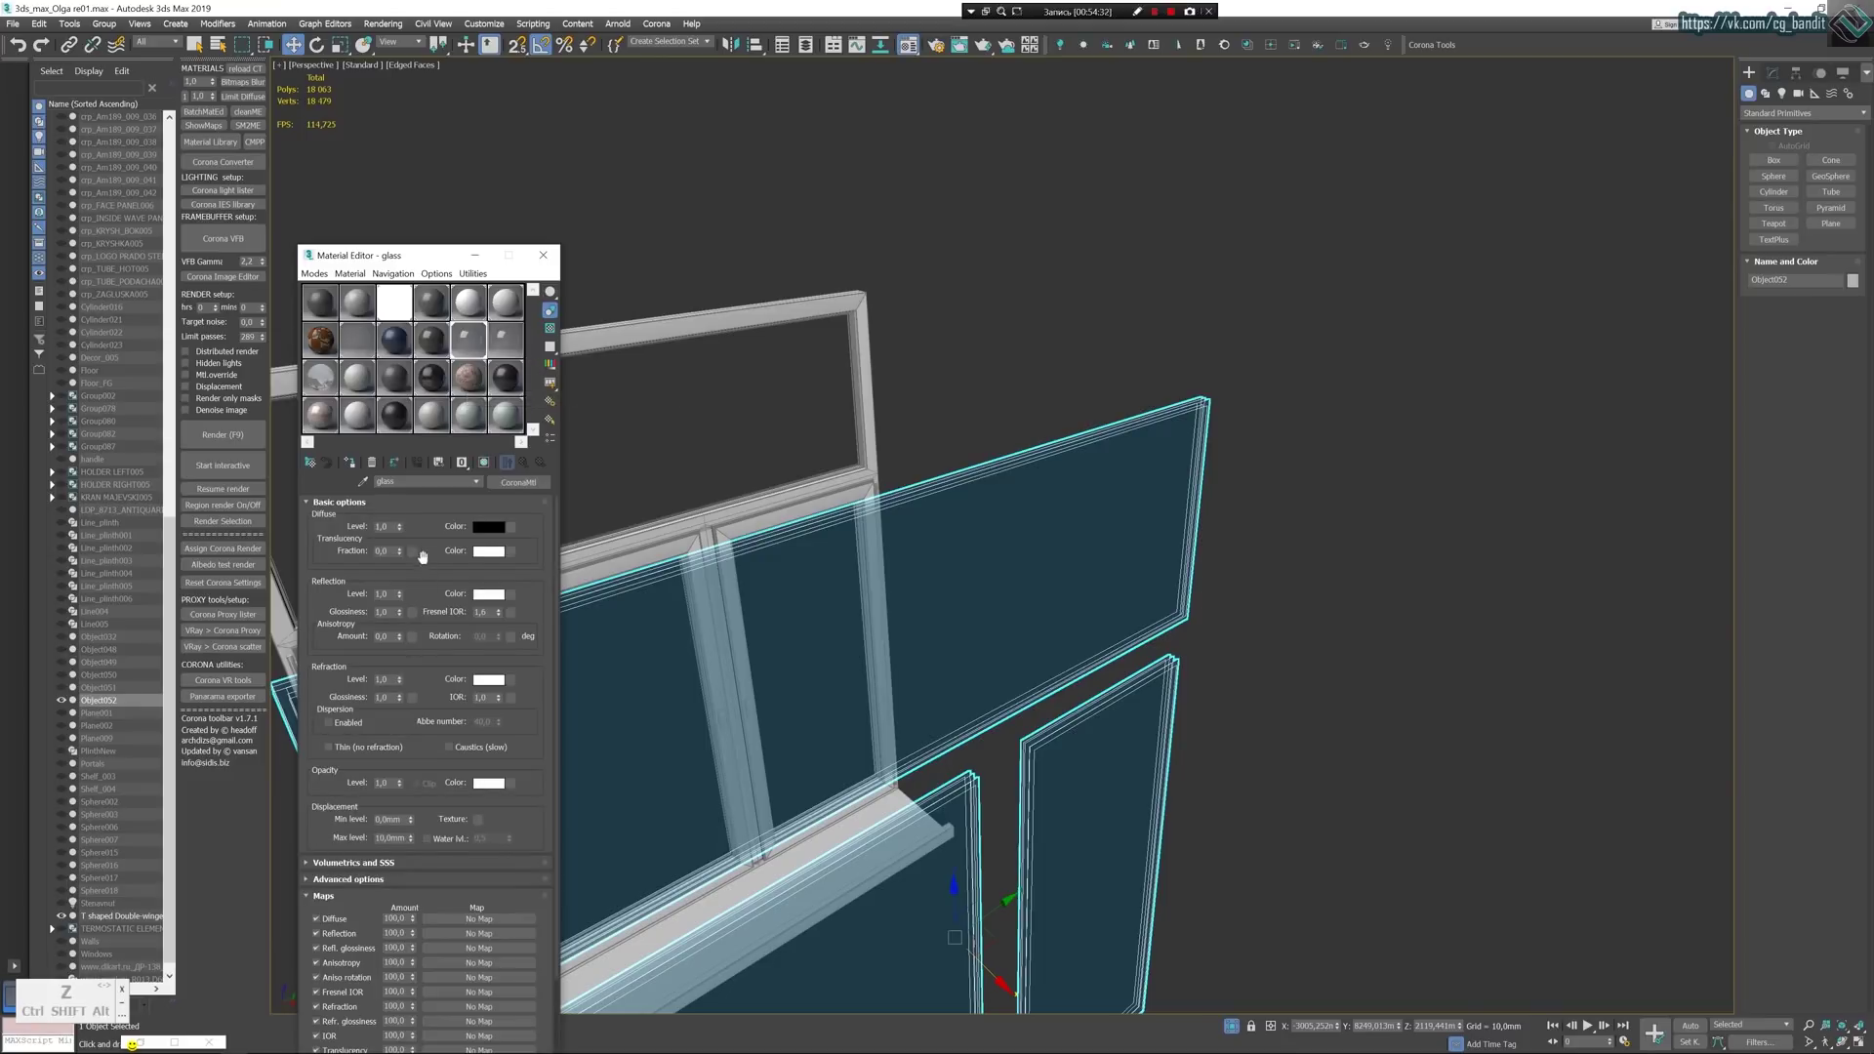
left_click(508, 343)
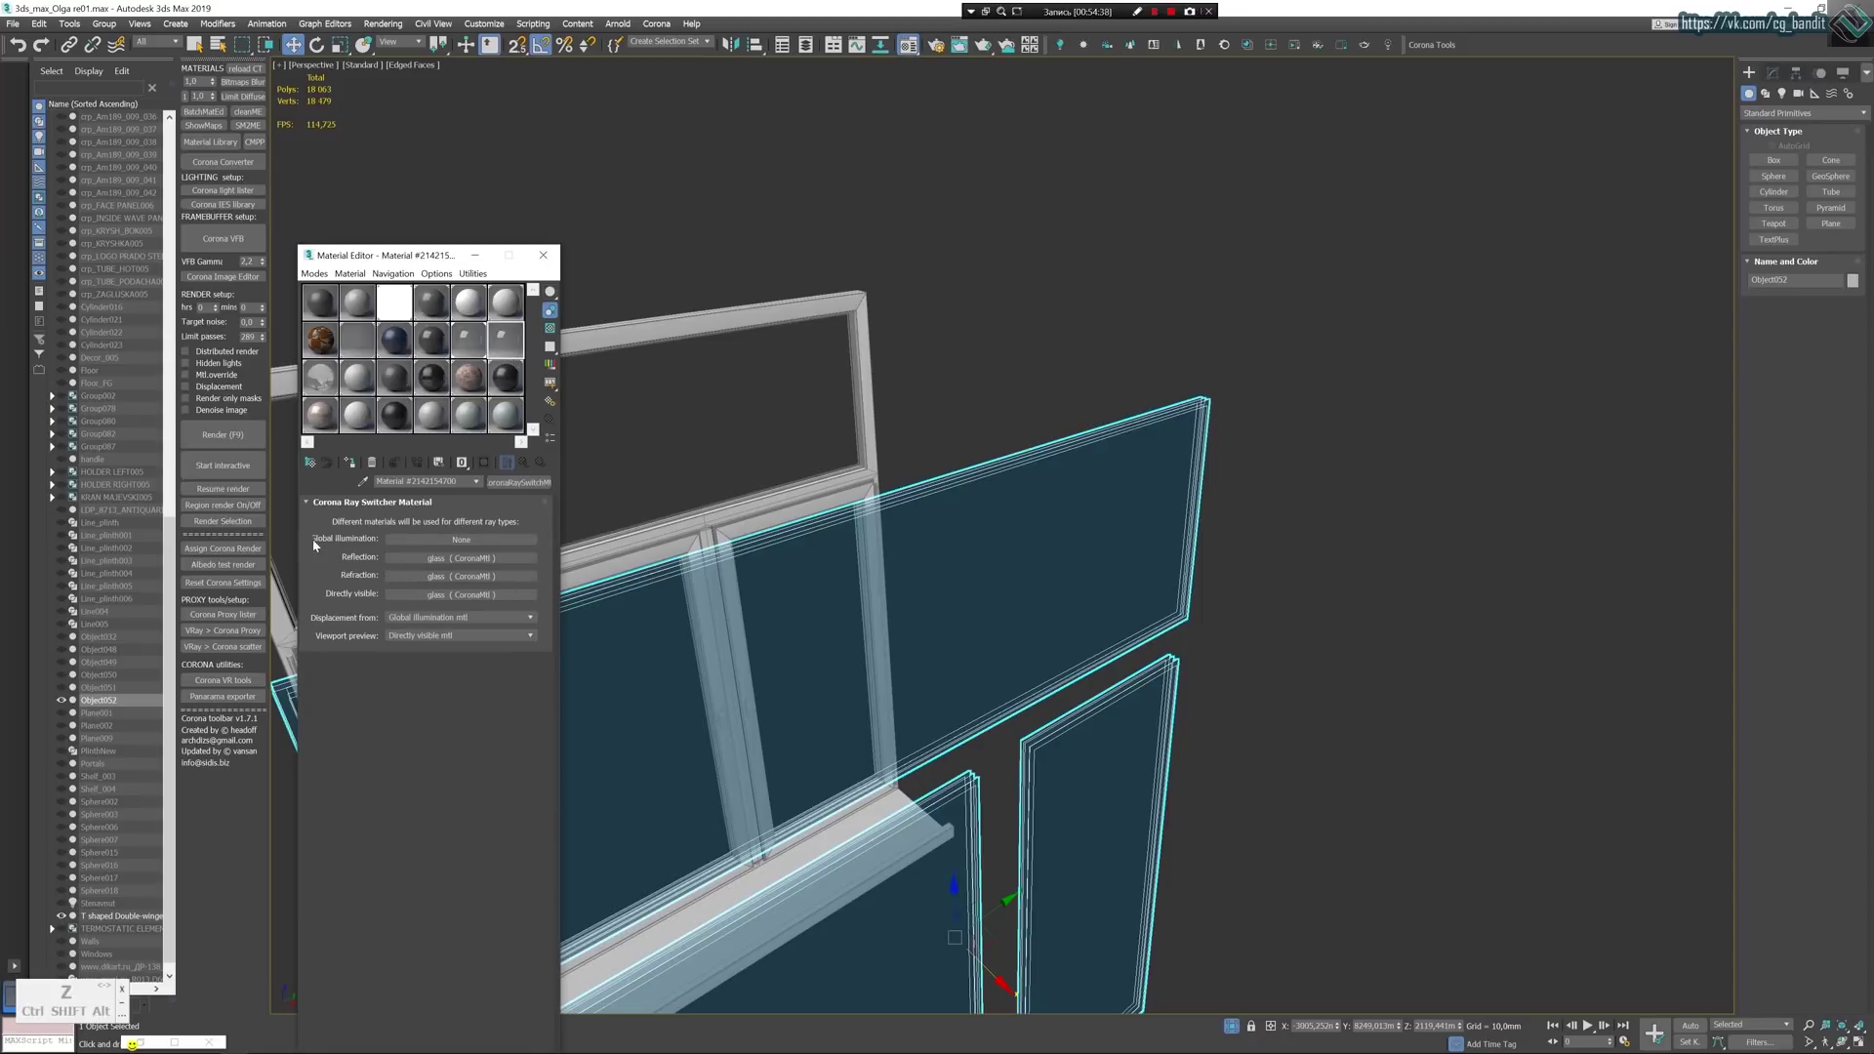
double_click(519, 349)
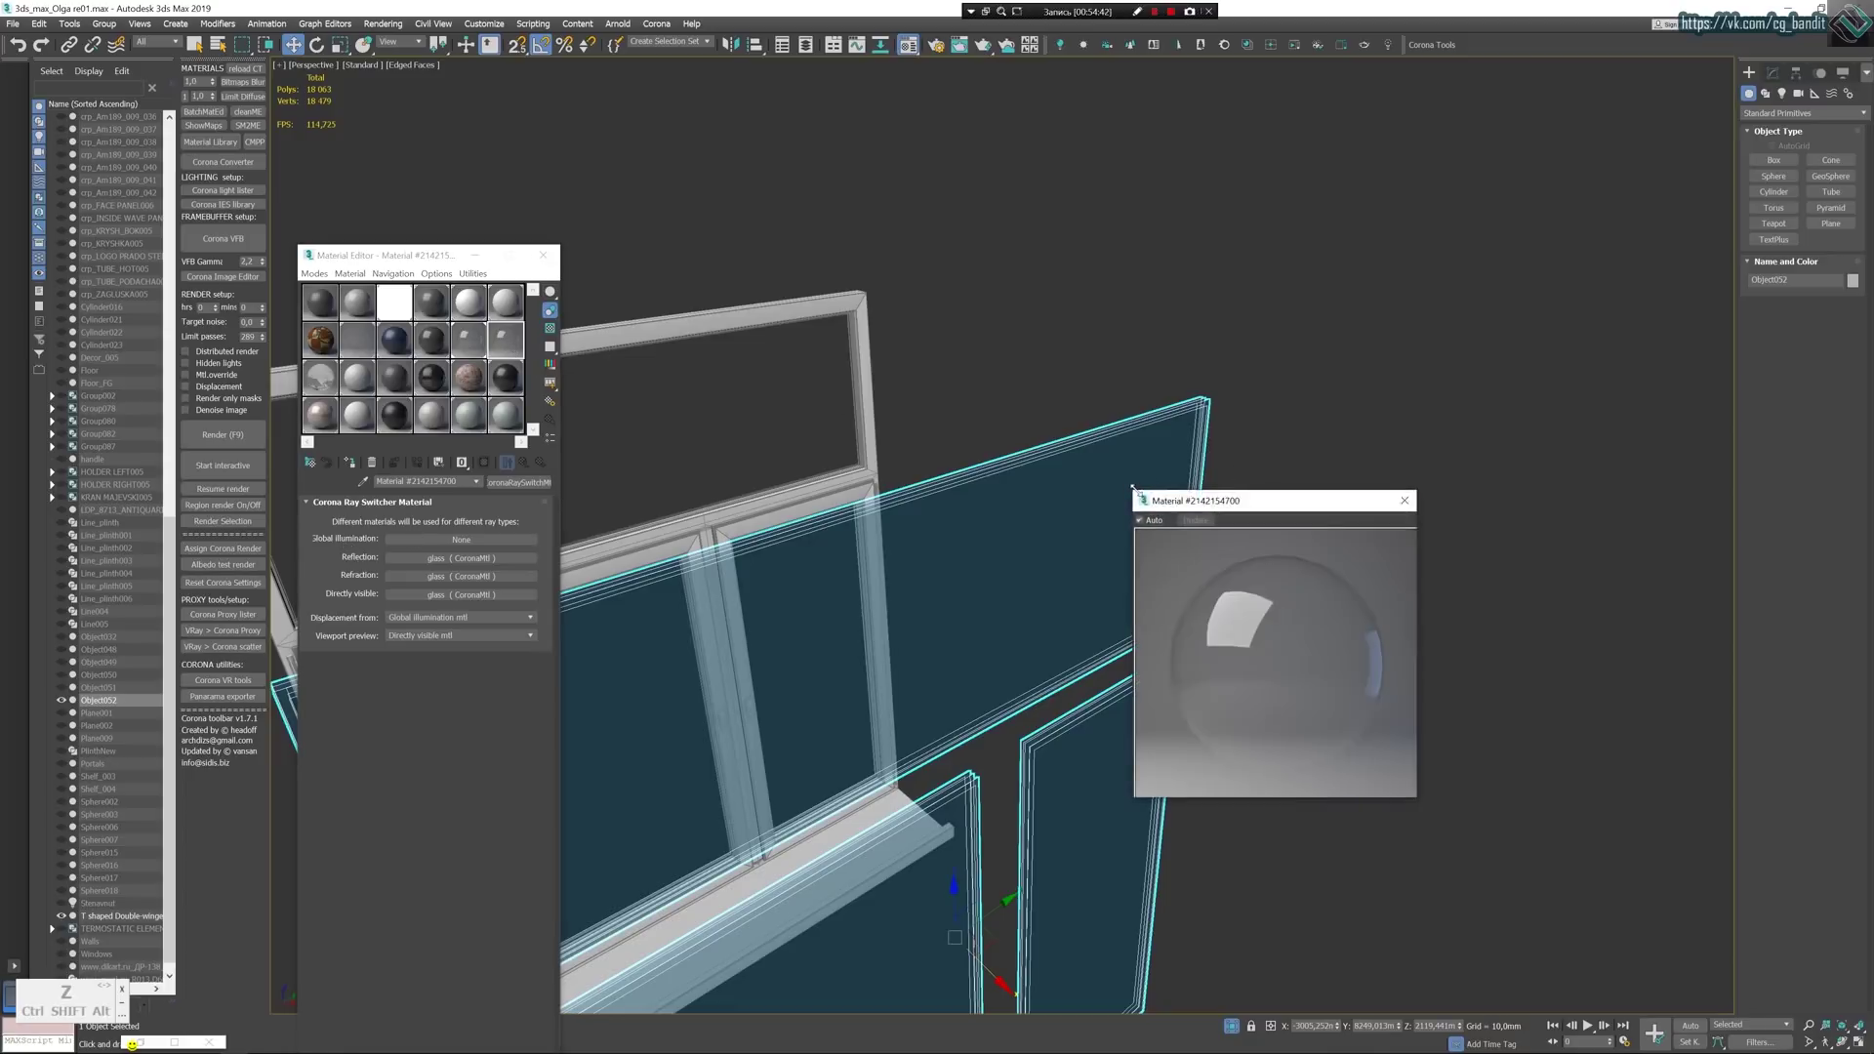
left_click_drag(1132, 486, 929, 334)
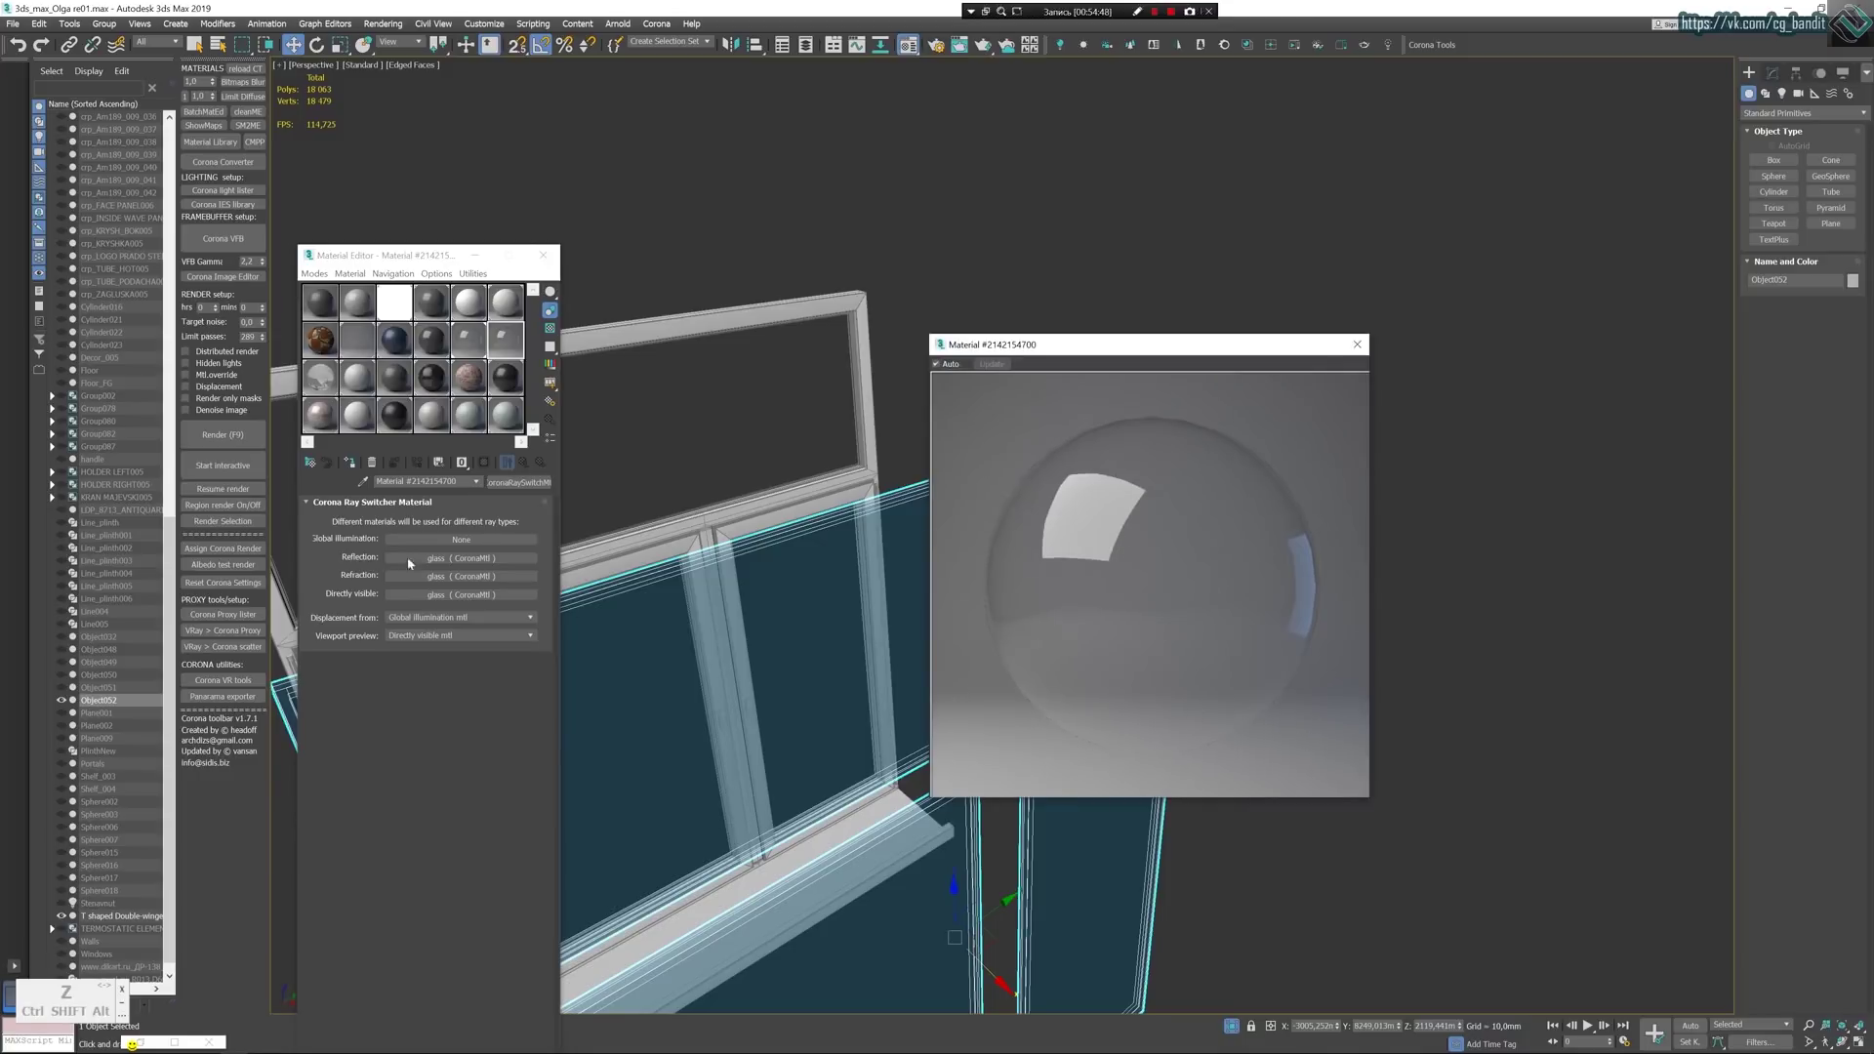
Try the glass material as an instance in the Global illumination slot, clear that slot again and close the enlarged preview.
left_click_drag(472, 560, 469, 541)
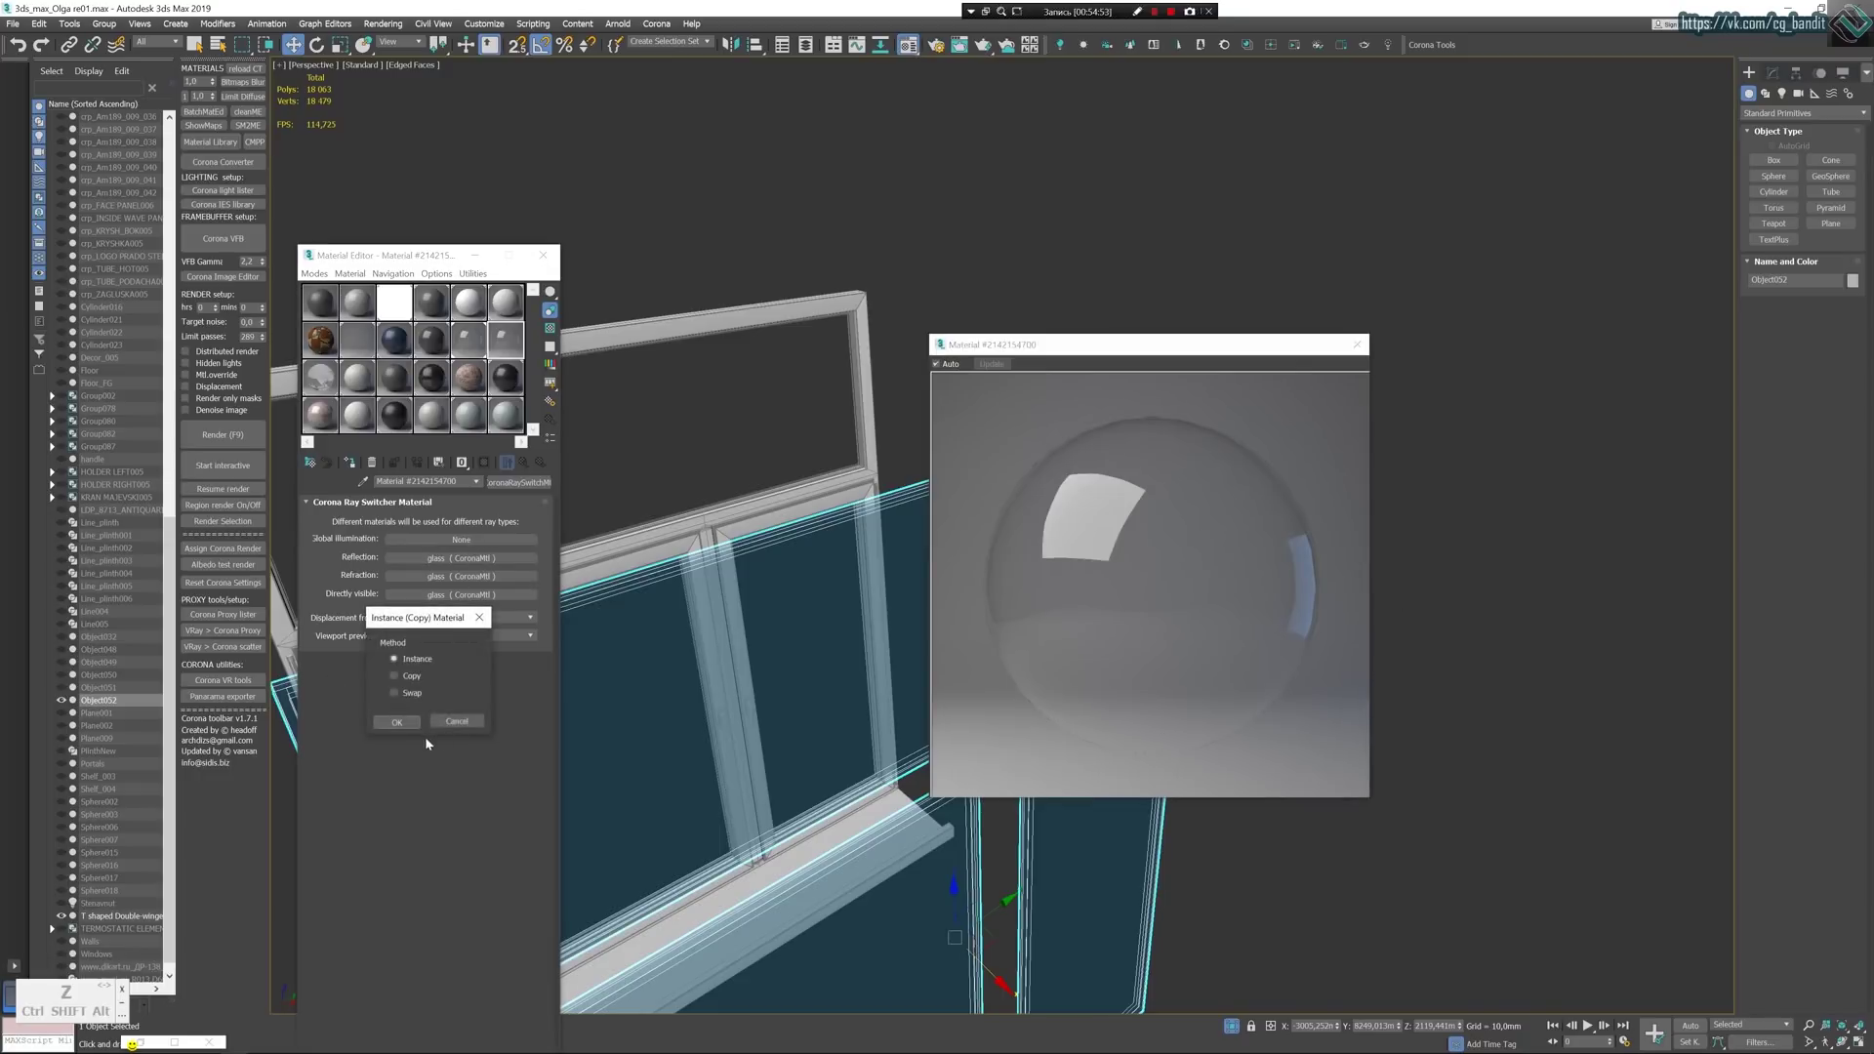
left_click(396, 722)
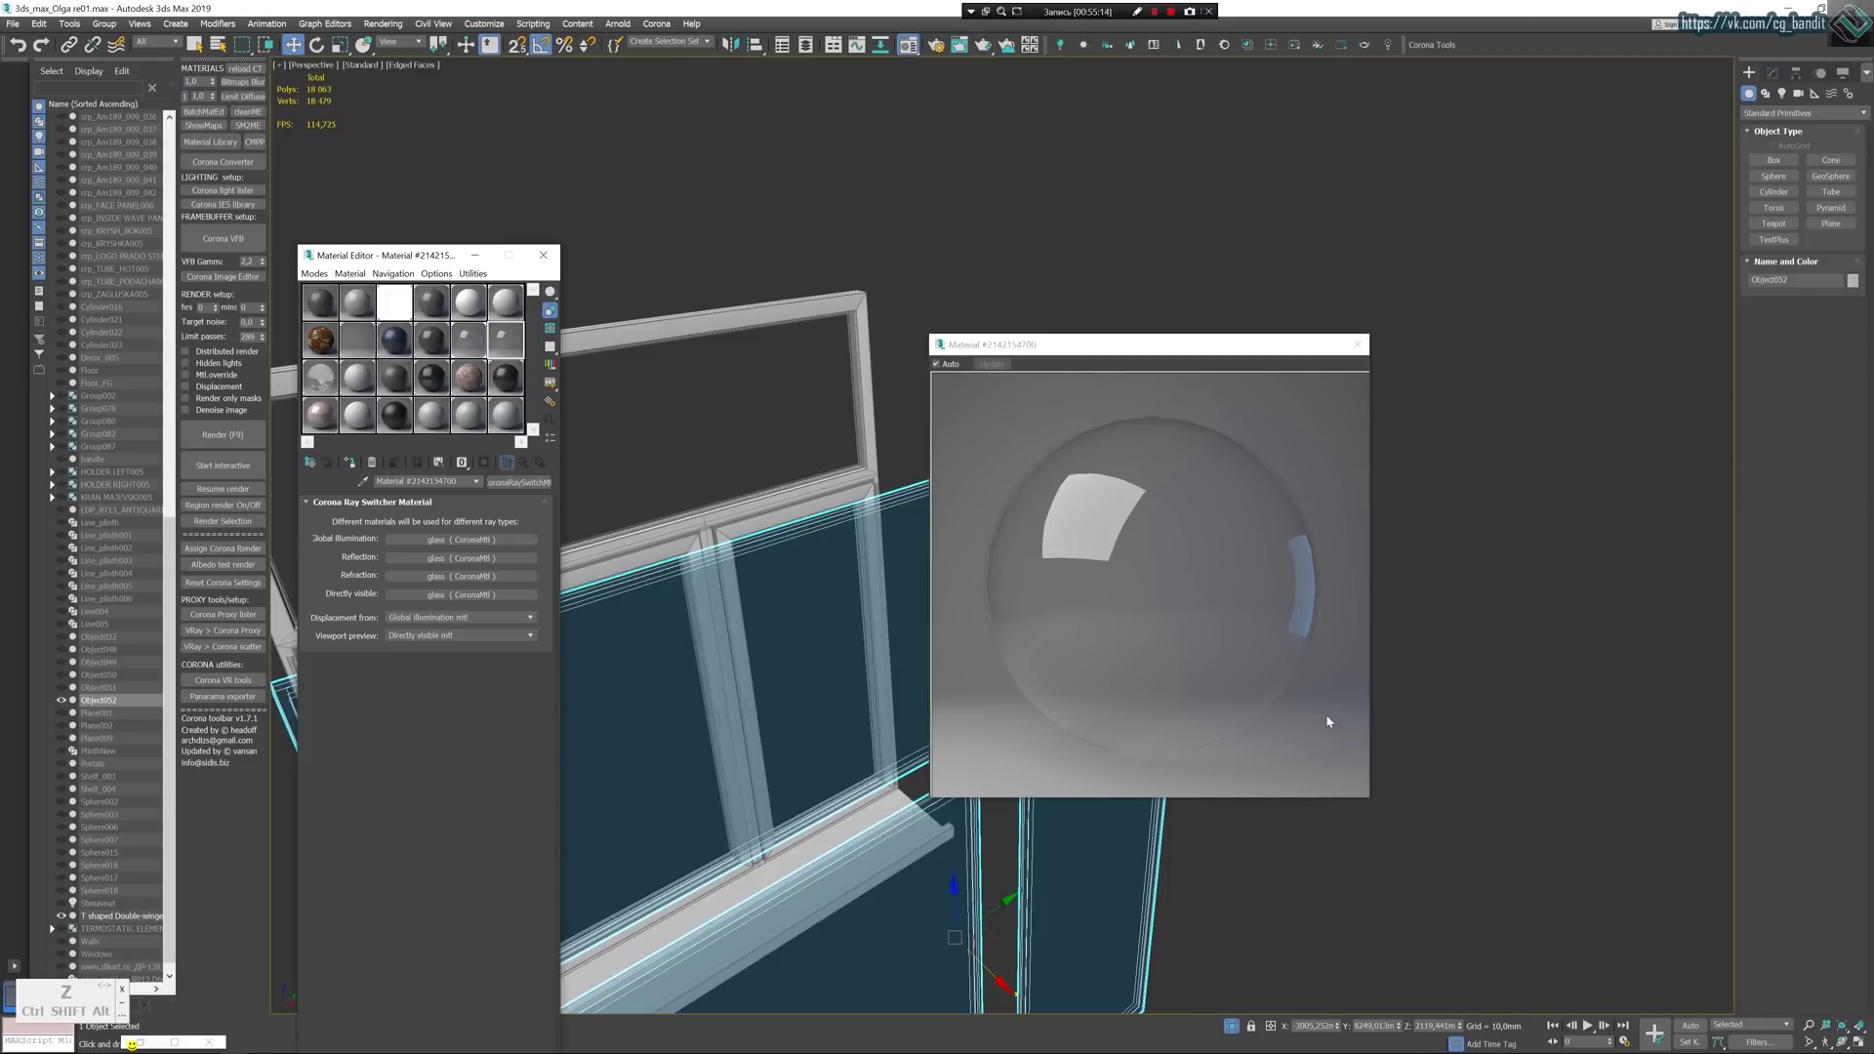
right_click(476, 540)
left_click(506, 580)
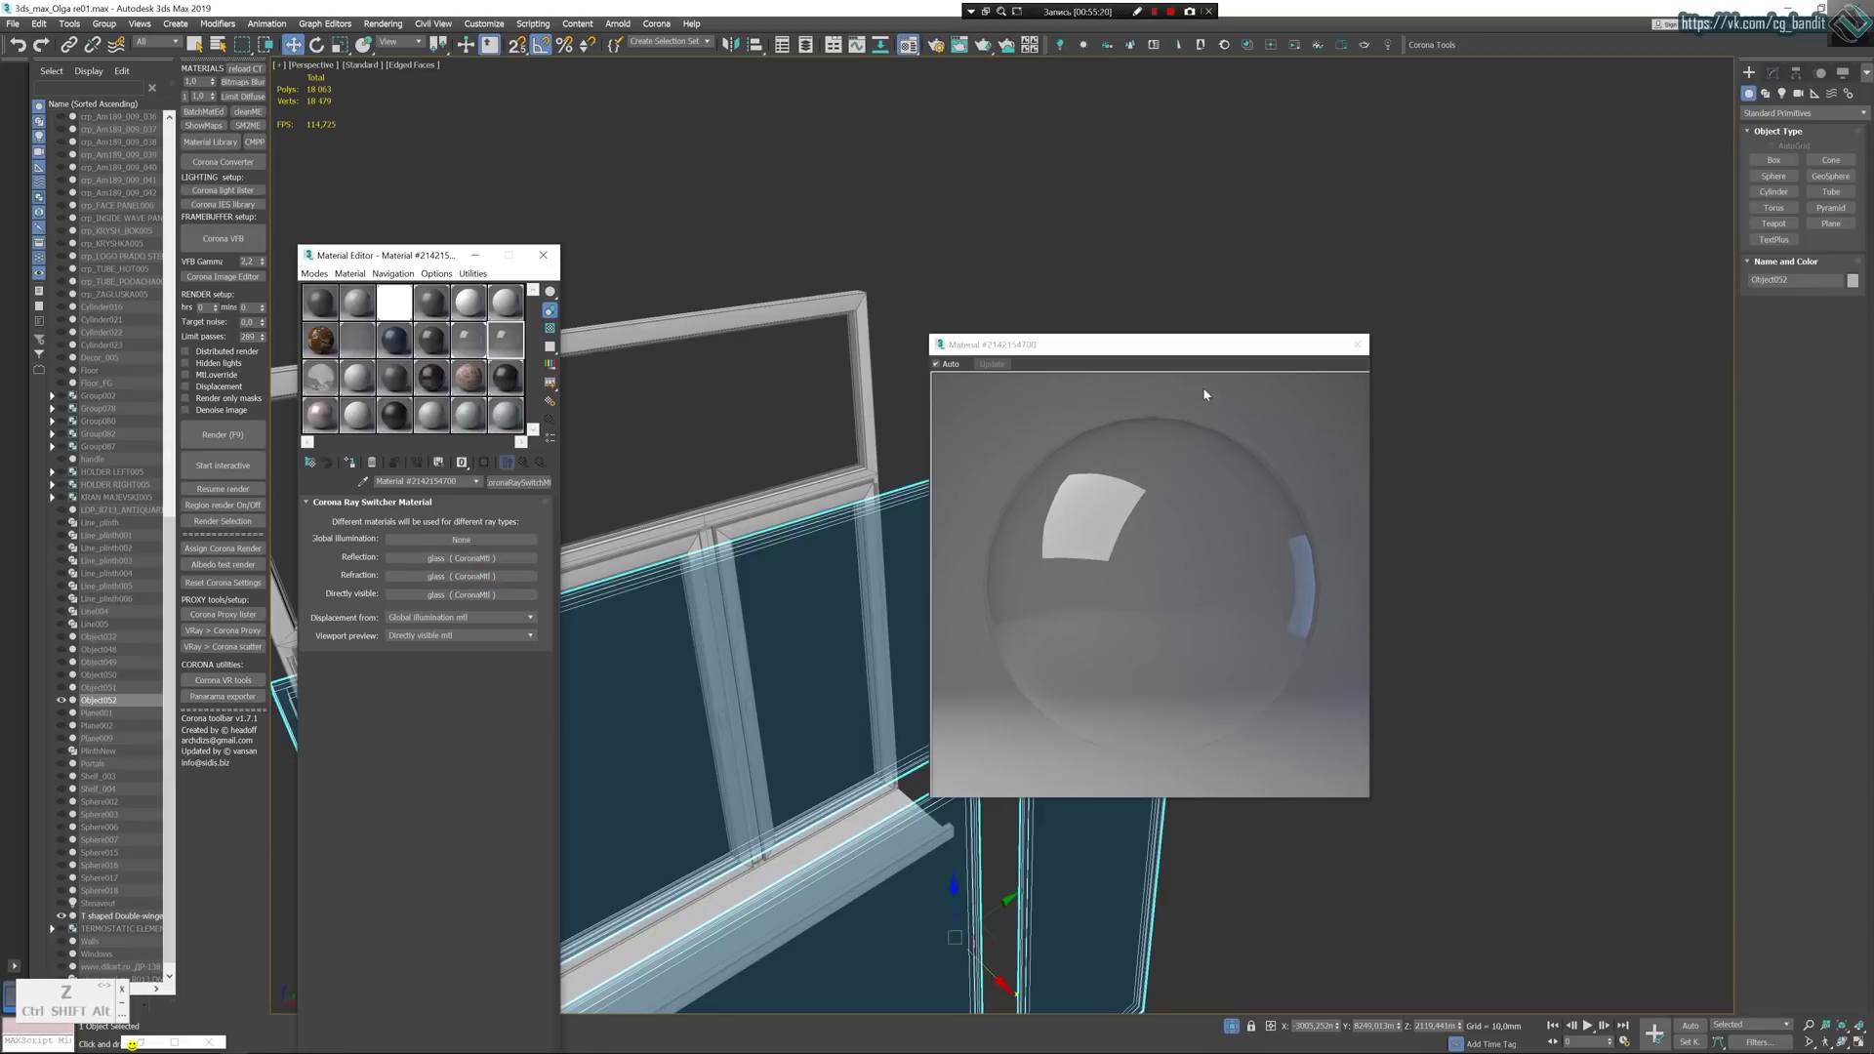
left_click(1358, 345)
left_click(1357, 345)
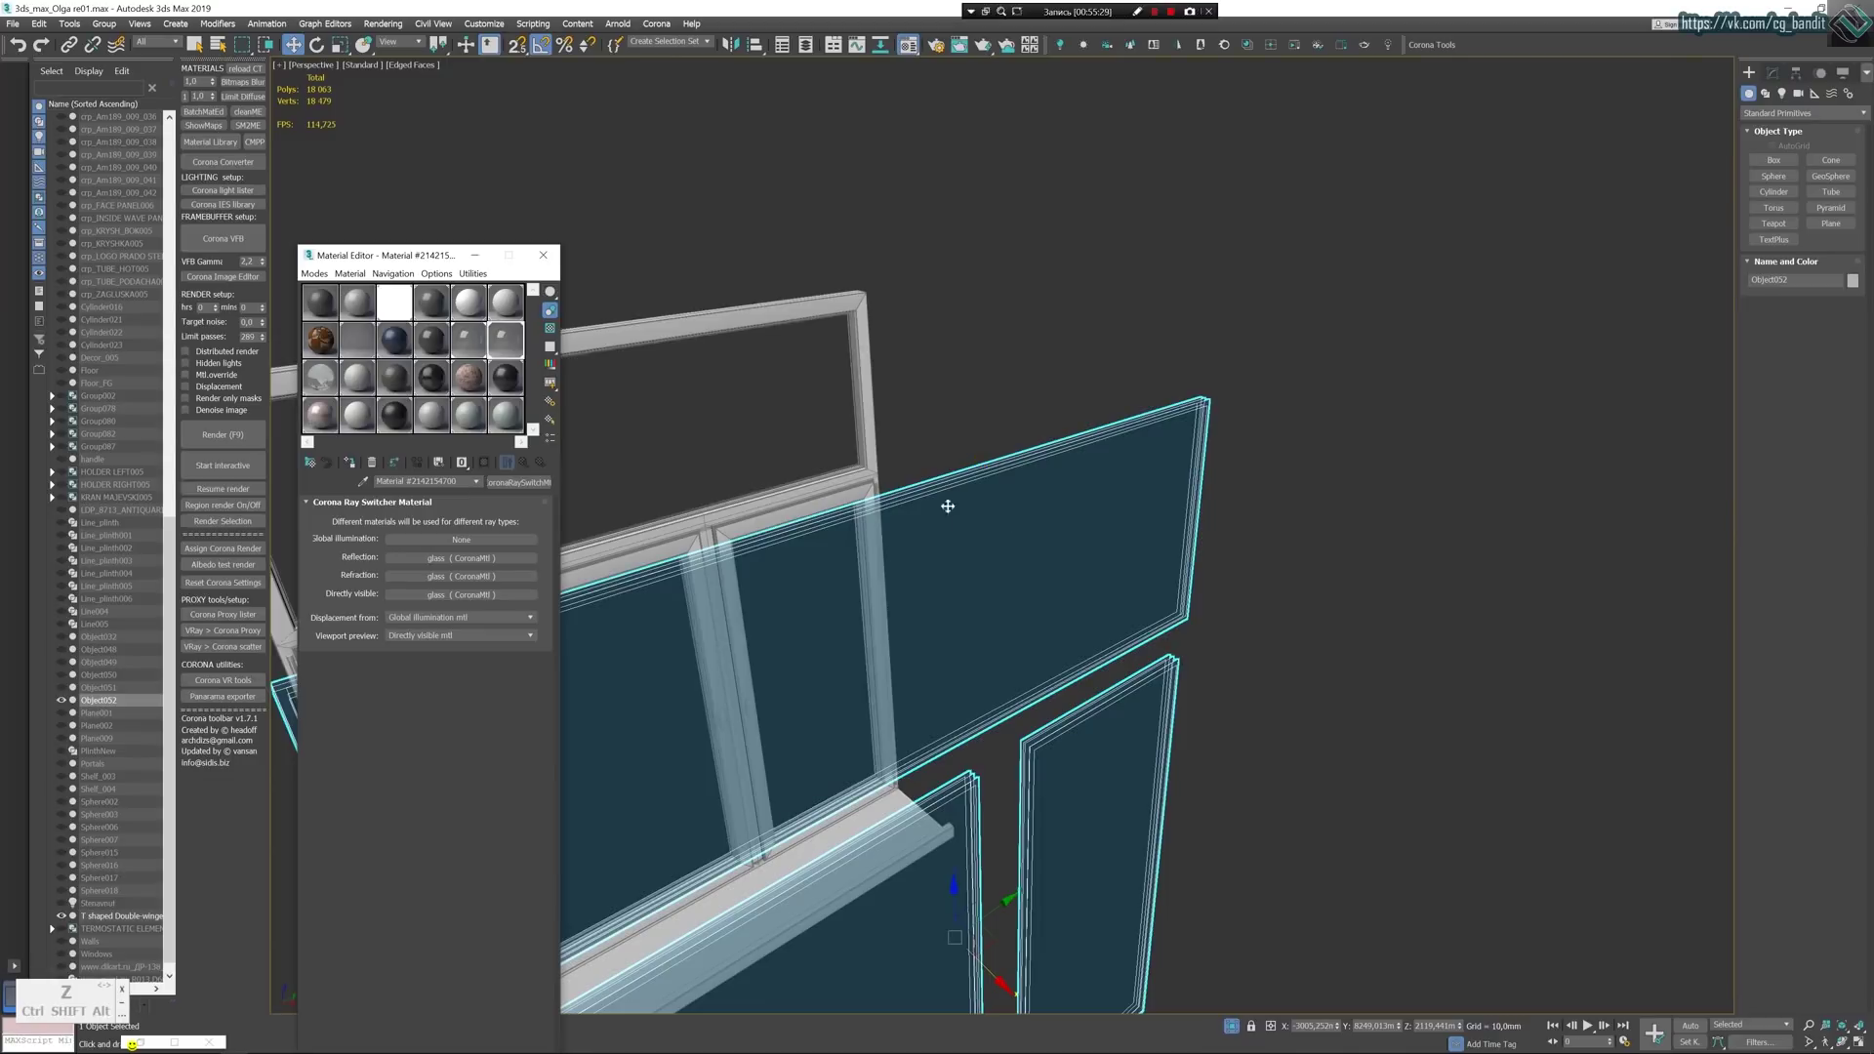
Move the detached glass back along the X axis towards the window frame, adjusting its position in the Top view.
middle_click_drag(1059, 400, 1059, 400)
scroll(1059, 401, "down", 6)
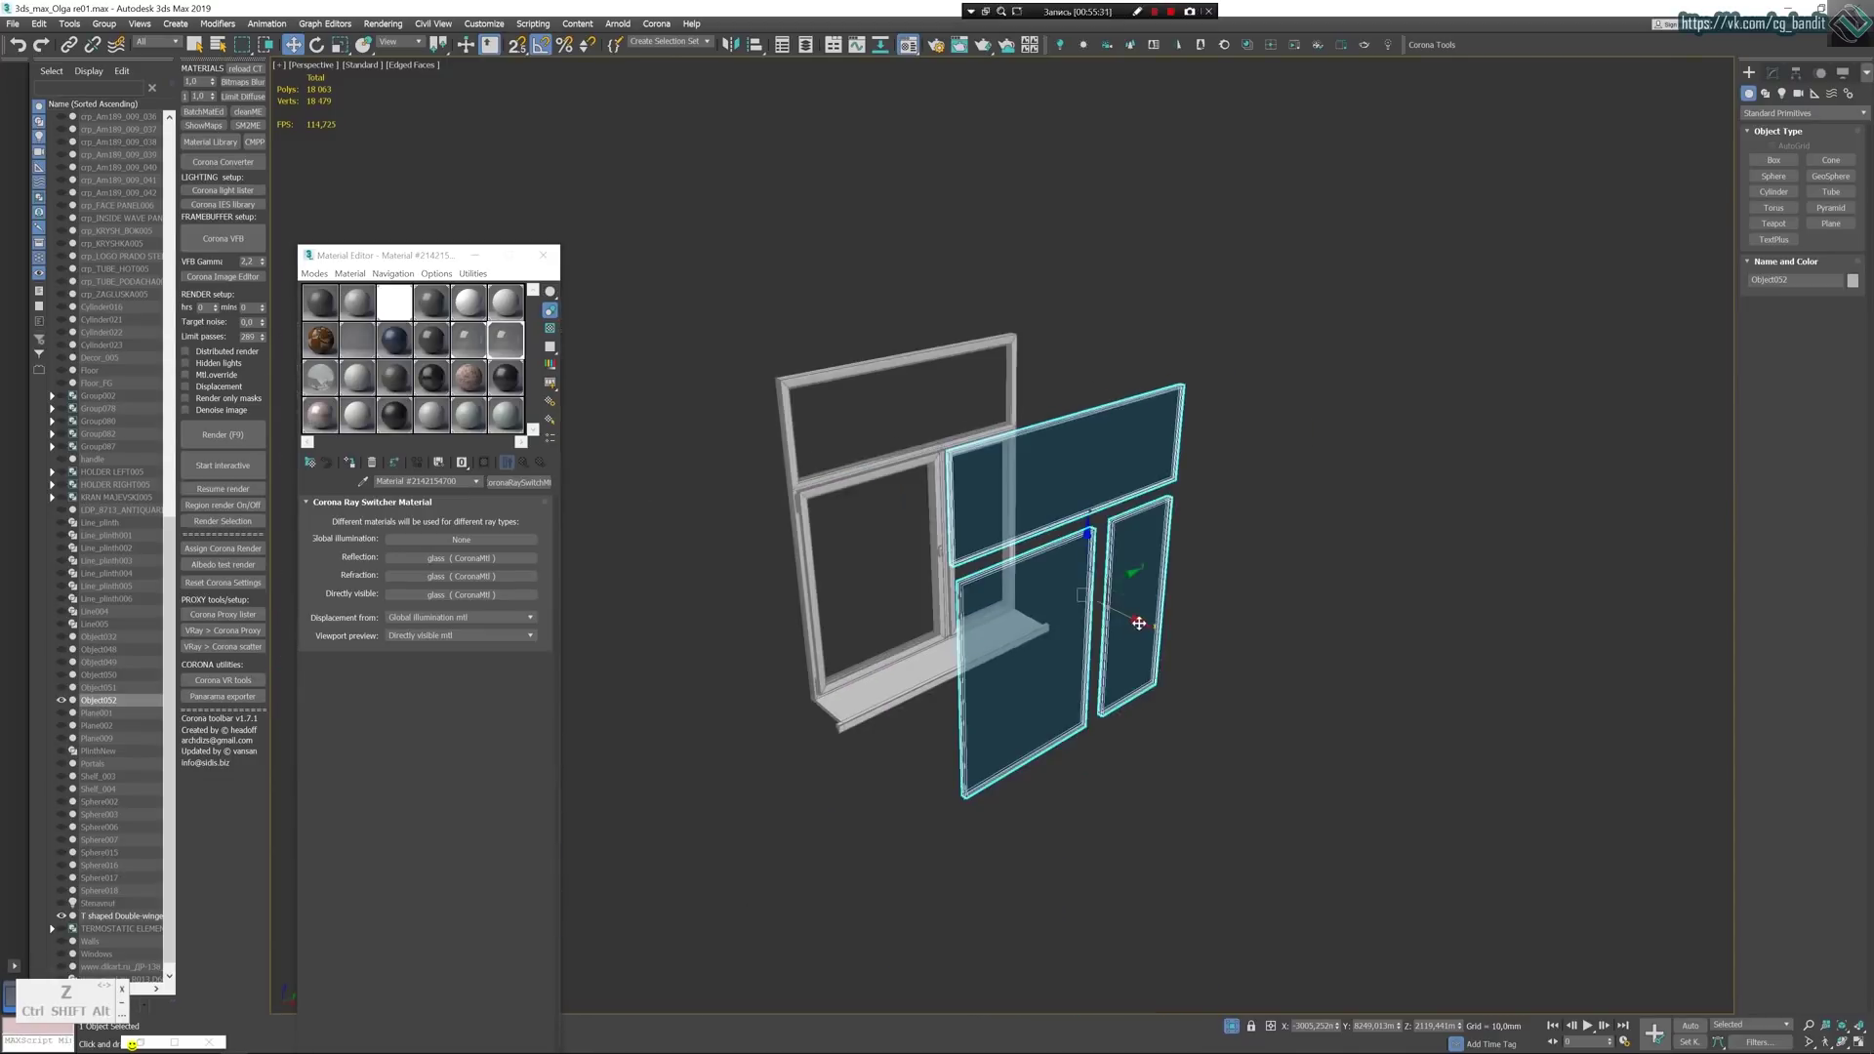
left_click_drag(1136, 628, 1012, 593)
middle_click_drag(1079, 523, 1110, 565, "alt")
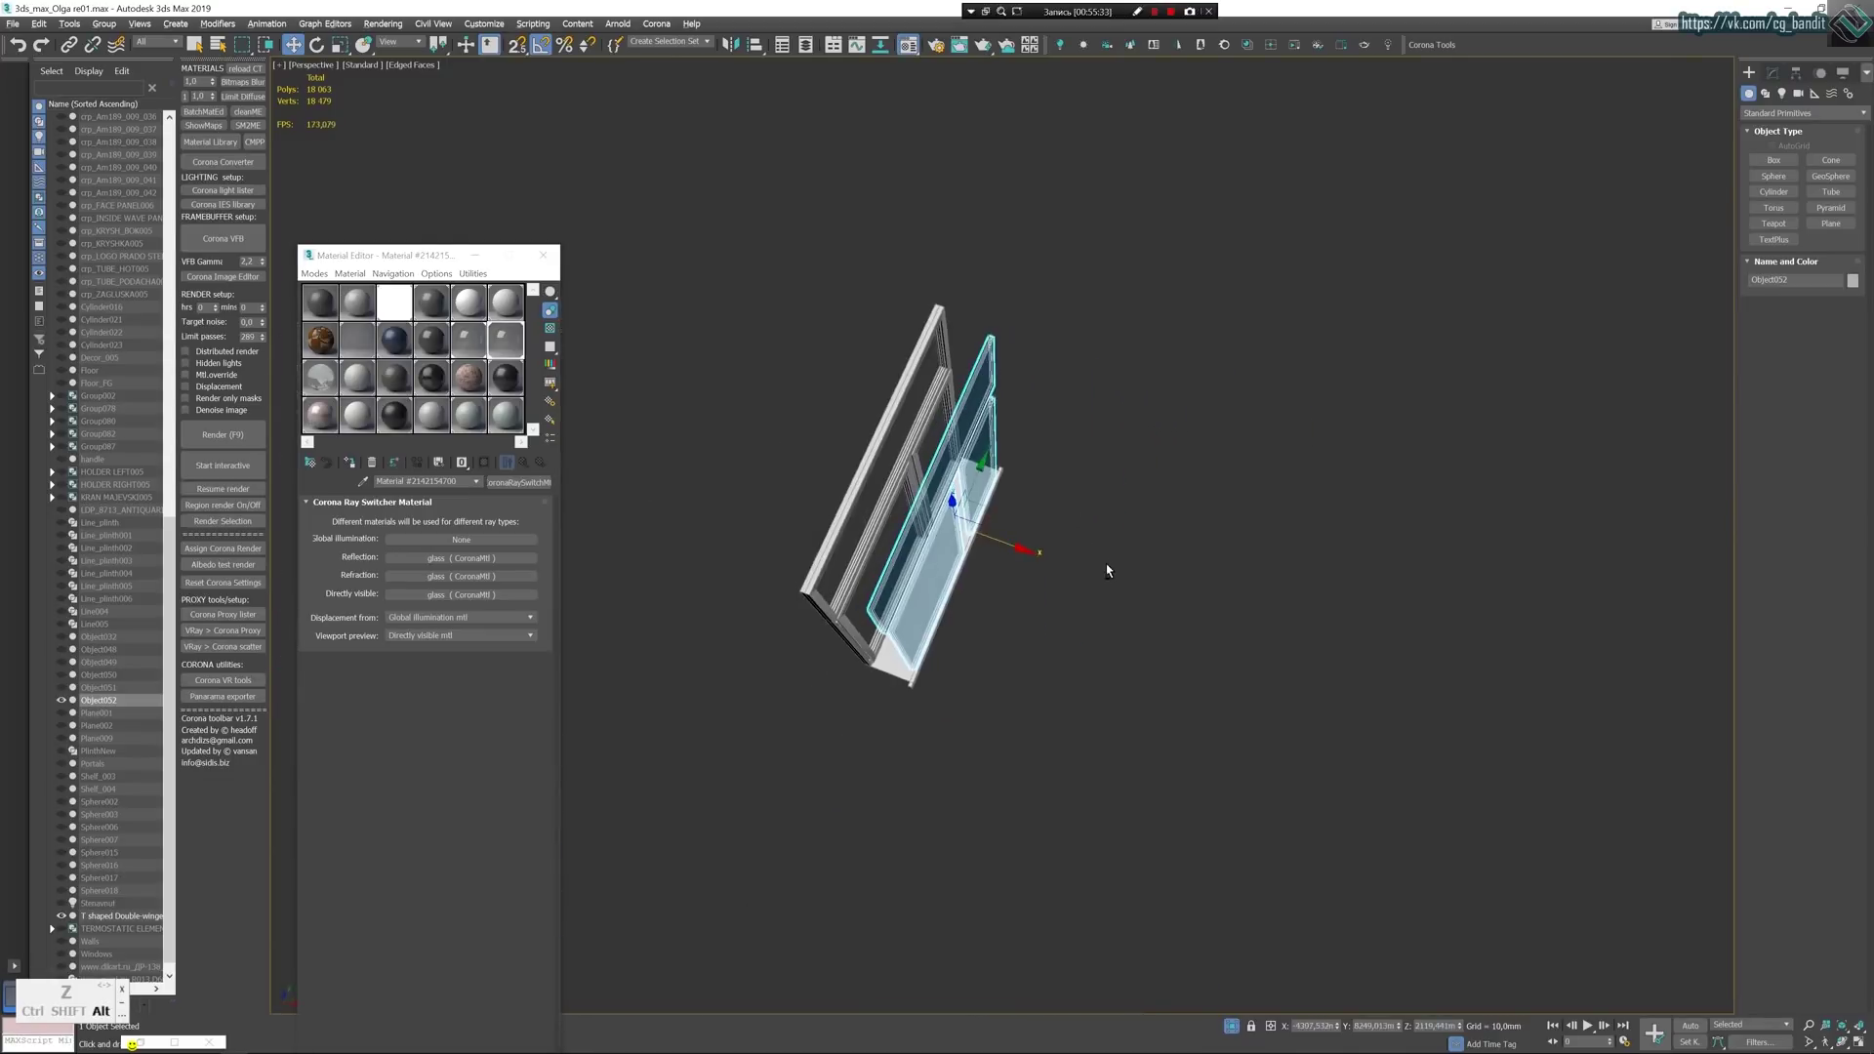
key("alt+w")
left_click_drag(469, 256, 577, 722)
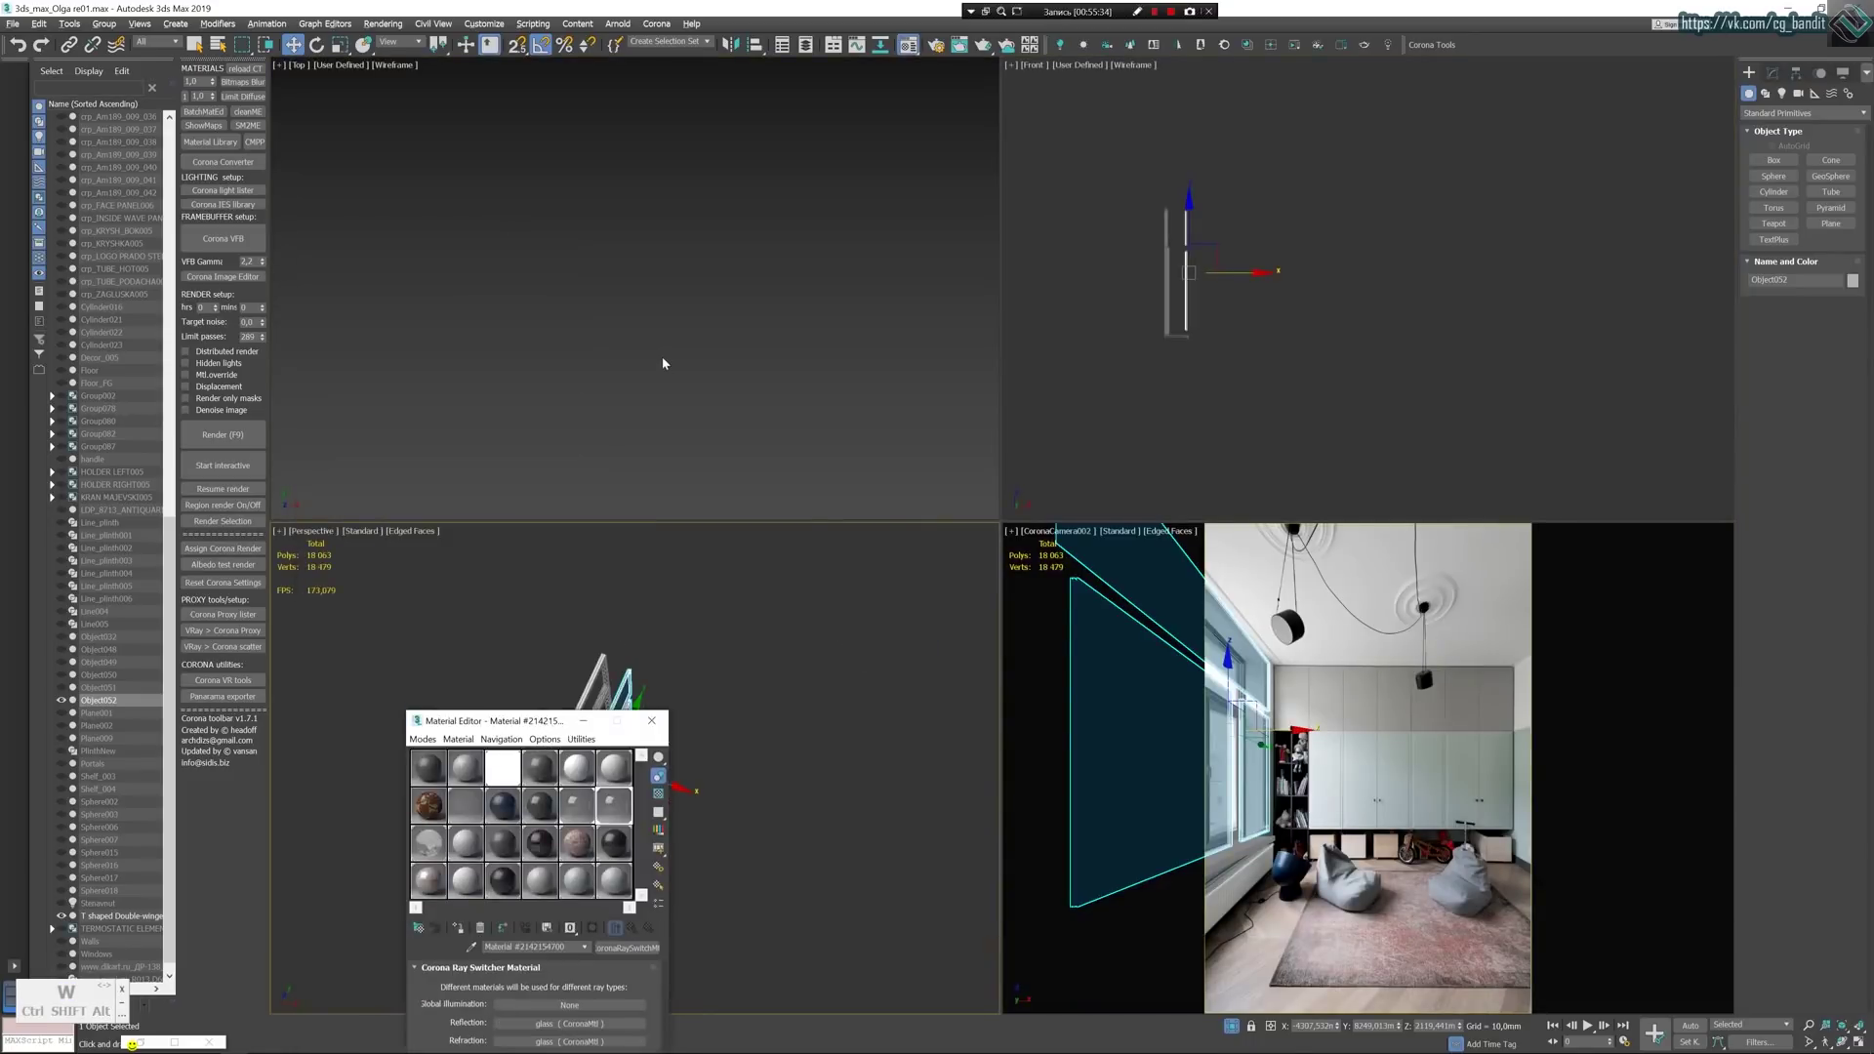
key("z")
left_click_drag(703, 279, 631, 275)
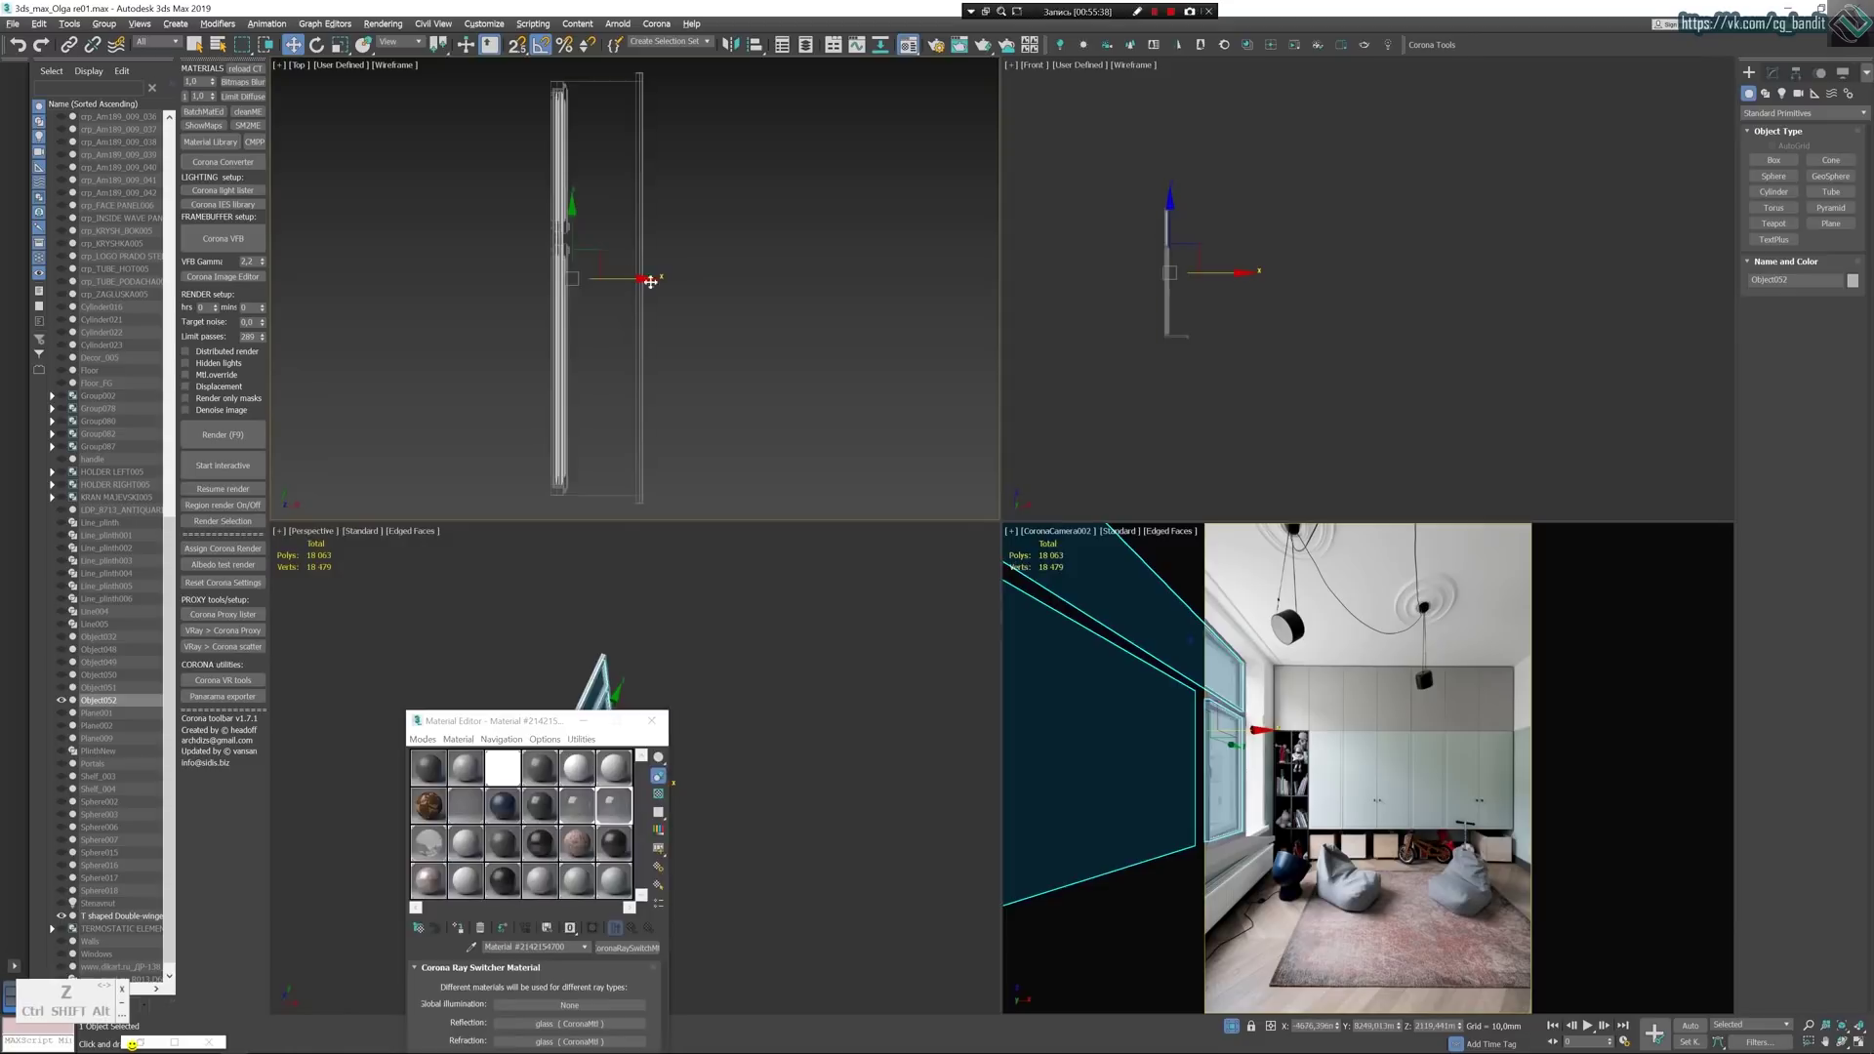
End the isolation to show the whole room and close the Material Editor.
right_click(1104, 605)
right_click(1175, 623)
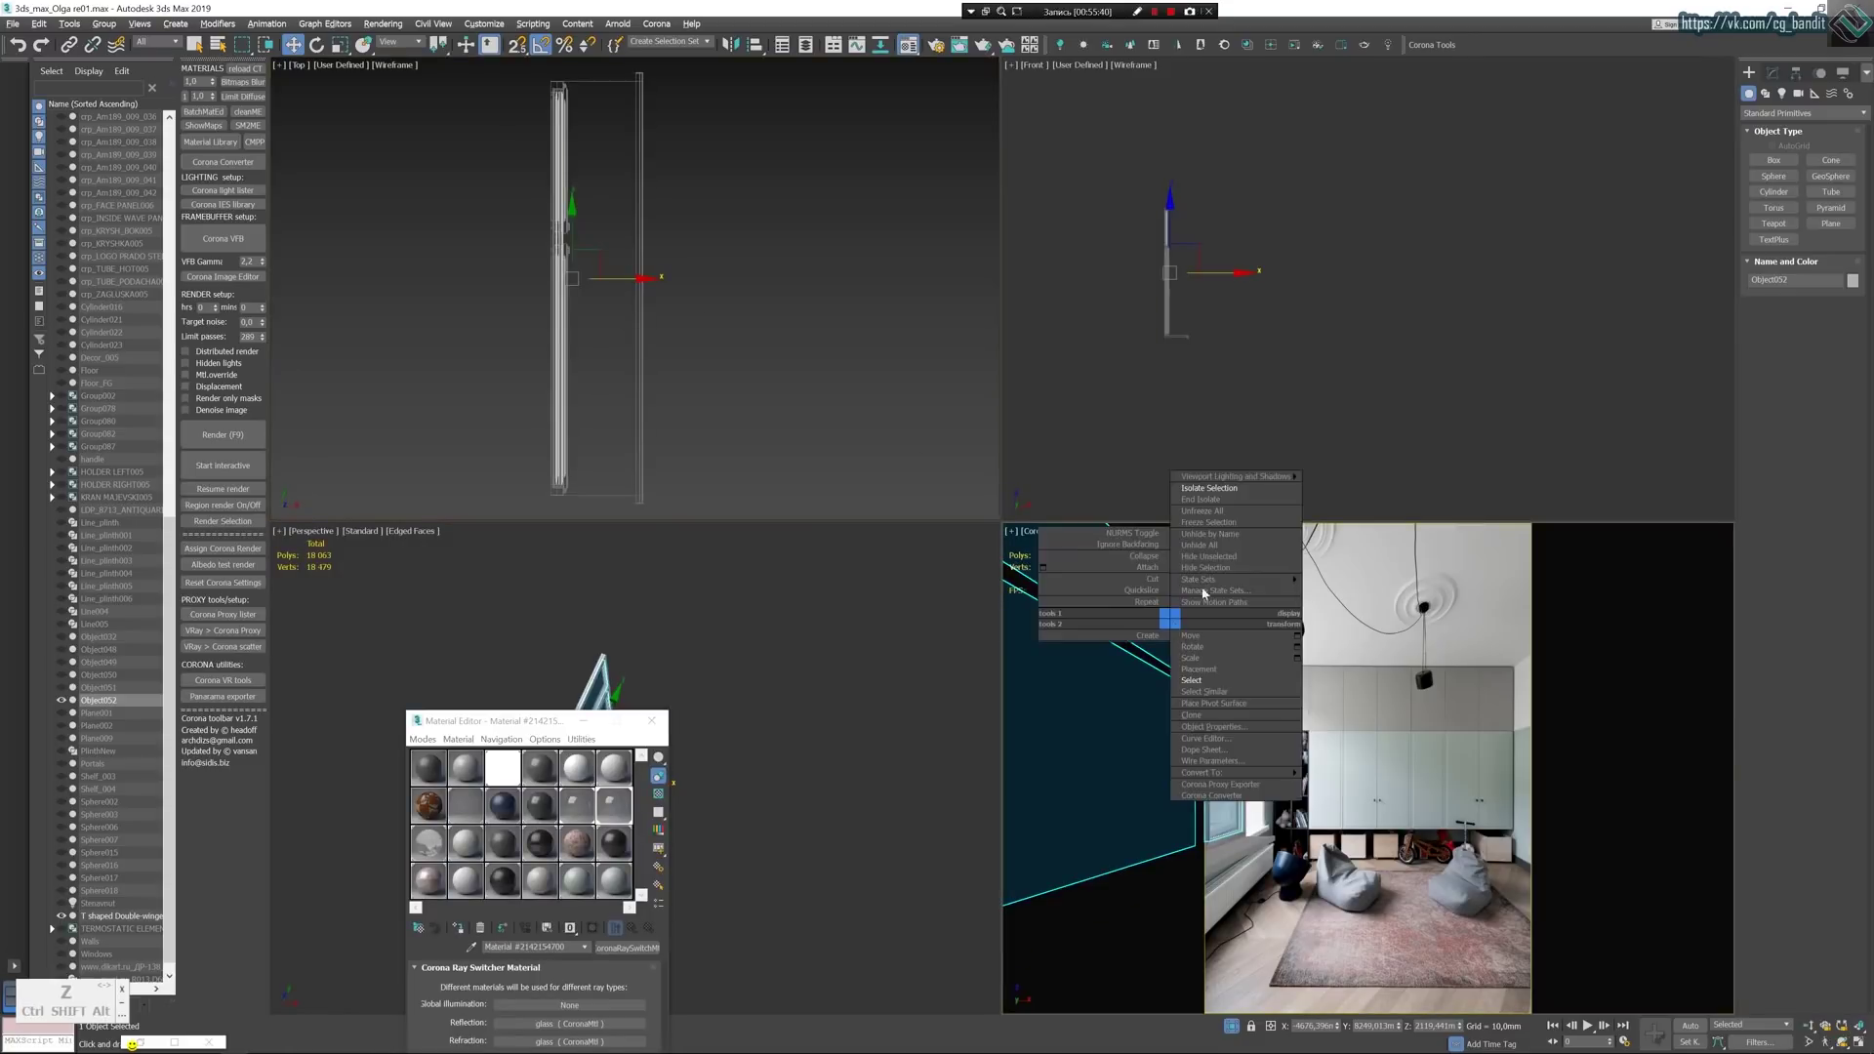
left_click(1207, 503)
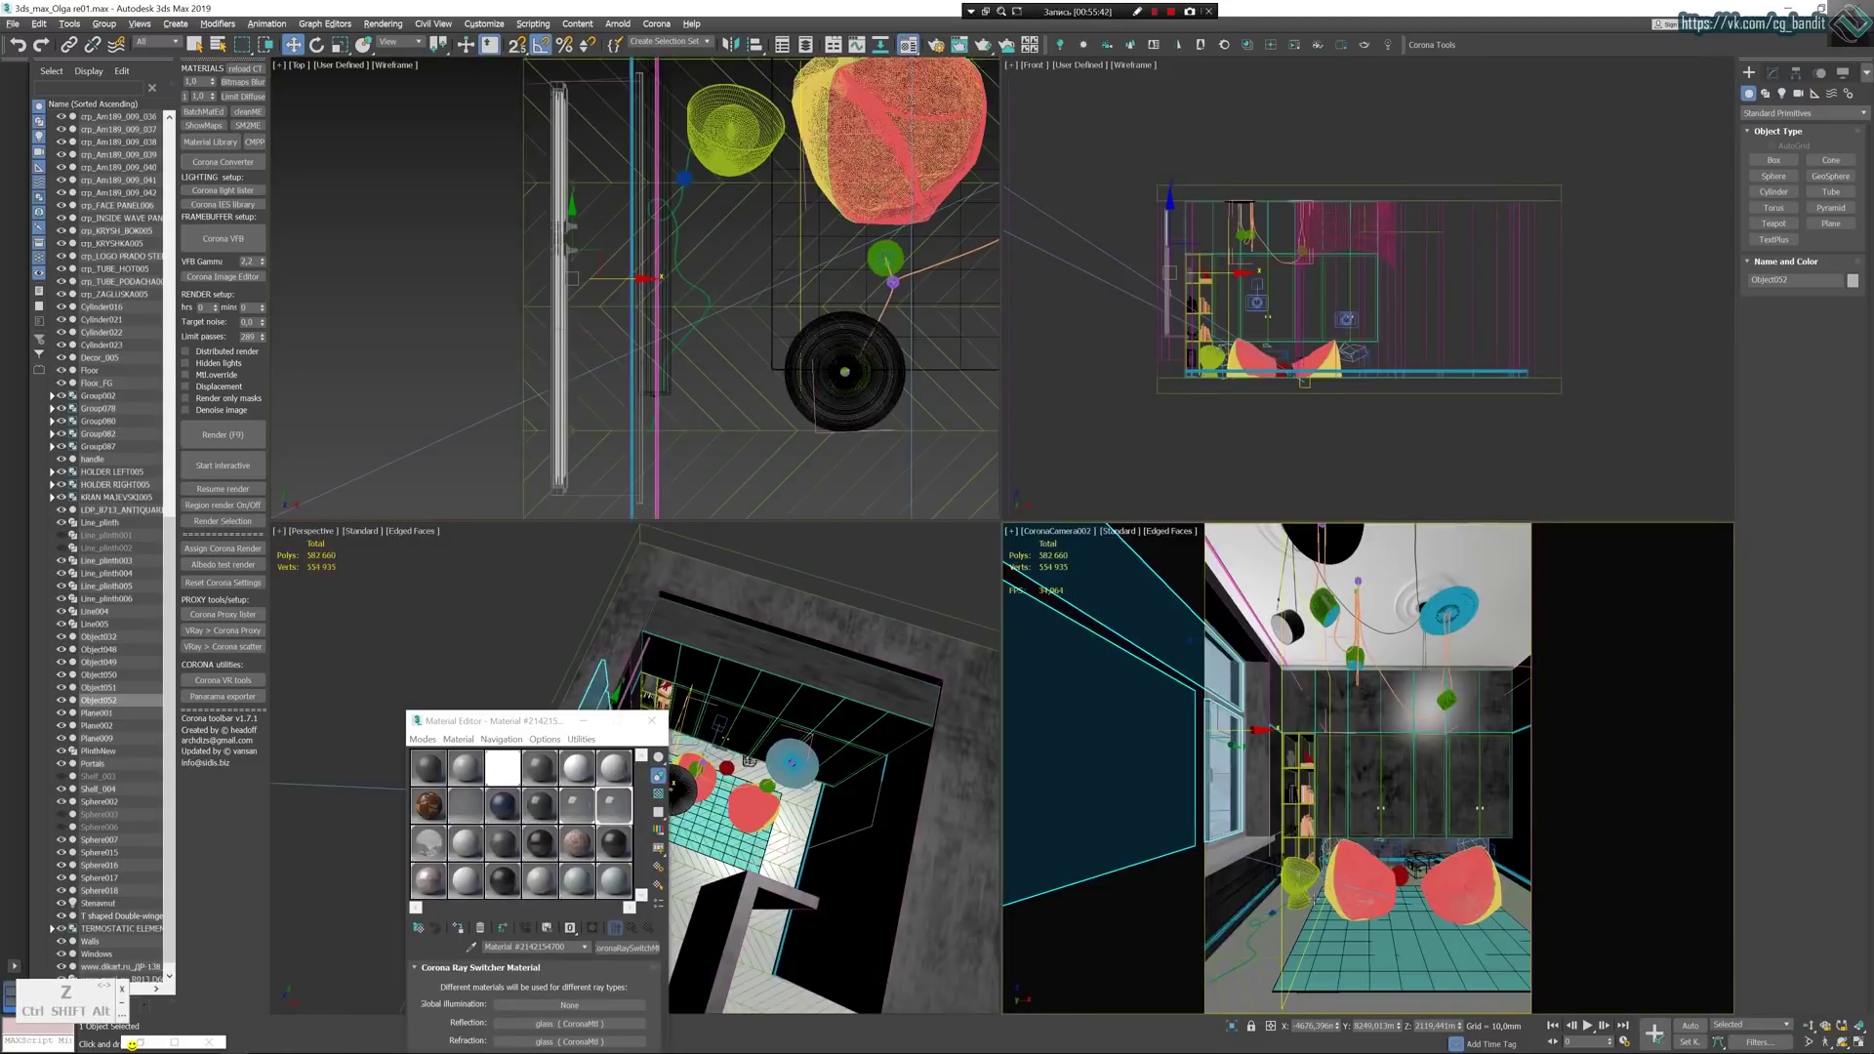
left_click(652, 721)
In the maximized Perspective view, draw a red annotation of a light ray passing through the window glass into the room, then leave drawing mode.
middle_click_drag(619, 803, 653, 728, "alt")
scroll(653, 729, "up", 5)
key("alt+w")
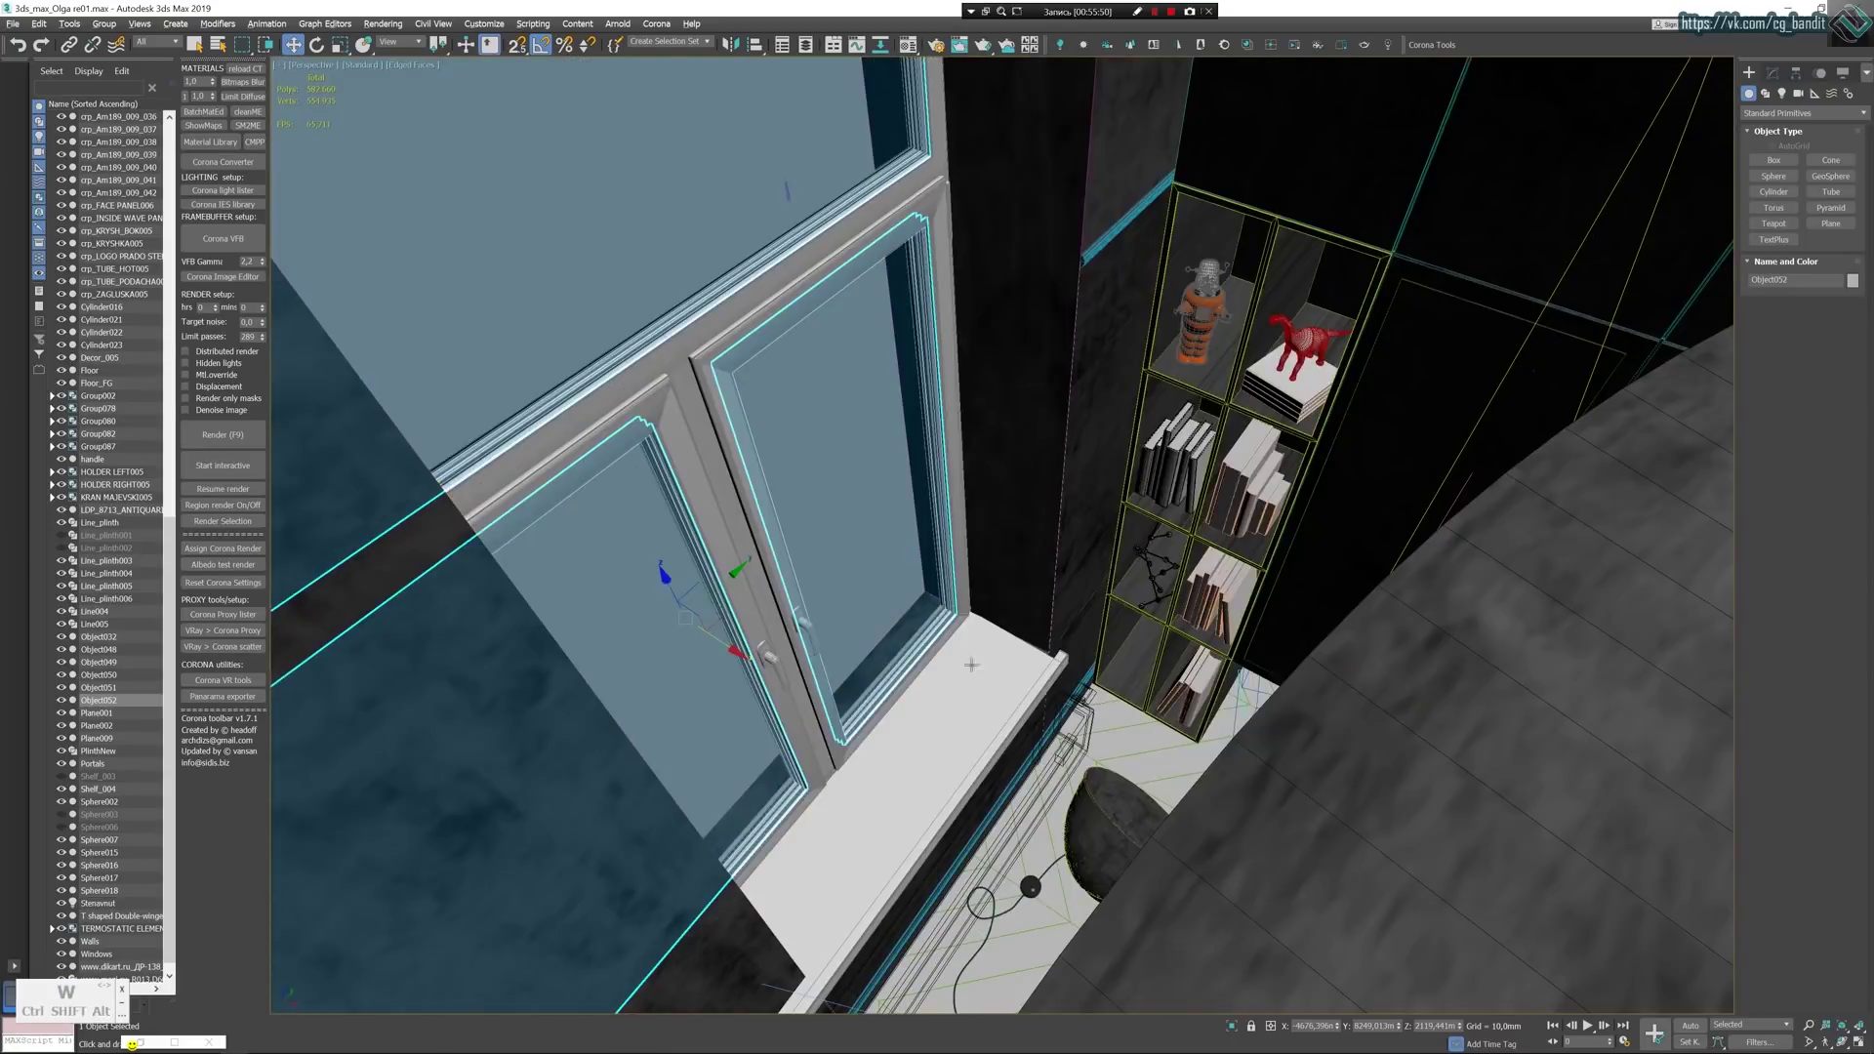
middle_click_drag(1207, 600, 1220, 450, "alt")
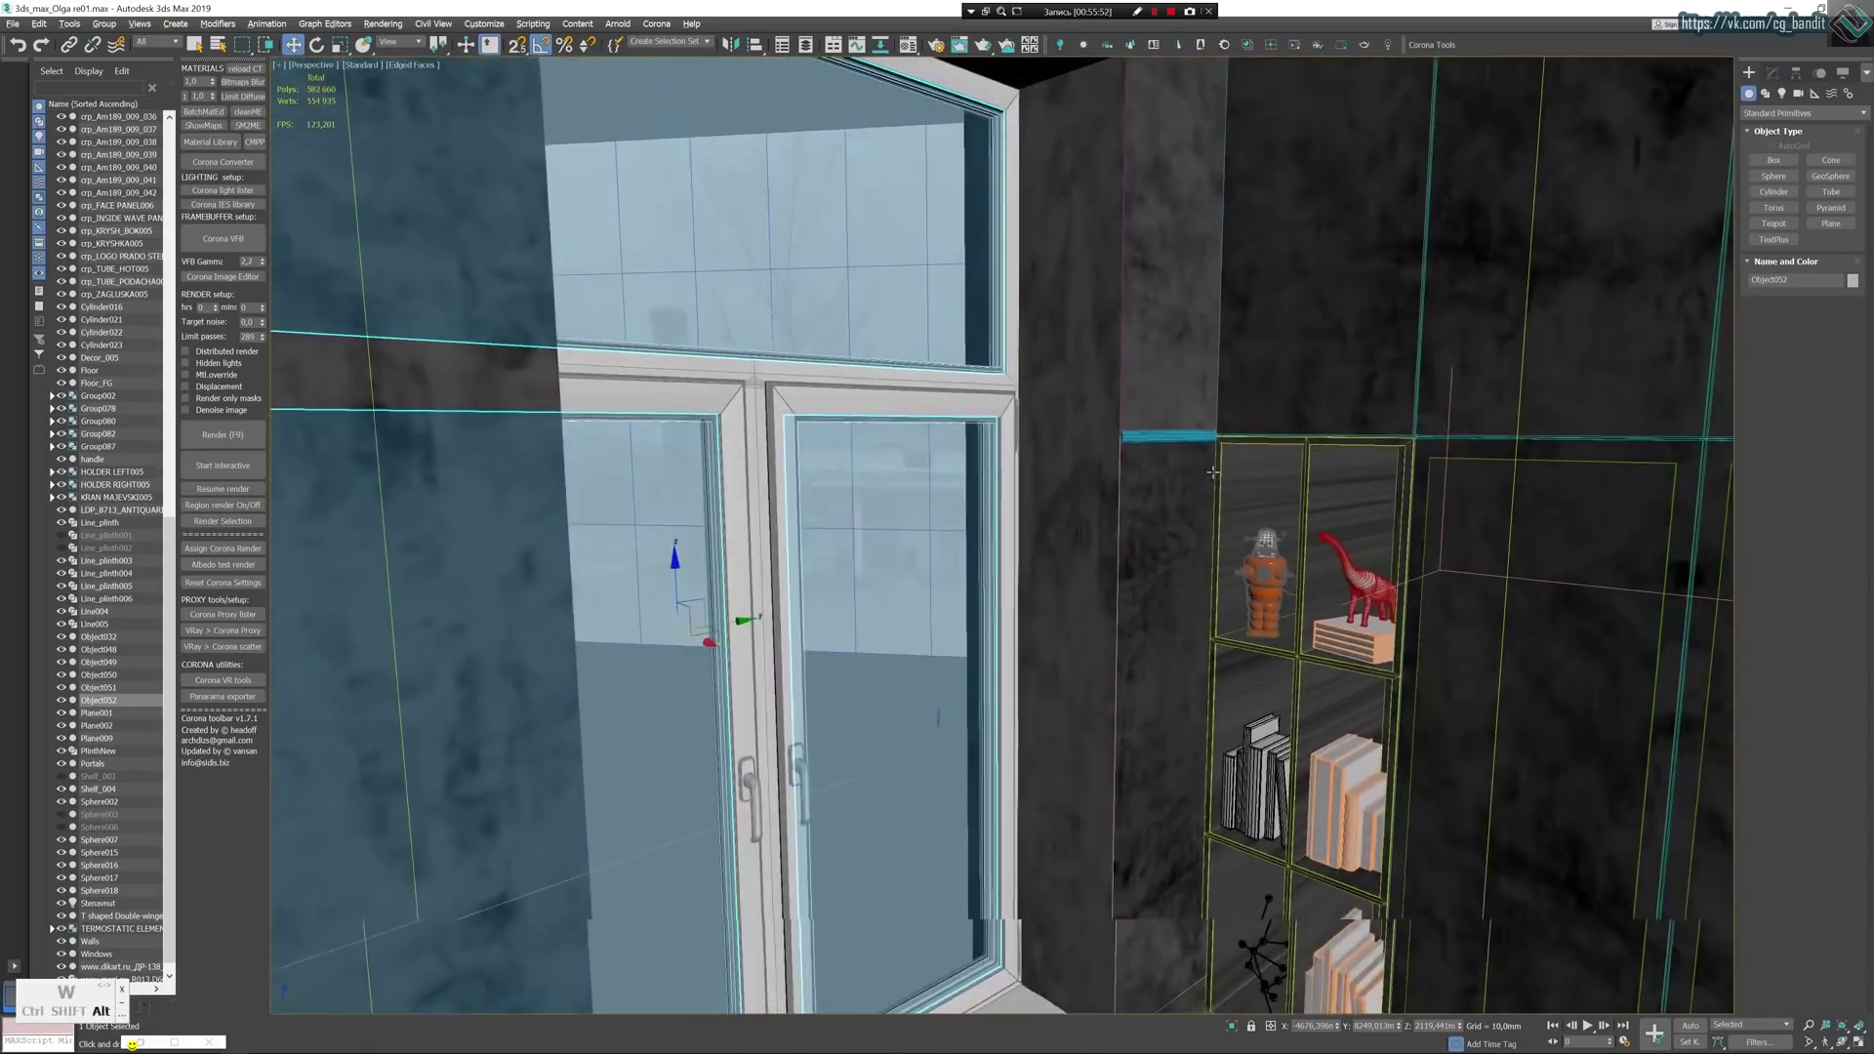
left_click(1137, 12)
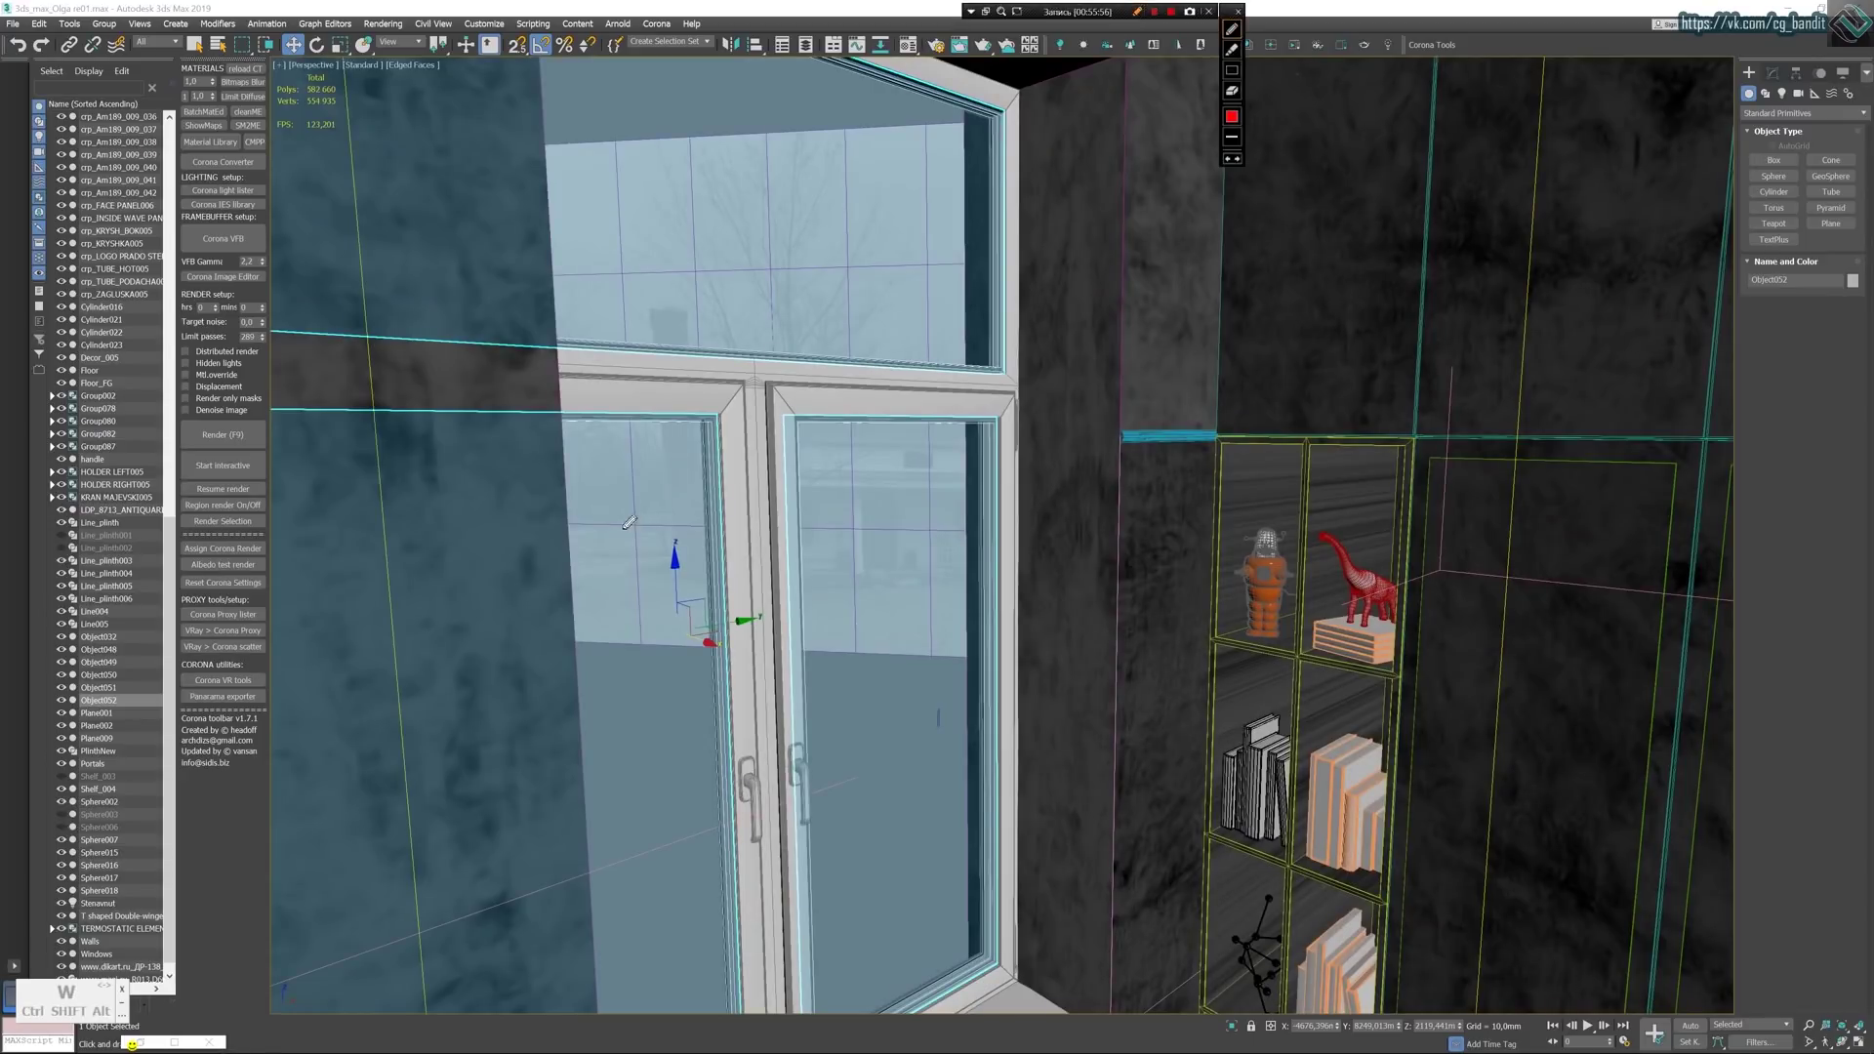
mouse_move(619, 530)
left_mouse_down()
mouse_move(908, 642)
mouse_move(884, 659)
mouse_move(1056, 734)
left_mouse_up()
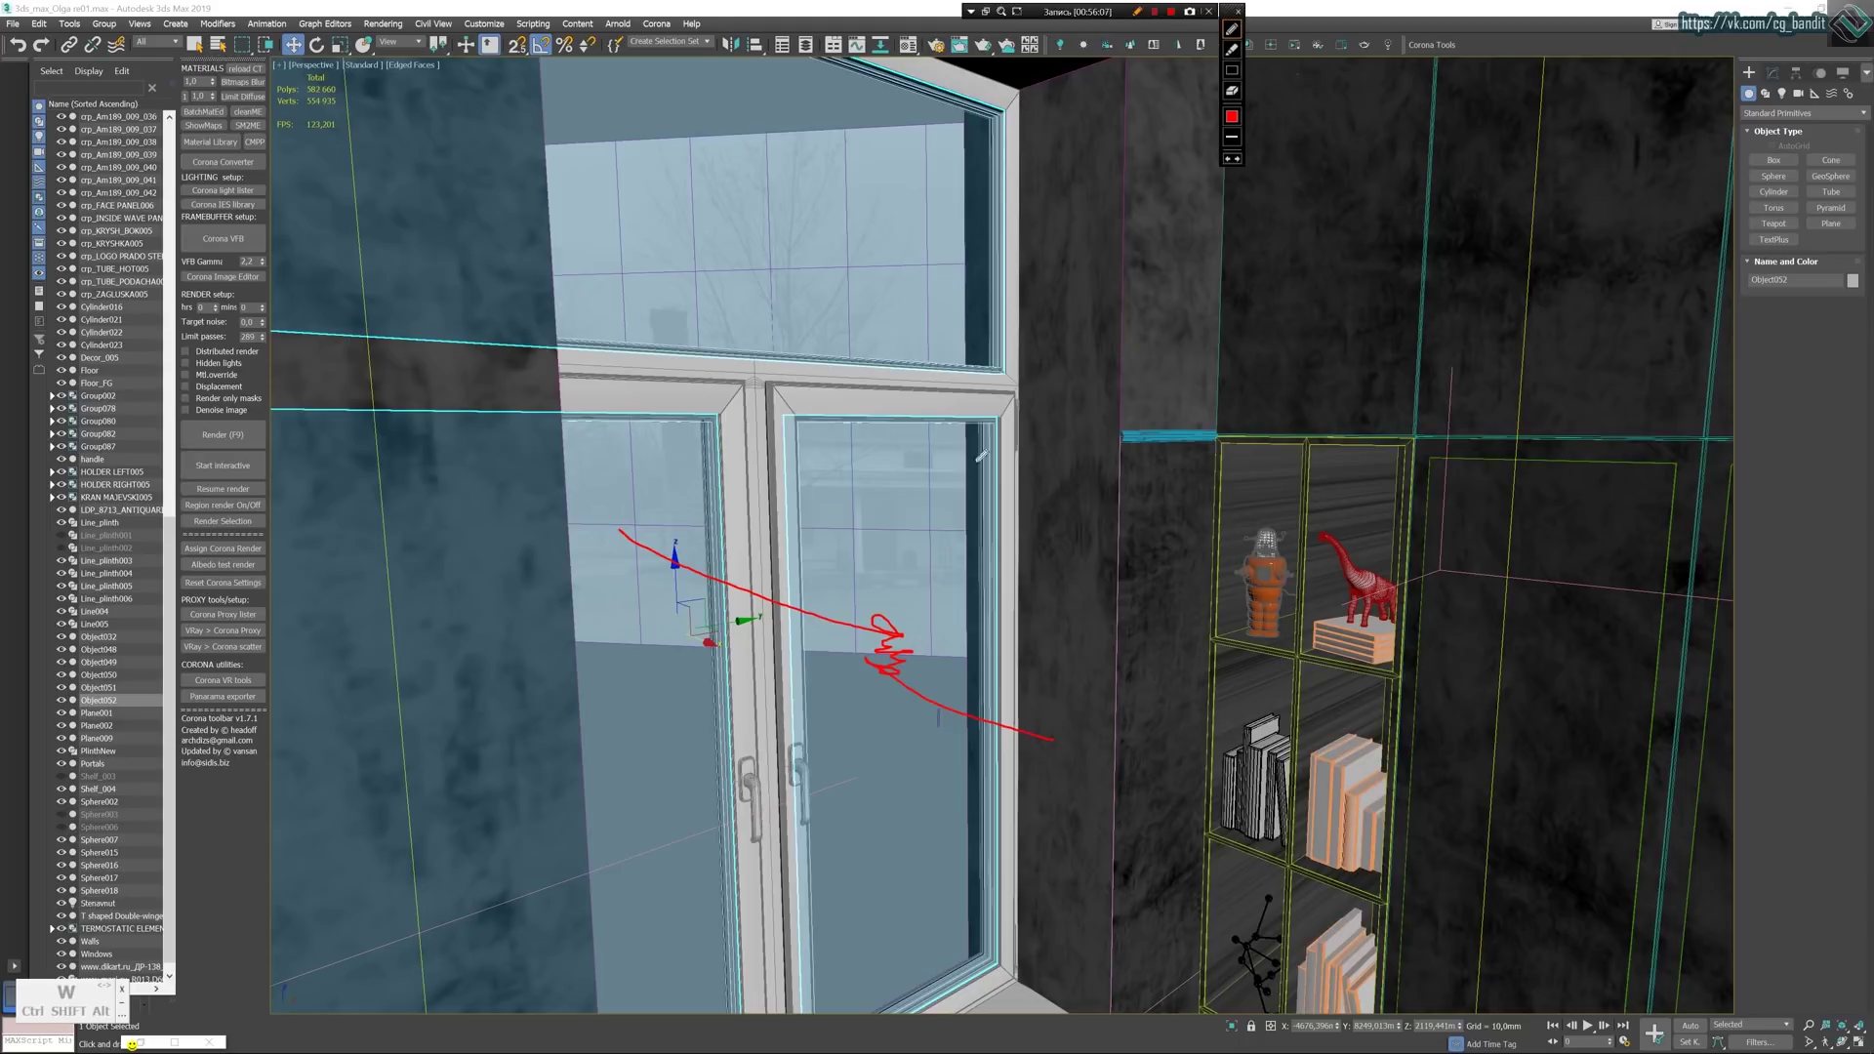
left_click_drag(989, 979, 995, 168)
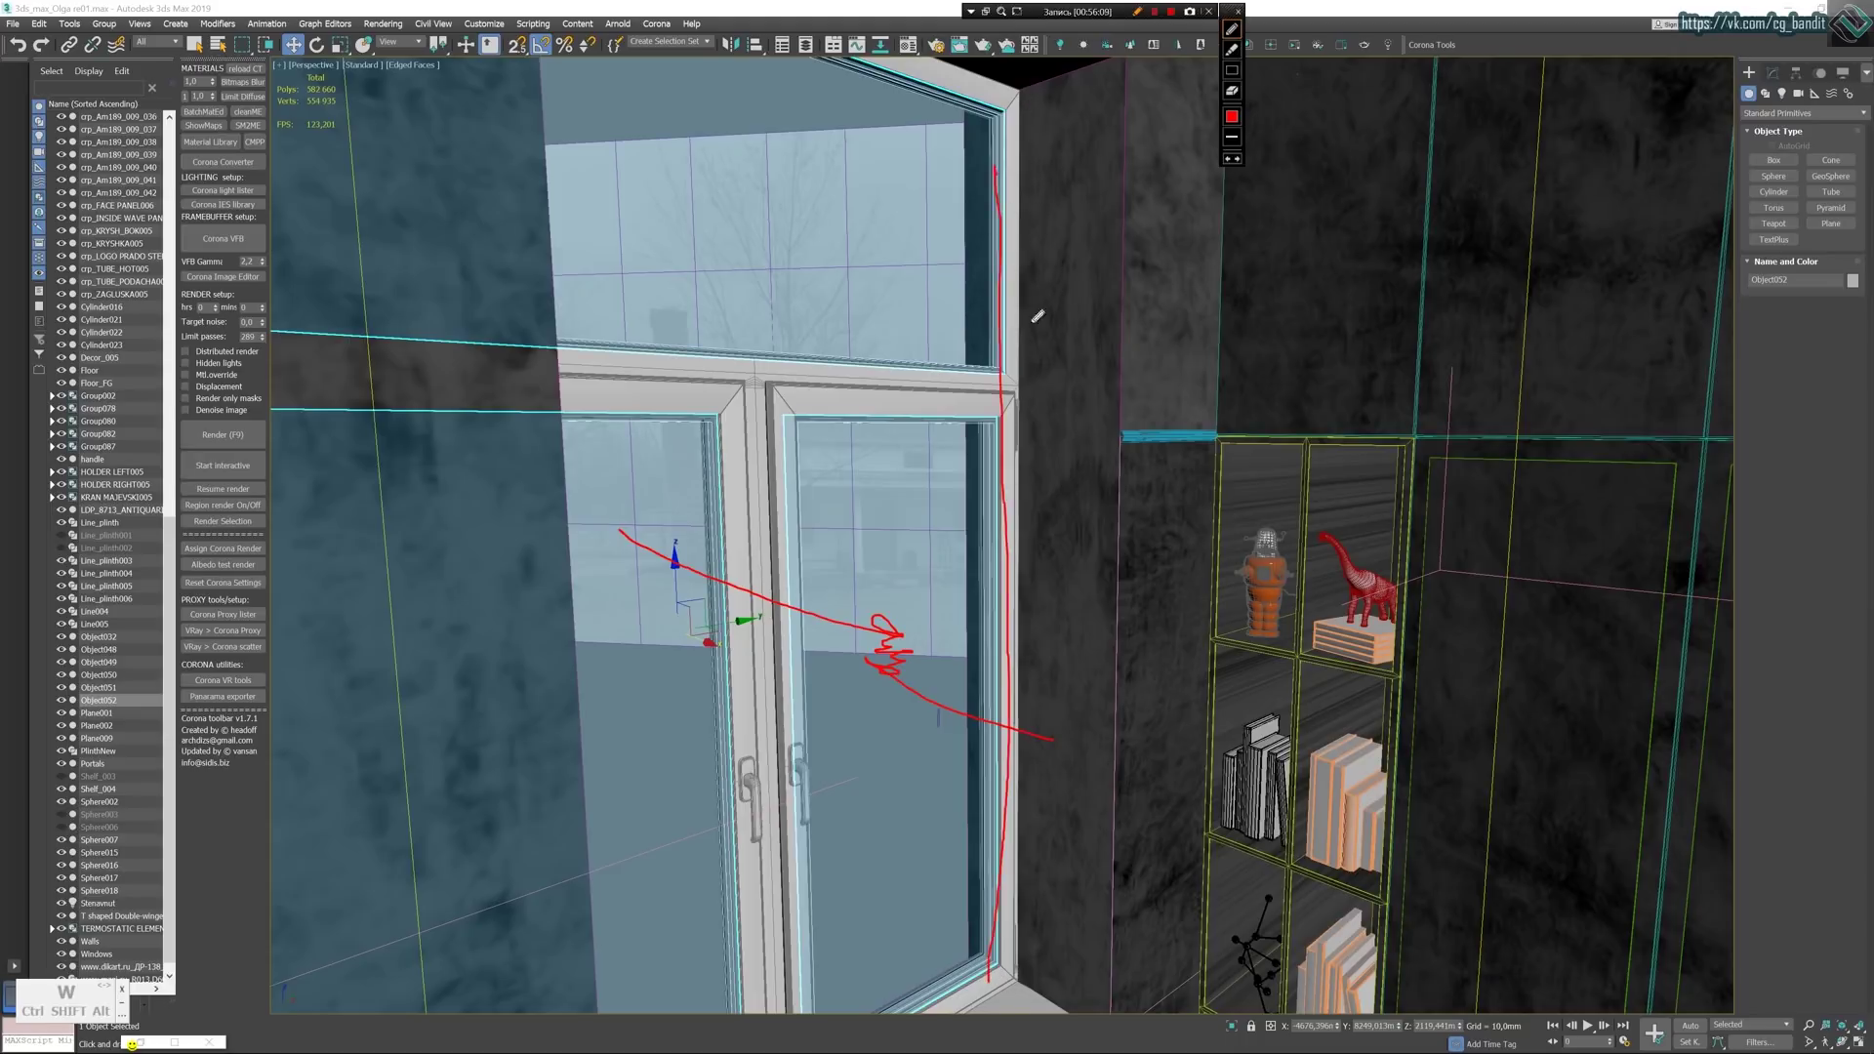
mouse_move(1038, 316)
left_mouse_down()
mouse_move(1051, 862)
mouse_move(1109, 673)
mouse_move(1039, 648)
left_mouse_up()
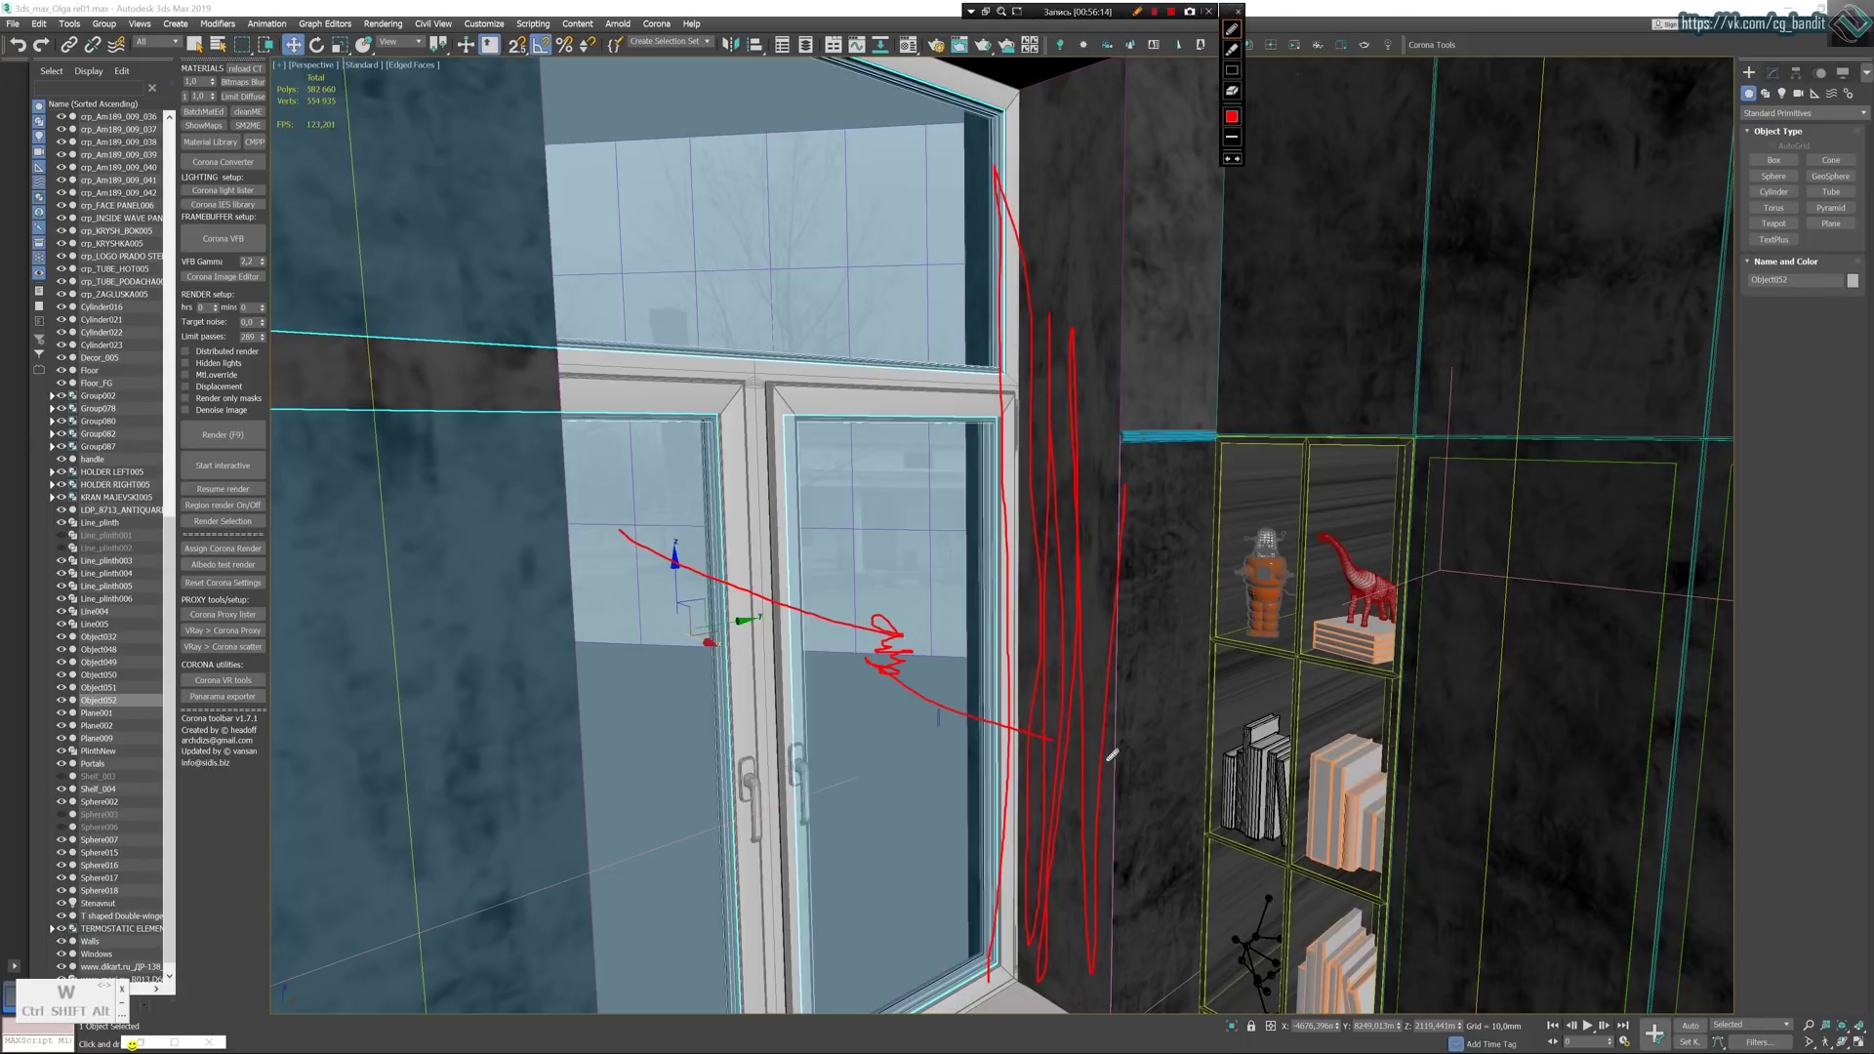
left_click_drag(1074, 750, 1310, 793)
left_click(1238, 13)
Select the Portals object covering the window openings from outside the room.
scroll(1172, 547, "up", 5)
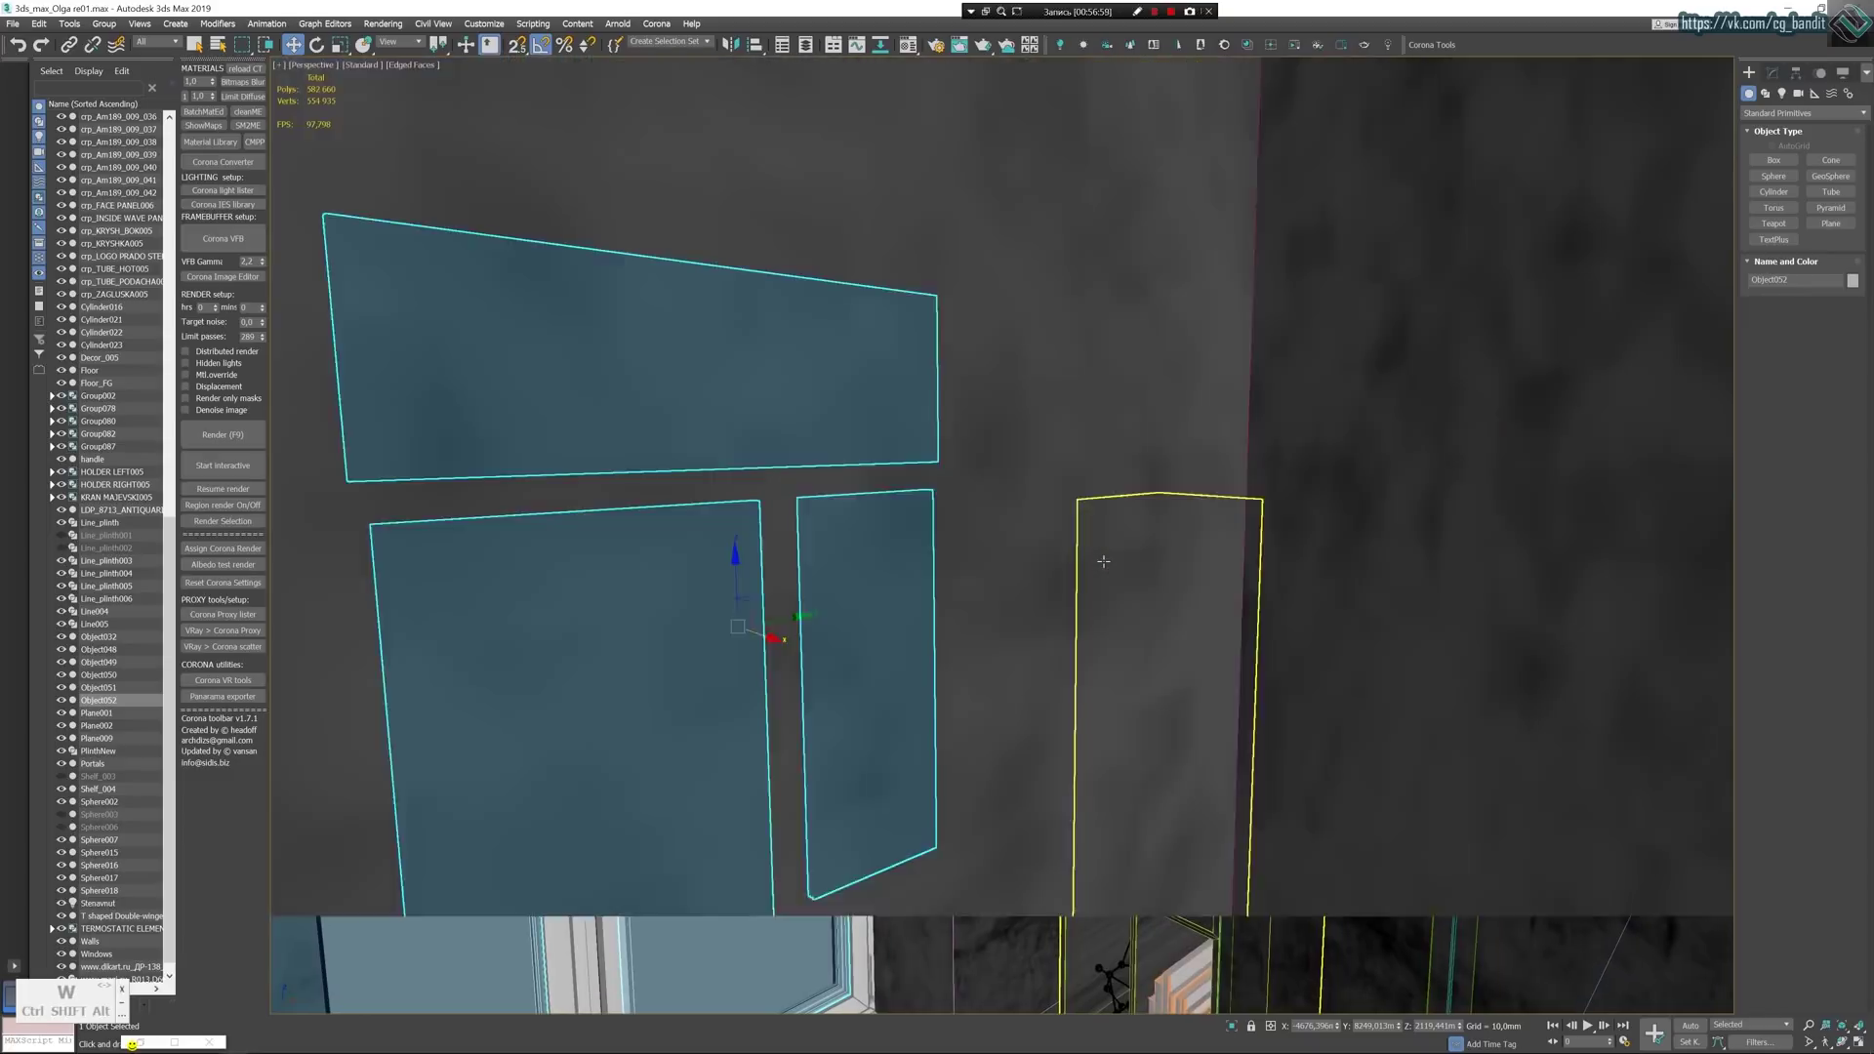
scroll(1104, 561, "down", 1)
middle_click_drag(1031, 642, 1068, 674, "alt")
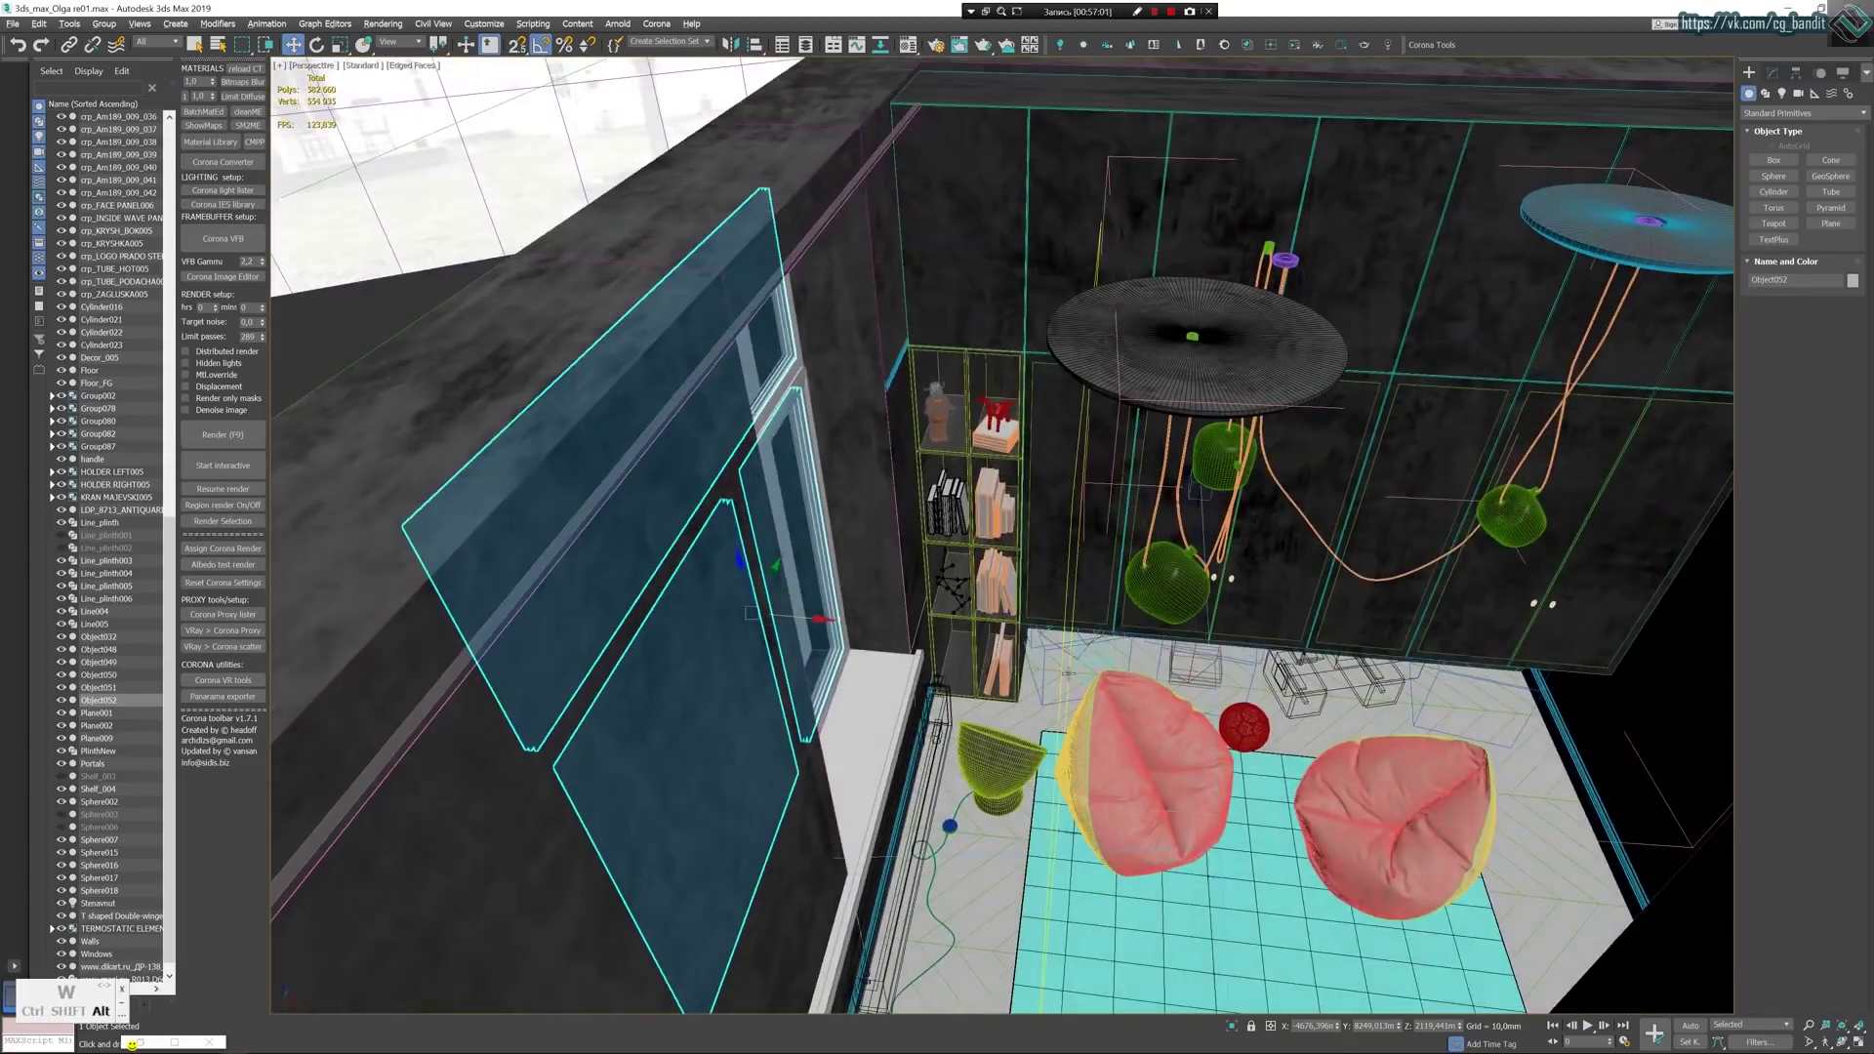
key("a")
middle_click_drag(738, 630, 863, 673, "alt")
left_click(714, 768)
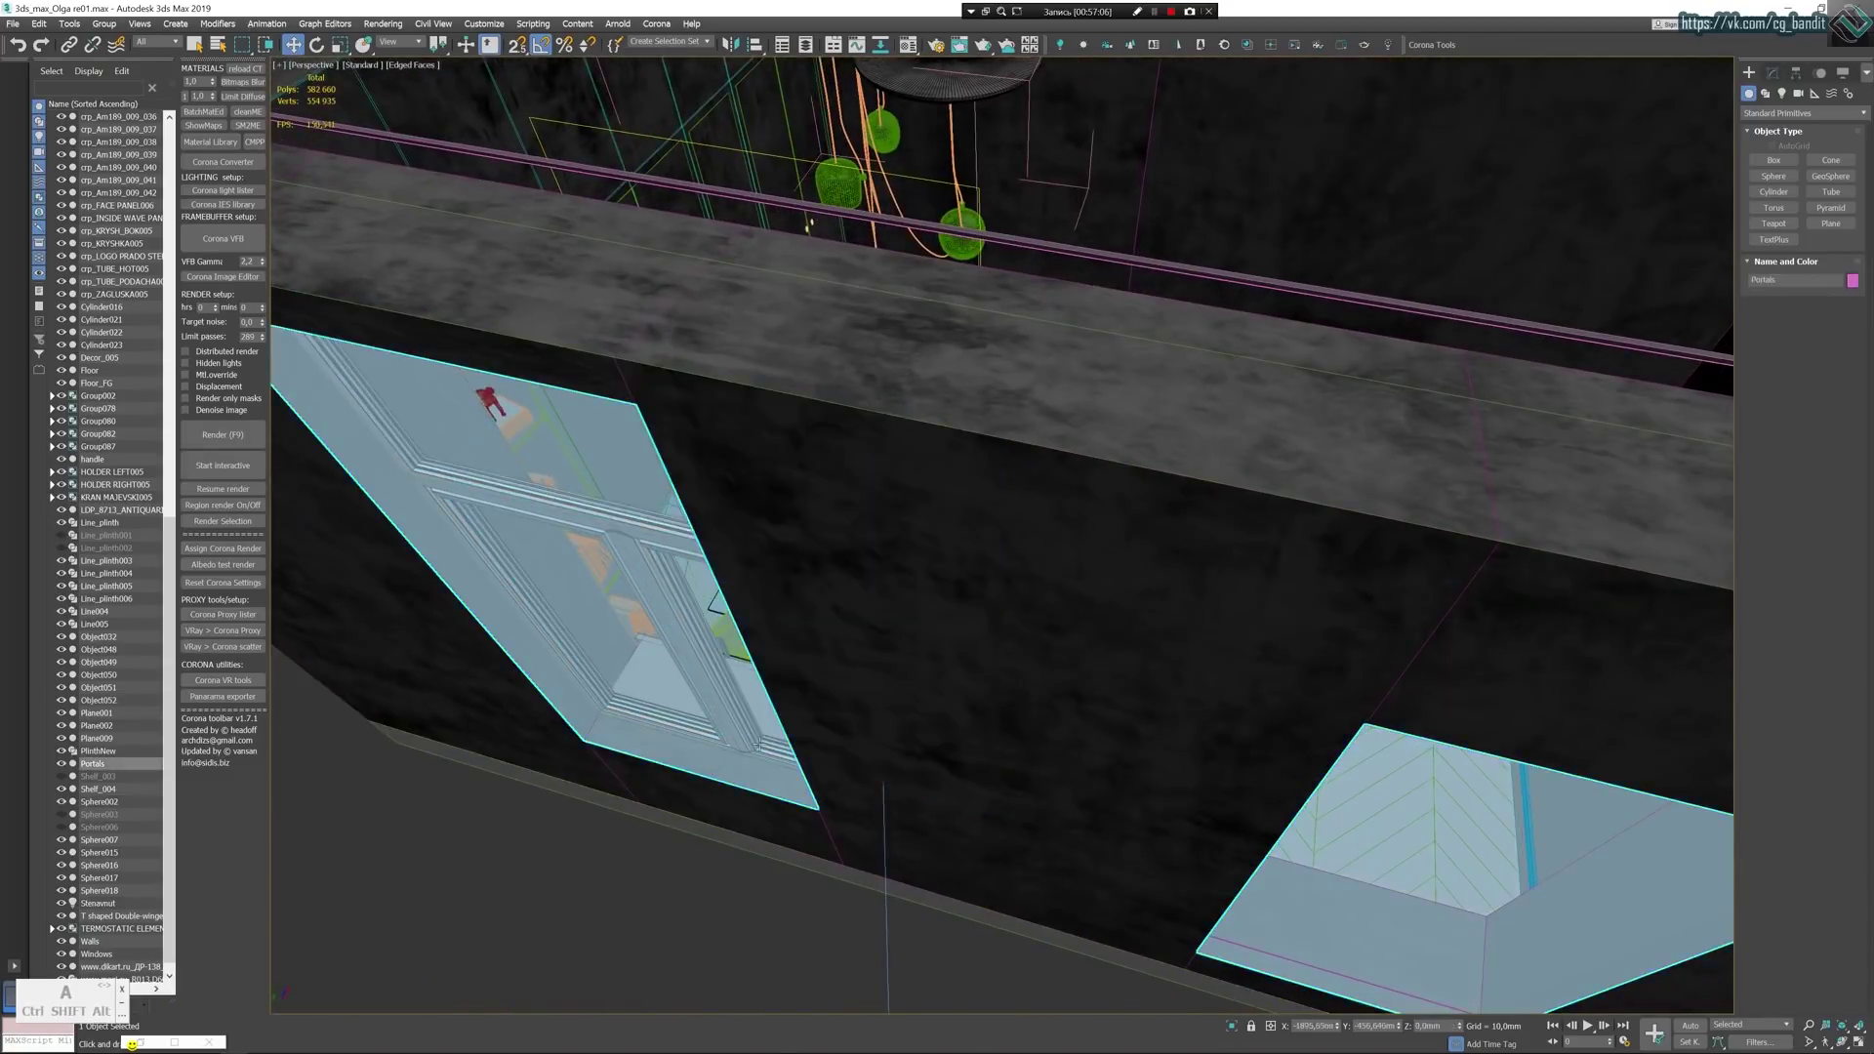
Try moving the Portals object away from the window openings along the X axis, and undo the move.
scroll(837, 721, "down", 10)
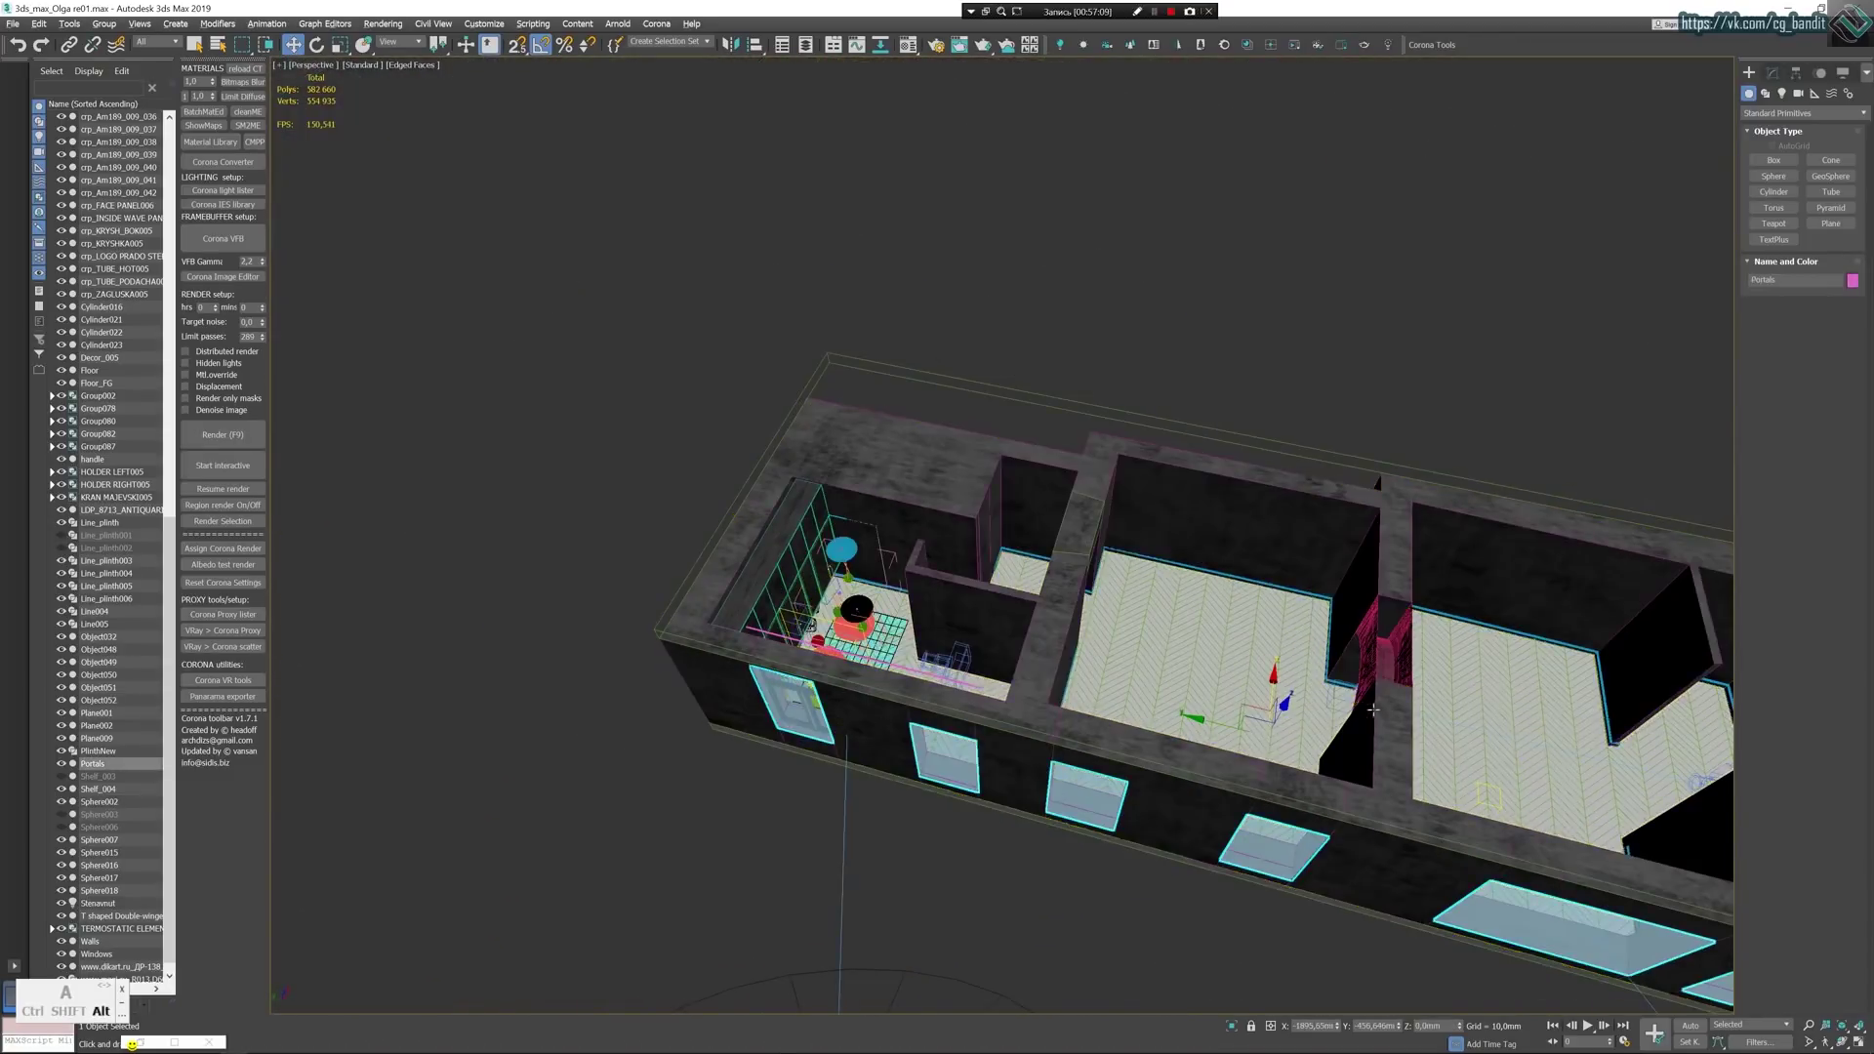
middle_click_drag(1373, 710, 1328, 711, "alt")
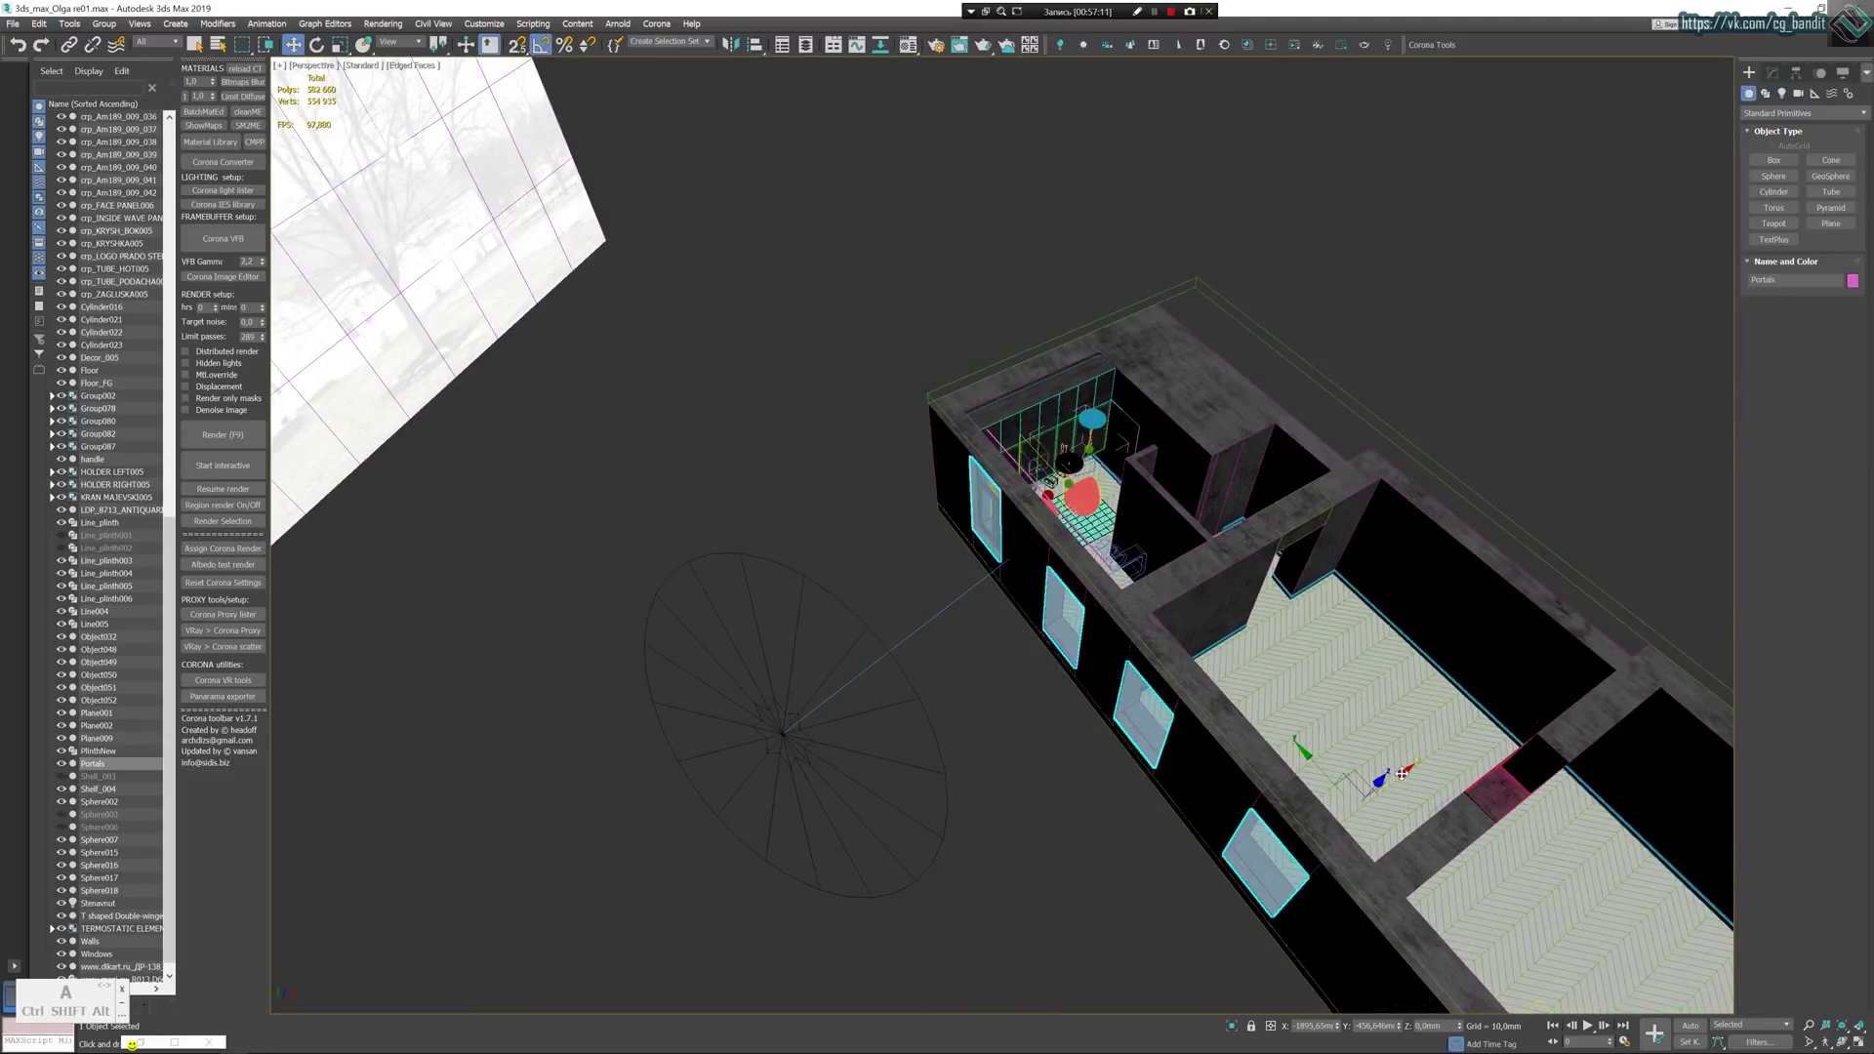
left_click_drag(1402, 774, 1277, 780)
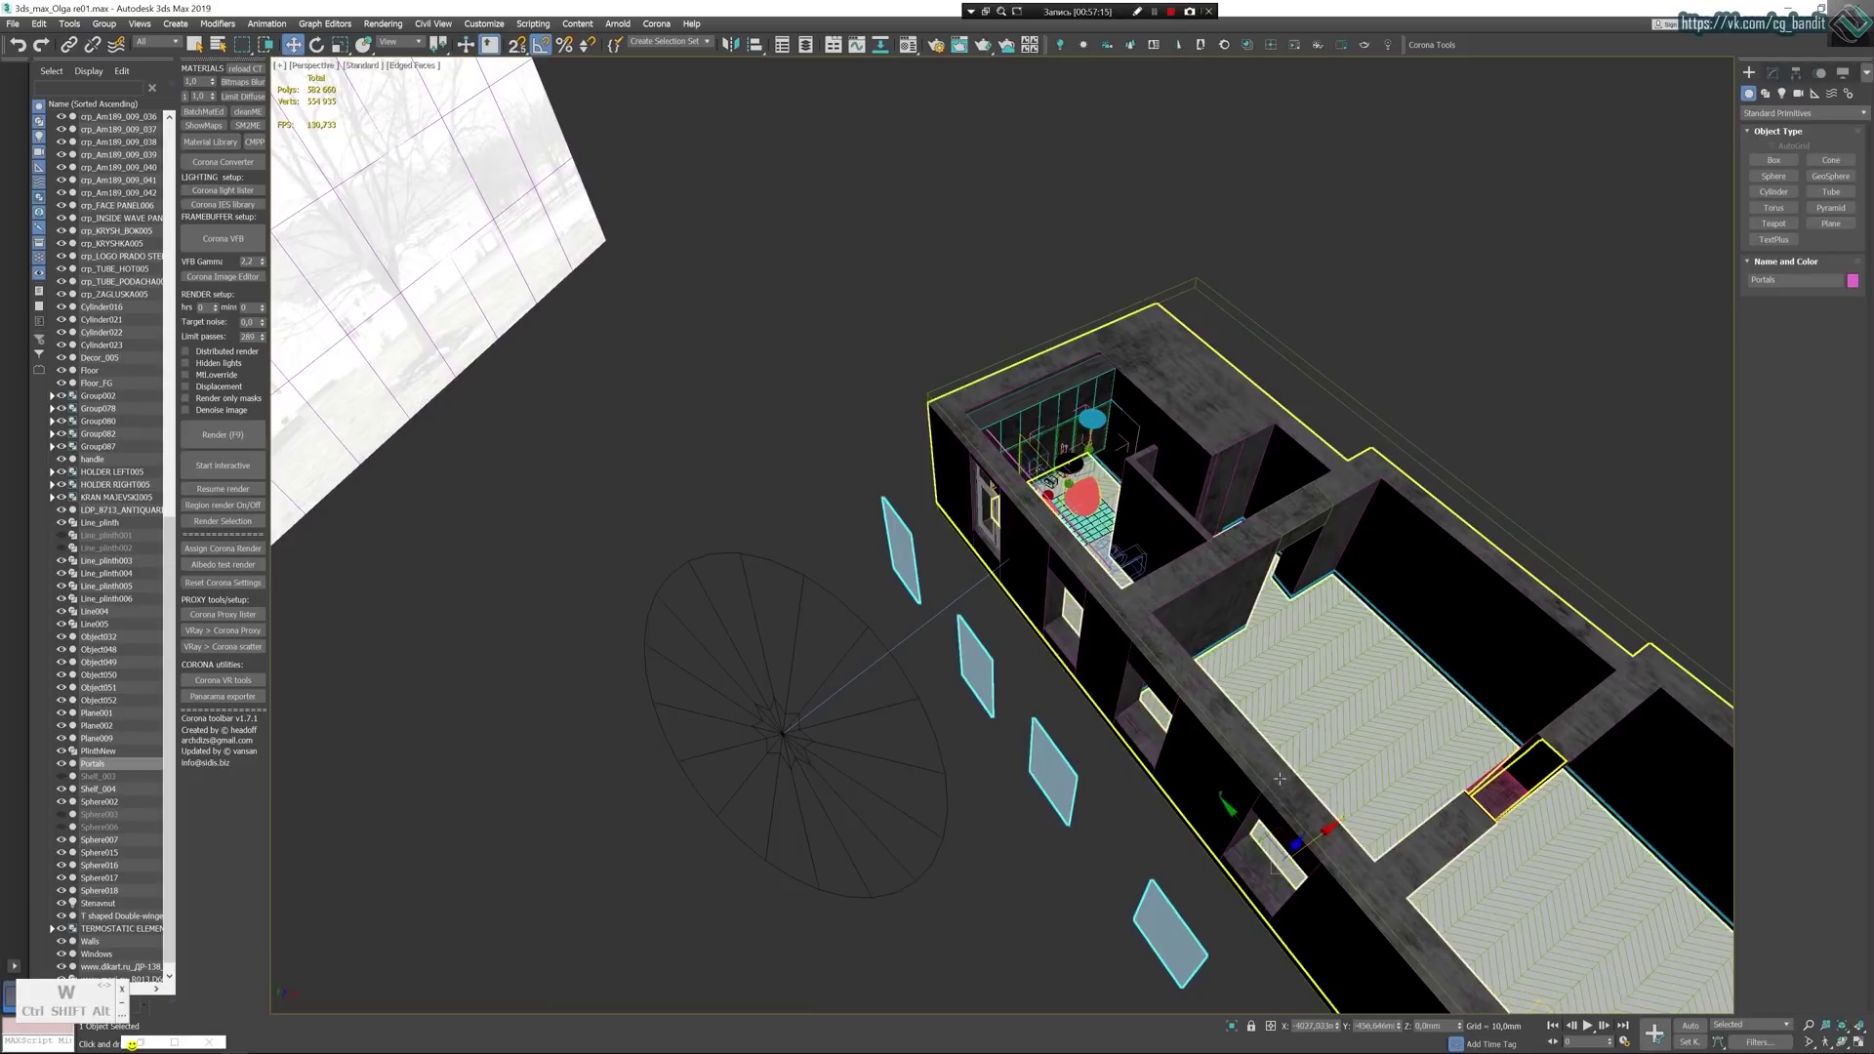
key("ctrl+z")
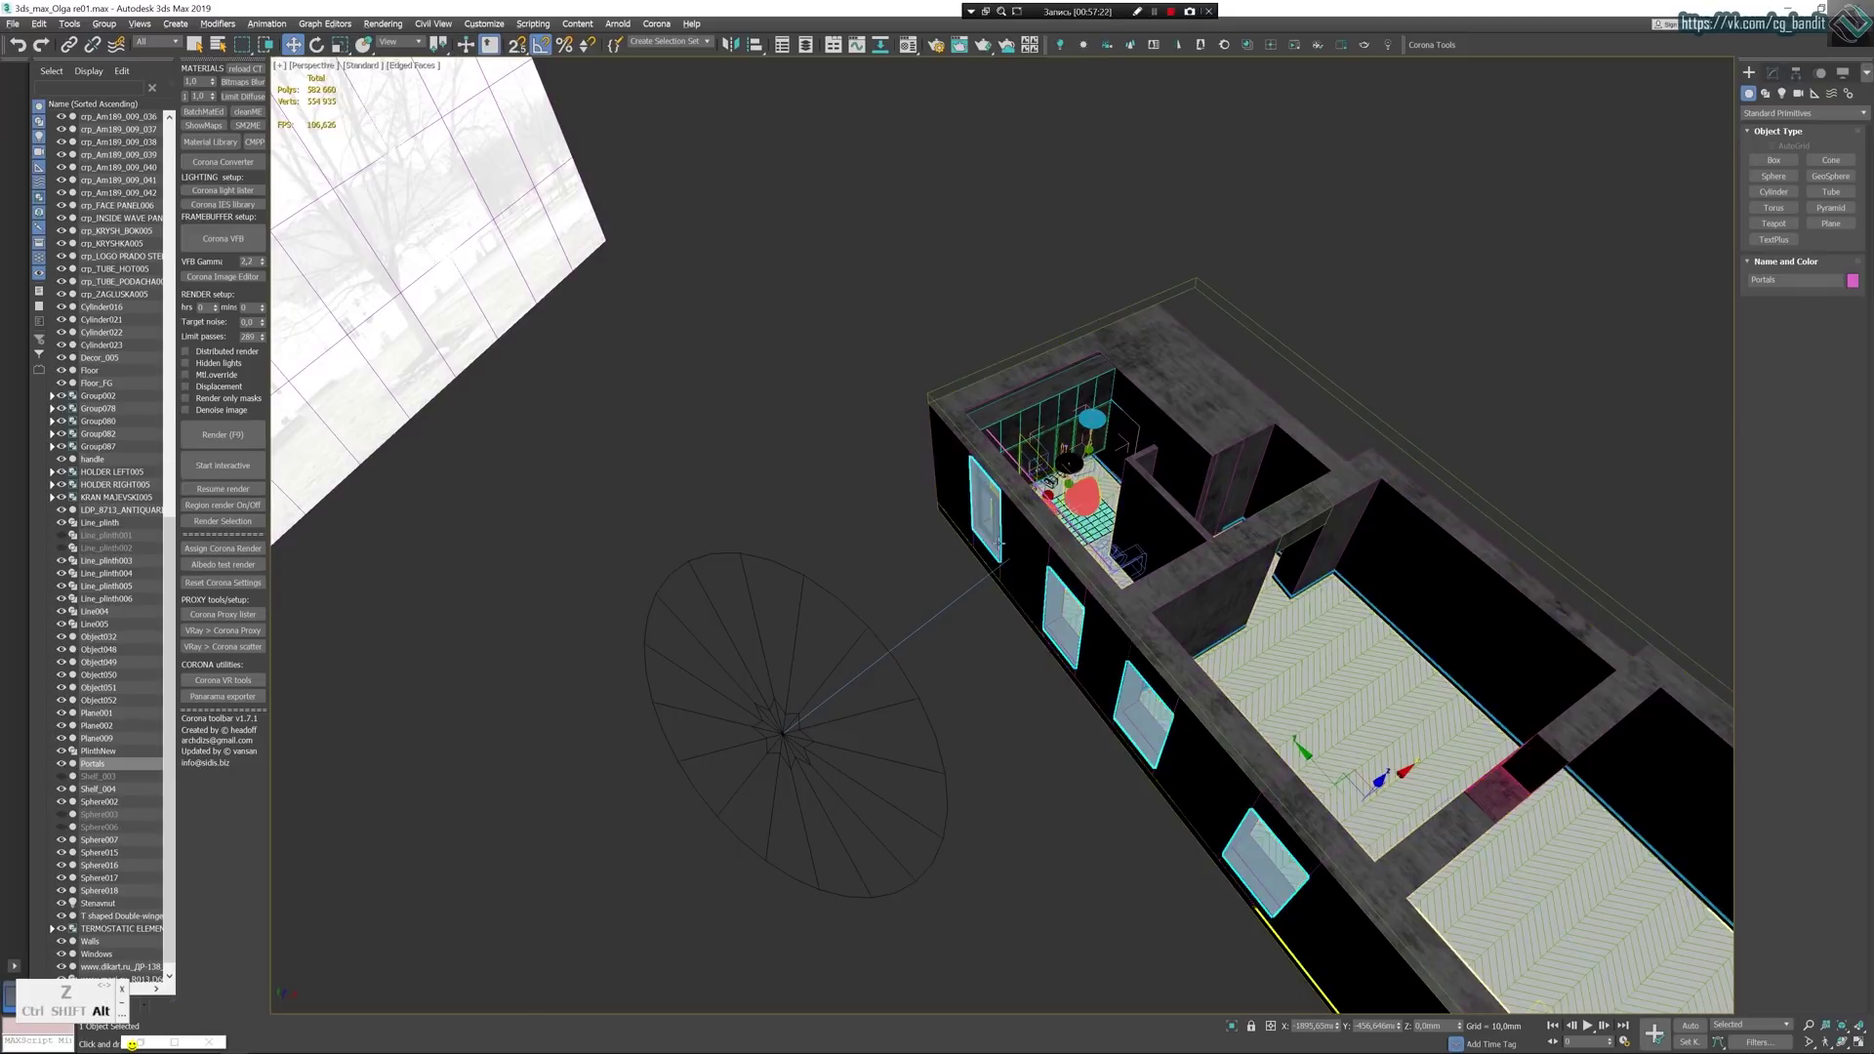
Draw red annotations of light rays converging from outside onto the portal of the first window, and leave drawing mode.
middle_click_drag(1003, 571, 896, 559, "alt")
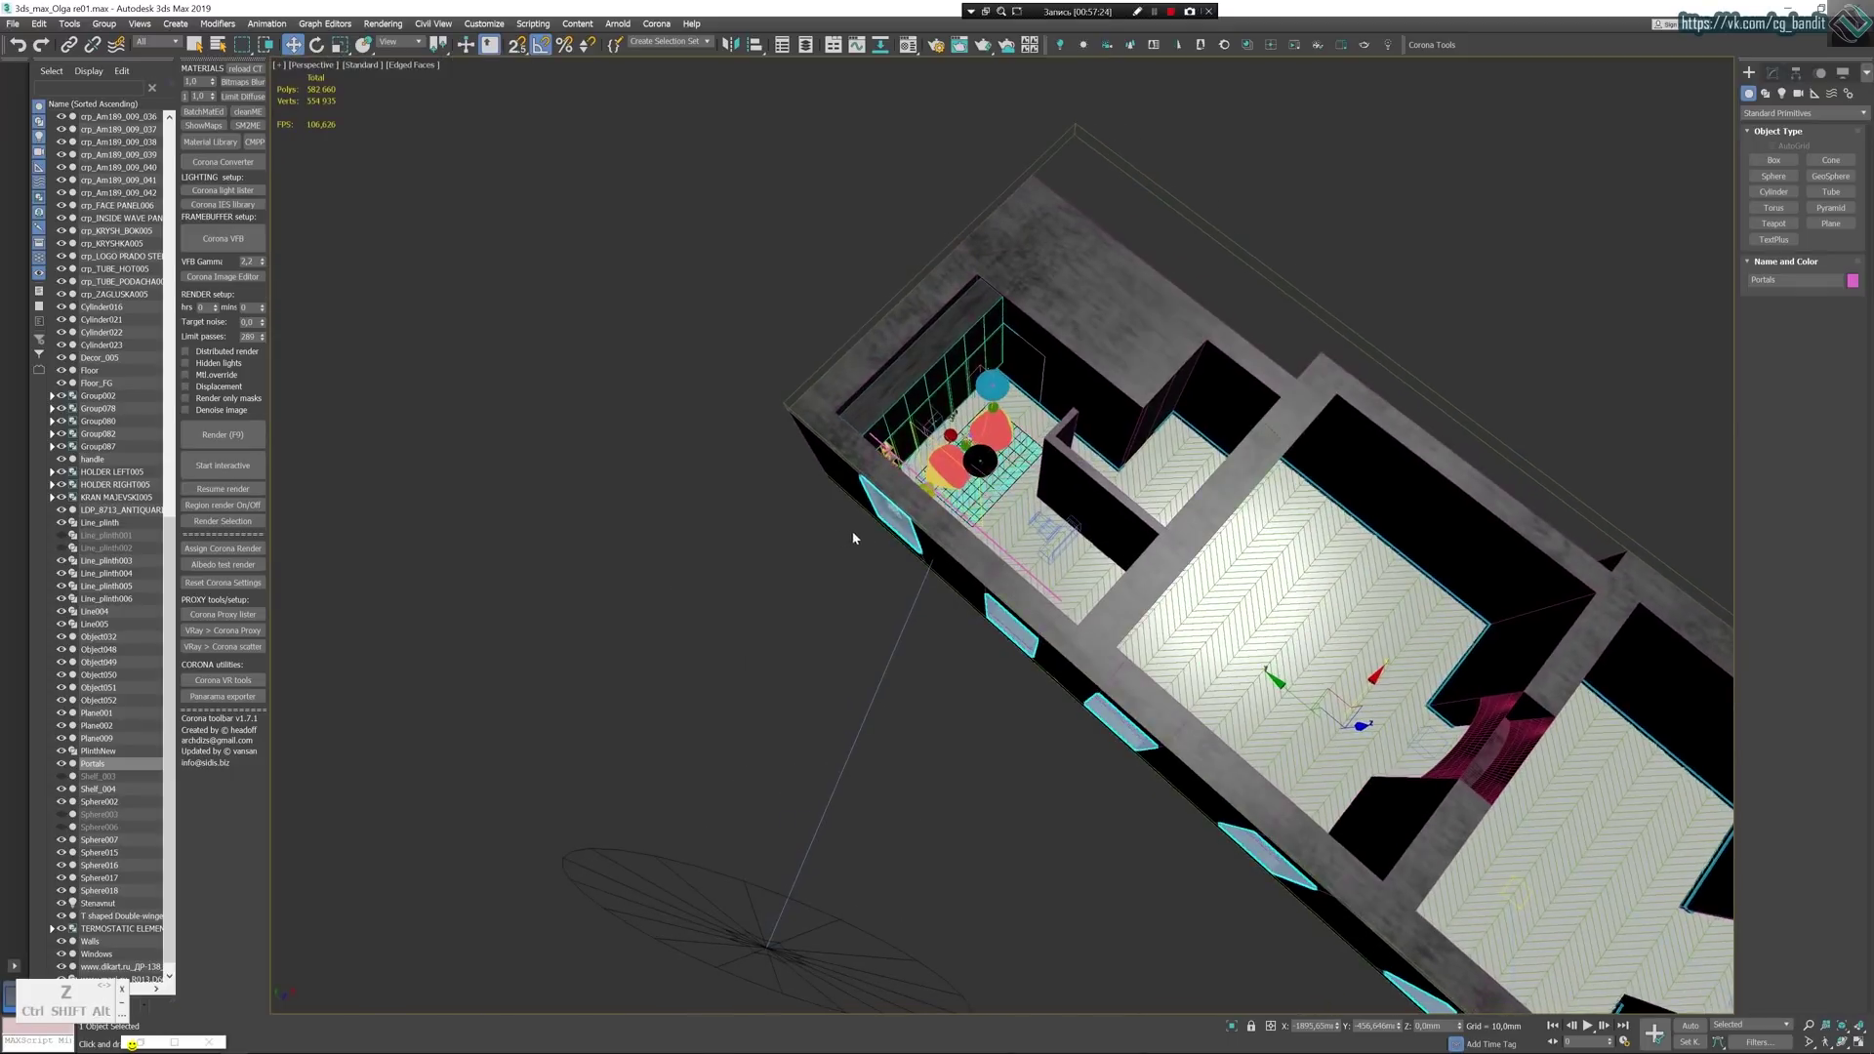
scroll(879, 540, "up", 5)
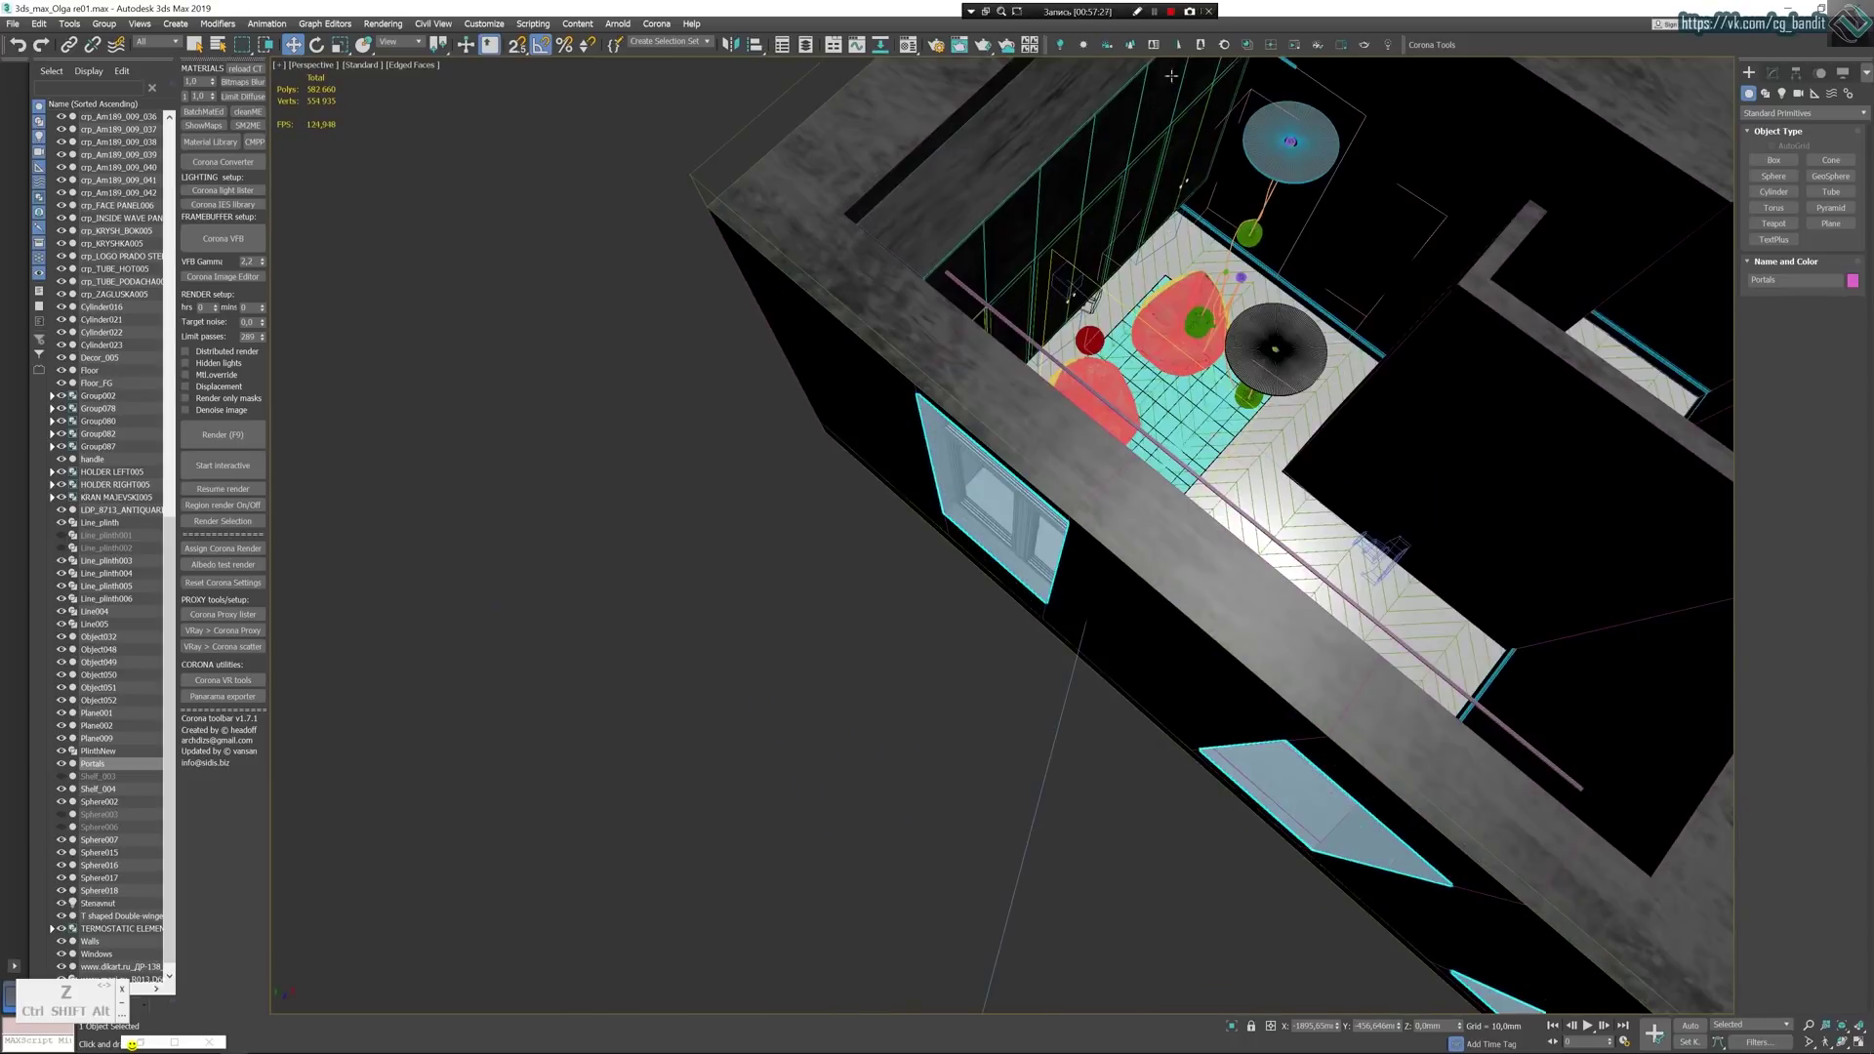
left_click(1137, 10)
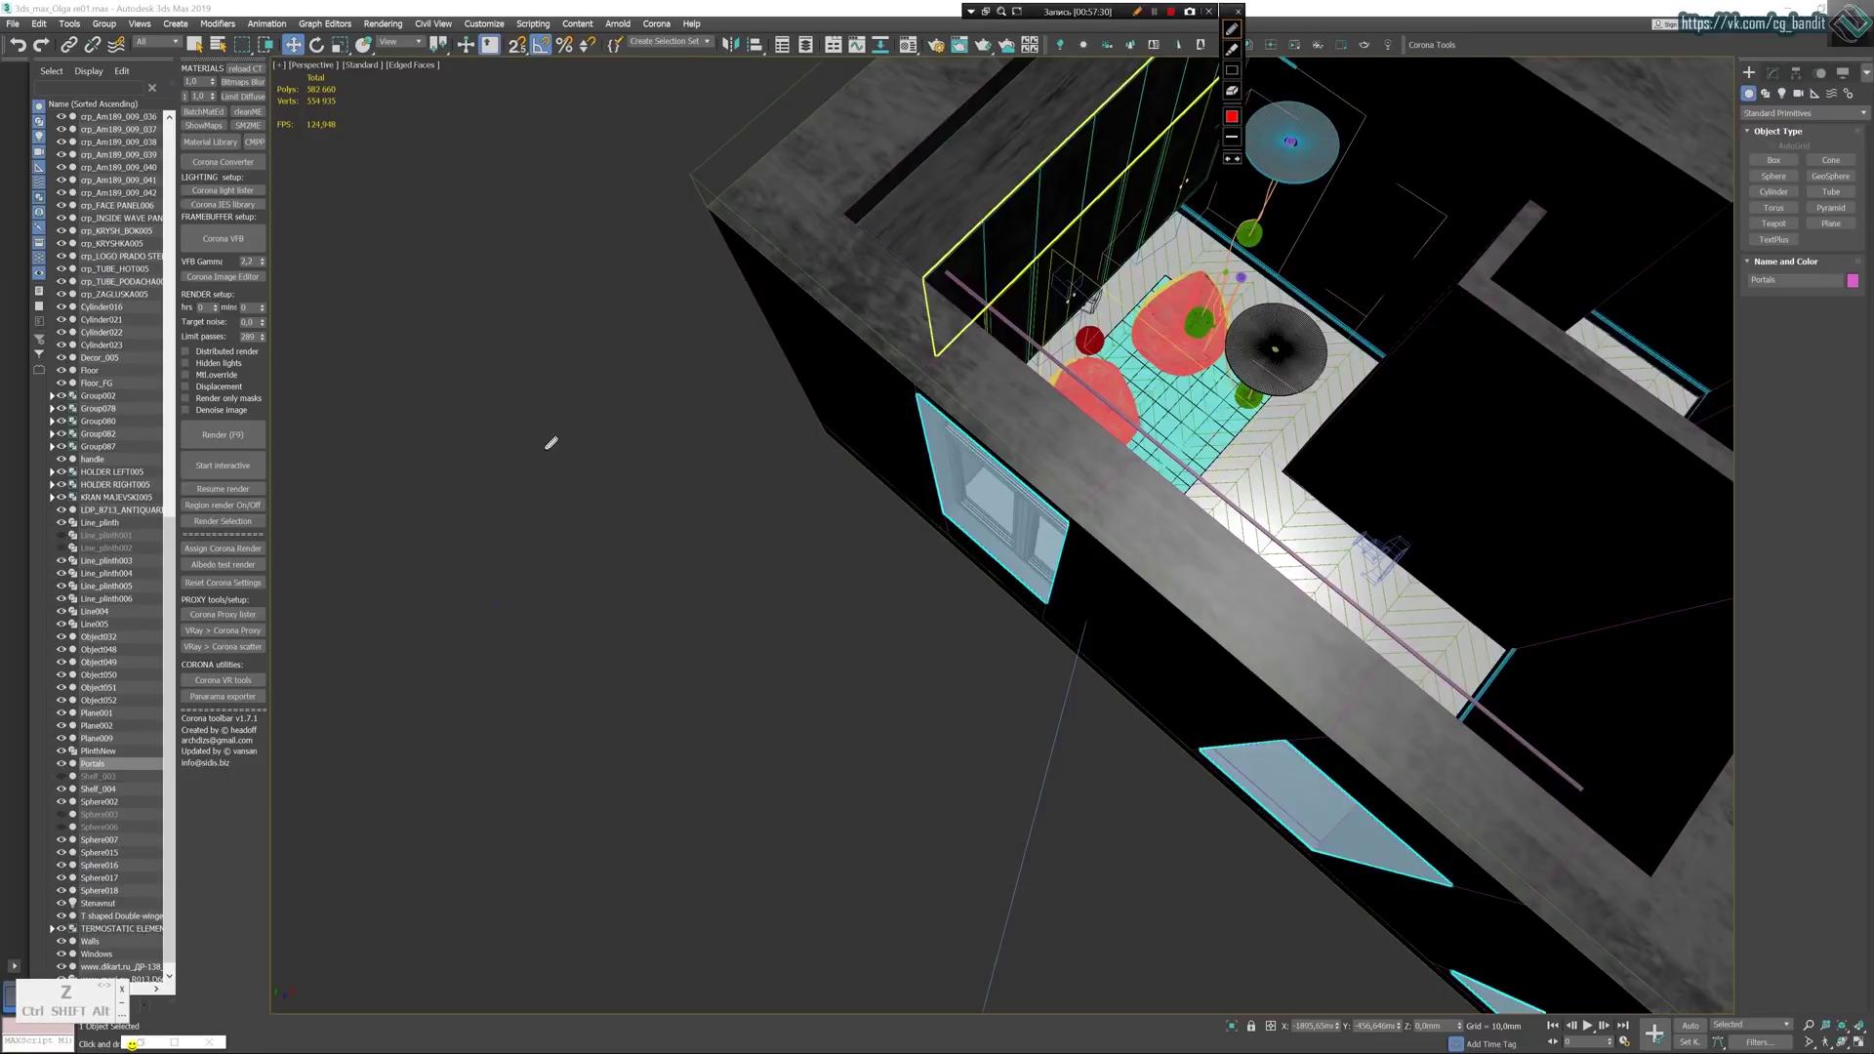
mouse_move(556, 454)
left_mouse_down()
mouse_move(958, 512)
mouse_move(1020, 426)
left_mouse_up()
left_click_drag(1034, 876, 1047, 586)
left_click_drag(796, 625, 986, 469)
mouse_move(761, 792)
left_mouse_down()
mouse_move(988, 599)
mouse_move(1049, 518)
left_mouse_up()
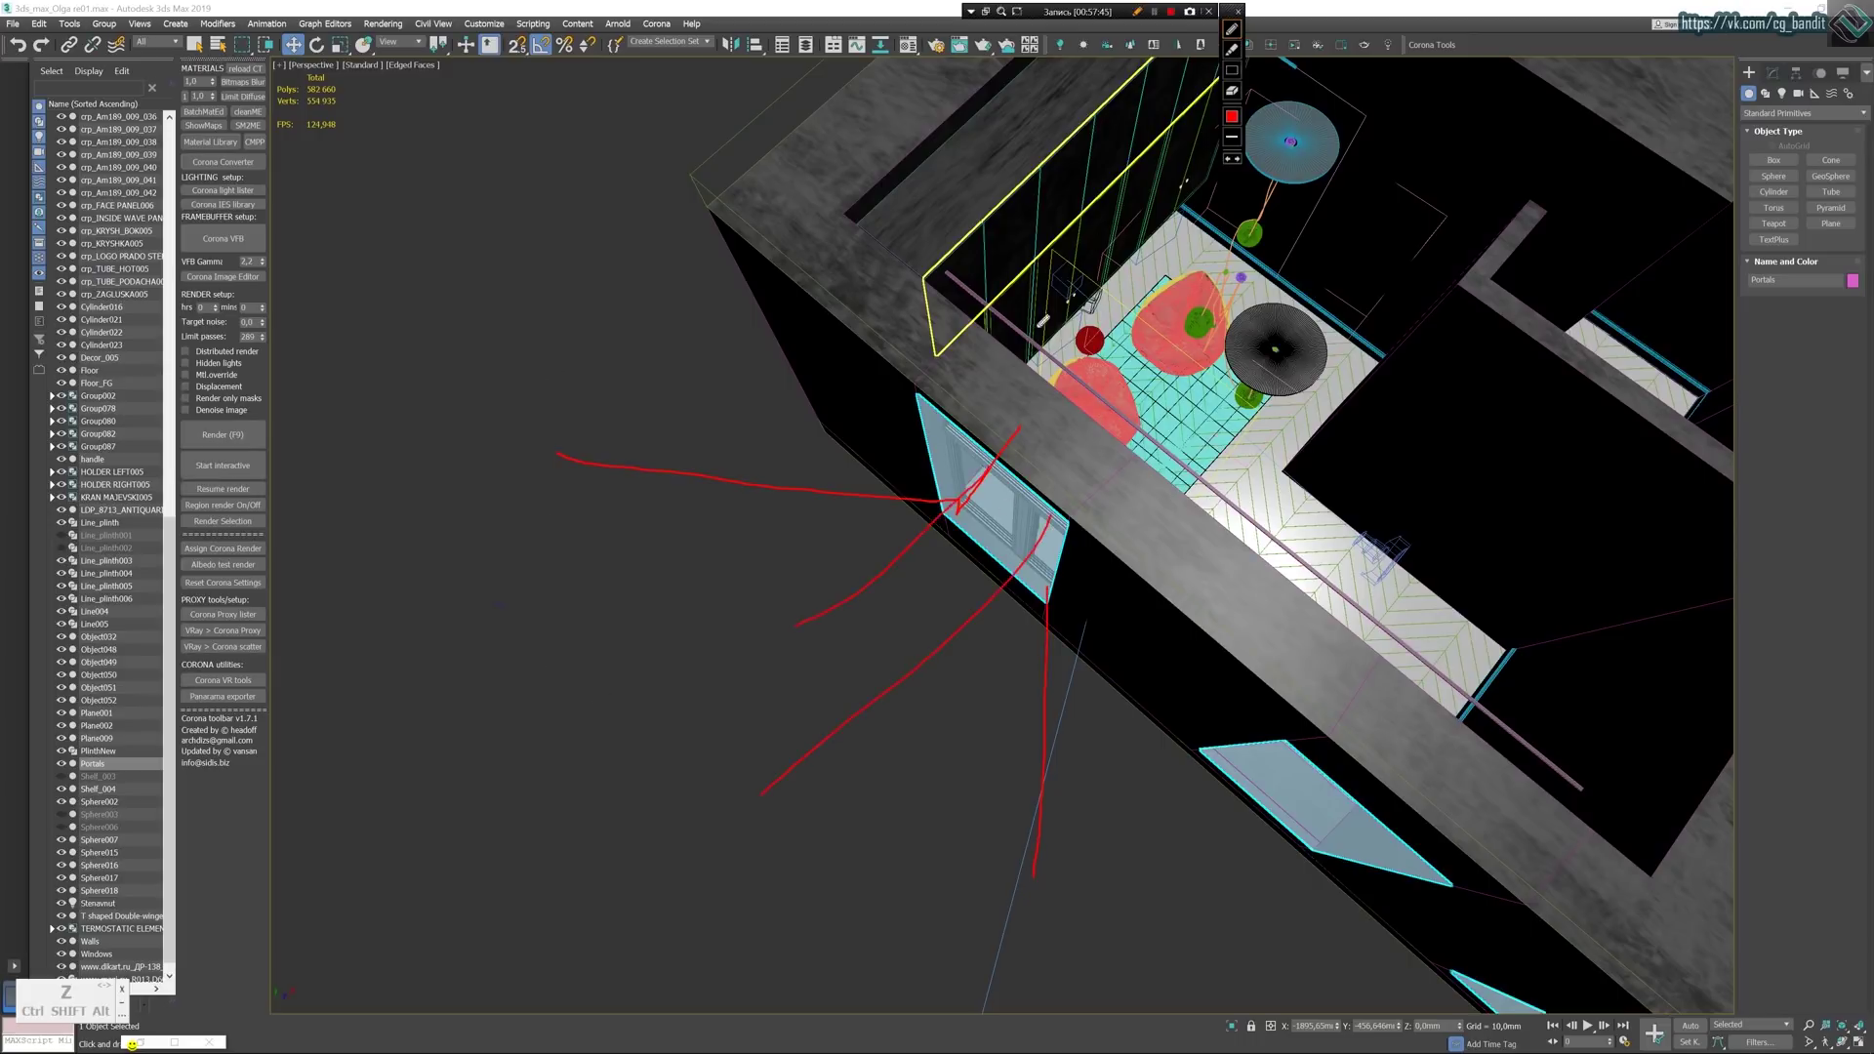
mouse_move(555, 772)
left_mouse_down()
mouse_move(649, 597)
mouse_move(710, 368)
left_mouse_up()
mouse_move(1244, 828)
left_mouse_down()
mouse_move(1180, 856)
mouse_move(932, 846)
left_mouse_up()
left_click_drag(732, 159, 755, 148)
left_click(1237, 12)
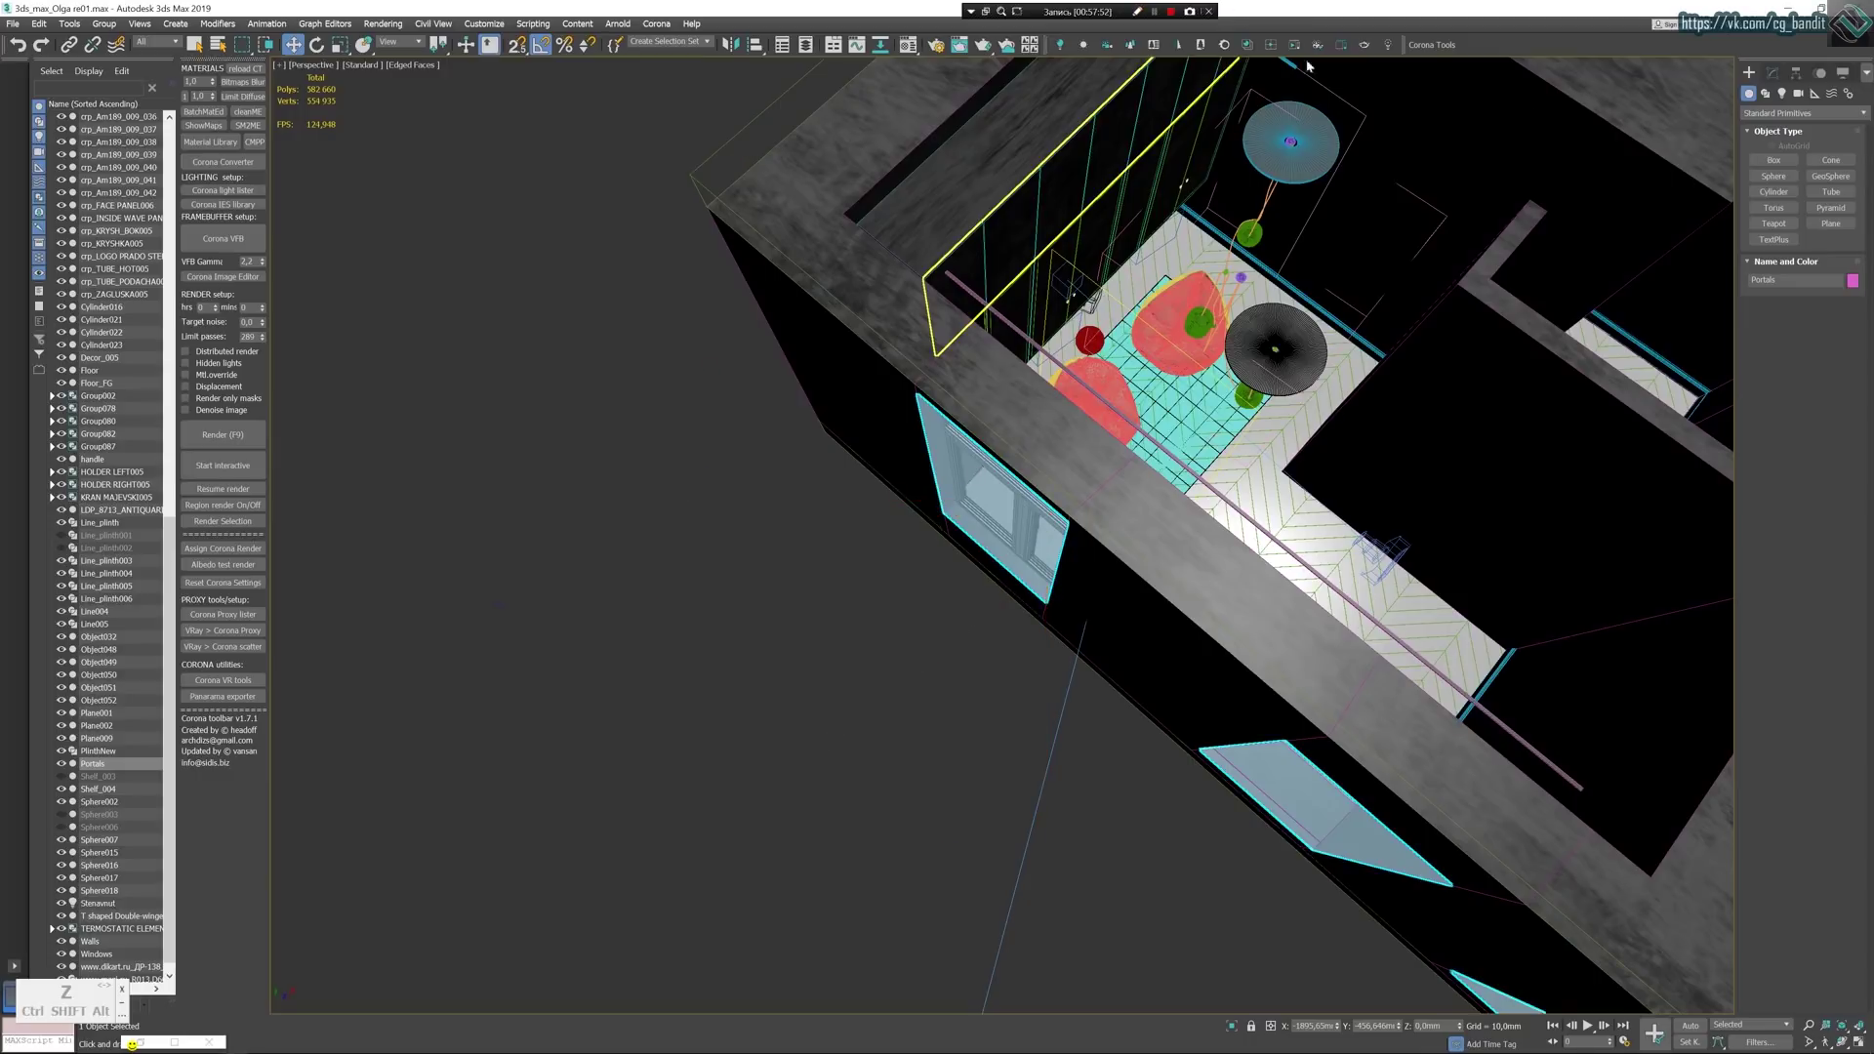
Create a box outside the first window and move it up against the window opening.
left_click(1792, 163)
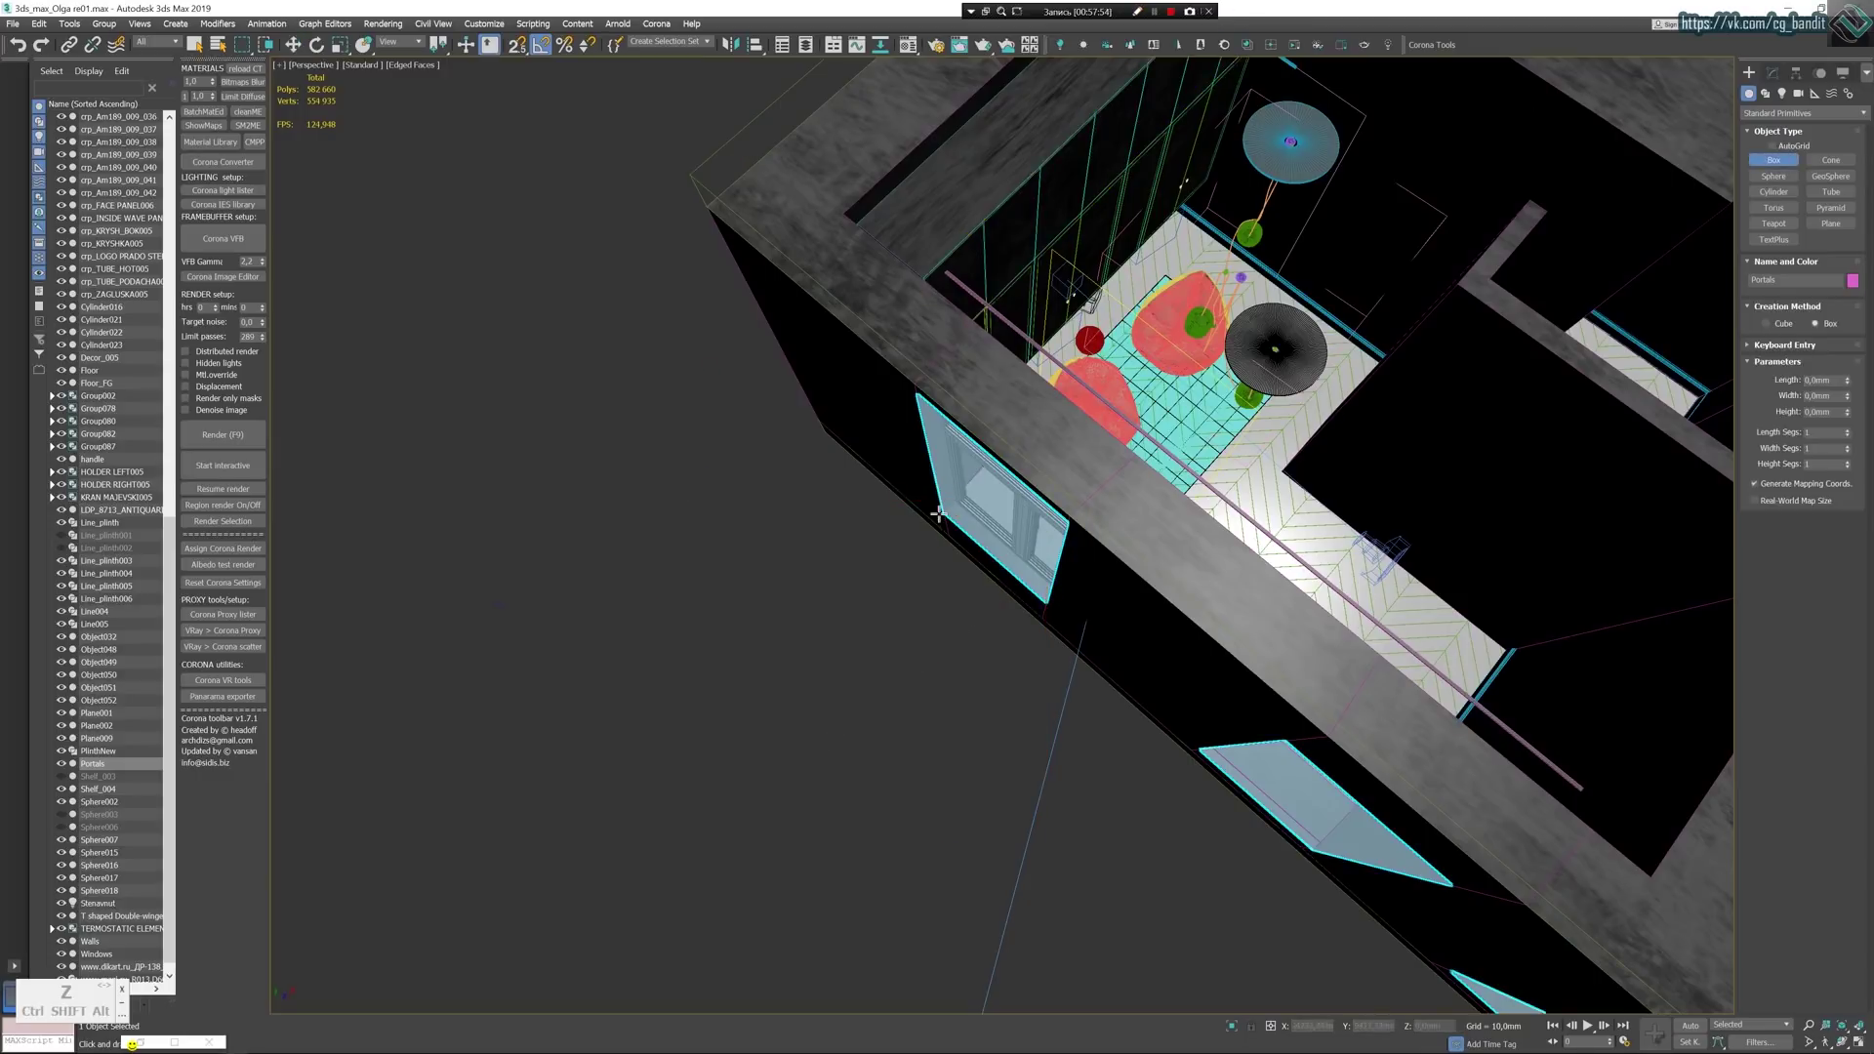
left_click_drag(916, 575, 1015, 635)
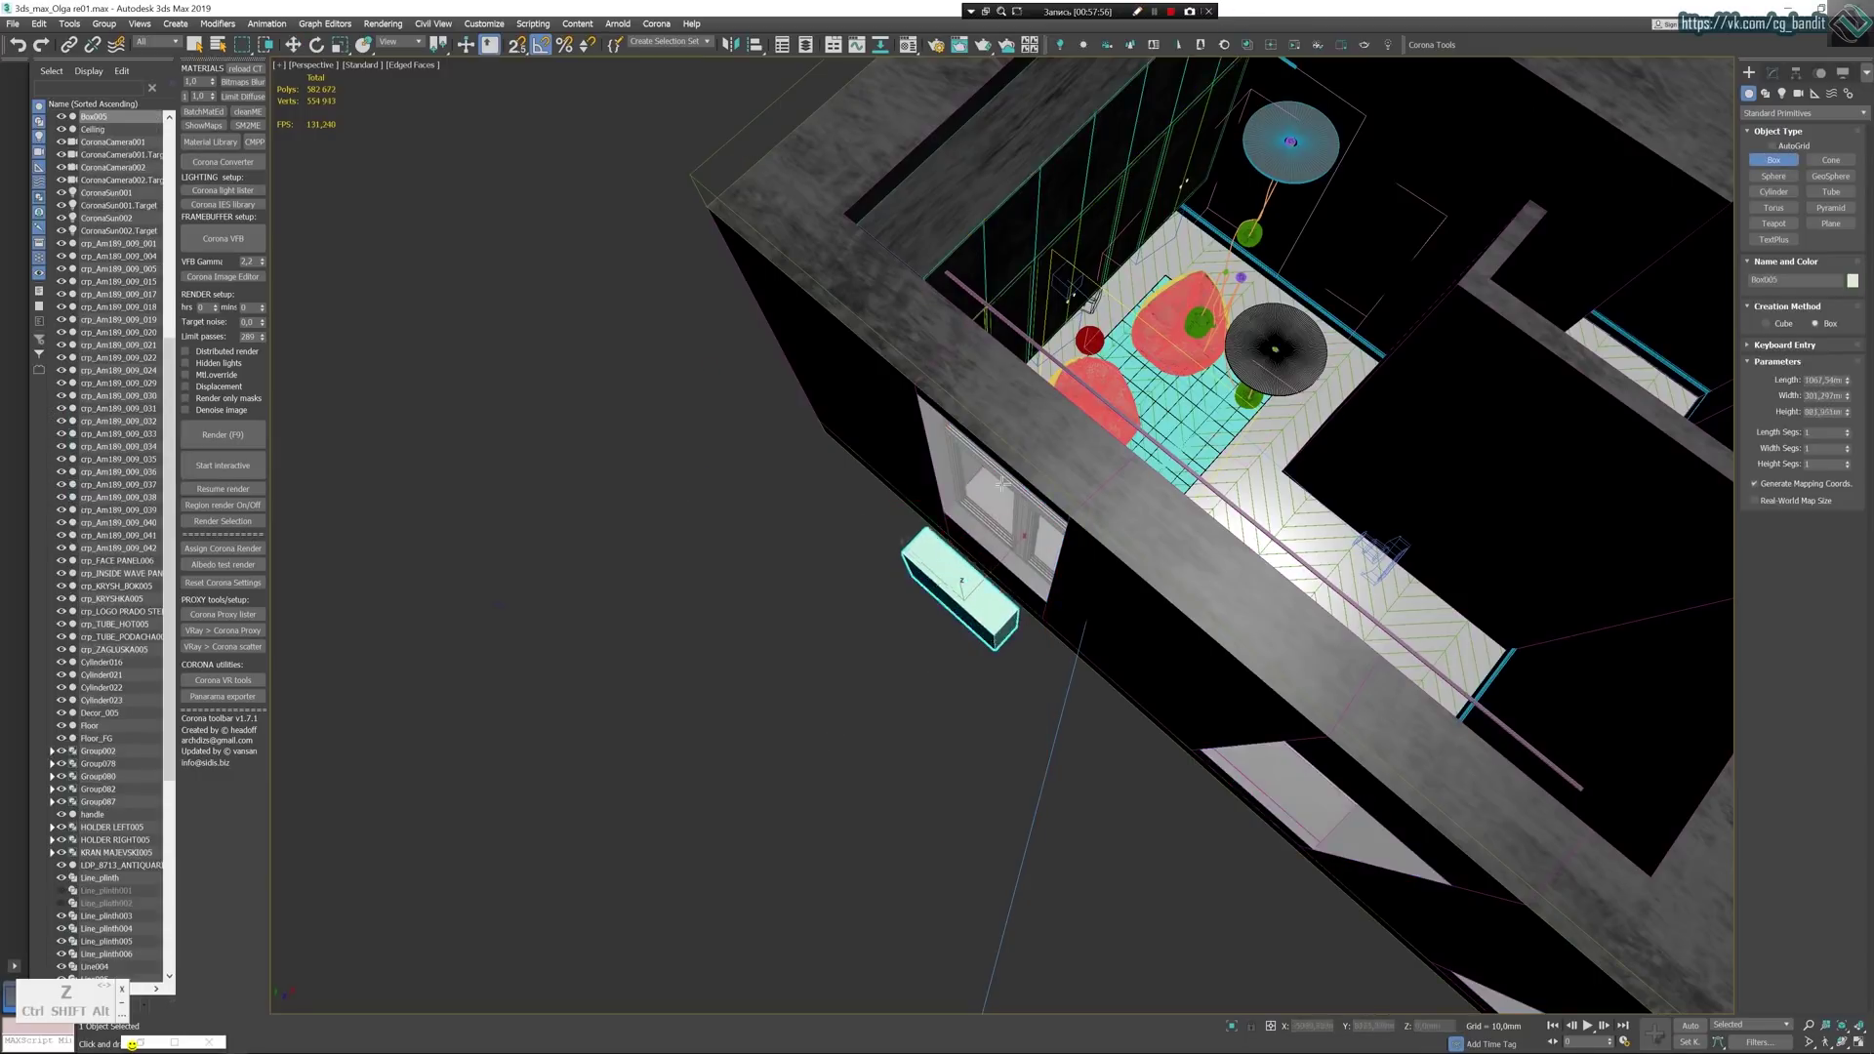
key("w")
left_click_drag(994, 571, 1018, 551)
mouse_move(1083, 542)
middle_mouse_down("alt")
mouse_move(1072, 558)
mouse_move(1062, 518)
mouse_move(1074, 566)
middle_mouse_up("alt")
scroll(1073, 566, "up", 4)
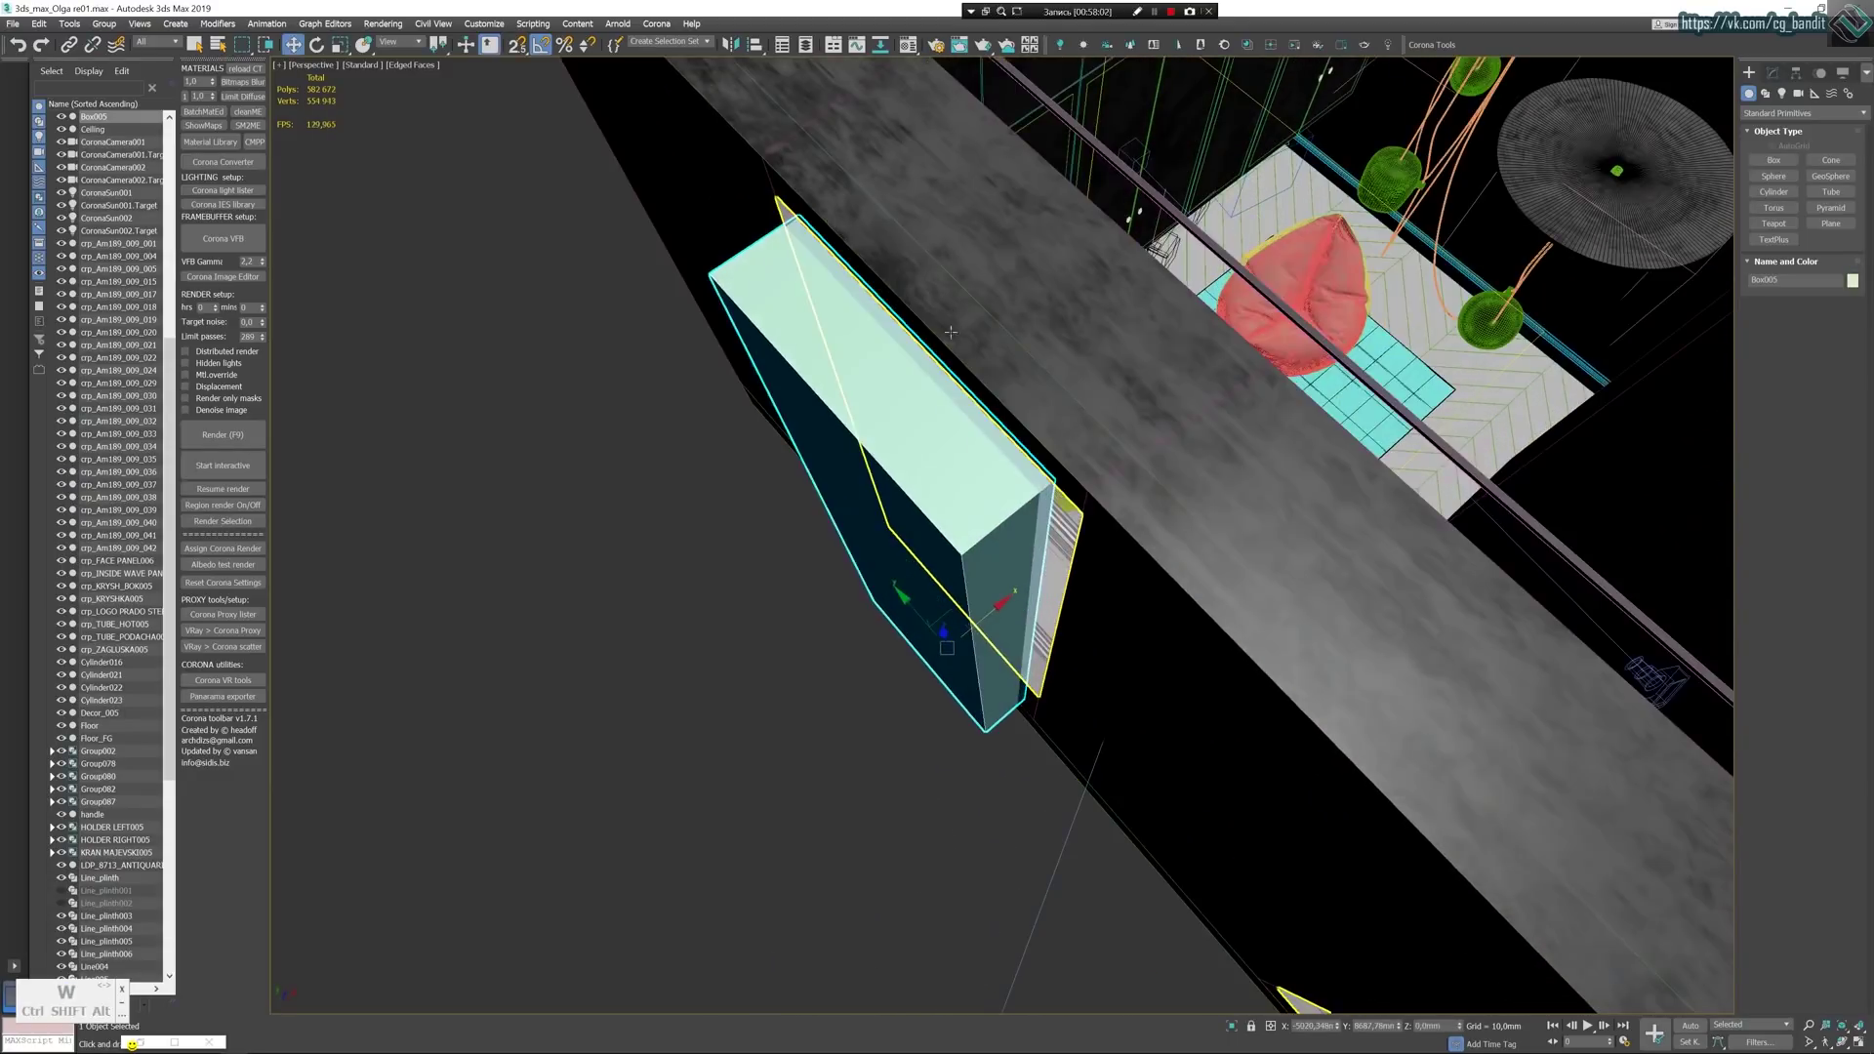
Draw red annotations of light rays reaching the box from several sides and exiting towards the room, leave drawing mode, and delete the box.
left_click(1138, 11)
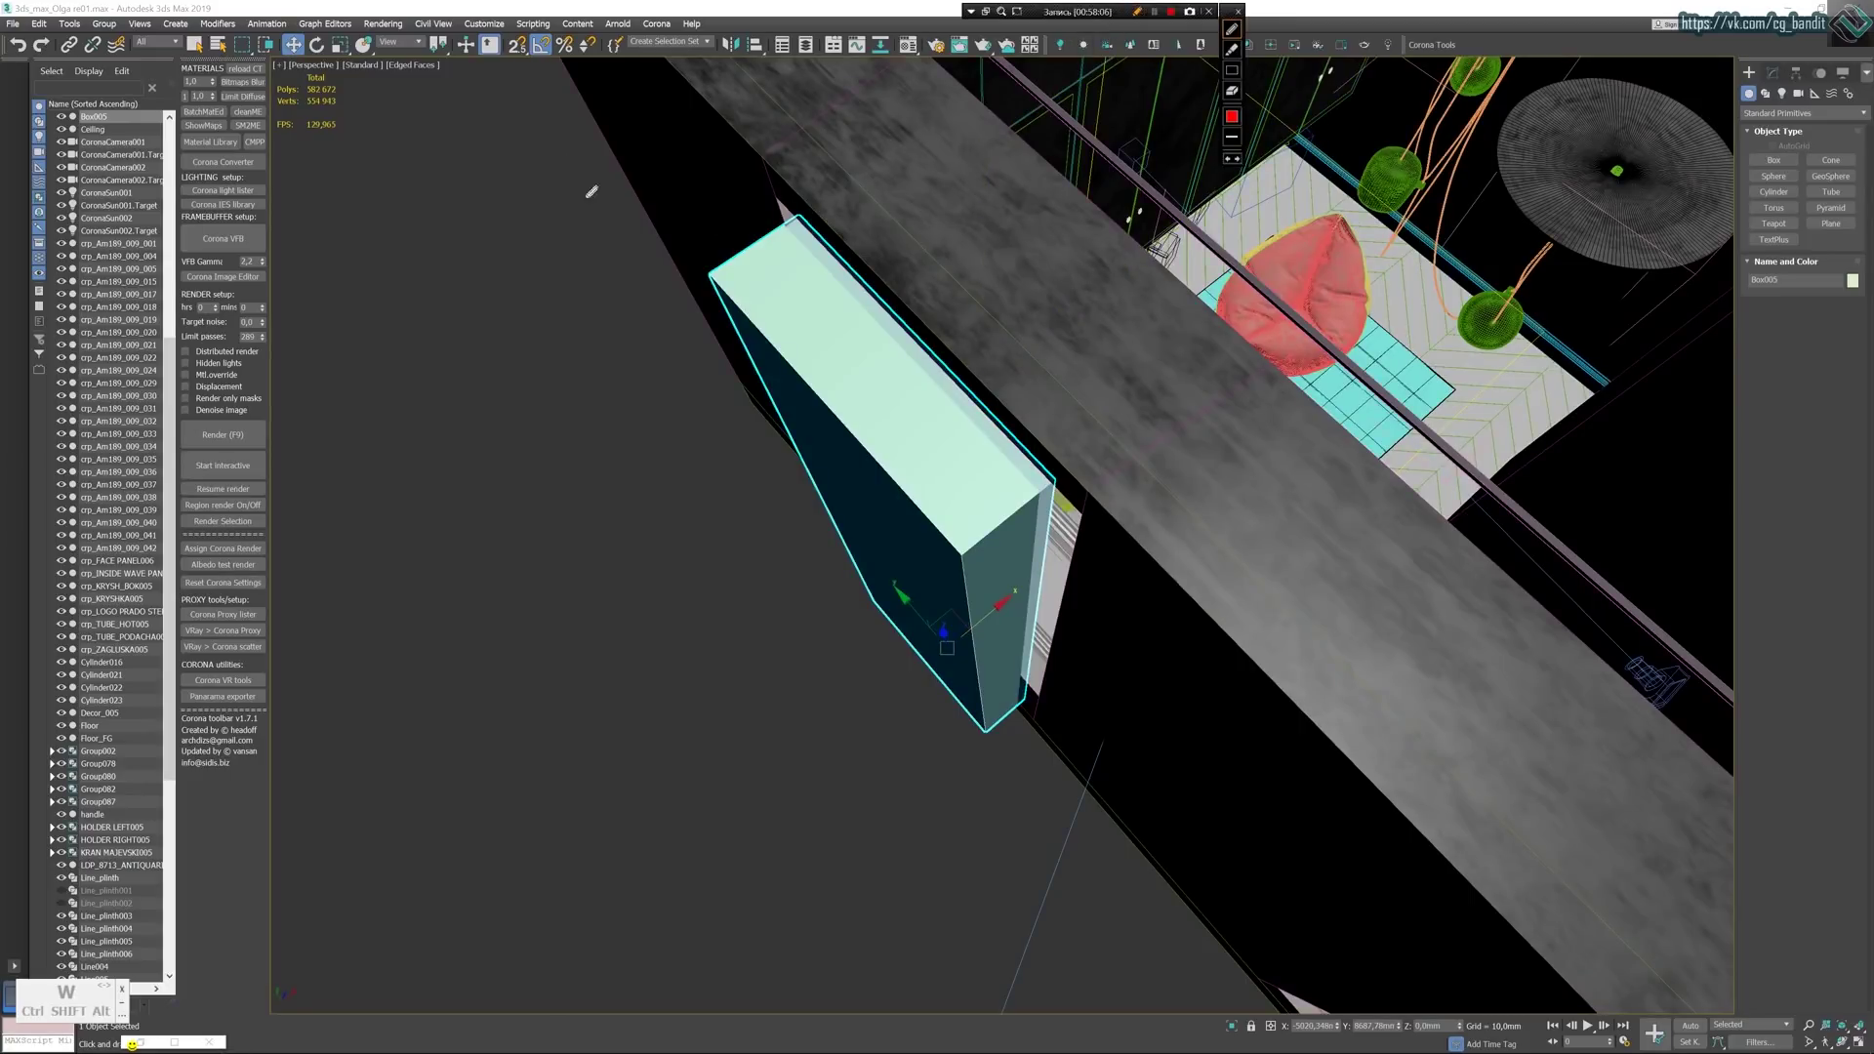
mouse_move(569, 185)
left_mouse_down()
mouse_move(792, 335)
mouse_move(812, 311)
left_mouse_up()
left_click_drag(1070, 641, 964, 475)
left_click_drag(723, 525, 917, 466)
left_click_drag(780, 180, 792, 324)
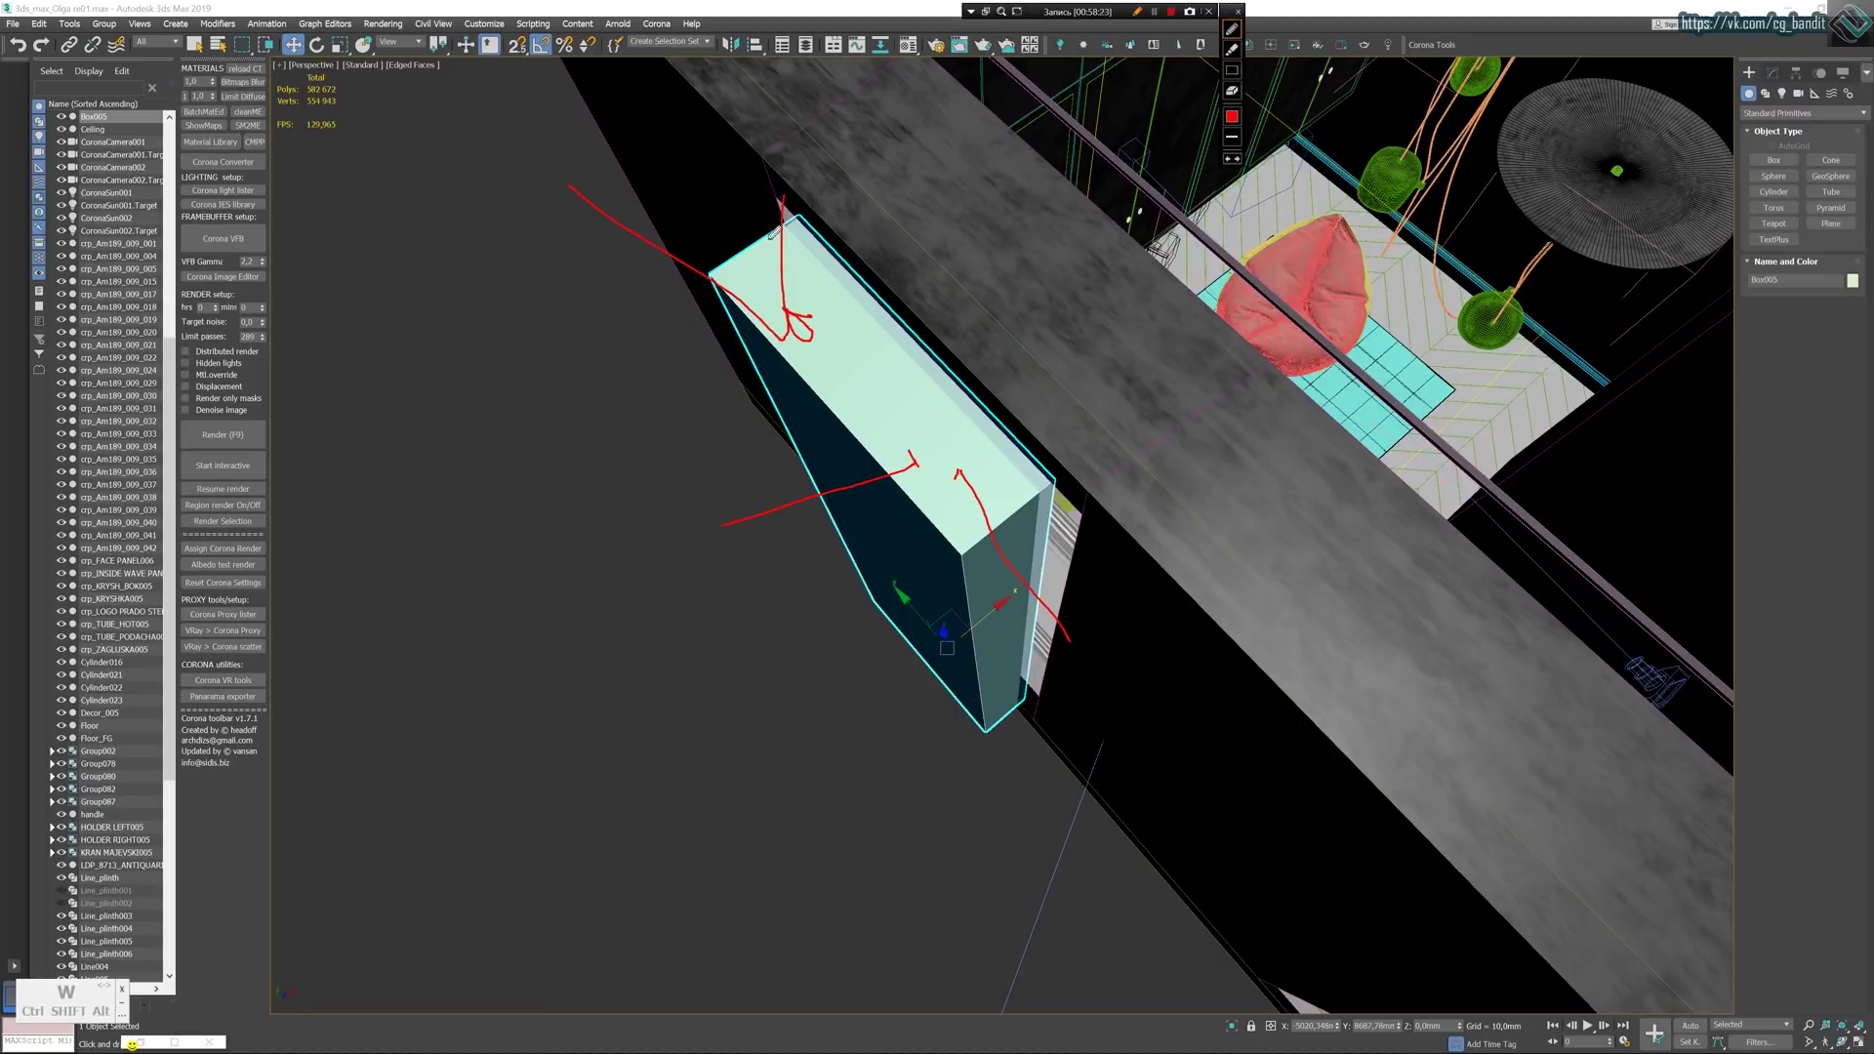
left_click_drag(943, 413, 1056, 383)
mouse_move(1054, 375)
left_mouse_down()
mouse_move(1071, 371)
mouse_move(1053, 383)
left_mouse_up()
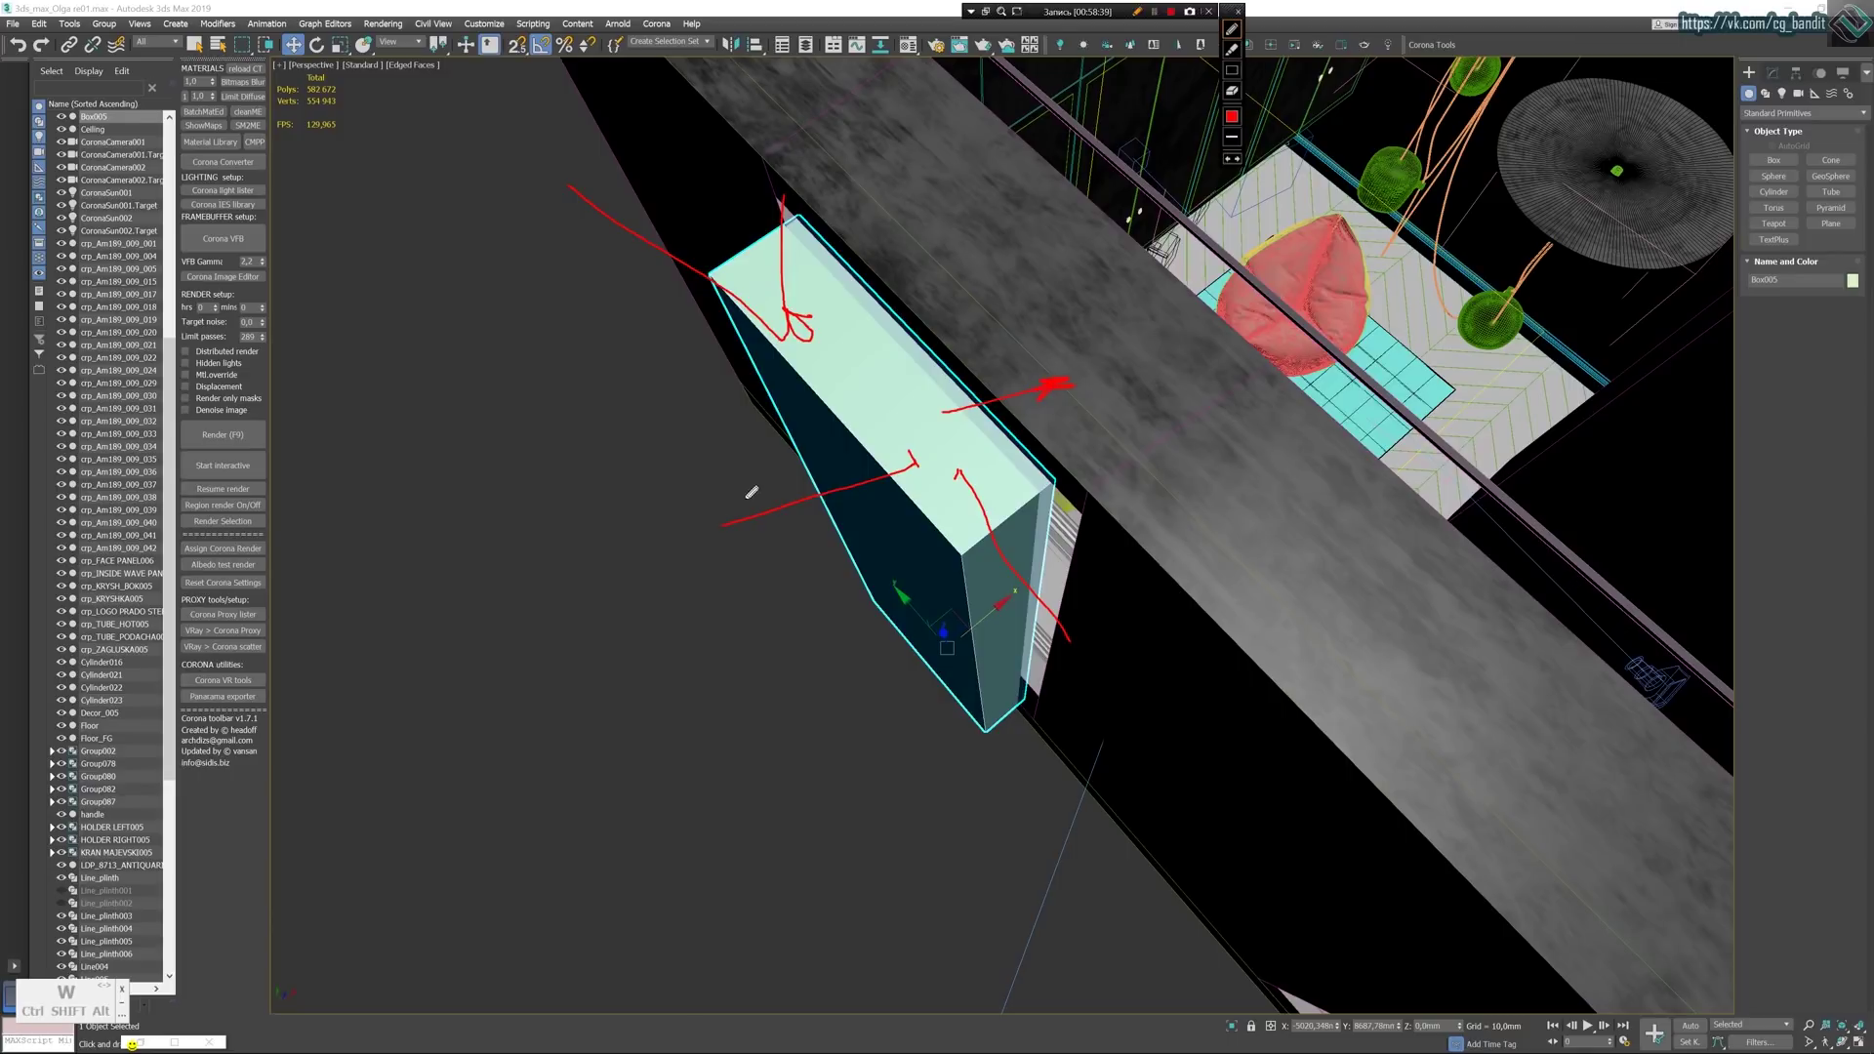
left_click(1238, 13)
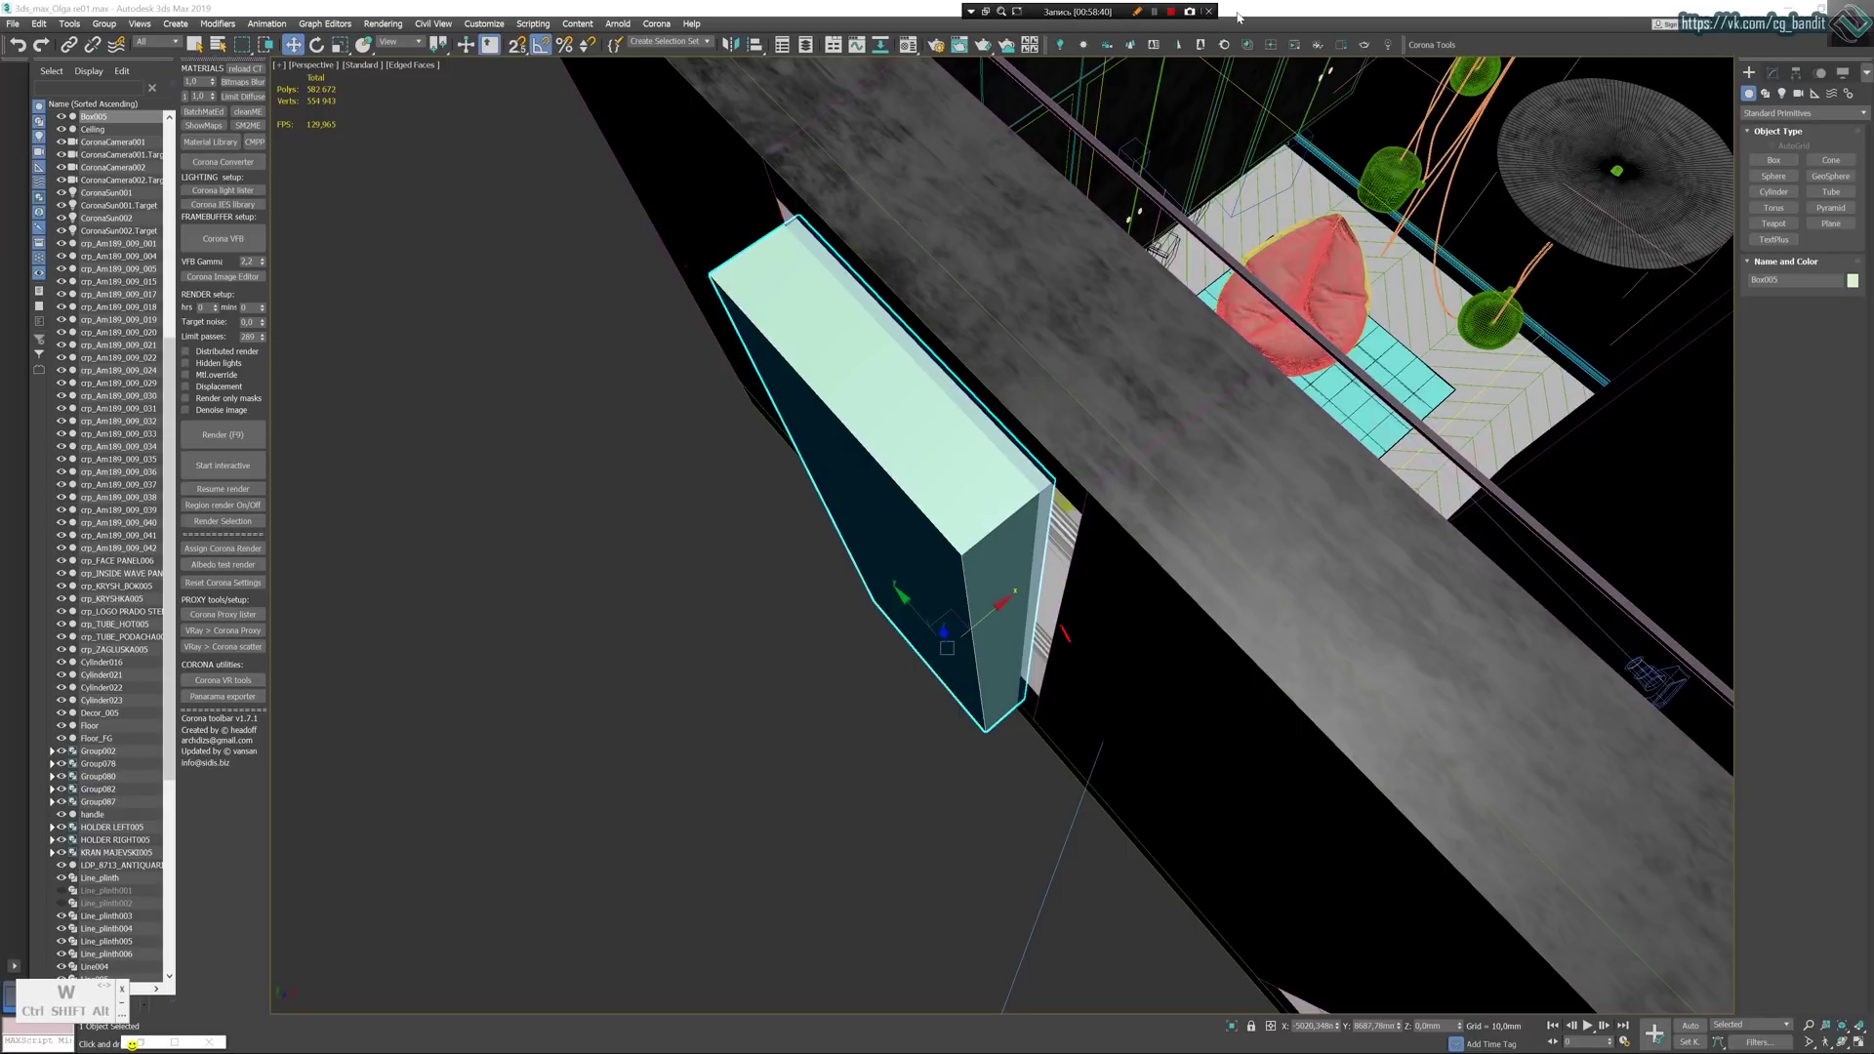
middle_click_drag(939, 523, 926, 529)
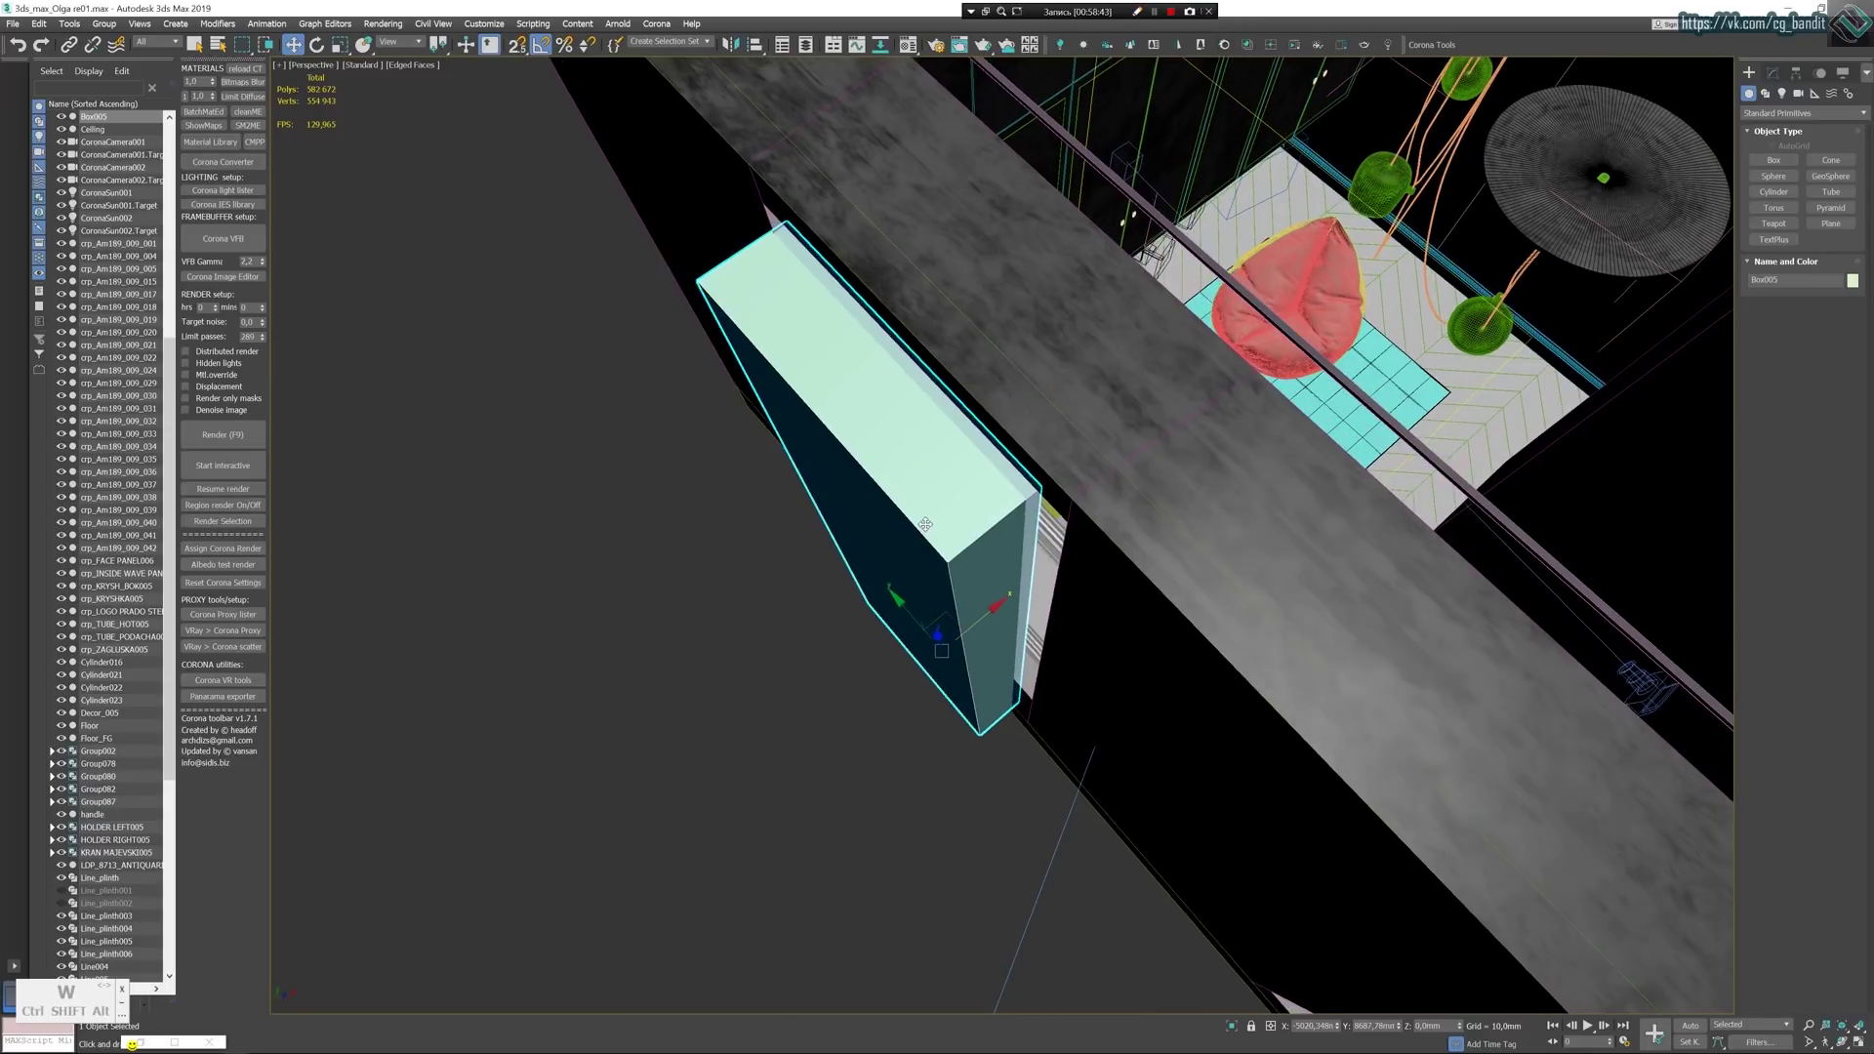
key("Delete")
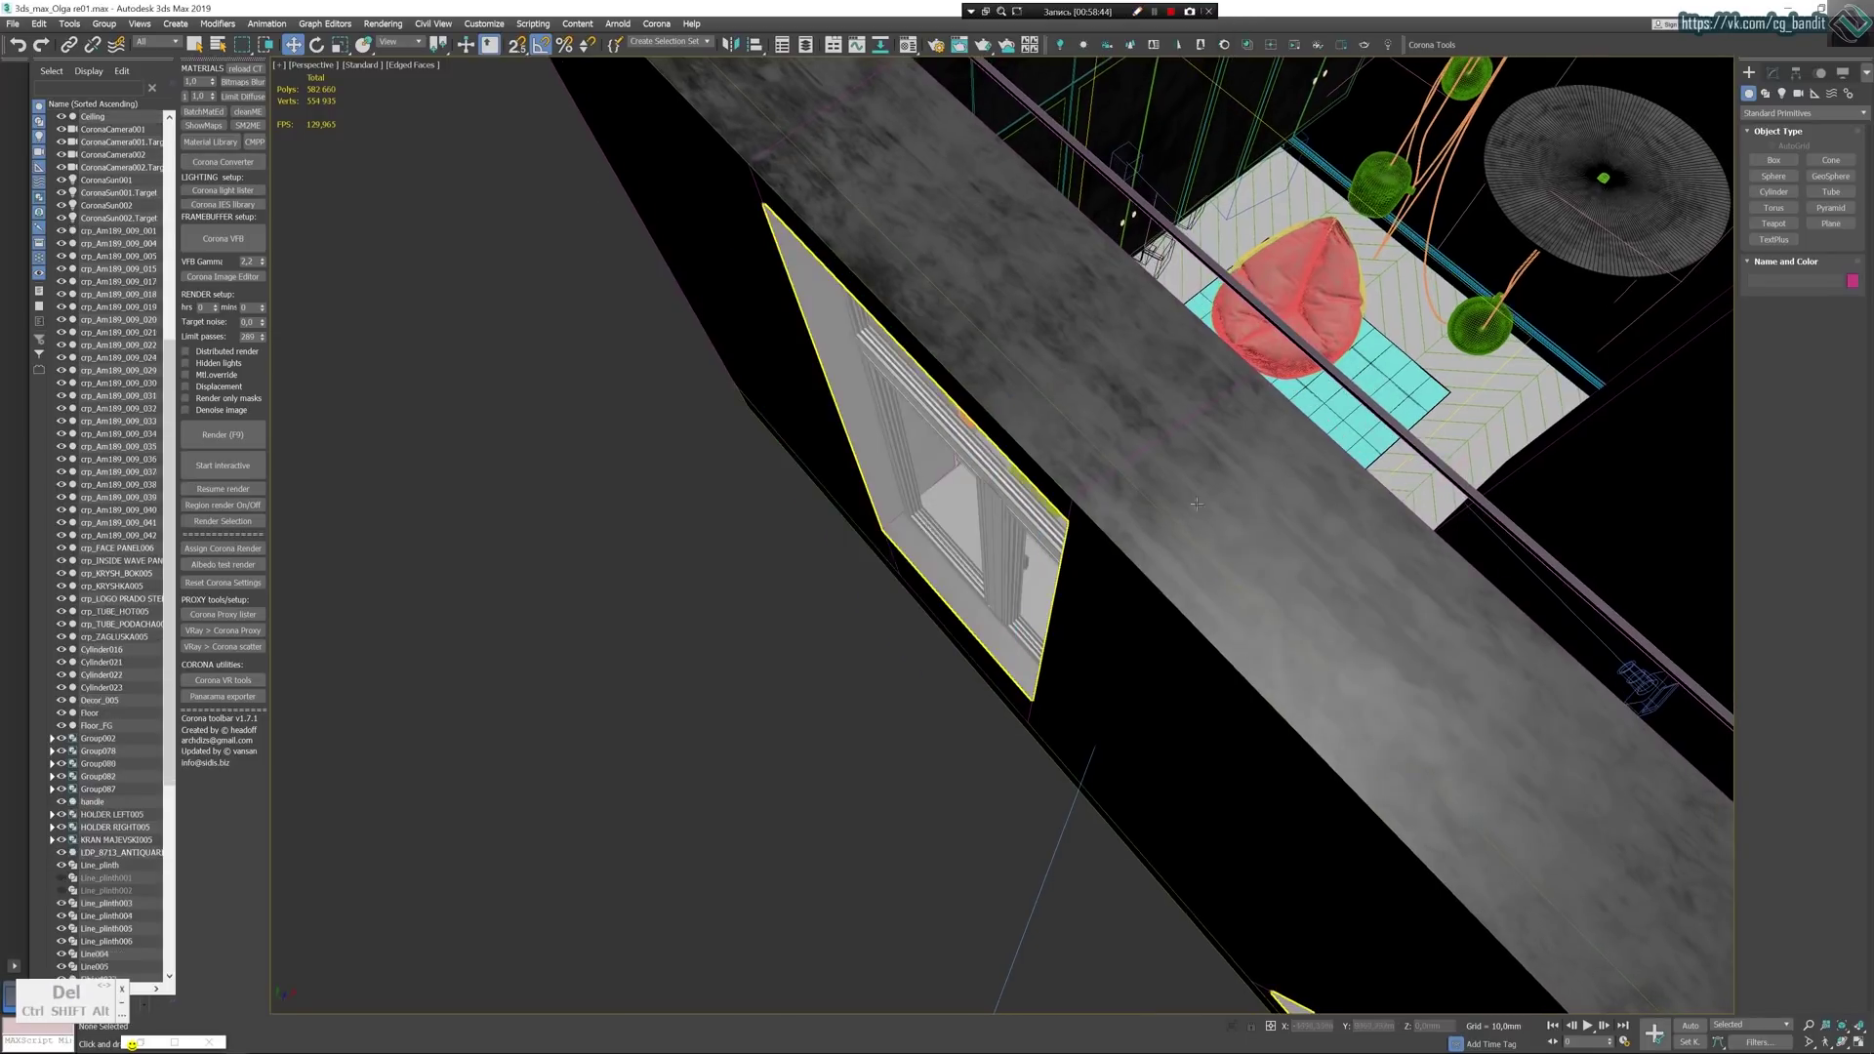
Switch to the browser to view the uploaded videos on the CG Bandit YouTube channel, and return to 3ds Max.
middle_click_drag(1283, 457, 927, 693, "alt")
scroll(997, 671, "up", 5)
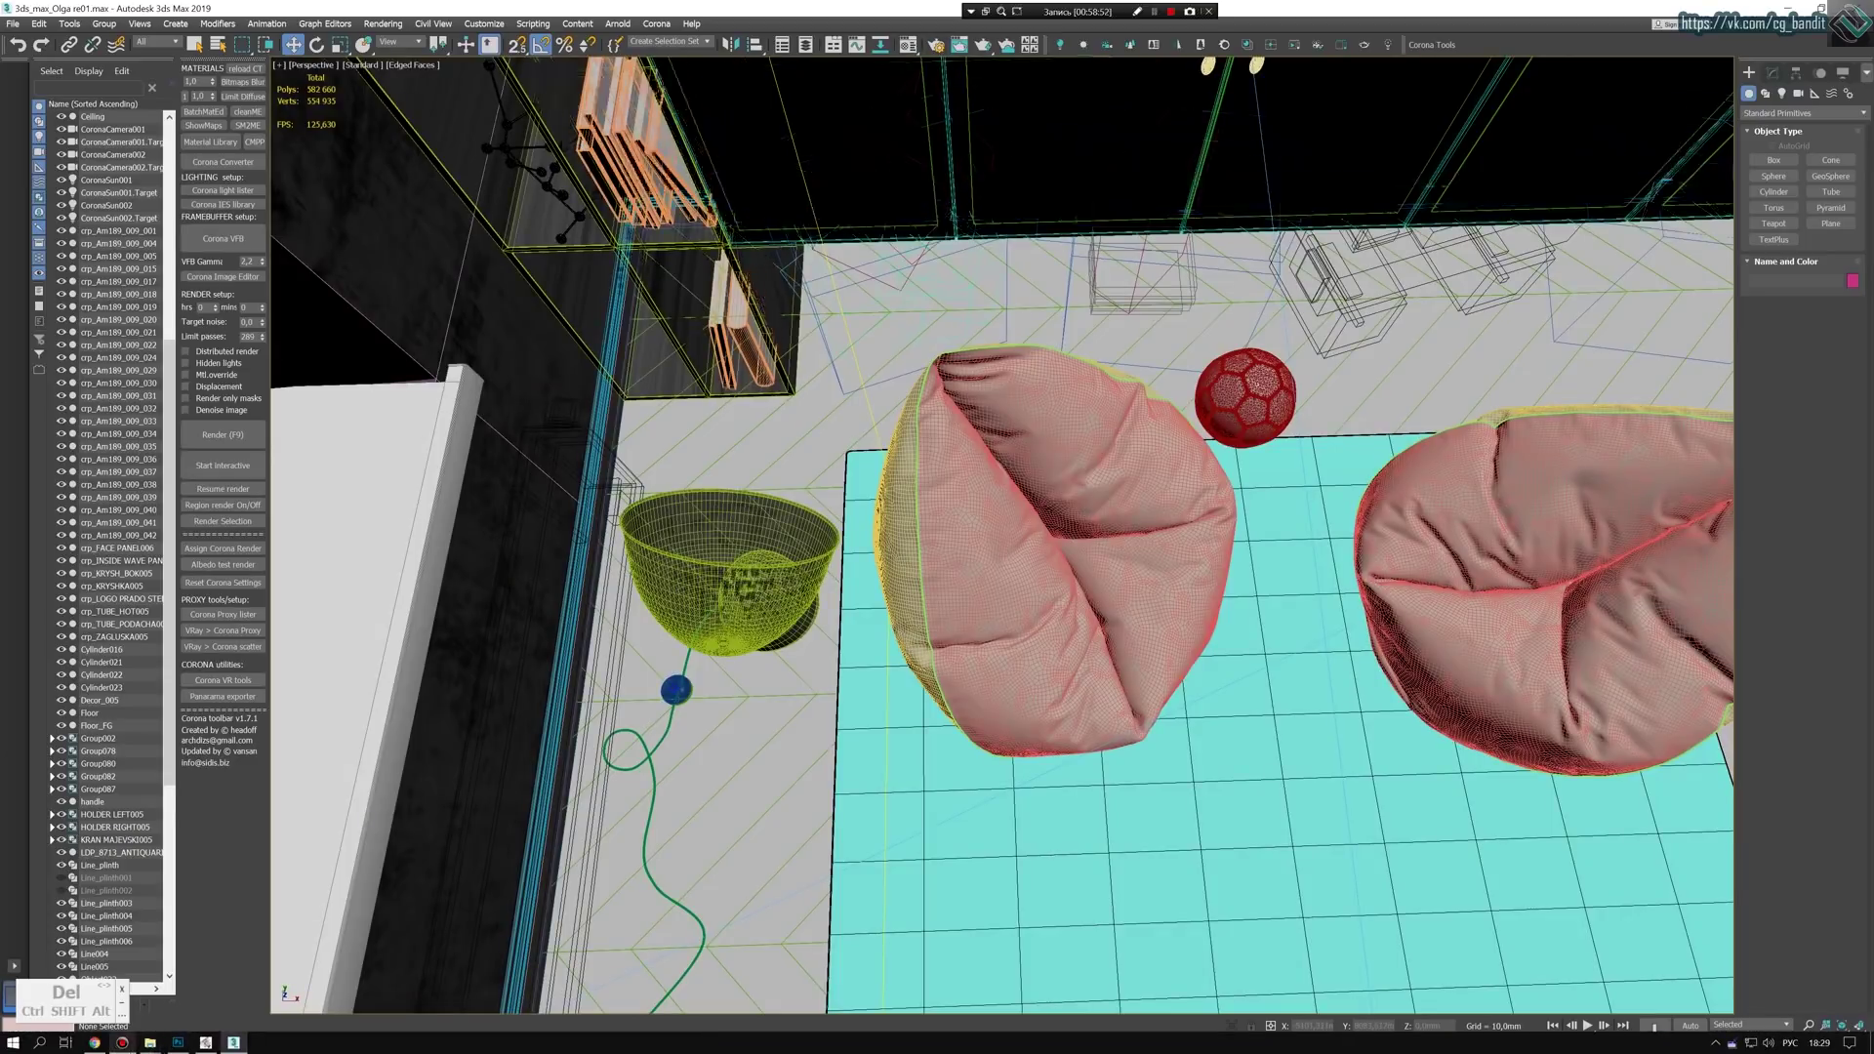
mouse_move(122, 1043)
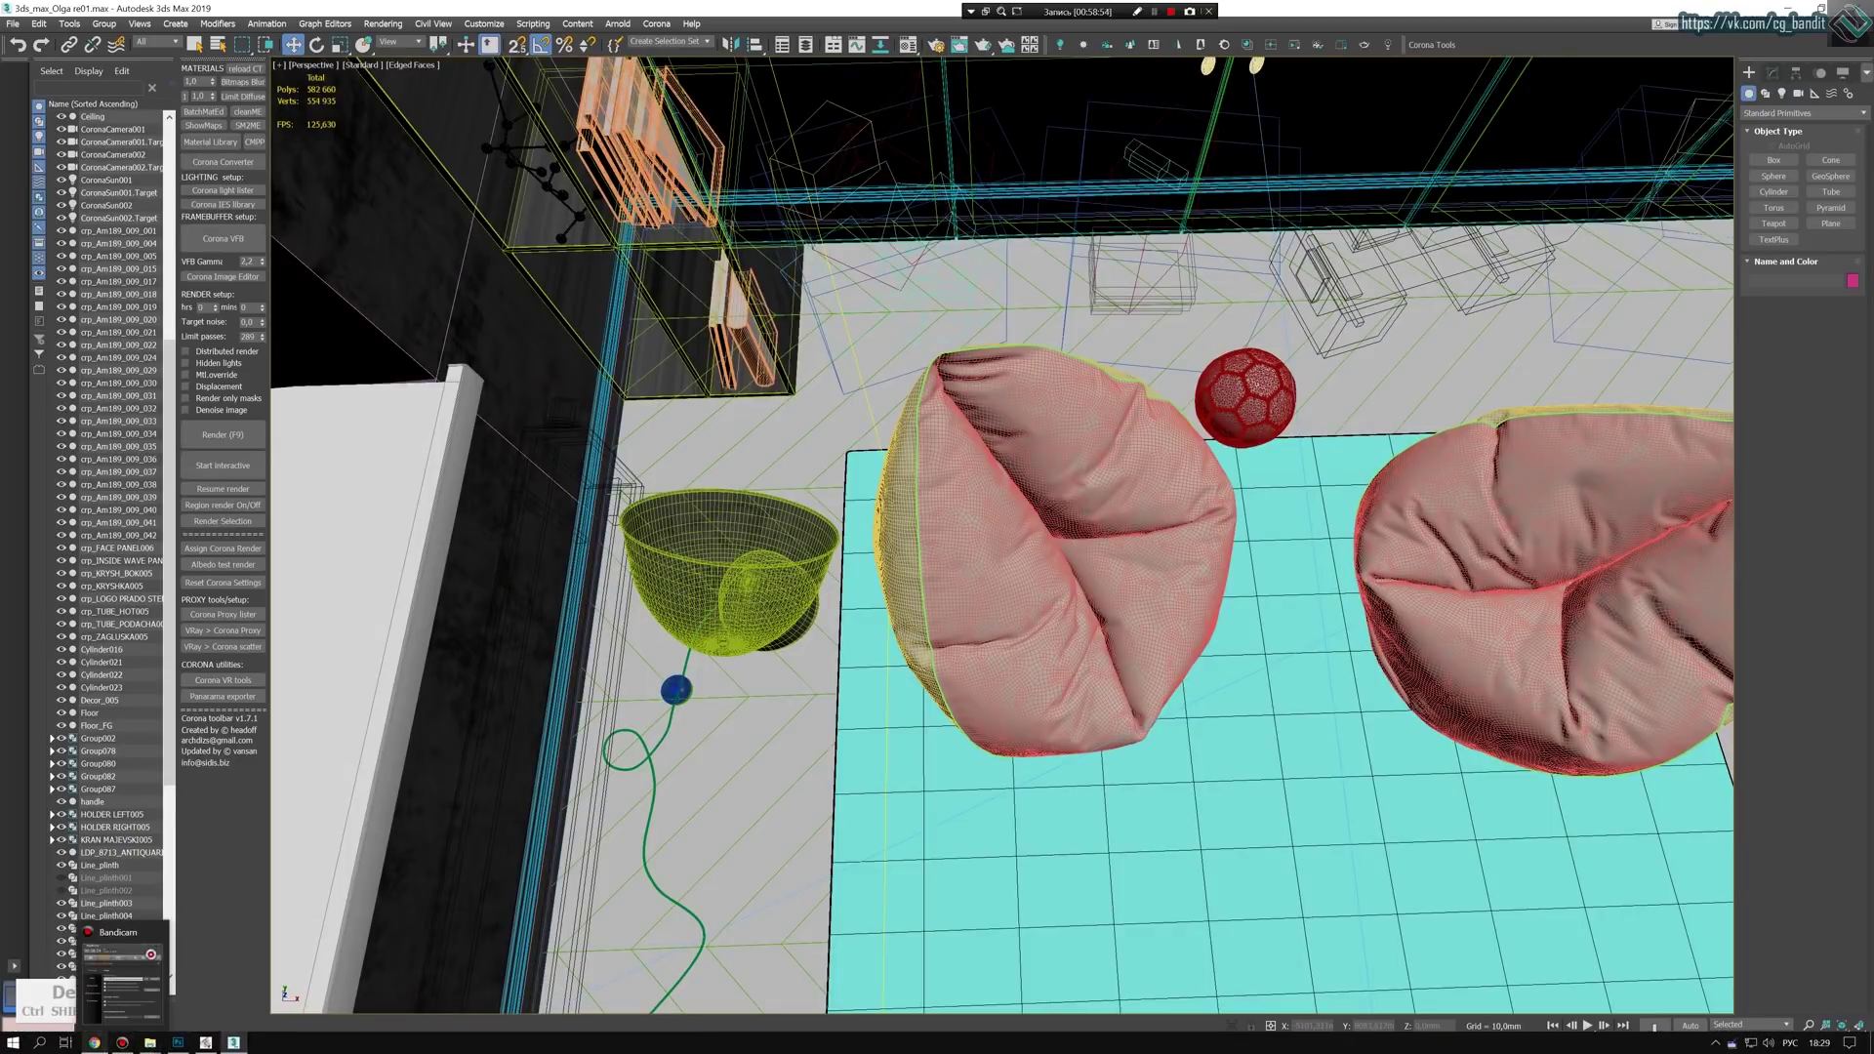
left_click(95, 1042)
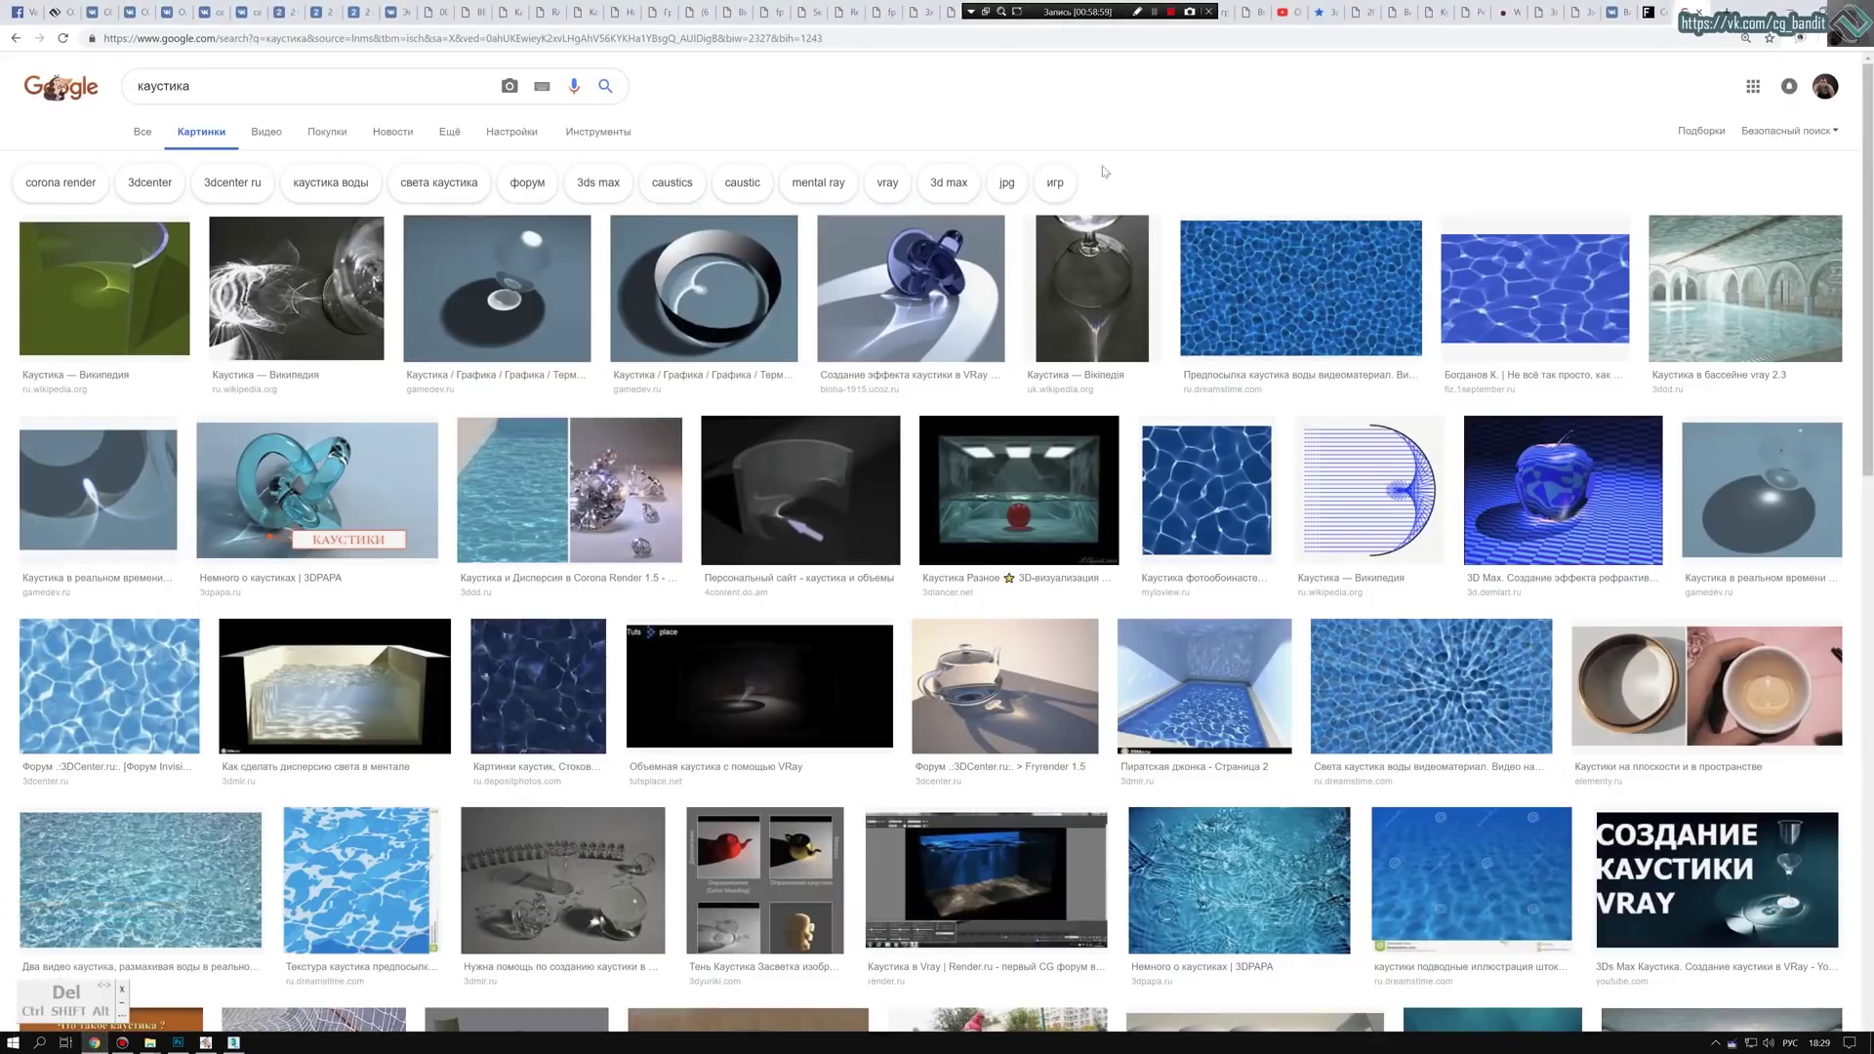
left_click(1289, 12)
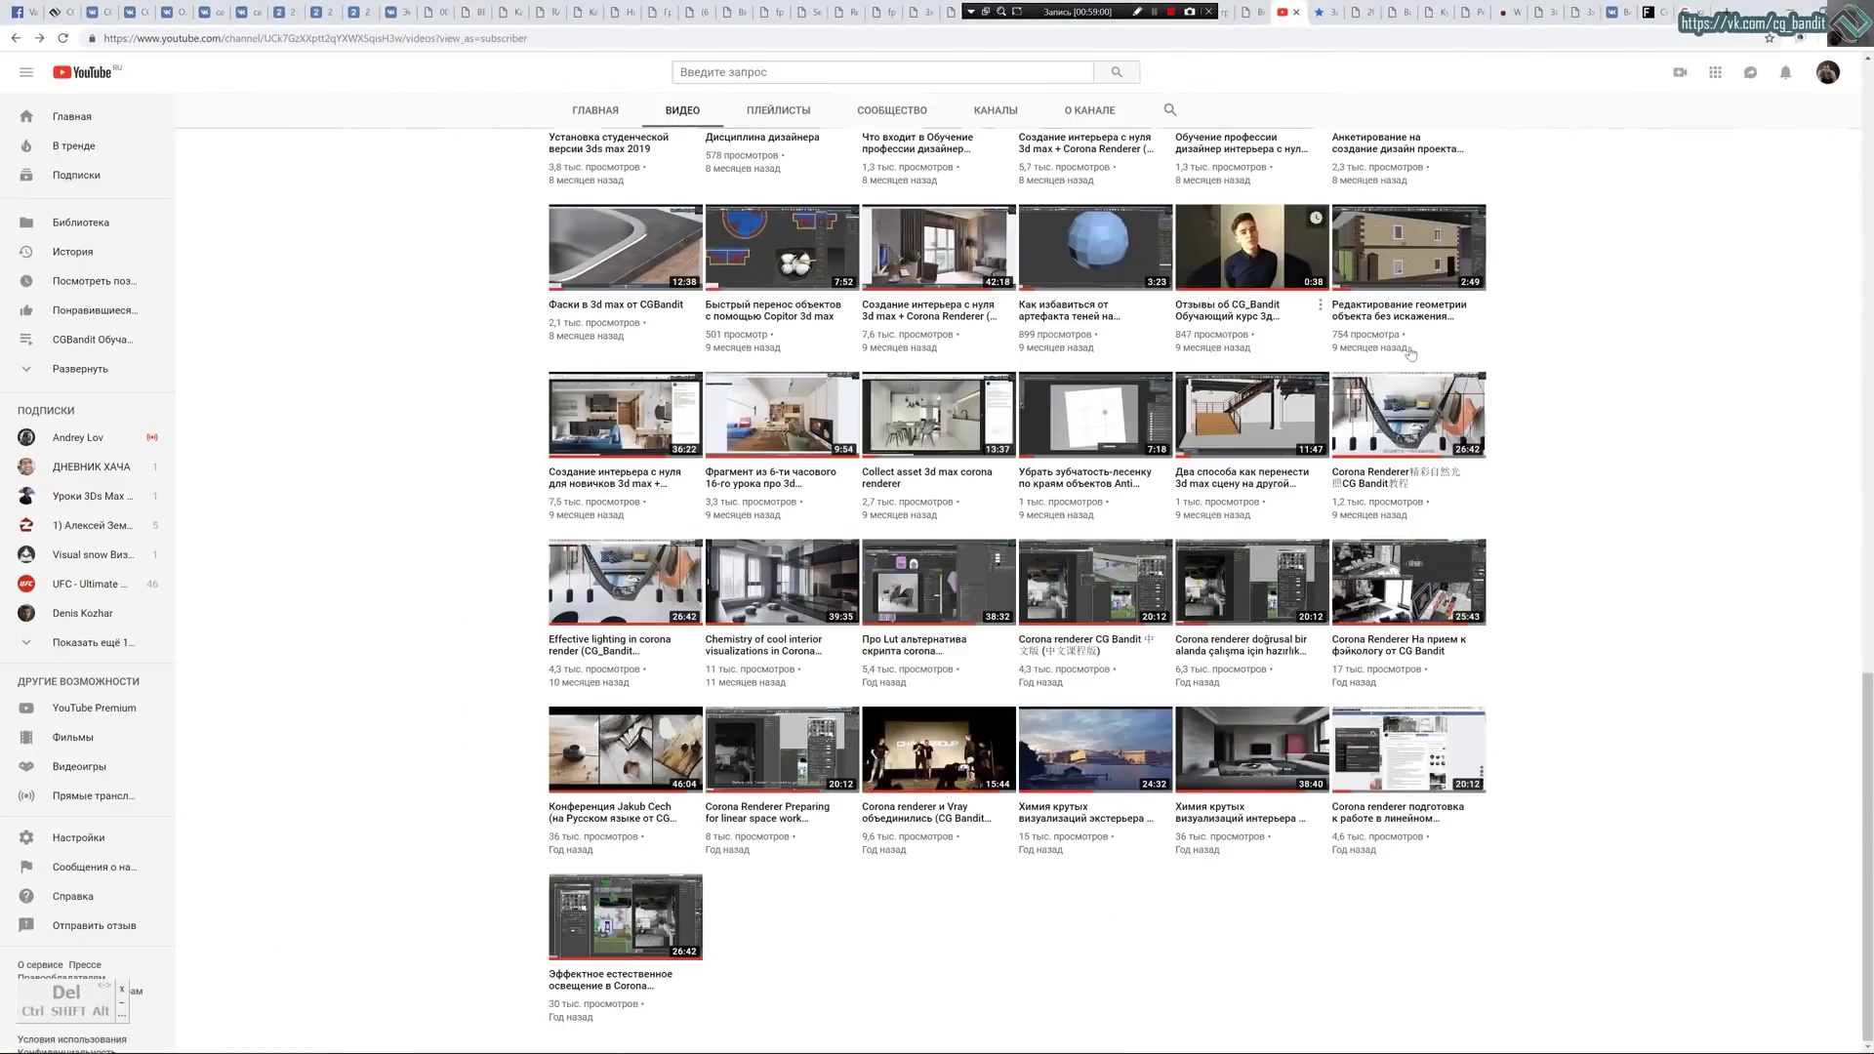
scroll(1410, 354, "up", 20)
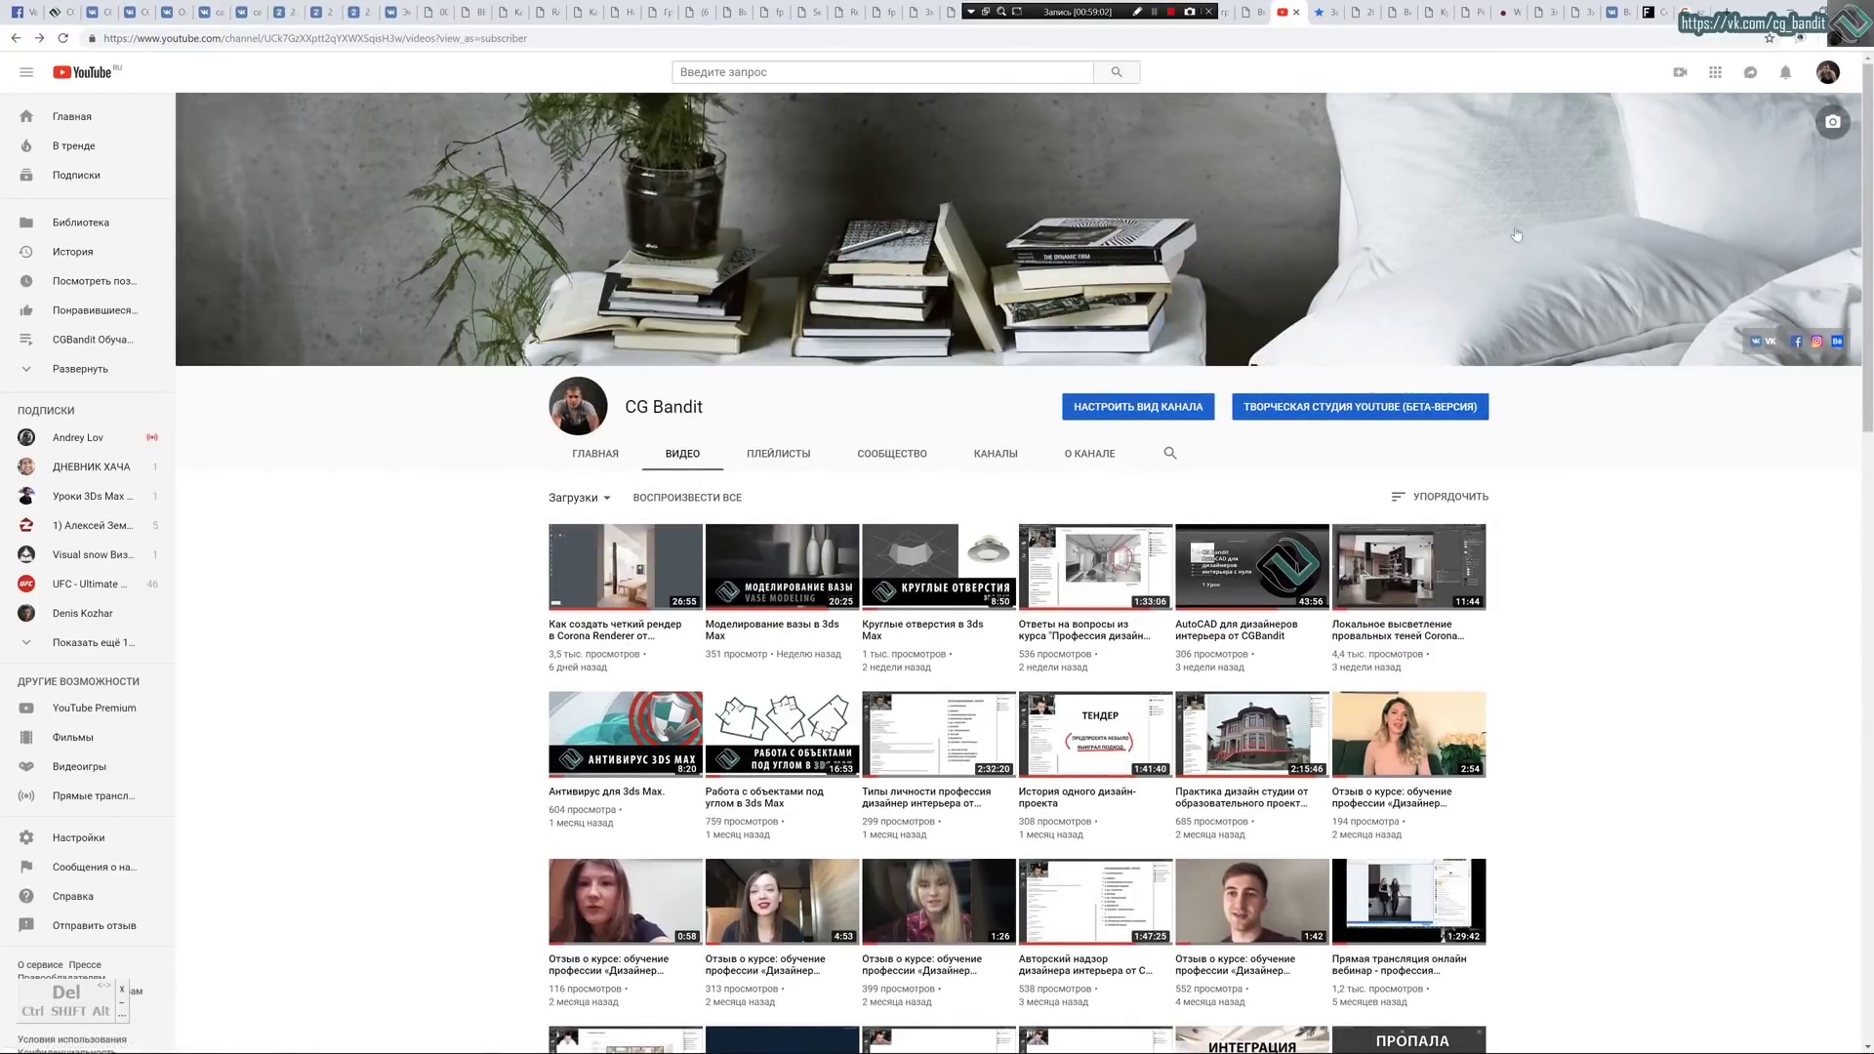
key("alt+Tab")
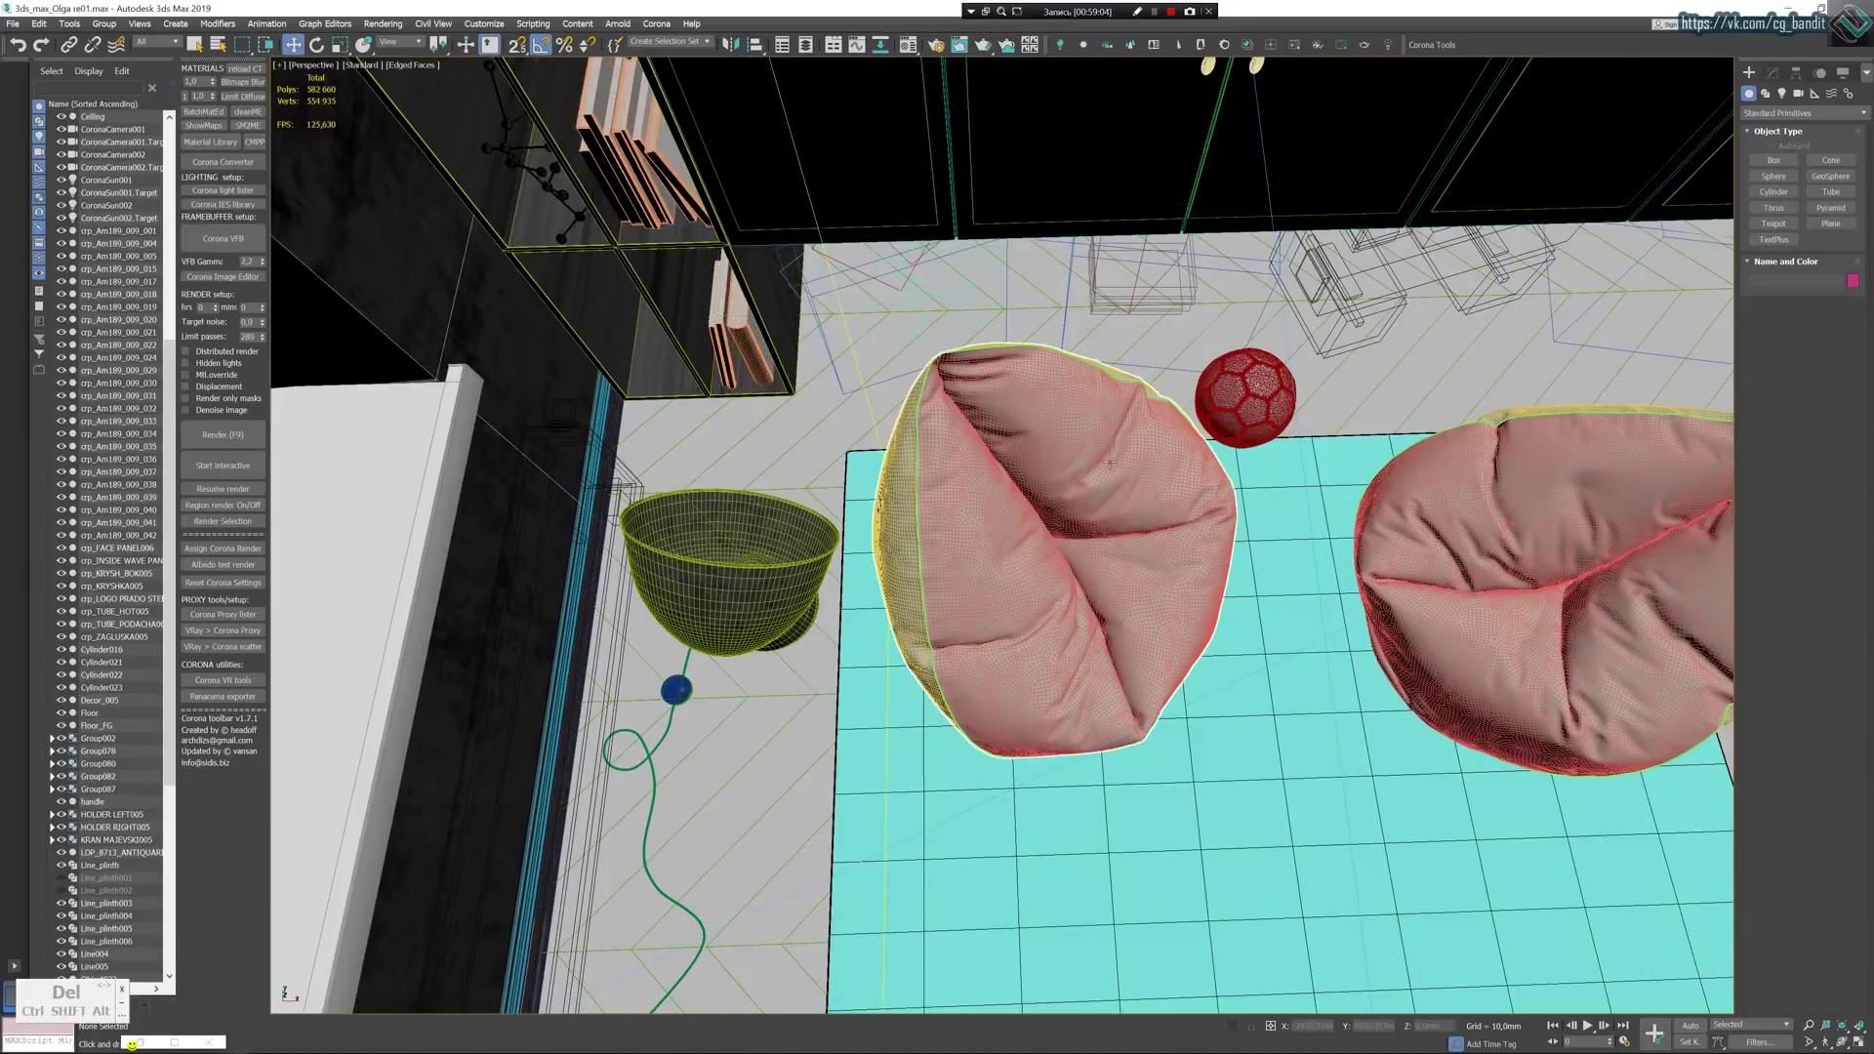
Select the red ball on the floor beside the beanbags and frame it together with the surrounding room.
middle_click_drag(1110, 462, 1222, 964, "alt")
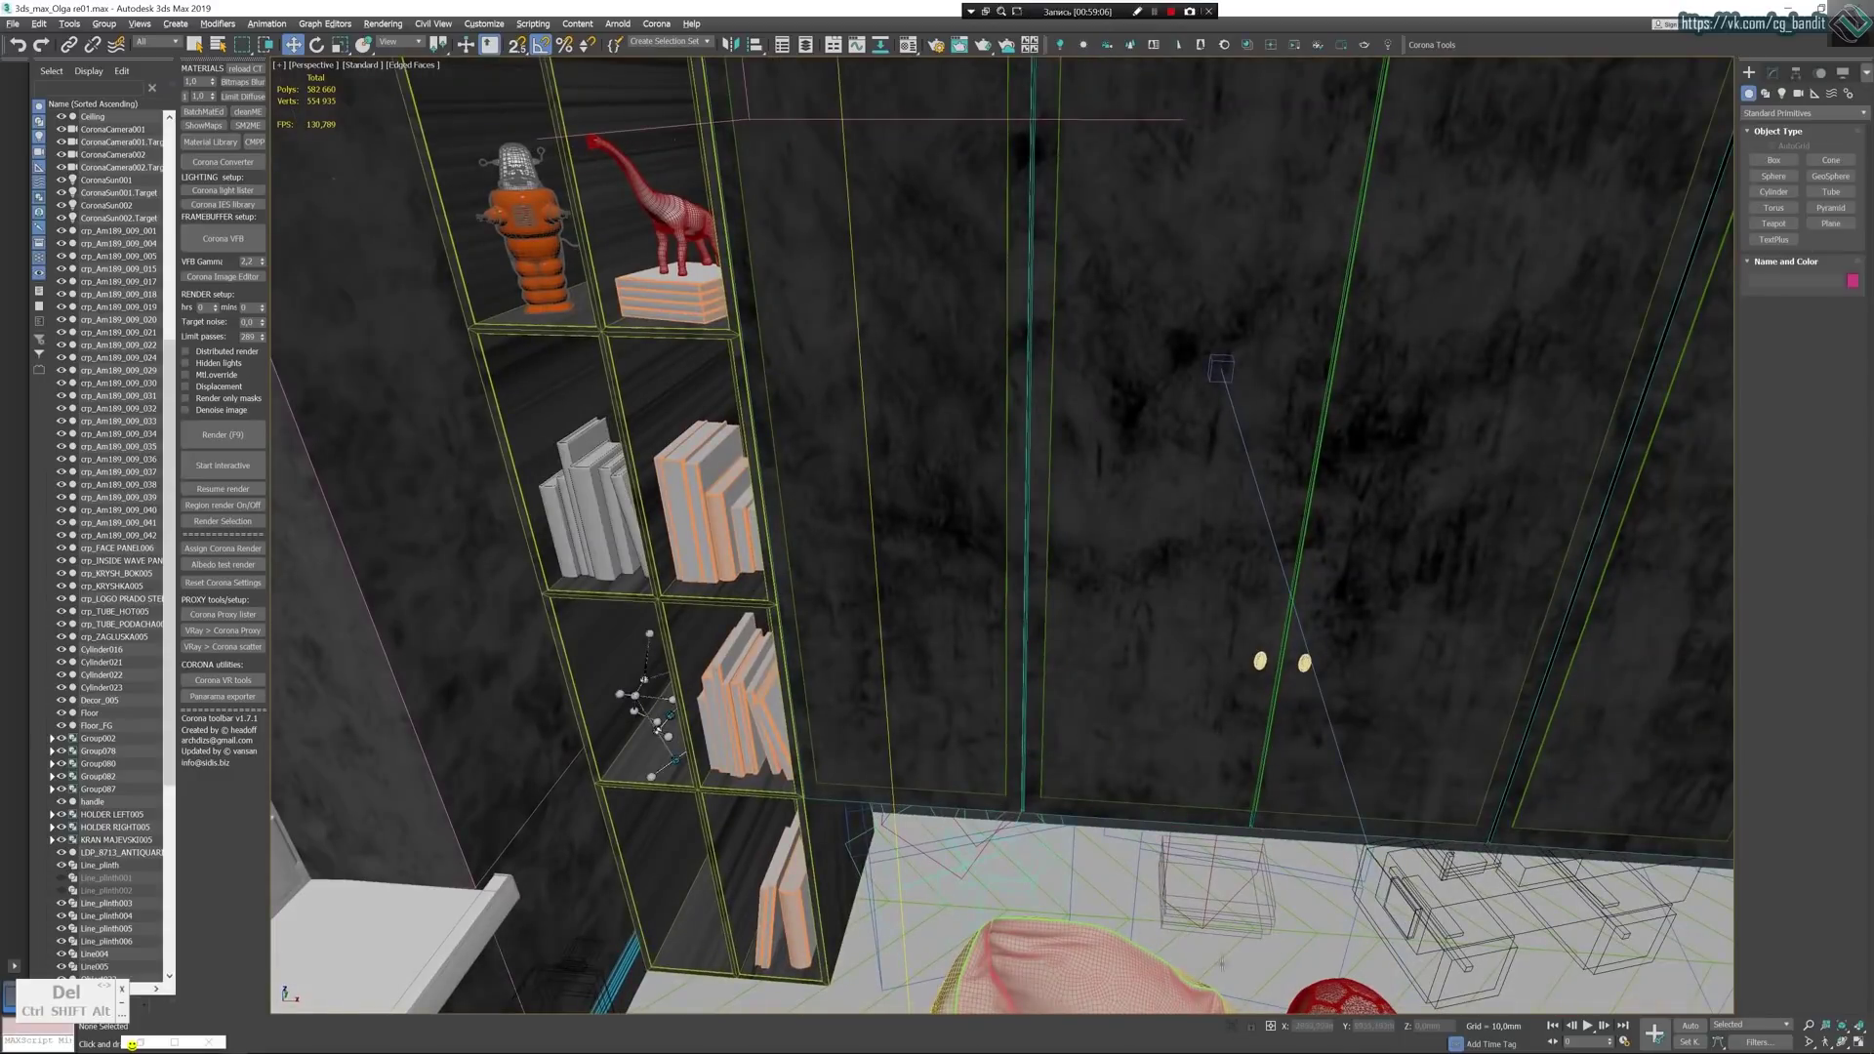
left_click(1308, 996)
key("z")
middle_click_drag(1093, 781, 1145, 769, "alt")
scroll(1145, 769, "down", 8)
scroll(1194, 854, "up", 2)
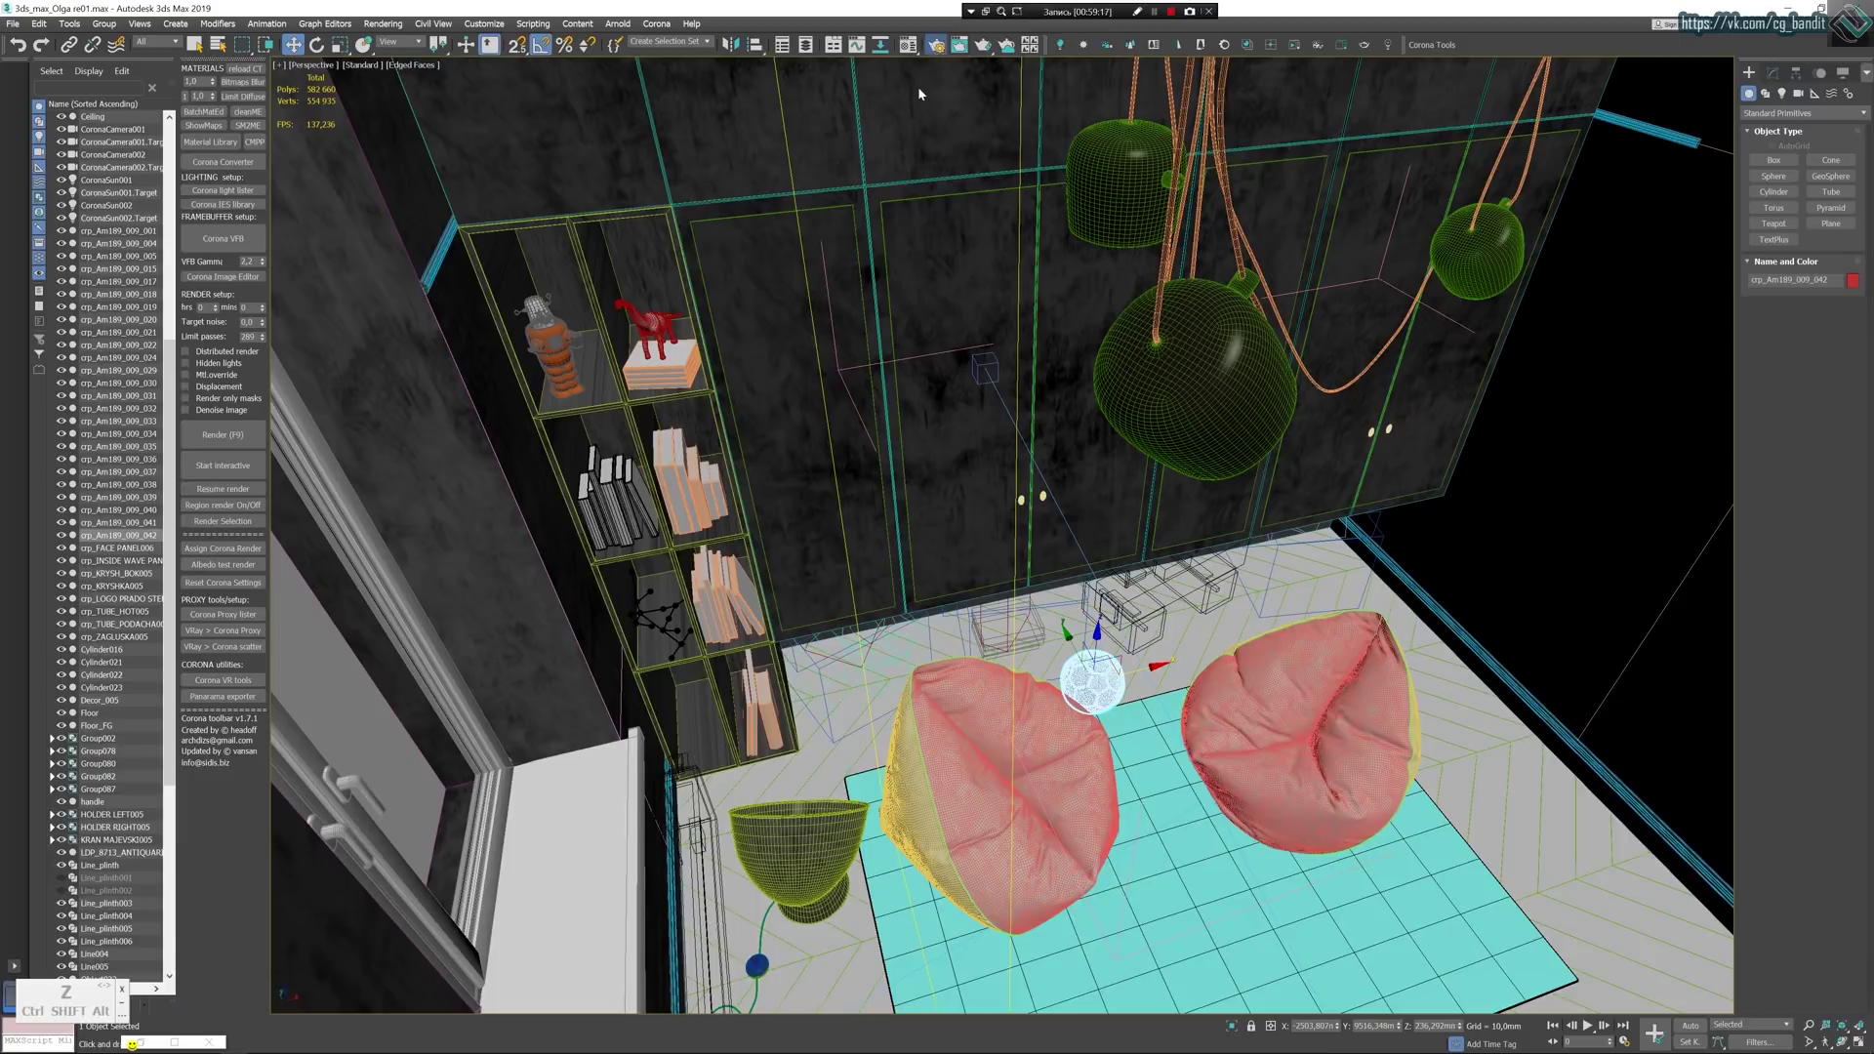
Open Render Setup and review the Corona performance, scene and camera post-processing settings.
key("F10")
left_click_drag(1348, 214, 872, 210)
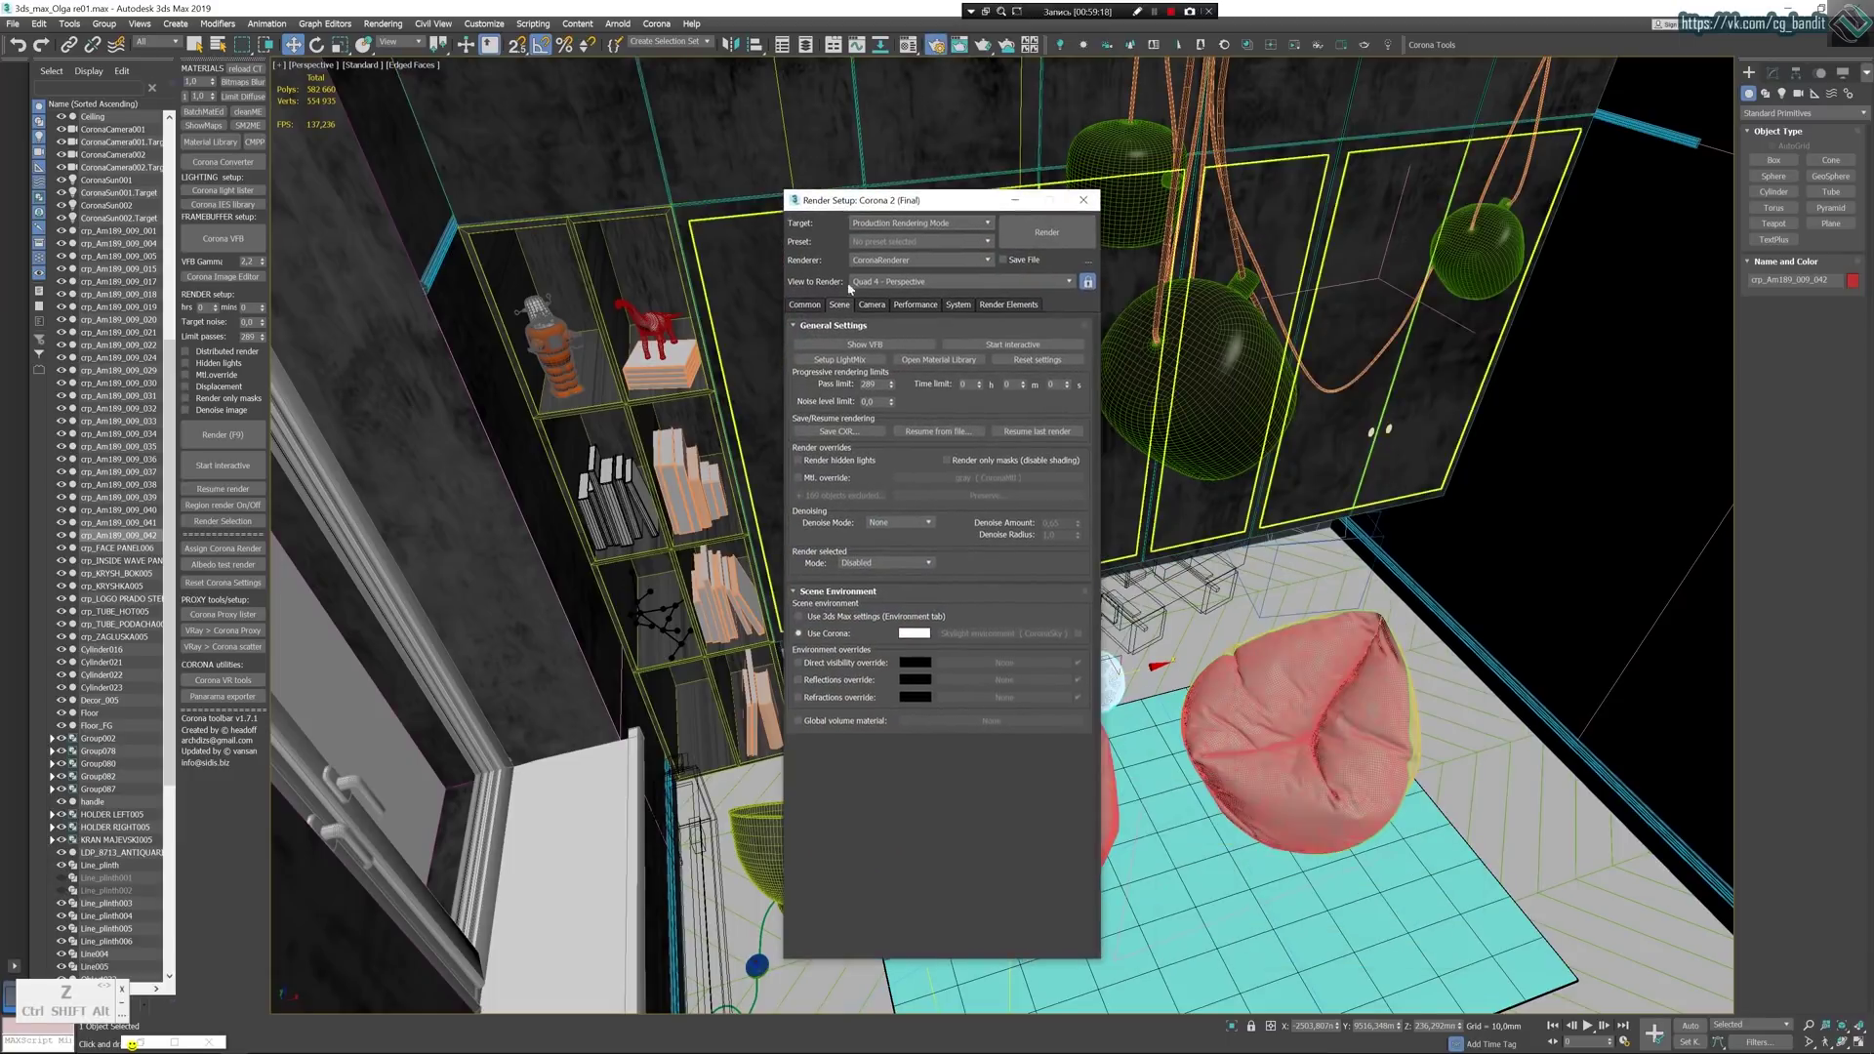
left_click(866, 305)
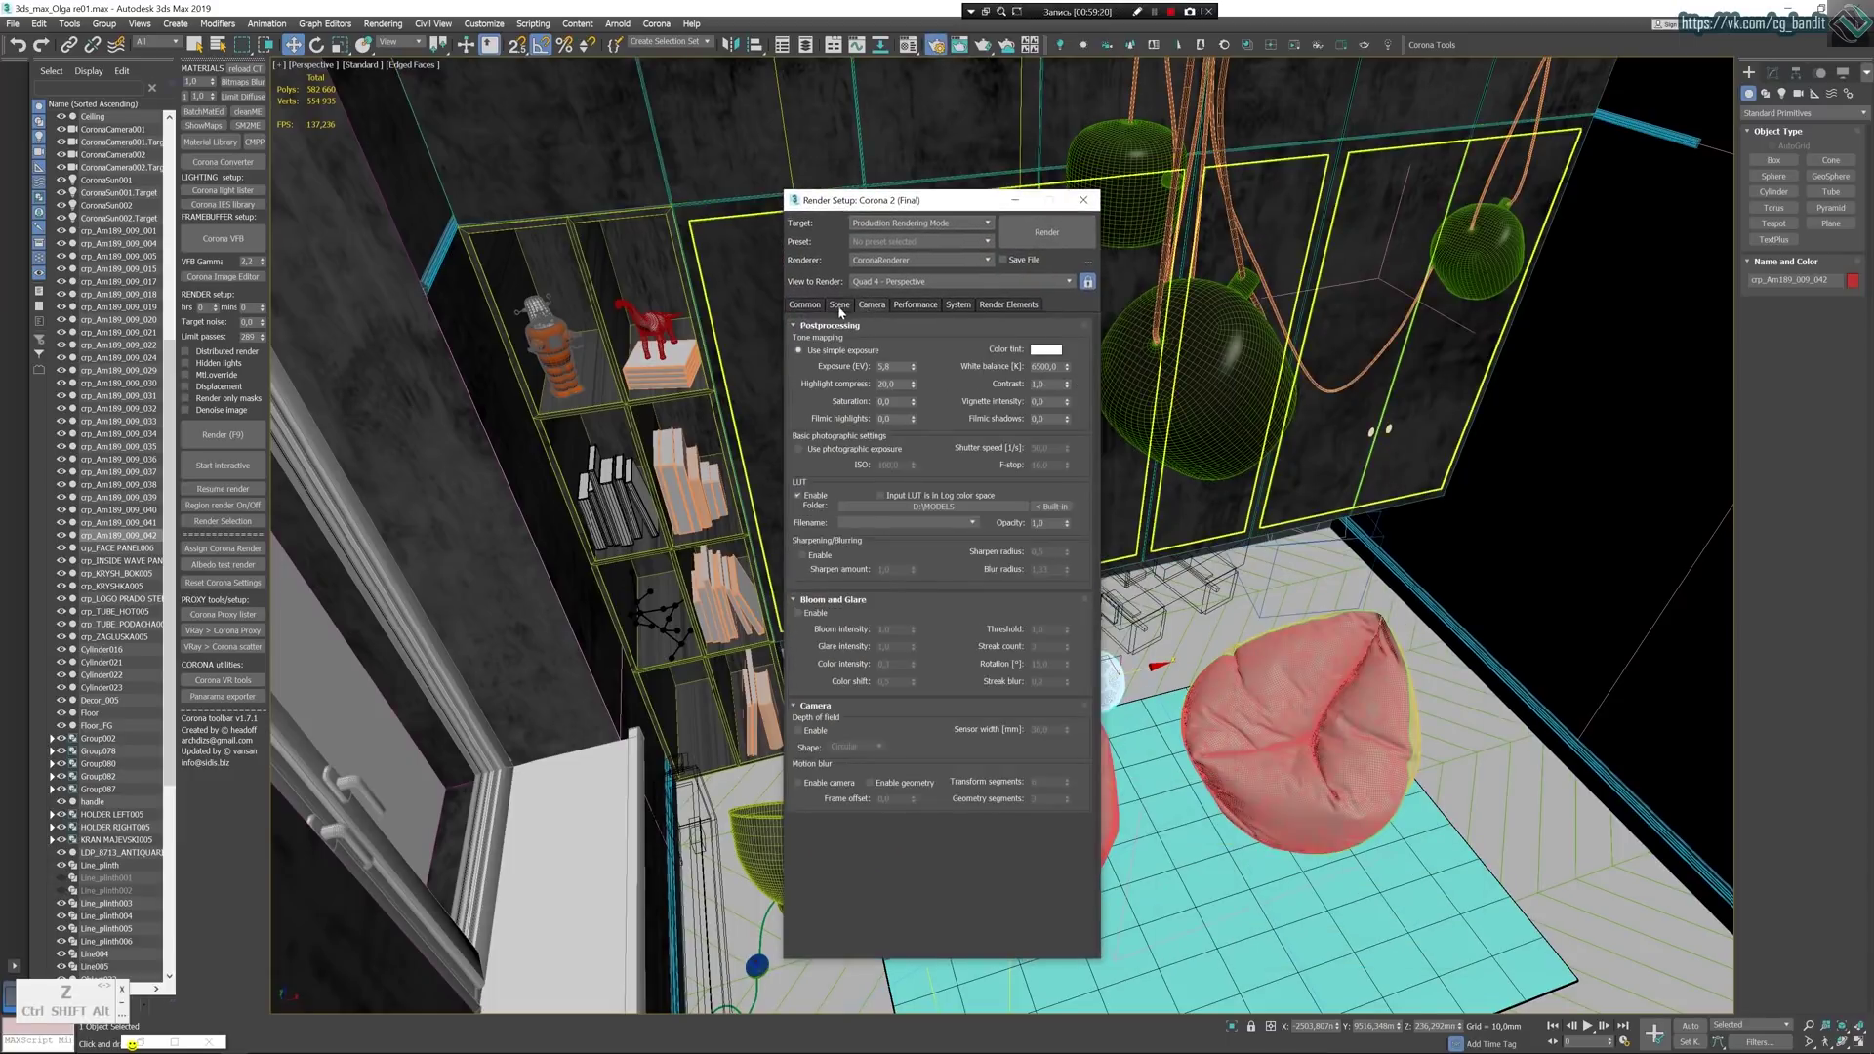
left_click(901, 306)
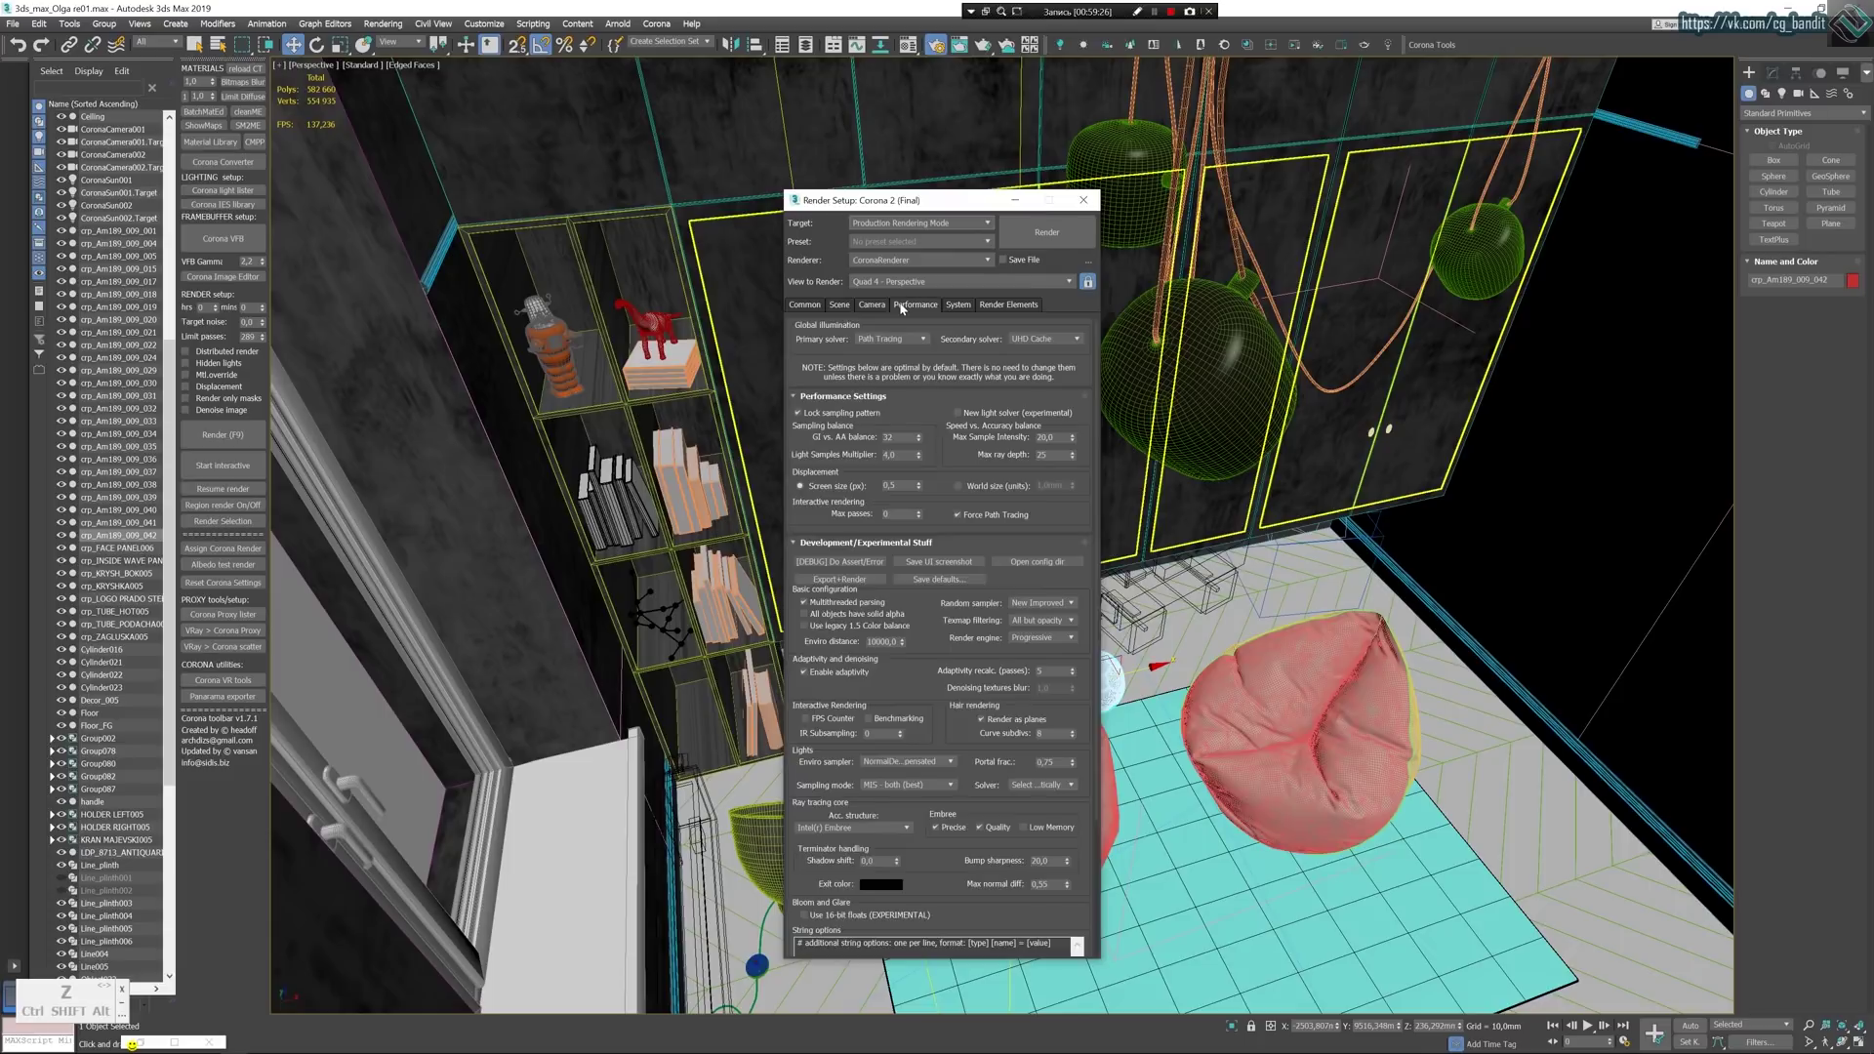
left_click(839, 306)
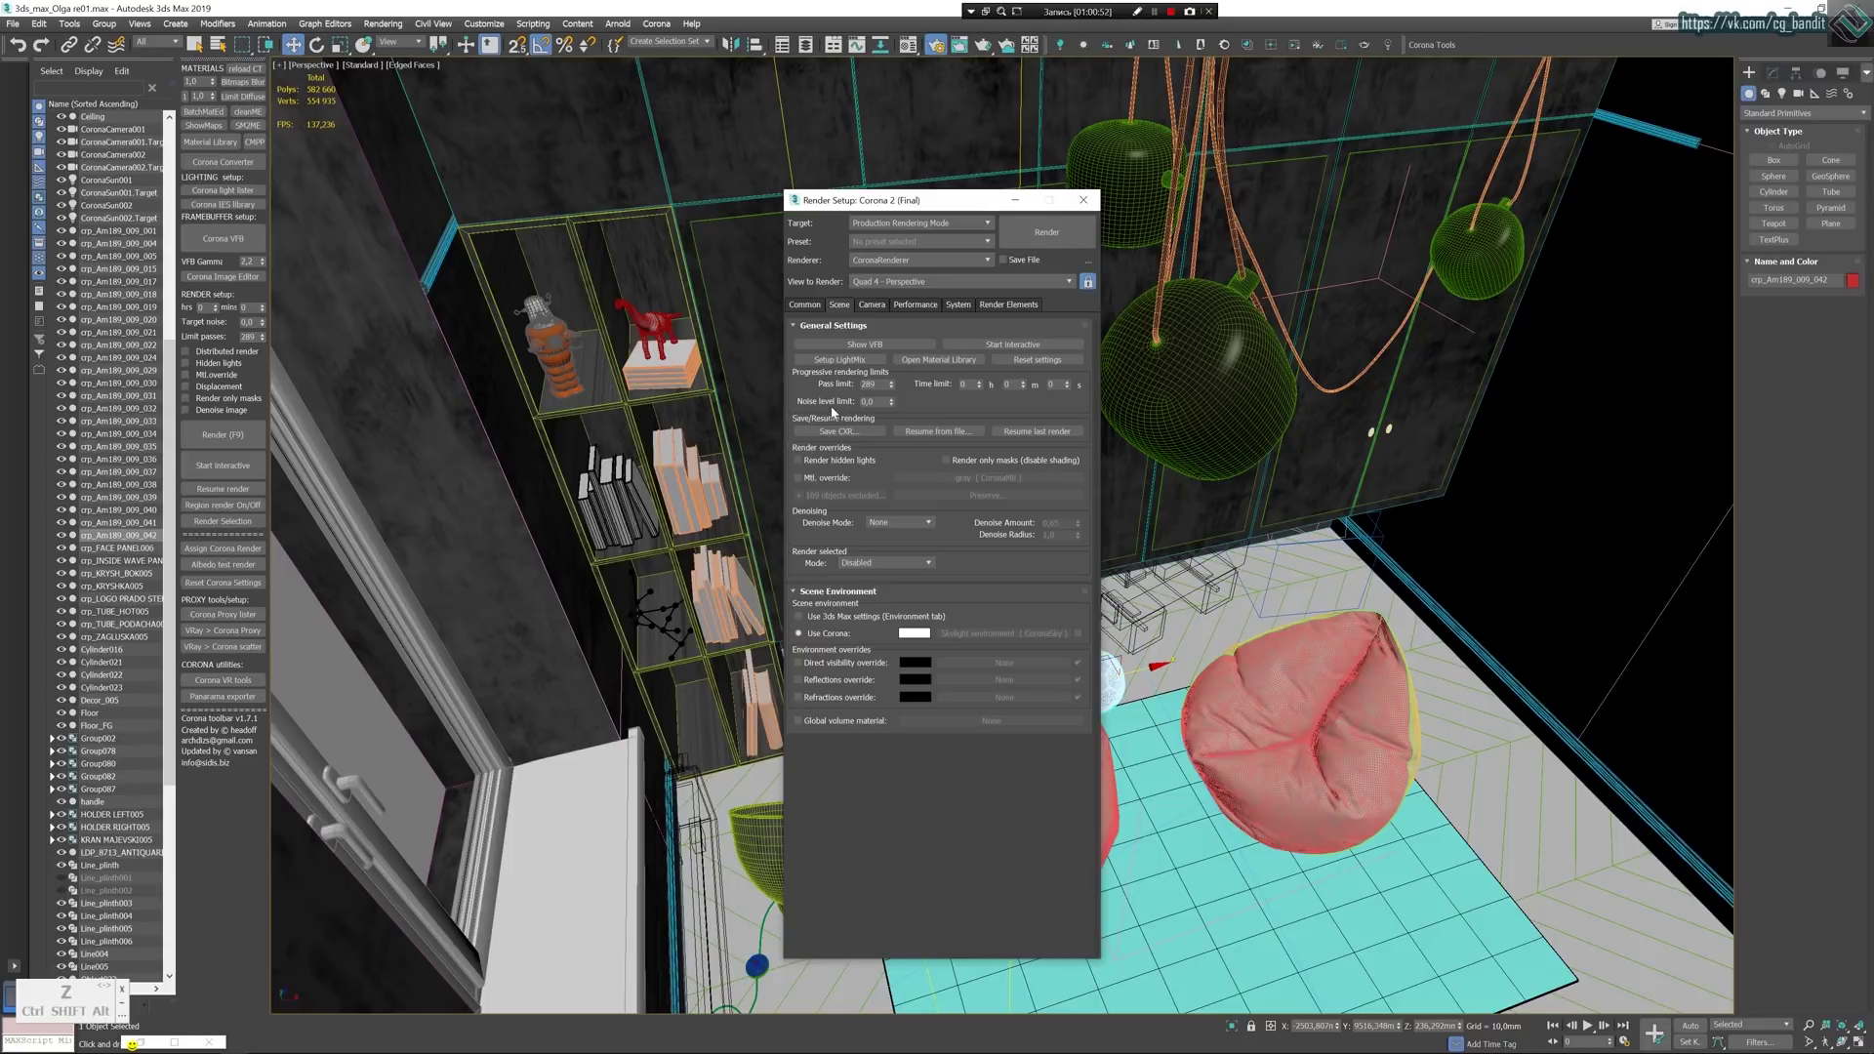
mouse_move(892, 404)
left_click(865, 305)
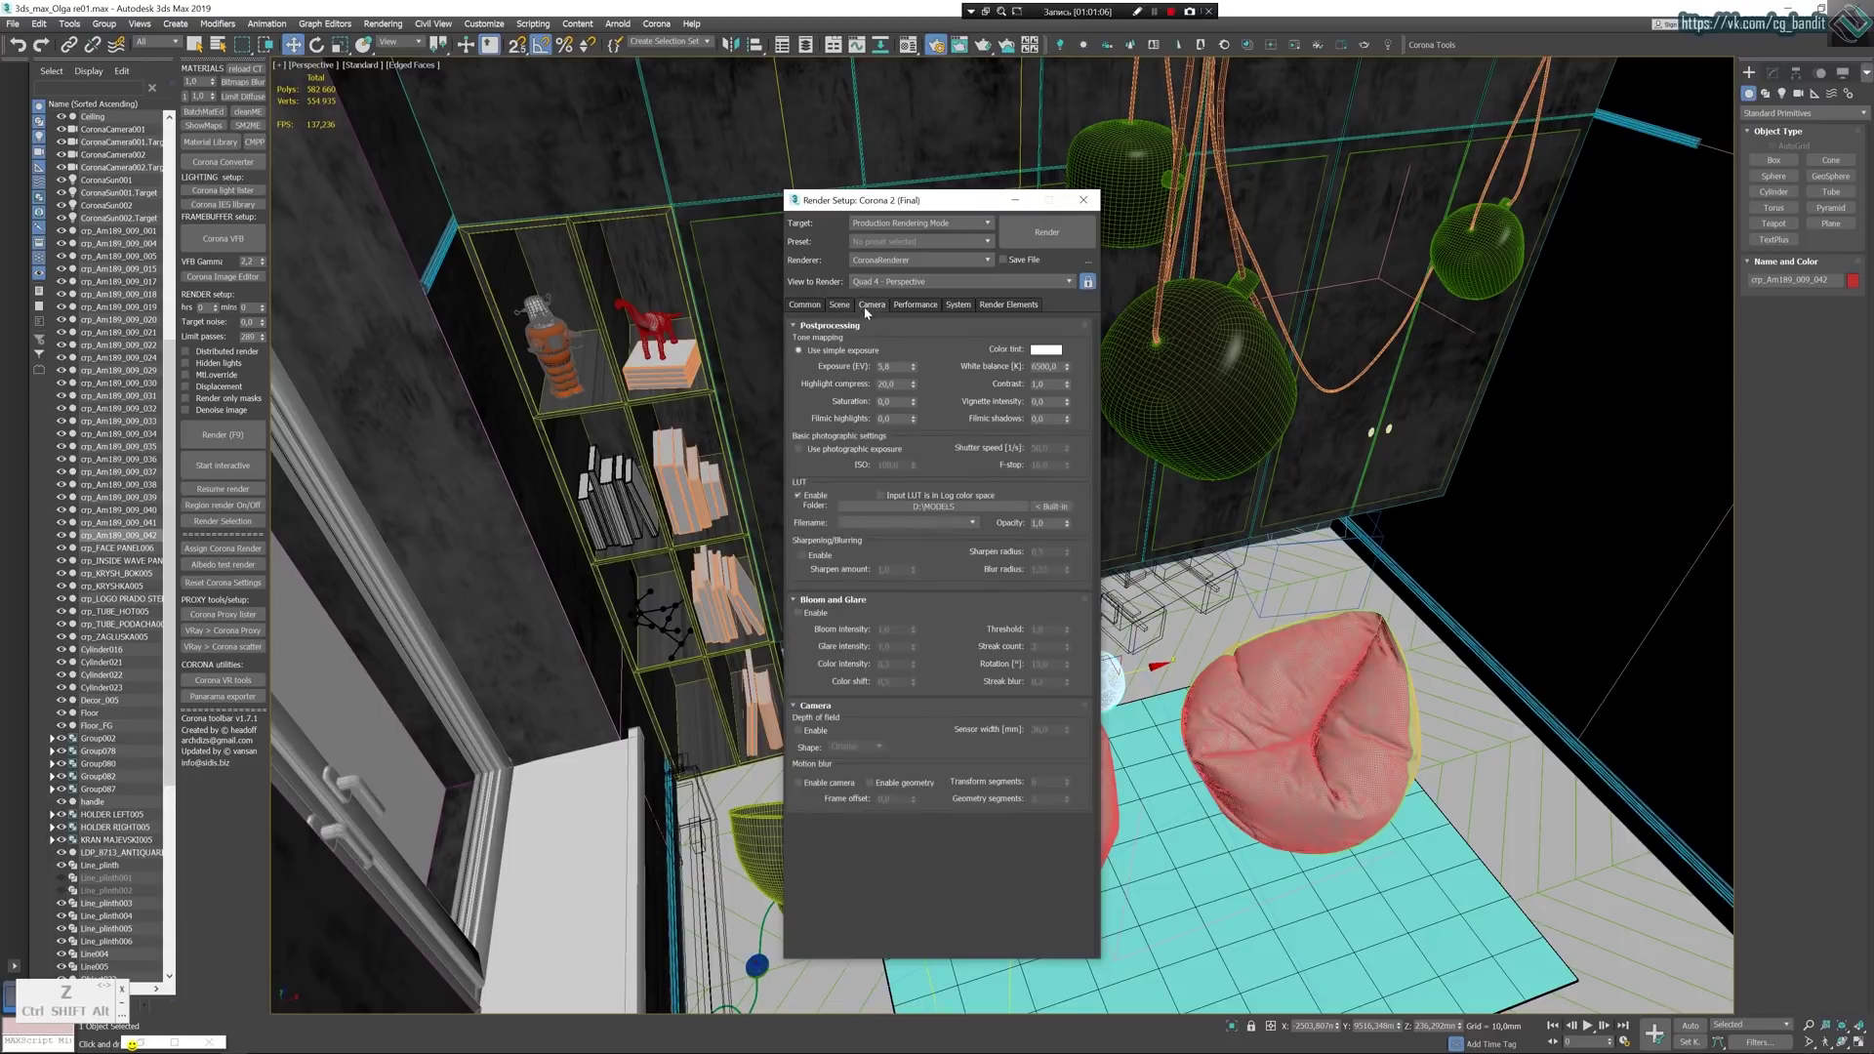
Switch to the browser and open the VK photo of the kitchen interior render being edited in Photoshop.
mouse_move(340, 1048)
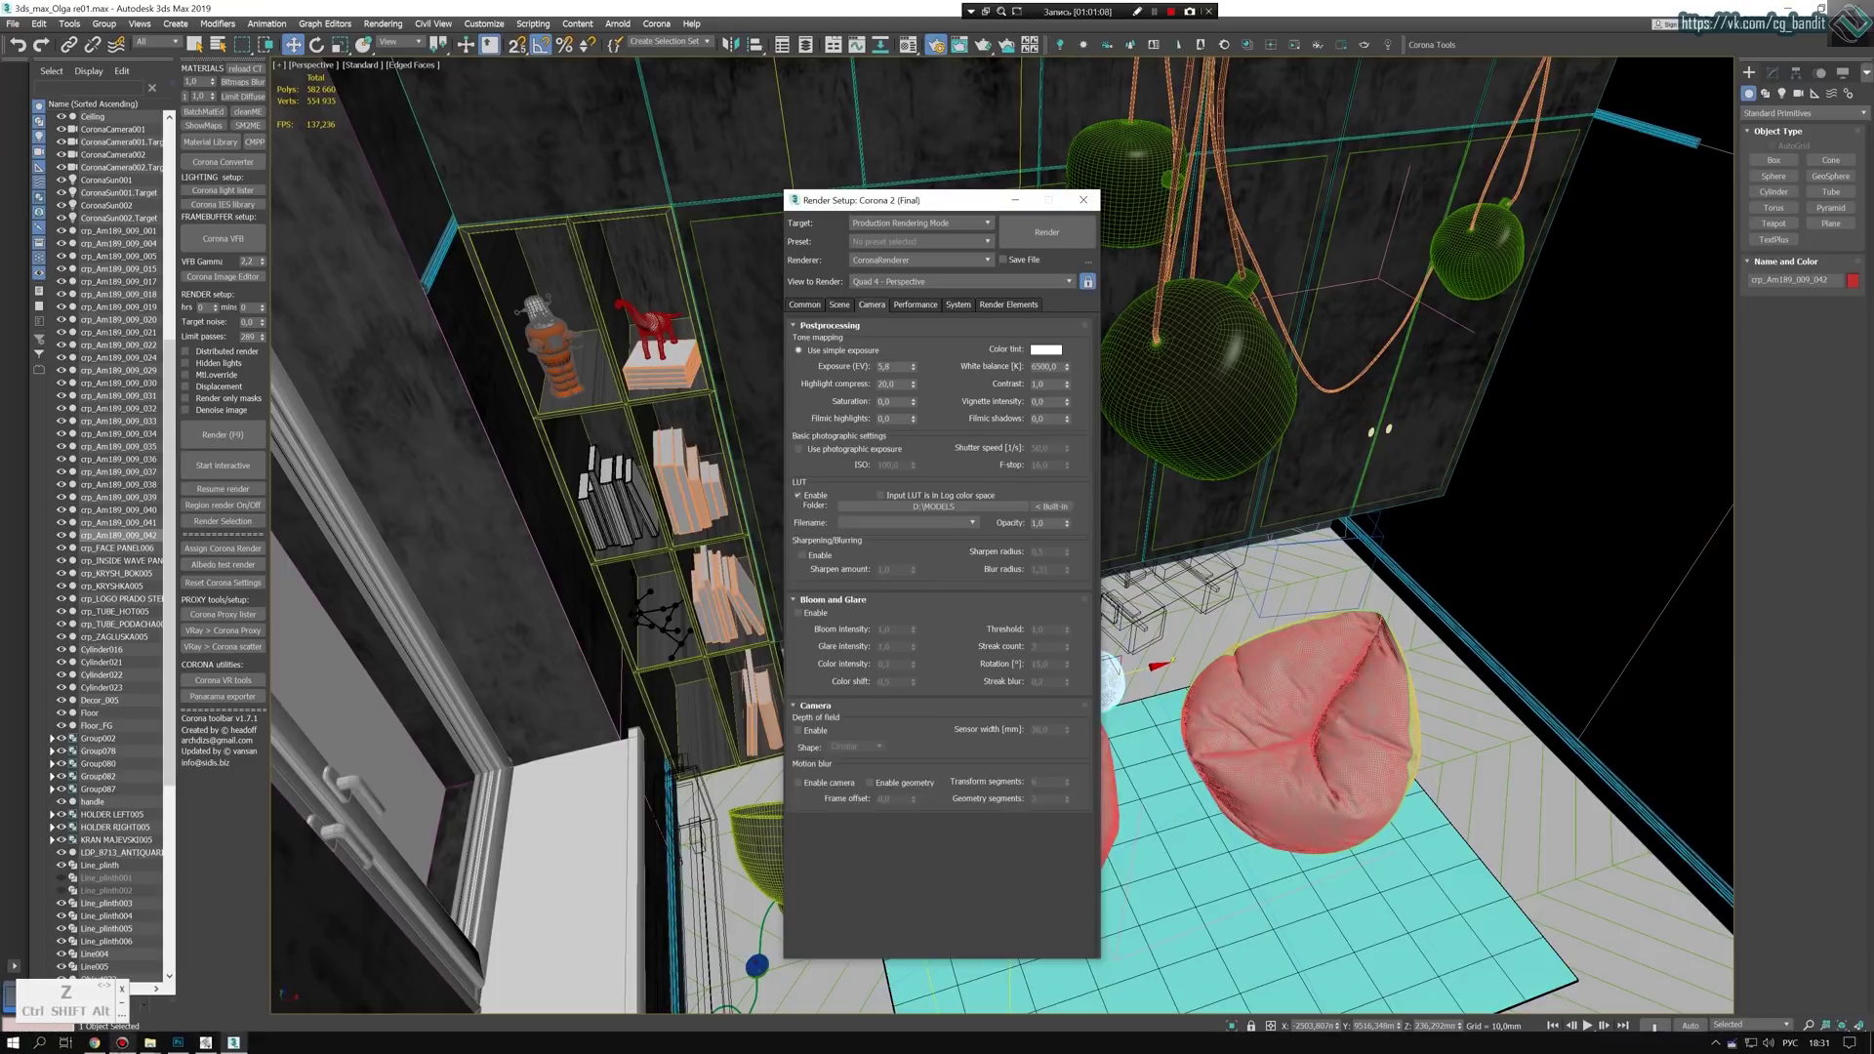
mouse_move(122, 1042)
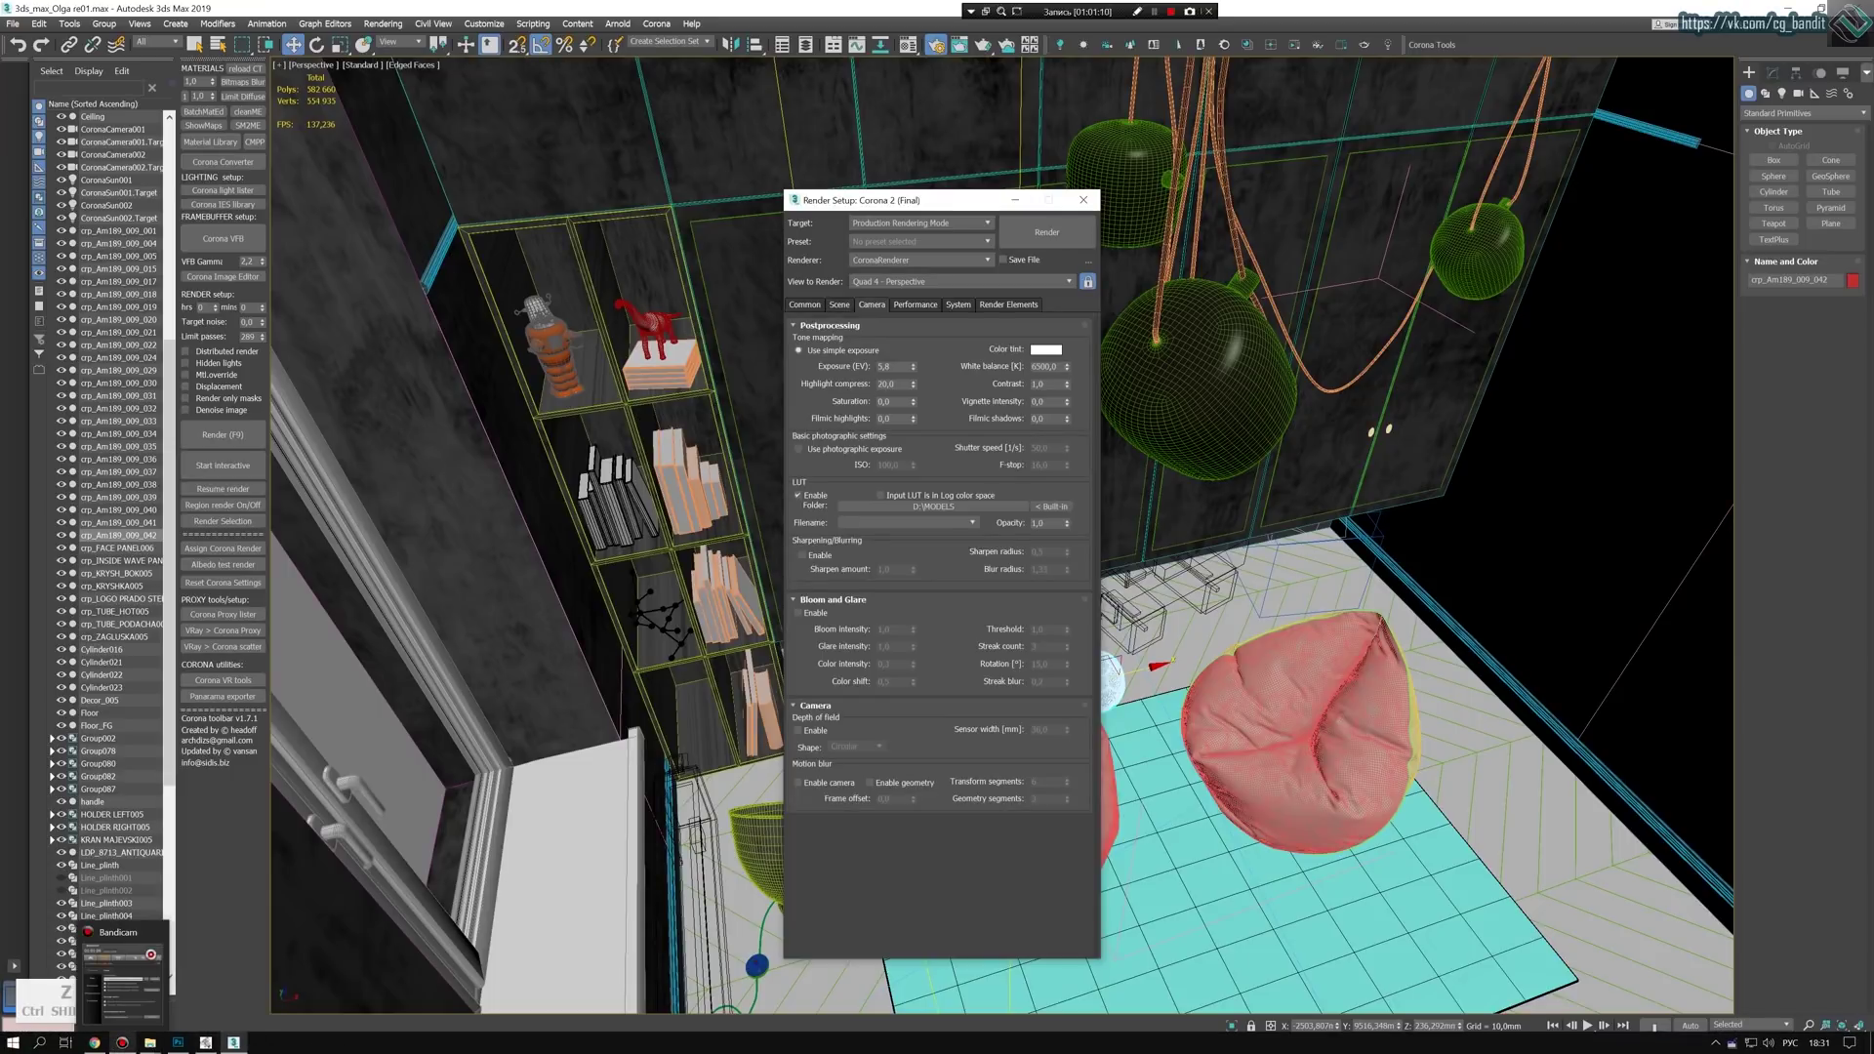
left_click(94, 1043)
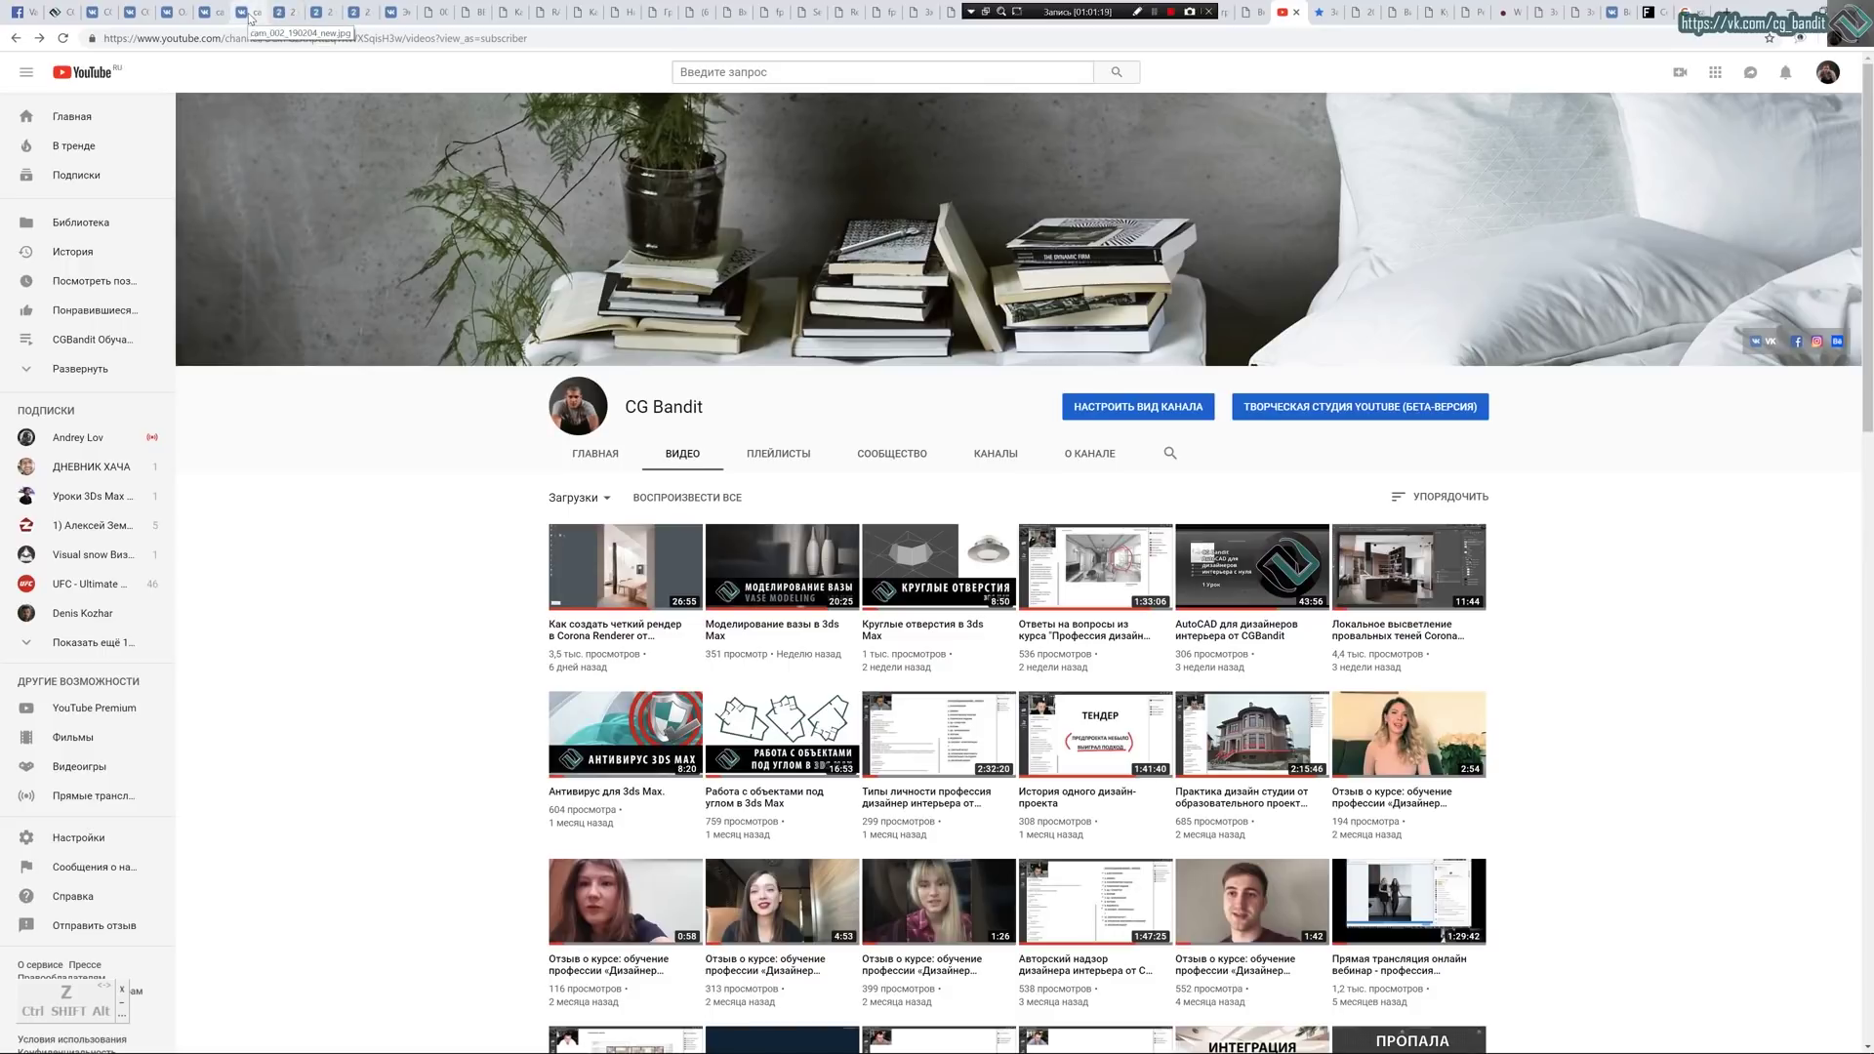
left_click(138, 15)
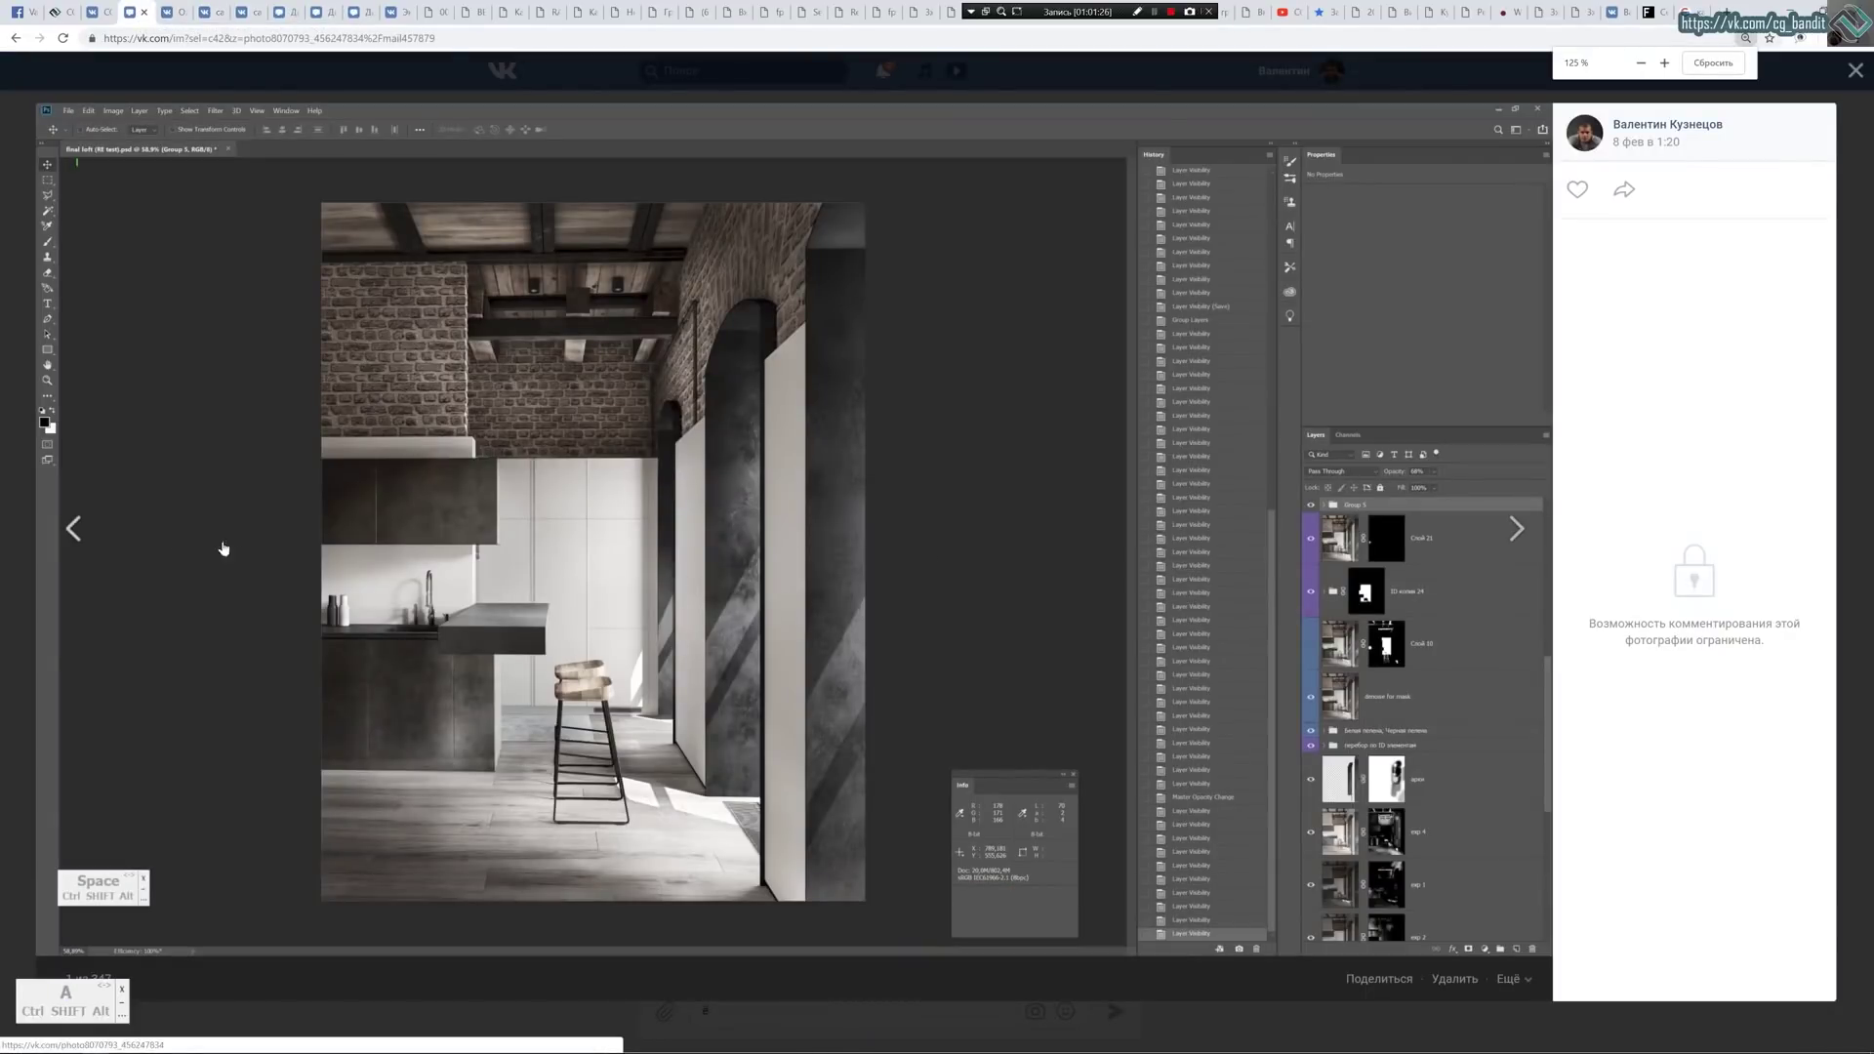
Compare the two versions of the kitchen render by repeatedly alternating between the adjacent VK photos.
left_click(174, 536)
left_click(1481, 485)
left_click(1481, 485)
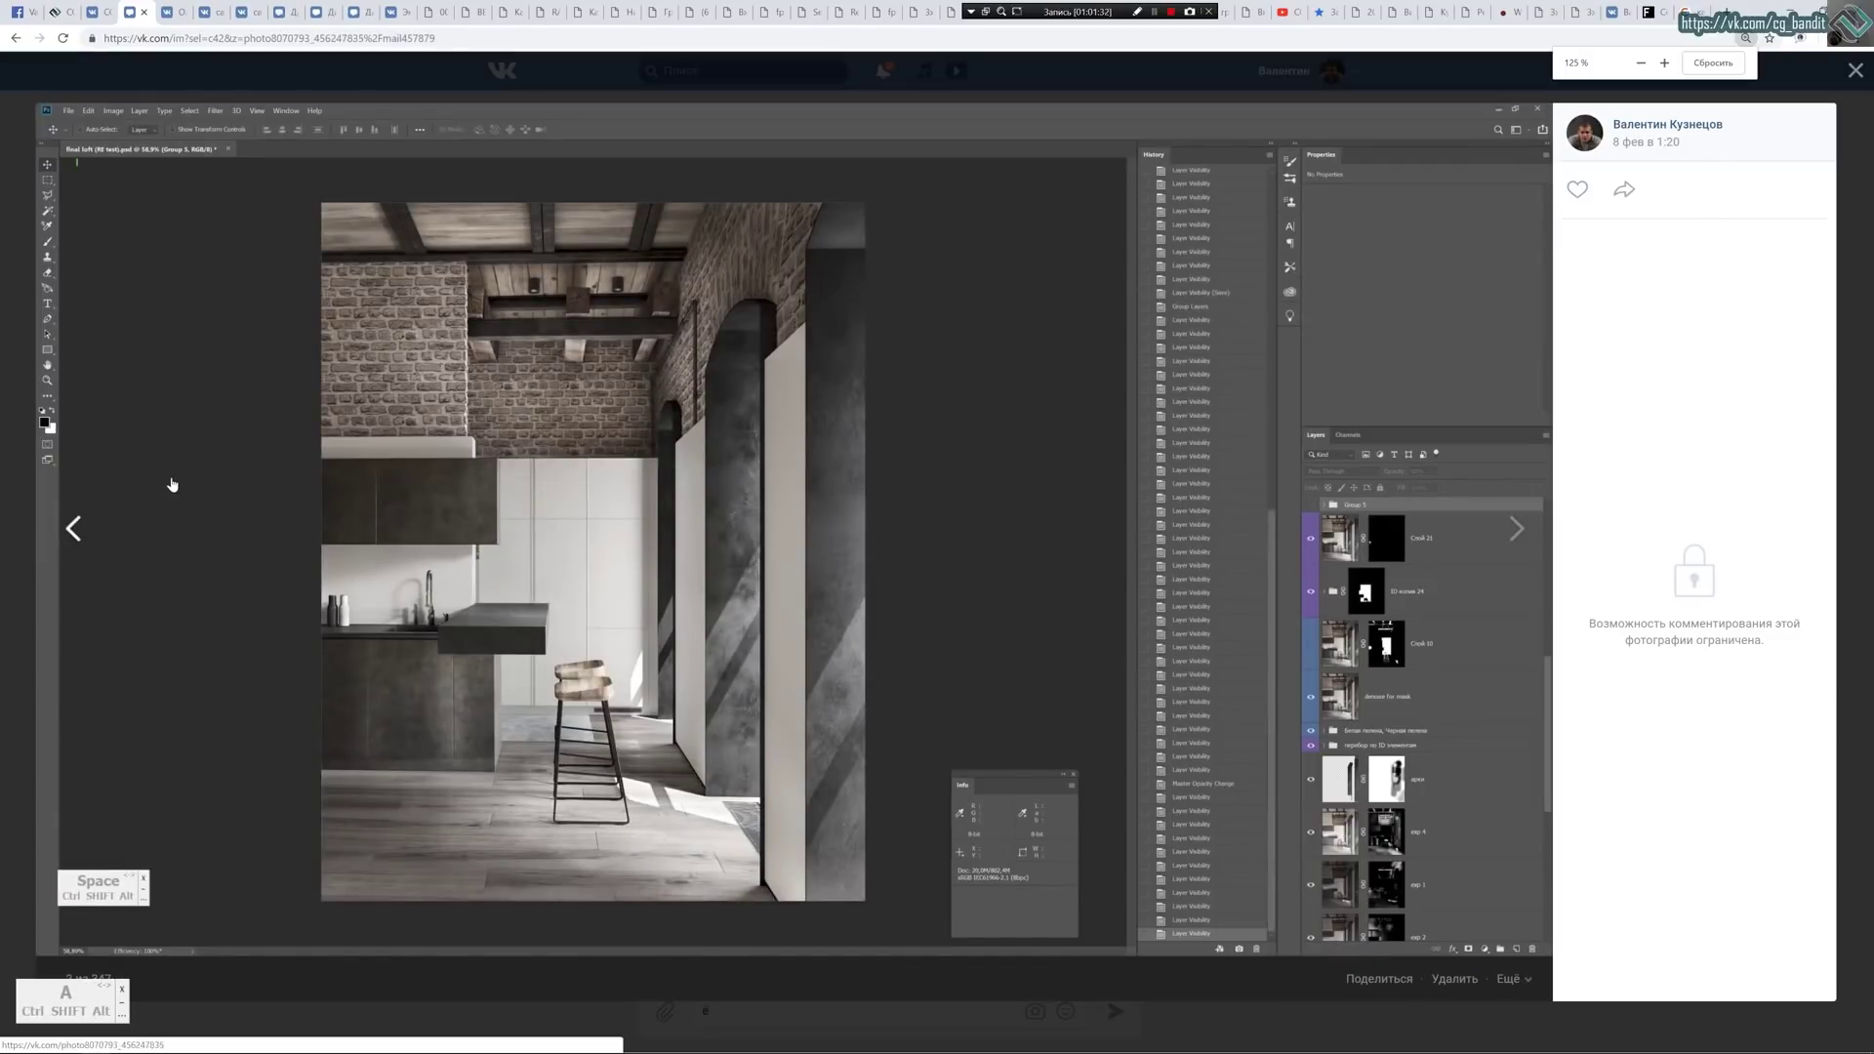
left_click(184, 485)
left_click(1348, 463)
left_click(126, 536)
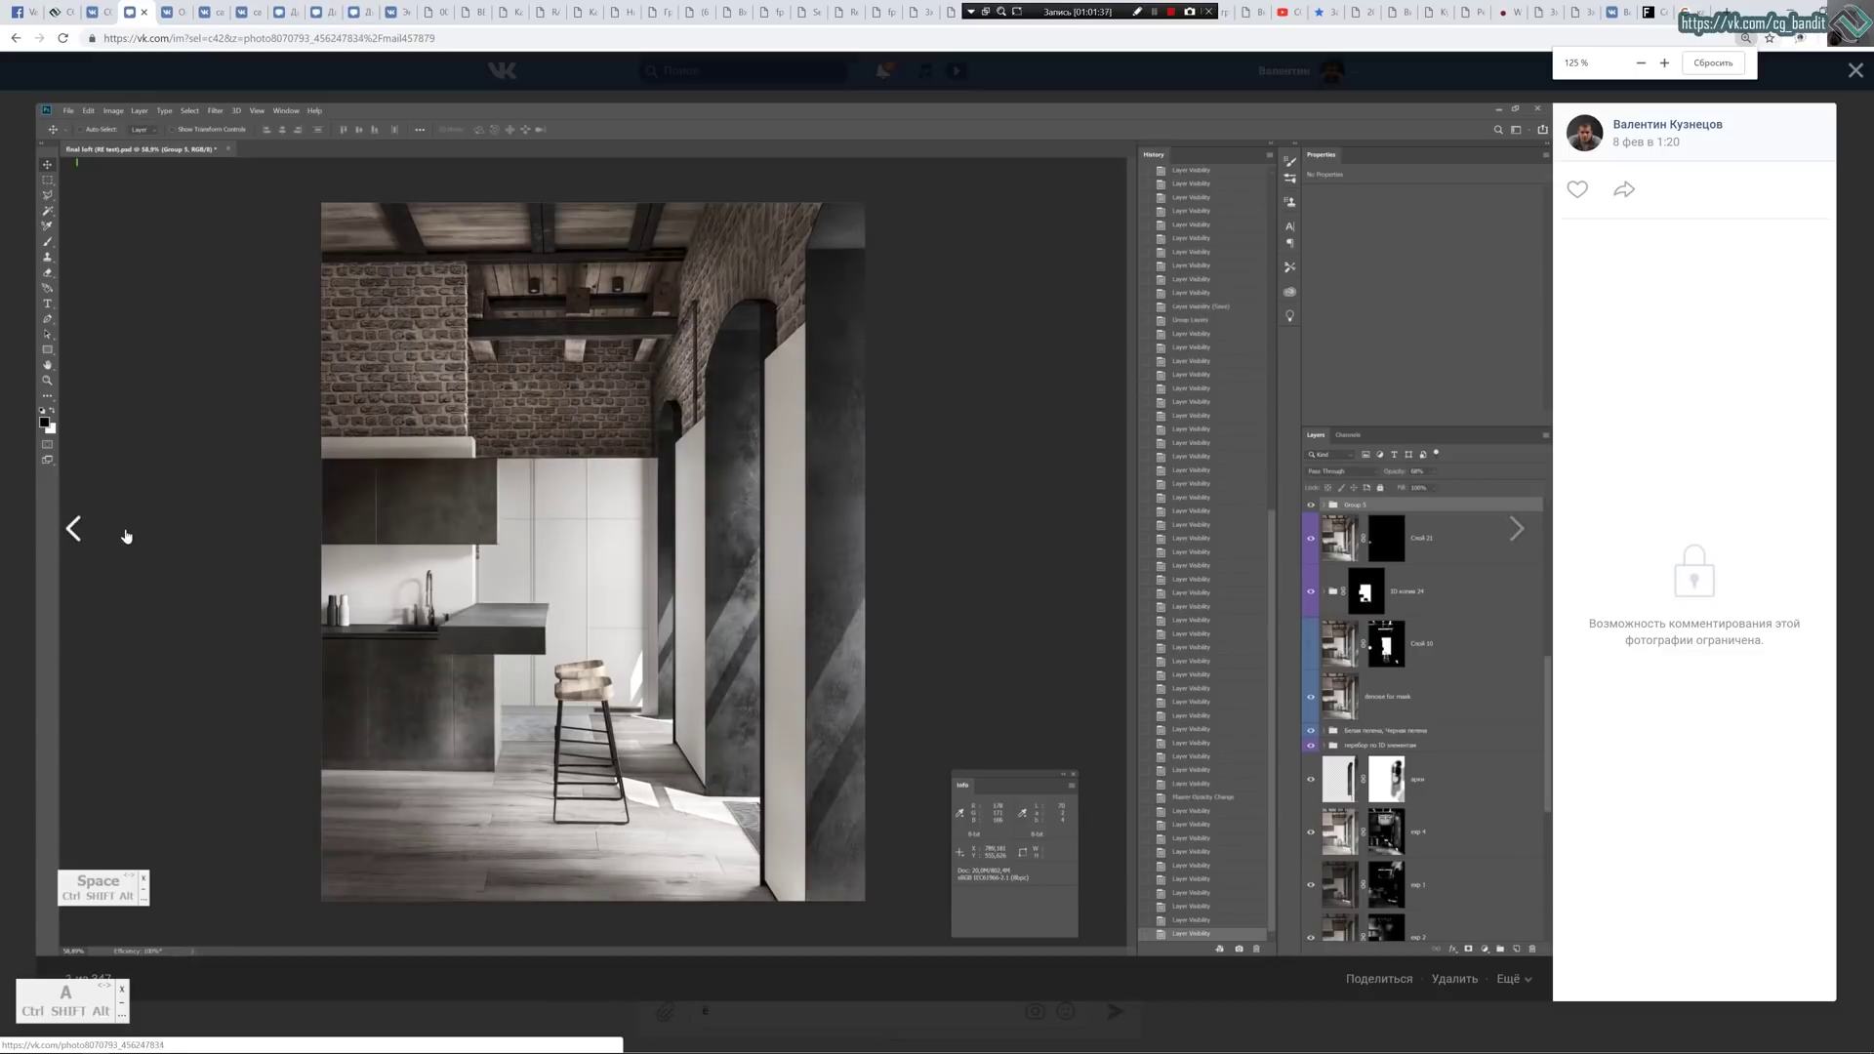
key("Right")
key("Left")
key("Right")
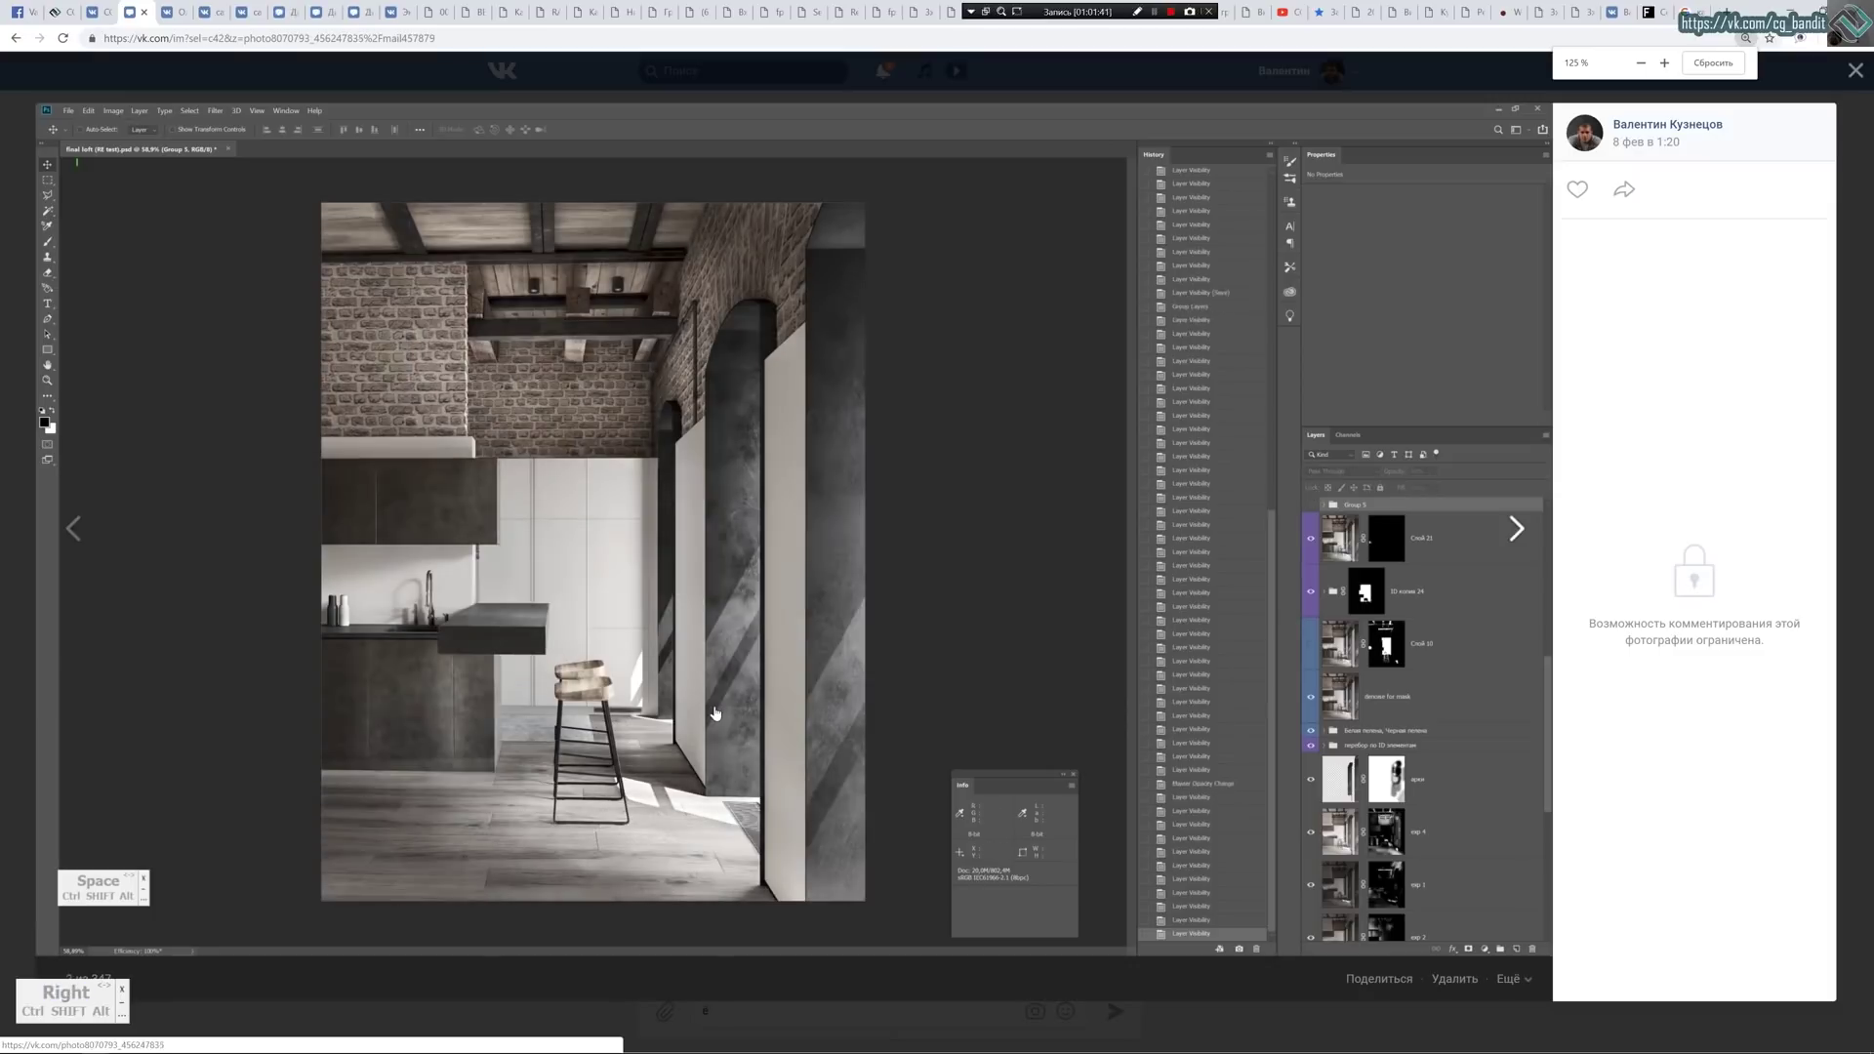
key("Left")
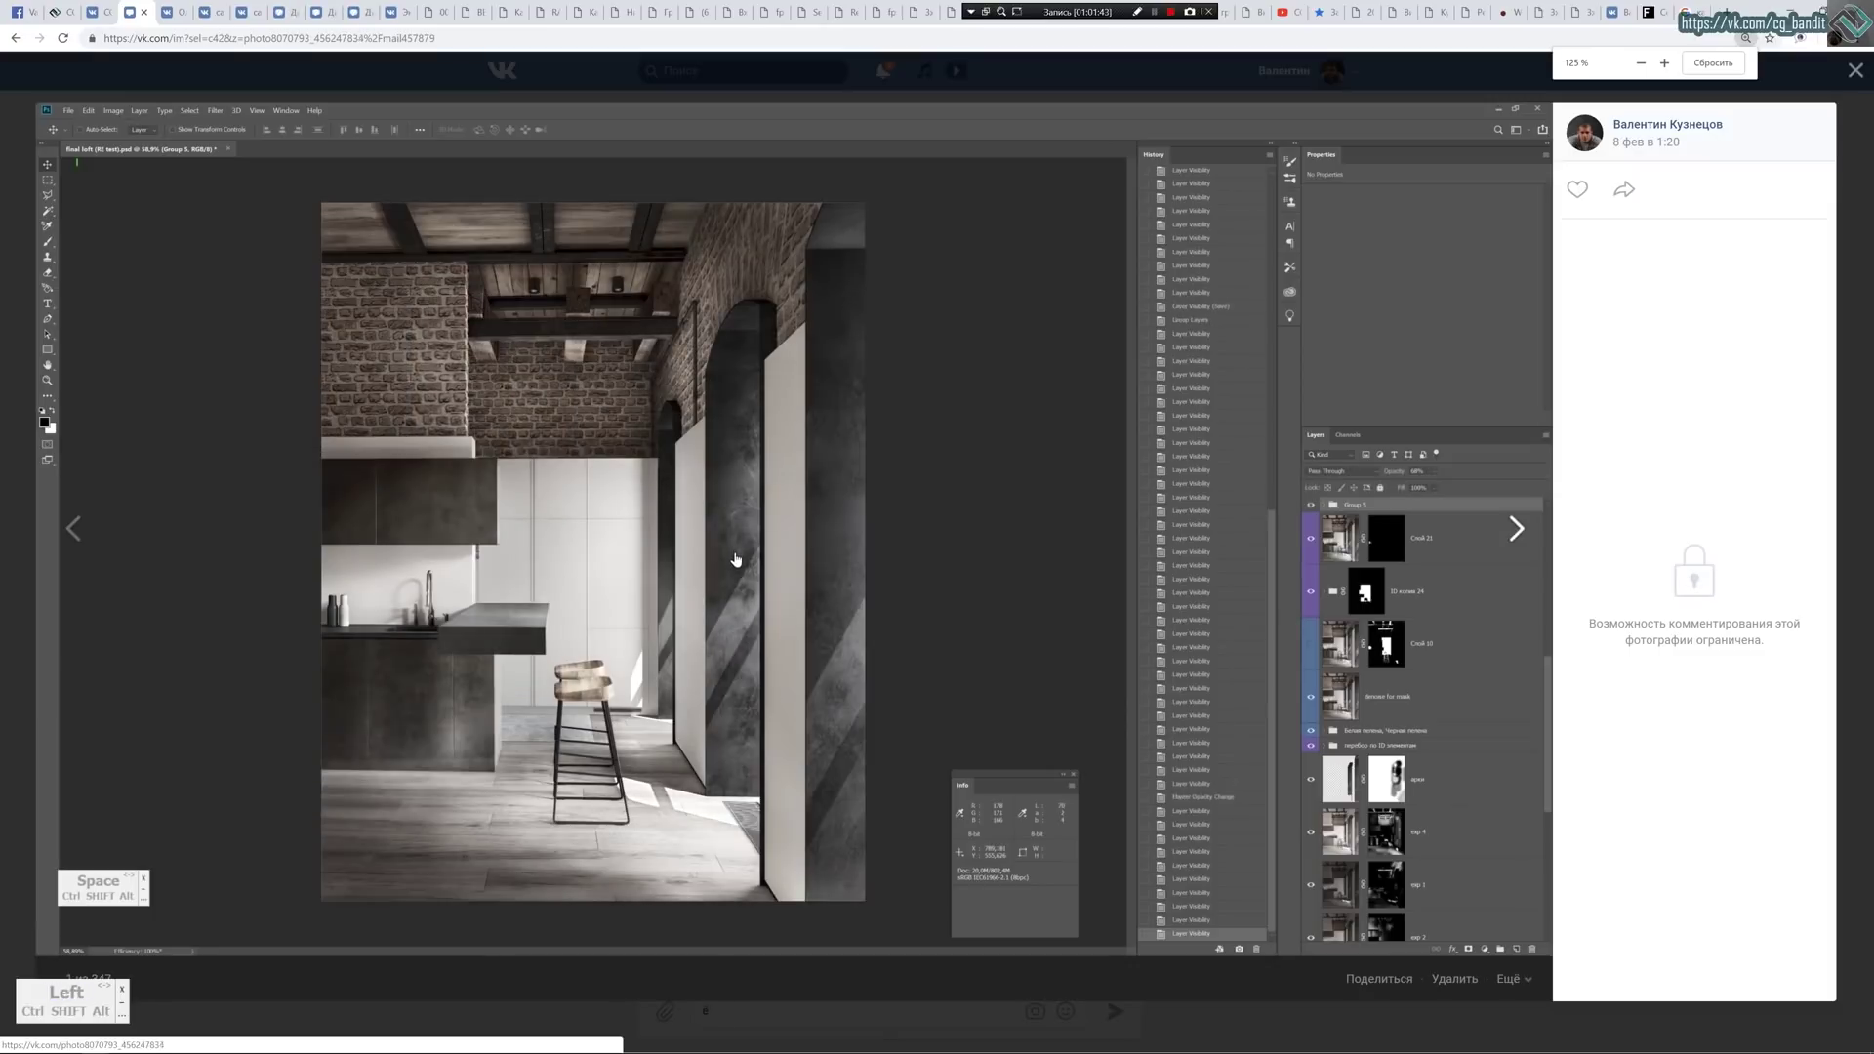
key("Right")
key("Left")
key("Right")
key("Left")
key("Right")
key("Left")
key("Right")
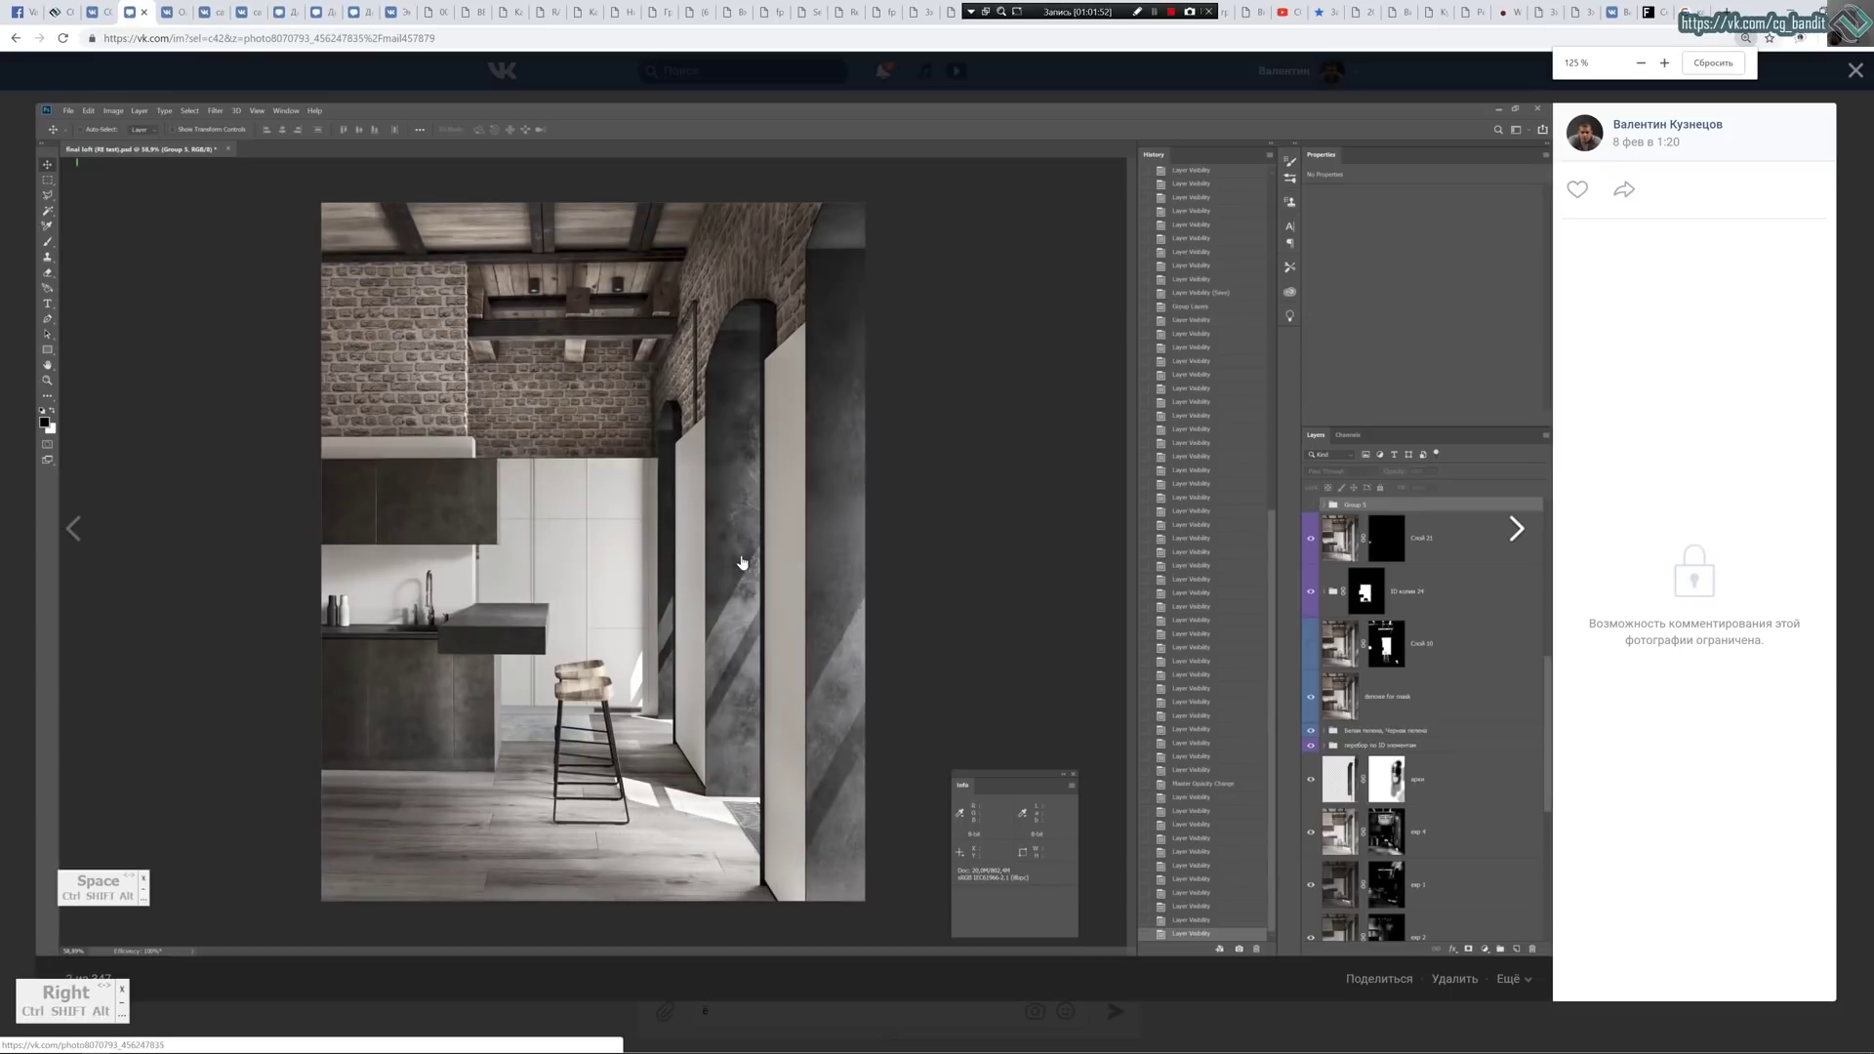
key("Left")
key("Right")
key("Left")
key("Right")
key("Left")
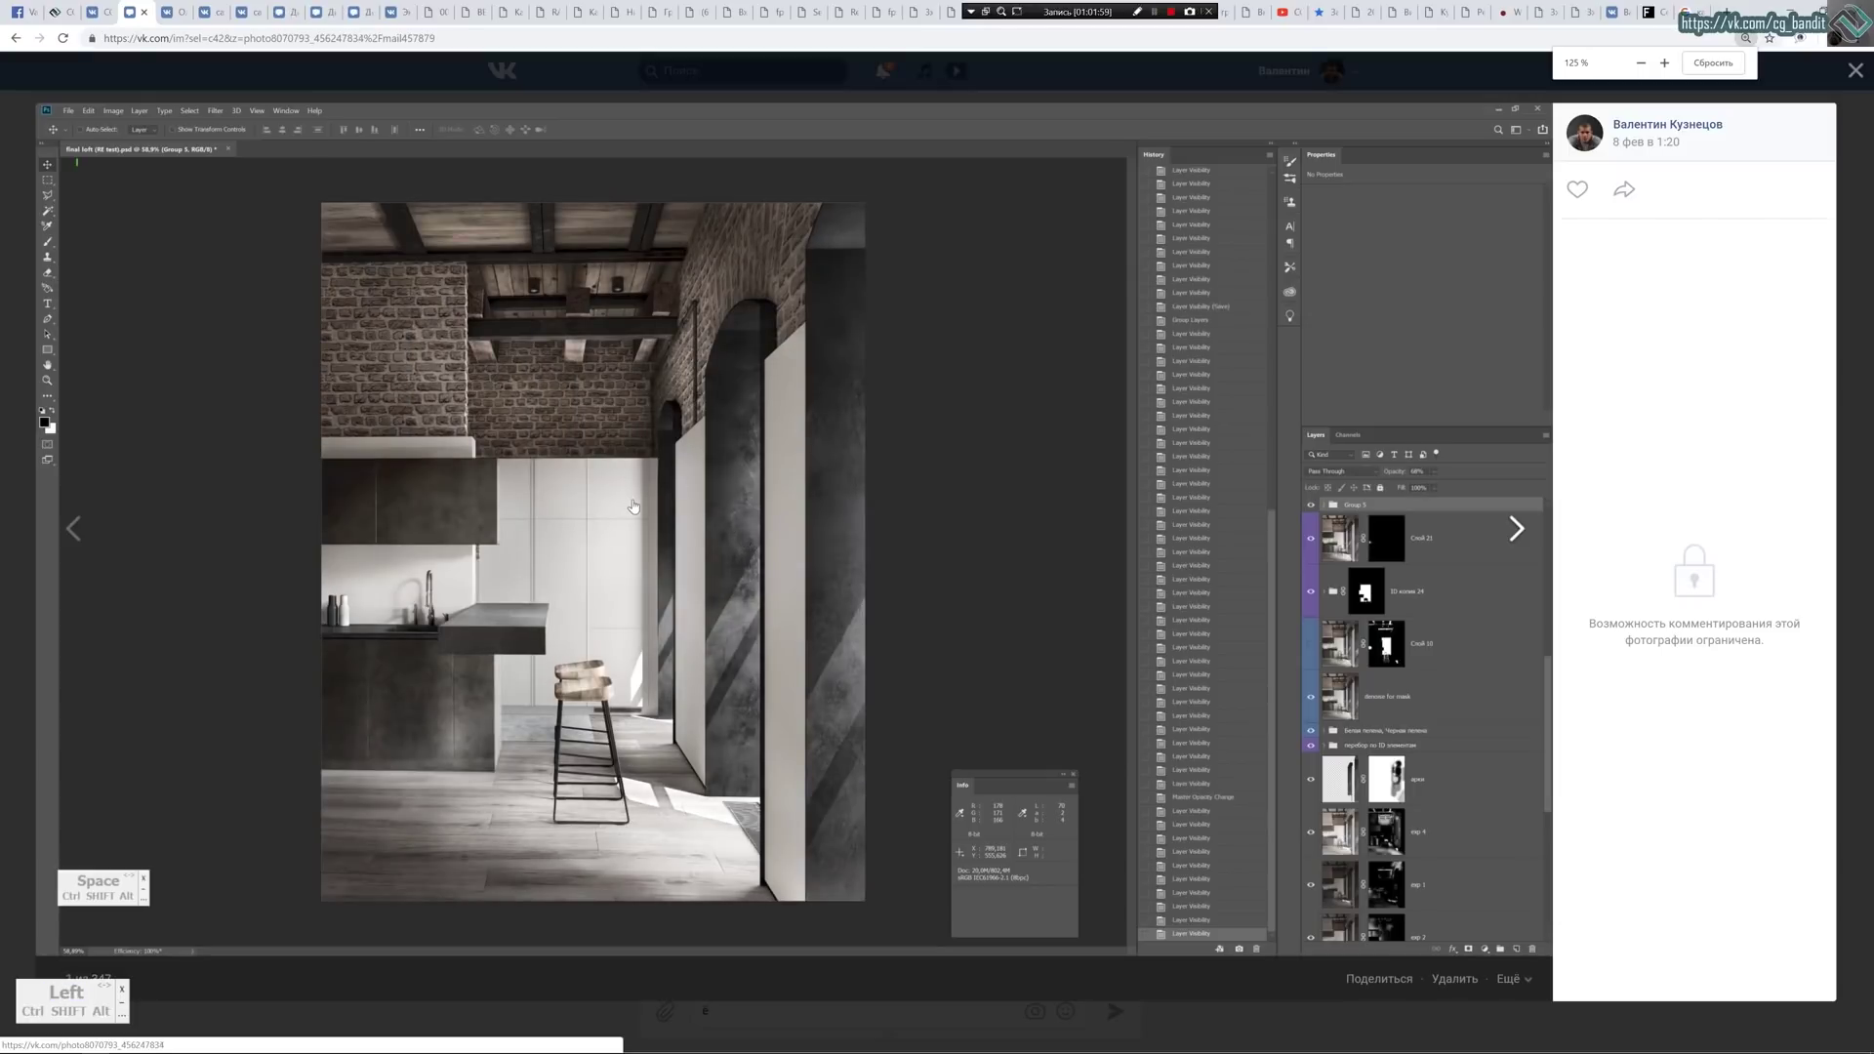
Close the photo viewer and go through the VK profile to the CGBandit community page, viewed at 110% zoom.
left_click(1855, 66)
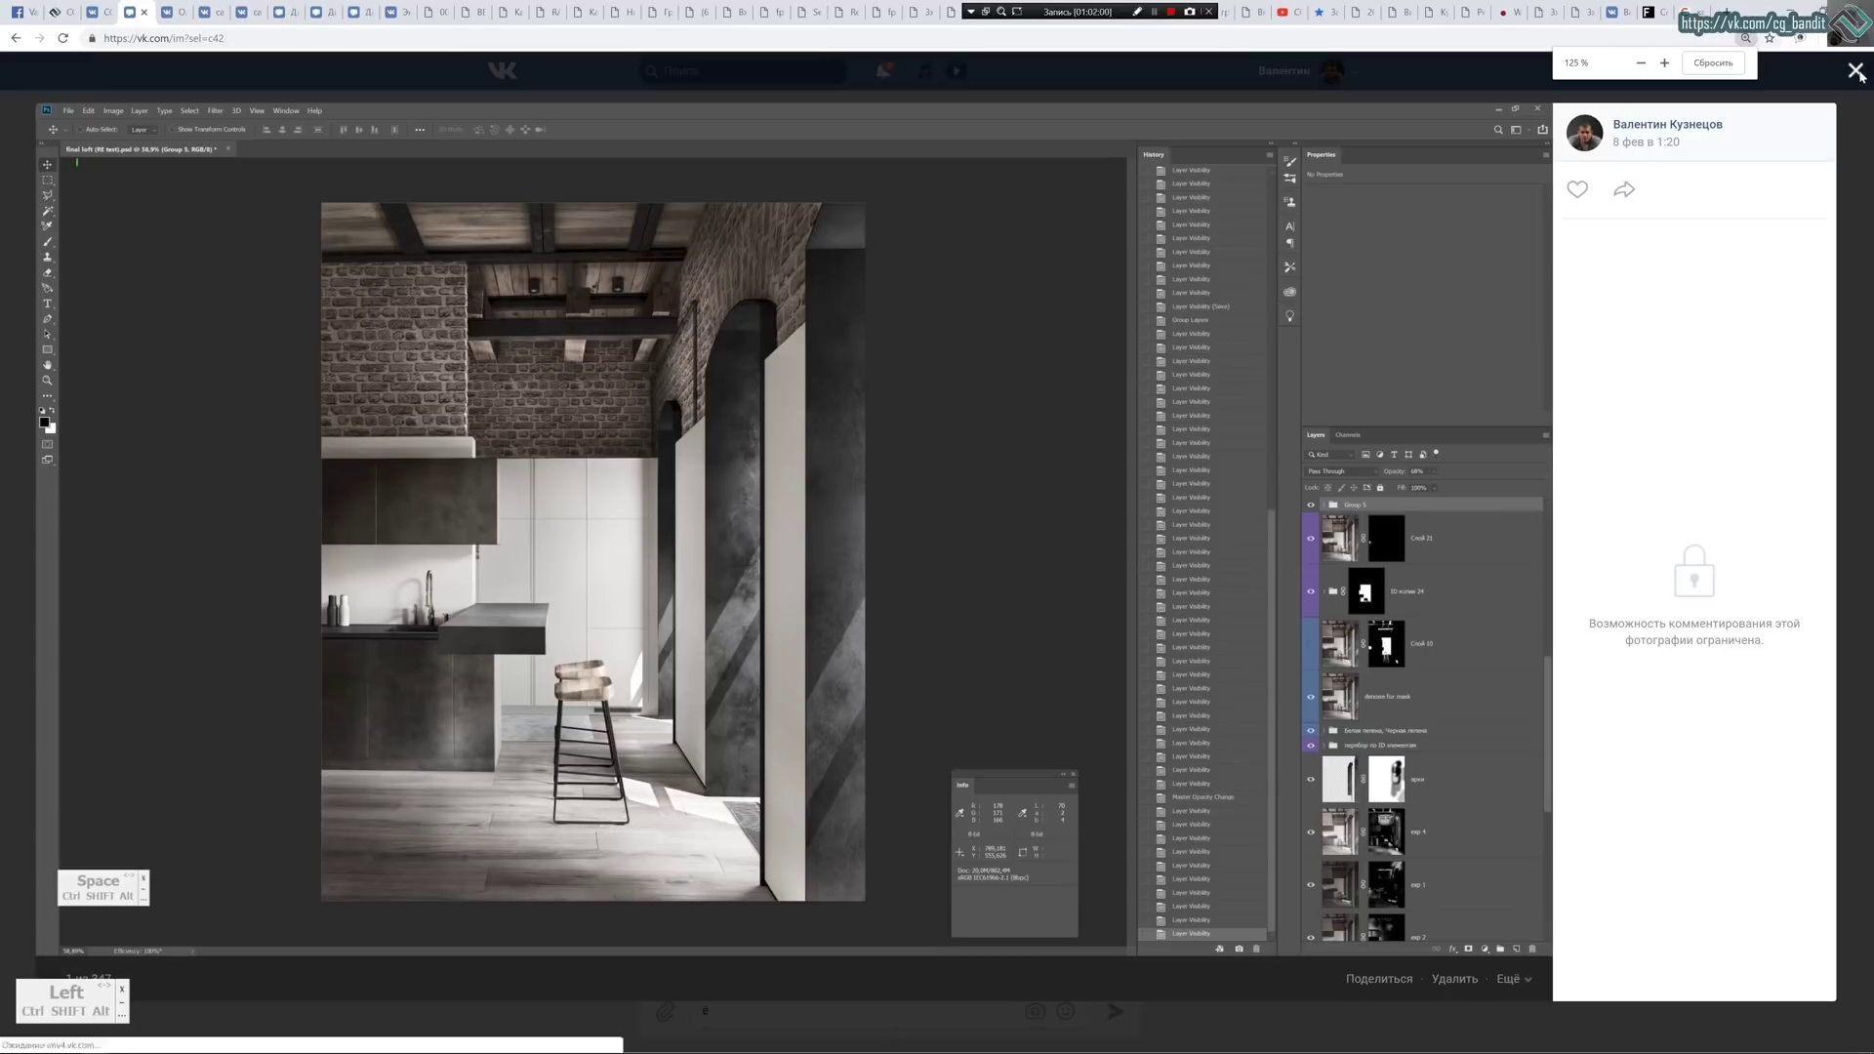
left_click(577, 119)
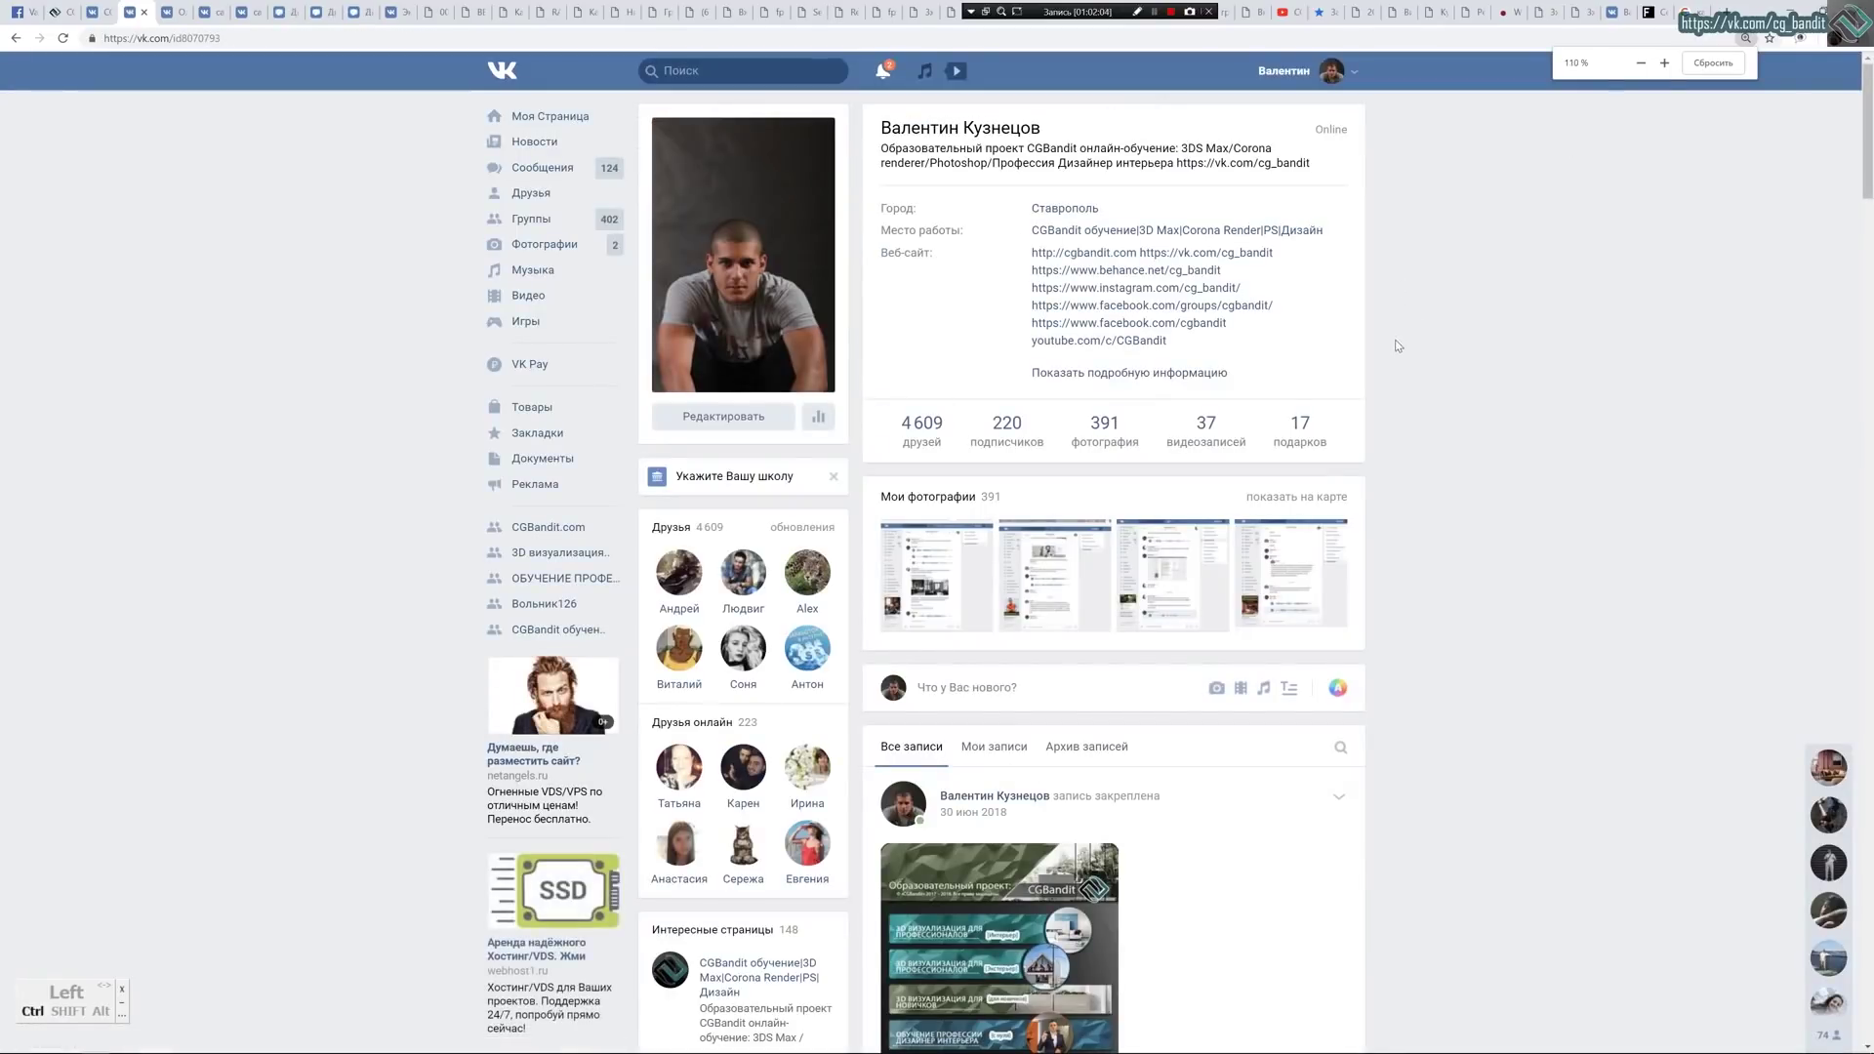
scroll(1406, 344, "down", 3, "ctrl")
scroll(1398, 344, "up", 1, "ctrl")
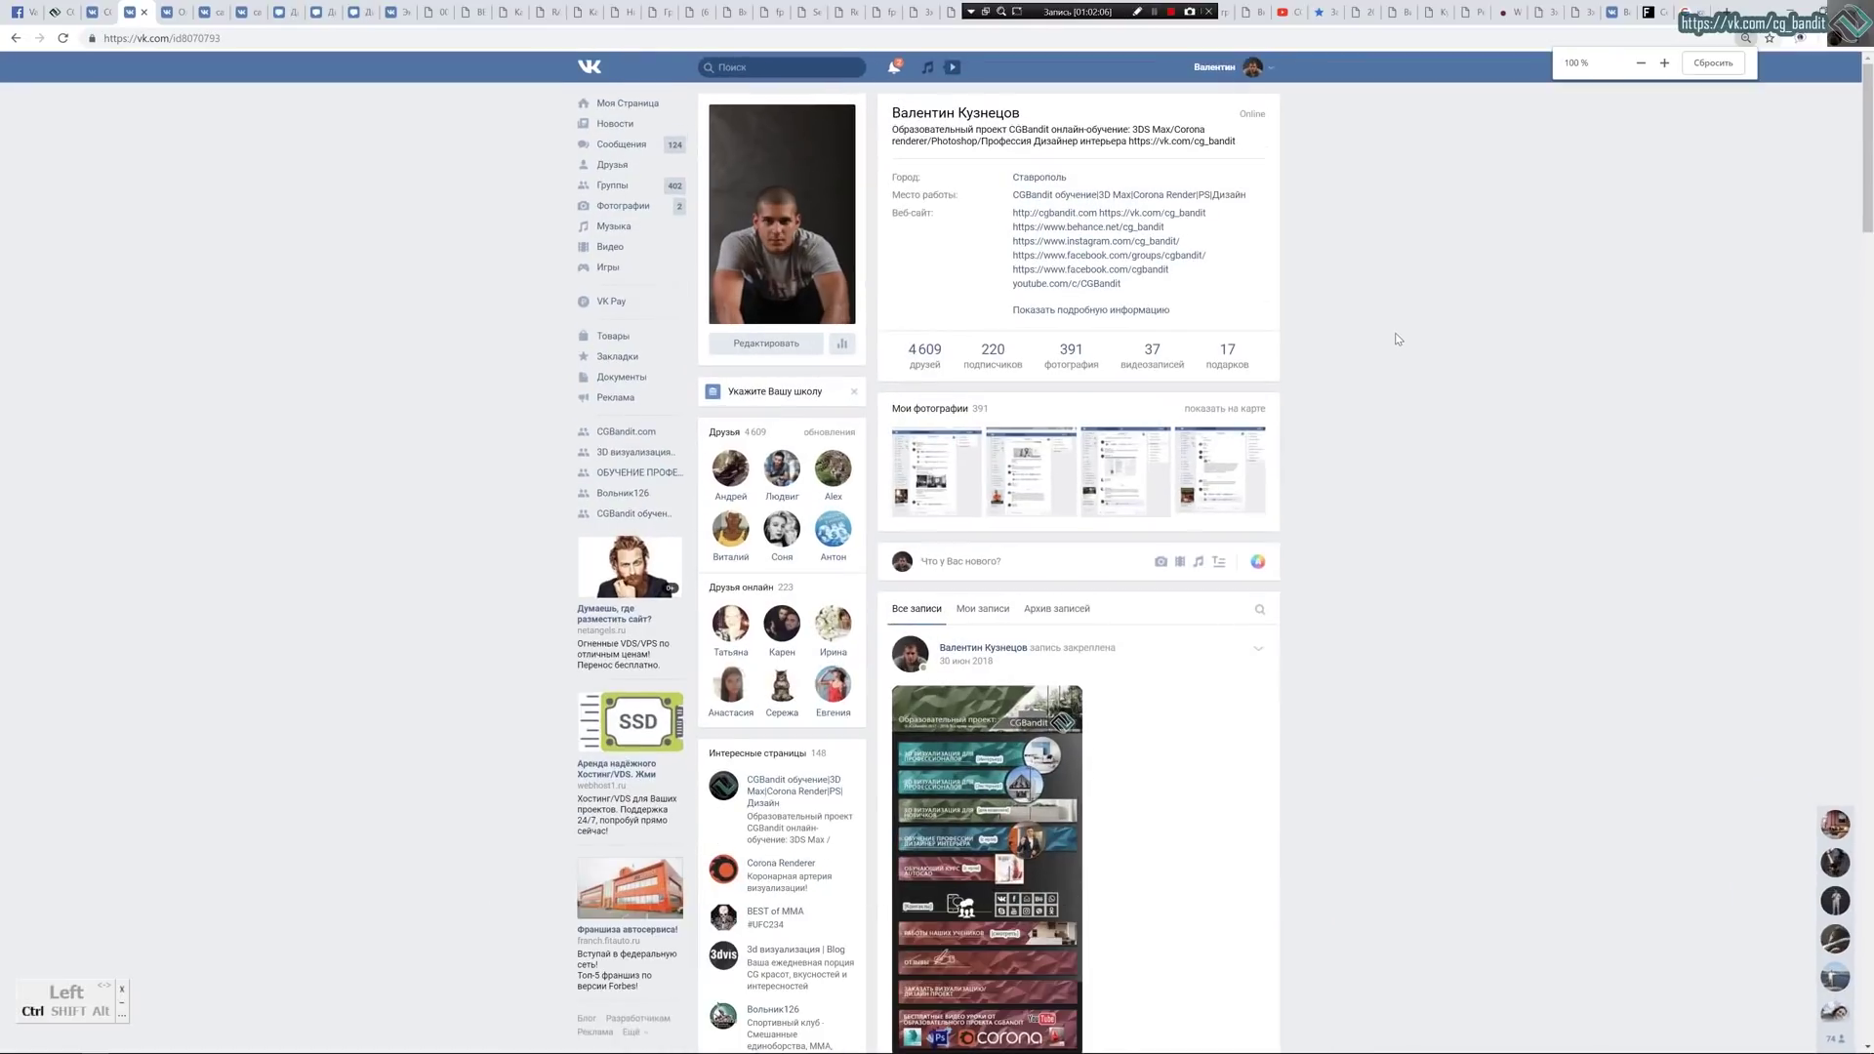
mouse_move(1130, 200)
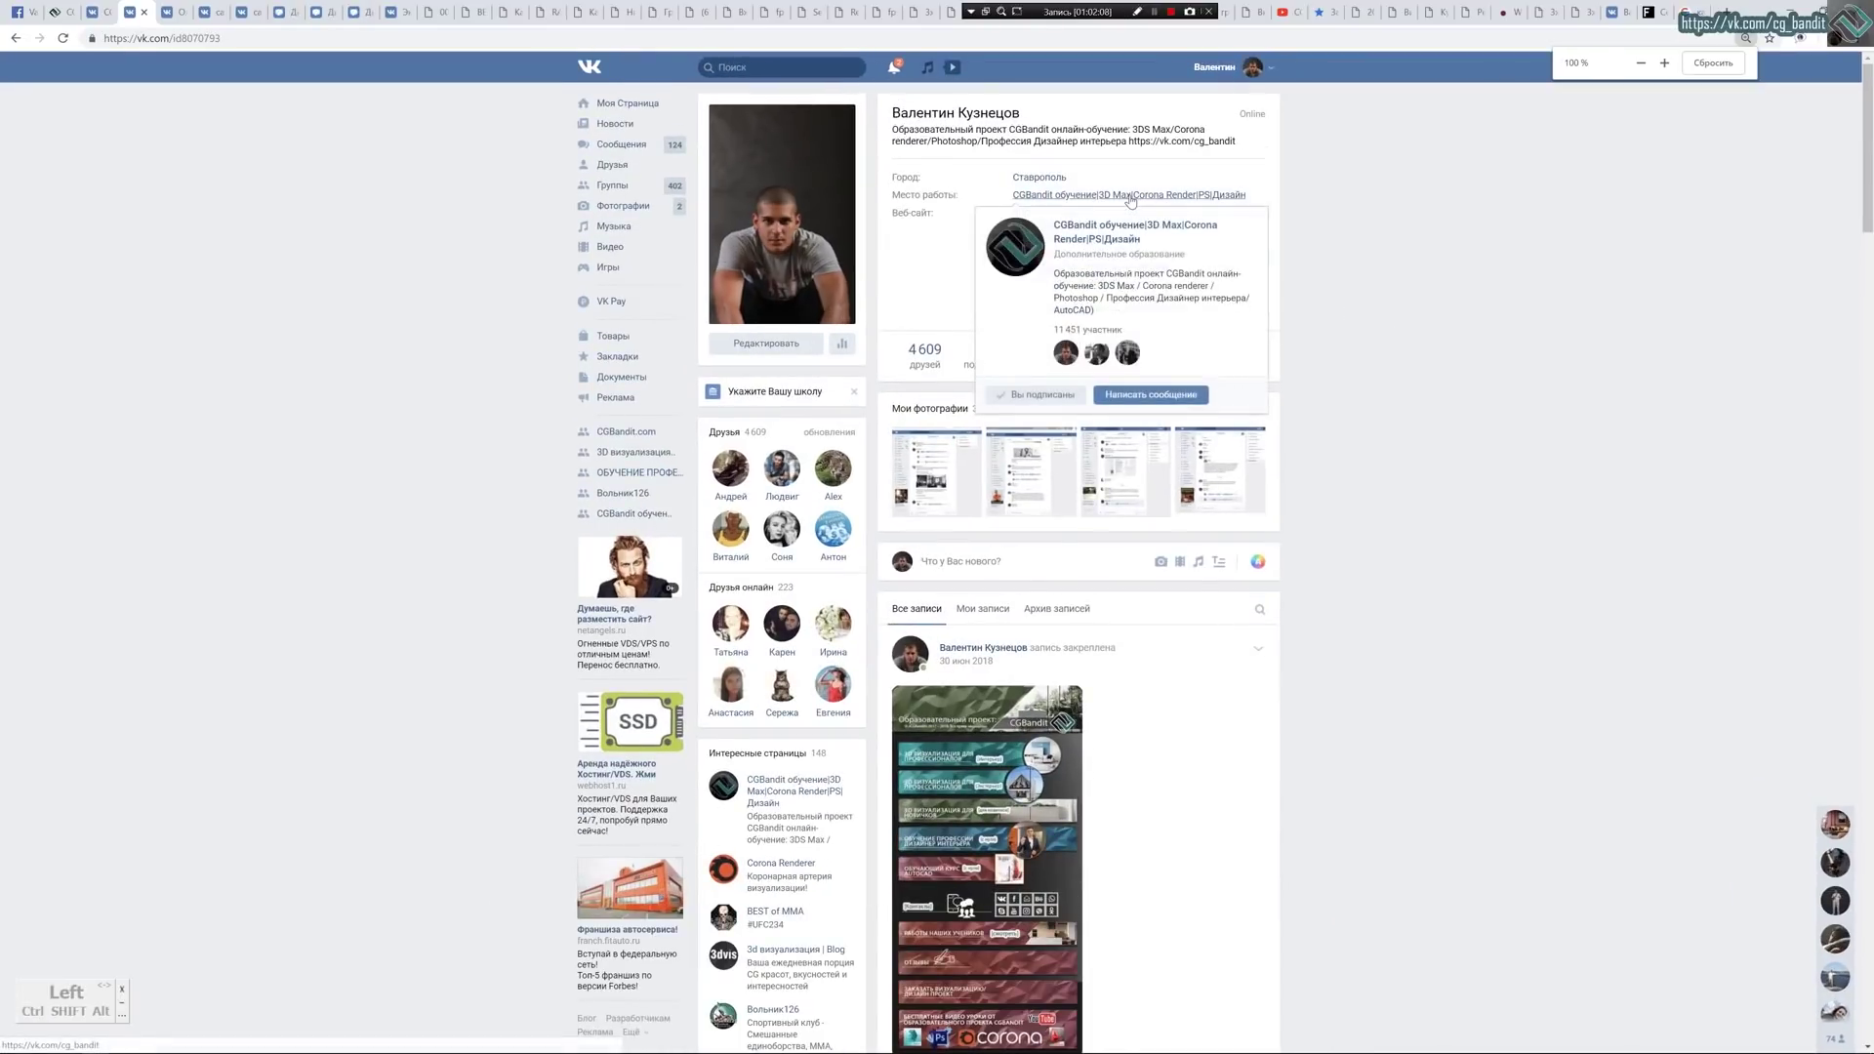
left_click(1131, 197)
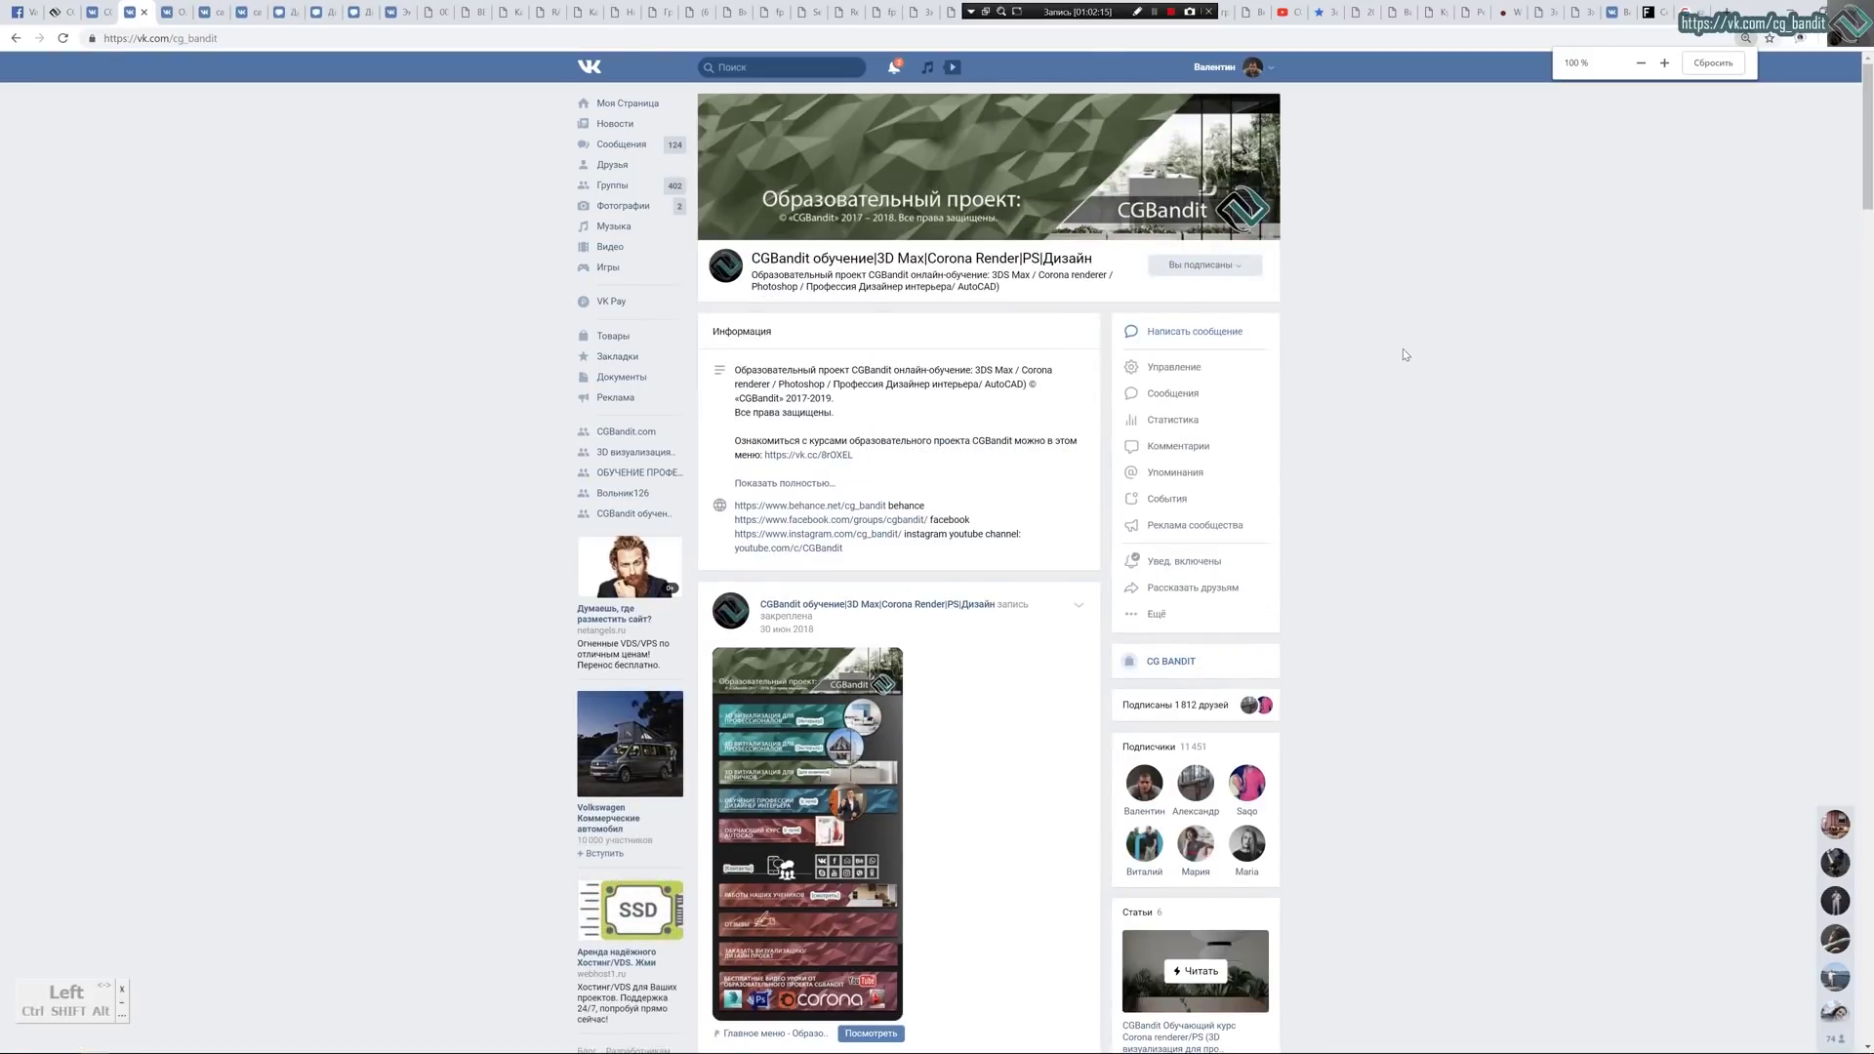
scroll(1403, 436, "up", 1, "ctrl")
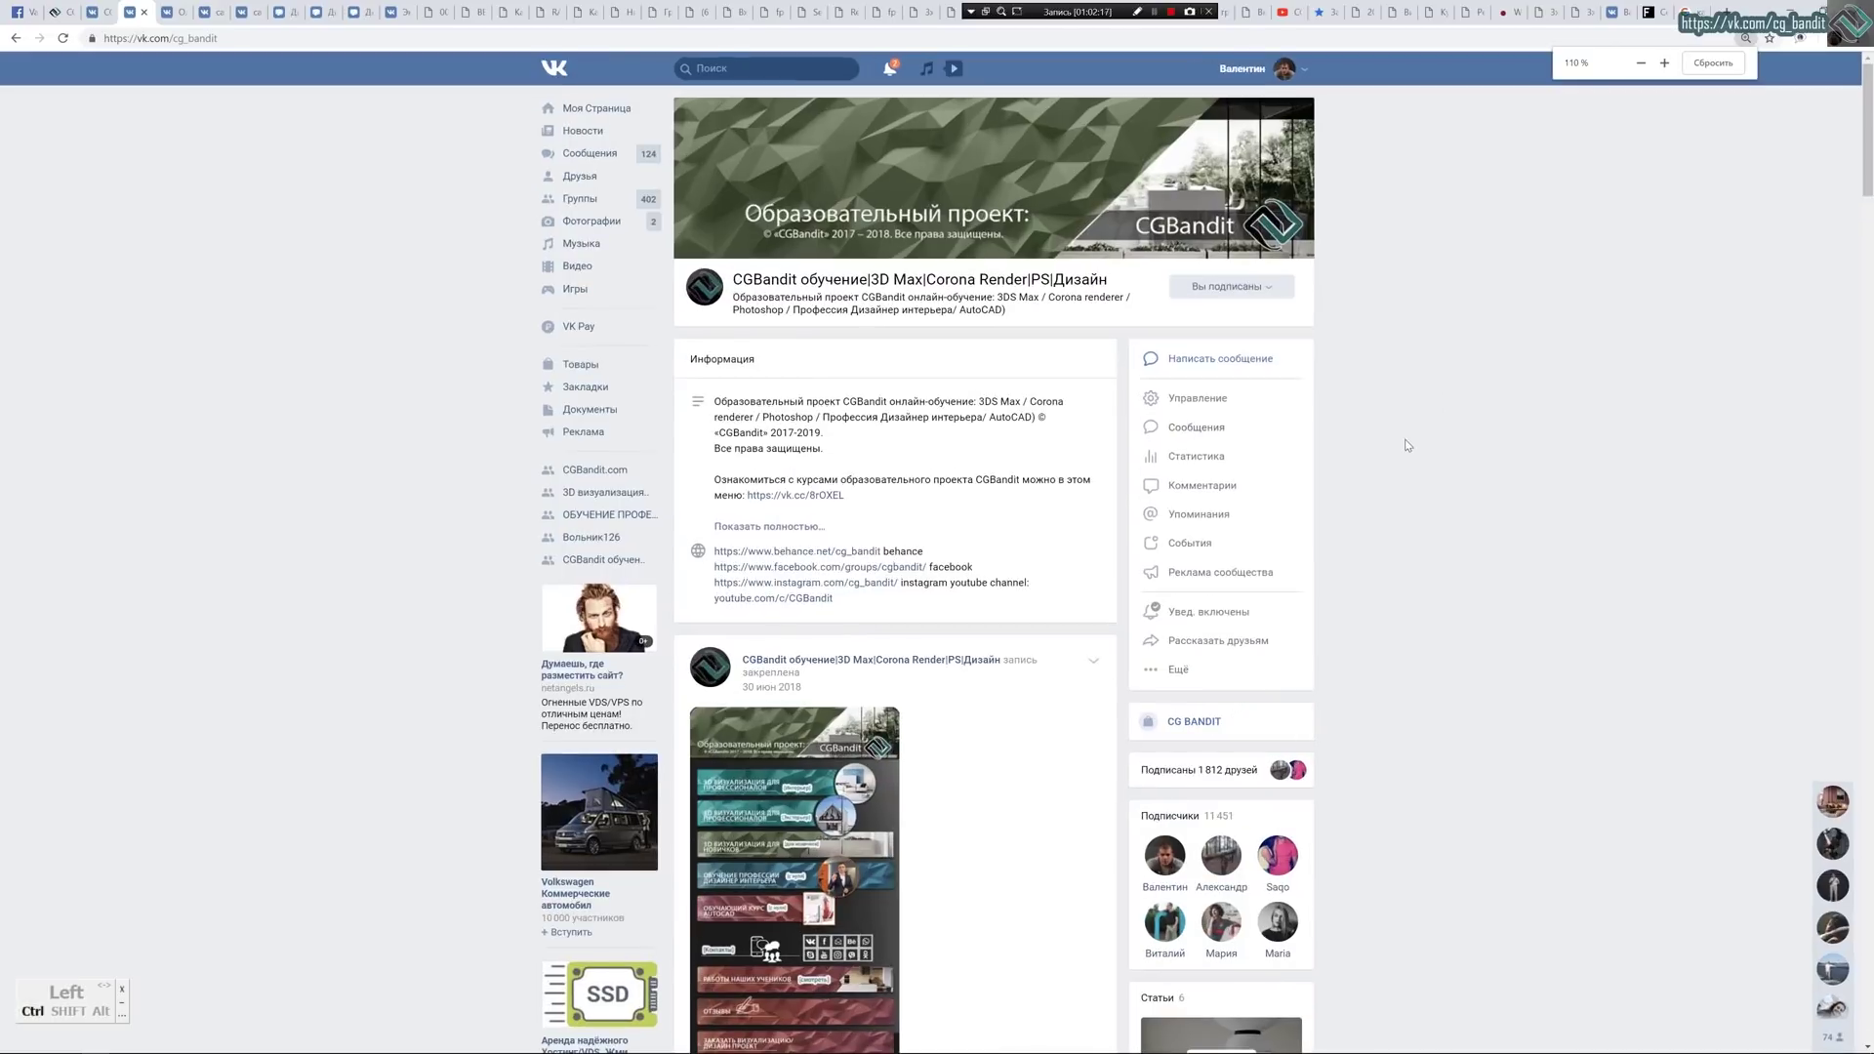
Open the interior designer profession course article from the community's pinned main menu.
scroll(874, 366, "down", 5)
scroll(874, 366, "up", 3)
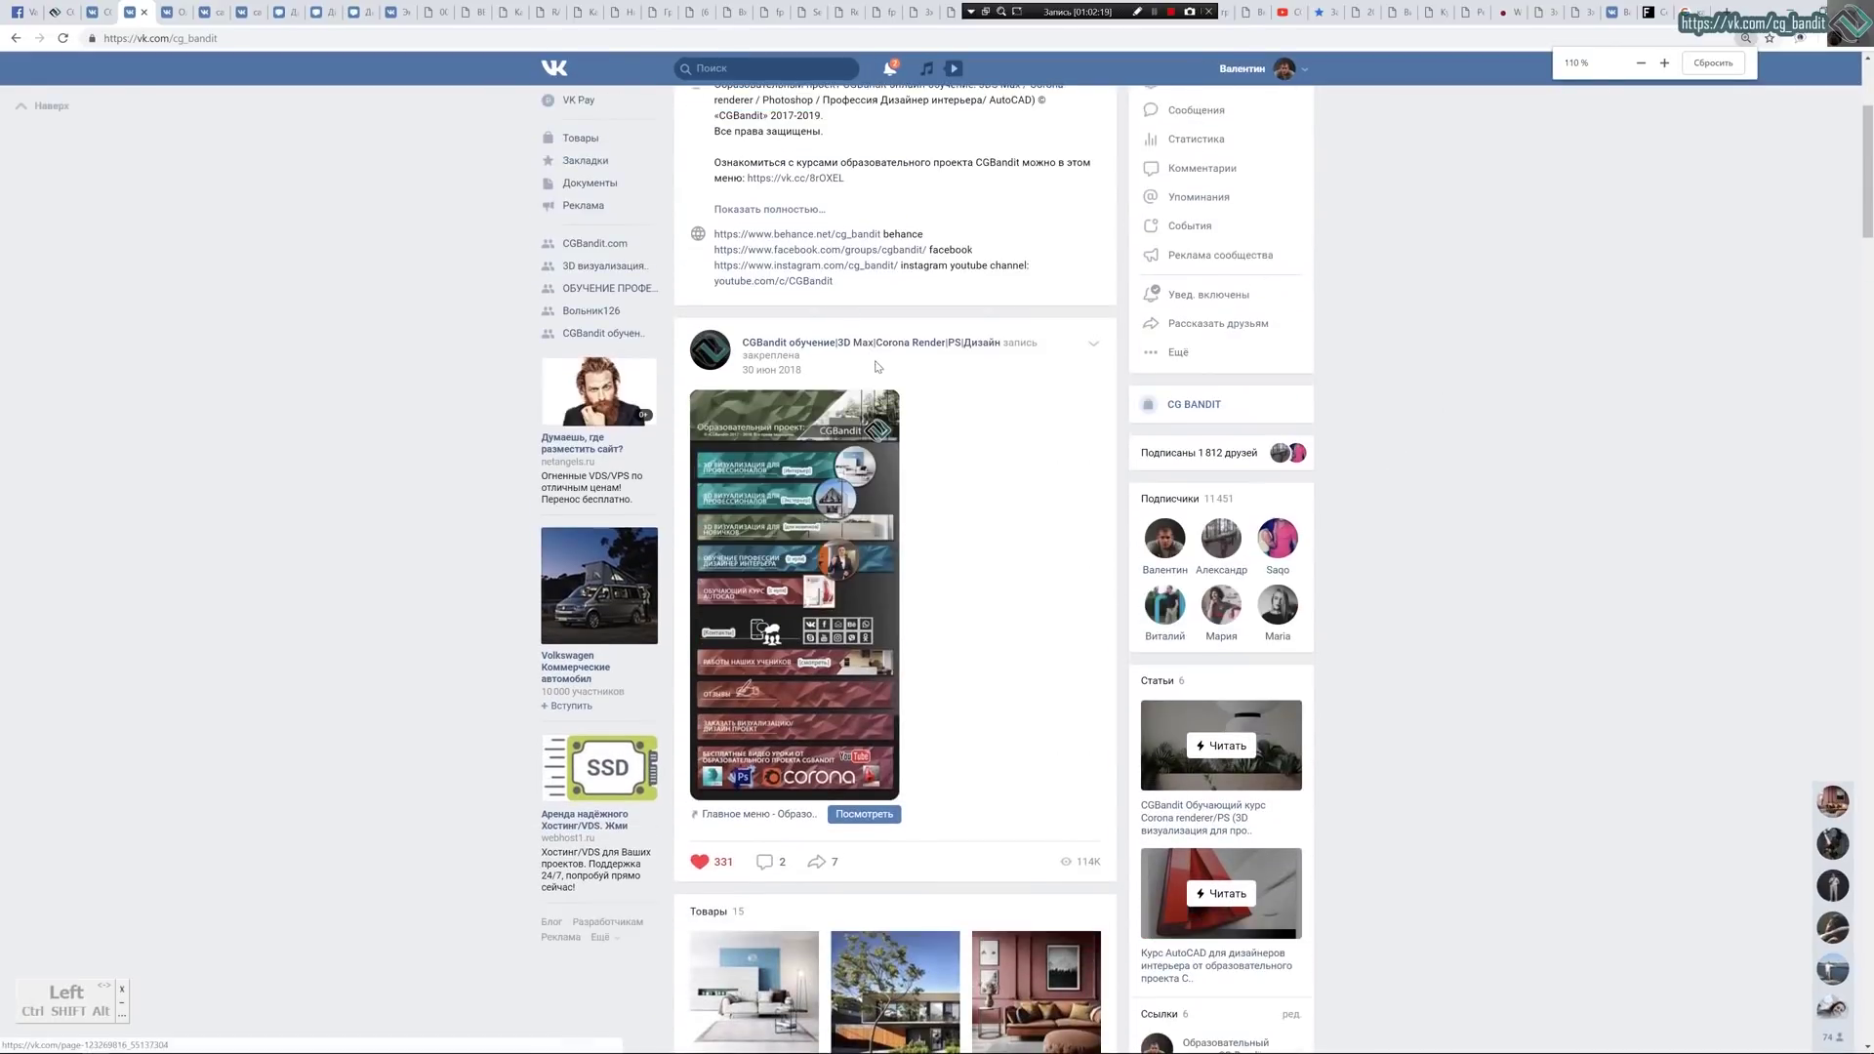
left_click(820, 543)
left_click(838, 543)
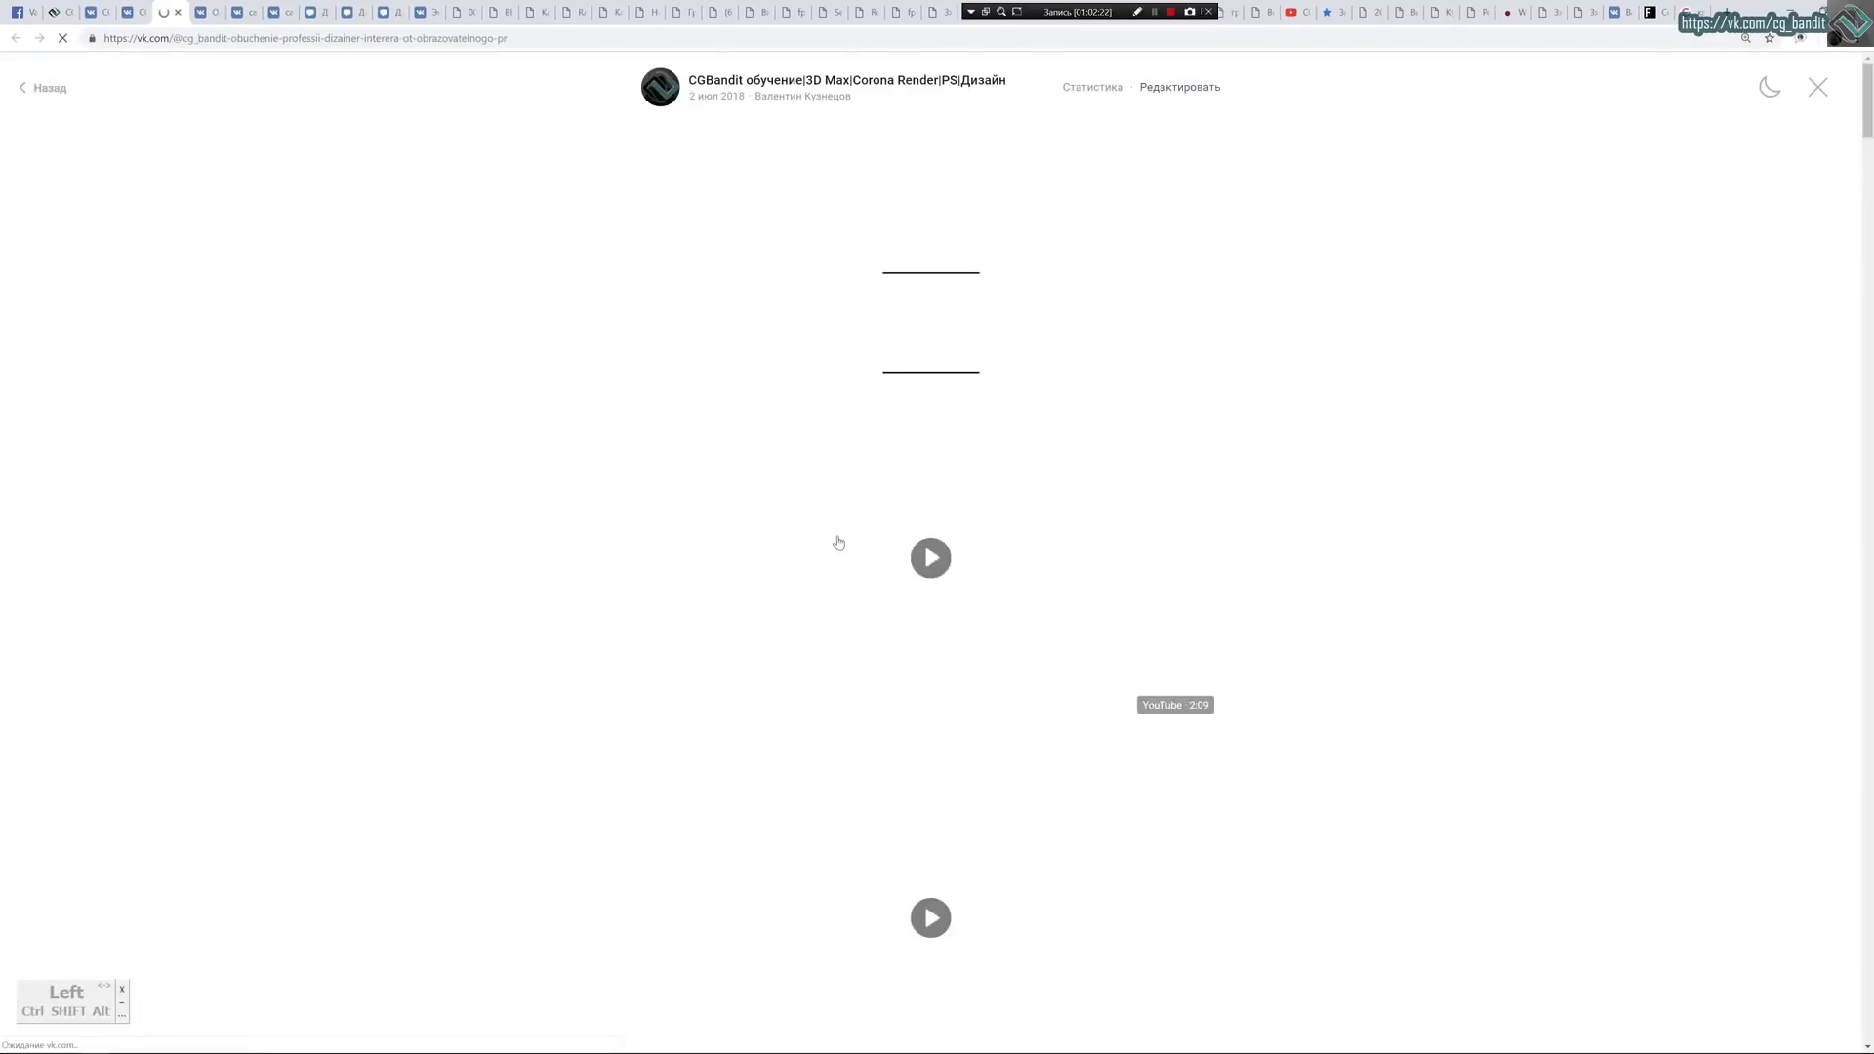
Look through the course article's training formats and its lesson videos on design surveys, delegation and designer discipline.
scroll(923, 522, "down", 6)
scroll(1110, 509, "down", 6)
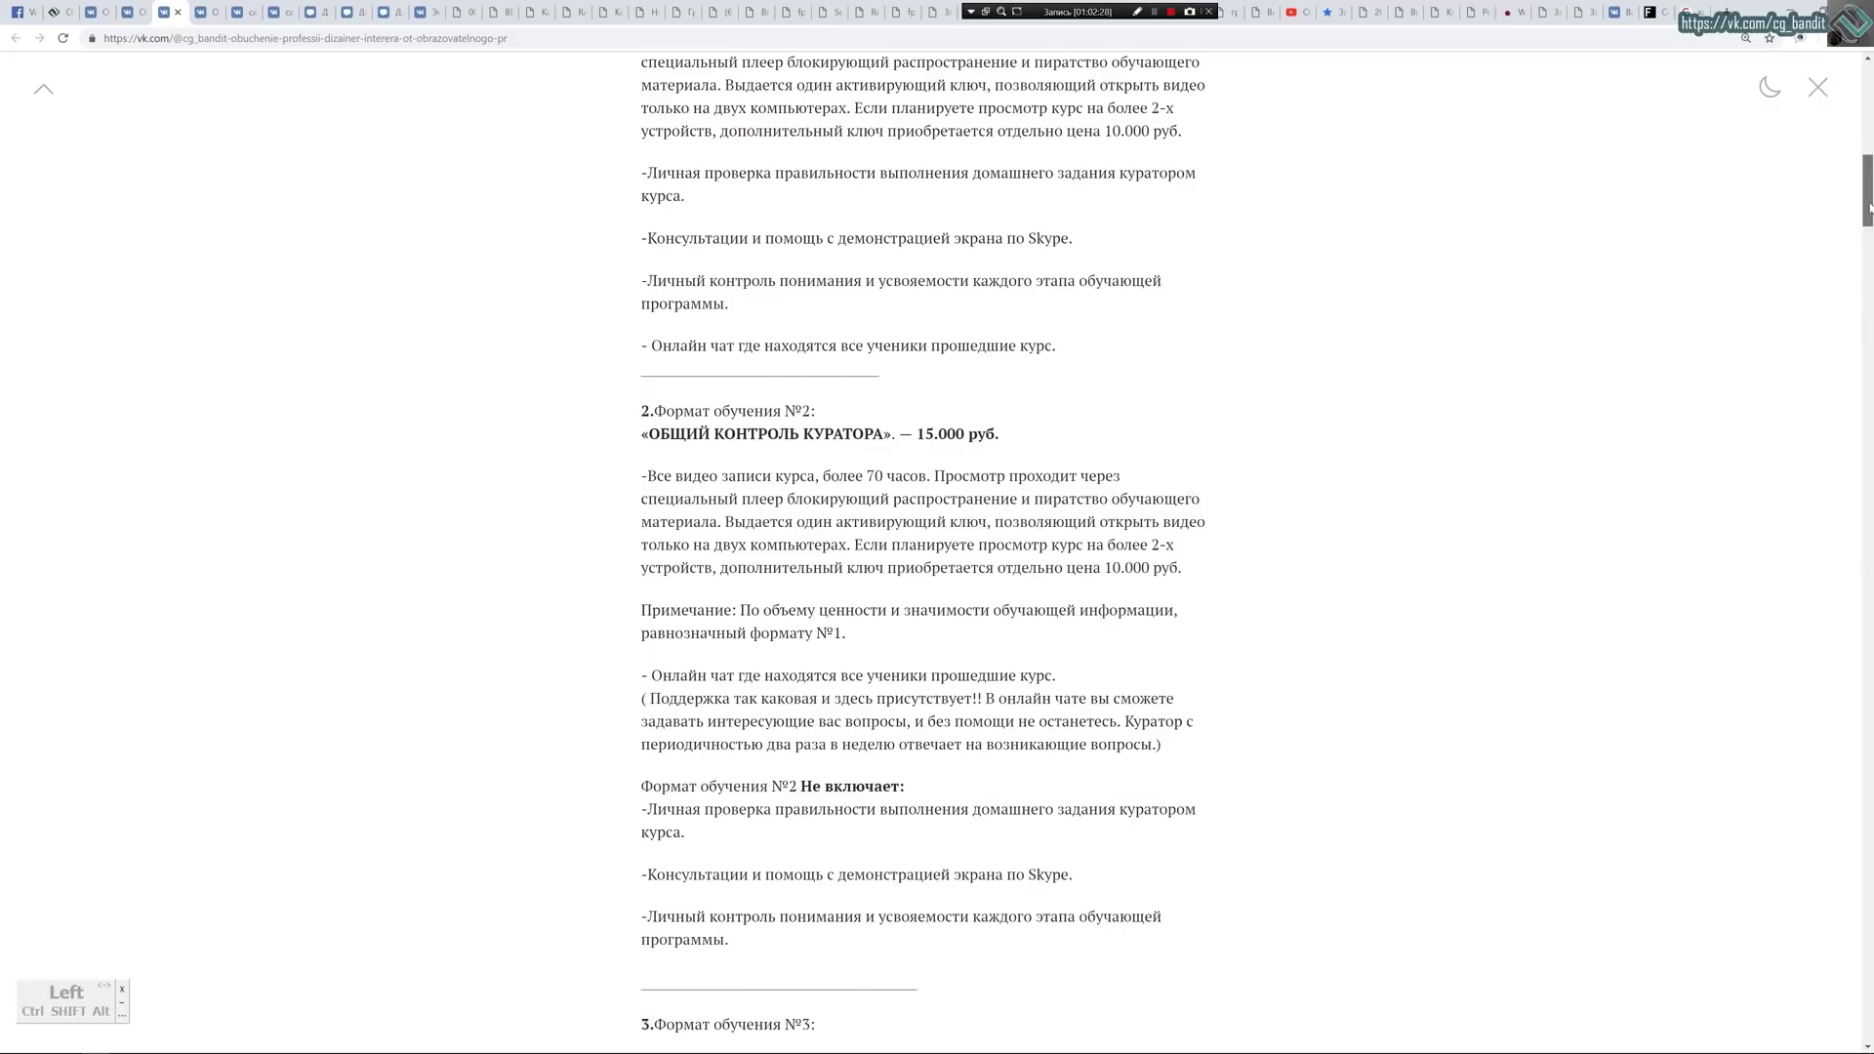
left_click_drag(1867, 205, 1863, 778)
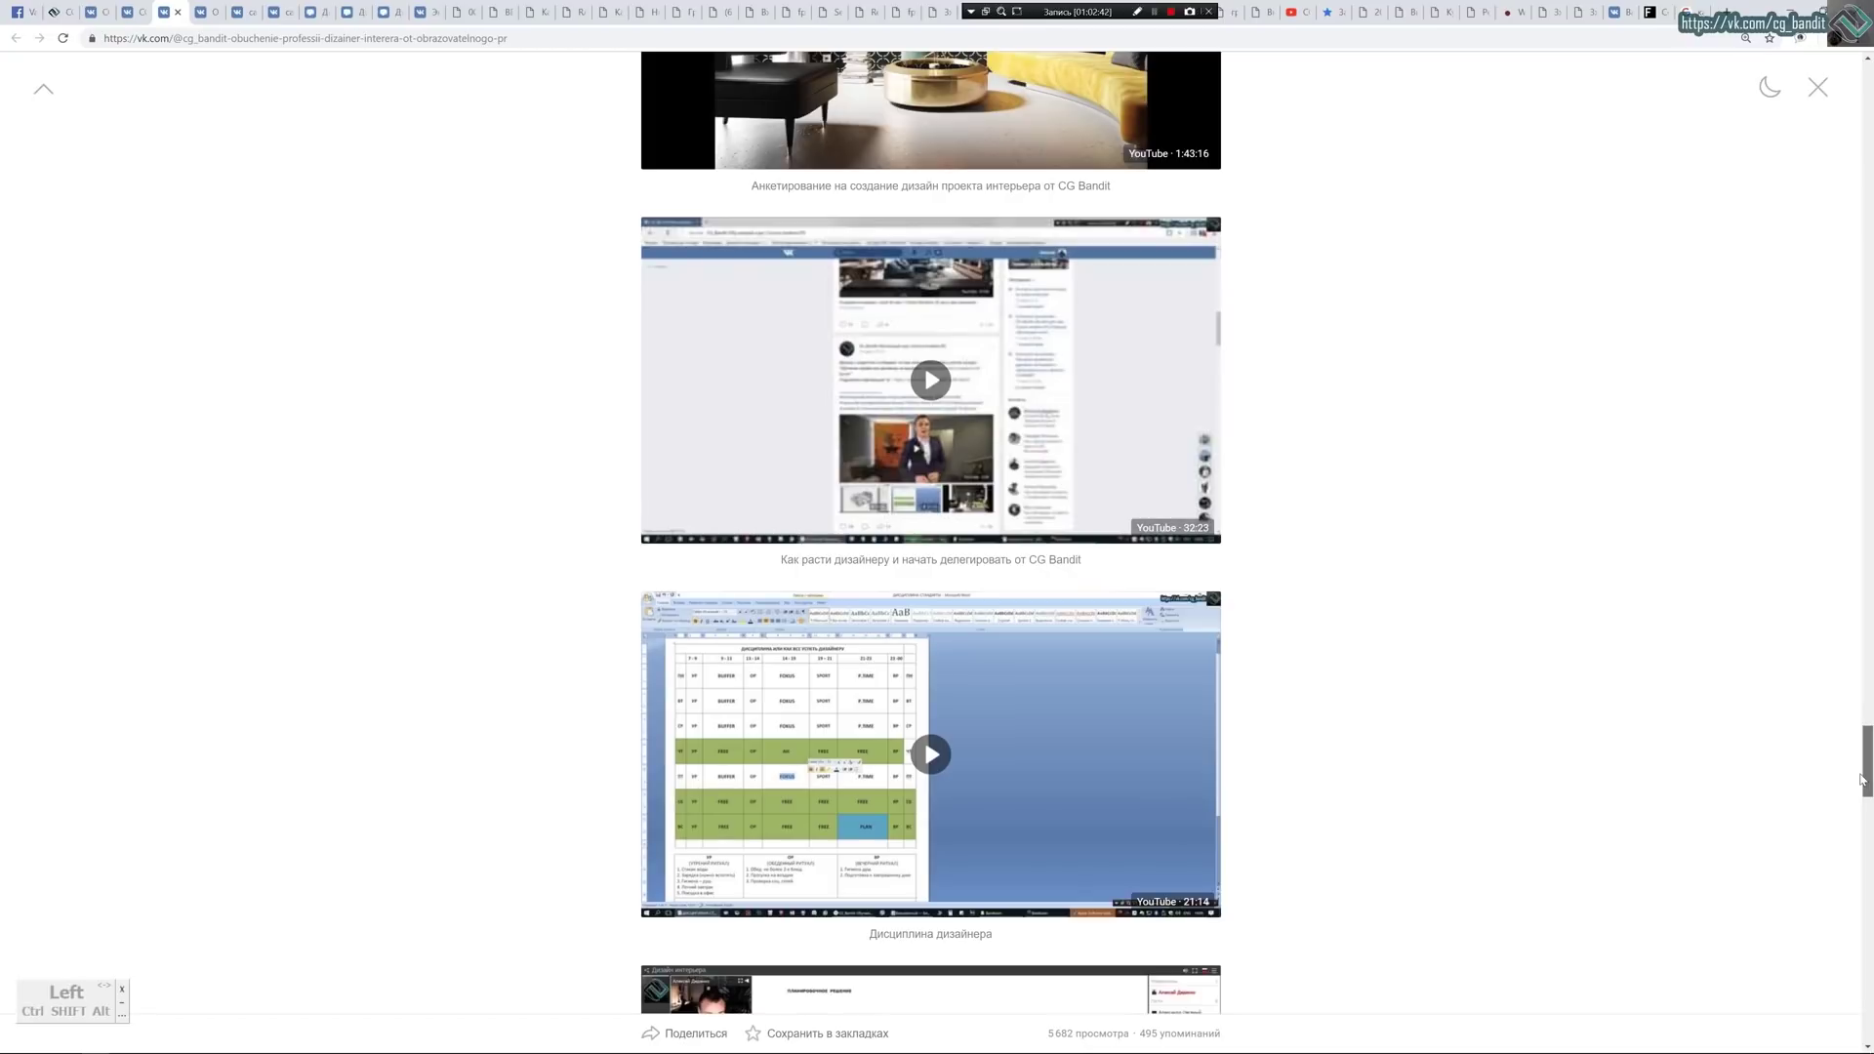
left_click_drag(1864, 778, 1863, 798)
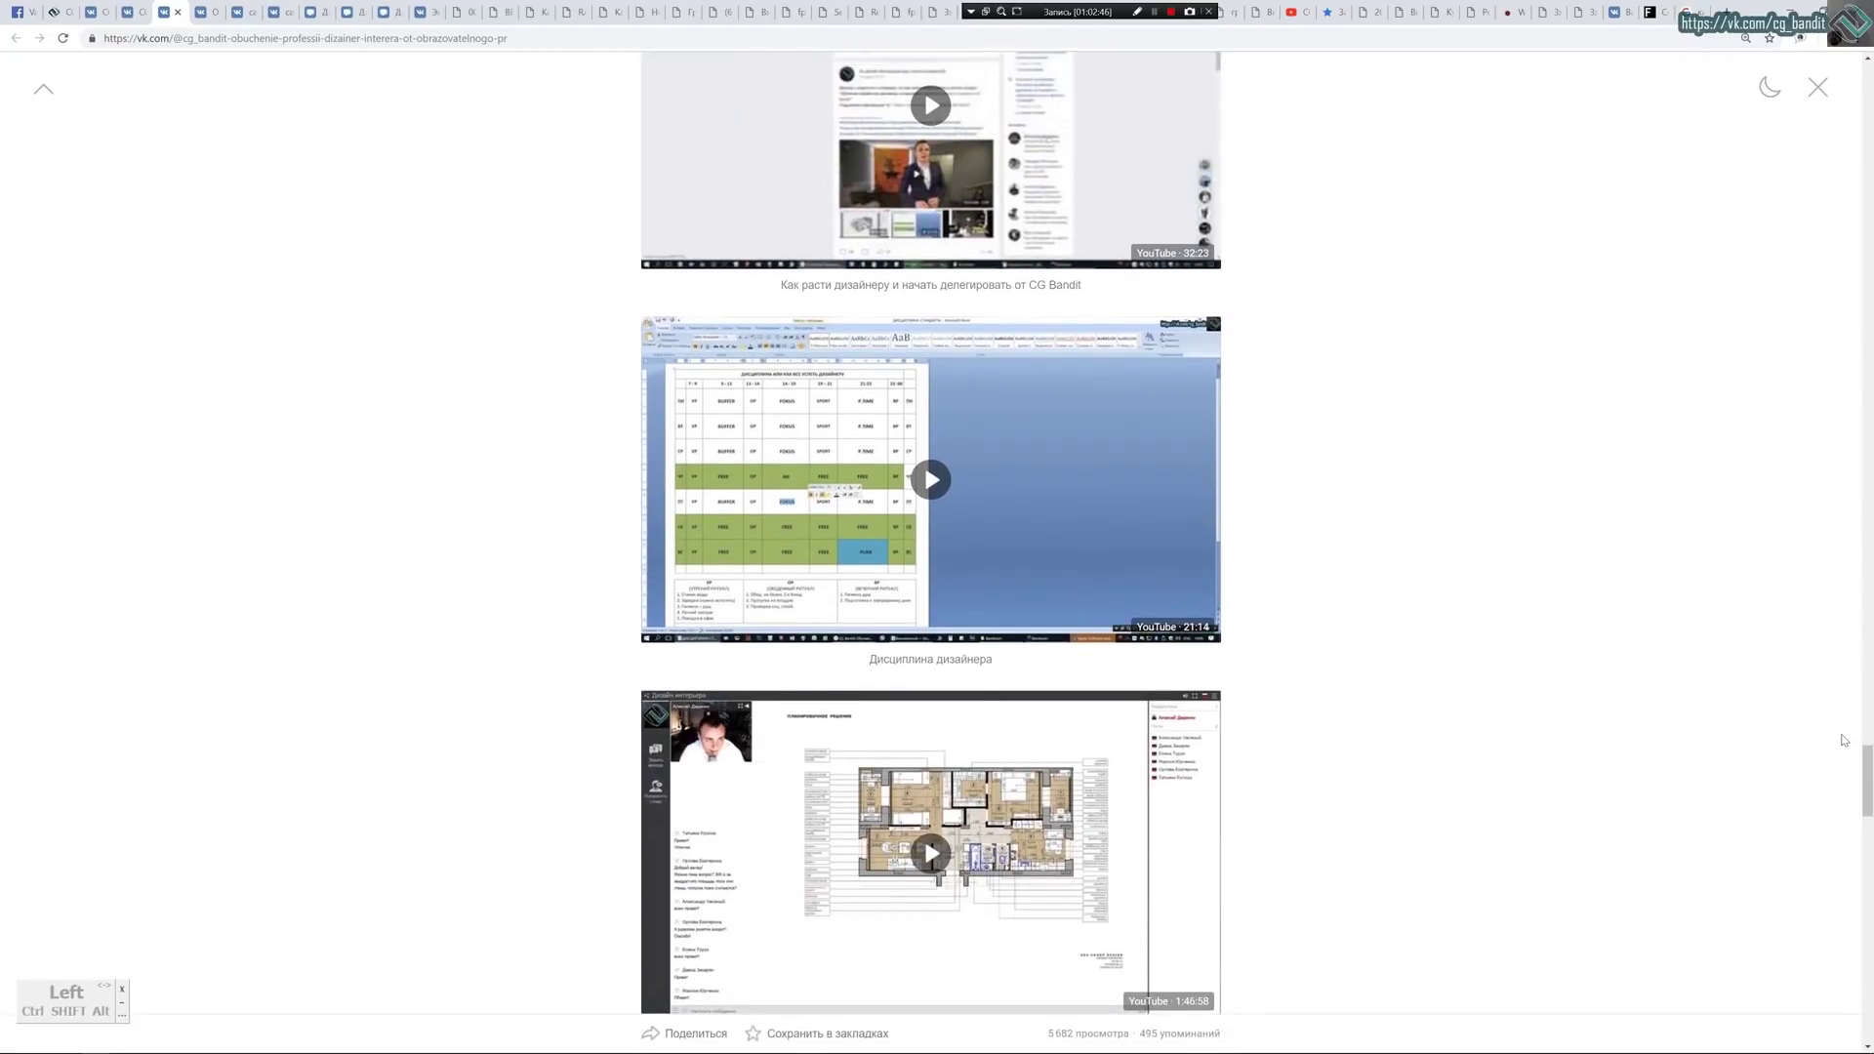